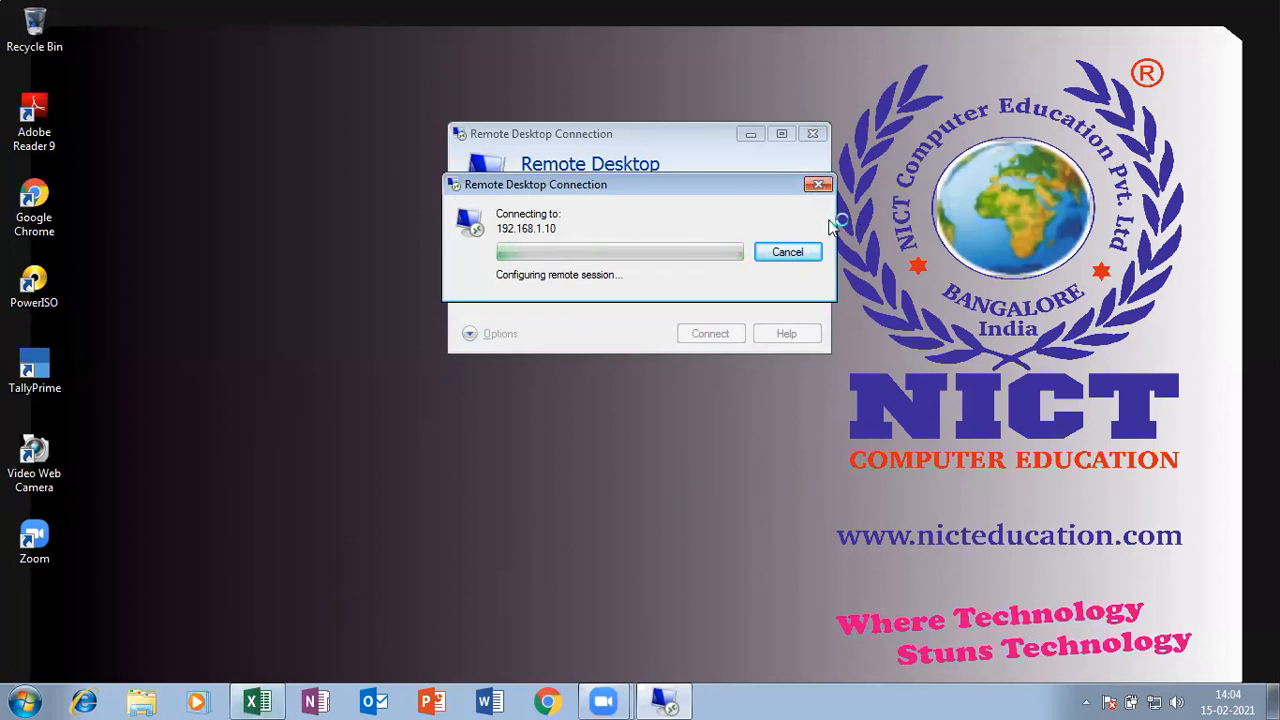
- Cancel the Remote Desktop connection to 192.168.1.10, close its window, and create a blank workbook
{"action": "left_click", "coordinate": [800, 251]}
{"action": "left_click", "coordinate": [740, 238]}
{"action": "left_click", "coordinate": [719, 253]}
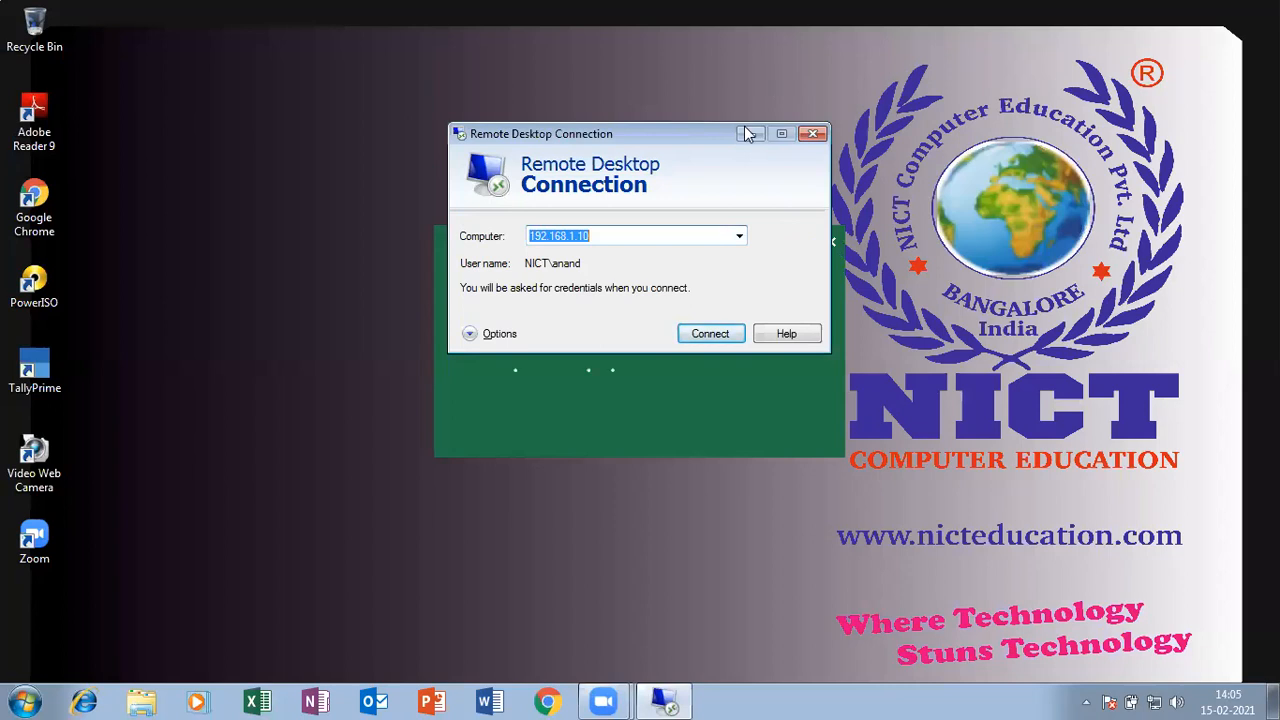
{"action": "left_click", "coordinate": [813, 133]}
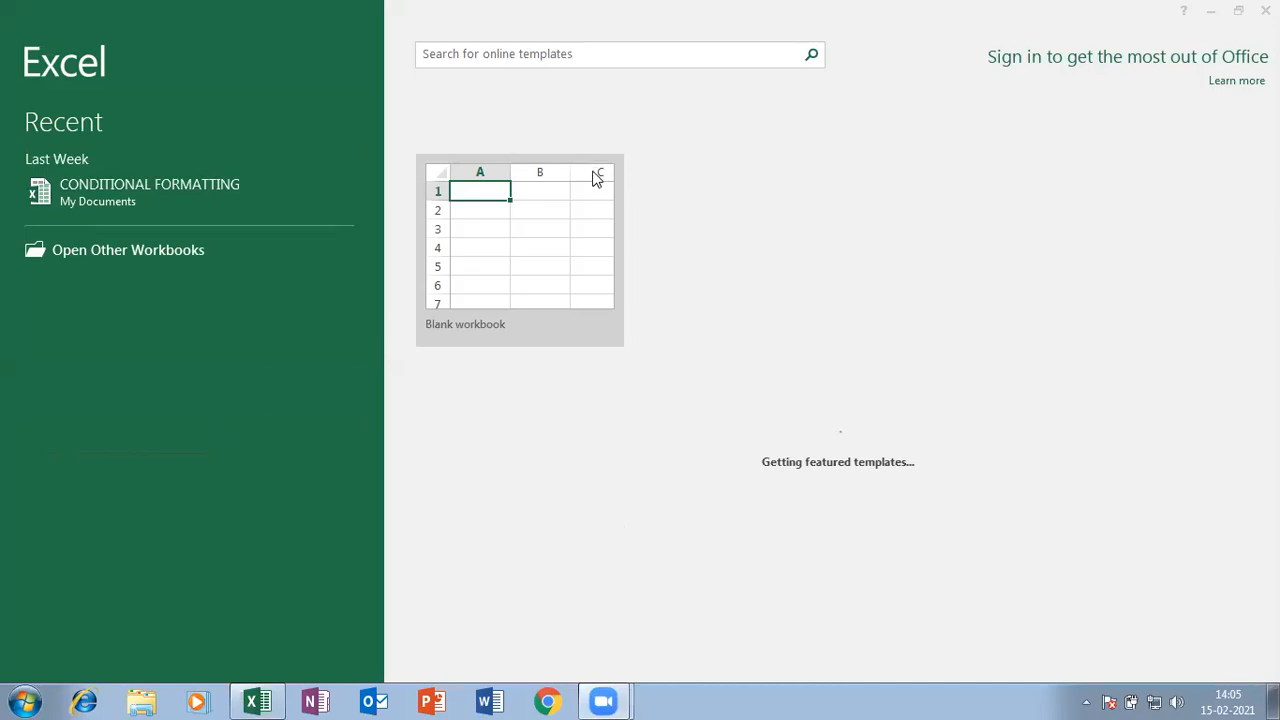
{"action": "left_click", "coordinate": [516, 249]}
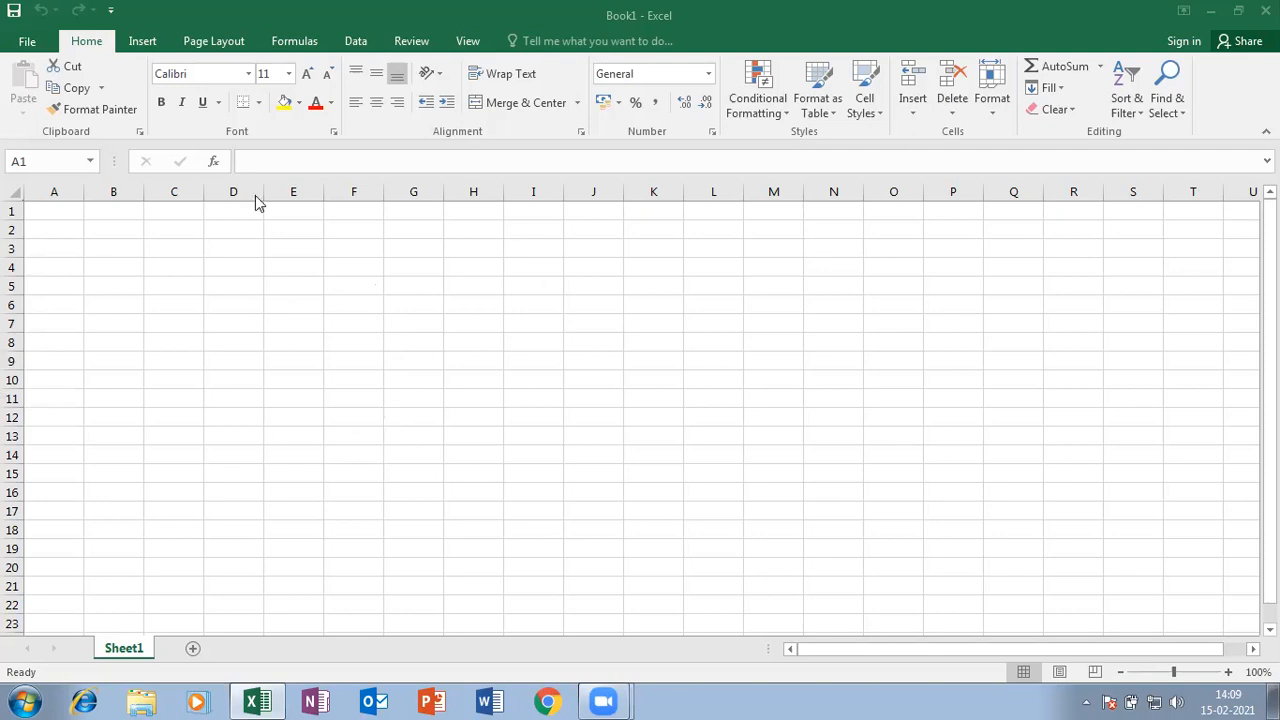
- Activate the Excel window and select cell A1 of the empty Sheet1
{"action": "left_click", "coordinate": [122, 260]}
{"action": "left_click", "coordinate": [36, 212]}
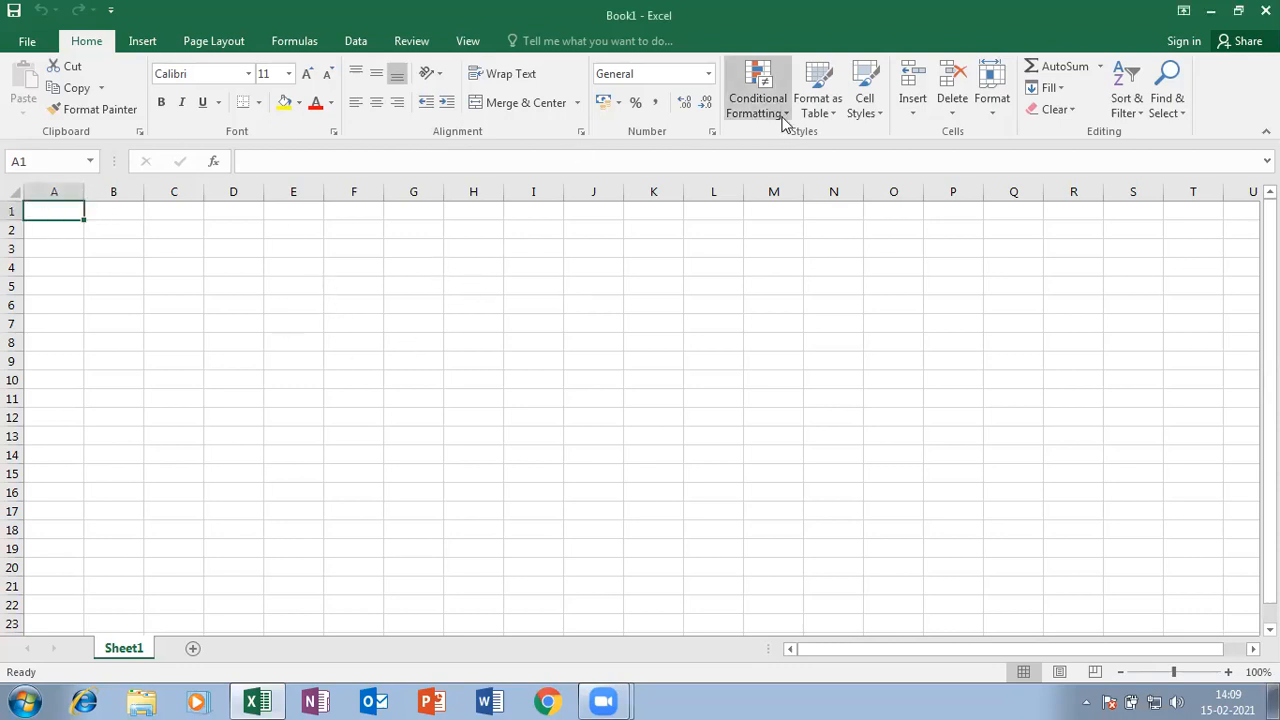
- Close the Getting Started window opened from Start, leaving stray text 'ote' in cell A1
{"action": "left_click", "coordinate": [25, 700]}
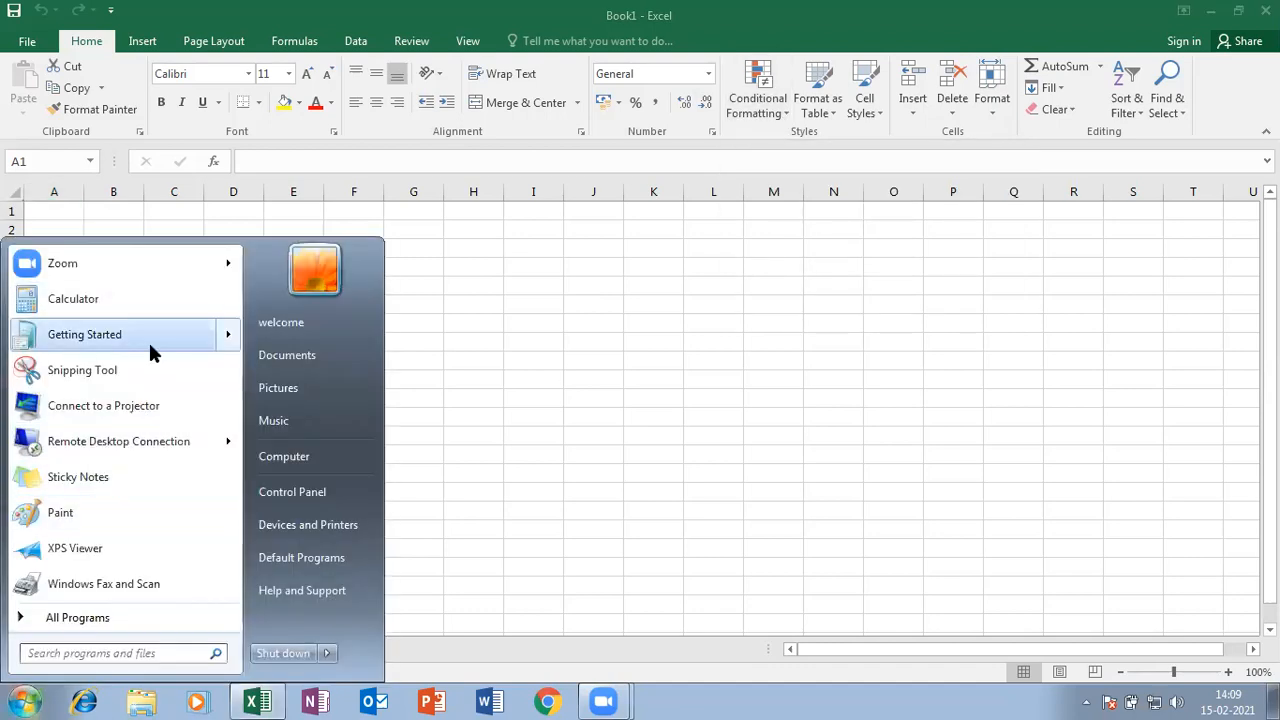
{"action": "left_click", "coordinate": [150, 348]}
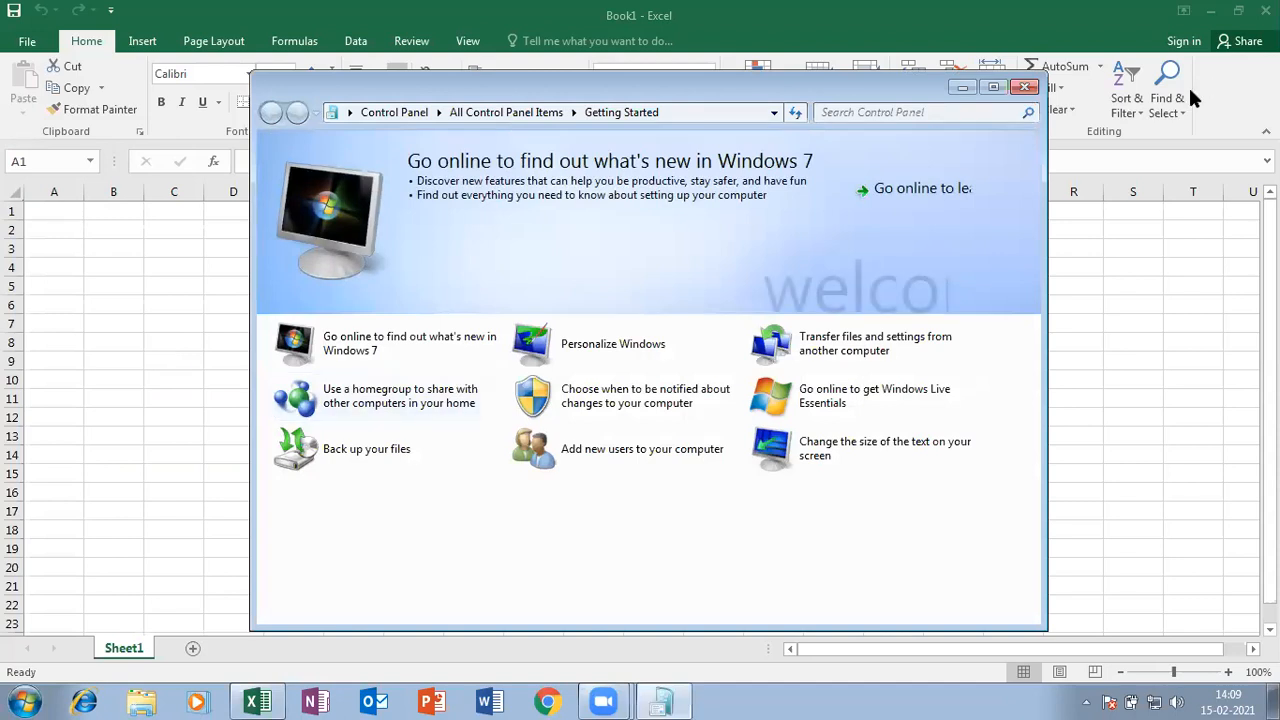
{"action": "left_click", "coordinate": [1024, 87]}
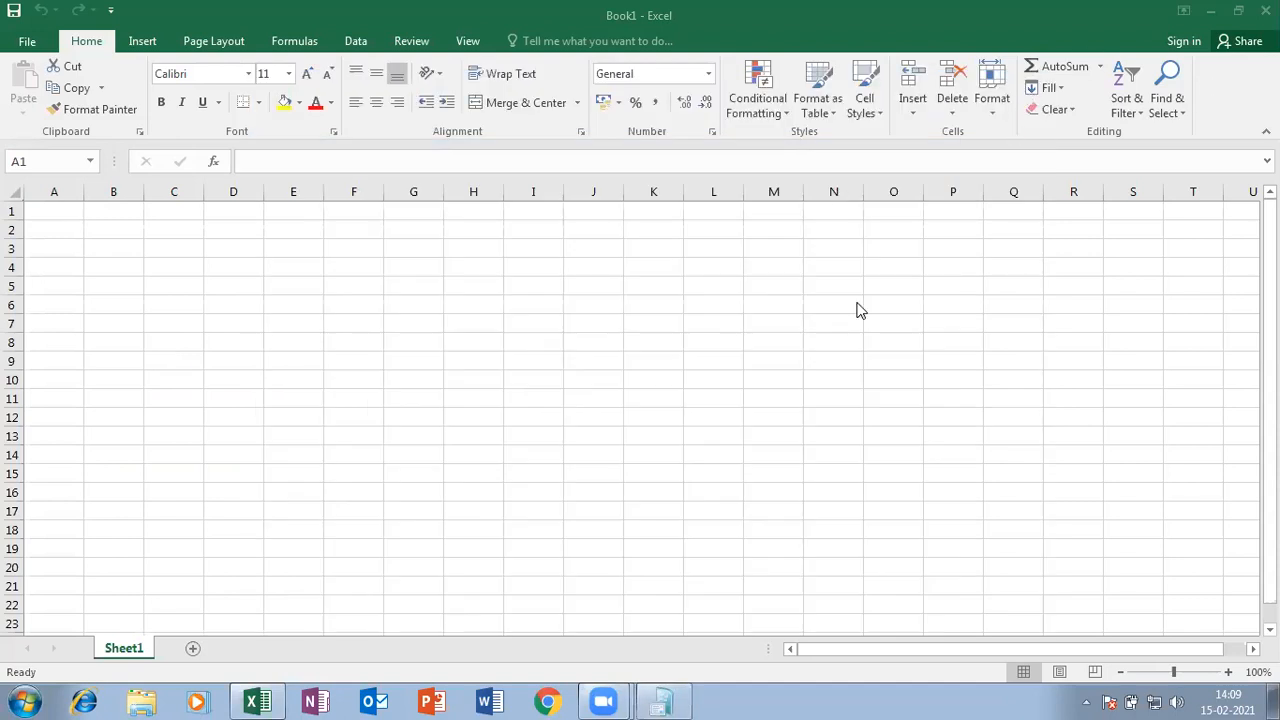
{"action": "key", "text": "super"}
{"action": "key", "text": "super"}
{"action": "type", "text": "ot"}
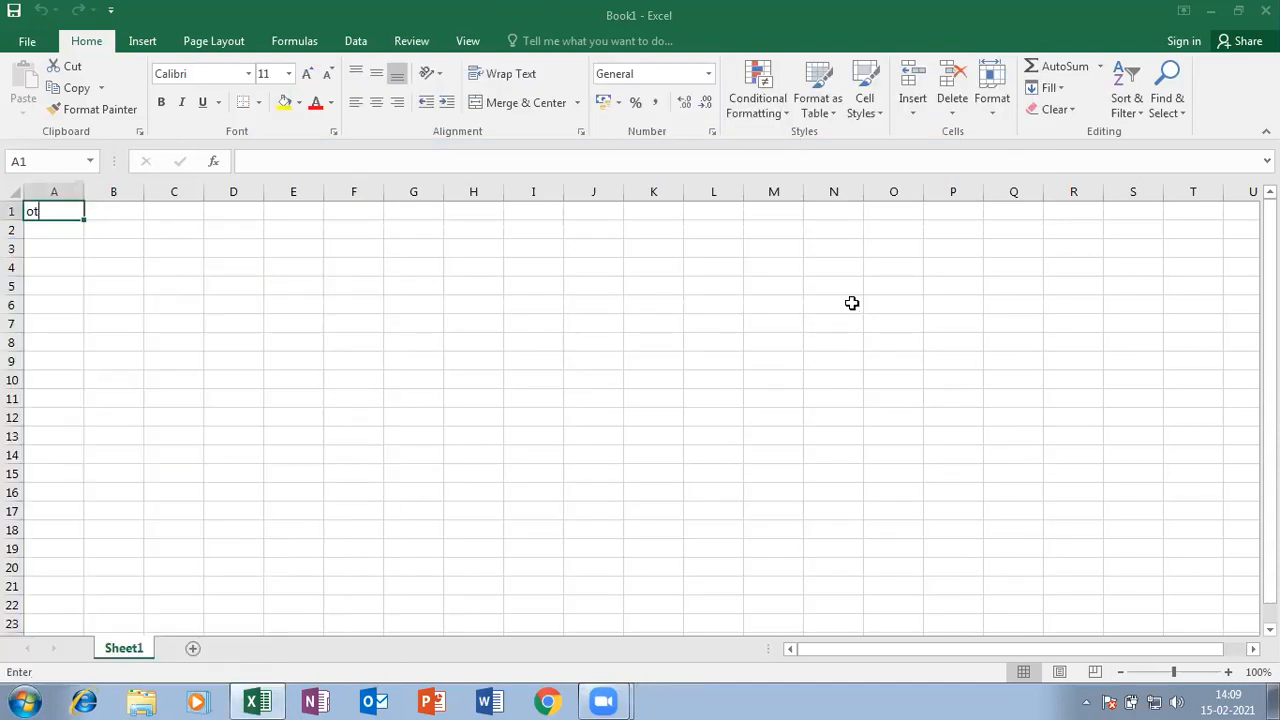
{"action": "type", "text": "e"}
{"action": "left_click", "coordinate": [233, 474]}
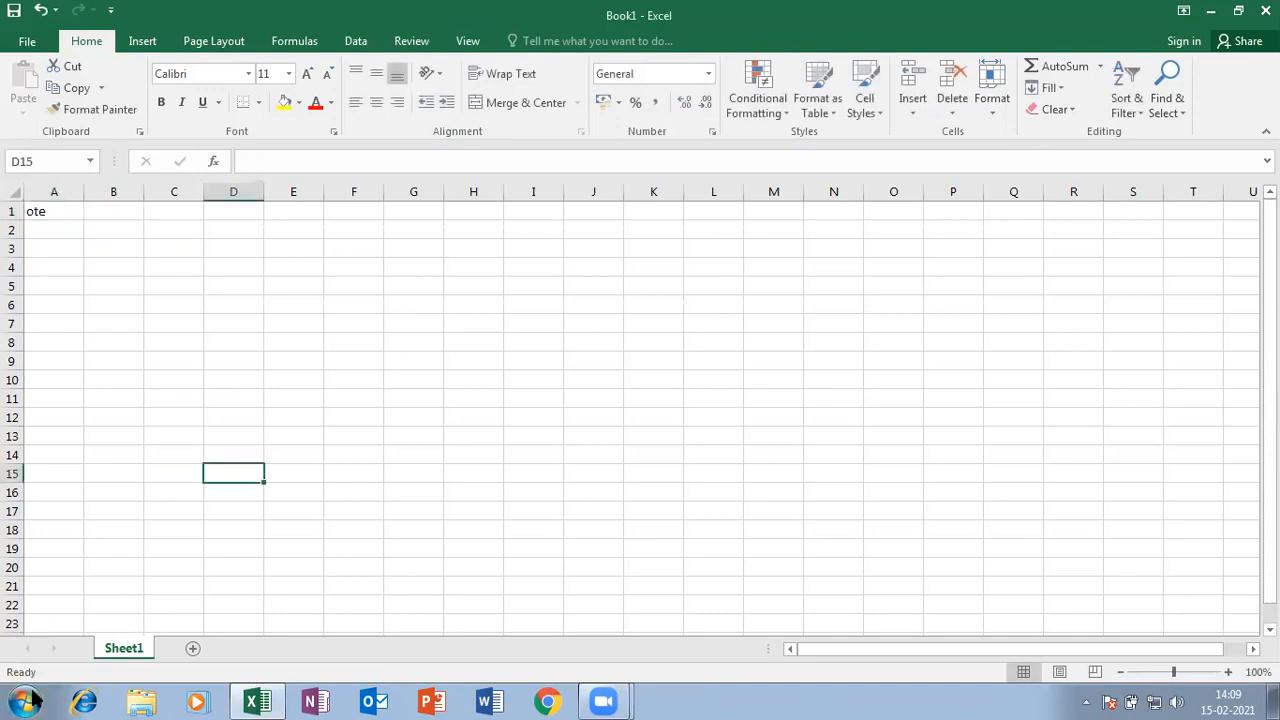
- Search 'note' from the Start menu, launch Notepad, and type 'Conditional'
{"action": "left_click", "coordinate": [26, 700]}
{"action": "type", "text": "note"}
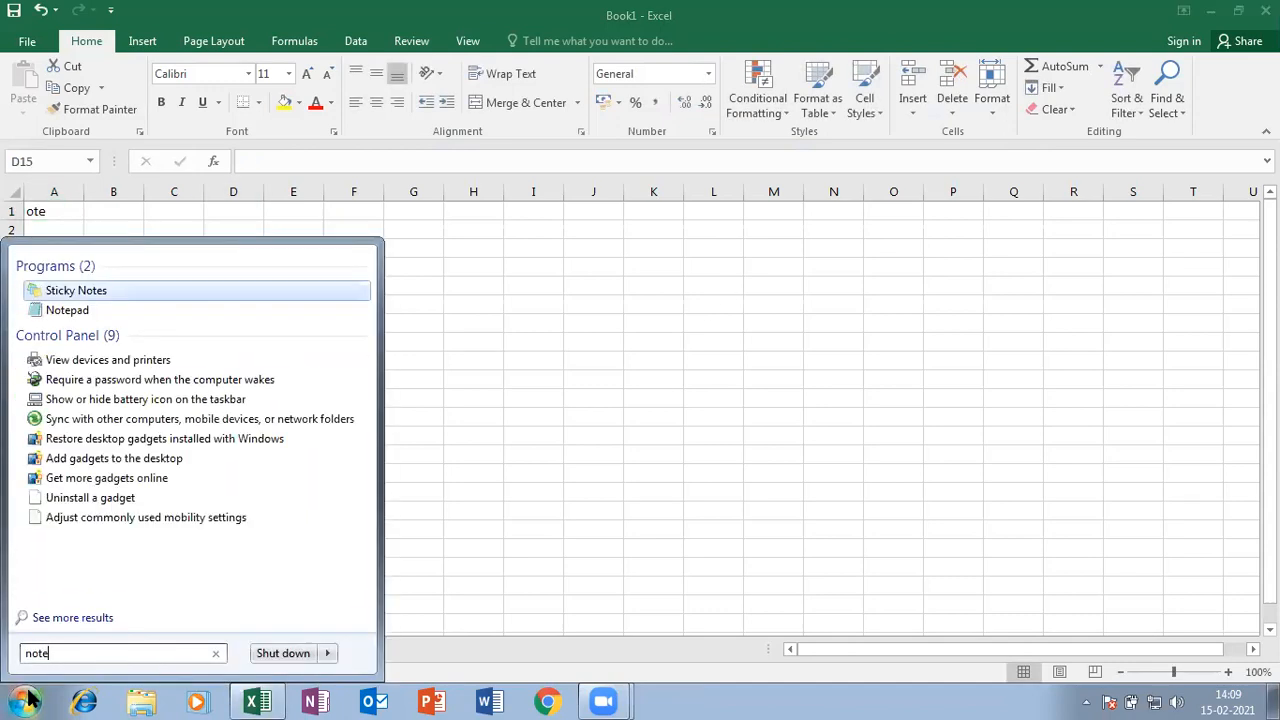
{"action": "left_click", "coordinate": [80, 312]}
{"action": "type", "text": "Conditional"}
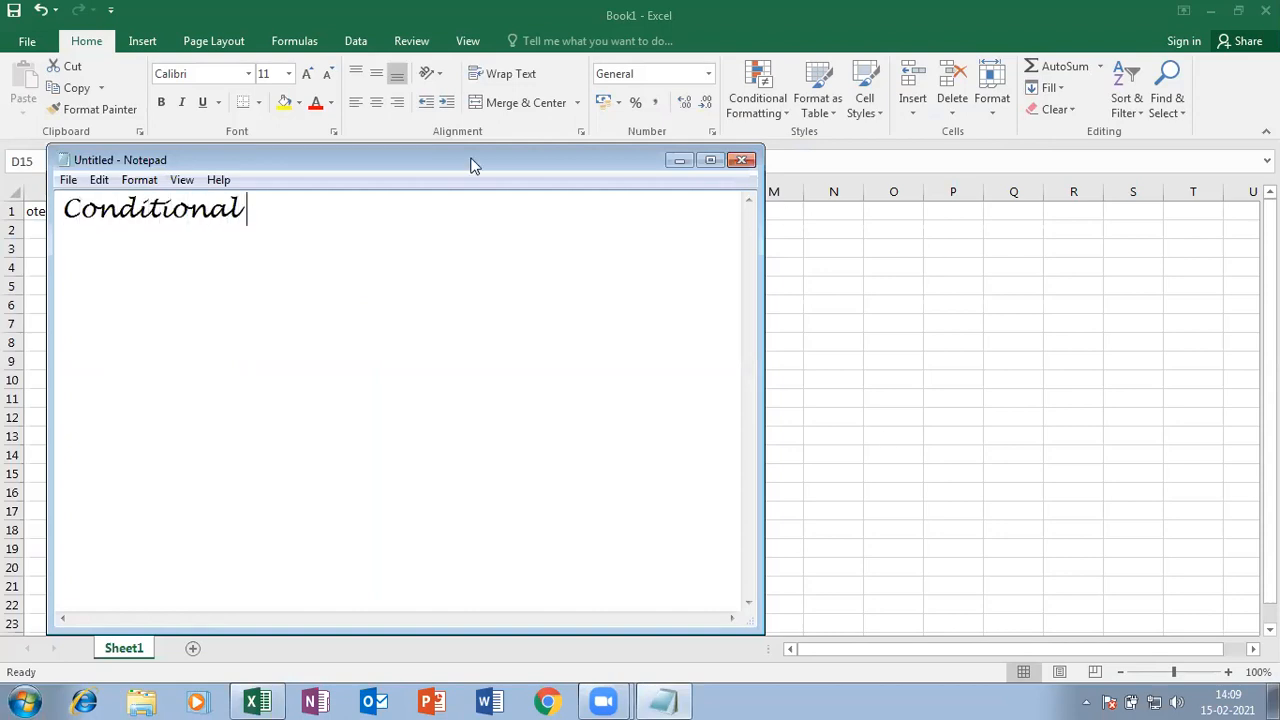
{"action": "left_click", "coordinate": [140, 180]}
- Set the note's font to Times New Roman
{"action": "left_click", "coordinate": [163, 220]}
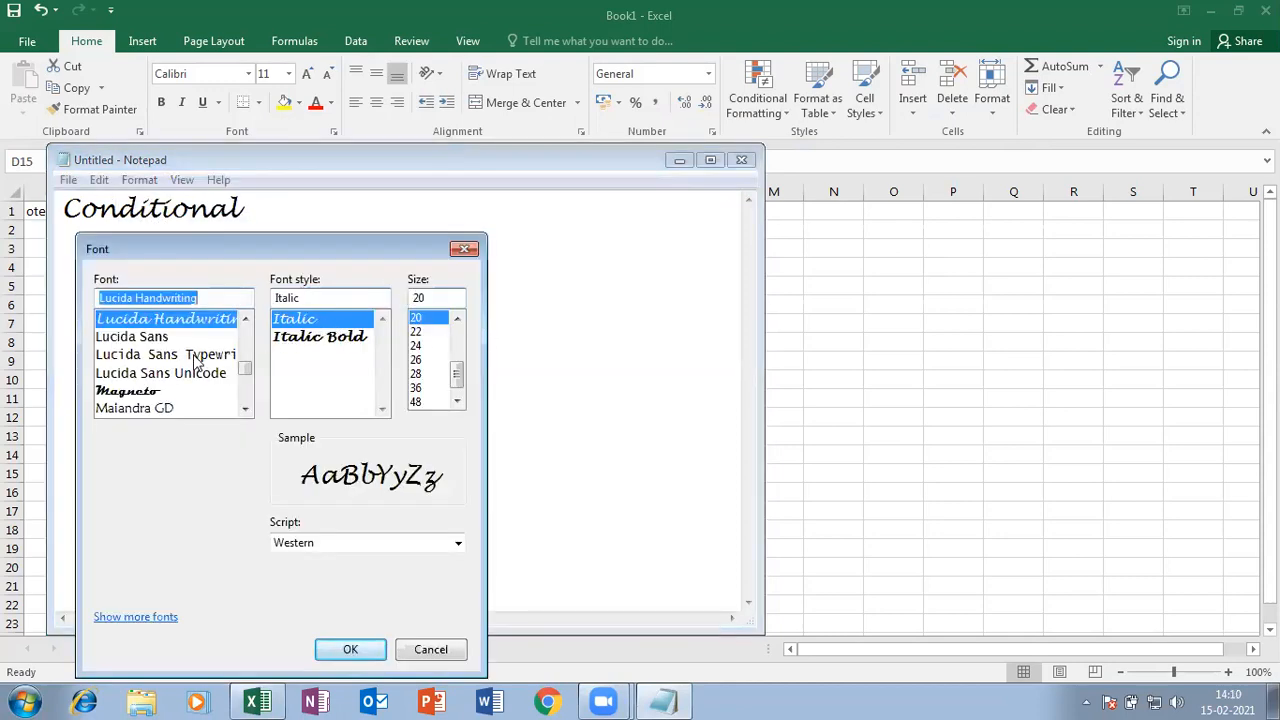
{"action": "scroll", "coordinate": [197, 362], "scroll_direction": "up", "scroll_amount": 2}
{"action": "type", "text": "tim"}
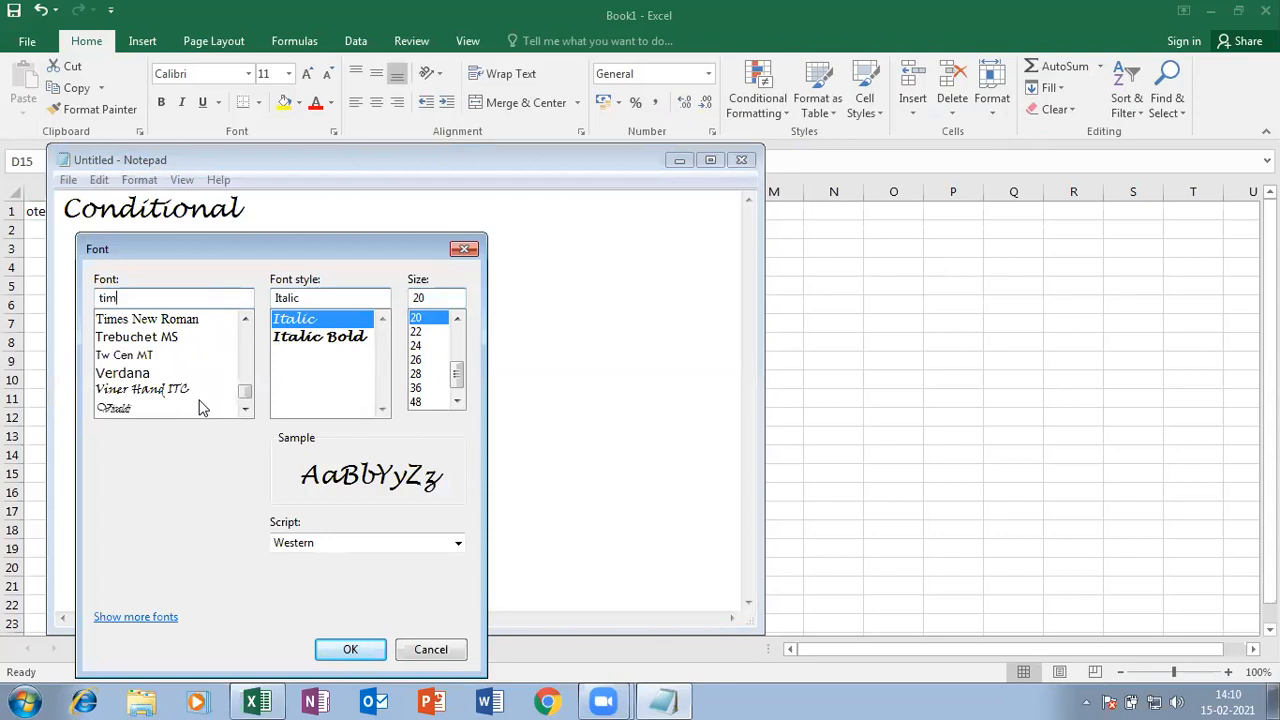
{"action": "left_click", "coordinate": [198, 327]}
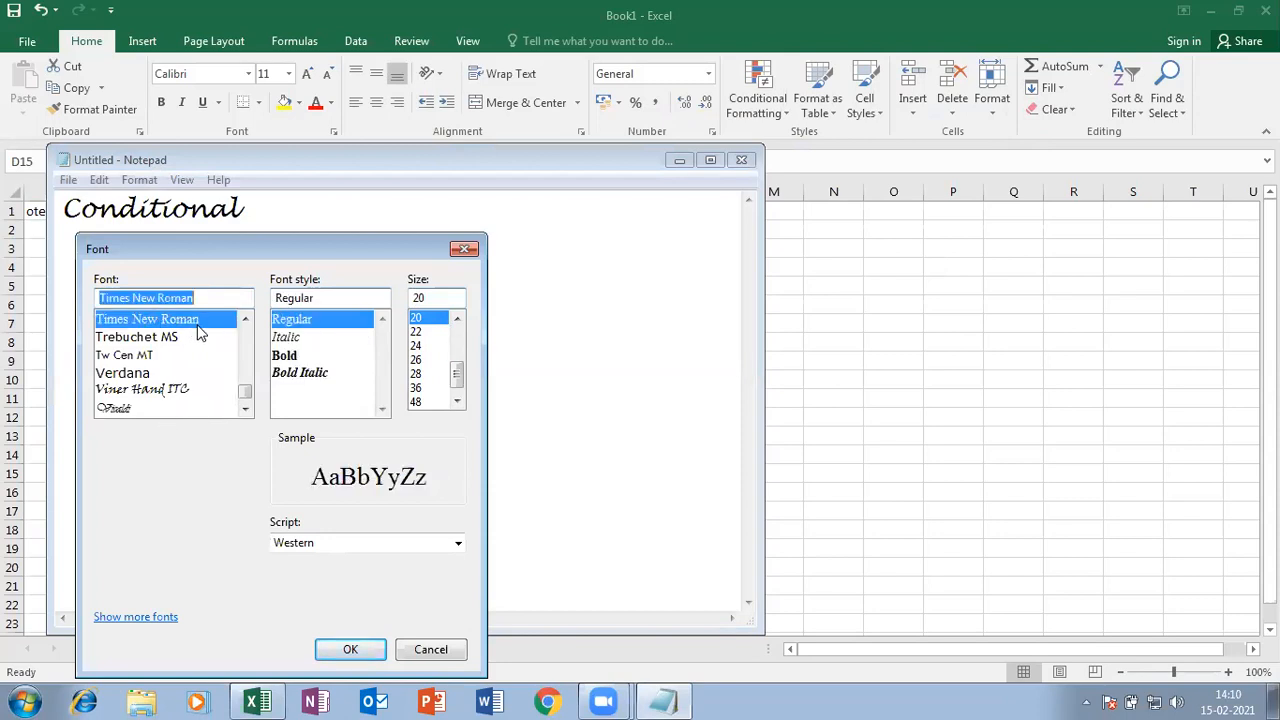
{"action": "left_click", "coordinate": [369, 652]}
- Finish the heading 'Conditional Formatting' and add 'We highlight the cells based criteria/condition'
{"action": "type", "text": "Forma"}
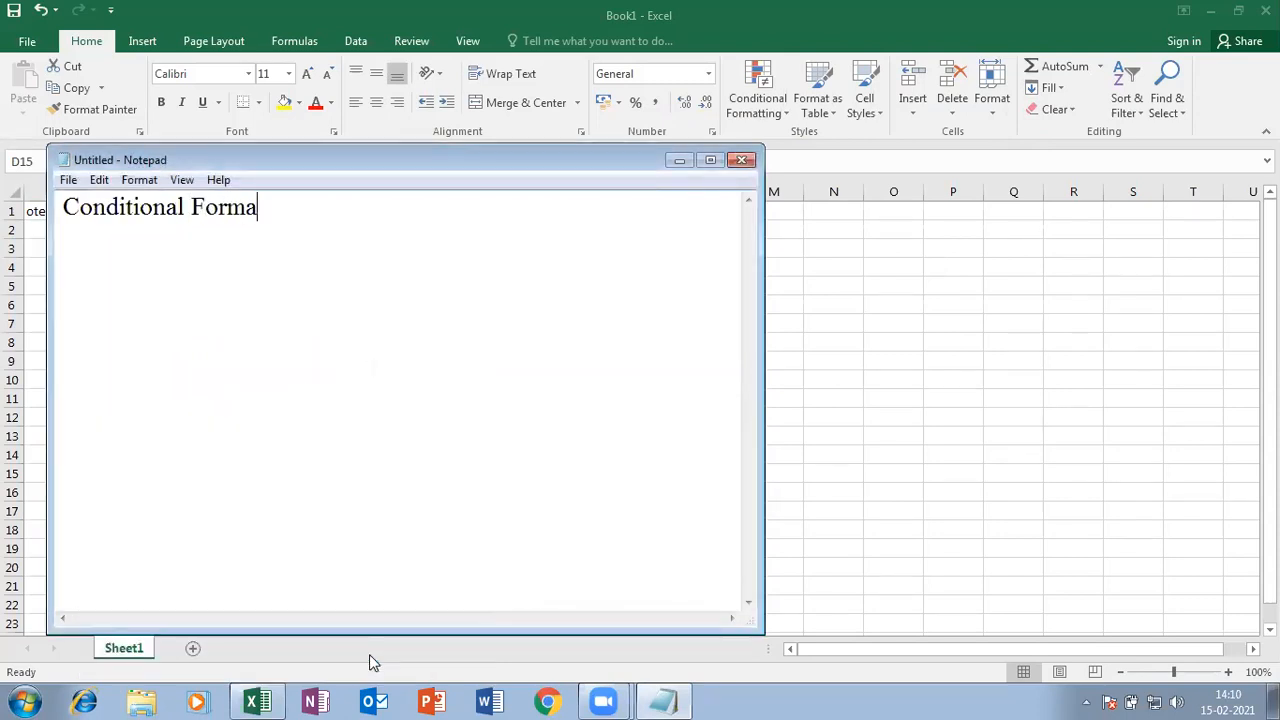
{"action": "type", "text": "tting"}
{"action": "key", "text": "Return"}
{"action": "key", "text": "Return"}
{"action": "type", "text": "We hig"}
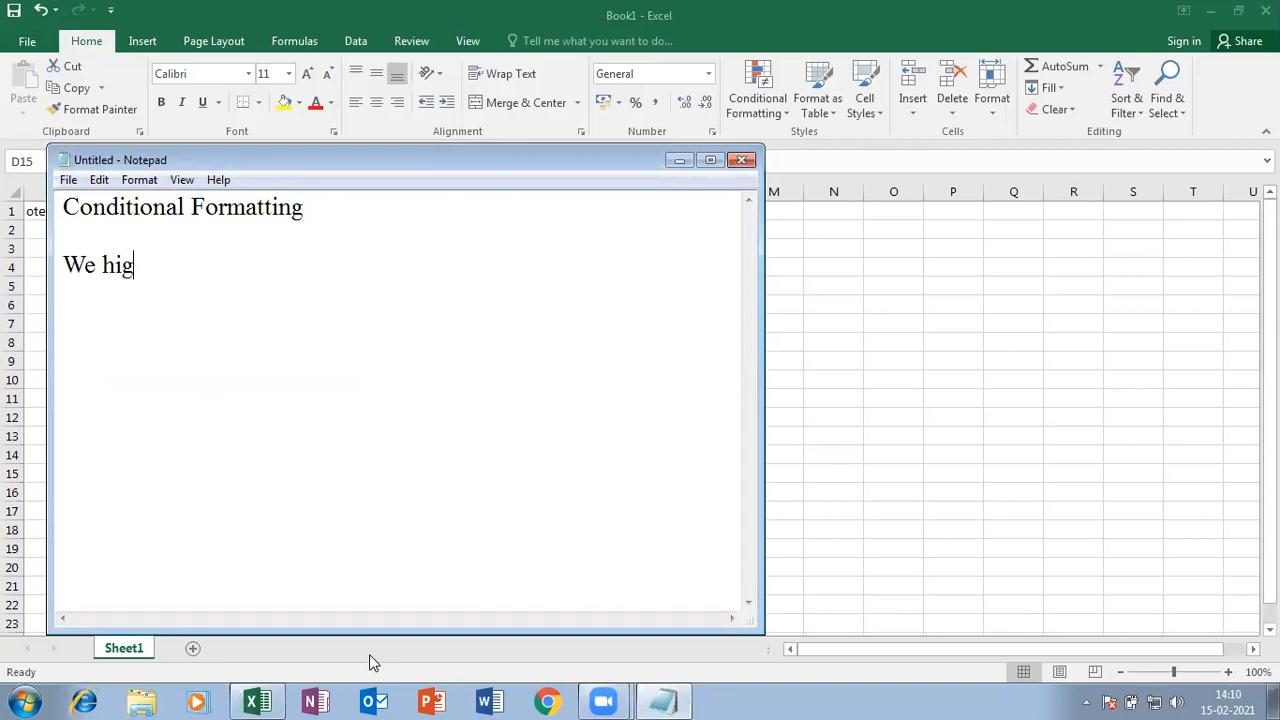
{"action": "type", "text": "hlight th"}
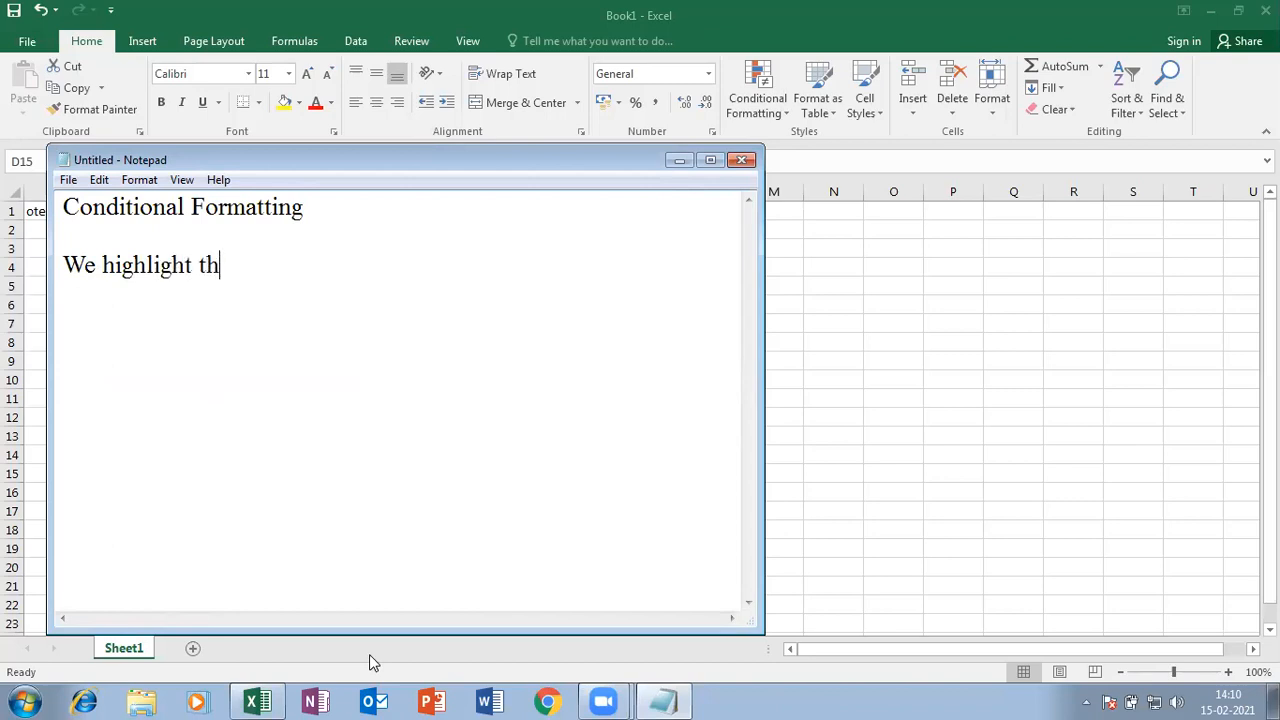
{"action": "type", "text": "e cells ba"}
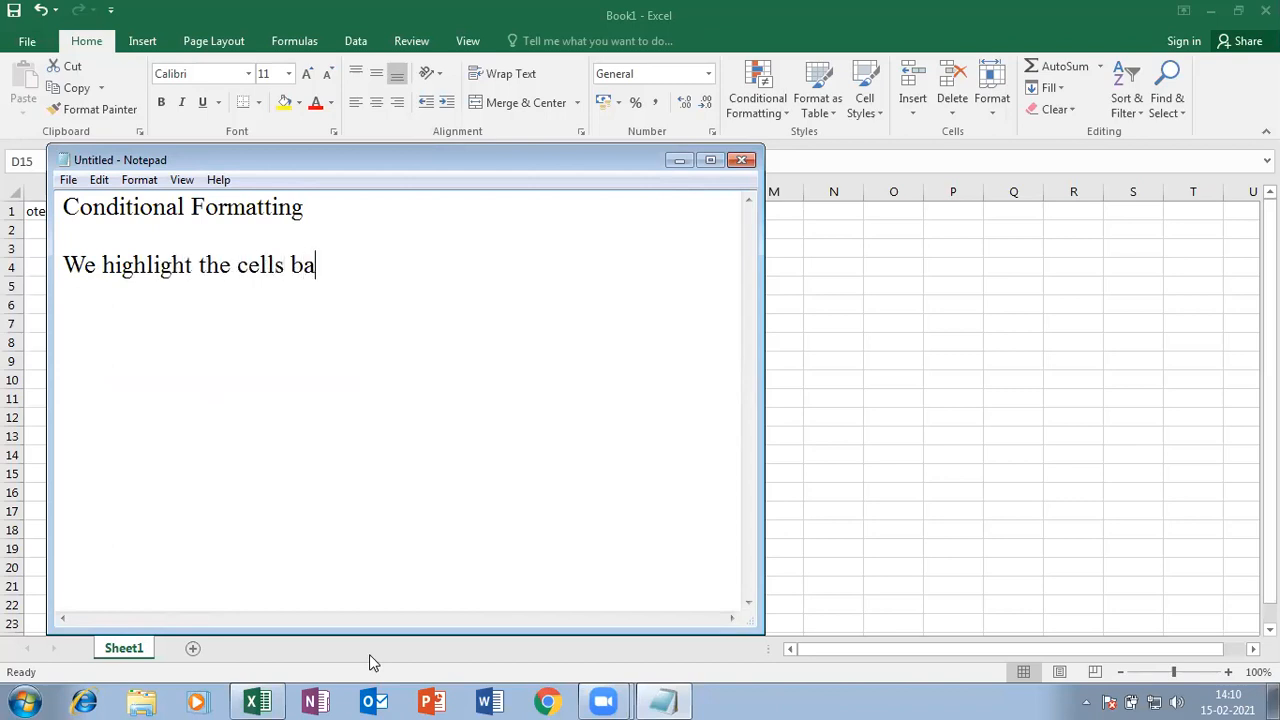
{"action": "type", "text": "sed criteria/condition"}
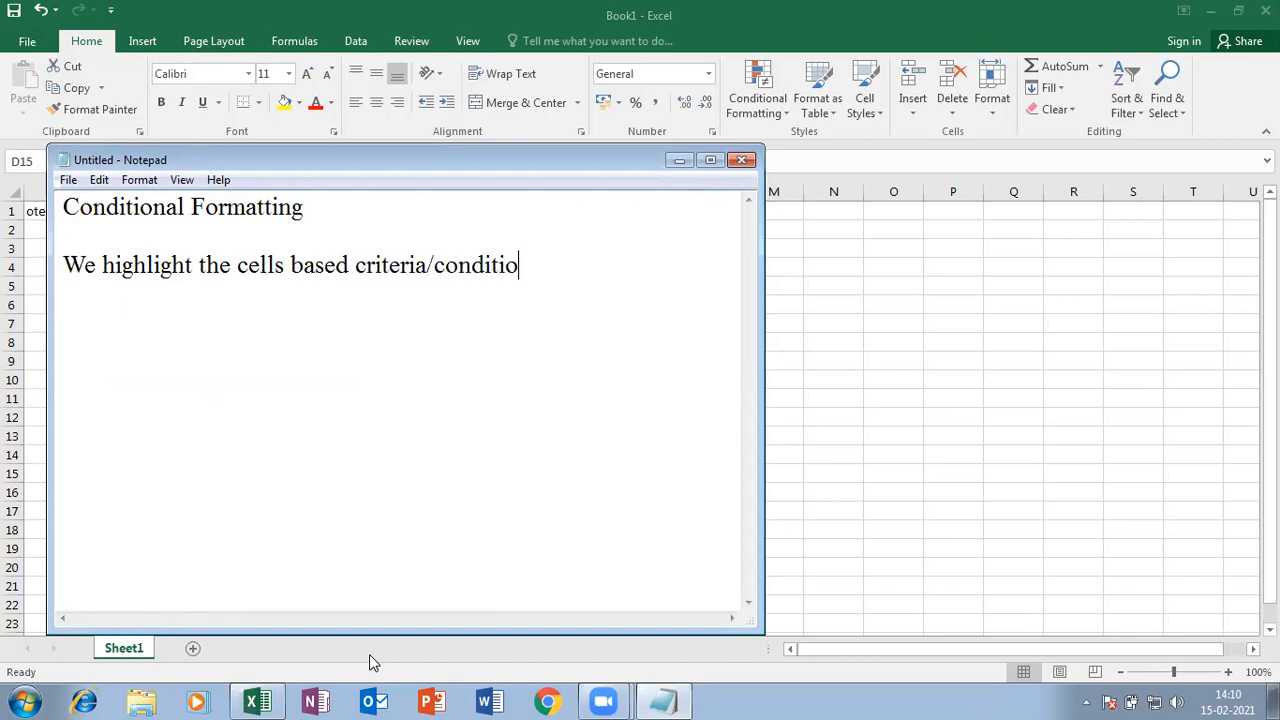
{"action": "key", "text": "BackSpace"}
{"action": "key", "text": "BackSpace"}
{"action": "type", "text": "on"}
- Return to Excel and browse Conditional Formatting > Highlight Cells Rules, then dismiss the menus
{"action": "left_click", "coordinate": [793, 113]}
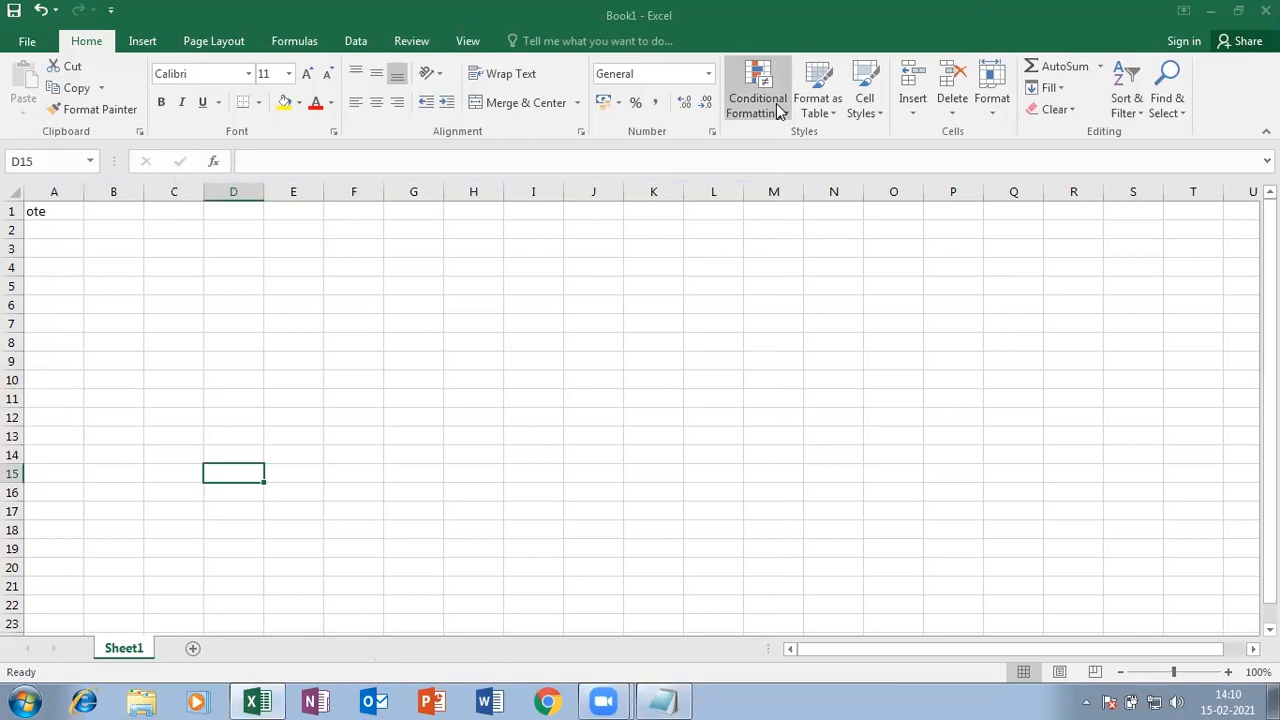
{"action": "left_click", "coordinate": [781, 109]}
{"action": "mouse_move", "coordinate": [806, 154]}
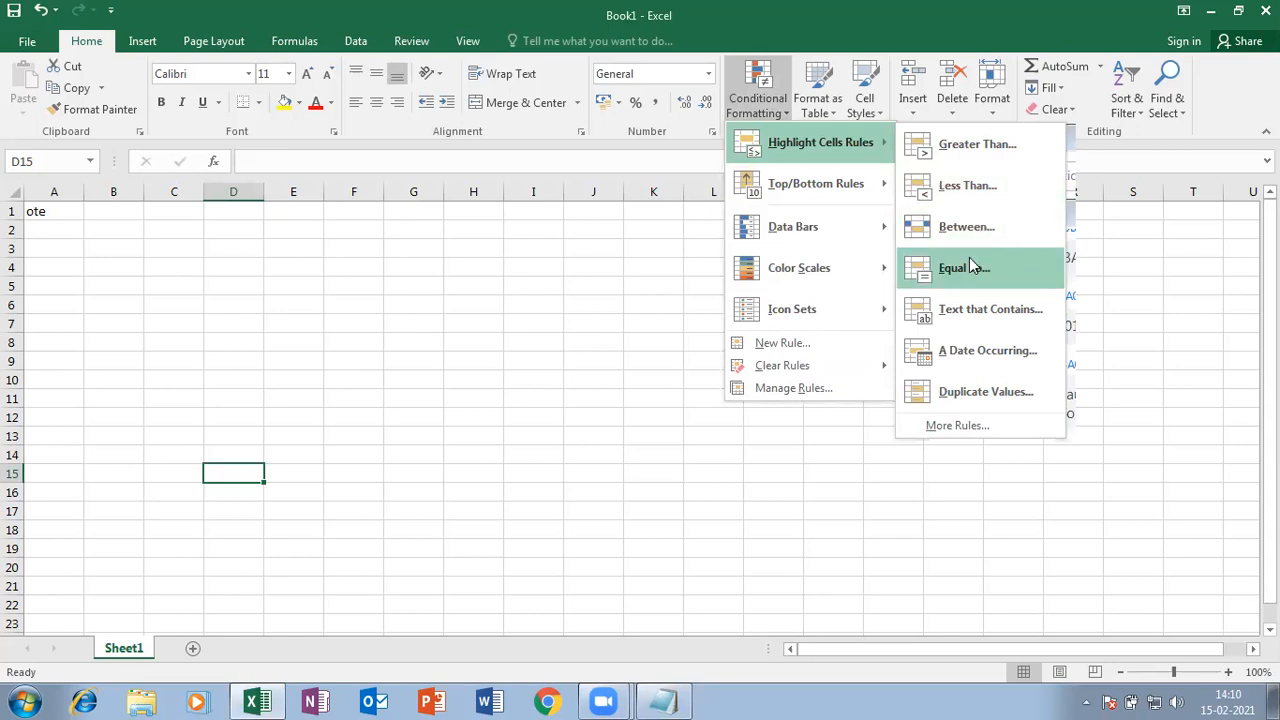
{"action": "key", "text": "Escape"}
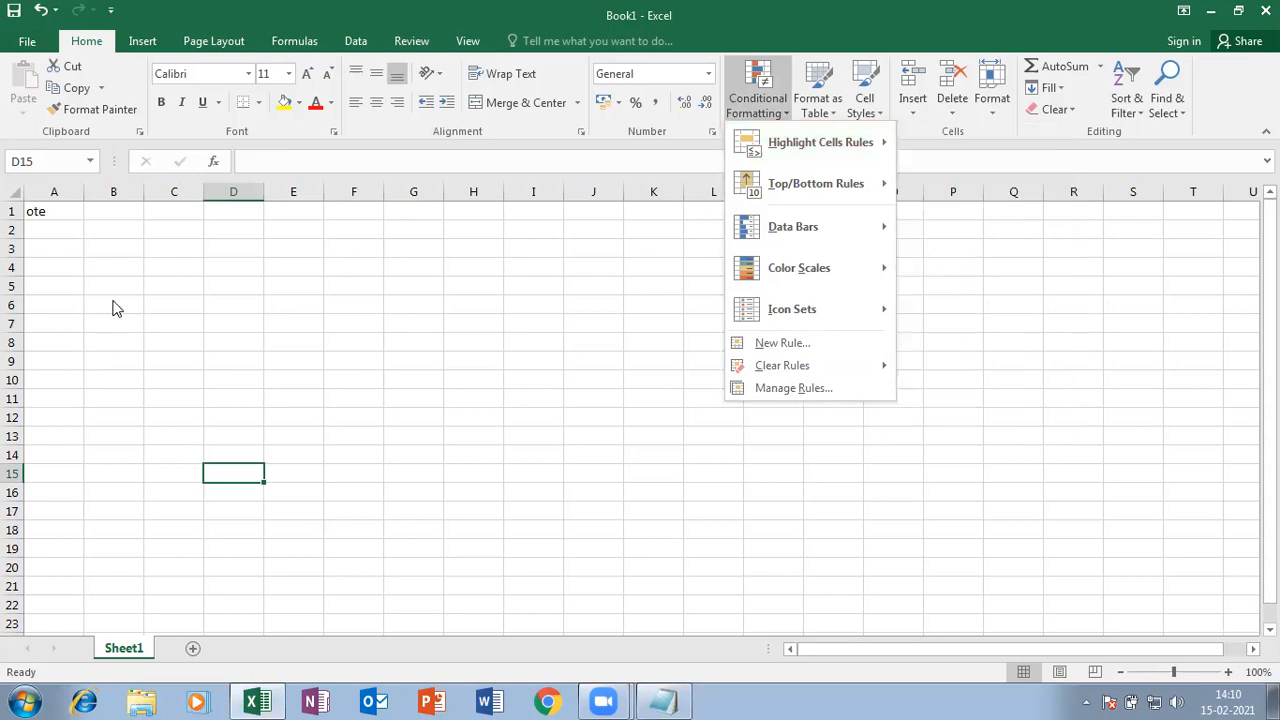
{"action": "key", "text": "Escape"}
- Clear the stray 'ote' from cell A1 and reselect A1
{"action": "left_click", "coordinate": [62, 212]}
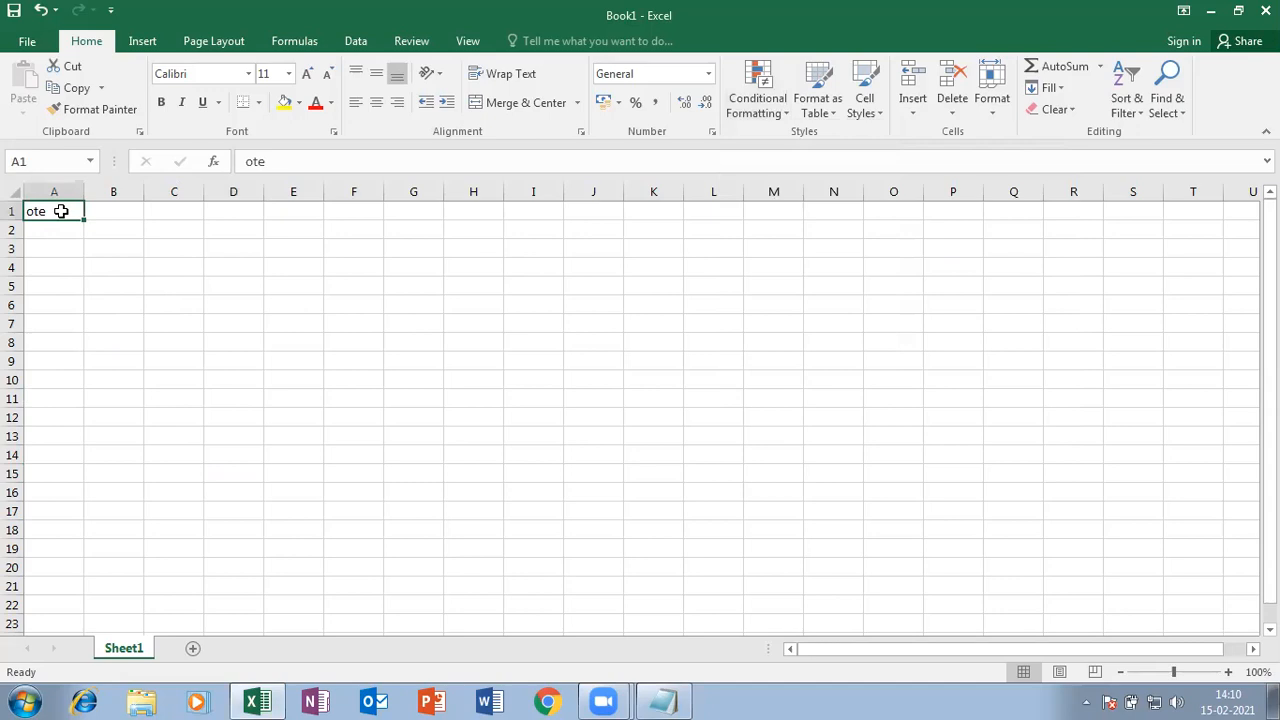
{"action": "key", "text": "BackSpace"}
{"action": "left_click", "coordinate": [100, 303]}
{"action": "left_click", "coordinate": [100, 249]}
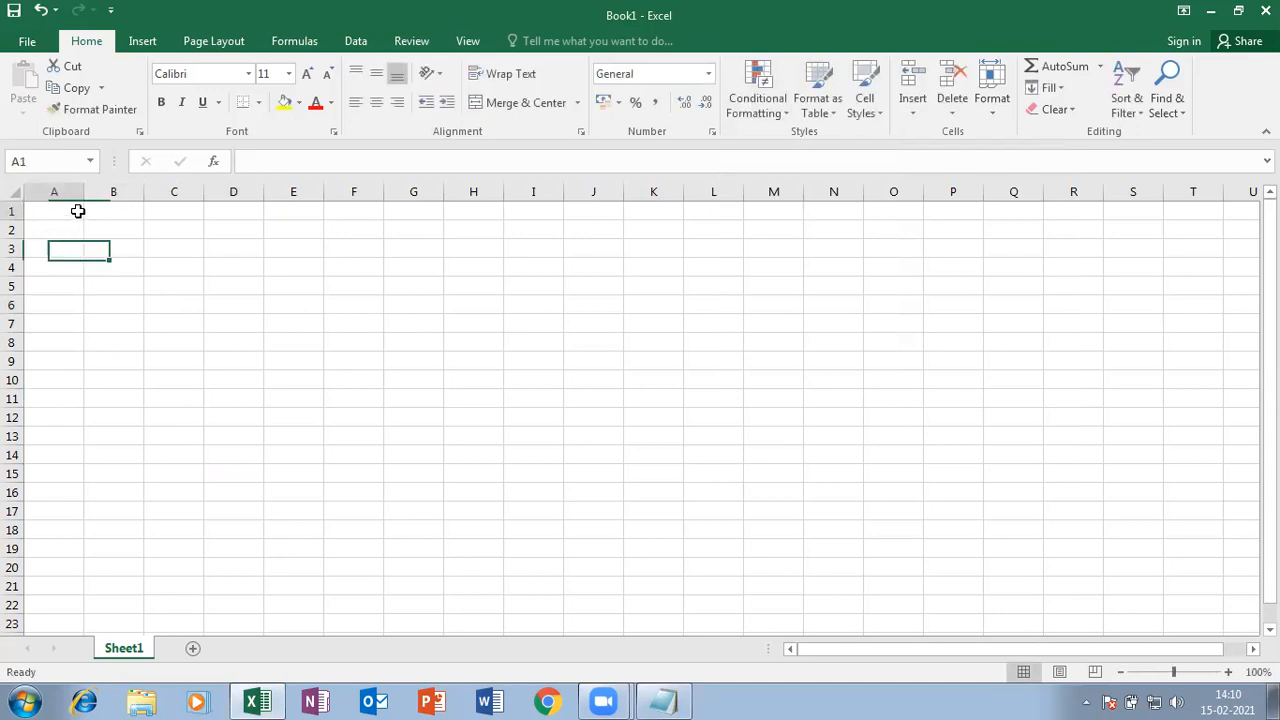
{"action": "left_click", "coordinate": [77, 210]}
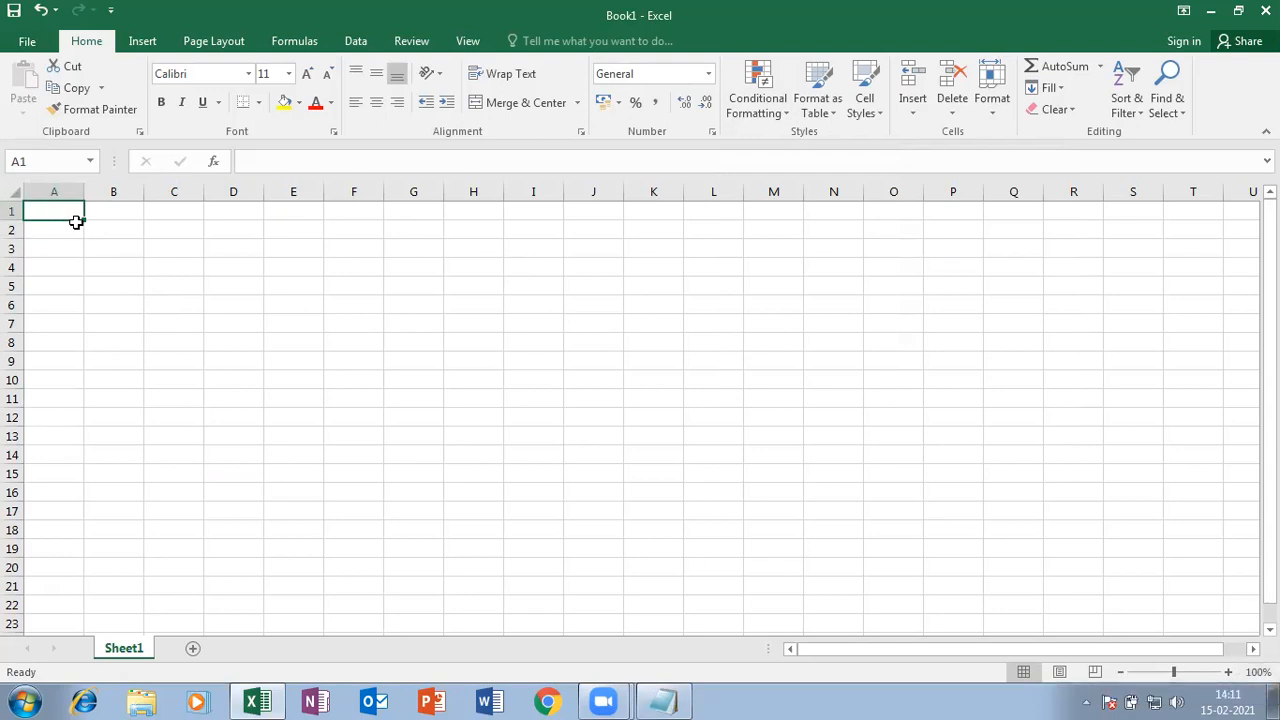
- Enter 10, 20, 30, 40, 50 down A1:A5
{"action": "type", "text": "10"}
{"action": "key", "text": "Return"}
{"action": "type", "text": "20"}
{"action": "key", "text": "Return"}
{"action": "type", "text": "30"}
{"action": "key", "text": "Return"}
{"action": "type", "text": "40"}
{"action": "key", "text": "Return"}
{"action": "type", "text": "50"}
{"action": "key", "text": "Return"}
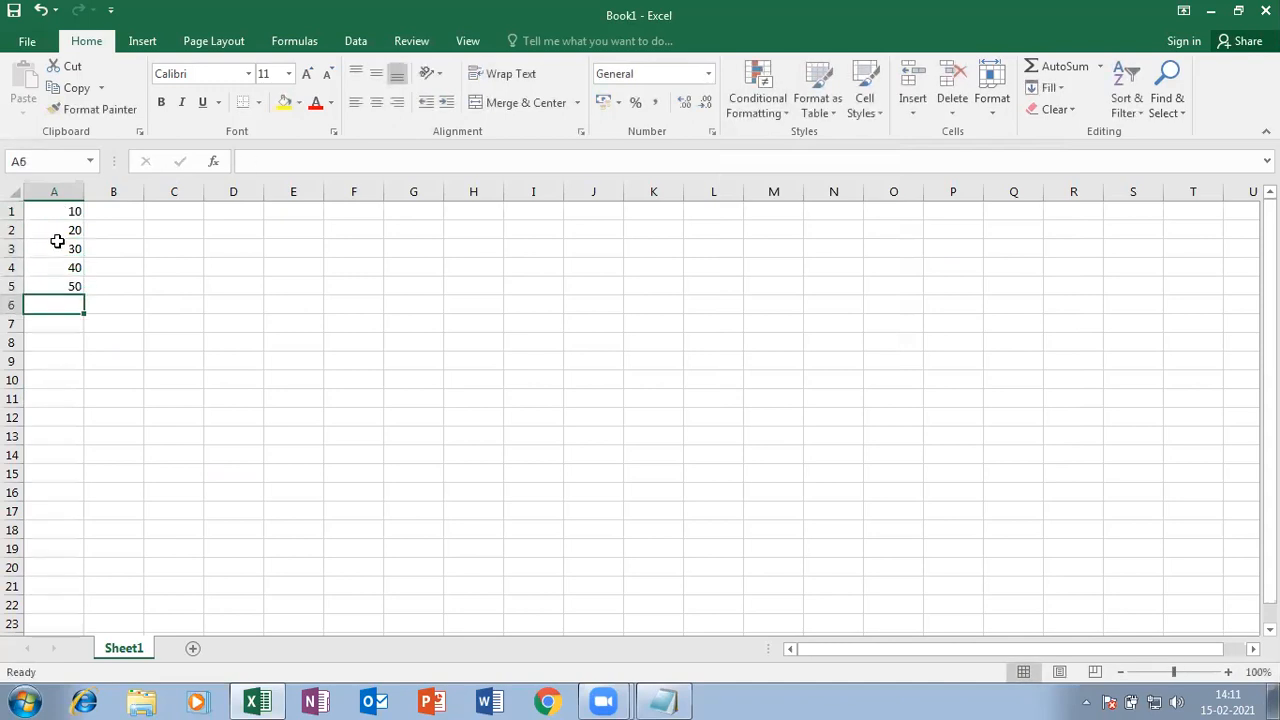
- Enter 20, 50, 47, 11, 52 down B1:B5
{"action": "left_click", "coordinate": [120, 212]}
{"action": "type", "text": "20"}
{"action": "key", "text": "Return"}
{"action": "type", "text": "50"}
{"action": "key", "text": "ctrl+Return"}
{"action": "key", "text": "Return"}
{"action": "type", "text": "47"}
{"action": "key", "text": "Return"}
{"action": "type", "text": "11"}
{"action": "key", "text": "Return"}
{"action": "type", "text": "52"}
{"action": "key", "text": "Return"}
- Enter 44, 52, 63, 12, 25 down C1:C5
{"action": "left_click", "coordinate": [178, 210]}
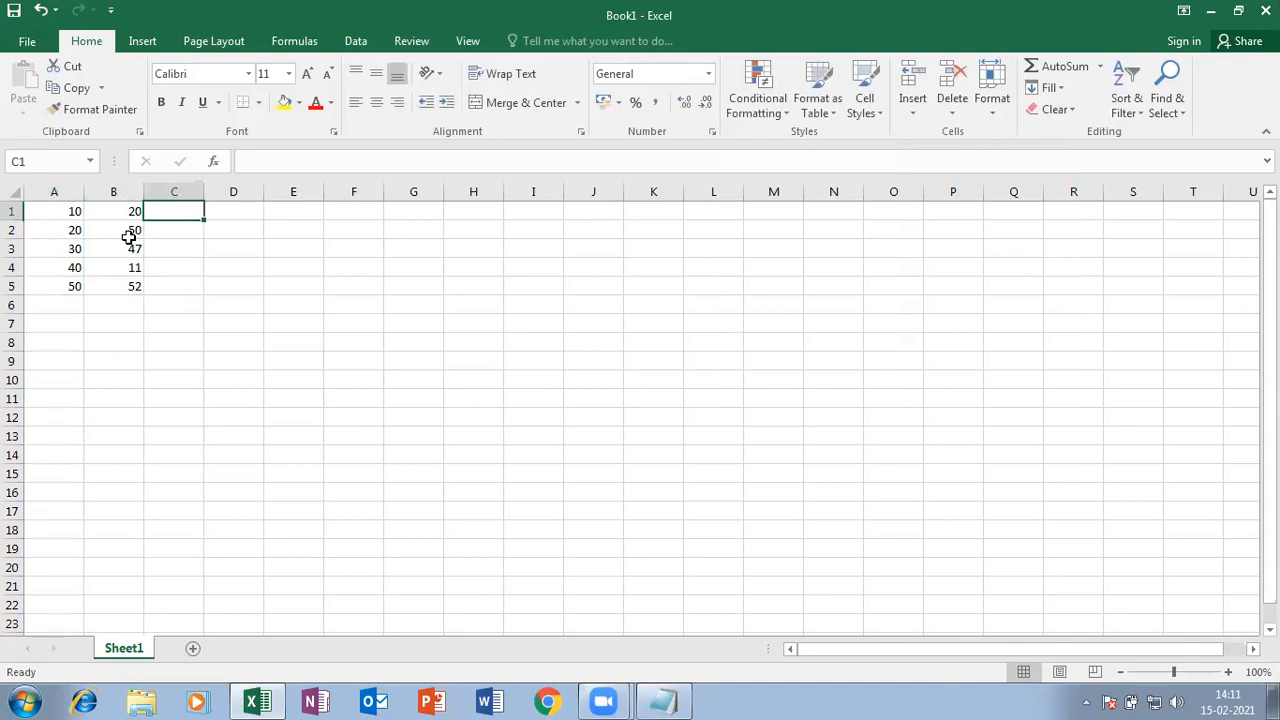
{"action": "type", "text": "44"}
{"action": "key", "text": "Return"}
{"action": "type", "text": "52"}
{"action": "key", "text": "Return"}
{"action": "type", "text": "63"}
{"action": "key", "text": "Return"}
{"action": "type", "text": "12"}
{"action": "key", "text": "Return"}
{"action": "type", "text": "25"}
{"action": "key", "text": "Return"}
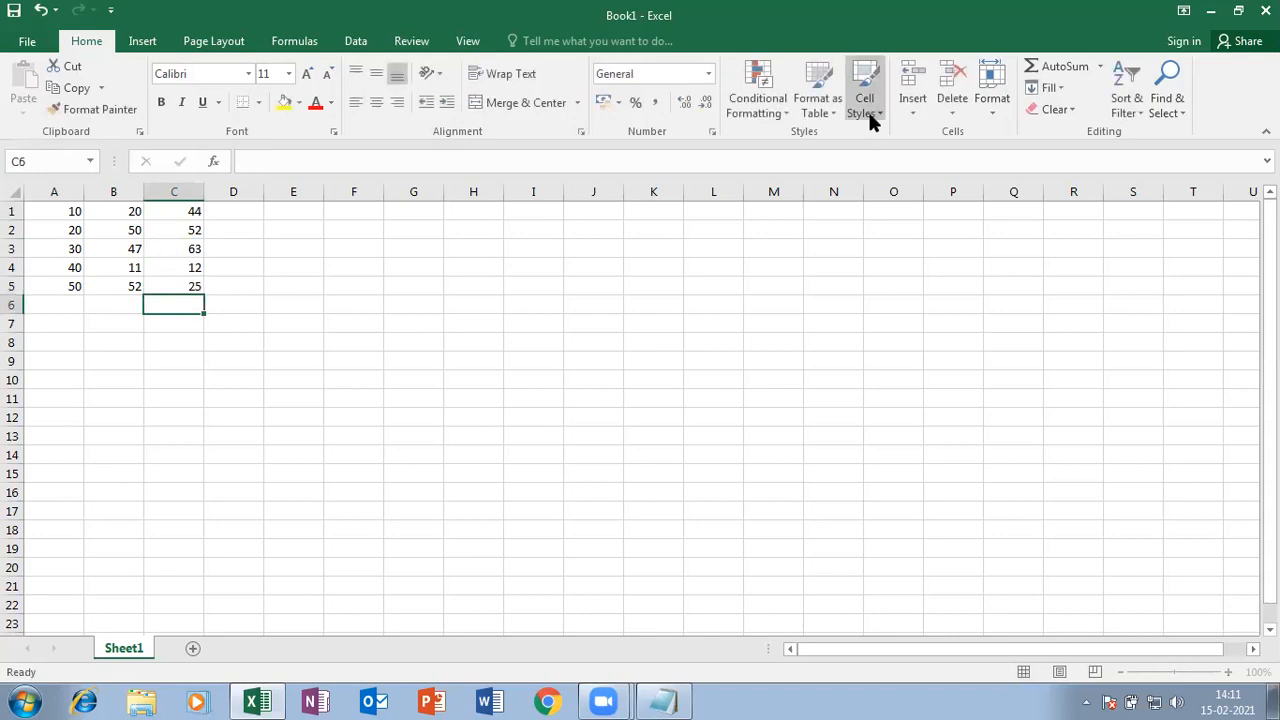
{"action": "left_click", "coordinate": [170, 378]}
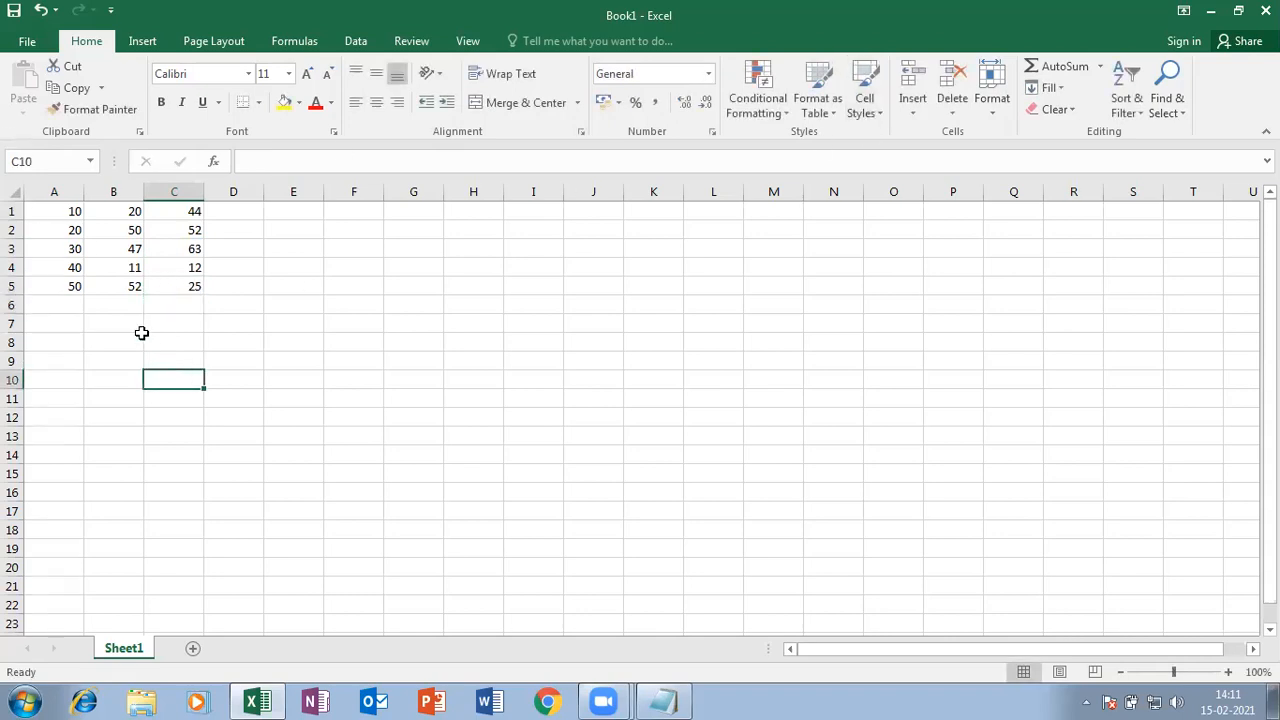
- Zoom the sheet view to 130%
{"action": "left_click_drag", "start_coordinate": [57, 207], "coordinate": [160, 281]}
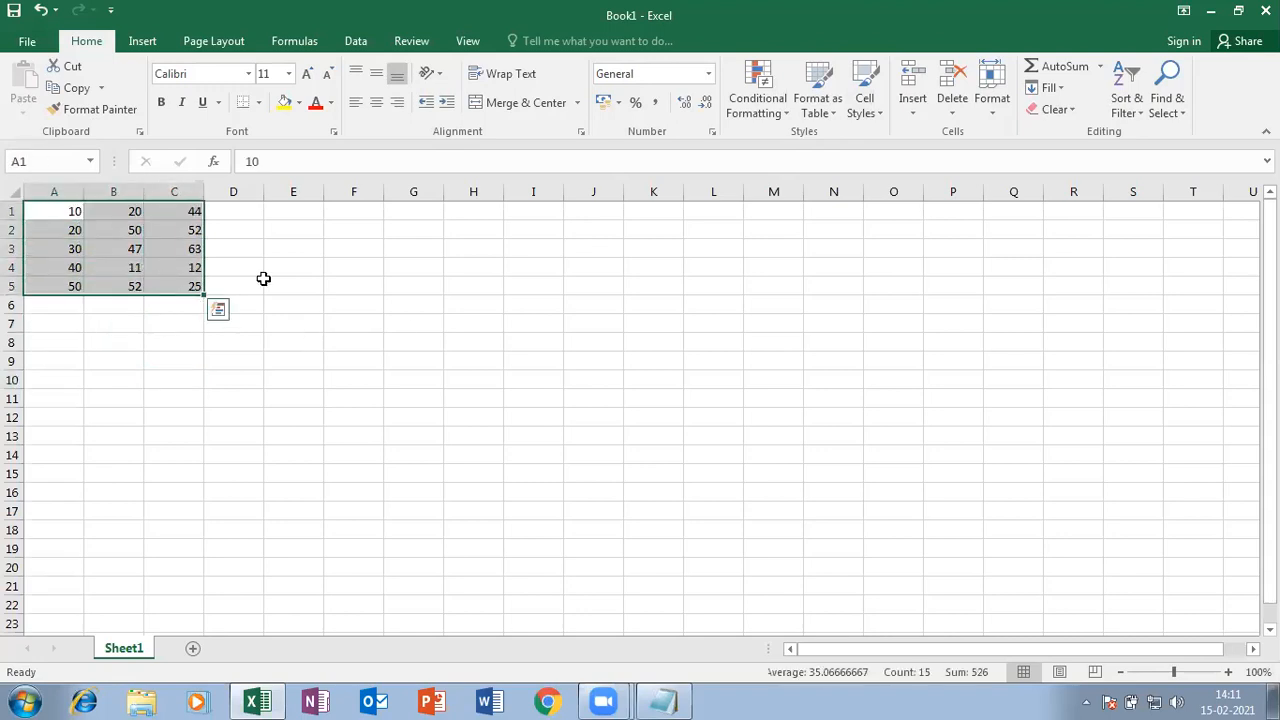
{"action": "left_click", "coordinate": [262, 272]}
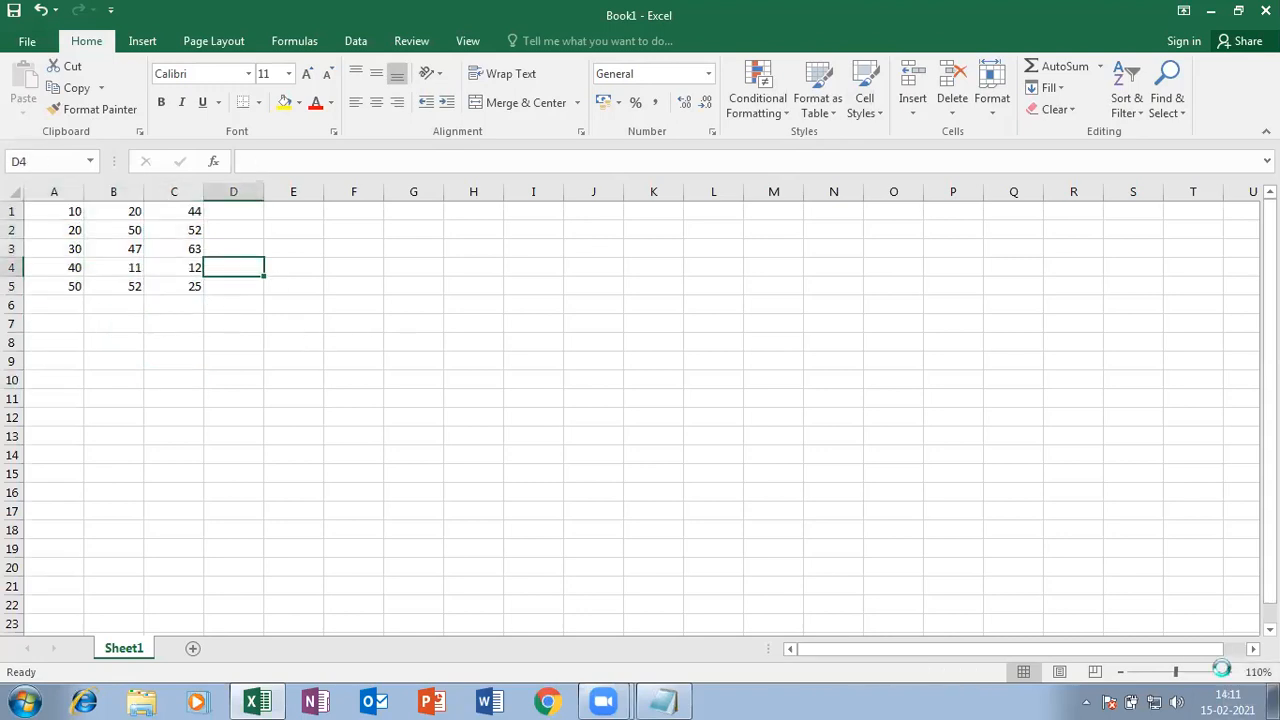
{"action": "left_click", "coordinate": [1228, 672]}
{"action": "left_click", "coordinate": [1228, 672]}
{"action": "left_click", "coordinate": [1228, 672]}
- Select A1:C5 and start a Highlight Cells Greater Than rule
{"action": "left_click_drag", "start_coordinate": [100, 224], "coordinate": [226, 317]}
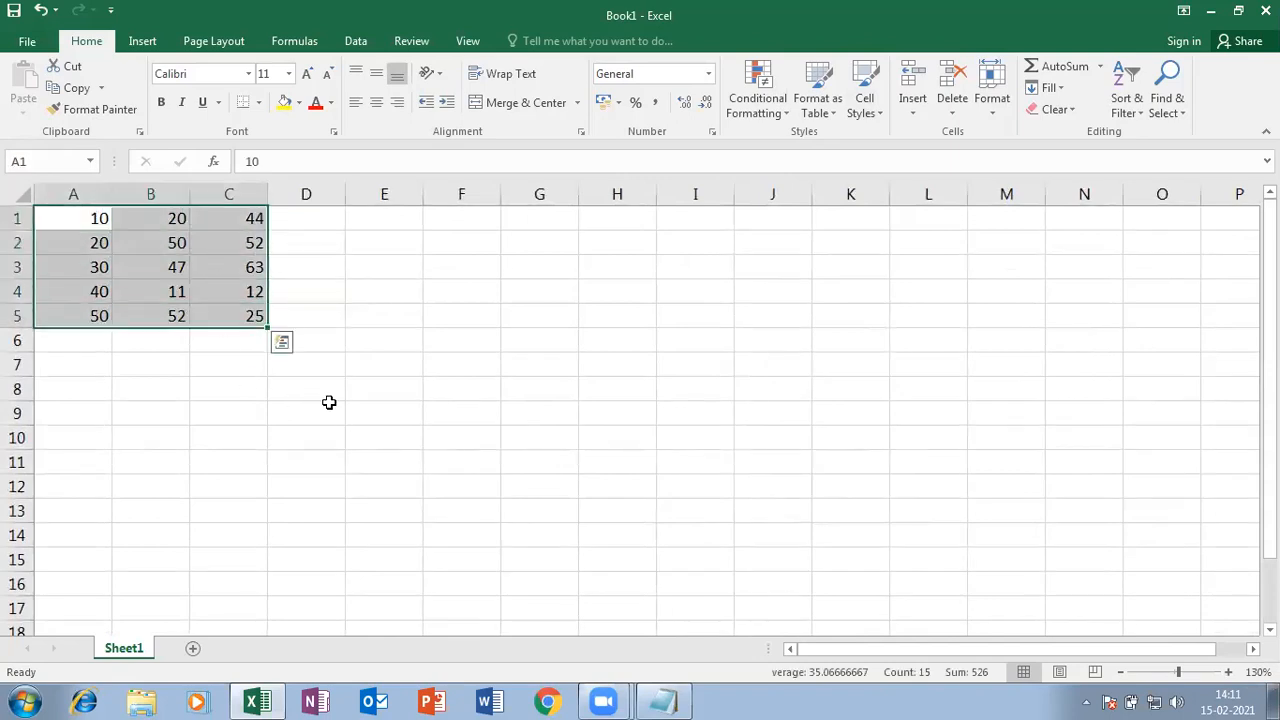
{"action": "left_click", "coordinate": [766, 108]}
{"action": "mouse_move", "coordinate": [787, 126]}
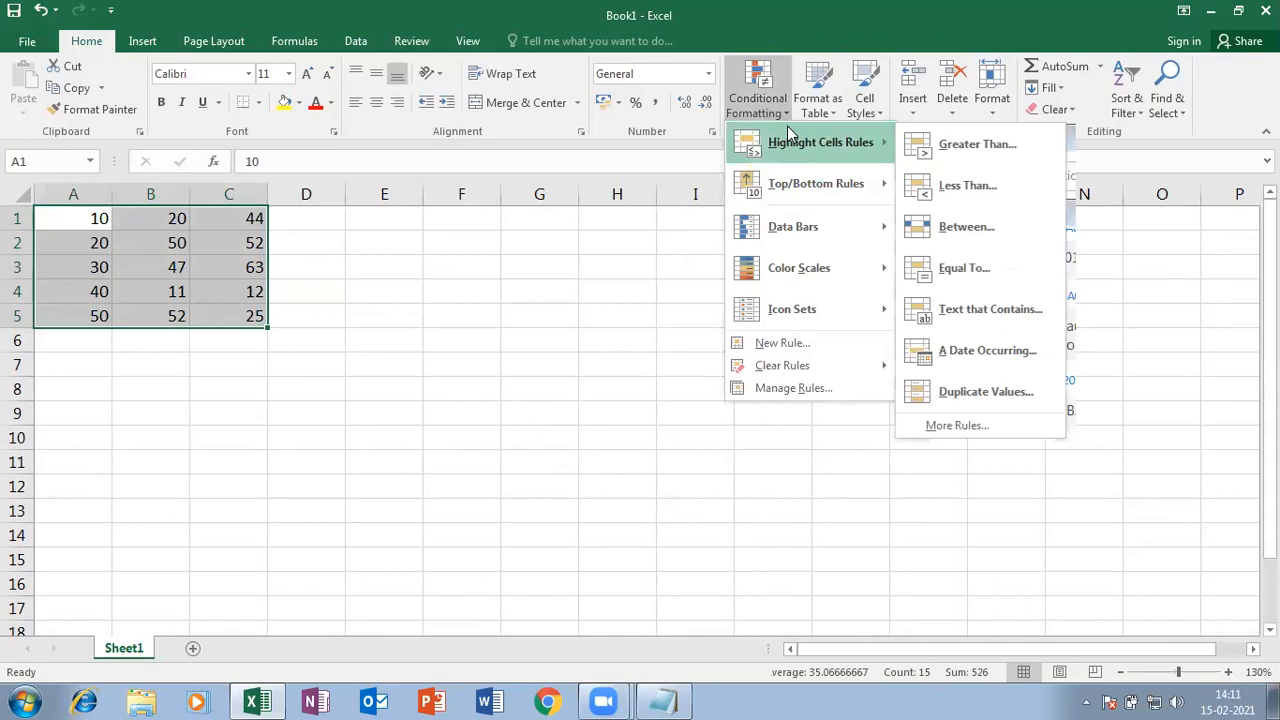
{"action": "left_click", "coordinate": [982, 148]}
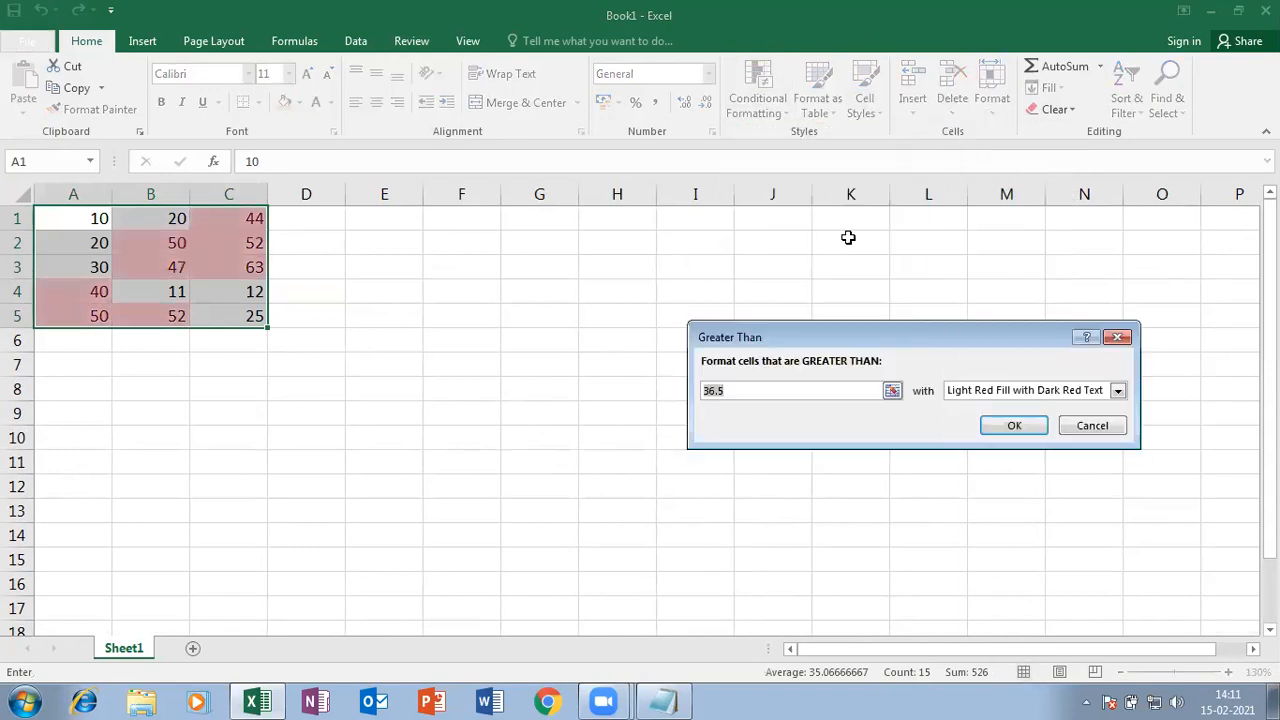
- Set the Greater Than threshold to 60 so only C3's 63 previews highlighted
{"action": "left_click_drag", "start_coordinate": [847, 332], "coordinate": [583, 237]}
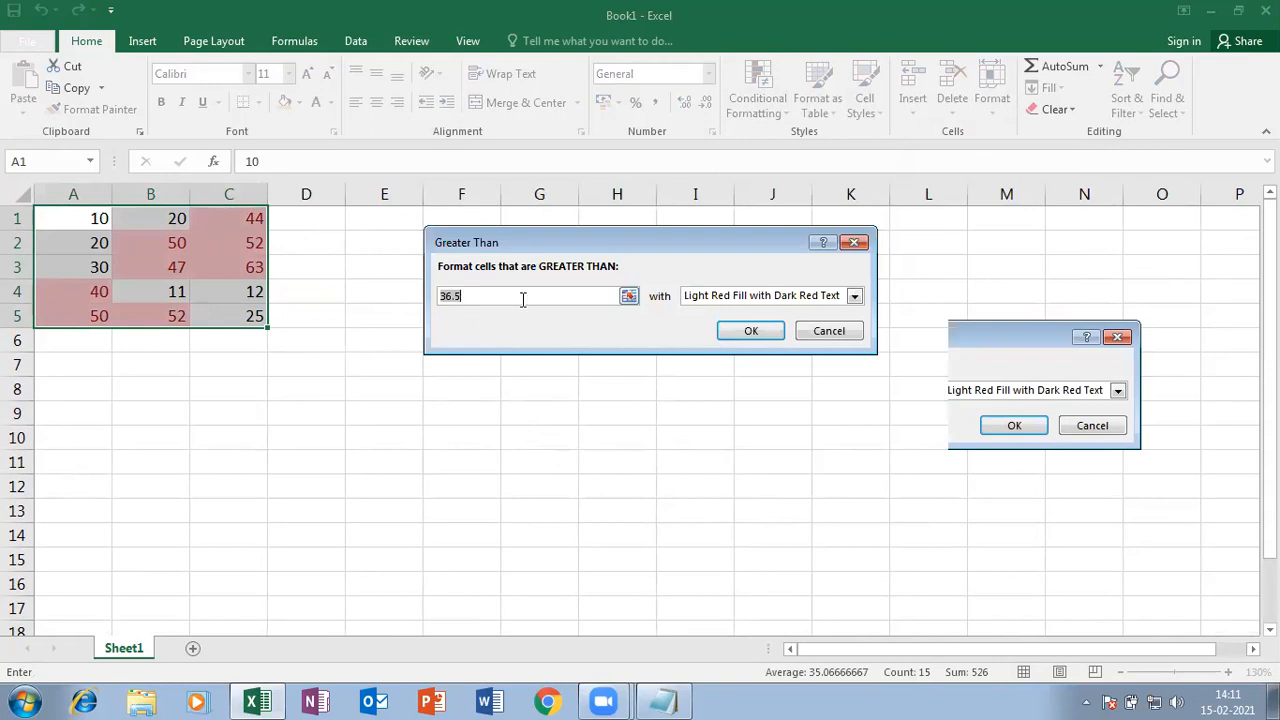
{"action": "type", "text": "60"}
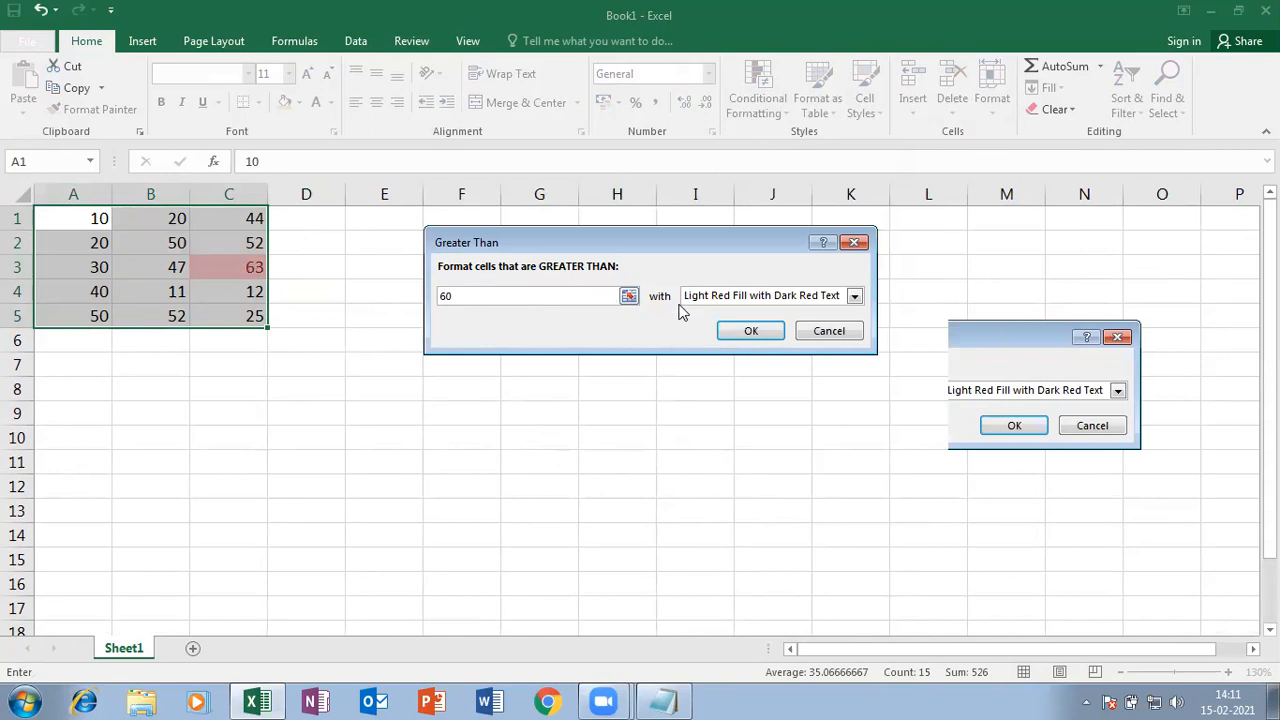
{"action": "left_click", "coordinate": [779, 300]}
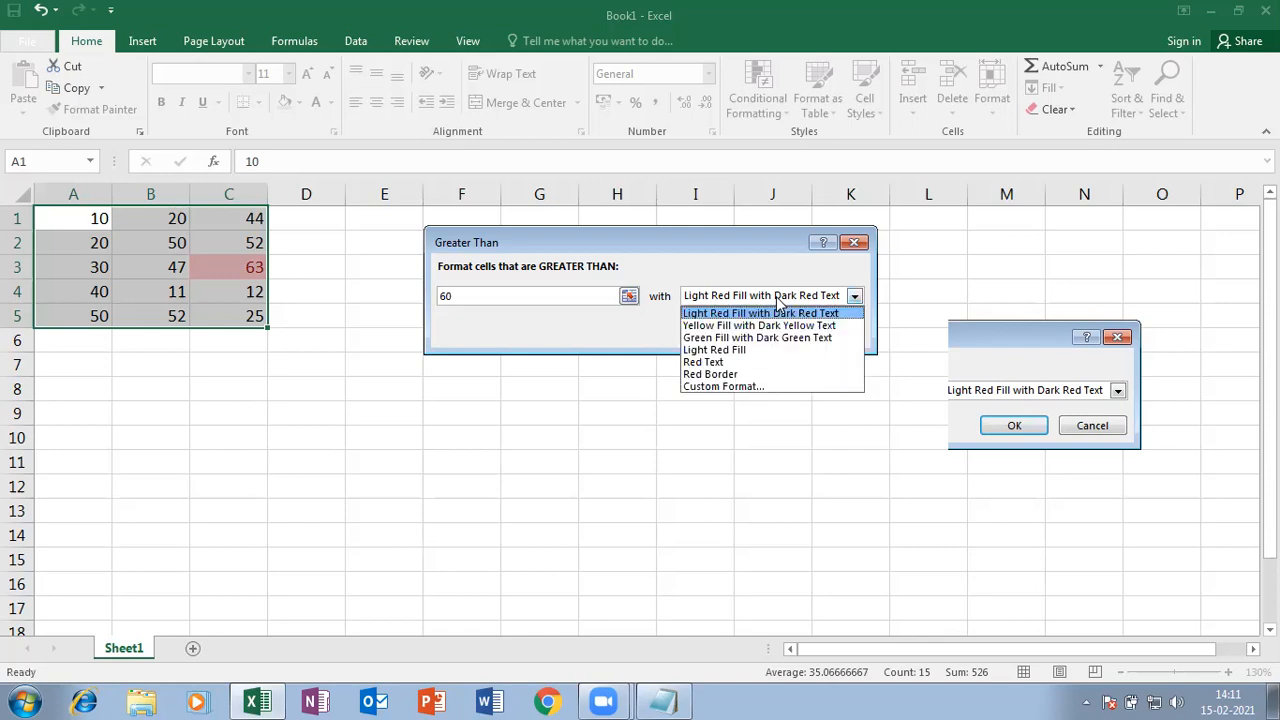
- Preview Green Fill with Dark Green Text for the rule, then choose Custom Format
{"action": "left_click", "coordinate": [716, 339]}
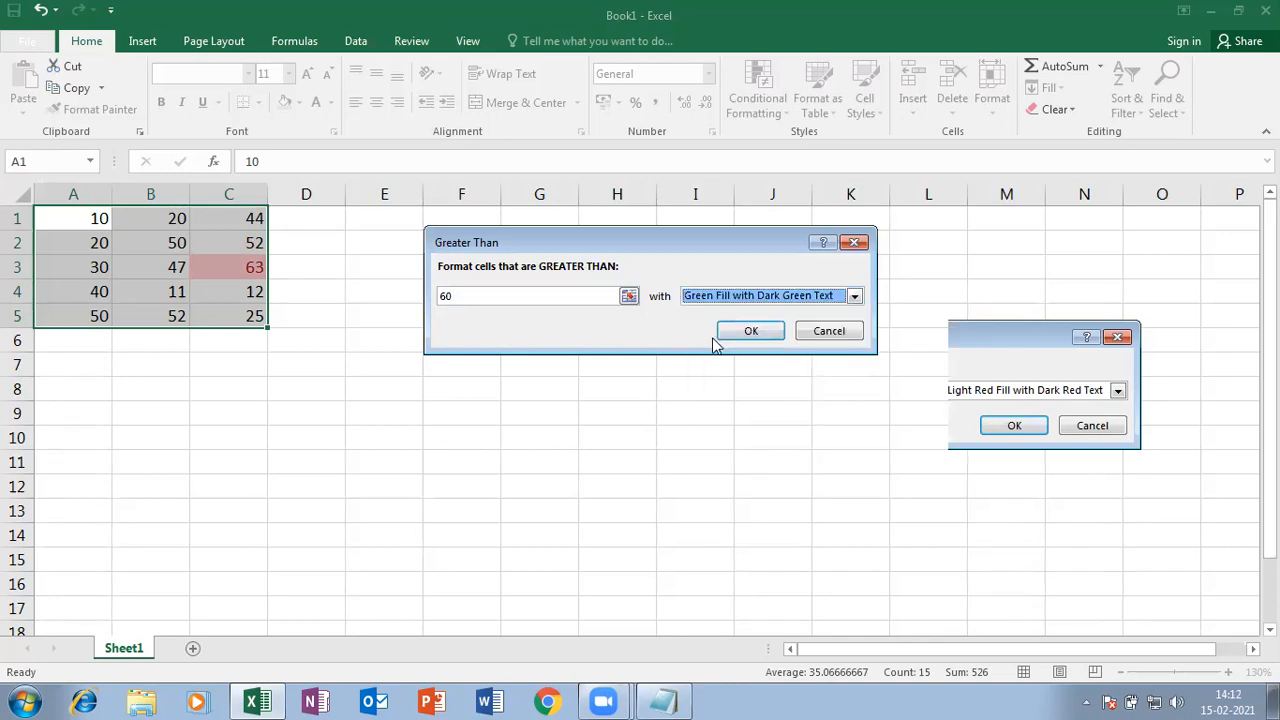
{"action": "left_click", "coordinate": [755, 296]}
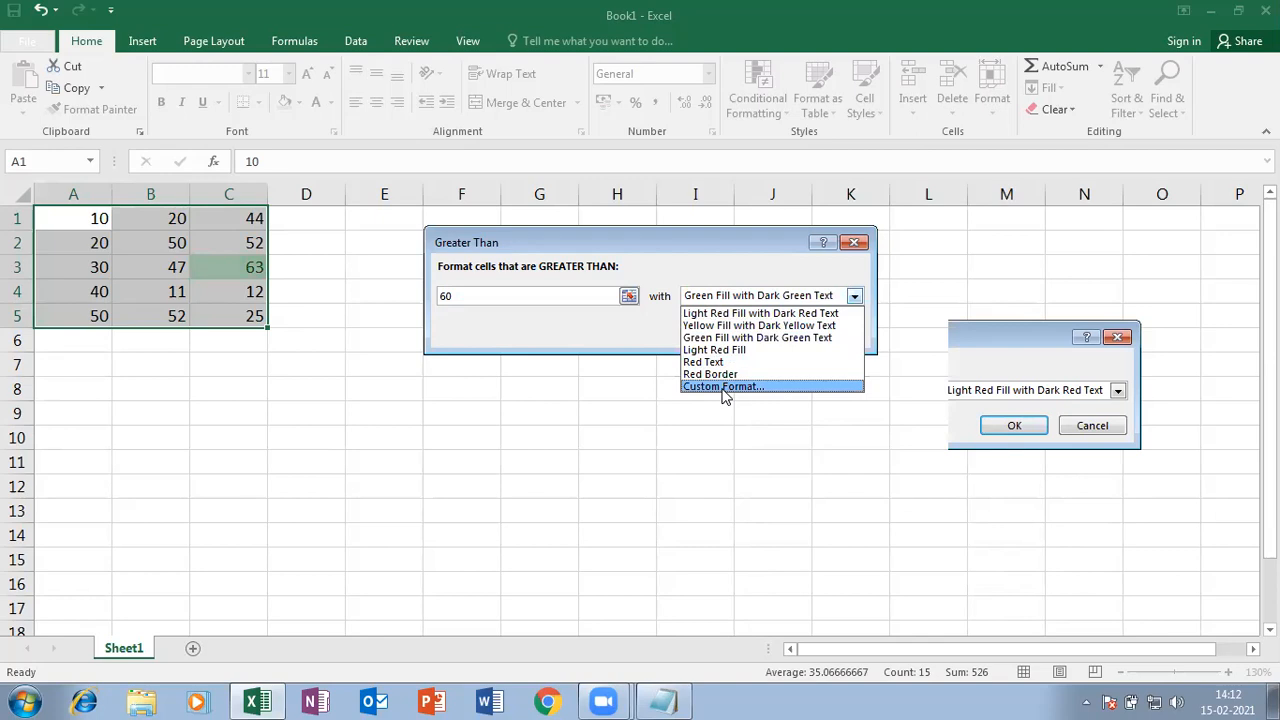
{"action": "left_click", "coordinate": [724, 387]}
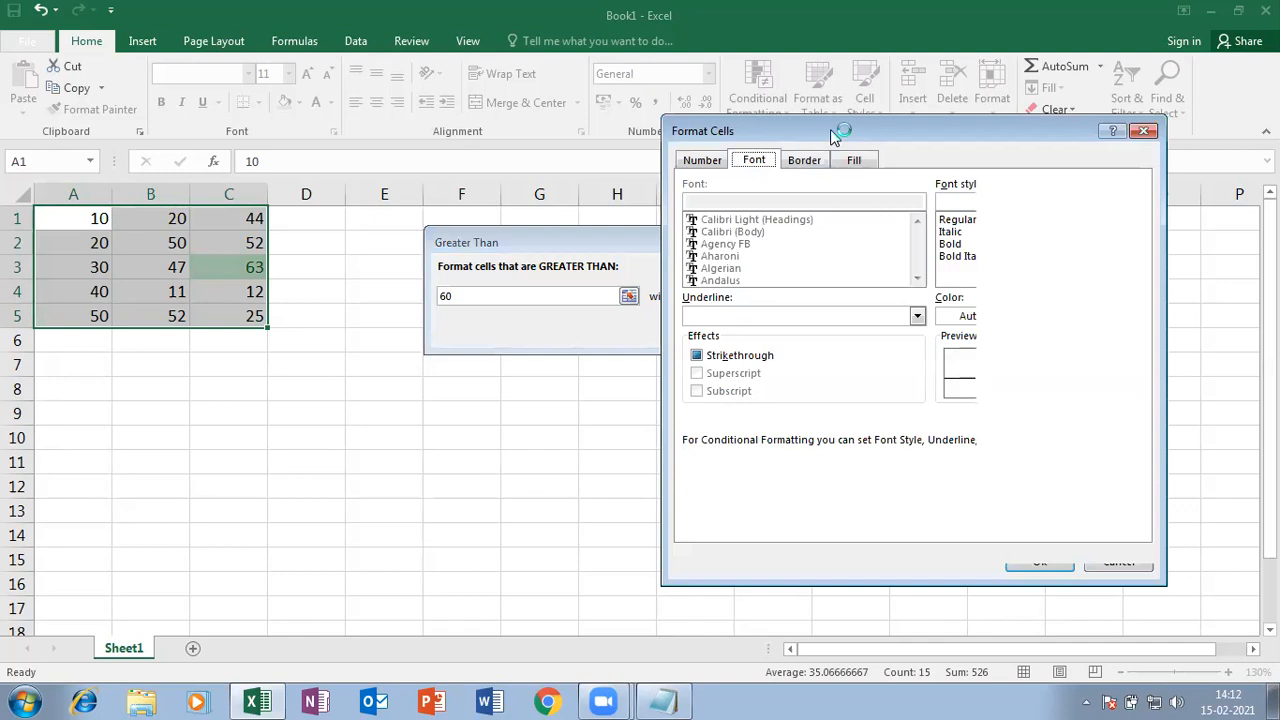
- Give the greater-than-60 rule a red outline border and apply it, boxing C3's 63
{"action": "left_click_drag", "start_coordinate": [835, 135], "coordinate": [457, 131]}
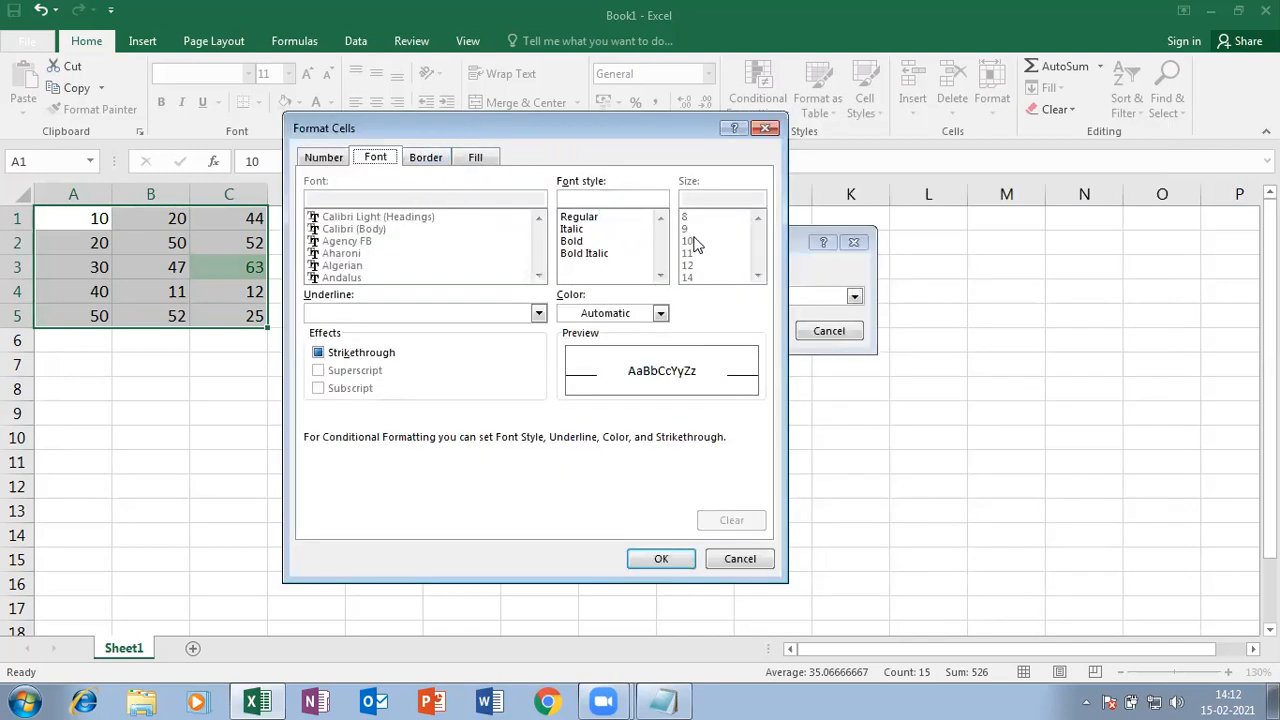
{"action": "left_click", "coordinate": [418, 160]}
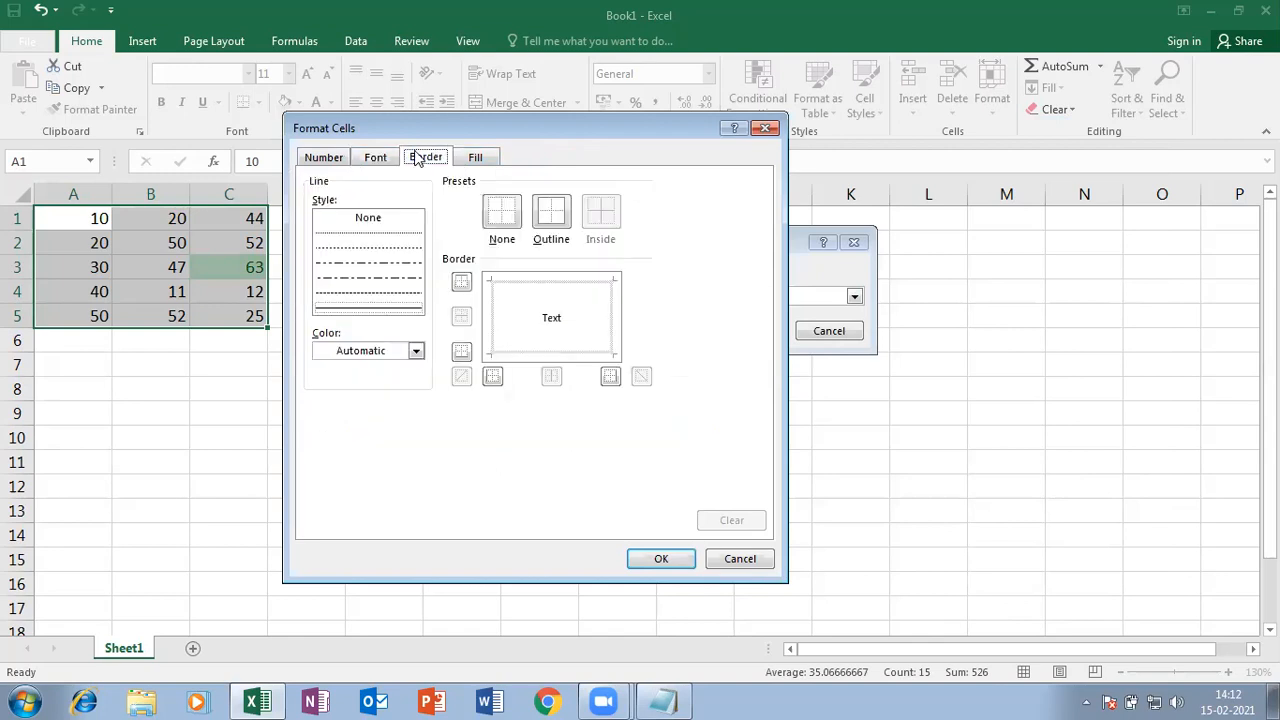
{"action": "left_click", "coordinate": [404, 311]}
{"action": "left_click", "coordinate": [549, 216]}
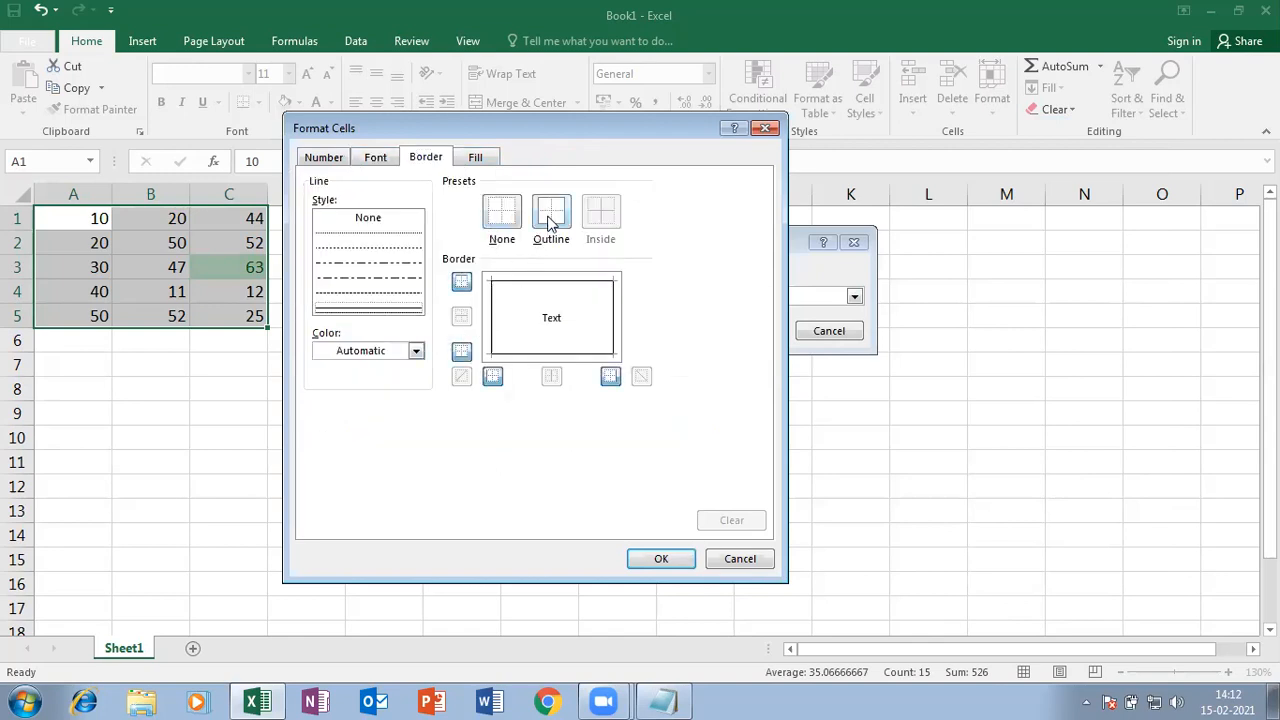
{"action": "left_click", "coordinate": [415, 351]}
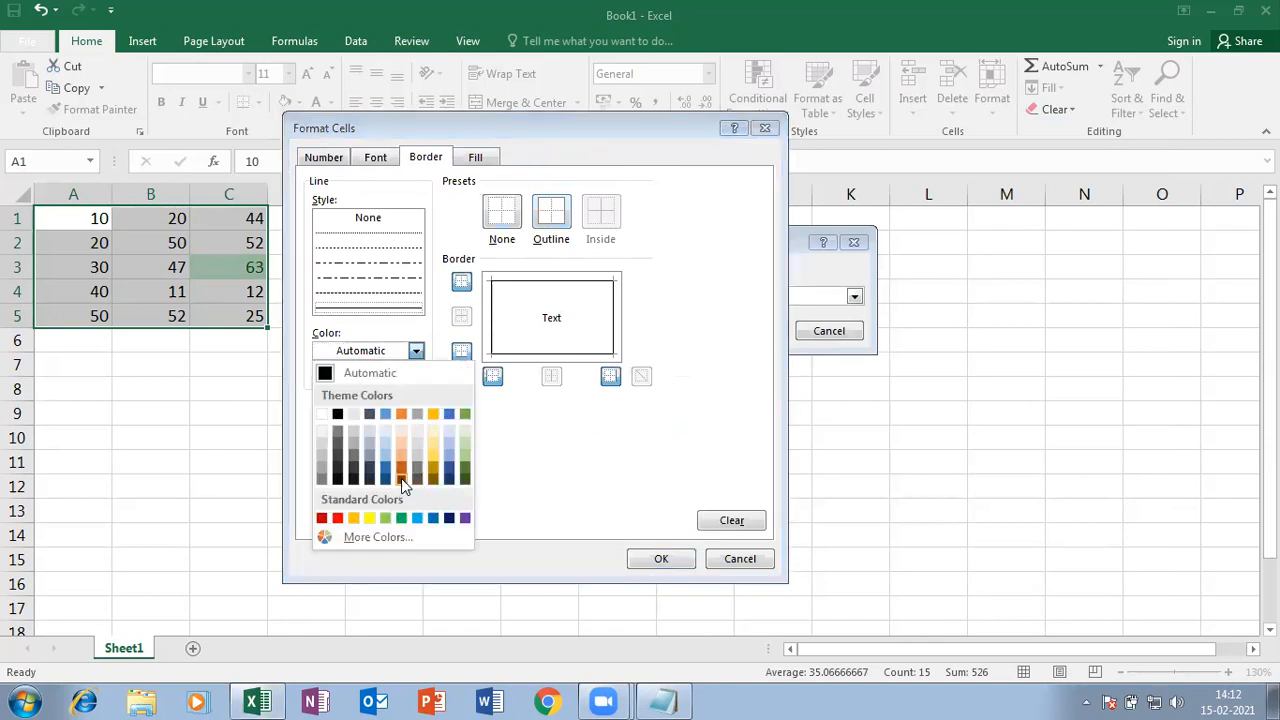
{"action": "left_click", "coordinate": [338, 519]}
{"action": "left_click", "coordinate": [558, 200]}
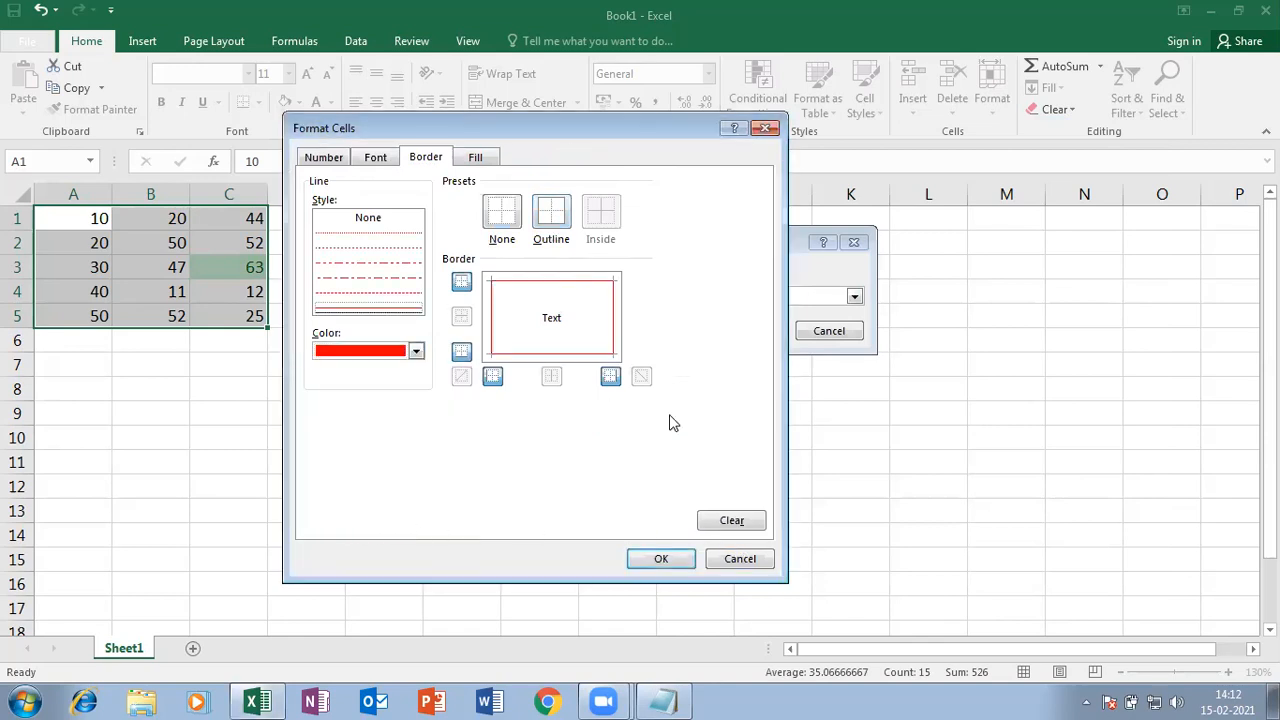
{"action": "left_click", "coordinate": [657, 559]}
{"action": "left_click", "coordinate": [745, 331]}
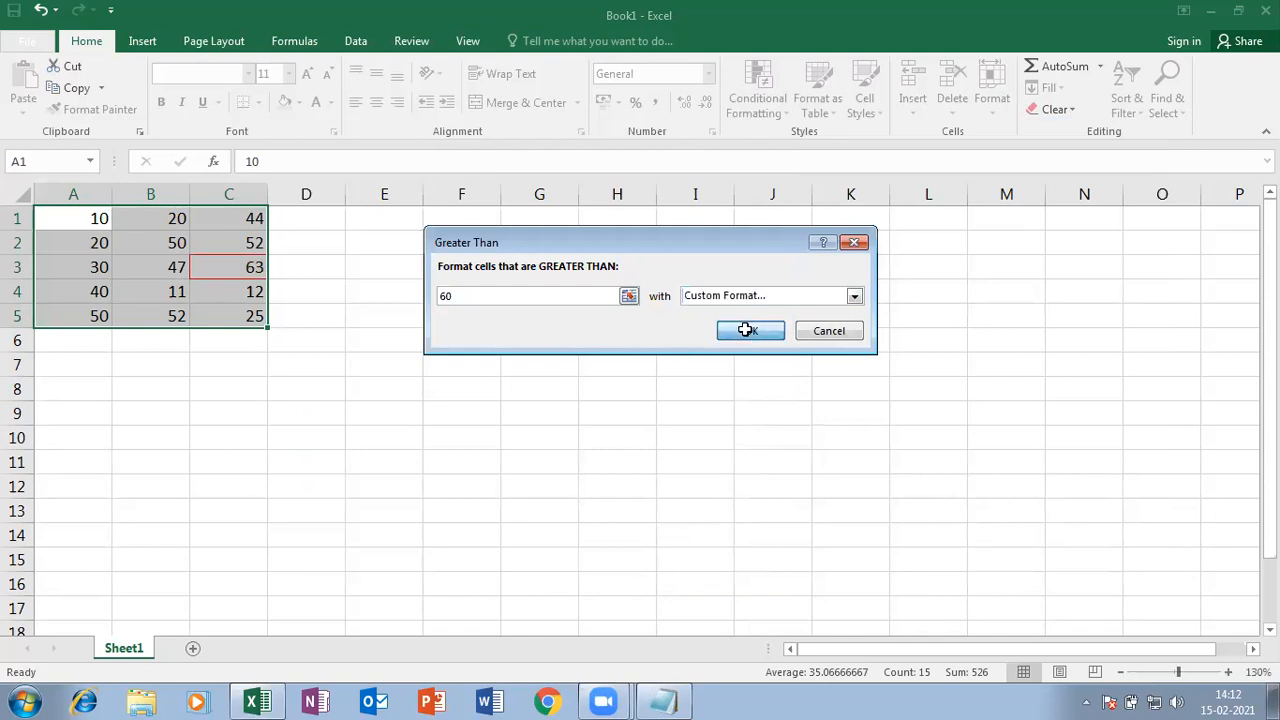
{"action": "left_click", "coordinate": [409, 417]}
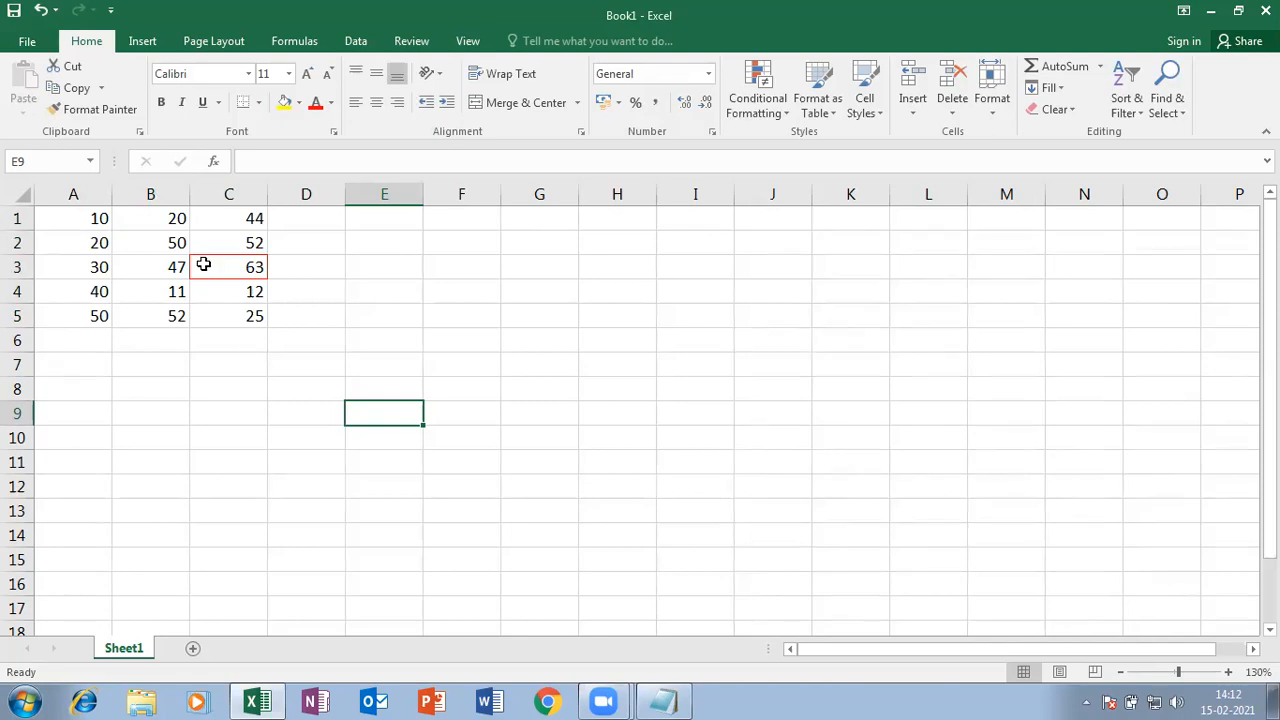
- Change A2 to 61, A4 to 88 and B1 to 200, then zoom the sheet to 160%
{"action": "left_click", "coordinate": [89, 240]}
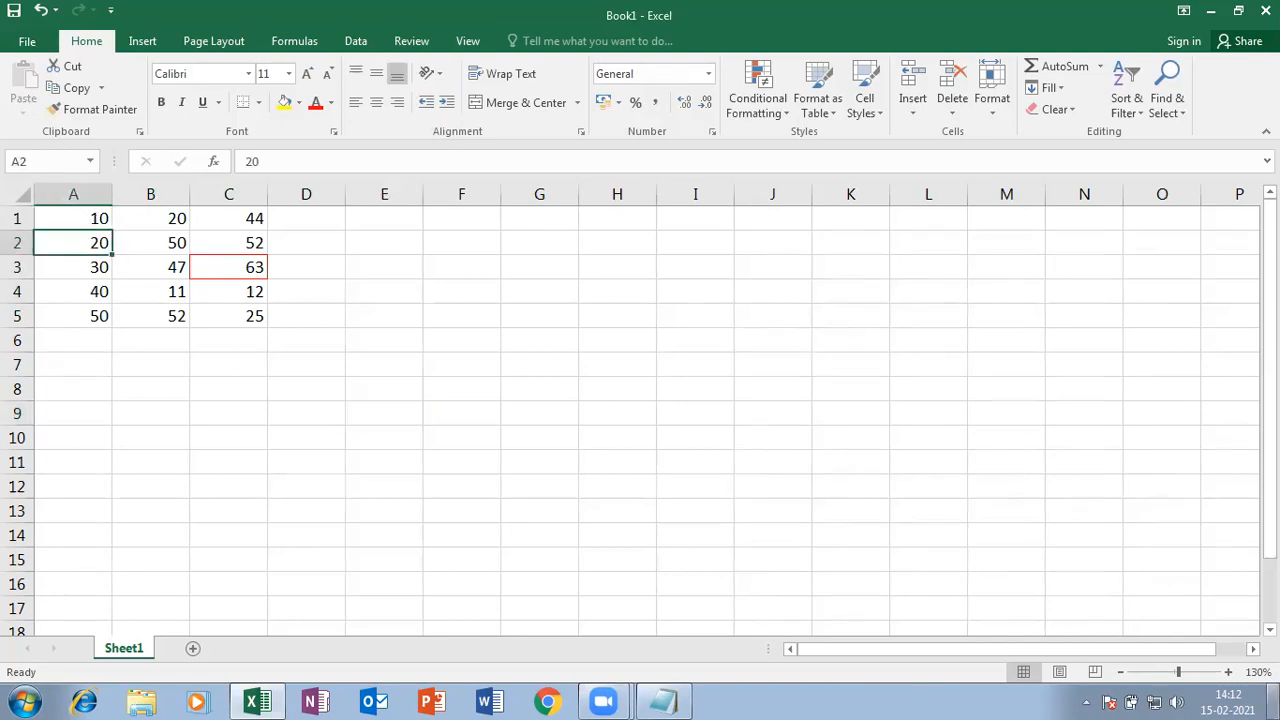
{"action": "type", "text": "6"}
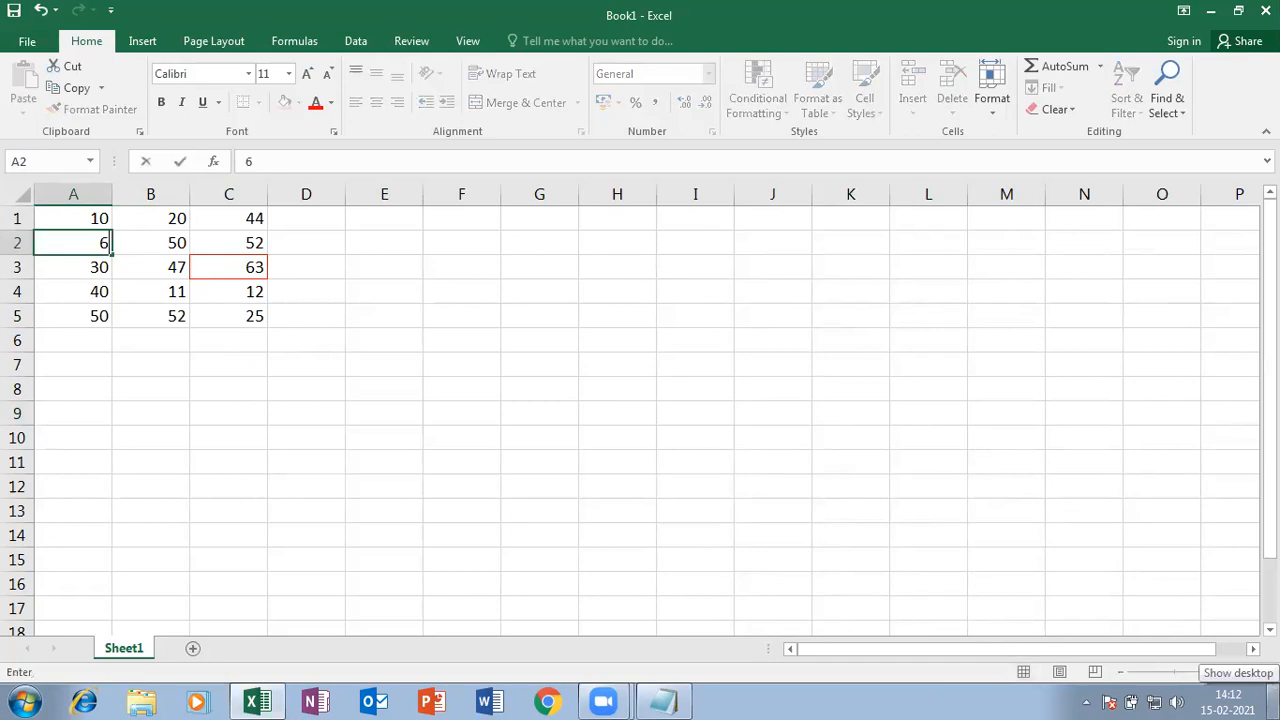
{"action": "type", "text": "1"}
{"action": "key", "text": "Return"}
{"action": "key", "text": "Return"}
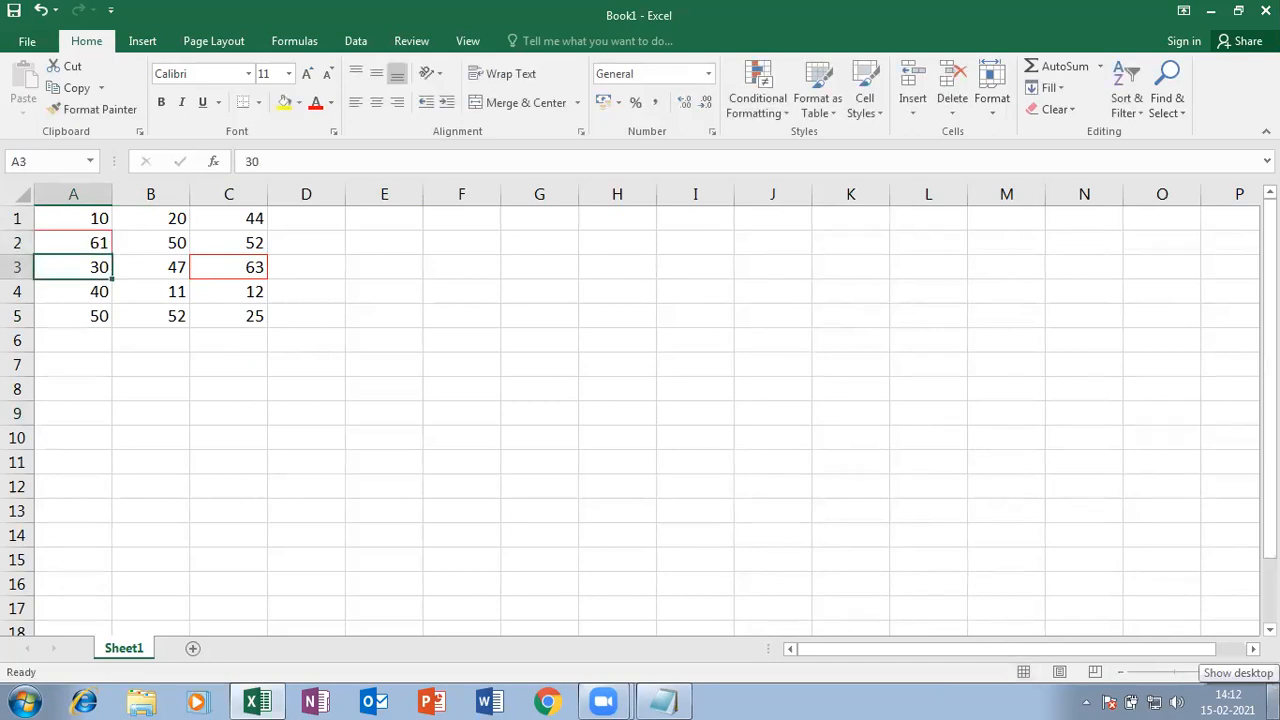
{"action": "type", "text": "88"}
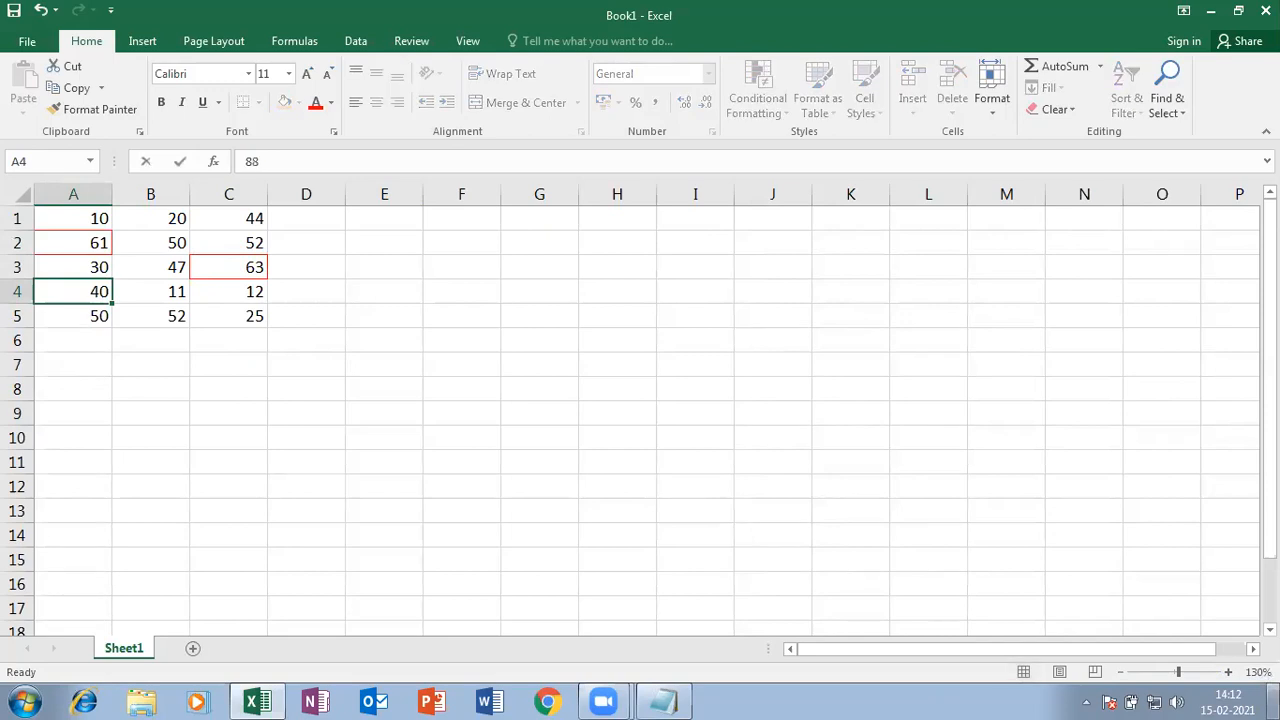
{"action": "key", "text": "Return"}
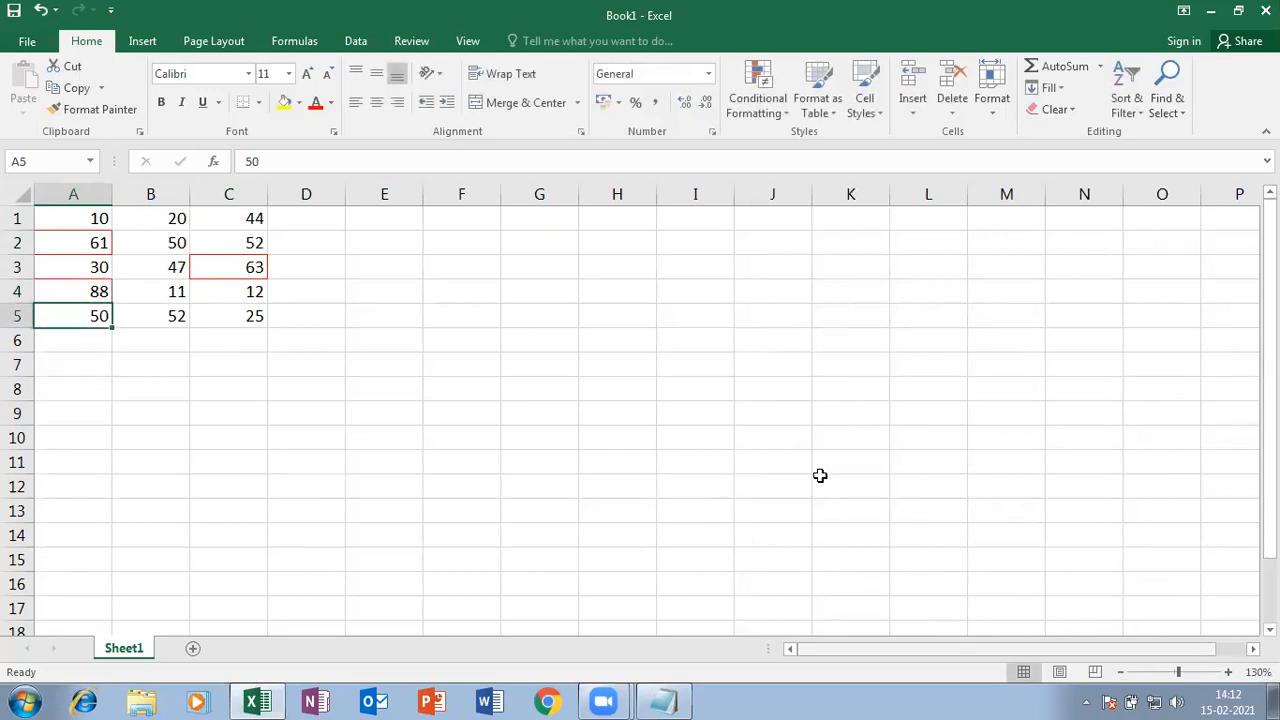
{"action": "left_click", "coordinate": [174, 217]}
{"action": "key", "text": "F2"}
{"action": "type", "text": "0"}
{"action": "key", "text": "Return"}
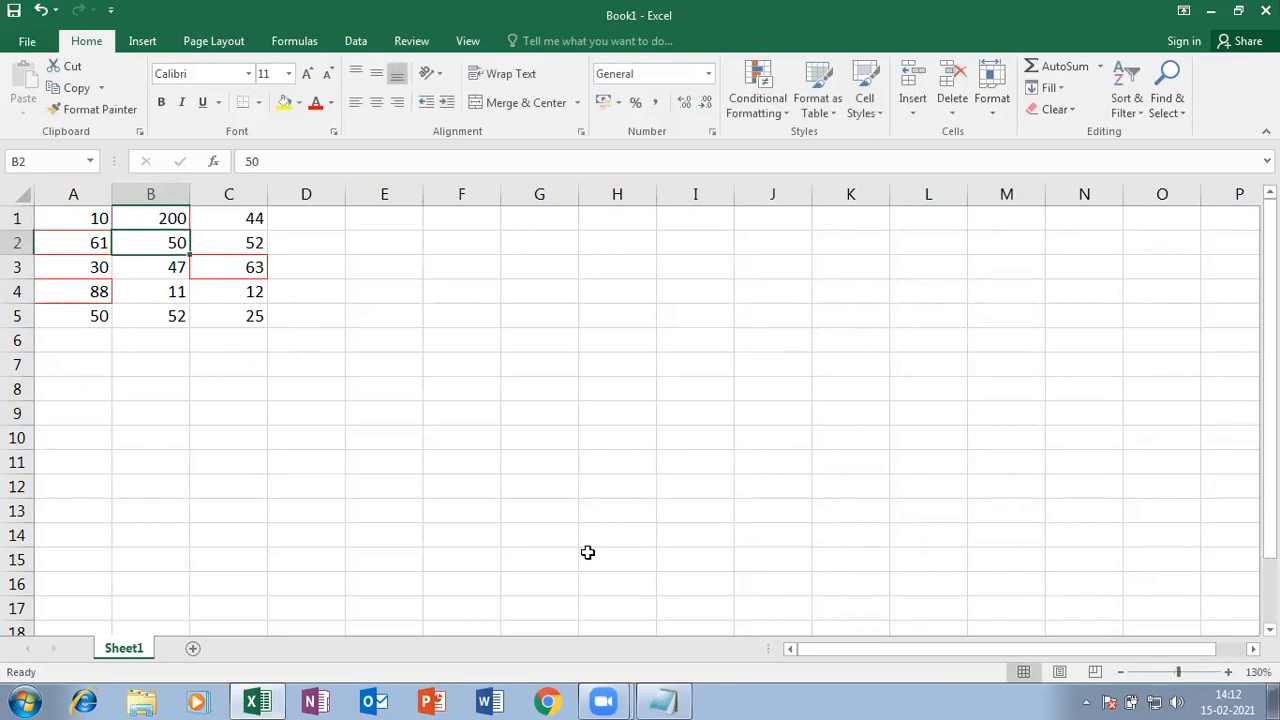
{"action": "left_click", "coordinate": [1228, 672]}
{"action": "left_click", "coordinate": [1228, 672]}
{"action": "left_click", "coordinate": [1228, 672]}
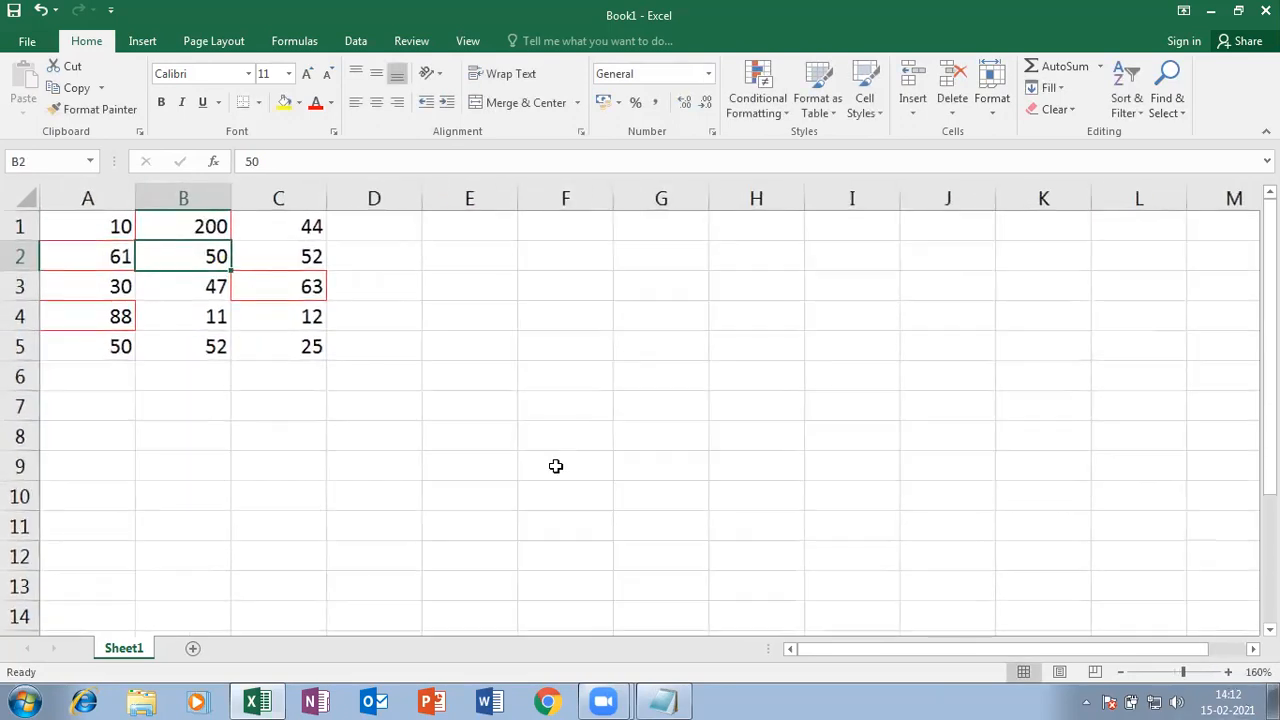
{"action": "left_click", "coordinate": [214, 403]}
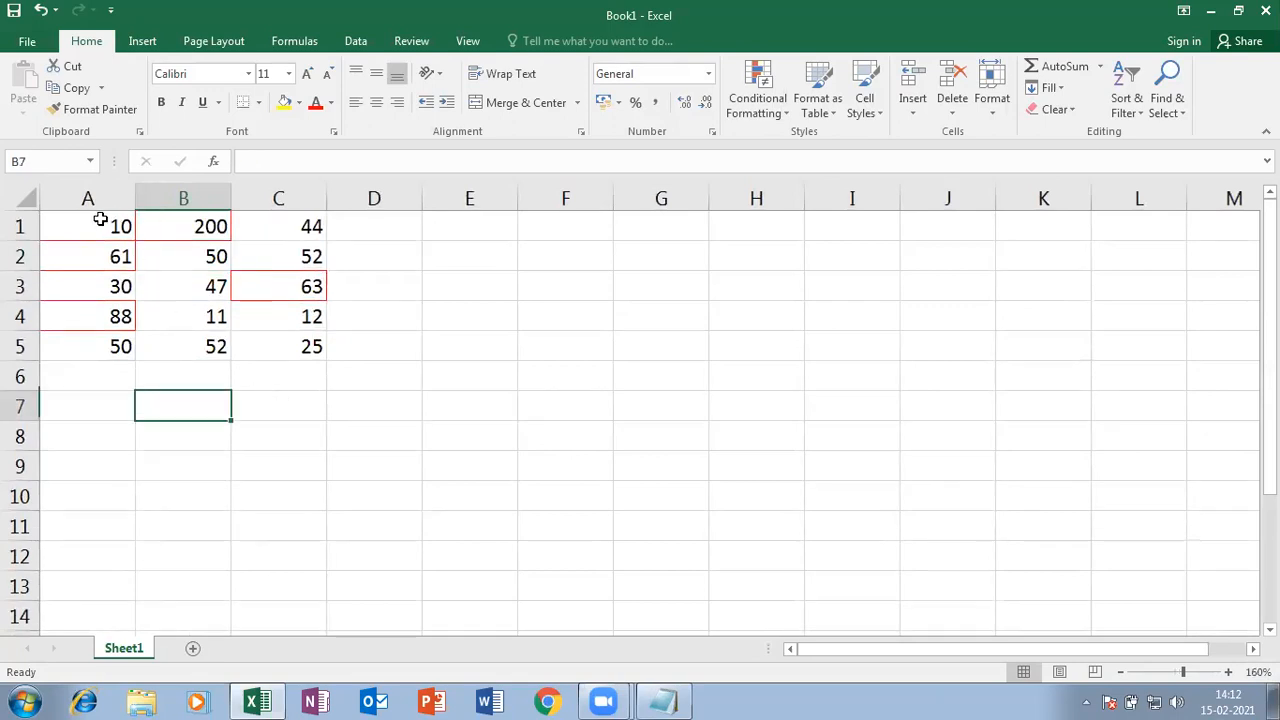
- Use Clear Formats on A1:C5 to strip its red borders, then reselect A1:C5
{"action": "left_click_drag", "start_coordinate": [110, 231], "coordinate": [278, 340]}
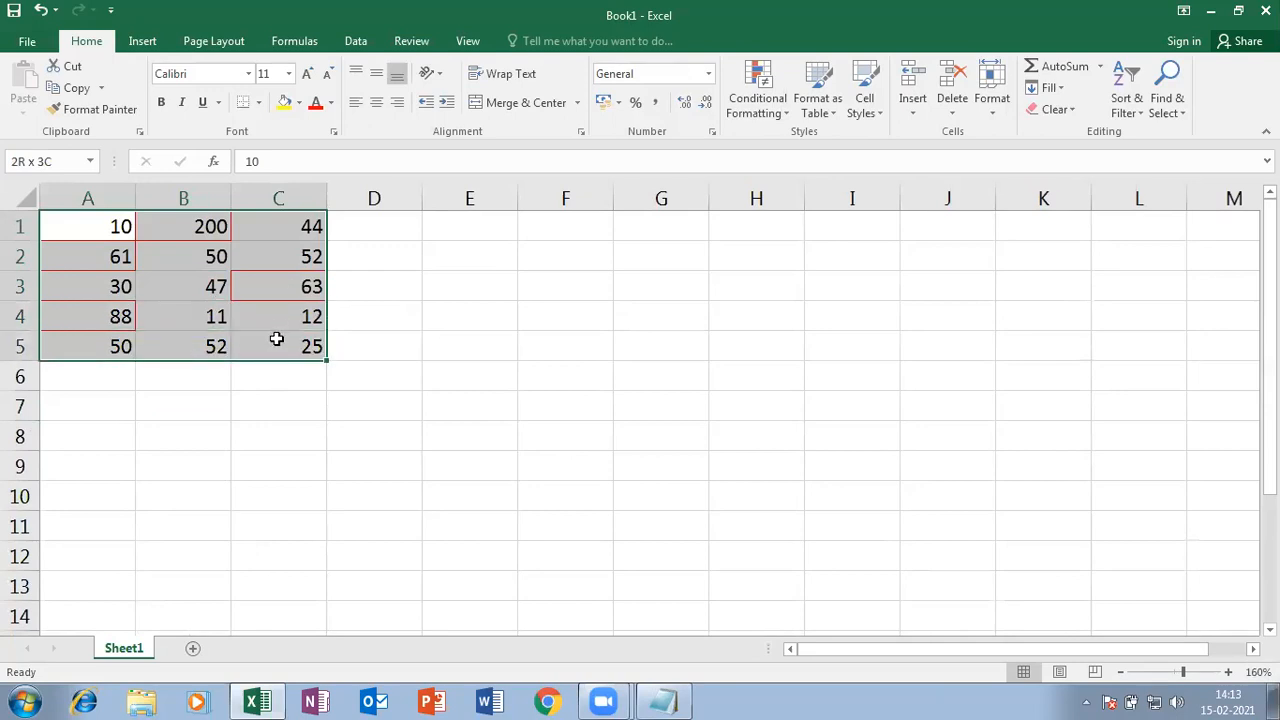
{"action": "left_click", "coordinate": [899, 331]}
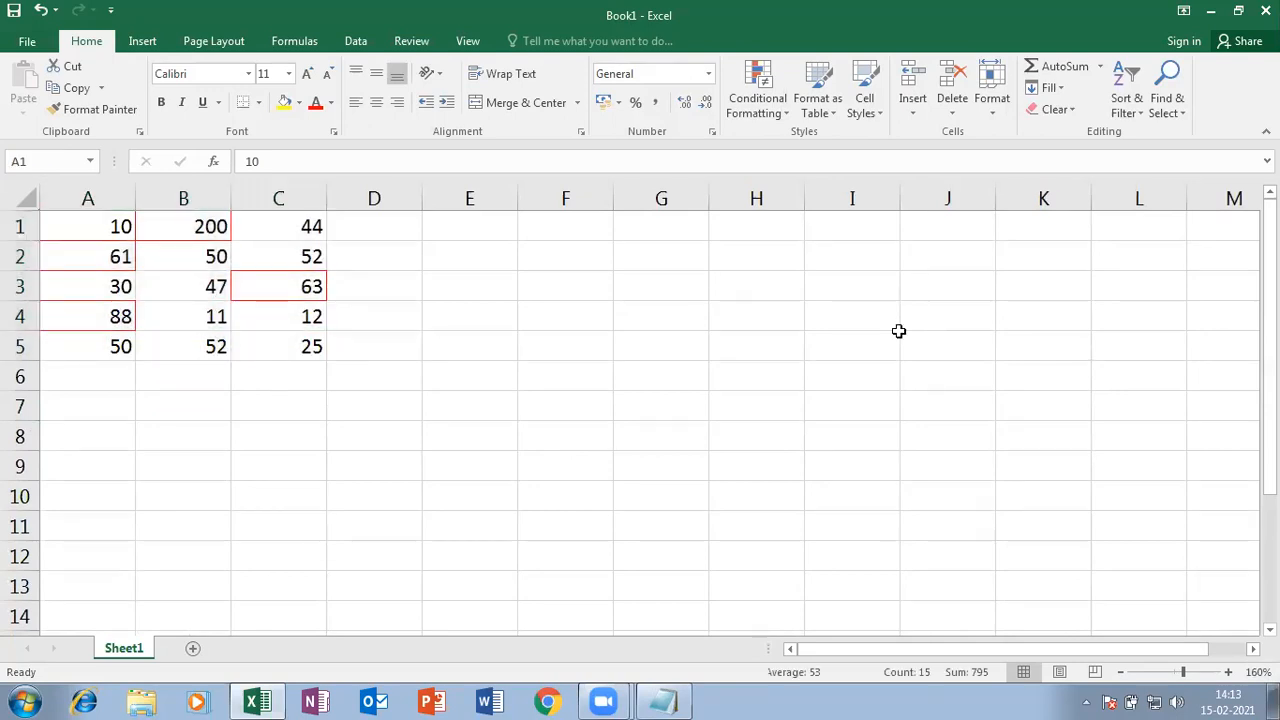
{"action": "left_click", "coordinate": [187, 405]}
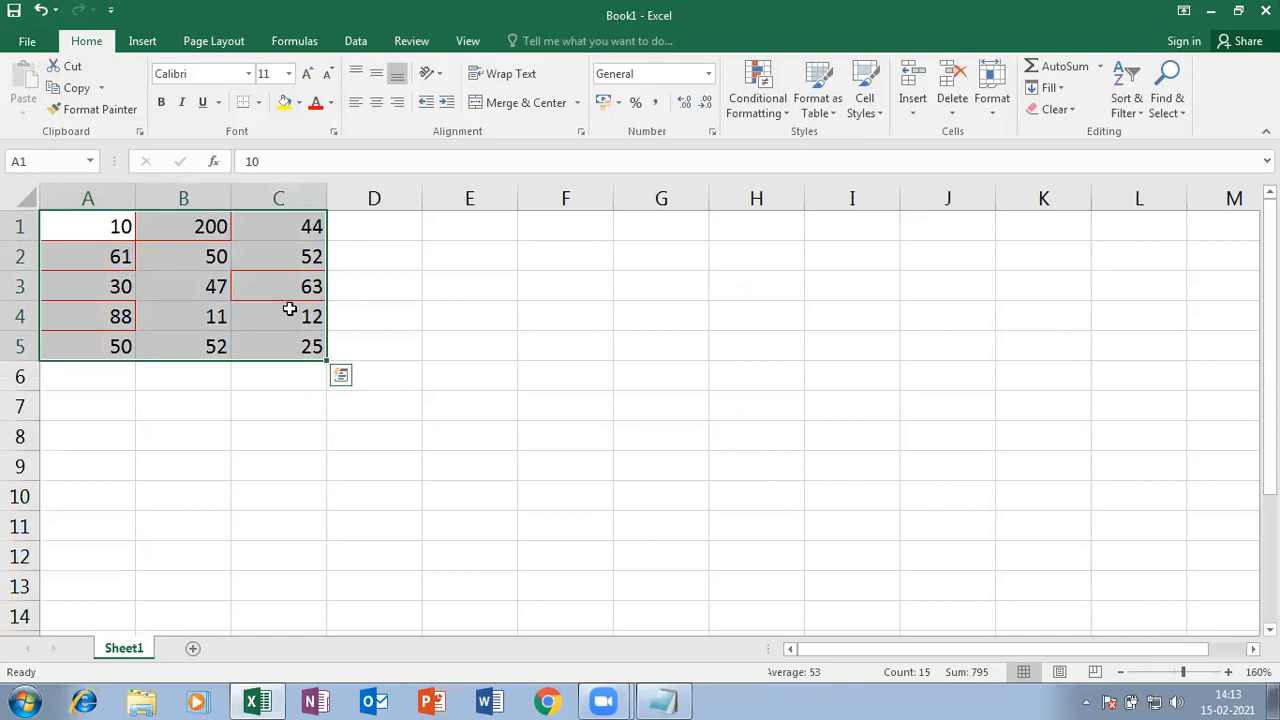
{"action": "left_click", "coordinate": [1074, 112]}
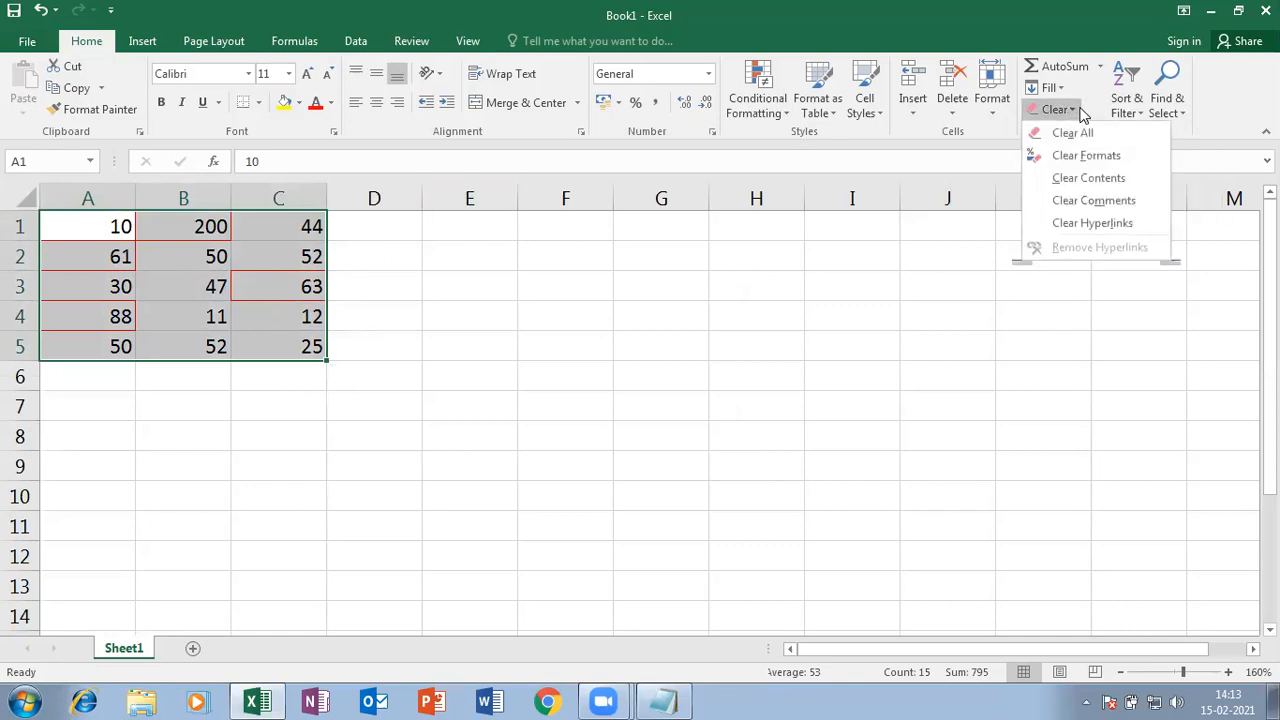
{"action": "left_click", "coordinate": [1085, 155]}
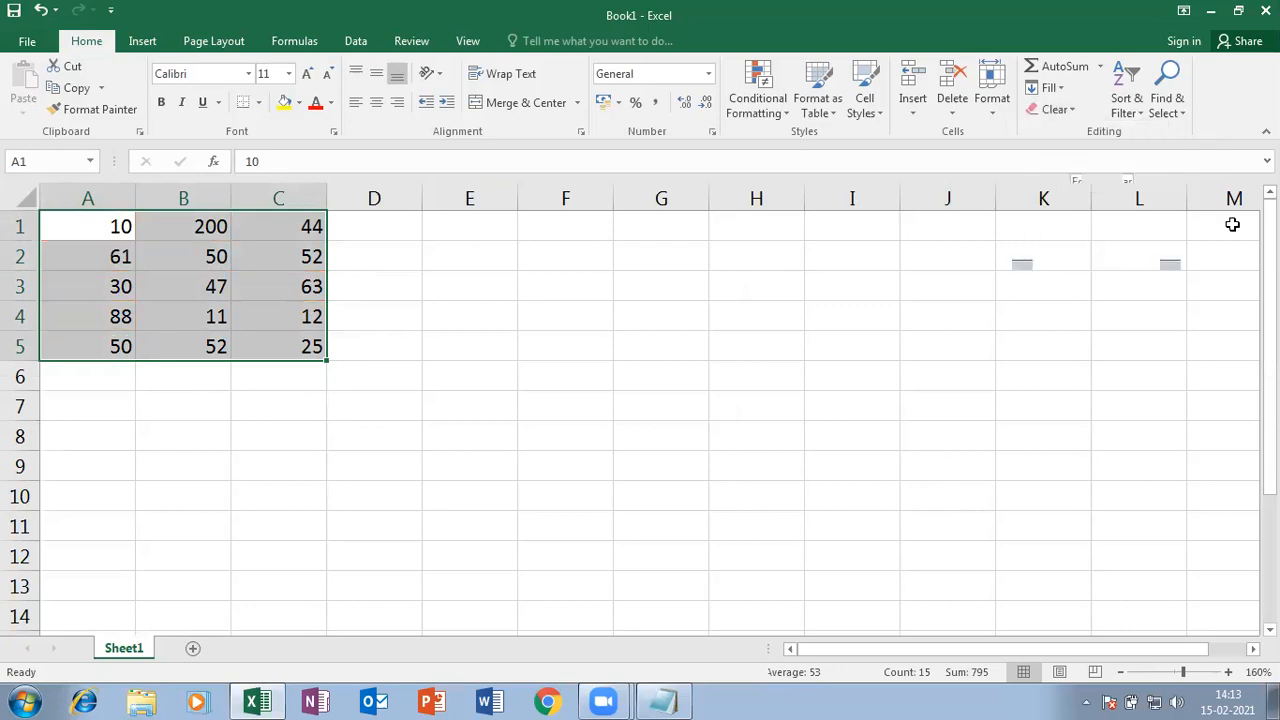
{"action": "left_click", "coordinate": [346, 431]}
{"action": "left_click", "coordinate": [78, 227]}
{"action": "left_click_drag", "start_coordinate": [78, 227], "coordinate": [267, 345]}
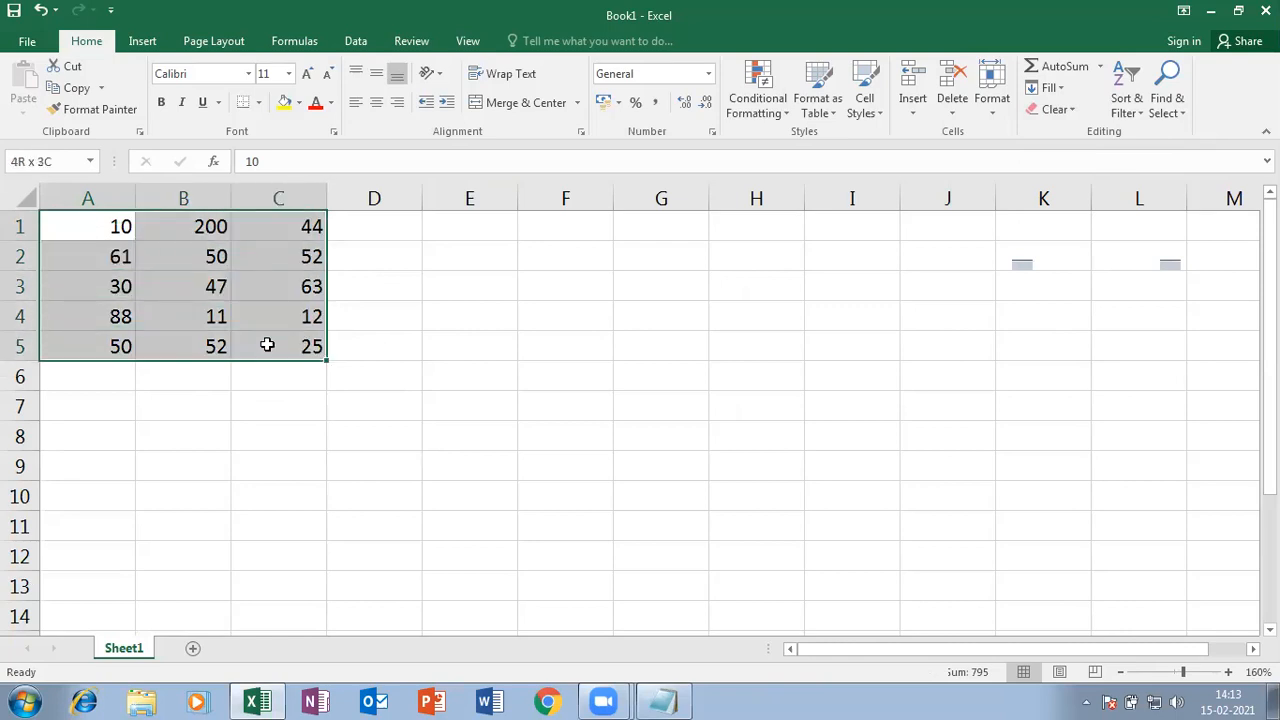
- Add a Greater Than 40 highlight rule to A1:C5 with a custom light gold fill
{"action": "left_click", "coordinate": [784, 119]}
{"action": "mouse_move", "coordinate": [786, 146]}
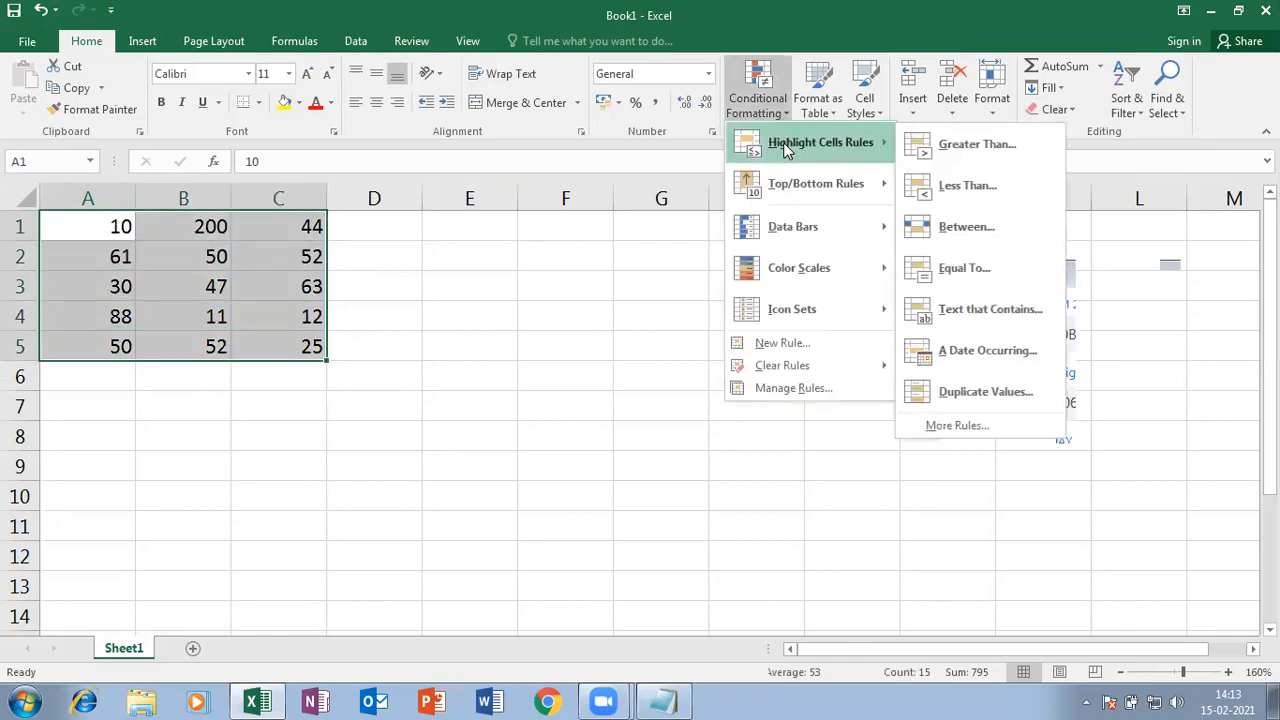
{"action": "left_click", "coordinate": [1001, 143]}
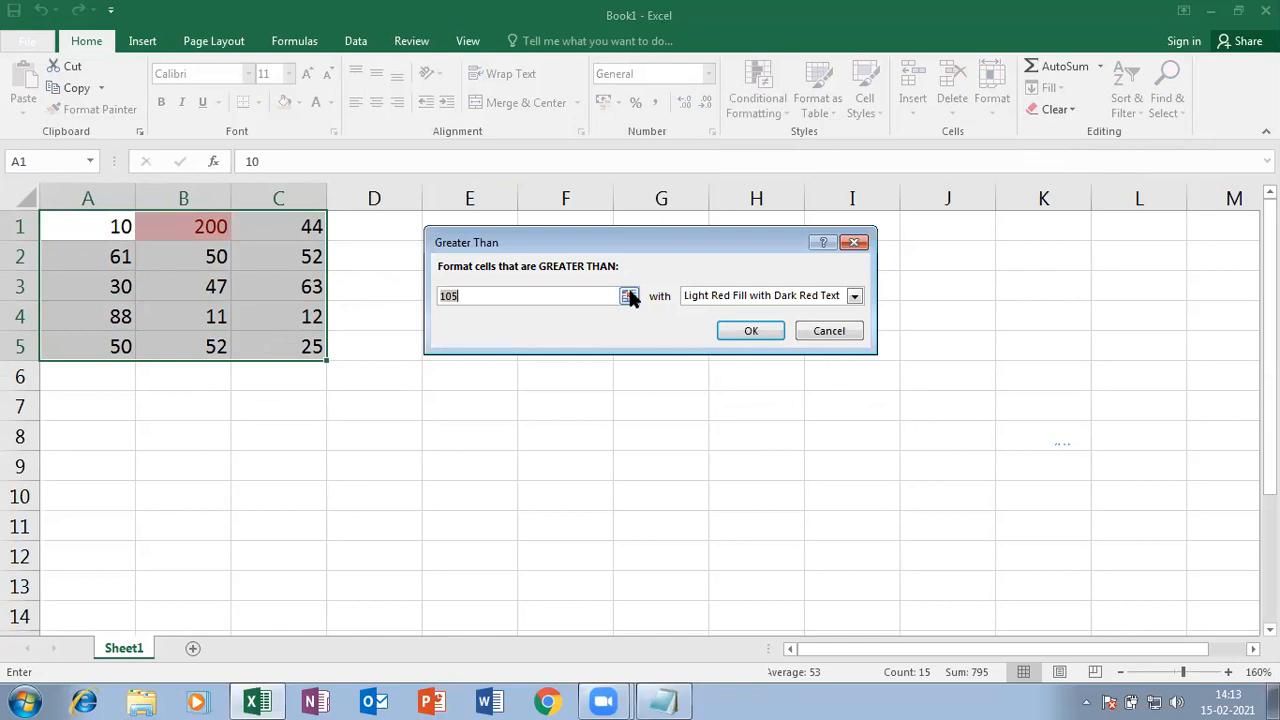
{"action": "type", "text": "4"}
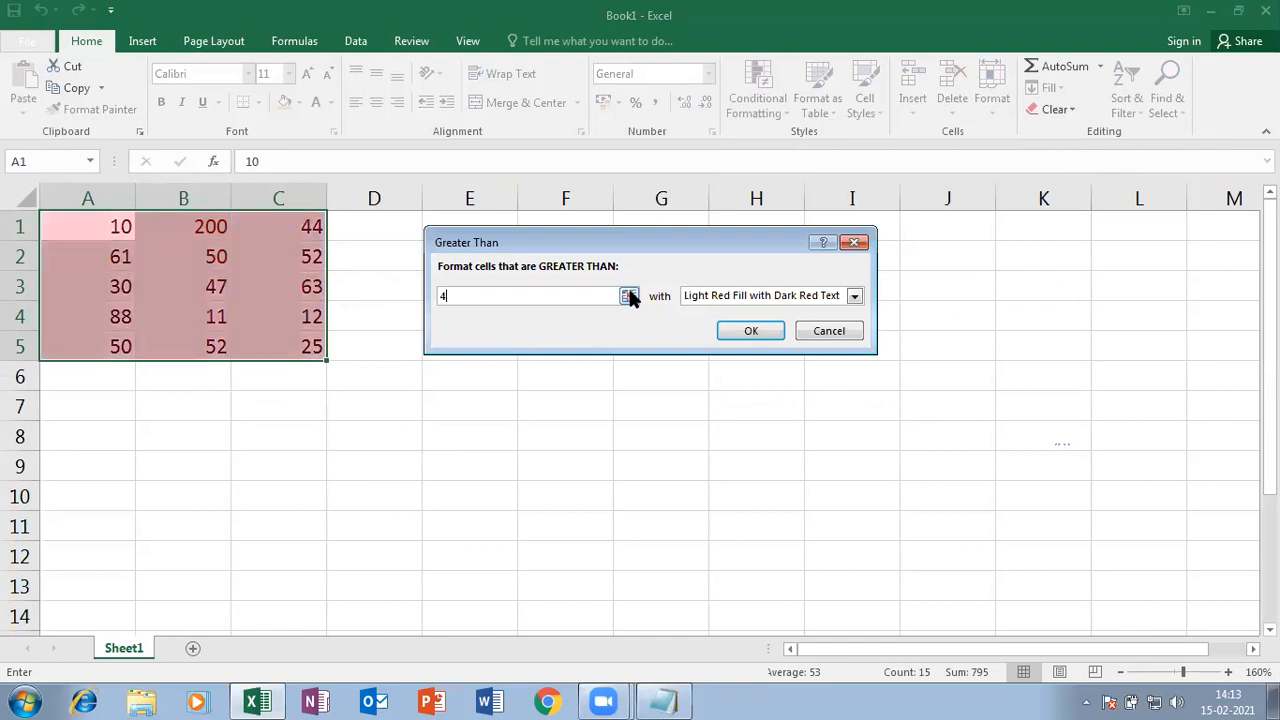
{"action": "type", "text": "0"}
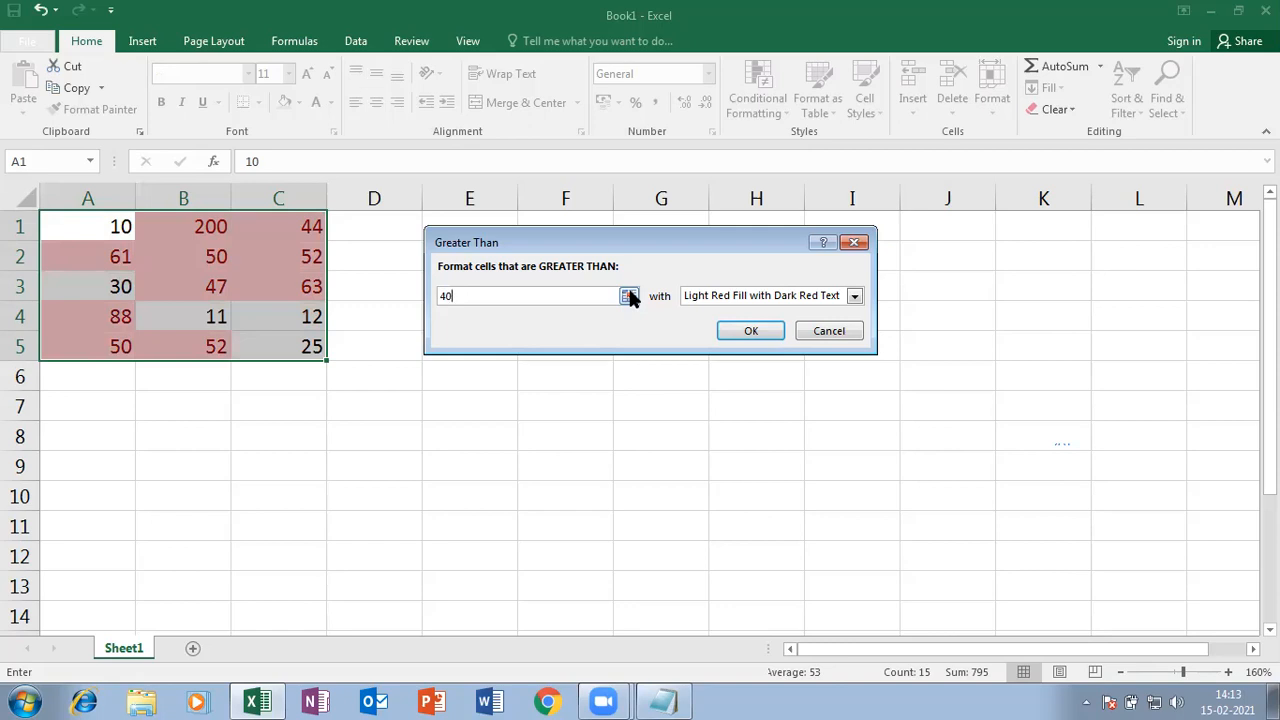
{"action": "left_click", "coordinate": [854, 296]}
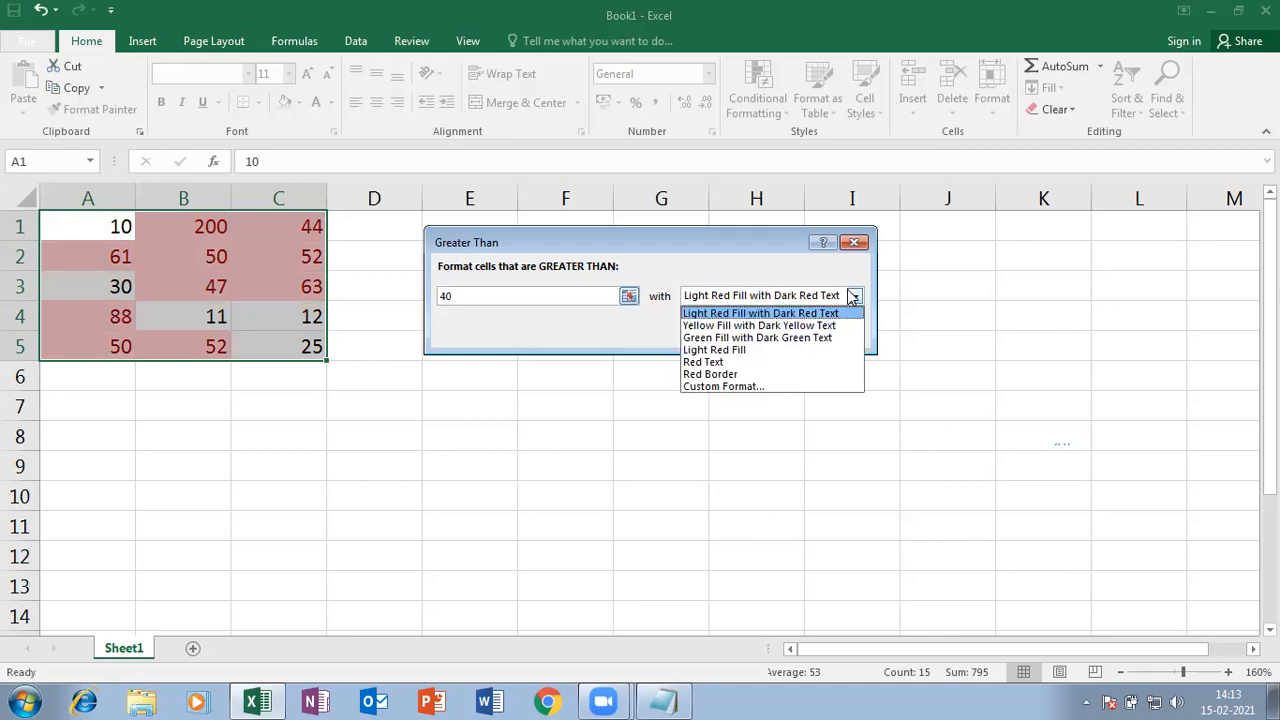
{"action": "left_click", "coordinate": [725, 388]}
{"action": "left_click", "coordinate": [589, 66]}
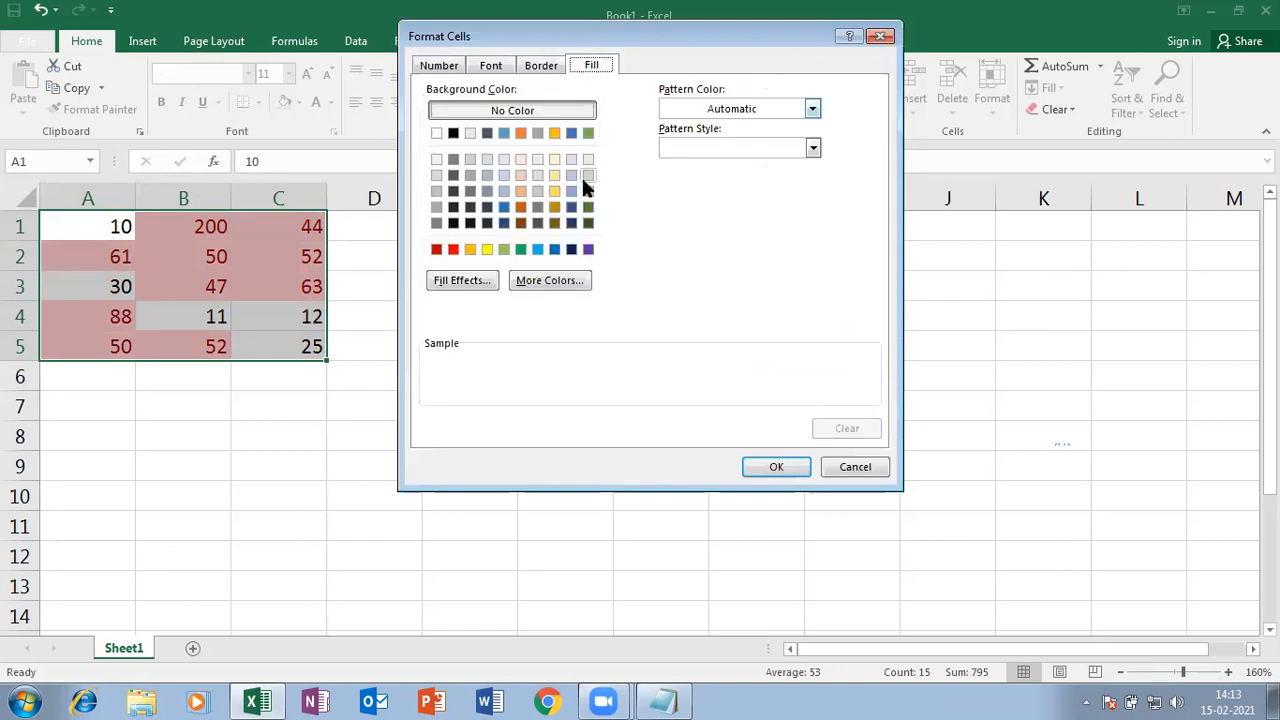
{"action": "left_click", "coordinate": [556, 193]}
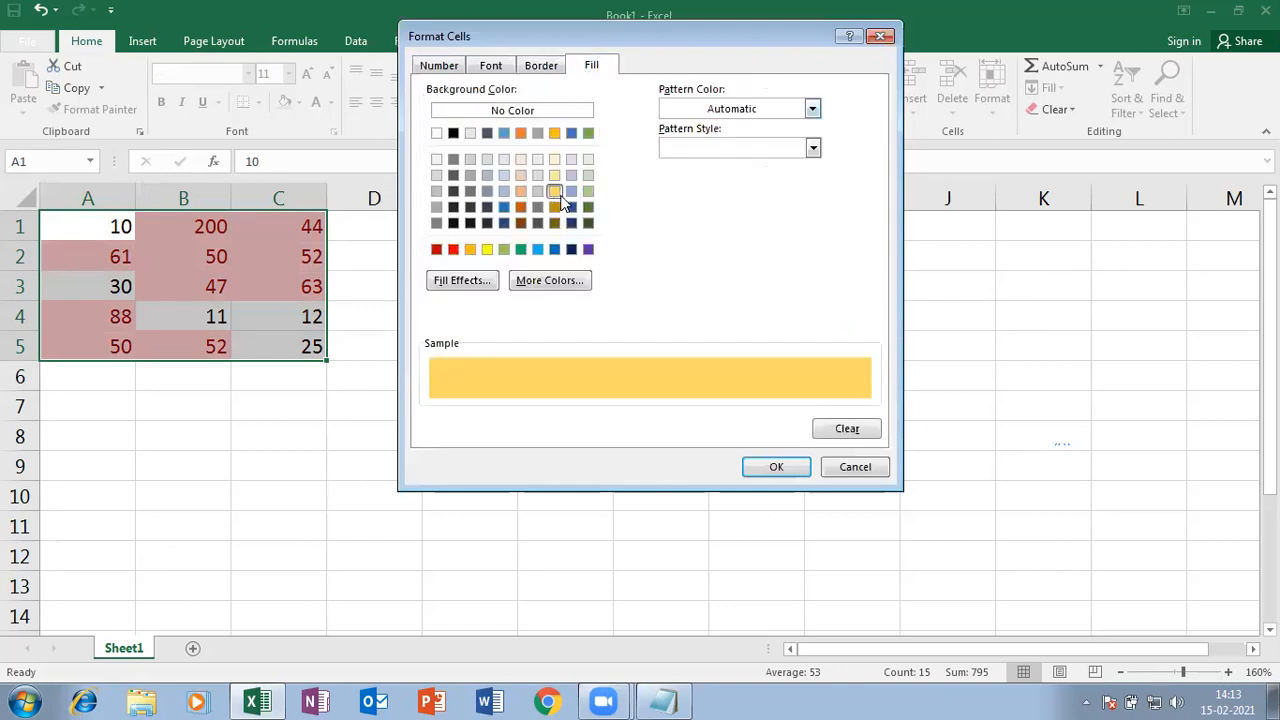
{"action": "left_click", "coordinate": [774, 467]}
{"action": "left_click", "coordinate": [745, 331]}
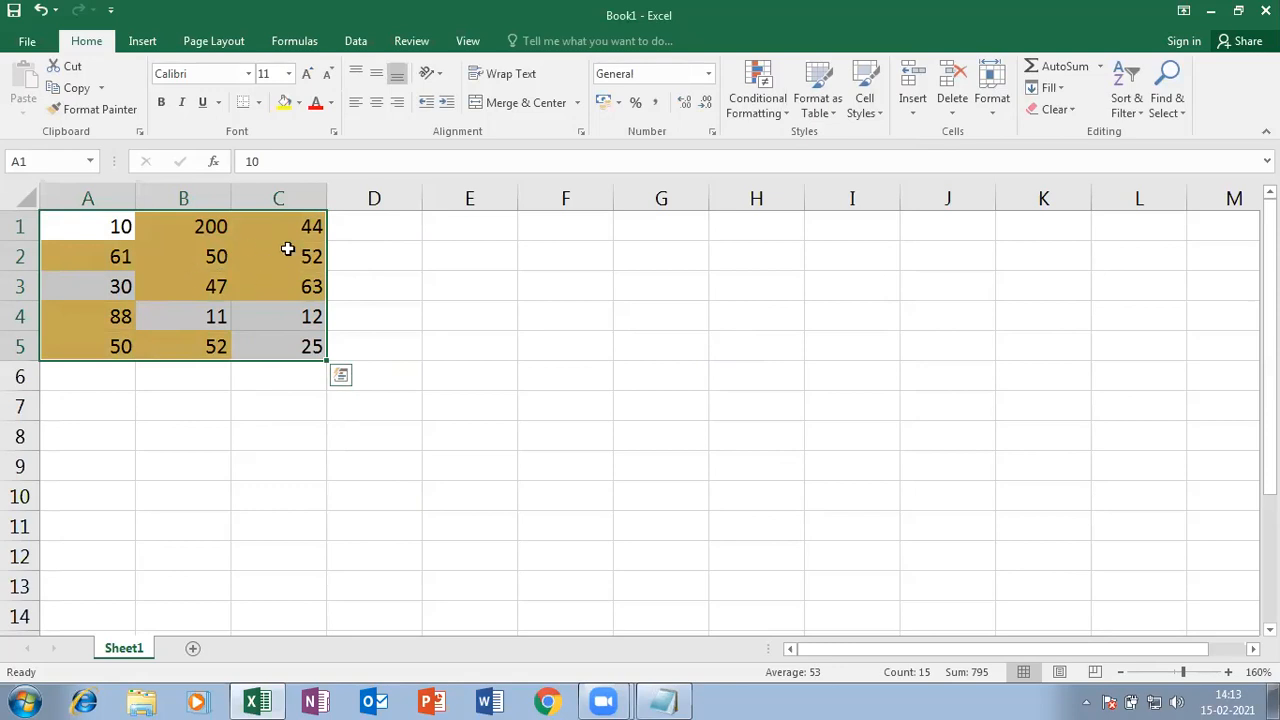
- Copy A1:C5 and Paste Special only its values into E1:G5
{"action": "left_click", "coordinate": [451, 231]}
{"action": "left_click_drag", "start_coordinate": [94, 223], "coordinate": [263, 333]}
{"action": "key", "text": "ctrl+c"}
{"action": "left_click", "coordinate": [466, 224]}
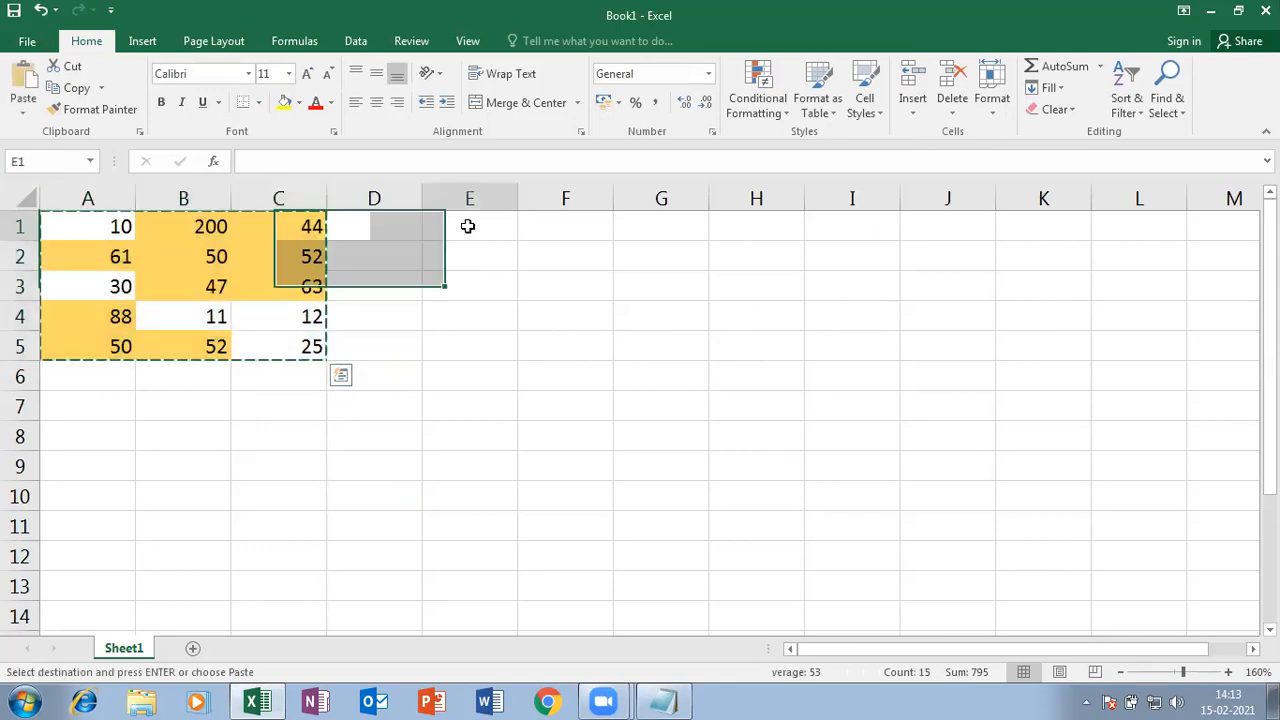
{"action": "left_click", "coordinate": [23, 112]}
{"action": "left_click", "coordinate": [50, 310]}
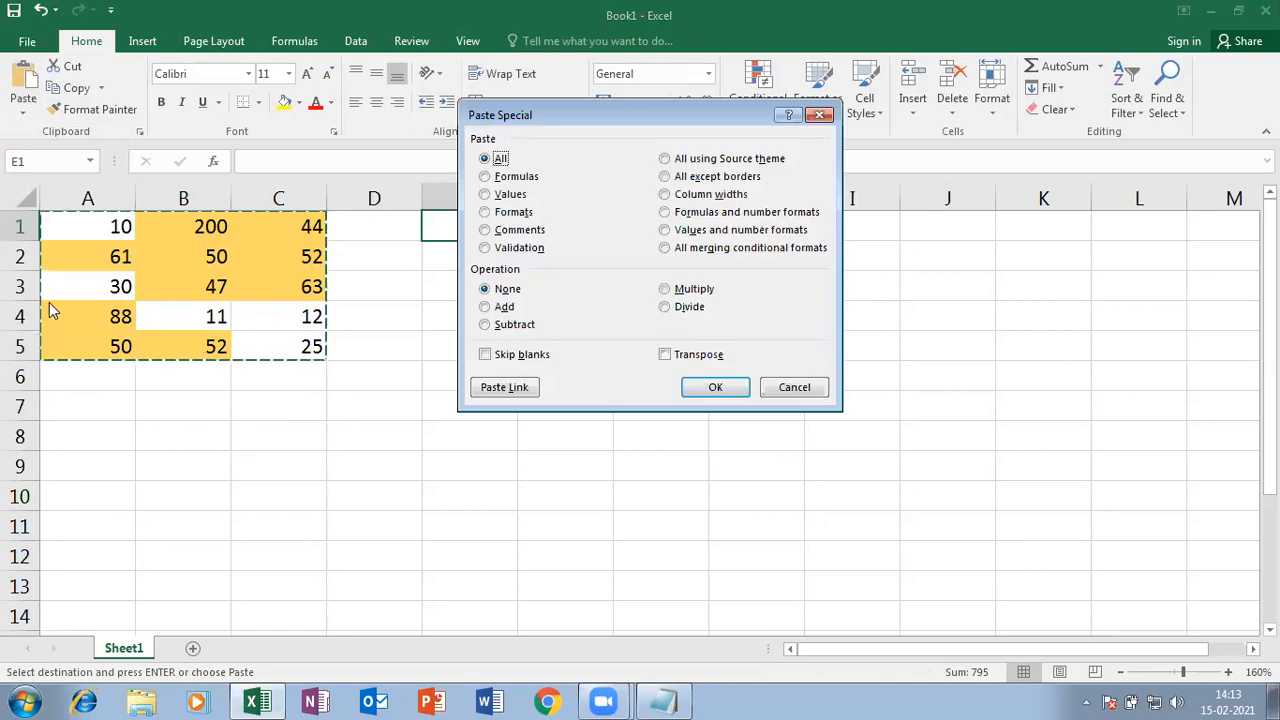
{"action": "left_click", "coordinate": [503, 196]}
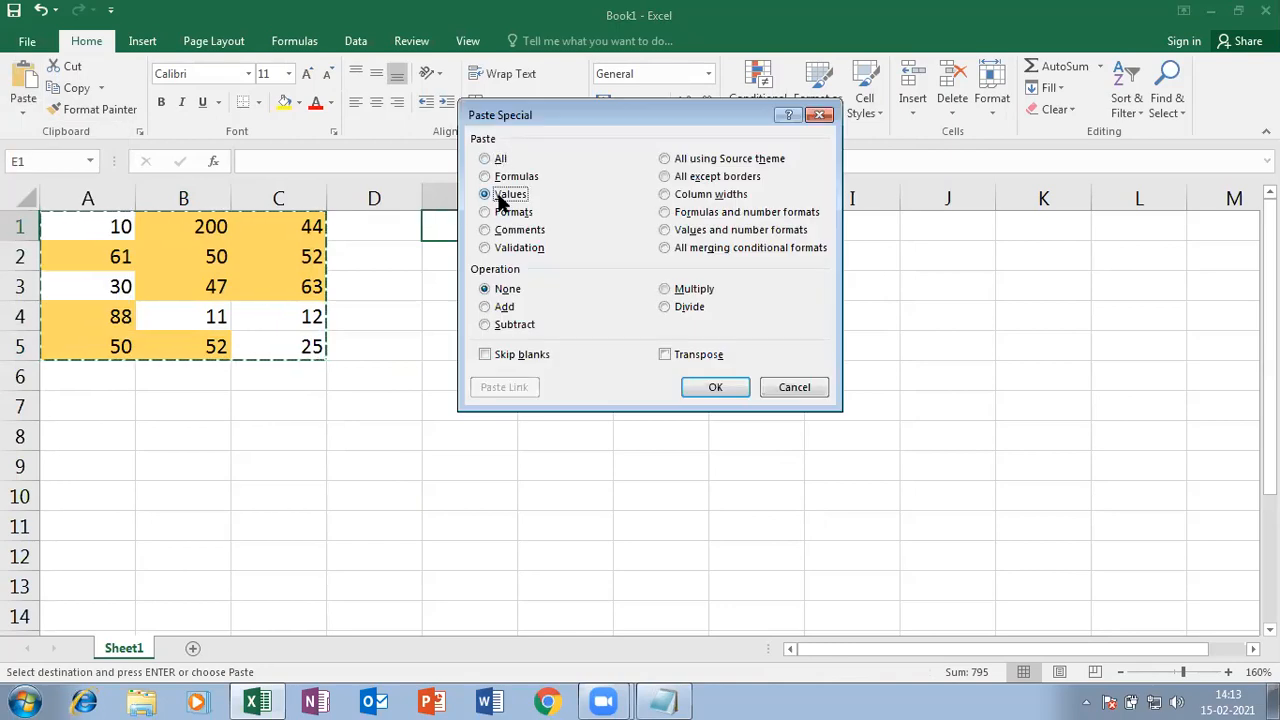
{"action": "left_click", "coordinate": [715, 387]}
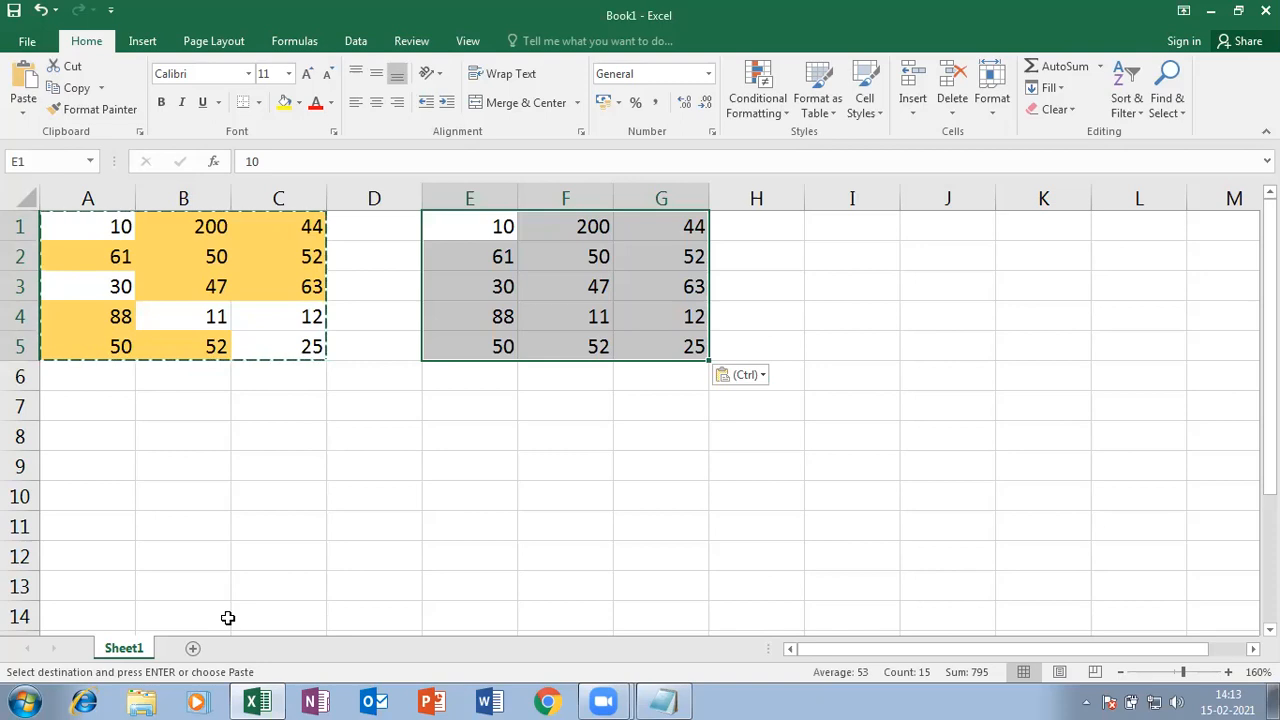
- Start a Less Than 0 highlight rule on E1:G5 and pick Red Text as its format
{"action": "left_click", "coordinate": [788, 114]}
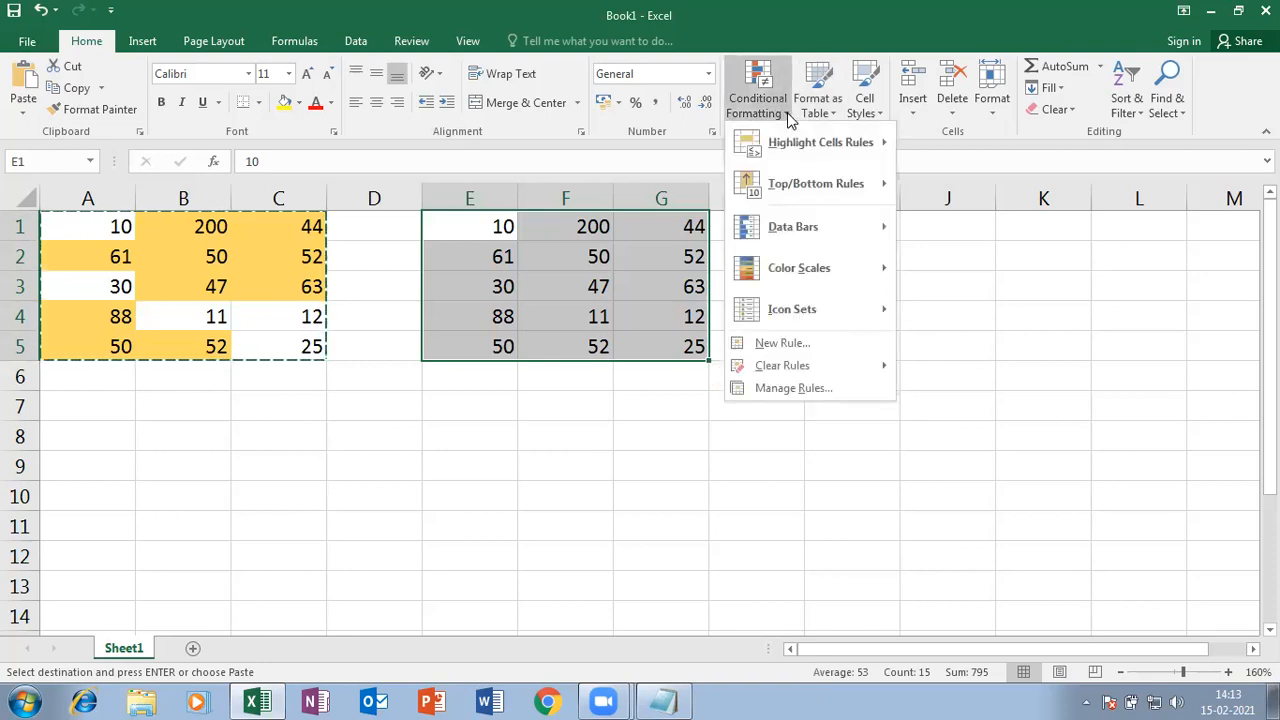
{"action": "mouse_move", "coordinate": [790, 142]}
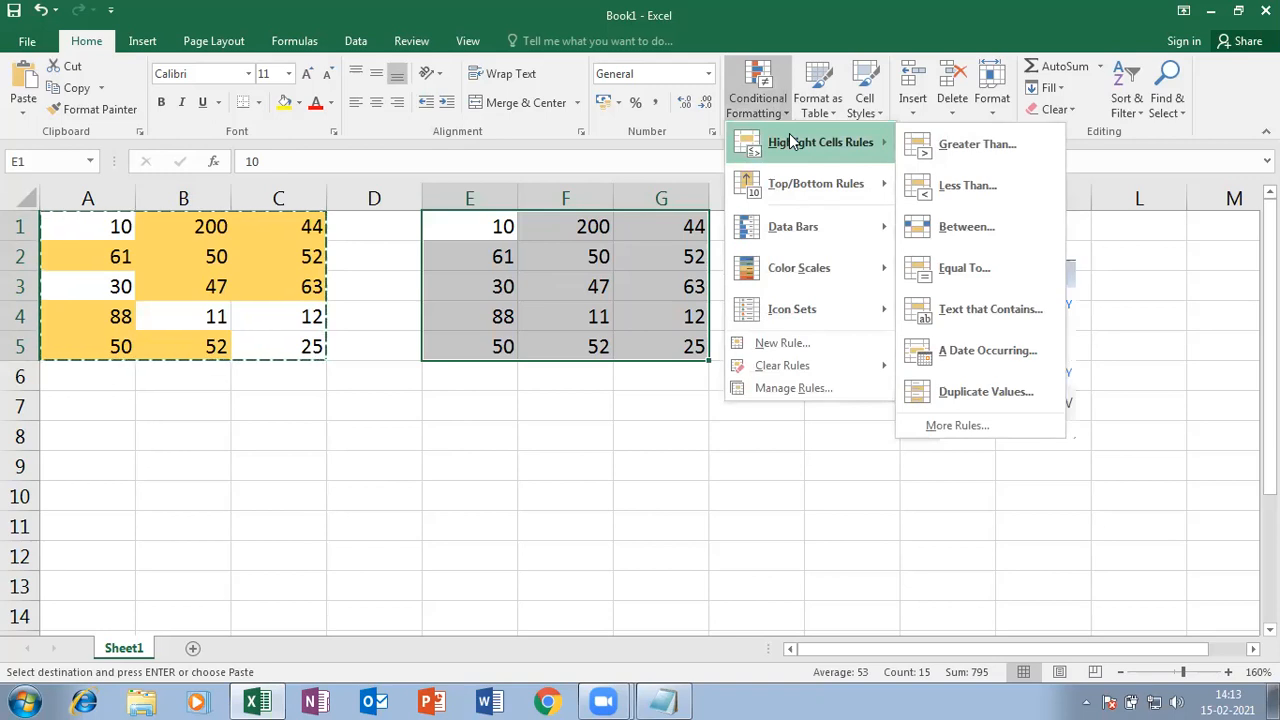
{"action": "left_click", "coordinate": [993, 189]}
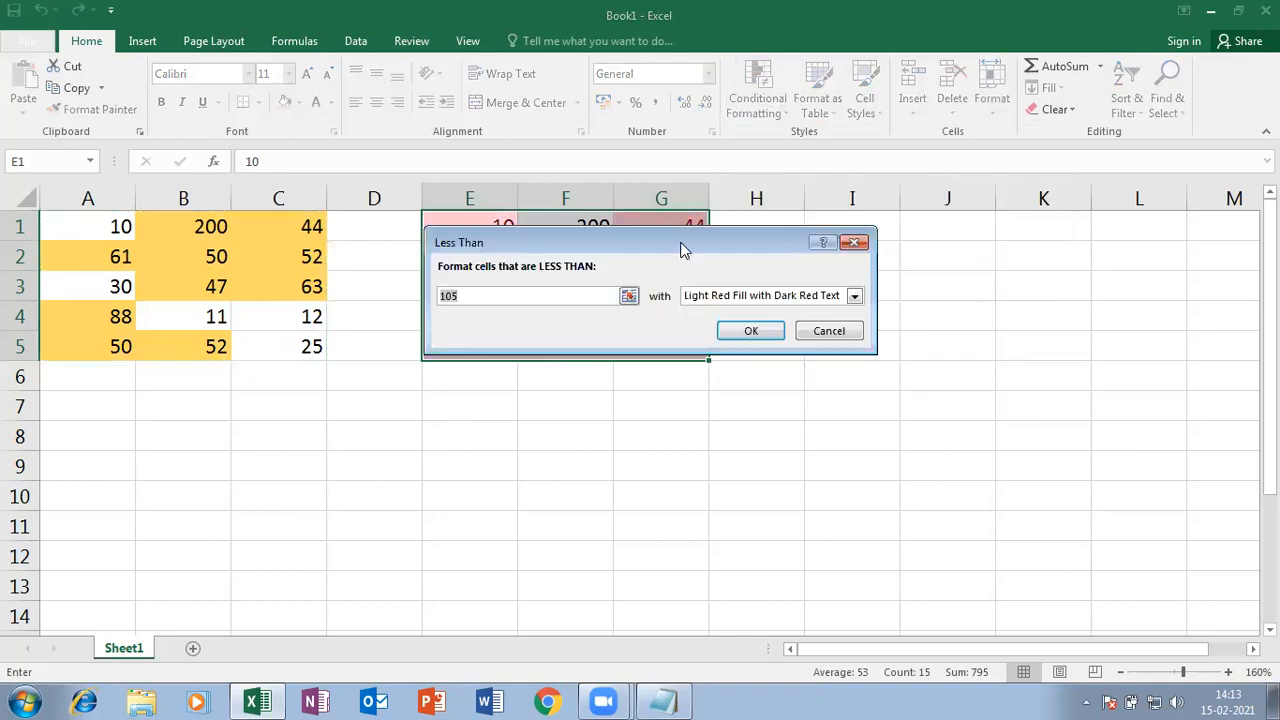
{"action": "left_click_drag", "start_coordinate": [680, 249], "coordinate": [596, 409]}
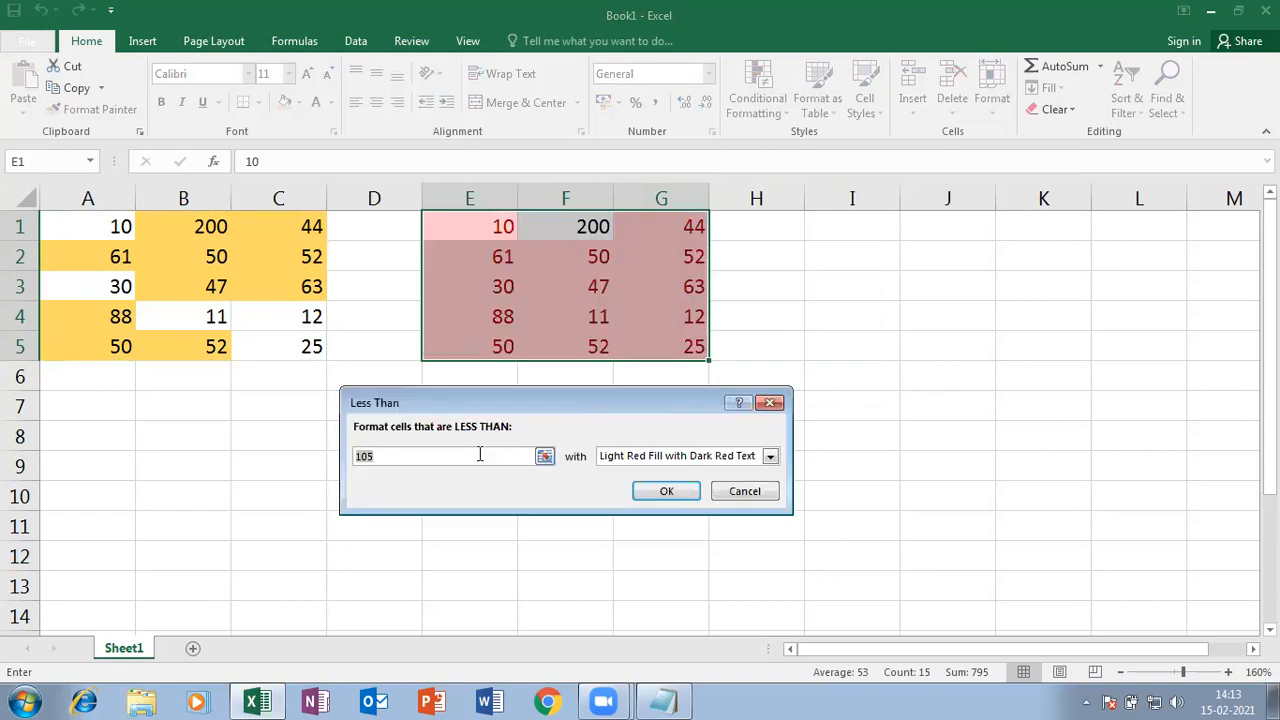
{"action": "type", "text": "0"}
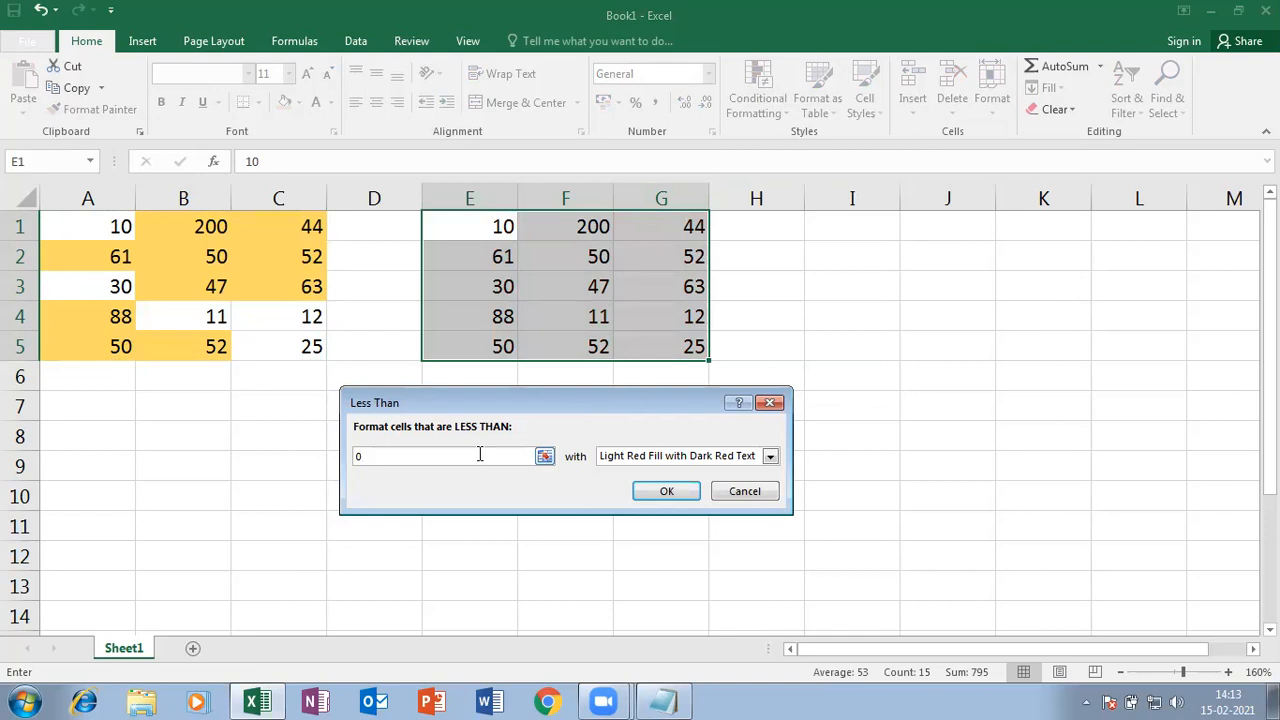
{"action": "left_click", "coordinate": [770, 458]}
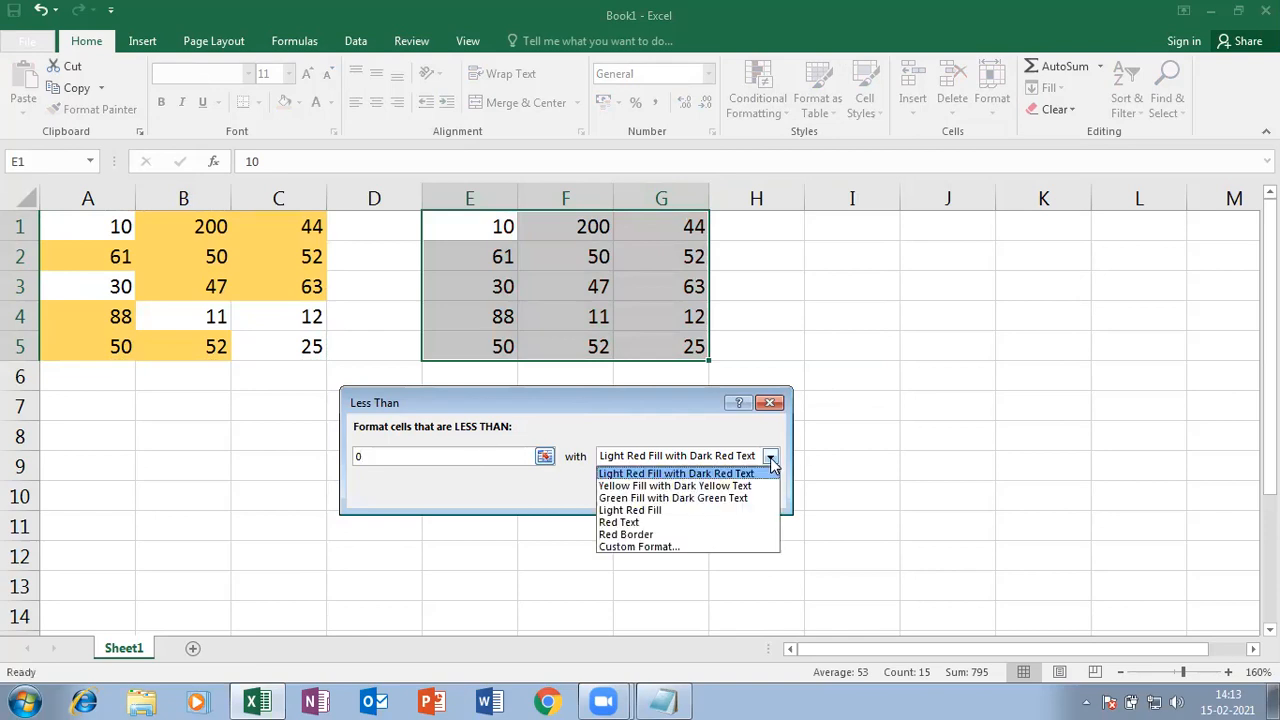
{"action": "left_click", "coordinate": [611, 524]}
- Apply the red-text rule, then enter -90 in F2, -55 in G4 and -44 in E5
{"action": "left_click", "coordinate": [664, 491]}
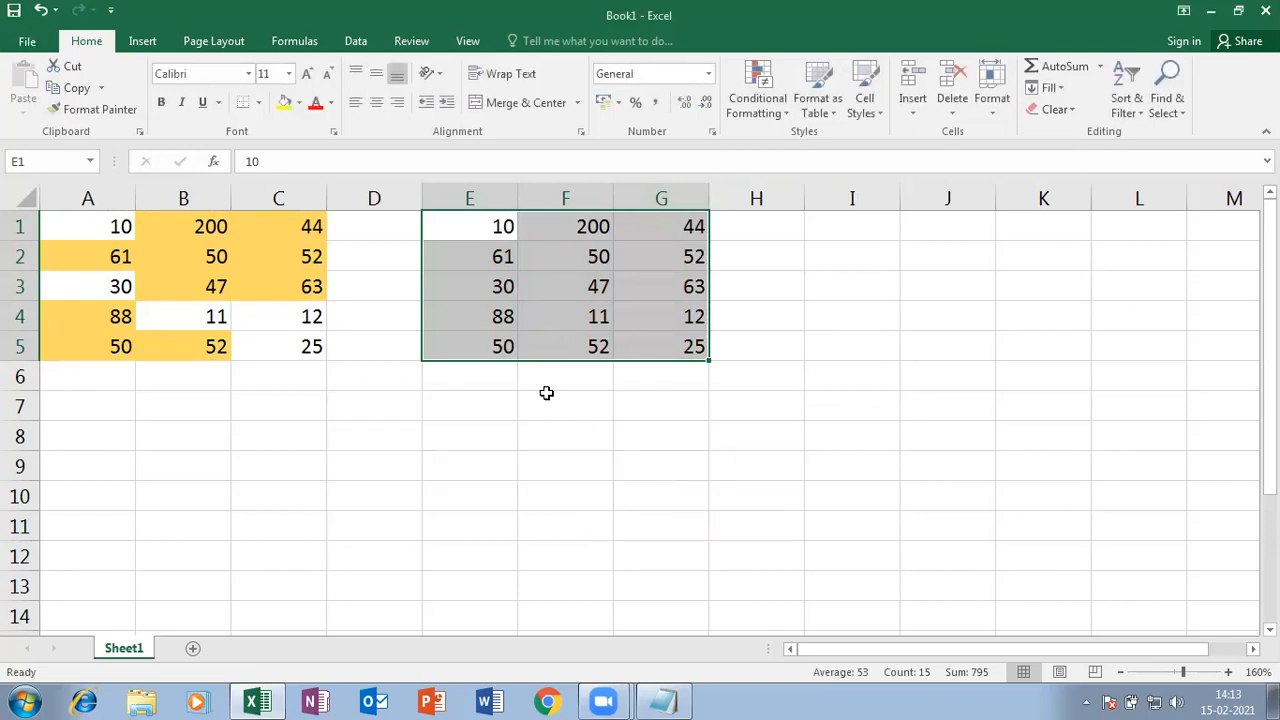
{"action": "left_click", "coordinate": [565, 376]}
{"action": "left_click", "coordinate": [569, 259]}
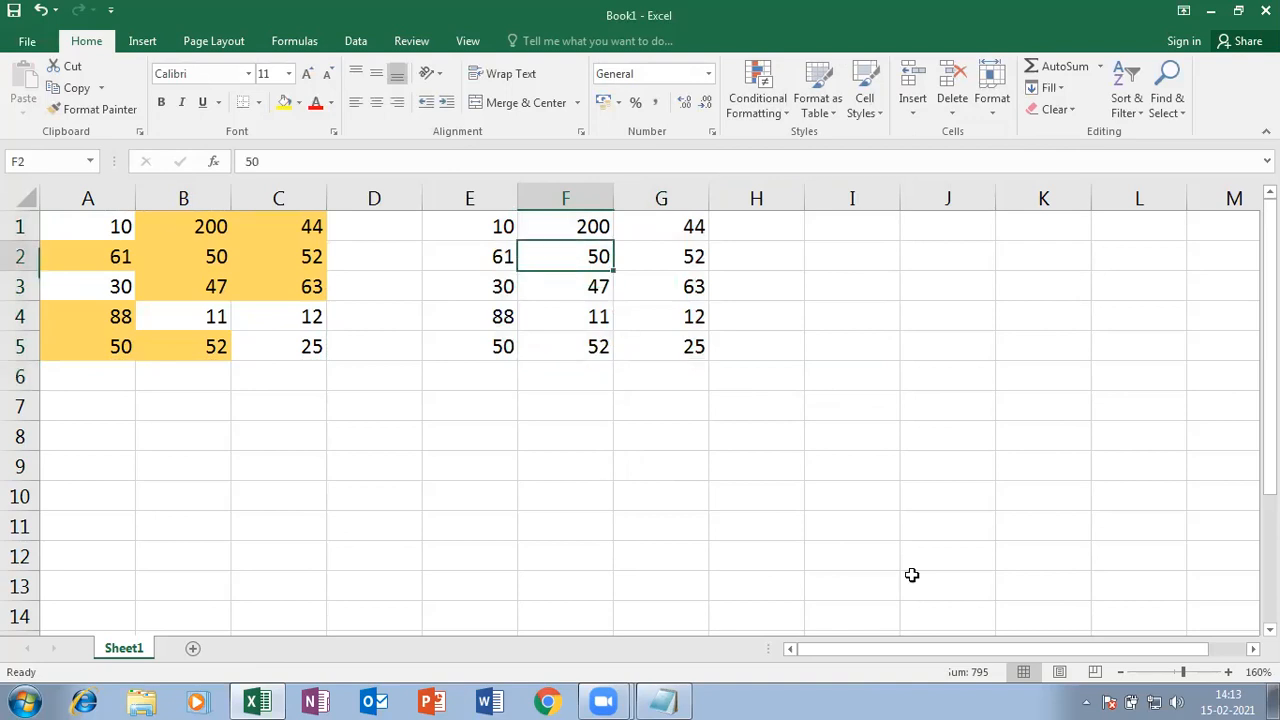
{"action": "type", "text": "-90"}
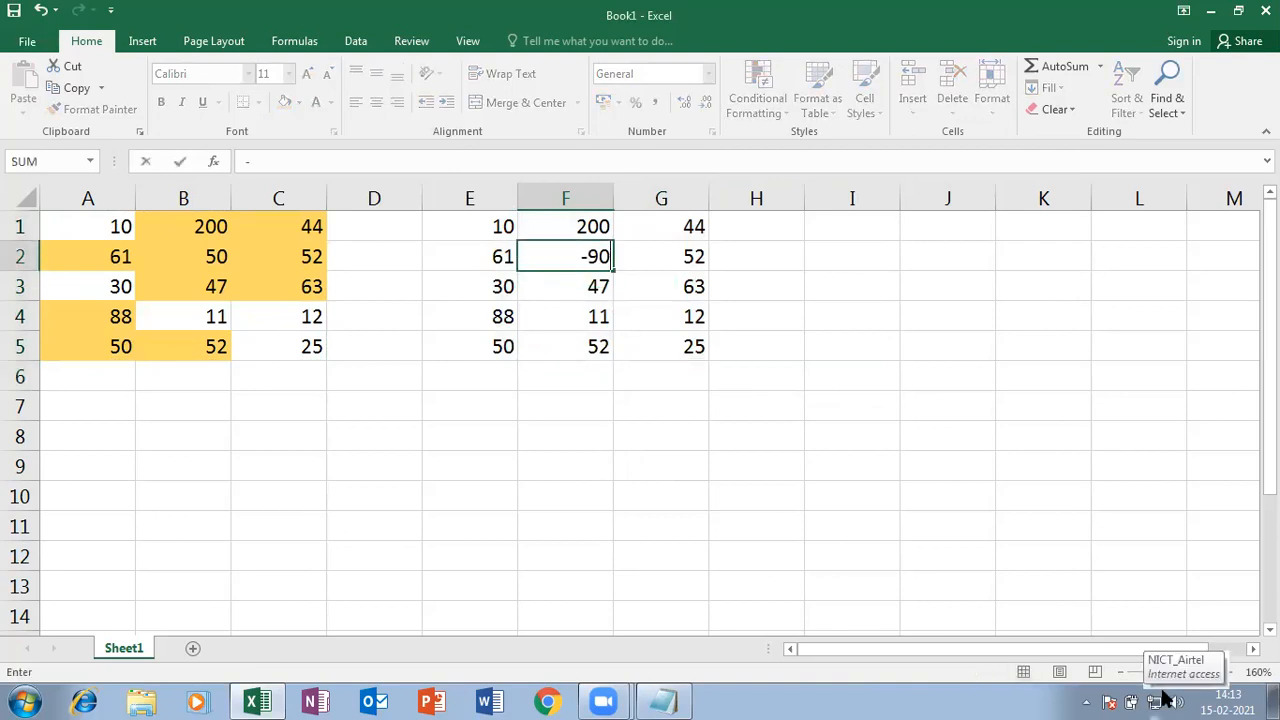
{"action": "key", "text": "Return"}
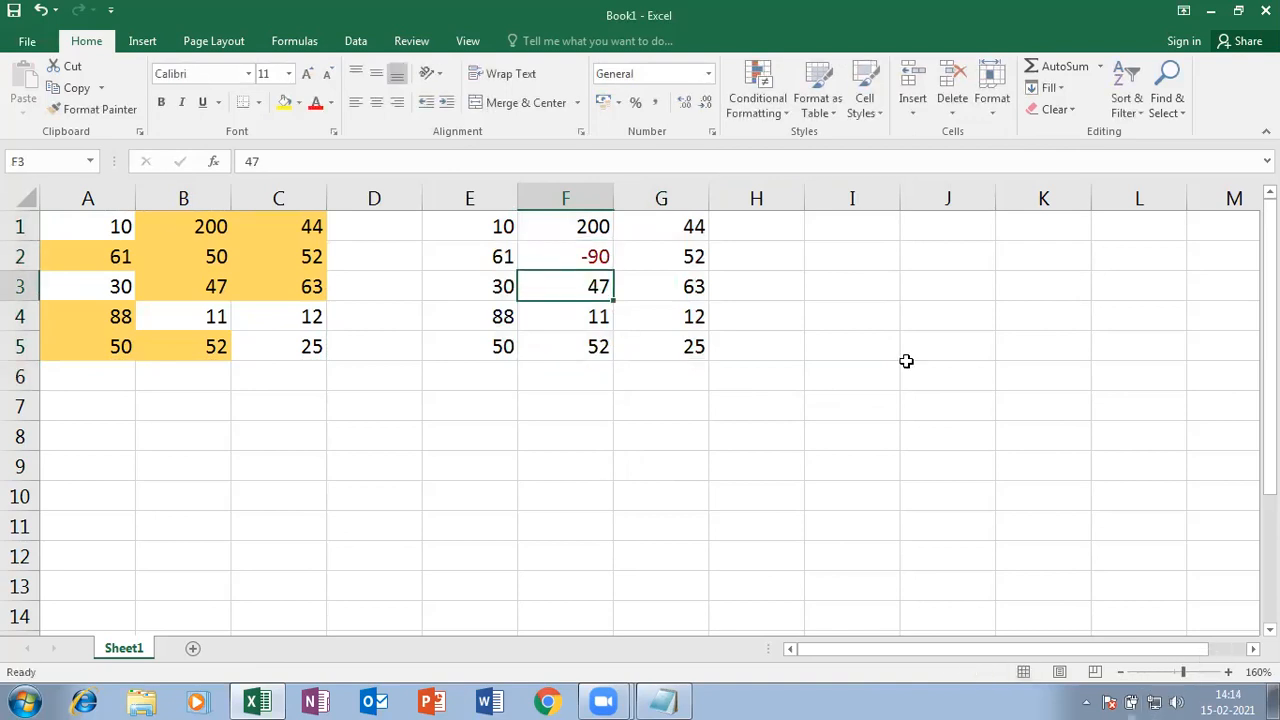
{"action": "left_click", "coordinate": [659, 309]}
{"action": "type", "text": "55"}
{"action": "key", "text": "Return"}
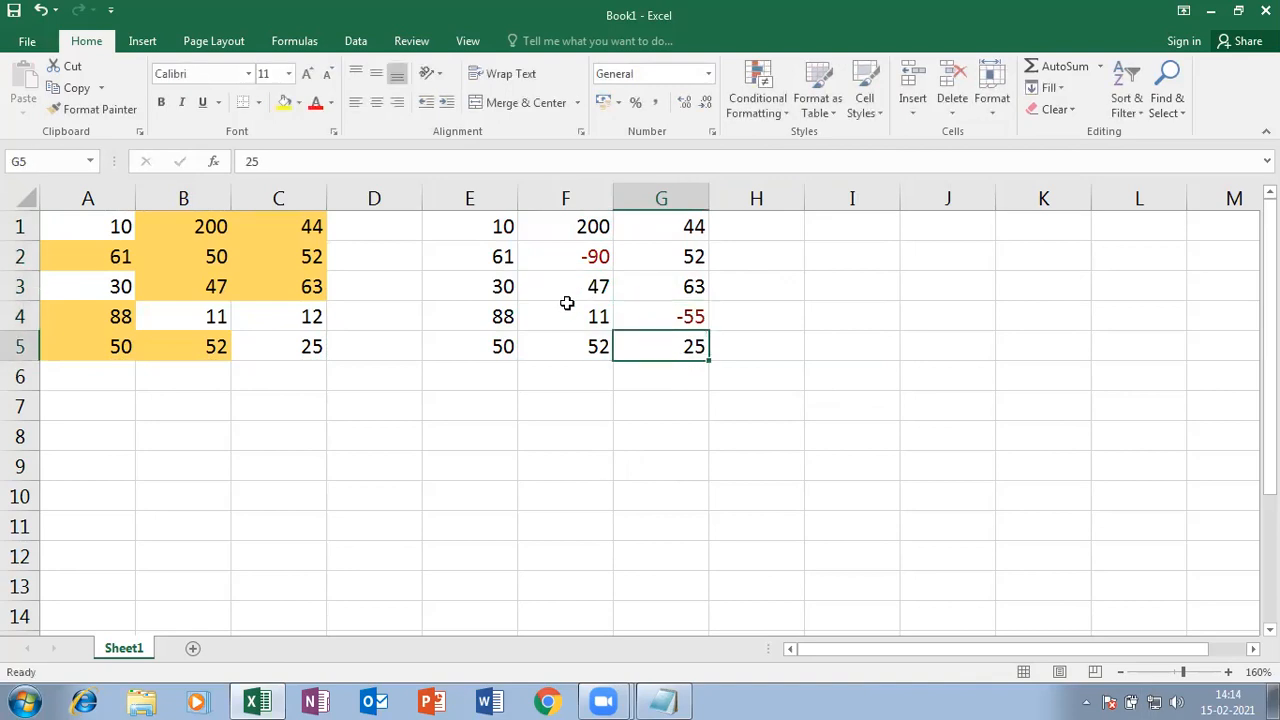
{"action": "left_click", "coordinate": [491, 346]}
{"action": "type", "text": "-44"}
{"action": "key", "text": "Return"}
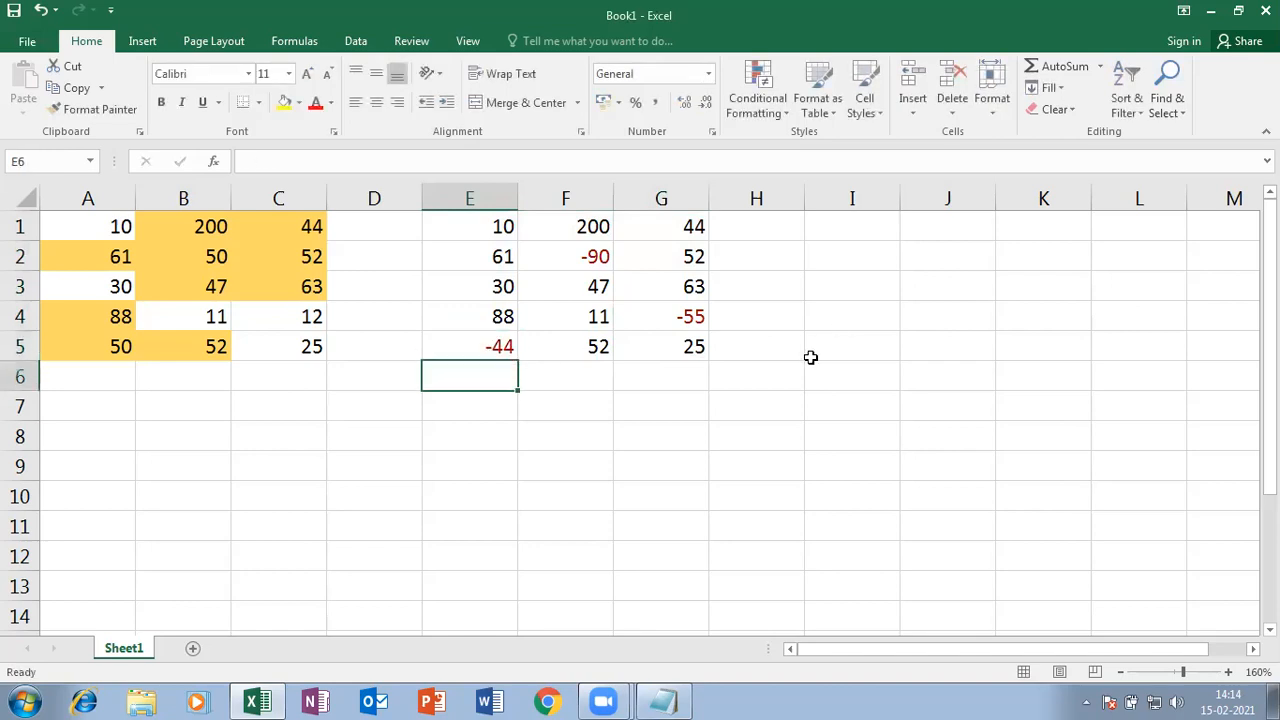
- Select E1:G5 and start a new Less Than rule with threshold 0
{"action": "left_click_drag", "start_coordinate": [486, 214], "coordinate": [648, 349]}
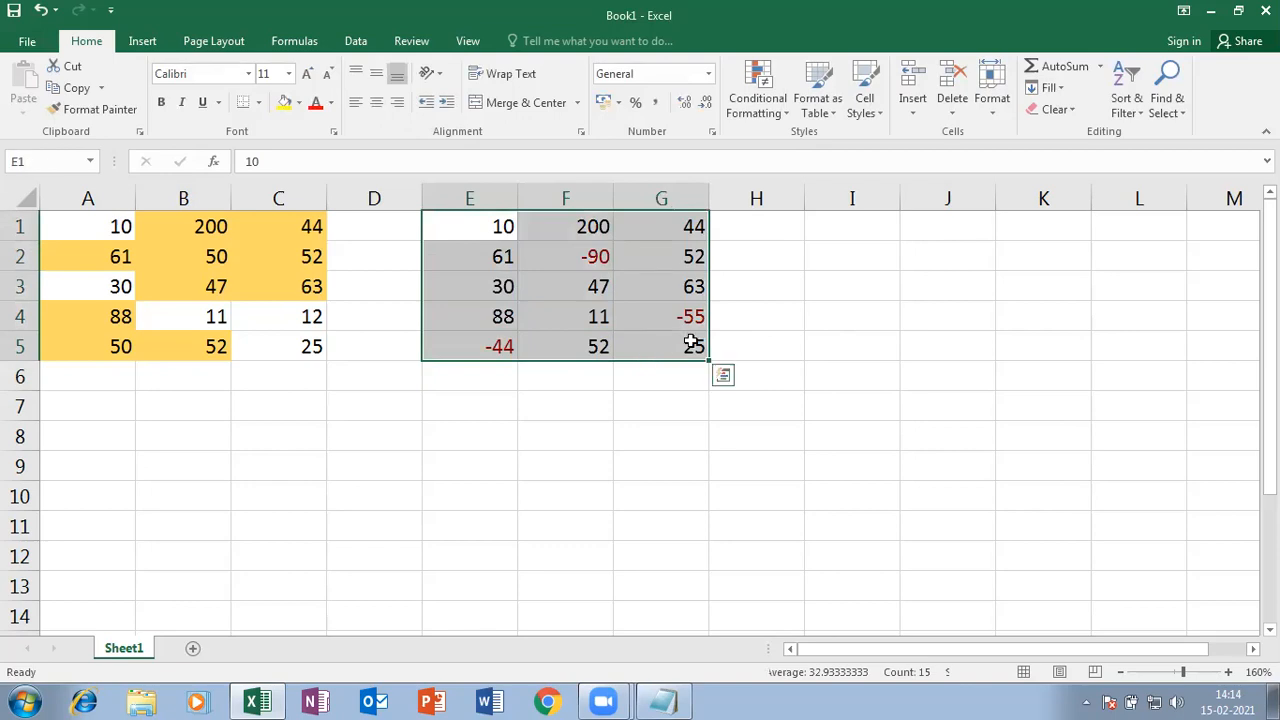
{"action": "left_click", "coordinate": [785, 115]}
{"action": "mouse_move", "coordinate": [785, 148]}
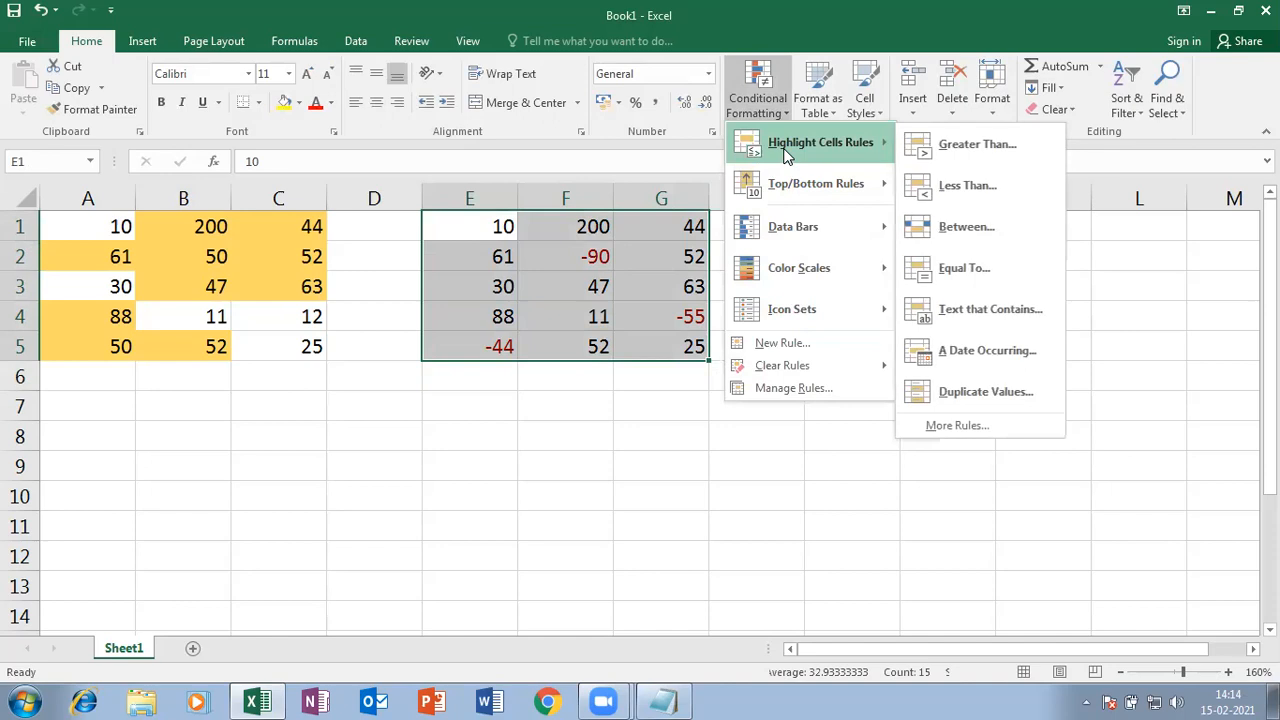
{"action": "left_click", "coordinate": [975, 185]}
{"action": "left_click", "coordinate": [485, 459]}
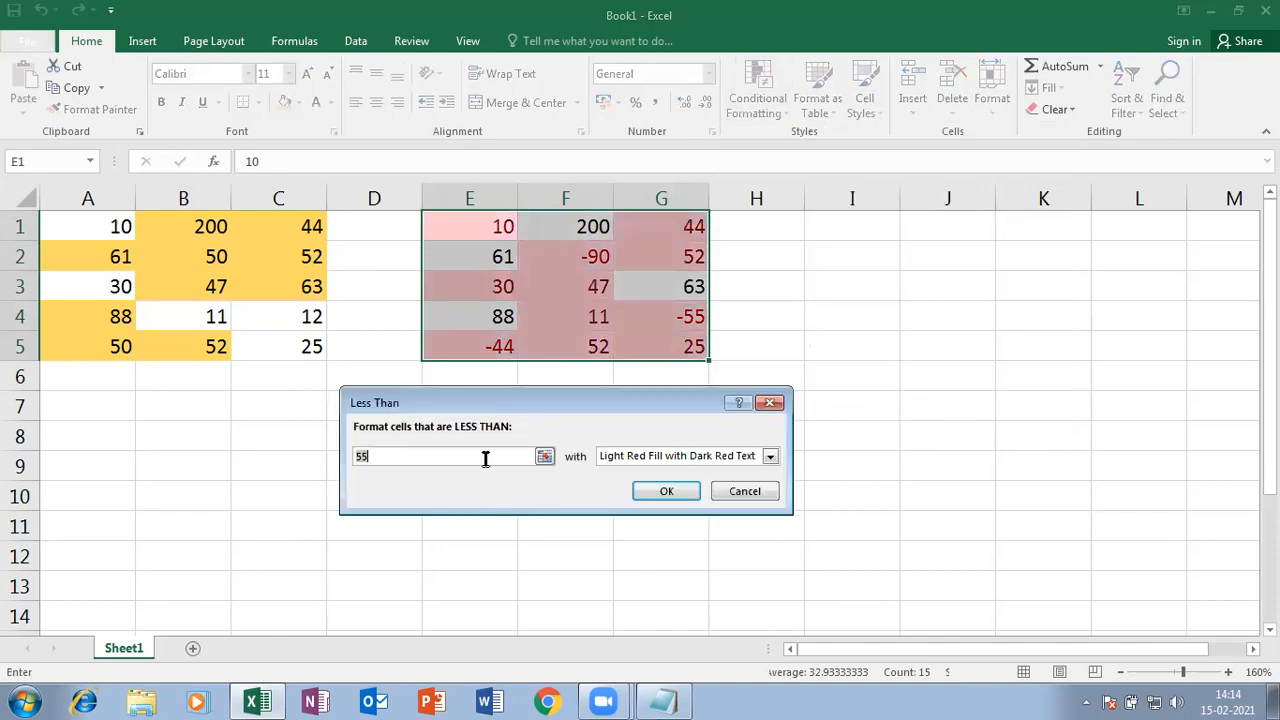
{"action": "key", "text": "BackSpace"}
{"action": "key", "text": "BackSpace"}
{"action": "type", "text": "0"}
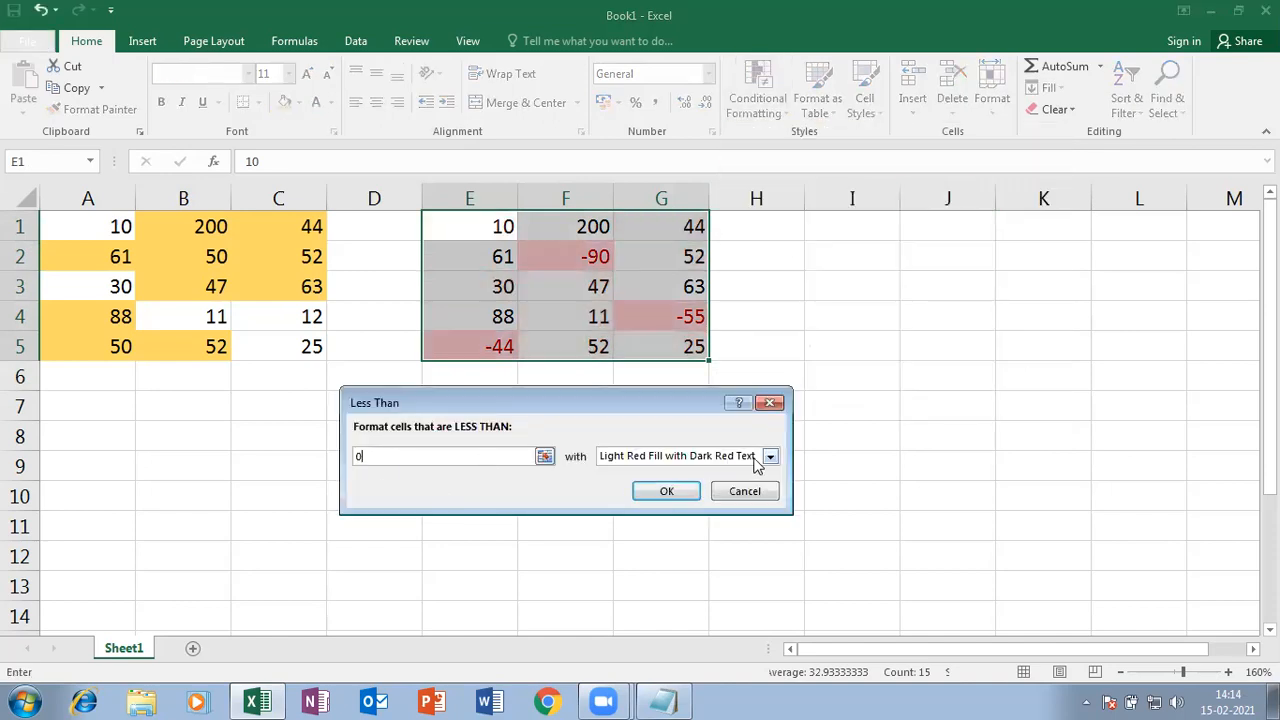
- Give the rule a custom light orange fill and apply it to E1:G5
{"action": "left_click", "coordinate": [769, 456]}
{"action": "left_click", "coordinate": [630, 547]}
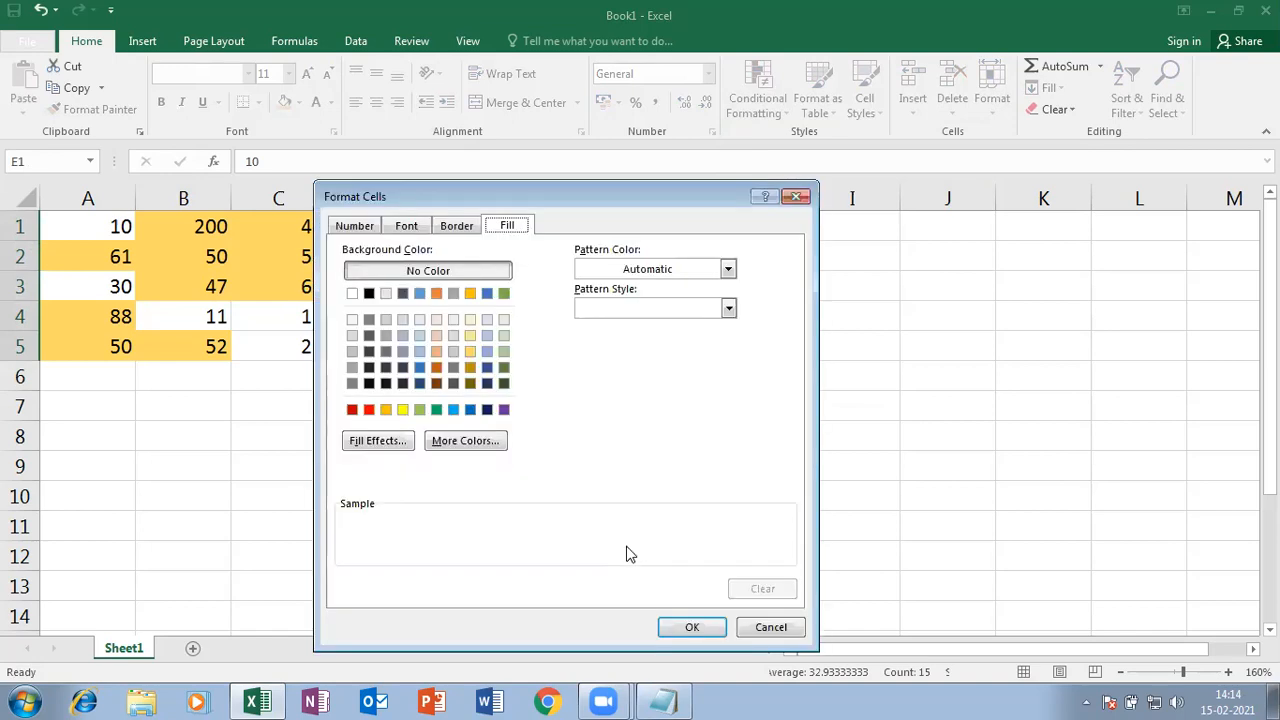
{"action": "left_click", "coordinate": [436, 352]}
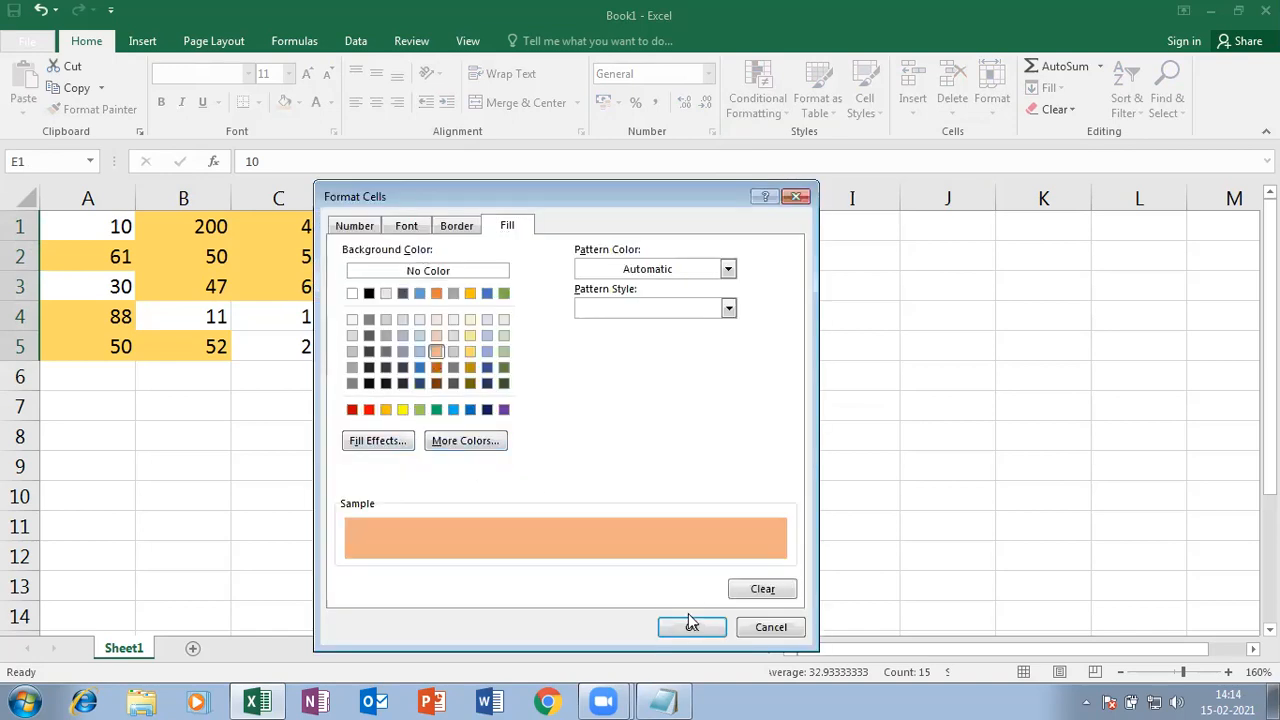
{"action": "left_click", "coordinate": [690, 620]}
{"action": "left_click", "coordinate": [684, 494]}
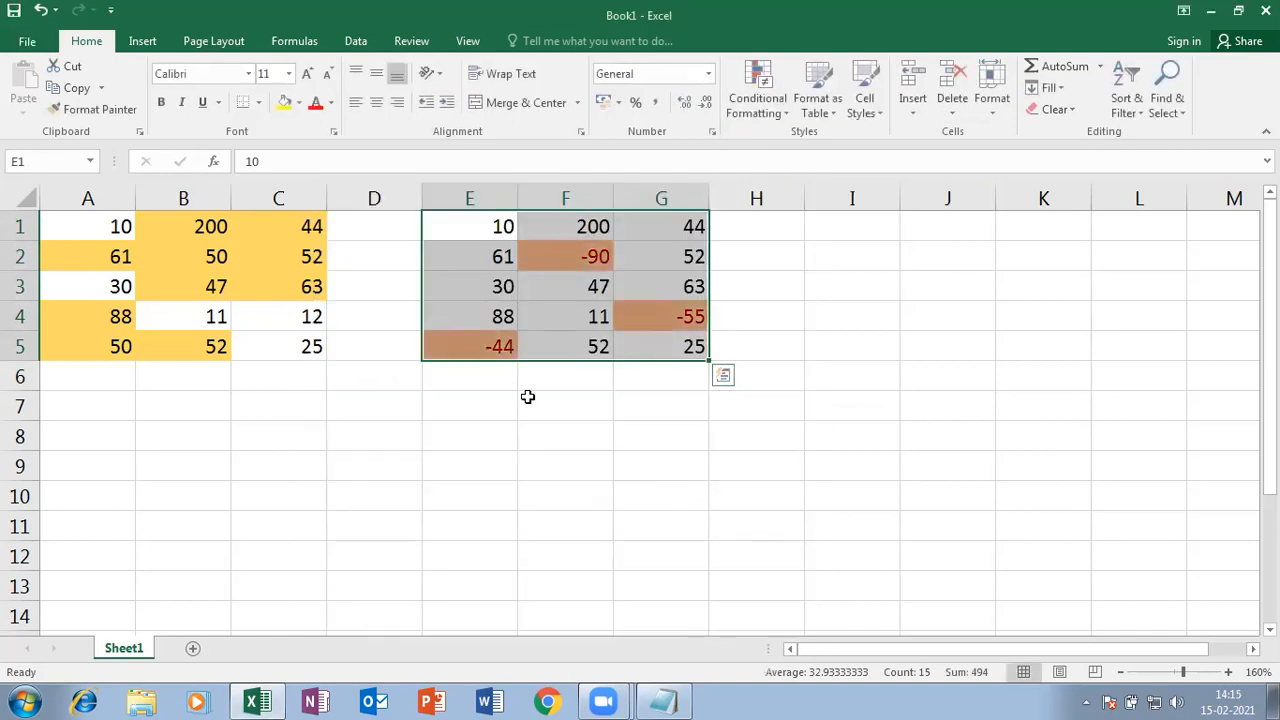
{"action": "left_click", "coordinate": [458, 444]}
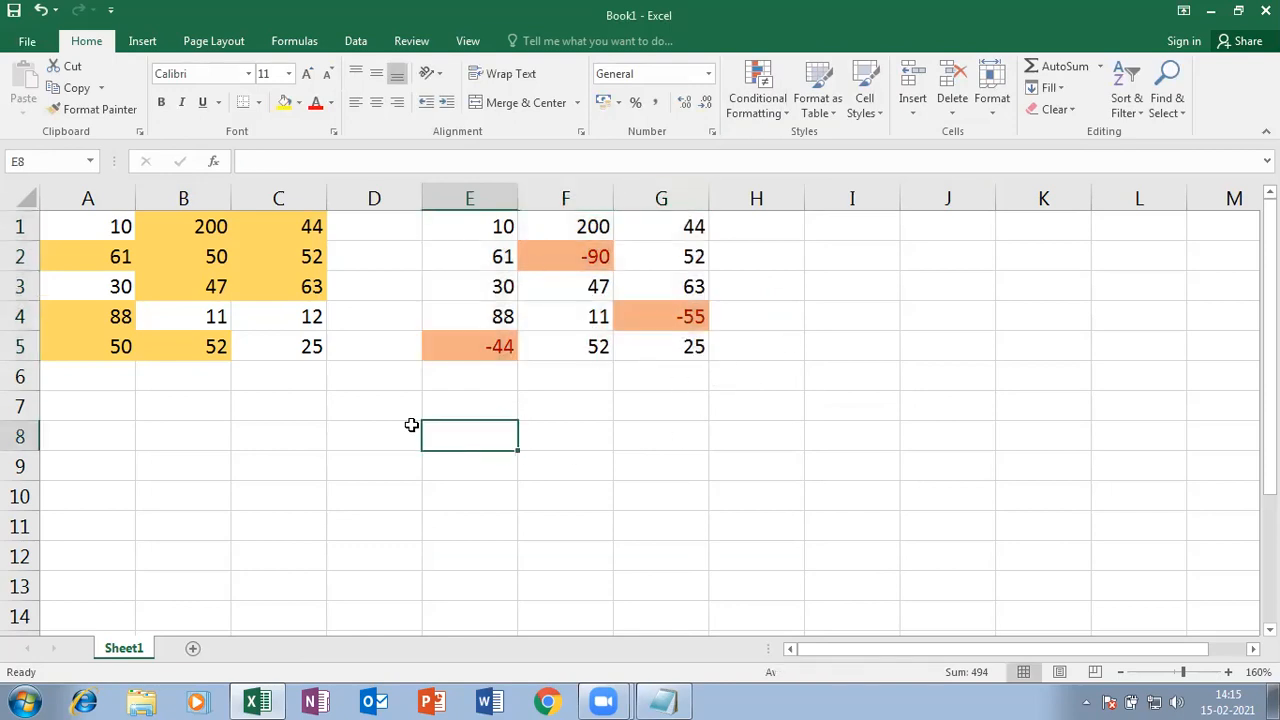
- Type the headings Idno and salary in C8 and D8
{"action": "left_click", "coordinate": [275, 435]}
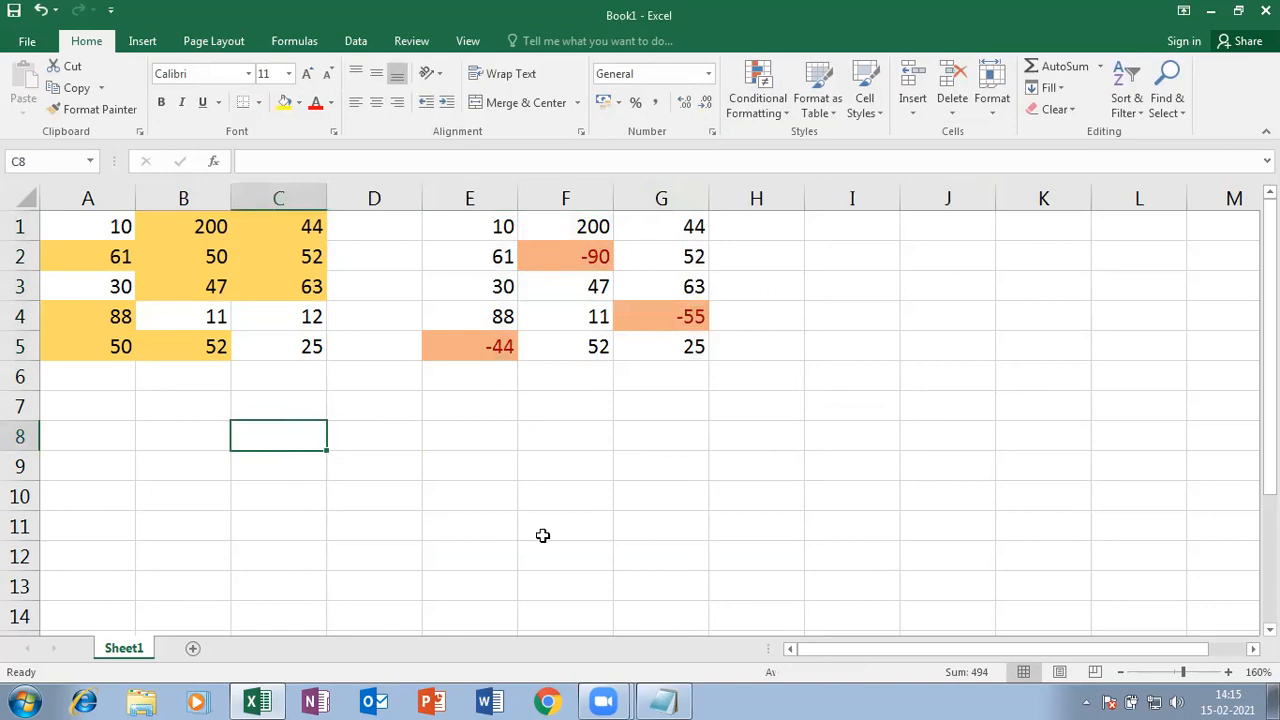
{"action": "type", "text": "r"}
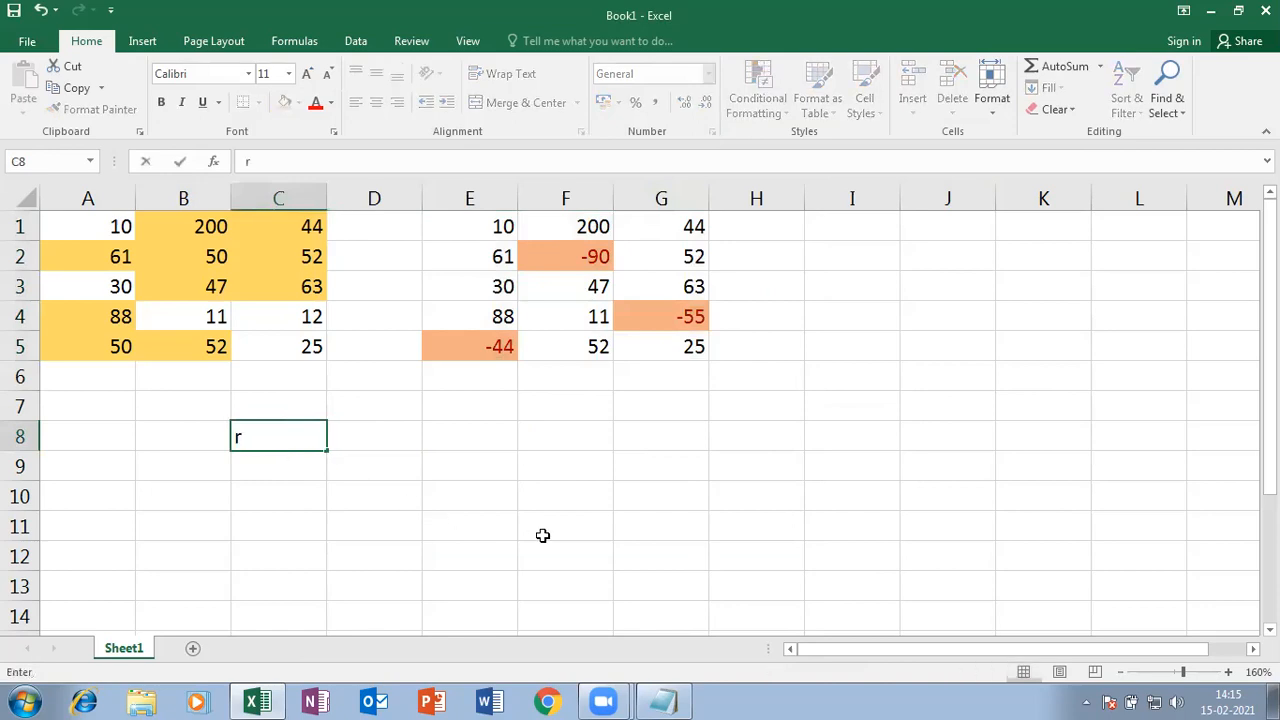
{"action": "type", "text": "dno"}
{"action": "key", "text": "Tab"}
{"action": "type", "text": "sala"}
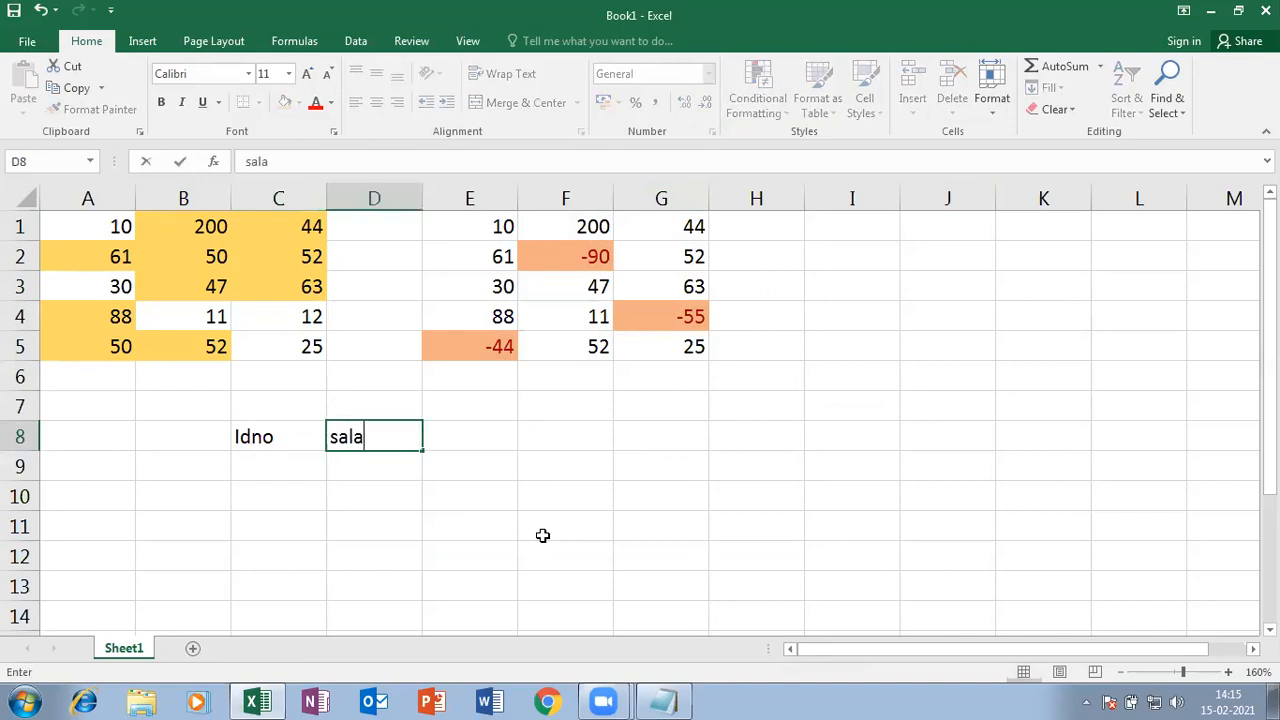
{"action": "type", "text": "ry"}
{"action": "key", "text": "Return"}
- Enter the IDs 1, 2, 3 and 4 down C9:C12
{"action": "key", "text": "Down"}
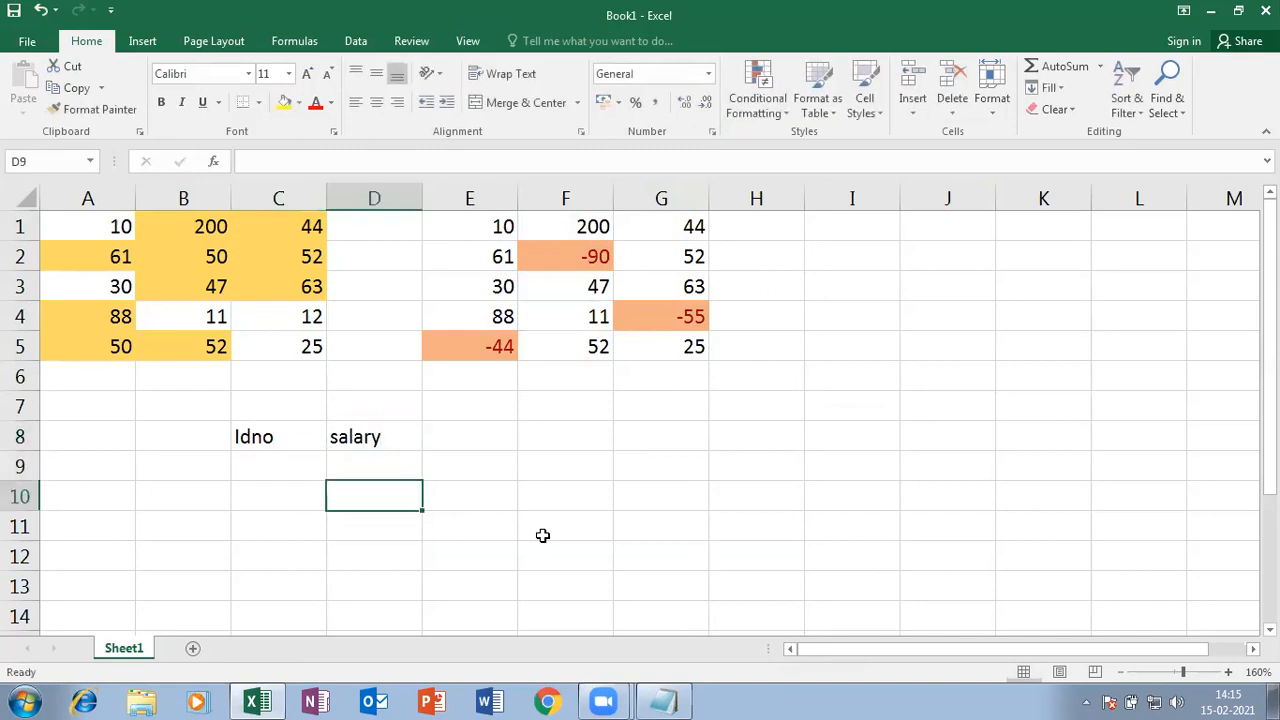
{"action": "key", "text": "Left"}
{"action": "key", "text": "Up"}
{"action": "type", "text": "1"}
{"action": "key", "text": "Return"}
{"action": "type", "text": "2"}
{"action": "key", "text": "Return"}
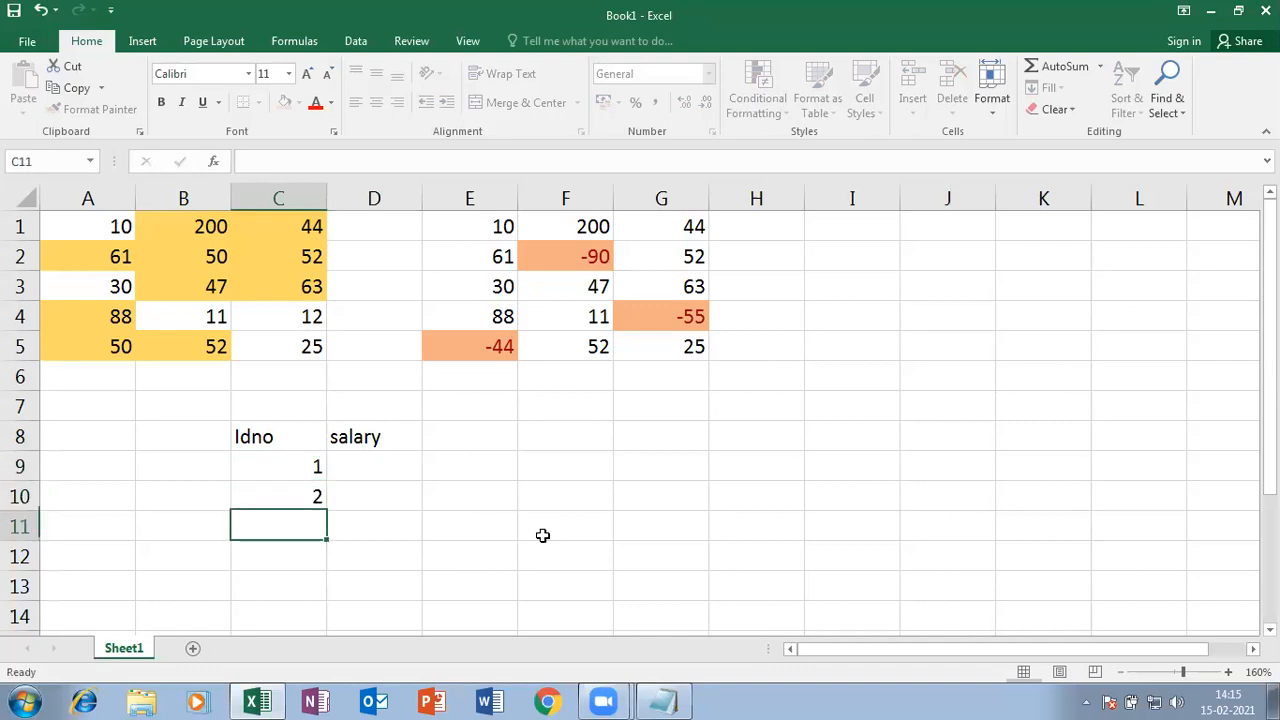
{"action": "type", "text": "3"}
{"action": "key", "text": "Return"}
{"action": "type", "text": "4"}
{"action": "key", "text": "Up"}
{"action": "key", "text": "Up"}
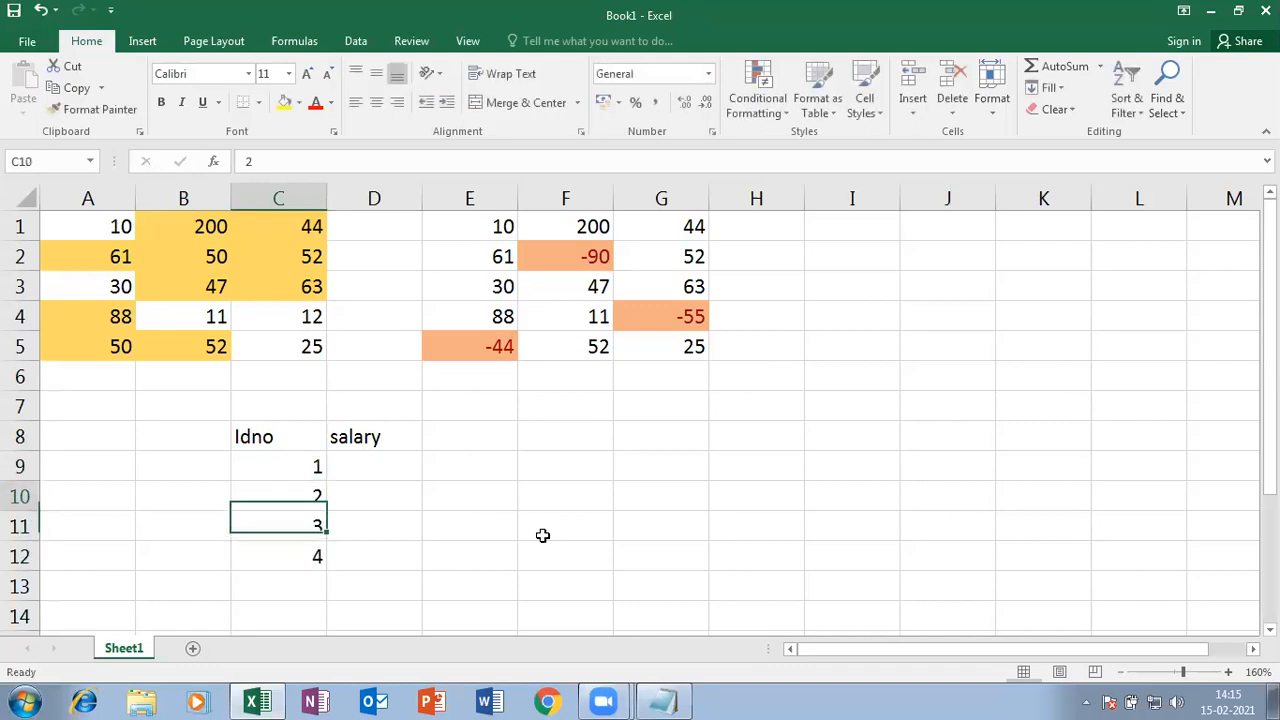
- Enter the salaries 4000, 5000, 9000 and 8000 down D9:D12
{"action": "key", "text": "Right"}
{"action": "type", "text": "4000"}
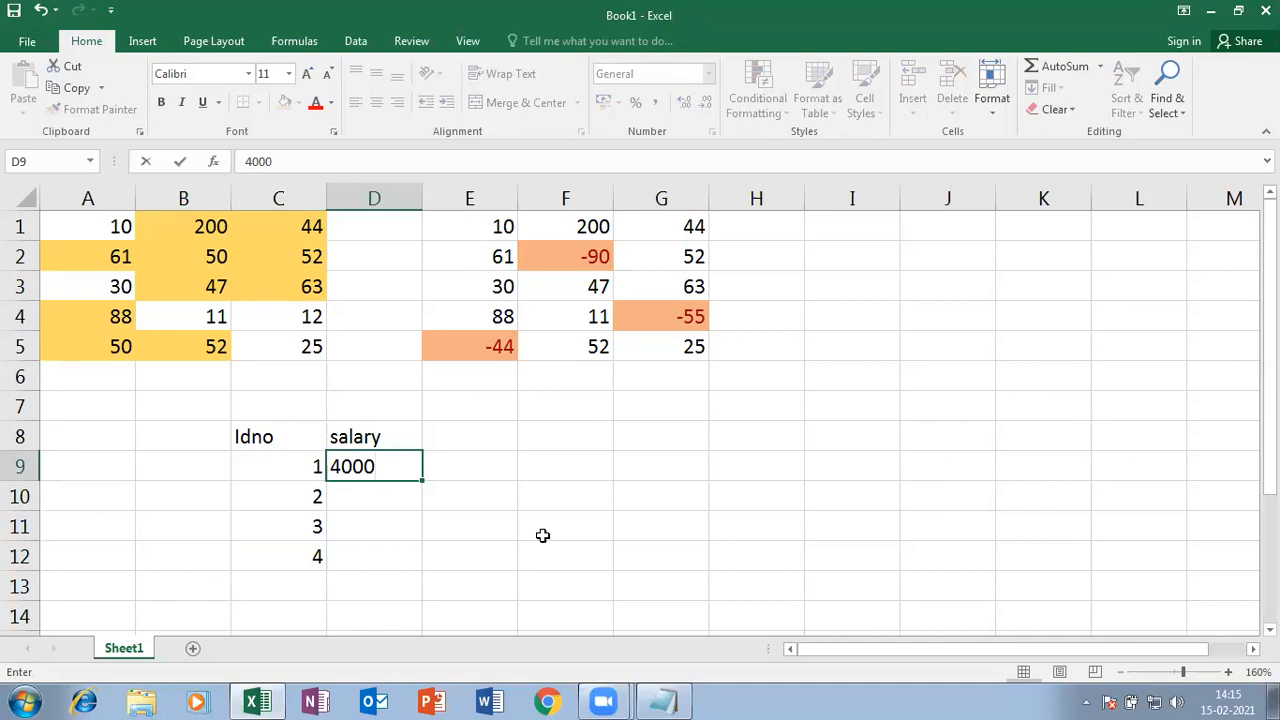
{"action": "key", "text": "Return"}
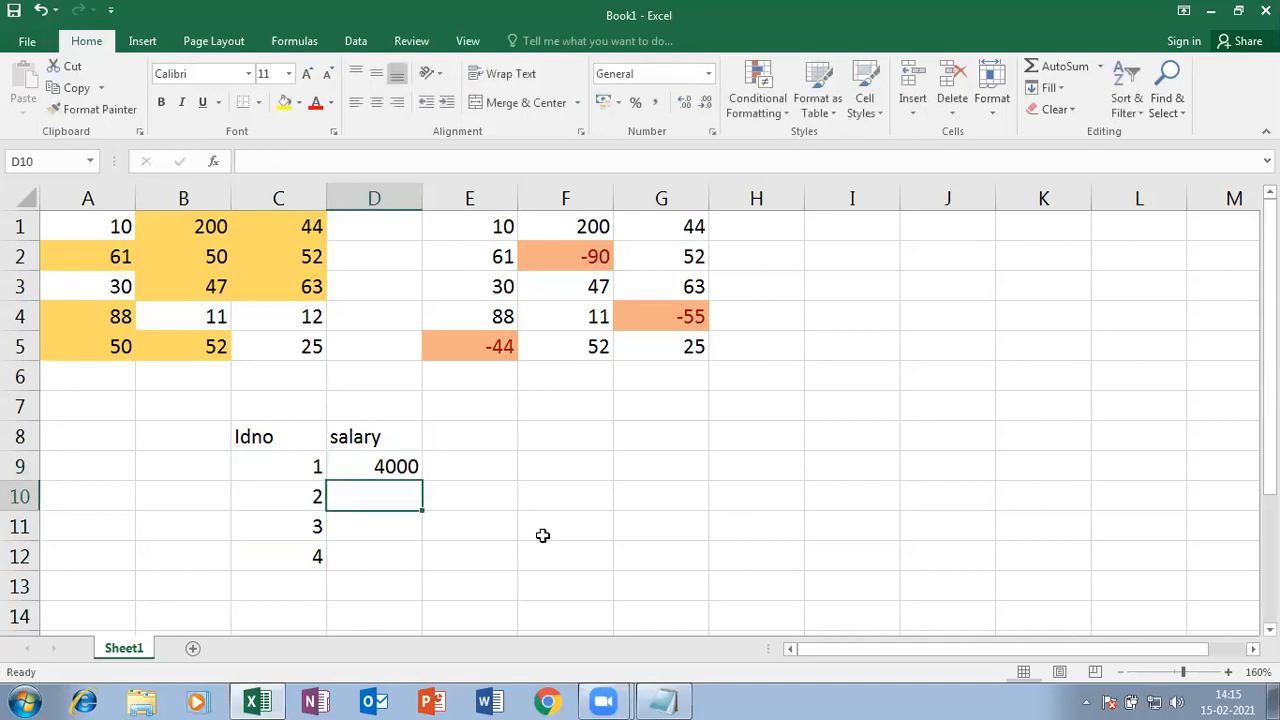
{"action": "type", "text": "5000"}
{"action": "key", "text": "Return"}
{"action": "type", "text": "9000"}
{"action": "key", "text": "Return"}
{"action": "type", "text": "8000"}
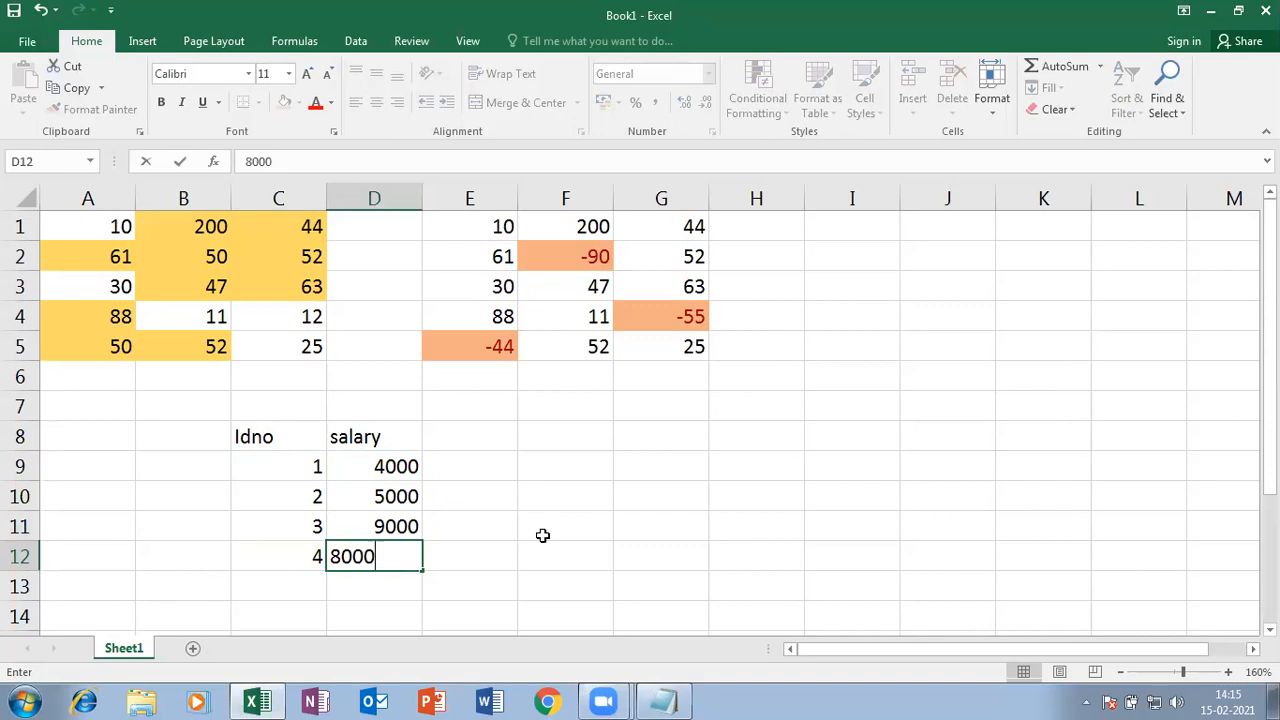
{"action": "key", "text": "Return"}
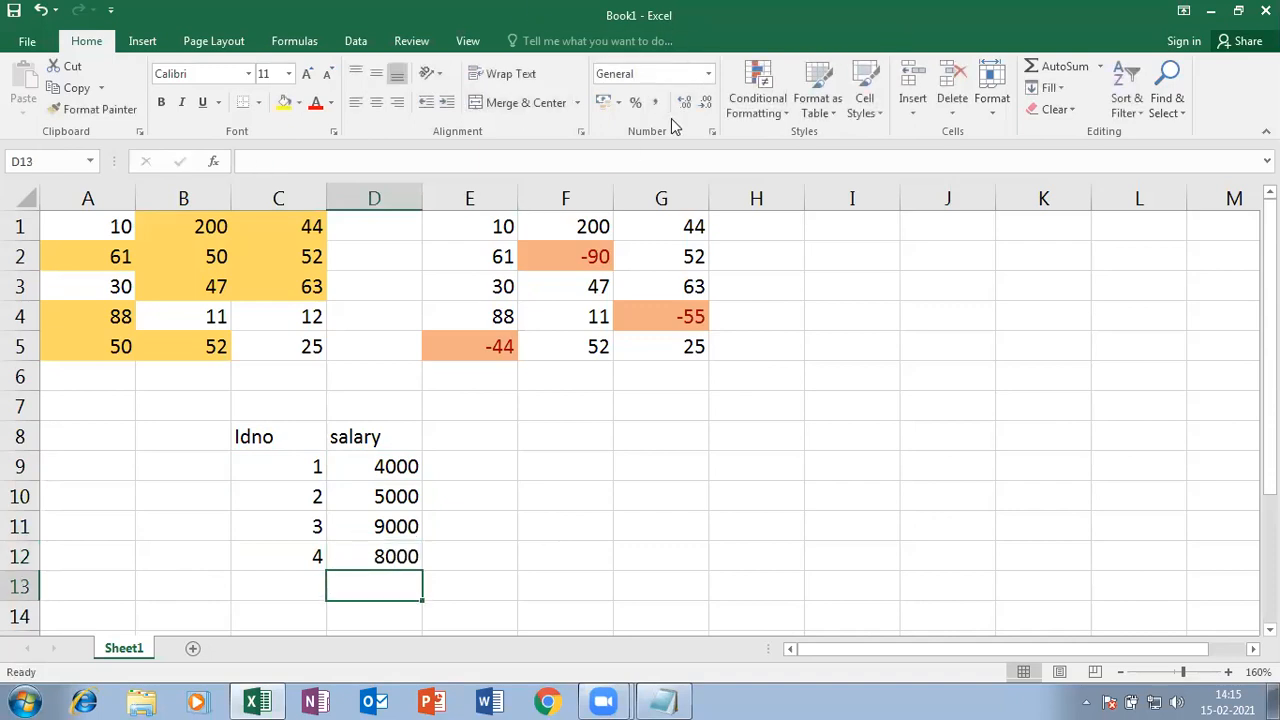
- Start a Between rule on D9:D12 with limits 5000 and 8000
{"action": "left_click_drag", "start_coordinate": [370, 463], "coordinate": [388, 562]}
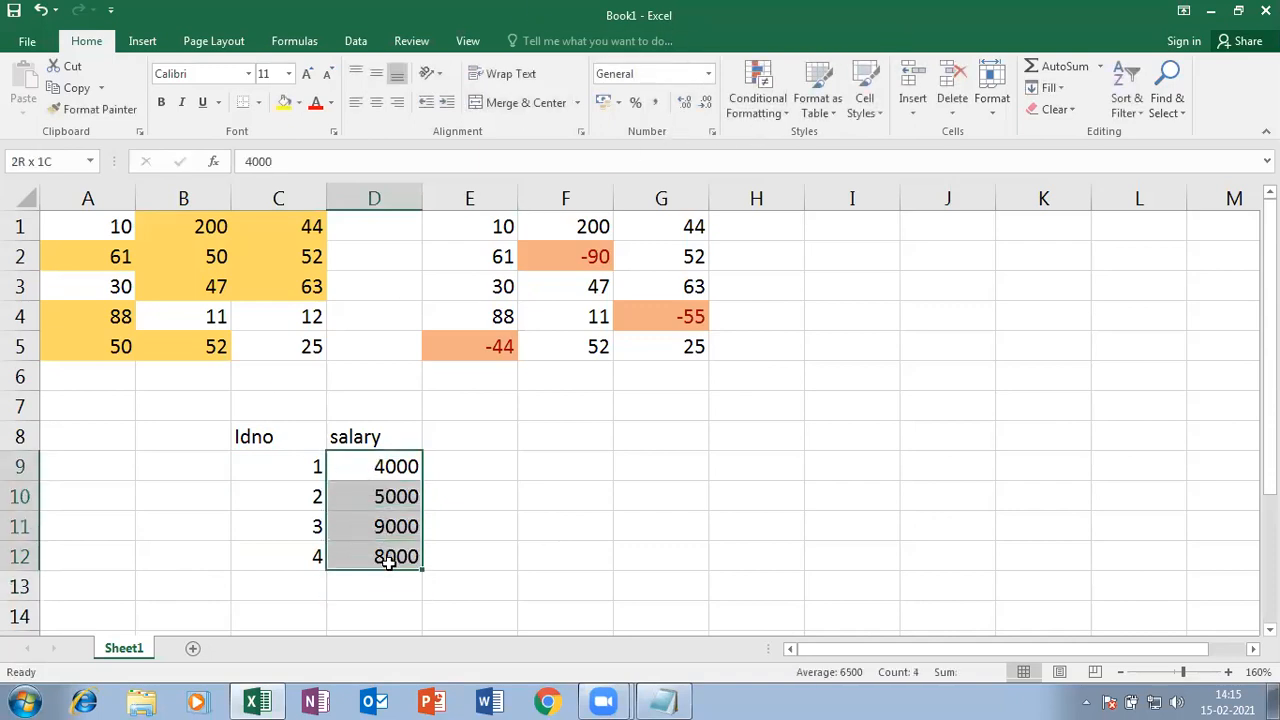
{"action": "left_click", "coordinate": [782, 118]}
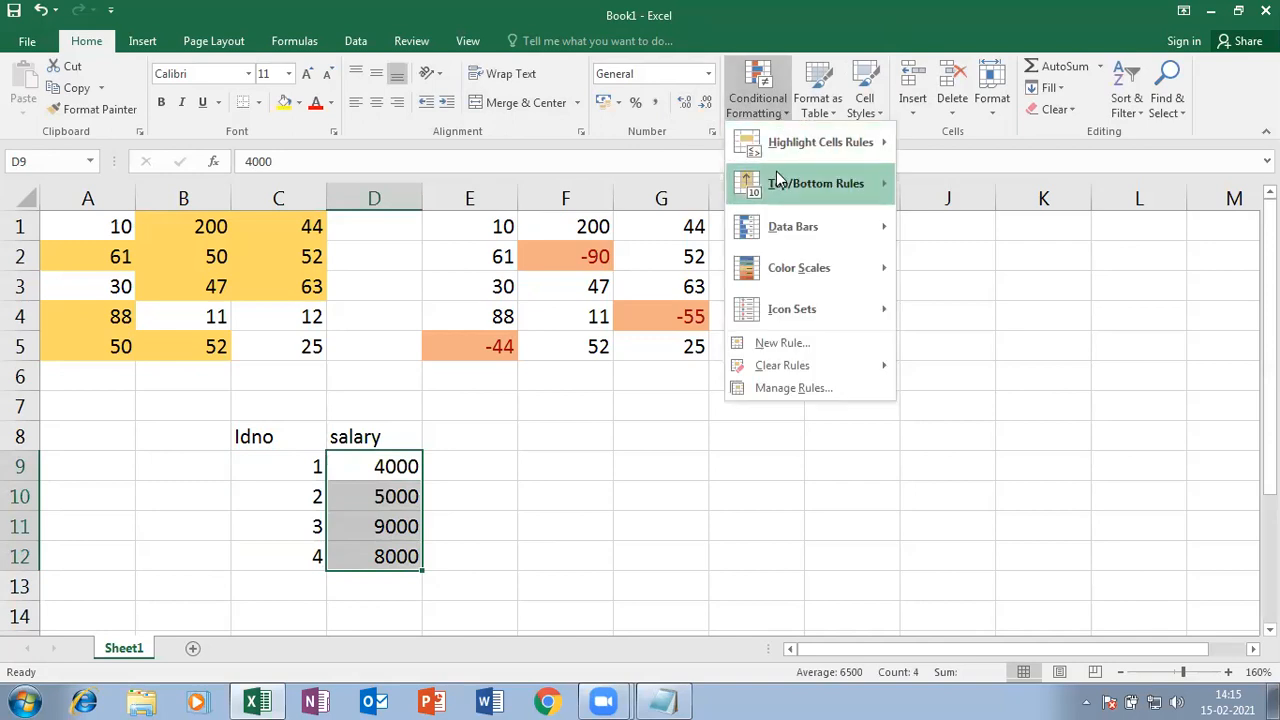
{"action": "mouse_move", "coordinate": [748, 143]}
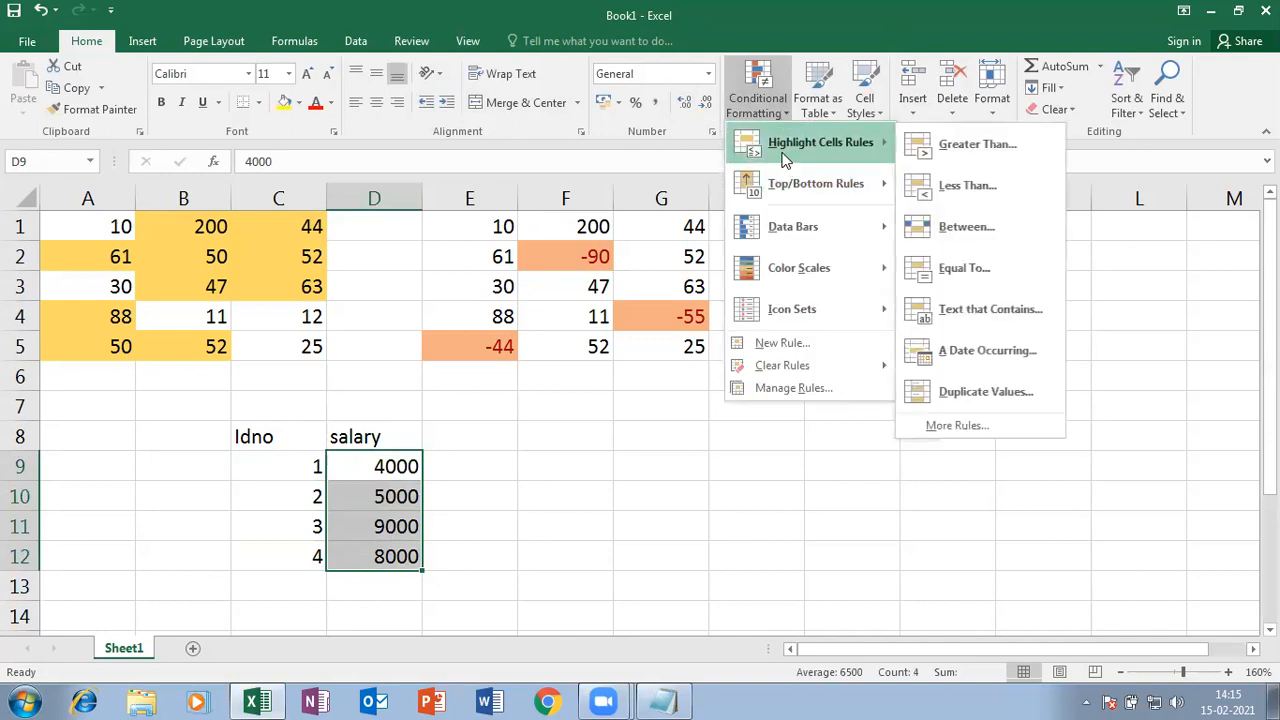
{"action": "left_click", "coordinate": [945, 229]}
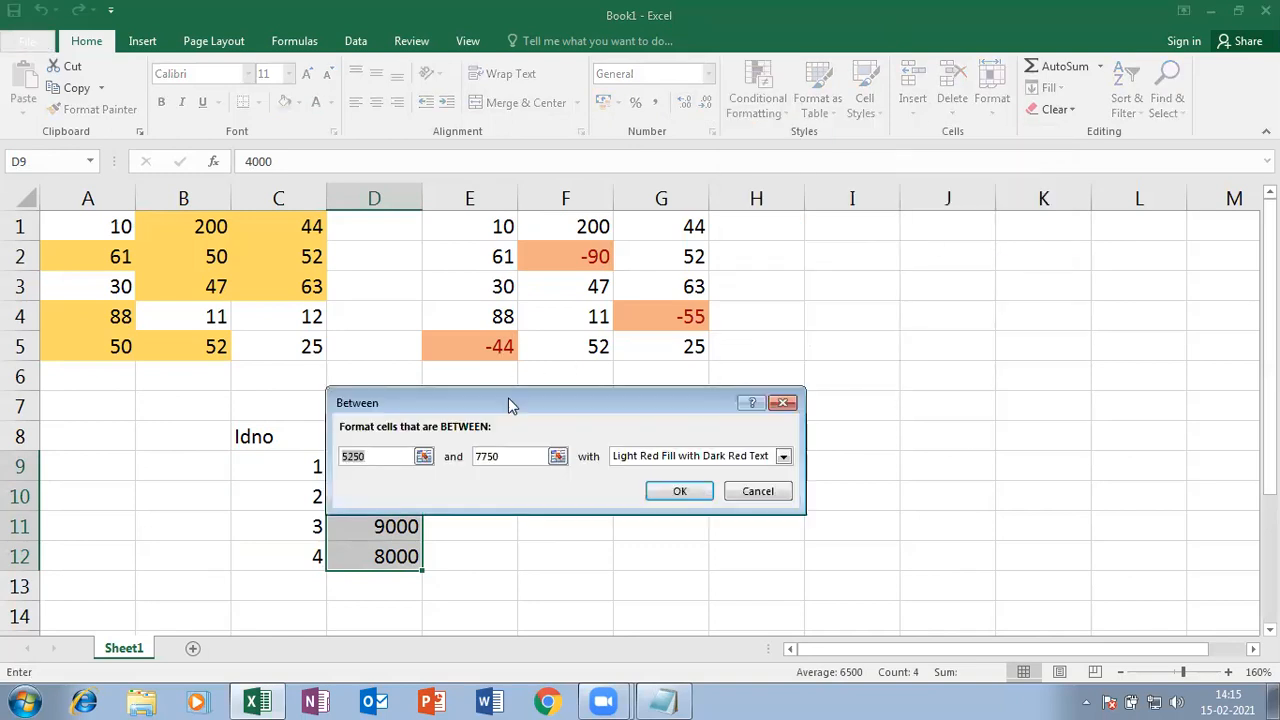
{"action": "left_click_drag", "start_coordinate": [532, 399], "coordinate": [690, 200]}
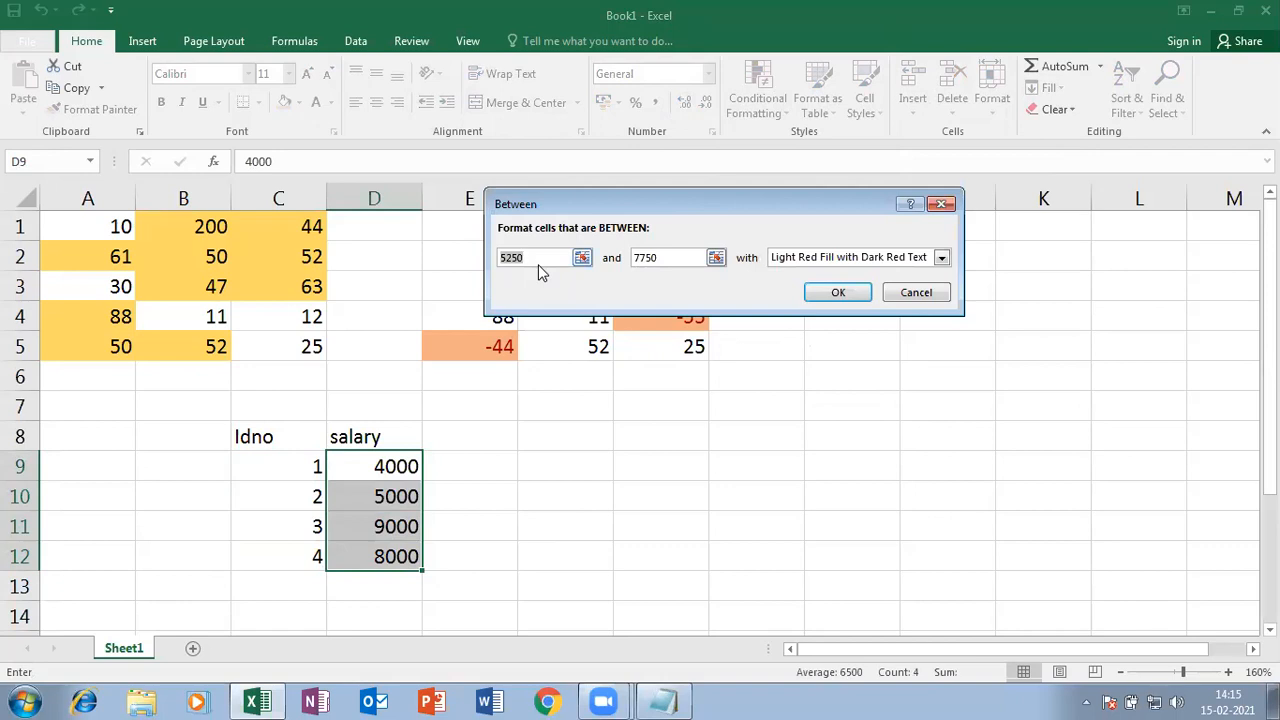
{"action": "type", "text": "5000"}
{"action": "key", "text": "Tab"}
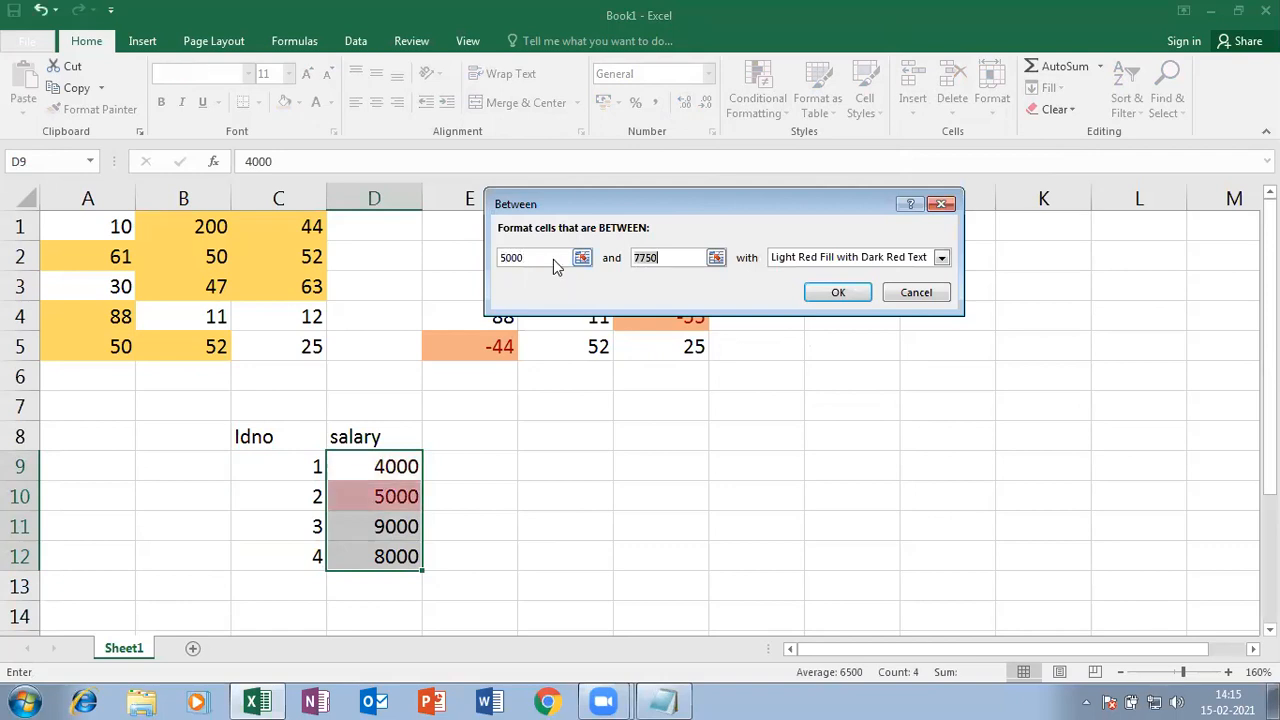
{"action": "type", "text": "8000"}
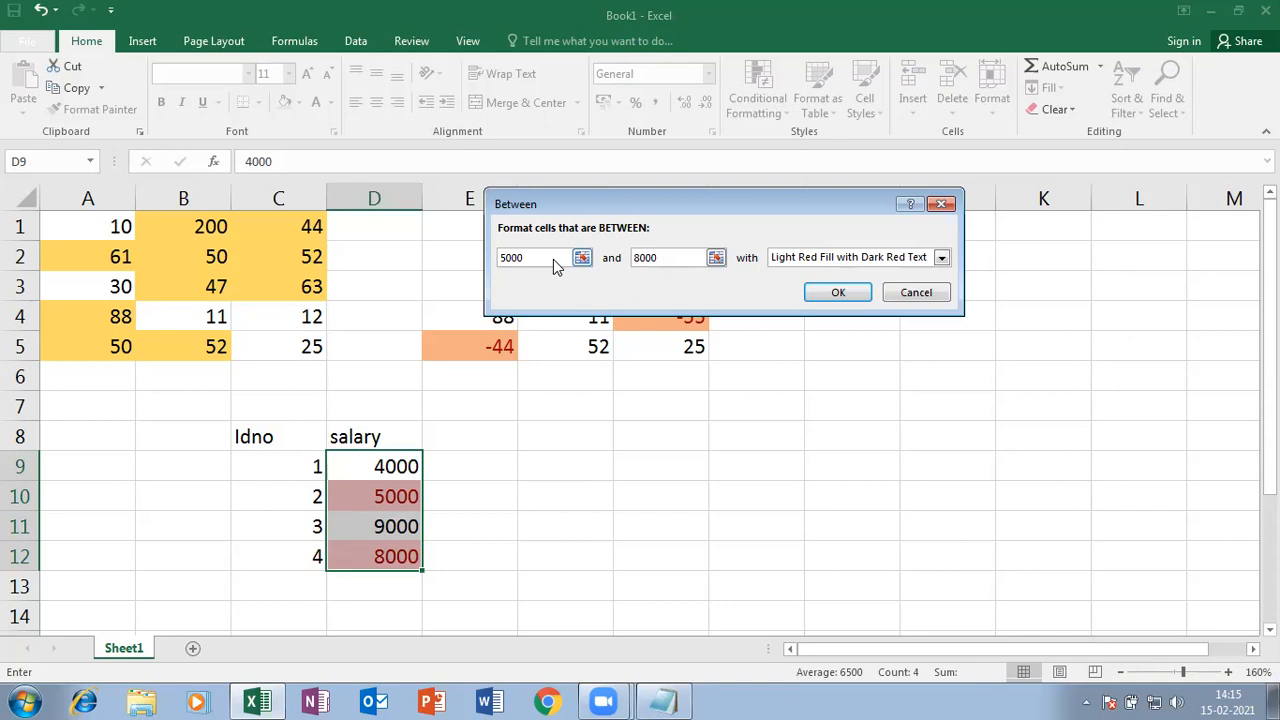
- Give the Between rule a custom light green fill and apply it
{"action": "left_click_drag", "start_coordinate": [771, 206], "coordinate": [707, 178]}
{"action": "left_click", "coordinate": [790, 231]}
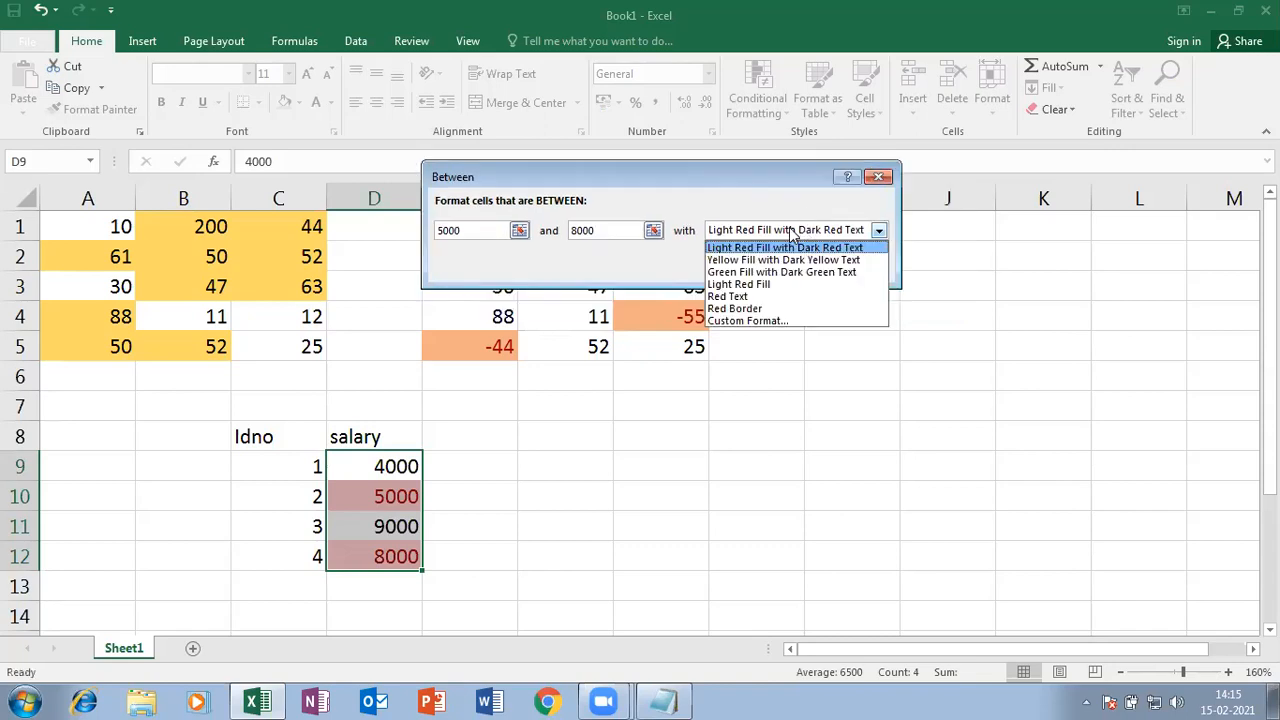
{"action": "left_click", "coordinate": [744, 321]}
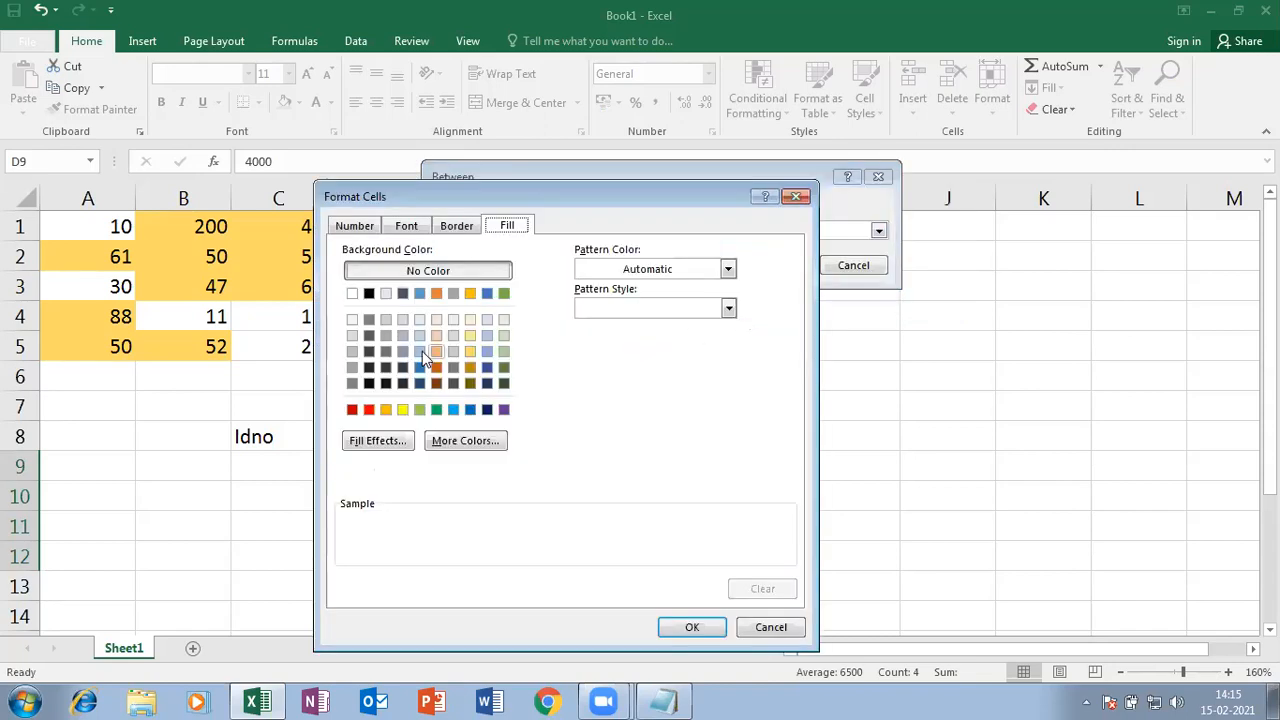
{"action": "left_click", "coordinate": [503, 335]}
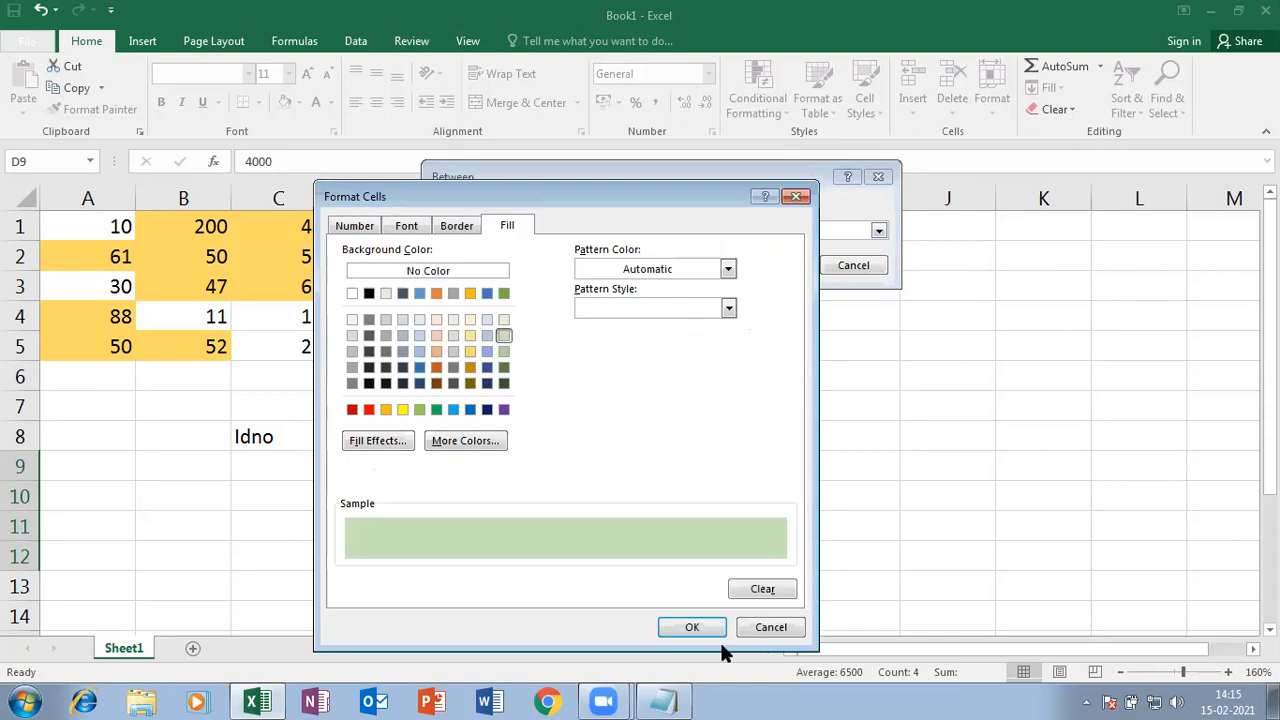
{"action": "left_click", "coordinate": [716, 634]}
{"action": "left_click", "coordinate": [775, 266]}
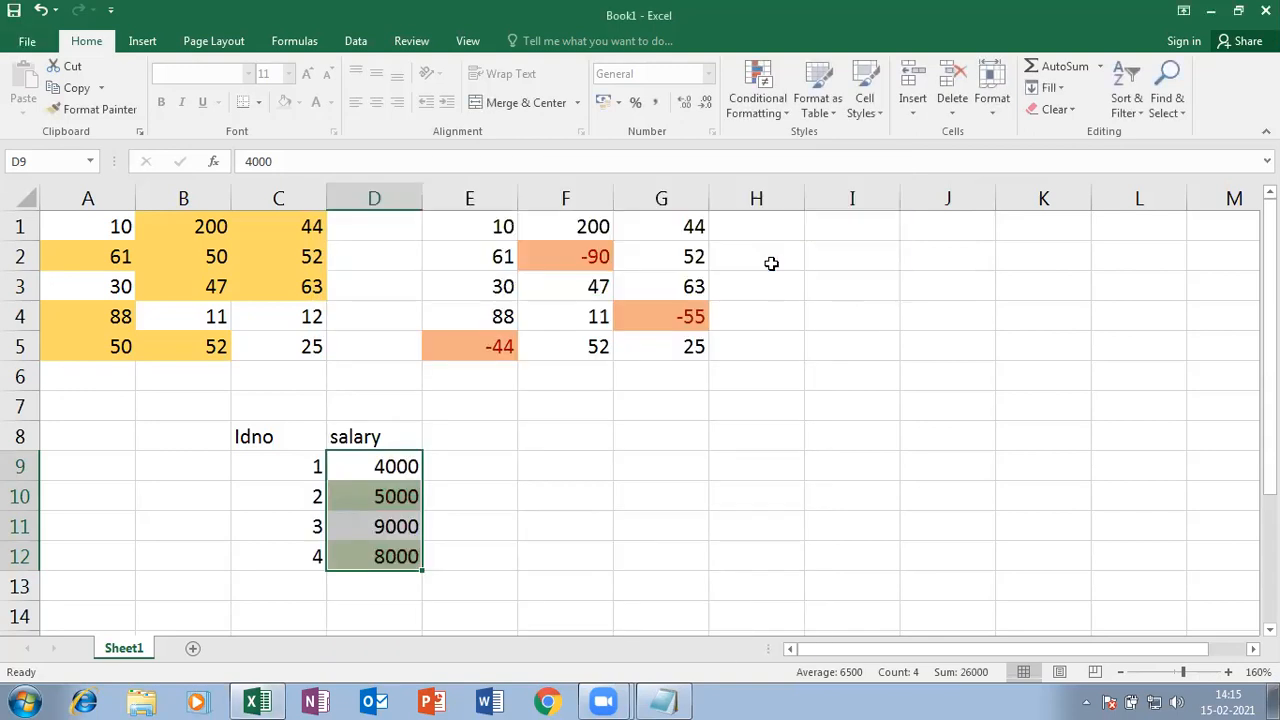
{"action": "left_click", "coordinate": [604, 486]}
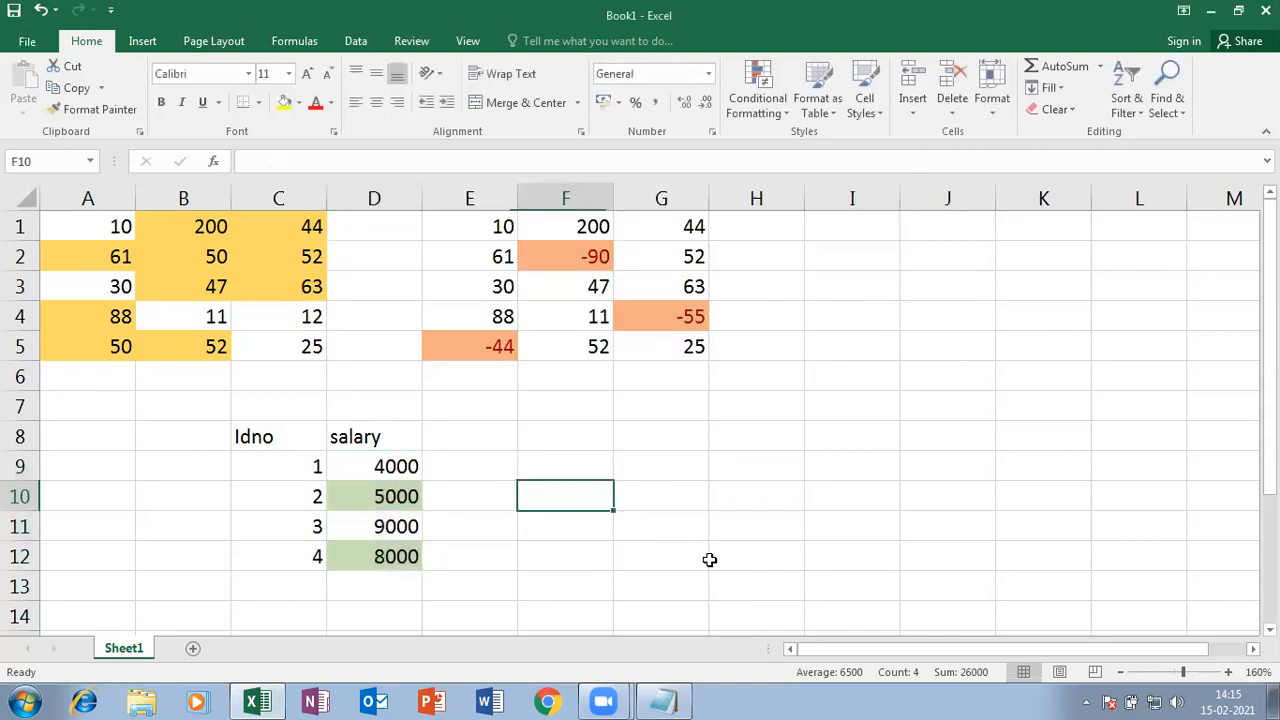
{"action": "left_click", "coordinate": [392, 529]}
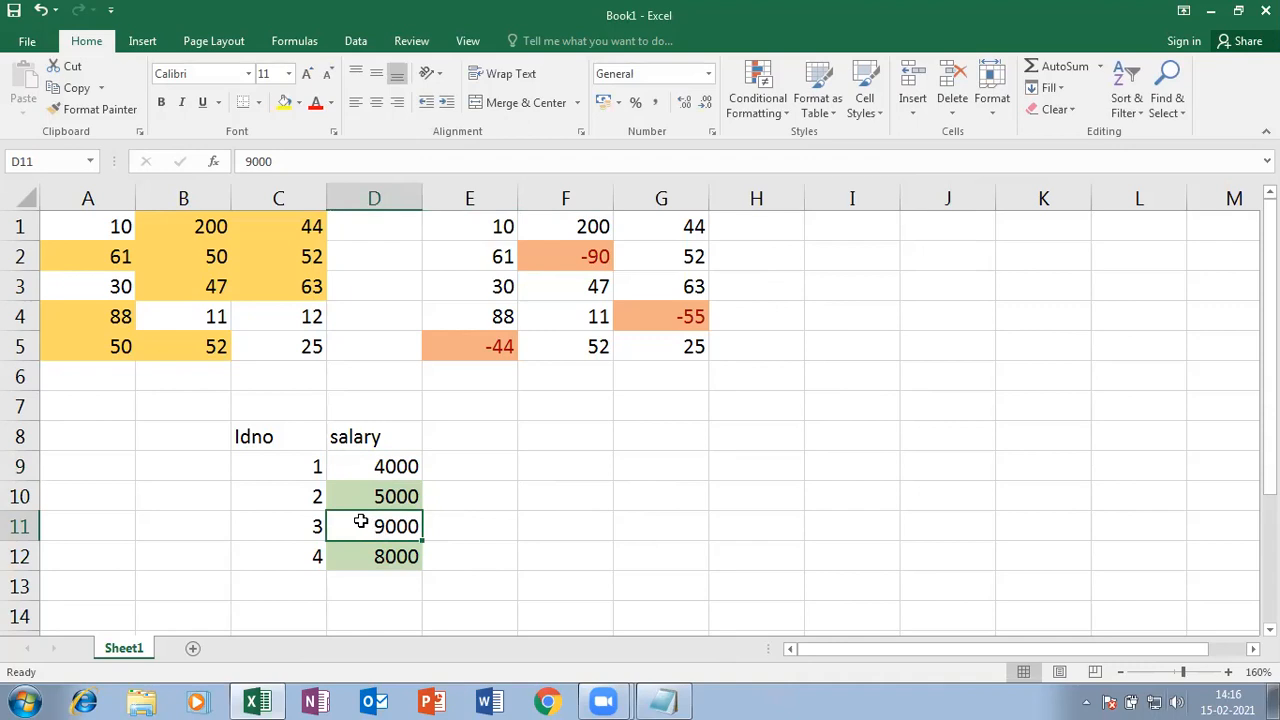
- Replace the 9000 salary in D11 with 6000
{"action": "type", "text": "6000"}
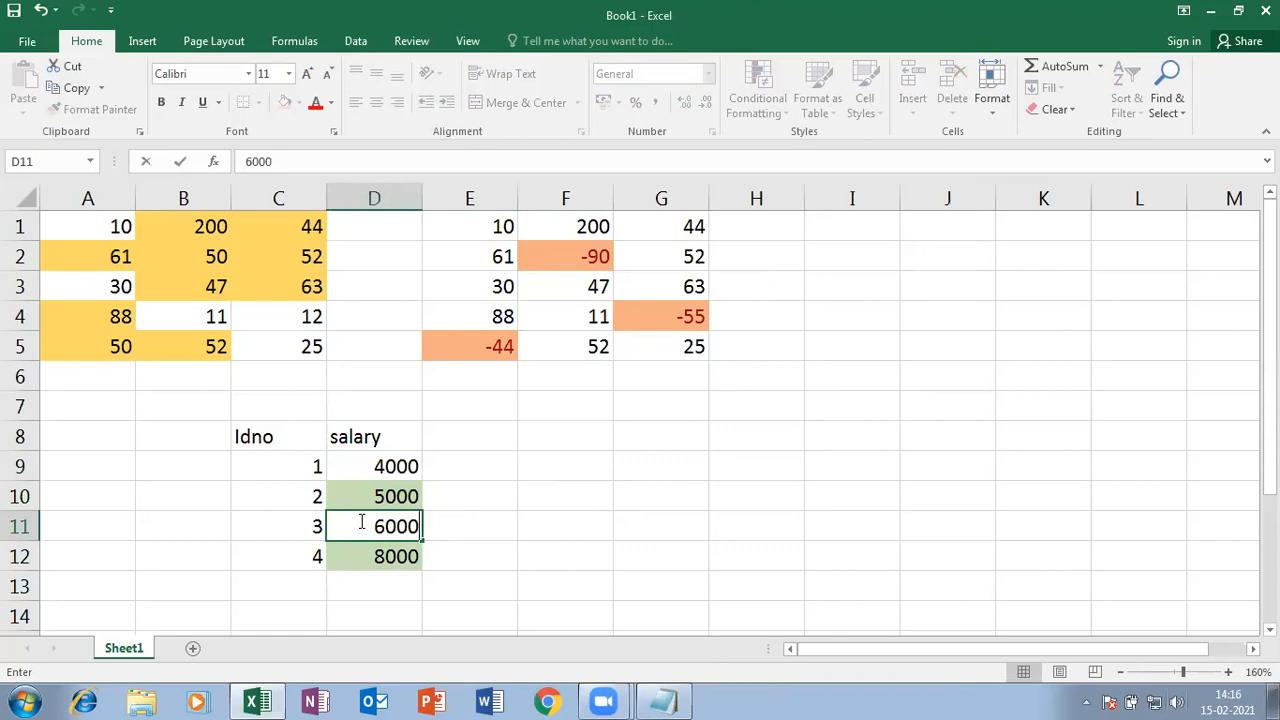
{"action": "key", "text": "Return"}
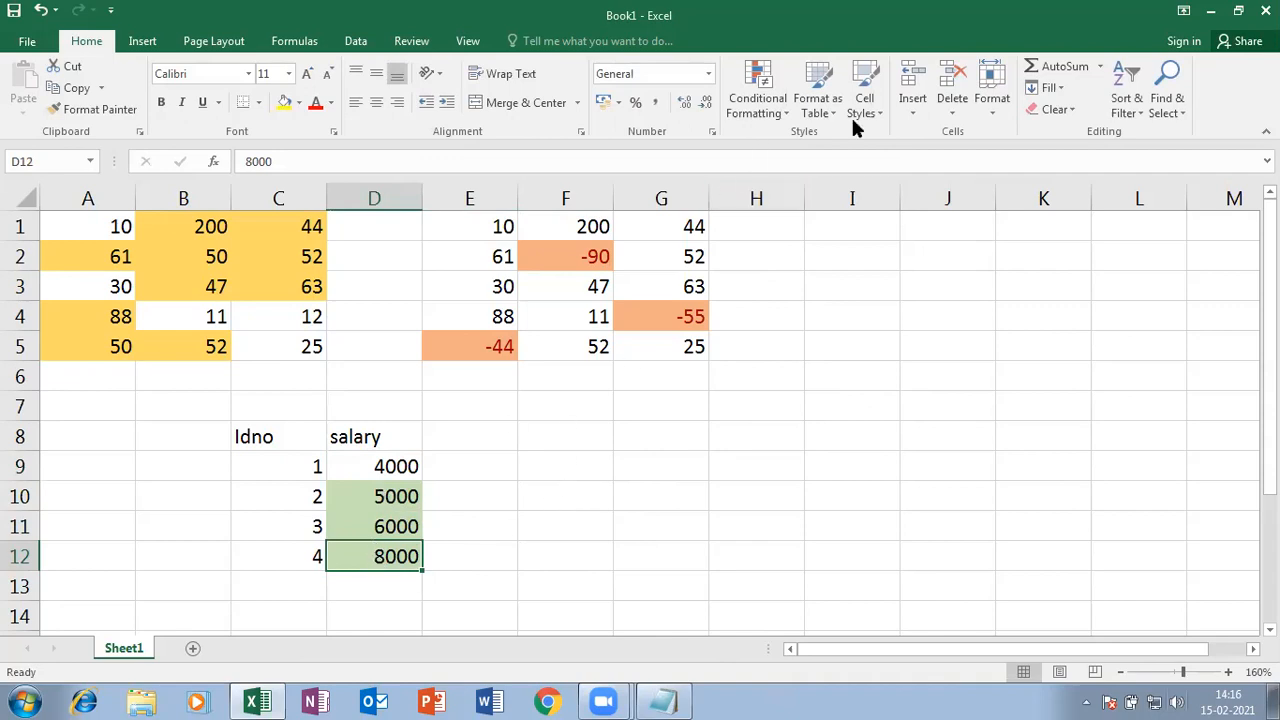
{"action": "left_click", "coordinate": [783, 115]}
{"action": "mouse_move", "coordinate": [791, 144]}
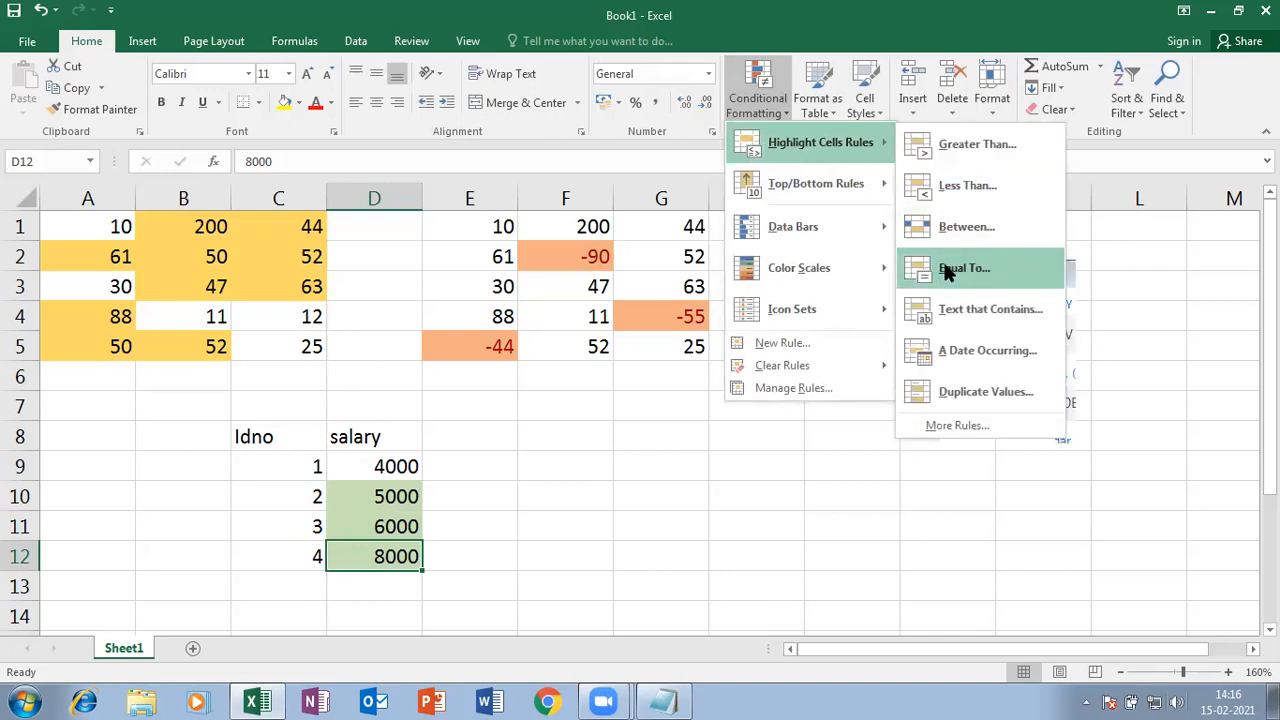
{"action": "key", "text": "Escape"}
{"action": "key", "text": "Escape"}
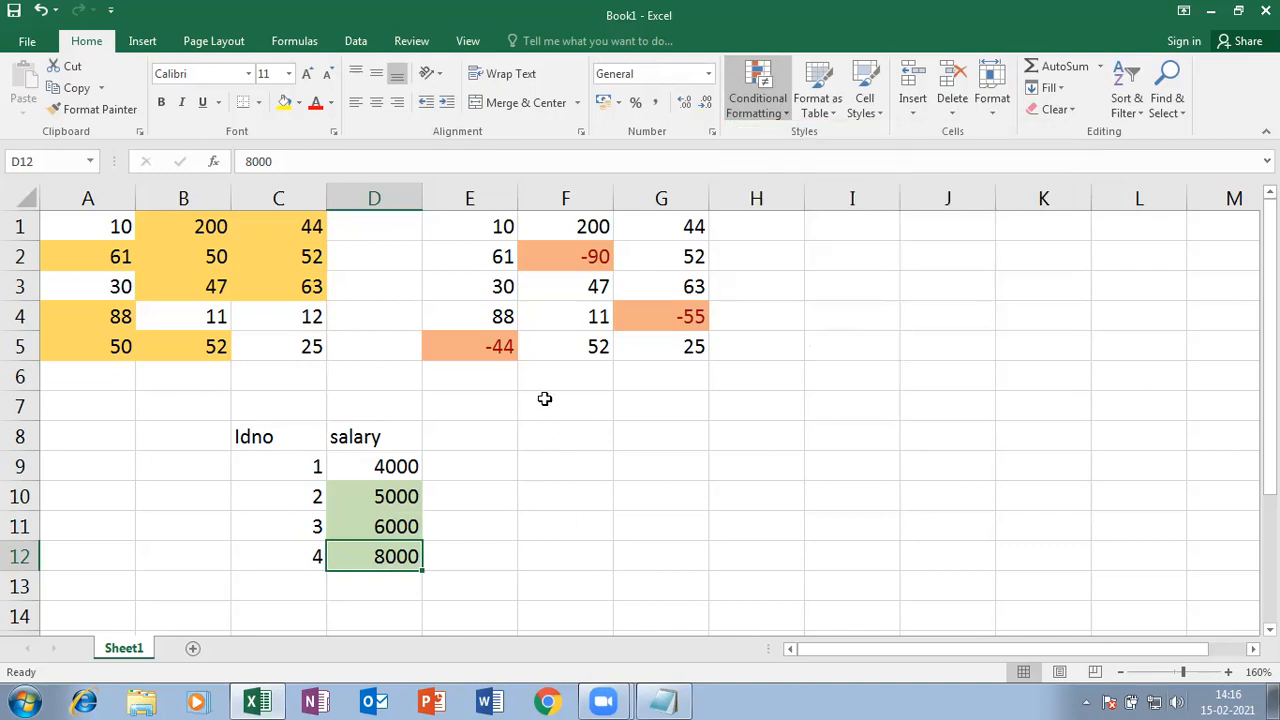
- Type the 'Lessthan' label, then 'Greater than' in F6 and 'Between' in C7
{"action": "left_click", "coordinate": [112, 374]}
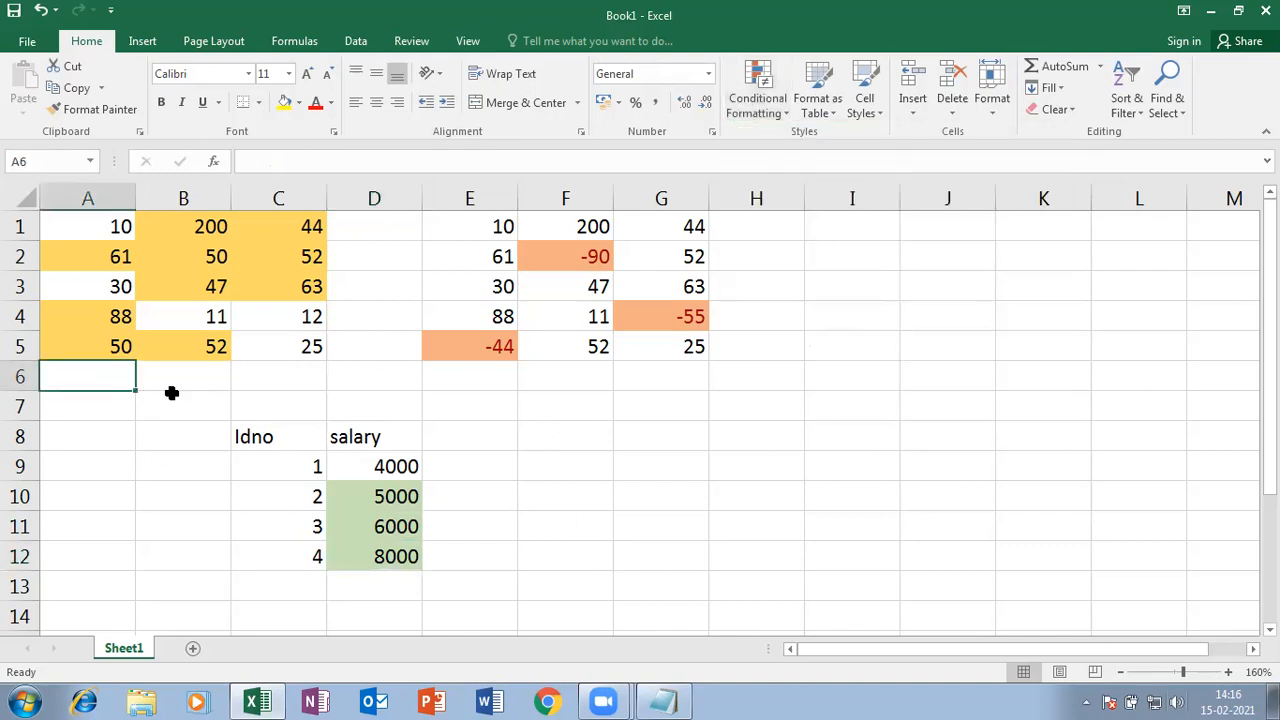
{"action": "type", "text": "Lessthan"}
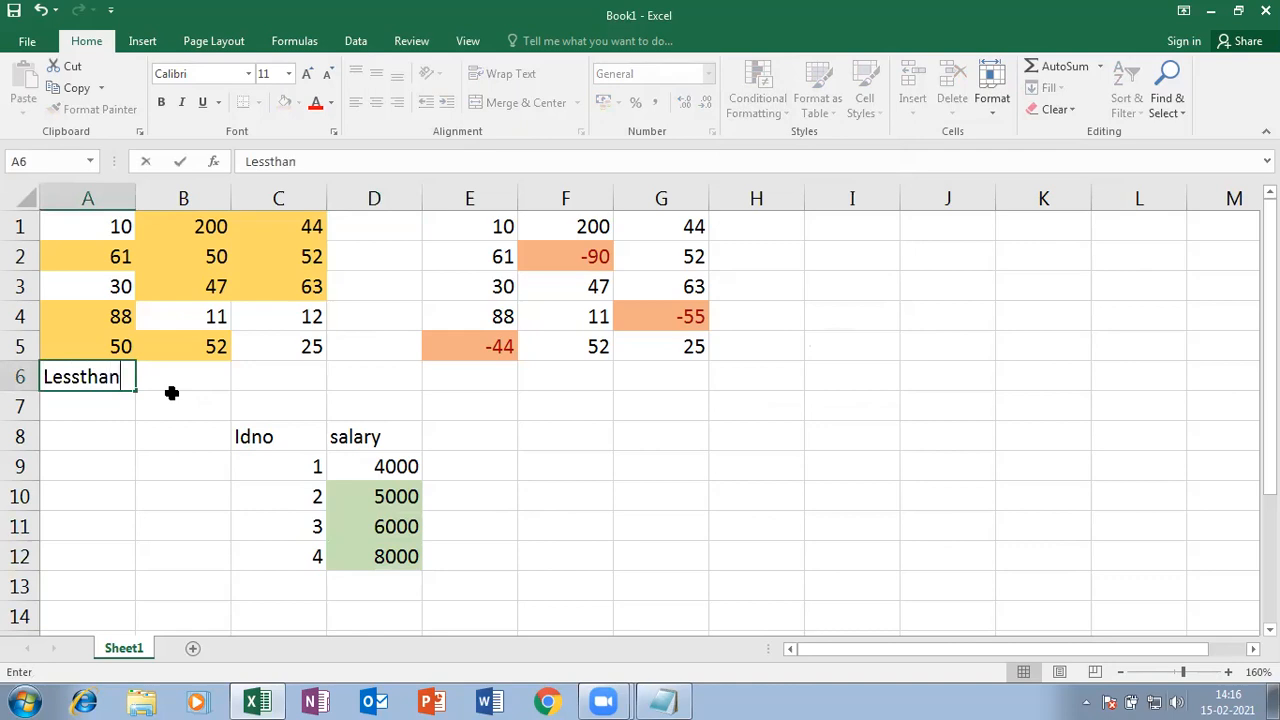
{"action": "left_click", "coordinate": [566, 378]}
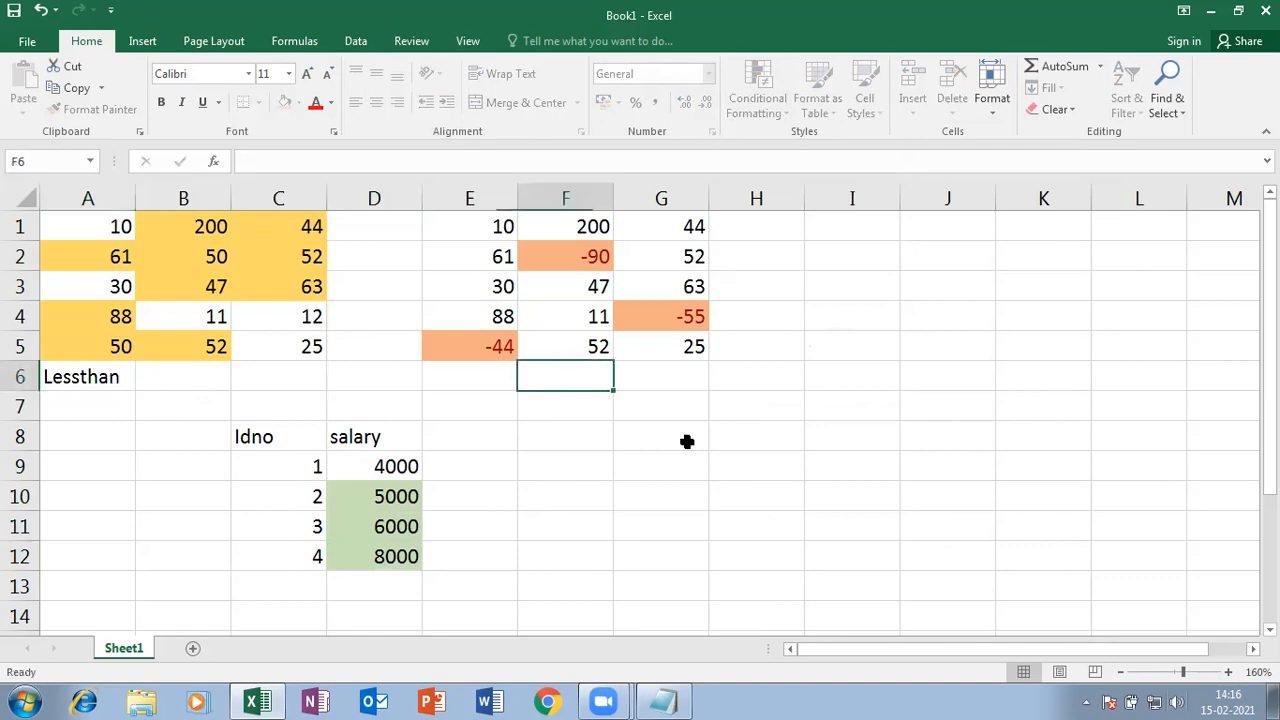
{"action": "type", "text": "Greater"}
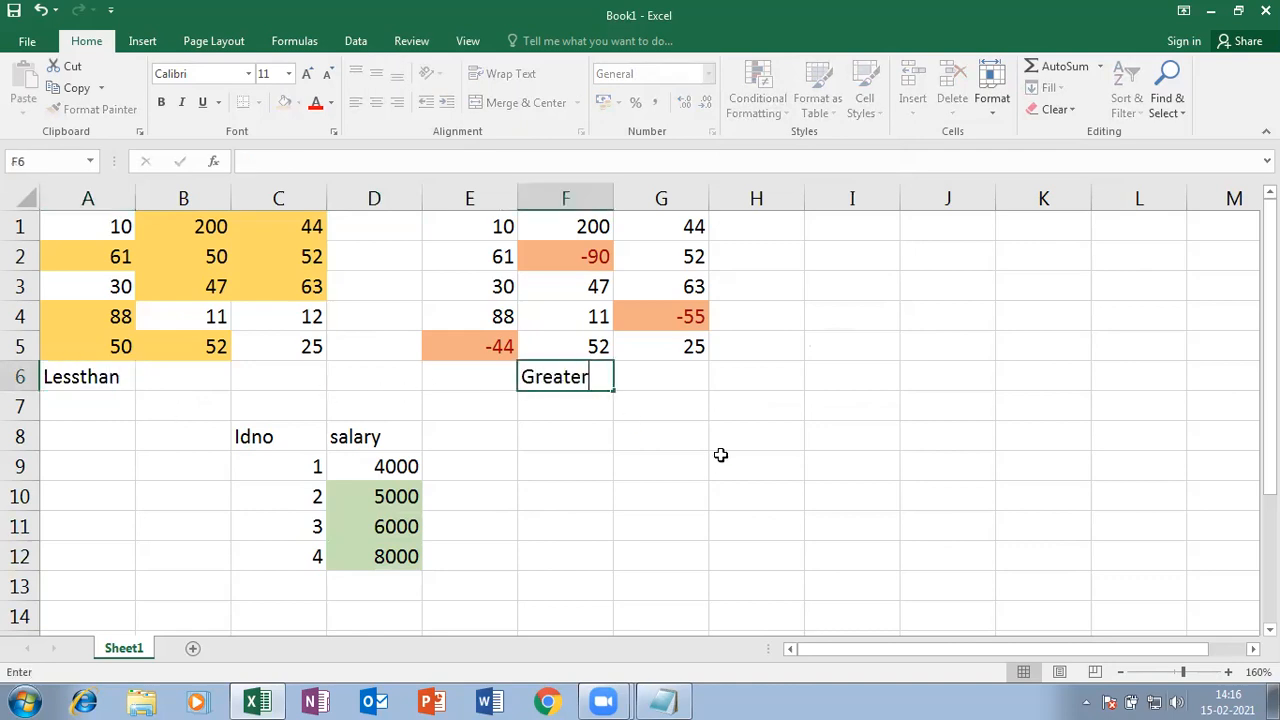
{"action": "type", "text": " than"}
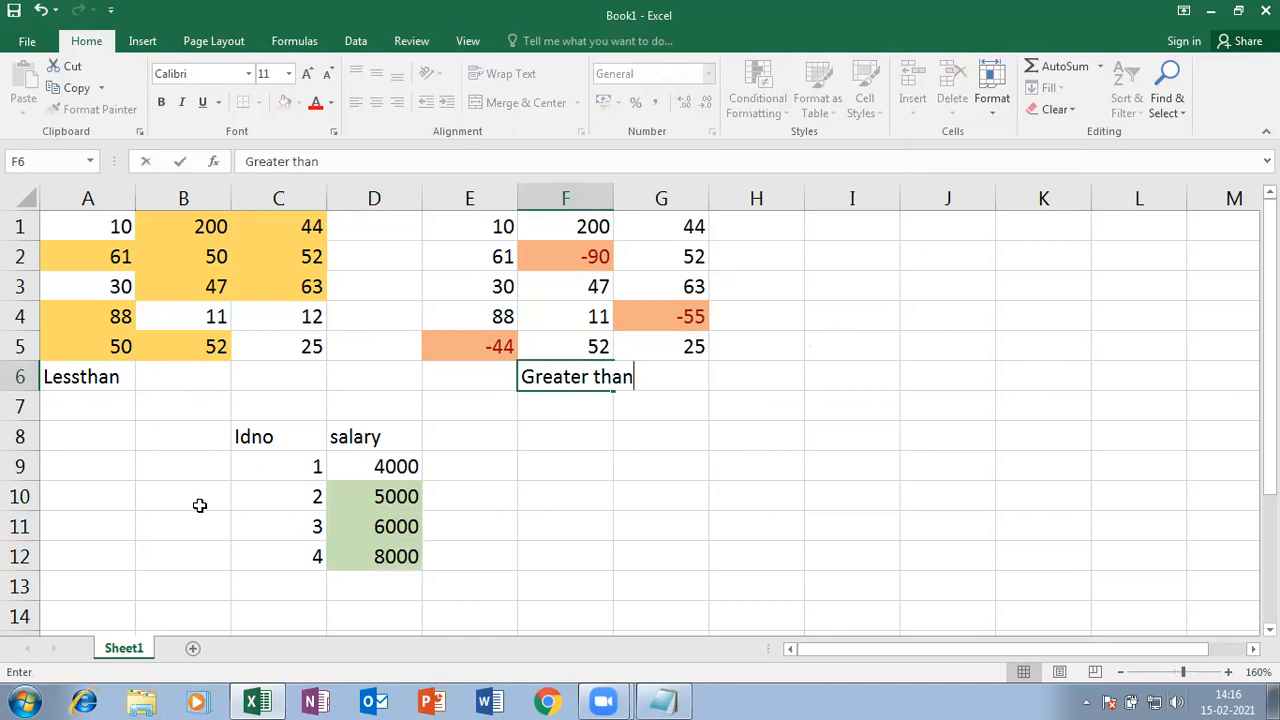
{"action": "left_click", "coordinate": [281, 406]}
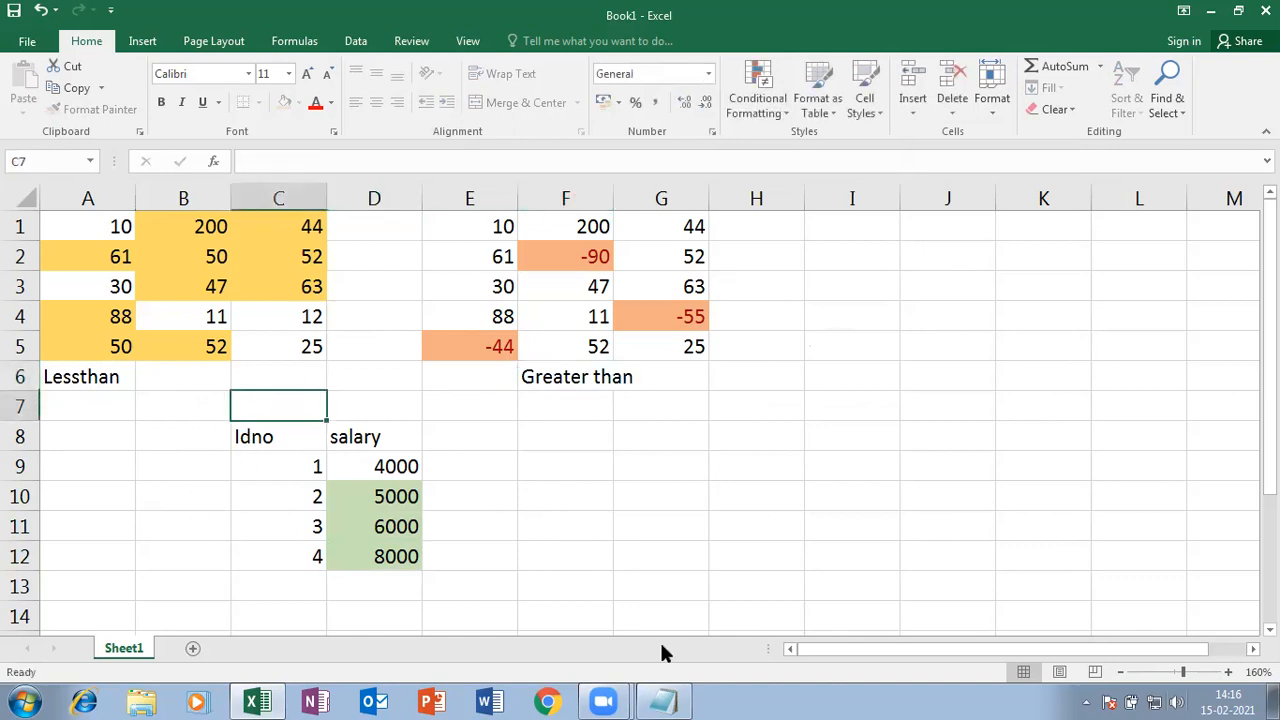
{"action": "type", "text": "Between"}
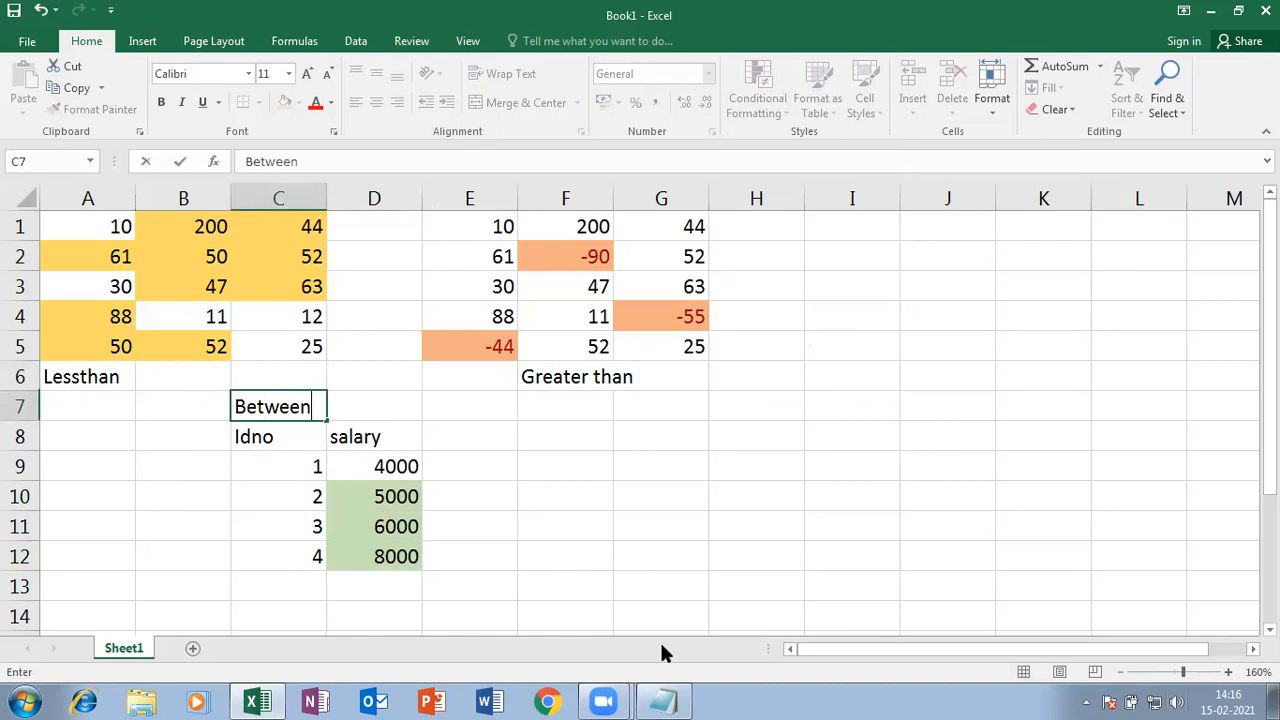
{"action": "key", "text": "Return"}
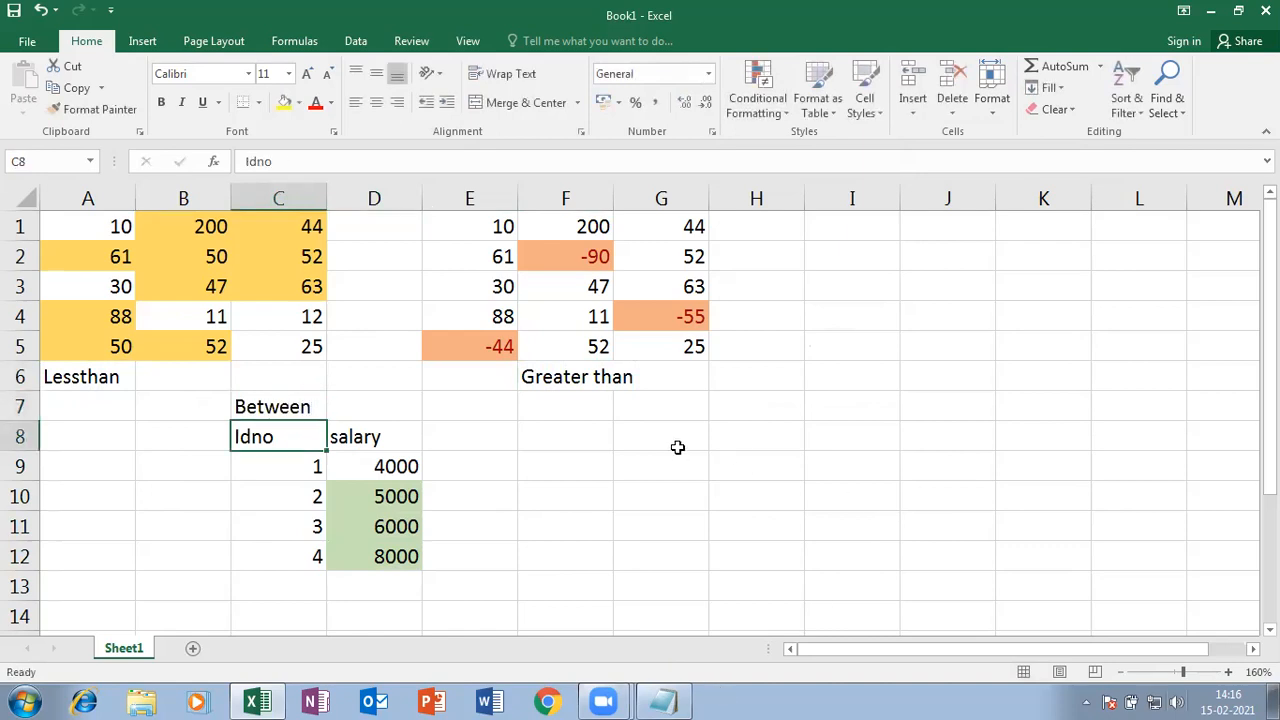
- Add the 'Equal to' label in F8
{"action": "left_click", "coordinate": [576, 434]}
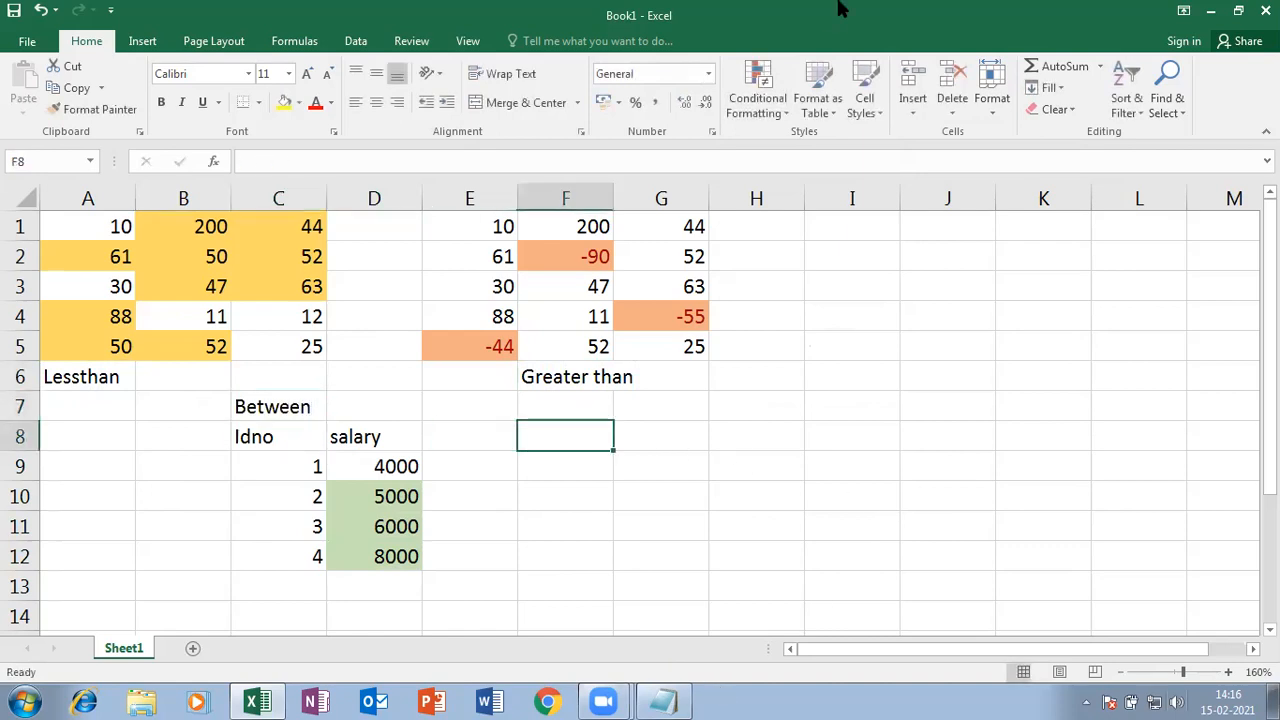
{"action": "left_click", "coordinate": [780, 108]}
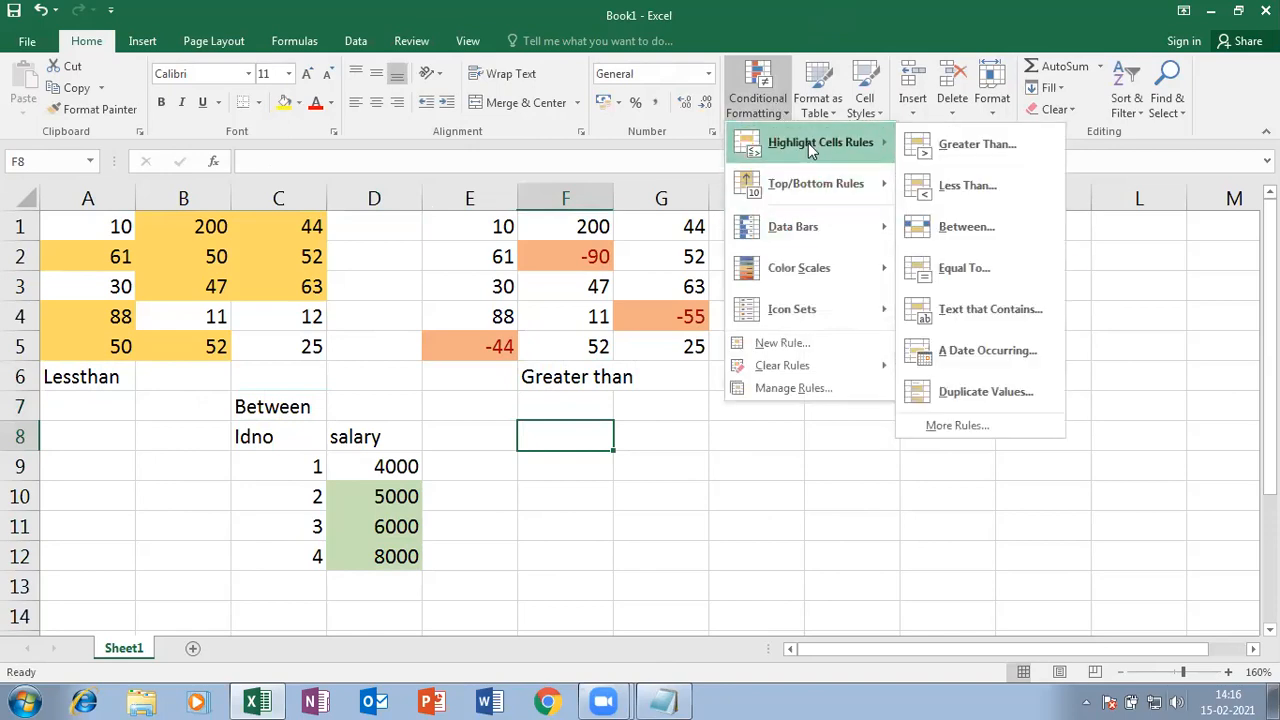
{"action": "left_click", "coordinate": [562, 454]}
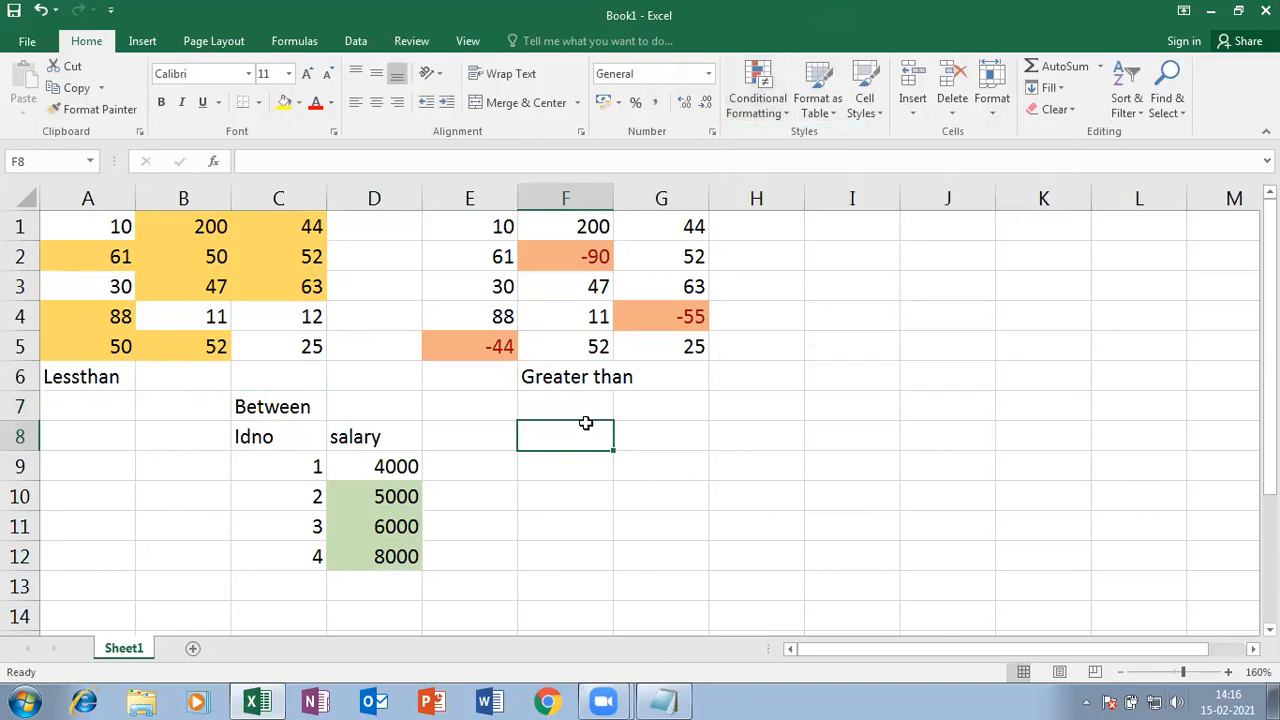
{"action": "type", "text": "Eq"}
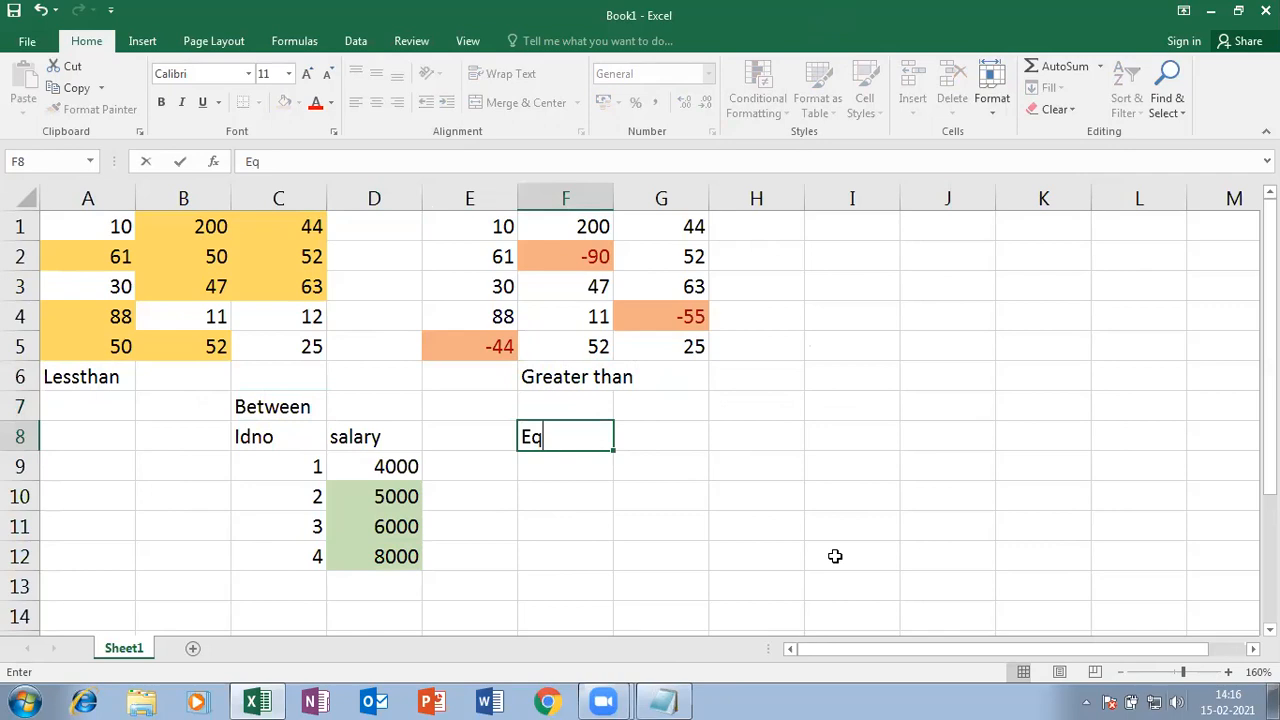
{"action": "type", "text": "ual to"}
{"action": "key", "text": "Return"}
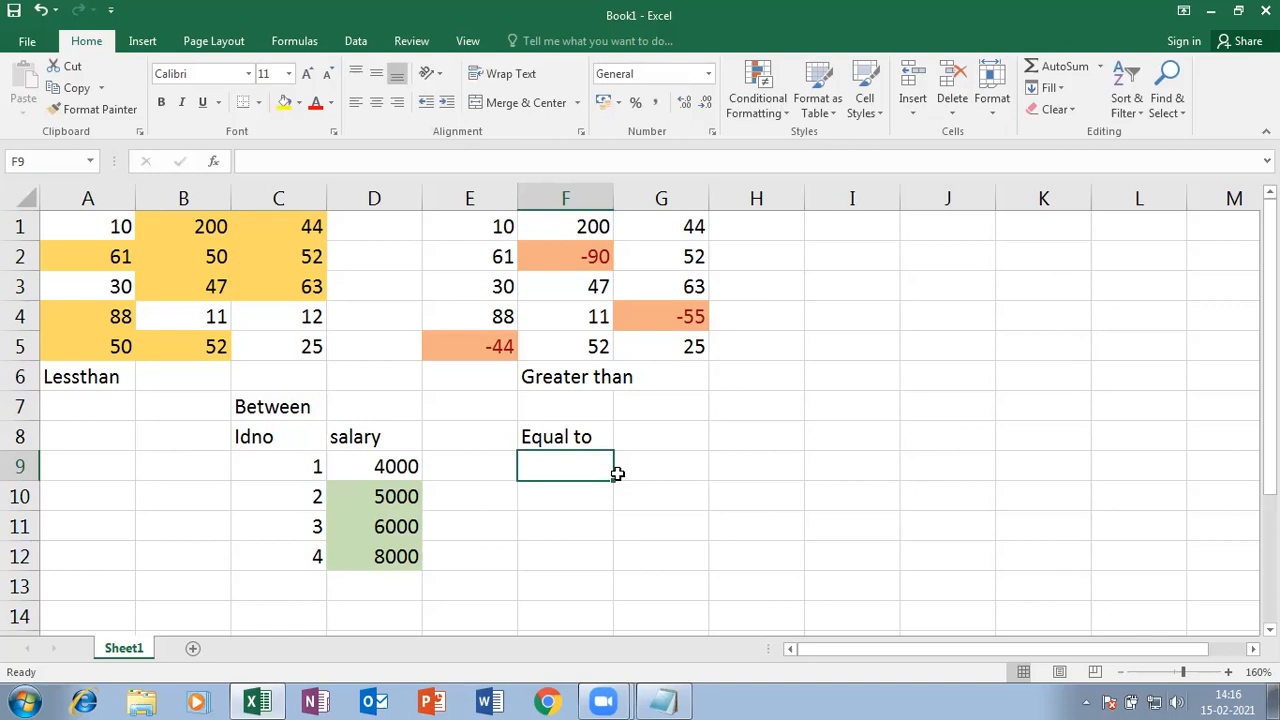
- Enter 10, 20, 58 and 0 down F9:F12
{"action": "type", "text": "10"}
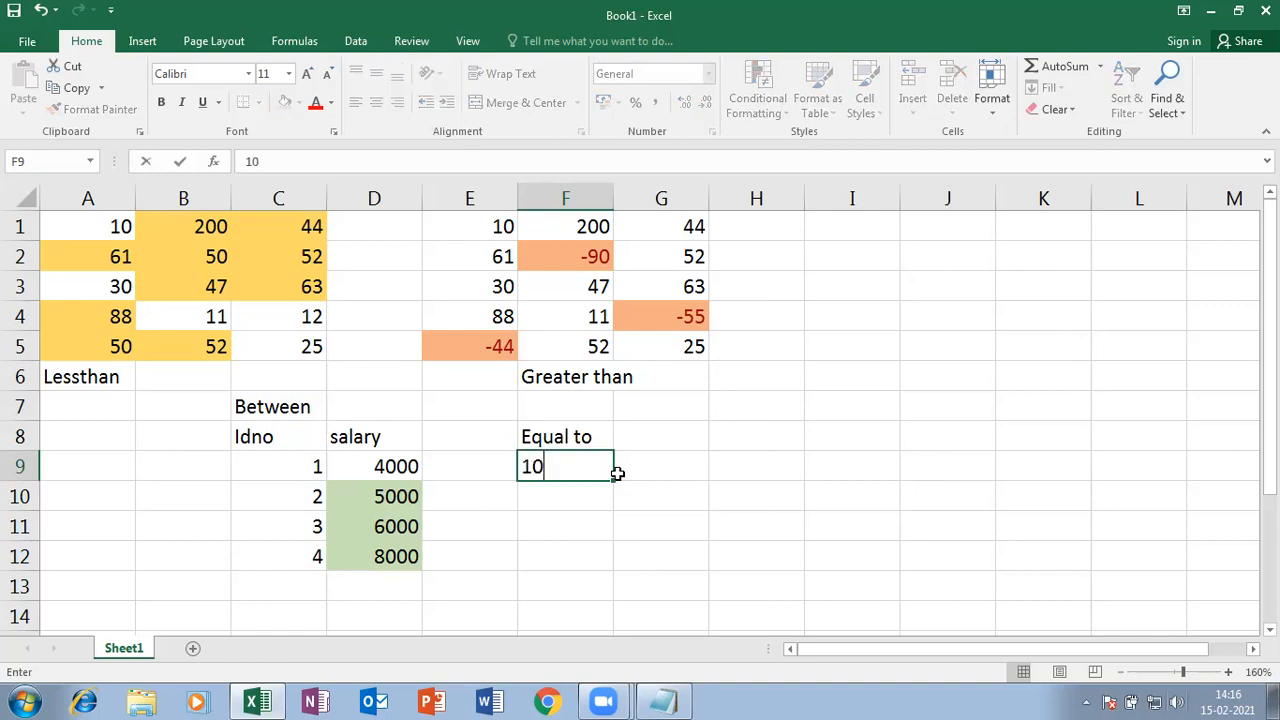
{"action": "key", "text": "Return"}
{"action": "type", "text": "20"}
{"action": "key", "text": "Return"}
{"action": "type", "text": "58"}
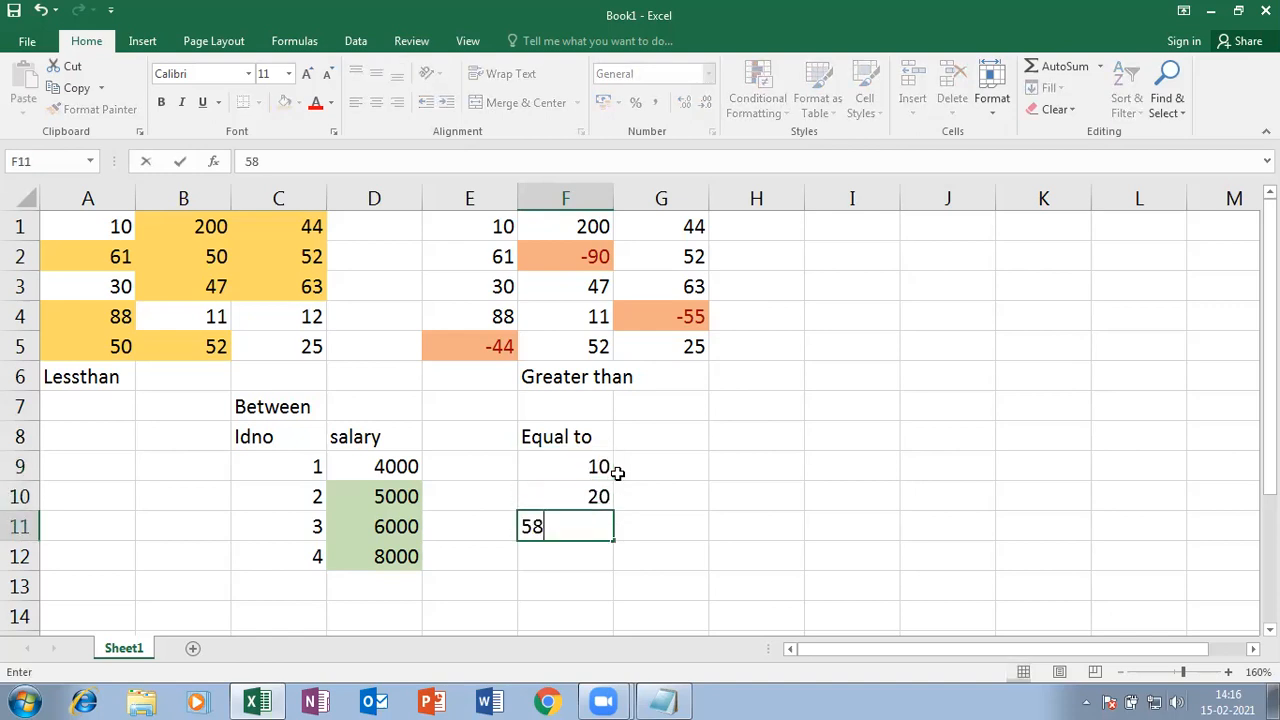
{"action": "key", "text": "Return"}
{"action": "type", "text": "0"}
{"action": "key", "text": "Return"}
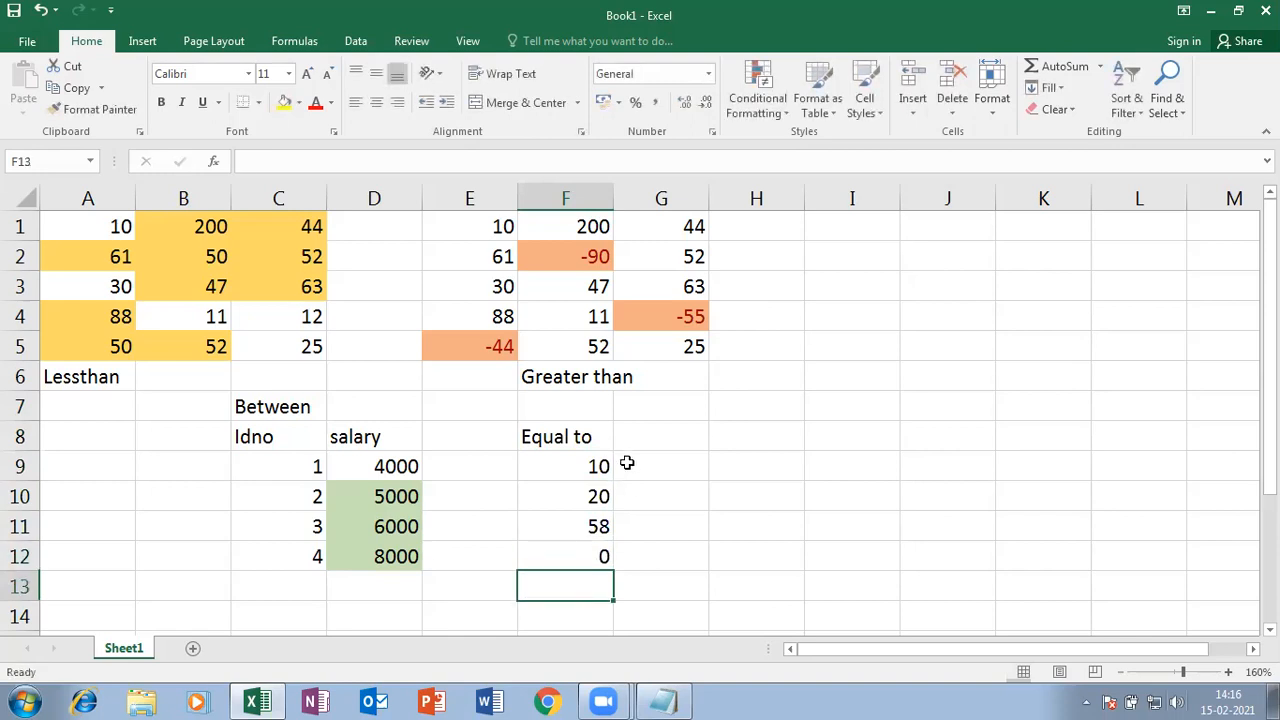
- Enter 78, 96, 65 and 20 down G9:G12
{"action": "left_click", "coordinate": [640, 470]}
{"action": "type", "text": "78"}
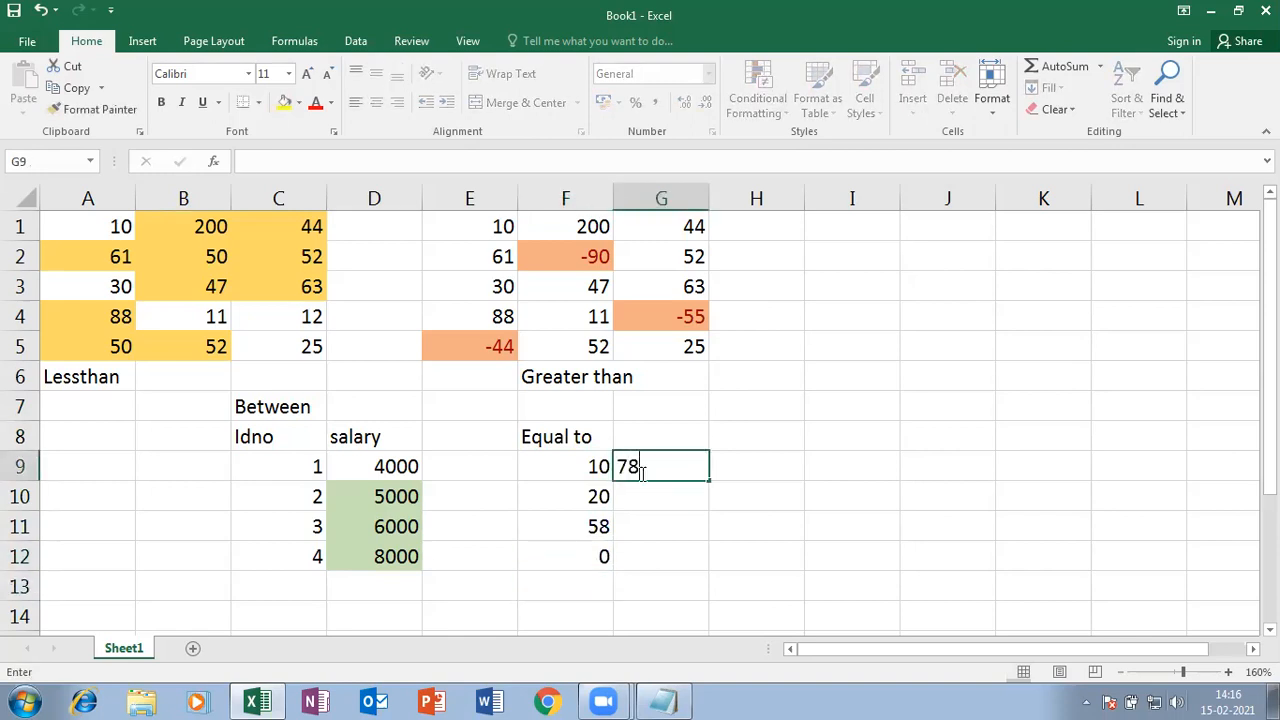
{"action": "key", "text": "Return"}
{"action": "type", "text": "96"}
{"action": "key", "text": "Return"}
{"action": "type", "text": "6"}
{"action": "key", "text": "BackSpace"}
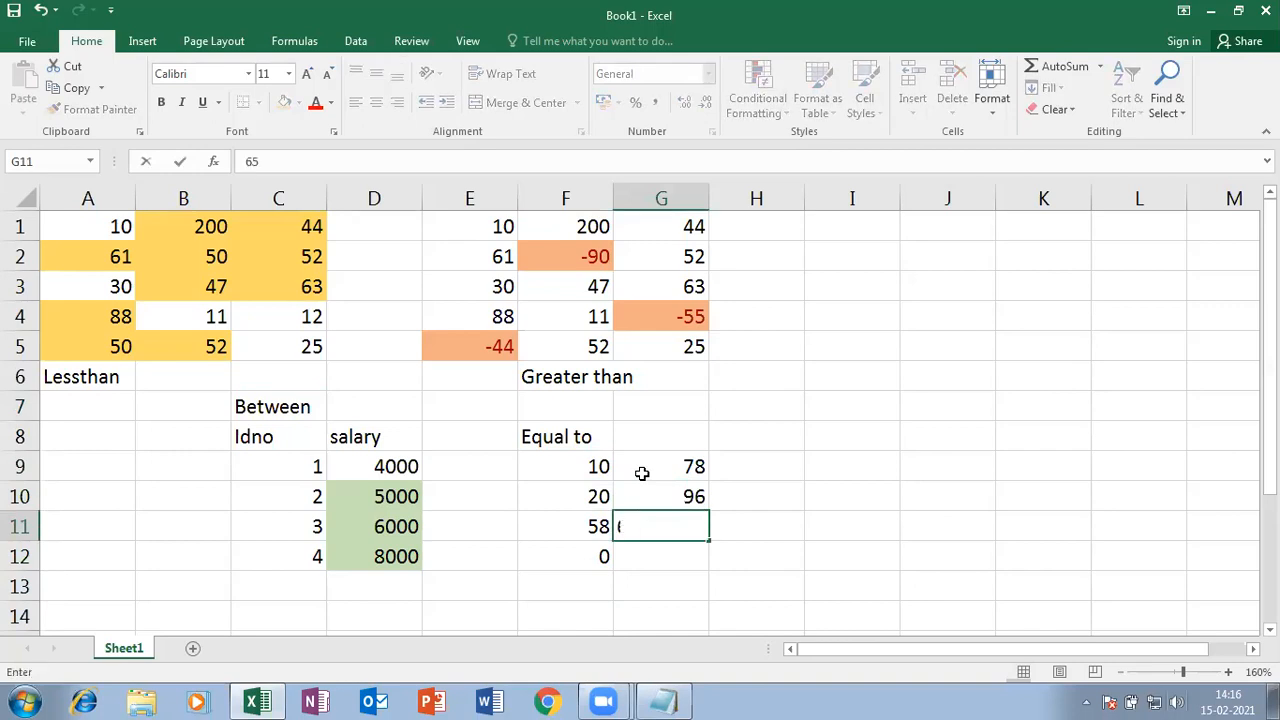
{"action": "type", "text": "65"}
{"action": "key", "text": "Return"}
{"action": "type", "text": "20"}
{"action": "key", "text": "Return"}
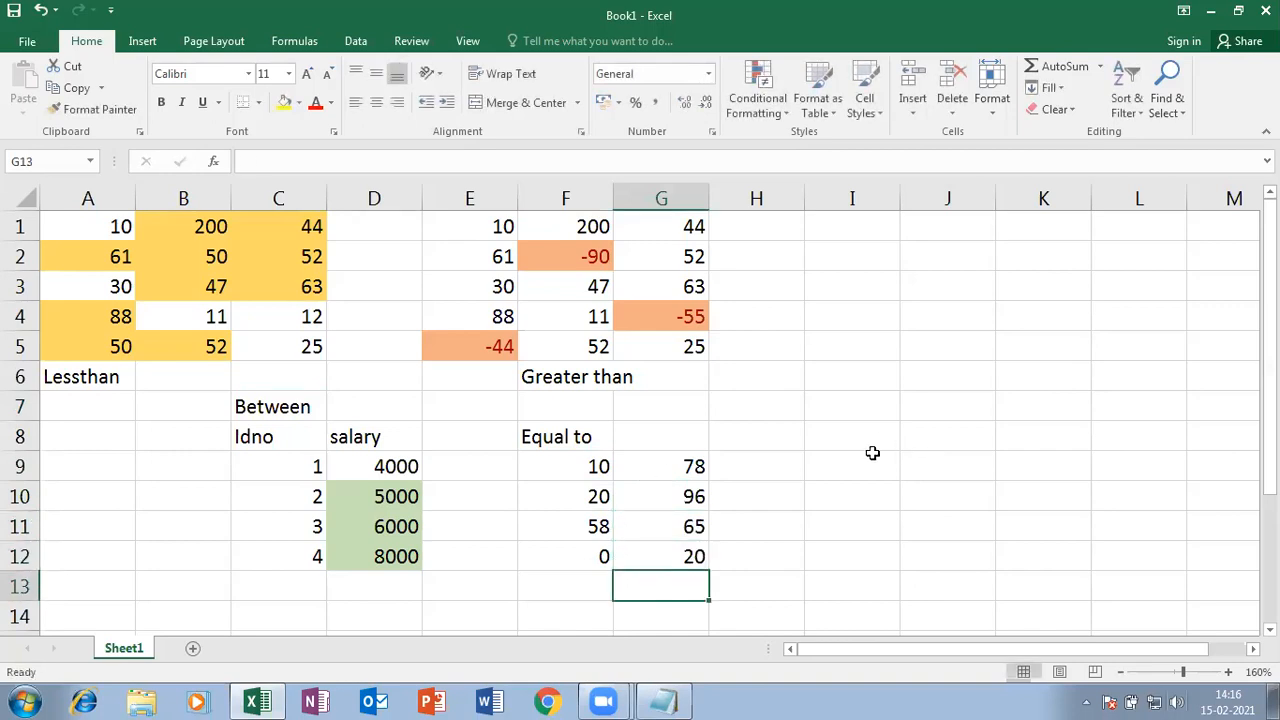
- Change G11 from 65 to 0 and select the F9:G12 numbers
{"action": "left_click", "coordinate": [658, 530]}
{"action": "type", "text": "0"}
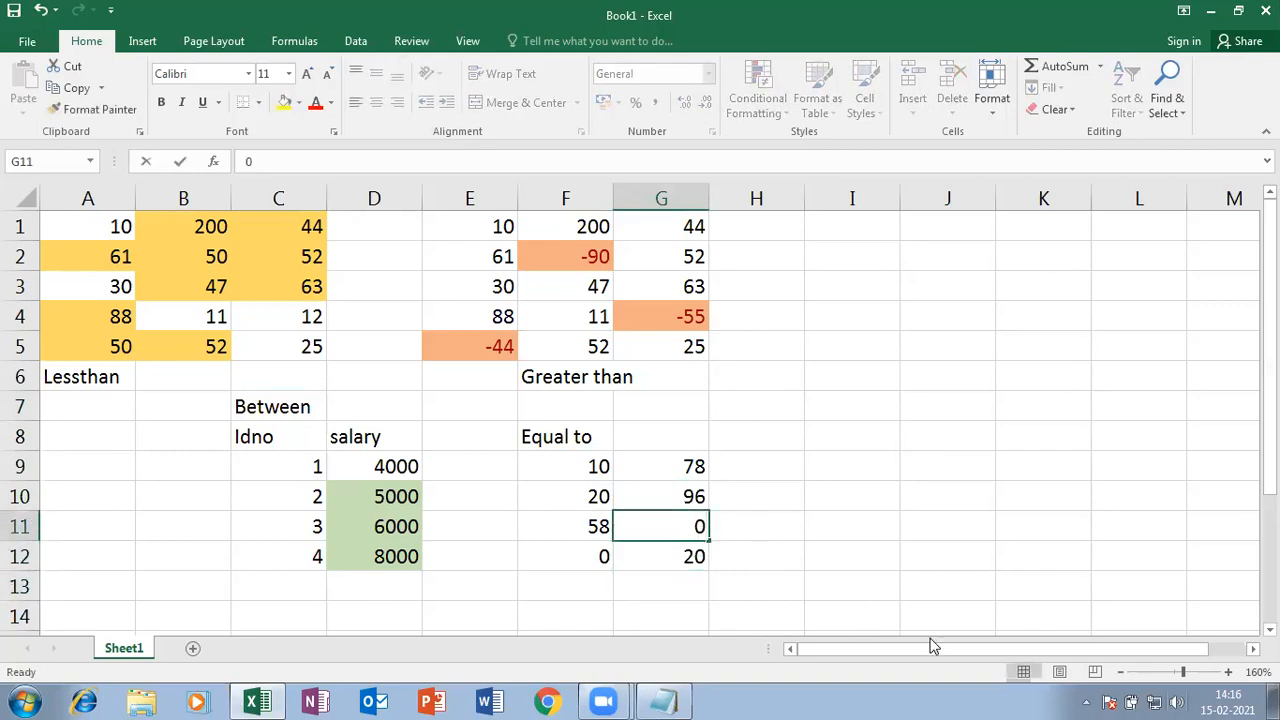
{"action": "key", "text": "Return"}
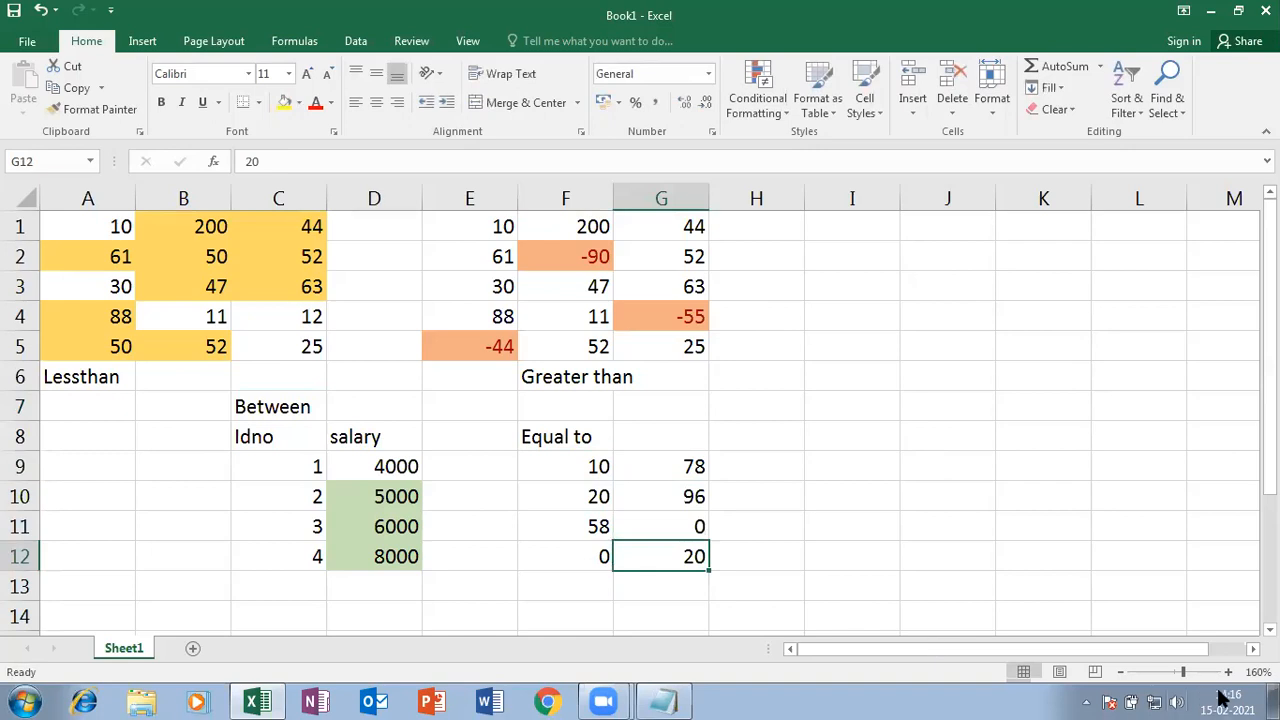
{"action": "left_click_drag", "start_coordinate": [583, 468], "coordinate": [680, 556]}
- Apply an Equal To 0 rule on F9:G12 using Yellow Fill with Dark Yellow Text
{"action": "left_click", "coordinate": [781, 106]}
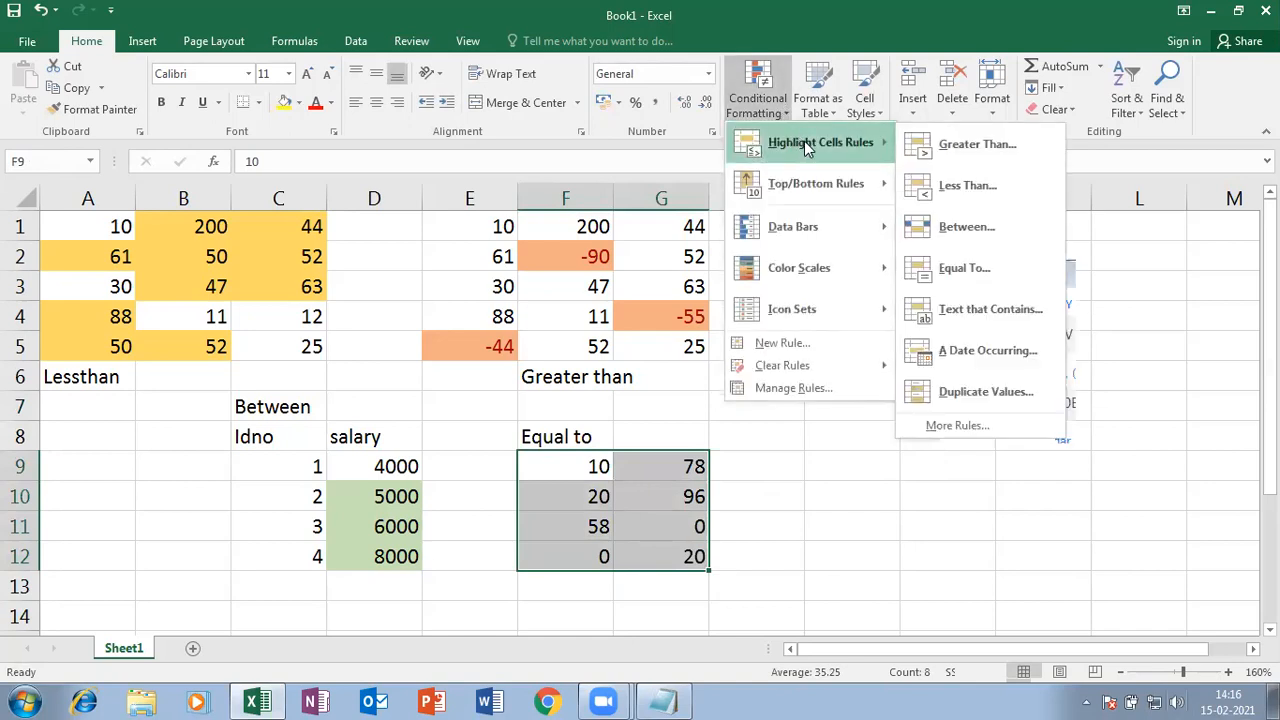
{"action": "left_click", "coordinate": [993, 263]}
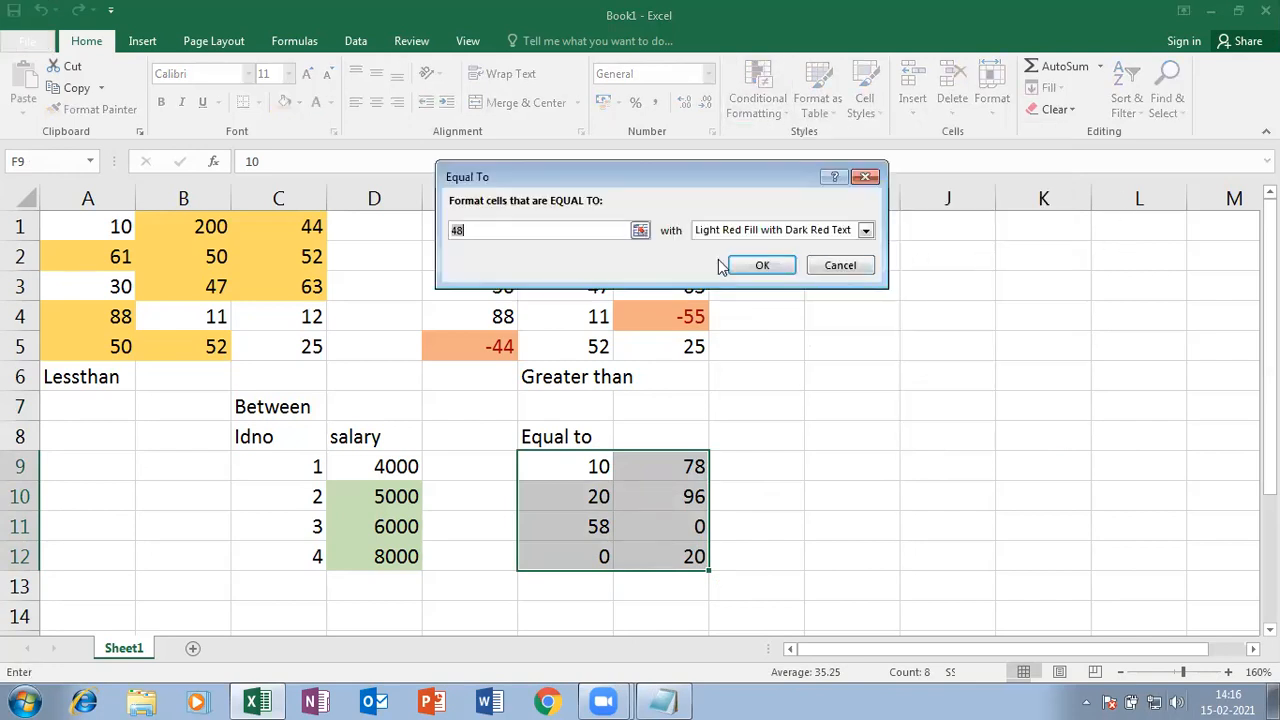
{"action": "type", "text": "0"}
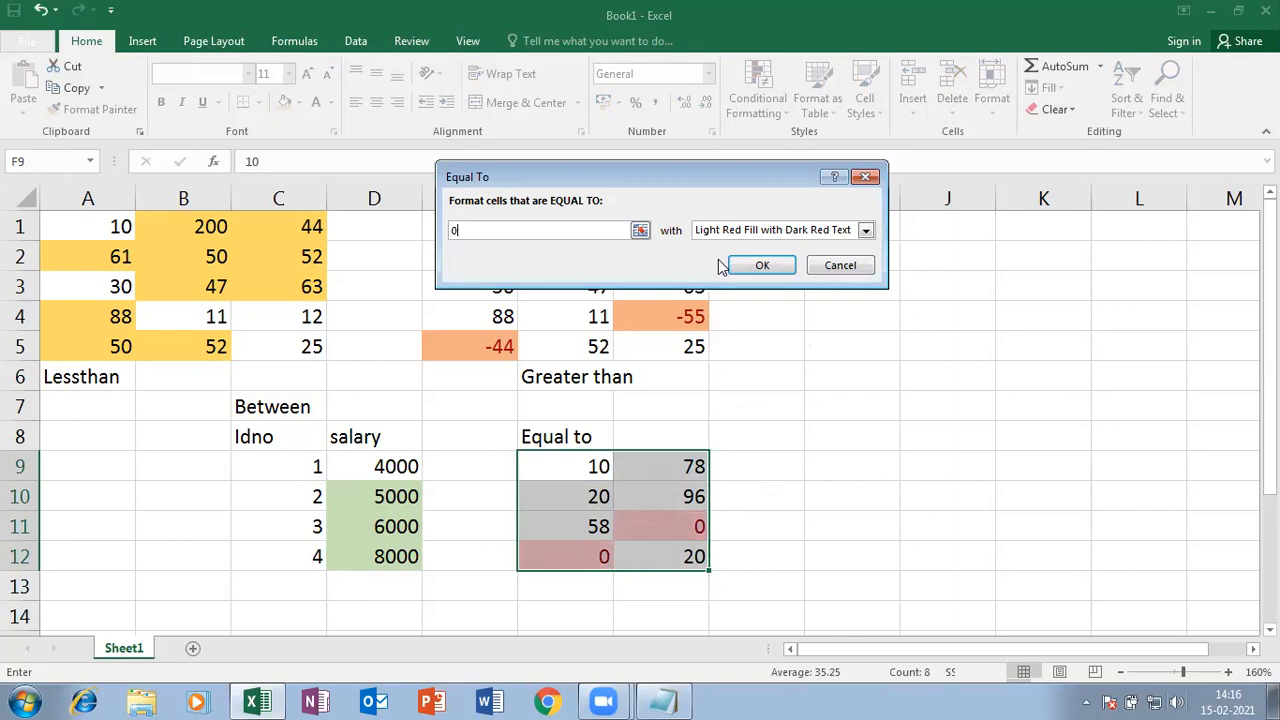
{"action": "left_click", "coordinate": [866, 231]}
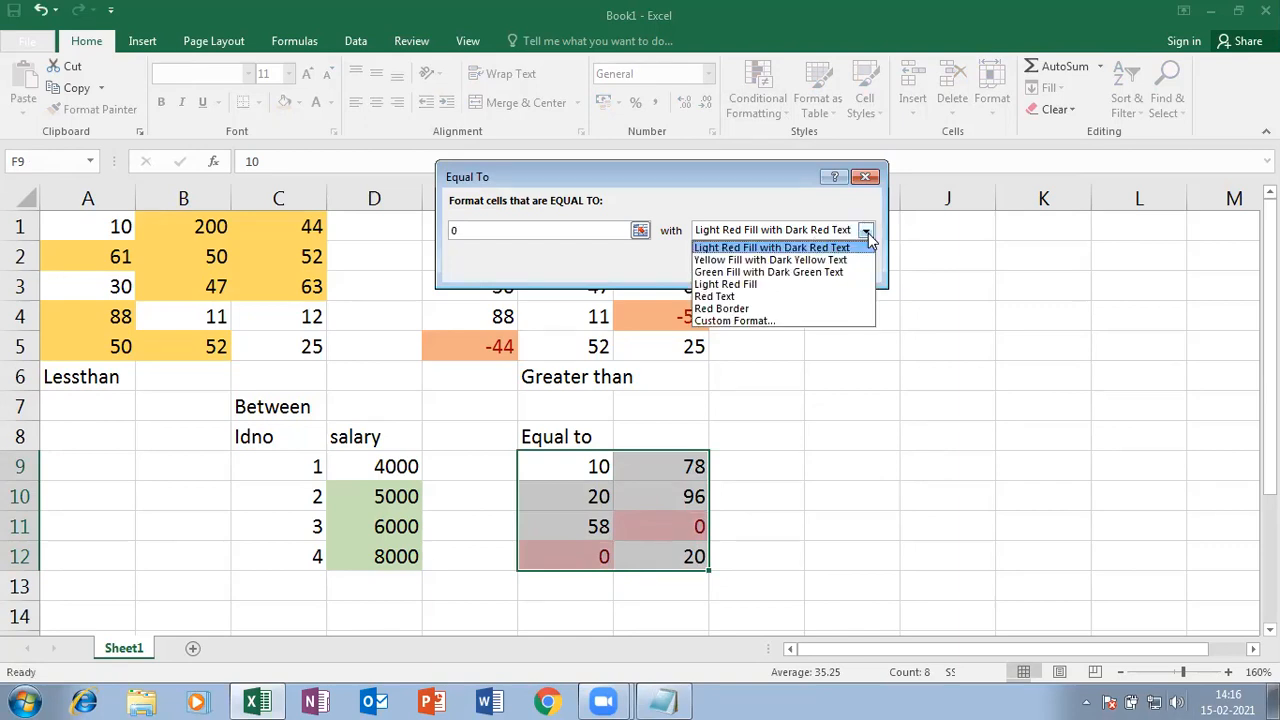
{"action": "left_click", "coordinate": [716, 260]}
{"action": "left_click", "coordinate": [760, 267]}
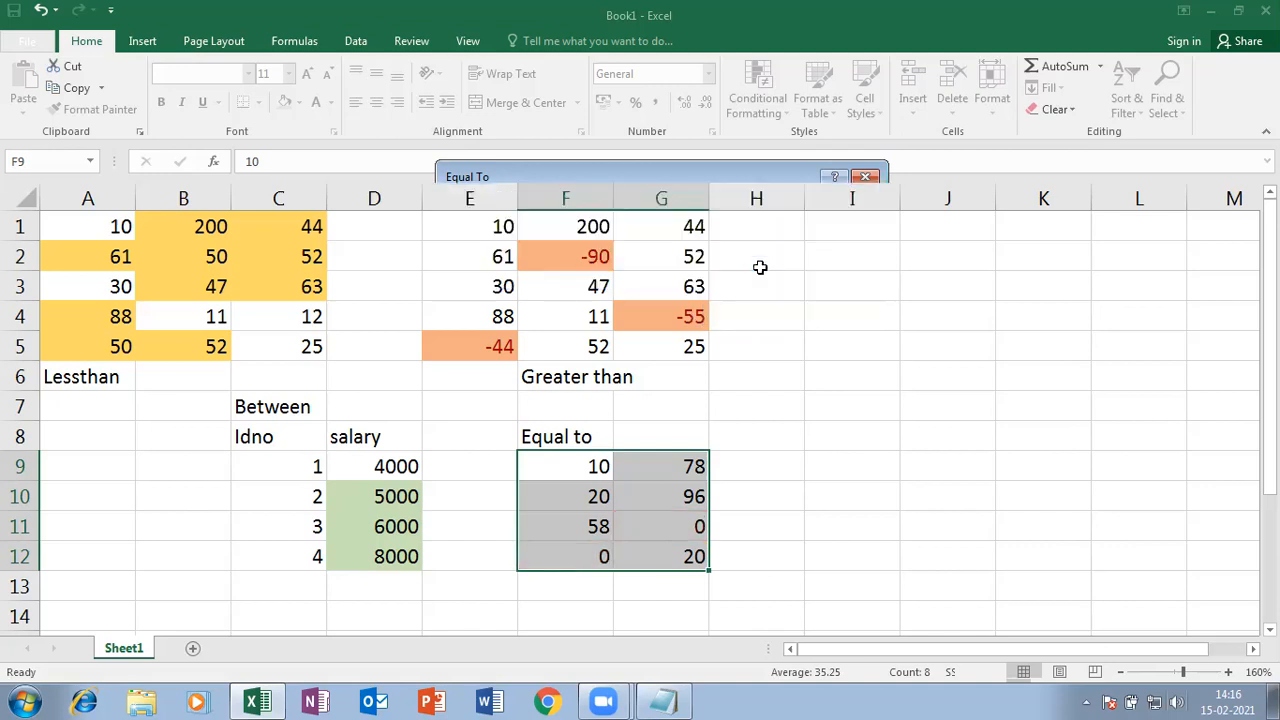
{"action": "left_click", "coordinate": [842, 453]}
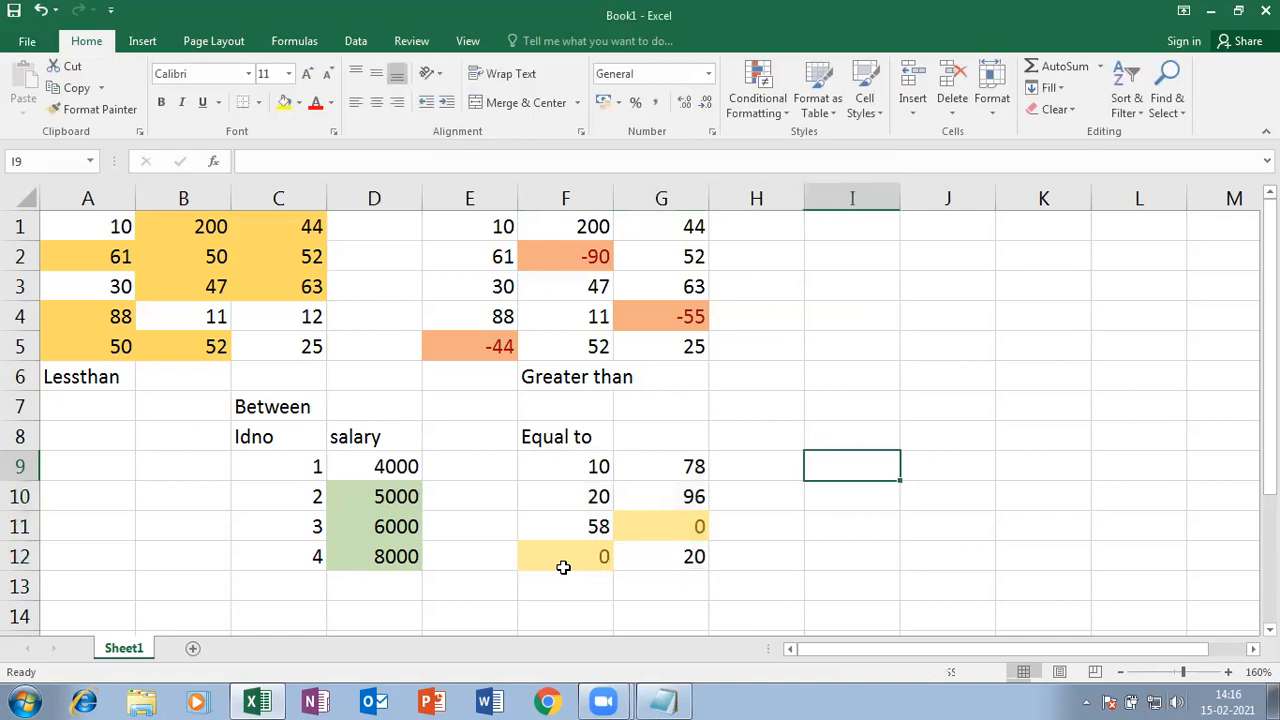
- Test the zero rule by entering 0 in F9 and 12 in G11
{"action": "left_click", "coordinate": [597, 467]}
{"action": "type", "text": "0"}
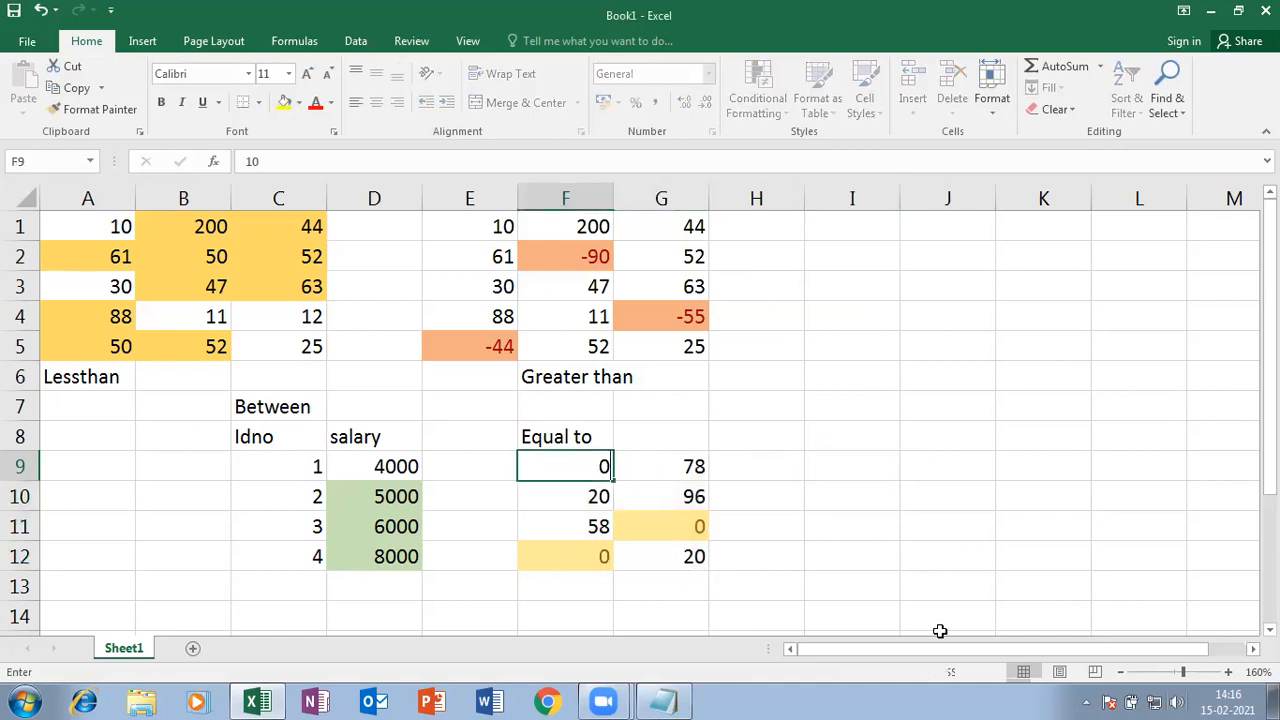
{"action": "key", "text": "Return"}
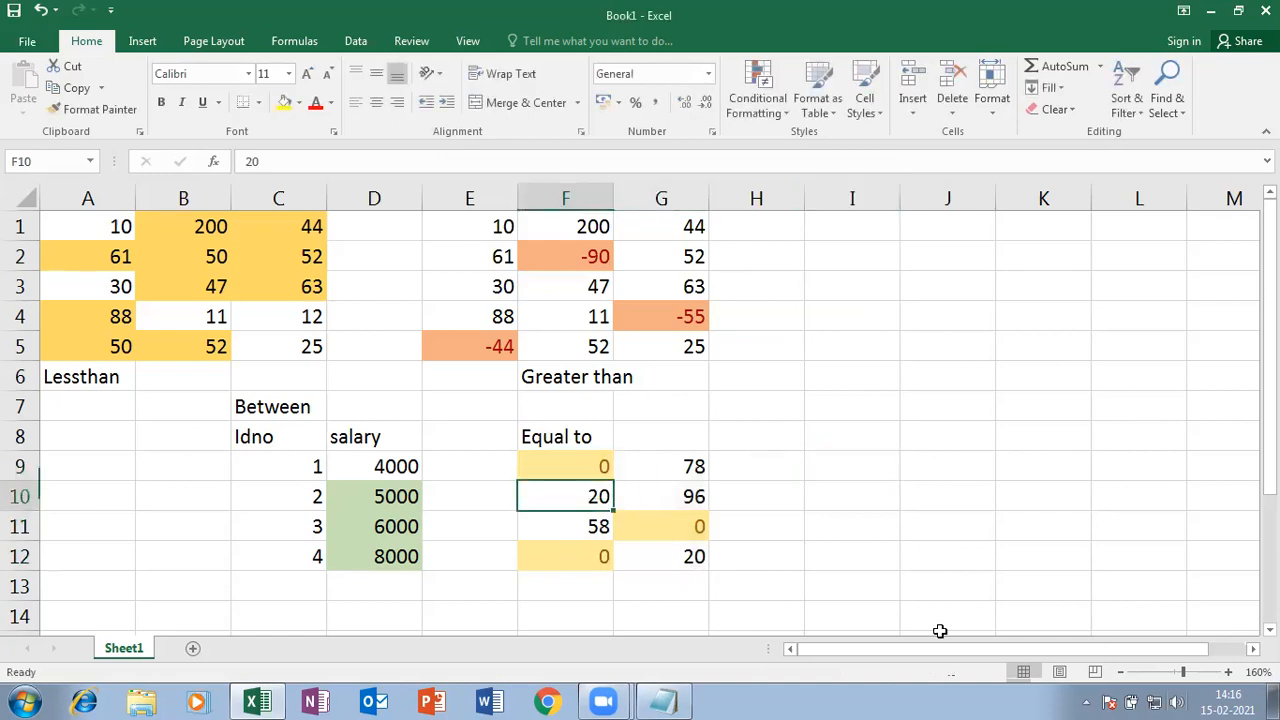
{"action": "left_click", "coordinate": [651, 525]}
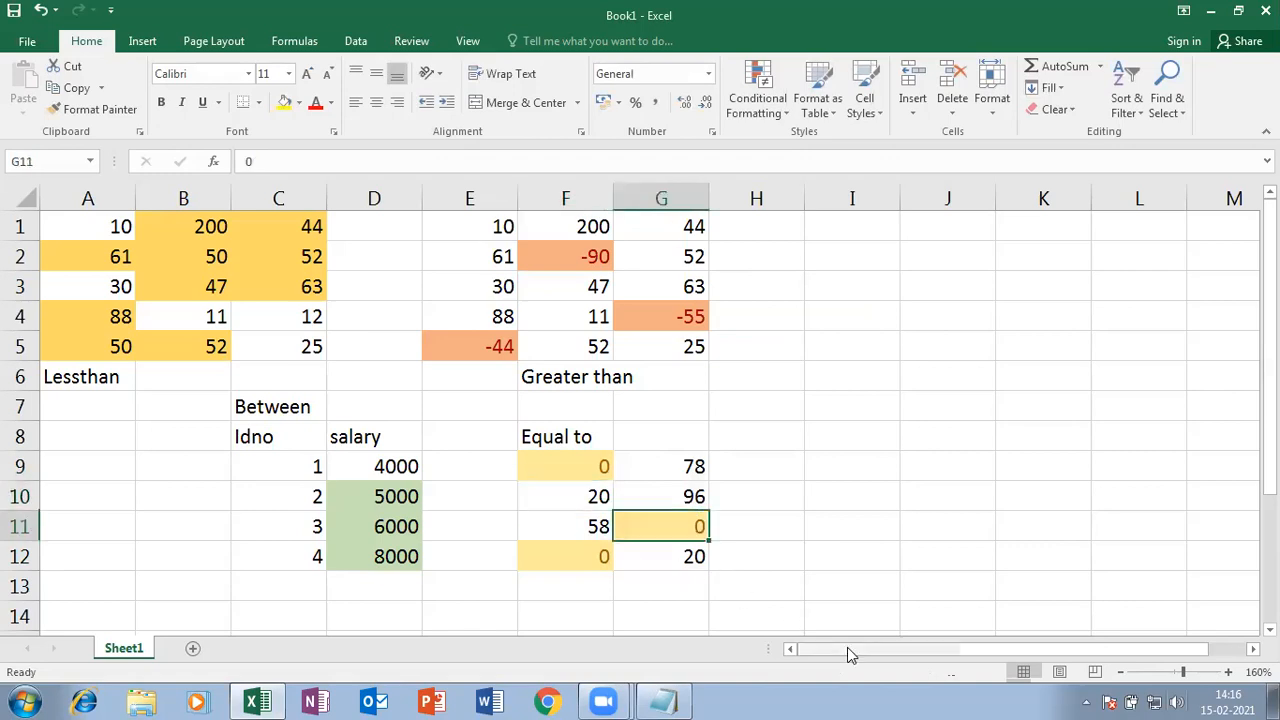
{"action": "type", "text": "12"}
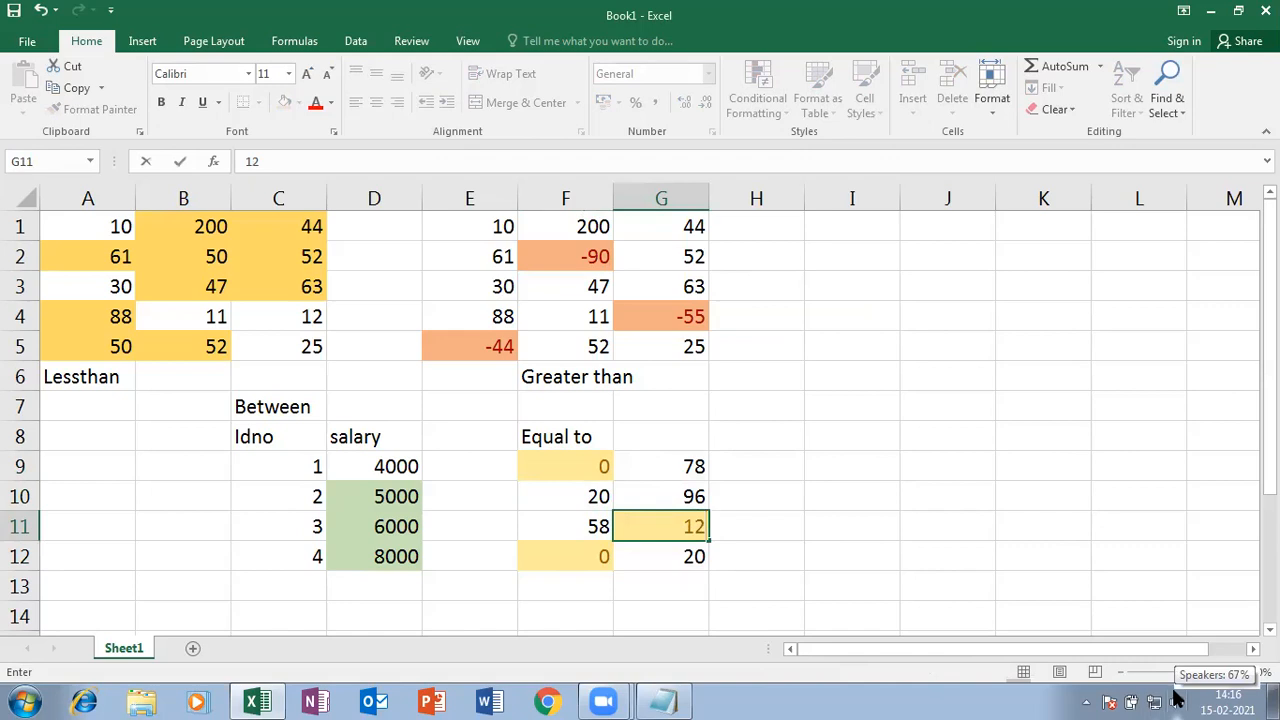
{"action": "key", "text": "Return"}
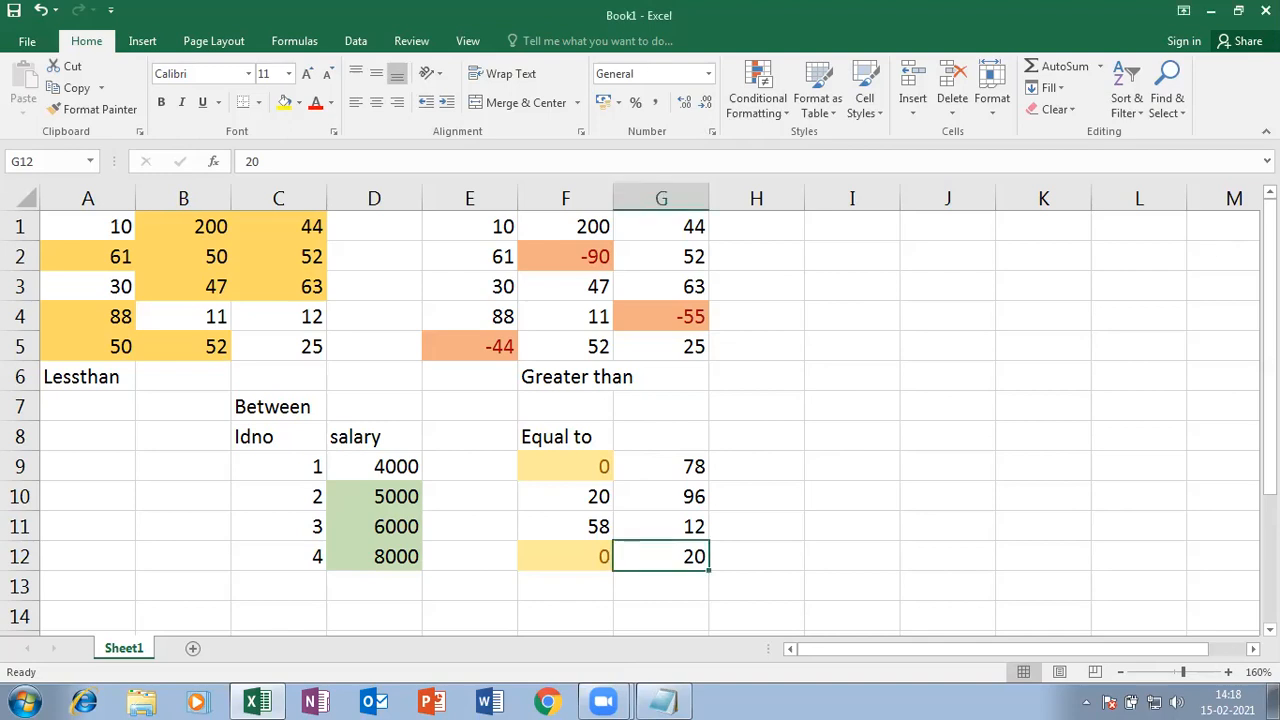
{"action": "left_click", "coordinate": [812, 286]}
- Type the headings Rollno in I4 and Result in J4
{"action": "left_click", "coordinate": [785, 116]}
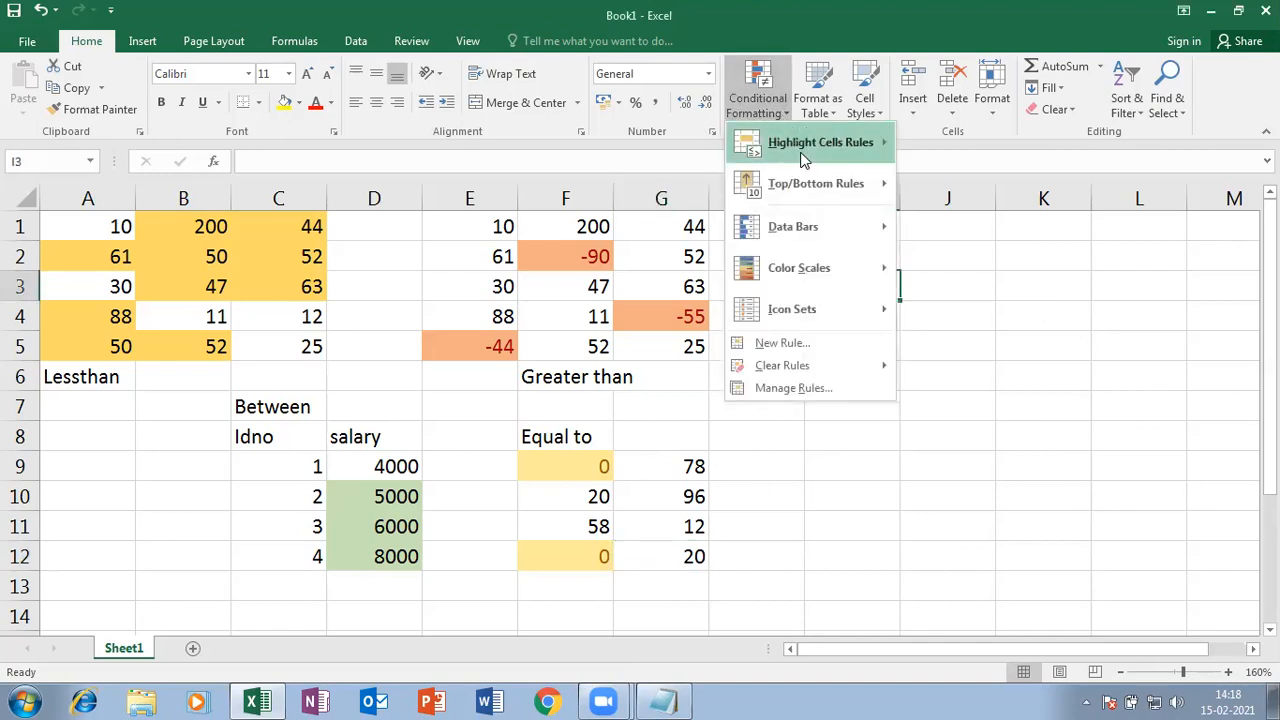
{"action": "mouse_move", "coordinate": [803, 160]}
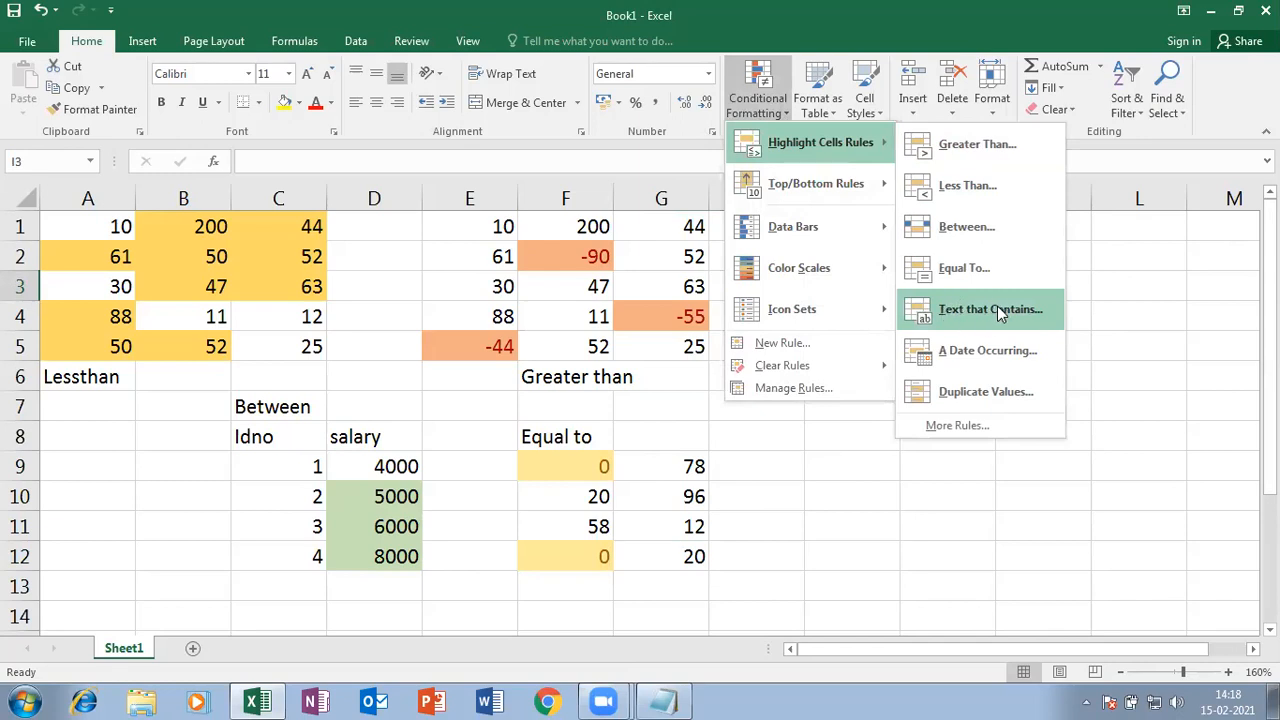
{"action": "left_click", "coordinate": [849, 484]}
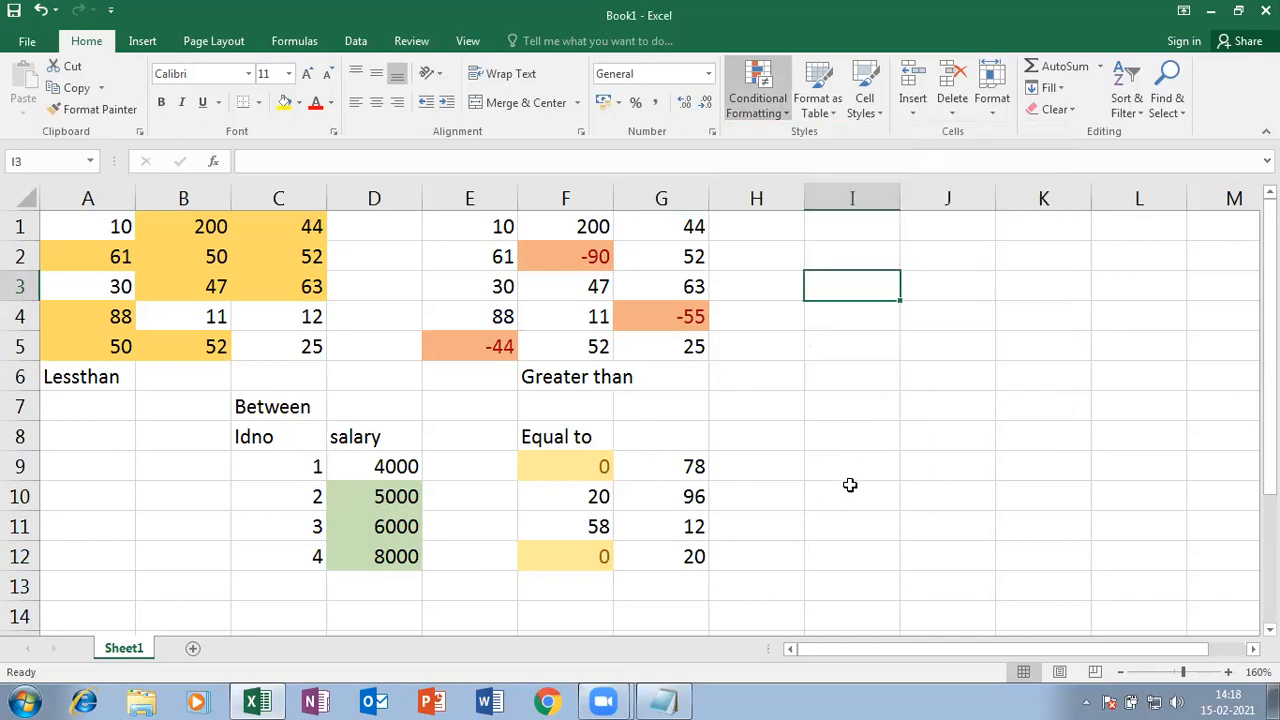
{"action": "left_click", "coordinate": [872, 339]}
{"action": "left_click", "coordinate": [860, 317]}
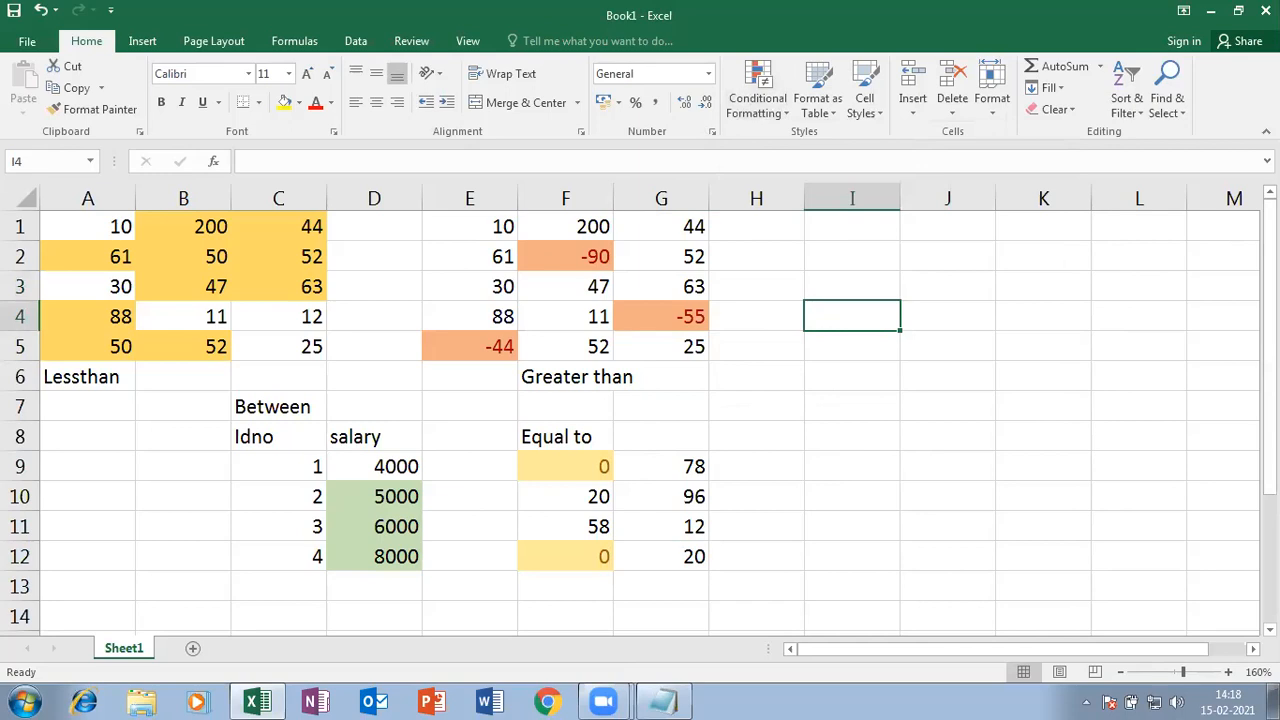
{"action": "type", "text": "Rollno"}
{"action": "key", "text": "Tab"}
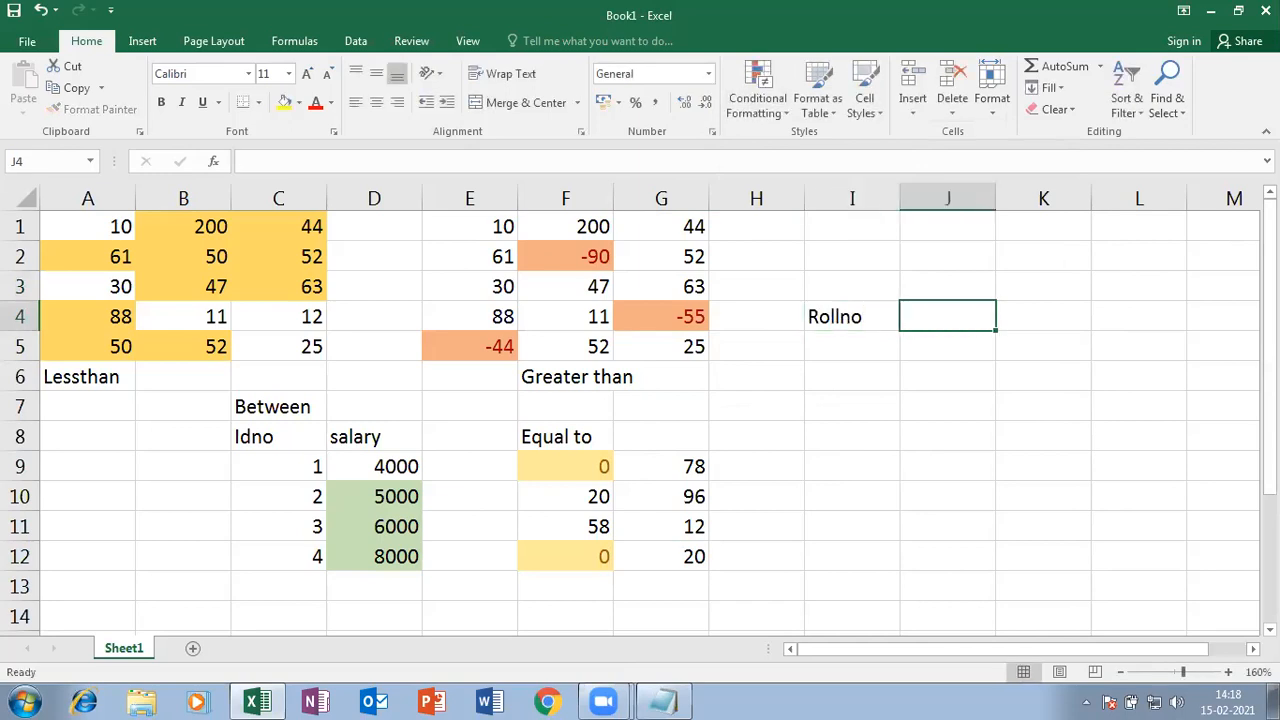
{"action": "type", "text": "Result"}
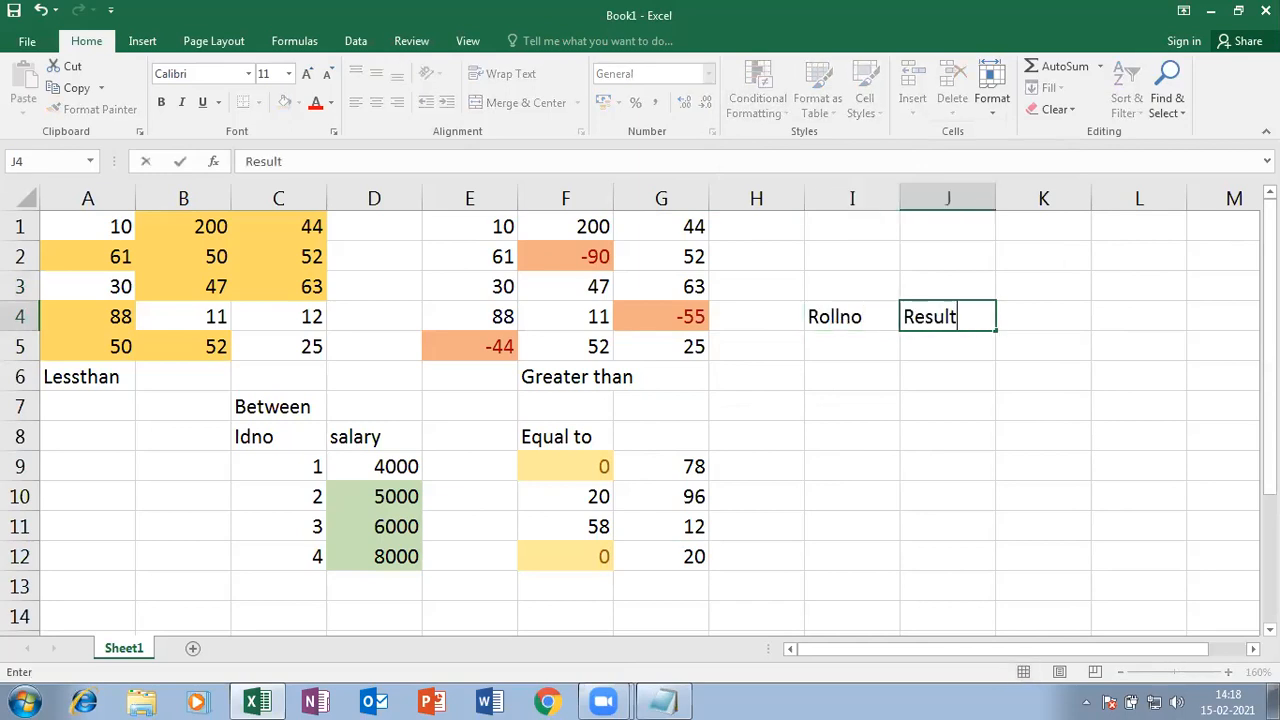
{"action": "key", "text": "Return"}
- Enter roll numbers 1 and 2 in I5:I6 and extend the series to 5
{"action": "key", "text": "Left"}
{"action": "key", "text": "Left"}
{"action": "key", "text": "Right"}
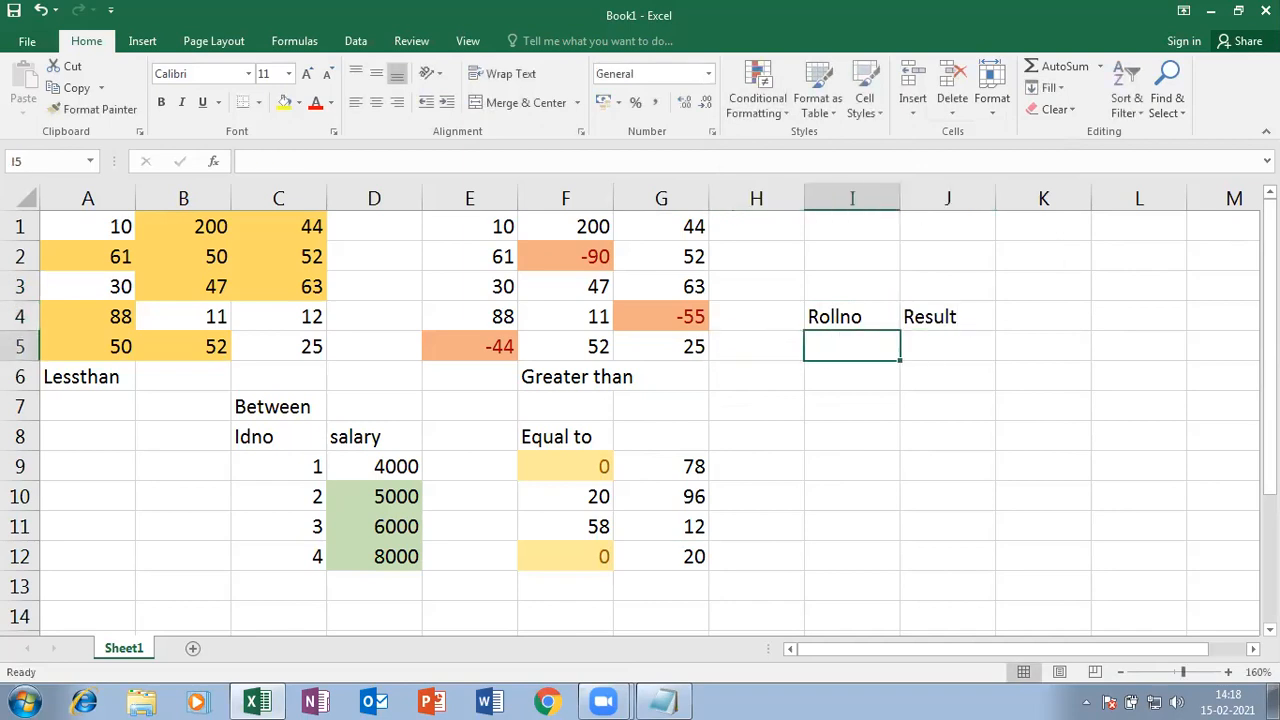
{"action": "type", "text": "1"}
{"action": "key", "text": "Return"}
{"action": "type", "text": "2"}
{"action": "key", "text": "Return"}
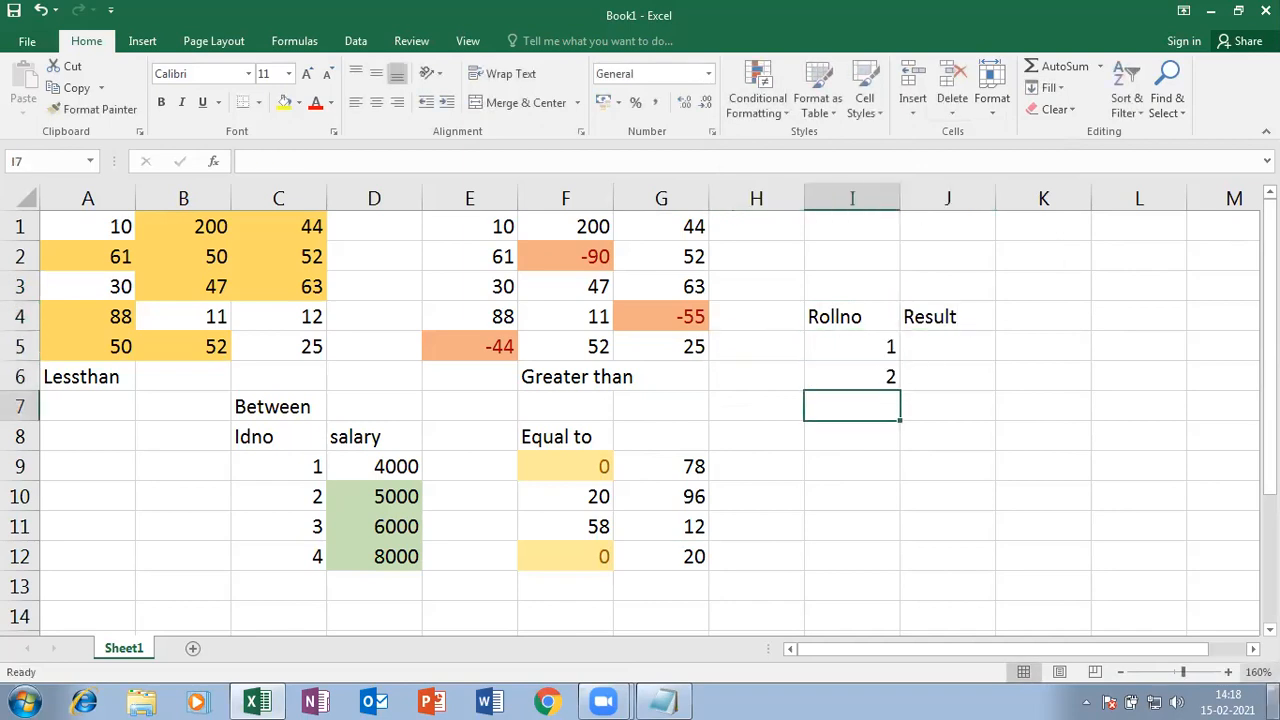
{"action": "left_click_drag", "start_coordinate": [830, 345], "coordinate": [904, 470]}
- Enter results Pass, Fail, Pass, Pass, Fail in J5:J9
{"action": "left_click", "coordinate": [943, 346]}
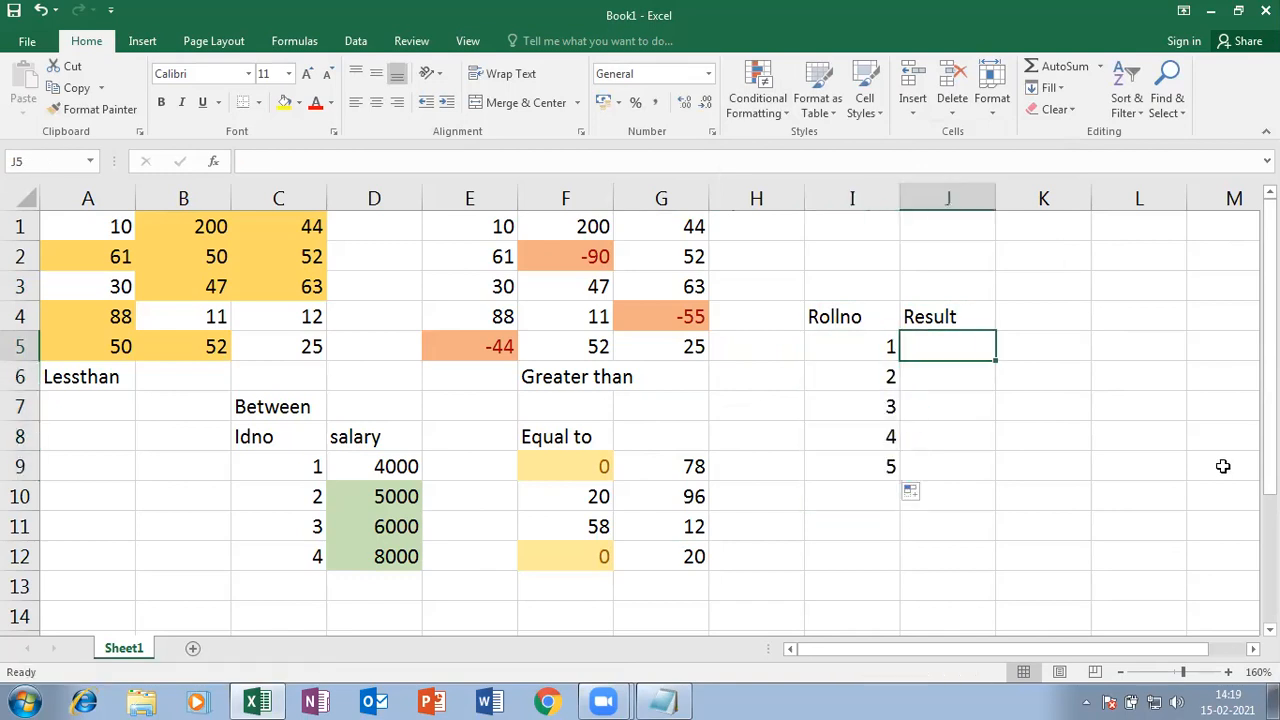
{"action": "type", "text": "Pass"}
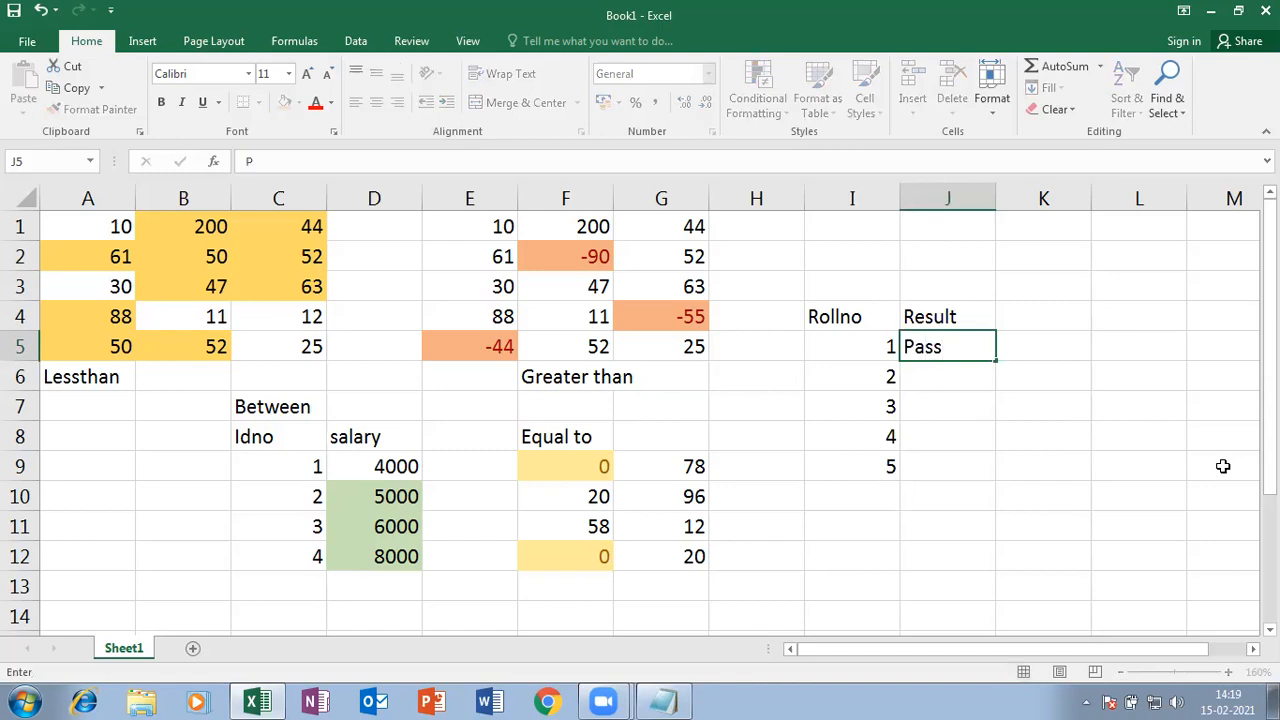
{"action": "key", "text": "Return"}
{"action": "type", "text": "Fail"}
{"action": "key", "text": "Return"}
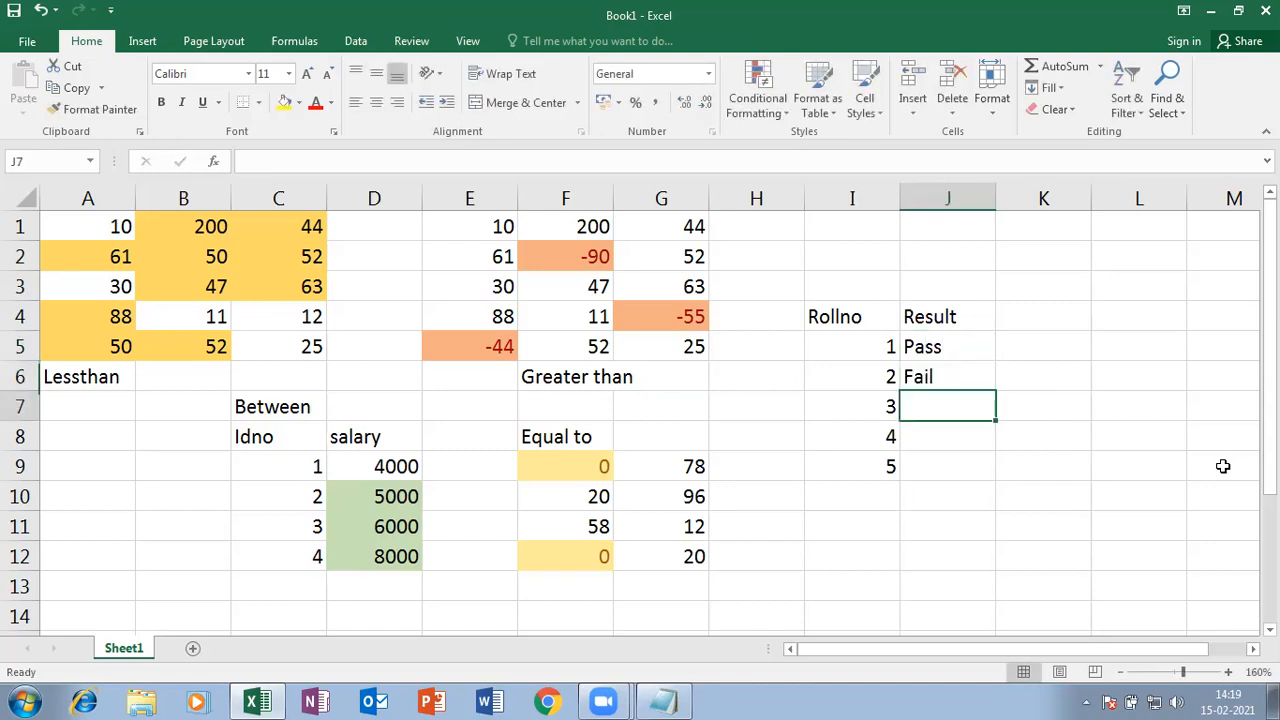
{"action": "type", "text": "Pass"}
{"action": "key", "text": "Return"}
{"action": "type", "text": "P"}
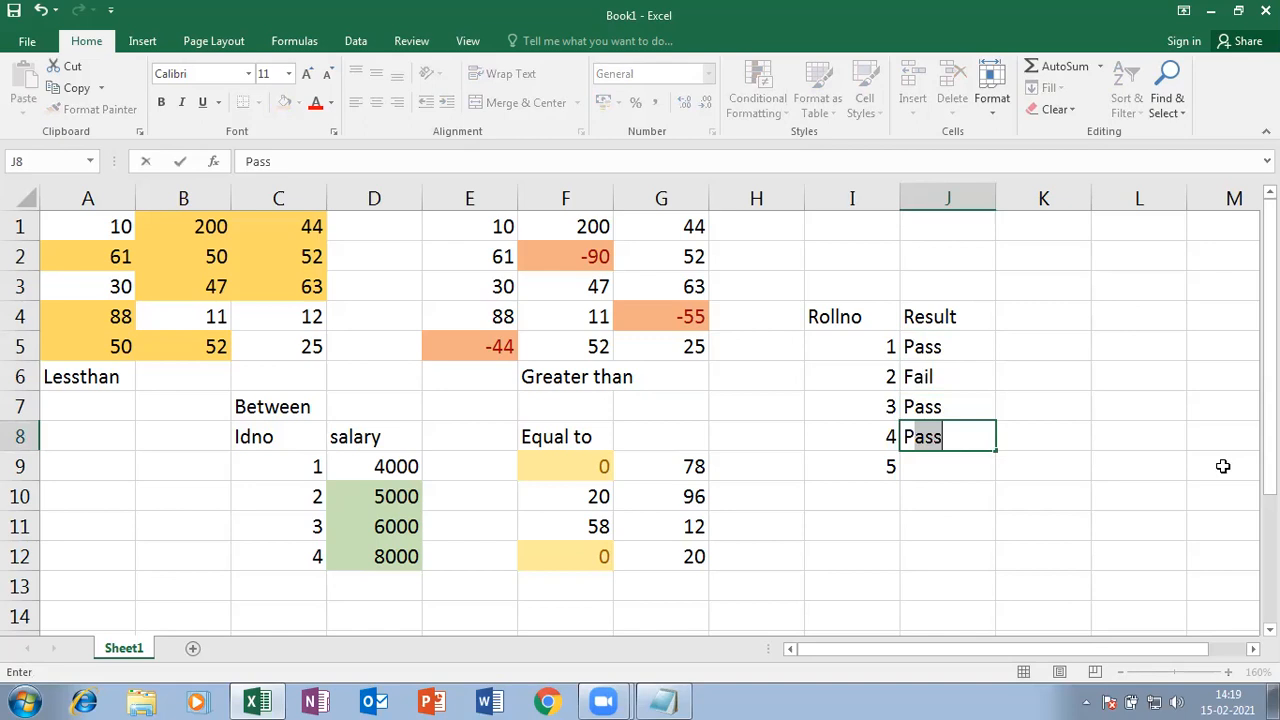
{"action": "key", "text": "Return"}
{"action": "type", "text": "Fa"}
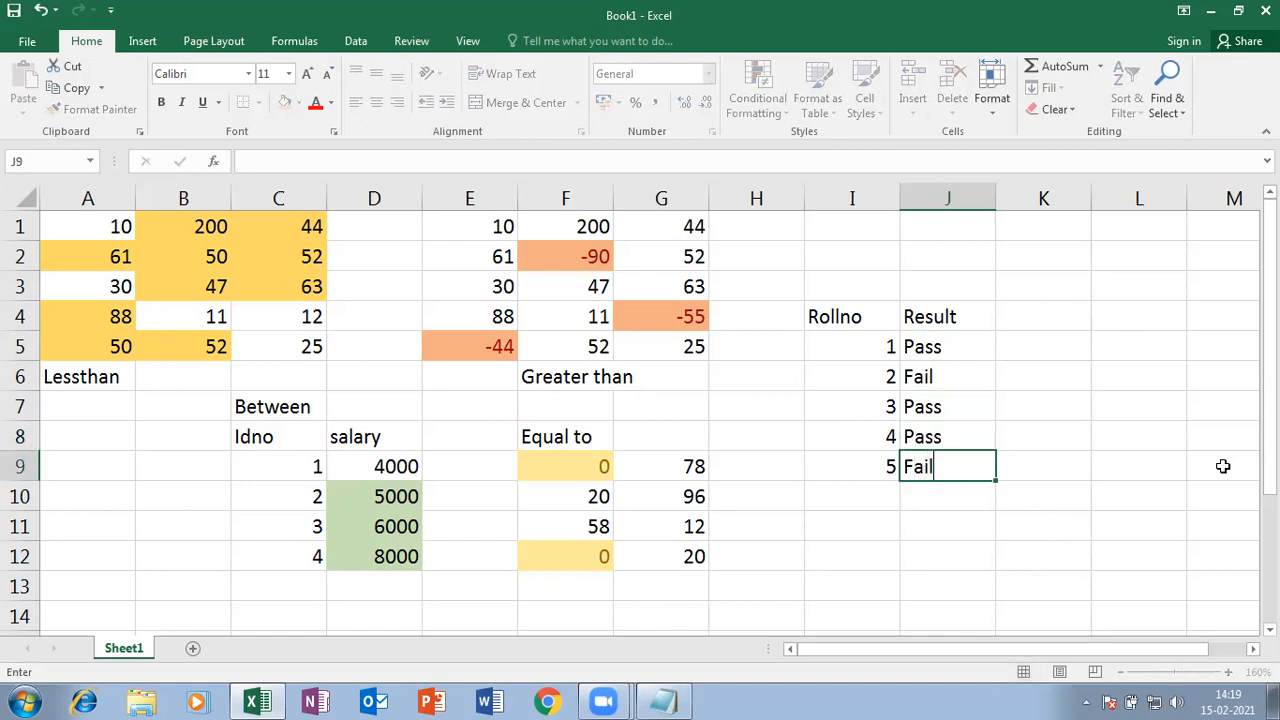
{"action": "type", "text": "il"}
{"action": "key", "text": "Return"}
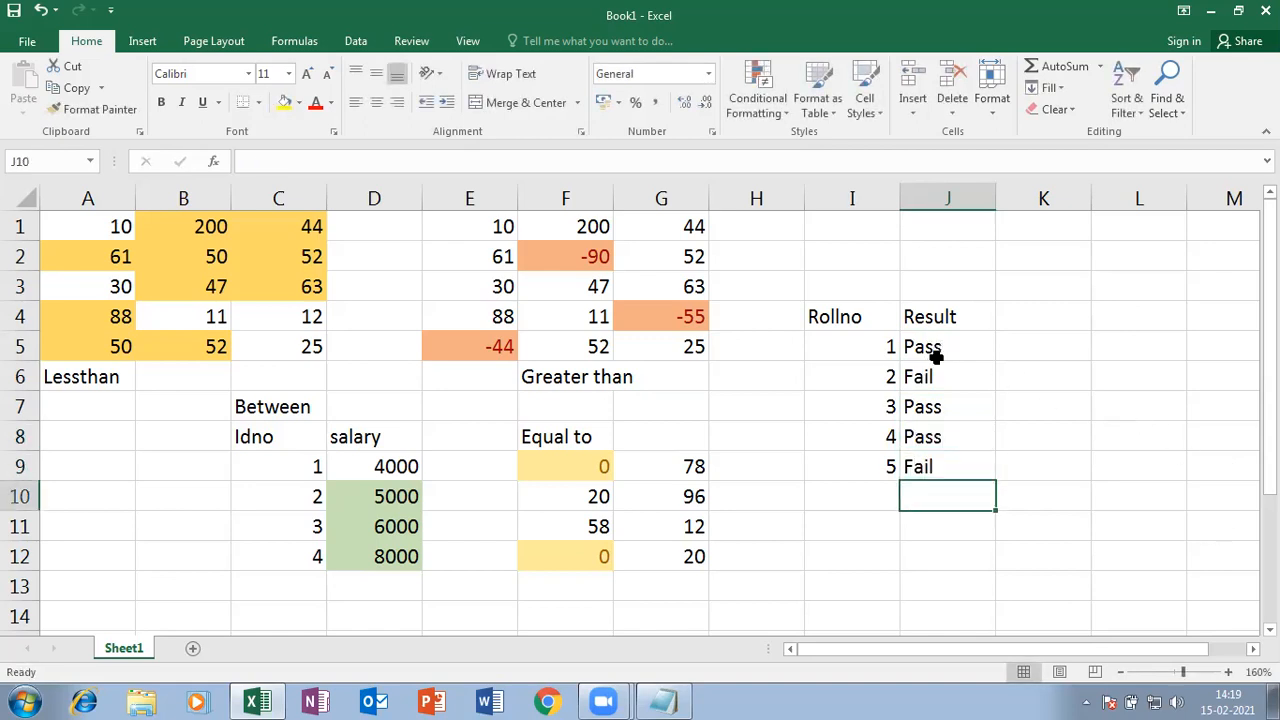
{"action": "left_click_drag", "start_coordinate": [935, 347], "coordinate": [928, 460]}
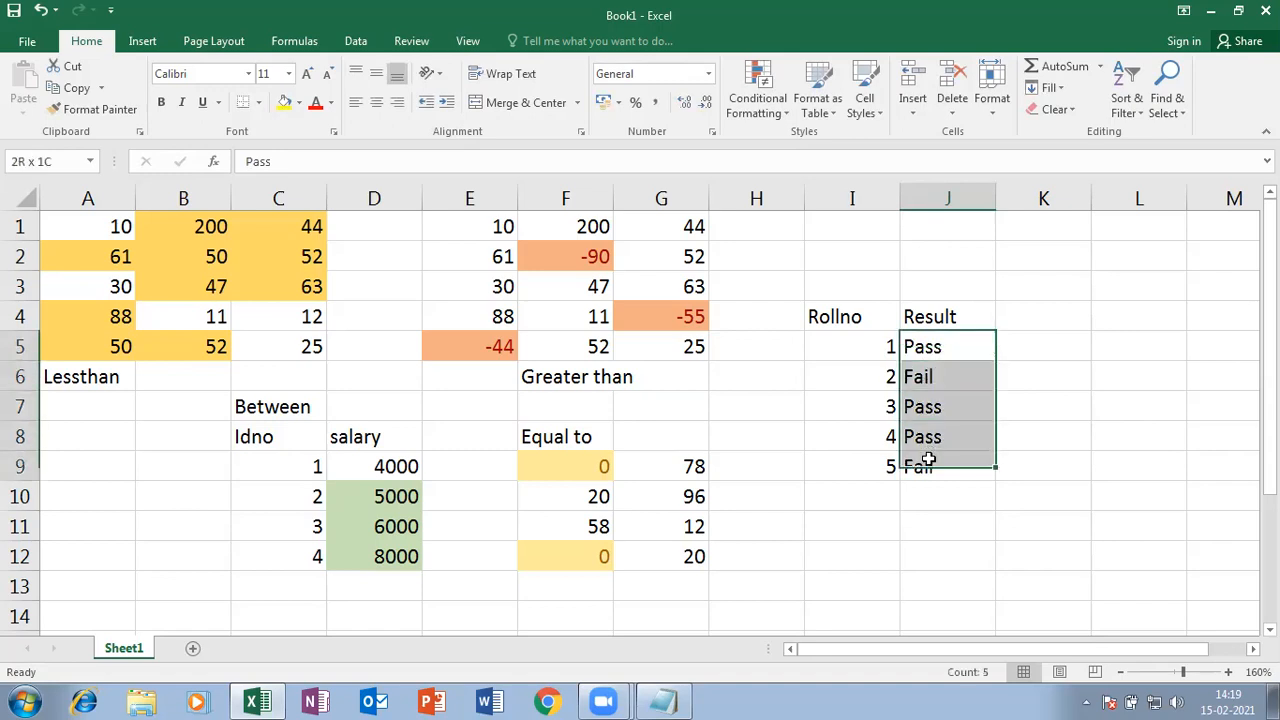
- Start a Text that Contains 'Pass' rule on J5:J9 with a custom format
{"action": "left_click", "coordinate": [775, 108]}
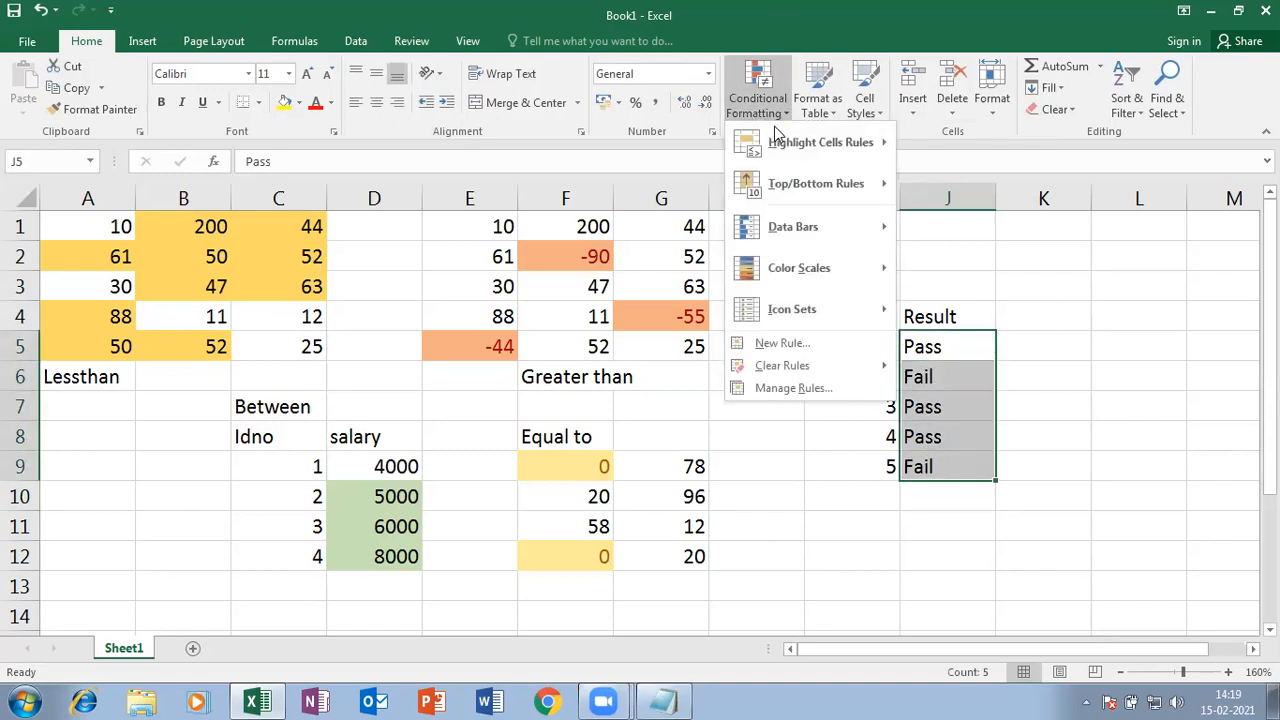
{"action": "mouse_move", "coordinate": [775, 141]}
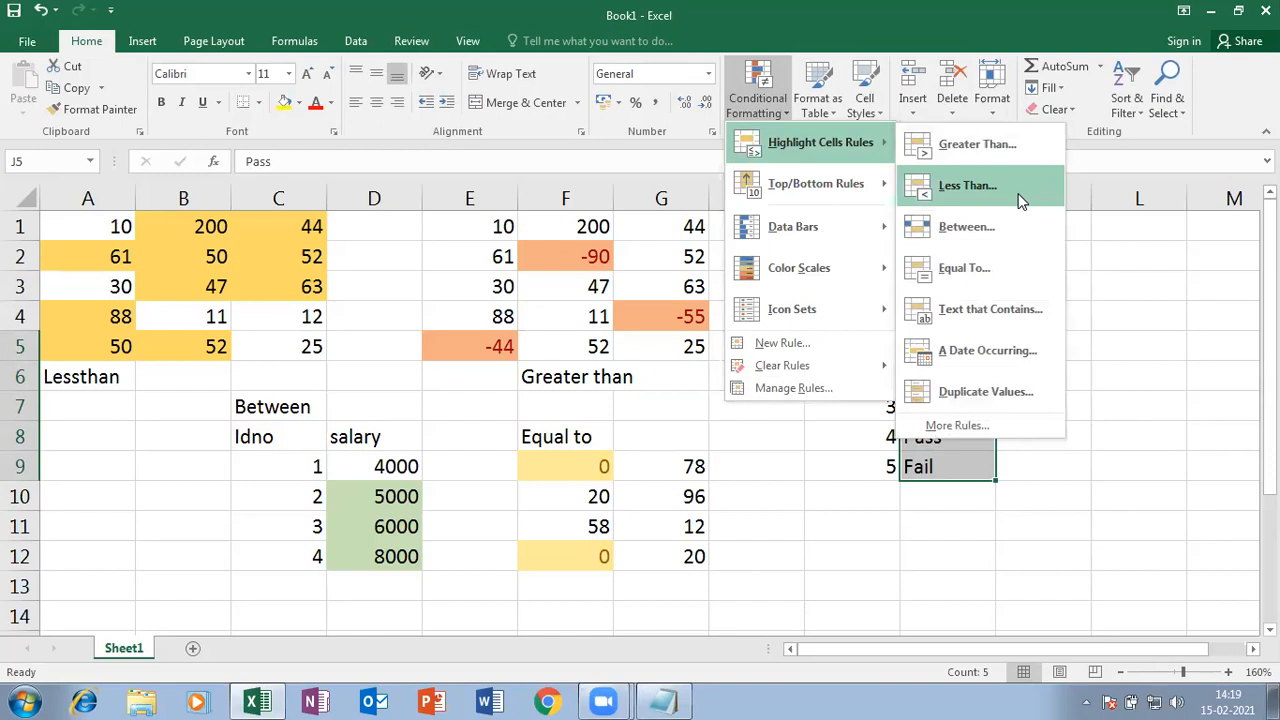
{"action": "left_click", "coordinate": [988, 303]}
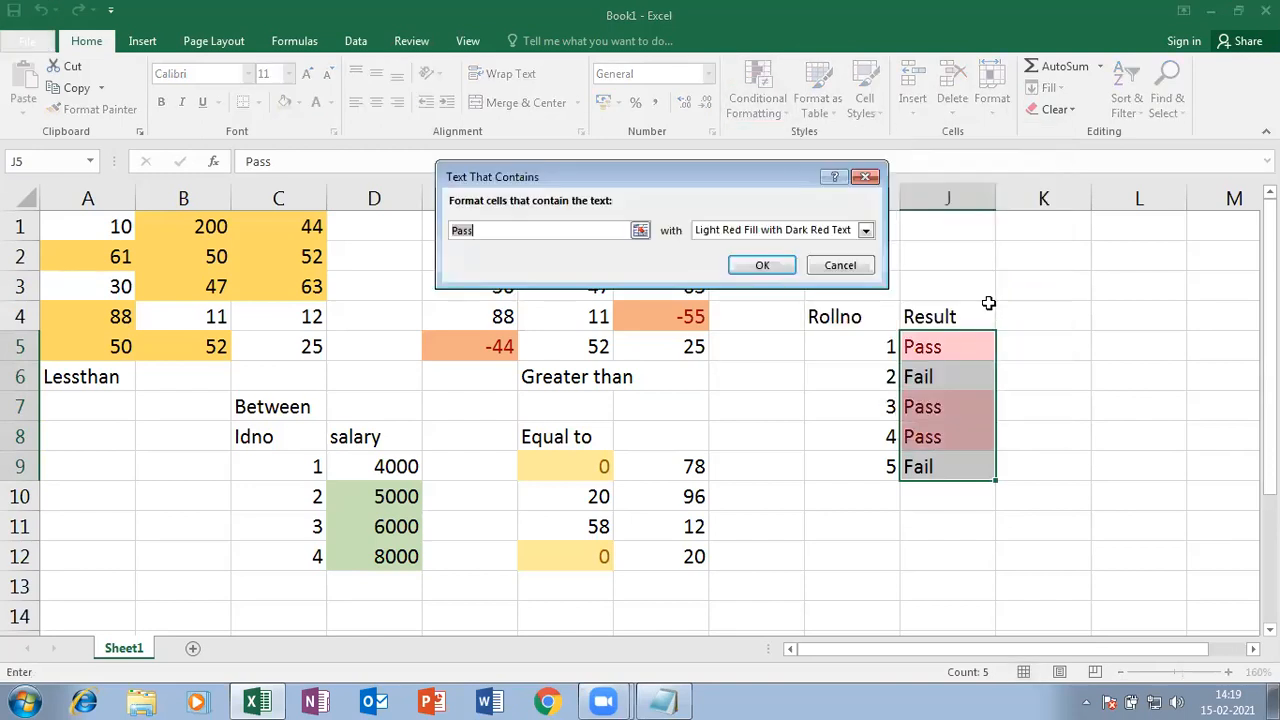
{"action": "left_click", "coordinate": [865, 230]}
{"action": "left_click", "coordinate": [730, 320]}
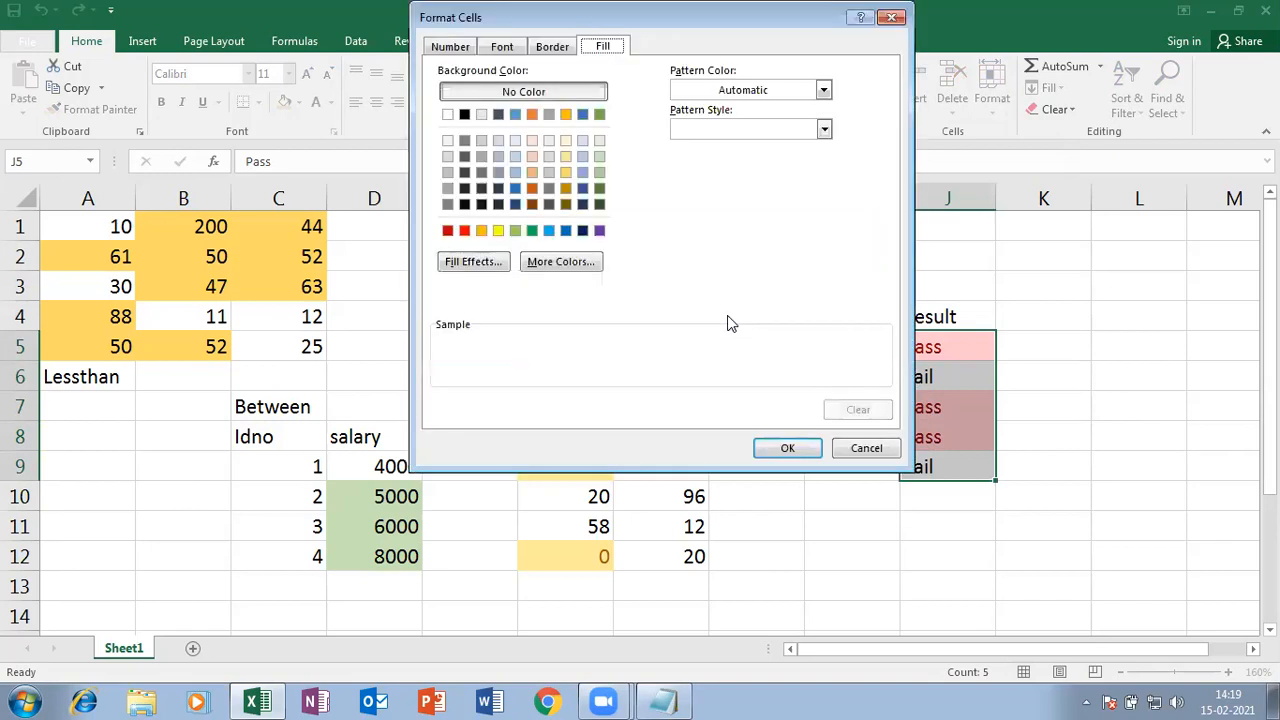
- Set the custom format's font colour to blue and apply the rule
{"action": "left_click", "coordinate": [502, 48]}
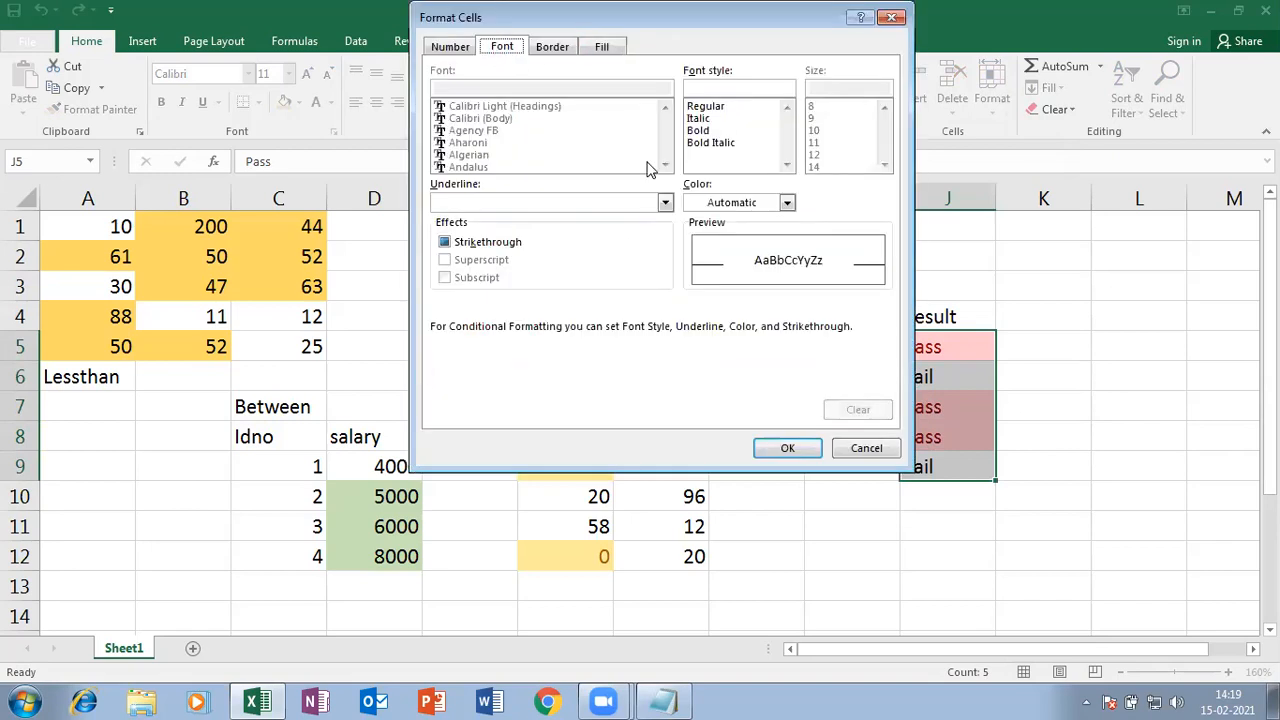
{"action": "left_click", "coordinate": [765, 204]}
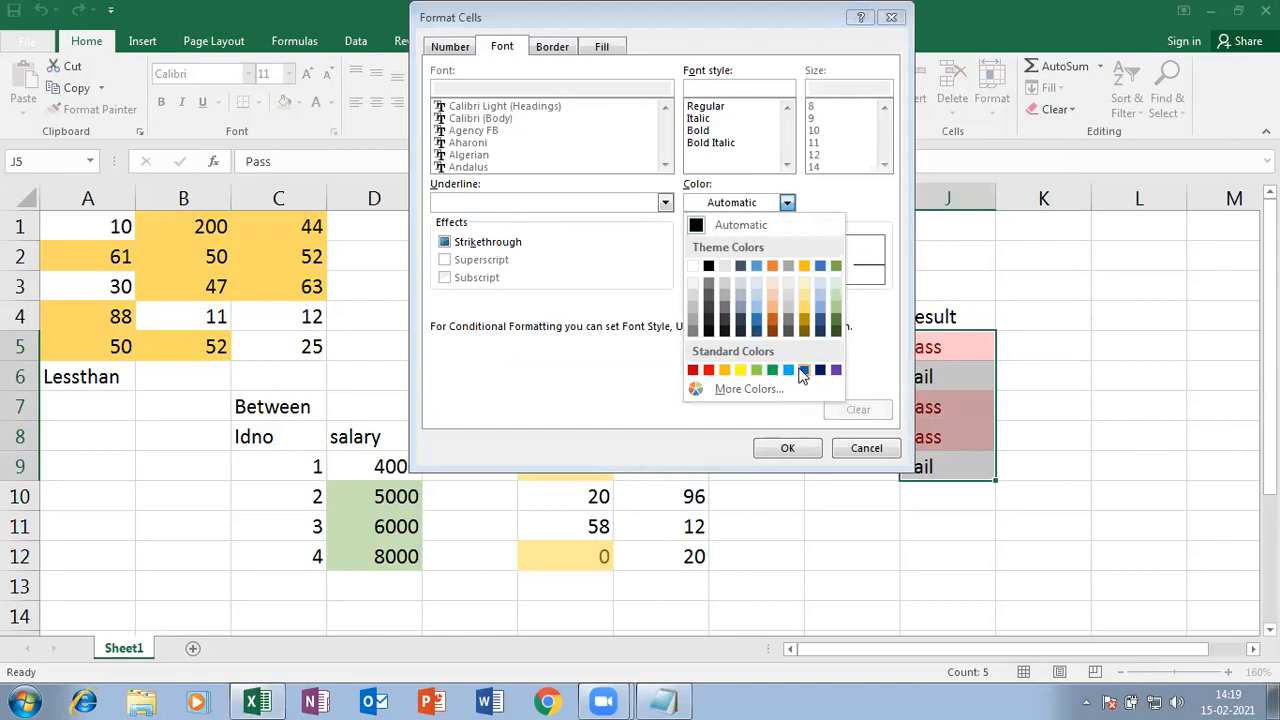
{"action": "left_click", "coordinate": [740, 391]}
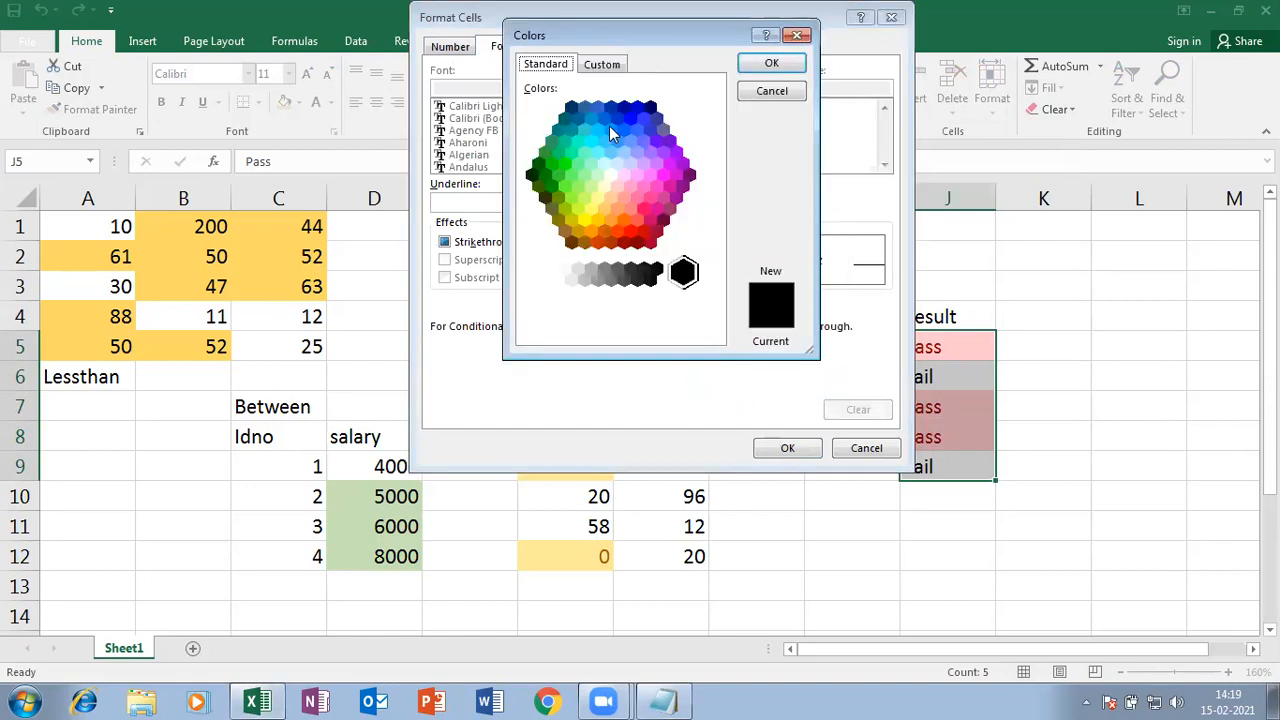
{"action": "left_click", "coordinate": [624, 137]}
{"action": "left_click", "coordinate": [771, 63]}
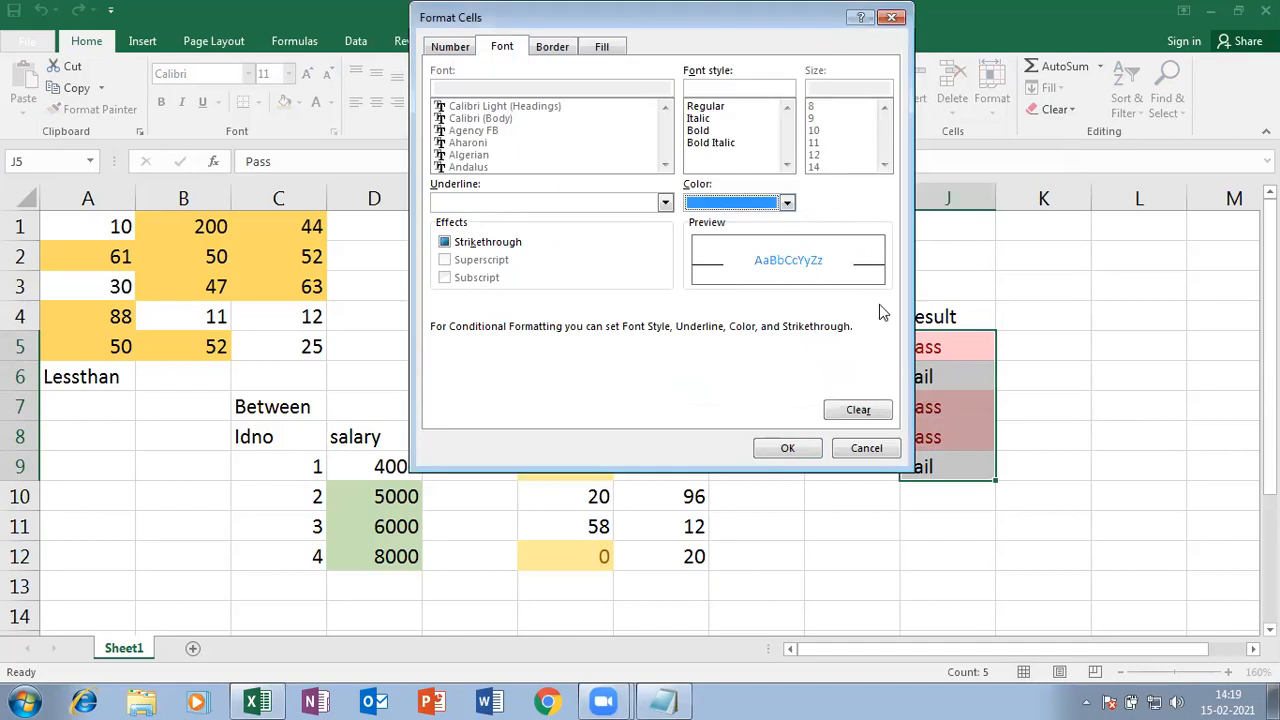
{"action": "left_click", "coordinate": [808, 450]}
{"action": "left_click", "coordinate": [762, 265]}
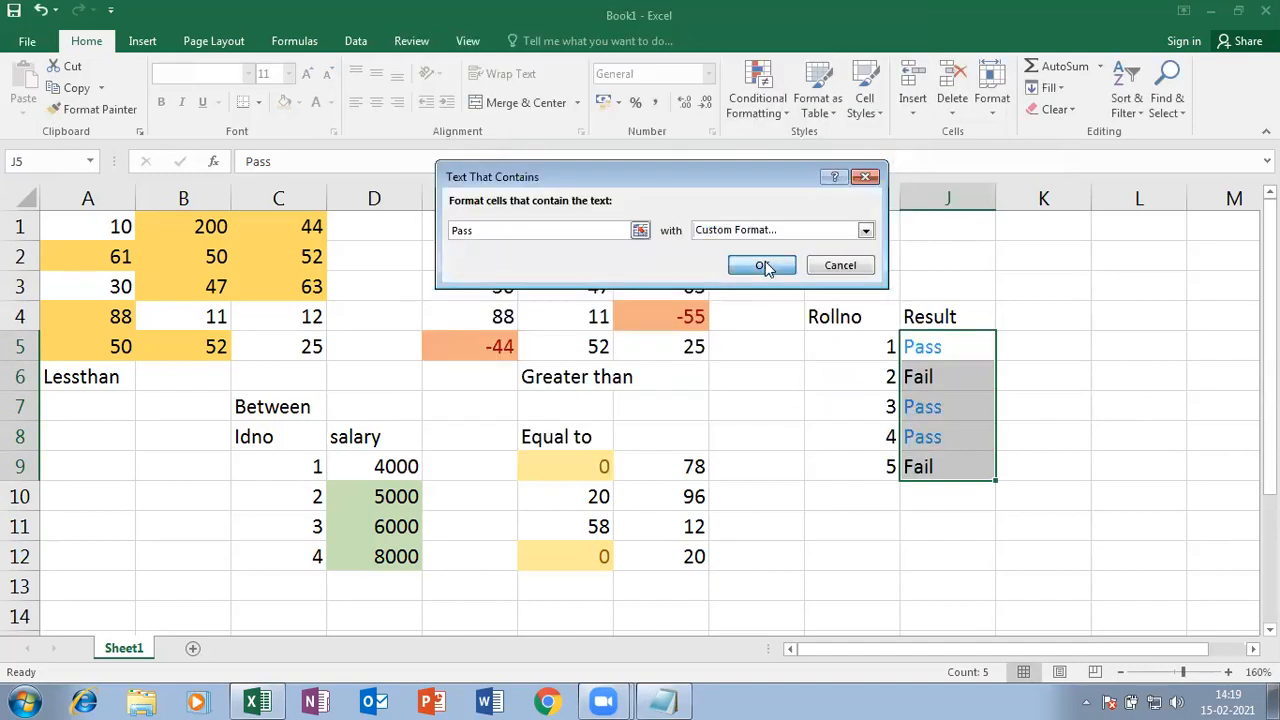
{"action": "left_click", "coordinate": [1103, 403]}
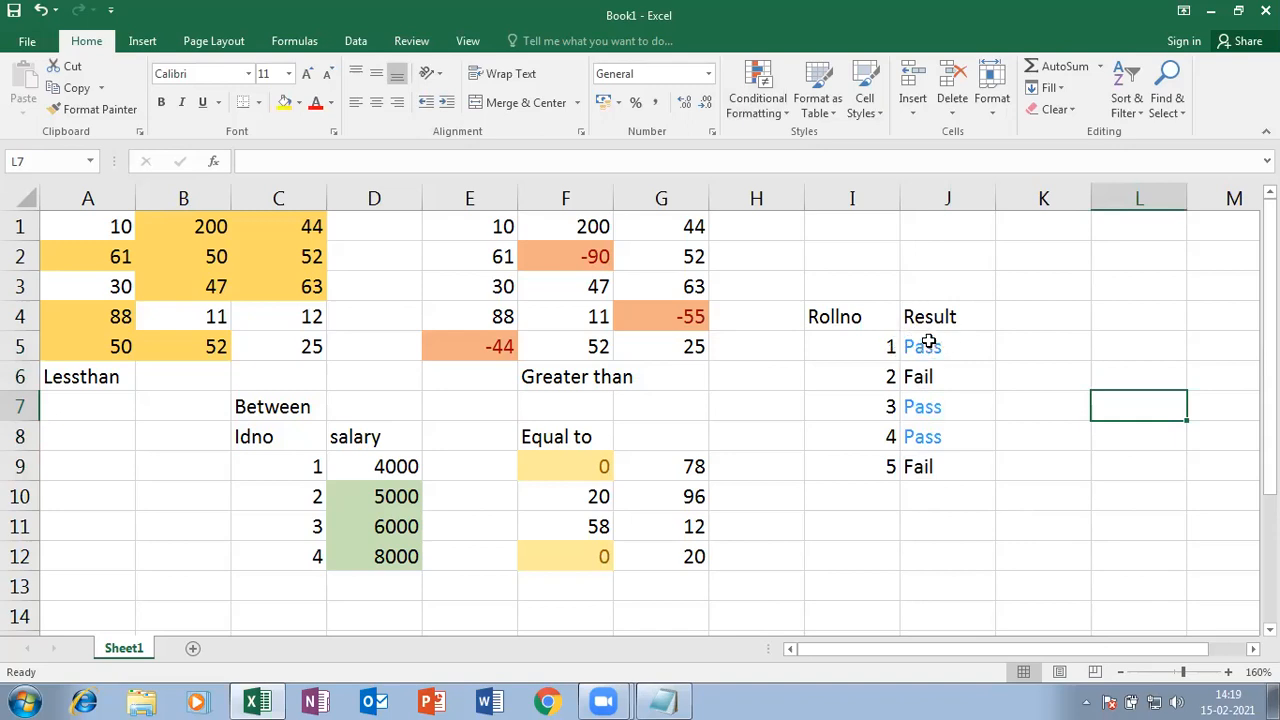
- Head K4 with 'DOE' and insert today's date 15-02-2021 in K5 using Ctrl+;
{"action": "left_click", "coordinate": [772, 112]}
{"action": "mouse_move", "coordinate": [797, 200]}
{"action": "mouse_move", "coordinate": [789, 150]}
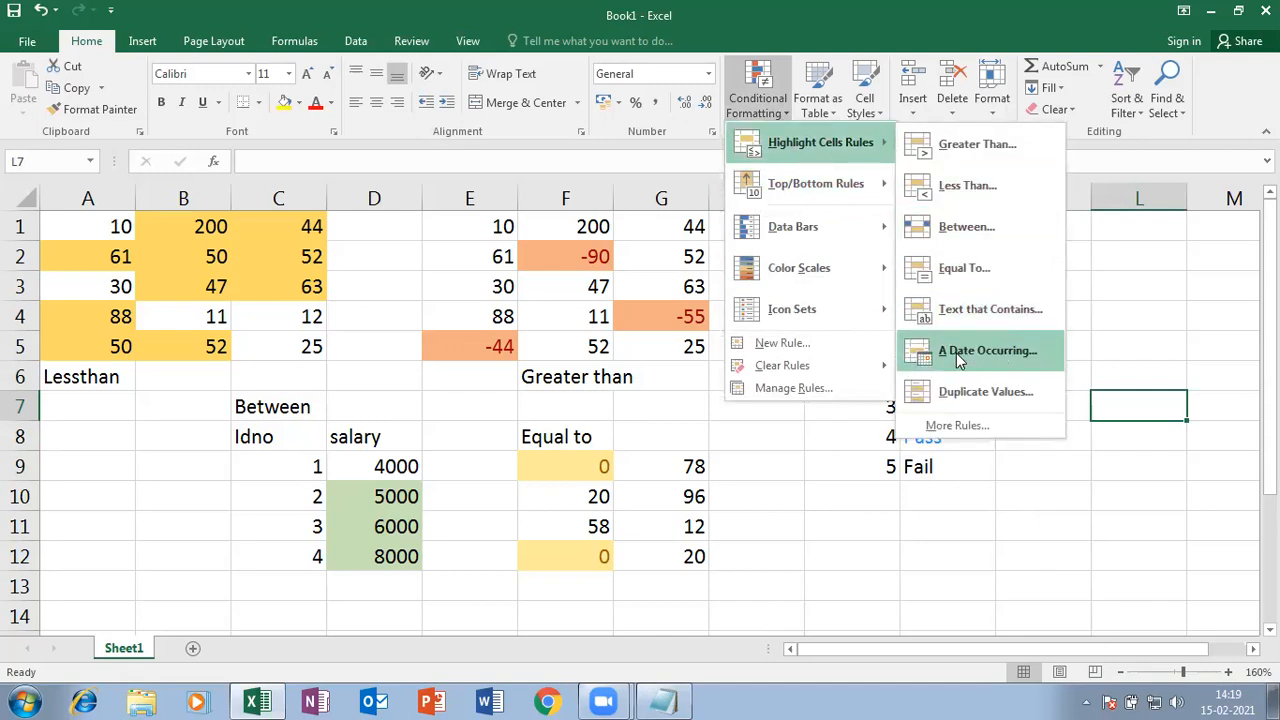
{"action": "left_click", "coordinate": [1027, 557]}
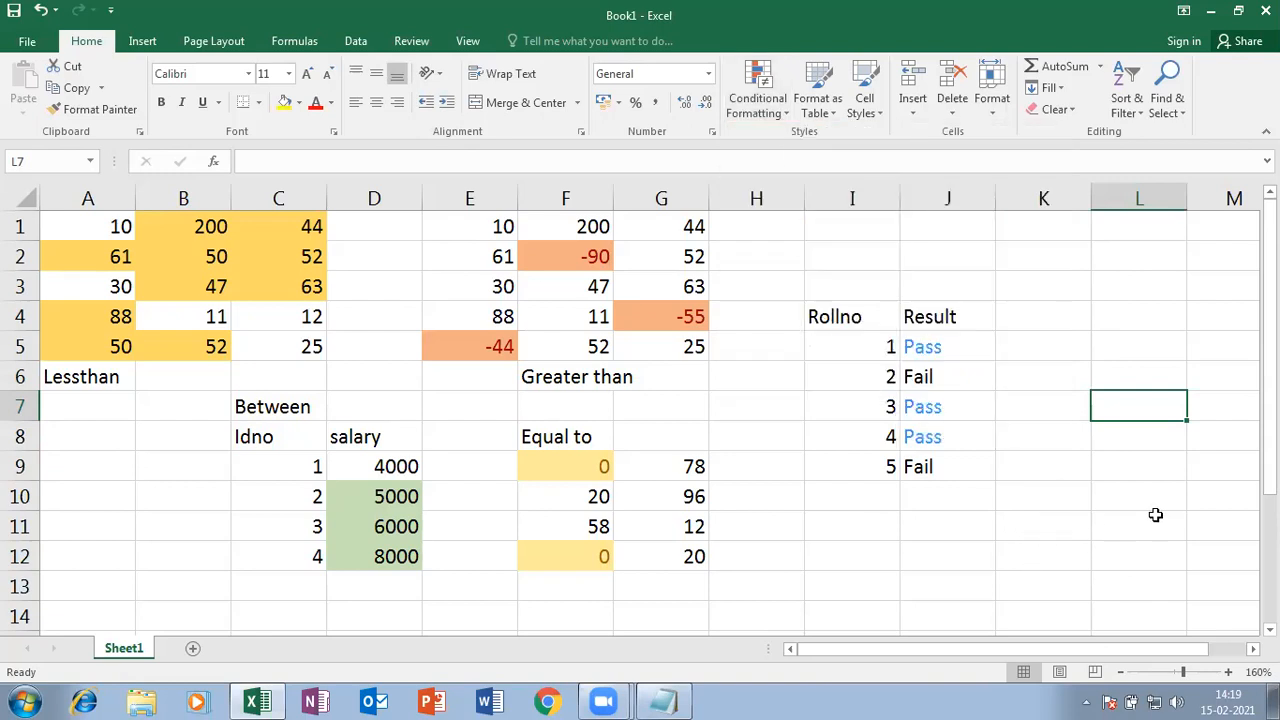
{"action": "scroll", "coordinate": [650, 410], "scroll_direction": "right", "scroll_amount": 4}
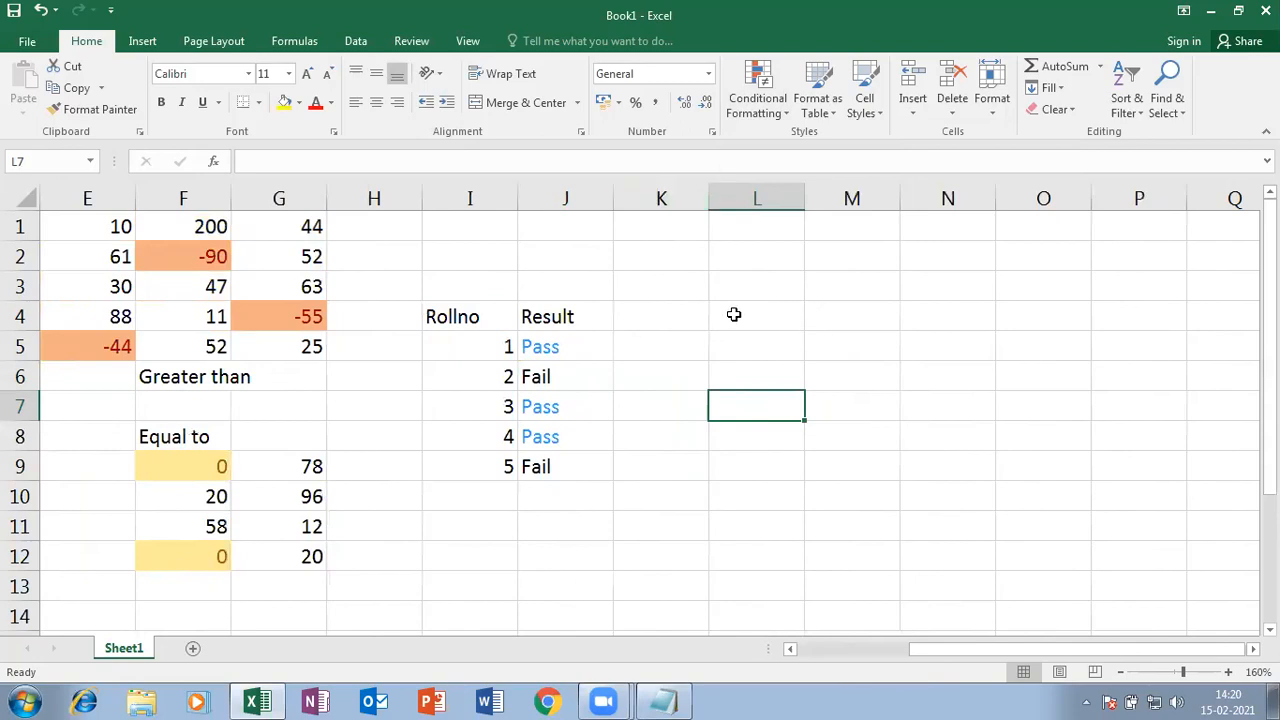
{"action": "left_click", "coordinate": [735, 315]}
{"action": "left_click", "coordinate": [663, 314]}
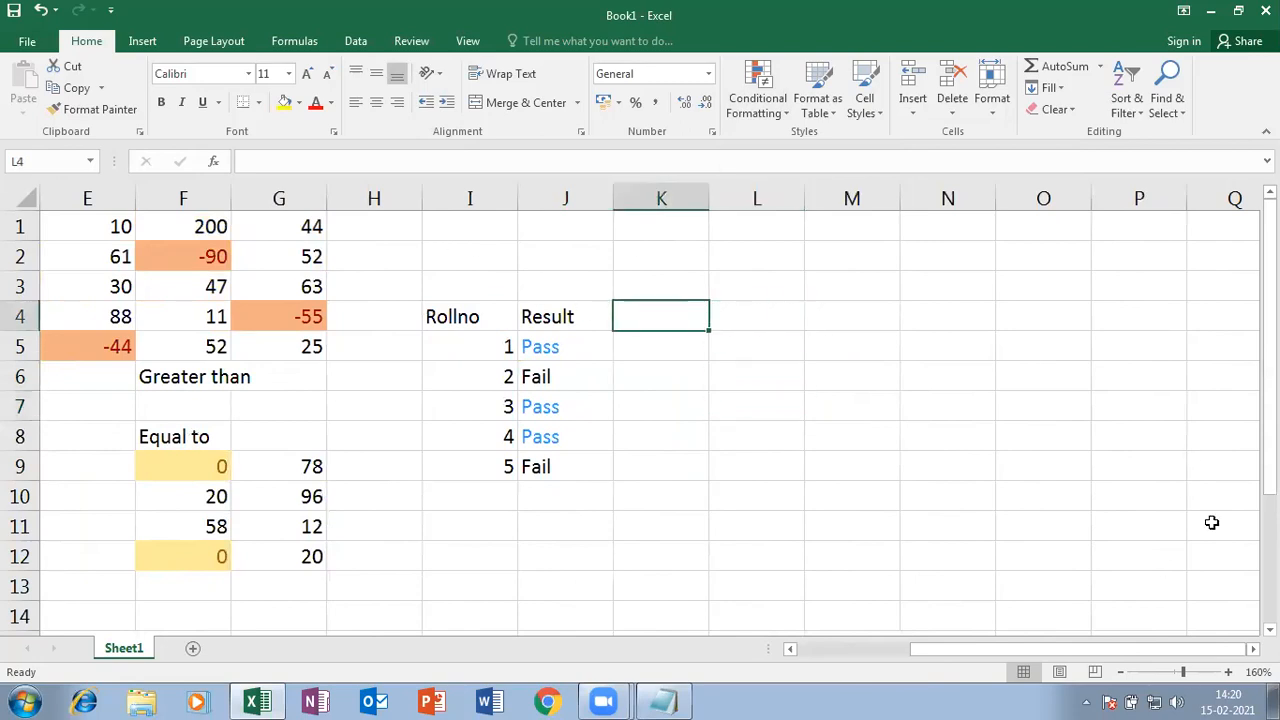
{"action": "type", "text": "DO"}
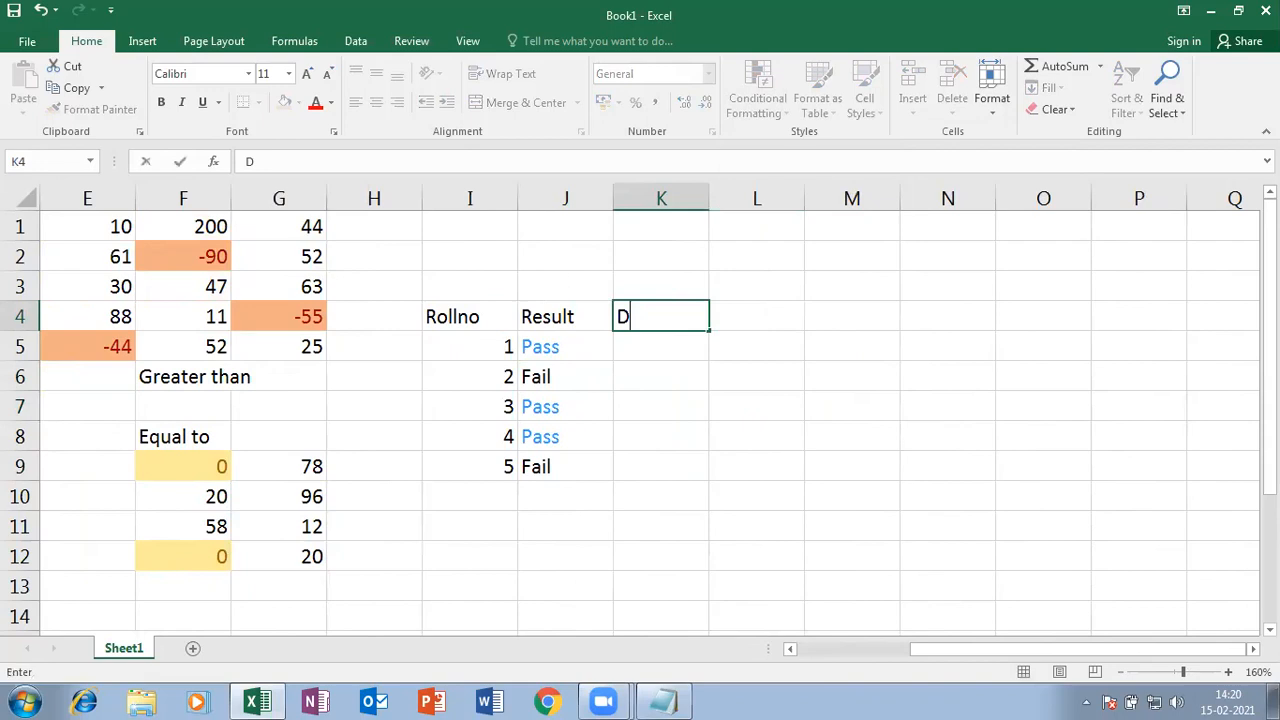
{"action": "key", "text": "Return"}
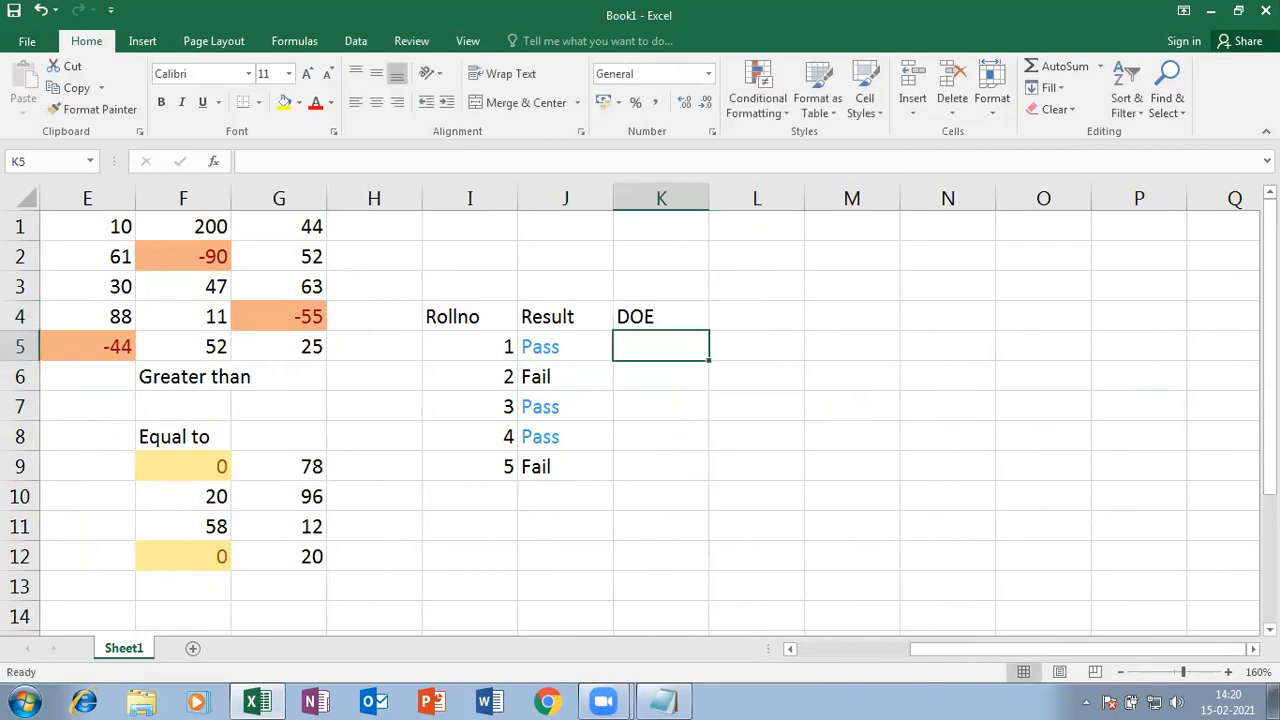
{"action": "key", "text": "ctrl+semicolon"}
{"action": "key", "text": "Return"}
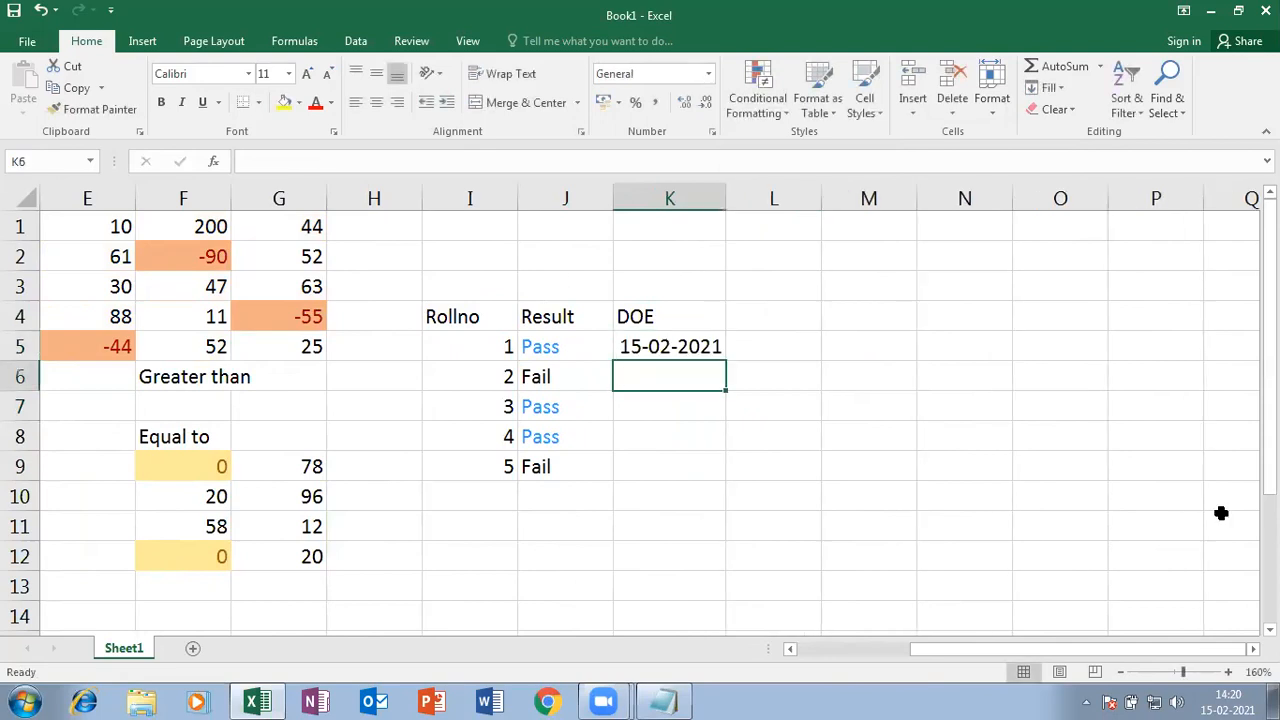
- Fill K5:K9 with a Weekday date series, step 4, from 15-02-2021 to 09-03-2021
{"action": "left_click", "coordinate": [688, 342]}
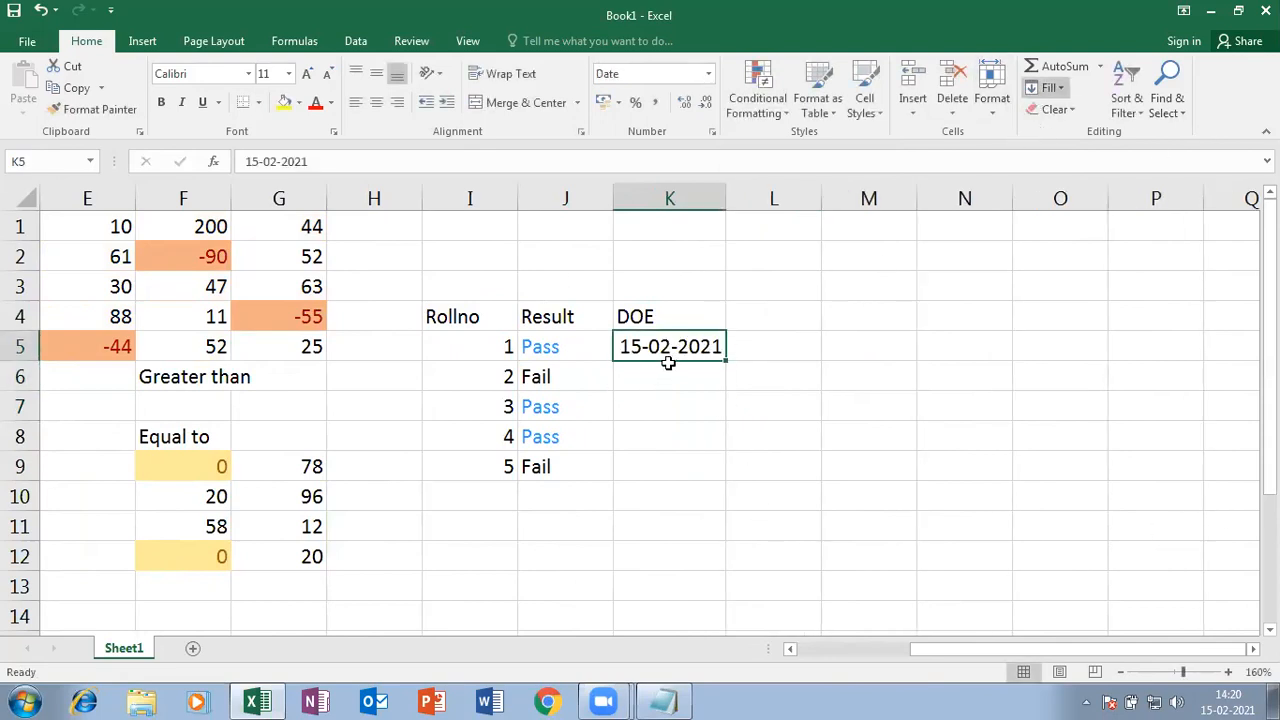
{"action": "left_click_drag", "start_coordinate": [657, 348], "coordinate": [663, 468]}
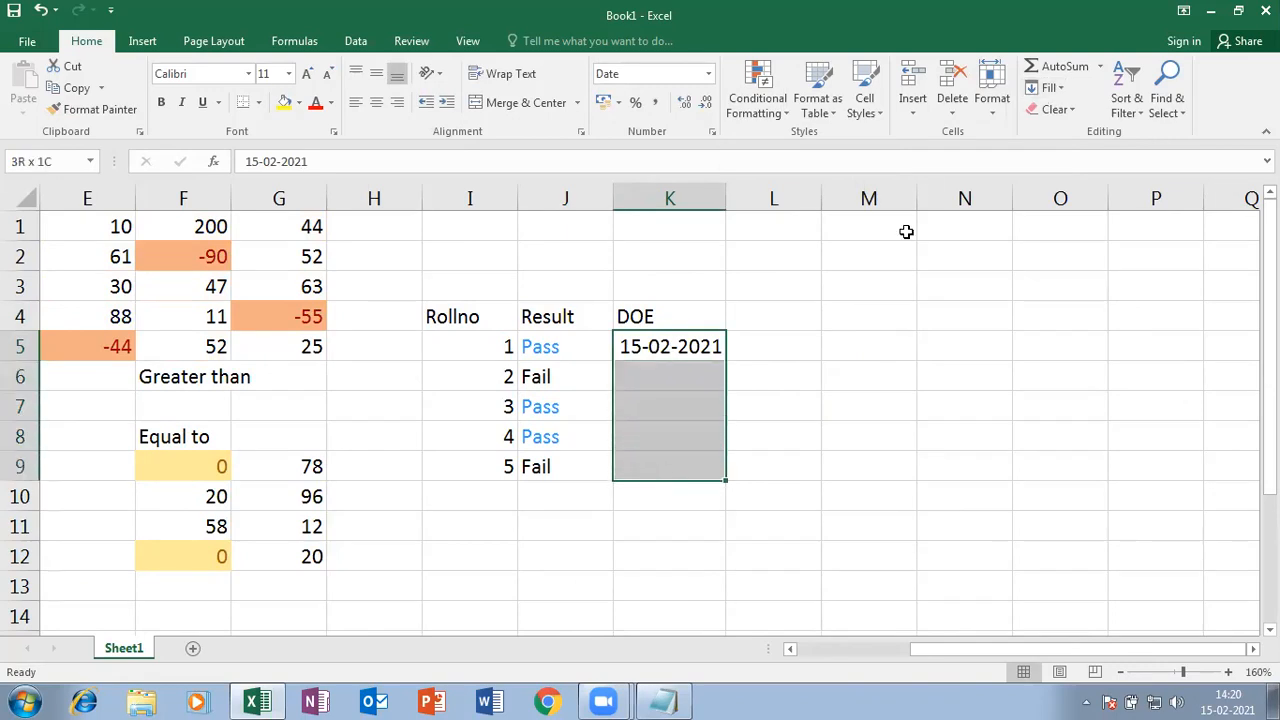
{"action": "left_click", "coordinate": [1050, 88]}
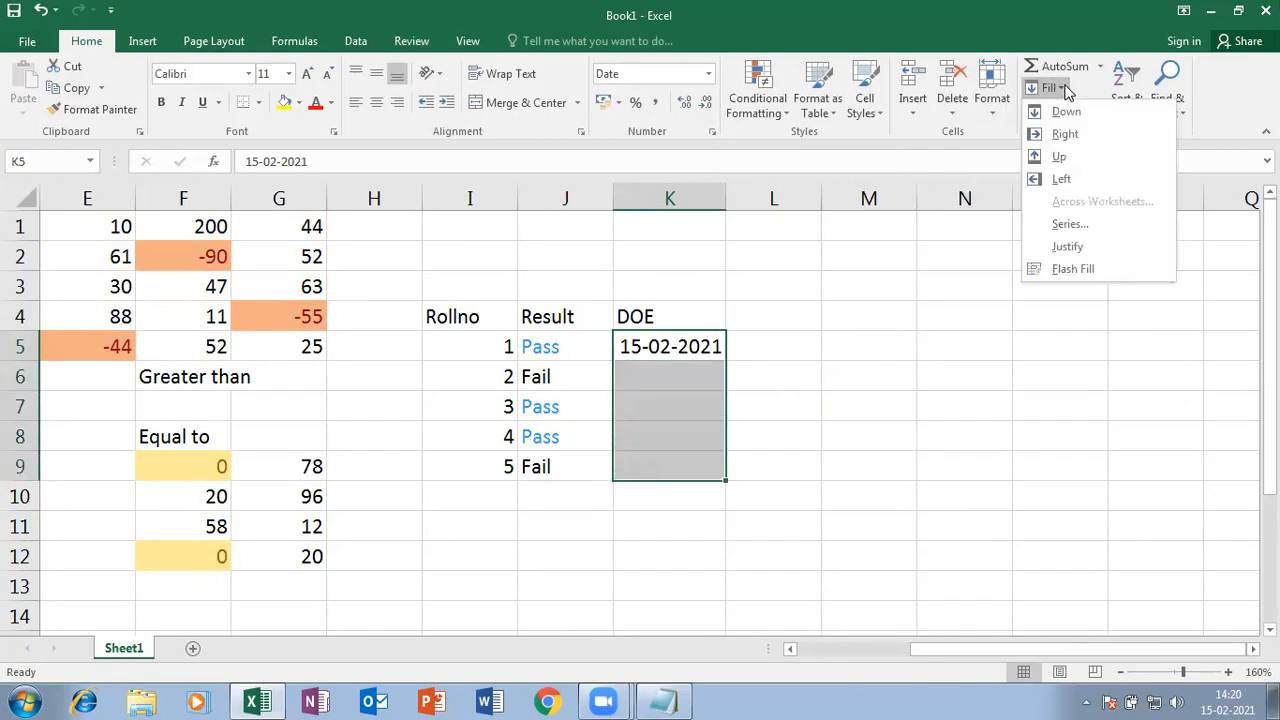
{"action": "left_click", "coordinate": [1068, 225]}
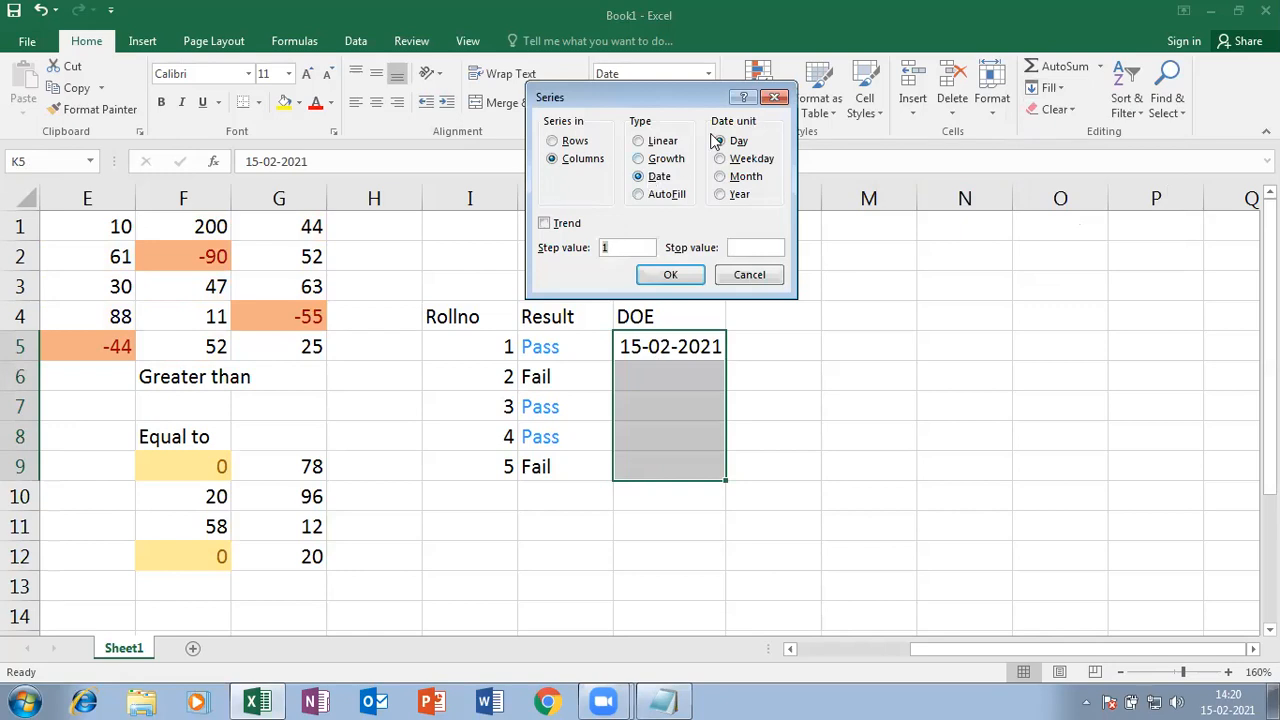
{"action": "left_click_drag", "start_coordinate": [695, 100], "coordinate": [1022, 141]}
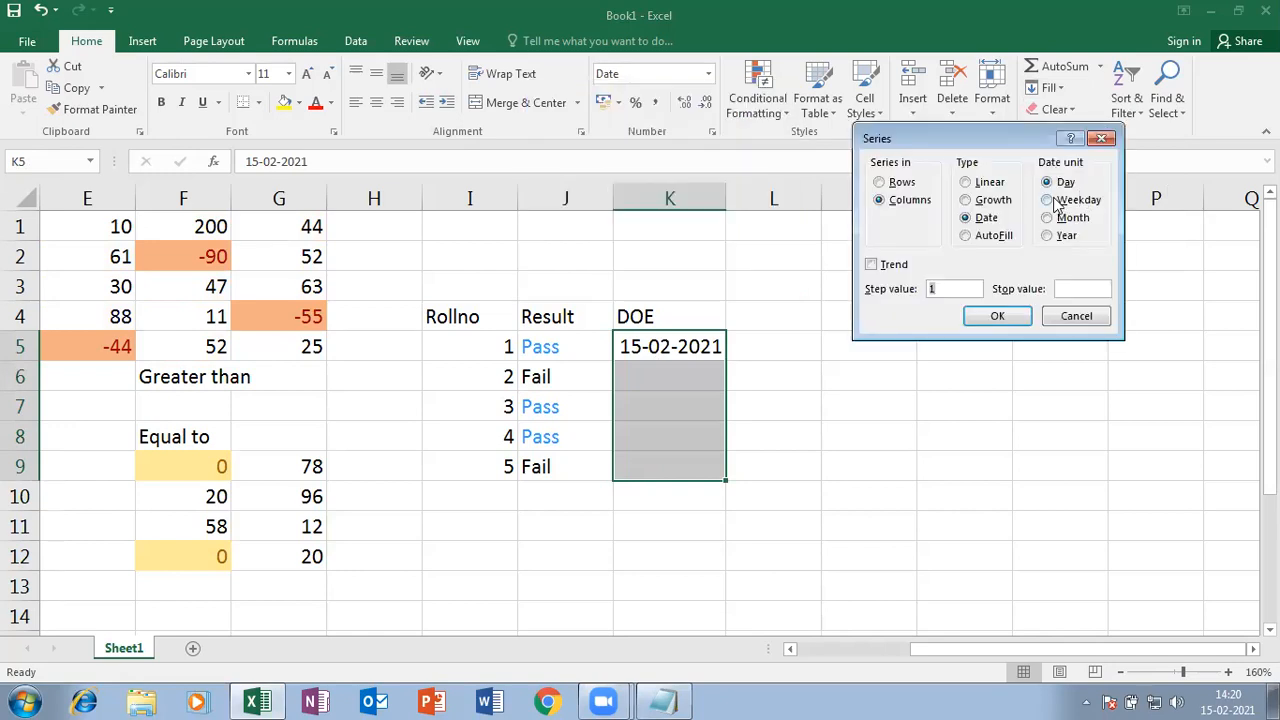
{"action": "left_click", "coordinate": [1049, 201]}
{"action": "left_click_drag", "start_coordinate": [955, 289], "coordinate": [898, 300]}
{"action": "type", "text": "4"}
{"action": "left_click", "coordinate": [985, 315]}
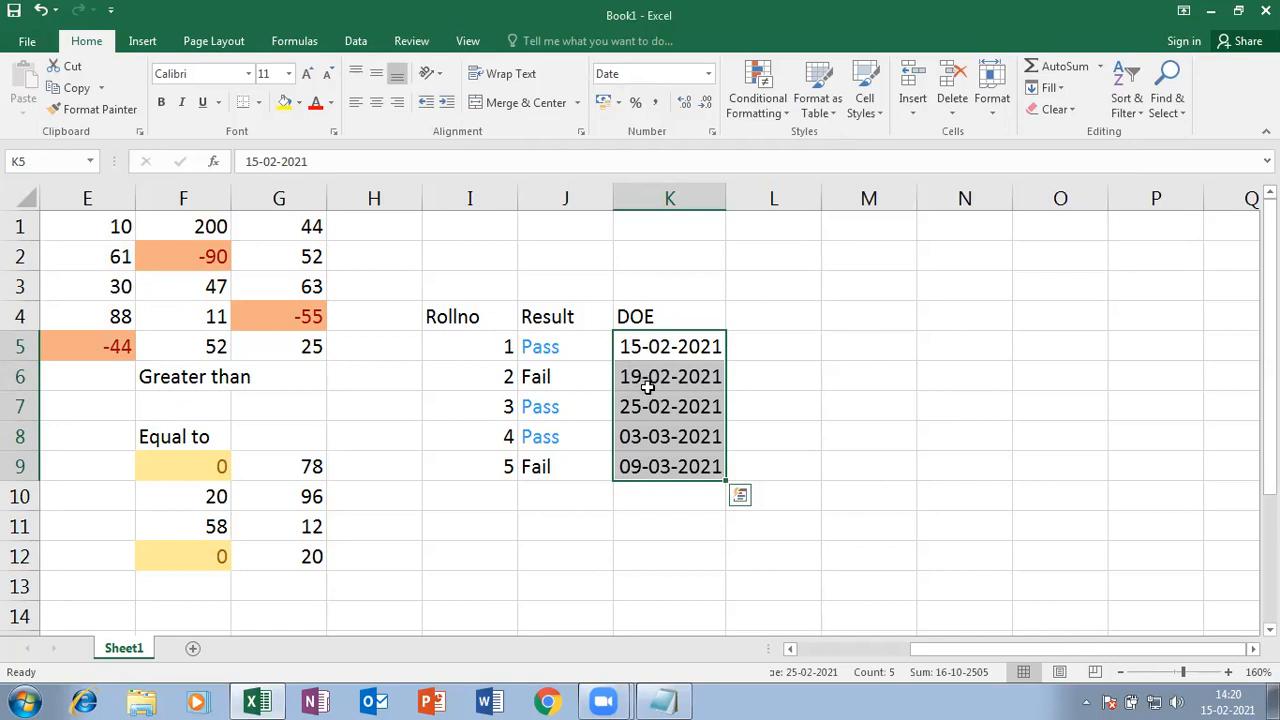
{"action": "left_click", "coordinate": [805, 400]}
{"action": "left_click_drag", "start_coordinate": [689, 346], "coordinate": [663, 468]}
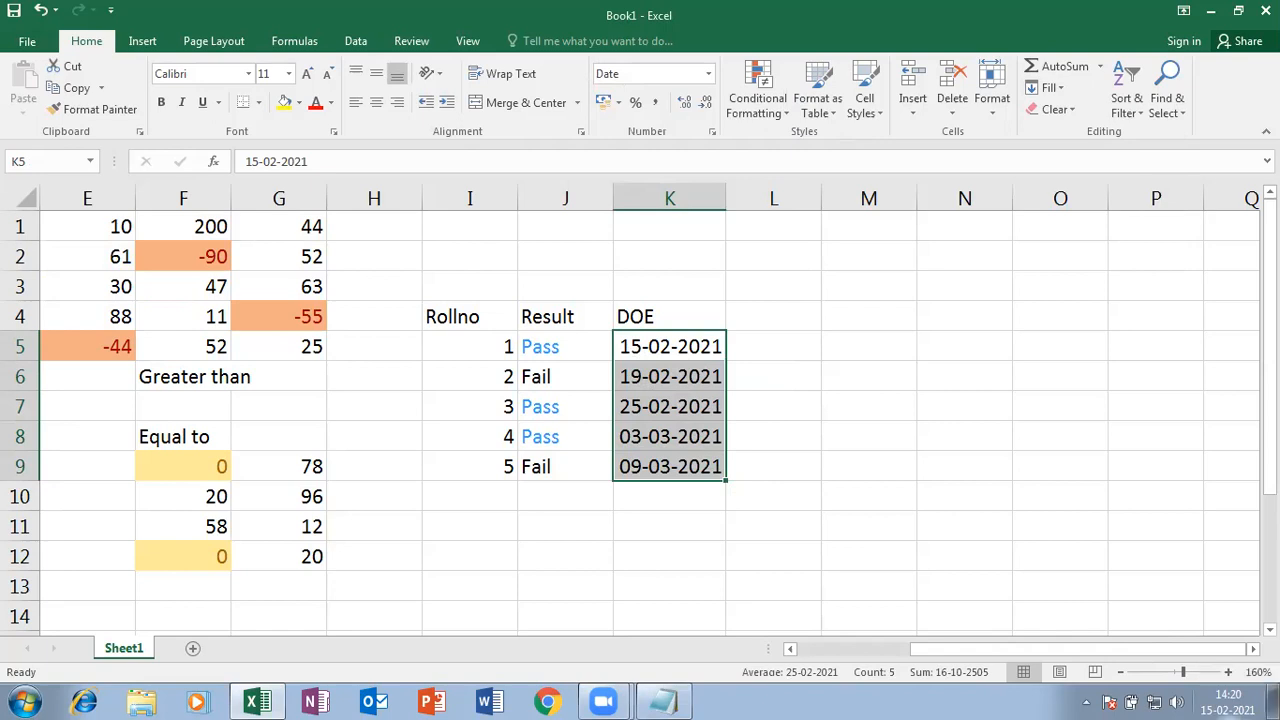
{"action": "left_click", "coordinate": [789, 115]}
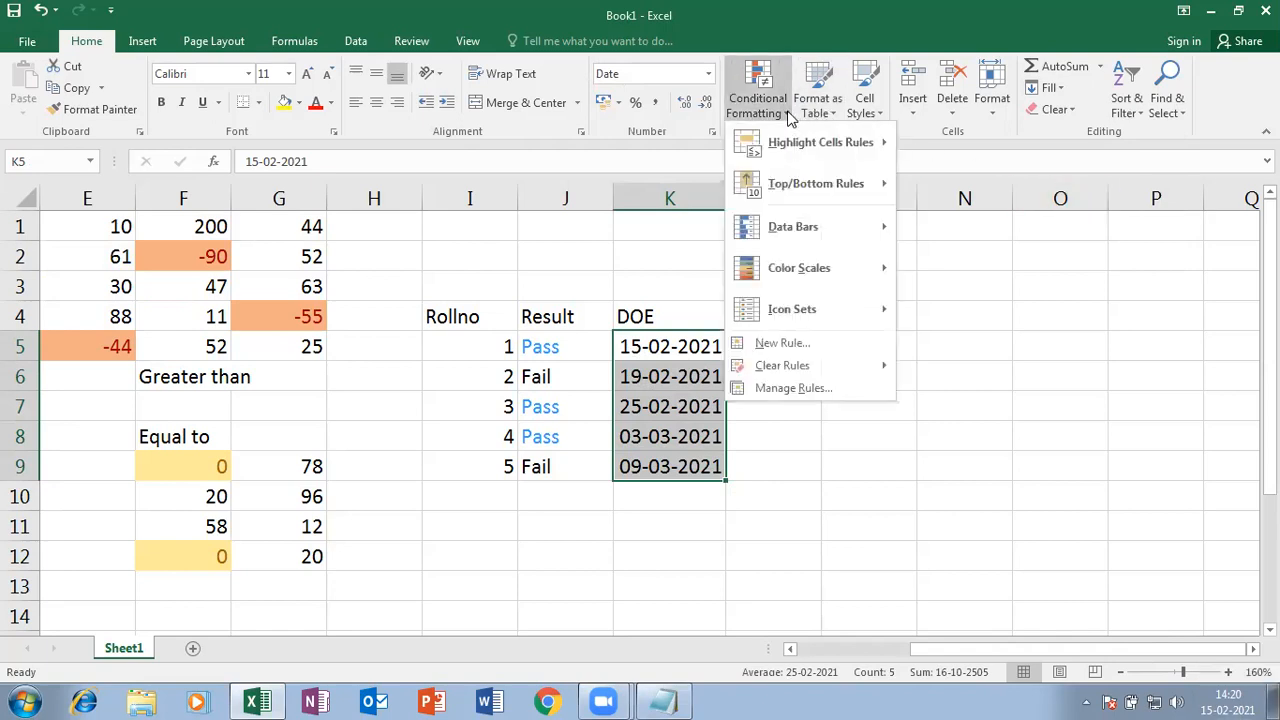
- Add a 'This week' A Date Occurring rule to the DOE dates and check today's date
{"action": "mouse_move", "coordinate": [795, 148]}
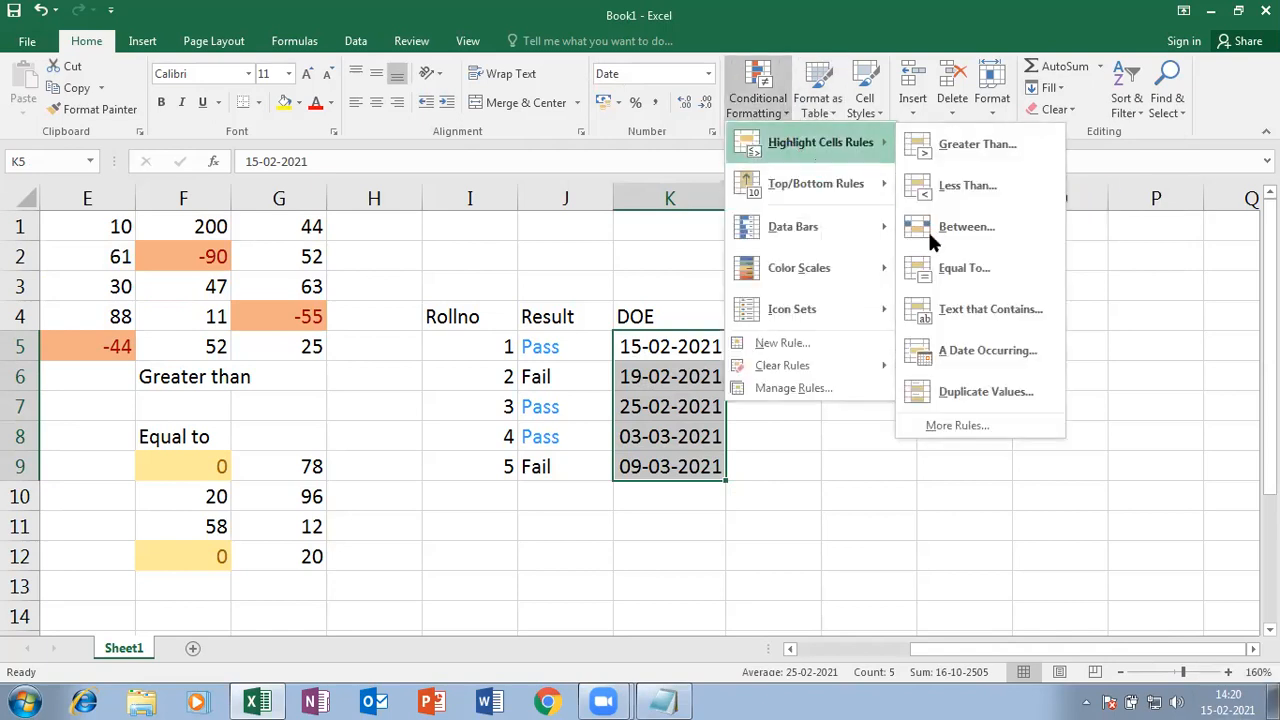
{"action": "left_click", "coordinate": [998, 351]}
{"action": "left_click", "coordinate": [920, 247]}
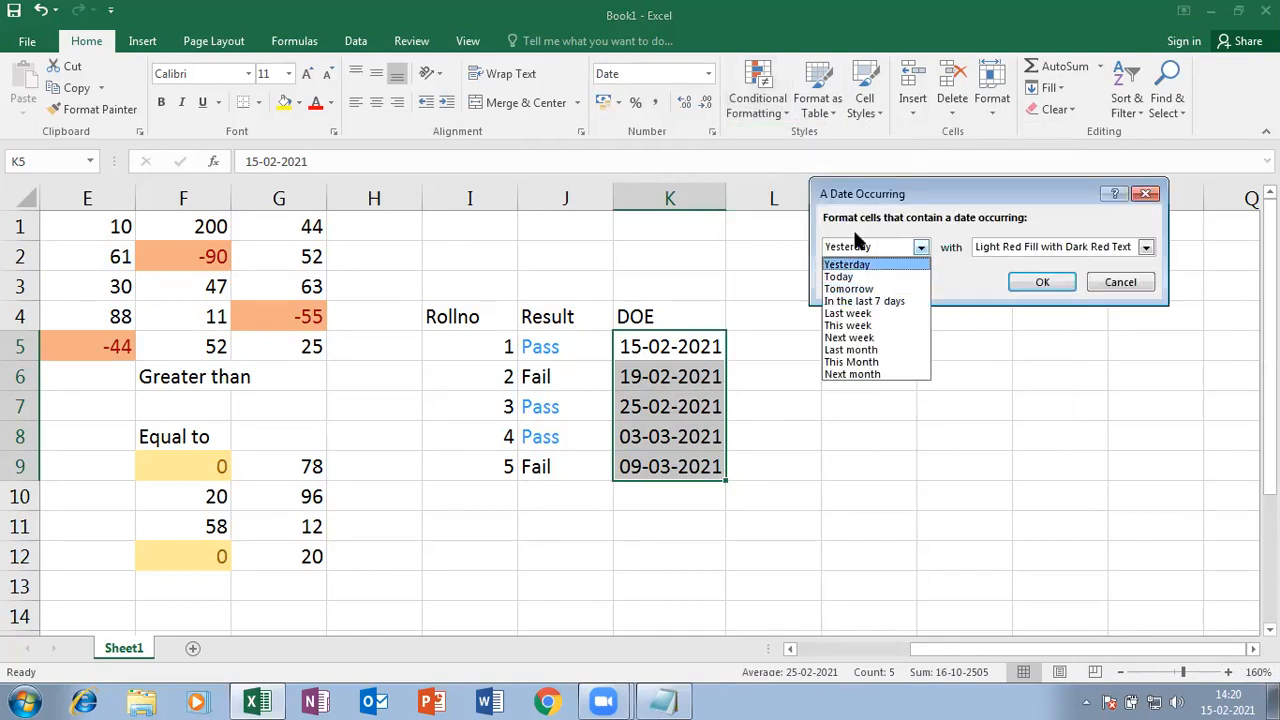
{"action": "left_click", "coordinate": [848, 326]}
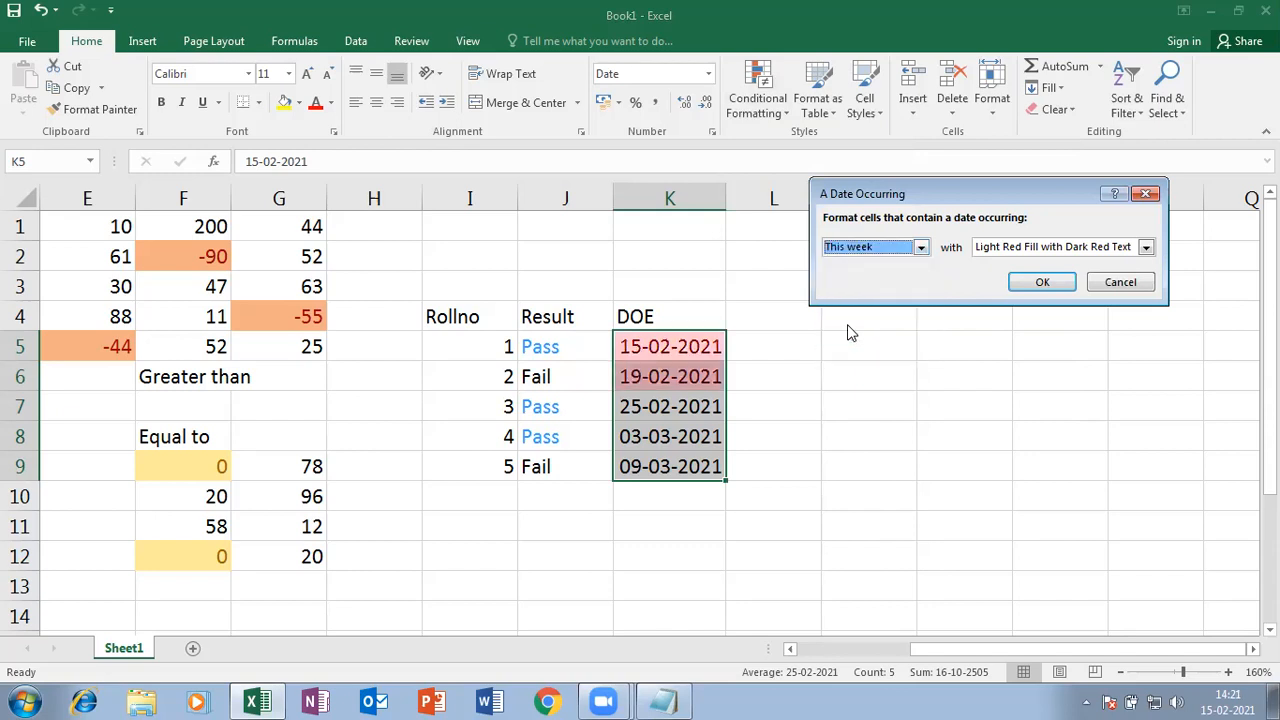
{"action": "left_click", "coordinate": [1042, 284]}
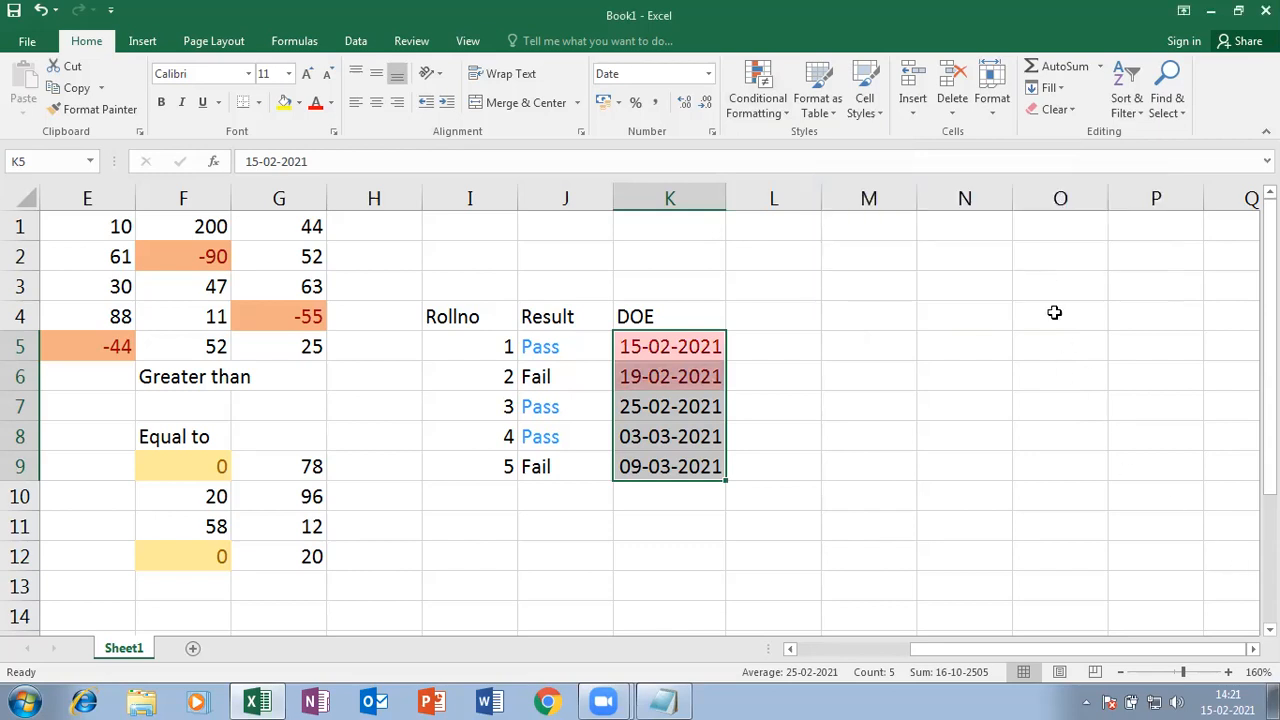
{"action": "left_click", "coordinate": [1226, 698]}
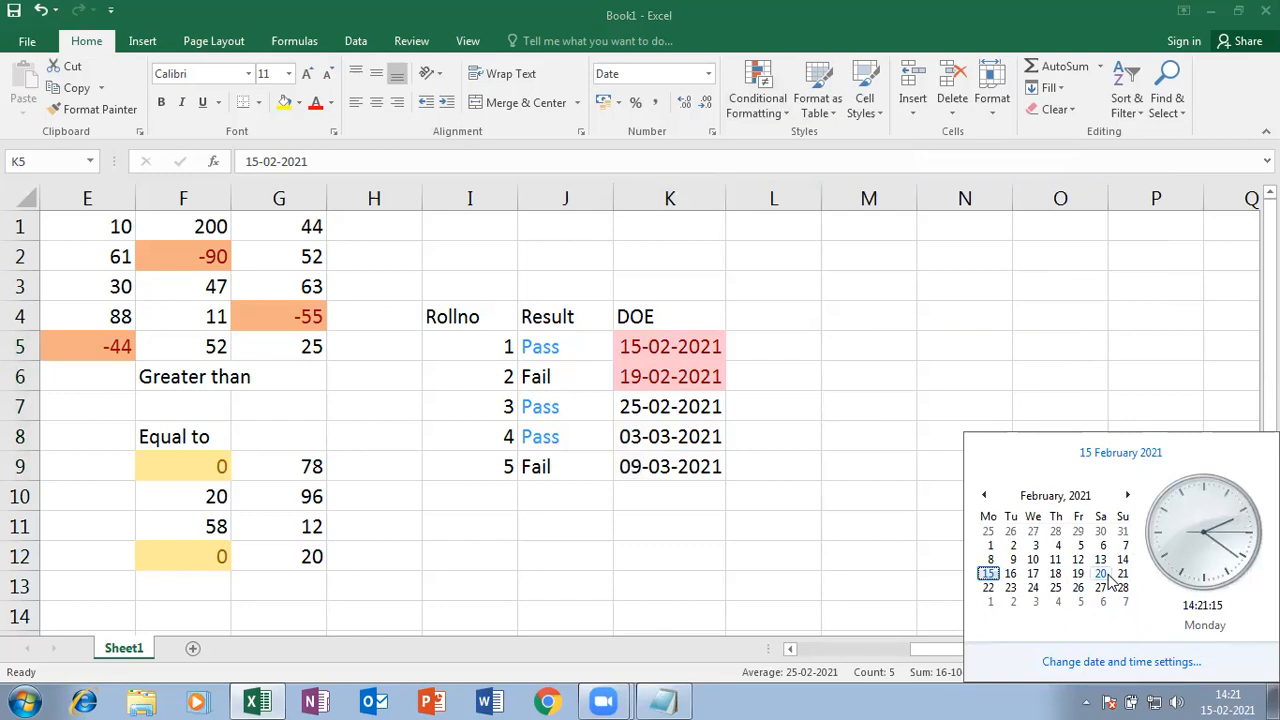
{"action": "left_click", "coordinate": [806, 311]}
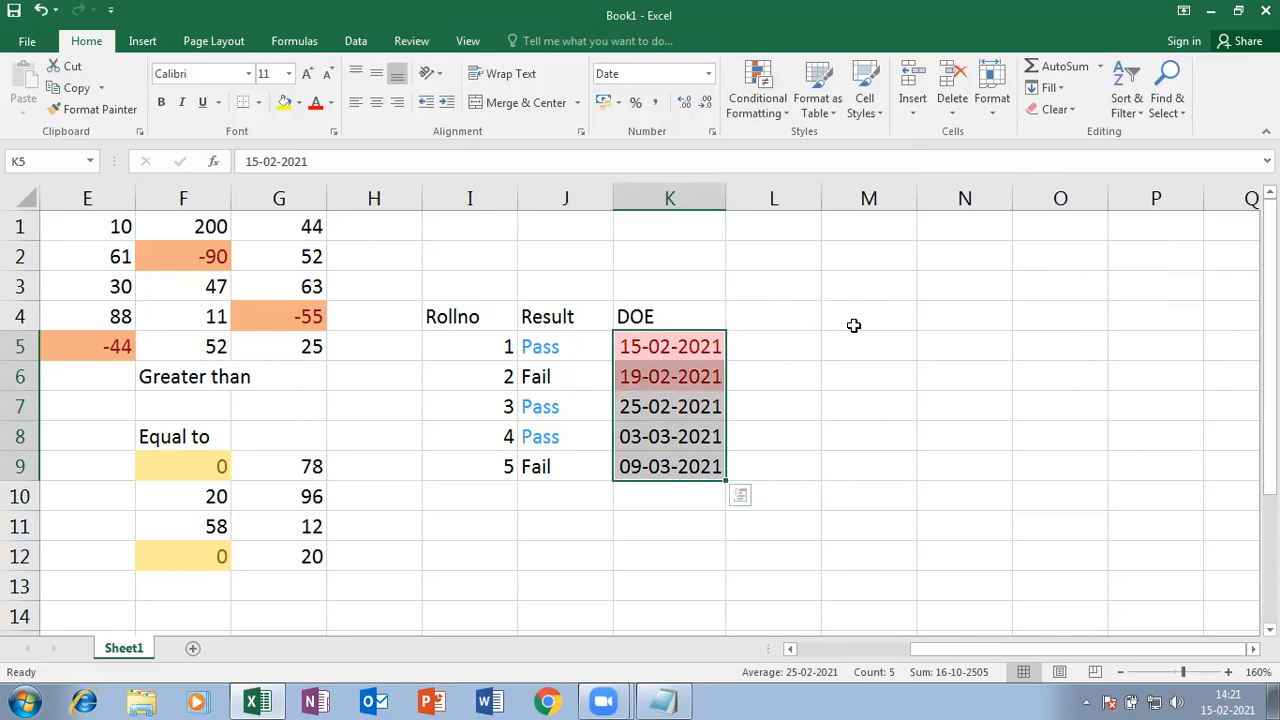
- Add a 'Next month' A Date Occurring rule with light red fill and dark red text
{"action": "left_click", "coordinate": [780, 112]}
{"action": "mouse_move", "coordinate": [823, 152]}
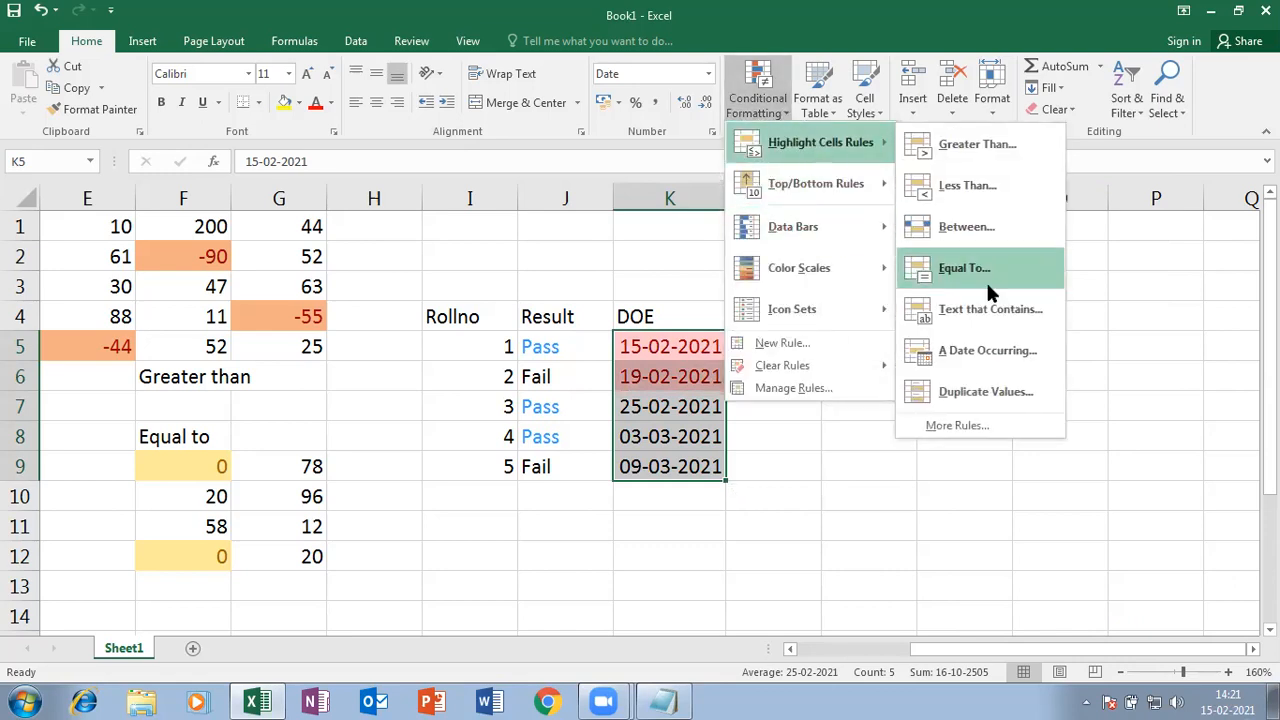
{"action": "left_click", "coordinate": [988, 352]}
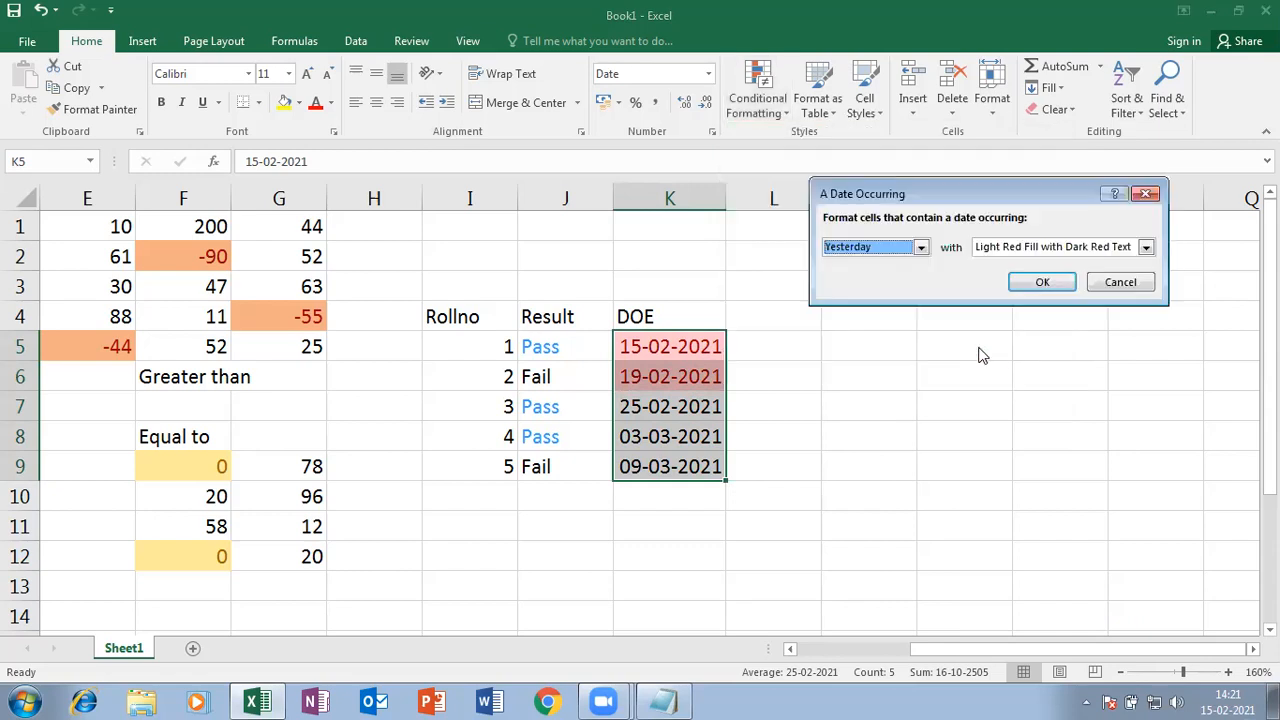
{"action": "left_click", "coordinate": [921, 247]}
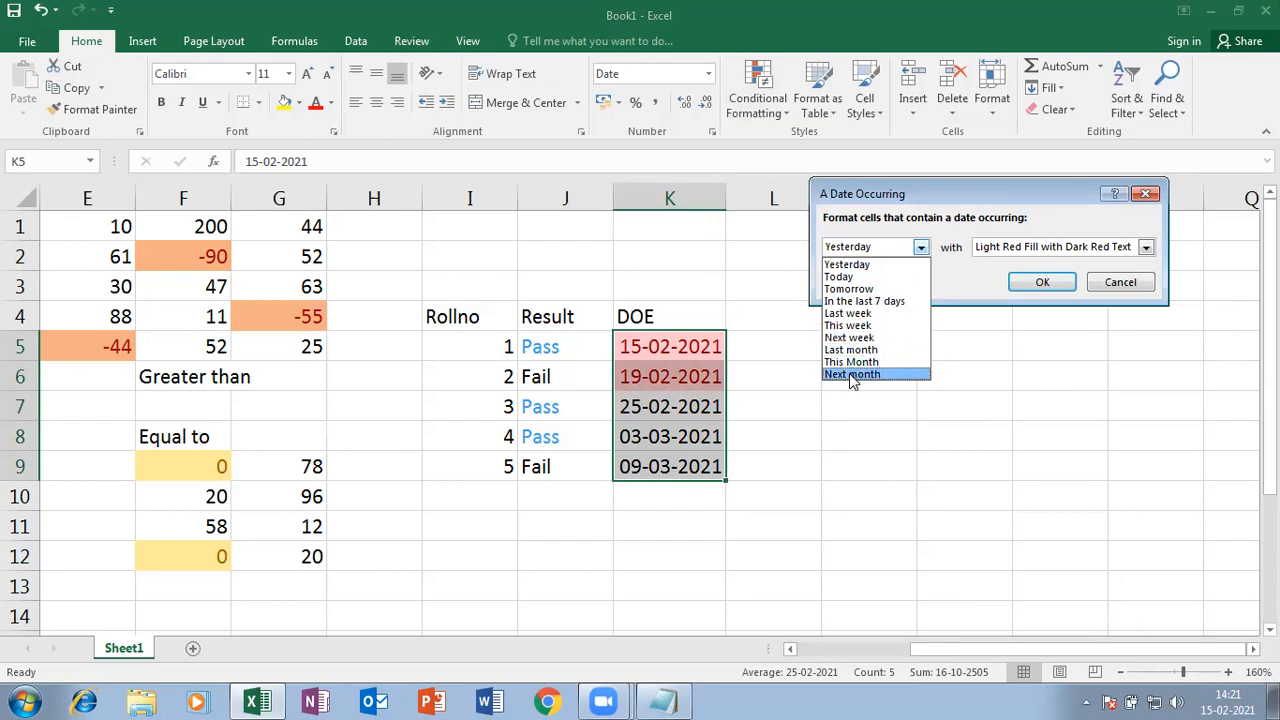
{"action": "left_click", "coordinate": [851, 375]}
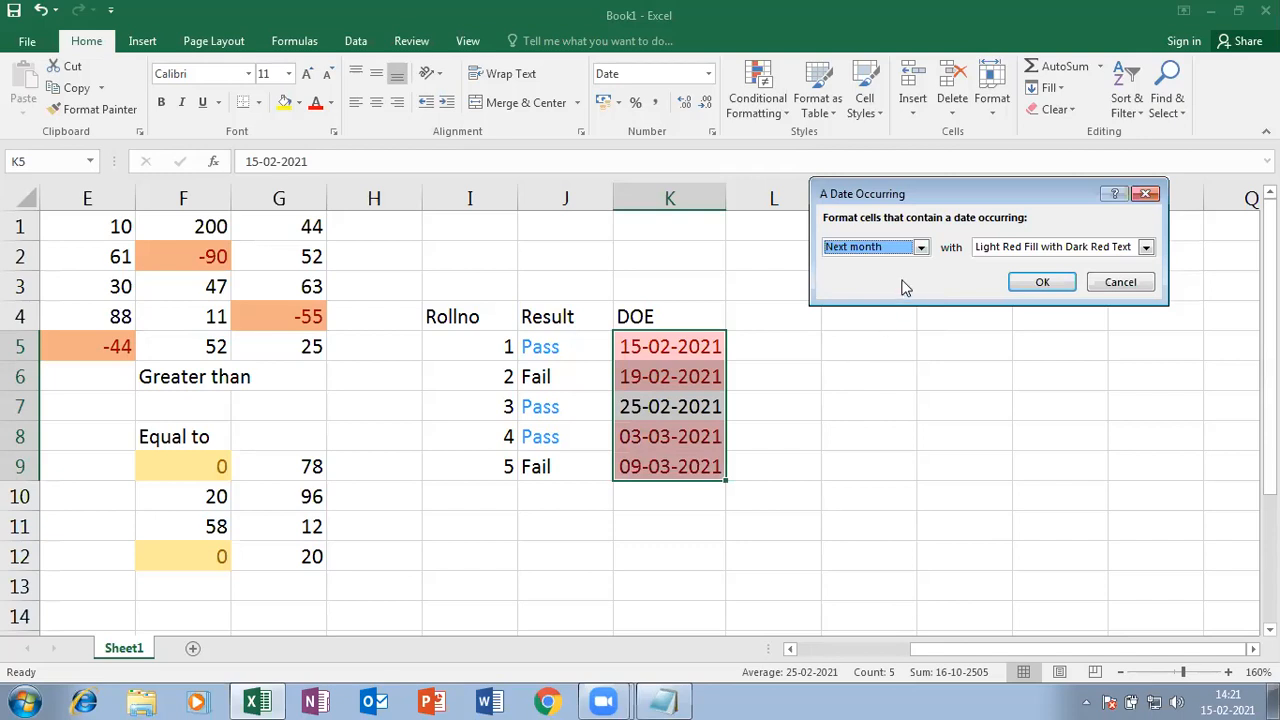
{"action": "left_click", "coordinate": [1041, 284]}
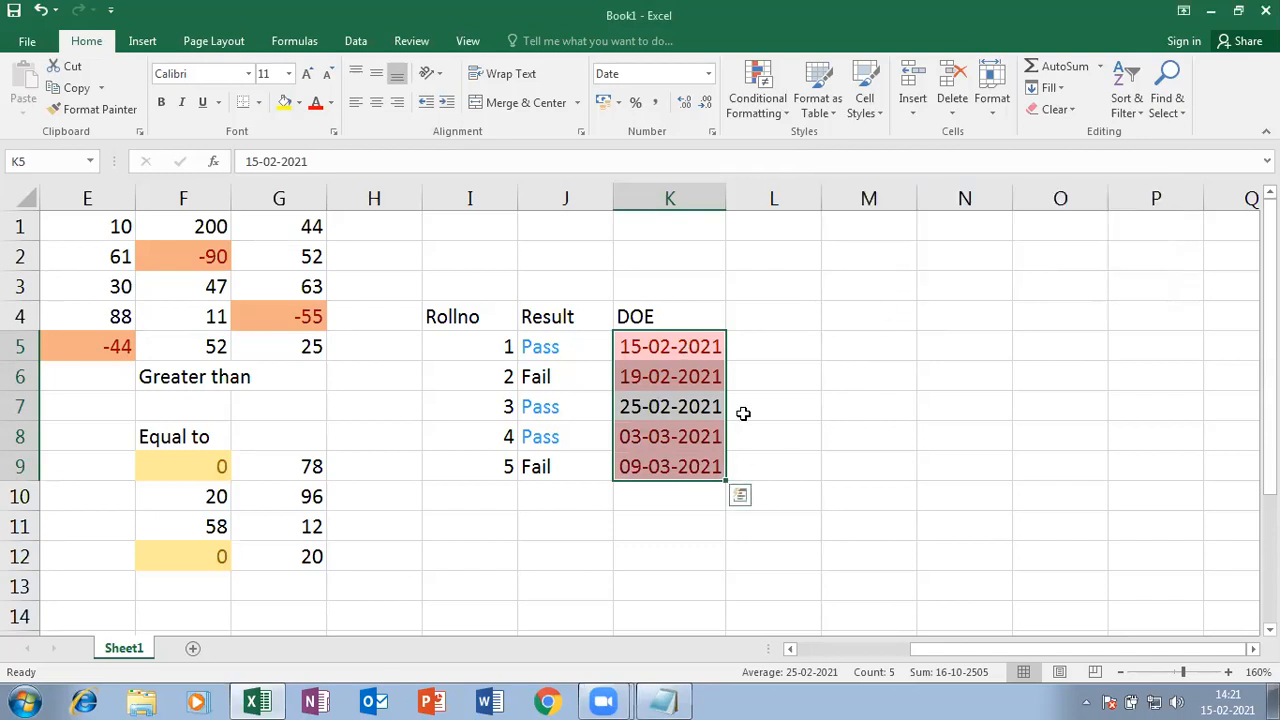
- Clear the formatting from the DOE cells and show them as Short Date again
{"action": "left_click", "coordinate": [1075, 111]}
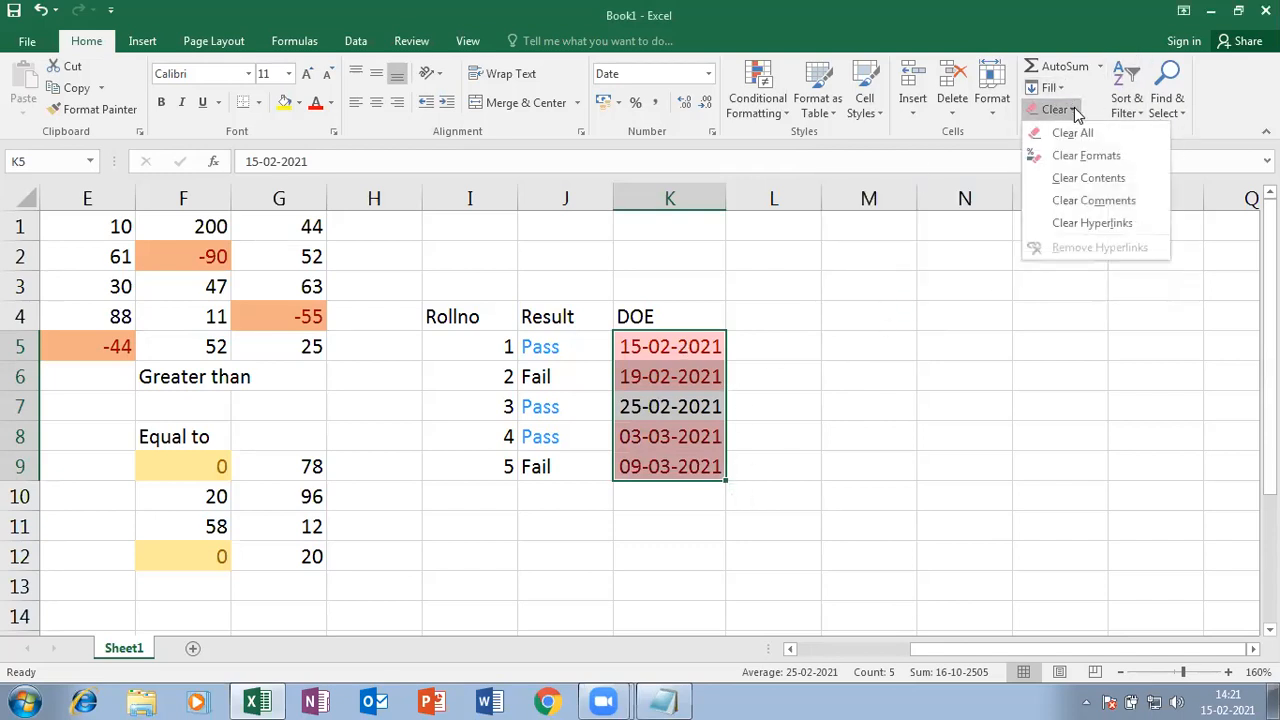
{"action": "left_click", "coordinate": [1094, 157]}
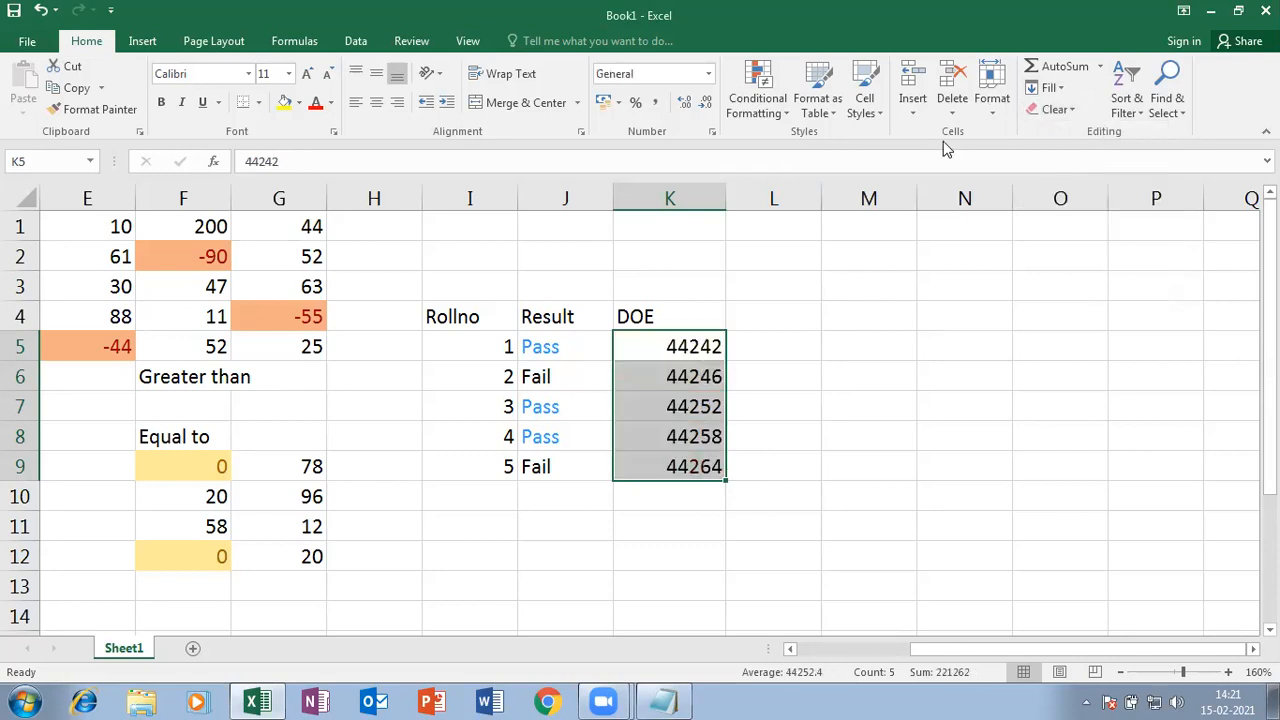
{"action": "left_click", "coordinate": [709, 74]}
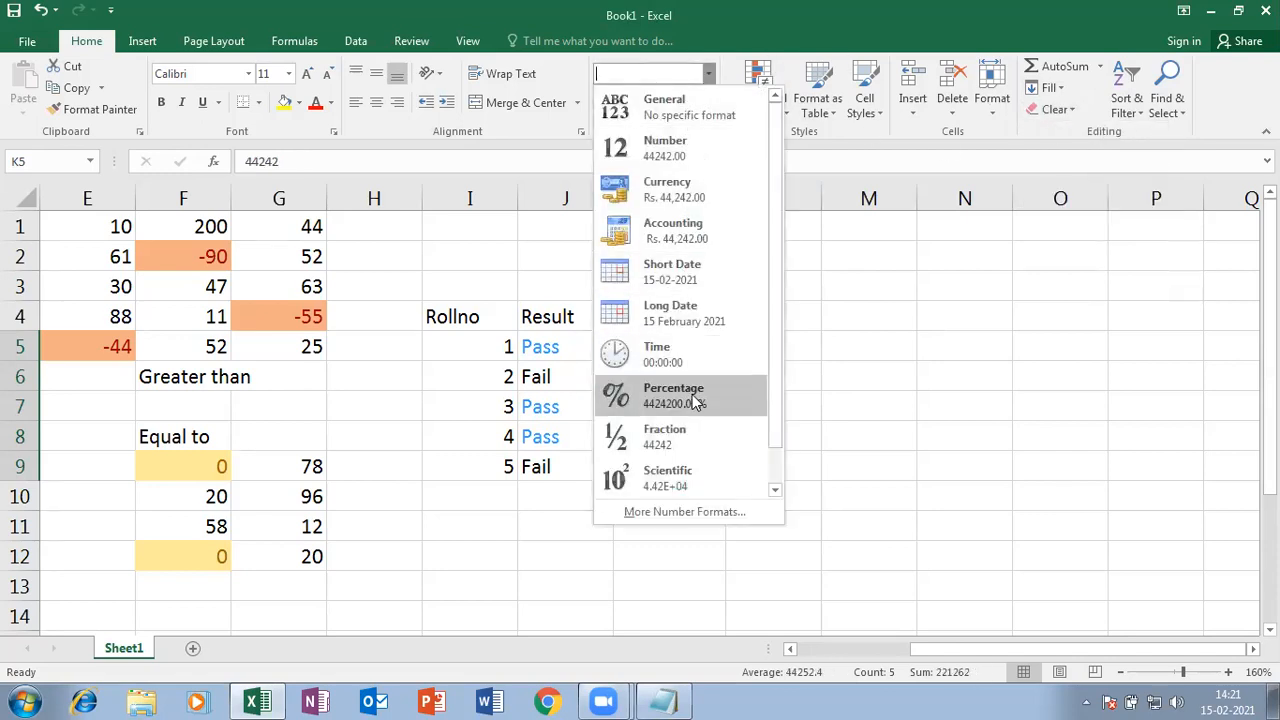
{"action": "scroll", "coordinate": [694, 237], "scroll_direction": "down", "scroll_amount": 1}
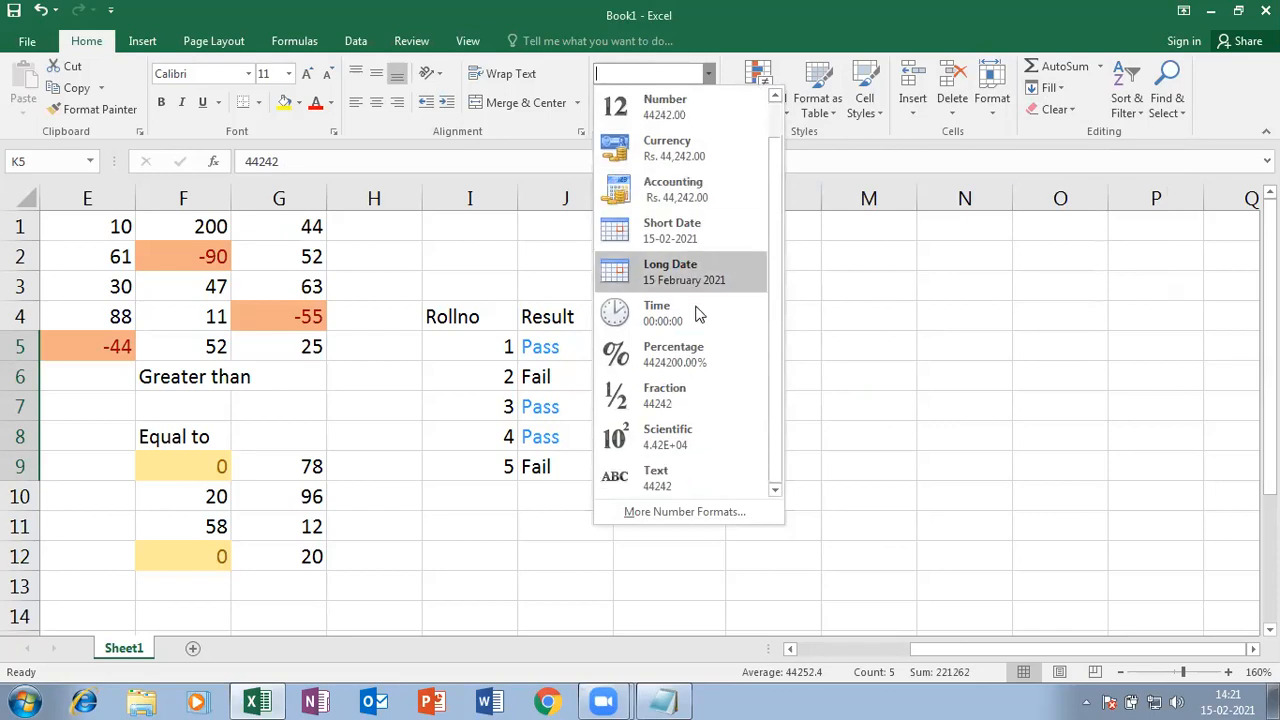
{"action": "left_click", "coordinate": [710, 236]}
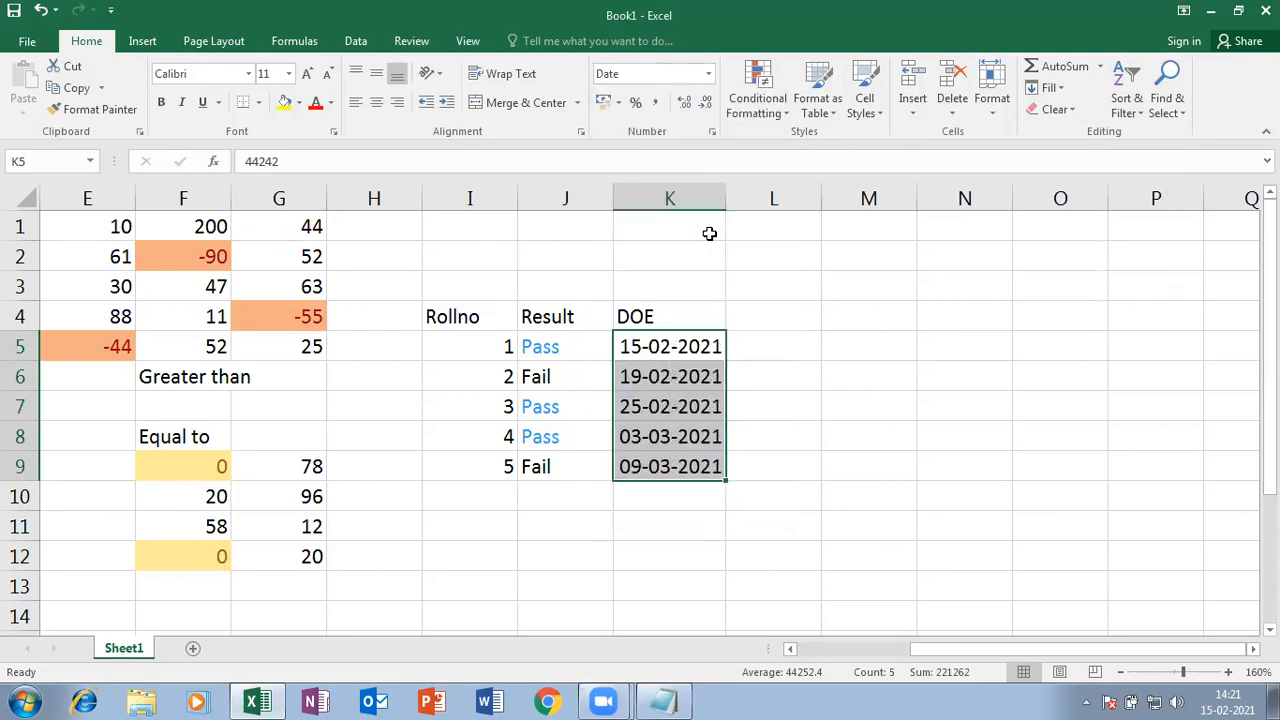
- Add a Next month date rule using Yellow Fill with Dark Yellow Text
{"action": "left_click", "coordinate": [758, 100]}
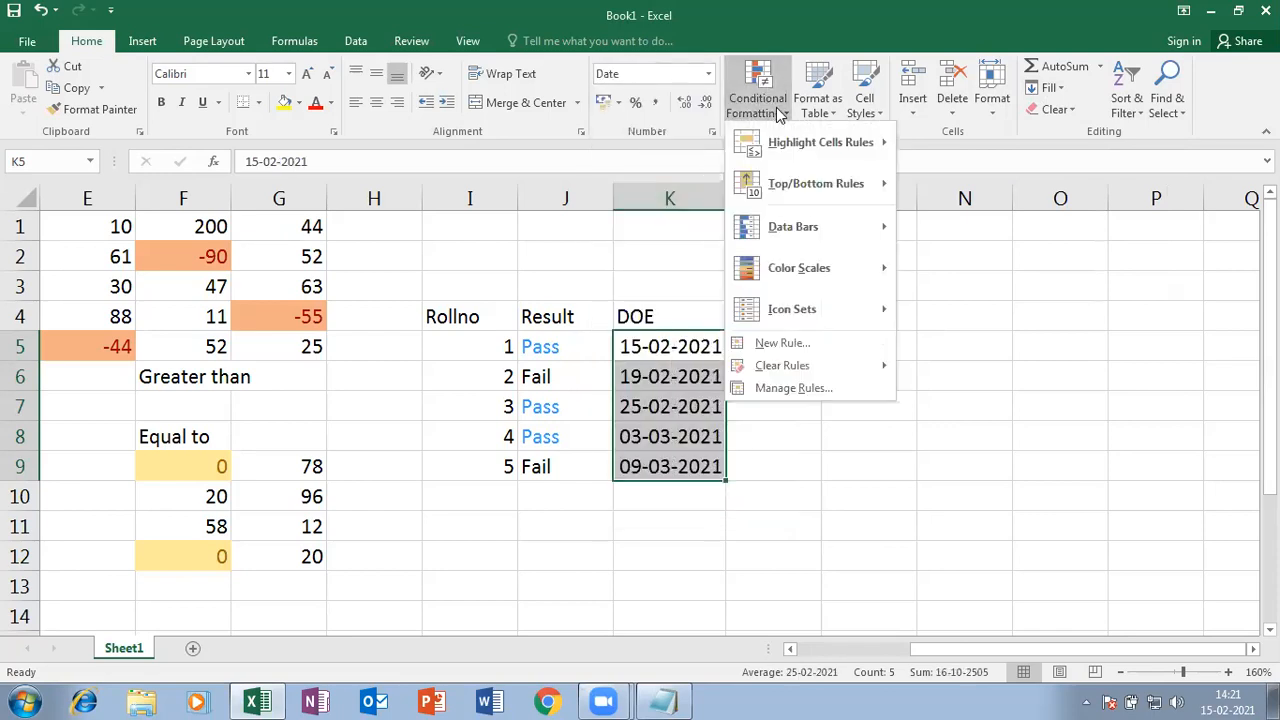
{"action": "mouse_move", "coordinate": [815, 148]}
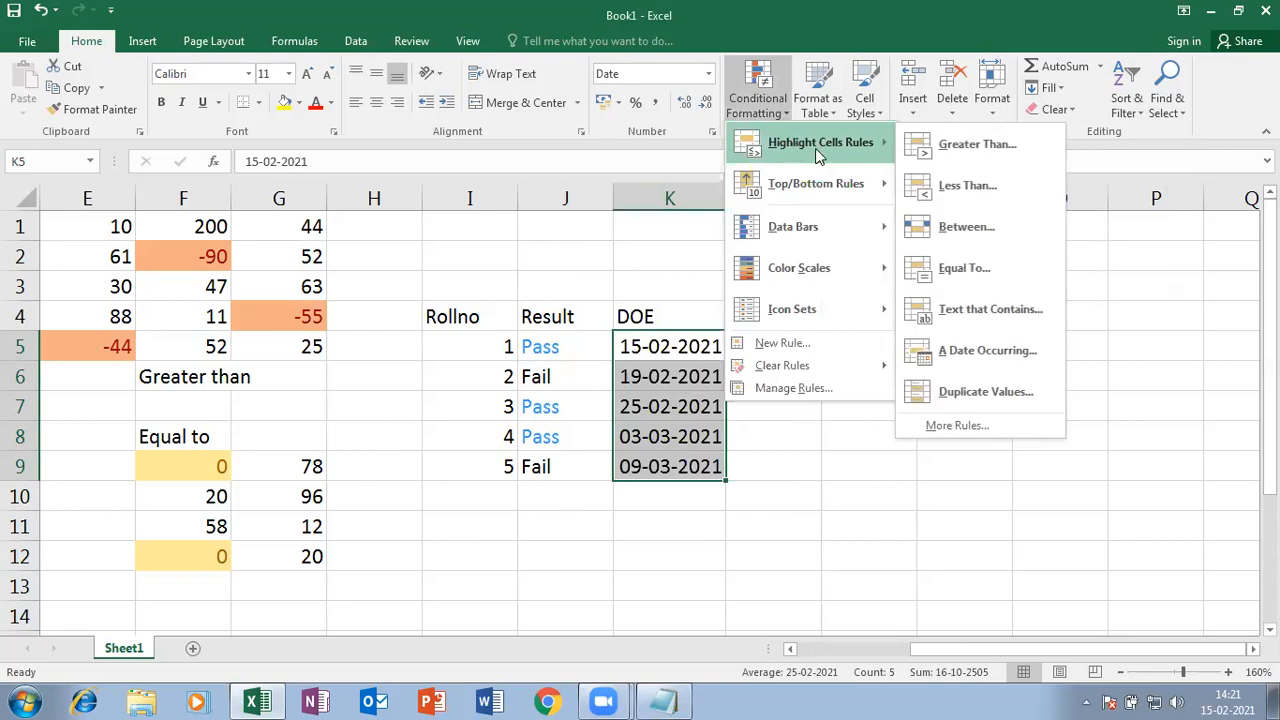
{"action": "left_click", "coordinate": [997, 352]}
{"action": "left_click", "coordinate": [921, 247]}
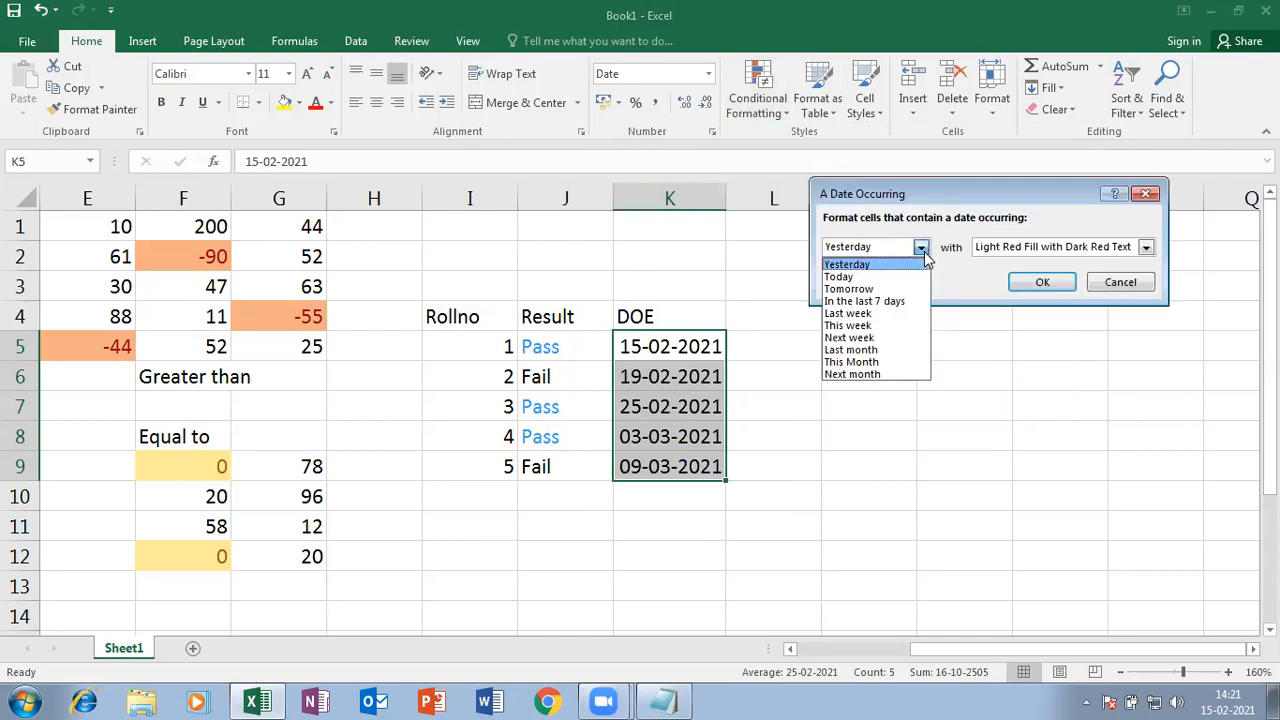
{"action": "left_click", "coordinate": [870, 374]}
{"action": "left_click", "coordinate": [1078, 248]}
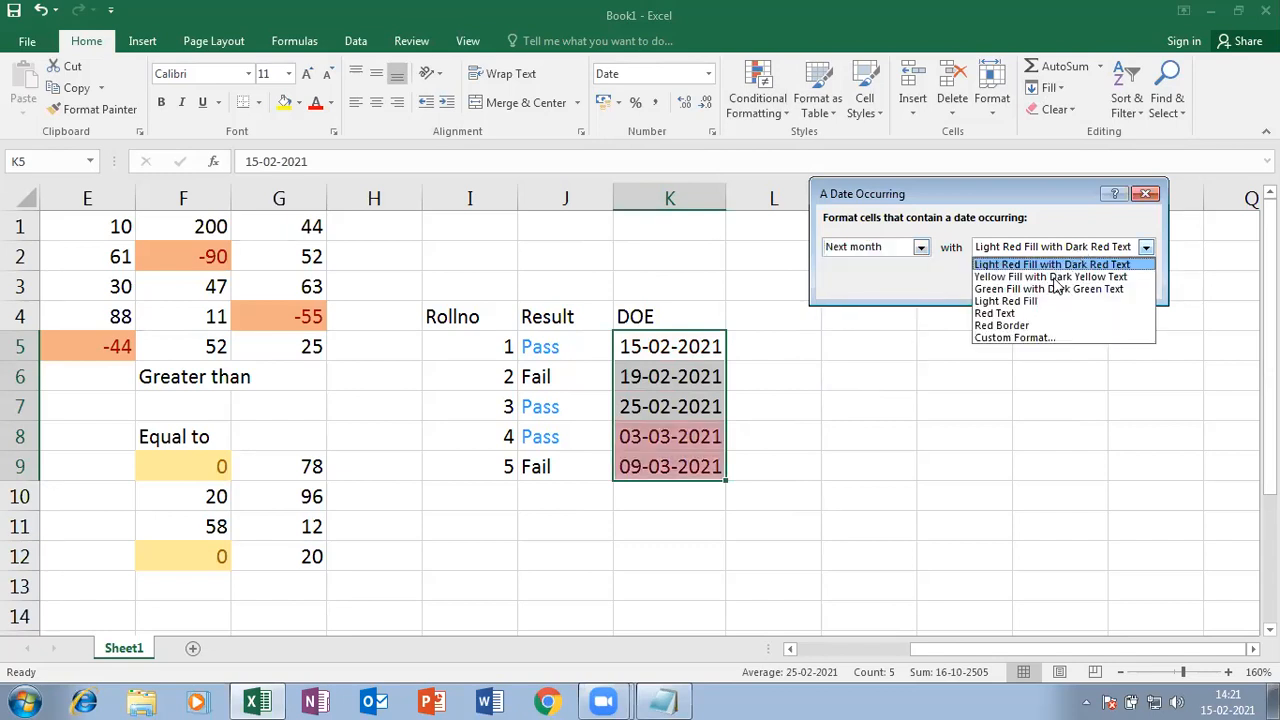
{"action": "left_click", "coordinate": [1000, 277]}
{"action": "left_click", "coordinate": [1040, 286]}
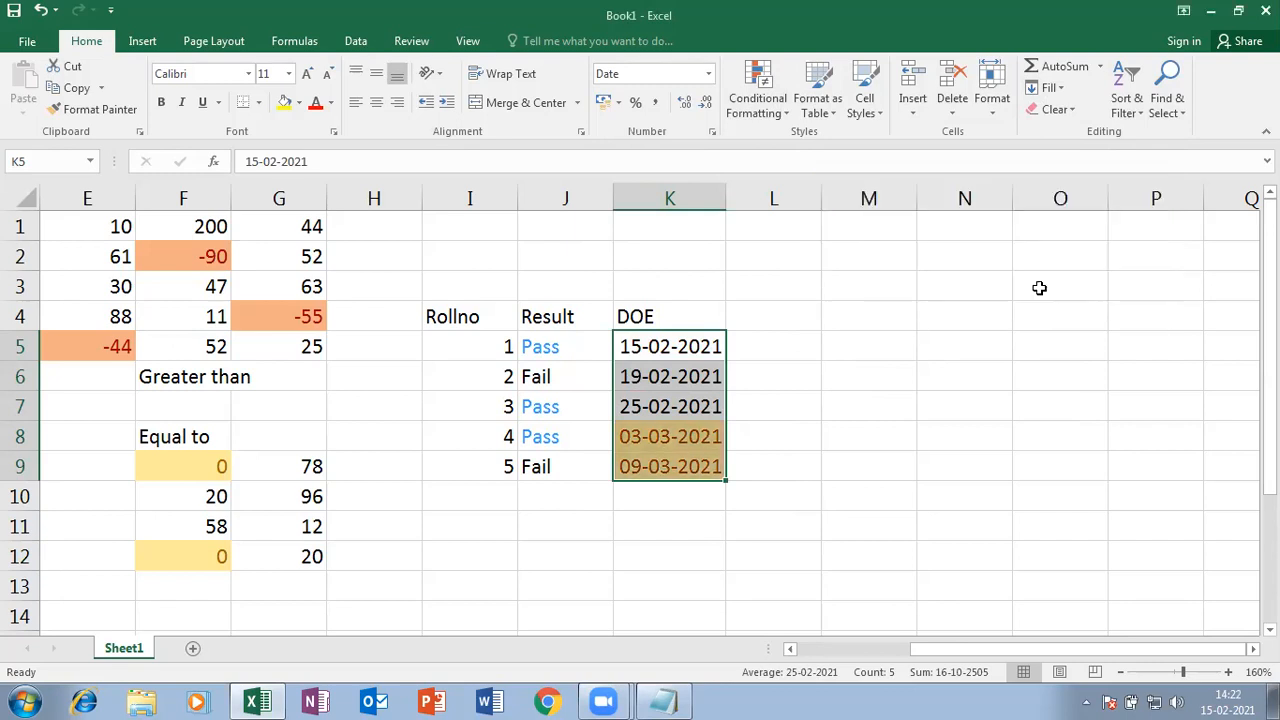
{"action": "left_click", "coordinate": [806, 490]}
{"action": "left_click", "coordinate": [782, 113]}
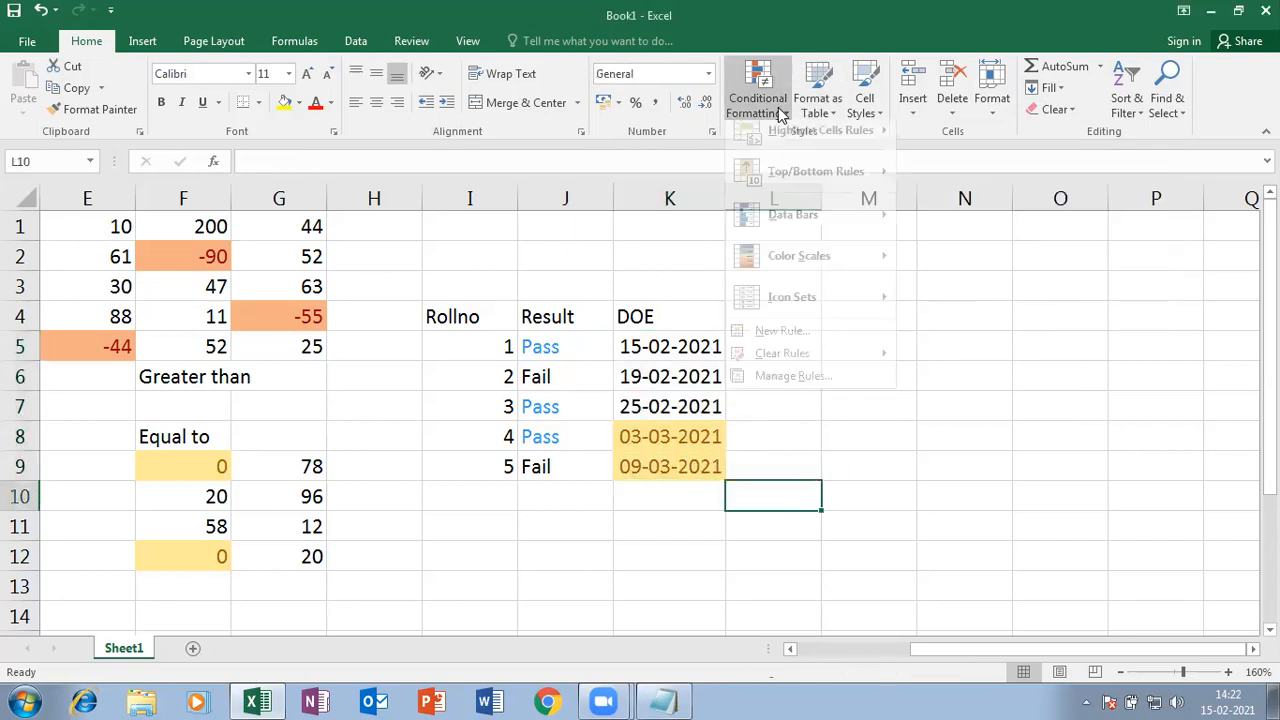
- Dismiss the Conditional Formatting menu without adding a rule and select cell M4
{"action": "left_click", "coordinate": [978, 565]}
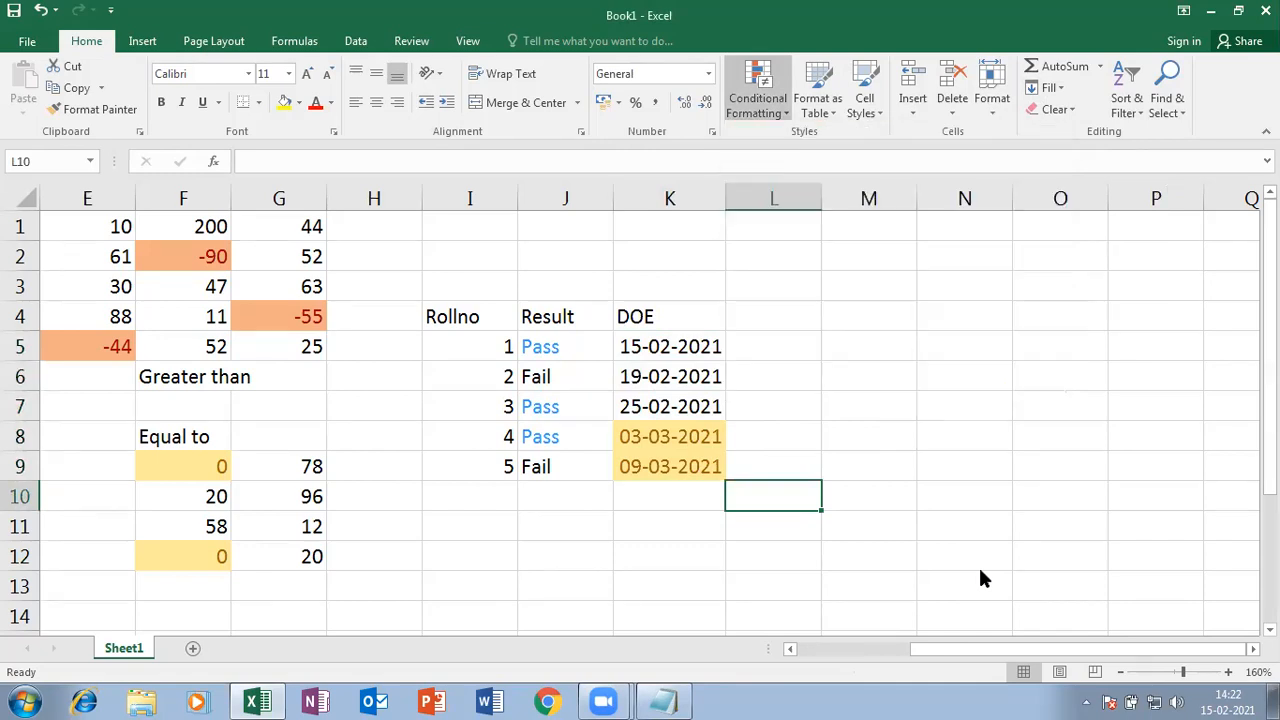
{"action": "left_click", "coordinate": [851, 323]}
{"action": "left_click", "coordinate": [762, 92]}
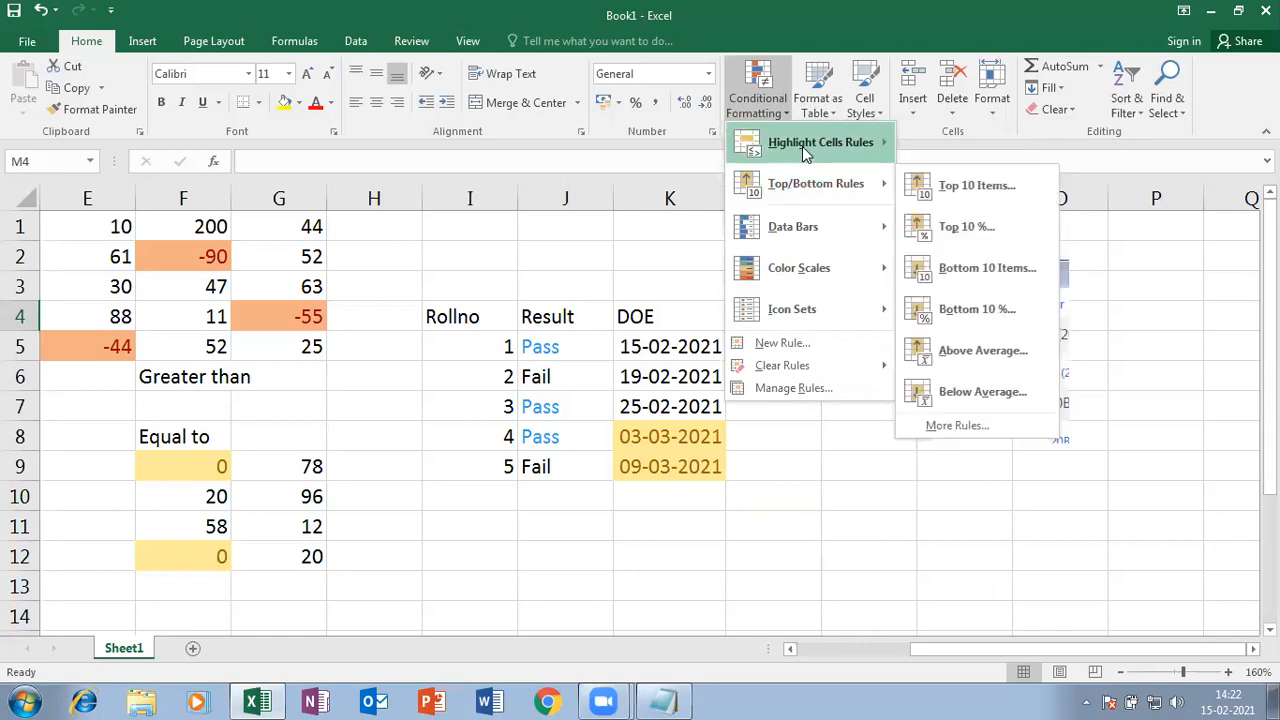
{"action": "mouse_move", "coordinate": [806, 148]}
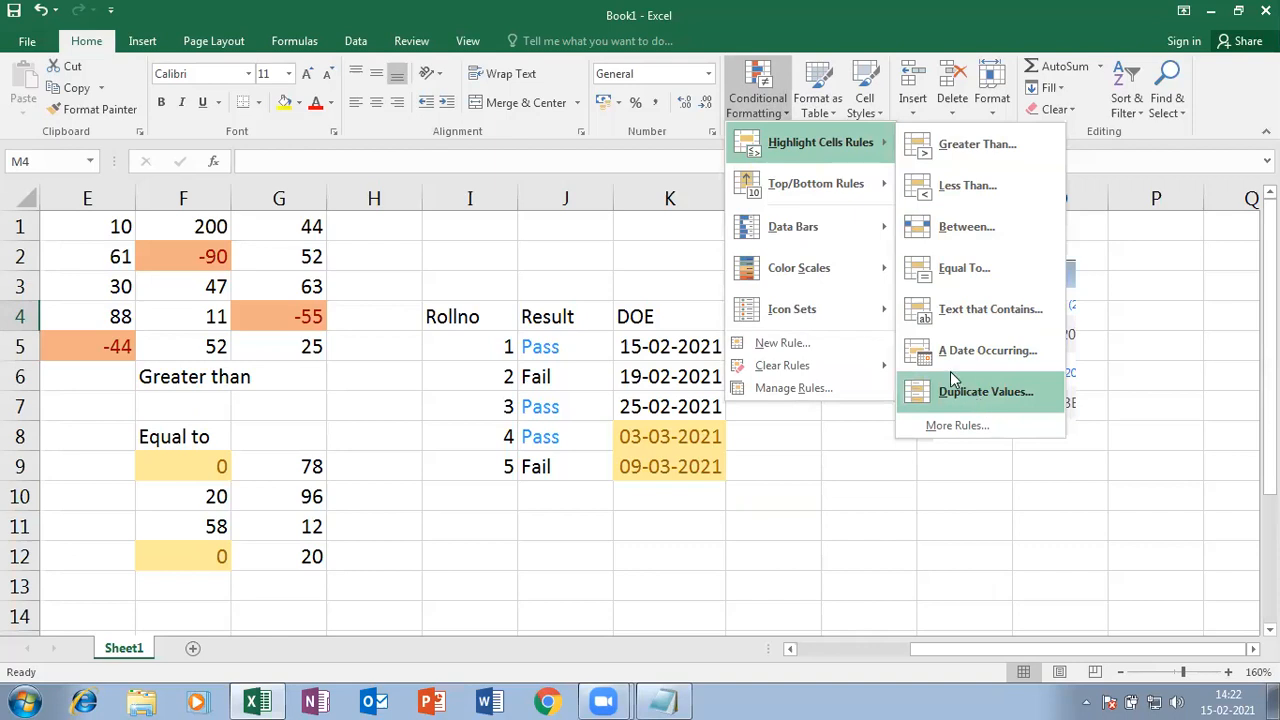
{"action": "left_click", "coordinate": [806, 574]}
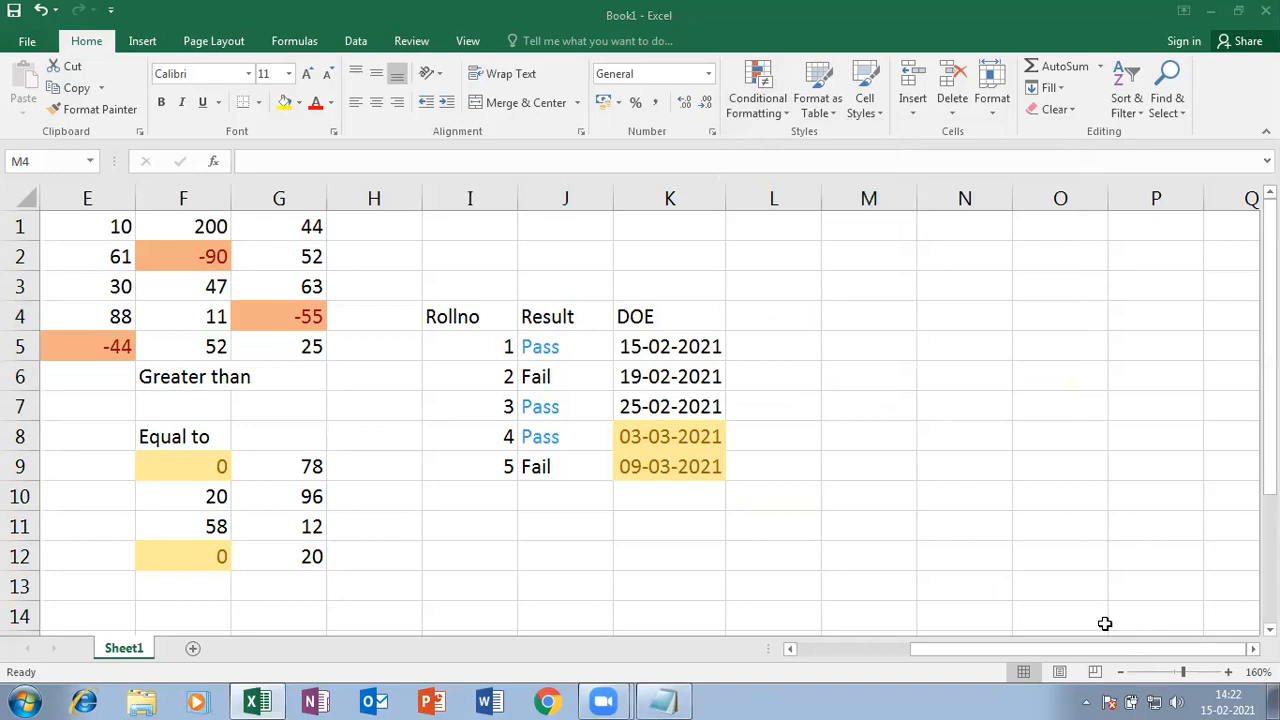
{"action": "left_click", "coordinate": [790, 484]}
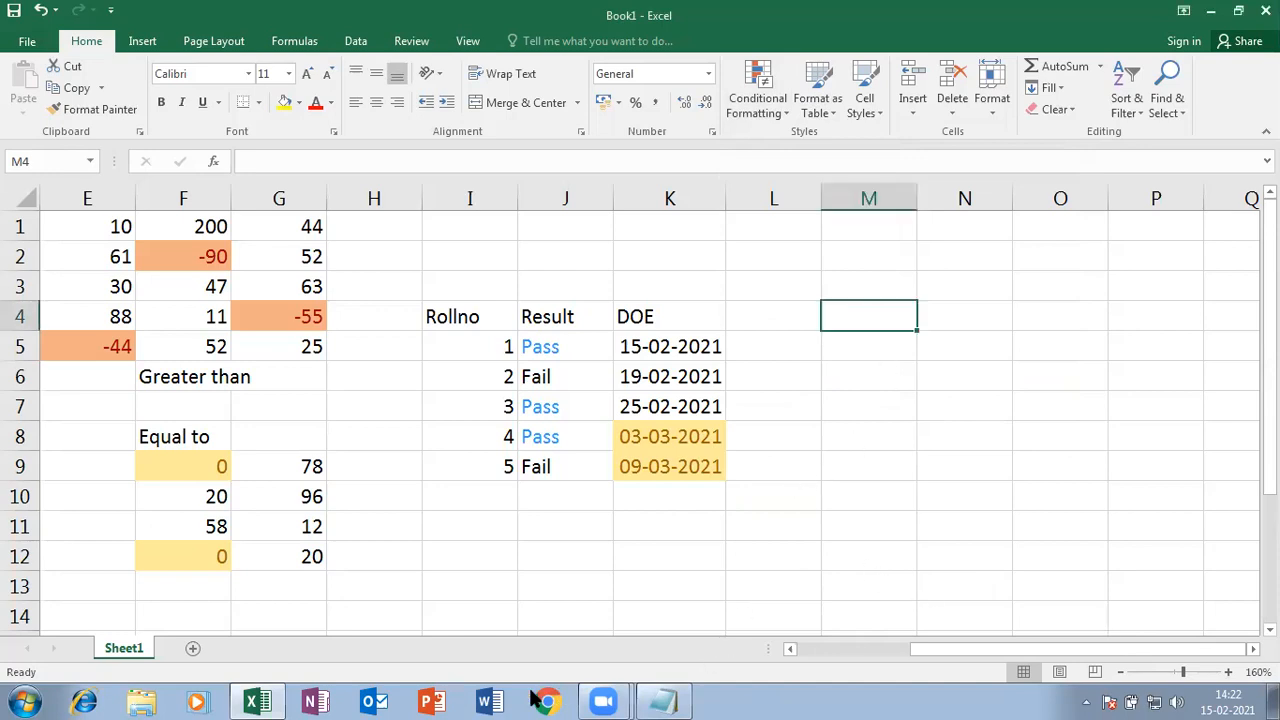
{"action": "left_click", "coordinate": [1091, 157]}
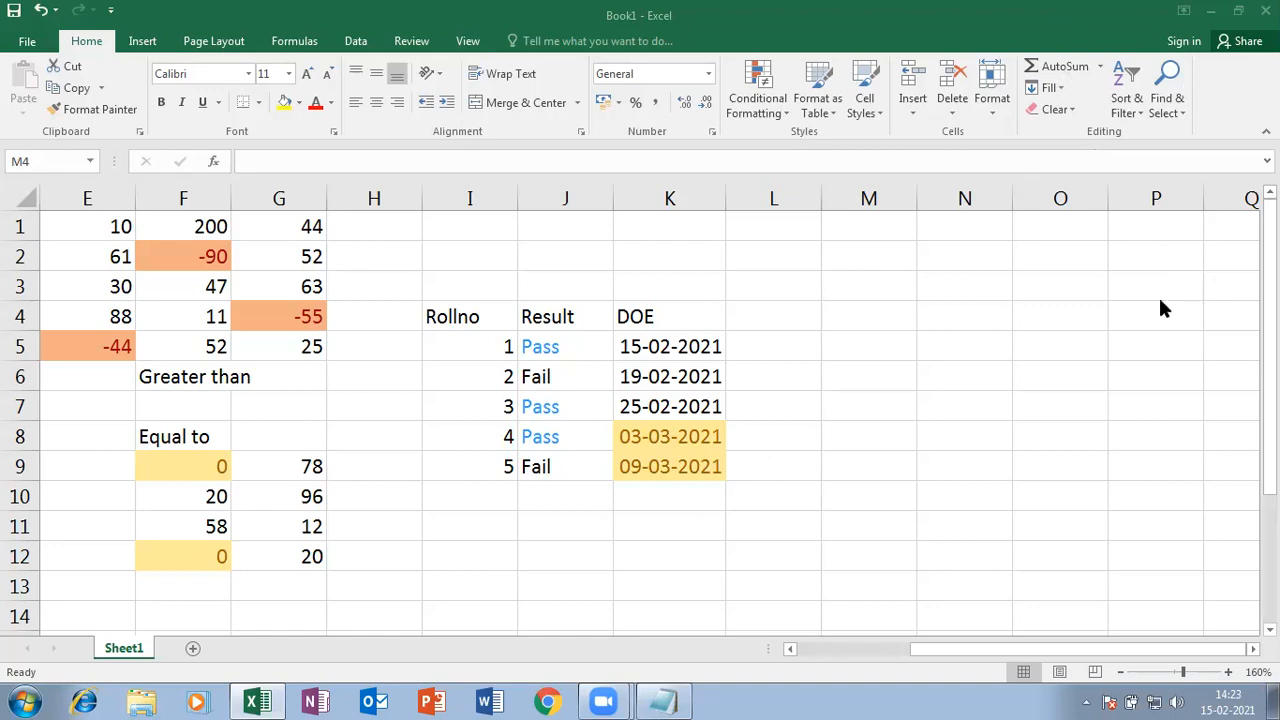
{"action": "left_click", "coordinate": [852, 320]}
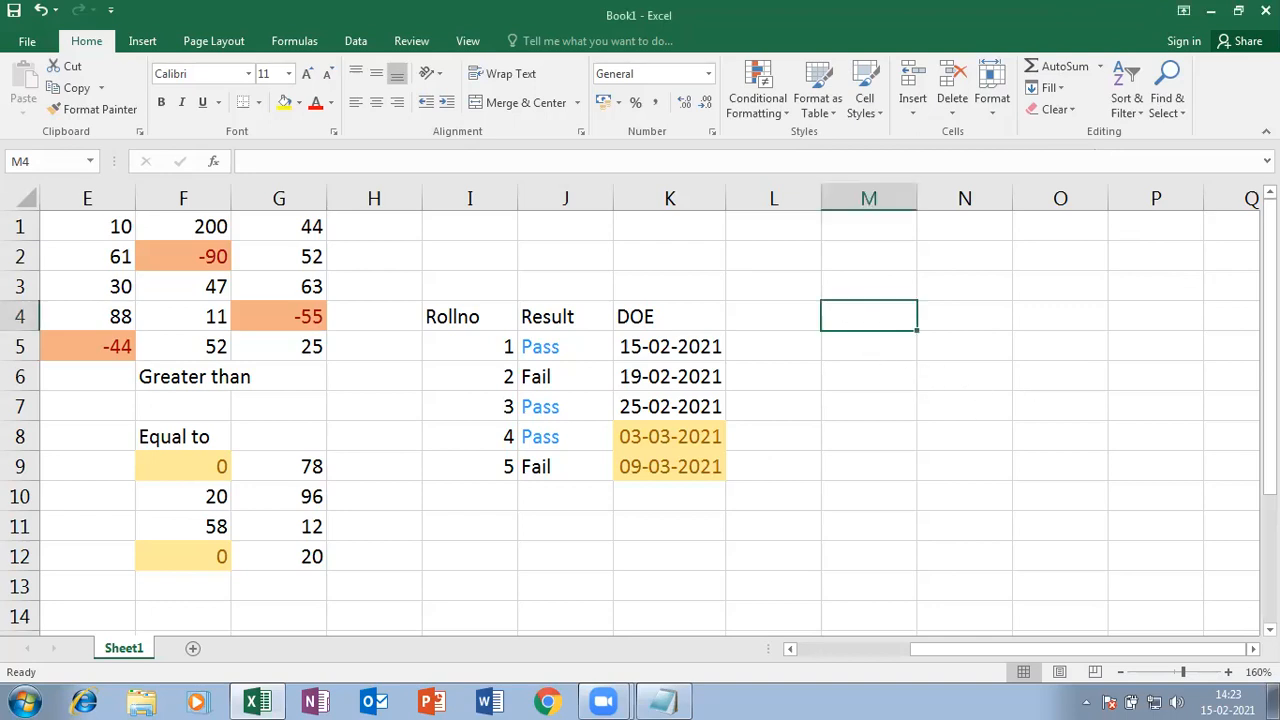
- Enter the headings Rollno and Name in M4 and N4
{"action": "type", "text": "Rollno"}
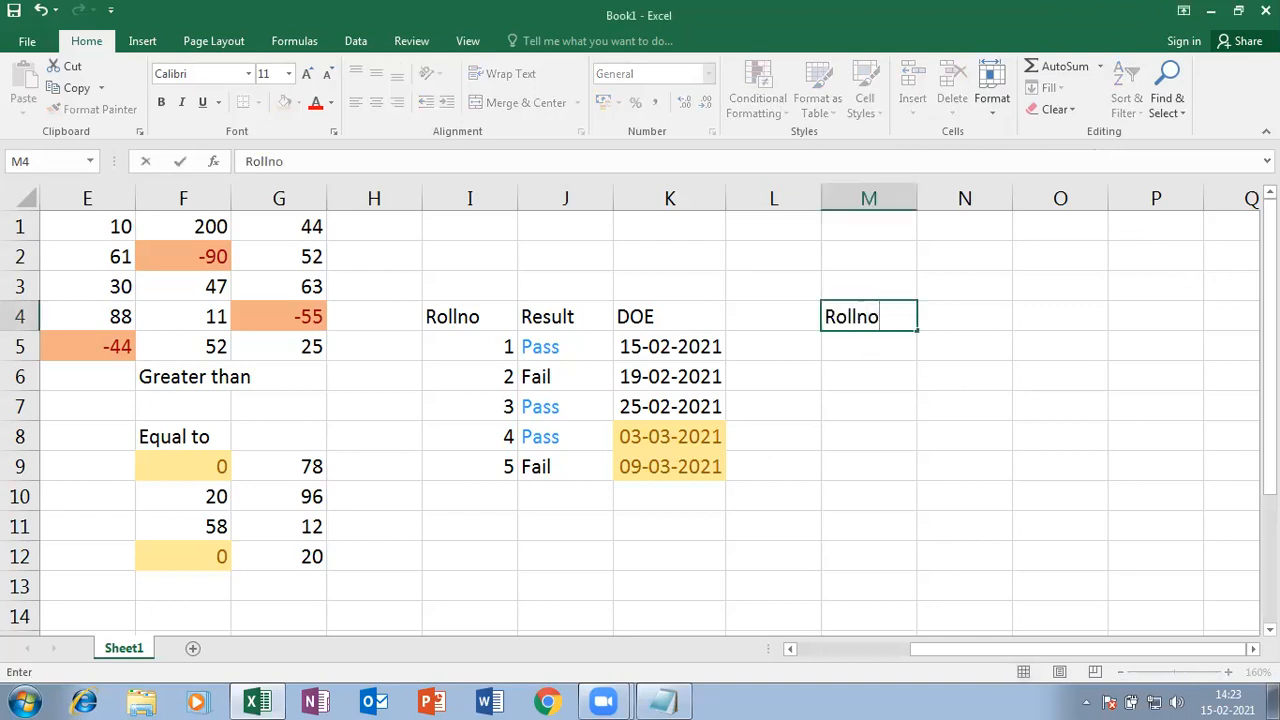
{"action": "key", "text": "Tab"}
{"action": "type", "text": "Name"}
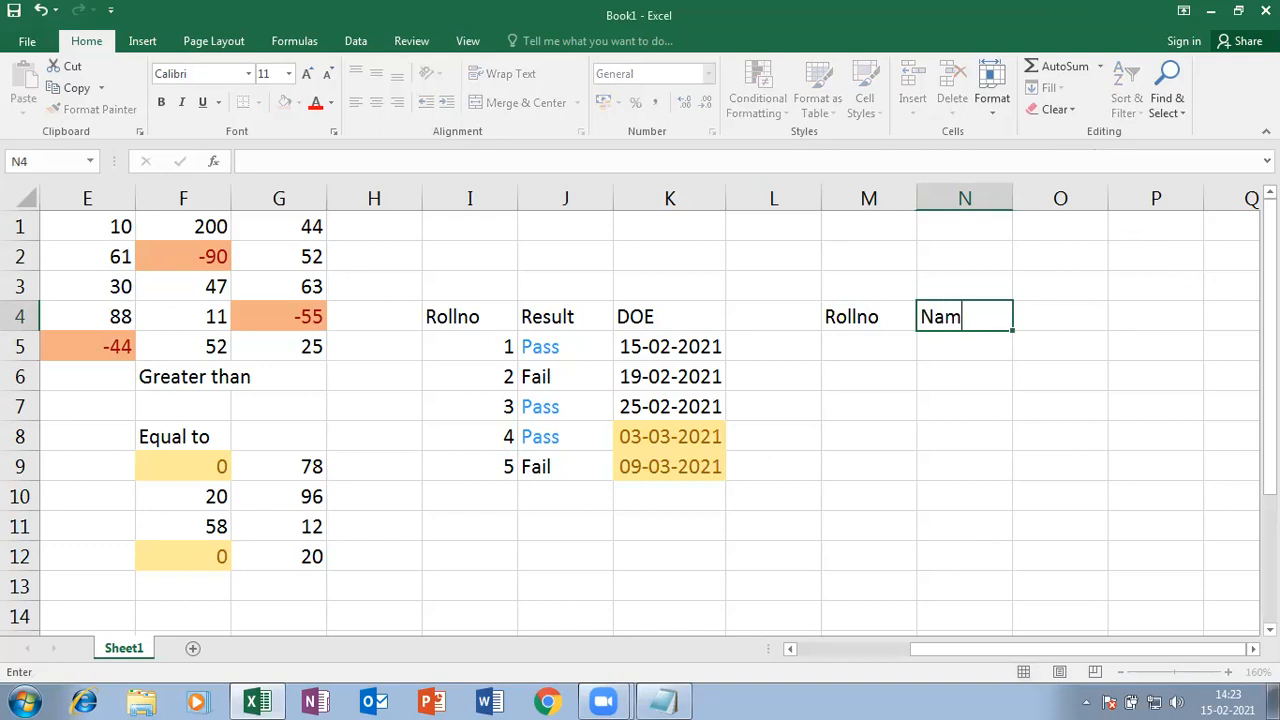
{"action": "key", "text": "Return"}
- Enter roll numbers 1, 2, 3 and 4 in M5:M8, clearing a stray 2 from L5
{"action": "type", "text": "1"}
{"action": "key", "text": "Left"}
{"action": "type", "text": "2"}
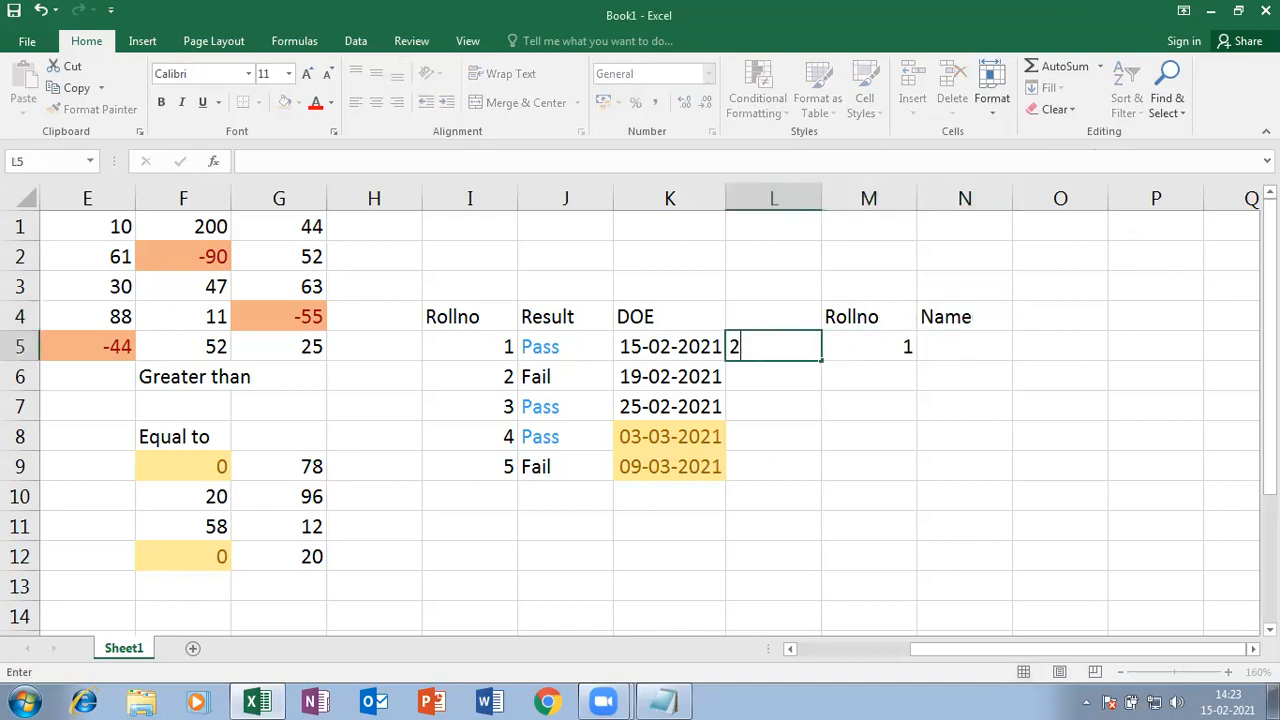
{"action": "key", "text": "Left"}
{"action": "key", "text": "Right"}
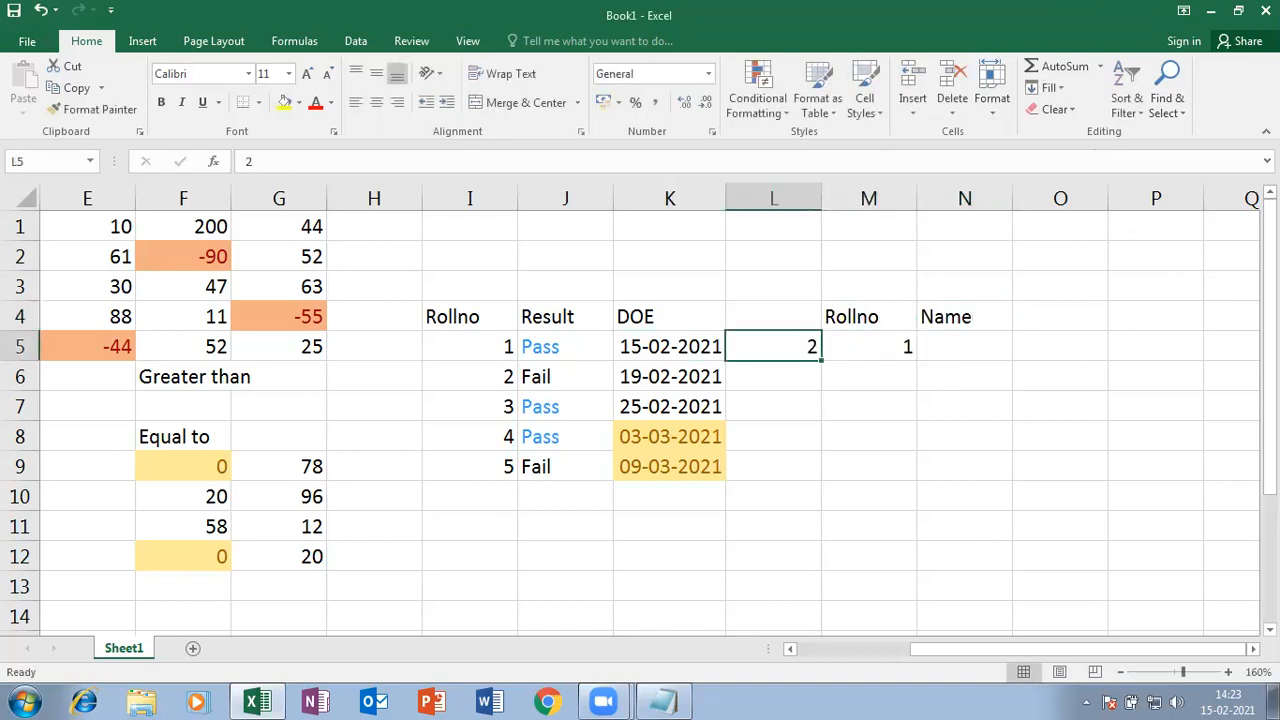
{"action": "key", "text": "Delete"}
{"action": "key", "text": "Down"}
{"action": "key", "text": "Right"}
{"action": "type", "text": "2"}
{"action": "key", "text": "Left"}
{"action": "key", "text": "Down"}
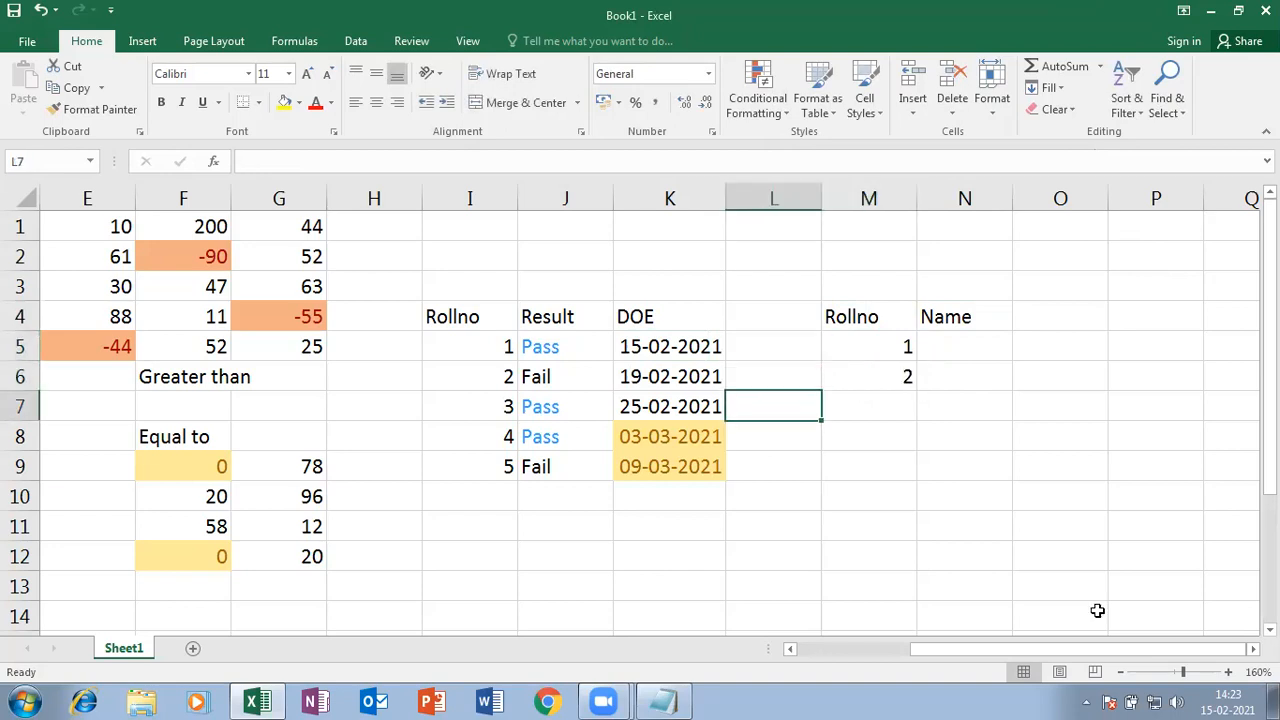
{"action": "left_click", "coordinate": [872, 402]}
{"action": "type", "text": "3"}
{"action": "key", "text": "Return"}
{"action": "type", "text": "4"}
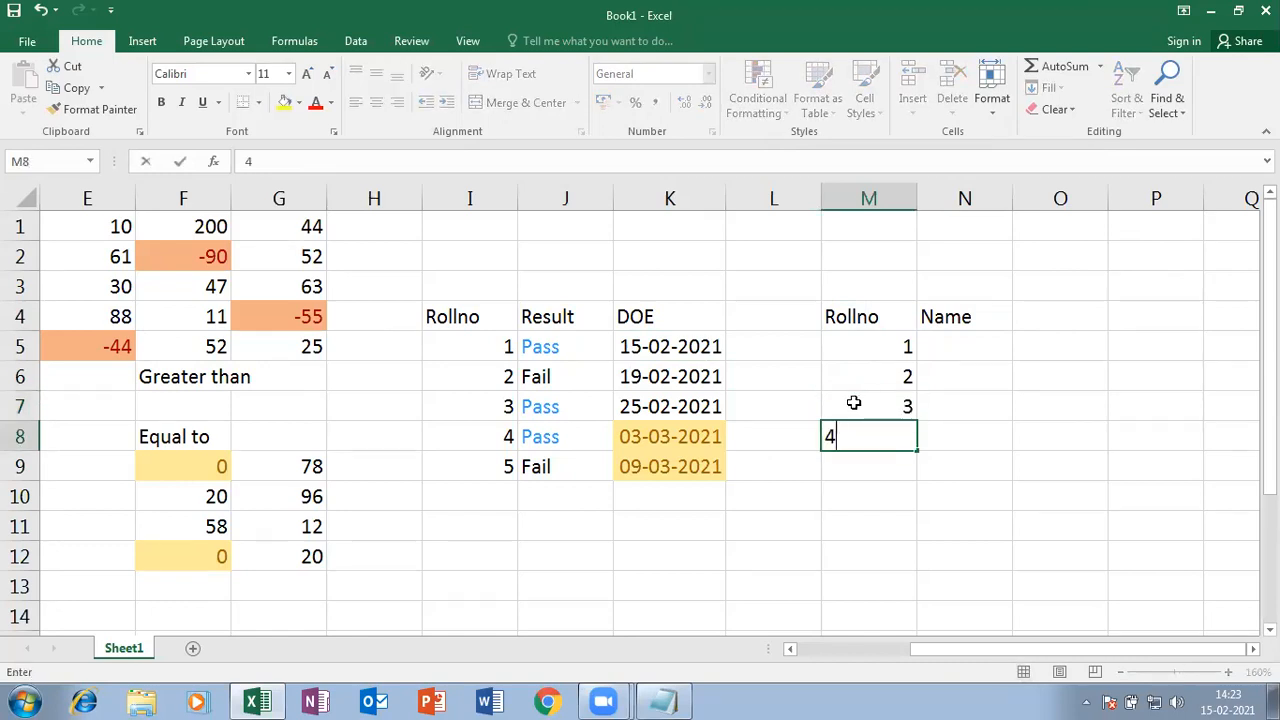
{"action": "left_click", "coordinate": [983, 345]}
- Fill in a name beside each roll number and change M7's roll number to 1
{"action": "type", "text": "Ram"}
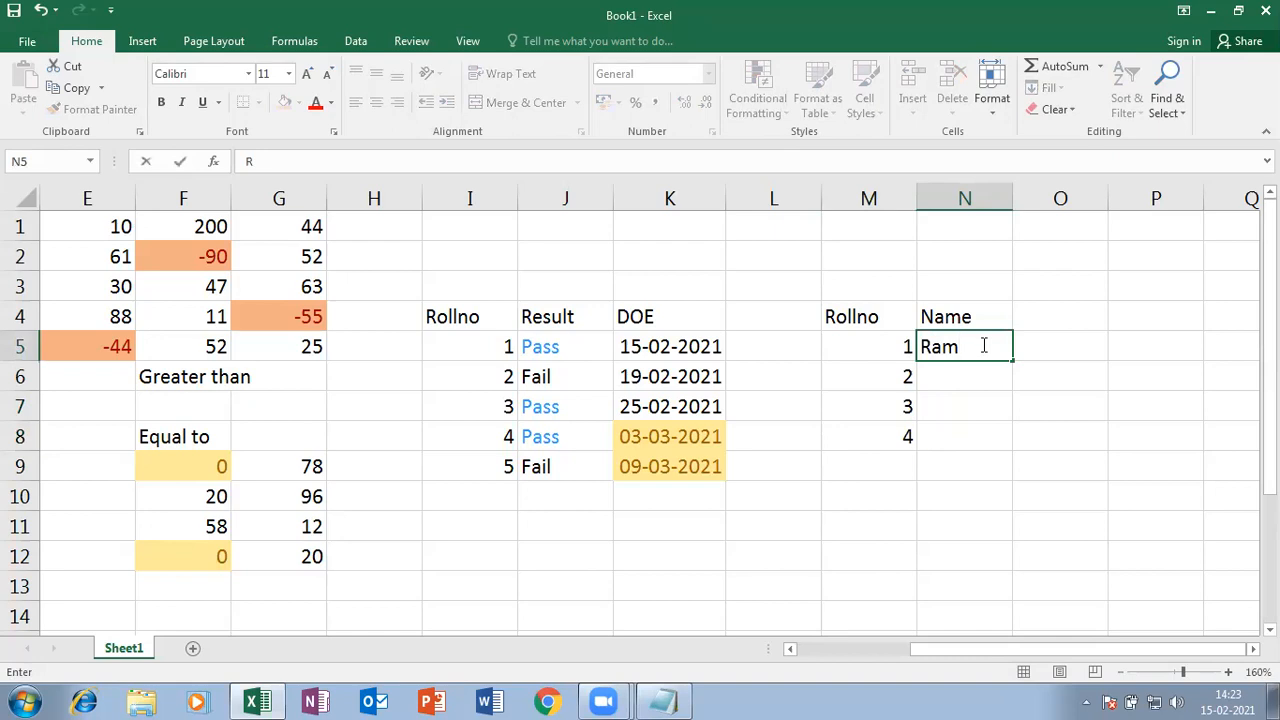
{"action": "key", "text": "Return"}
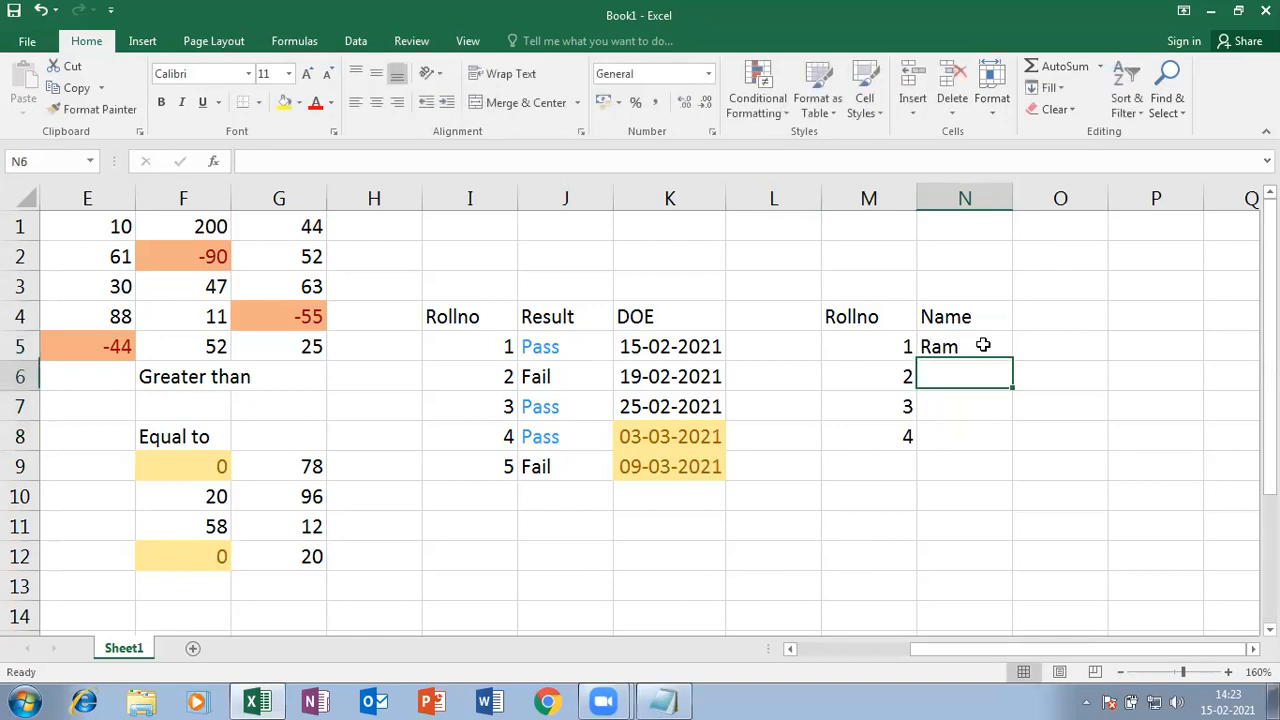
{"action": "type", "text": "Kiran"}
{"action": "key", "text": "Return"}
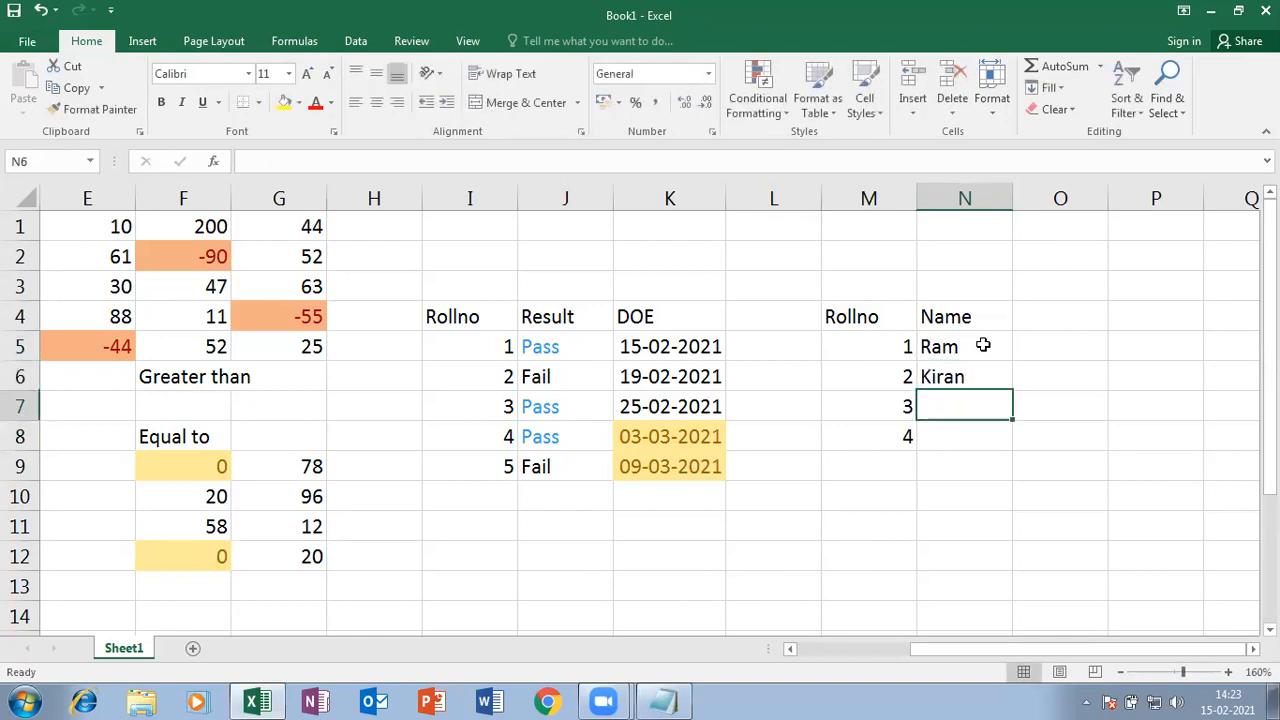
{"action": "key", "text": "Left"}
{"action": "type", "text": "1"}
{"action": "key", "text": "Right"}
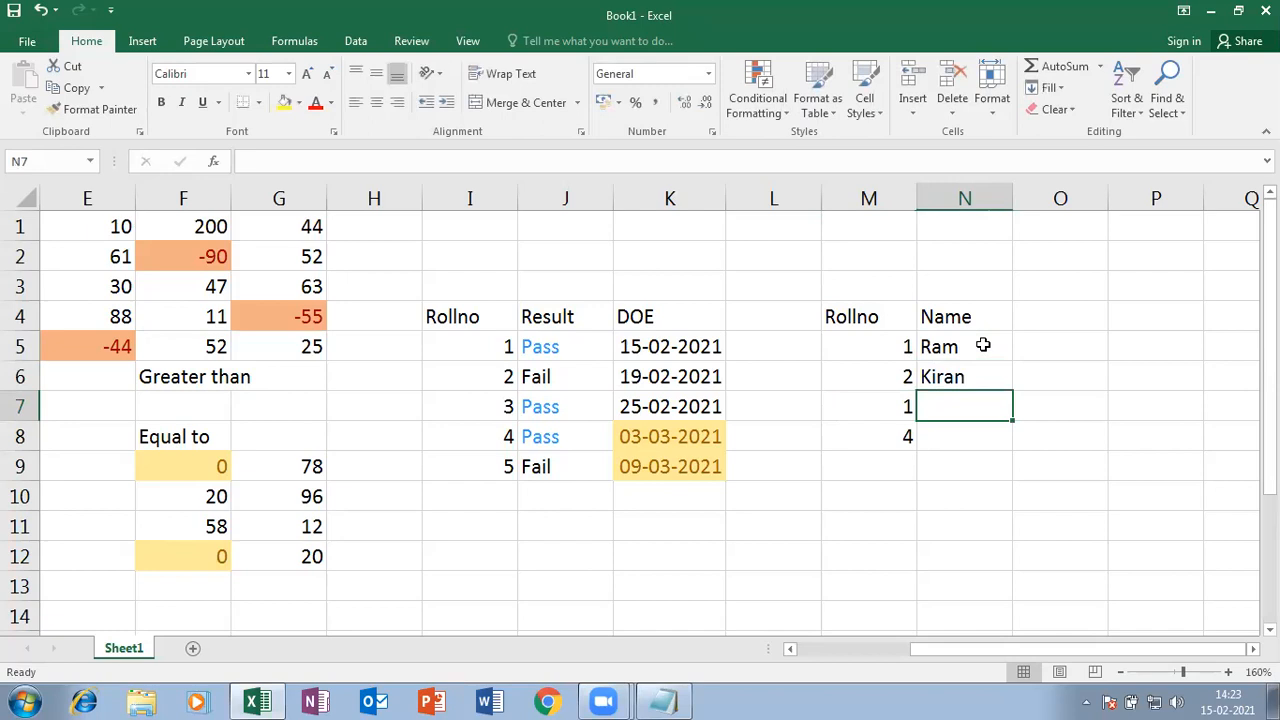
{"action": "type", "text": "Ram"}
{"action": "key", "text": "Return"}
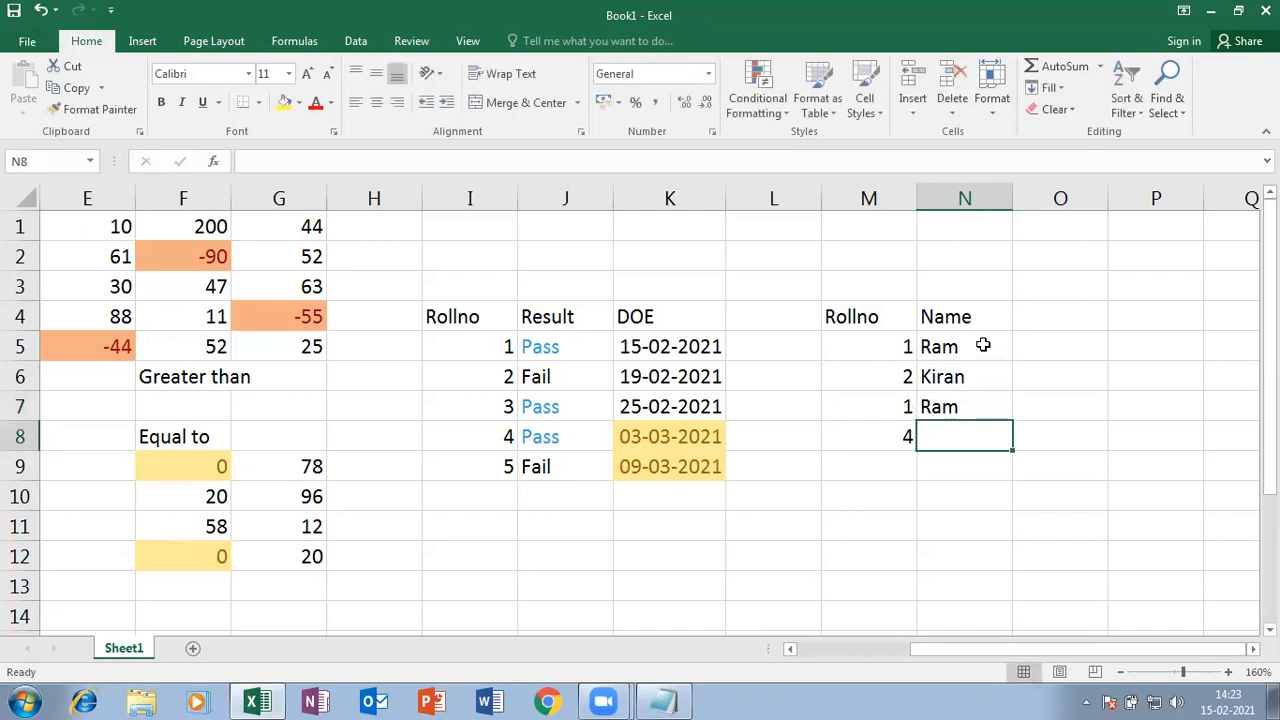
{"action": "type", "text": "K"}
{"action": "key", "text": "BackSpace"}
{"action": "type", "text": "umar"}
{"action": "key", "text": "Return"}
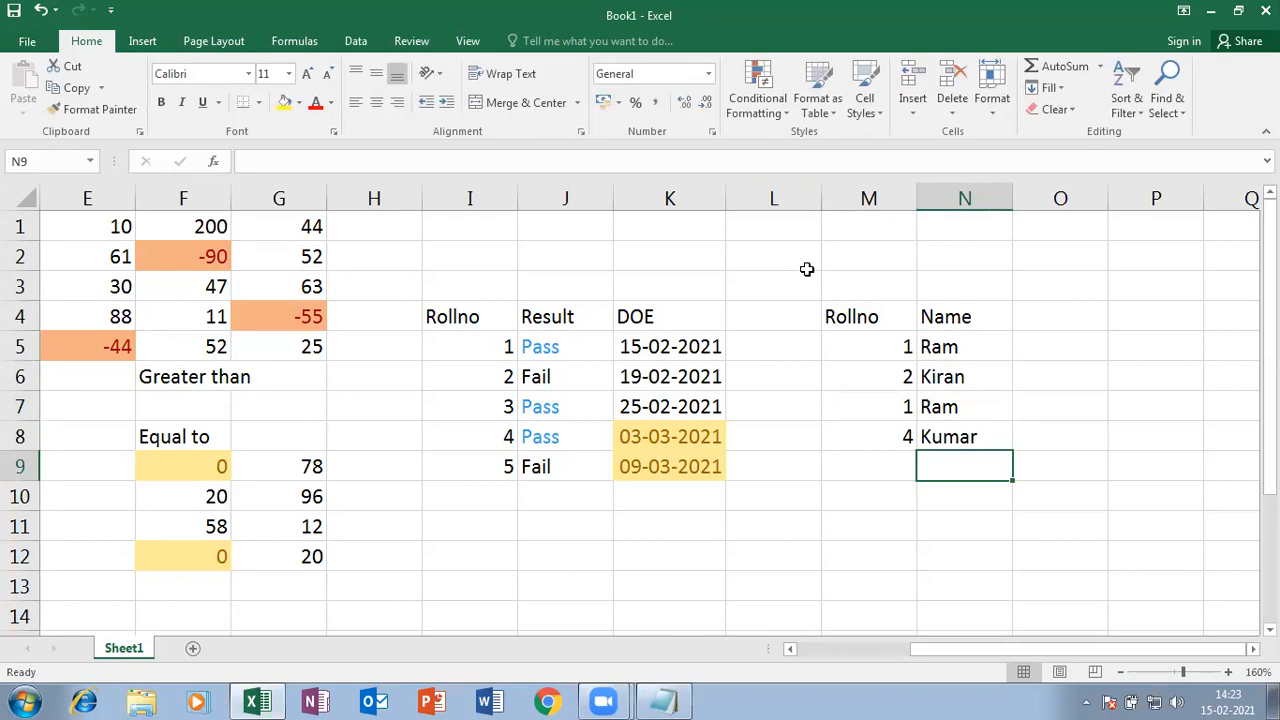
- Apply a Duplicate Values rule with Light Red Fill to the roll numbers M5:M8
{"action": "left_click_drag", "start_coordinate": [880, 346], "coordinate": [890, 440]}
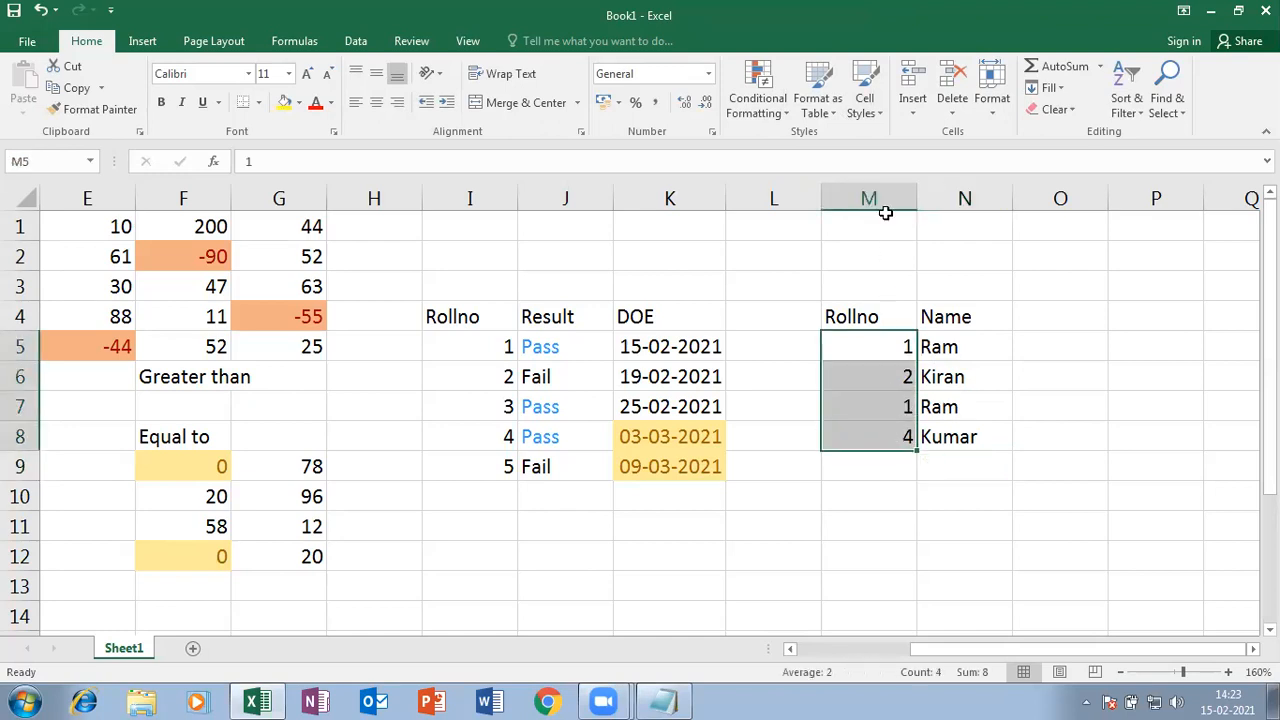
{"action": "left_click", "coordinate": [783, 115]}
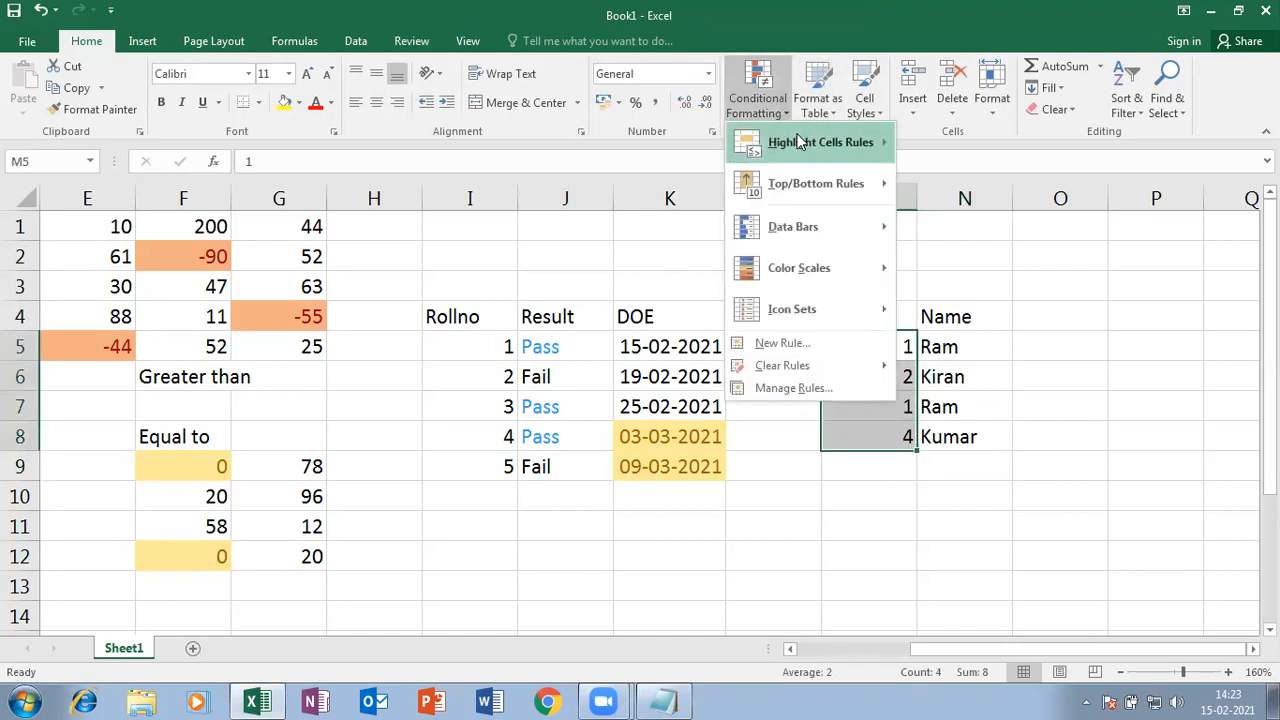
{"action": "mouse_move", "coordinate": [828, 140]}
{"action": "left_click", "coordinate": [995, 388]}
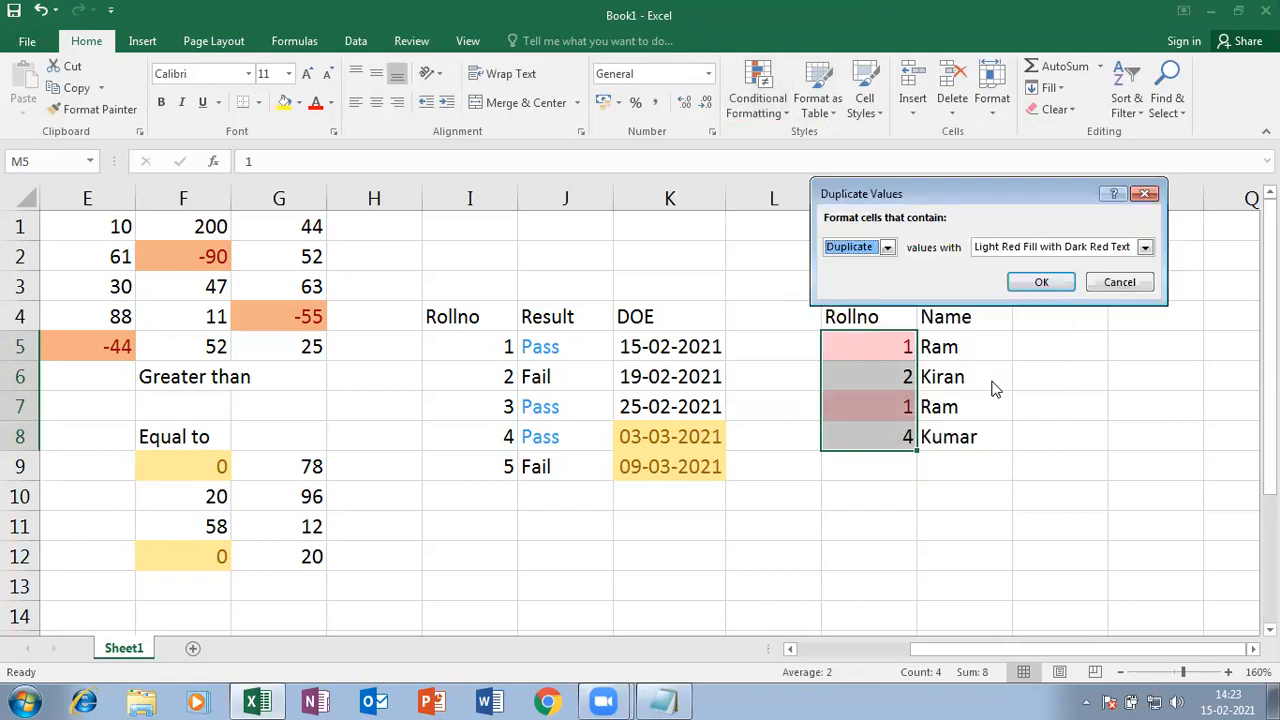
{"action": "left_click", "coordinate": [886, 247]}
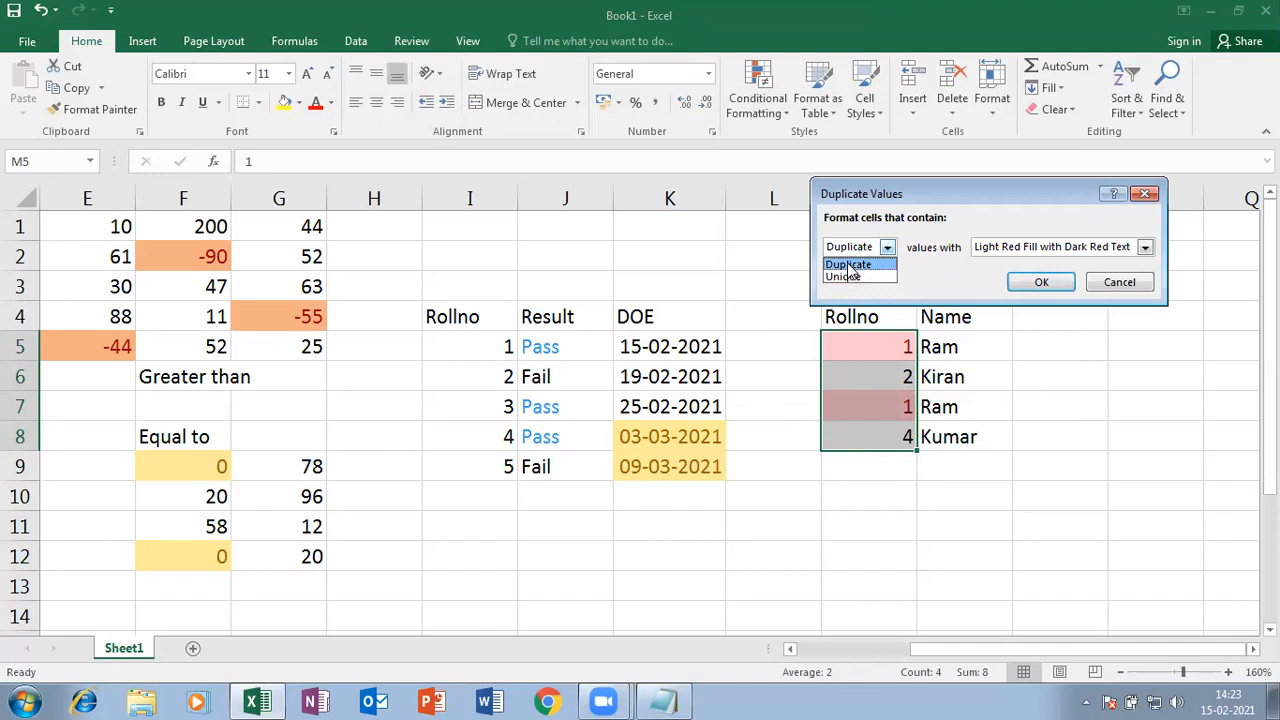
{"action": "left_click", "coordinate": [848, 266]}
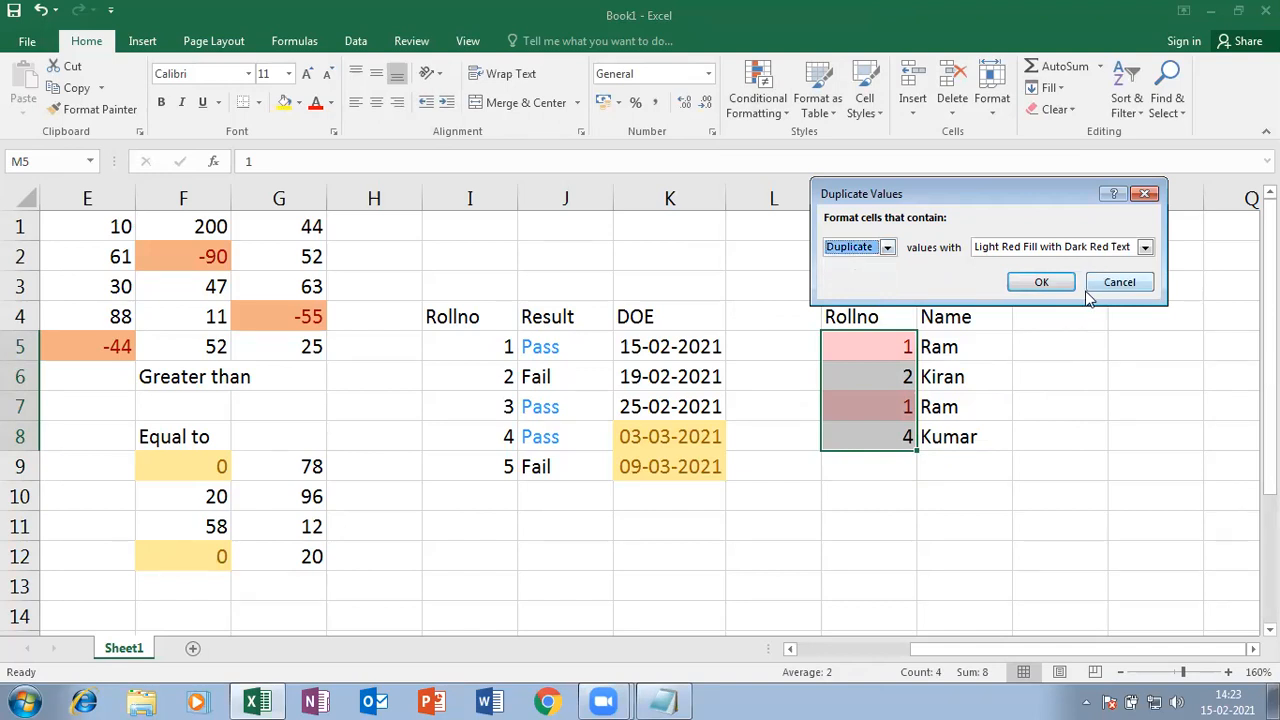
{"action": "left_click", "coordinate": [1038, 282]}
{"action": "left_click", "coordinate": [1098, 428]}
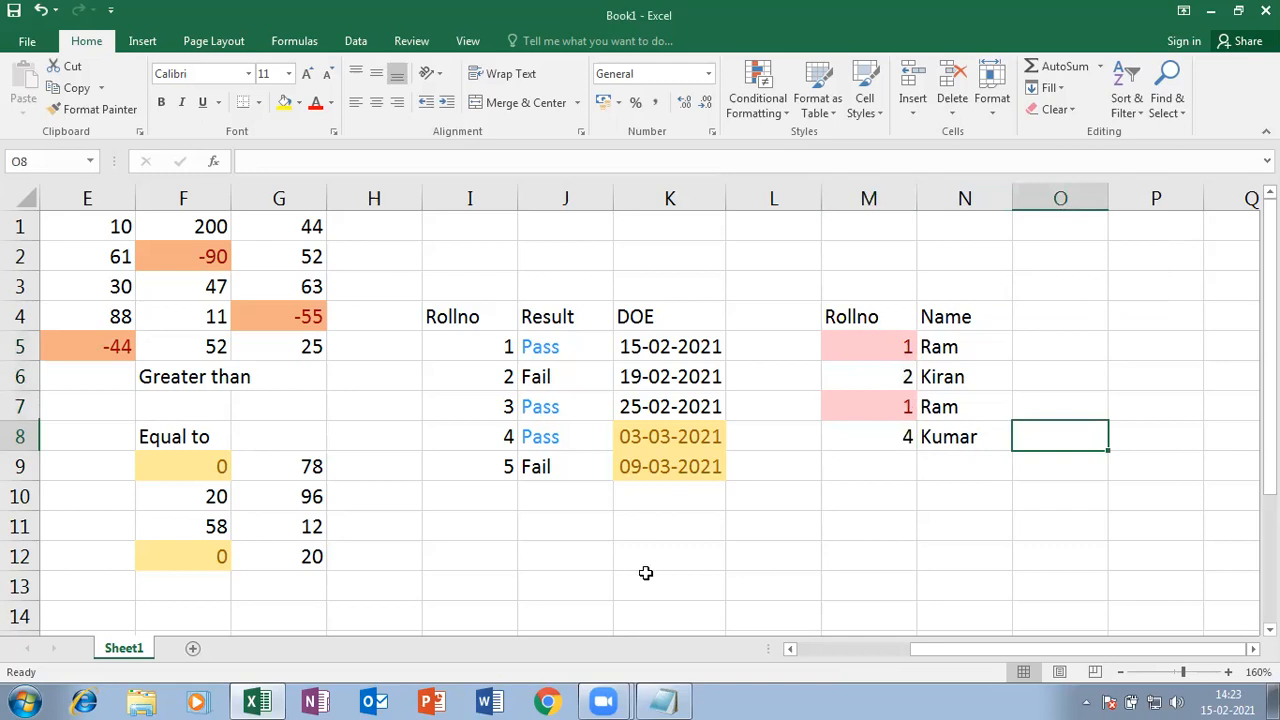
{"action": "left_click_drag", "start_coordinate": [922, 652], "coordinate": [918, 662]}
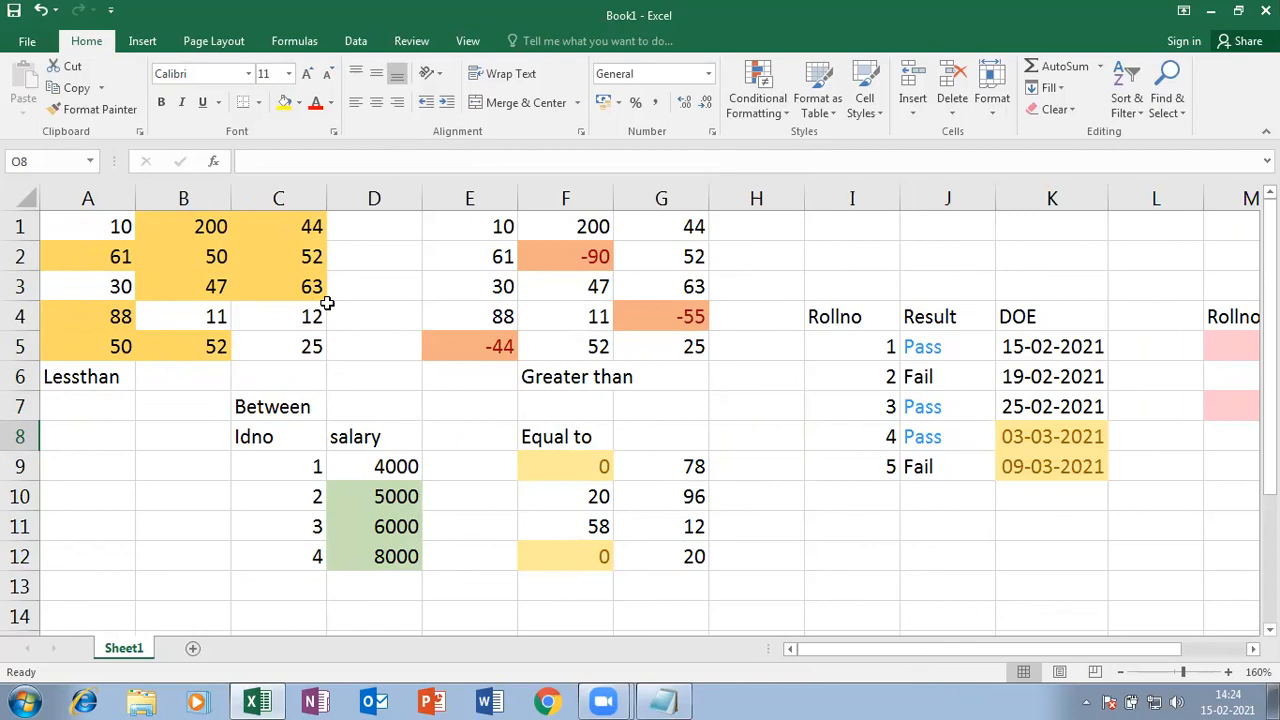
{"action": "left_click", "coordinate": [786, 118]}
{"action": "mouse_move", "coordinate": [787, 143]}
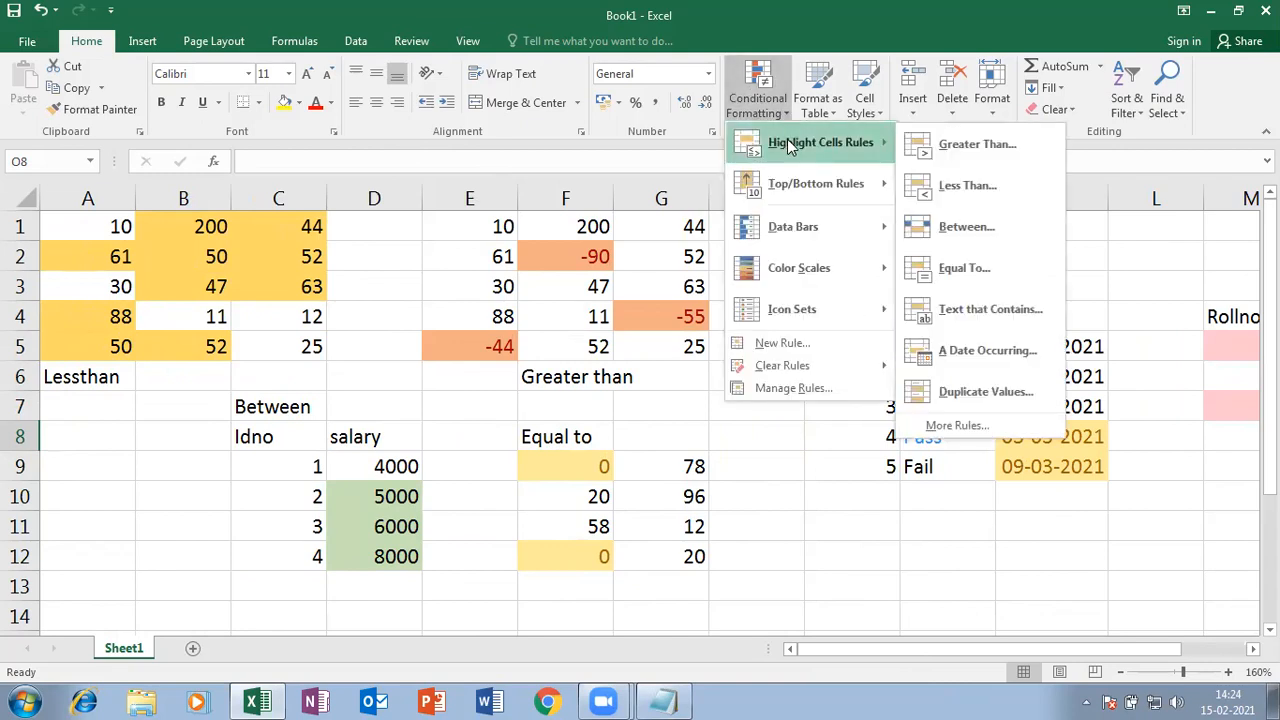
{"action": "mouse_move", "coordinate": [810, 184]}
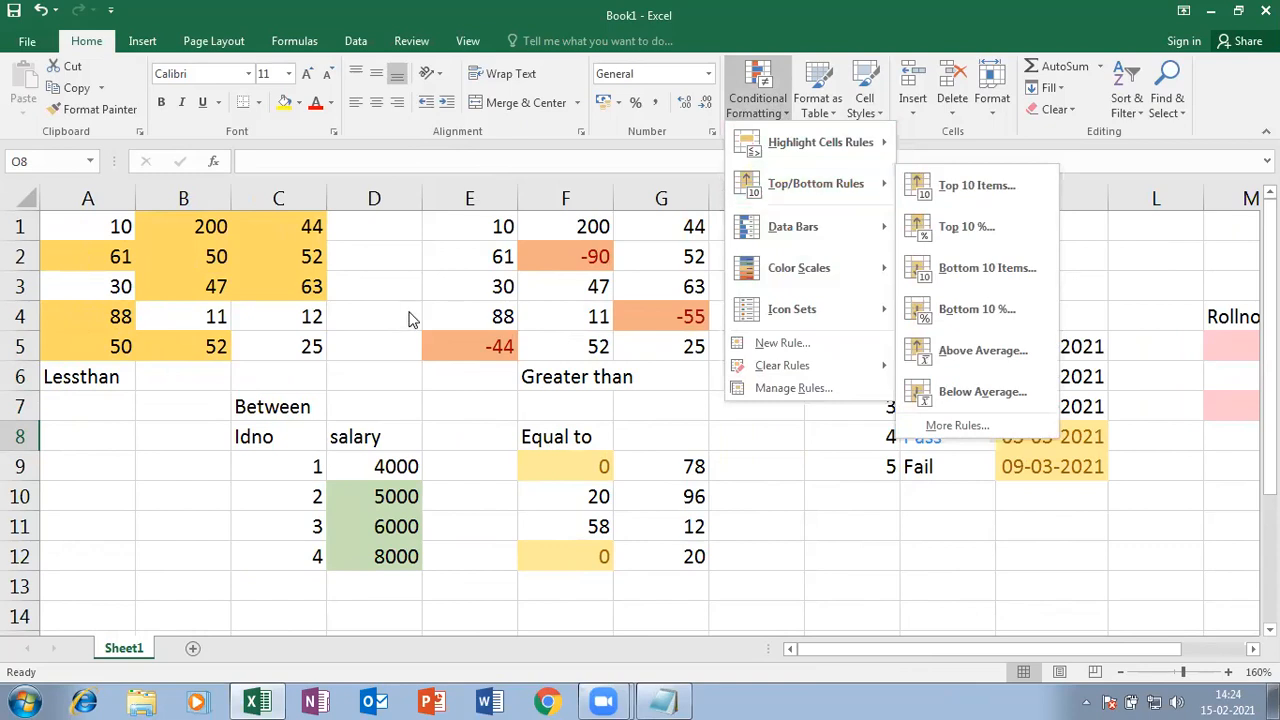
{"action": "left_click", "coordinate": [831, 530]}
{"action": "scroll", "coordinate": [807, 497], "scroll_direction": "down", "scroll_amount": 3}
{"action": "scroll", "coordinate": [666, 474], "scroll_direction": "down", "scroll_amount": 1}
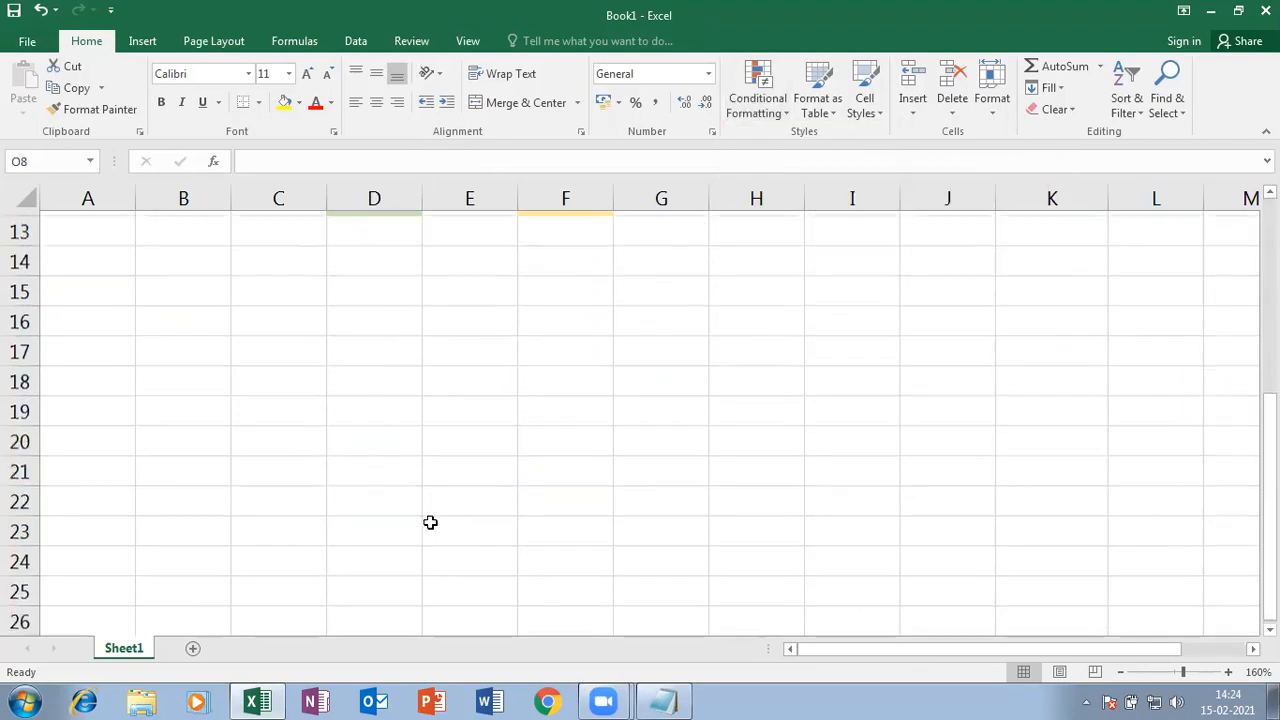
- Add Rollno and Marks headings in C15:D15 and fill roll numbers 1 to 9 below
{"action": "left_click", "coordinate": [284, 285]}
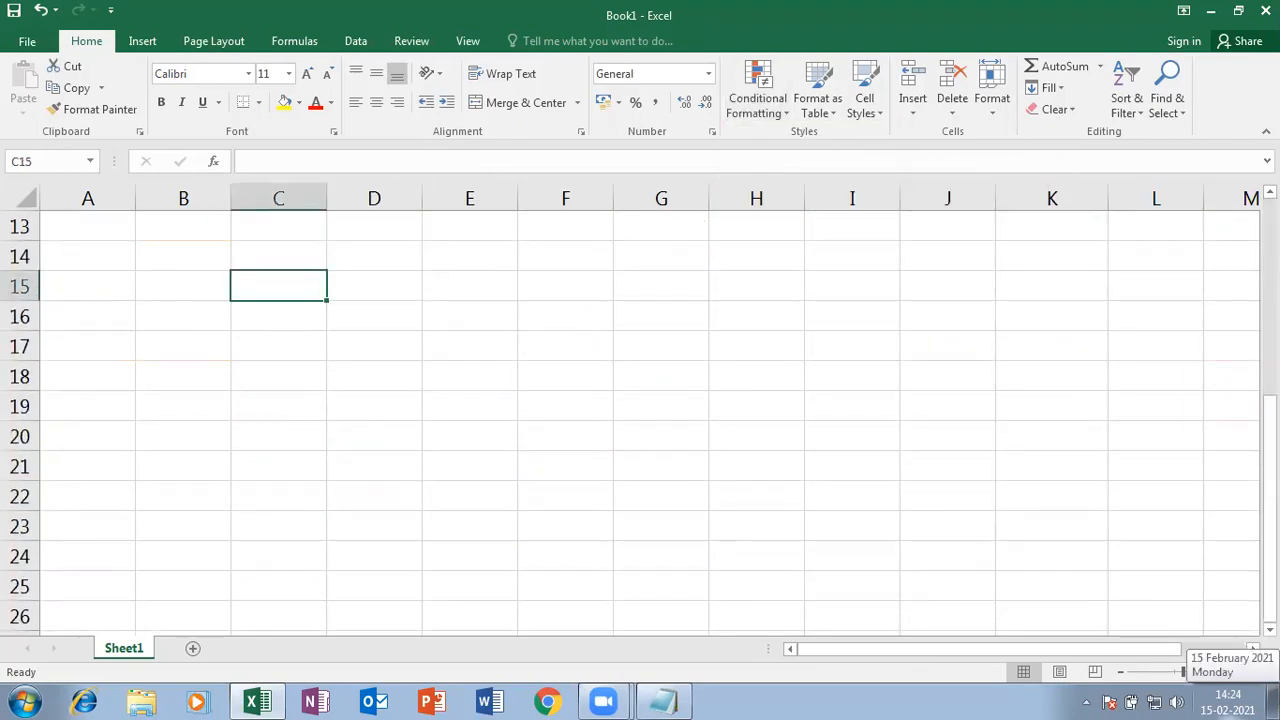
{"action": "type", "text": "Rollno"}
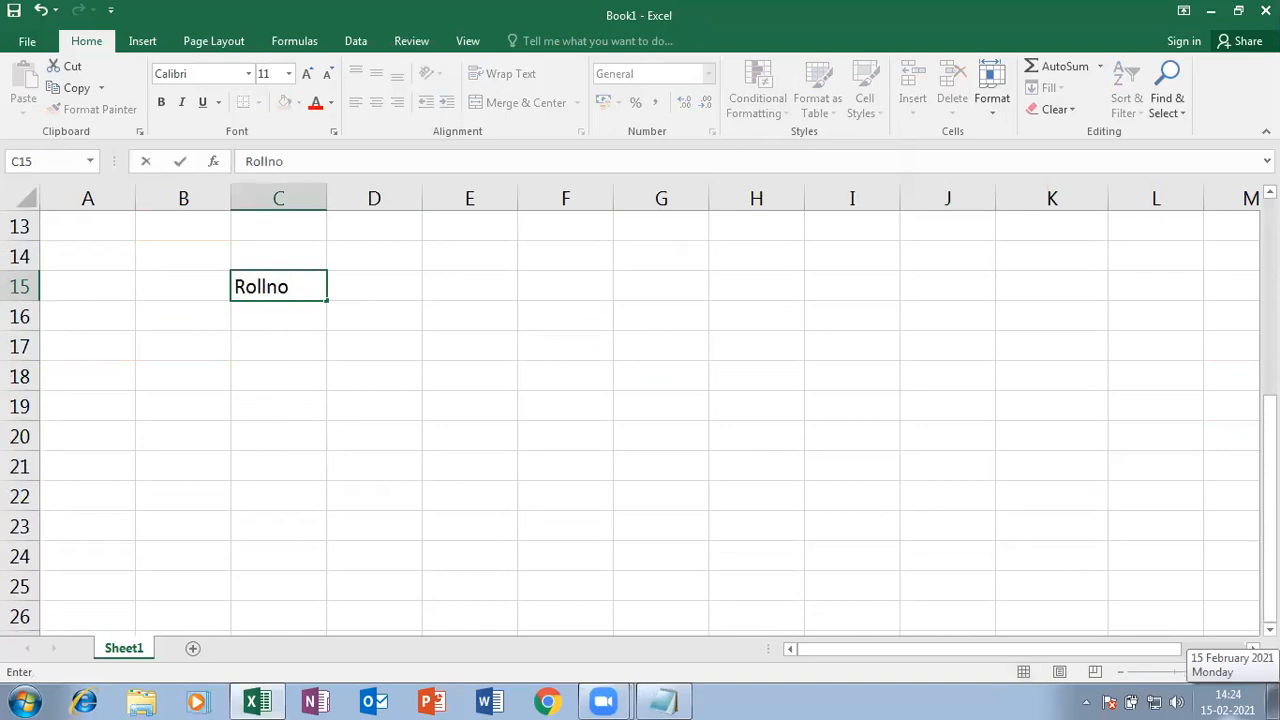
{"action": "key", "text": "Tab"}
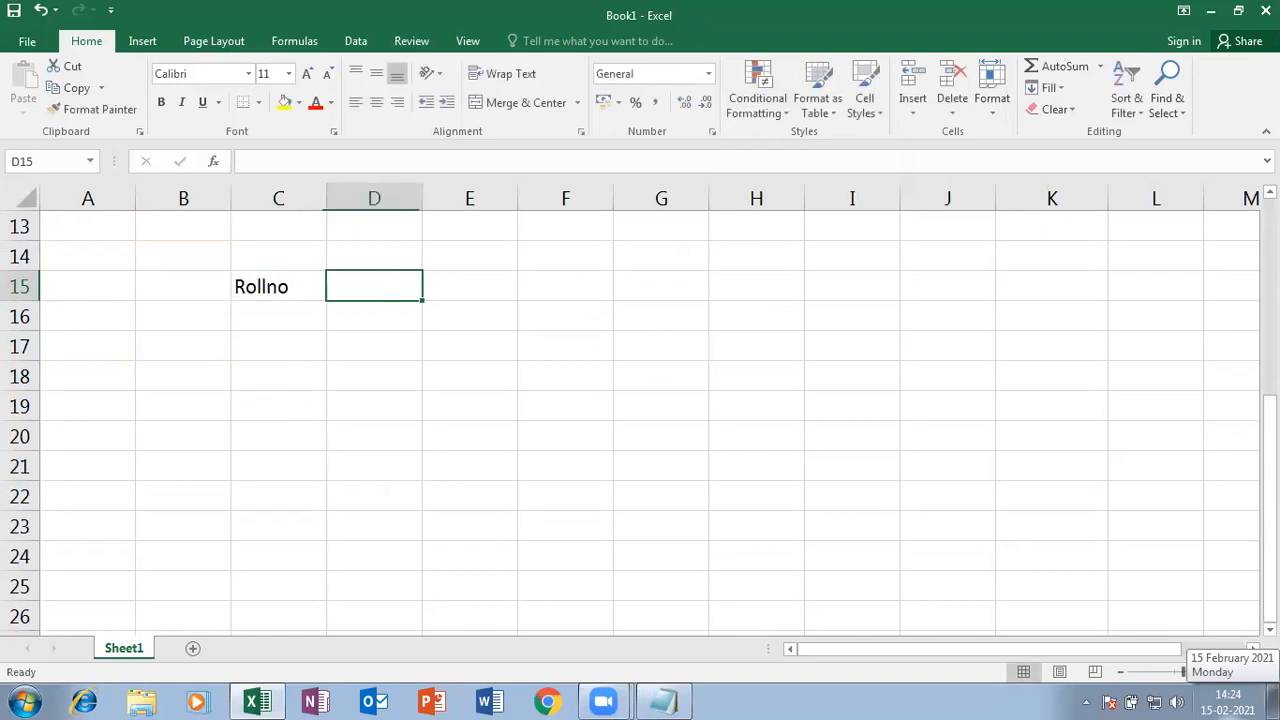
{"action": "type", "text": "Marks"}
{"action": "key", "text": "Return"}
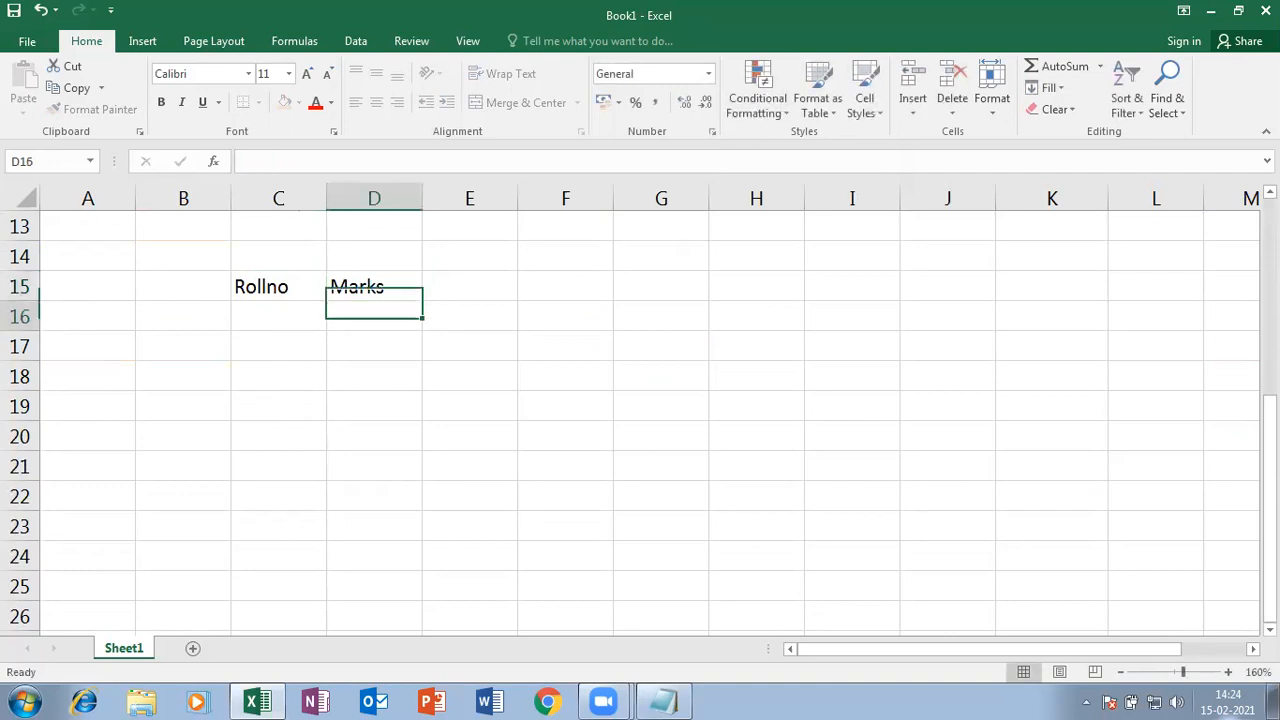
{"action": "left_click", "coordinate": [278, 316]}
{"action": "type", "text": "1"}
{"action": "key", "text": "Return"}
{"action": "type", "text": "2"}
{"action": "key", "text": "Return"}
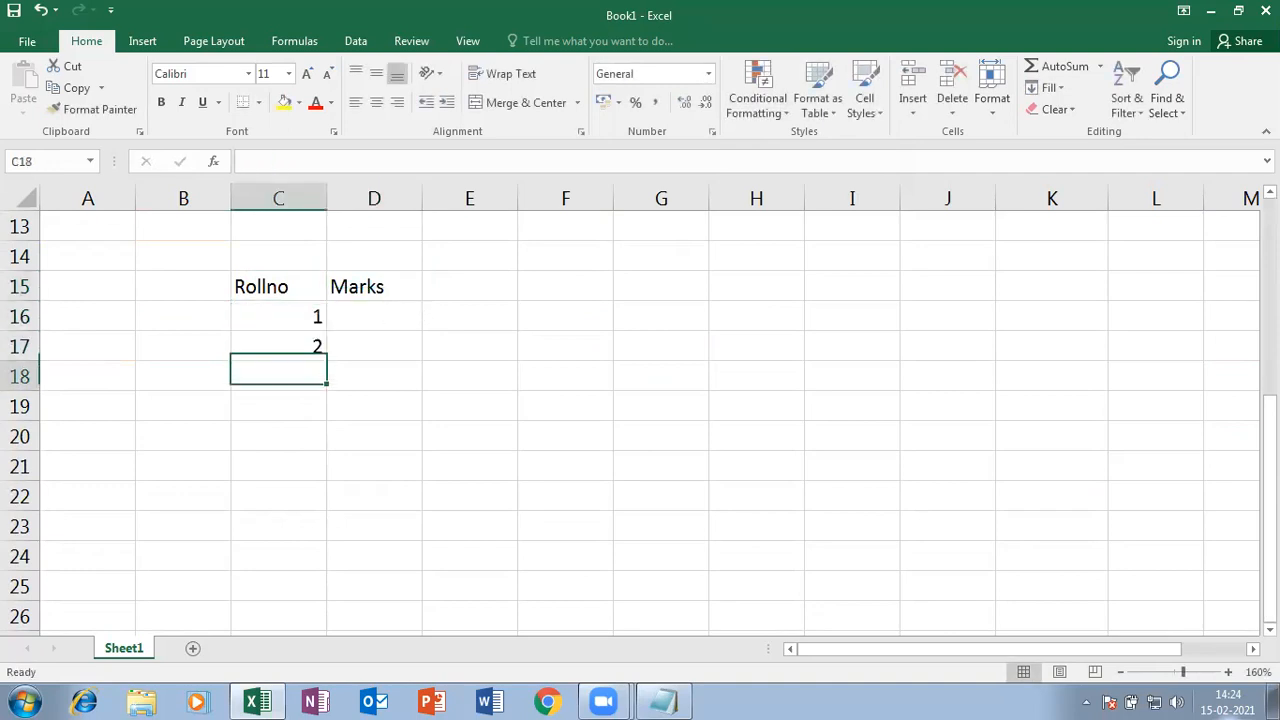
{"action": "left_click_drag", "start_coordinate": [251, 314], "coordinate": [326, 565]}
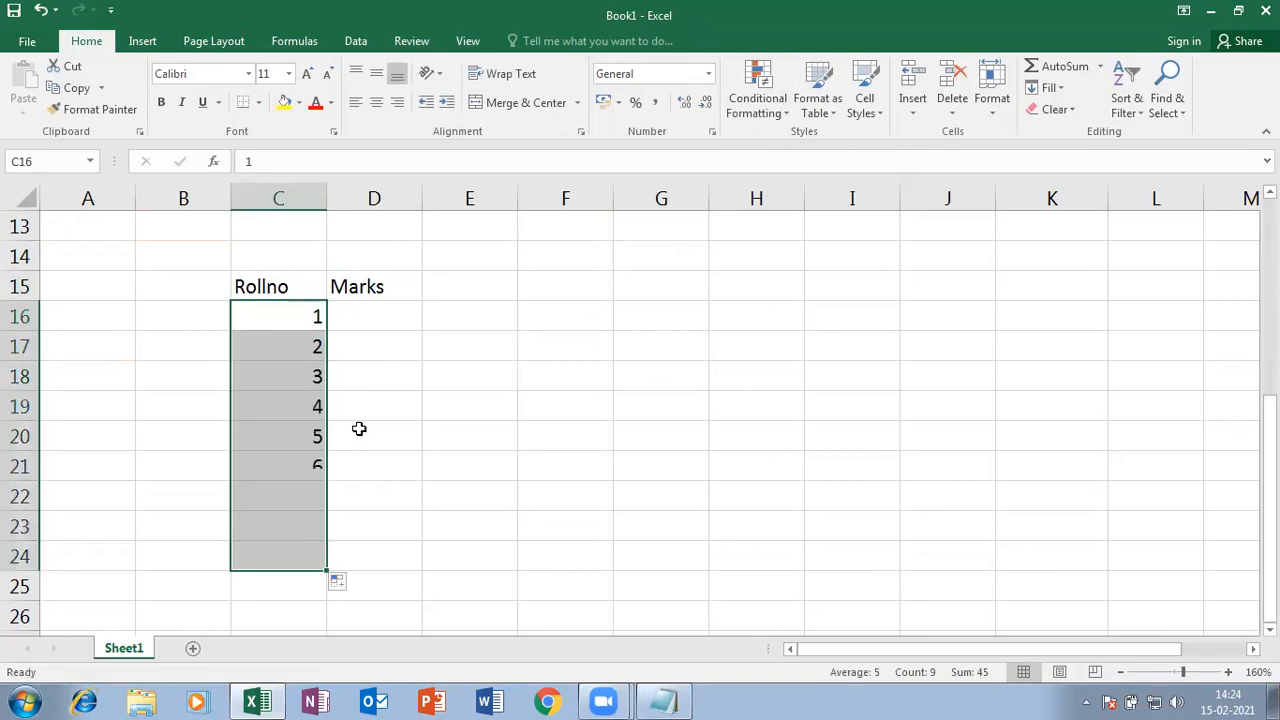
- Enter the marks 54, 96, 58, 45, 44, 85, 14, 58, 58 in D16:D24
{"action": "left_click", "coordinate": [366, 315]}
{"action": "type", "text": "54"}
{"action": "key", "text": "Return"}
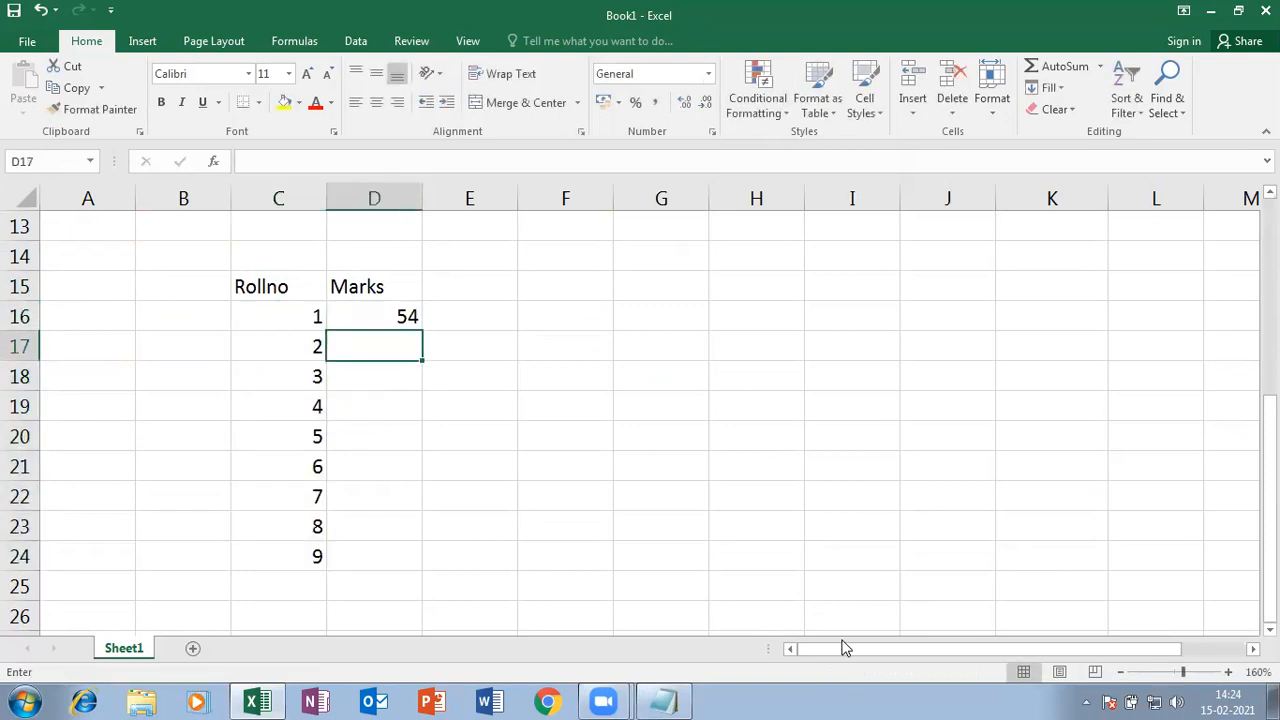
{"action": "type", "text": "96"}
{"action": "key", "text": "Return"}
{"action": "type", "text": "58"}
{"action": "key", "text": "Return"}
{"action": "type", "text": "45"}
{"action": "key", "text": "Return"}
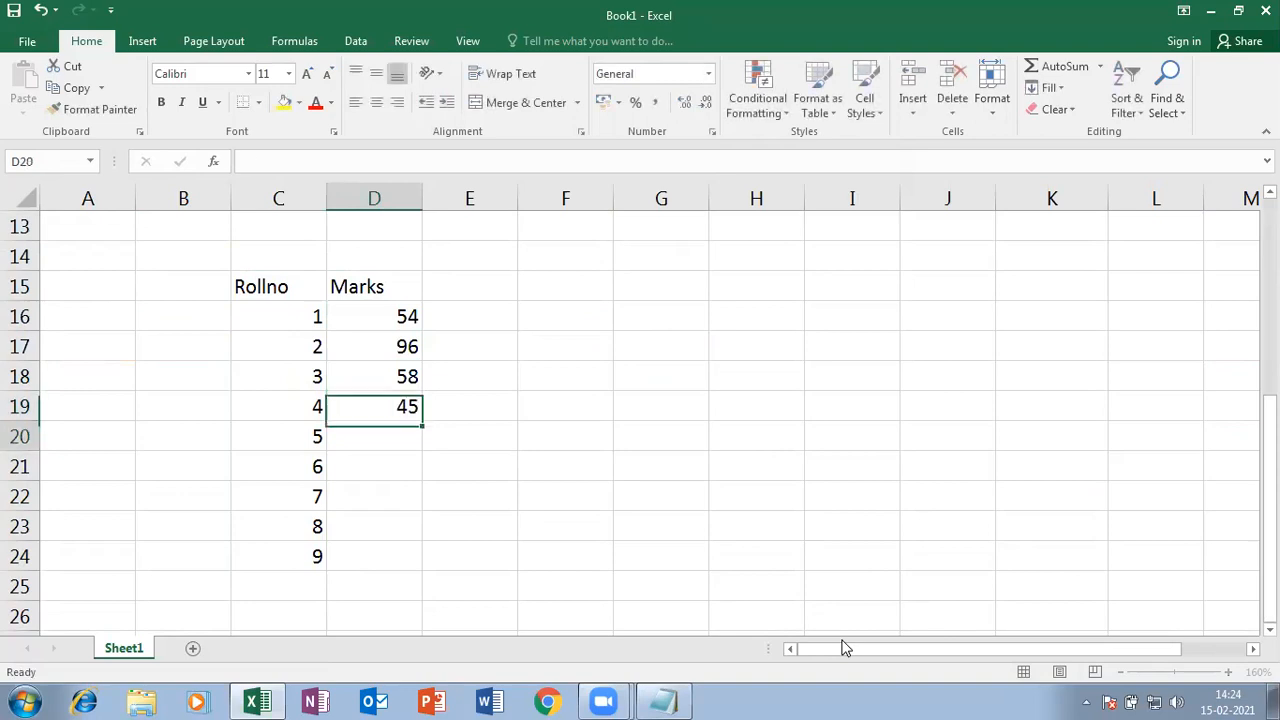
{"action": "type", "text": "14"}
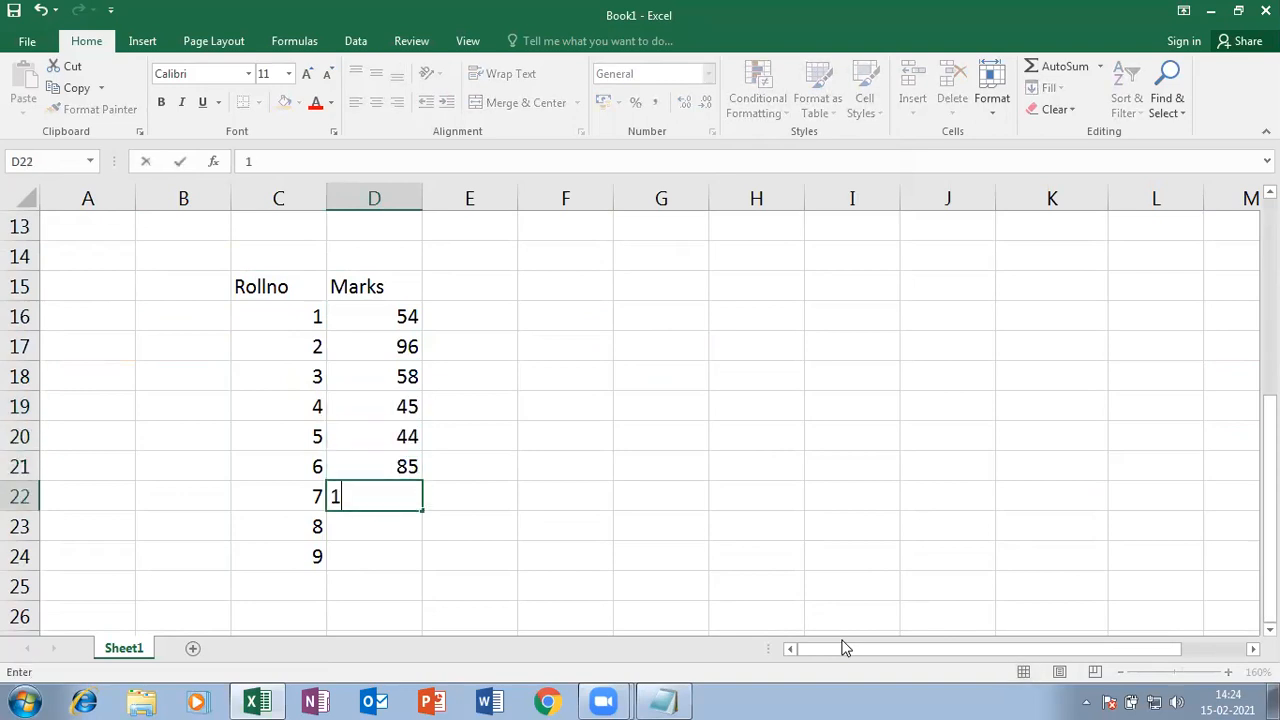
{"action": "key", "text": "Return"}
{"action": "type", "text": "58"}
{"action": "key", "text": "Return"}
{"action": "type", "text": "58"}
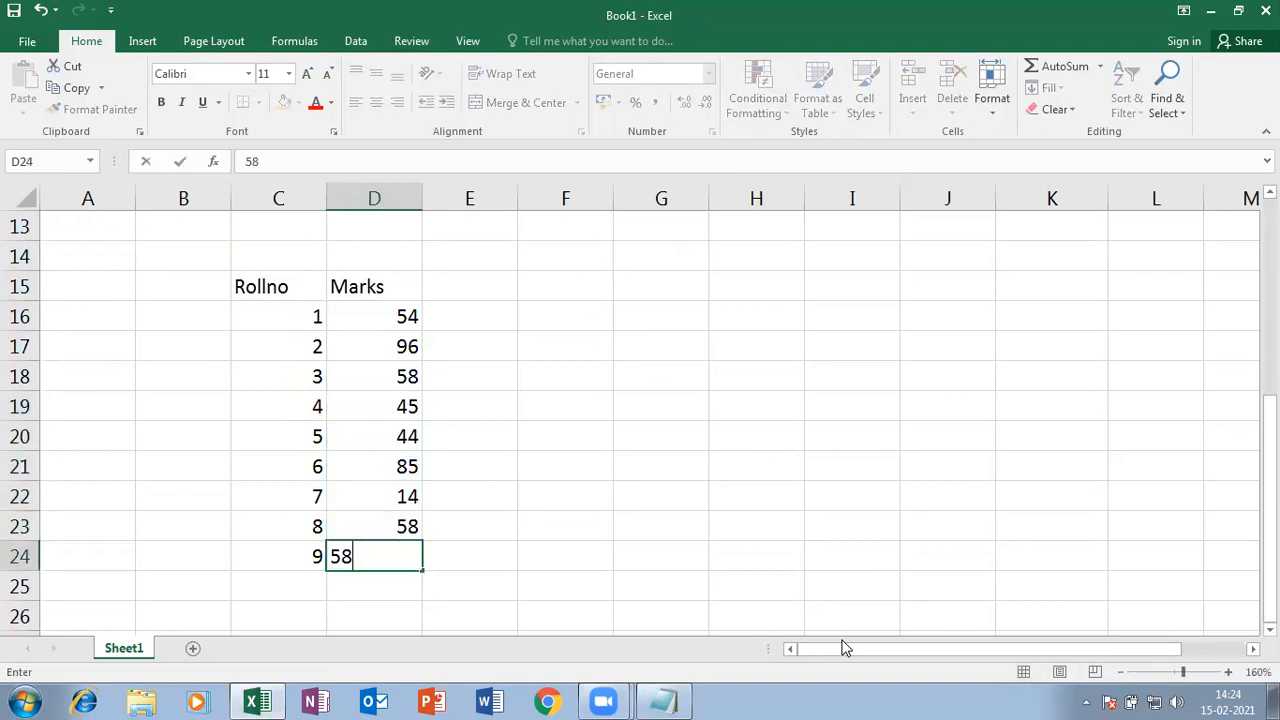
{"action": "key", "text": "Return"}
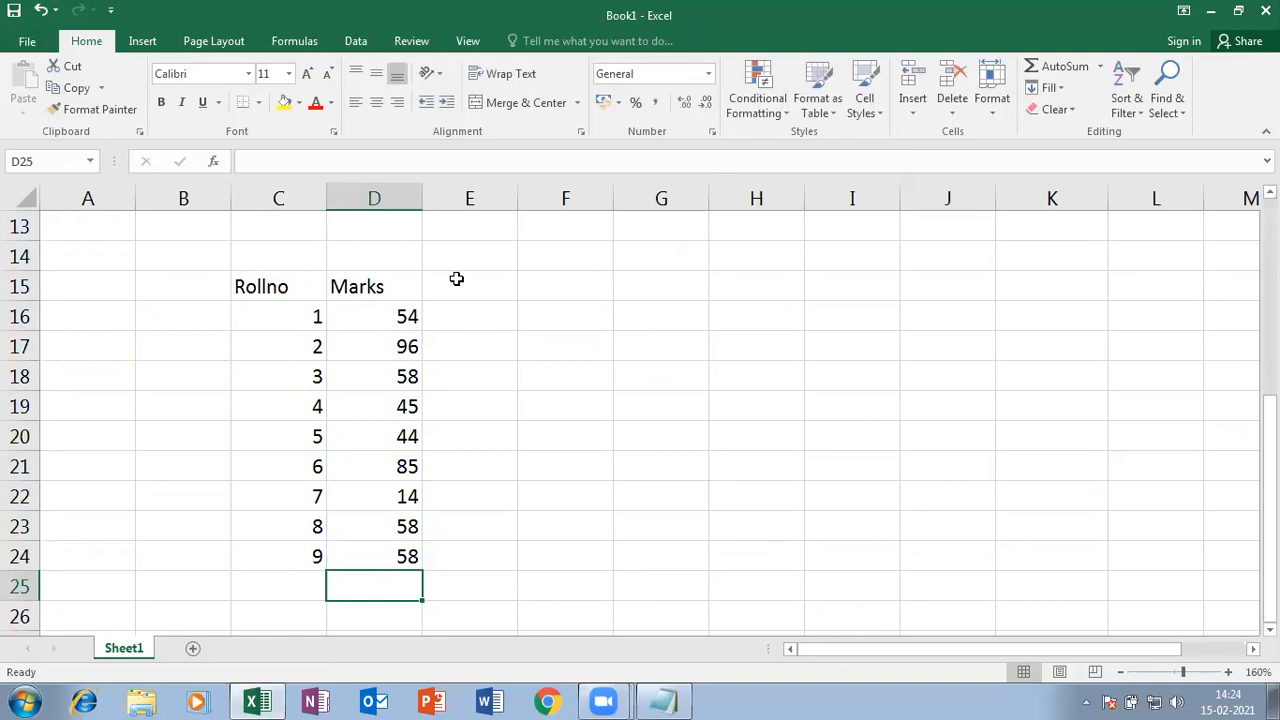
- Select the nine marks in D16:D24
{"action": "left_click", "coordinate": [787, 105]}
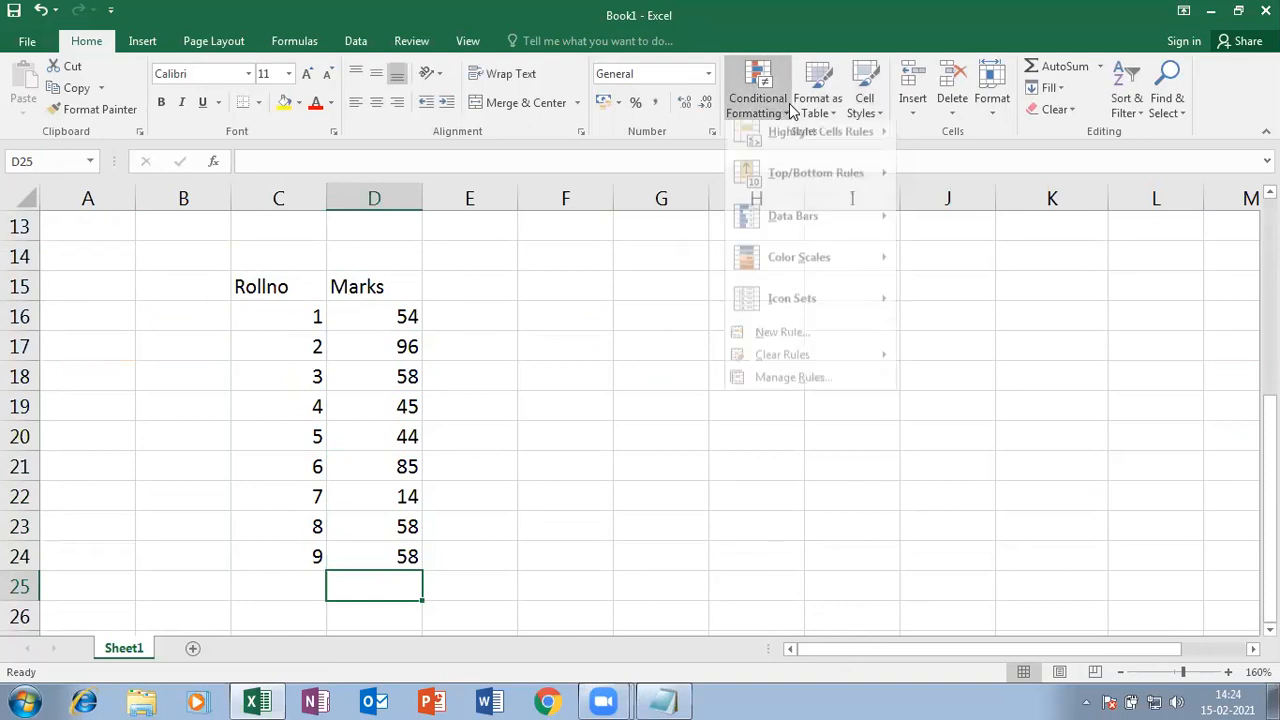
{"action": "mouse_move", "coordinate": [817, 184]}
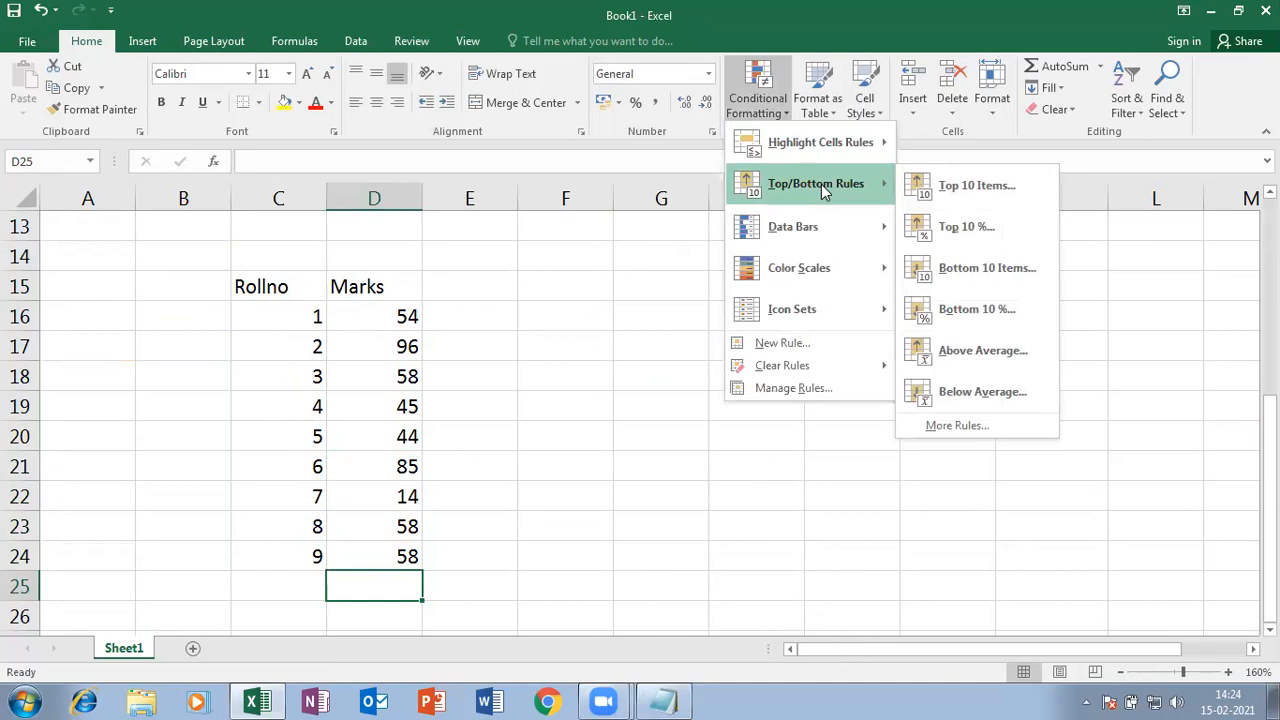
{"action": "left_click", "coordinate": [459, 480]}
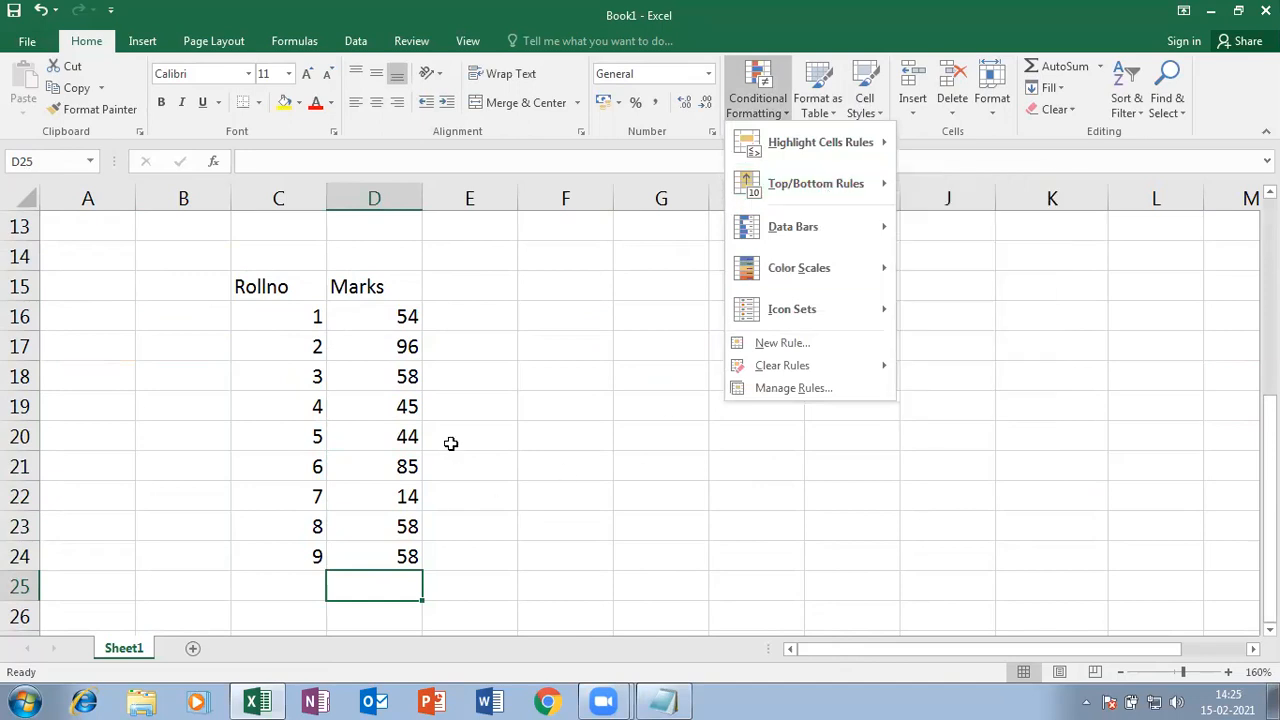
{"action": "left_click_drag", "start_coordinate": [368, 310], "coordinate": [409, 556]}
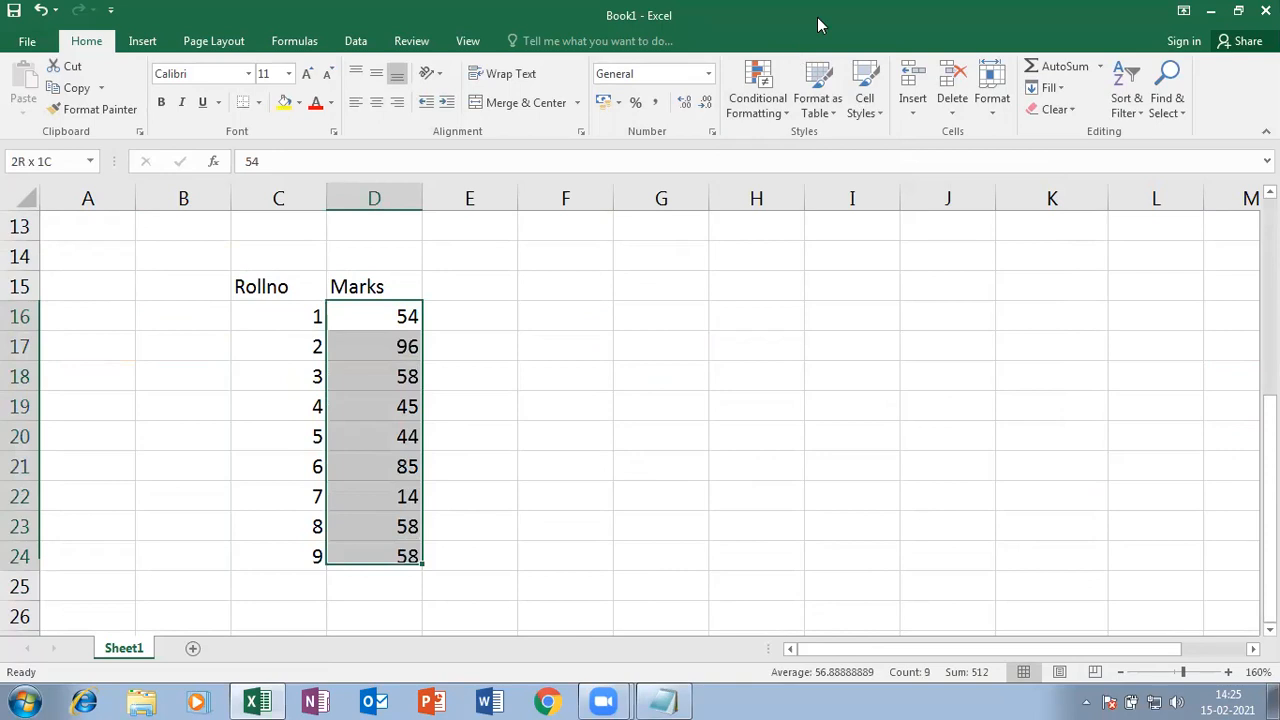
- Apply a Top 10 Items rule set to the top 3 marks with light red fill
{"action": "left_click", "coordinate": [783, 118]}
{"action": "mouse_move", "coordinate": [808, 188]}
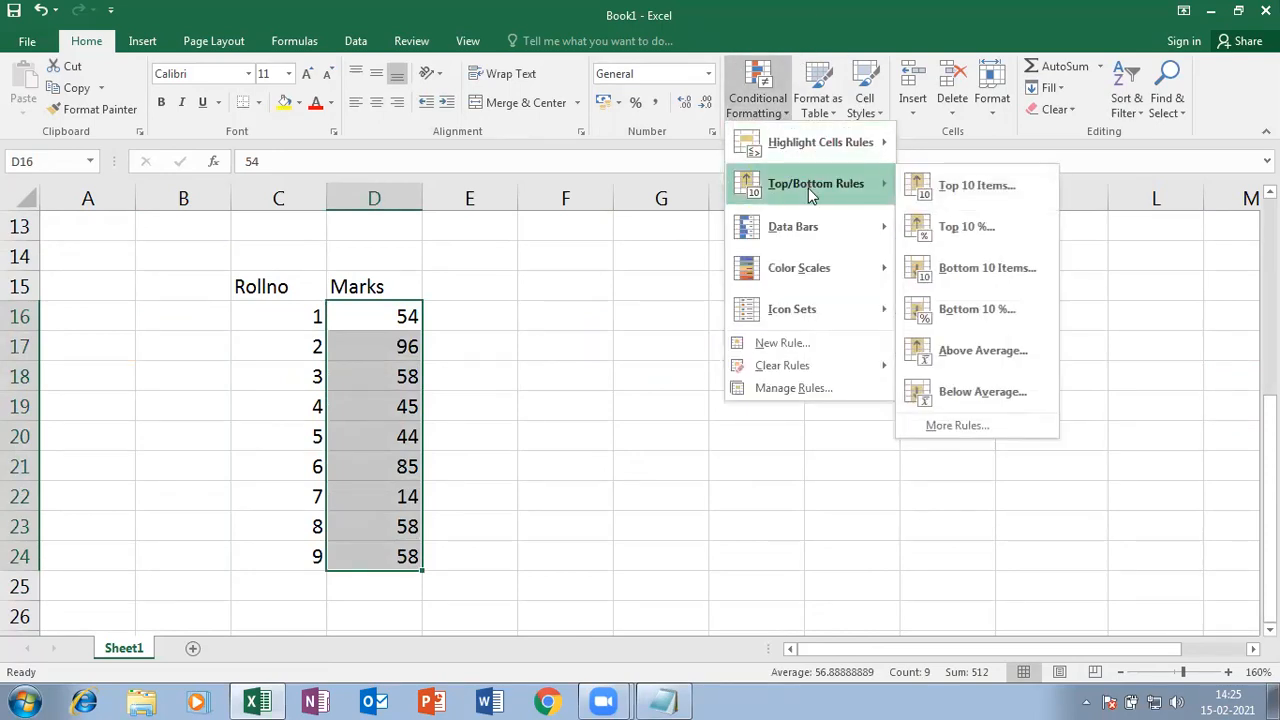
{"action": "left_click", "coordinate": [997, 186]}
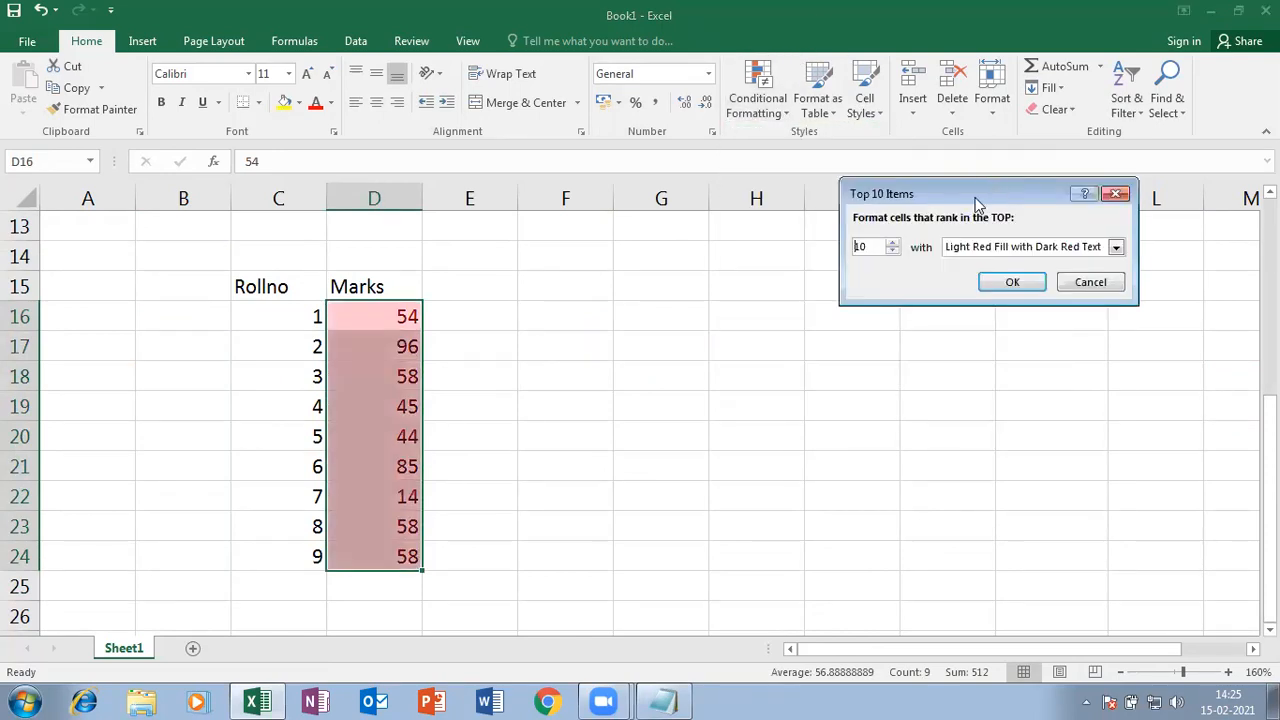
{"action": "left_click", "coordinate": [894, 252]}
{"action": "left_click", "coordinate": [893, 251]}
{"action": "left_click", "coordinate": [893, 251]}
{"action": "left_click", "coordinate": [893, 251]}
{"action": "left_click", "coordinate": [893, 251]}
{"action": "left_click", "coordinate": [893, 251]}
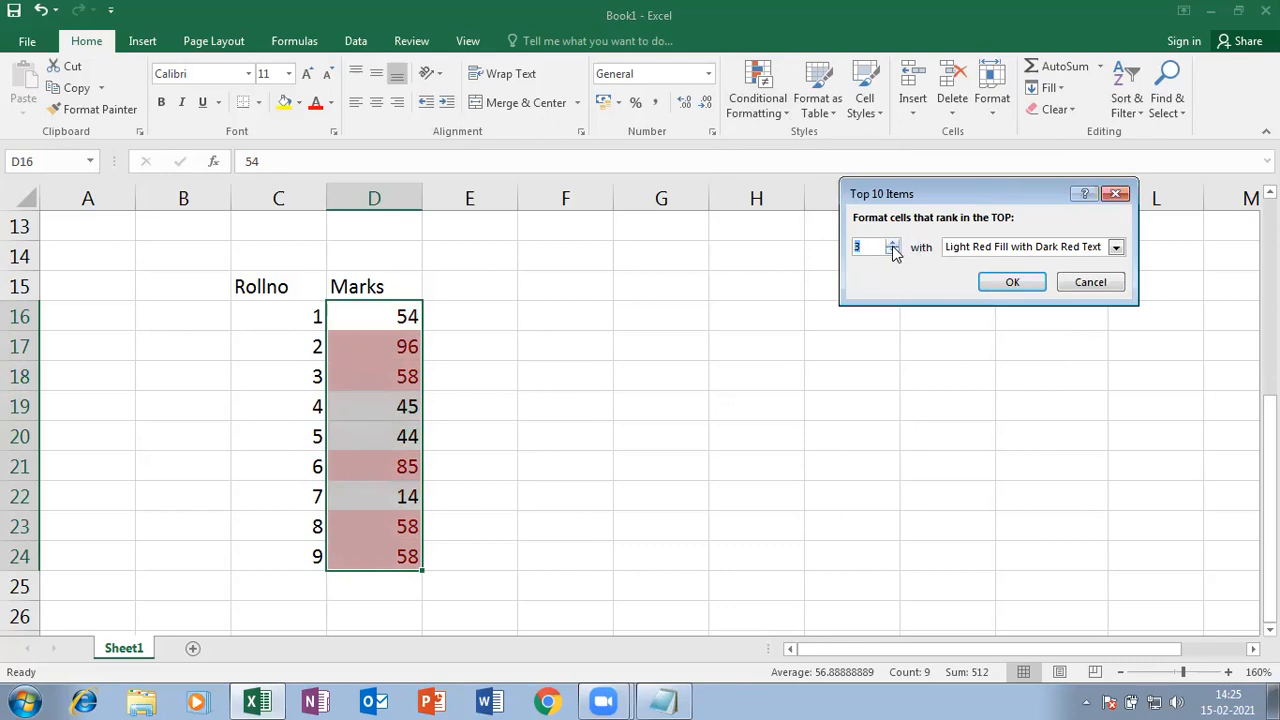
{"action": "left_click", "coordinate": [892, 253]}
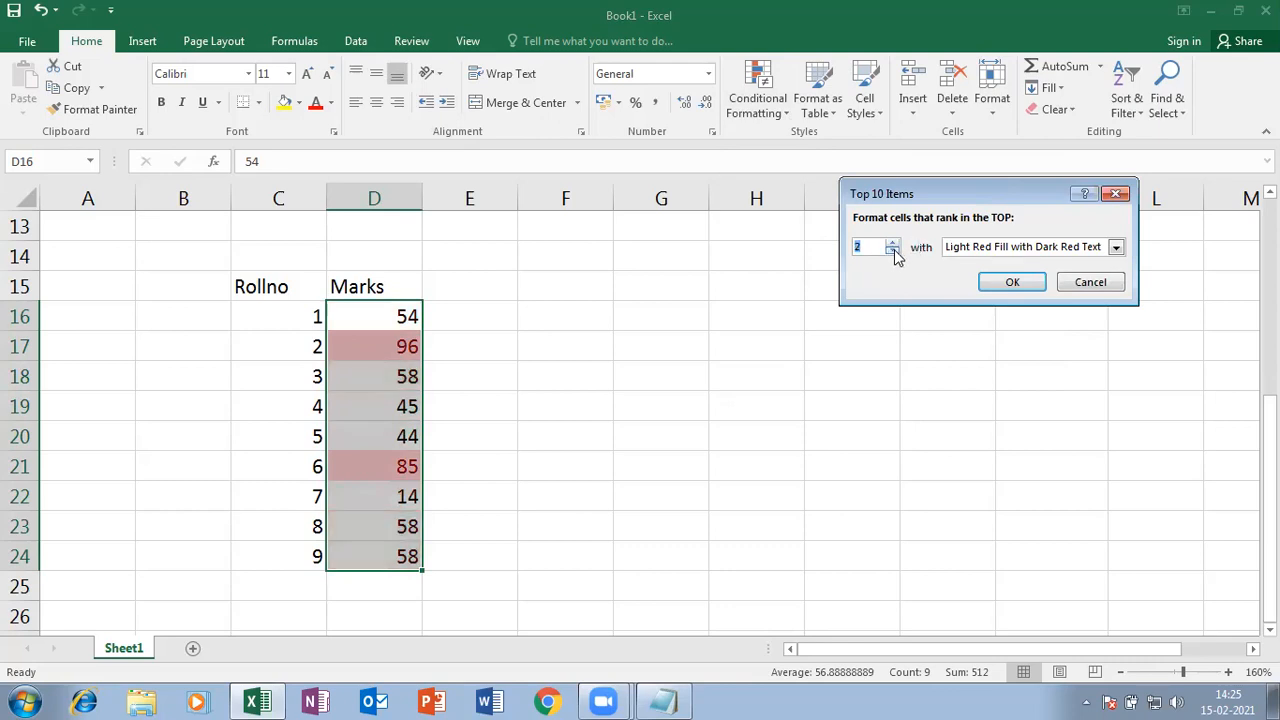
{"action": "left_click", "coordinate": [892, 243]}
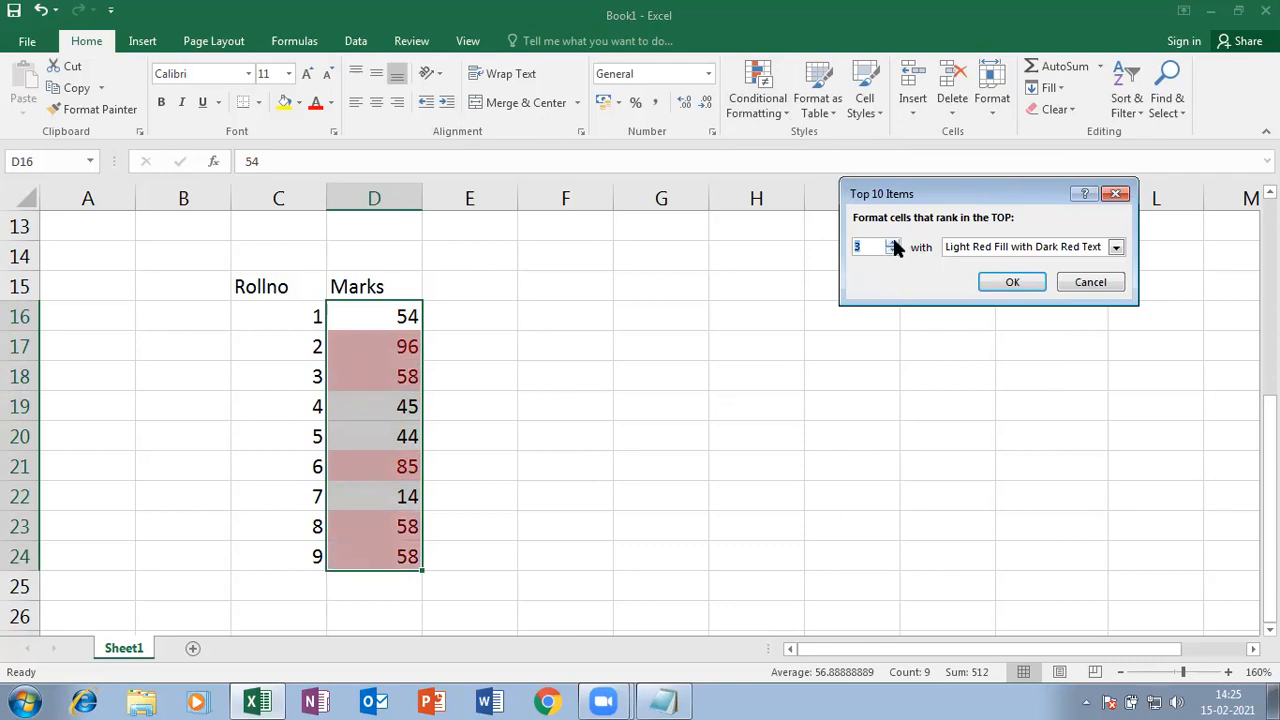
{"action": "left_click", "coordinate": [1013, 283]}
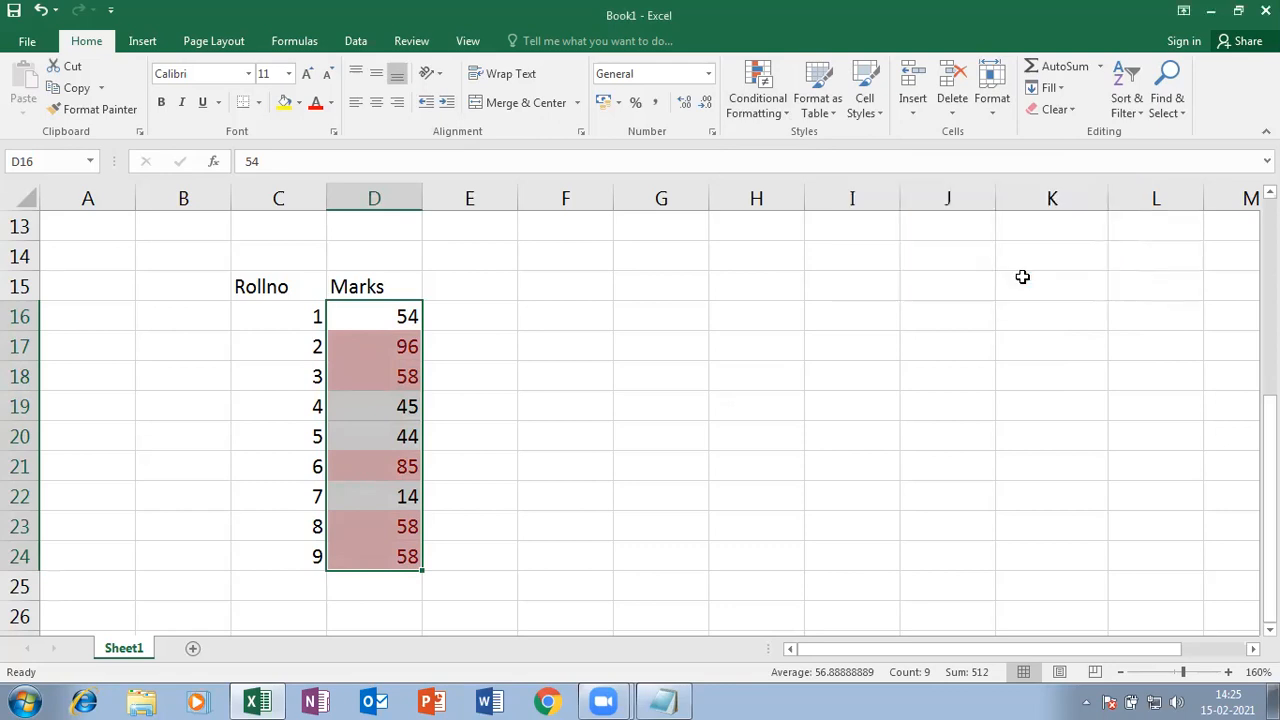
{"action": "left_click", "coordinate": [552, 368]}
- Clear Formats on D16:D24 to remove the top-3 light red shading
{"action": "left_click", "coordinate": [782, 117]}
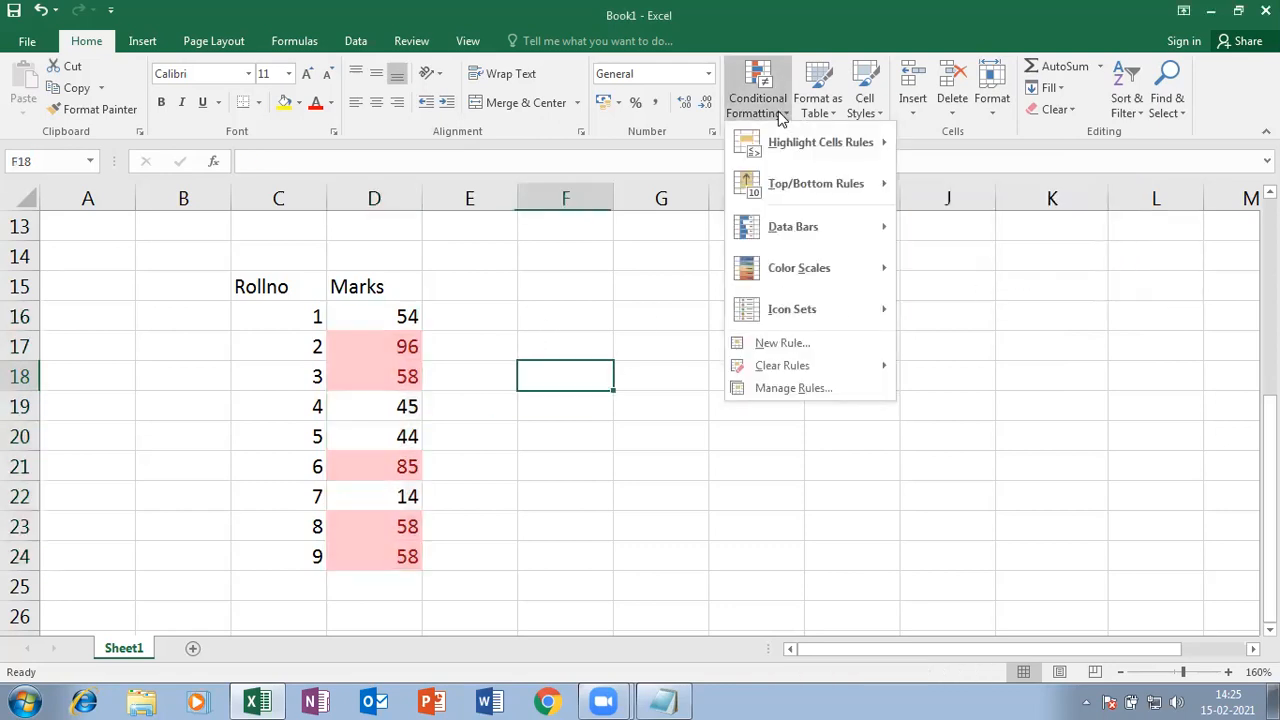
{"action": "mouse_move", "coordinate": [845, 187]}
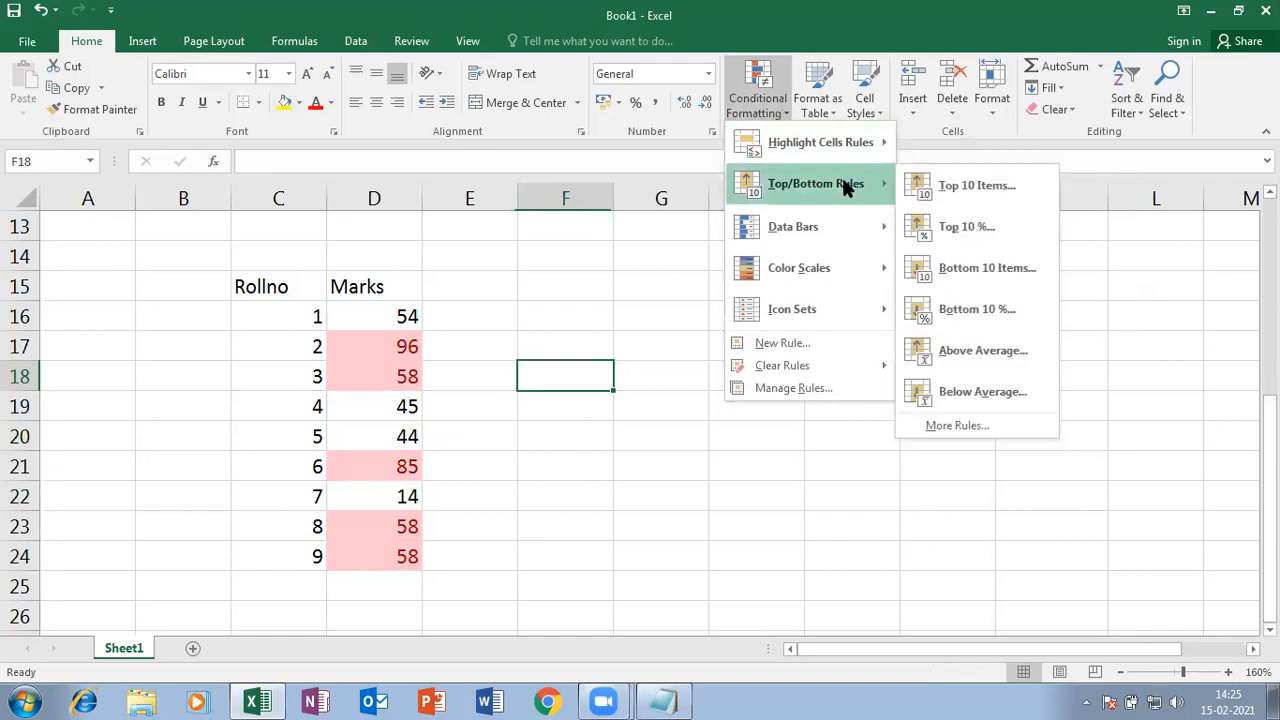
{"action": "left_click", "coordinate": [496, 410]}
{"action": "left_click_drag", "start_coordinate": [402, 316], "coordinate": [400, 556]}
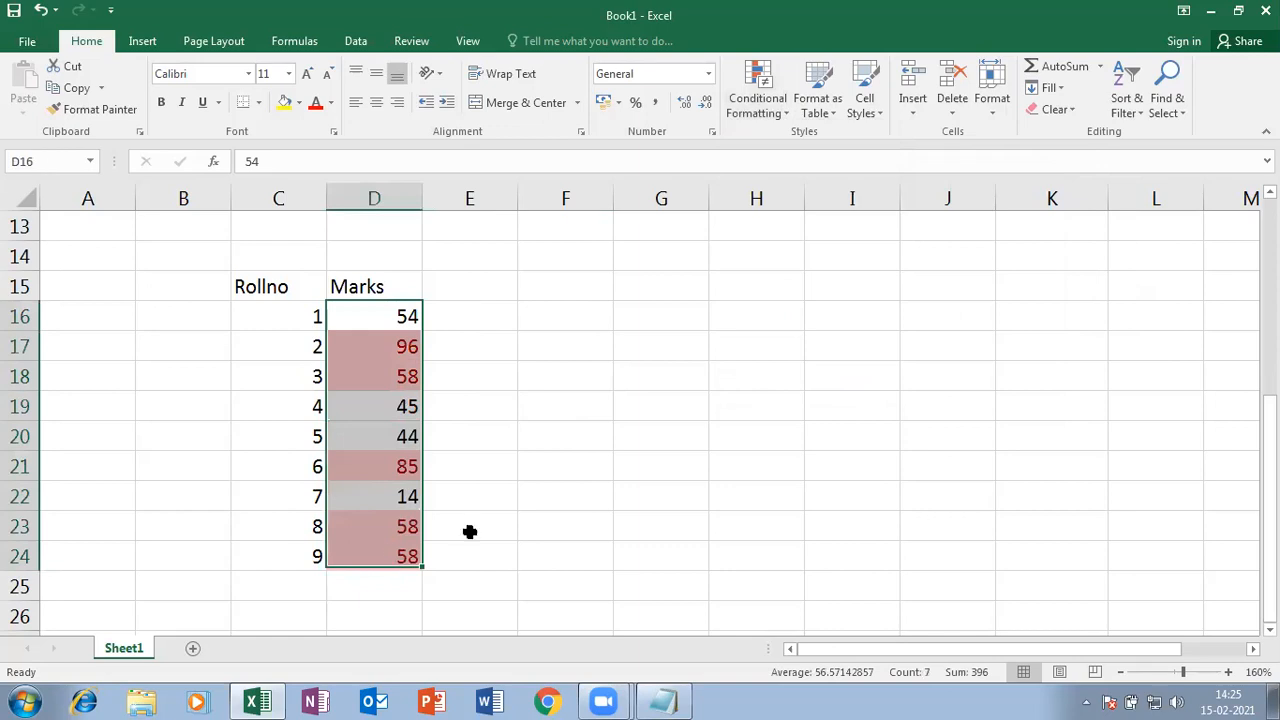
{"action": "left_click", "coordinate": [1072, 107]}
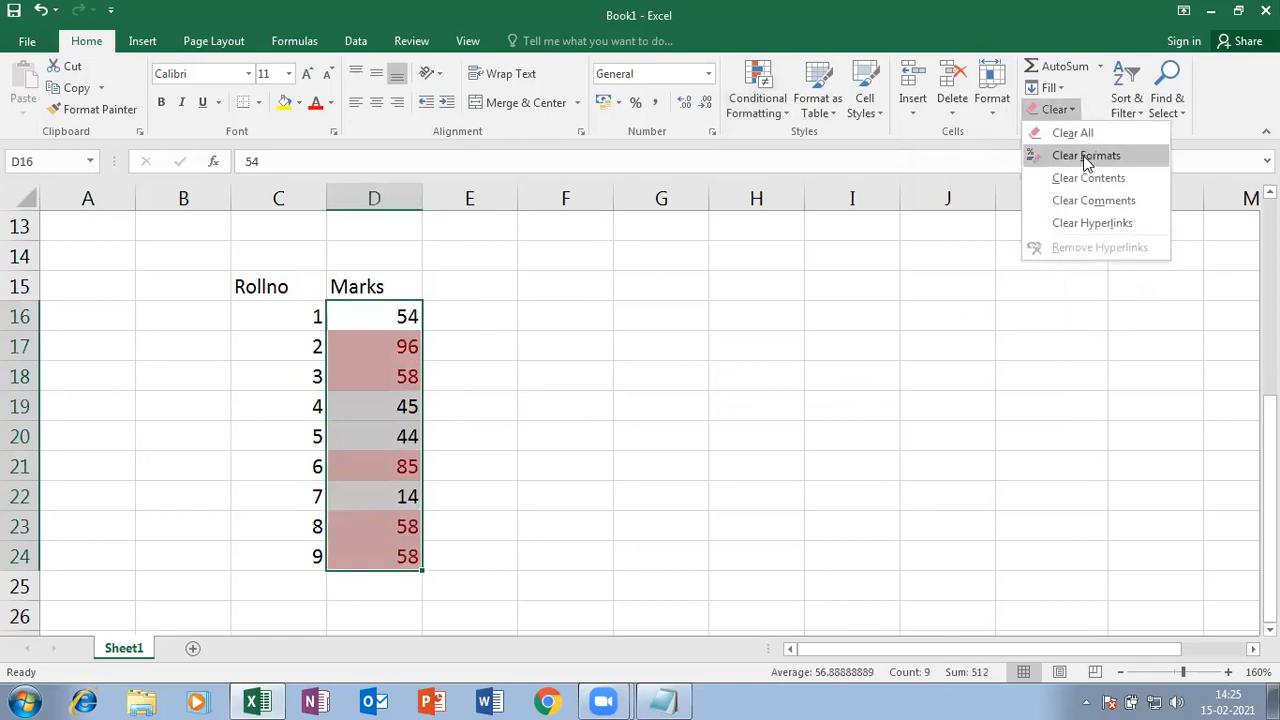
{"action": "left_click", "coordinate": [1086, 158]}
{"action": "left_click", "coordinate": [780, 115]}
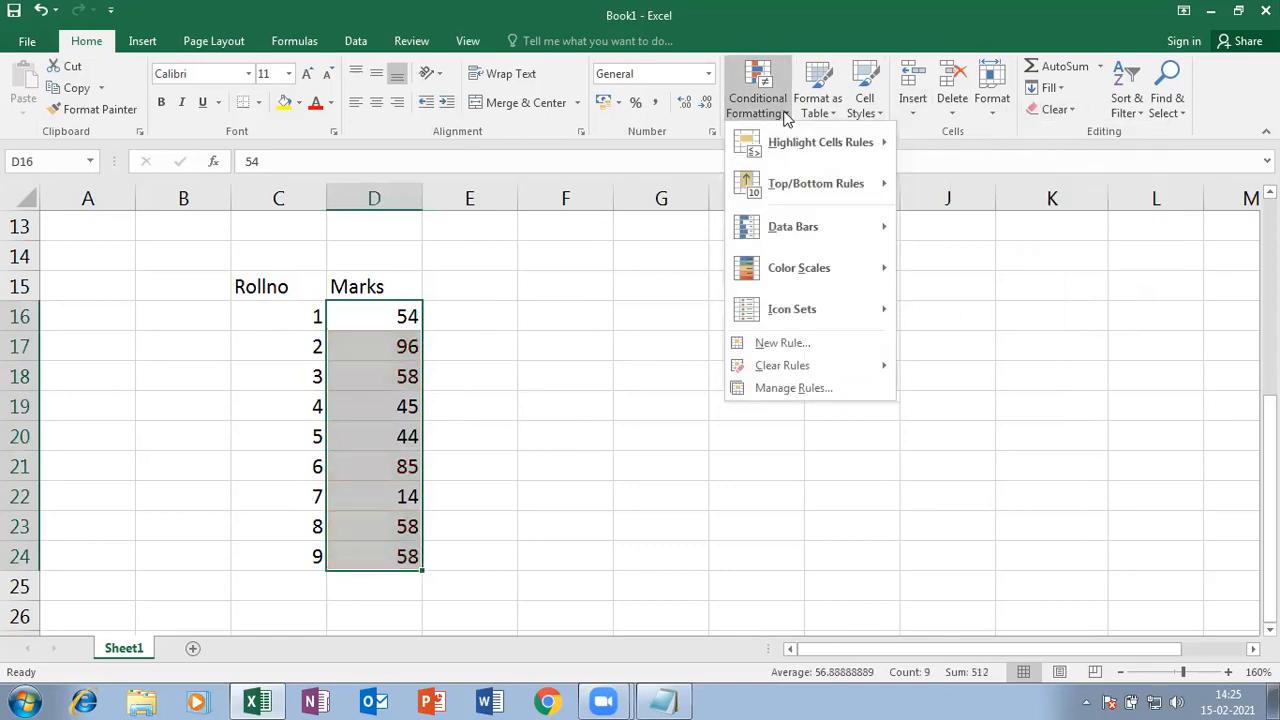
{"action": "mouse_move", "coordinate": [850, 143]}
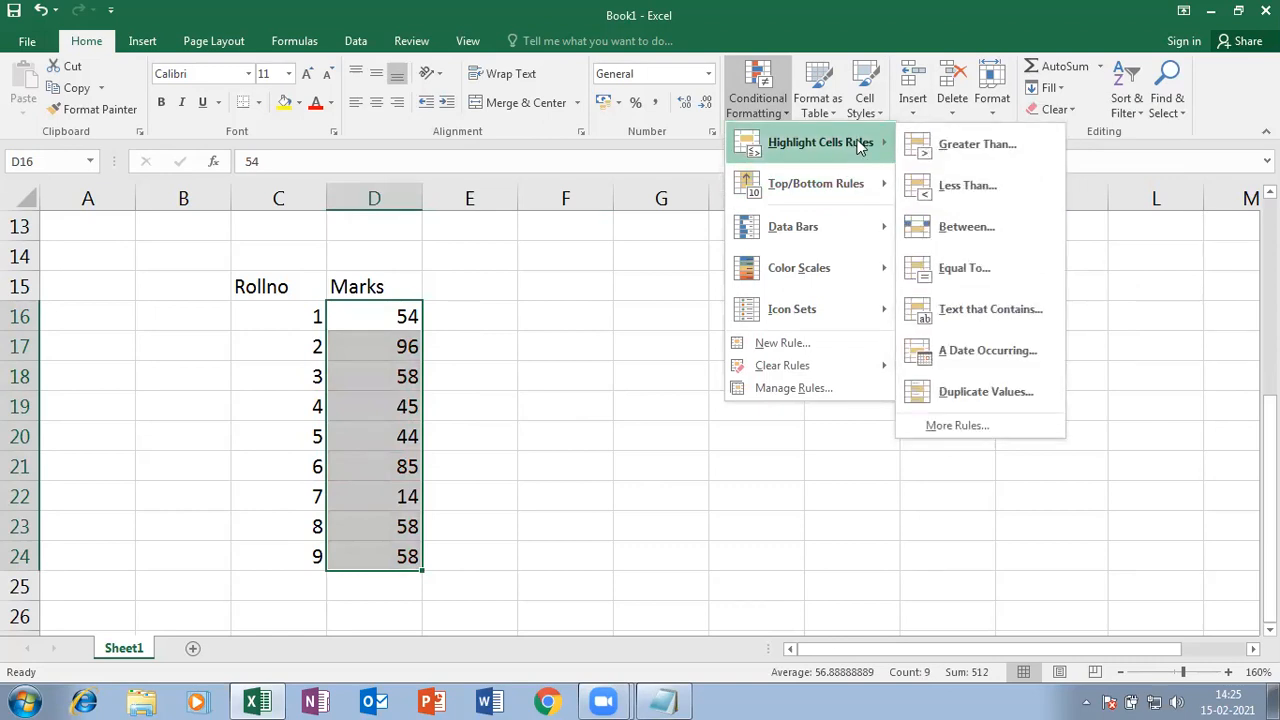
- Apply an Above Average rule to D16:D24 with the default light red fill
{"action": "mouse_move", "coordinate": [828, 180]}
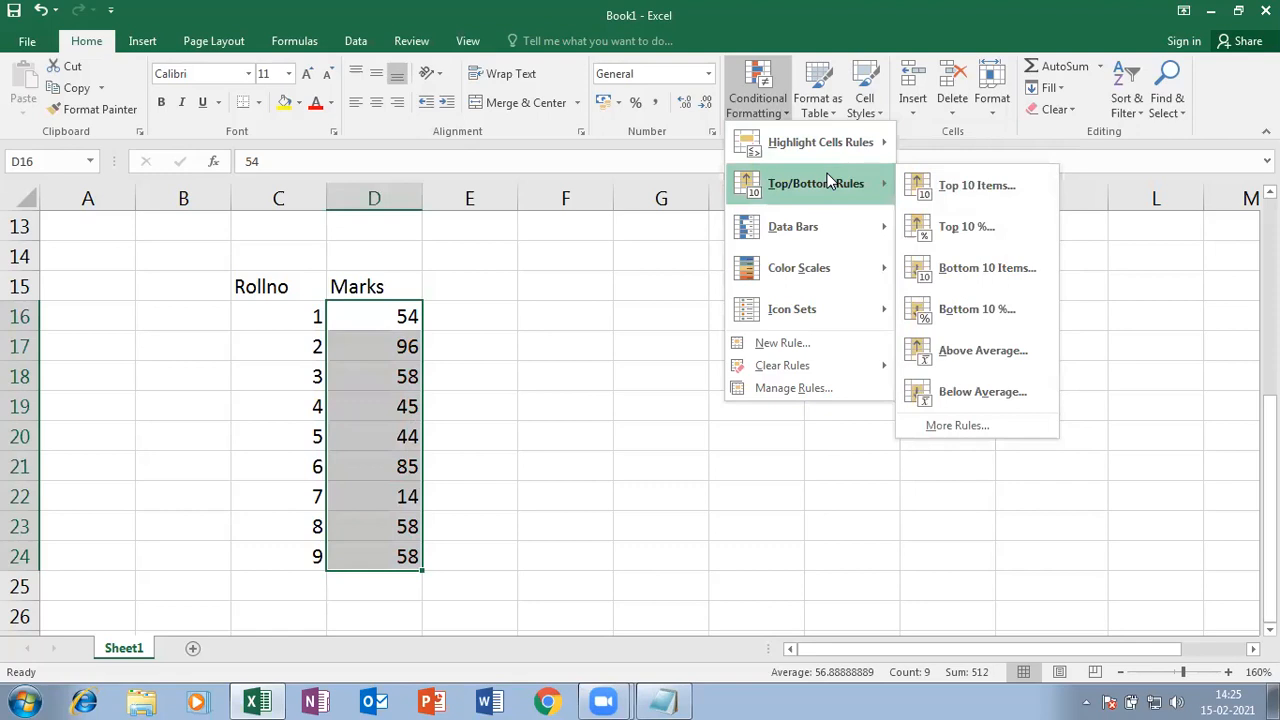
{"action": "left_click", "coordinate": [982, 350]}
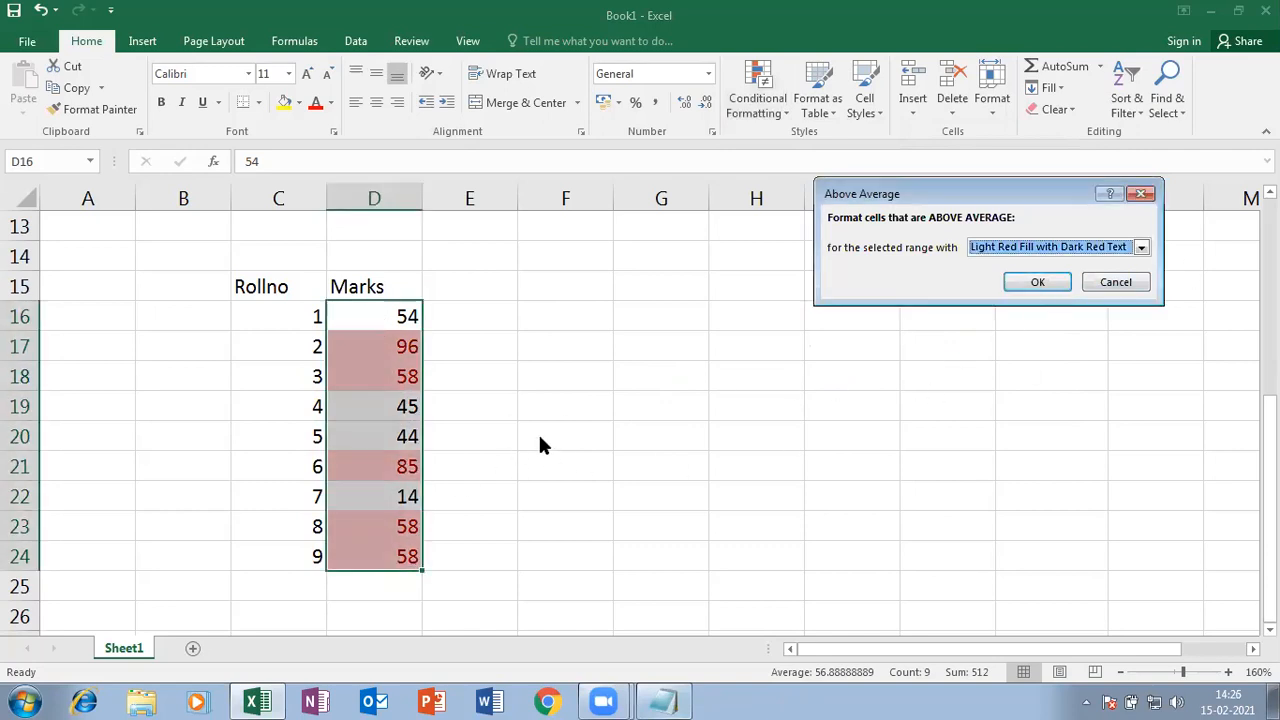
{"action": "left_click", "coordinate": [1037, 282]}
{"action": "left_click", "coordinate": [640, 466]}
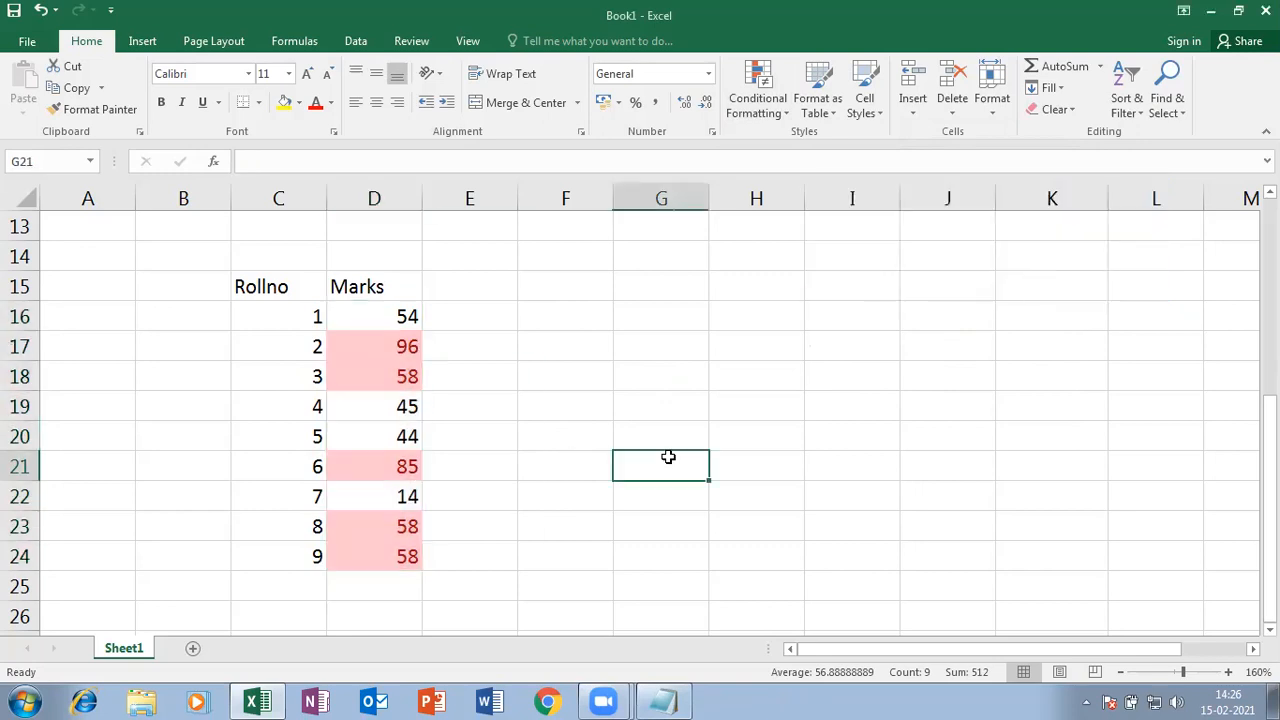
{"action": "left_click_drag", "start_coordinate": [366, 320], "coordinate": [417, 556]}
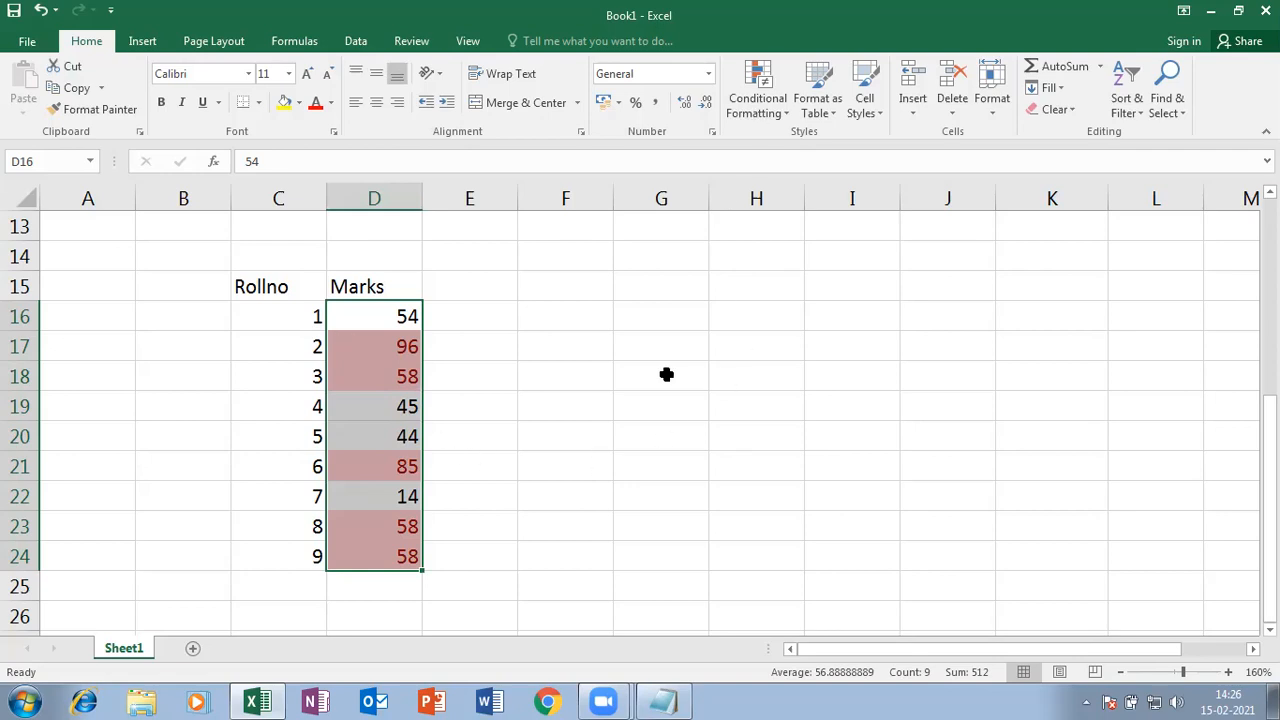
{"action": "left_click", "coordinate": [565, 346]}
{"action": "left_click_drag", "start_coordinate": [357, 320], "coordinate": [381, 556]}
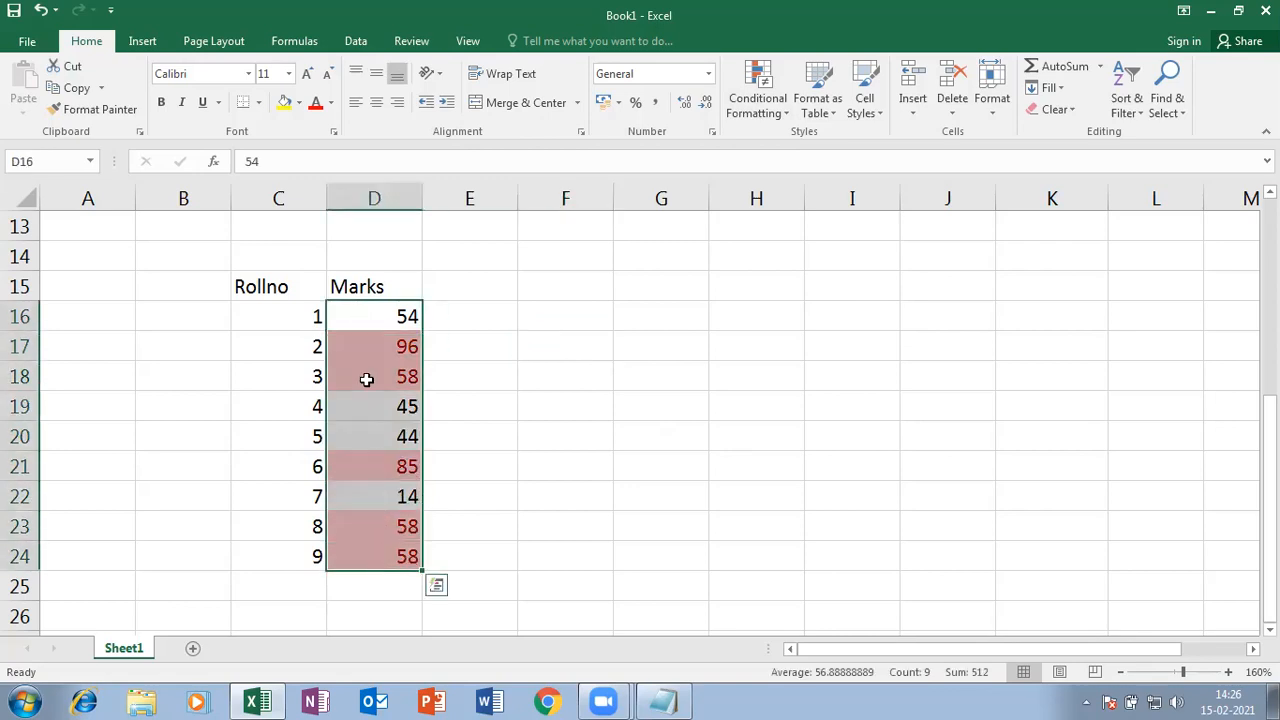
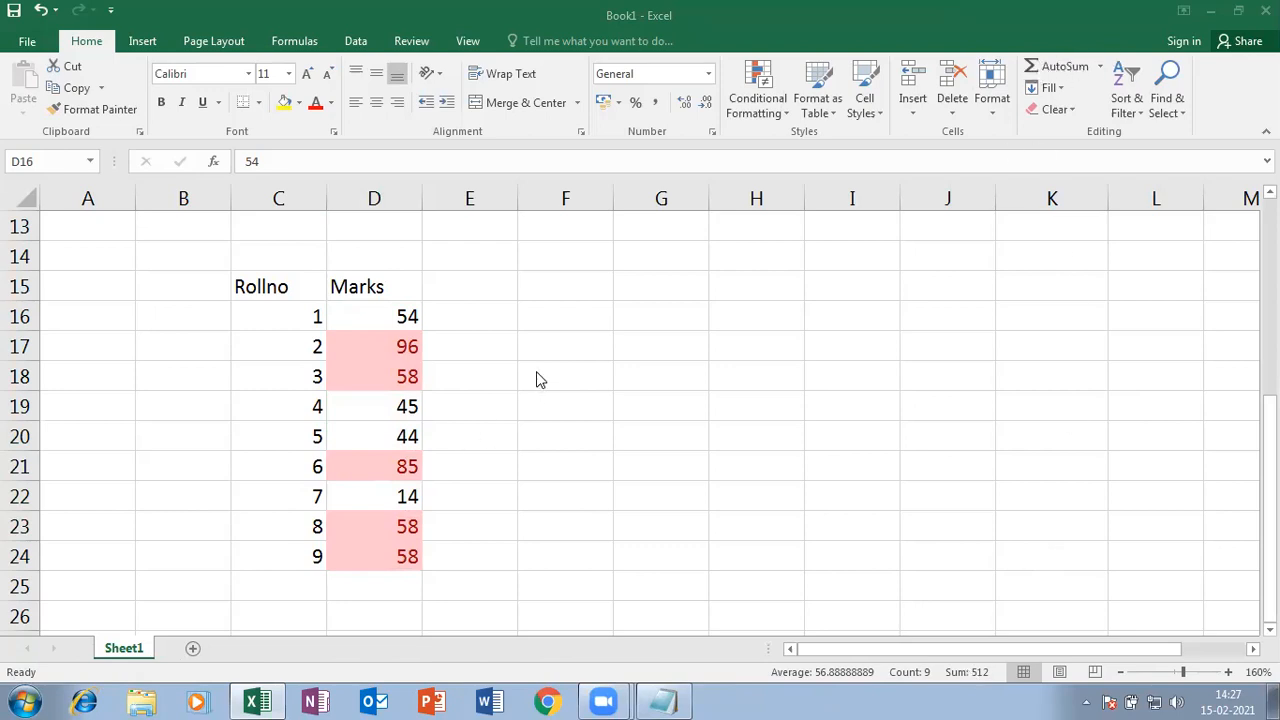
- Enter 23, 45 and 67 down cells H15:H17 and select them
{"action": "left_click", "coordinate": [469, 376]}
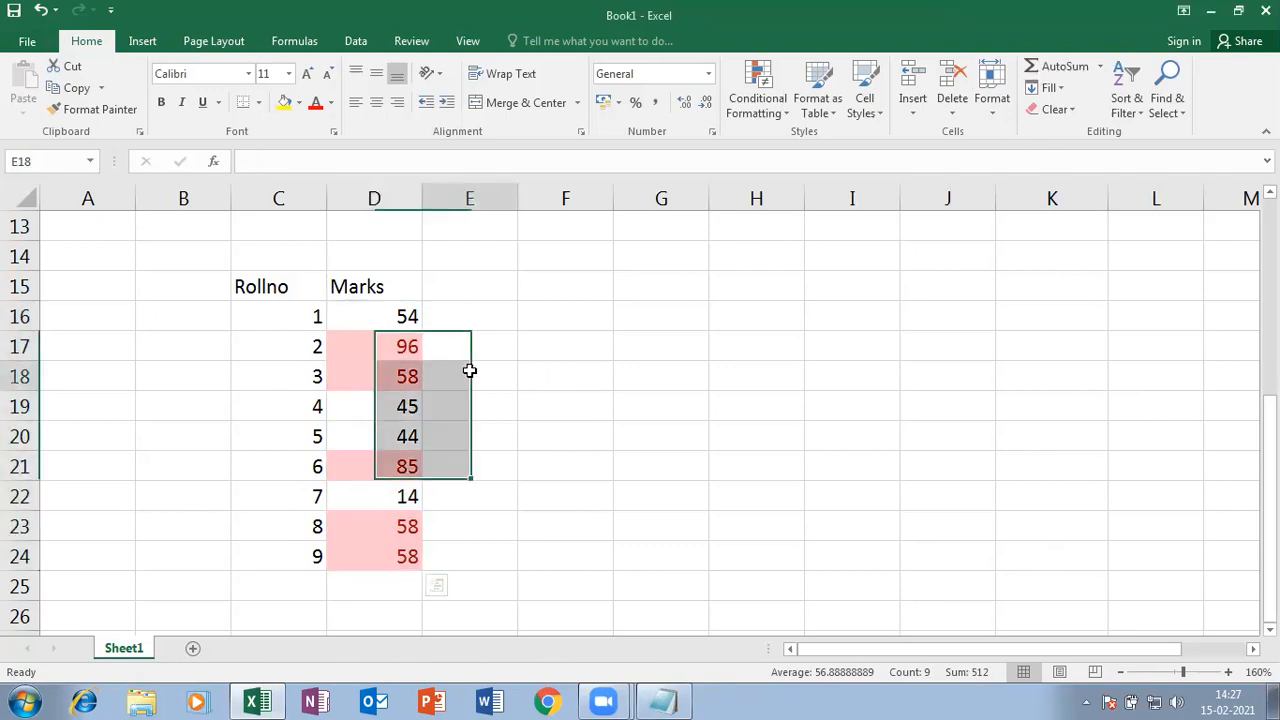
{"action": "left_click", "coordinate": [789, 286]}
{"action": "type", "text": "2"}
{"action": "key", "text": "Return"}
{"action": "type", "text": "45"}
{"action": "key", "text": "Return"}
{"action": "type", "text": "67"}
{"action": "key", "text": "Return"}
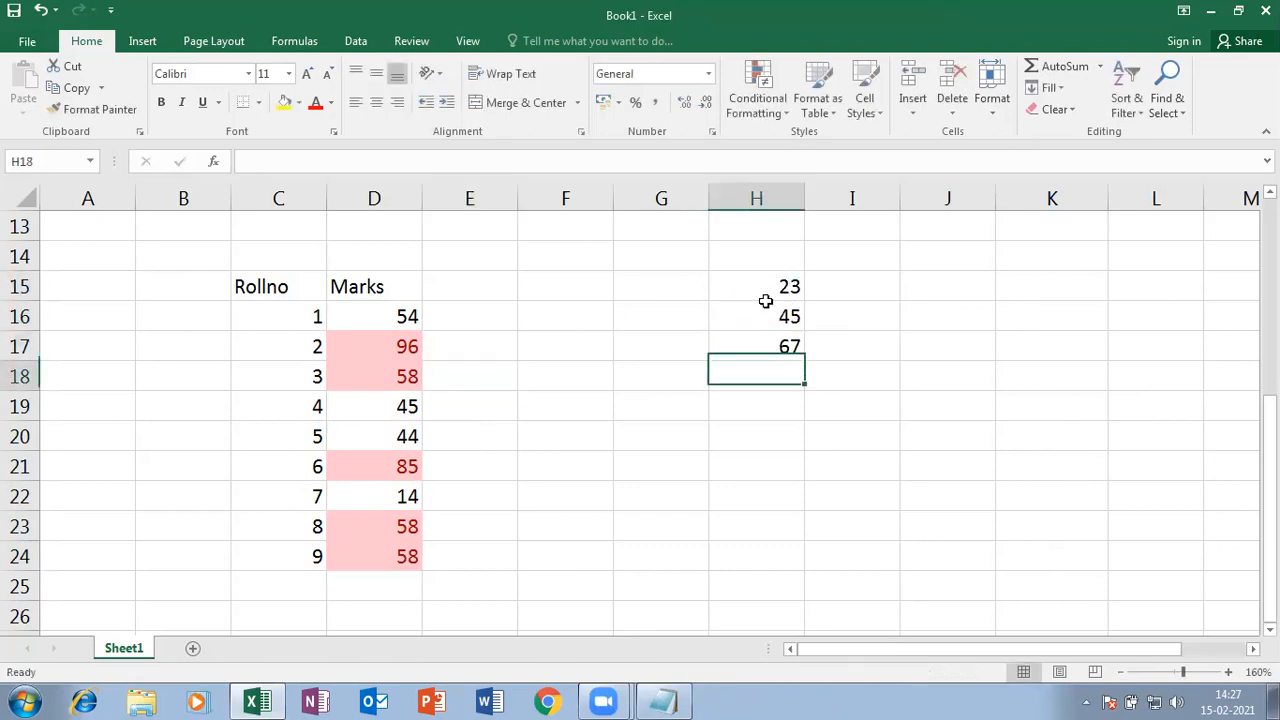
{"action": "left_click_drag", "start_coordinate": [766, 284], "coordinate": [766, 346]}
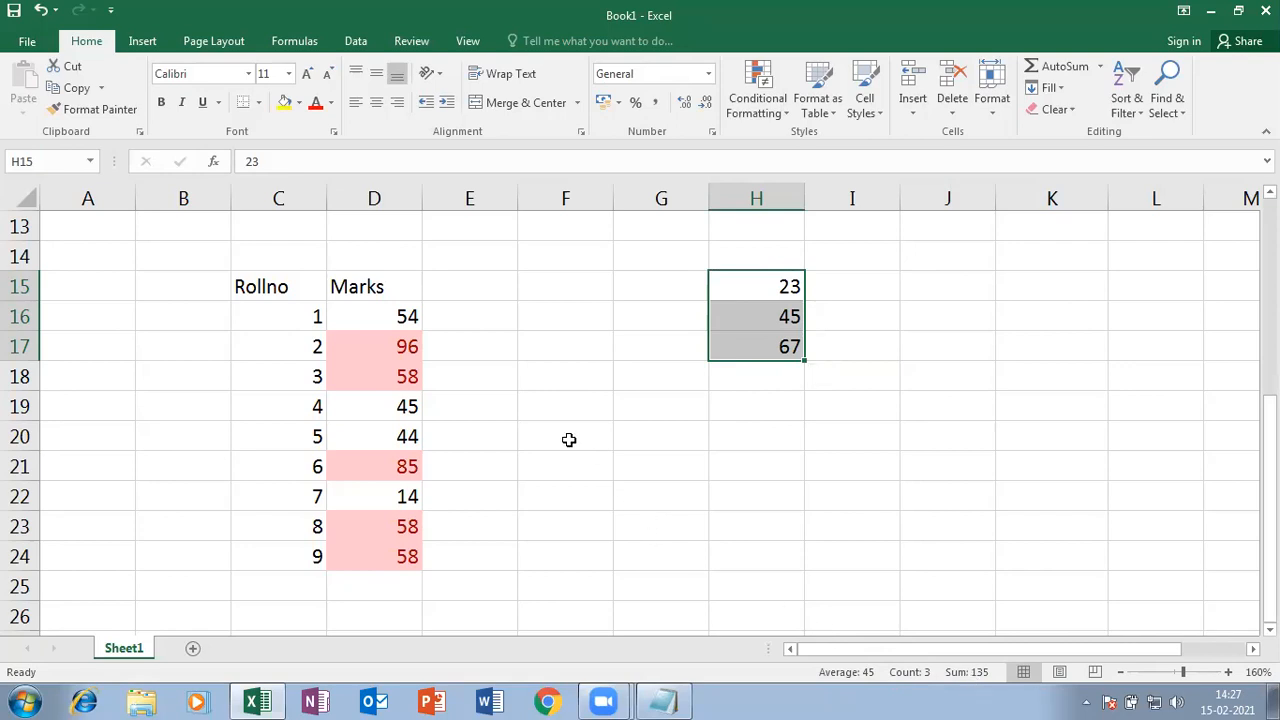
- Select the Marks values in D16:D24
{"action": "left_click", "coordinate": [515, 415]}
{"action": "left_click", "coordinate": [365, 315]}
{"action": "left_click_drag", "start_coordinate": [365, 315], "coordinate": [403, 557]}
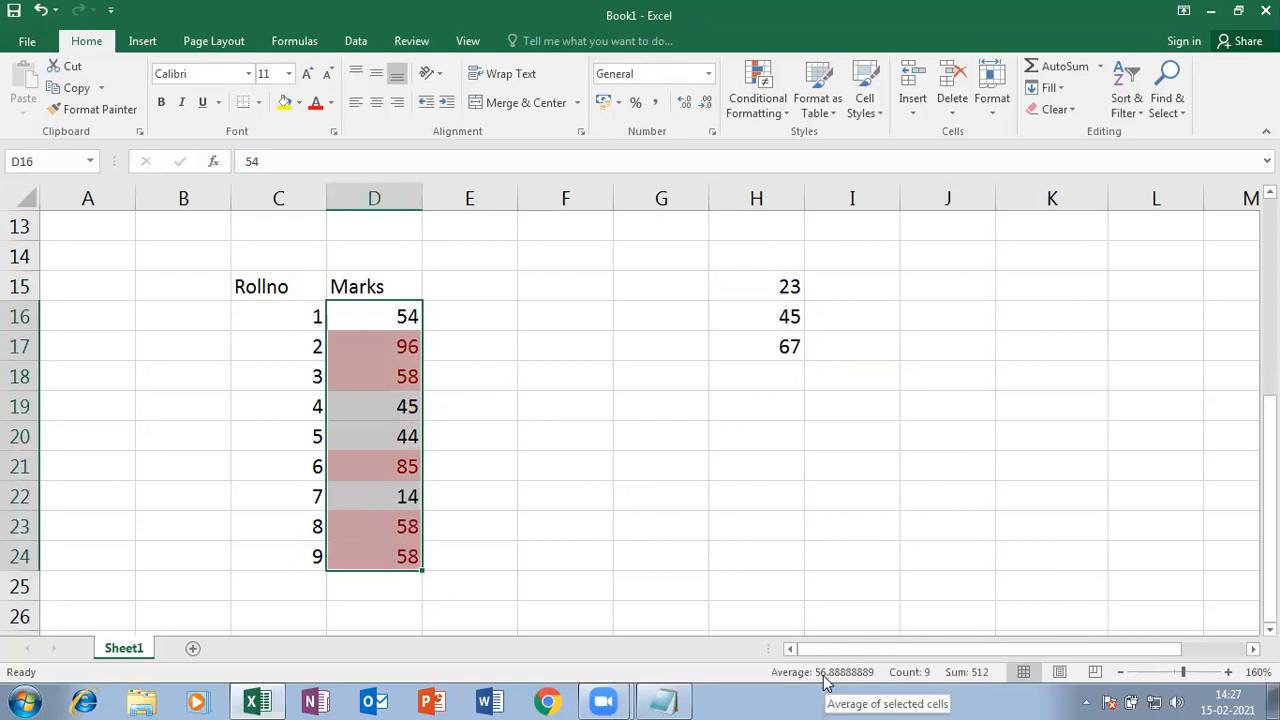
- Clear the red formatting from D16:D24 and start an Above Average rule
{"action": "left_click", "coordinate": [1057, 109]}
{"action": "left_click", "coordinate": [1108, 157]}
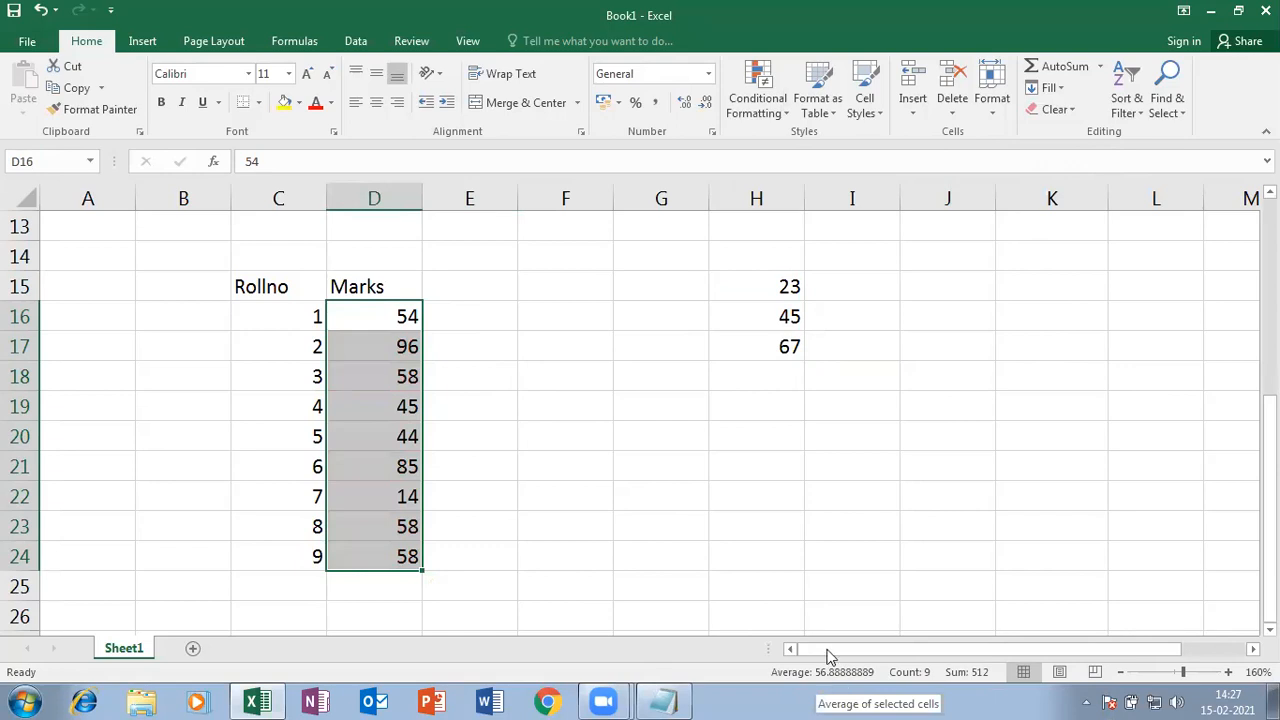
{"action": "left_click", "coordinate": [787, 114]}
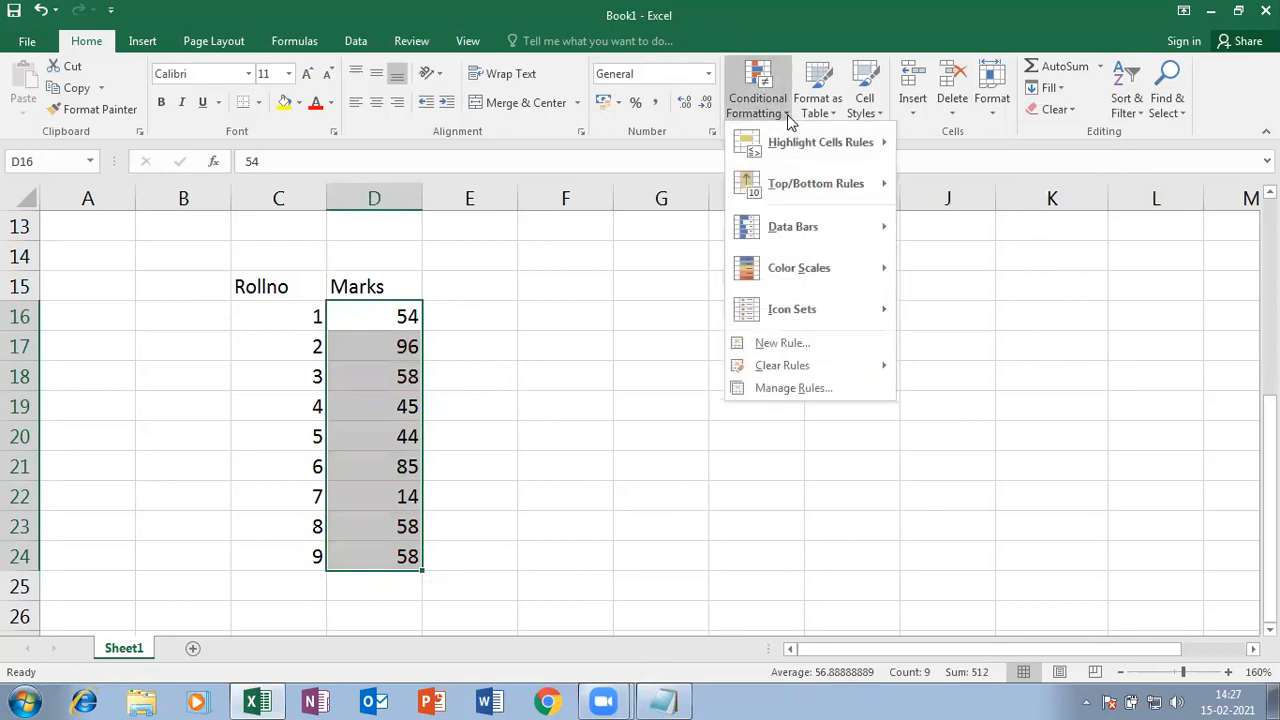
{"action": "mouse_move", "coordinate": [838, 182]}
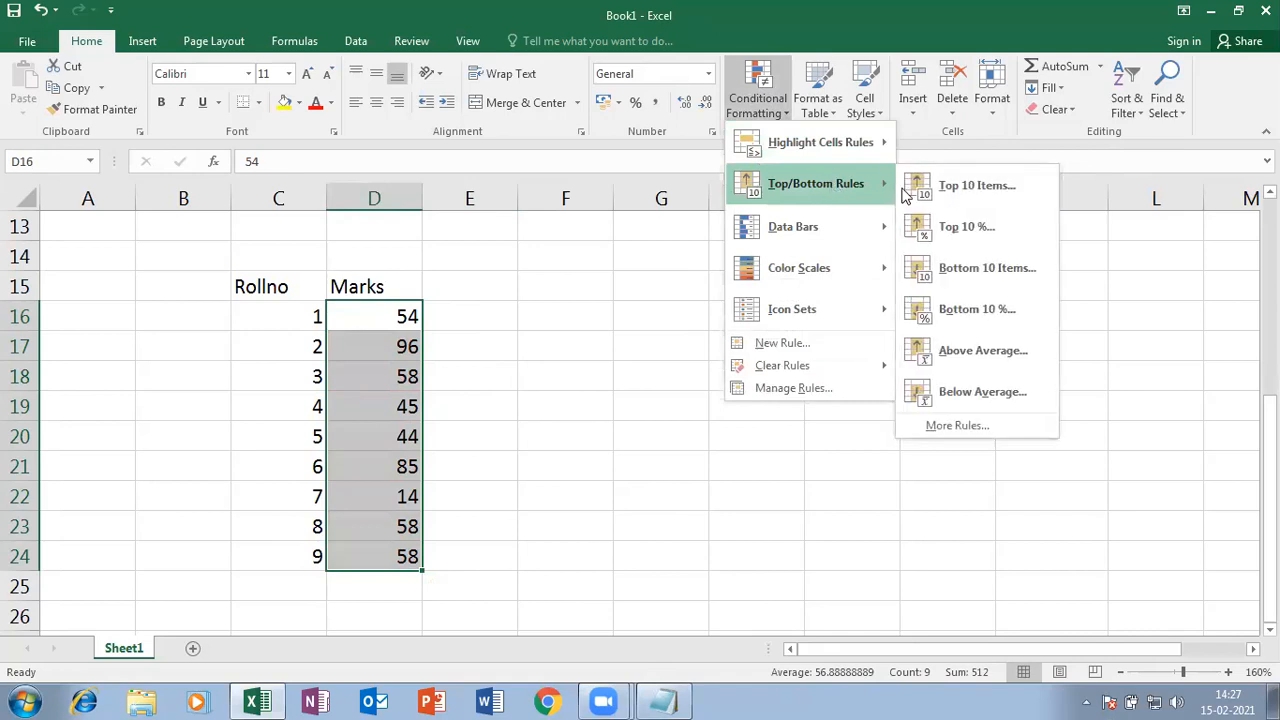
{"action": "left_click", "coordinate": [993, 360]}
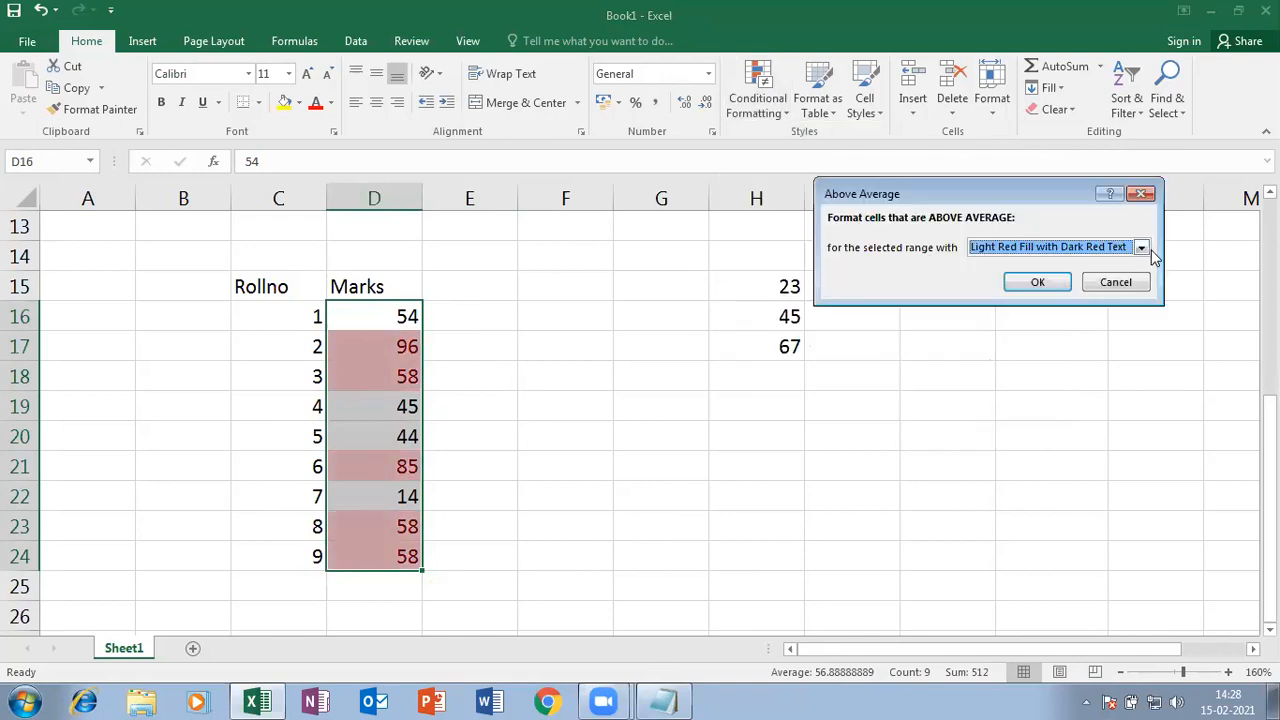
- Give the rule a custom format with bold text and a gradient fill
{"action": "left_click", "coordinate": [1143, 249]}
{"action": "left_click", "coordinate": [990, 344]}
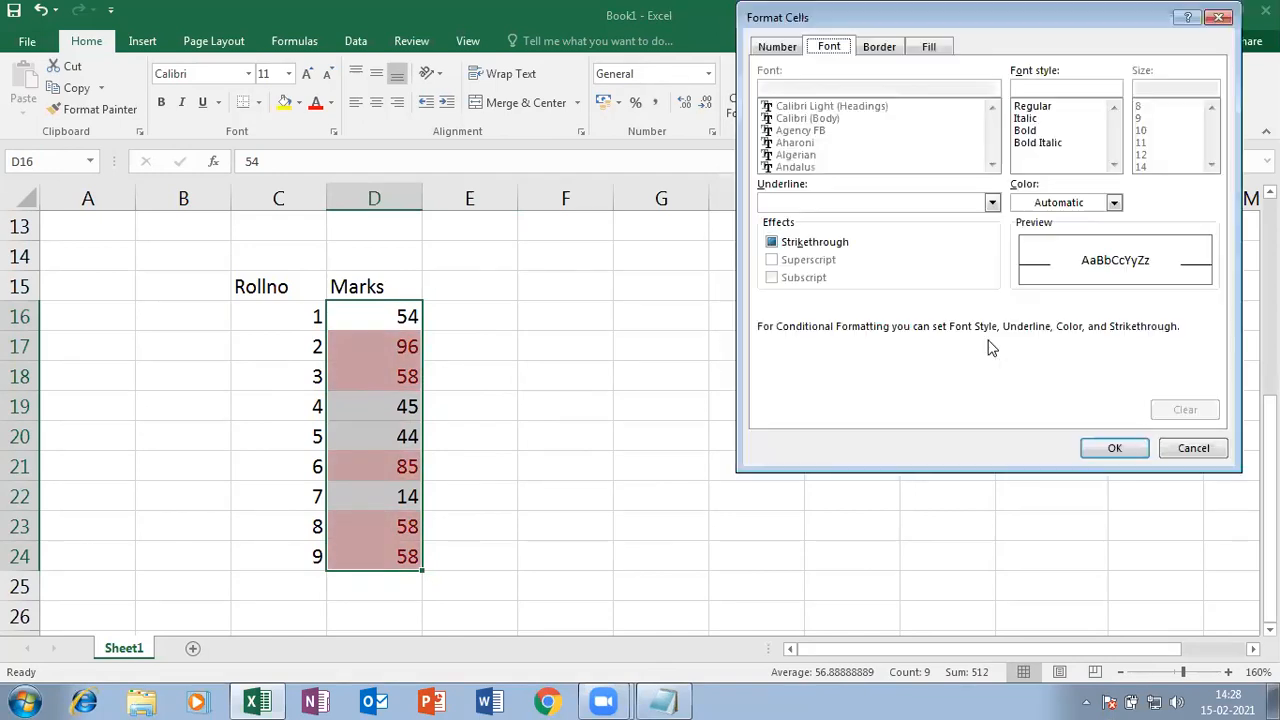
{"action": "left_click", "coordinate": [1036, 131]}
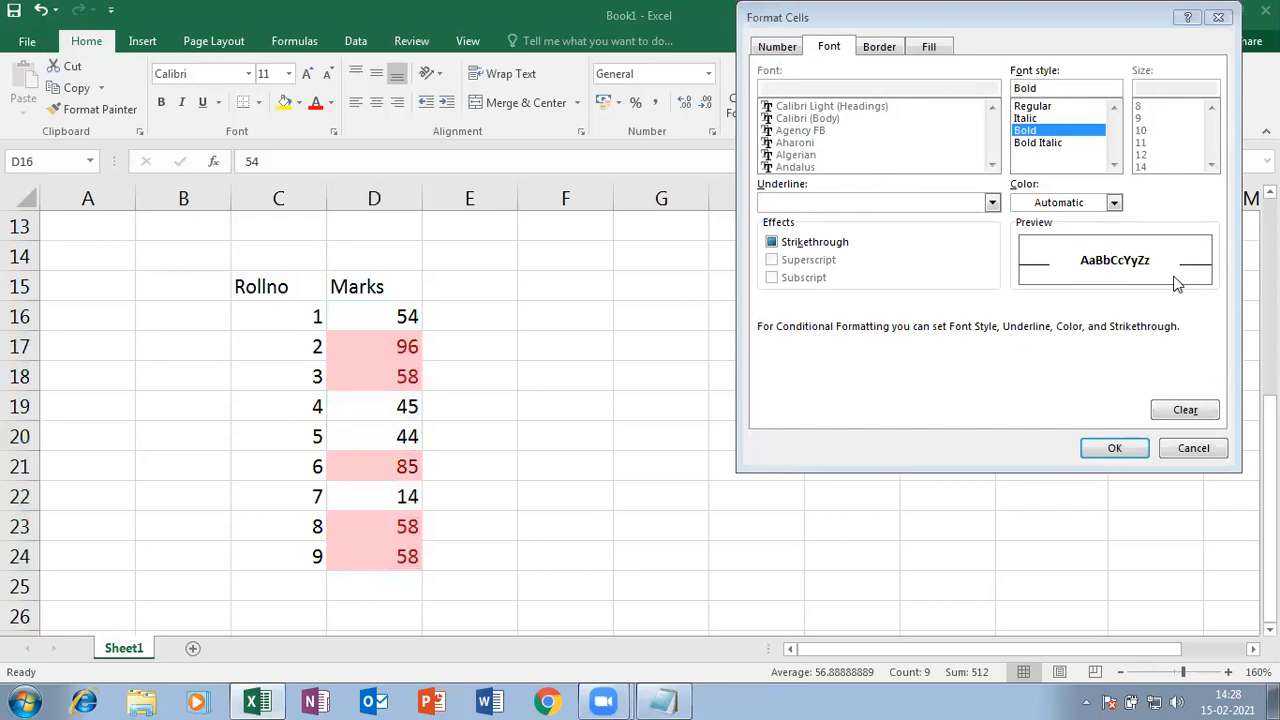
{"action": "left_click", "coordinate": [879, 47]}
{"action": "left_click", "coordinate": [929, 47]}
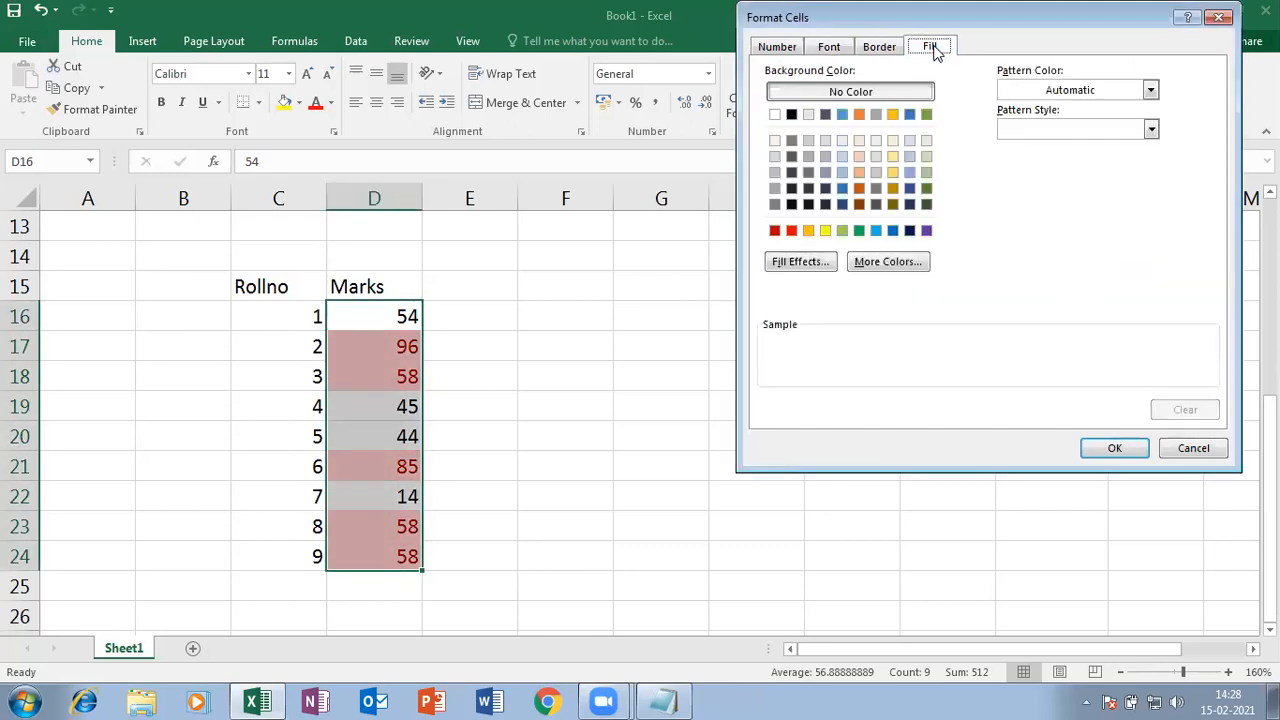
{"action": "left_click", "coordinate": [806, 264]}
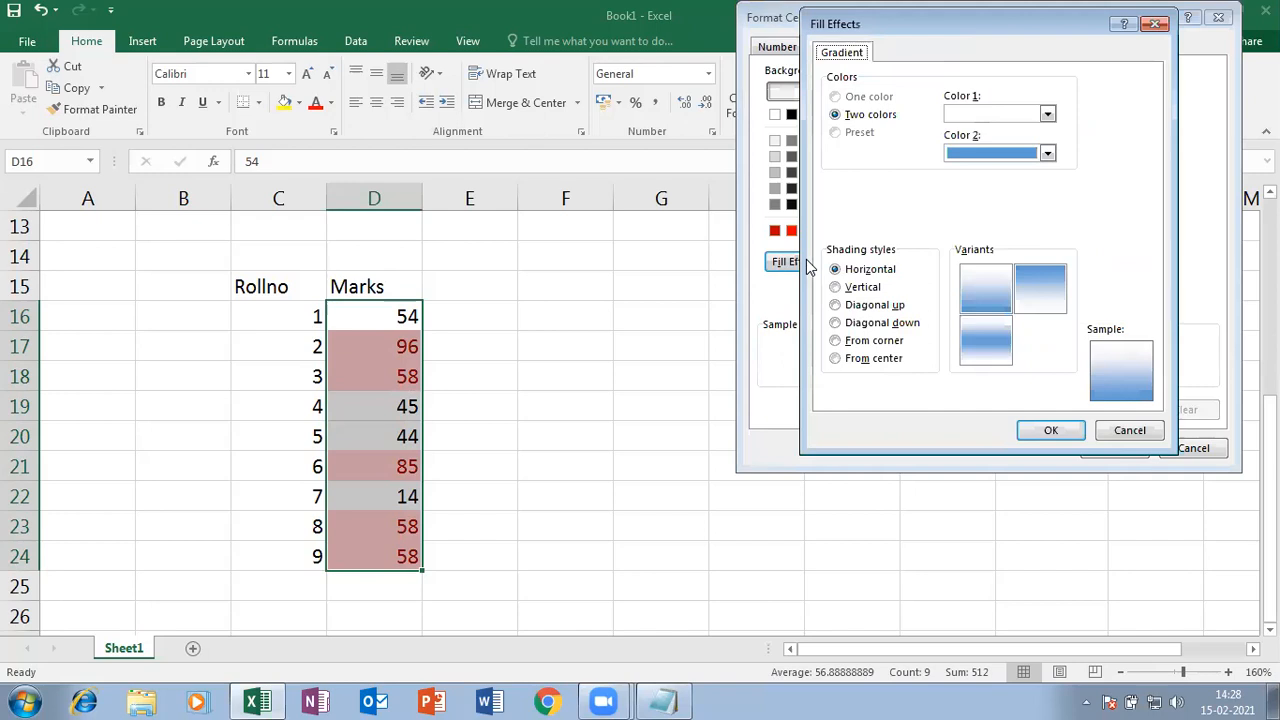
- Set the gradient from dark green to light blue and apply the rule to the Marks
{"action": "left_click", "coordinate": [1047, 114]}
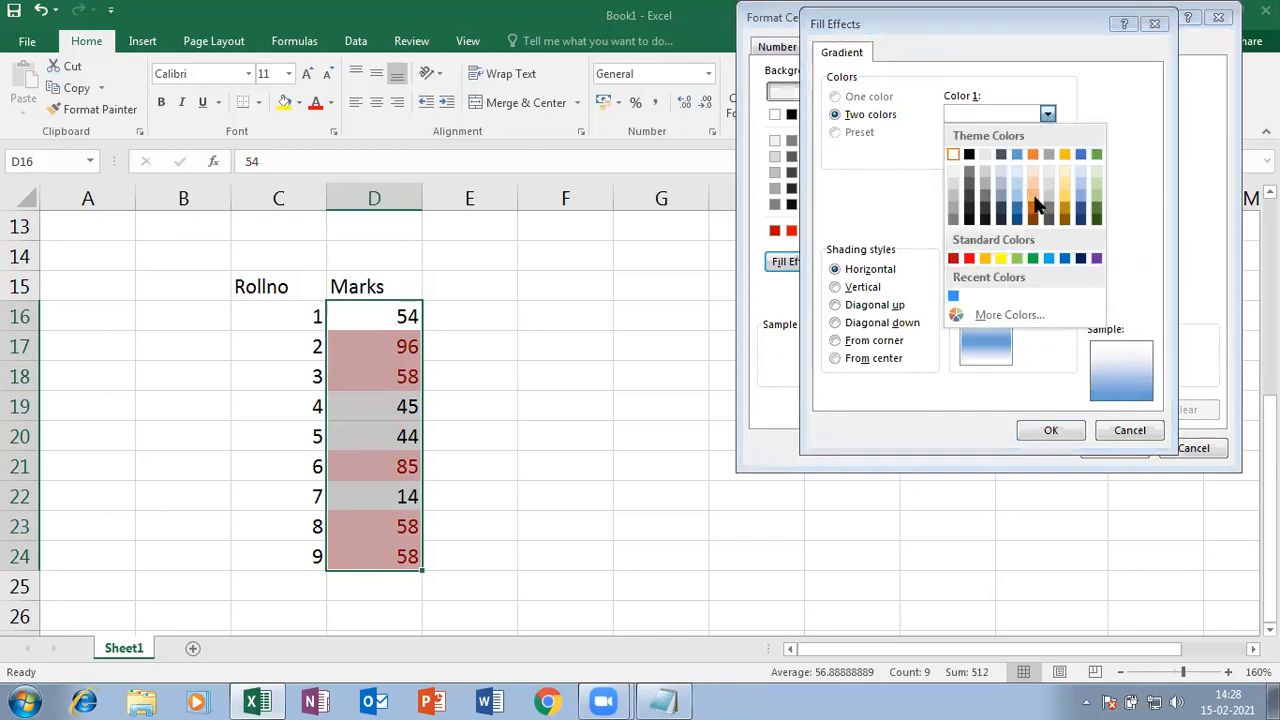
{"action": "left_click", "coordinate": [1034, 190]}
{"action": "left_click", "coordinate": [1047, 153]}
{"action": "left_click", "coordinate": [1080, 236]}
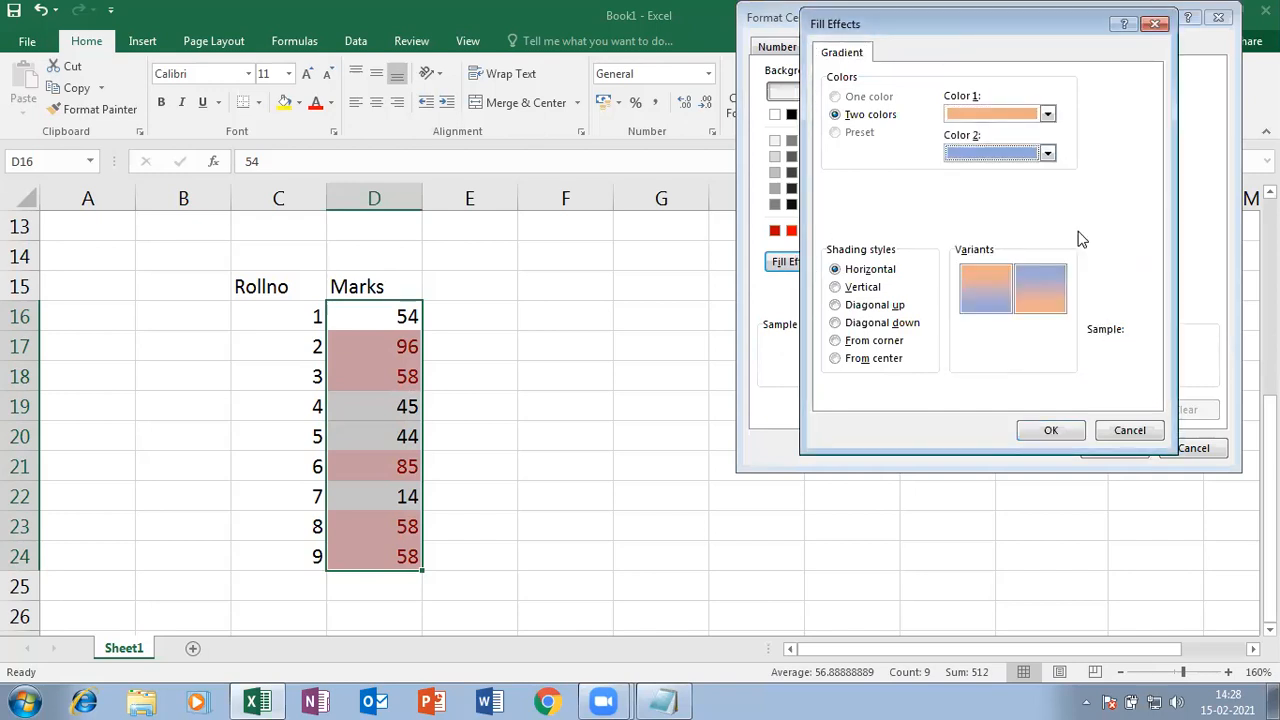
{"action": "left_click", "coordinate": [1047, 114]}
{"action": "left_click", "coordinate": [1096, 211]}
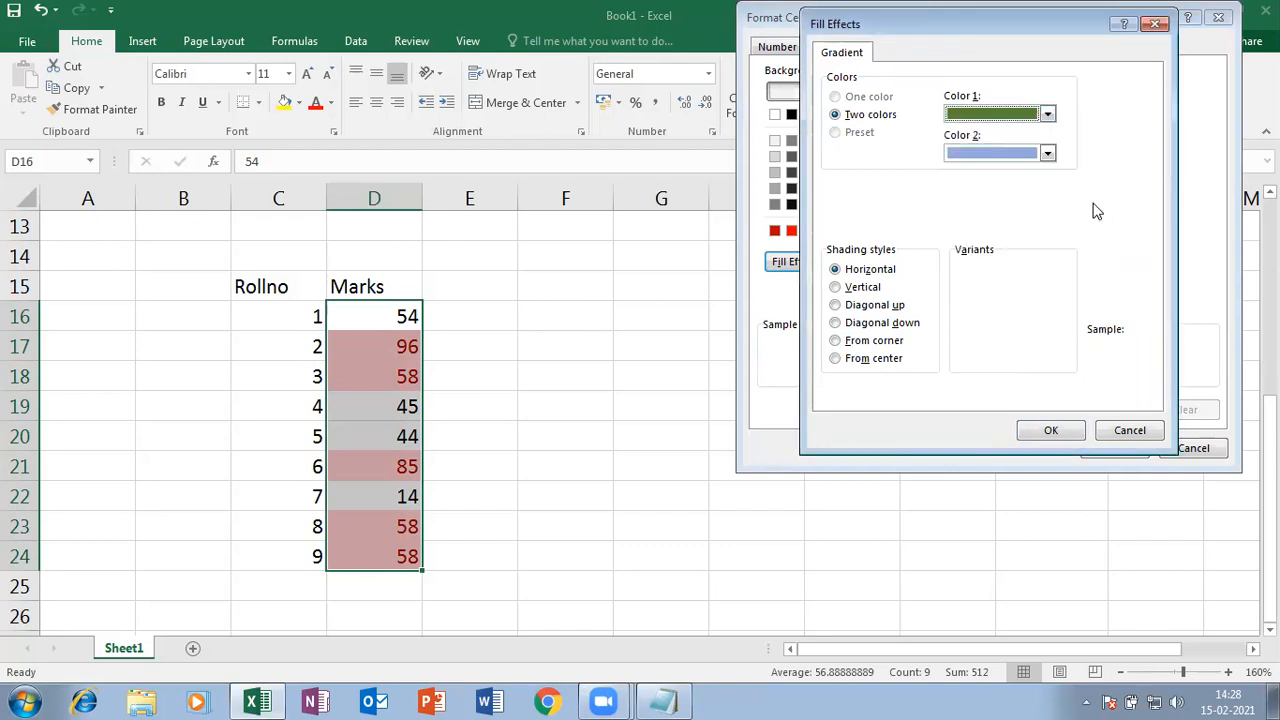
{"action": "left_click", "coordinate": [1064, 426]}
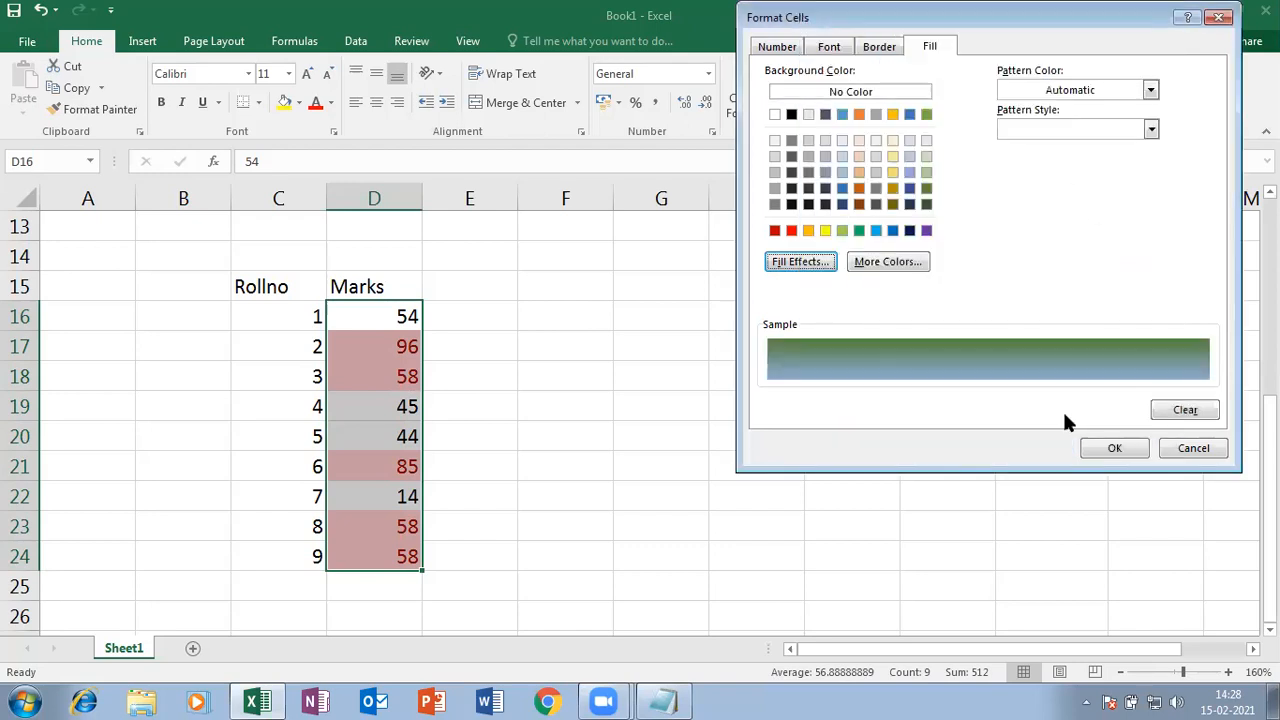
{"action": "left_click", "coordinate": [1114, 448]}
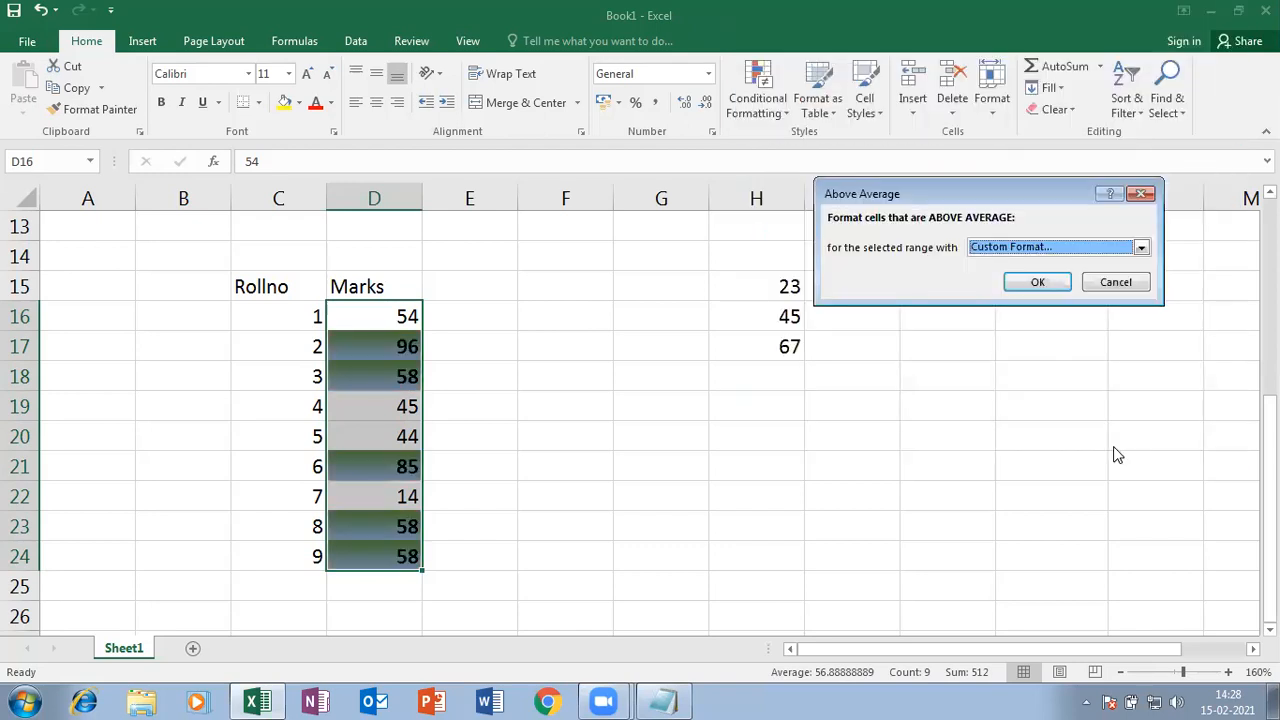
{"action": "left_click", "coordinate": [1040, 285]}
{"action": "left_click", "coordinate": [688, 458]}
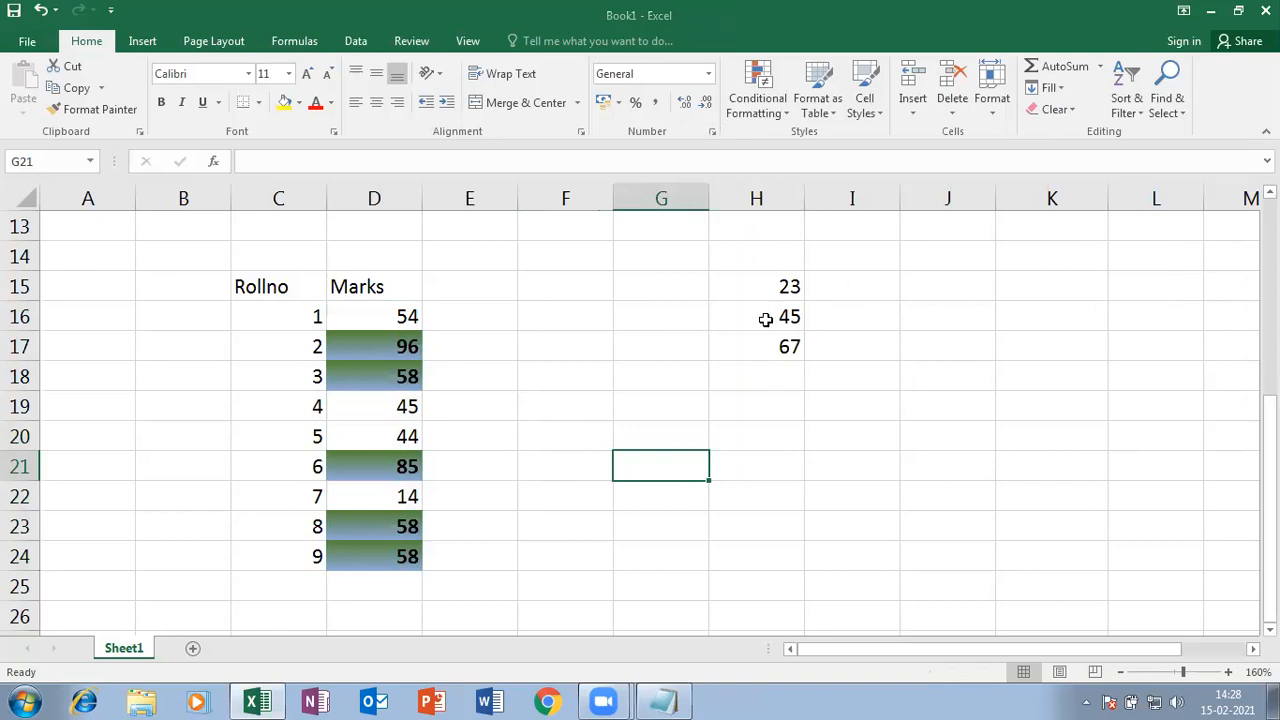
- Show the Top/Bottom Rules submenu under Conditional Formatting
{"action": "left_click", "coordinate": [779, 119]}
{"action": "mouse_move", "coordinate": [804, 191]}
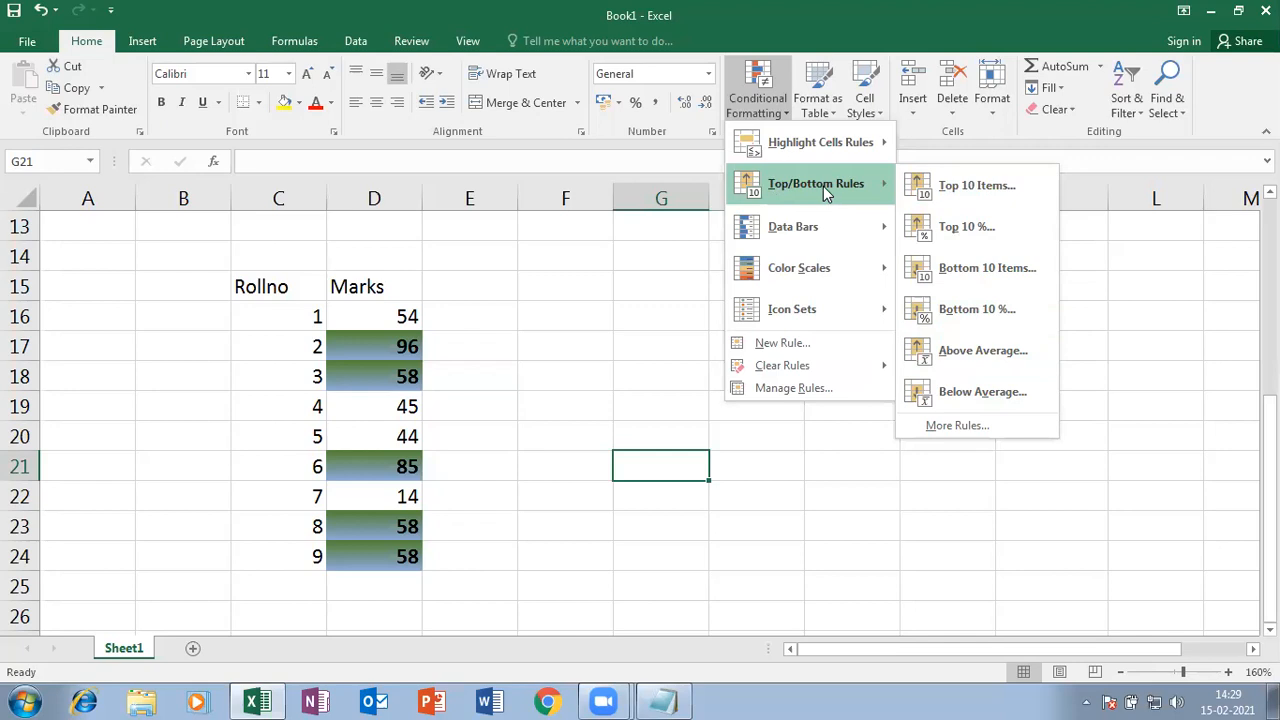
- Select J15, then browse the Data Bars and Highlight Cells Rules options in Conditional Formatting
{"action": "key", "text": "Escape"}
{"action": "key", "text": "Escape"}
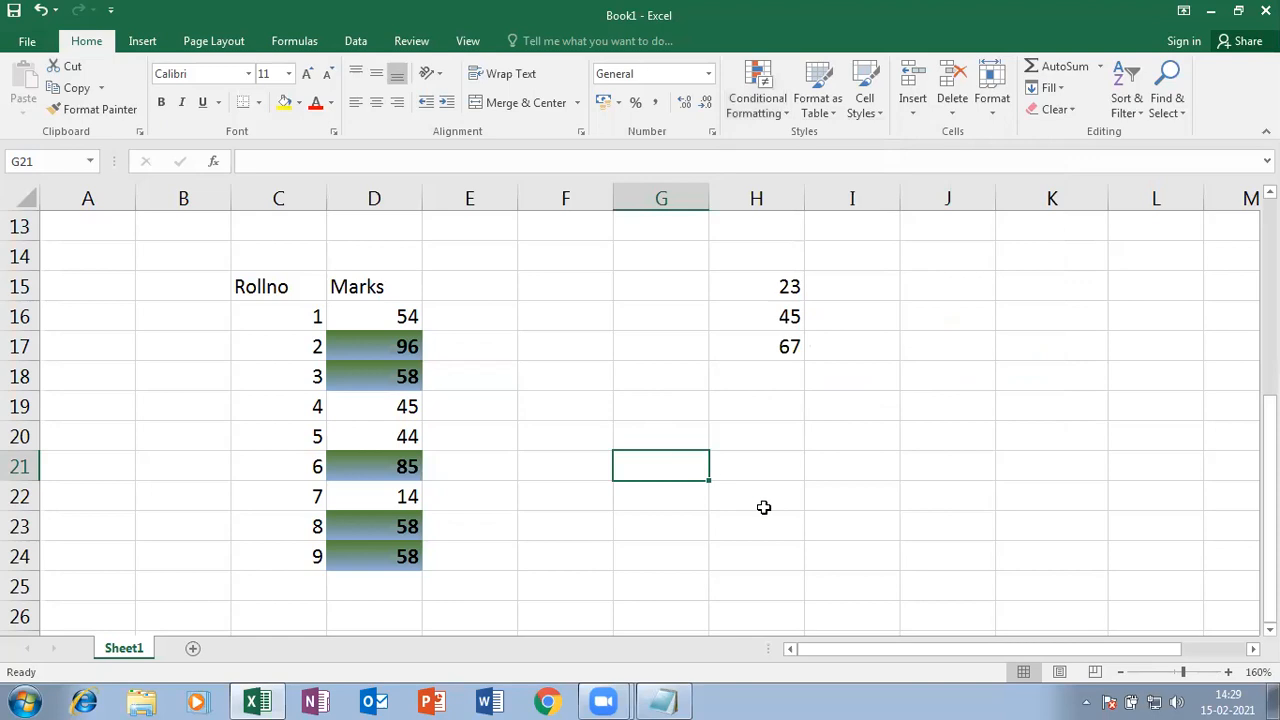
{"action": "left_click", "coordinate": [835, 496]}
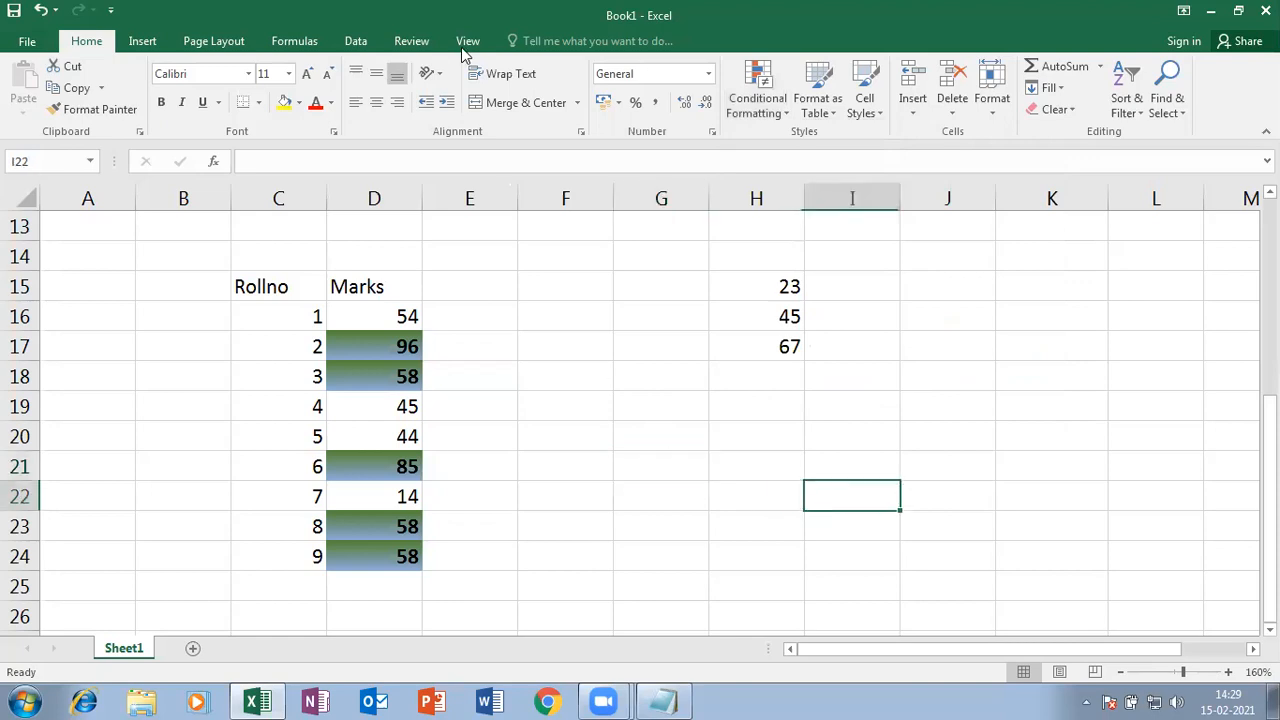
{"action": "left_click", "coordinate": [757, 104]}
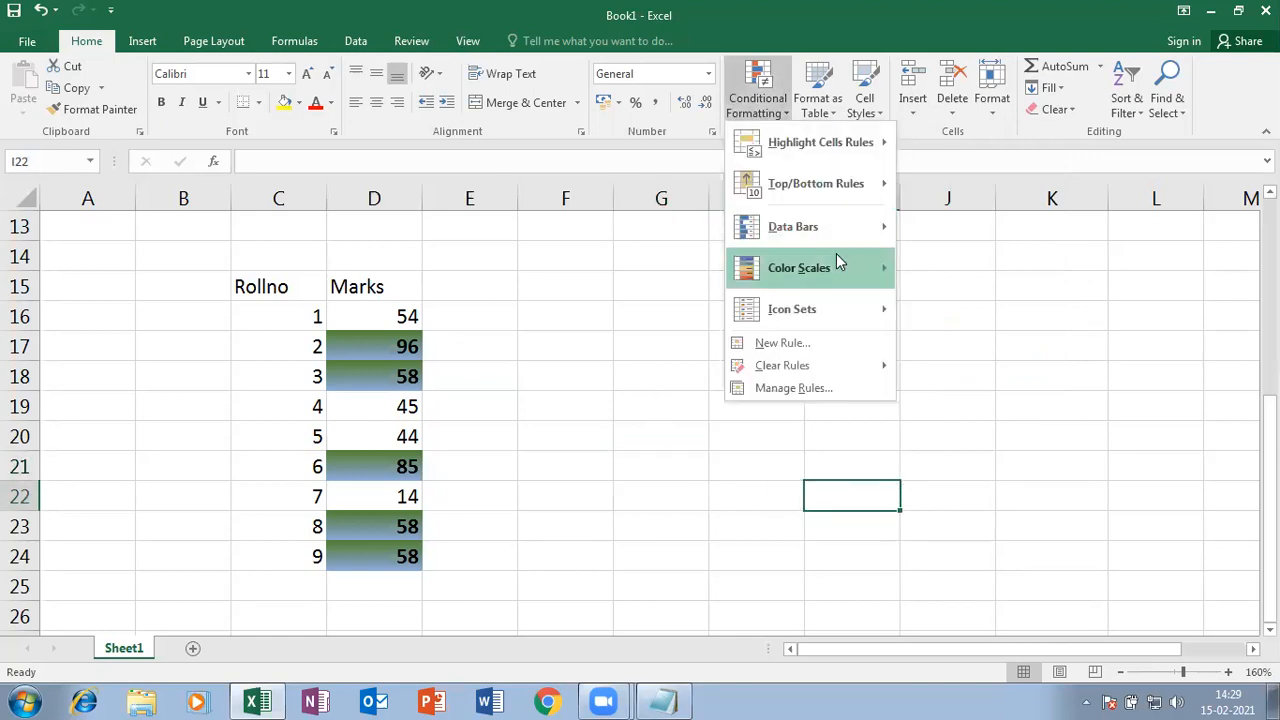
{"action": "mouse_move", "coordinate": [829, 226]}
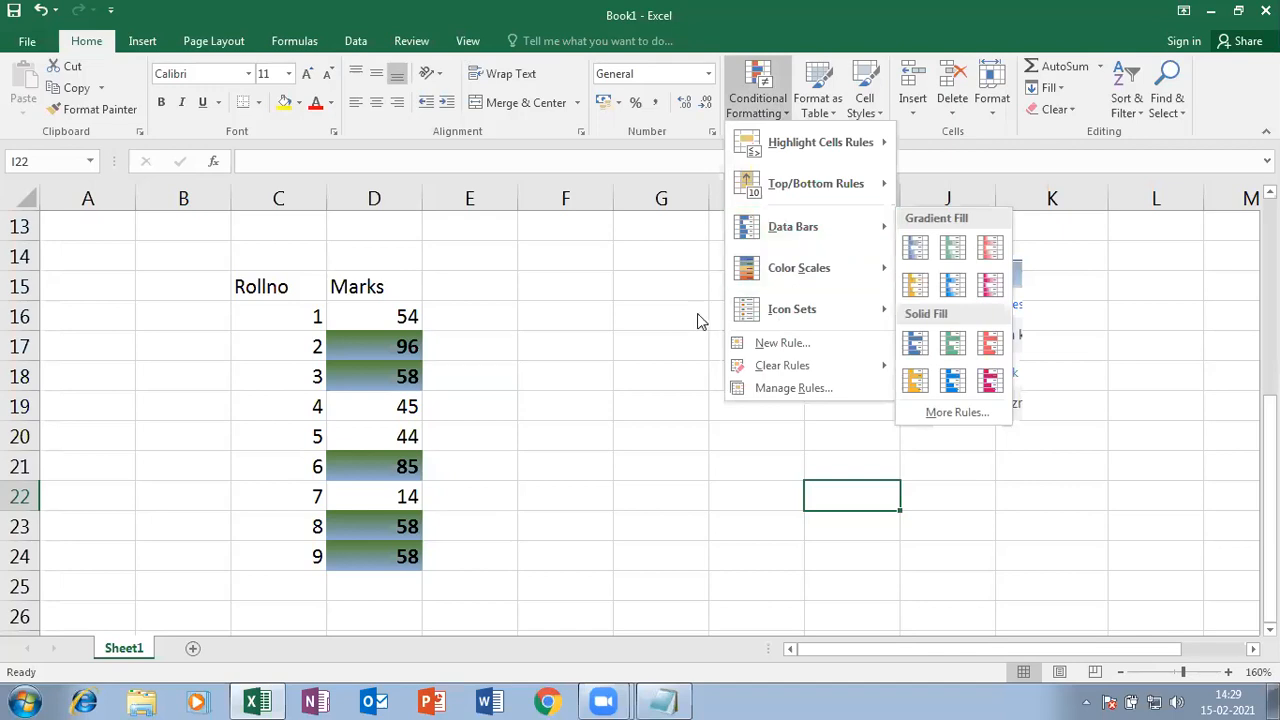
{"action": "left_click", "coordinate": [663, 310]}
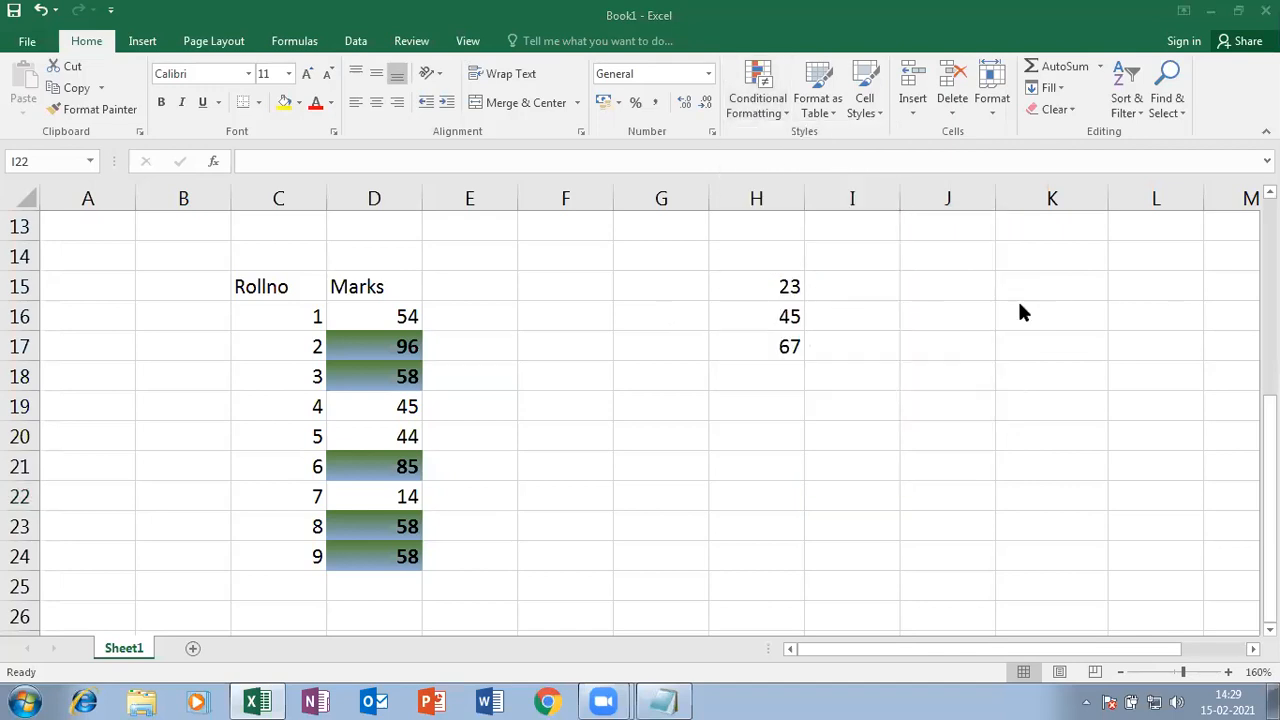
{"action": "left_click", "coordinate": [945, 288]}
{"action": "left_click", "coordinate": [772, 110]}
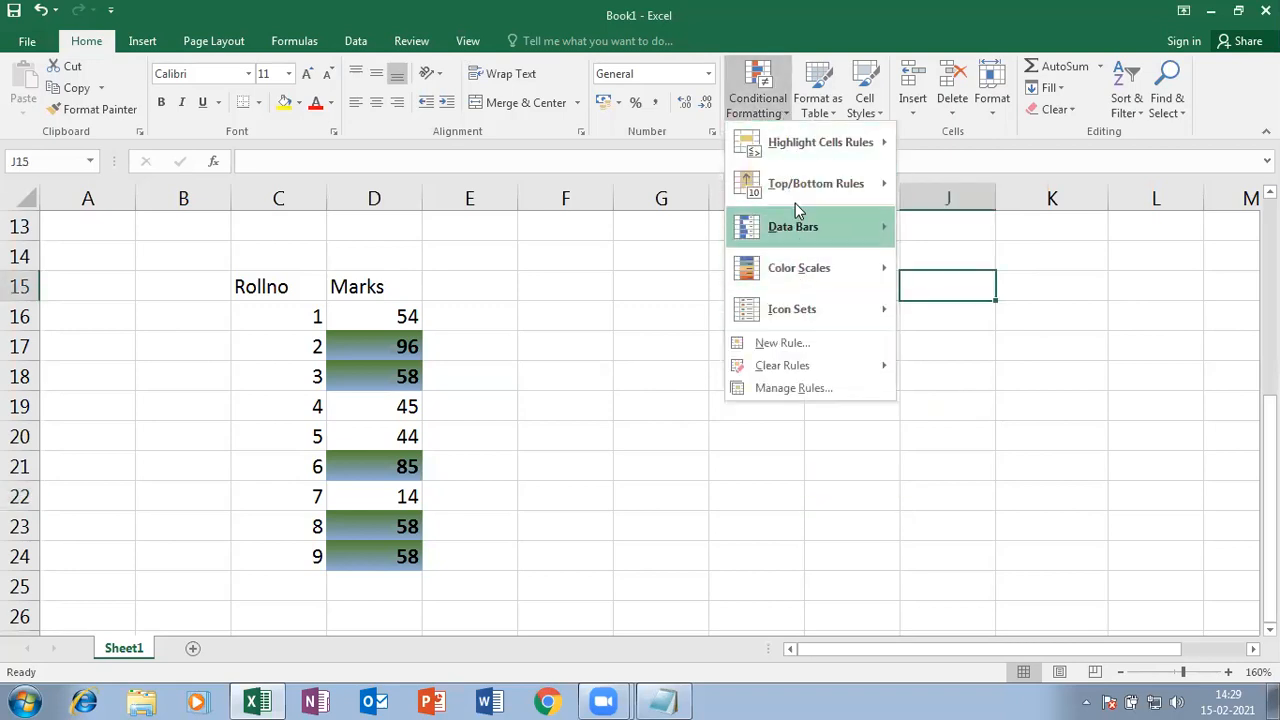
{"action": "mouse_move", "coordinate": [828, 248]}
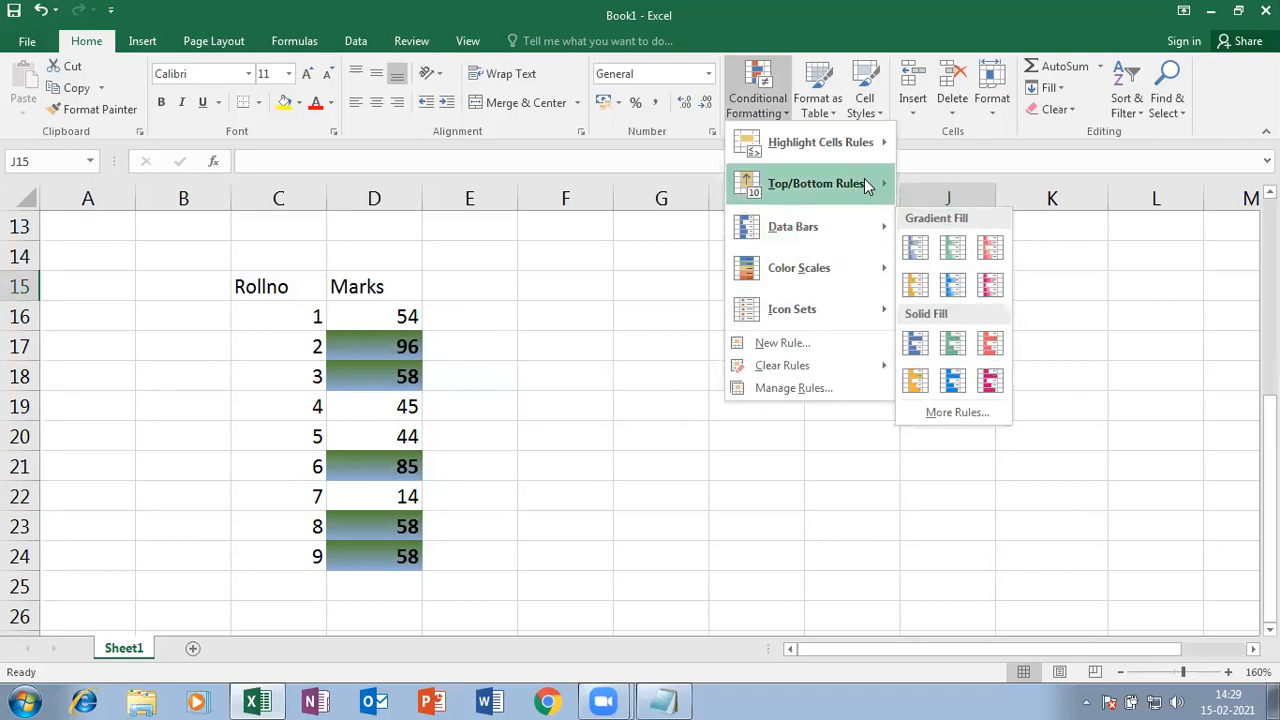
{"action": "mouse_move", "coordinate": [880, 142]}
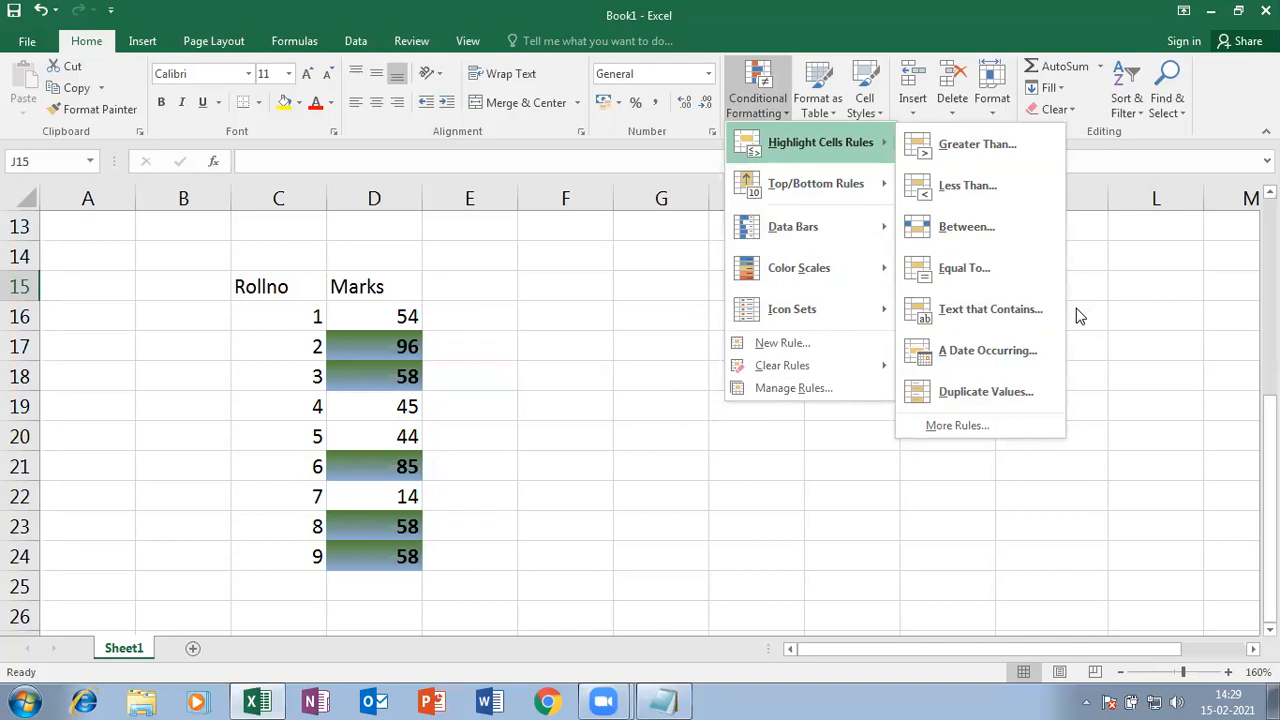
- Enter 12, 25, 85, 94, 62, 14 and 85 down J15:J21
{"action": "left_click", "coordinate": [628, 433]}
{"action": "type", "text": "12"}
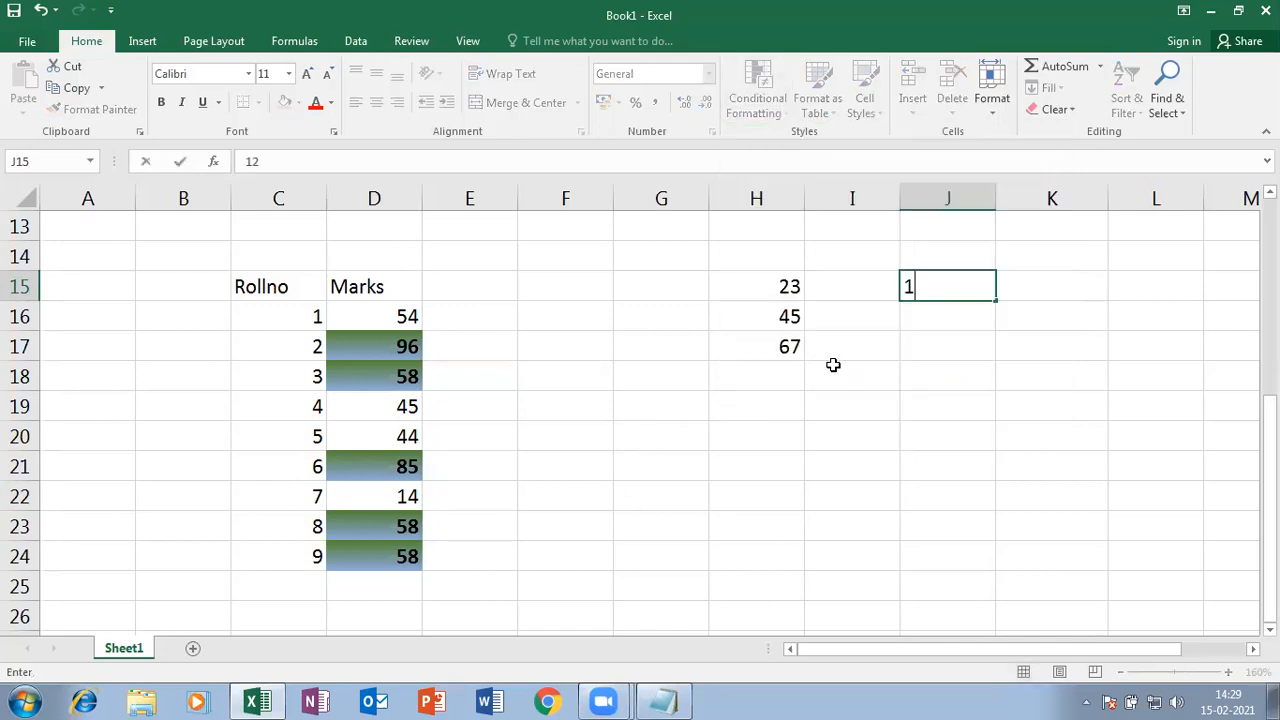
{"action": "key", "text": "Return"}
{"action": "type", "text": "25"}
{"action": "key", "text": "Return"}
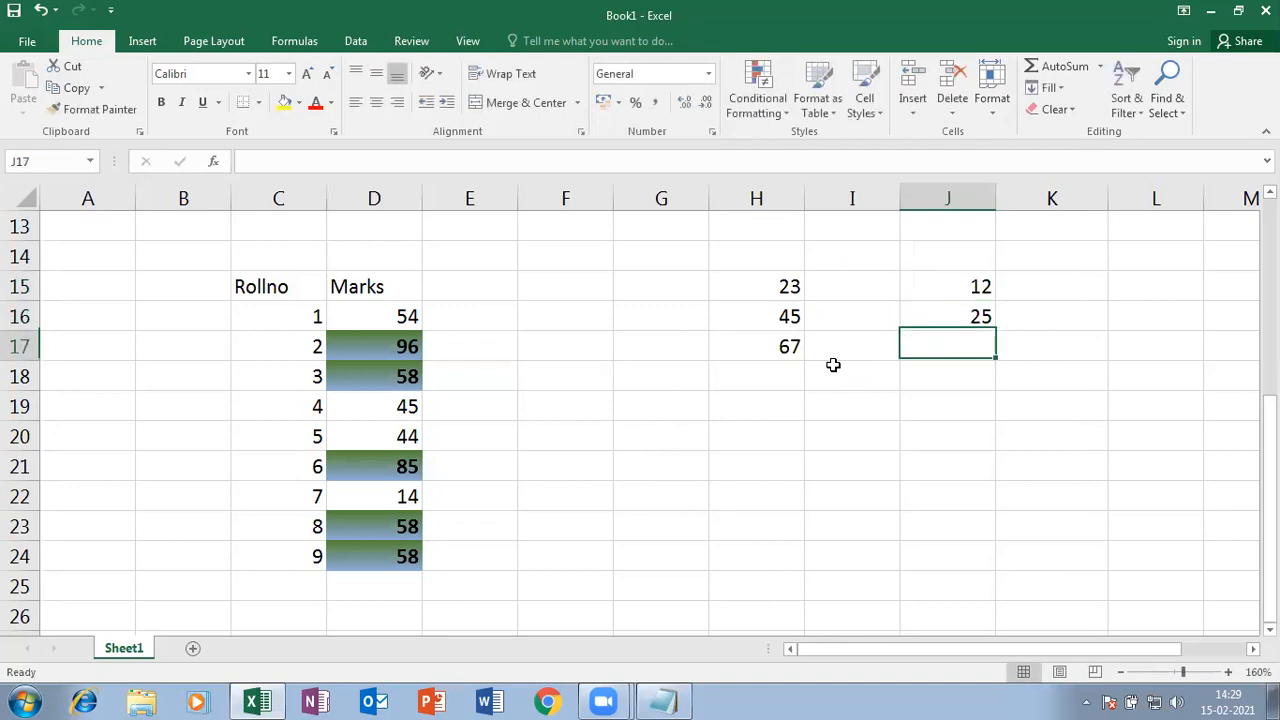
{"action": "type", "text": "85"}
{"action": "key", "text": "Return"}
{"action": "type", "text": "94"}
{"action": "key", "text": "Return"}
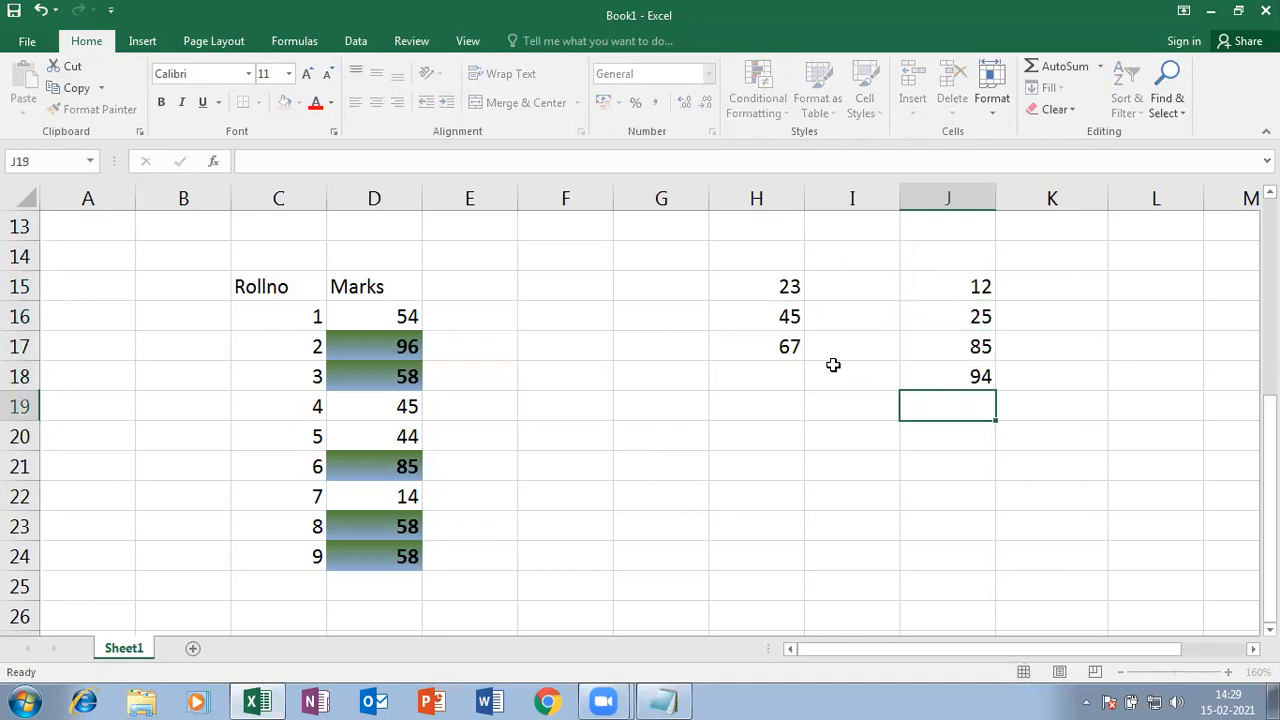
{"action": "type", "text": "62"}
{"action": "key", "text": "Return"}
{"action": "type", "text": "14"}
{"action": "key", "text": "Return"}
{"action": "type", "text": "85"}
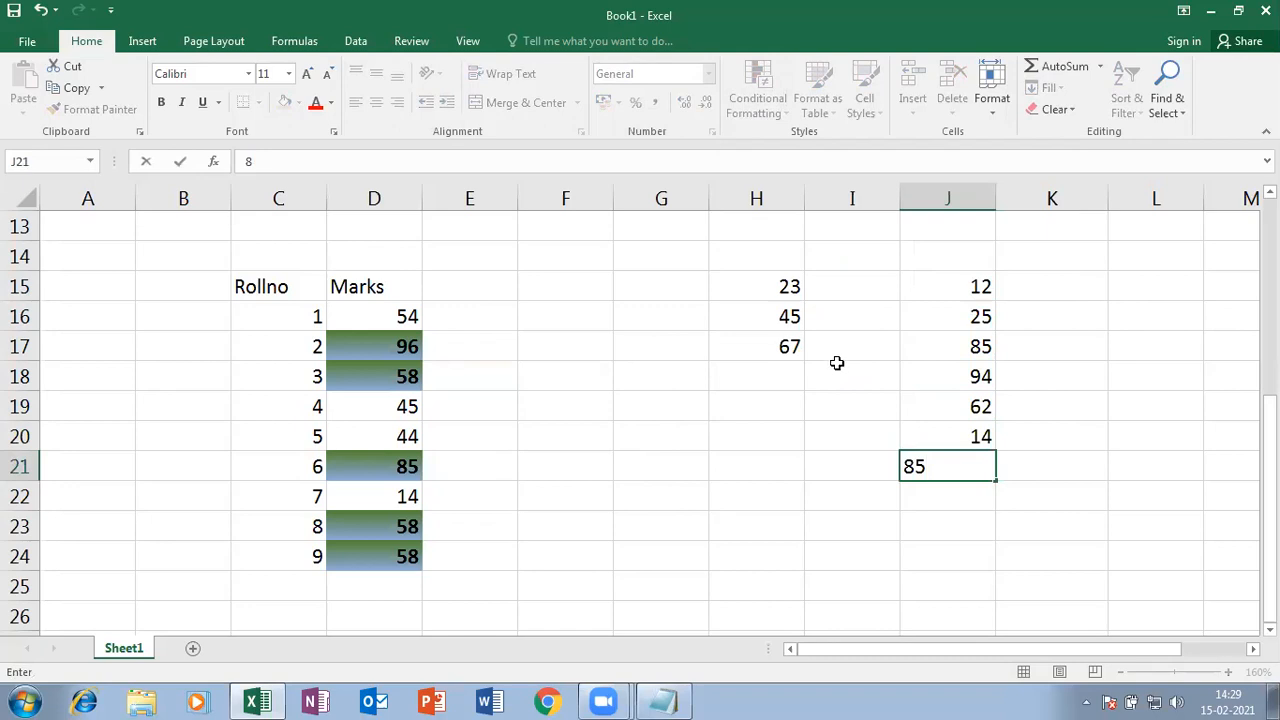
{"action": "left_click", "coordinate": [1055, 323]}
- Apply blue Gradient Fill data bars to J15:J21
{"action": "left_click_drag", "start_coordinate": [949, 284], "coordinate": [978, 480]}
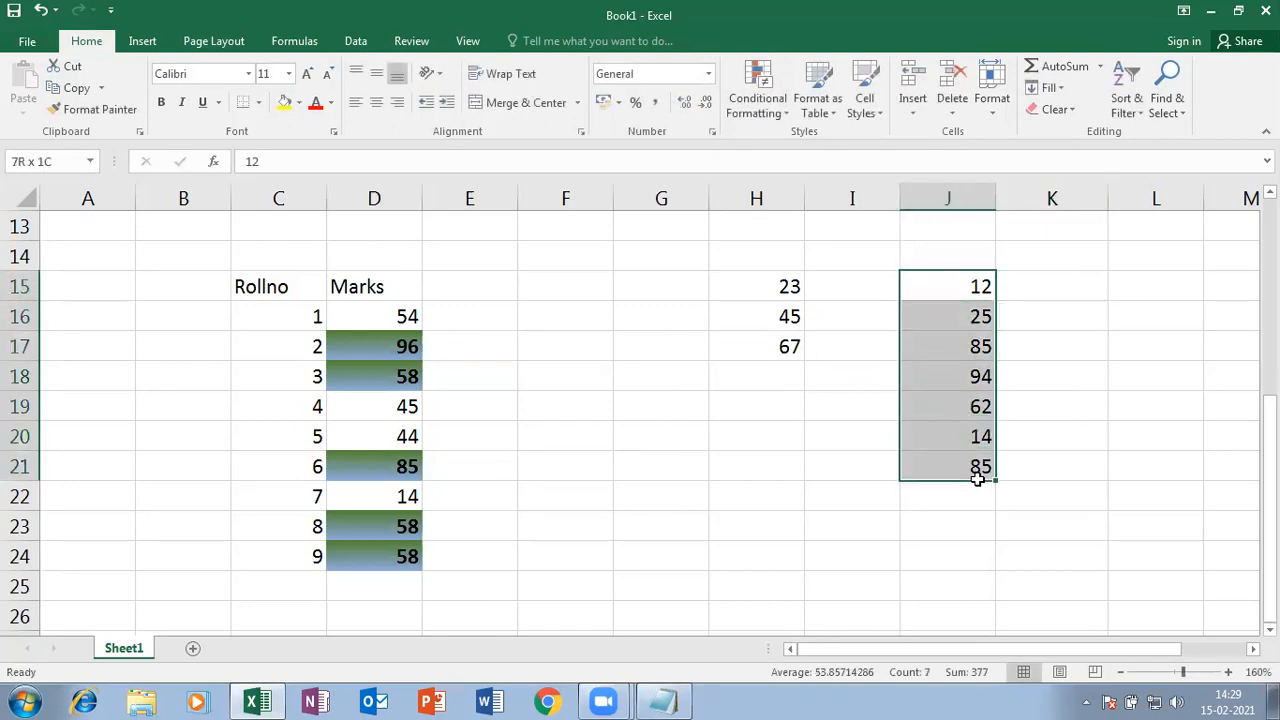
{"action": "left_click", "coordinate": [788, 118]}
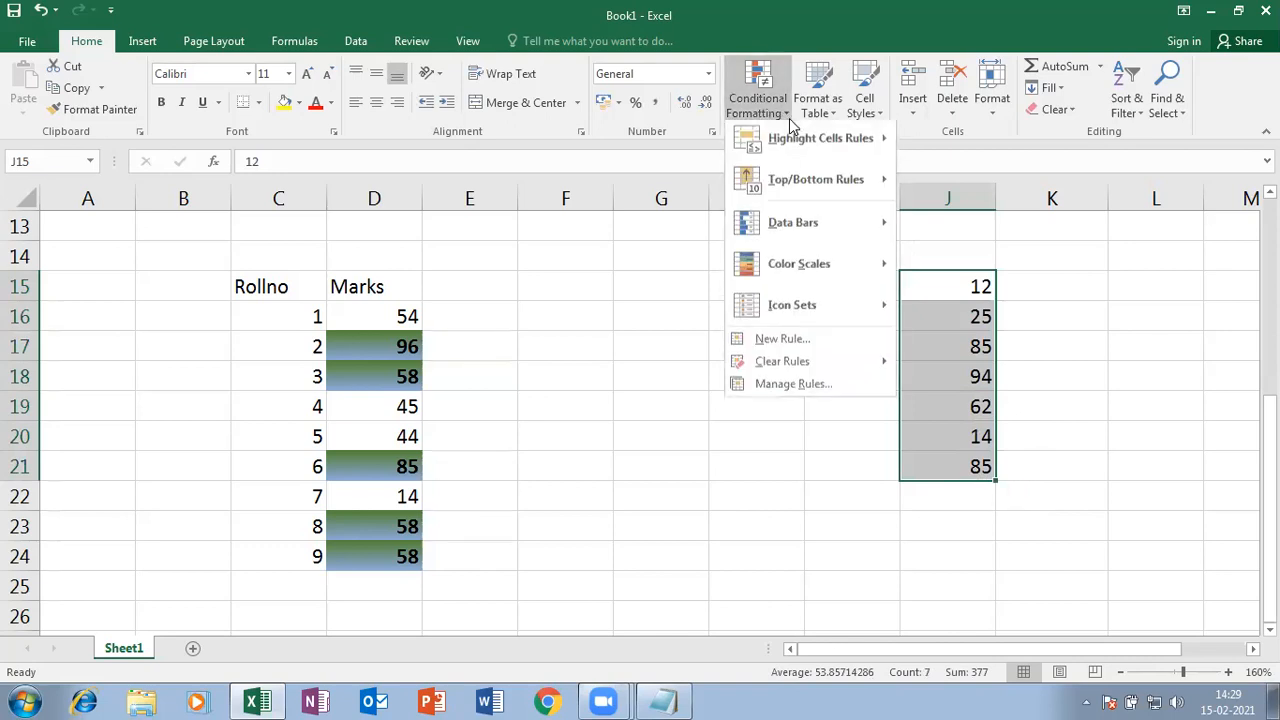
{"action": "mouse_move", "coordinate": [798, 223]}
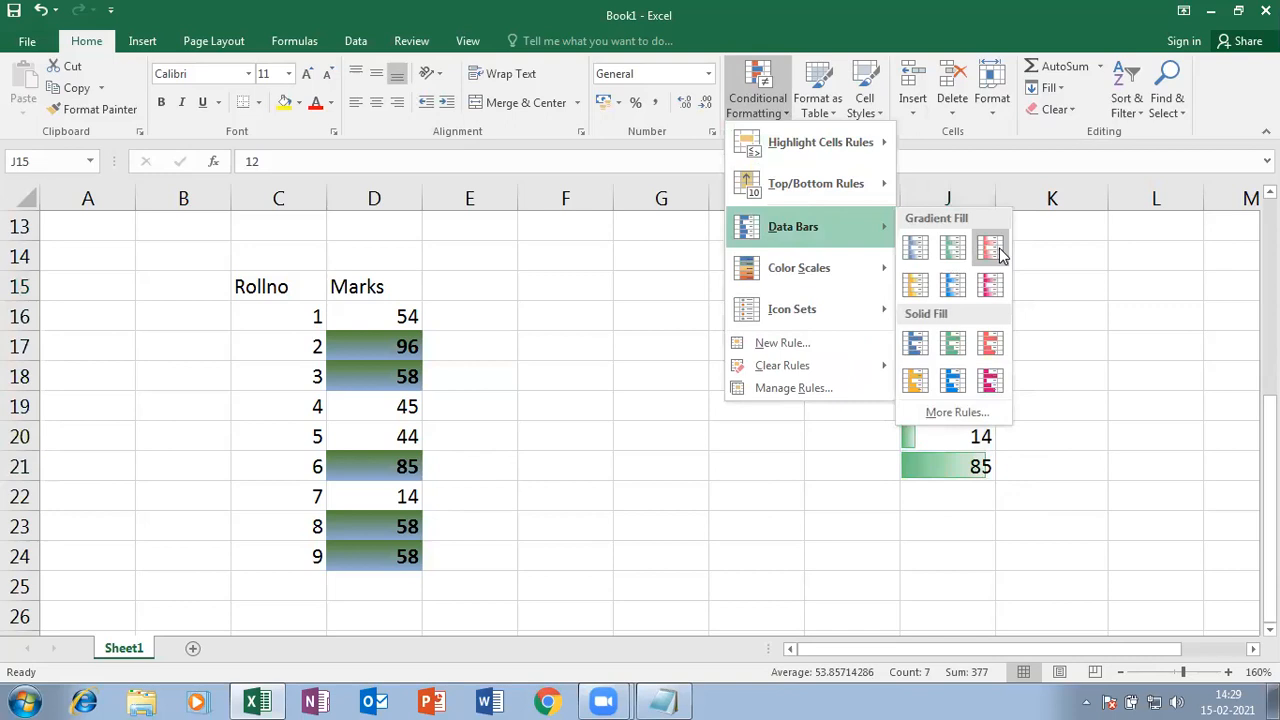
{"action": "left_click", "coordinate": [912, 248]}
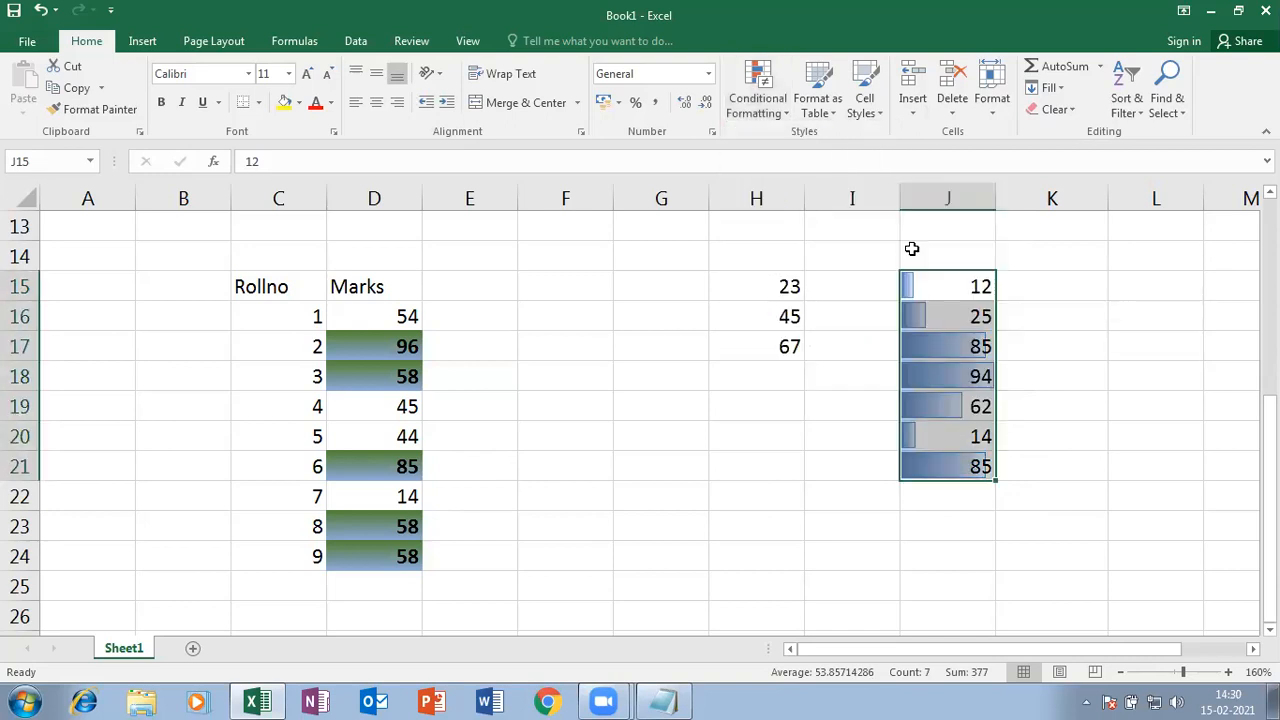
{"action": "left_click", "coordinate": [1086, 363]}
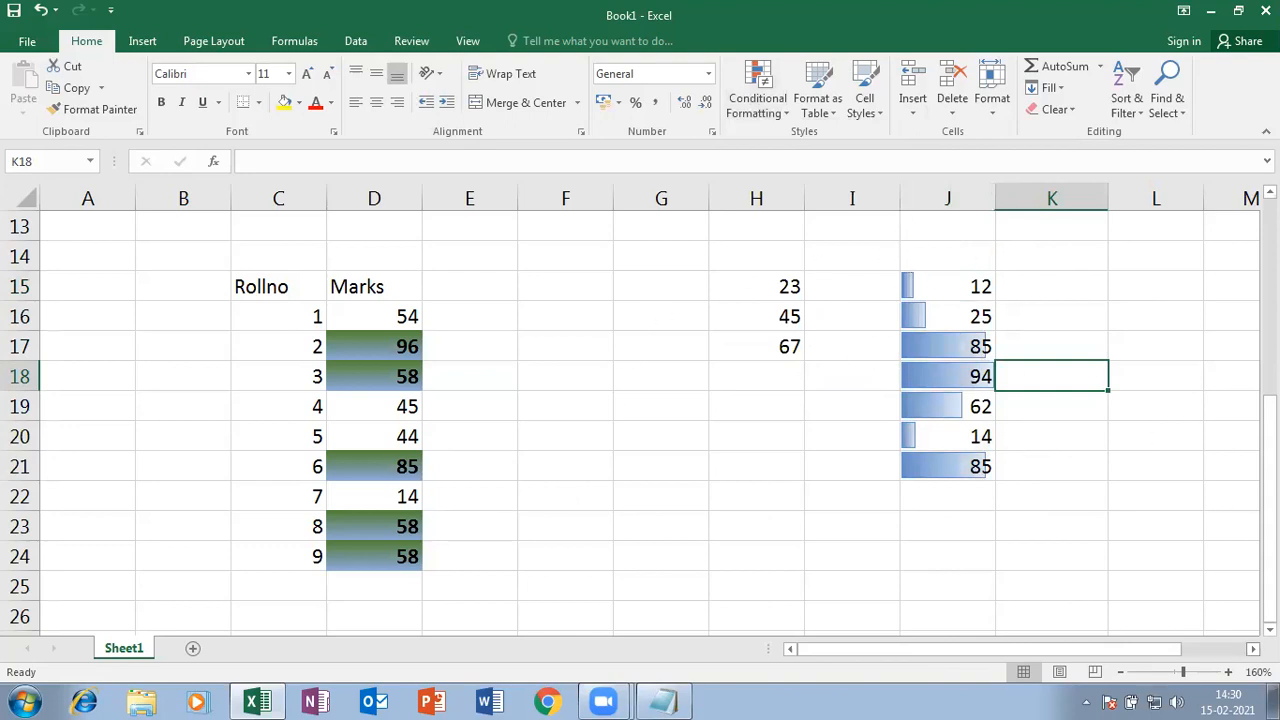
- Change J20 to 500, then to 90, watching the data bars rescale
{"action": "left_click", "coordinate": [1252, 649]}
{"action": "left_click", "coordinate": [1252, 649]}
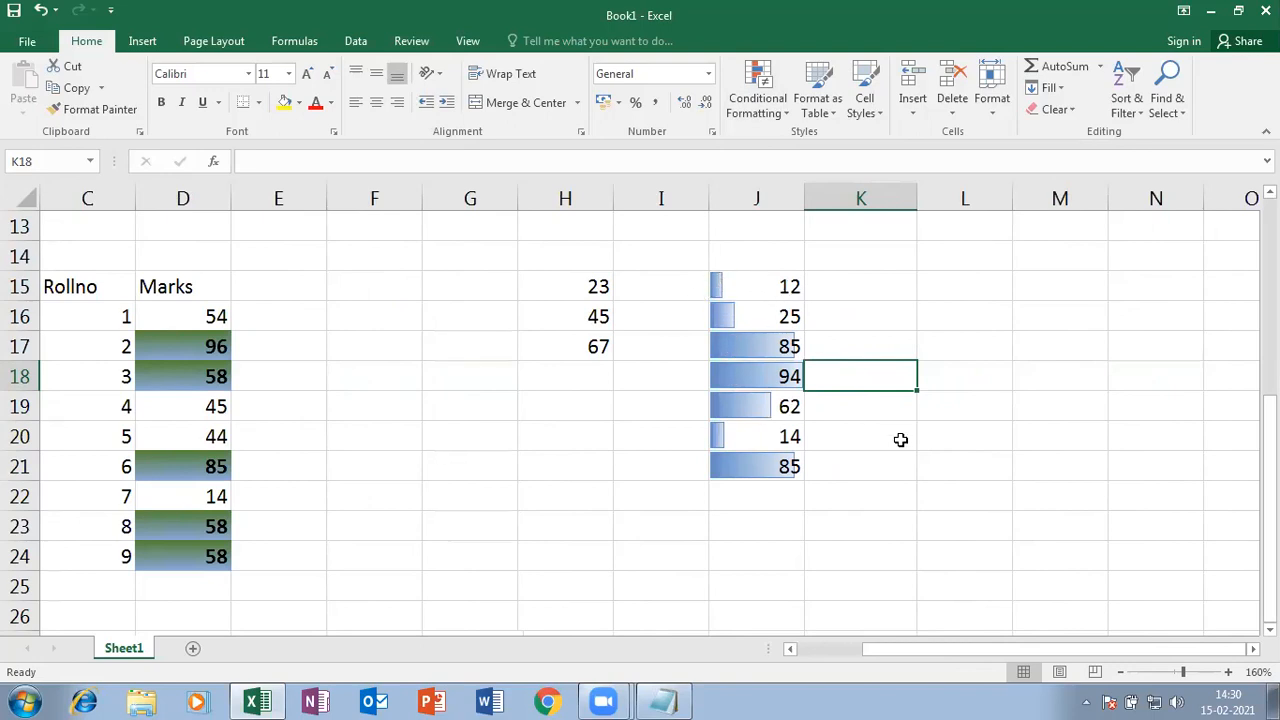
{"action": "left_click", "coordinate": [828, 468]}
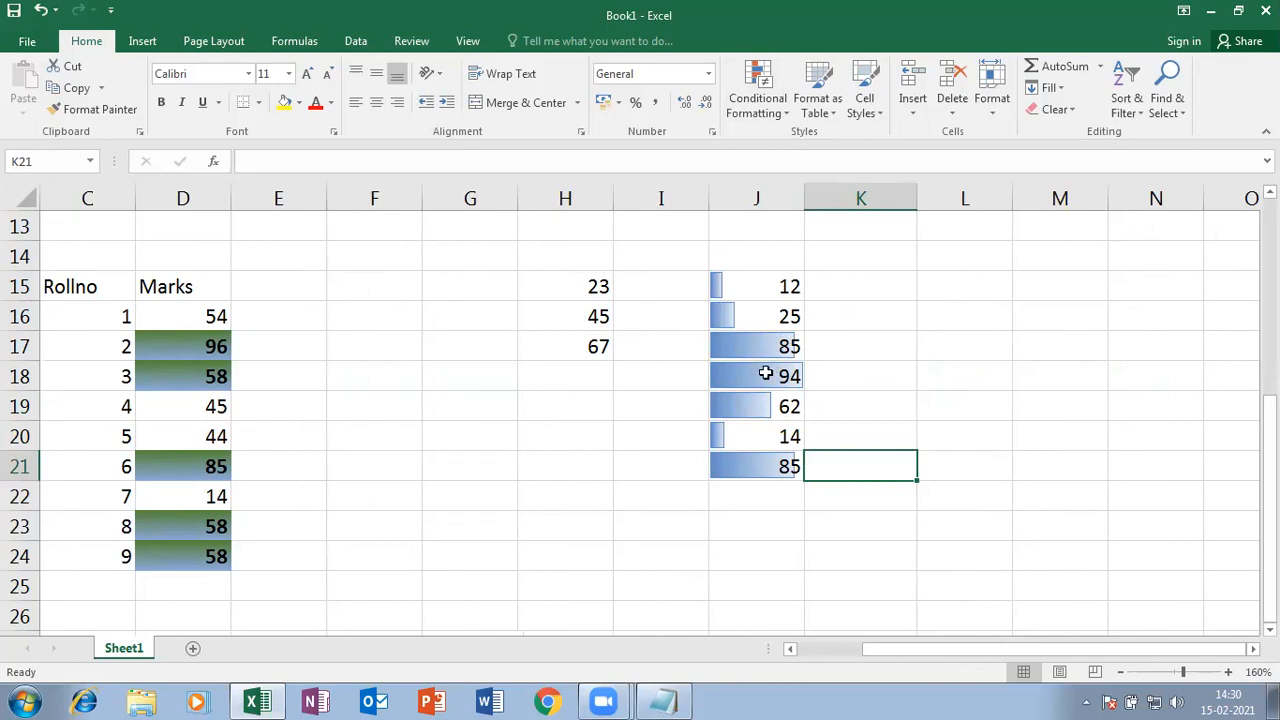
{"action": "left_click", "coordinate": [767, 436]}
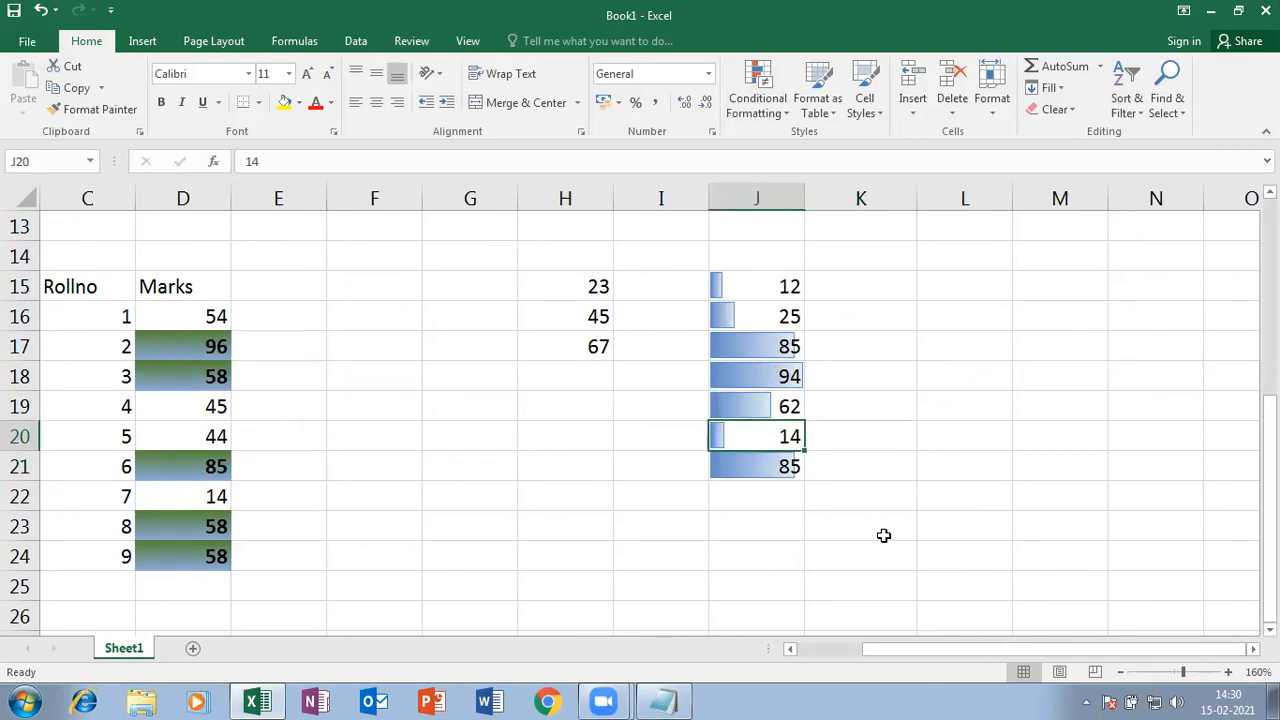
{"action": "type", "text": "500"}
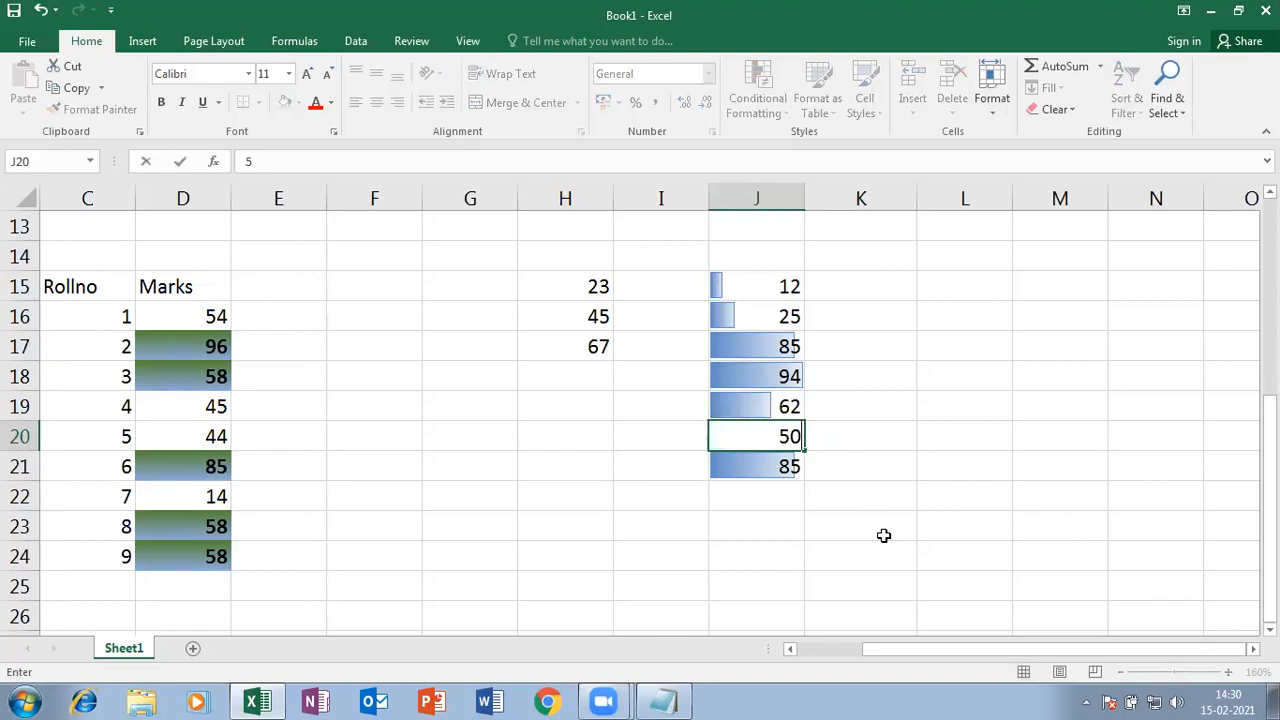
{"action": "key", "text": "Return"}
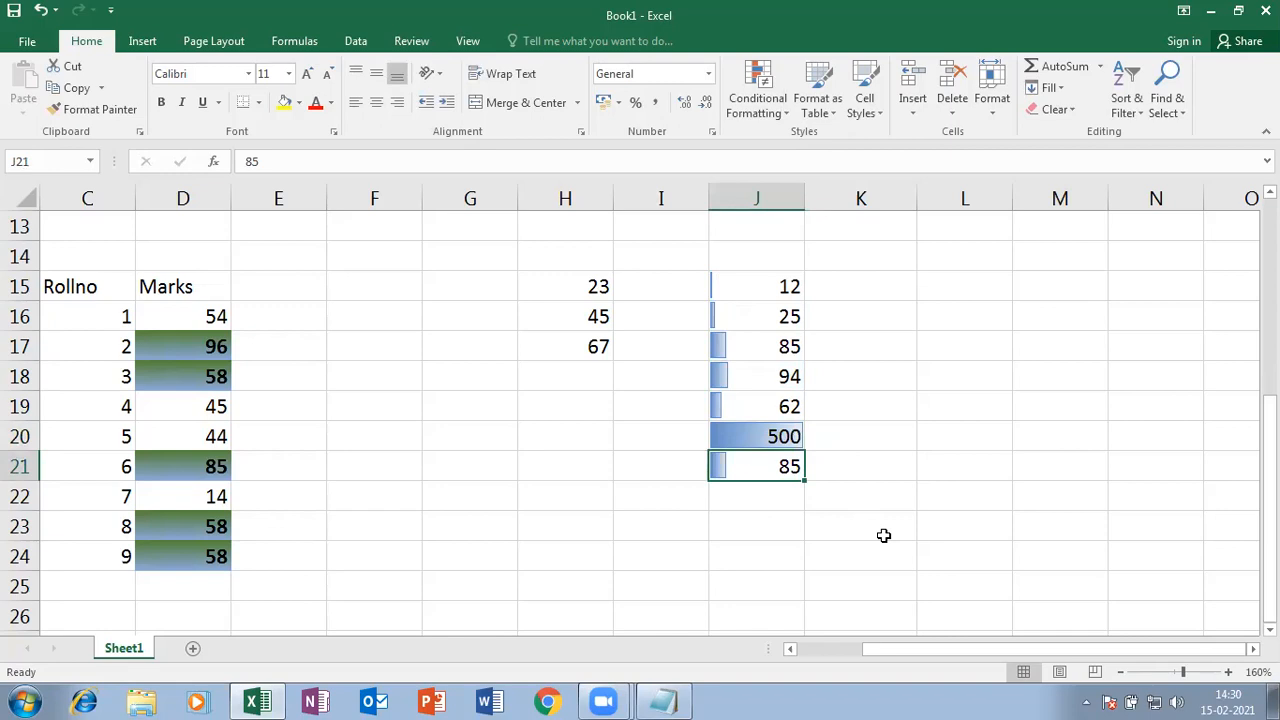
{"action": "key", "text": "Up"}
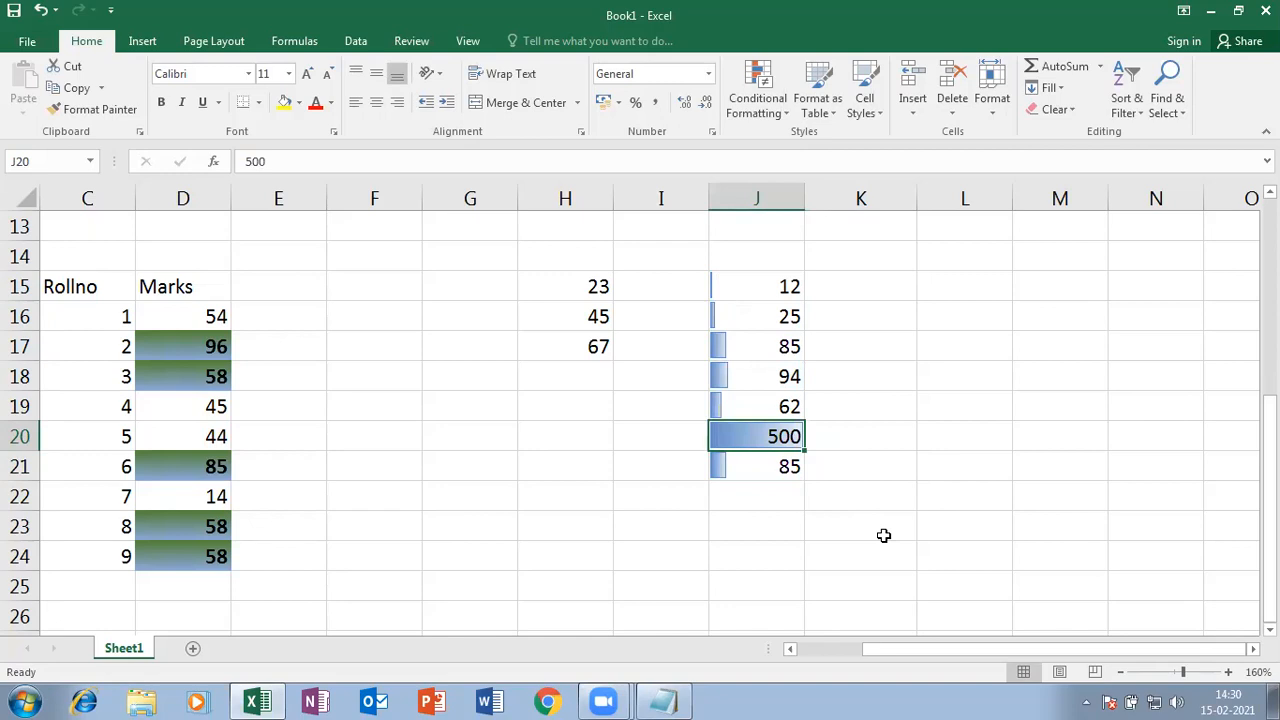
{"action": "type", "text": "1"}
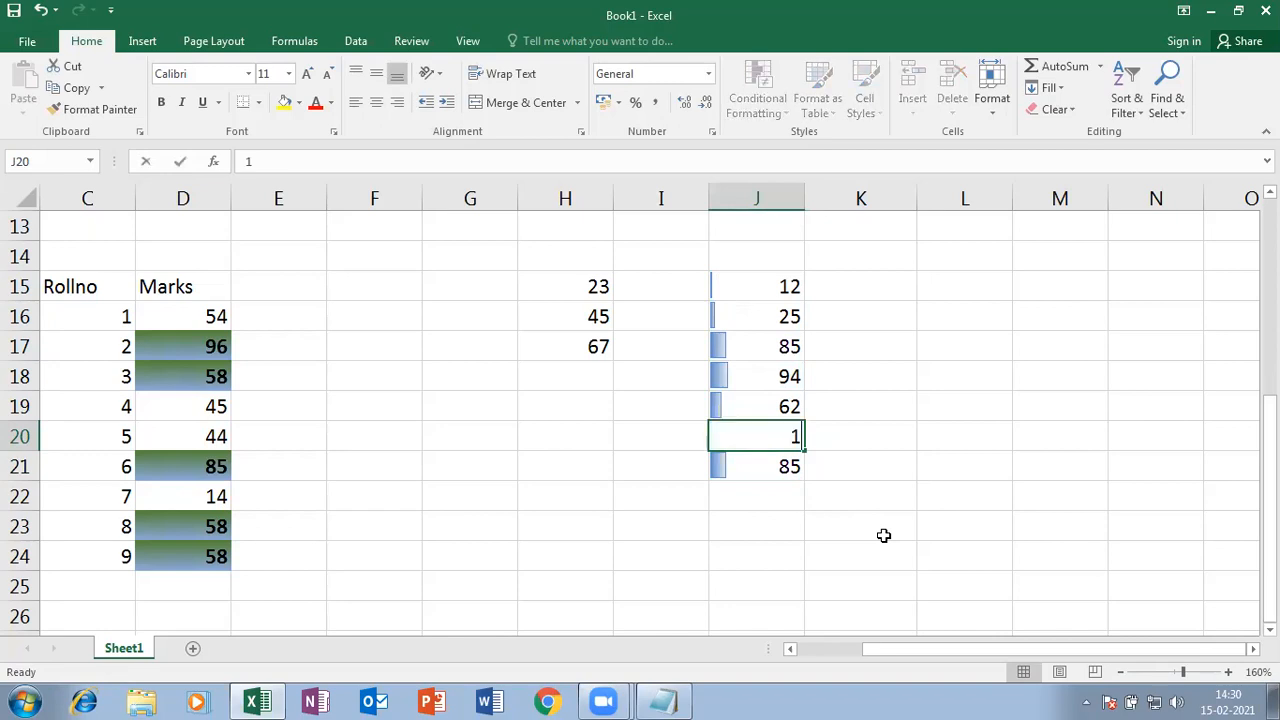
{"action": "key", "text": "BackSpace"}
{"action": "type", "text": "90"}
{"action": "key", "text": "Return"}
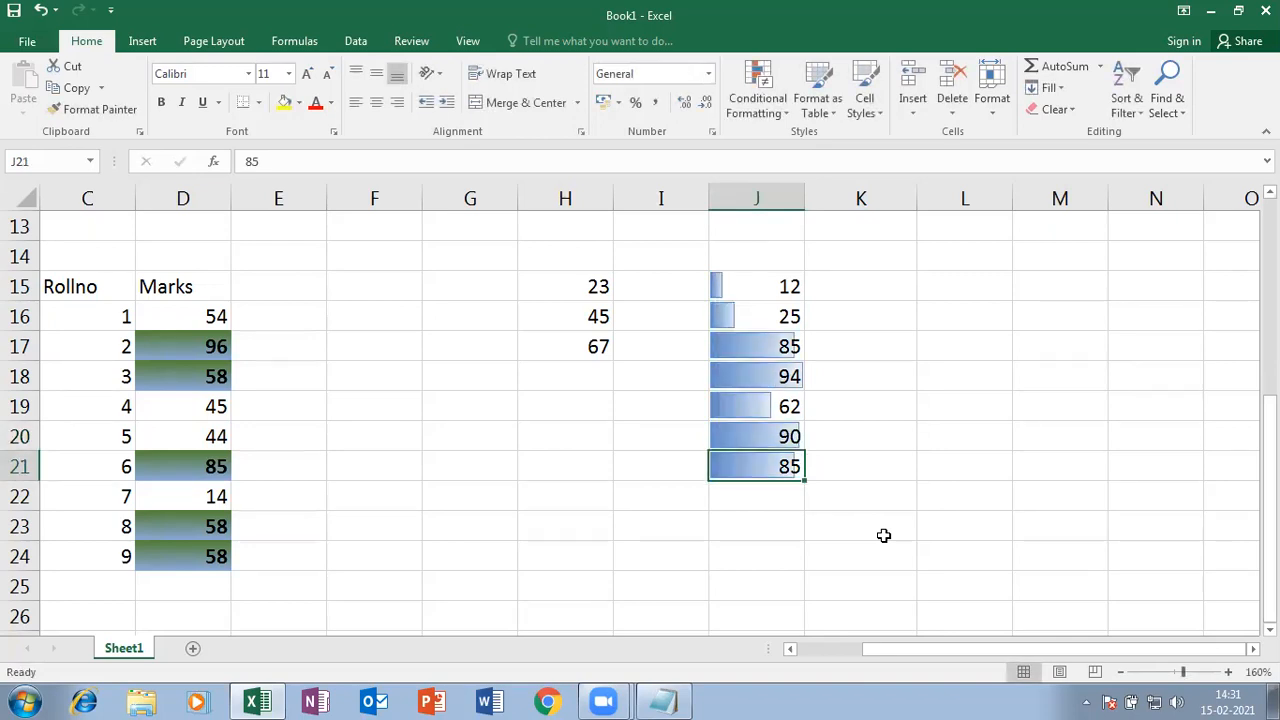
- Change J15 from 12 to 5
{"action": "left_click", "coordinate": [770, 283]}
{"action": "type", "text": "5"}
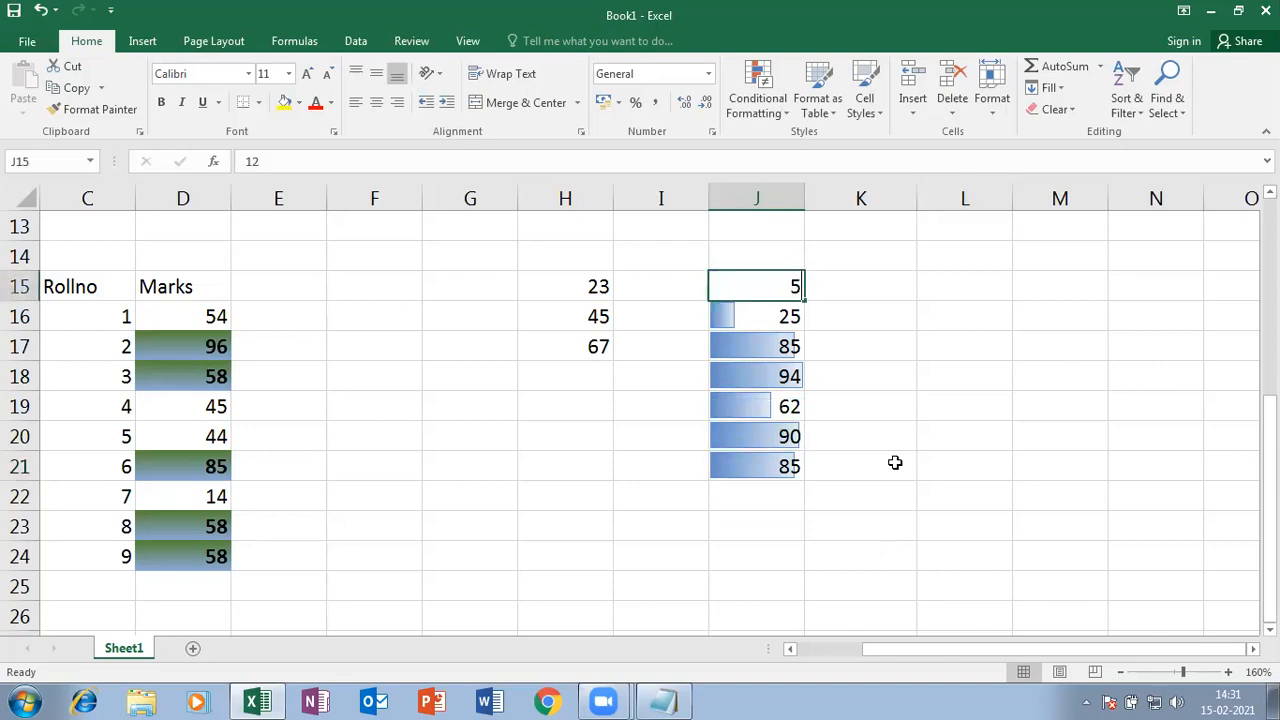
{"action": "key", "text": "Return"}
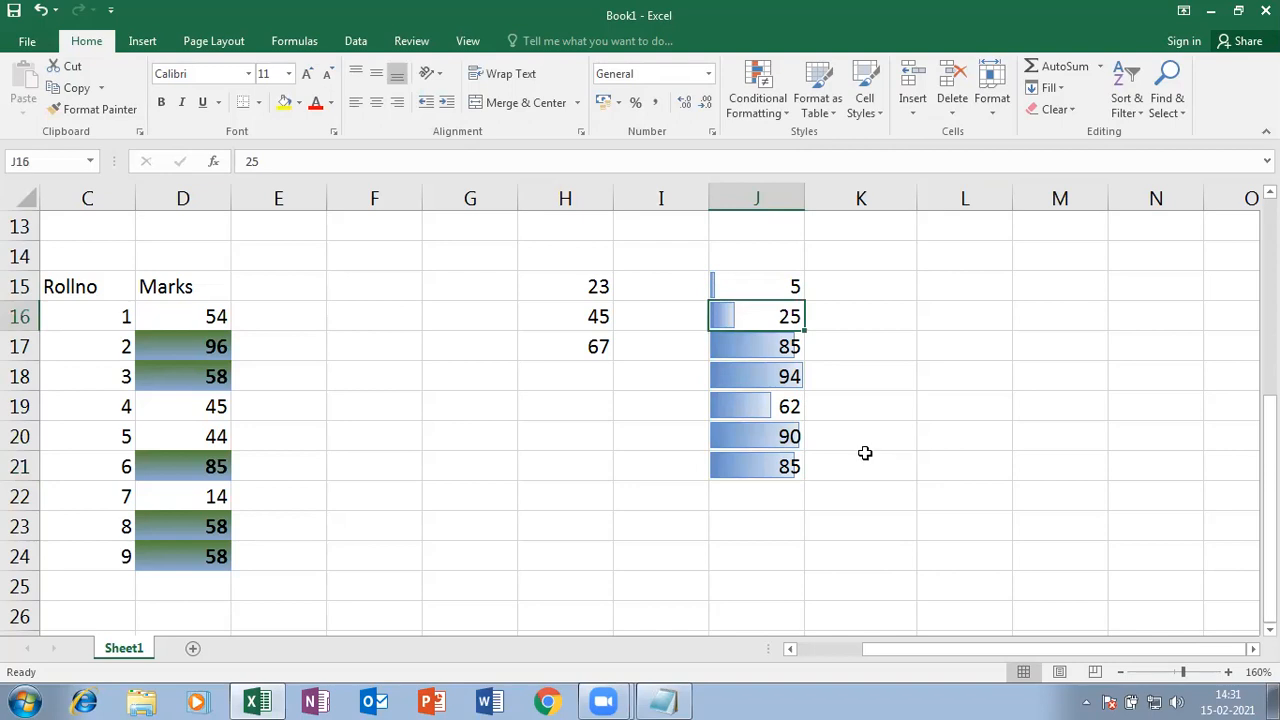
- Use Clear Formats on J15:J21 to strip the data bars from 5, 25, 85, 94, 62, 90, 85
{"action": "left_click_drag", "start_coordinate": [772, 290], "coordinate": [752, 461]}
{"action": "left_click", "coordinate": [757, 98]}
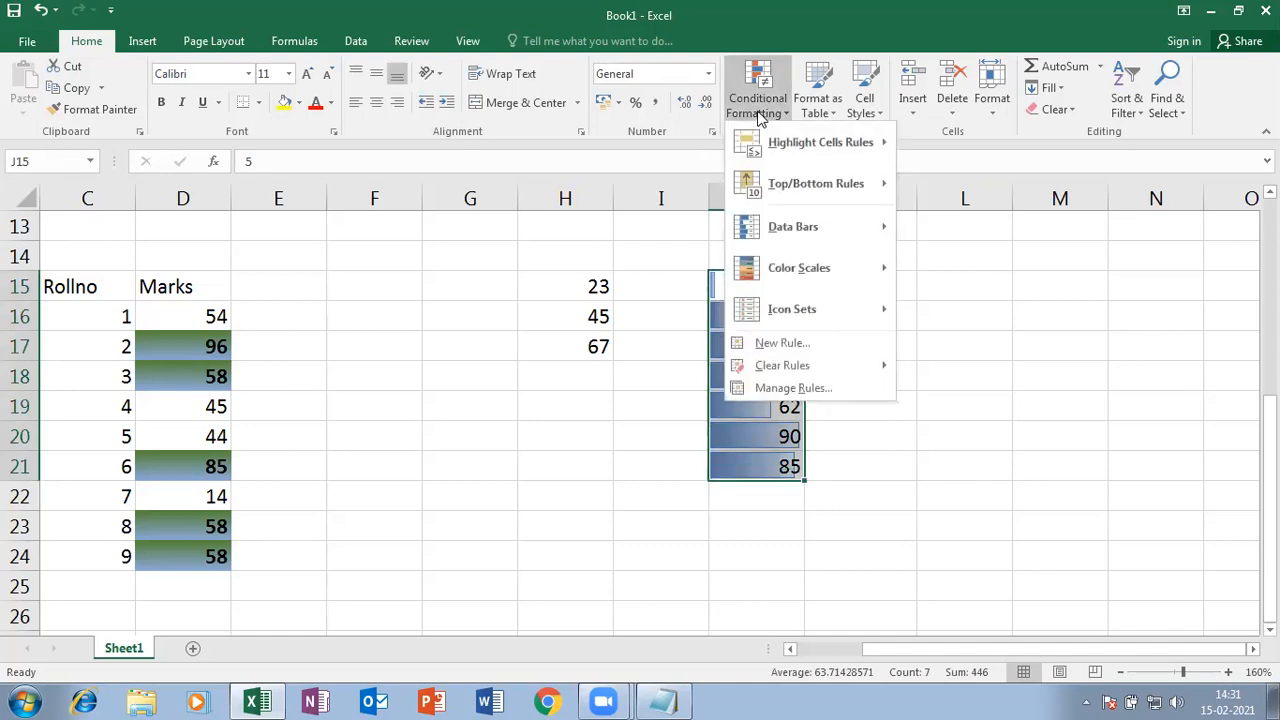
{"action": "mouse_move", "coordinate": [823, 231]}
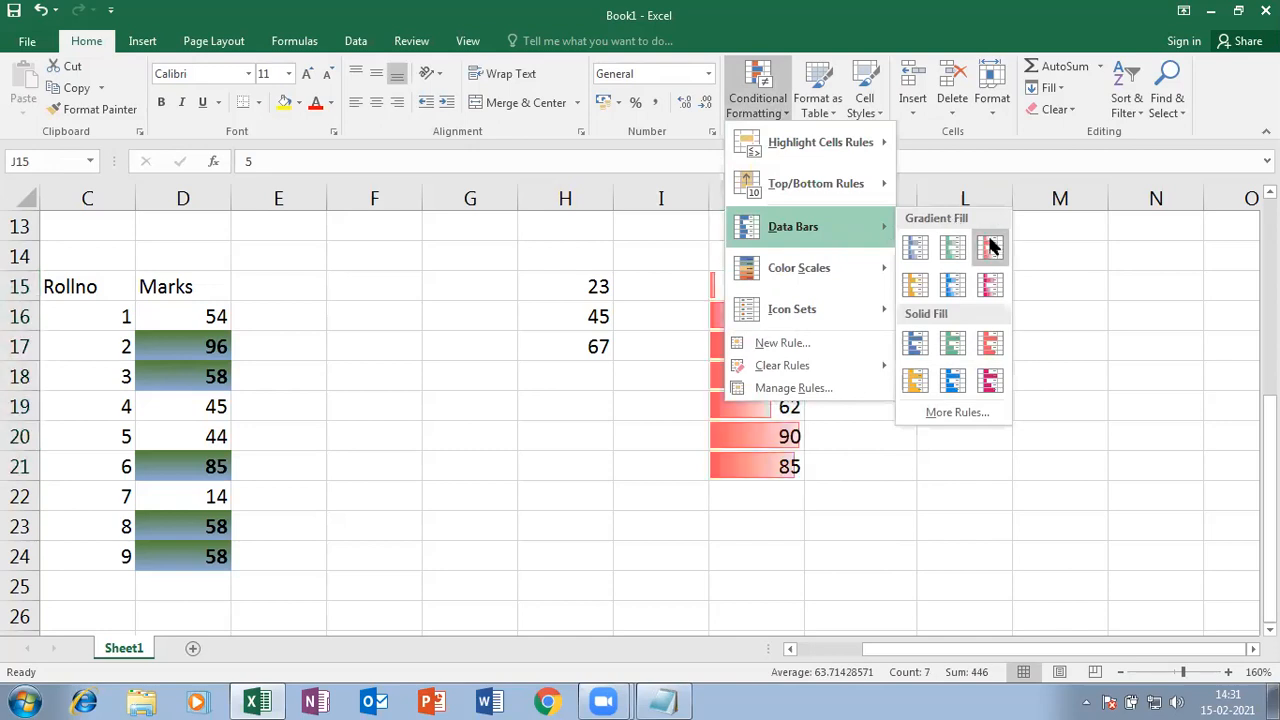
{"action": "left_click", "coordinate": [953, 527]}
{"action": "left_click", "coordinate": [745, 288]}
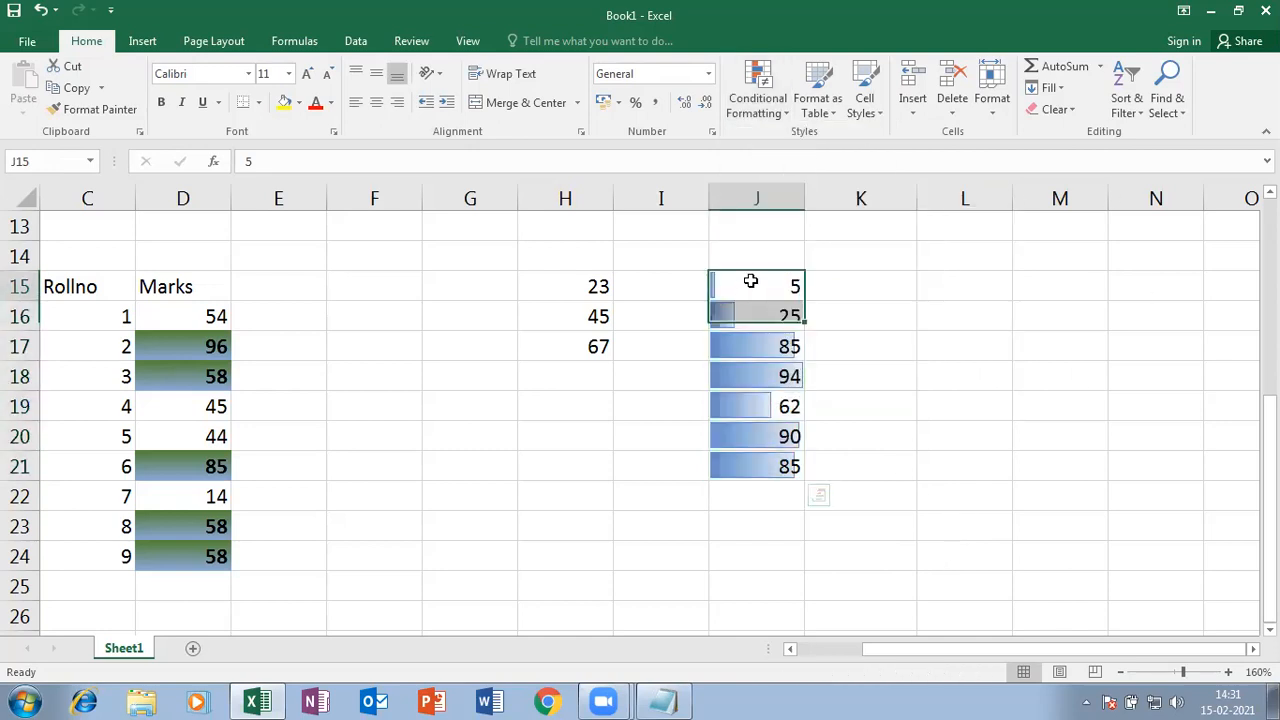
{"action": "left_click", "coordinate": [849, 338]}
{"action": "left_click_drag", "start_coordinate": [750, 281], "coordinate": [765, 466]}
{"action": "left_click", "coordinate": [1074, 110]}
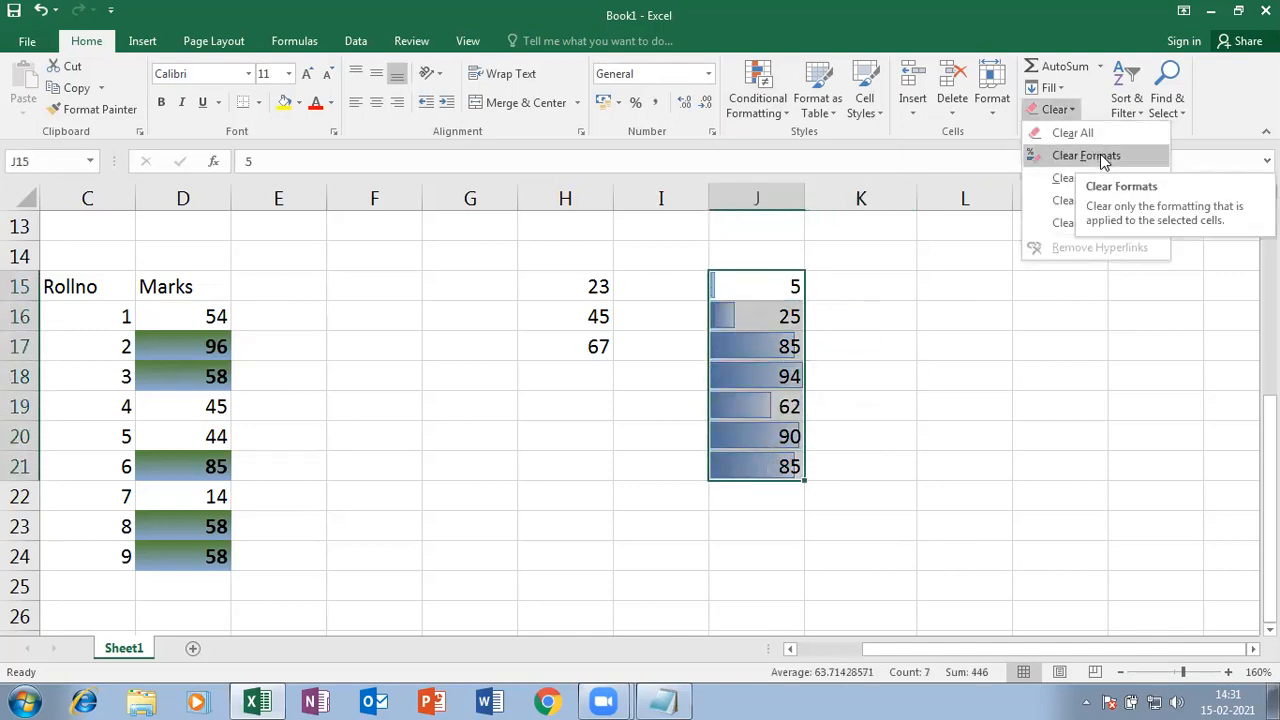
{"action": "left_click", "coordinate": [1104, 158]}
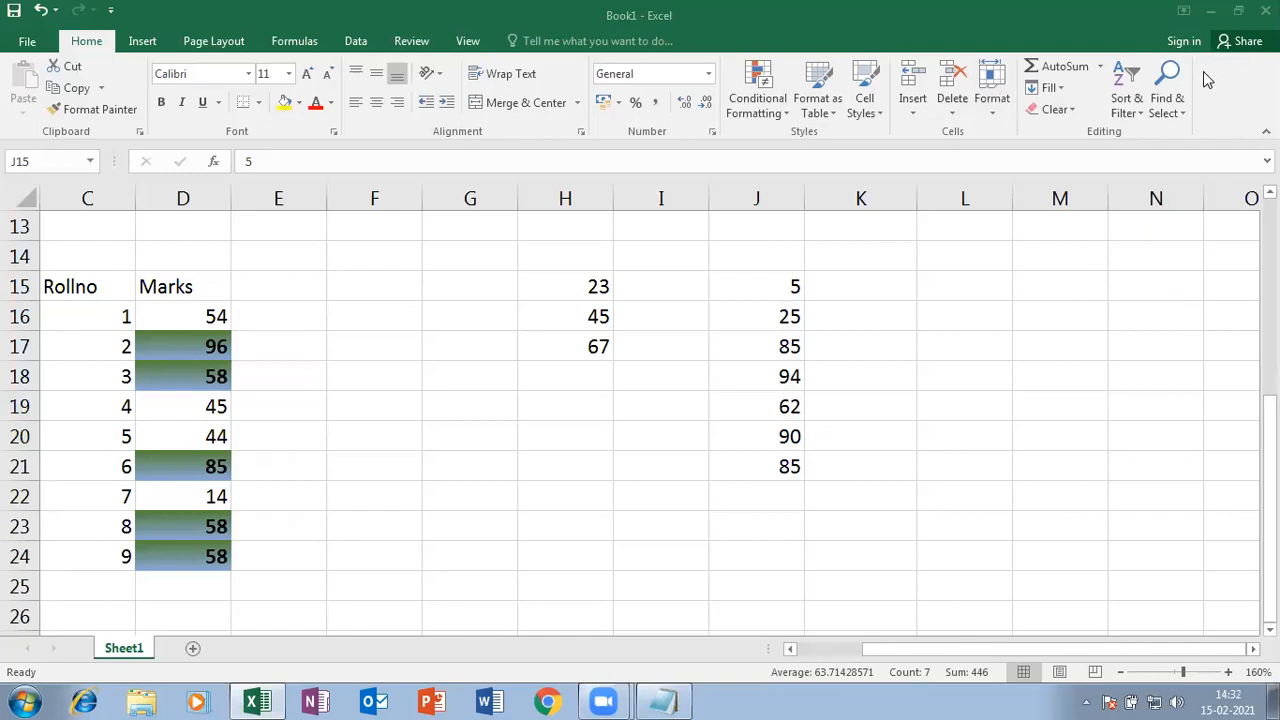
- Apply the Red - Yellow - Green Color Scale to J15:J21
{"action": "left_click", "coordinate": [771, 118]}
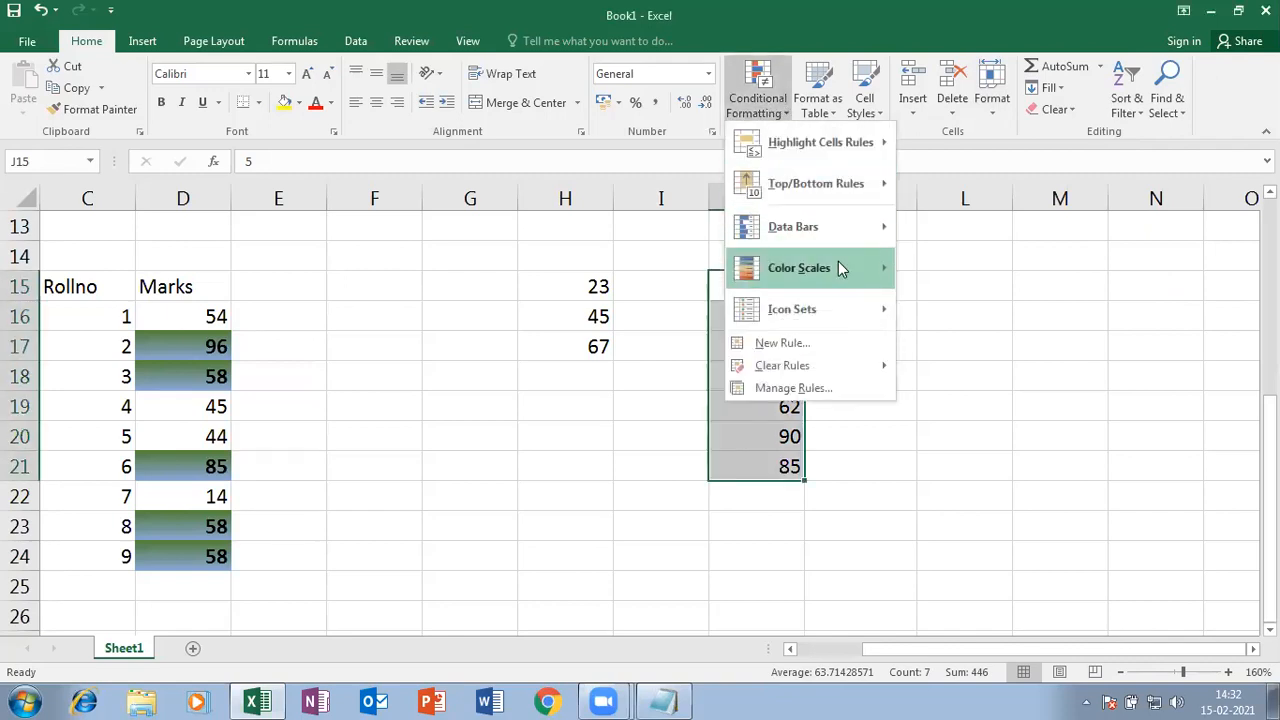
{"action": "left_click", "coordinate": [966, 474]}
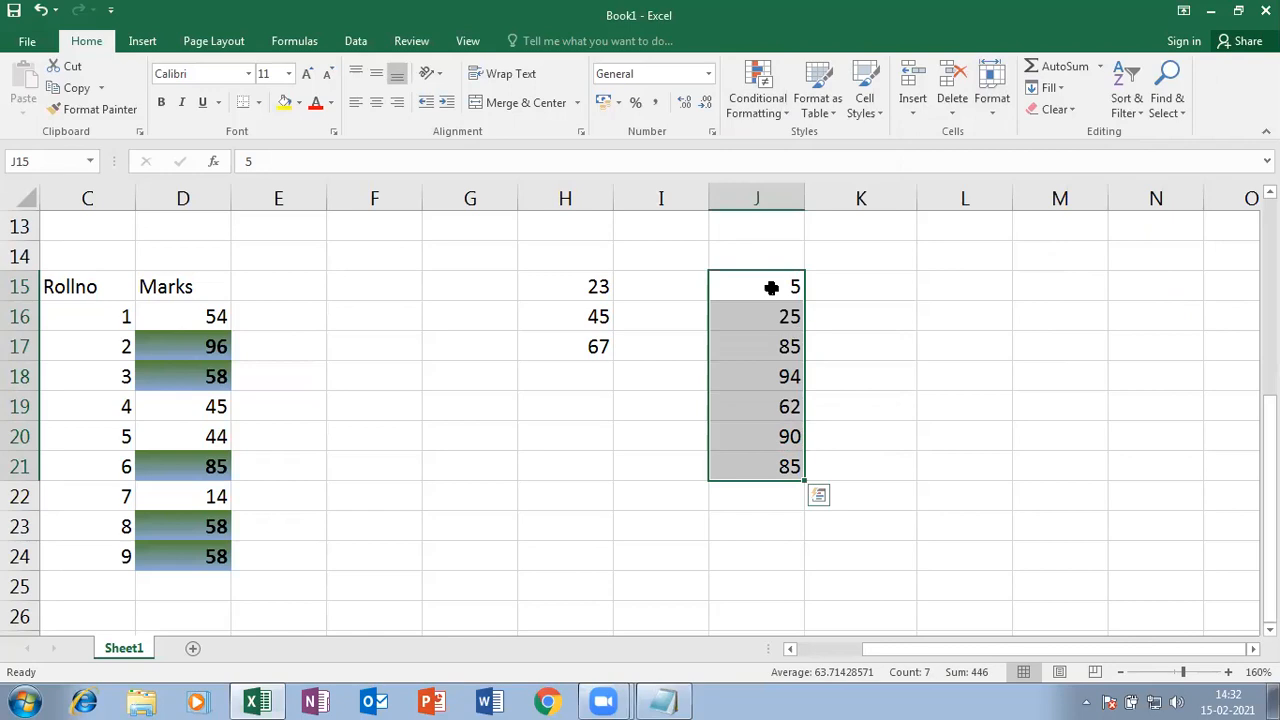
{"action": "left_click_drag", "start_coordinate": [762, 285], "coordinate": [776, 165]}
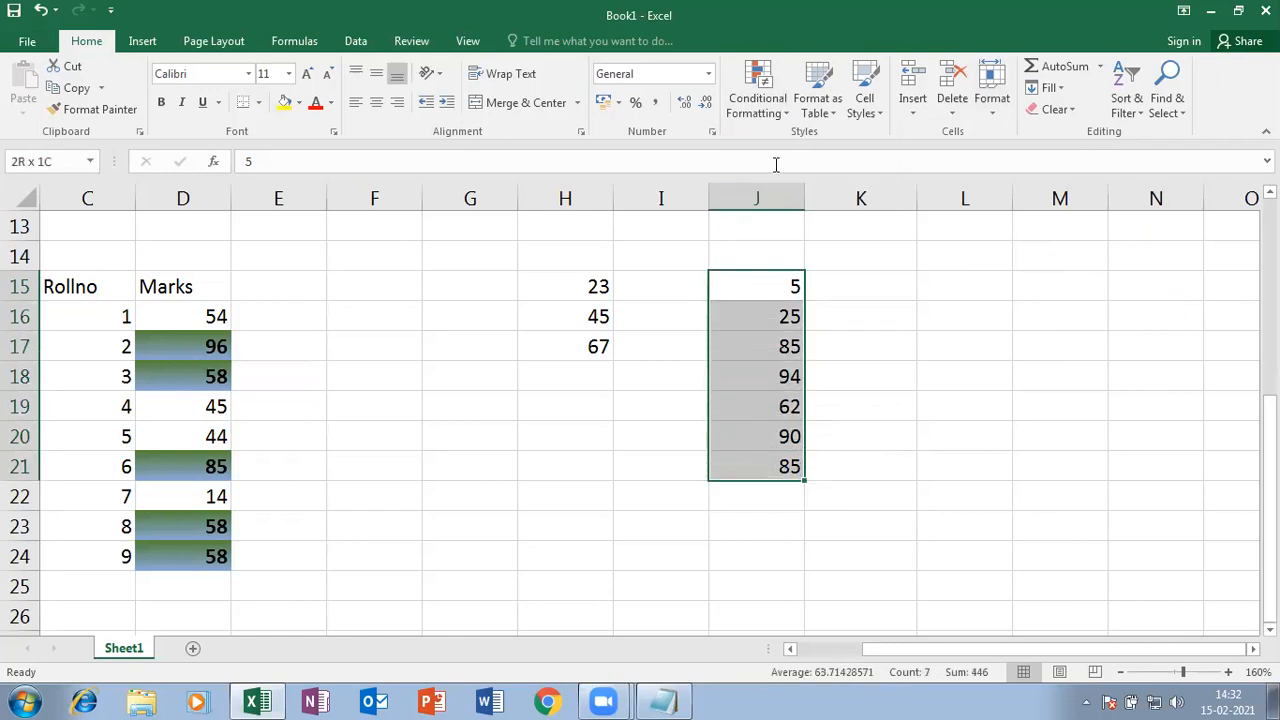
{"action": "left_click", "coordinate": [771, 114]}
{"action": "mouse_move", "coordinate": [836, 268]}
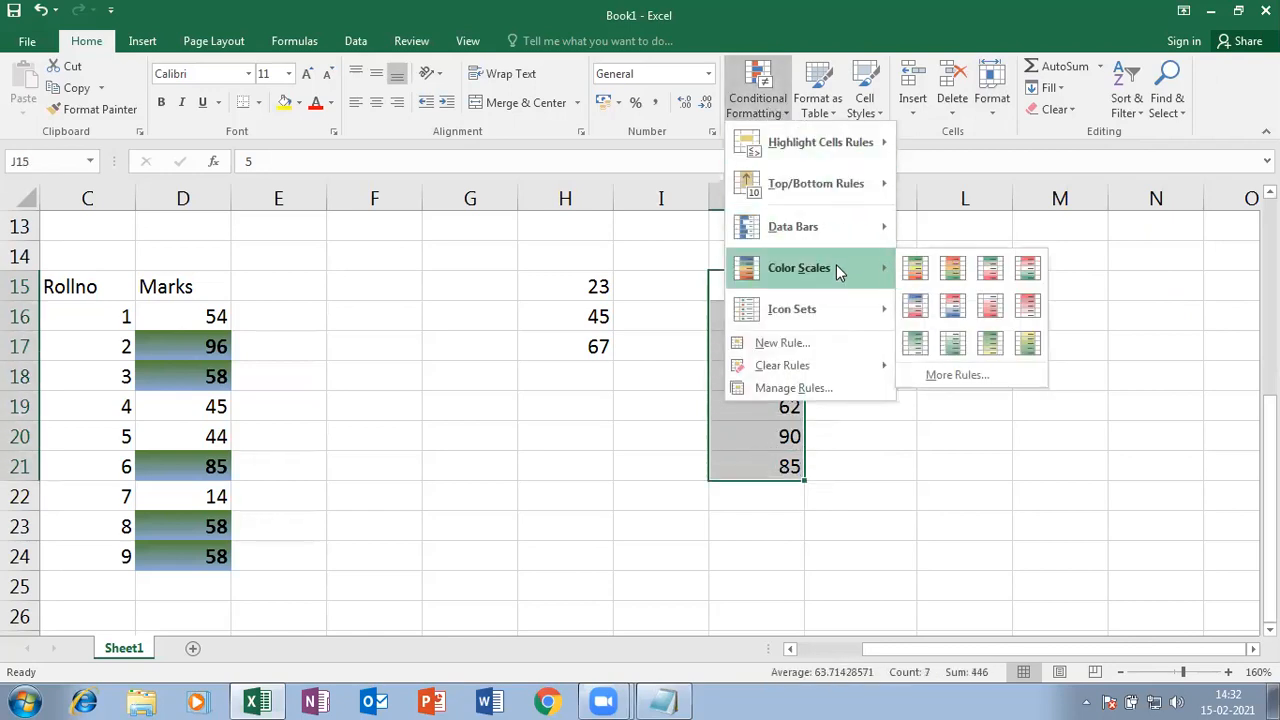
{"action": "left_click", "coordinate": [953, 270]}
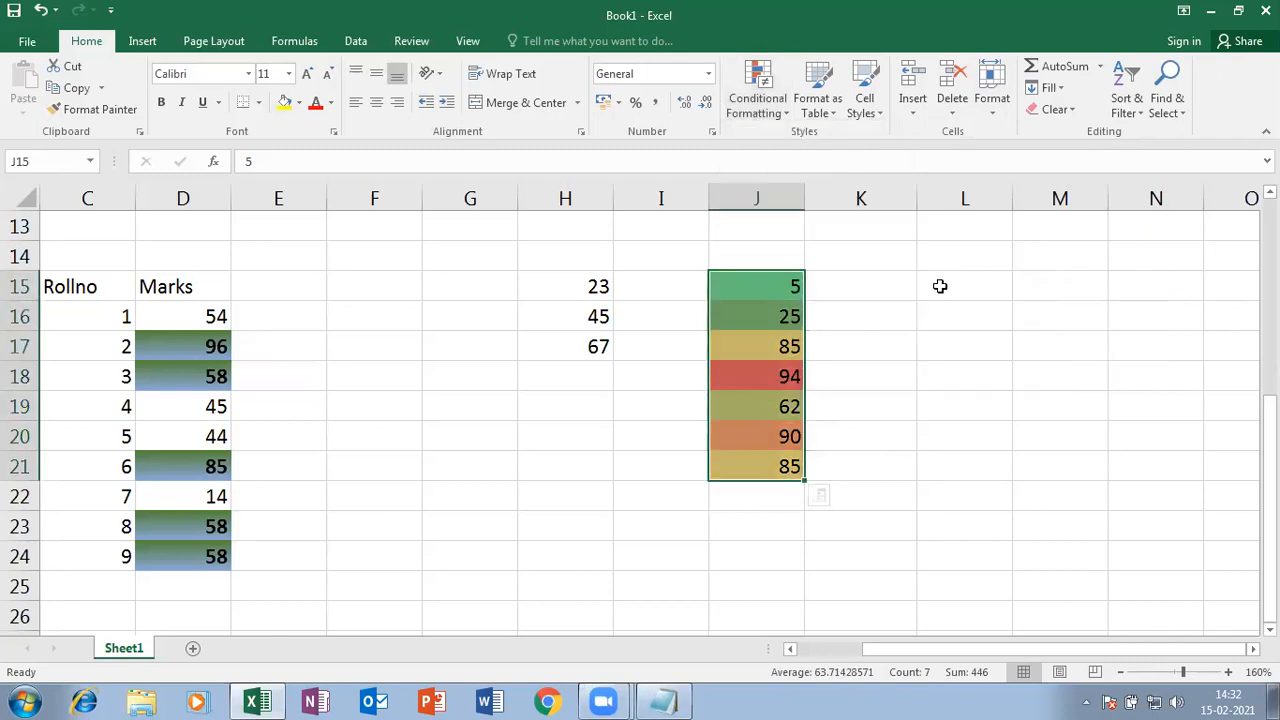
{"action": "left_click", "coordinate": [878, 337]}
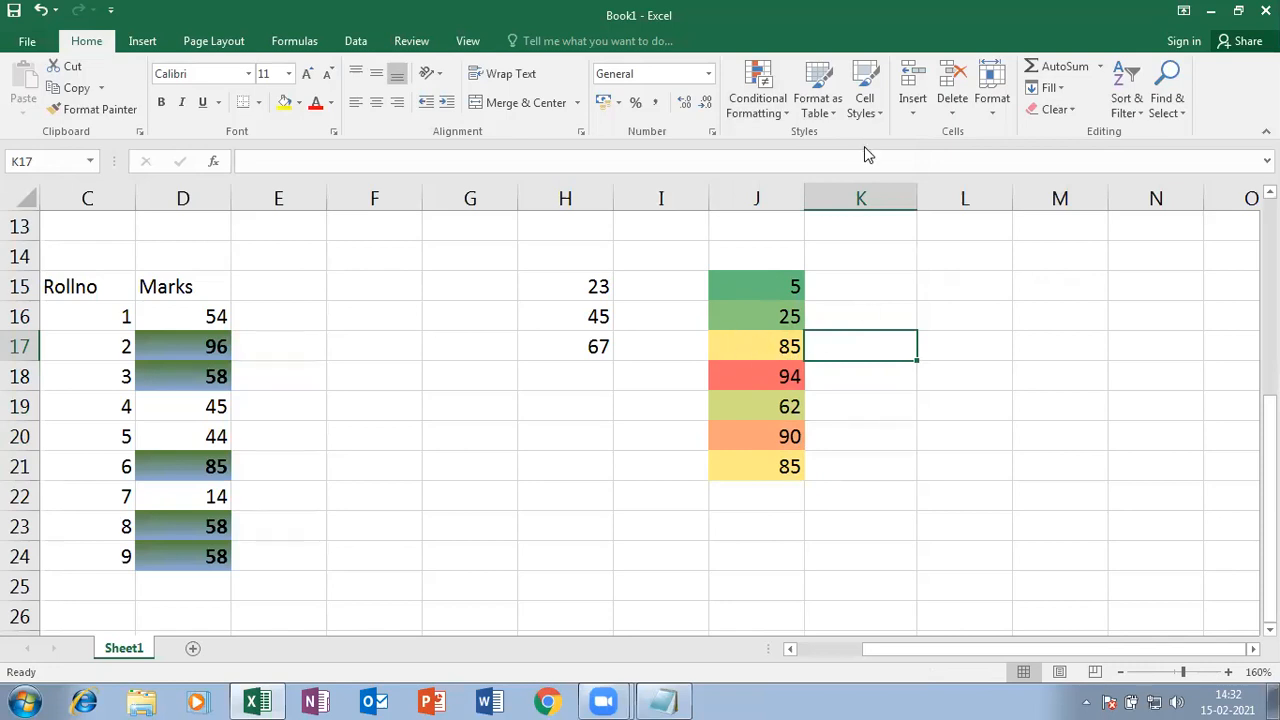
{"action": "left_click_drag", "start_coordinate": [772, 282], "coordinate": [786, 466]}
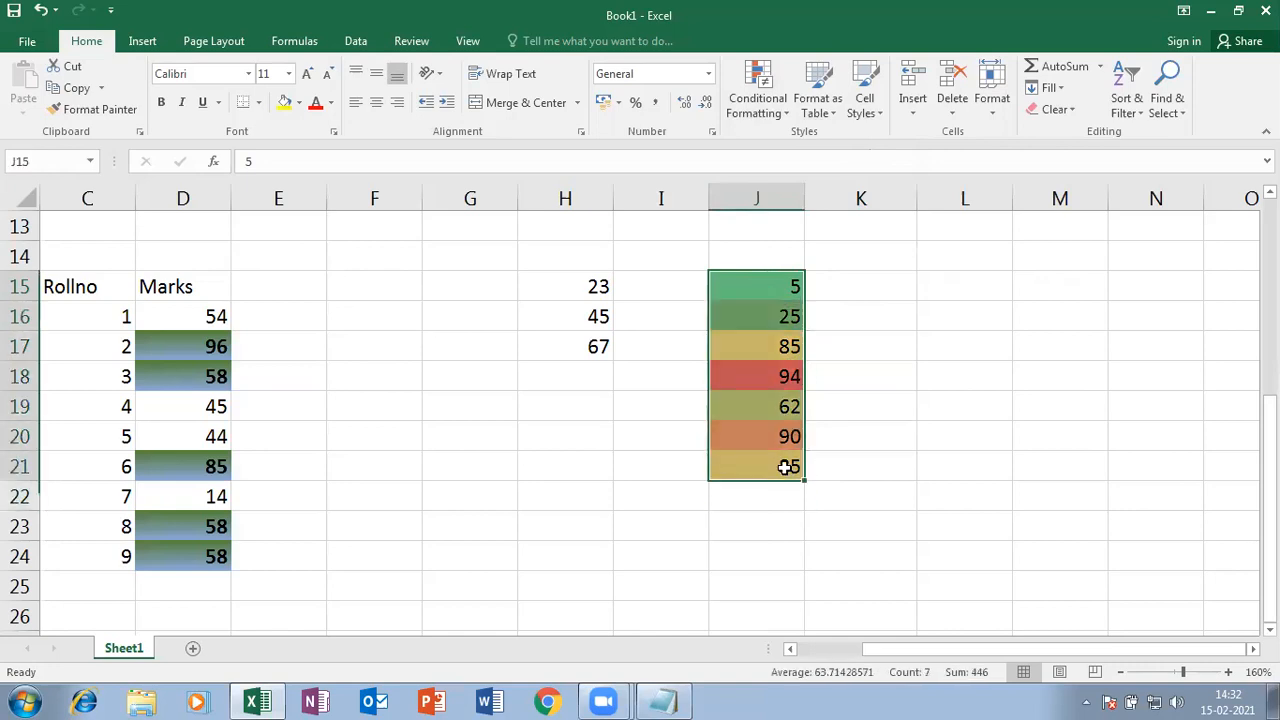
- Clear J15:J21's colour scale and begin a custom colour-scale rule with a dark green maximum
{"action": "left_click", "coordinate": [1062, 108]}
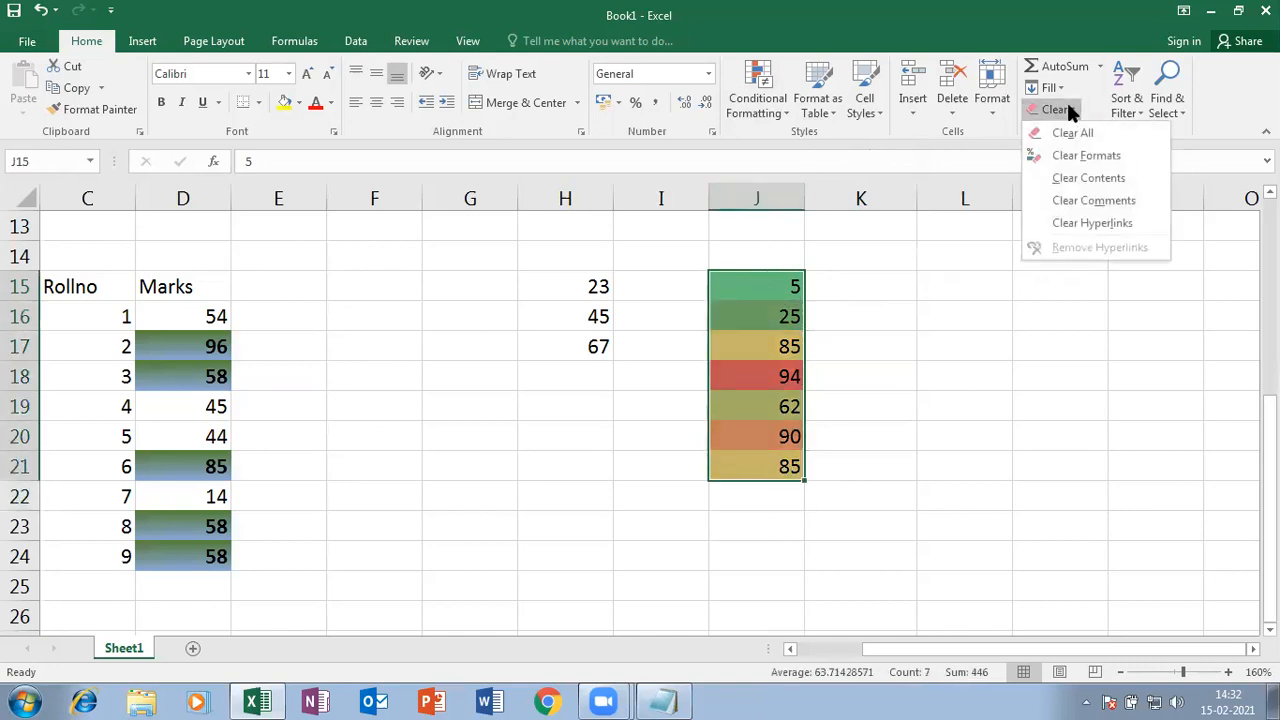
{"action": "left_click", "coordinate": [1078, 155]}
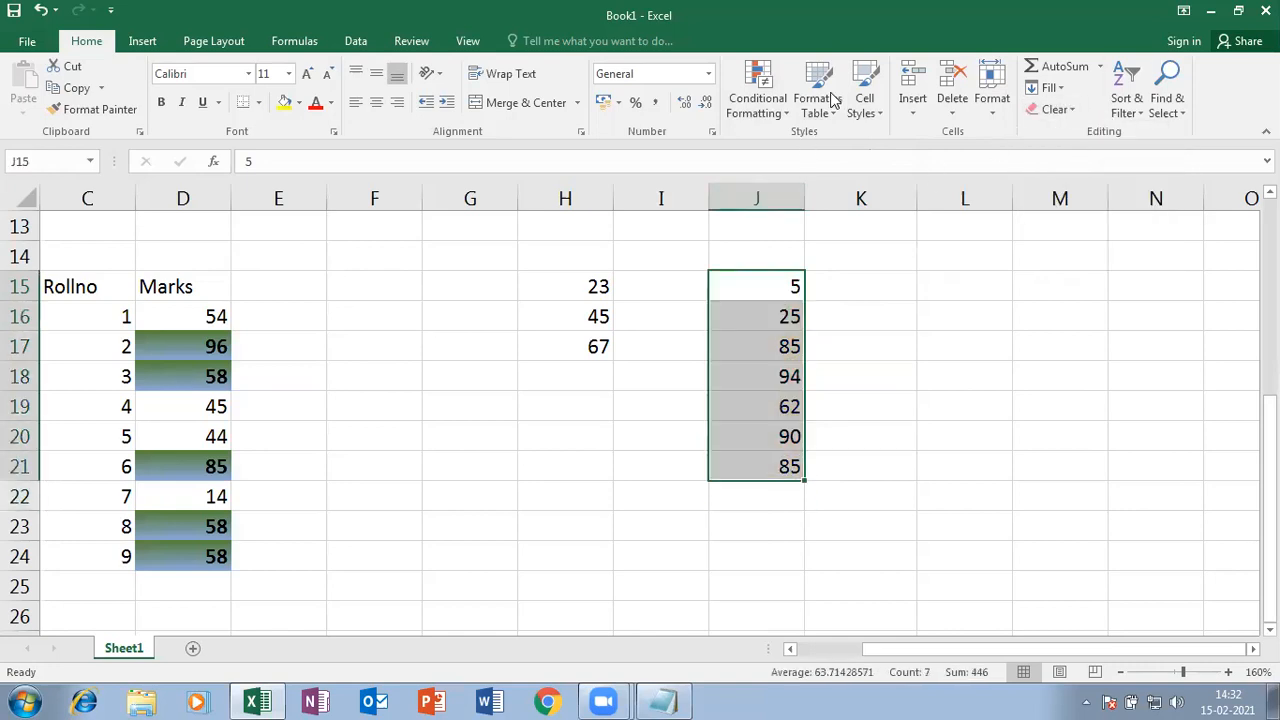
{"action": "left_click", "coordinate": [772, 105]}
{"action": "mouse_move", "coordinate": [821, 272]}
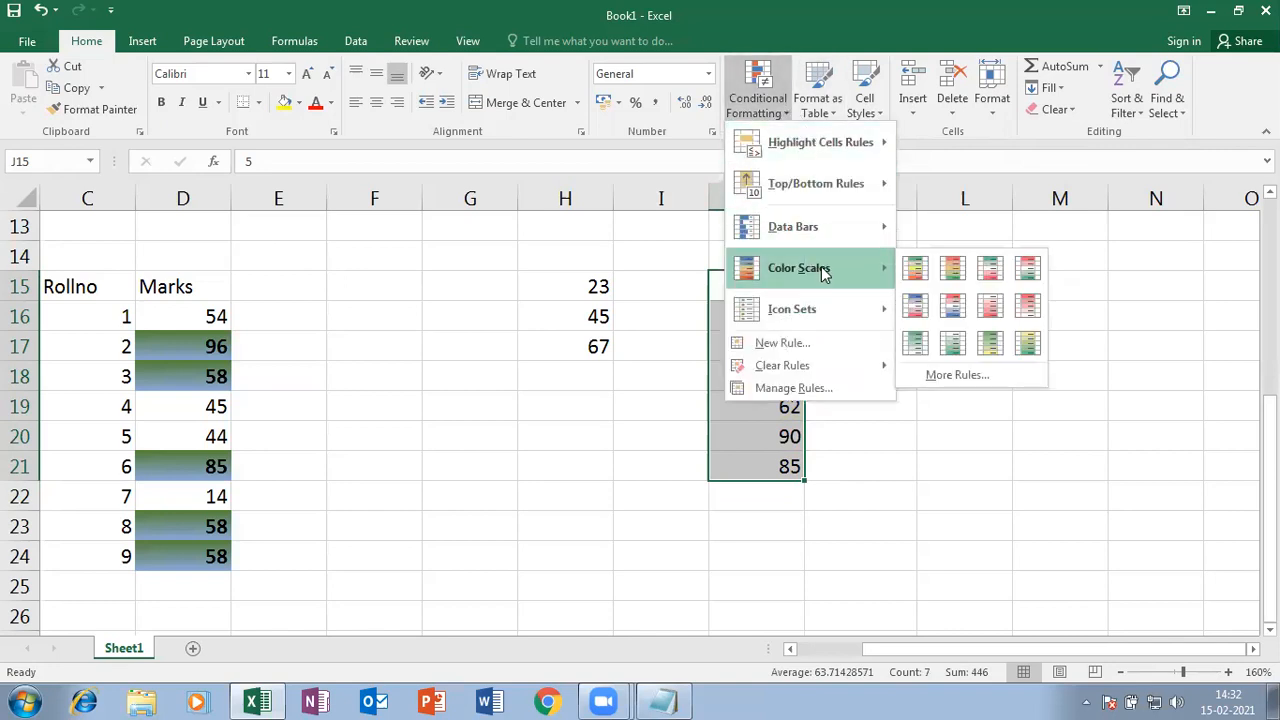
{"action": "left_click", "coordinate": [967, 379]}
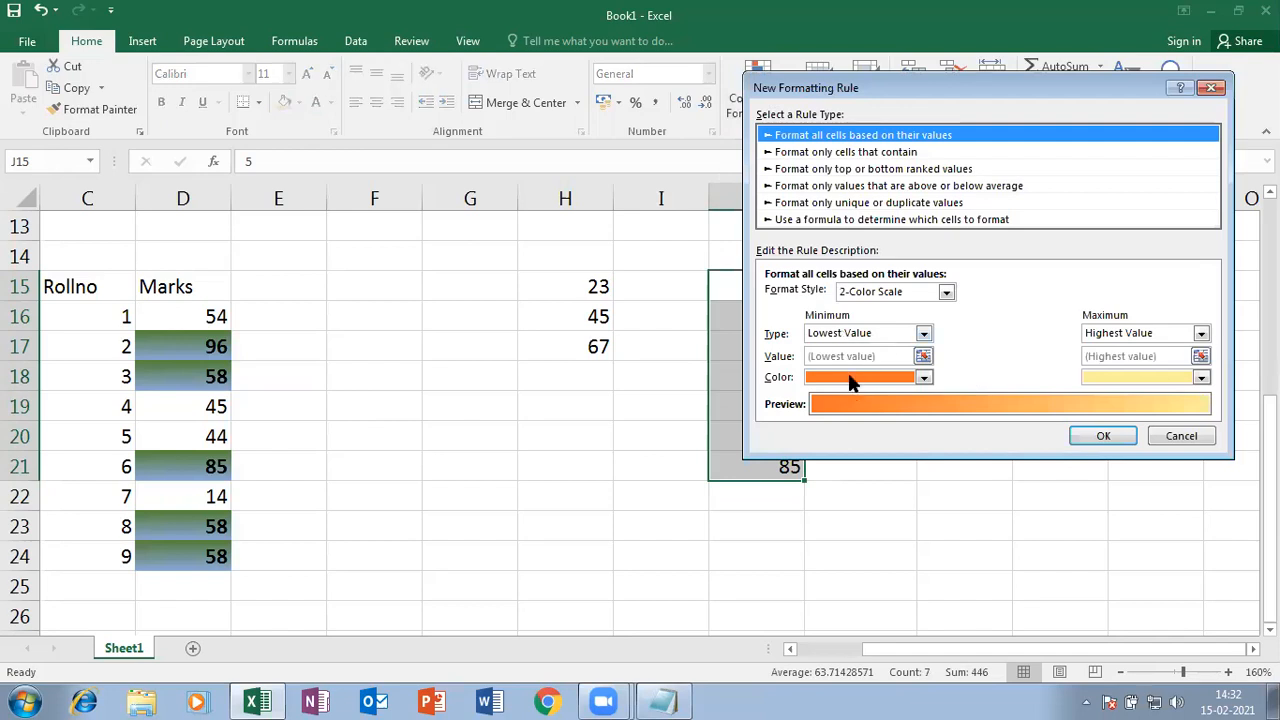
{"action": "left_click", "coordinate": [1201, 333]}
{"action": "left_click", "coordinate": [1203, 331]}
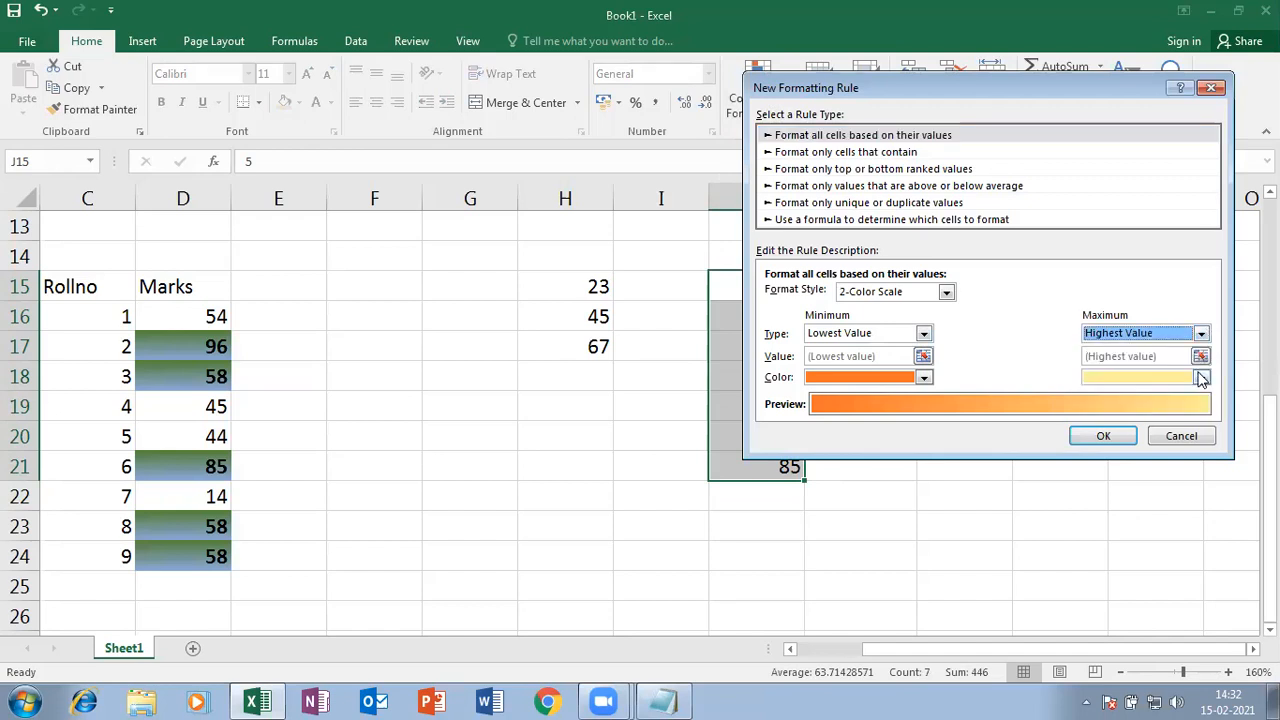
{"action": "left_click", "coordinate": [1201, 377]}
{"action": "left_click", "coordinate": [1235, 466]}
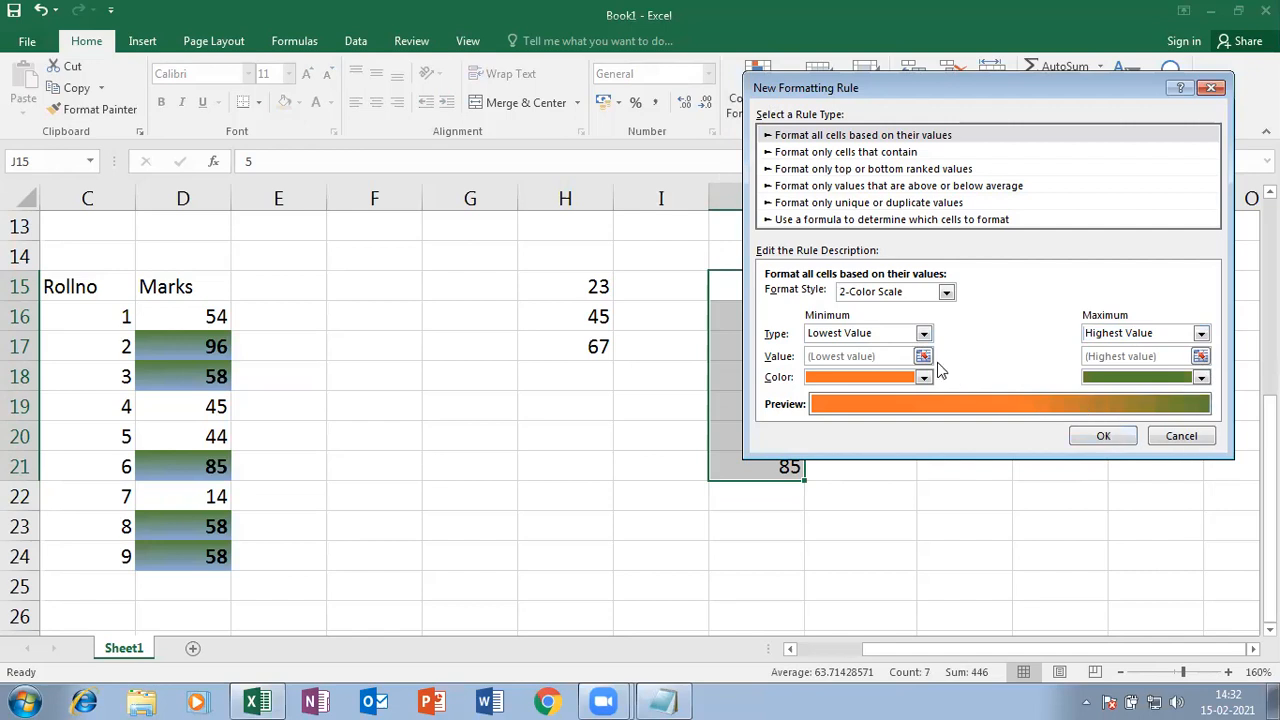
- Make it a 3-Color Scale with an orange minimum and pale yellow midpoint, and apply it
{"action": "left_click", "coordinate": [925, 378]}
{"action": "left_click", "coordinate": [925, 378]}
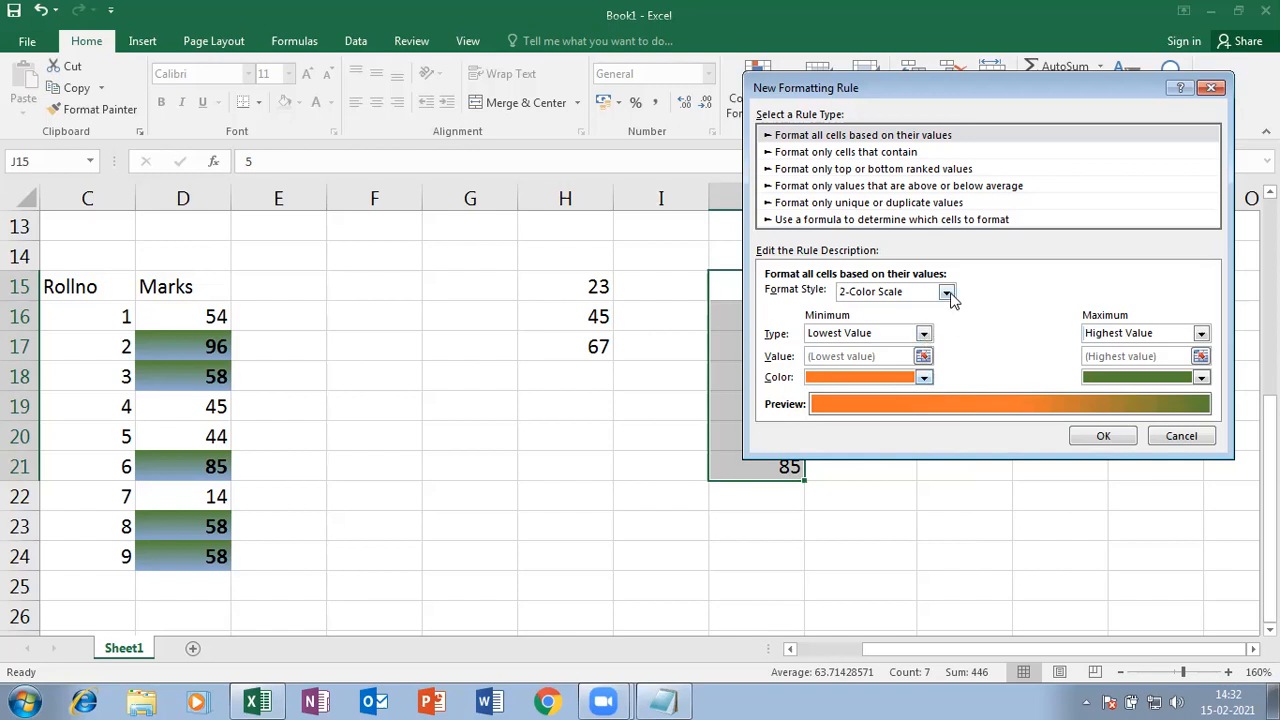
{"action": "left_click", "coordinate": [946, 292]}
{"action": "left_click", "coordinate": [894, 322]}
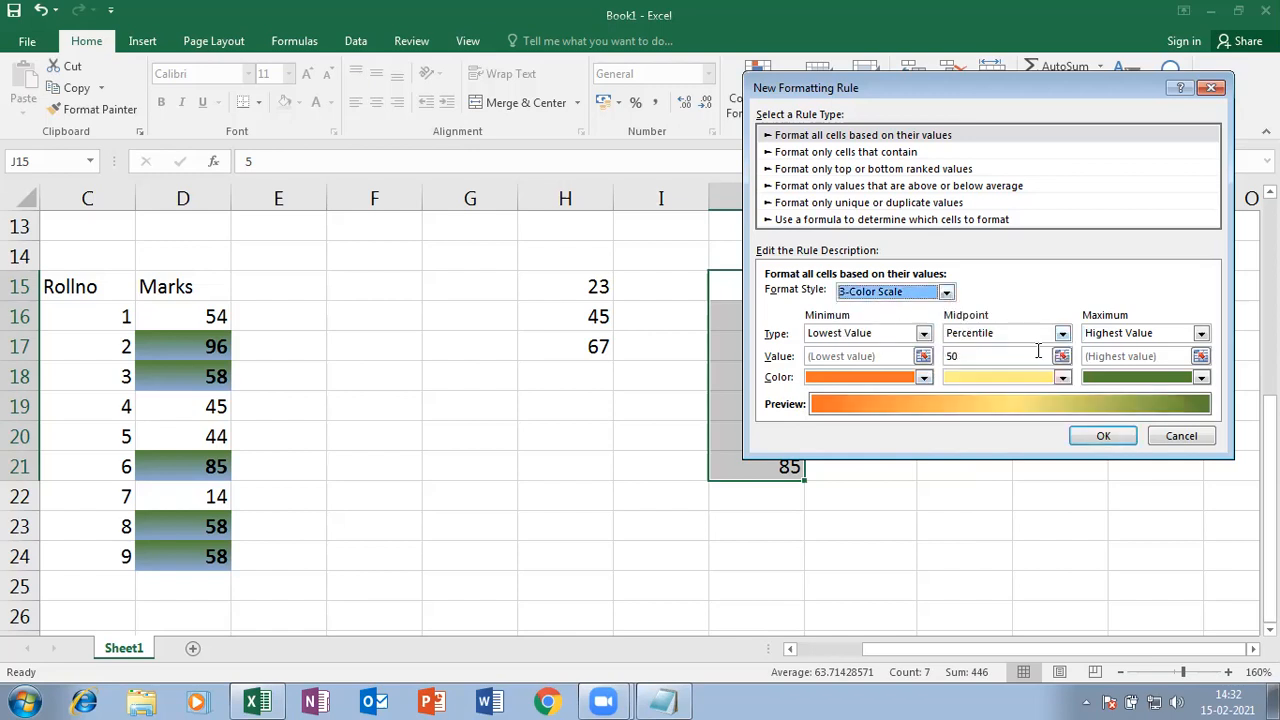
{"action": "left_click", "coordinate": [1062, 381]}
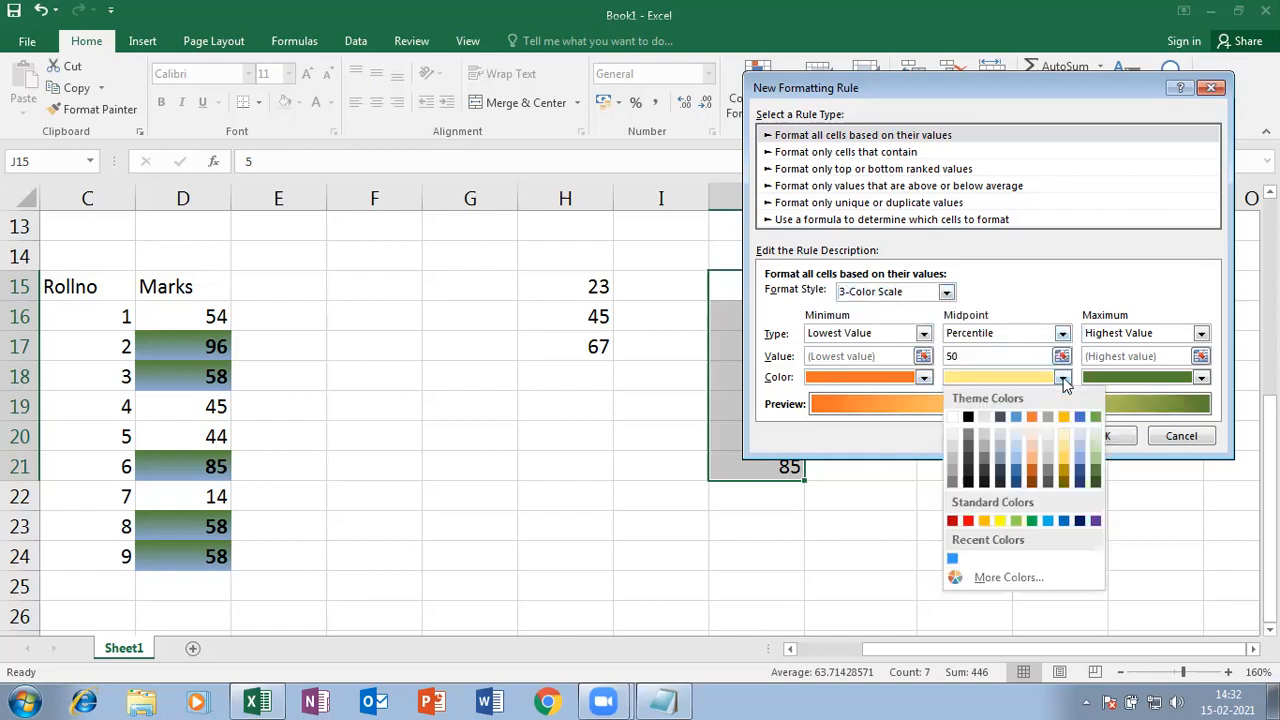
{"action": "left_click", "coordinate": [1072, 439]}
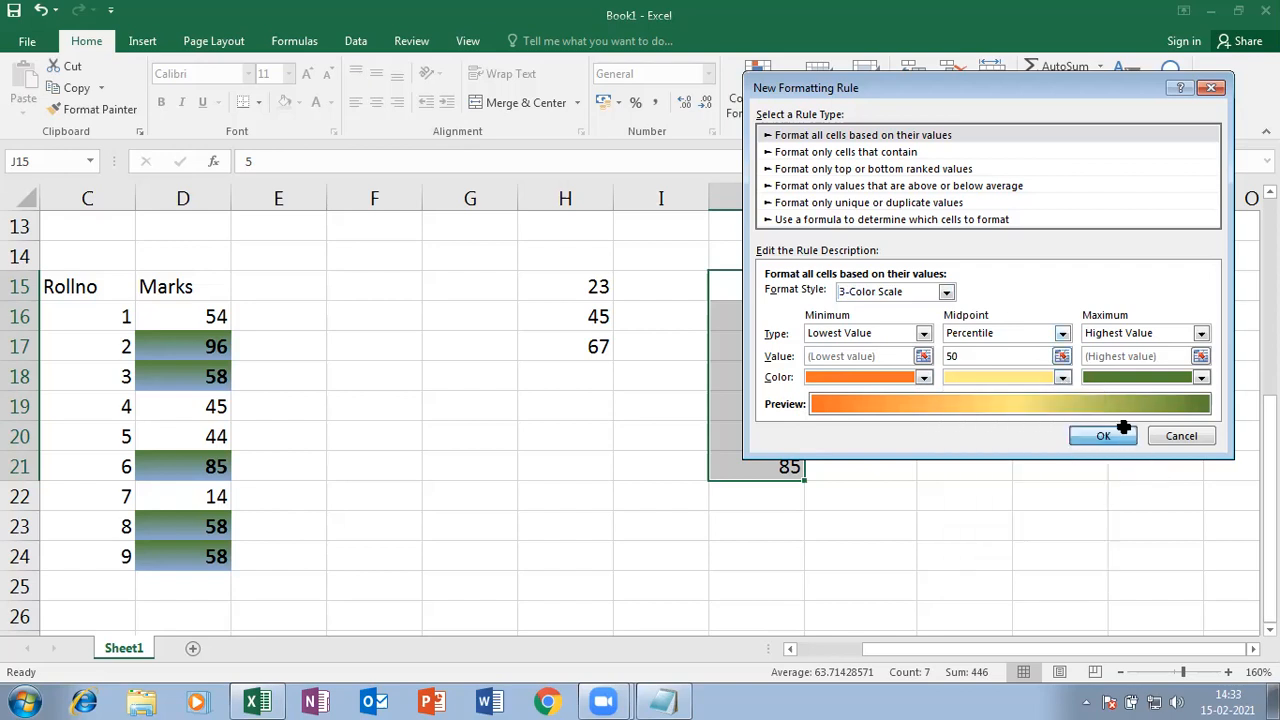
{"action": "left_click", "coordinate": [1120, 435]}
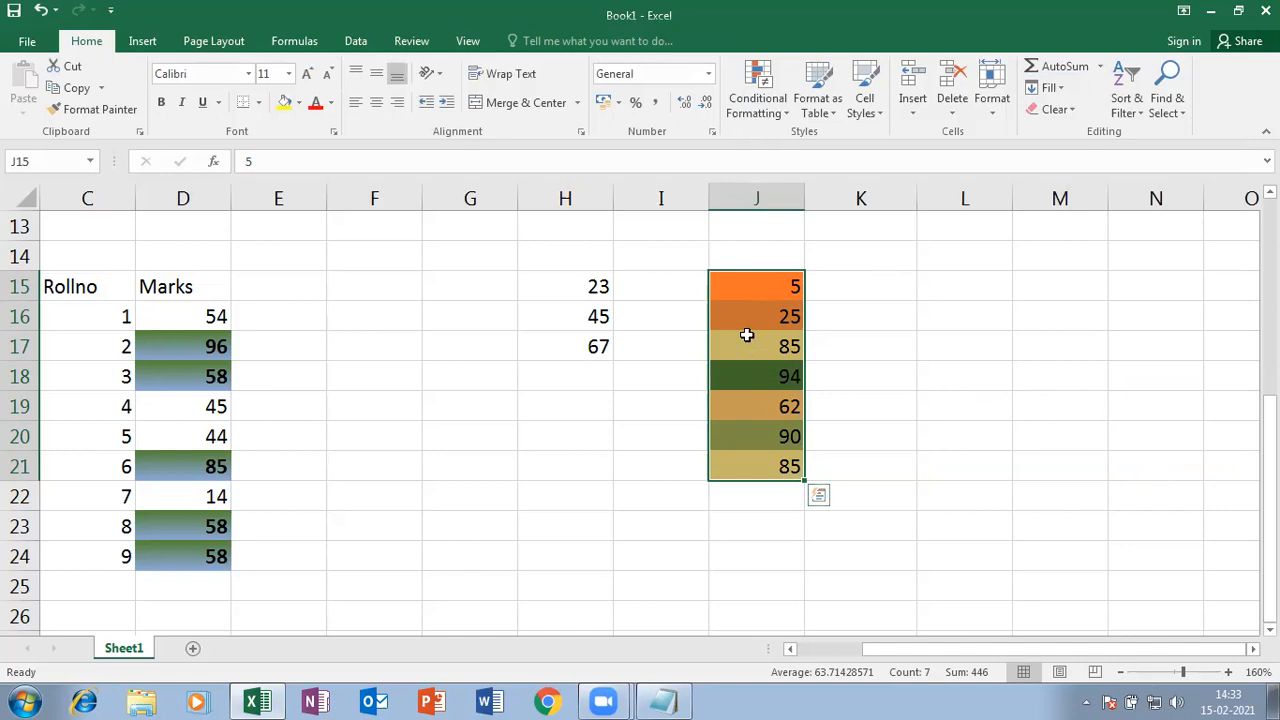
{"action": "left_click", "coordinate": [880, 400]}
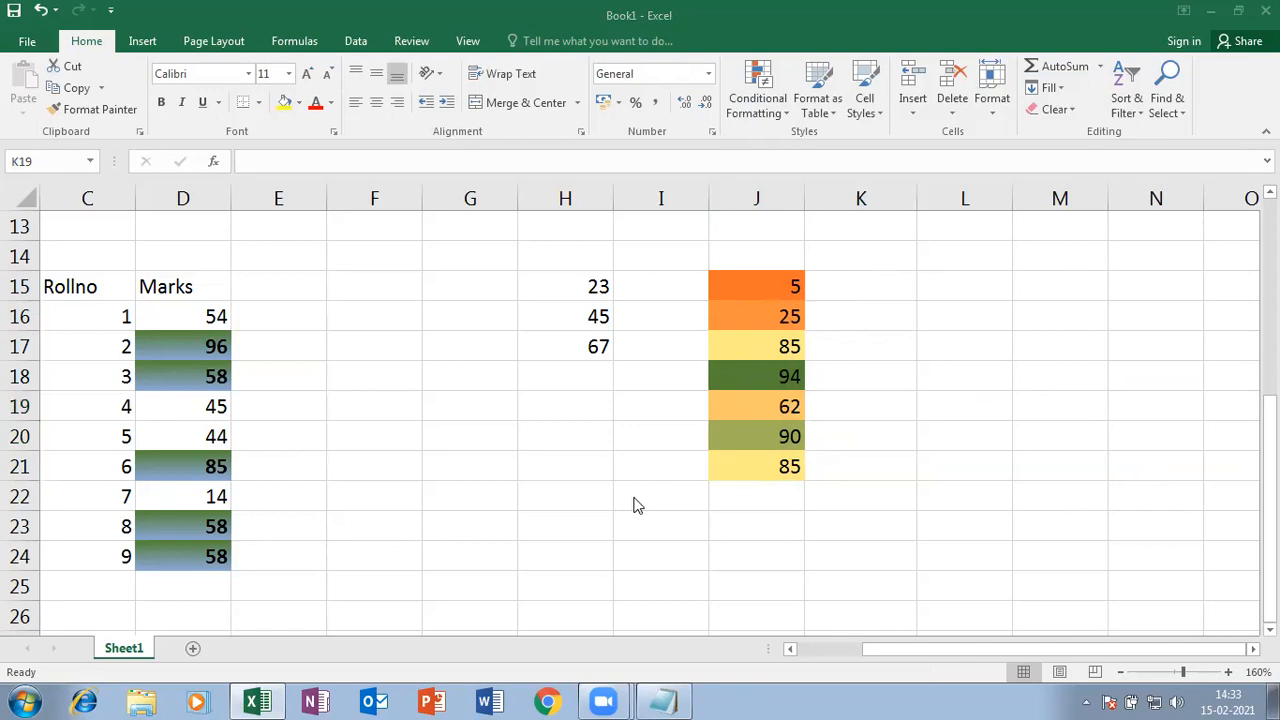
- Remove the colour scale from J15:J21 with Clear Formats
{"action": "left_click", "coordinate": [777, 113]}
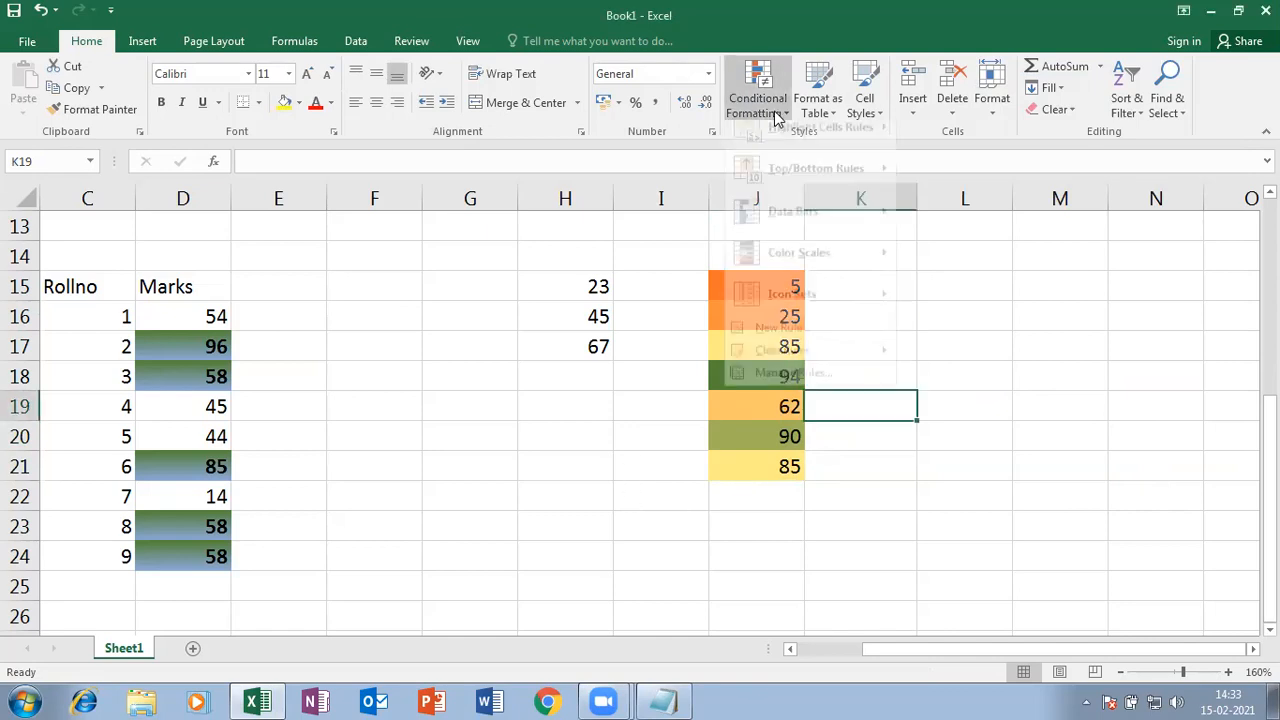
{"action": "mouse_move", "coordinate": [795, 274]}
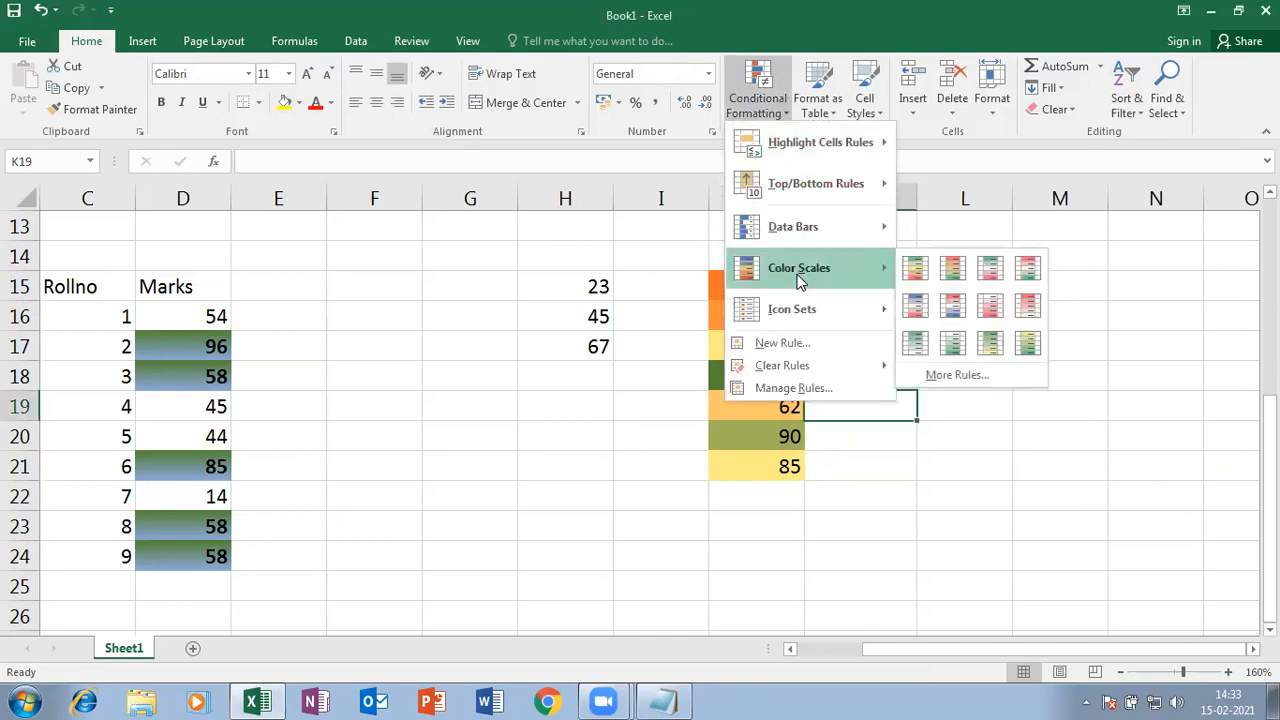
{"action": "mouse_move", "coordinate": [815, 310]}
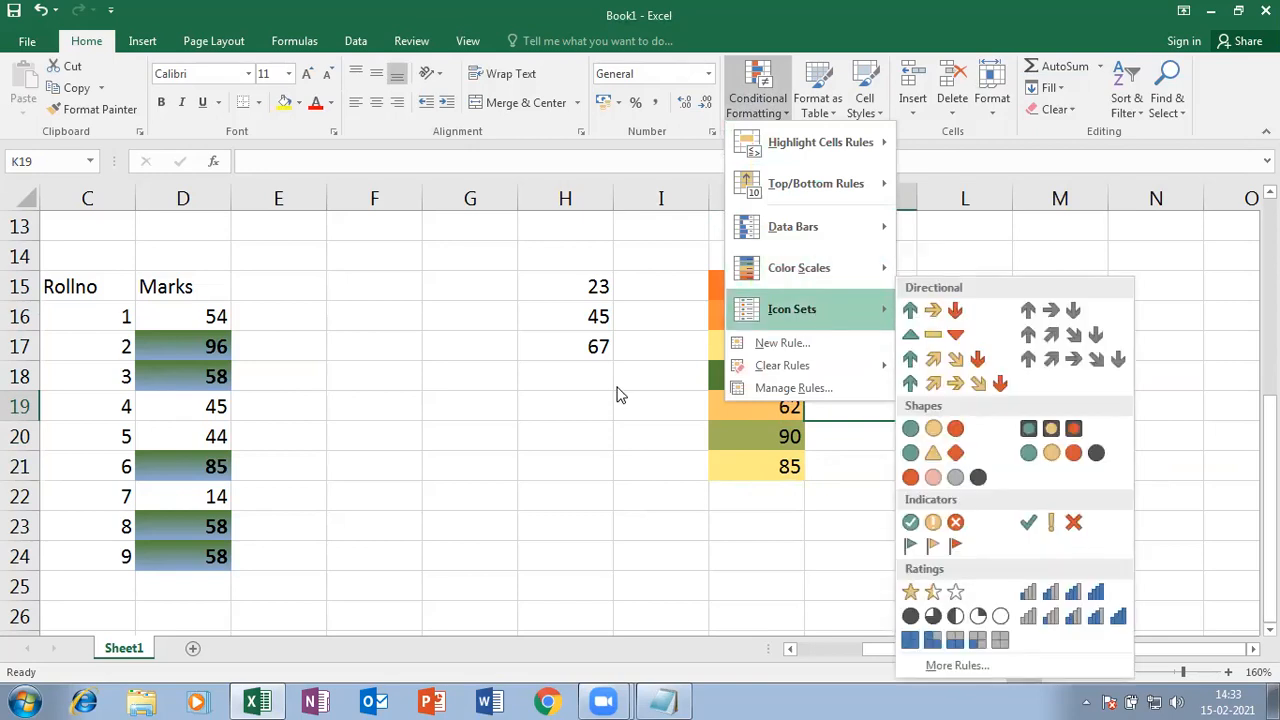
{"action": "left_click", "coordinate": [743, 281]}
{"action": "left_click_drag", "start_coordinate": [743, 281], "coordinate": [769, 468]}
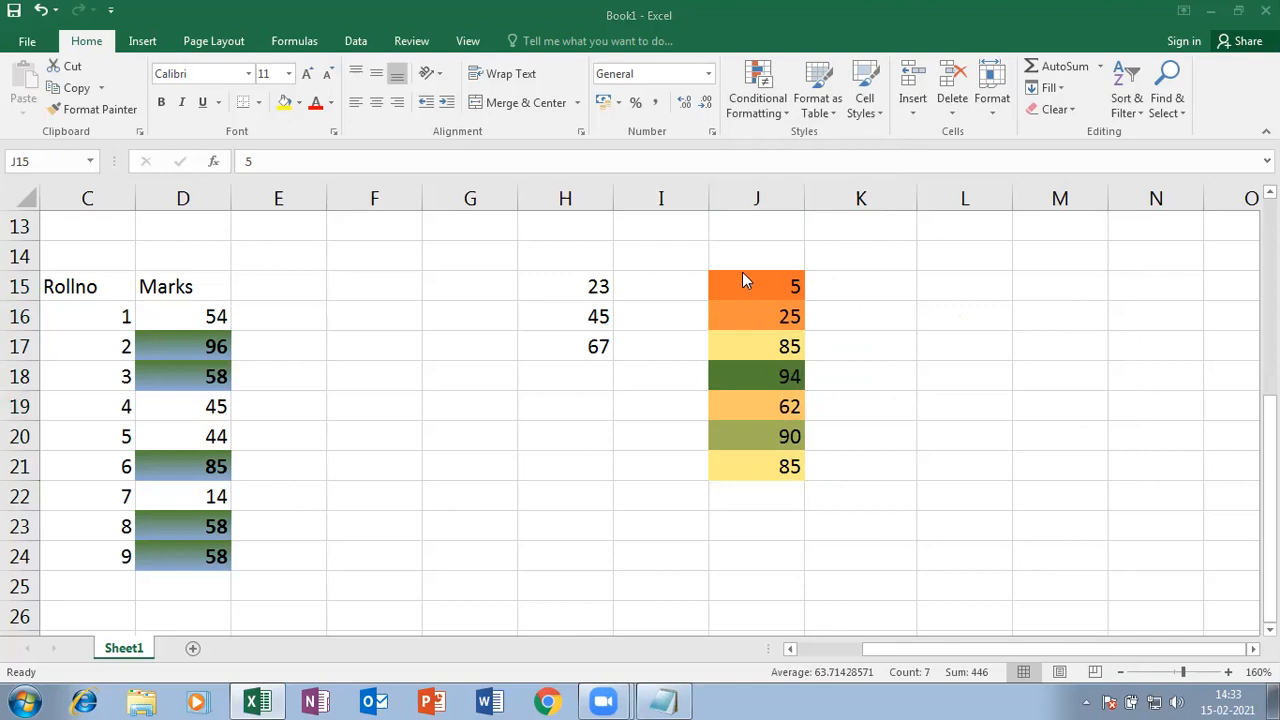
{"action": "left_click", "coordinate": [1071, 110]}
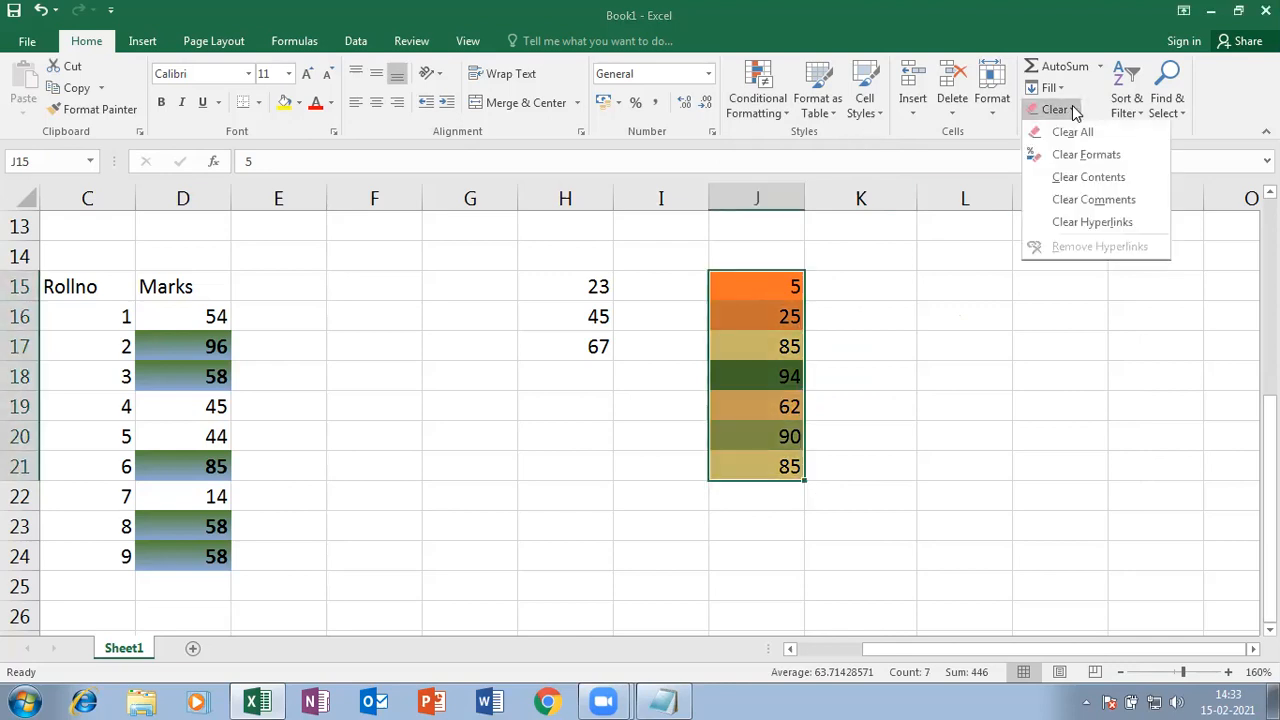
{"action": "left_click", "coordinate": [1105, 157]}
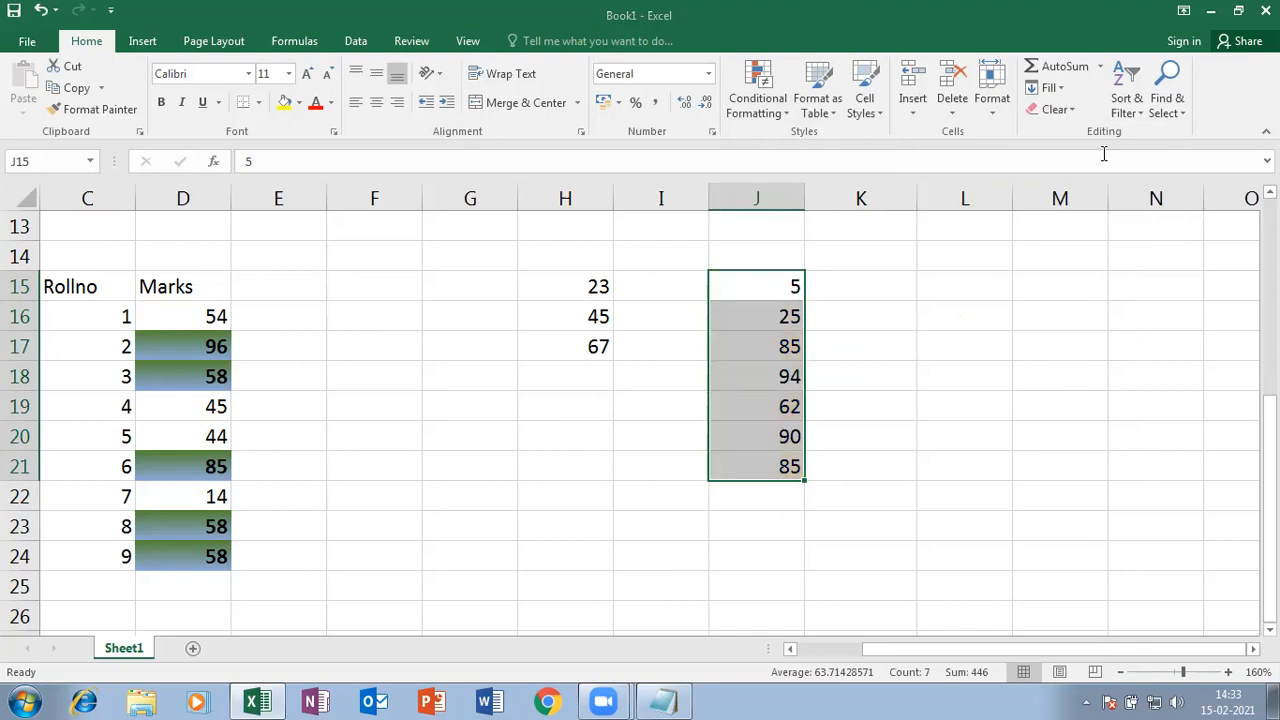
- Apply the Ratings bars icon set to J15:J21
{"action": "left_click", "coordinate": [771, 109]}
{"action": "mouse_move", "coordinate": [817, 309]}
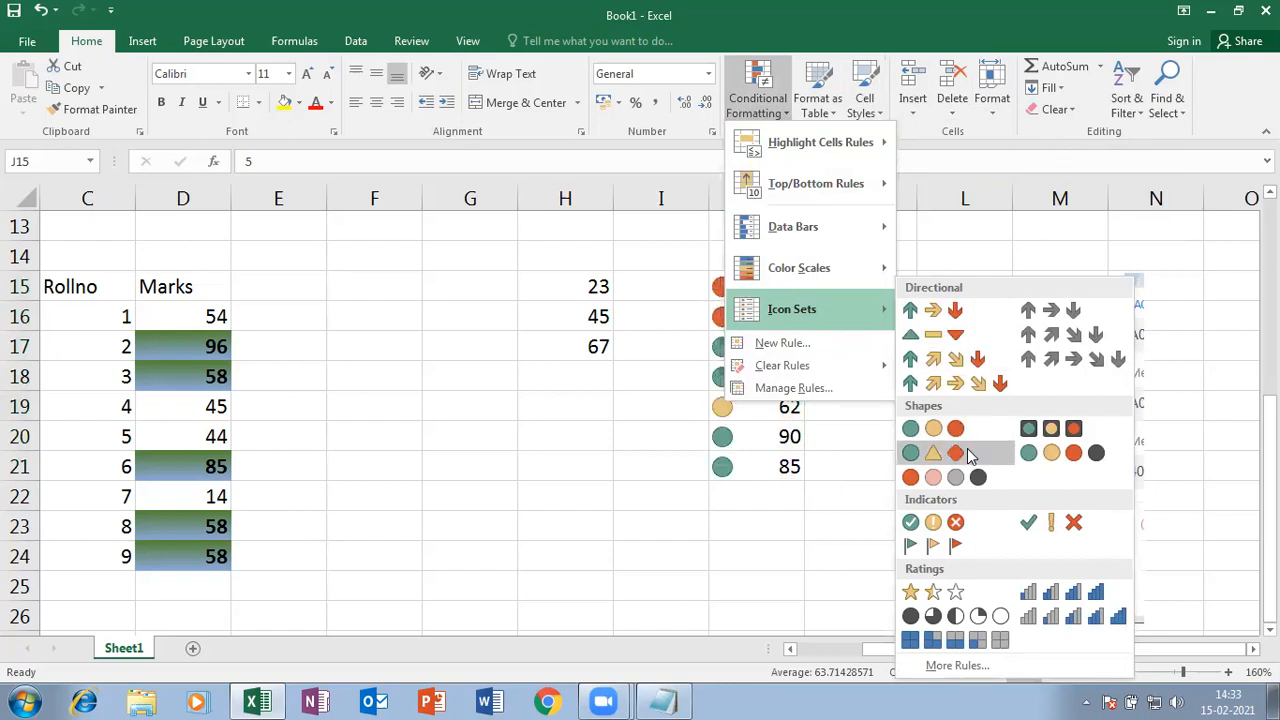
{"action": "left_click", "coordinate": [1065, 592]}
{"action": "left_click", "coordinate": [625, 455]}
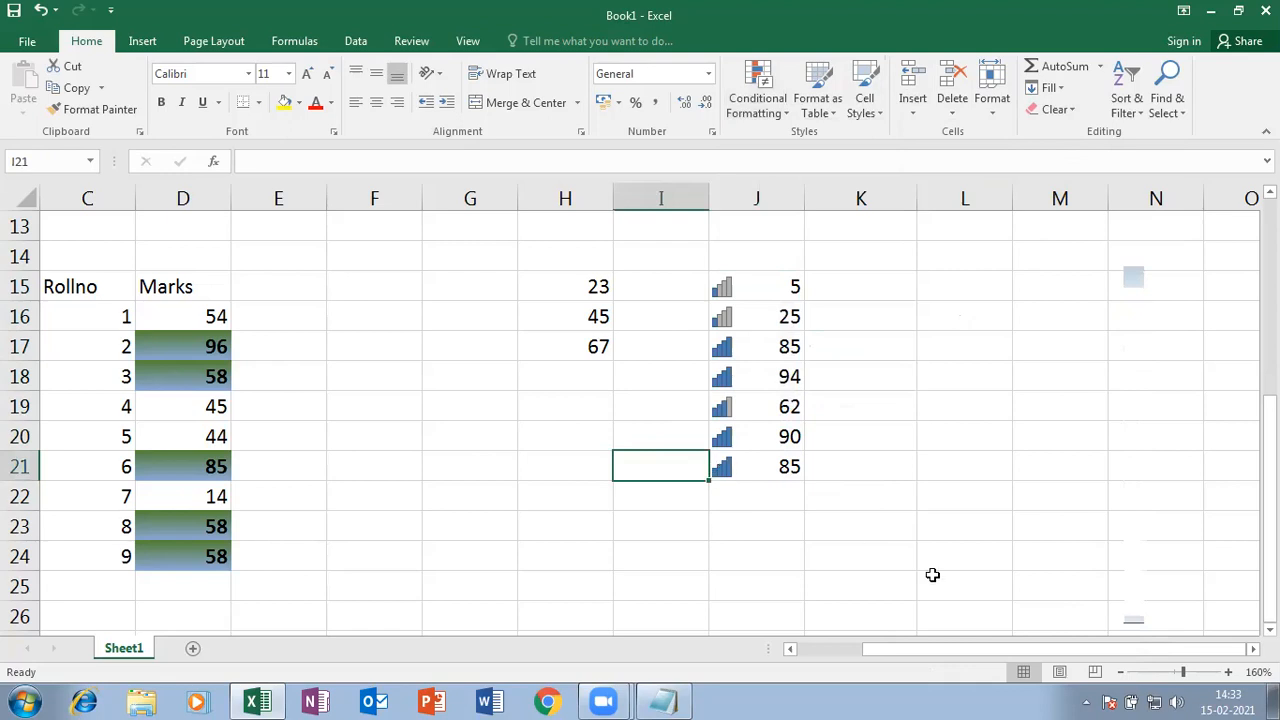
- Clear the existing bar icon formatting from J15:J21
{"action": "scroll", "coordinate": [932, 575], "scroll_direction": "up", "scroll_amount": 1}
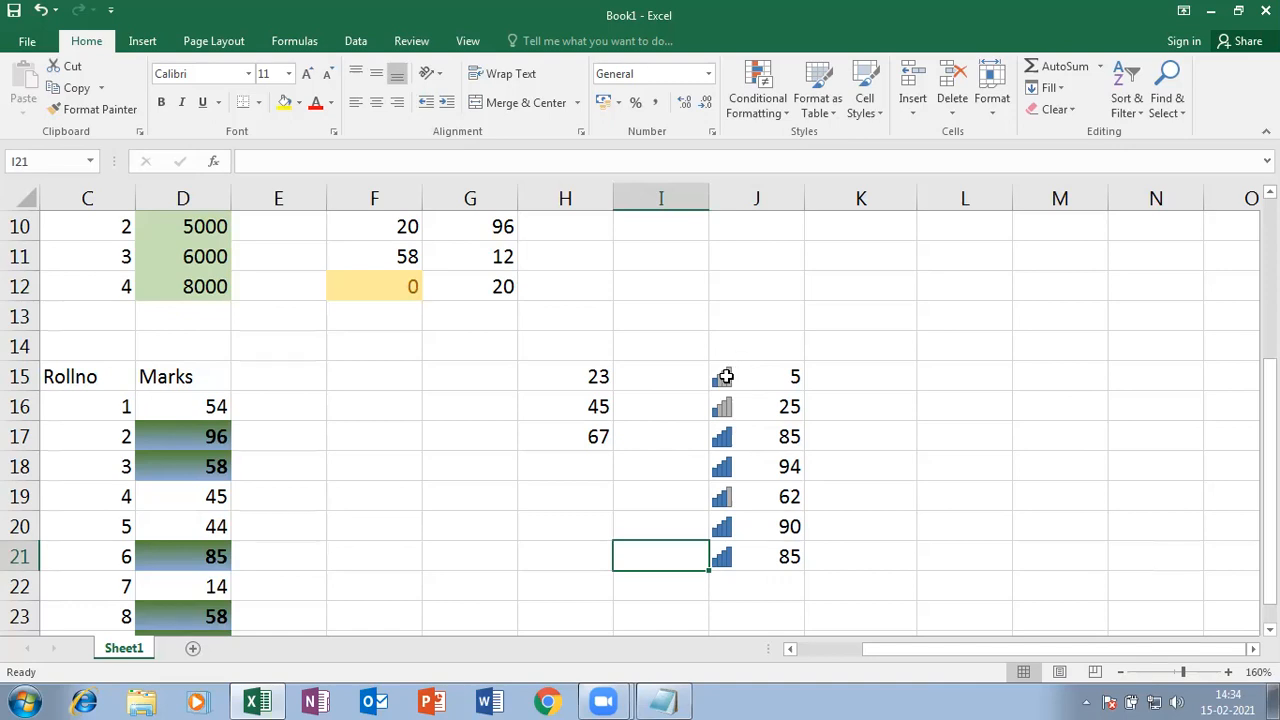
{"action": "left_click_drag", "start_coordinate": [722, 368], "coordinate": [752, 557]}
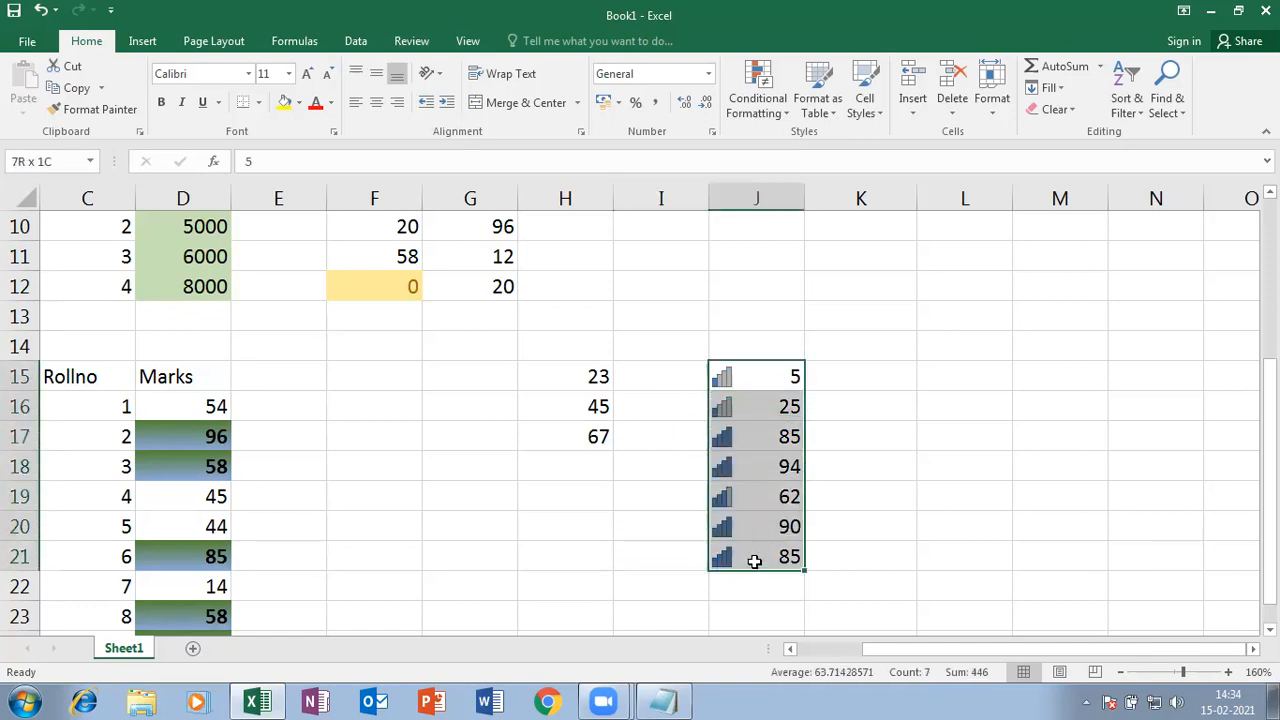
{"action": "left_click", "coordinate": [1058, 109]}
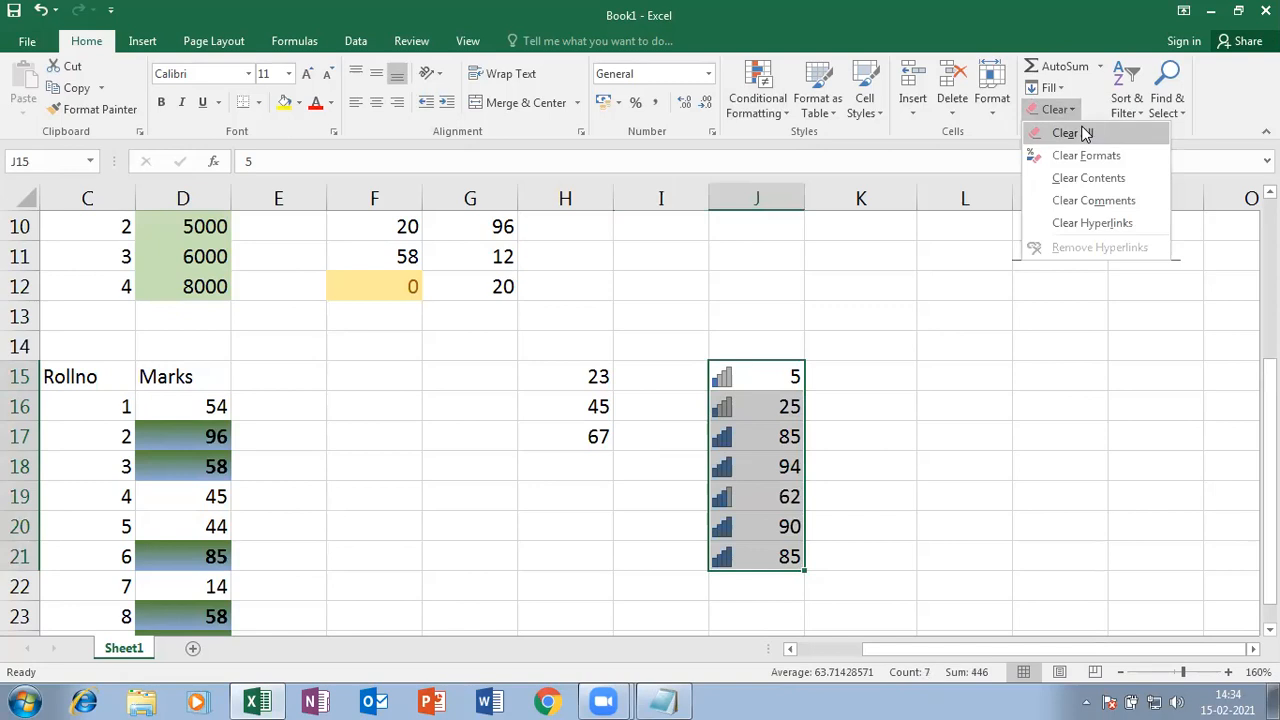
{"action": "left_click", "coordinate": [1088, 158]}
- Apply 3 Arrows (Colored) icons to J15:J21, then replace them with 5 Quarters icons
{"action": "left_click", "coordinate": [780, 106]}
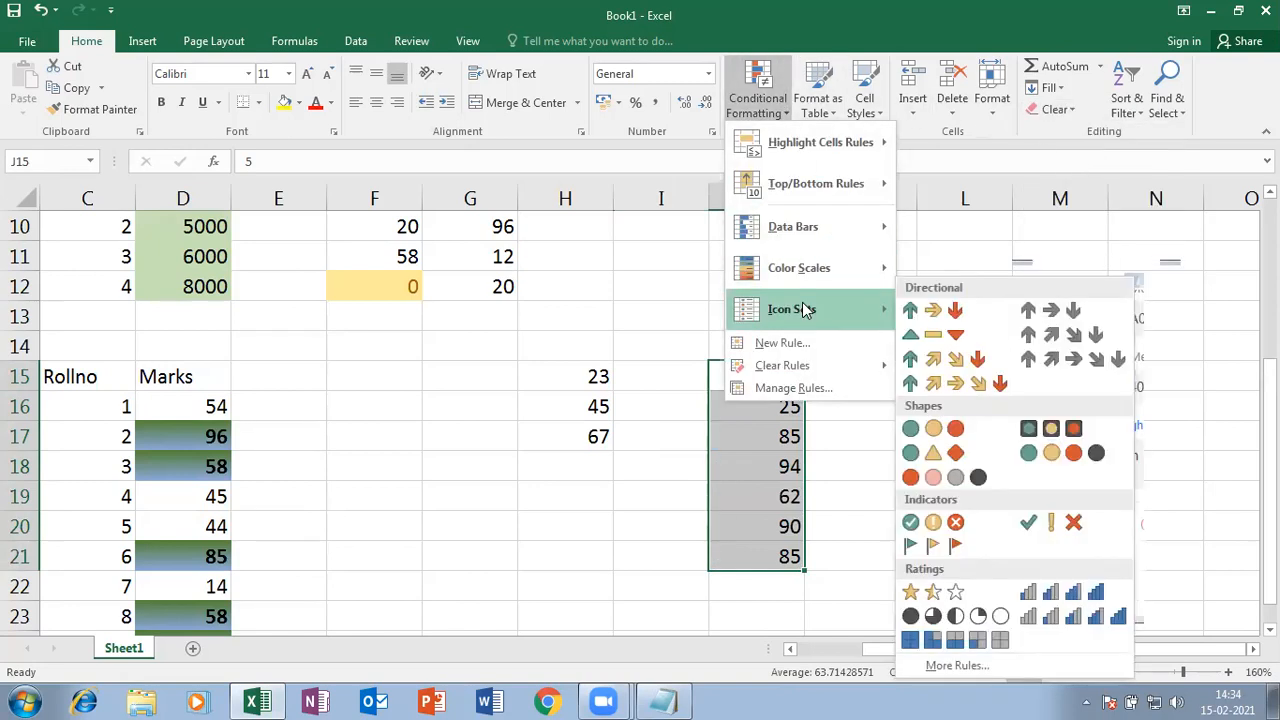
{"action": "left_click", "coordinate": [923, 310]}
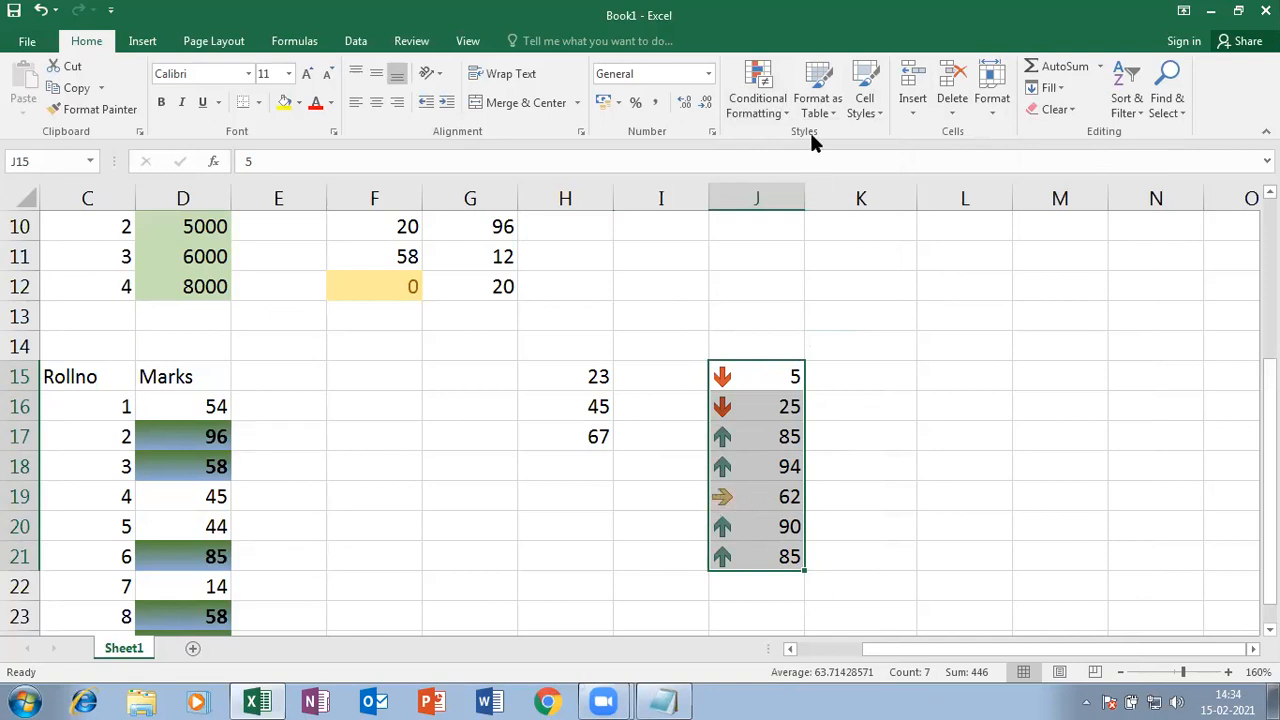
{"action": "left_click", "coordinate": [787, 110]}
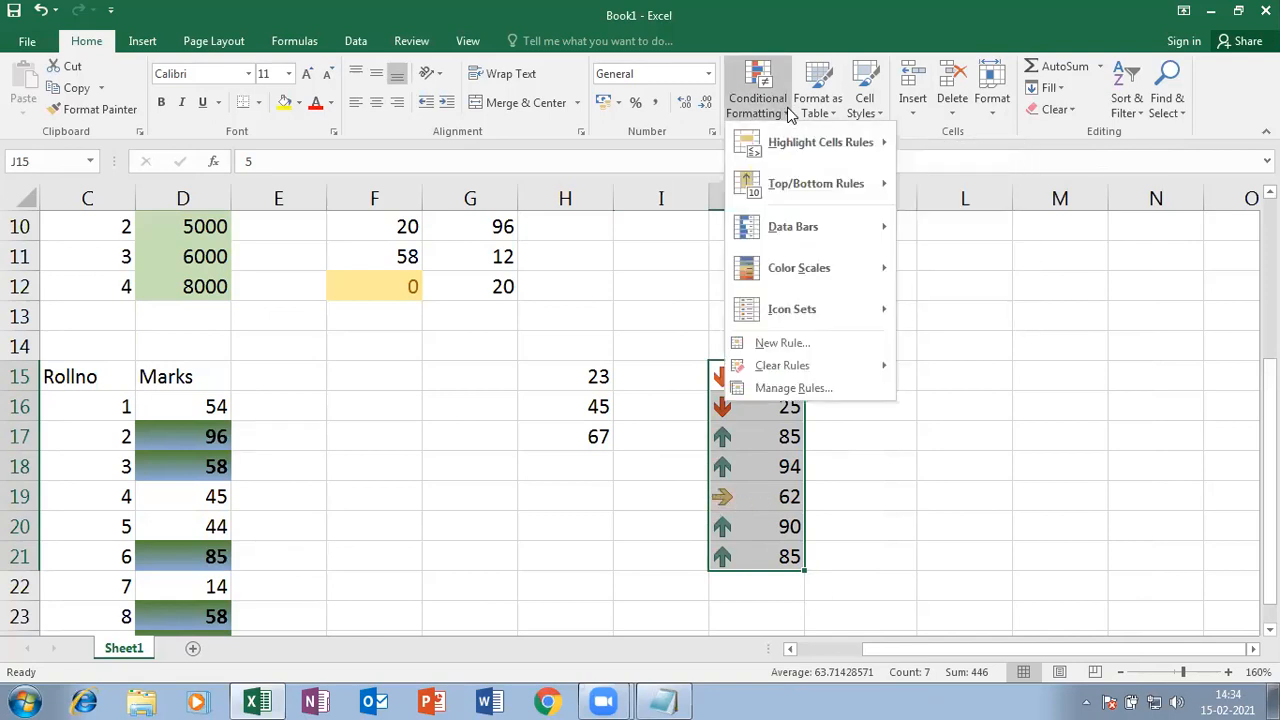
{"action": "mouse_move", "coordinate": [840, 300]}
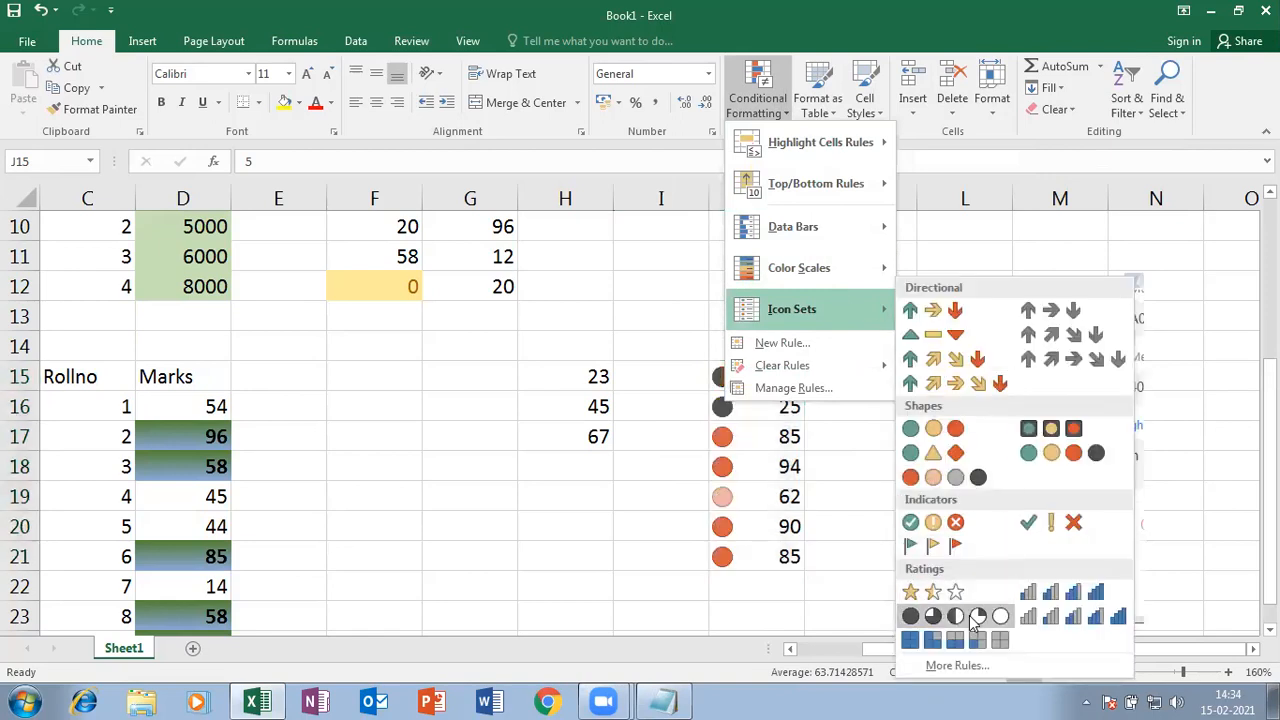
{"action": "left_click", "coordinate": [972, 620]}
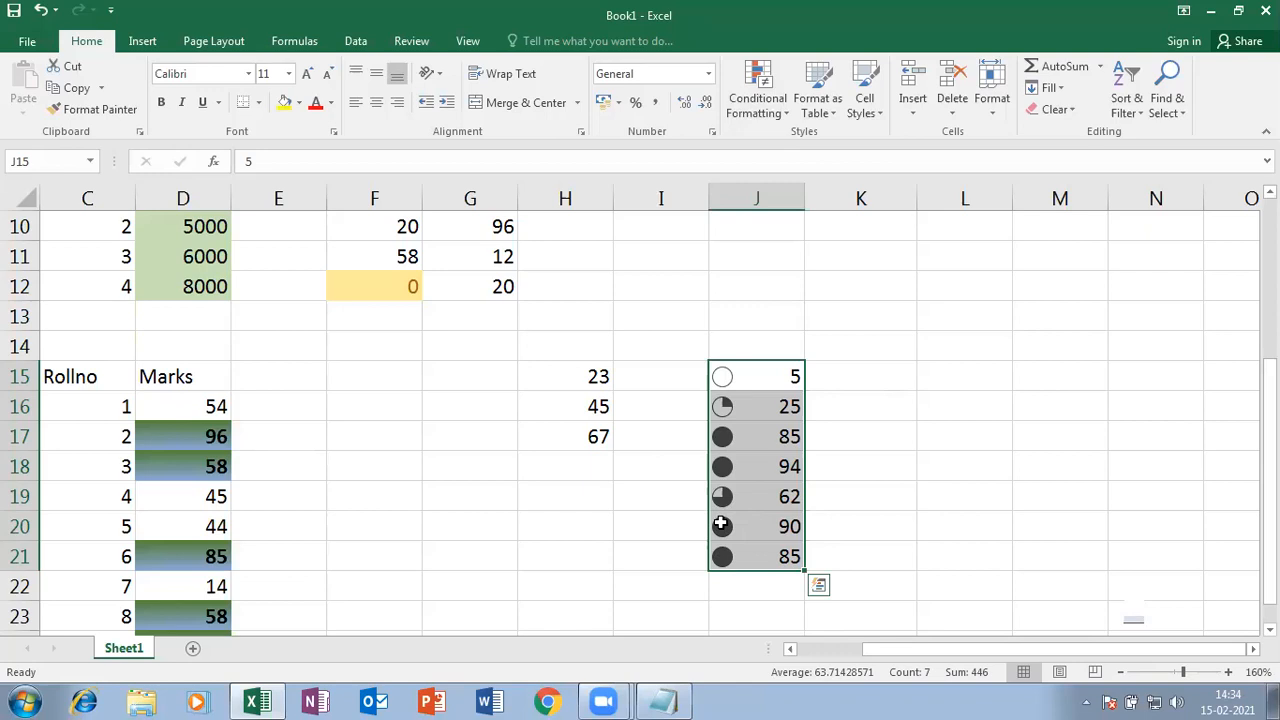
{"action": "left_click", "coordinate": [722, 440]}
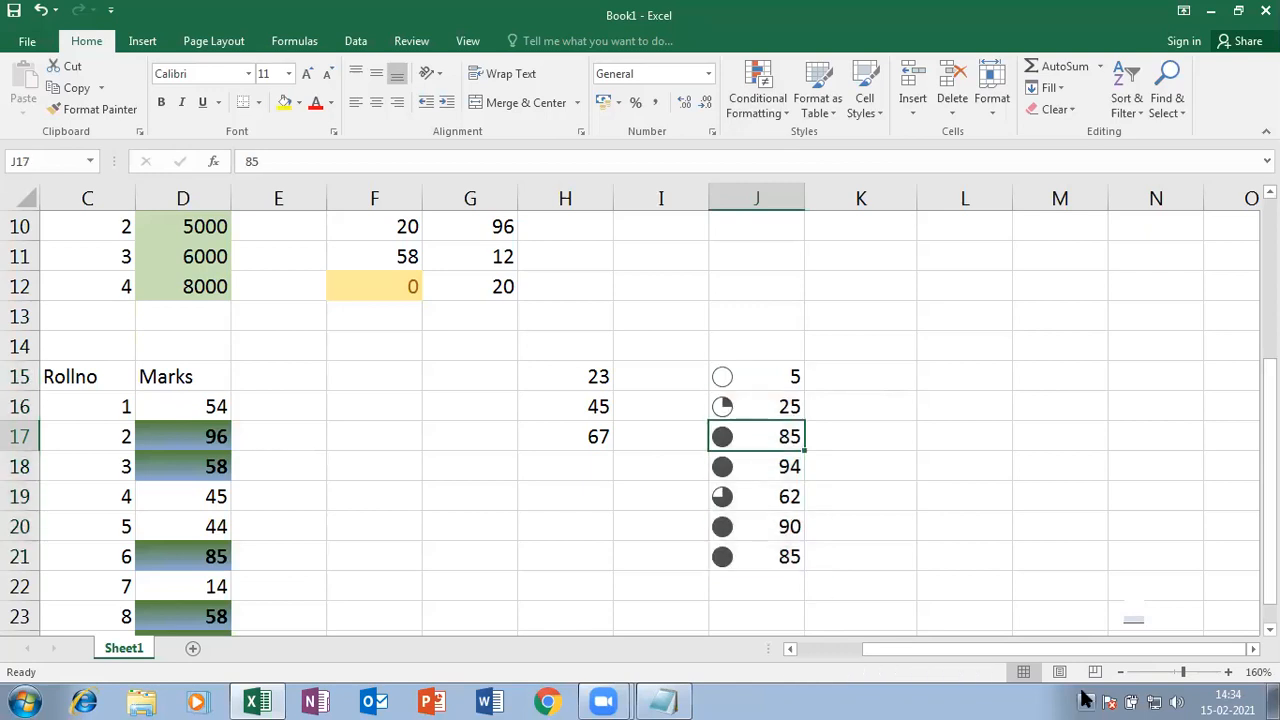
- Enter 55 in J17, 40 in J16 and 25 in J20, then select the column J values
{"action": "type", "text": "55"}
{"action": "key", "text": "Up"}
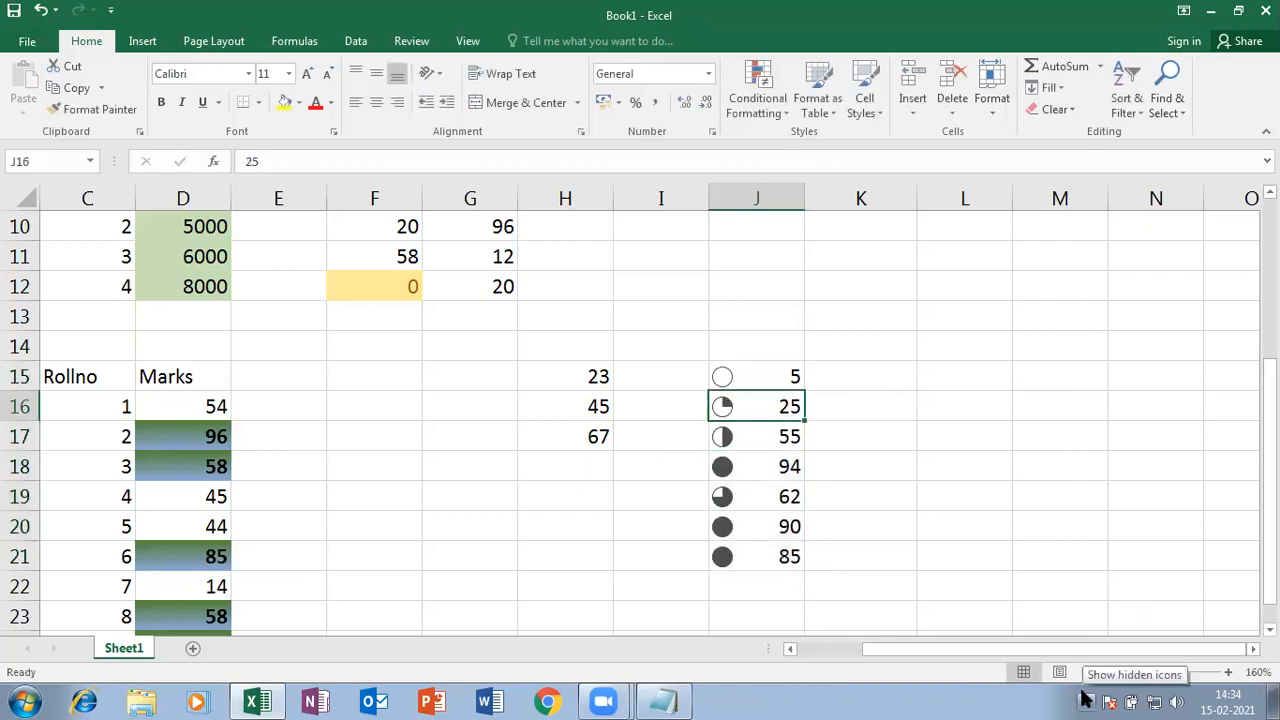
{"action": "type", "text": "40"}
{"action": "key", "text": "Down"}
{"action": "key", "text": "Down"}
{"action": "key", "text": "Down"}
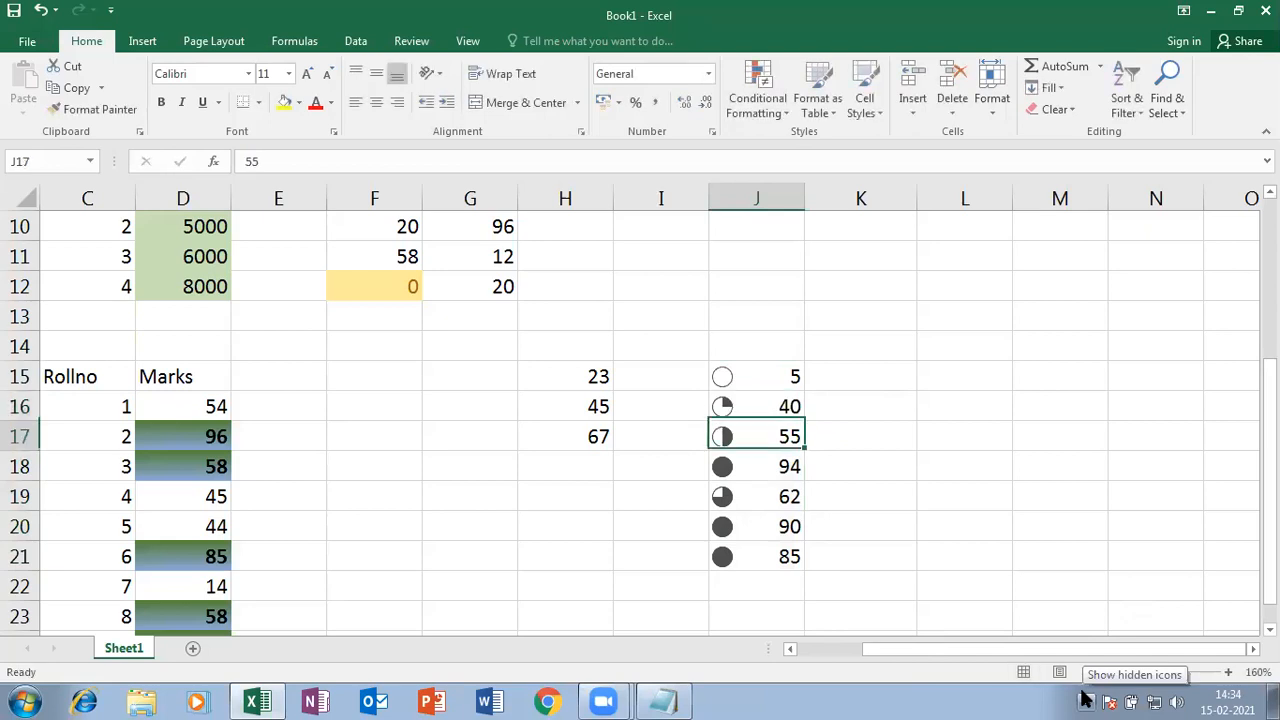
{"action": "key", "text": "Down"}
{"action": "type", "text": "25"}
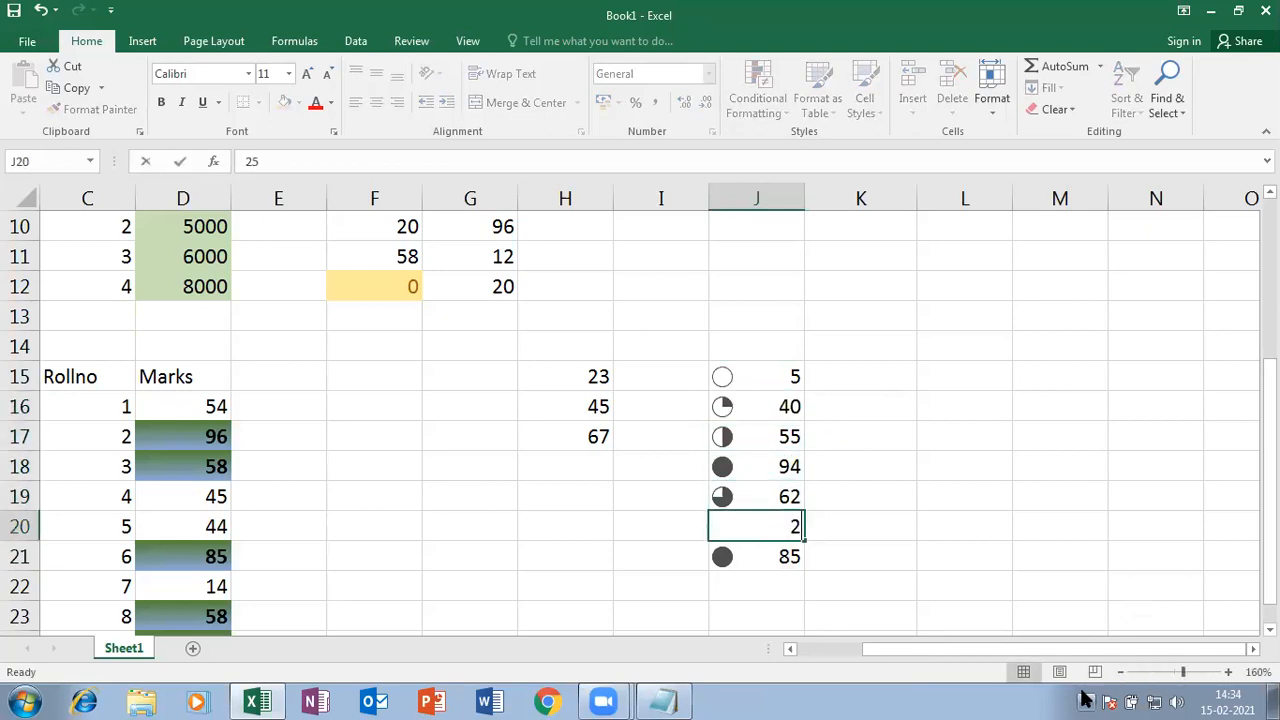
{"action": "key", "text": "Return"}
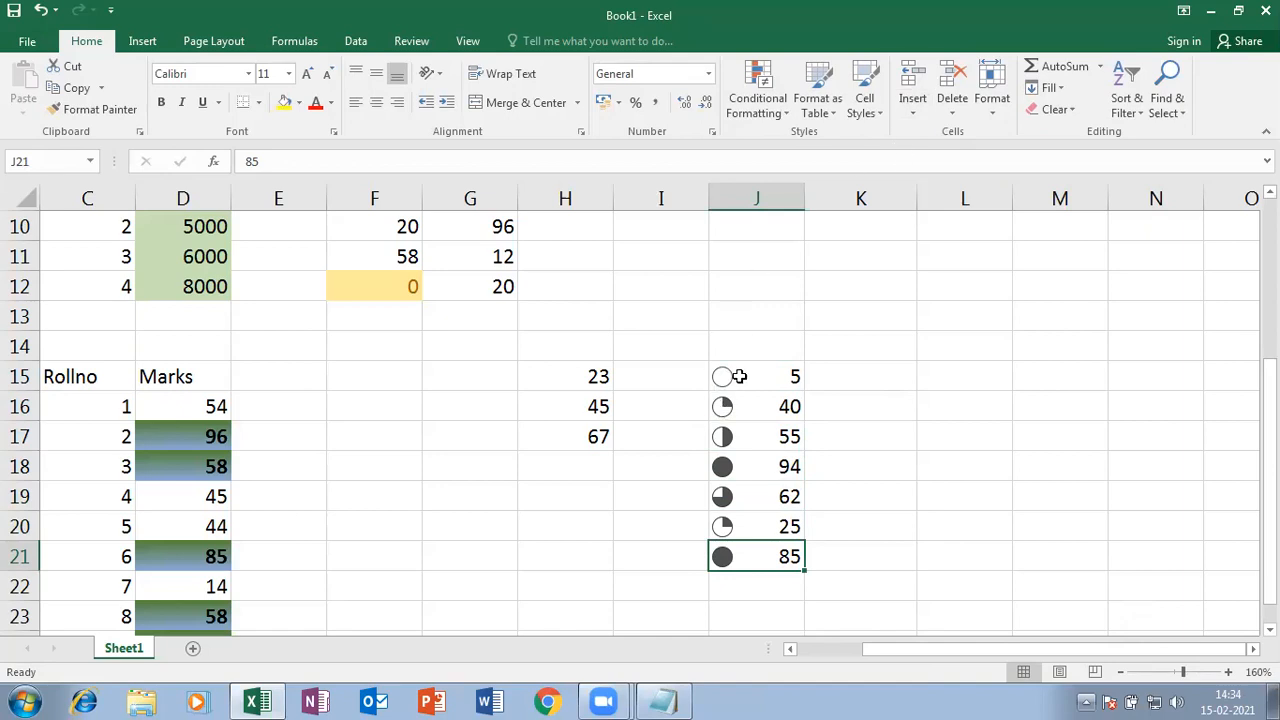
{"action": "left_click_drag", "start_coordinate": [758, 373], "coordinate": [759, 558]}
{"action": "left_click", "coordinate": [512, 475]}
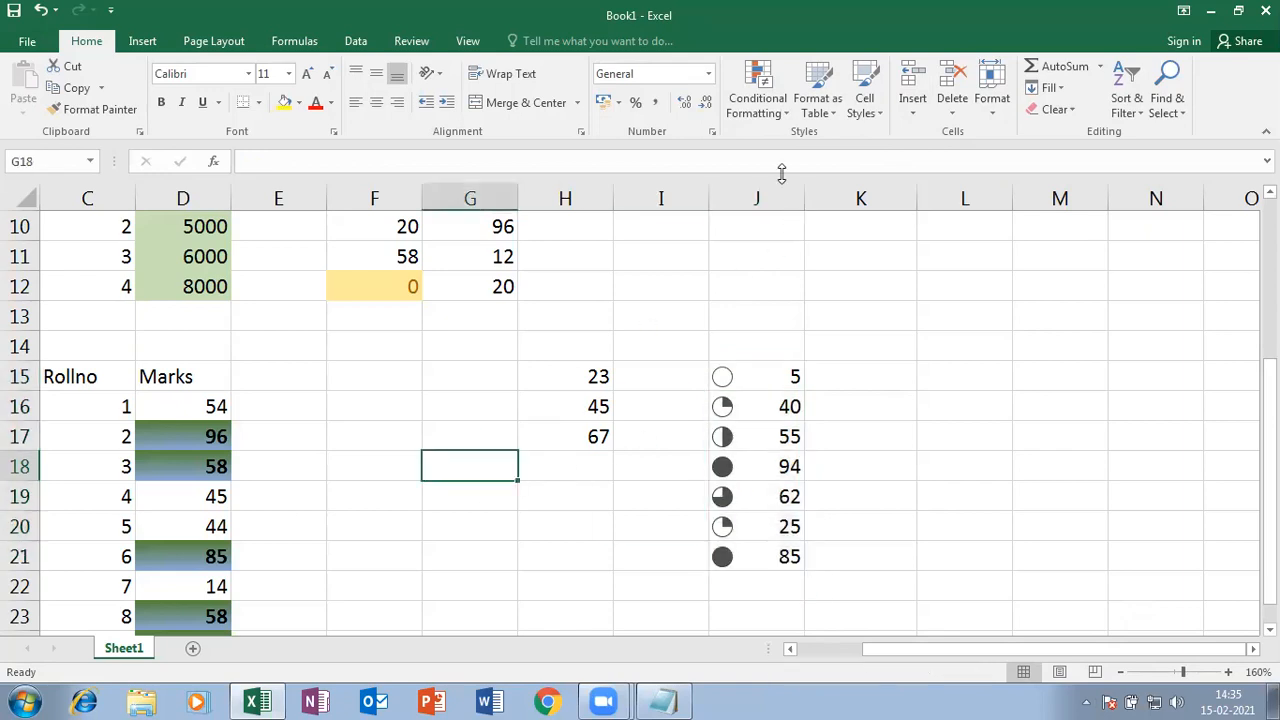
{"action": "left_click", "coordinate": [770, 108]}
{"action": "mouse_move", "coordinate": [823, 304]}
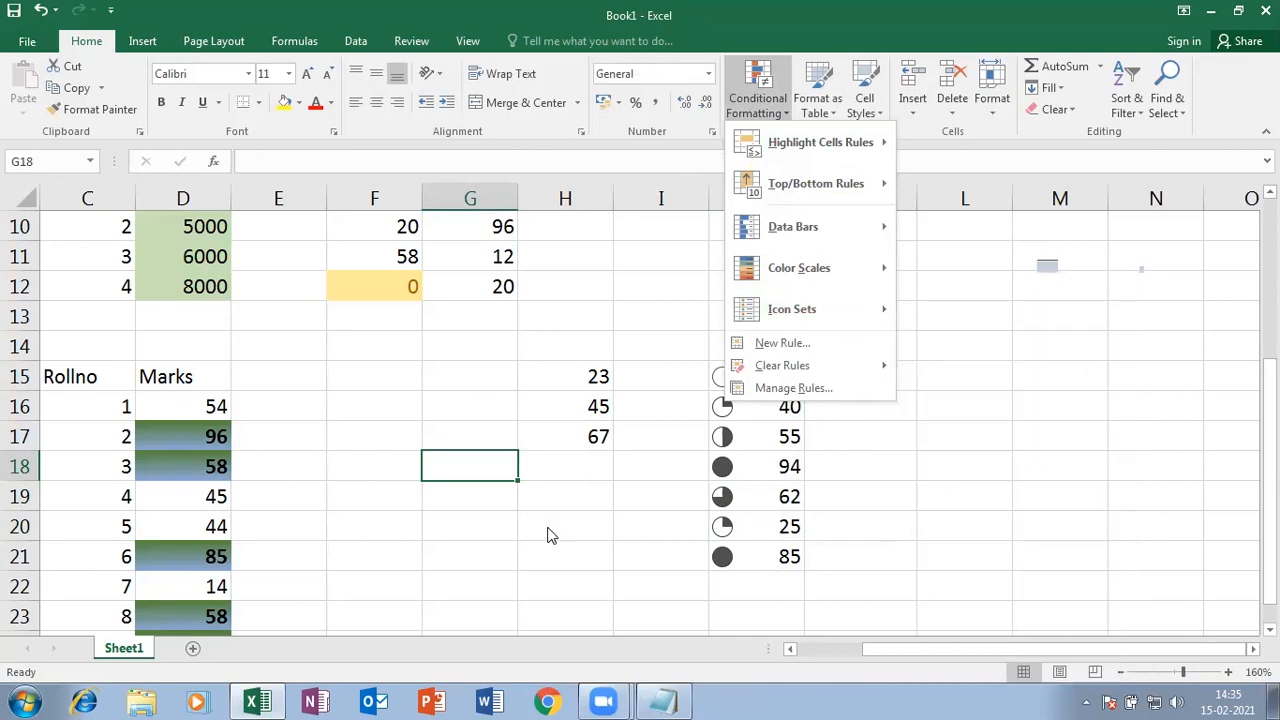
{"action": "scroll", "coordinate": [565, 483], "scroll_direction": "down", "scroll_amount": 4}
{"action": "scroll", "coordinate": [490, 400], "scroll_direction": "up", "scroll_amount": 1}
{"action": "left_click", "coordinate": [464, 375]}
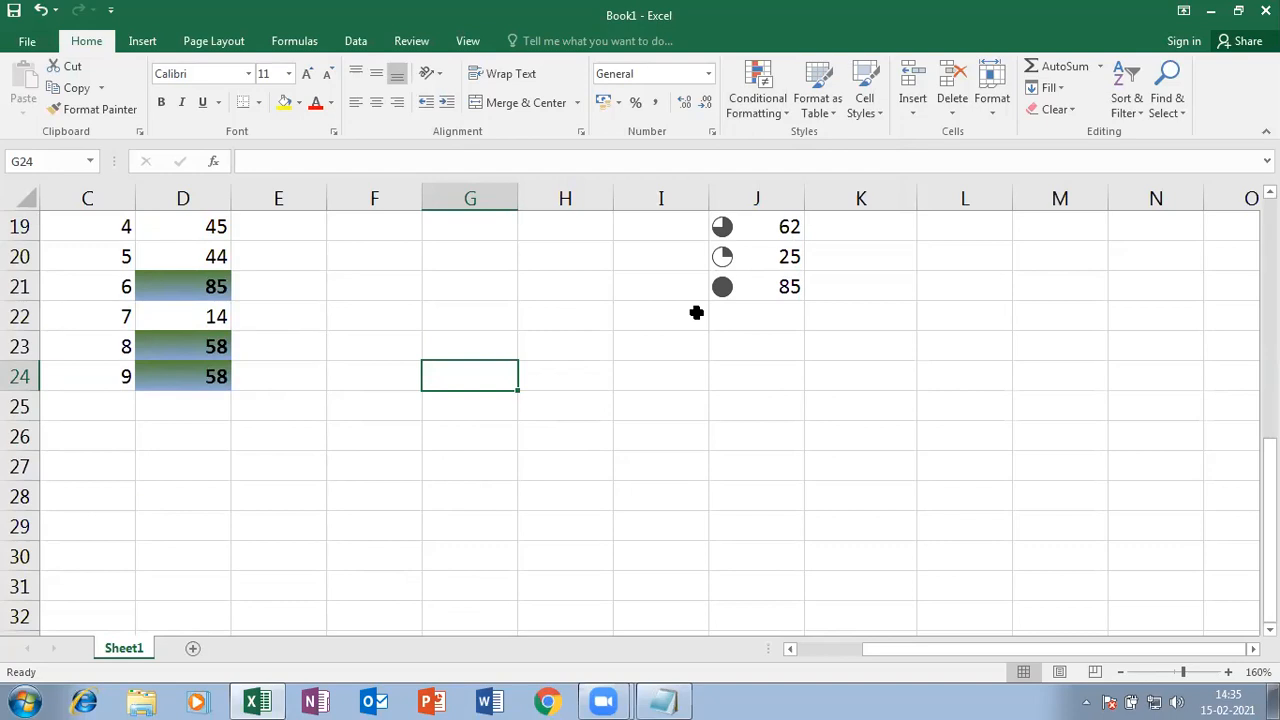
- Enter 52, 41, 25 and 38 down G24:G27
{"action": "type", "text": "52"}
{"action": "key", "text": "Return"}
{"action": "type", "text": "41"}
{"action": "key", "text": "Return"}
{"action": "type", "text": "25"}
{"action": "key", "text": "Return"}
{"action": "type", "text": "3"}
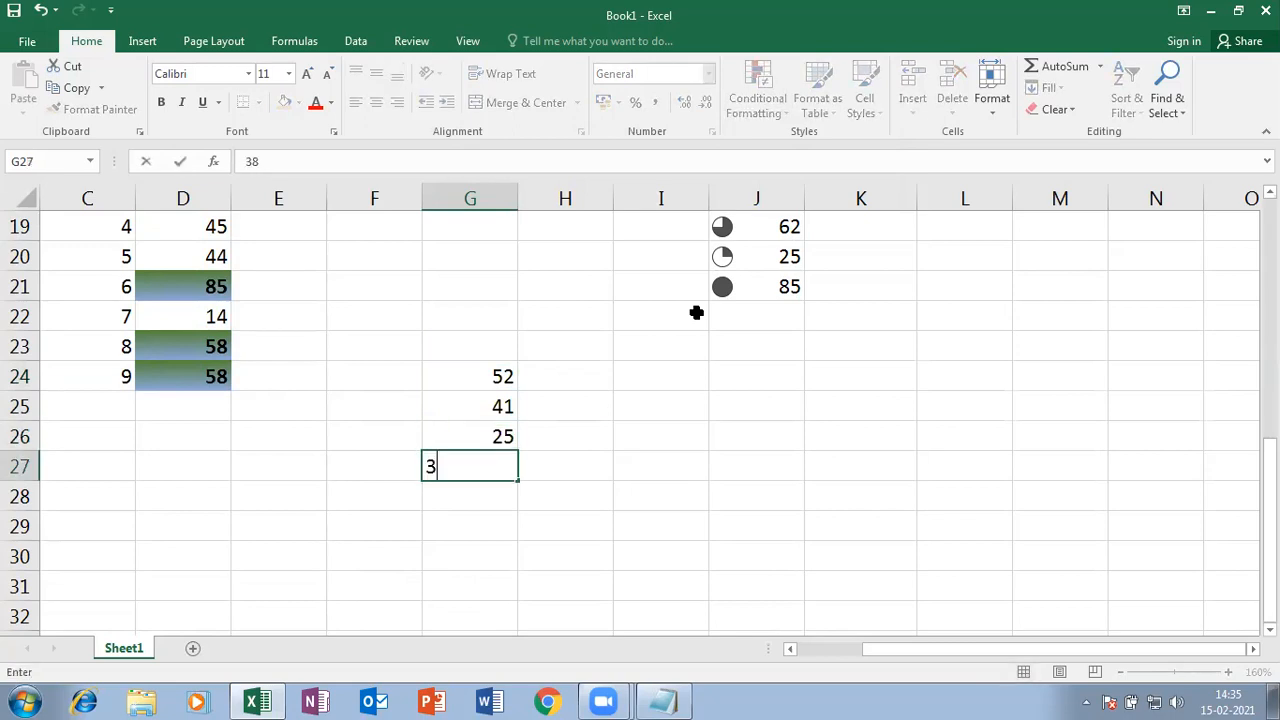
{"action": "type", "text": "8"}
{"action": "key", "text": "Up"}
{"action": "key", "text": "Up"}
{"action": "key", "text": "Up"}
- Enter 14, 11, 13 and 58 down H24:H27
{"action": "key", "text": "Right"}
{"action": "type", "text": "14"}
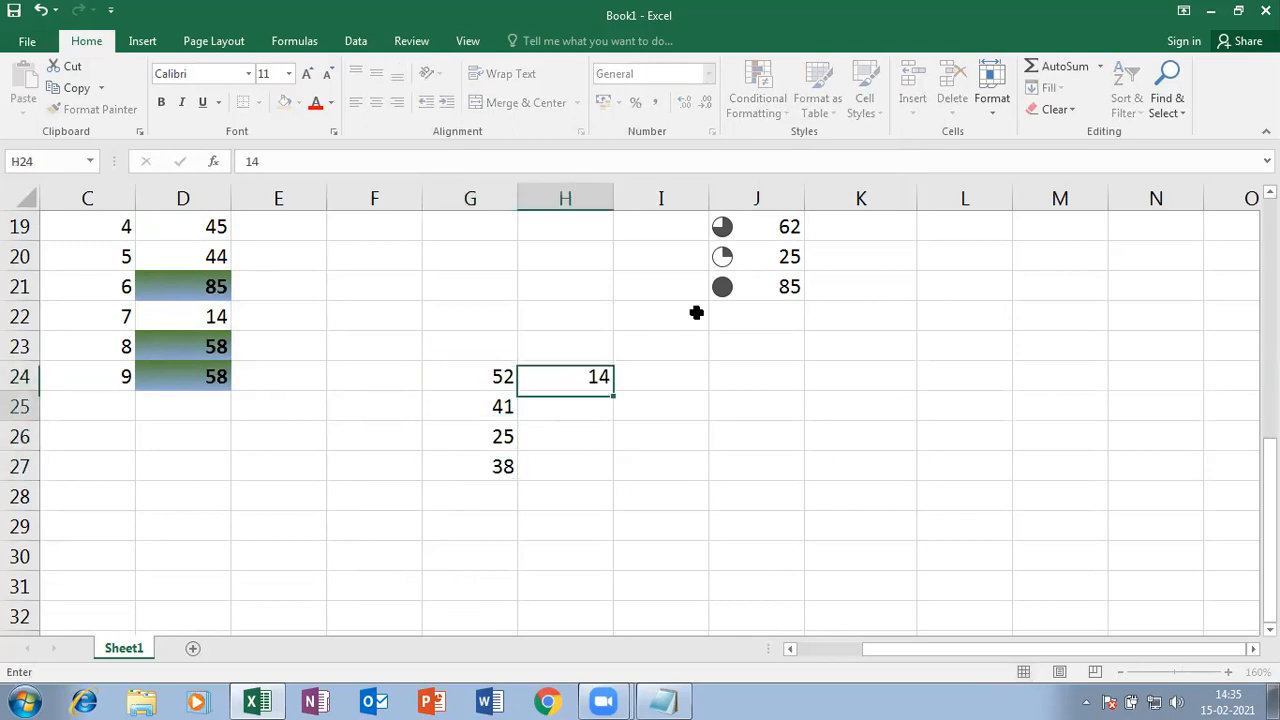
{"action": "key", "text": "Return"}
{"action": "type", "text": "11"}
{"action": "key", "text": "Return"}
{"action": "type", "text": "13"}
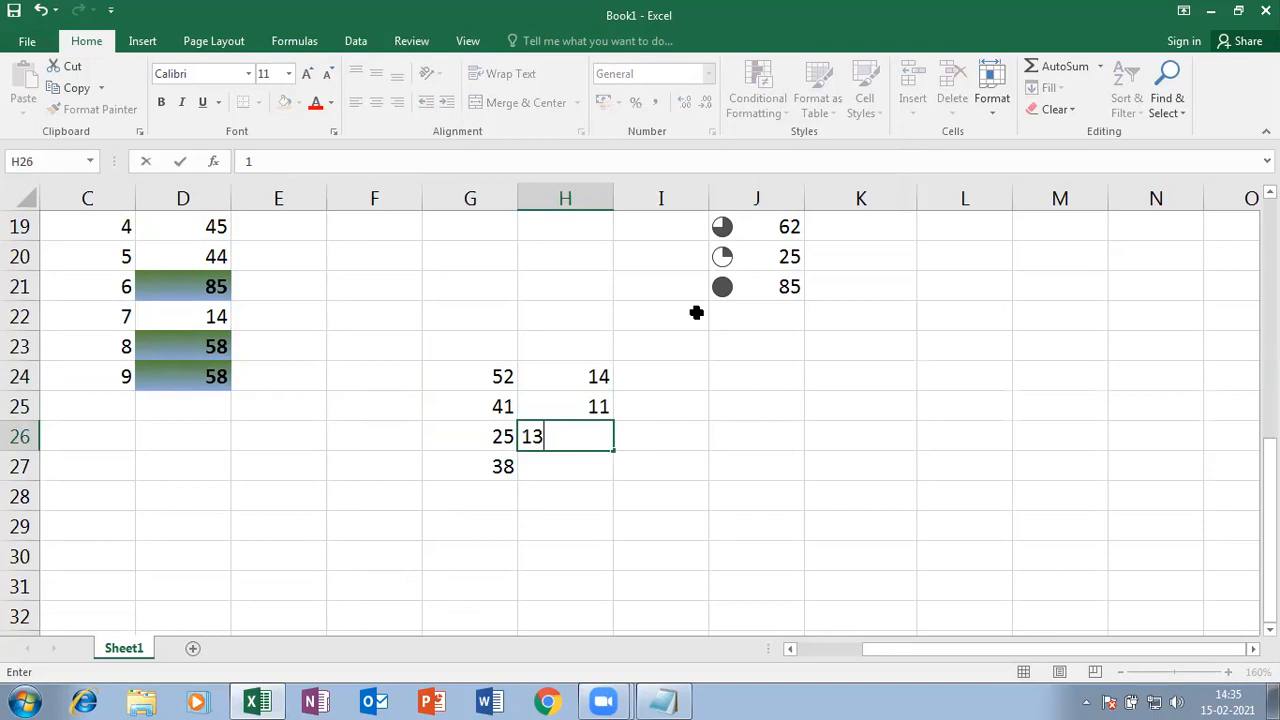
{"action": "key", "text": "Return"}
{"action": "type", "text": "58"}
{"action": "key", "text": "Return"}
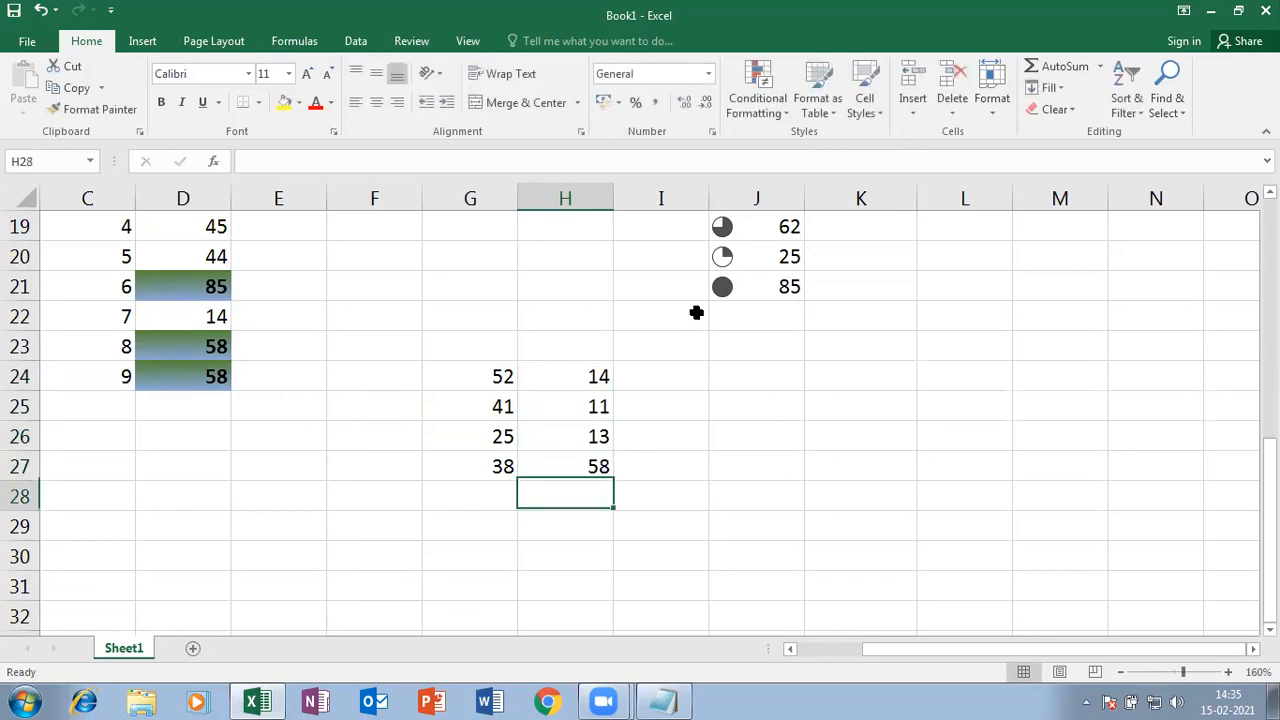
- Define a new 'Use a formula' conditional formatting rule on G24:H27 with =isodd(g24)
{"action": "left_click_drag", "start_coordinate": [477, 374], "coordinate": [565, 463]}
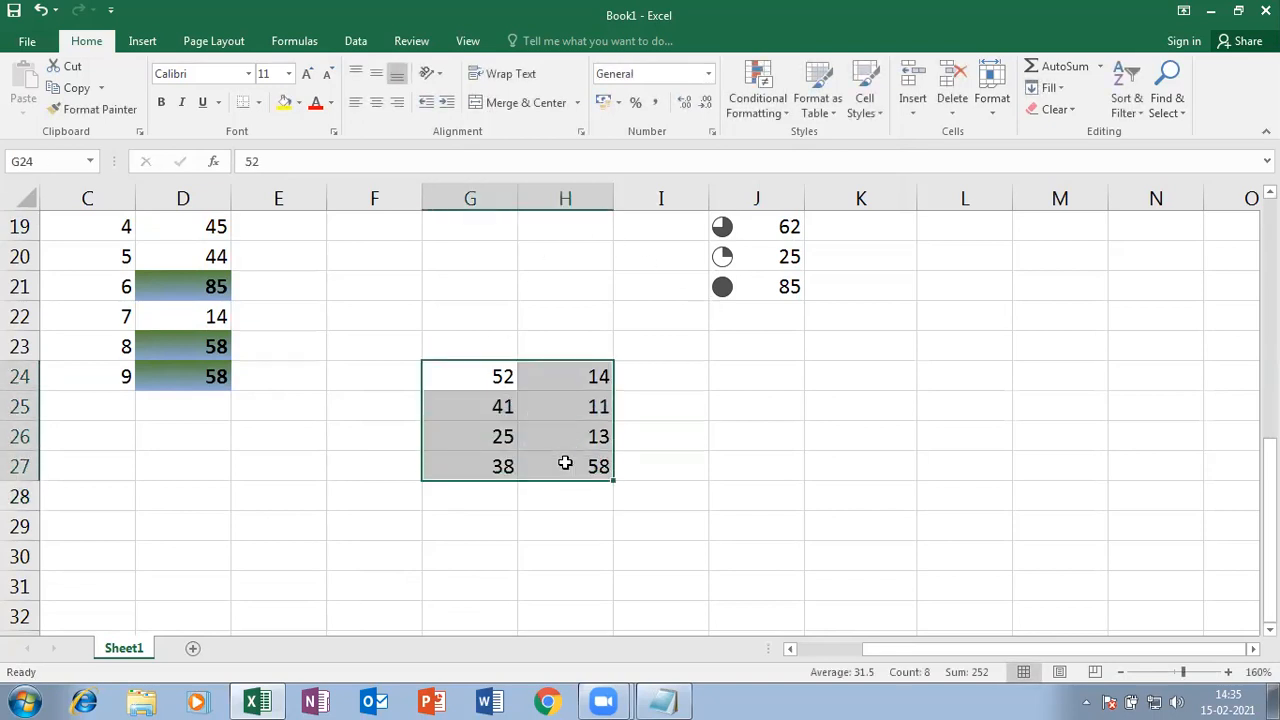
{"action": "left_click", "coordinate": [787, 117]}
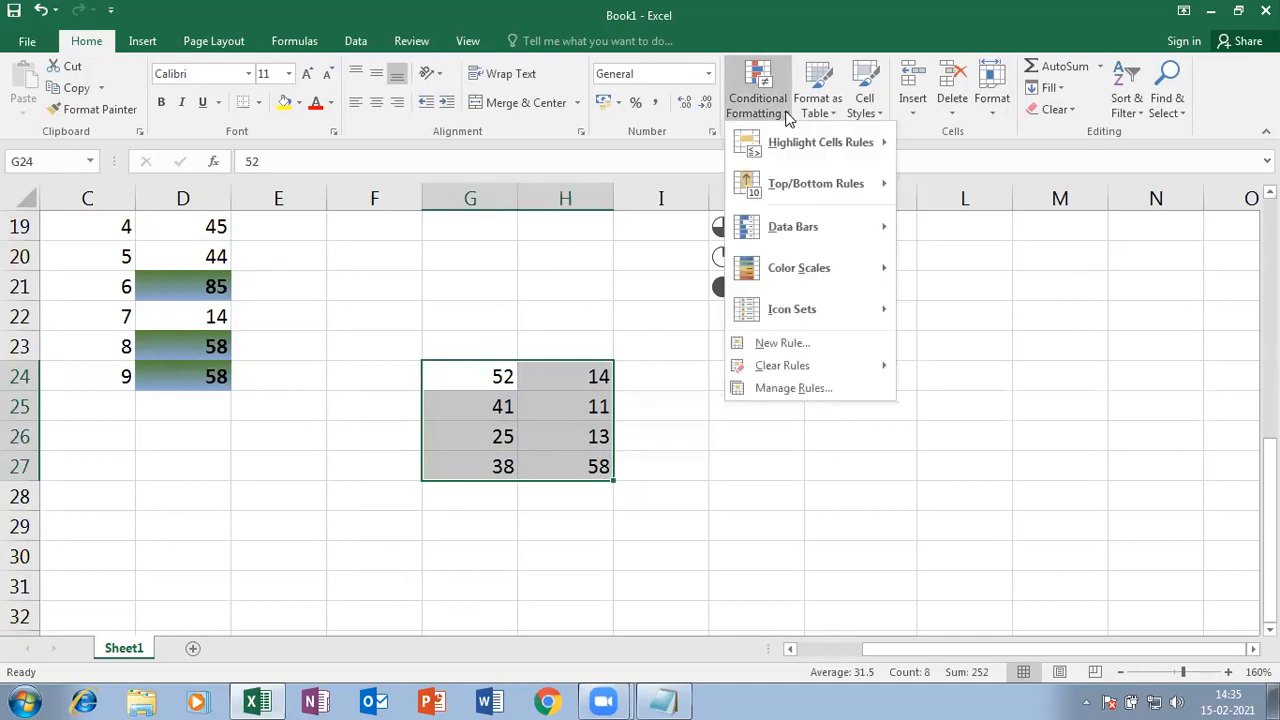
{"action": "left_click", "coordinate": [791, 342]}
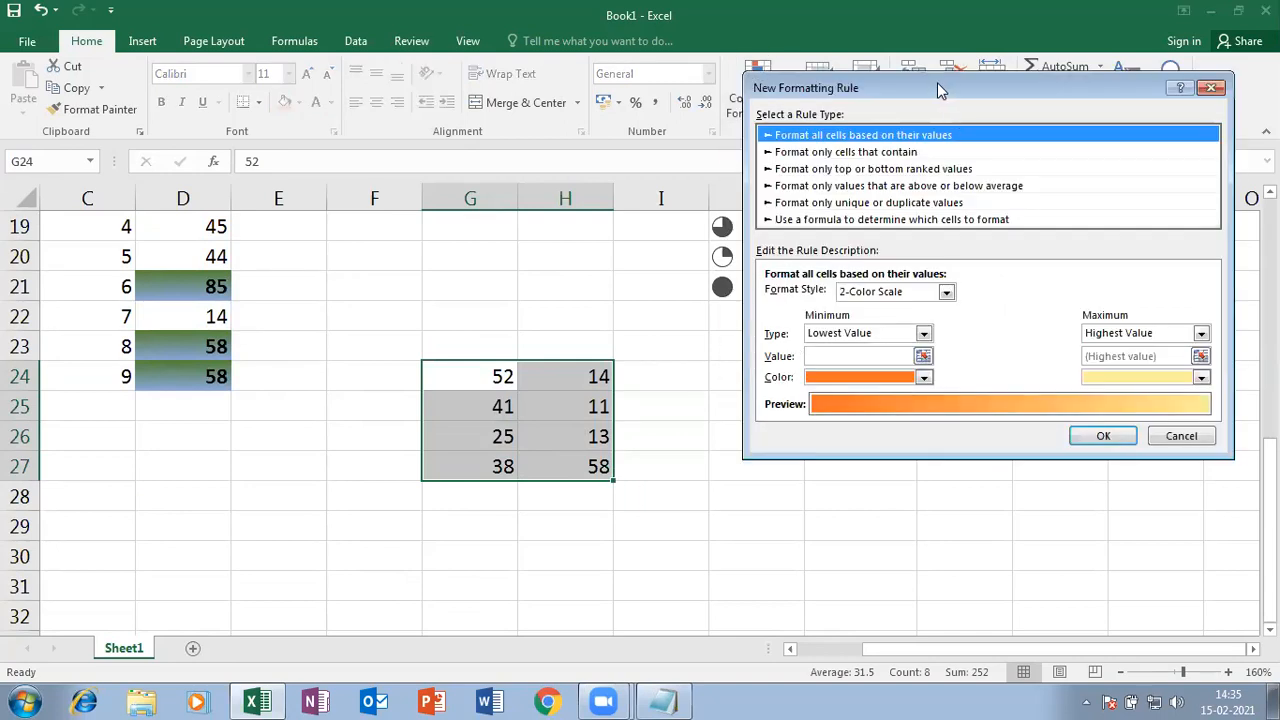
{"action": "left_click_drag", "start_coordinate": [940, 90], "coordinate": [791, 46]}
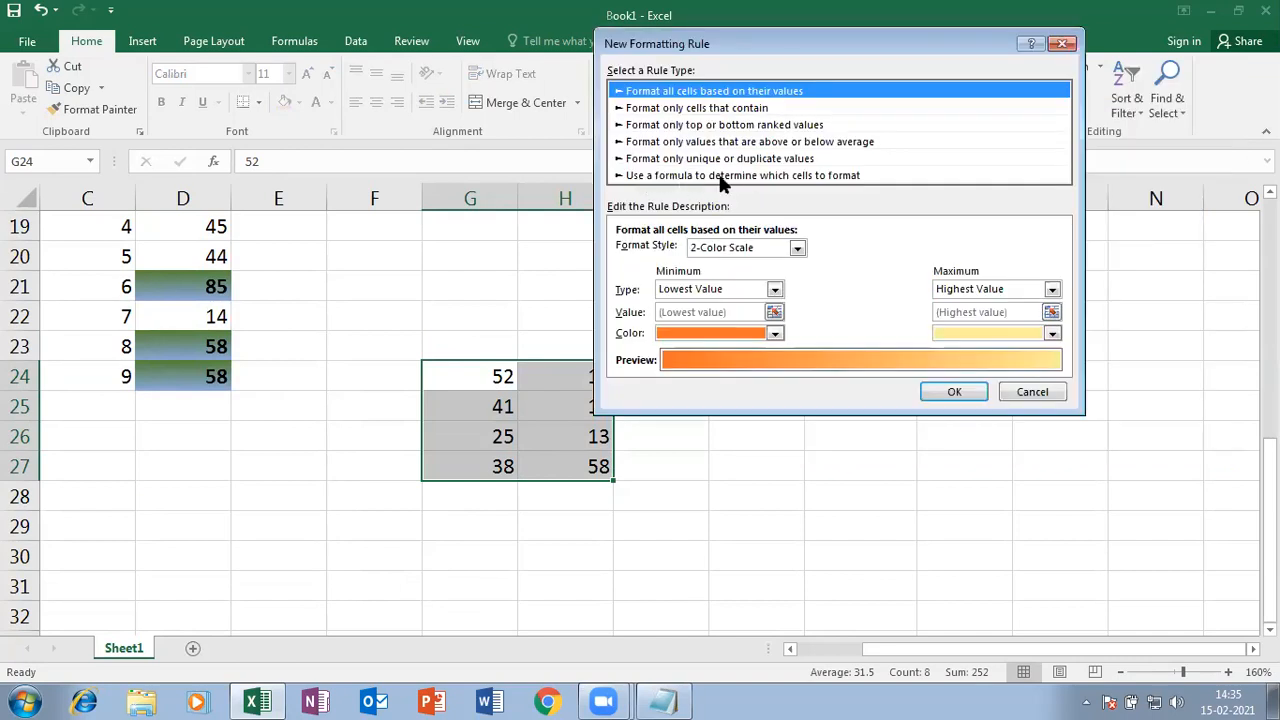
{"action": "left_click", "coordinate": [778, 176]}
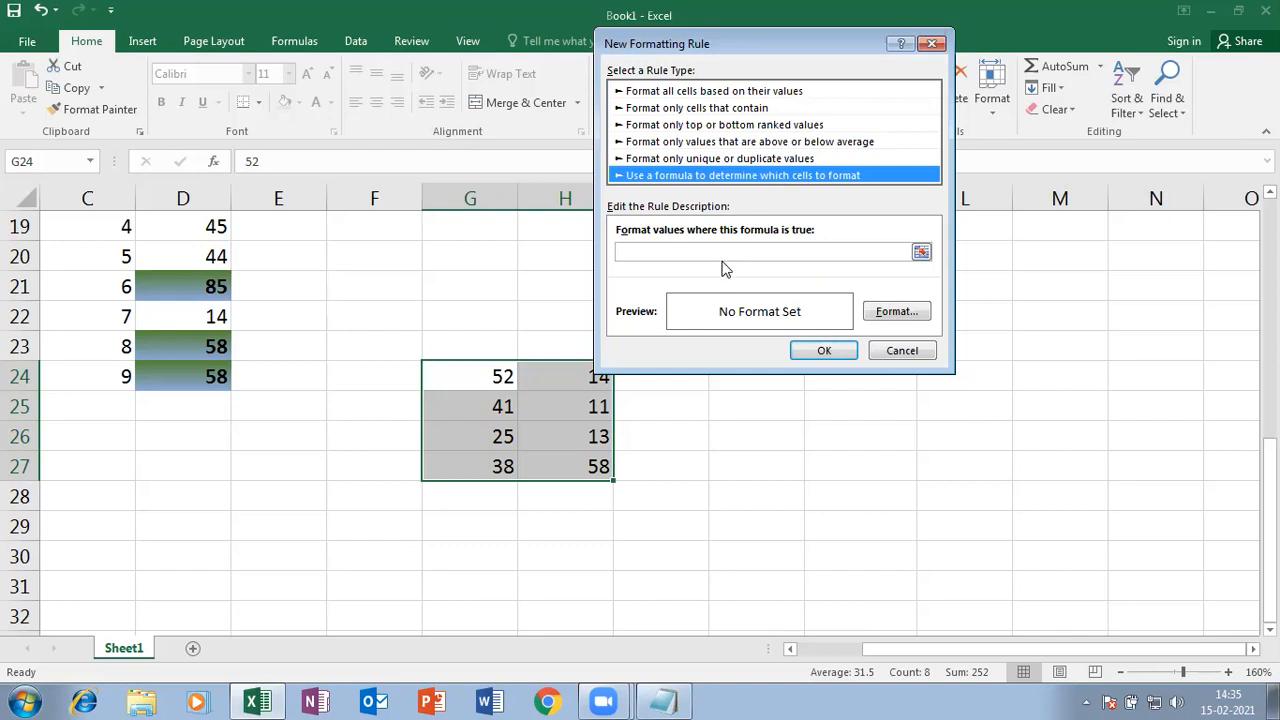
{"action": "left_click", "coordinate": [669, 251]}
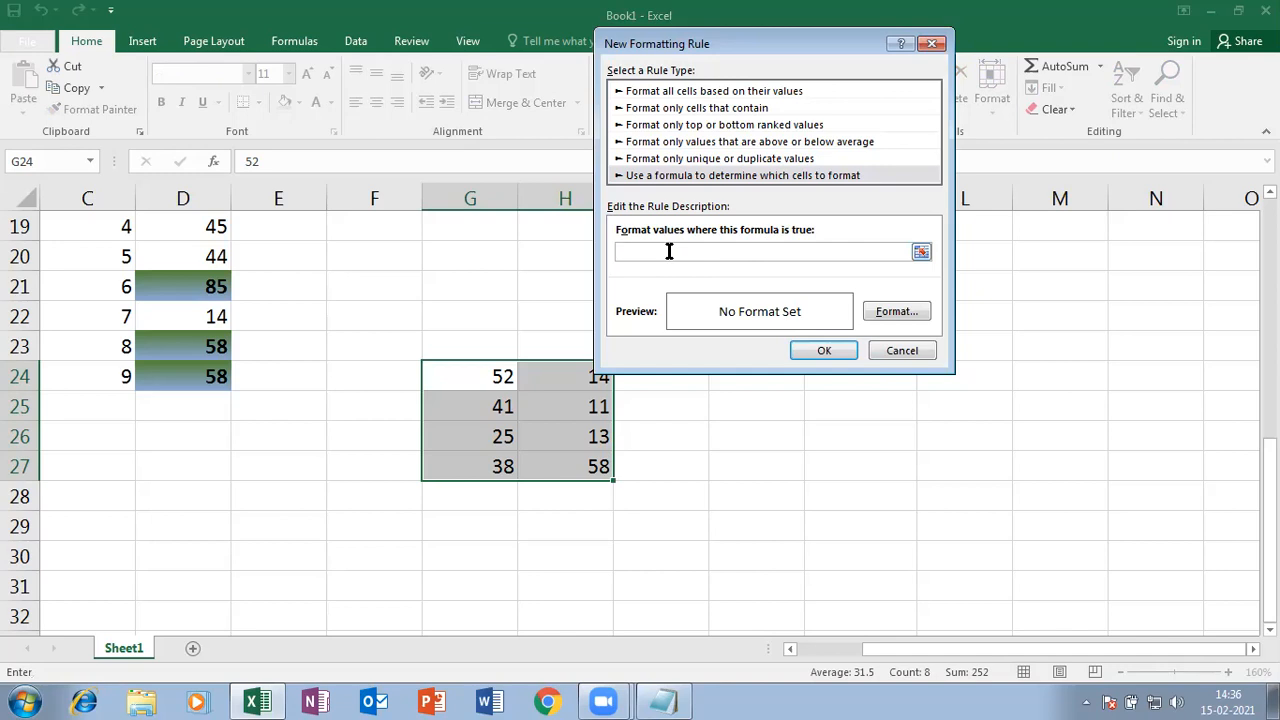
{"action": "type", "text": "=isodd(g24"}
{"action": "left_click_drag", "start_coordinate": [761, 41], "coordinate": [796, 31]}
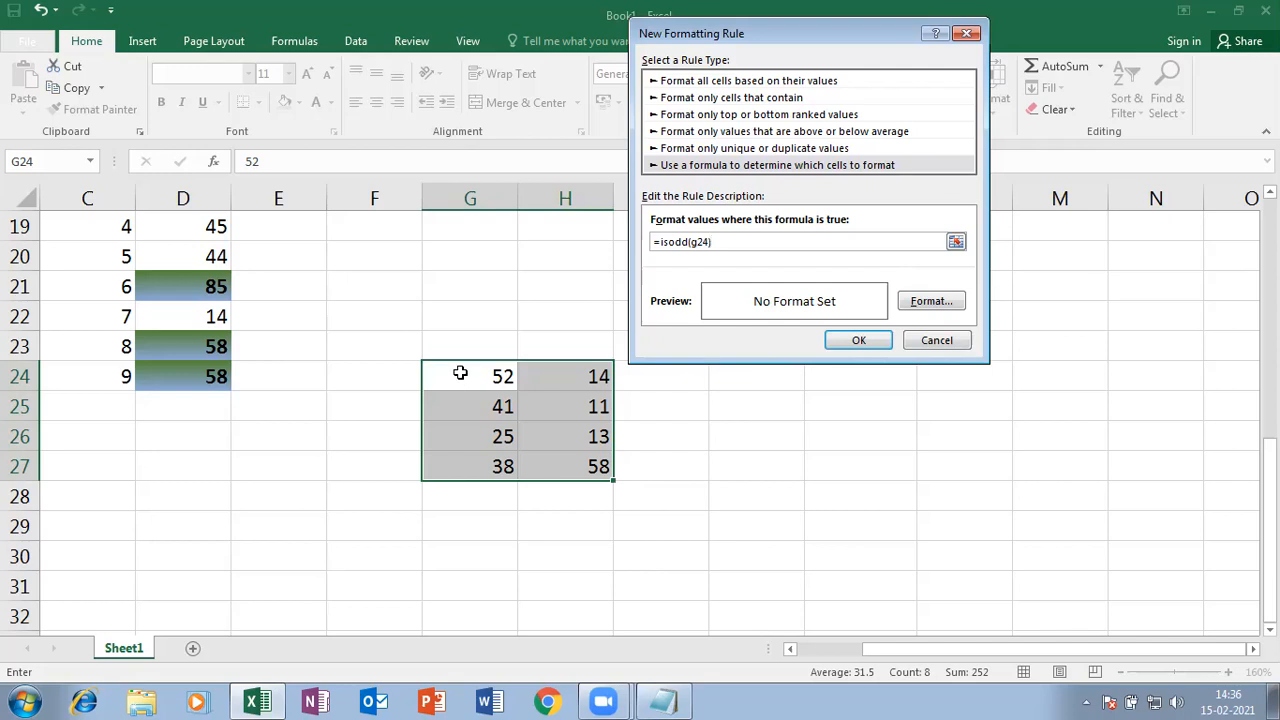
{"action": "left_click", "coordinate": [940, 304]}
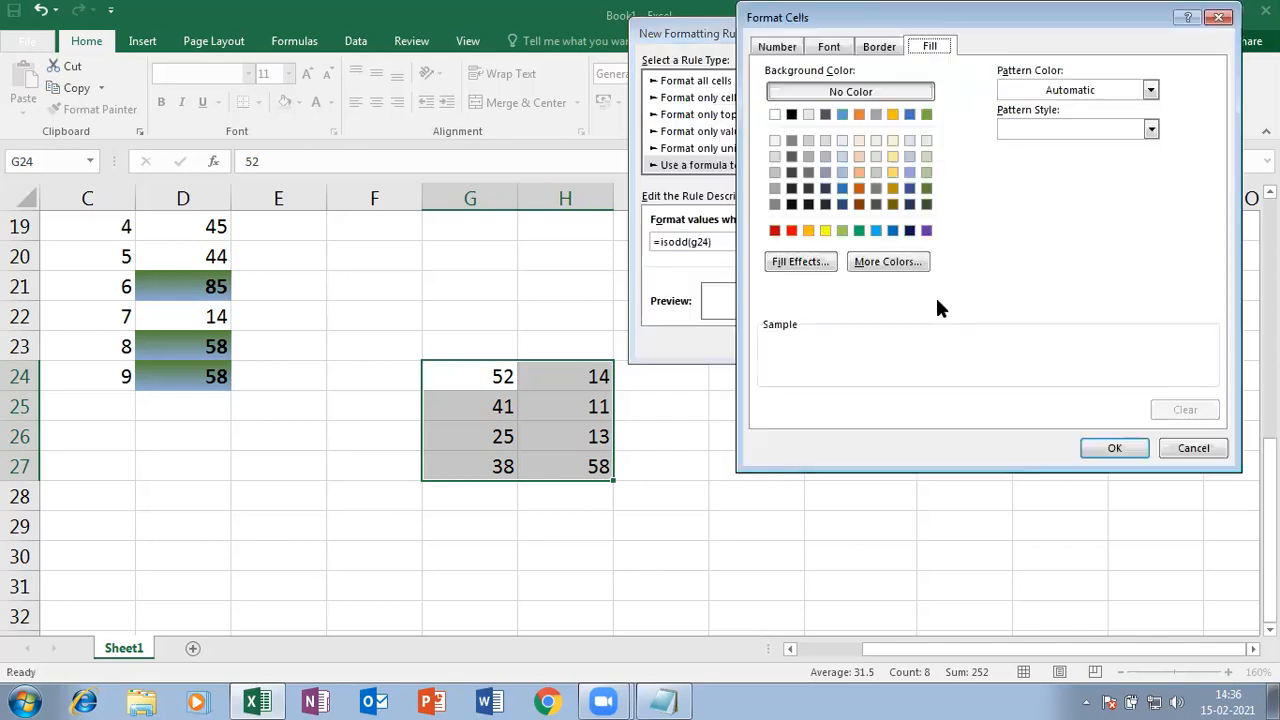
- Give the rule an orange horizontal-lines fill pattern and apply it to G24:H27
{"action": "left_click", "coordinate": [1089, 92]}
{"action": "left_click", "coordinate": [1088, 90]}
{"action": "left_click", "coordinate": [1060, 130]}
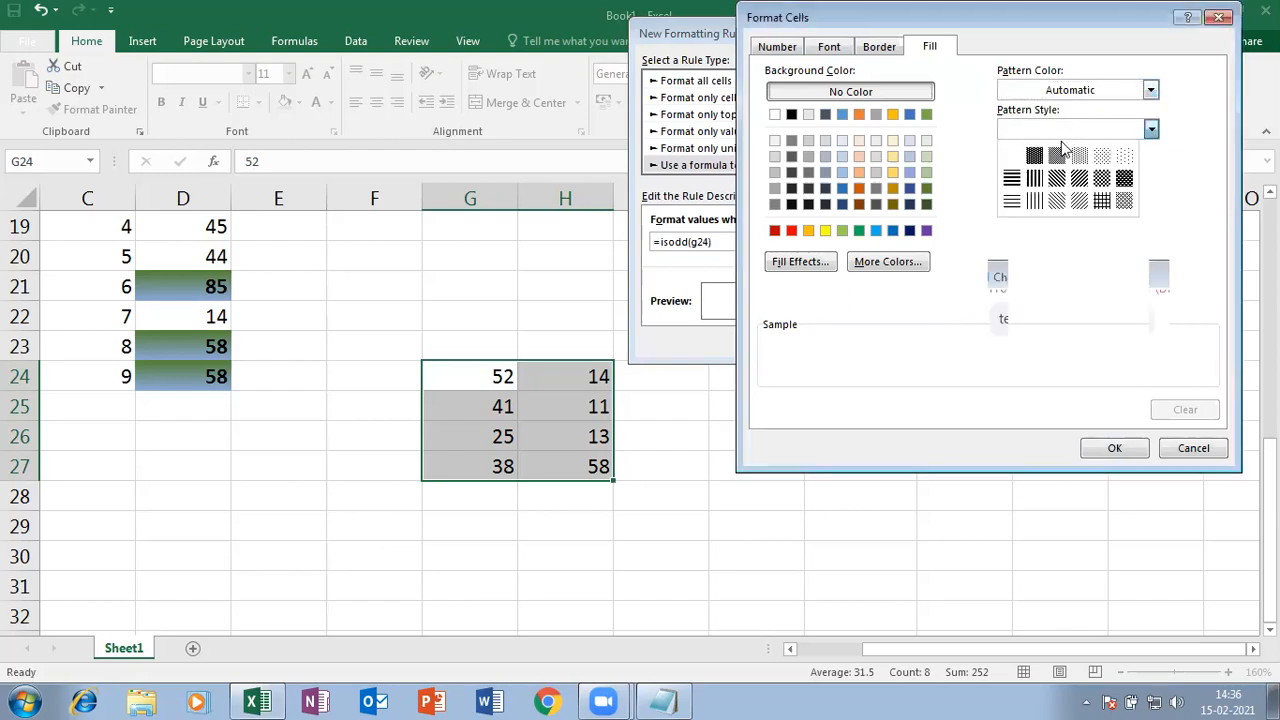
{"action": "left_click", "coordinate": [1011, 202]}
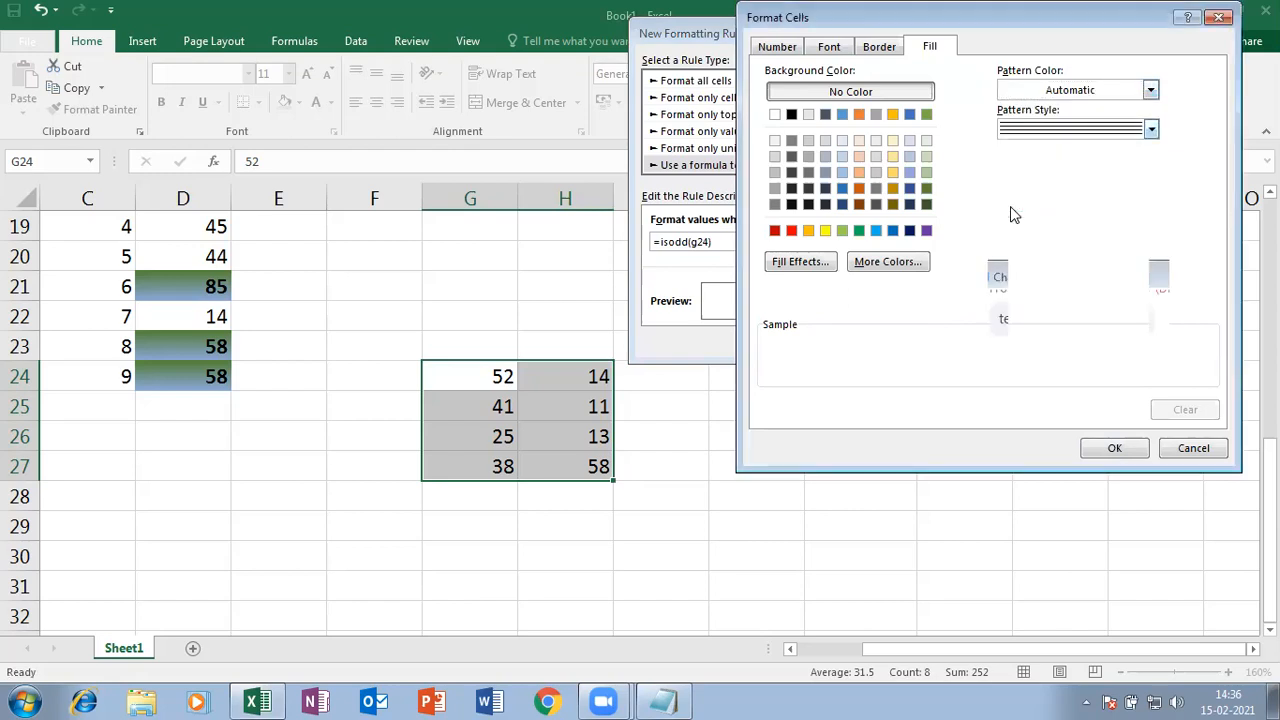
{"action": "left_click", "coordinate": [1088, 90]}
{"action": "left_click", "coordinate": [1039, 259]}
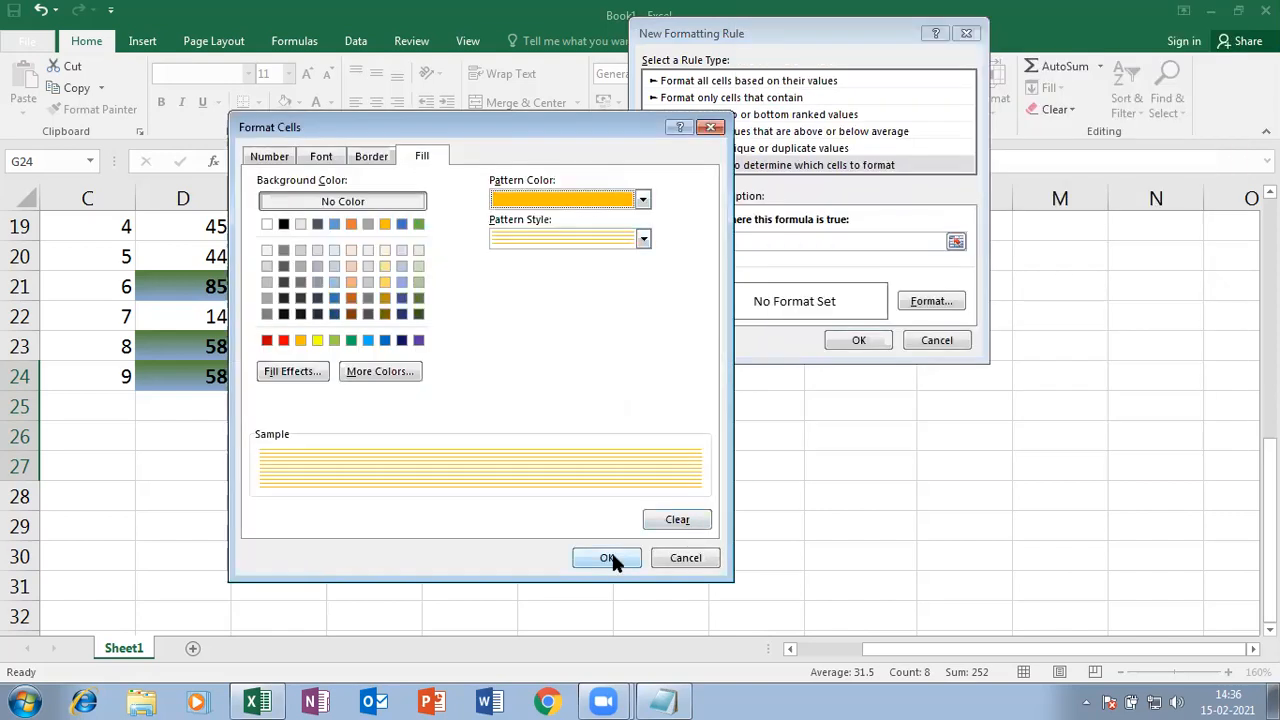
{"action": "left_click", "coordinate": [608, 557]}
{"action": "left_click", "coordinate": [866, 340]}
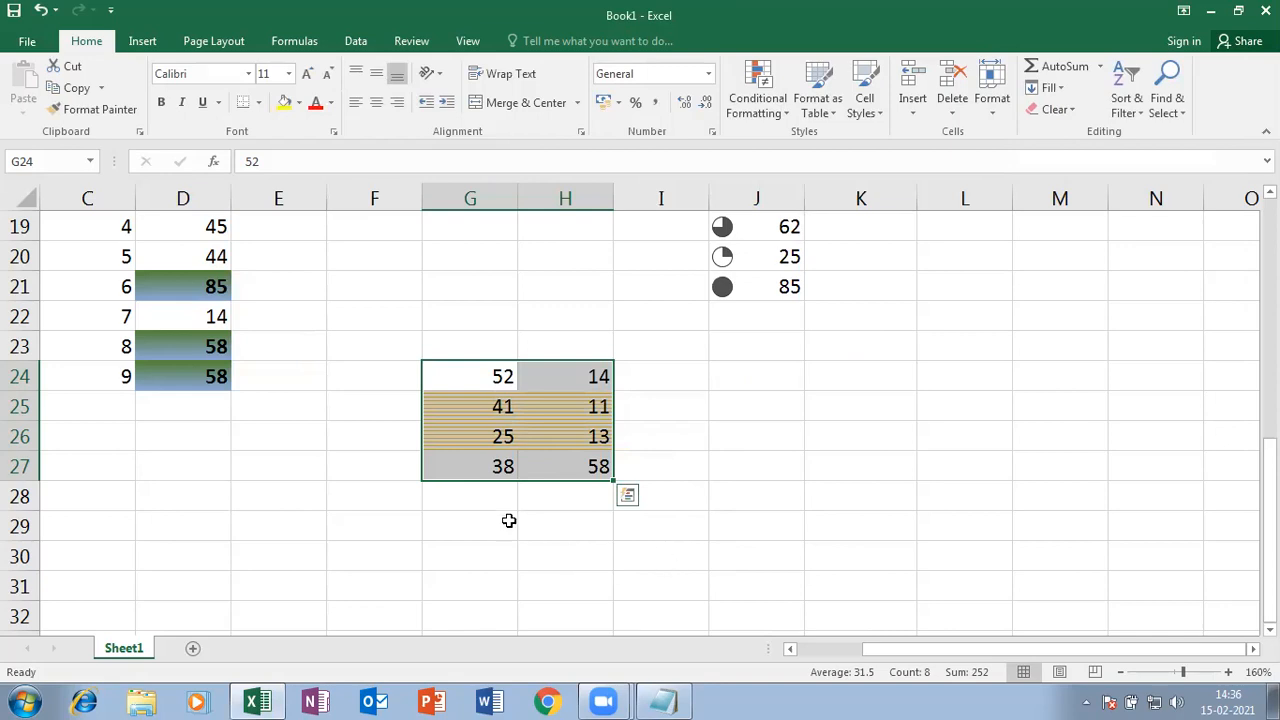
{"action": "left_click", "coordinate": [540, 513]}
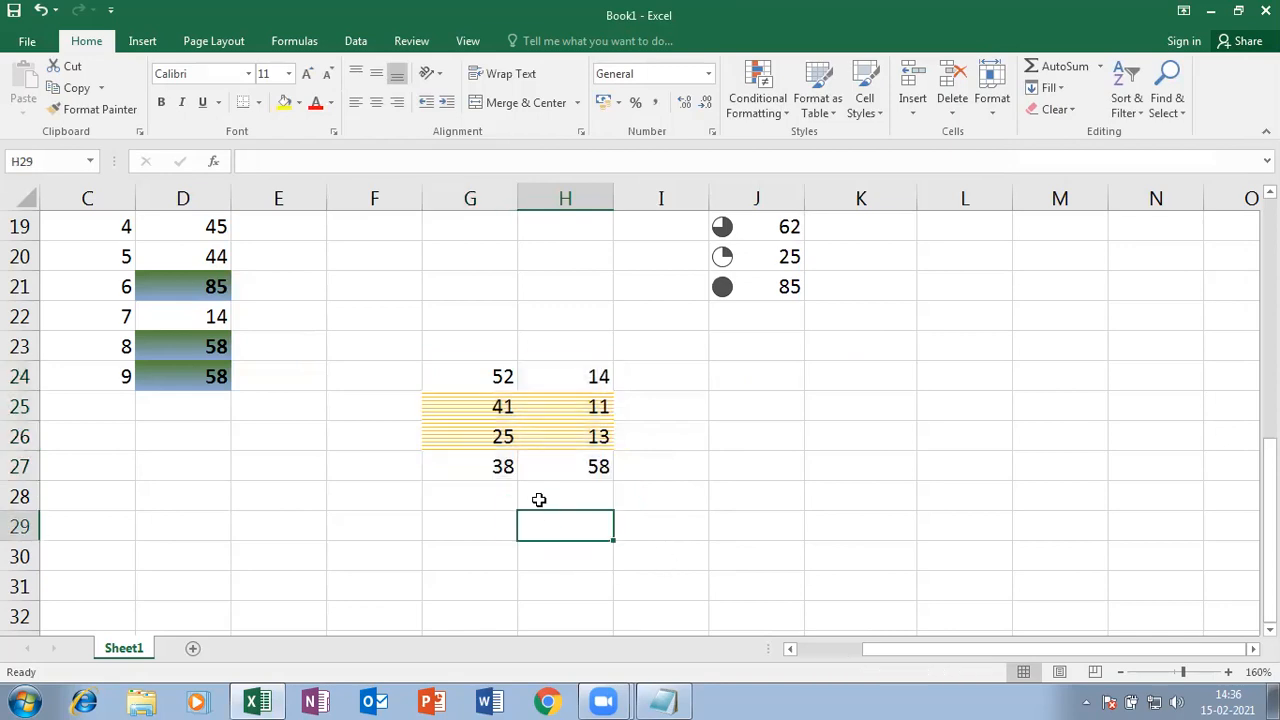
- Test the rule by entering 51 in G24, 1 in H27 and 12 in H26, then reselect G24:H27
{"action": "left_click", "coordinate": [455, 372]}
{"action": "type", "text": "51"}
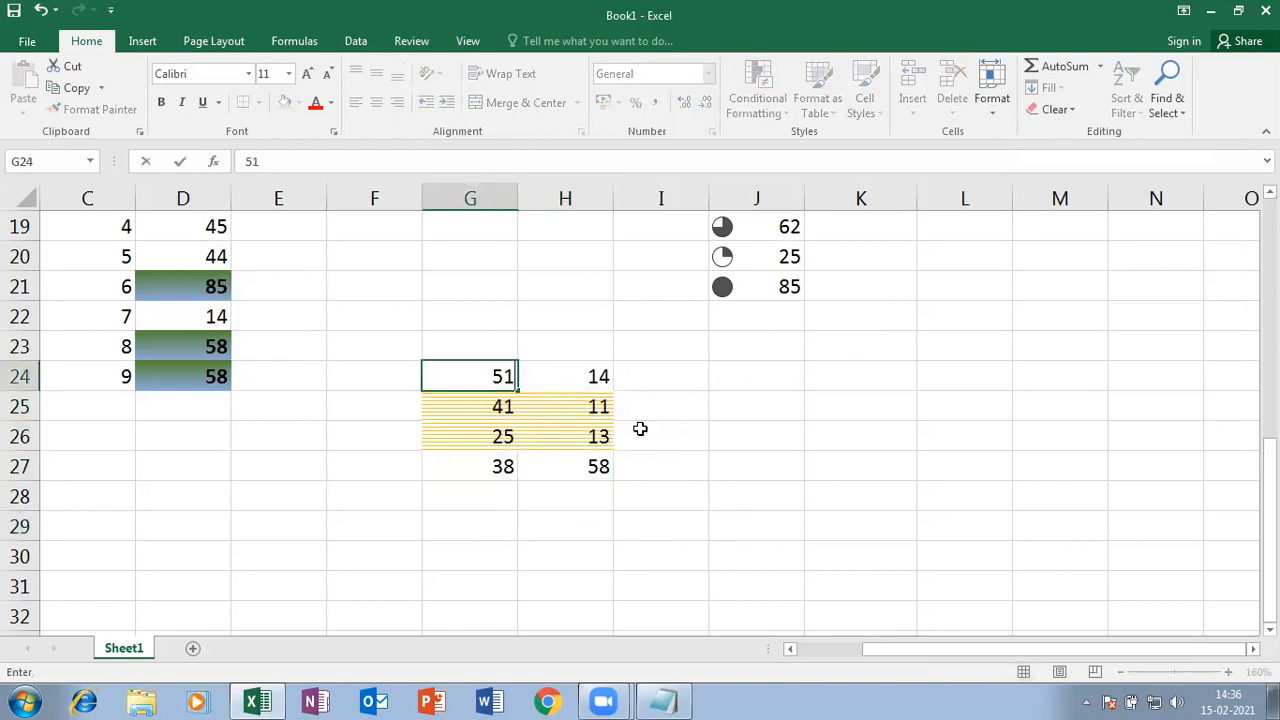
{"action": "key", "text": "Return"}
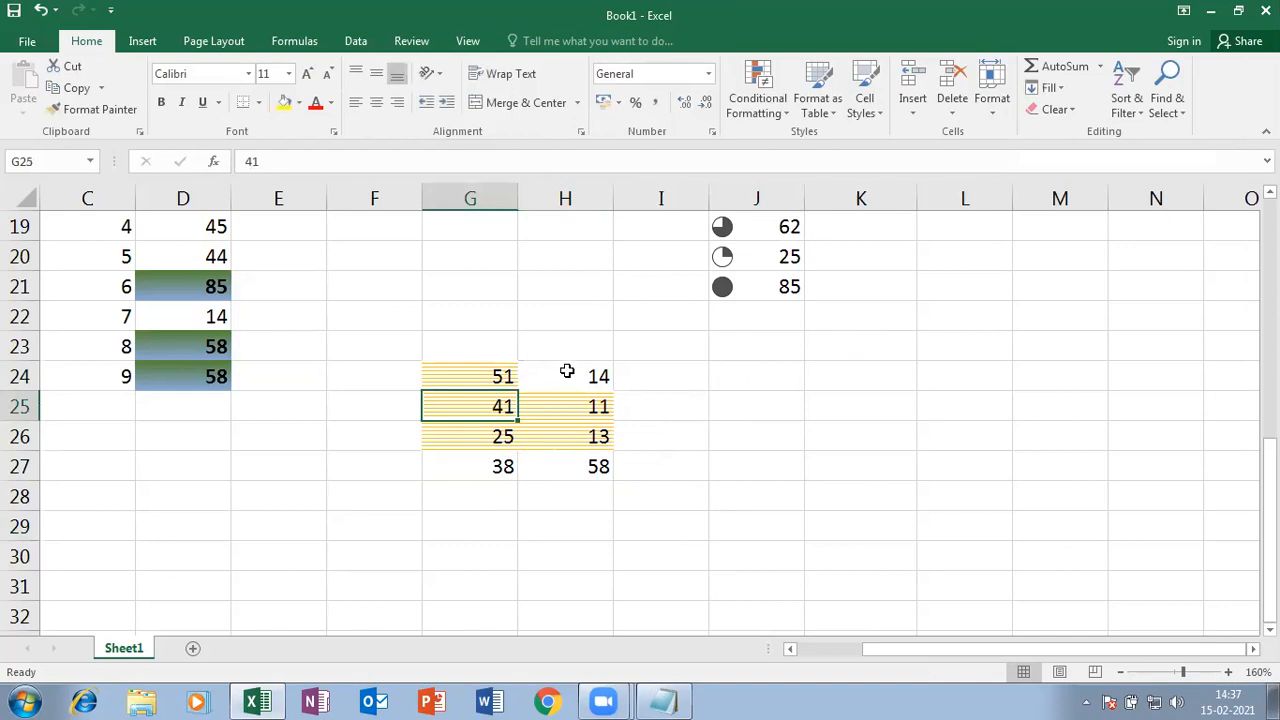
{"action": "left_click", "coordinate": [582, 475]}
{"action": "type", "text": "1"}
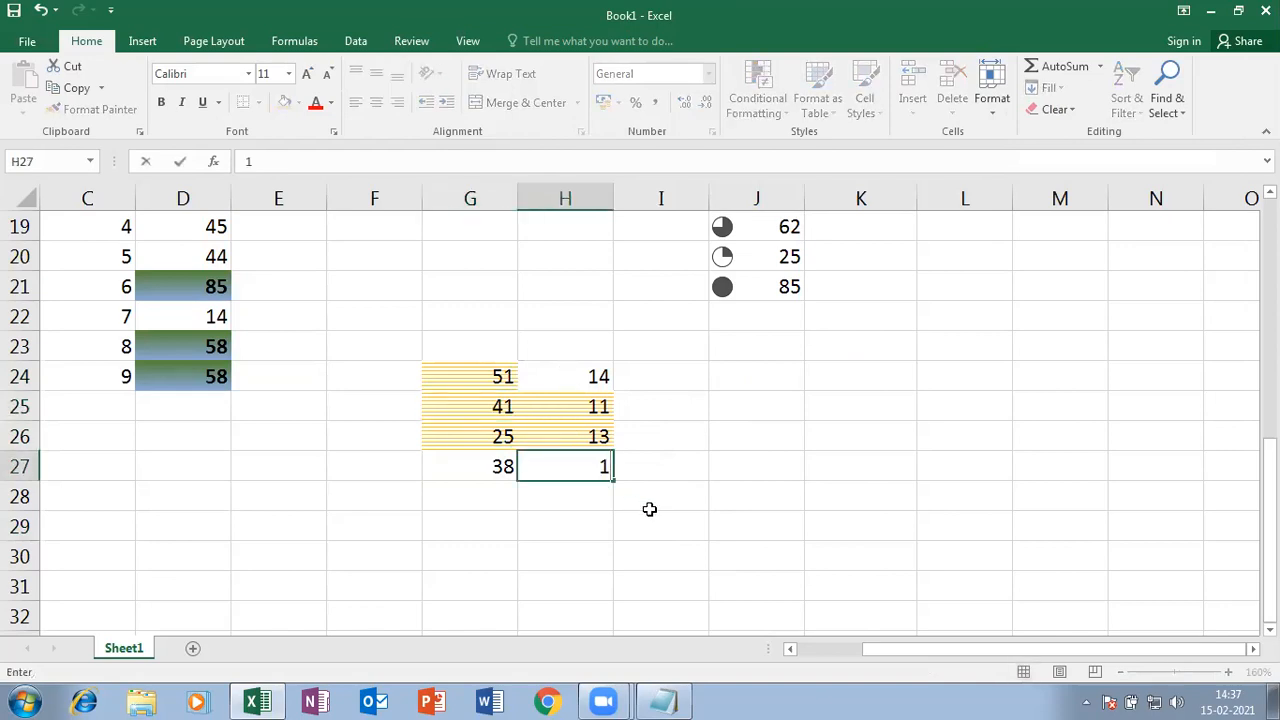
{"action": "key", "text": "Return"}
{"action": "left_click", "coordinate": [588, 440]}
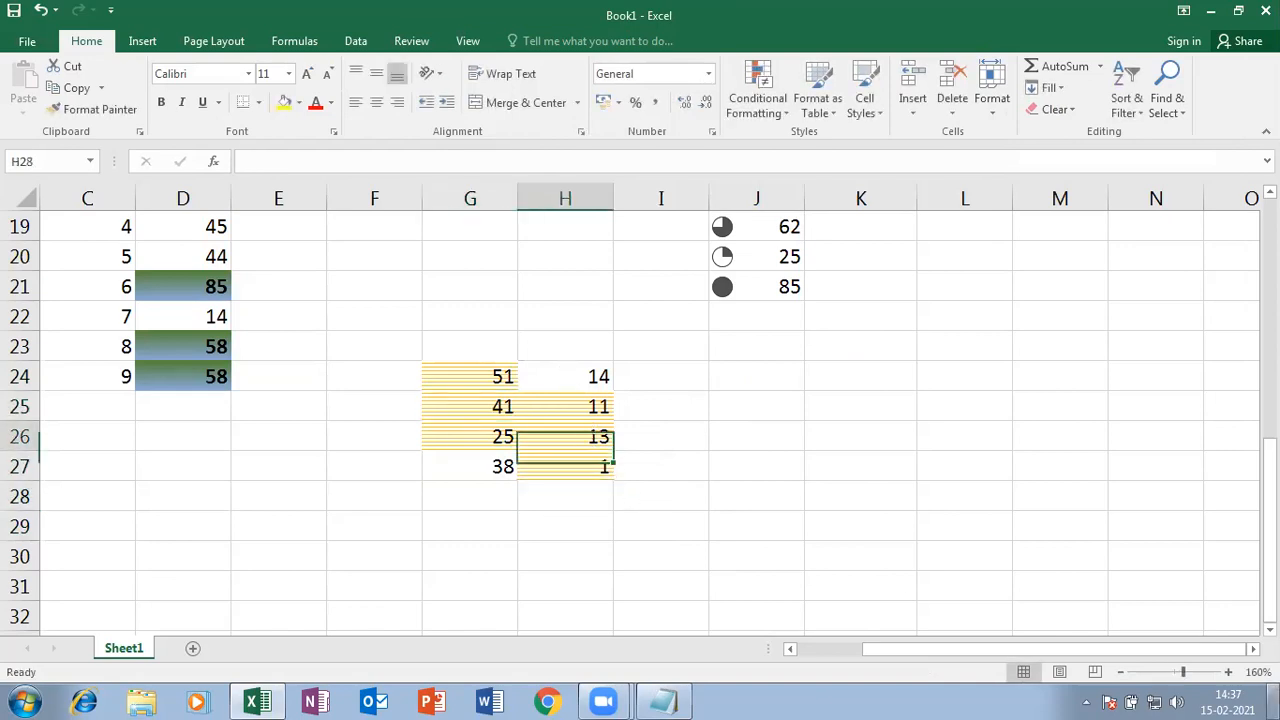
{"action": "type", "text": "12"}
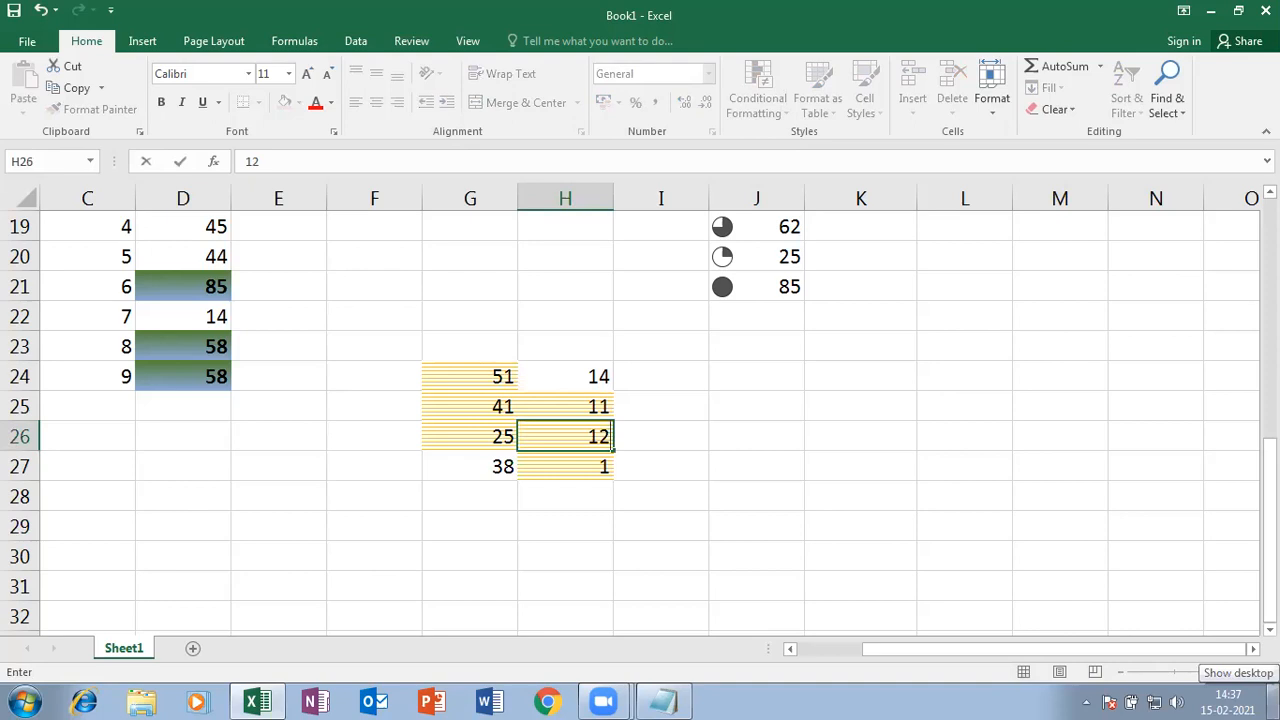
{"action": "key", "text": "Return"}
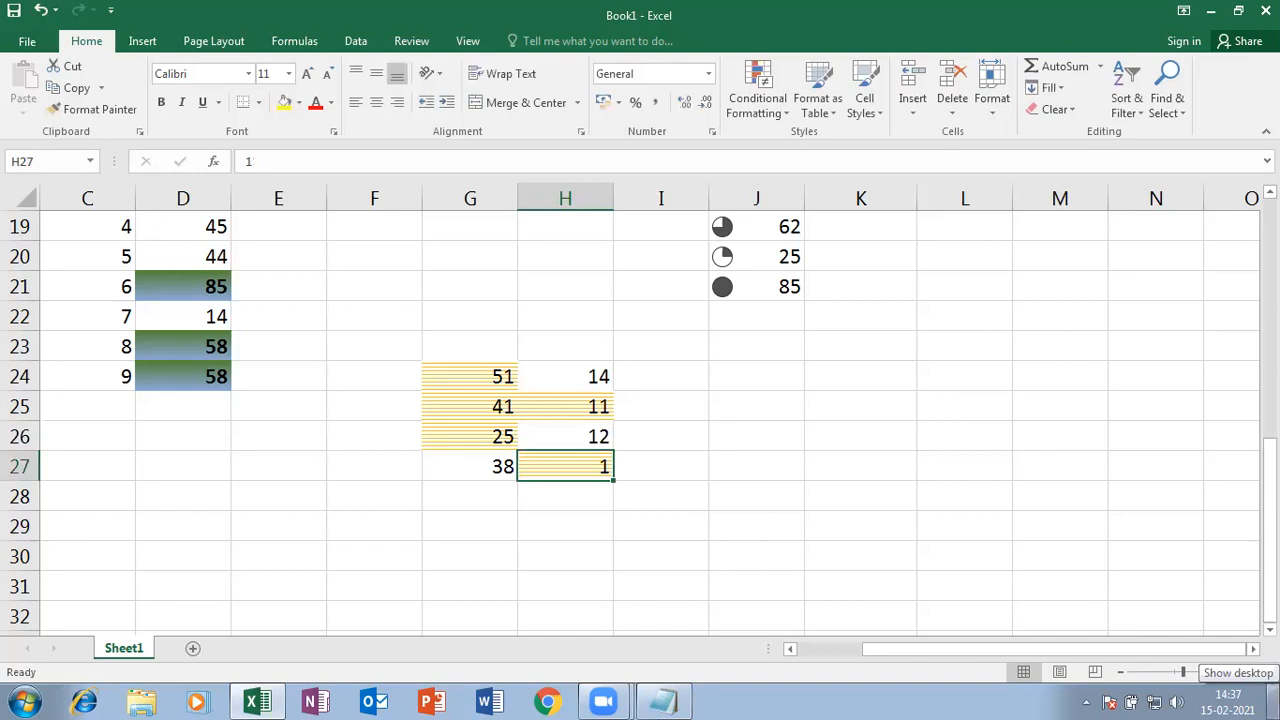
{"action": "left_click_drag", "start_coordinate": [471, 369], "coordinate": [567, 456]}
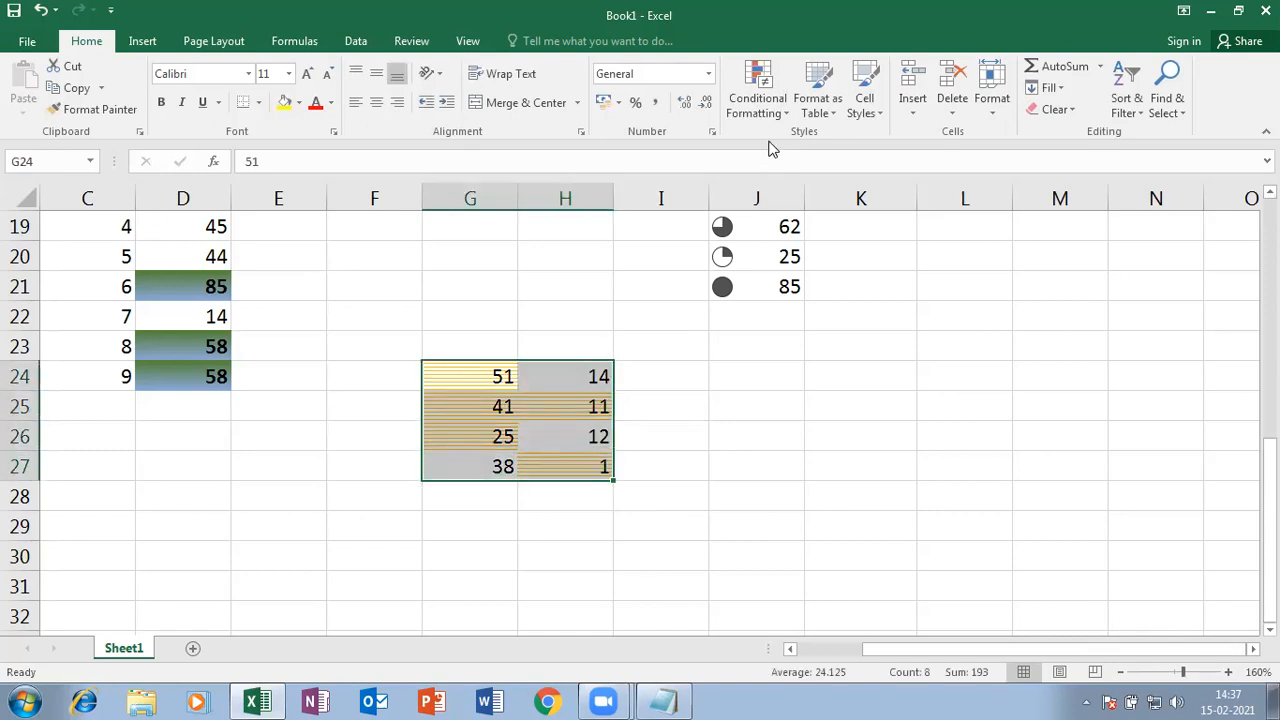
{"action": "left_click", "coordinate": [757, 100]}
{"action": "left_click", "coordinate": [820, 393]}
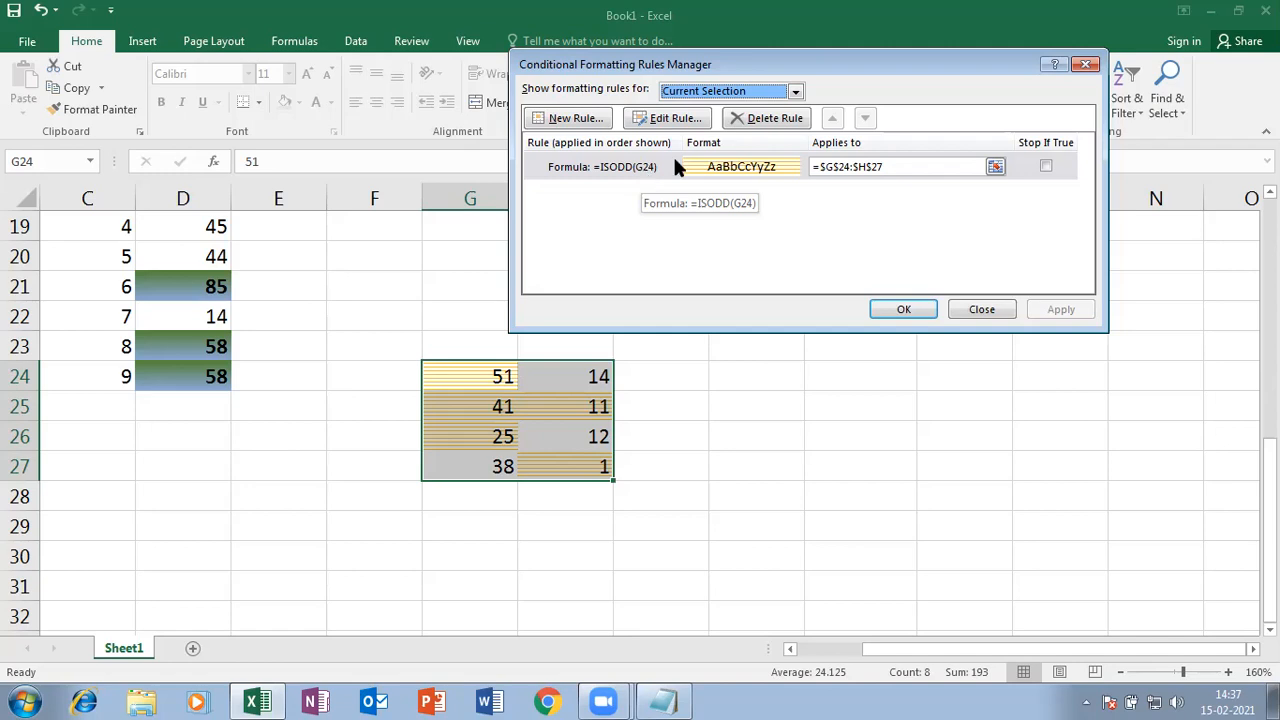
{"action": "left_click_drag", "start_coordinate": [886, 58], "coordinate": [726, 58]}
{"action": "left_click", "coordinate": [744, 313]}
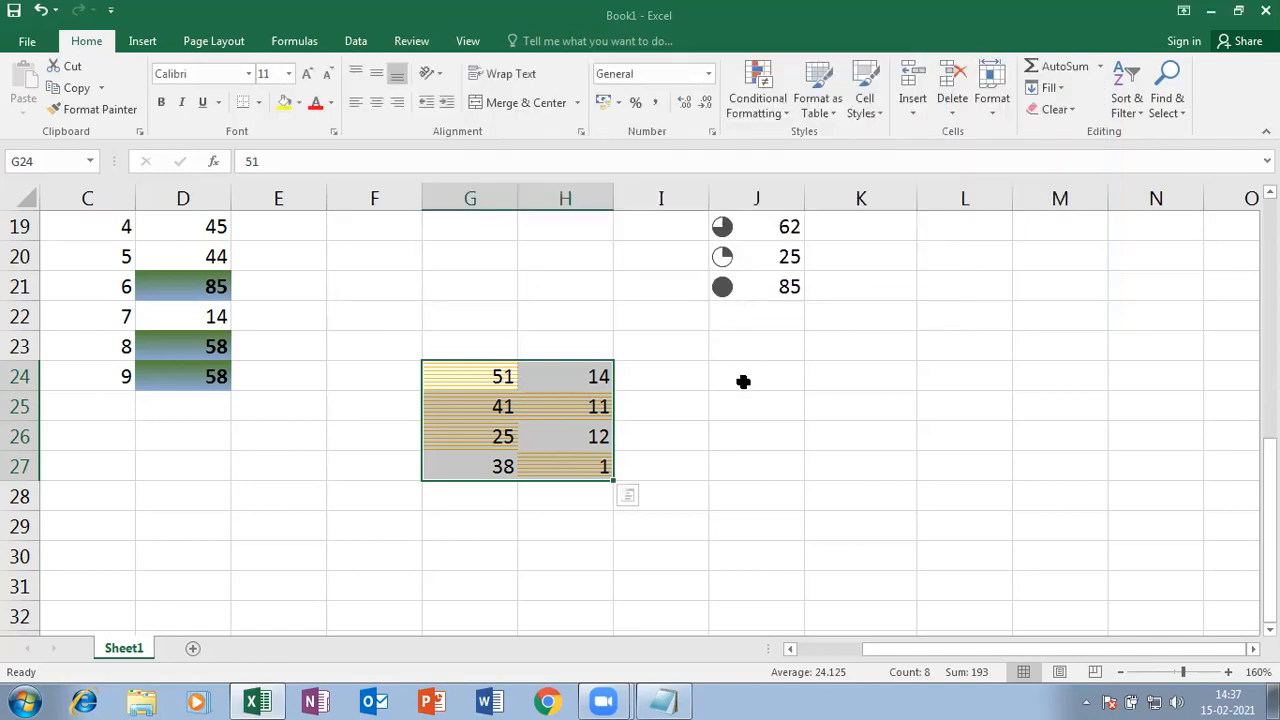
{"action": "left_click", "coordinate": [750, 496]}
{"action": "left_click", "coordinate": [660, 526]}
- Enter the formula =ISODD(F30) in G30
{"action": "left_click", "coordinate": [480, 556]}
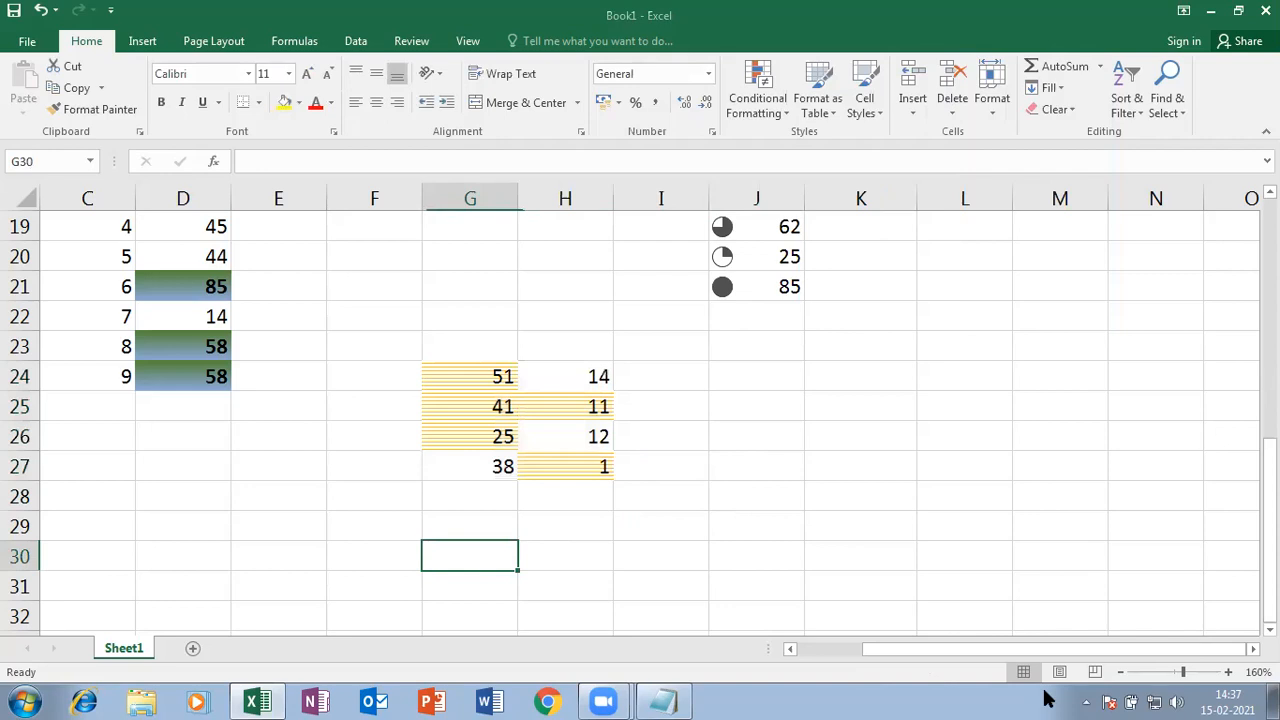
{"action": "type", "text": "=is"}
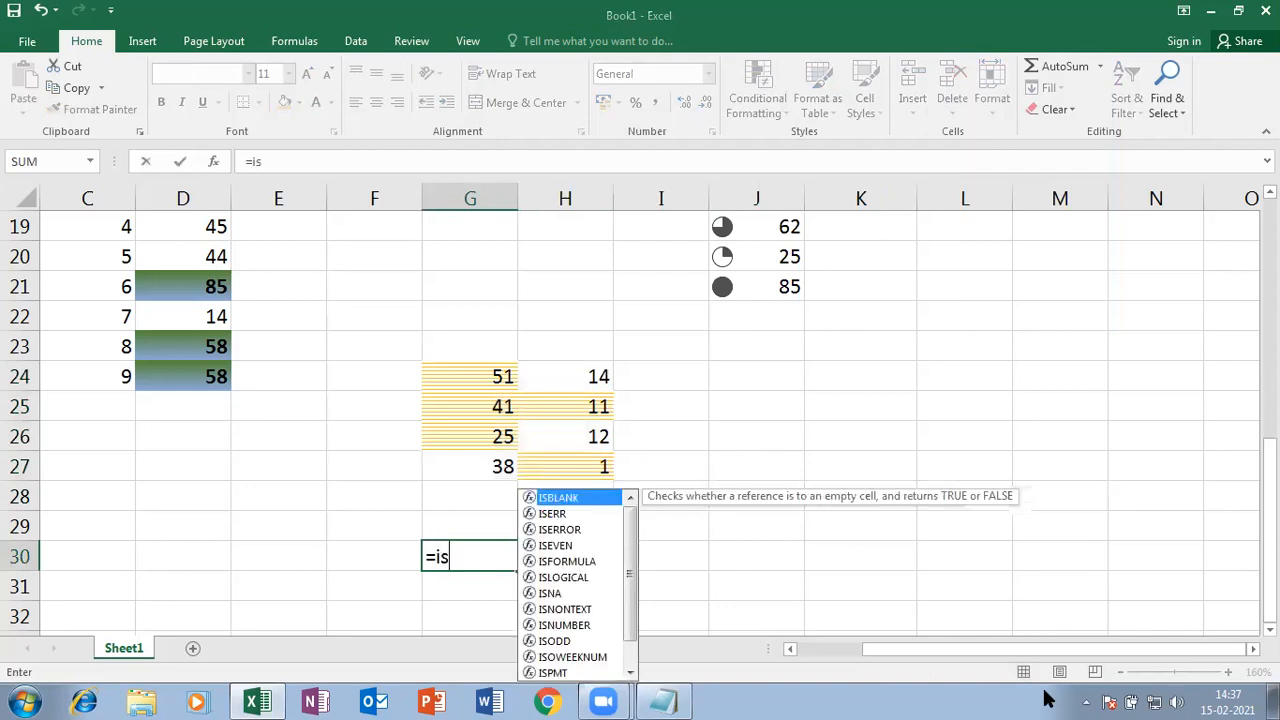
{"action": "type", "text": "odd"}
{"action": "key", "text": "Tab"}
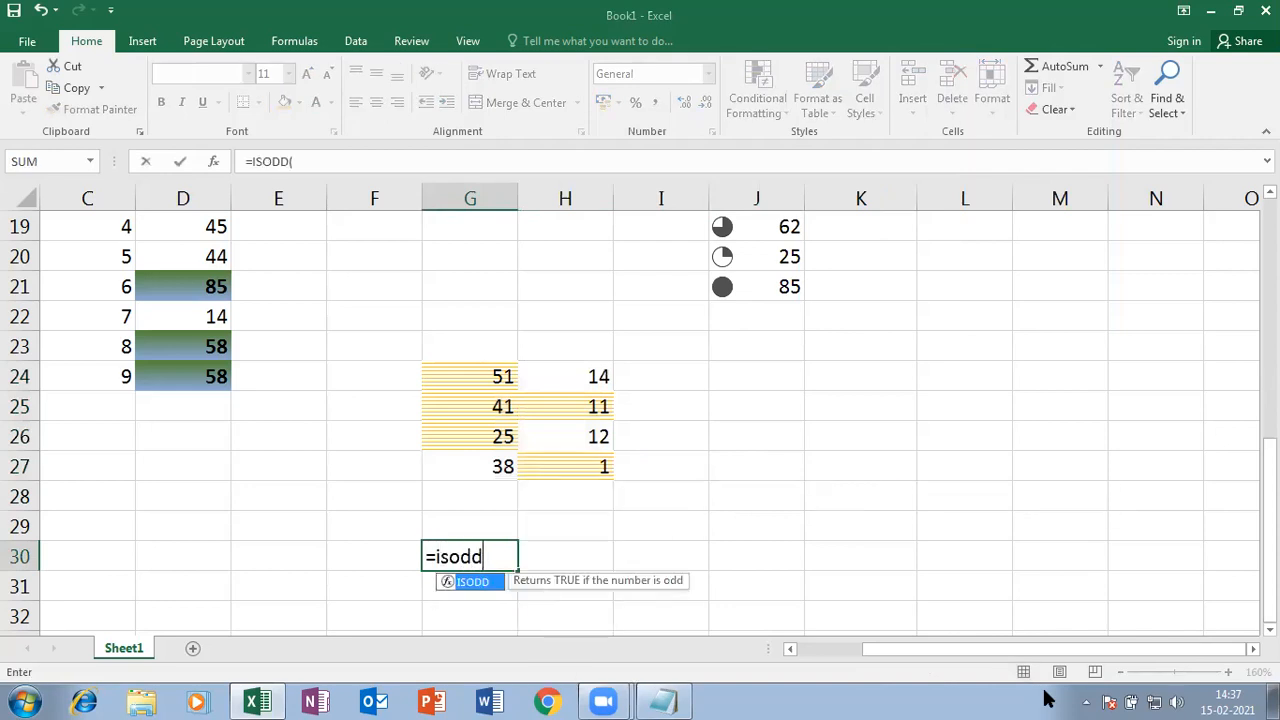
{"action": "left_click", "coordinate": [389, 563]}
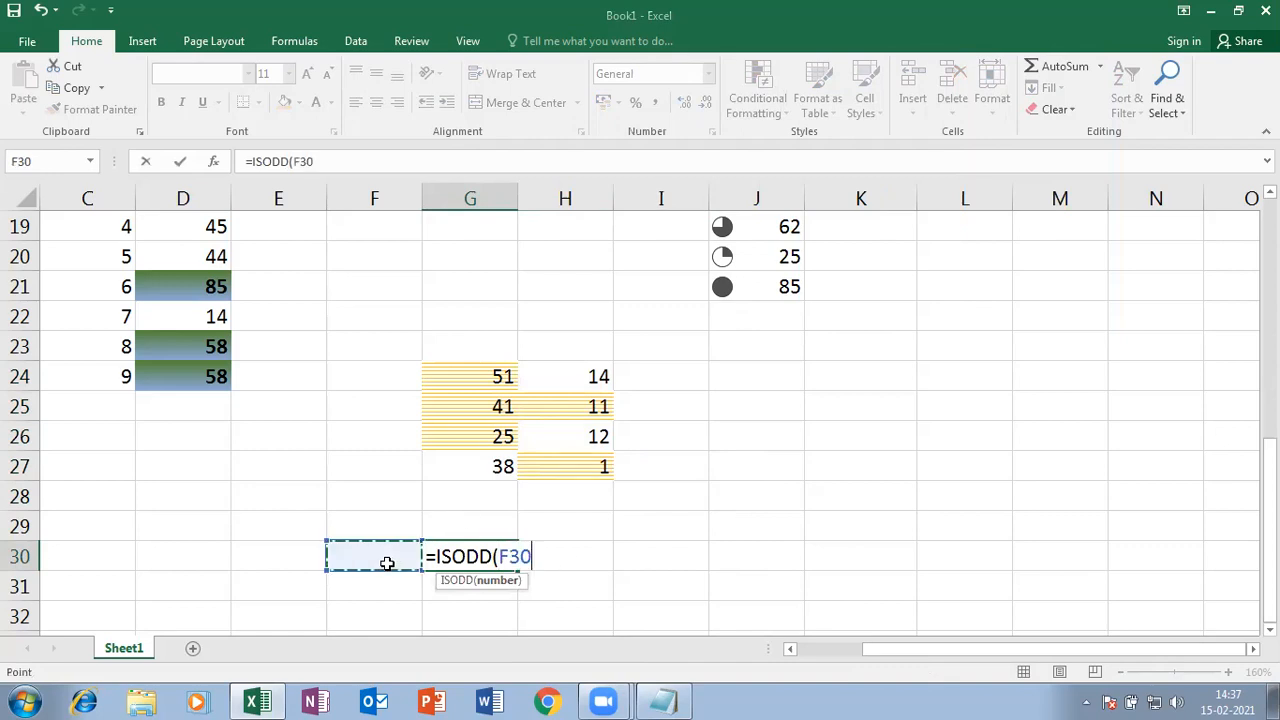
{"action": "type", "text": ")"}
{"action": "key", "text": "Return"}
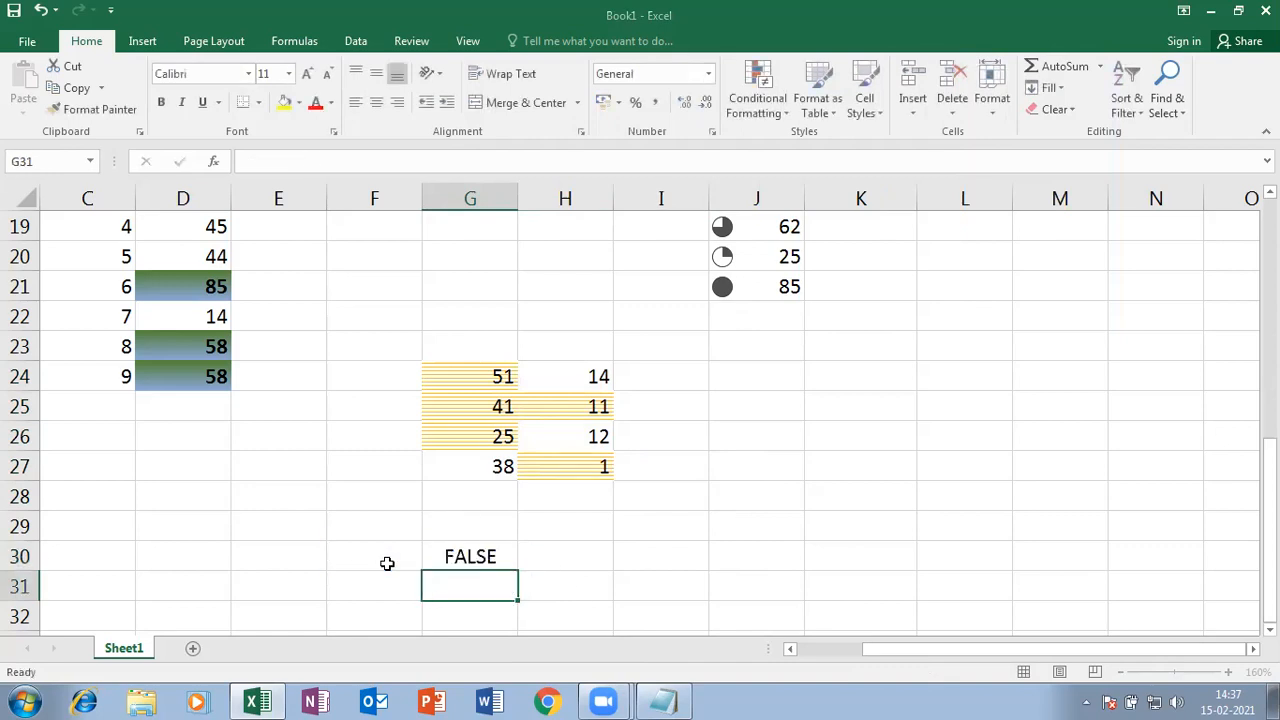
- Test the formula by entering 5, then 6 in F30, leaving G30 showing FALSE
{"action": "left_click", "coordinate": [393, 566]}
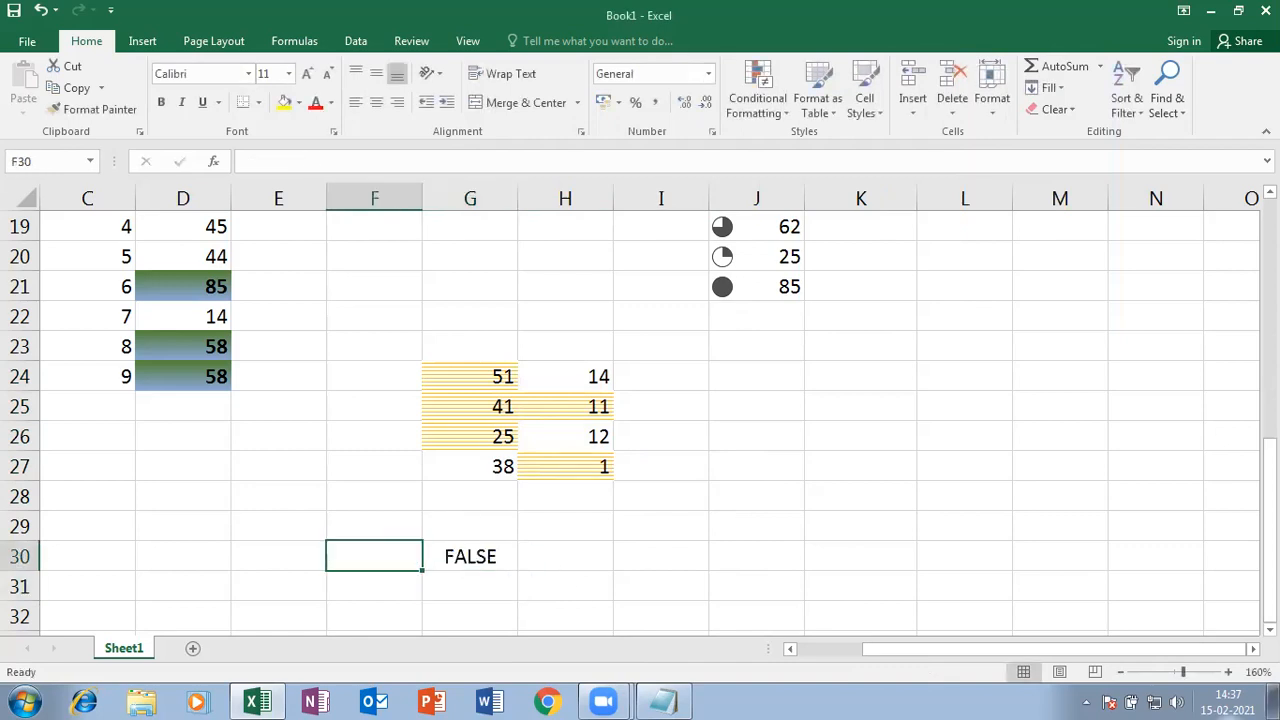
{"action": "type", "text": "5"}
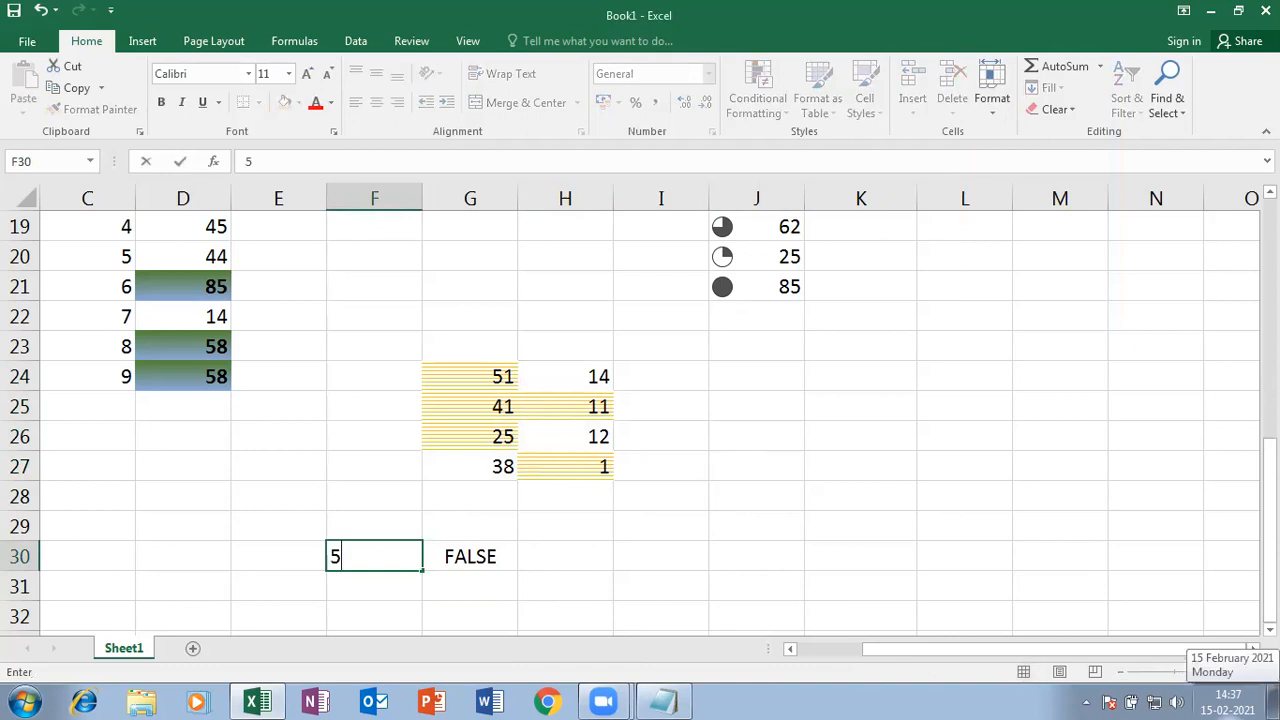
{"action": "key", "text": "Return"}
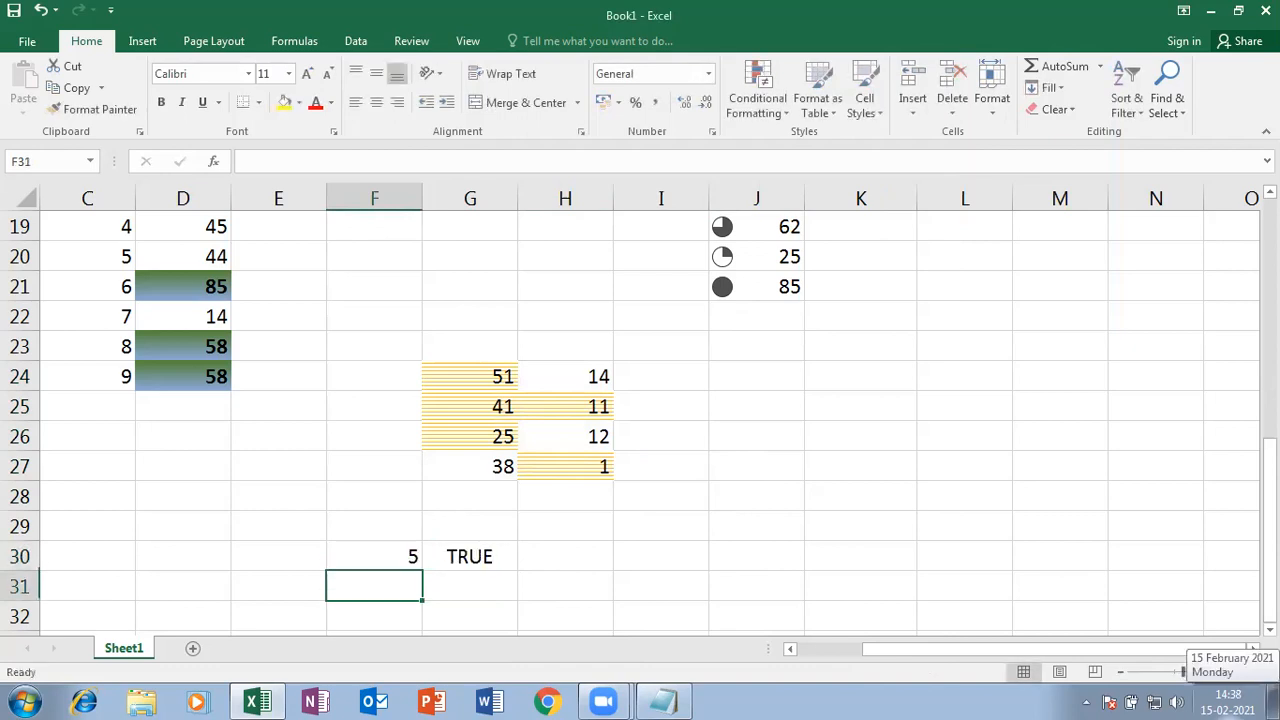
{"action": "key", "text": "Up"}
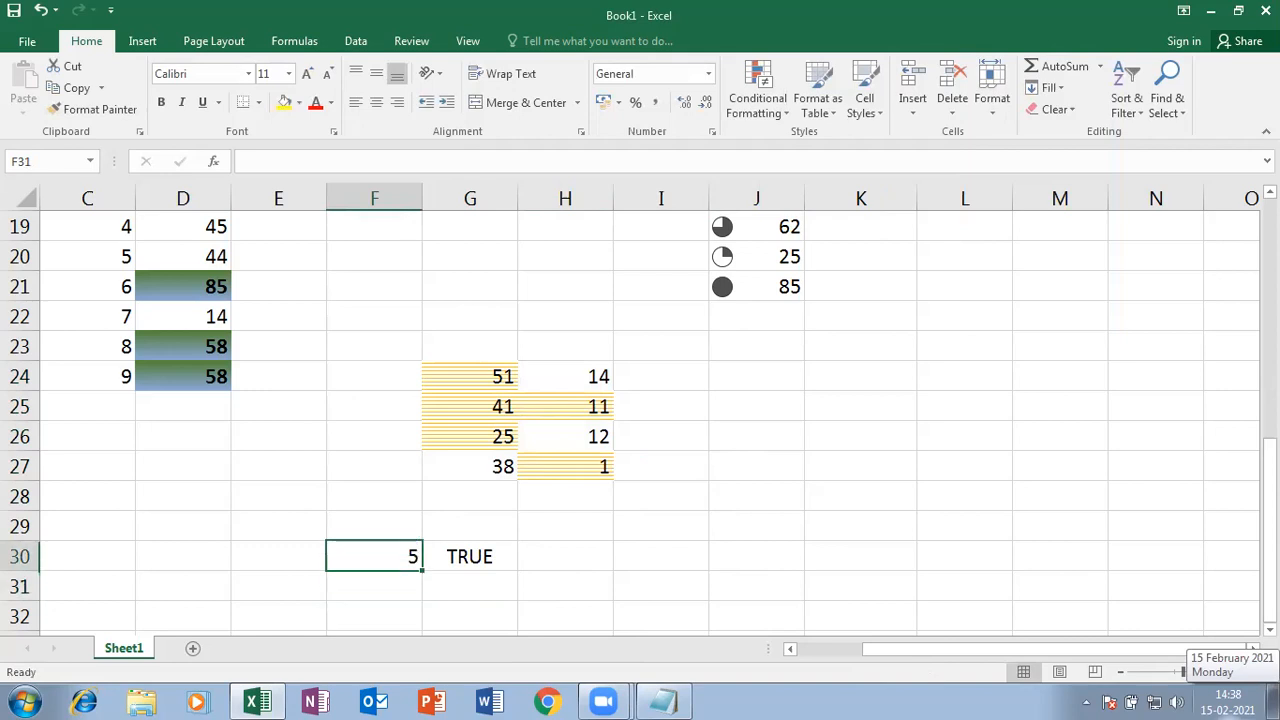
{"action": "type", "text": "6"}
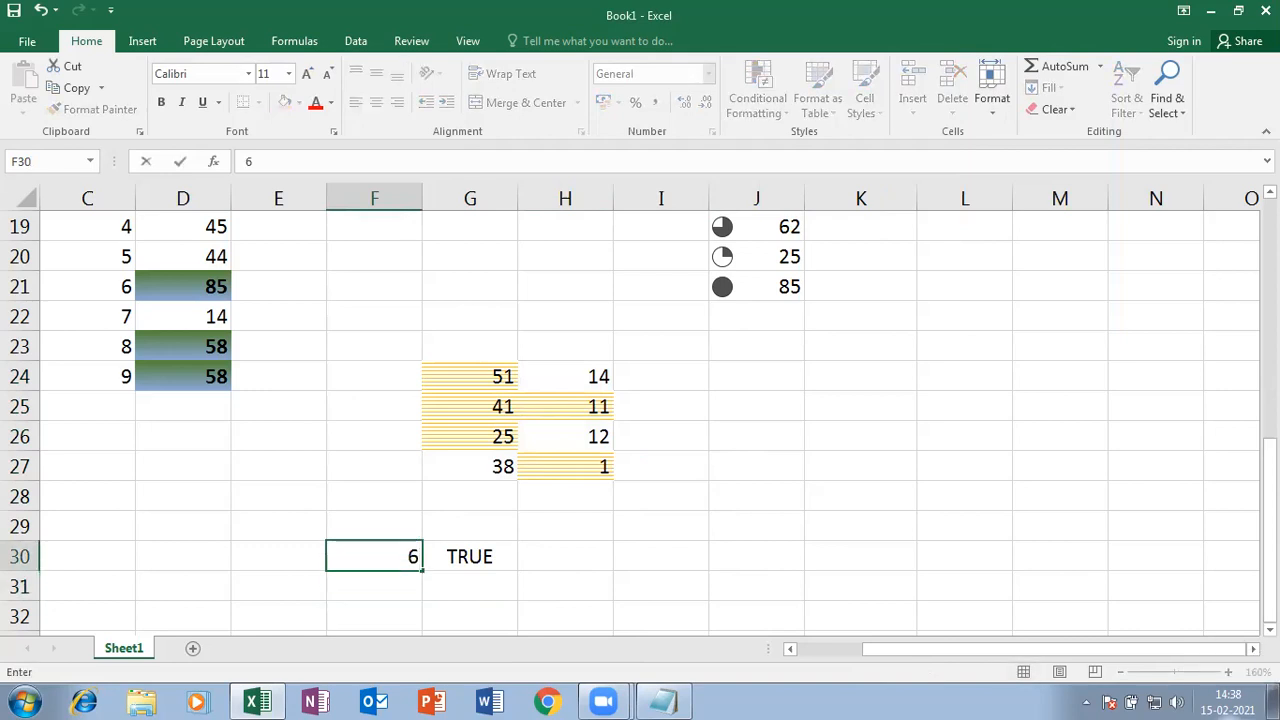
{"action": "key", "text": "Return"}
{"action": "key", "text": "Up"}
{"action": "key", "text": "Right"}
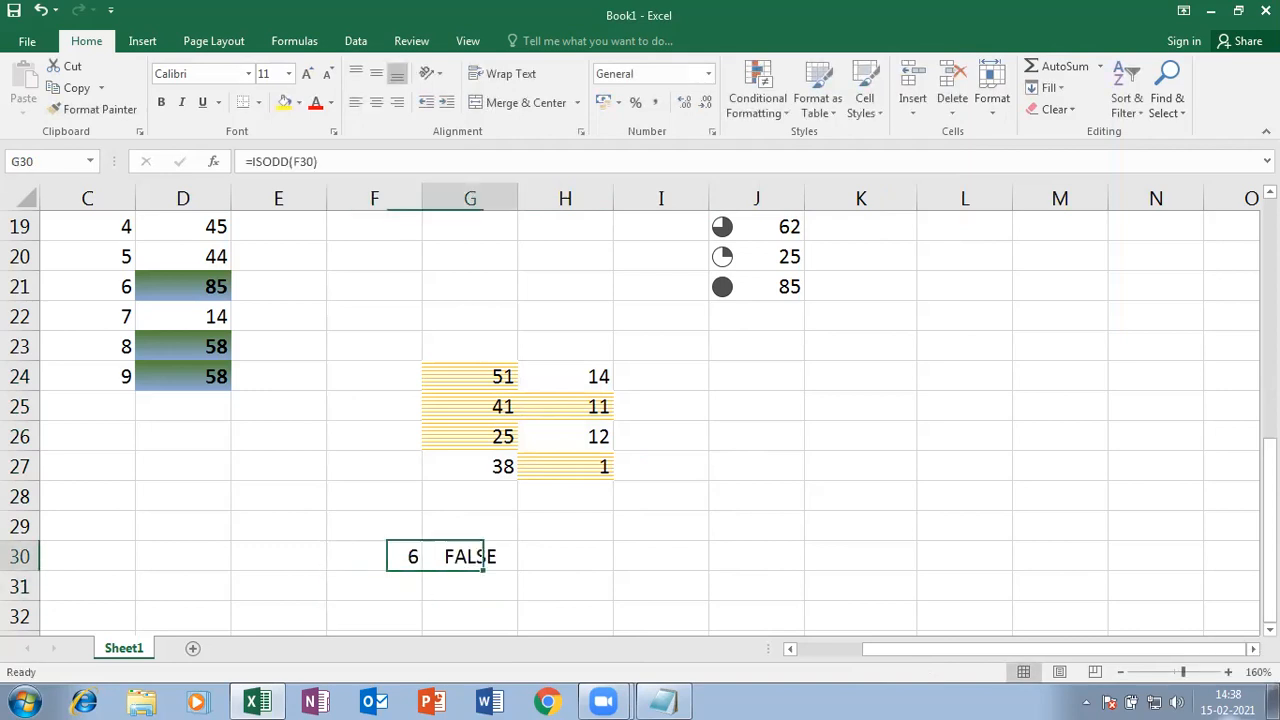
{"action": "key", "text": "shift+Left"}
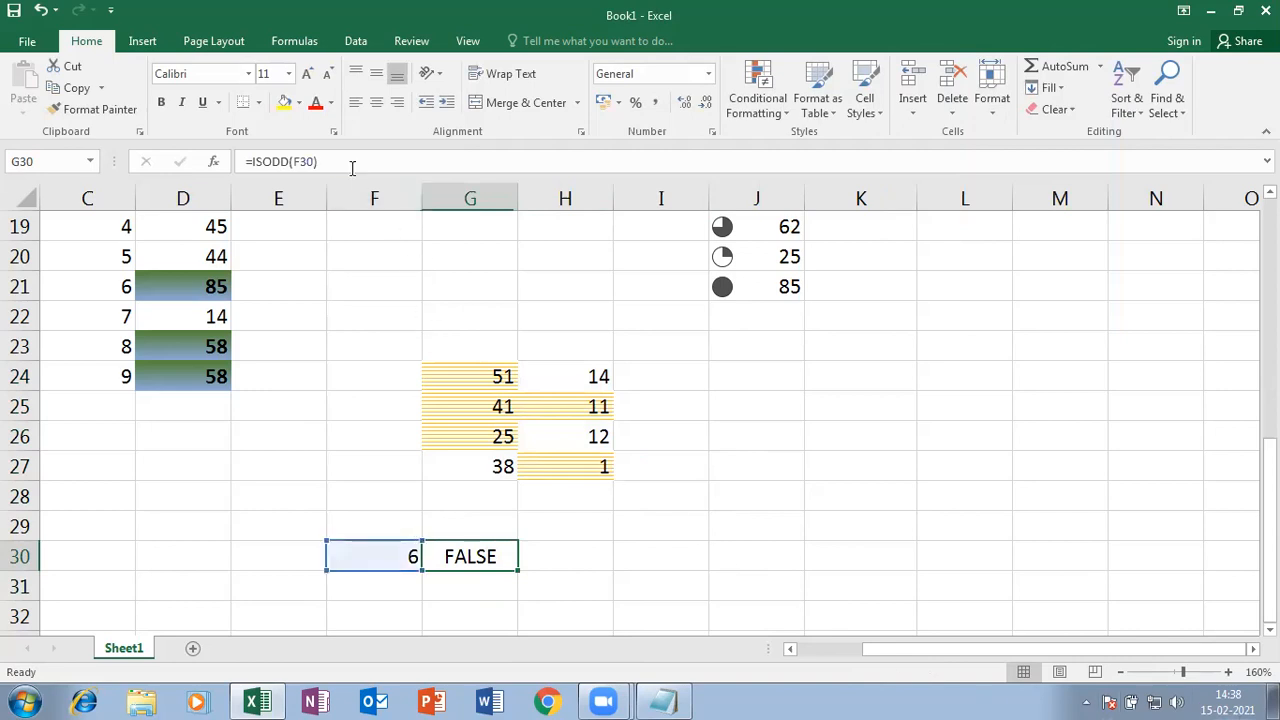
{"action": "left_click", "coordinate": [352, 167]}
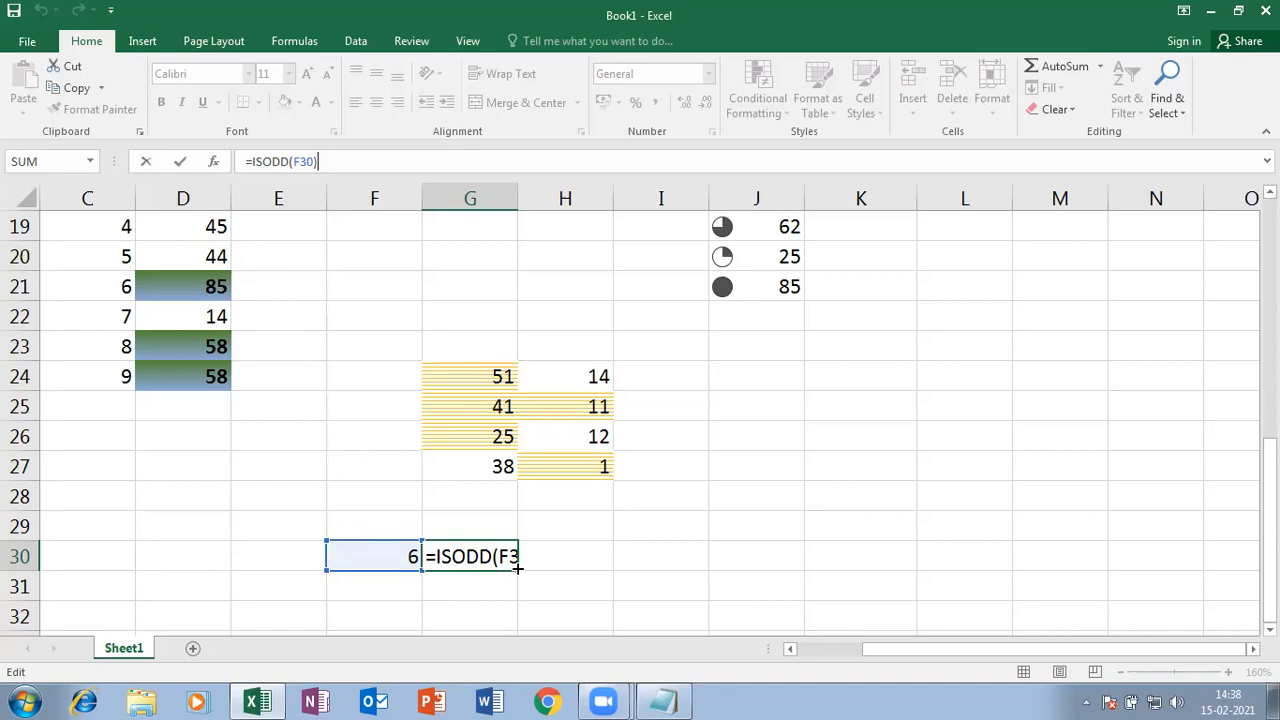
{"action": "key", "text": "Return"}
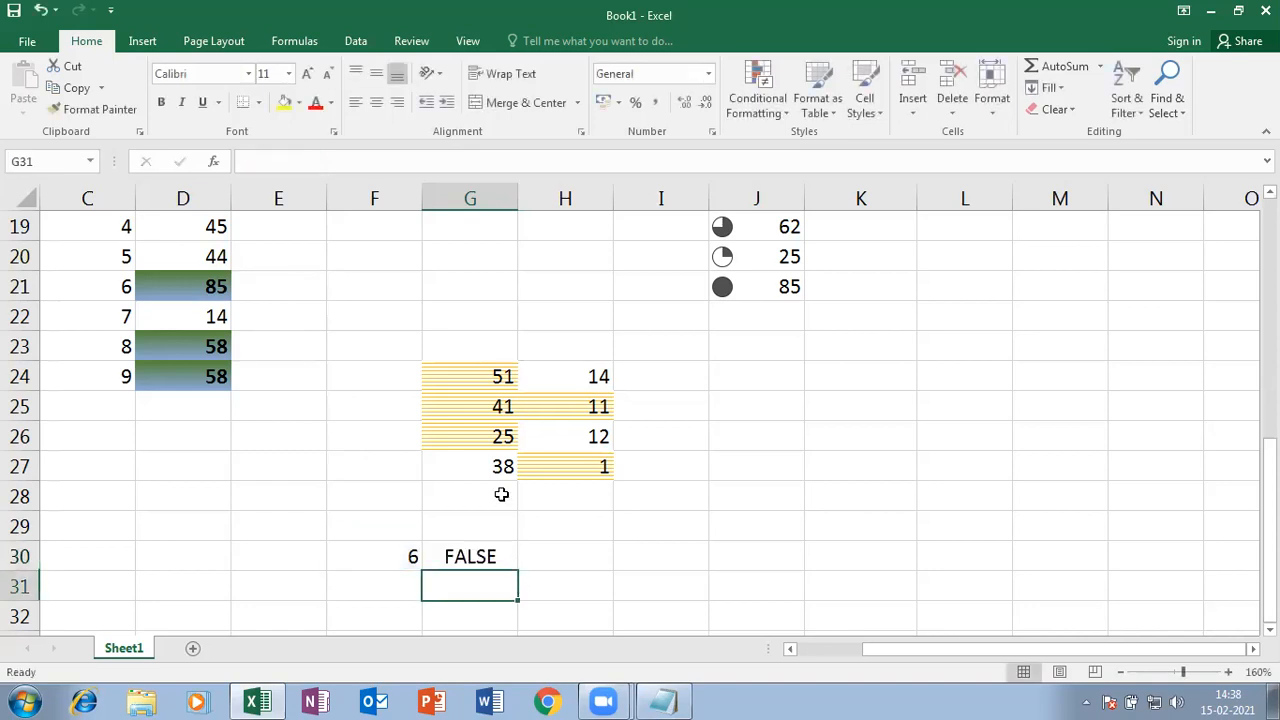
- Clear Formats on G24:H27 to remove the stripes, then begin a new conditional formatting rule
{"action": "left_click_drag", "start_coordinate": [446, 371], "coordinate": [576, 471]}
{"action": "left_click", "coordinate": [1075, 108]}
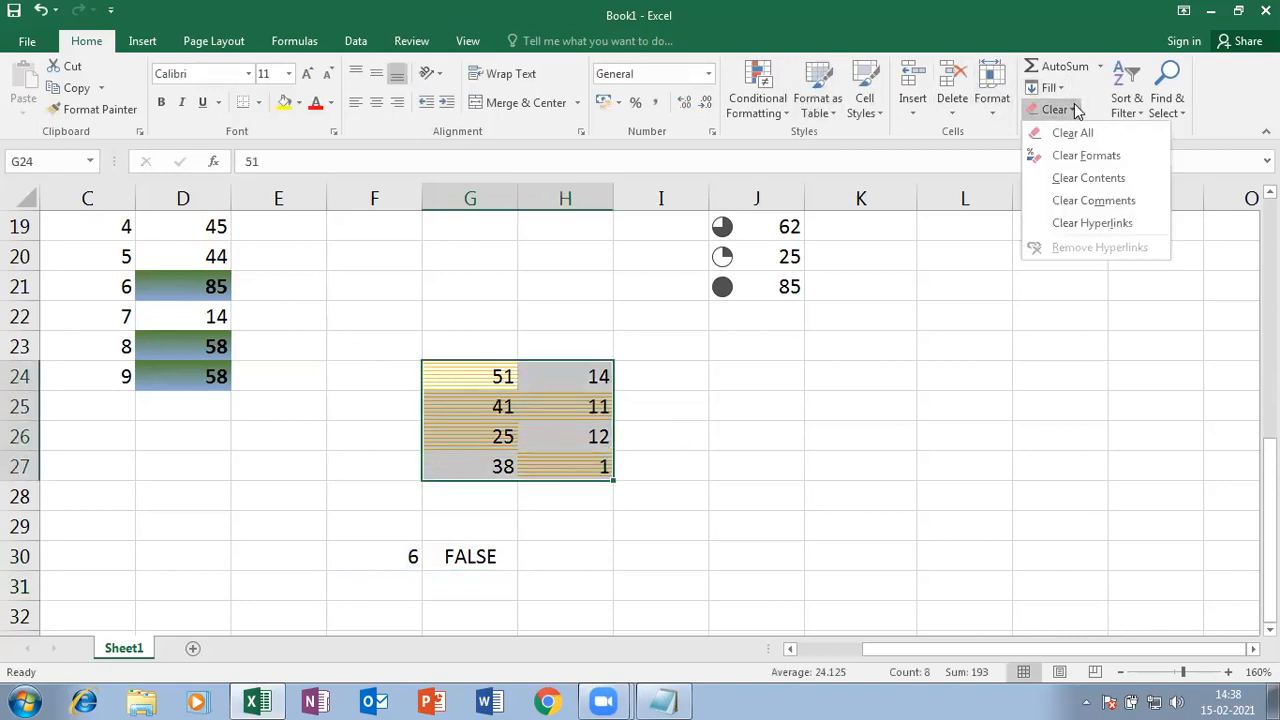
{"action": "left_click", "coordinate": [1085, 155]}
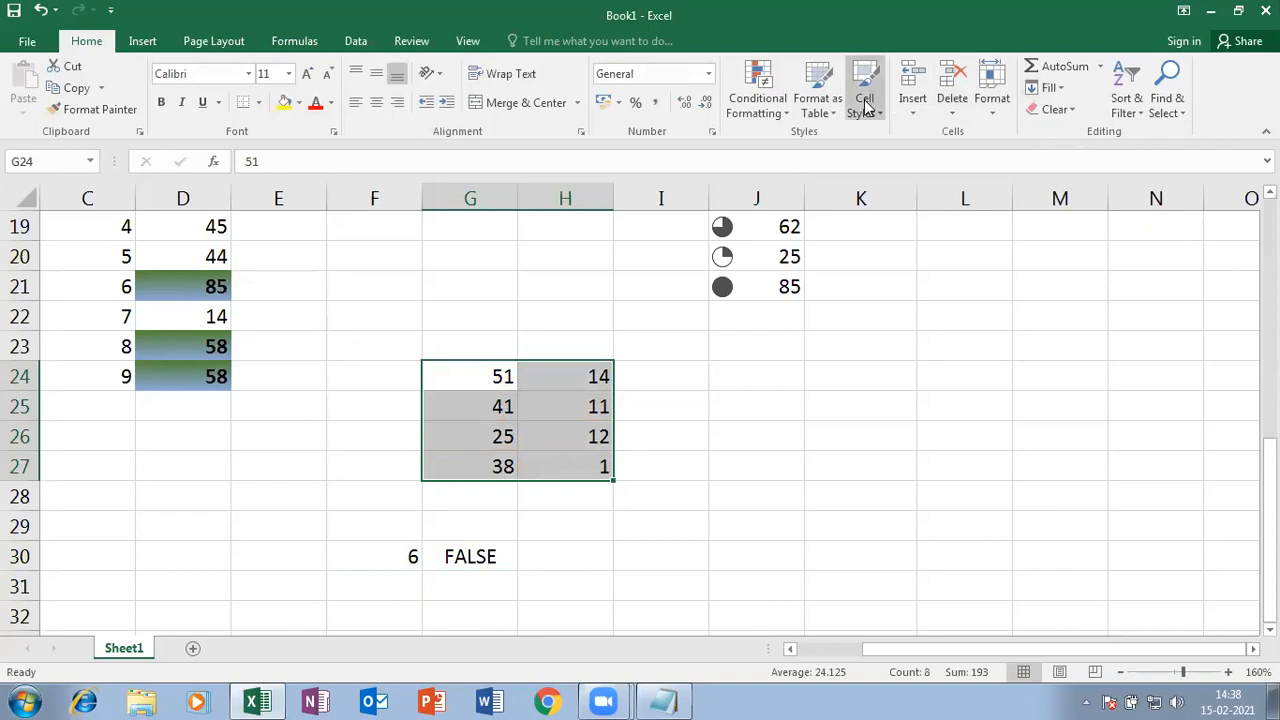
{"action": "left_click", "coordinate": [770, 110]}
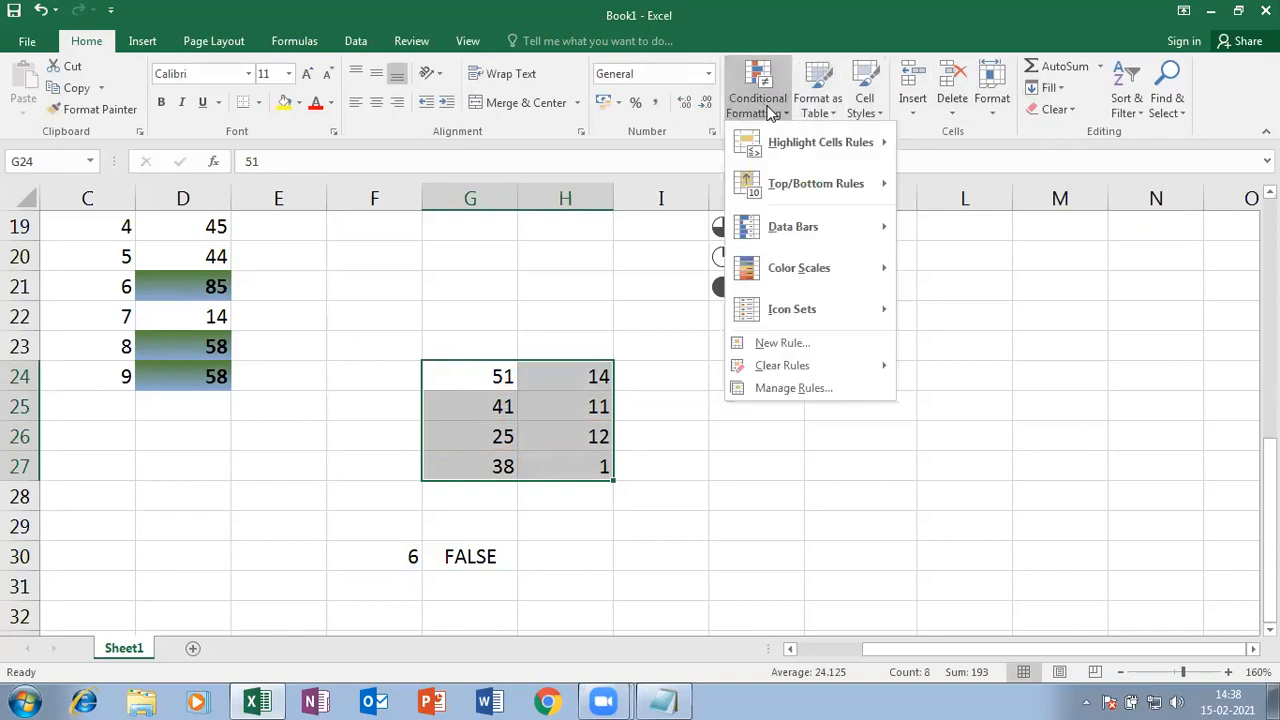
{"action": "left_click", "coordinate": [806, 348]}
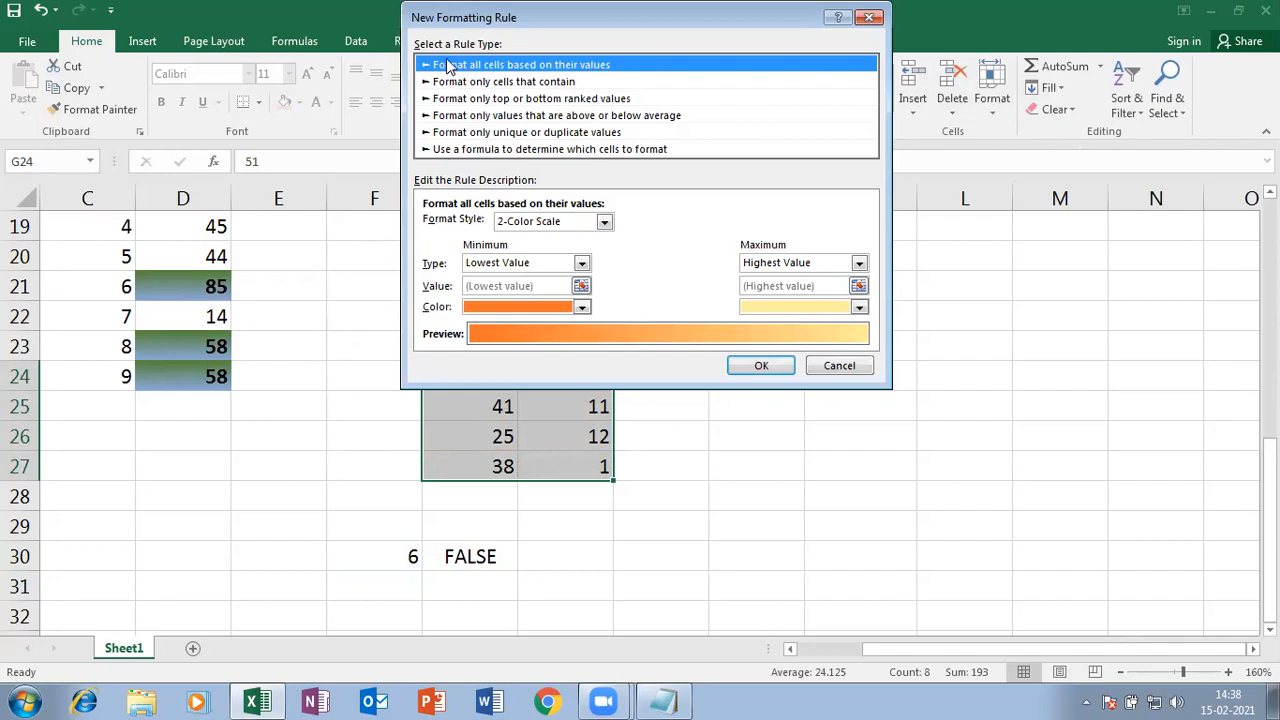
- Make the rule 'Use a formula to determine which cells to format' with =isodd(g24)
{"action": "left_click", "coordinate": [460, 150]}
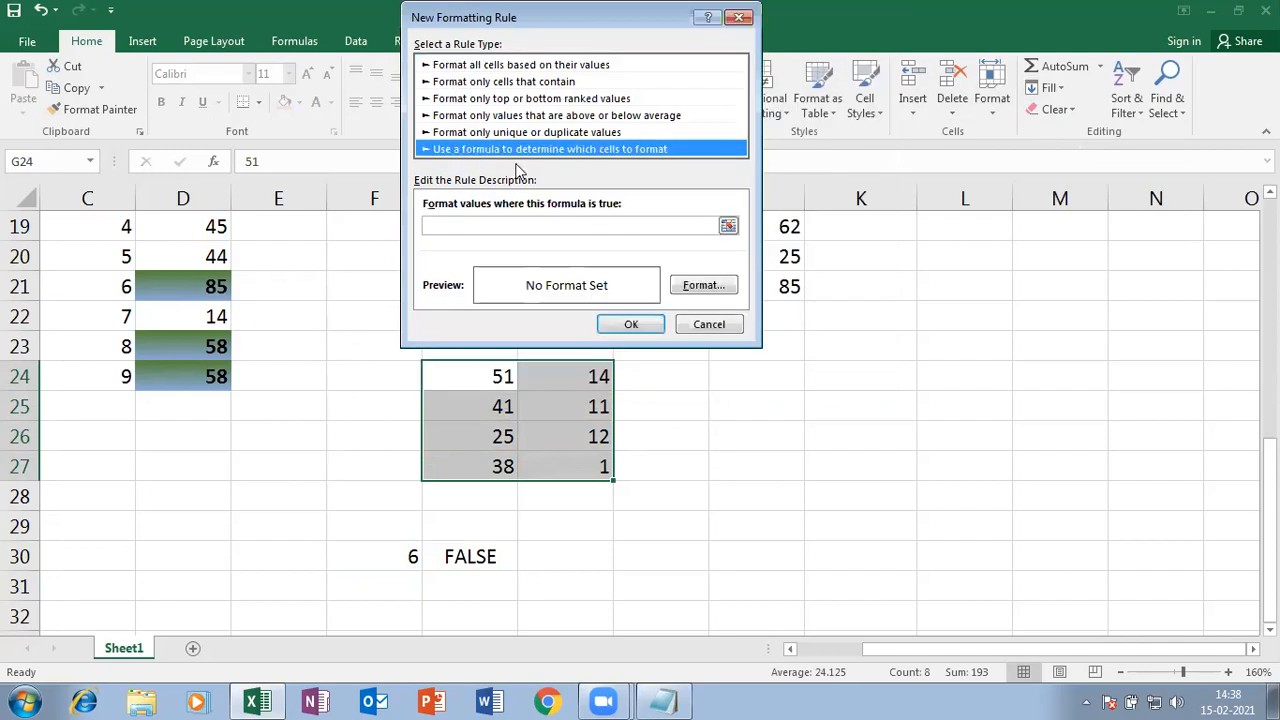
{"action": "left_click", "coordinate": [597, 225]}
{"action": "type", "text": "="}
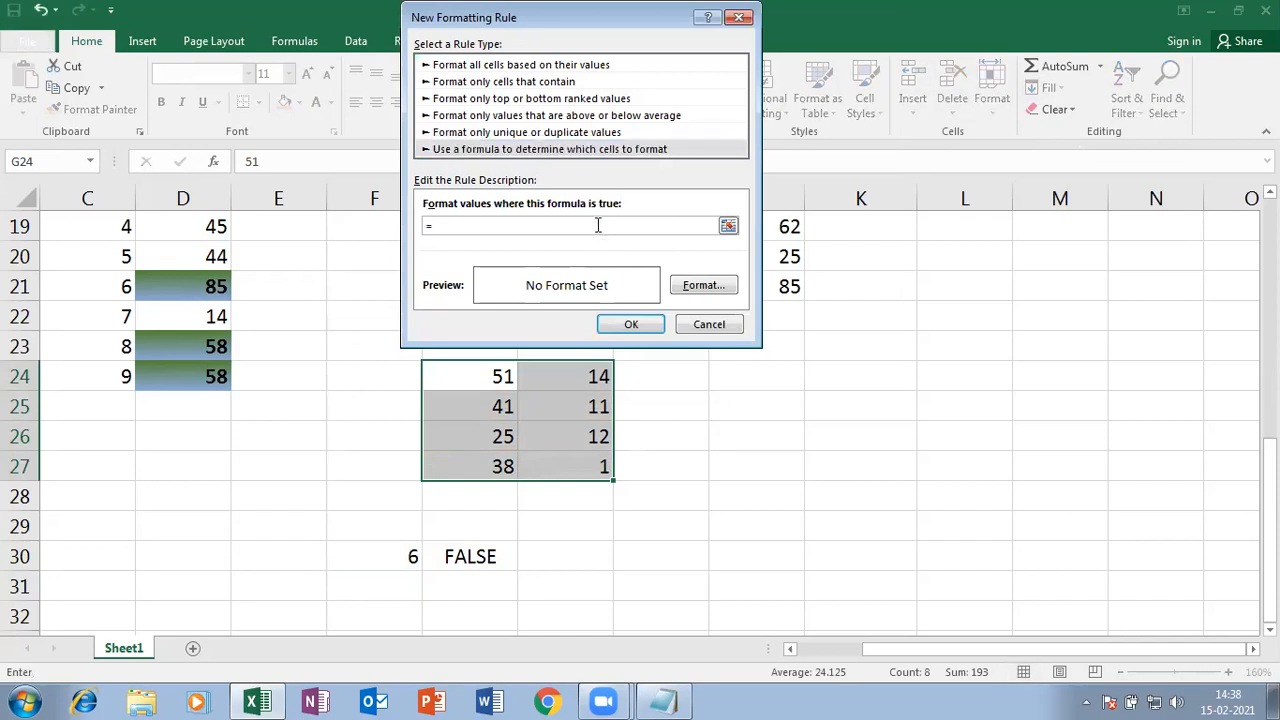
{"action": "type", "text": "isodd"}
{"action": "left_click_drag", "start_coordinate": [440, 20], "coordinate": [662, 218]}
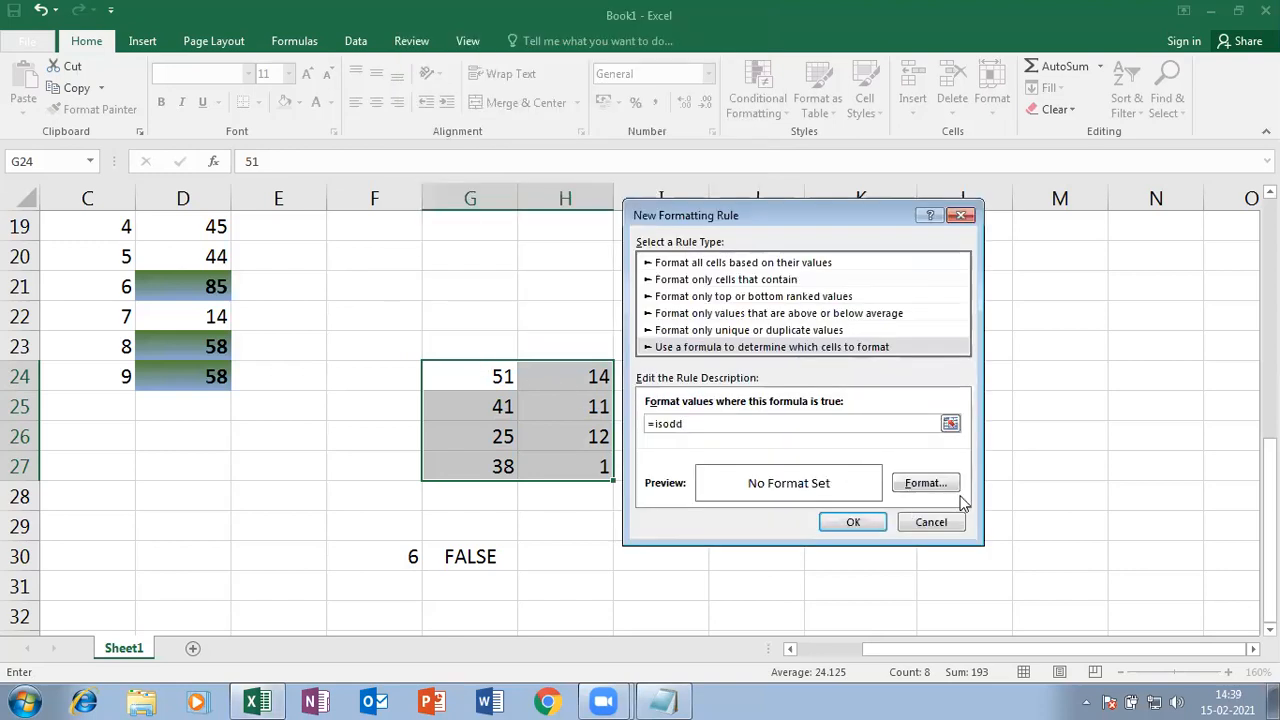
{"action": "type", "text": "(g24)"}
{"action": "left_click", "coordinate": [926, 485]}
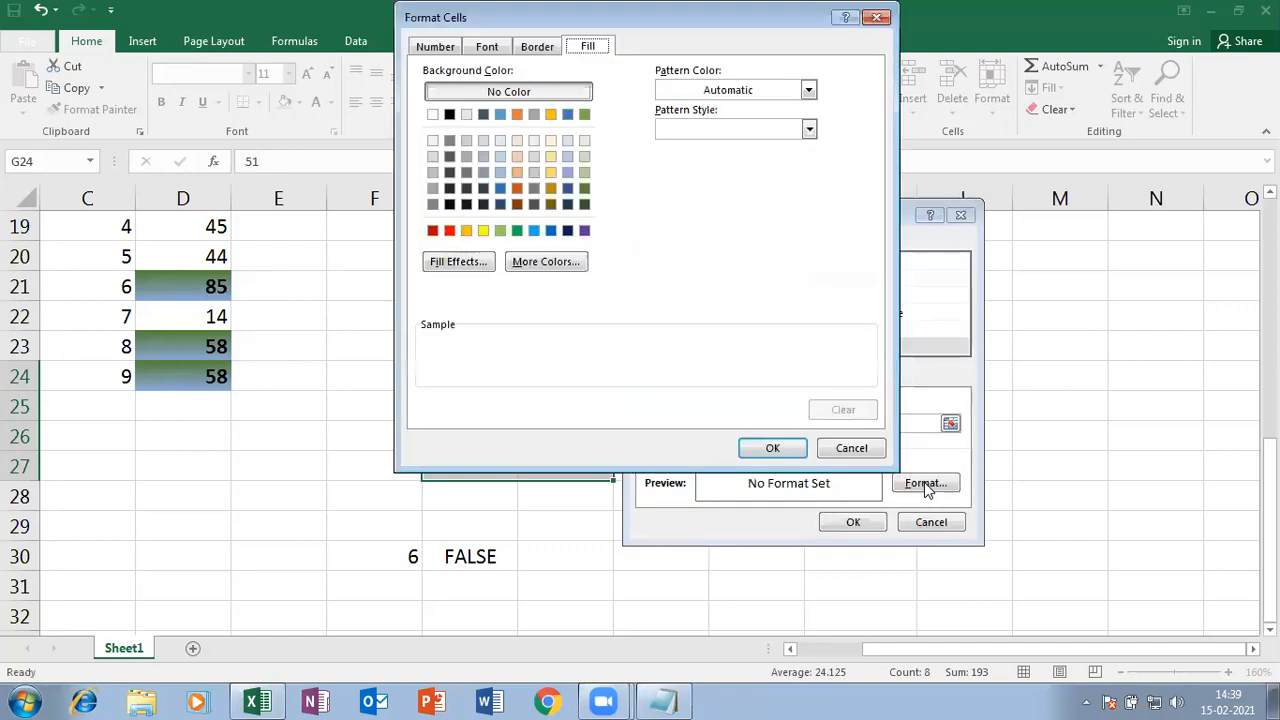
- Give the rule a diagonal-up gradient fill with orange as the first colour and confirm it
{"action": "left_click", "coordinate": [471, 272]}
{"action": "left_click", "coordinate": [515, 299]}
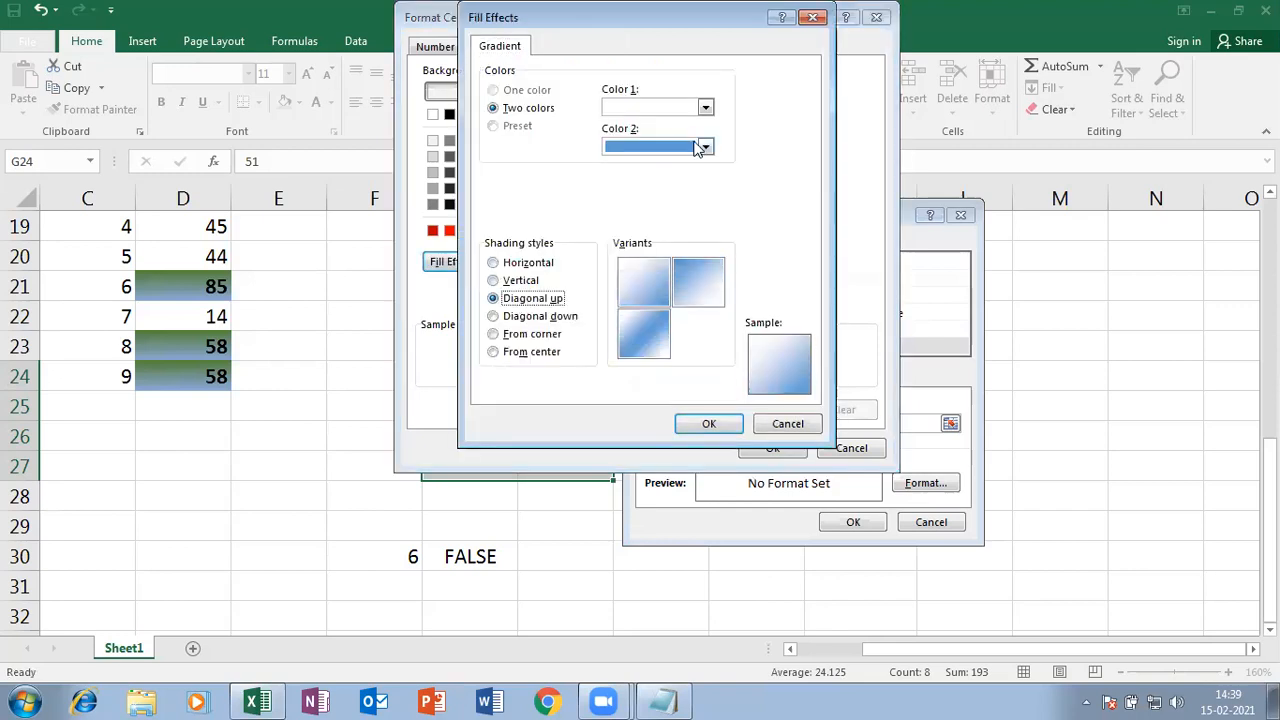
{"action": "left_click", "coordinate": [705, 108]}
{"action": "left_click", "coordinate": [643, 251]}
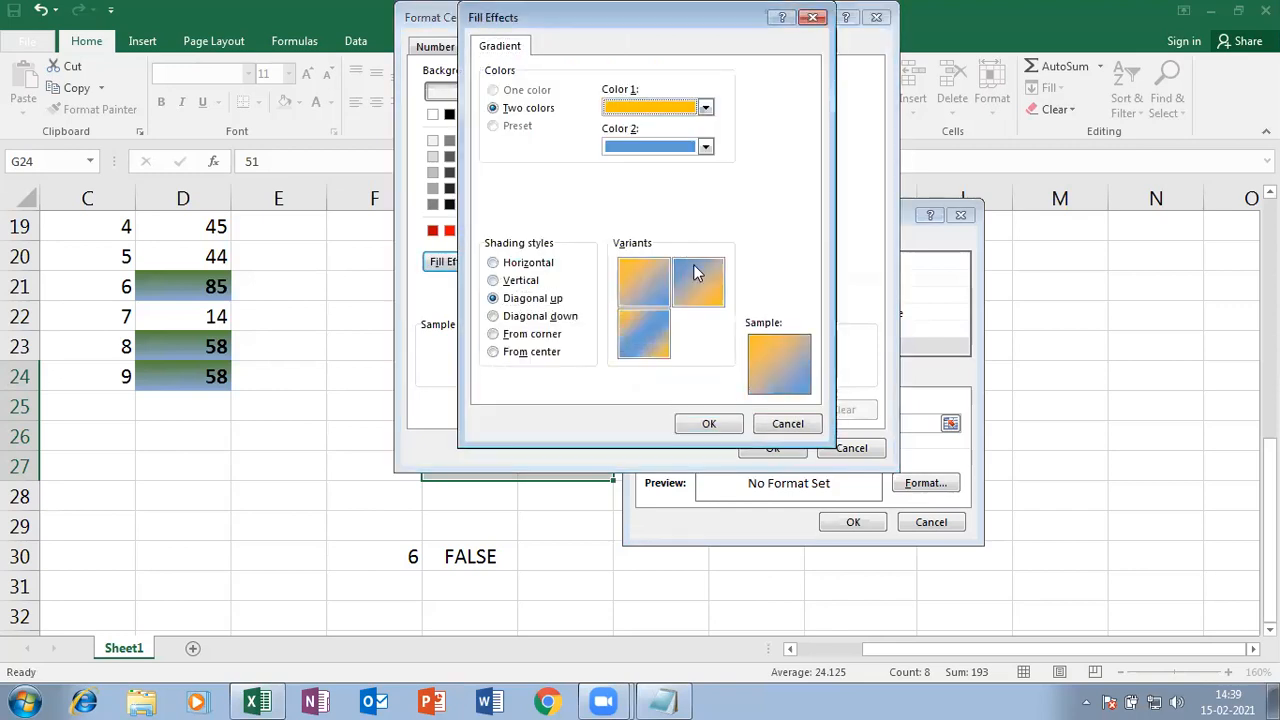
{"action": "left_click", "coordinate": [725, 424]}
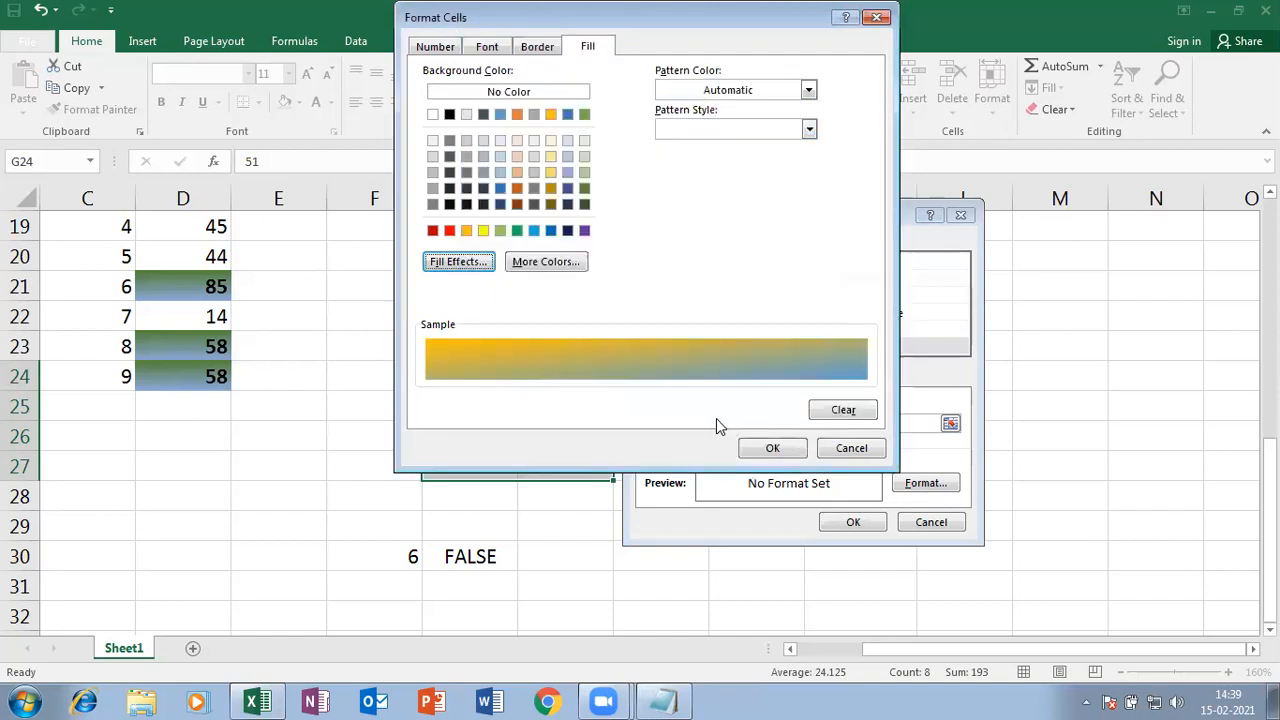
{"action": "left_click", "coordinate": [773, 447]}
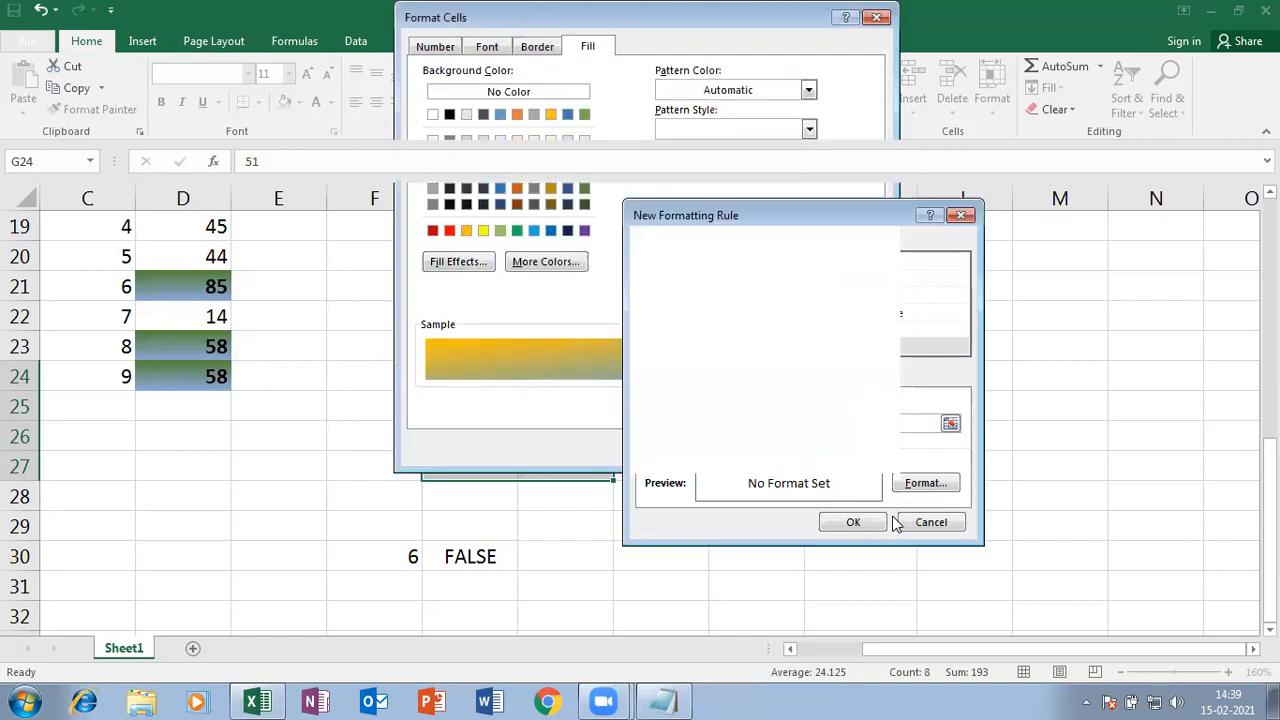
{"action": "left_click", "coordinate": [853, 521]}
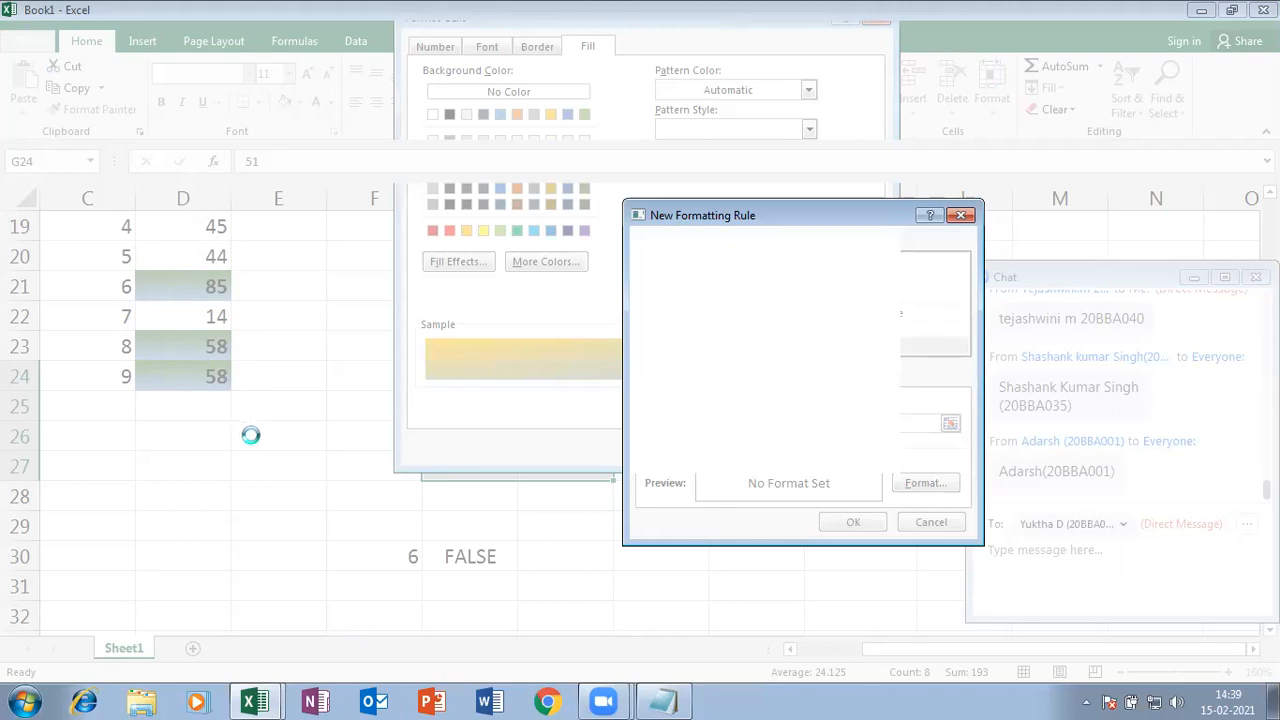
- Restart Excel after the crash, skipping recovery, and dismiss the restart notice
{"action": "left_click_drag", "start_coordinate": [556, 235], "coordinate": [263, 240]}
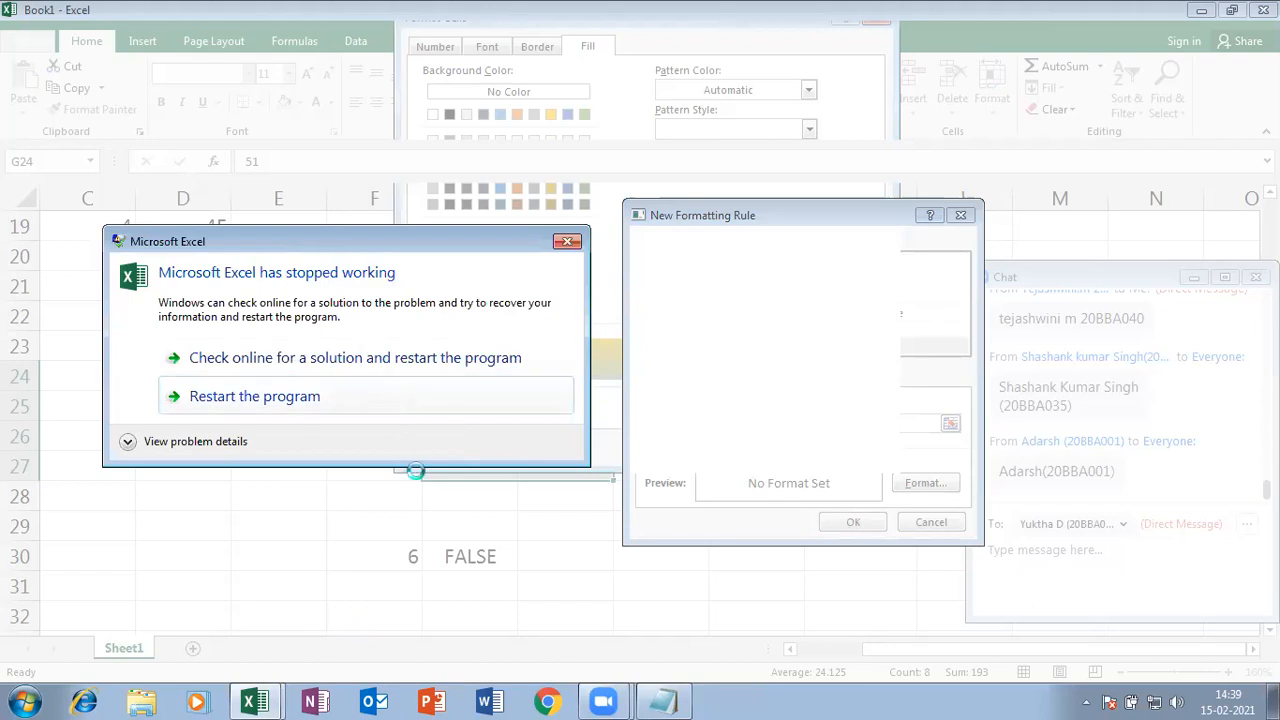
{"action": "left_click", "coordinate": [268, 396]}
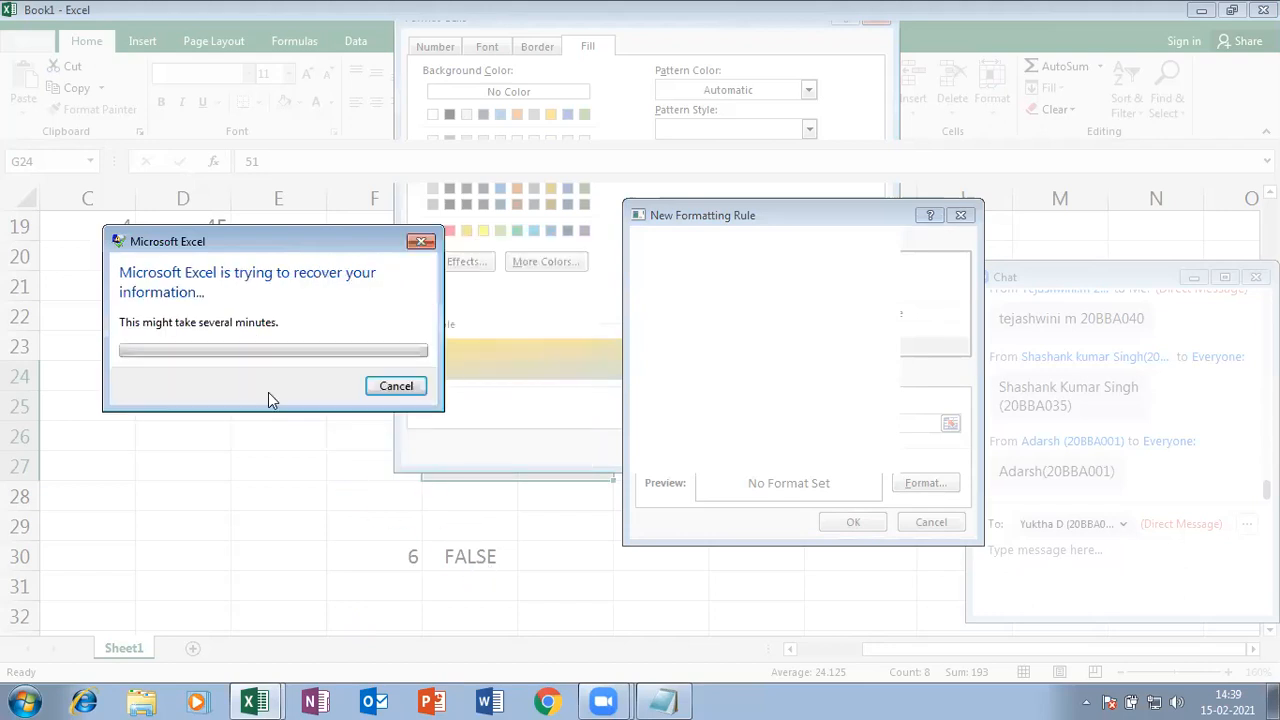
{"action": "left_click", "coordinate": [402, 391]}
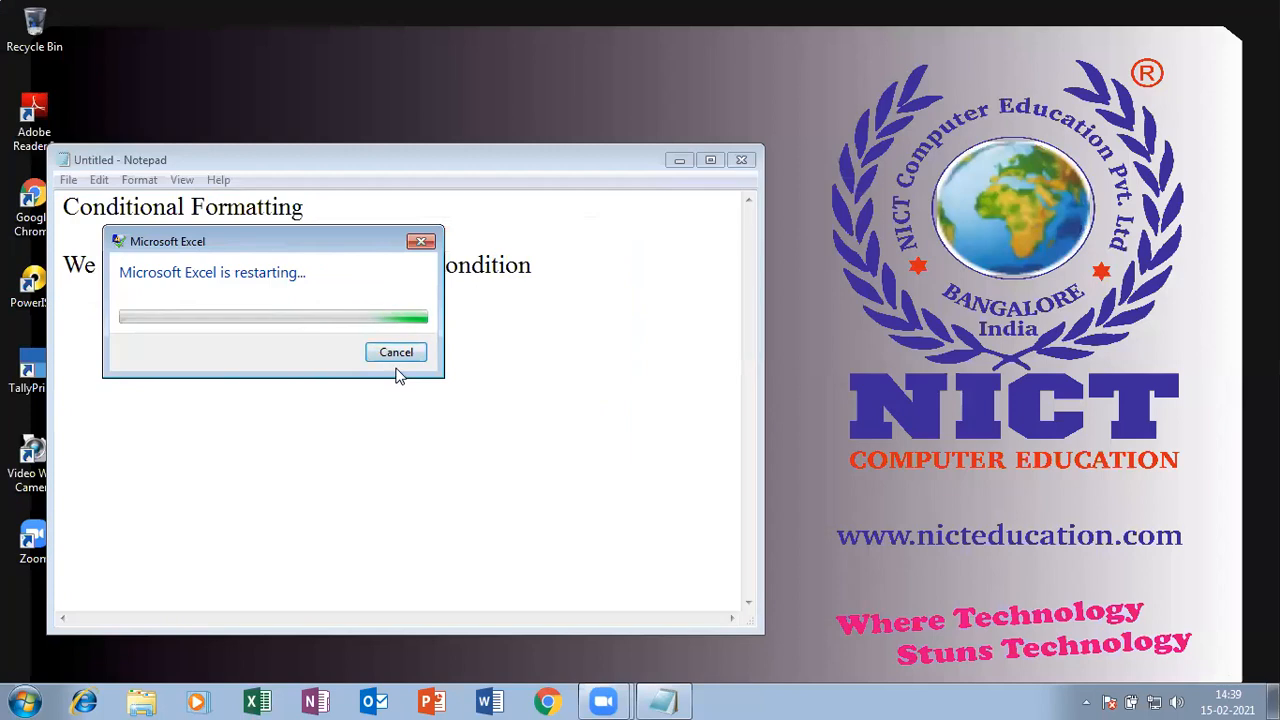
{"action": "left_click", "coordinate": [400, 354]}
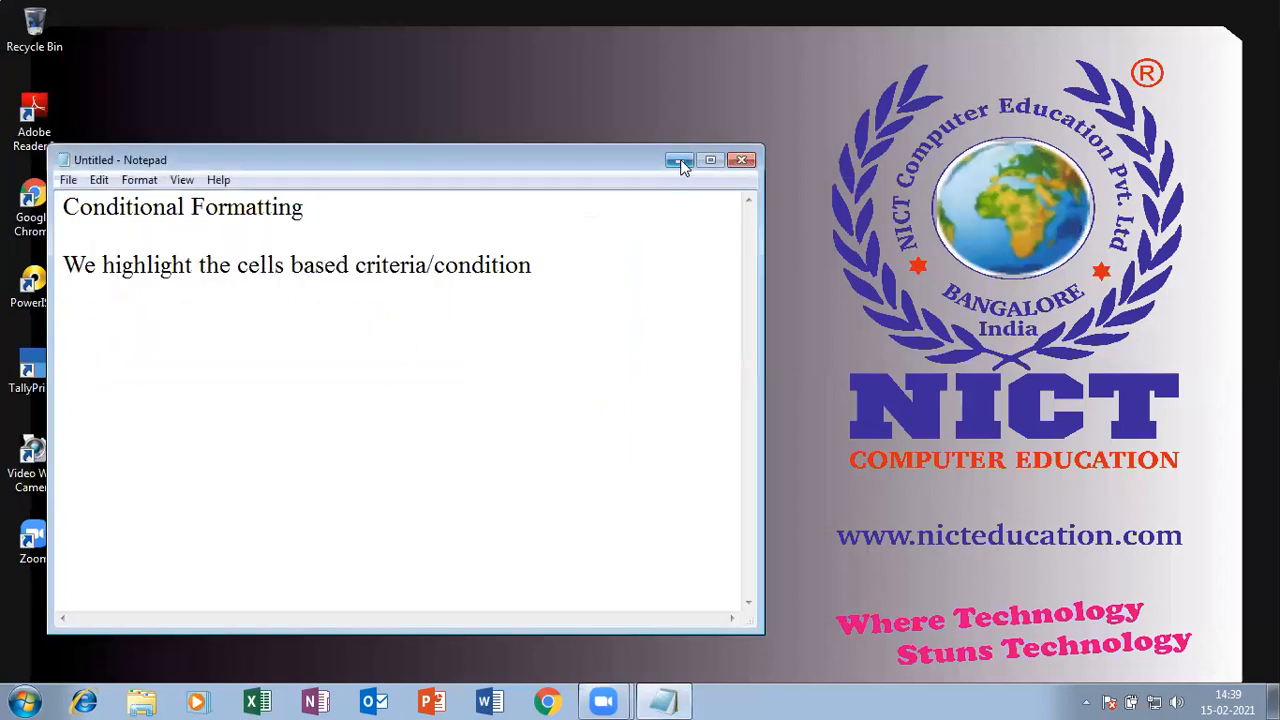
{"action": "left_click", "coordinate": [680, 160]}
- Relaunch Excel, open the recovered Book1 (version 1), and select G24:H27
{"action": "left_click", "coordinate": [251, 705]}
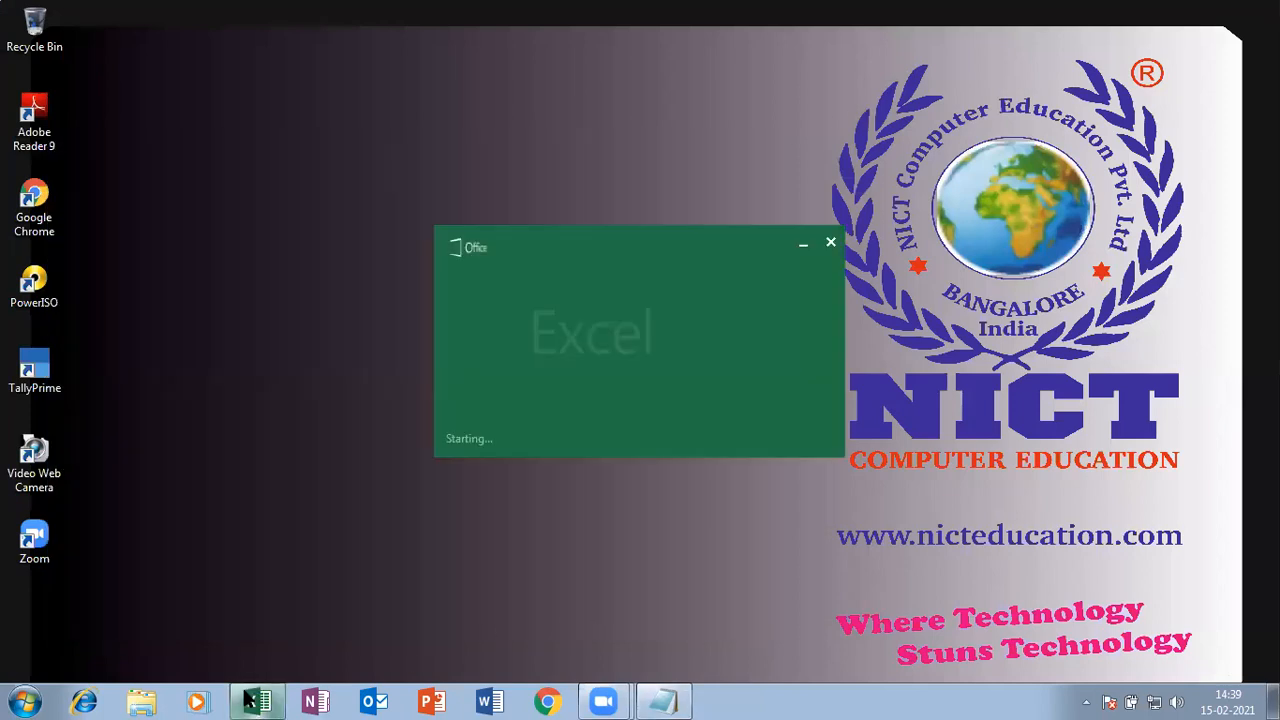
{"action": "left_click", "coordinate": [549, 236]}
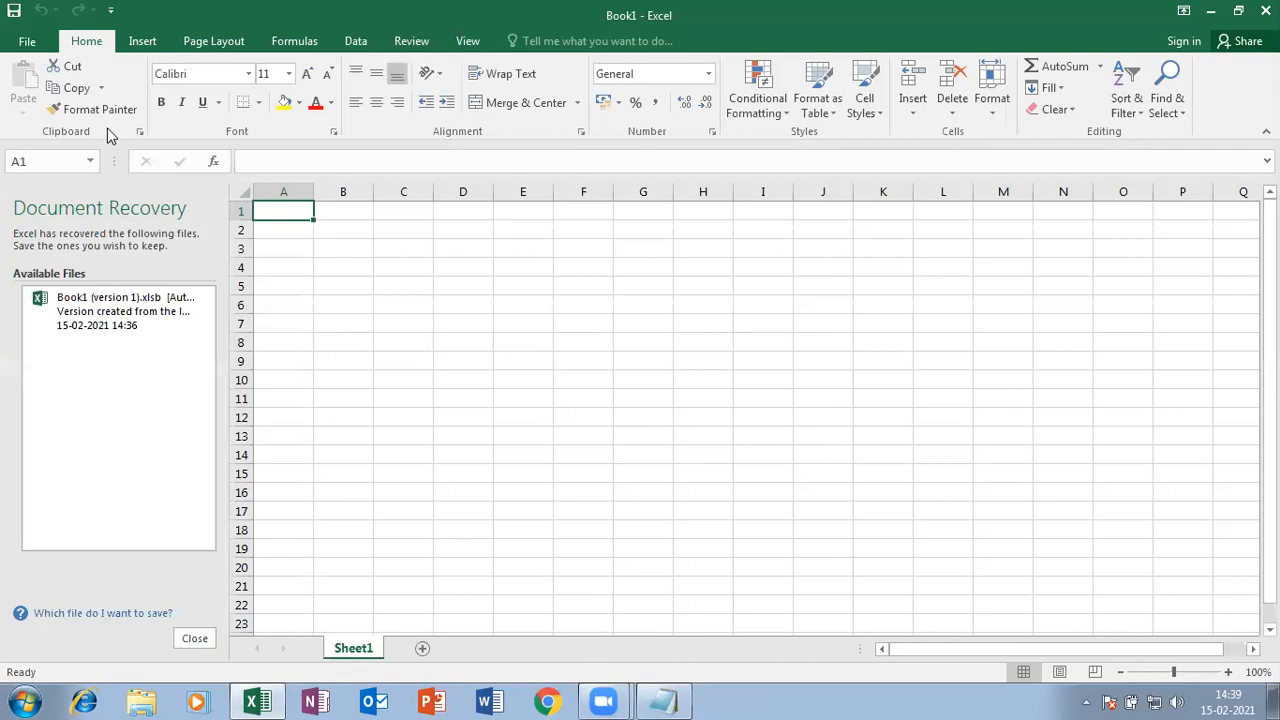
{"action": "left_click", "coordinate": [128, 342]}
{"action": "left_click", "coordinate": [737, 488]}
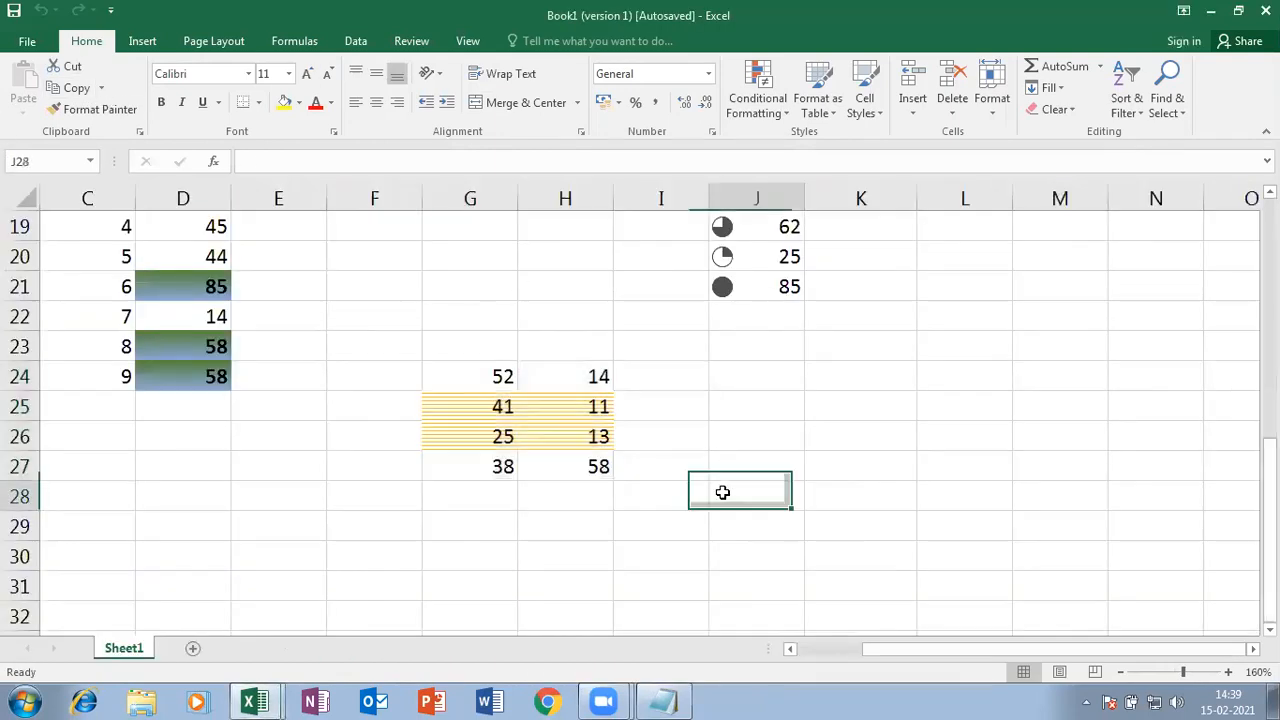
{"action": "left_click_drag", "start_coordinate": [476, 372], "coordinate": [578, 472]}
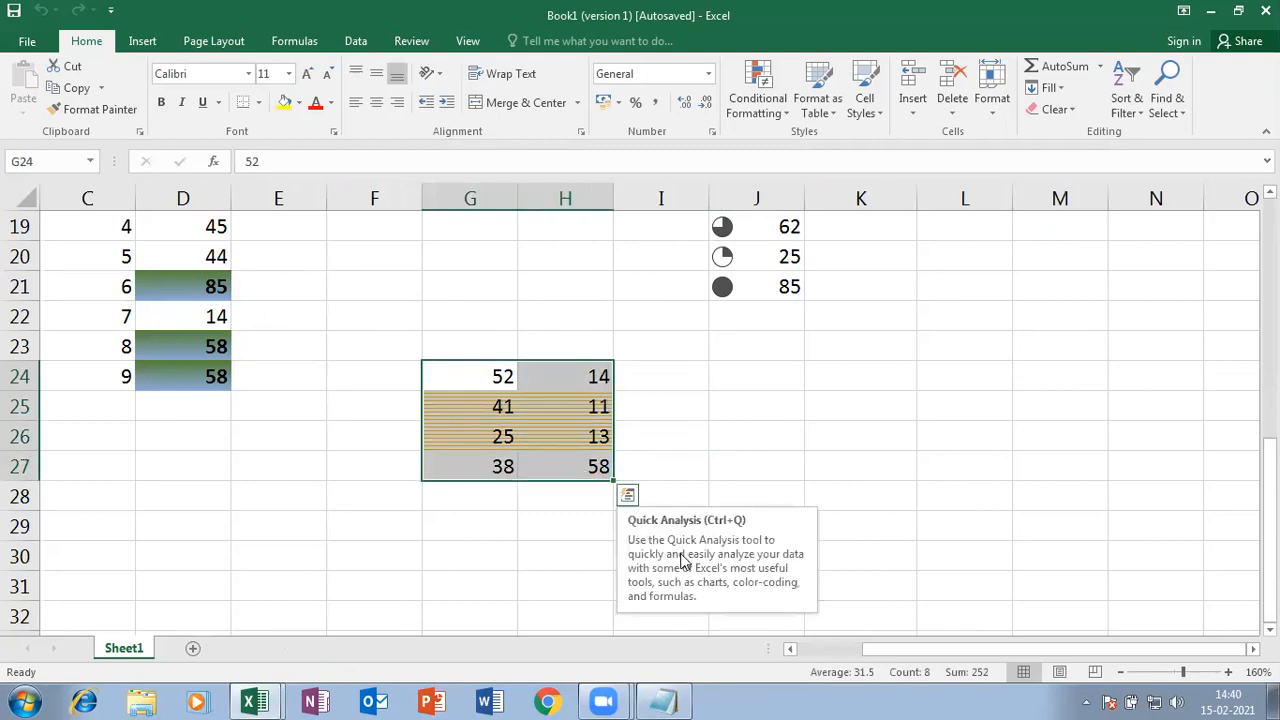
{"action": "left_click", "coordinate": [1075, 115]}
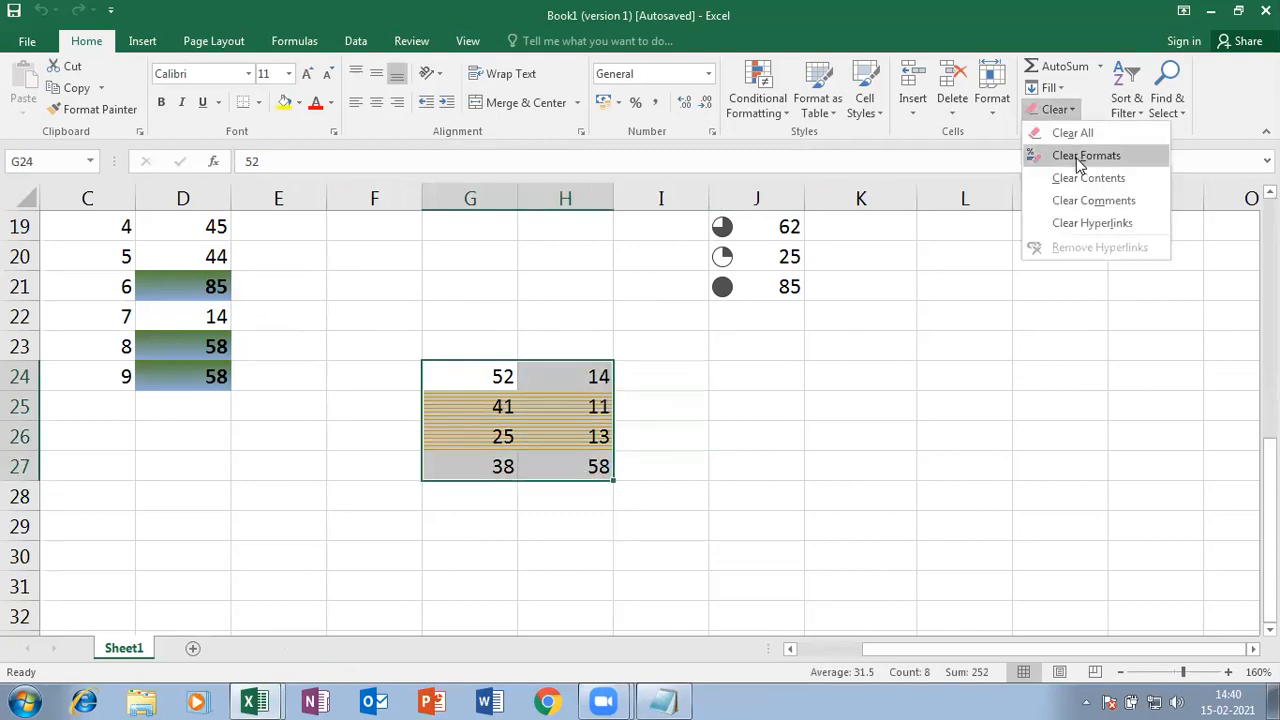
- Start a new formula-based conditional formatting rule using =isodd(g24)
{"action": "left_click", "coordinate": [884, 111]}
{"action": "left_click", "coordinate": [768, 112]}
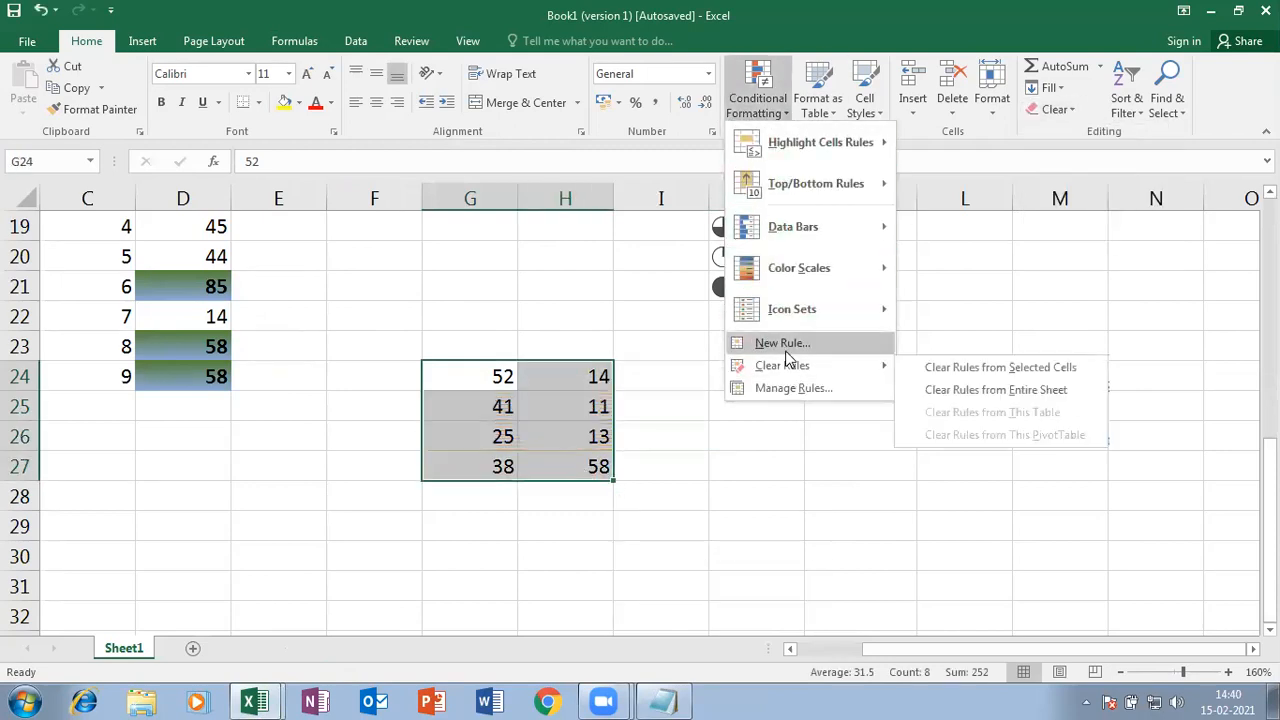
{"action": "left_click", "coordinate": [771, 340]}
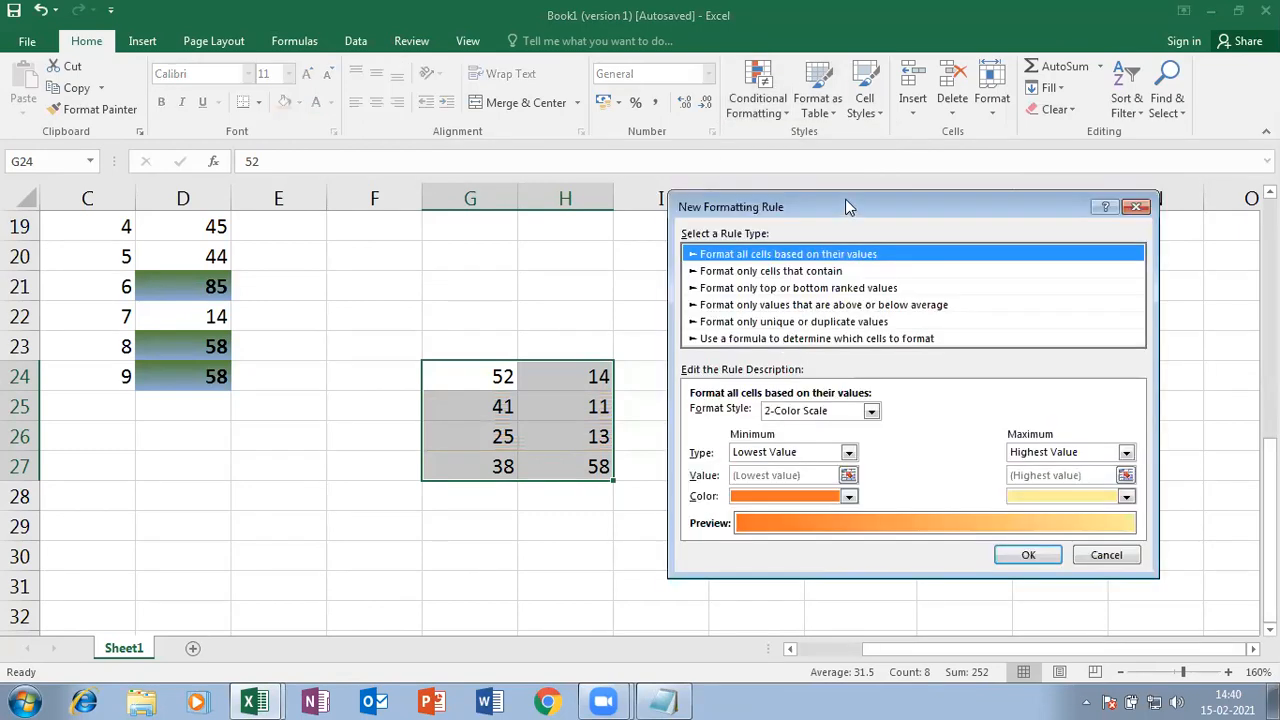
{"action": "left_click_drag", "start_coordinate": [845, 199], "coordinate": [687, 10]}
{"action": "left_click", "coordinate": [580, 149]}
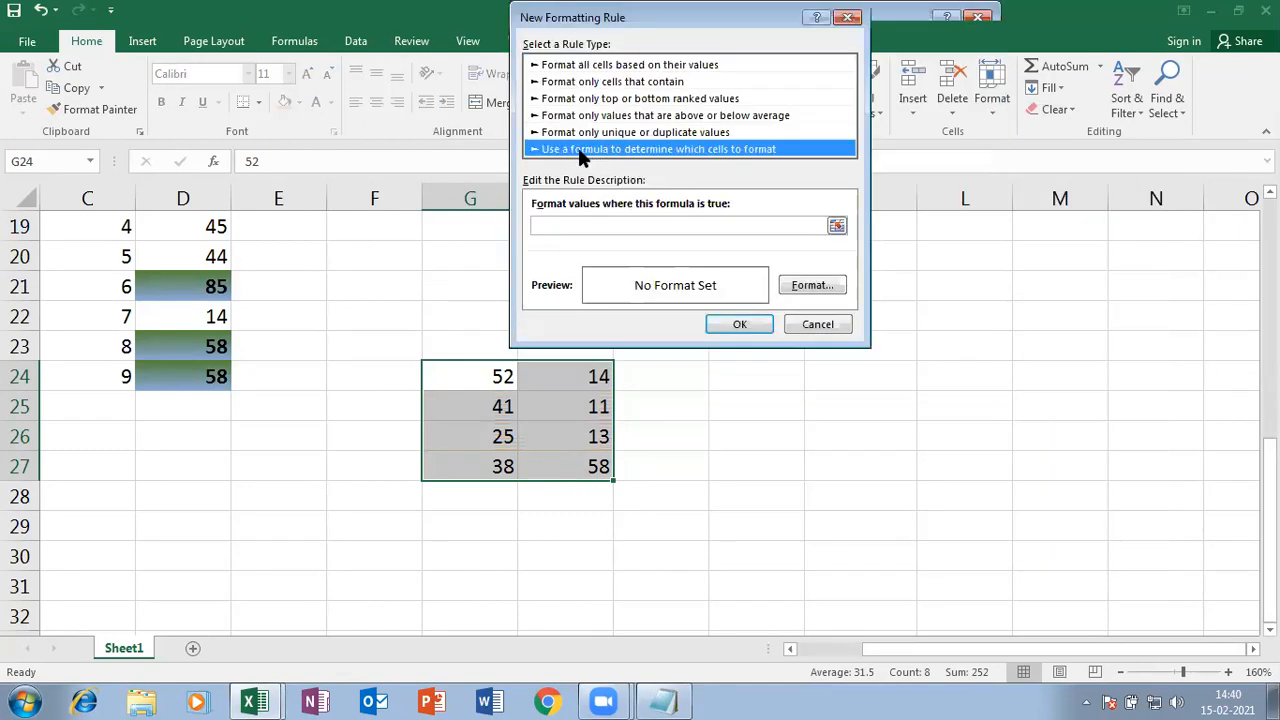
{"action": "left_click", "coordinate": [621, 222]}
{"action": "type", "text": "=i"}
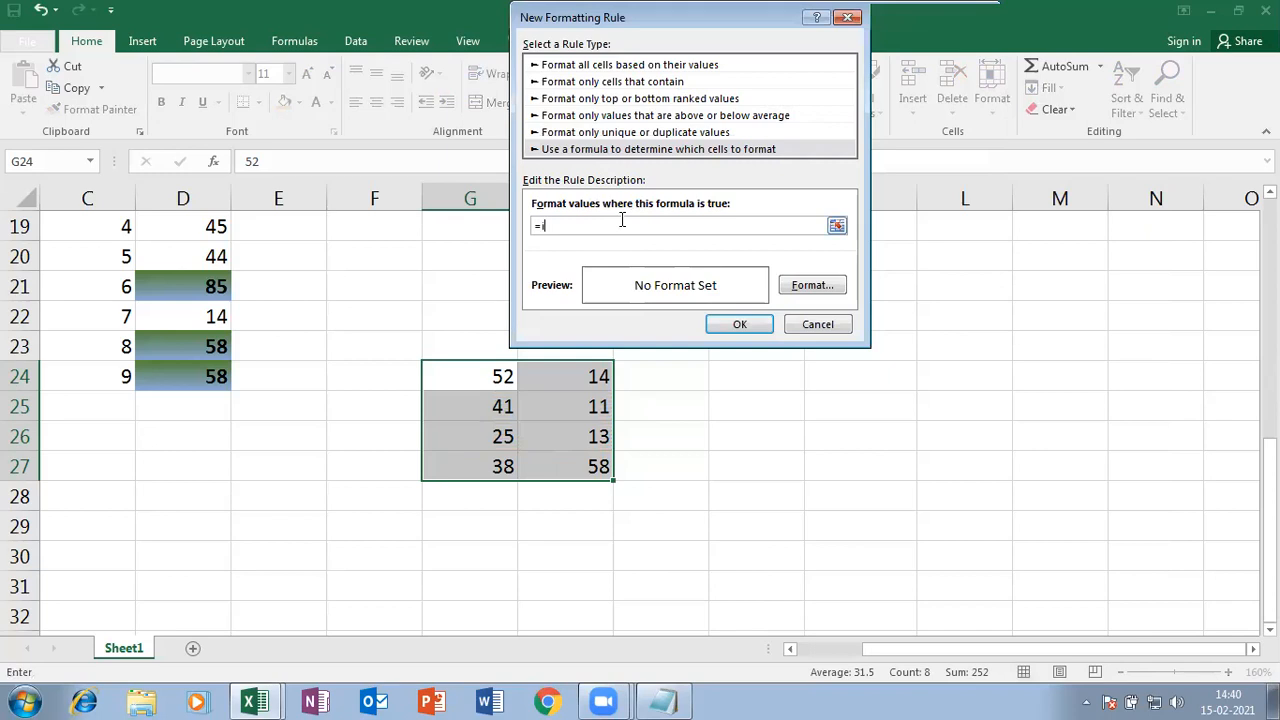
{"action": "type", "text": "seven"}
{"action": "key", "text": "BackSpace"}
{"action": "key", "text": "BackSpace"}
{"action": "key", "text": "BackSpace"}
{"action": "key", "text": "BackSpace"}
{"action": "key", "text": "BackSpace"}
{"action": "type", "text": "odd(g24)"}
- Give the rule an orange dotted pattern fill and apply it to G24:H27
{"action": "left_click", "coordinate": [834, 287]}
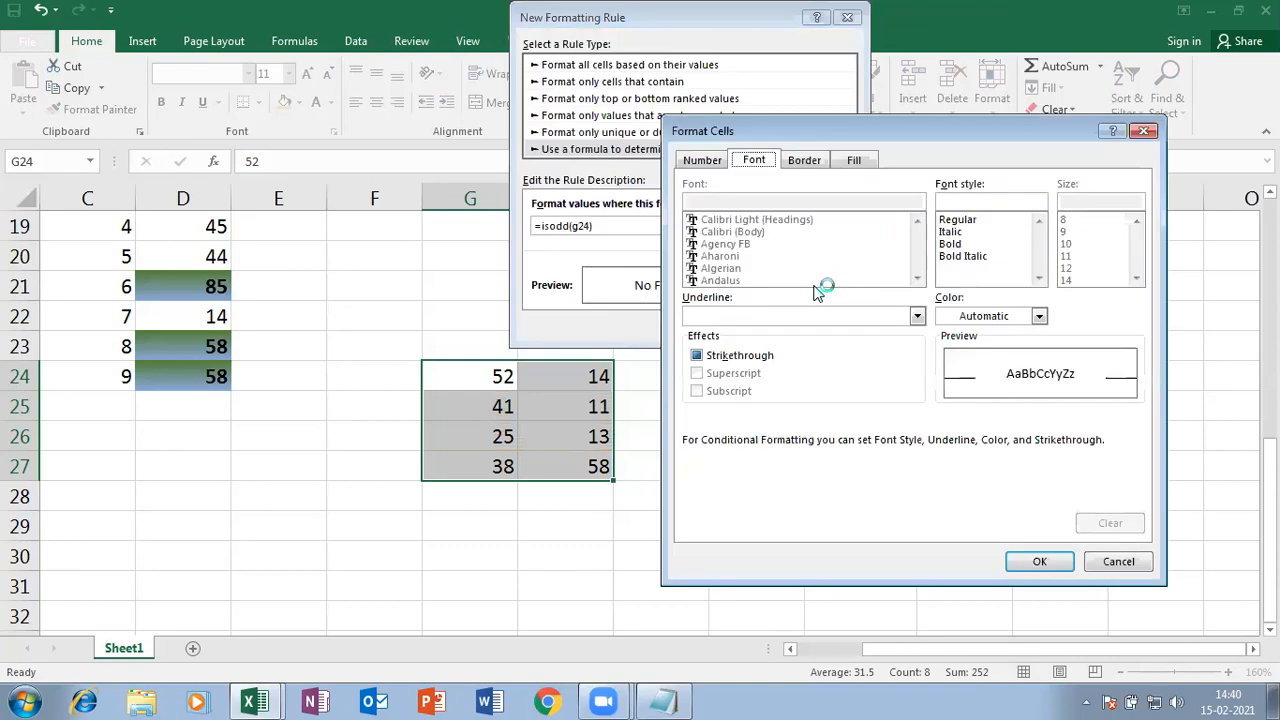
{"action": "left_click", "coordinate": [860, 161]}
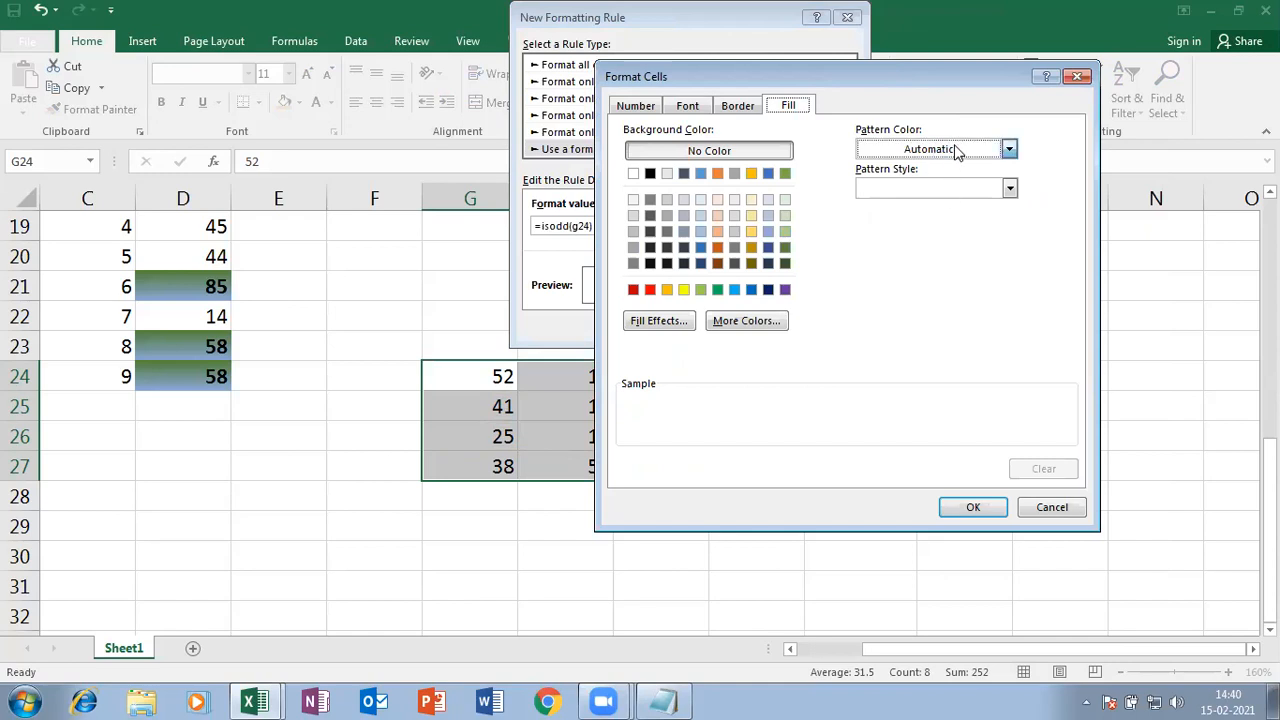
{"action": "left_click", "coordinate": [1007, 149]}
{"action": "left_click", "coordinate": [896, 319]}
{"action": "left_click", "coordinate": [1009, 188]}
{"action": "left_click", "coordinate": [965, 228]}
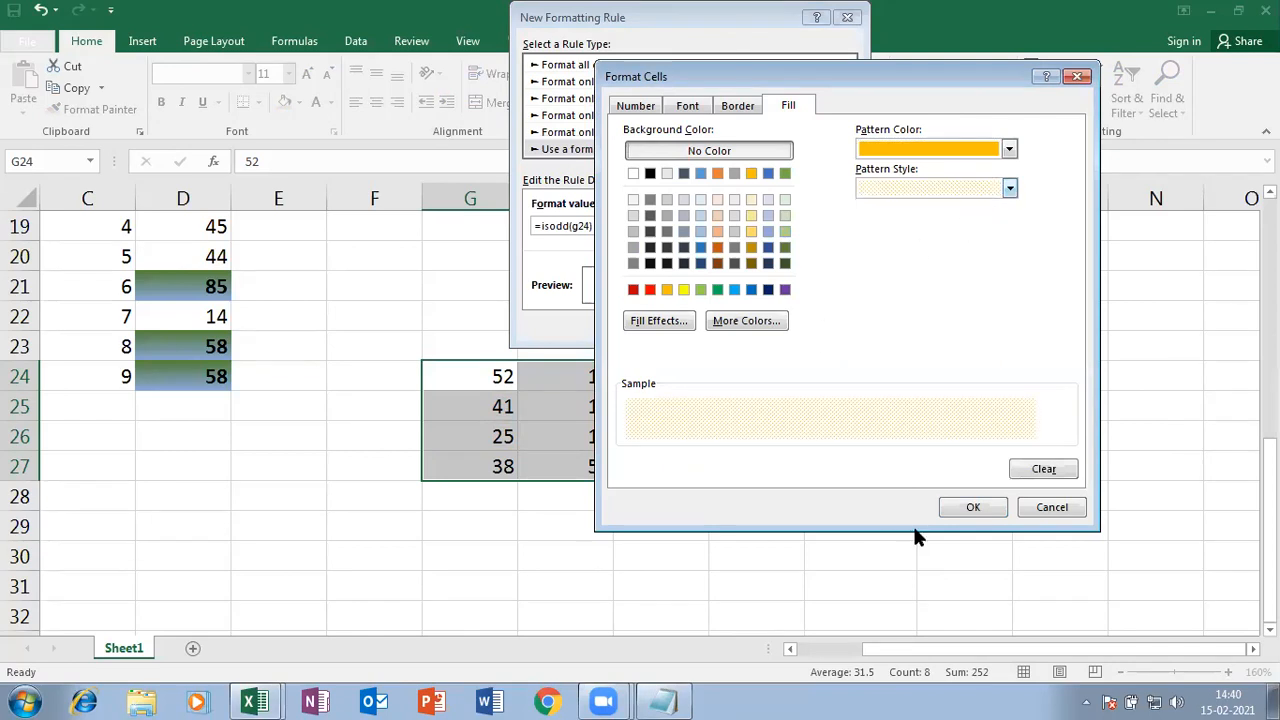
{"action": "left_click", "coordinate": [950, 512]}
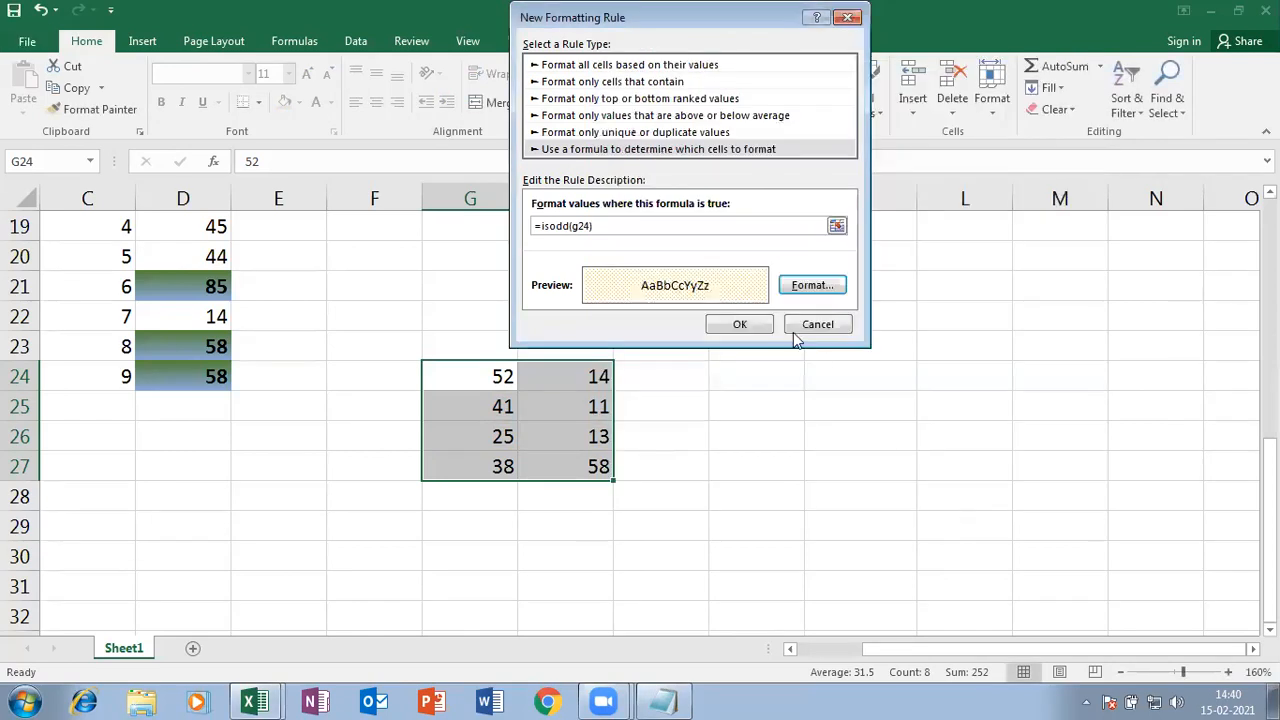
{"action": "left_click", "coordinate": [751, 324]}
{"action": "left_click", "coordinate": [724, 489]}
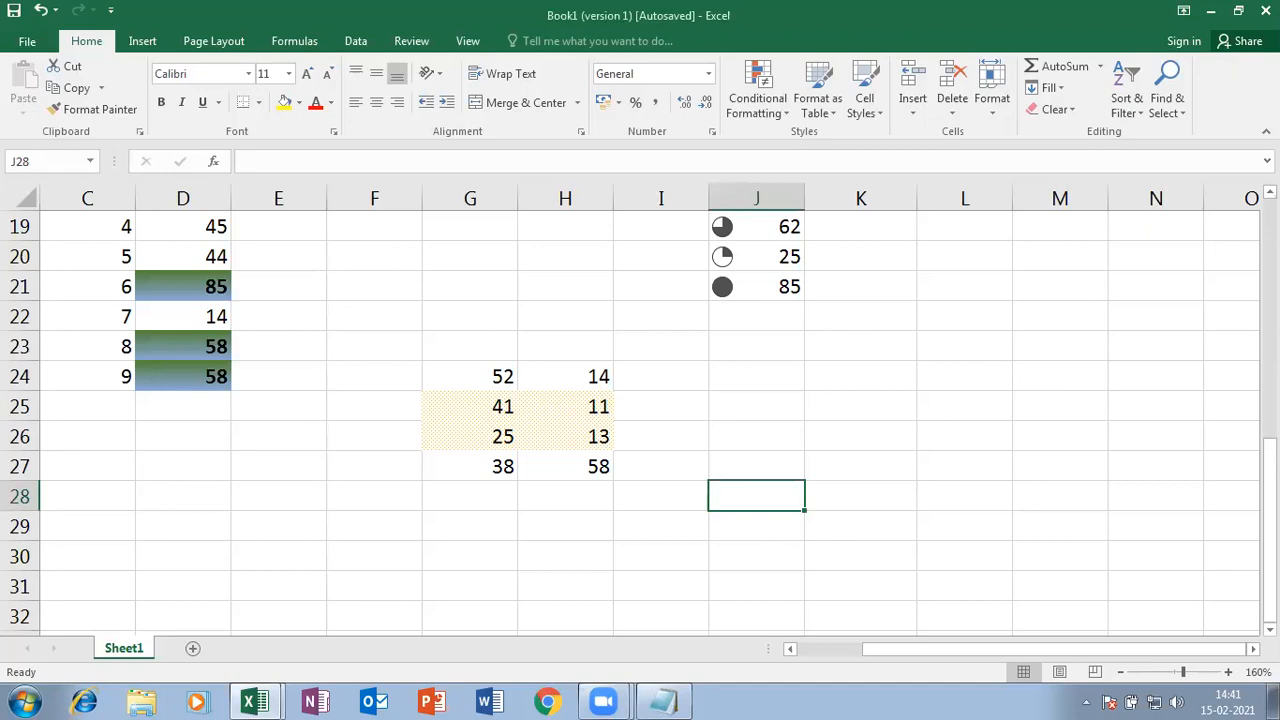
{"action": "scroll", "coordinate": [572, 289], "scroll_direction": "down", "scroll_amount": 3}
{"action": "left_click", "coordinate": [386, 360]}
{"action": "scroll", "coordinate": [434, 337], "scroll_direction": "up", "scroll_amount": 7}
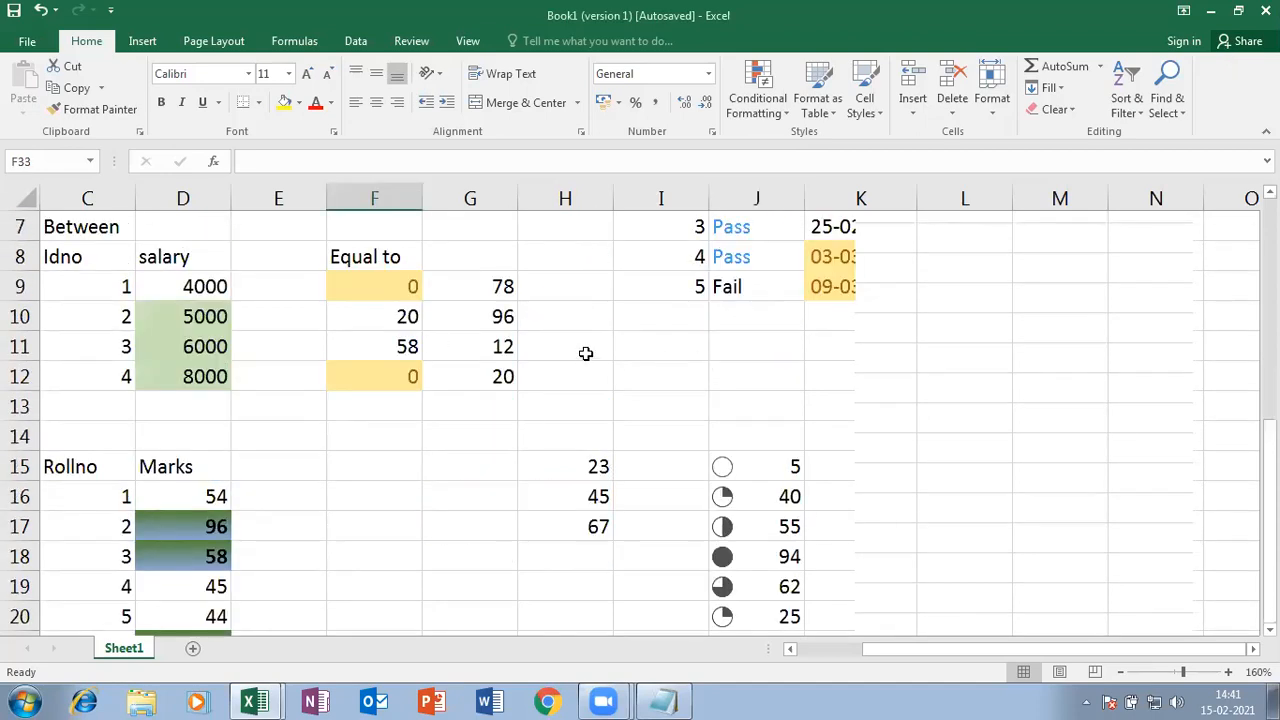
{"action": "left_click", "coordinate": [388, 456]}
{"action": "scroll", "coordinate": [401, 447], "scroll_direction": "down", "scroll_amount": 2}
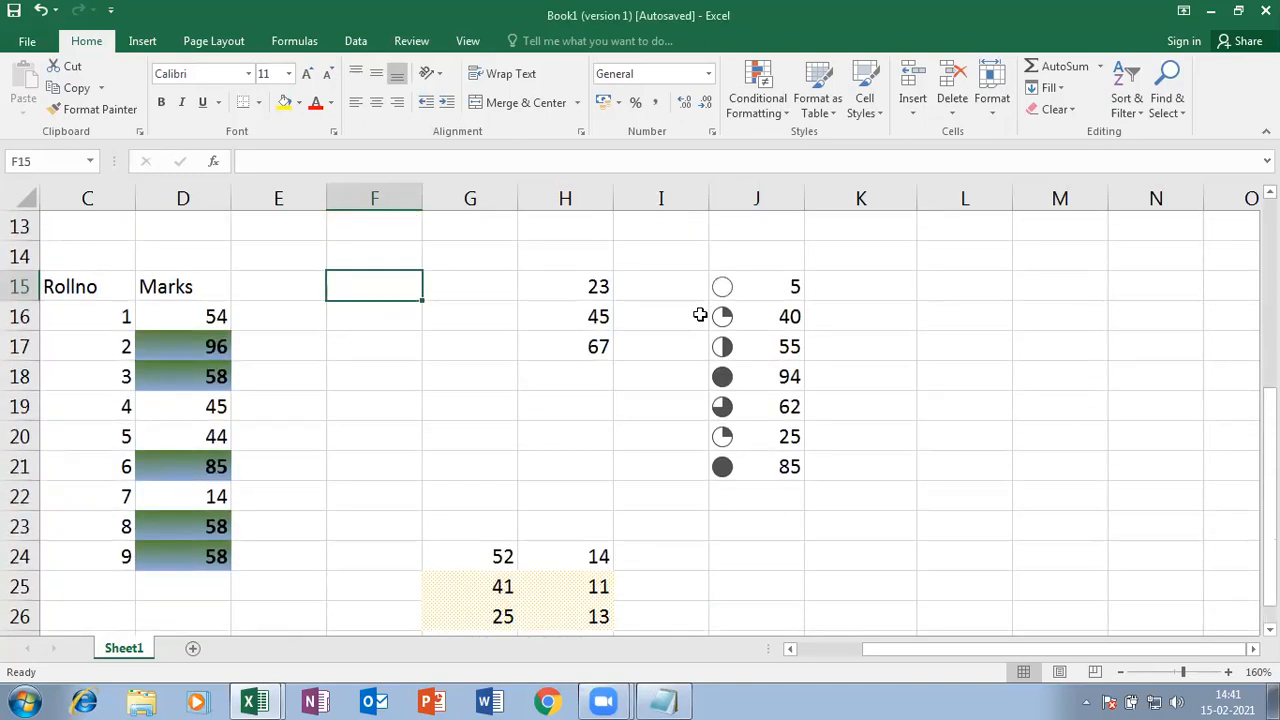
{"action": "left_click", "coordinate": [785, 110]}
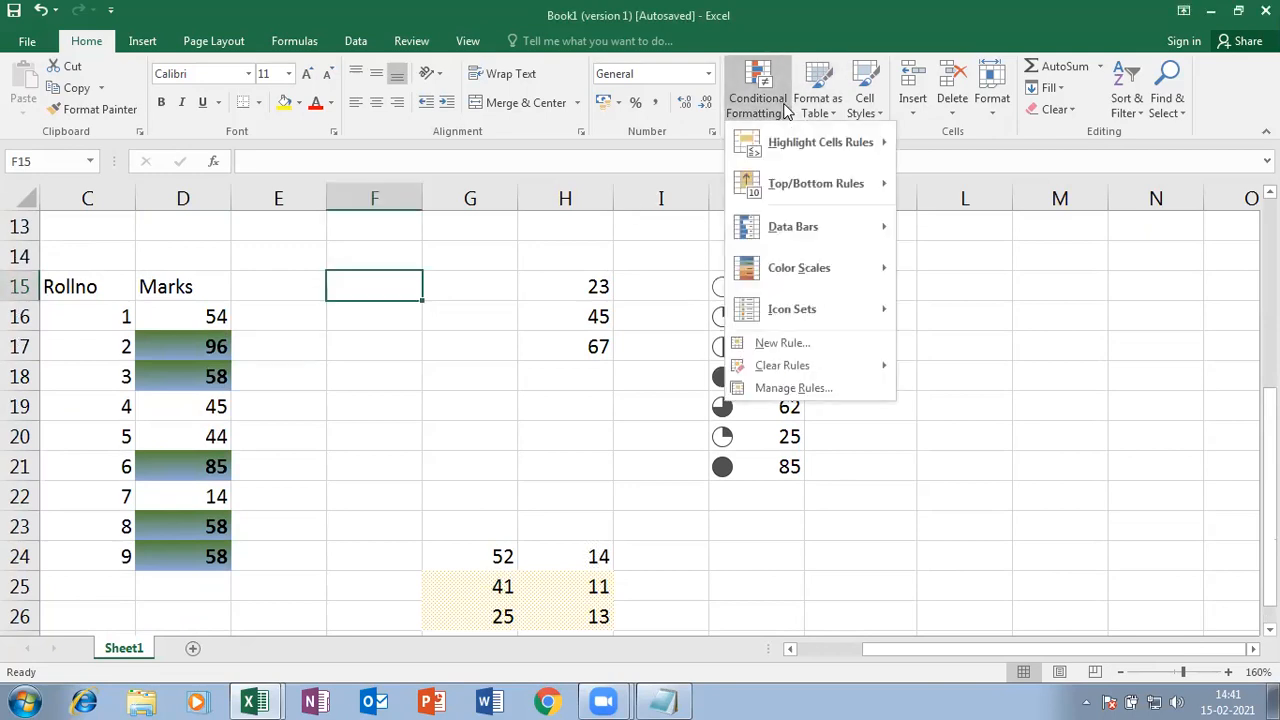
{"action": "mouse_move", "coordinate": [793, 372]}
{"action": "left_click", "coordinate": [783, 343]}
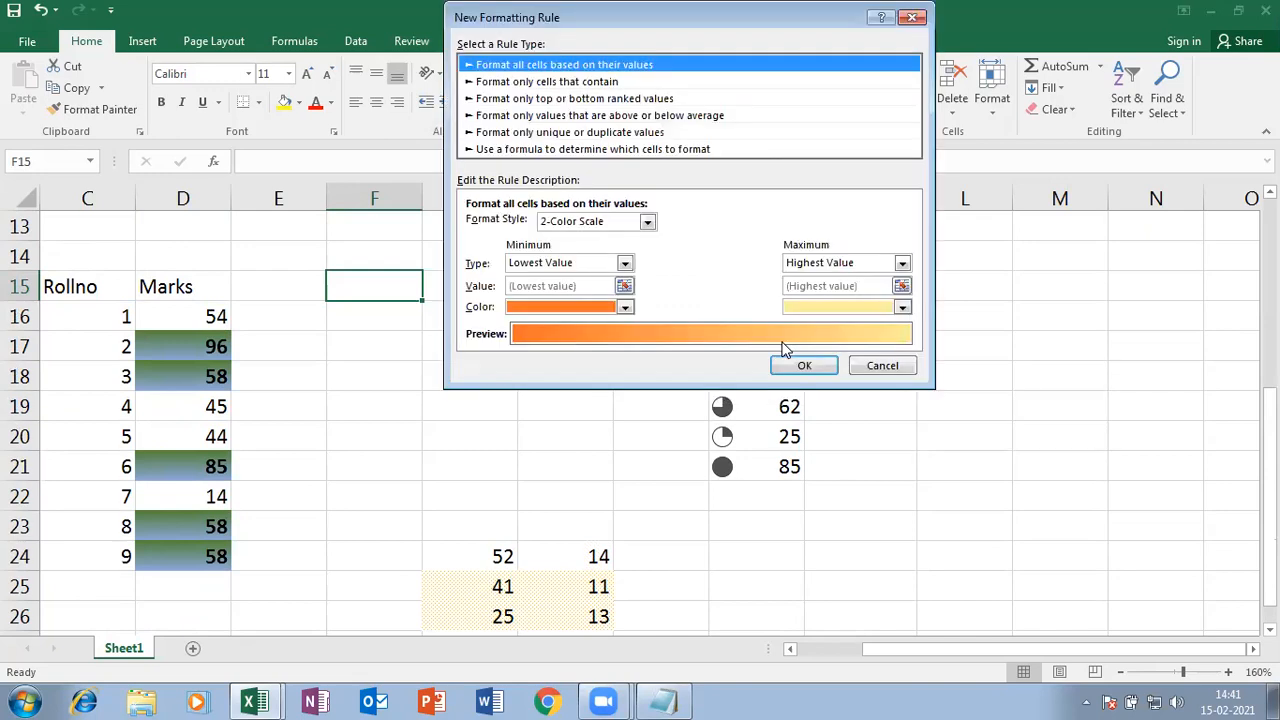
{"action": "left_click", "coordinate": [882, 366]}
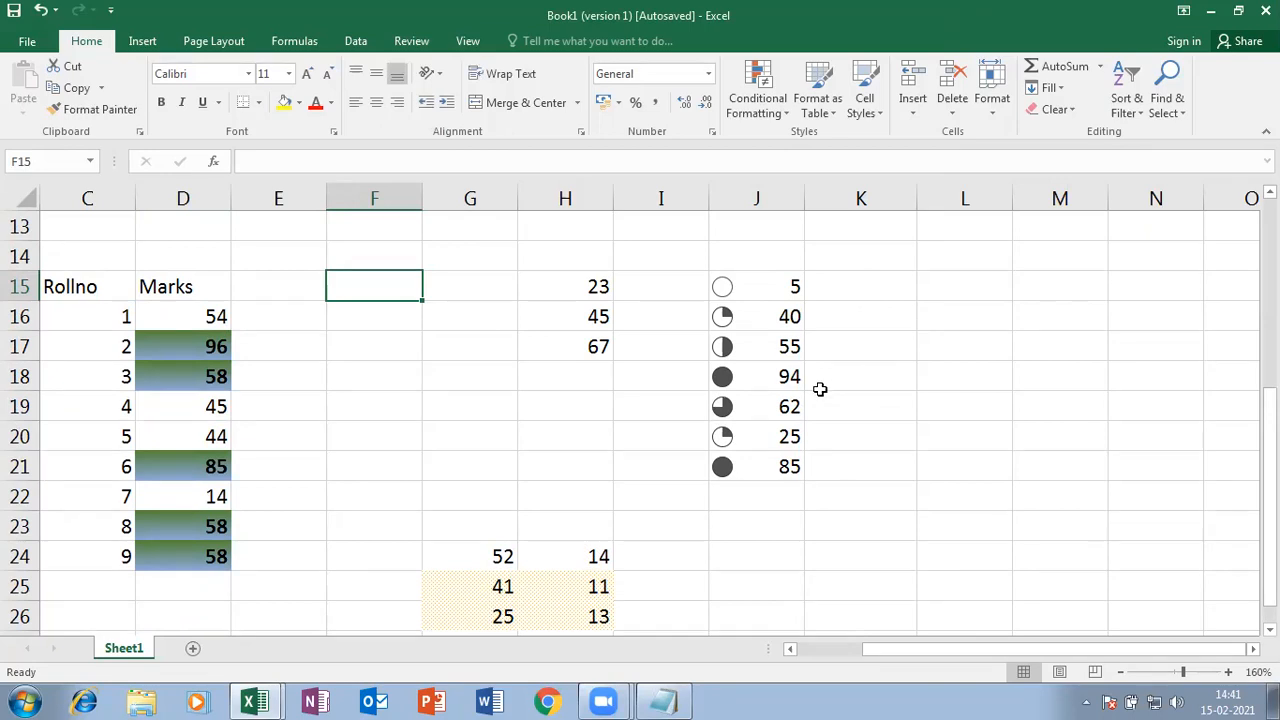
{"action": "left_click", "coordinate": [783, 116]}
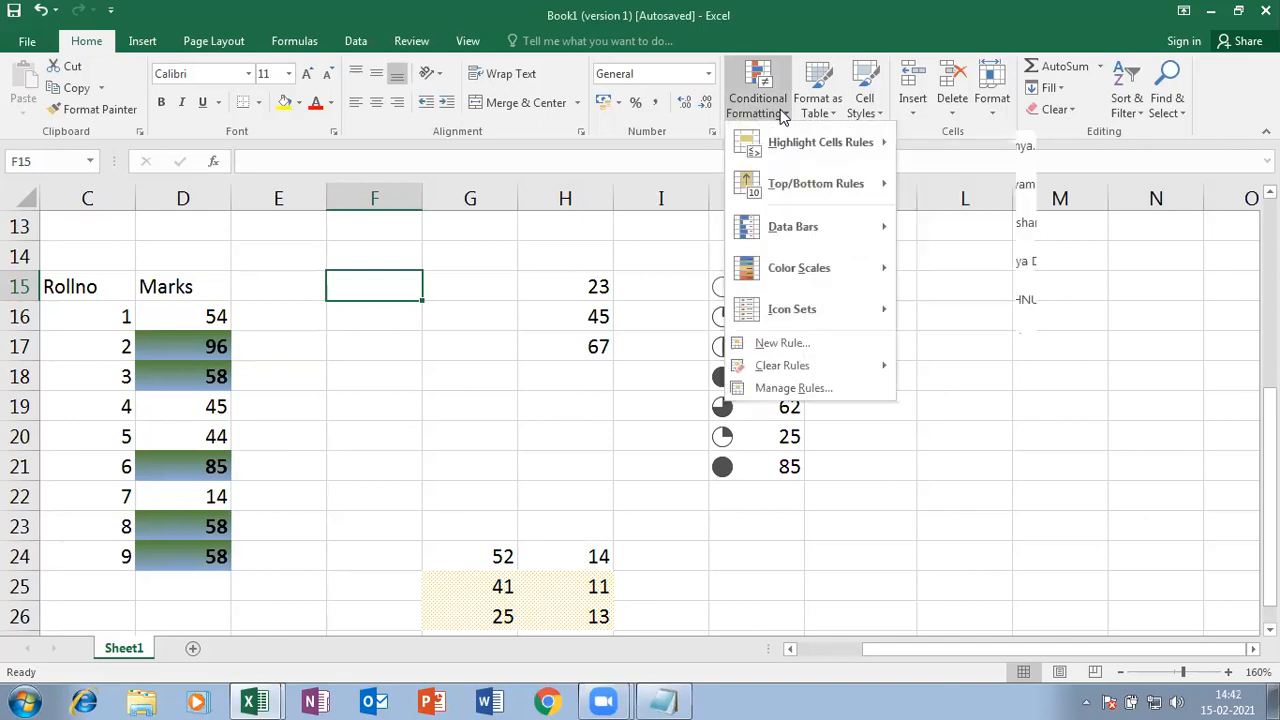
{"action": "left_click", "coordinate": [472, 410]}
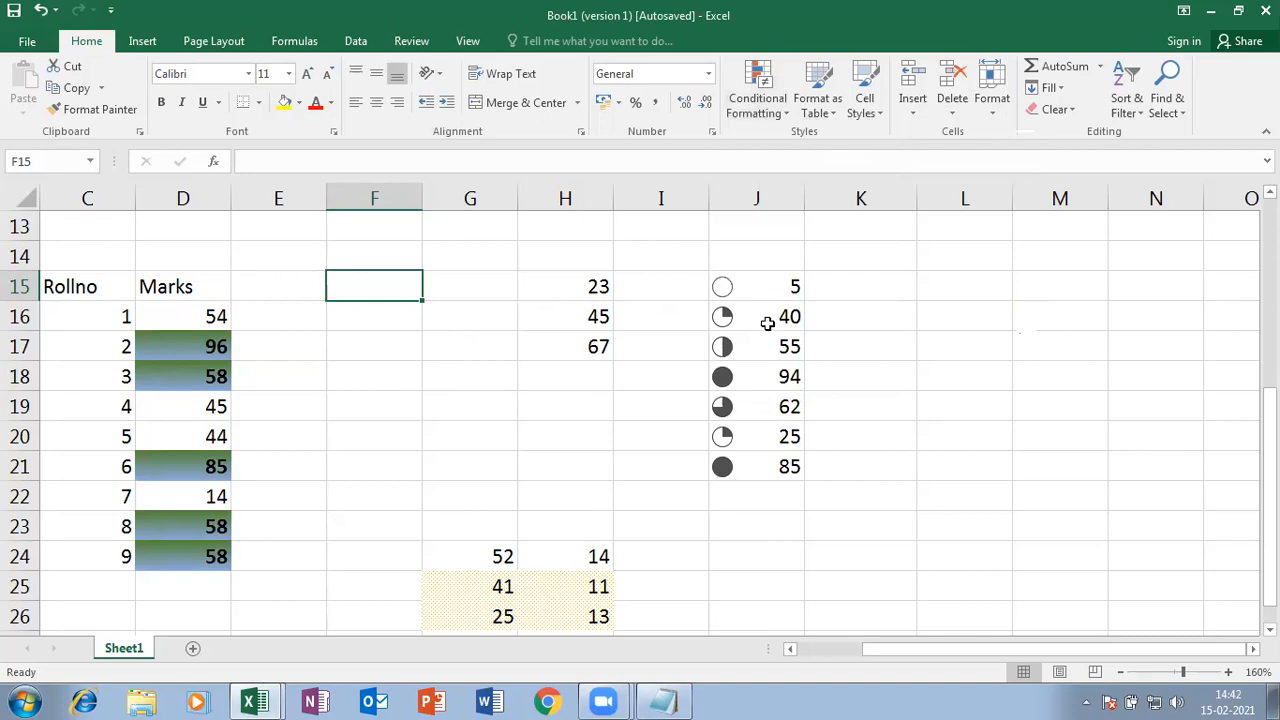
{"action": "left_click_drag", "start_coordinate": [938, 649], "coordinate": [1193, 645]}
{"action": "left_click", "coordinate": [1216, 54]}
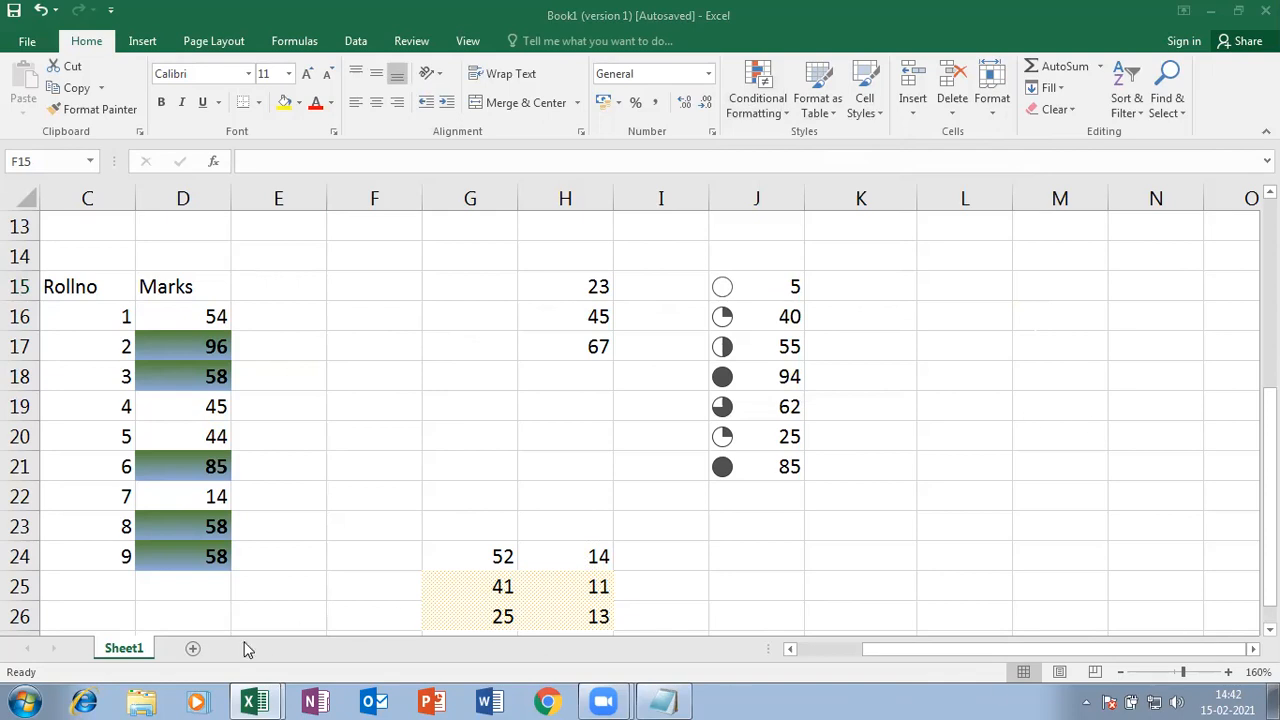
- Close the Document Recovery pane and zoom the blank Sheet2 to 120%
{"action": "left_click", "coordinate": [194, 649]}
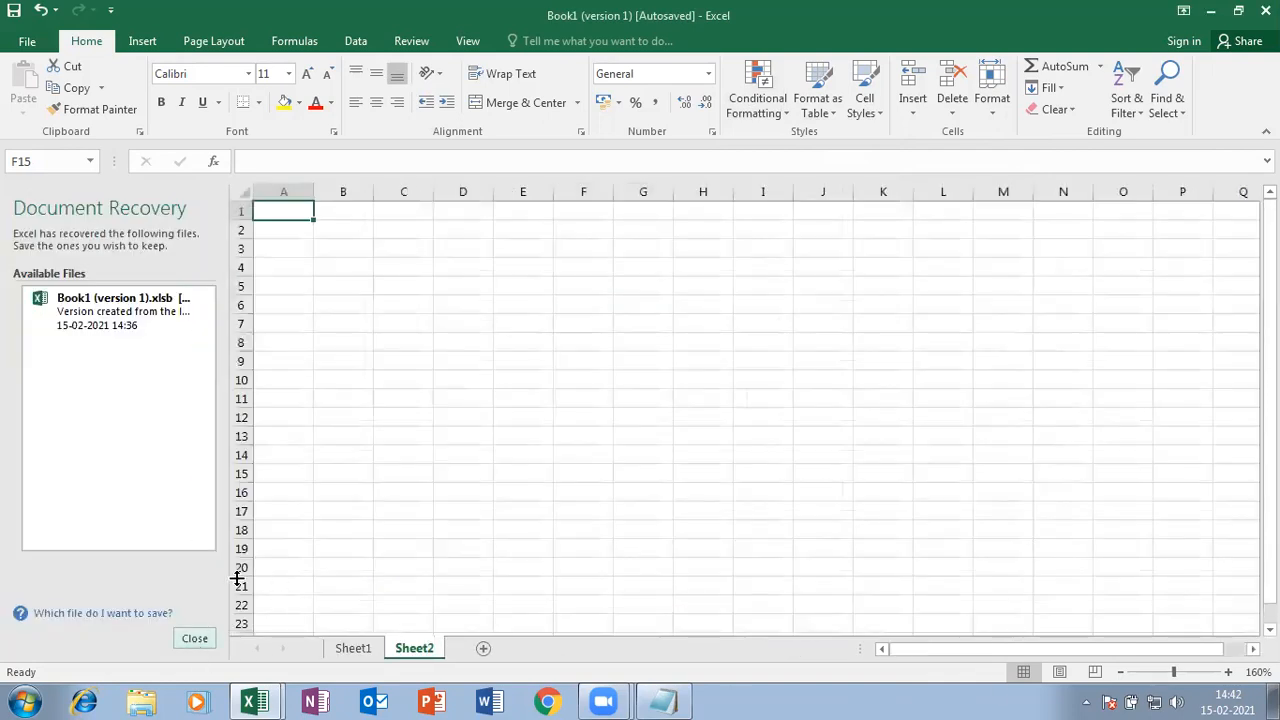
{"action": "left_click", "coordinate": [202, 644]}
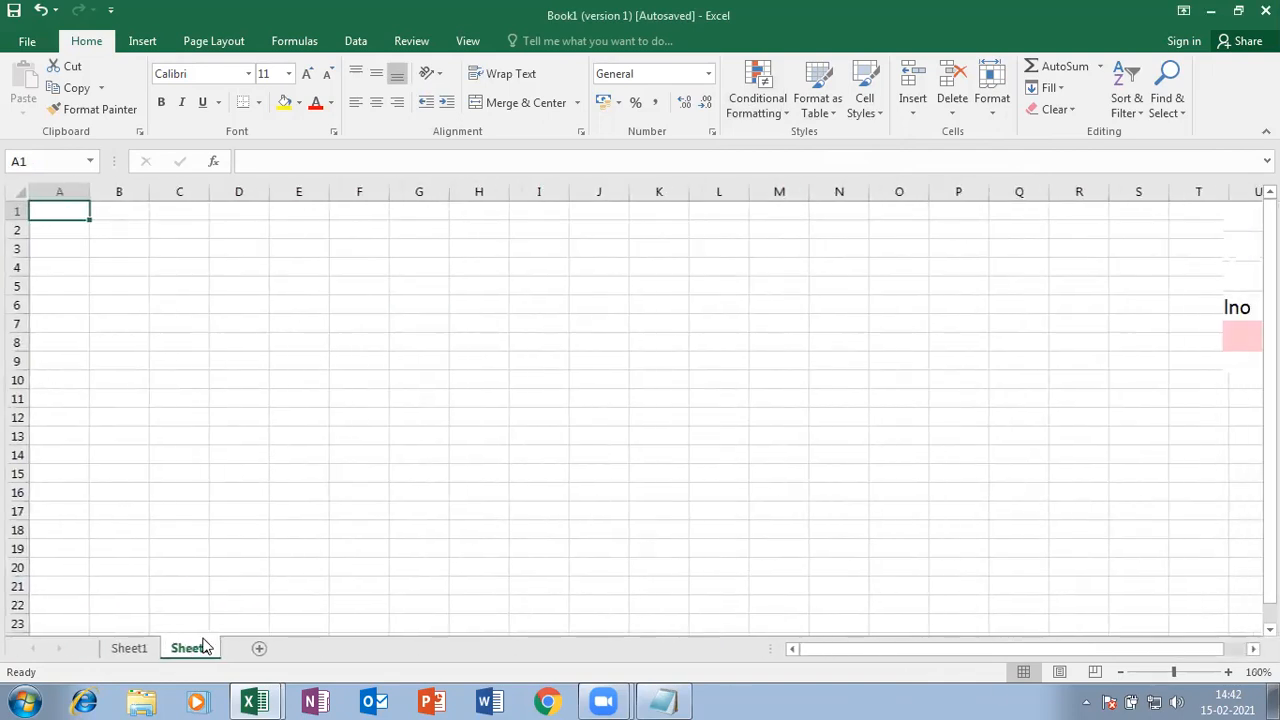
{"action": "left_click", "coordinate": [1230, 674]}
{"action": "left_click", "coordinate": [1230, 674]}
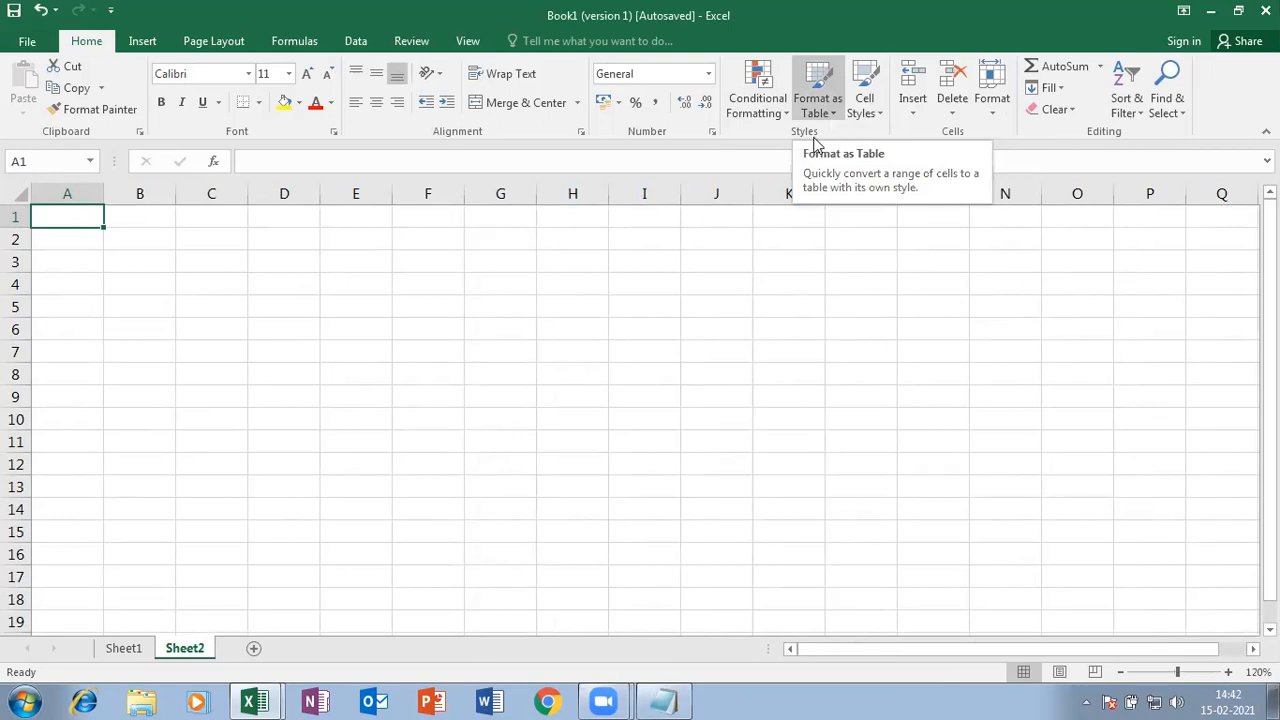
{"action": "left_click", "coordinate": [24, 702]}
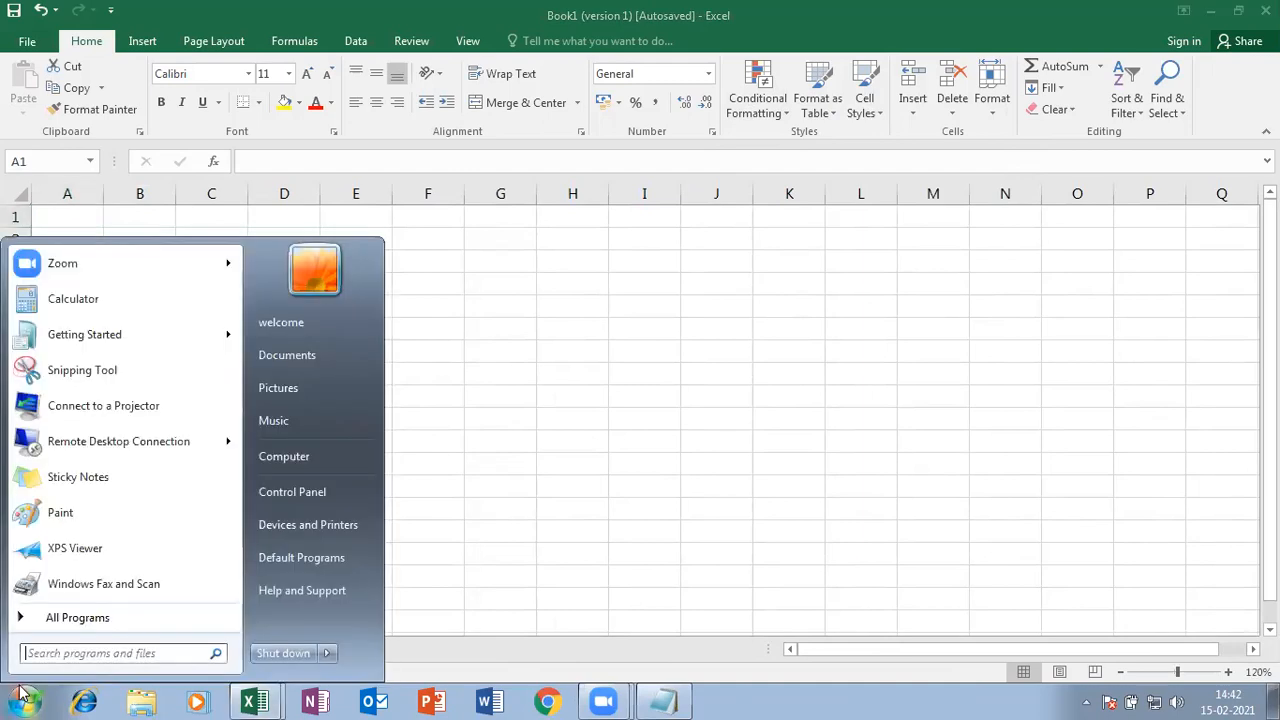
- Connect to 192.168.1.10 by Remote Desktop using another account's credentials, then dismiss the welcome message
{"action": "left_click", "coordinate": [105, 440]}
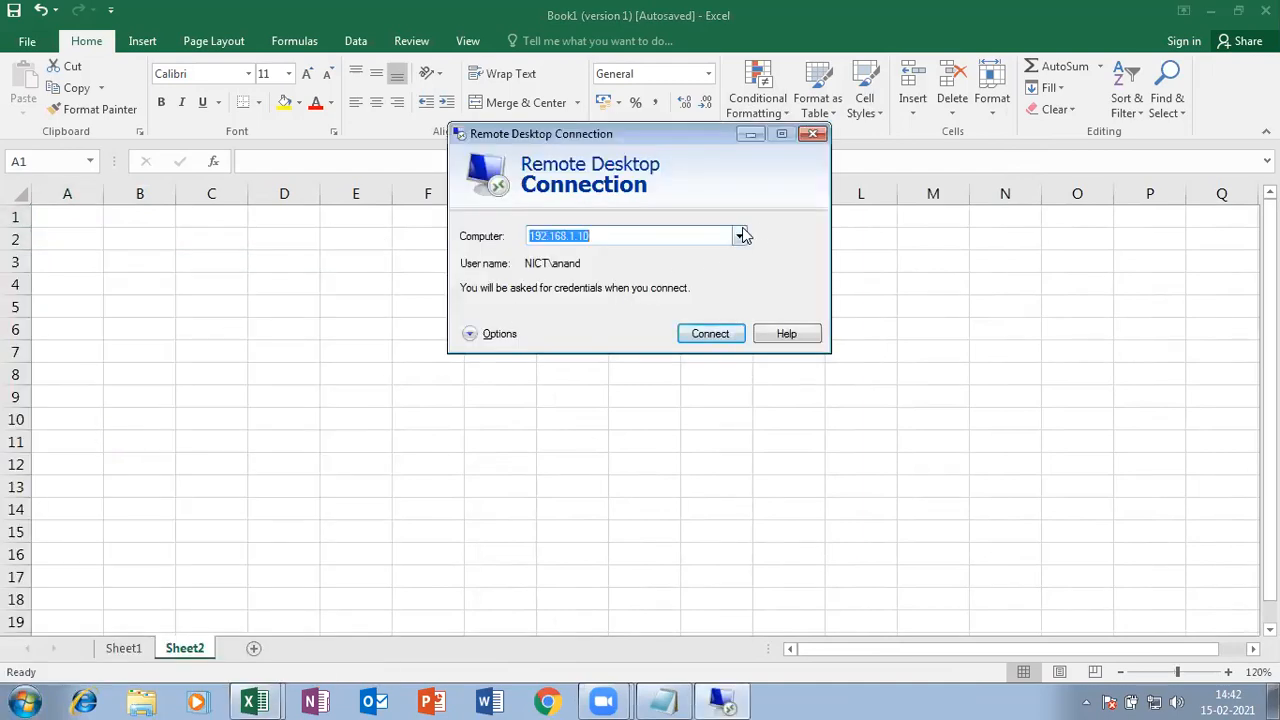
{"action": "left_click", "coordinate": [714, 334]}
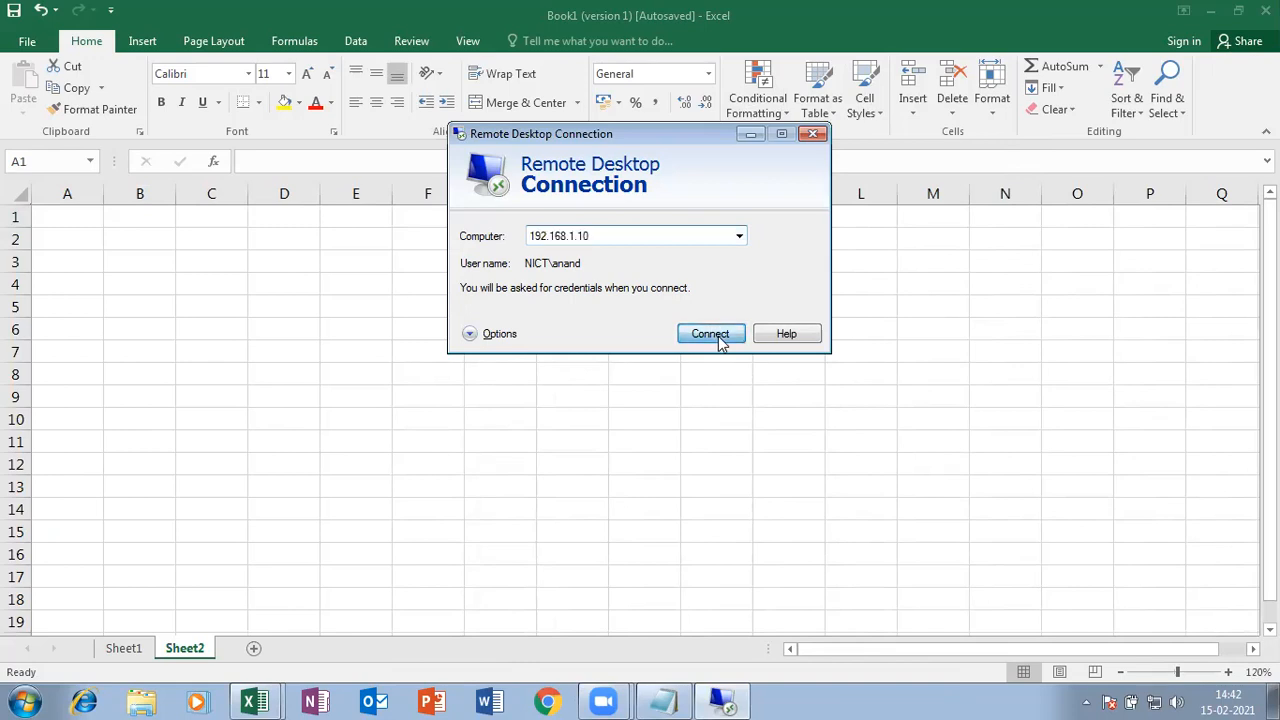
{"action": "left_click", "coordinate": [633, 263]}
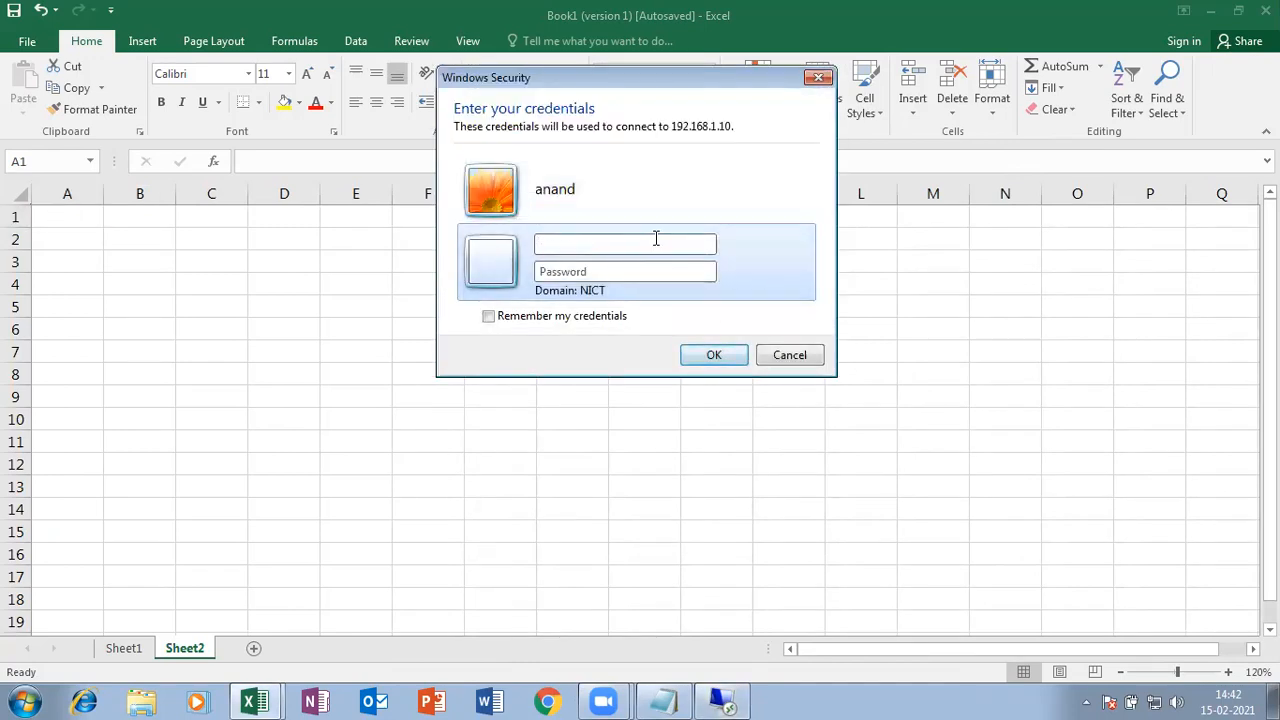
{"action": "key", "text": "Return"}
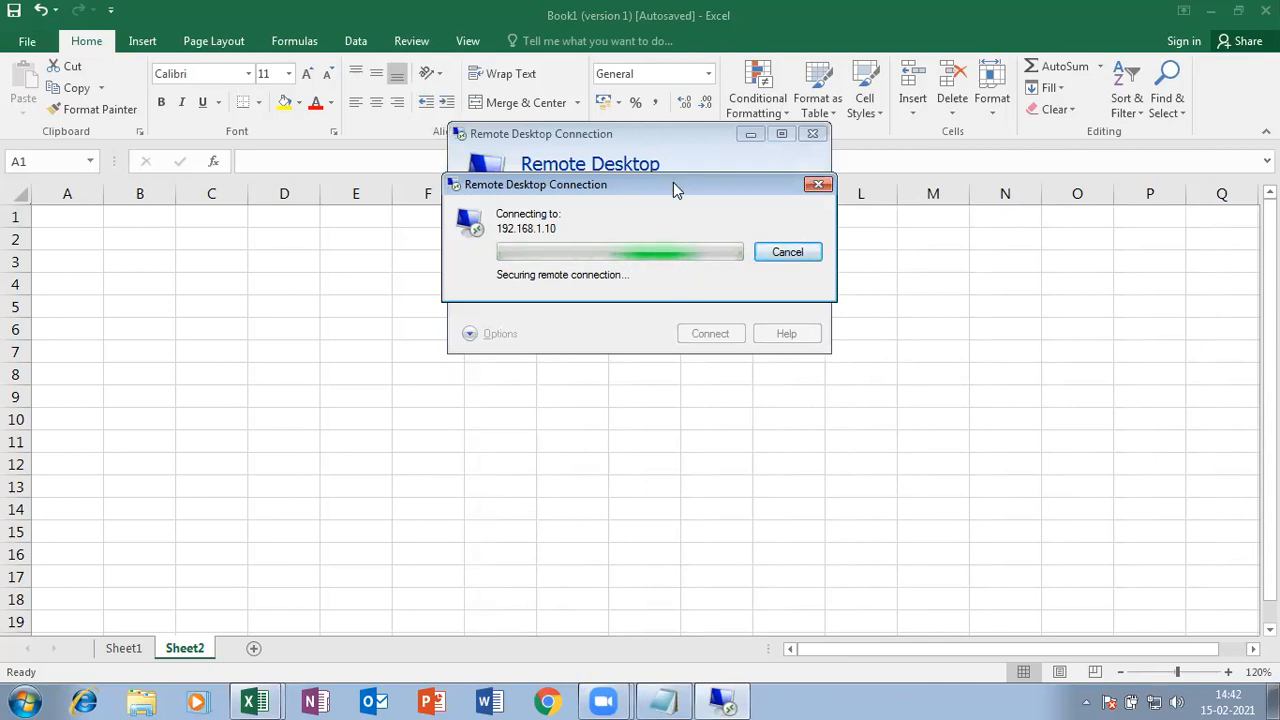
{"action": "left_click_drag", "start_coordinate": [673, 184], "coordinate": [560, 235]}
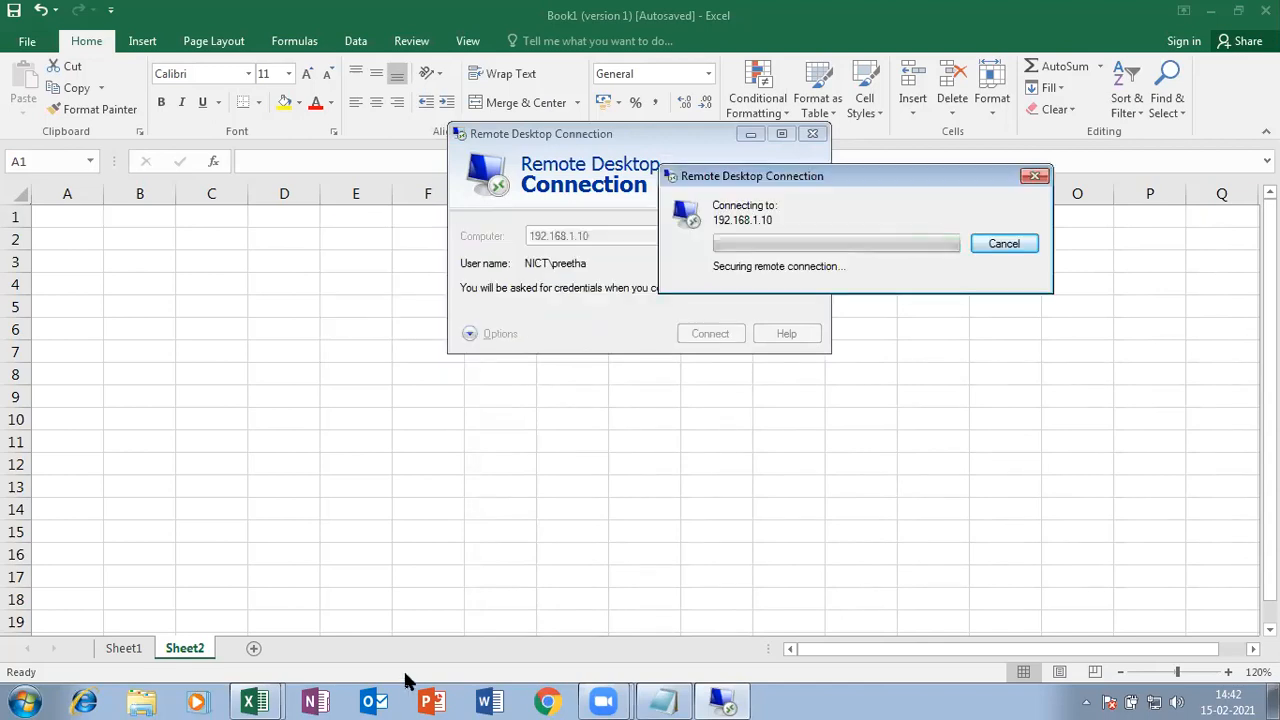
{"action": "left_click", "coordinate": [29, 40]}
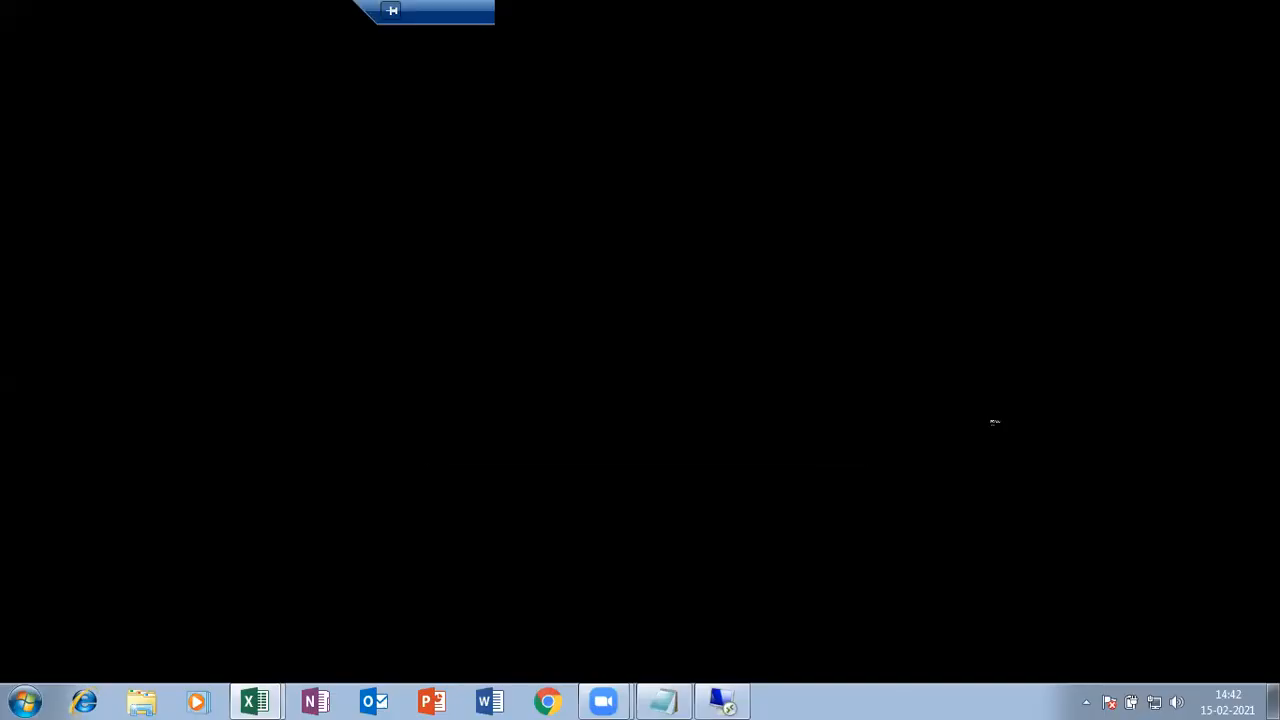
{"action": "left_click", "coordinate": [845, 433]}
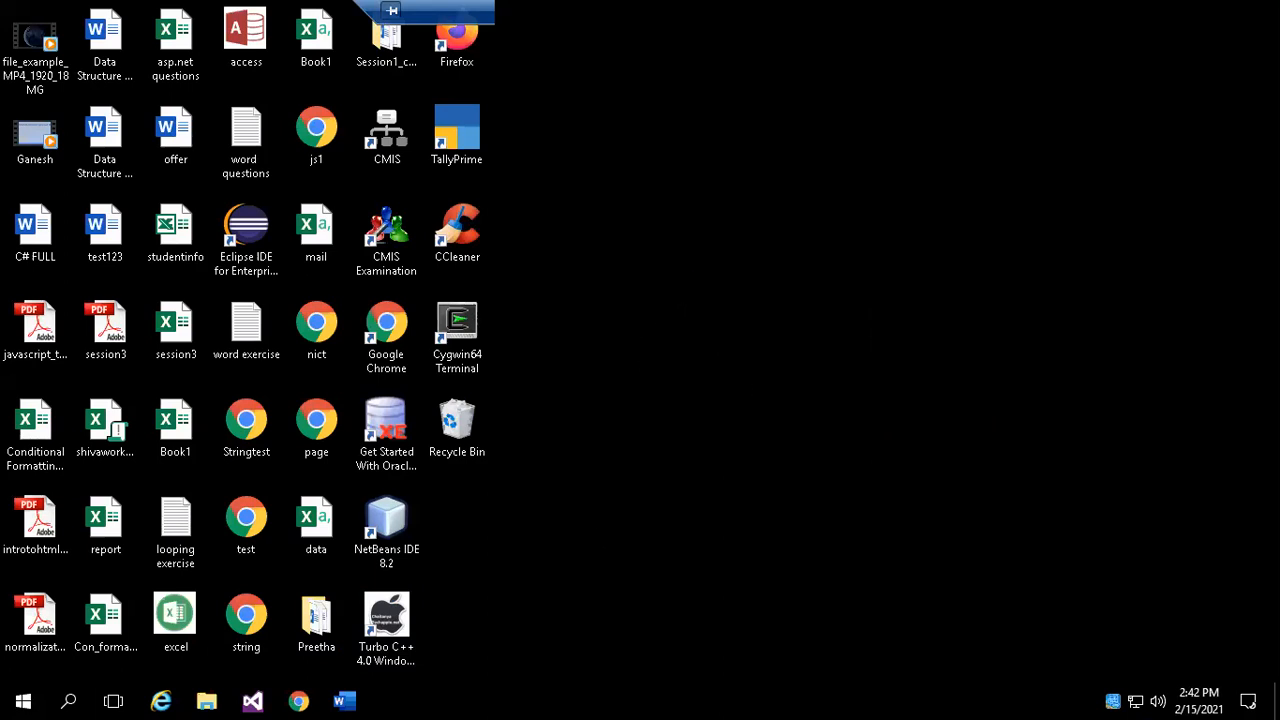
- Launch Excel from the remote Start menu and open the recent Con_formatting workbook
{"action": "left_click", "coordinate": [23, 700]}
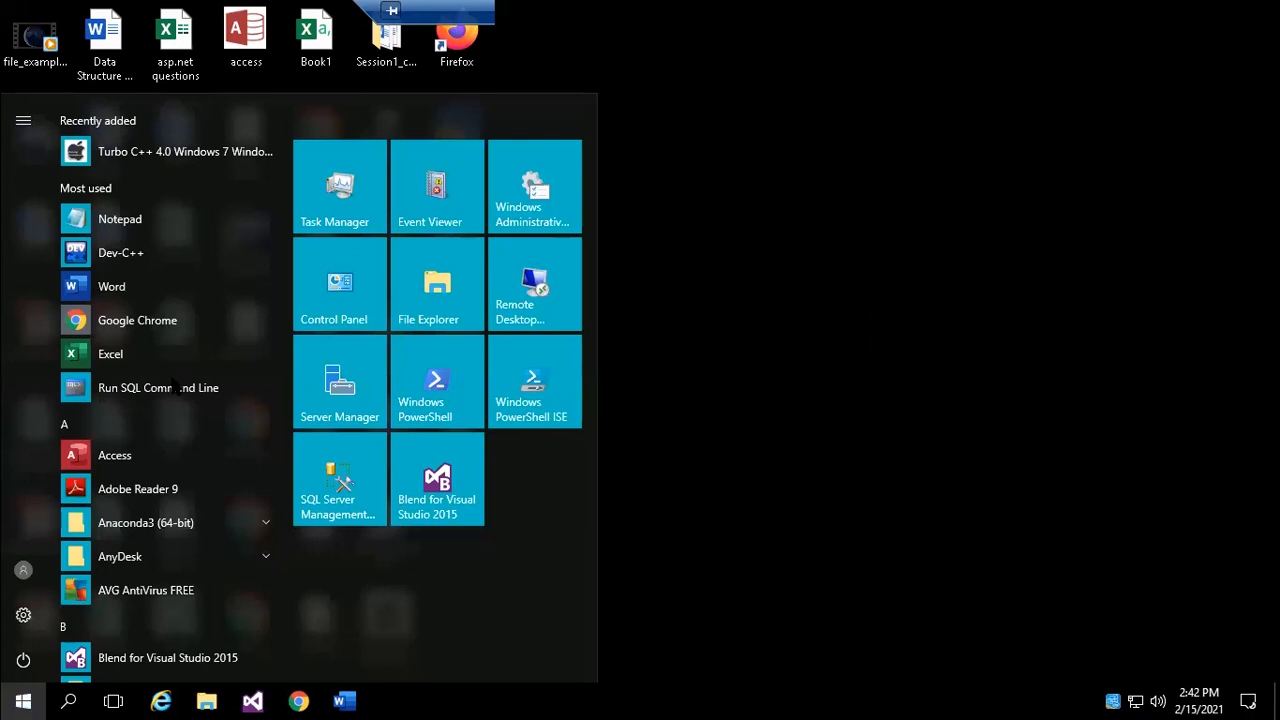
{"action": "left_click", "coordinate": [110, 353]}
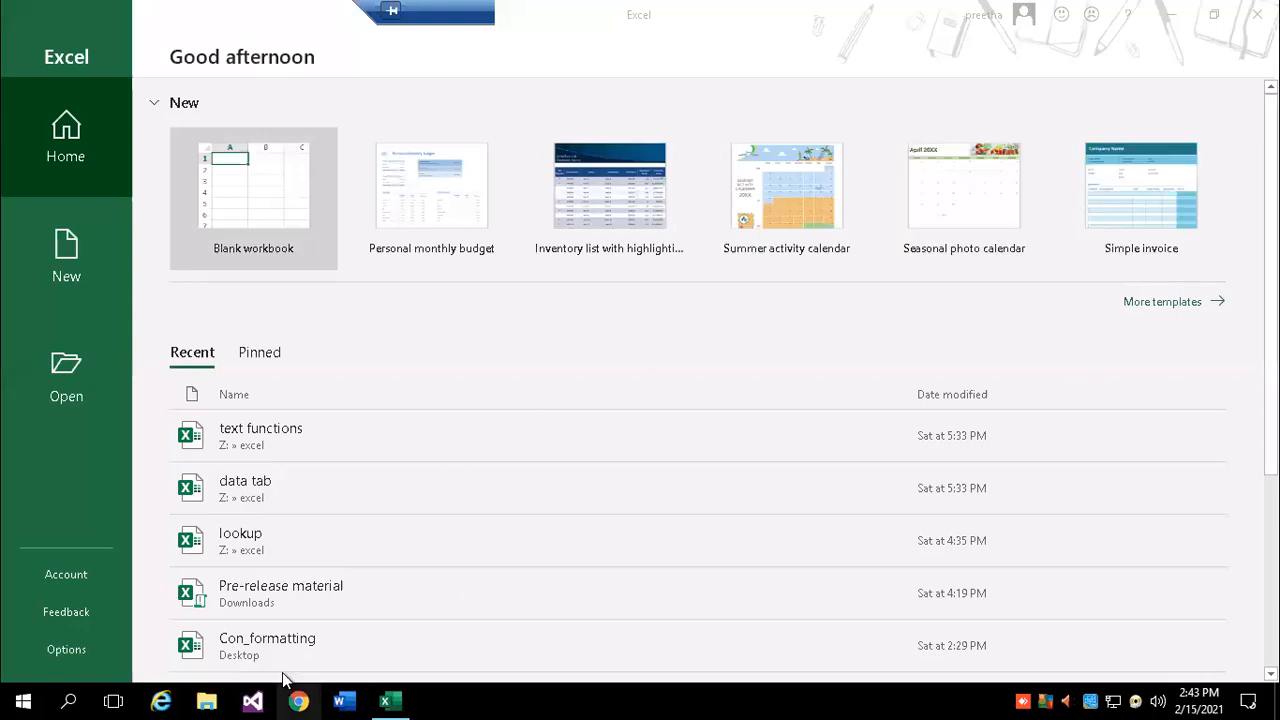
{"action": "left_click", "coordinate": [273, 639]}
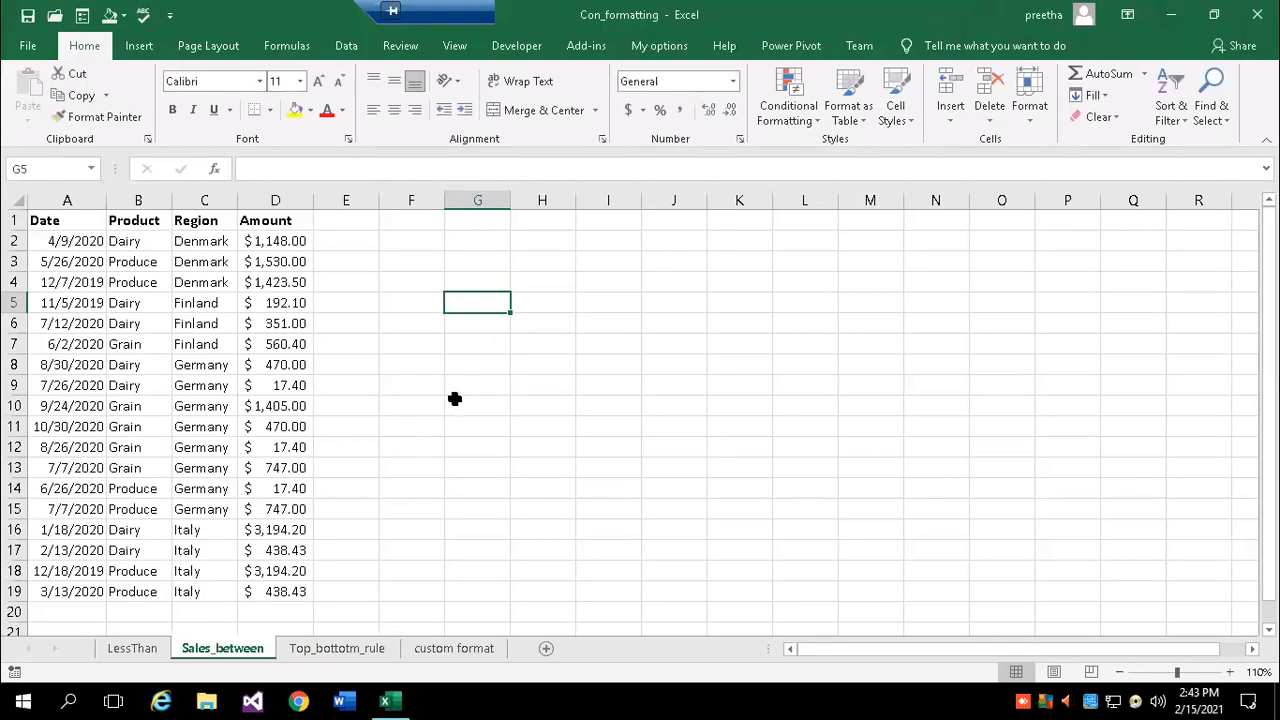
- Zoom to 130%, browse the LessThan and custom format sheets, then return to Sales_between
{"action": "left_click", "coordinate": [1229, 671]}
{"action": "left_click", "coordinate": [1229, 671]}
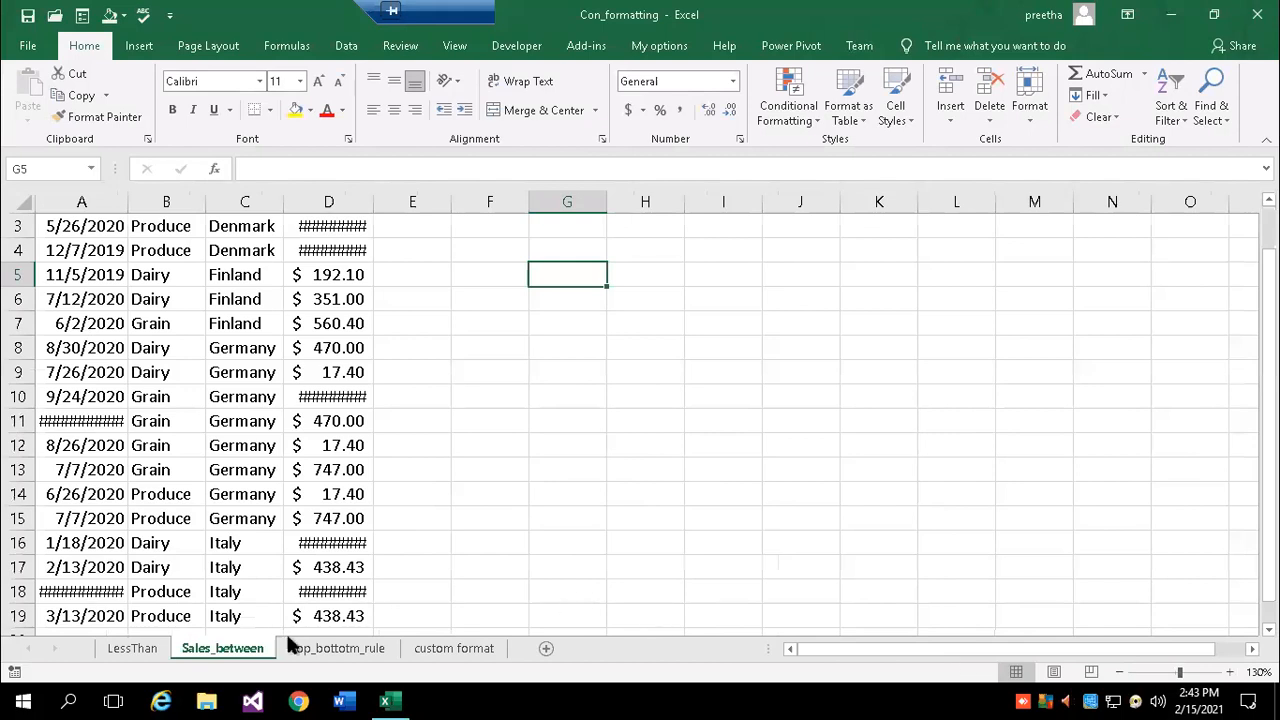
{"action": "left_click", "coordinate": [134, 648]}
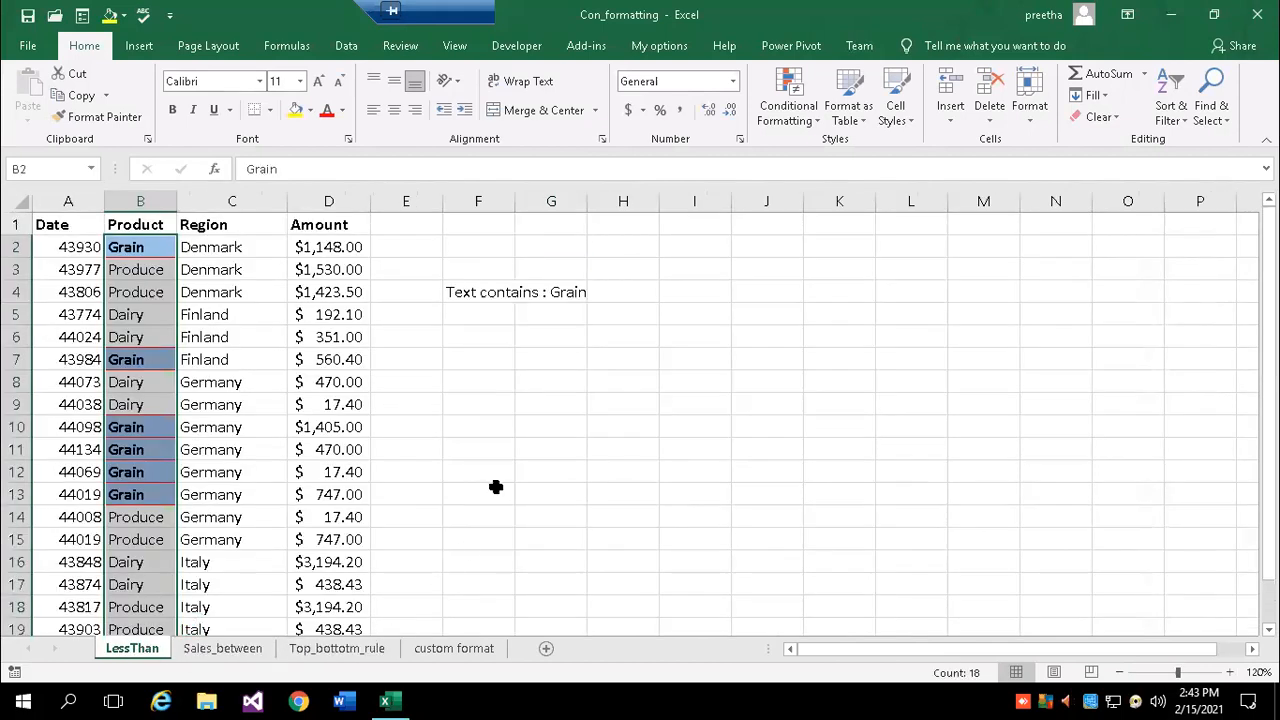
{"action": "left_click", "coordinate": [254, 331]}
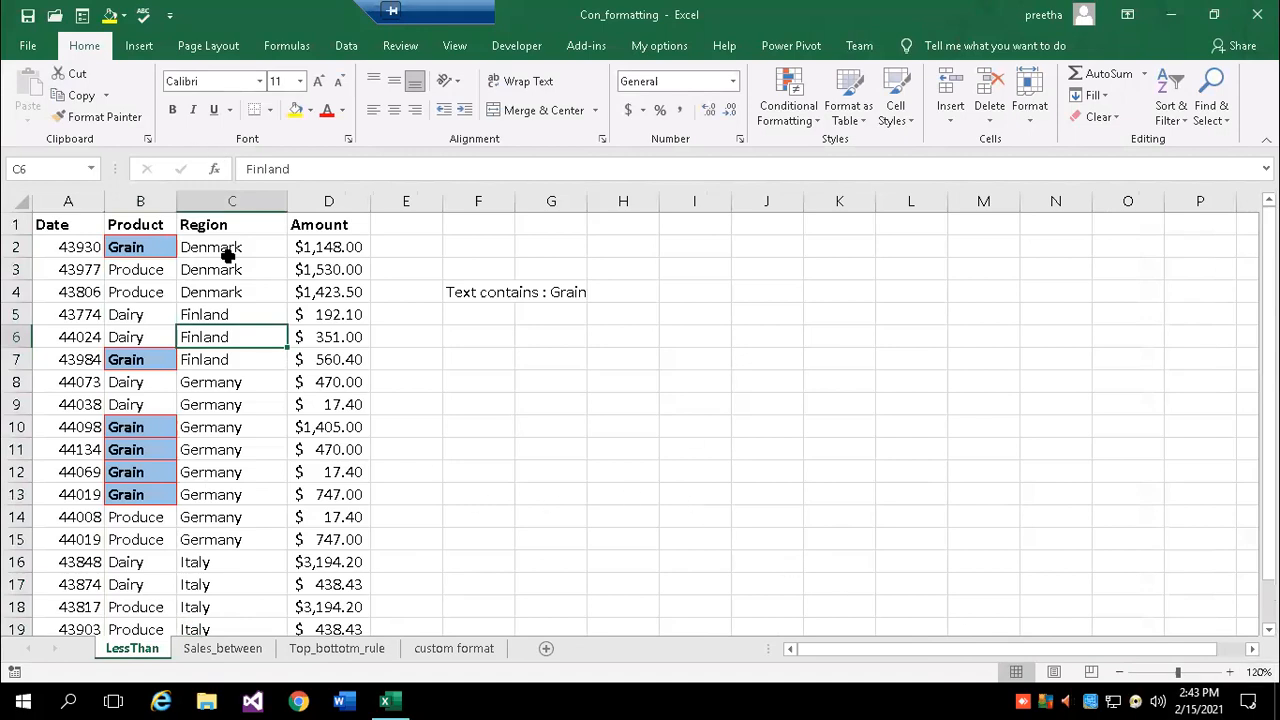
{"action": "left_click", "coordinate": [500, 432]}
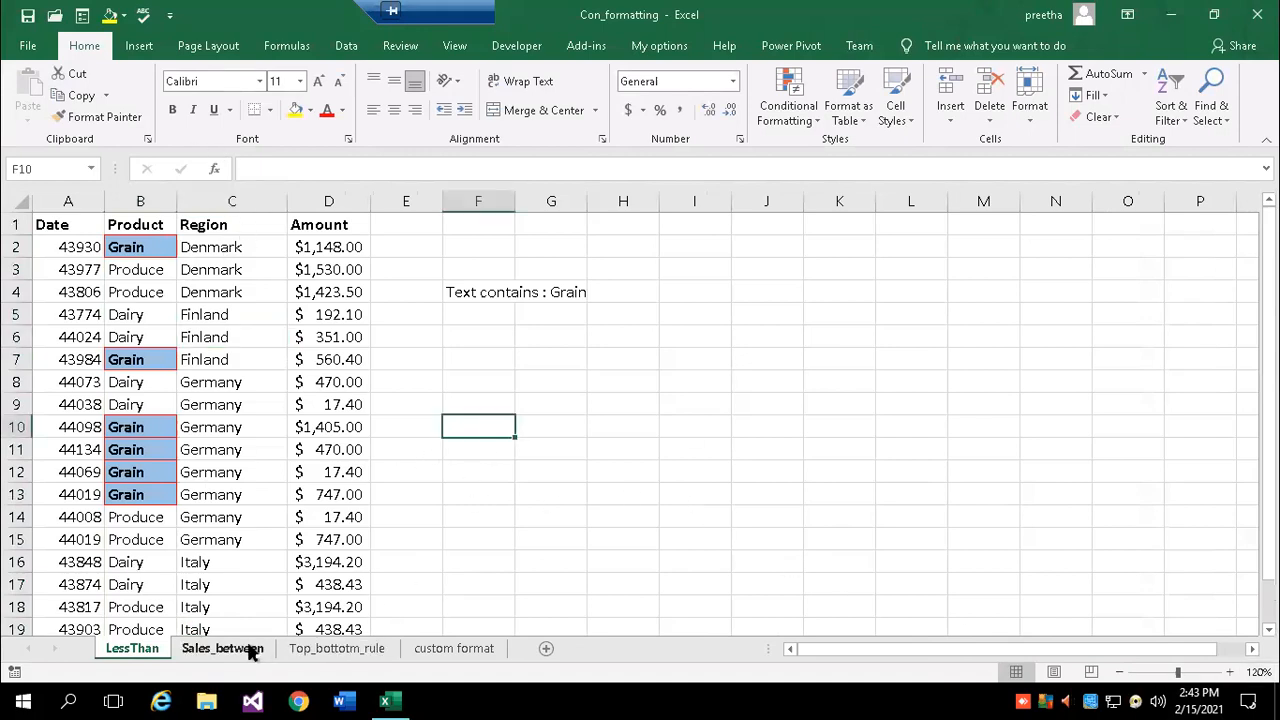
{"action": "left_click", "coordinate": [455, 650]}
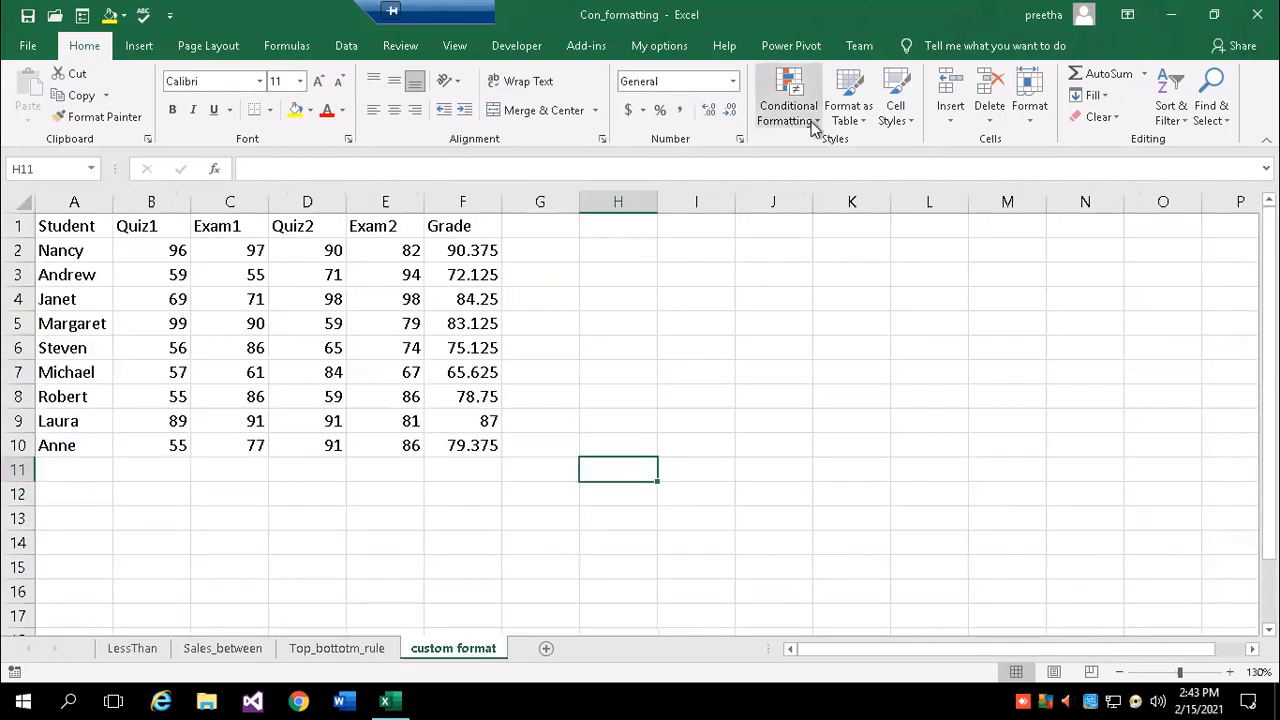
{"action": "left_click", "coordinate": [228, 650]}
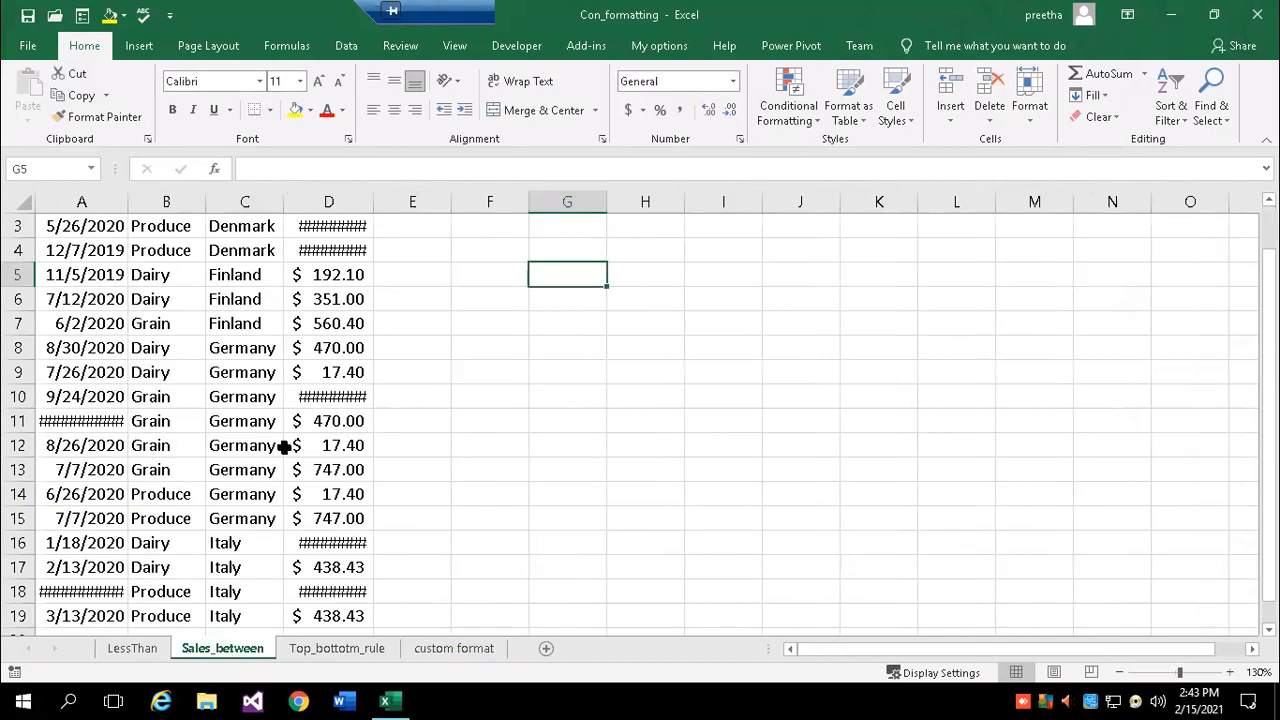
{"action": "left_click", "coordinate": [398, 446]}
{"action": "scroll", "coordinate": [488, 440], "scroll_direction": "up", "scroll_amount": 1}
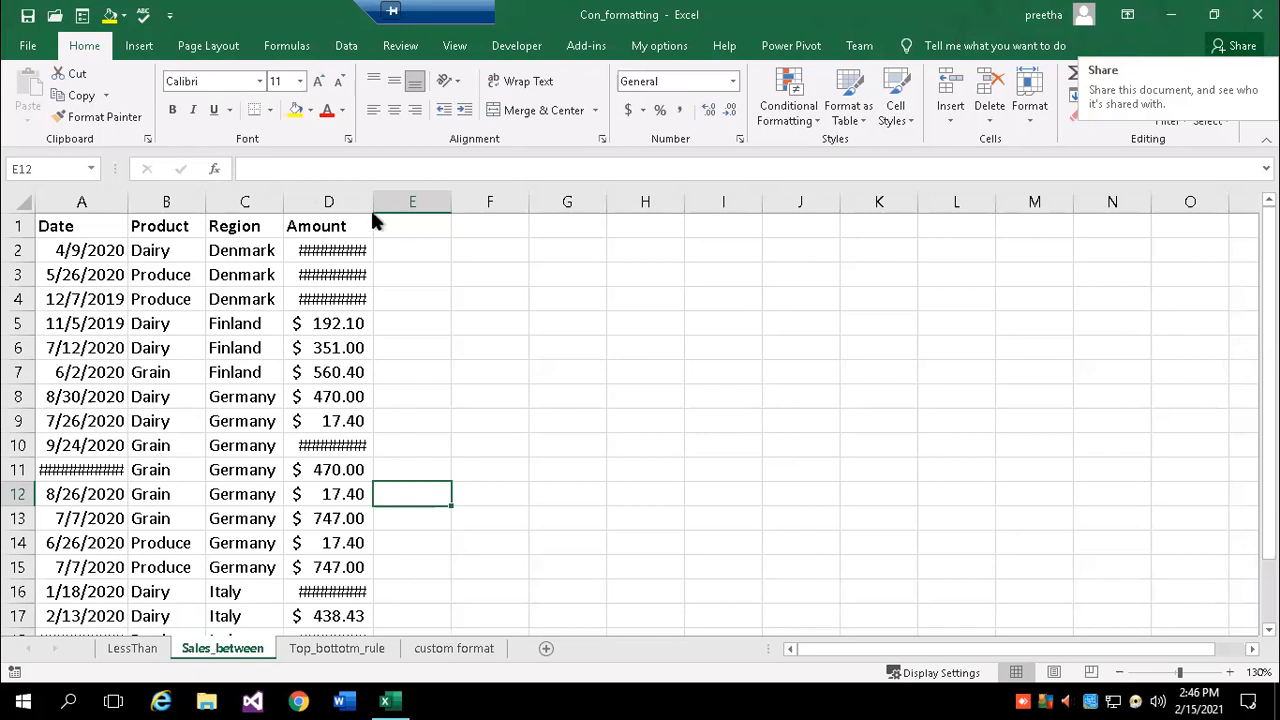
- Autofit columns D and A so amounts like $3,194.20 and the date 10/30/2020 show fully
{"action": "left_click", "coordinate": [378, 295]}
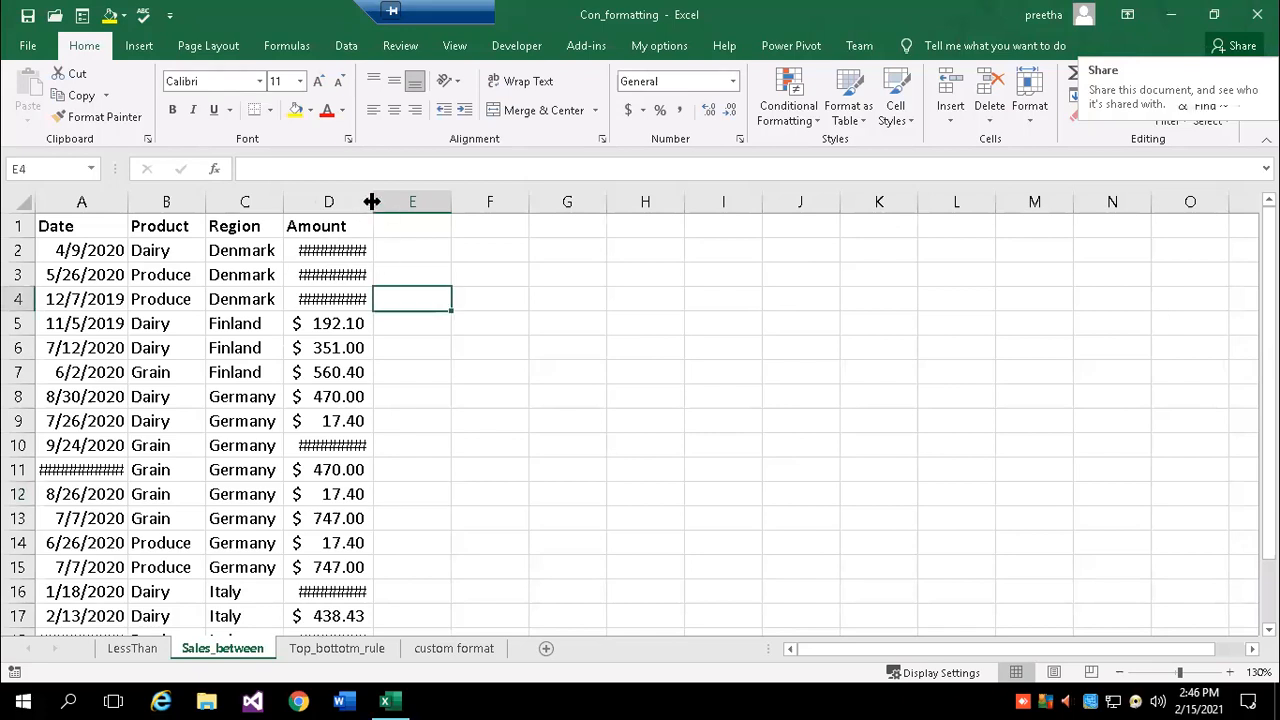
{"action": "double_click", "coordinate": [371, 202]}
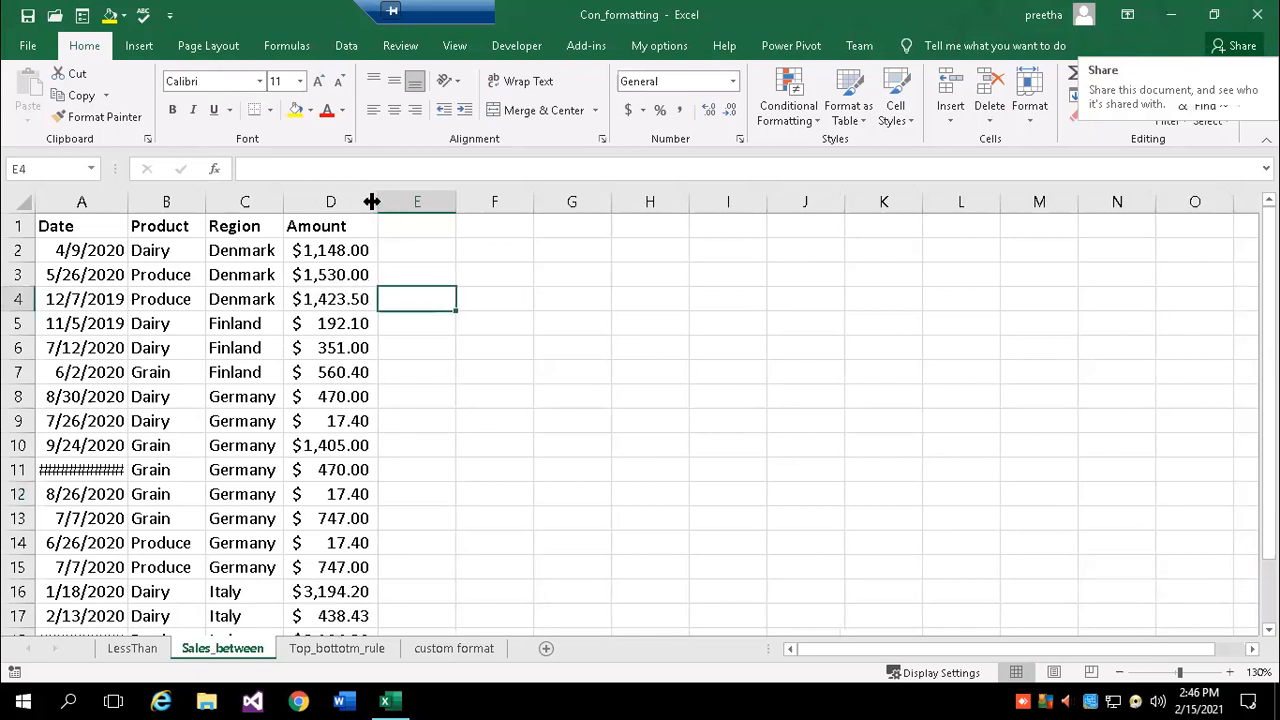
{"action": "double_click", "coordinate": [124, 202]}
{"action": "scroll", "coordinate": [434, 436], "scroll_direction": "down", "scroll_amount": 2}
{"action": "scroll", "coordinate": [434, 436], "scroll_direction": "up", "scroll_amount": 2}
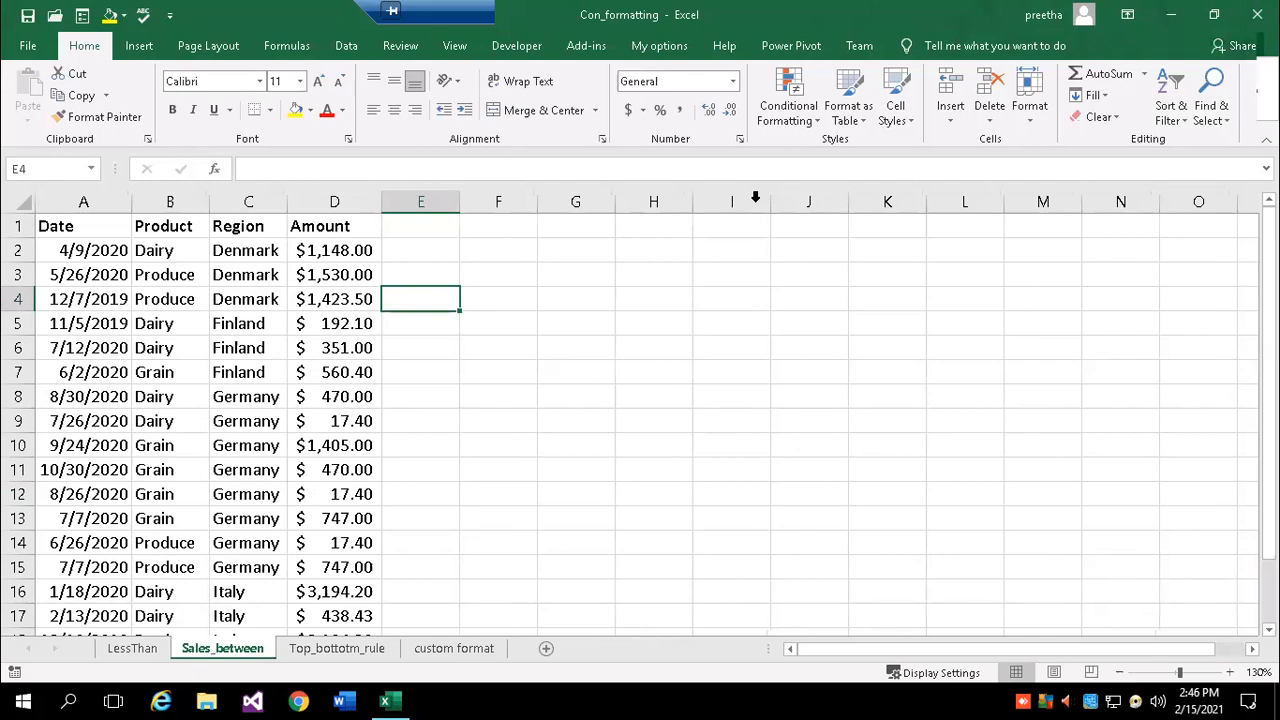
{"action": "left_click", "coordinate": [384, 700]}
{"action": "left_click", "coordinate": [386, 700]}
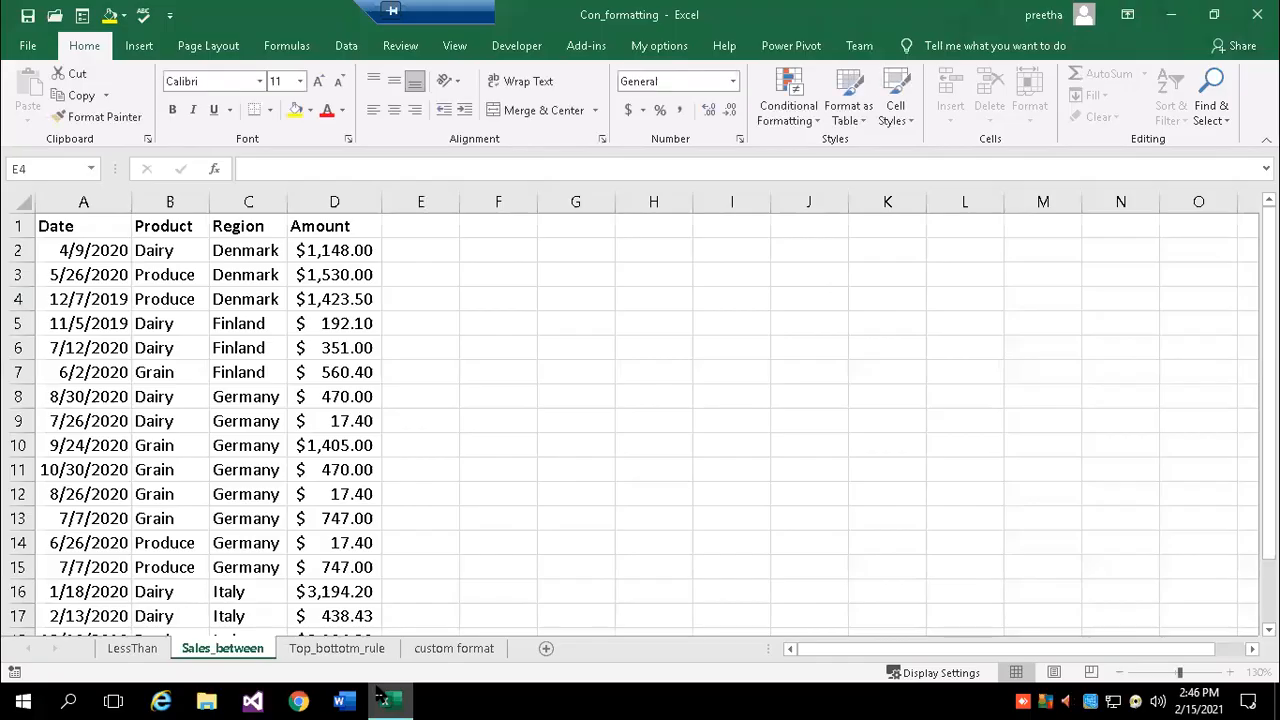
- Write 'Format As Table' on the first line of a new Notepad document, then return to Excel
{"action": "left_click", "coordinate": [22, 700]}
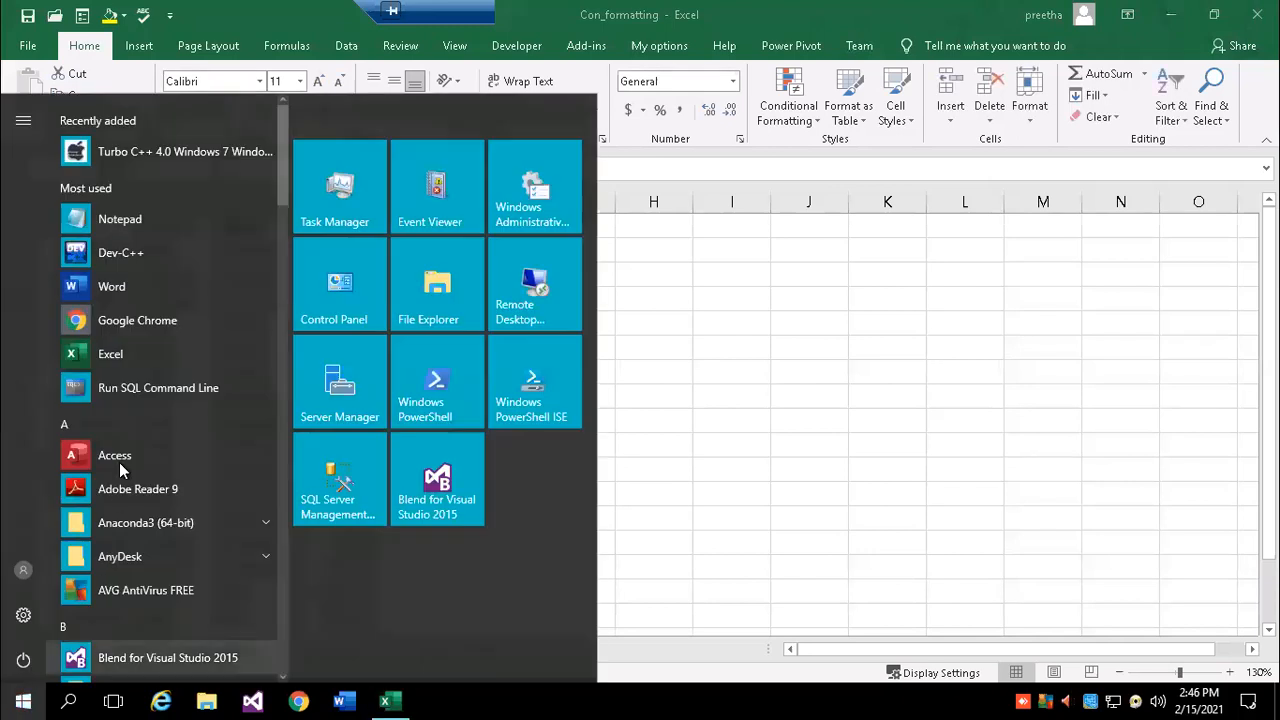
{"action": "left_click", "coordinate": [100, 219]}
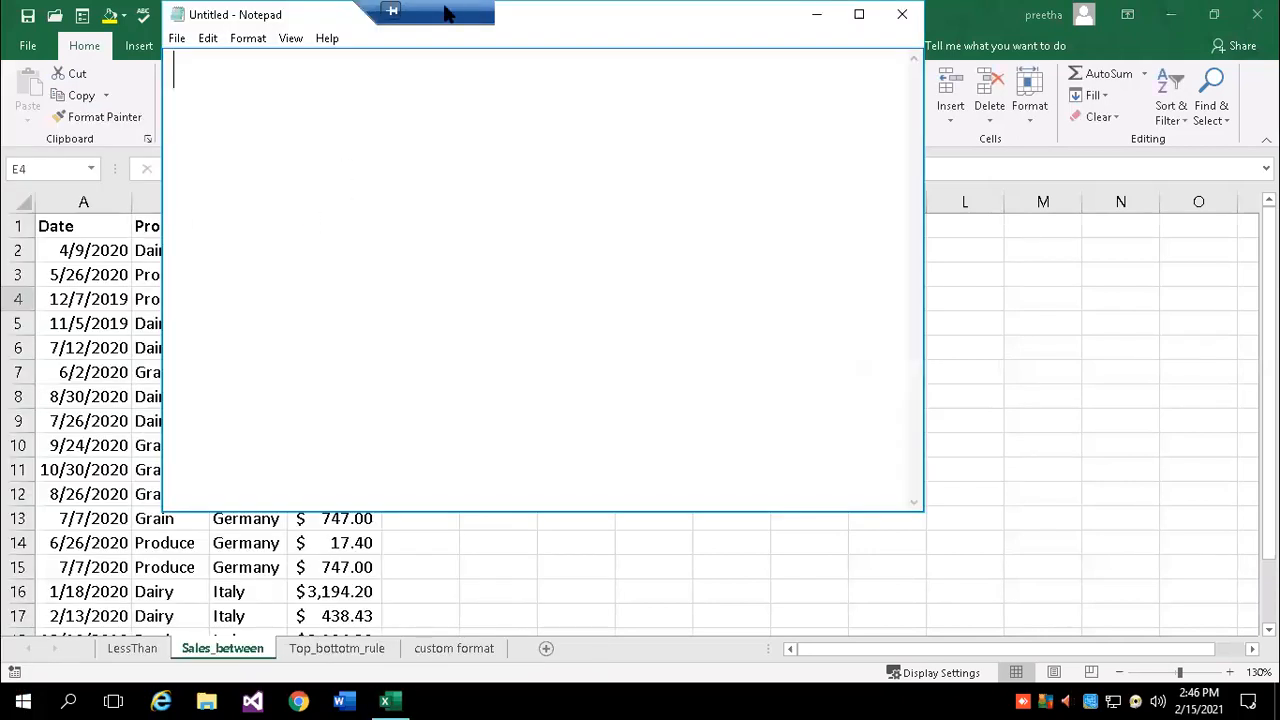
{"action": "type", "text": "Format As Table"}
{"action": "key", "text": "Return"}
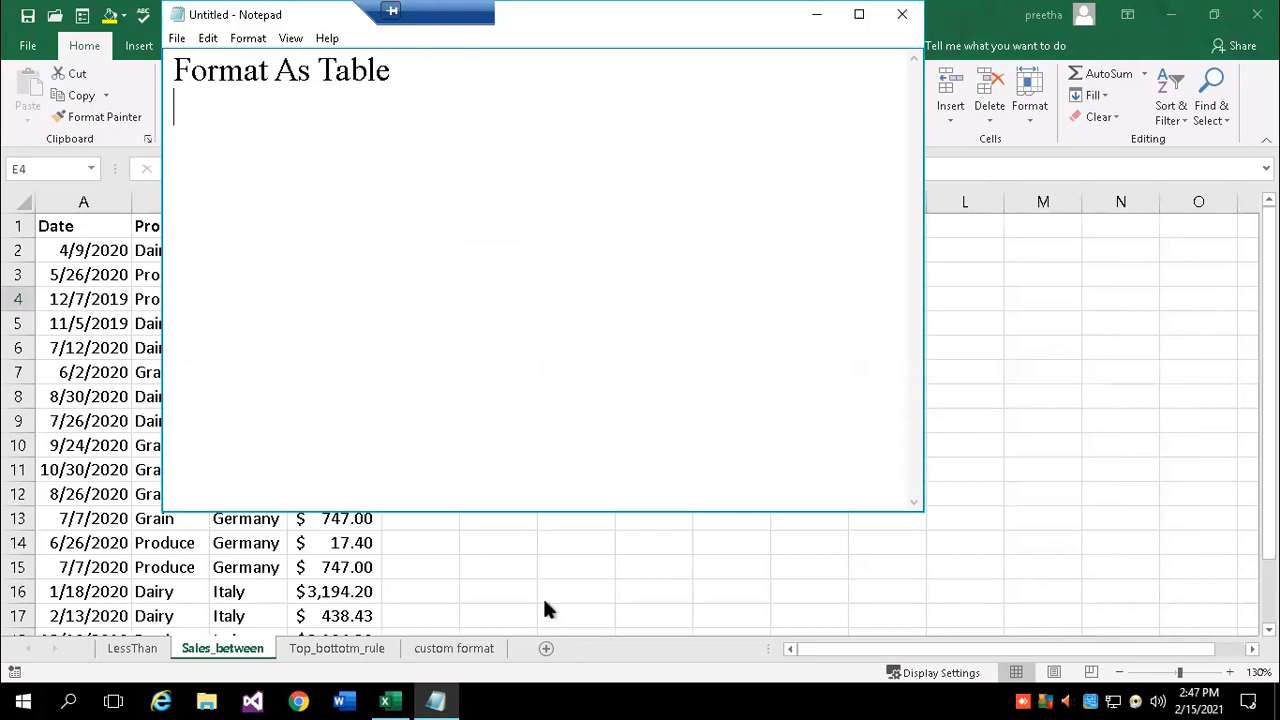
{"action": "key", "text": "alt+Tab"}
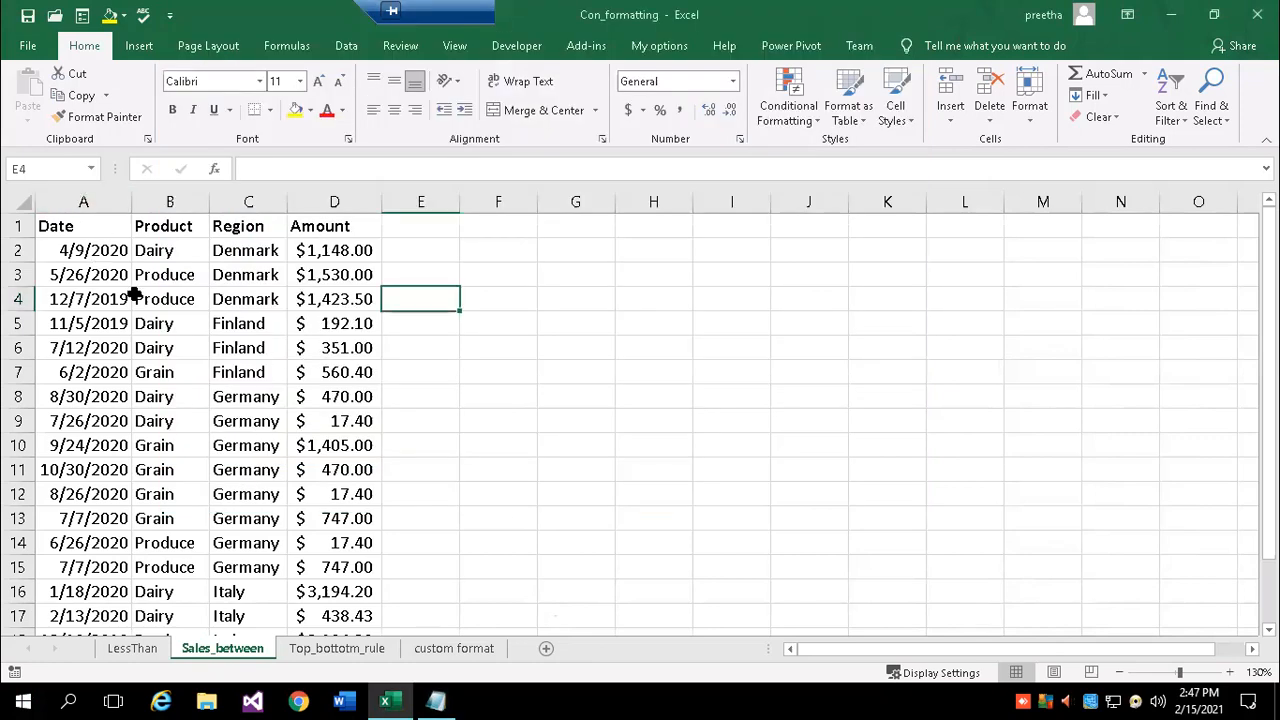
- Format A1:D19 as a blue-banded table with headers
{"action": "left_click", "coordinate": [66, 227]}
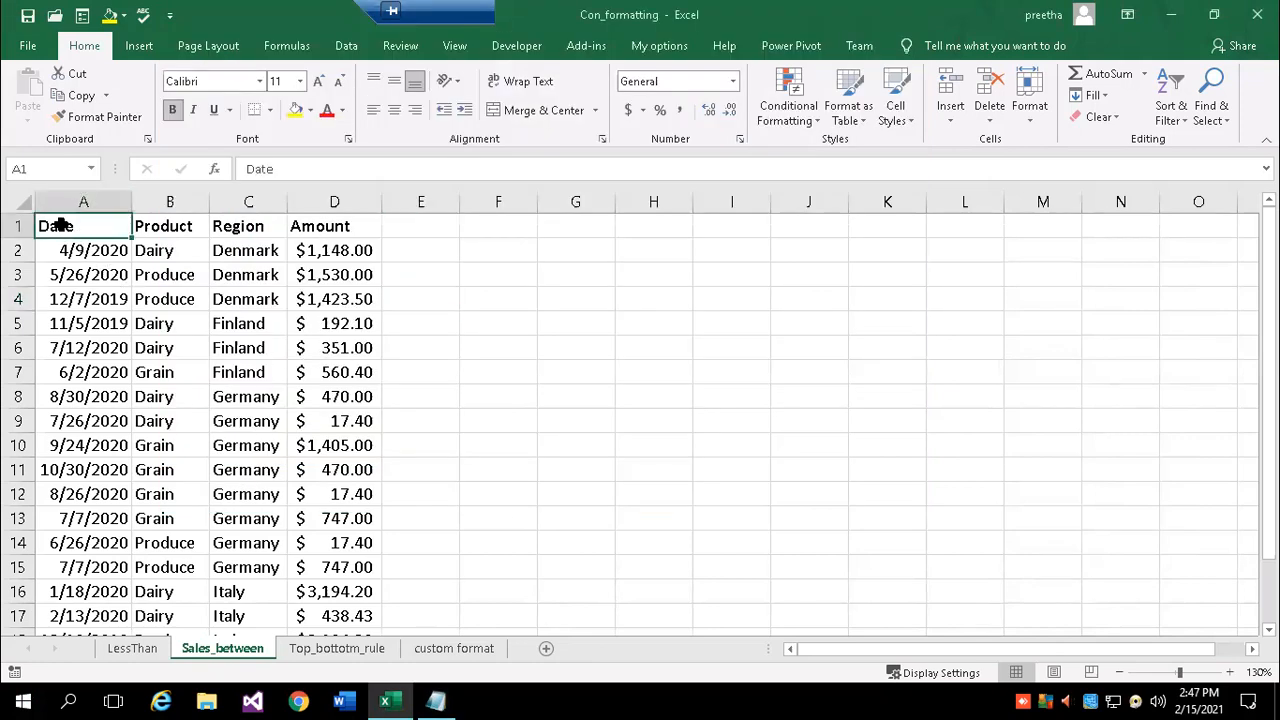
{"action": "left_click", "coordinate": [168, 324]}
{"action": "left_click_drag", "start_coordinate": [66, 228], "coordinate": [340, 591]}
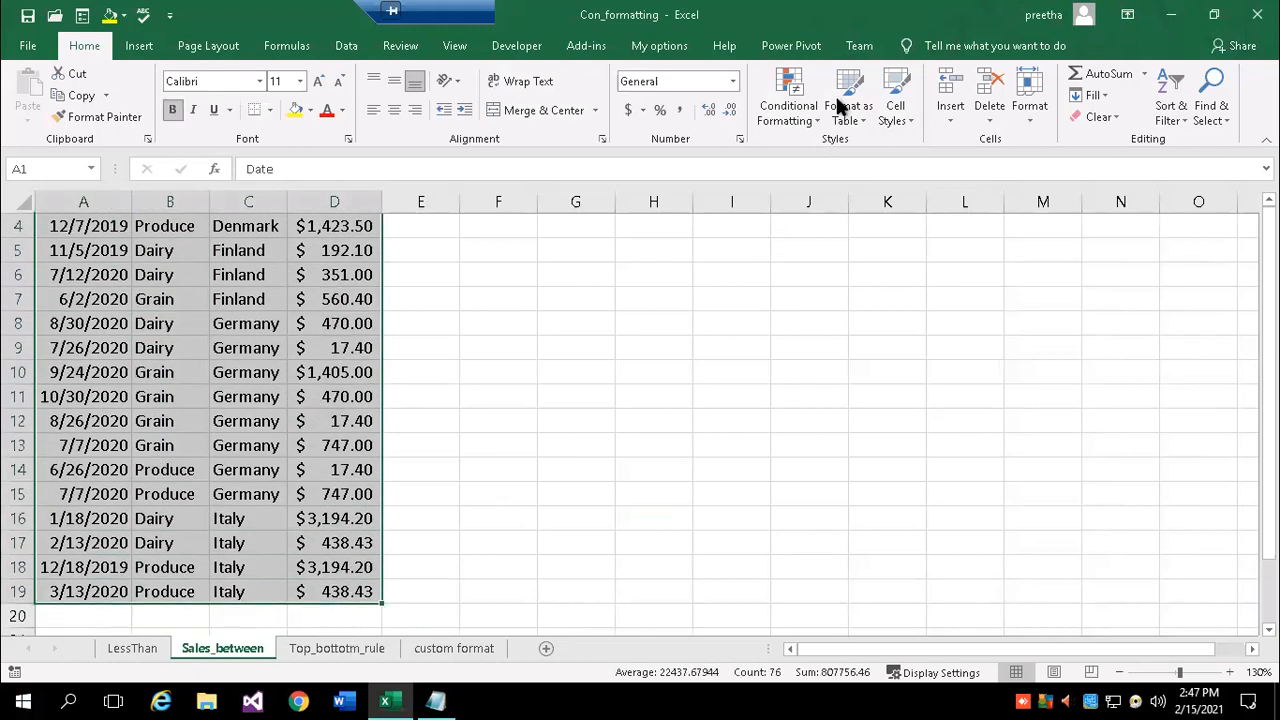
{"action": "left_click", "coordinate": [842, 106]}
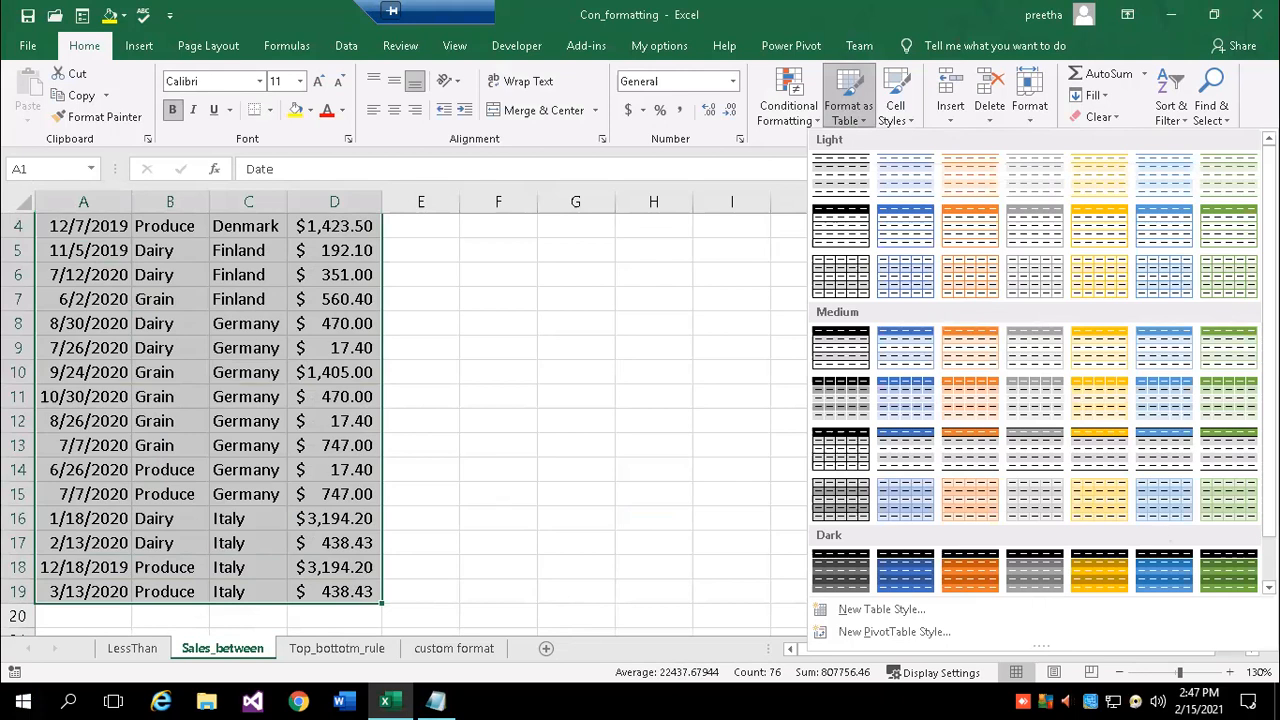
{"action": "scroll", "coordinate": [1040, 360], "scroll_direction": "down", "scroll_amount": 1}
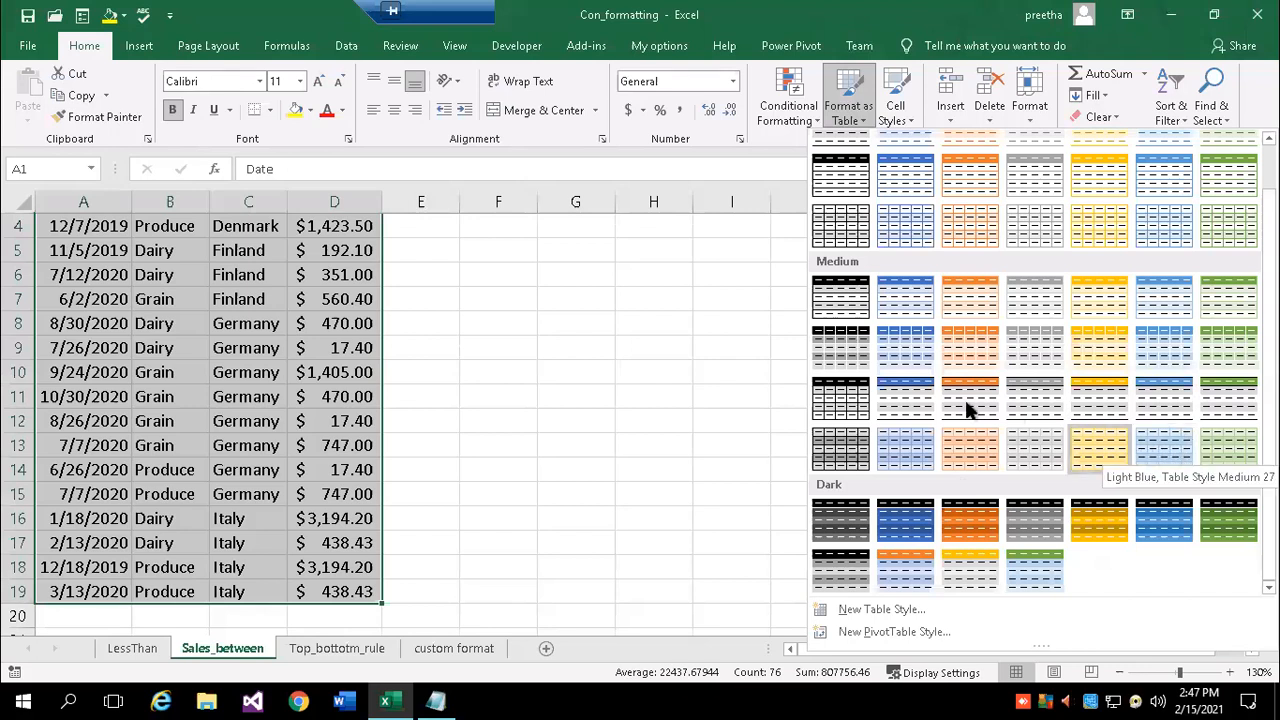
{"action": "left_click", "coordinate": [889, 403]}
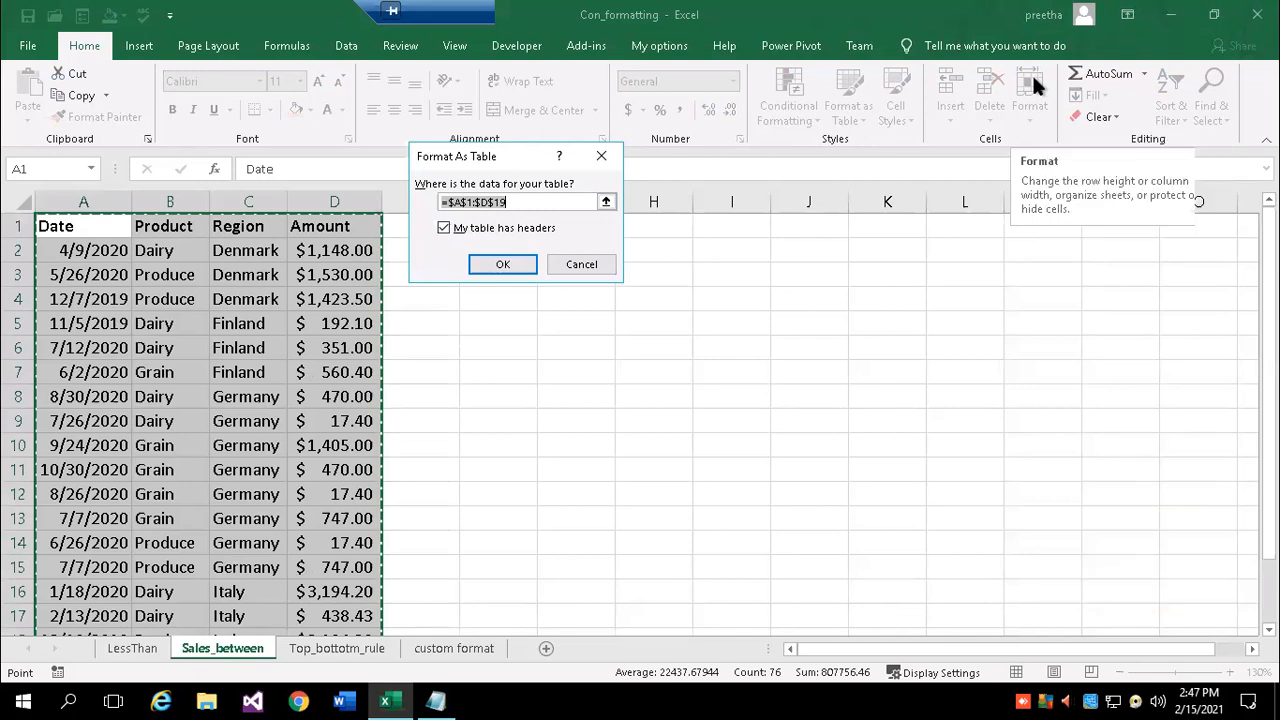
{"action": "left_click", "coordinate": [502, 264]}
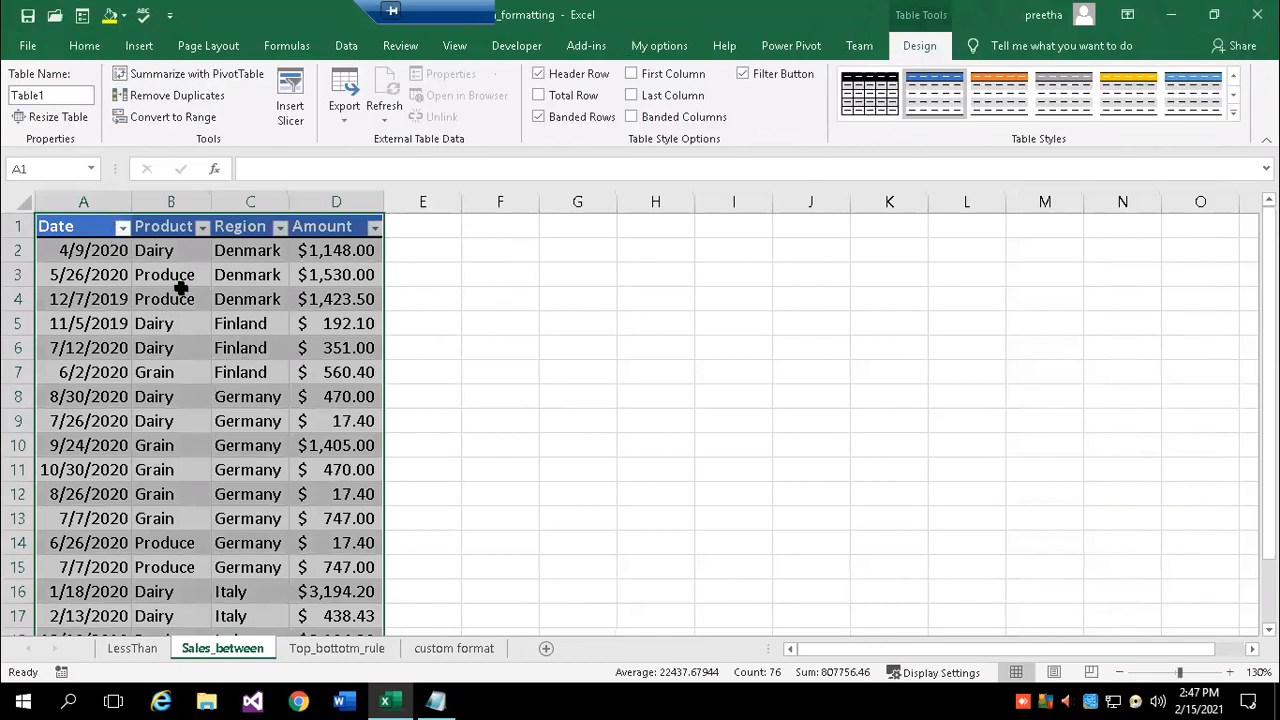
{"action": "left_click", "coordinate": [468, 350]}
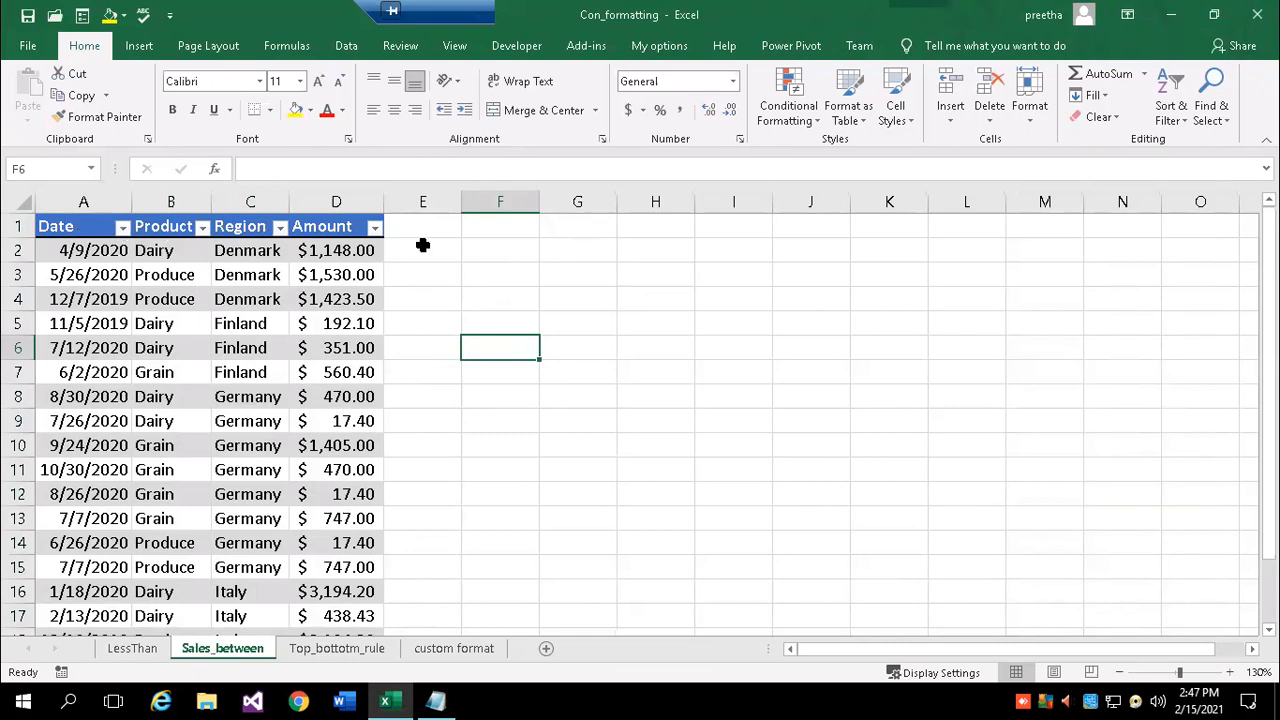
{"action": "left_click", "coordinate": [281, 227]}
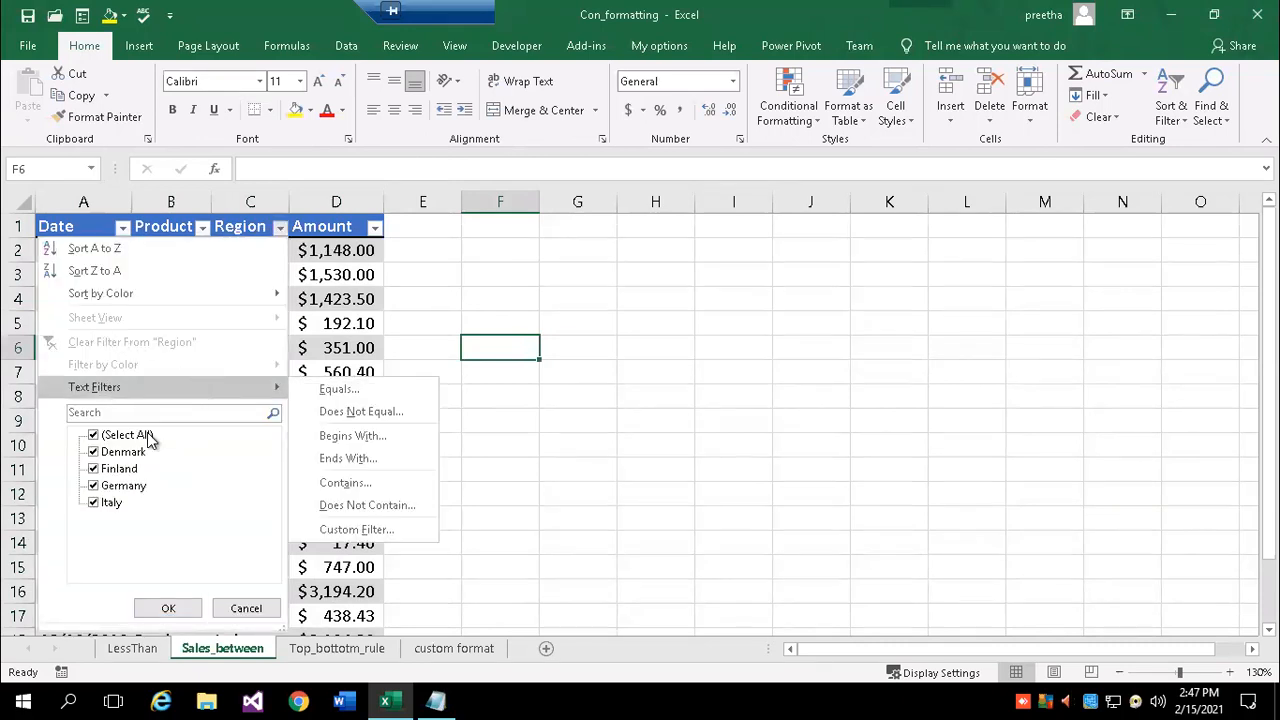
{"action": "left_click", "coordinate": [93, 434]}
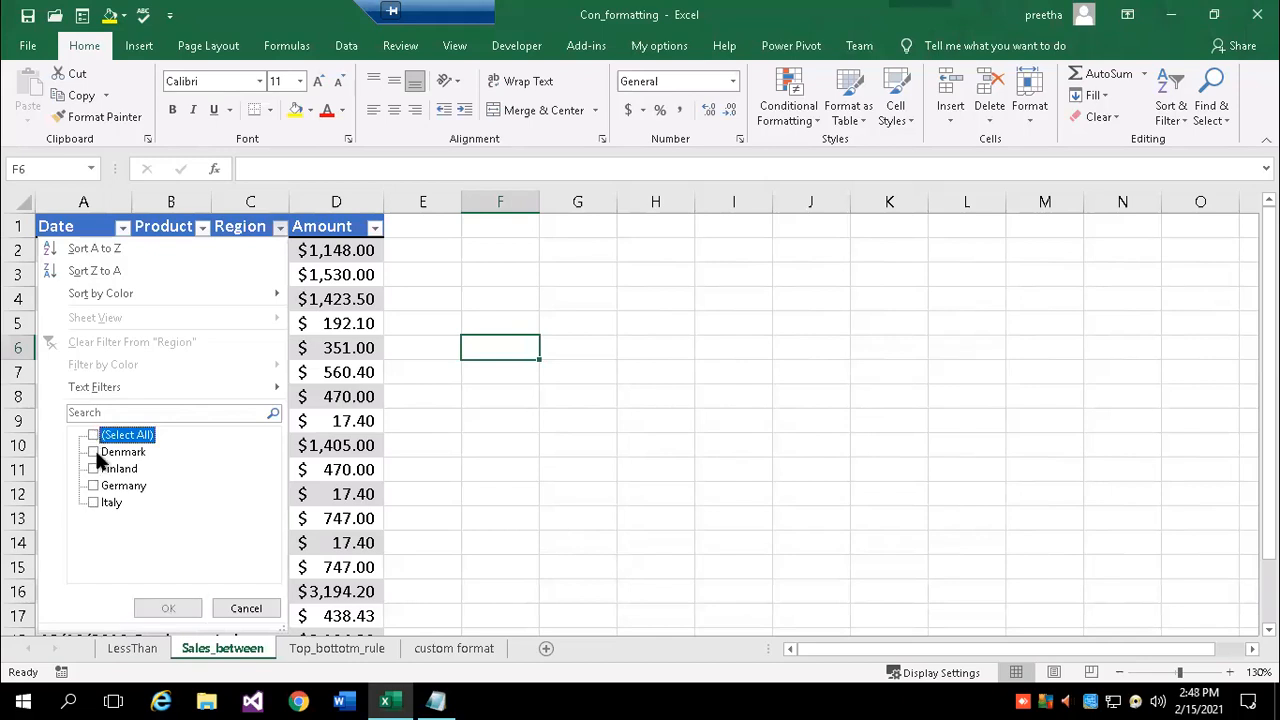
{"action": "left_click", "coordinate": [93, 451]}
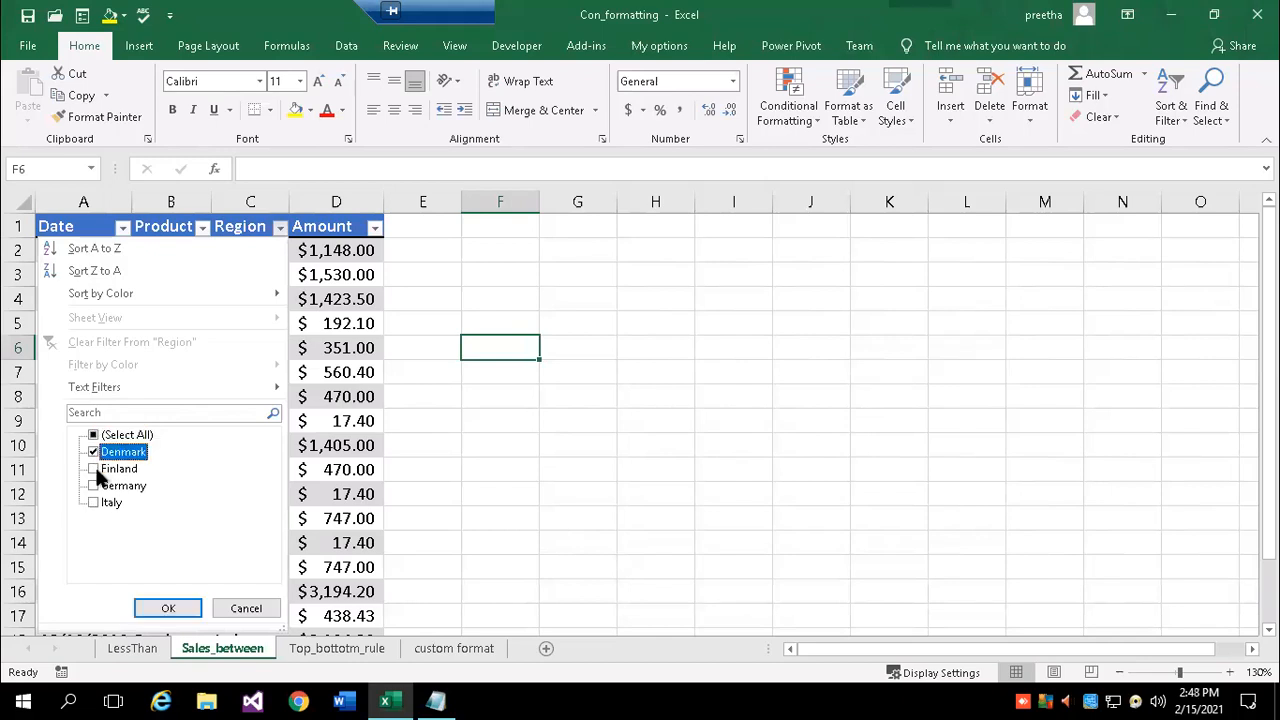
{"action": "left_click", "coordinate": [176, 607]}
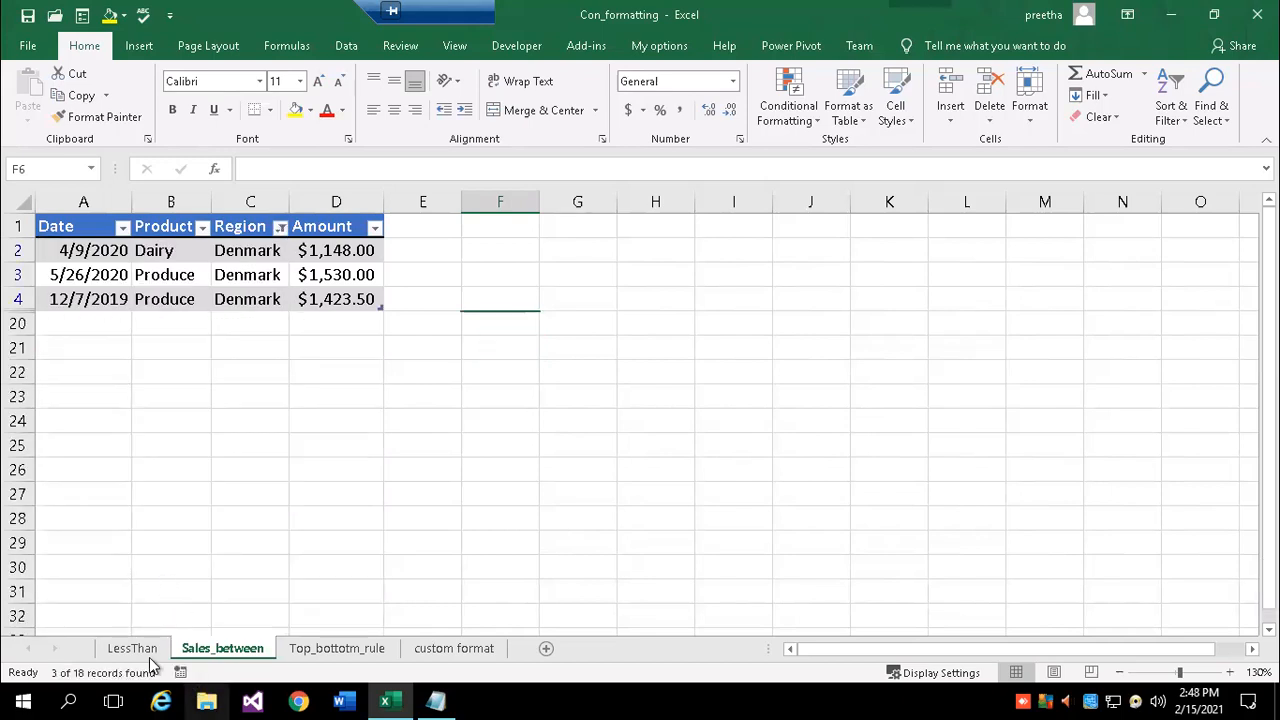
{"action": "left_click", "coordinate": [281, 228]}
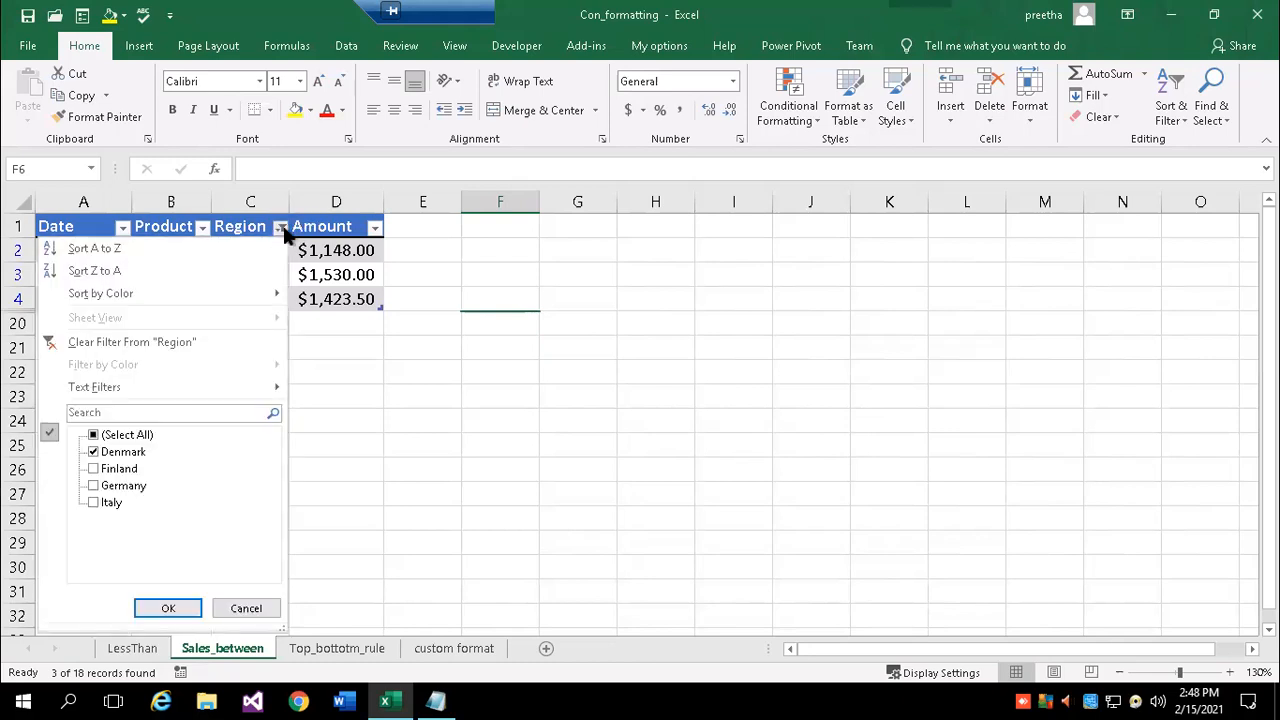
{"action": "left_click", "coordinate": [94, 435]}
{"action": "left_click", "coordinate": [168, 608]}
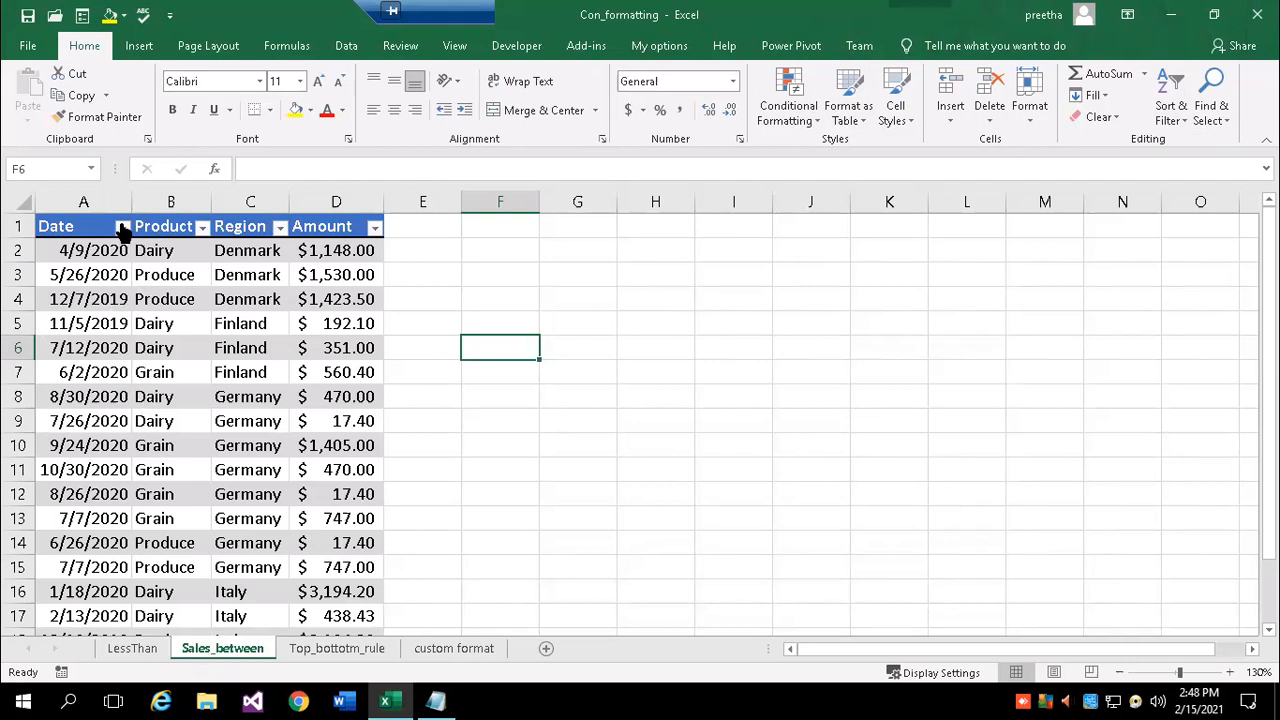
- Sort the table by Product from A to Z
{"action": "left_click", "coordinate": [202, 228]}
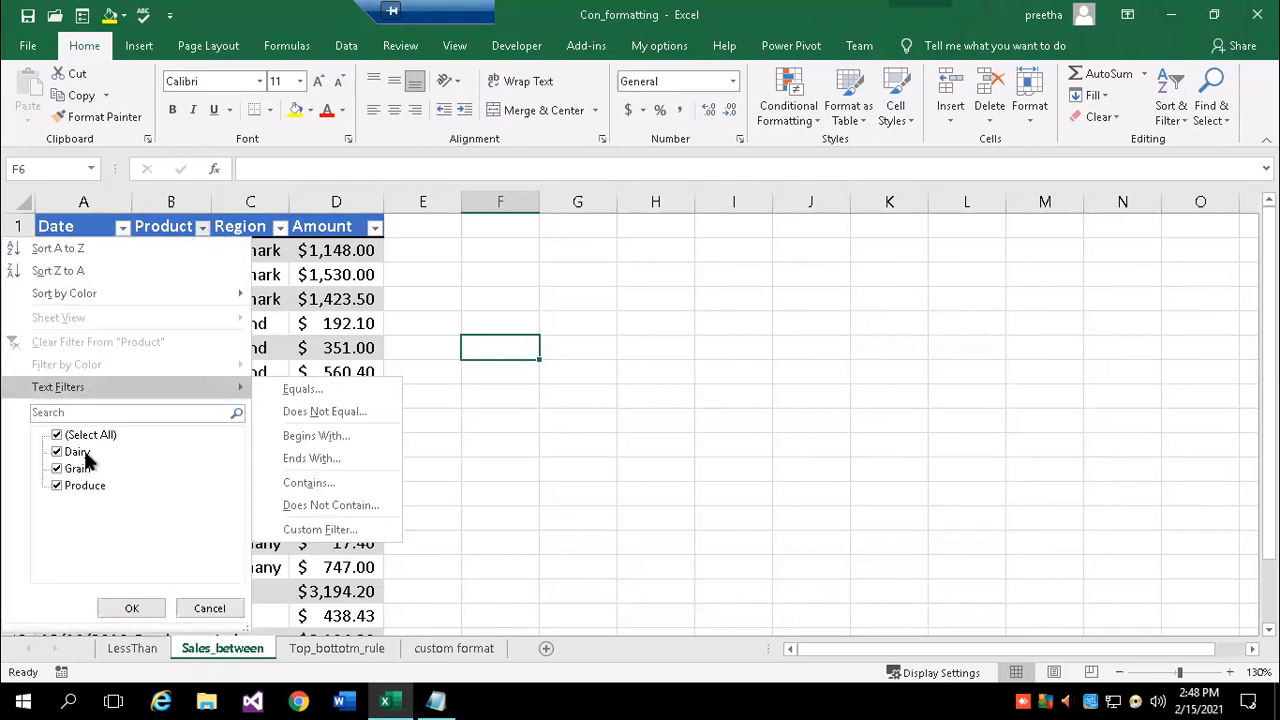
{"action": "left_click", "coordinate": [40, 250]}
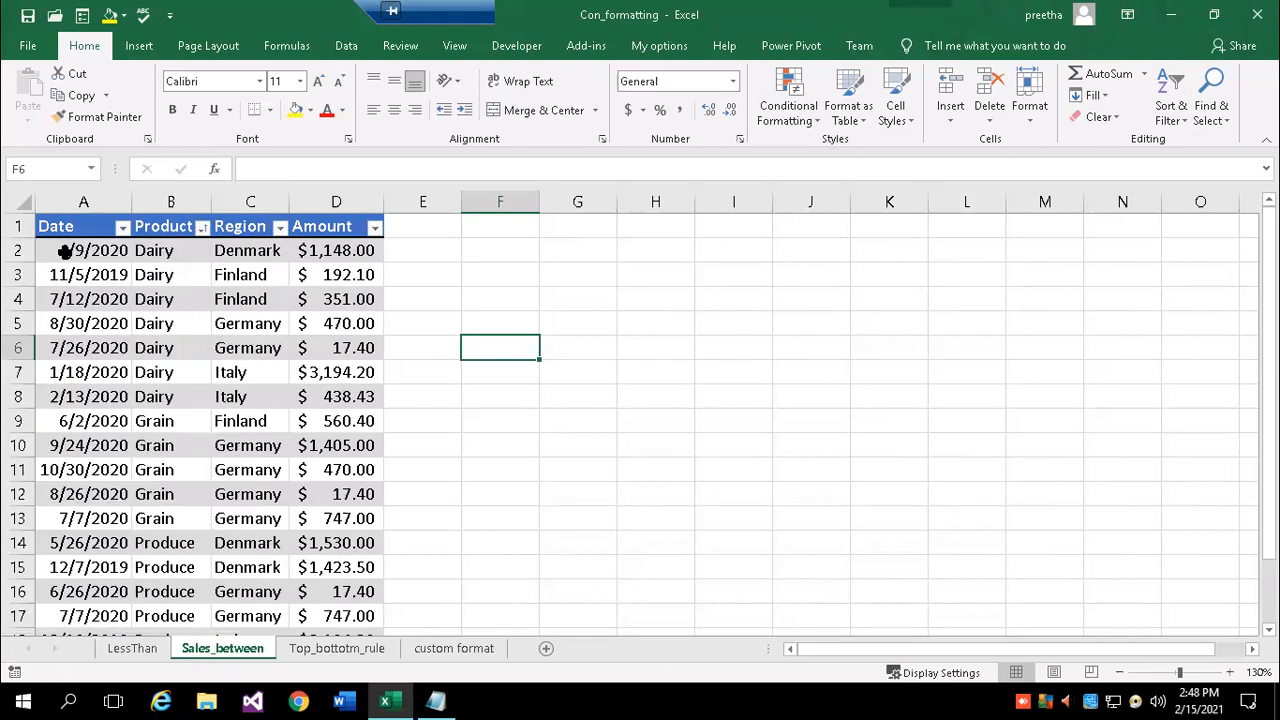
{"action": "left_click", "coordinate": [517, 446]}
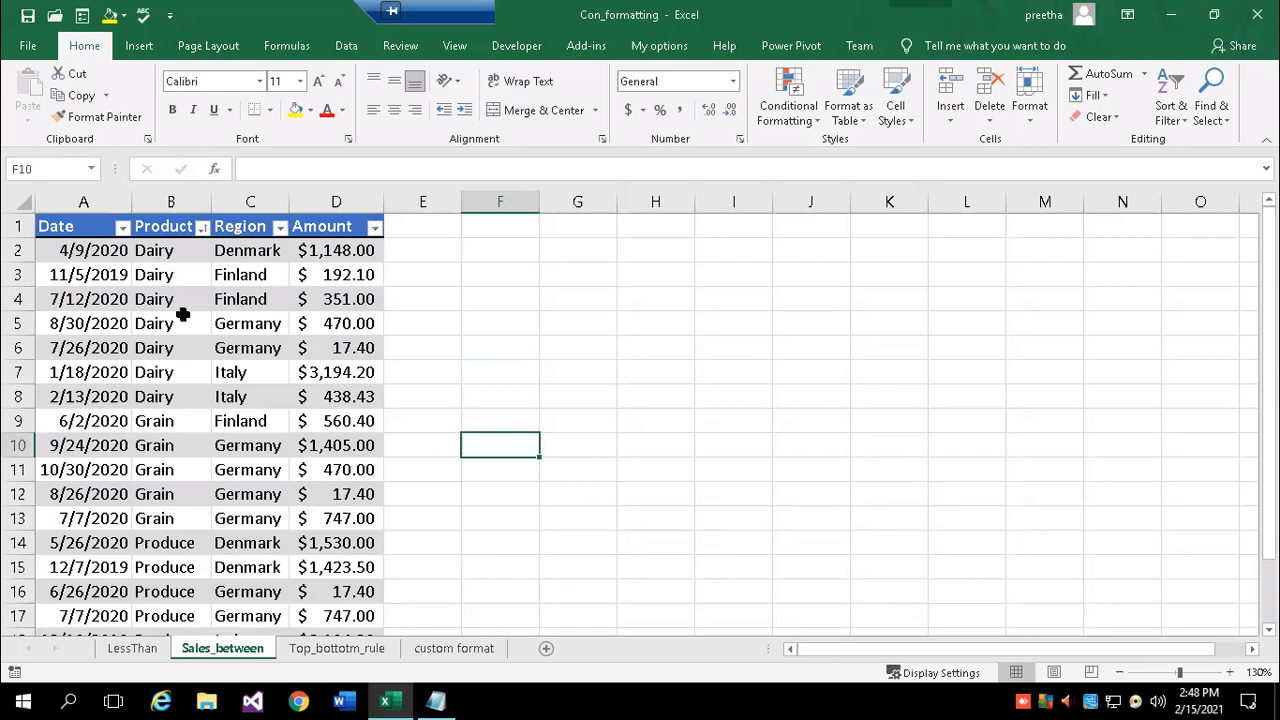
{"action": "scroll", "coordinate": [147, 408], "scroll_direction": "down", "scroll_amount": 1}
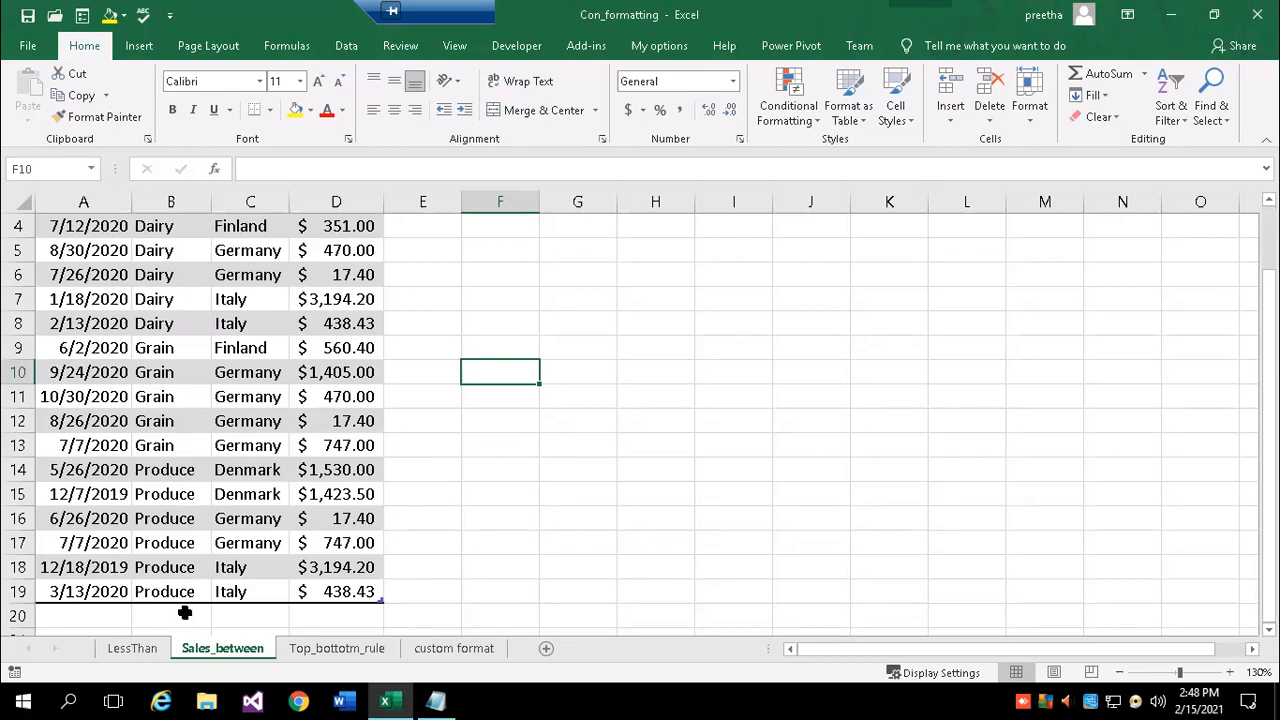
{"action": "scroll", "coordinate": [180, 434], "scroll_direction": "up", "scroll_amount": 1}
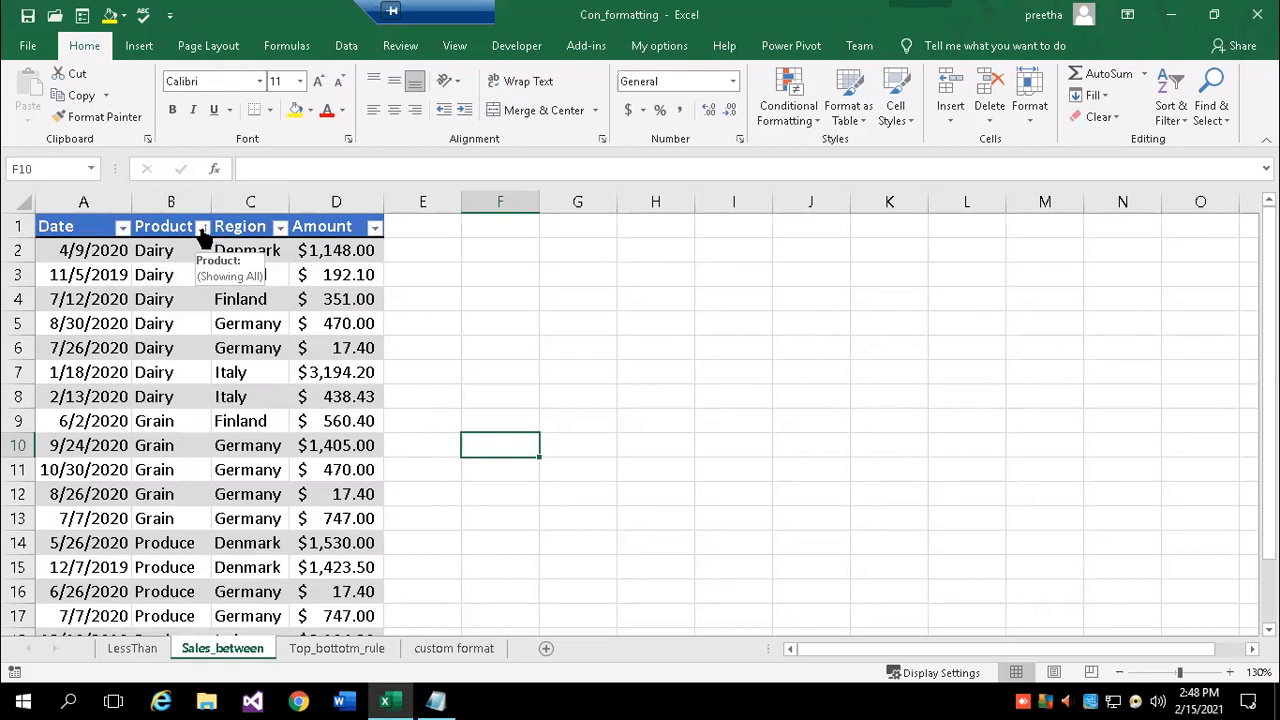
- Filter the Amount column to values between 1000 and 2000
{"action": "left_click", "coordinate": [375, 229]}
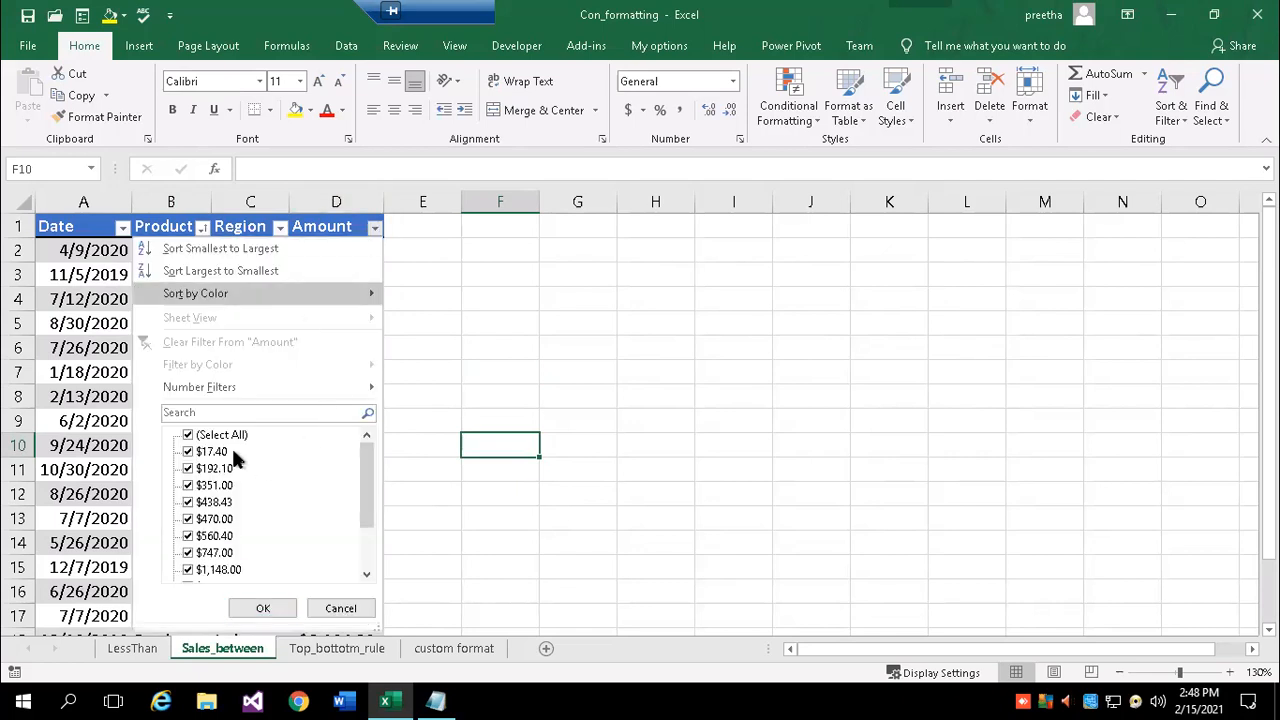
{"action": "left_click_drag", "start_coordinate": [361, 465], "coordinate": [381, 438]}
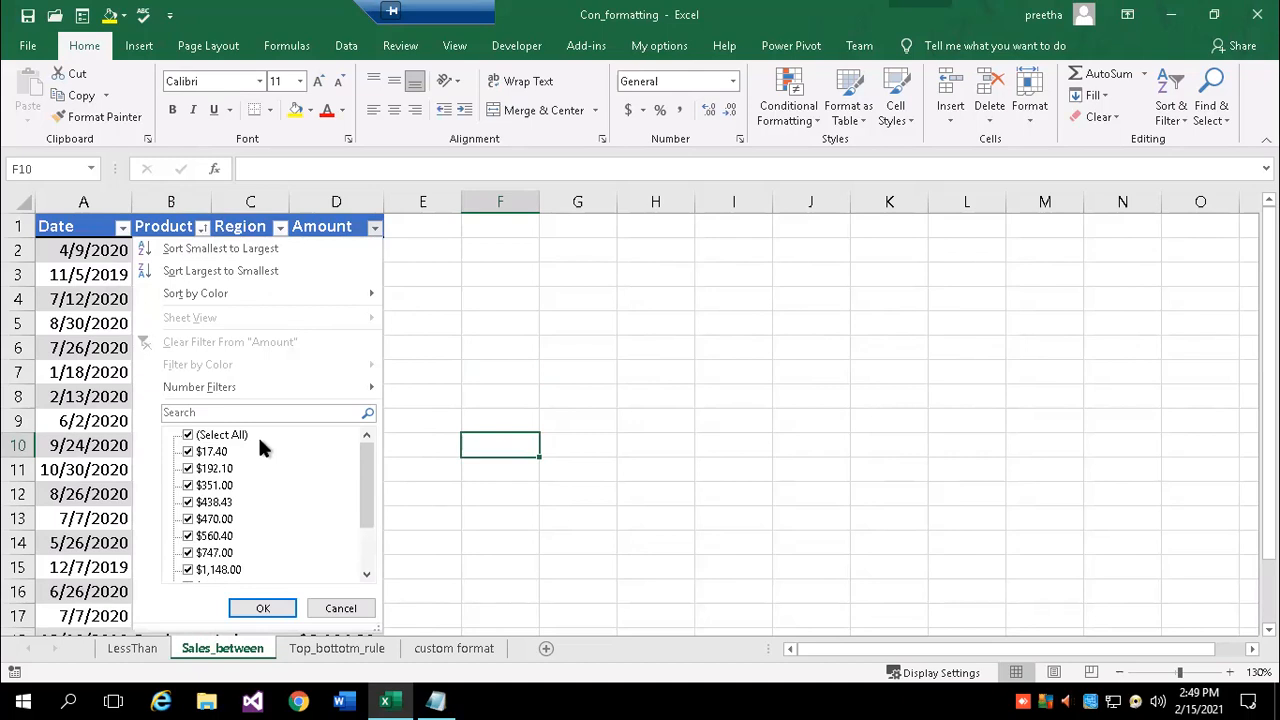
{"action": "left_click", "coordinate": [189, 436]}
{"action": "mouse_move", "coordinate": [214, 386]}
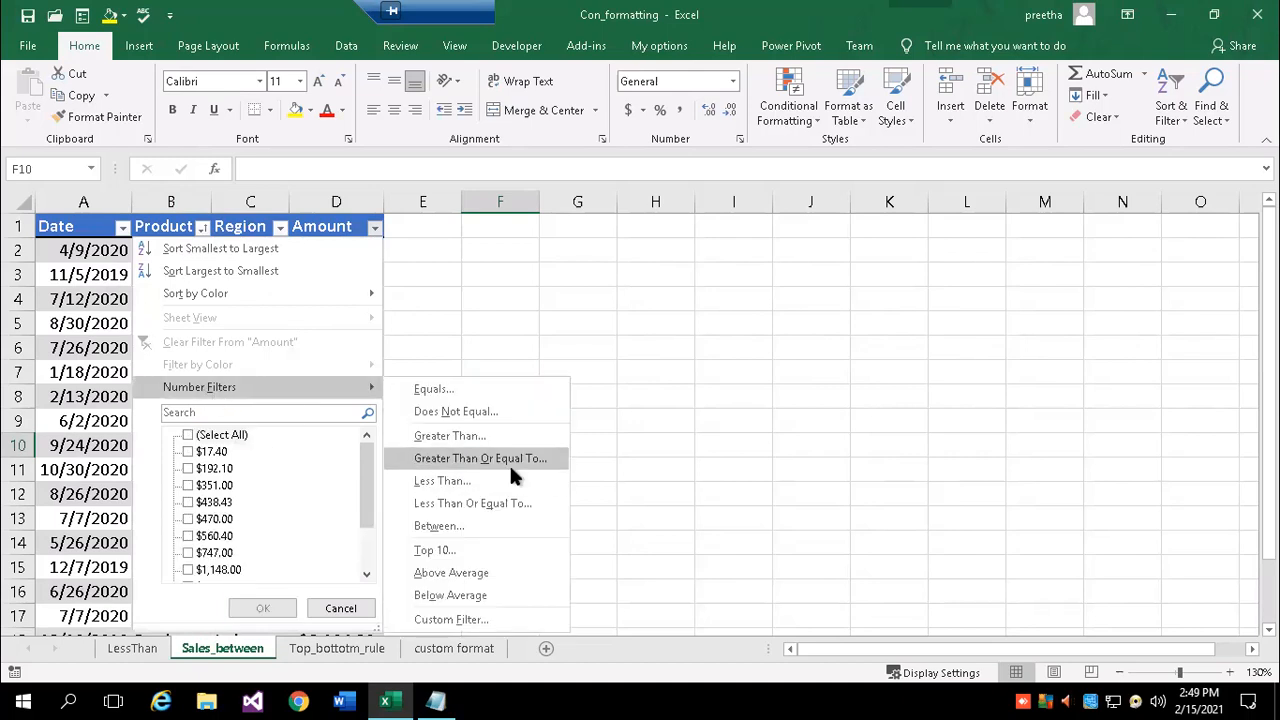
{"action": "left_click", "coordinate": [454, 523]}
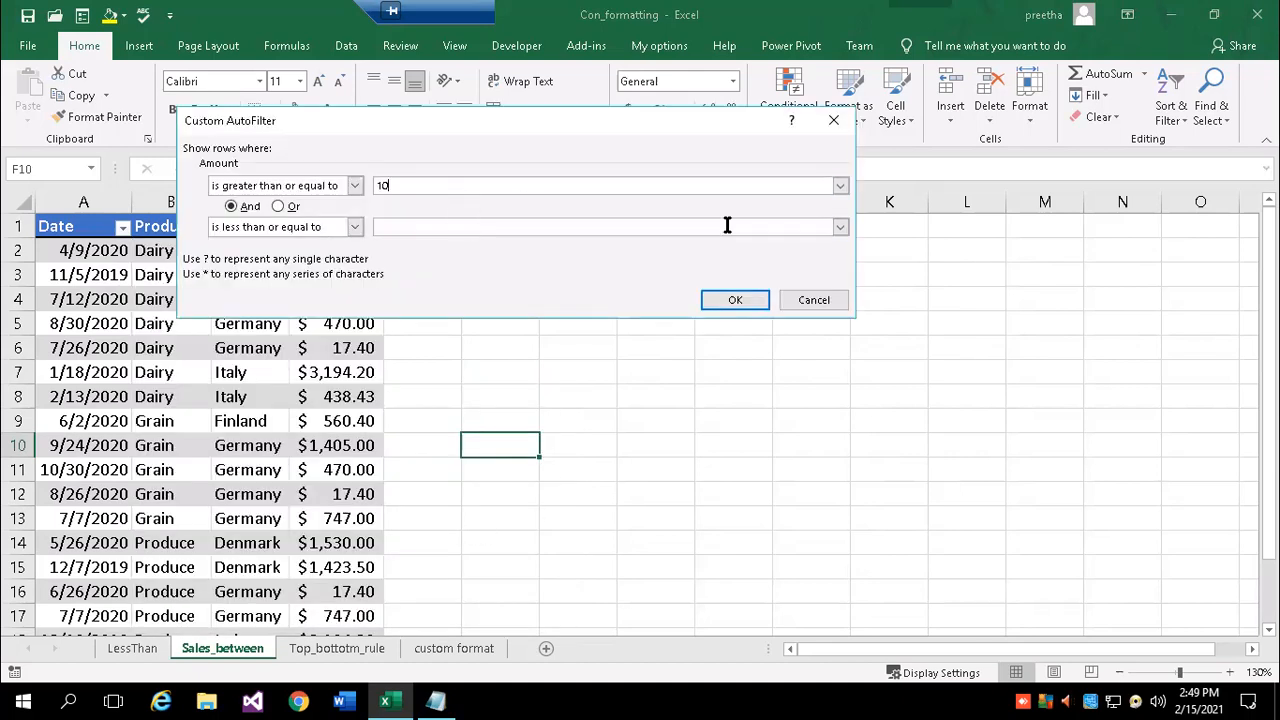
{"action": "type", "text": "1000"}
{"action": "key", "text": "Tab"}
{"action": "type", "text": "2"}
{"action": "left_click_drag", "start_coordinate": [443, 118], "coordinate": [929, 102]}
{"action": "left_click", "coordinate": [1220, 287]}
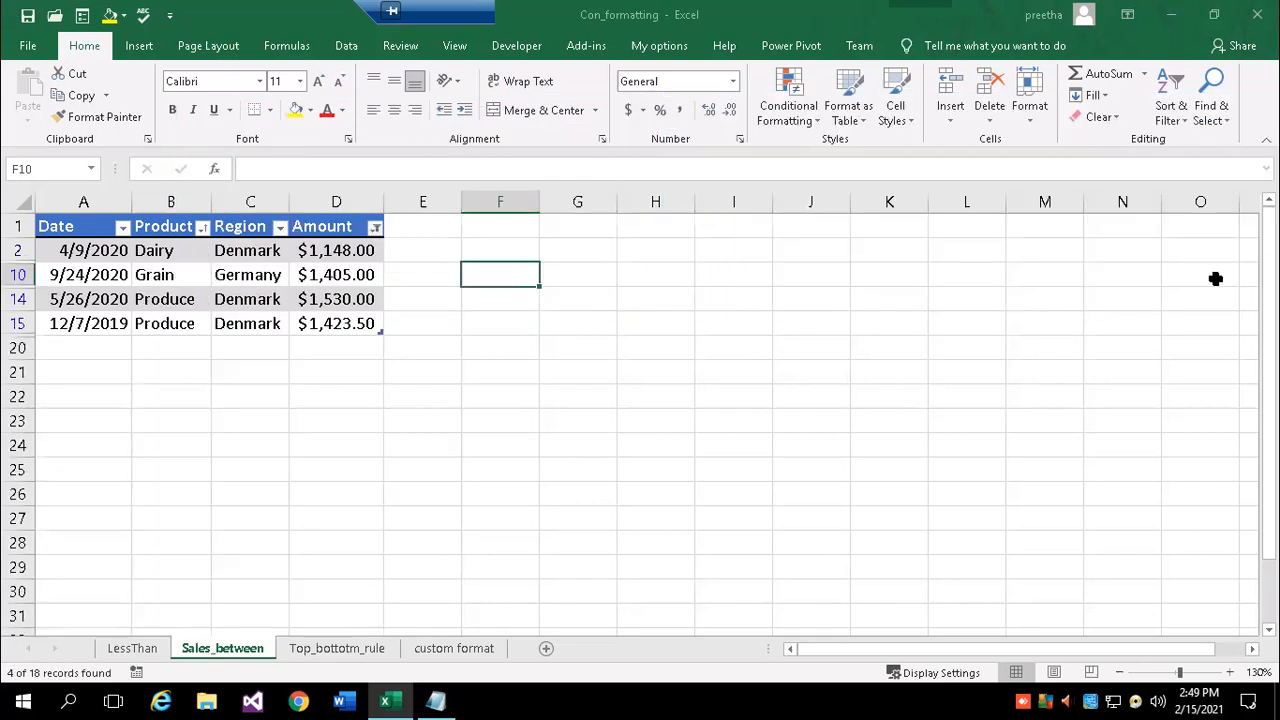
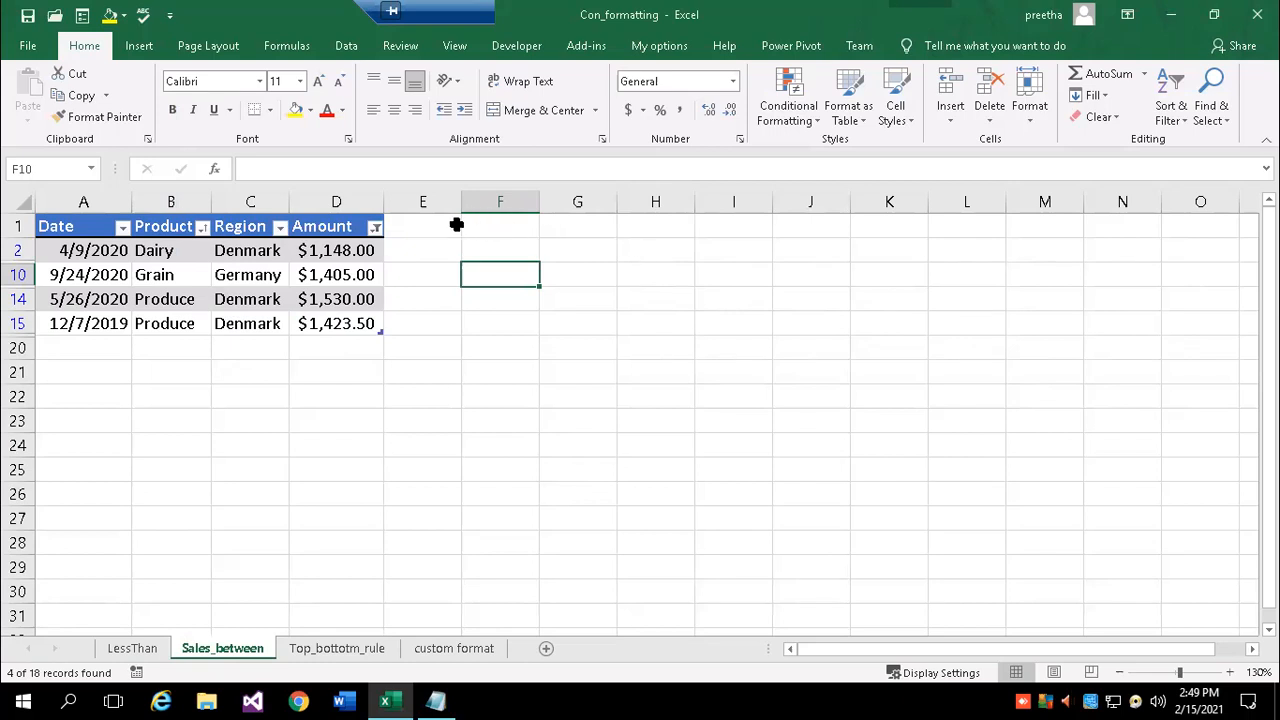
- Review the Amount column's Between filter of 1000 to 2000 and confirm it
{"action": "left_click", "coordinate": [375, 228]}
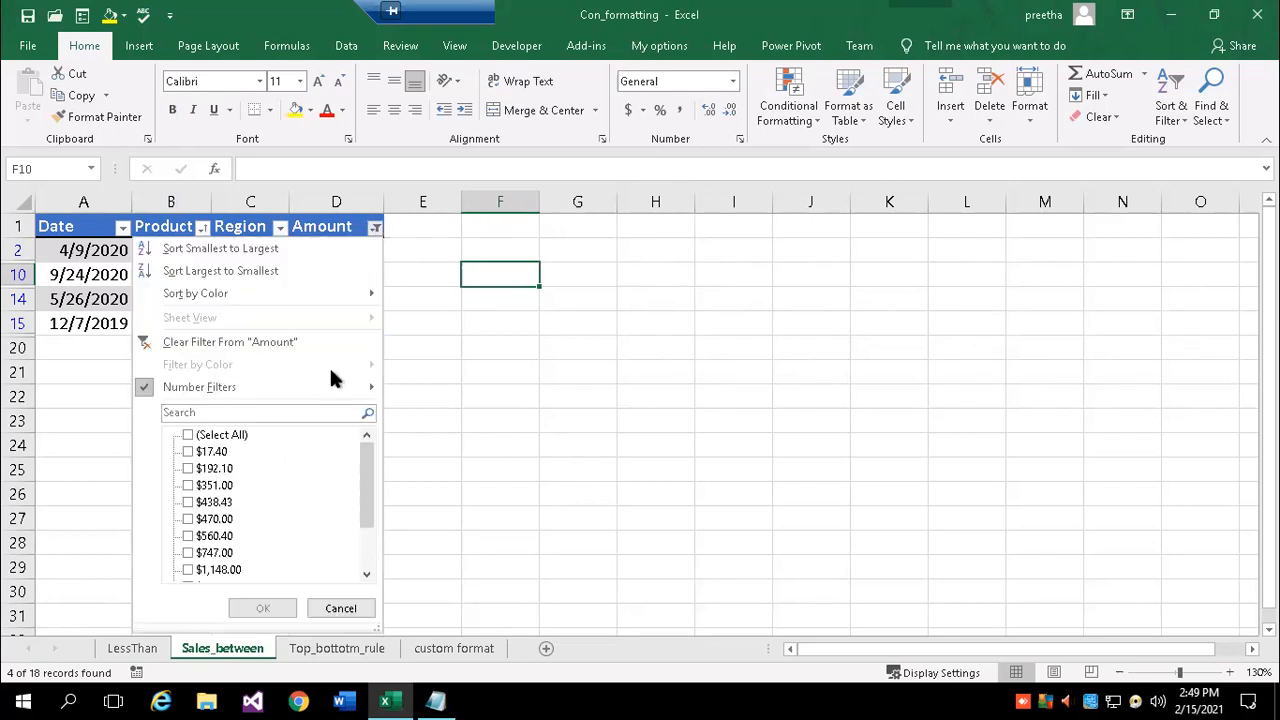
{"action": "mouse_move", "coordinate": [237, 384]}
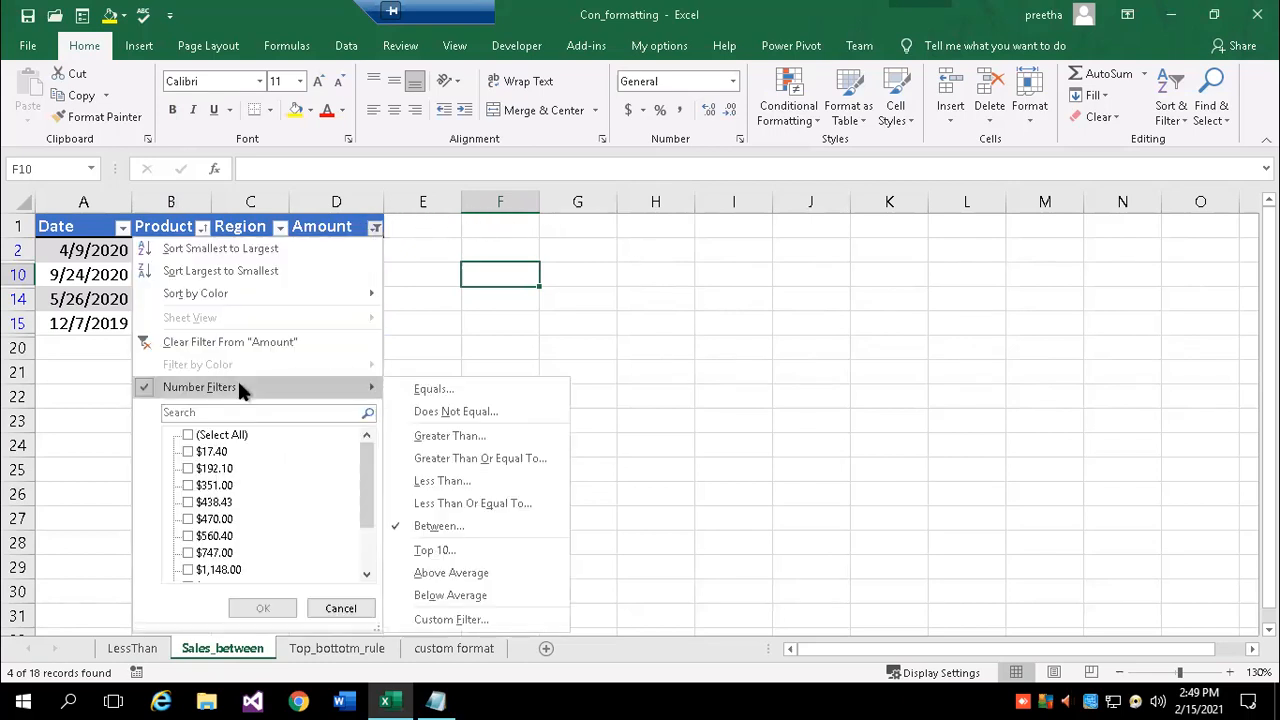
{"action": "left_click", "coordinate": [440, 526]}
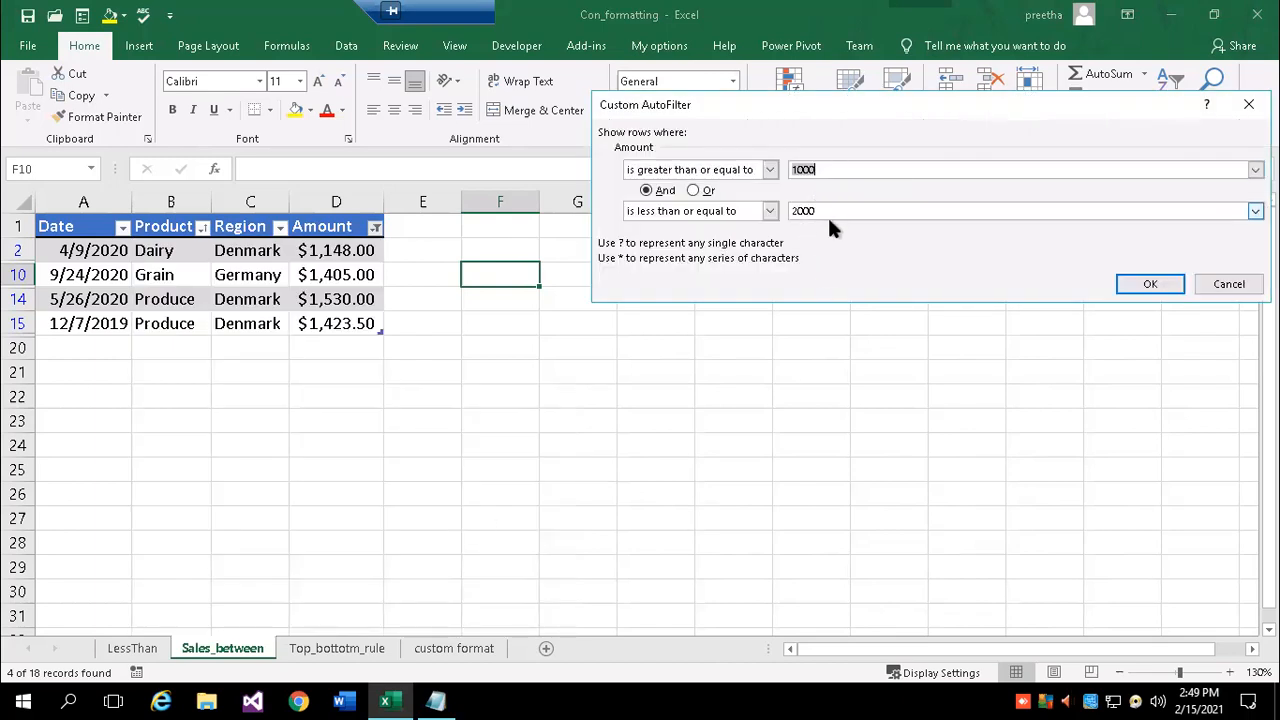
{"action": "left_click", "coordinate": [1170, 290]}
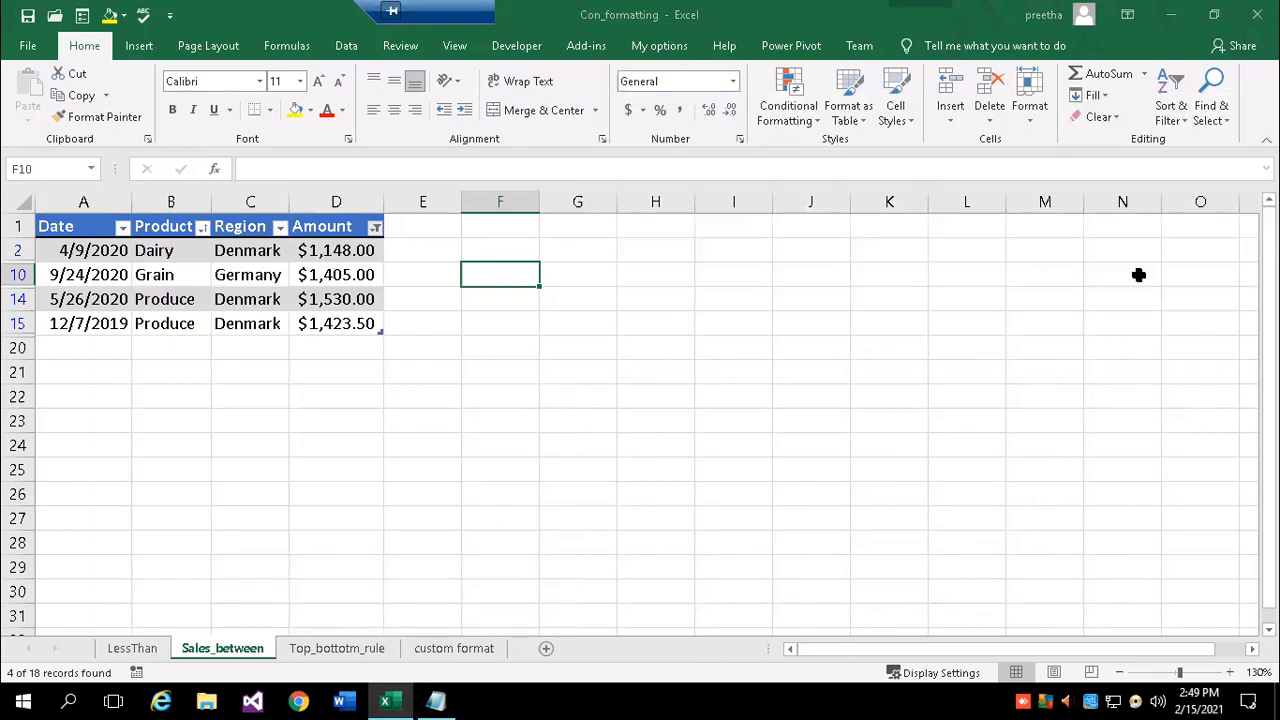
- Clear the filter from the Amount column so all 18 sales rows show
{"action": "left_click", "coordinate": [376, 228]}
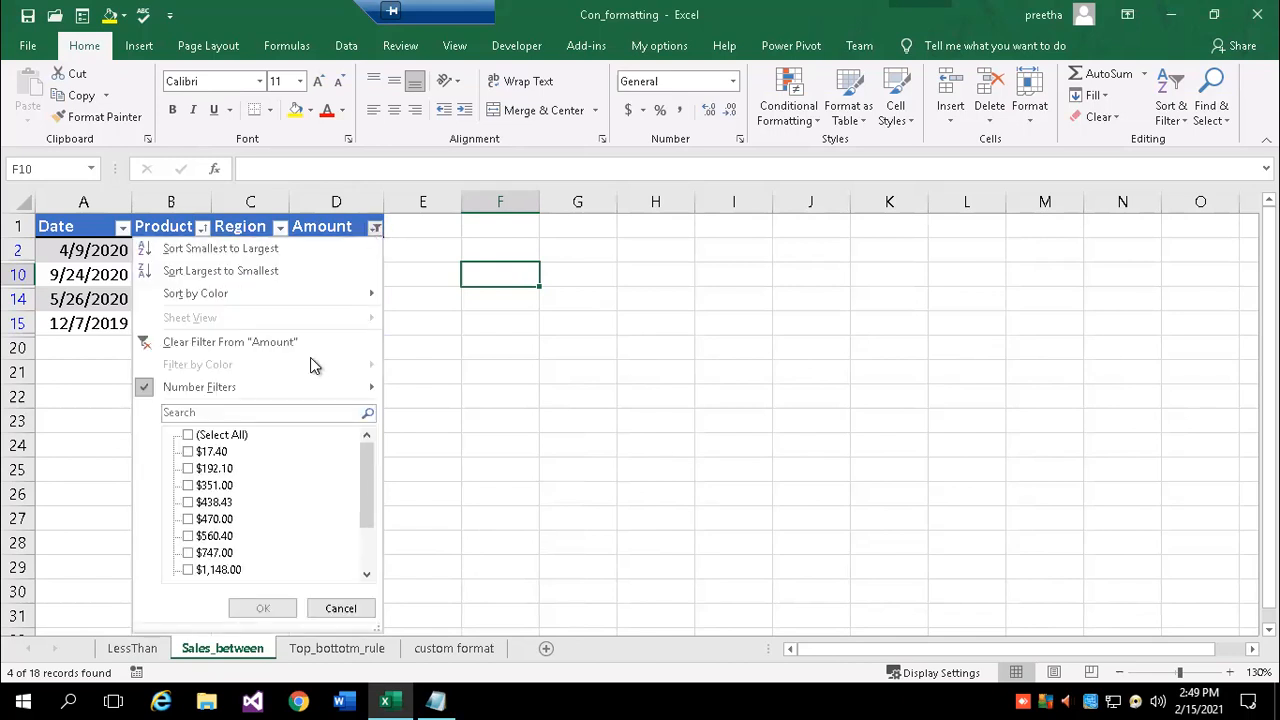
{"action": "left_click", "coordinate": [184, 342]}
{"action": "scroll", "coordinate": [552, 351], "scroll_direction": "down", "scroll_amount": 2}
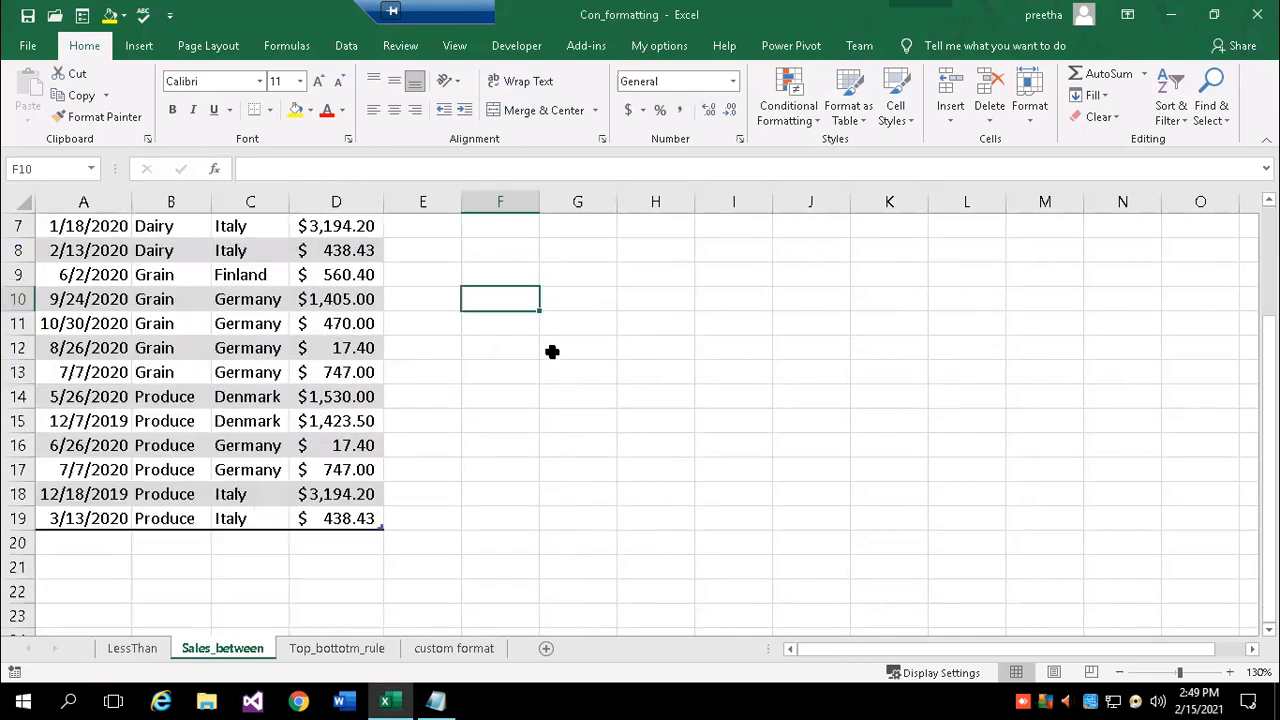
{"action": "scroll", "coordinate": [552, 351], "scroll_direction": "down", "scroll_amount": 1}
{"action": "scroll", "coordinate": [552, 351], "scroll_direction": "up", "scroll_amount": 3}
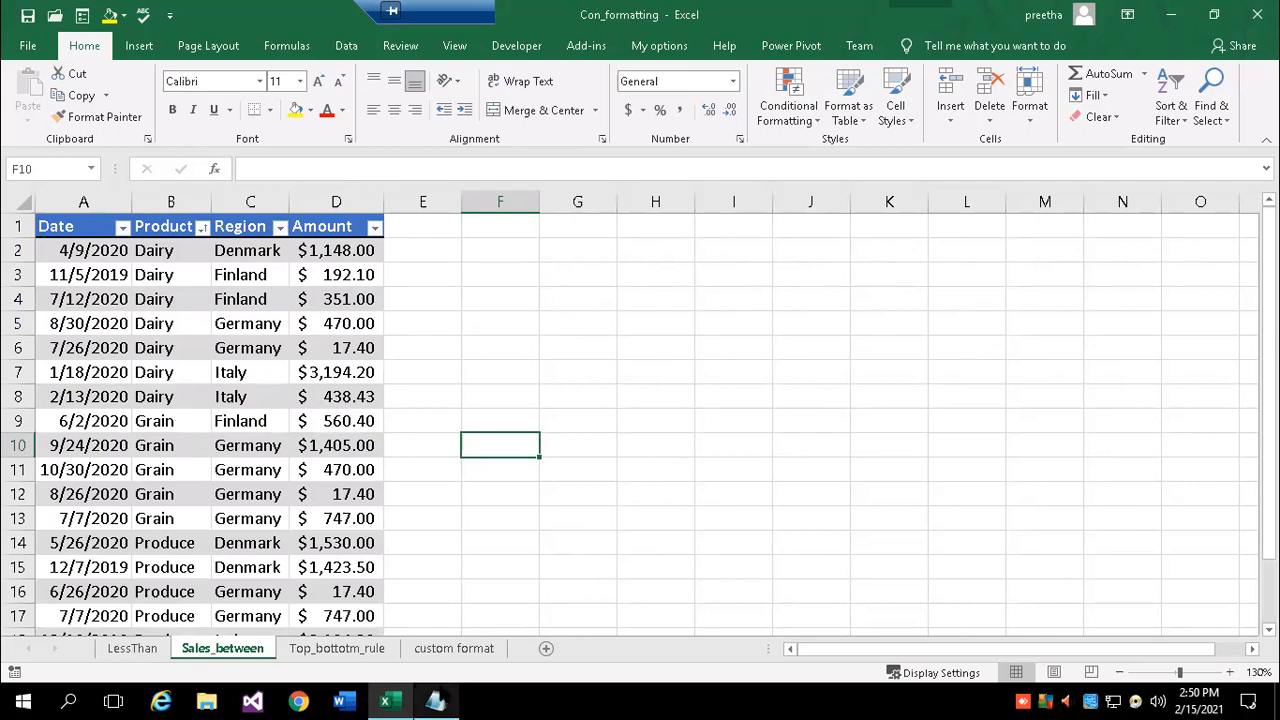
{"action": "left_click", "coordinate": [435, 700]}
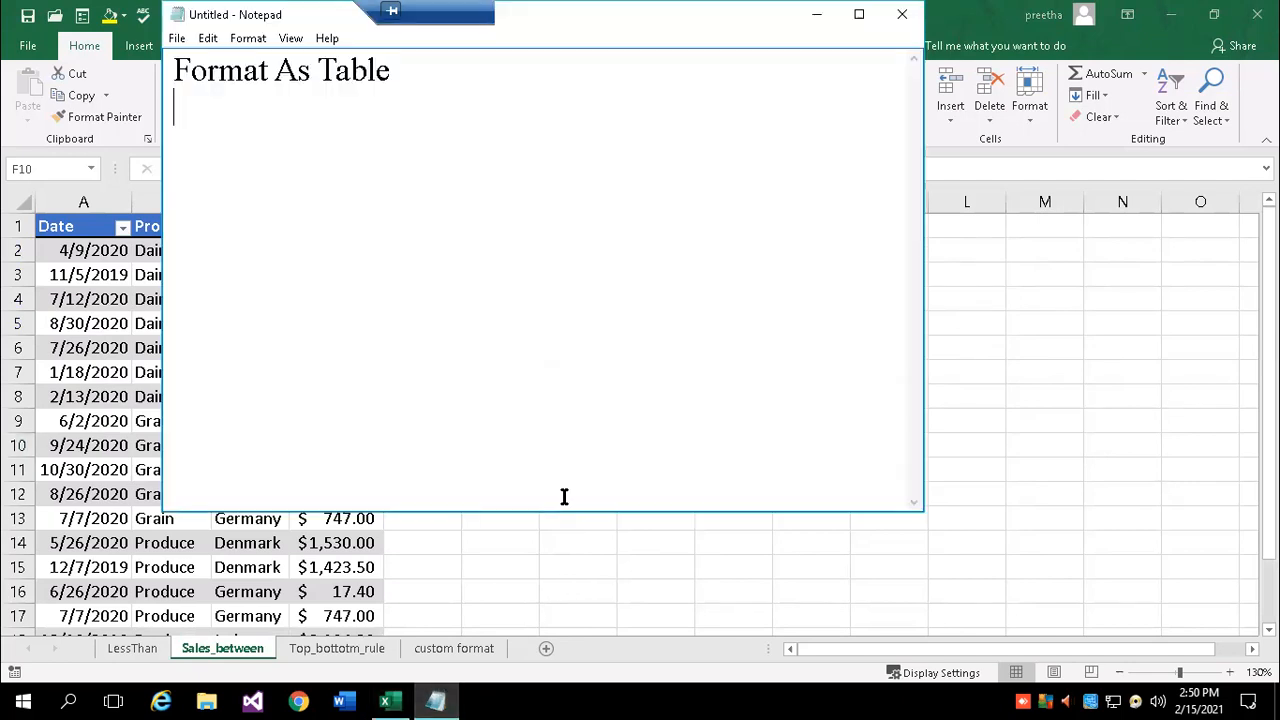
- Type the indented notes 'Your data converted to table' and 'Predefine table style'
{"action": "key", "text": "Tab"}
{"action": "type", "text": "Your data"}
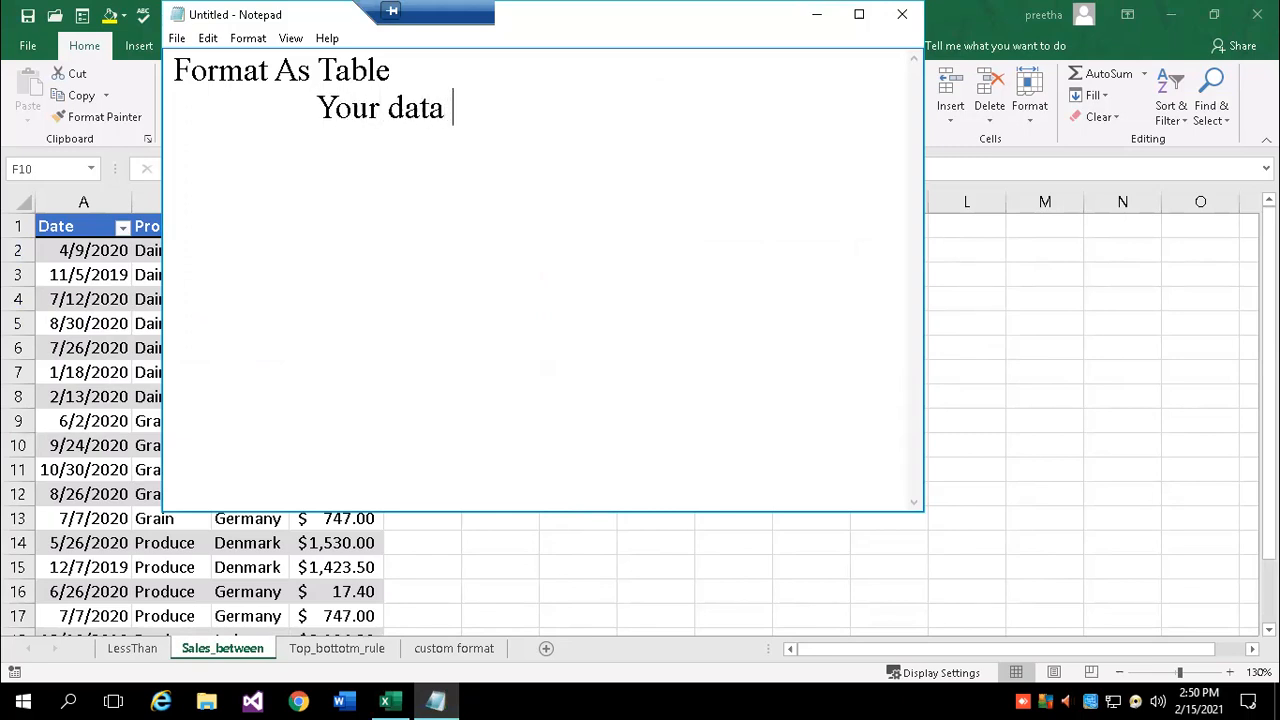
{"action": "type", "text": " converte"}
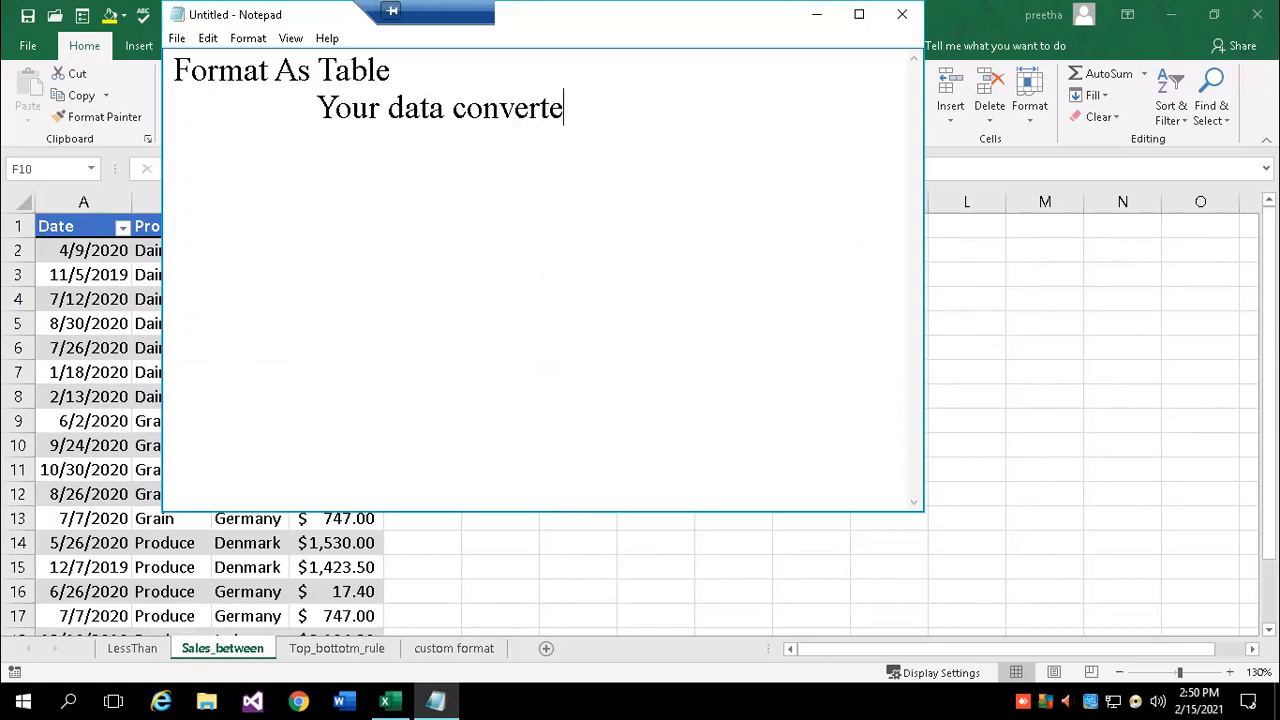
{"action": "key", "text": "BackSpace"}
{"action": "type", "text": "ed to table"}
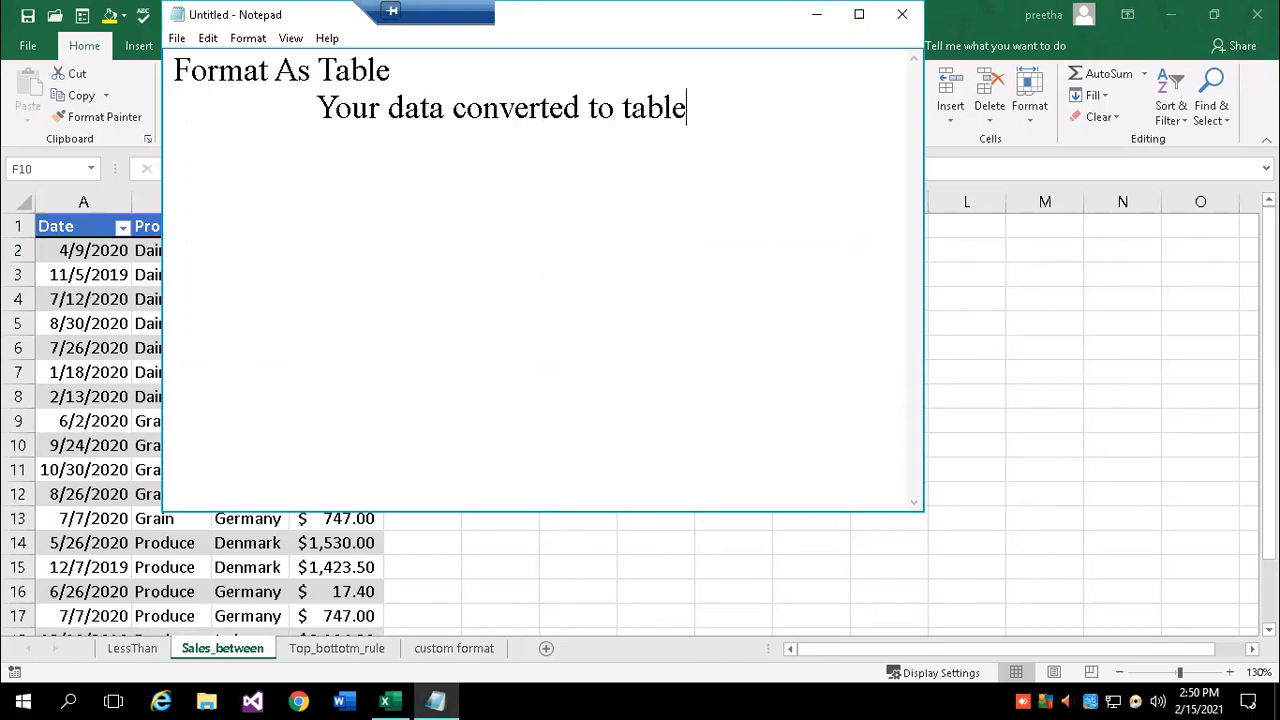
{"action": "key", "text": "Return"}
{"action": "key", "text": "Tab"}
{"action": "type", "text": "Predefine t"}
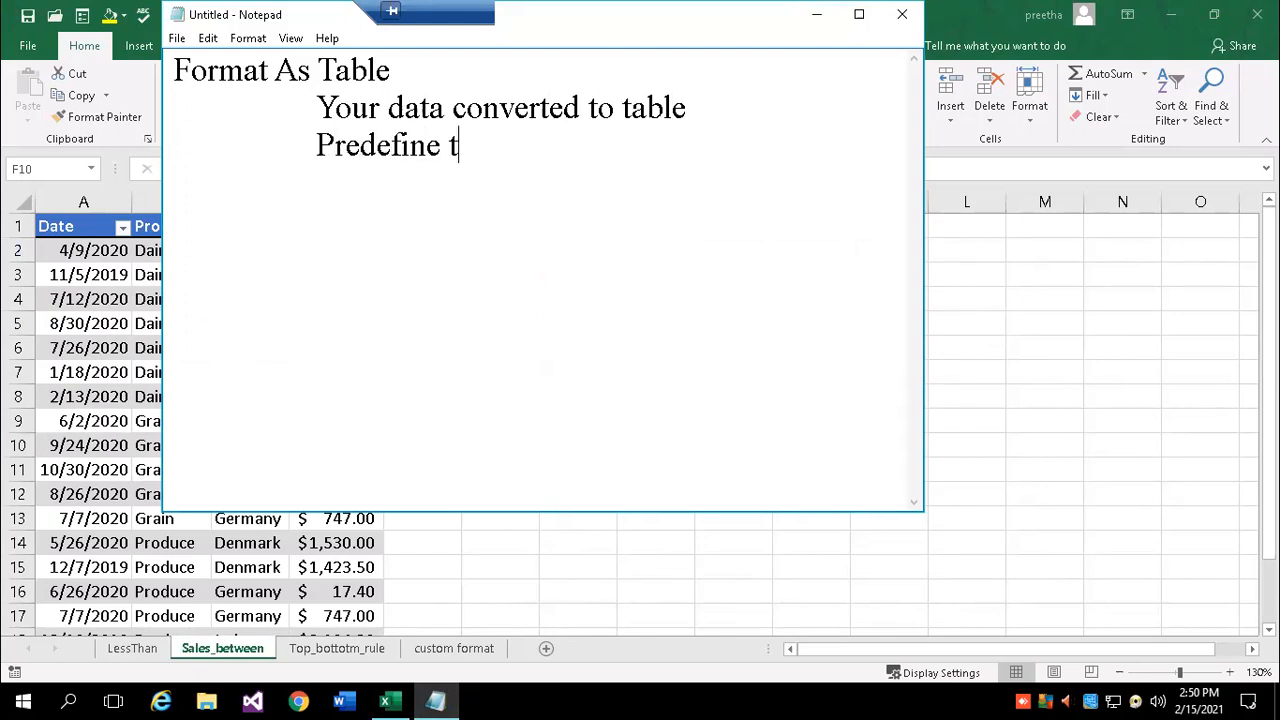
{"action": "type", "text": "able style"}
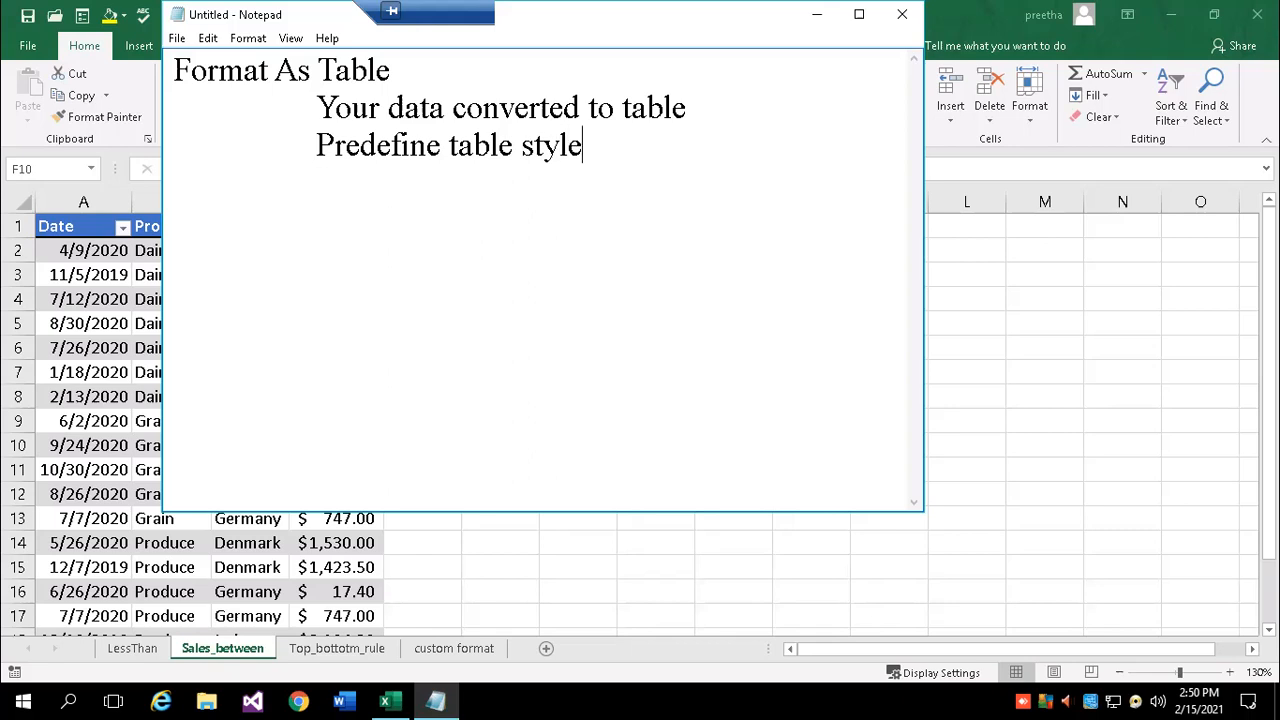
{"action": "key", "text": "Return"}
{"action": "key", "text": "alt+Tab"}
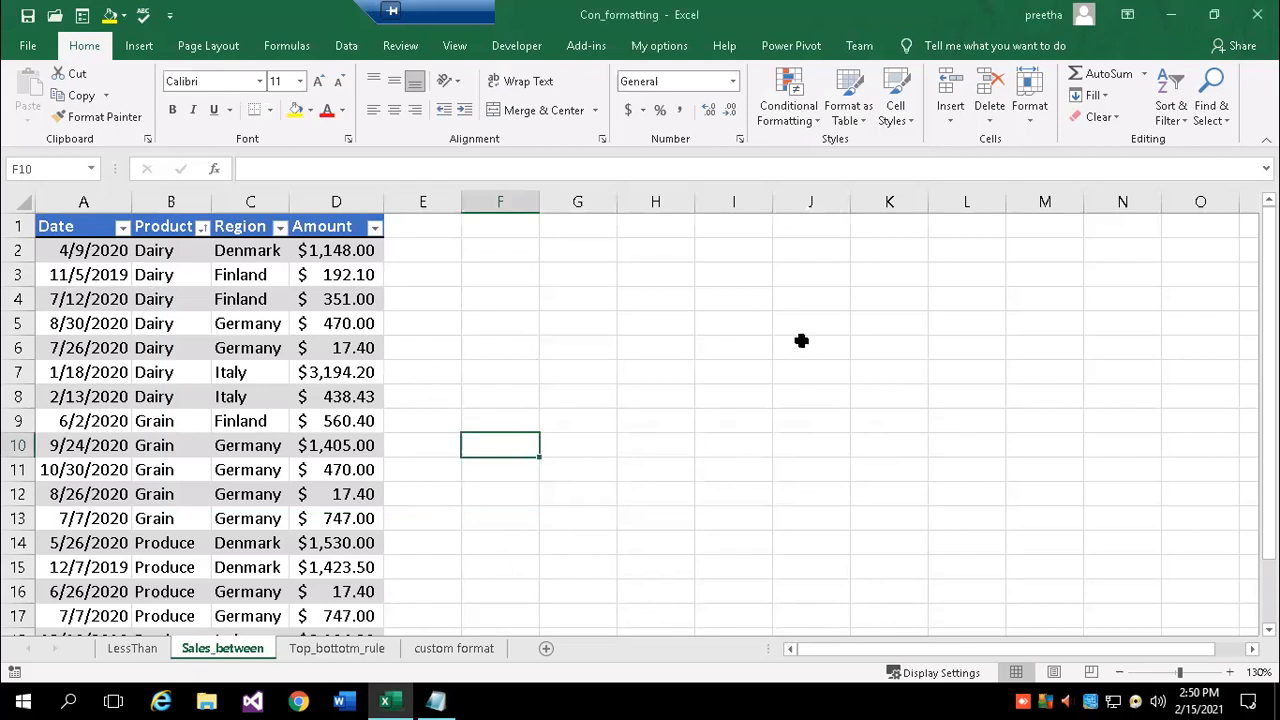
{"action": "left_click", "coordinate": [435, 701]}
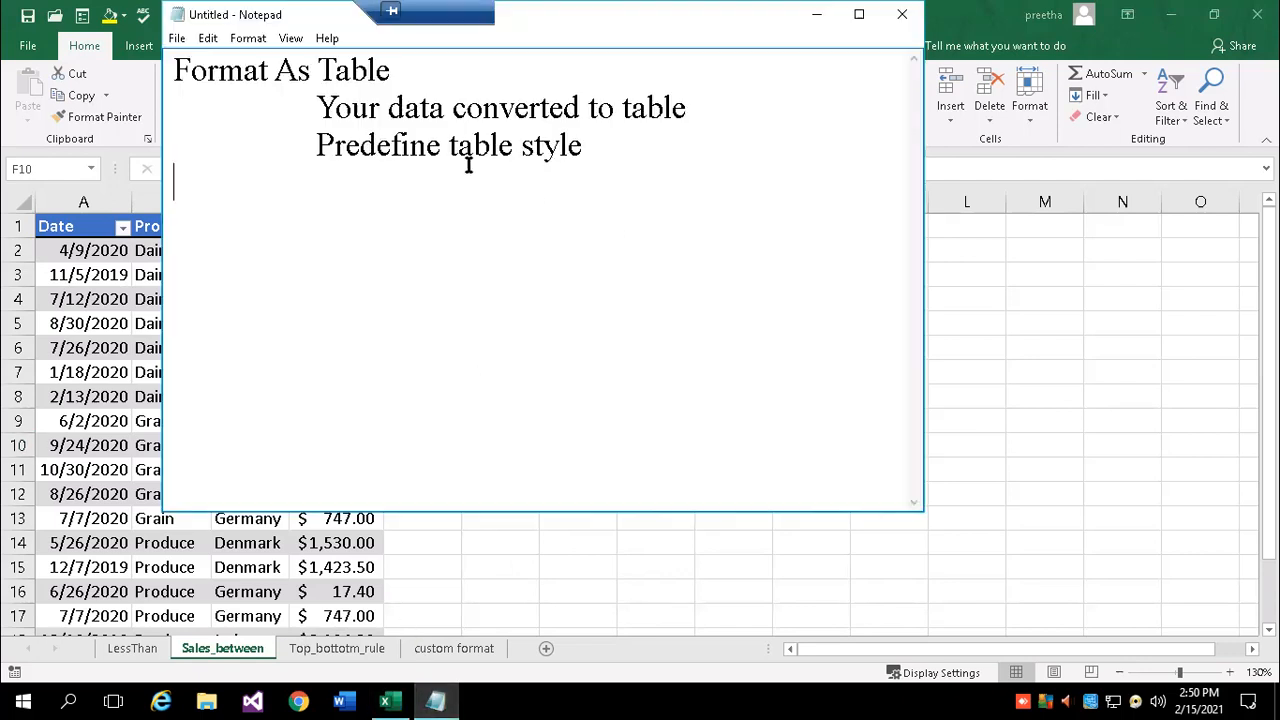
- Correct 'Predefine' to 'Predefined' and add an indented 'Filtering and sorting' point
{"action": "left_click", "coordinate": [440, 146]}
{"action": "type", "text": "d"}
{"action": "left_click", "coordinate": [617, 146]}
{"action": "key", "text": "Return"}
{"action": "key", "text": "Tab"}
{"action": "type", "text": "Filtering and sorting"}
{"action": "key", "text": "Return"}
{"action": "key", "text": "Return"}
{"action": "key", "text": "Tab"}
- Add a Filtering heading with the note 'We can view required data'
{"action": "type", "text": "Filtering"}
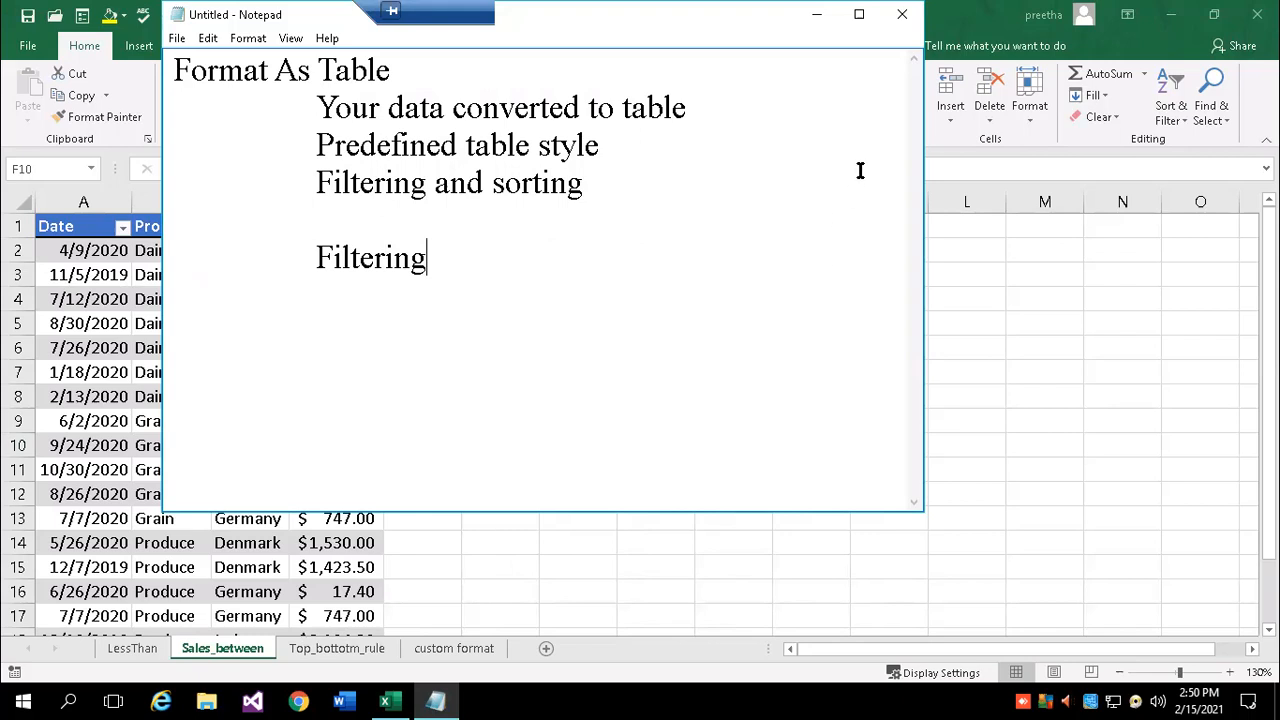
{"action": "key", "text": "Return"}
{"action": "key", "text": "Tab"}
{"action": "type", "text": "We can view required data"}
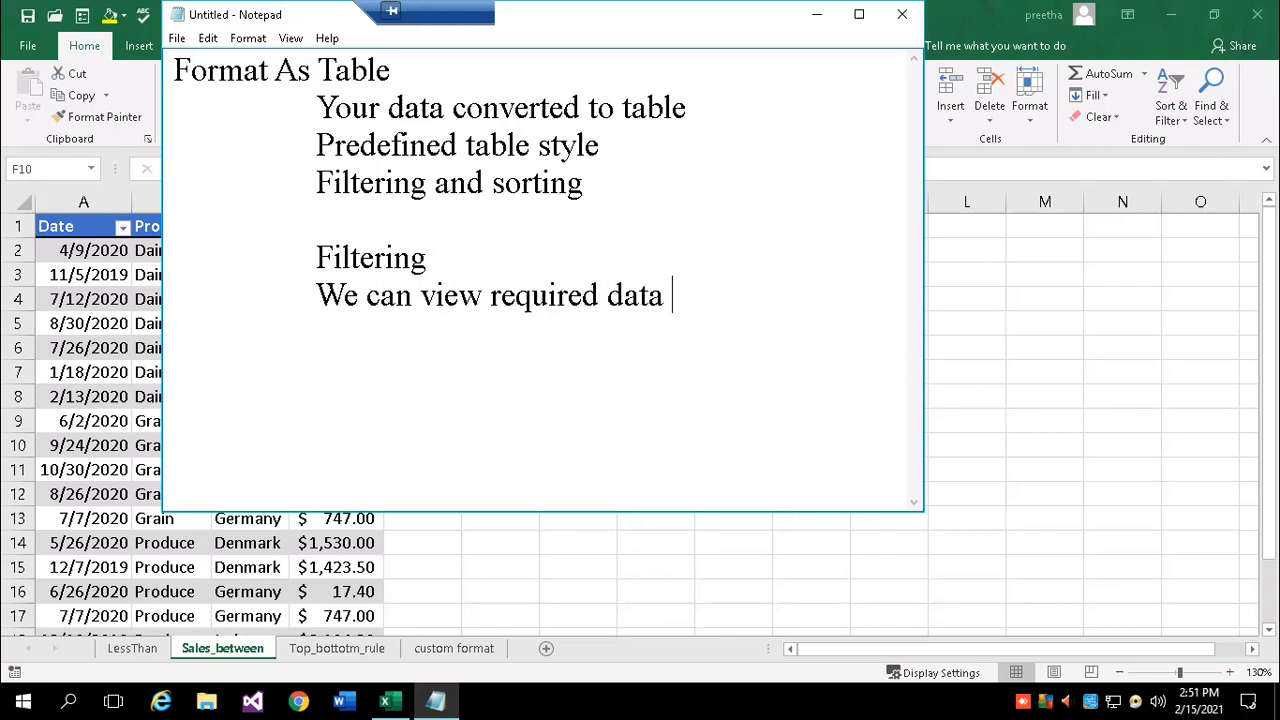
{"action": "left_click", "coordinate": [860, 171]}
{"action": "type", "text": "by"}
{"action": "key", "text": "BackSpace"}
{"action": "key", "text": "BackSpace"}
{"action": "key", "text": "BackSpace"}
{"action": "left_click", "coordinate": [708, 300]}
{"action": "key", "text": "BackSpace"}
- Finish the Filtering note with 'by hiding other data temporarily' and begin a Sorting heading
{"action": "type", "text": "by hiding oth"}
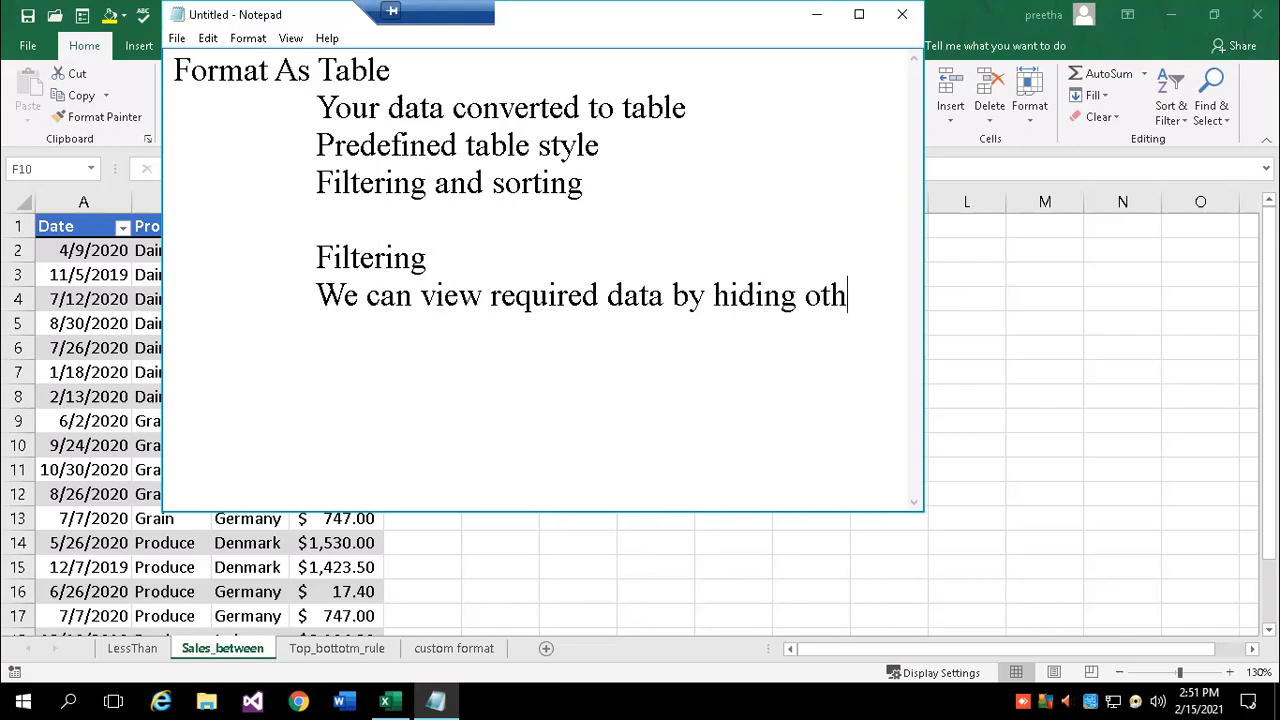
{"action": "type", "text": "er data"}
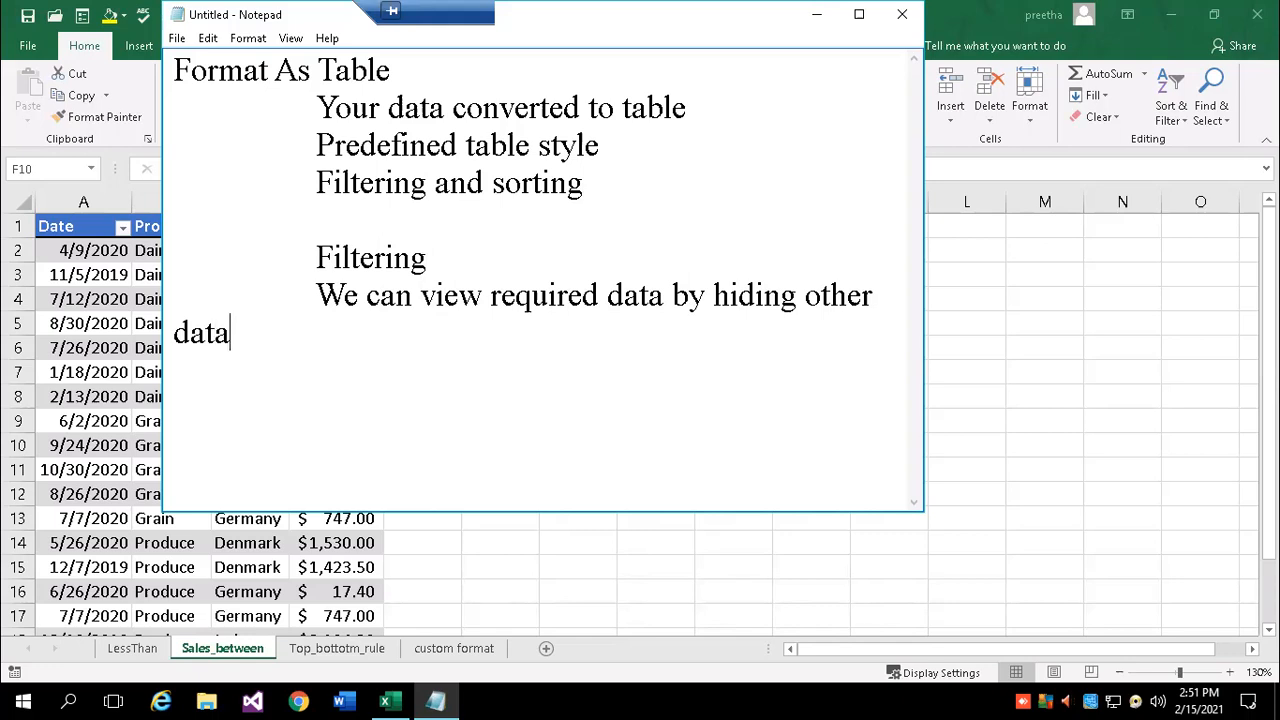
{"action": "type", "text": " temporarir"}
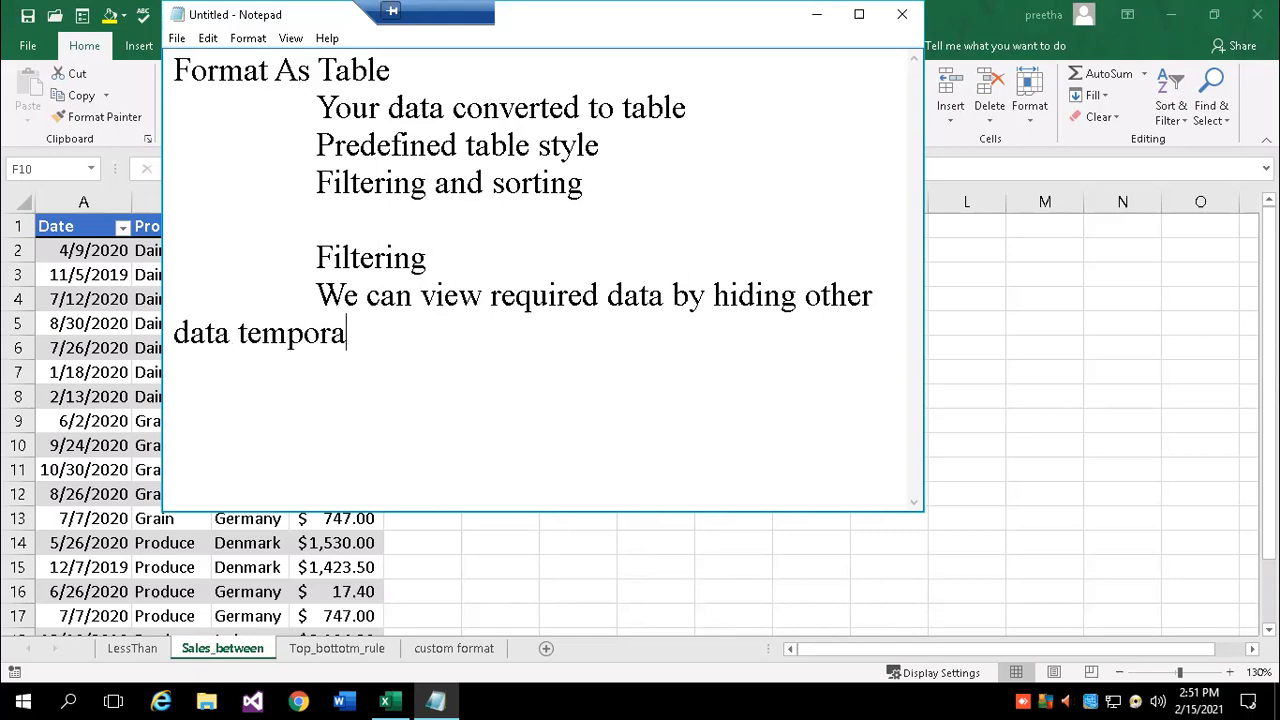
{"action": "key", "text": "BackSpace"}
{"action": "key", "text": "BackSpace"}
{"action": "key", "text": "BackSpace"}
{"action": "type", "text": "r"}
{"action": "type", "text": "ly"}
{"action": "key", "text": "BackSpace"}
{"action": "key", "text": "BackSpace"}
{"action": "key", "text": "BackSpace"}
{"action": "type", "text": "ily"}
{"action": "key", "text": "BackSpace"}
{"action": "key", "text": "BackSpace"}
{"action": "key", "text": "BackSpace"}
{"action": "type", "text": "rily  Sorting \t"}
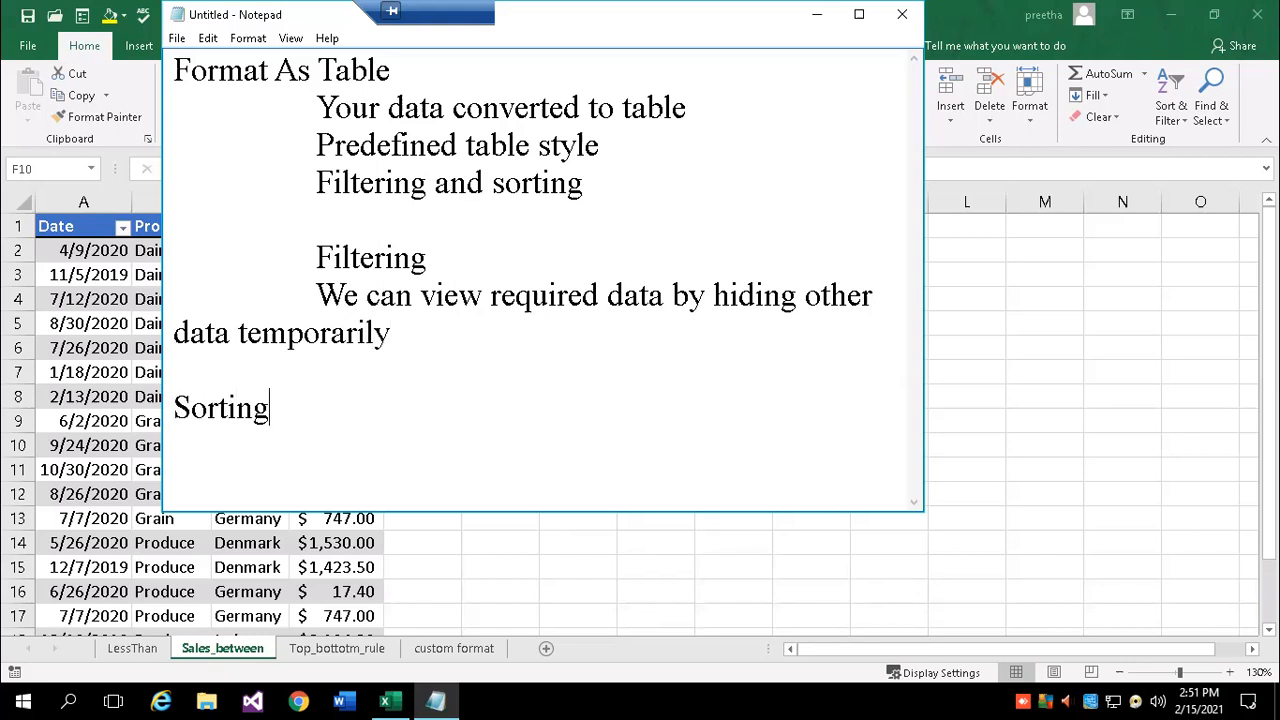
{"action": "type", "text": "Arrangi"}
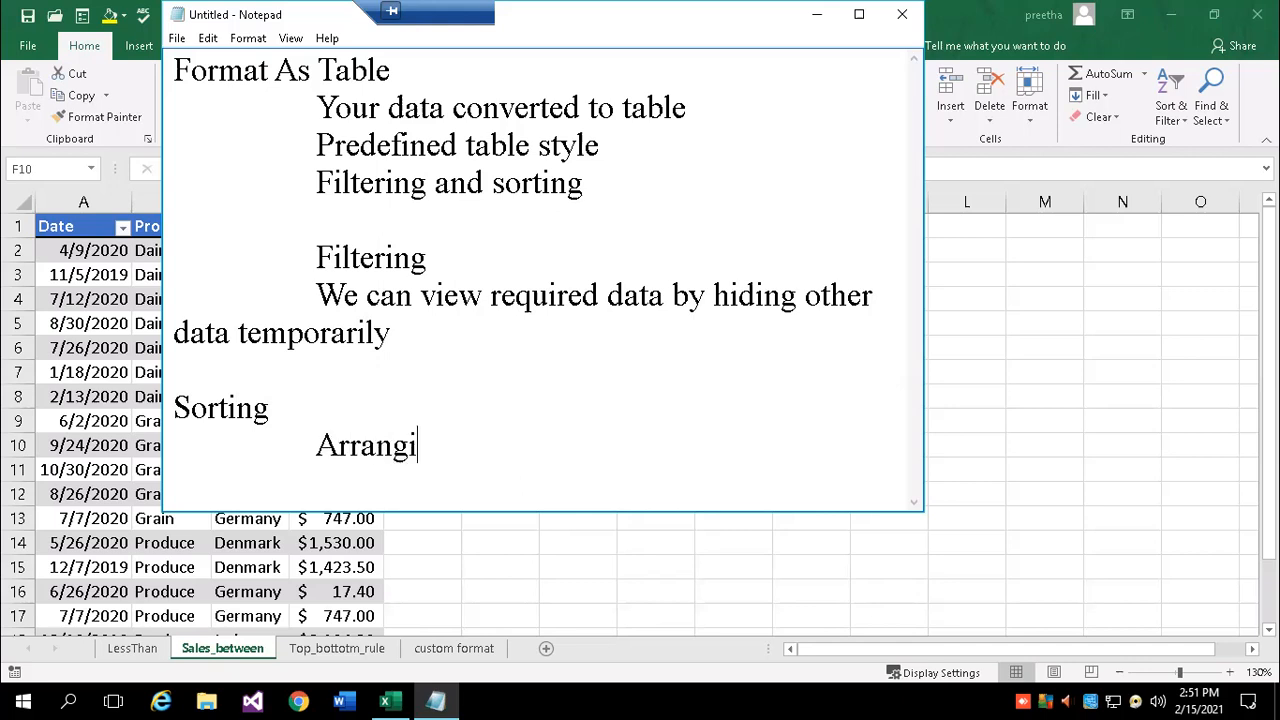
{"action": "type", "text": "ng the "}
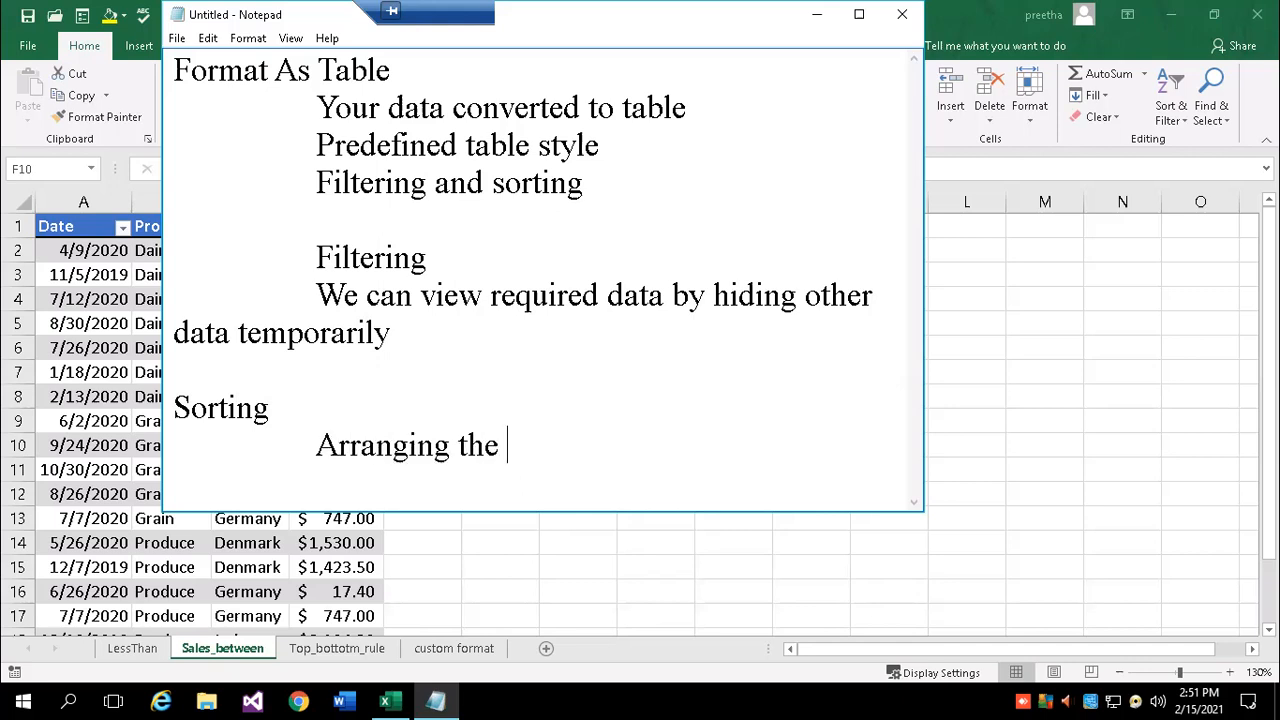
{"action": "type", "text": "dt"}
- Complete the Sorting note as 'Arranging the data either ascending/descending order.'
{"action": "key", "text": "BackSpace"}
{"action": "type", "text": "ata wither"}
{"action": "key", "text": "BackSpace"}
{"action": "key", "text": "BackSpace"}
{"action": "key", "text": "BackSpace"}
{"action": "key", "text": "BackSpace"}
{"action": "key", "text": "BackSpace"}
{"action": "key", "text": "BackSpace"}
{"action": "type", "text": "either asc"}
{"action": "type", "text": "ending/"}
{"action": "type", "text": "descend"}
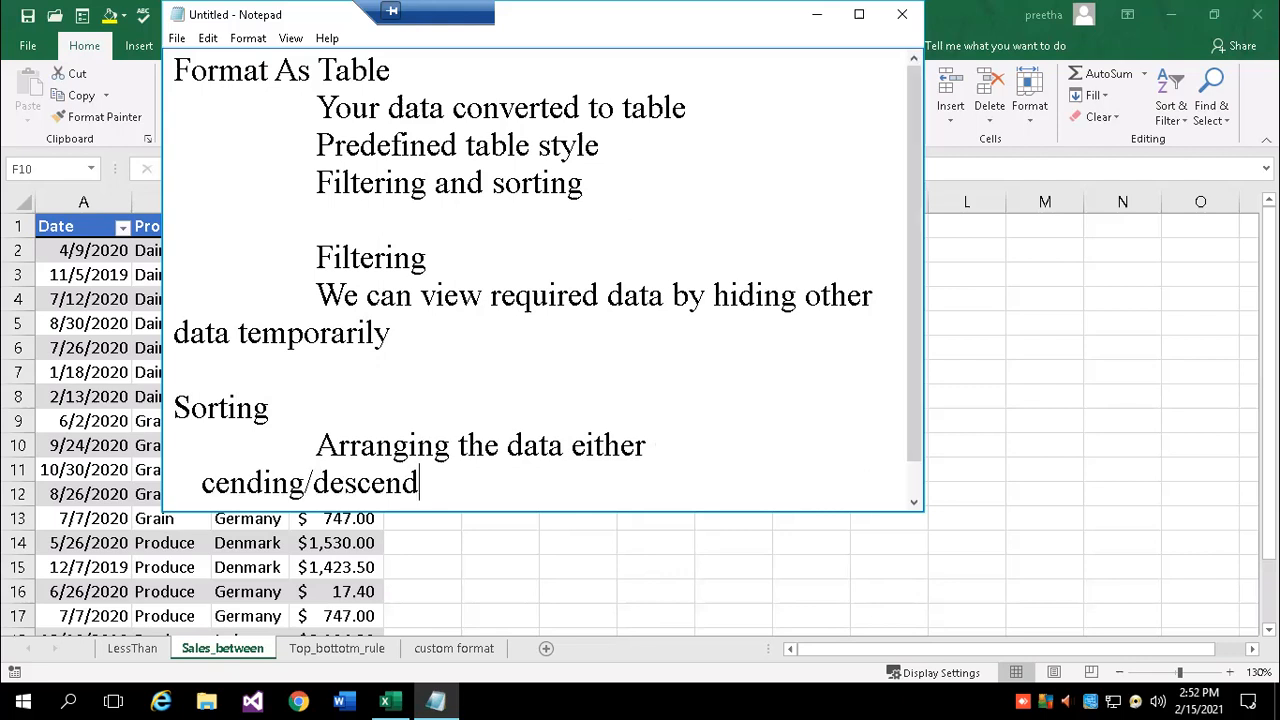
{"action": "type", "text": "ing order"}
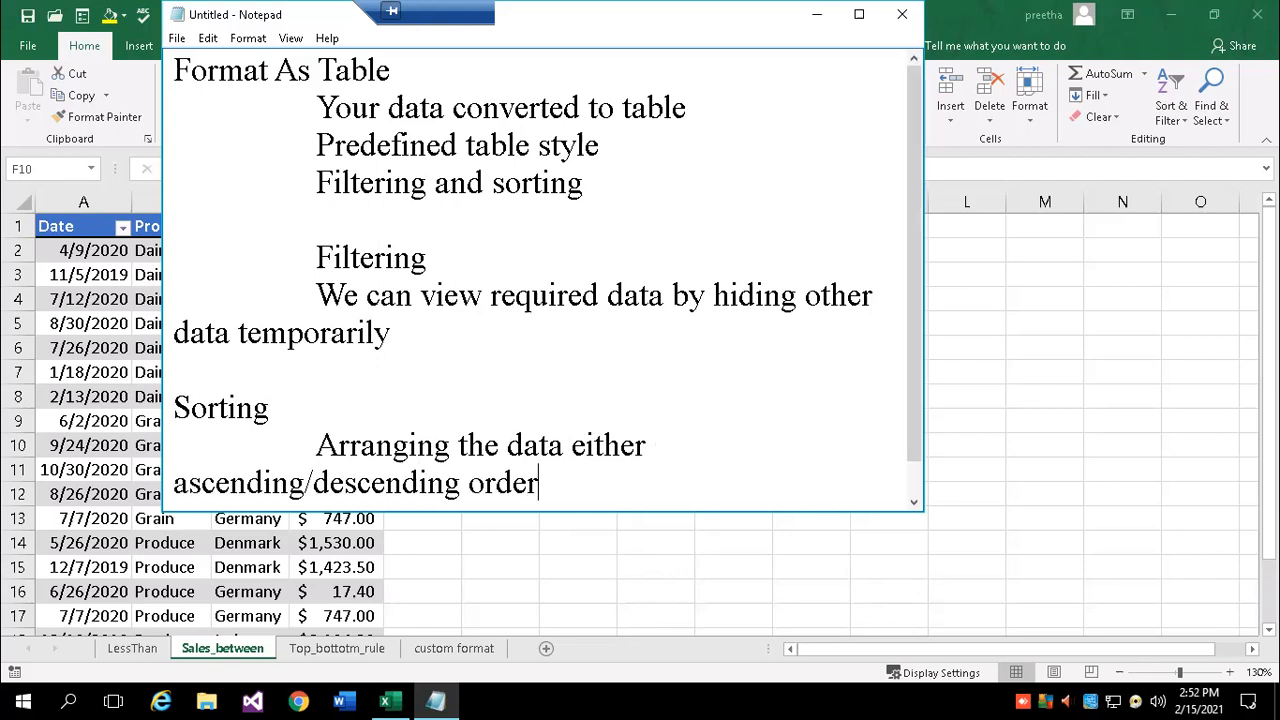
{"action": "type", "text": "."}
{"action": "key", "text": "Return"}
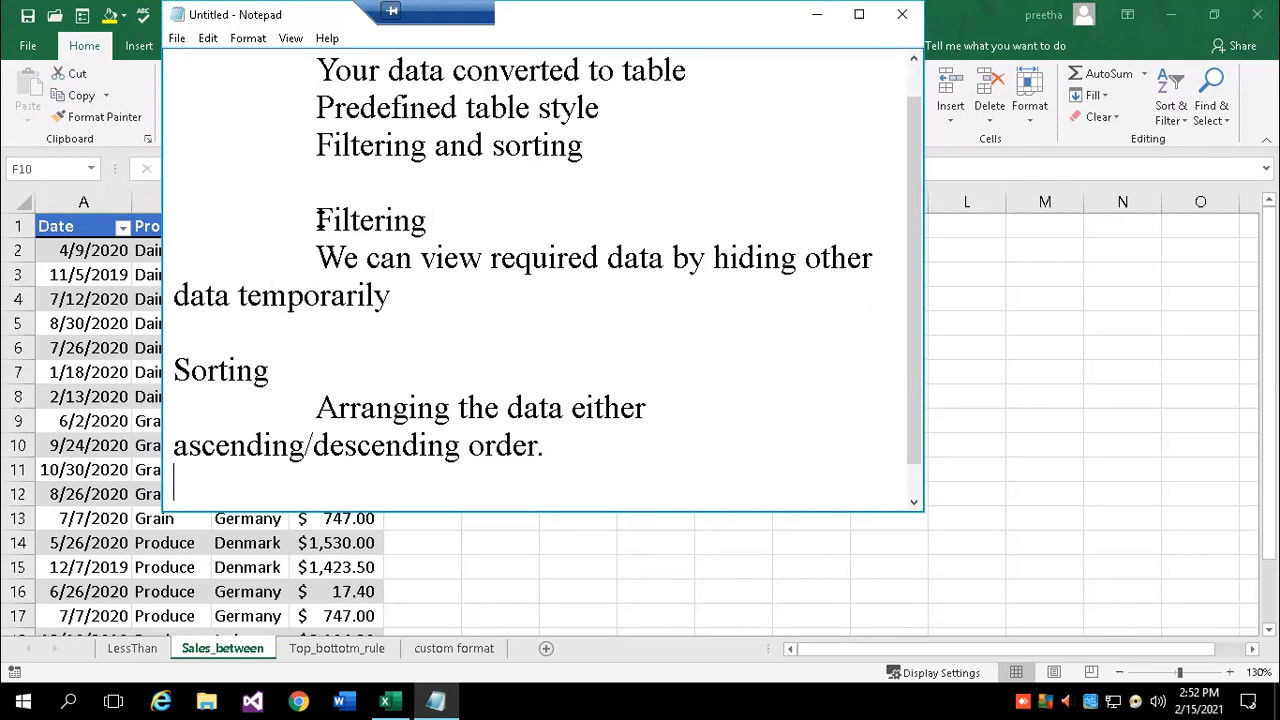
{"action": "key", "text": "alt+Tab"}
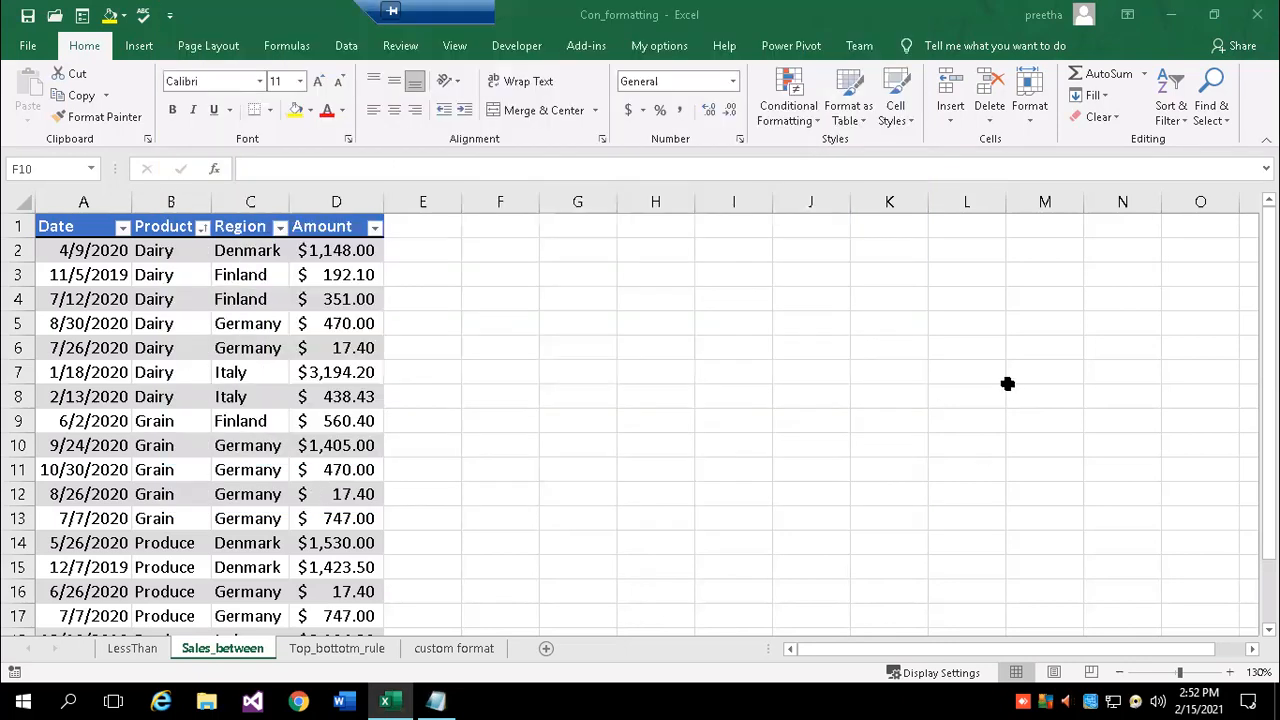
{"action": "left_click", "coordinate": [350, 46]}
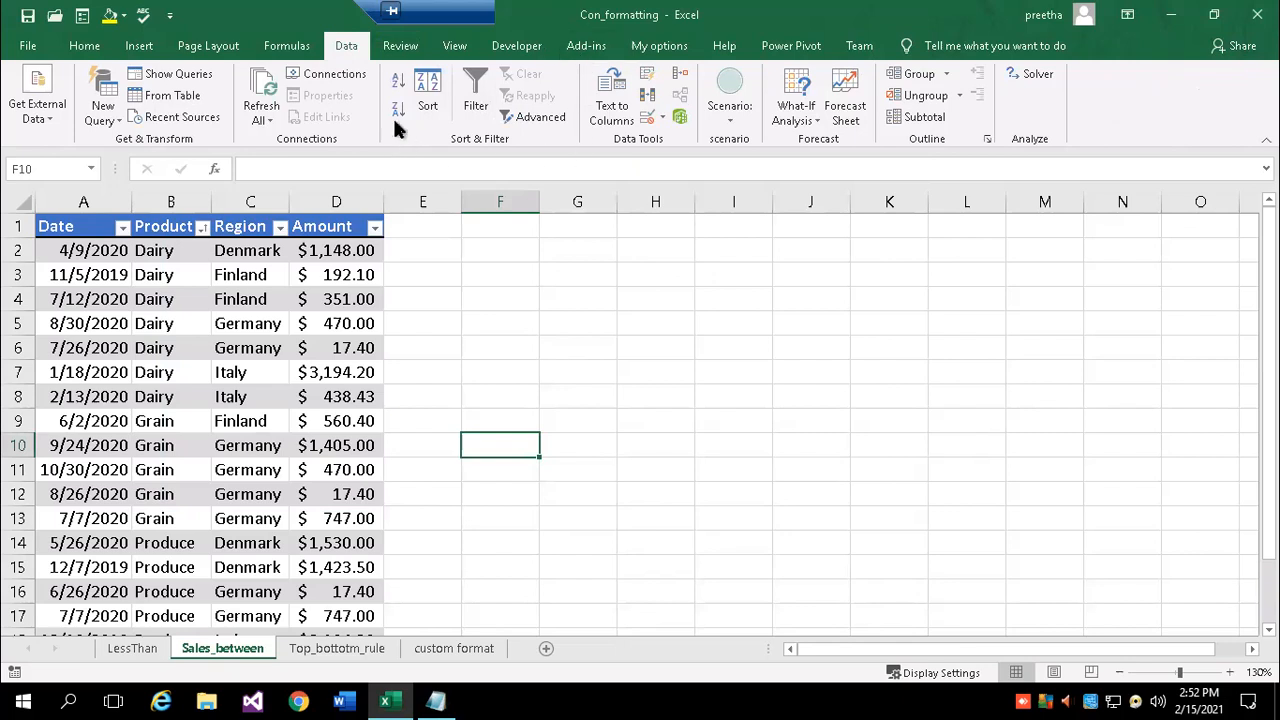
{"action": "left_click", "coordinate": [86, 46]}
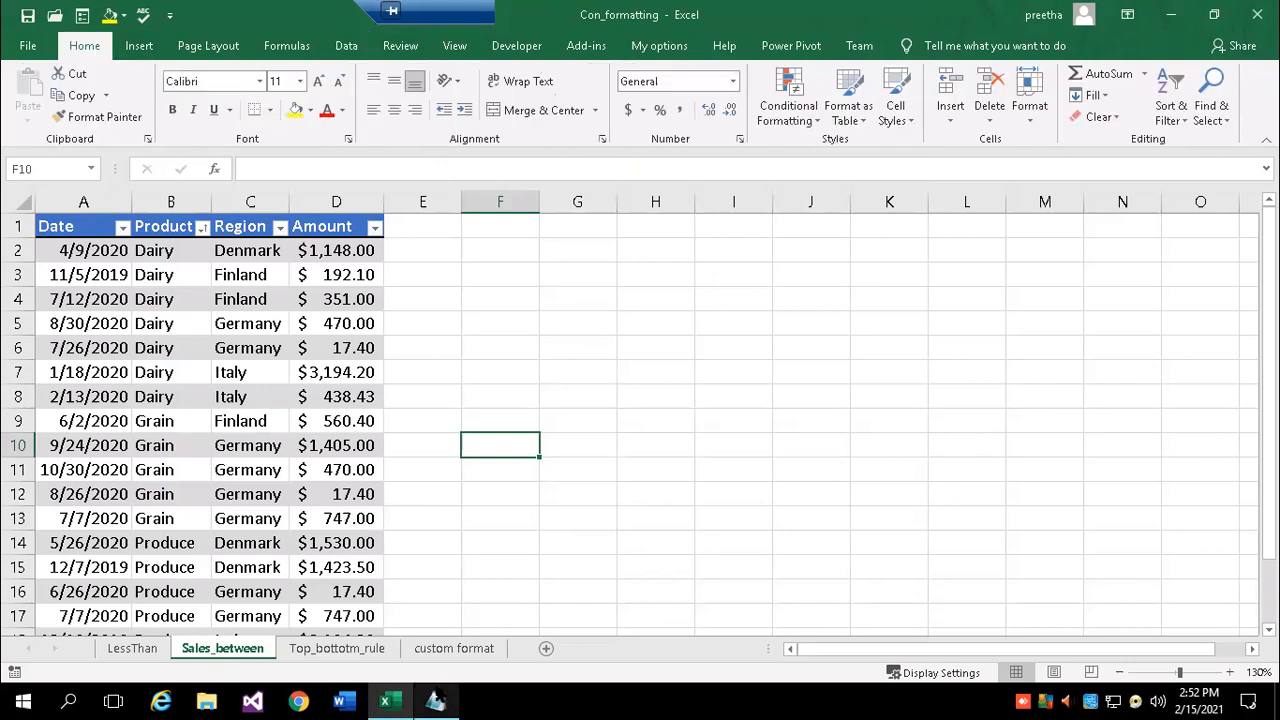
{"action": "left_click", "coordinate": [436, 701]}
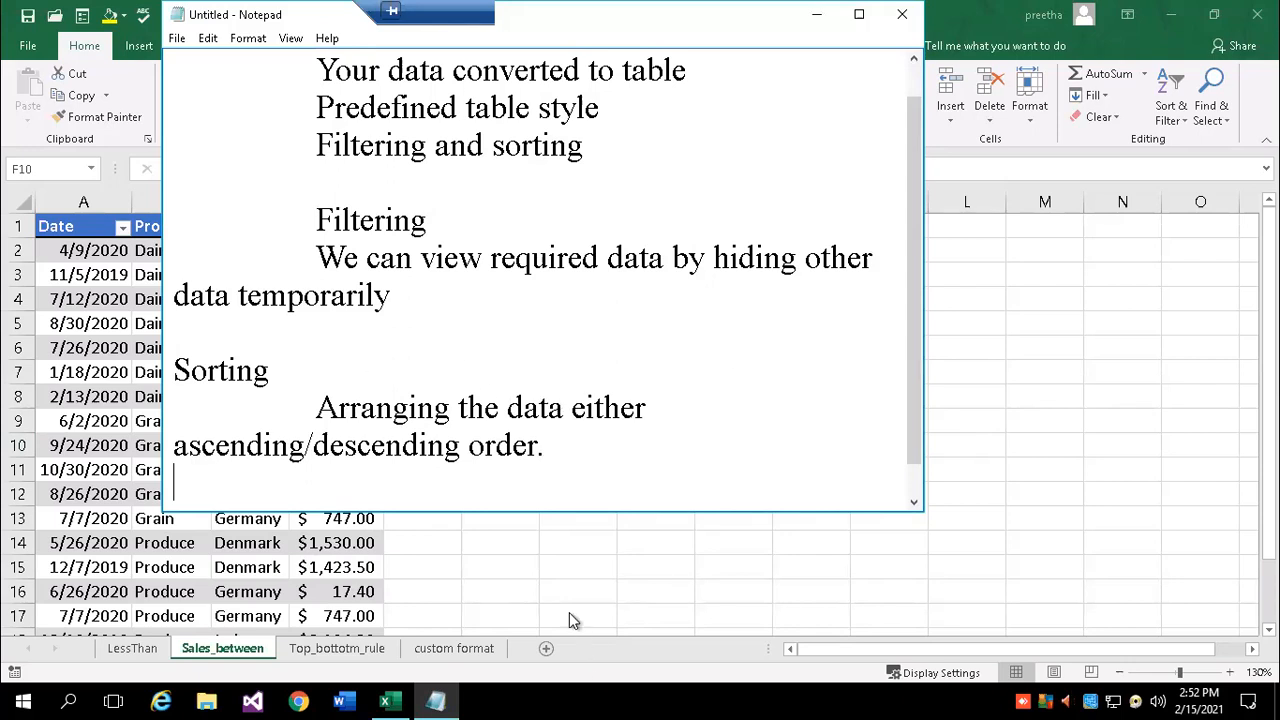
{"action": "left_click", "coordinate": [552, 560]}
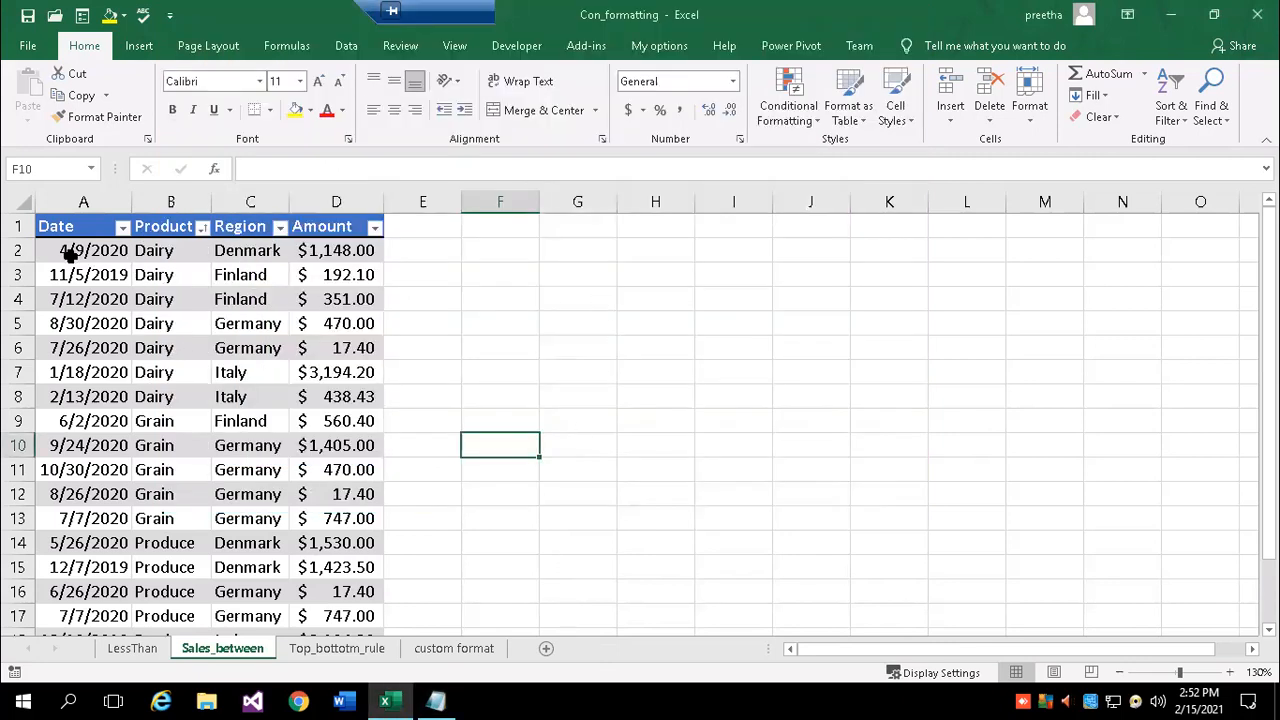
- Sort the Sales_between table by Region from A to Z, Denmark through Italy
{"action": "left_click_drag", "start_coordinate": [49, 250], "coordinate": [333, 397]}
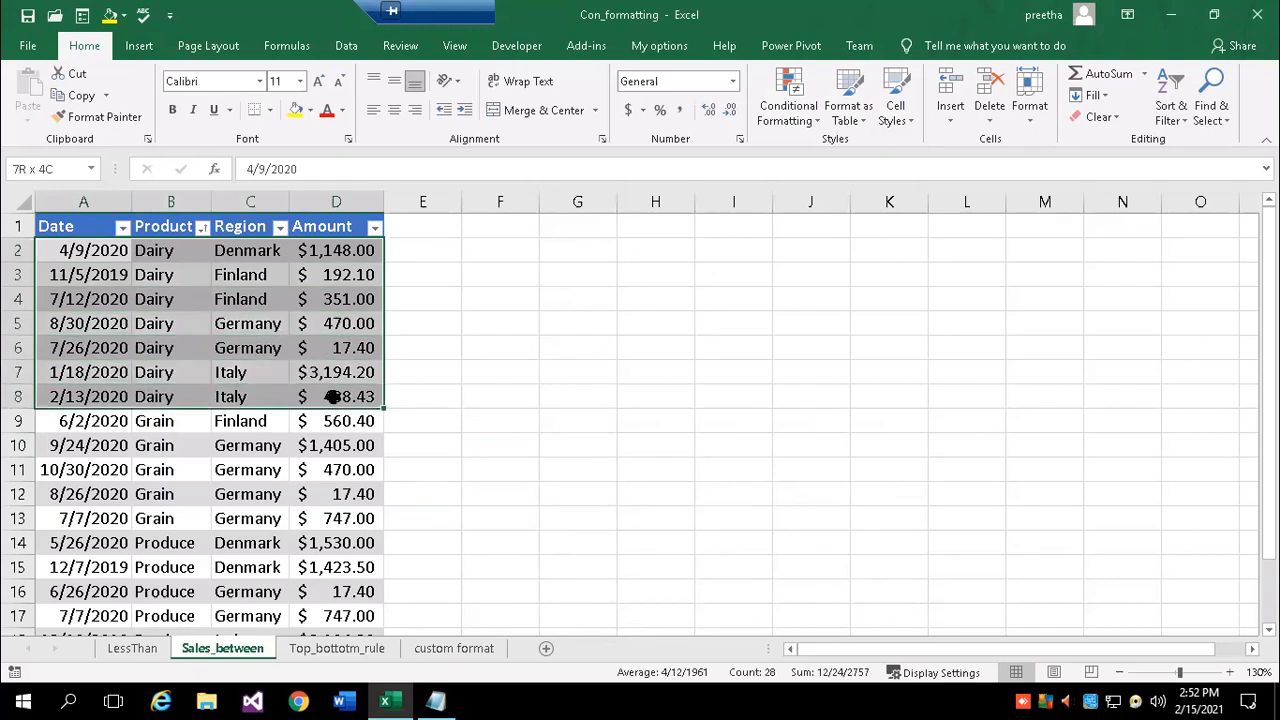
{"action": "scroll", "coordinate": [216, 462], "scroll_direction": "down", "scroll_amount": 1}
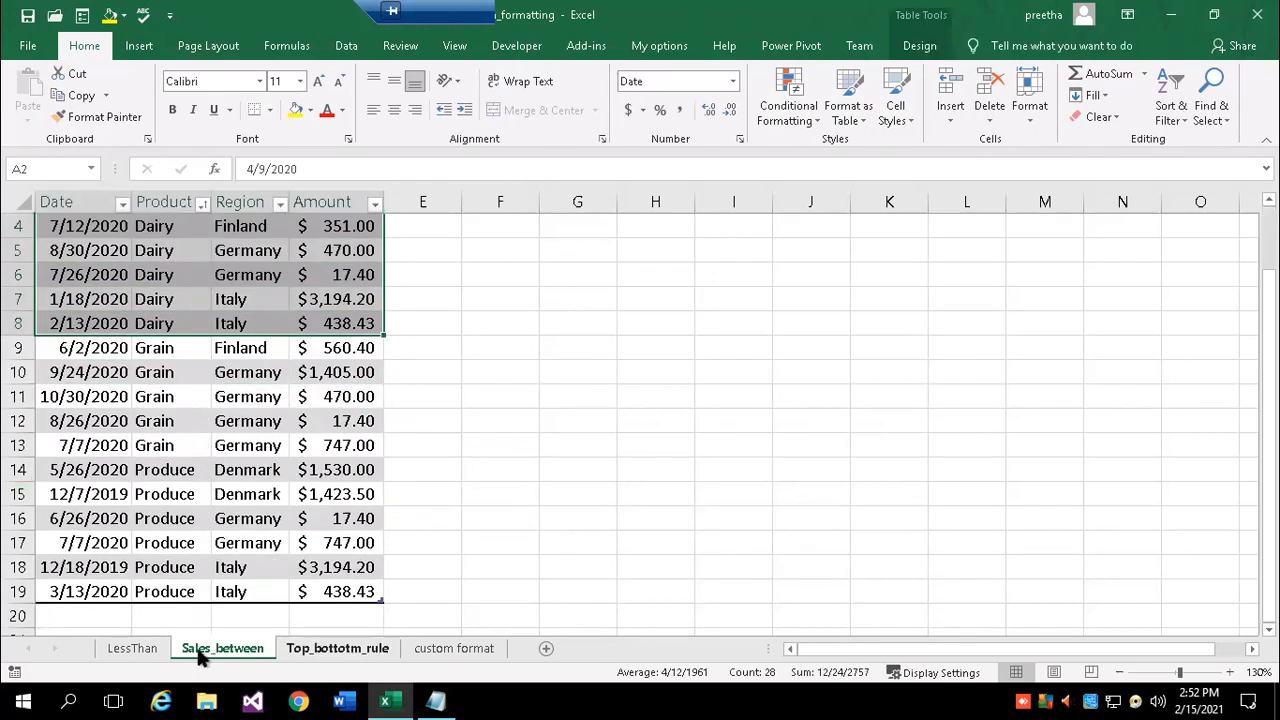
{"action": "left_click", "coordinate": [556, 398]}
{"action": "scroll", "coordinate": [307, 242], "scroll_direction": "up", "scroll_amount": 1}
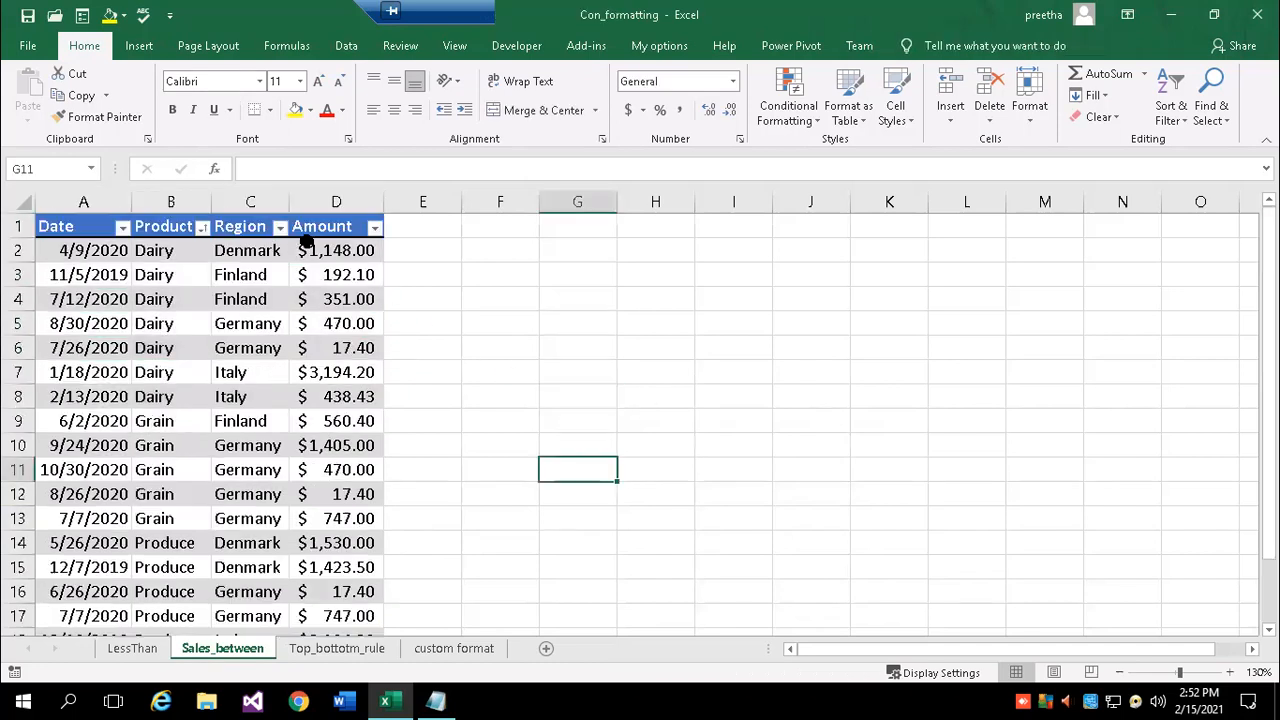
{"action": "left_click", "coordinate": [281, 228]}
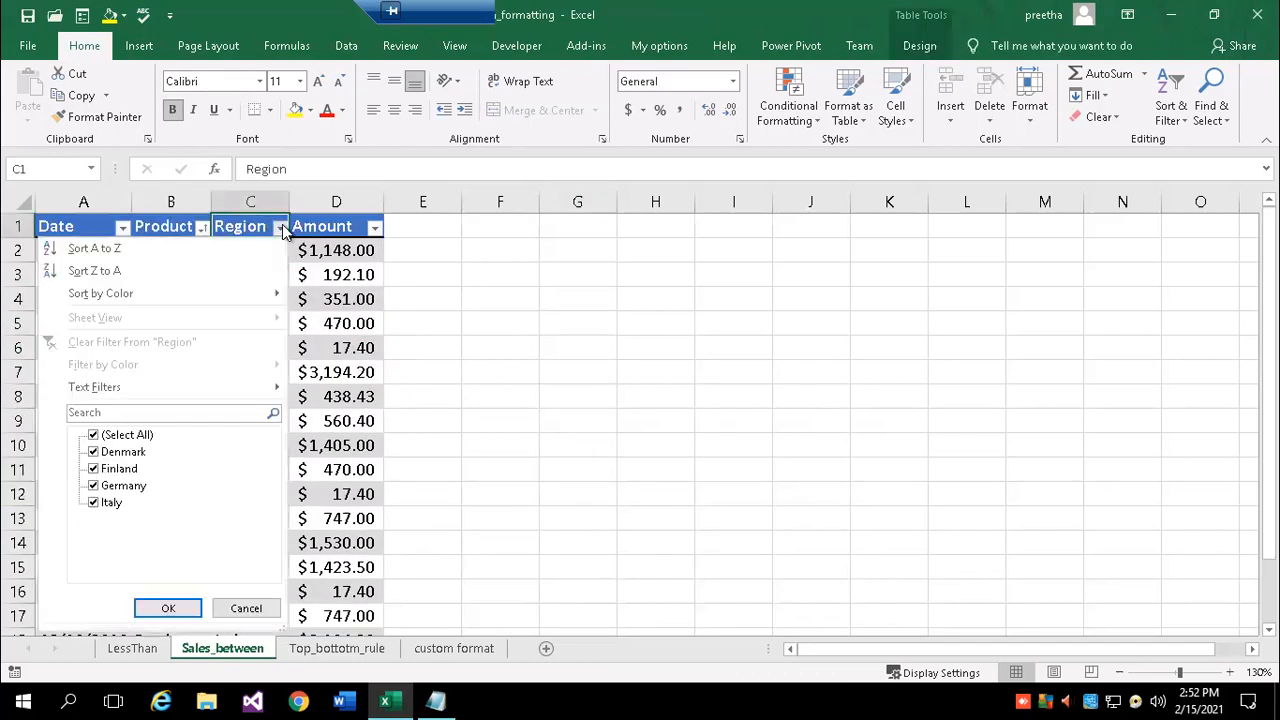
{"action": "left_click", "coordinate": [134, 245]}
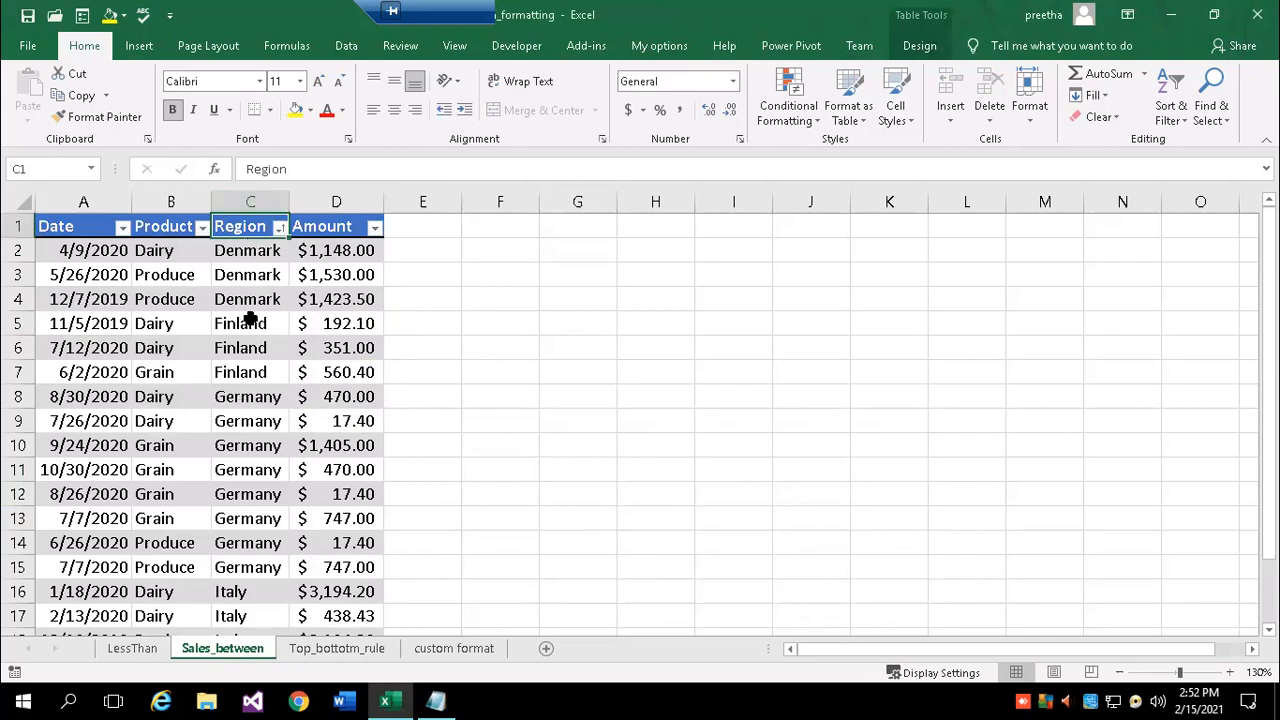
{"action": "scroll", "coordinate": [250, 320], "scroll_direction": "down", "scroll_amount": 1}
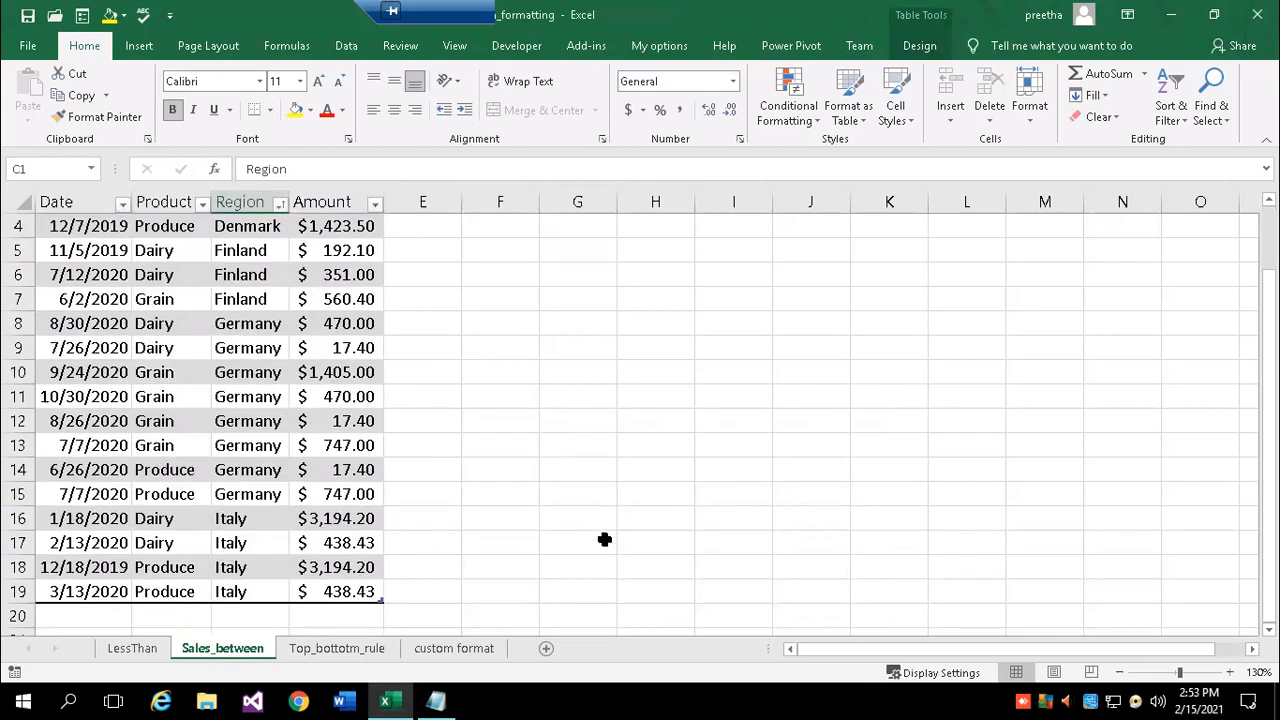
{"action": "left_click", "coordinate": [596, 476]}
- Copy the four Italy rows A16:D19 to H6 and autofit columns H and K
{"action": "left_click_drag", "start_coordinate": [53, 515], "coordinate": [330, 600]}
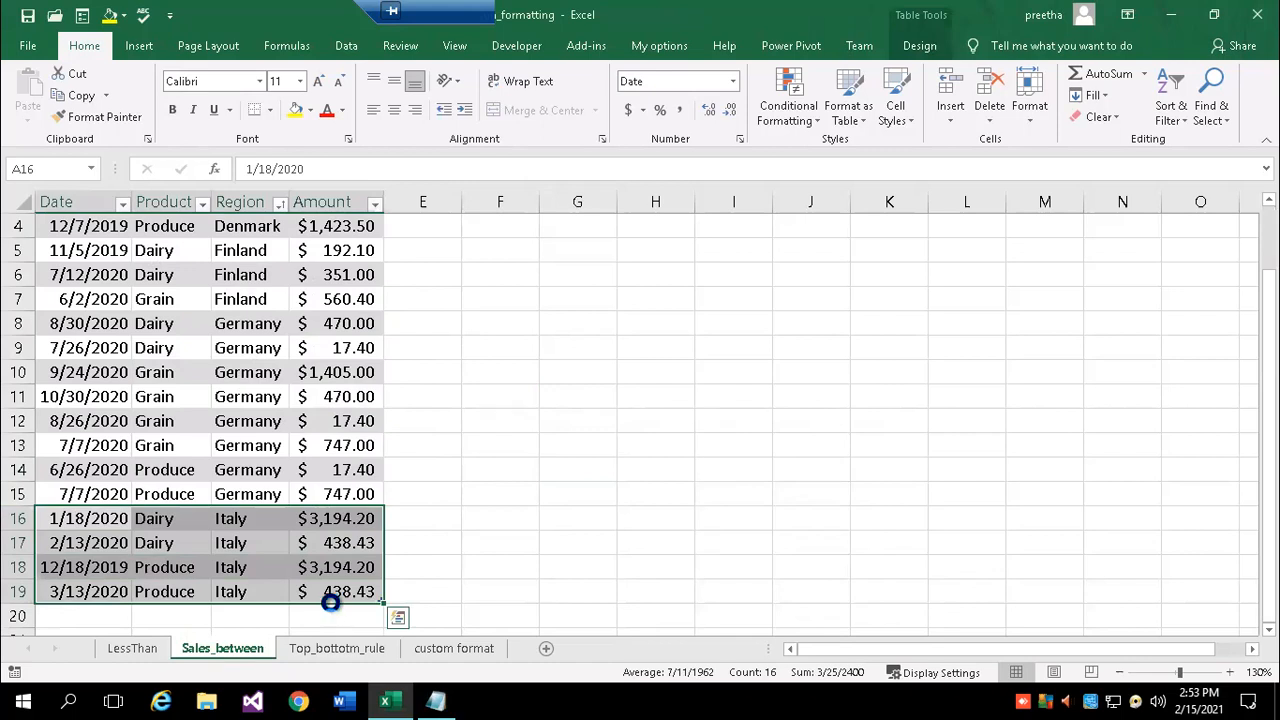
{"action": "key", "text": "ctrl+c"}
{"action": "left_click", "coordinate": [670, 276]}
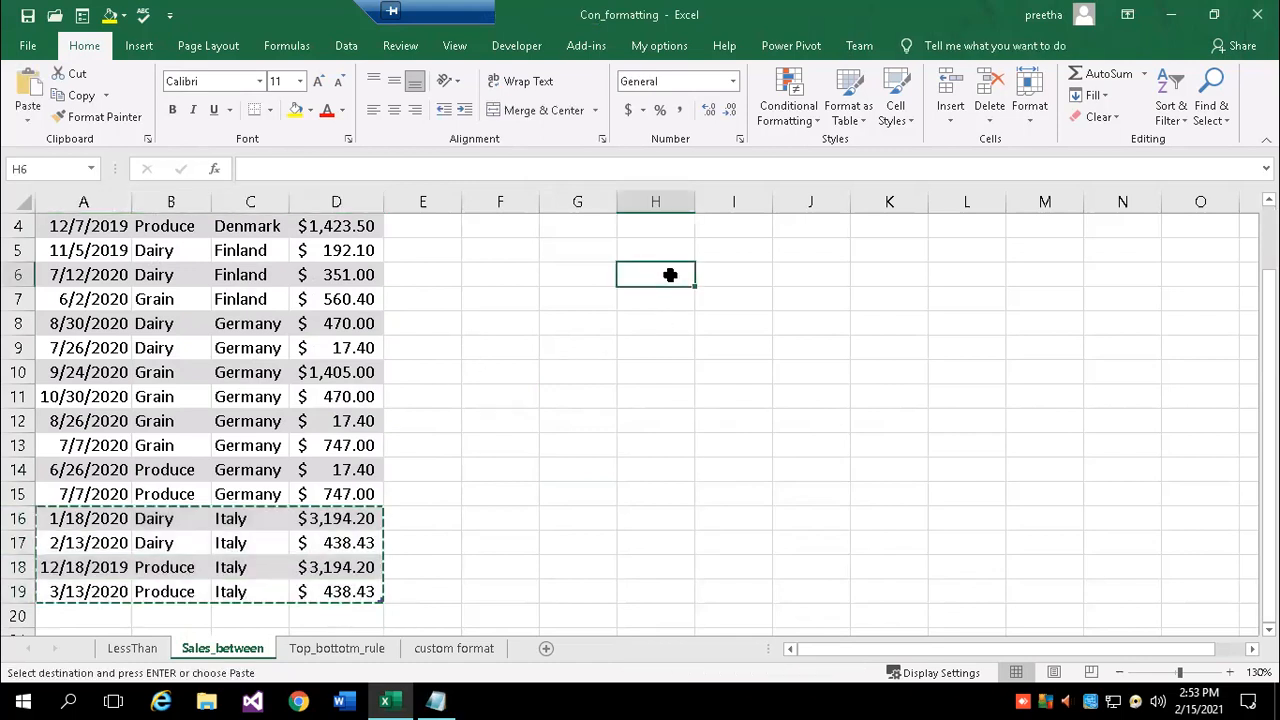
{"action": "key", "text": "ctrl+v"}
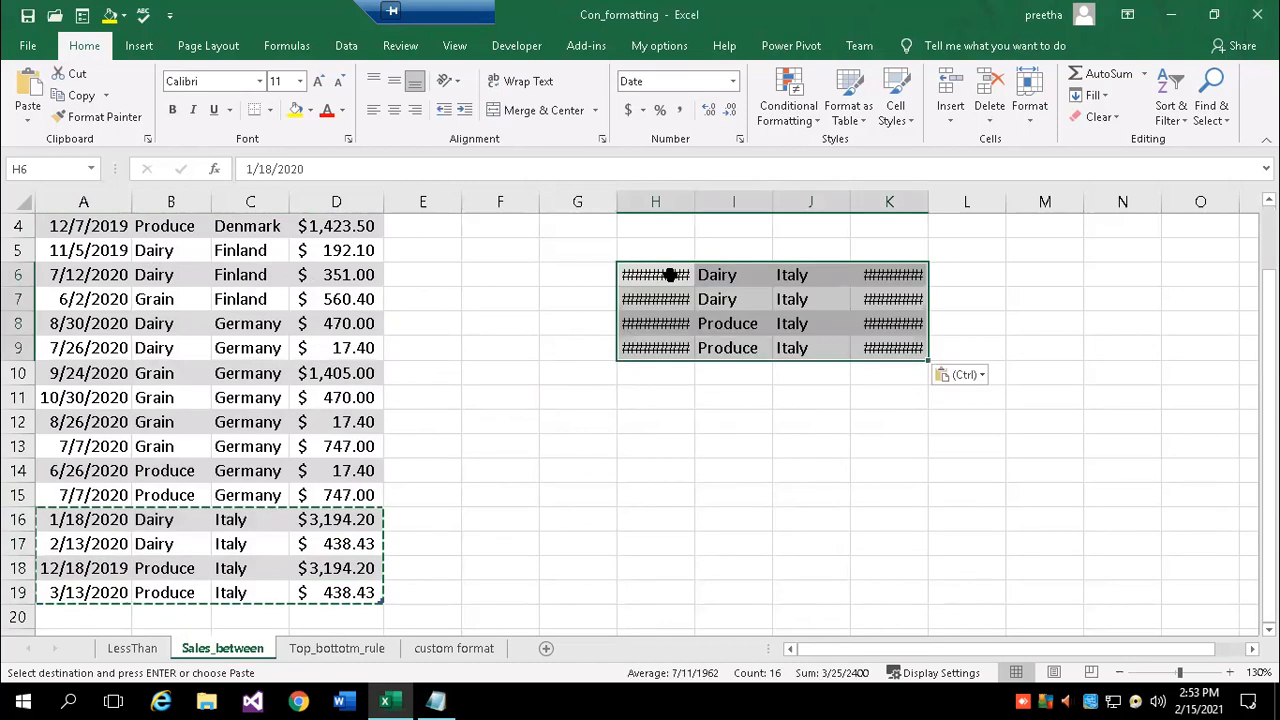
{"action": "double_click", "coordinate": [695, 201]}
{"action": "double_click", "coordinate": [946, 201]}
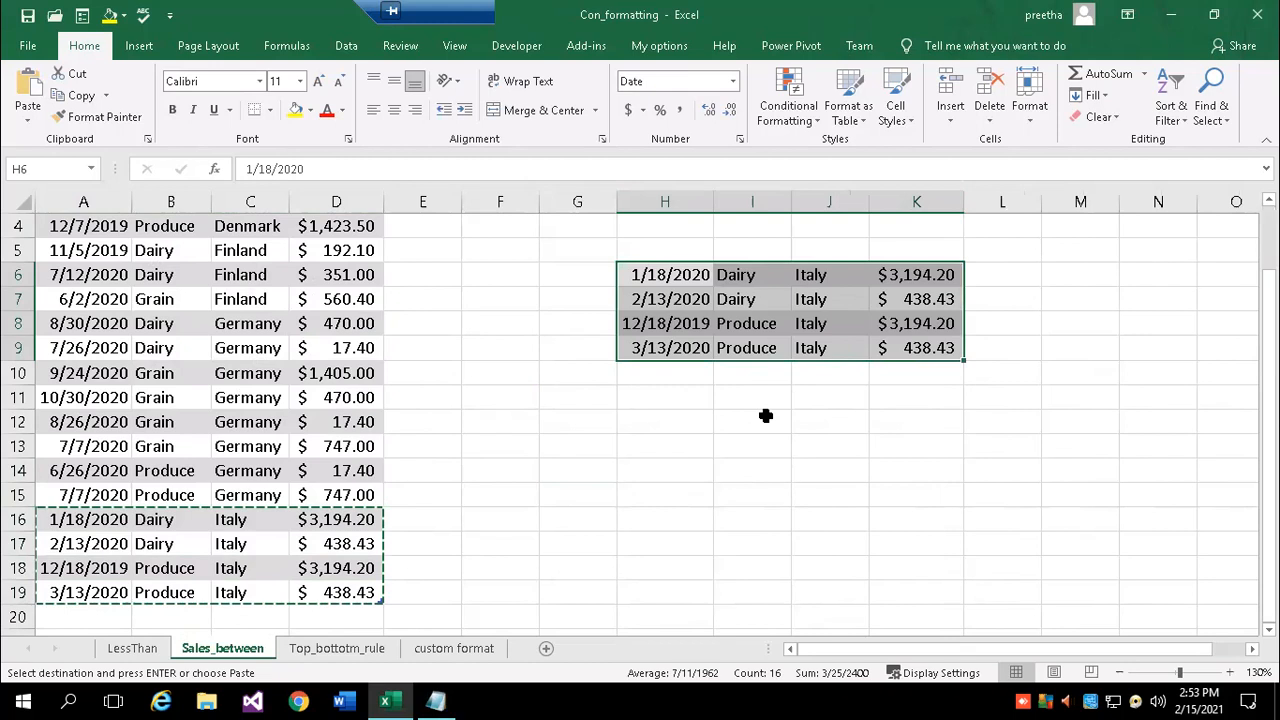
{"action": "left_click", "coordinate": [765, 416]}
{"action": "scroll", "coordinate": [217, 231], "scroll_direction": "up", "scroll_amount": 1}
- Copy the Date, Product, Region, Amount headers from A1:D1 into H5:K5
{"action": "left_click_drag", "start_coordinate": [233, 228], "coordinate": [348, 217]}
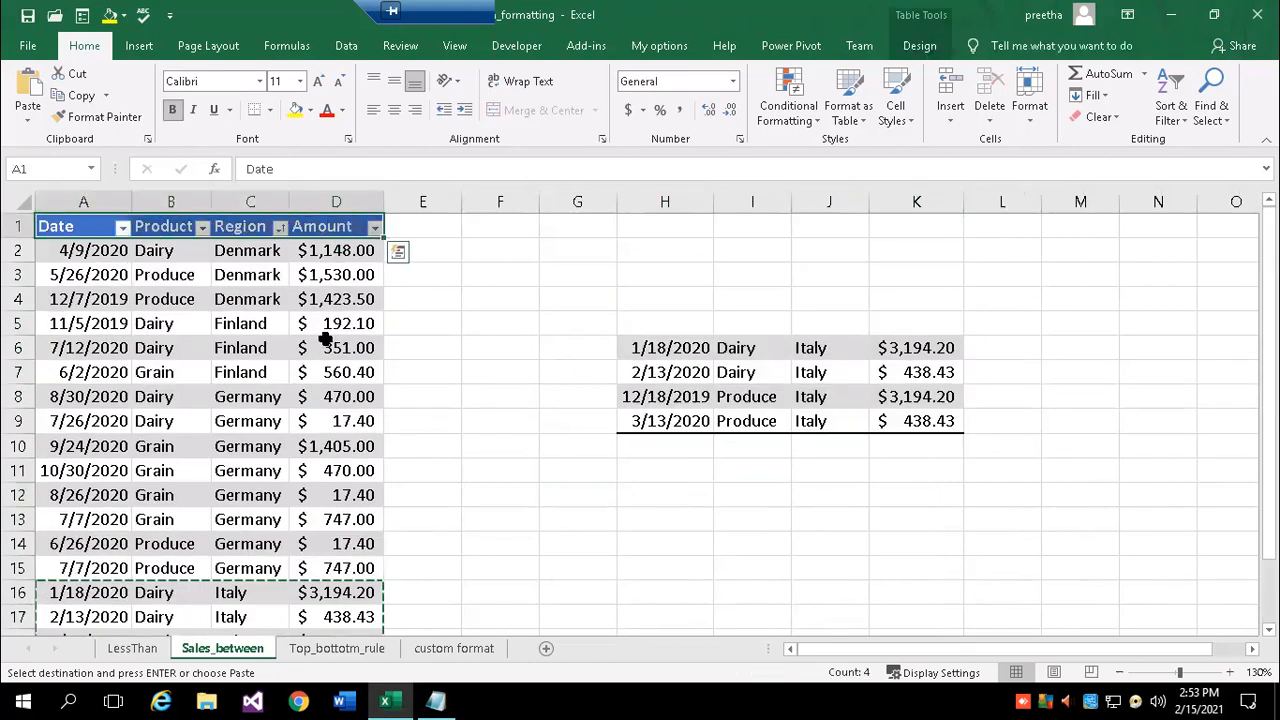
{"action": "left_click", "coordinate": [665, 322]}
{"action": "type", "text": "v"}
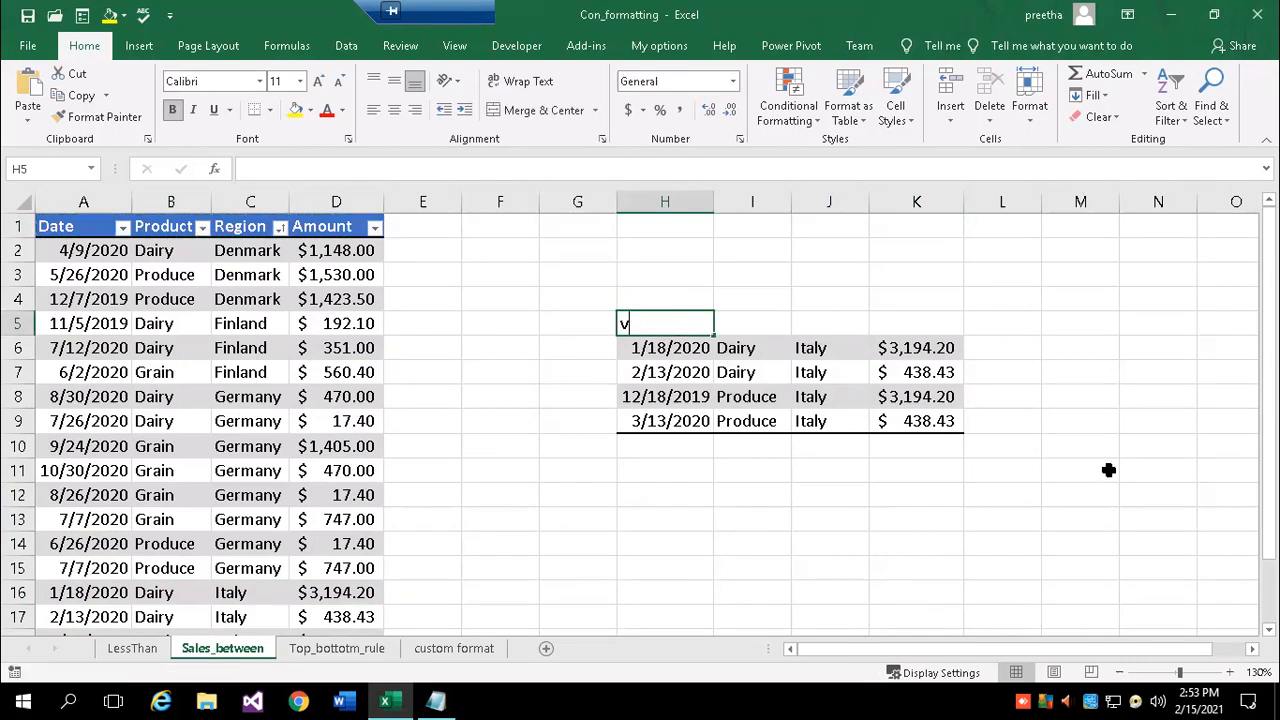
{"action": "key", "text": "Escape"}
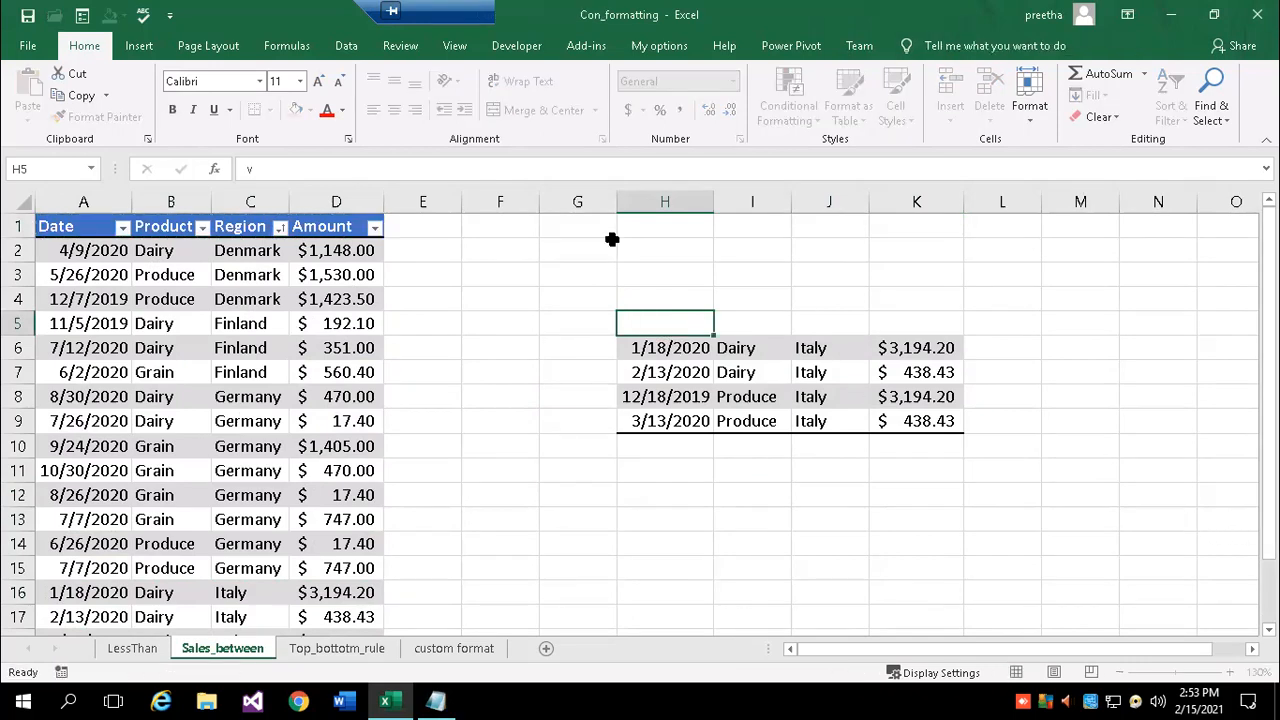
{"action": "left_click_drag", "start_coordinate": [45, 226], "coordinate": [338, 220]}
{"action": "key", "text": "ctrl+c"}
{"action": "left_click", "coordinate": [665, 322]}
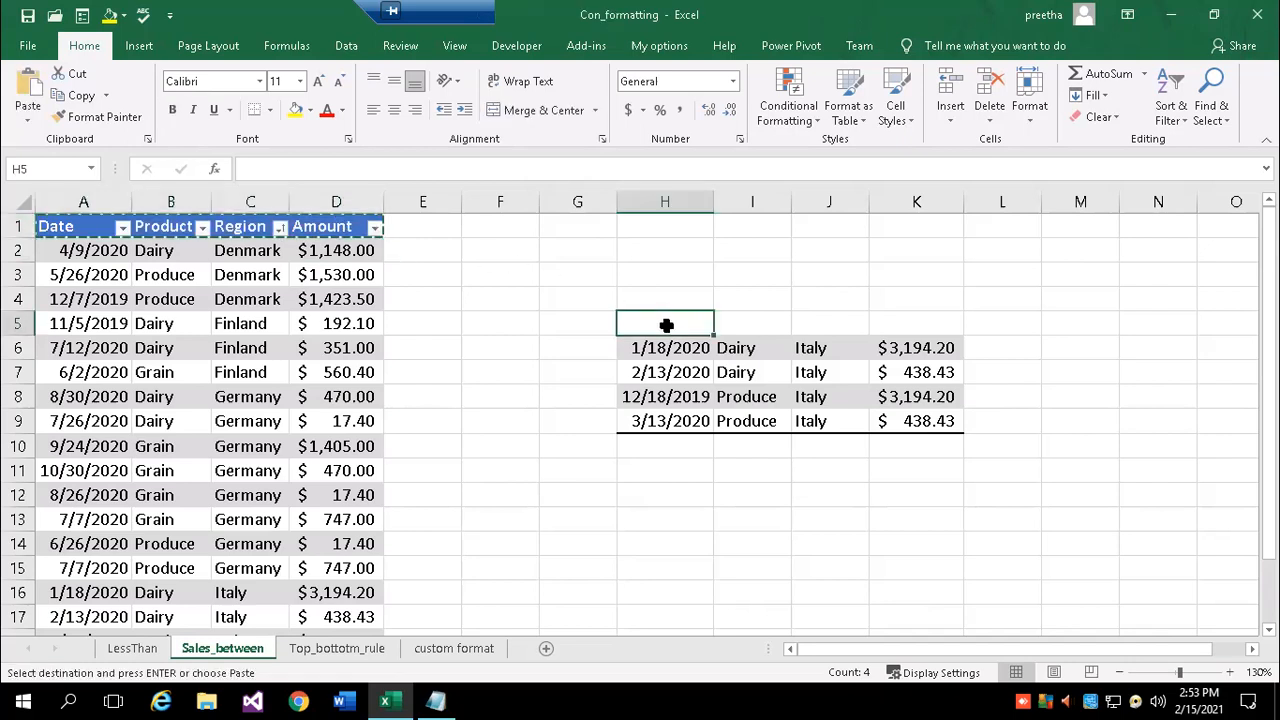
{"action": "key", "text": "ctrl+v"}
{"action": "left_click", "coordinate": [745, 496]}
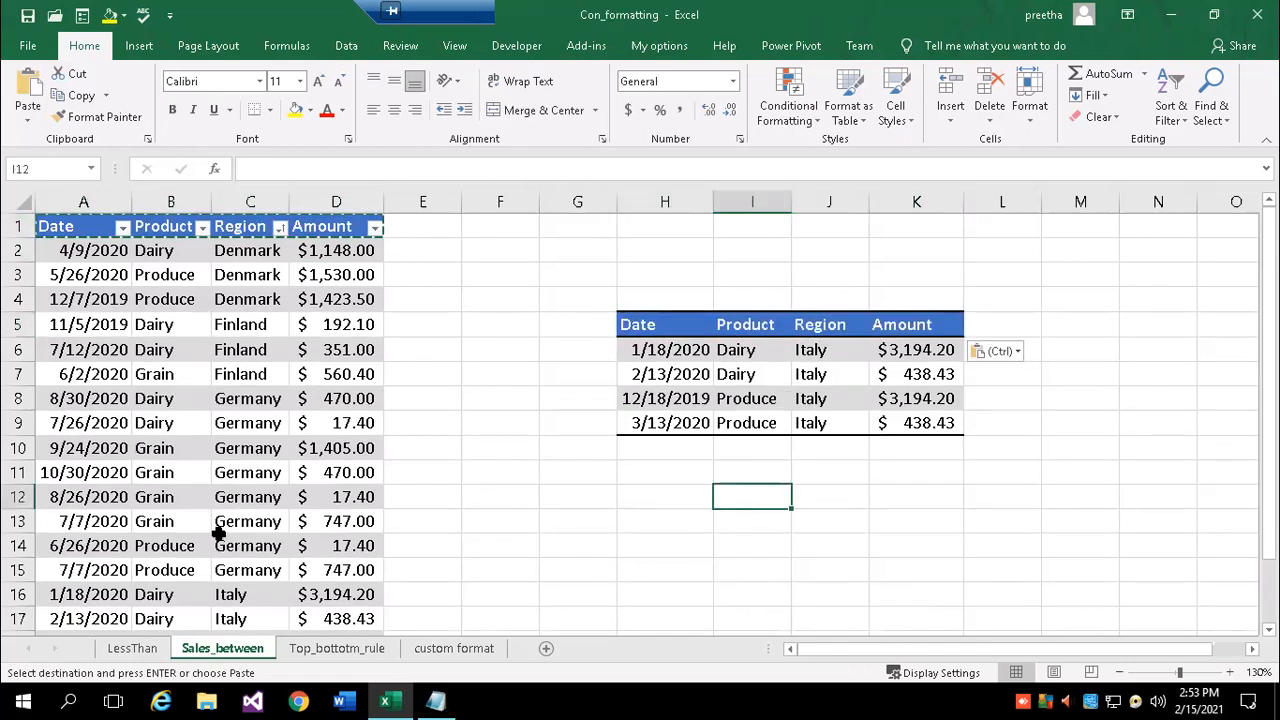
{"action": "scroll", "coordinate": [244, 455], "scroll_direction": "down", "scroll_amount": 3}
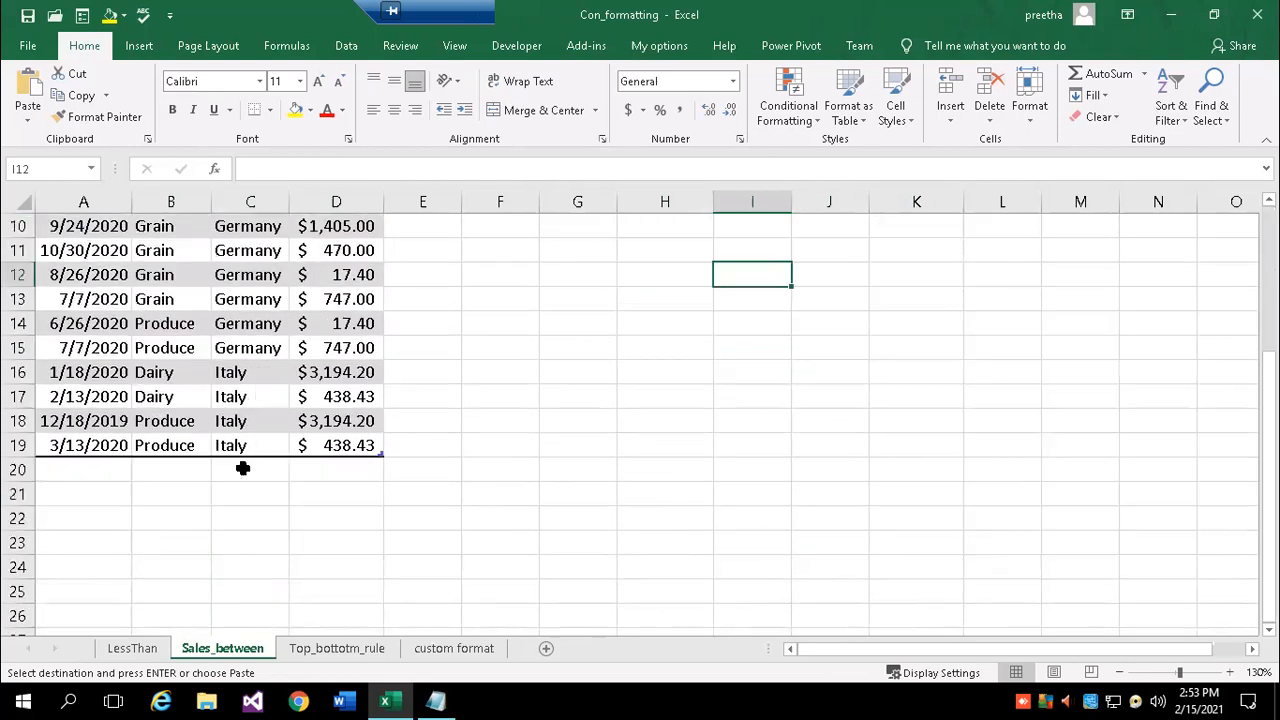
{"action": "scroll", "coordinate": [243, 468], "scroll_direction": "up", "scroll_amount": 1}
{"action": "scroll", "coordinate": [720, 470], "scroll_direction": "up", "scroll_amount": 2}
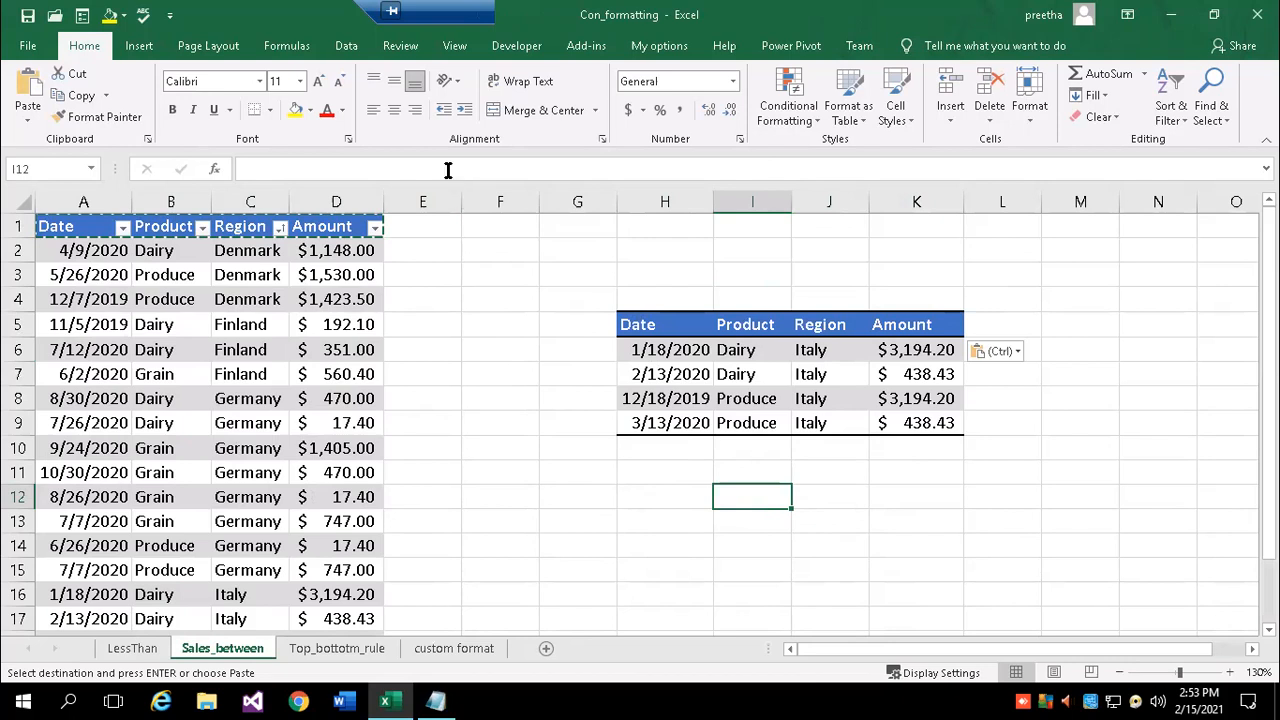
{"action": "key", "text": "Escape"}
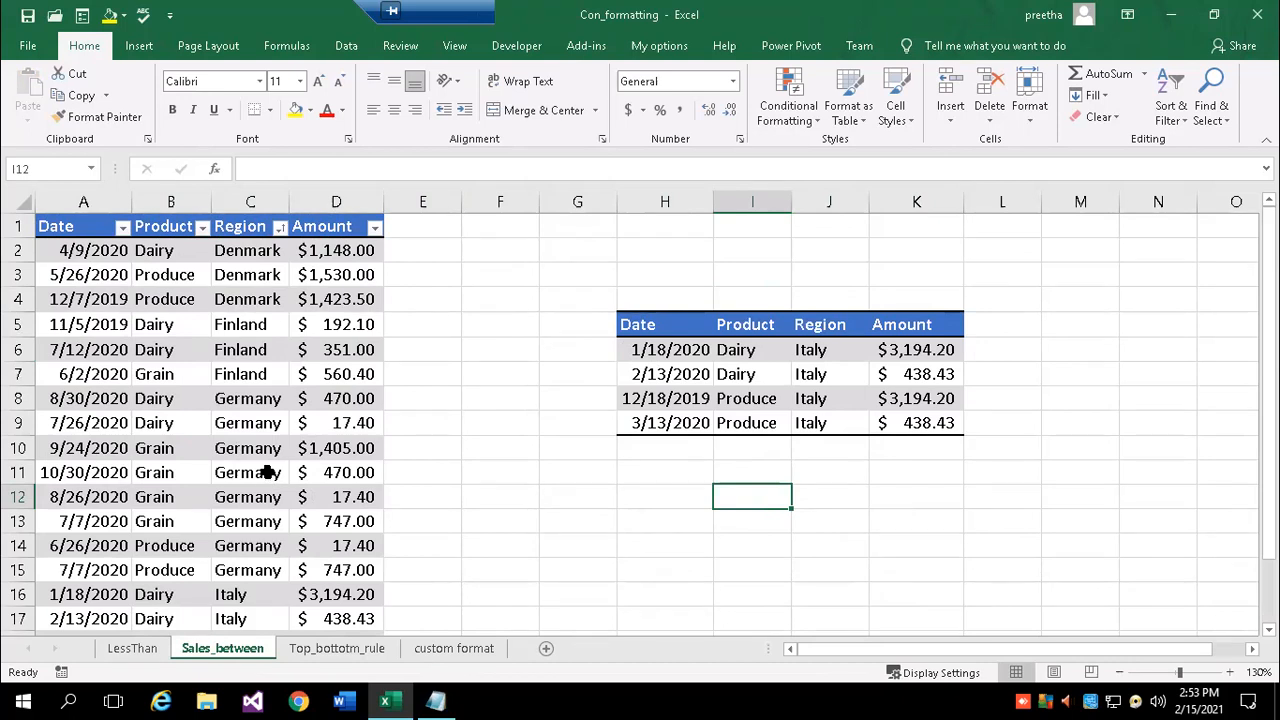
- Filter the Product column to show only Grain rows
{"action": "left_click", "coordinate": [202, 228]}
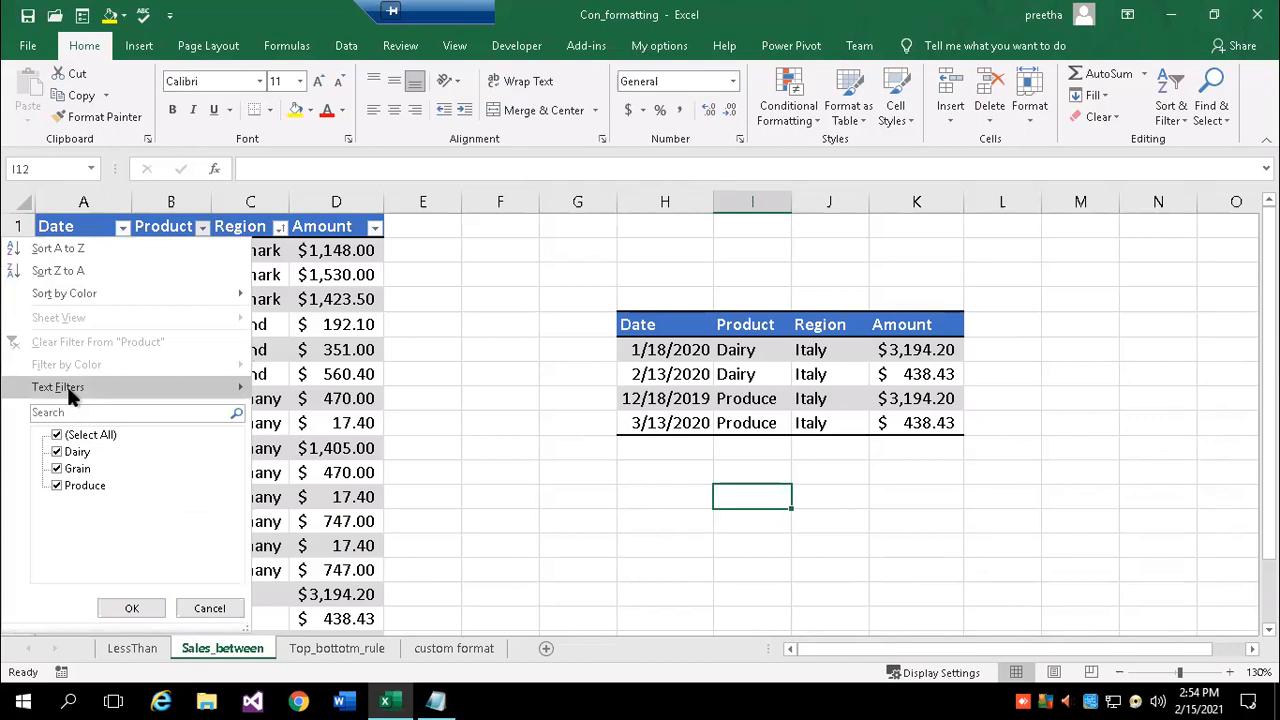
{"action": "mouse_move", "coordinate": [72, 393]}
{"action": "left_click", "coordinate": [57, 435]}
{"action": "left_click", "coordinate": [56, 469]}
{"action": "left_click", "coordinate": [132, 609]}
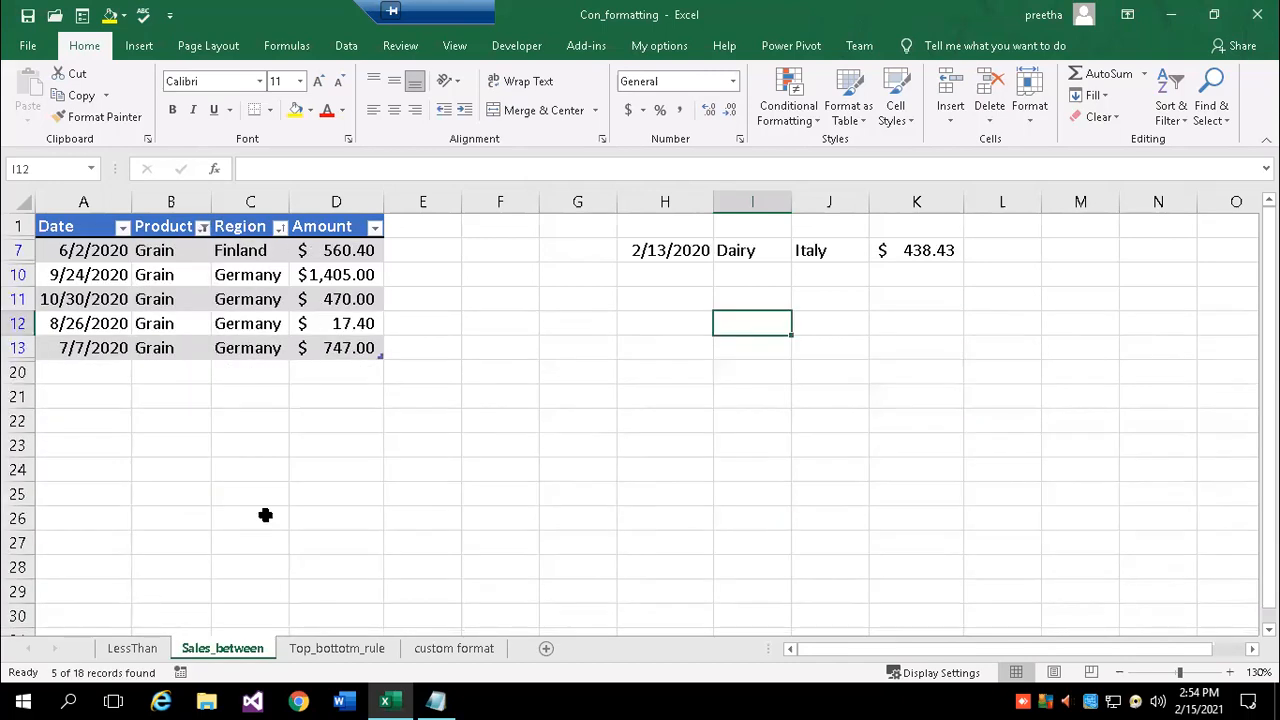
{"action": "left_click", "coordinate": [372, 479]}
- Copy the filtered Grain rows with their headers to H23
{"action": "left_click_drag", "start_coordinate": [60, 224], "coordinate": [313, 347]}
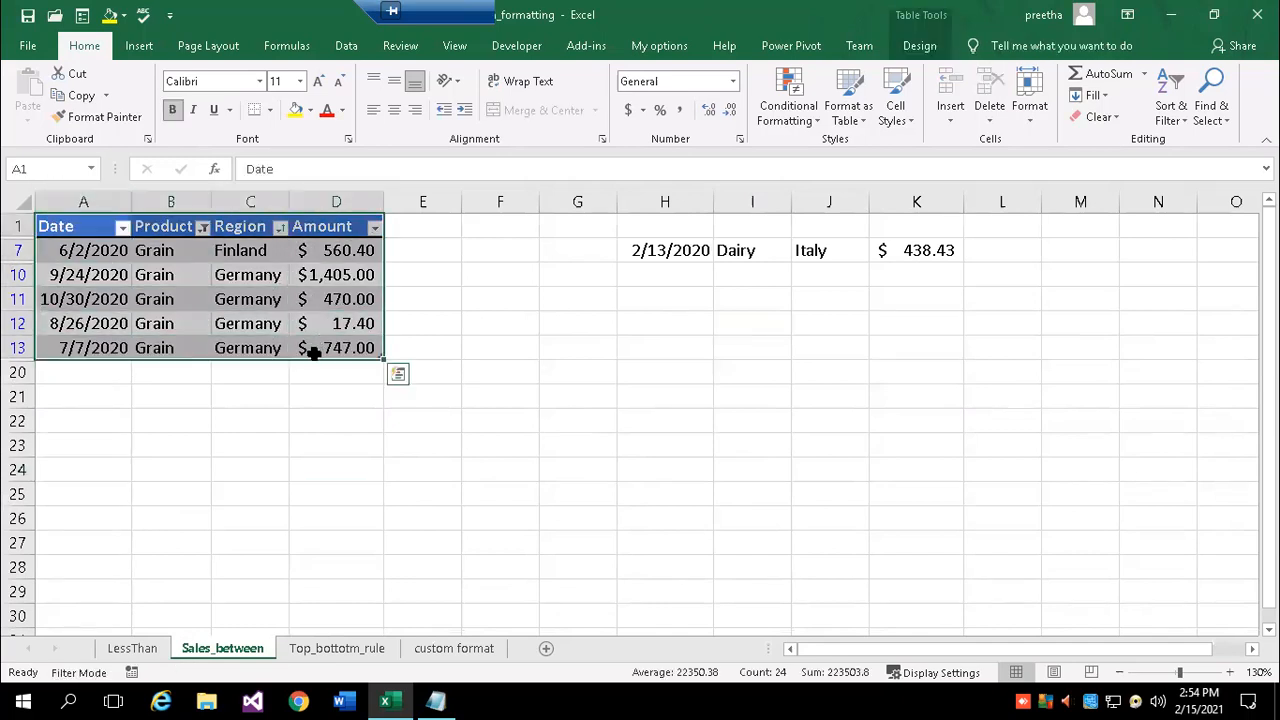
{"action": "key", "text": "ctrl+c"}
{"action": "left_click", "coordinate": [632, 440]}
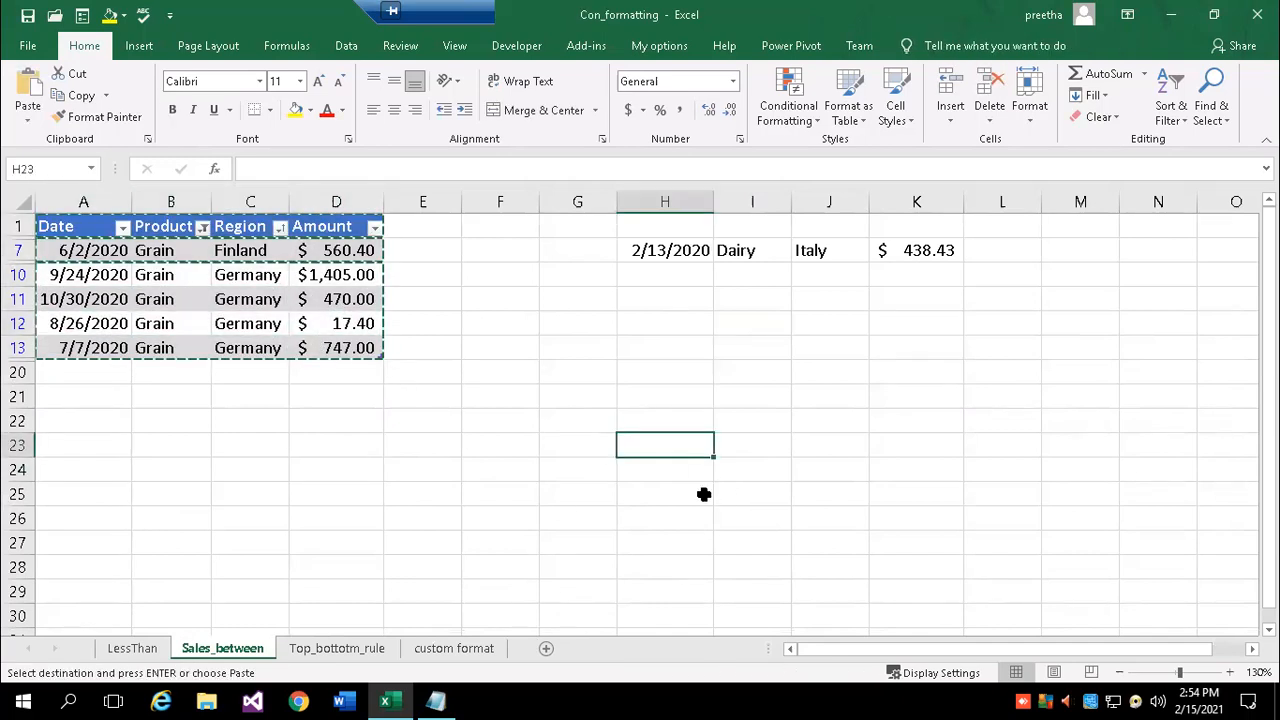
{"action": "key", "text": "ctrl+v"}
{"action": "left_click", "coordinate": [1028, 416]}
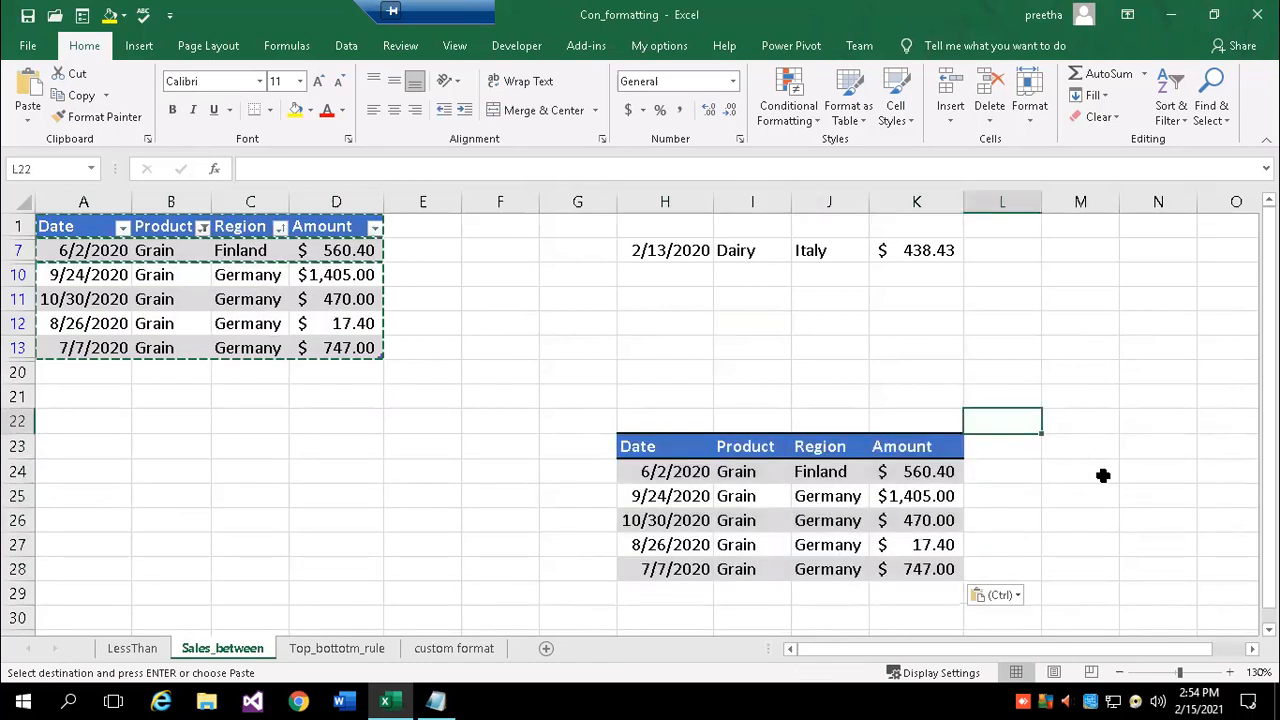
- Clear the Product filter so every row of the table shows again
{"action": "left_click", "coordinate": [203, 228]}
{"action": "left_click", "coordinate": [57, 435]}
{"action": "left_click", "coordinate": [133, 609]}
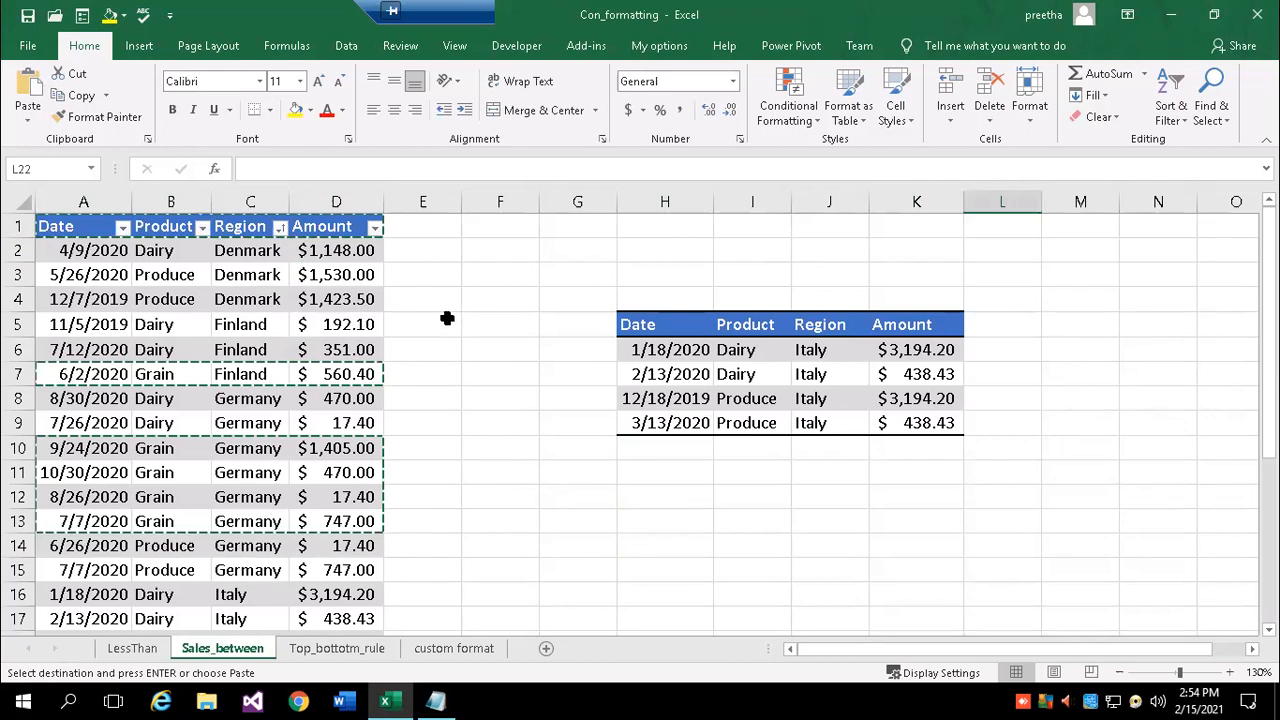
{"action": "scroll", "coordinate": [449, 317], "scroll_direction": "down", "scroll_amount": 4}
{"action": "key", "text": "Escape"}
{"action": "scroll", "coordinate": [520, 423], "scroll_direction": "up", "scroll_amount": 4}
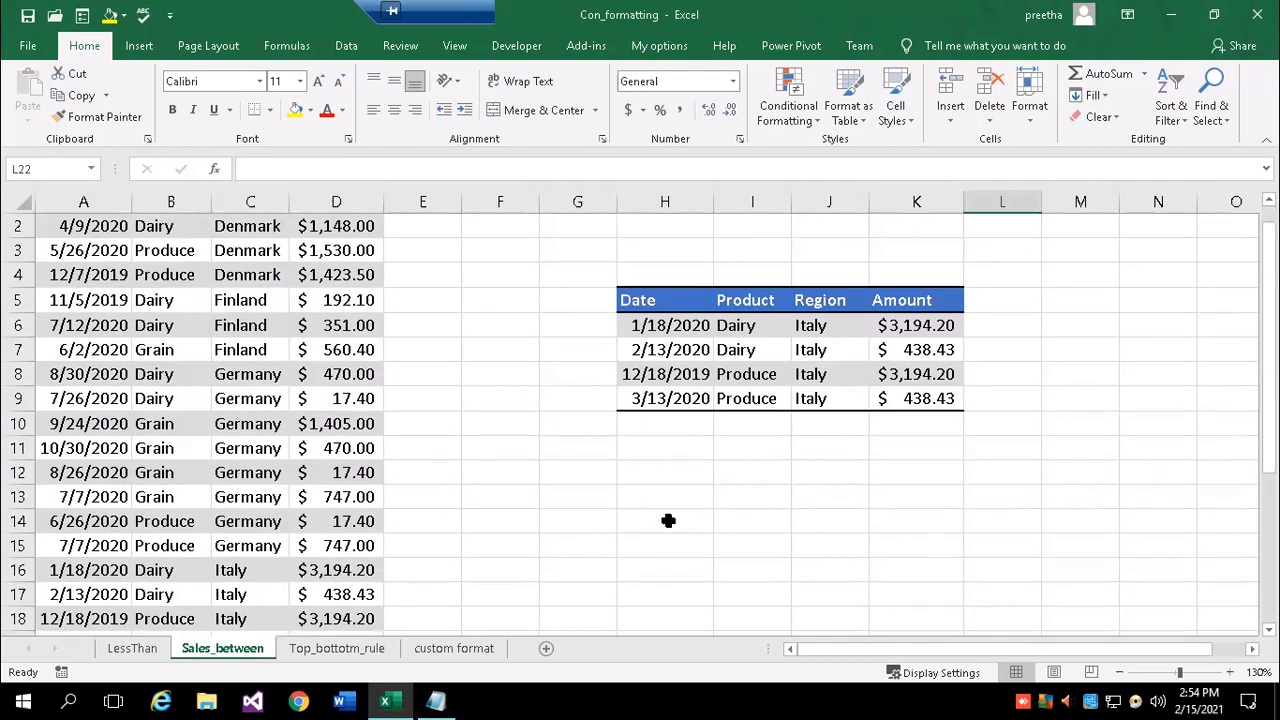
{"action": "left_click_drag", "start_coordinate": [591, 517], "coordinate": [588, 497]}
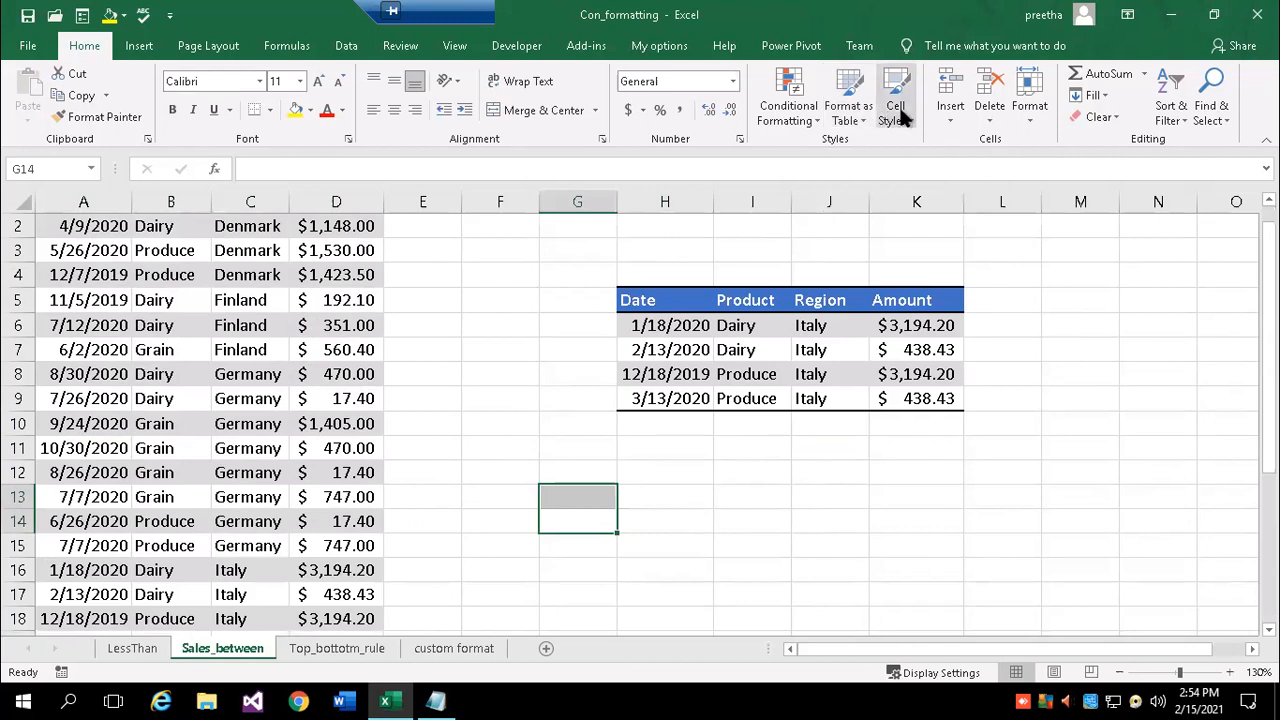
{"action": "left_click_drag", "start_coordinate": [737, 481], "coordinate": [750, 497]}
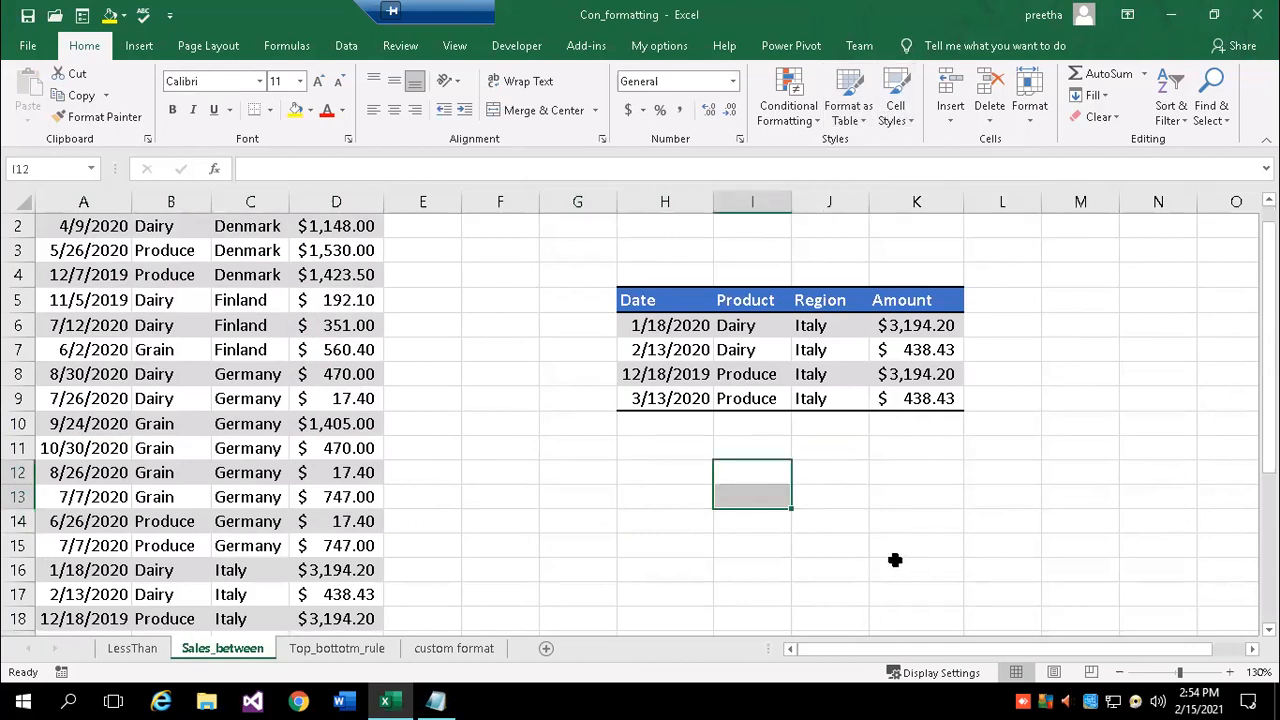
{"action": "scroll", "coordinate": [894, 560], "scroll_direction": "down", "scroll_amount": 1}
- On the LessThan sheet, give the 'Text contains : Grain' note in F4 the Check Cell style
{"action": "left_click", "coordinate": [130, 650]}
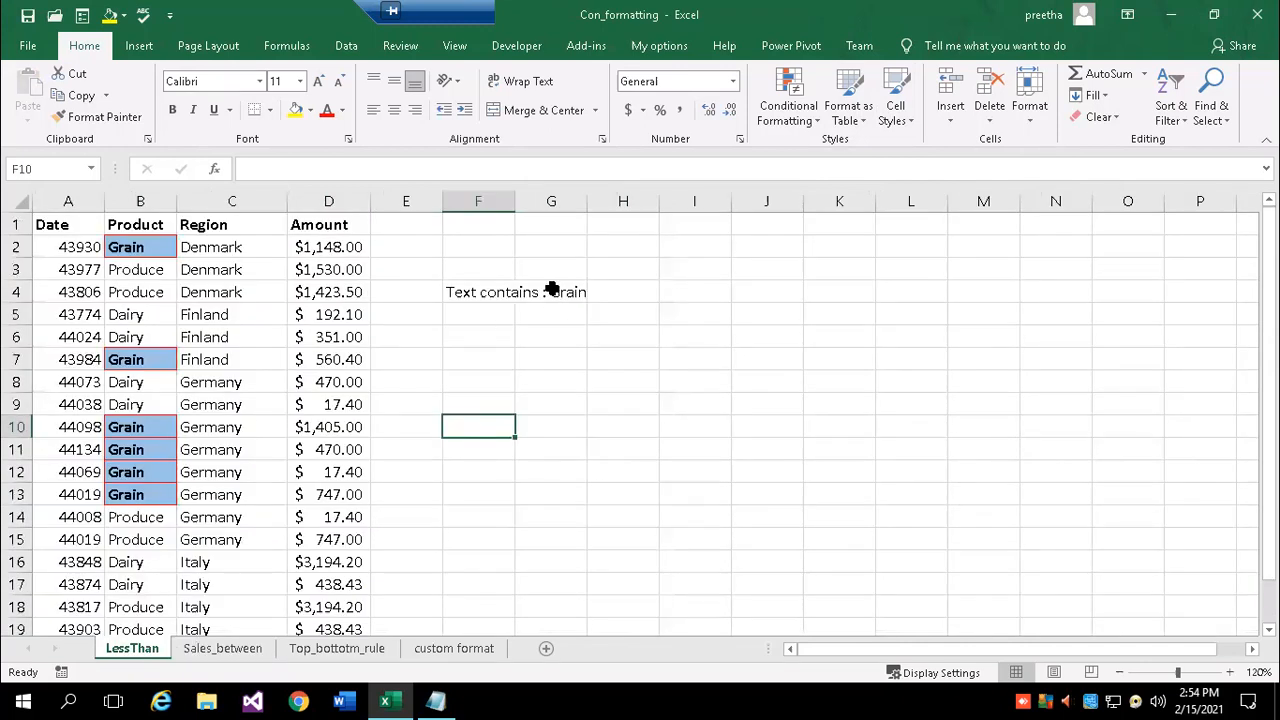
{"action": "left_click", "coordinate": [460, 292]}
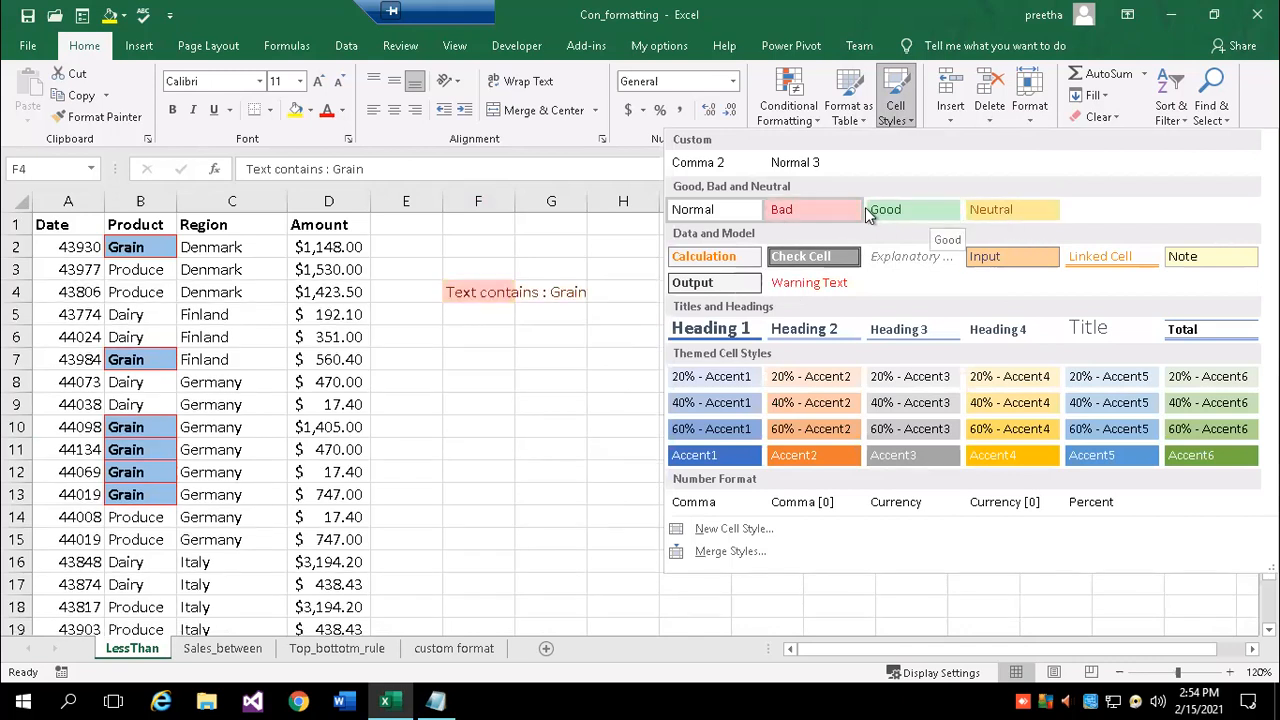
{"action": "left_click", "coordinate": [474, 291]}
{"action": "left_click_drag", "start_coordinate": [480, 291], "coordinate": [566, 291]}
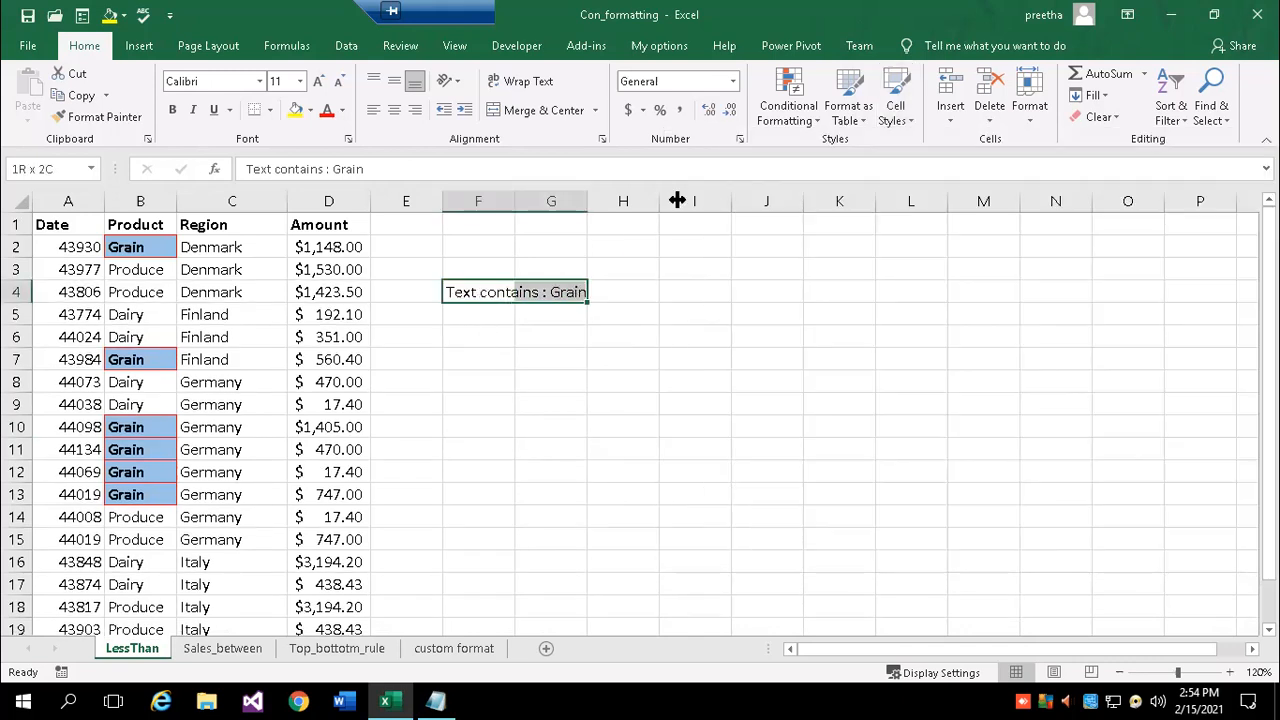
{"action": "left_click", "coordinate": [908, 112]}
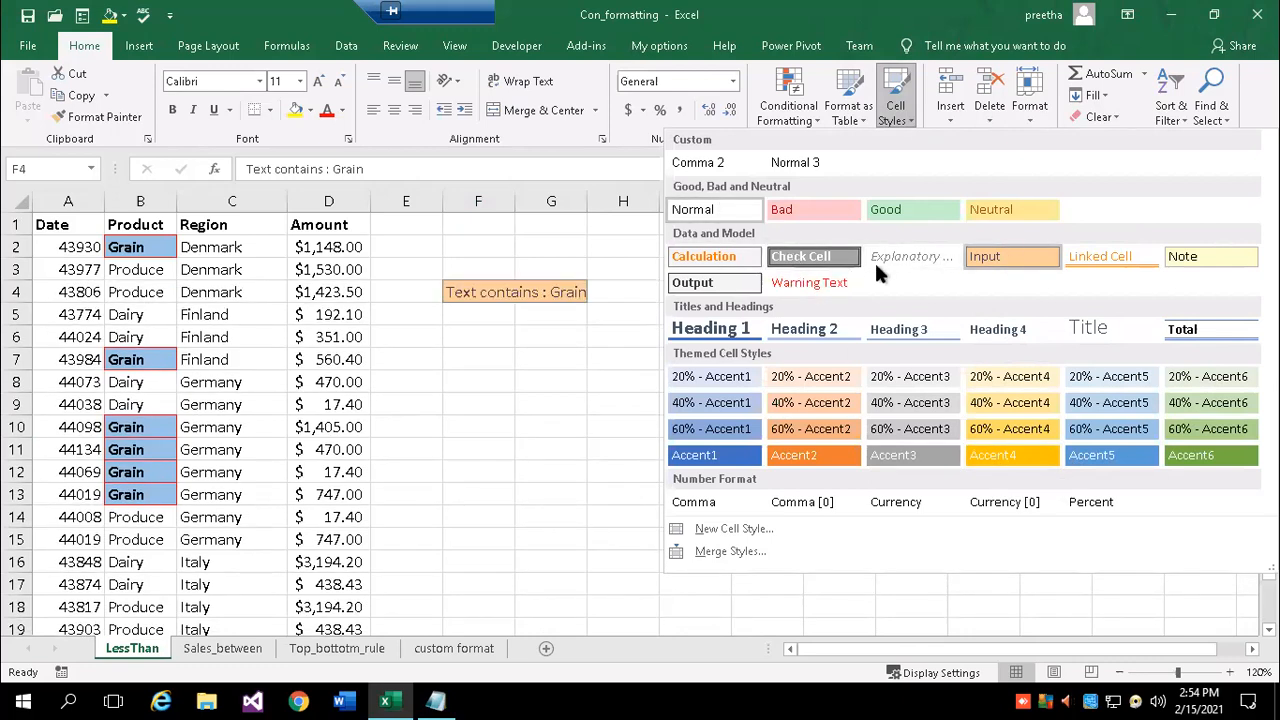
{"action": "left_click", "coordinate": [780, 257]}
- Widen column G so the Grain note fits, then browse the cell styles gallery
{"action": "left_click_drag", "start_coordinate": [587, 201], "coordinate": [615, 201]}
{"action": "left_click", "coordinate": [585, 383]}
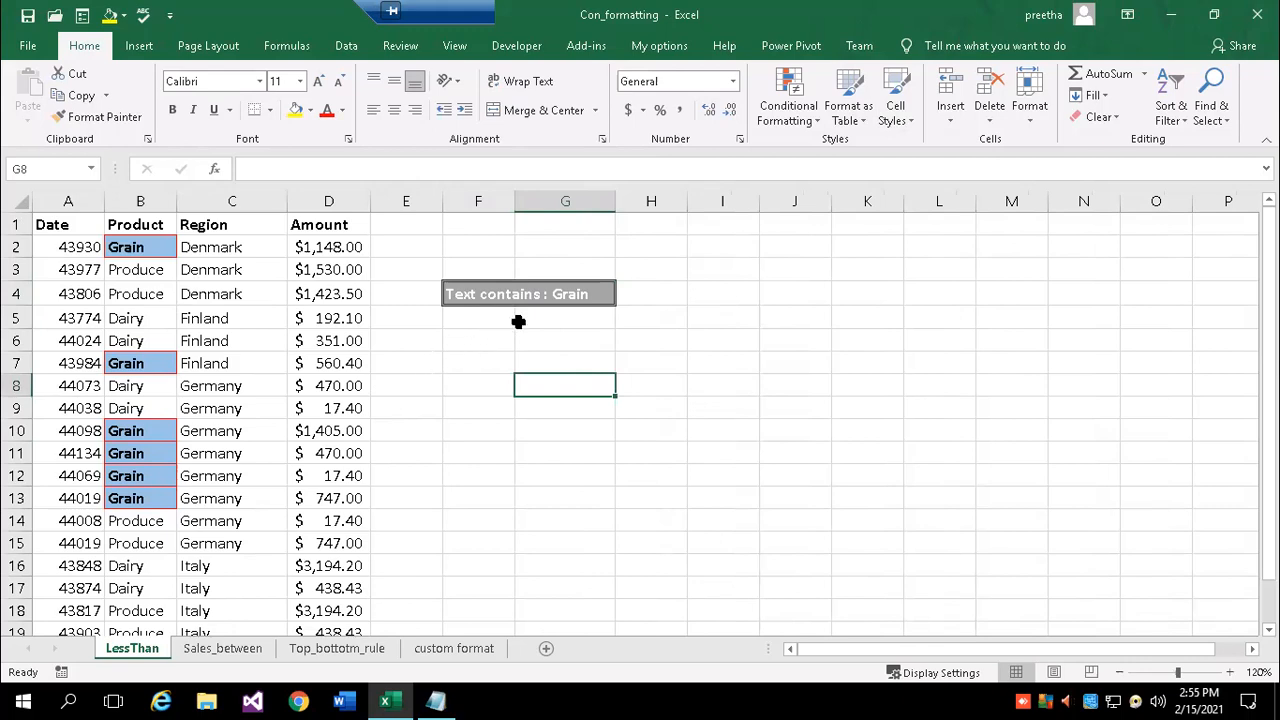
{"action": "left_click", "coordinate": [896, 112]}
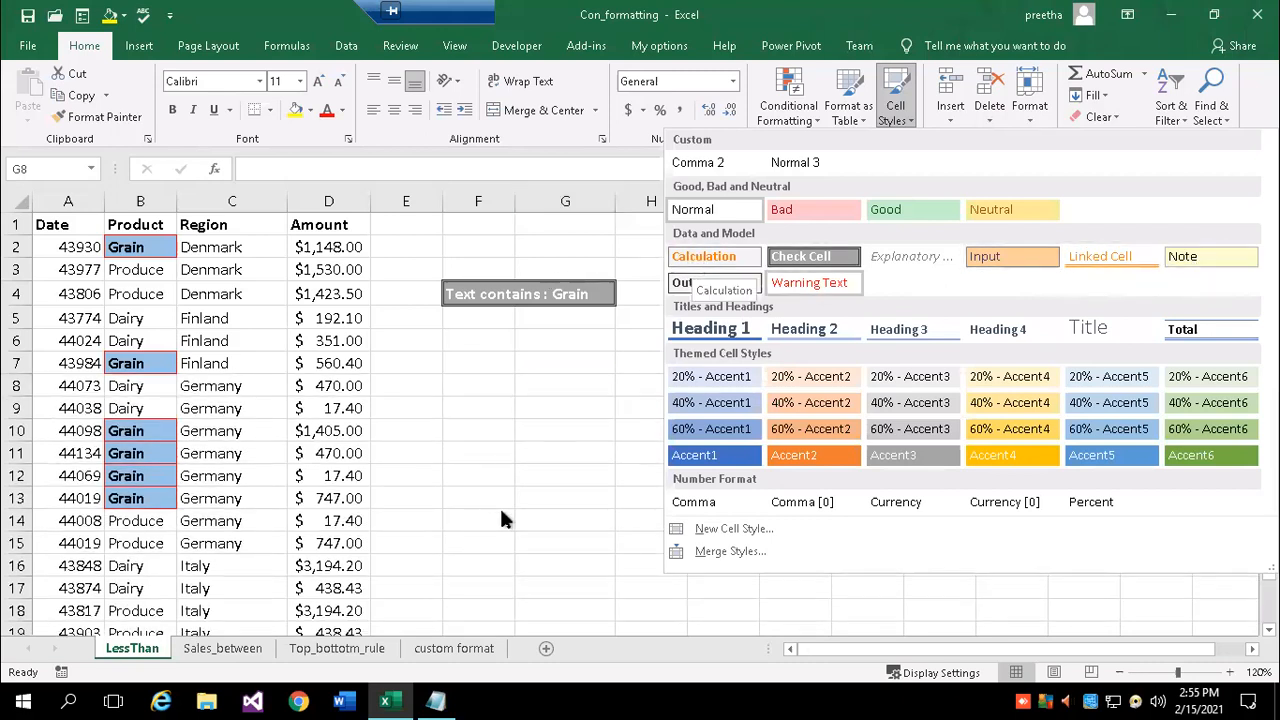
{"action": "key", "text": "Escape"}
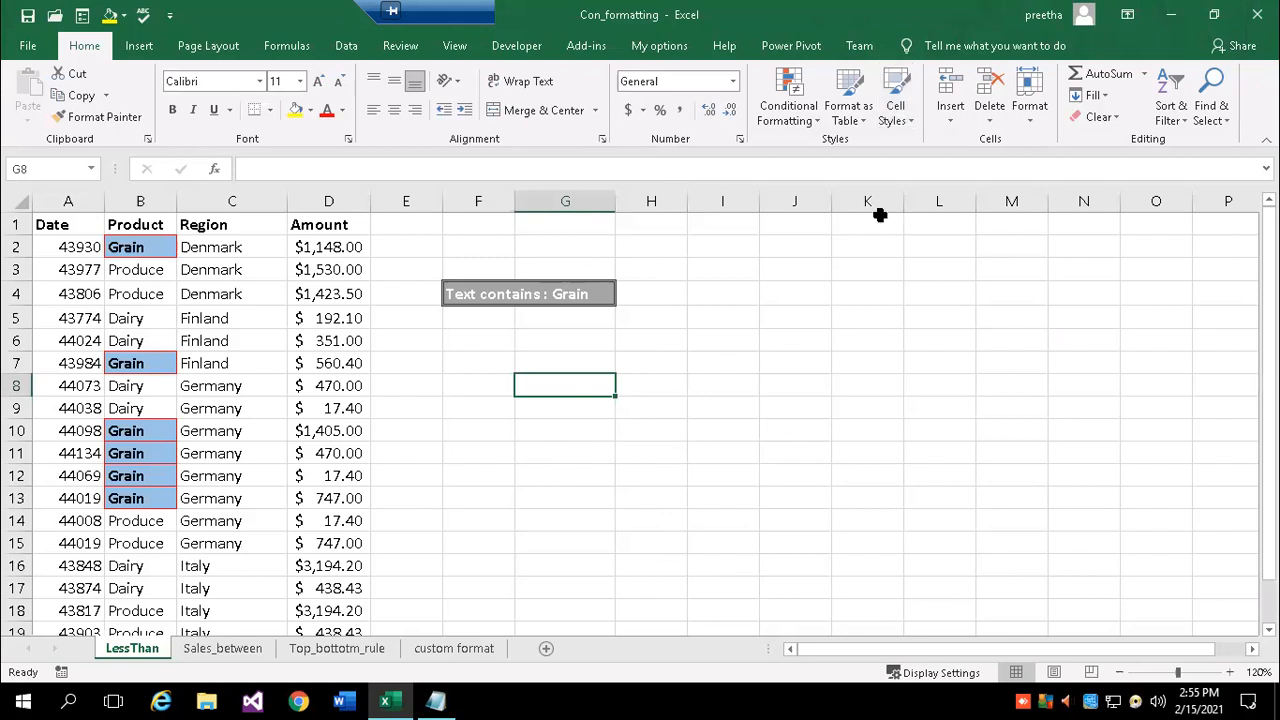
{"action": "left_click_drag", "start_coordinate": [778, 340], "coordinate": [903, 434]}
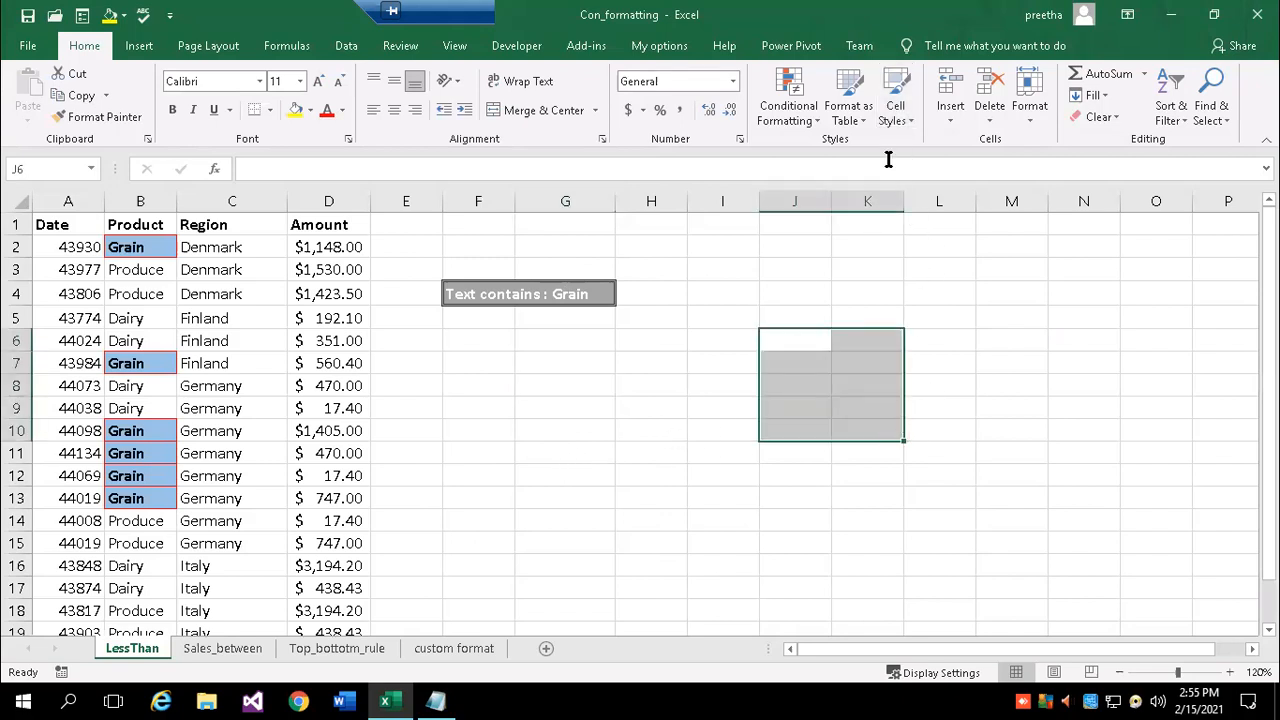
- Style the header cells A1:D1 with Heading 4
{"action": "left_click_drag", "start_coordinate": [63, 220], "coordinate": [303, 228]}
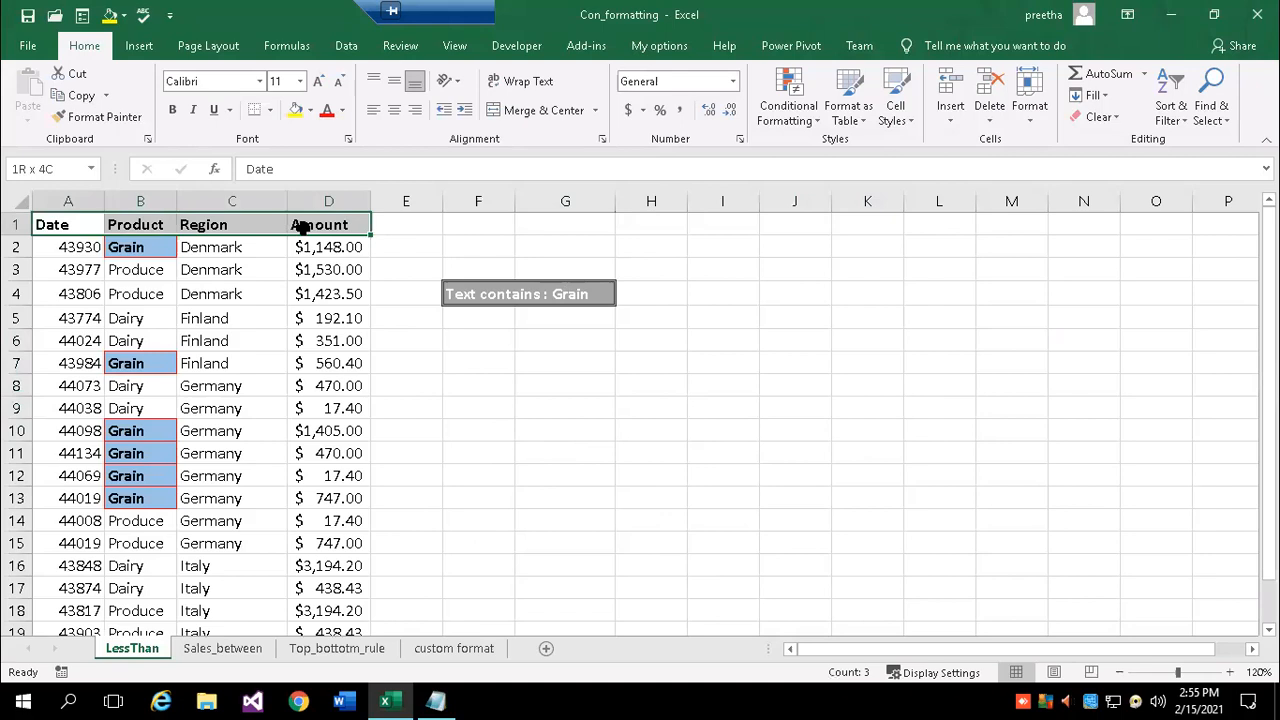
{"action": "left_click", "coordinate": [907, 110]}
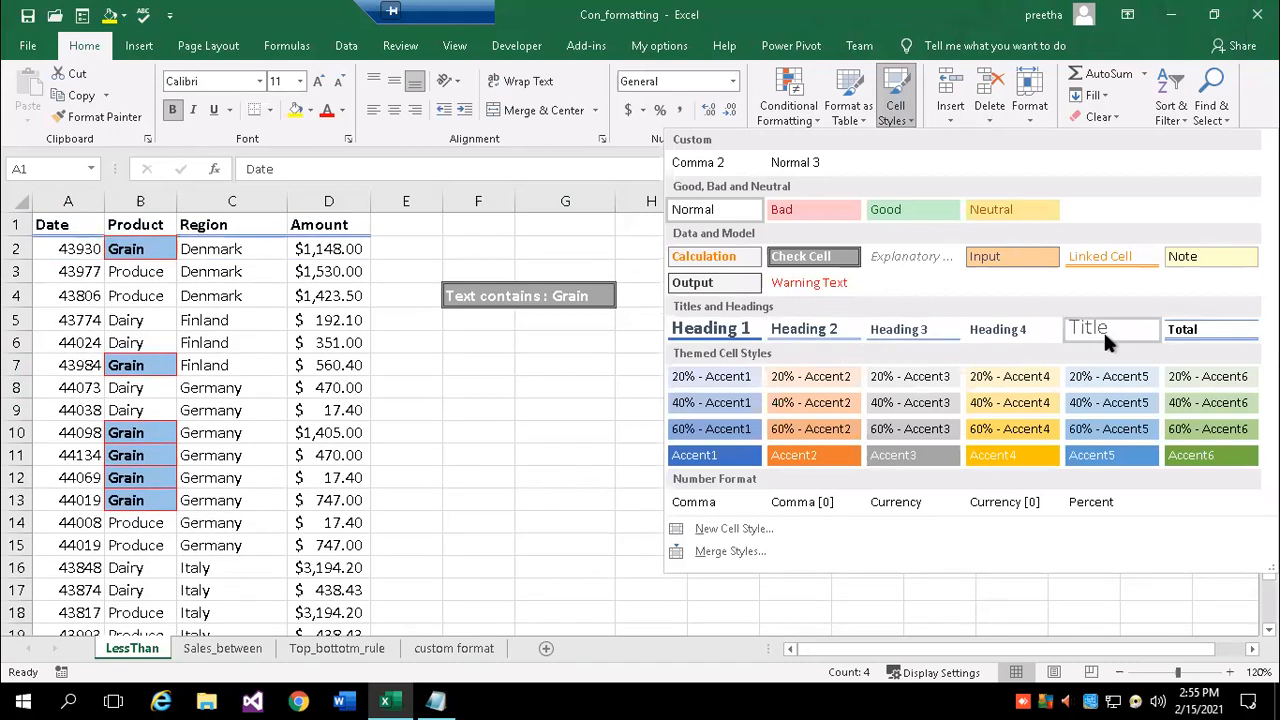
{"action": "left_click", "coordinate": [1022, 340]}
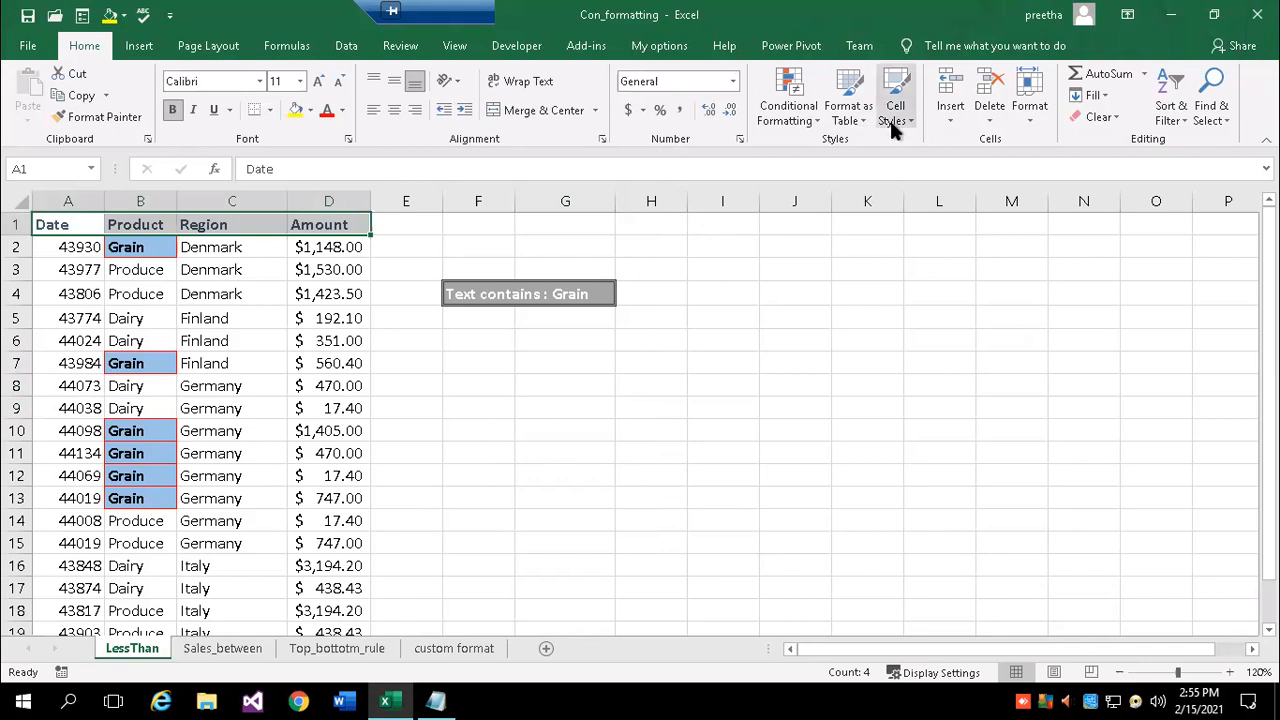
{"action": "left_click", "coordinate": [636, 468]}
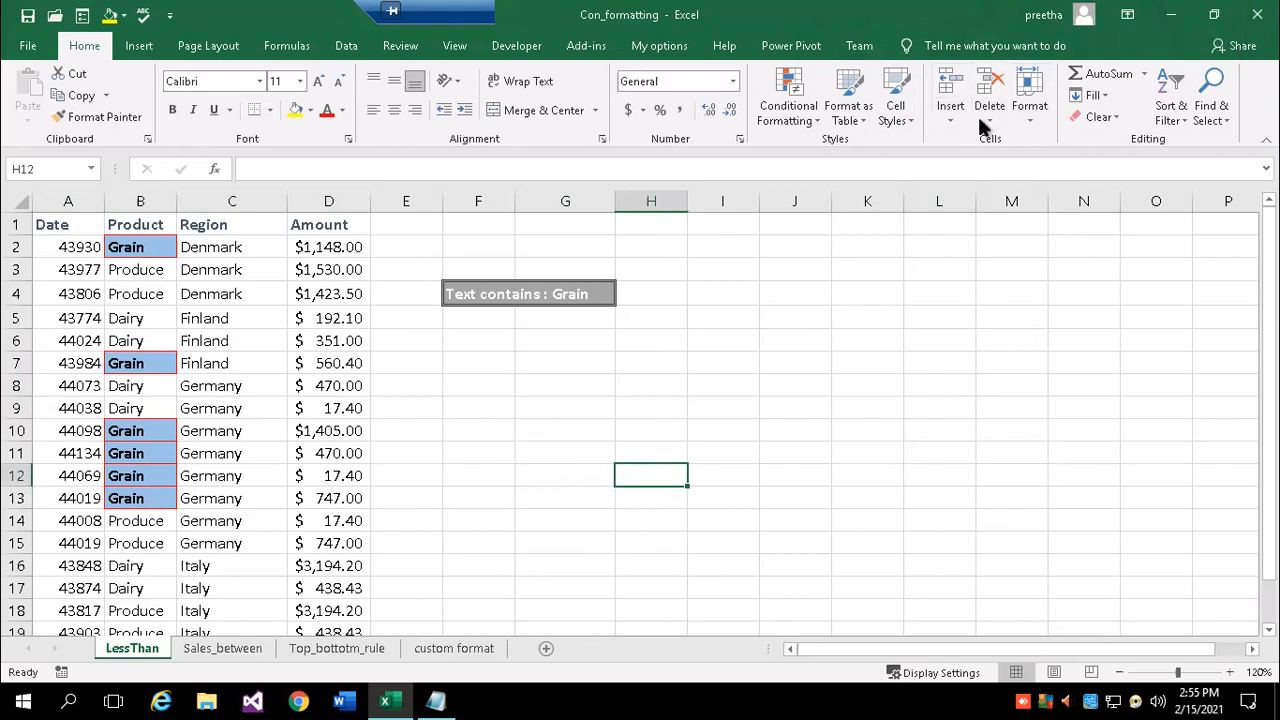
- Insert a blank row above the headers, then undo it
{"action": "left_click", "coordinate": [950, 115]}
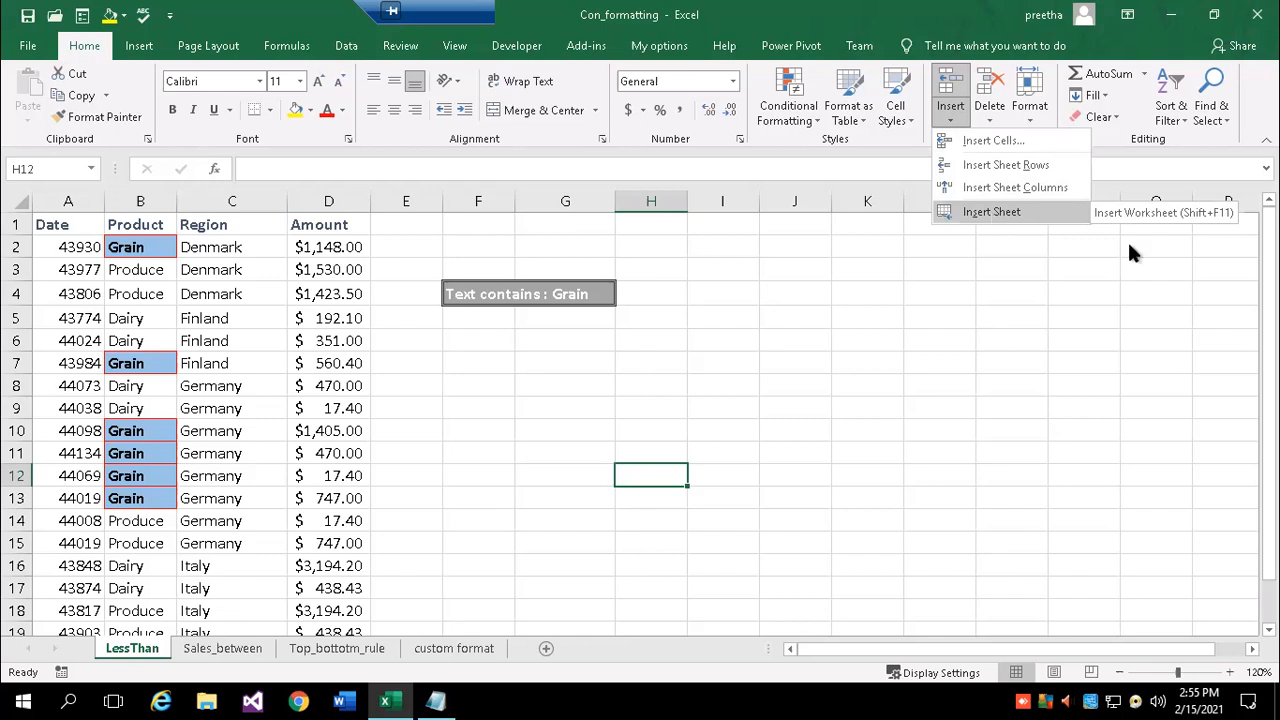
{"action": "left_click", "coordinate": [816, 358]}
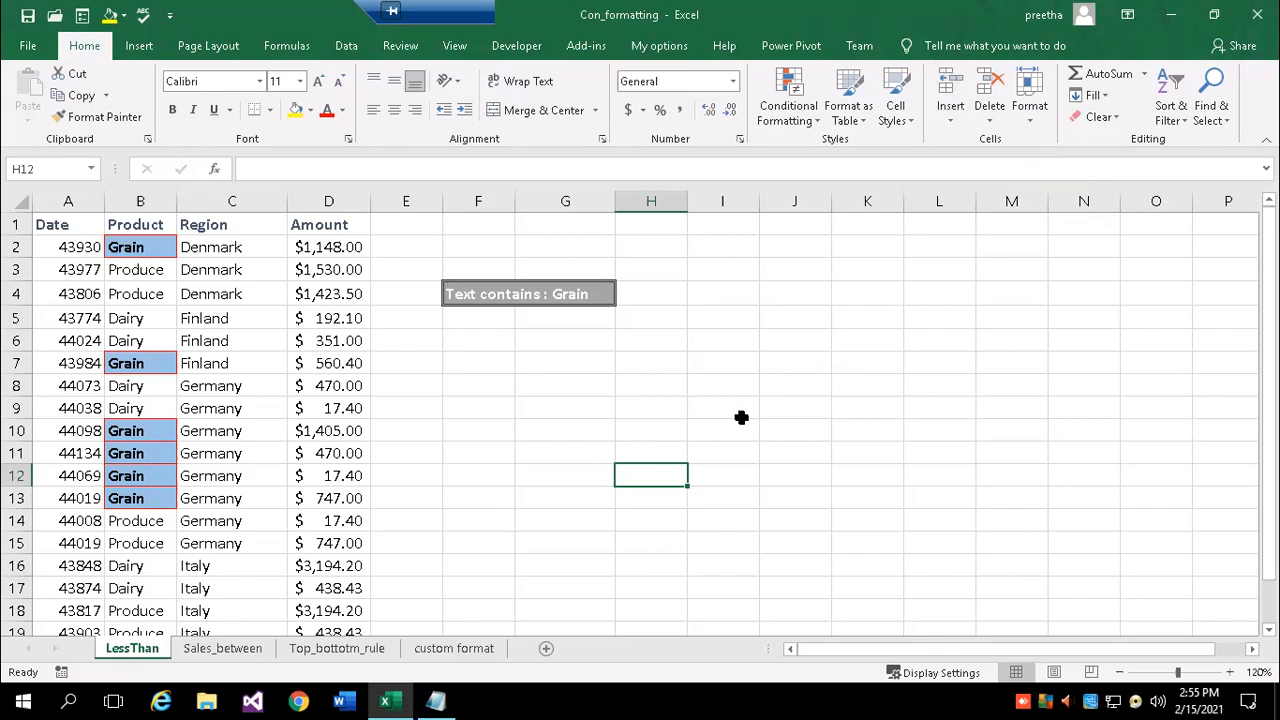
{"action": "left_click", "coordinate": [19, 223]}
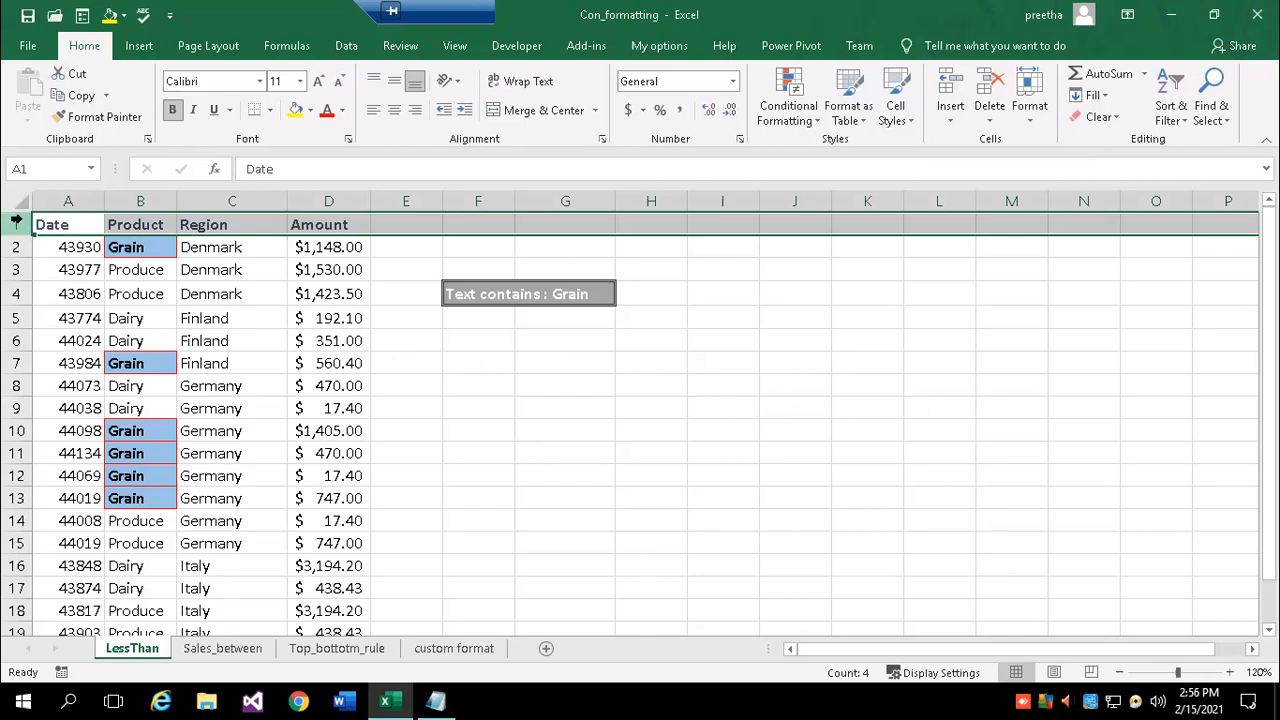
{"action": "right_click", "coordinate": [16, 220]}
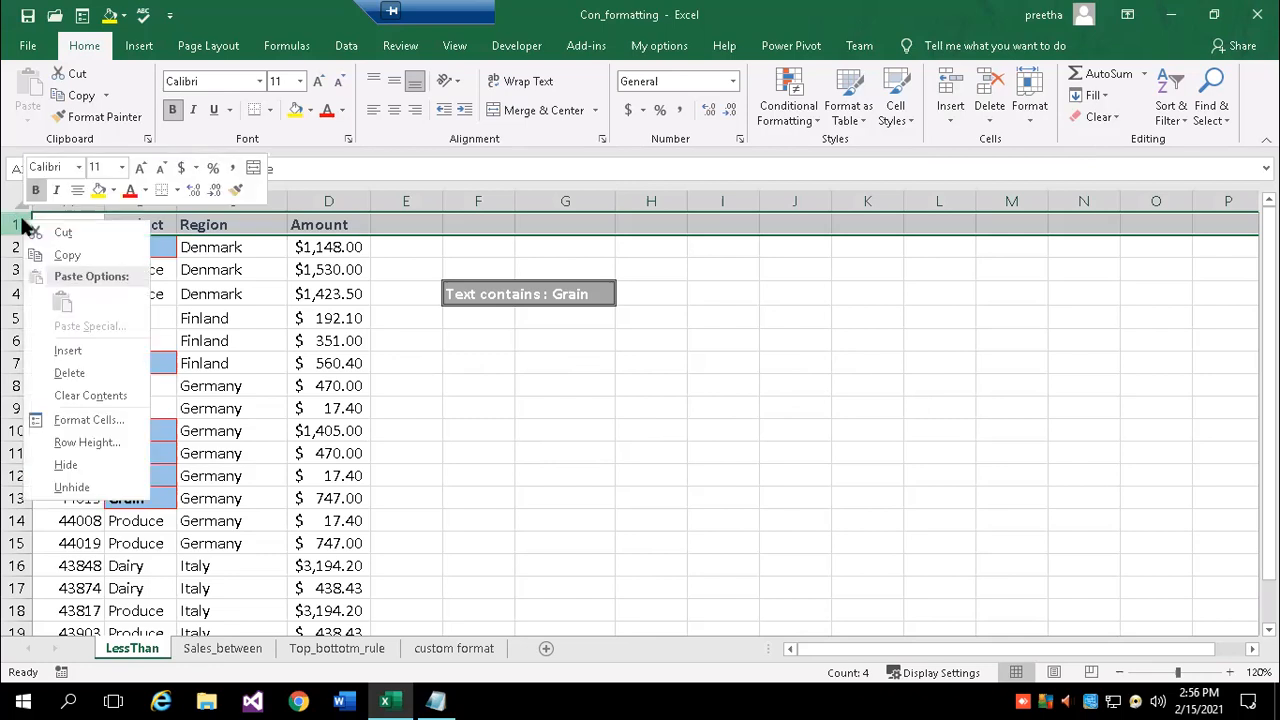
{"action": "left_click", "coordinate": [72, 352]}
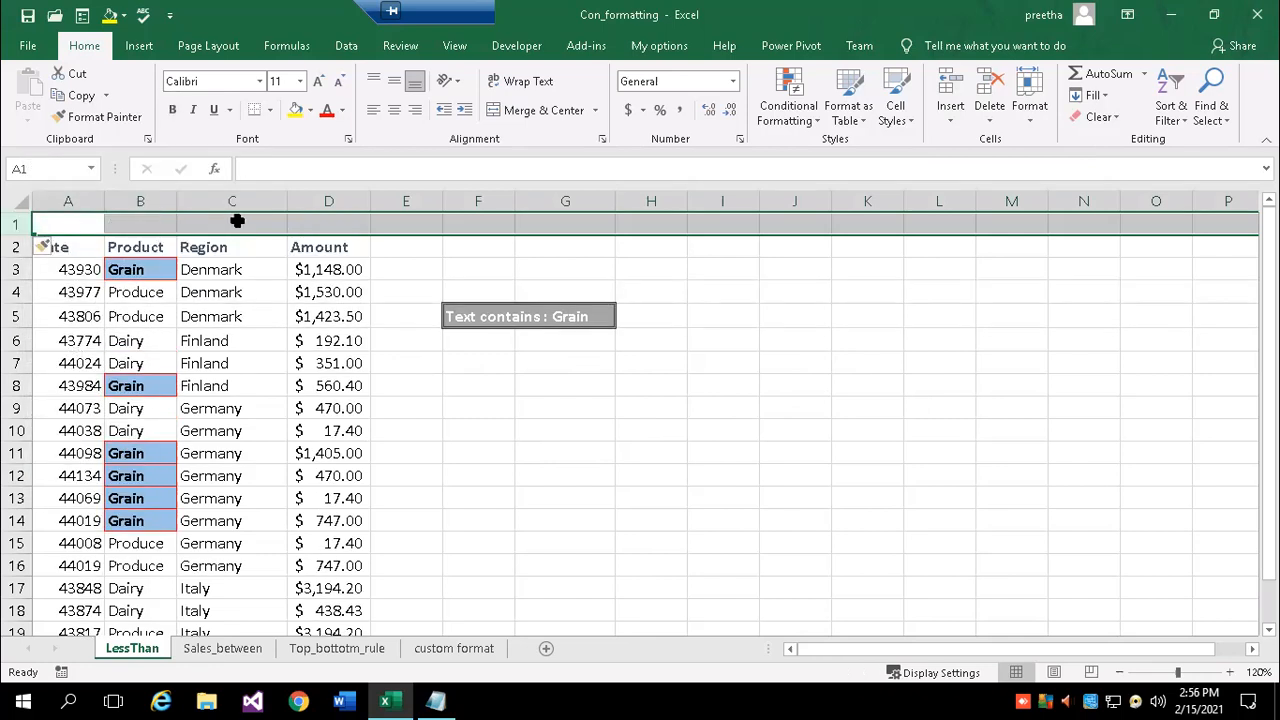
{"action": "key", "text": "ctrl+z"}
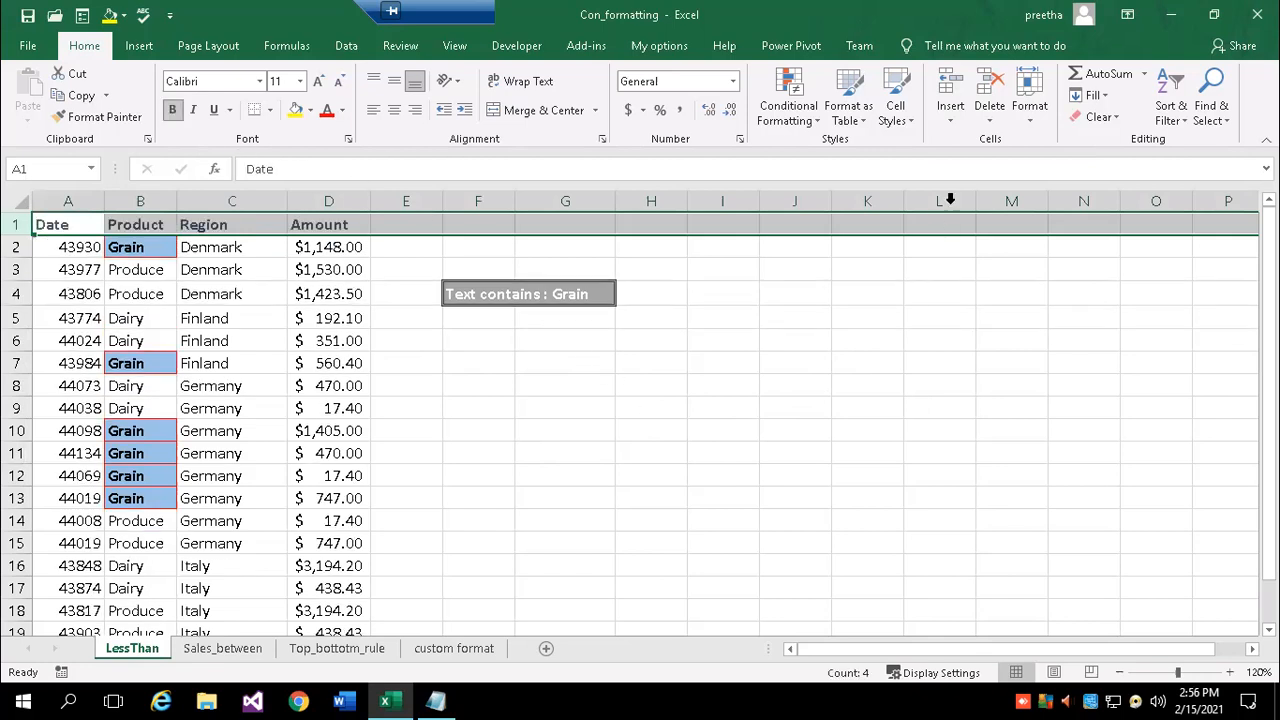
{"action": "left_click", "coordinate": [770, 382]}
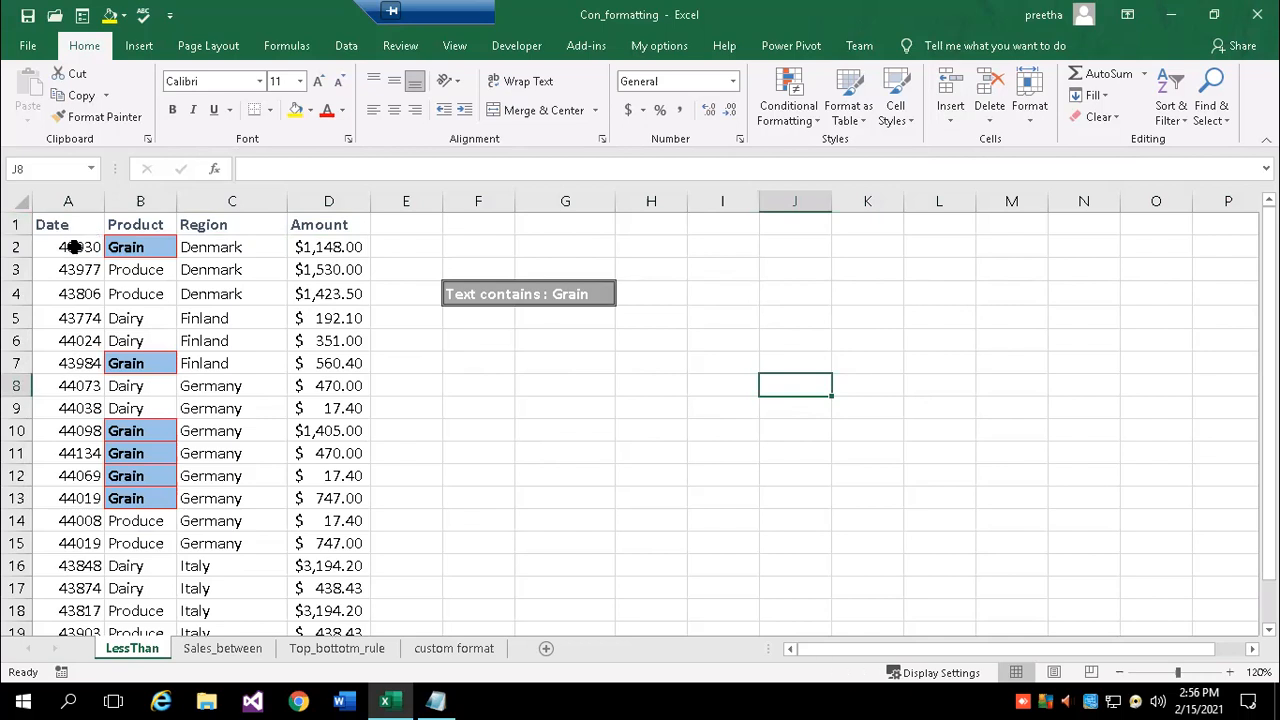
- Insert a blank row above the first data row at A2; add and undo a blank column
{"action": "left_click", "coordinate": [64, 244]}
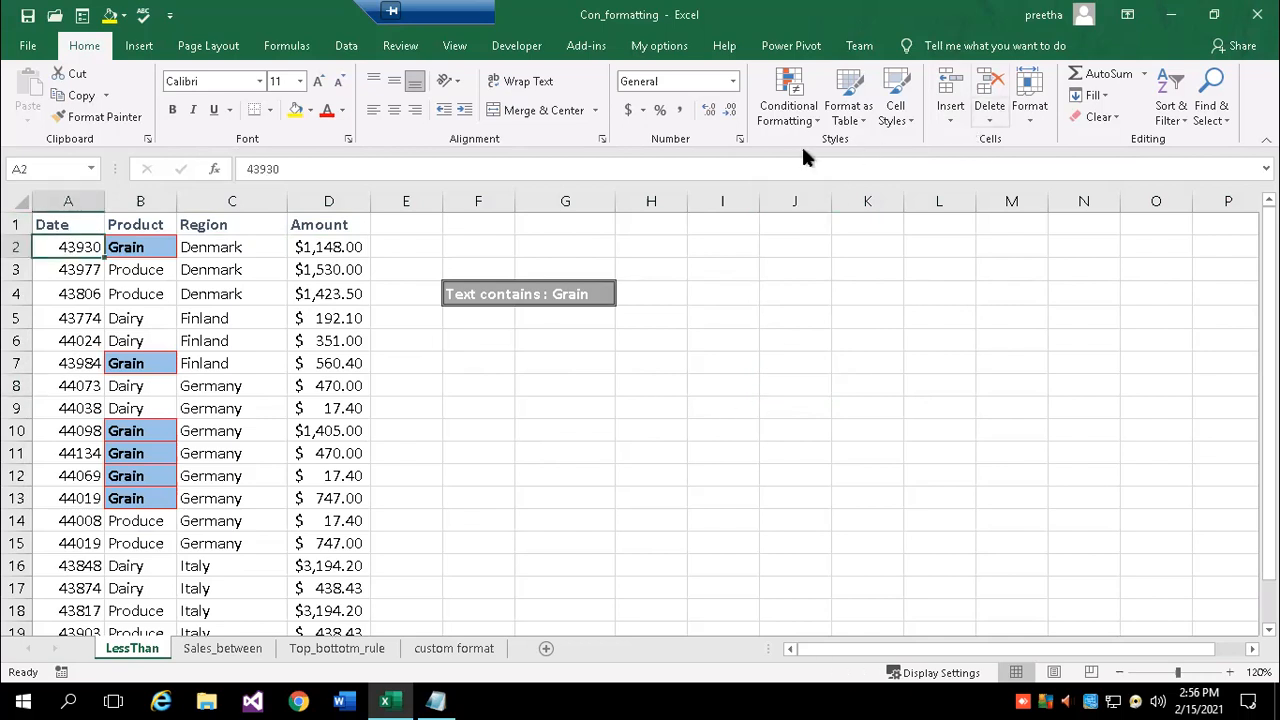
{"action": "left_click", "coordinate": [950, 120]}
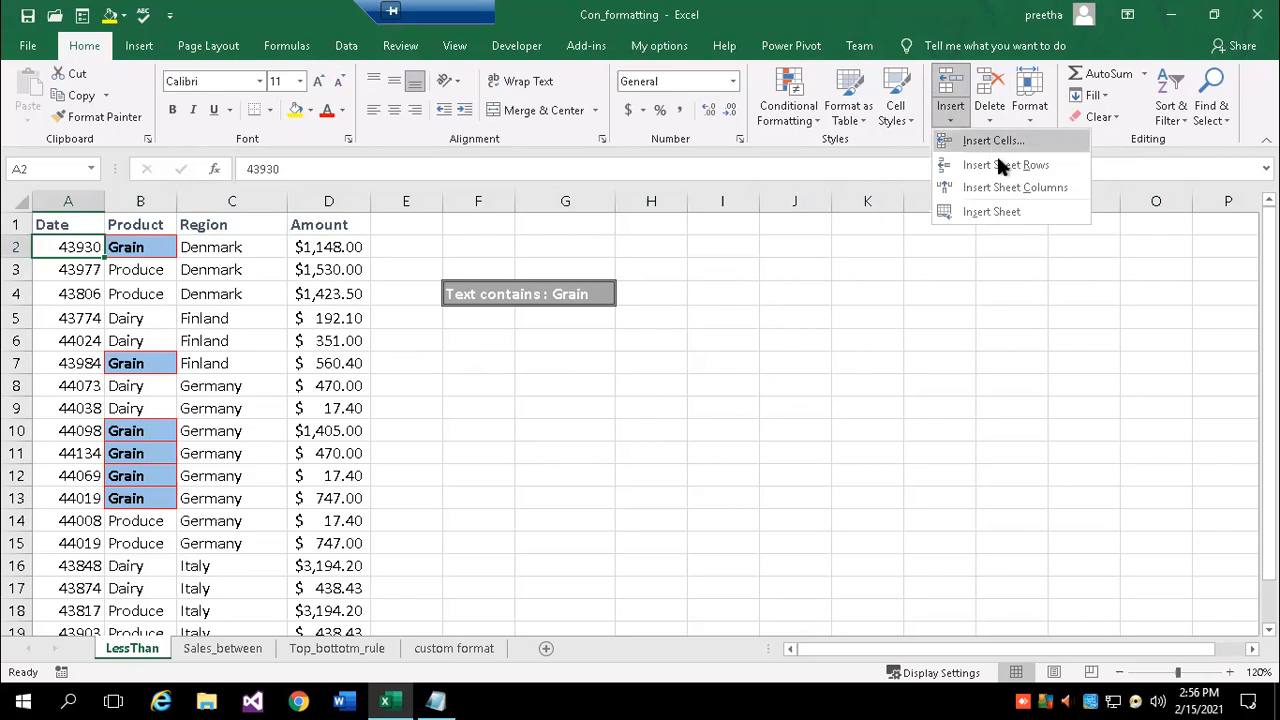
{"action": "key", "text": "Escape"}
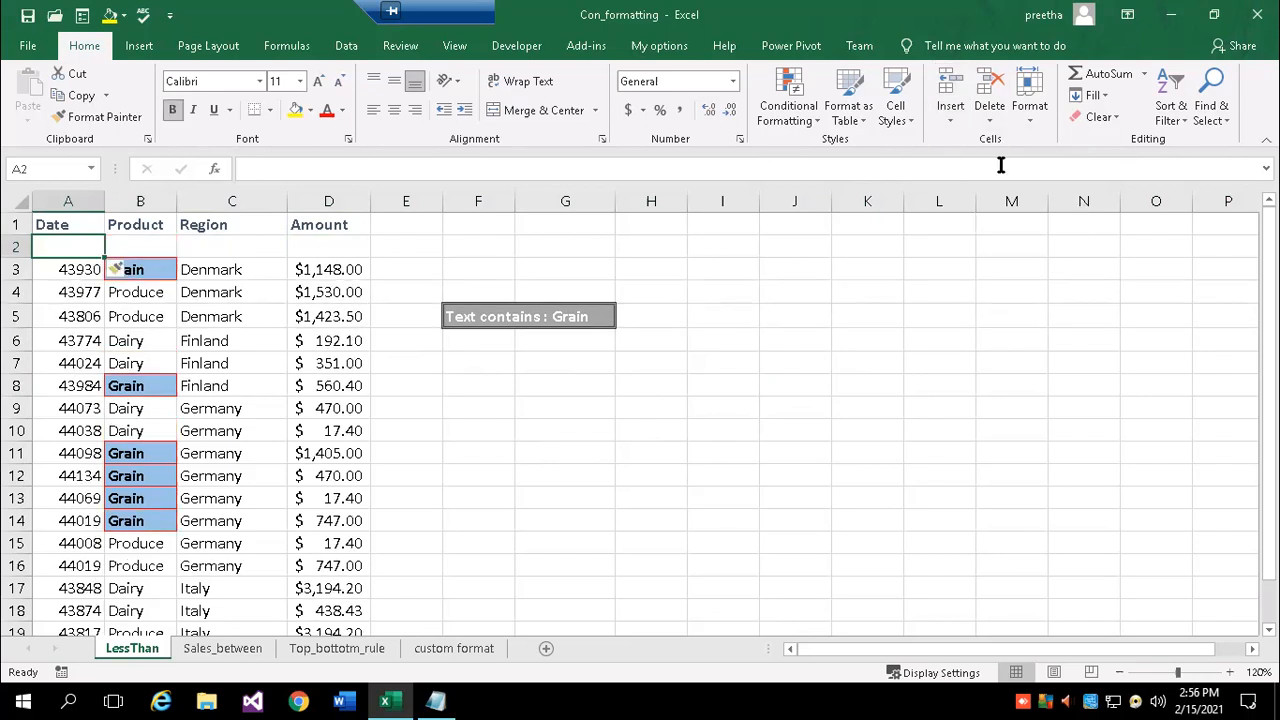
{"action": "left_click", "coordinate": [950, 112]}
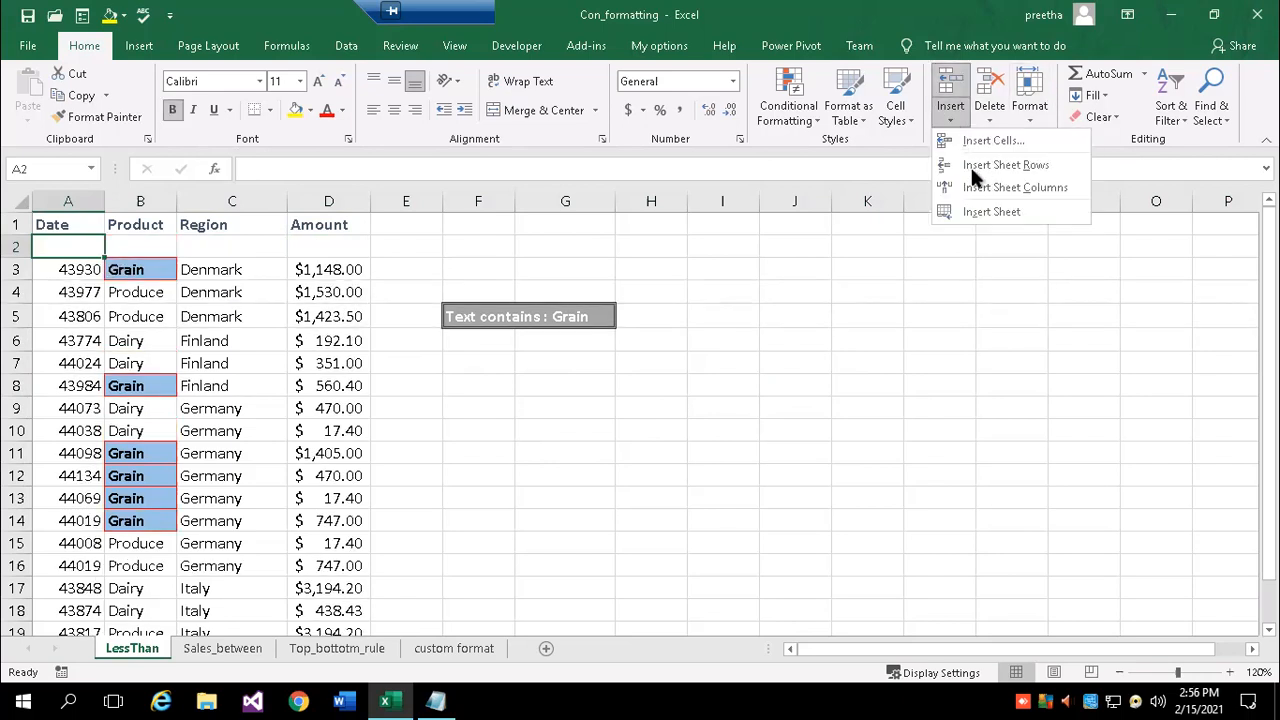
{"action": "left_click", "coordinate": [983, 188]}
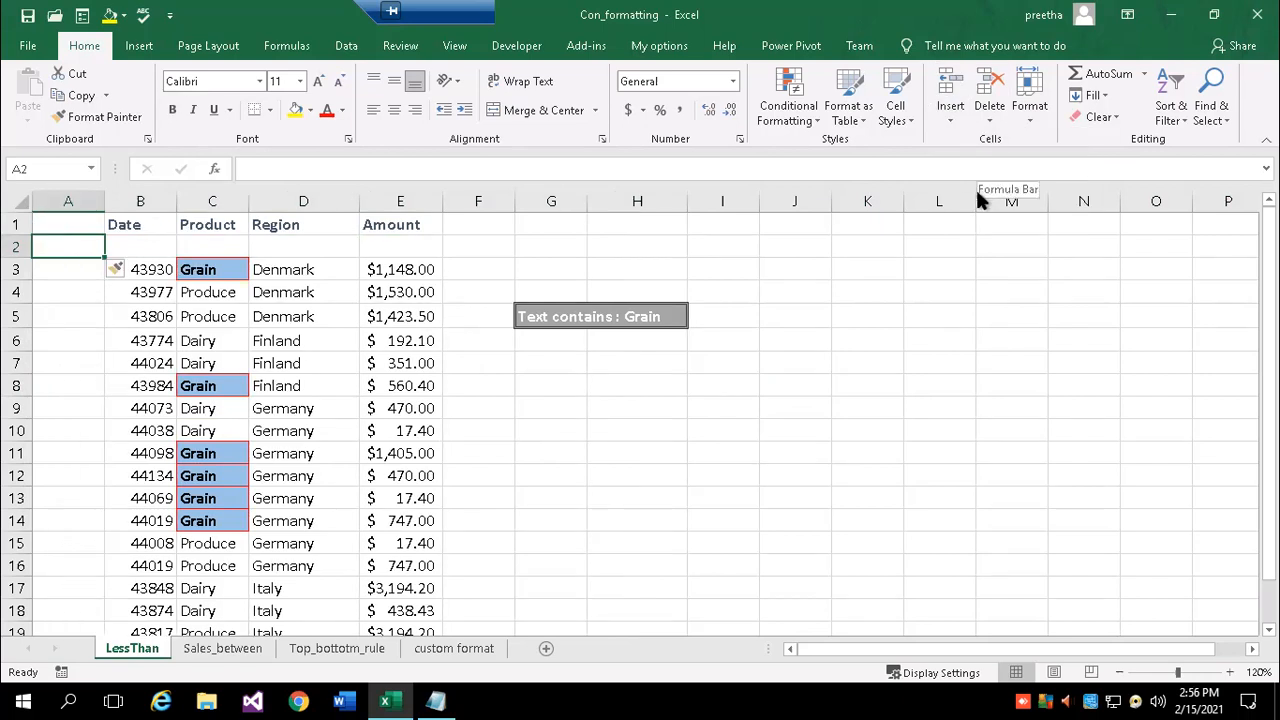
{"action": "key", "text": "ctrl+z"}
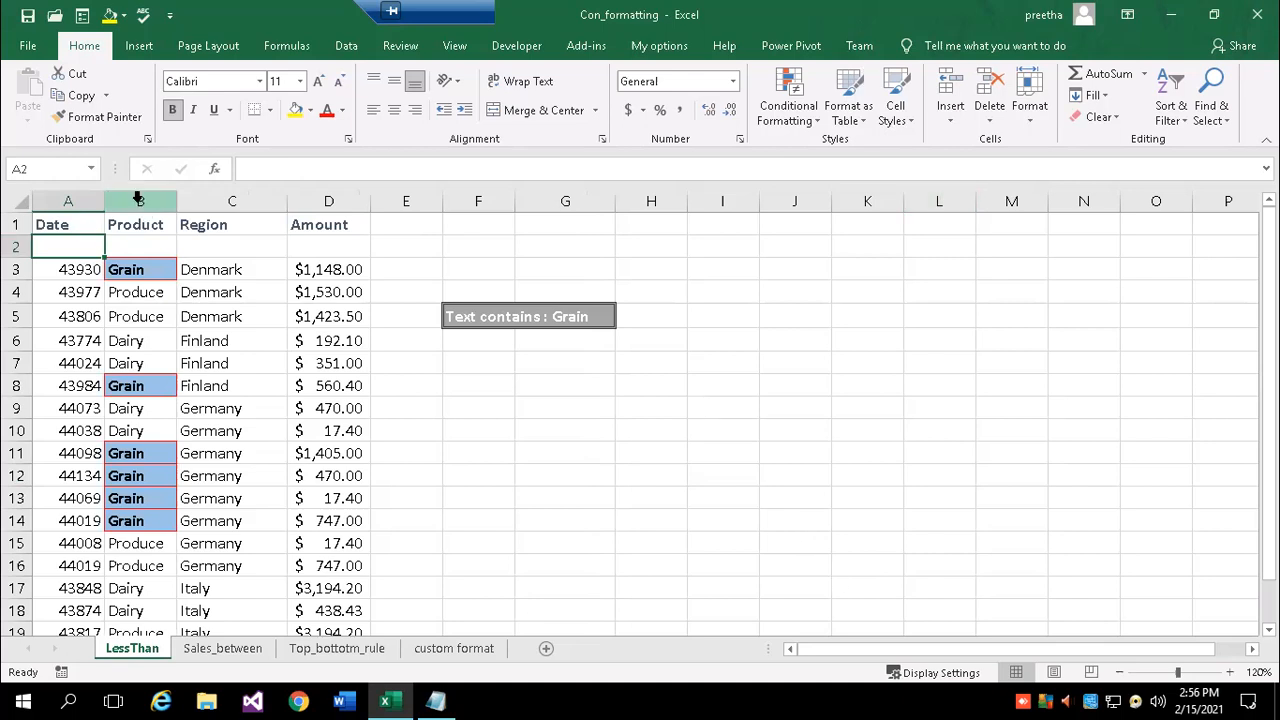
- Insert two blank columns before Product and Region, then delete them again
{"action": "left_click_drag", "start_coordinate": [147, 195], "coordinate": [225, 201]}
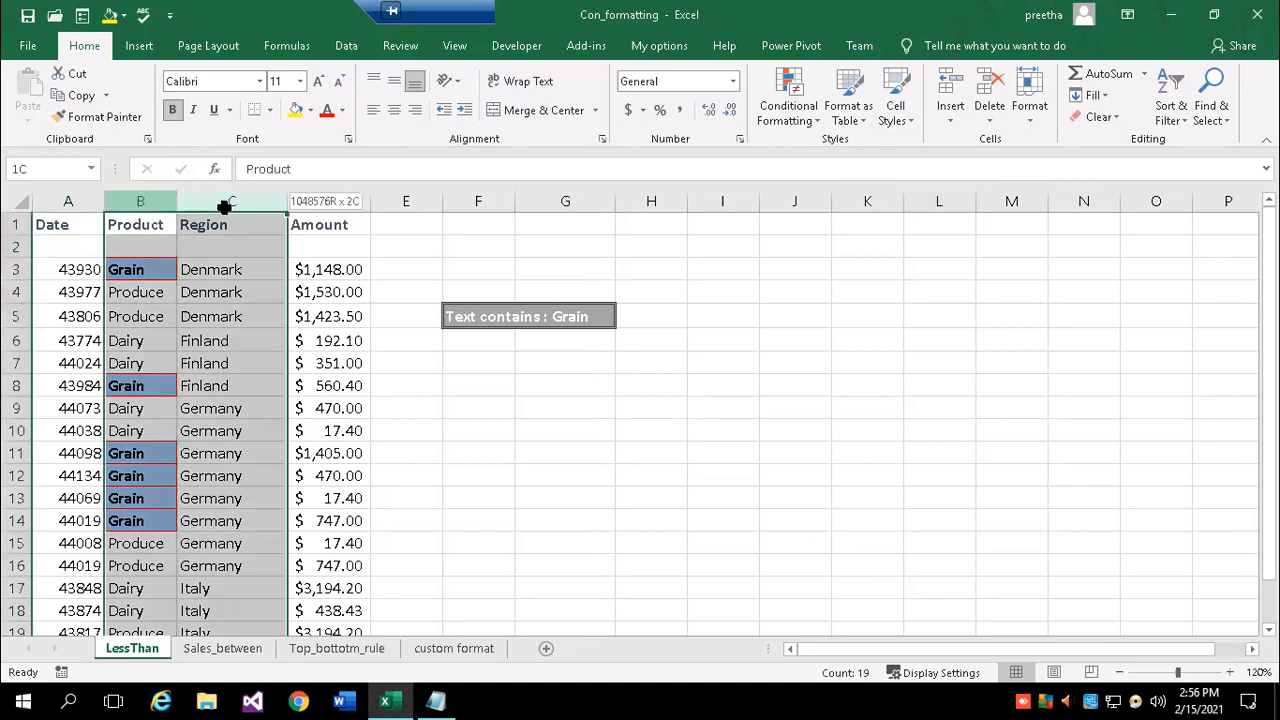
{"action": "left_click", "coordinate": [950, 115]}
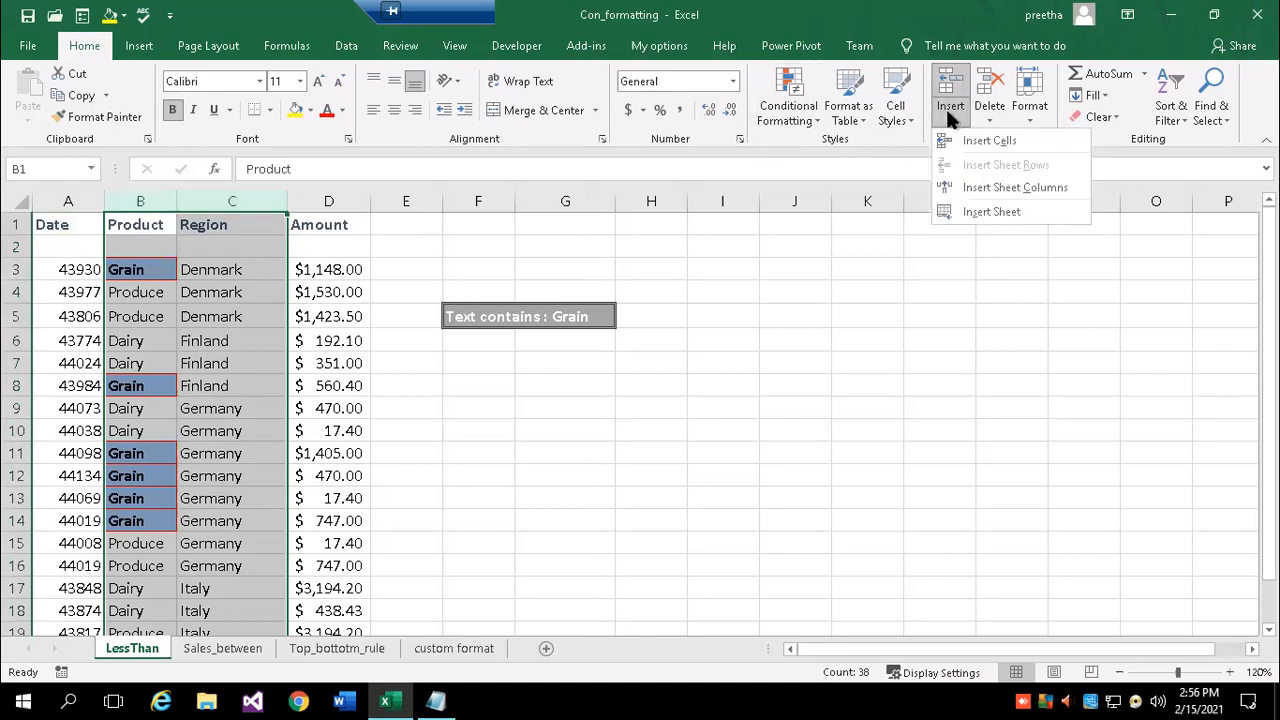
{"action": "left_click", "coordinate": [1015, 187]}
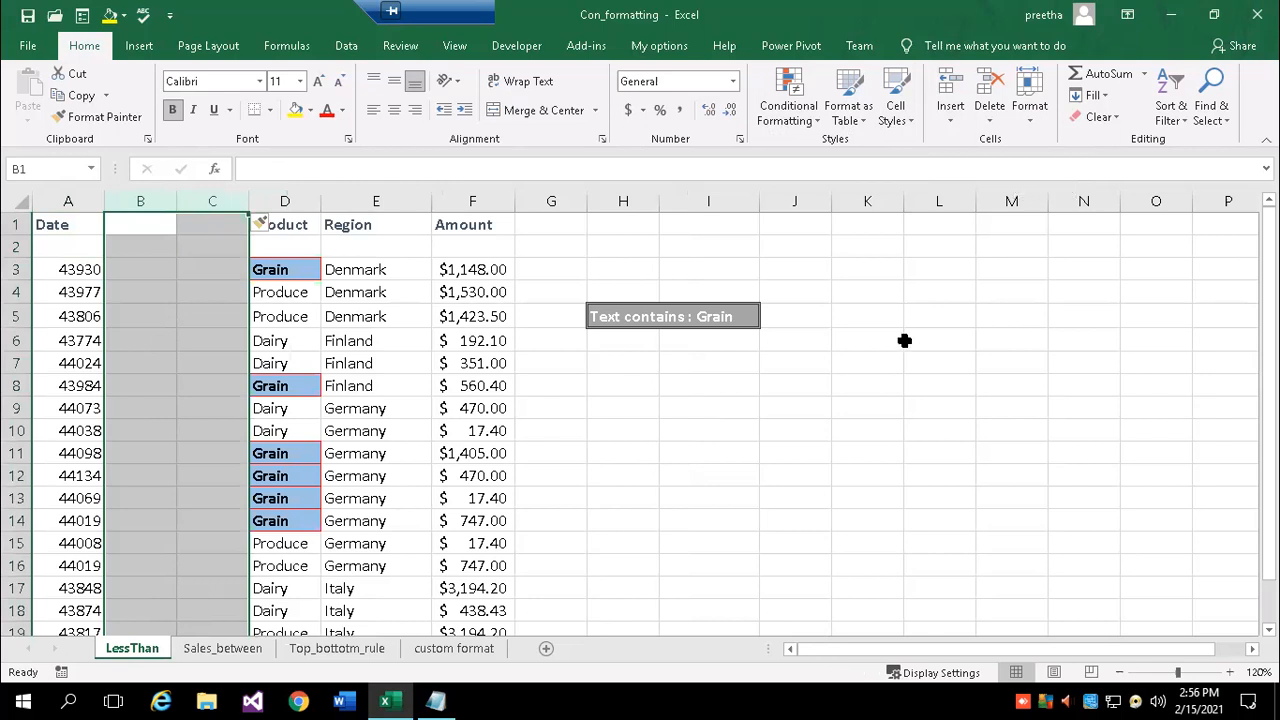
{"action": "left_click", "coordinate": [800, 428]}
{"action": "left_click_drag", "start_coordinate": [140, 201], "coordinate": [220, 212]}
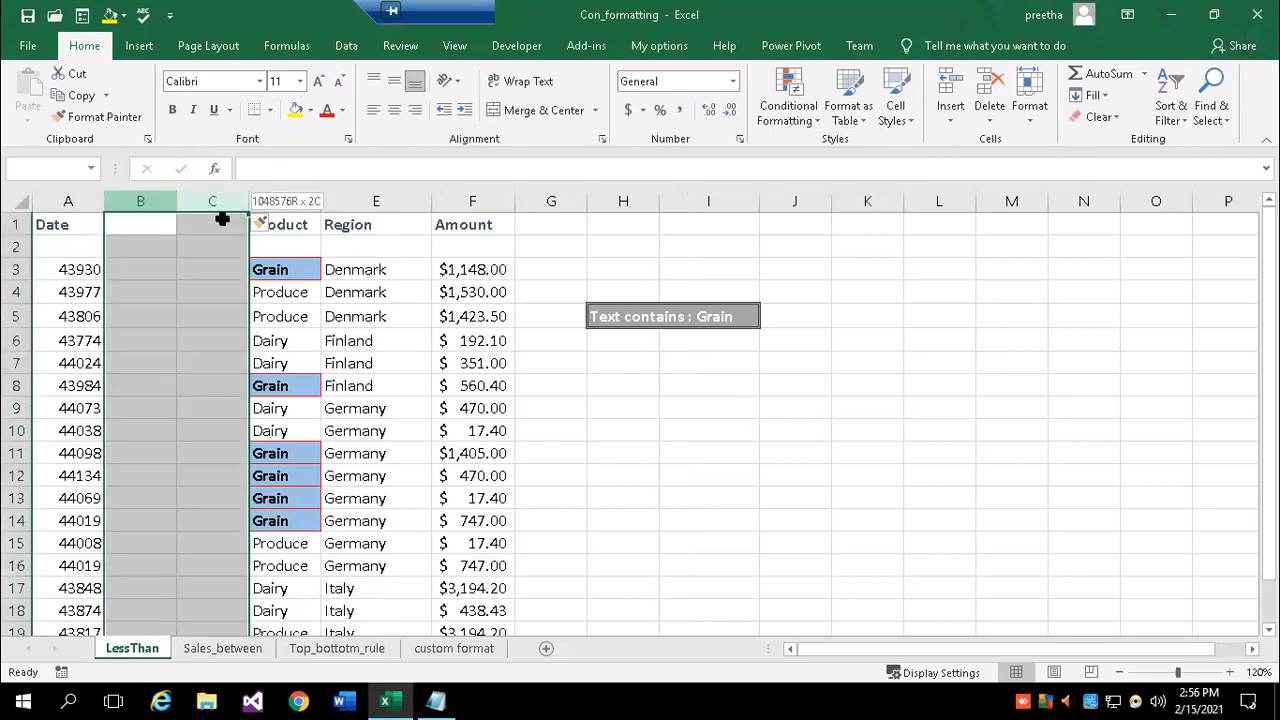
{"action": "left_click", "coordinate": [993, 118]}
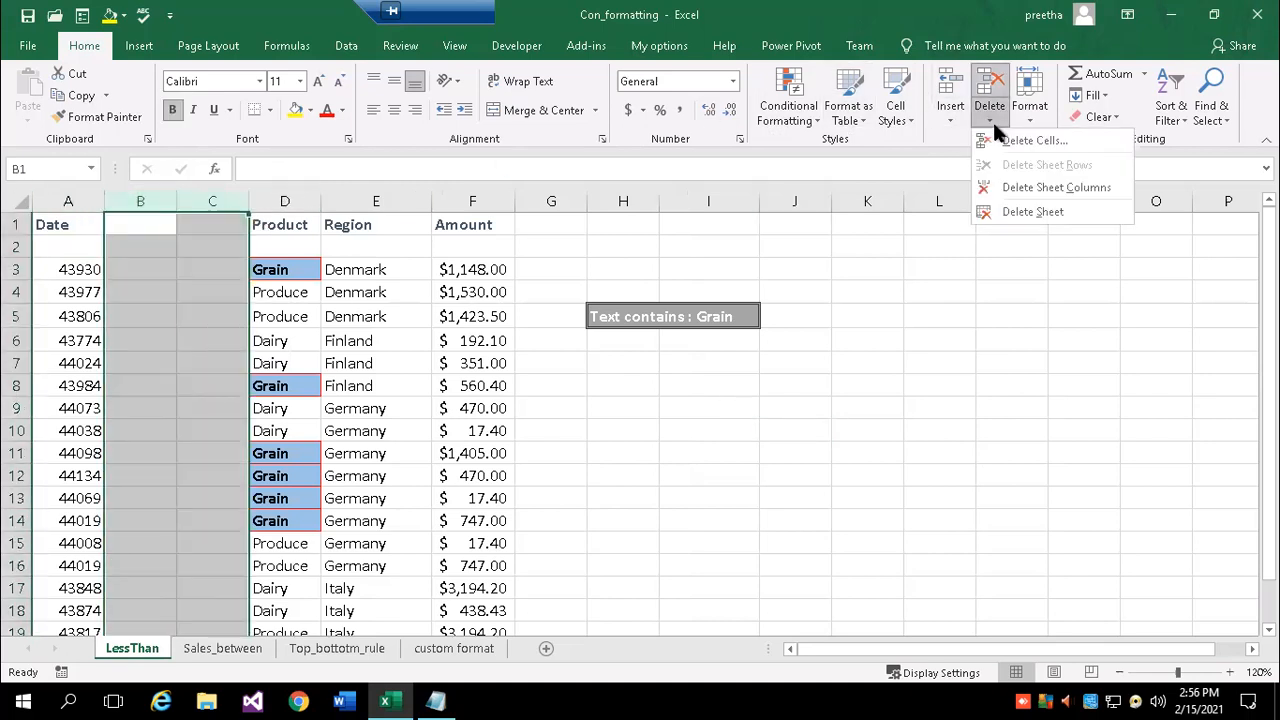
{"action": "left_click", "coordinate": [1052, 188]}
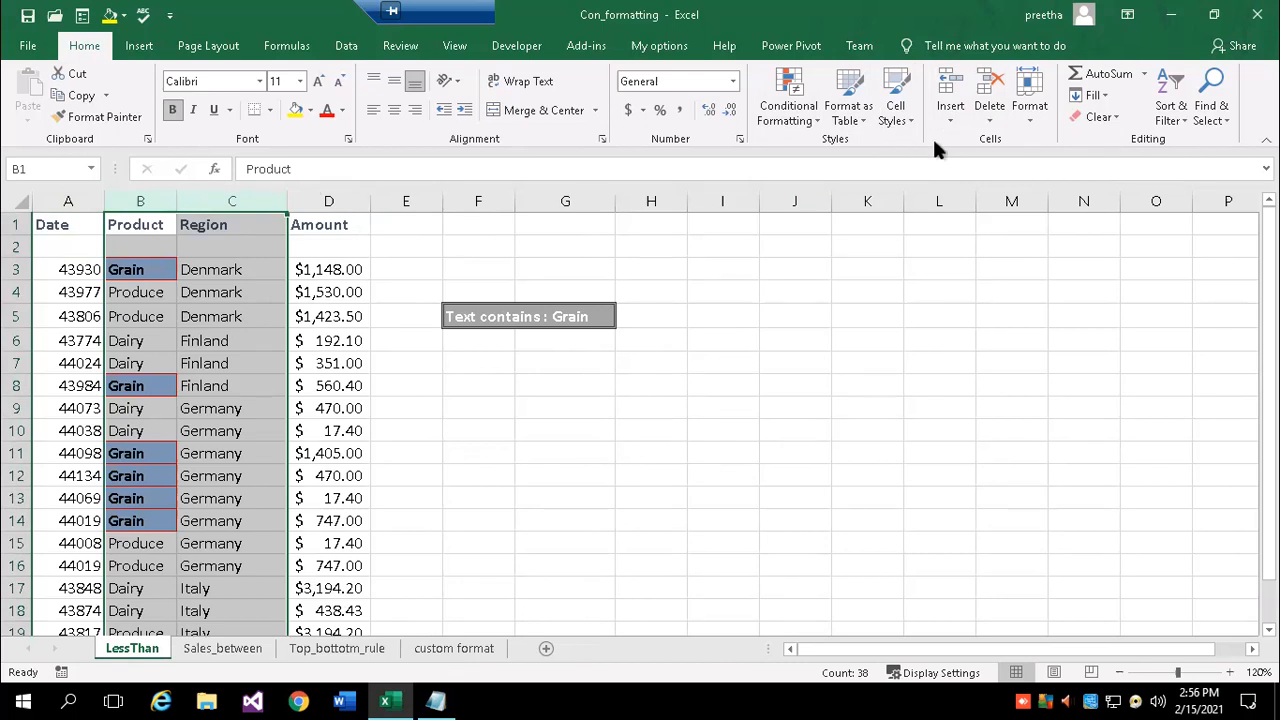
- Delete the Product and Region columns, then undo to restore them
{"action": "right_click", "coordinate": [157, 202]}
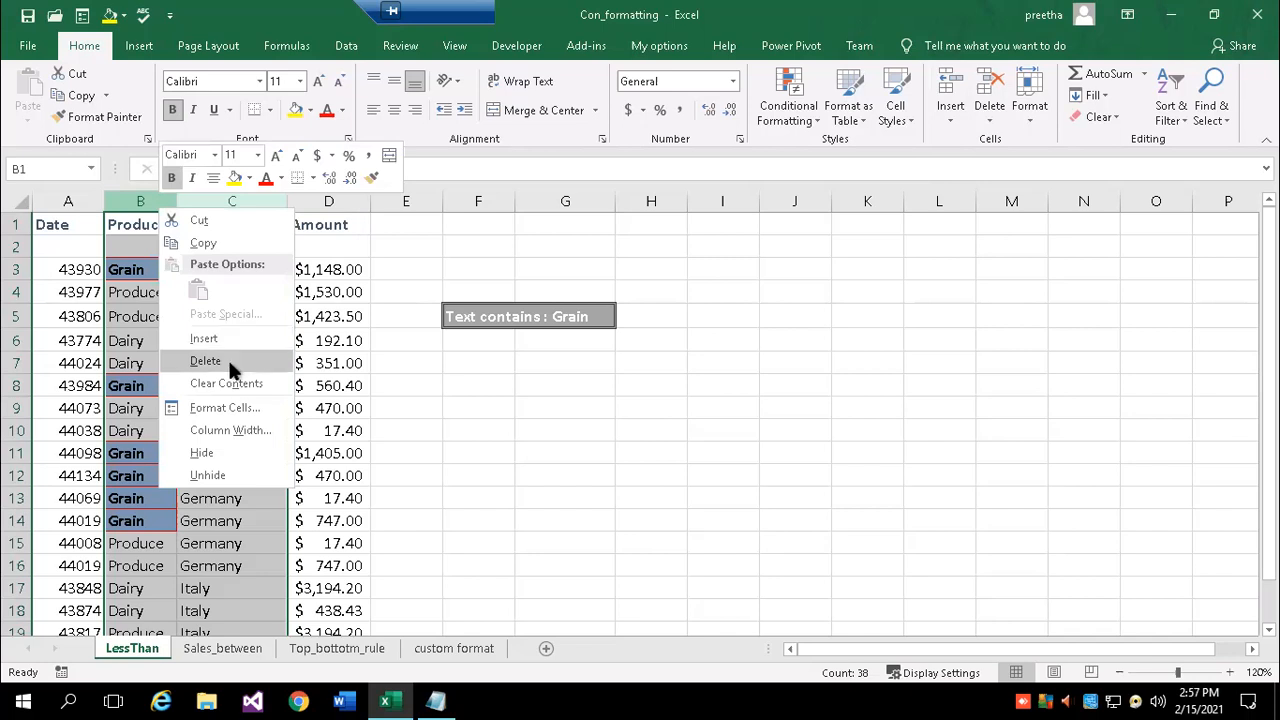
{"action": "left_click", "coordinate": [950, 118]}
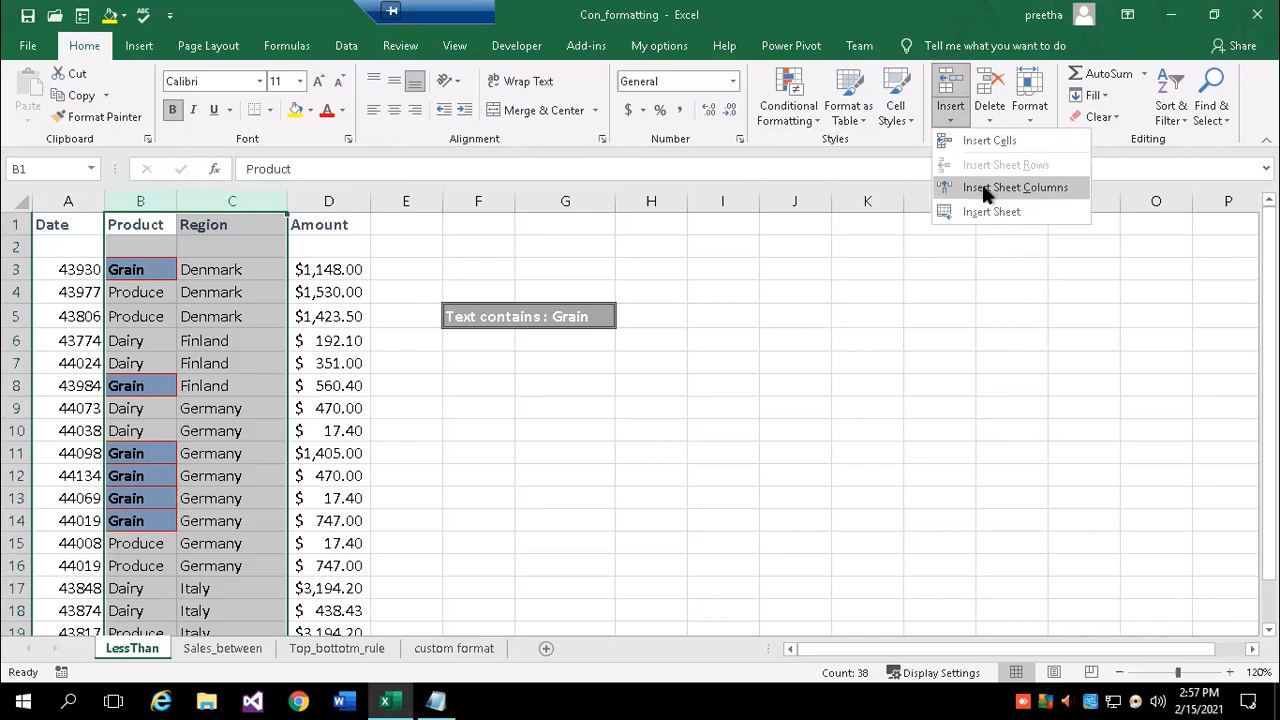
{"action": "left_click", "coordinate": [981, 302]}
{"action": "left_click", "coordinate": [989, 122]}
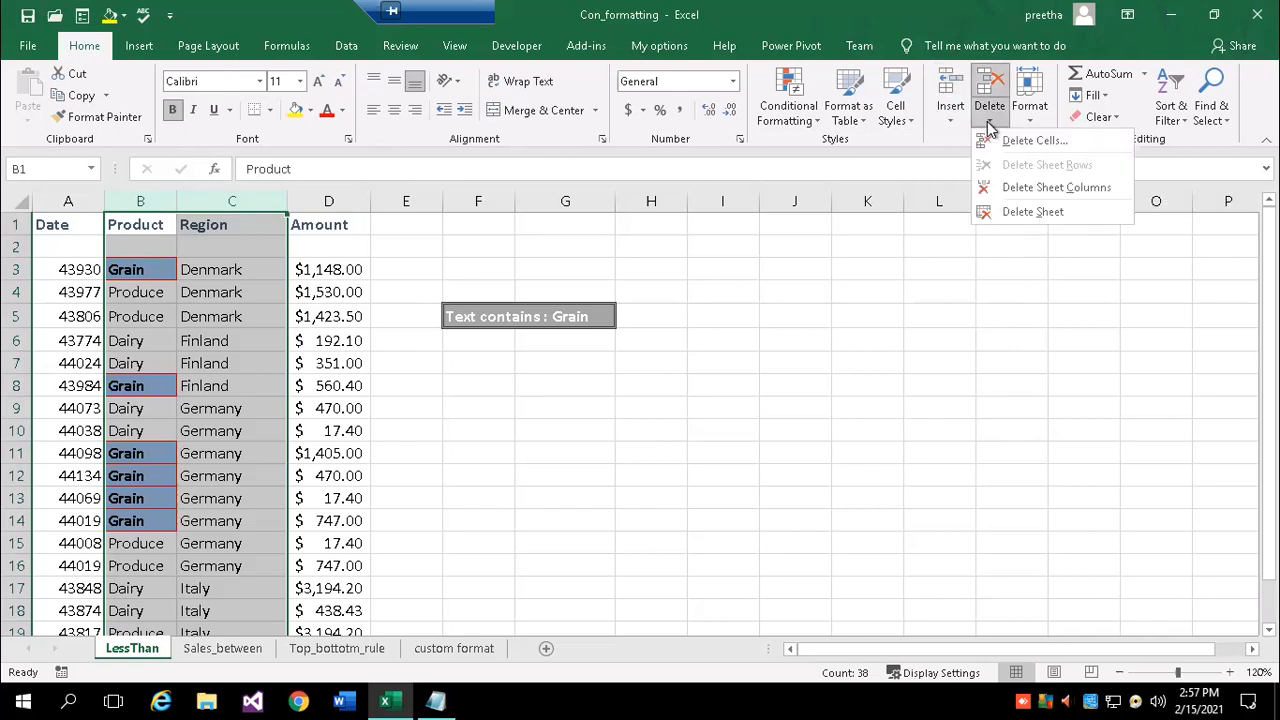
{"action": "left_click", "coordinate": [1085, 191]}
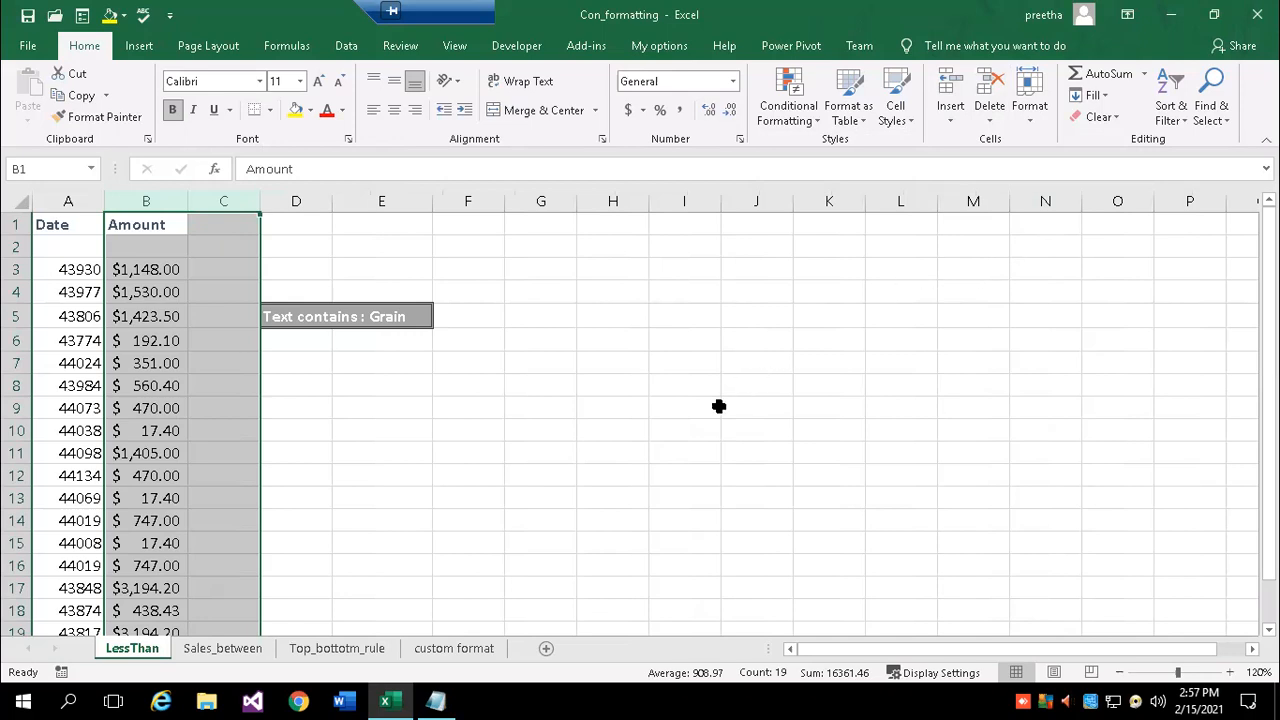
{"action": "key", "text": "ctrl+z"}
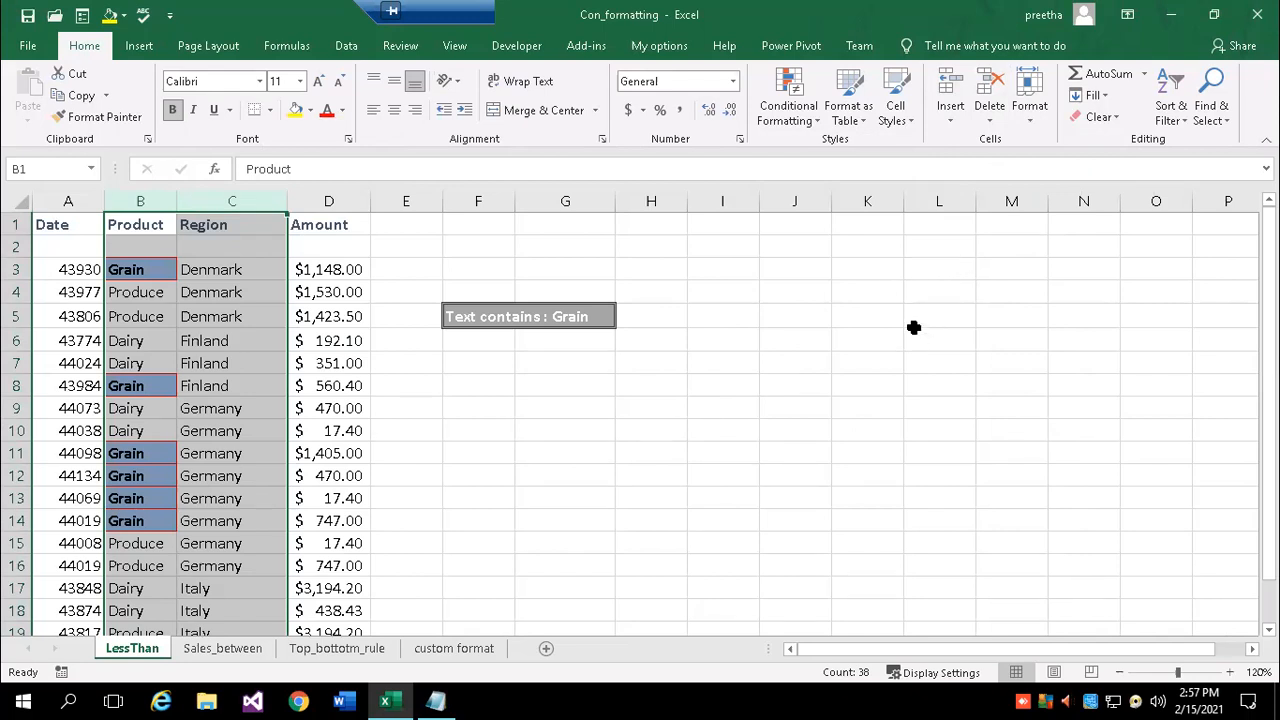
{"action": "left_click", "coordinate": [825, 293]}
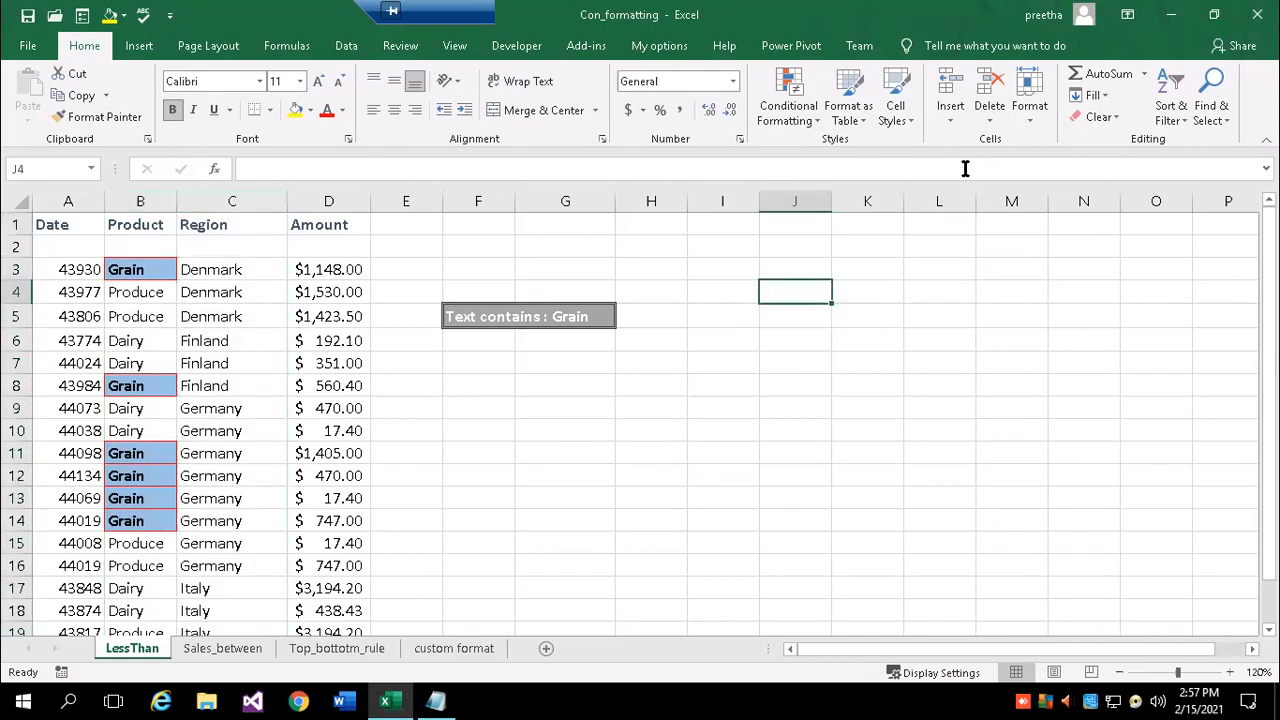
- Delete the blank row 2 under the headers, then select the label cell F4
{"action": "left_click", "coordinate": [952, 118]}
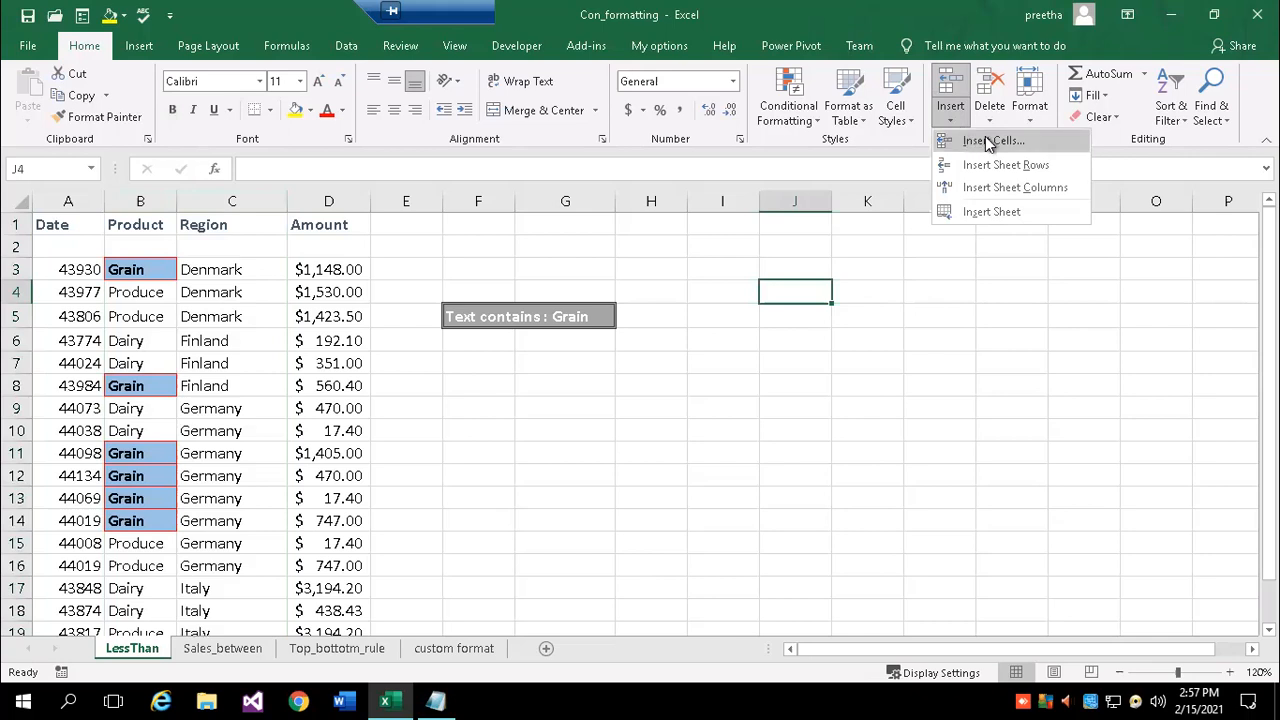
{"action": "left_click", "coordinate": [15, 244]}
{"action": "right_click", "coordinate": [15, 244]}
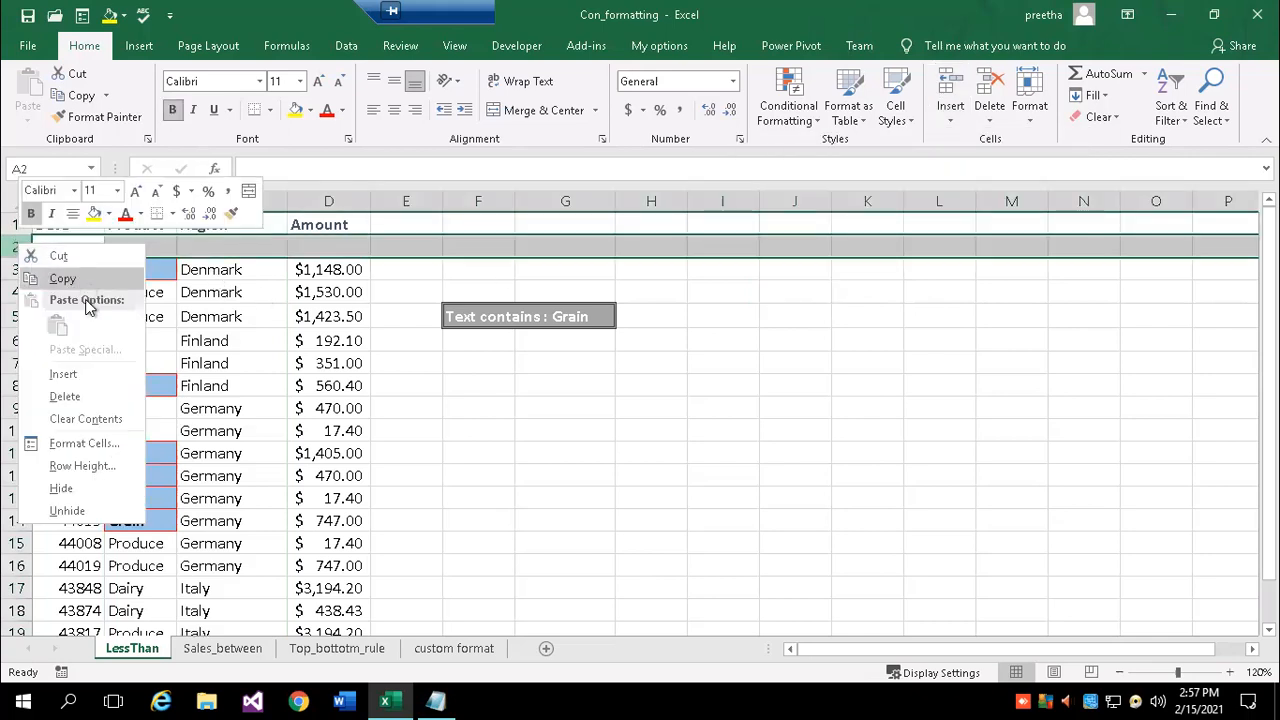
{"action": "left_click", "coordinate": [87, 398]}
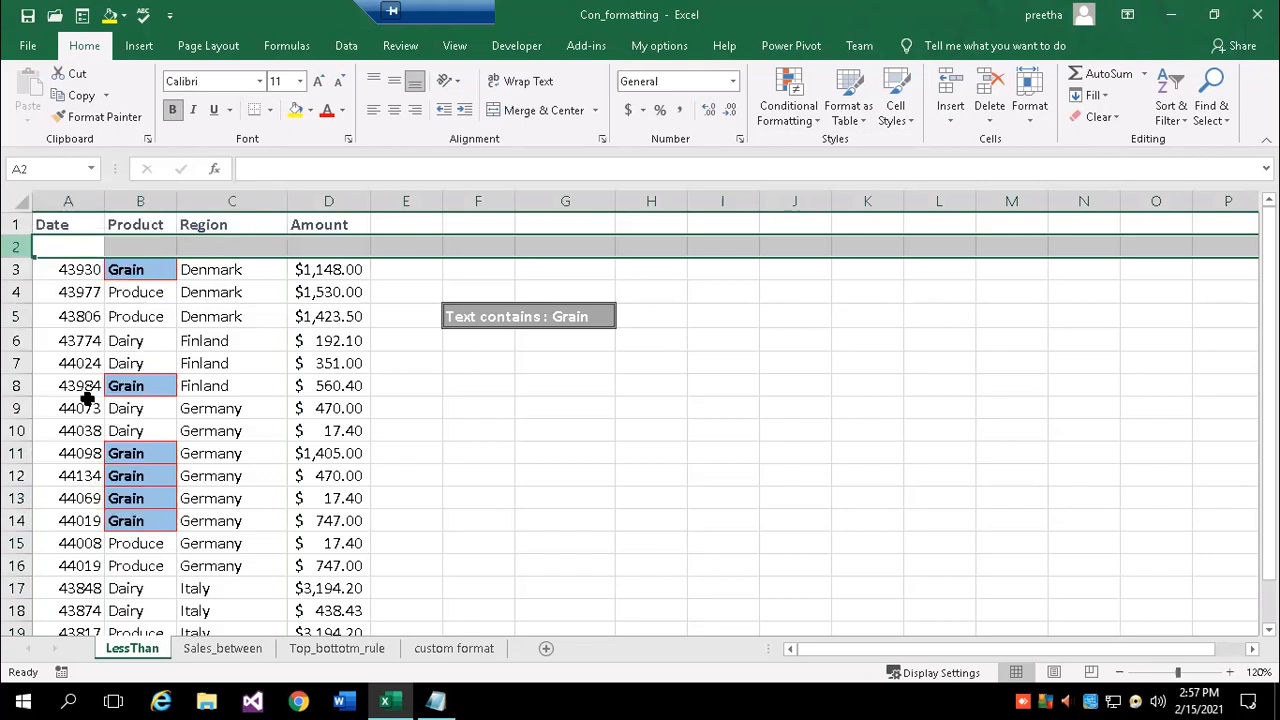
{"action": "left_click", "coordinate": [950, 112]}
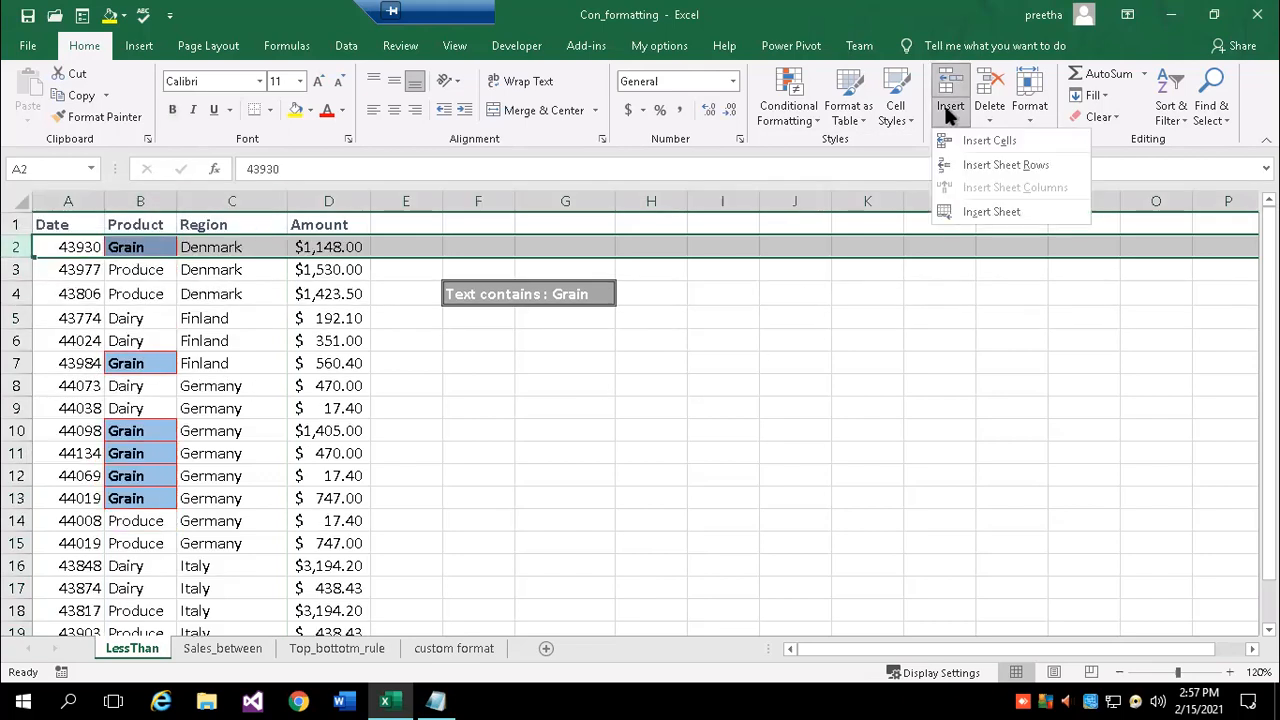
{"action": "left_click", "coordinate": [631, 373]}
{"action": "left_click", "coordinate": [526, 340]}
{"action": "left_click", "coordinate": [487, 296]}
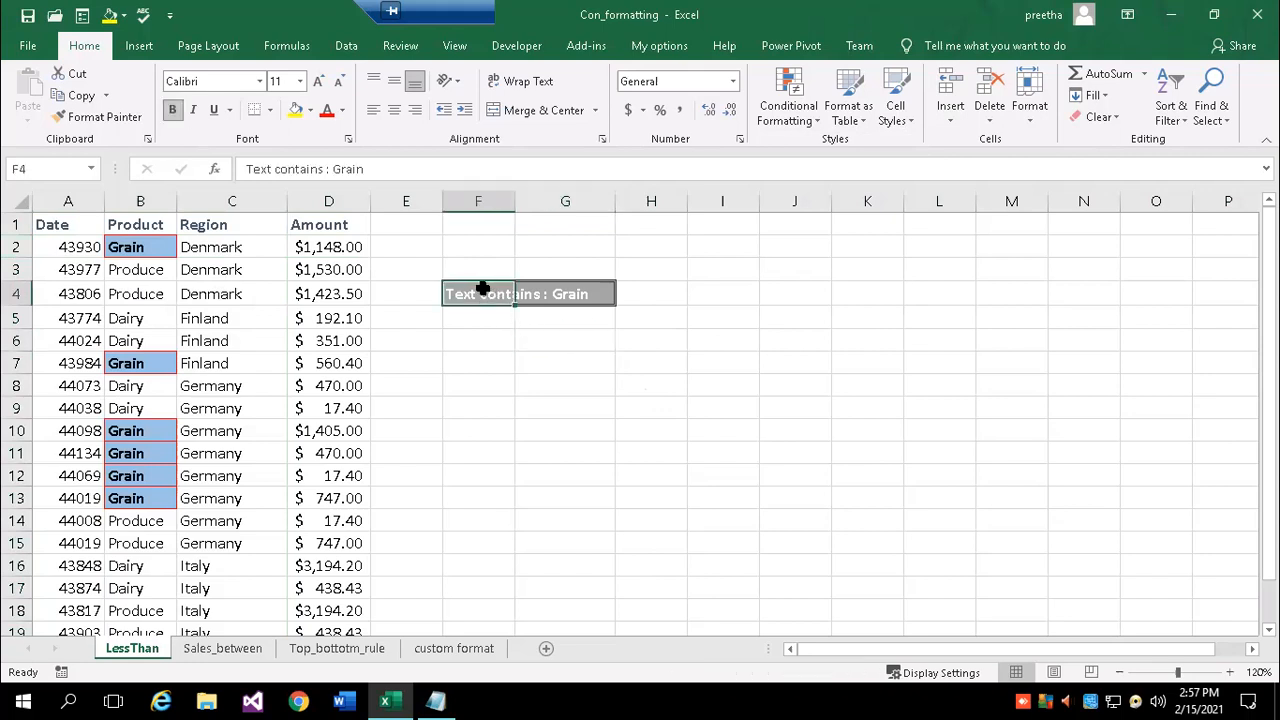
{"action": "left_click", "coordinate": [951, 120]}
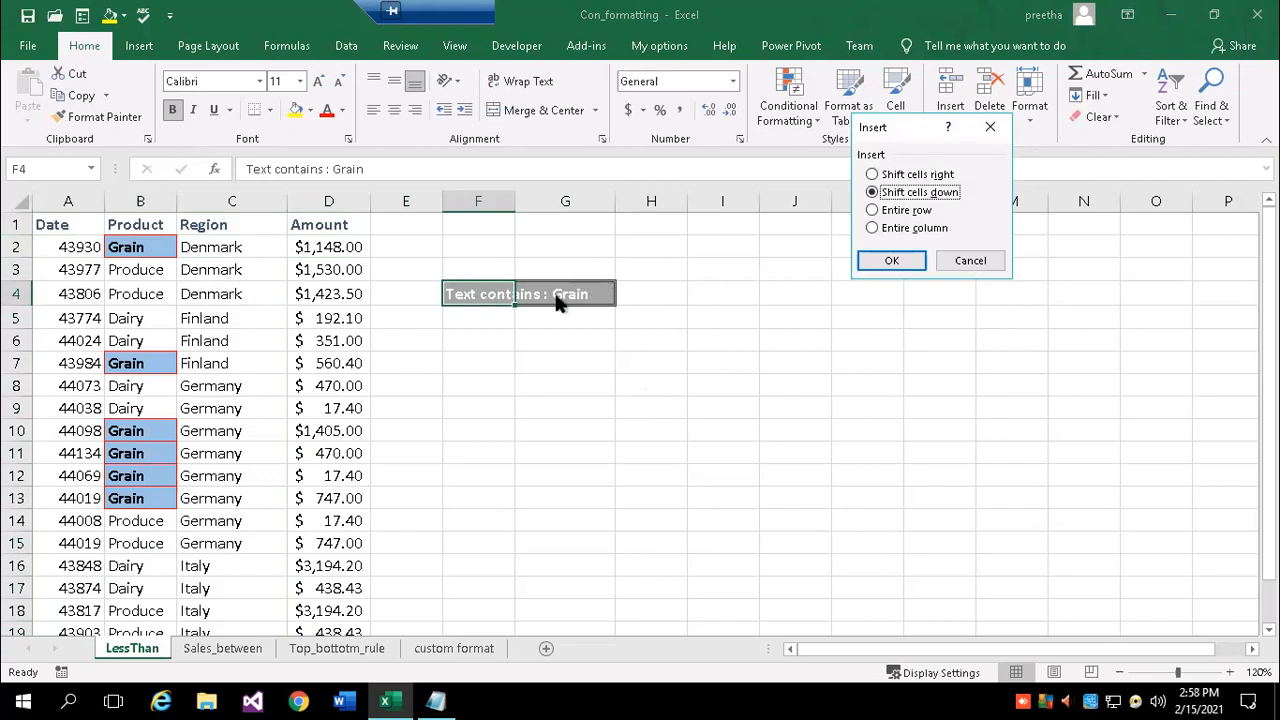
{"action": "left_click", "coordinate": [890, 262]}
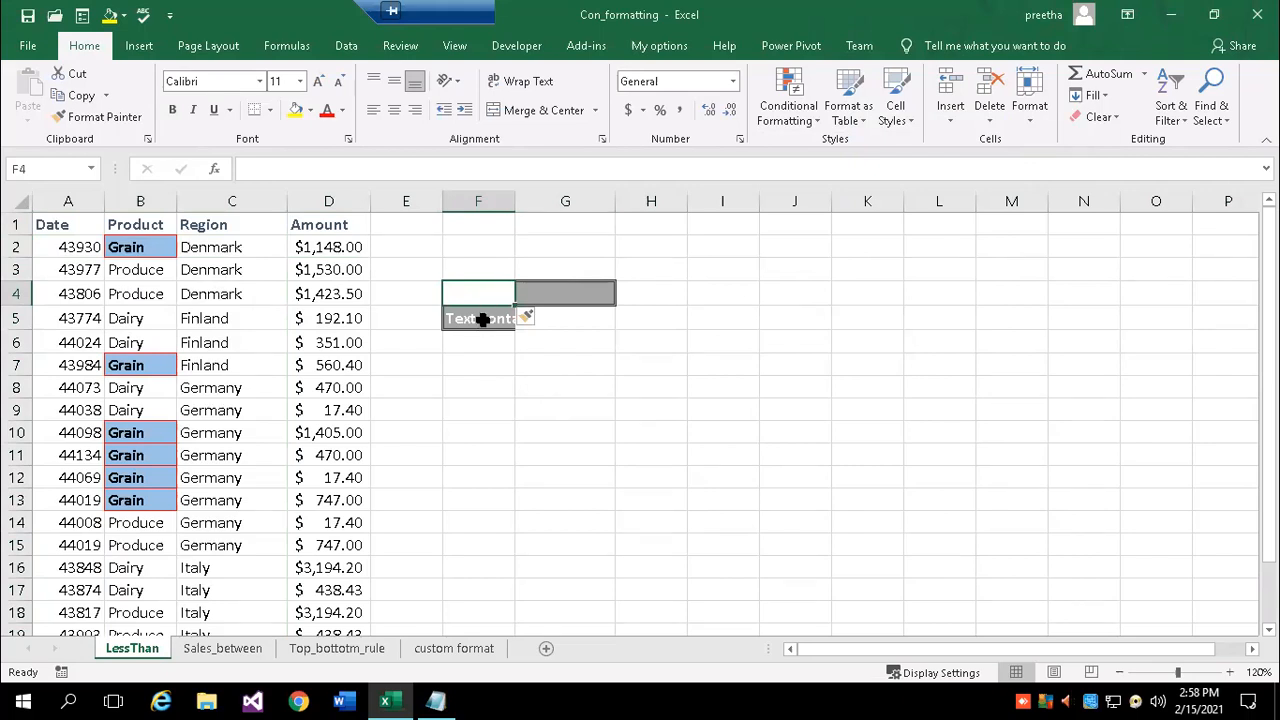
{"action": "left_click_drag", "start_coordinate": [507, 293], "coordinate": [500, 288]}
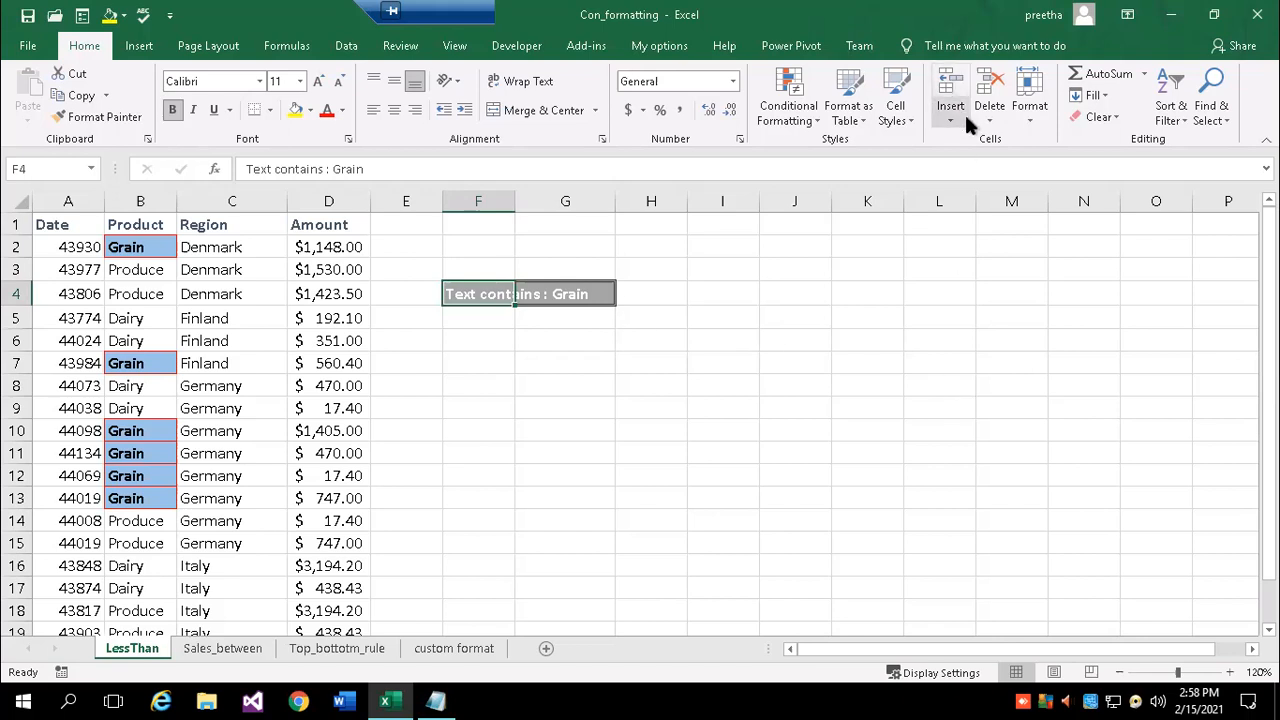
- AutoFit column F so the 'Text contains: Grain' label in F4 fits fully
{"action": "left_click", "coordinate": [951, 116]}
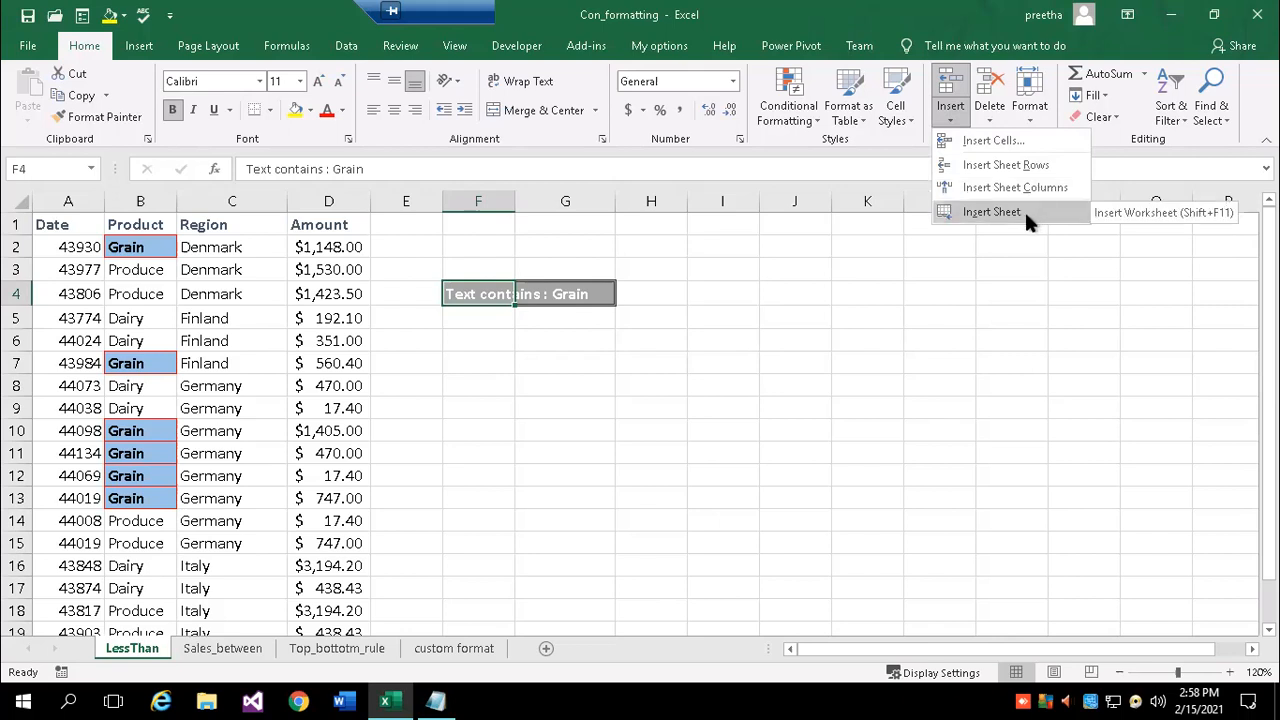
{"action": "left_click", "coordinate": [950, 240]}
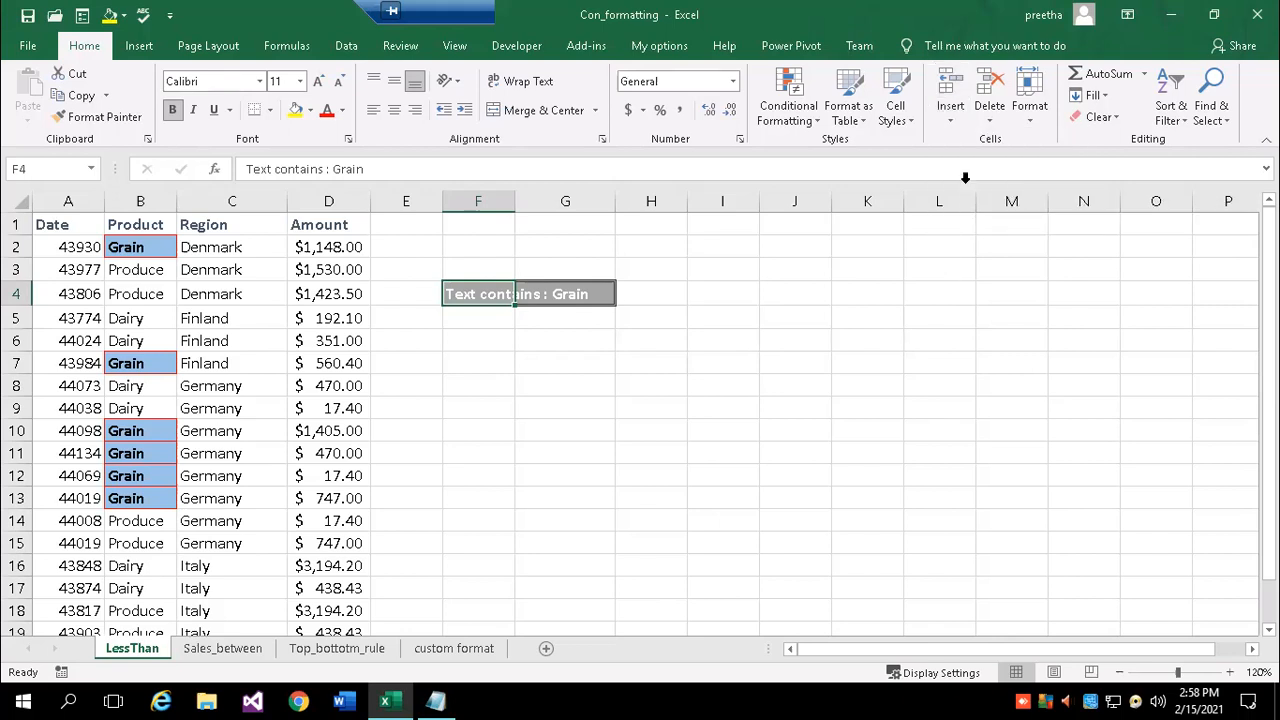
{"action": "left_click", "coordinate": [986, 116]}
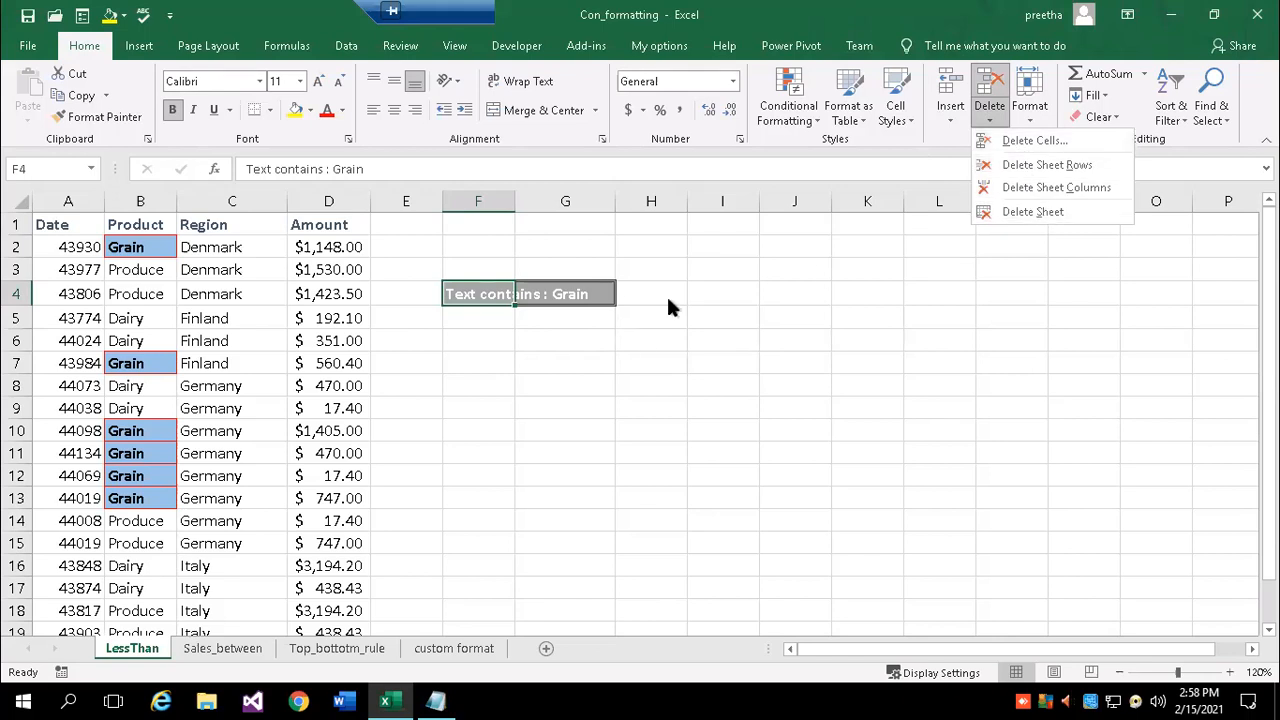
{"action": "key", "text": "Escape"}
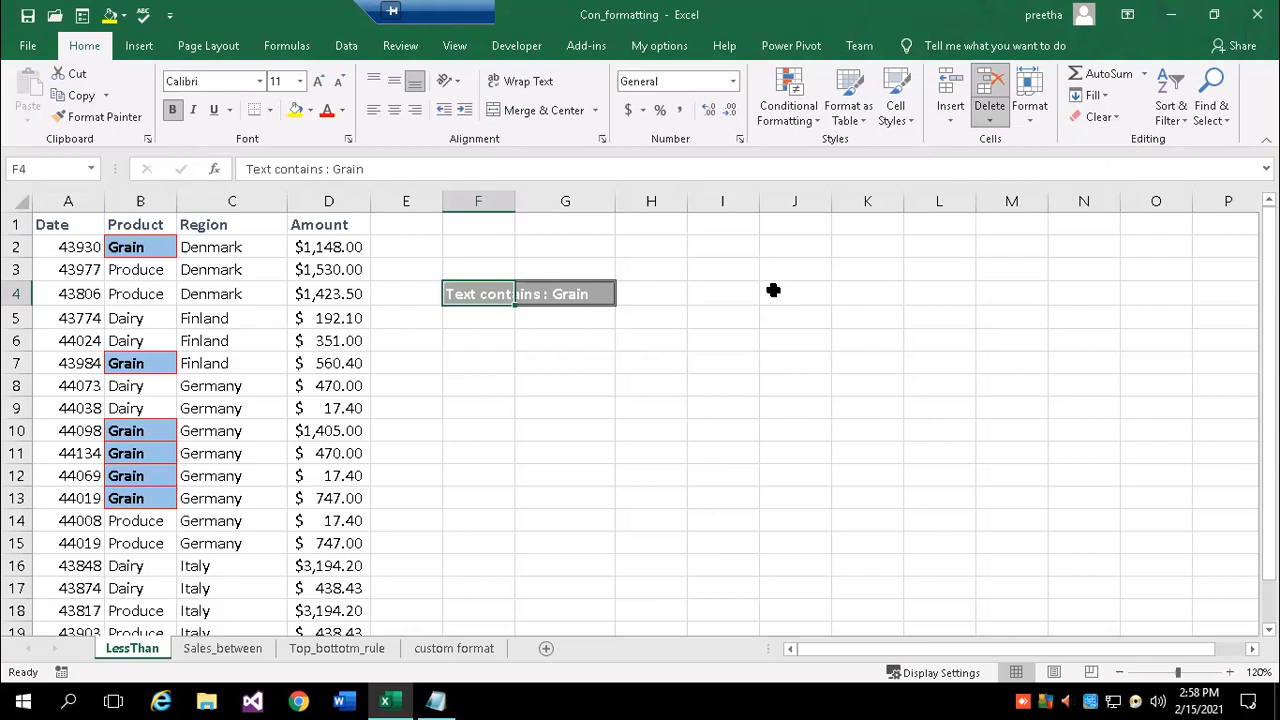
{"action": "left_click", "coordinate": [1030, 122]}
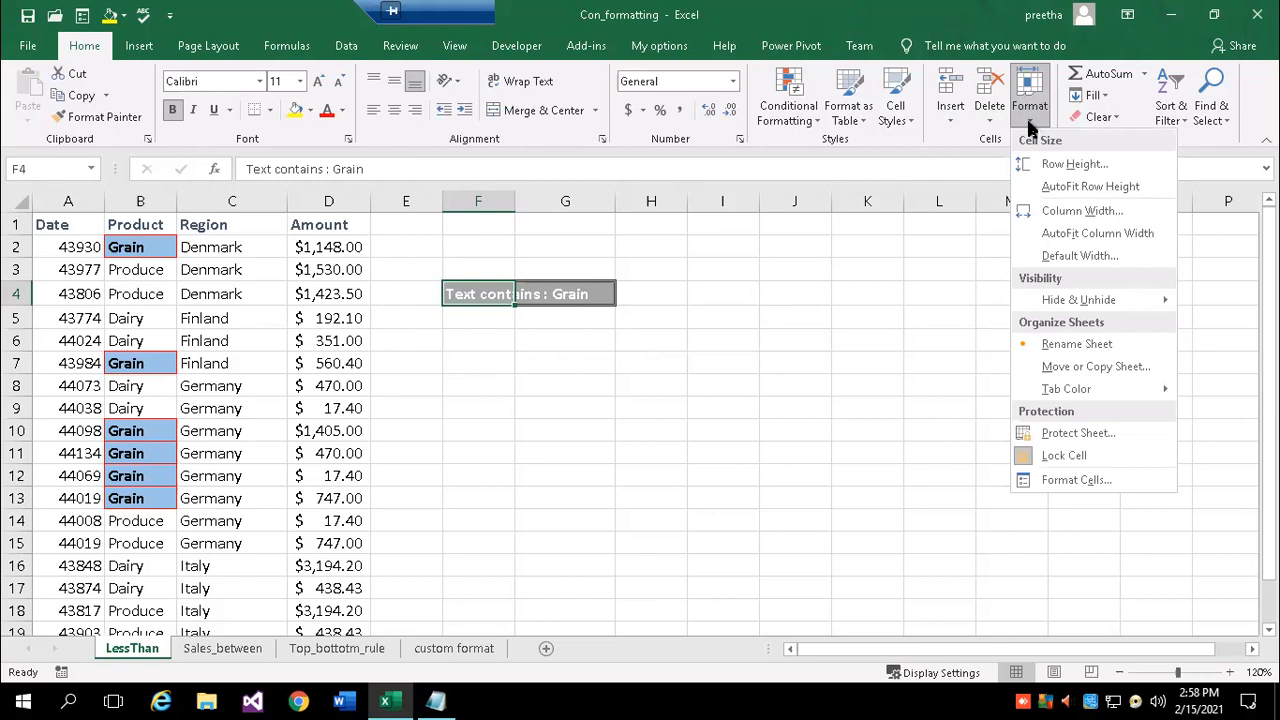
{"action": "left_click", "coordinate": [566, 362]}
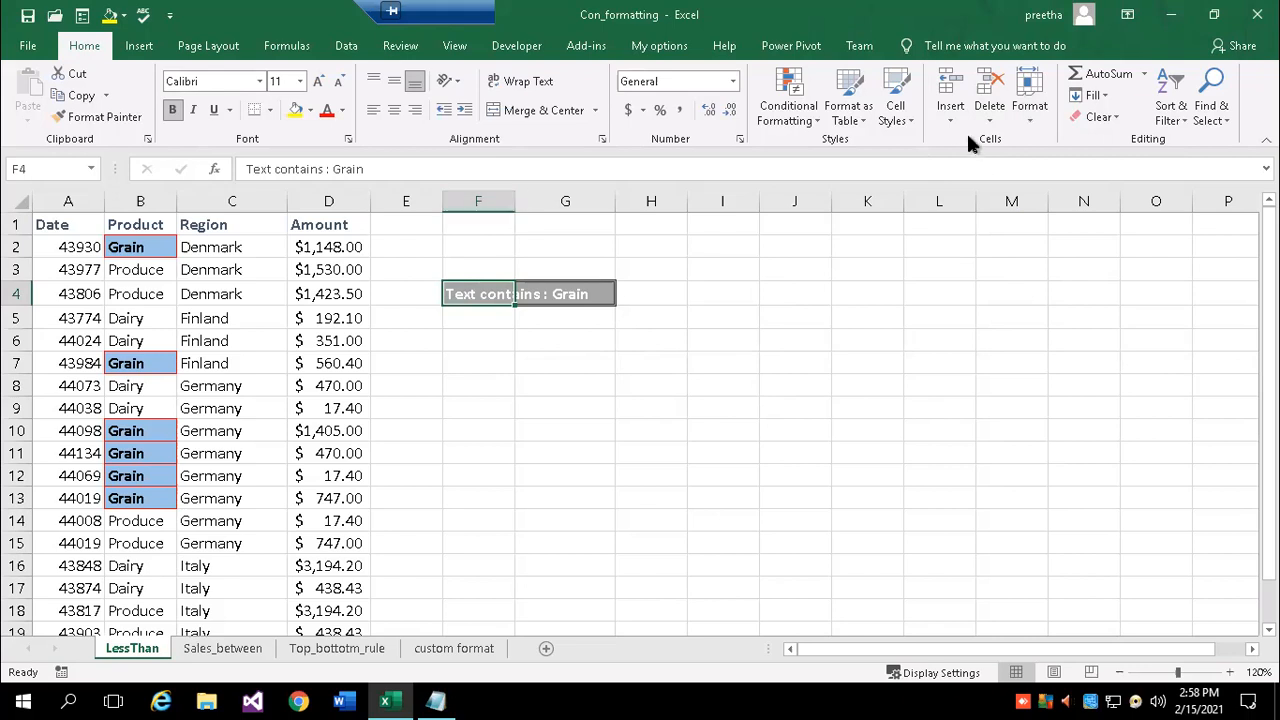
{"action": "left_click", "coordinate": [1020, 119]}
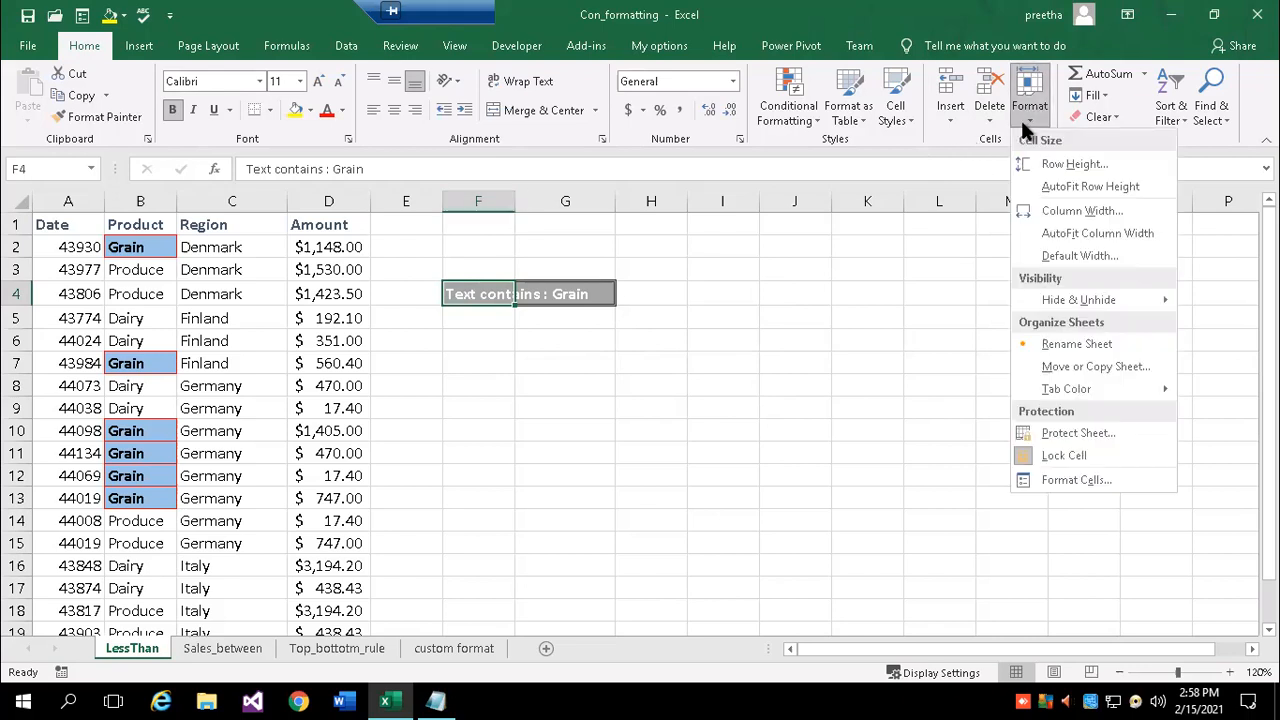
{"action": "left_click", "coordinate": [1147, 238]}
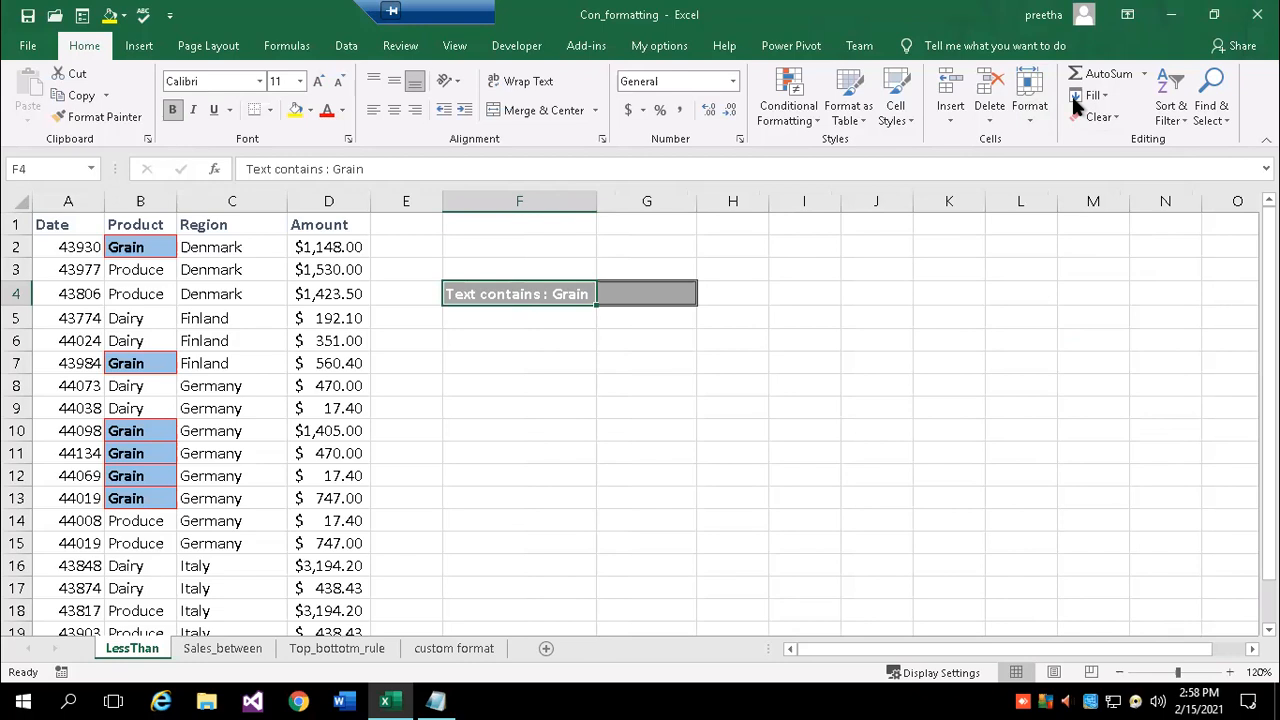
{"action": "left_click", "coordinate": [646, 292]}
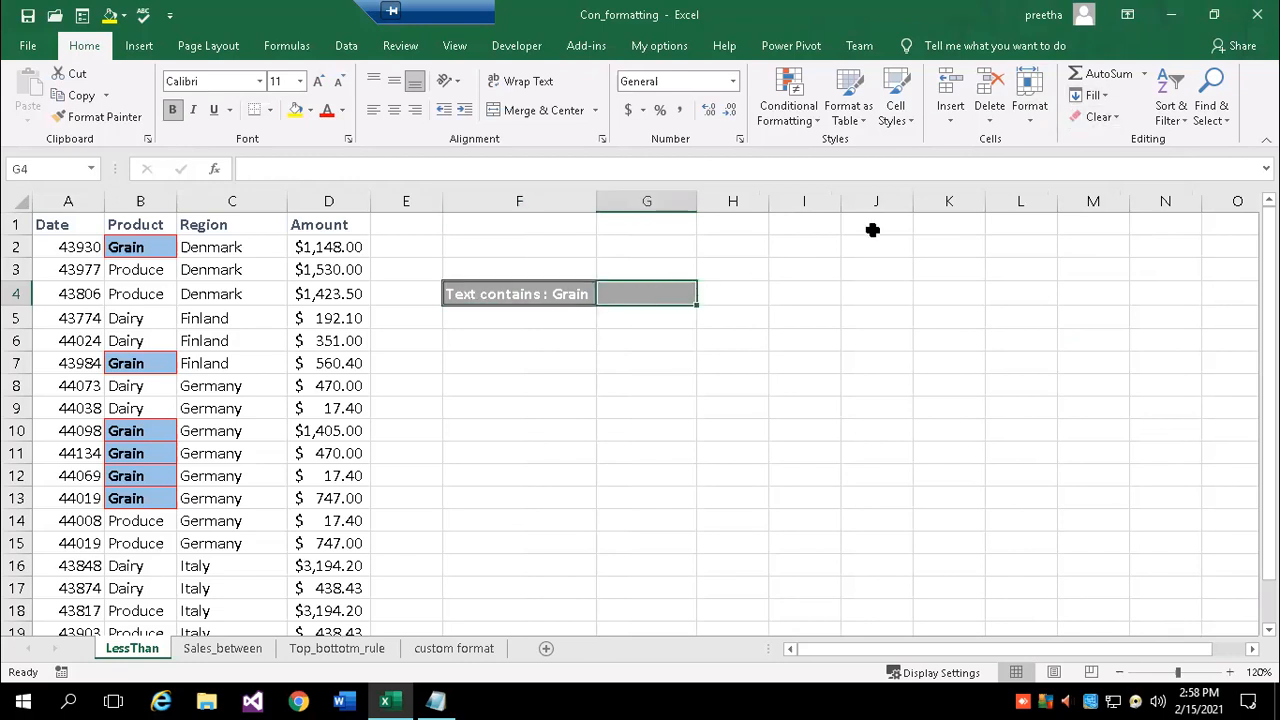
- Reset cell G4 to the Normal cell style to remove its grey fill
{"action": "left_click", "coordinate": [896, 110]}
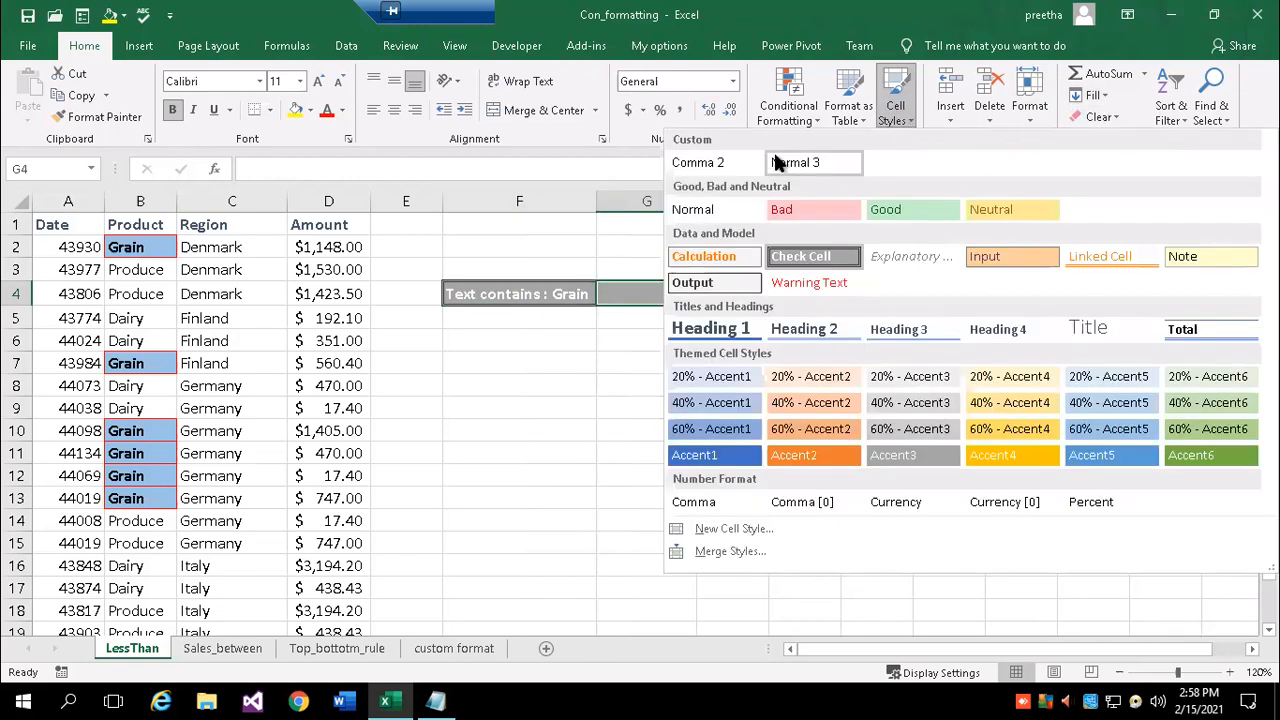
{"action": "left_click", "coordinate": [688, 209]}
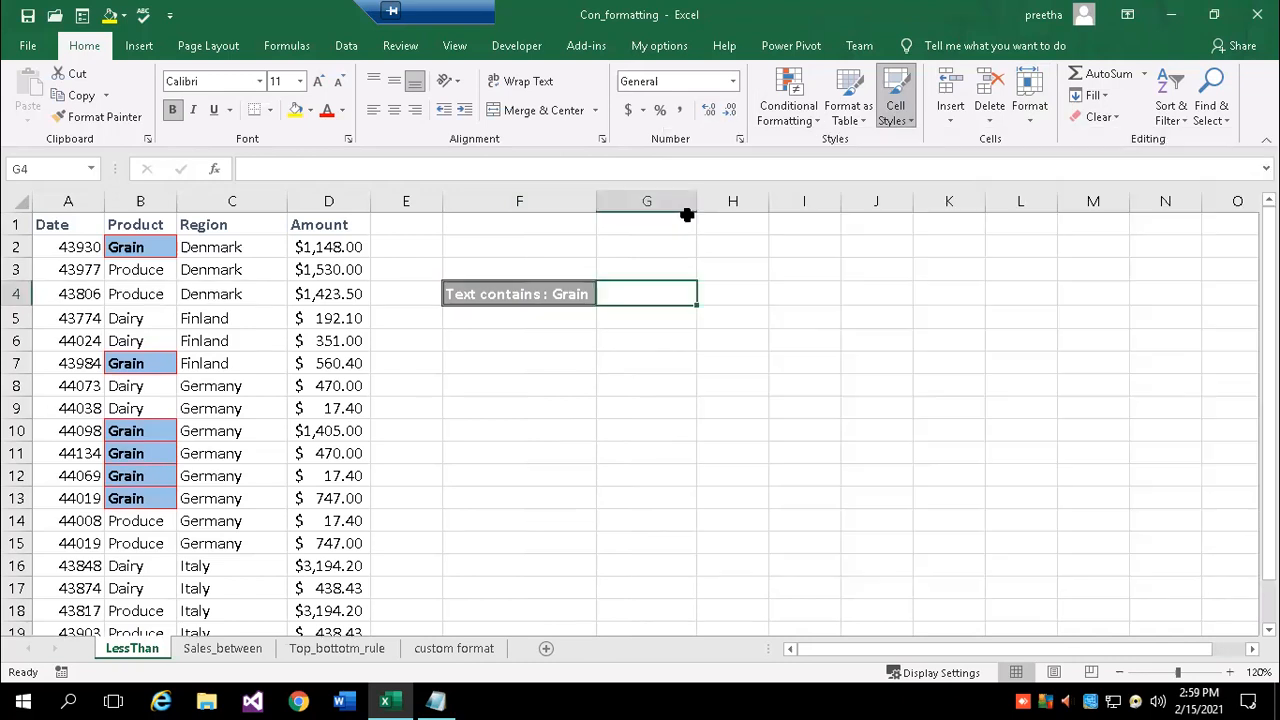
{"action": "left_click", "coordinate": [549, 378]}
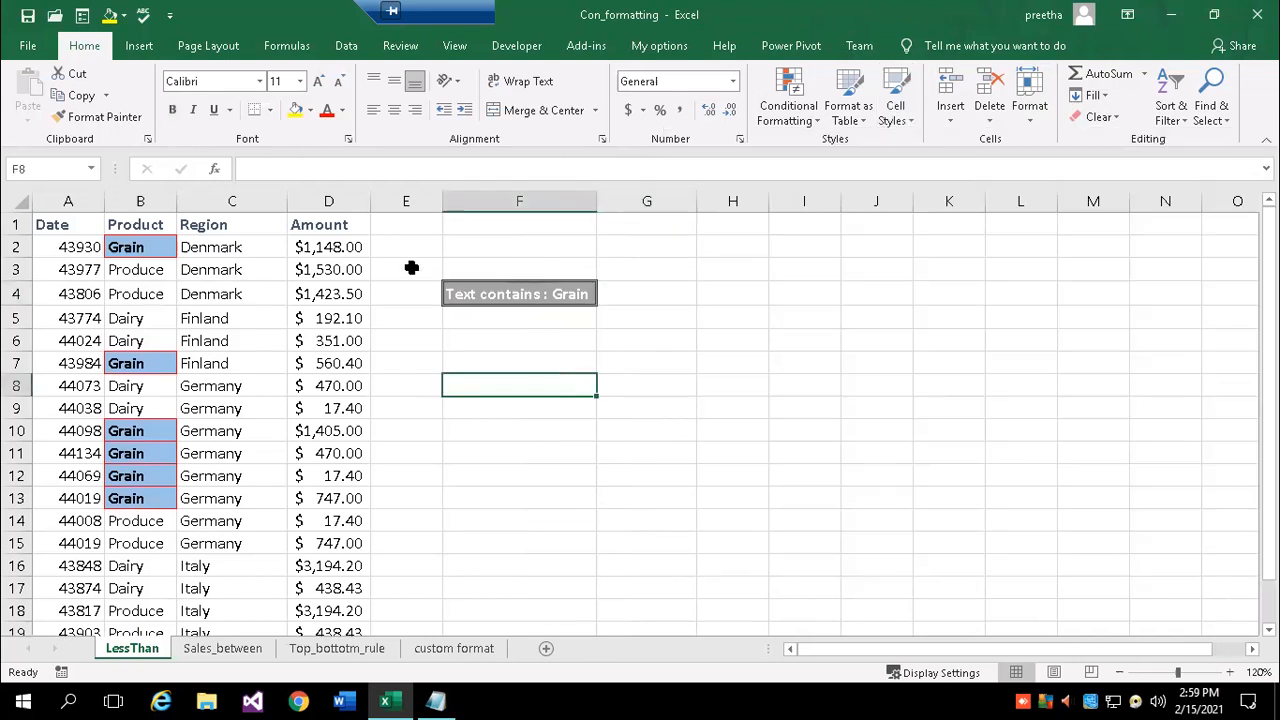
- Widen column F, then AutoFit it back to the label in F4
{"action": "left_click_drag", "start_coordinate": [599, 206], "coordinate": [788, 214]}
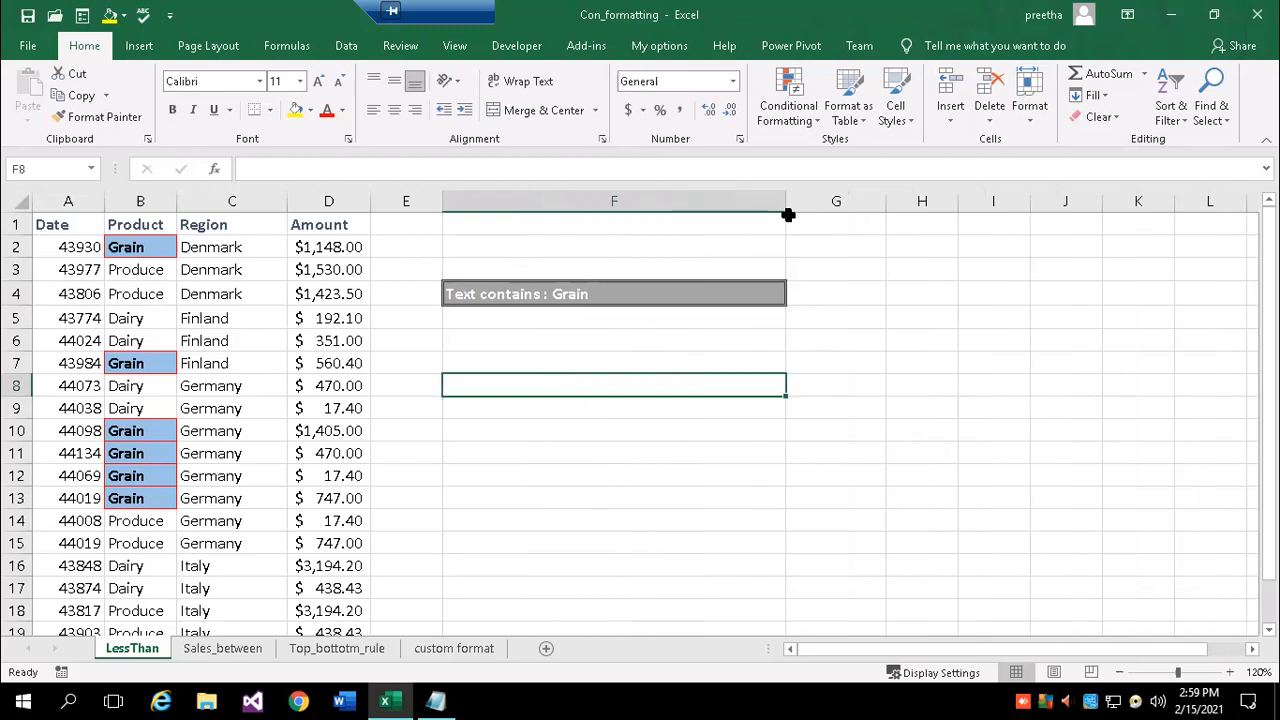
{"action": "left_click", "coordinate": [653, 291]}
{"action": "left_click", "coordinate": [1037, 108]}
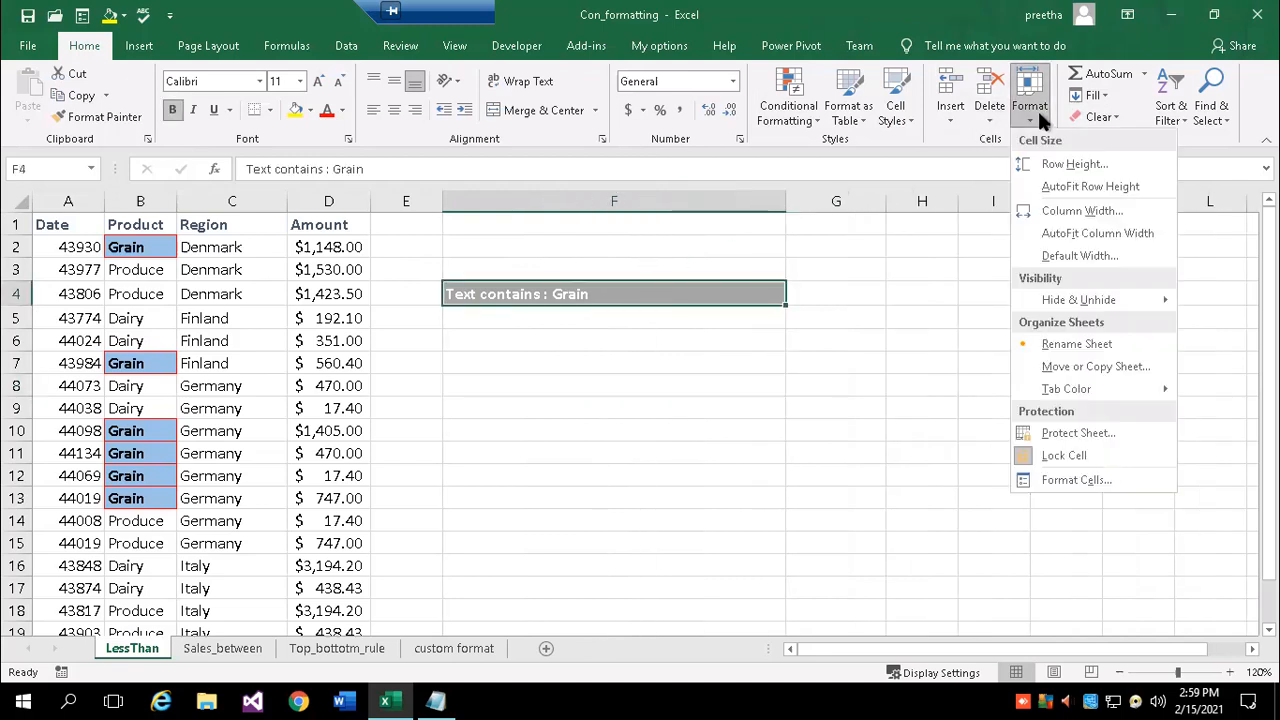
{"action": "left_click", "coordinate": [1112, 234]}
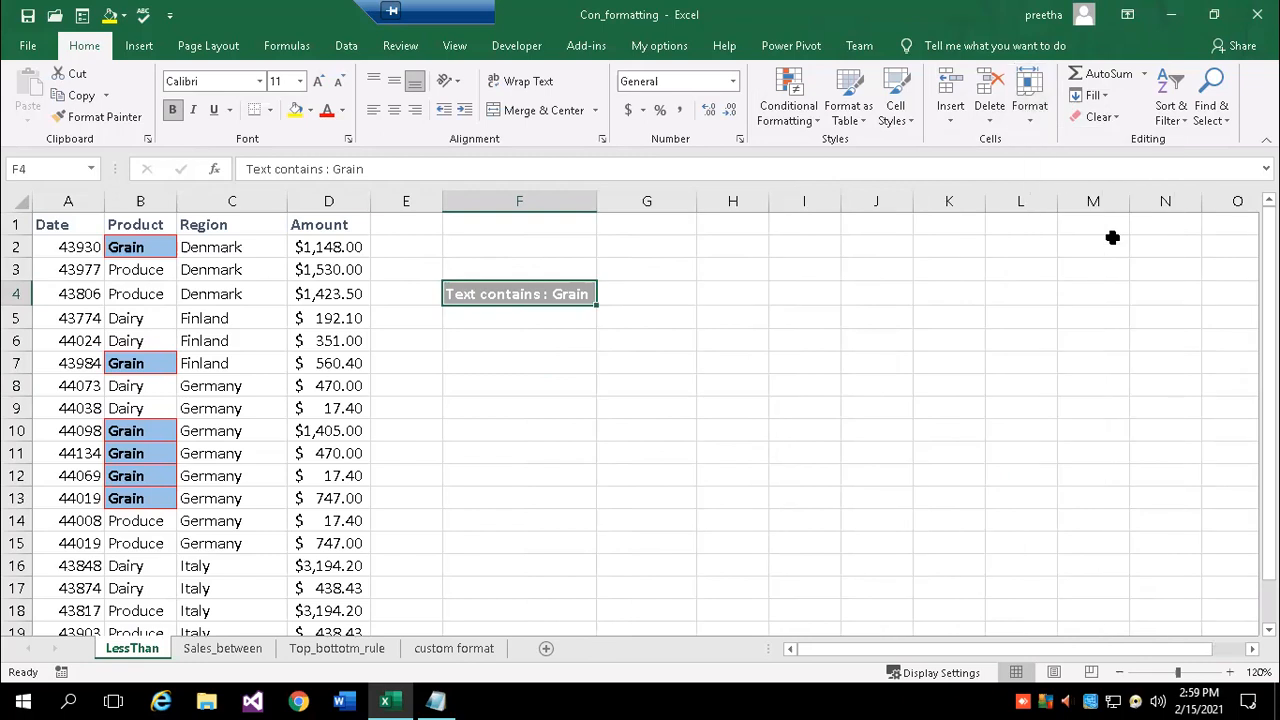
{"action": "left_click", "coordinate": [877, 320]}
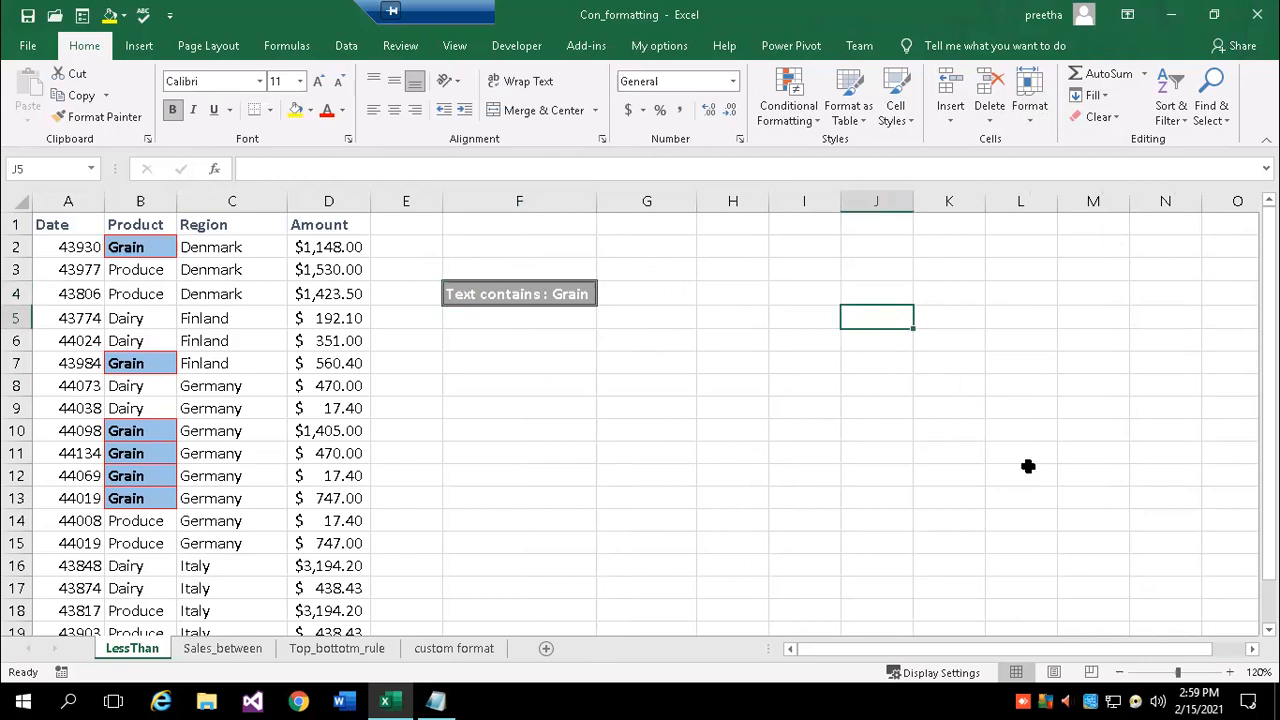
- Enter 'excel' in J5 and fit column J's width to it
{"action": "type", "text": "excel"}
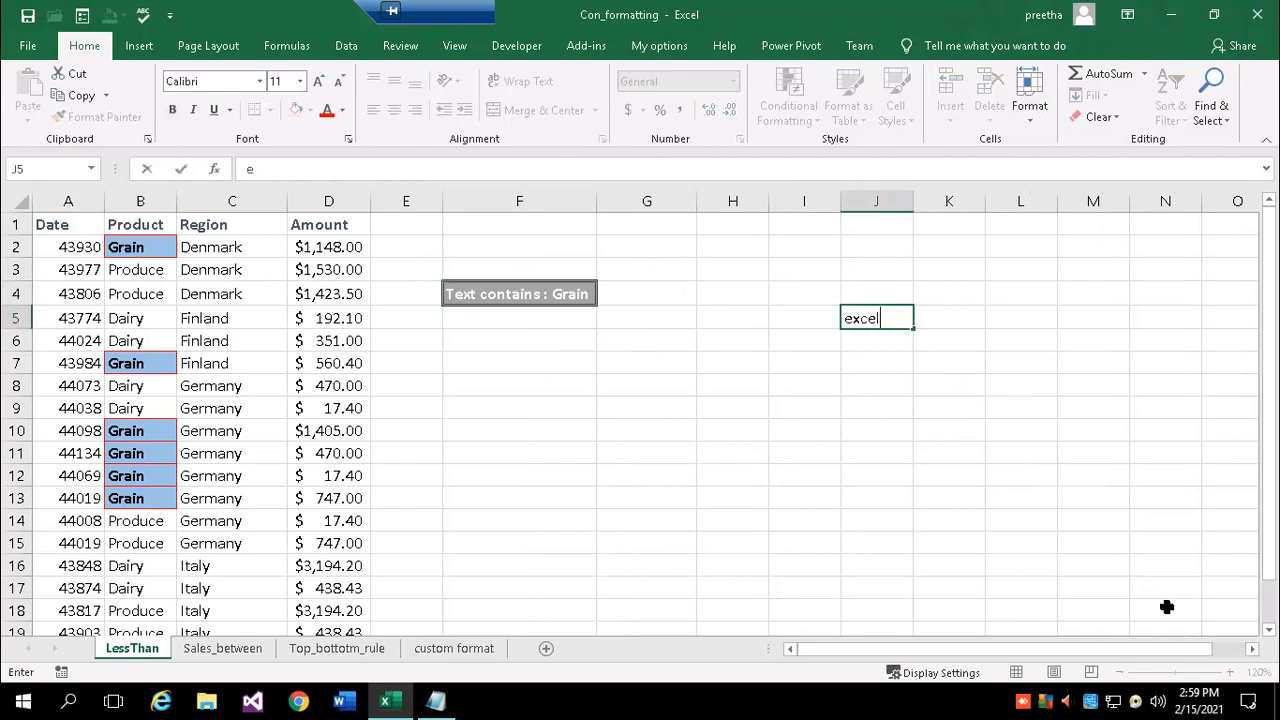
{"action": "key", "text": "Return"}
{"action": "left_click", "coordinate": [878, 320]}
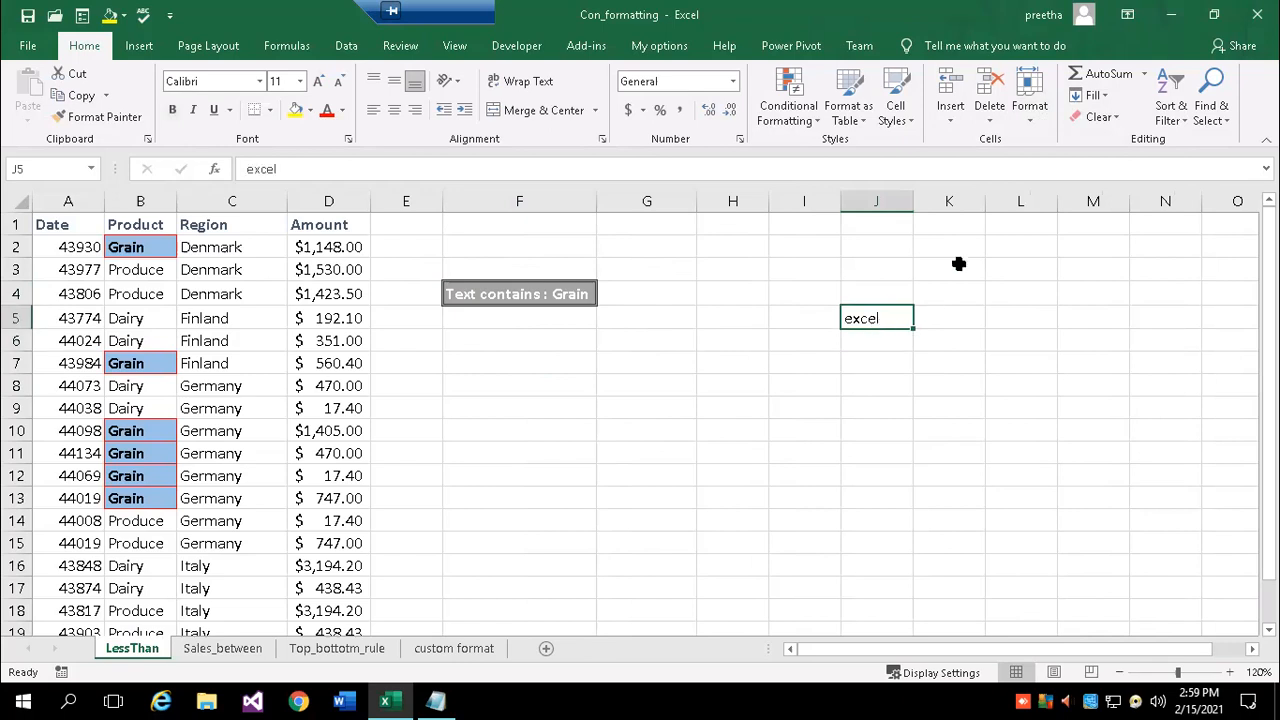
{"action": "double_click", "coordinate": [912, 204]}
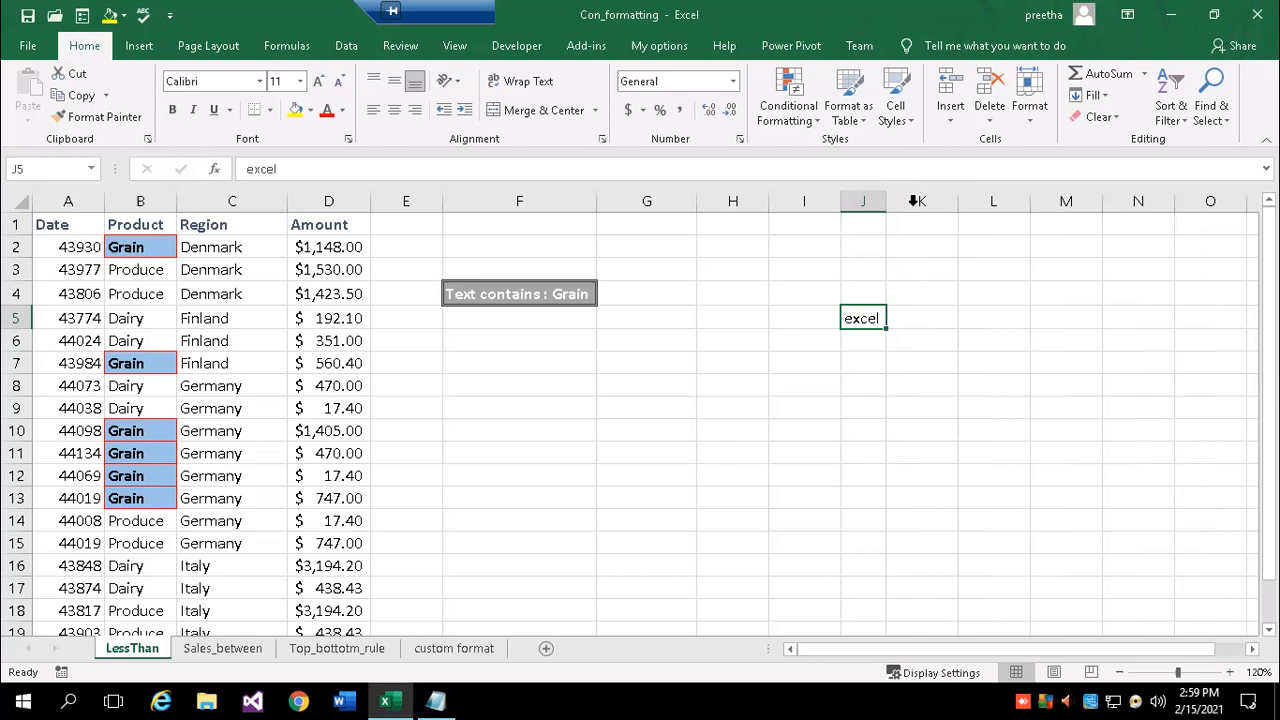
{"action": "left_click_drag", "start_coordinate": [887, 201], "coordinate": [1014, 220]}
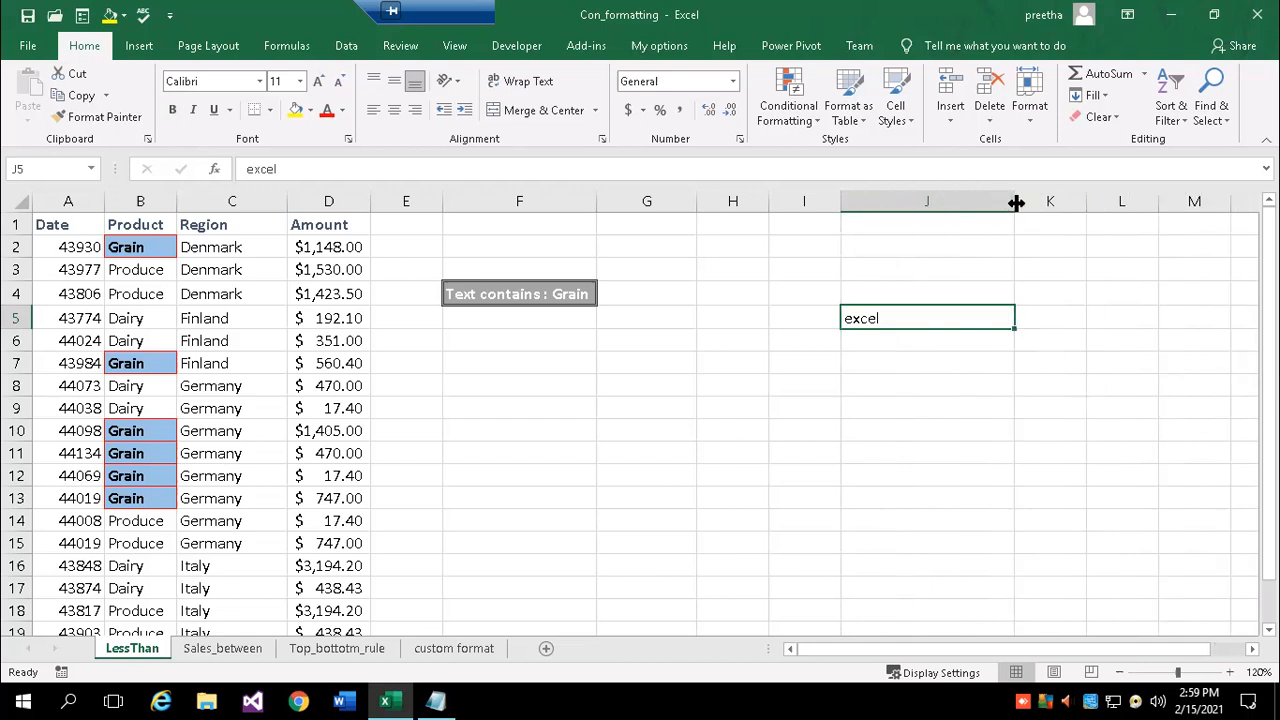
{"action": "double_click", "coordinate": [1015, 202]}
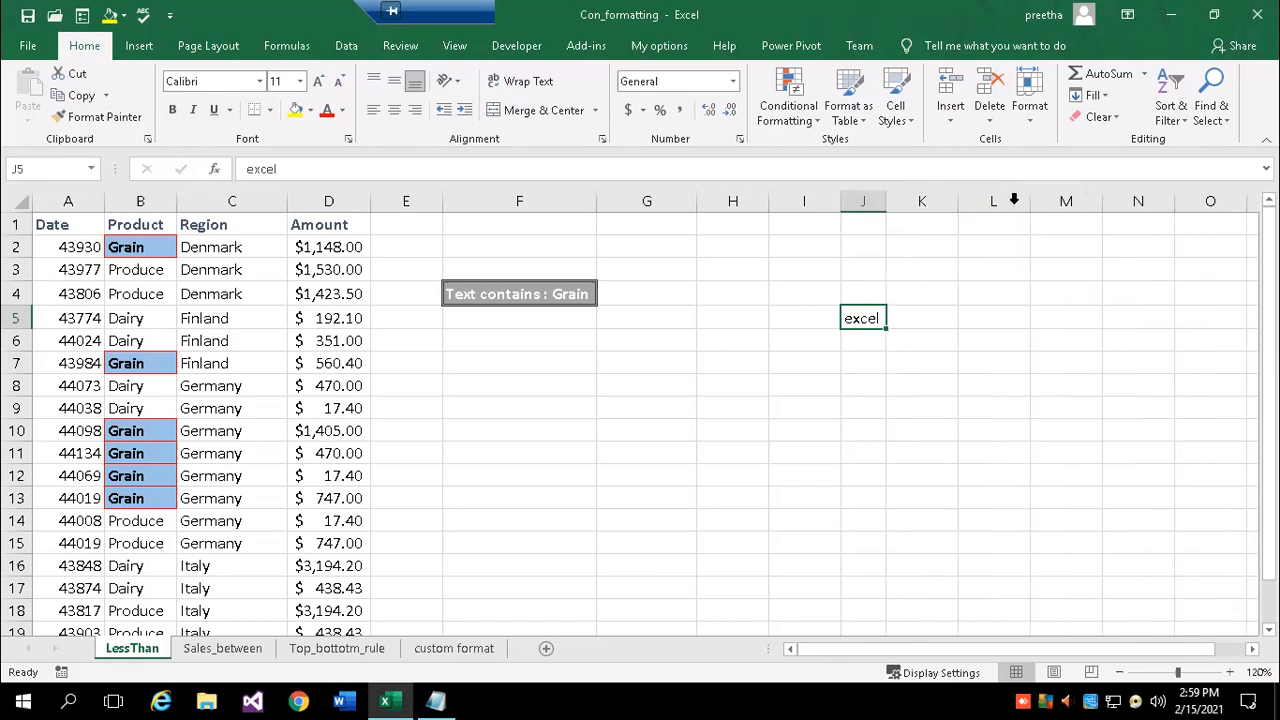
- Enter 'Ms excel' in J8 and AutoFit column J to its contents
{"action": "left_click", "coordinate": [868, 387]}
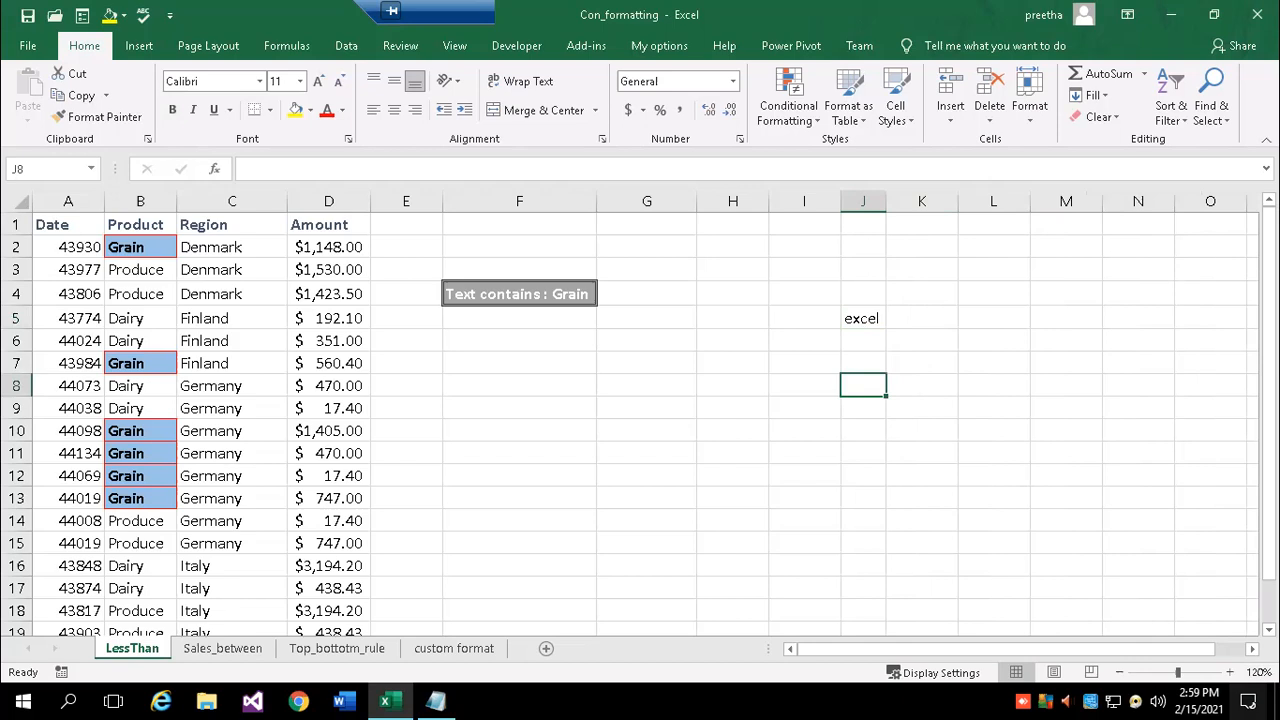
{"action": "type", "text": "Ms excel"}
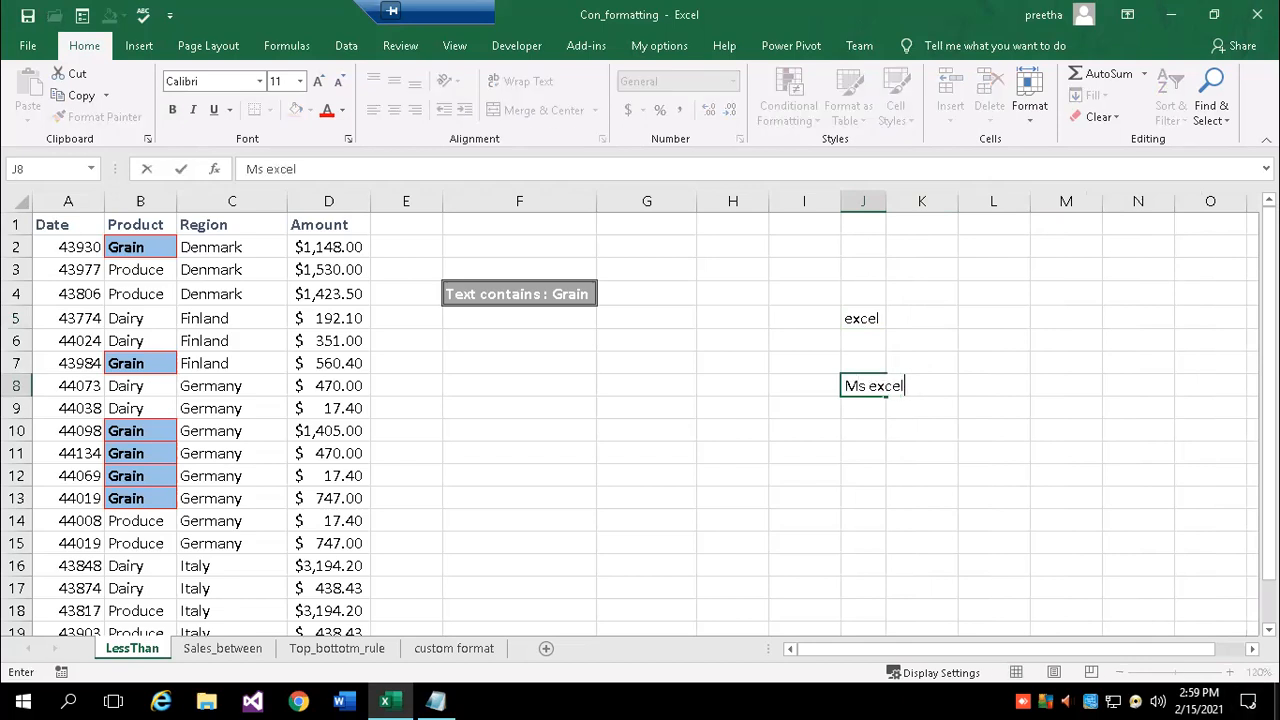
{"action": "key", "text": "Return"}
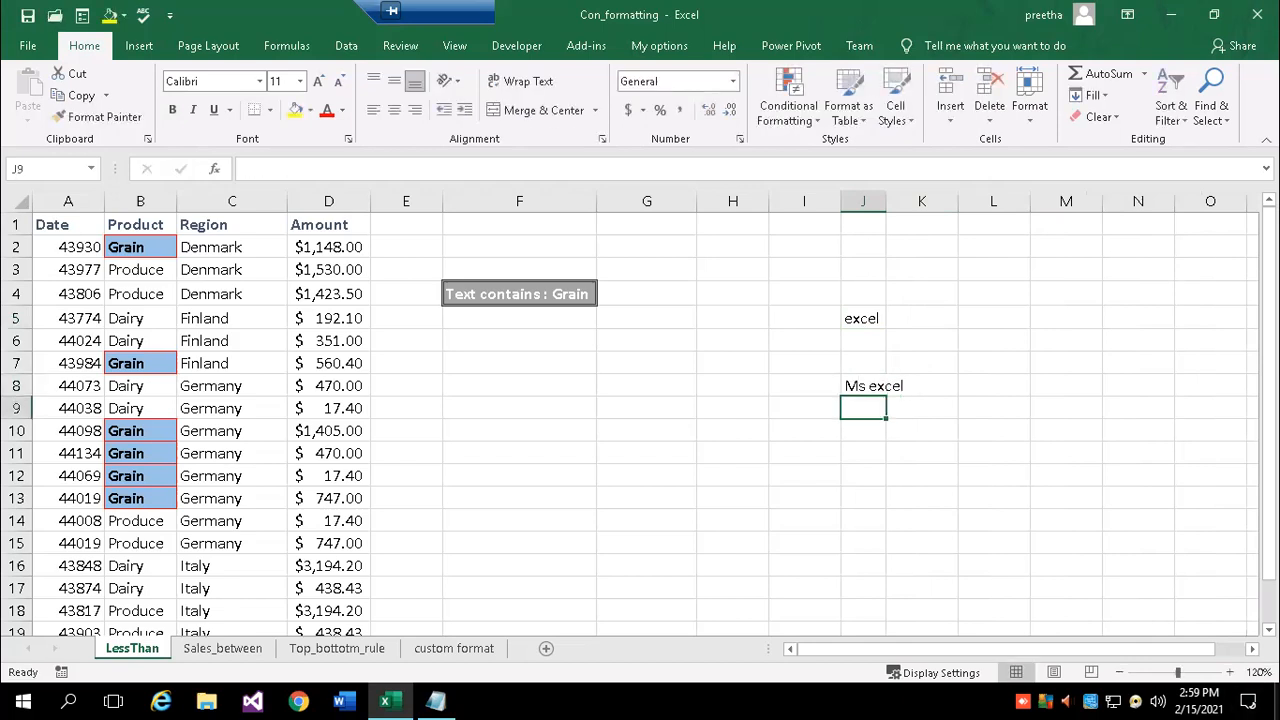
{"action": "left_click", "coordinate": [877, 384]}
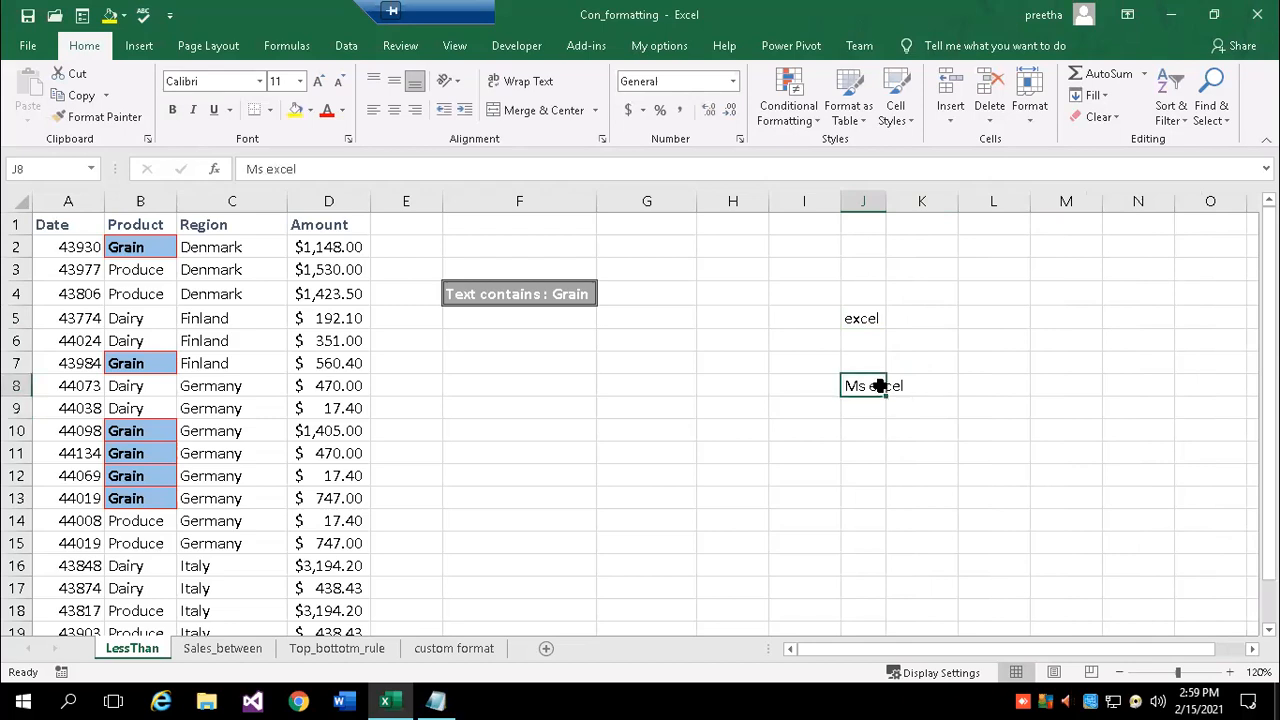
{"action": "left_click", "coordinate": [1029, 100]}
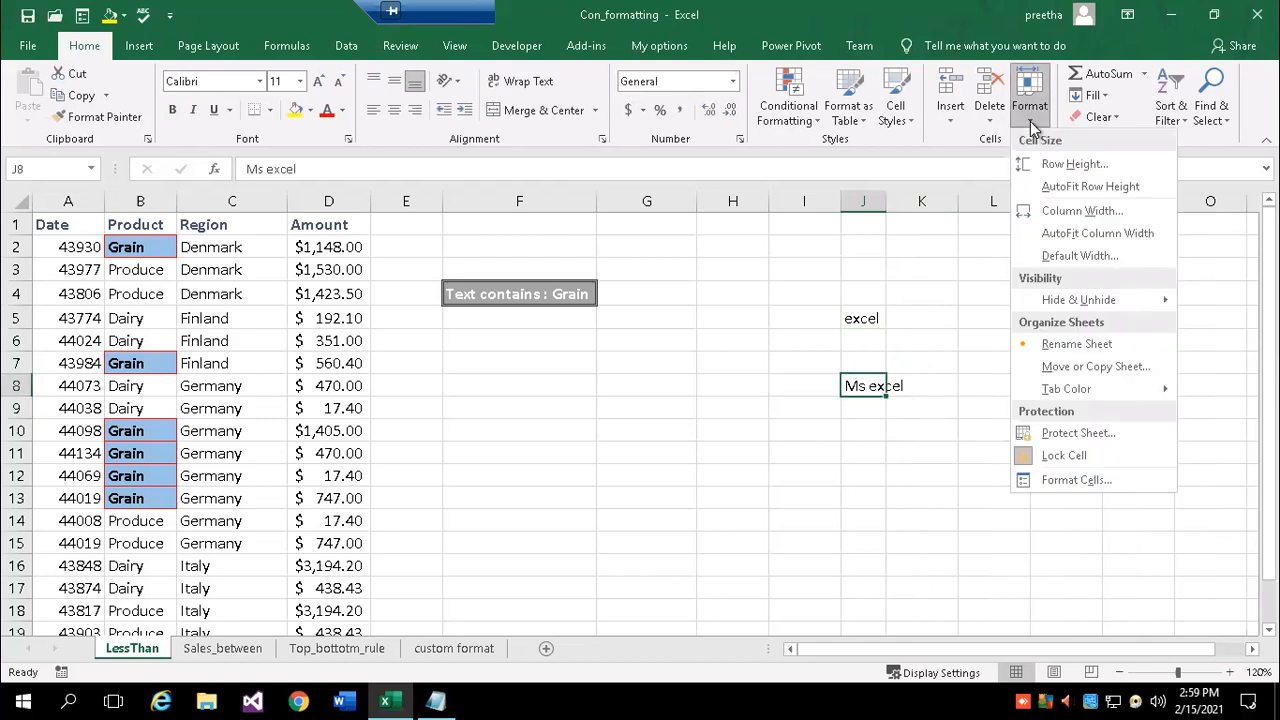
{"action": "left_click", "coordinate": [1119, 238]}
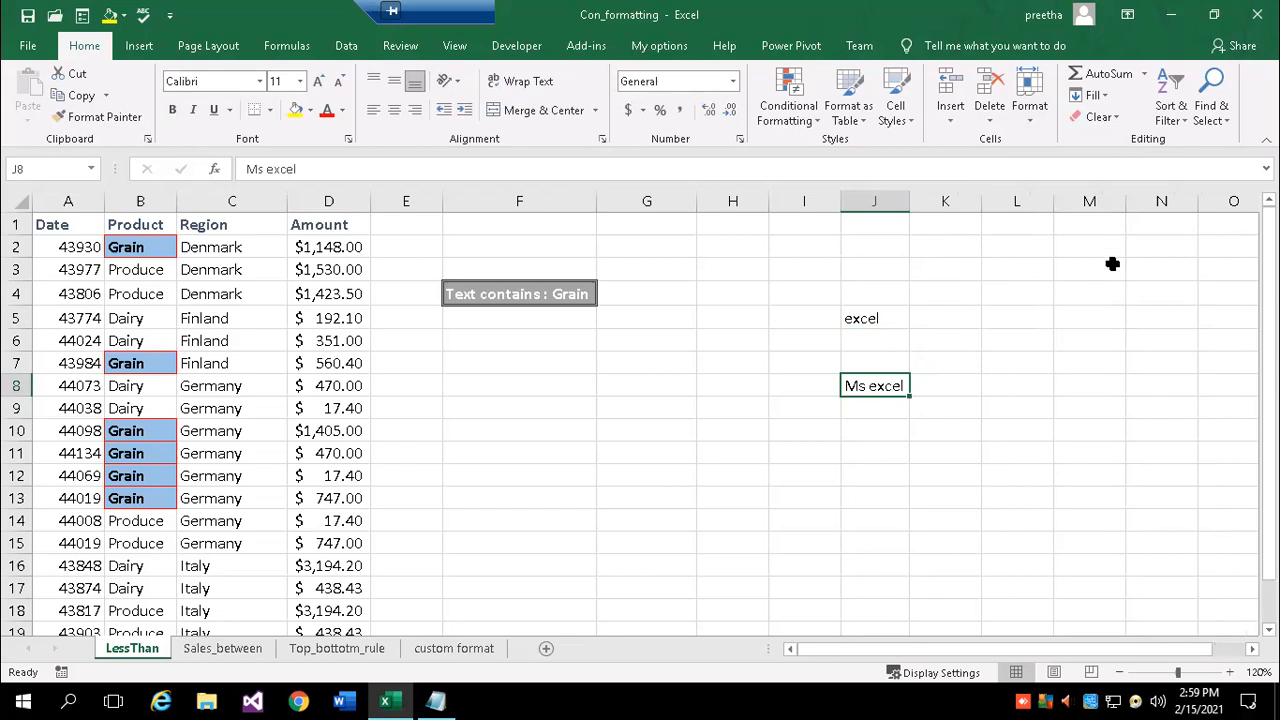
- Enter 'ms office 2016' in J11 and autofit column J to fit it
{"action": "left_click", "coordinate": [897, 434]}
{"action": "left_click", "coordinate": [888, 386]}
{"action": "left_click", "coordinate": [876, 449]}
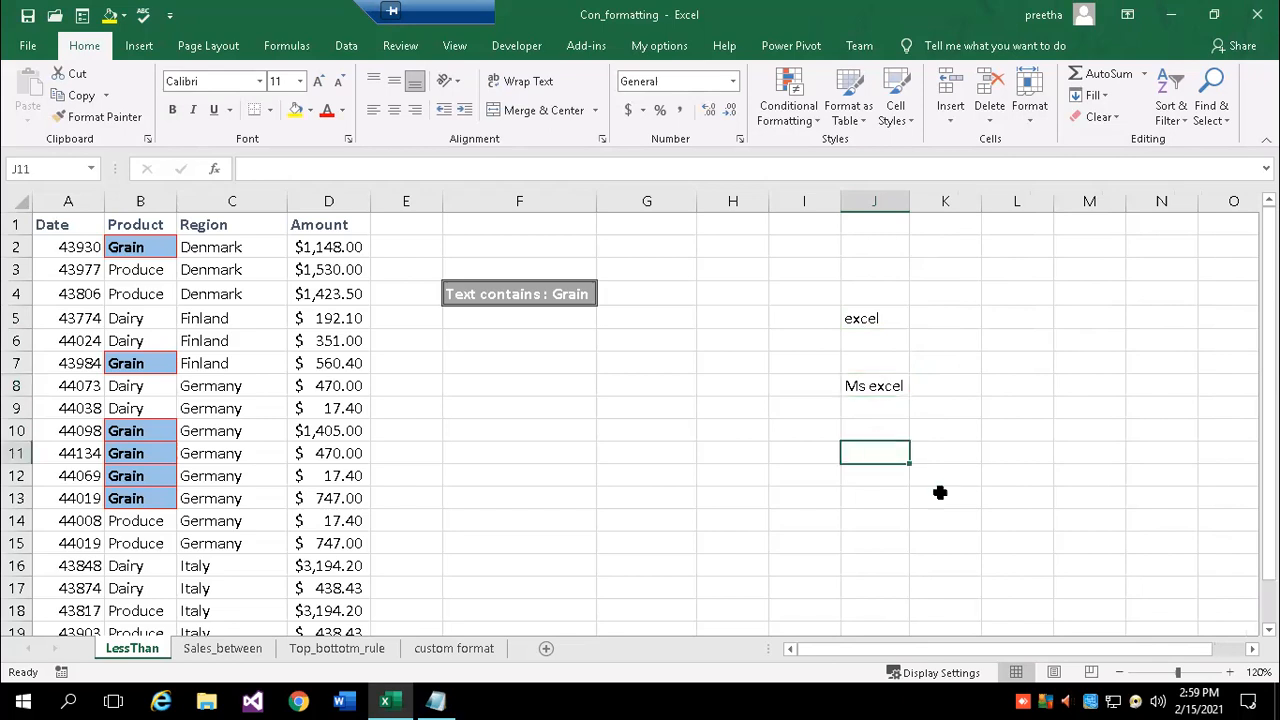
{"action": "type", "text": "ms offi"}
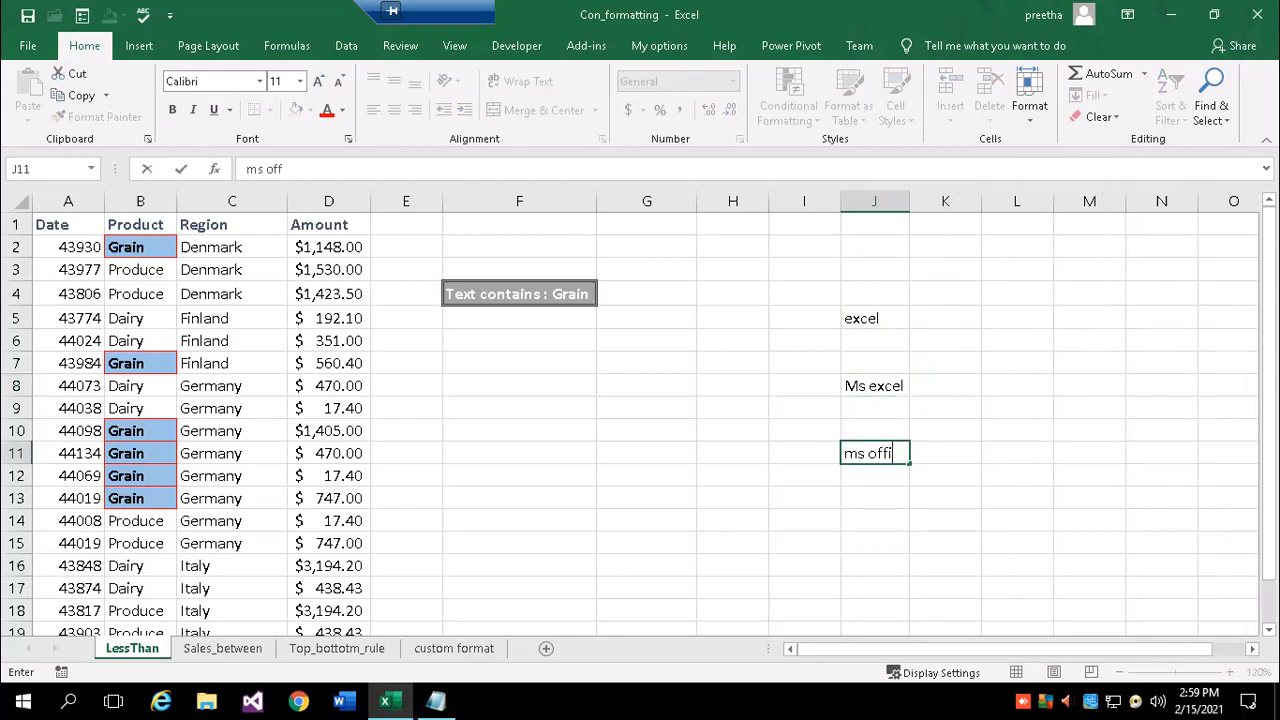
{"action": "type", "text": "ce 2016"}
{"action": "key", "text": "Return"}
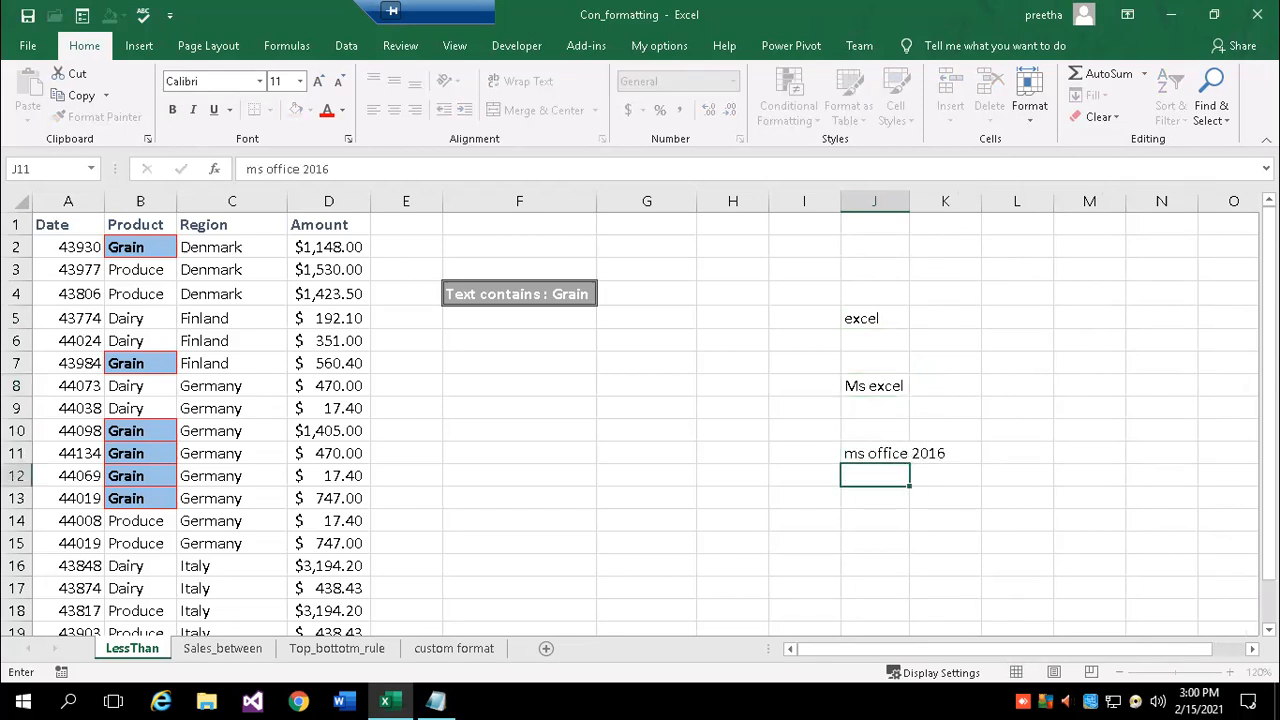
{"action": "double_click", "coordinate": [906, 201]}
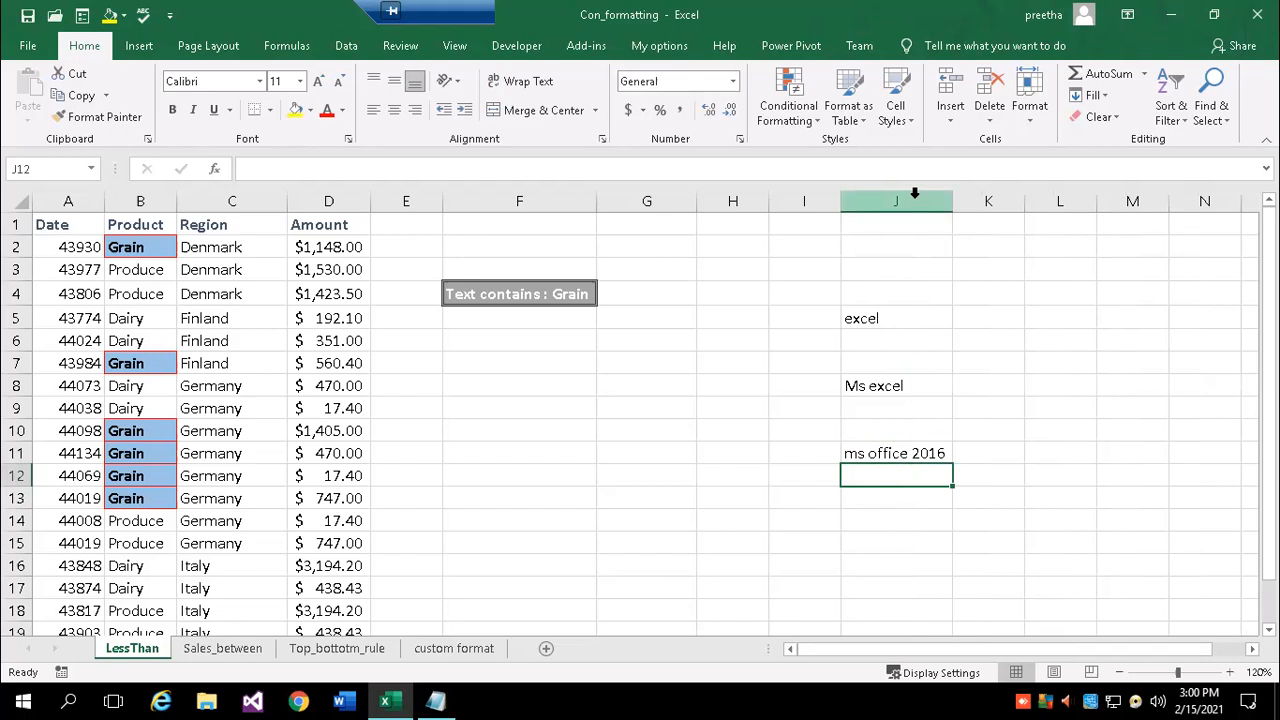
- Make header row 1 taller, to 48 points
{"action": "left_click", "coordinate": [1039, 91]}
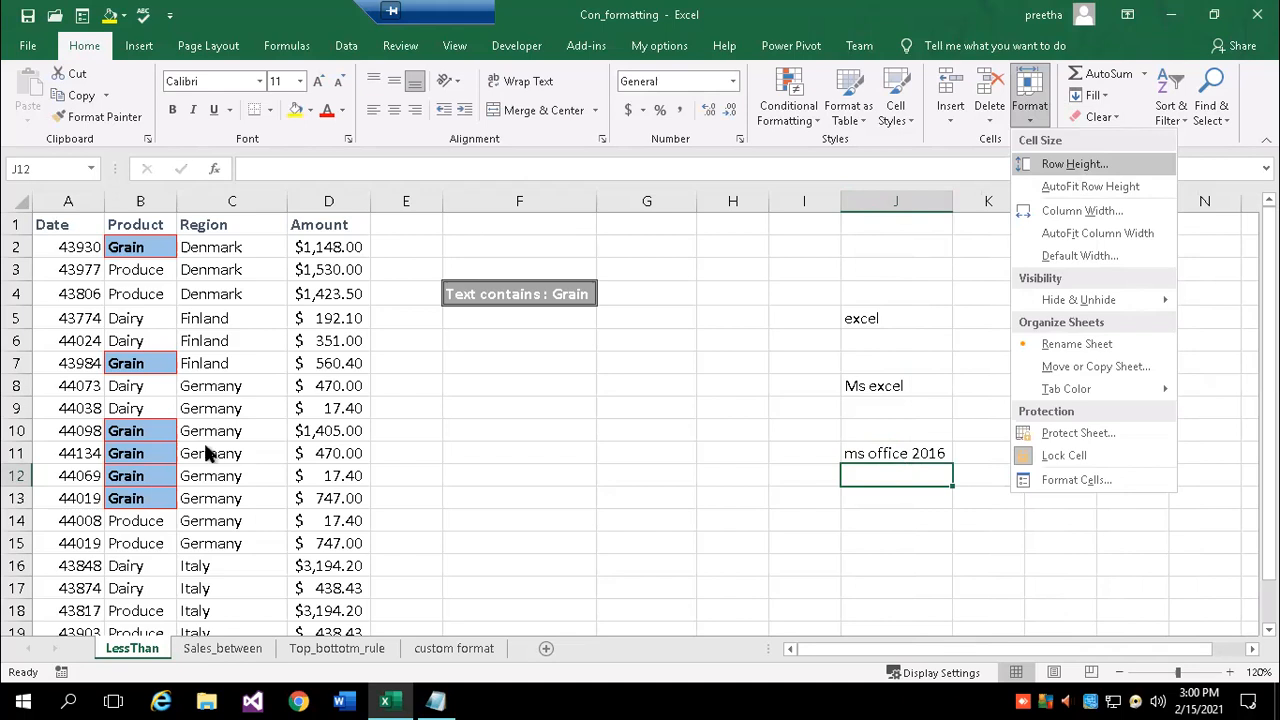
{"action": "left_click", "coordinate": [20, 236]}
{"action": "mouse_move", "coordinate": [21, 237]}
{"action": "left_mouse_down"}
{"action": "mouse_move", "coordinate": [26, 288]}
{"action": "mouse_move", "coordinate": [17, 257]}
{"action": "left_mouse_up"}
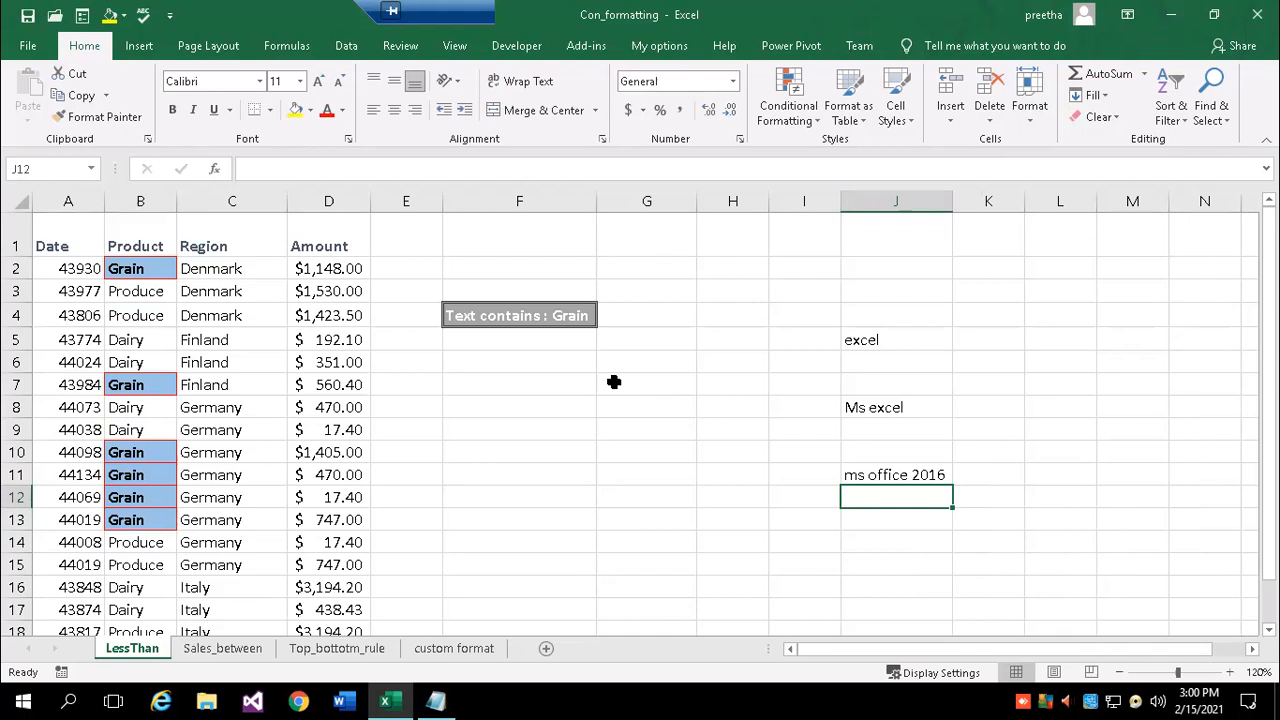
{"action": "left_click", "coordinate": [660, 386]}
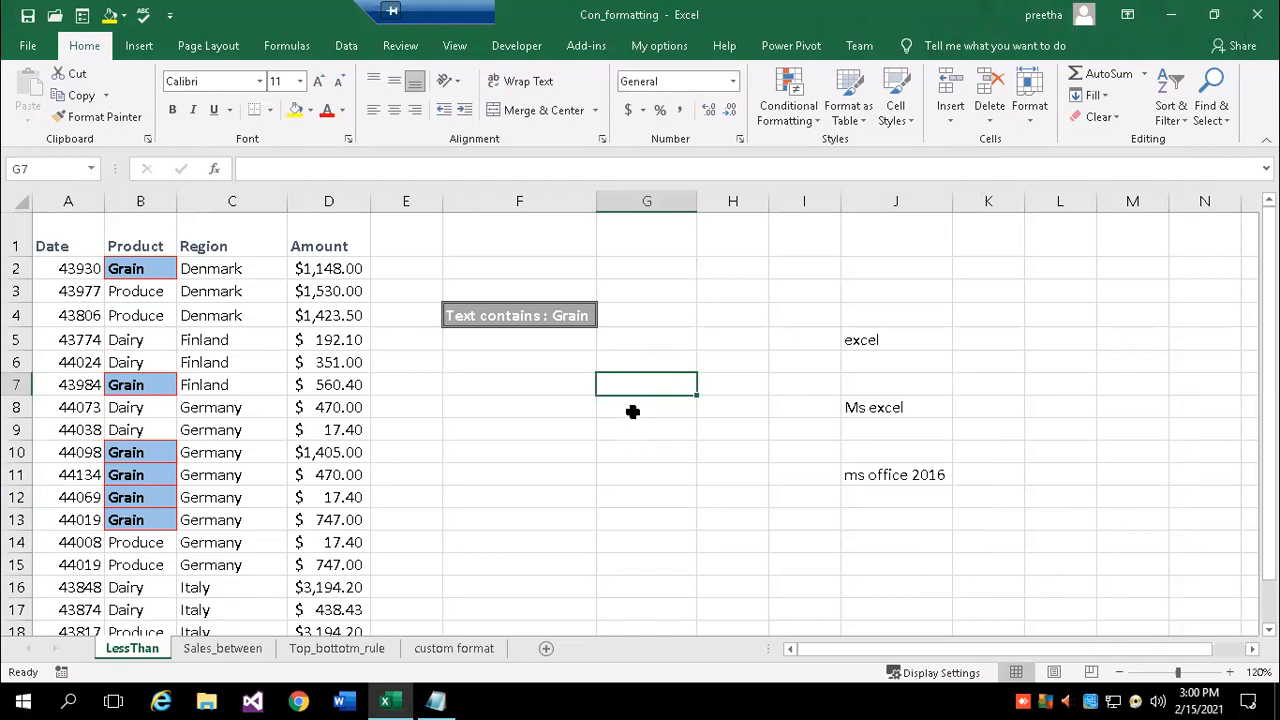
- Copy the sorting-order sentence from Notepad and select G17 in Excel as its destination
{"action": "left_click", "coordinate": [435, 701]}
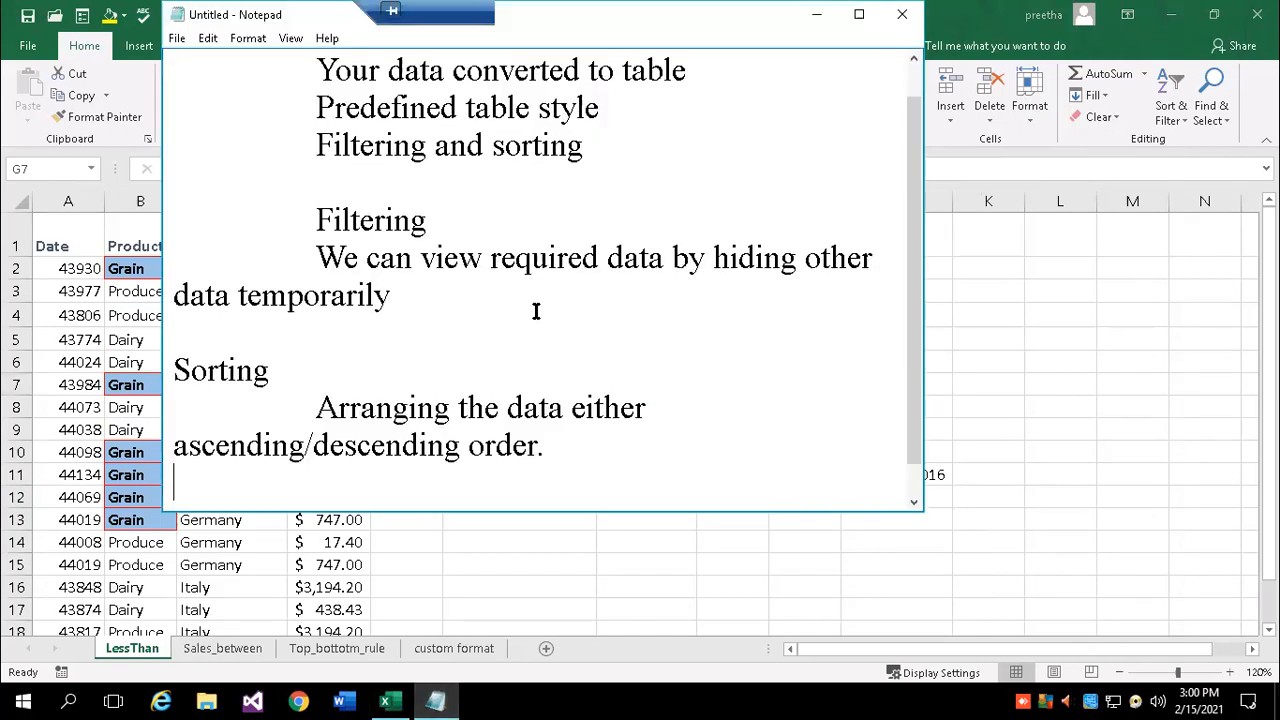
{"action": "scroll", "coordinate": [520, 290], "scroll_direction": "up", "scroll_amount": 1}
{"action": "scroll", "coordinate": [509, 291], "scroll_direction": "down", "scroll_amount": 1}
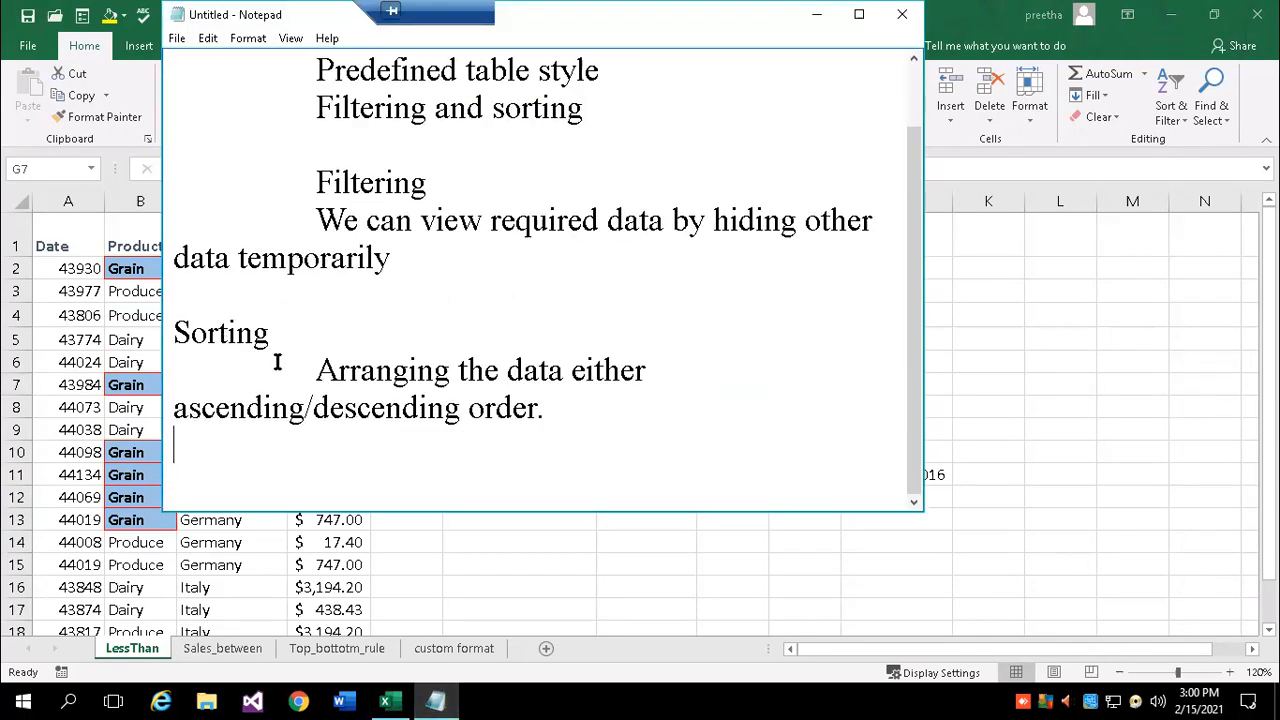
{"action": "left_click_drag", "start_coordinate": [317, 366], "coordinate": [545, 407]}
{"action": "key", "text": "ctrl+c"}
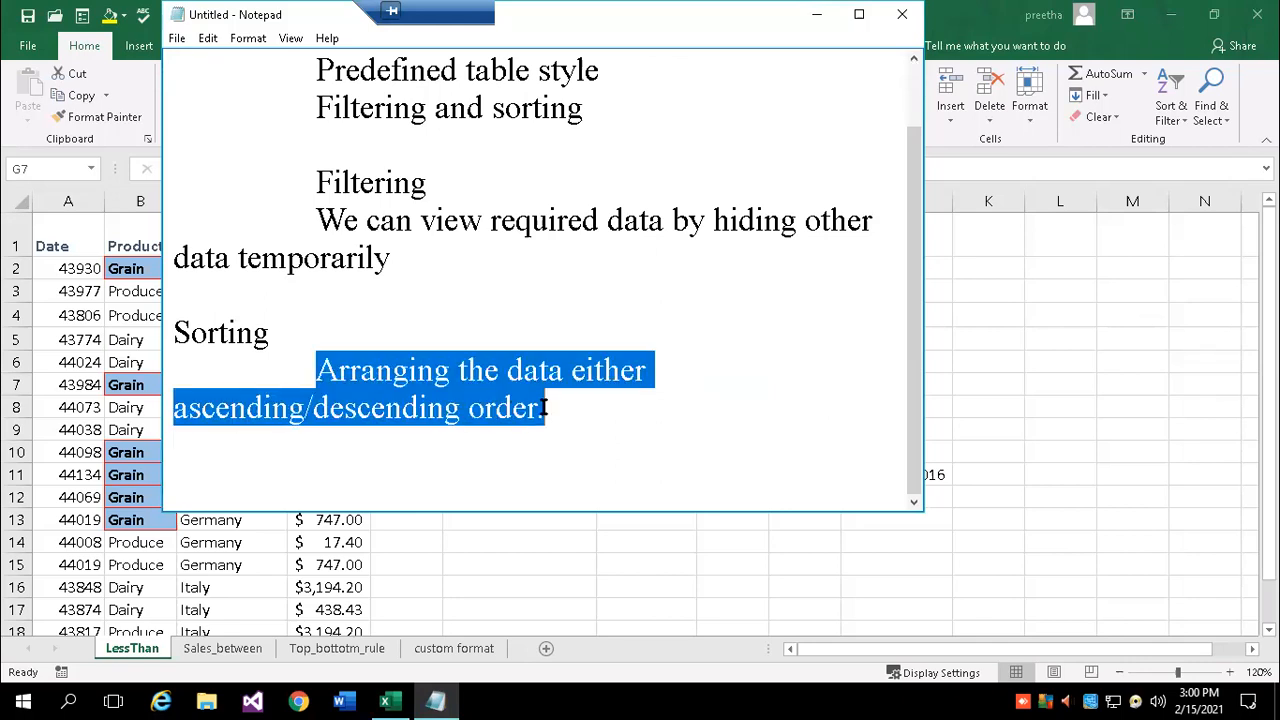
{"action": "key", "text": "alt+Tab"}
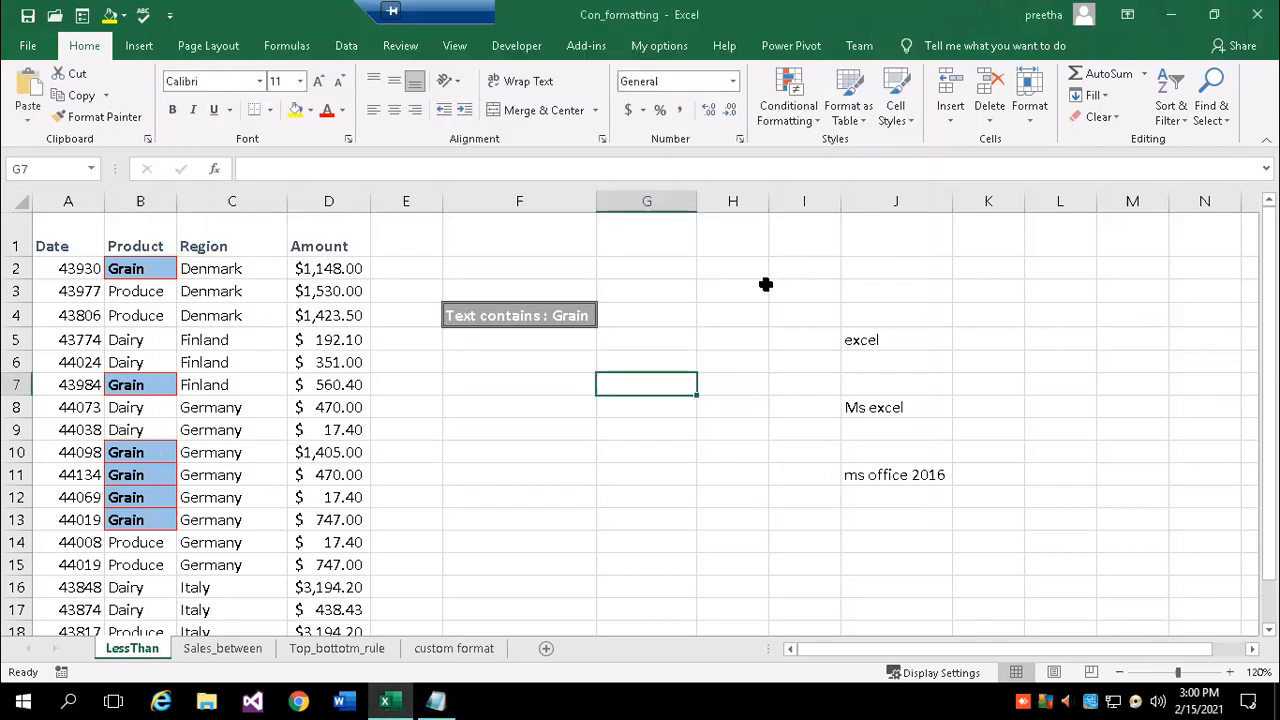
{"action": "left_click", "coordinate": [731, 313]}
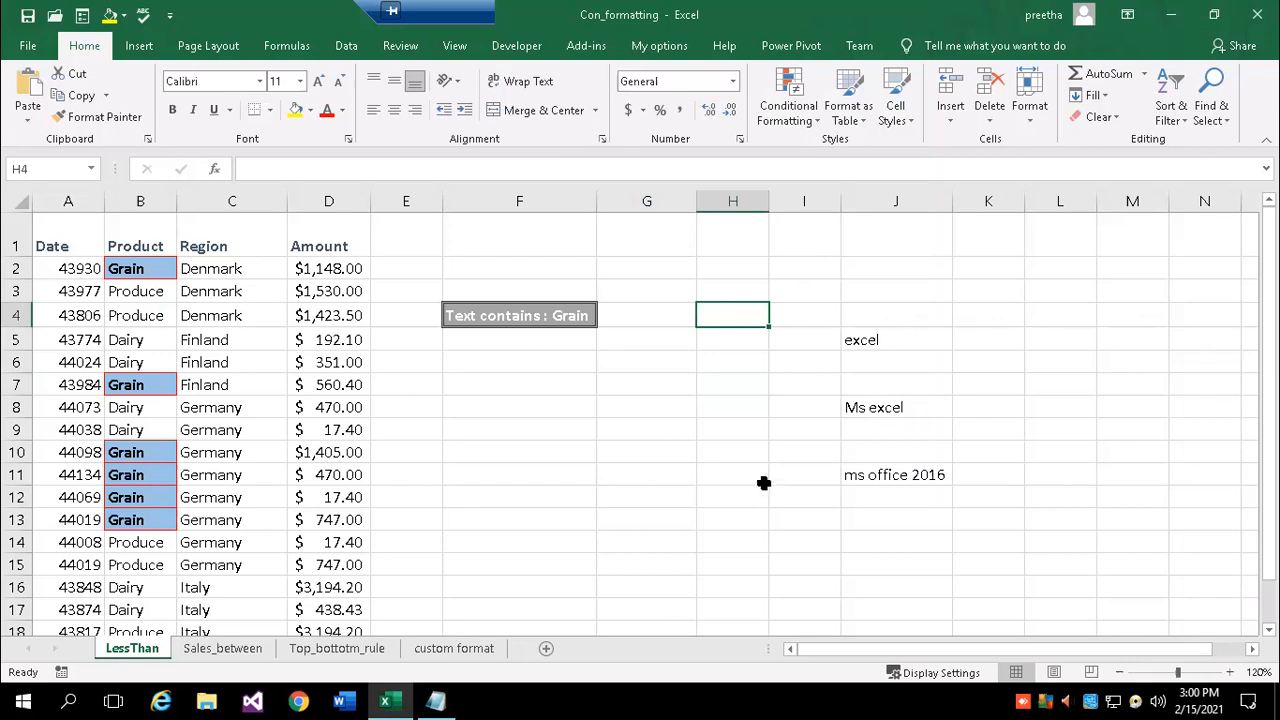
{"action": "scroll", "coordinate": [740, 482], "scroll_direction": "down", "scroll_amount": 1}
{"action": "left_click", "coordinate": [655, 518]}
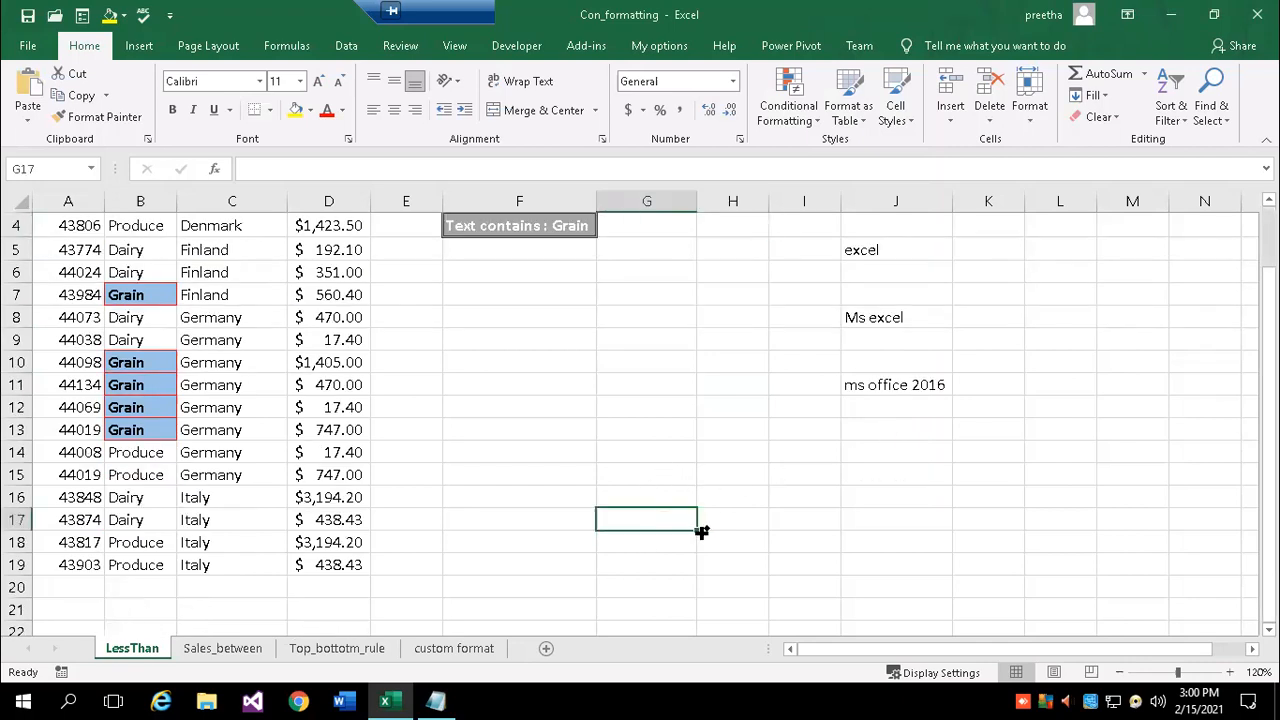
- Paste the sorting sentence into G17, widen column G to 15, and wrap the text
{"action": "key", "text": "ctrl+v"}
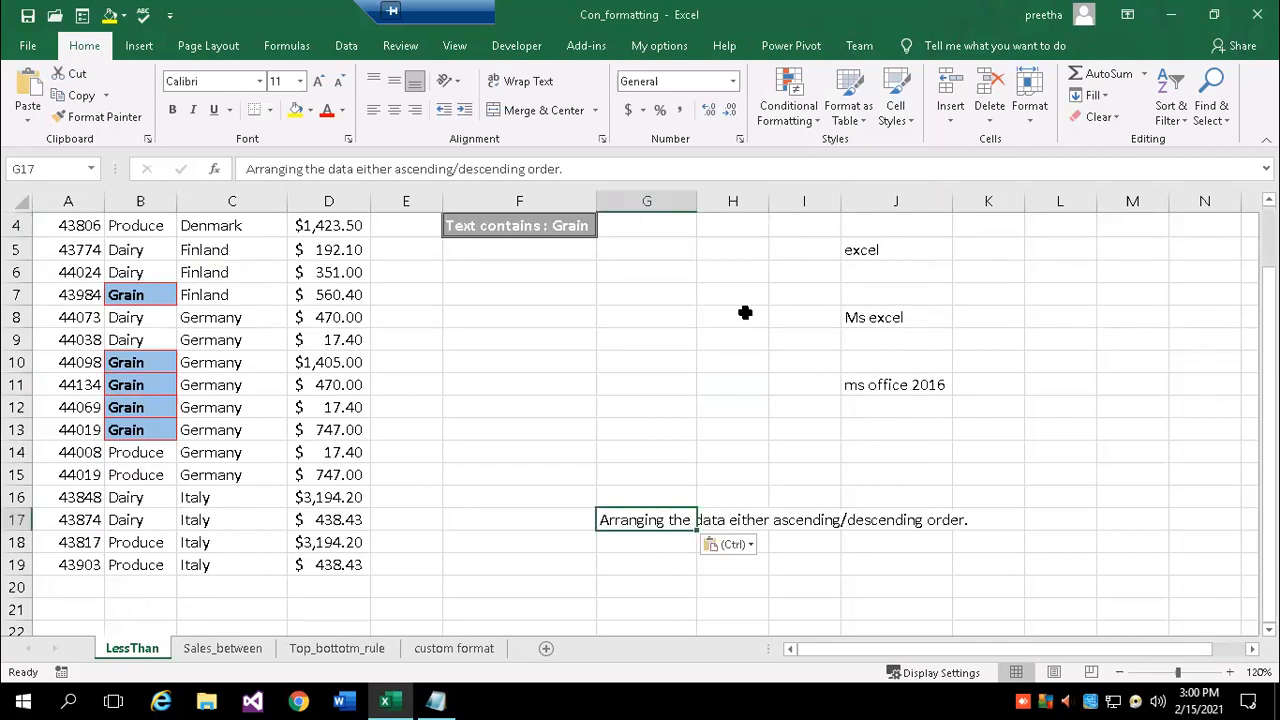
{"action": "left_click_drag", "start_coordinate": [697, 204], "coordinate": [789, 204]}
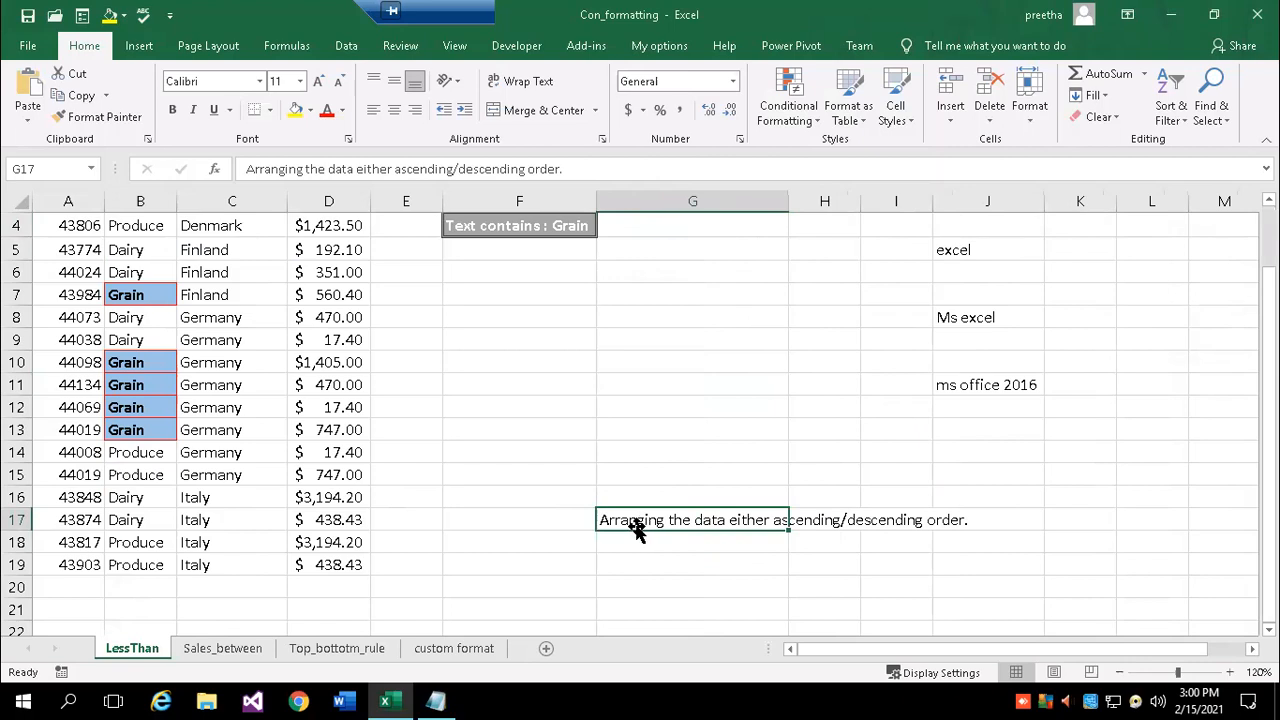
{"action": "left_click", "coordinate": [602, 139]}
{"action": "left_click", "coordinate": [712, 209]}
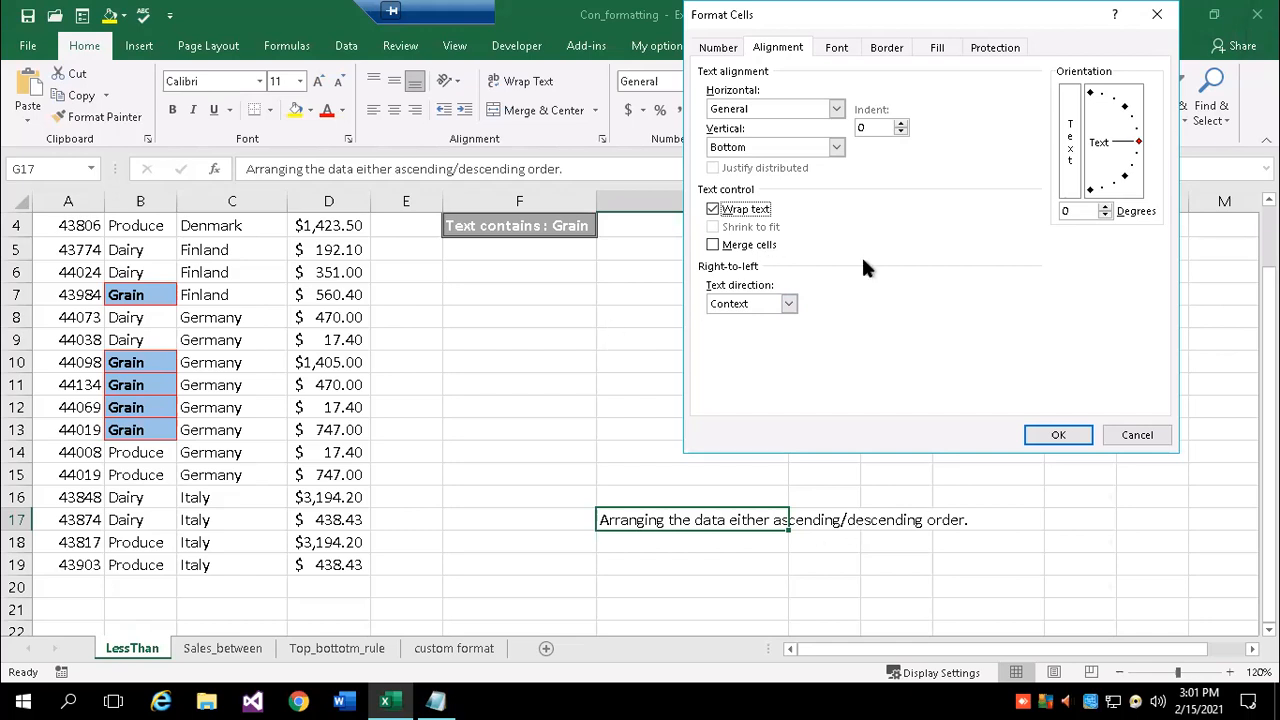
{"action": "left_click", "coordinate": [1040, 437]}
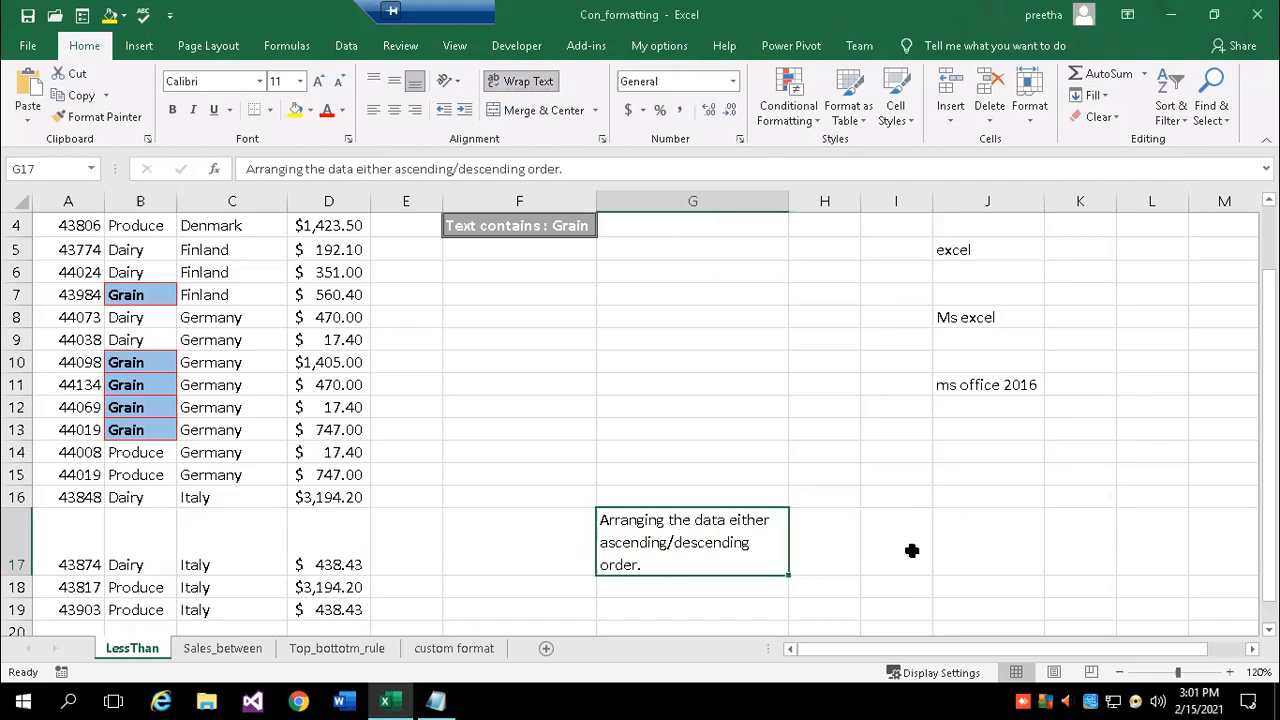
{"action": "scroll", "coordinate": [975, 536], "scroll_direction": "down", "scroll_amount": 1}
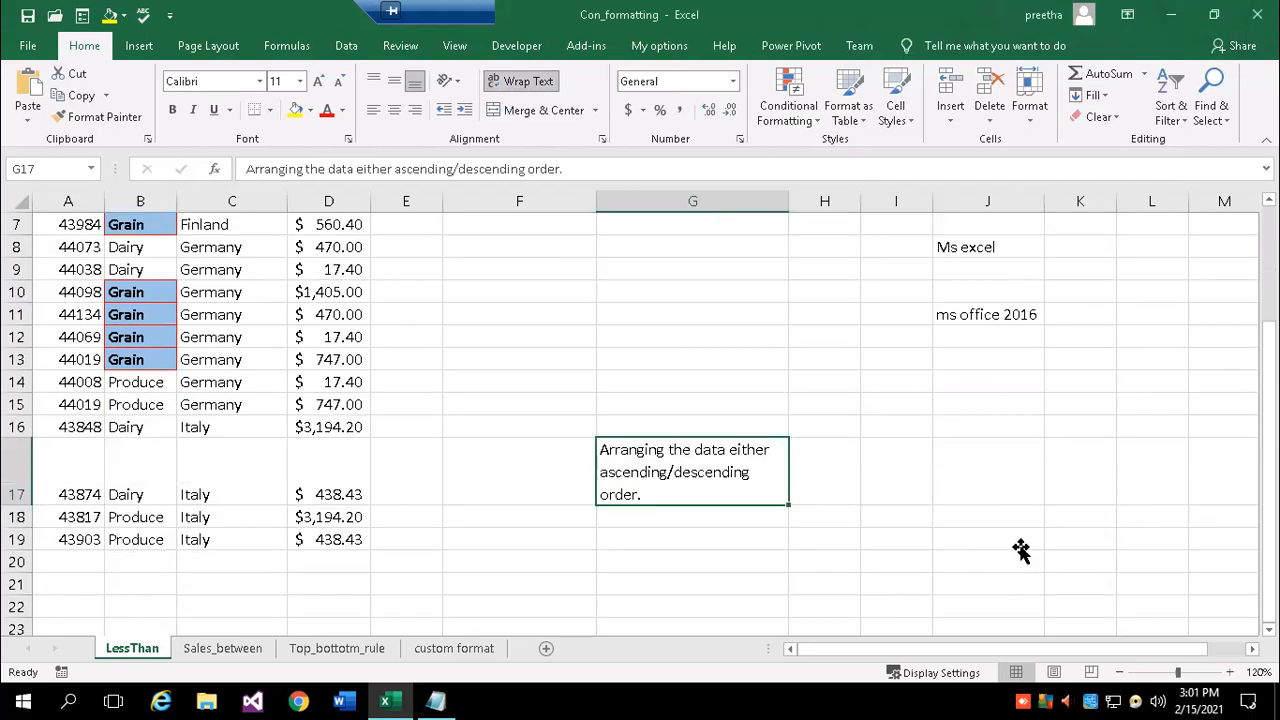
{"action": "left_click", "coordinate": [1020, 555]}
- Undo the wrapping on G17 and copy its sorting sentence into F23
{"action": "left_click", "coordinate": [758, 476]}
{"action": "key", "text": "ctrl+z"}
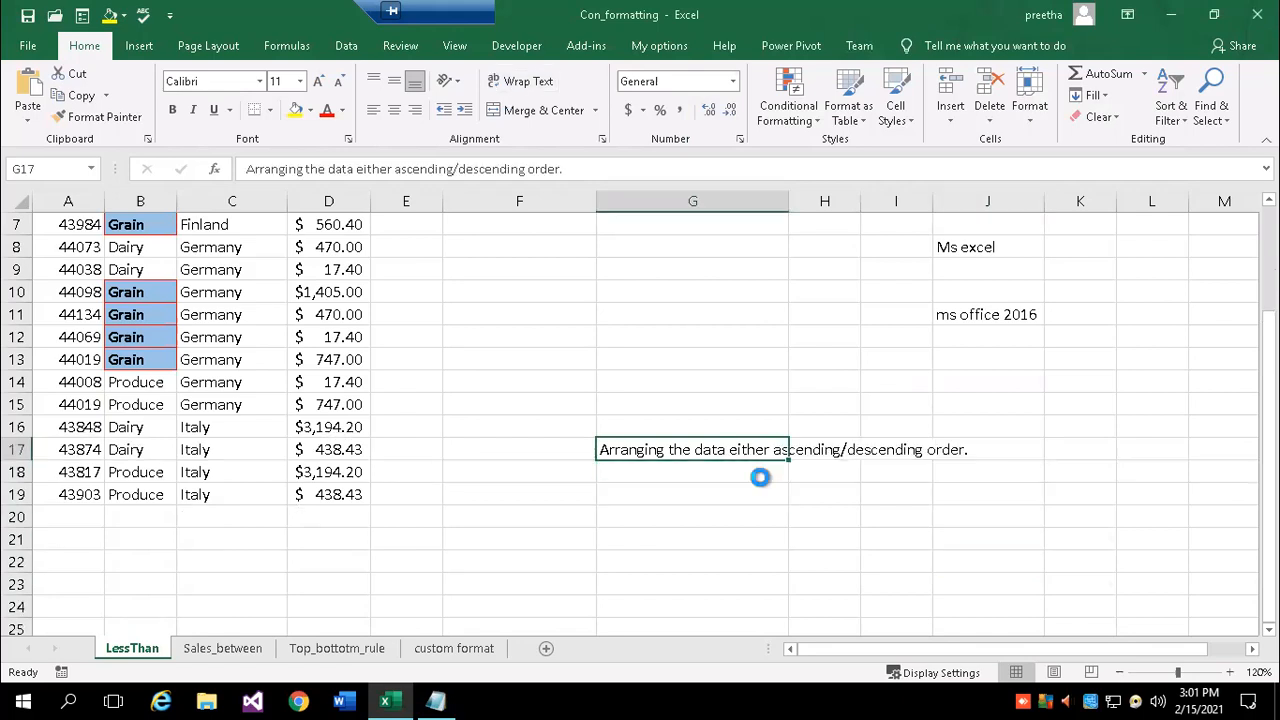
{"action": "key", "text": "ctrl+c"}
{"action": "scroll", "coordinate": [722, 485], "scroll_direction": "down", "scroll_amount": 3}
{"action": "left_click", "coordinate": [496, 393]}
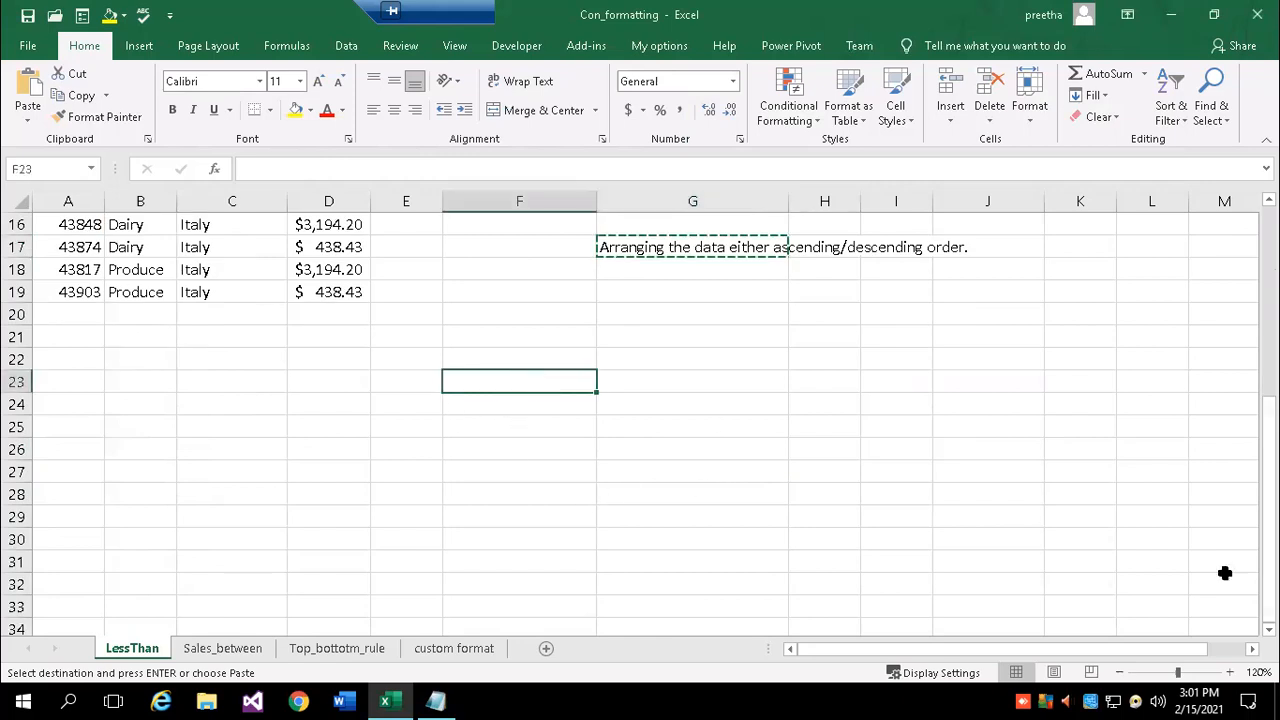
{"action": "key", "text": "Return"}
- Wrap the text in F23, widen column F and reduce row 23's height
{"action": "left_click", "coordinate": [726, 418]}
{"action": "left_click", "coordinate": [508, 383]}
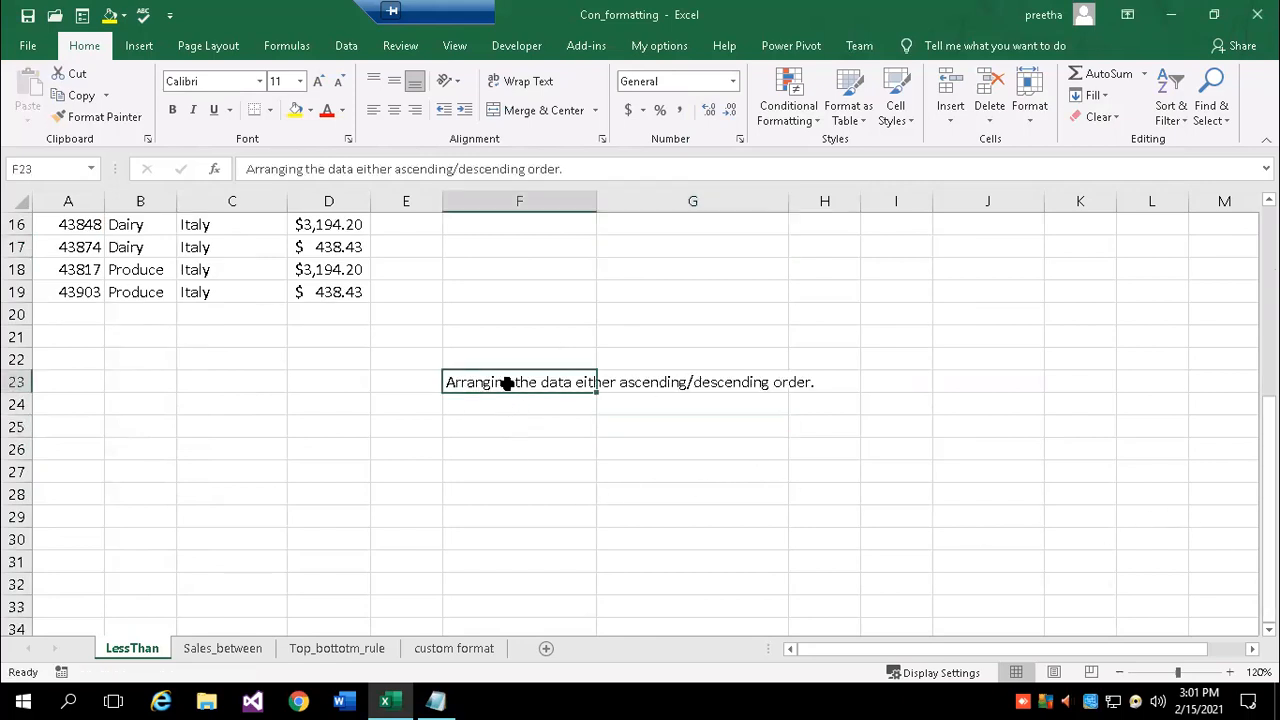
{"action": "left_click", "coordinate": [602, 137]}
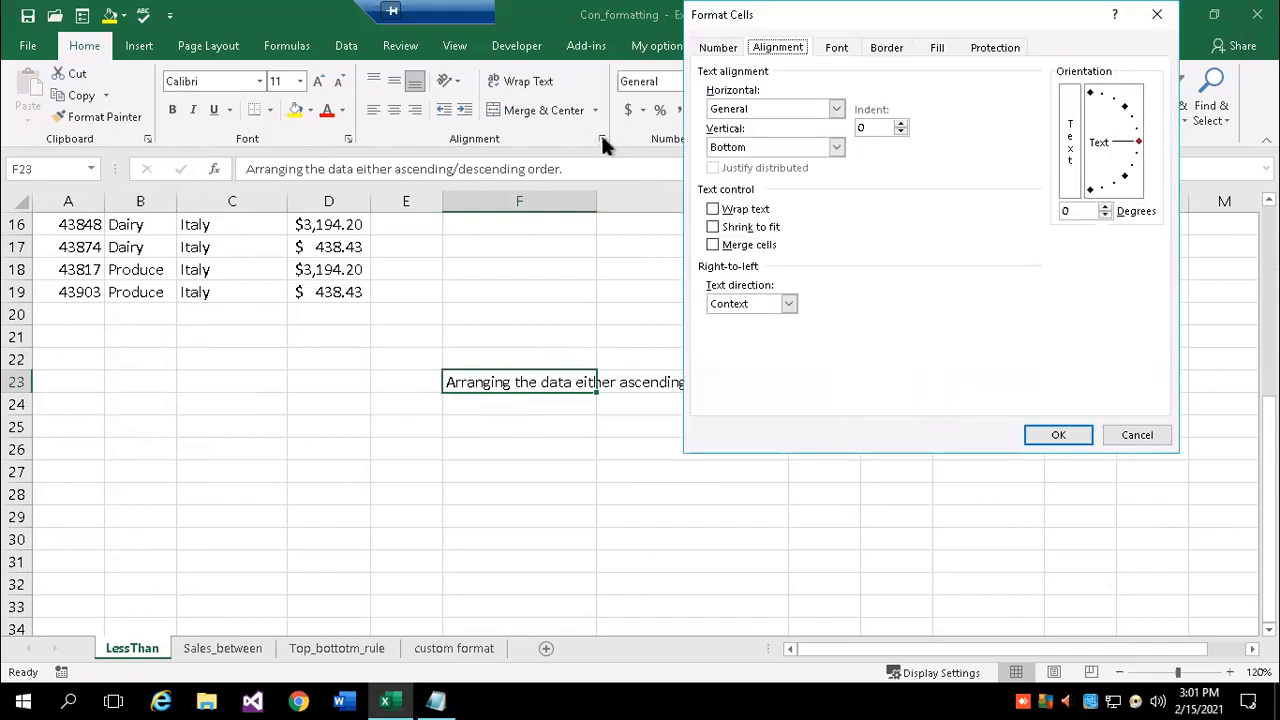
{"action": "left_click", "coordinate": [712, 212]}
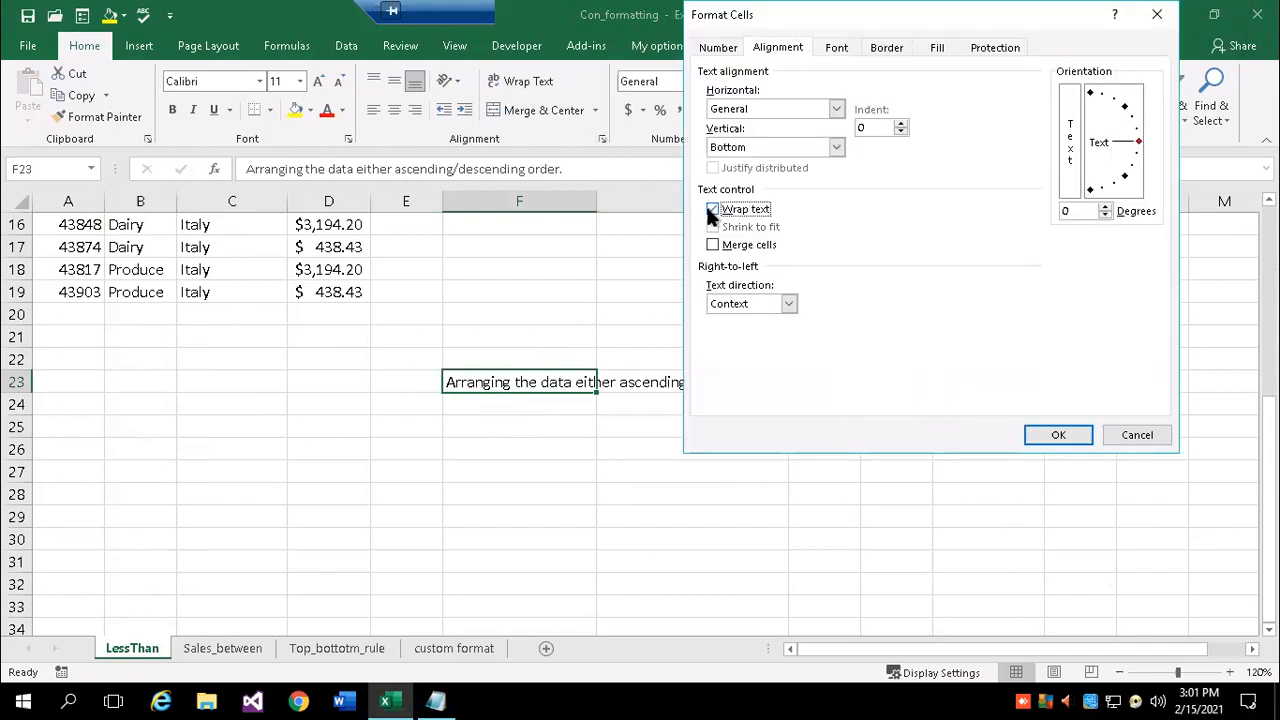
{"action": "left_click", "coordinate": [1062, 434]}
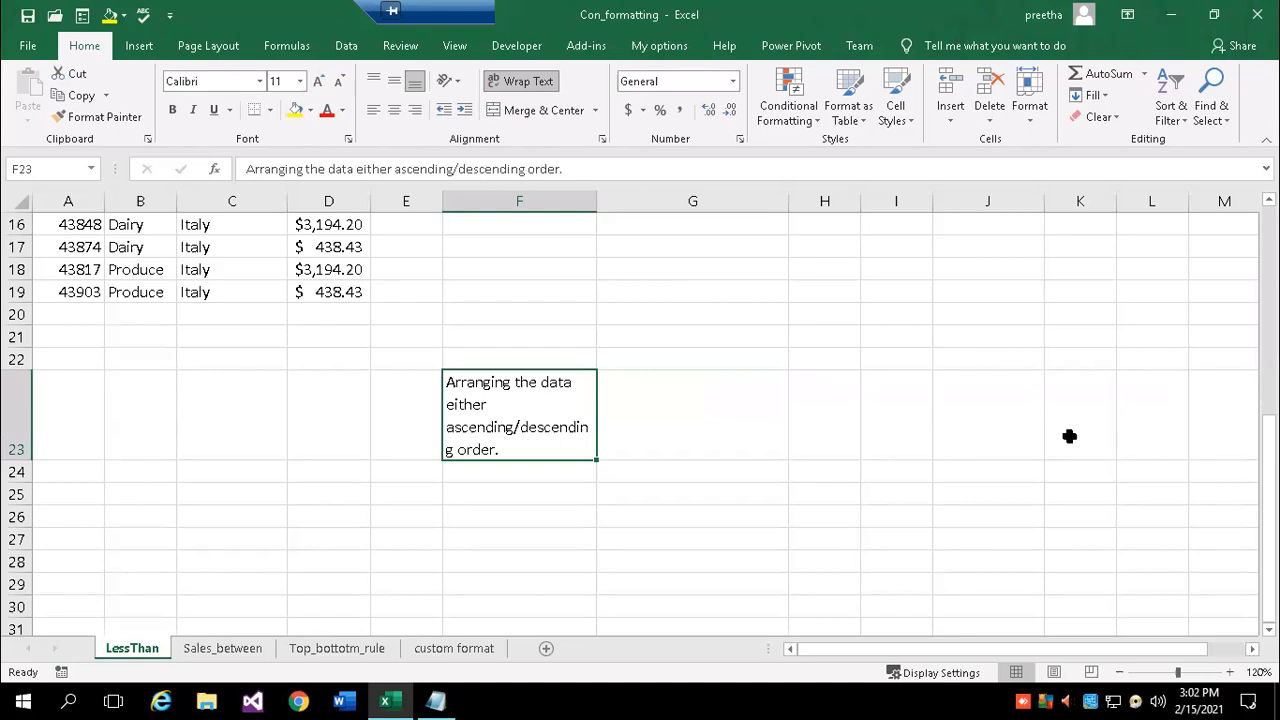
{"action": "left_click_drag", "start_coordinate": [591, 202], "coordinate": [685, 206]}
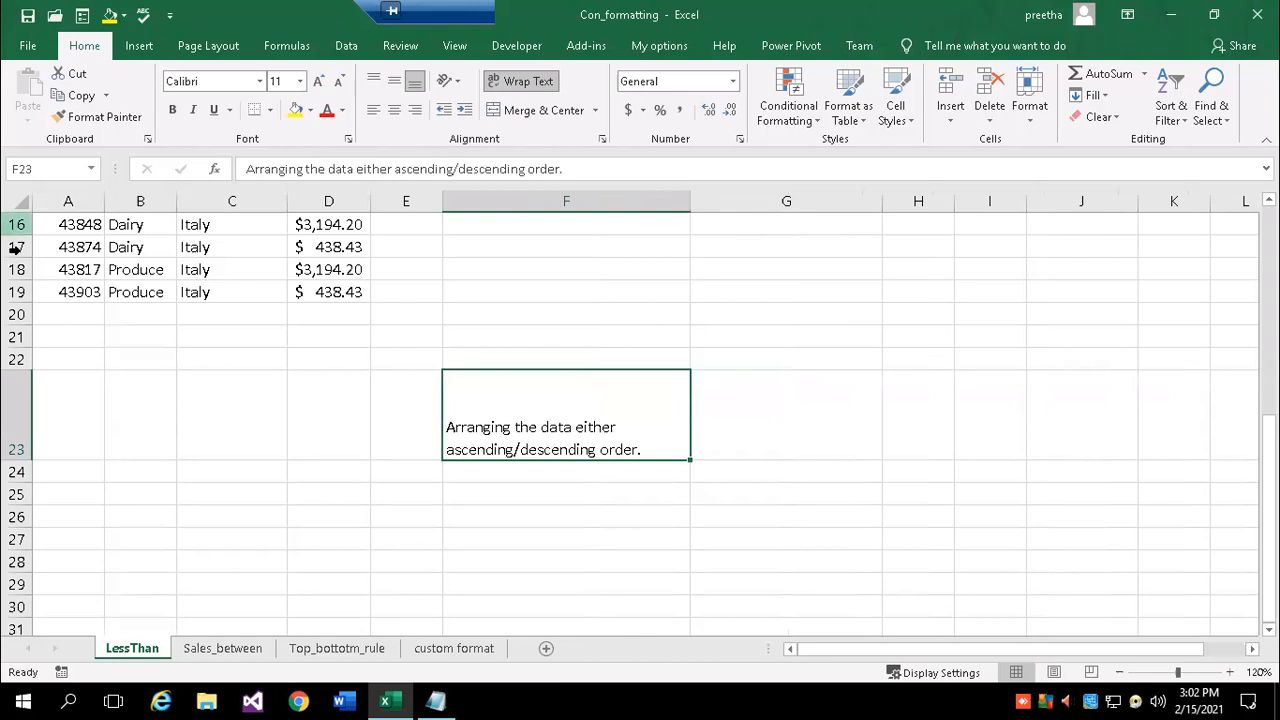
{"action": "left_click_drag", "start_coordinate": [16, 455], "coordinate": [14, 422]}
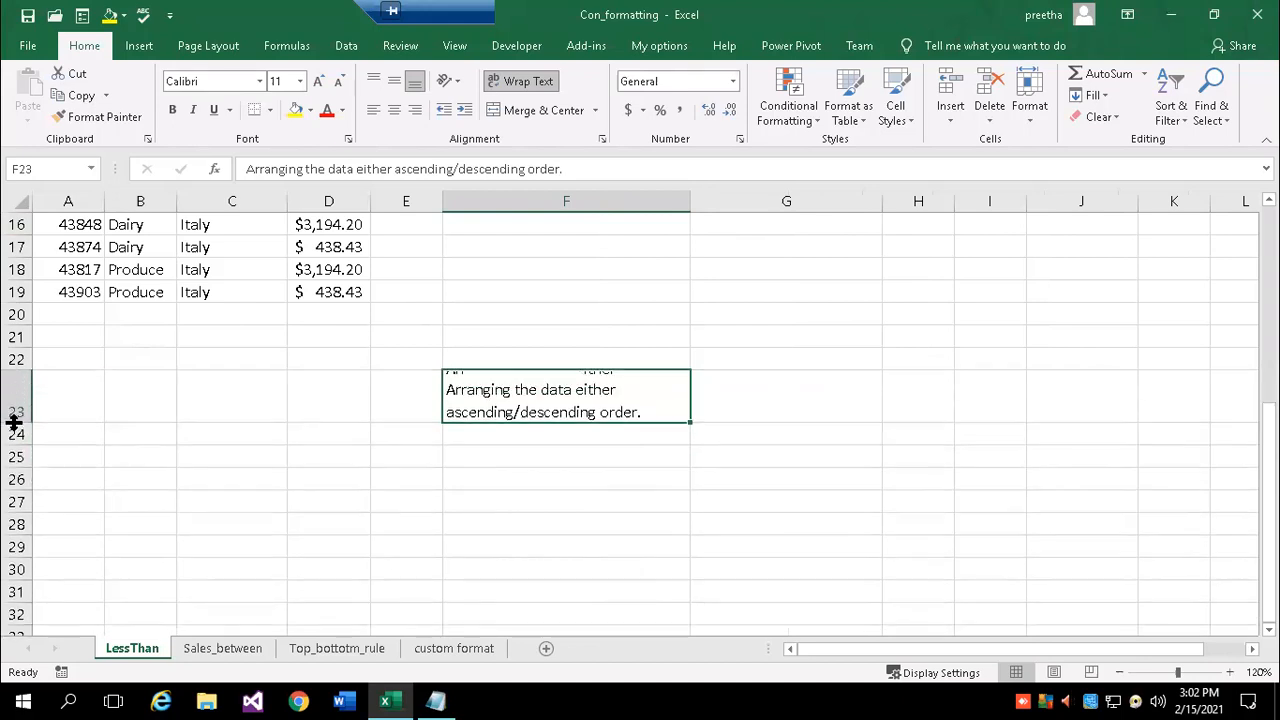
- Turn wrapping off and back on for F23 so the note shows on two lines
{"action": "left_click", "coordinate": [514, 84]}
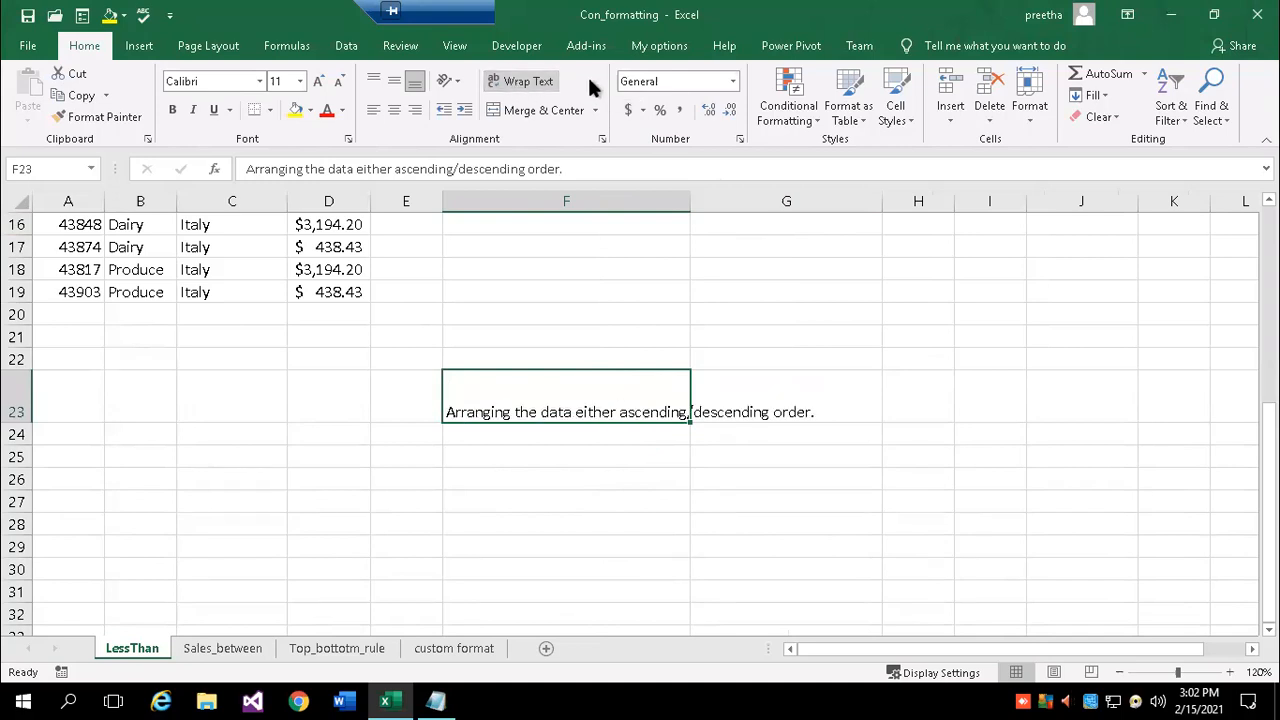
{"action": "left_click", "coordinate": [601, 138]}
{"action": "left_click", "coordinate": [713, 212]}
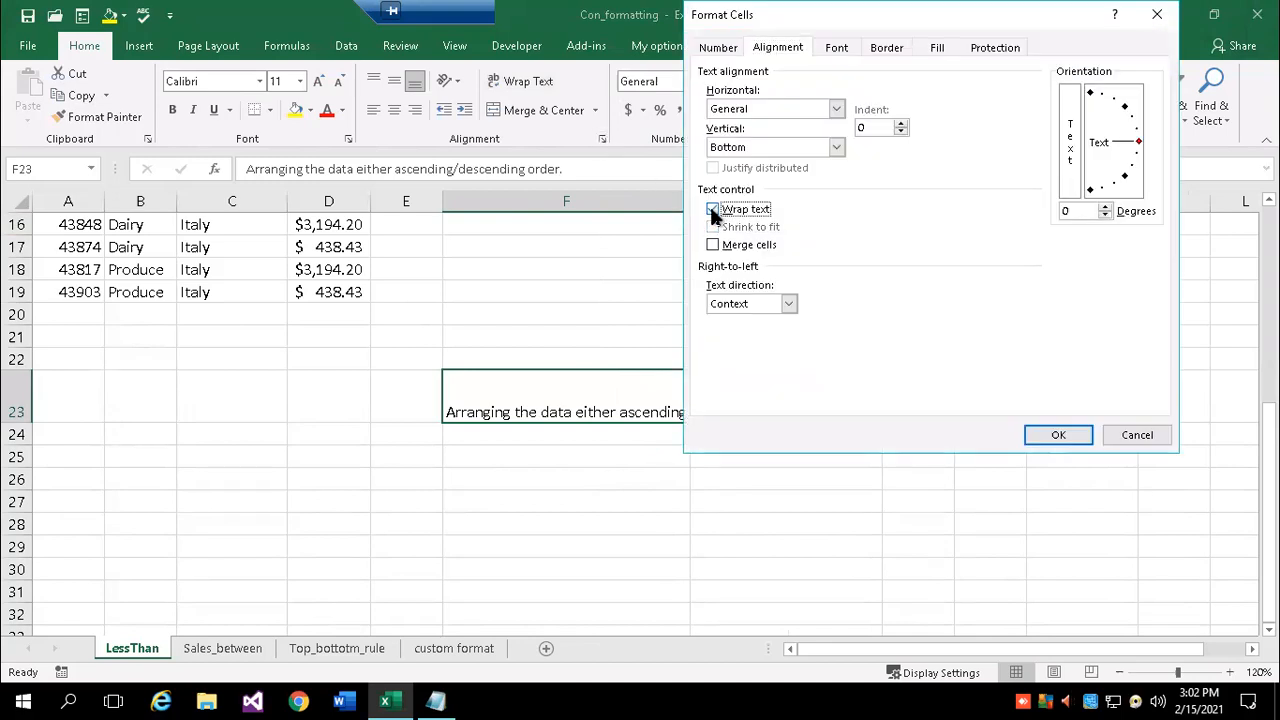
{"action": "left_click", "coordinate": [1057, 435]}
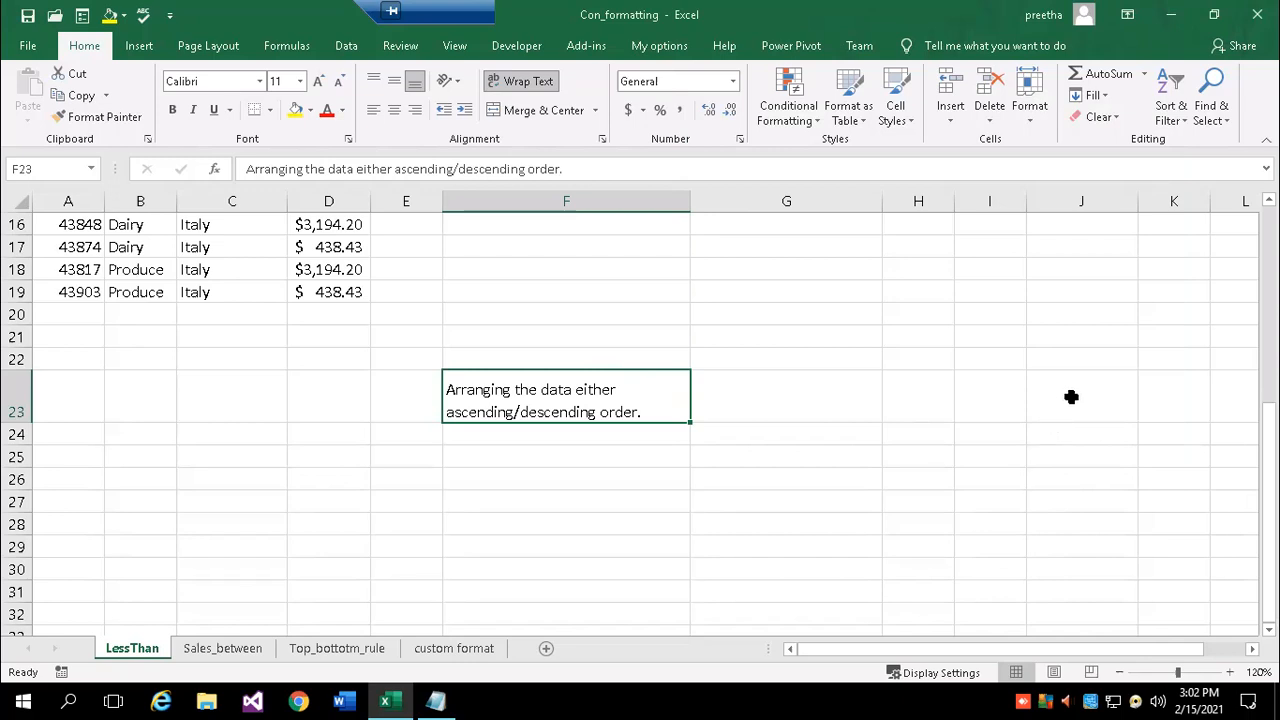
{"action": "left_click", "coordinate": [782, 472]}
{"action": "left_click", "coordinate": [786, 375]}
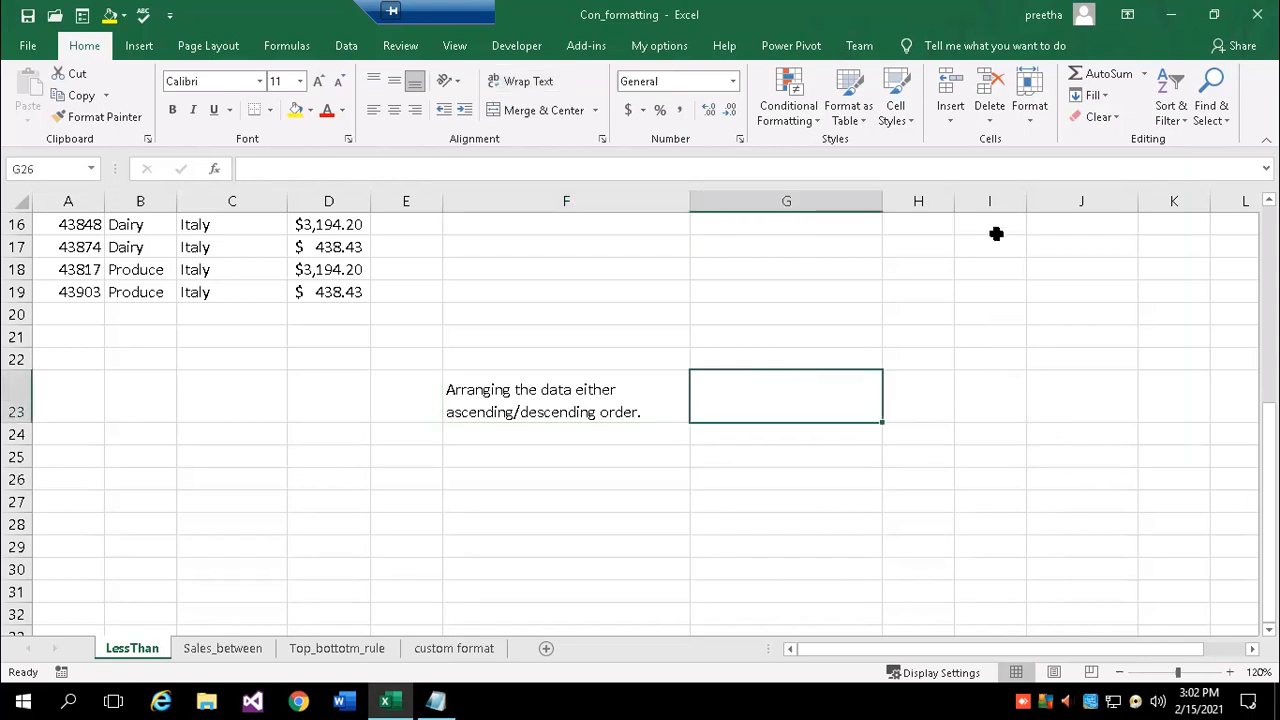
{"action": "left_click", "coordinate": [1039, 112]}
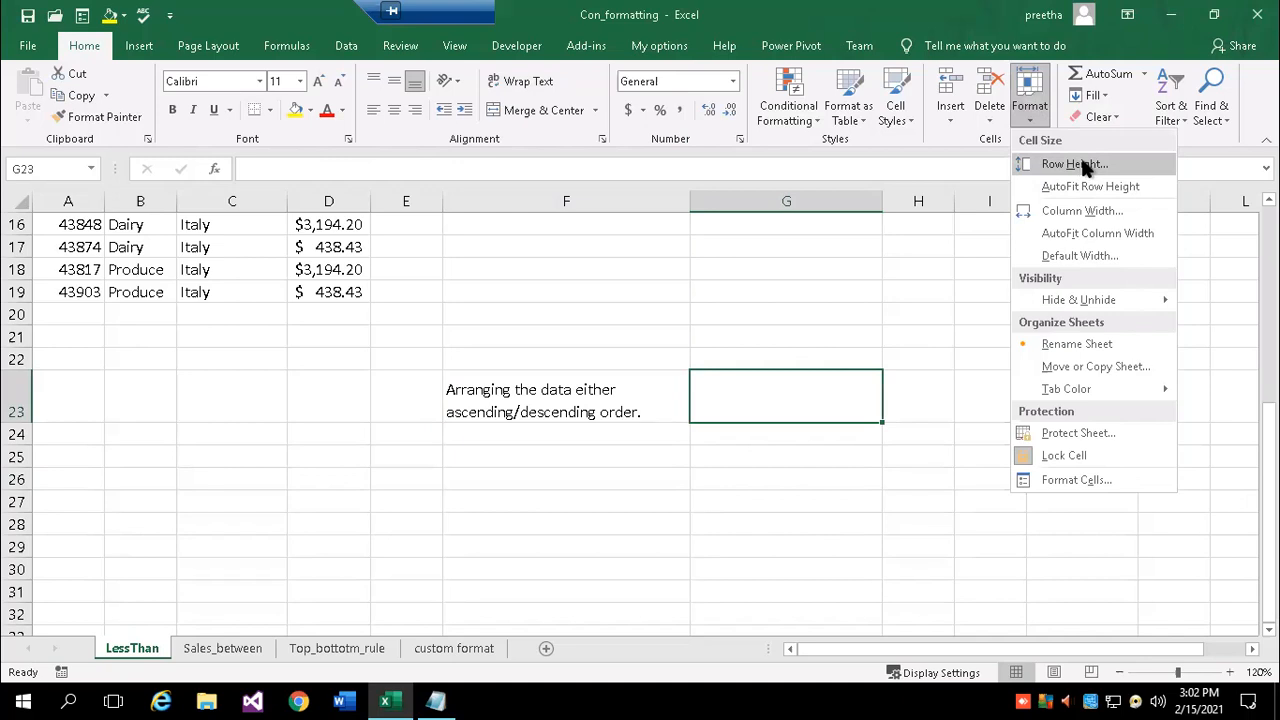
{"action": "left_click", "coordinate": [20, 422]}
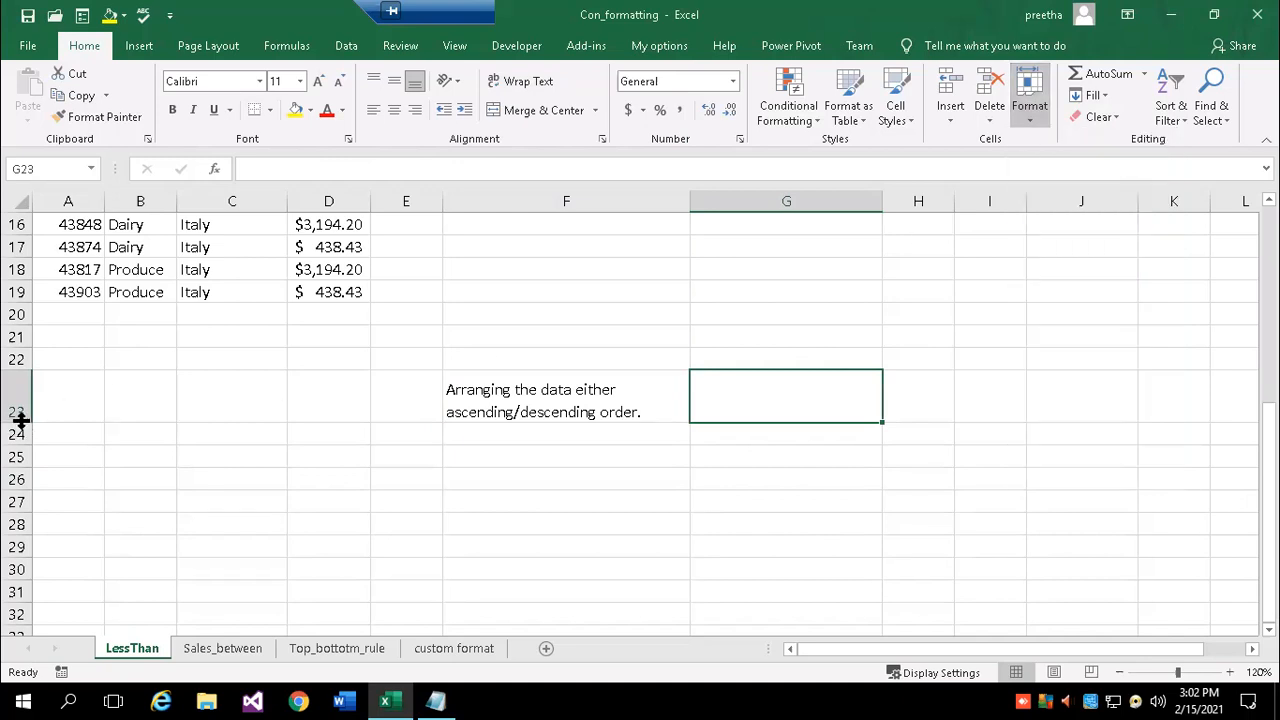
{"action": "left_click", "coordinate": [1037, 118]}
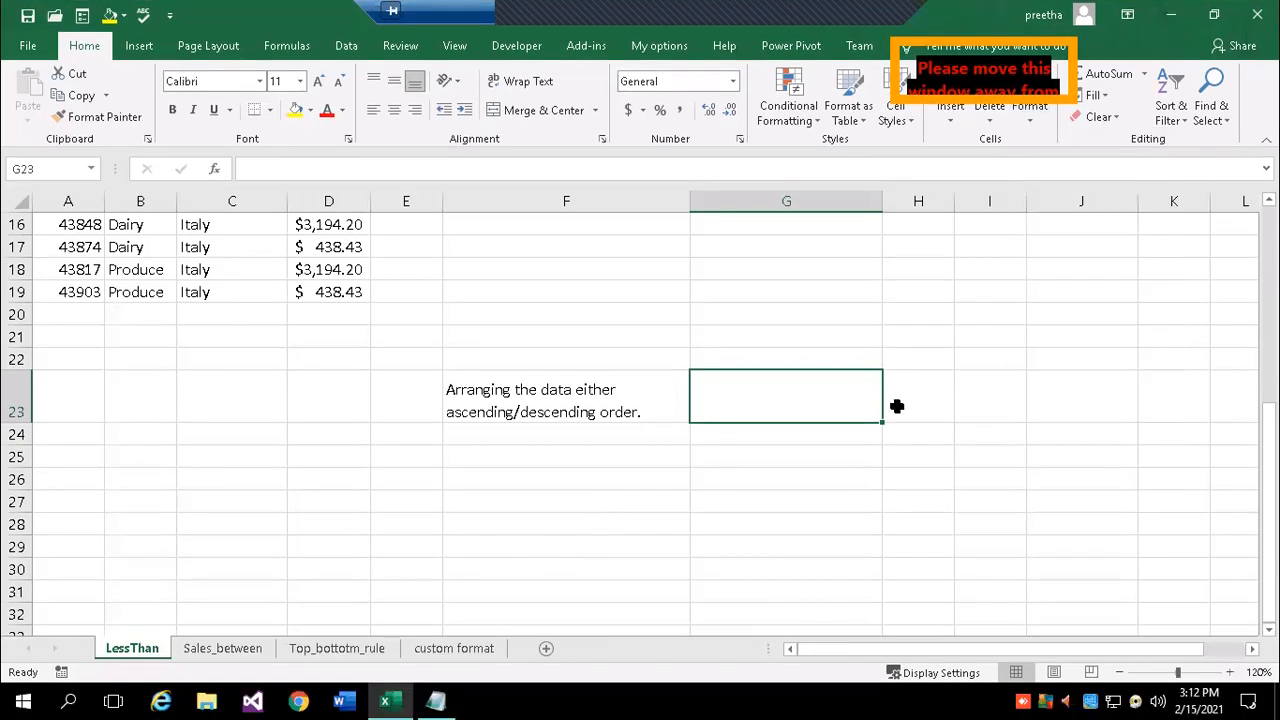
{"action": "scroll", "coordinate": [1210, 256], "scroll_direction": "up", "scroll_amount": 1}
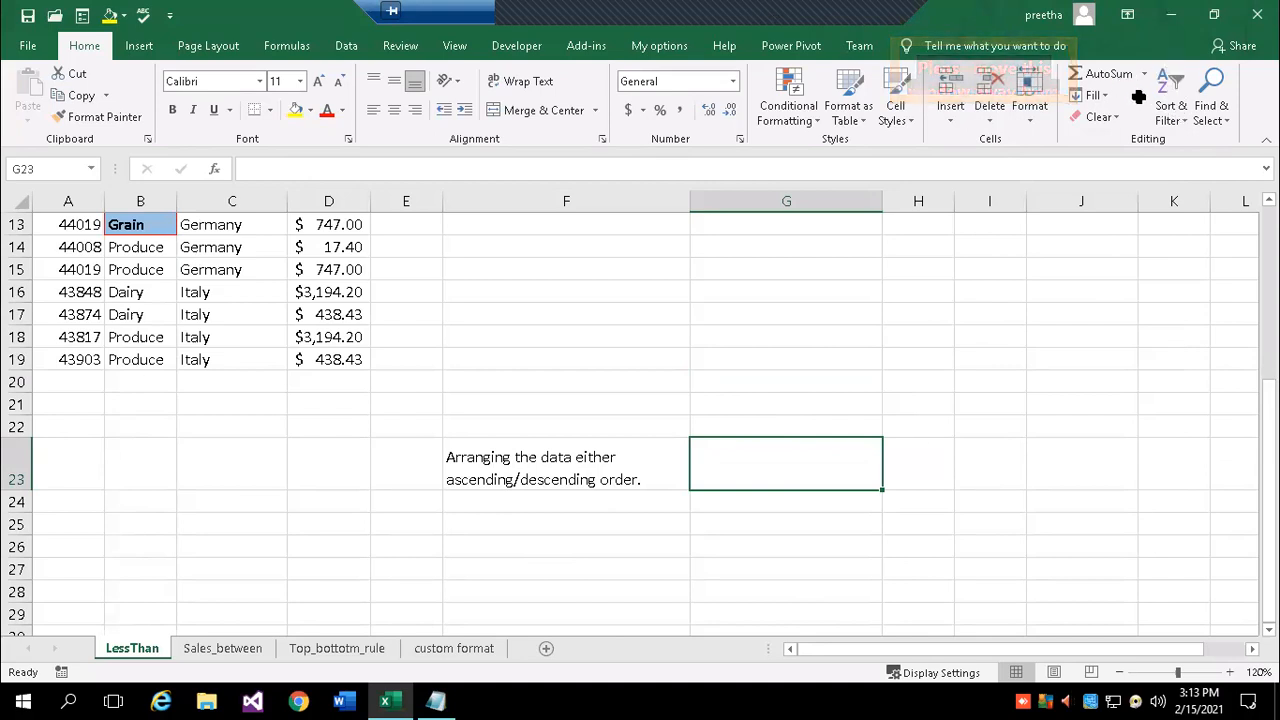
- Use Go To with reference a100 to jump to cell A100
{"action": "left_click", "coordinate": [720, 294]}
{"action": "left_click", "coordinate": [816, 428]}
{"action": "left_click", "coordinate": [1215, 110]}
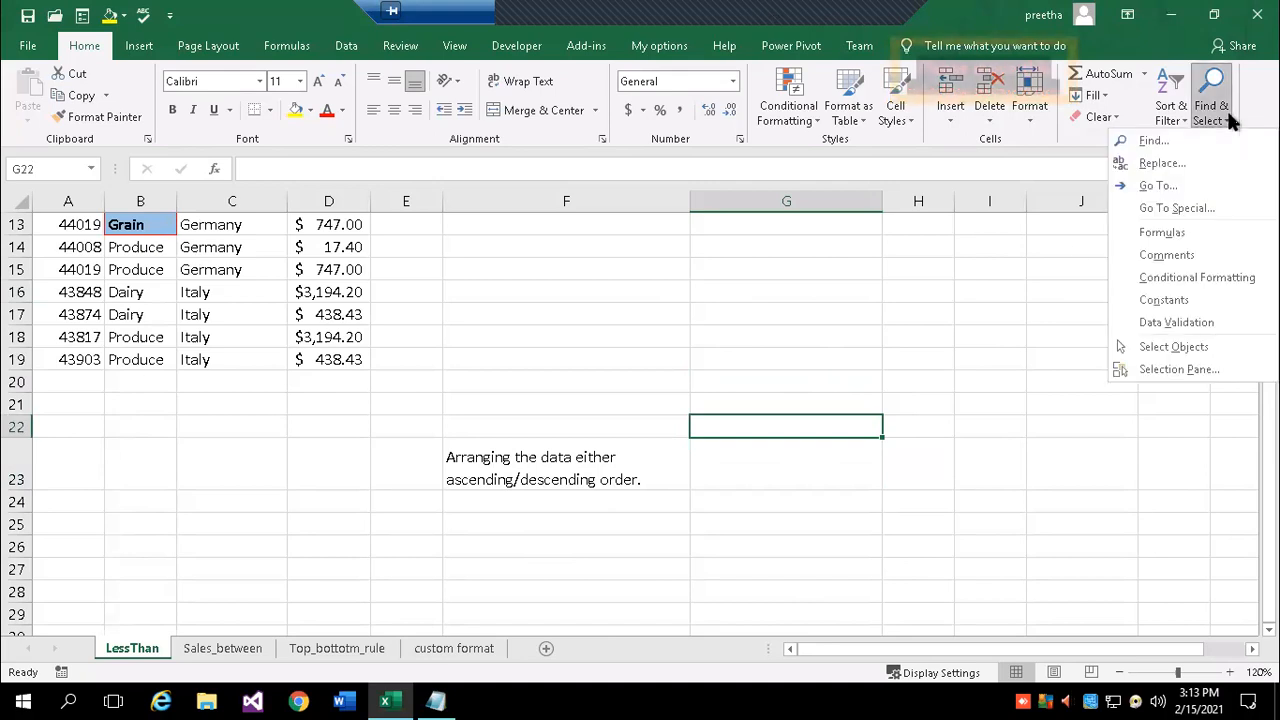
{"action": "left_click", "coordinate": [1160, 184]}
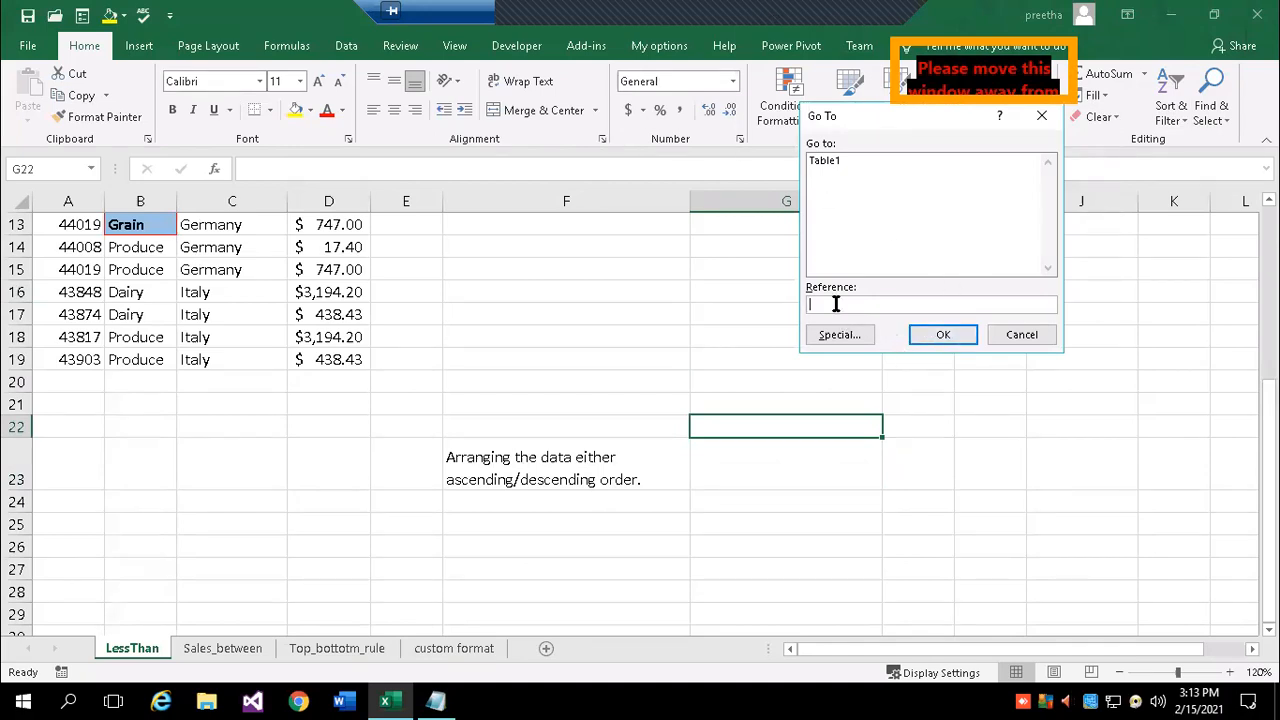
{"action": "type", "text": "a100"}
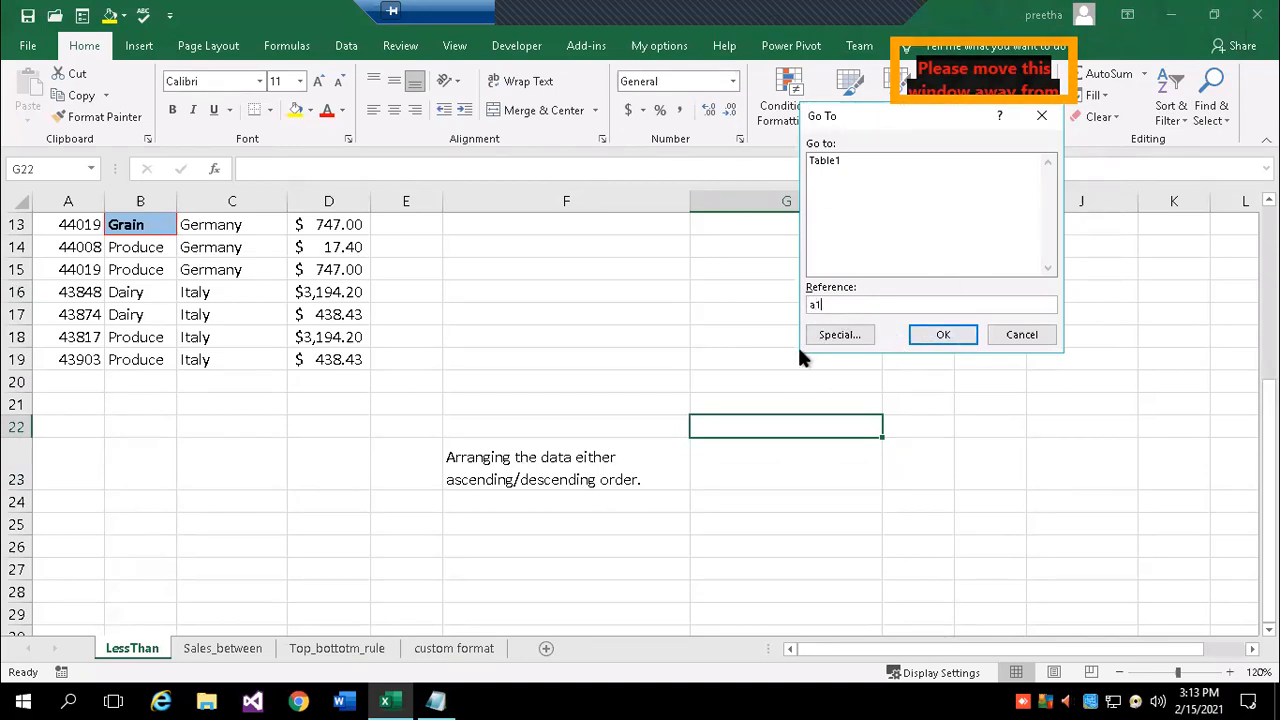
{"action": "key", "text": "Return"}
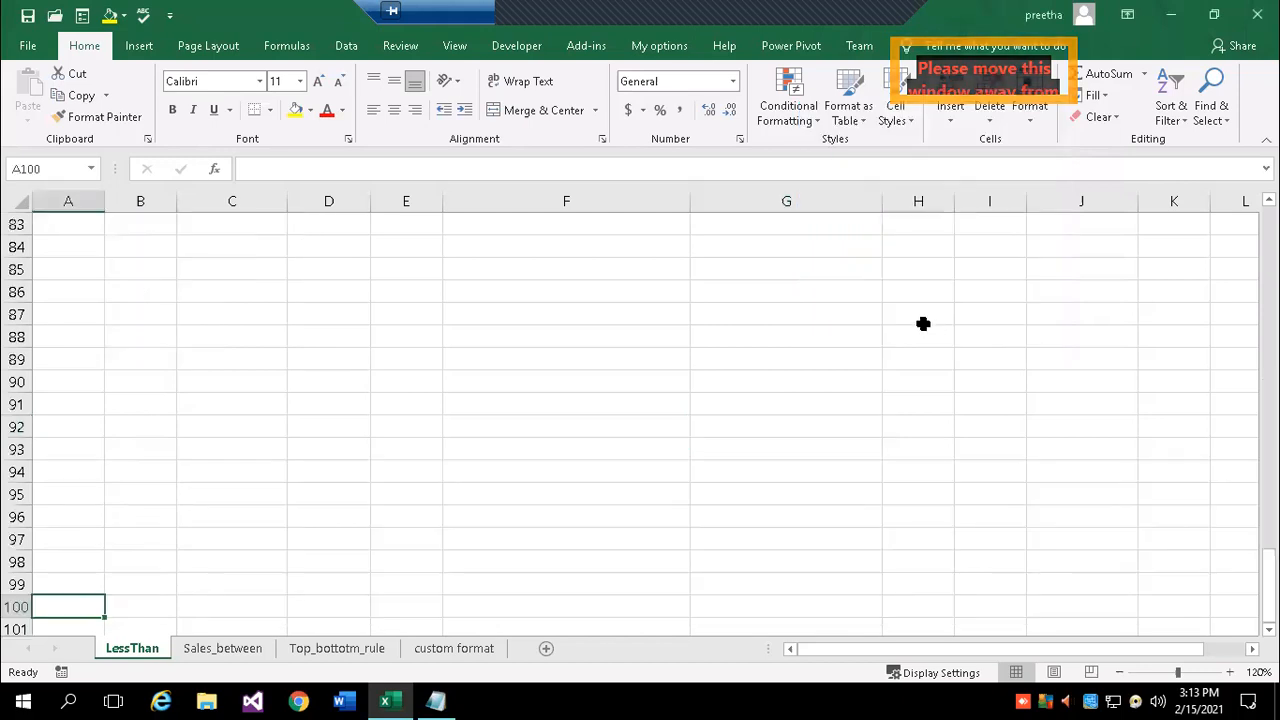
- Use Go To again with reference a1 to return to cell A1
{"action": "scroll", "coordinate": [99, 372], "scroll_direction": "up", "scroll_amount": 6}
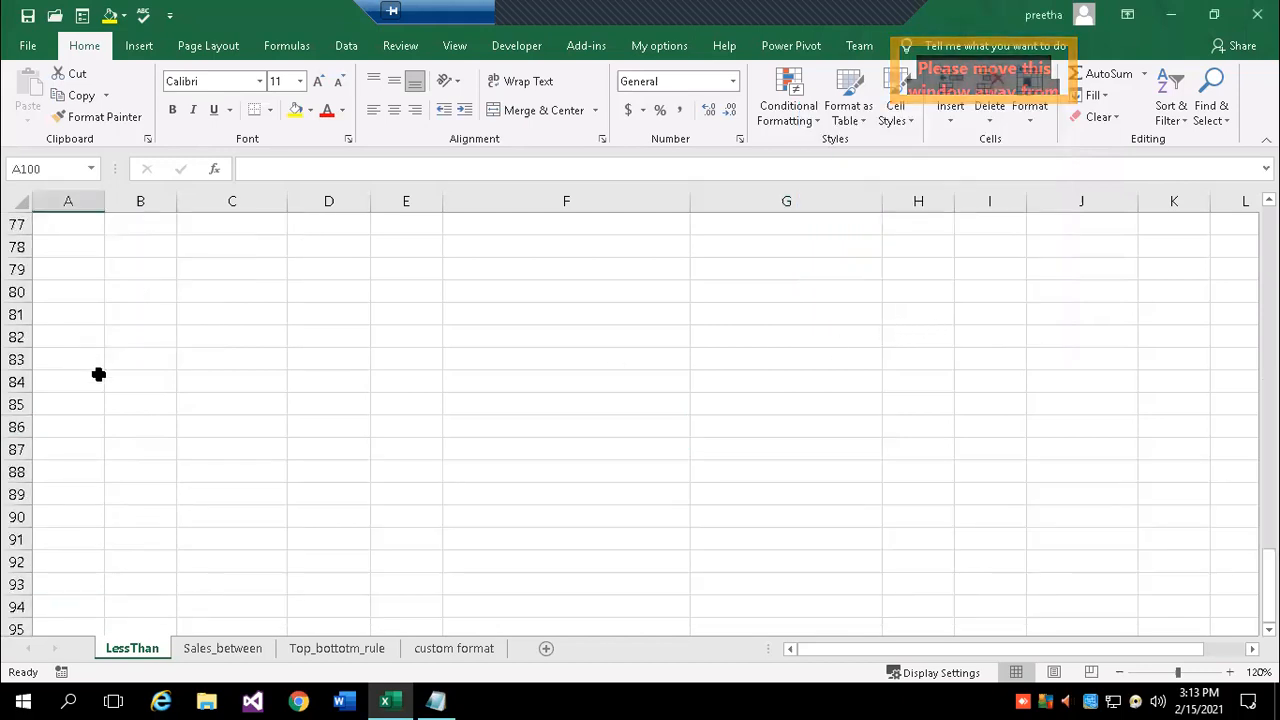
{"action": "left_click", "coordinate": [1222, 112]}
{"action": "left_click", "coordinate": [1170, 189]}
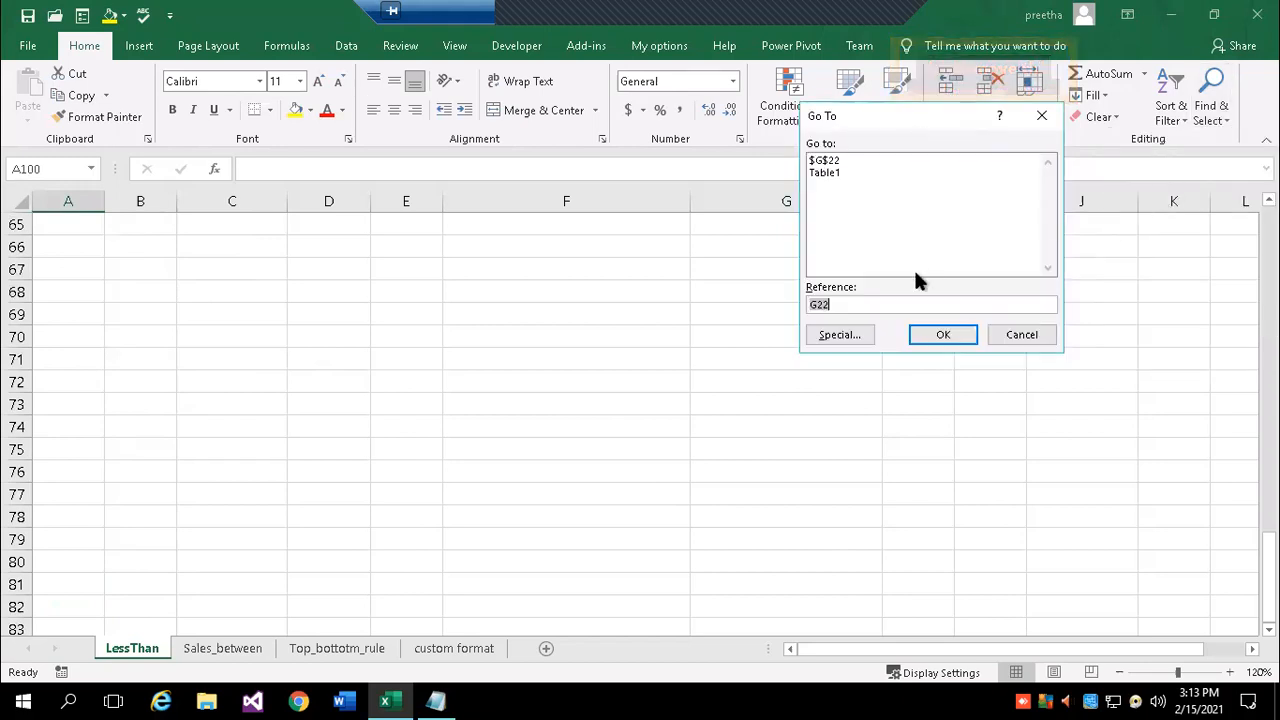
{"action": "type", "text": "a1"}
{"action": "left_click", "coordinate": [968, 334]}
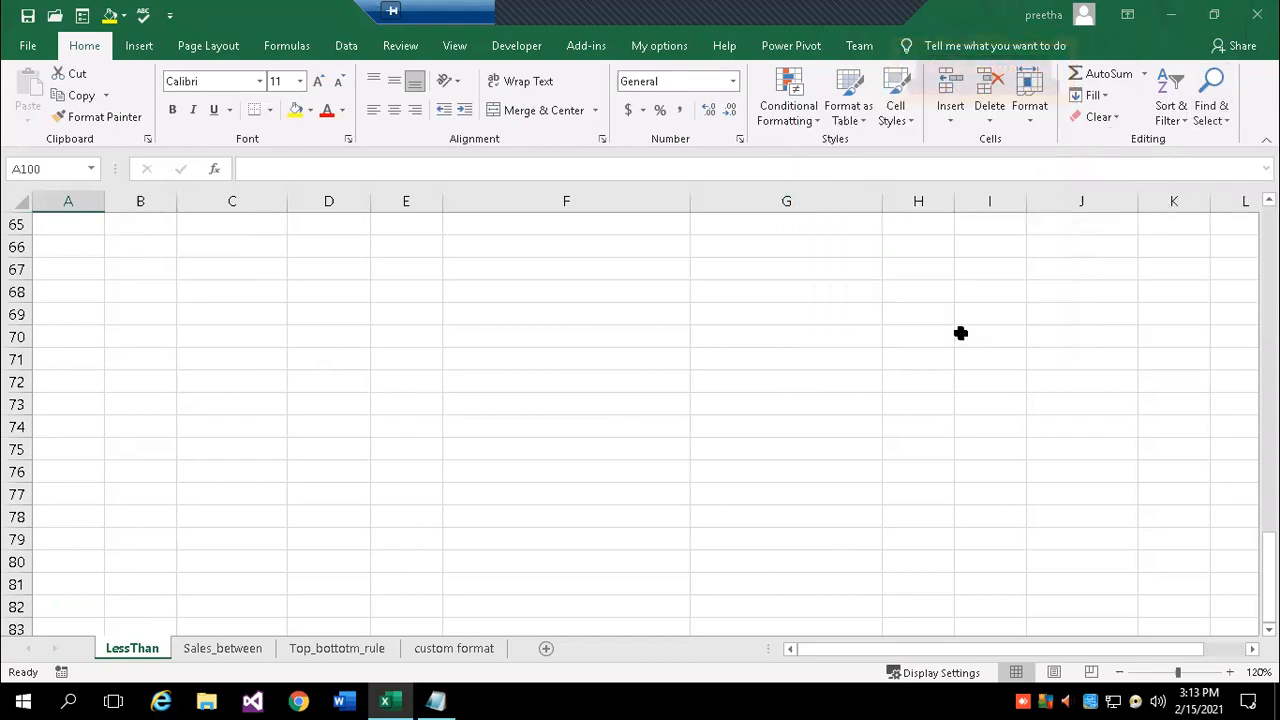
- Use Go To Special > Constants to select all 81 constant cells, then deselect by clicking F16
{"action": "left_click", "coordinate": [1220, 113]}
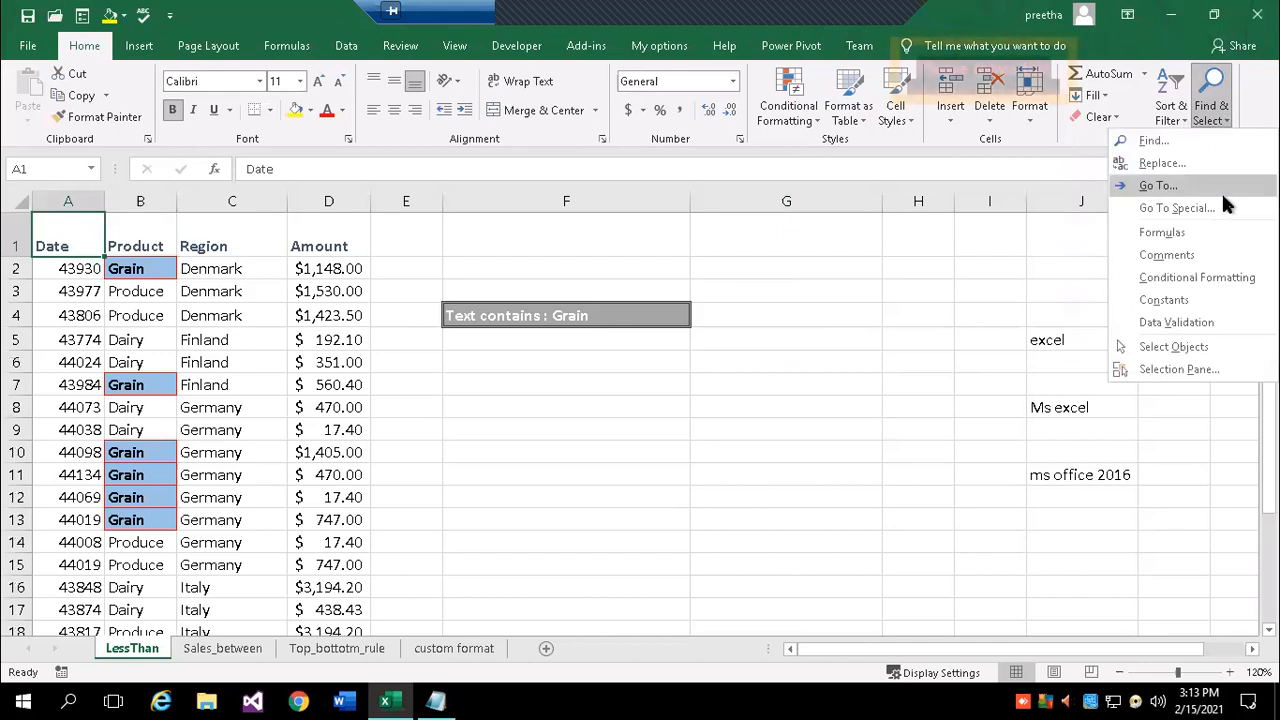
{"action": "left_click", "coordinate": [1200, 210]}
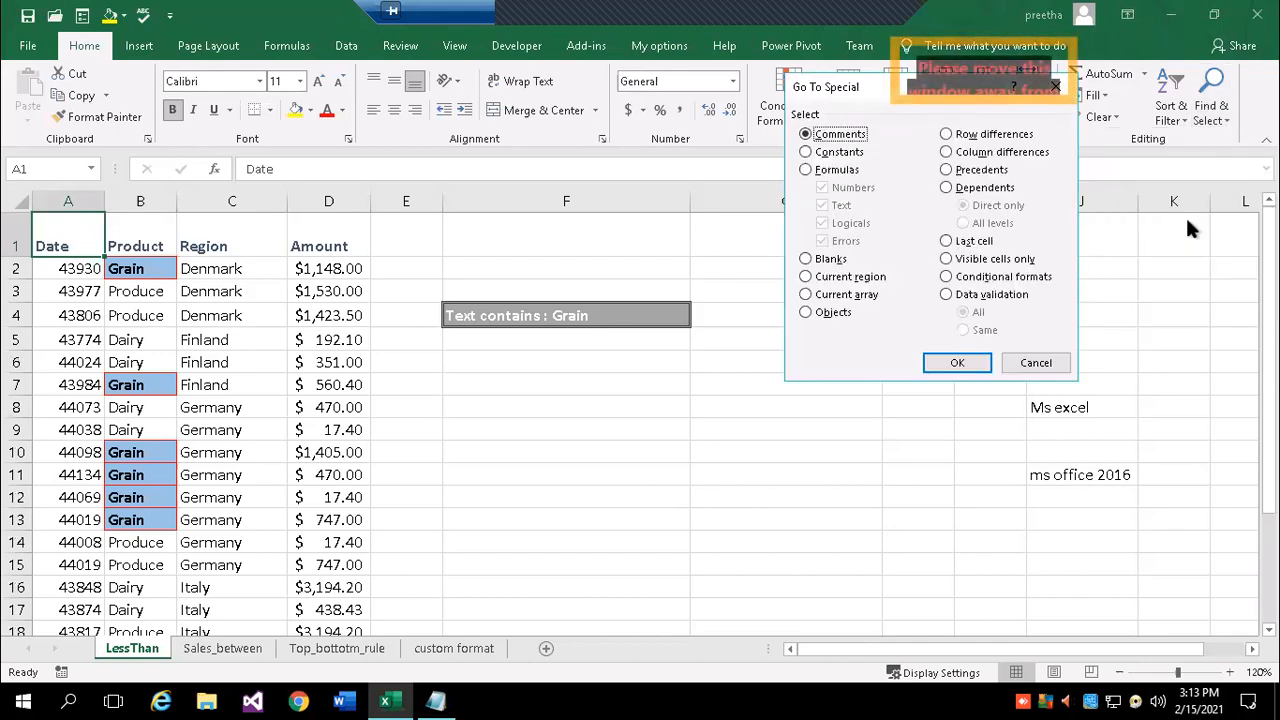
{"action": "left_click", "coordinate": [805, 152]}
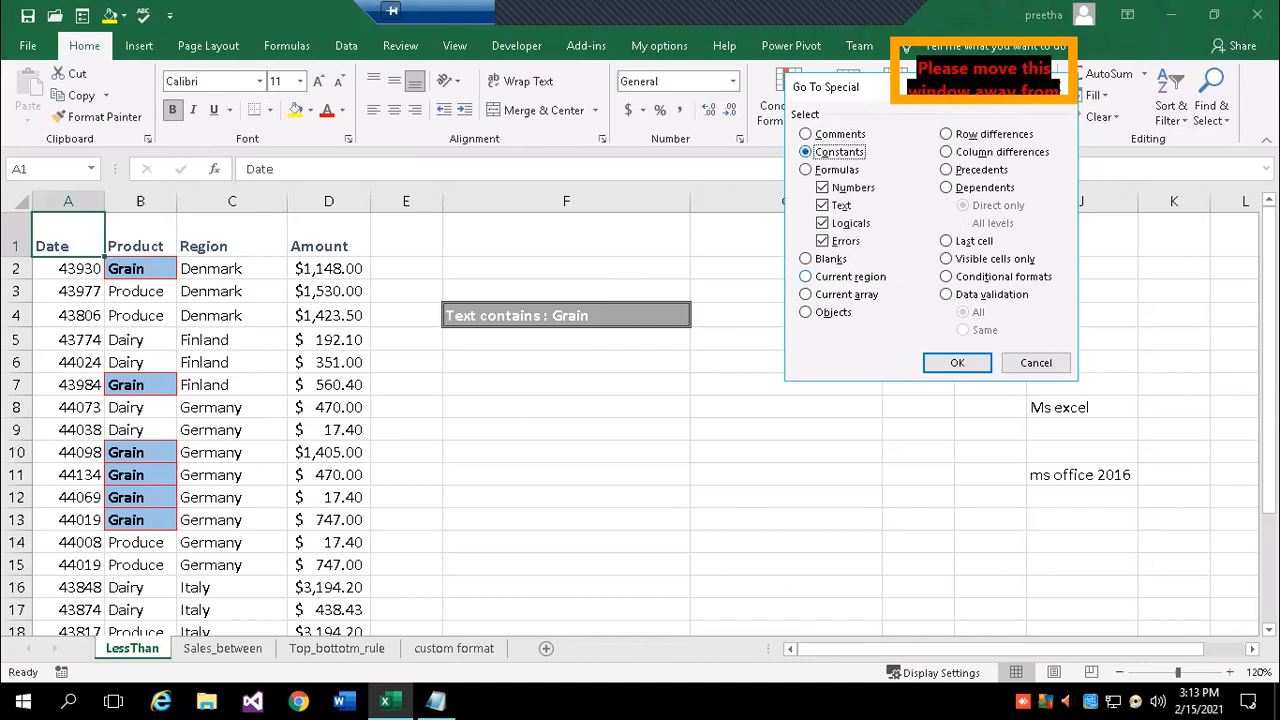
{"action": "left_click", "coordinate": [950, 362]}
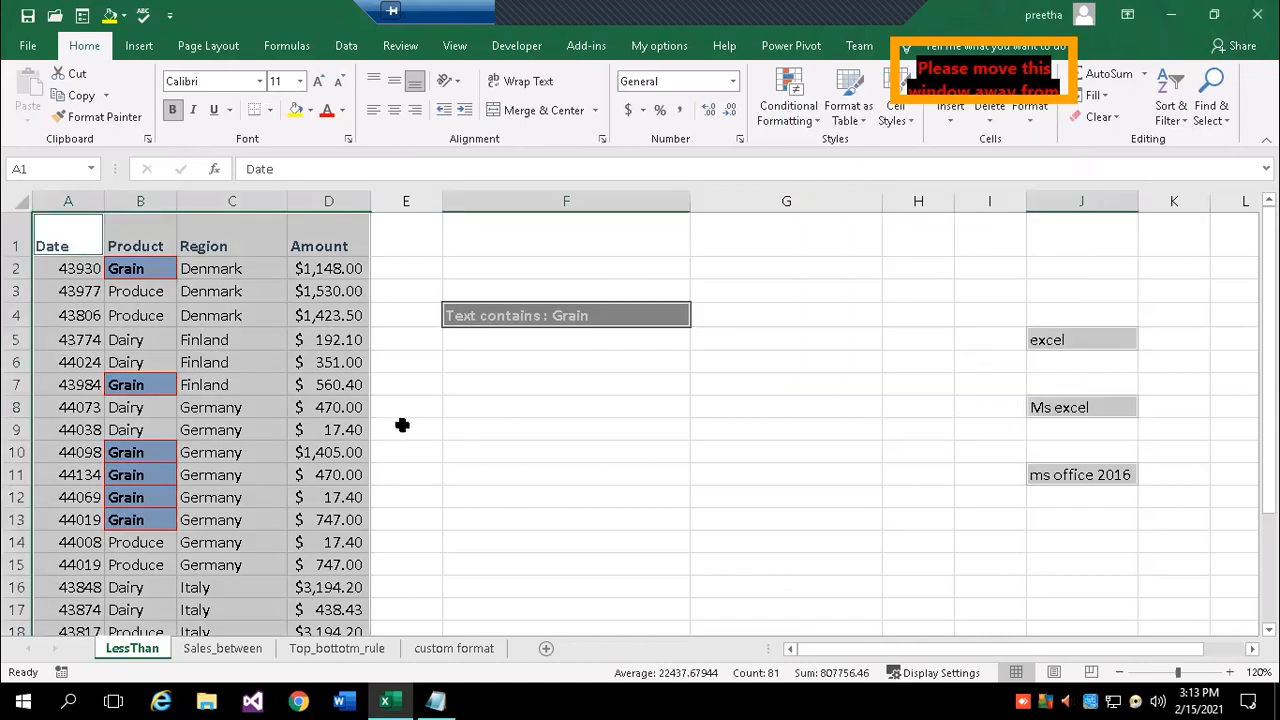
{"action": "scroll", "coordinate": [503, 485], "scroll_direction": "down", "scroll_amount": 2}
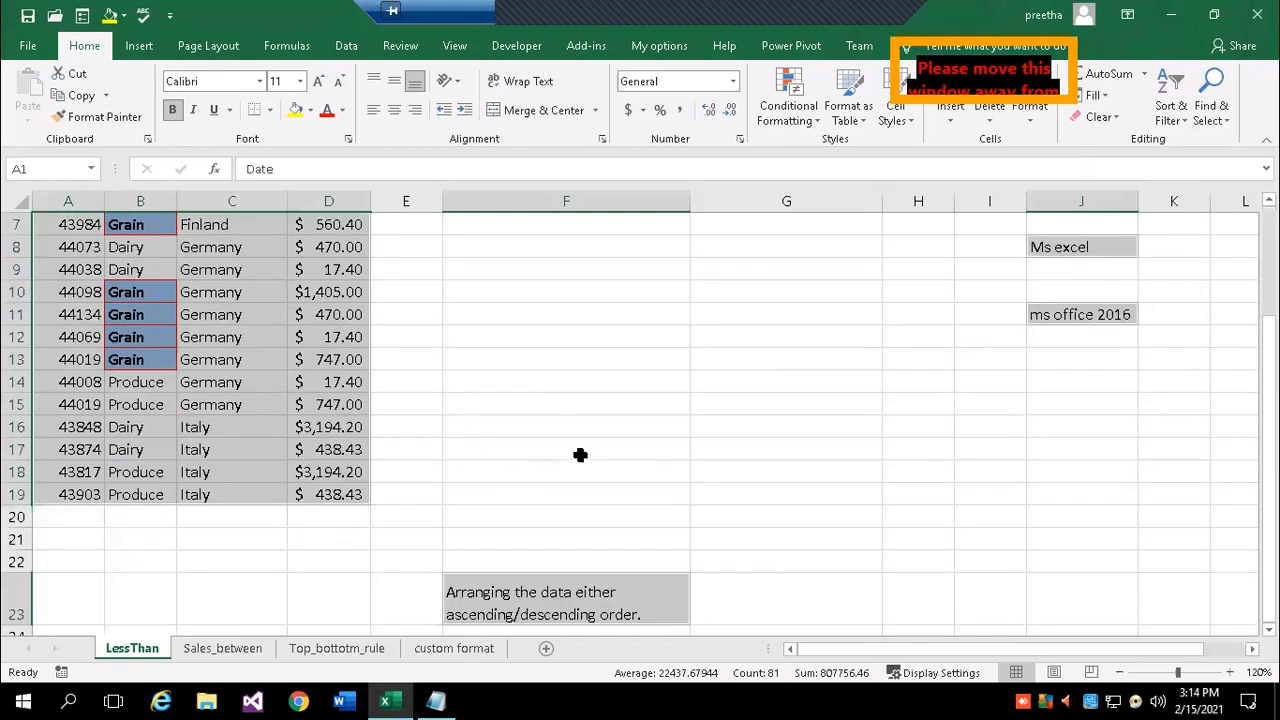
{"action": "left_click", "coordinate": [569, 422]}
{"action": "scroll", "coordinate": [411, 509], "scroll_direction": "up", "scroll_amount": 2}
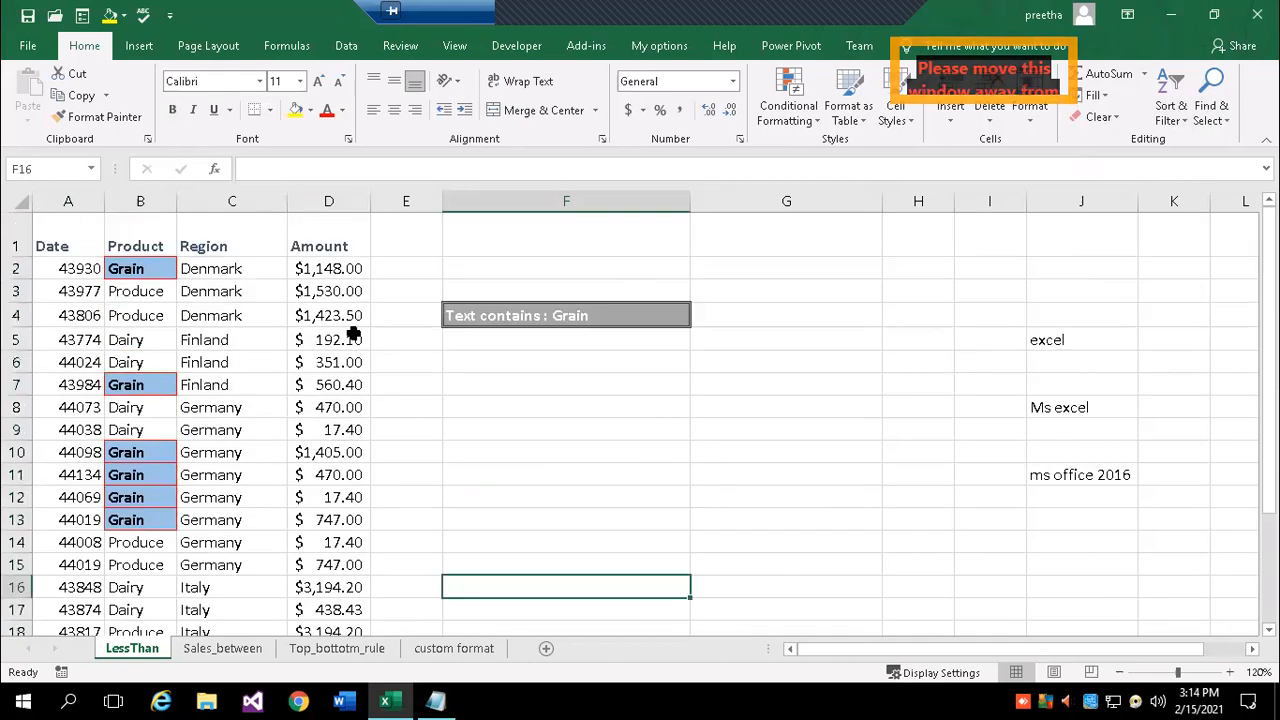
- Total the Amount column in D20 with AutoSum, =SUM(D2:D19), giving $16,361.46
{"action": "left_click", "coordinate": [337, 269]}
{"action": "scroll", "coordinate": [474, 509], "scroll_direction": "down", "scroll_amount": 4}
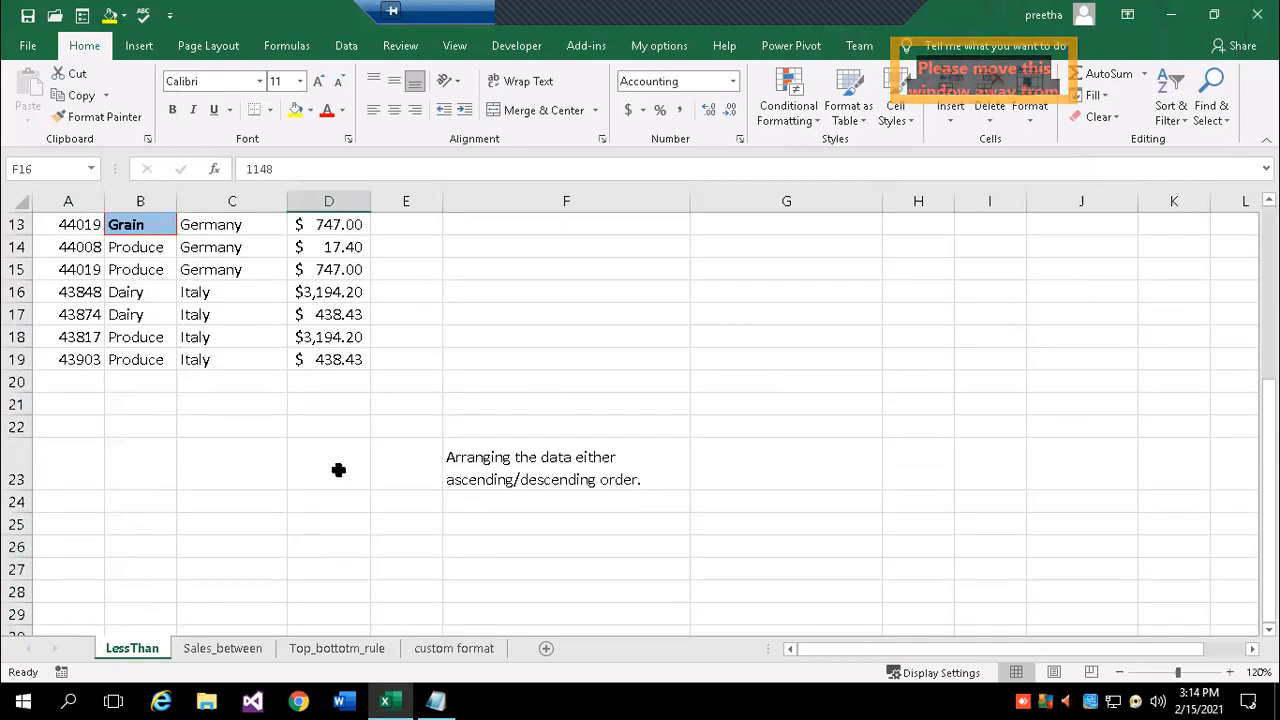
{"action": "left_click", "coordinate": [337, 381]}
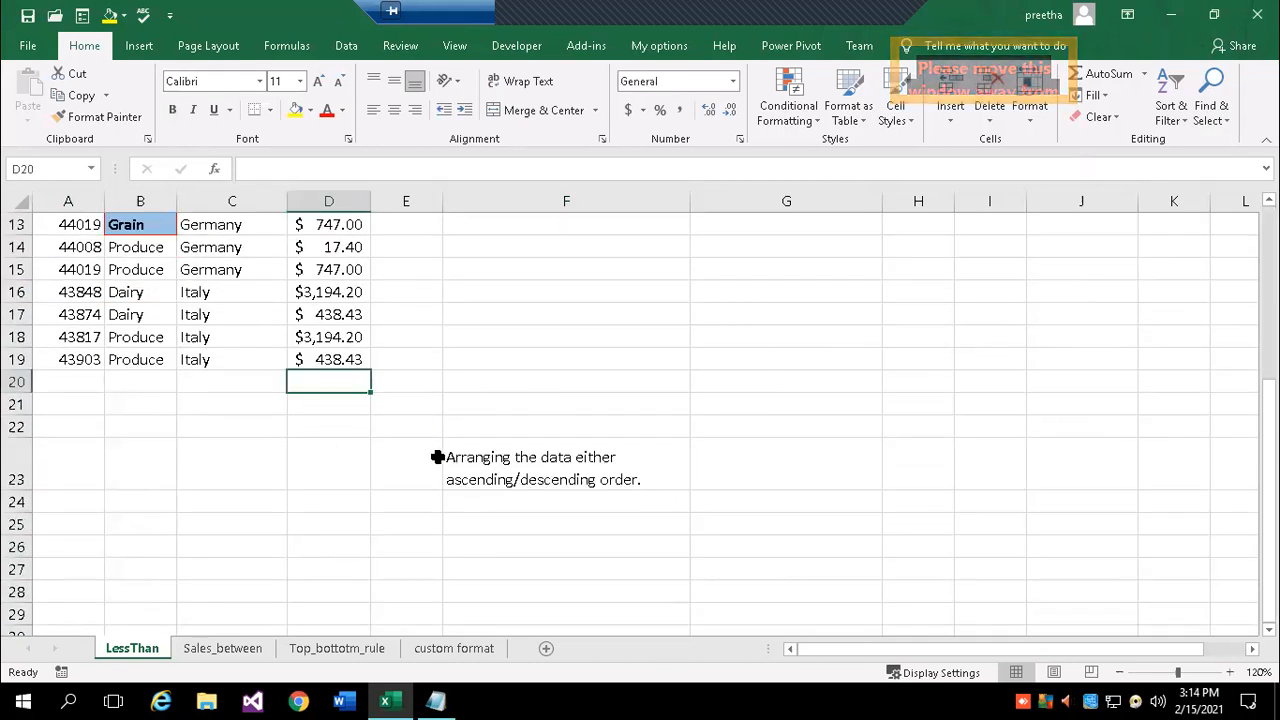
{"action": "key", "text": "alt+equal"}
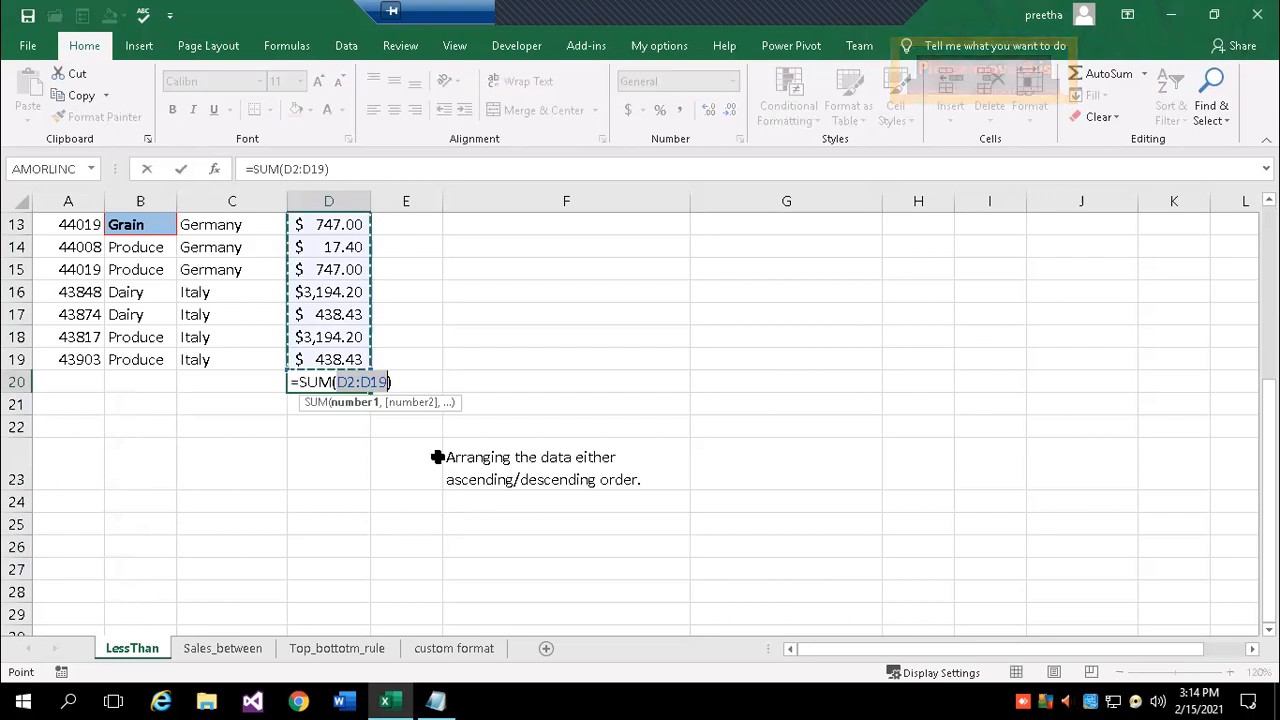
{"action": "key", "text": "Return"}
{"action": "scroll", "coordinate": [760, 514], "scroll_direction": "up", "scroll_amount": 3}
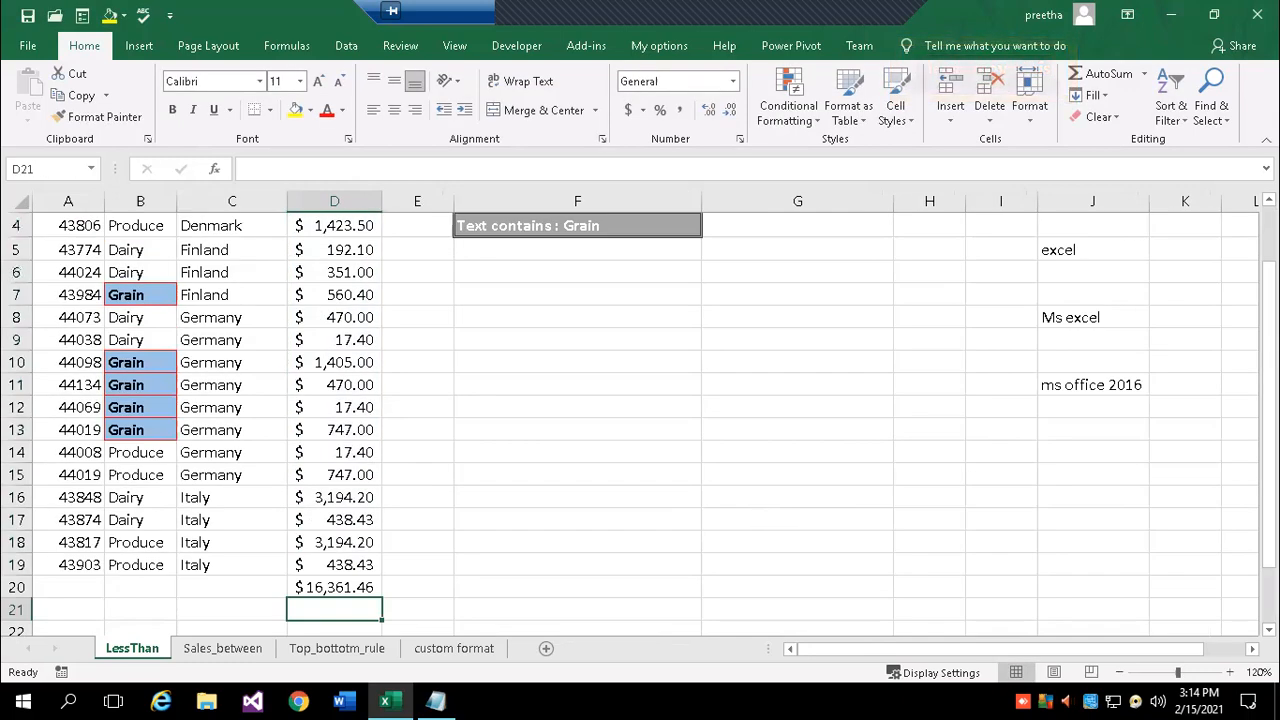
- Select all formula cells with Go To Special > Formulas, landing on the D20 total
{"action": "left_click", "coordinate": [1220, 120]}
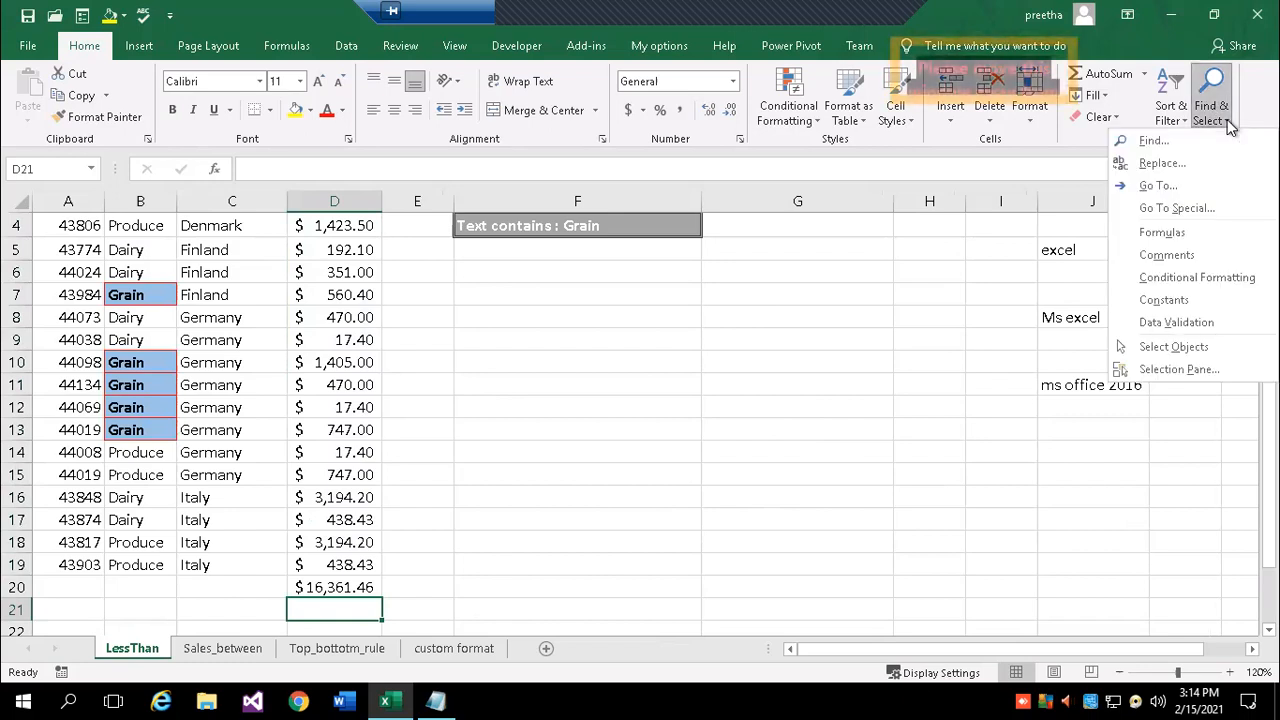
{"action": "left_click", "coordinate": [1178, 207]}
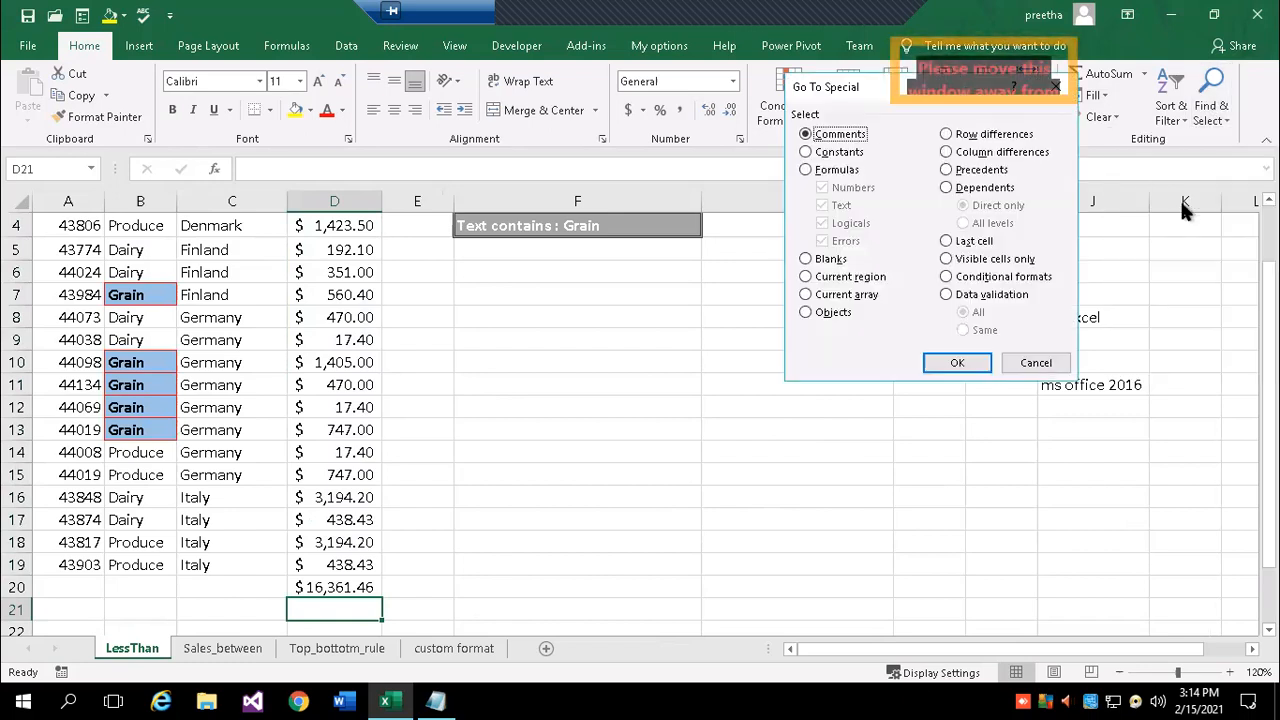
{"action": "left_click", "coordinate": [830, 166]}
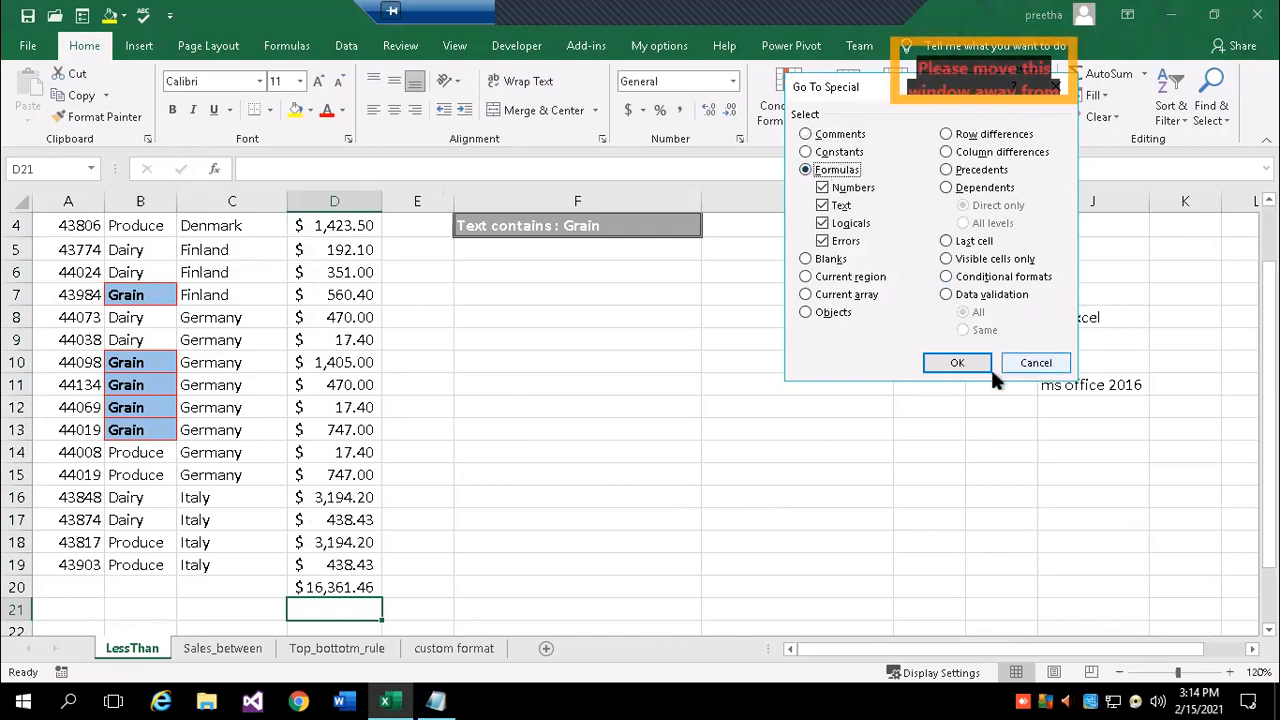
{"action": "left_click", "coordinate": [955, 363]}
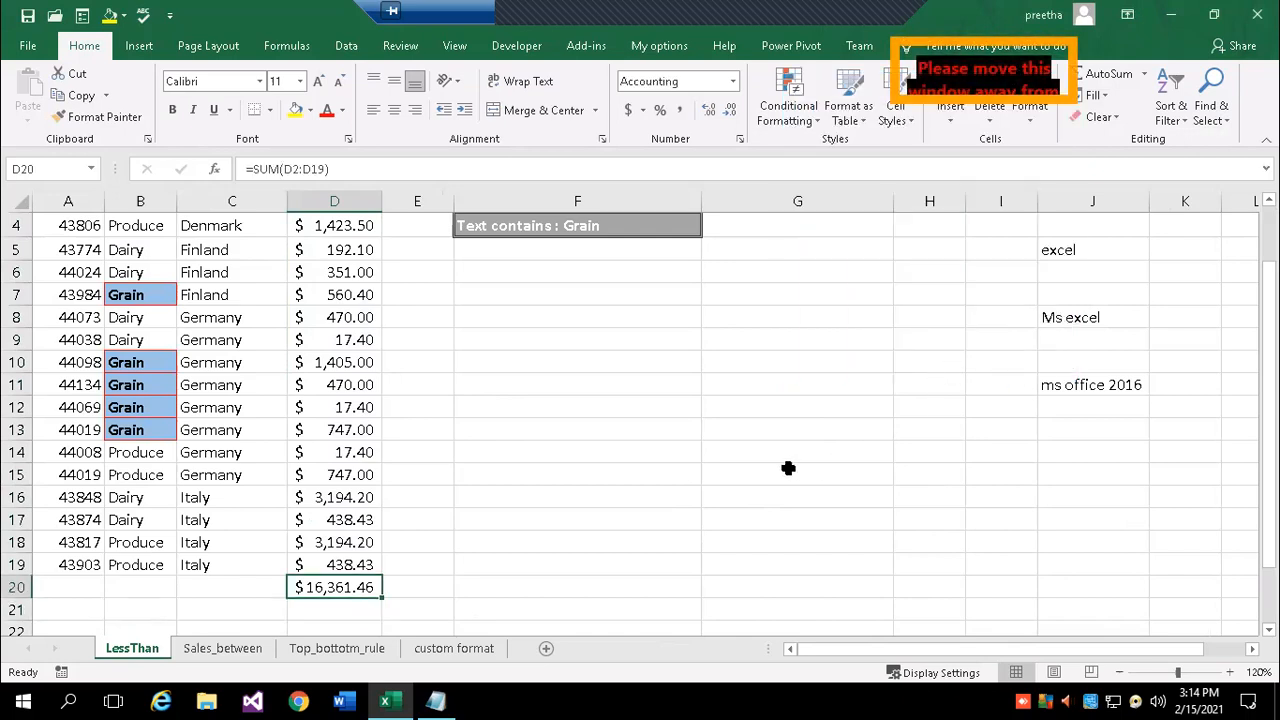
{"action": "scroll", "coordinate": [726, 474], "scroll_direction": "up", "scroll_amount": 1}
{"action": "scroll", "coordinate": [726, 474], "scroll_direction": "down", "scroll_amount": 4}
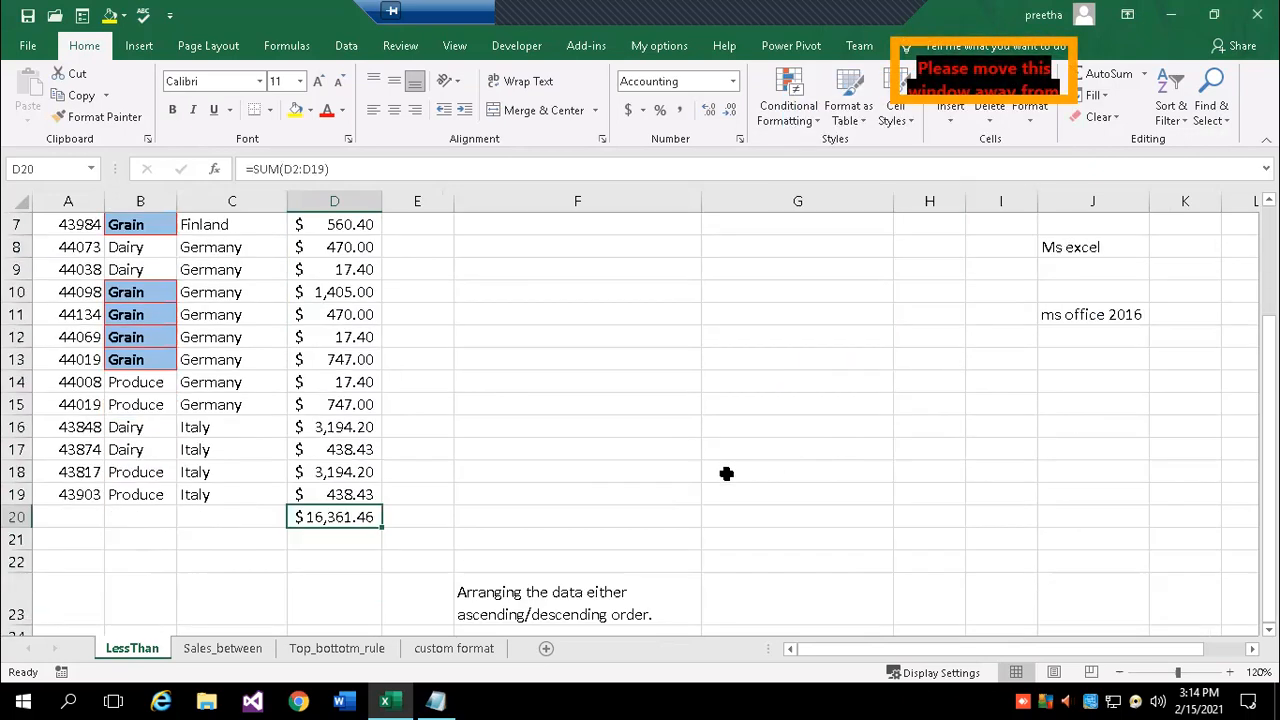
{"action": "scroll", "coordinate": [726, 474], "scroll_direction": "up", "scroll_amount": 4}
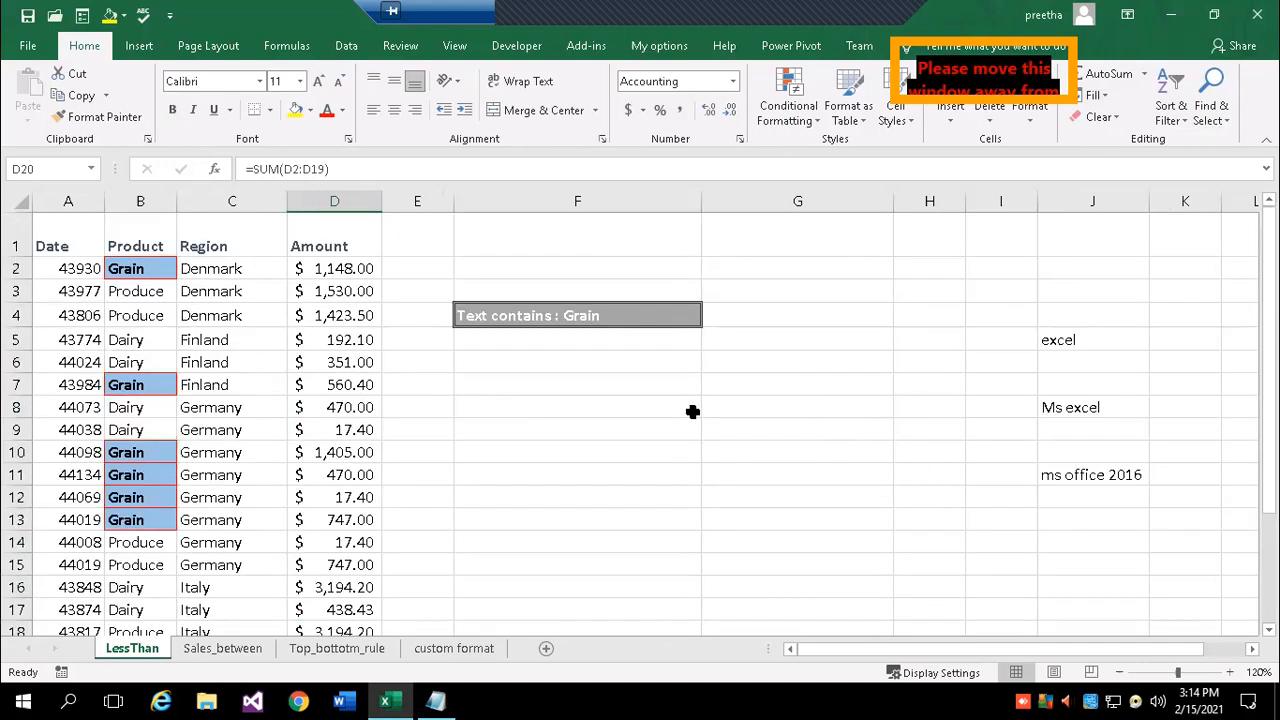
{"action": "scroll", "coordinate": [640, 450], "scroll_direction": "down", "scroll_amount": 2}
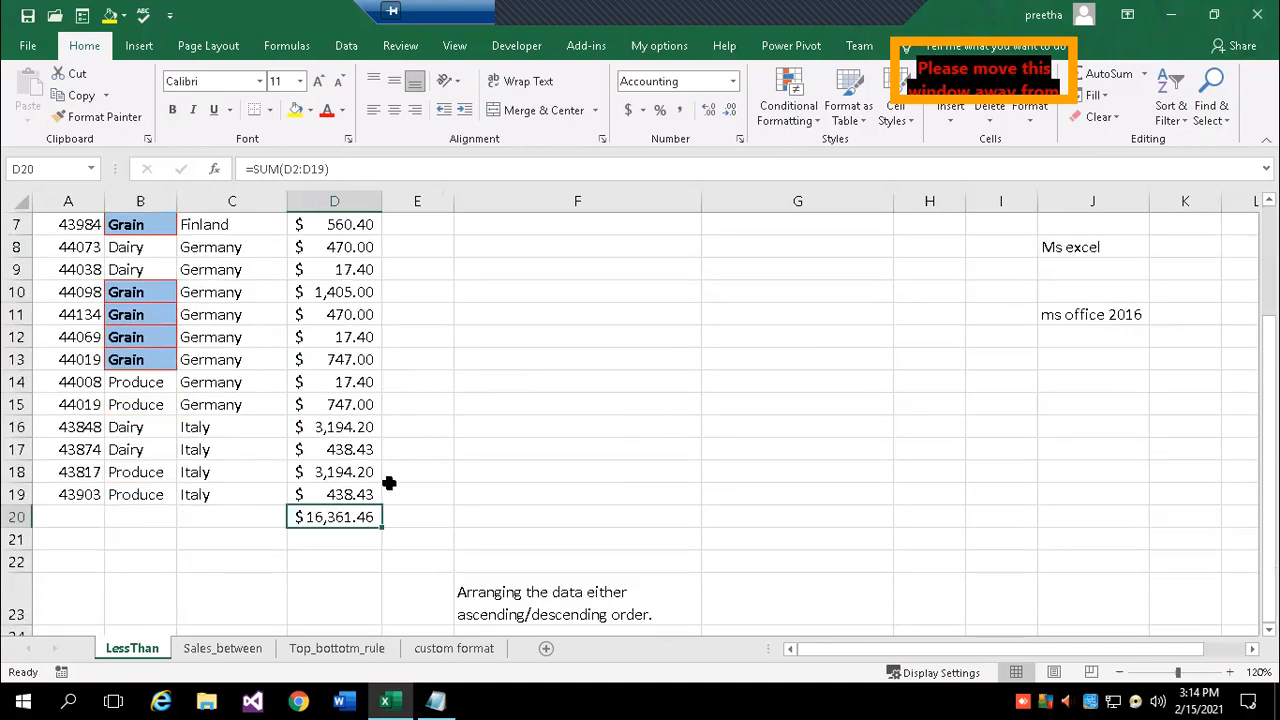
- Delete empty cell F12 so the note below shifts up one row
{"action": "left_click", "coordinate": [499, 468]}
{"action": "left_click", "coordinate": [488, 336]}
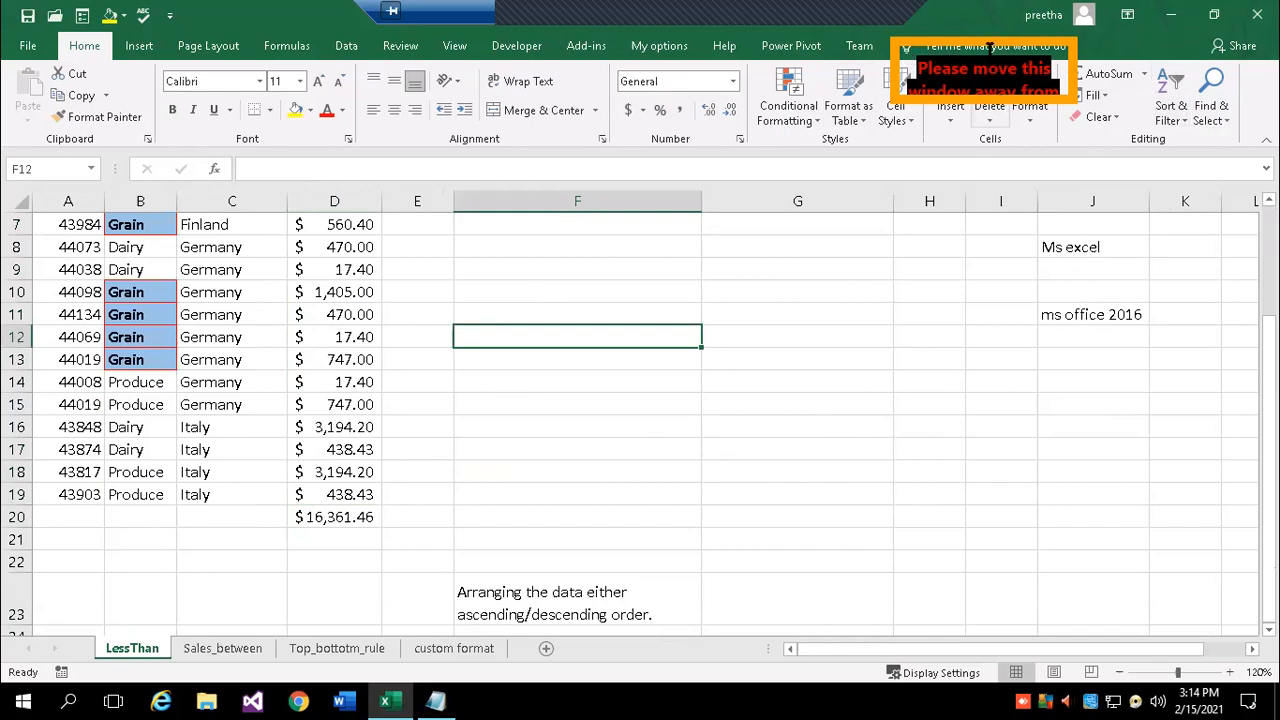
{"action": "left_click", "coordinate": [990, 80]}
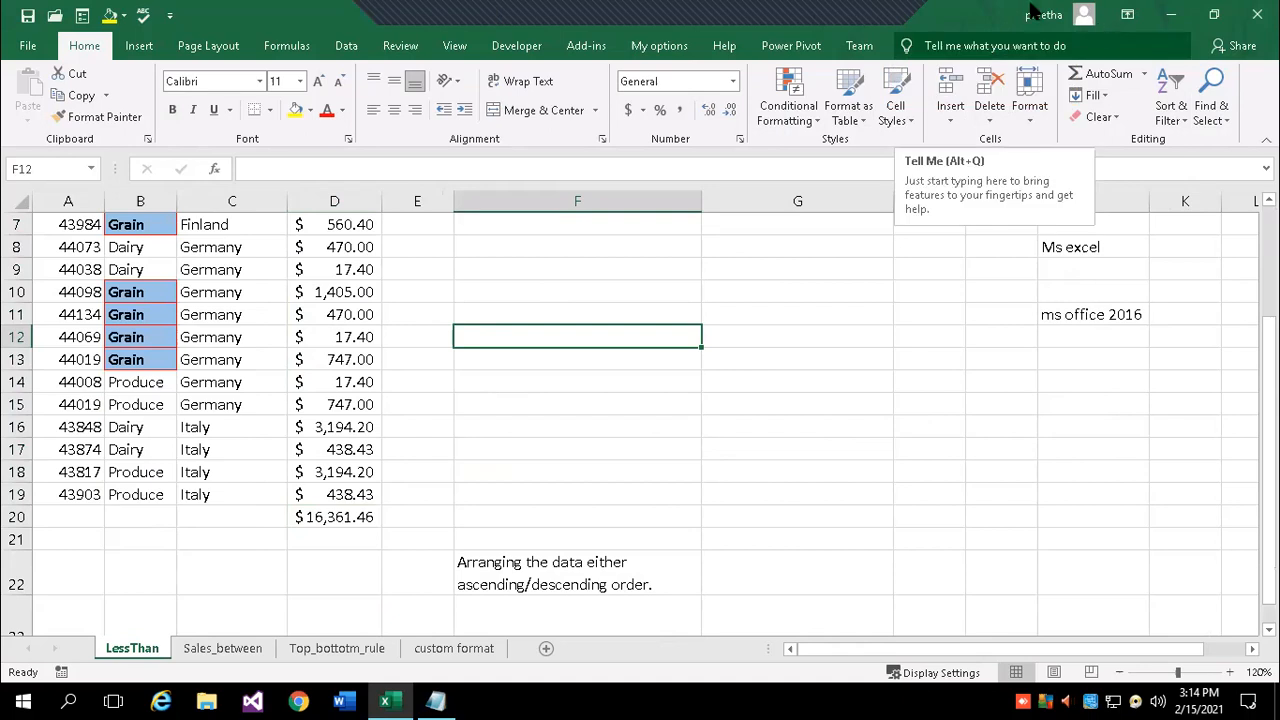
- Select only number-returning formulas via Go To Special, excluding Text, Logicals and Errors
{"action": "left_click", "coordinate": [1224, 128]}
{"action": "left_click", "coordinate": [1195, 208]}
{"action": "left_click", "coordinate": [836, 172]}
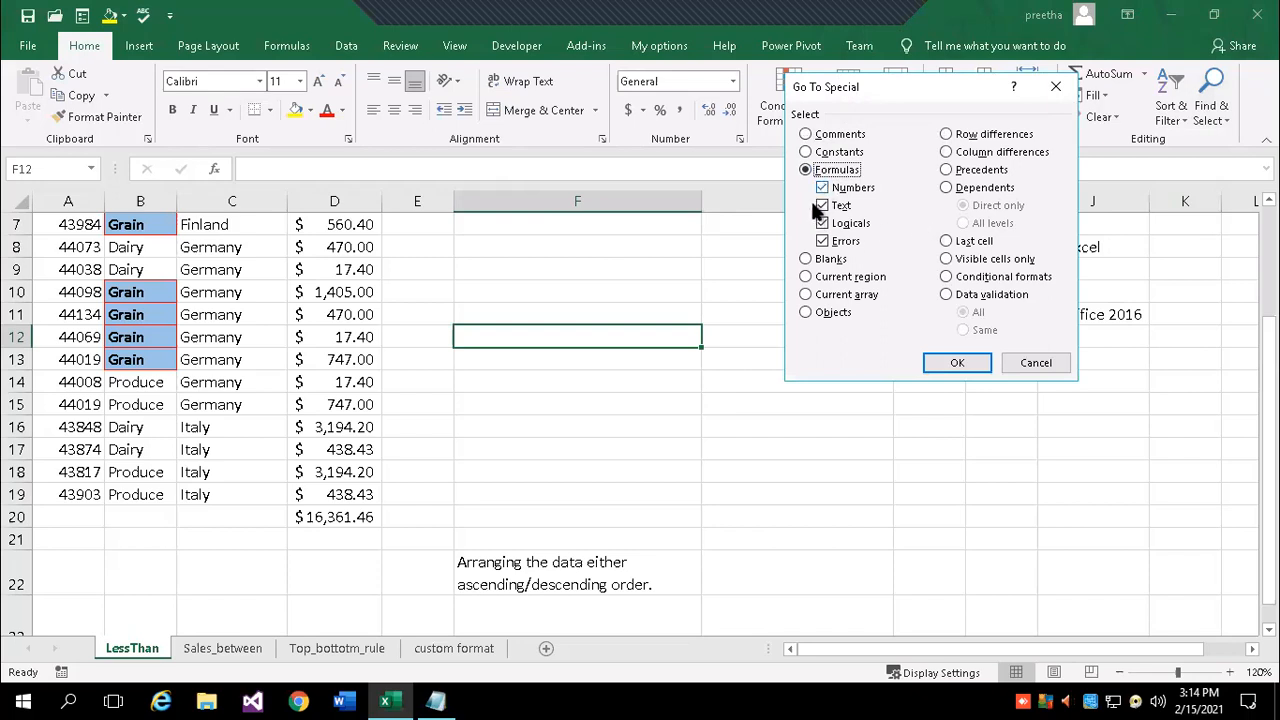
{"action": "left_click", "coordinate": [821, 205]}
{"action": "left_click", "coordinate": [821, 223]}
{"action": "left_click", "coordinate": [821, 241]}
{"action": "left_click", "coordinate": [957, 364]}
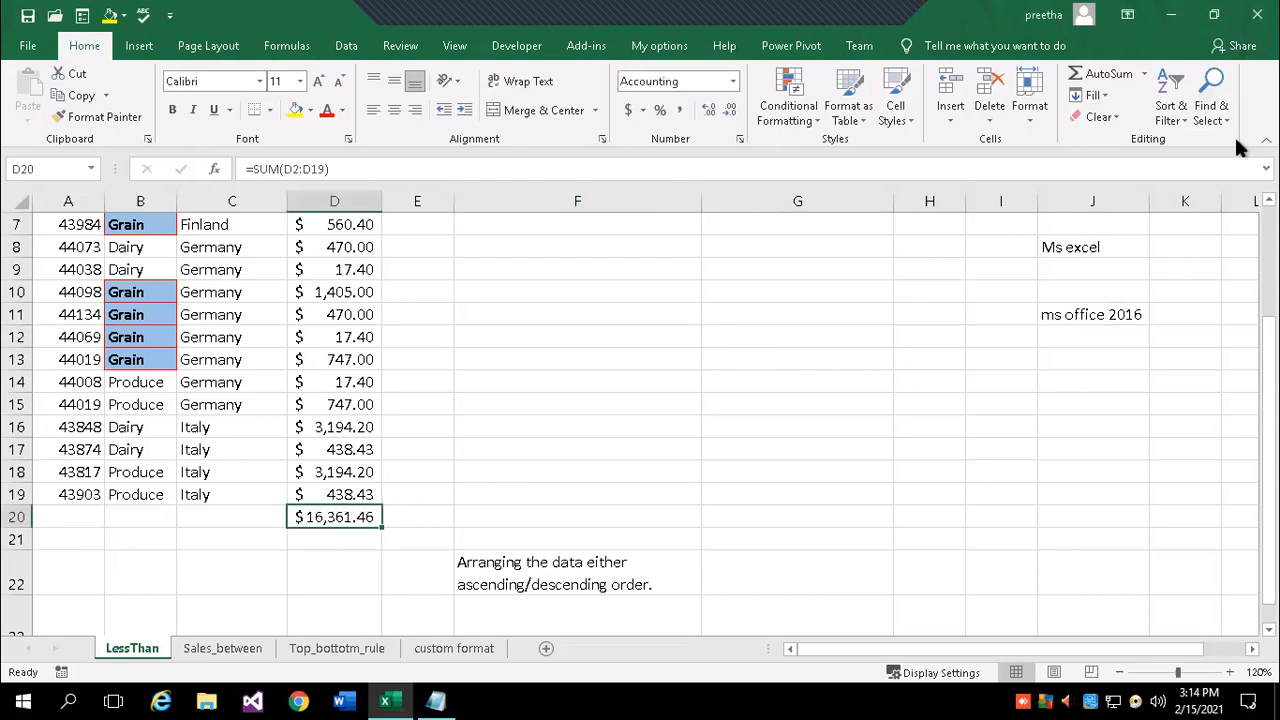
{"action": "left_click", "coordinate": [1217, 112]}
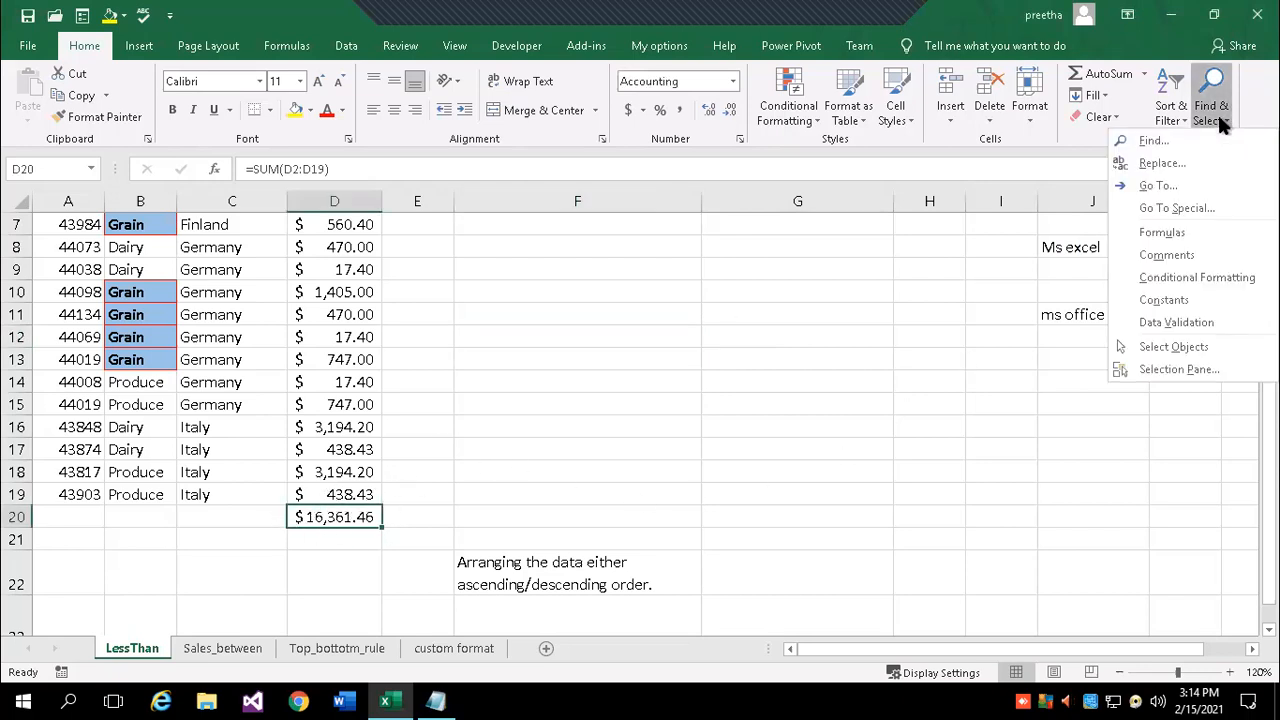
- Open the Go To Special dialog and cancel it without changes
{"action": "left_click", "coordinate": [1163, 209]}
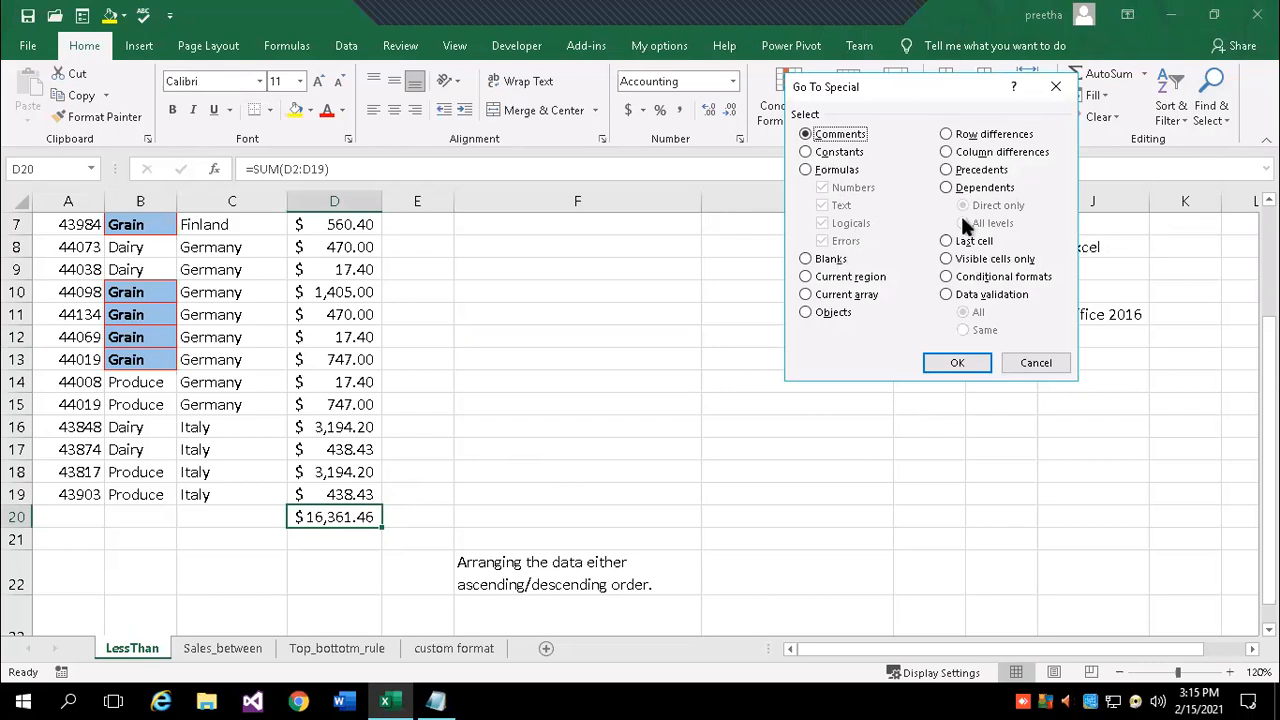
{"action": "left_click", "coordinate": [1037, 363]}
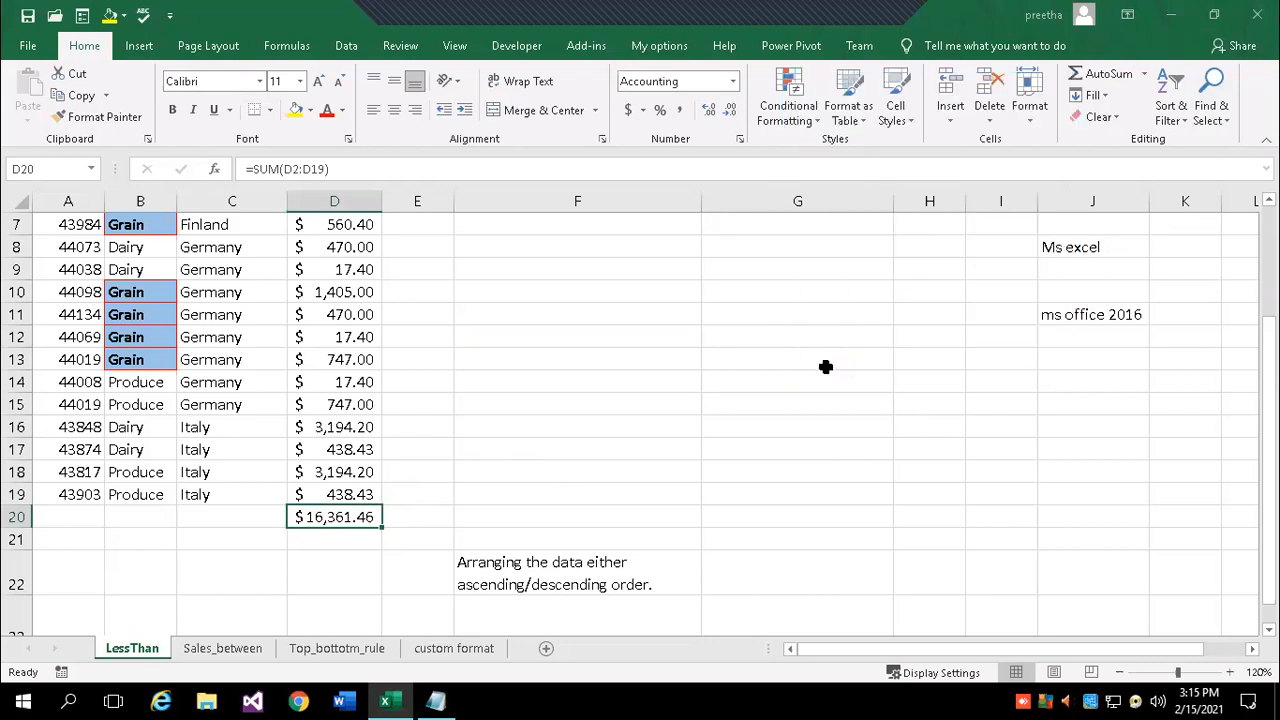
{"action": "scroll", "coordinate": [826, 366], "scroll_direction": "up", "scroll_amount": 2}
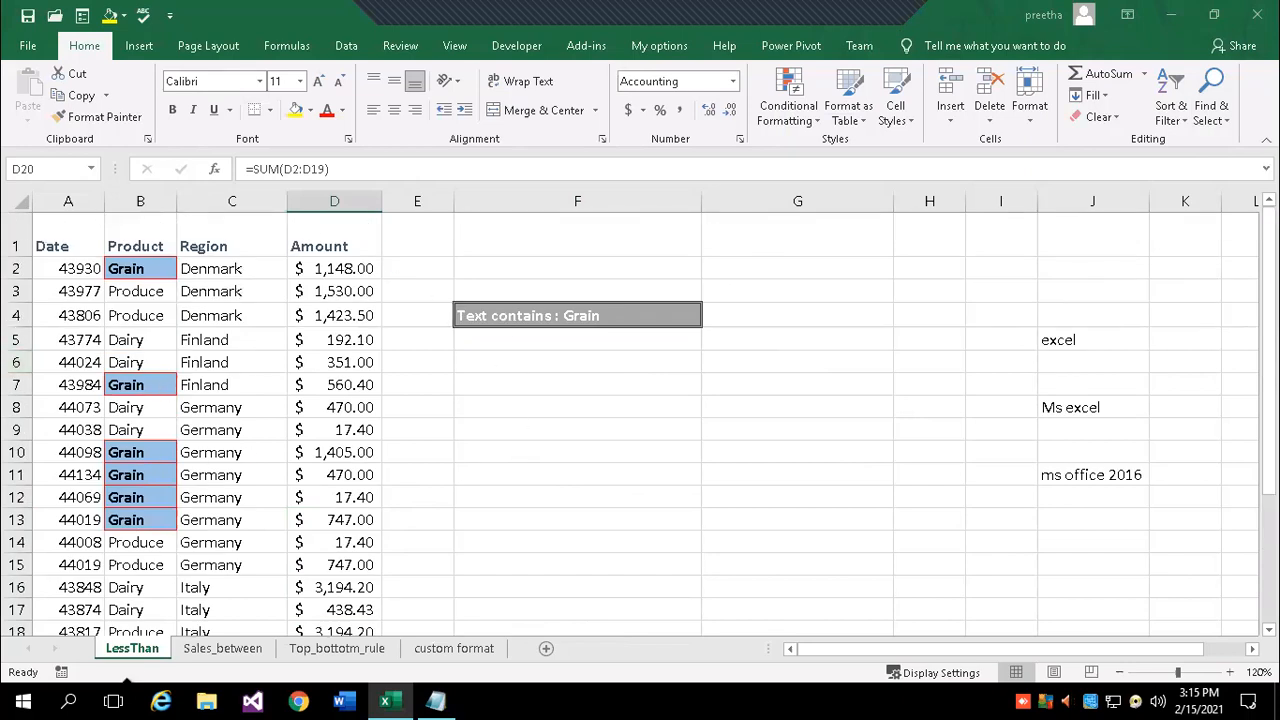
{"action": "scroll", "coordinate": [977, 423], "scroll_direction": "down", "scroll_amount": 4}
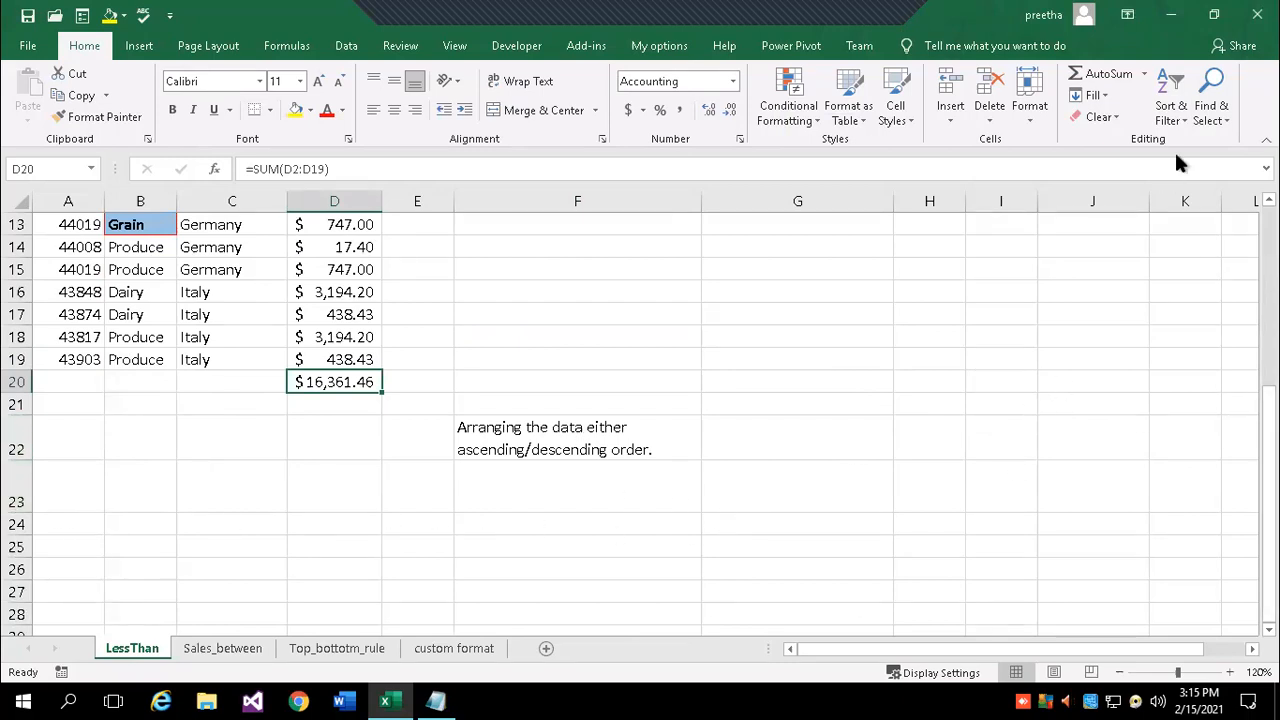
- Jump to the last used cell J23 with Go To Special > Last cell, then select H33
{"action": "left_click", "coordinate": [1219, 116]}
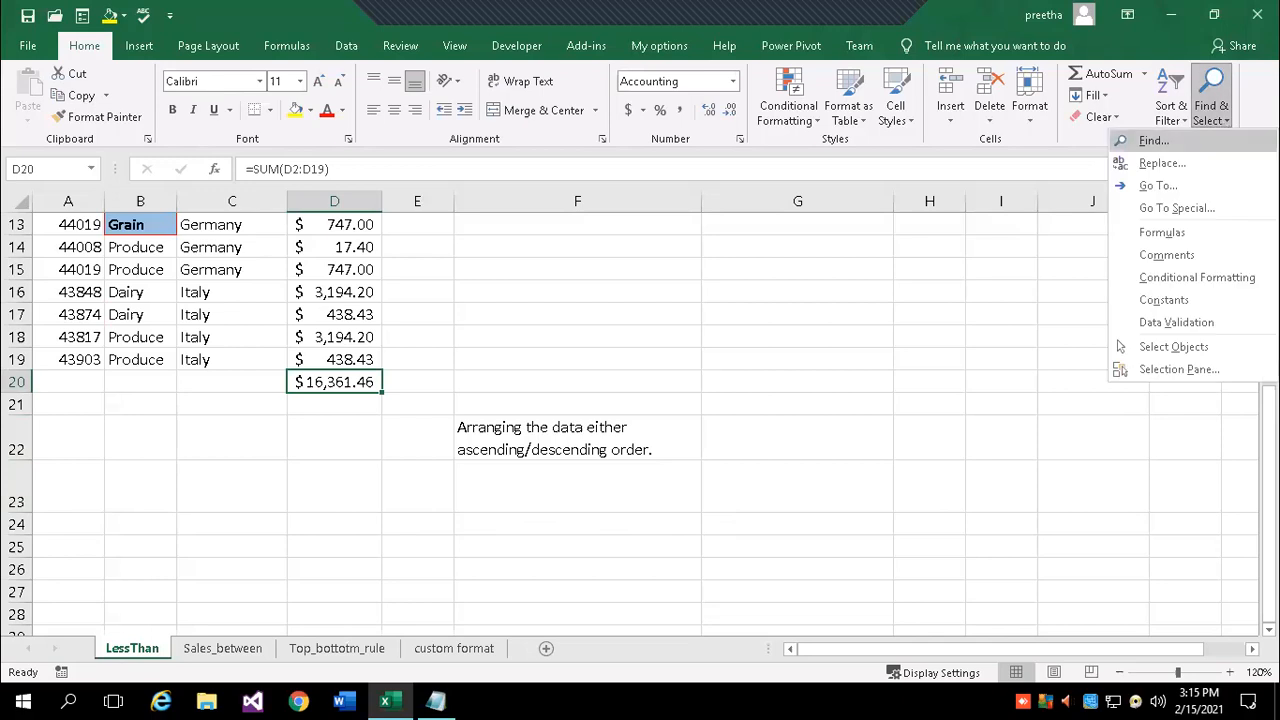
{"action": "left_click", "coordinate": [1206, 210]}
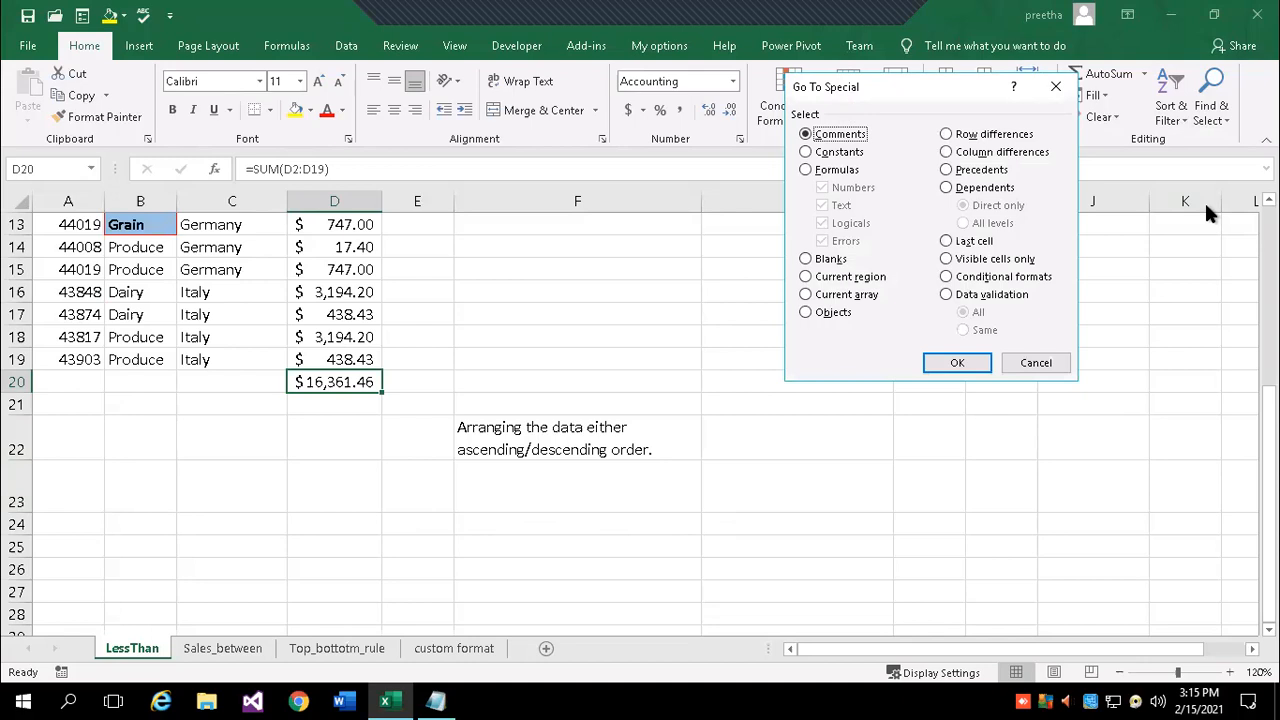
{"action": "left_click", "coordinate": [948, 243]}
{"action": "left_click", "coordinate": [957, 364]}
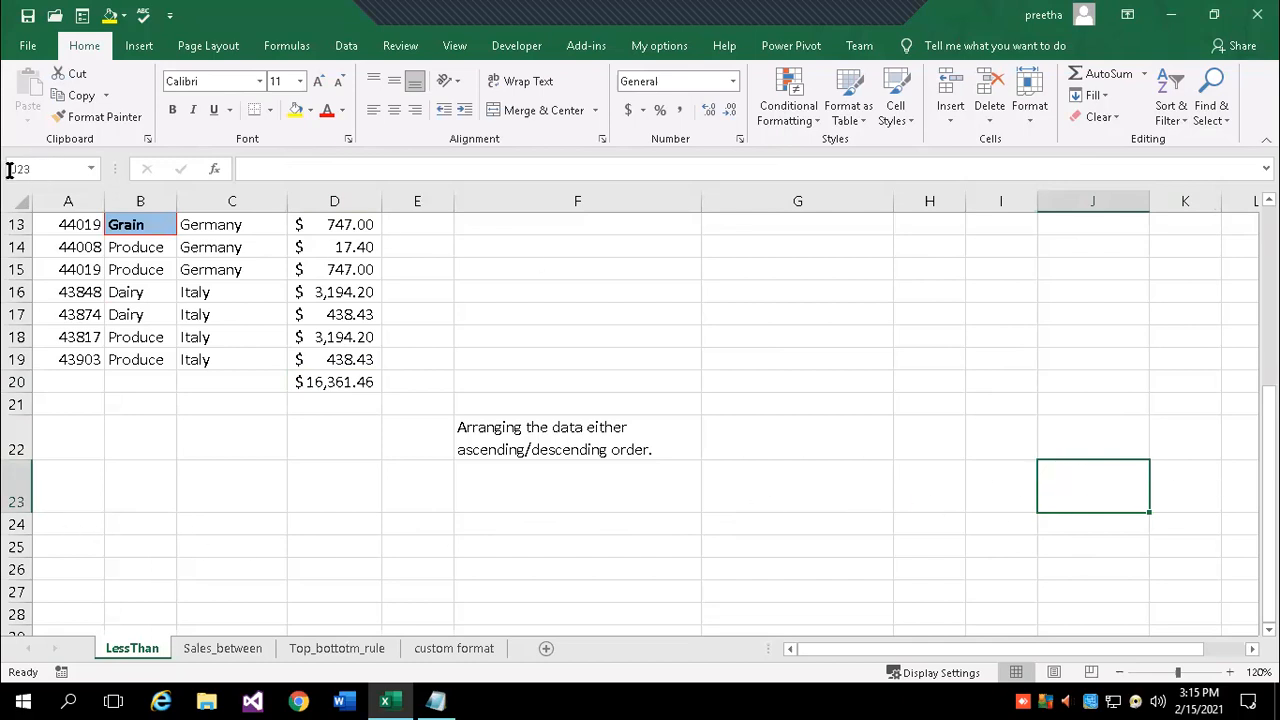
{"action": "left_click", "coordinate": [786, 378]}
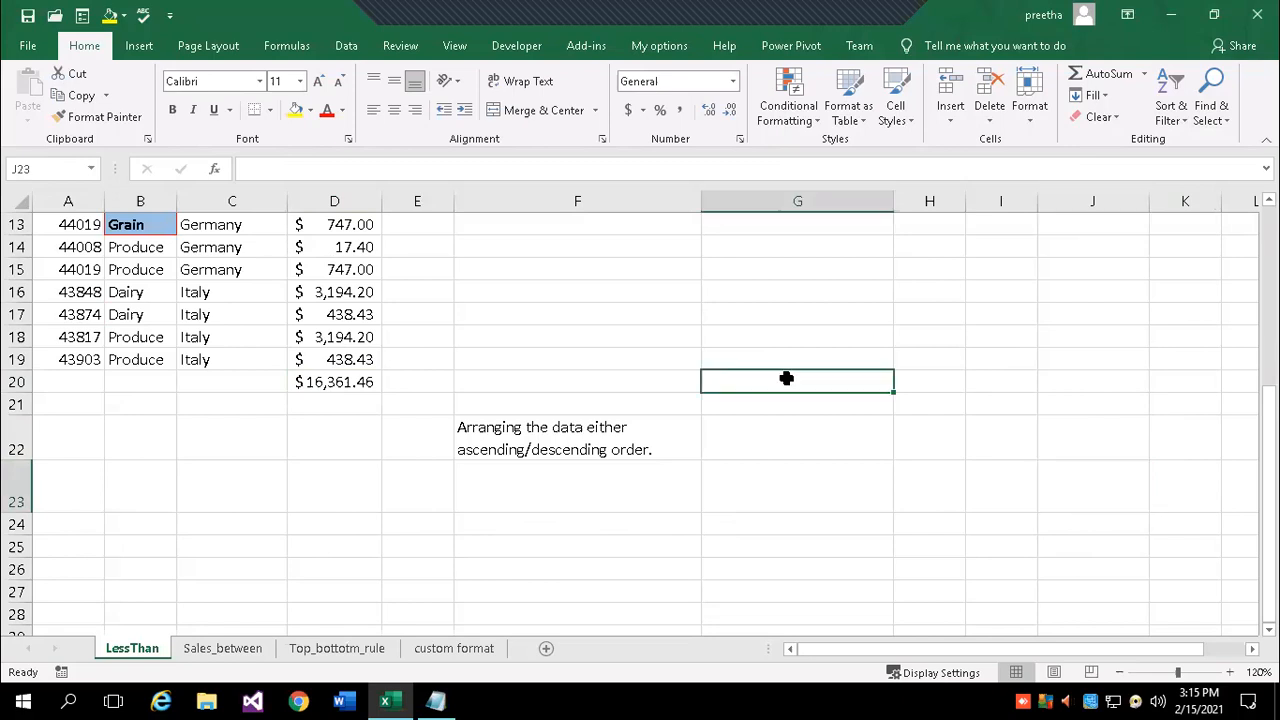
{"action": "scroll", "coordinate": [955, 389], "scroll_direction": "up", "scroll_amount": 4}
{"action": "scroll", "coordinate": [1092, 421], "scroll_direction": "down", "scroll_amount": 3}
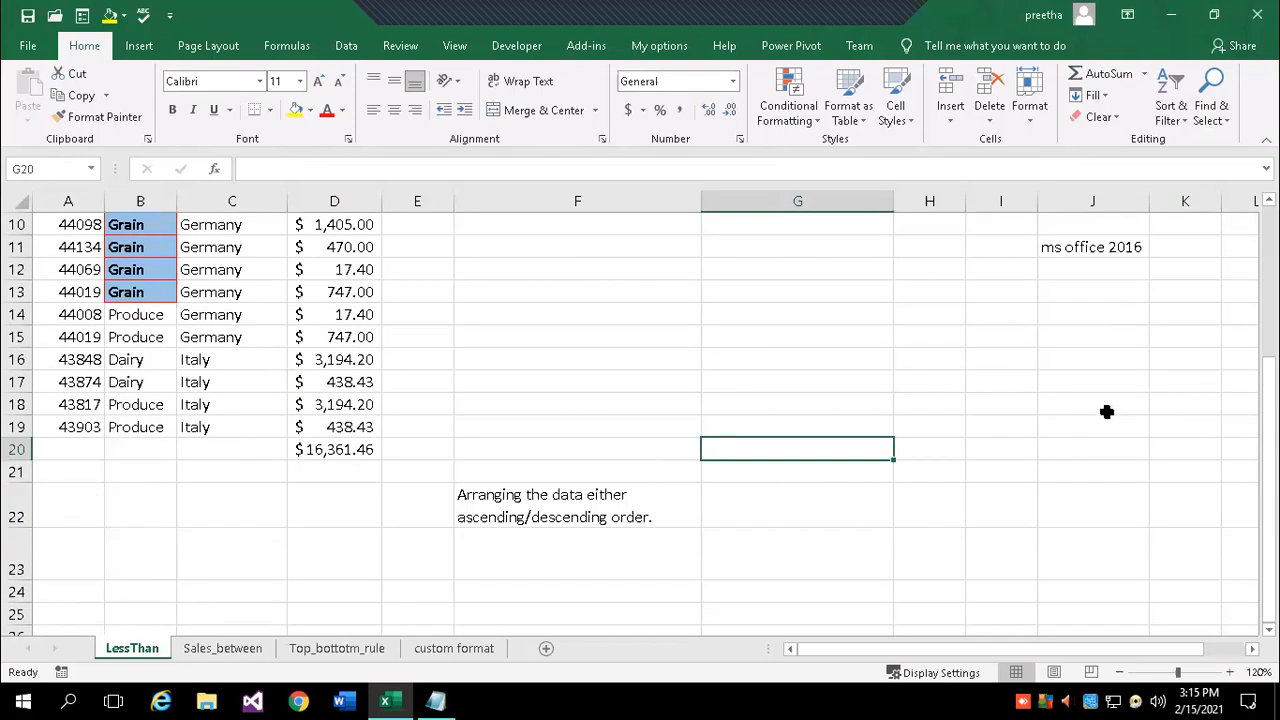
{"action": "scroll", "coordinate": [1028, 448], "scroll_direction": "down", "scroll_amount": 5}
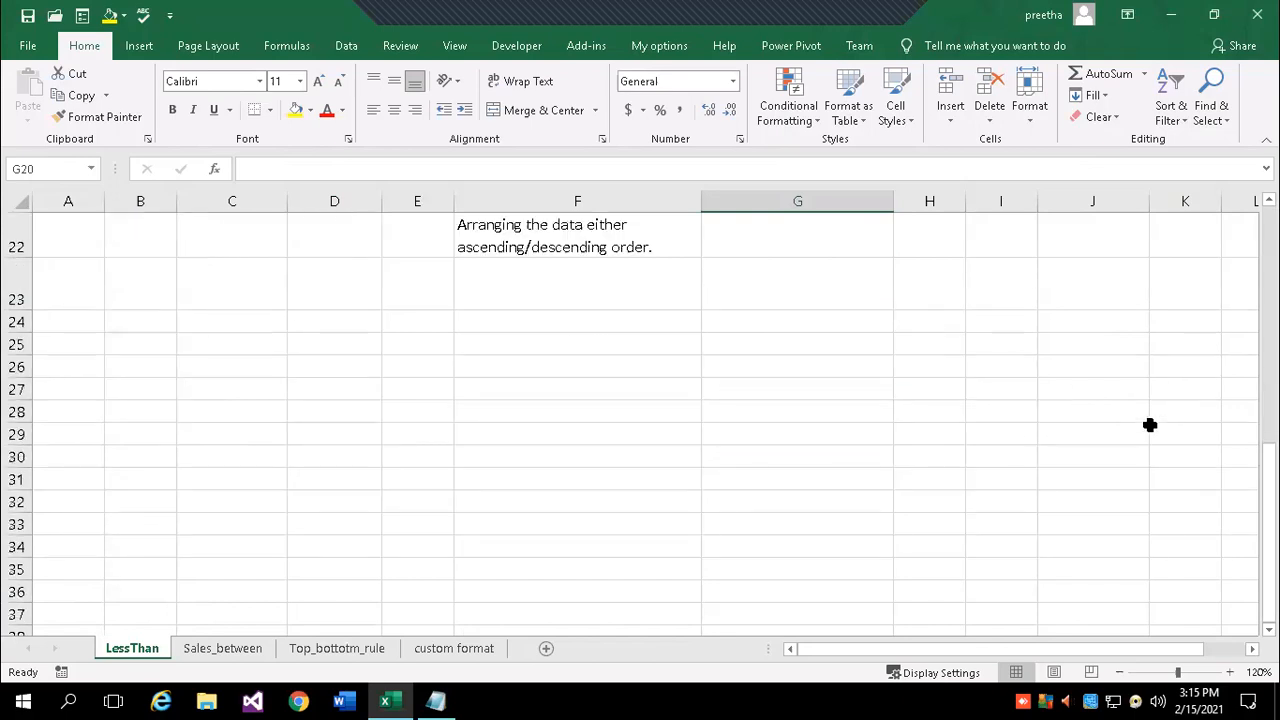
{"action": "left_click", "coordinate": [960, 404]}
- Enter 'nict' in H33 so it expands to 'National Institue of Information Technology', then select A1
{"action": "type", "text": "n"}
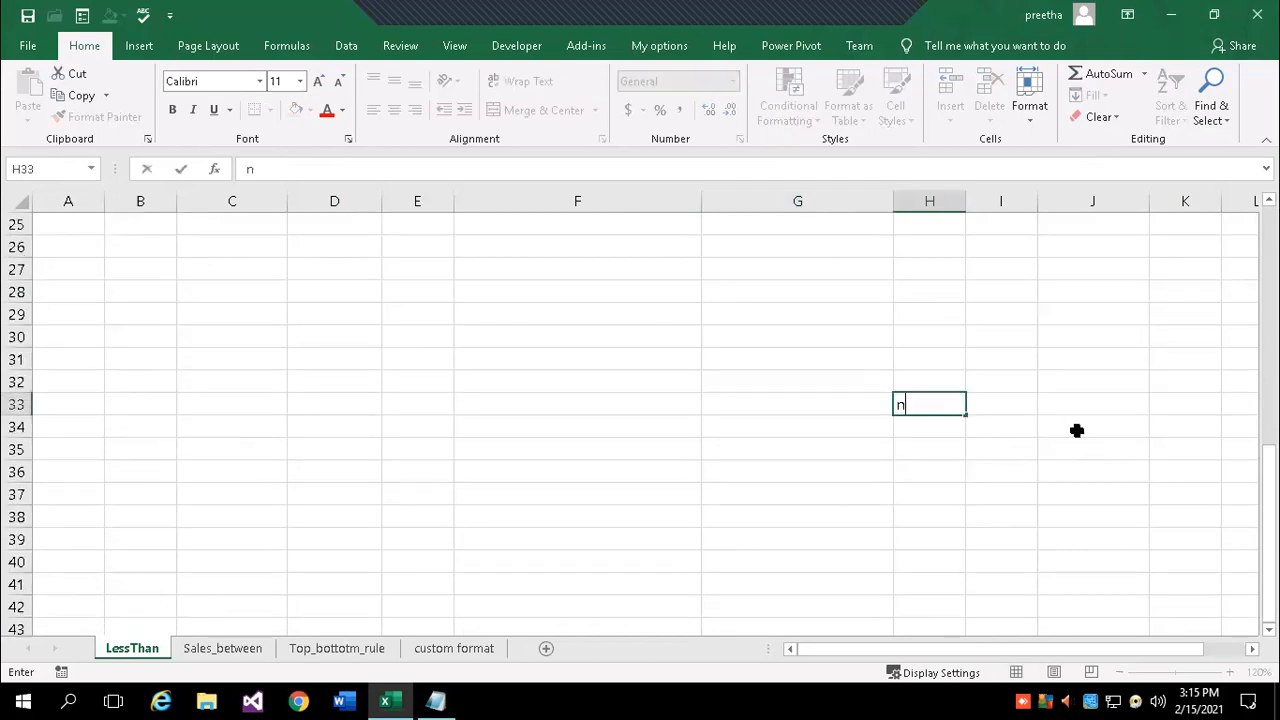
{"action": "type", "text": "ict"}
{"action": "key", "text": "Return"}
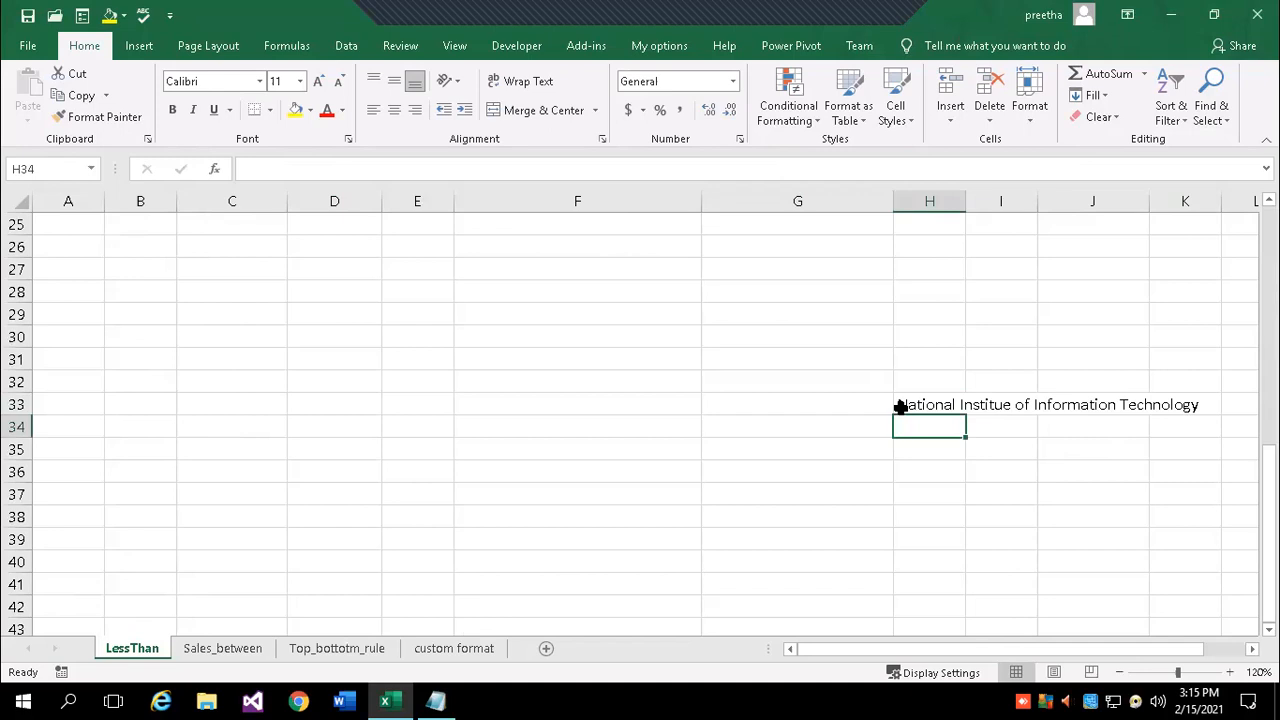
{"action": "left_click", "coordinate": [899, 406]}
{"action": "left_click", "coordinate": [1212, 95]}
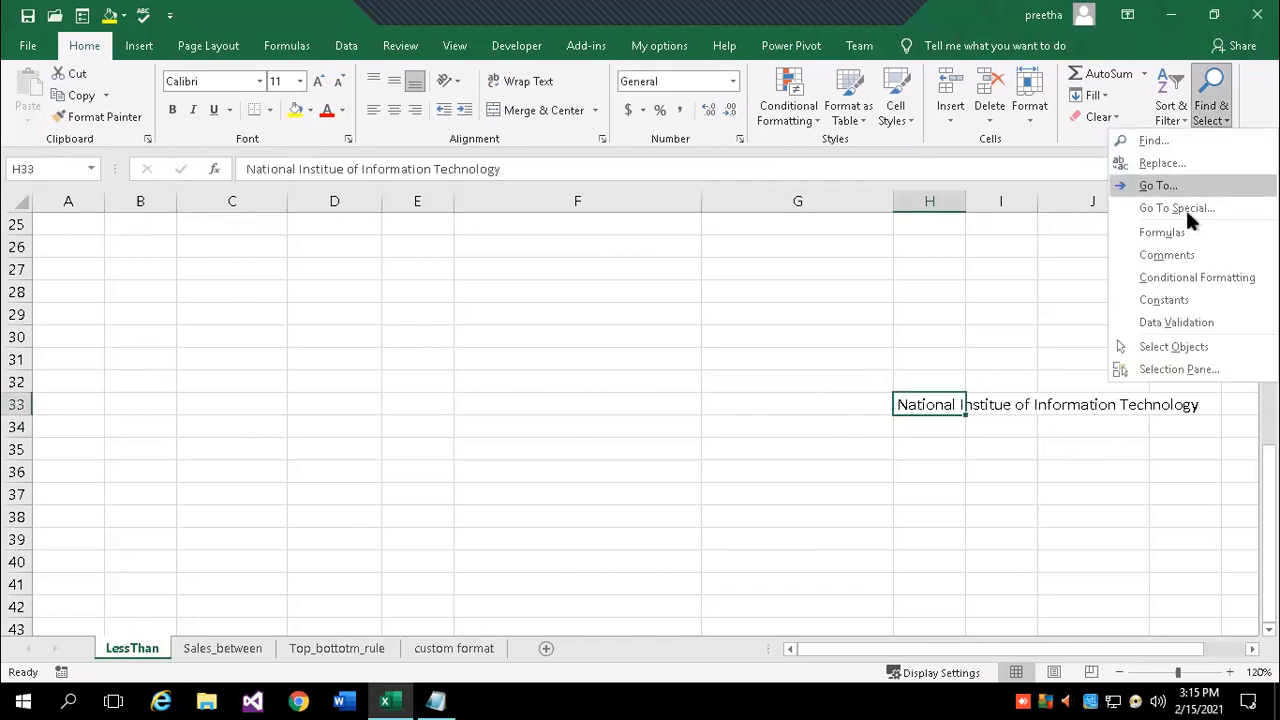
{"action": "left_click", "coordinate": [711, 333]}
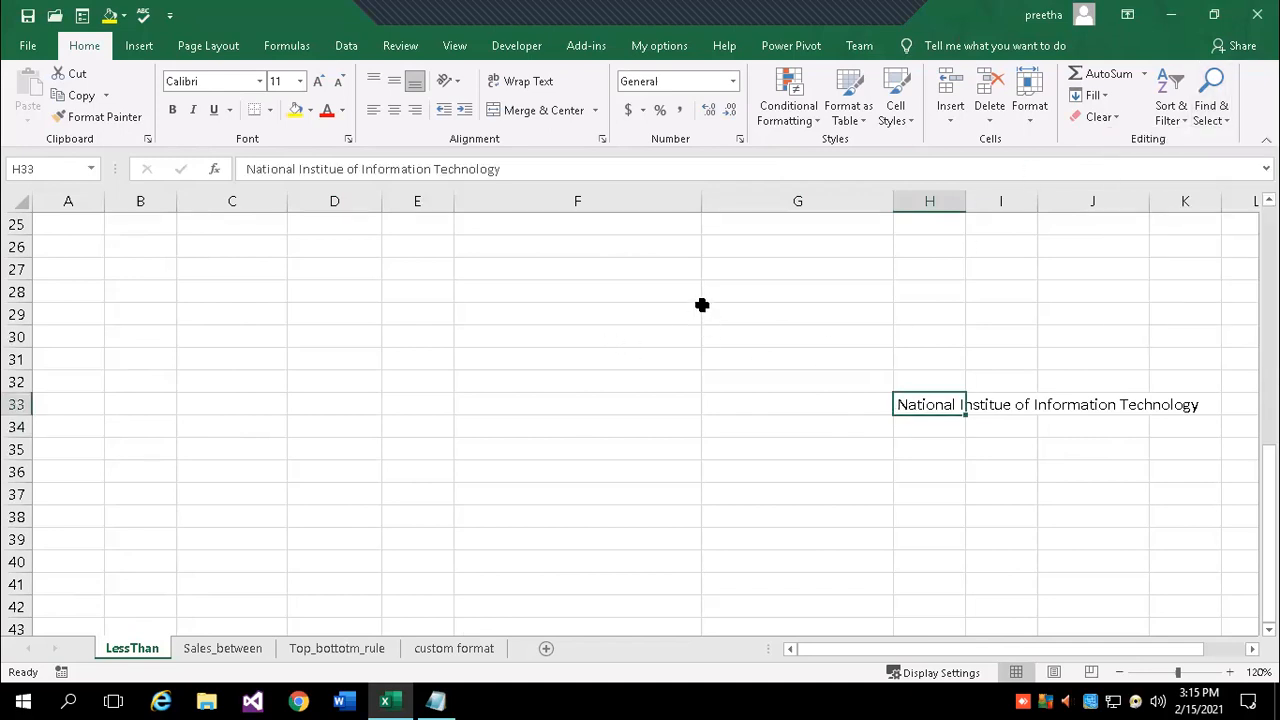
{"action": "scroll", "coordinate": [560, 294], "scroll_direction": "up", "scroll_amount": 8}
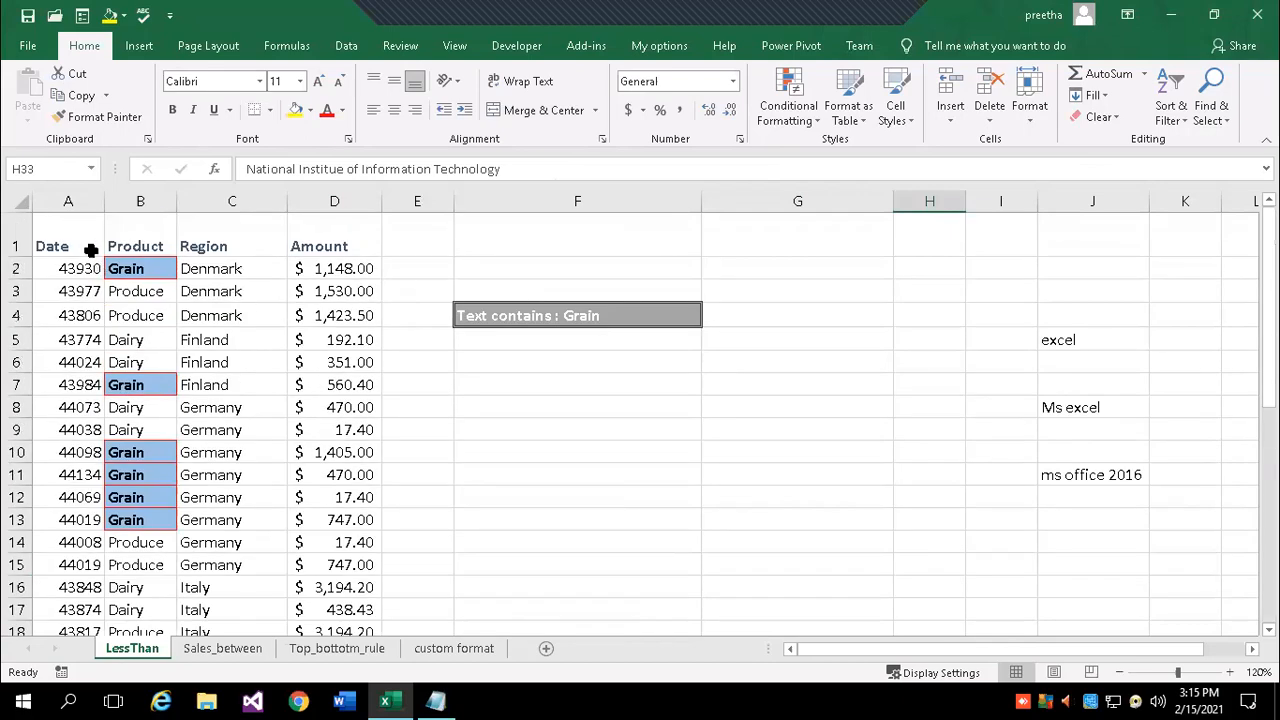
{"action": "left_click", "coordinate": [56, 240]}
- Jump to the new last used cell J33 with Go To Special > Last cell
{"action": "left_click", "coordinate": [1212, 115]}
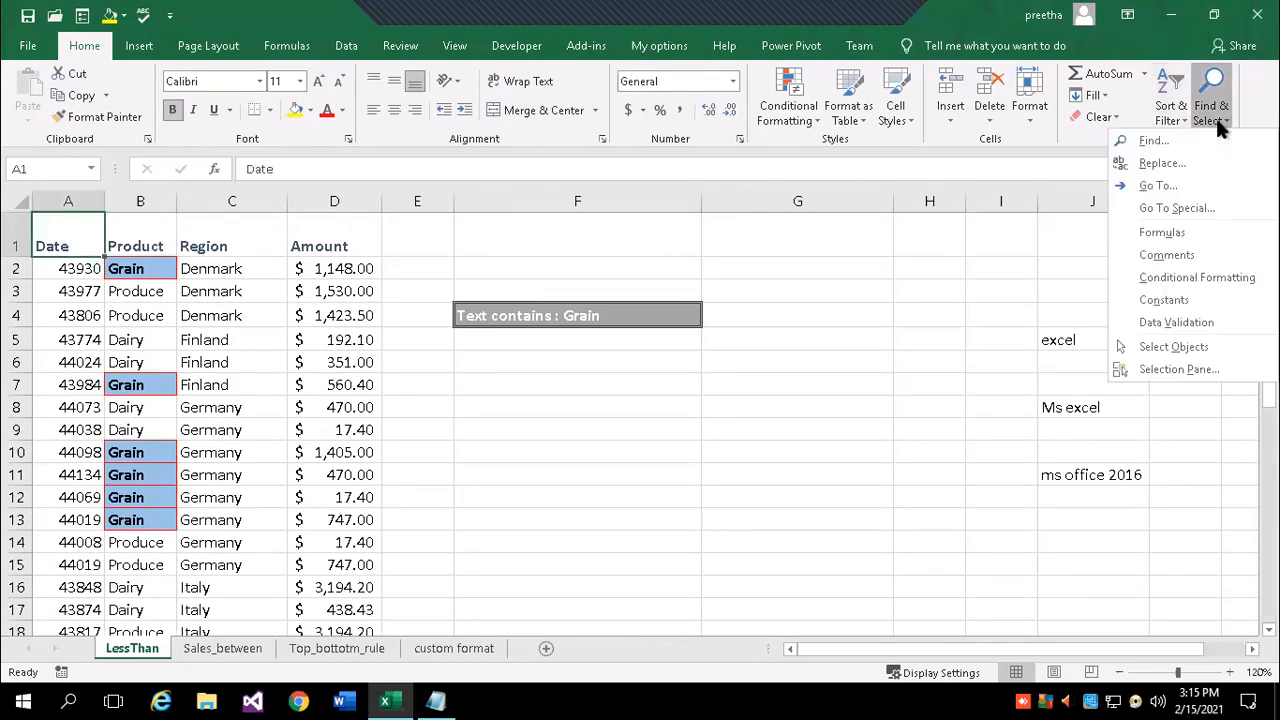
{"action": "left_click", "coordinate": [1195, 208]}
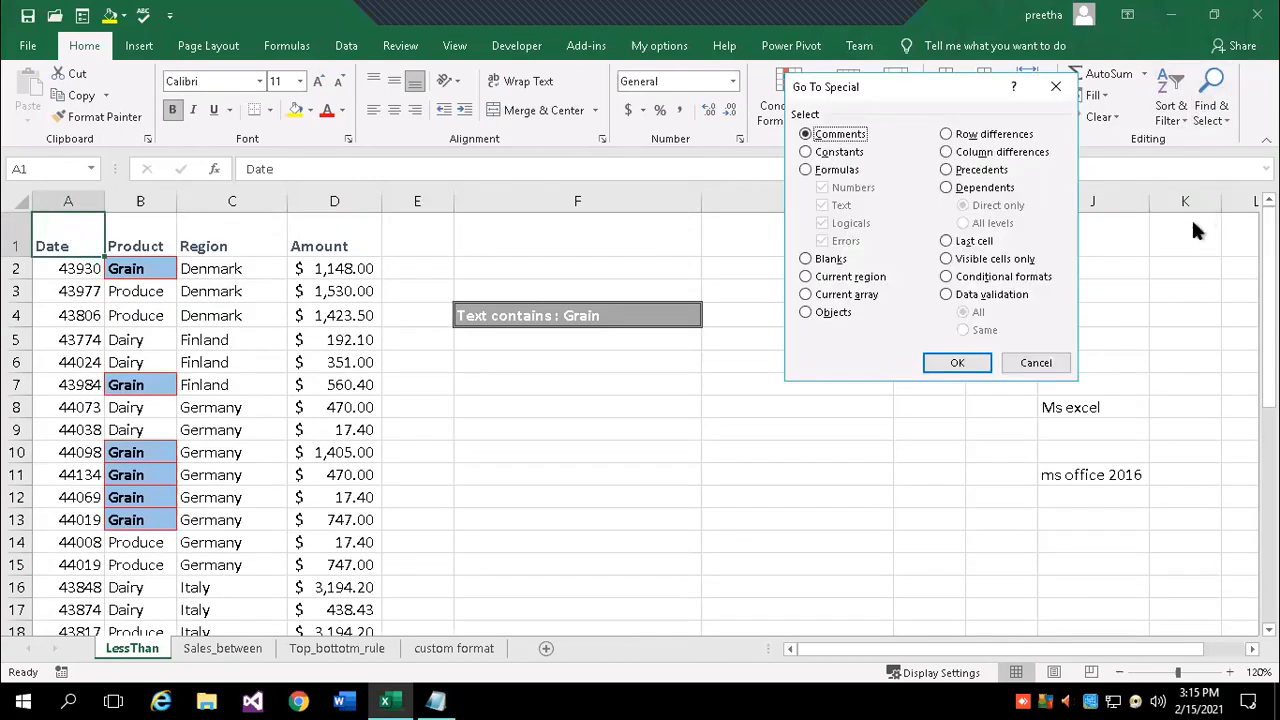
{"action": "left_click", "coordinate": [946, 242]}
{"action": "left_click", "coordinate": [957, 362]}
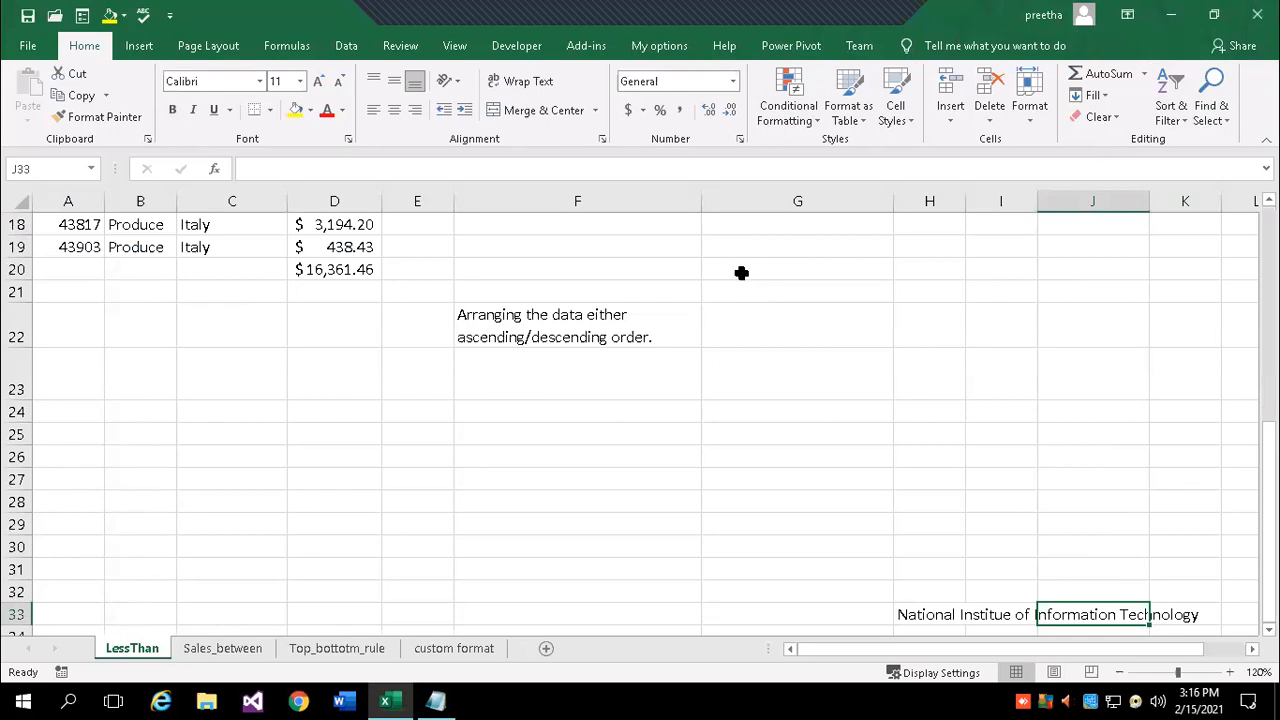
- Select every blank cell in the used range with Go To Special > Blanks, then click F9
{"action": "left_click", "coordinate": [1218, 112]}
{"action": "left_click", "coordinate": [1172, 210]}
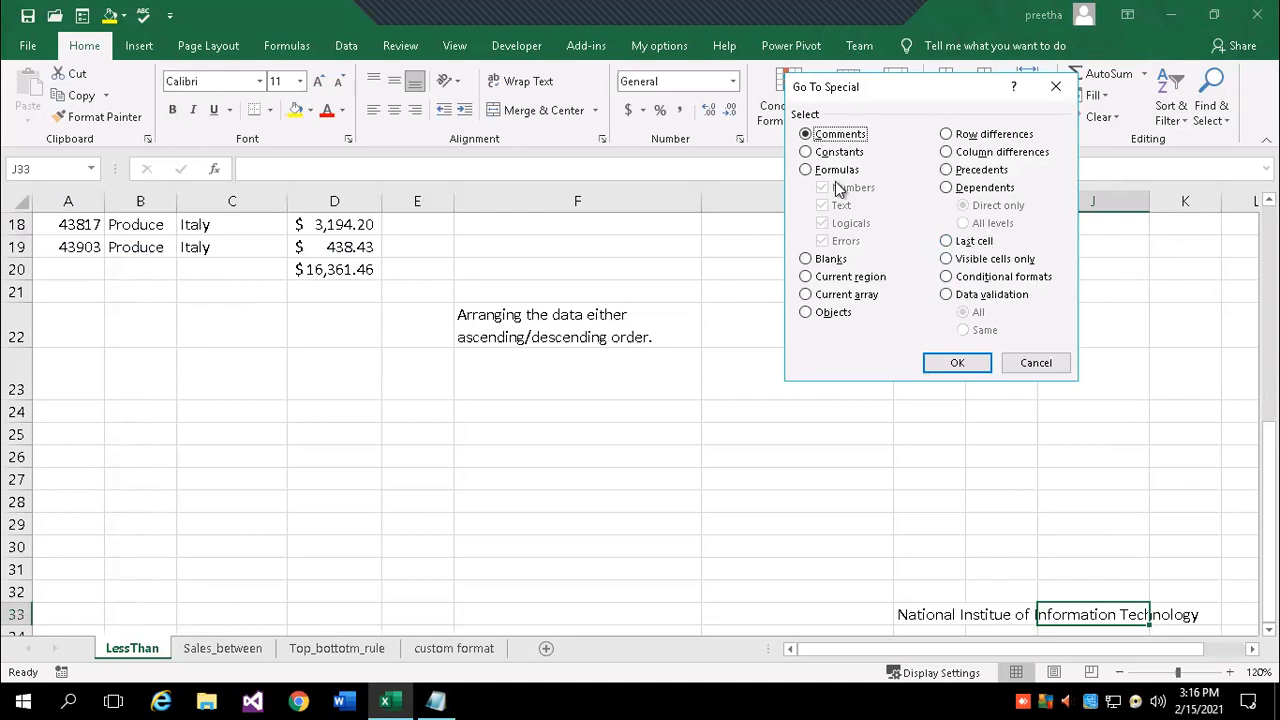
{"action": "left_click", "coordinate": [833, 259]}
{"action": "left_click", "coordinate": [957, 362]}
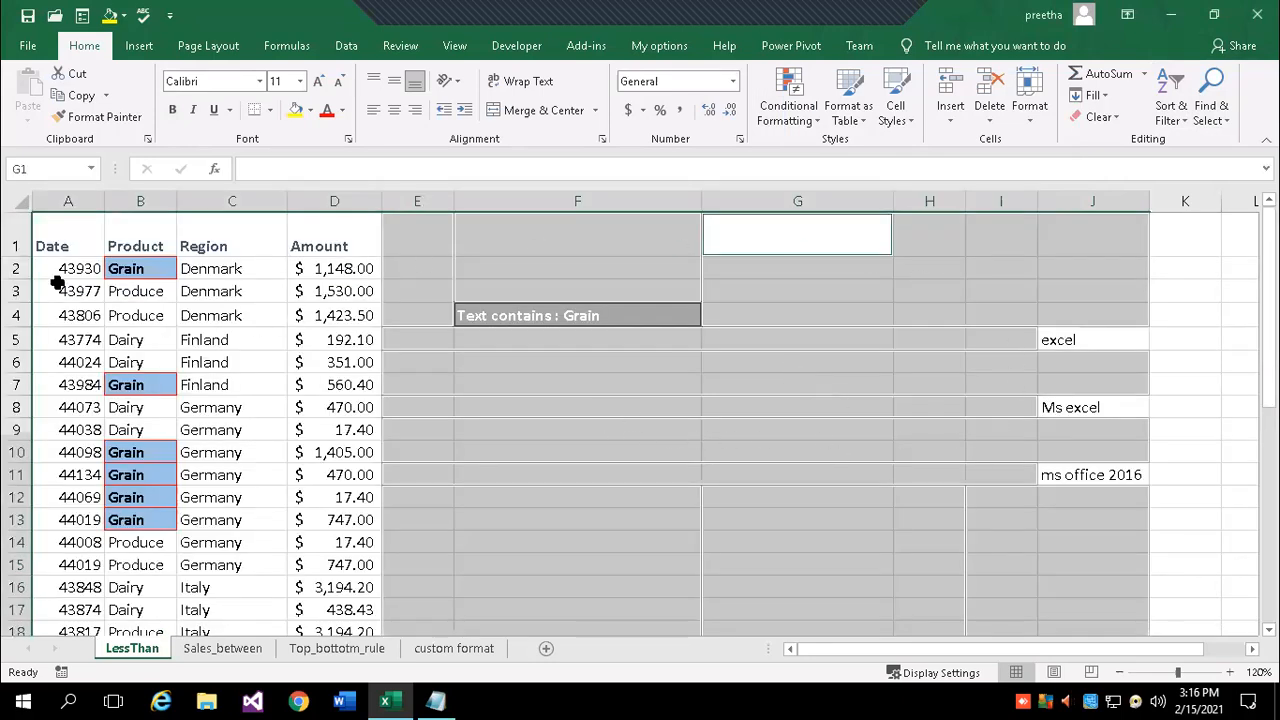
{"action": "scroll", "coordinate": [670, 491], "scroll_direction": "down", "scroll_amount": 3}
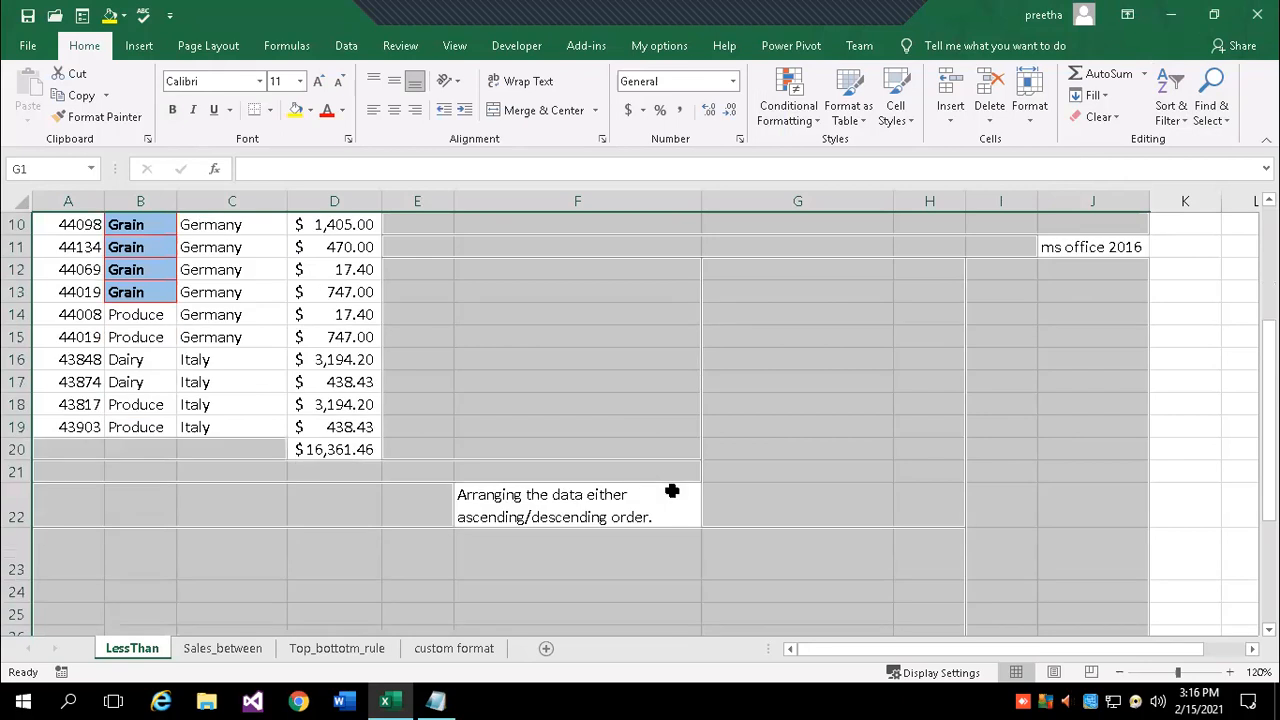
{"action": "scroll", "coordinate": [671, 491], "scroll_direction": "down", "scroll_amount": 2}
{"action": "scroll", "coordinate": [549, 423], "scroll_direction": "up", "scroll_amount": 5}
{"action": "left_click", "coordinate": [557, 421]}
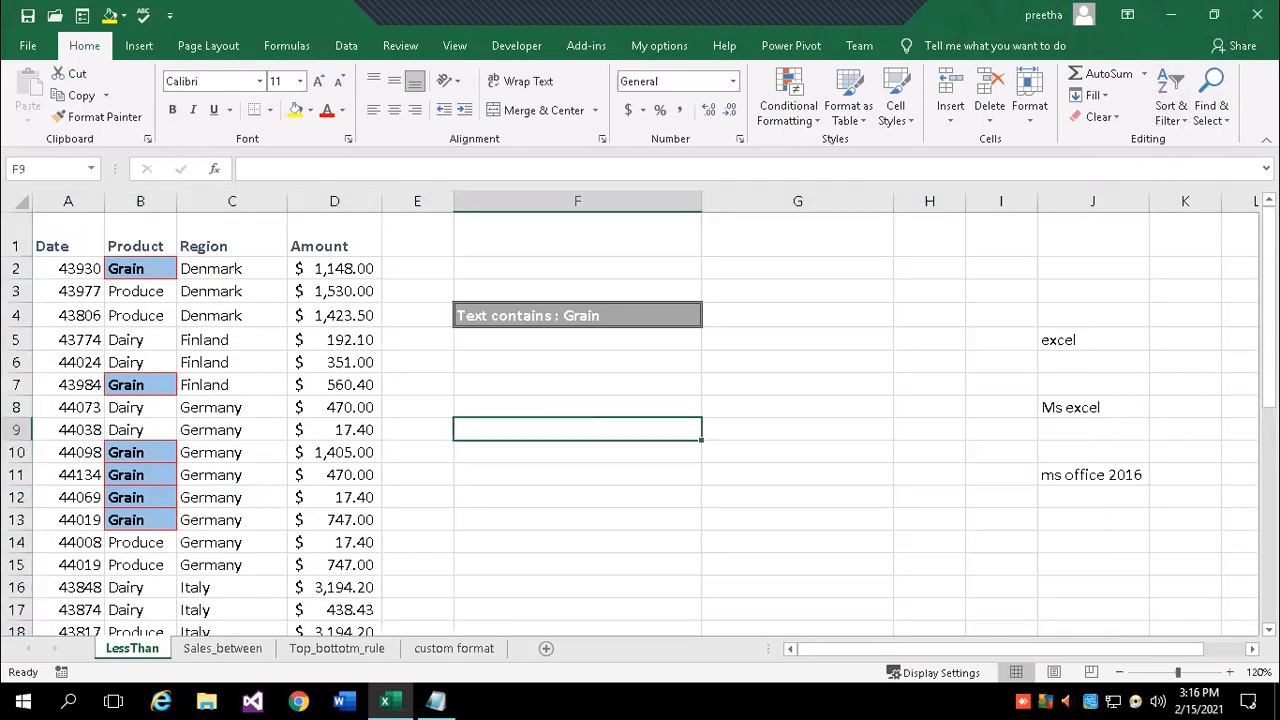
- Select the whole of column J
{"action": "left_click_drag", "start_coordinate": [1084, 340], "coordinate": [1091, 477]}
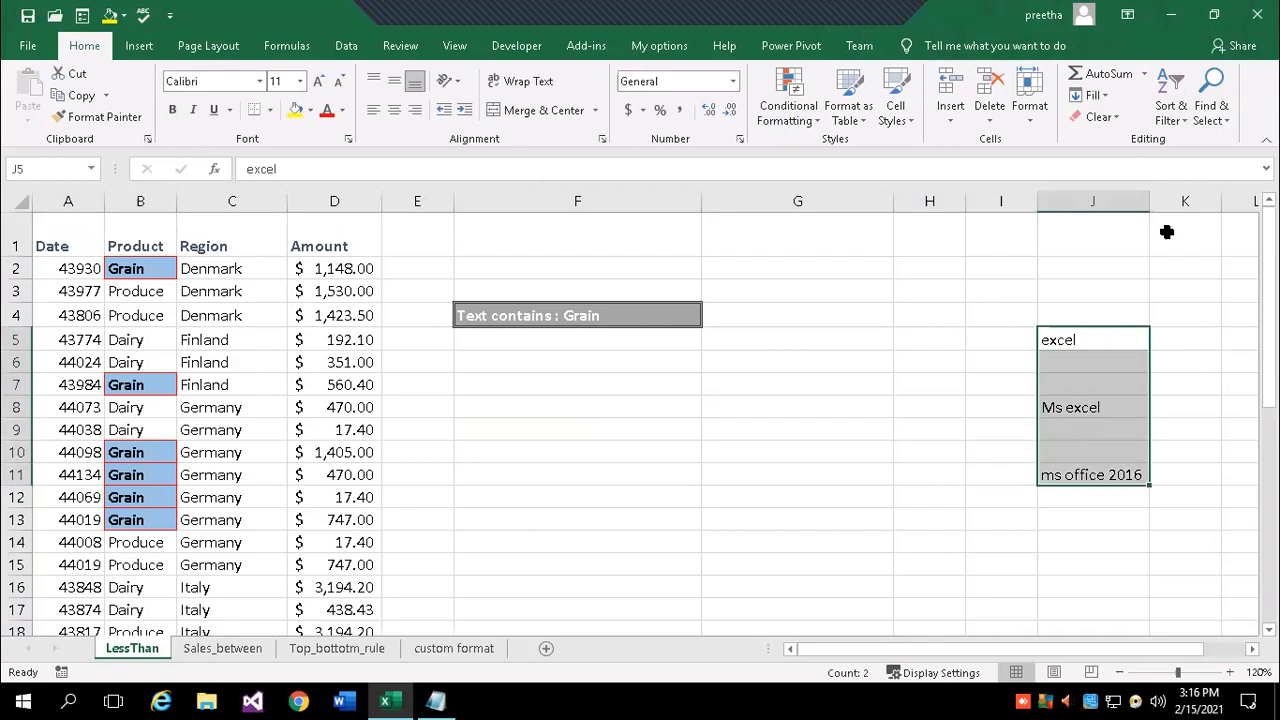
{"action": "left_click", "coordinate": [951, 517]}
{"action": "left_click_drag", "start_coordinate": [1086, 366], "coordinate": [1077, 463]}
{"action": "left_click", "coordinate": [846, 448]}
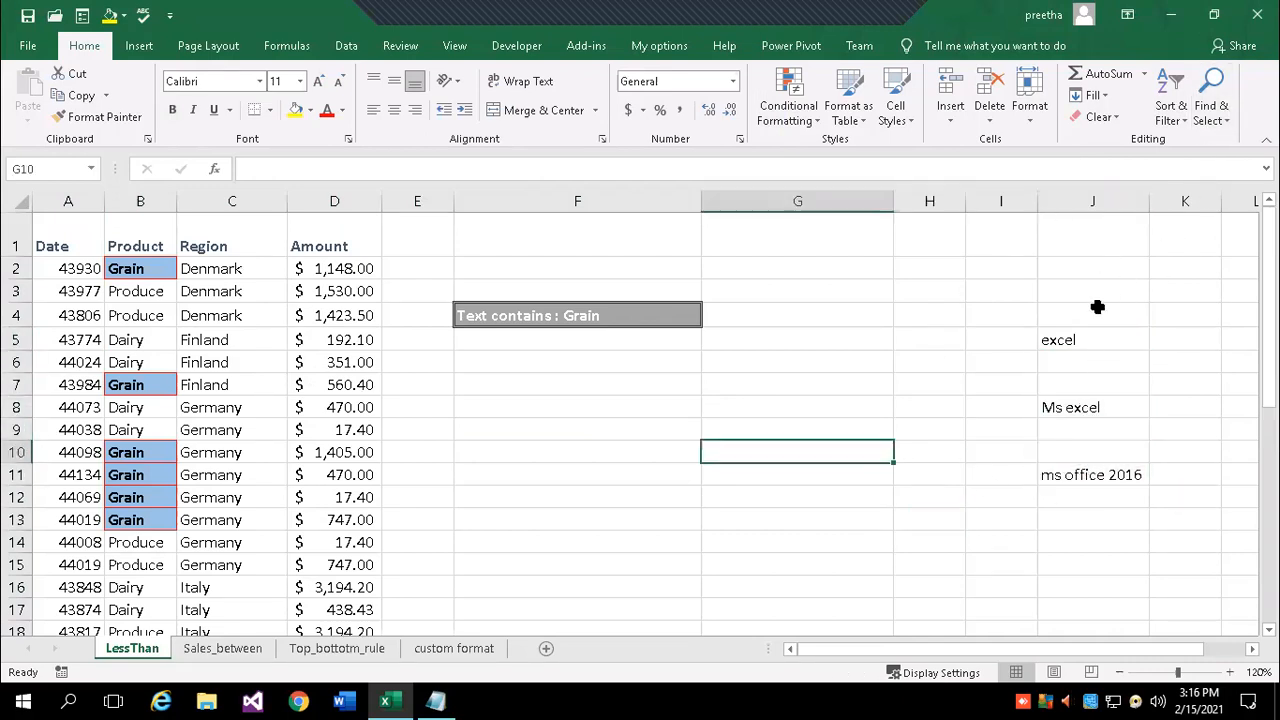
{"action": "left_click", "coordinate": [1094, 200]}
{"action": "left_click", "coordinate": [921, 377]}
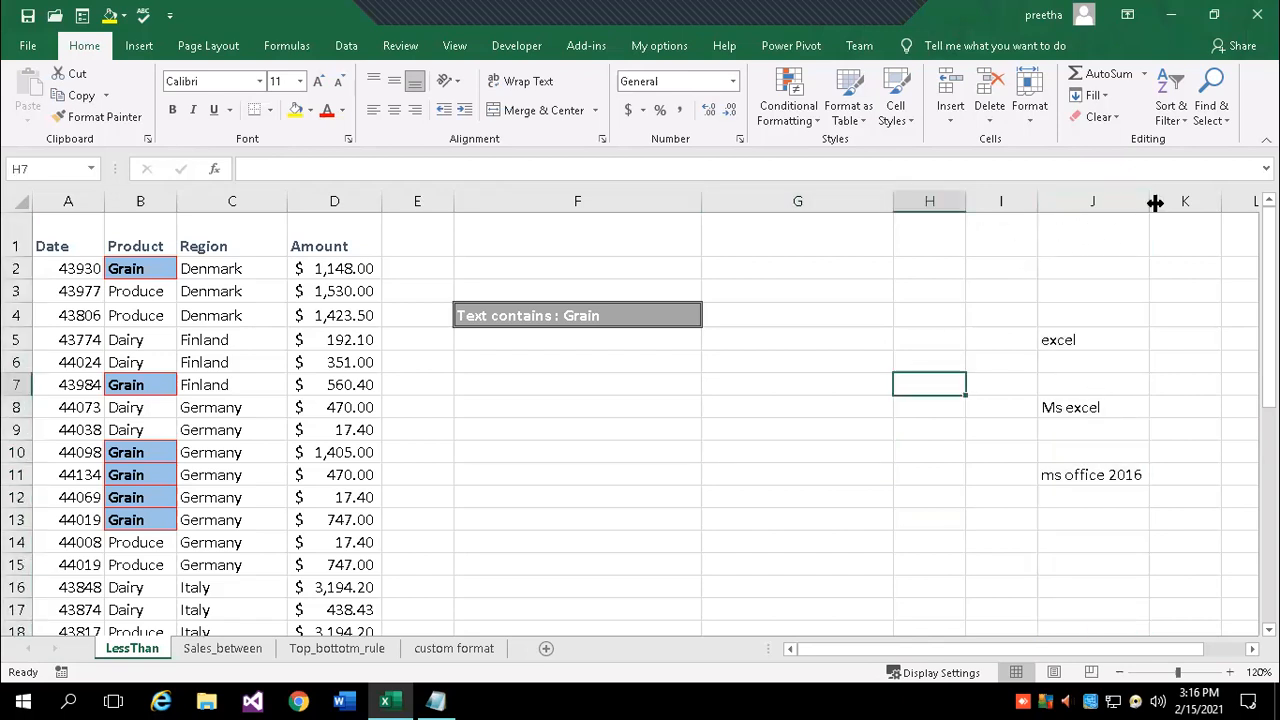
{"action": "left_click", "coordinate": [1094, 200]}
- Select only column J's blank cells via Go To Special > Blanks, then click H11 to clear
{"action": "left_click", "coordinate": [1226, 124]}
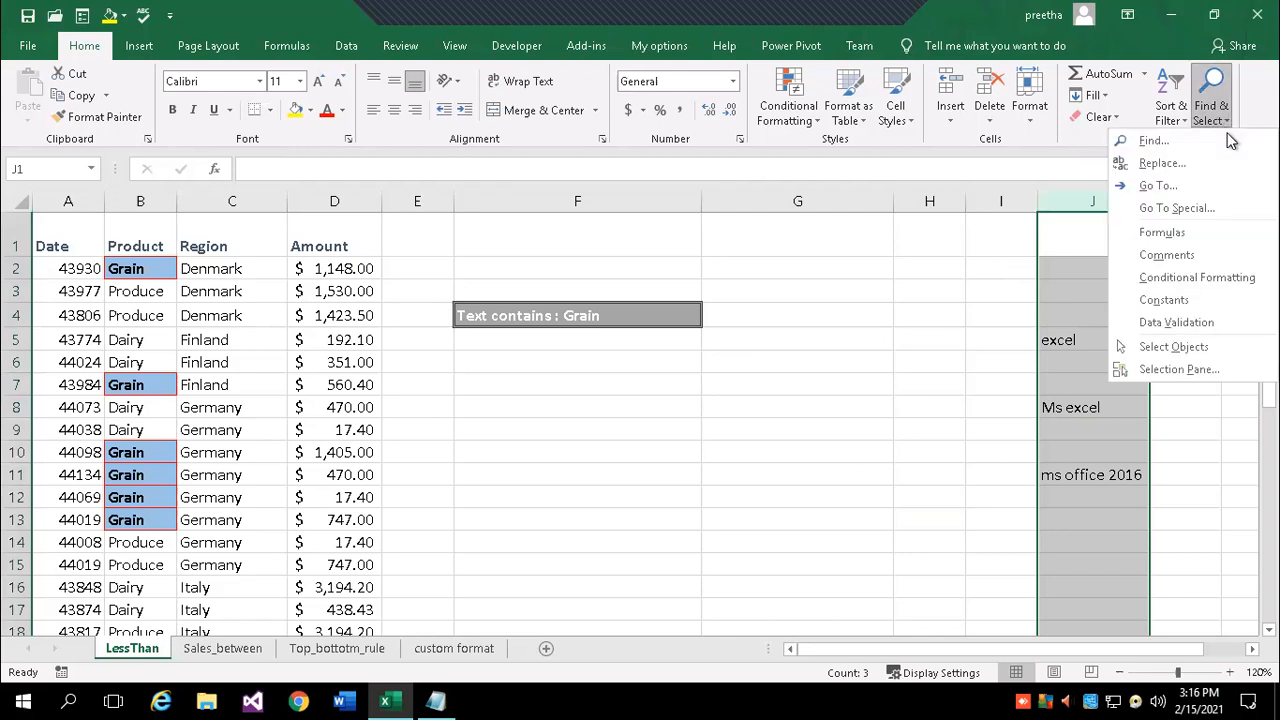
{"action": "left_click", "coordinate": [1189, 207]}
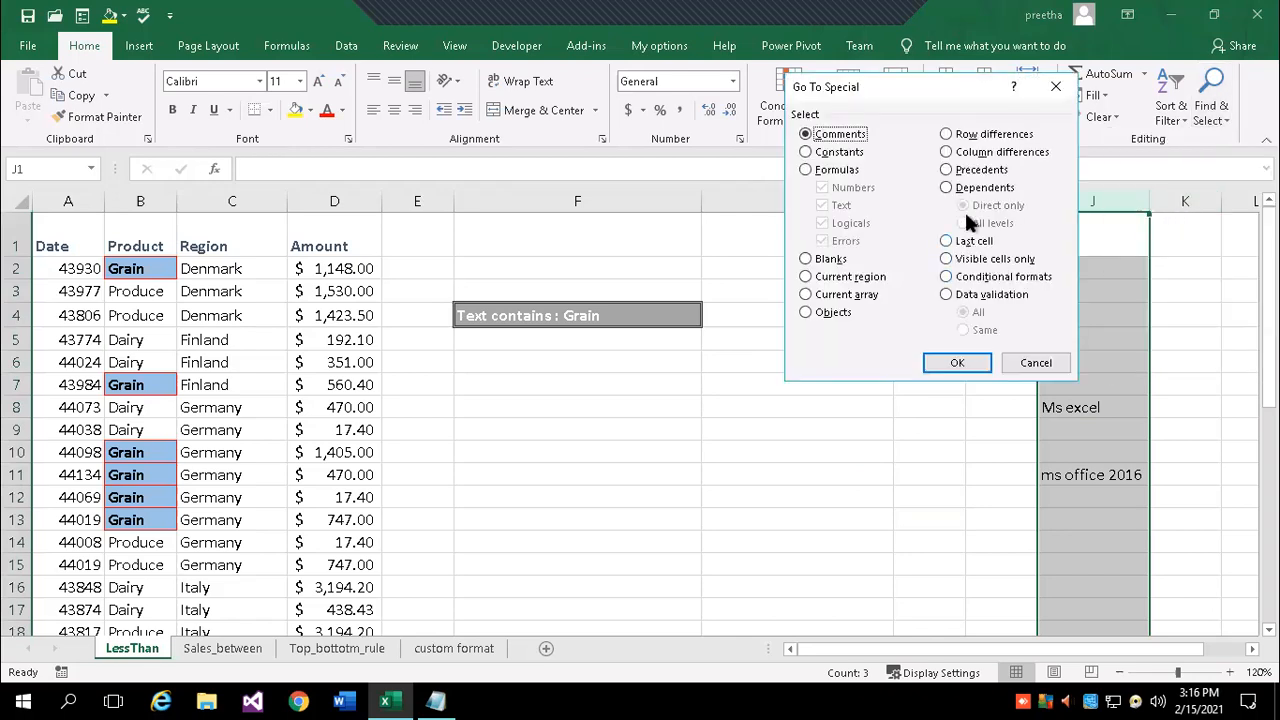
{"action": "left_click", "coordinate": [847, 268]}
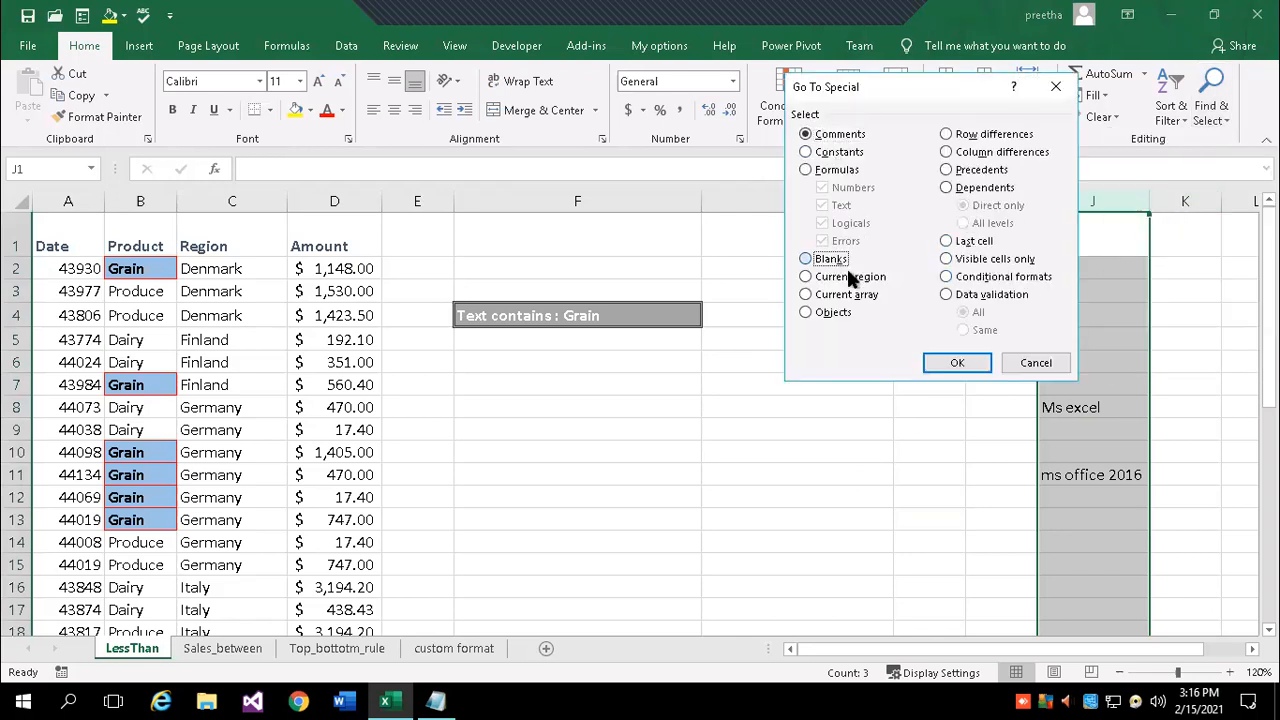
{"action": "left_click", "coordinate": [957, 364]}
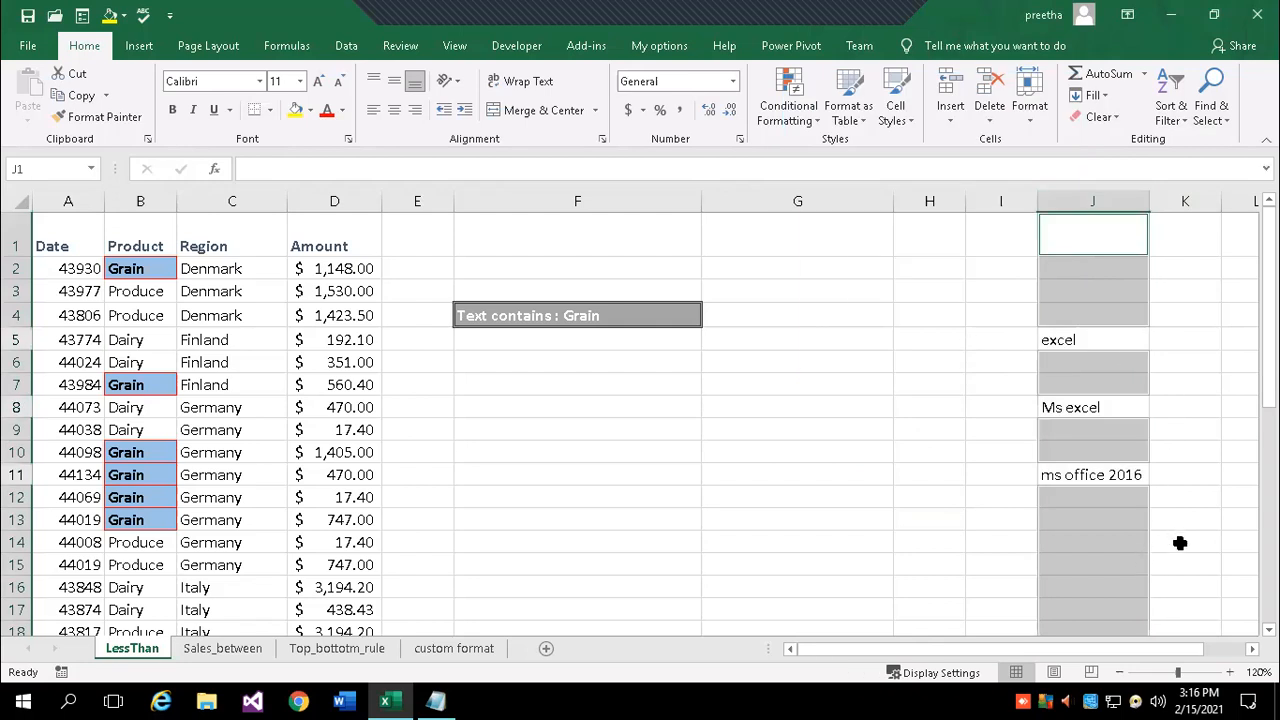
{"action": "scroll", "coordinate": [1180, 543], "scroll_direction": "down", "scroll_amount": 3}
{"action": "scroll", "coordinate": [1180, 543], "scroll_direction": "up", "scroll_amount": 3}
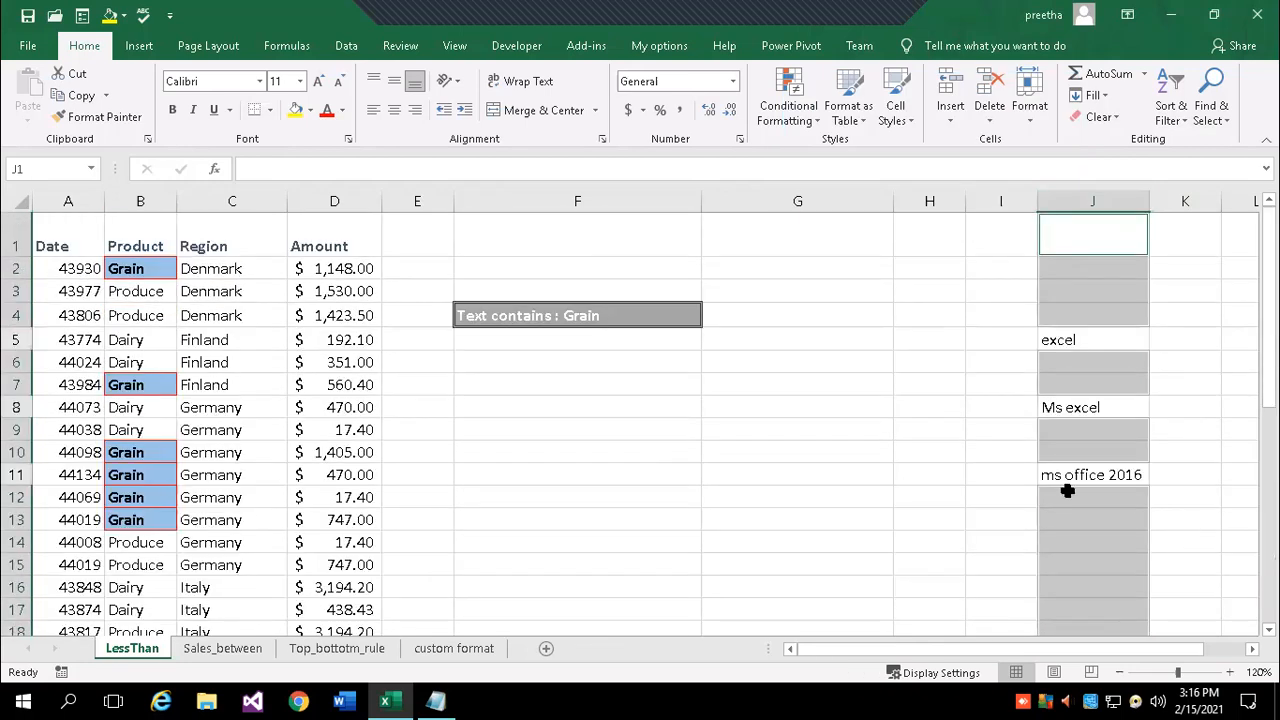
{"action": "left_click", "coordinate": [944, 477]}
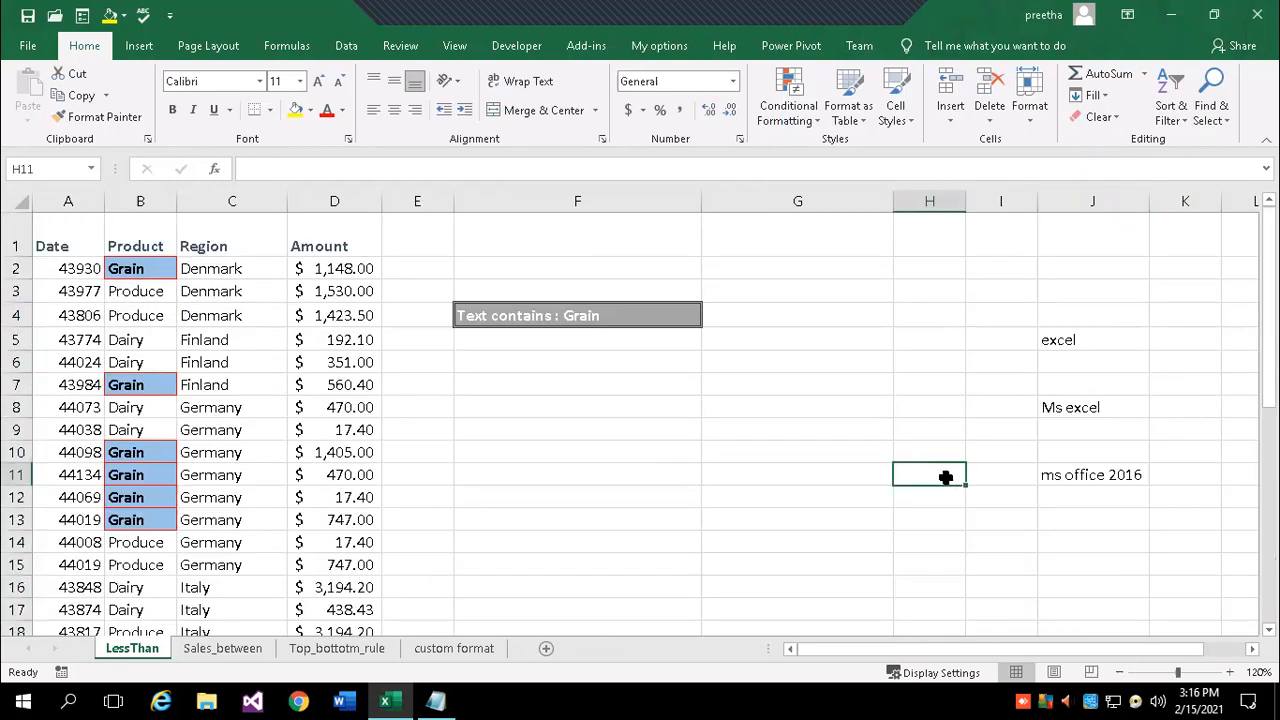
{"action": "left_click", "coordinate": [1225, 117]}
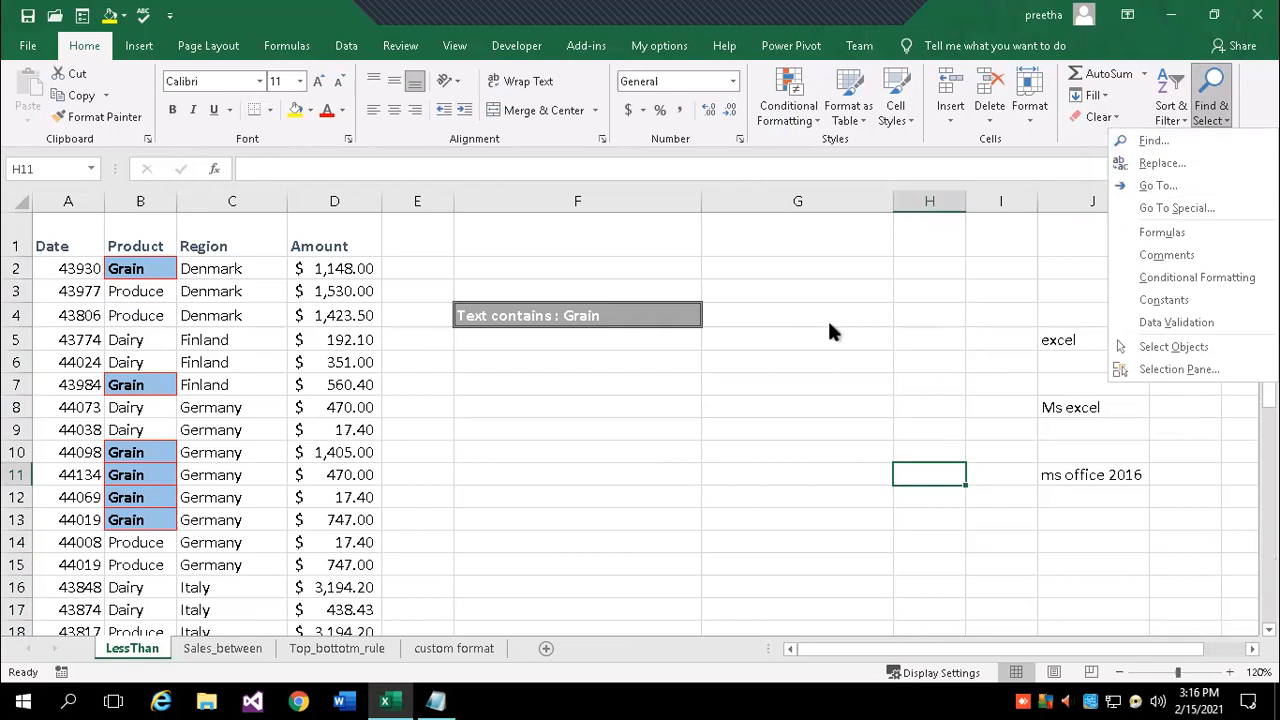
- Search for the misspelled country 'enamrk', which finds nothing, then select A1
{"action": "key", "text": "Escape"}
{"action": "left_click", "coordinate": [1215, 116]}
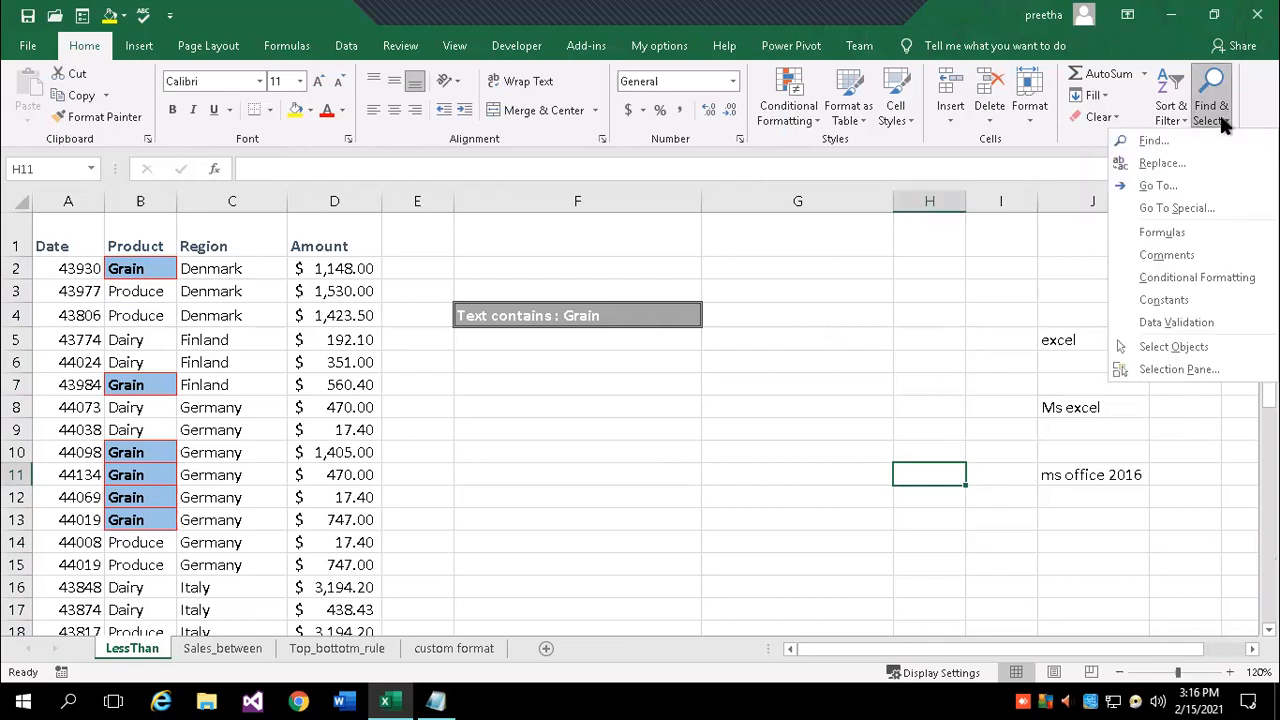
{"action": "left_click", "coordinate": [1152, 140]}
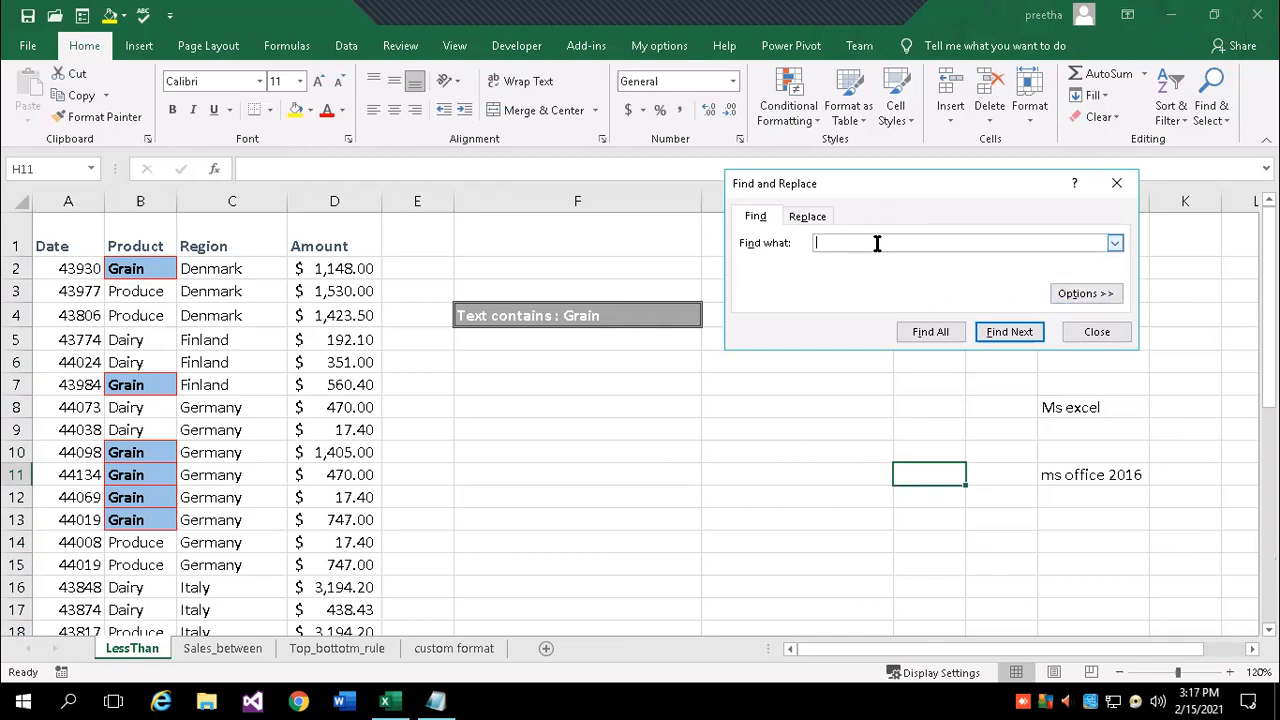
{"action": "type", "text": "enamrk"}
{"action": "left_click", "coordinate": [996, 336]}
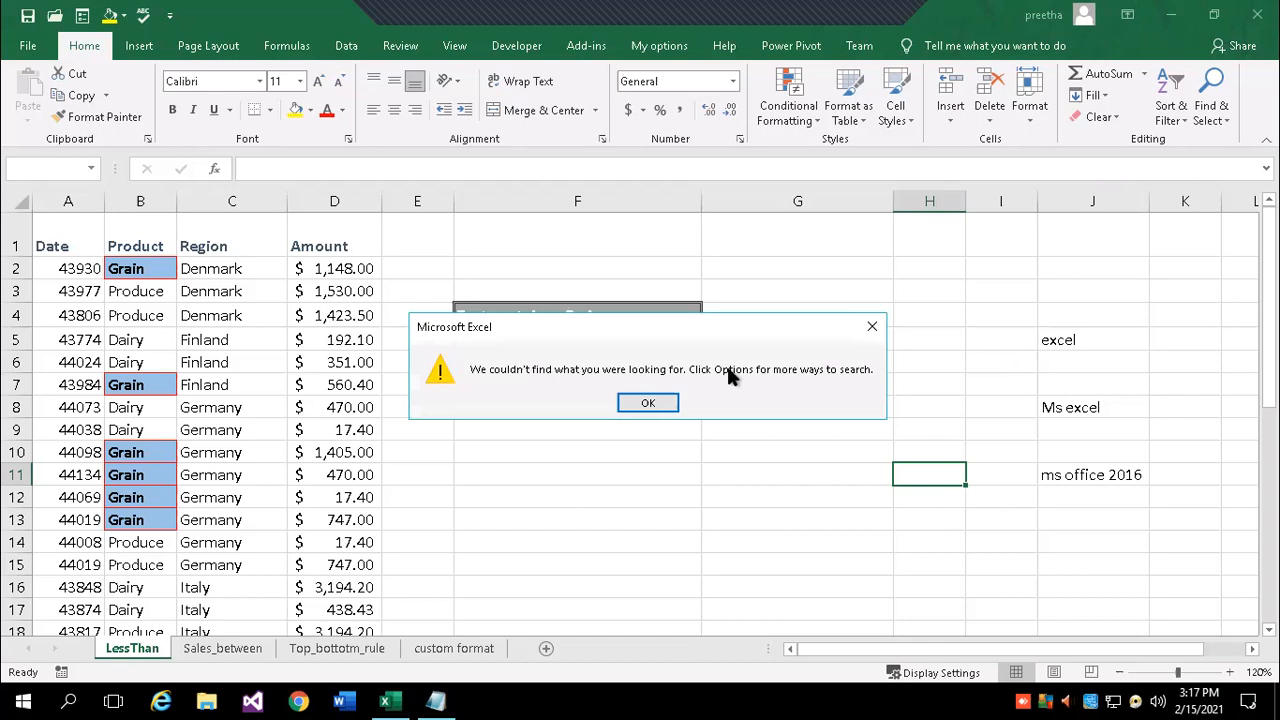
{"action": "left_click", "coordinate": [648, 404]}
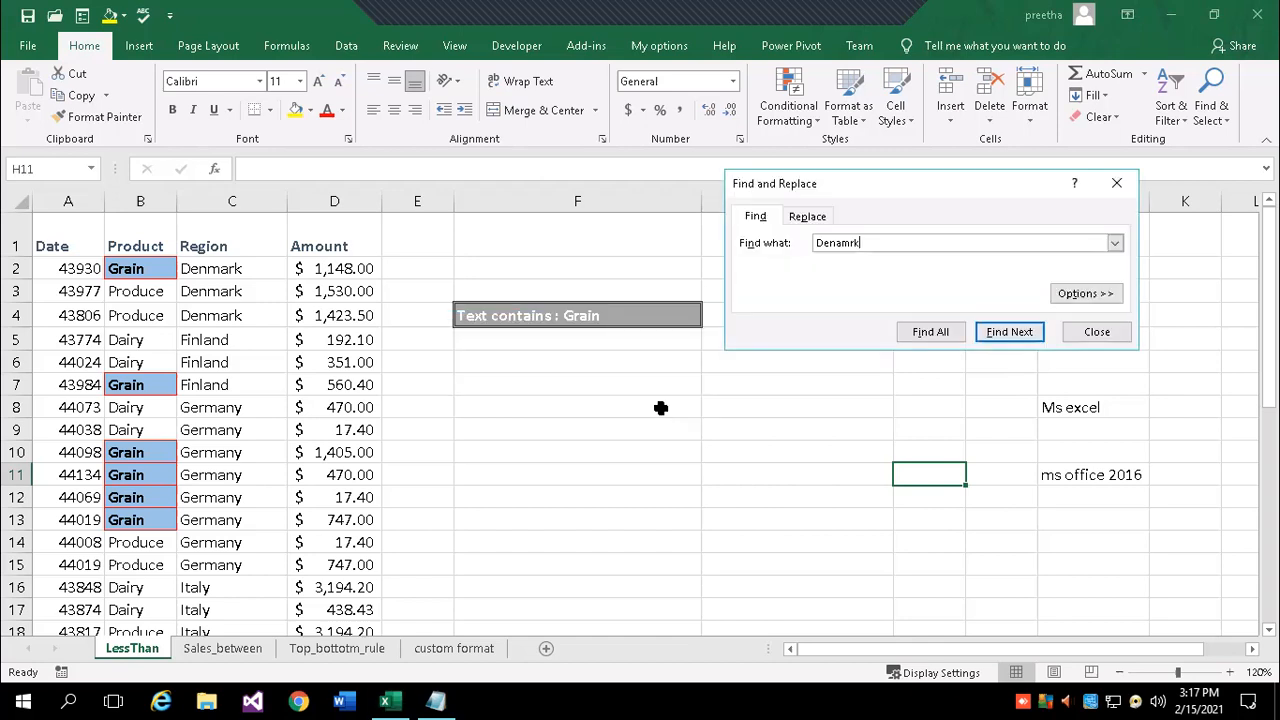
{"action": "left_click", "coordinate": [1108, 332]}
{"action": "left_click", "coordinate": [537, 380]}
{"action": "left_click", "coordinate": [63, 234]}
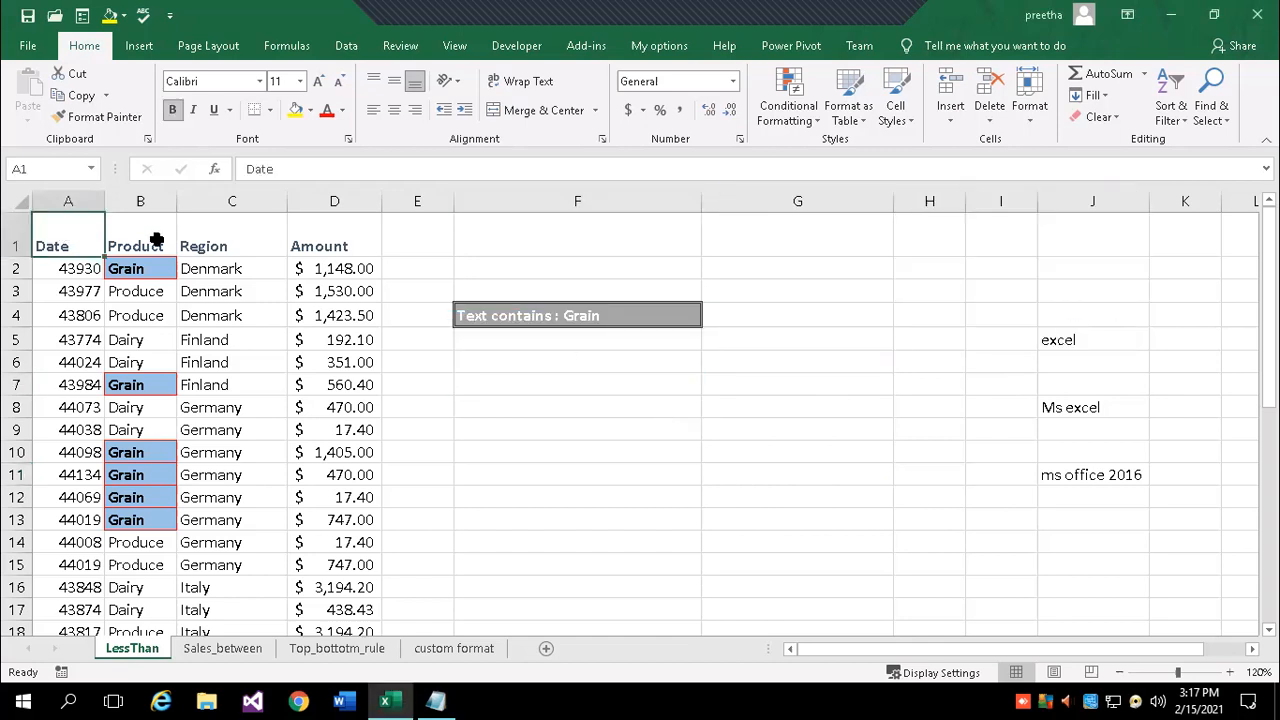
- Correct the search text to Denmark and use Find All to list cells C2, C3 and C4
{"action": "left_click", "coordinate": [1211, 108]}
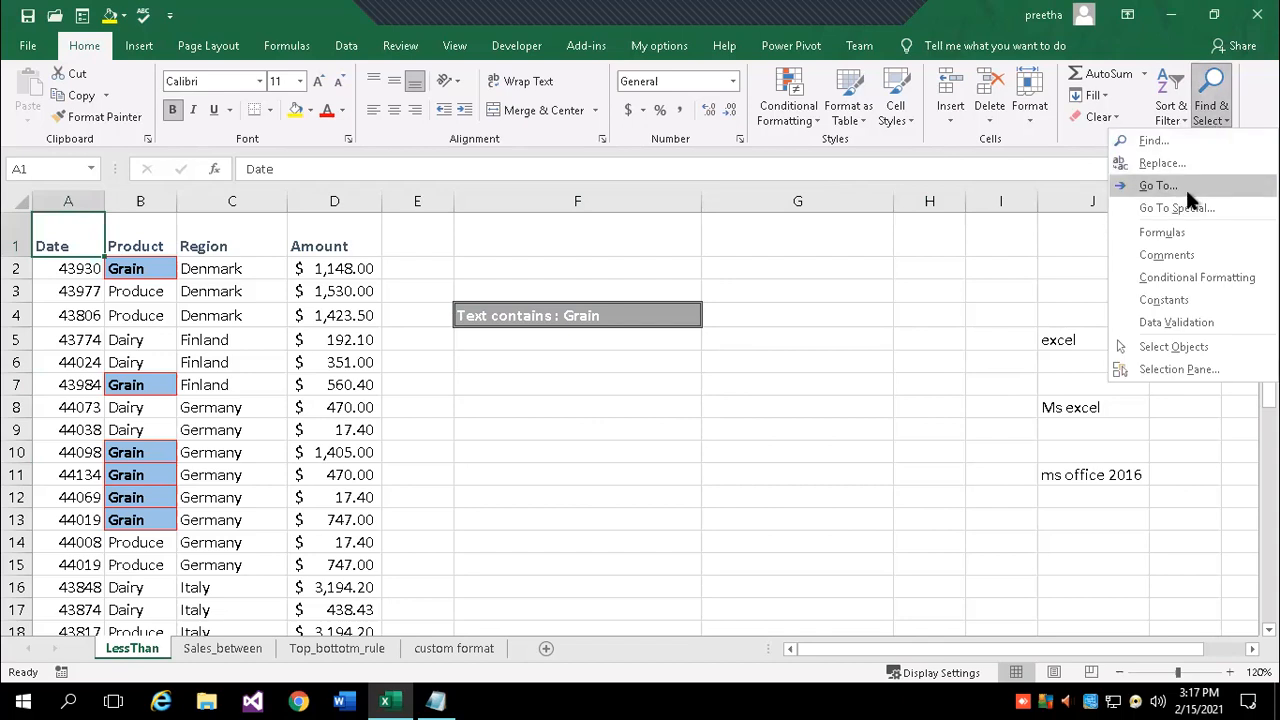
{"action": "left_click", "coordinate": [1150, 140]}
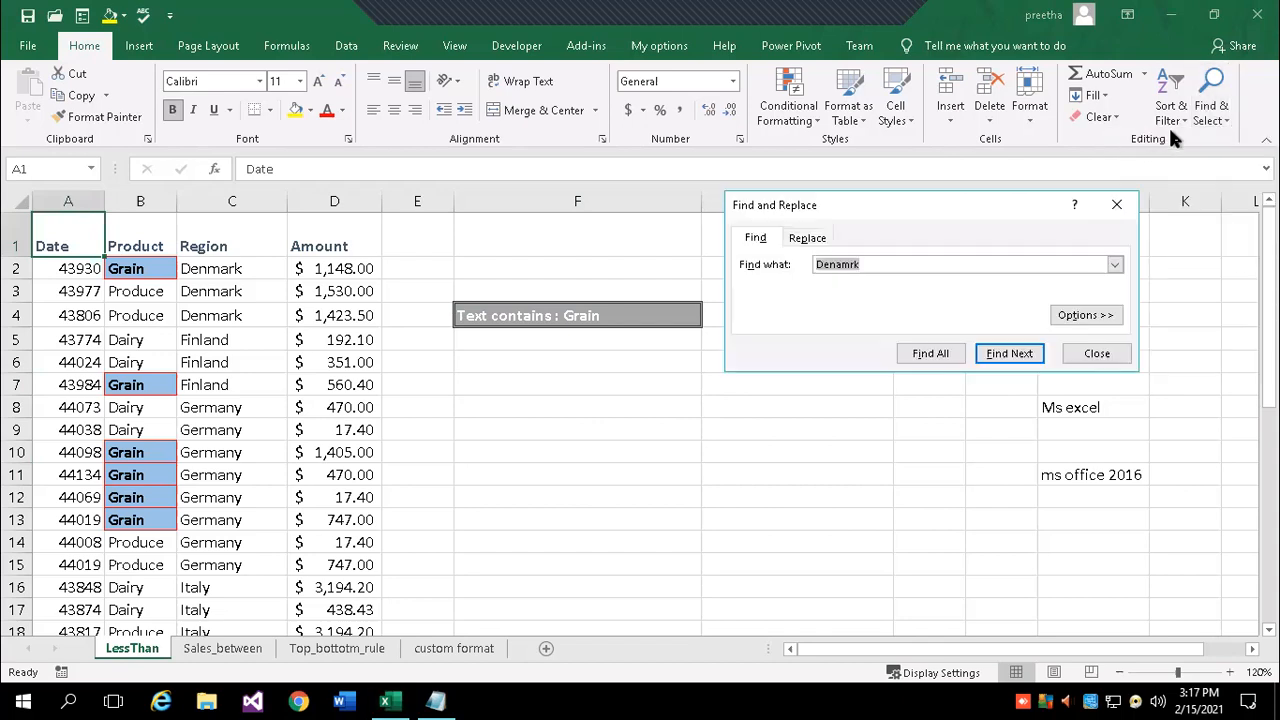
{"action": "left_click", "coordinate": [1010, 355]}
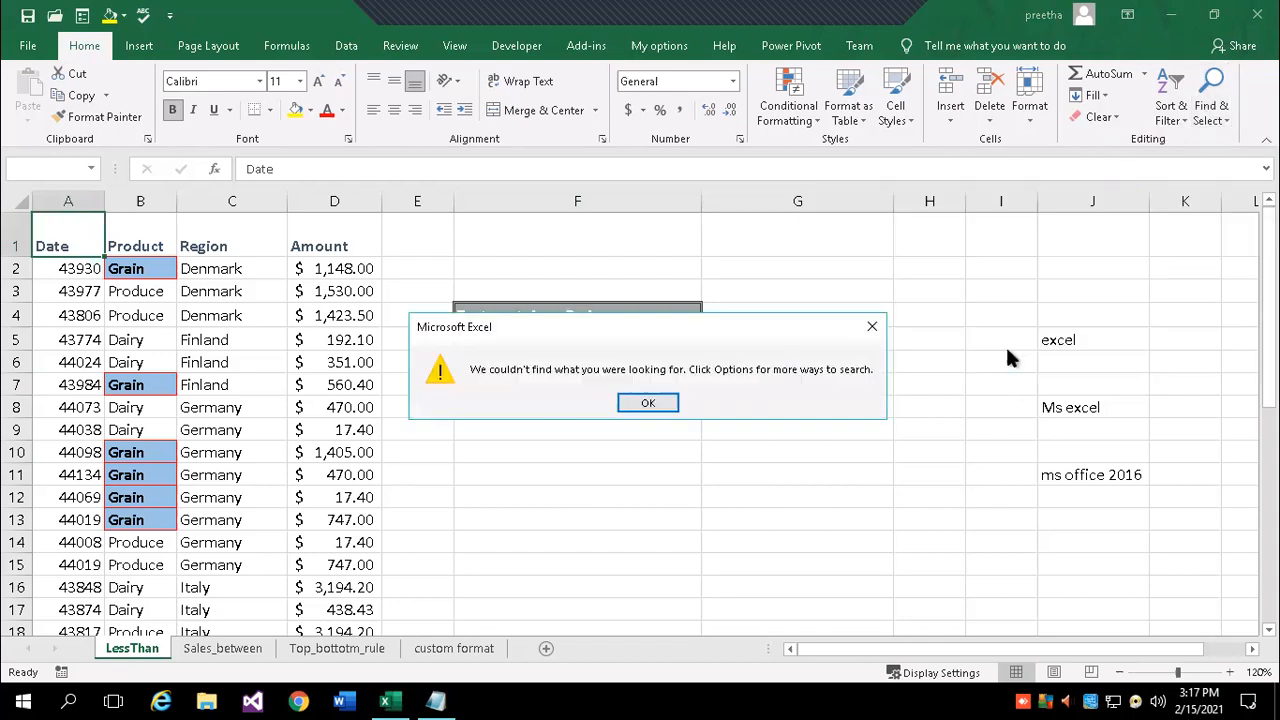
{"action": "left_click", "coordinate": [655, 406]}
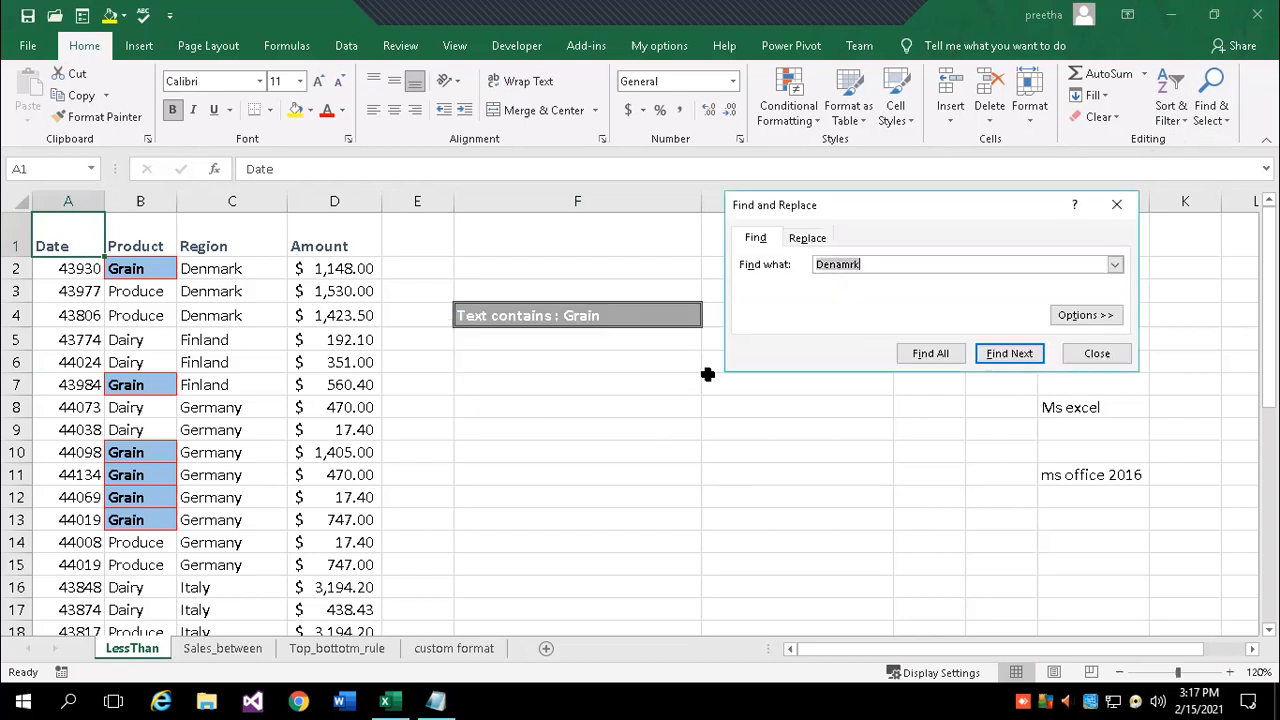
{"action": "left_click", "coordinate": [879, 264]}
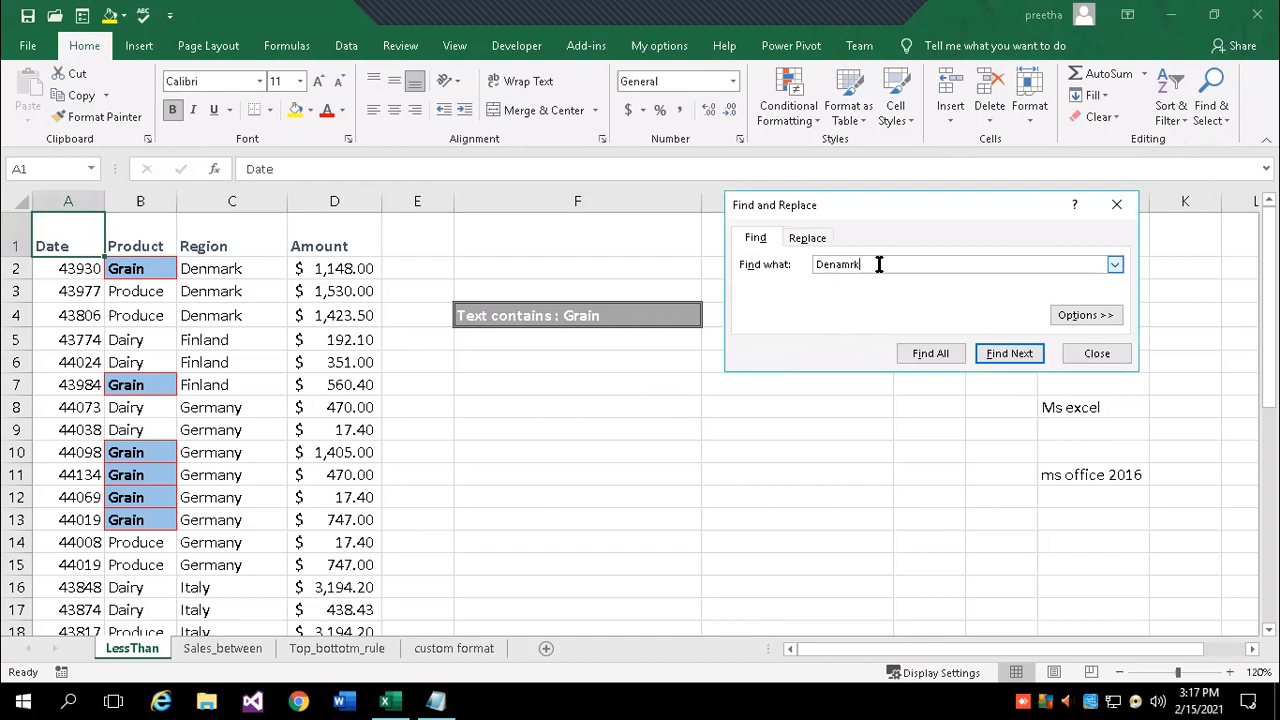
{"action": "key", "text": "BackSpace"}
{"action": "key", "text": "BackSpace"}
{"action": "key", "text": "BackSpace"}
{"action": "left_click", "coordinate": [1010, 353]}
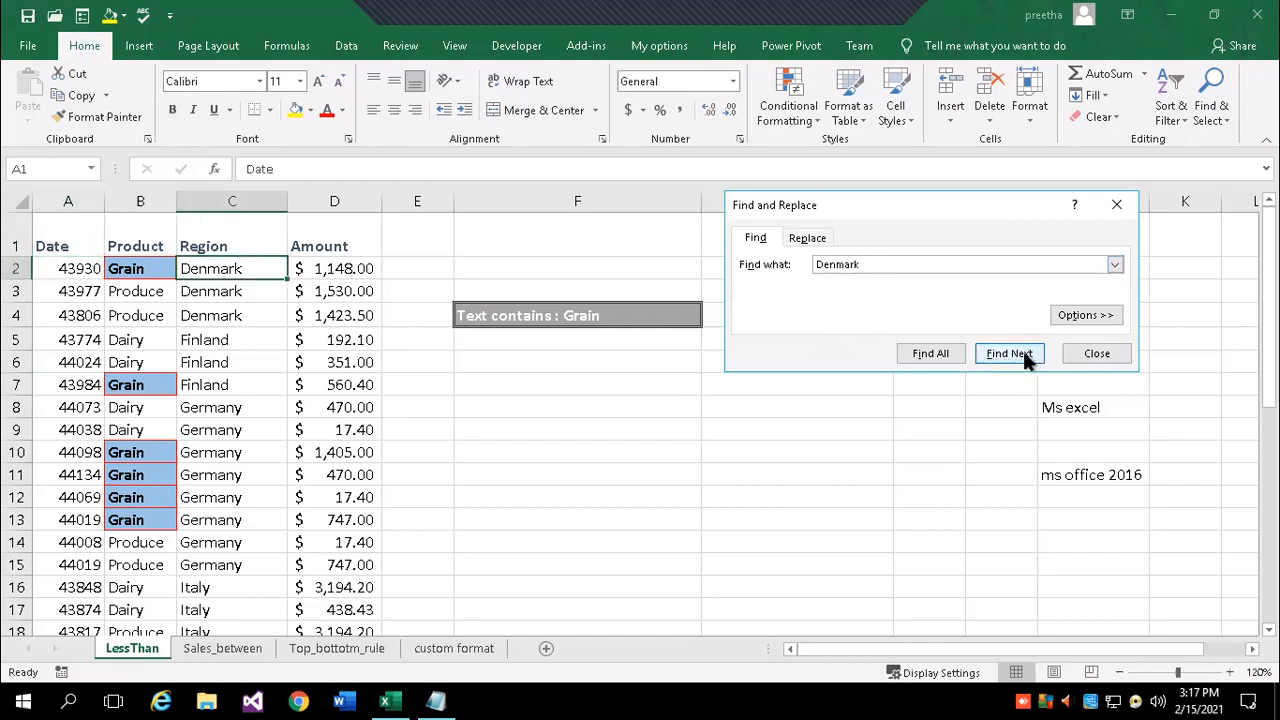
{"action": "left_click", "coordinate": [930, 353]}
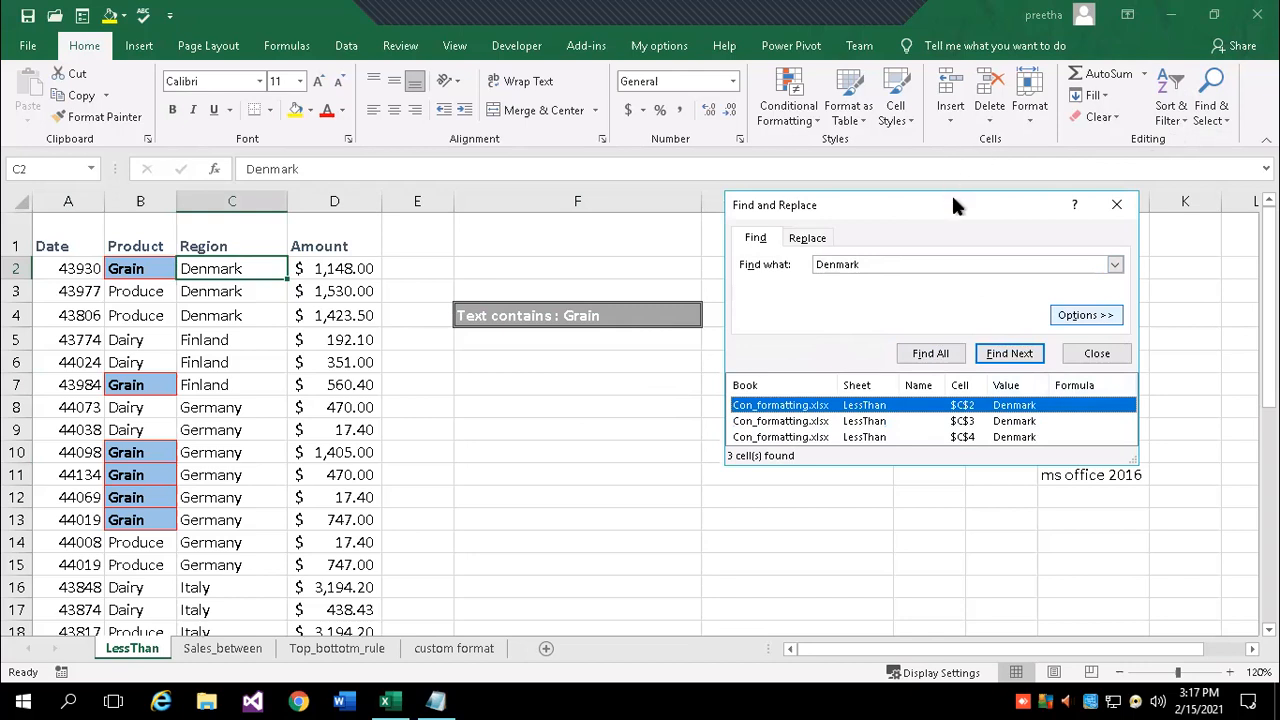
{"action": "left_click_drag", "start_coordinate": [951, 193], "coordinate": [948, 97]}
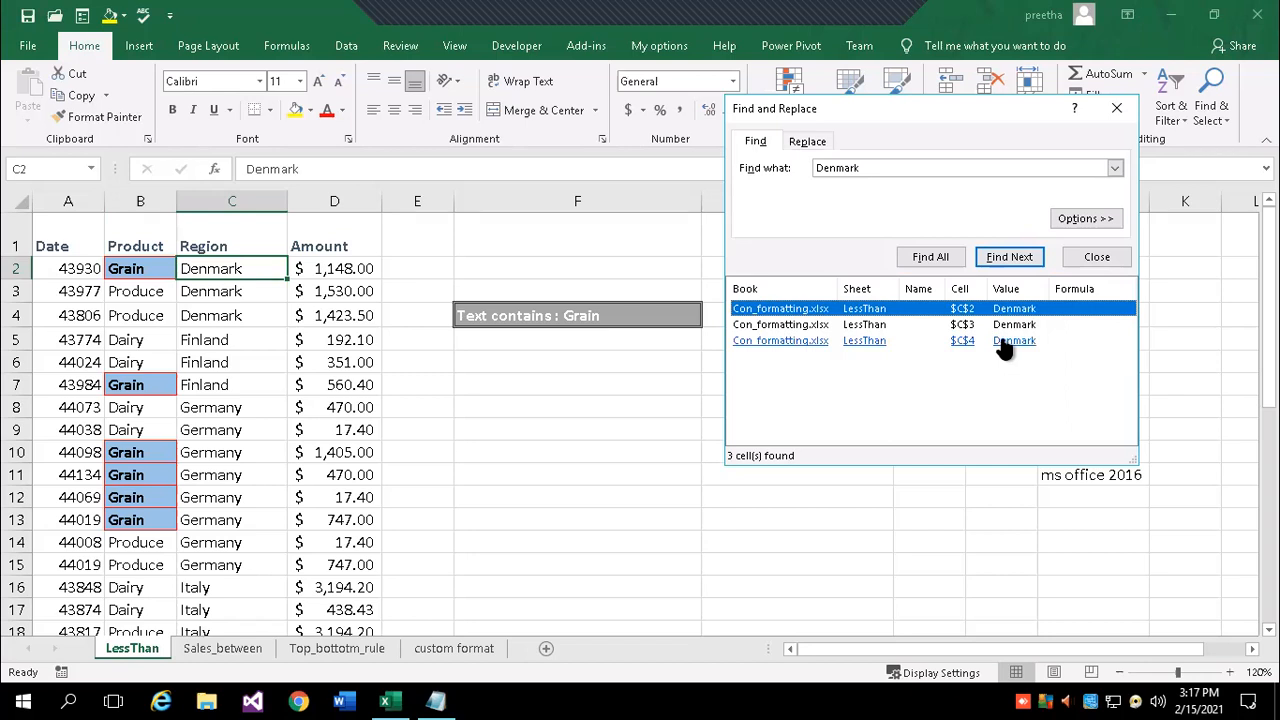
{"action": "left_click", "coordinate": [1117, 108]}
{"action": "left_click", "coordinate": [1225, 118]}
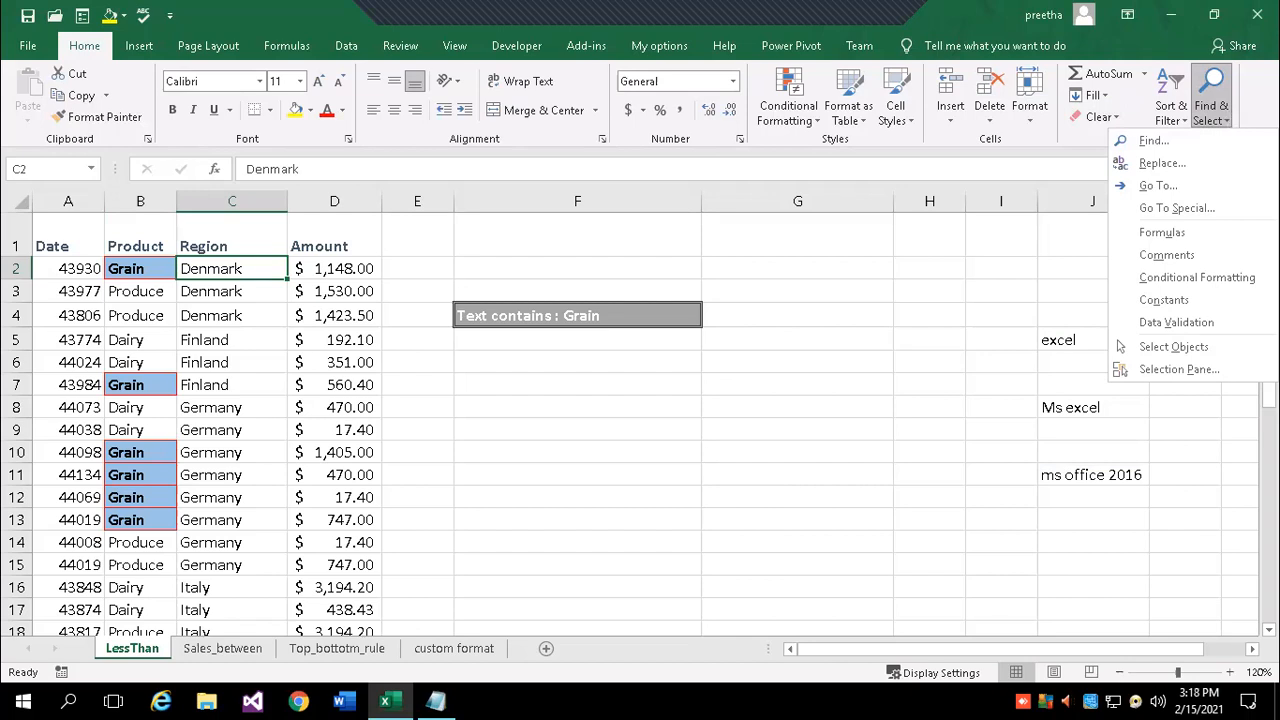
- In Replace, set Find what to Germany and Replace with to India; replace C8
{"action": "left_click", "coordinate": [1152, 165]}
{"action": "left_click_drag", "start_coordinate": [873, 285], "coordinate": [680, 260]}
{"action": "type", "text": "Germany"}
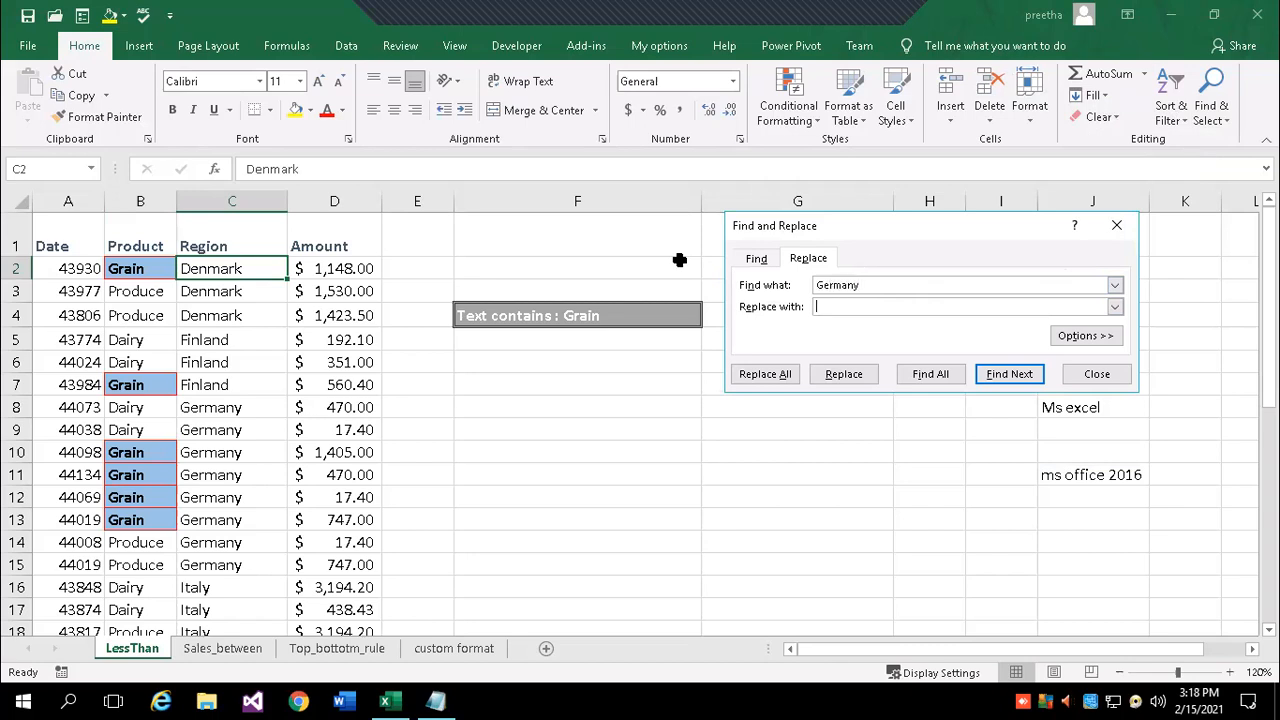
{"action": "type", "text": "India"}
{"action": "left_click", "coordinate": [1009, 370]}
{"action": "left_click", "coordinate": [868, 372]}
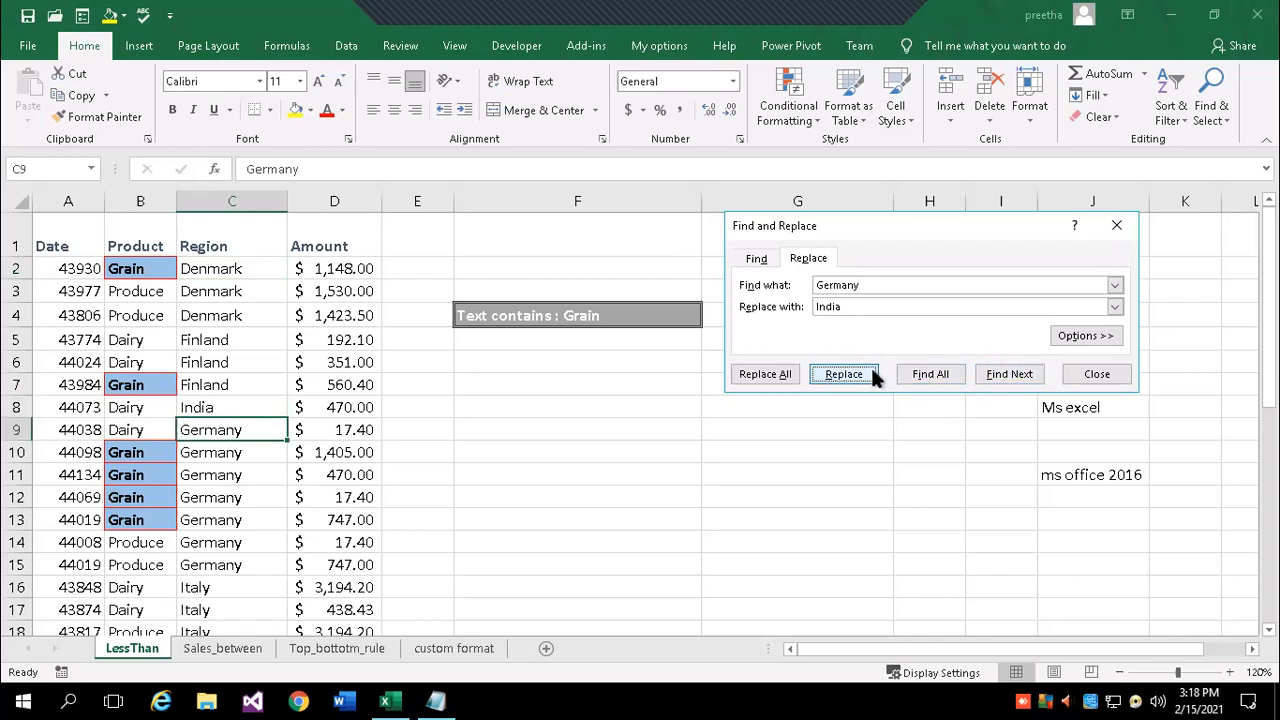
- Replace All remaining Germany entries with India (7 replacements) and check the India cells
{"action": "left_click", "coordinate": [772, 377]}
{"action": "left_click", "coordinate": [653, 398]}
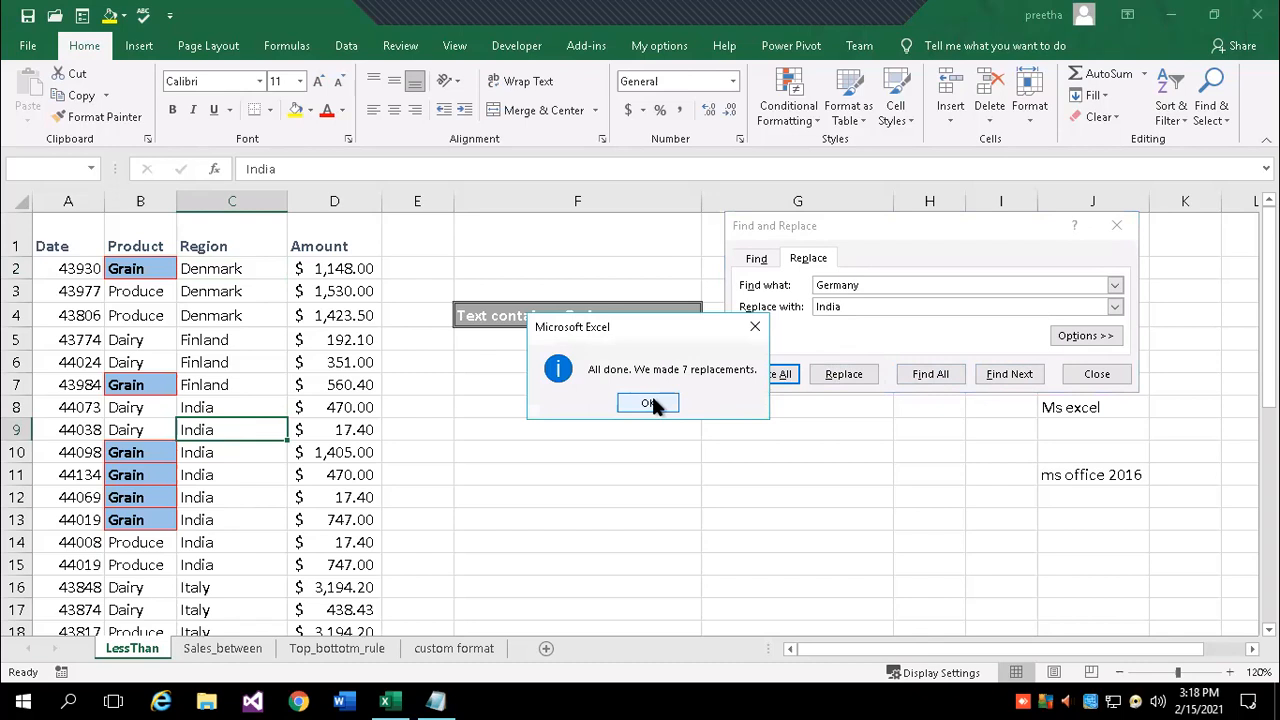
{"action": "left_click", "coordinate": [1117, 225]}
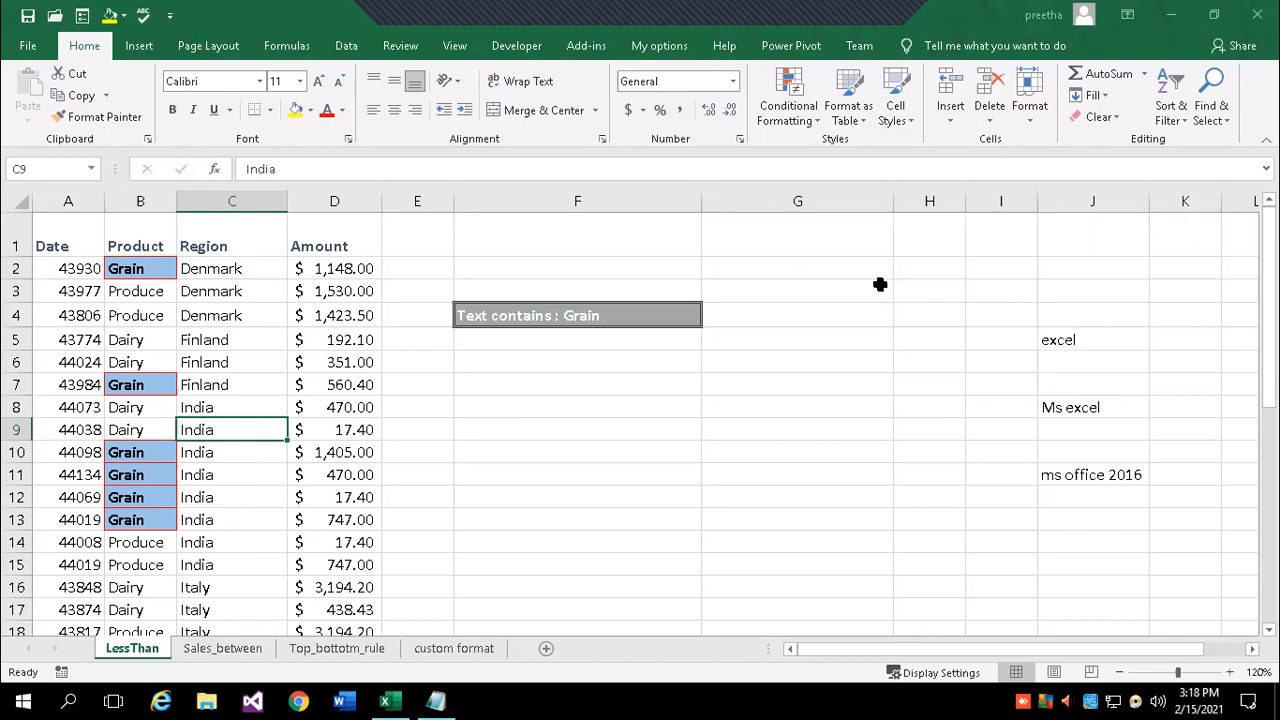
{"action": "left_click", "coordinate": [476, 453]}
{"action": "scroll", "coordinate": [440, 460], "scroll_direction": "down", "scroll_amount": 1}
{"action": "left_click_drag", "start_coordinate": [206, 316], "coordinate": [200, 452]}
{"action": "scroll", "coordinate": [670, 420], "scroll_direction": "up", "scroll_amount": 1}
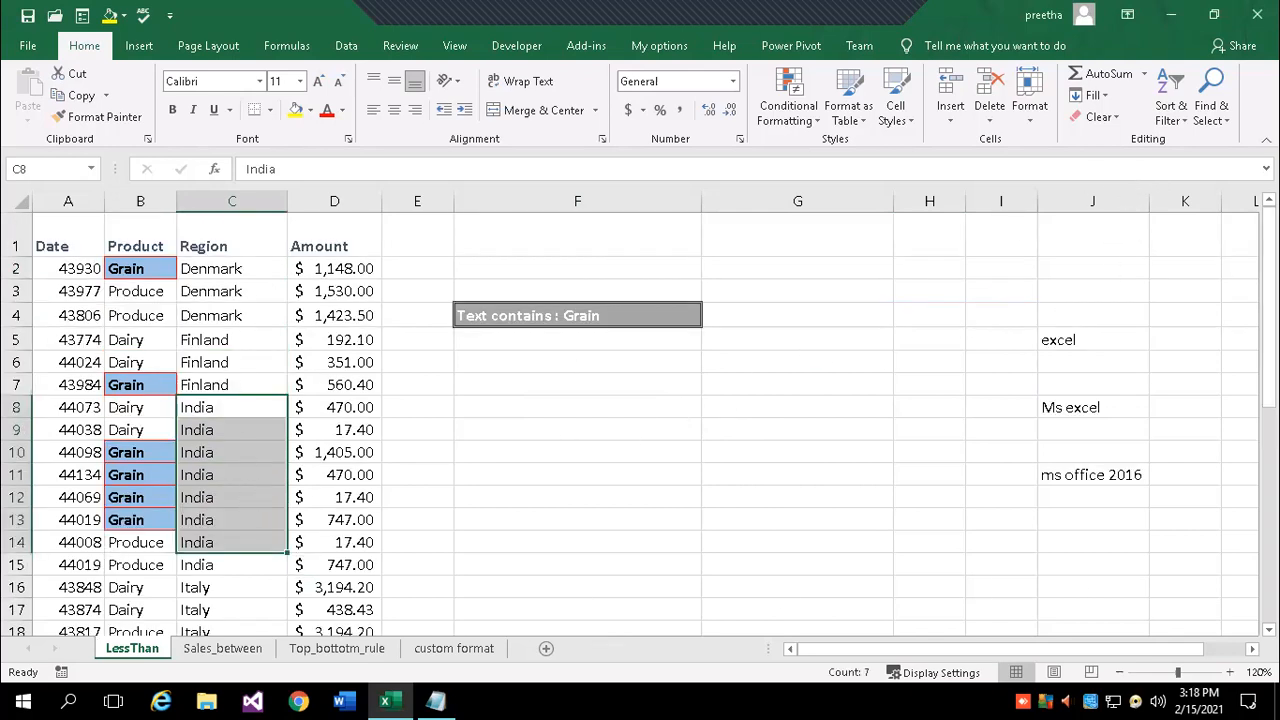
- Reopen Find and Replace to look at the Germany search text, then close it
{"action": "left_click", "coordinate": [1230, 122]}
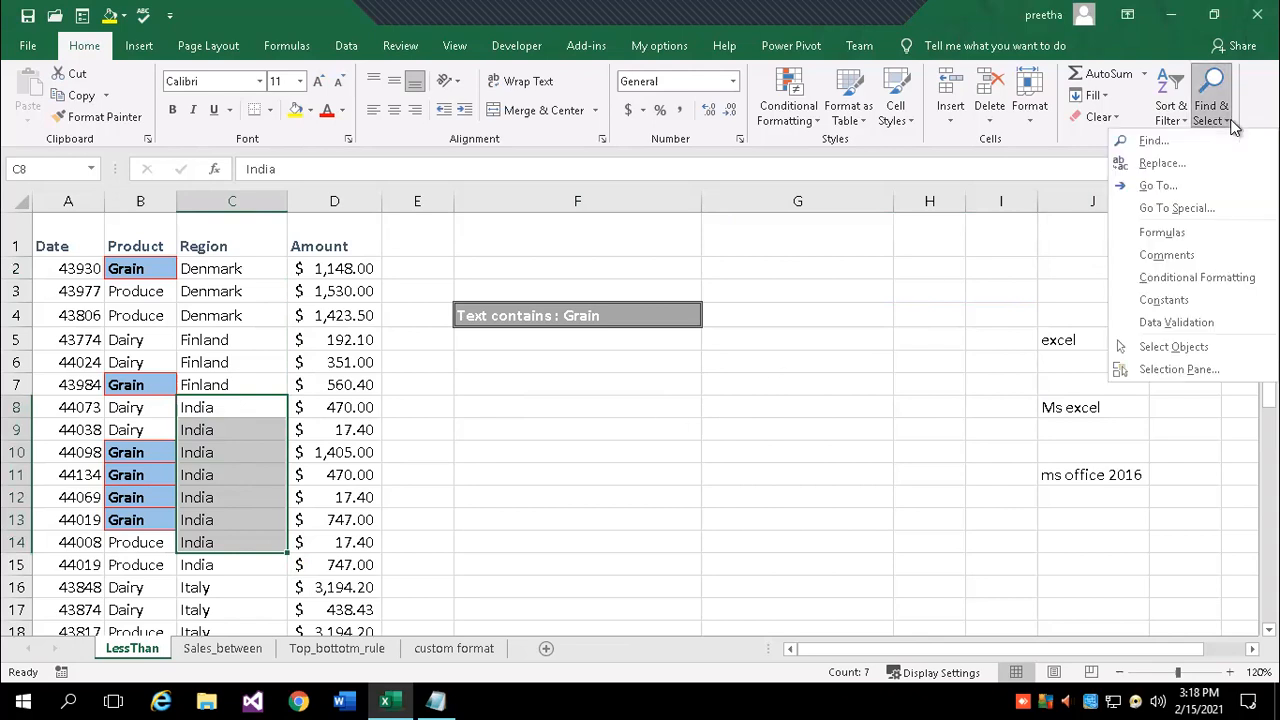
{"action": "left_click", "coordinate": [1160, 163]}
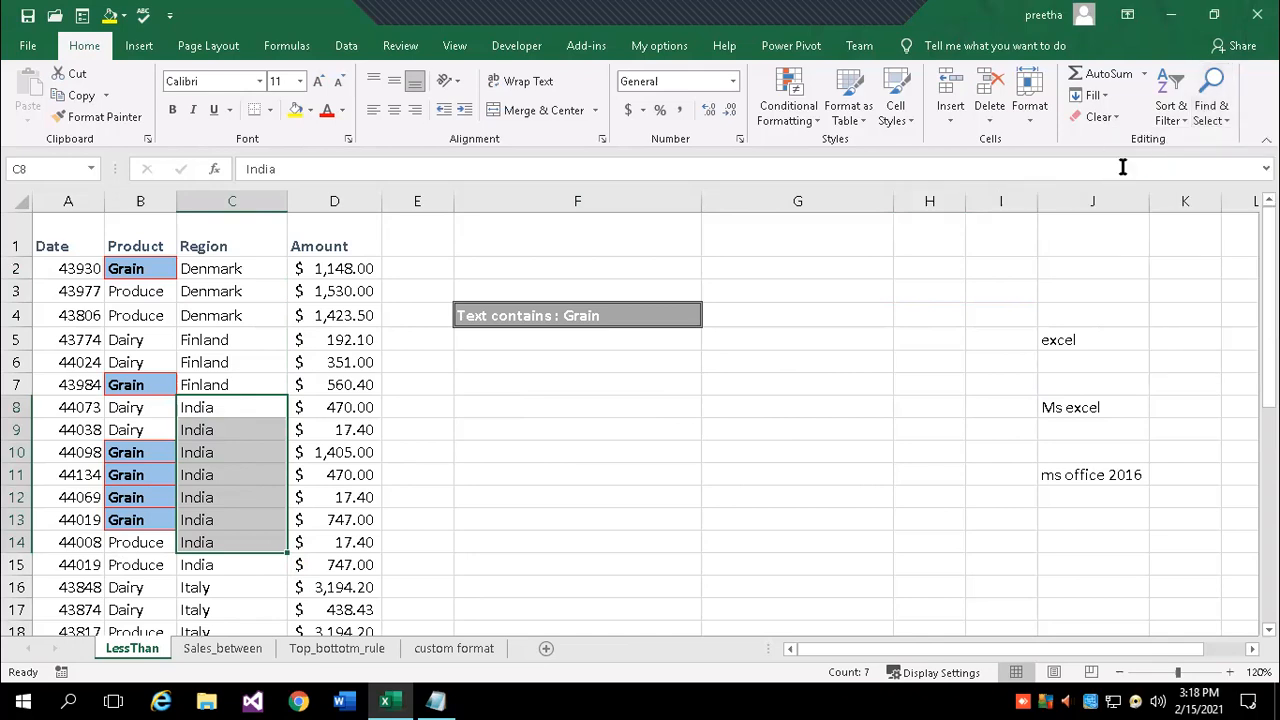
{"action": "left_click", "coordinate": [850, 305]}
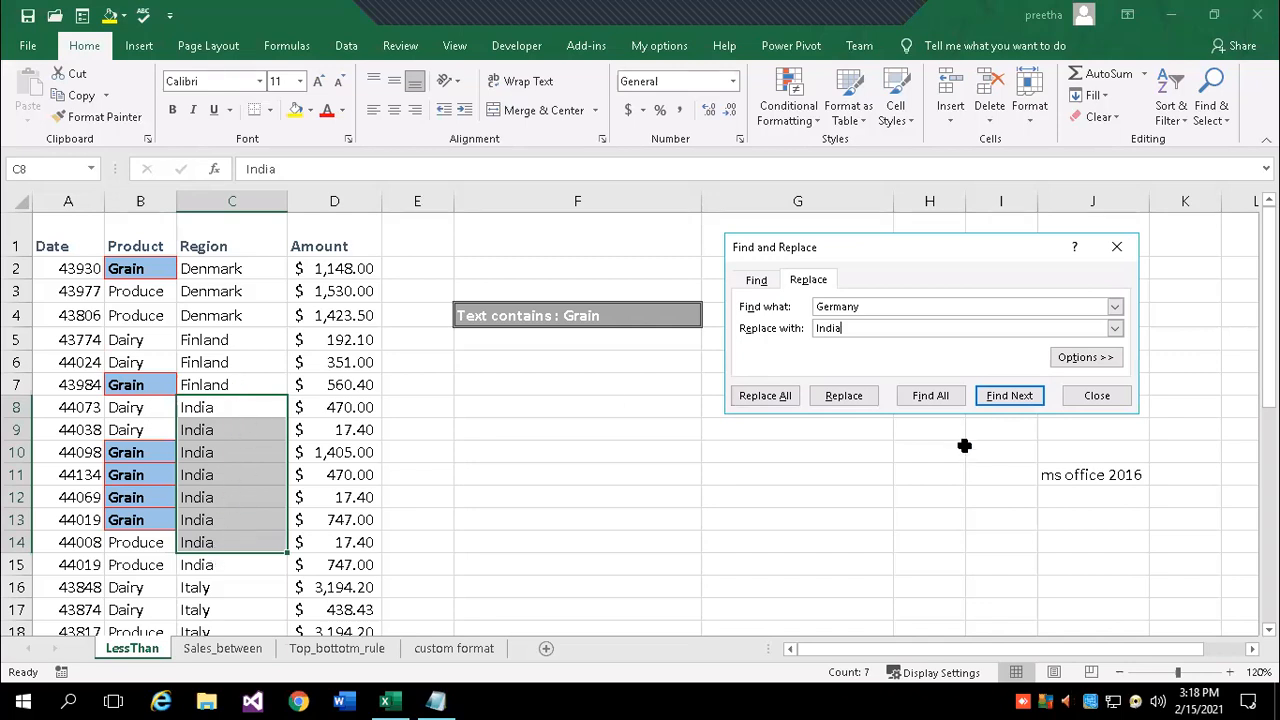
{"action": "left_click", "coordinate": [1110, 395]}
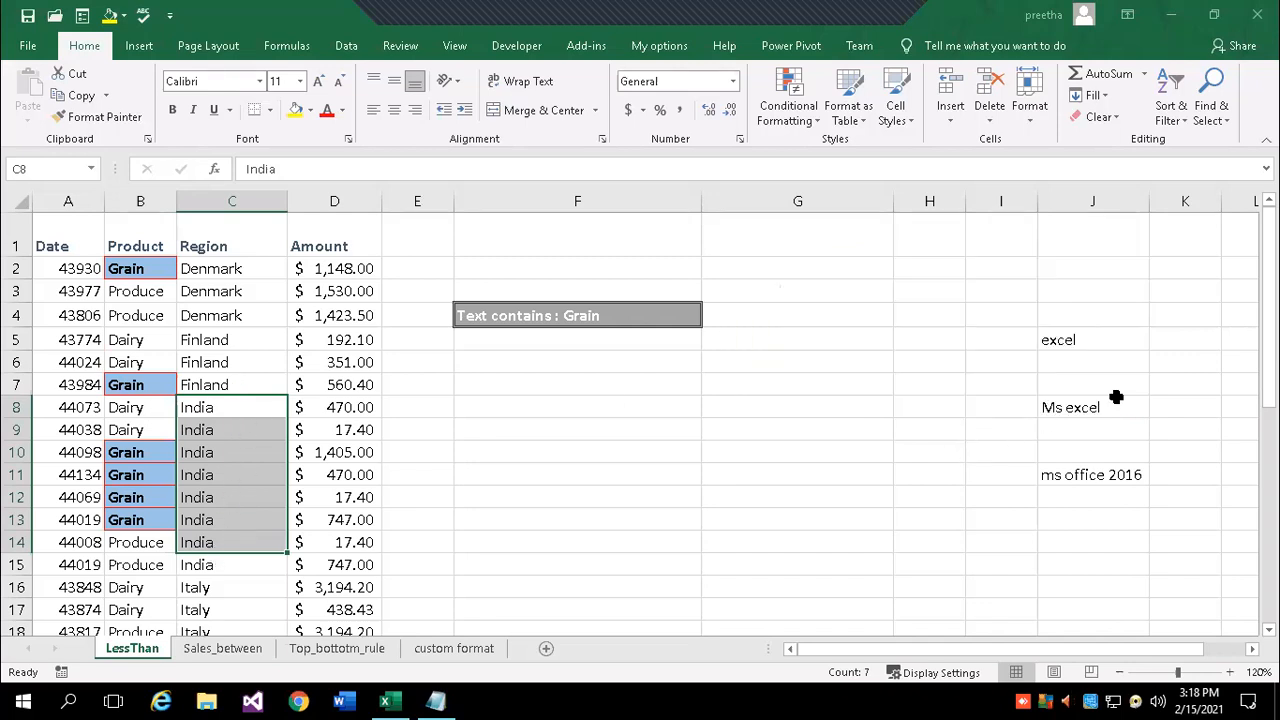
- Select all conditionally formatted cells, the bold Grain entries in column B
{"action": "left_click", "coordinate": [1214, 112]}
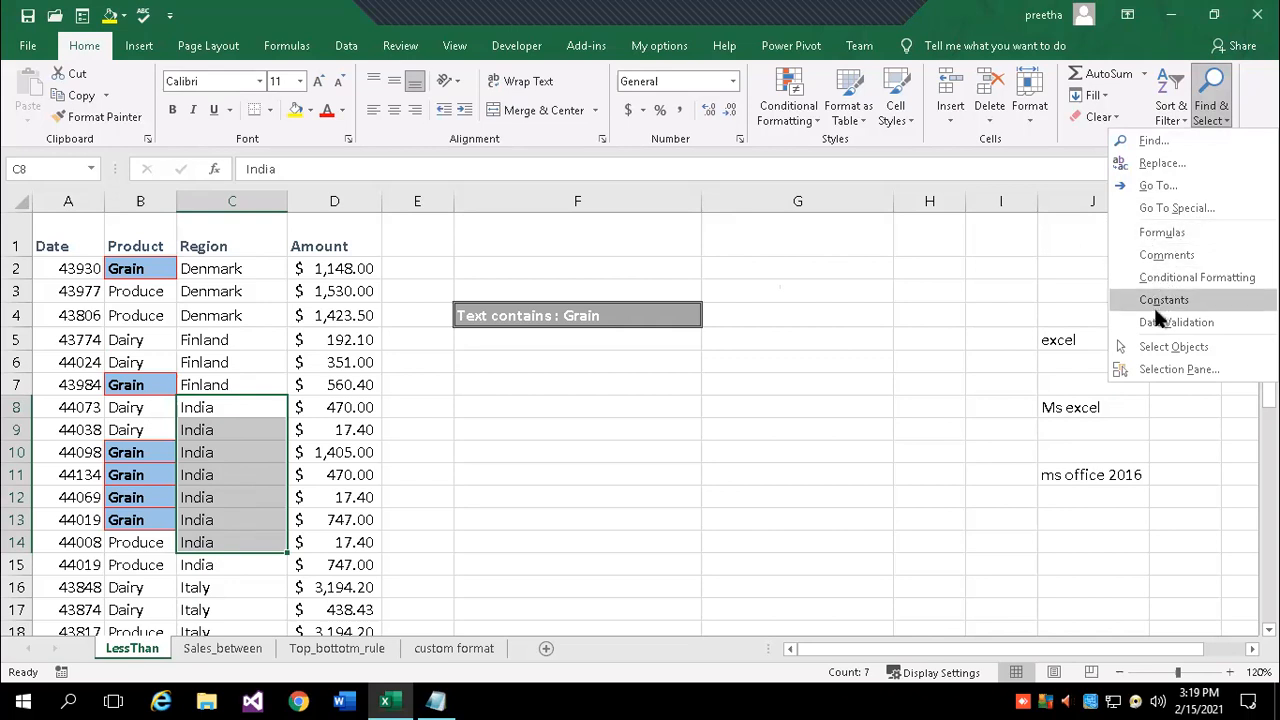
{"action": "left_click", "coordinate": [640, 482]}
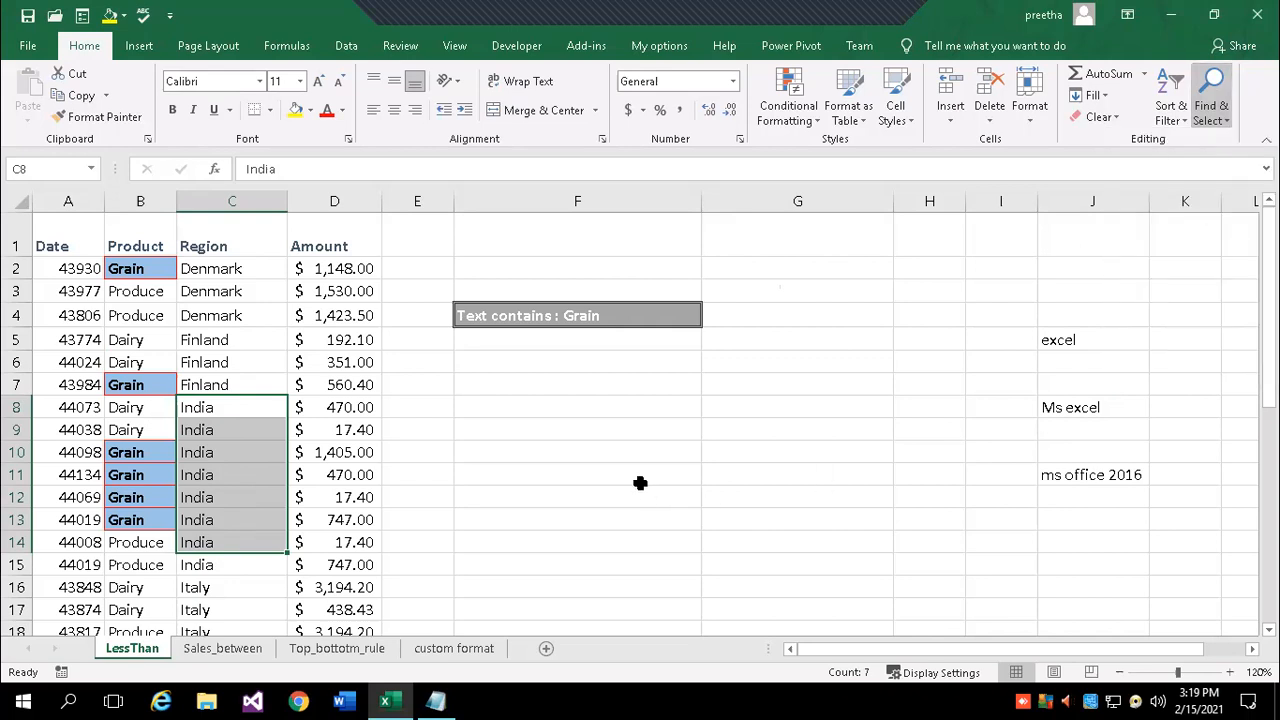
{"action": "left_click", "coordinate": [1217, 112]}
{"action": "left_click", "coordinate": [1203, 285]}
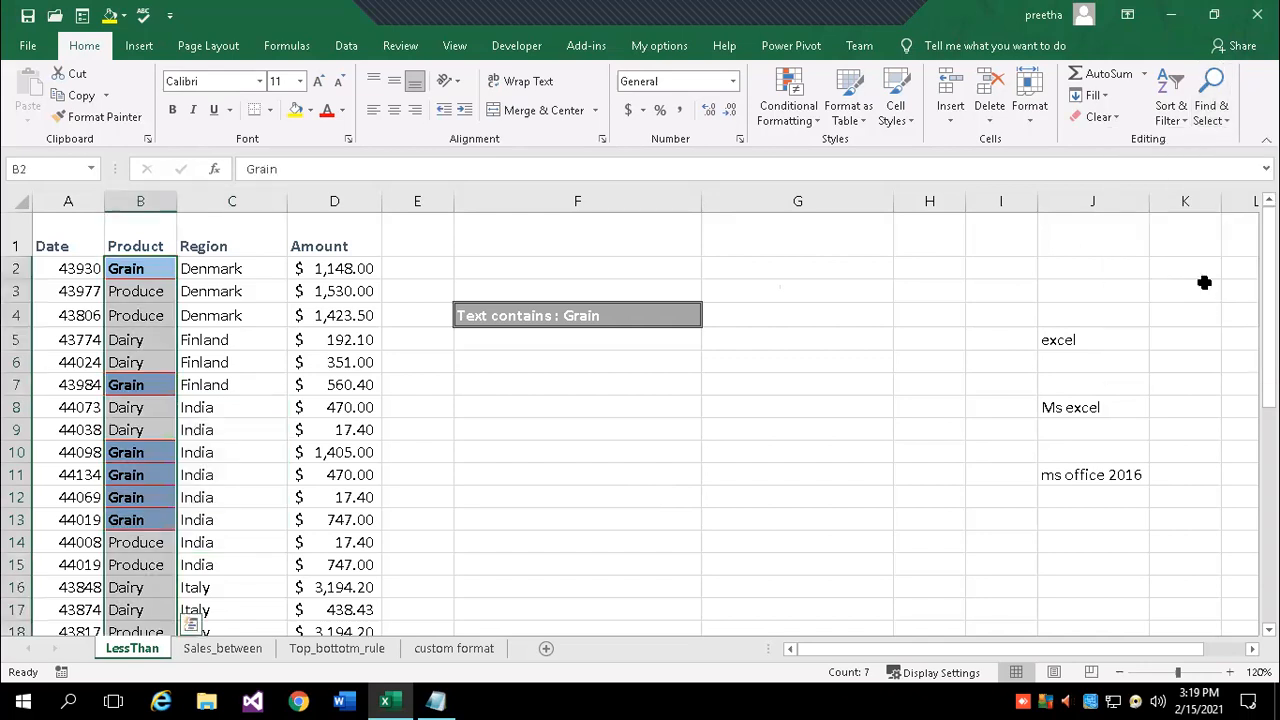
{"action": "scroll", "coordinate": [713, 457], "scroll_direction": "down", "scroll_amount": 1}
{"action": "scroll", "coordinate": [713, 457], "scroll_direction": "down", "scroll_amount": 1}
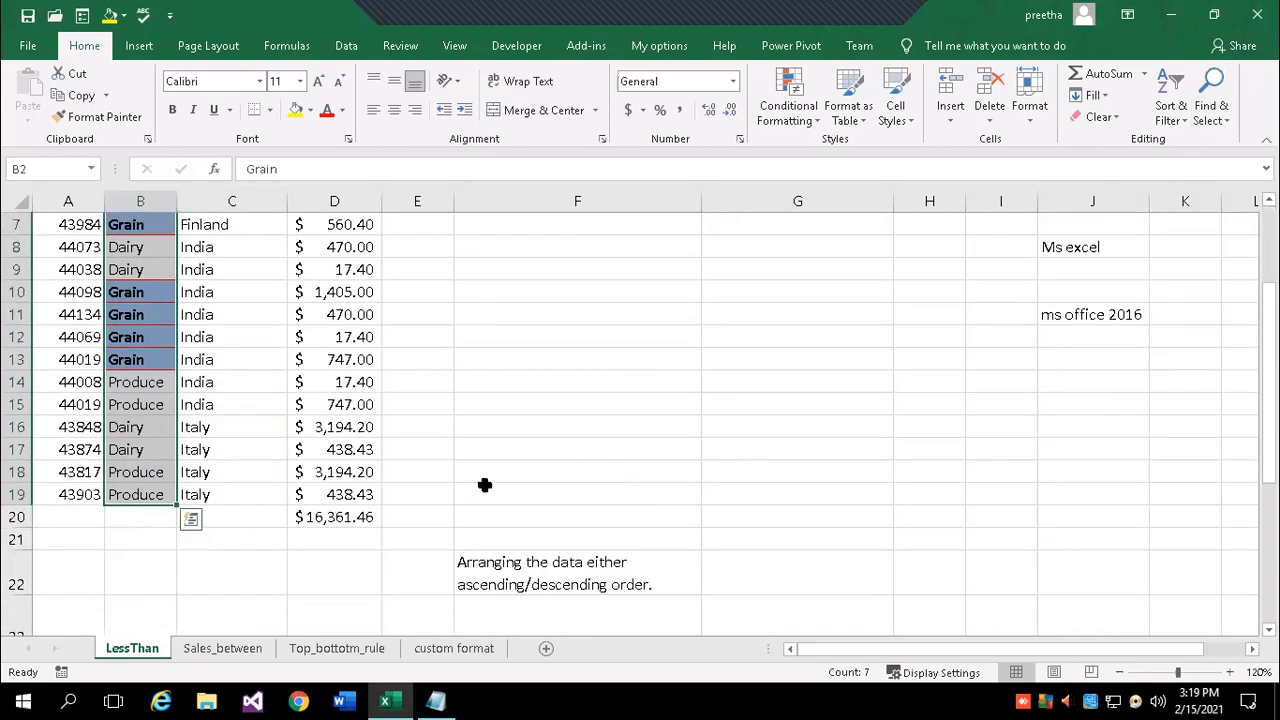
{"action": "scroll", "coordinate": [400, 487], "scroll_direction": "up", "scroll_amount": 2}
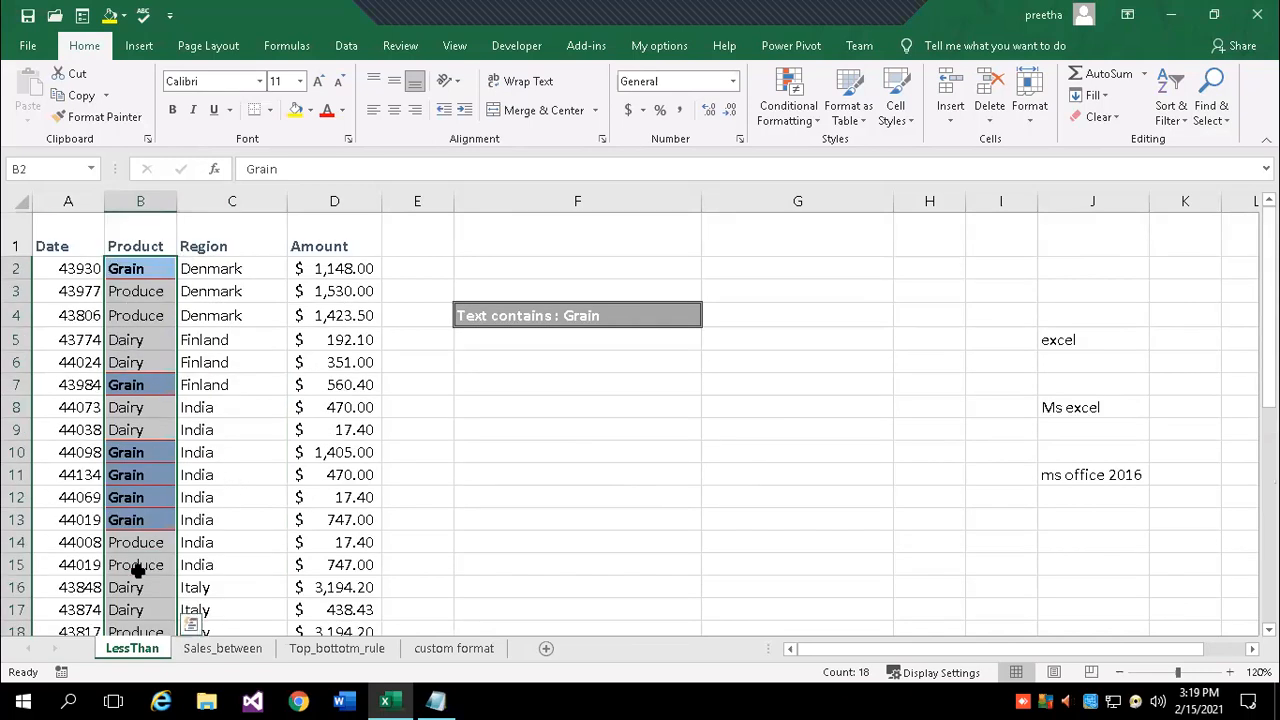
- View the Sales_between, Top_bottotm_rule and custom format sheets, then return to LessThan cell A1
{"action": "left_click", "coordinate": [247, 649]}
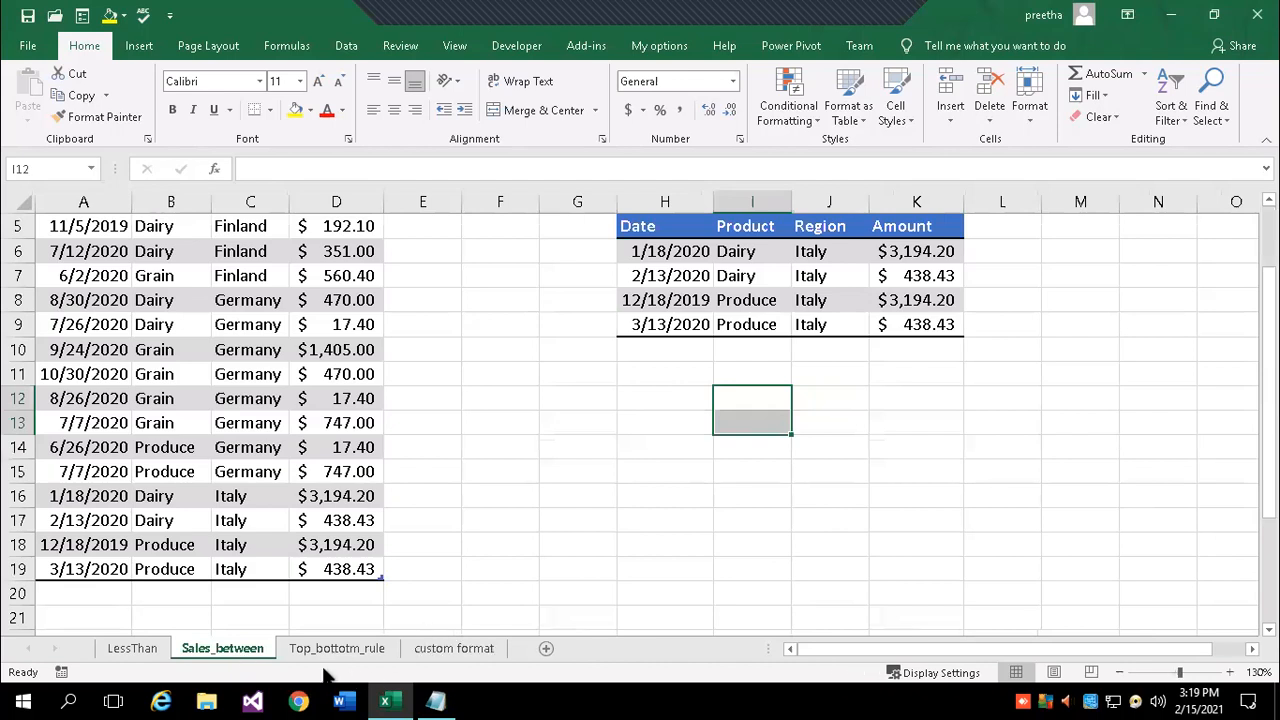
{"action": "left_click", "coordinate": [337, 648]}
{"action": "left_click", "coordinate": [449, 650]}
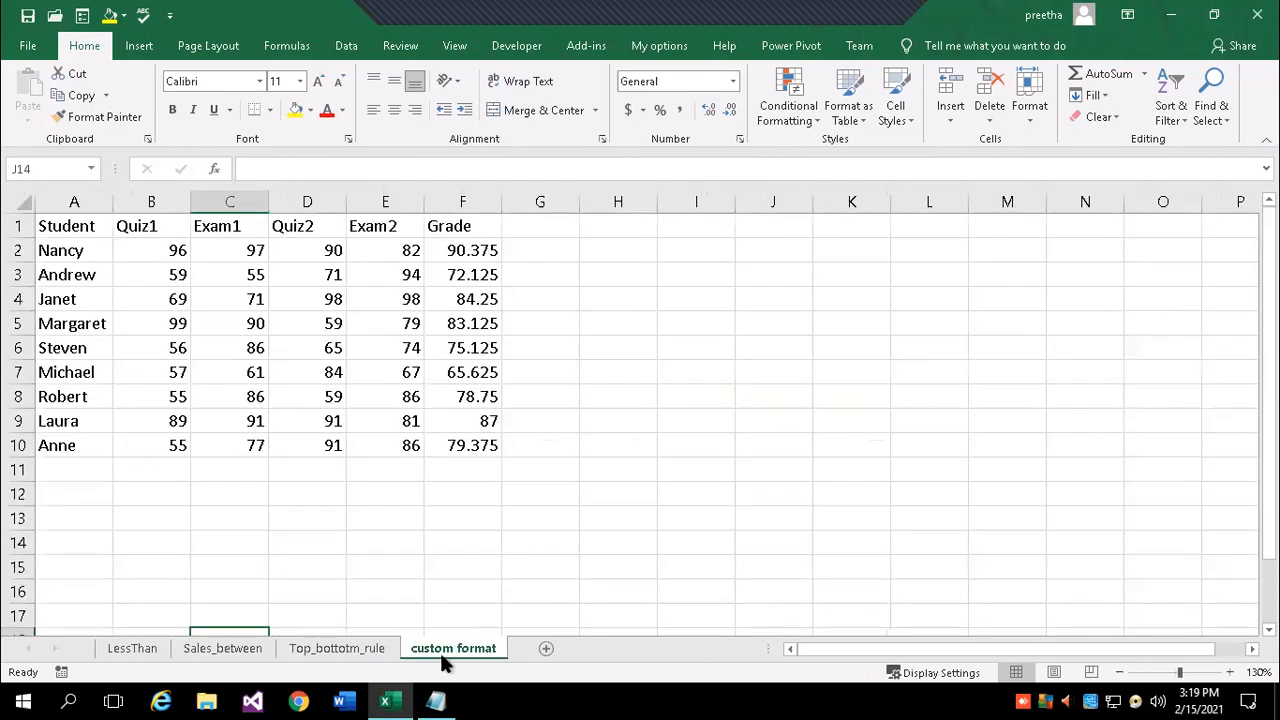
{"action": "left_click", "coordinate": [131, 650]}
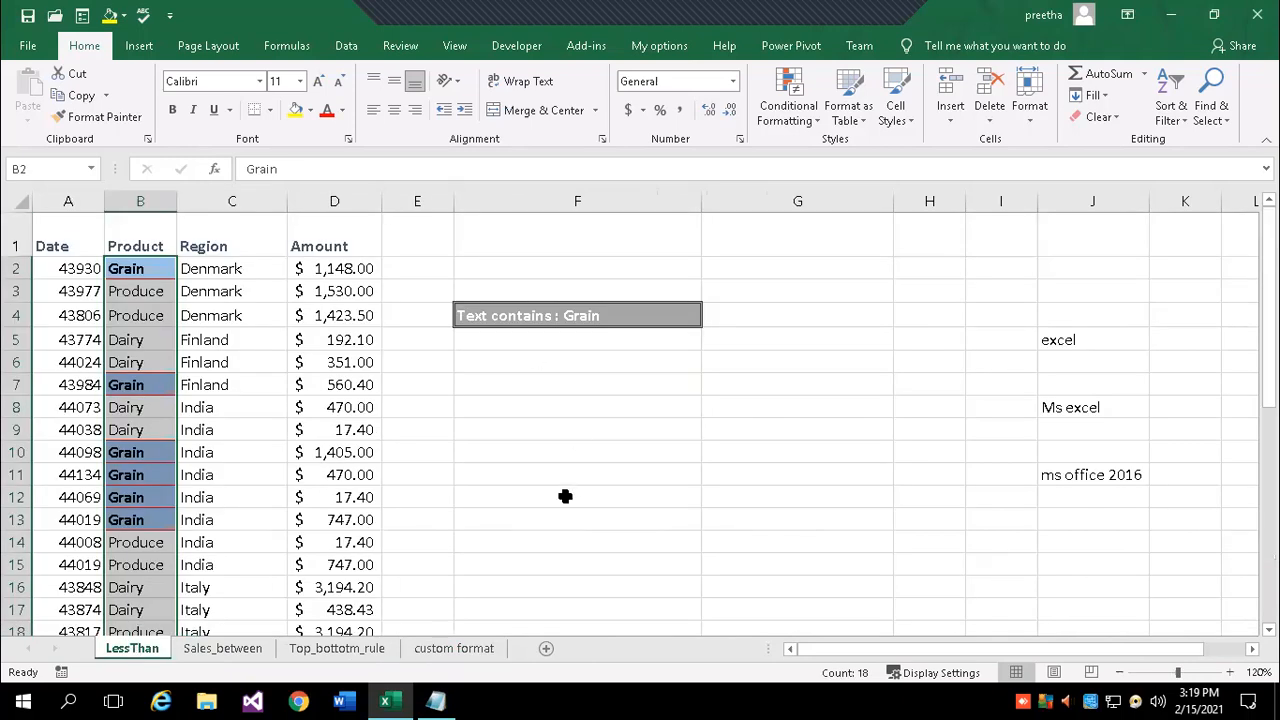
{"action": "left_click", "coordinate": [68, 229]}
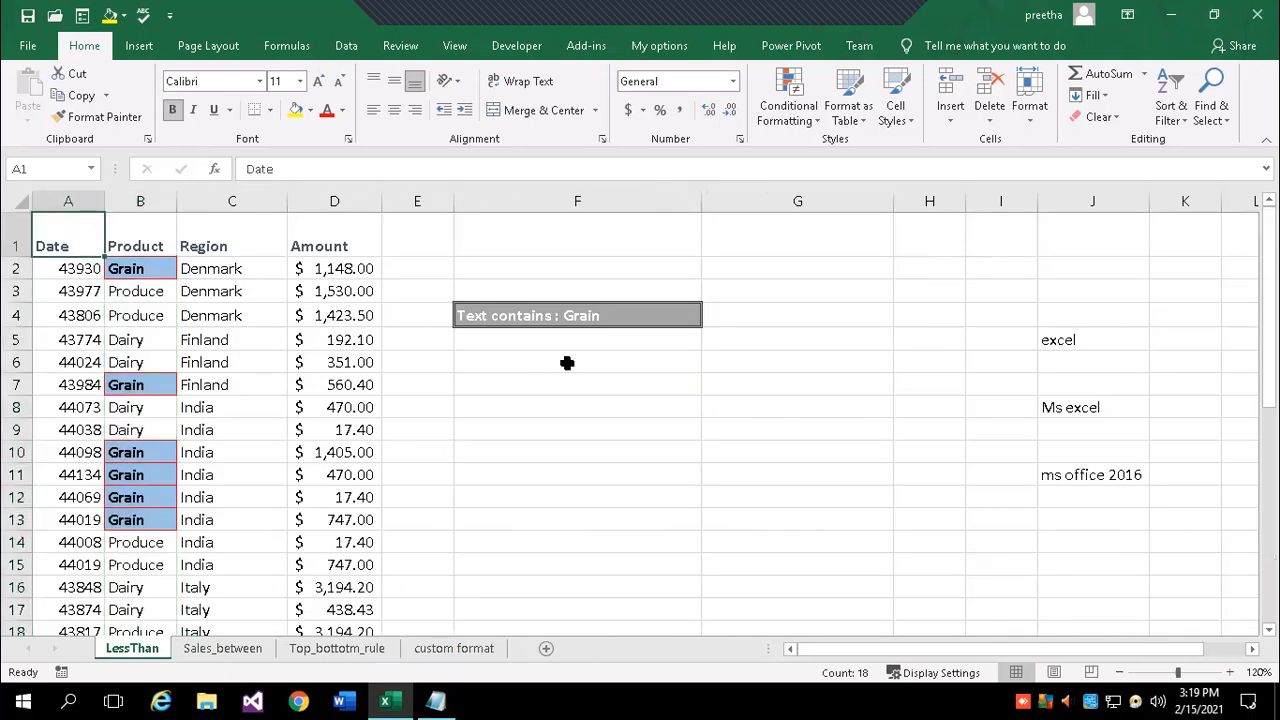
- Select all conditionally formatted cells on LessThan again
{"action": "left_click", "coordinate": [1224, 128]}
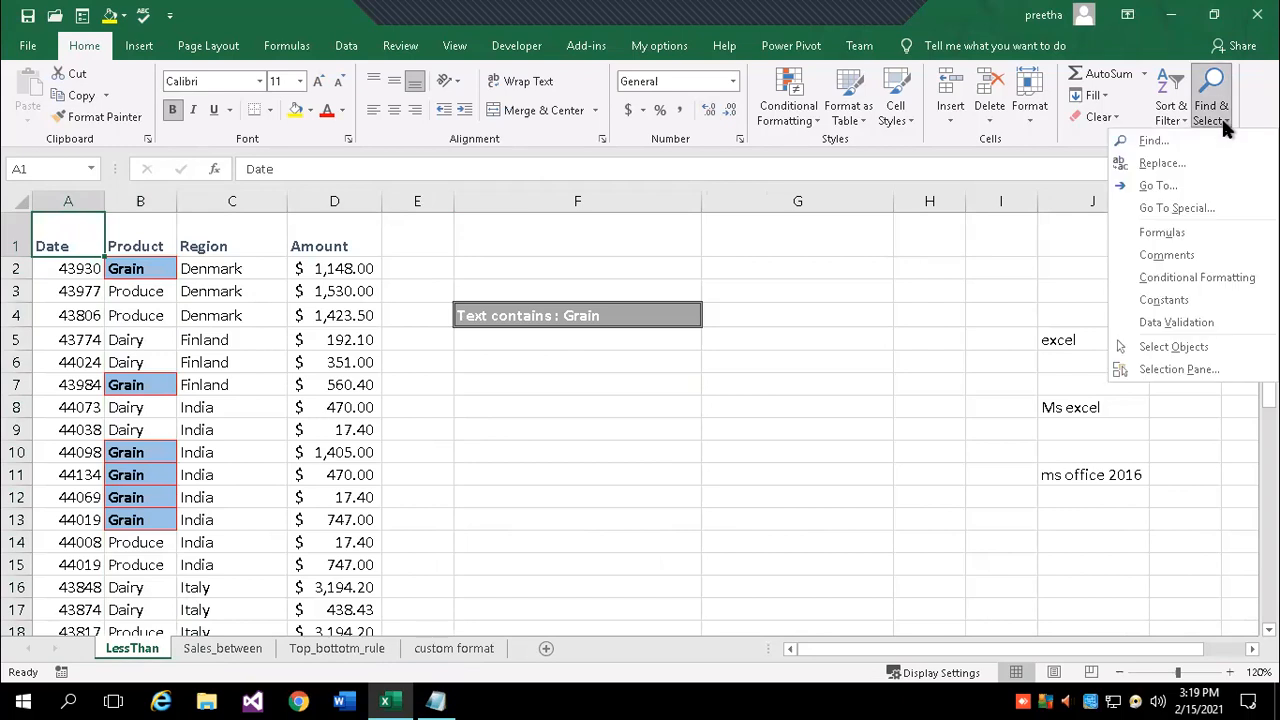
{"action": "left_click", "coordinate": [1197, 278]}
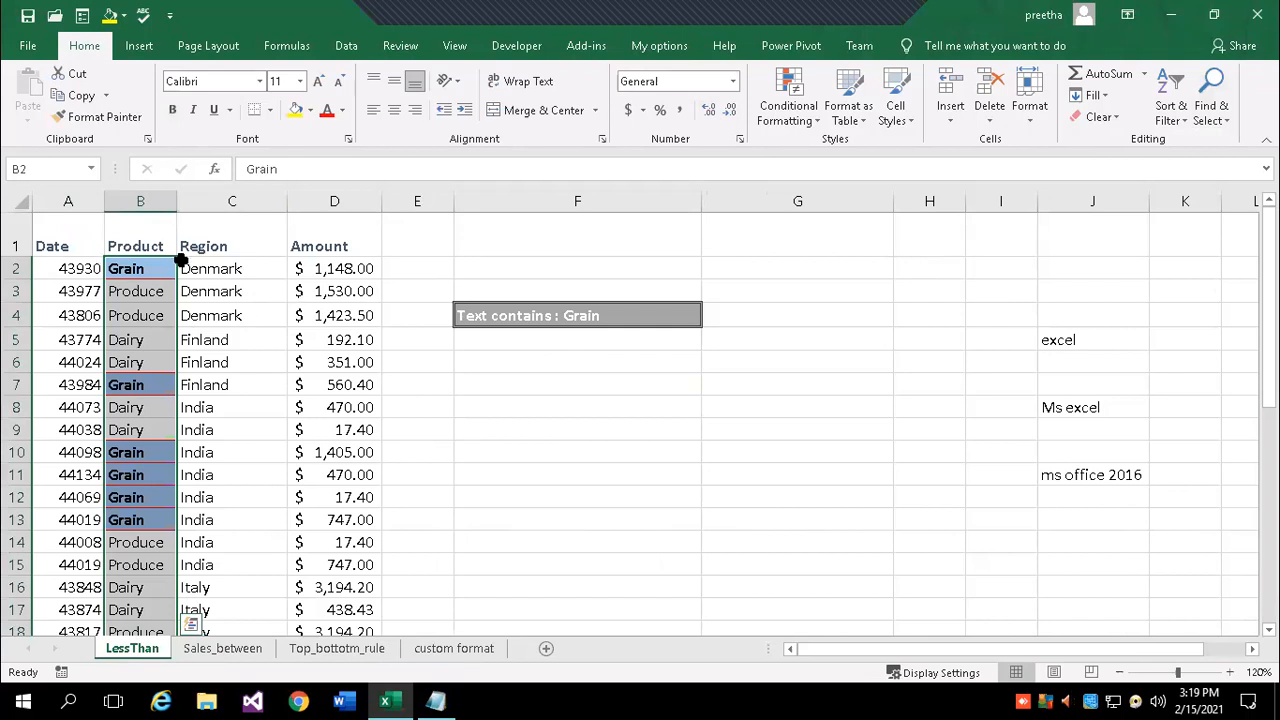
{"action": "scroll", "coordinate": [172, 565], "scroll_direction": "down", "scroll_amount": 1}
{"action": "scroll", "coordinate": [172, 565], "scroll_direction": "up", "scroll_amount": 1}
{"action": "scroll", "coordinate": [160, 420], "scroll_direction": "down", "scroll_amount": 2}
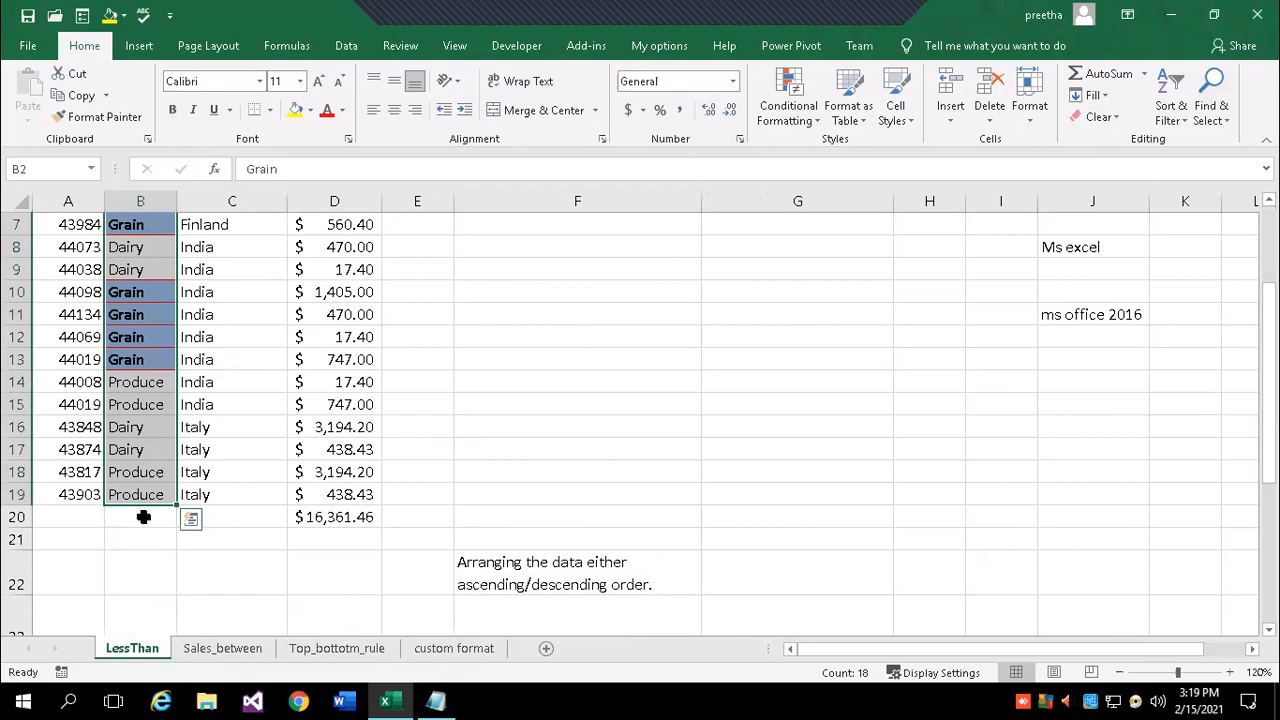
- Bring the Notepad notes window in front of the Excel workbook
{"action": "left_click", "coordinate": [1221, 116]}
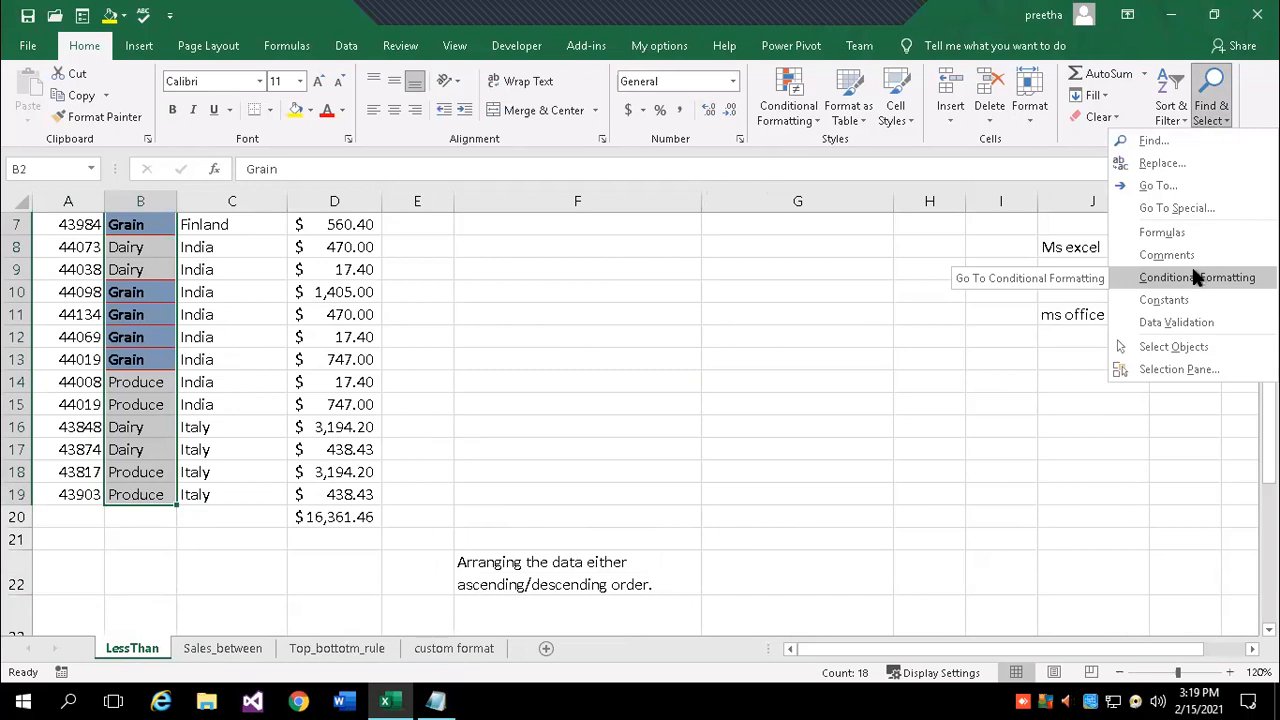
{"action": "left_click", "coordinate": [604, 400]}
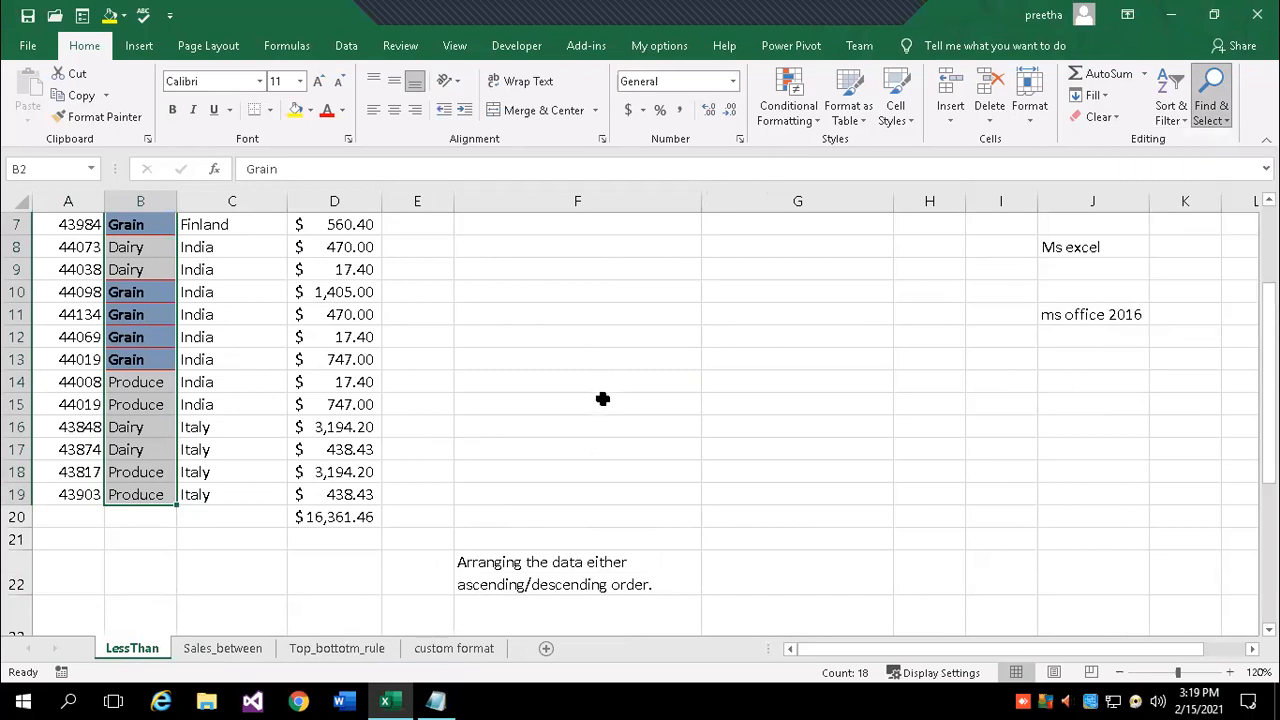
{"action": "left_click", "coordinate": [1215, 110]}
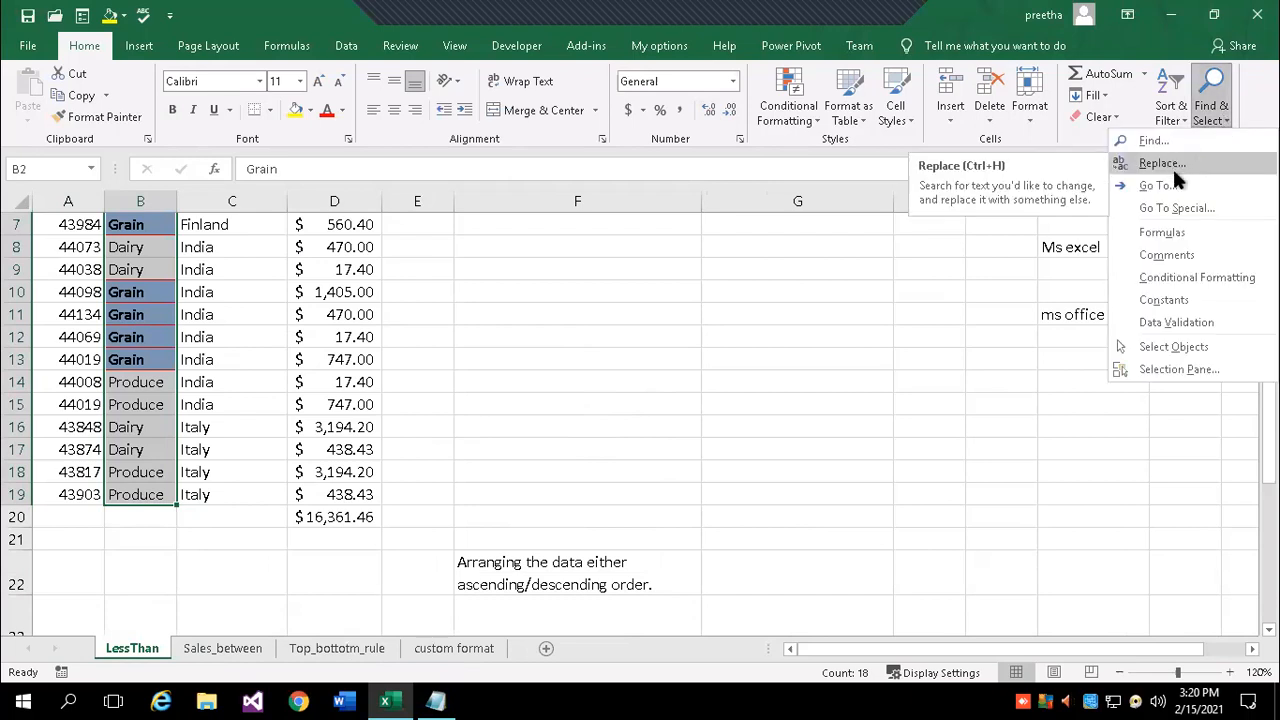
{"action": "left_click", "coordinate": [436, 700]}
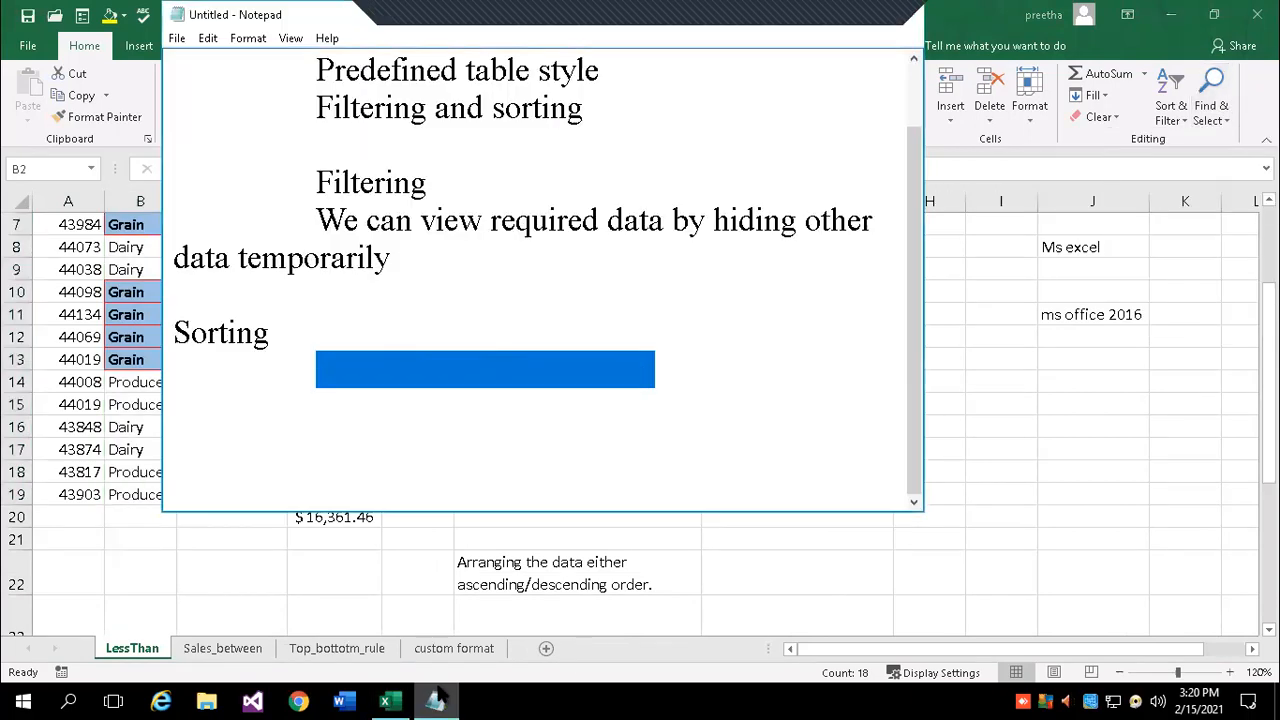
- Add an 'Editing' heading below the Sorting notes, separated by a blank line
{"action": "left_click", "coordinate": [547, 466]}
{"action": "scroll", "coordinate": [626, 394], "scroll_direction": "up", "scroll_amount": 1}
{"action": "scroll", "coordinate": [628, 378], "scroll_direction": "down", "scroll_amount": 1}
{"action": "left_click", "coordinate": [577, 416]}
{"action": "key", "text": "Return"}
{"action": "key", "text": "Return"}
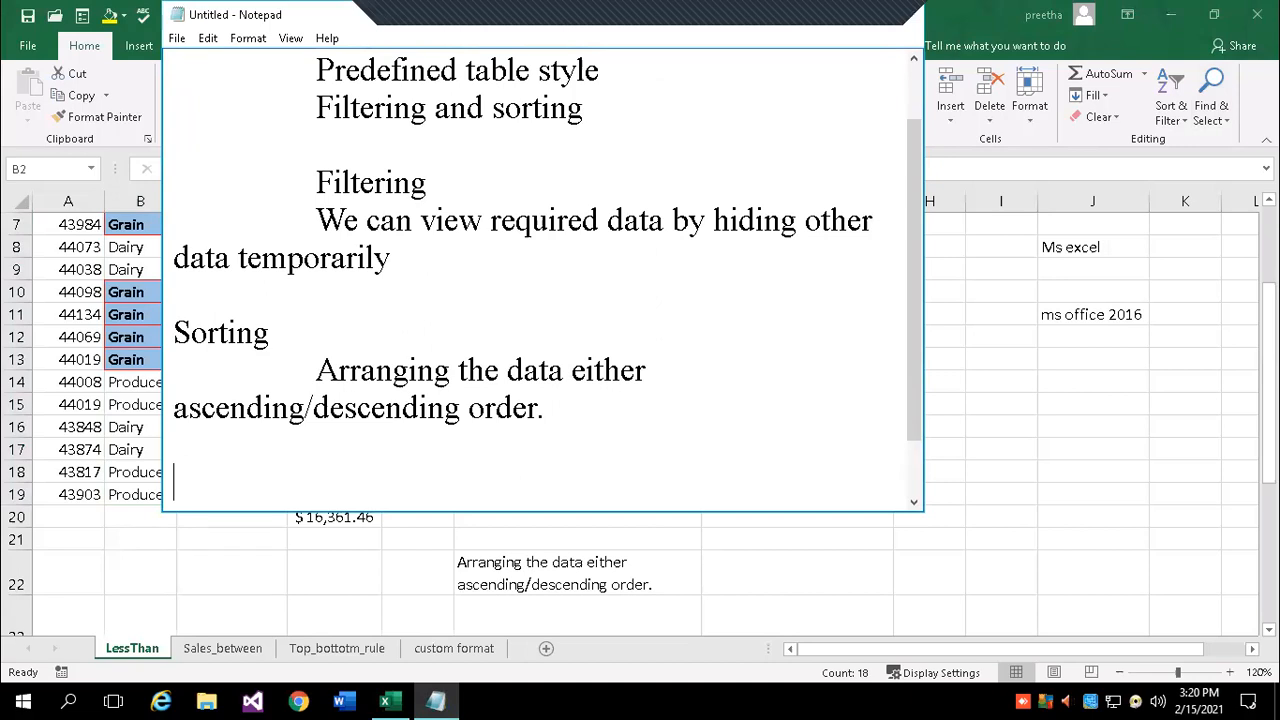
{"action": "type", "text": "Fi"}
{"action": "key", "text": "BackSpace"}
{"action": "key", "text": "BackSpace"}
{"action": "key", "text": "BackSpace"}
{"action": "type", "text": "Editing"}
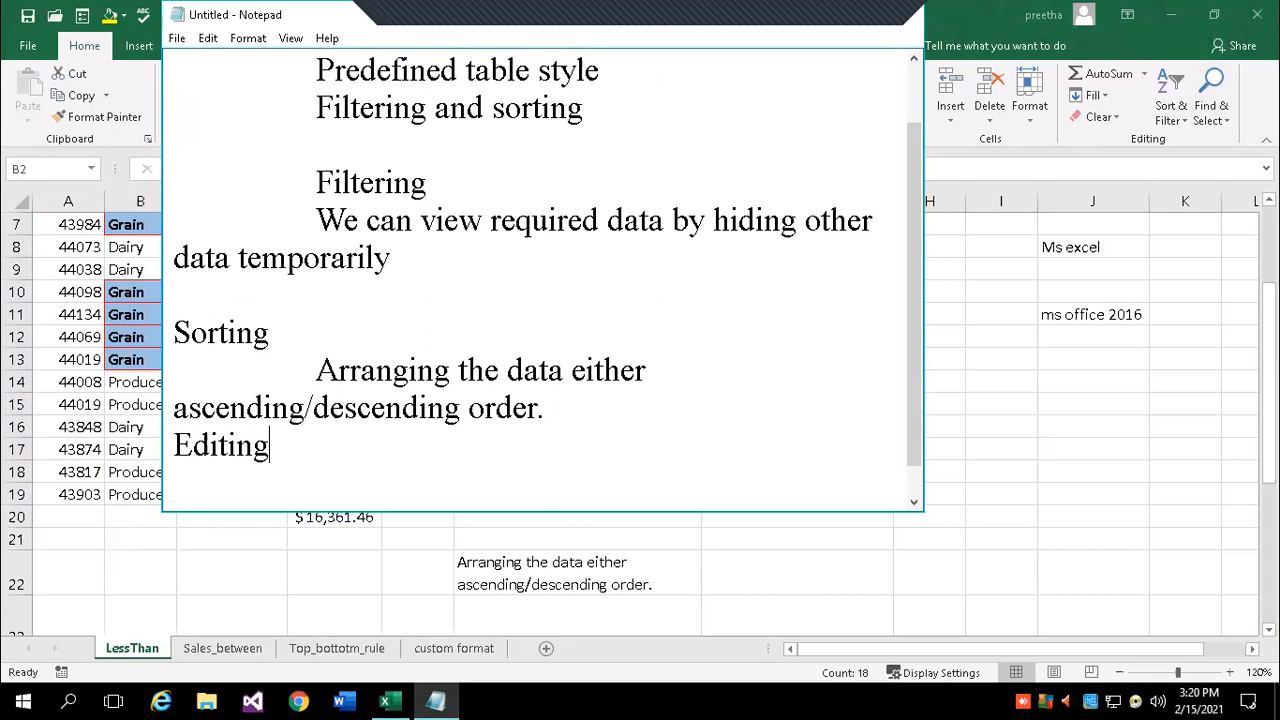
{"action": "left_click", "coordinate": [174, 444]}
{"action": "key", "text": "Return"}
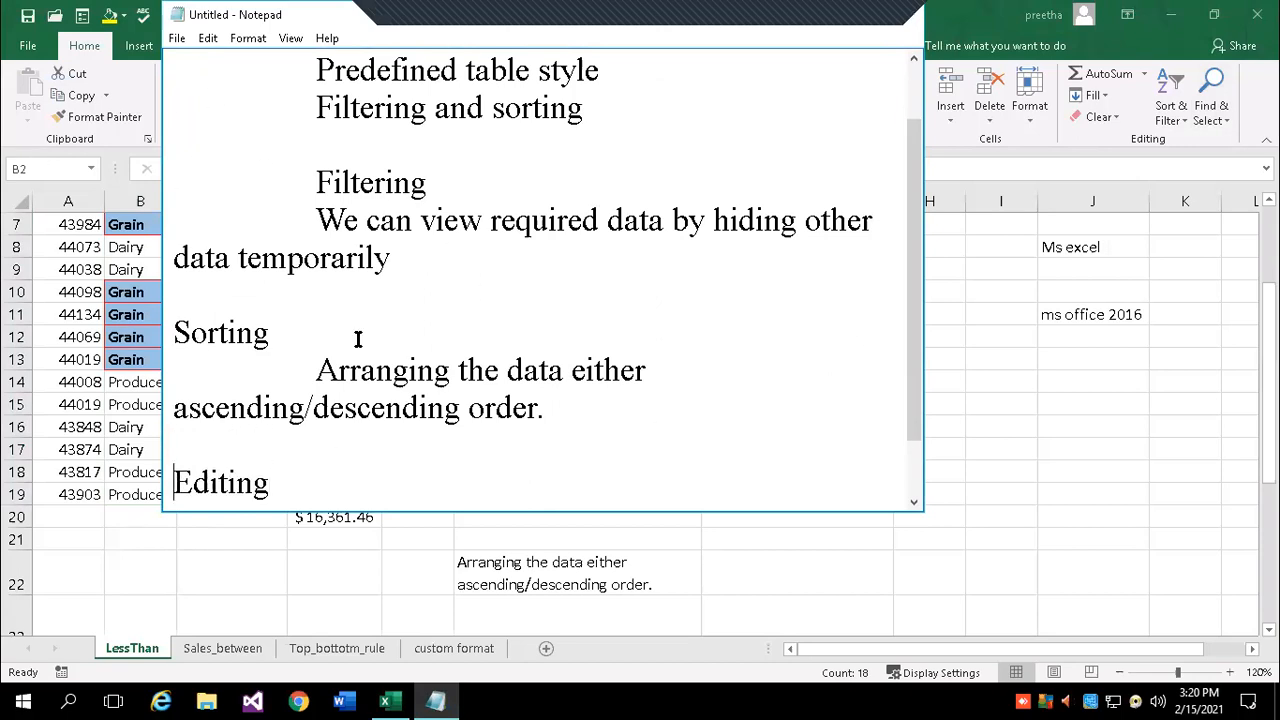
- Under Editing, list 'Find -> ctrl +f' and 'Replace -> ctrl + h' on separate lines
{"action": "scroll", "coordinate": [630, 500], "scroll_direction": "down", "scroll_amount": 1}
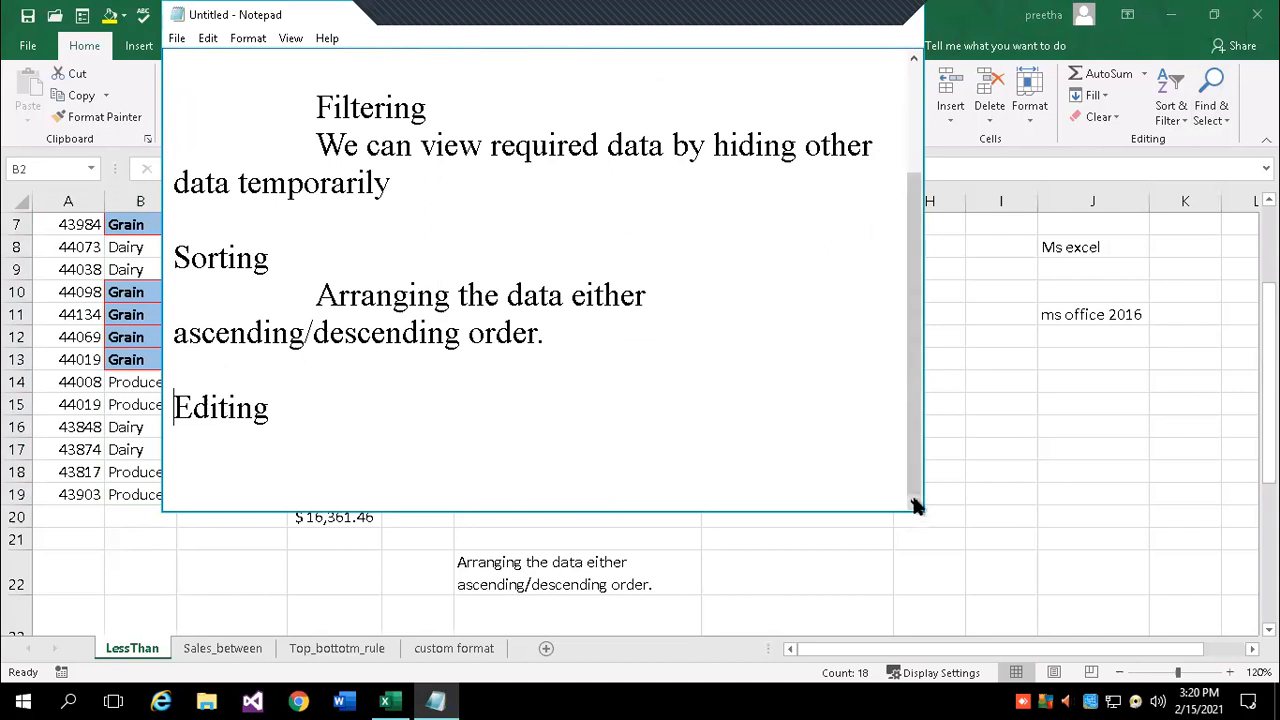
{"action": "key", "text": "Down"}
{"action": "type", "text": "Find  ->"}
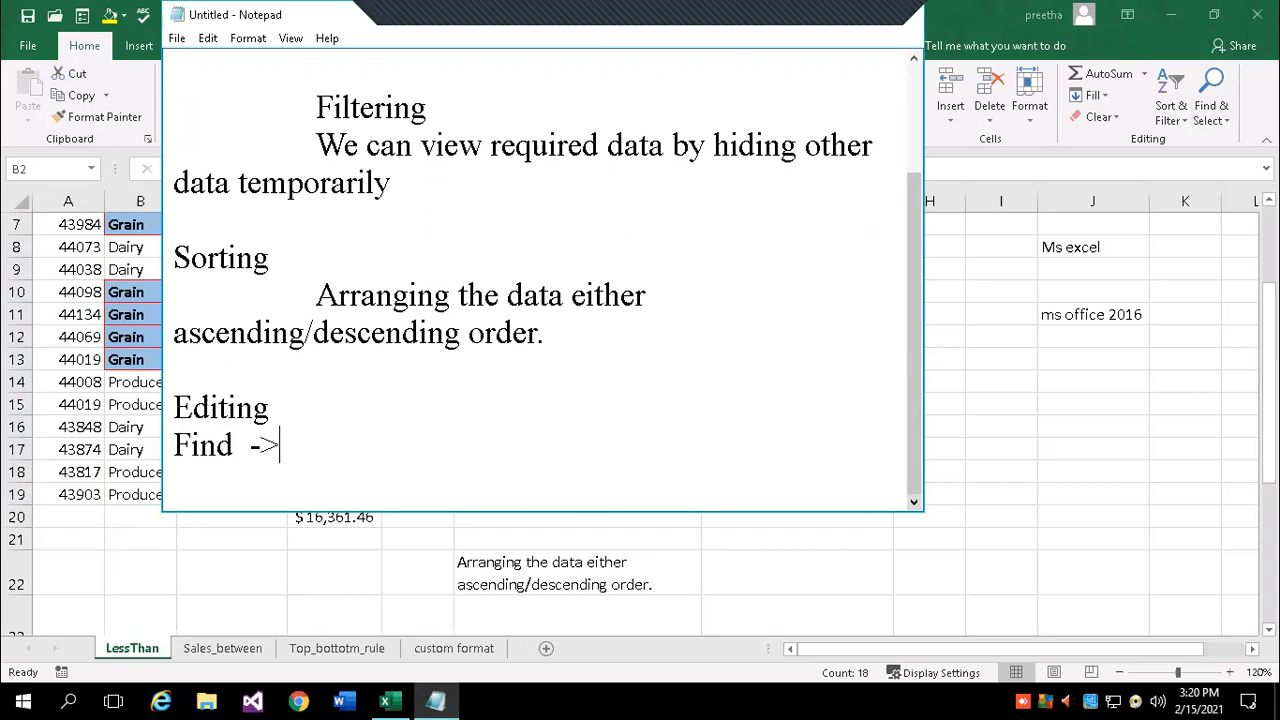
{"action": "type", "text": " ctrl +f"}
{"action": "key", "text": "Return"}
{"action": "type", "text": "Replace "}
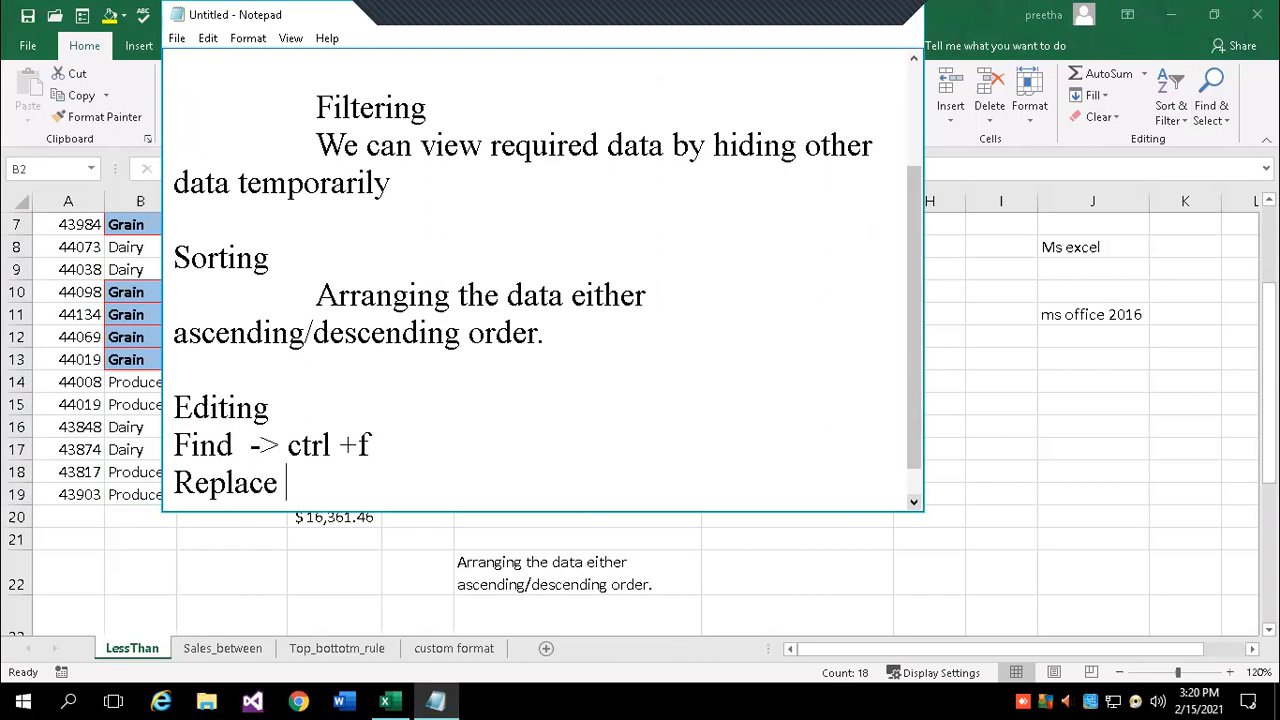
{"action": "type", "text": "-> ctrl + h"}
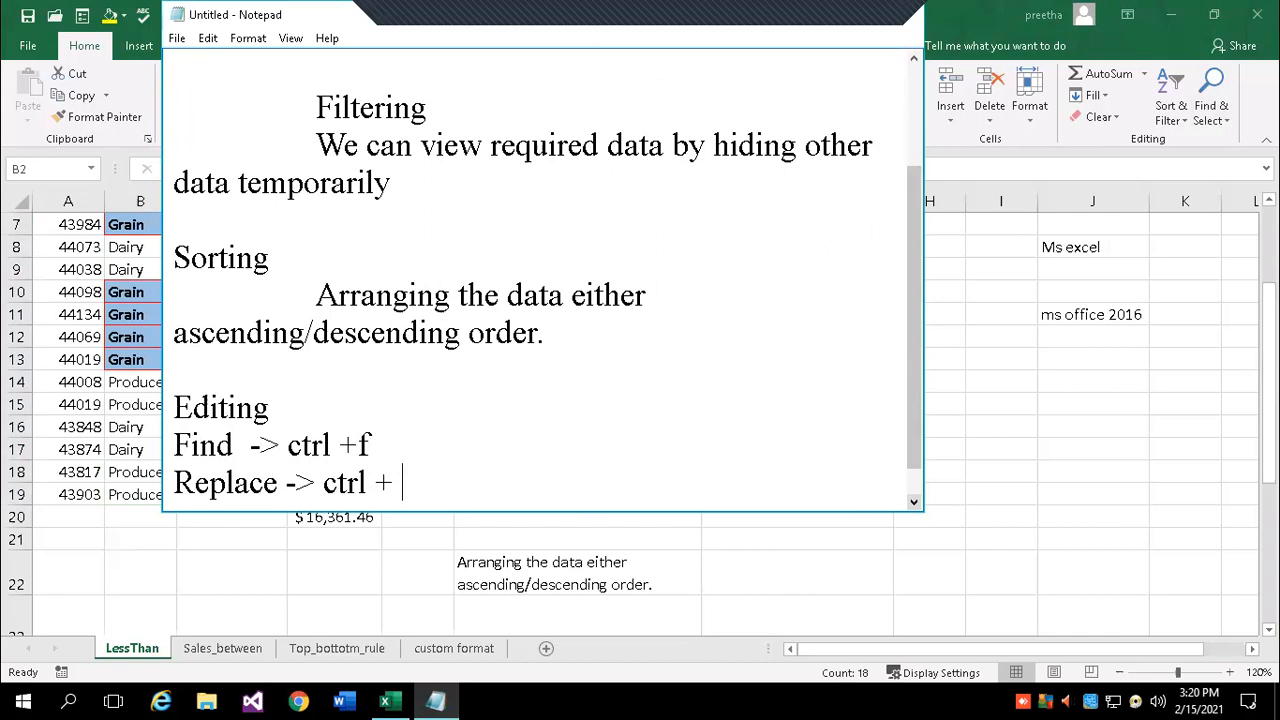
{"action": "key", "text": "Return"}
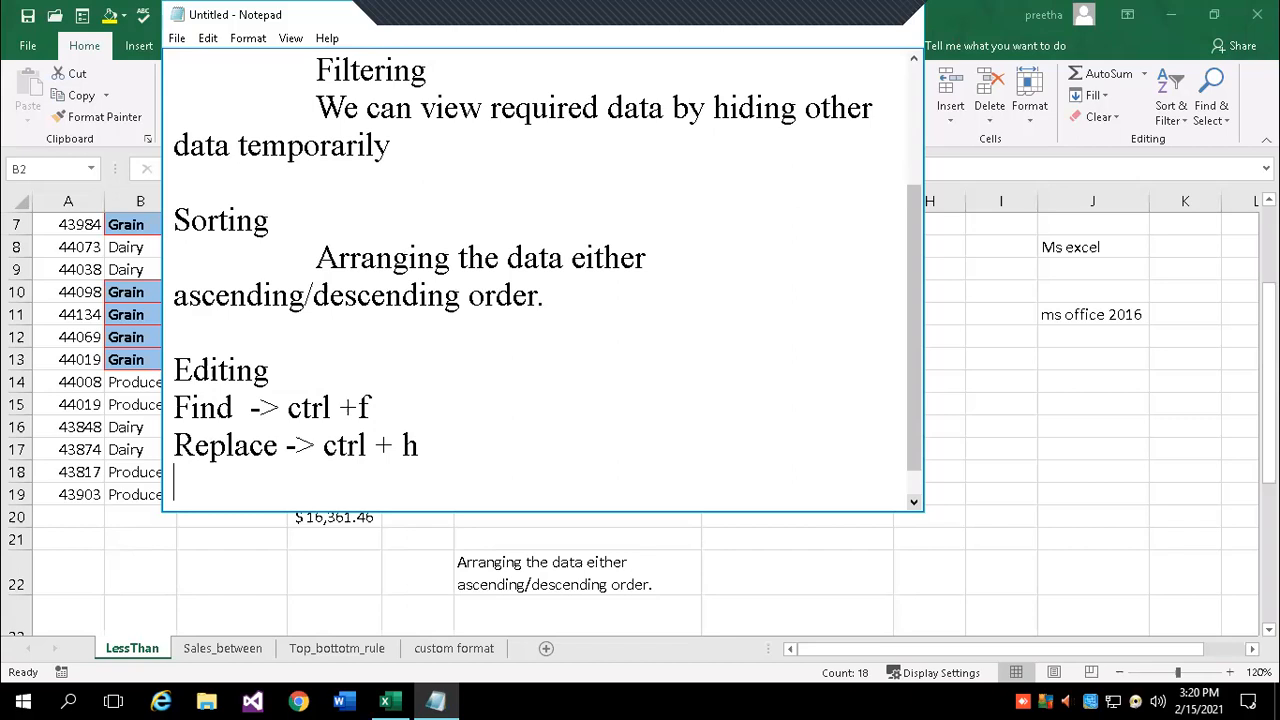
- Add the line 'goto -> F5' below the Replace shortcut
{"action": "type", "text": "got"}
{"action": "key", "text": "BackSpace"}
{"action": "type", "text": "0"}
{"action": "type", "text": "o"}
{"action": "key", "text": "BackSpace"}
{"action": "key", "text": "BackSpace"}
{"action": "type", "text": "o  -"}
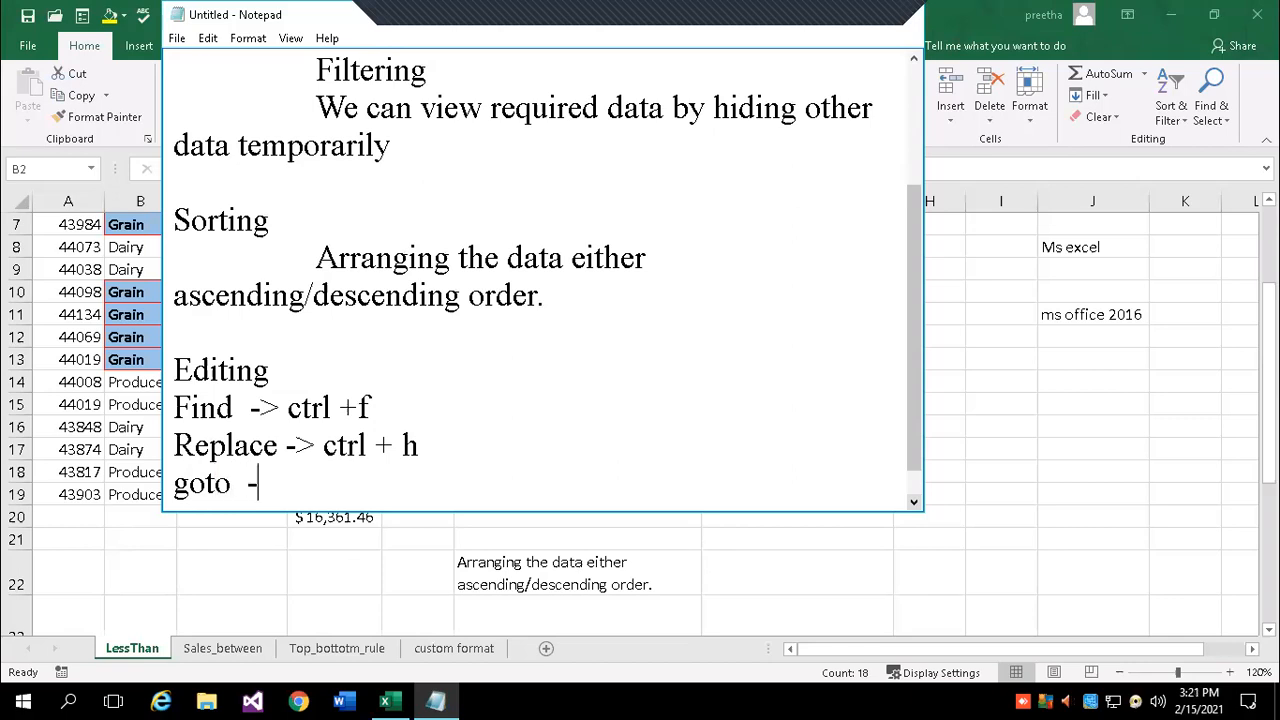
{"action": "type", "text": "> F5"}
{"action": "key", "text": "Return"}
{"action": "key", "text": "Return"}
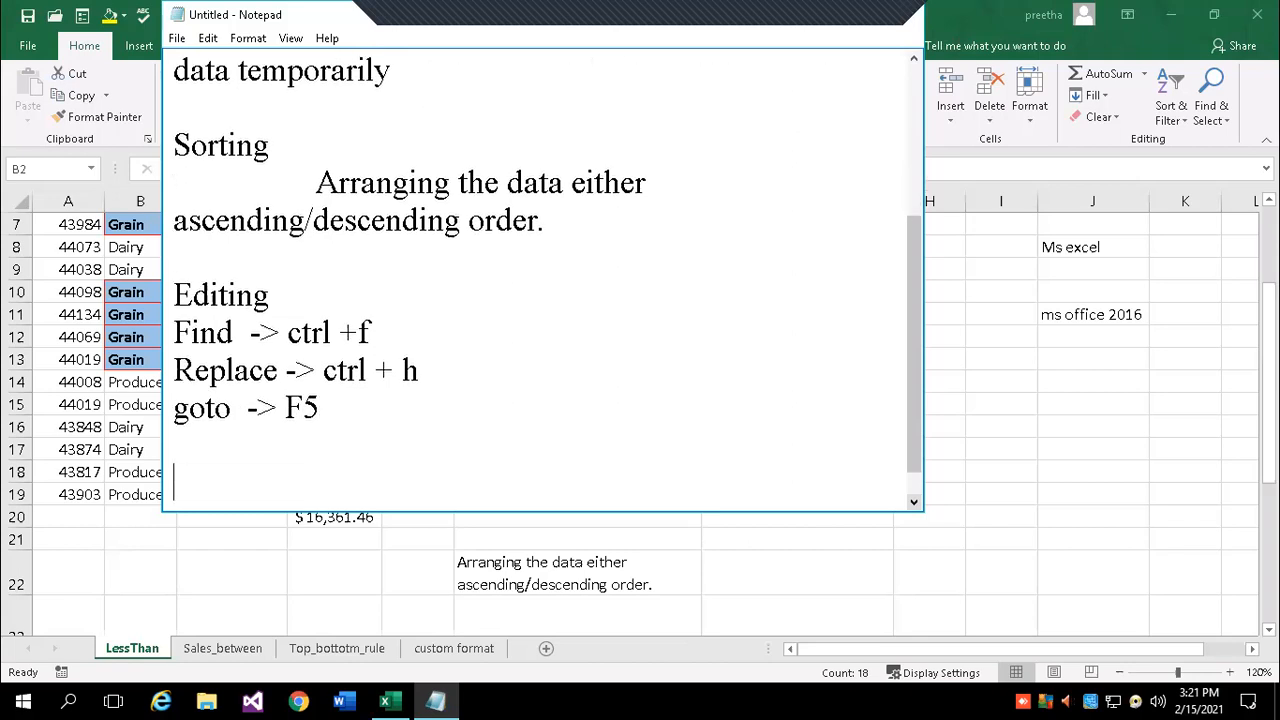
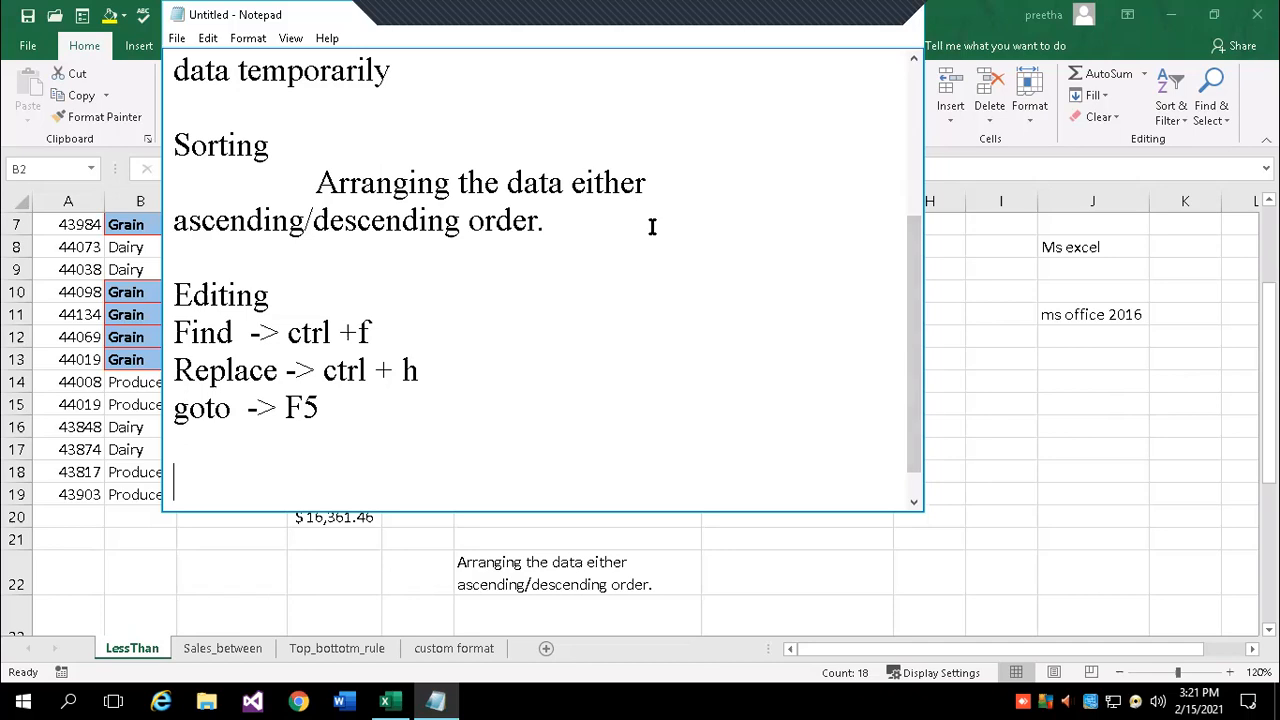
- Add the heading 'Auto Fill / Fill handling' to the Notepad notes, then go back to Excel
{"action": "key", "text": "alt+Tab"}
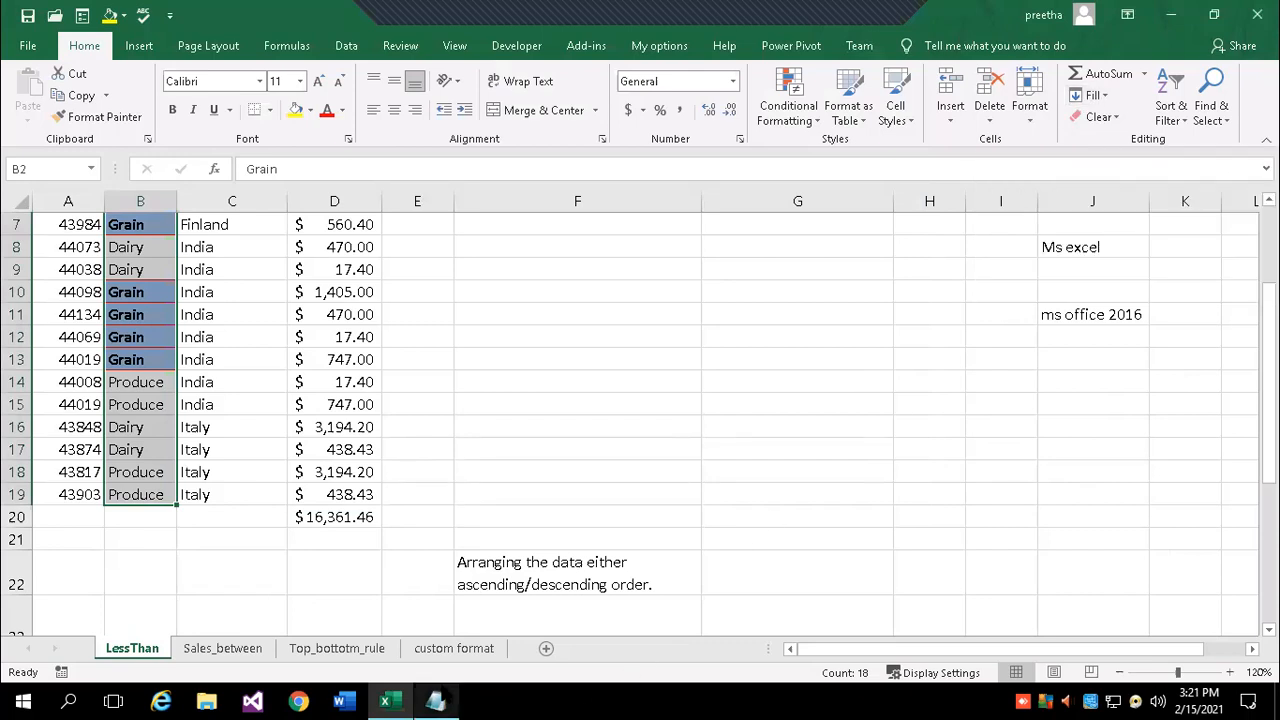
{"action": "left_click", "coordinate": [435, 700]}
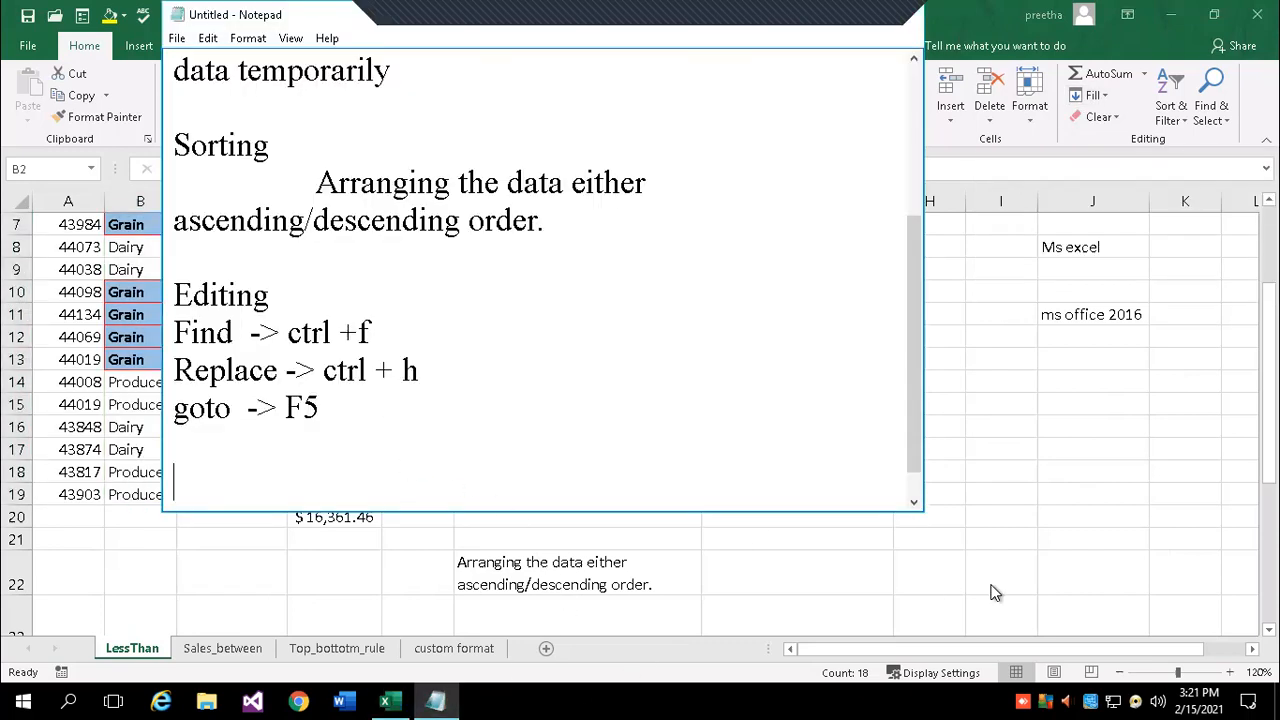
{"action": "type", "text": "Auto Fill / "}
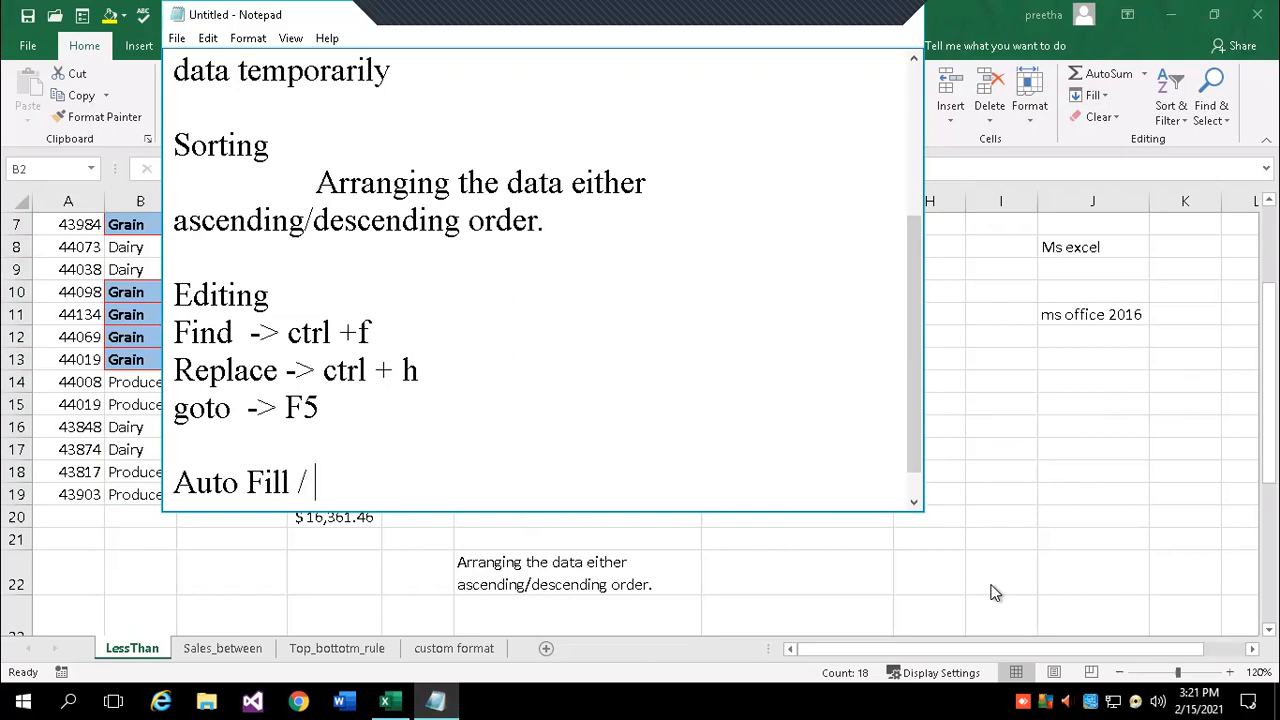
{"action": "type", "text": "Fill handling"}
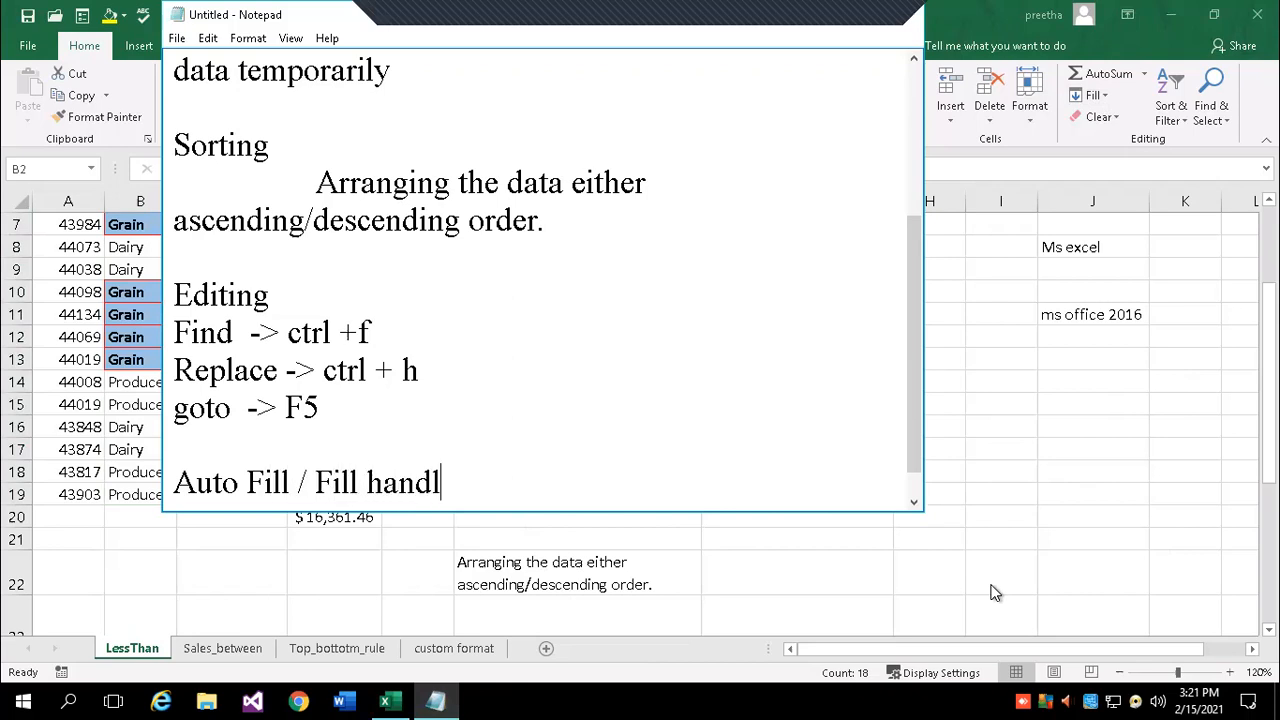
{"action": "key", "text": "Return"}
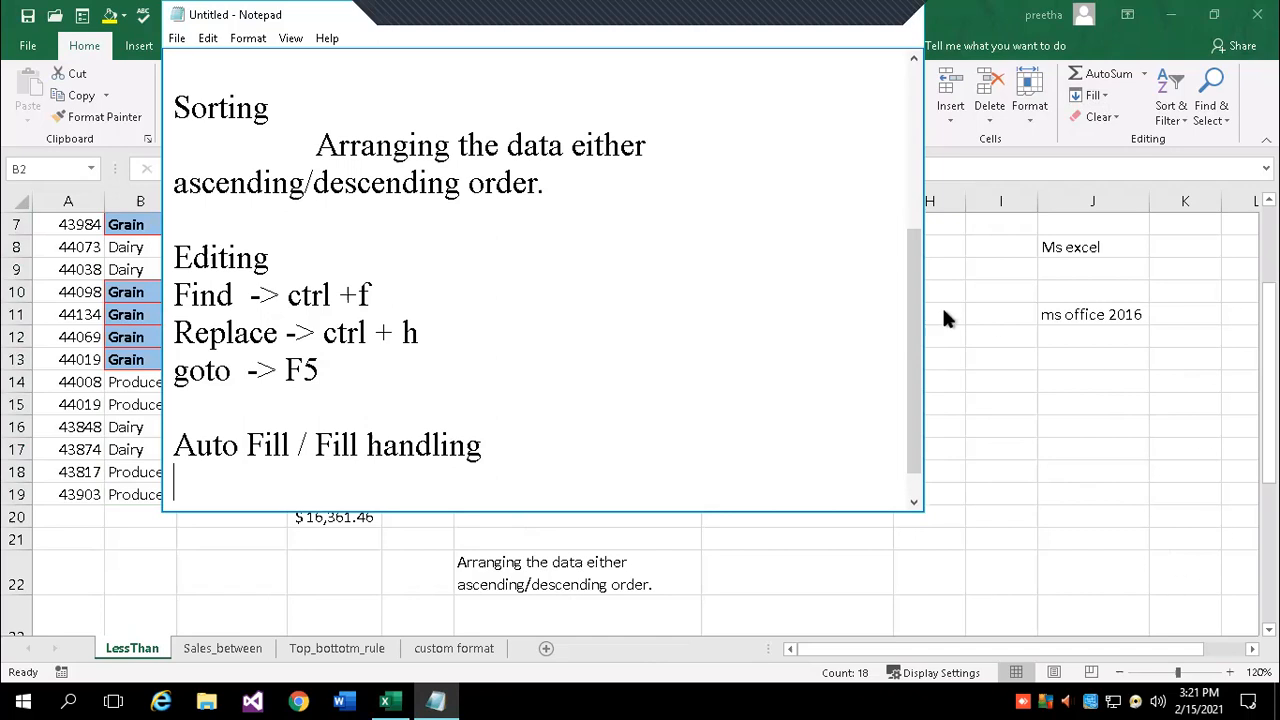
{"action": "key", "text": "alt+Tab"}
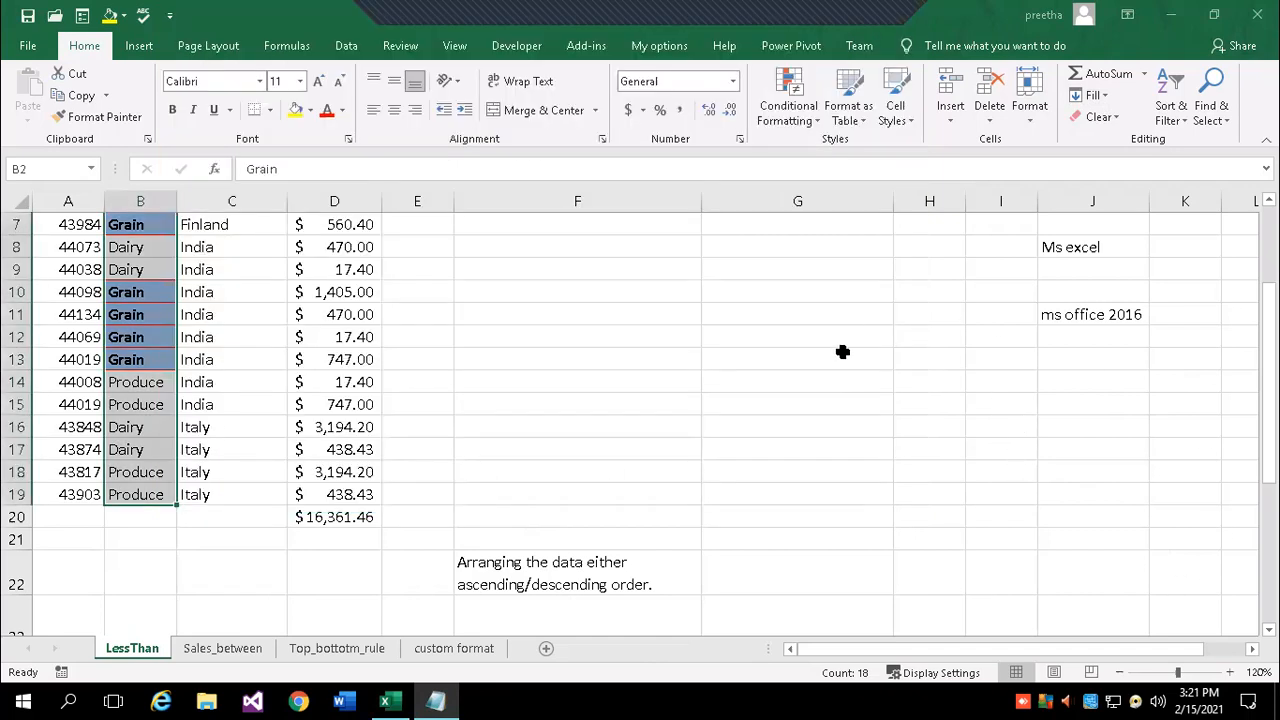
- Select from D28 downward and preview Fill > Series with Date type, cancelling without filling
{"action": "scroll", "coordinate": [849, 426], "scroll_direction": "down", "scroll_amount": 6}
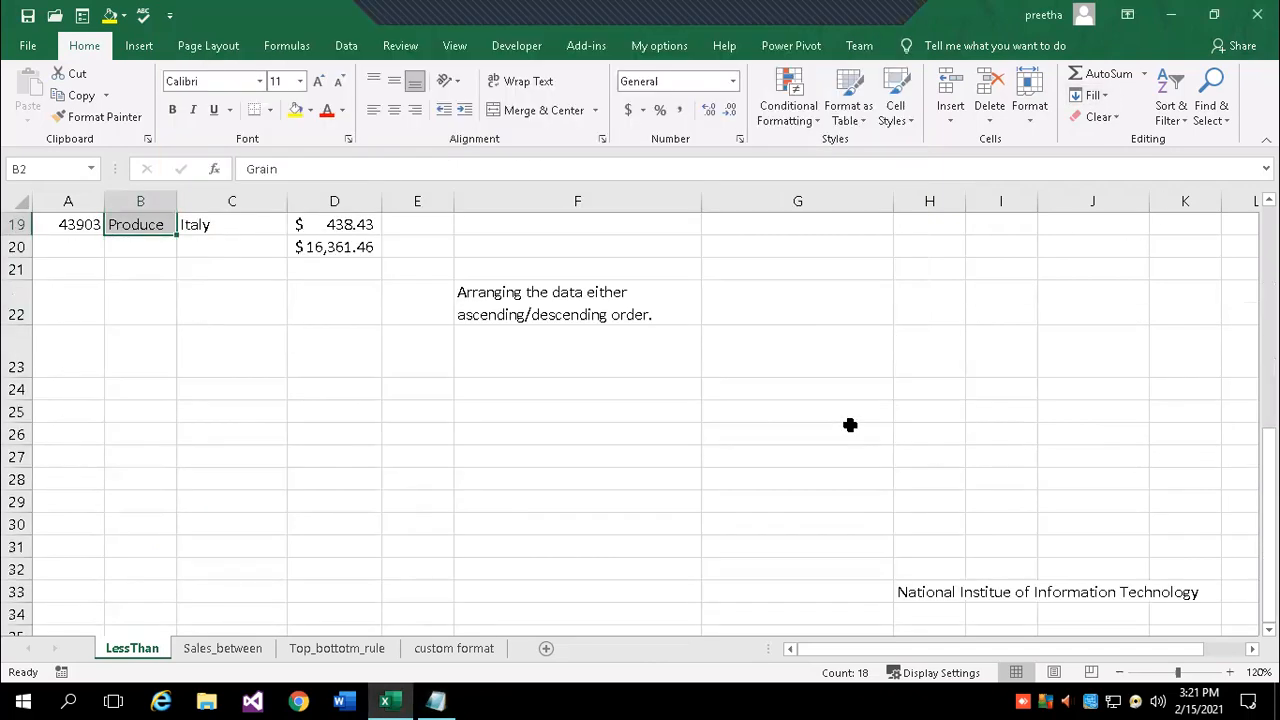
{"action": "left_click", "coordinate": [310, 295]}
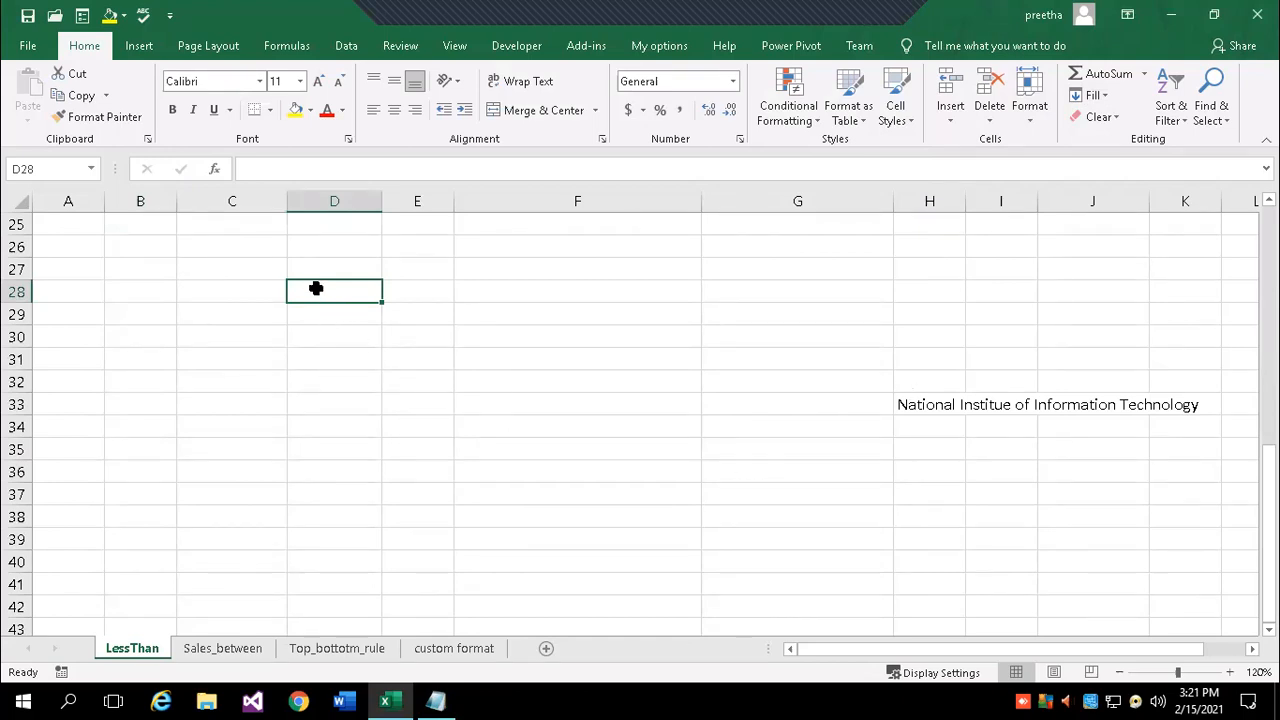
{"action": "left_click_drag", "start_coordinate": [320, 289], "coordinate": [309, 605]}
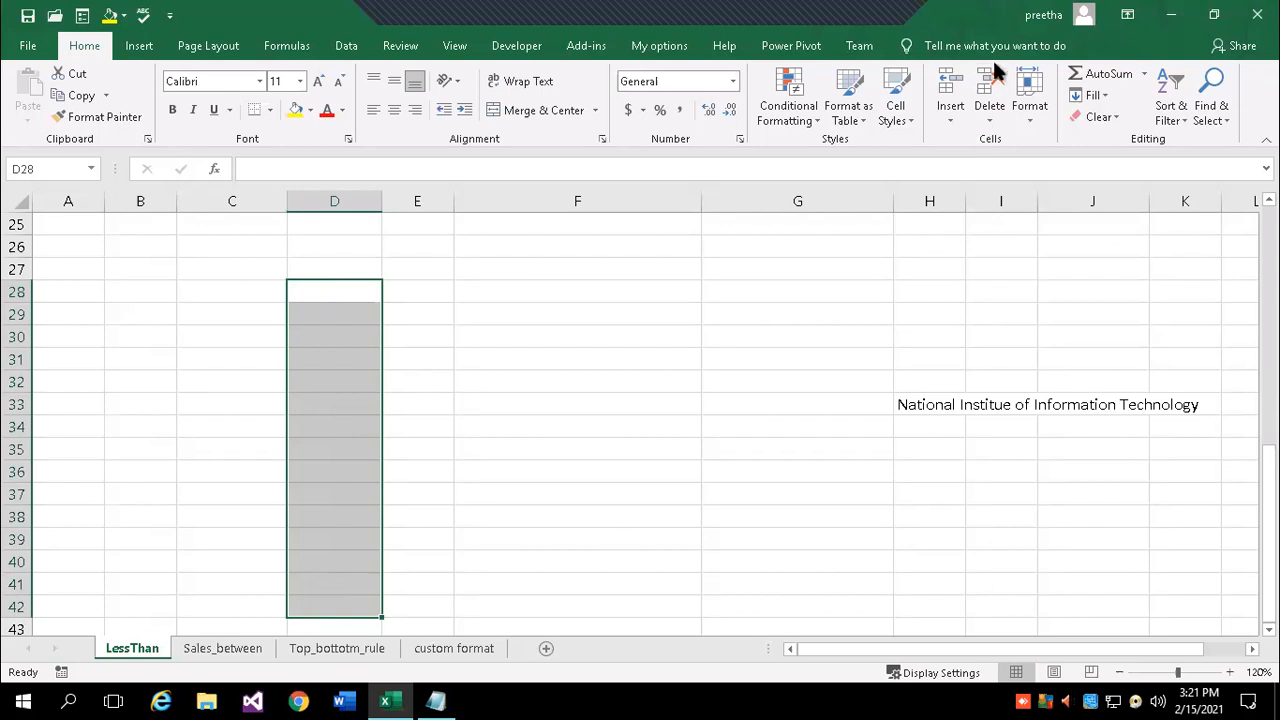
{"action": "left_click", "coordinate": [1226, 121]}
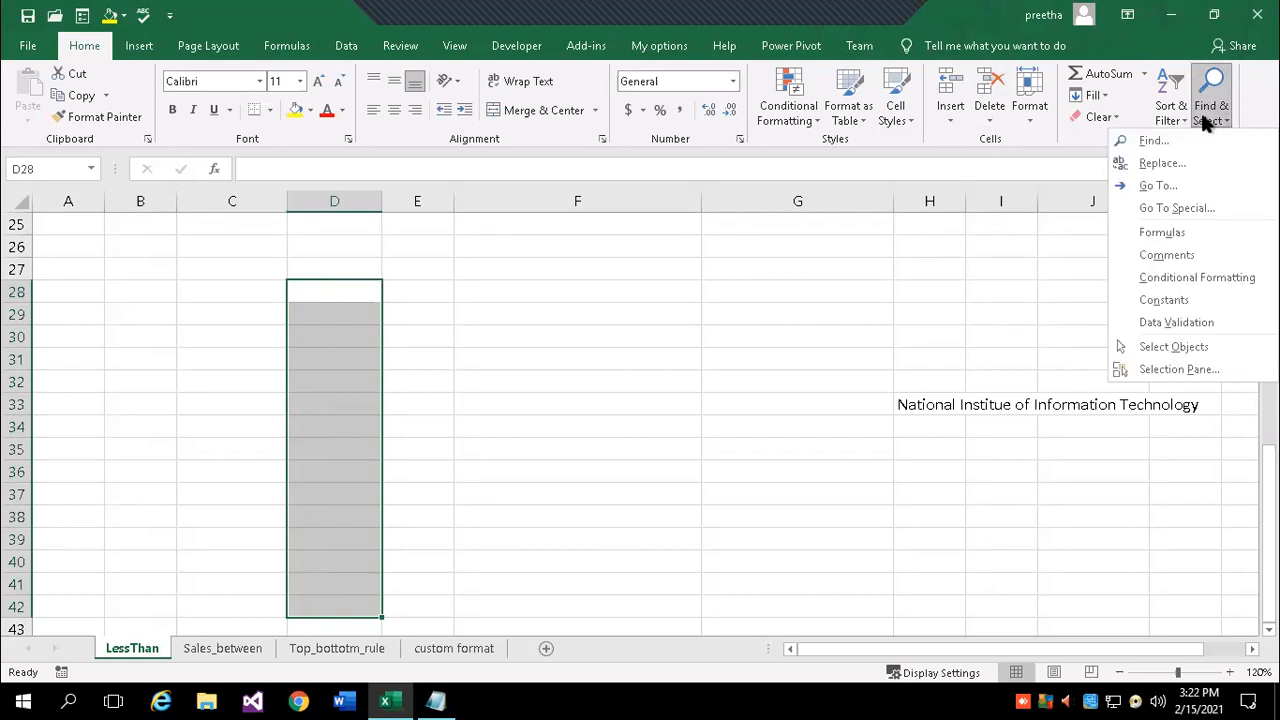
{"action": "left_click", "coordinate": [1110, 97]}
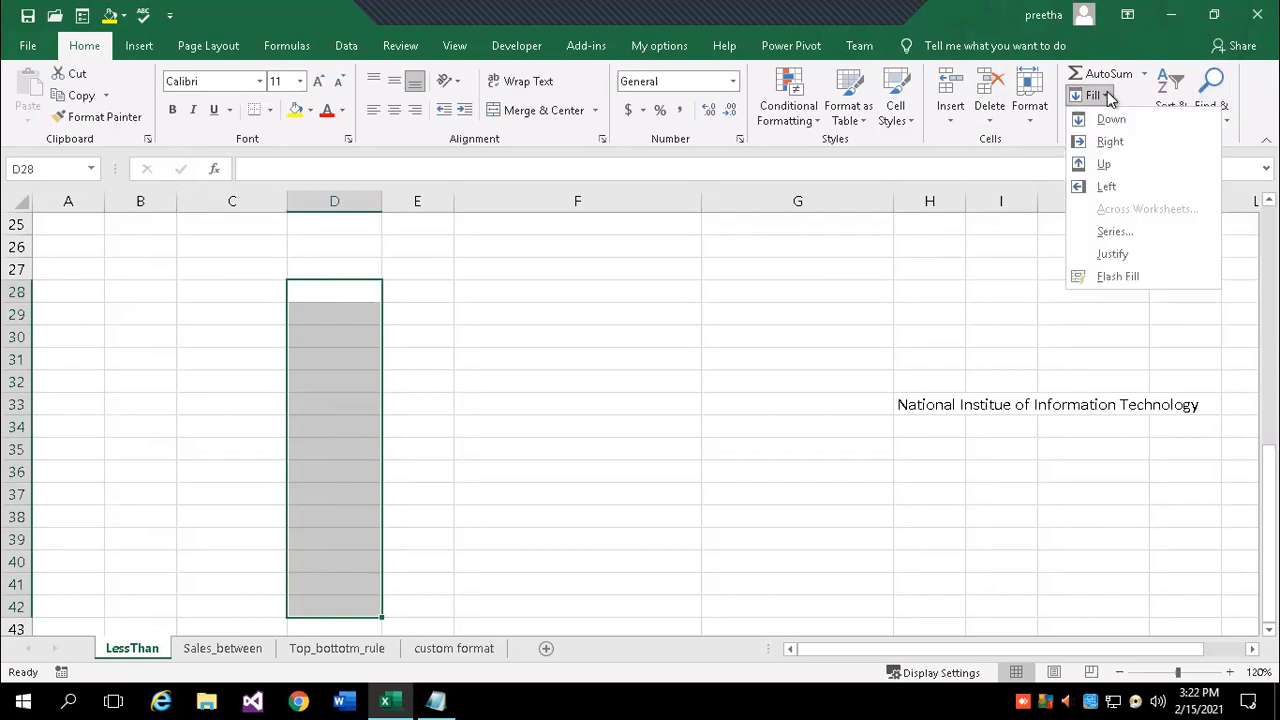
{"action": "left_click", "coordinate": [1120, 226]}
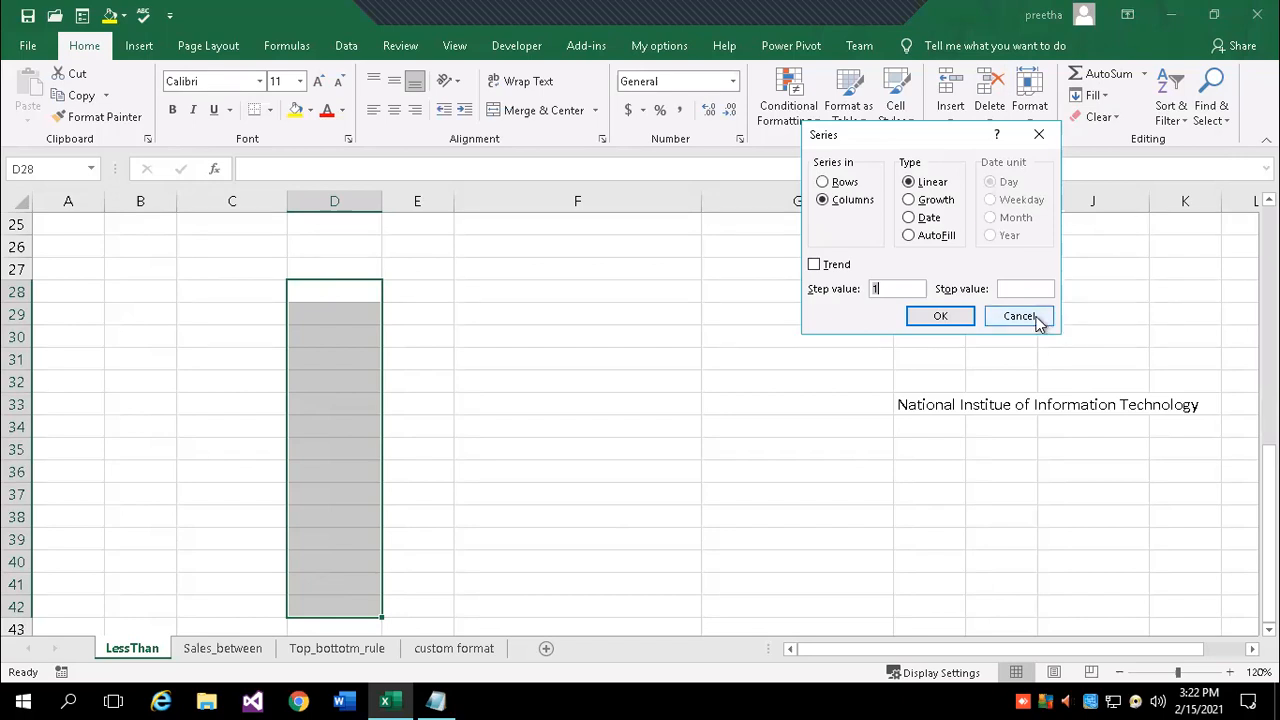
{"action": "left_click", "coordinate": [910, 218]}
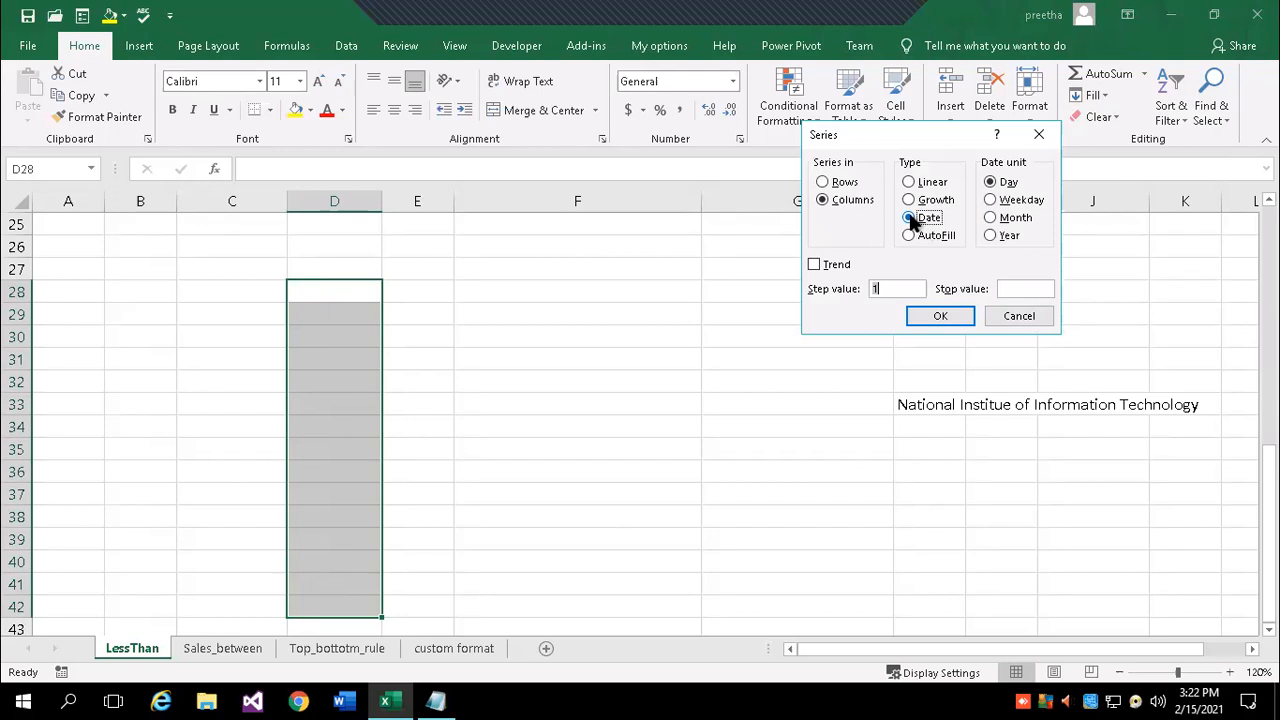
{"action": "left_click", "coordinate": [1015, 322]}
{"action": "left_click", "coordinate": [460, 306]}
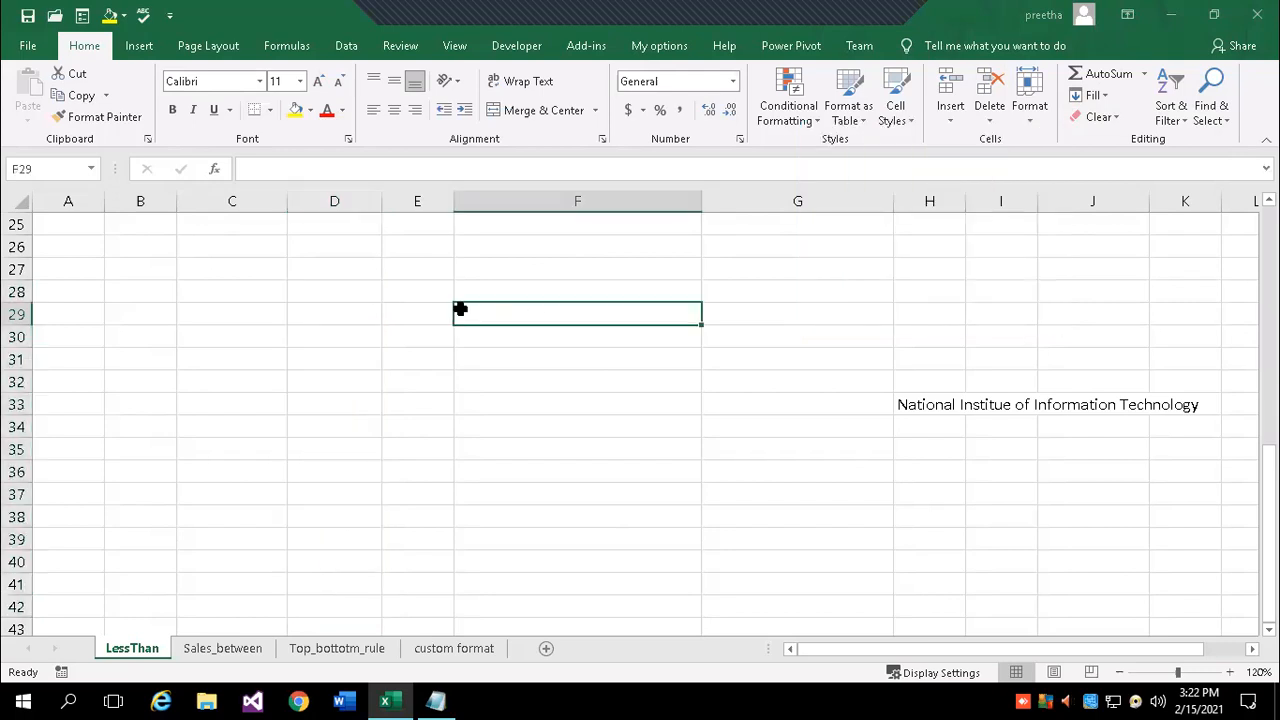
- Enter today's date, 2/15/2021, in D28 with Ctrl+; and select D28 downward
{"action": "left_click", "coordinate": [331, 289]}
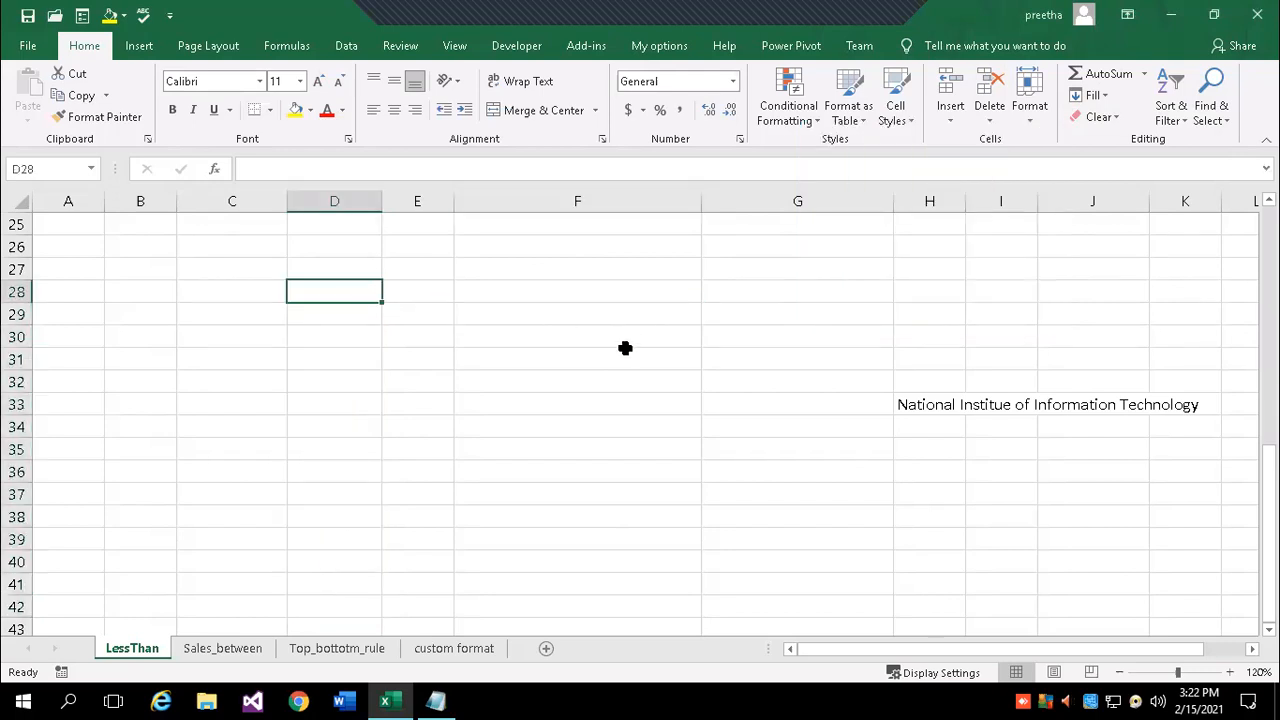
{"action": "key", "text": "ctrl+semicolon"}
{"action": "key", "text": "Return"}
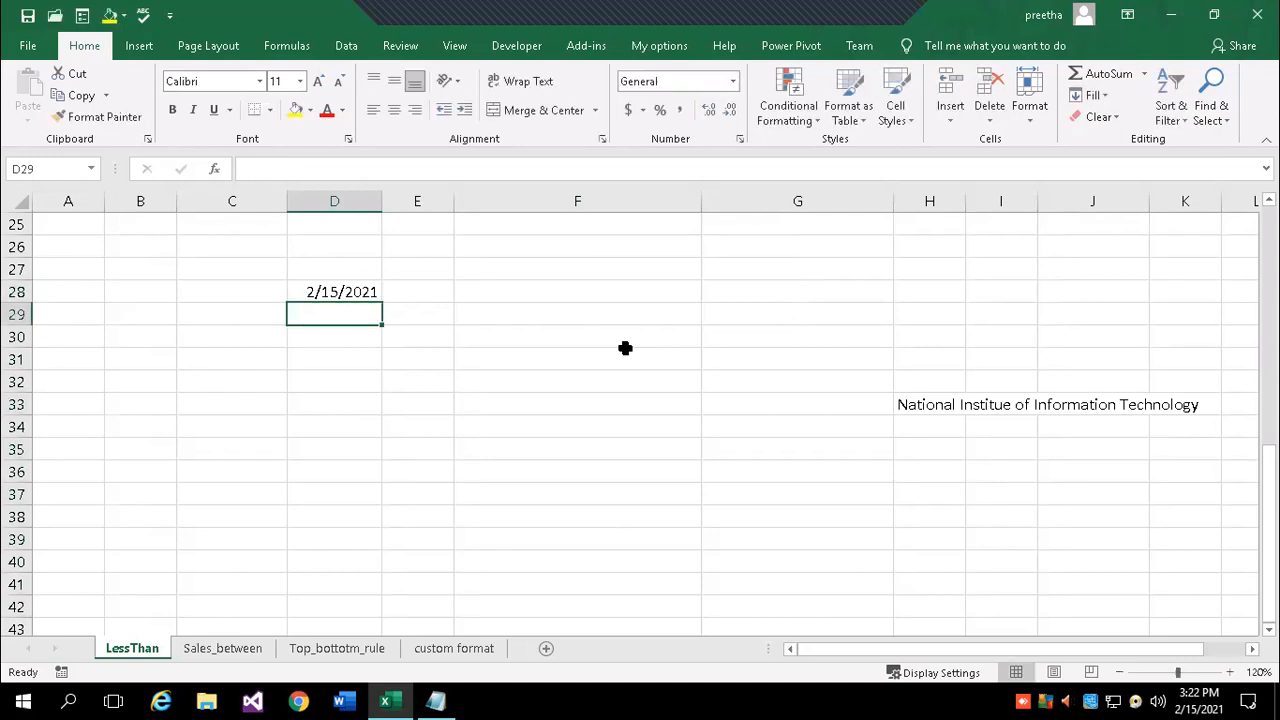
{"action": "left_click_drag", "start_coordinate": [340, 291], "coordinate": [354, 609]}
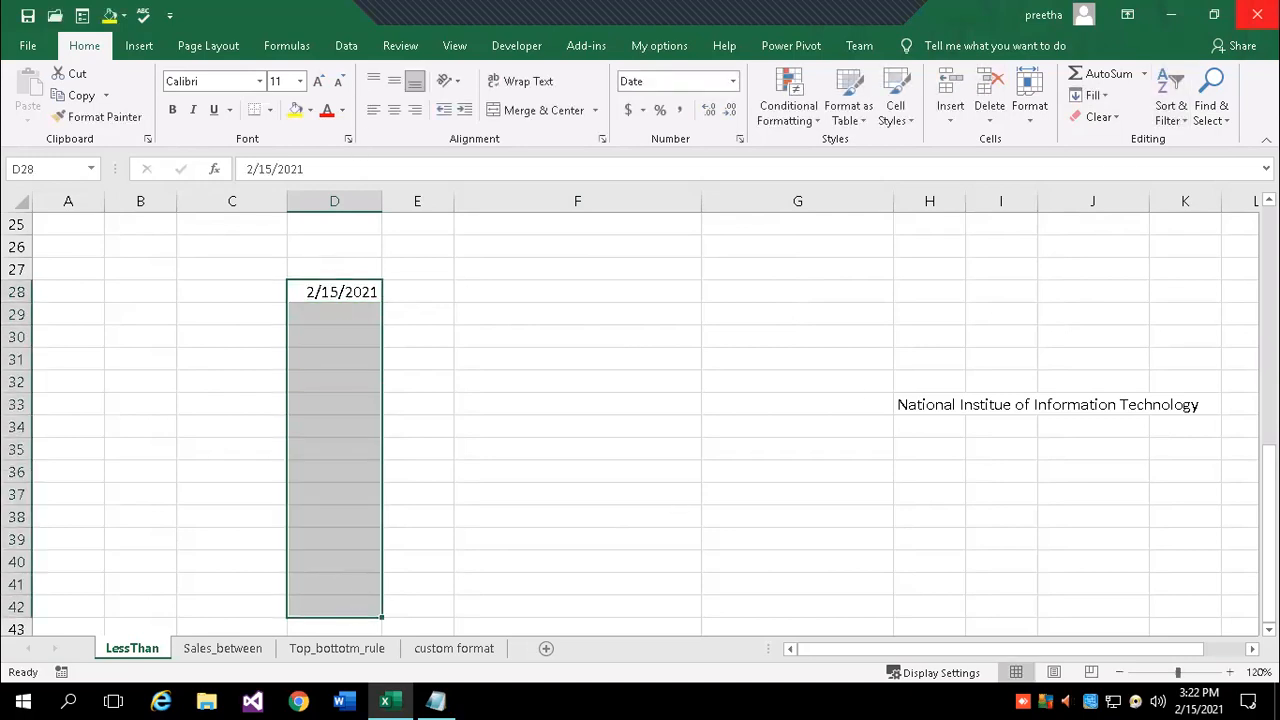
{"action": "left_click", "coordinate": [1106, 96]}
{"action": "left_click", "coordinate": [1131, 224]}
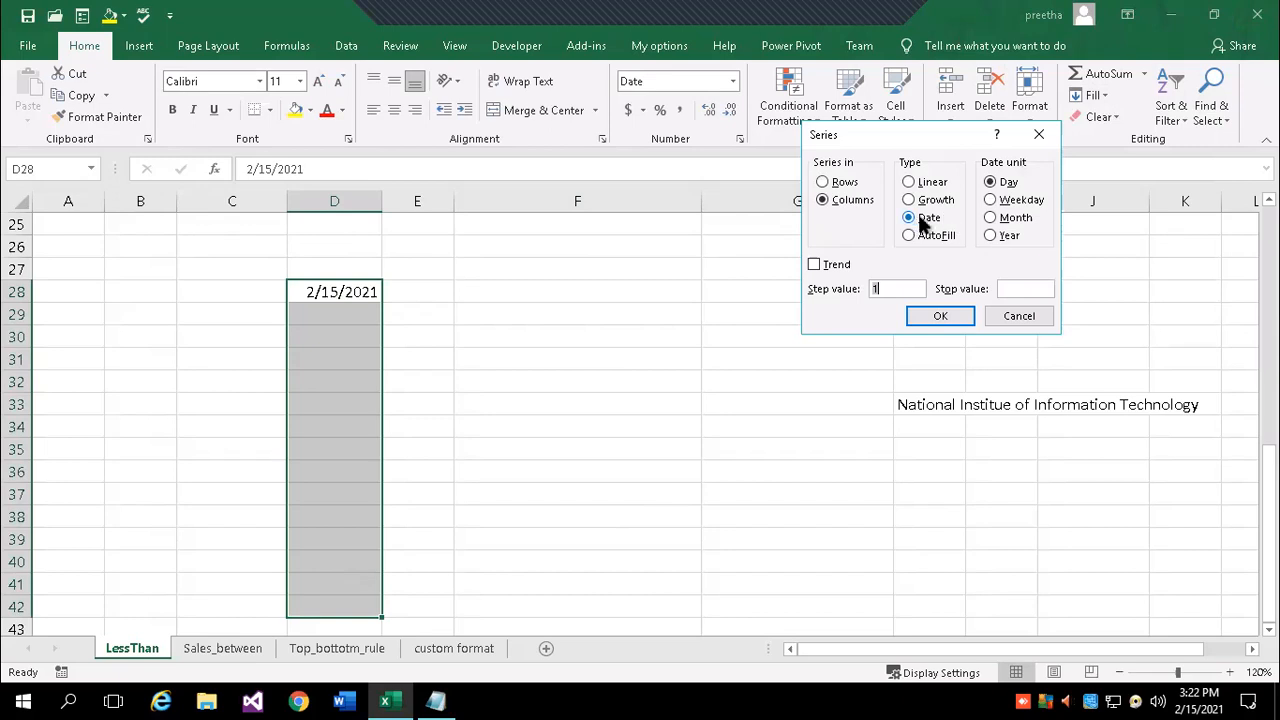
{"action": "left_click", "coordinate": [1010, 288]}
{"action": "type", "text": "2/29/2021"}
{"action": "left_click", "coordinate": [946, 317]}
{"action": "left_click", "coordinate": [648, 403]}
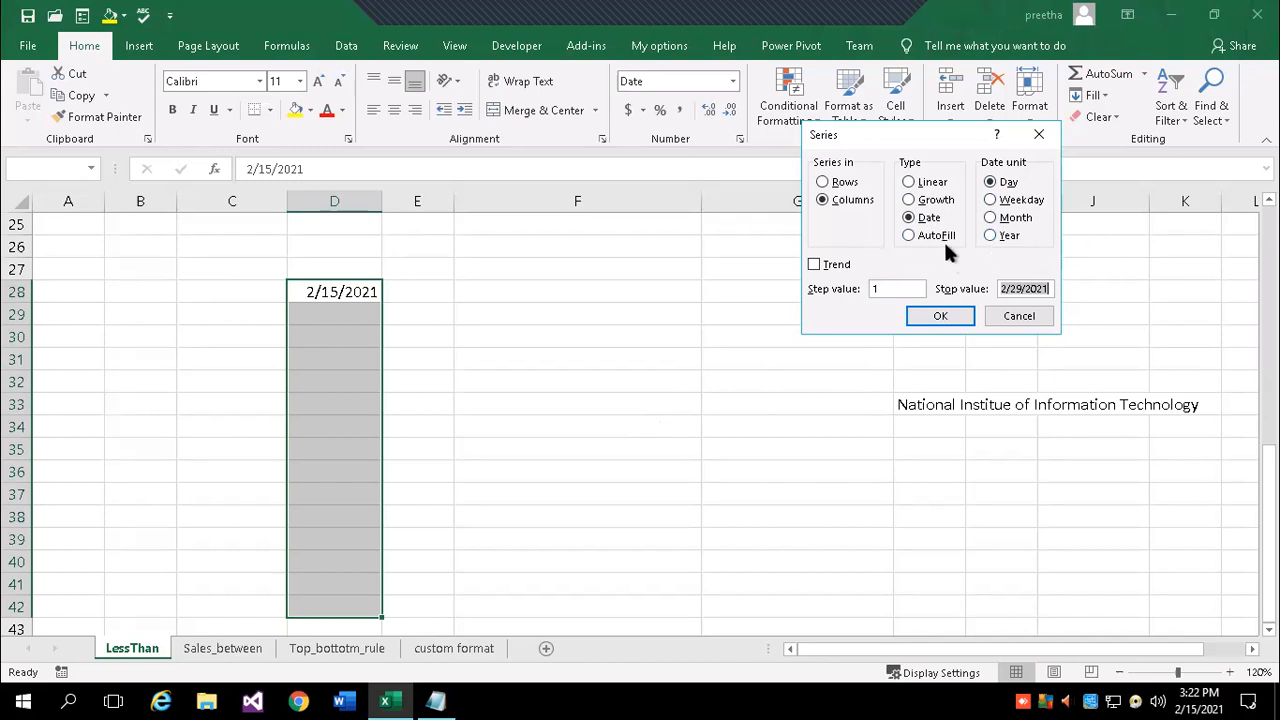
{"action": "left_click", "coordinate": [908, 236]}
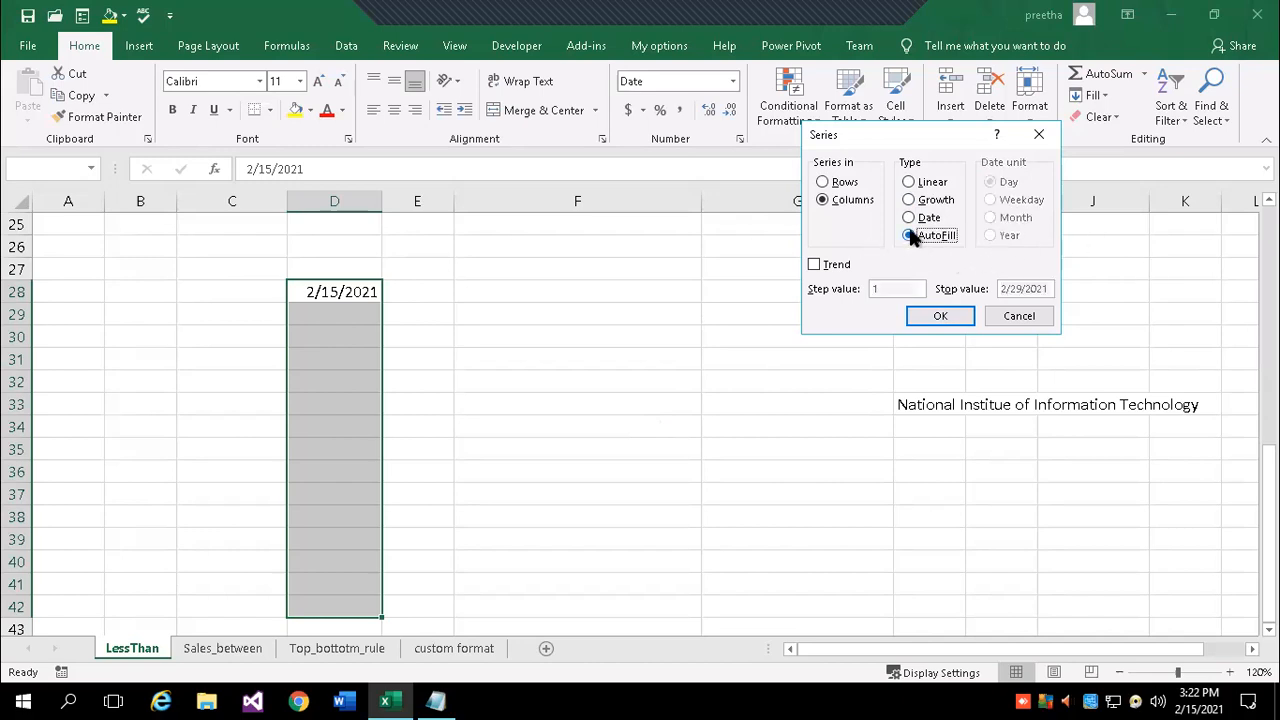
{"action": "left_click", "coordinate": [910, 219]}
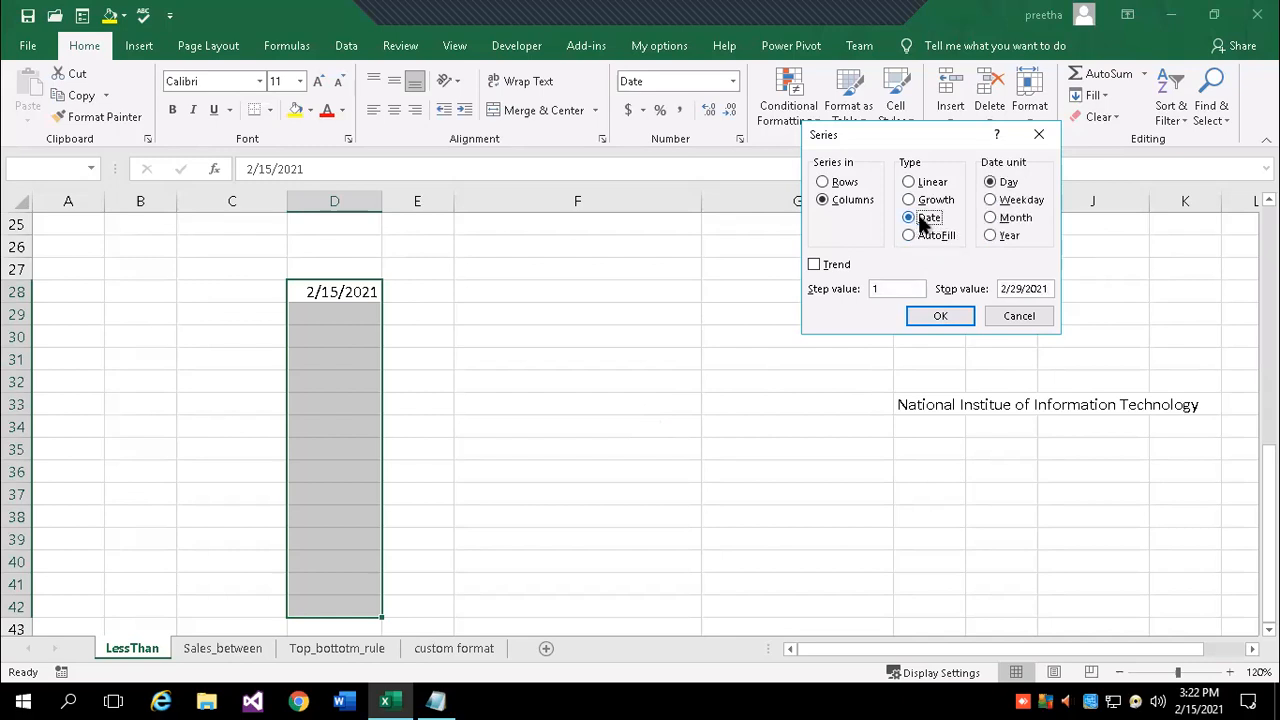
{"action": "left_click", "coordinate": [1048, 289]}
{"action": "left_click", "coordinate": [945, 316]}
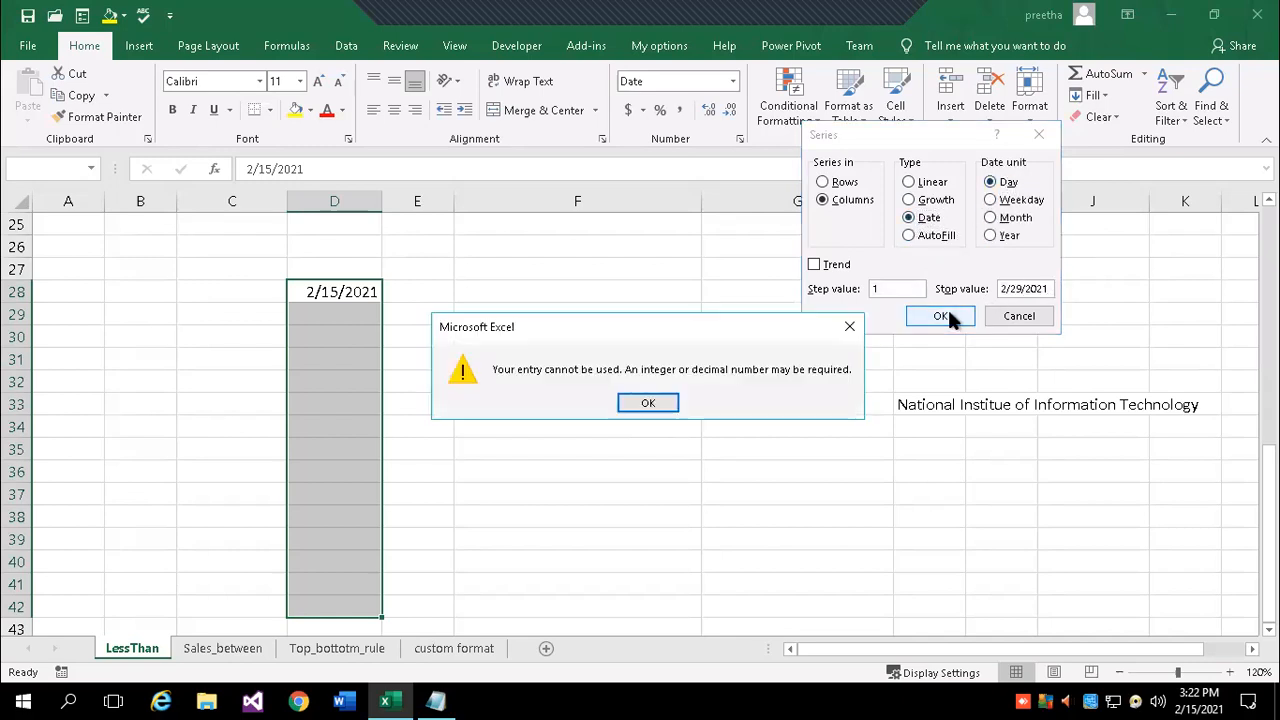
{"action": "left_click", "coordinate": [652, 403]}
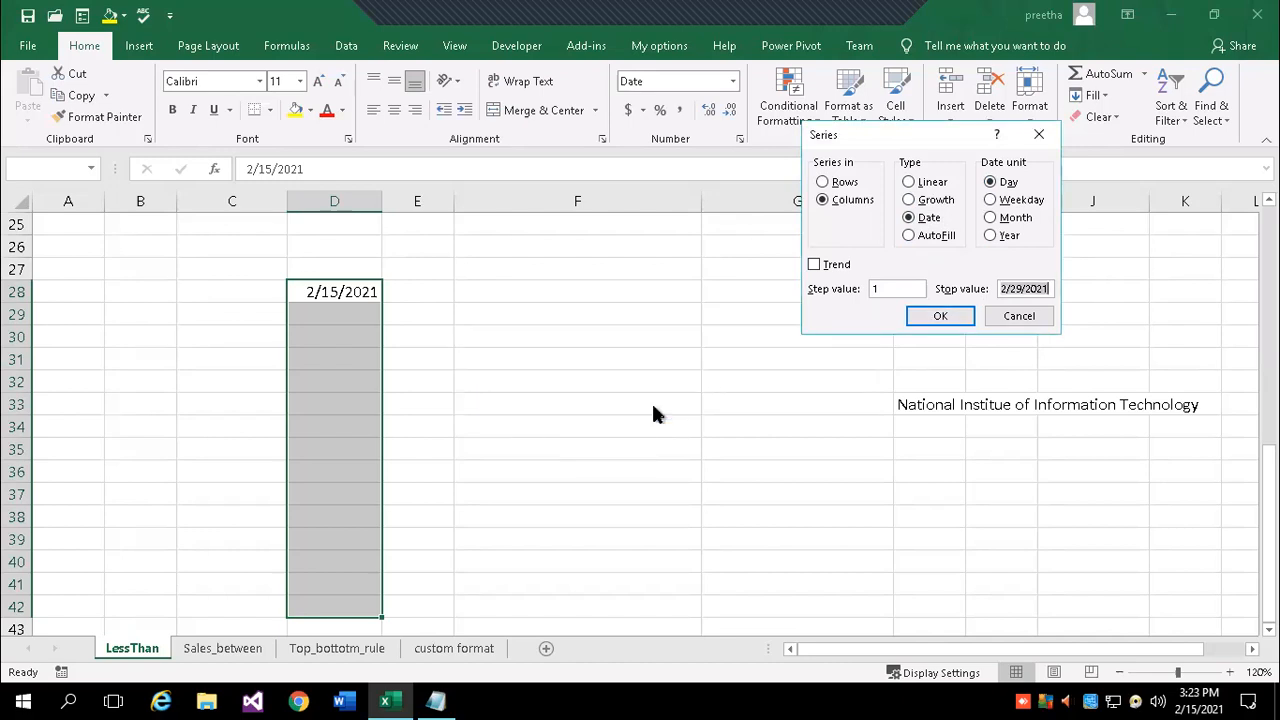
{"action": "left_click", "coordinate": [916, 219]}
{"action": "left_click", "coordinate": [910, 184]}
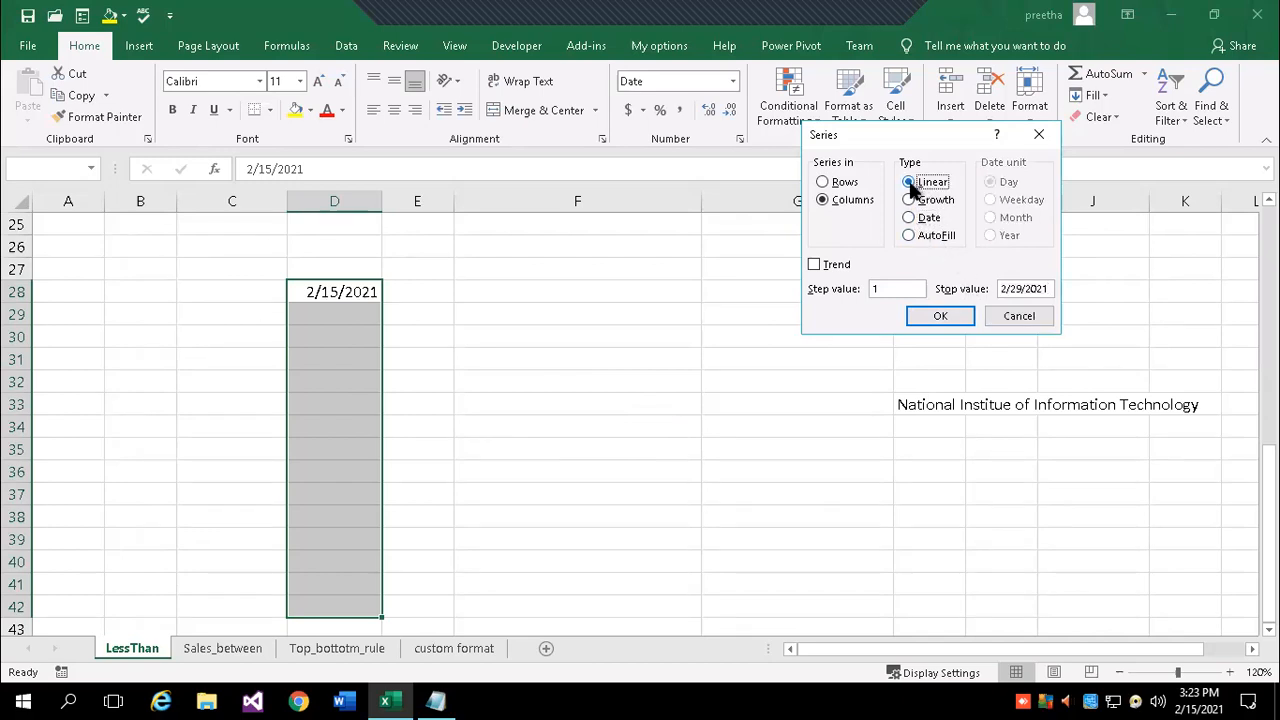
{"action": "left_click", "coordinate": [945, 316]}
{"action": "left_click", "coordinate": [661, 403]}
{"action": "left_click", "coordinate": [1019, 315]}
{"action": "left_click", "coordinate": [540, 402]}
{"action": "left_click_drag", "start_coordinate": [340, 298], "coordinate": [325, 562]}
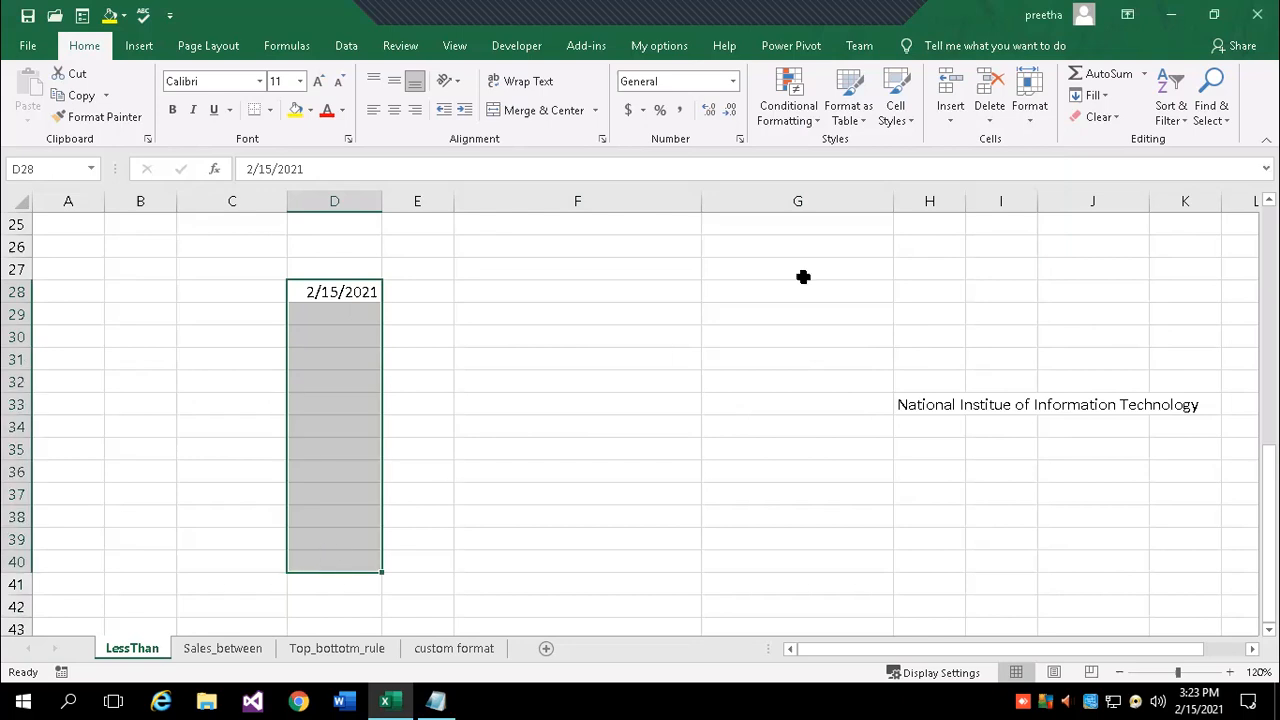
{"action": "left_click", "coordinate": [1092, 95]}
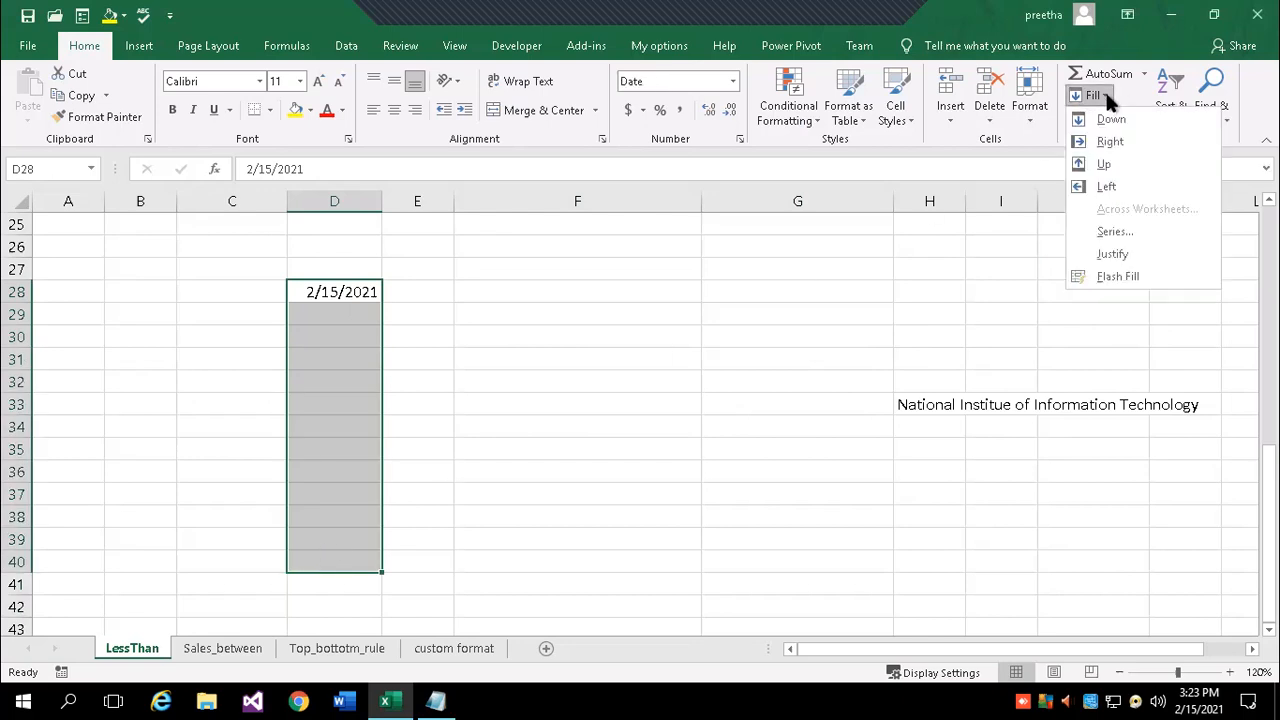
- Run a series fill on the selected column D cells with stop value 25
{"action": "left_click", "coordinate": [1140, 230]}
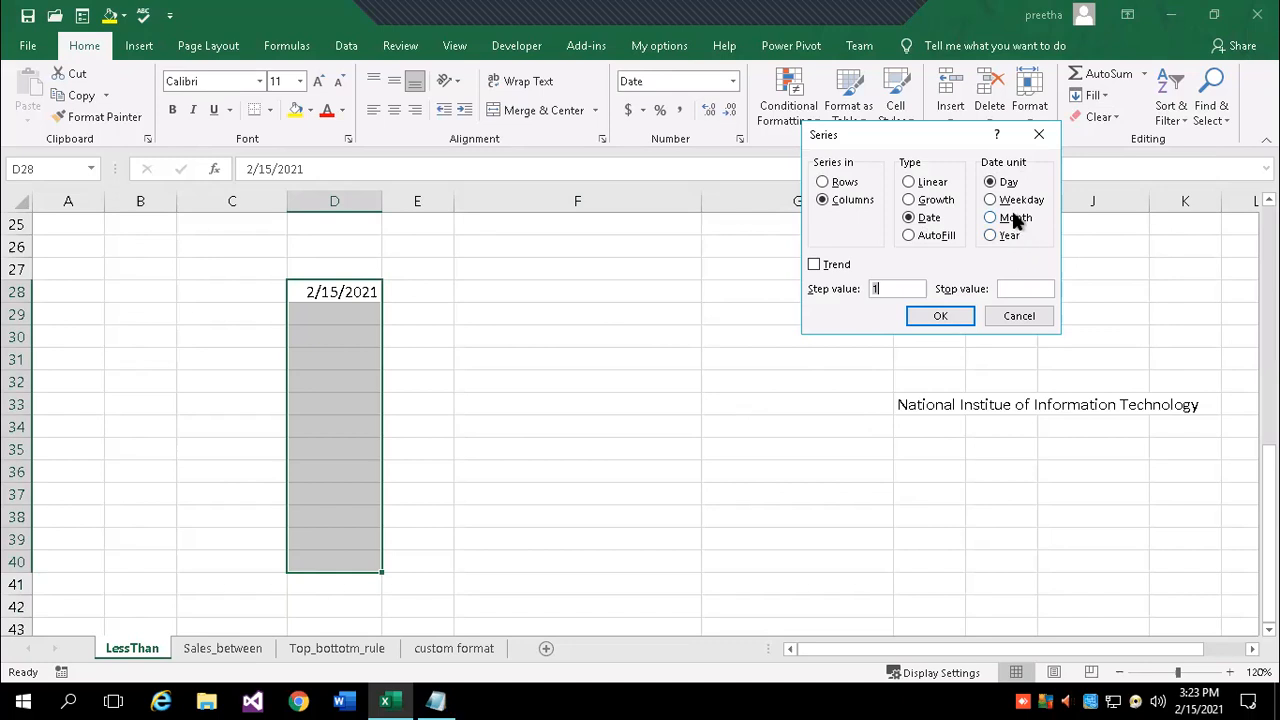
{"action": "key", "text": "Tab"}
{"action": "type", "text": "25"}
{"action": "left_click", "coordinate": [948, 314]}
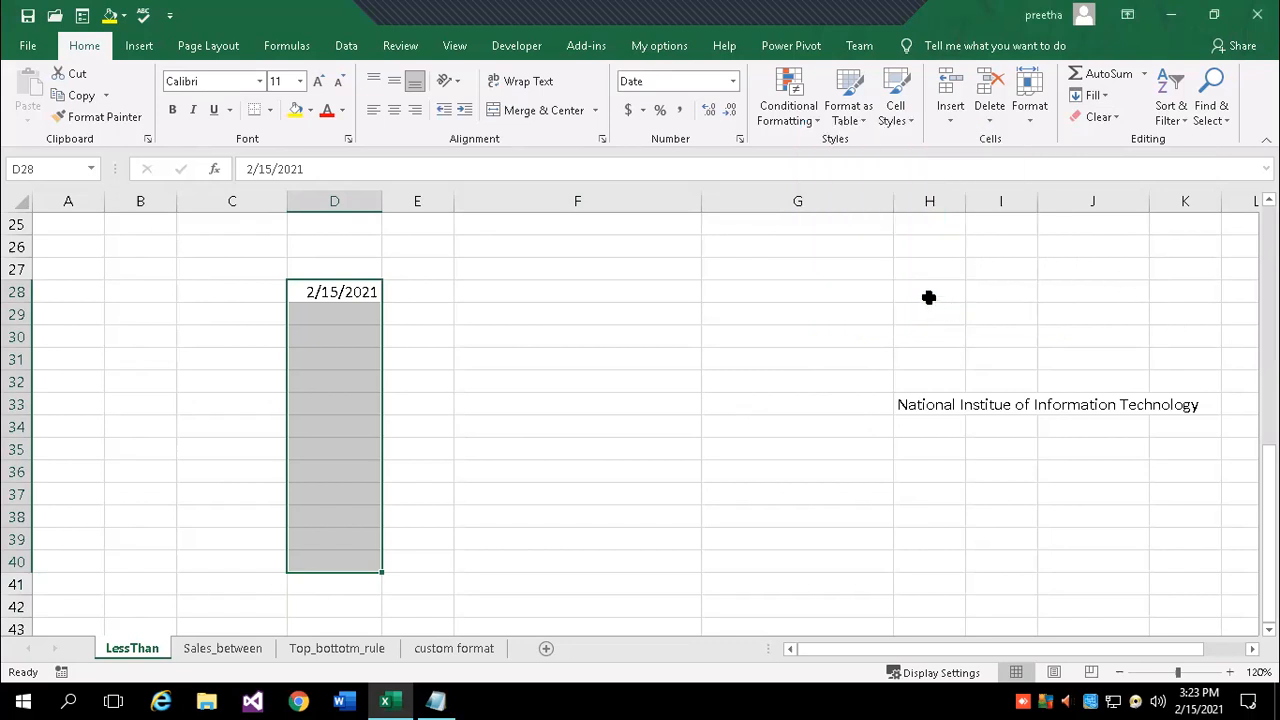
- Refill the date series in column D with an end date of 2/20/2021
{"action": "left_click", "coordinate": [1104, 95]}
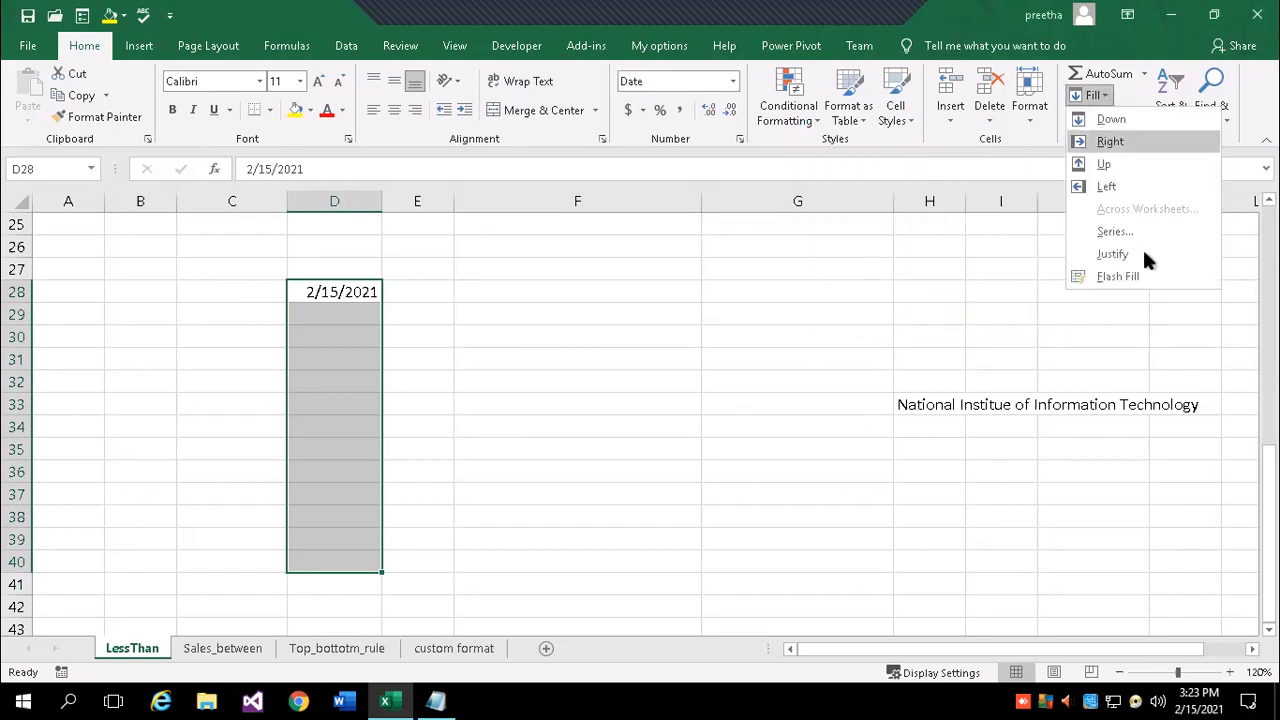
{"action": "left_click", "coordinate": [1113, 232]}
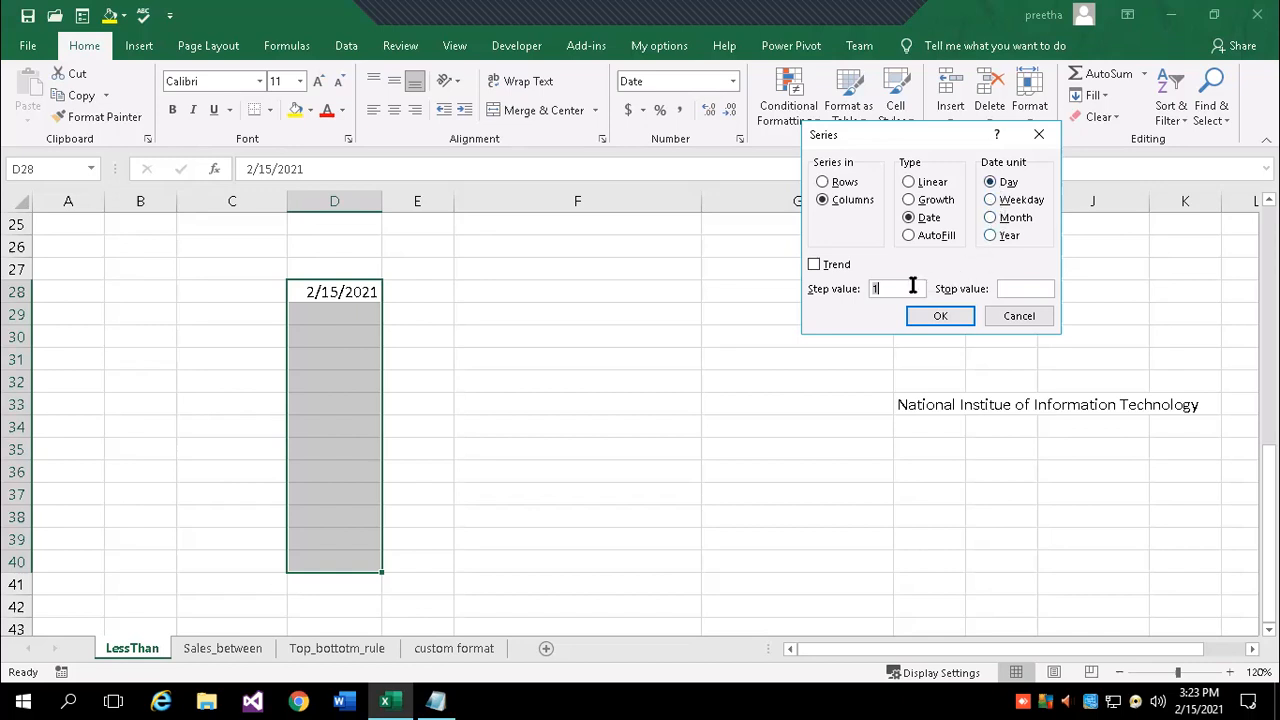
{"action": "left_click", "coordinate": [1020, 288]}
{"action": "type", "text": "1"}
{"action": "key", "text": "BackSpace"}
{"action": "type", "text": "2/20/2020"}
{"action": "key", "text": "BackSpace"}
{"action": "type", "text": "1"}
{"action": "left_click", "coordinate": [941, 316]}
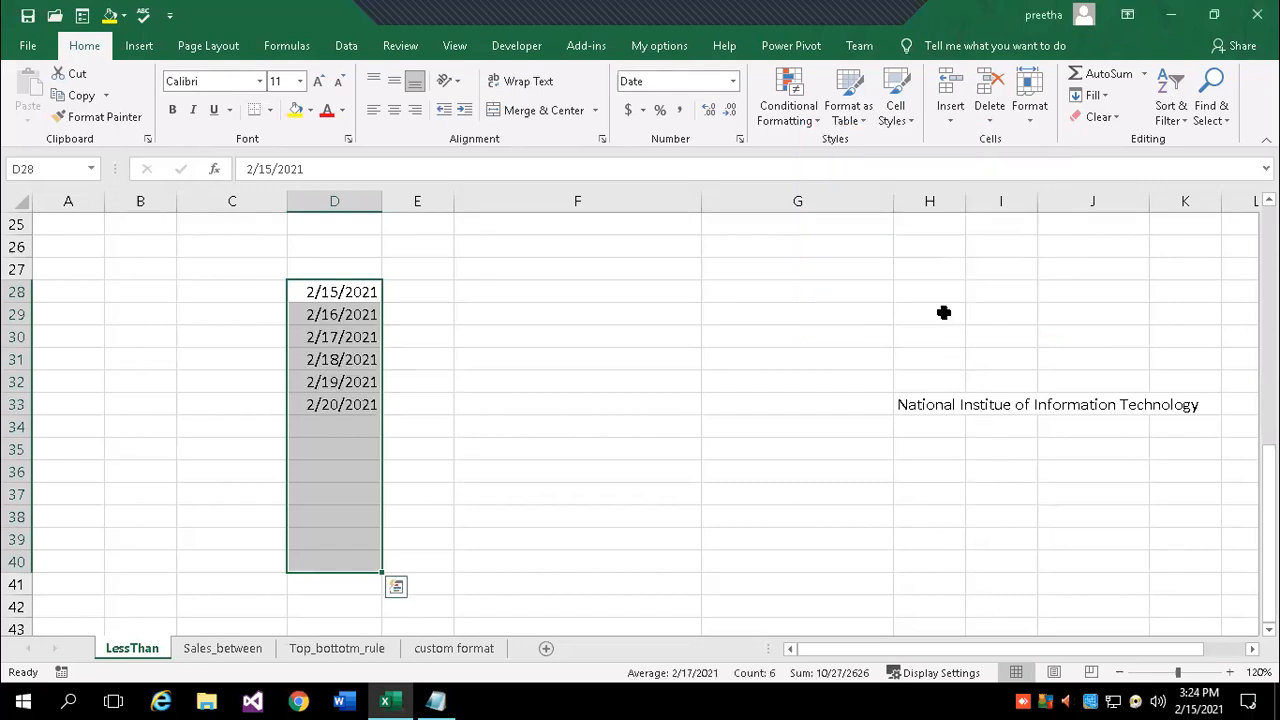
- Extend the daily dates down to row 40 using stop value 2/28/2021
{"action": "left_click", "coordinate": [1106, 97]}
{"action": "left_click", "coordinate": [1115, 231]}
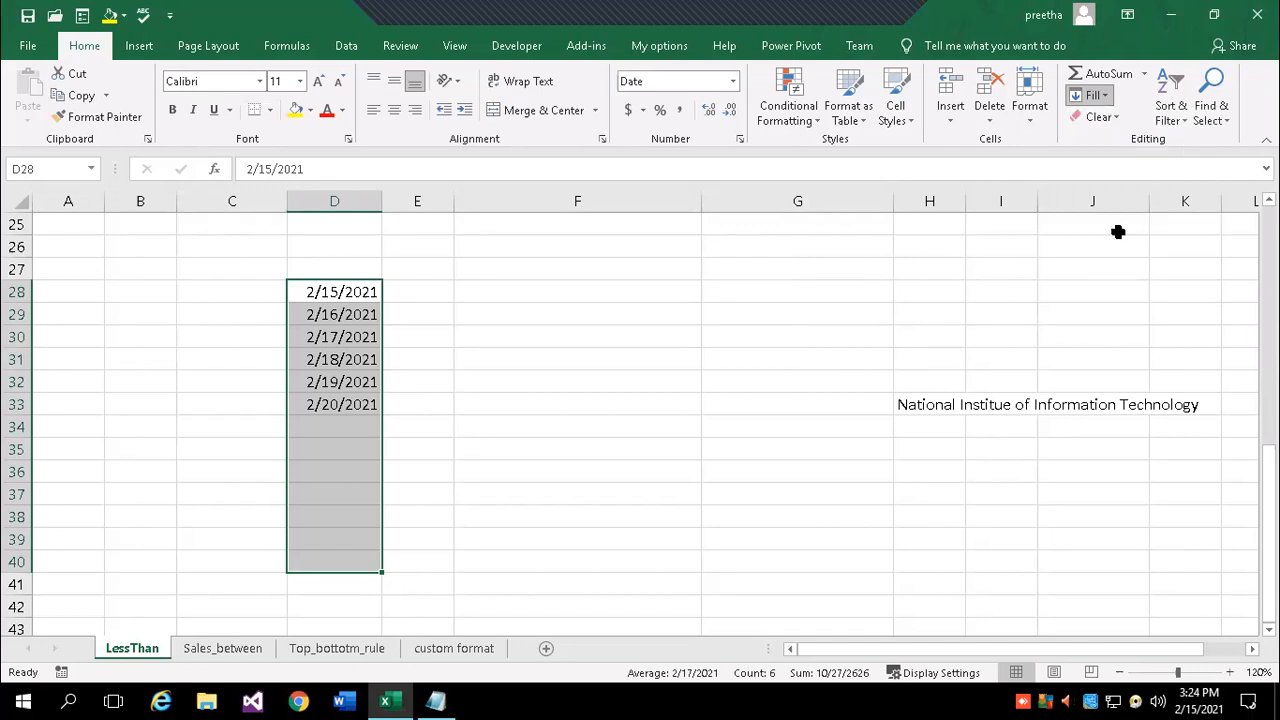
{"action": "left_click", "coordinate": [1008, 289]}
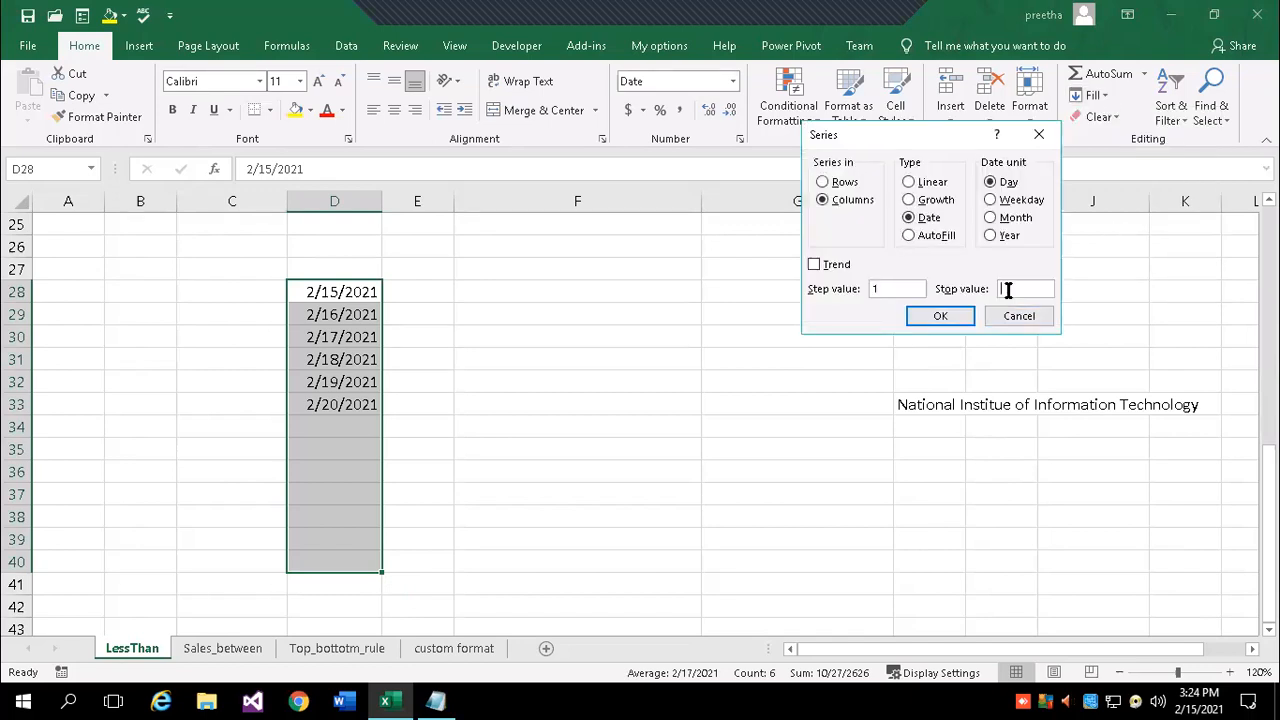
{"action": "type", "text": "2/20"}
{"action": "key", "text": "BackSpace"}
{"action": "type", "text": "8/2021"}
{"action": "left_click", "coordinate": [940, 316]}
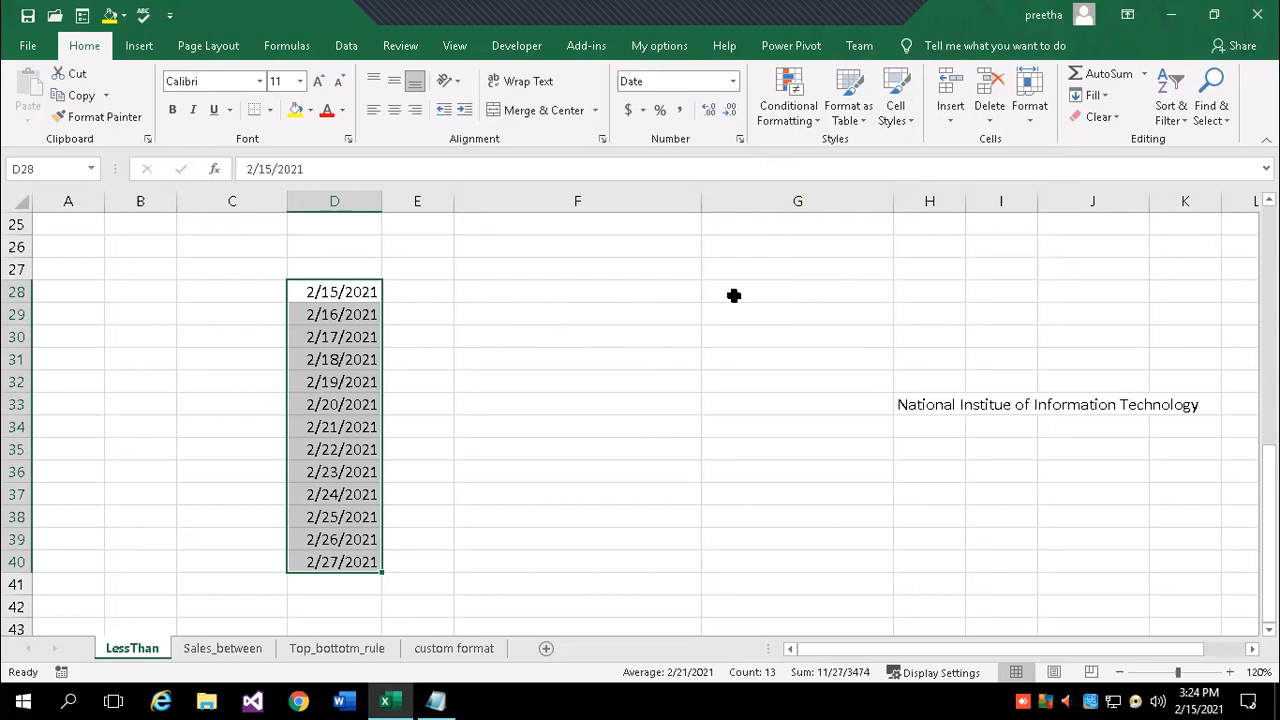
{"action": "left_click", "coordinate": [1092, 95]}
{"action": "left_click", "coordinate": [1128, 231]}
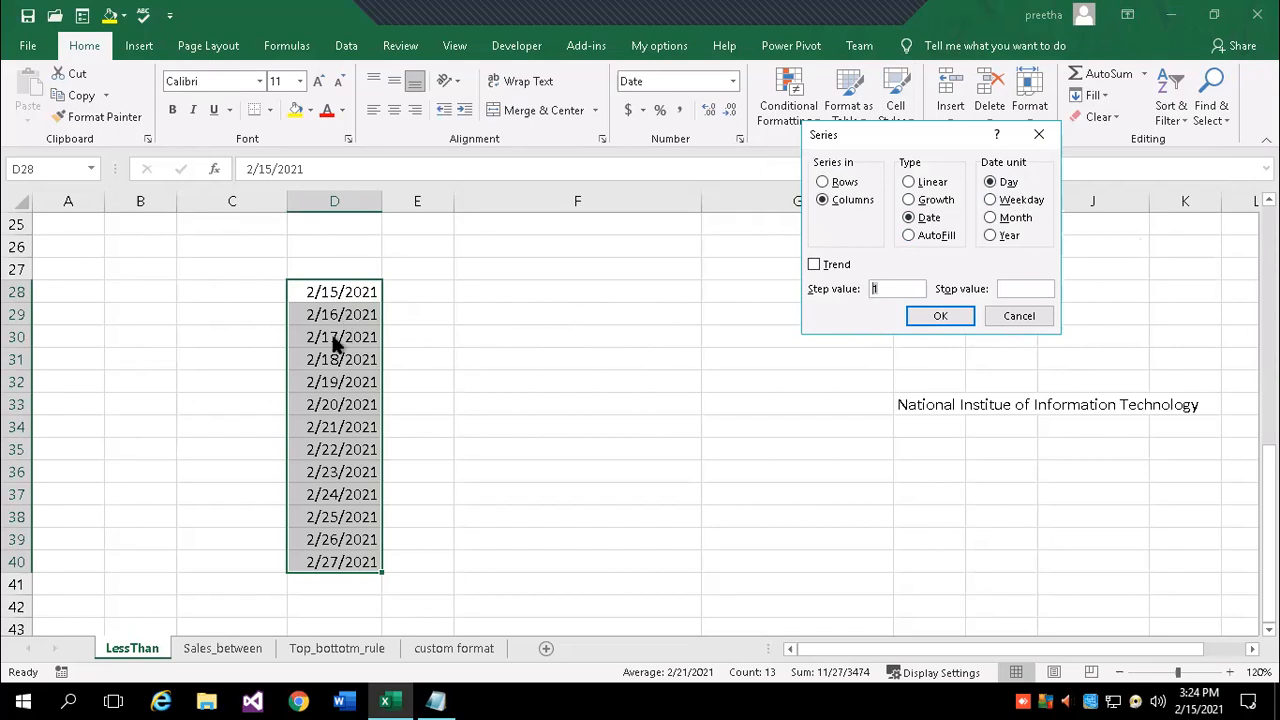
{"action": "left_click", "coordinate": [1010, 288]}
{"action": "left_click", "coordinate": [990, 318]}
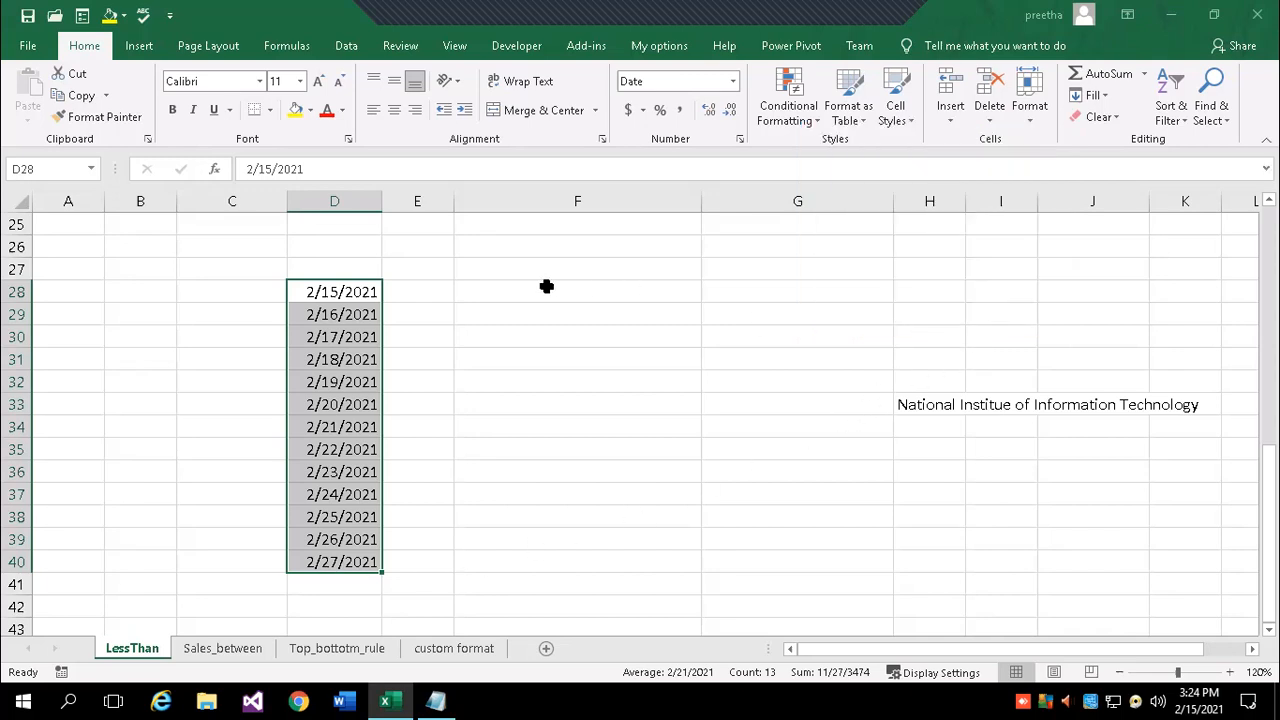
{"action": "left_click", "coordinate": [514, 285]}
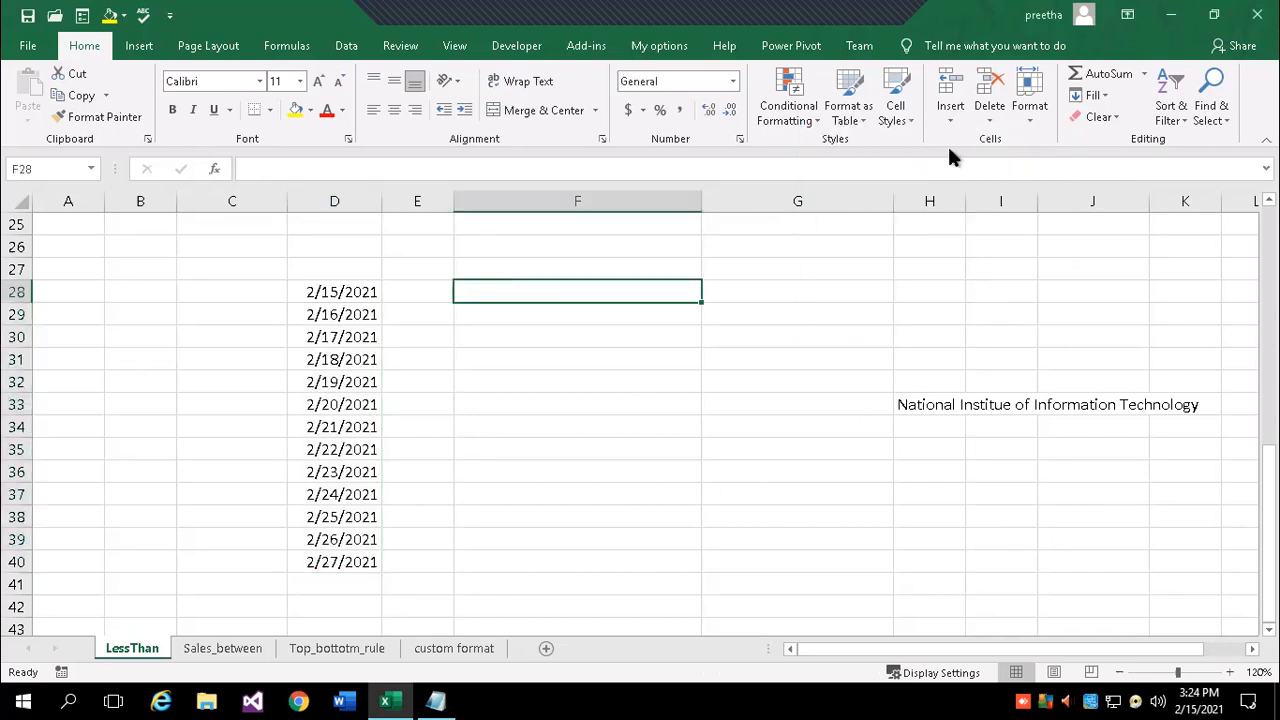
- Enter 5 in F28 and fill F28:F41 as a Growth series with step value 5
{"action": "left_click", "coordinate": [1095, 95]}
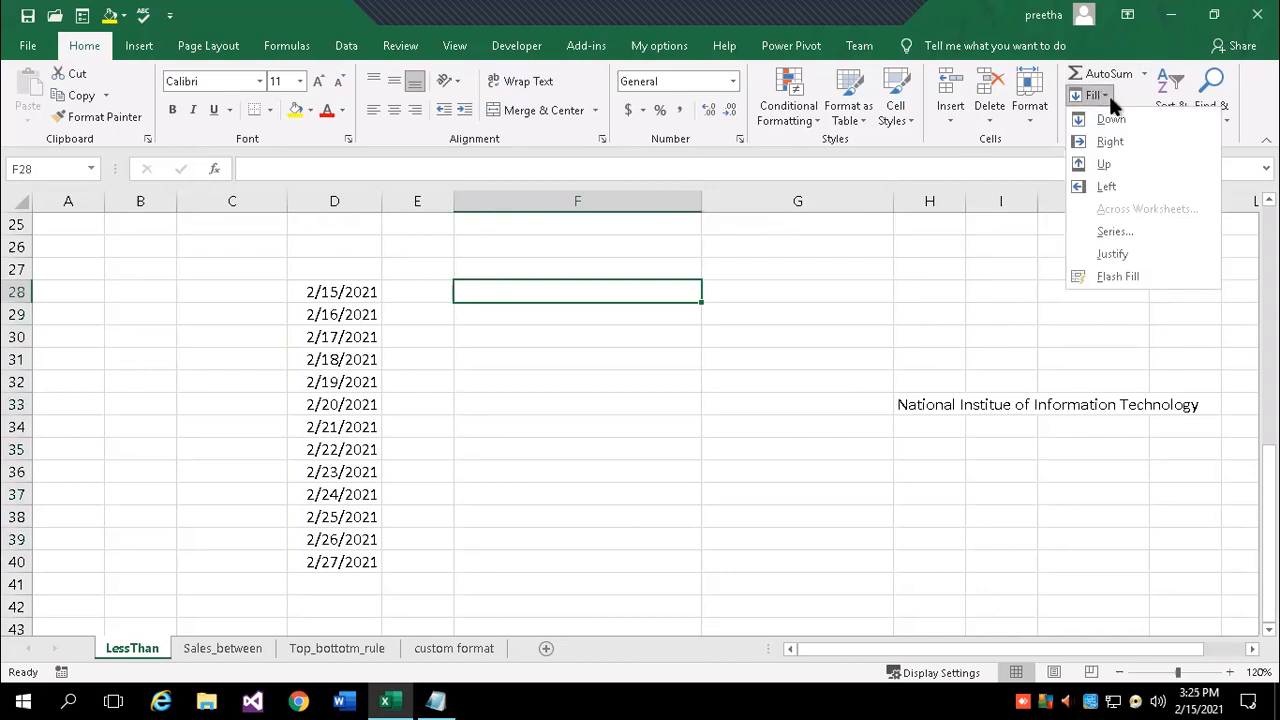
{"action": "left_click", "coordinate": [541, 370]}
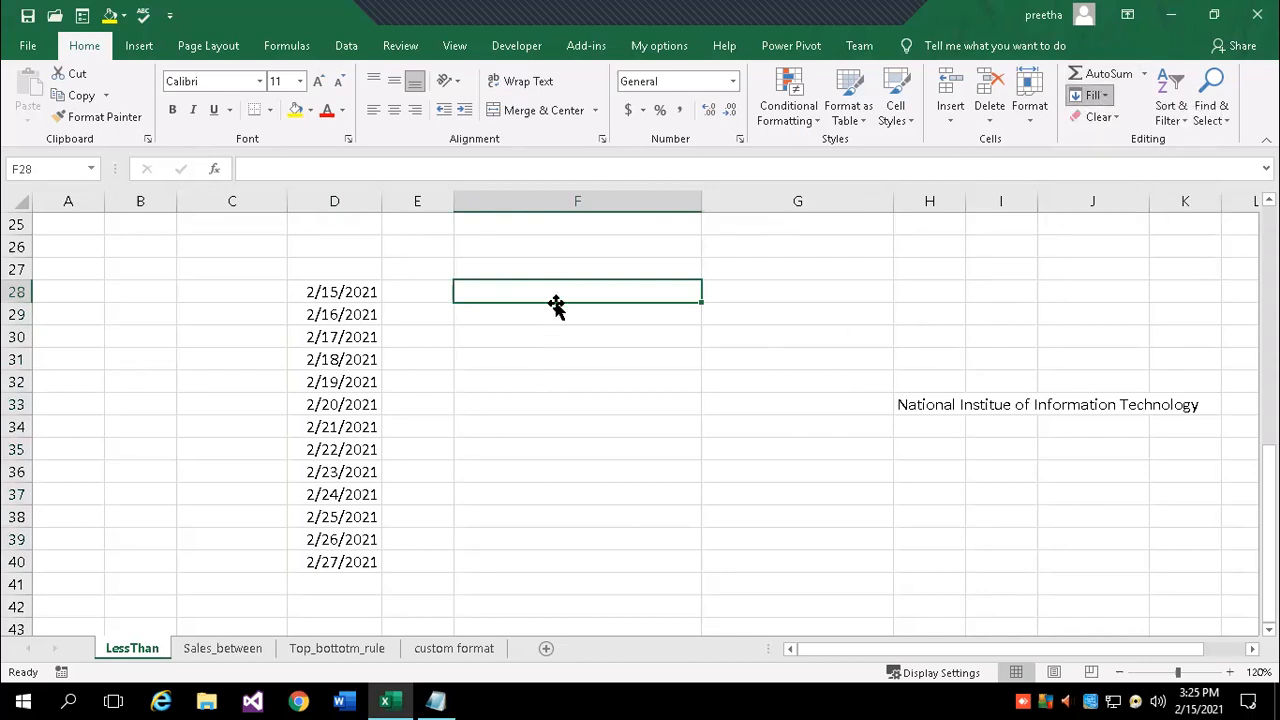
{"action": "type", "text": "5"}
{"action": "key", "text": "Return"}
{"action": "left_click_drag", "start_coordinate": [535, 295], "coordinate": [540, 583]}
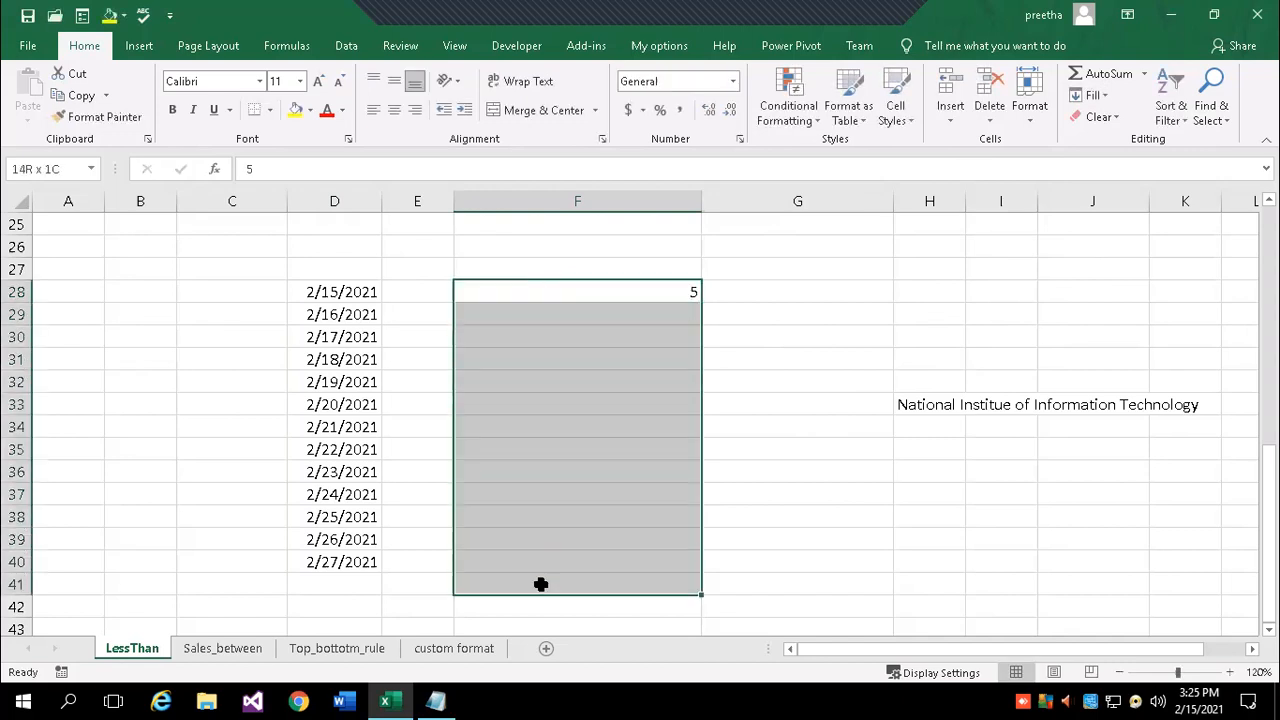
{"action": "left_click", "coordinate": [1108, 92]}
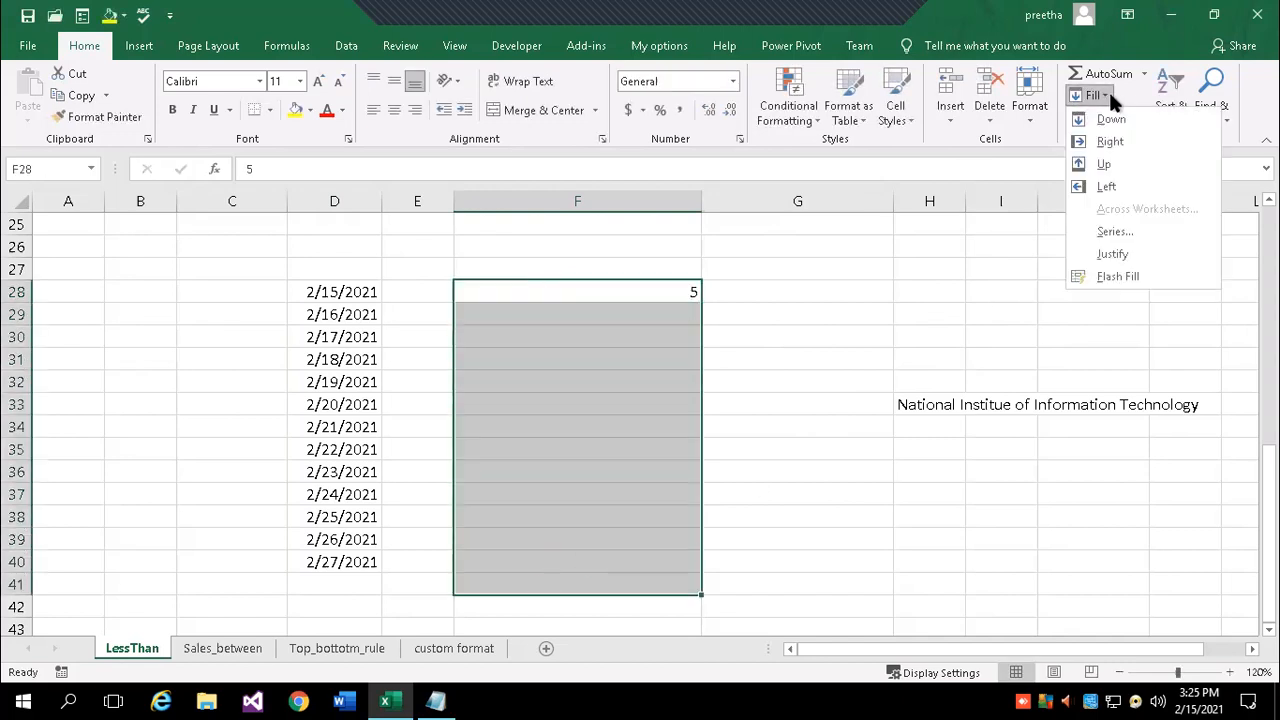
{"action": "left_click", "coordinate": [1110, 232]}
{"action": "left_click", "coordinate": [938, 201]}
{"action": "left_click", "coordinate": [889, 292]}
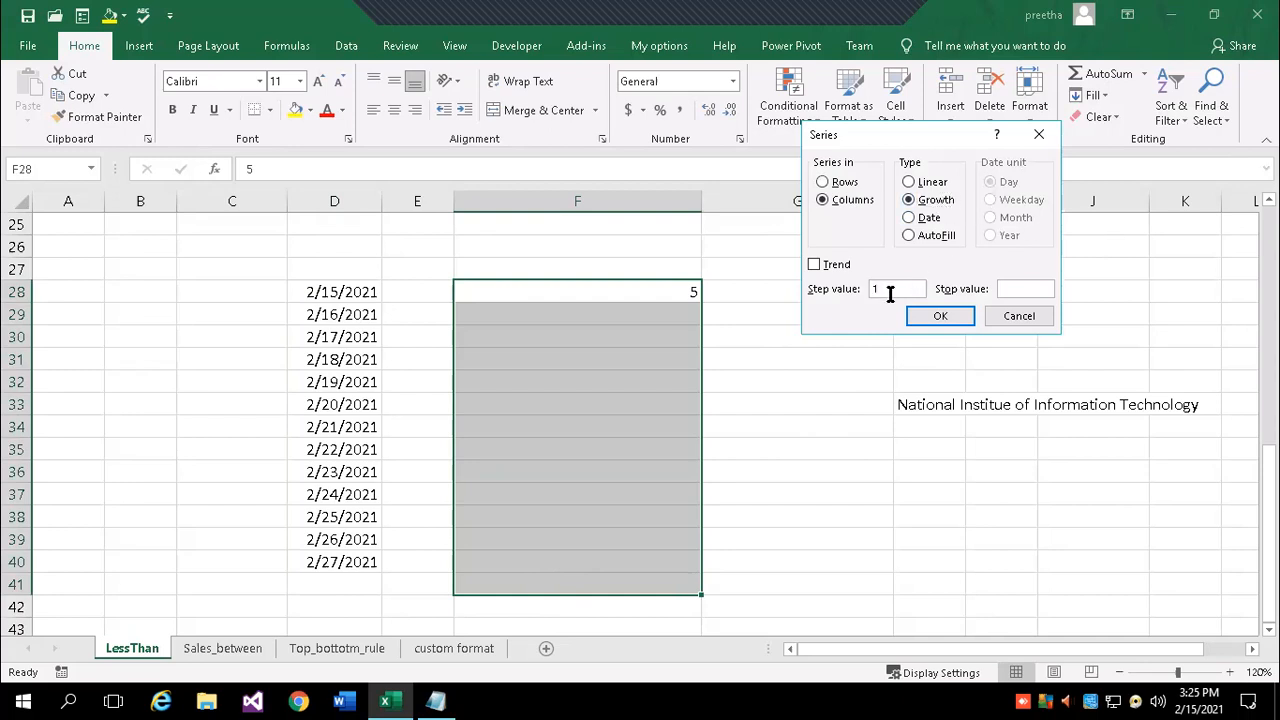
{"action": "double_click", "coordinate": [868, 288]}
{"action": "type", "text": "5"}
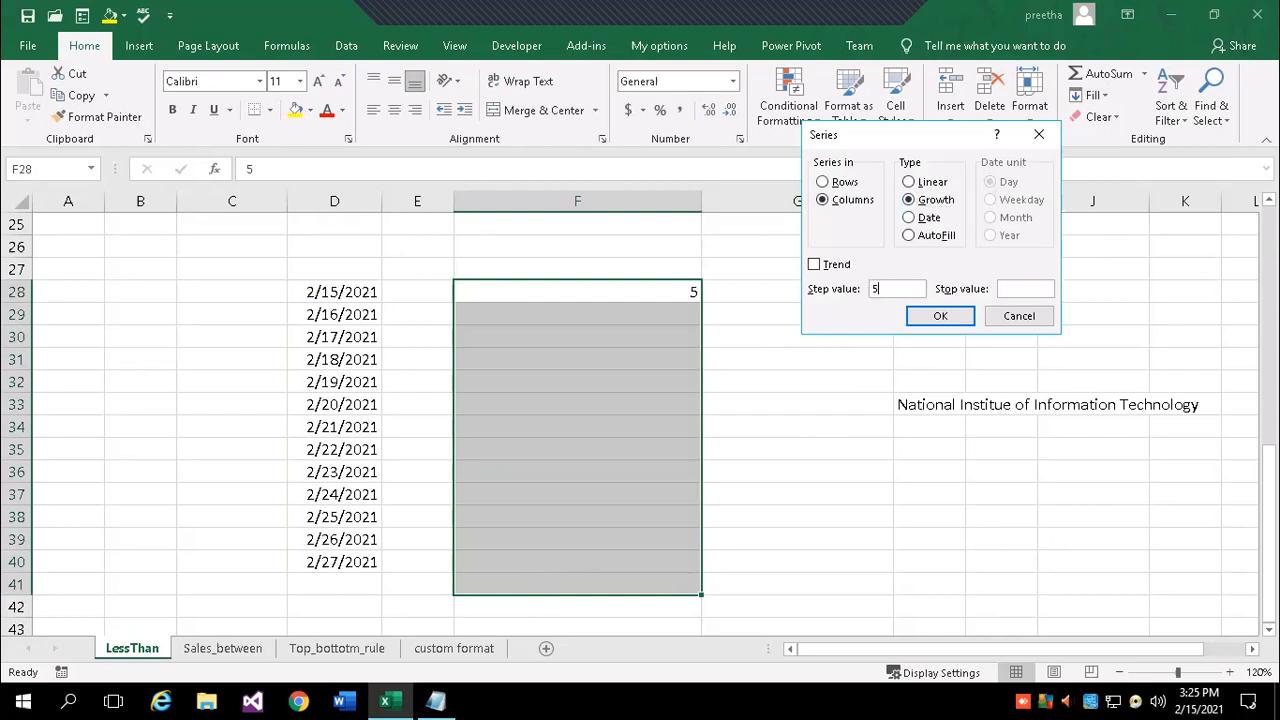
{"action": "left_click", "coordinate": [940, 316]}
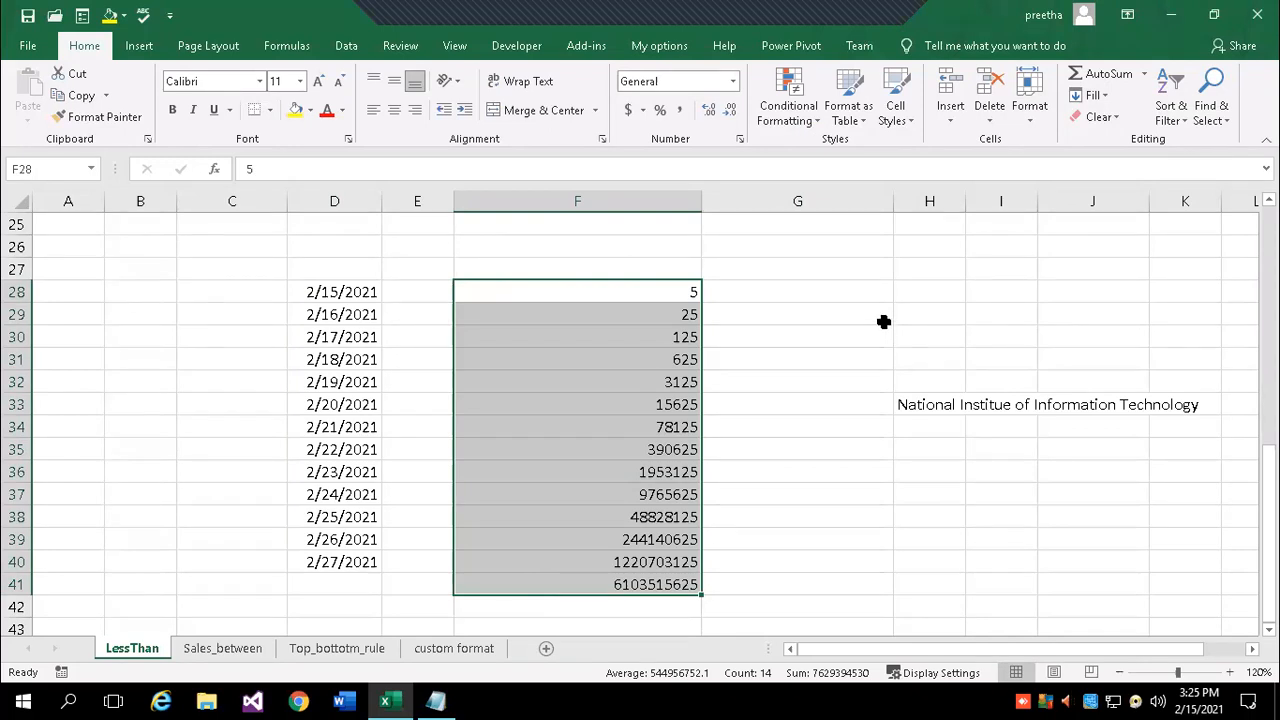
- Enter 0.5 in G28 and fill G28:G41 as a Linear series with step 0.4
{"action": "left_click", "coordinate": [815, 292]}
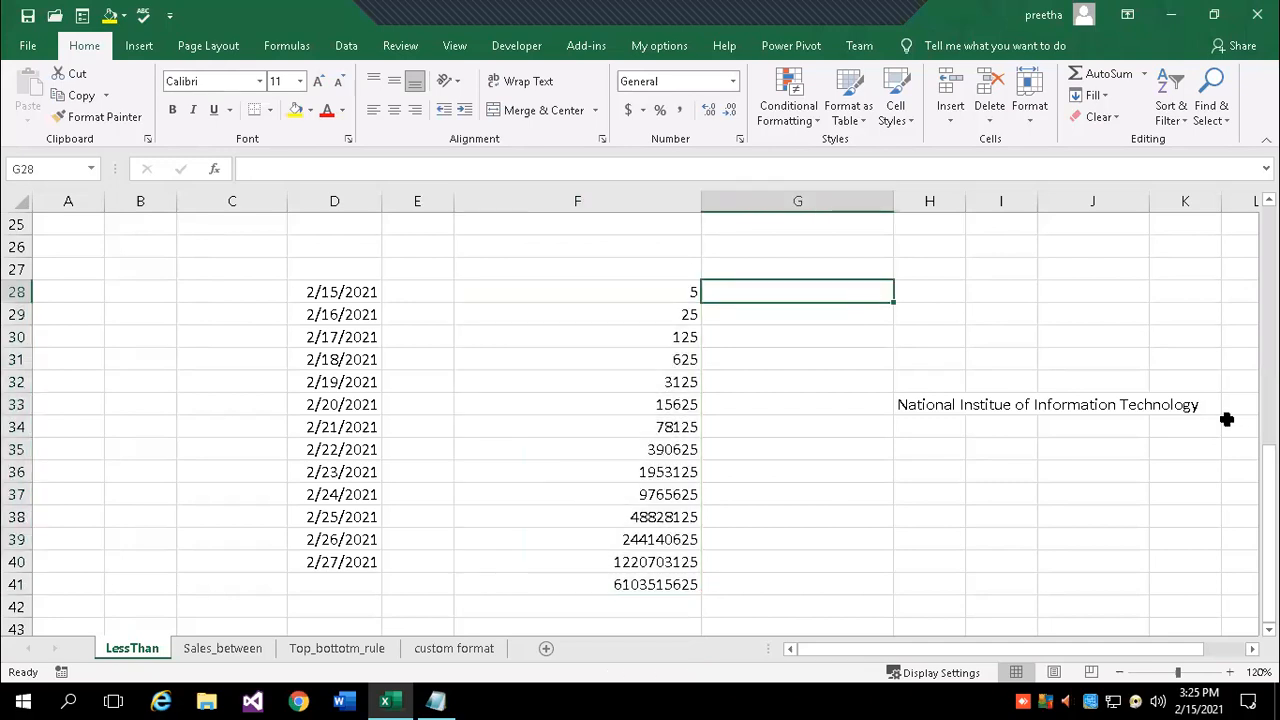
{"action": "type", "text": ".5"}
{"action": "key", "text": "Return"}
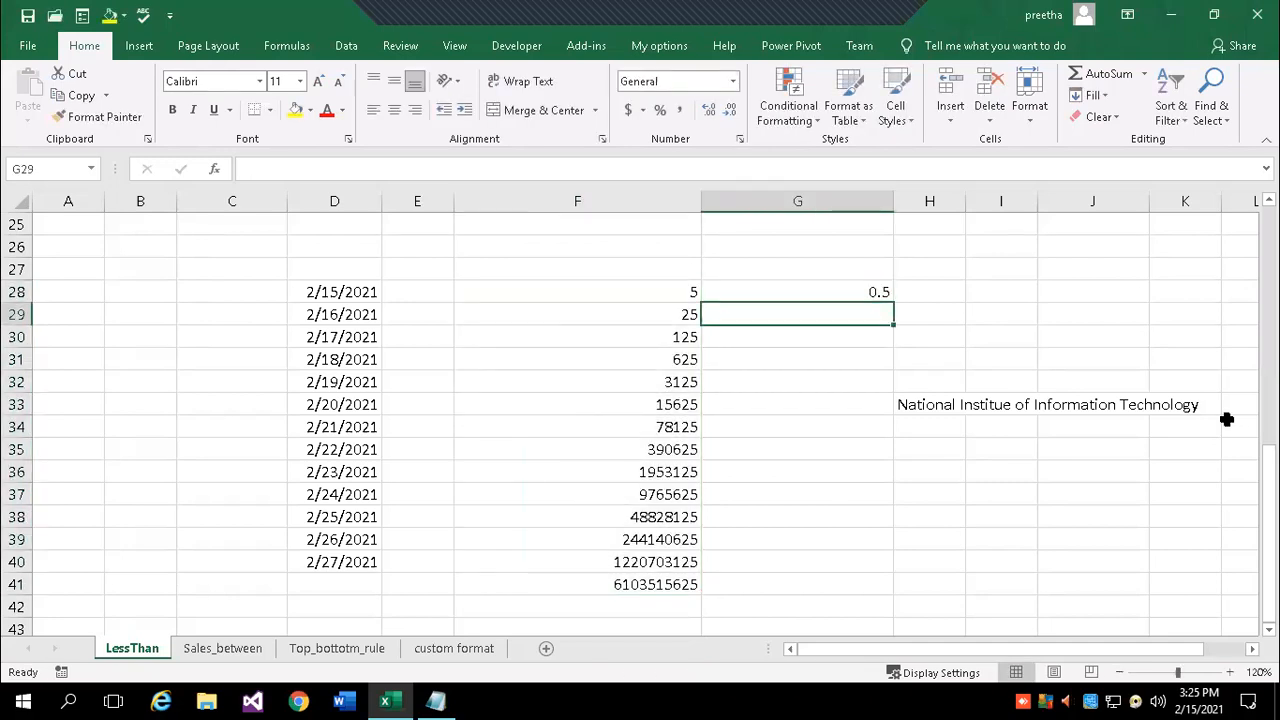
{"action": "left_click", "coordinate": [823, 287]}
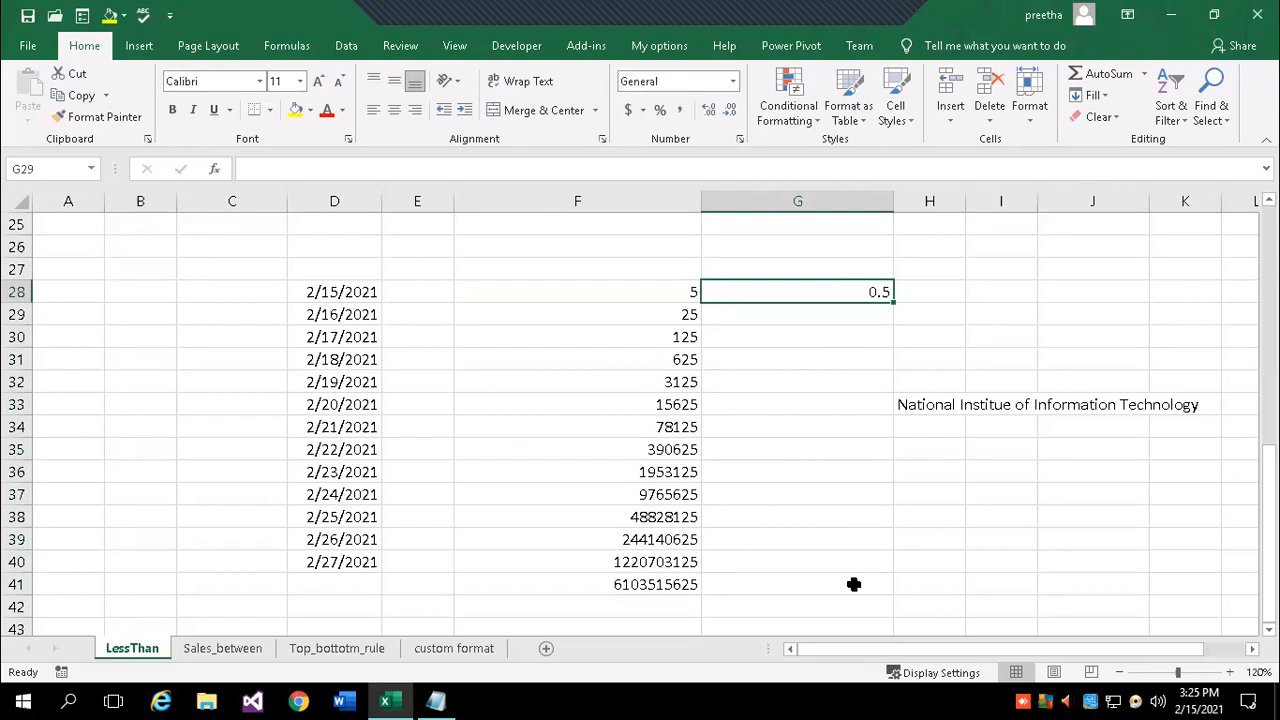
{"action": "left_click", "coordinate": [854, 585], "text": "shift"}
{"action": "left_click", "coordinate": [1097, 95]}
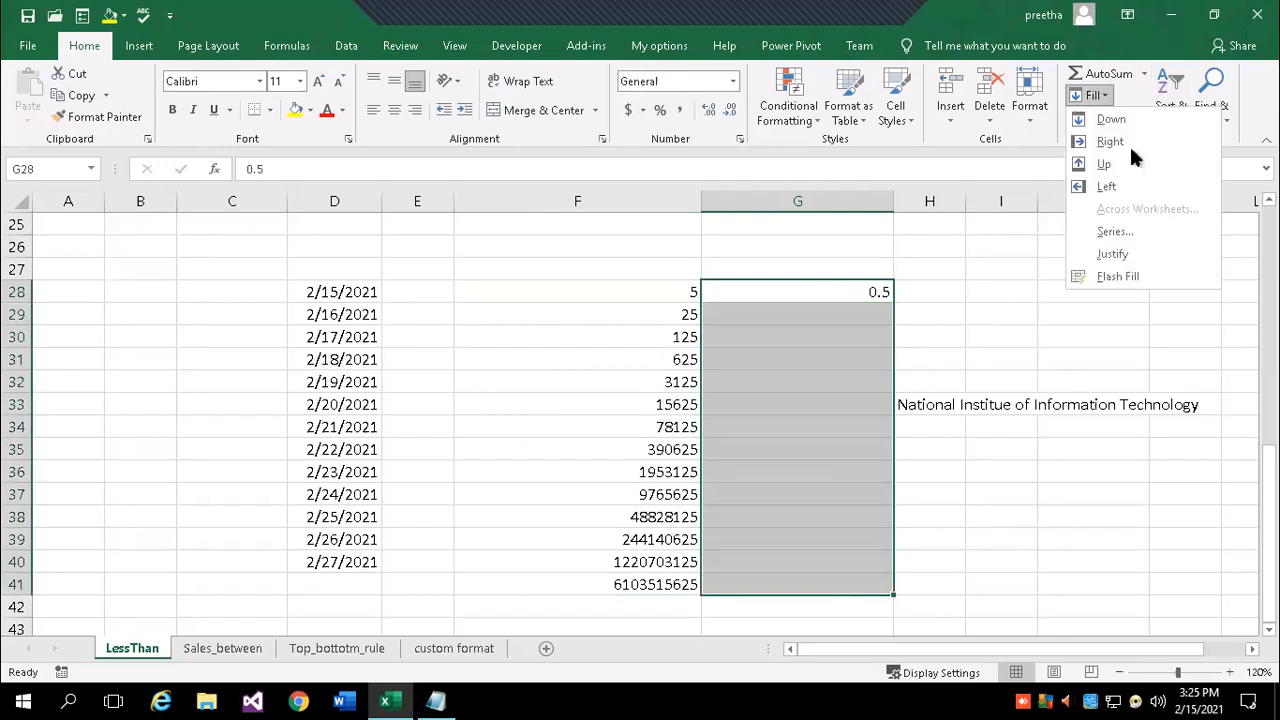
{"action": "left_click", "coordinate": [1142, 228]}
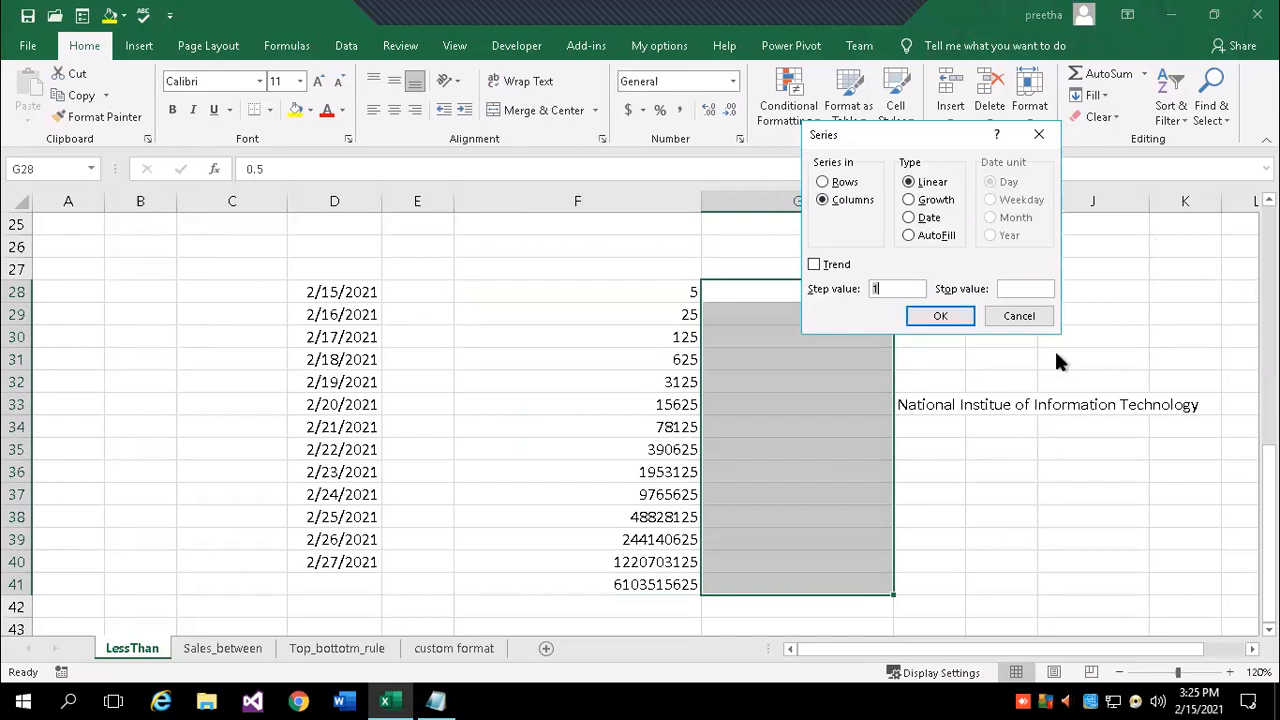
{"action": "type", "text": ".4"}
{"action": "left_click_drag", "start_coordinate": [938, 130], "coordinate": [1108, 112]}
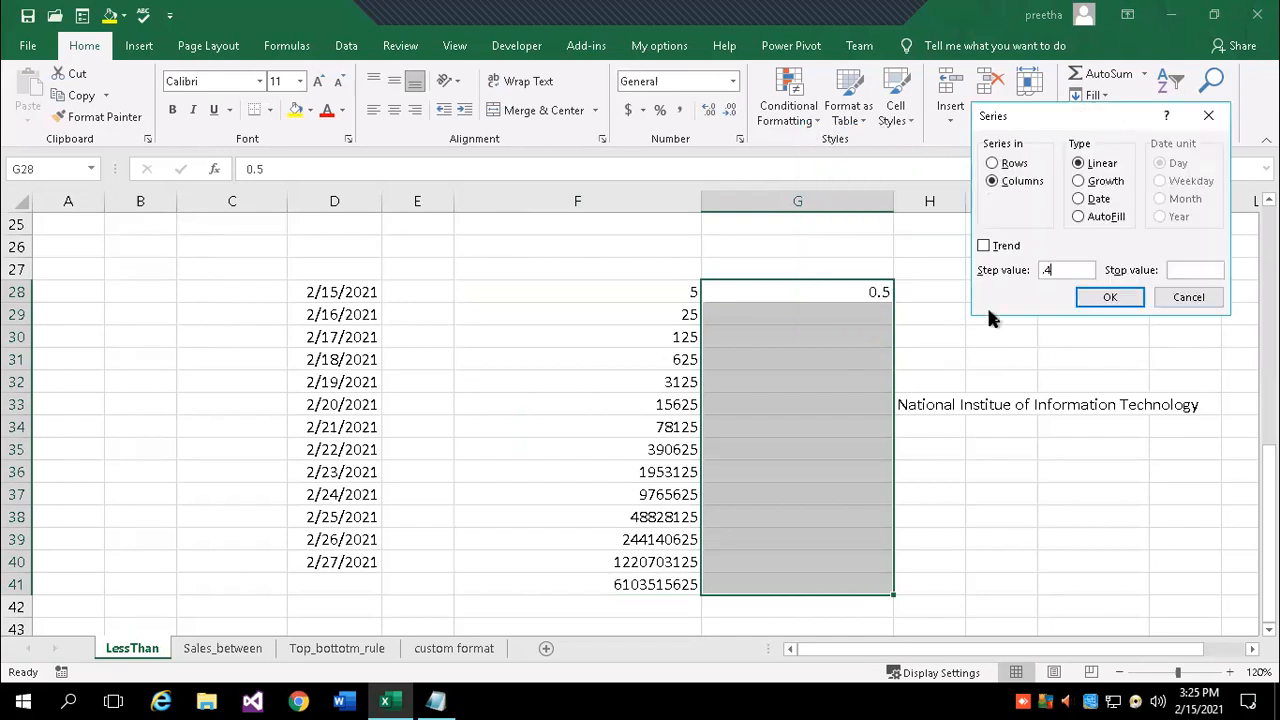
{"action": "left_click", "coordinate": [1127, 298]}
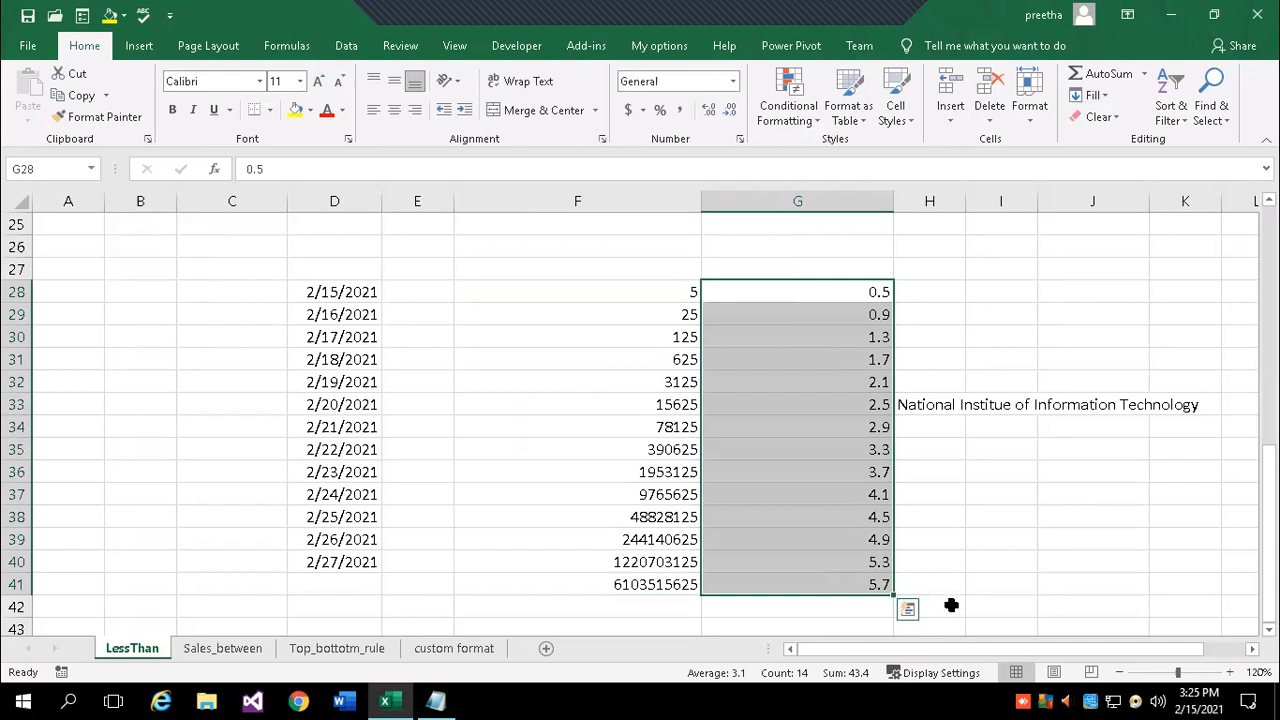
- Refill G28:G41 with step value 0.2 so it runs from 0.5 to 3.1
{"action": "left_click", "coordinate": [1100, 92]}
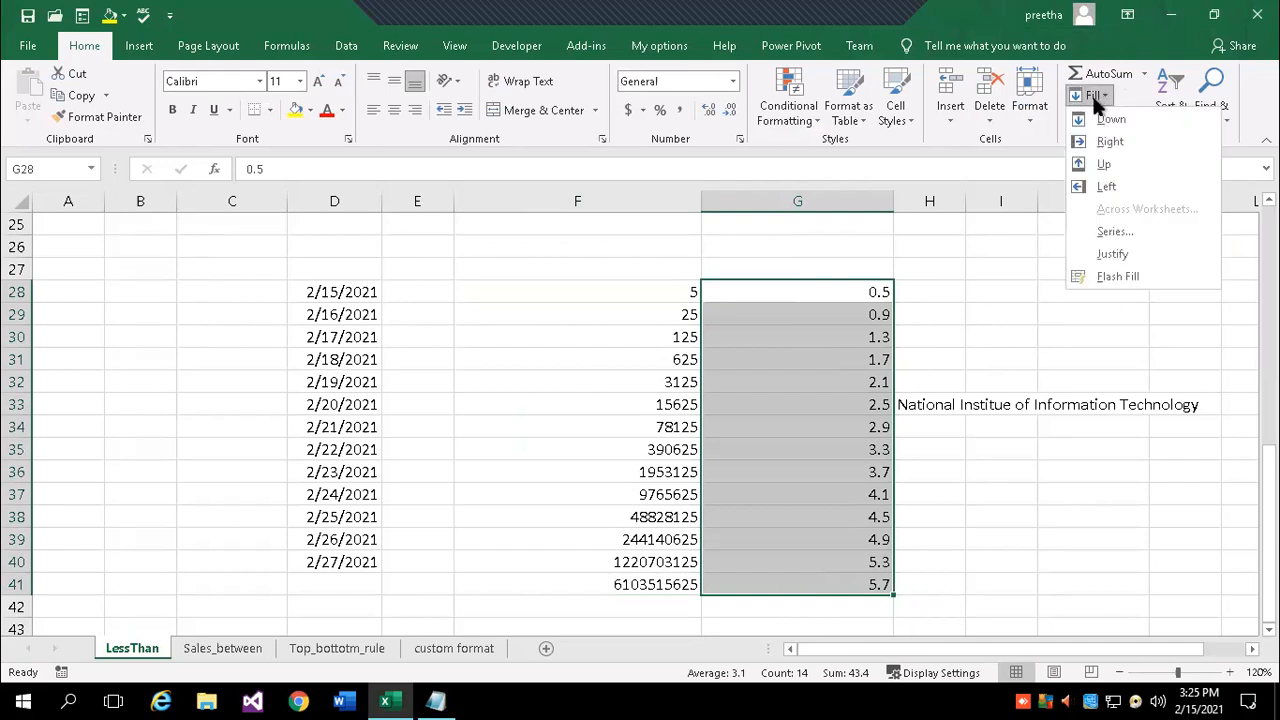
{"action": "left_click", "coordinate": [1112, 236]}
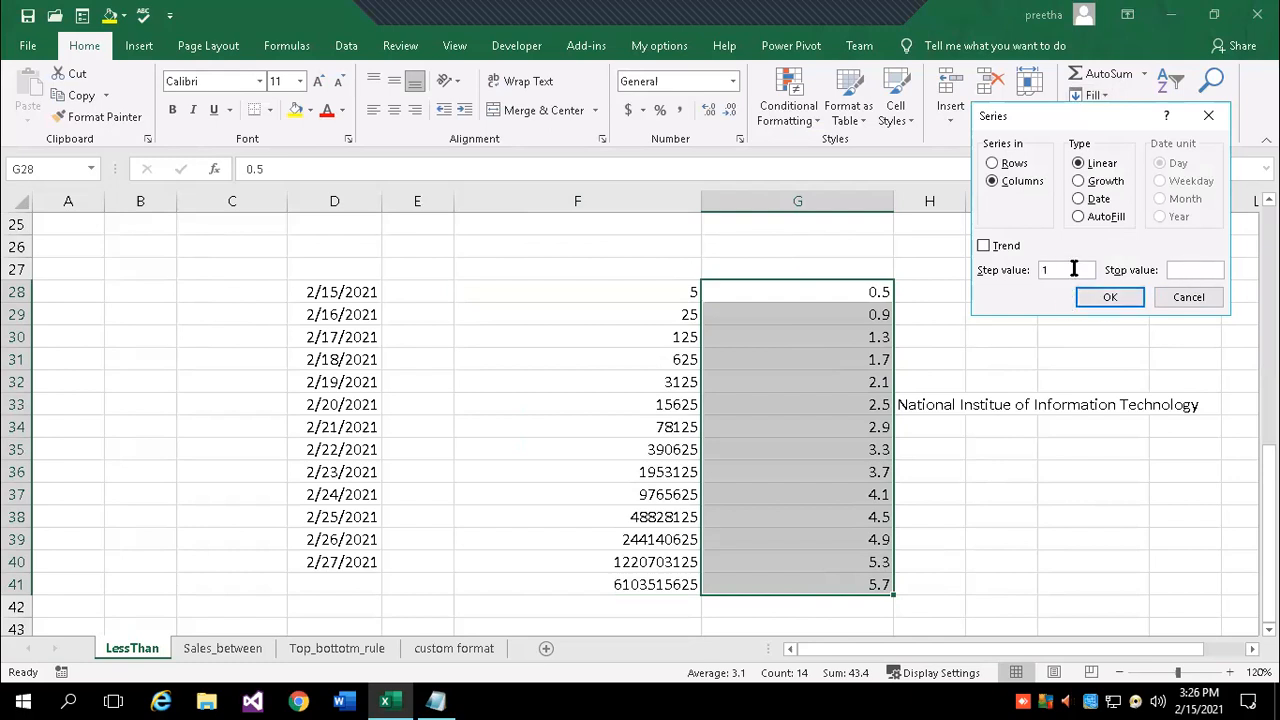
{"action": "type", "text": ".2"}
{"action": "type", "text": "3."}
{"action": "type", "text": "5"}
{"action": "left_click", "coordinate": [1107, 299]}
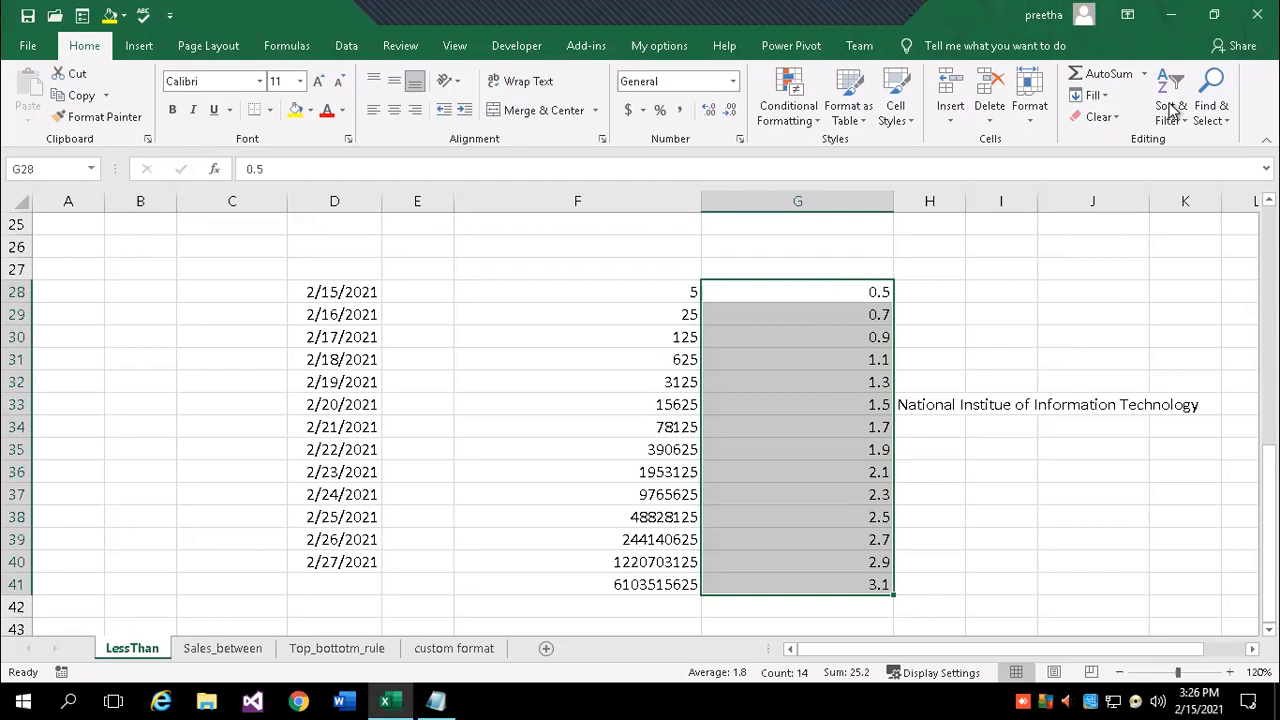
{"action": "left_click", "coordinate": [1090, 95]}
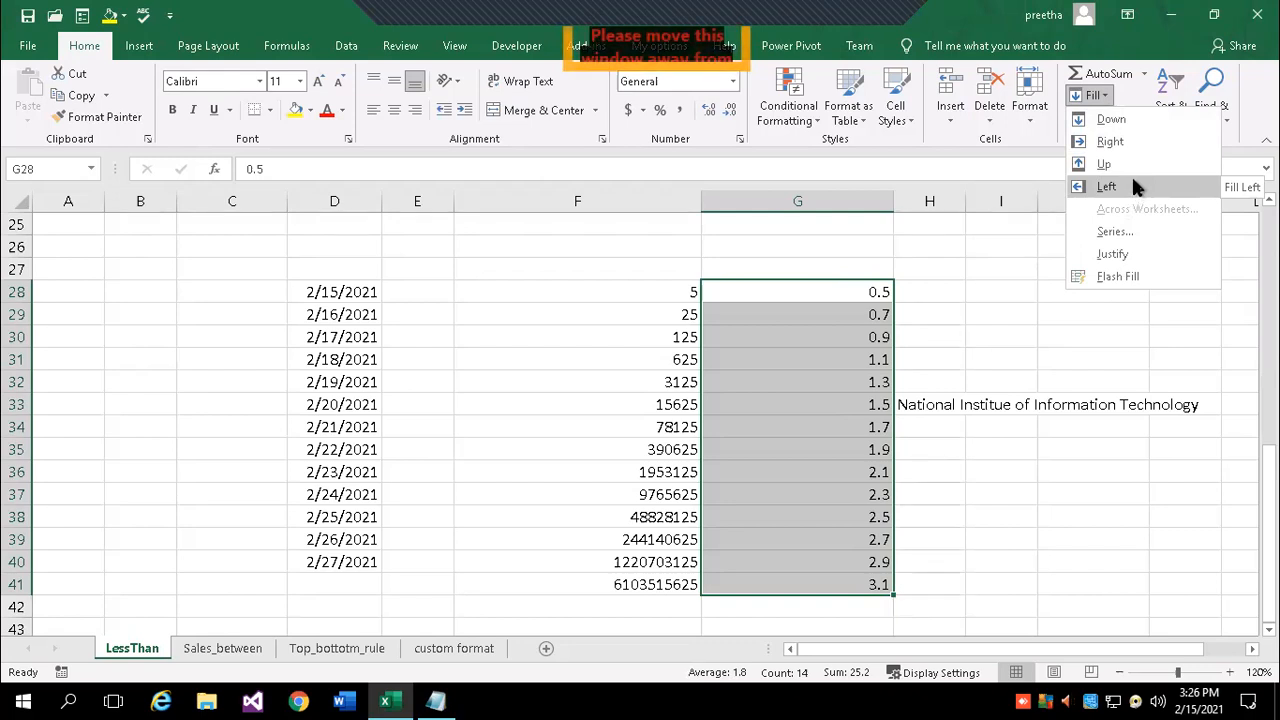
{"action": "key", "text": "Escape"}
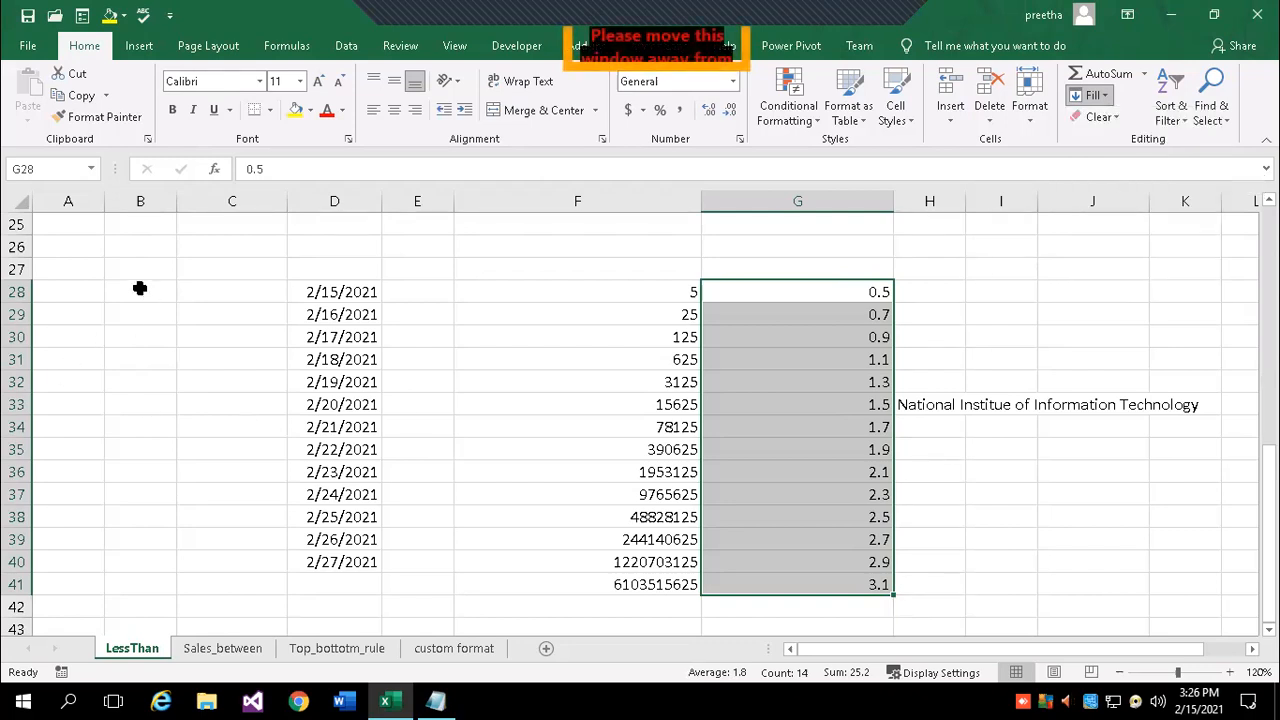
- Enter E1001 and E1002 in B28:B29 and extend the IDs down to E1014
{"action": "left_click", "coordinate": [140, 288]}
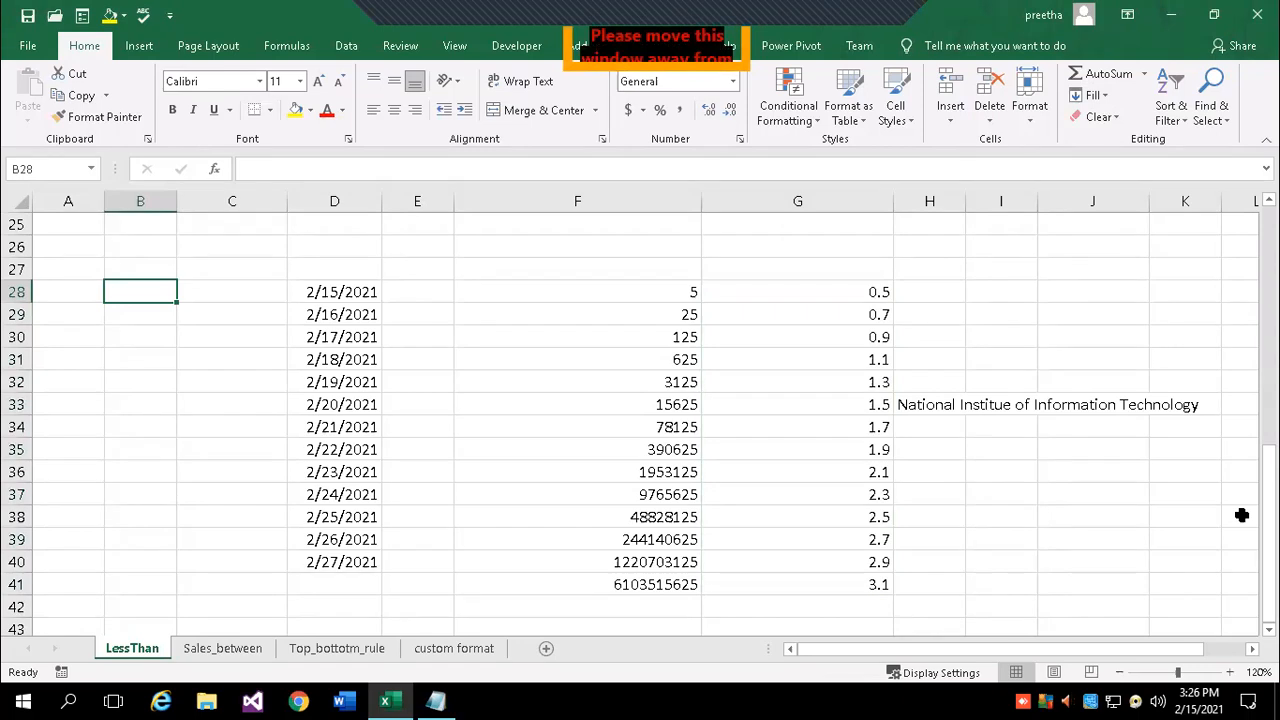
{"action": "type", "text": "E1001"}
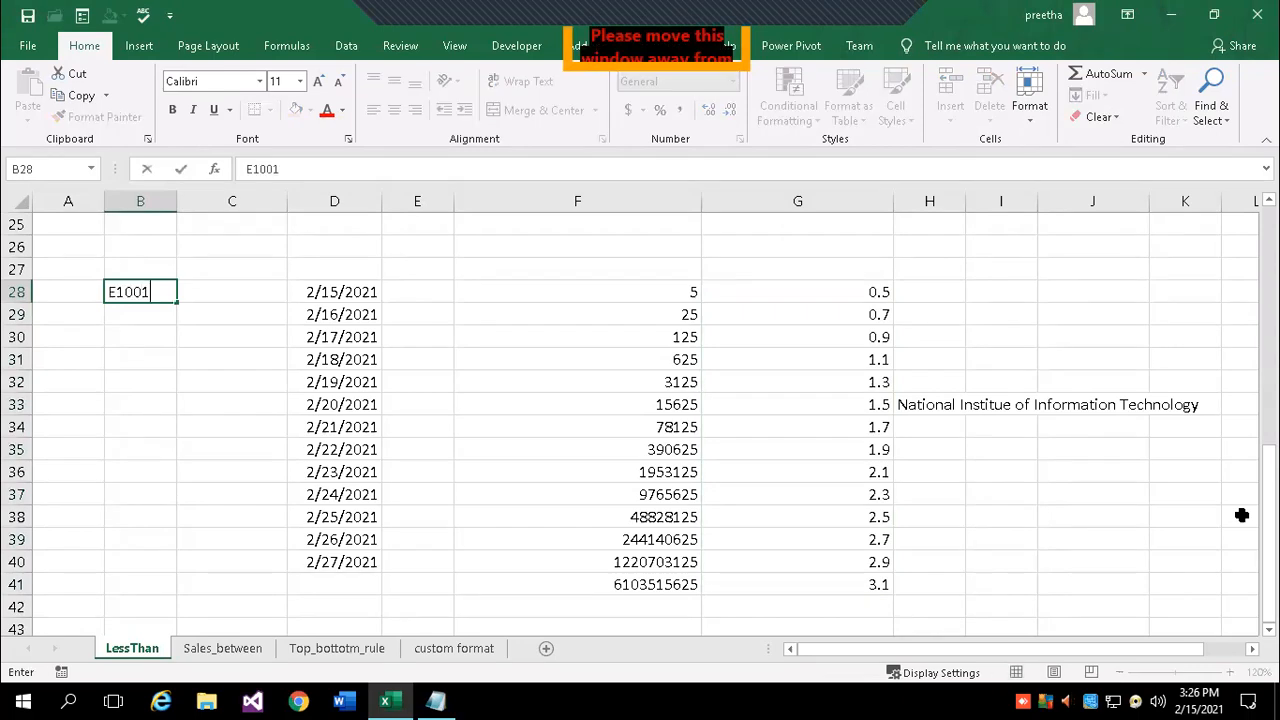
{"action": "key", "text": "Return"}
{"action": "type", "text": "E1002"}
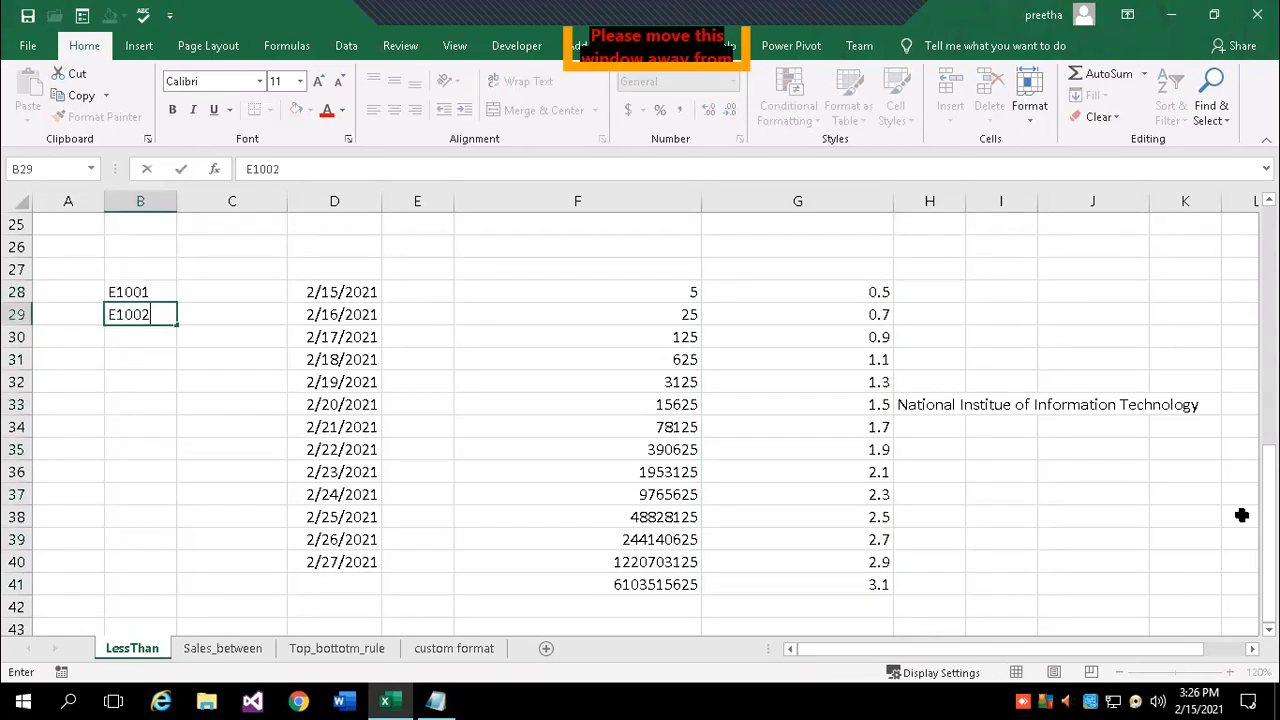
{"action": "key", "text": "Return"}
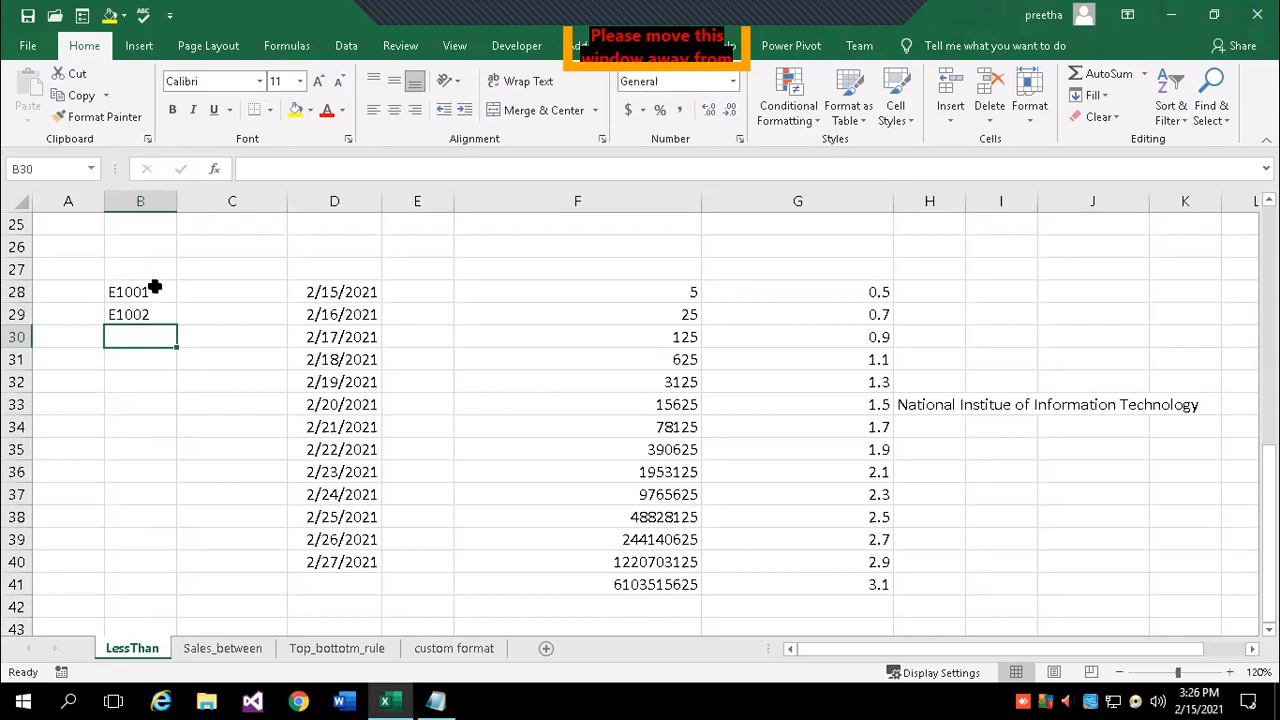
{"action": "left_click_drag", "start_coordinate": [158, 290], "coordinate": [161, 312]}
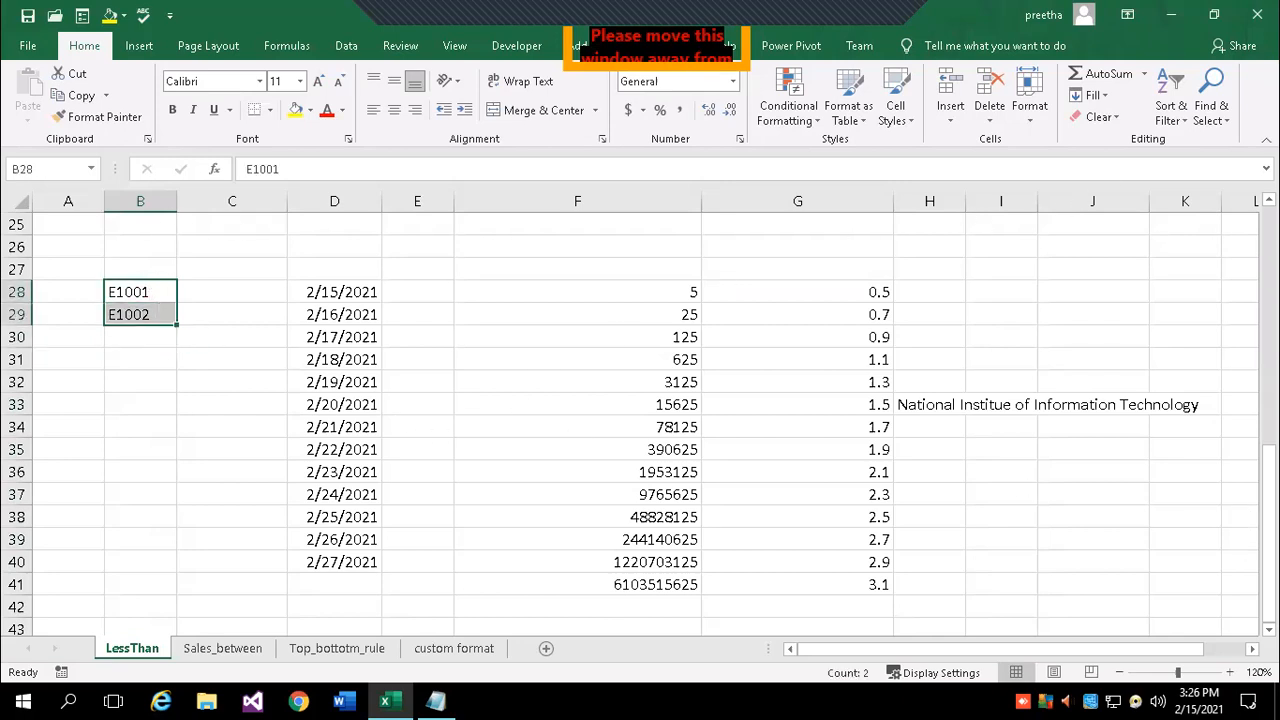
{"action": "left_click", "coordinate": [1100, 95]}
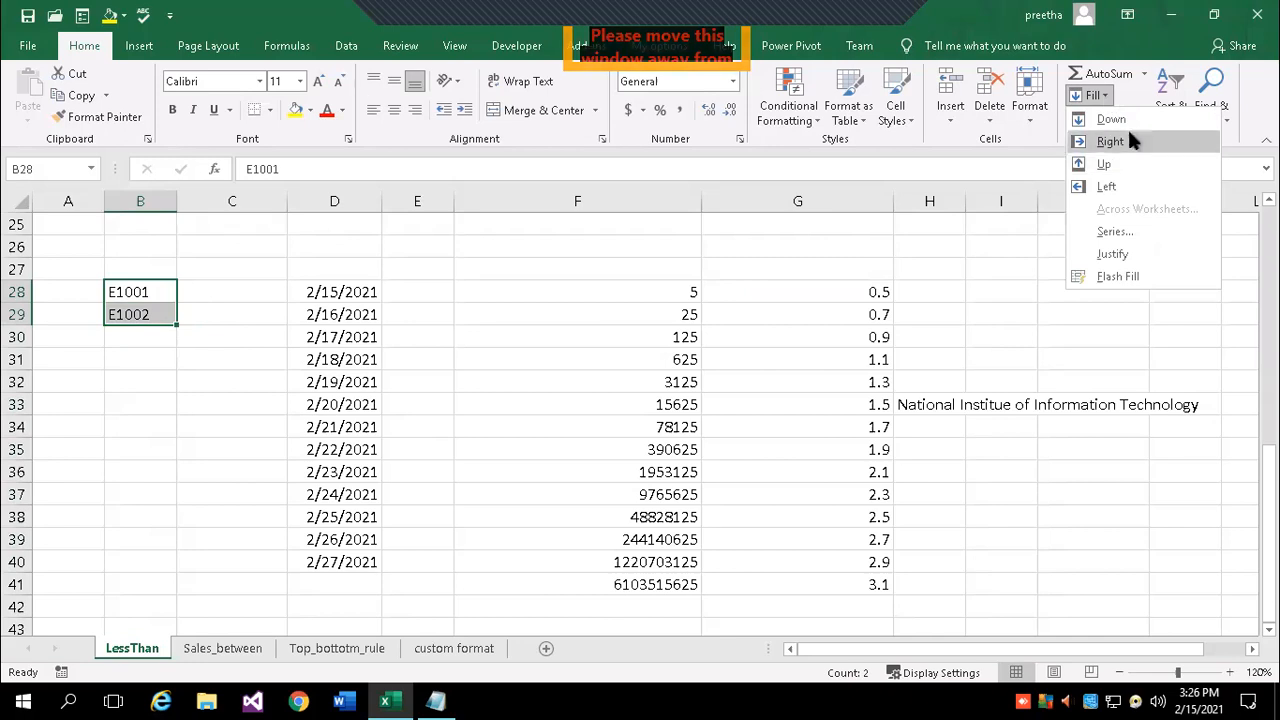
{"action": "left_click", "coordinate": [1110, 119]}
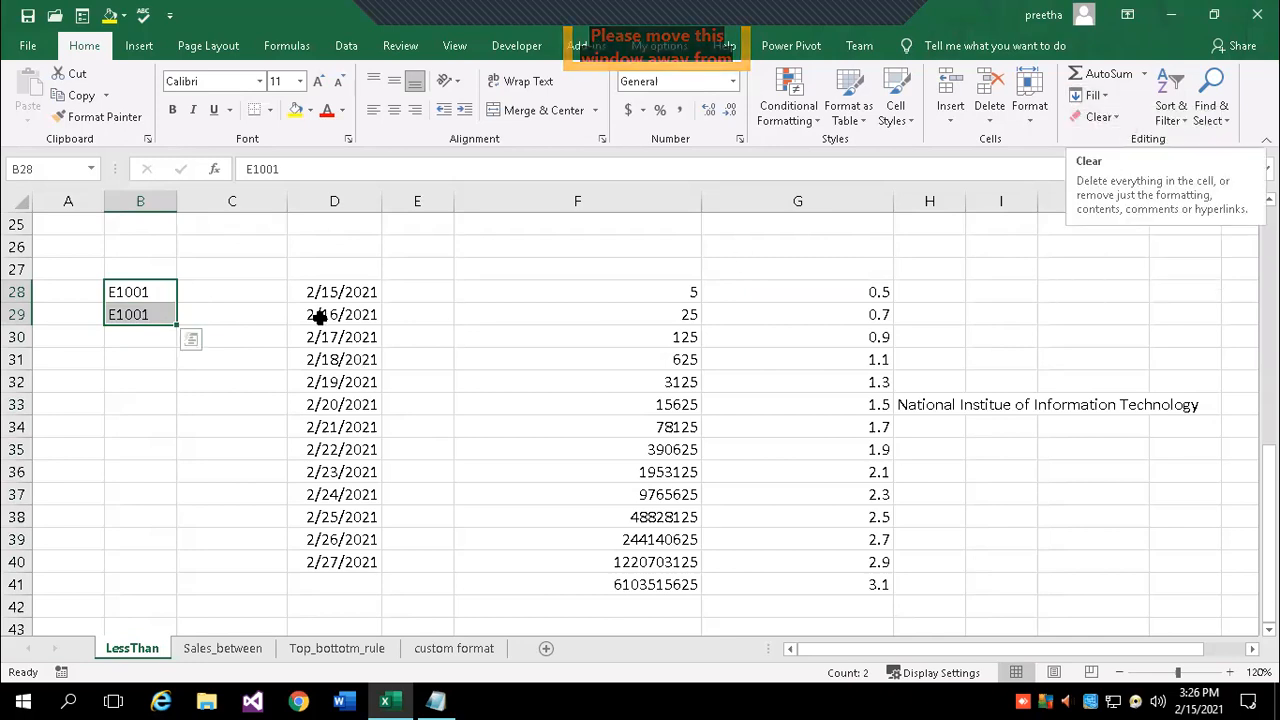
{"action": "left_click", "coordinate": [142, 333]}
{"action": "left_click", "coordinate": [134, 316]}
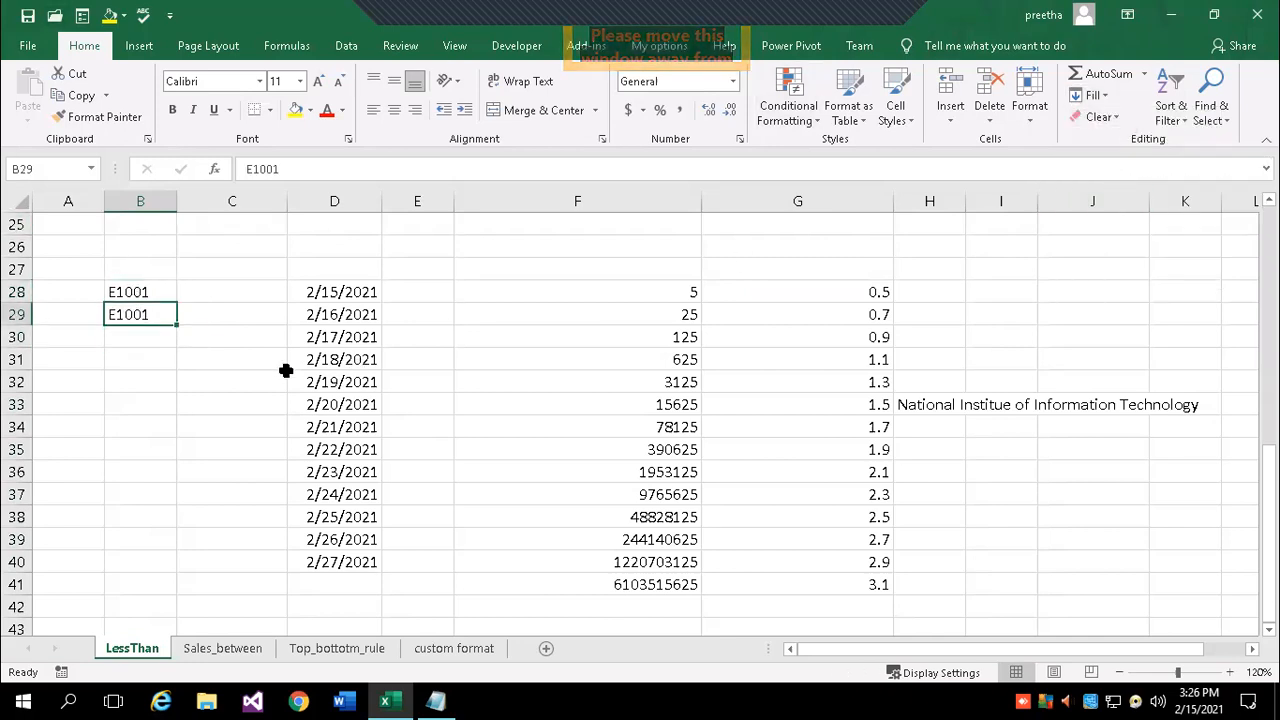
{"action": "type", "text": "E1002"}
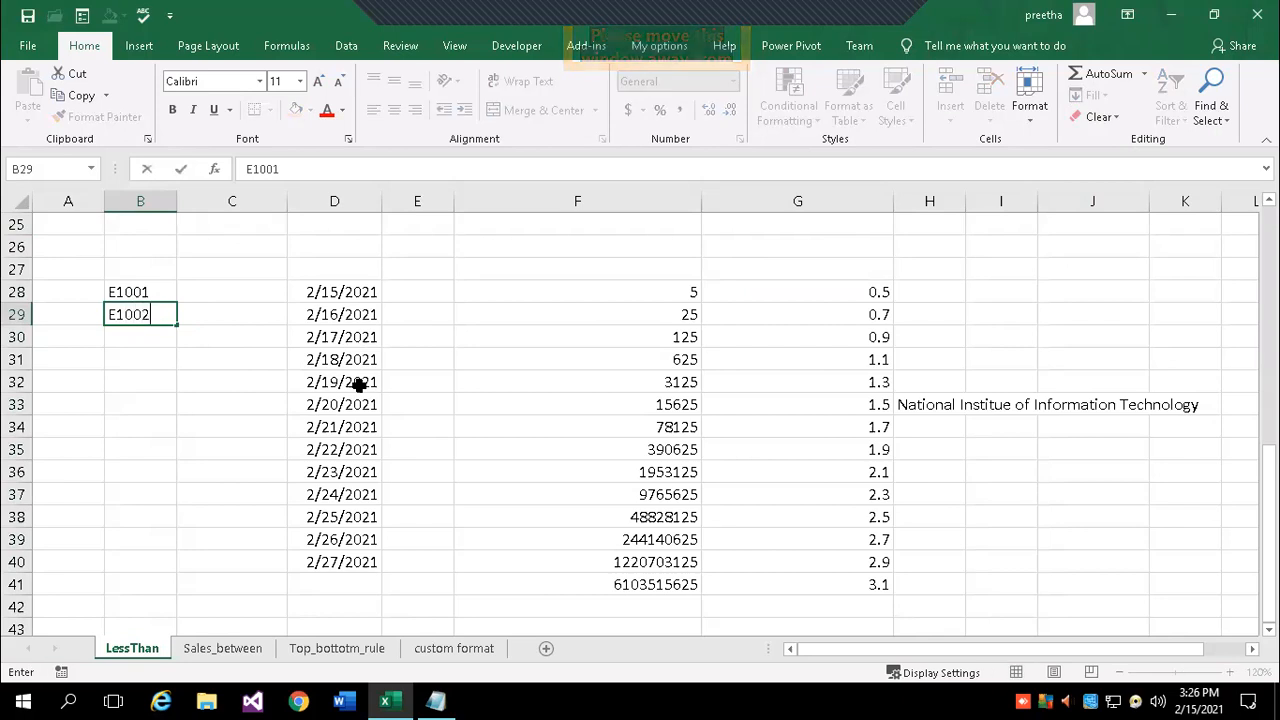
{"action": "key", "text": "Return"}
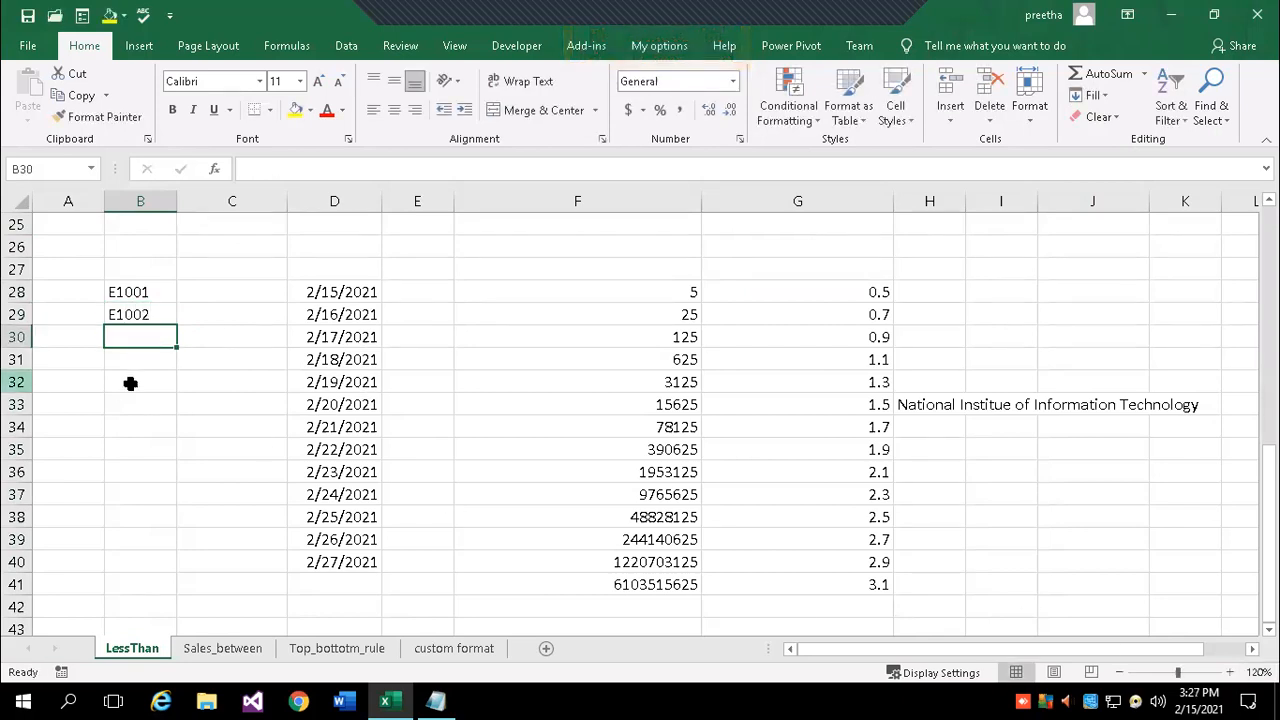
{"action": "left_click_drag", "start_coordinate": [138, 292], "coordinate": [176, 596]}
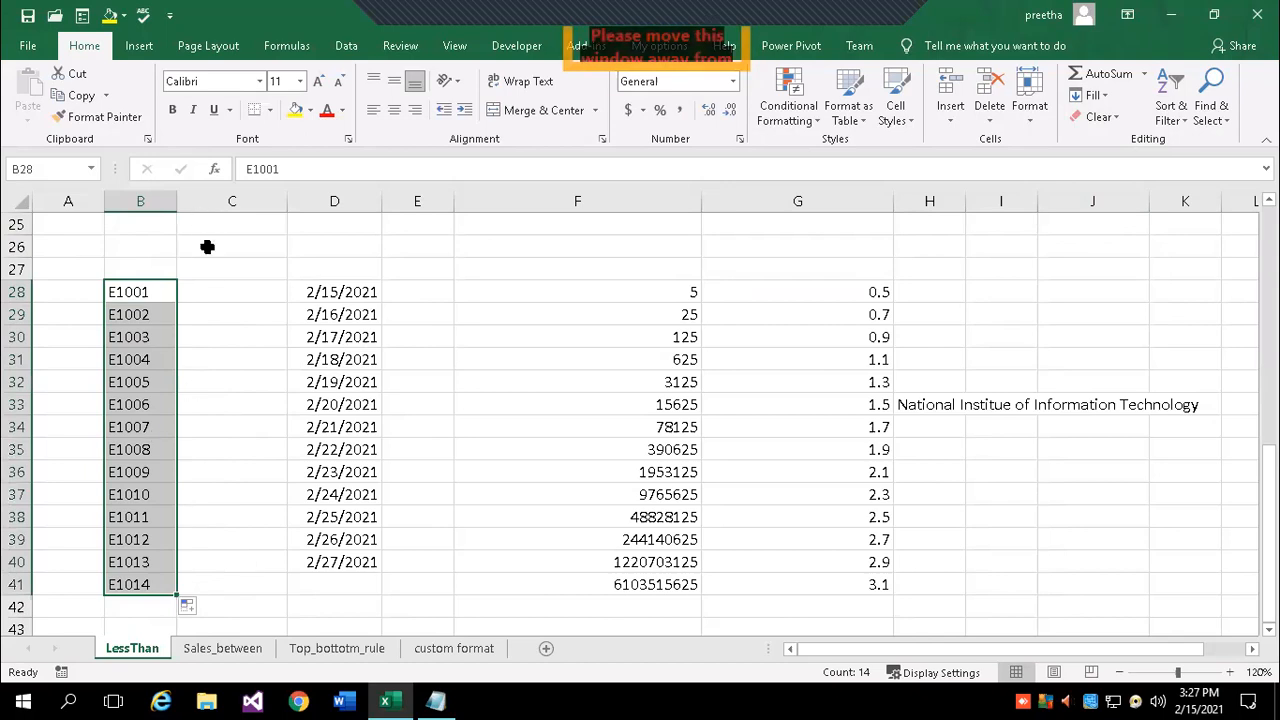
- Number column C from 1 to 15 starting at C28, then select F28:F41
{"action": "left_click", "coordinate": [203, 290]}
{"action": "type", "text": "1"}
{"action": "key", "text": "Return"}
{"action": "type", "text": "2"}
{"action": "left_click_drag", "start_coordinate": [277, 285], "coordinate": [254, 606]}
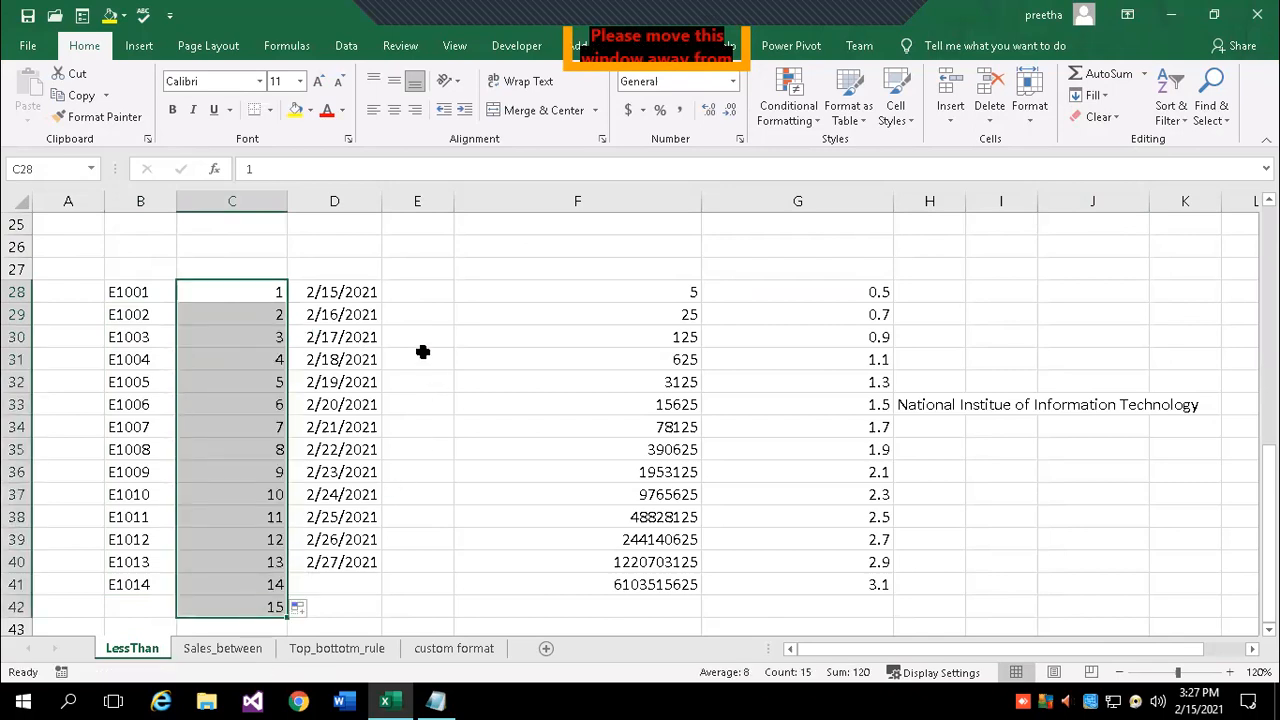
{"action": "left_click_drag", "start_coordinate": [340, 289], "coordinate": [343, 547]}
{"action": "left_click_drag", "start_coordinate": [663, 291], "coordinate": [663, 586]}
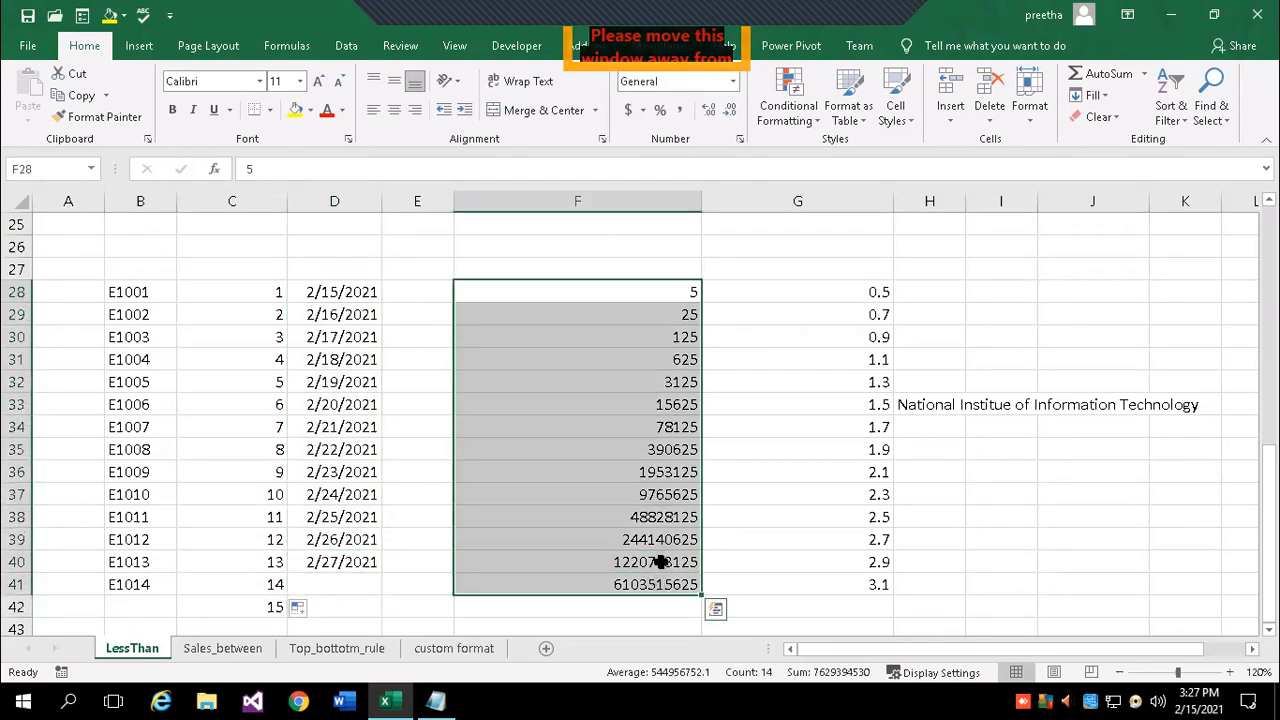
{"action": "left_click", "coordinate": [1105, 96]}
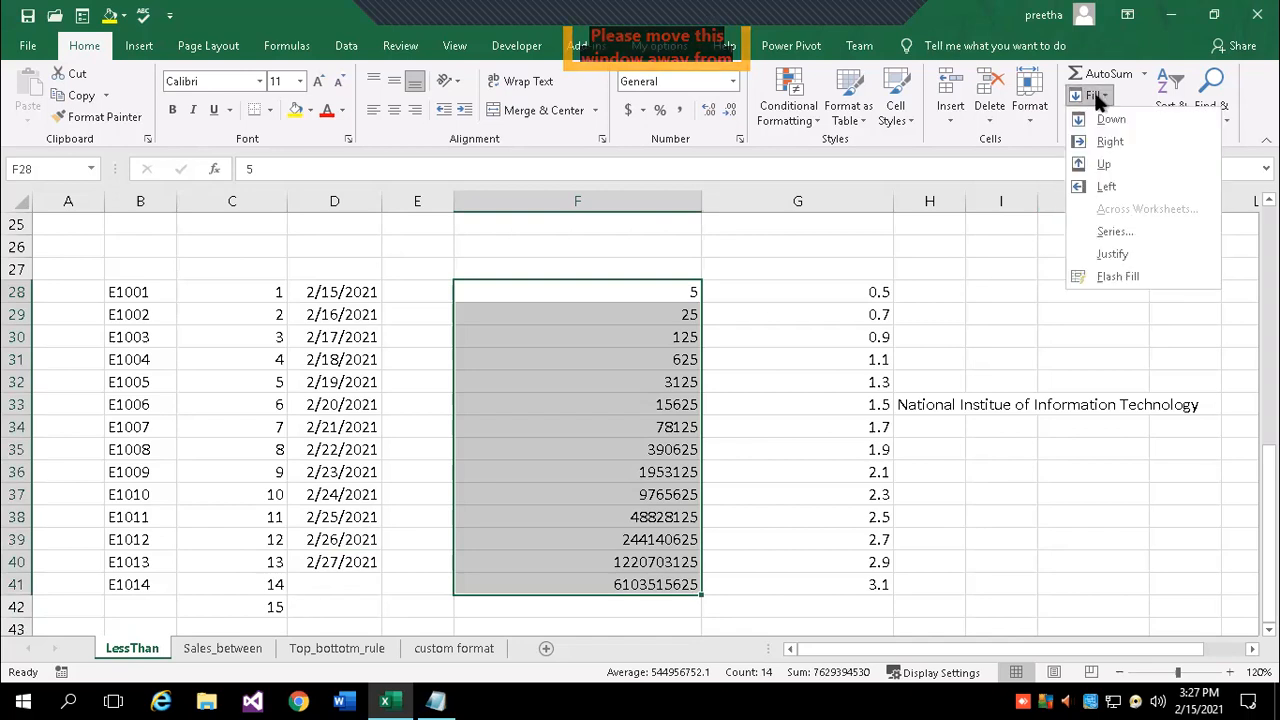
{"action": "left_click", "coordinate": [1110, 232]}
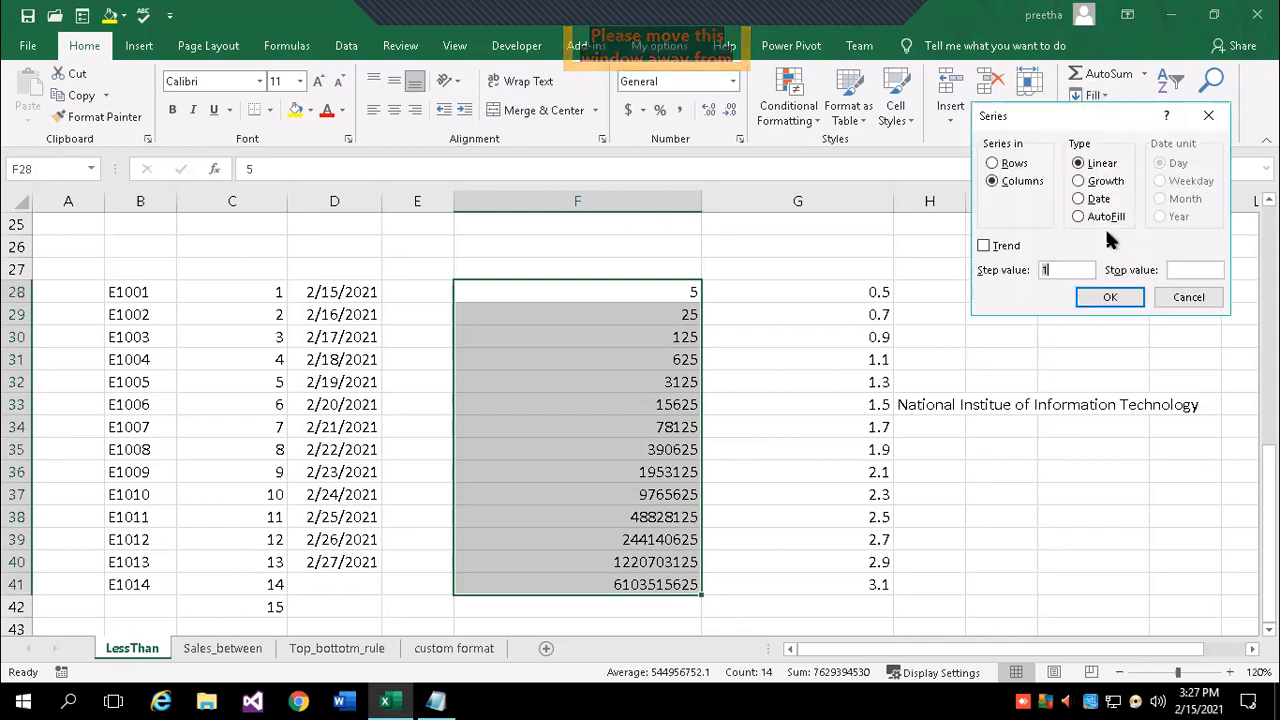
{"action": "left_click", "coordinate": [1098, 166]}
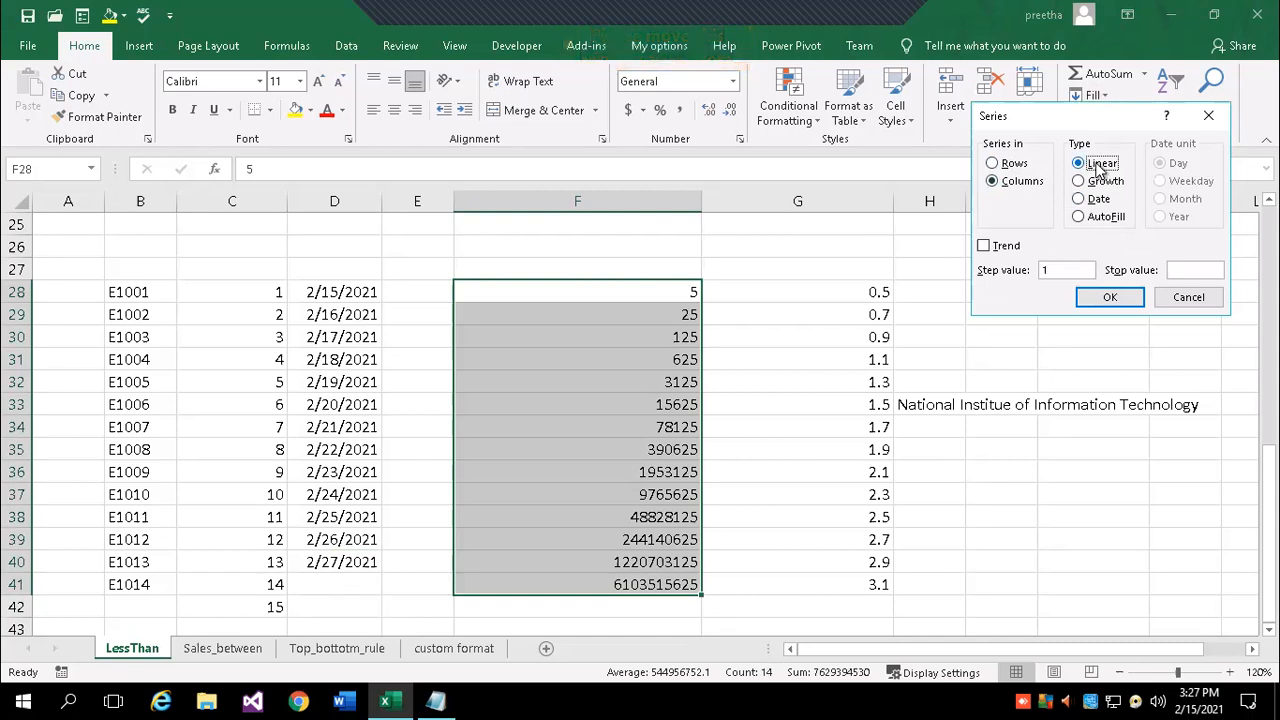
{"action": "left_click", "coordinate": [1105, 183]}
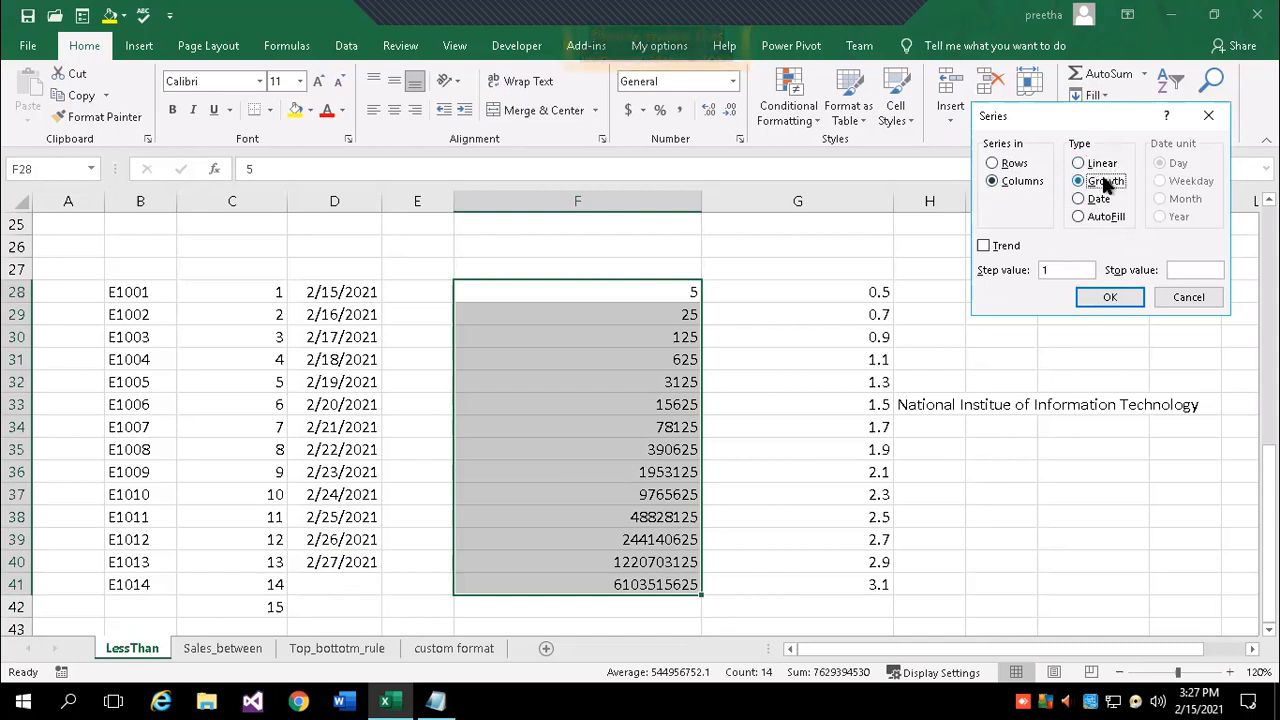
{"action": "left_click", "coordinate": [1096, 201]}
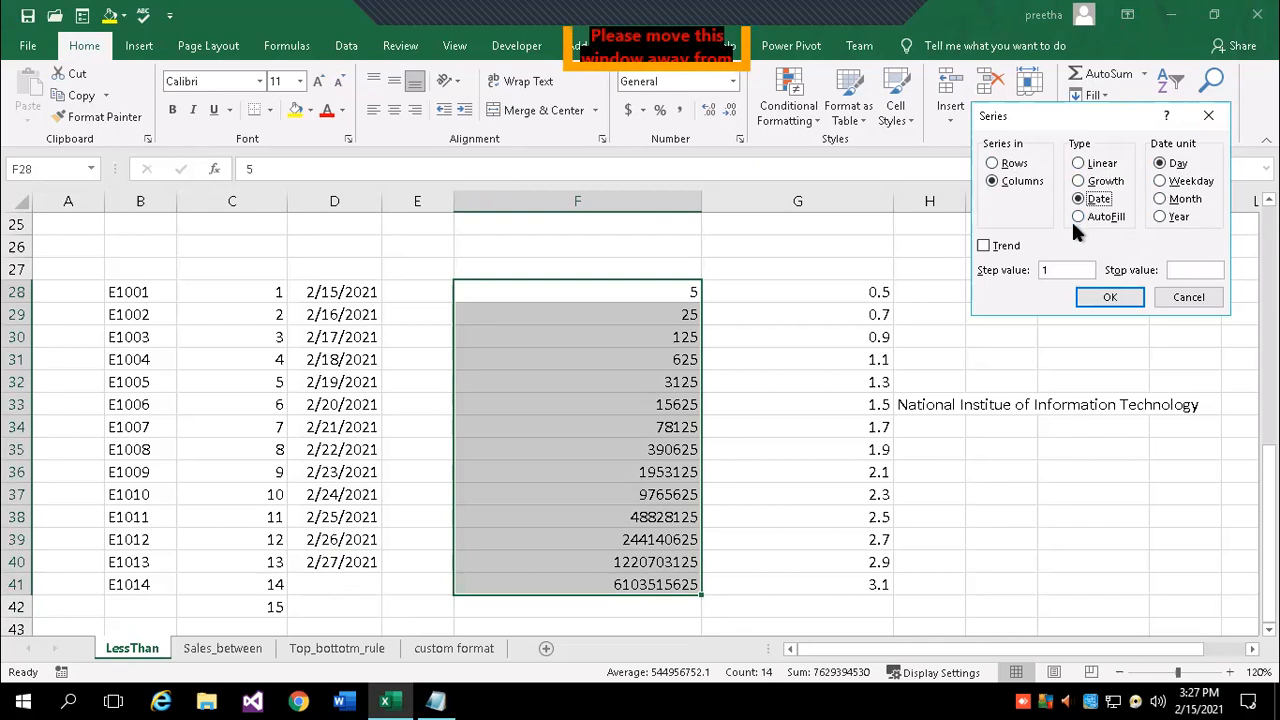
{"action": "left_click", "coordinate": [1188, 297]}
{"action": "left_click", "coordinate": [1108, 95]}
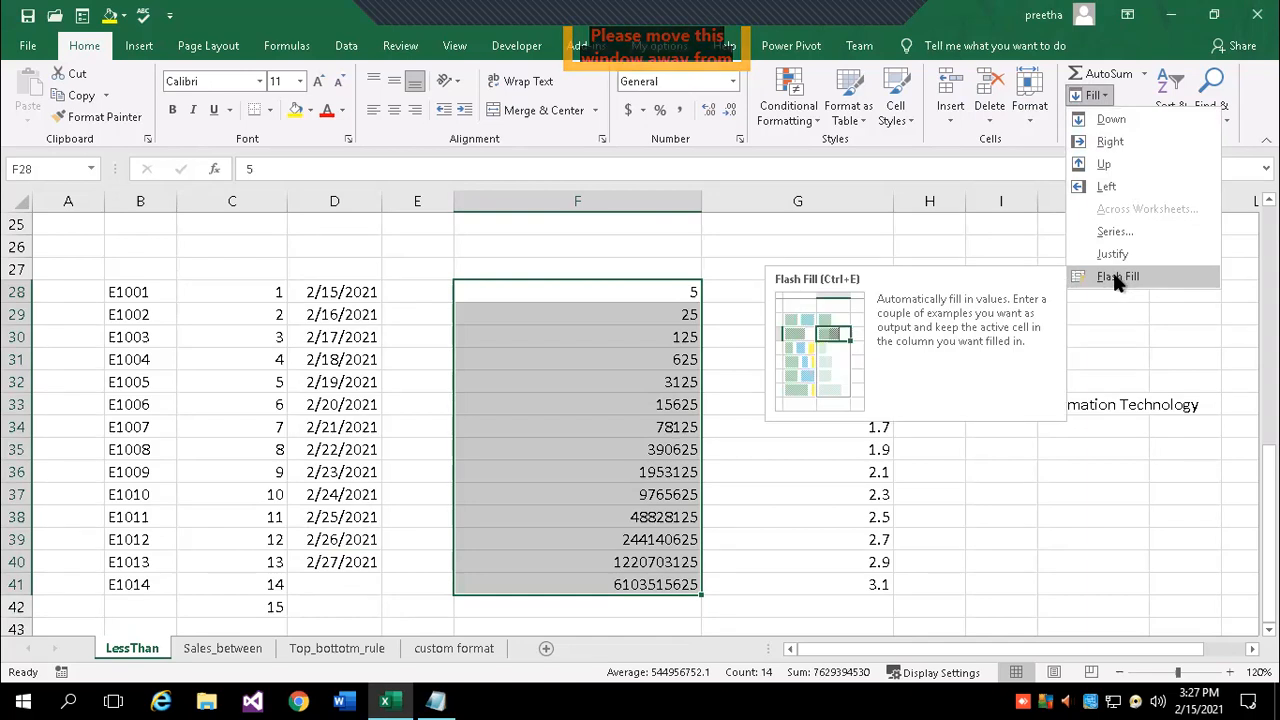
{"action": "left_click", "coordinate": [786, 471]}
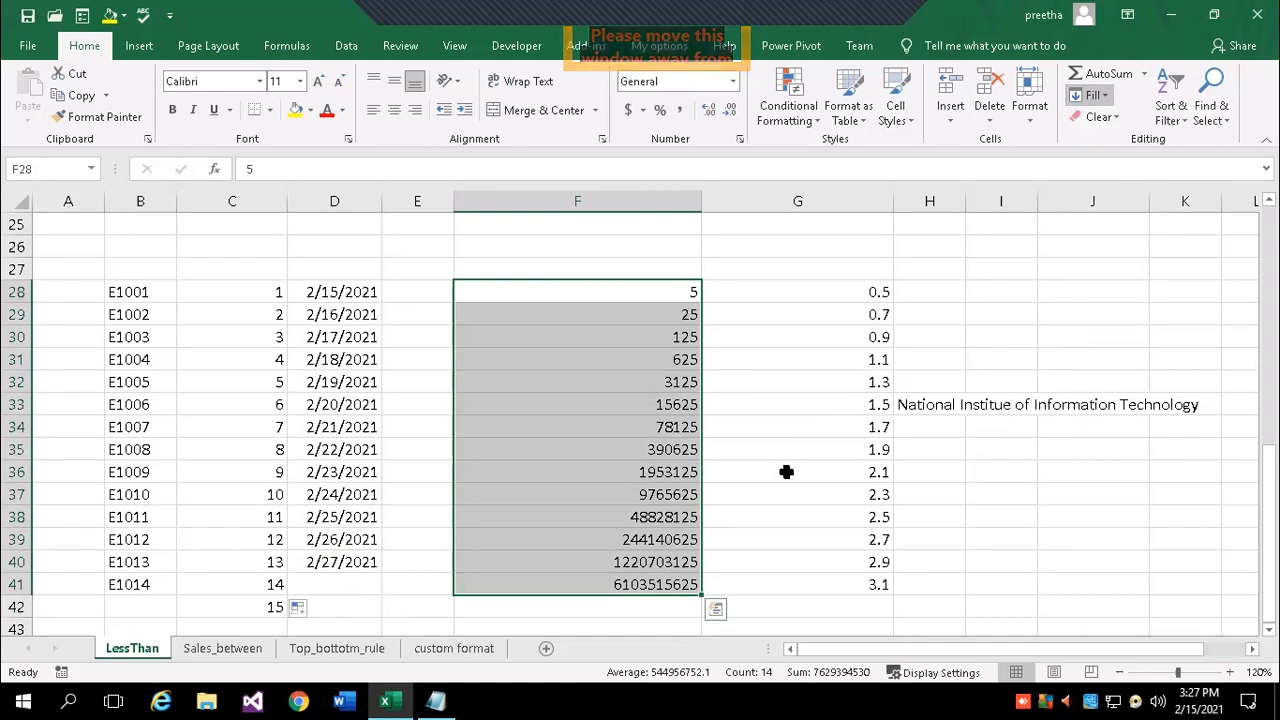
{"action": "scroll", "coordinate": [773, 459], "scroll_direction": "down", "scroll_amount": 3}
{"action": "scroll", "coordinate": [773, 459], "scroll_direction": "down", "scroll_amount": 6}
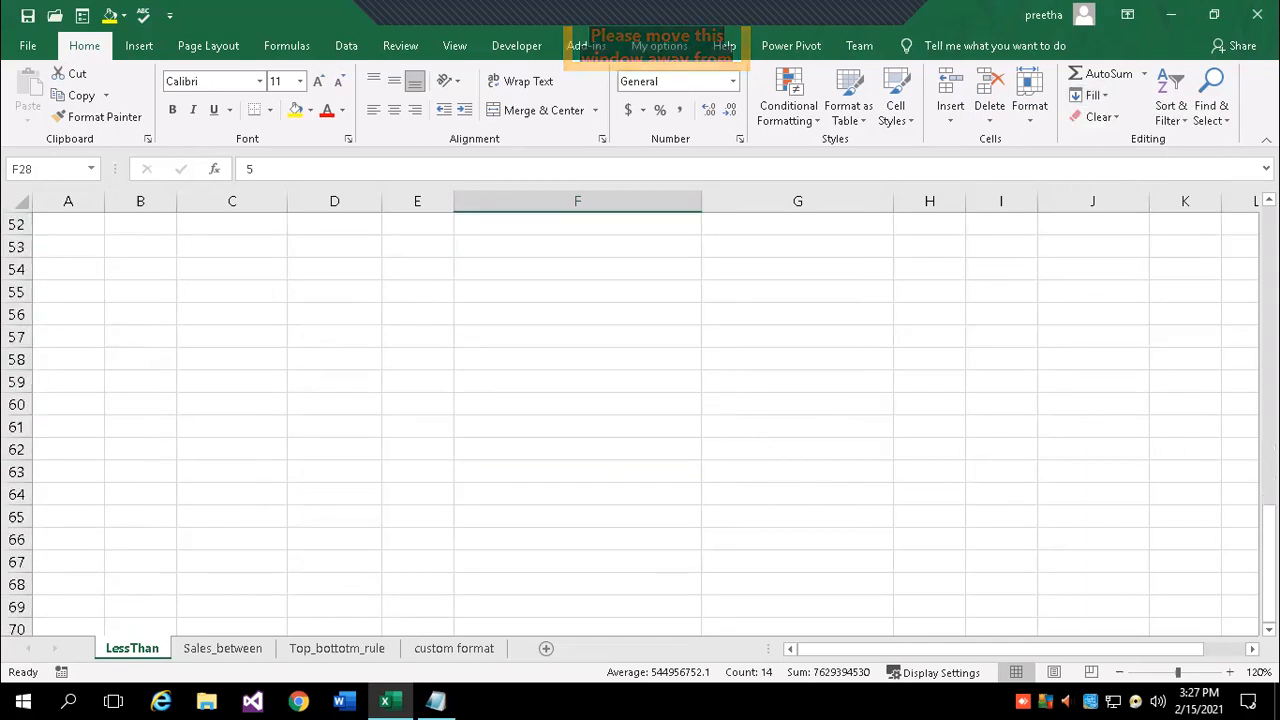
- List 'Series' and 'Flash Fill' under the Auto Fill heading in Notepad, then return to Excel
{"action": "left_click", "coordinate": [437, 700]}
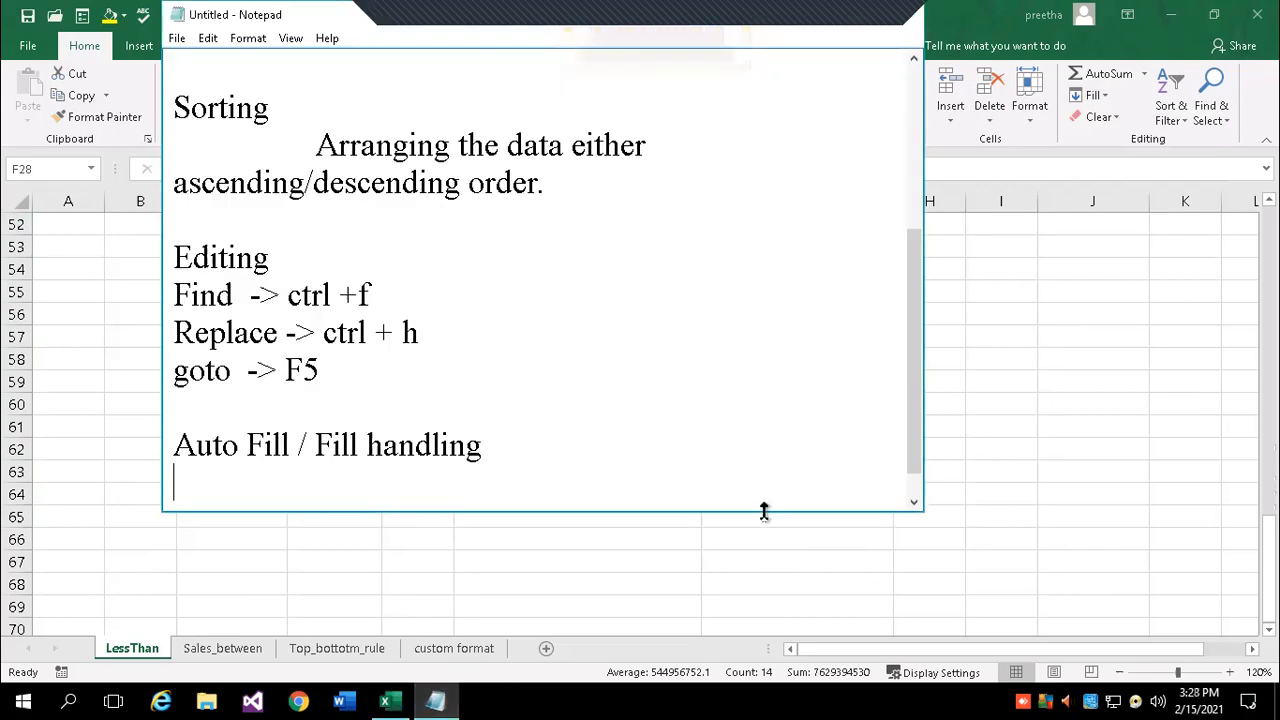
{"action": "key", "text": "Return"}
{"action": "key", "text": "BackSpace"}
{"action": "type", "text": "S"}
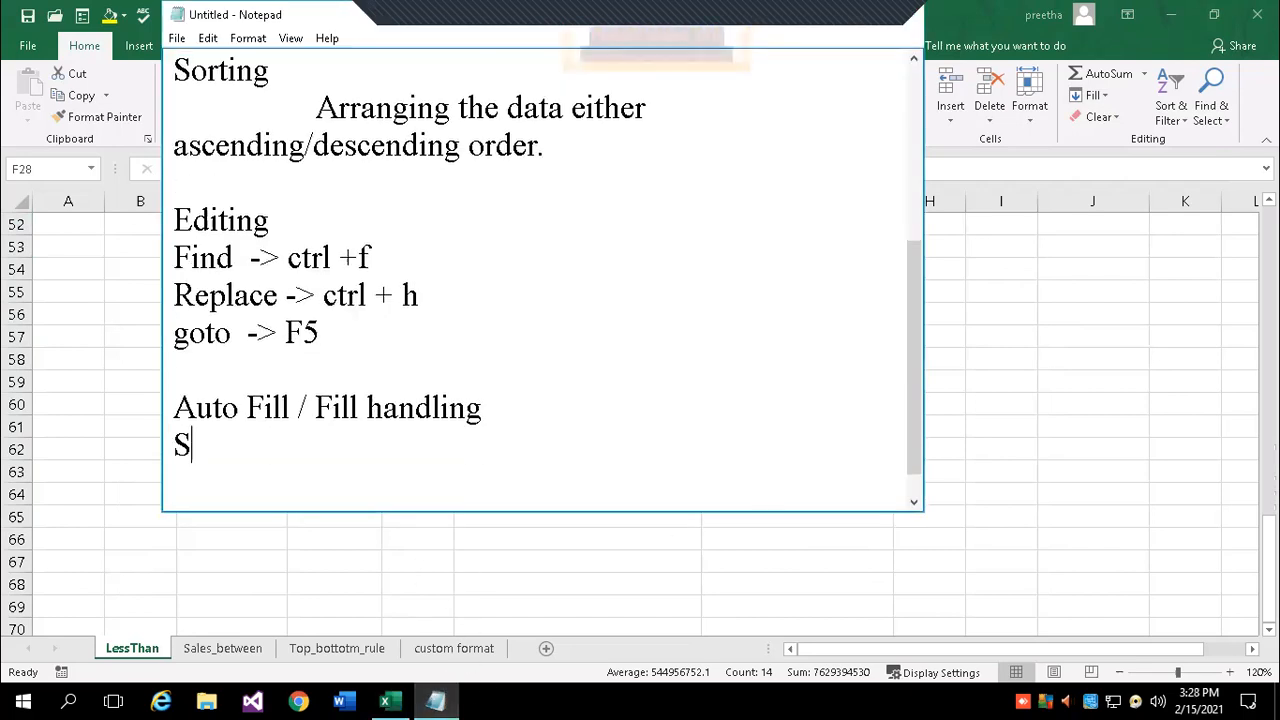
{"action": "type", "text": "eries"}
{"action": "key", "text": "Return"}
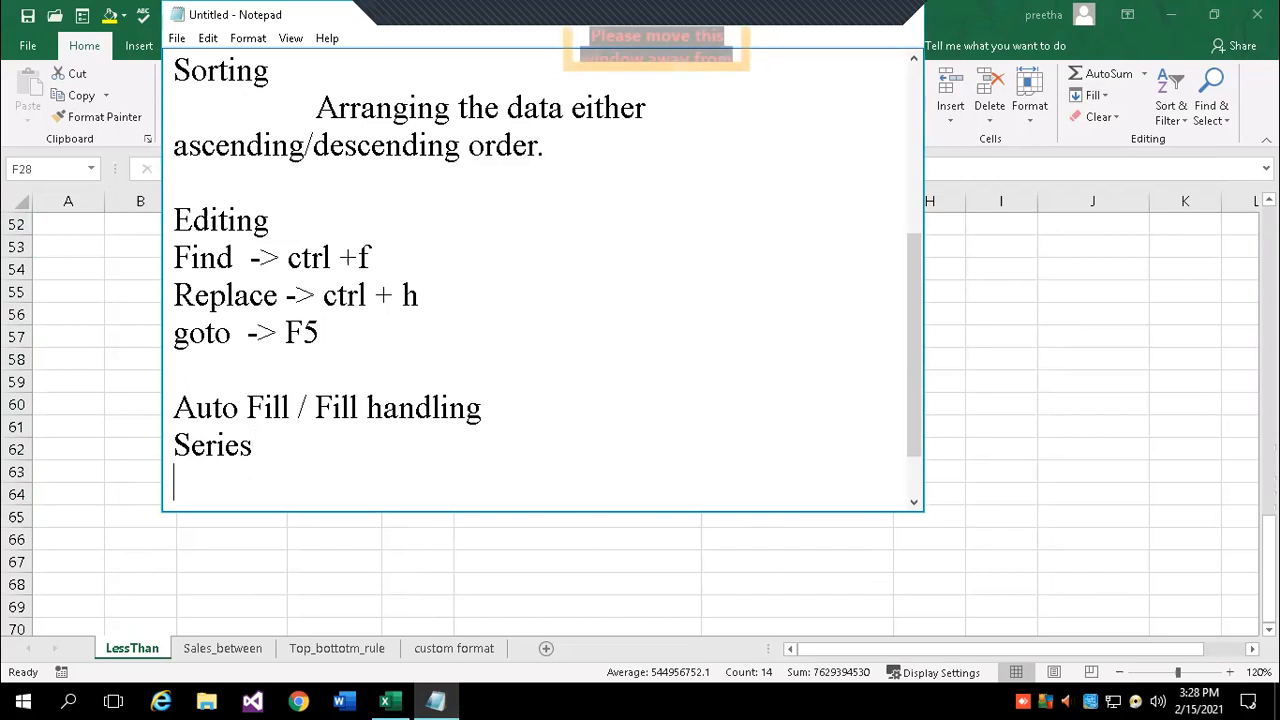
{"action": "type", "text": "Flash"}
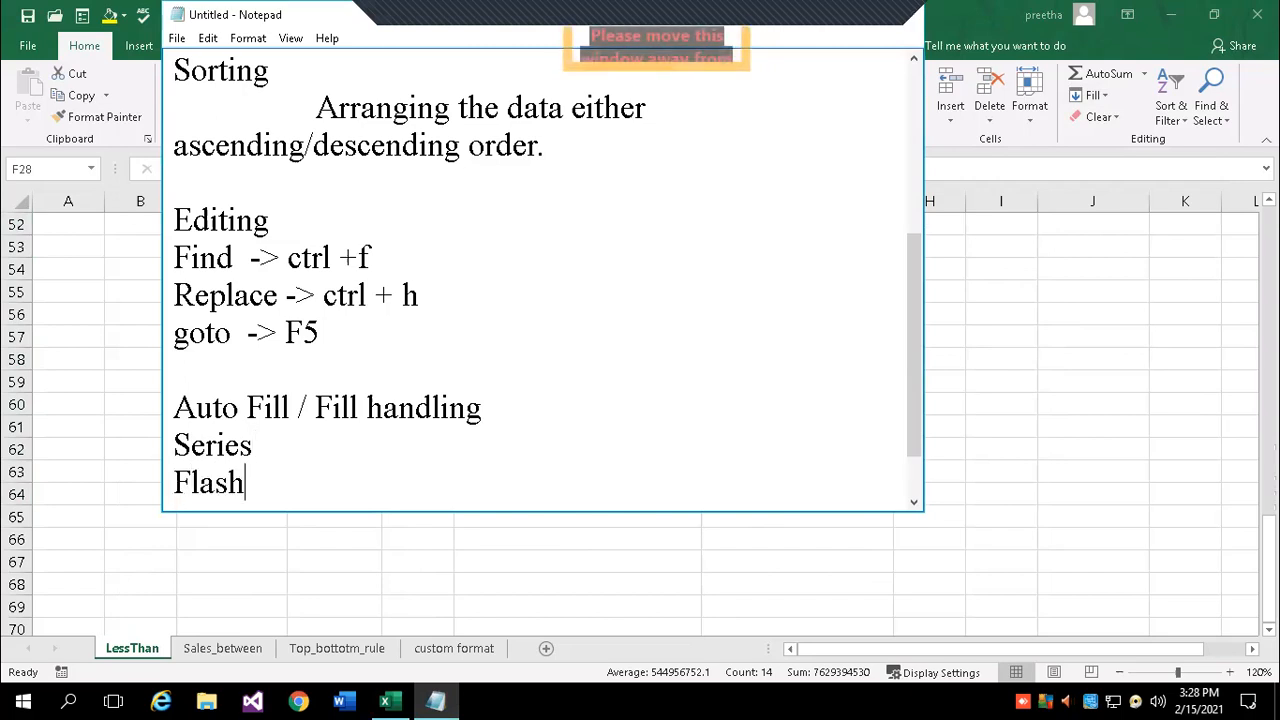
{"action": "type", "text": " Fill"}
{"action": "key", "text": "Return"}
{"action": "key", "text": "alt+Tab"}
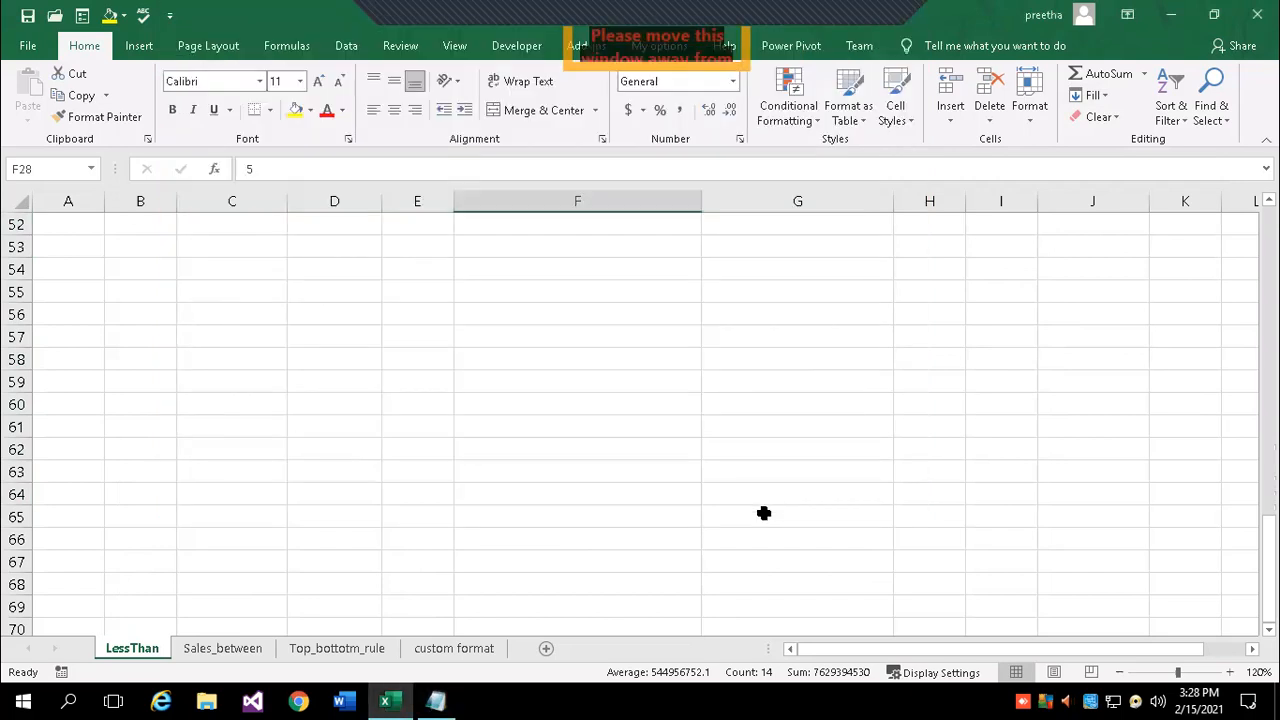
- Enter qwer/1223/fff in C55 and aaaa/33/ggg in C56
{"action": "left_click", "coordinate": [236, 292]}
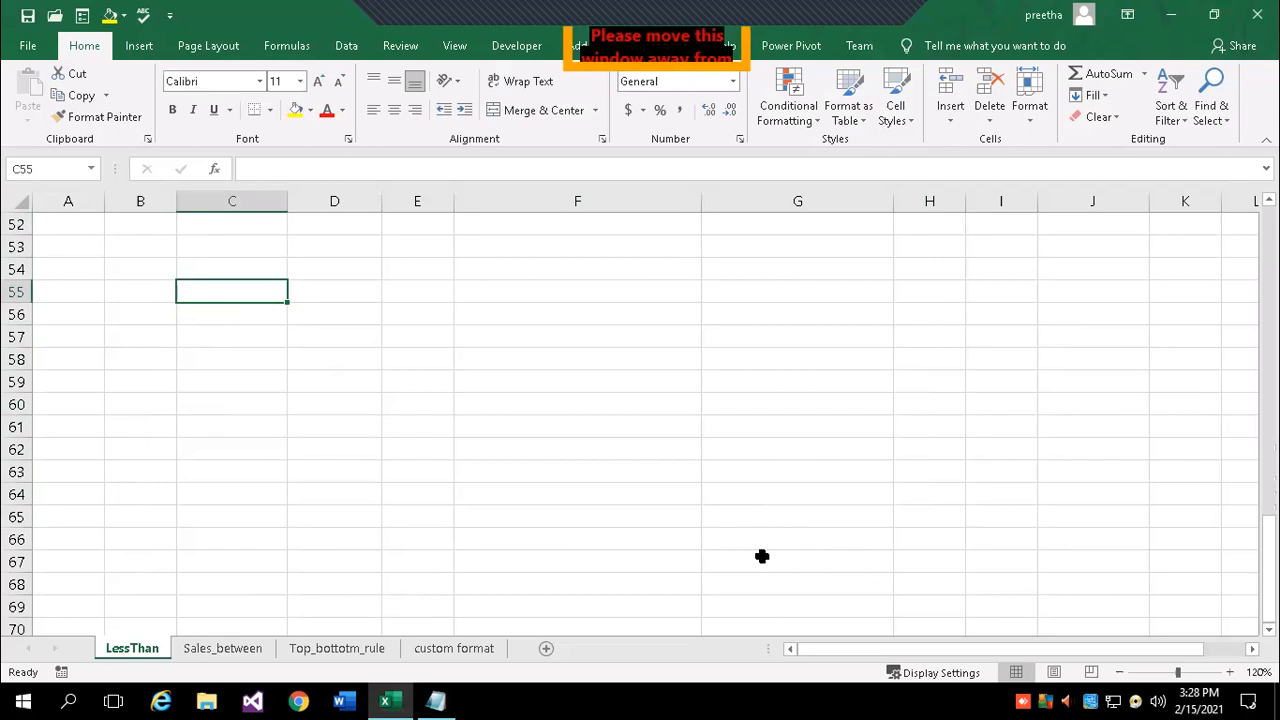
{"action": "type", "text": "qwer/1223/fff"}
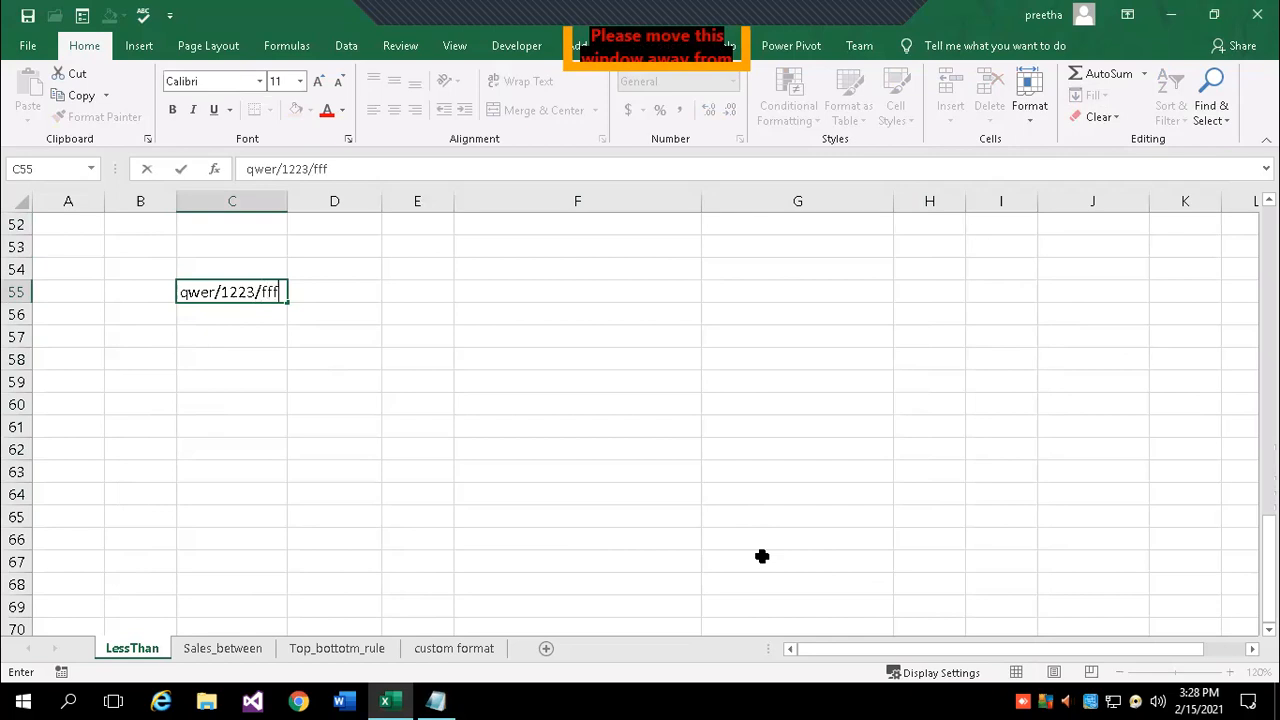
{"action": "key", "text": "Return"}
{"action": "type", "text": "aaaa"}
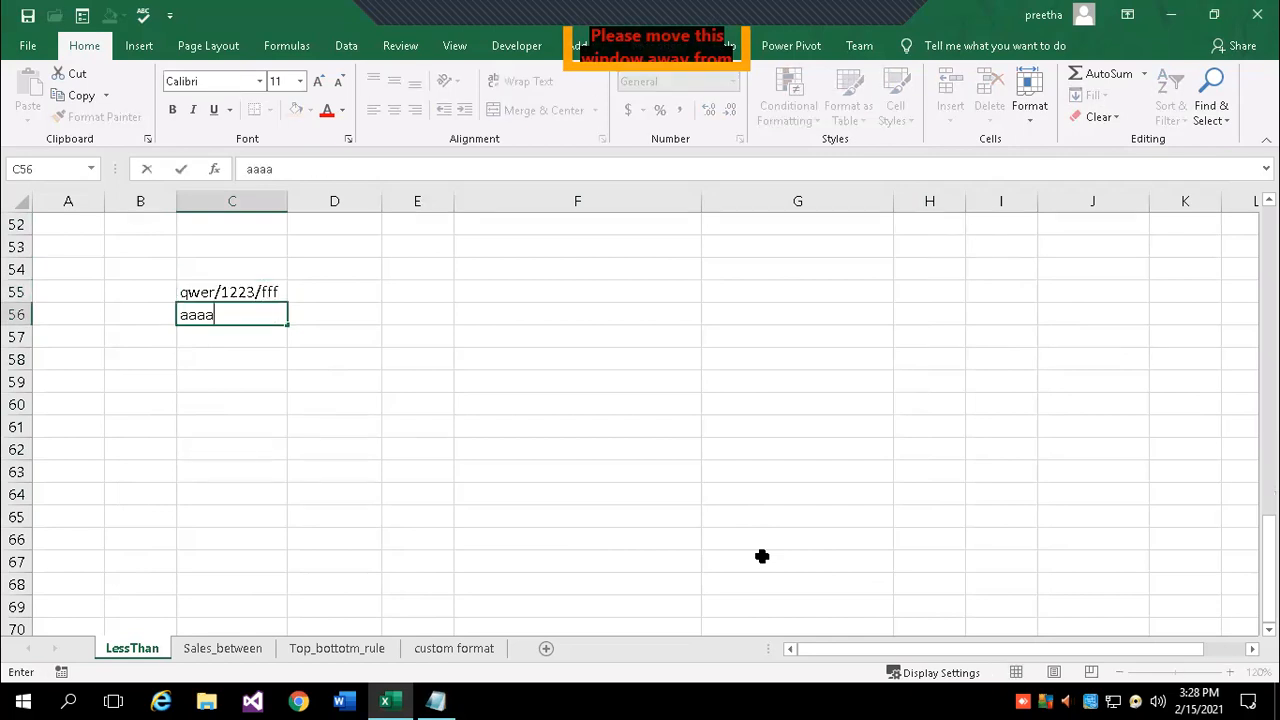
{"action": "type", "text": "/33/6"}
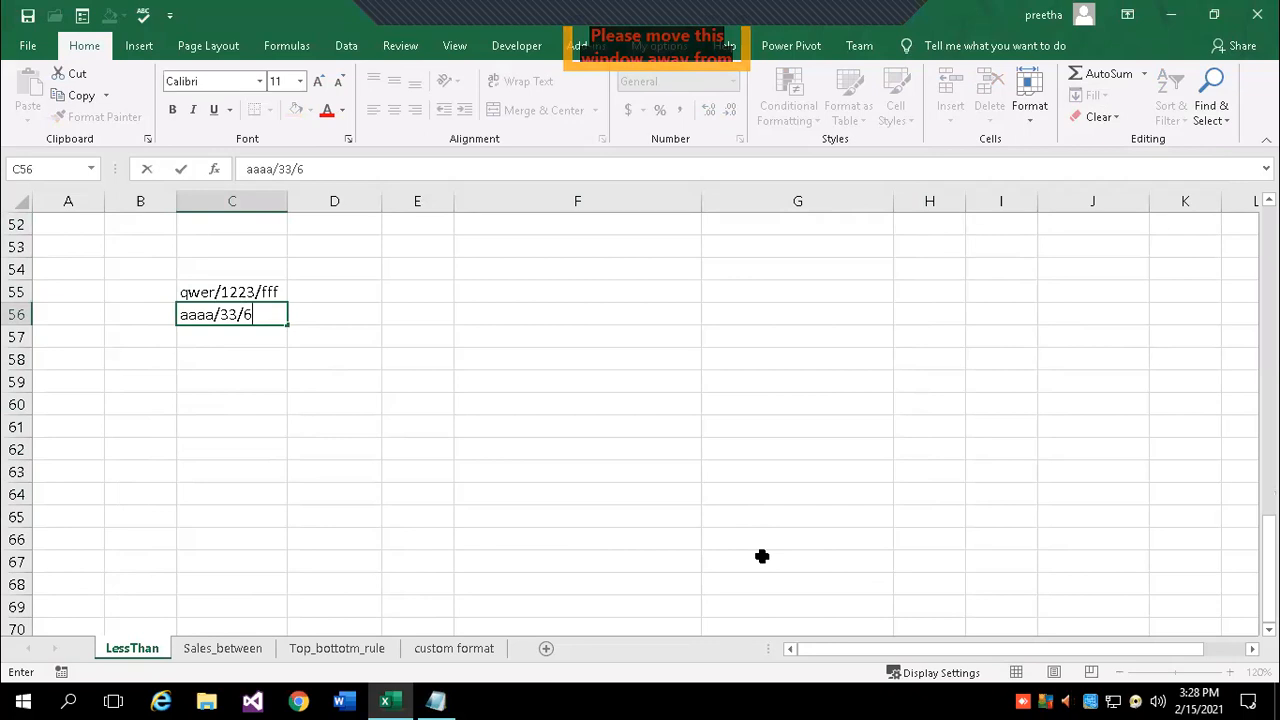
{"action": "key", "text": "BackSpace"}
{"action": "type", "text": "ggg"}
{"action": "key", "text": "Return"}
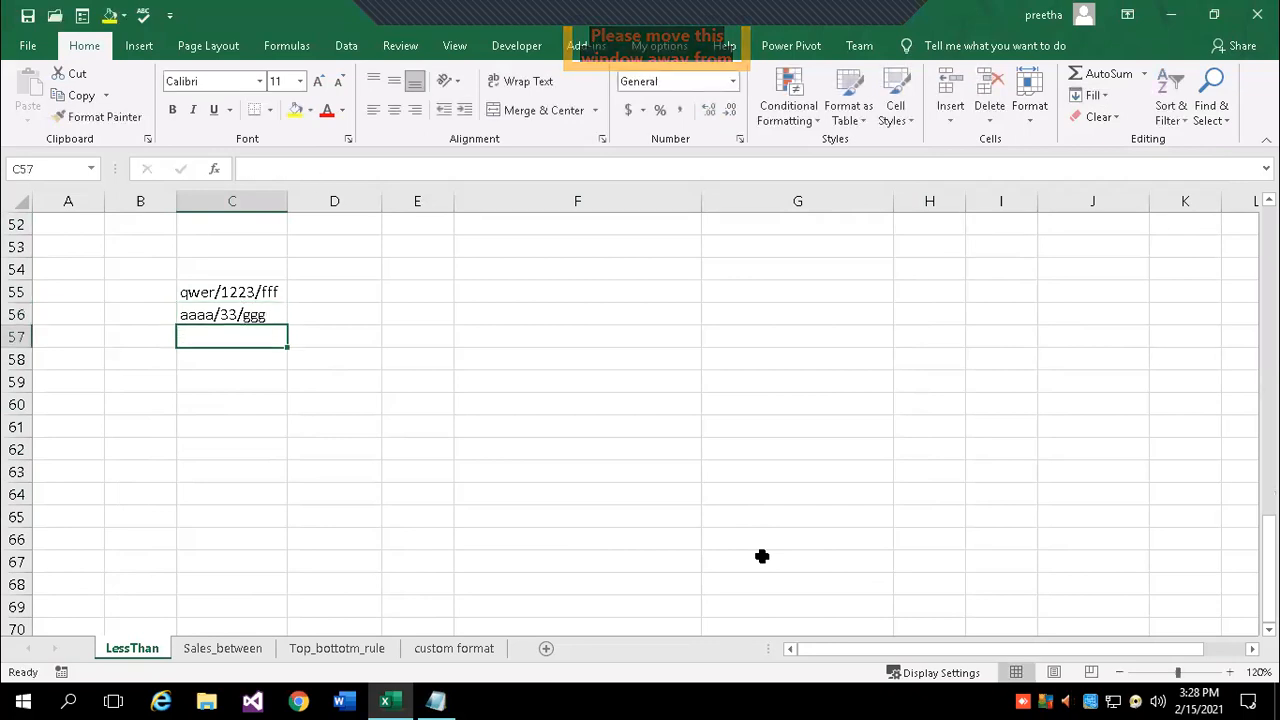
- Add jjj/5602/ddd, aaa/444/bbb and www/334/sdfsdfsd in C57:C59, then widen column C
{"action": "type", "text": "jjj/5"}
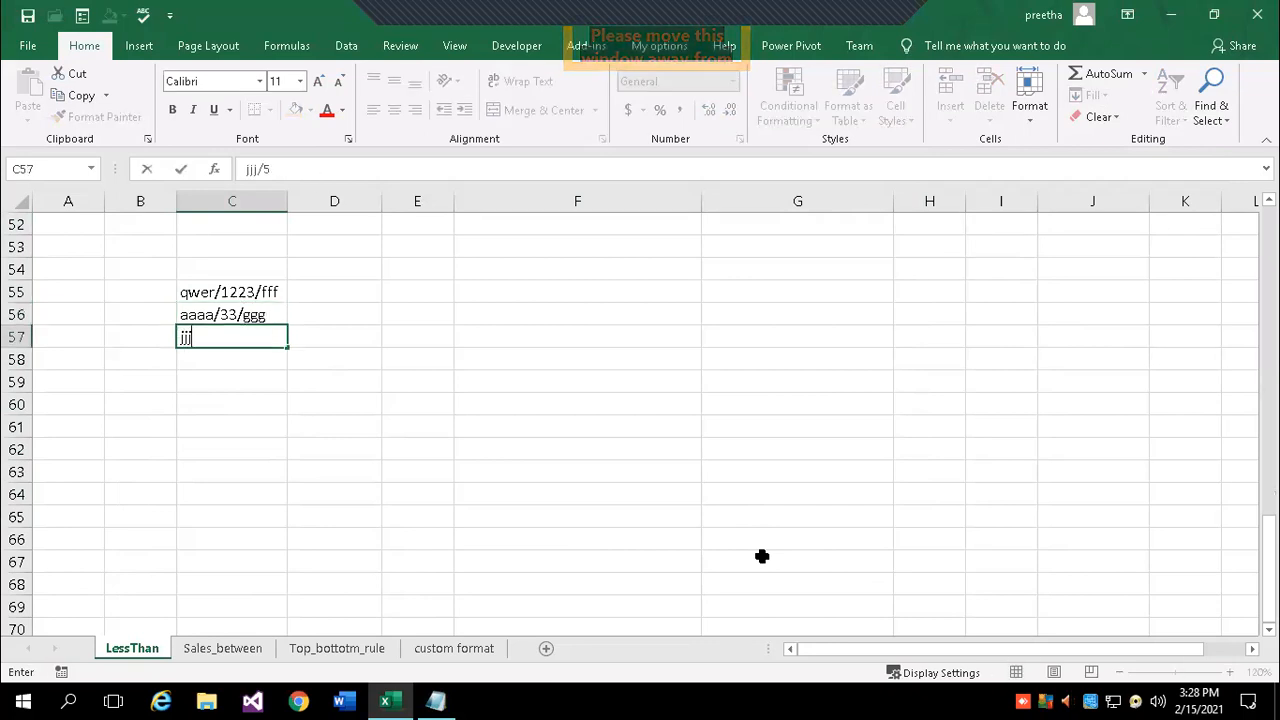
{"action": "type", "text": "602/d"}
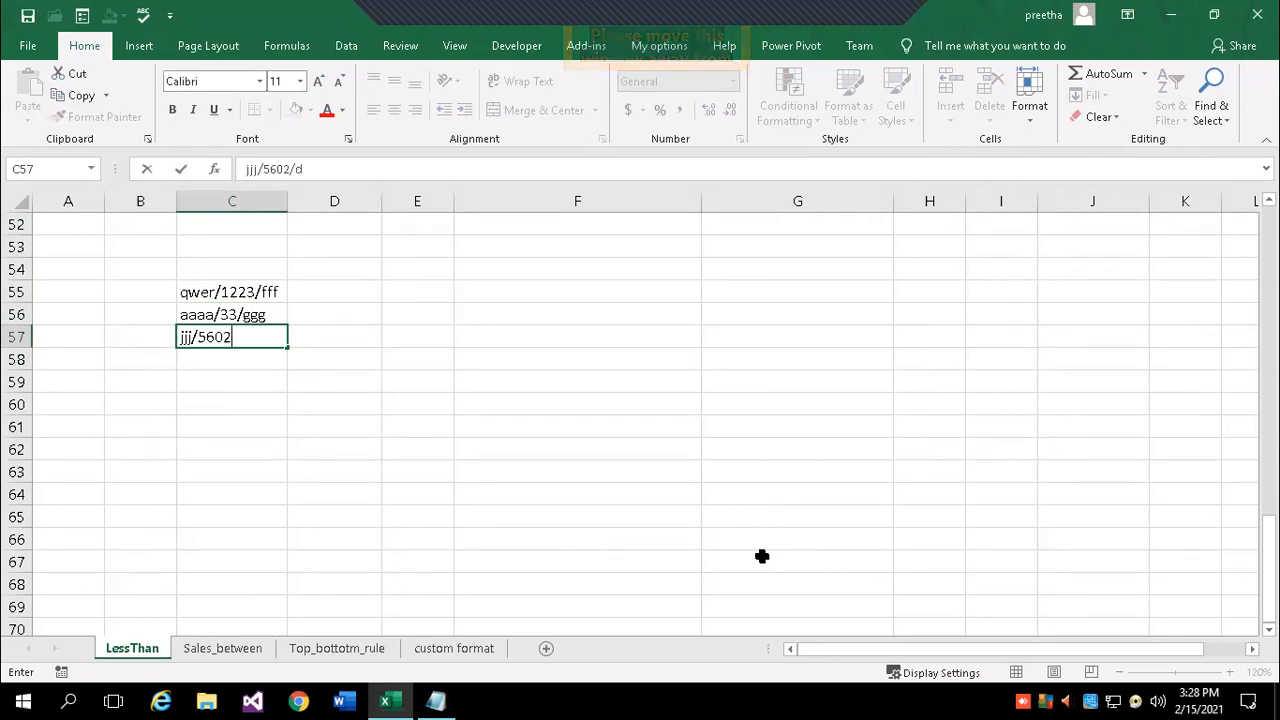
{"action": "type", "text": "dd"}
{"action": "key", "text": "Return"}
{"action": "type", "text": "aaa"}
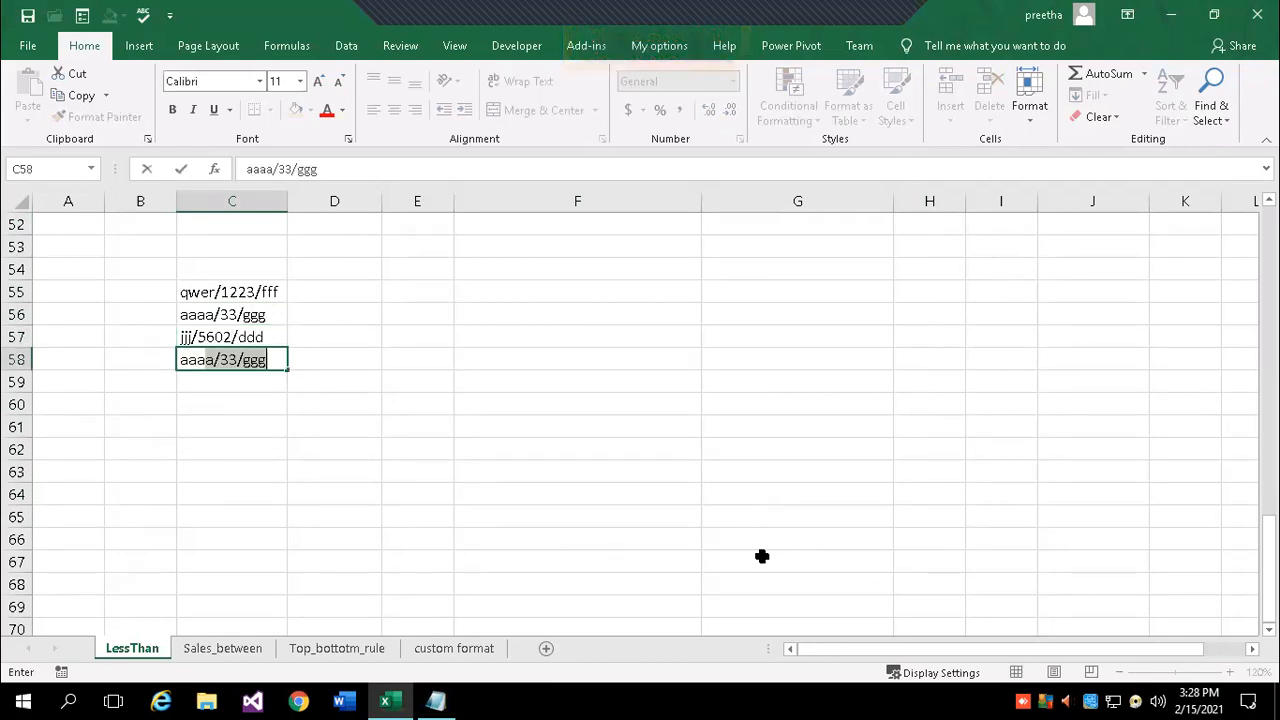
{"action": "type", "text": "/444/bbb"}
{"action": "key", "text": "Return"}
{"action": "type", "text": "w"}
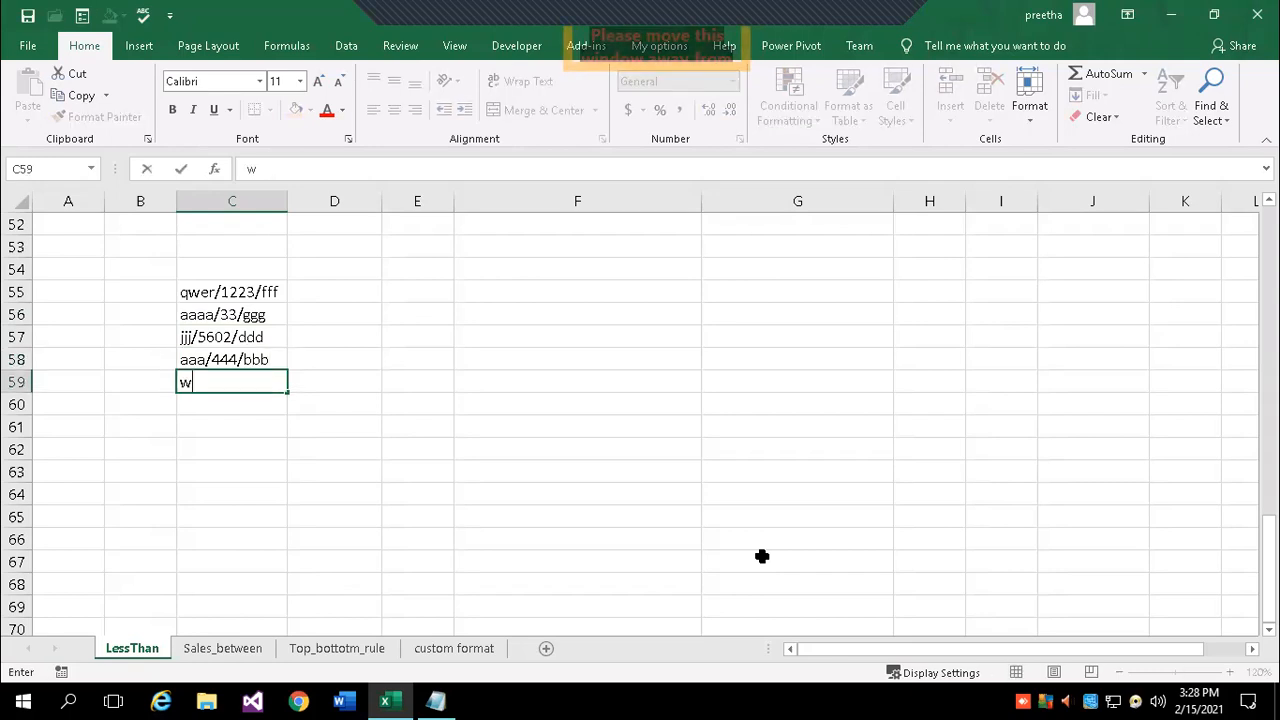
{"action": "type", "text": "ww/334/sdfsdfsd"}
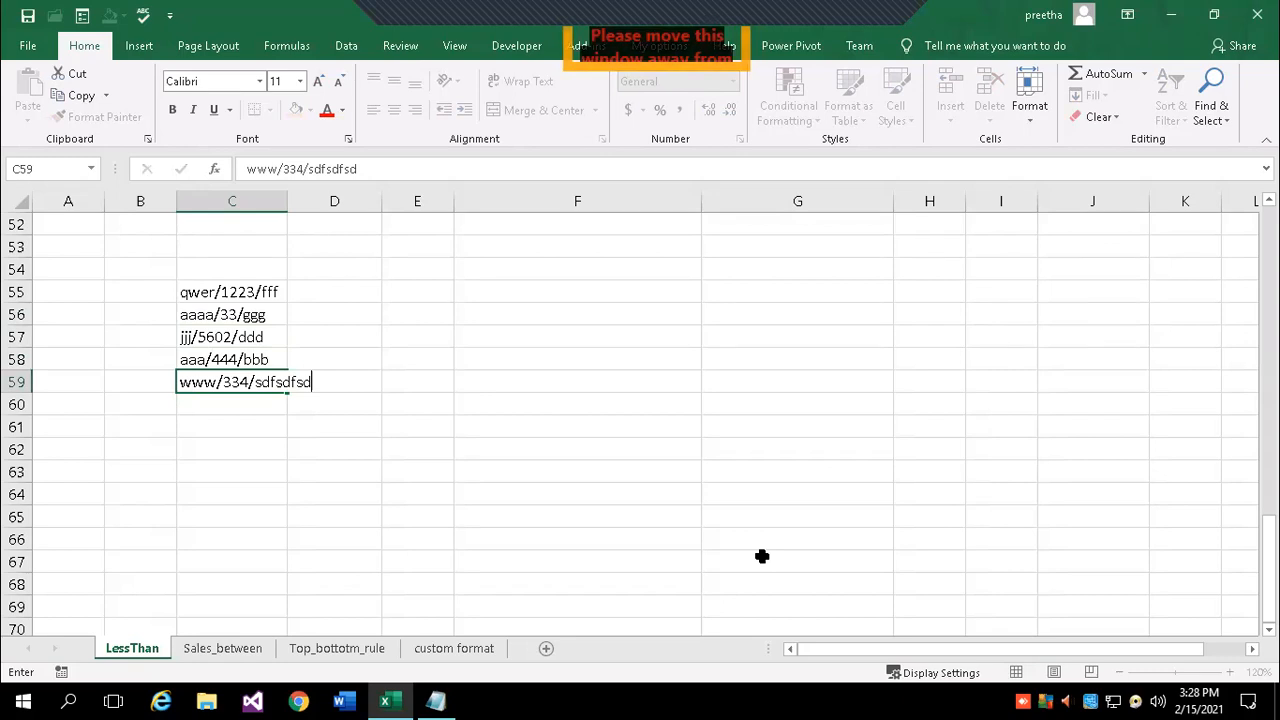
{"action": "key", "text": "Return"}
{"action": "left_click_drag", "start_coordinate": [287, 202], "coordinate": [323, 202]}
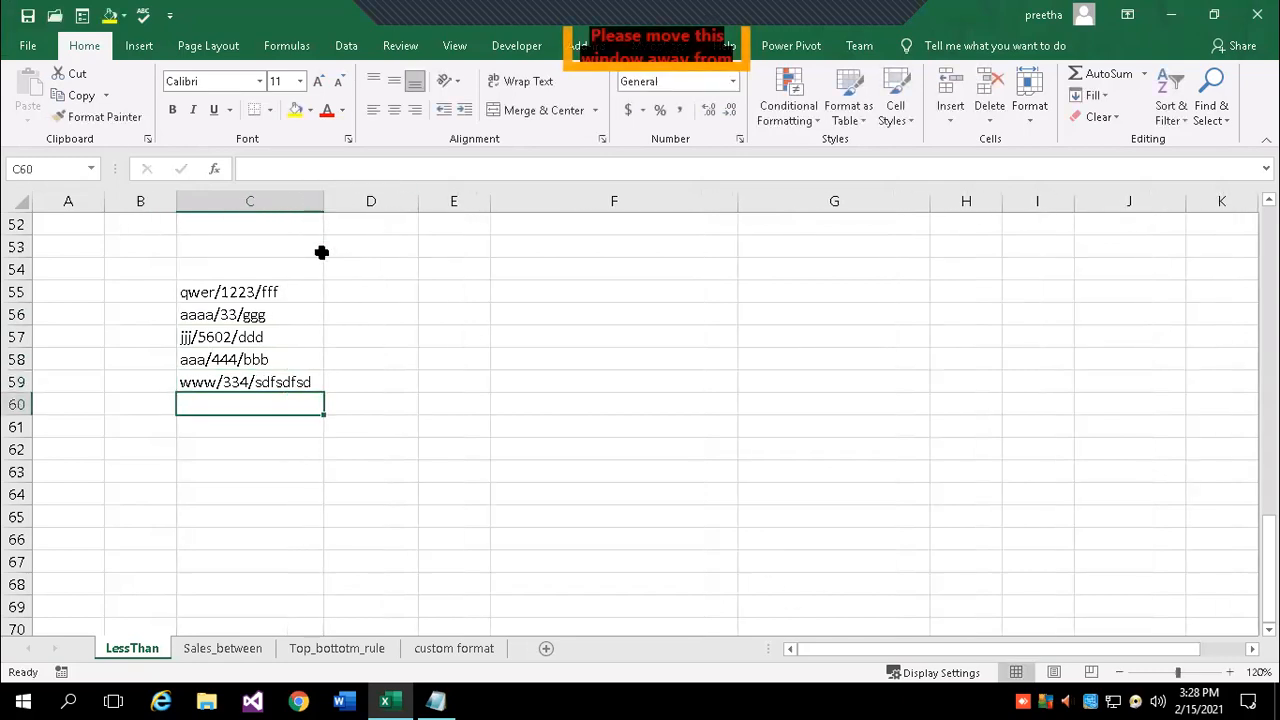
- Type 1223 in D55 as the example and Flash Fill the numbers below it
{"action": "left_click", "coordinate": [363, 293]}
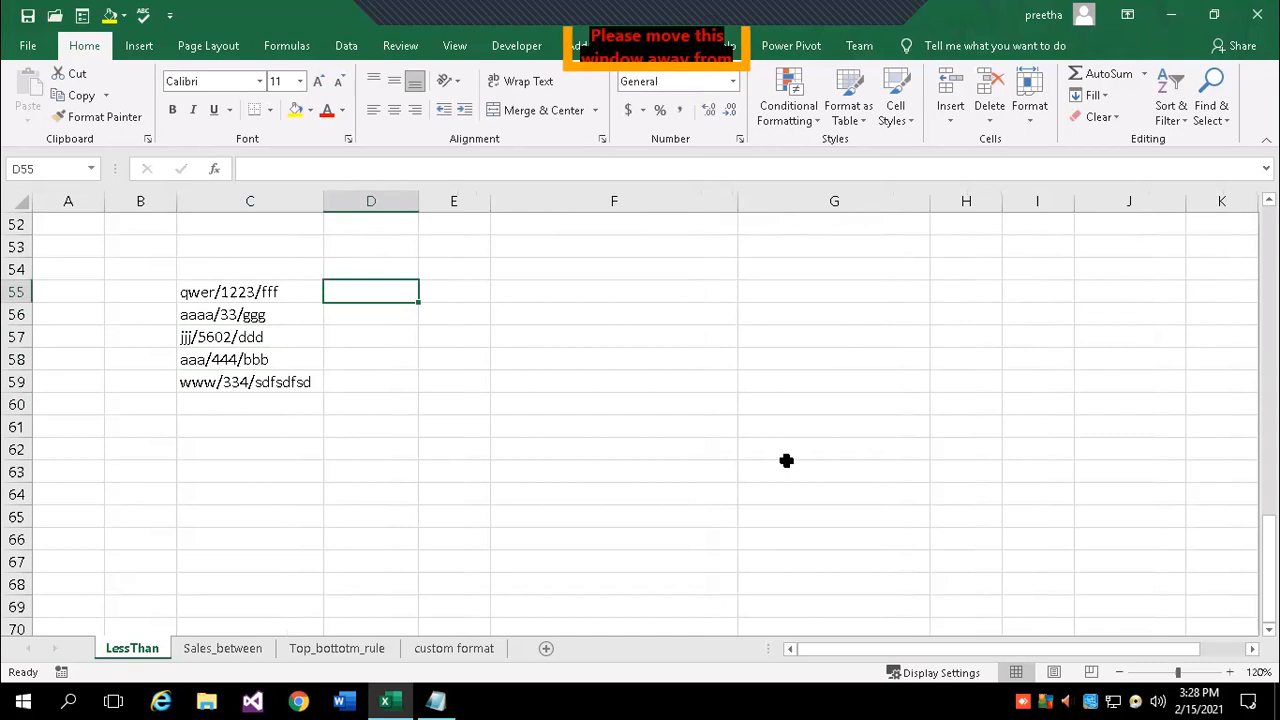
{"action": "key", "text": "End"}
{"action": "type", "text": "122"}
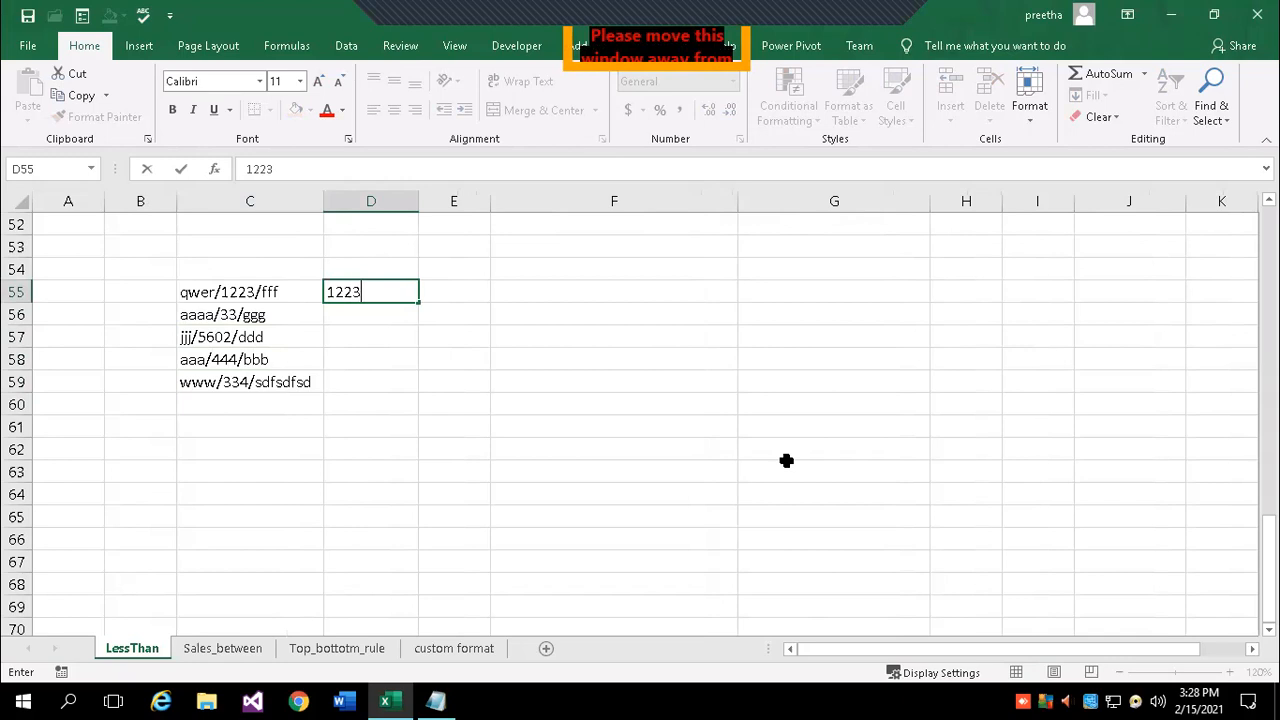
{"action": "key", "text": "Return"}
{"action": "left_click", "coordinate": [220, 295]}
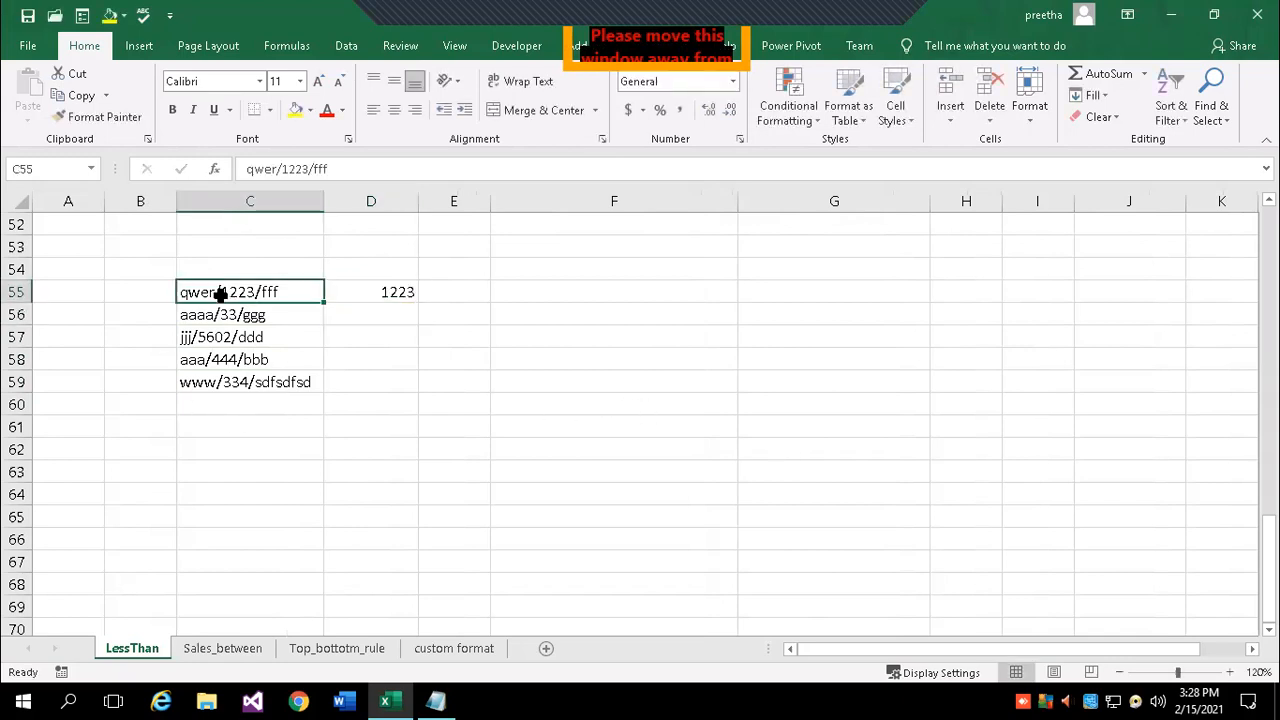
{"action": "left_click", "coordinate": [348, 292]}
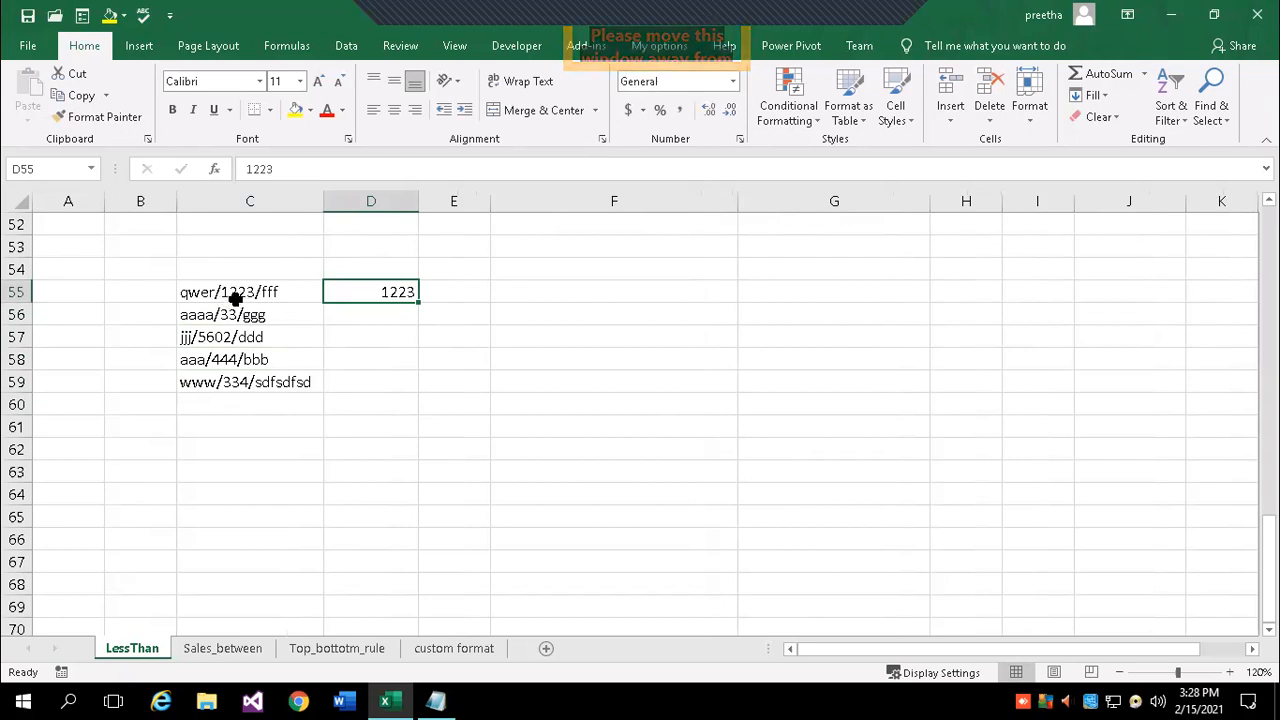
{"action": "left_click", "coordinate": [1095, 95]}
{"action": "left_click", "coordinate": [1118, 277]}
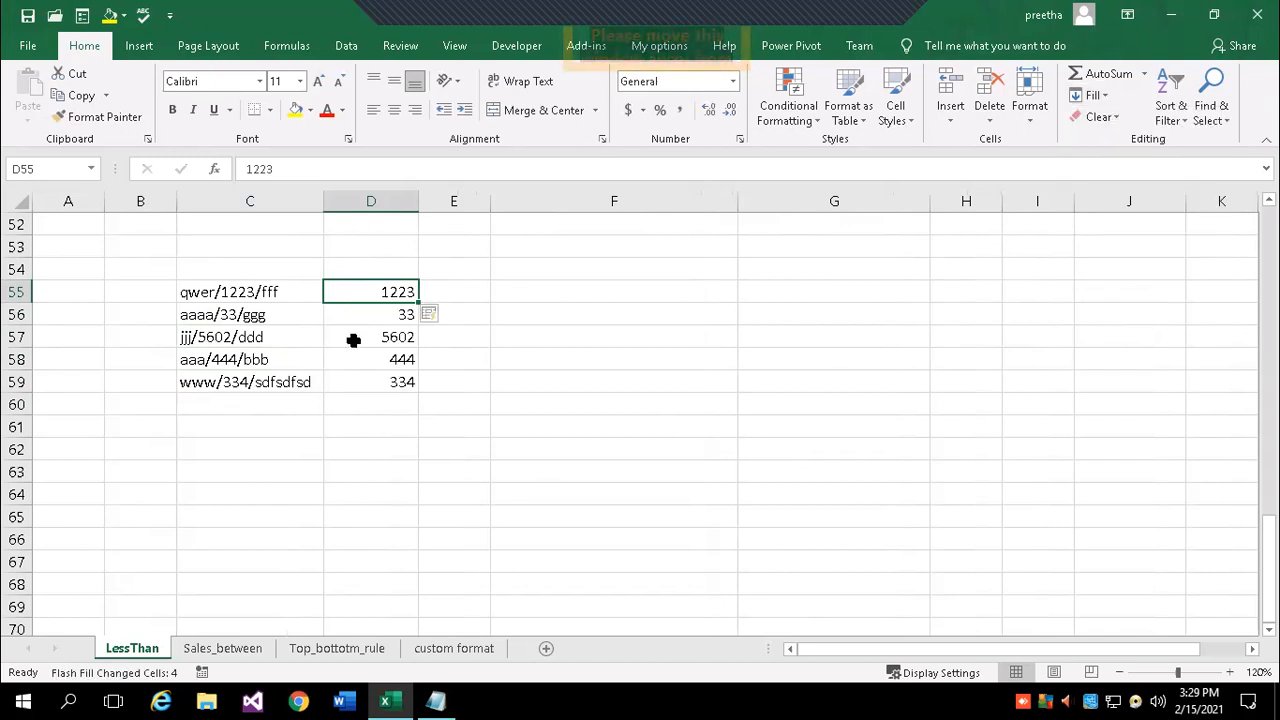
- Clear the flash-filled values from D56:D59, leaving only 1223 in D55
{"action": "left_click_drag", "start_coordinate": [383, 319], "coordinate": [386, 383]}
{"action": "key", "text": "BackSpace"}
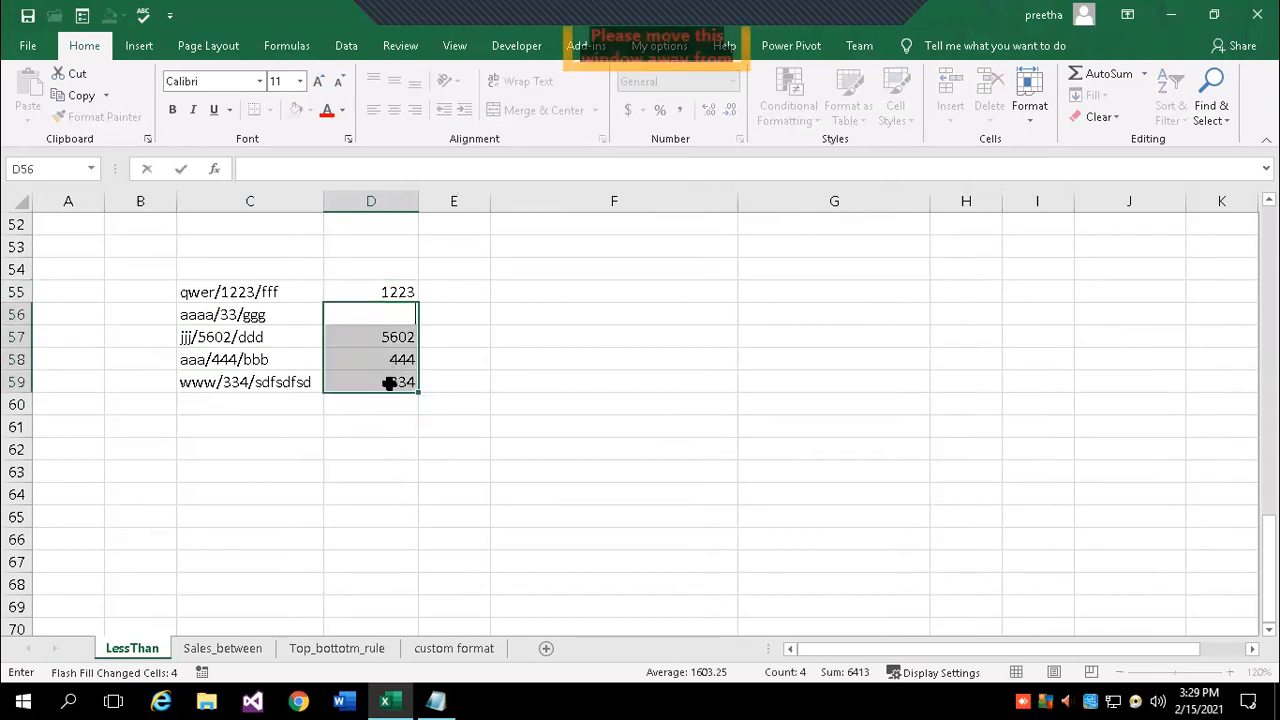
{"action": "left_click", "coordinate": [421, 448]}
{"action": "left_click_drag", "start_coordinate": [390, 334], "coordinate": [399, 390]}
{"action": "key", "text": "BackSpace"}
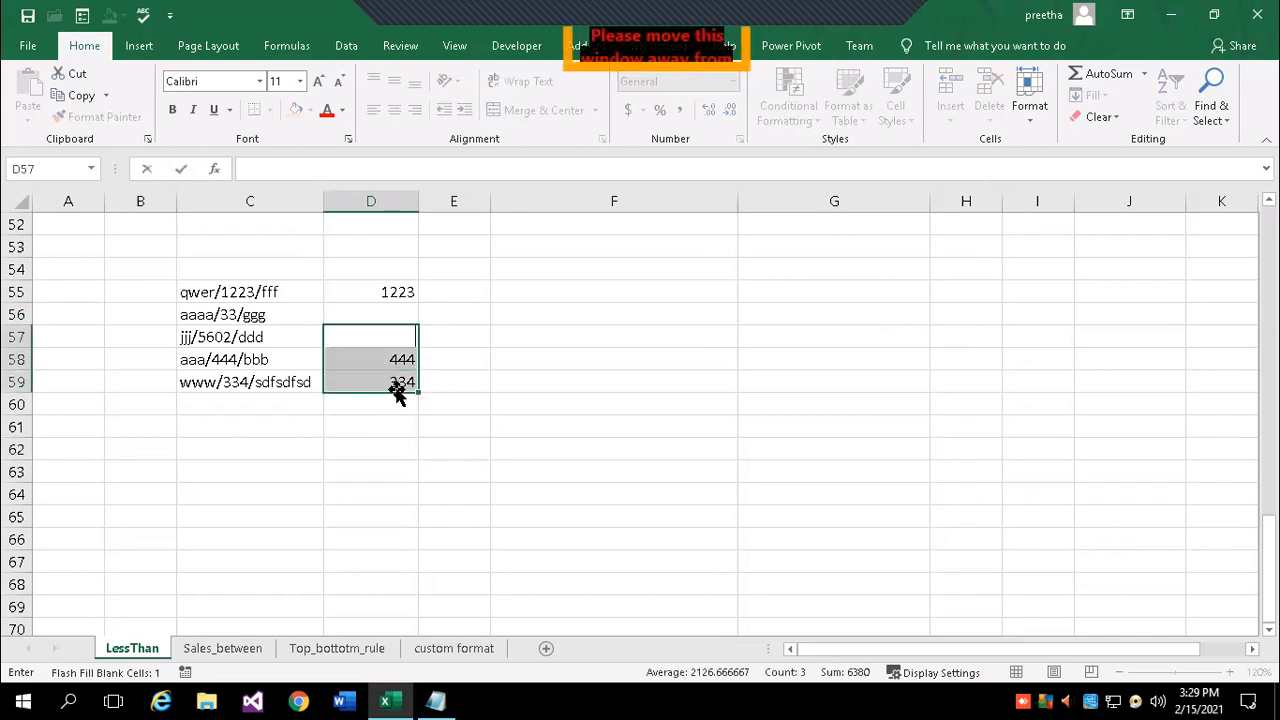
{"action": "left_click", "coordinate": [337, 432]}
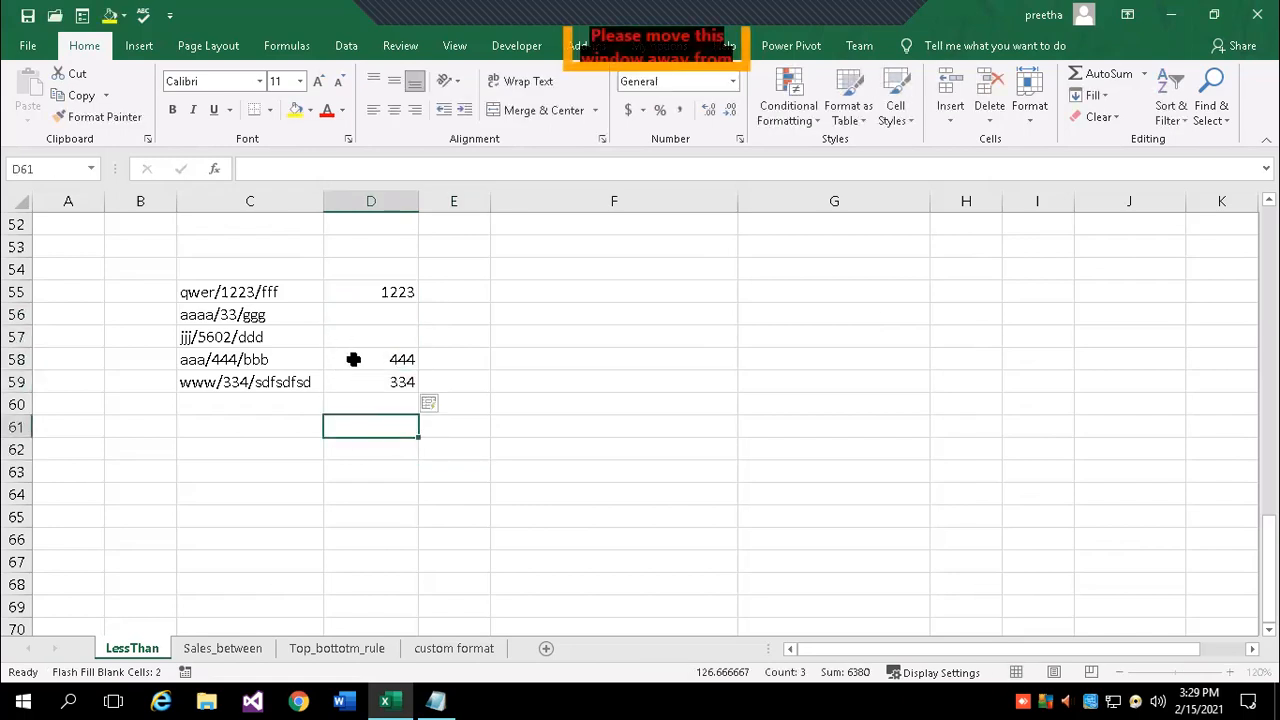
{"action": "left_click_drag", "start_coordinate": [351, 357], "coordinate": [353, 383]}
{"action": "key", "text": "Delete"}
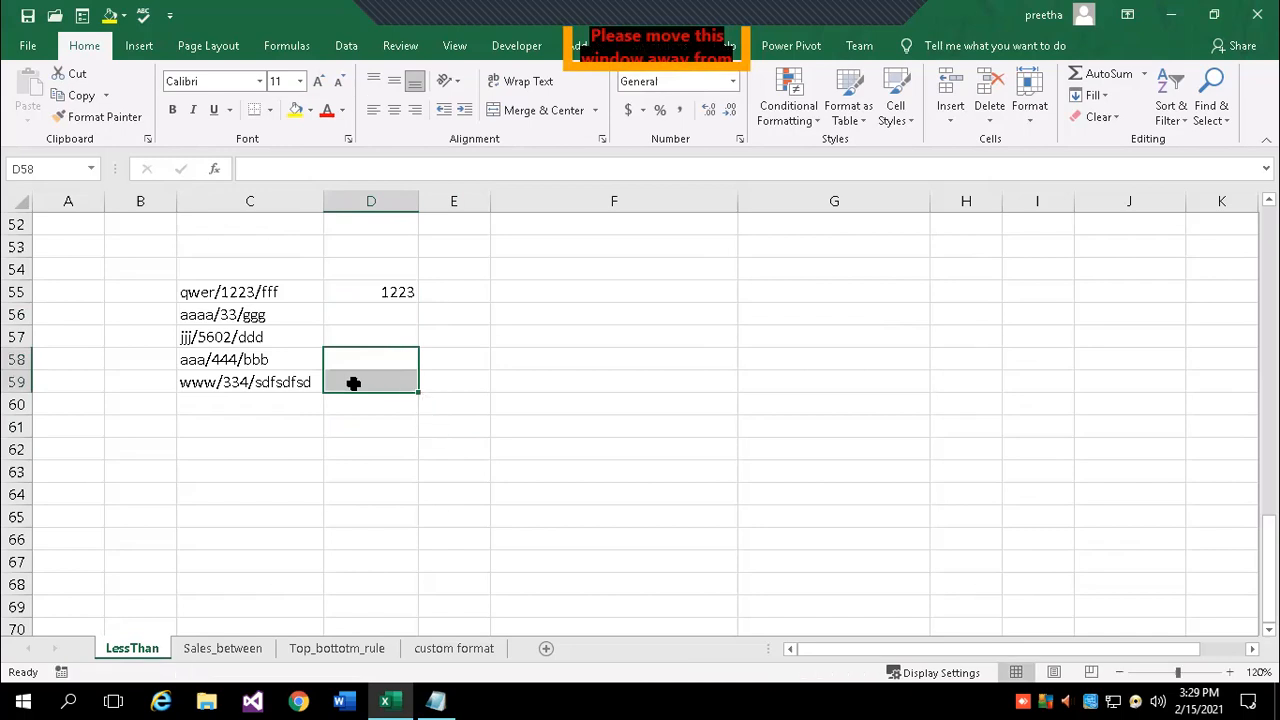
{"action": "left_click", "coordinate": [361, 442]}
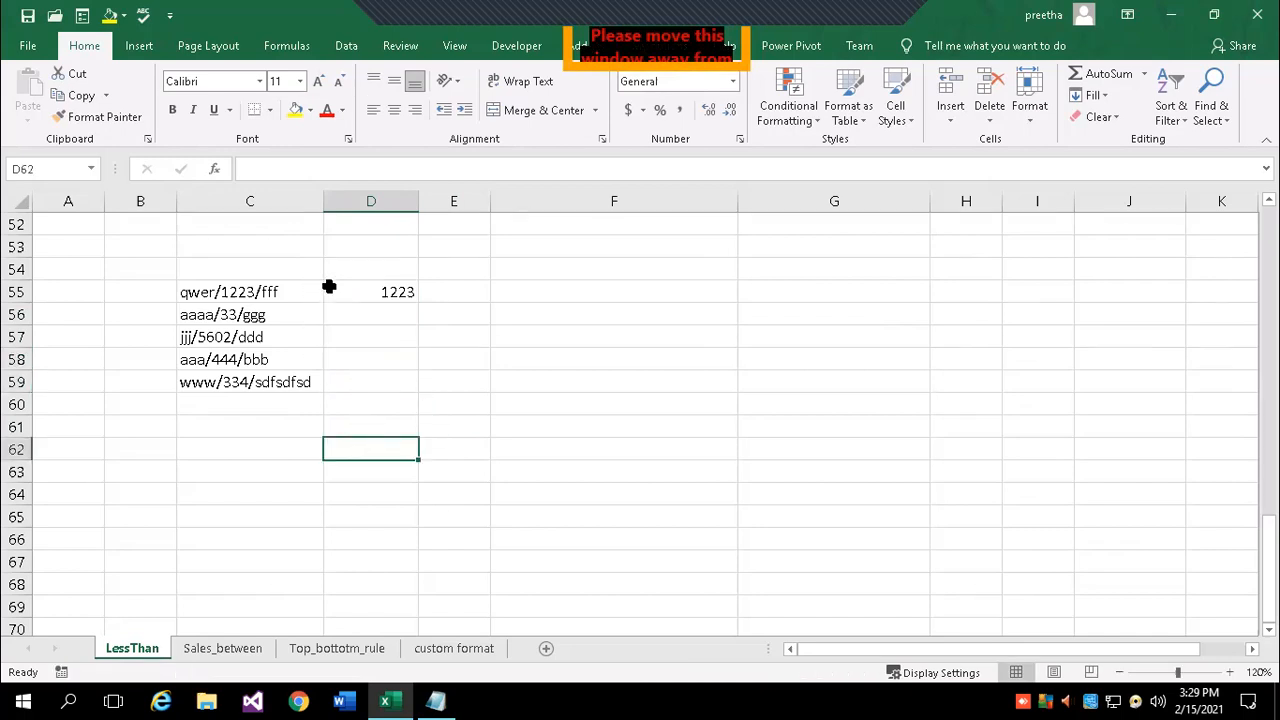
{"action": "left_click", "coordinate": [358, 376]}
{"action": "left_click", "coordinate": [372, 310]}
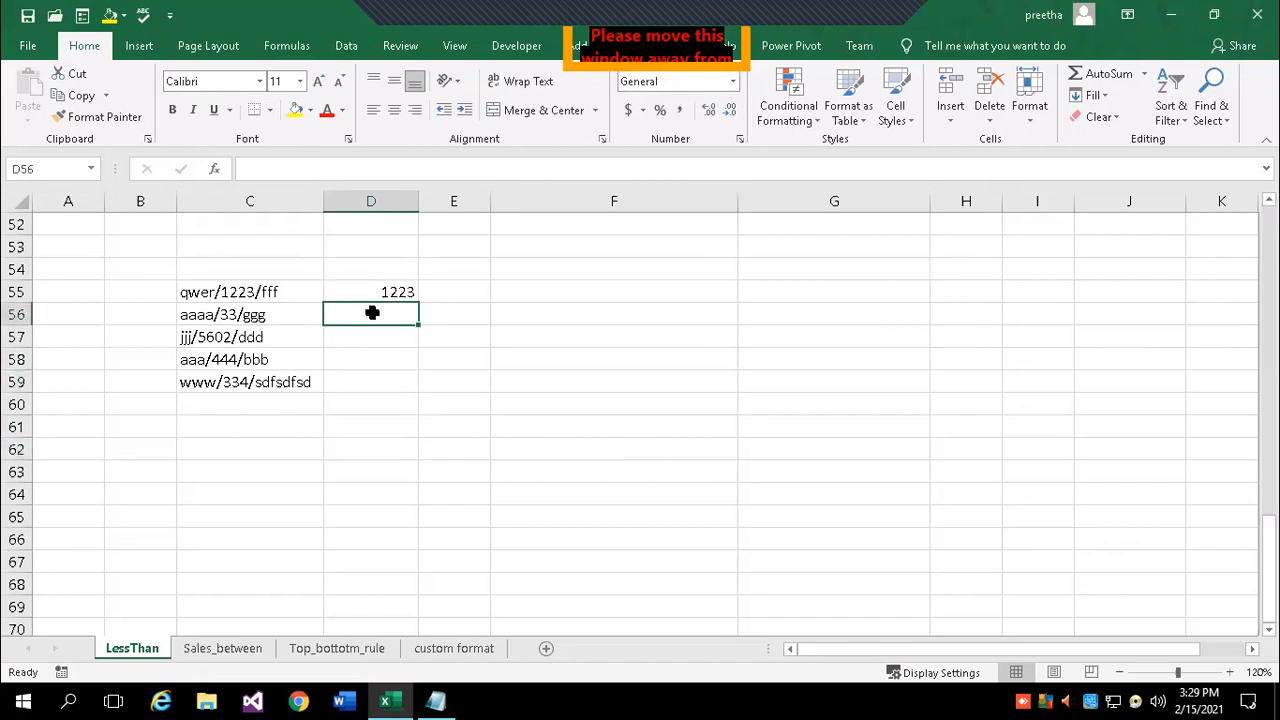
{"action": "left_click", "coordinate": [190, 290]}
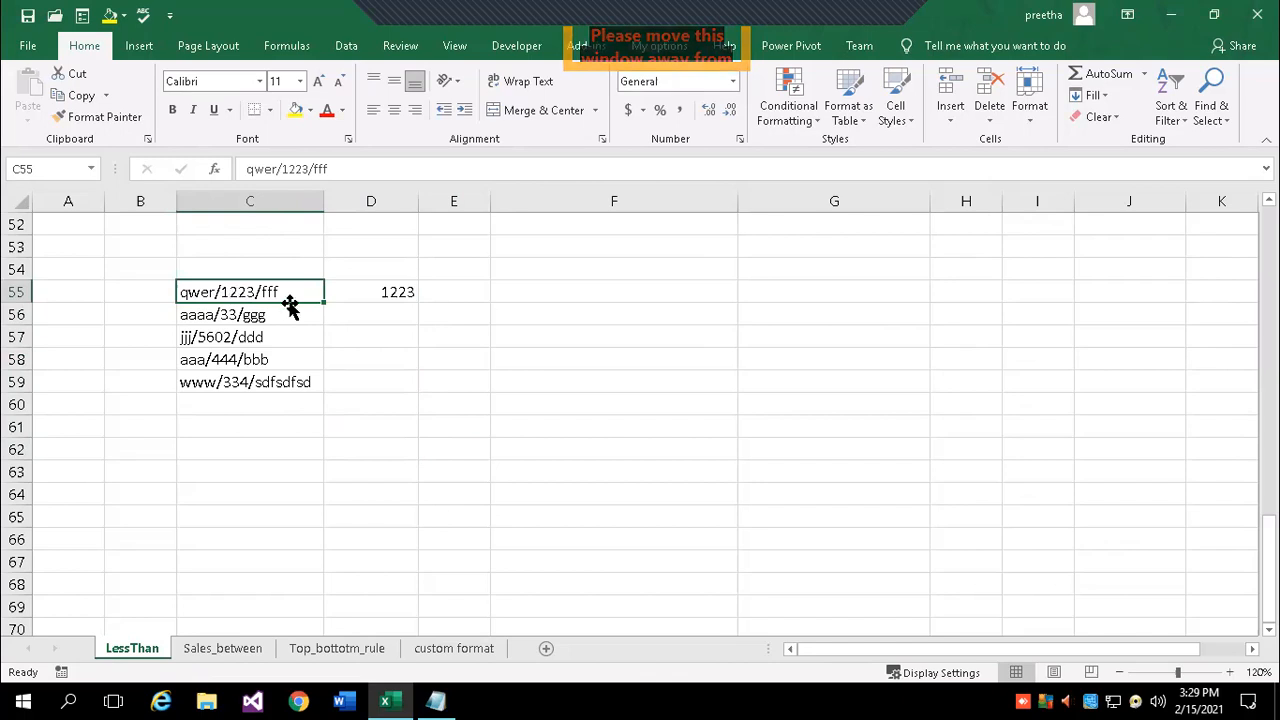
- Flash Fill D56:D59 with 33, 5602, 444 and 334 from the 1223 example in D55
{"action": "left_click", "coordinate": [355, 298]}
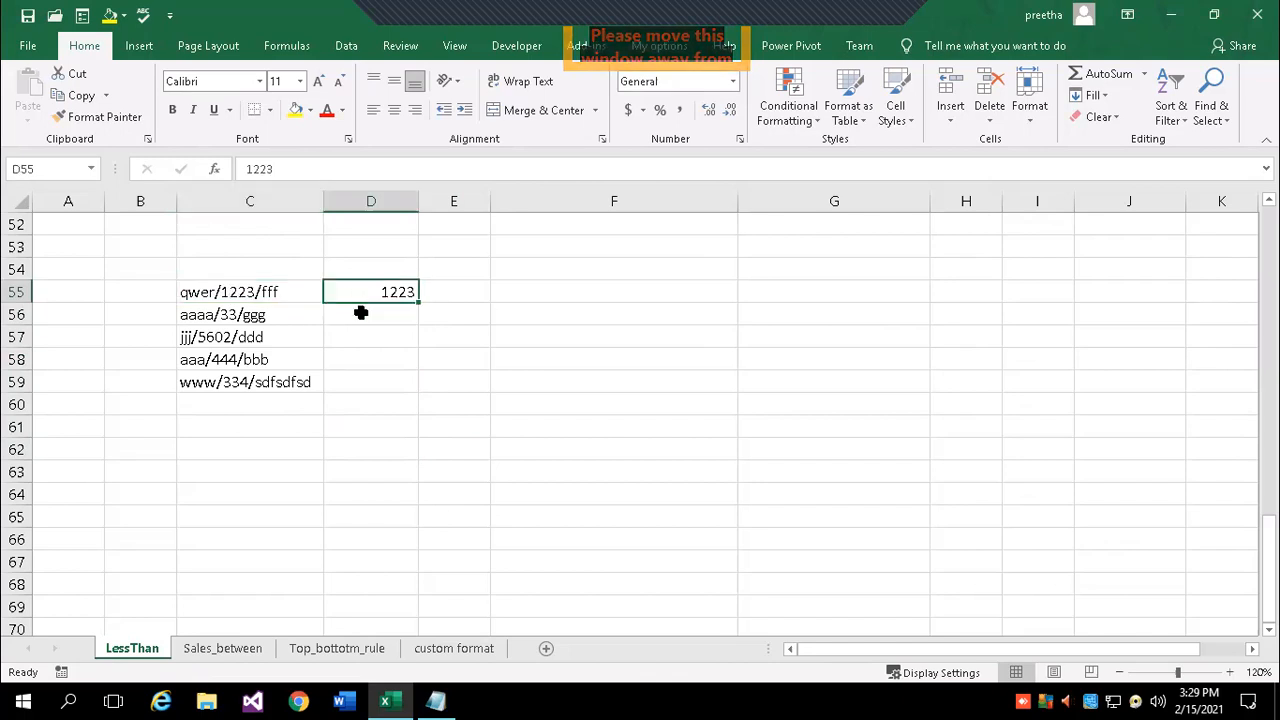
{"action": "left_click", "coordinate": [1106, 96]}
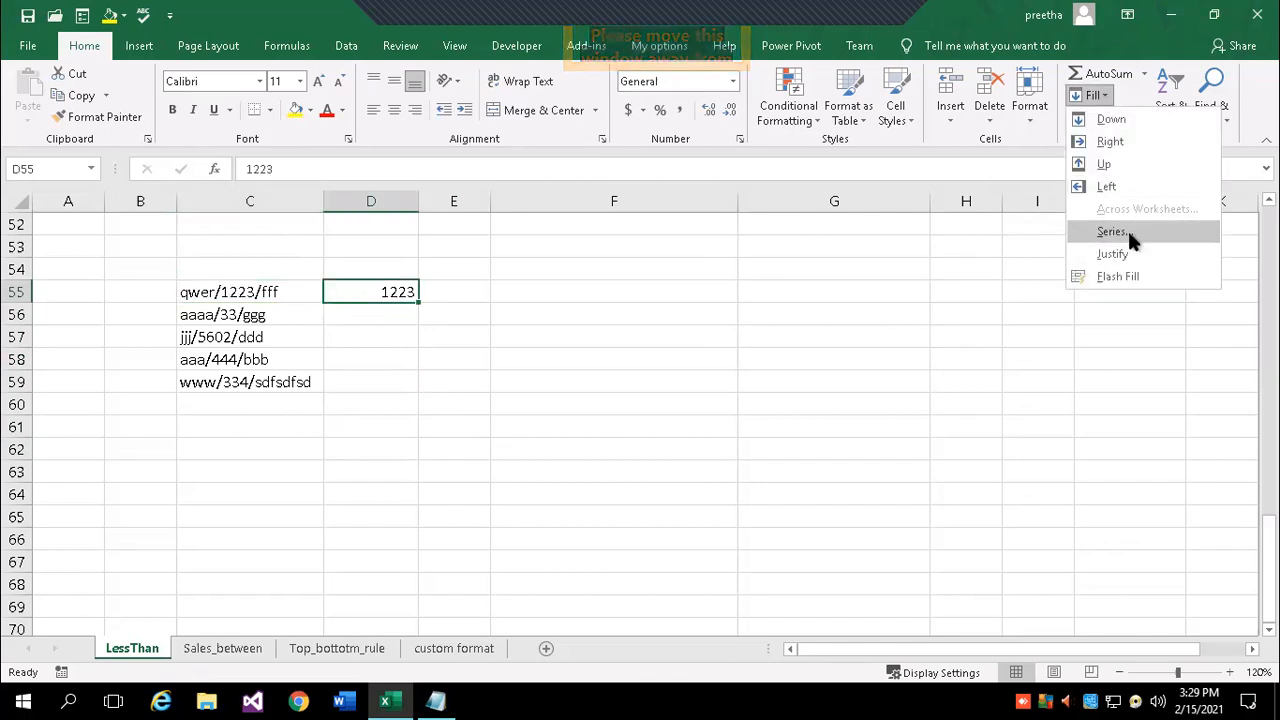
{"action": "left_click", "coordinate": [1125, 274]}
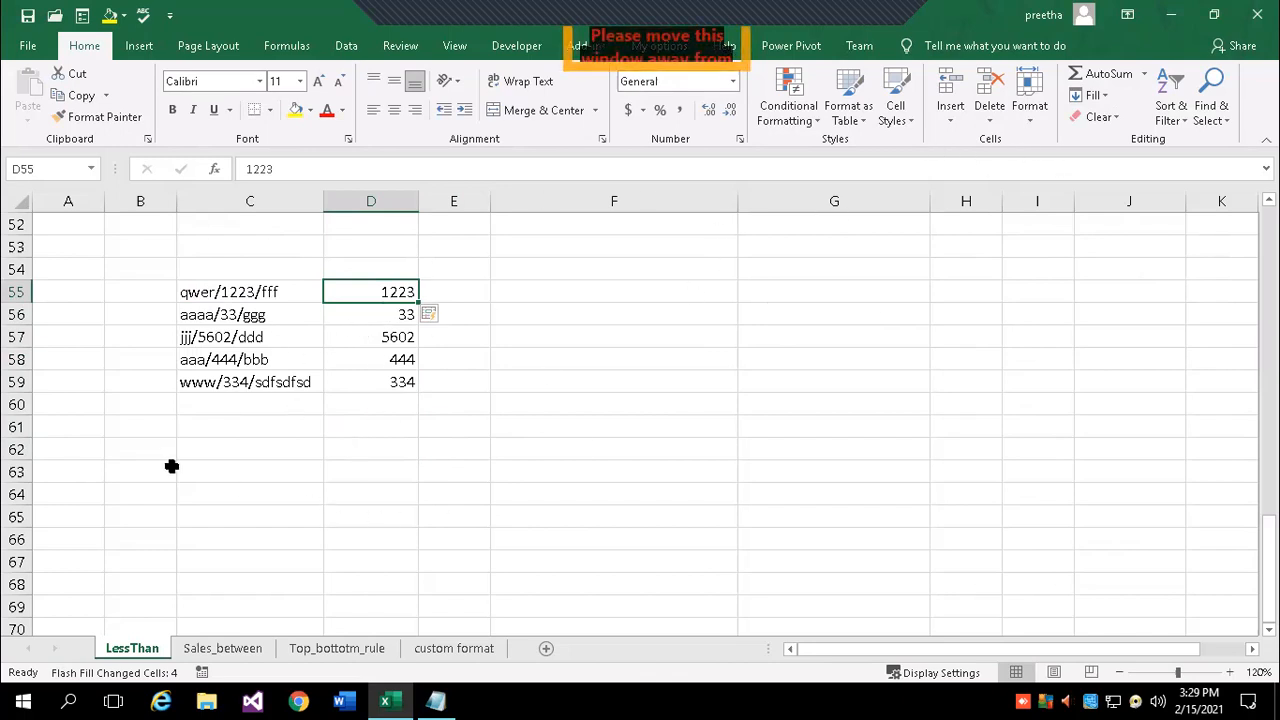
{"action": "left_click", "coordinate": [349, 479]}
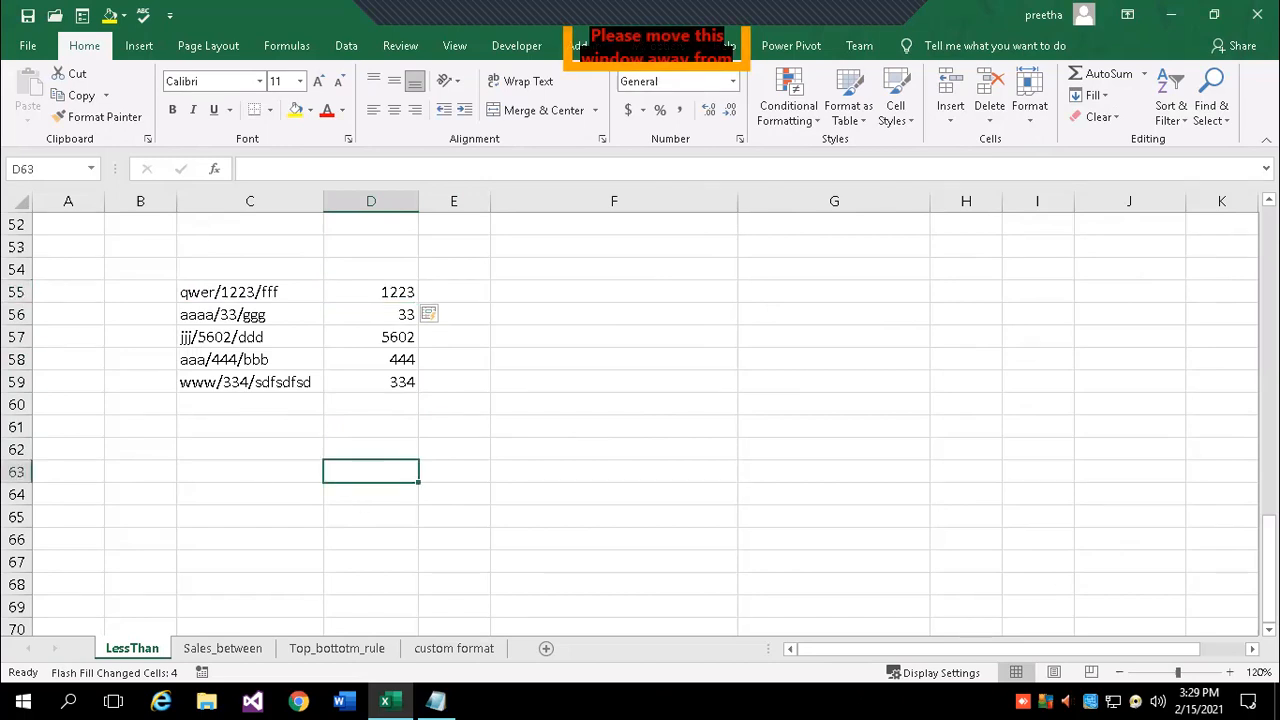
- Enter the first two first-name and surname pairs in D63:E64
{"action": "type", "text": "kiran"}
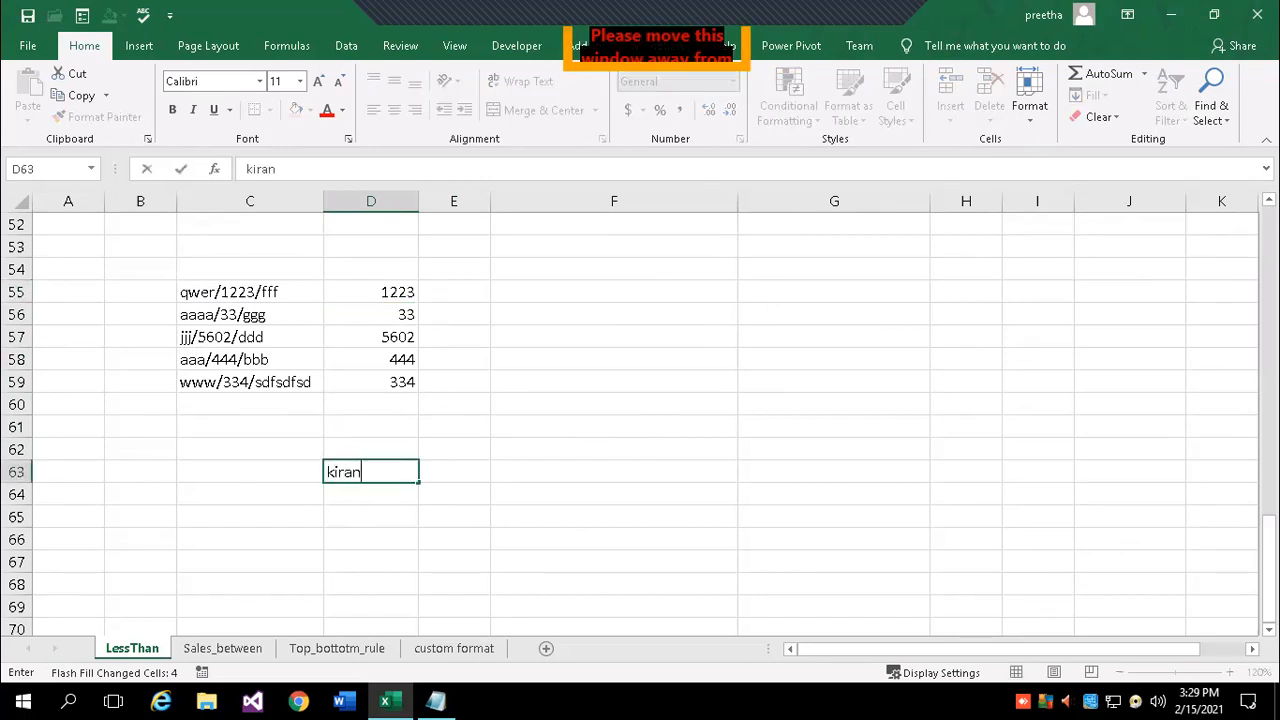
{"action": "key", "text": "Tab"}
{"action": "type", "text": "Ku"}
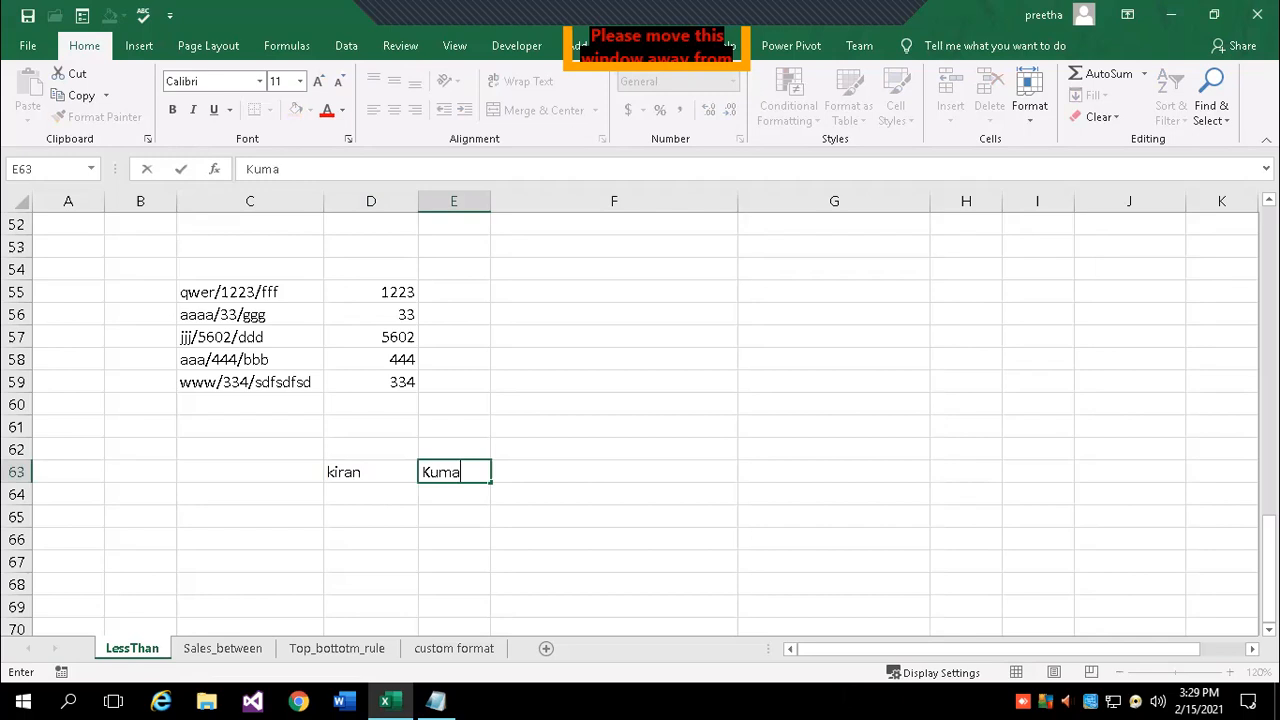
{"action": "key", "text": "Return"}
{"action": "key", "text": "Left"}
{"action": "key", "text": "Right"}
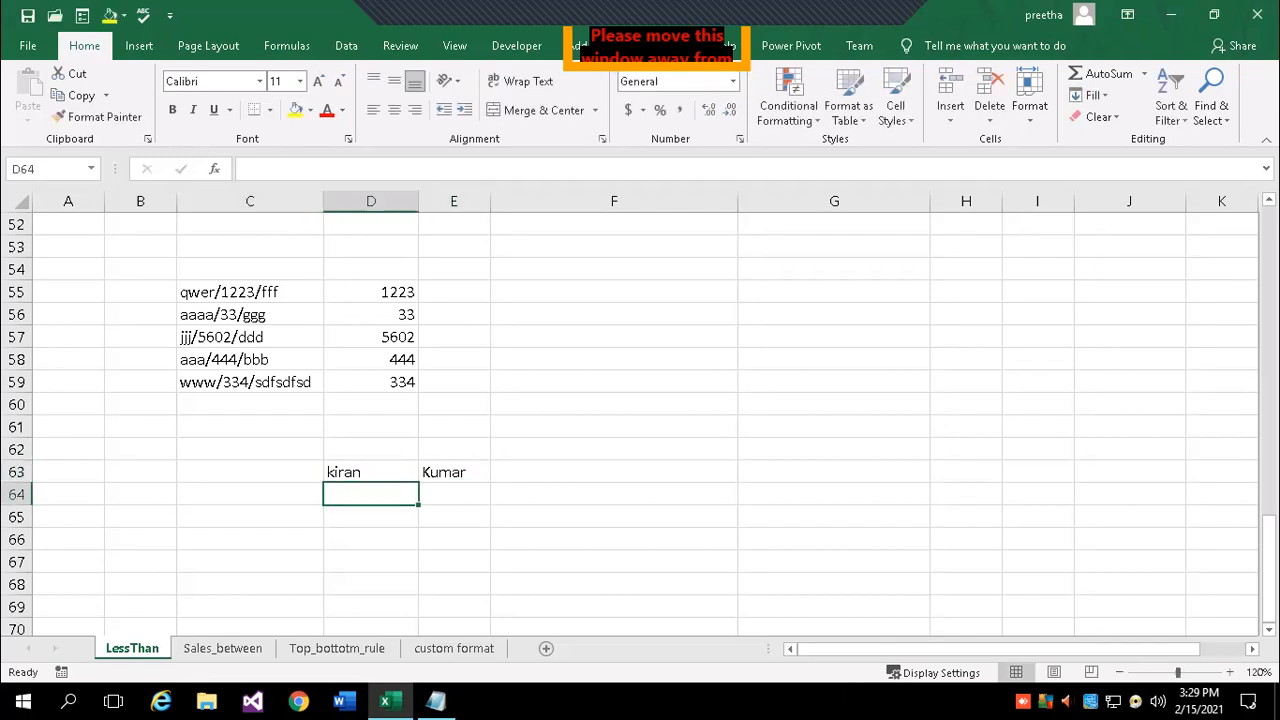
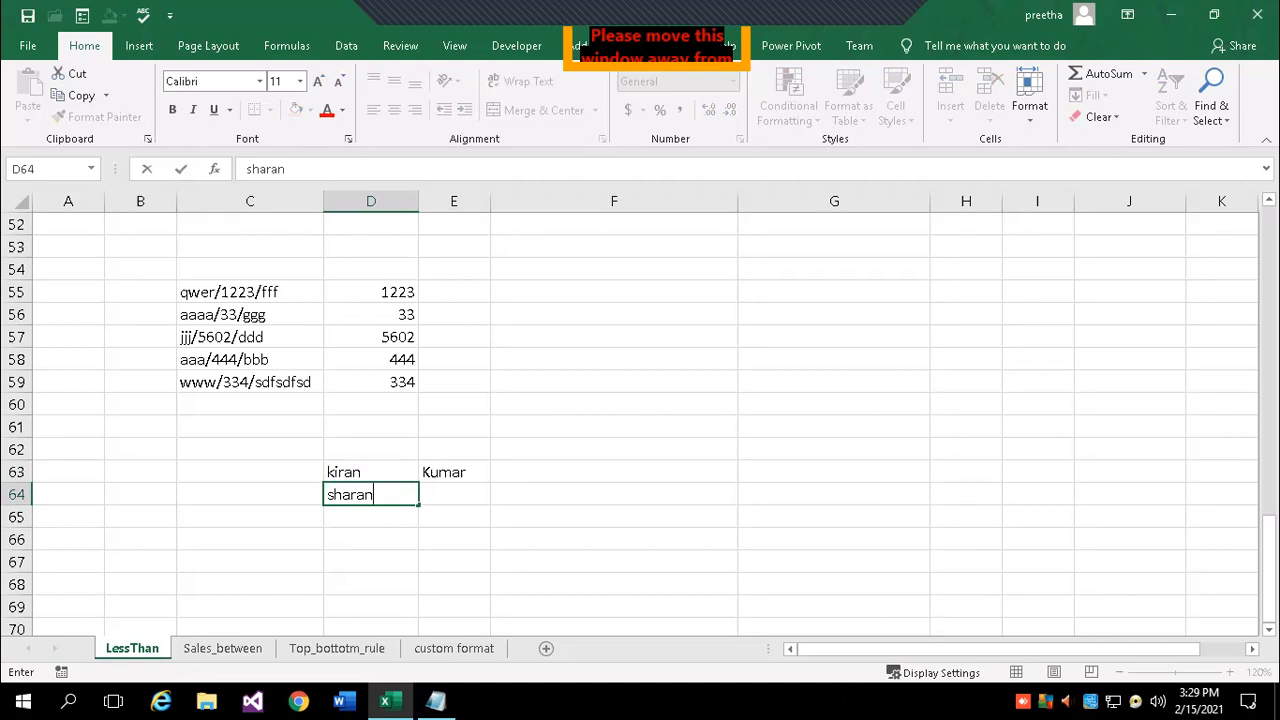
{"action": "key", "text": "Tab"}
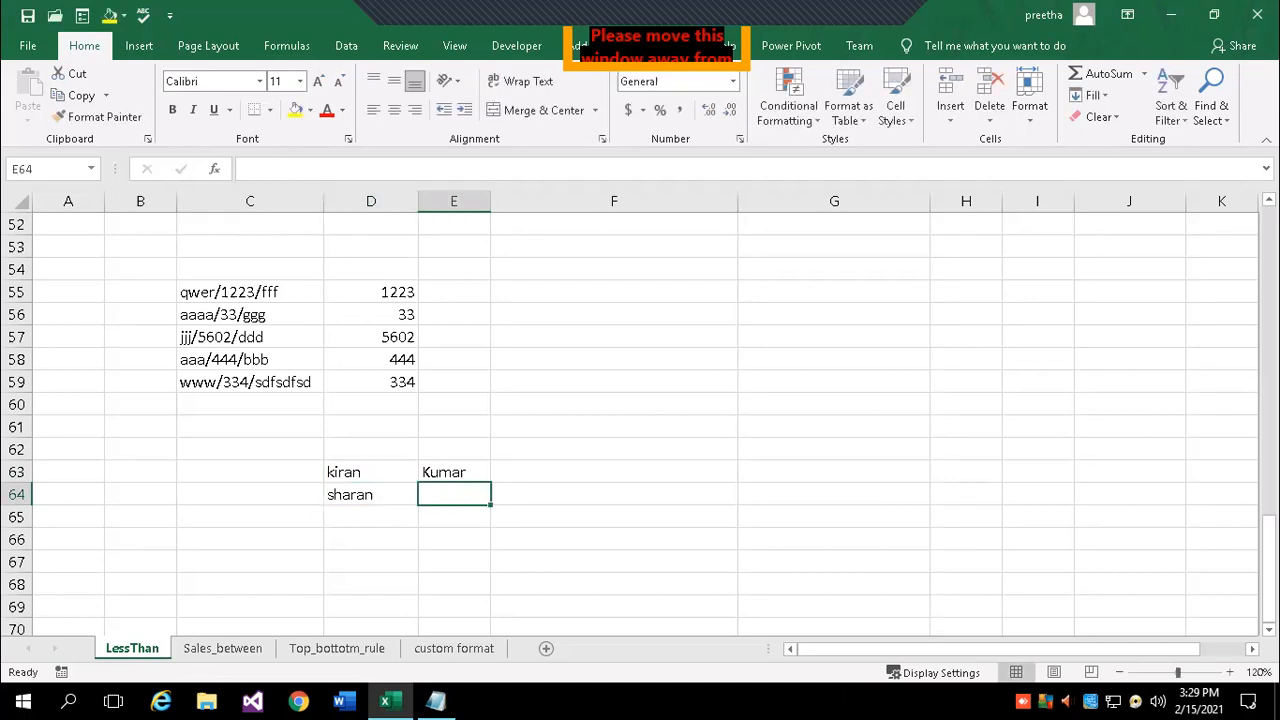
{"action": "key", "text": "Return"}
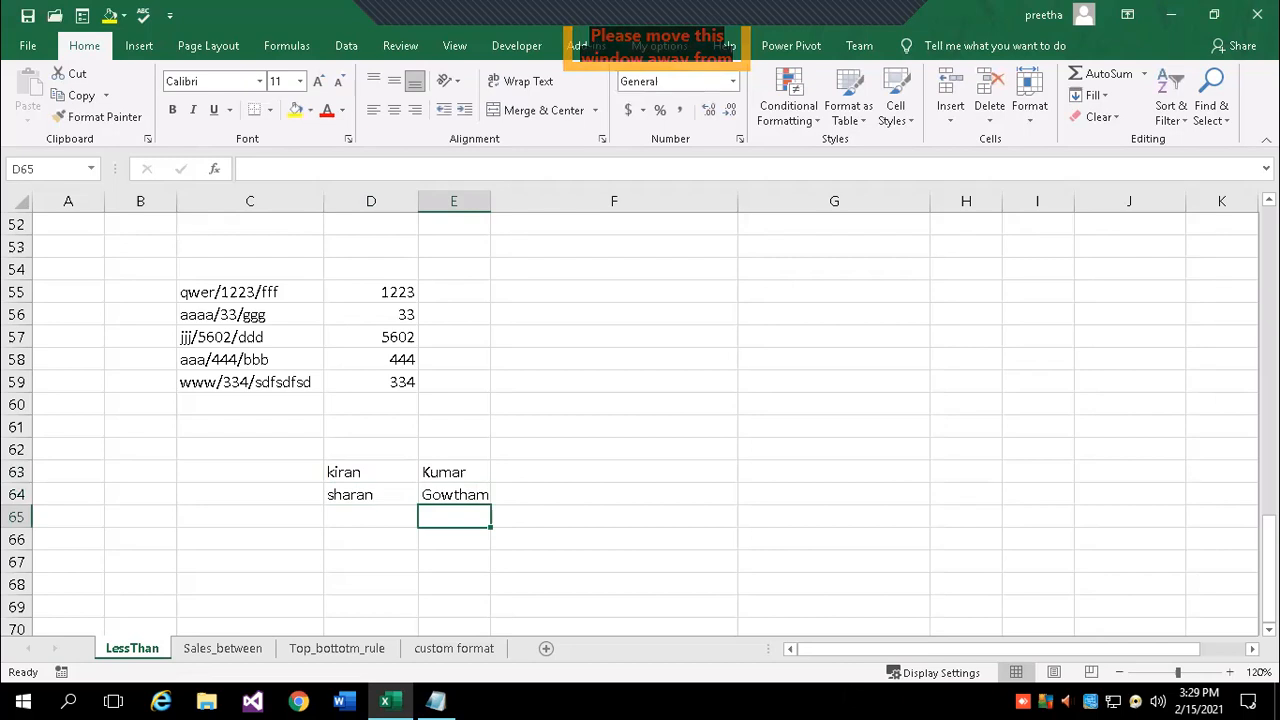
- Add the third name pair in D65:E65 and a sample company e-mail in F63 from the first pair
{"action": "key", "text": "Tab"}
{"action": "left_click", "coordinate": [578, 466]}
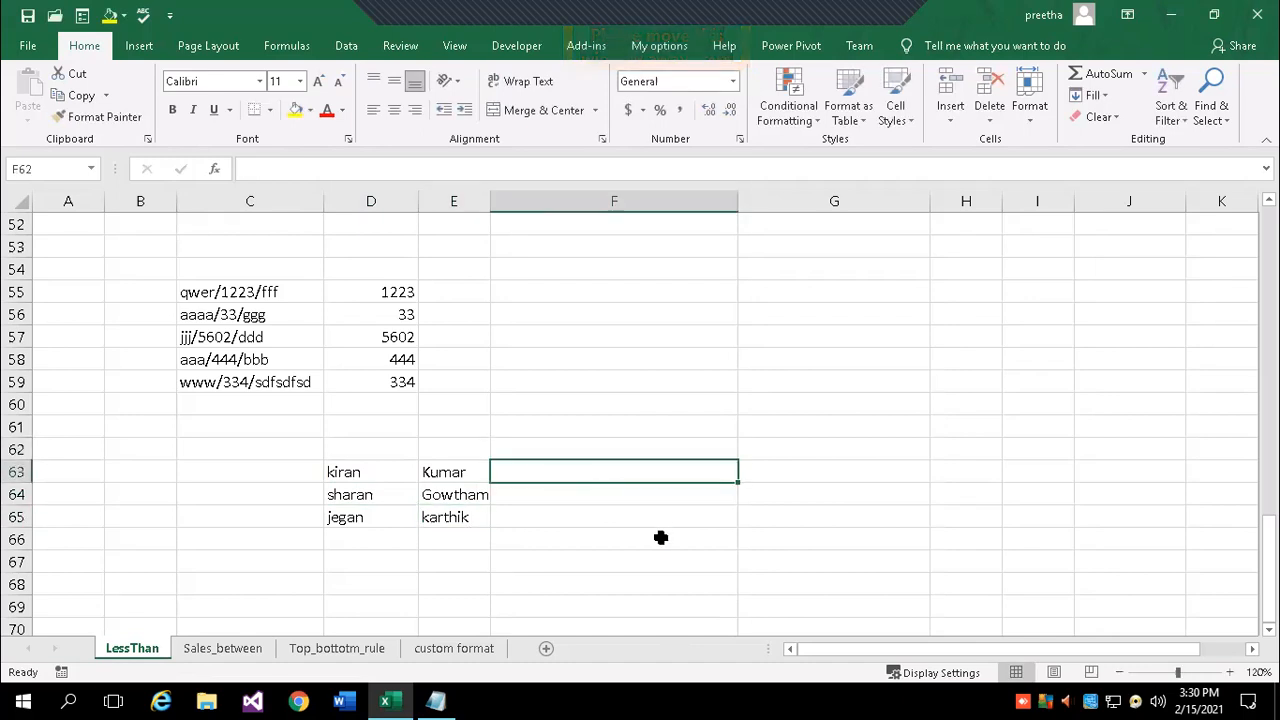
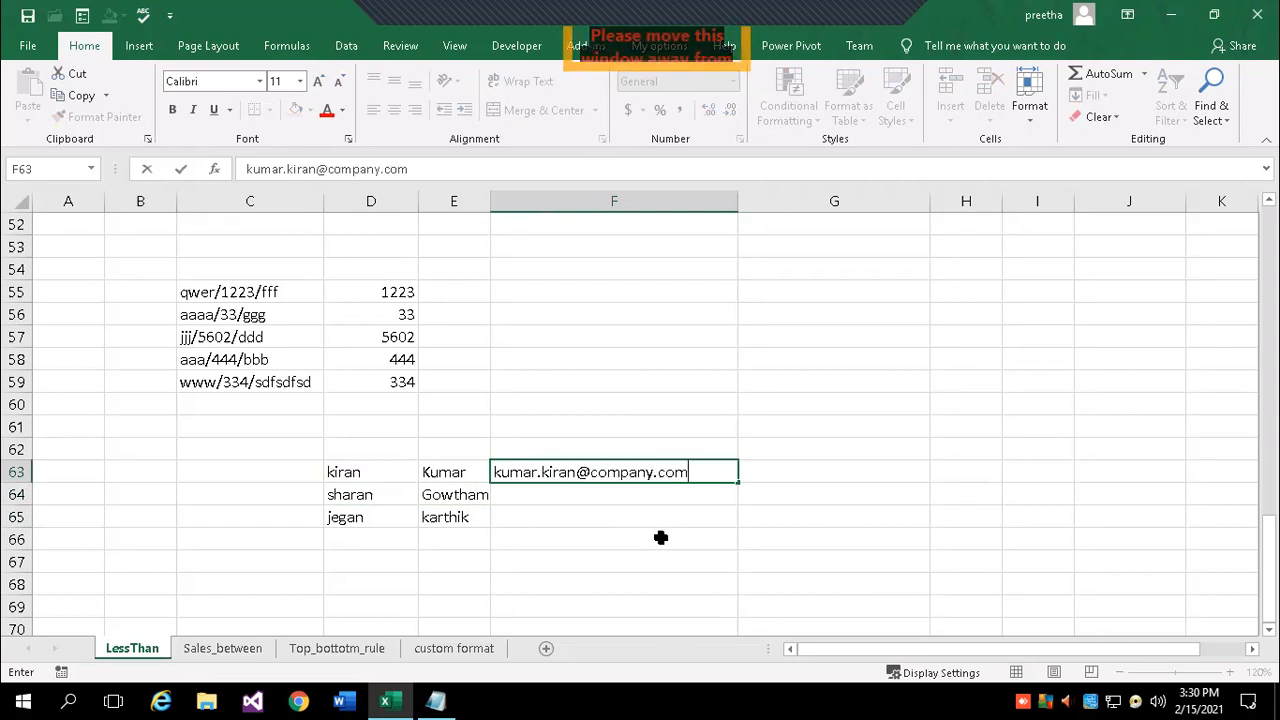
{"action": "key", "text": "Return"}
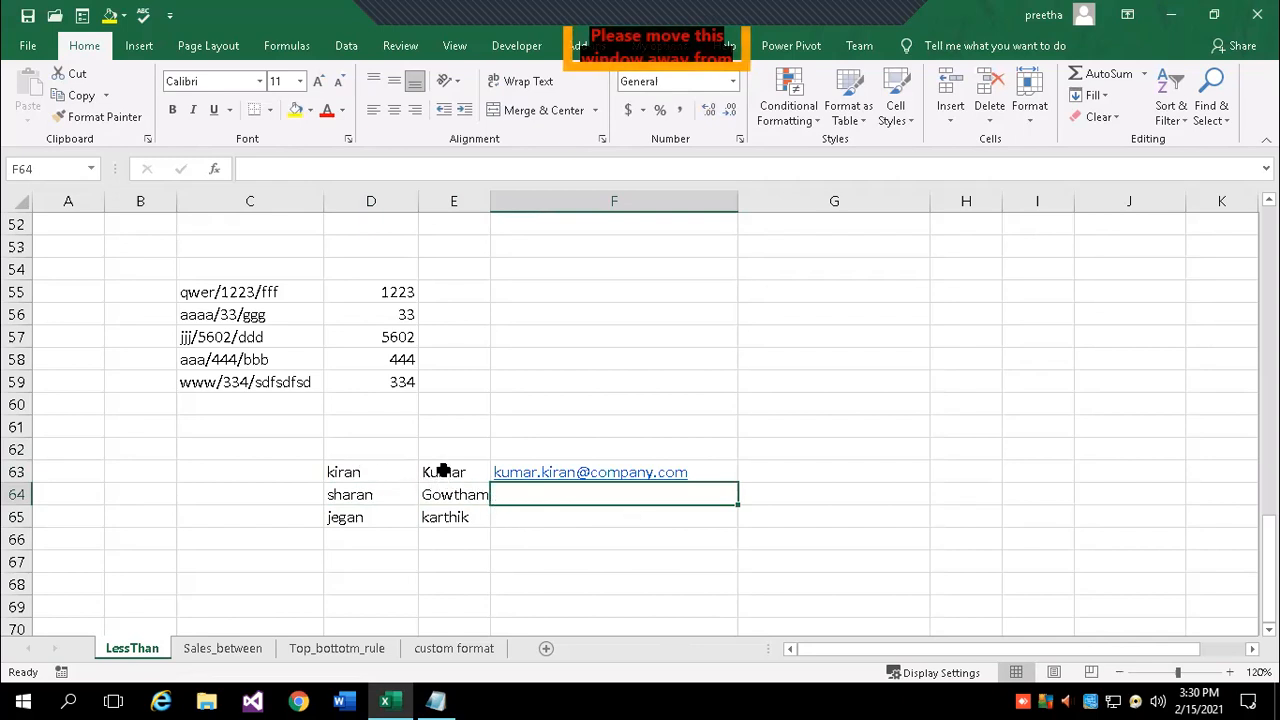
- Add the headers fn in D62 and ln in E62
{"action": "left_click", "coordinate": [384, 446]}
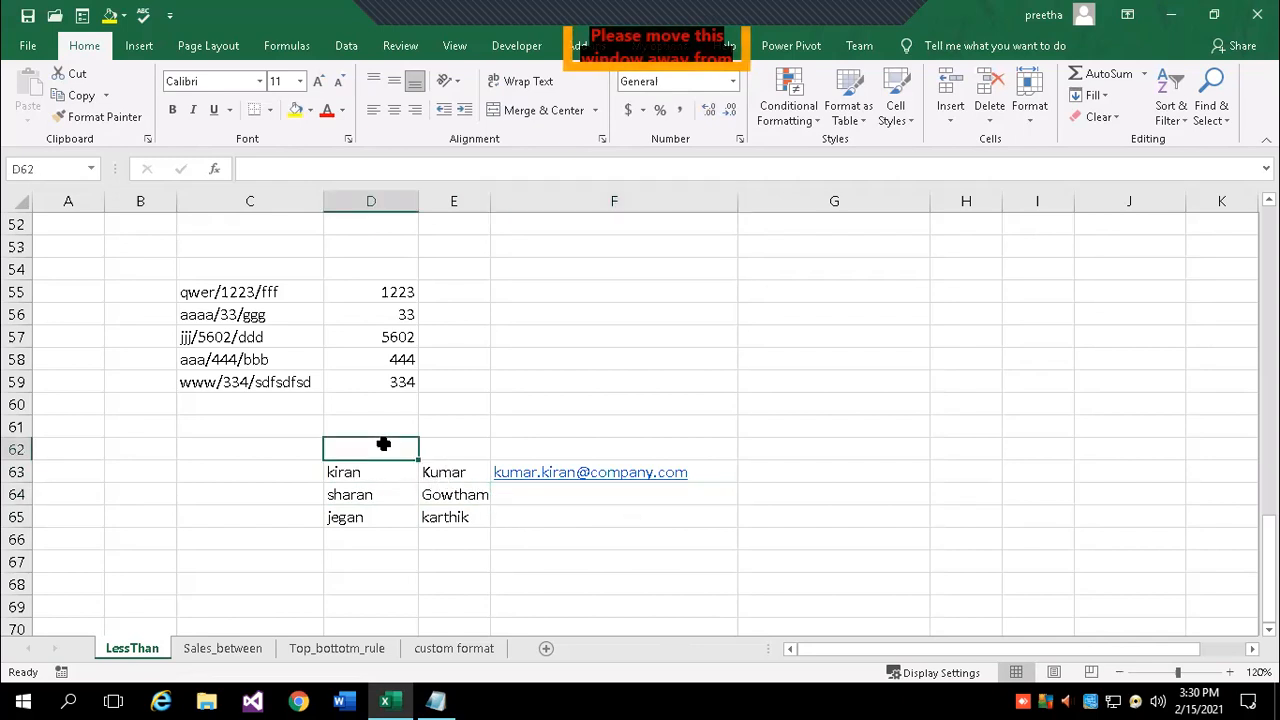
{"action": "type", "text": "f"}
{"action": "key", "text": "Tab"}
{"action": "type", "text": "ln"}
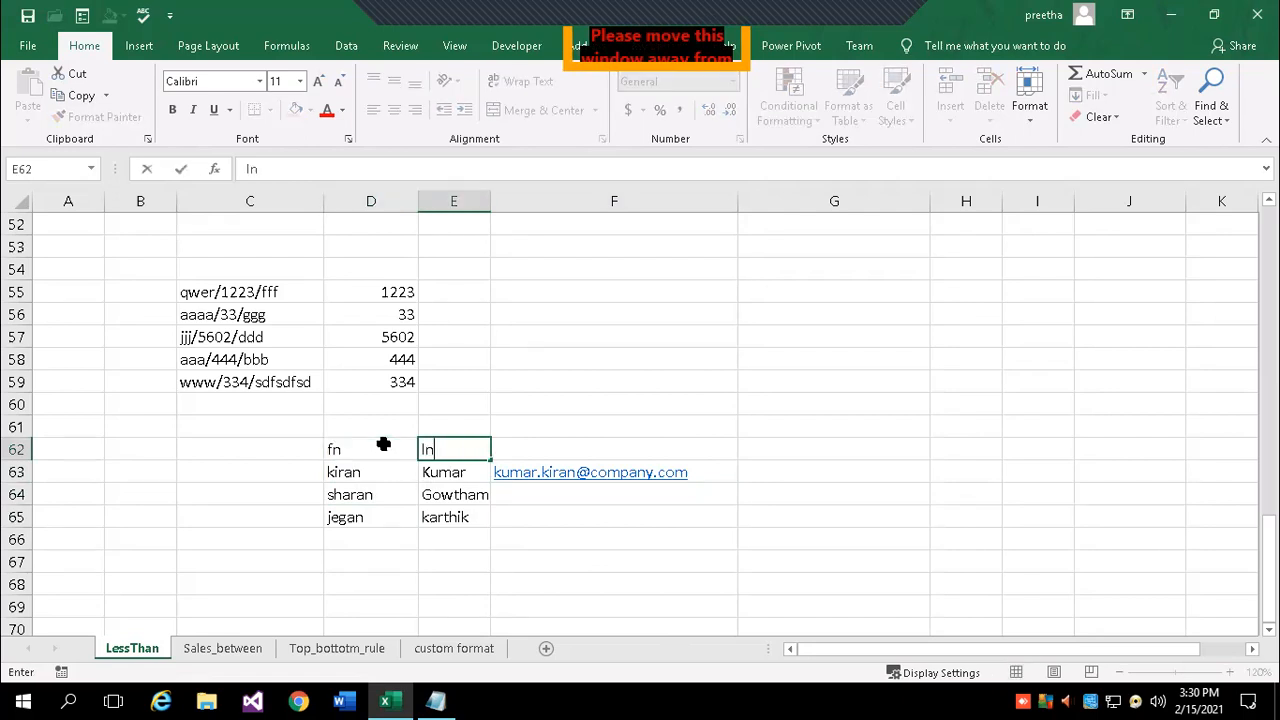
{"action": "left_click", "coordinate": [496, 520]}
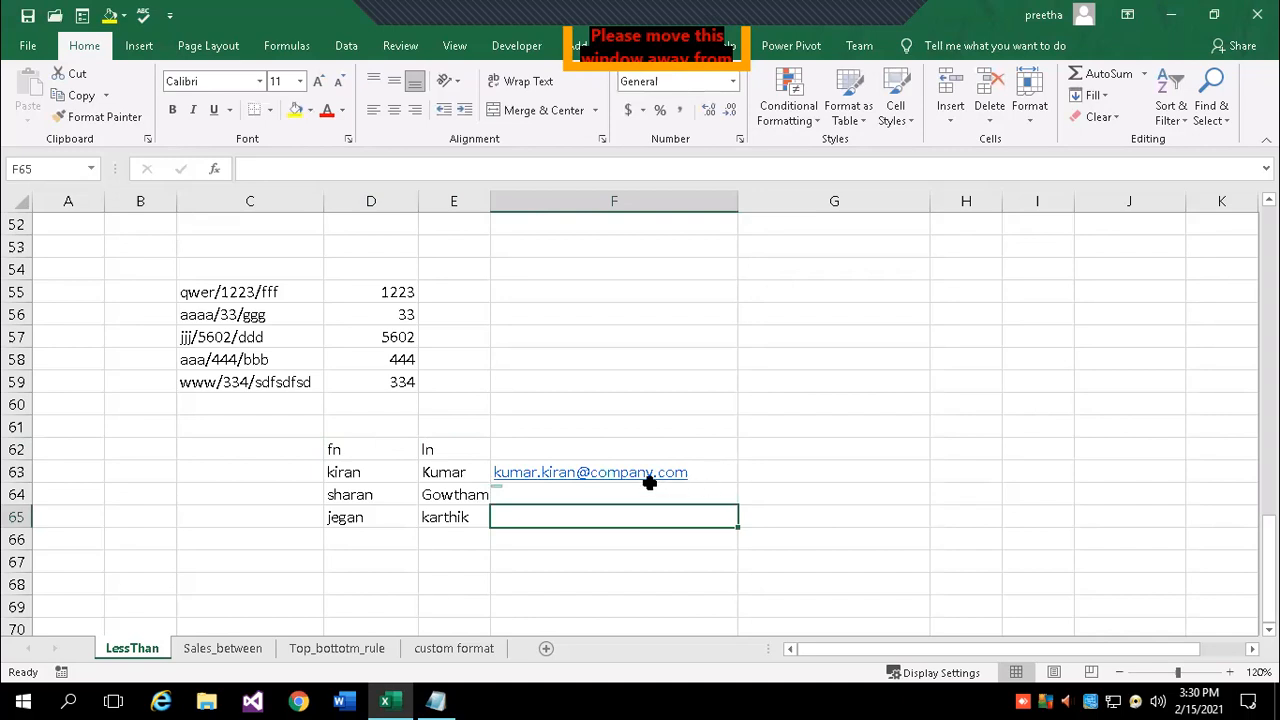
- Flash Fill F64:F65 with company e-mails from the F63 example and view Flash Fill's description
{"action": "key", "text": "Up"}
{"action": "key", "text": "Up"}
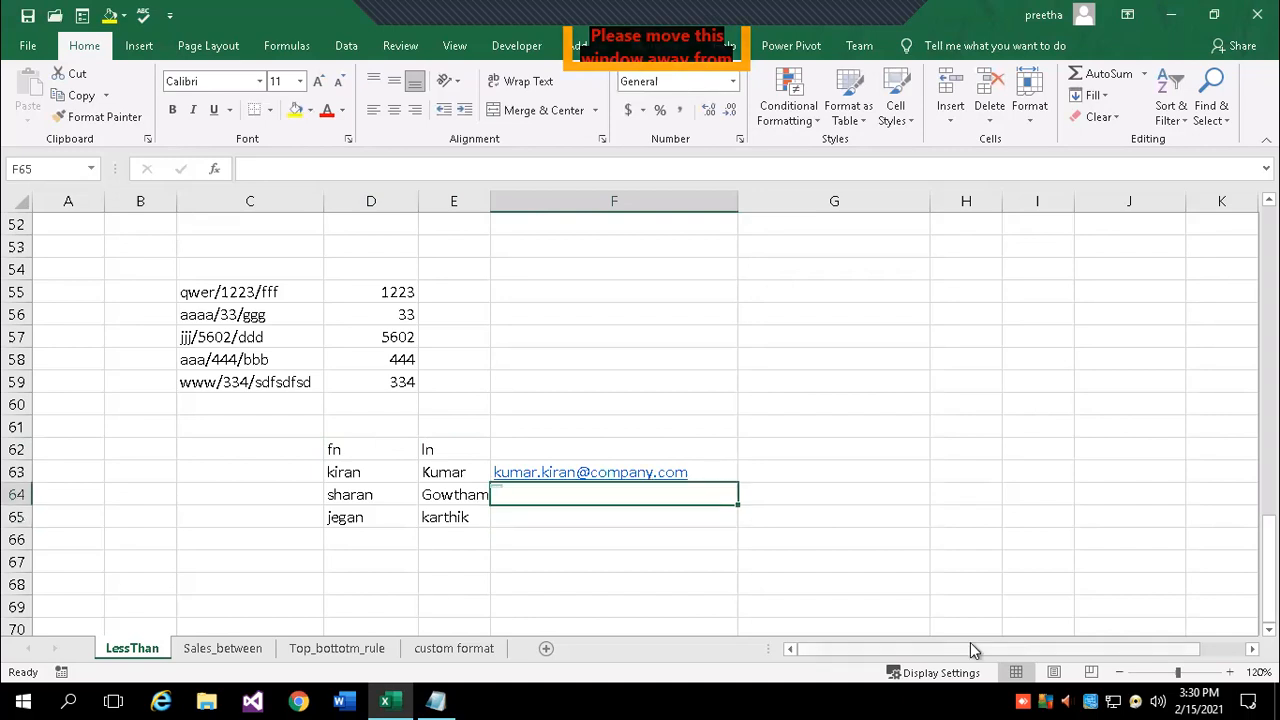
{"action": "left_click", "coordinate": [1092, 95]}
{"action": "left_click", "coordinate": [1141, 275]}
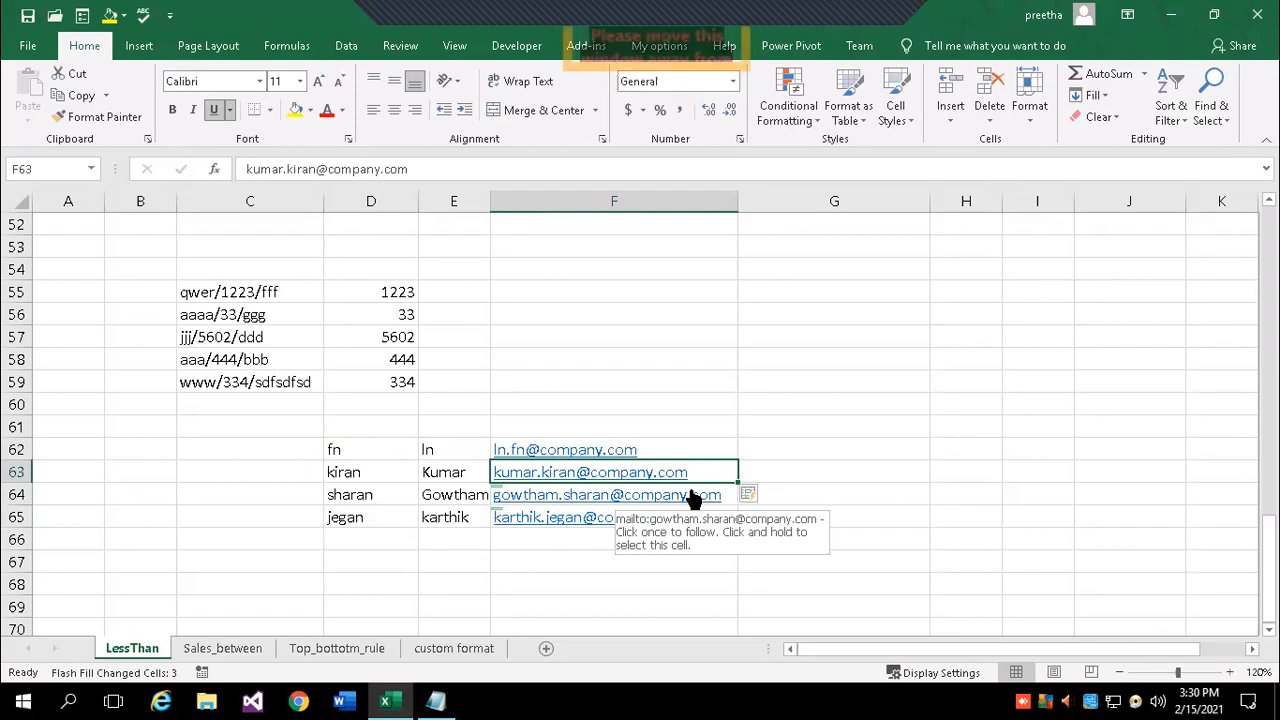
{"action": "left_click", "coordinate": [1098, 95]}
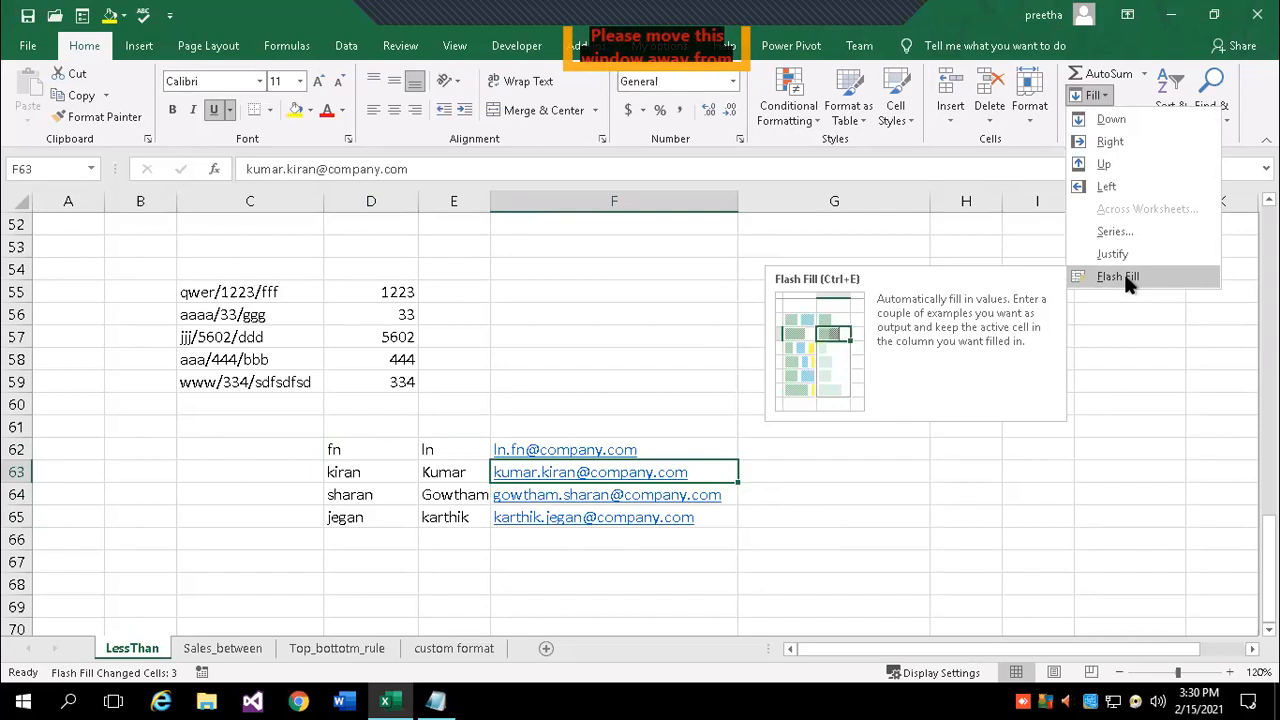
{"action": "left_click", "coordinate": [888, 587]}
- Start a new list by entering Samsung in H55
{"action": "left_click", "coordinate": [826, 290]}
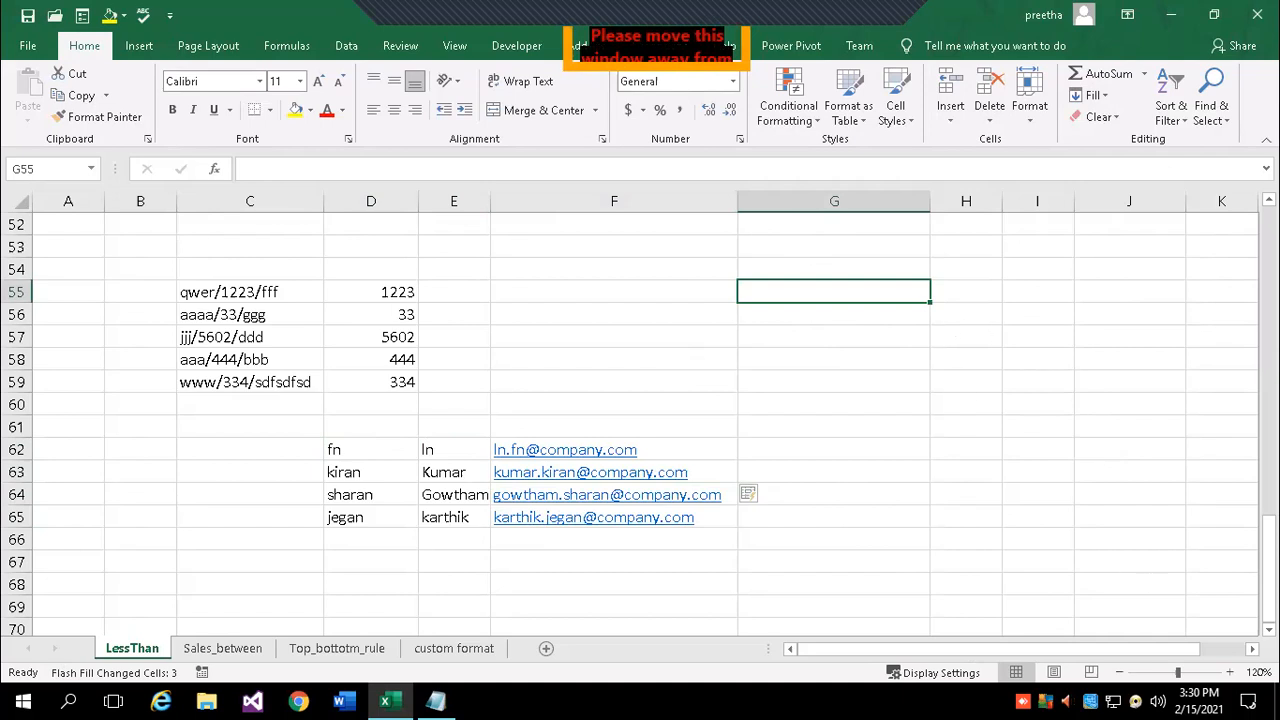
{"action": "left_click", "coordinate": [1252, 649]}
{"action": "left_click", "coordinate": [1252, 649]}
{"action": "left_click", "coordinate": [1252, 649]}
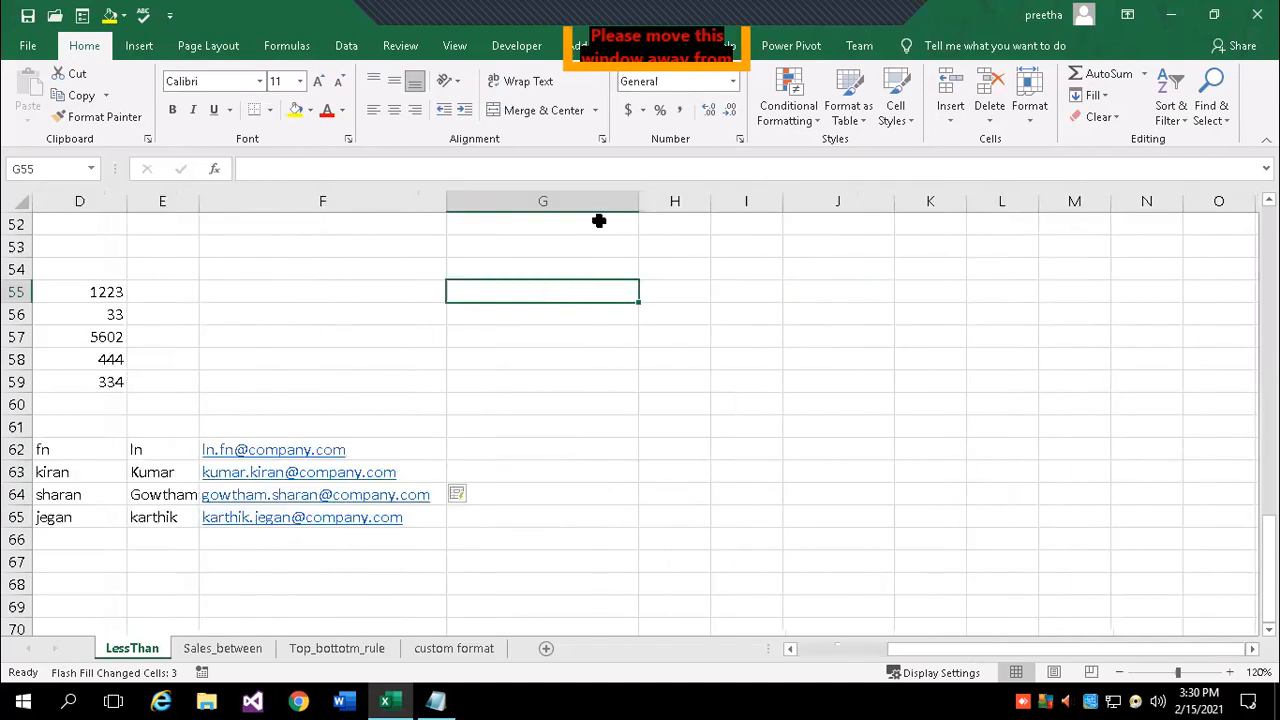
{"action": "left_click", "coordinate": [674, 293]}
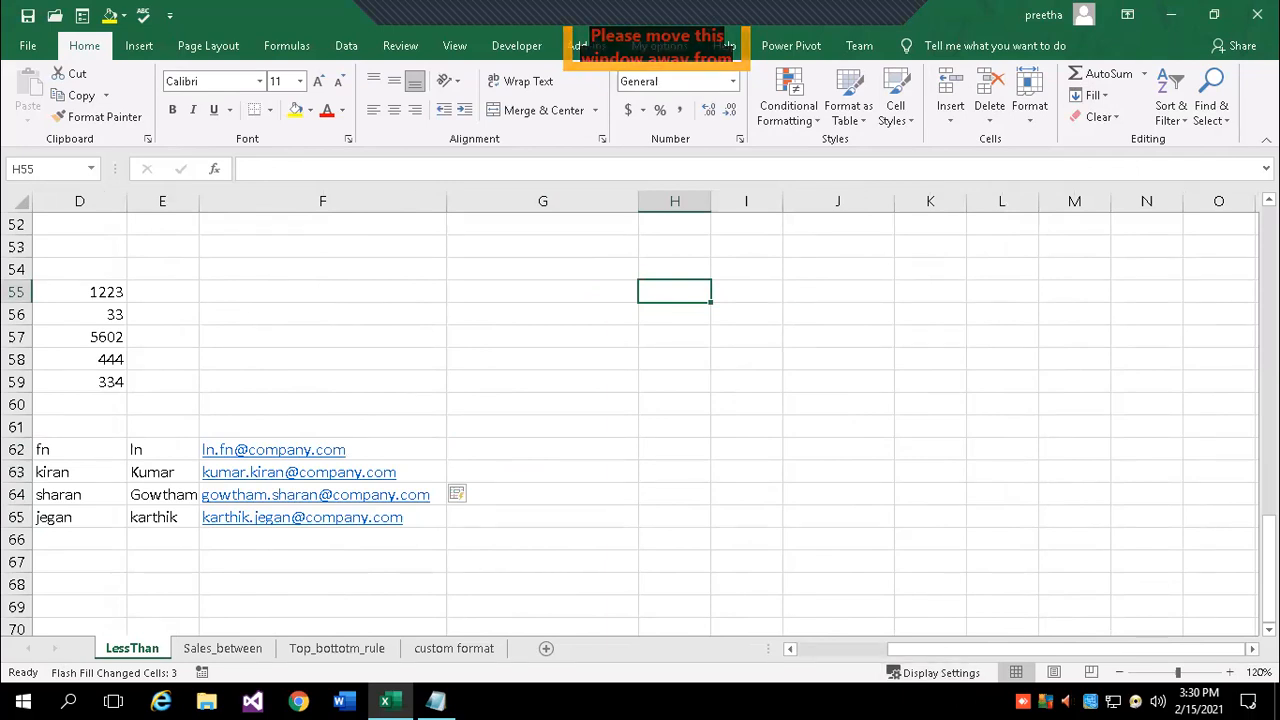
{"action": "type", "text": "Samsung"}
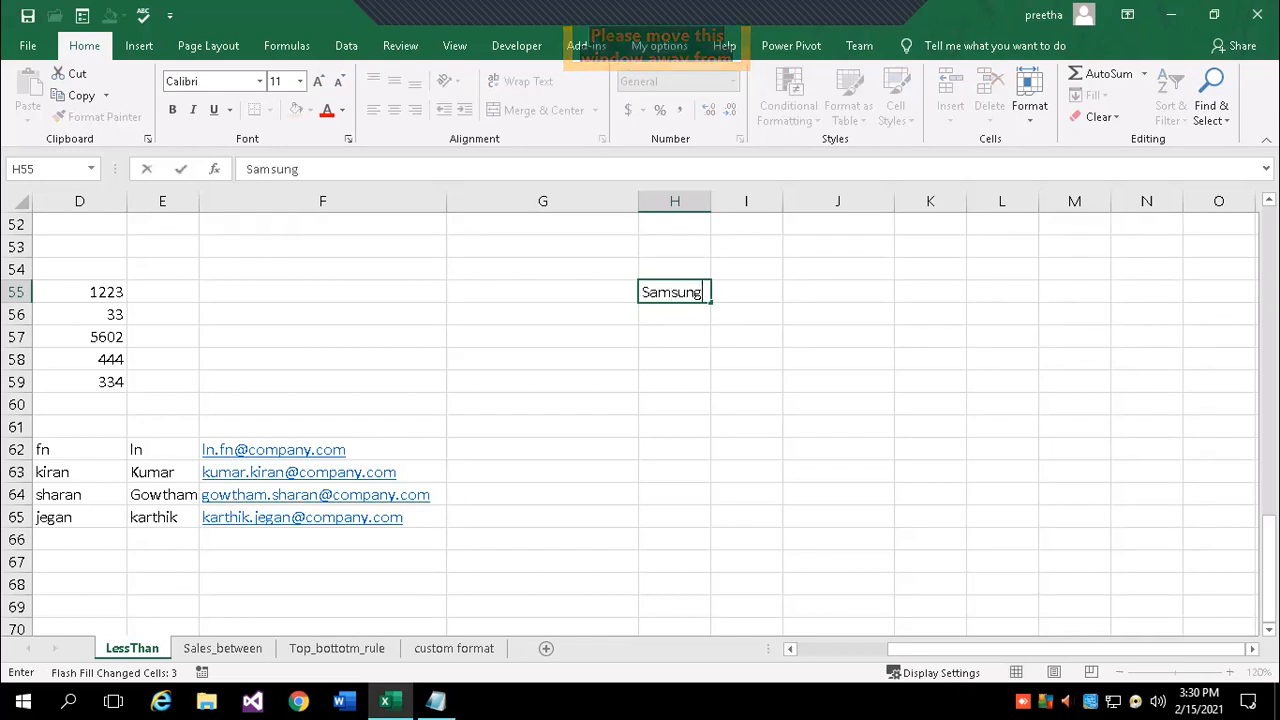
- Enter brands Samsung and Opo in H55:H56 with models A30 and 9 in I55:I56
{"action": "key", "text": "Return"}
{"action": "type", "text": "Opo"}
{"action": "key", "text": "Up"}
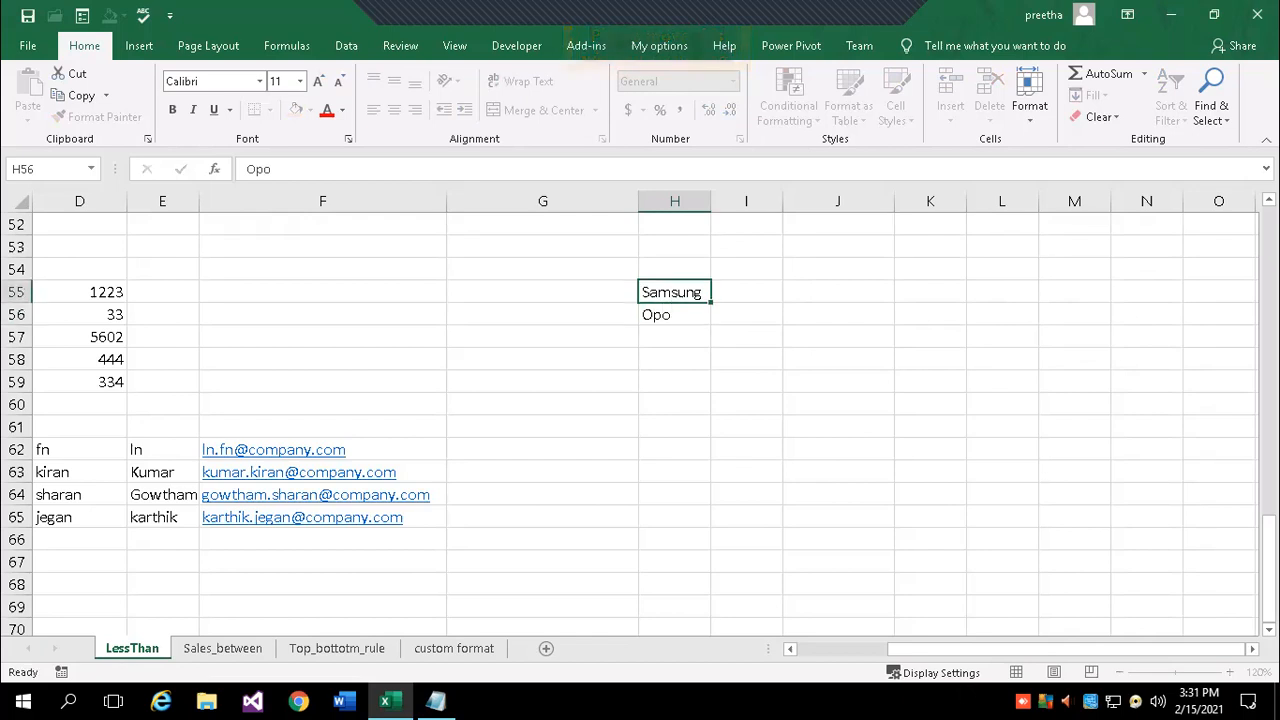
{"action": "key", "text": "Down"}
{"action": "key", "text": "Down"}
{"action": "key", "text": "Up"}
{"action": "key", "text": "Up"}
{"action": "key", "text": "Right"}
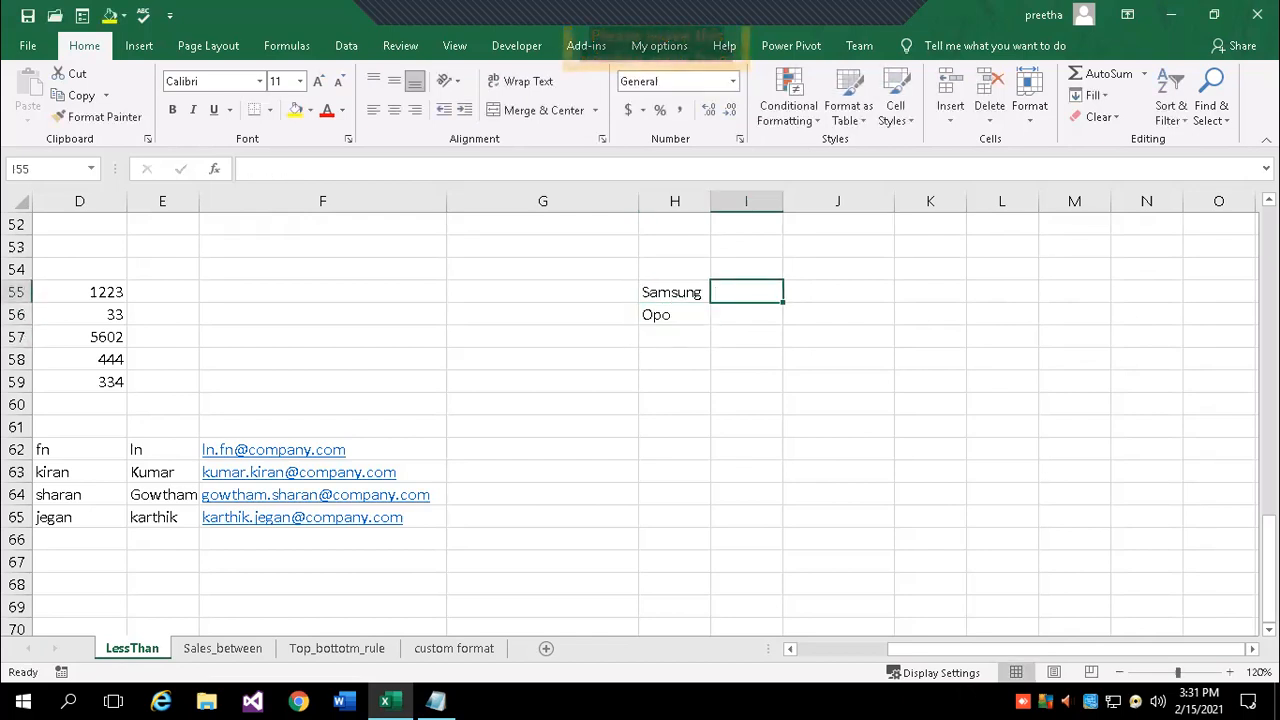
{"action": "type", "text": "A30"}
{"action": "key", "text": "Return"}
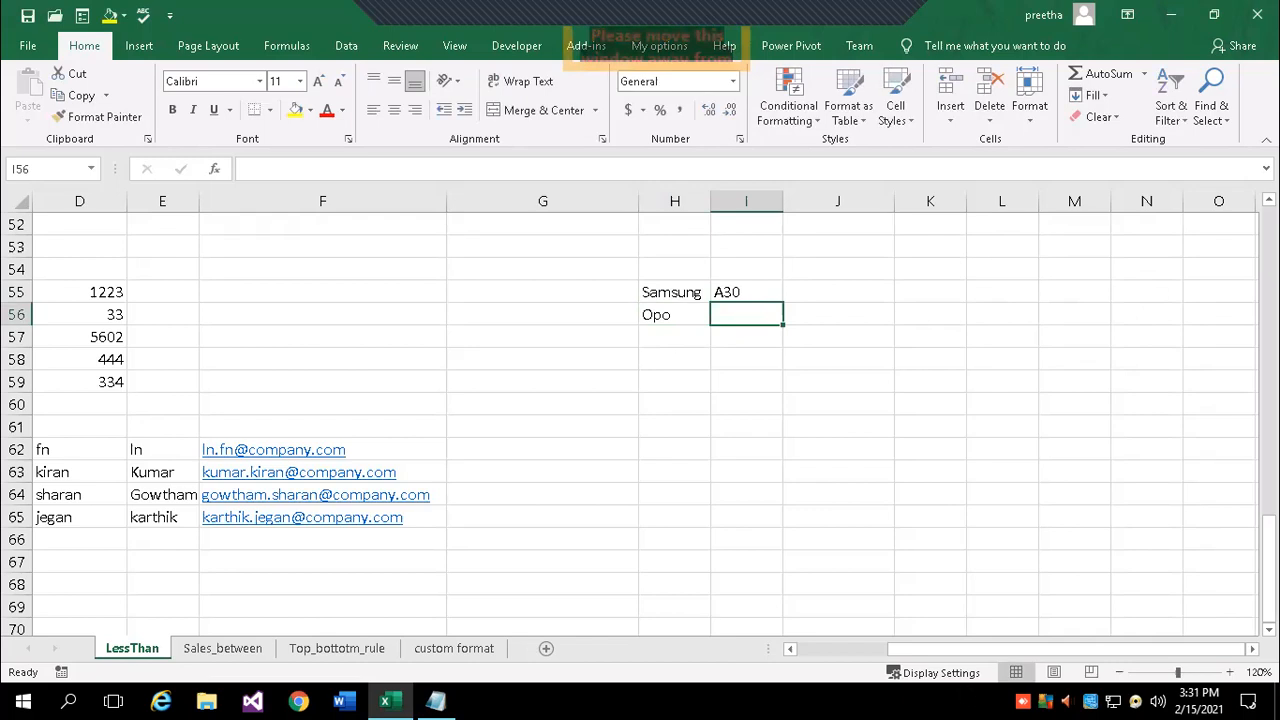
{"action": "type", "text": "("}
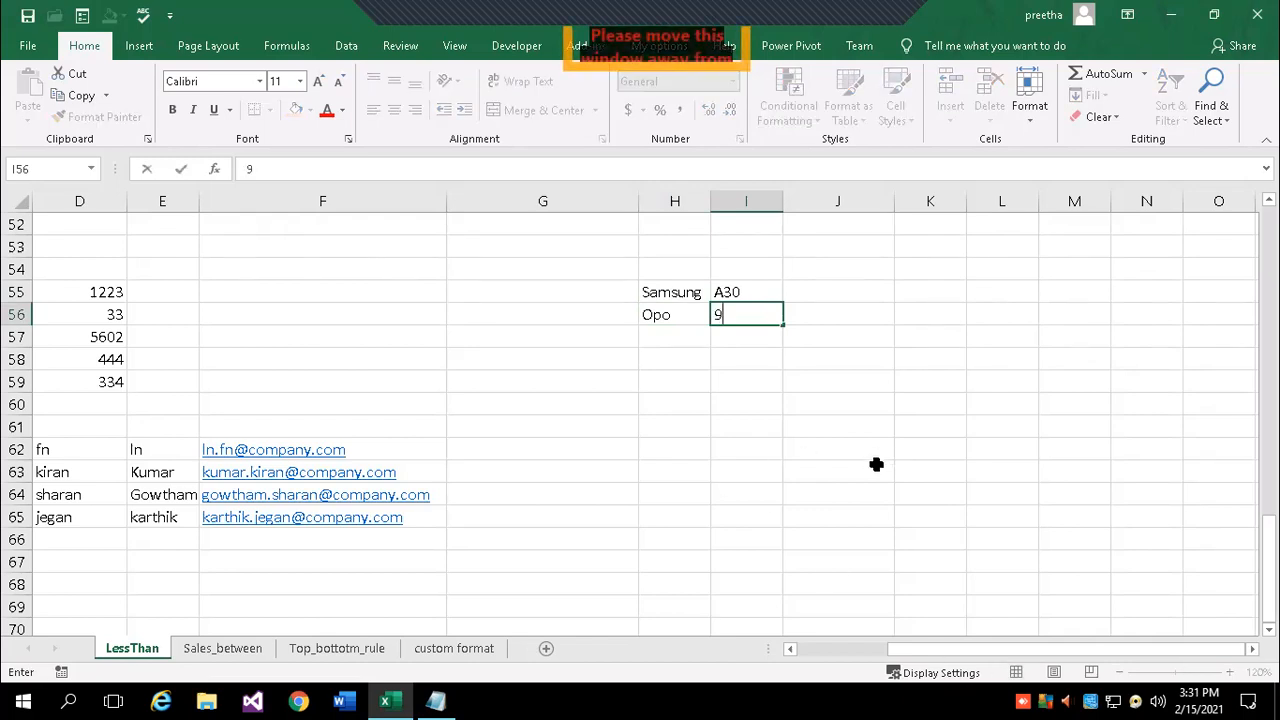
{"action": "left_click", "coordinate": [818, 288]}
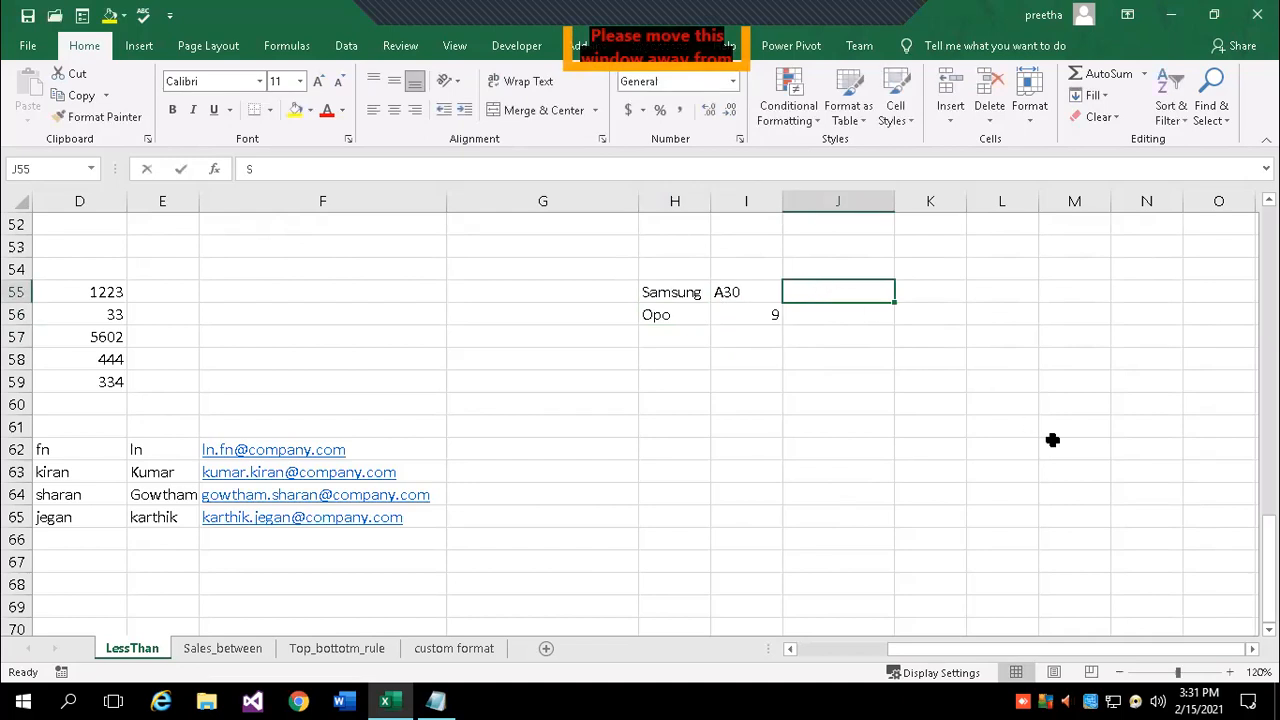
{"action": "type", "text": "S"}
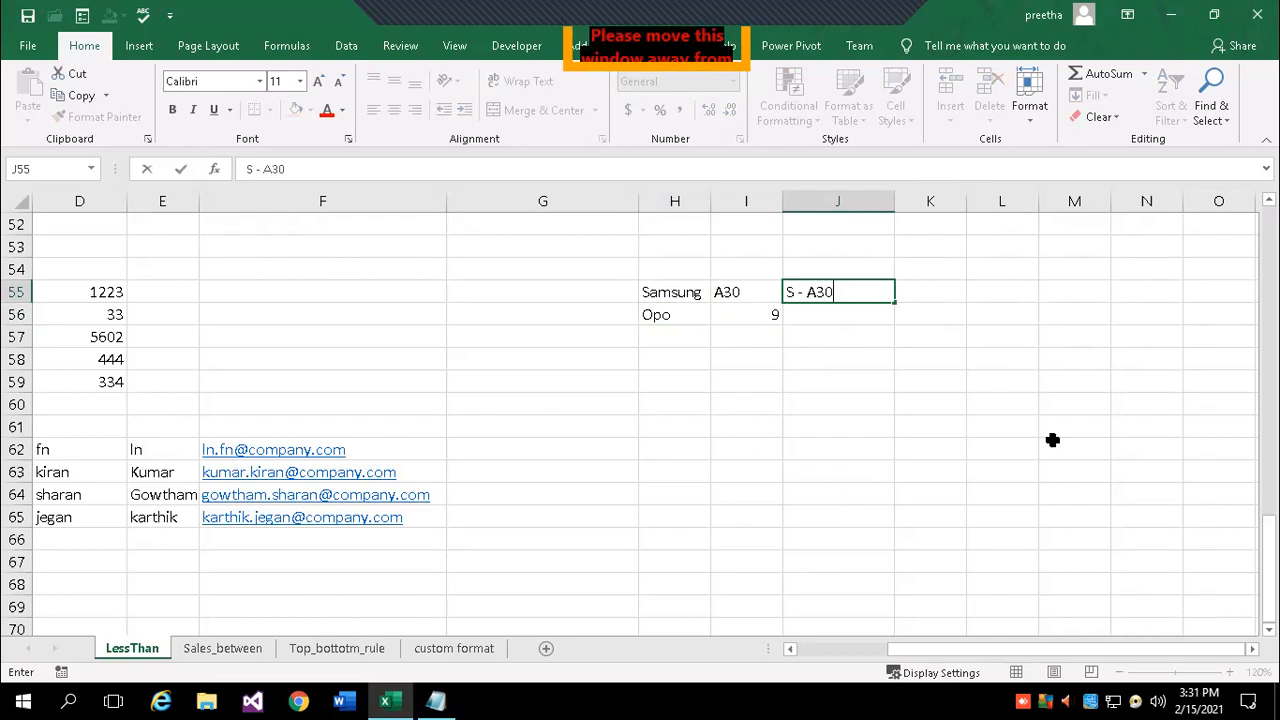
- Enter S - A30 in J55 and try Flash Fill twice, dismissing the no-pattern warnings
{"action": "key", "text": "Return"}
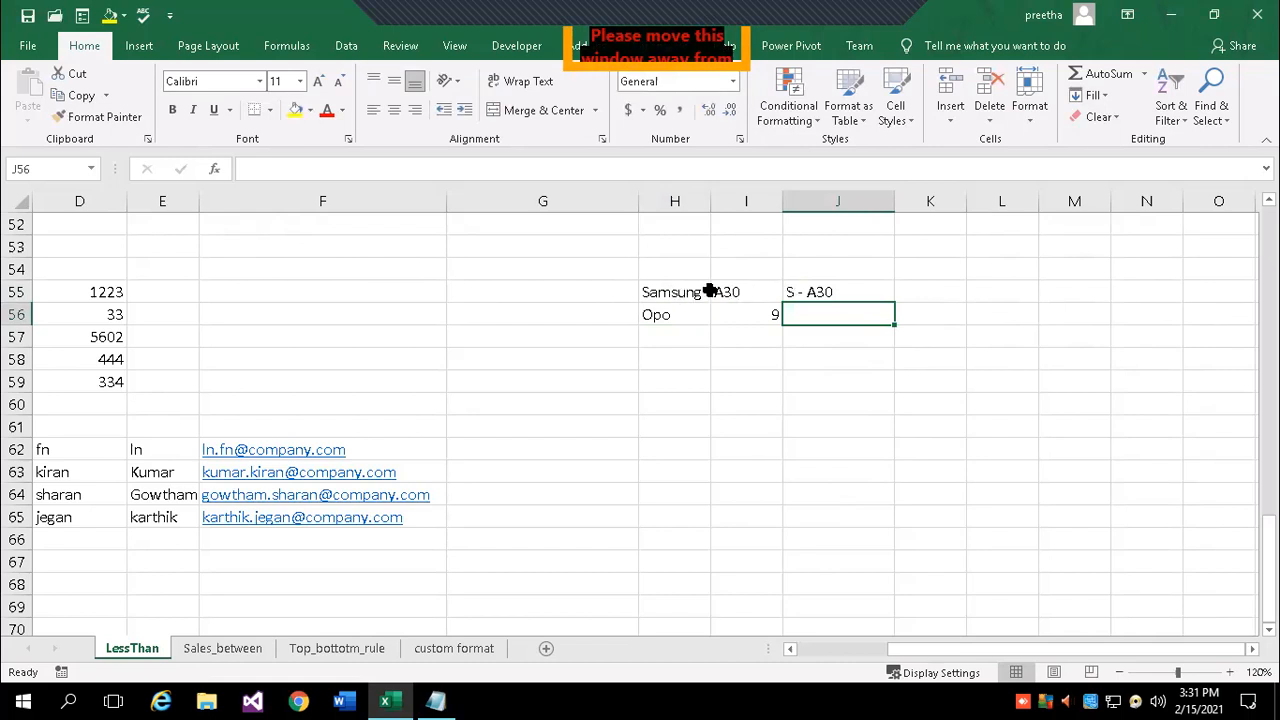
{"action": "left_click", "coordinate": [1098, 95]}
{"action": "left_click", "coordinate": [1132, 270]}
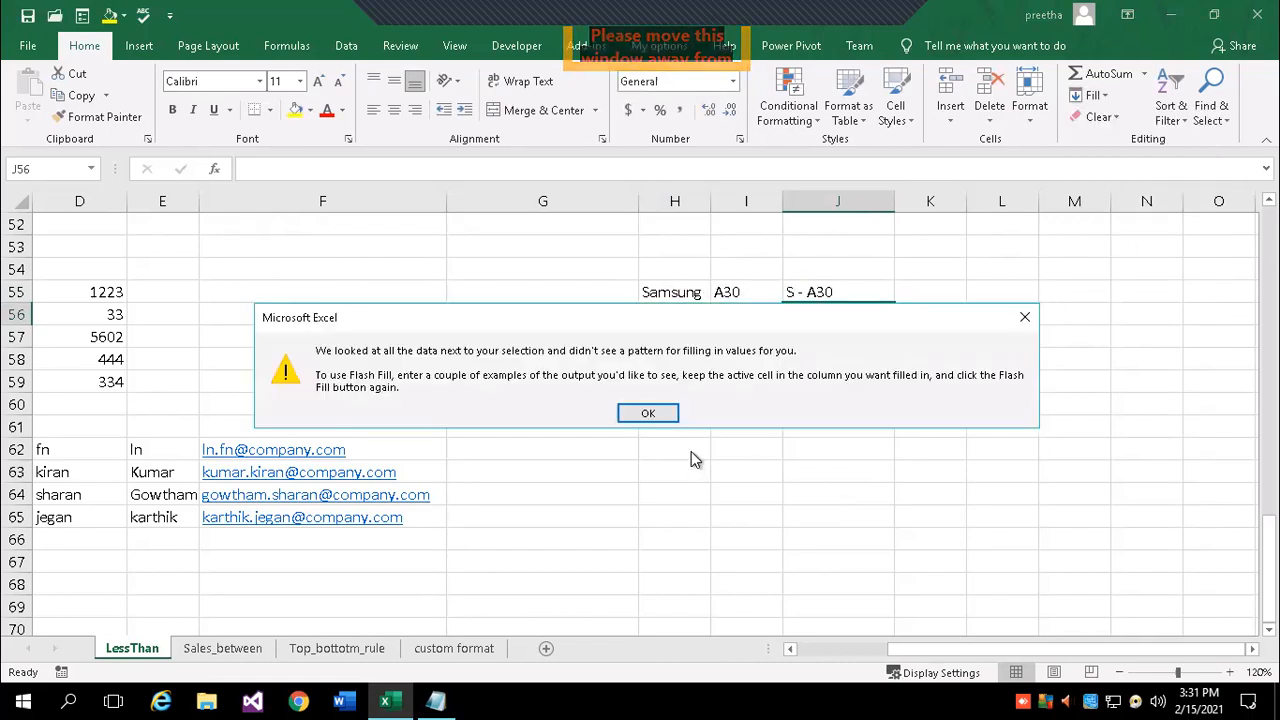
{"action": "left_click", "coordinate": [647, 414]}
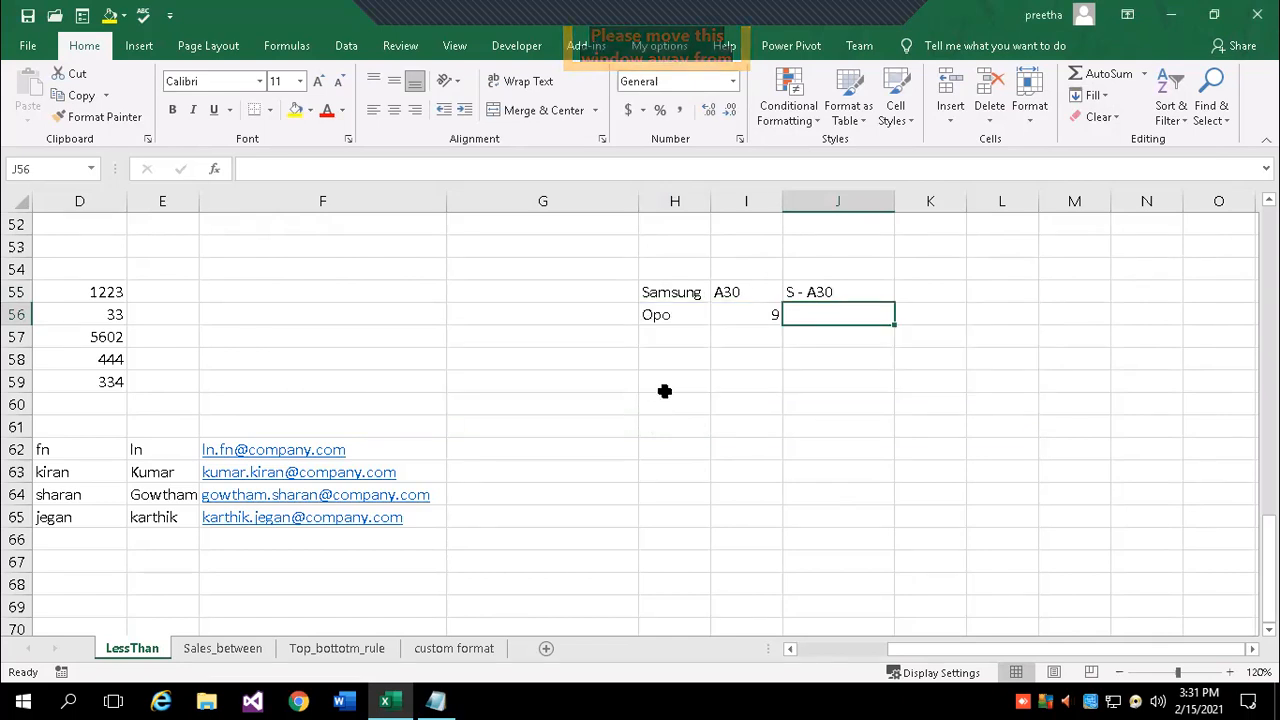
{"action": "left_click", "coordinate": [1093, 95]}
{"action": "left_click", "coordinate": [1107, 272]}
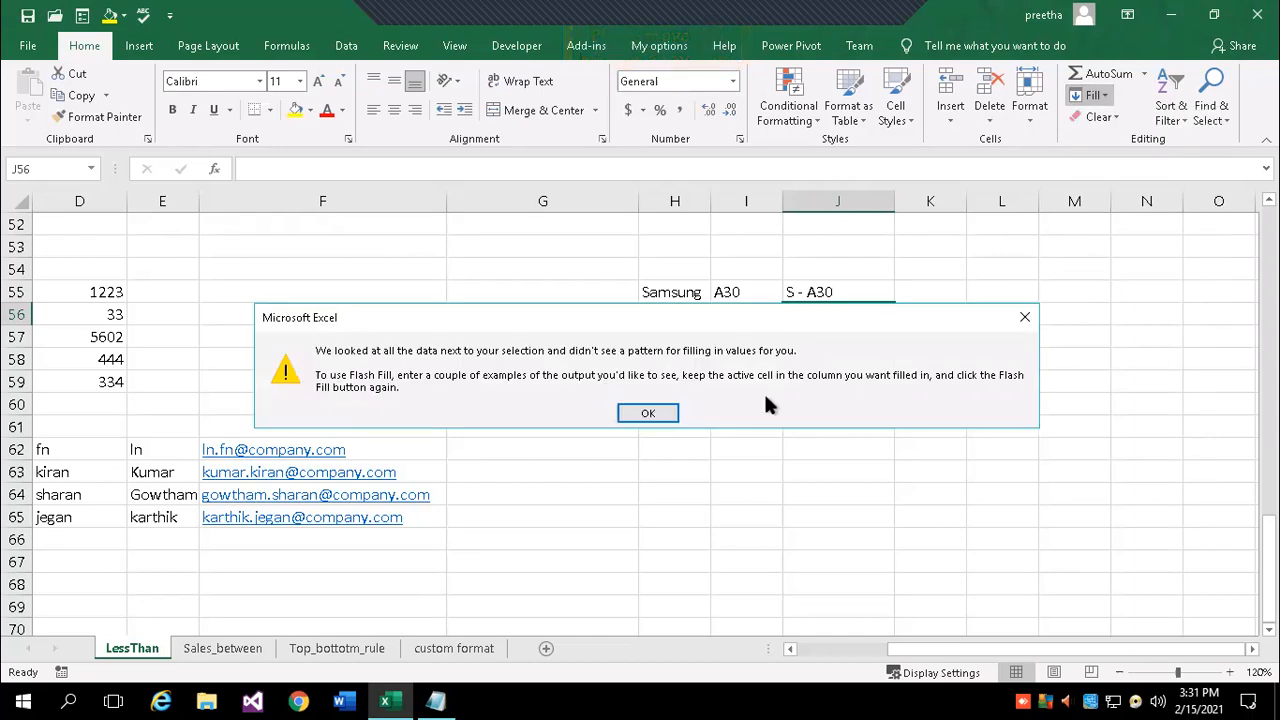
{"action": "left_click", "coordinate": [652, 413]}
- Change Opo's model in I56 from 9 to J10
{"action": "left_click", "coordinate": [830, 384]}
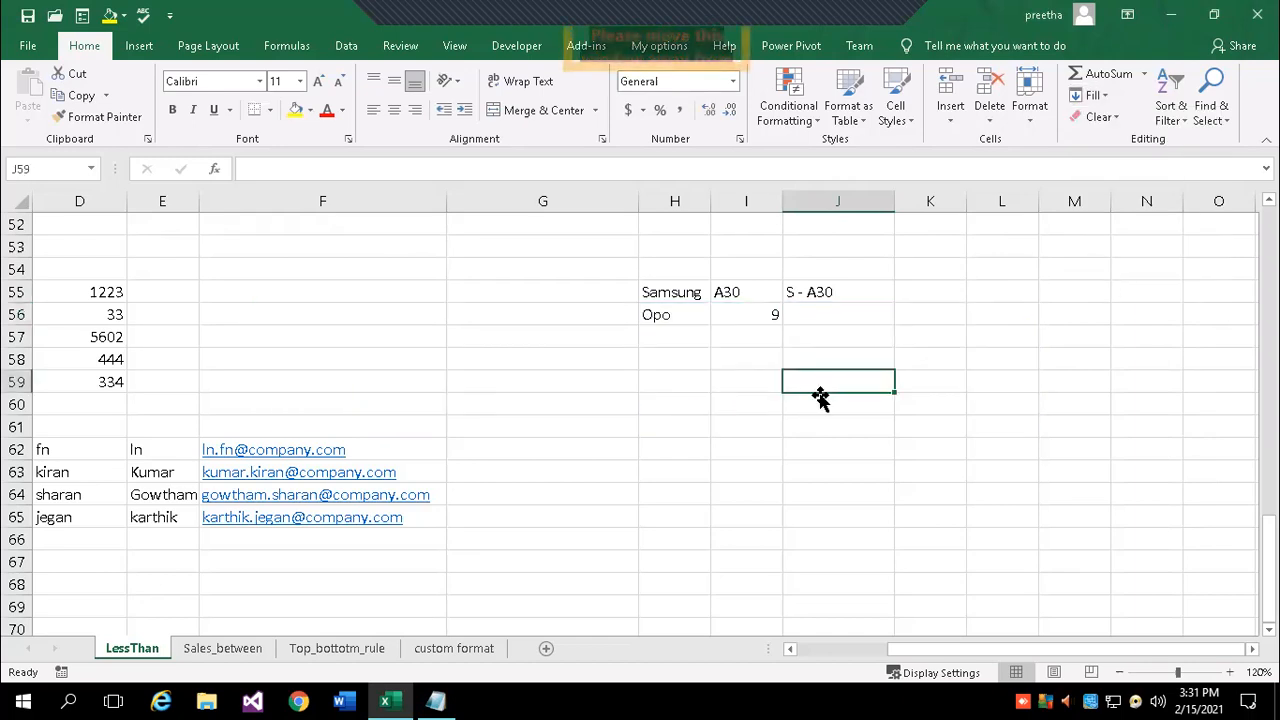
{"action": "left_click", "coordinate": [777, 314]}
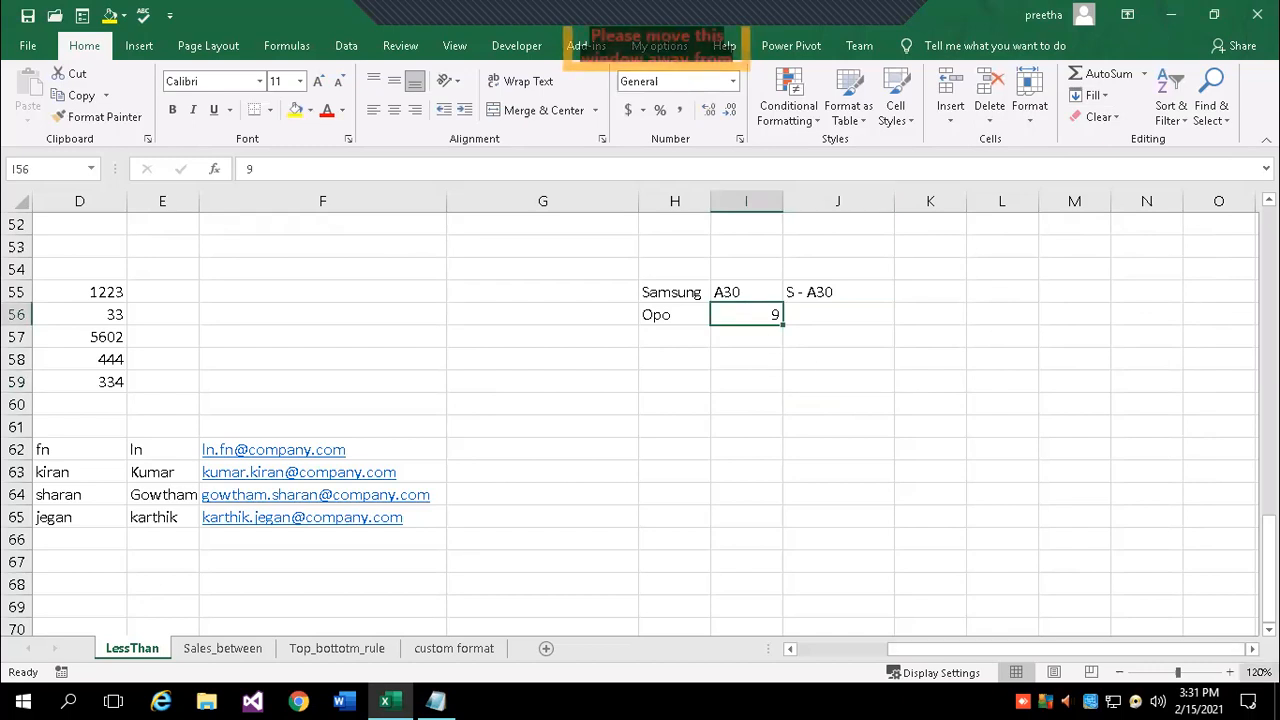
{"action": "type", "text": "J"}
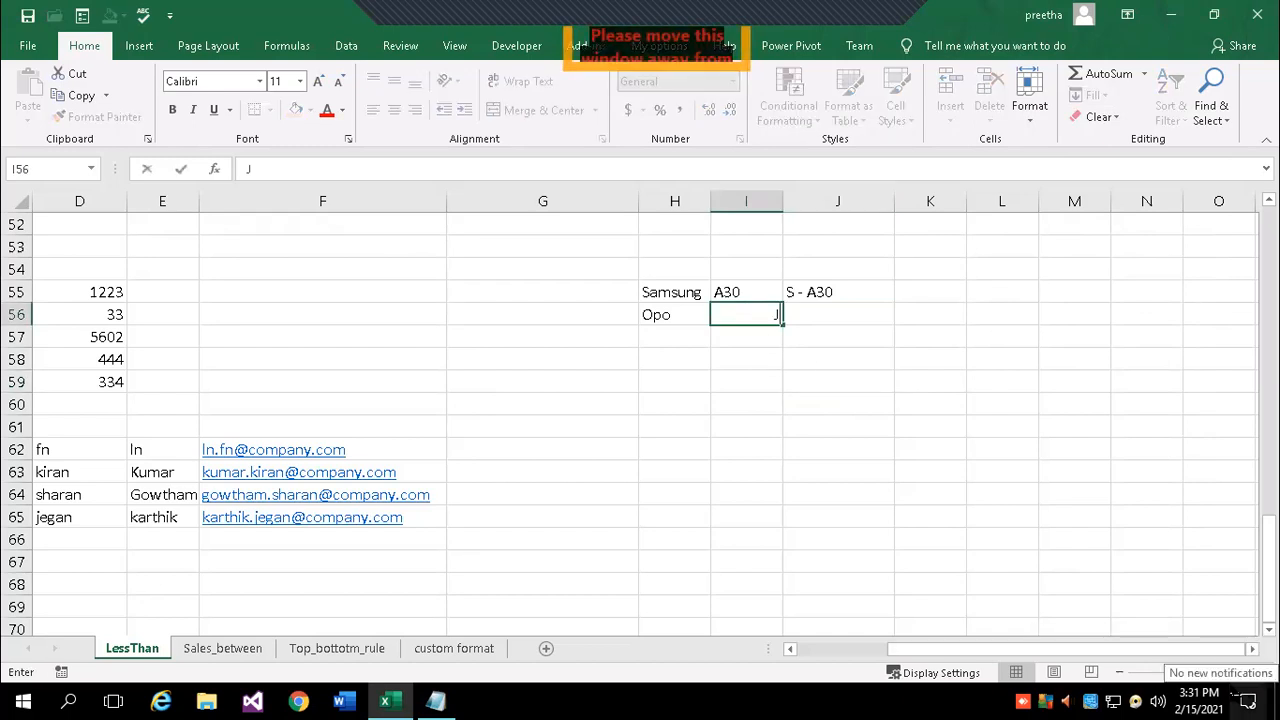
{"action": "type", "text": "10"}
{"action": "key", "text": "Return"}
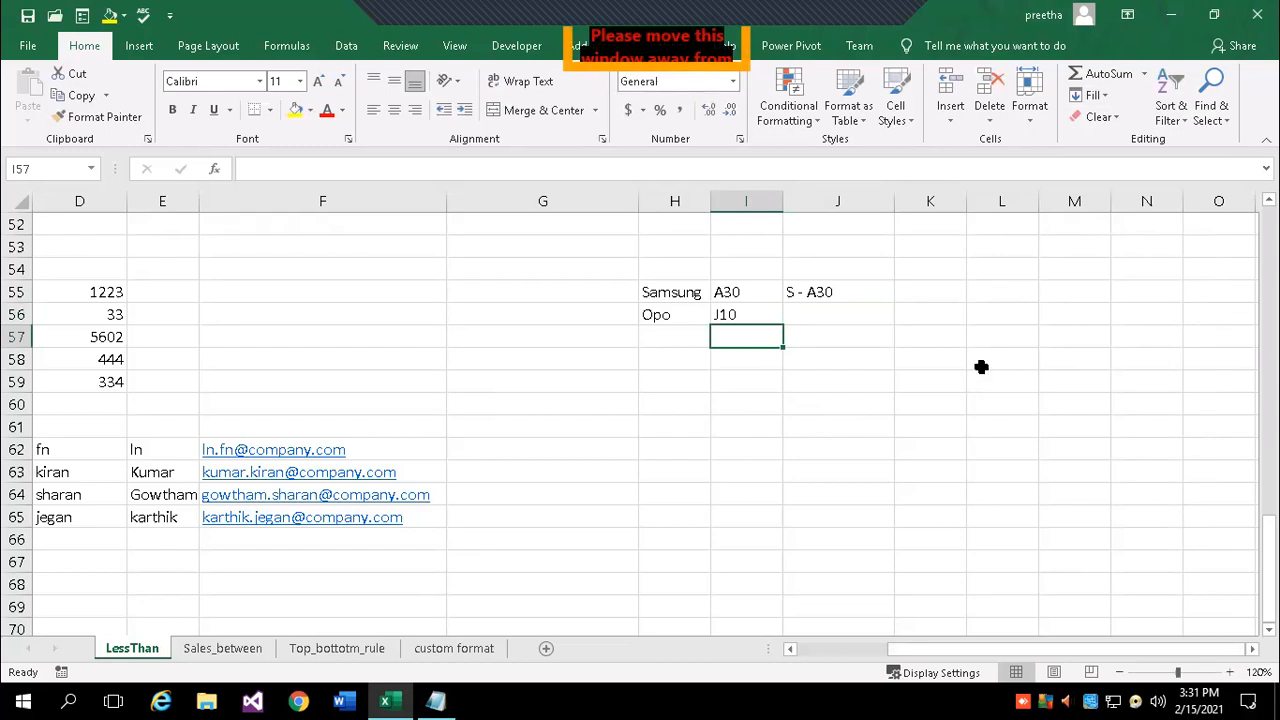
- Flash Fill J56 from the S - A30 example so it reads O - J10
{"action": "left_click", "coordinate": [829, 317]}
{"action": "left_click", "coordinate": [868, 288]}
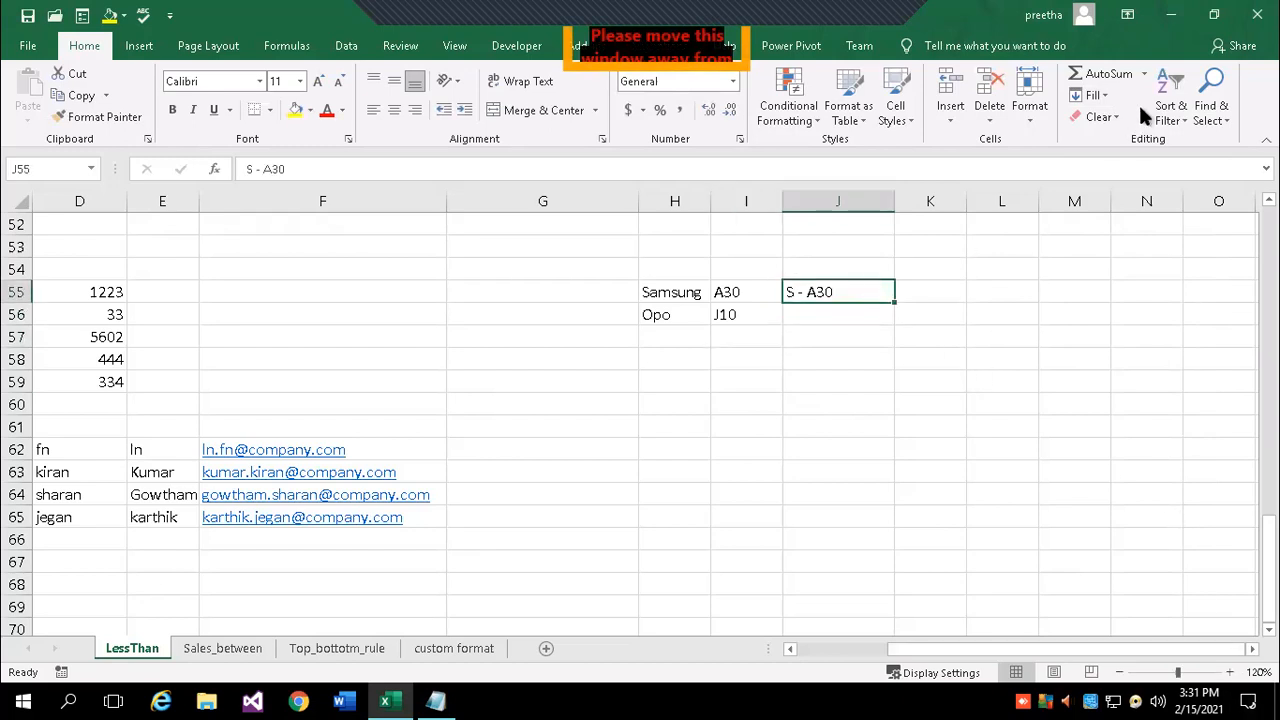
{"action": "left_click", "coordinate": [1092, 95]}
{"action": "left_click", "coordinate": [1150, 271]}
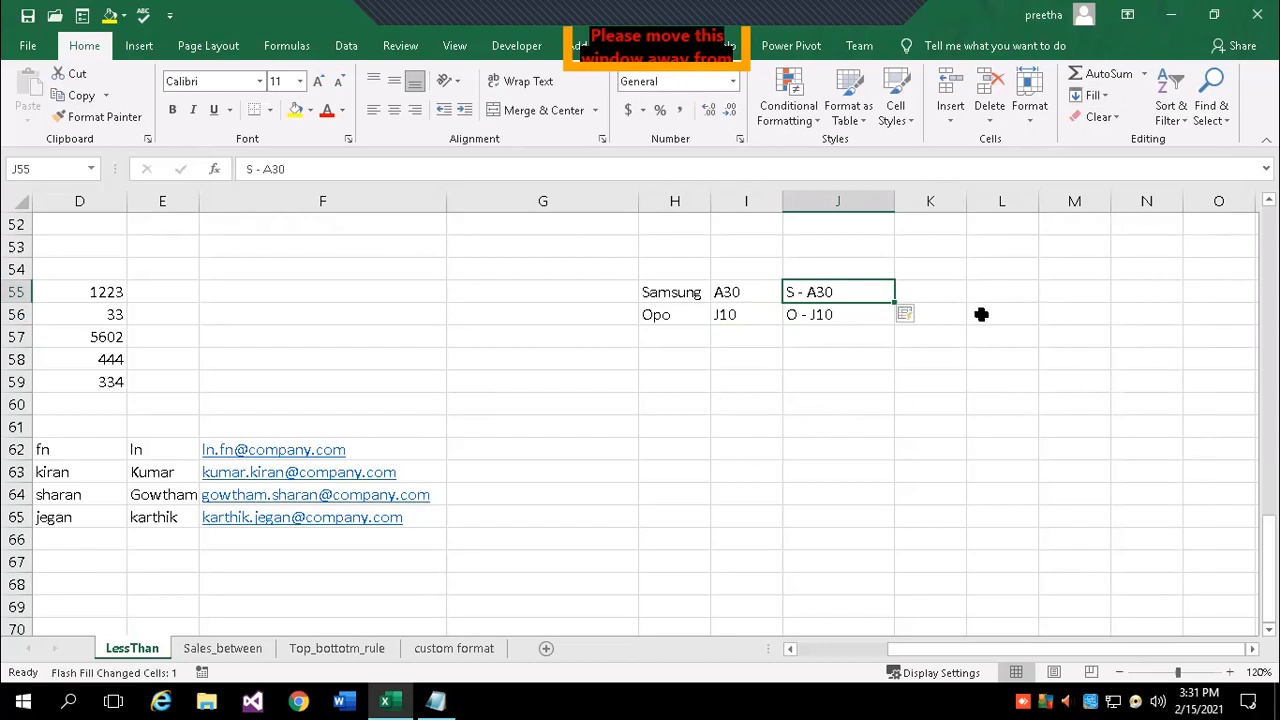
{"action": "left_click", "coordinate": [790, 648]}
{"action": "left_click", "coordinate": [790, 648]}
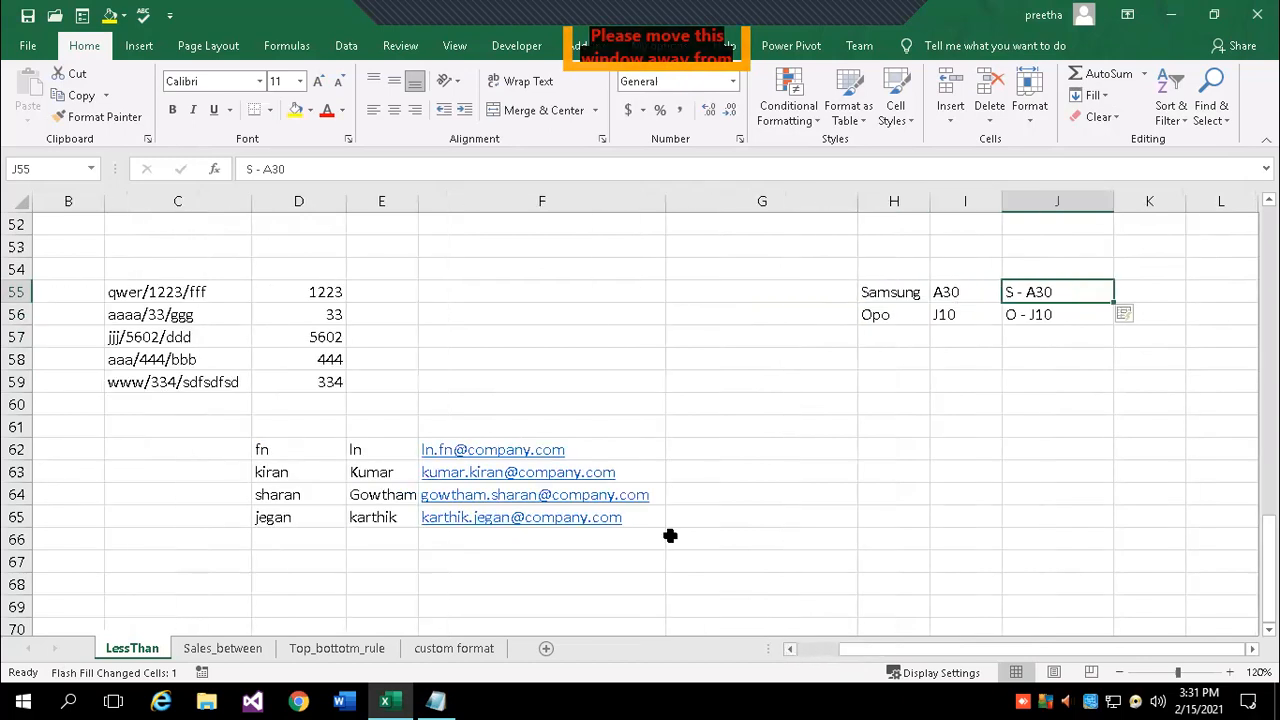
{"action": "left_click", "coordinate": [302, 294]}
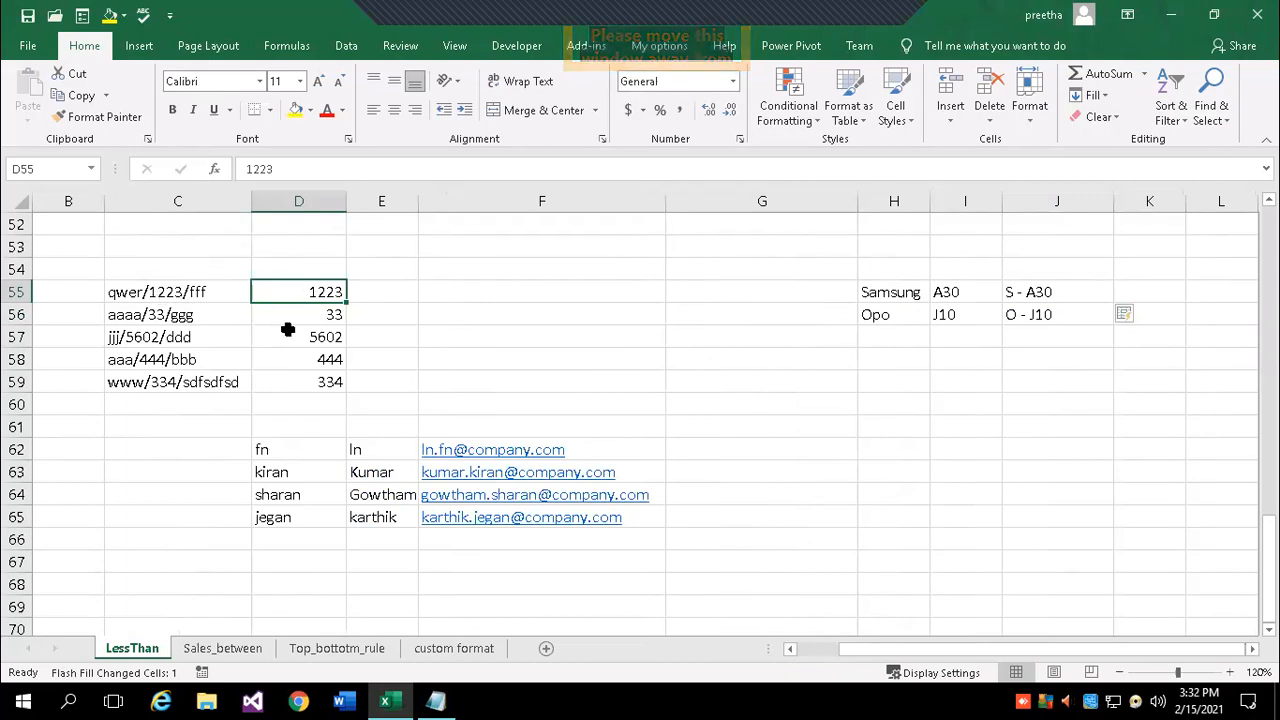
{"action": "left_click", "coordinate": [1056, 293]}
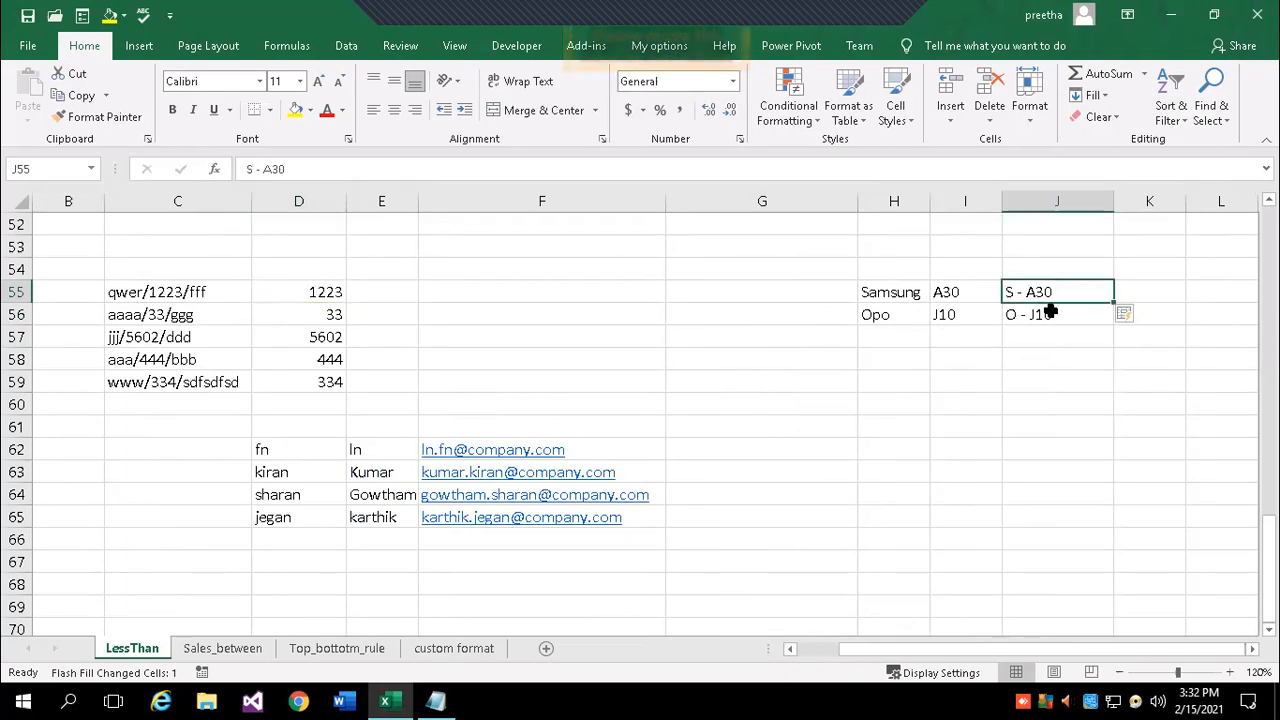
{"action": "left_click", "coordinate": [892, 335]}
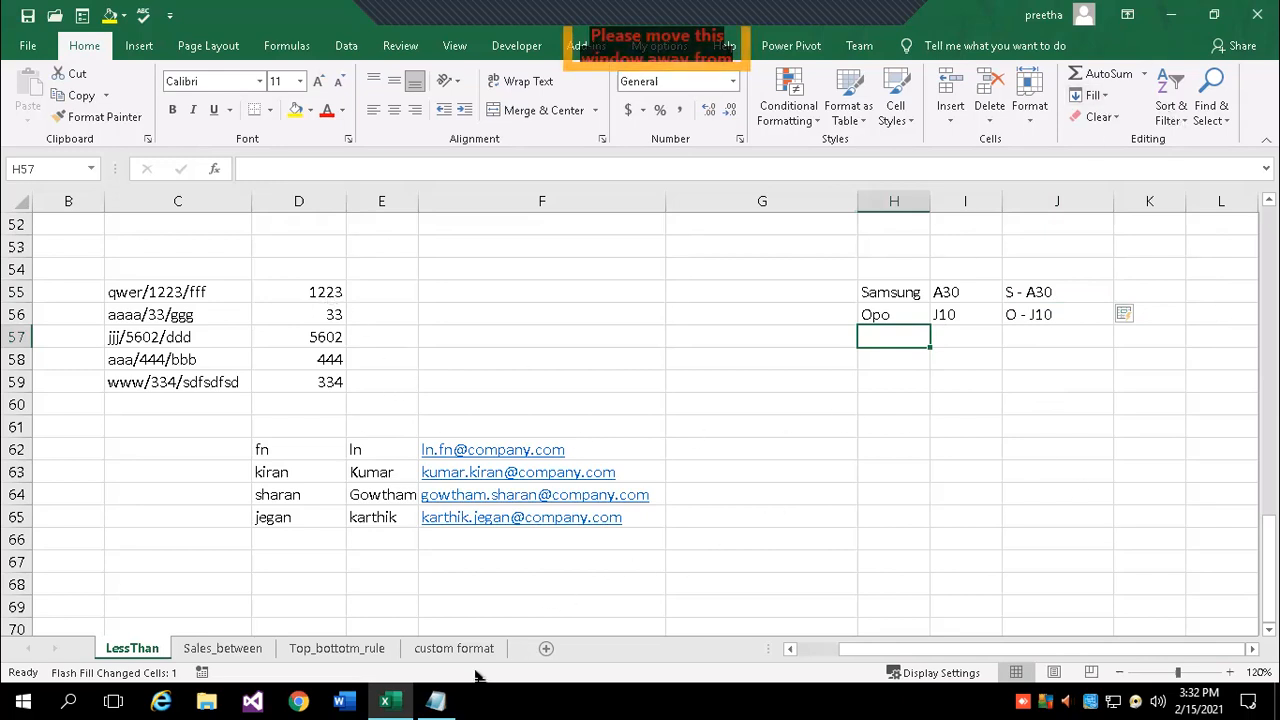
{"action": "left_click", "coordinate": [435, 700]}
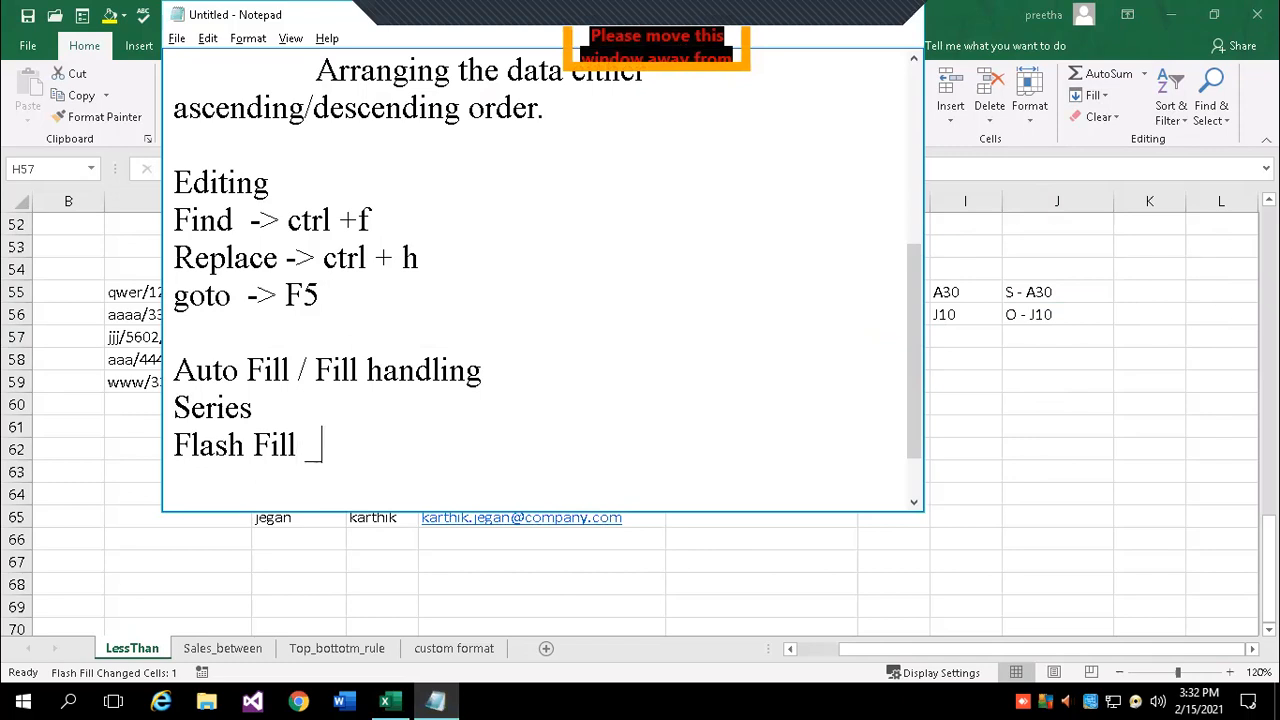
- Finish the Notepad note as 'Flash Fill -> pattern Fill' and return to Excel
{"action": "type", "text": "attern"}
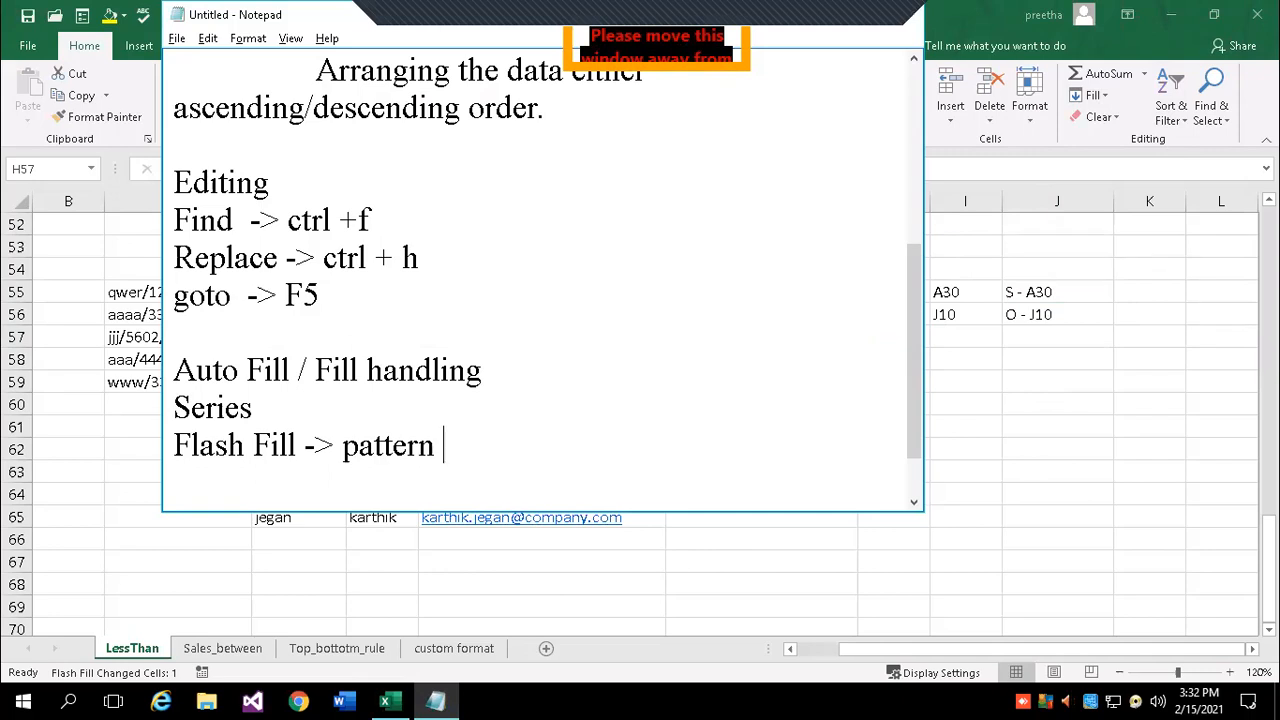
{"action": "type", "text": " Fill"}
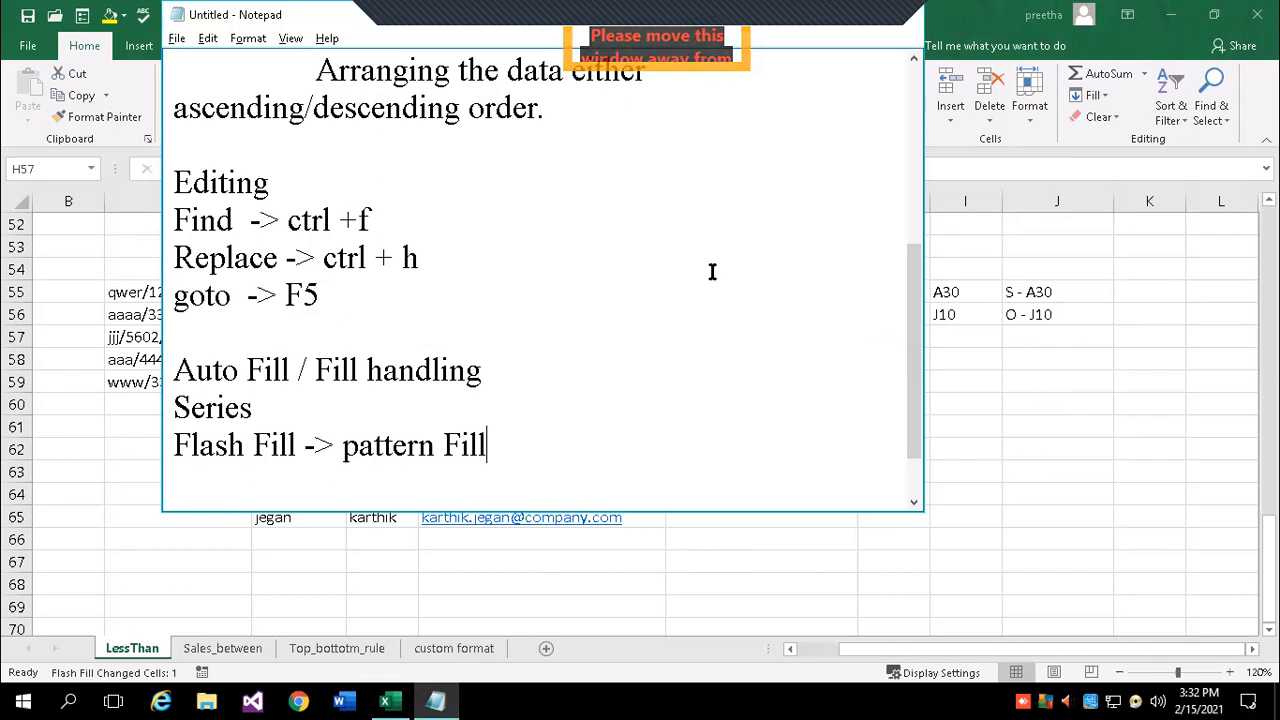
{"action": "key", "text": "alt+Tab"}
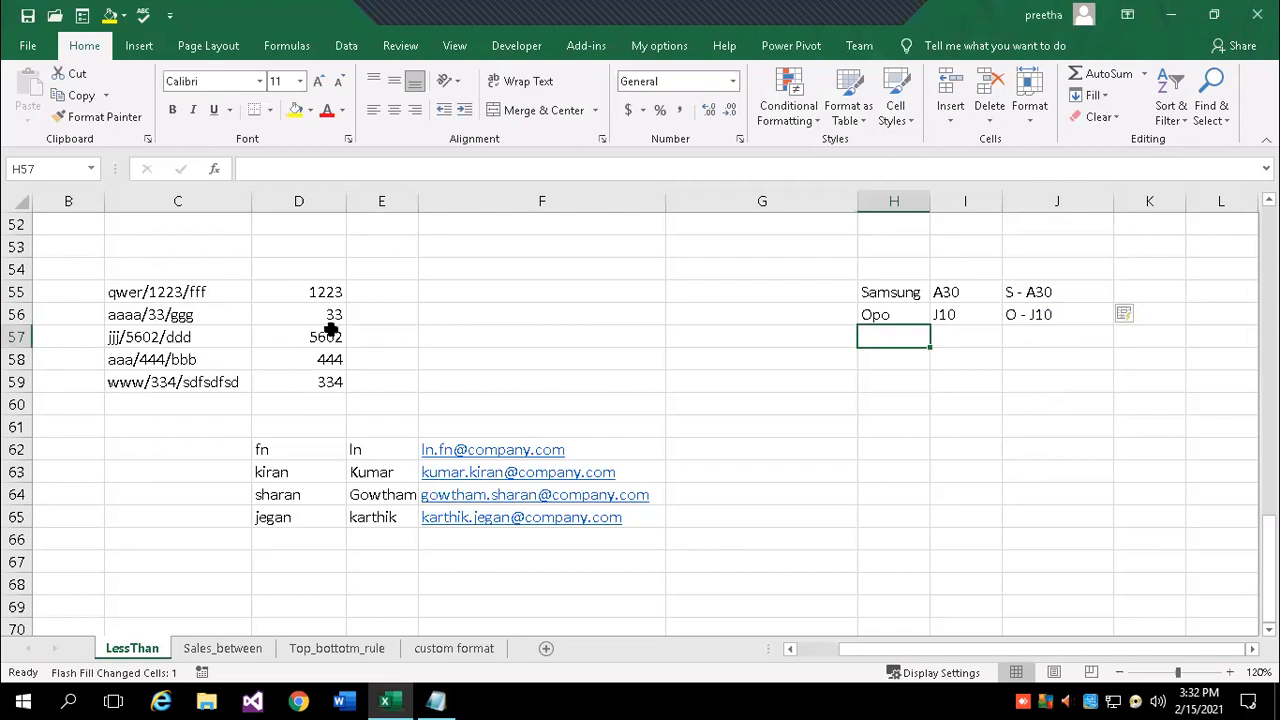
- Clear the extracted numbers from D56:D59
{"action": "left_click_drag", "start_coordinate": [322, 316], "coordinate": [326, 382]}
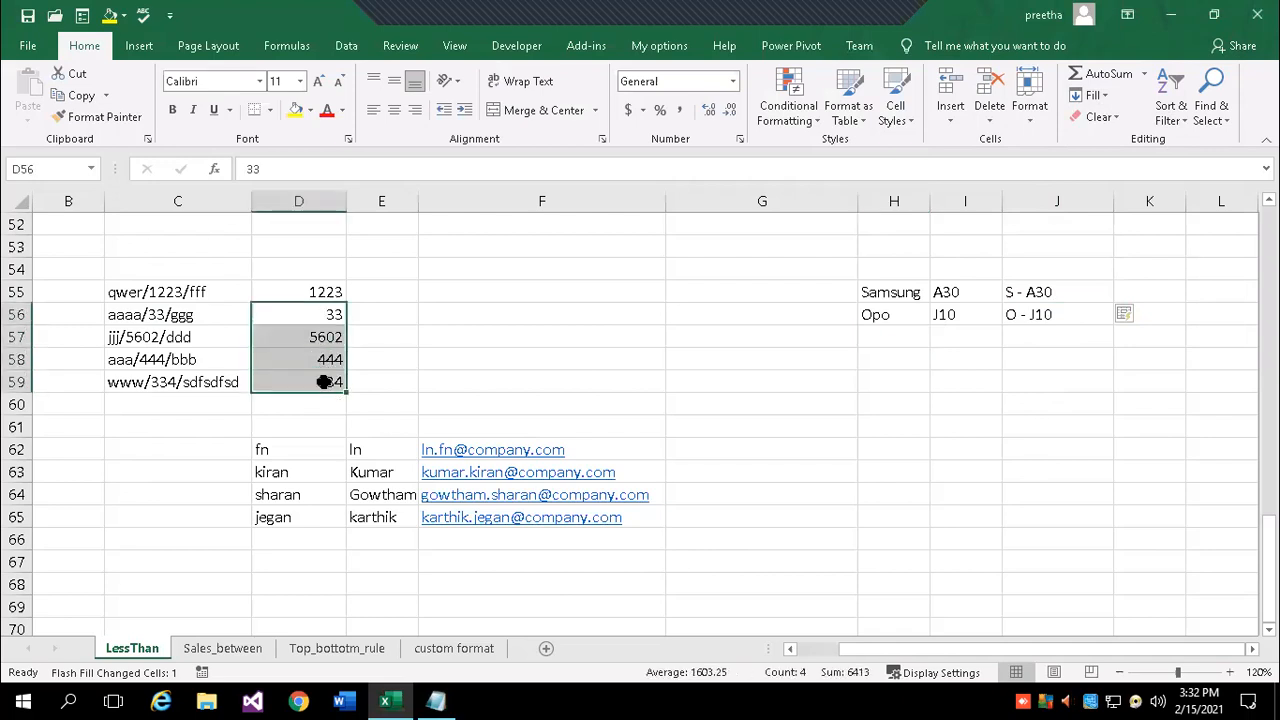
{"action": "left_click", "coordinate": [408, 352]}
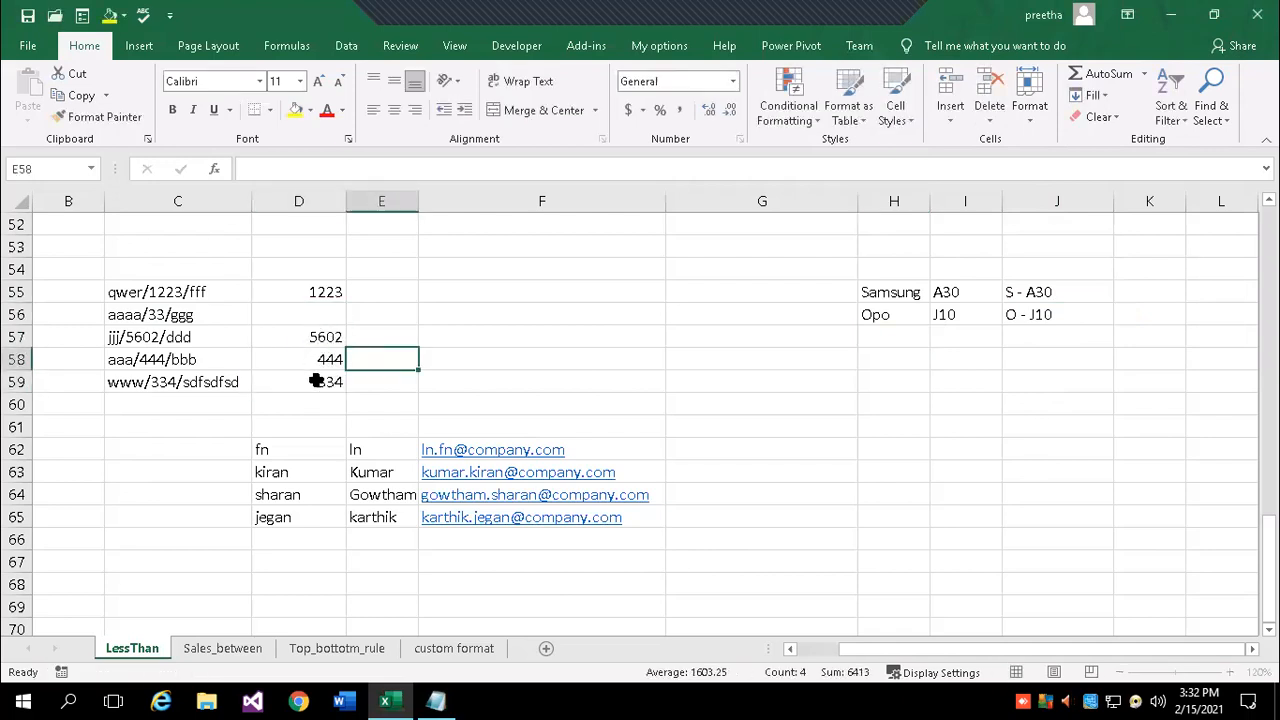
{"action": "left_click_drag", "start_coordinate": [322, 337], "coordinate": [320, 374]}
{"action": "key", "text": "Delete"}
{"action": "left_click", "coordinate": [409, 344]}
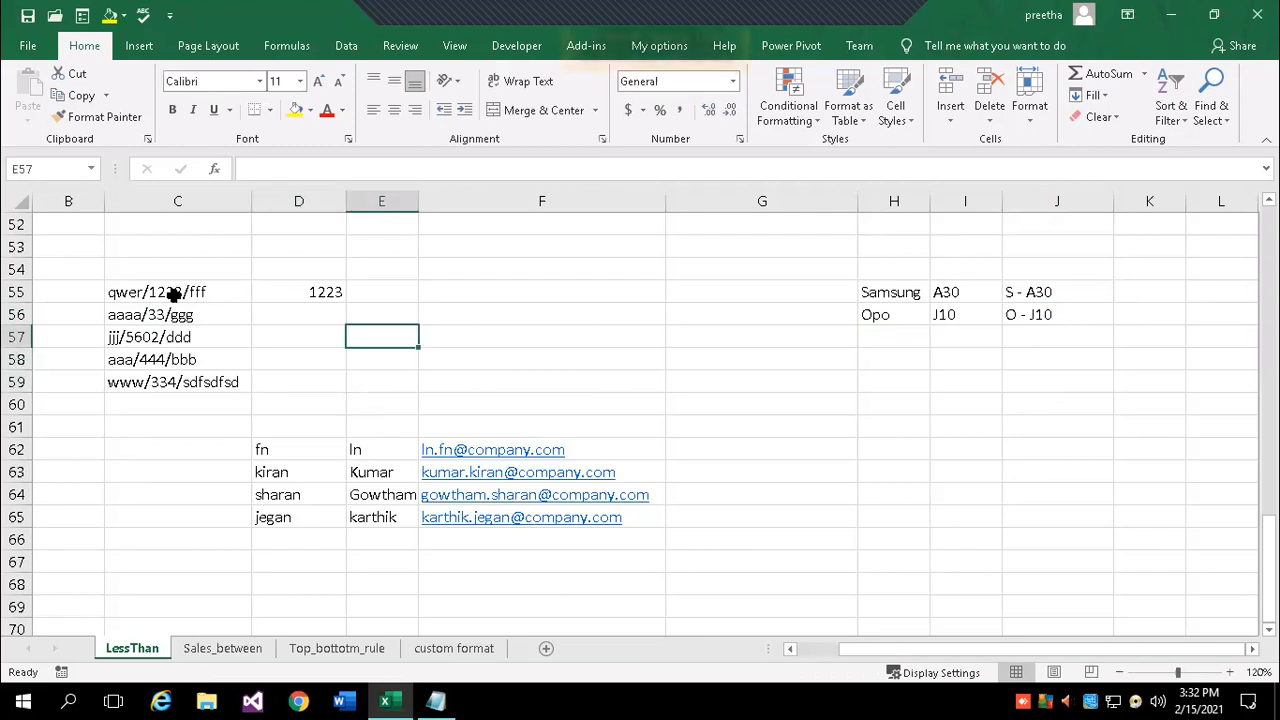
- Enter 'fff - 1223' in D55 and Flash Fill D56:D59 through 'sdfsdfsd - 334'
{"action": "left_click", "coordinate": [316, 289]}
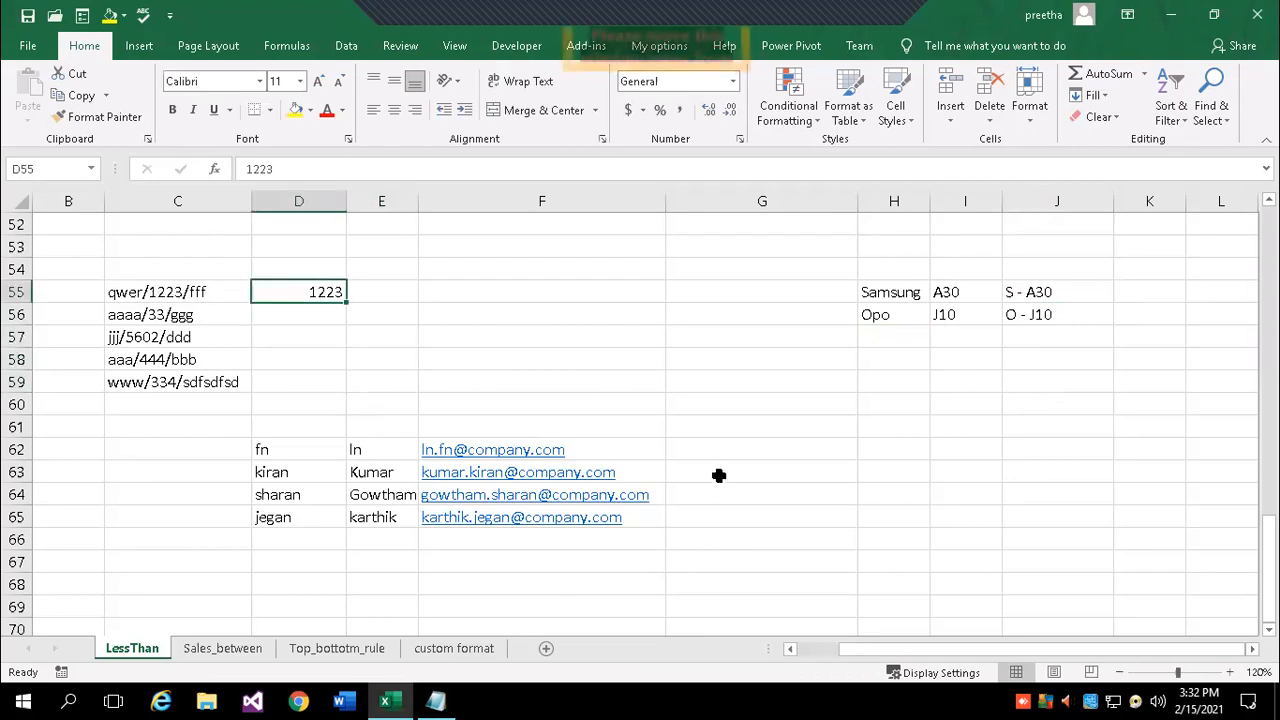
{"action": "type", "text": "fff"}
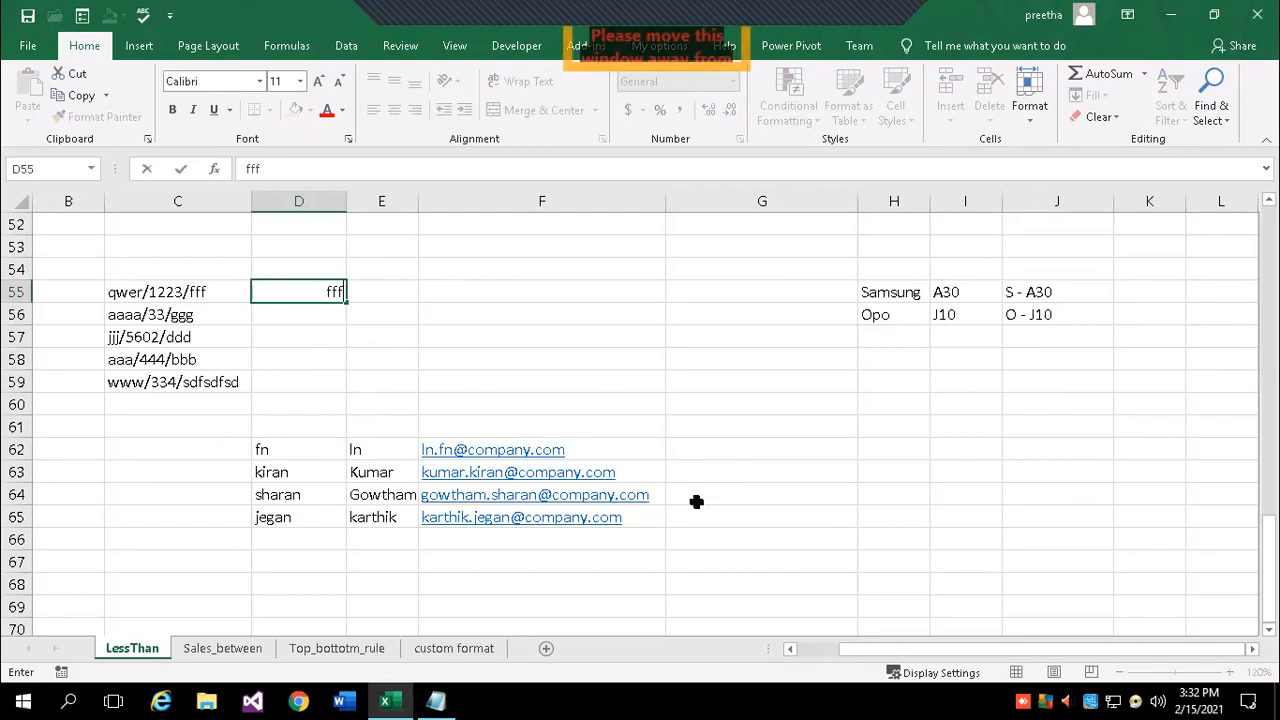
{"action": "type", "text": "f - 1223"}
{"action": "key", "text": "Return"}
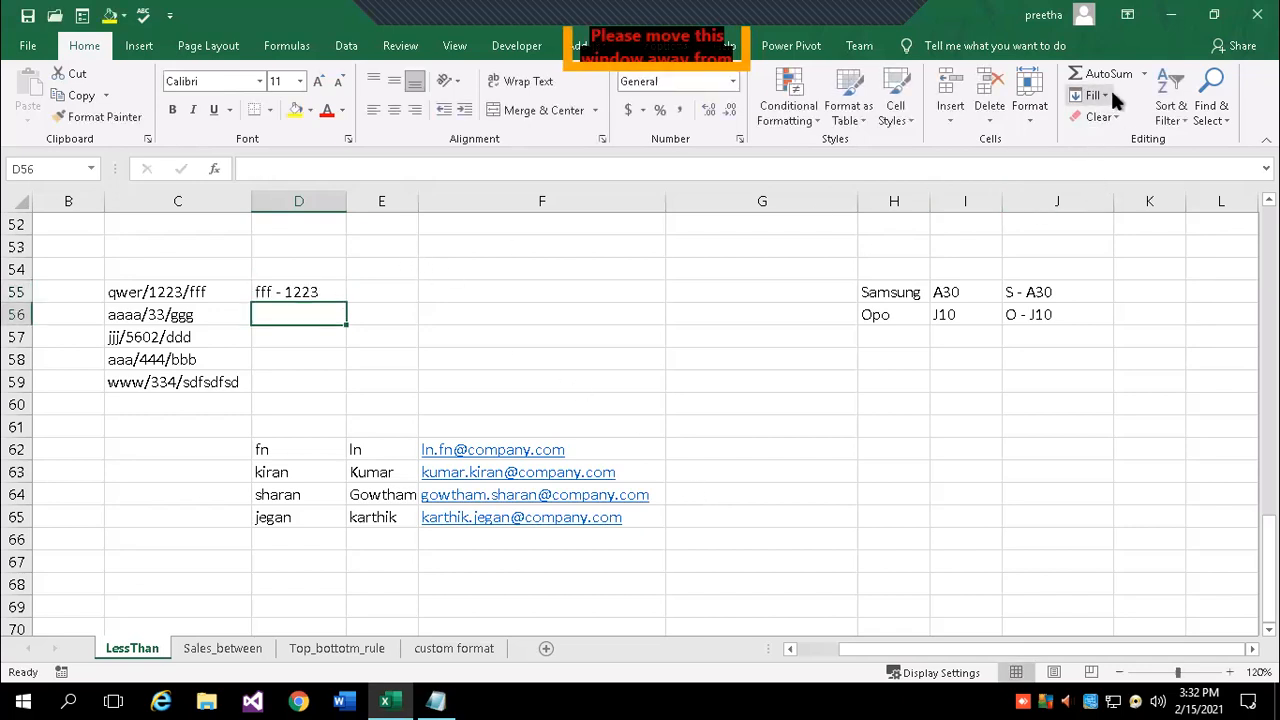
{"action": "left_click", "coordinate": [1110, 87]}
{"action": "left_click", "coordinate": [1125, 273]}
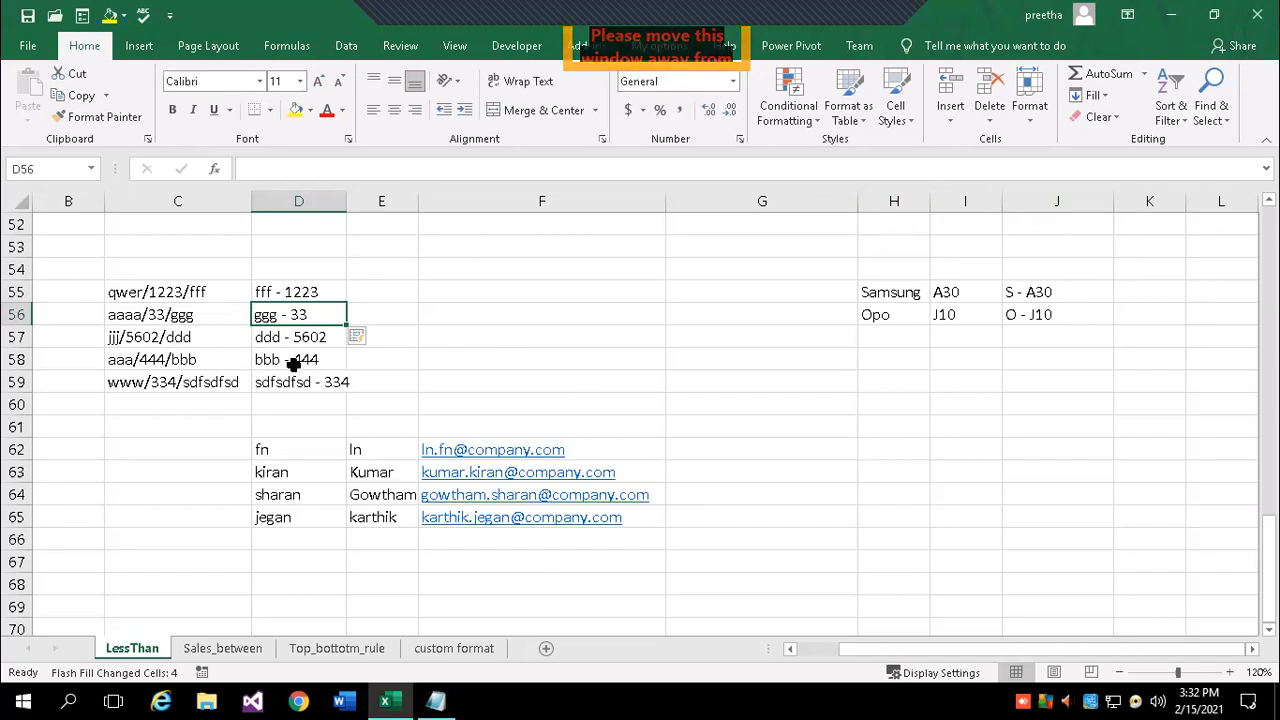
{"action": "left_click", "coordinate": [1108, 96]}
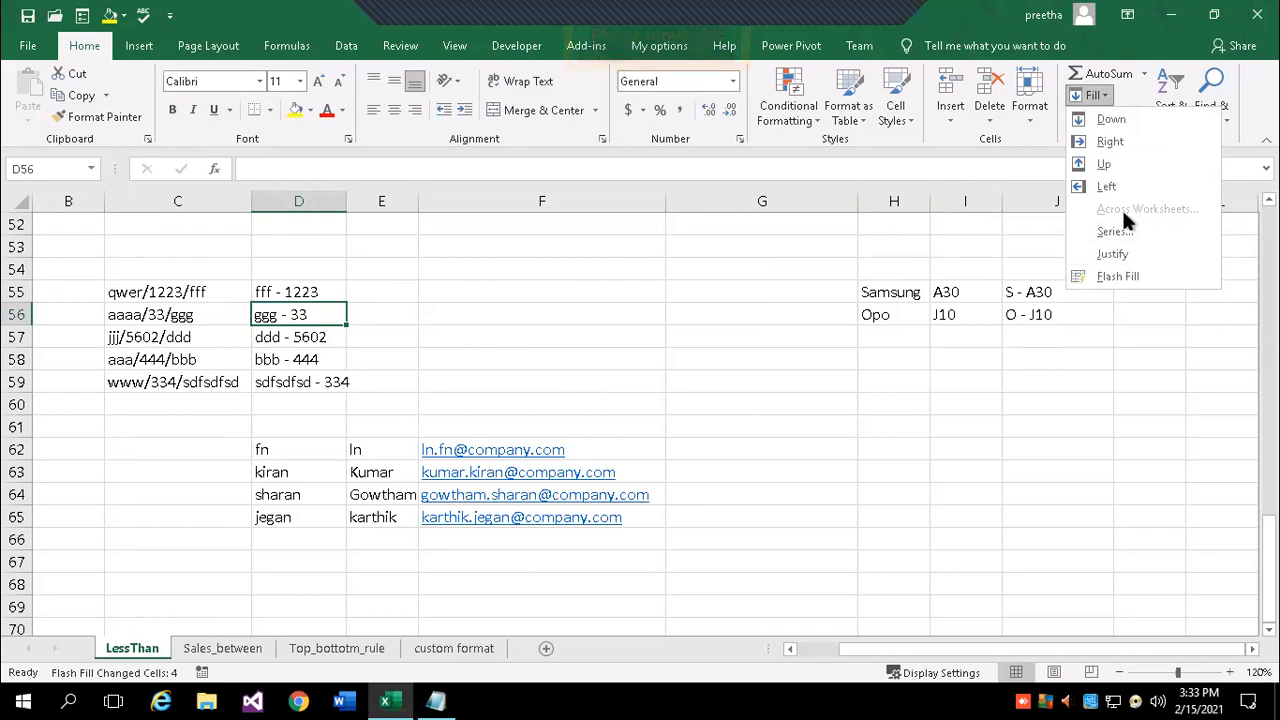
{"action": "left_click", "coordinate": [812, 537]}
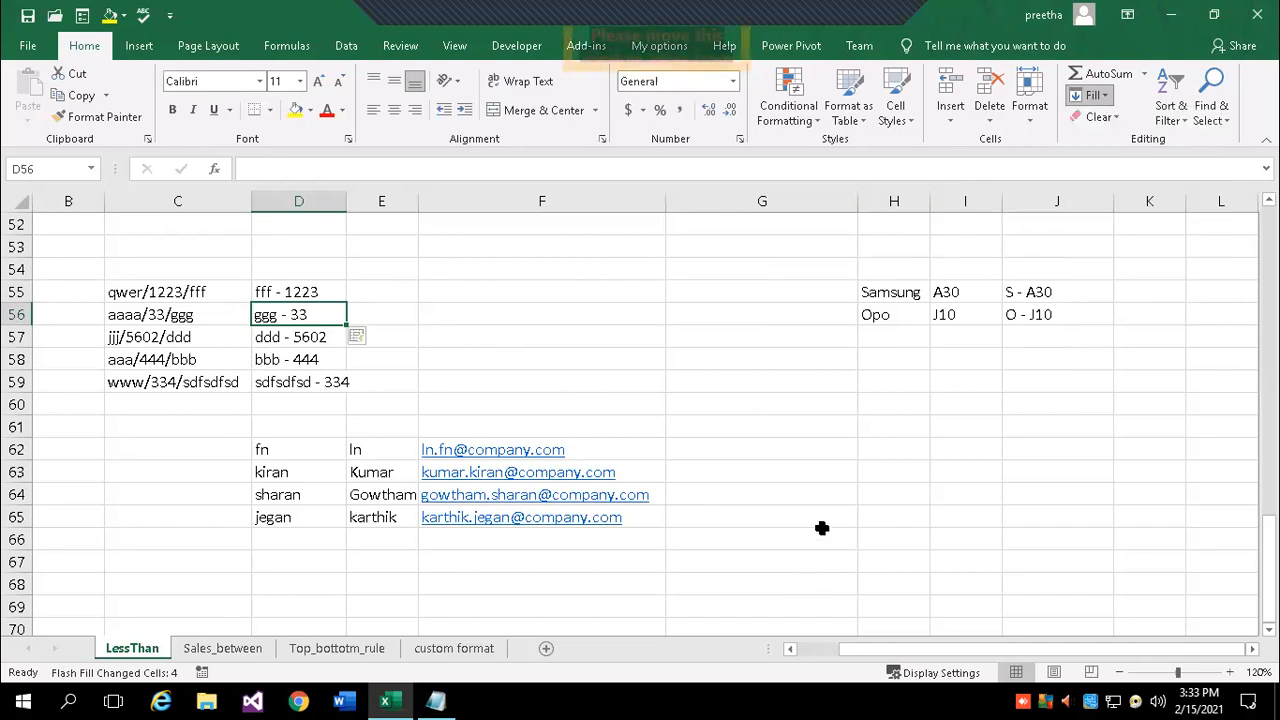
{"action": "scroll", "coordinate": [835, 496], "scroll_direction": "down", "scroll_amount": 1}
{"action": "scroll", "coordinate": [830, 498], "scroll_direction": "down", "scroll_amount": 1}
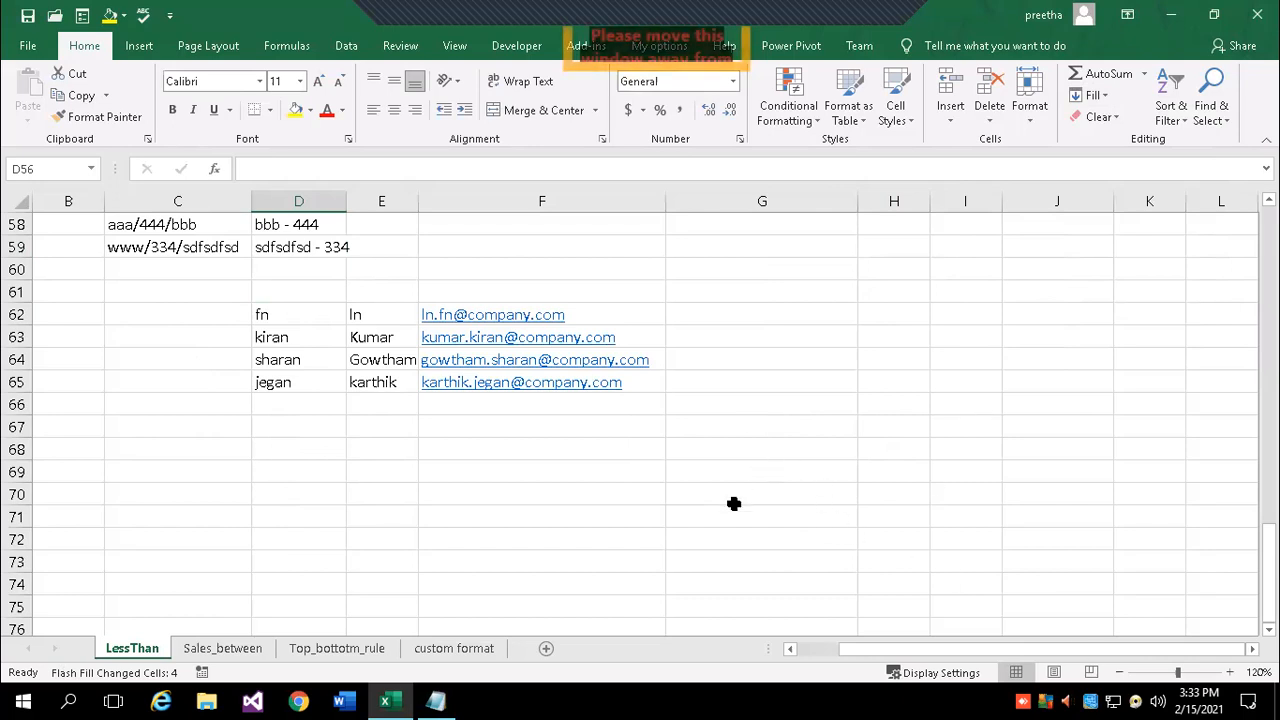
- Type 'rollno, Name, Course, Fees' into cell D79
{"action": "scroll", "coordinate": [816, 300], "scroll_direction": "up", "scroll_amount": 3}
{"action": "scroll", "coordinate": [800, 500], "scroll_direction": "down", "scroll_amount": 7}
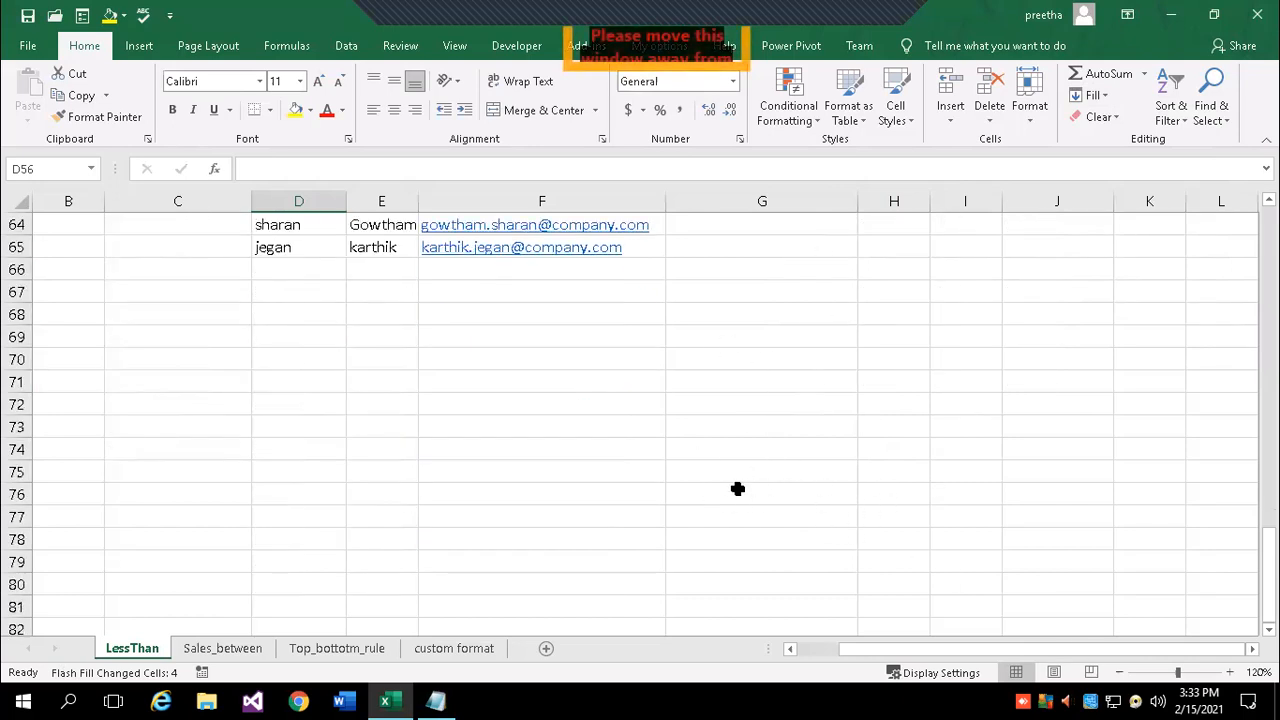
{"action": "left_click", "coordinate": [205, 424]}
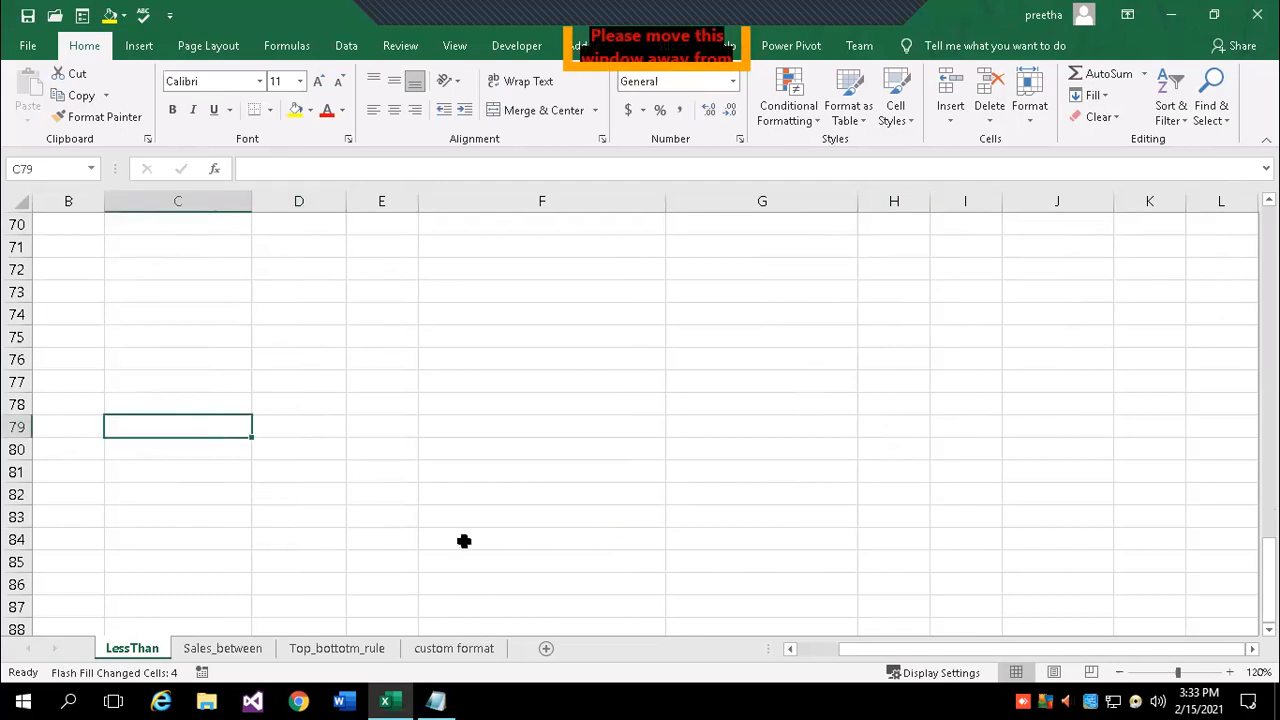
{"action": "left_click", "coordinate": [293, 421]}
{"action": "type", "text": "rollno, Nam"}
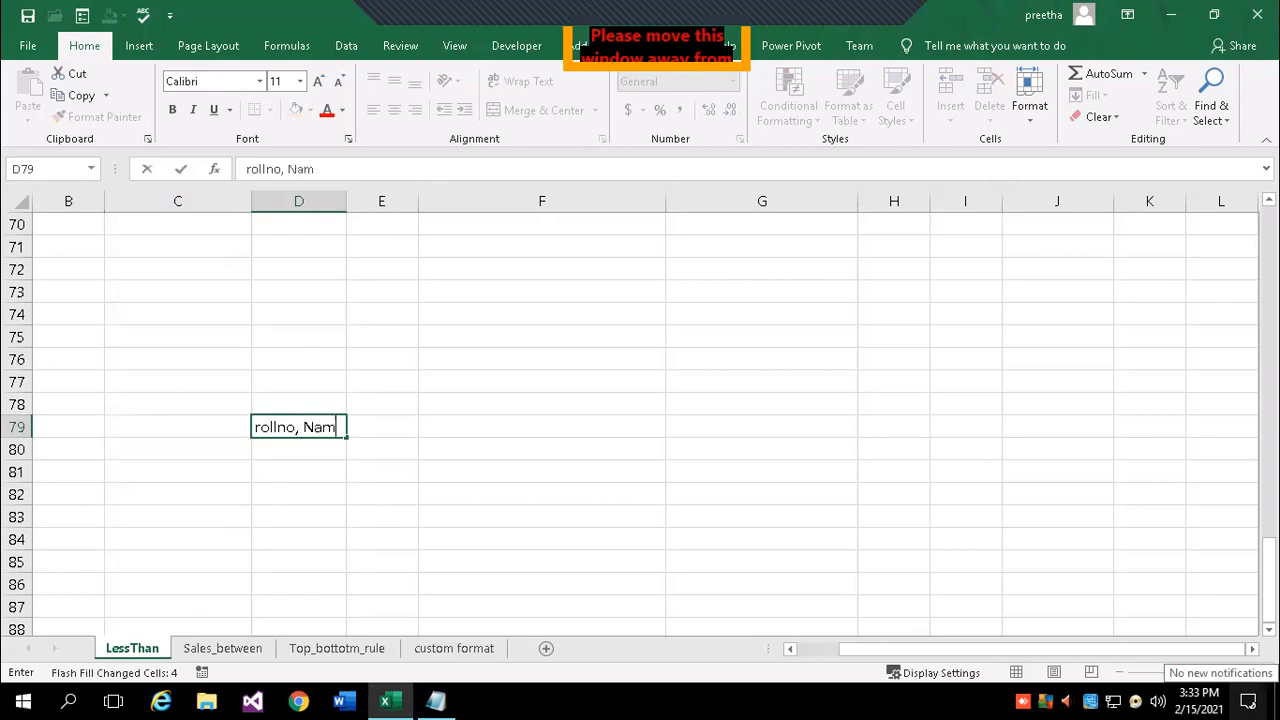
{"action": "type", "text": "e, Course, Fees"}
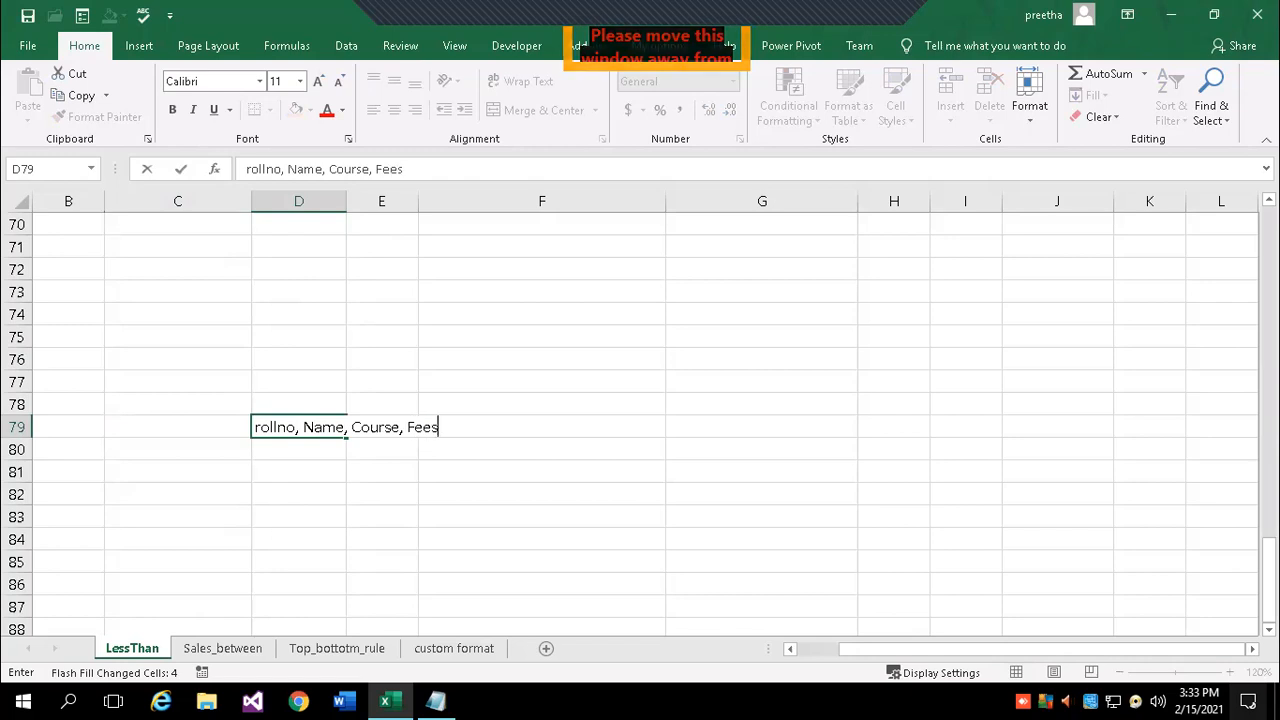
{"action": "key", "text": "Return"}
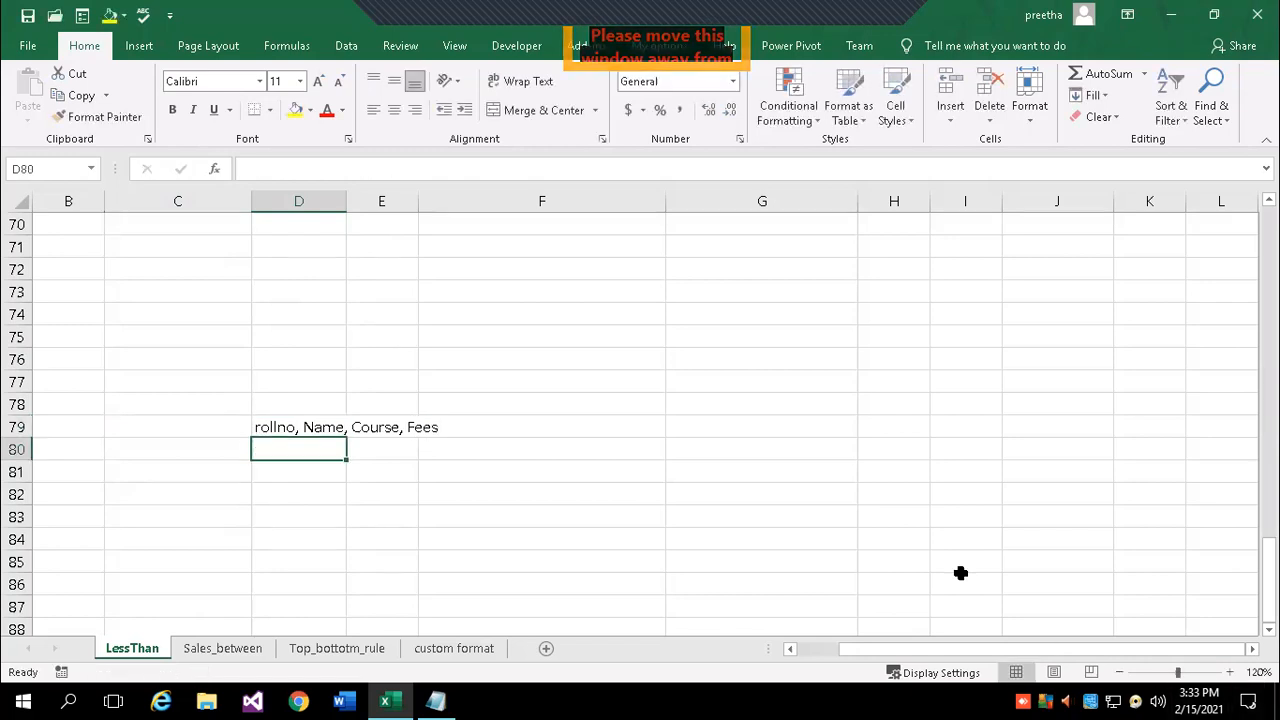
- Apply Fill Justify to split D79's list across rows, then restore it to one line
{"action": "left_click", "coordinate": [311, 424]}
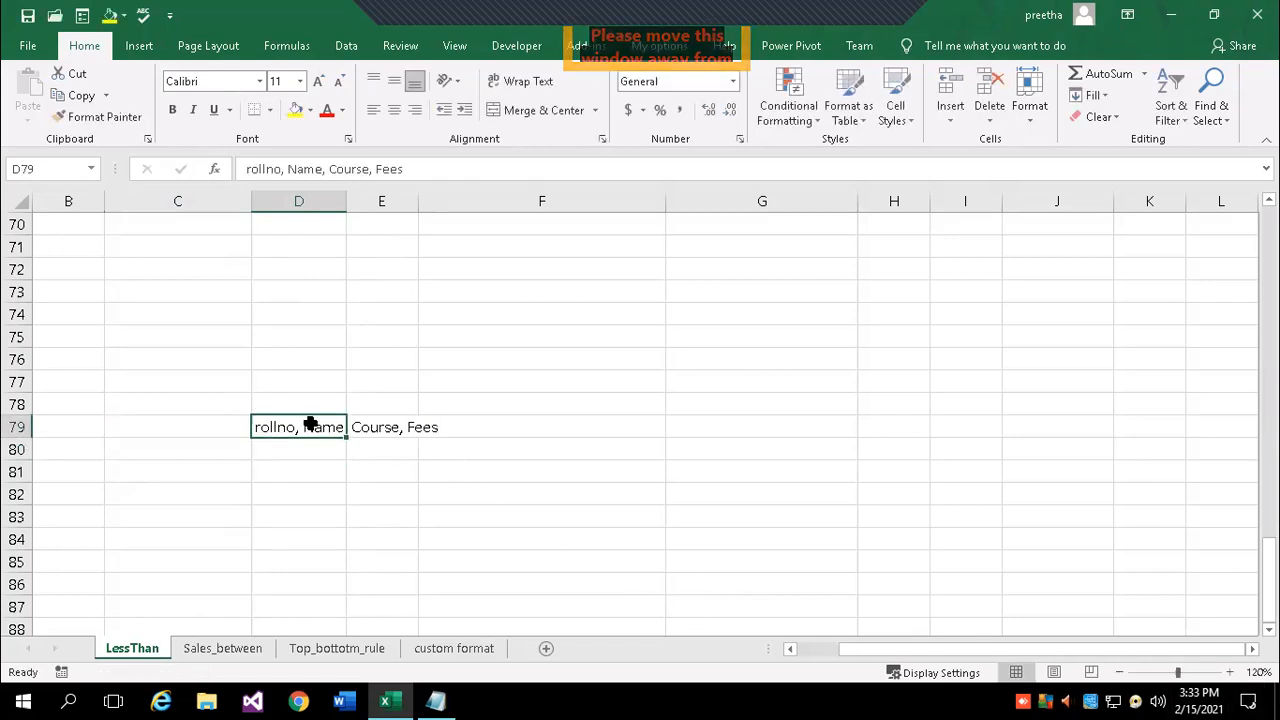
{"action": "left_click", "coordinate": [1101, 95]}
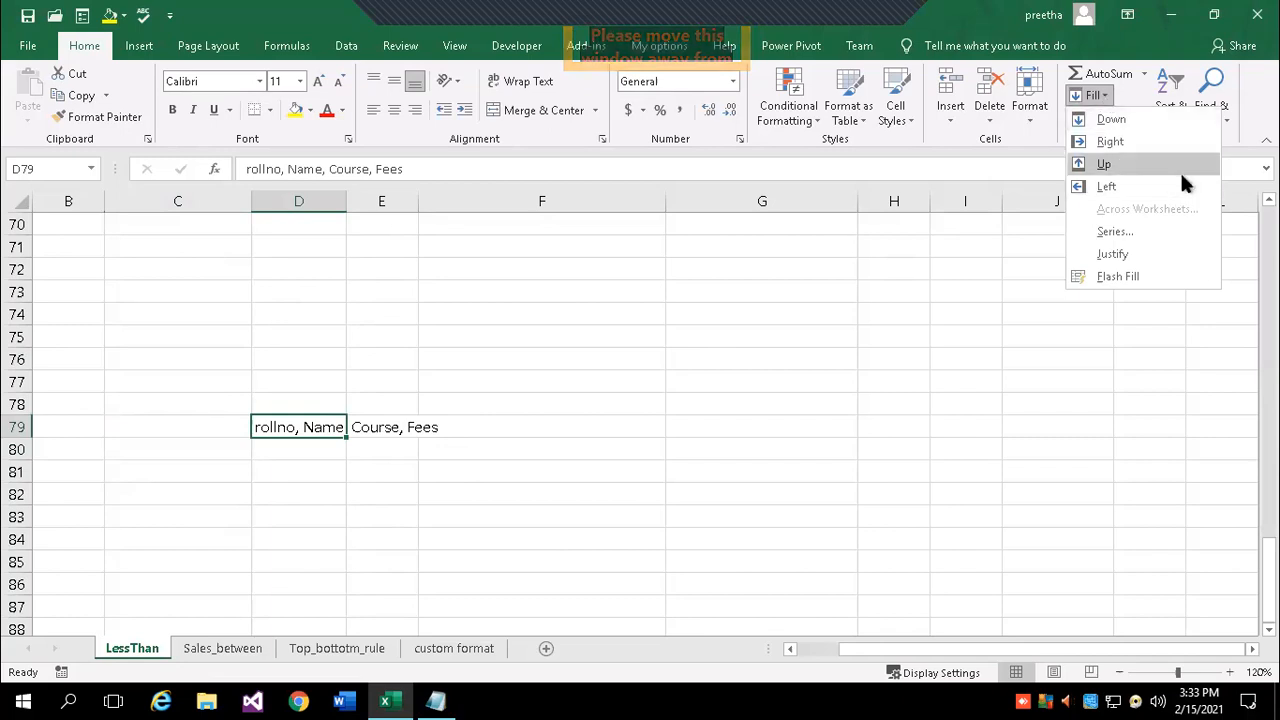
{"action": "left_click", "coordinate": [1131, 251]}
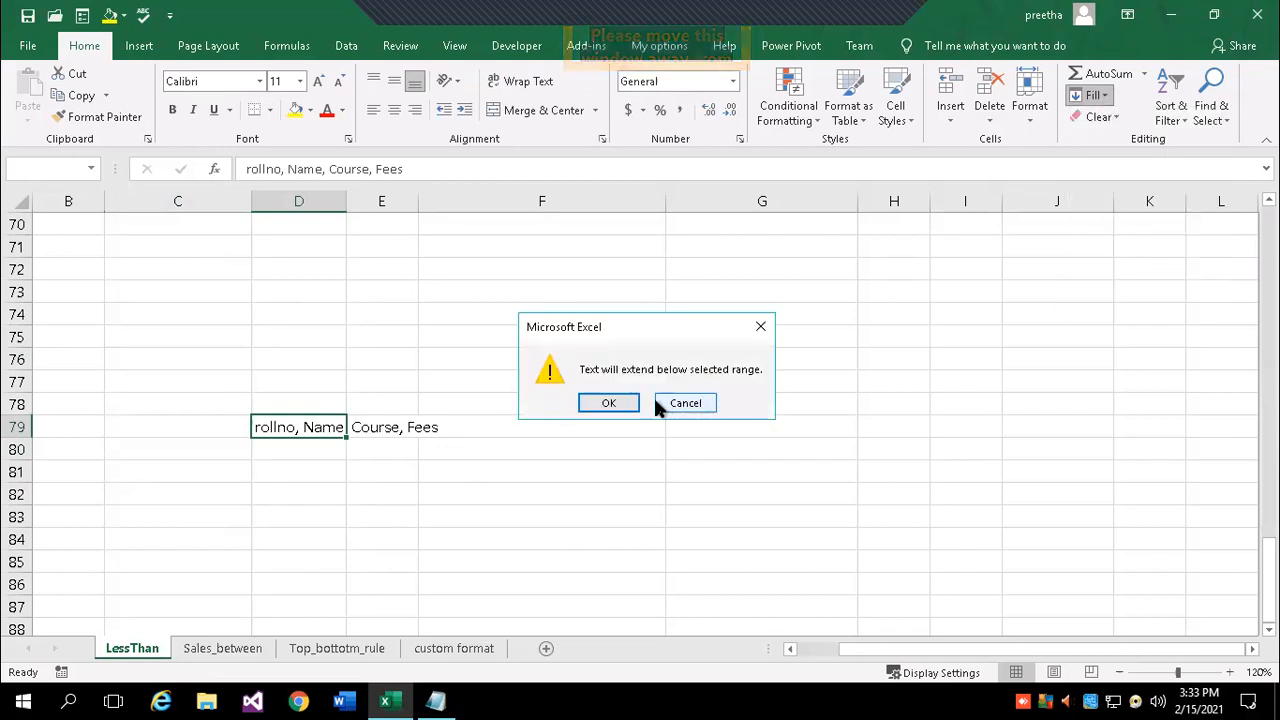
{"action": "left_click", "coordinate": [612, 402]}
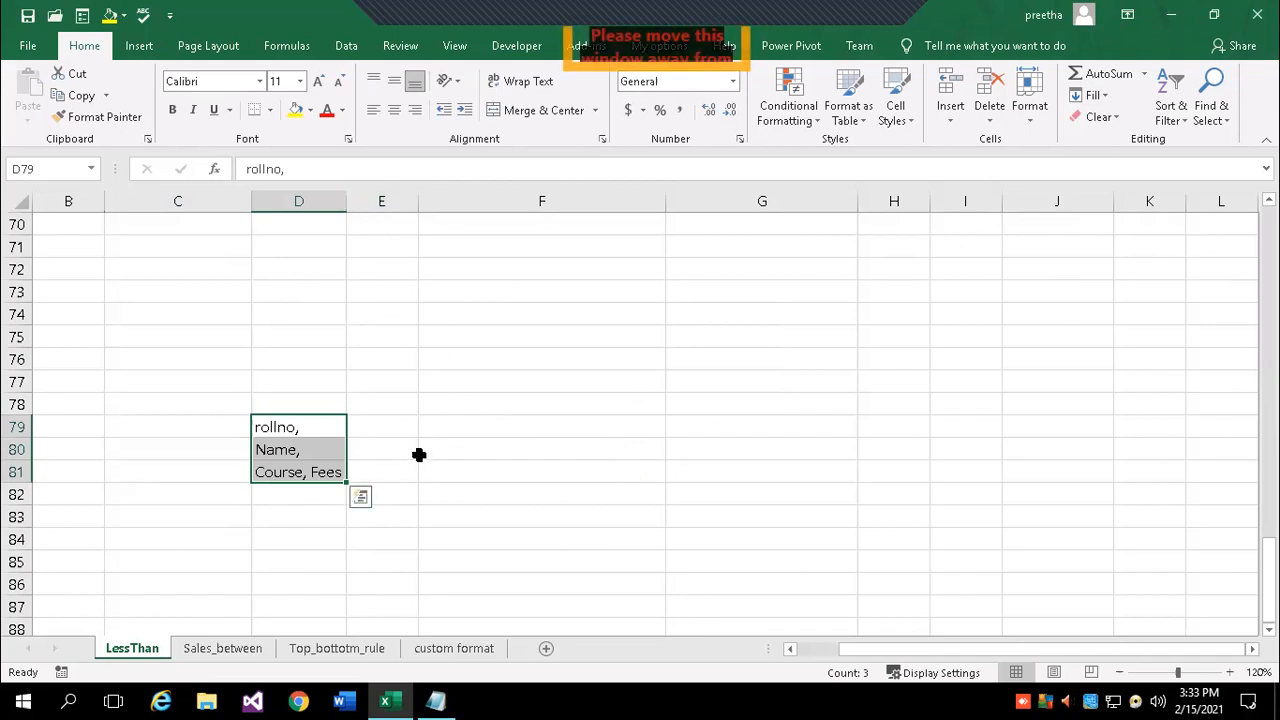
{"action": "key", "text": "alt+h"}
- Narrow column D so D79's list no longer fits on one line
{"action": "key", "text": "f"}
{"action": "key", "text": "i"}
{"action": "key", "text": "j"}
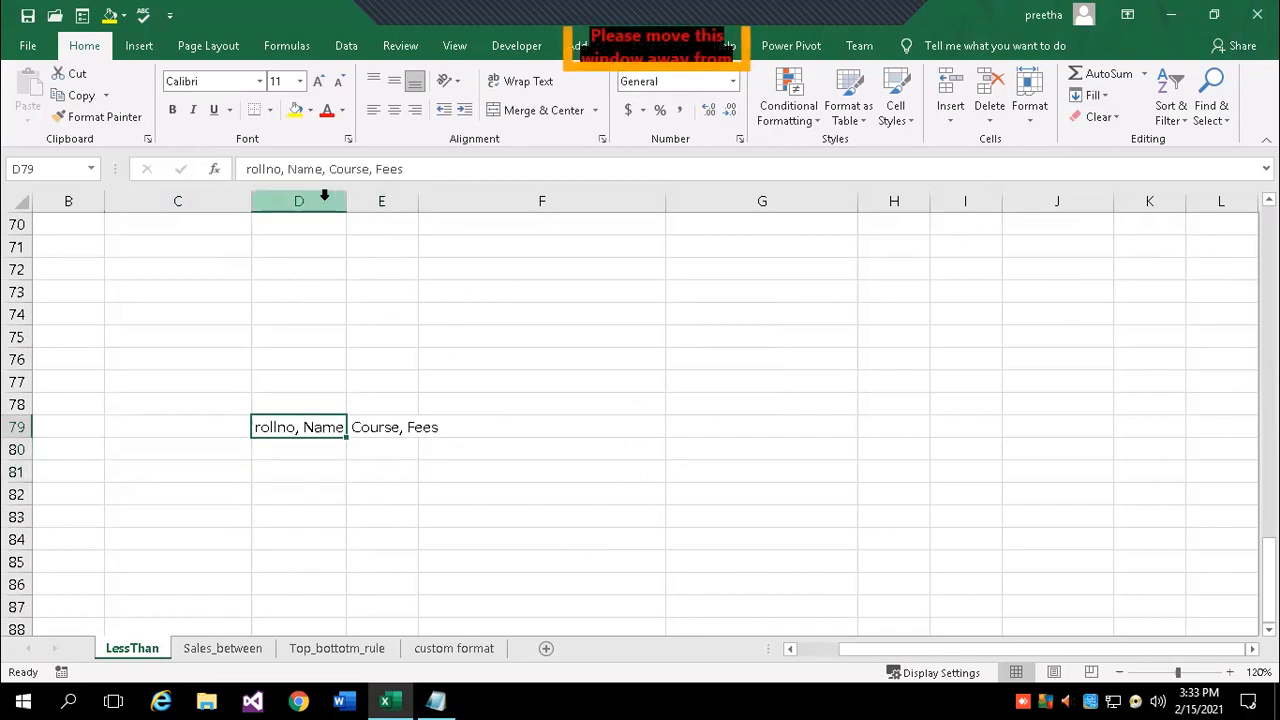
{"action": "left_click_drag", "start_coordinate": [342, 201], "coordinate": [297, 202]}
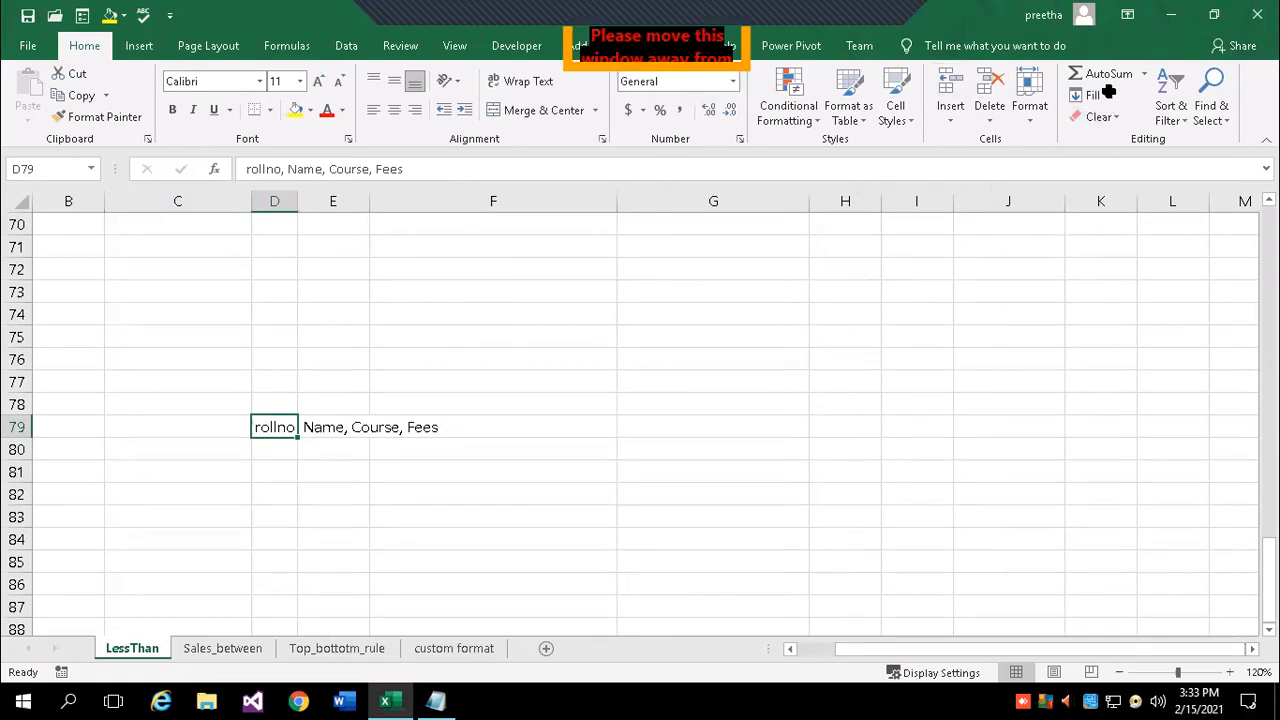
{"action": "left_click", "coordinate": [928, 275]}
{"action": "left_click", "coordinate": [1100, 92]}
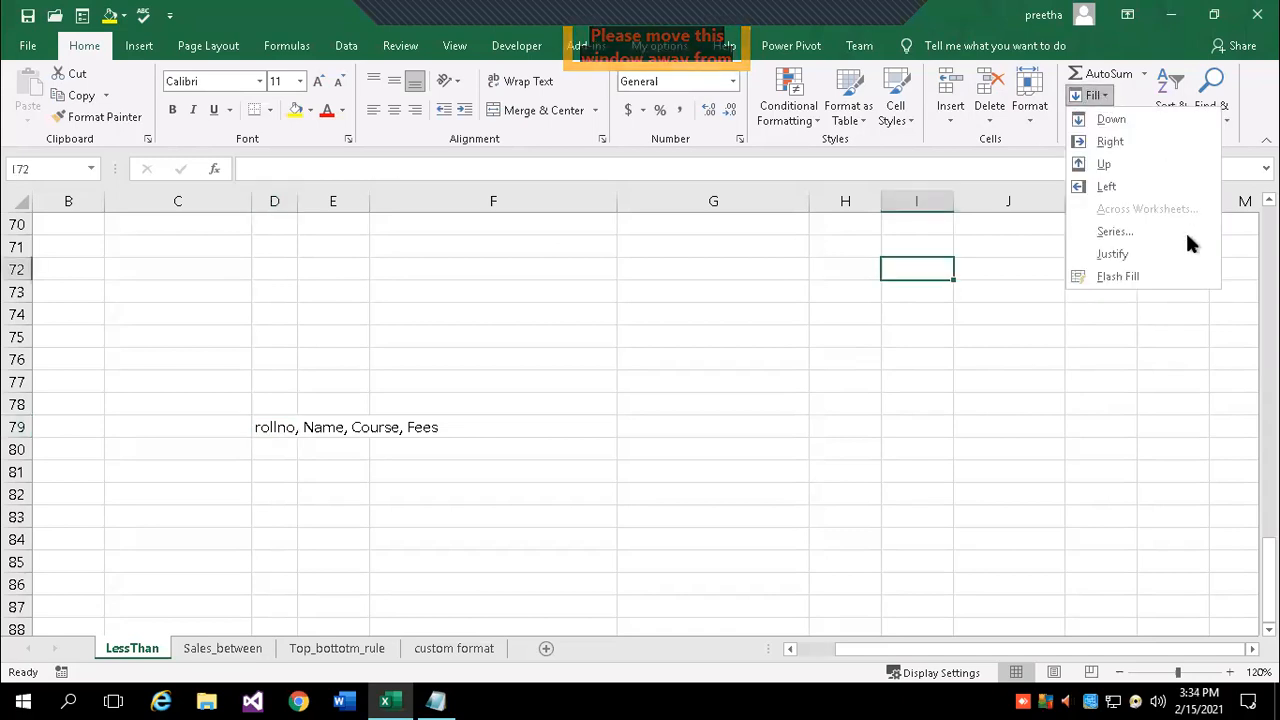
{"action": "left_click", "coordinate": [1165, 254]}
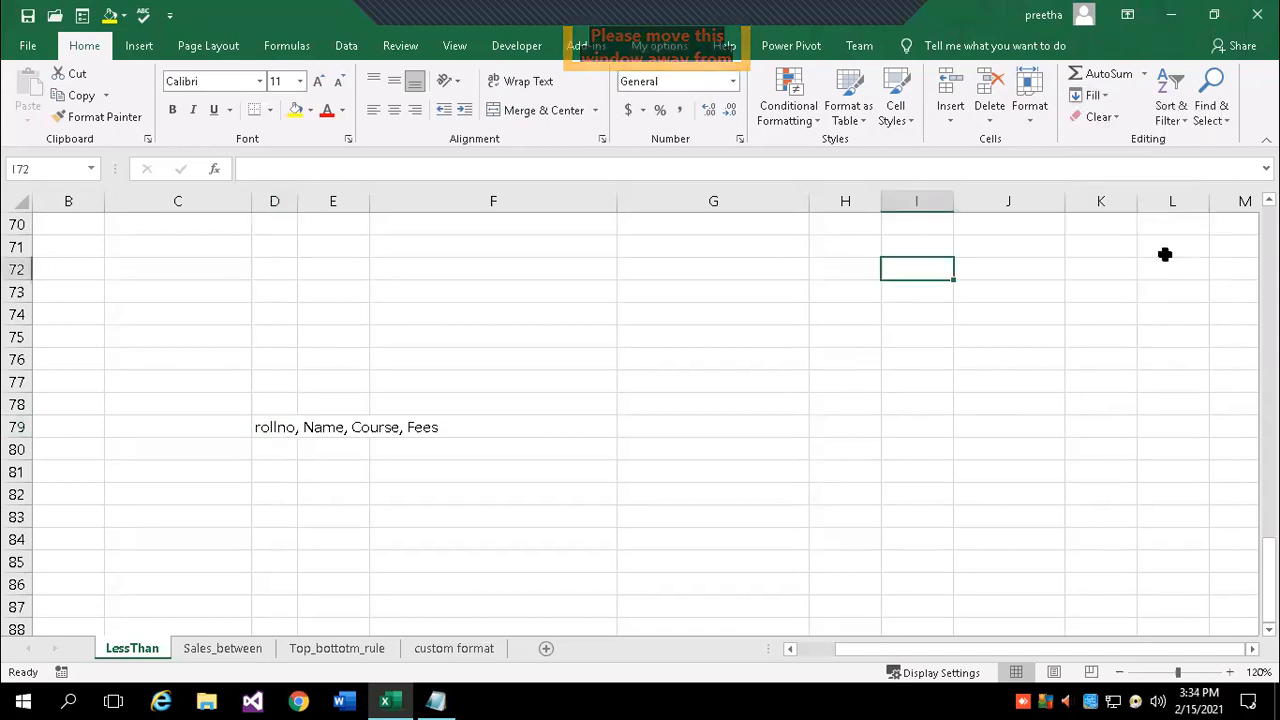
- Justify D79's list to the narrow column, splitting it across D79:D82
{"action": "left_click", "coordinate": [274, 430]}
{"action": "left_click", "coordinate": [1100, 95]}
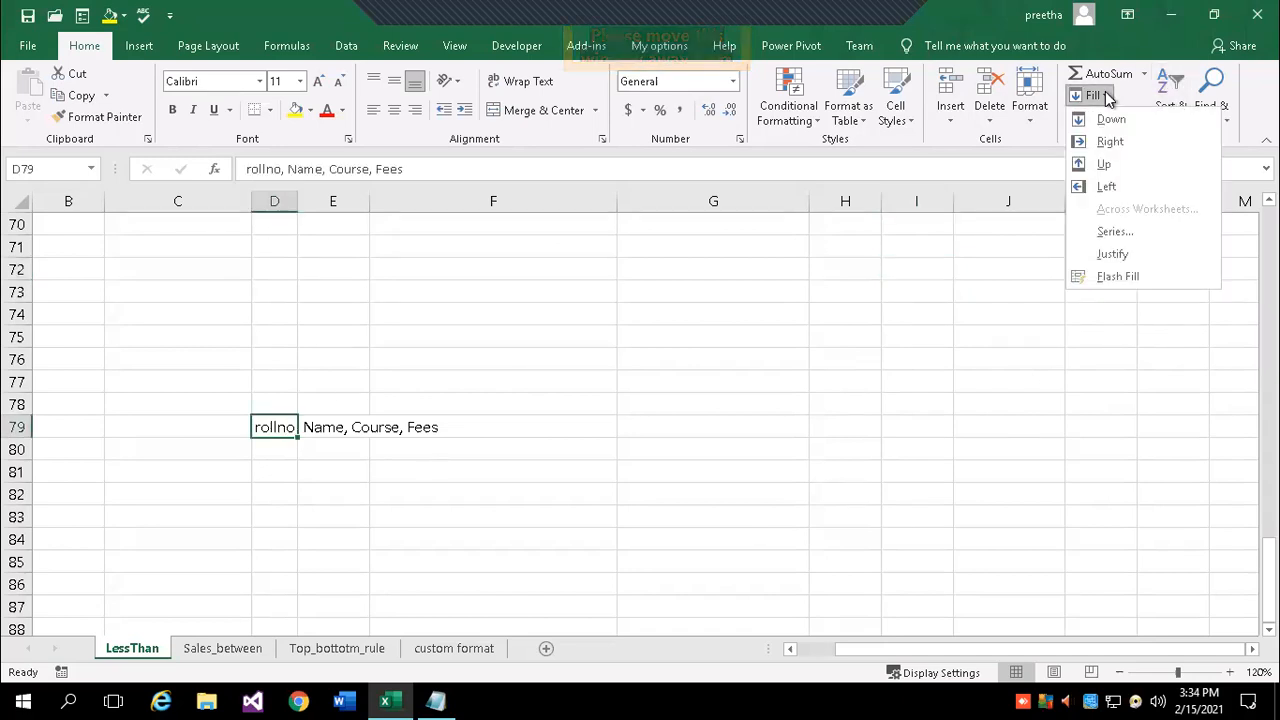
{"action": "left_click", "coordinate": [1142, 258]}
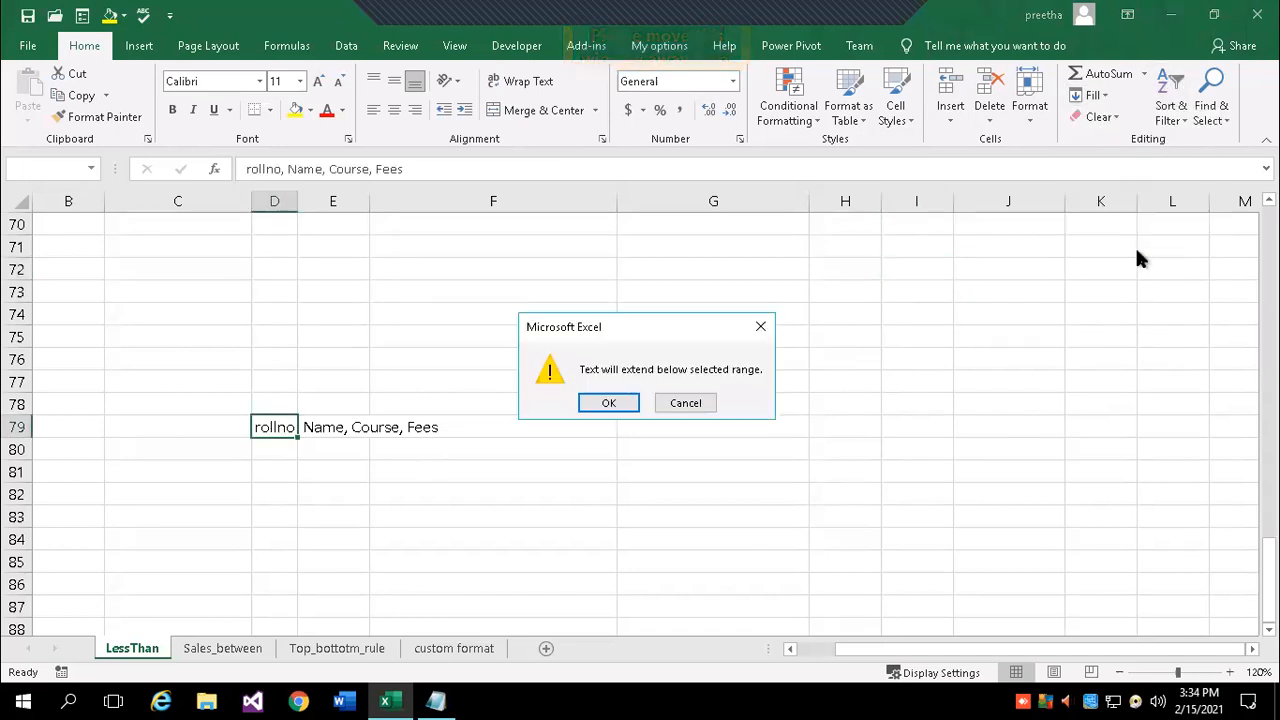
{"action": "left_click", "coordinate": [610, 400]}
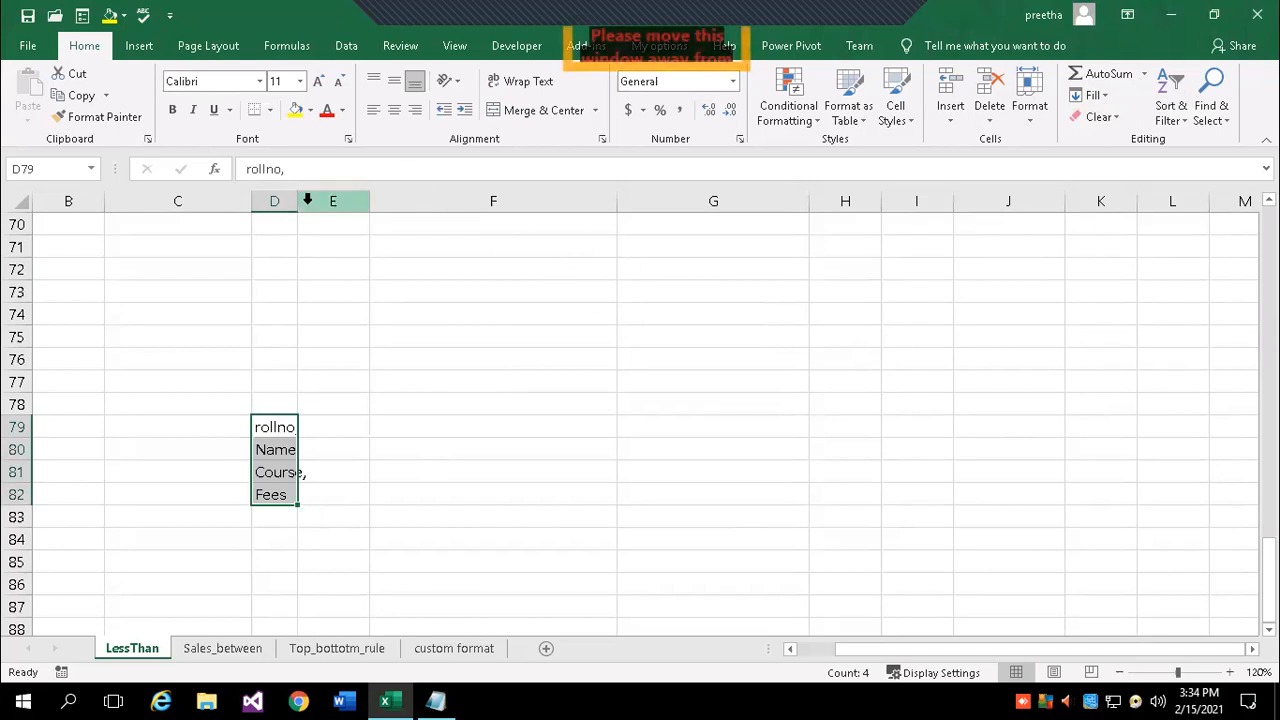
- Restore column D to its earlier width
{"action": "left_click_drag", "start_coordinate": [298, 201], "coordinate": [314, 201]}
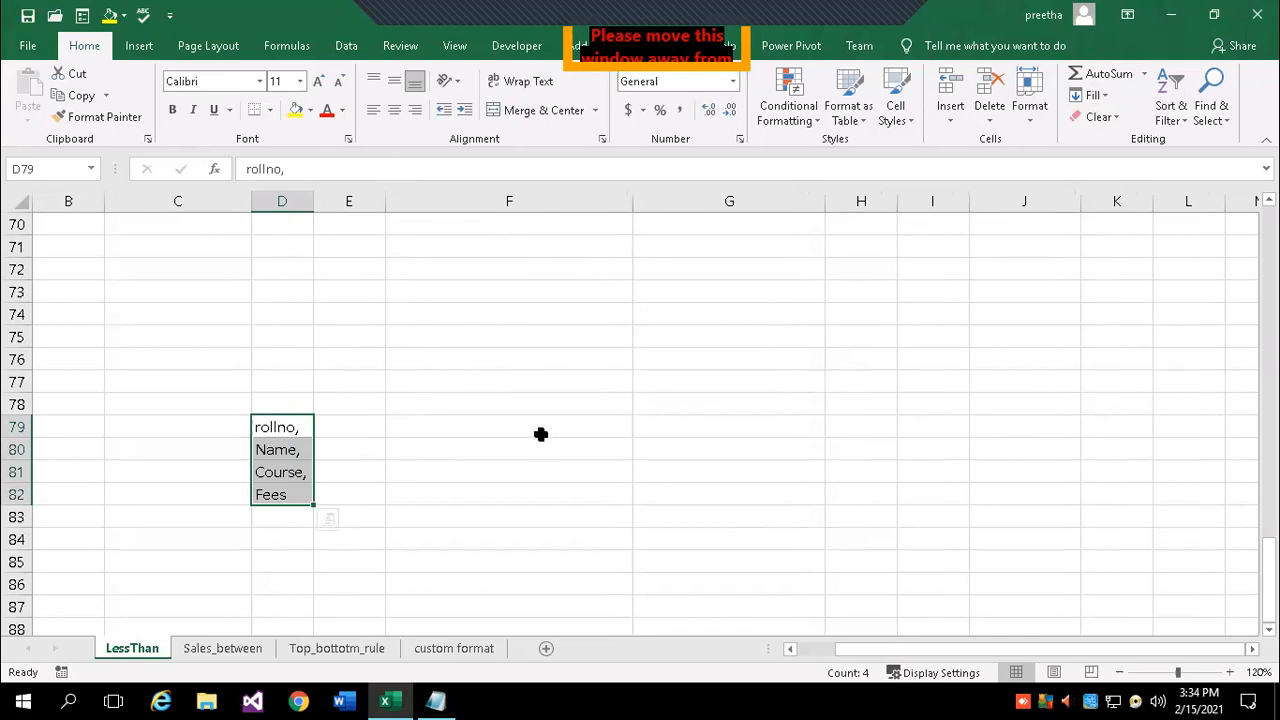
{"action": "key", "text": "ctrl+z"}
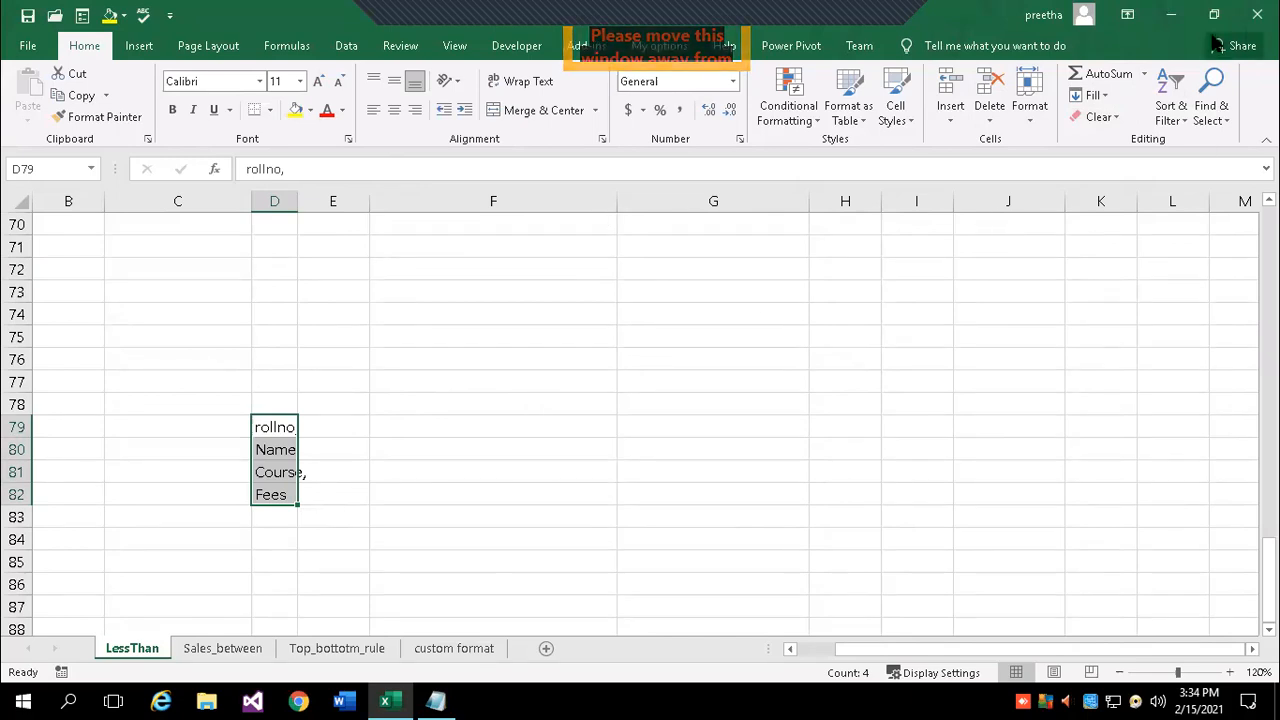
{"action": "left_click", "coordinate": [1095, 95]}
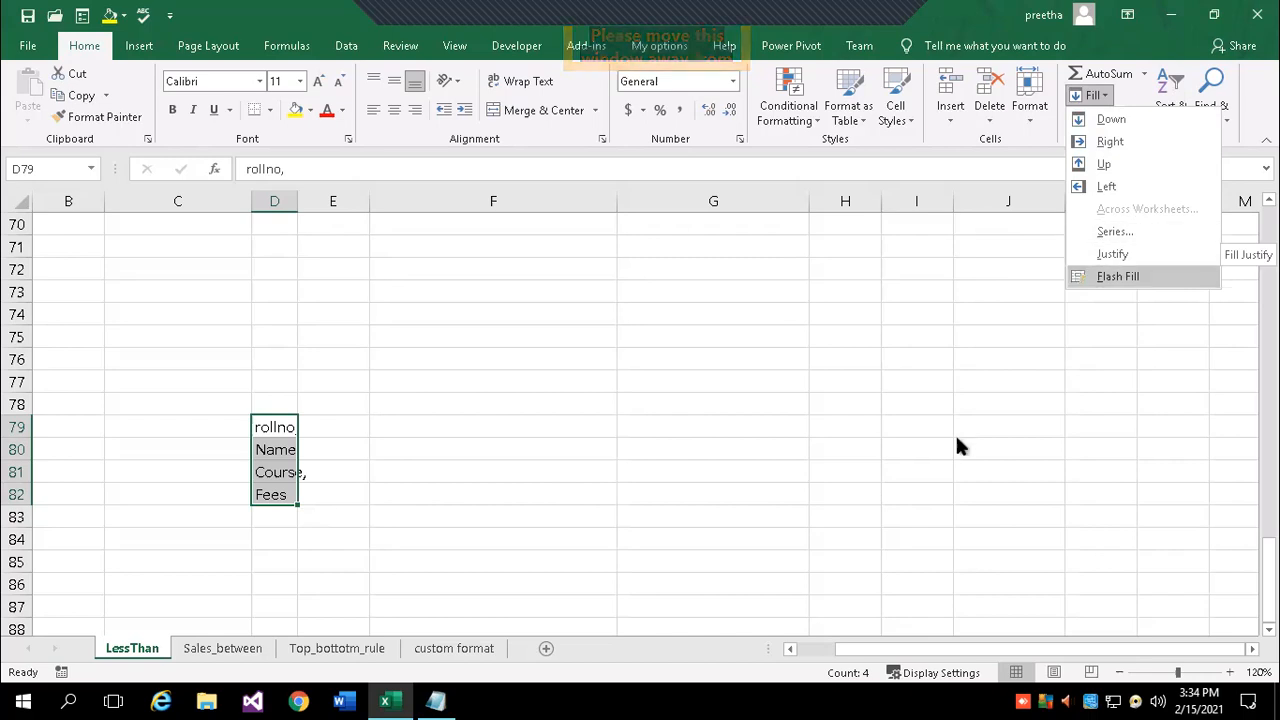
{"action": "left_click", "coordinate": [467, 520]}
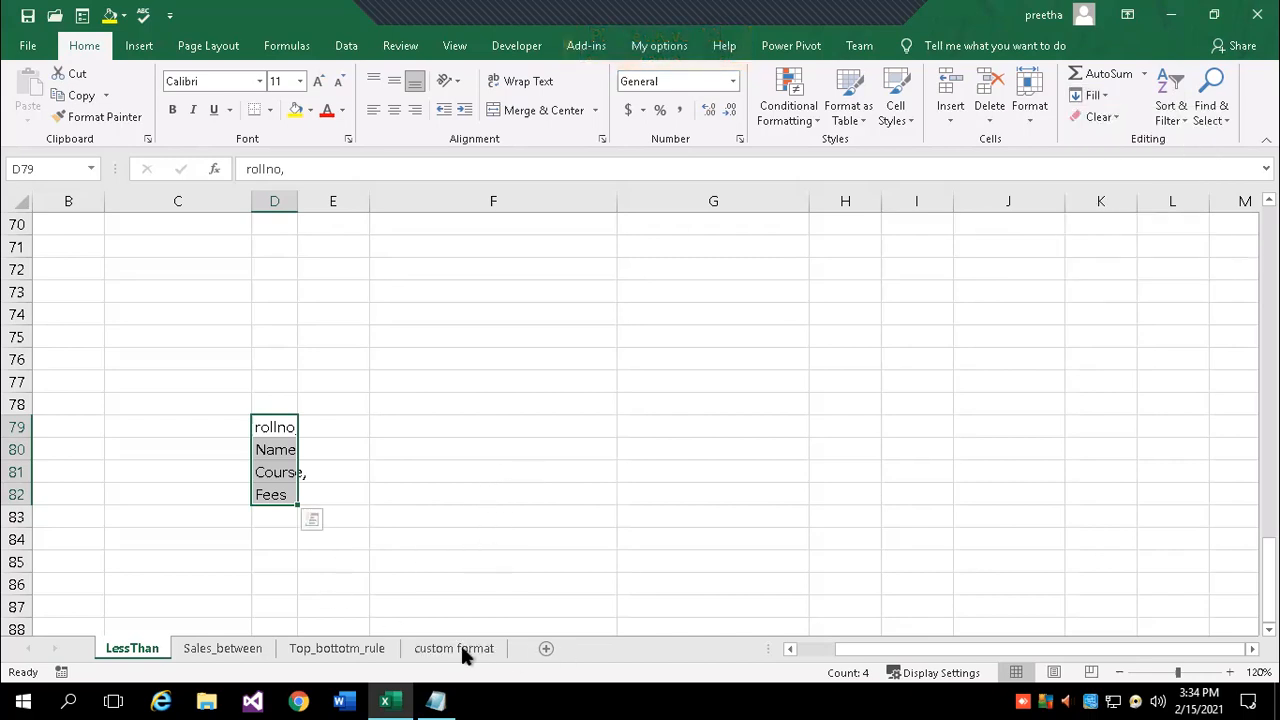
{"action": "left_click", "coordinate": [546, 649]}
- Add more blank worksheets so Sheet1, Sheet2 and Sheet3 exist
{"action": "left_click", "coordinate": [605, 648]}
{"action": "left_click", "coordinate": [666, 648]}
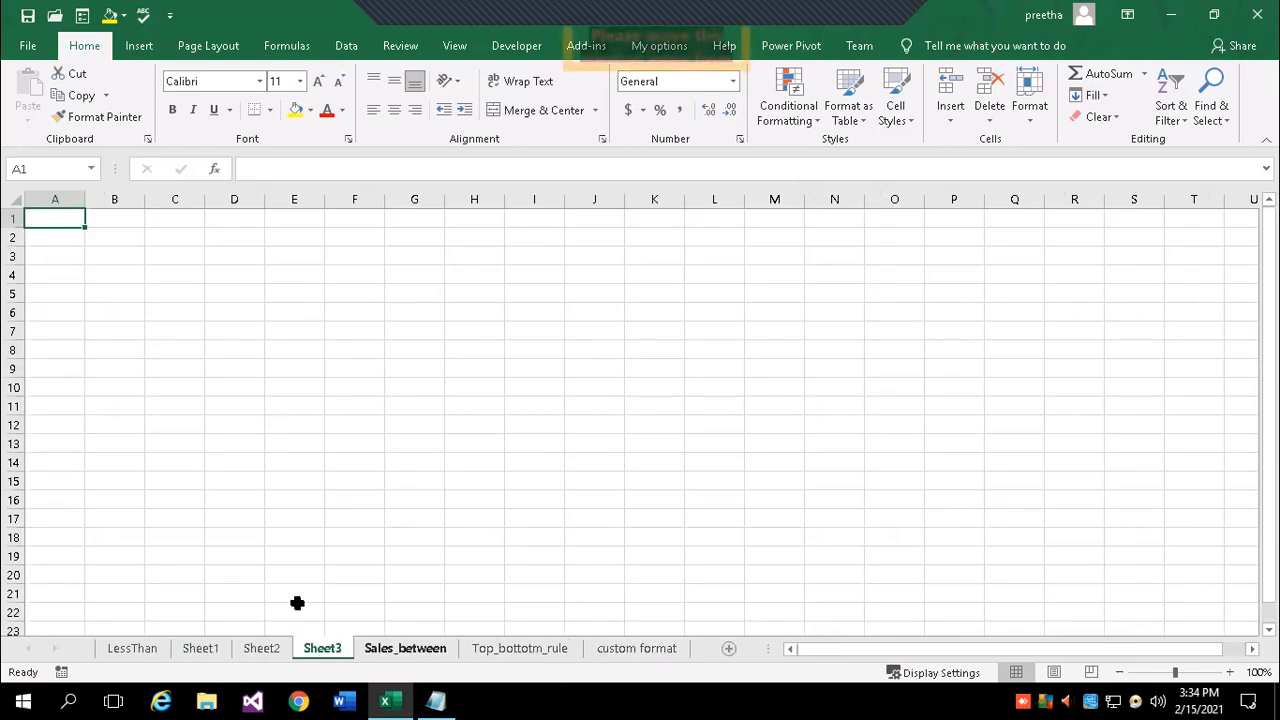
{"action": "left_click", "coordinate": [296, 573]}
- Copy the Italy results table H5:K9 from Sales_between to A1 of Sheet1
{"action": "left_click", "coordinate": [142, 650]}
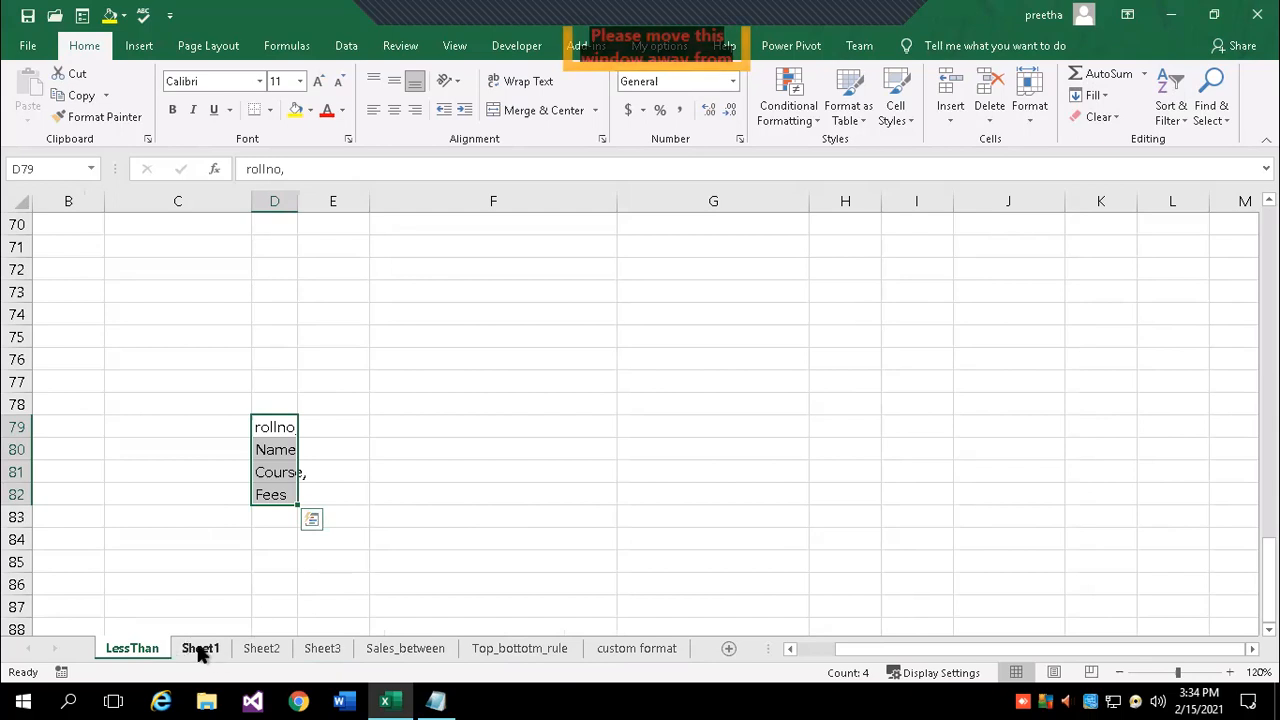
{"action": "left_click", "coordinate": [400, 649]}
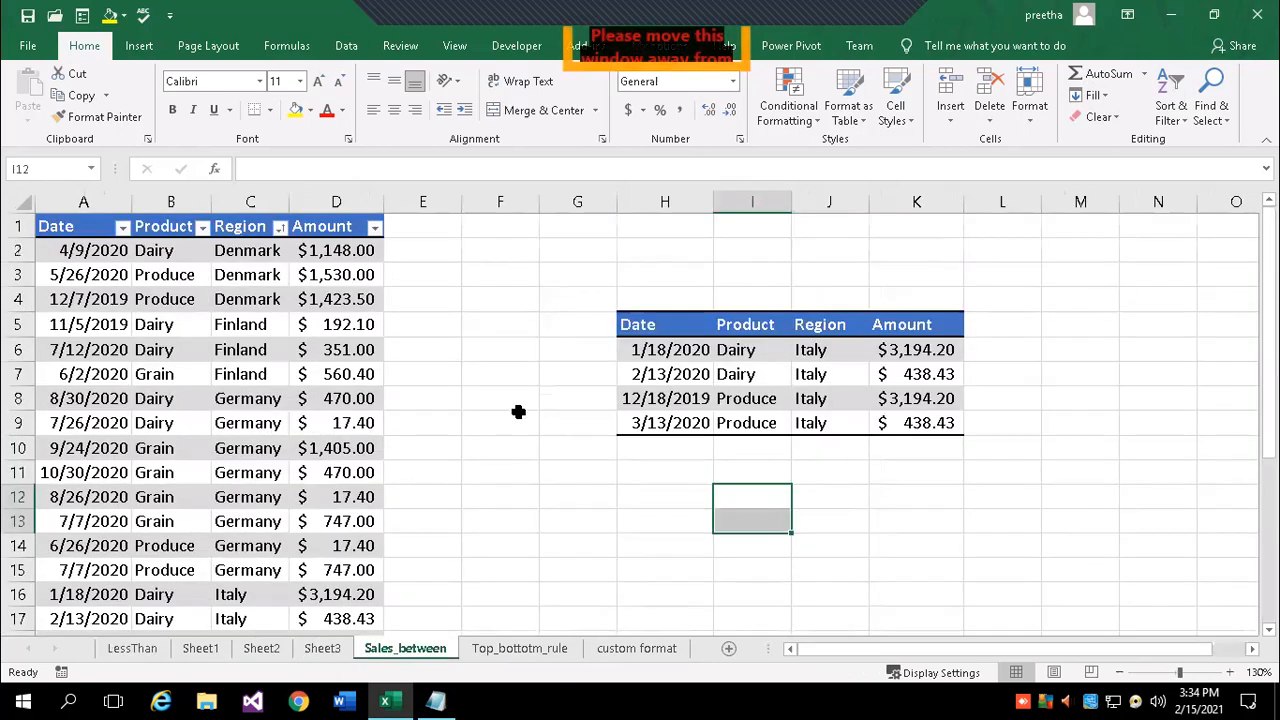
{"action": "left_click_drag", "start_coordinate": [656, 324], "coordinate": [938, 423]}
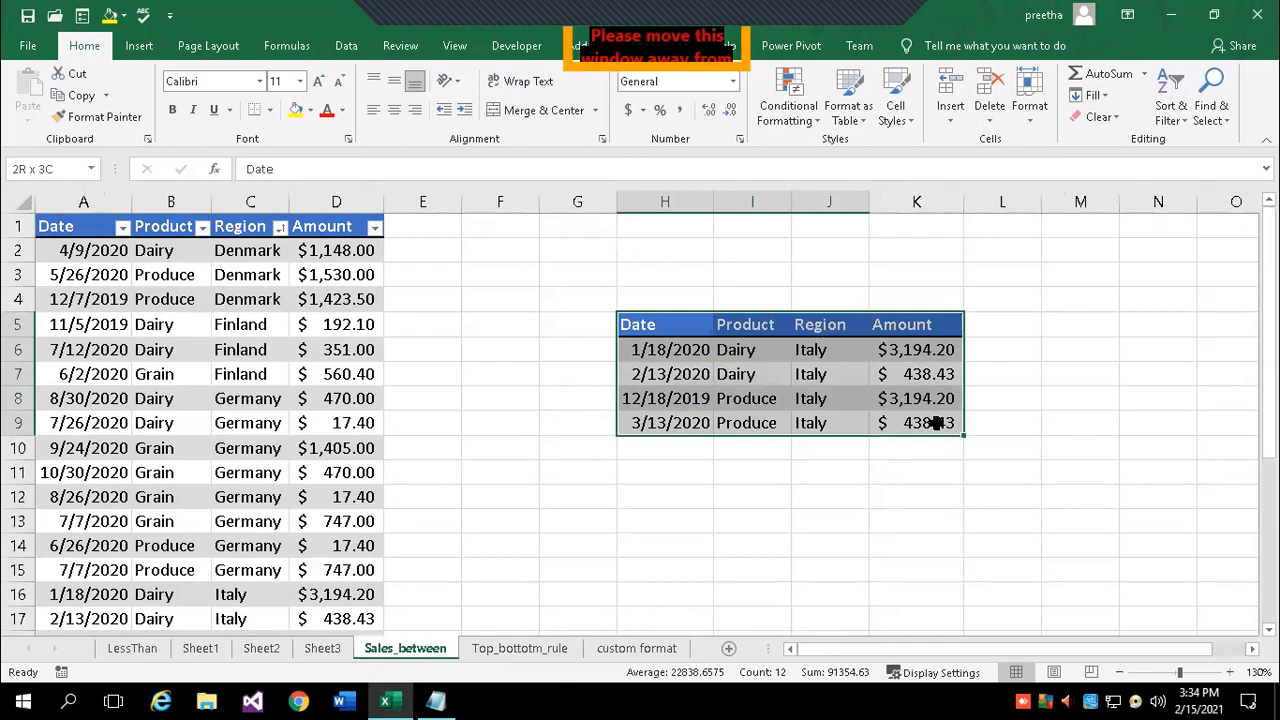
{"action": "key", "text": "ctrl+c"}
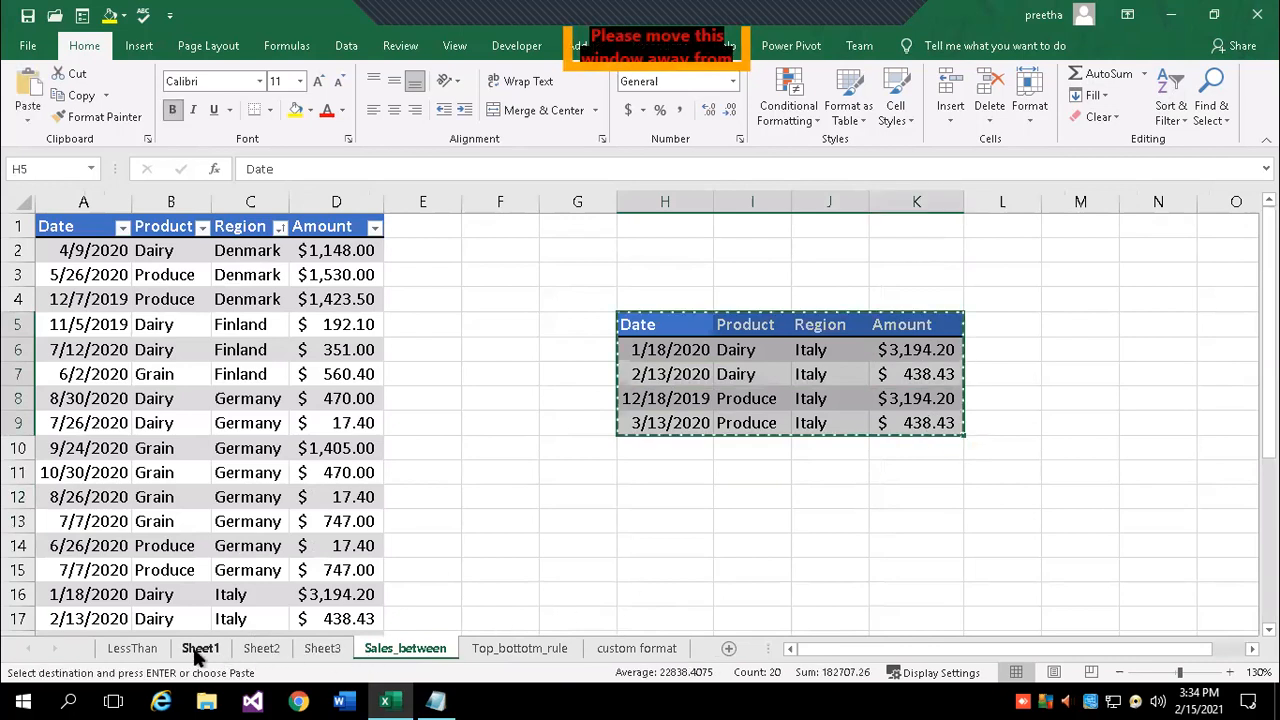
{"action": "left_click", "coordinate": [198, 649]}
{"action": "key", "text": "ctrl+v"}
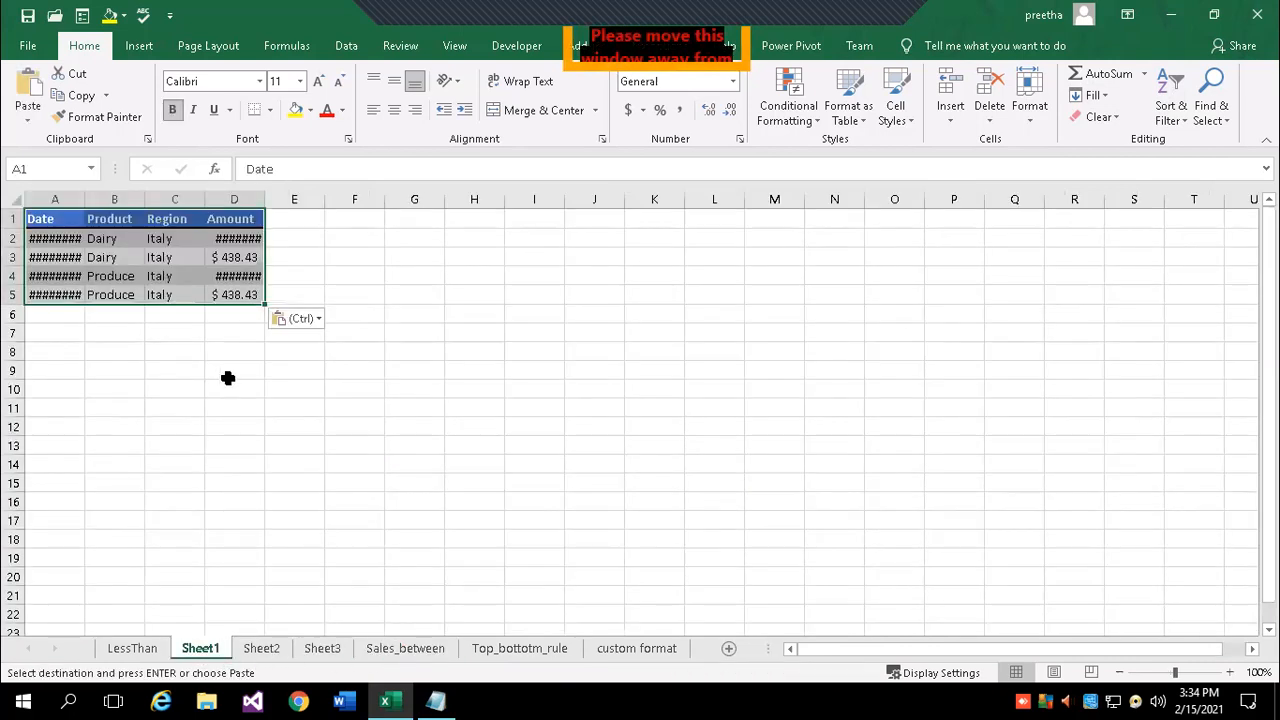
- Zoom Sheet1 to 130% and auto-fit columns A and D so dates and amounts display
{"action": "left_click", "coordinate": [1229, 673]}
{"action": "left_click", "coordinate": [1229, 673]}
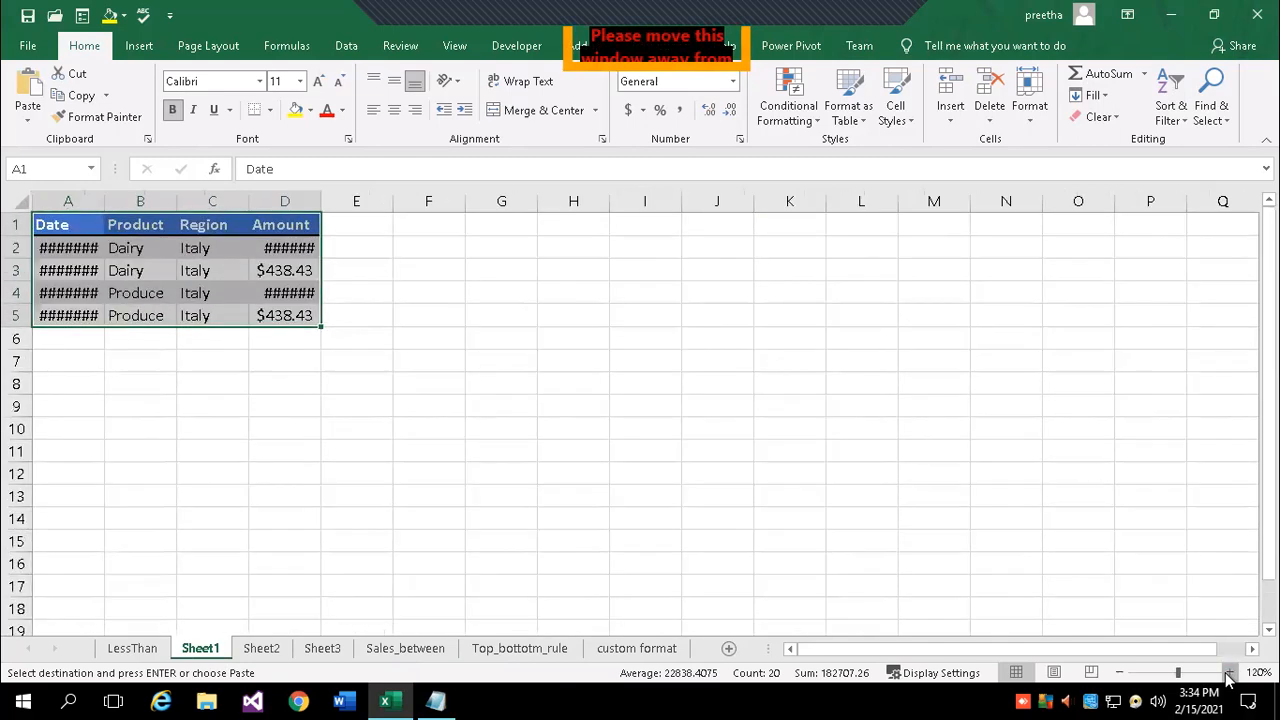
{"action": "left_click", "coordinate": [1229, 673]}
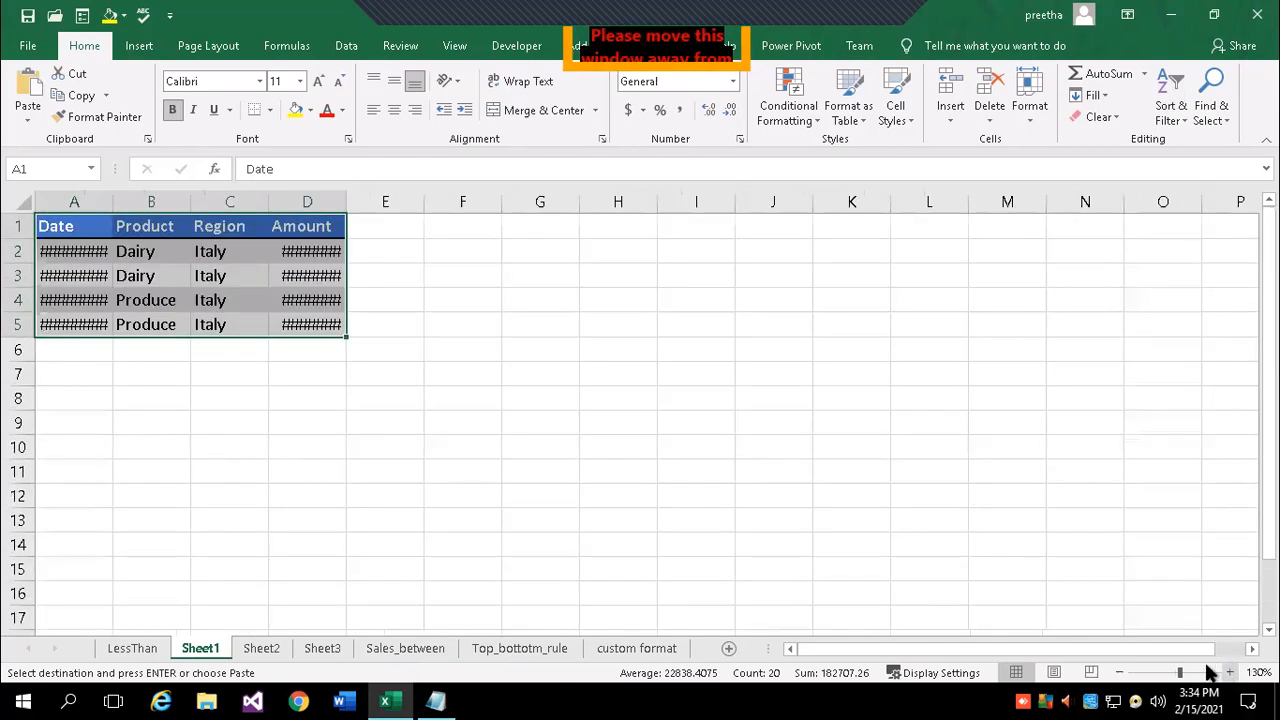
{"action": "double_click", "coordinate": [113, 201]}
{"action": "double_click", "coordinate": [365, 202]}
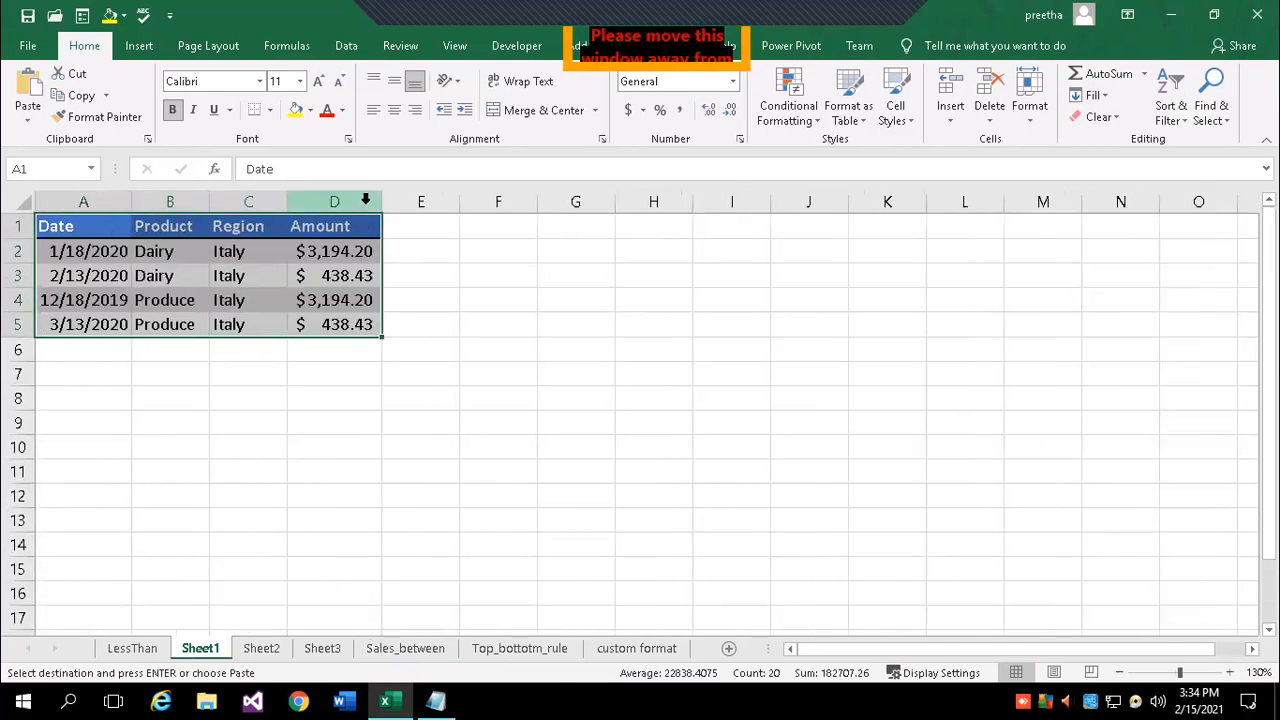
{"action": "left_click", "coordinate": [270, 472]}
{"action": "left_click_drag", "start_coordinate": [58, 228], "coordinate": [350, 323]}
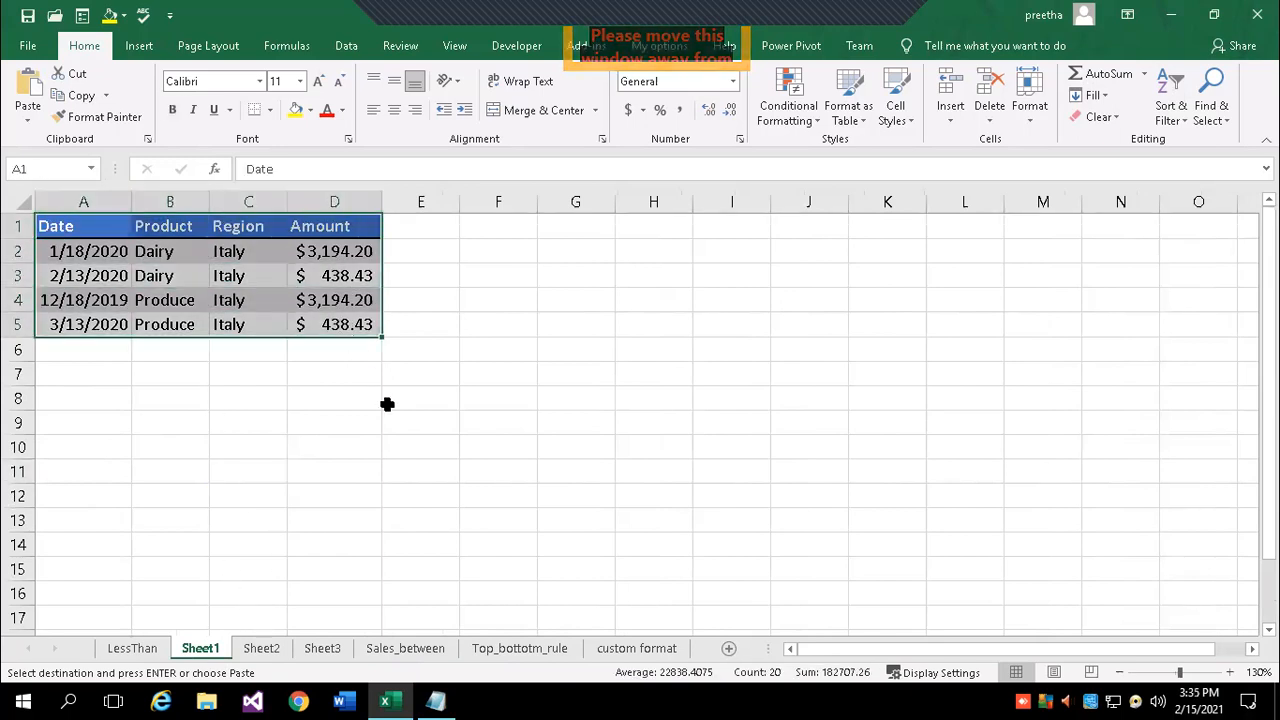
{"action": "left_click", "coordinate": [270, 648]}
{"action": "left_click", "coordinate": [322, 649]}
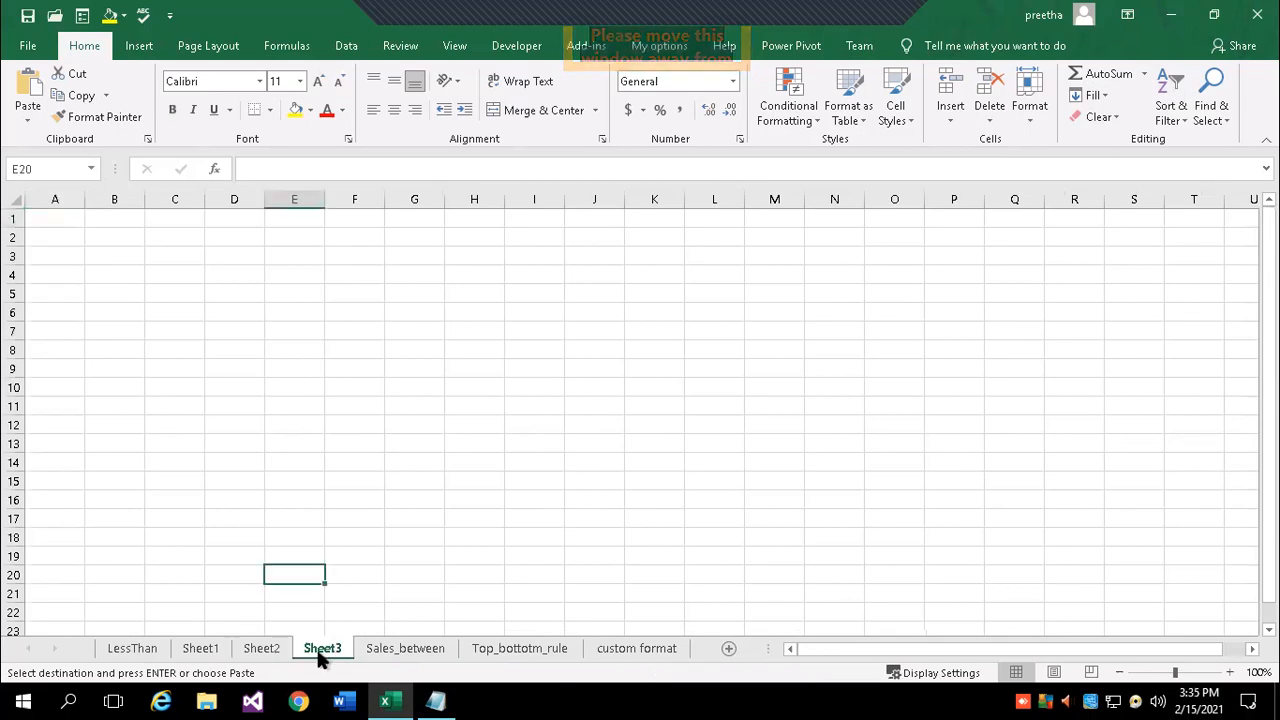
- Fill Sheet1's Italy sales table A1:D5 across Sheet2 and Sheet3 with All contents and formats
{"action": "left_click", "coordinate": [201, 649]}
{"action": "left_click_drag", "start_coordinate": [72, 218], "coordinate": [364, 318]}
{"action": "key", "text": "ctrl+c"}
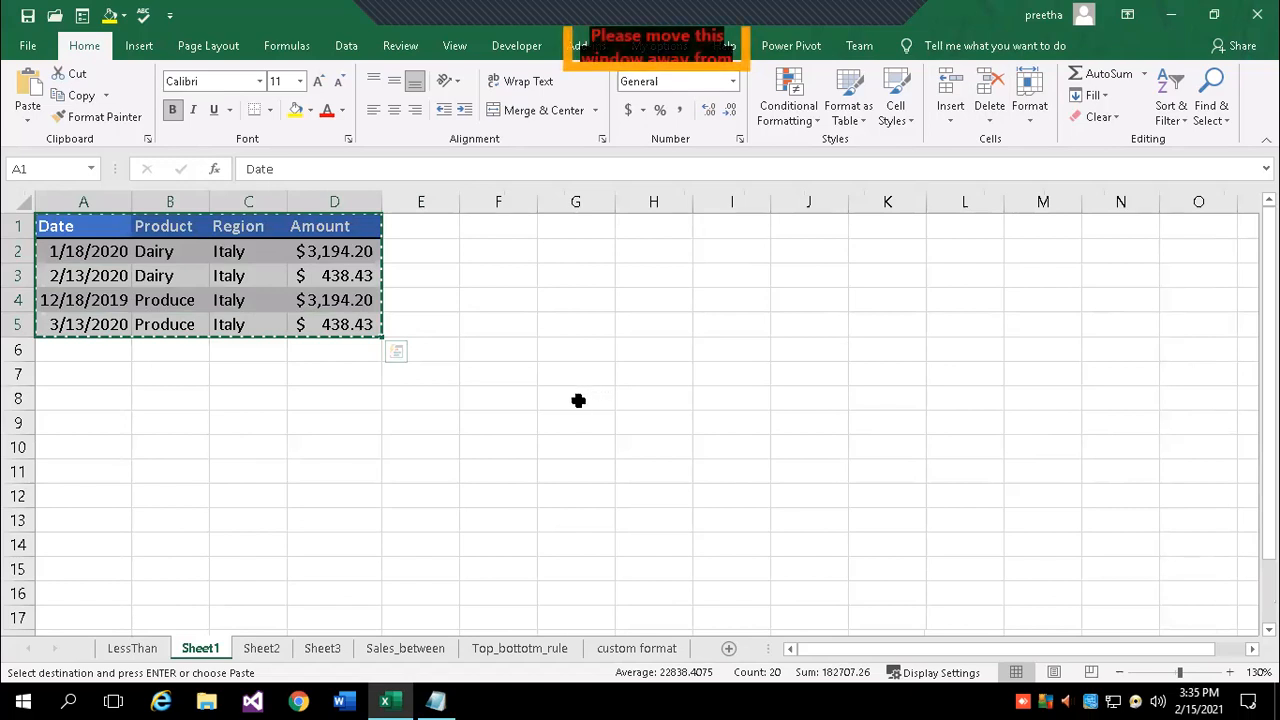
{"action": "left_click", "coordinate": [260, 649], "text": "ctrl"}
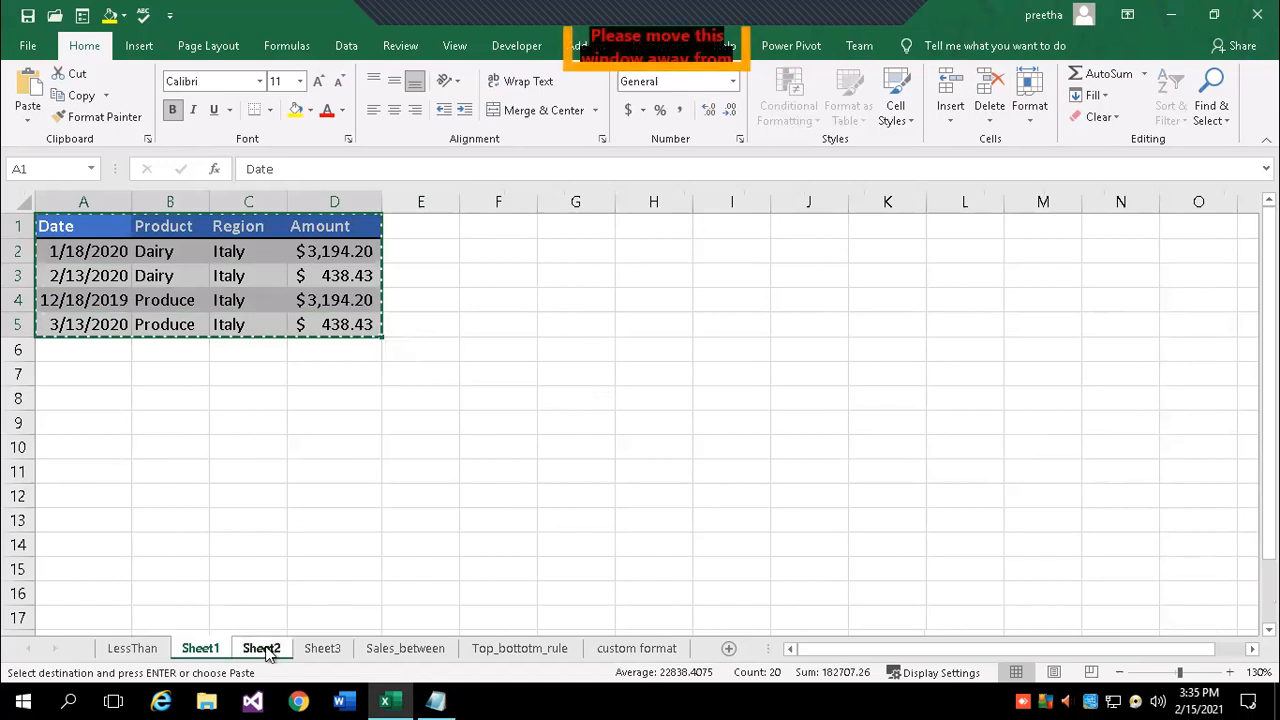
{"action": "left_click", "coordinate": [1094, 95]}
{"action": "left_click", "coordinate": [1142, 206]}
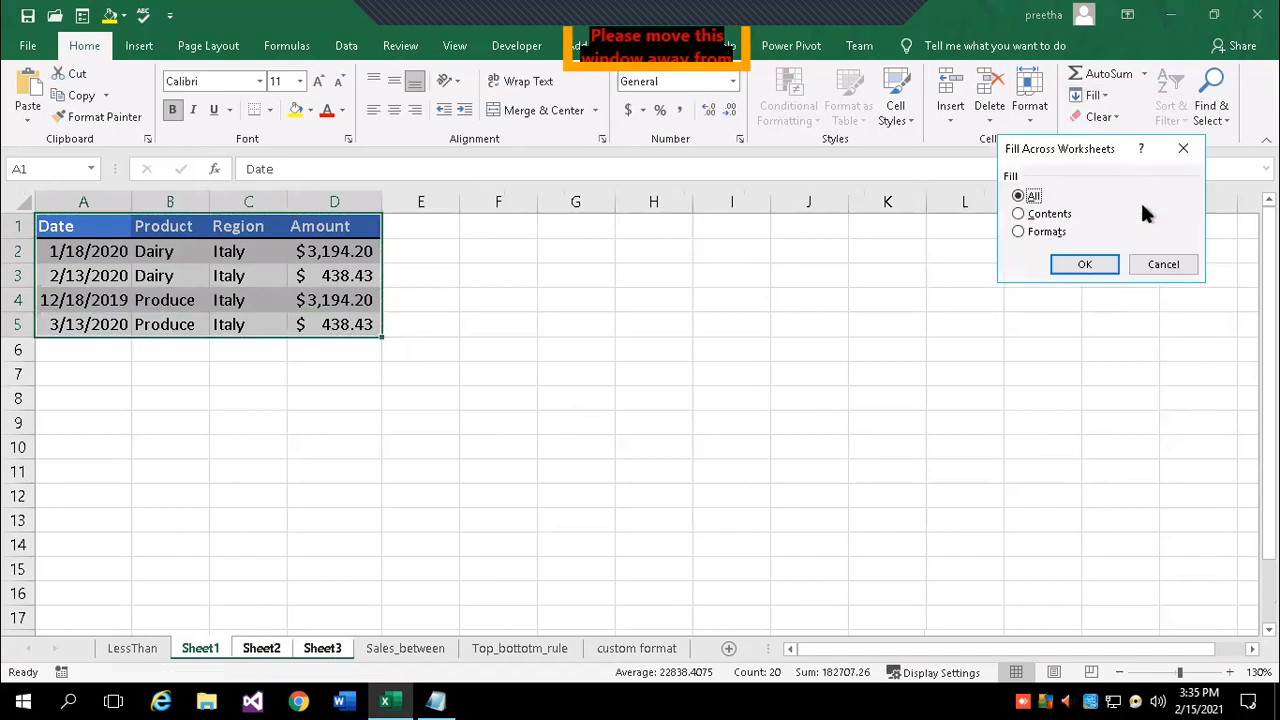
{"action": "left_click", "coordinate": [1080, 264]}
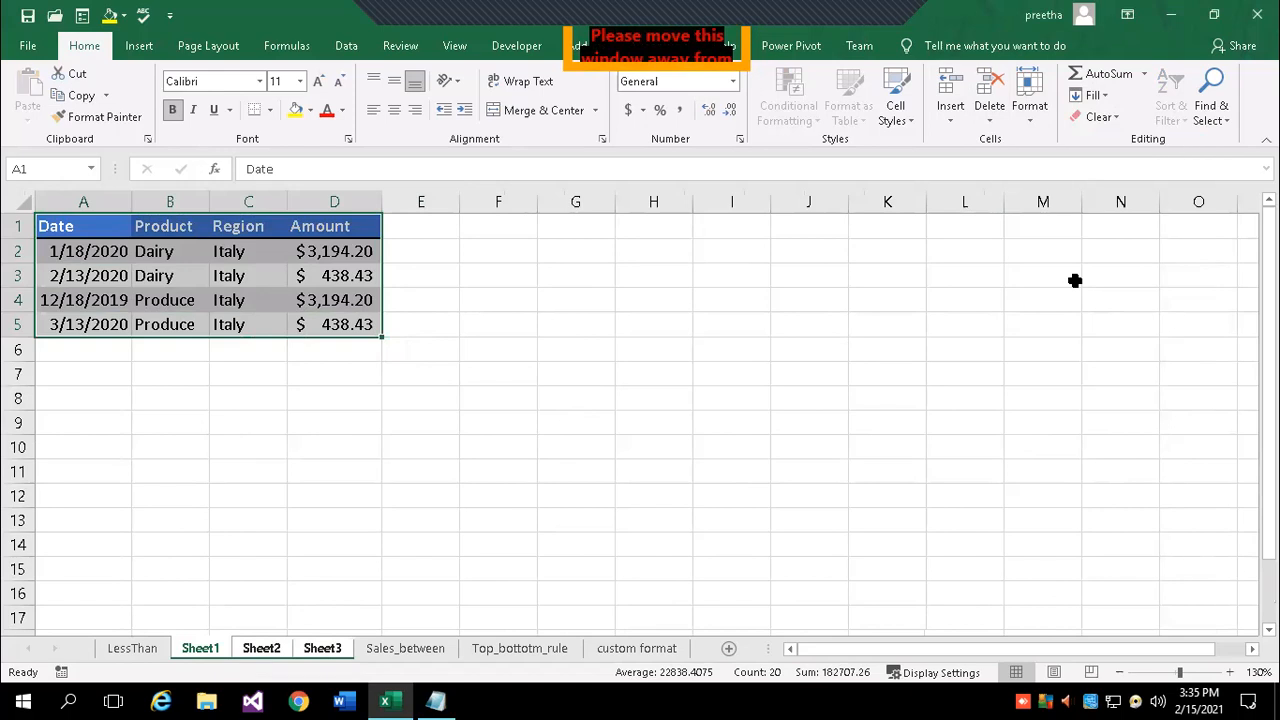
- Ungroup the sheets, check the filled tables on Sheet2 and Sheet3, and bring Notepad forward
{"action": "left_click", "coordinate": [520, 392]}
{"action": "left_click", "coordinate": [322, 648]}
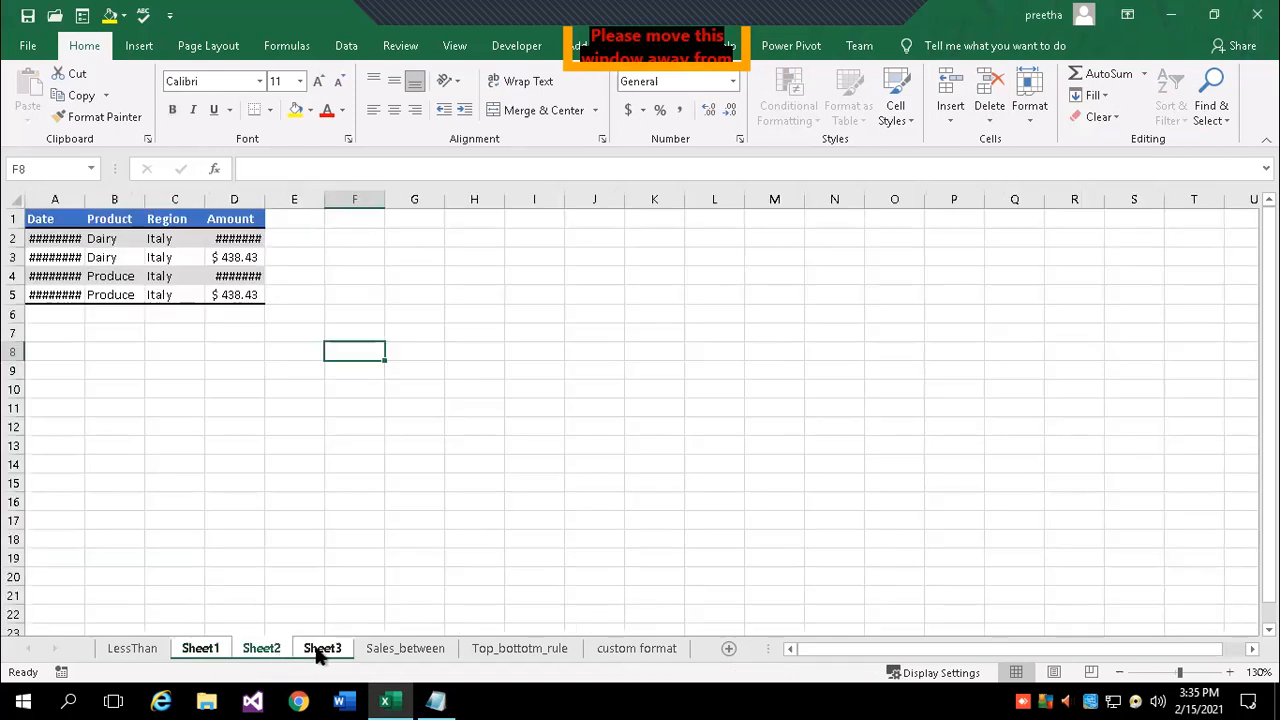
{"action": "left_click", "coordinate": [351, 466]}
{"action": "left_click", "coordinate": [263, 648]}
{"action": "left_click", "coordinate": [203, 650]}
{"action": "left_click", "coordinate": [152, 649]}
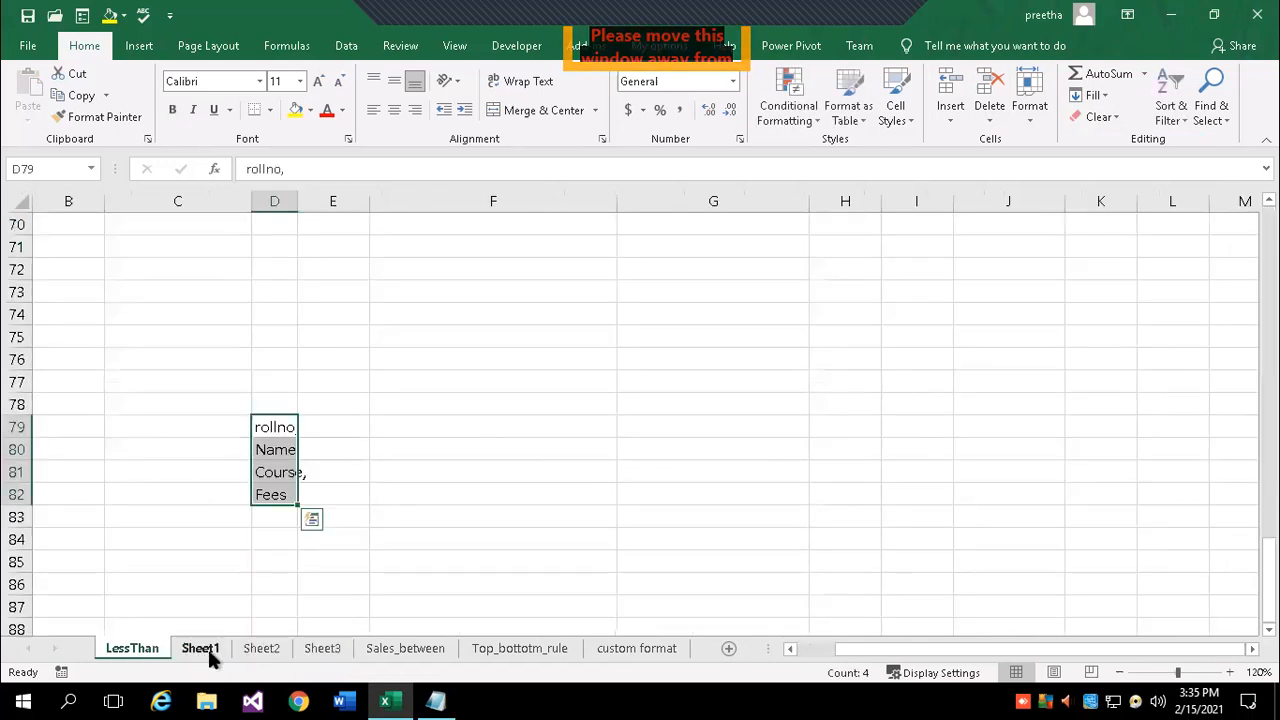
{"action": "left_click", "coordinate": [260, 649]}
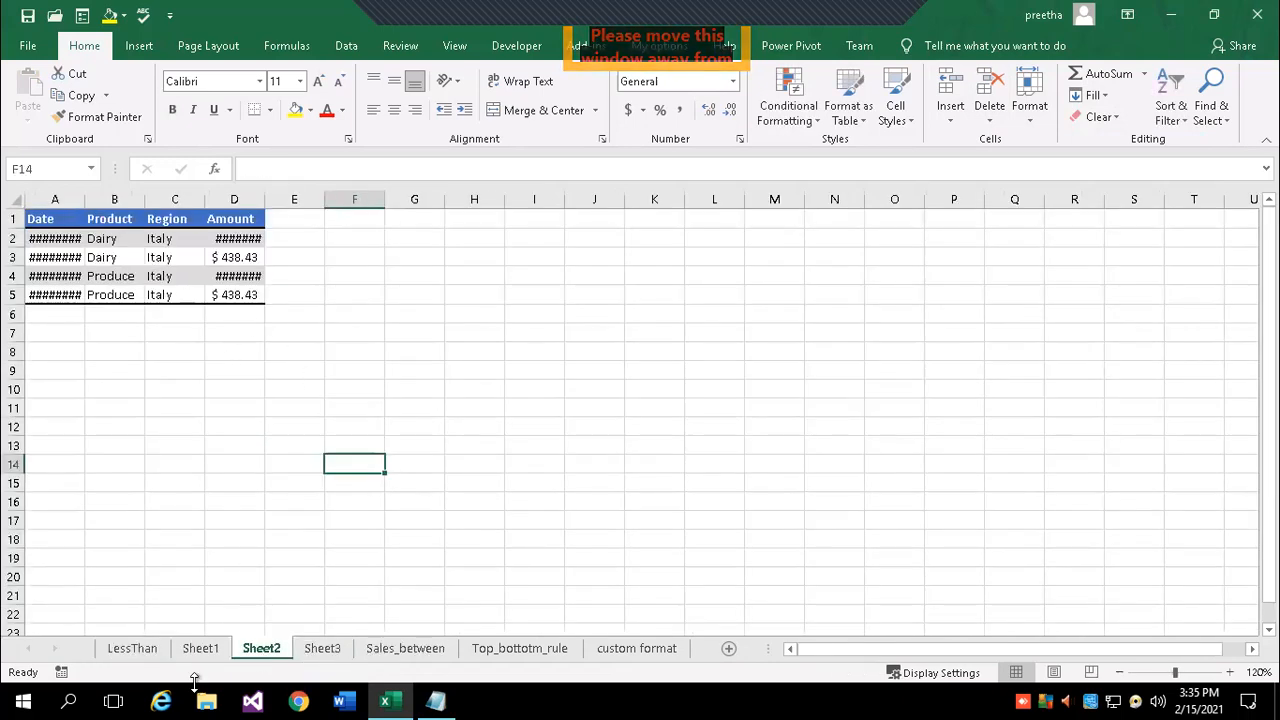
{"action": "left_click", "coordinate": [328, 649]}
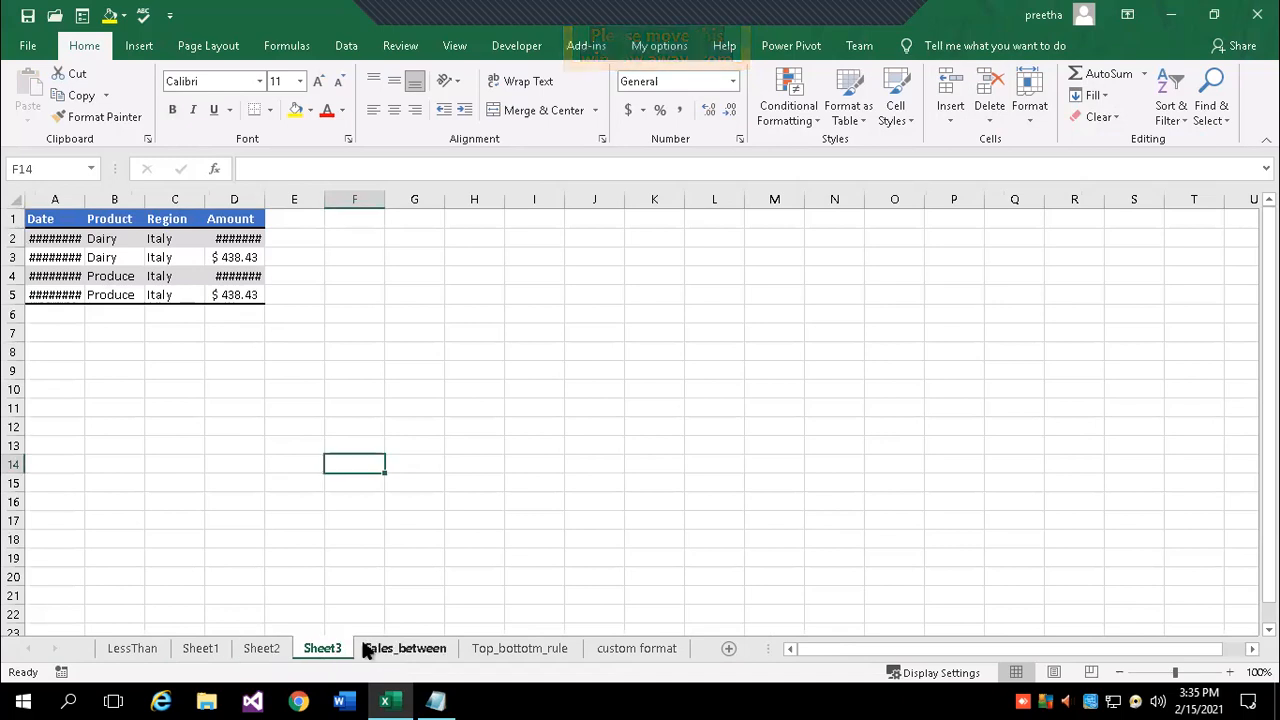
{"action": "left_click", "coordinate": [435, 700]}
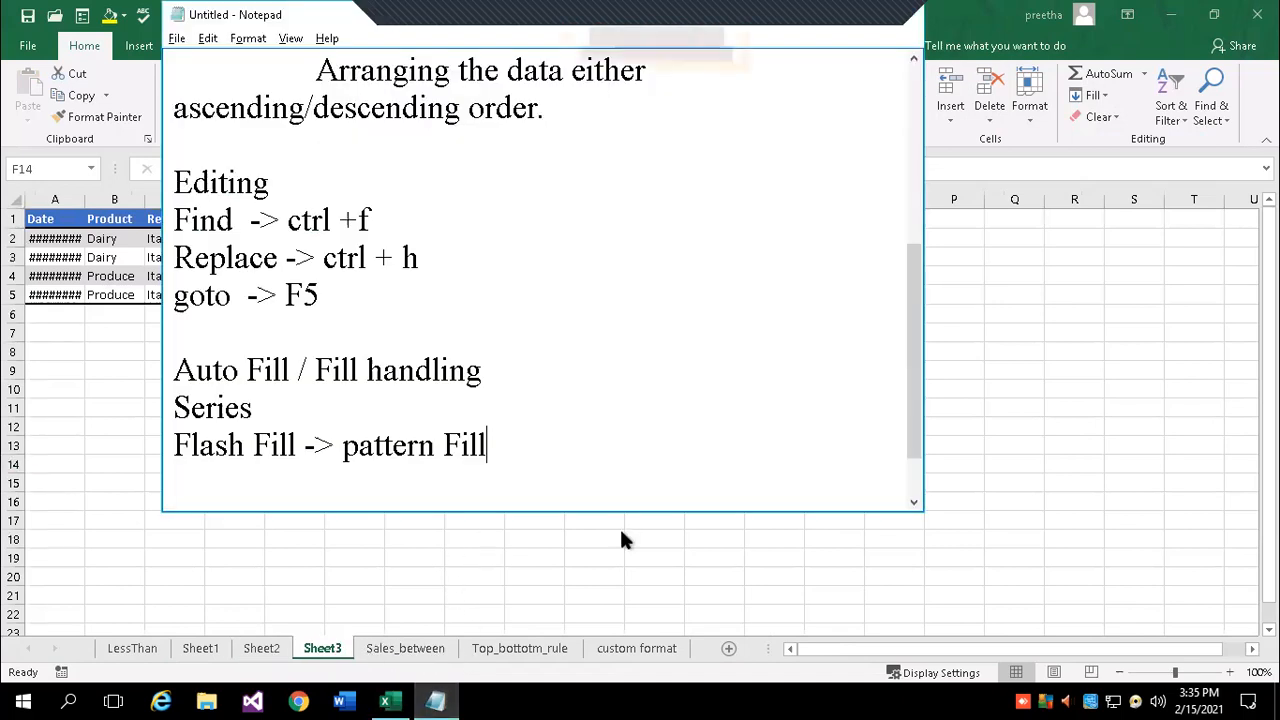
- Add the note 'Across Worksheet -> data from one sheet can be filled to multiple sheets'
{"action": "key", "text": "Return"}
{"action": "type", "text": "Acroo"}
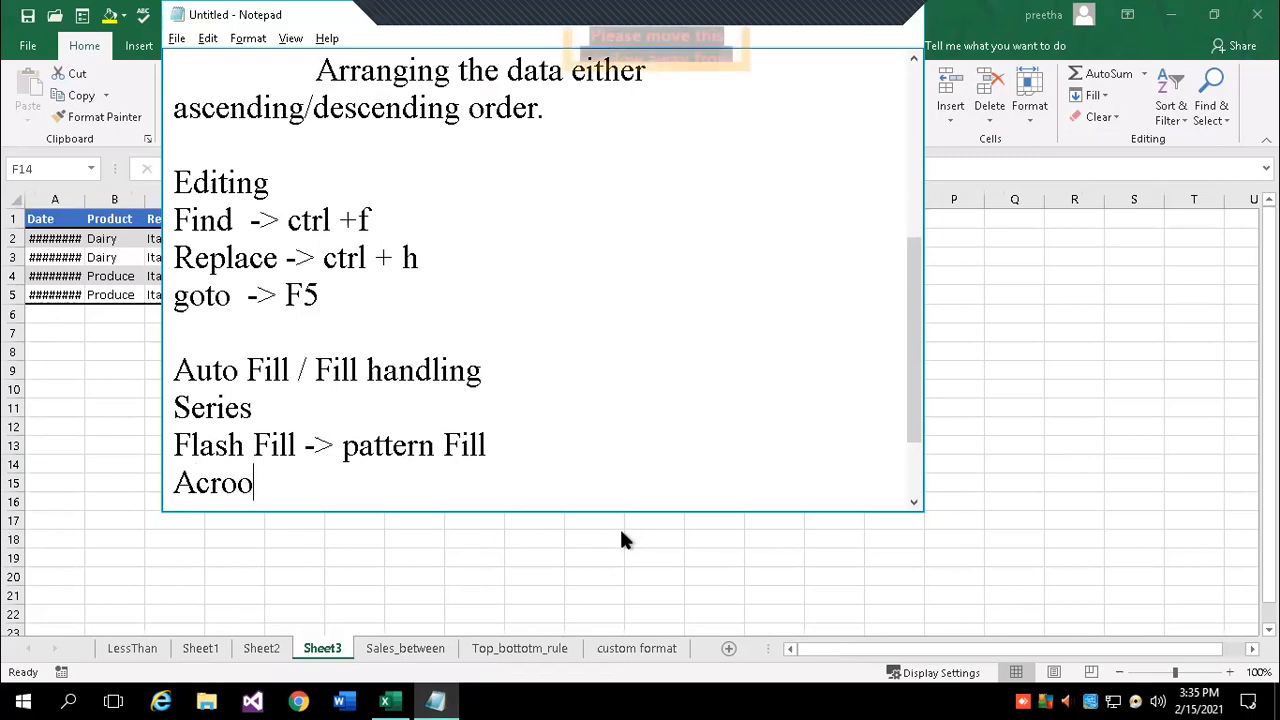
{"action": "key", "text": "BackSpace"}
{"action": "type", "text": "ss Work"}
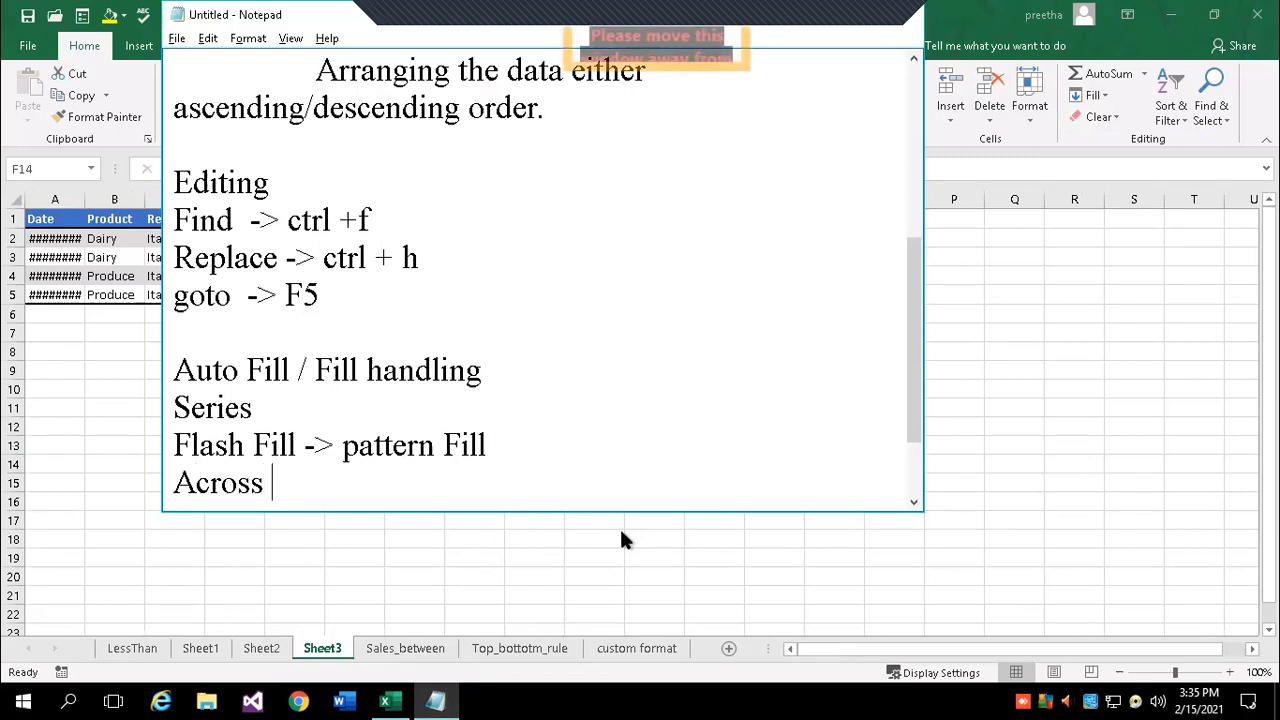
{"action": "type", "text": "shee"}
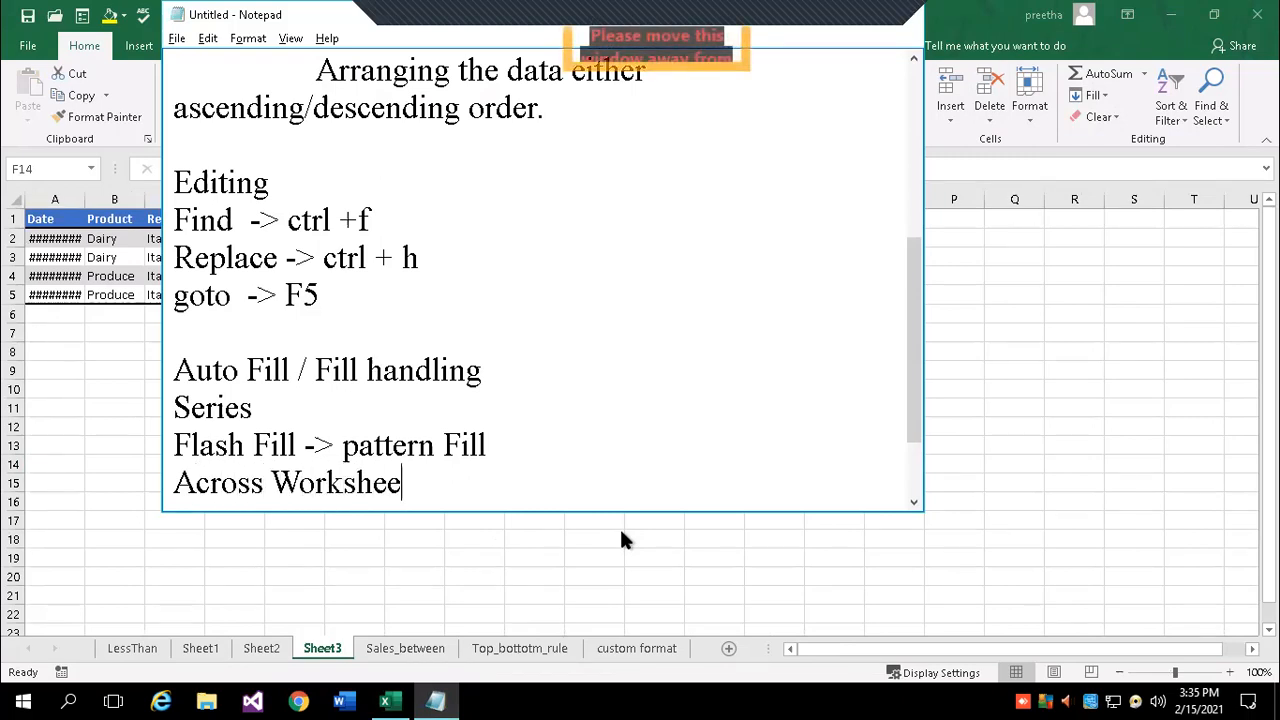
{"action": "type", "text": "t "}
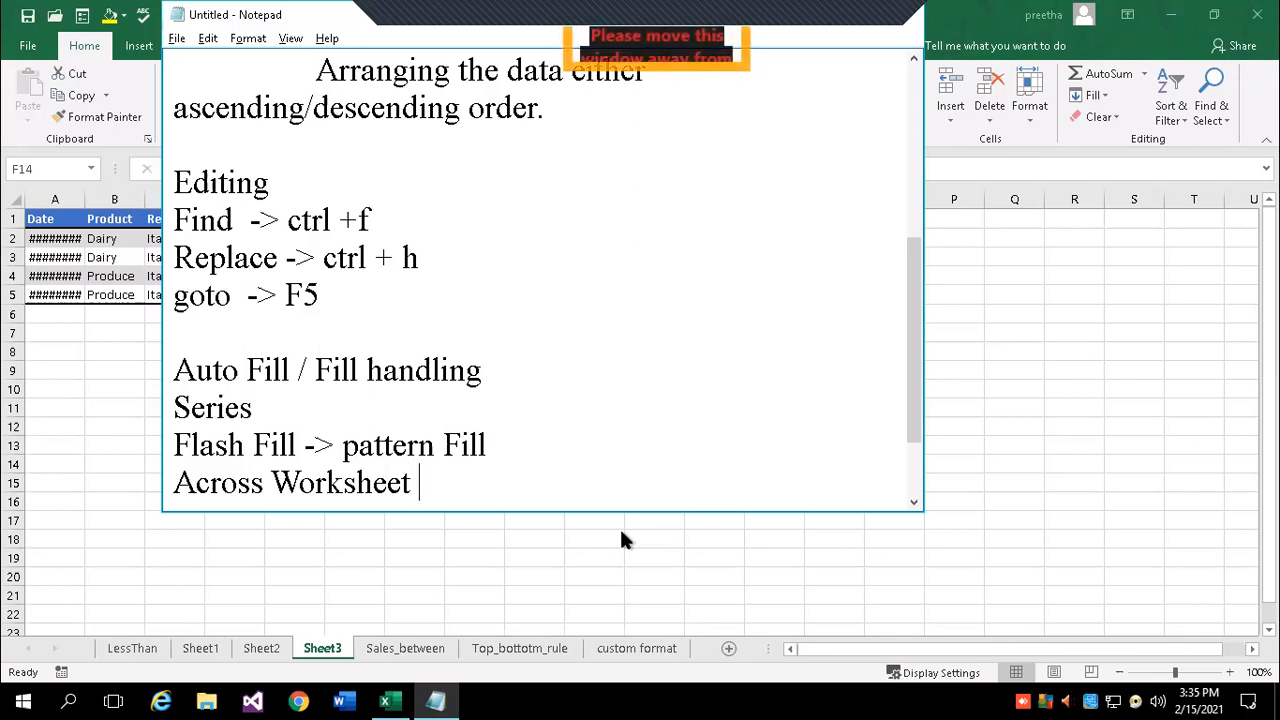
{"action": "type", "text": "-> "}
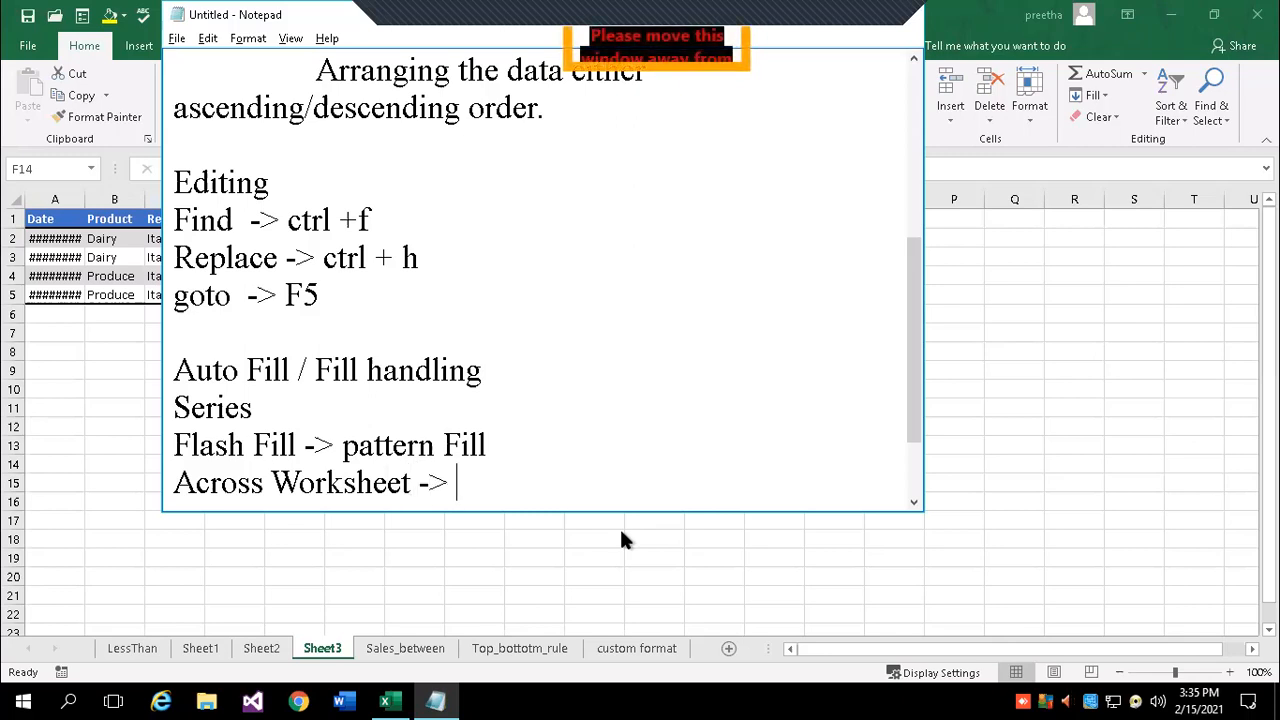
{"action": "type", "text": "data from o"}
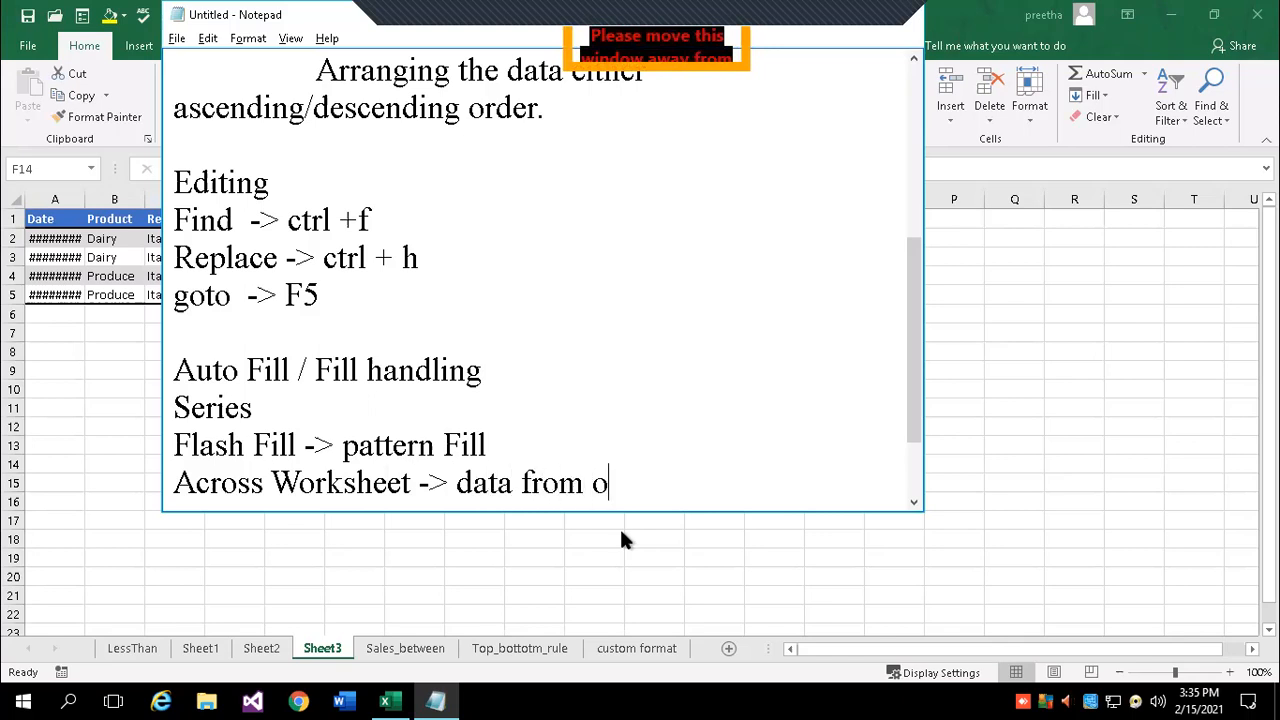
{"action": "type", "text": "ne sheet c"}
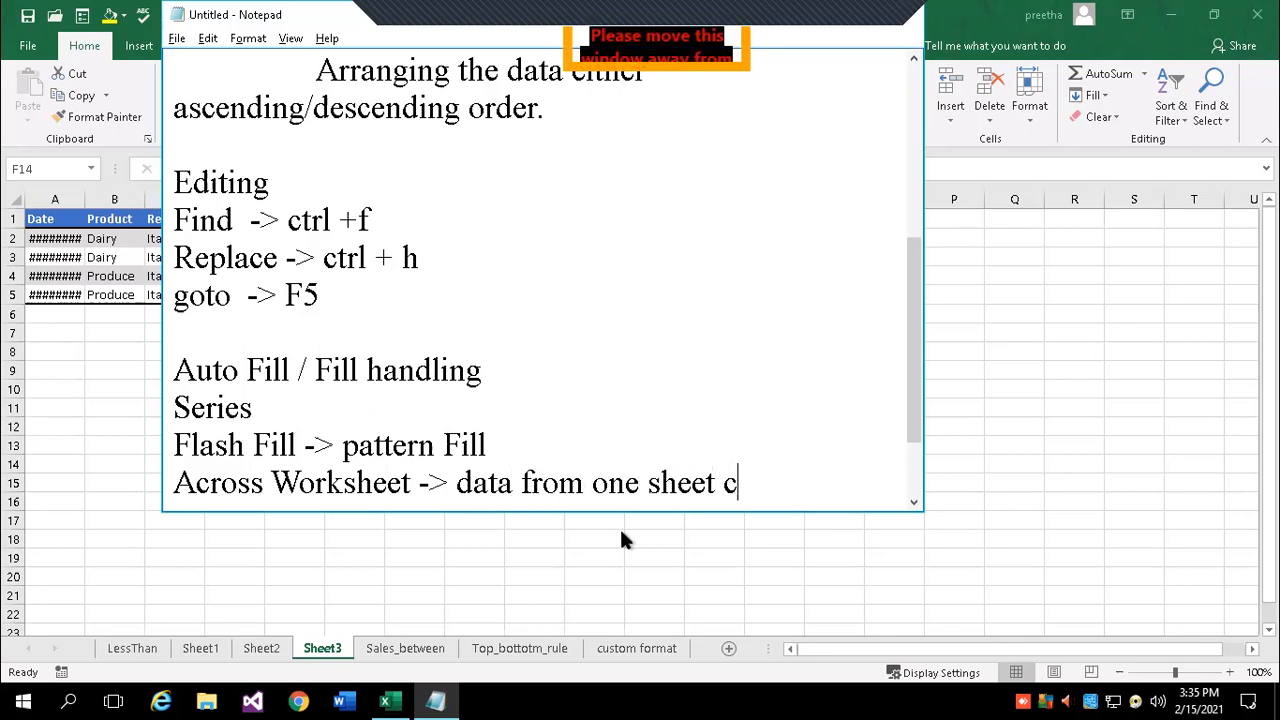
{"action": "type", "text": "an be "}
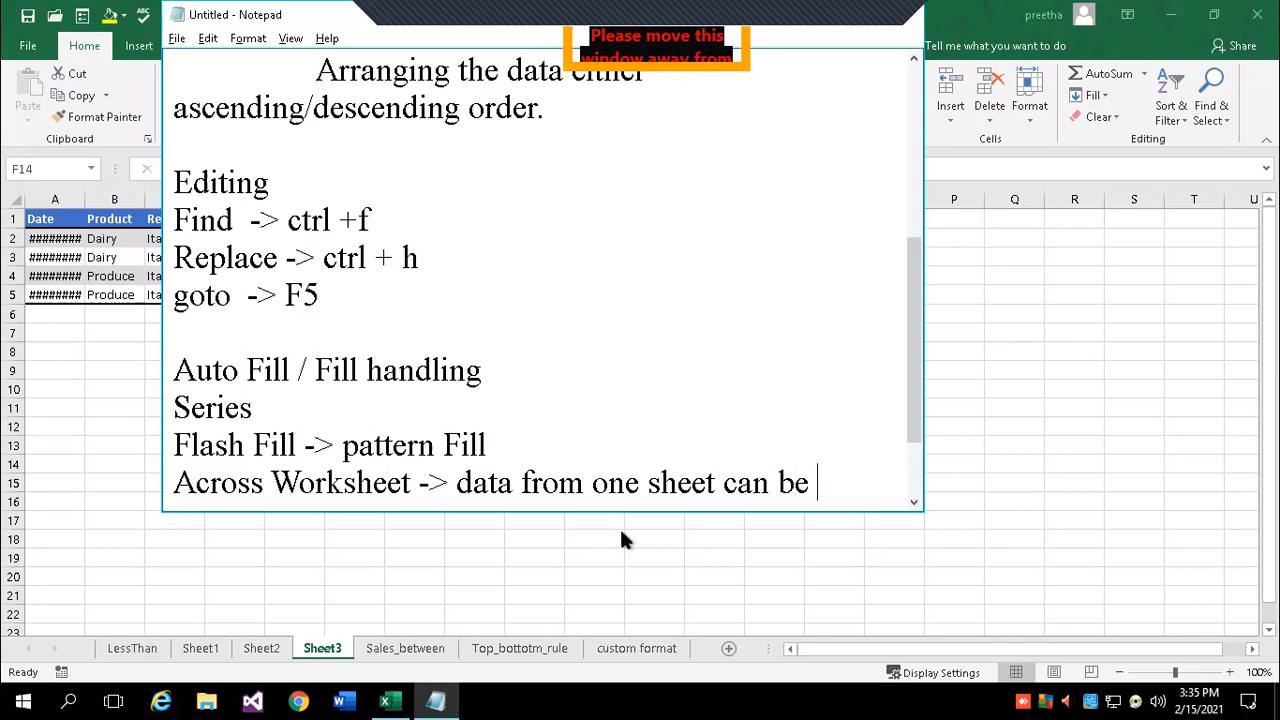
{"action": "type", "text": "past"}
{"action": "key", "text": "BackSpace"}
{"action": "key", "text": "BackSpace"}
{"action": "key", "text": "BackSpace"}
{"action": "key", "text": "BackSpace"}
{"action": "key", "text": "BackSpace"}
{"action": "type", "text": "filled"}
{"action": "key", "text": "Return"}
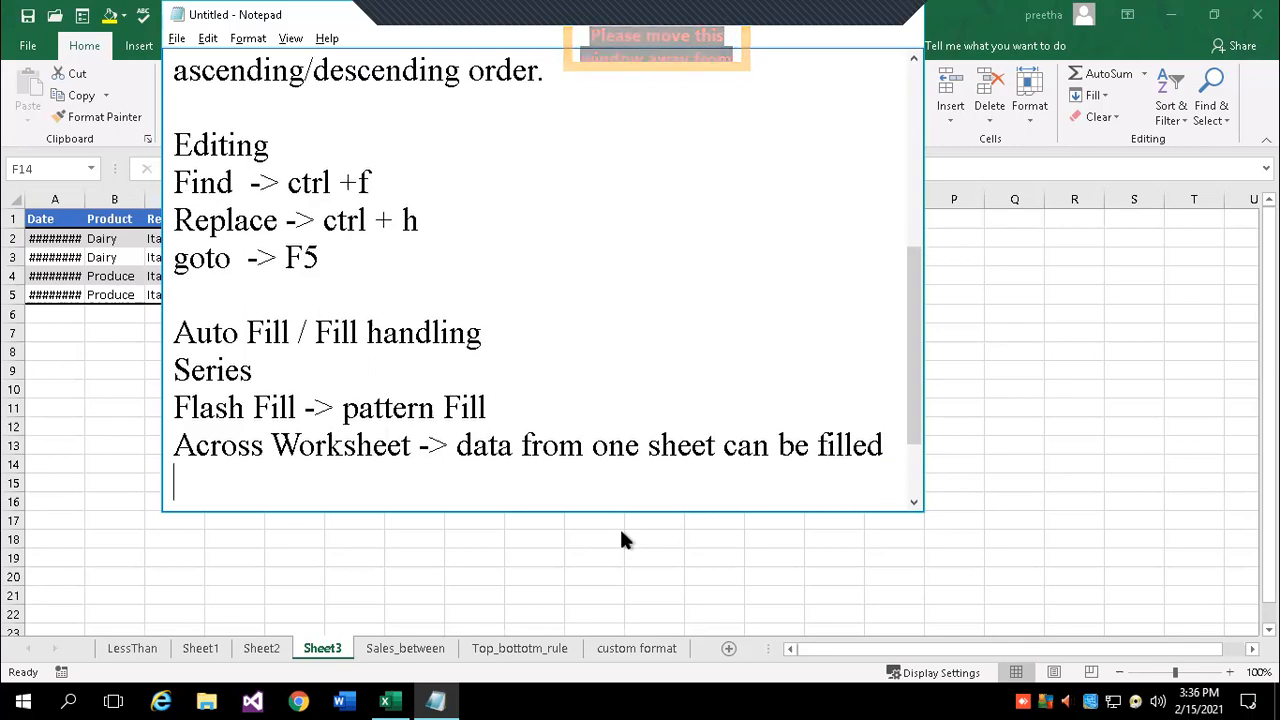
{"action": "type", "text": "to multiple sheetss"}
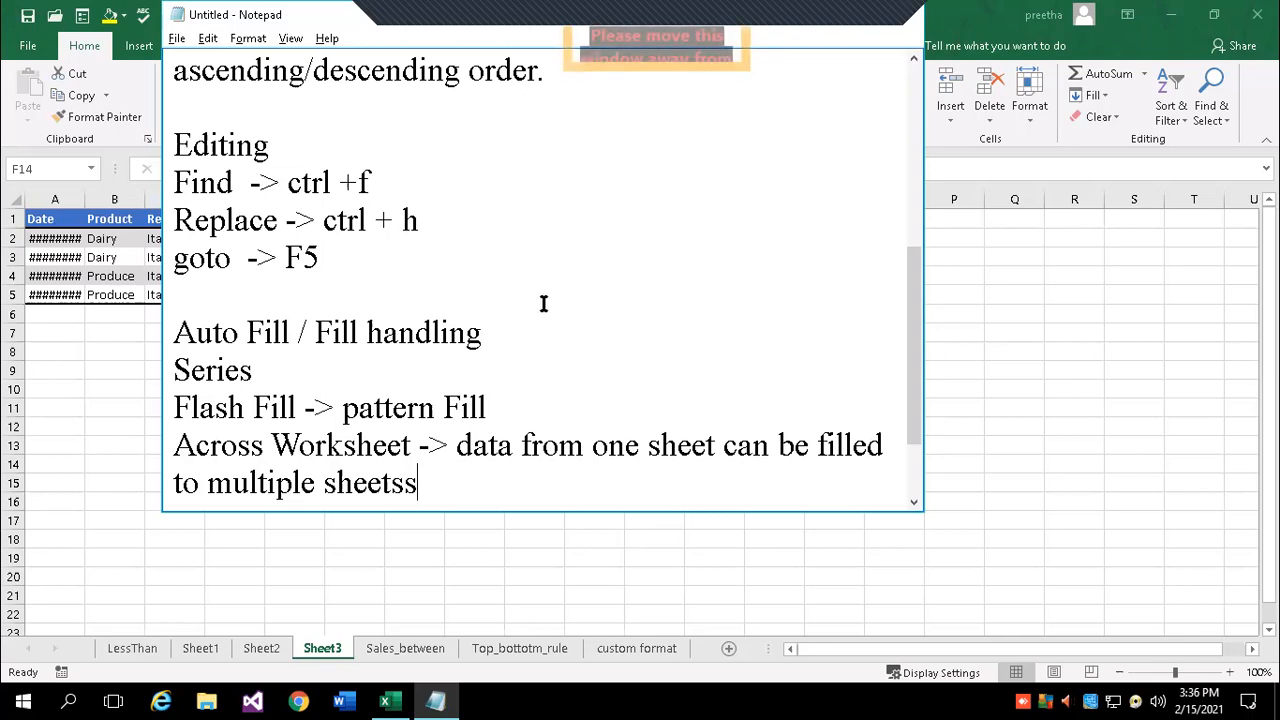
{"action": "left_click", "coordinate": [205, 652]}
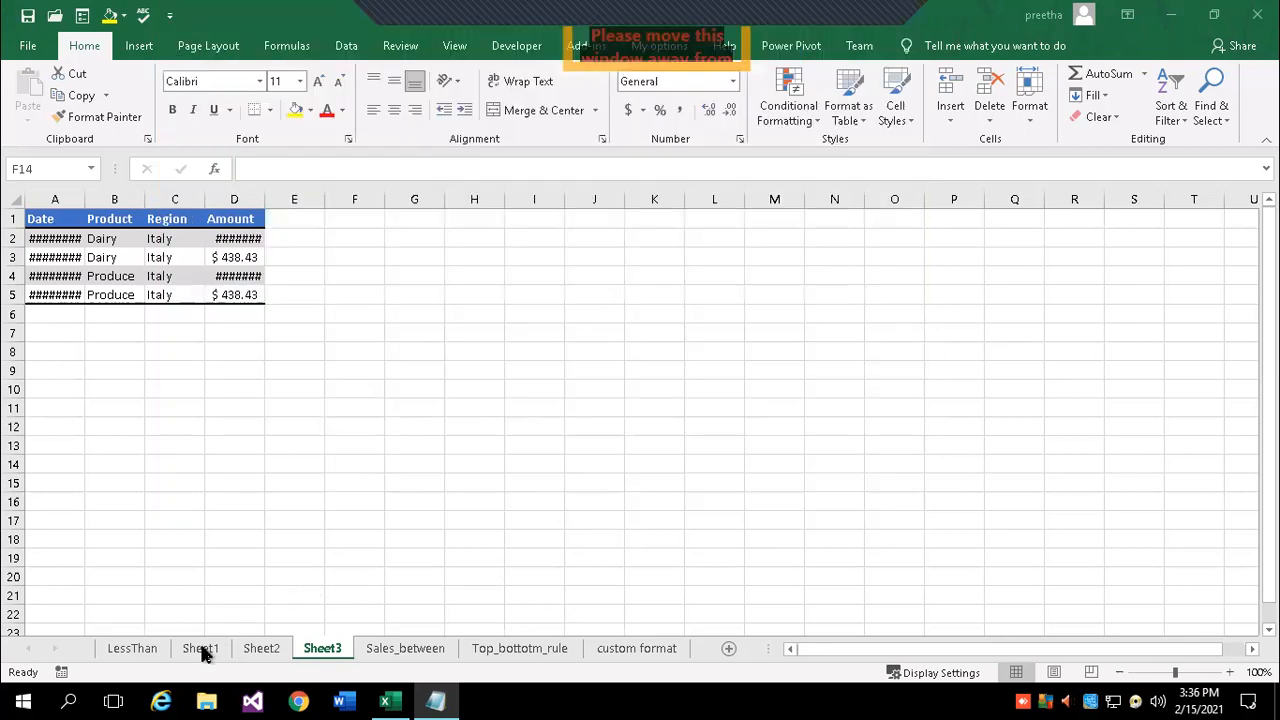
- Zoom in the sheet view and review the sales table A1:D5 on Sheet1
{"action": "left_click", "coordinate": [1230, 672]}
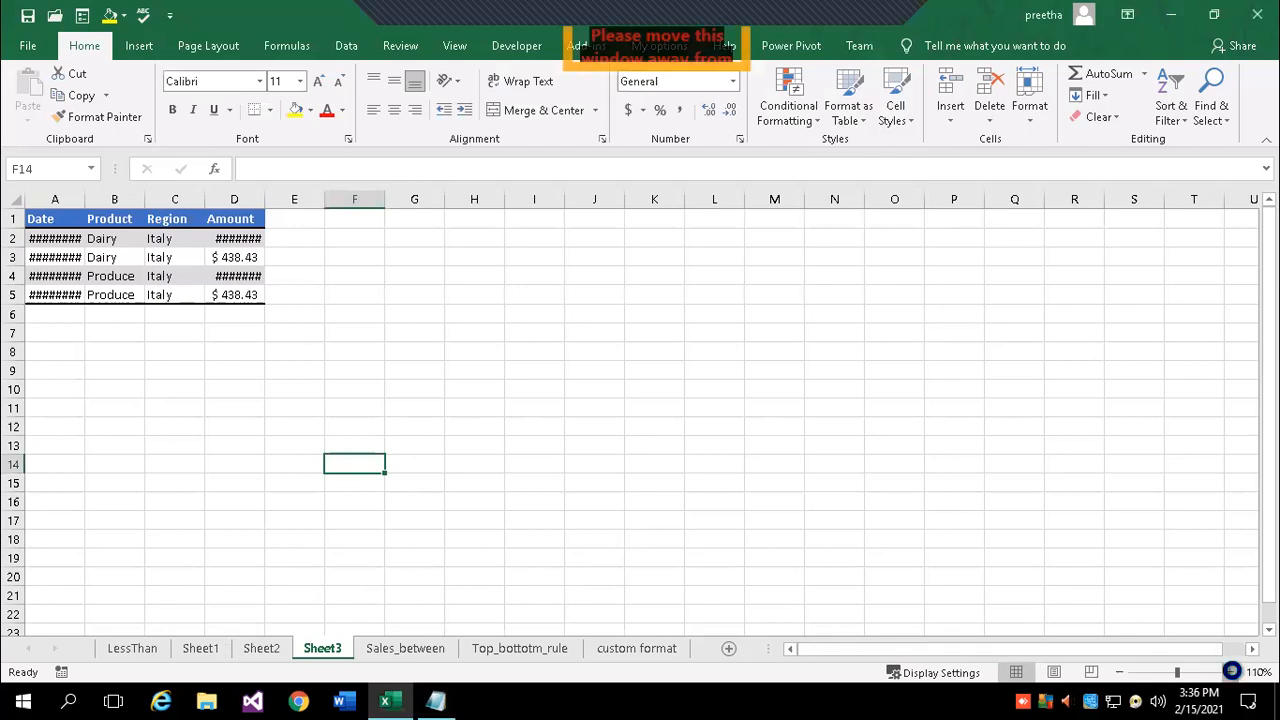
{"action": "left_click", "coordinate": [1230, 672]}
{"action": "left_click", "coordinate": [1230, 672]}
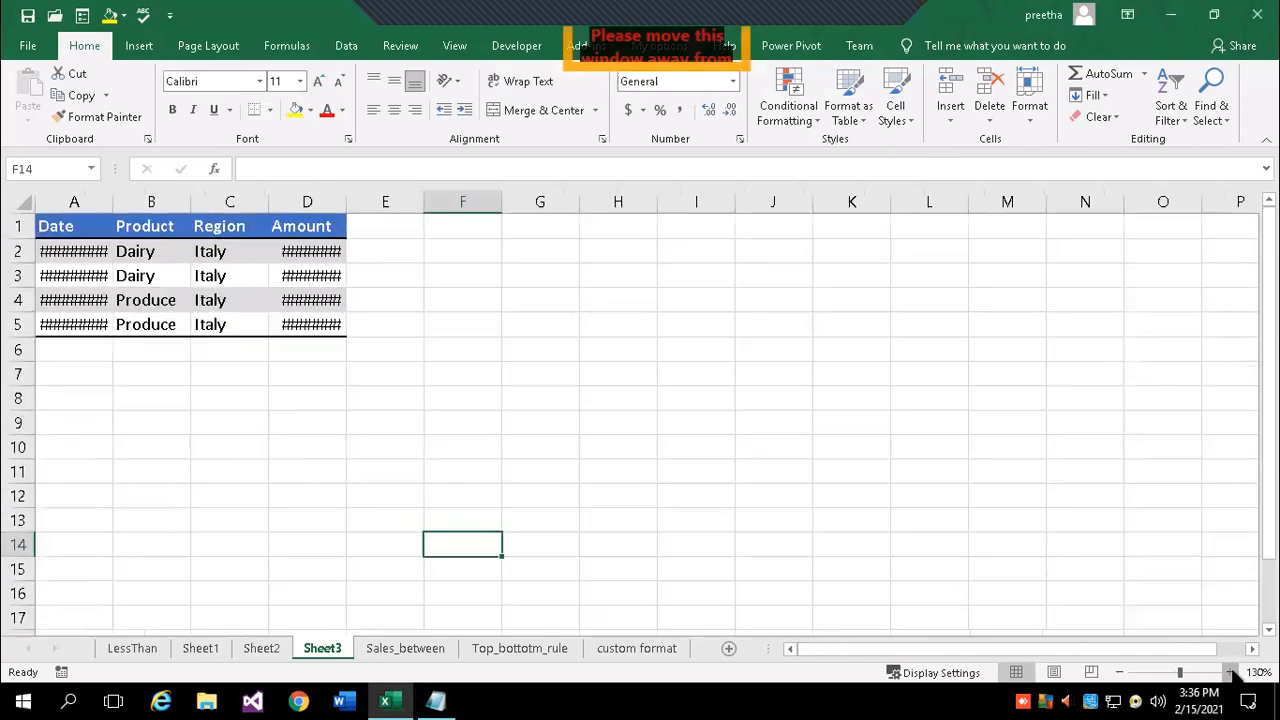
{"action": "left_click", "coordinate": [205, 650]}
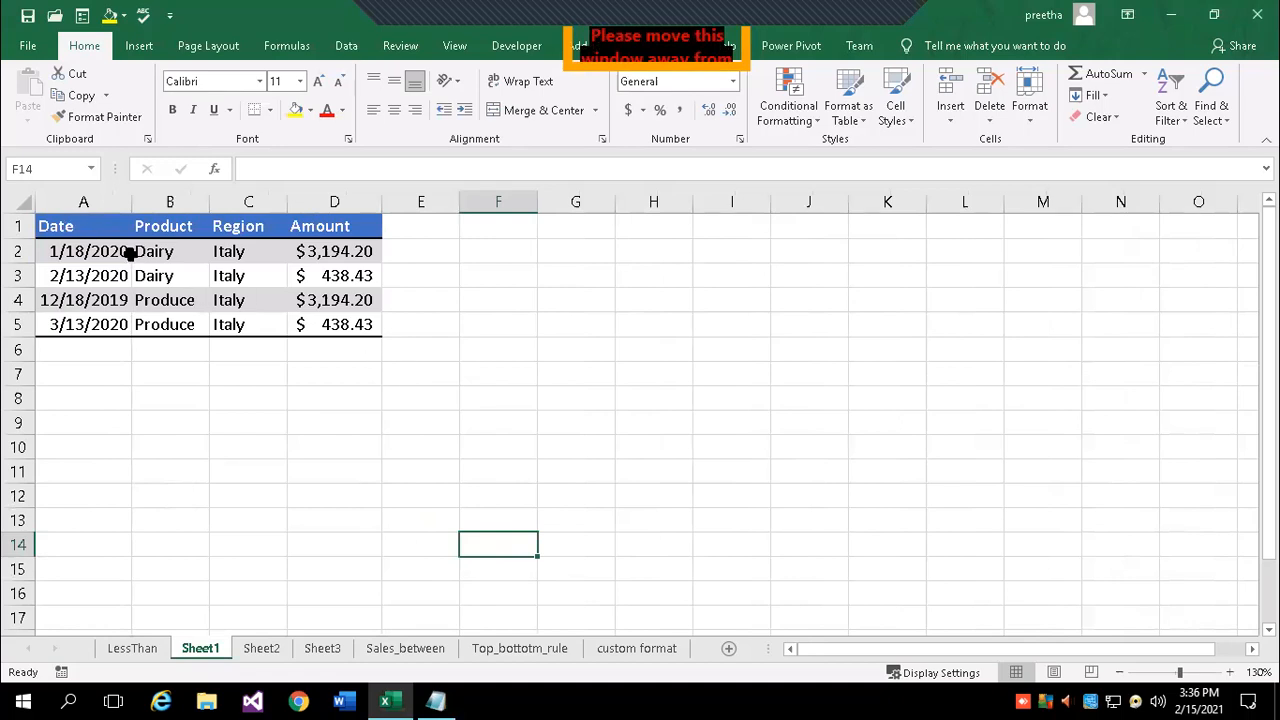
{"action": "left_click_drag", "start_coordinate": [46, 217], "coordinate": [345, 336]}
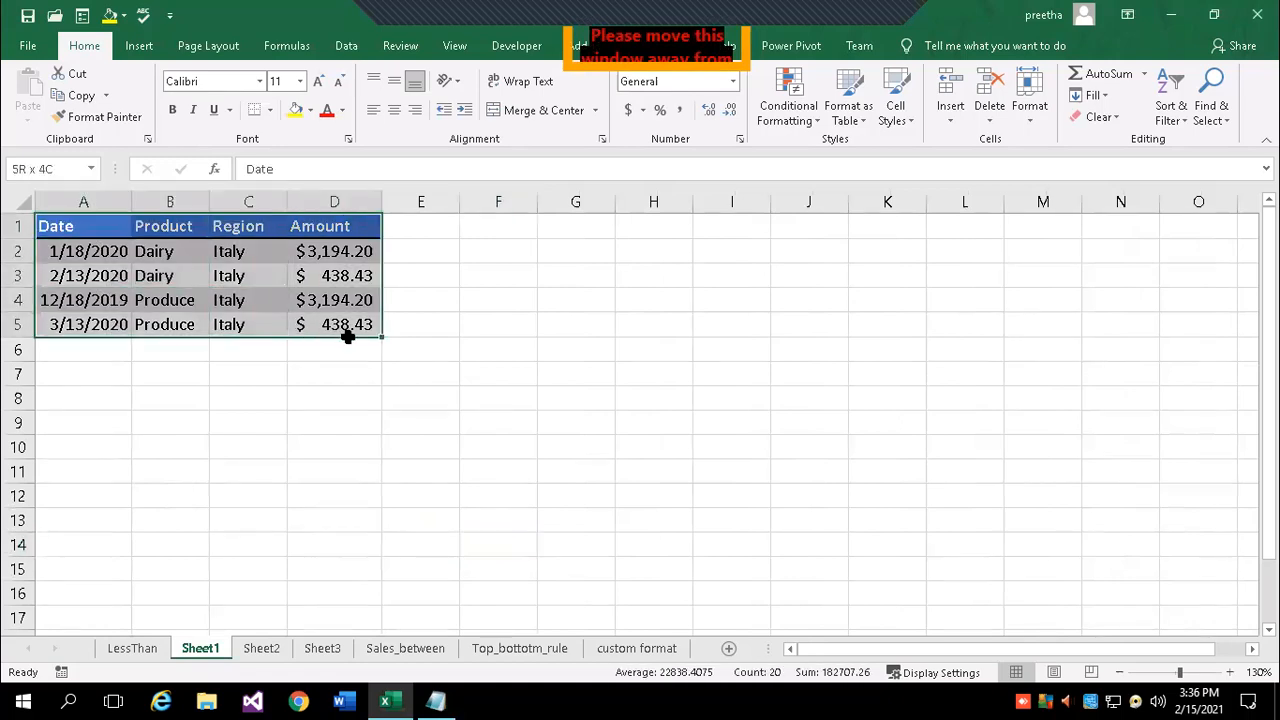
{"action": "left_click", "coordinate": [326, 449]}
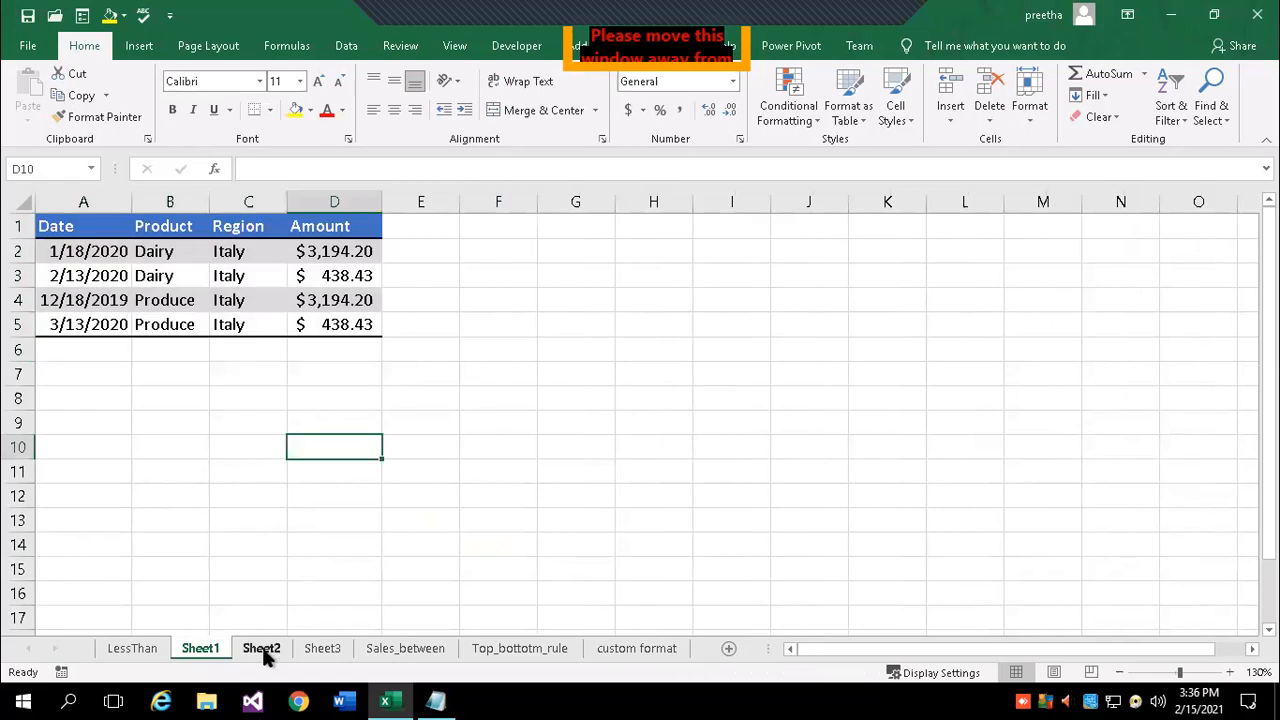
- Clear All on the A1:D5 tables of Sheet2 and Sheet3, then choose Insert from Sheet3's tab
{"action": "left_click", "coordinate": [262, 650]}
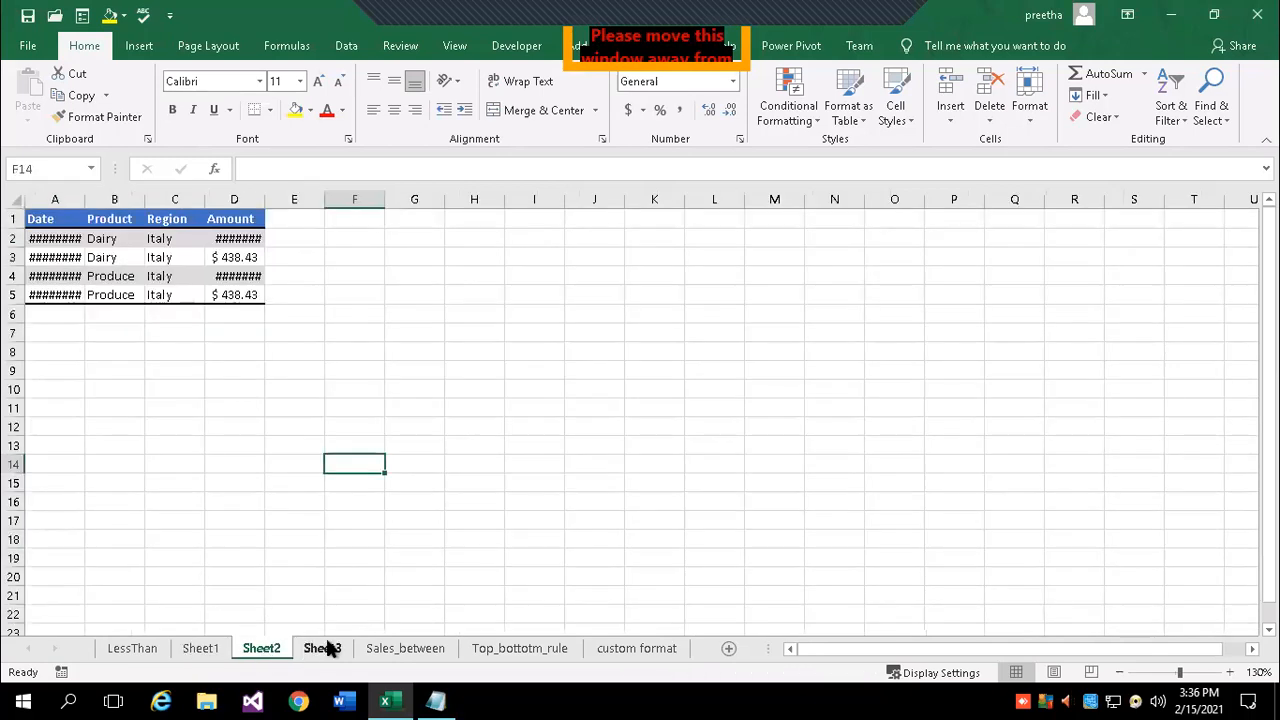
{"action": "left_click_drag", "start_coordinate": [37, 219], "coordinate": [230, 296]}
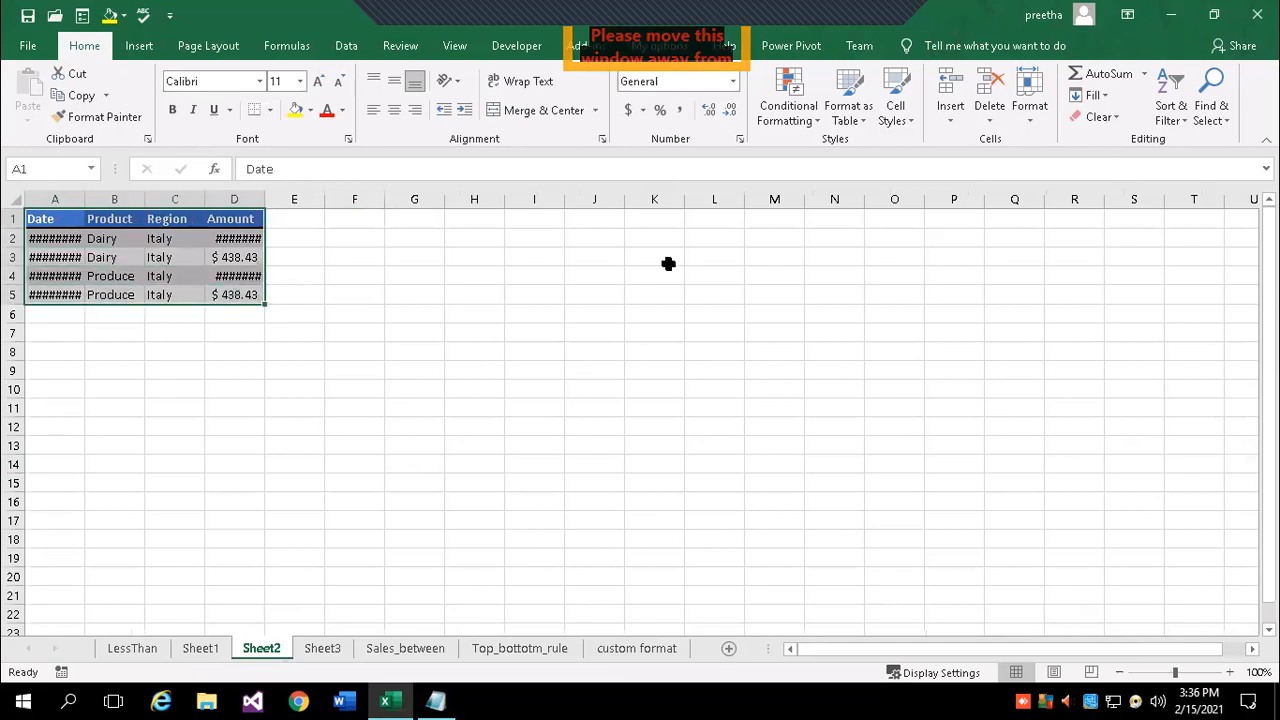
{"action": "left_click", "coordinate": [1112, 116]}
{"action": "left_click", "coordinate": [1148, 138]}
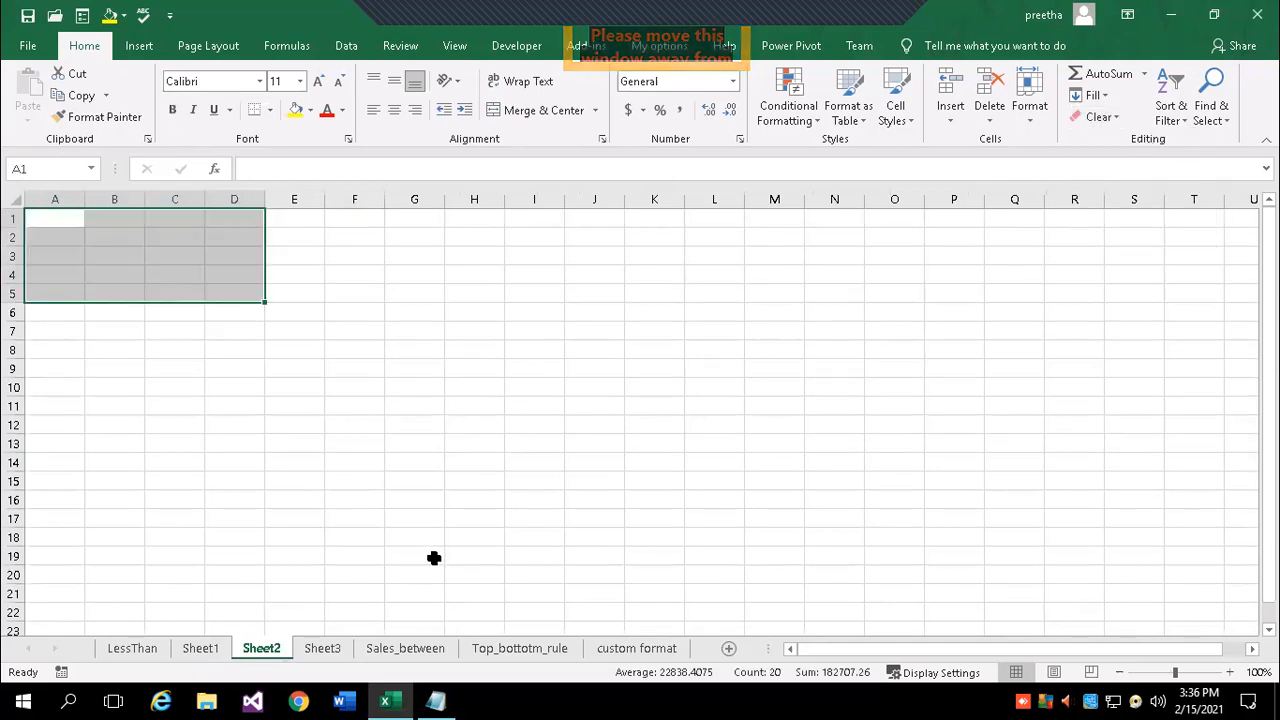
{"action": "left_click", "coordinate": [326, 652]}
{"action": "left_click_drag", "start_coordinate": [70, 224], "coordinate": [310, 326]}
{"action": "left_click", "coordinate": [1110, 116]}
{"action": "left_click", "coordinate": [1118, 140]}
{"action": "left_click", "coordinate": [474, 514]}
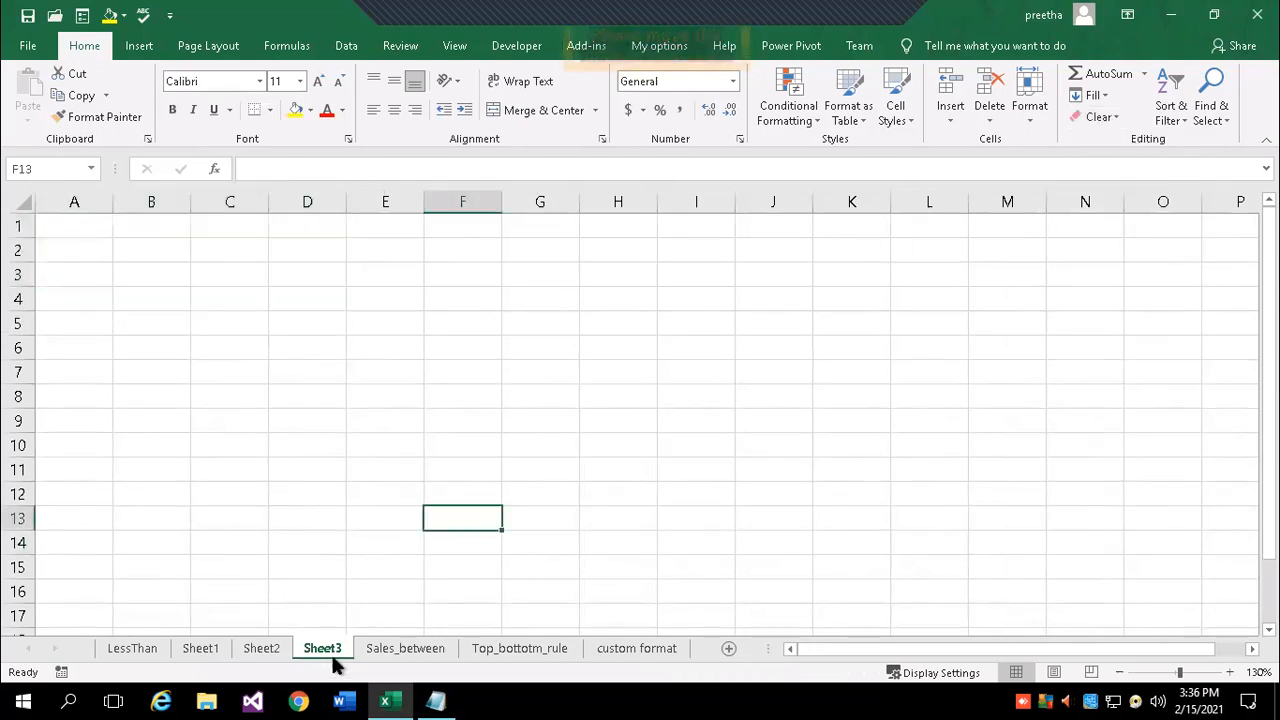
{"action": "right_click", "coordinate": [336, 652]}
{"action": "left_click", "coordinate": [386, 432]}
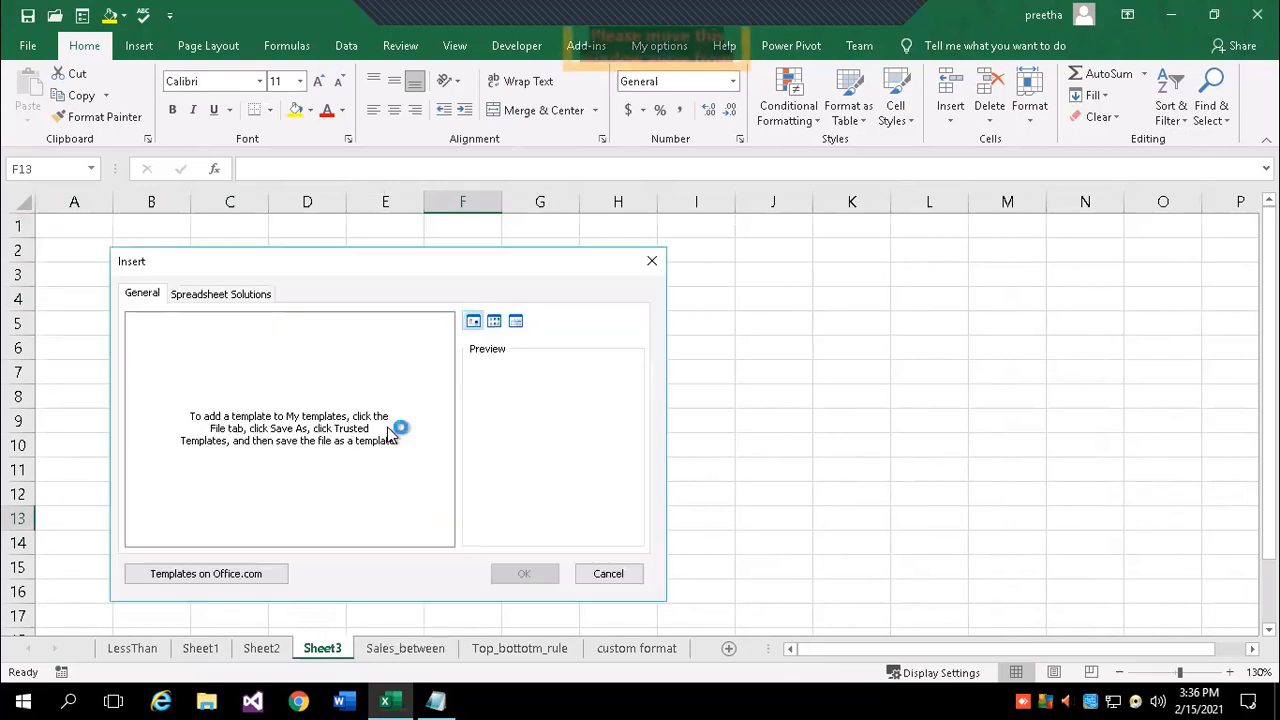
- Insert a blank worksheet, Sheet4, and check the Sheet2, Sheet4 and Sheet3 tabs
{"action": "left_click", "coordinate": [524, 573]}
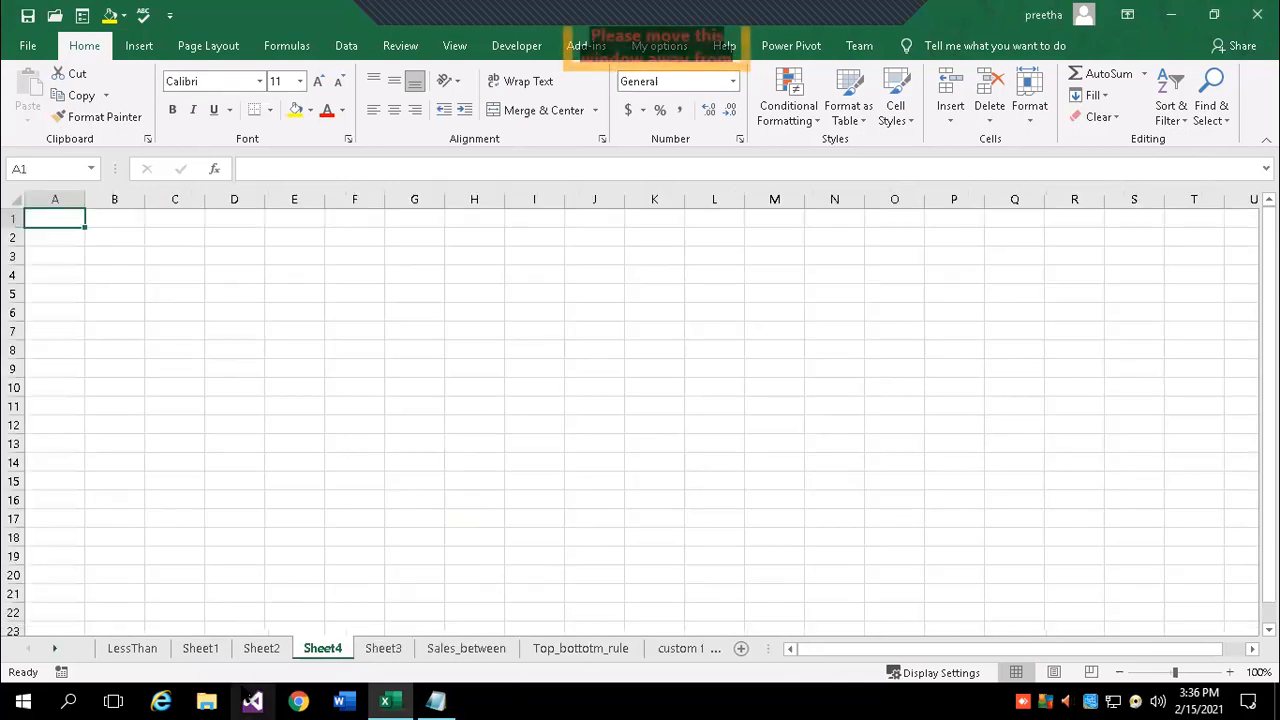
{"action": "left_click", "coordinate": [268, 648]}
{"action": "left_click", "coordinate": [320, 648]}
{"action": "left_click", "coordinate": [393, 648]}
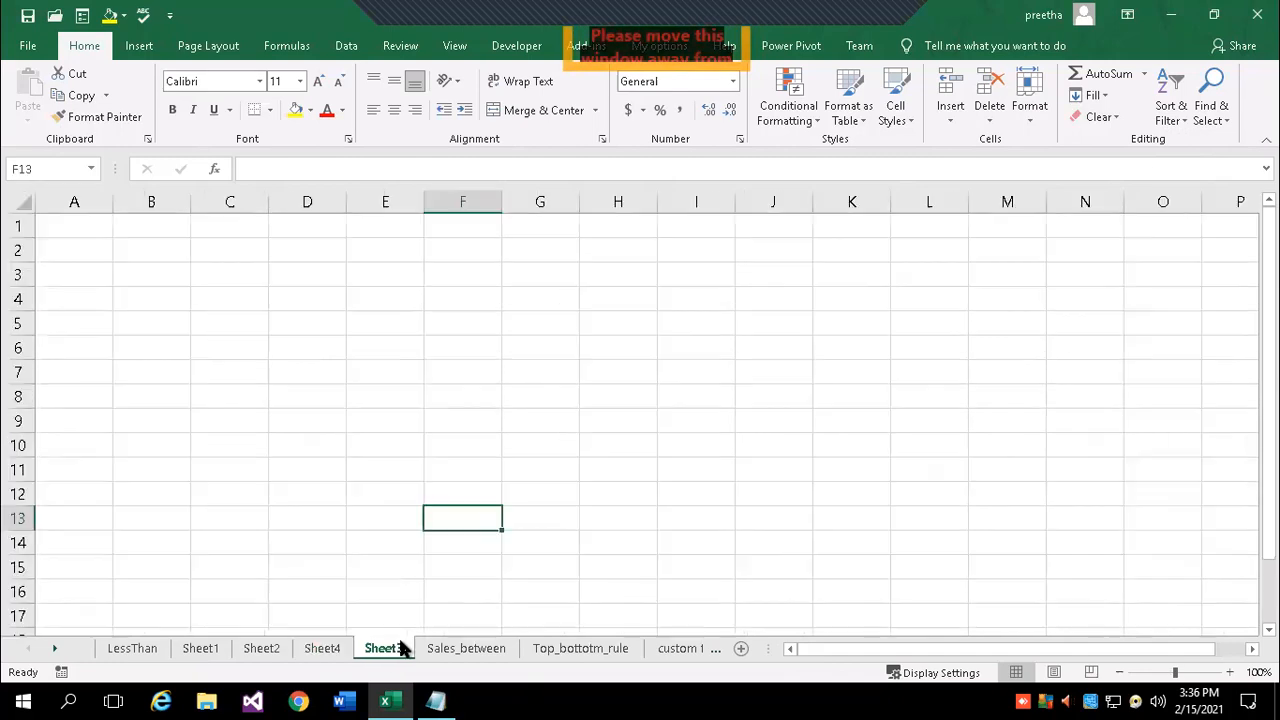
{"action": "left_click", "coordinate": [260, 649]}
{"action": "left_click", "coordinate": [323, 649]}
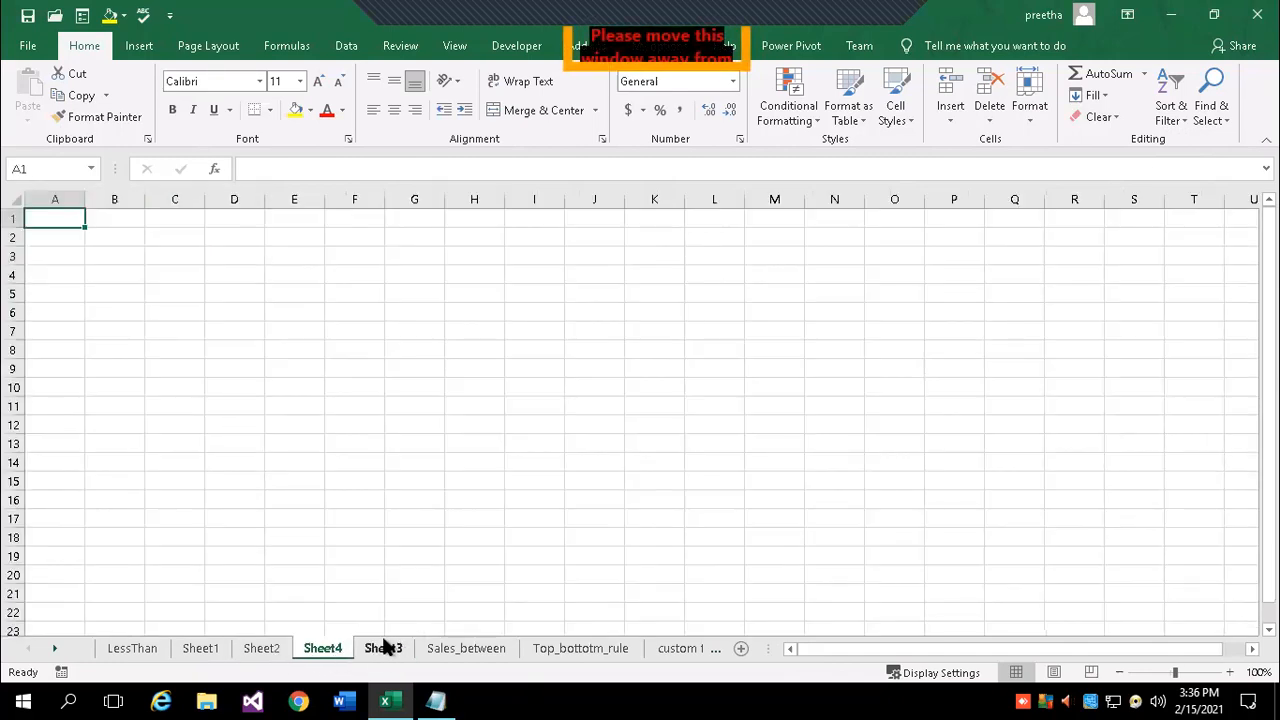
{"action": "left_click", "coordinate": [384, 648]}
- Copy Sheet1's sales table A1:D5 and dismiss the Quick Analysis suggestions
{"action": "left_click", "coordinate": [192, 649]}
{"action": "left_click_drag", "start_coordinate": [68, 222], "coordinate": [329, 336]}
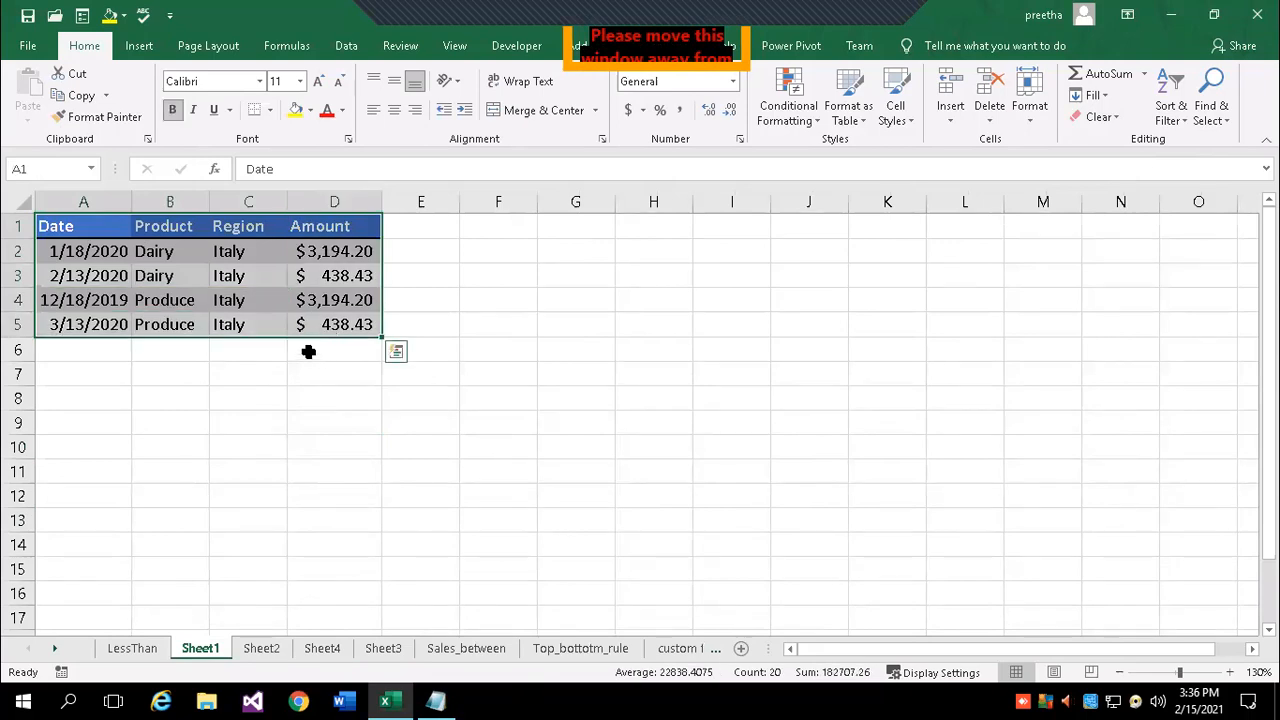
{"action": "key", "text": "ctrl+c"}
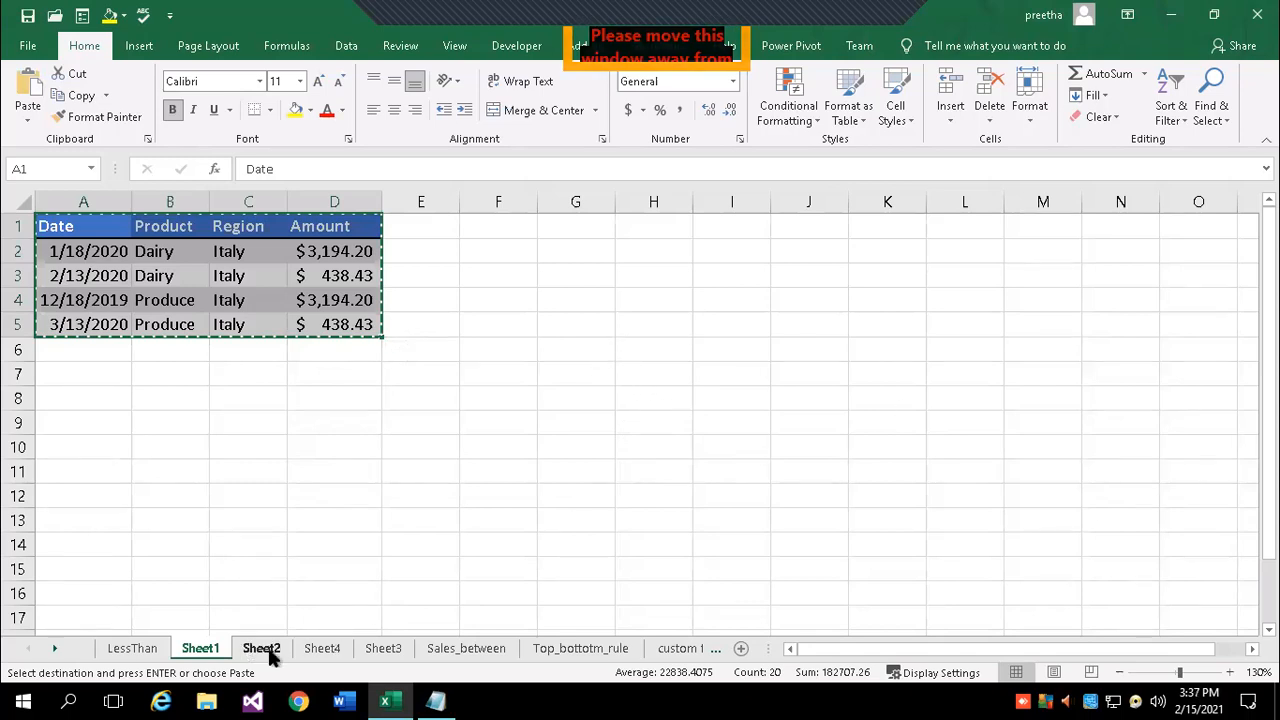
{"action": "key", "text": "ctrl+q"}
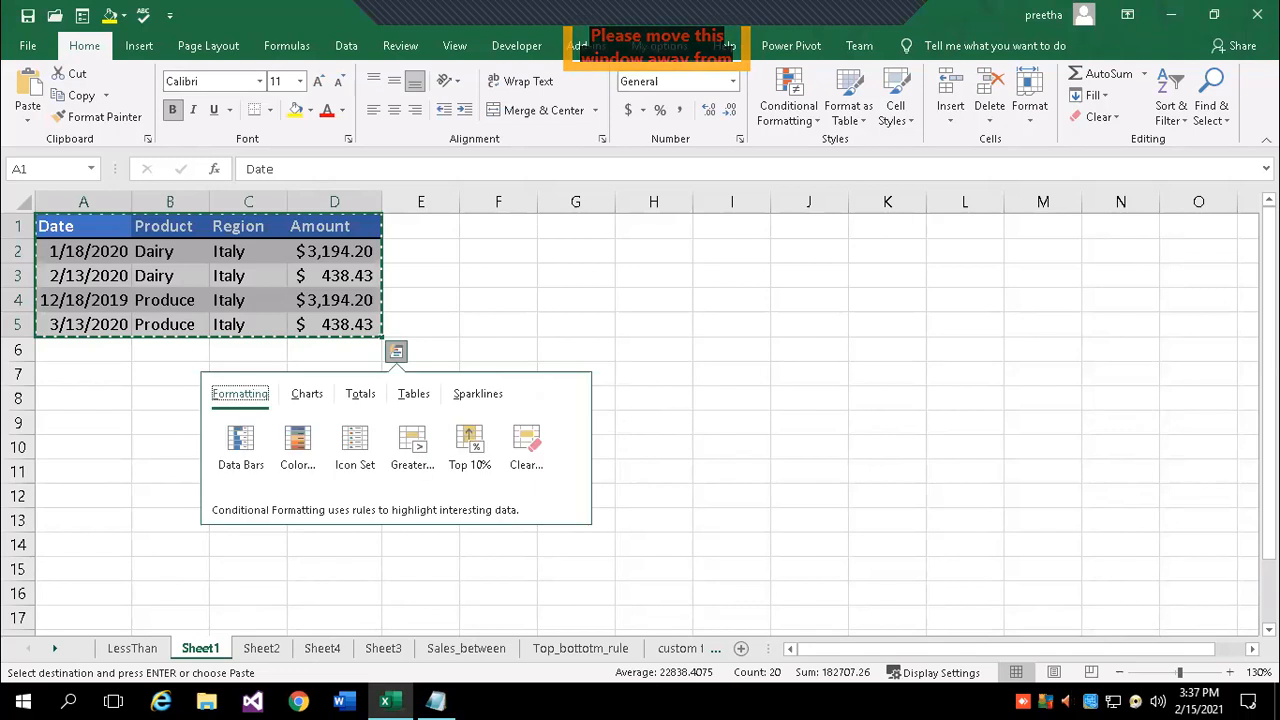
{"action": "left_click", "coordinate": [655, 440]}
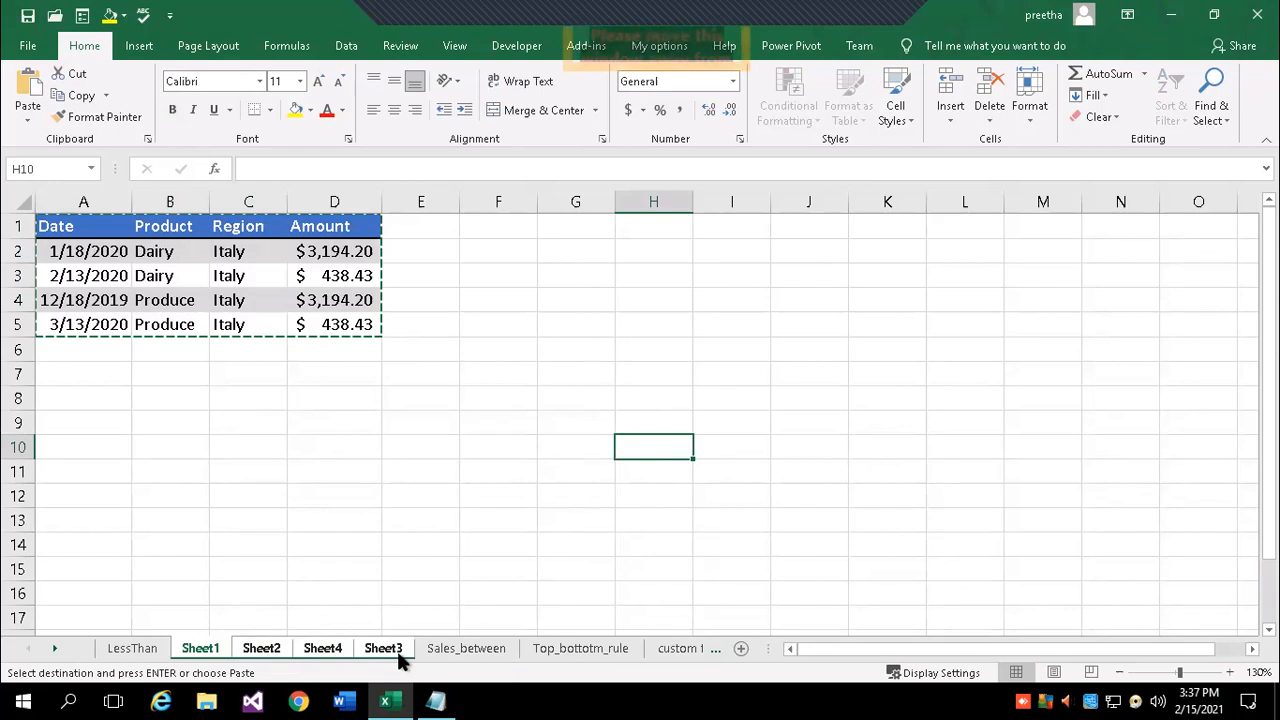
{"action": "left_click", "coordinate": [1104, 95]}
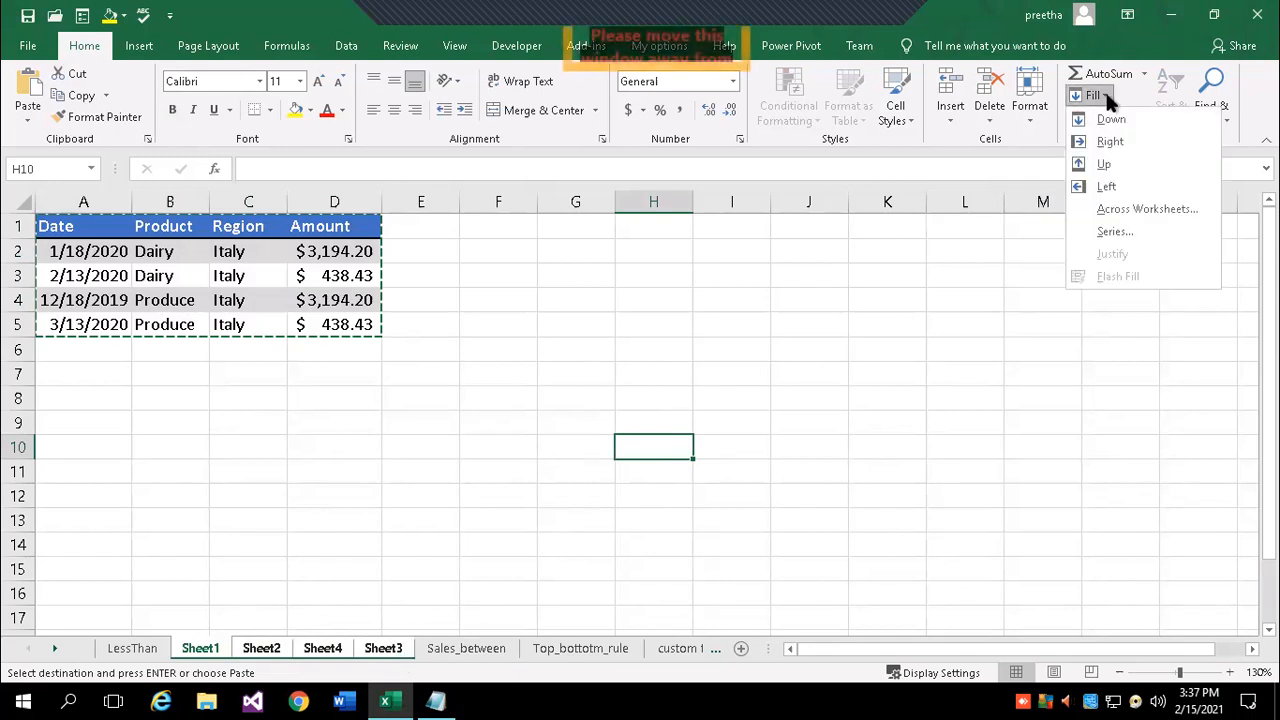
- Fill the table across the grouped sheets with All, then inspect Sheet3, Sheet4 and Sheet2
{"action": "left_click", "coordinate": [1113, 208]}
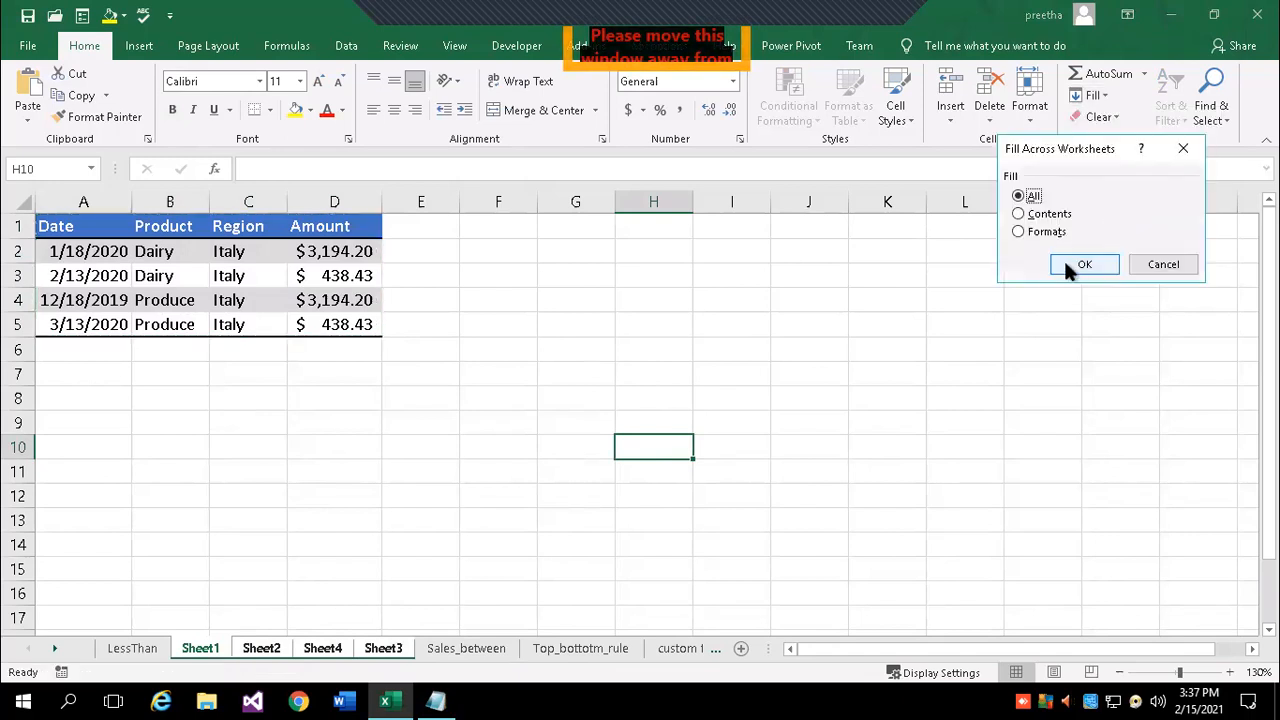
{"action": "left_click", "coordinate": [1066, 262]}
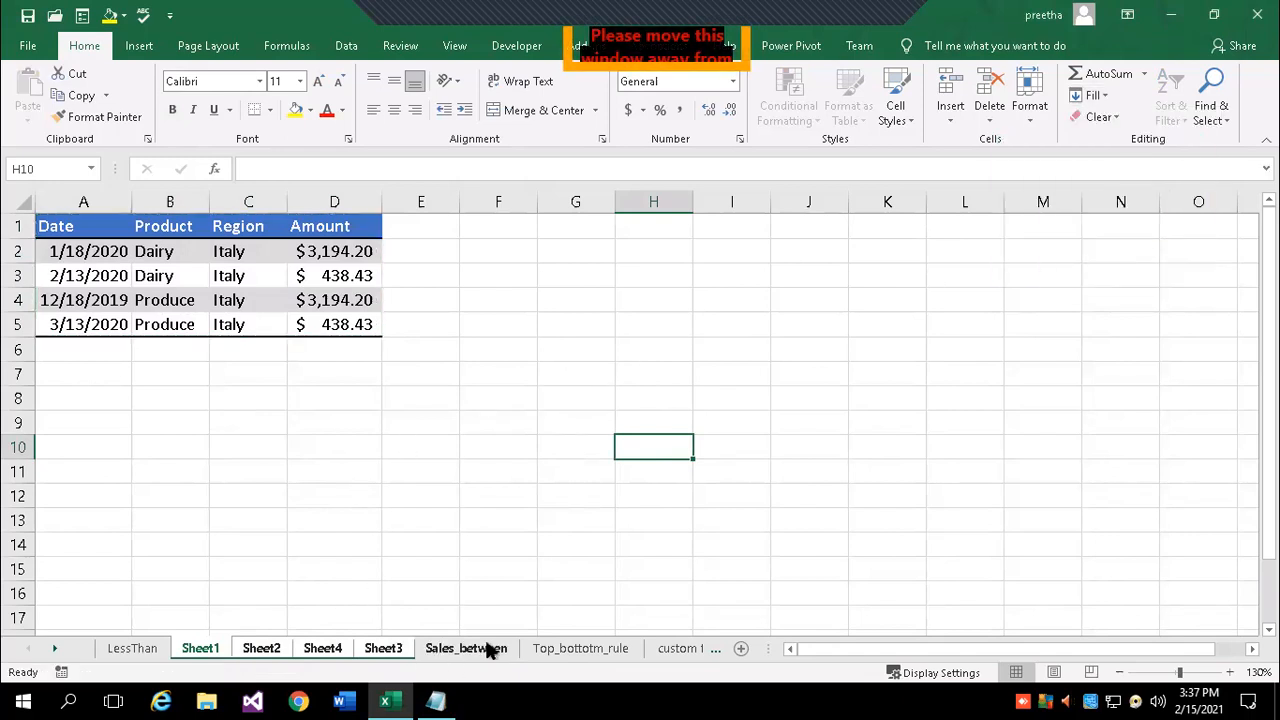
{"action": "left_click", "coordinate": [432, 650]}
{"action": "left_click", "coordinate": [652, 562]}
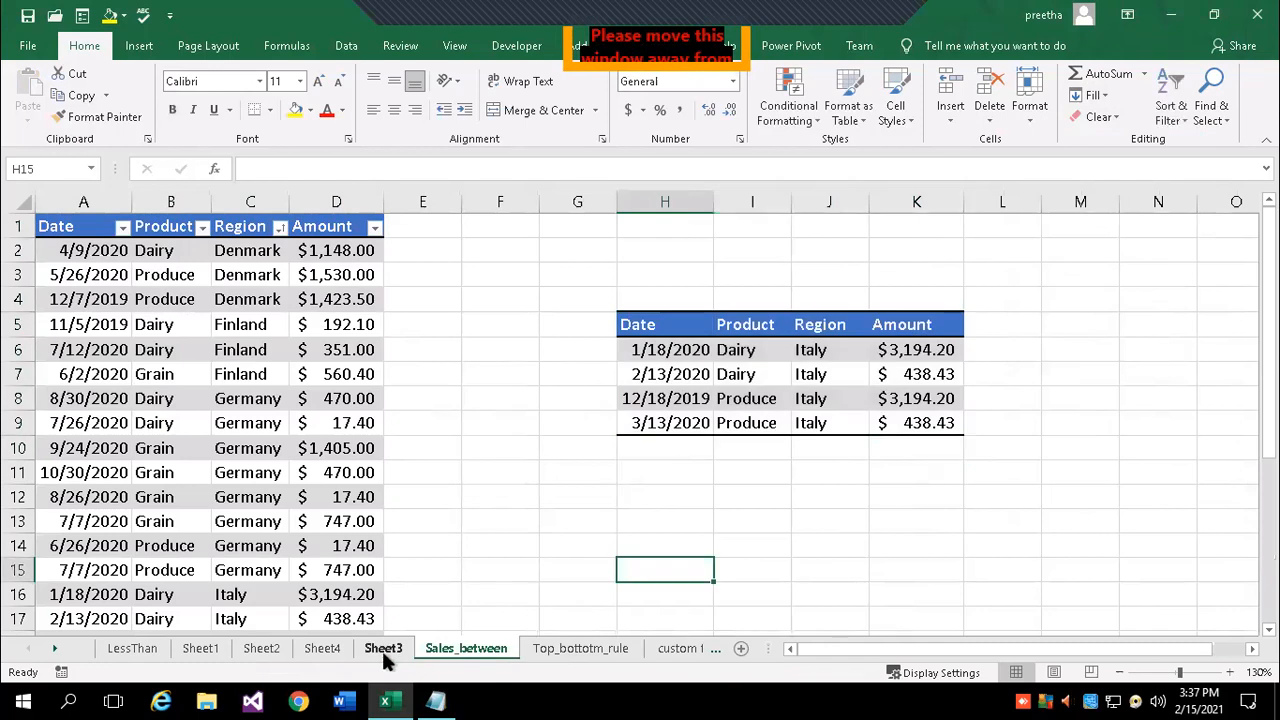
{"action": "left_click", "coordinate": [381, 648]}
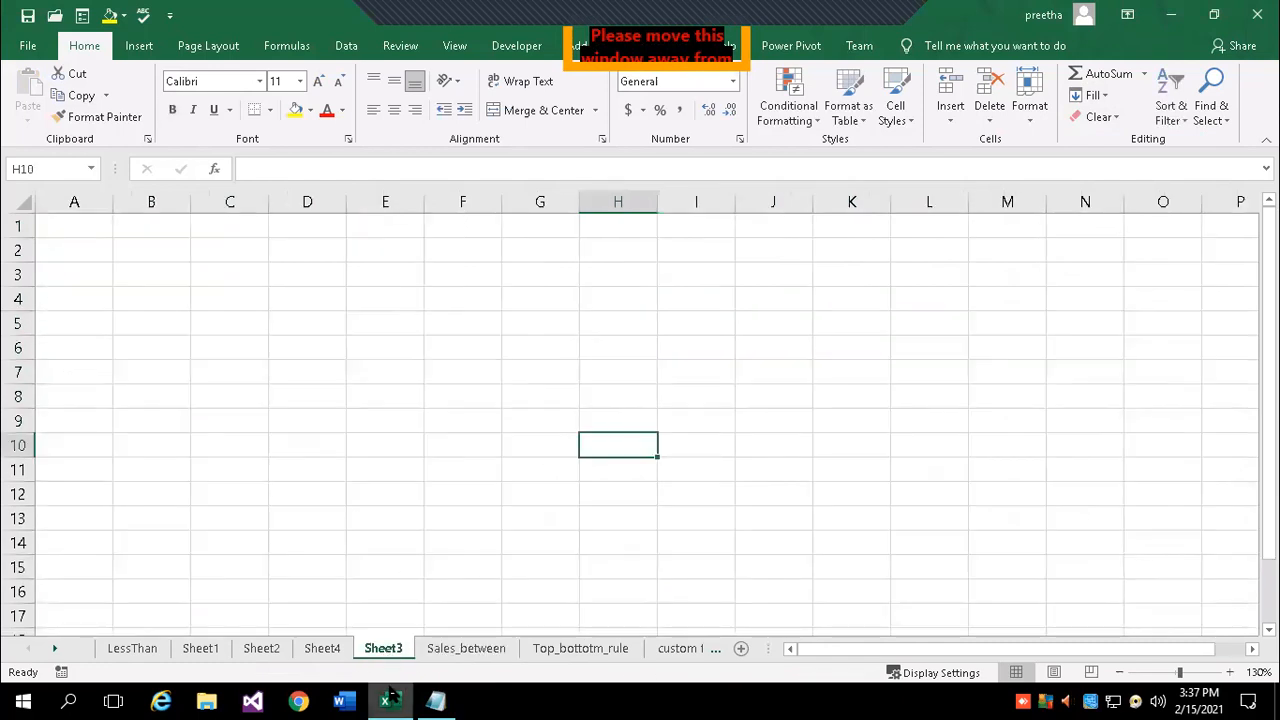
{"action": "left_click", "coordinate": [325, 648]}
{"action": "left_click", "coordinate": [279, 650]}
{"action": "left_click", "coordinate": [206, 648]}
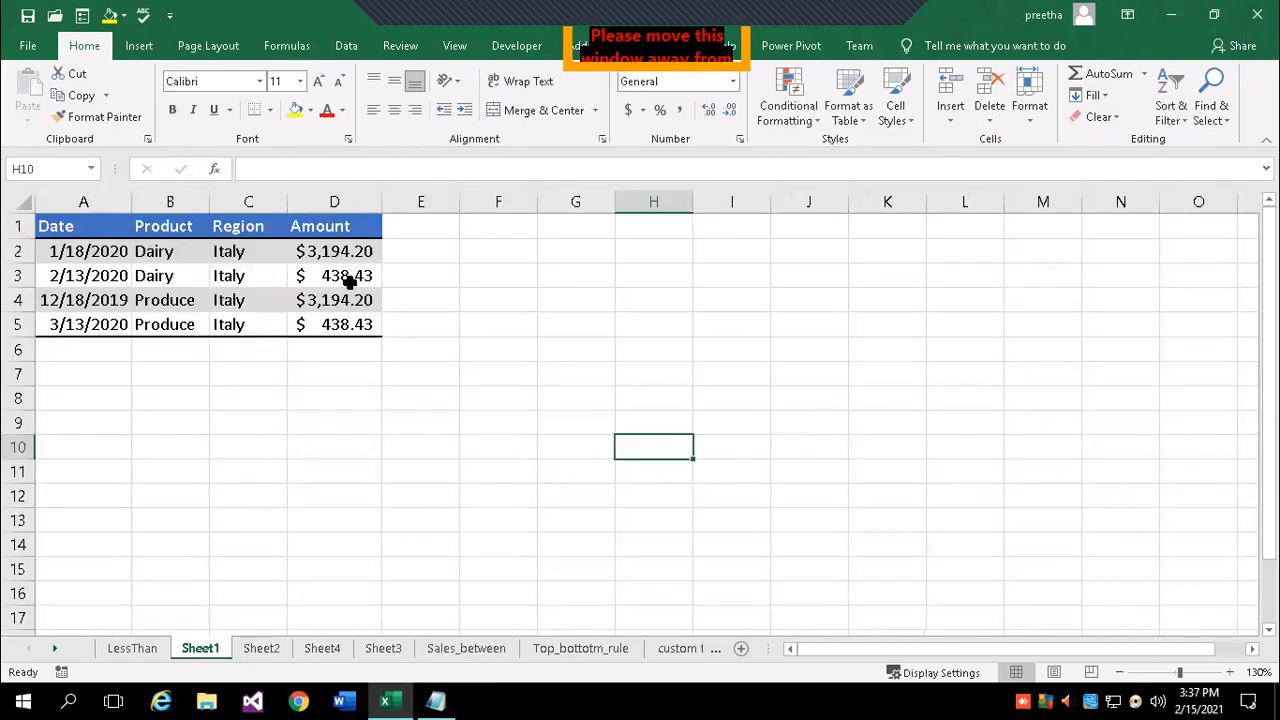
- Re-copy Sheet1's A1:D5, group Sheet3 too, and fill across worksheets with All again
{"action": "left_click", "coordinate": [86, 226]}
{"action": "left_click_drag", "start_coordinate": [86, 226], "coordinate": [337, 328]}
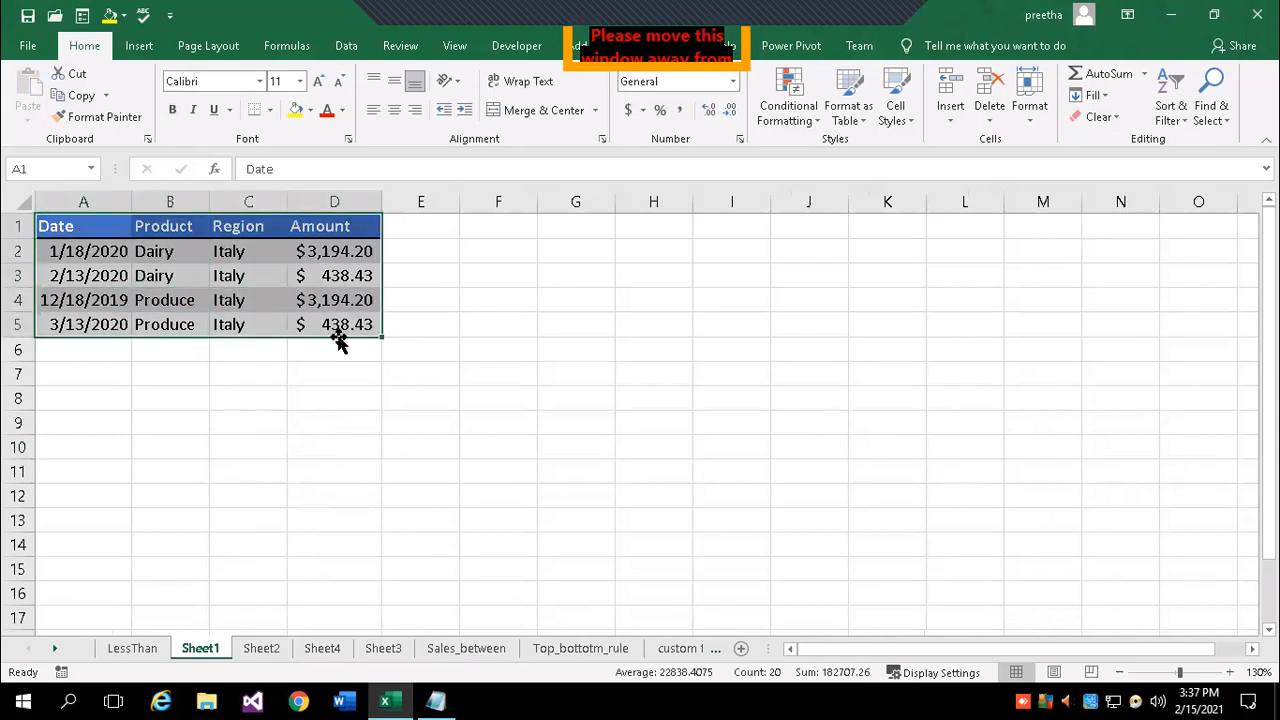
{"action": "key", "text": "ctrl+c"}
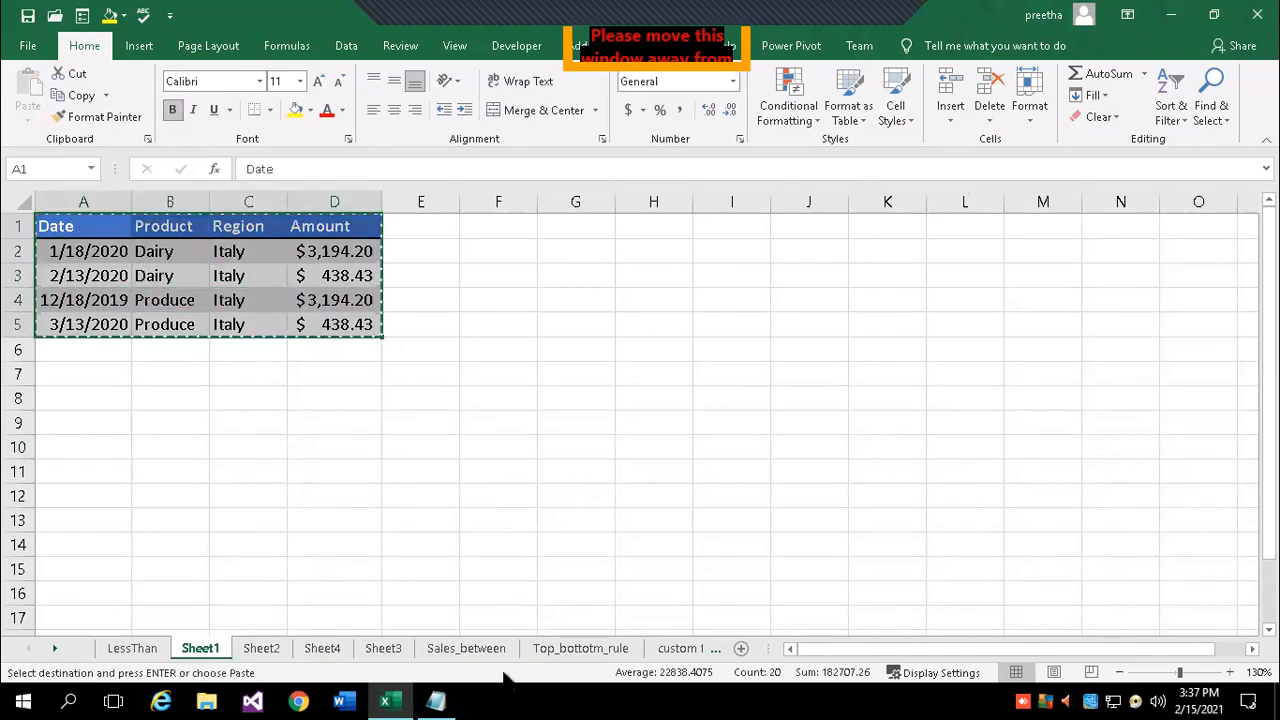
{"action": "left_click", "coordinate": [273, 656], "text": "ctrl"}
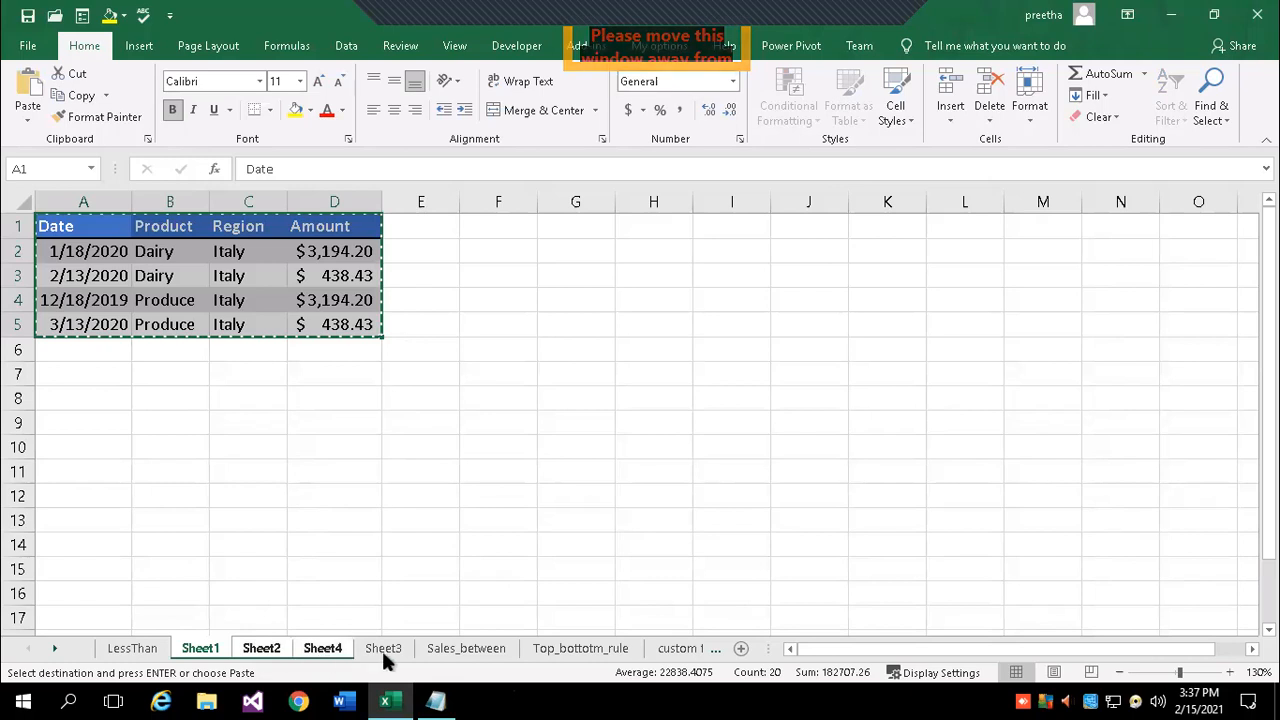
{"action": "left_click", "coordinate": [1100, 94]}
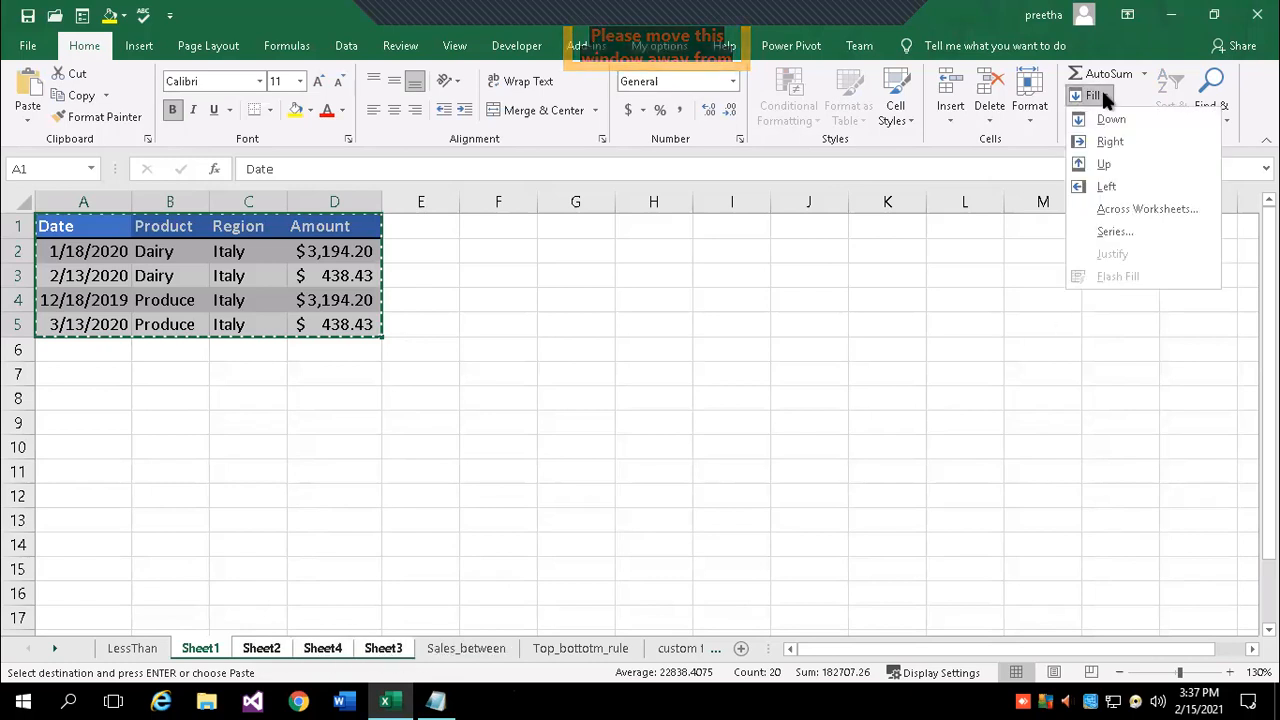
{"action": "left_click", "coordinate": [1130, 208]}
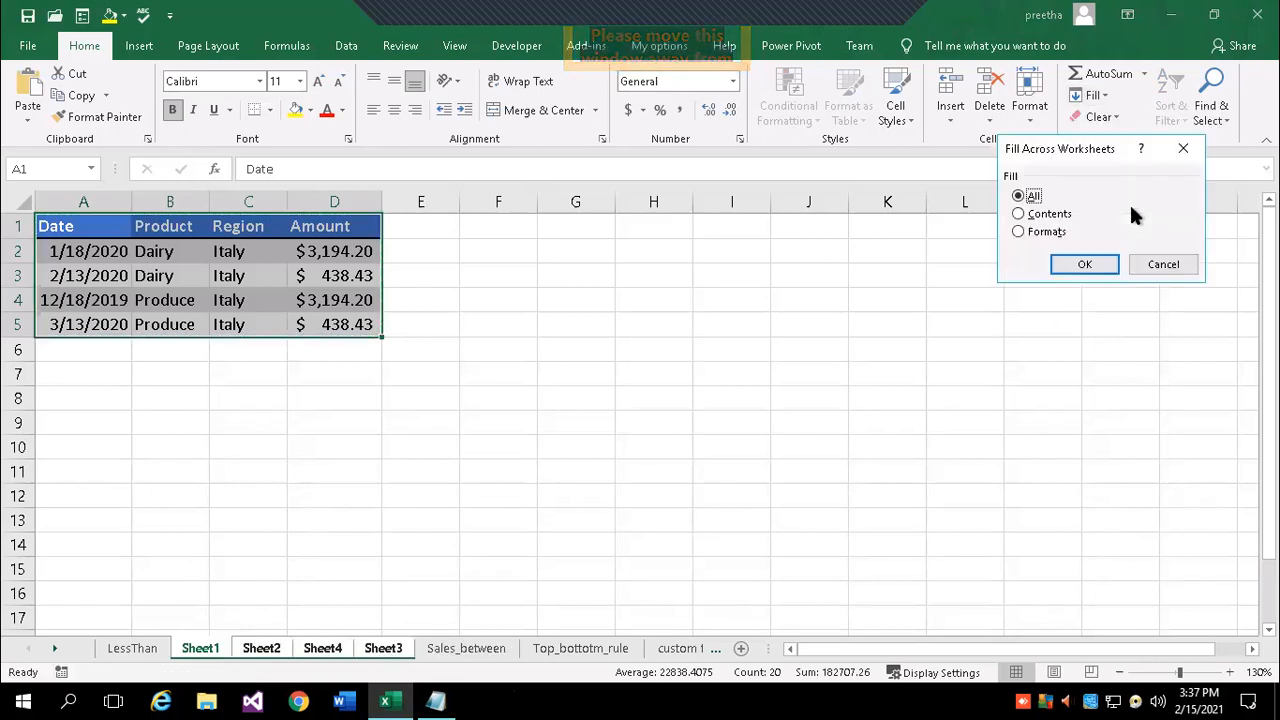
{"action": "left_click", "coordinate": [1085, 266]}
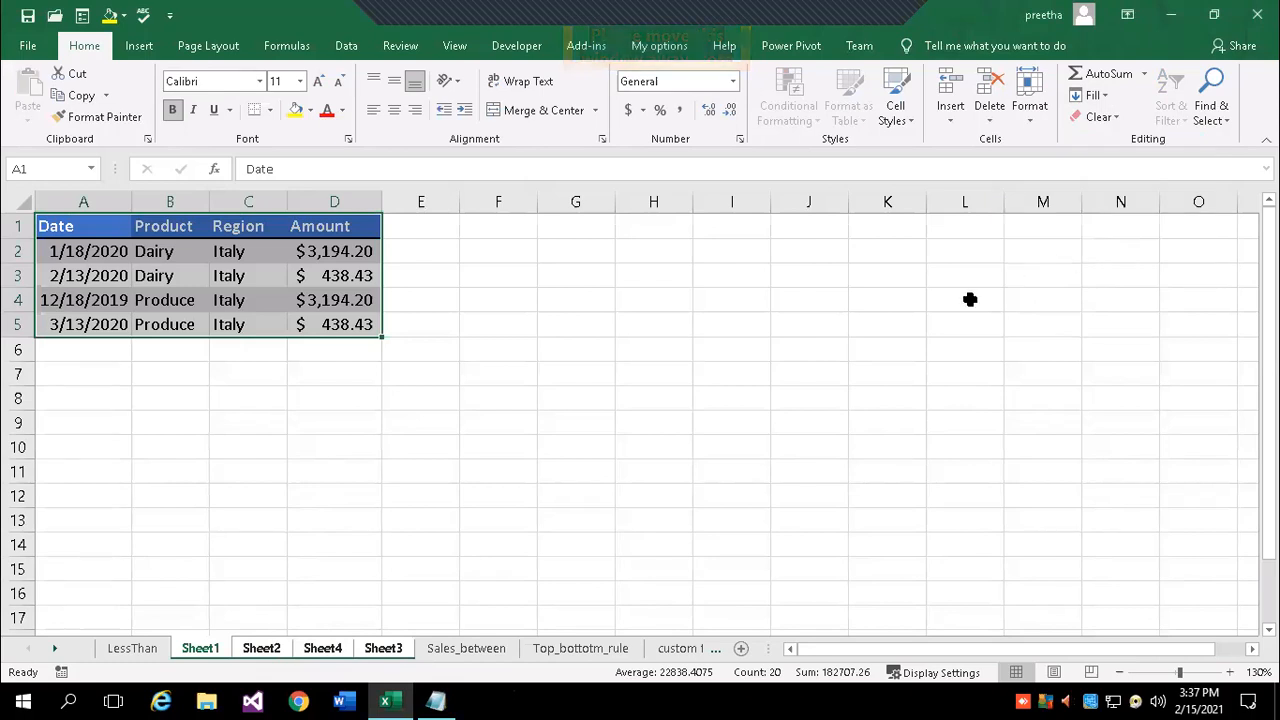
- Verify the filled table on Sheet2, Sheet4 and Sheet3, then return to Sheet1
{"action": "left_click", "coordinate": [258, 648]}
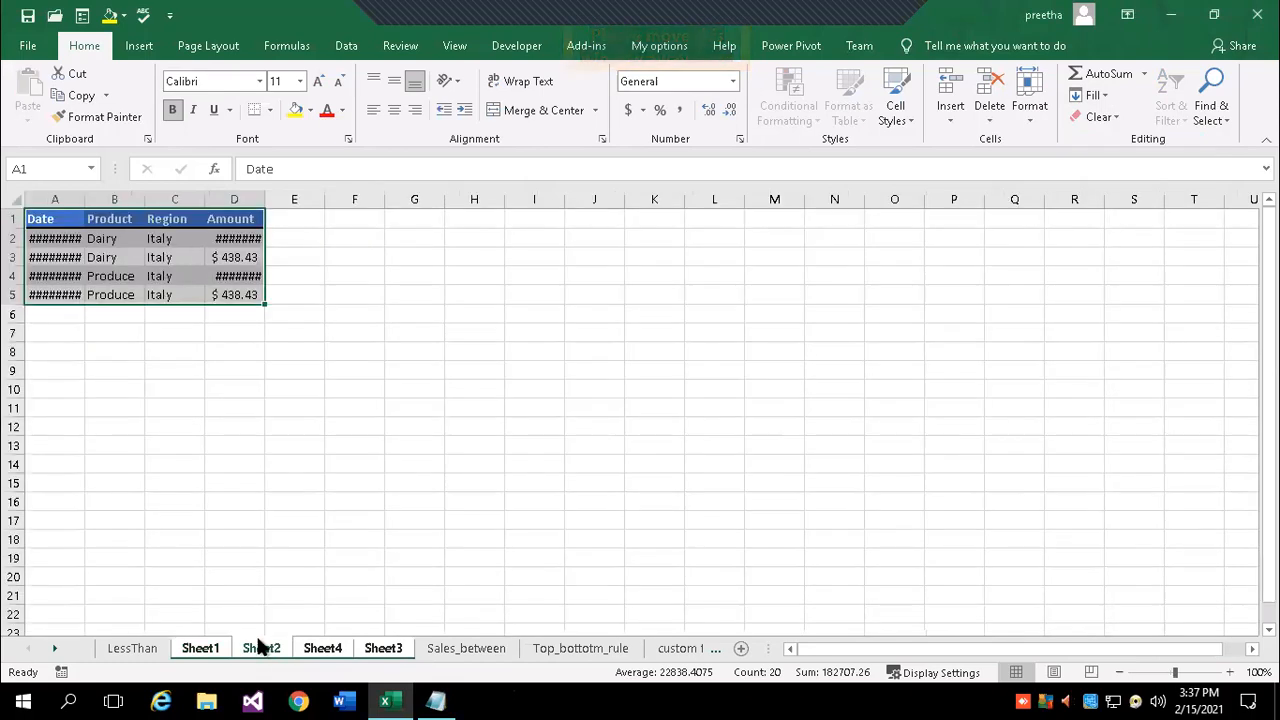
{"action": "left_click", "coordinate": [322, 650]}
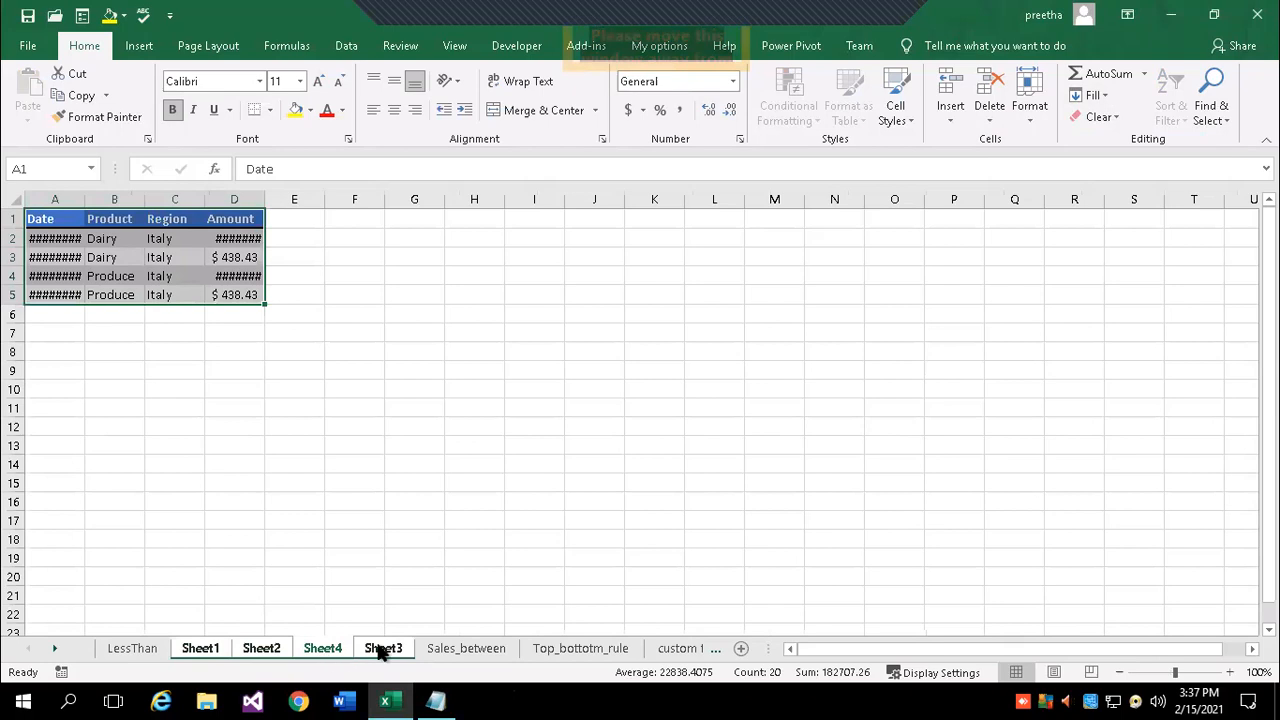
{"action": "left_click", "coordinate": [390, 650]}
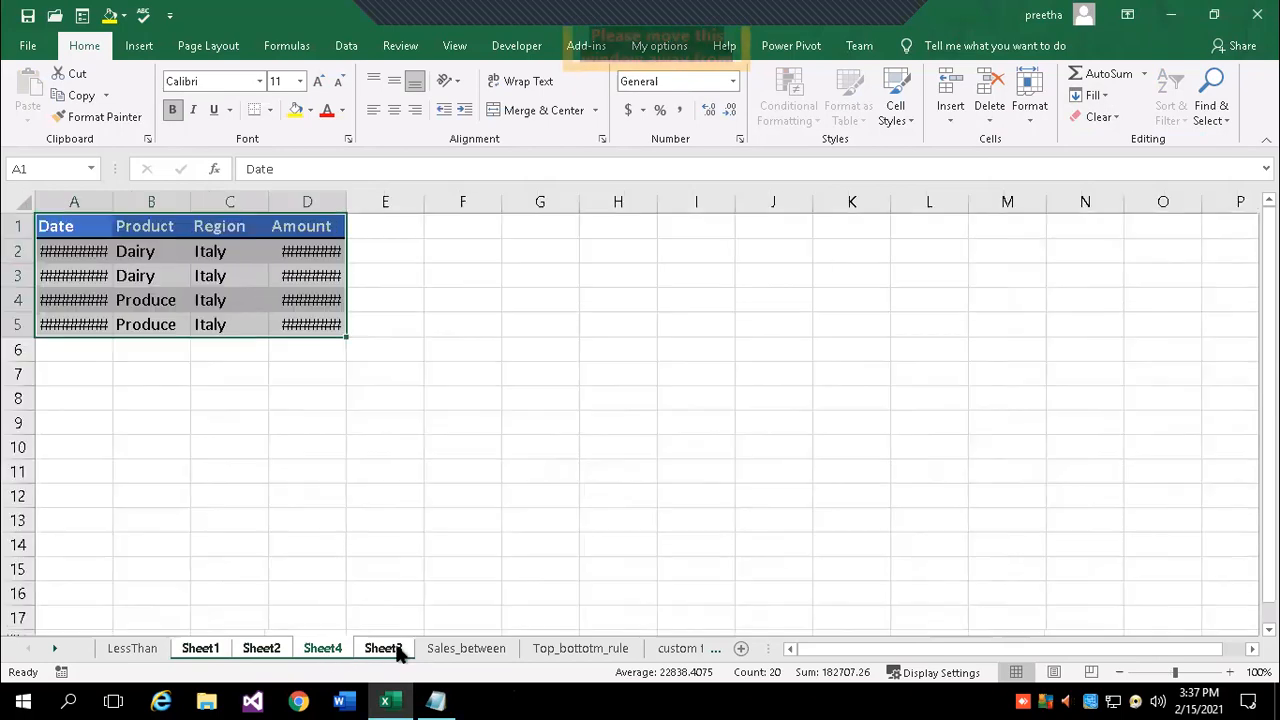
{"action": "left_click", "coordinate": [200, 648]}
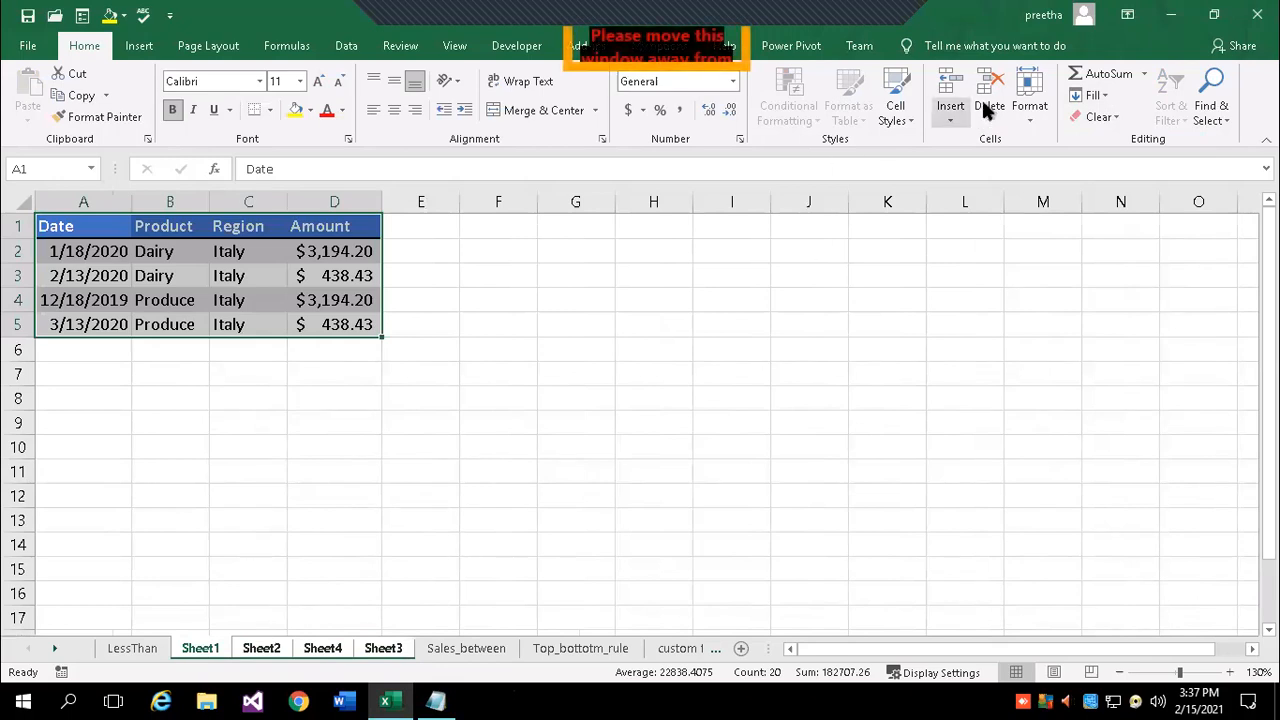
{"action": "left_click", "coordinate": [1097, 95]}
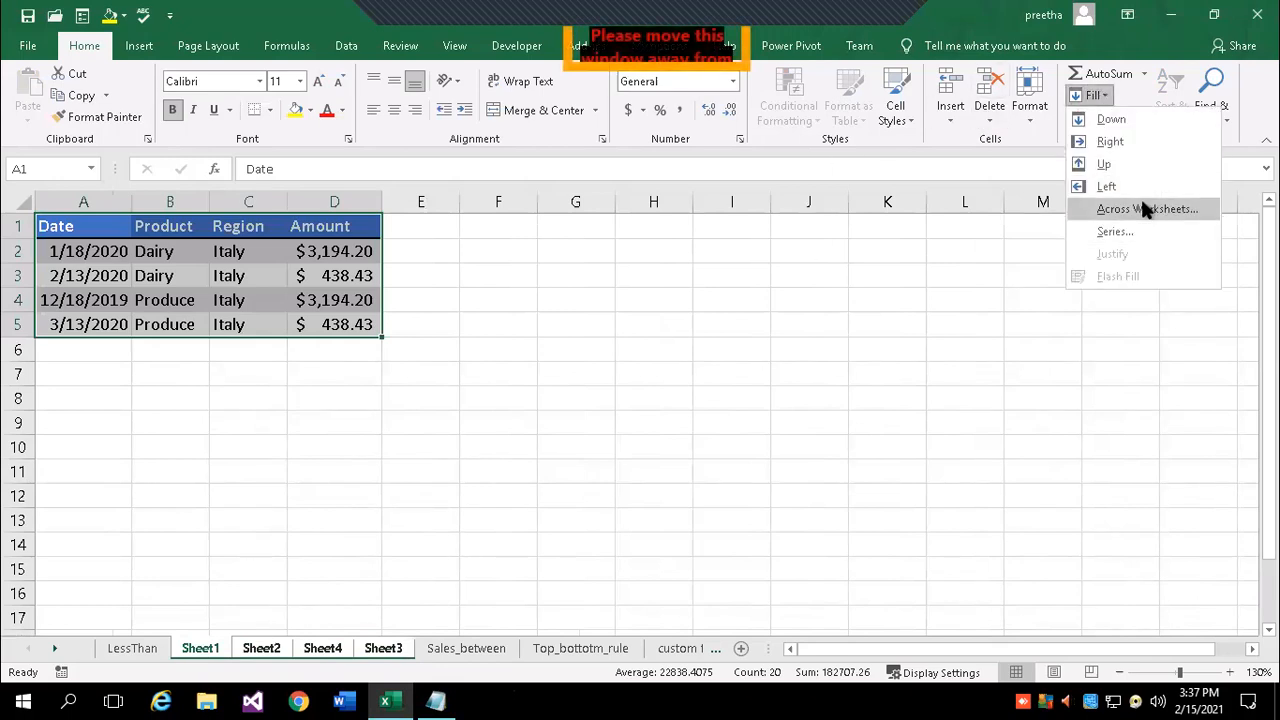
- Append 'Numbers/date' to the Series line so it reads 'Series Numbers/date'
{"action": "left_click", "coordinate": [435, 700]}
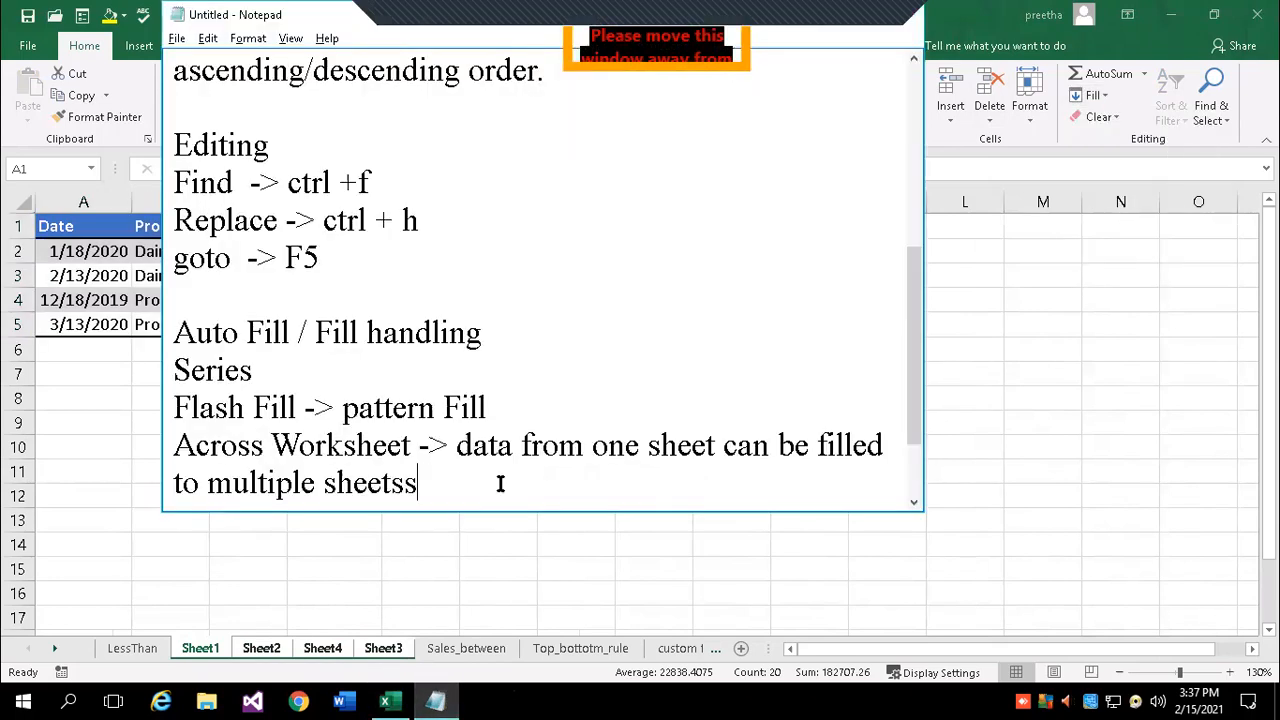
{"action": "left_click", "coordinate": [301, 369]}
{"action": "type", "text": "Numbers"}
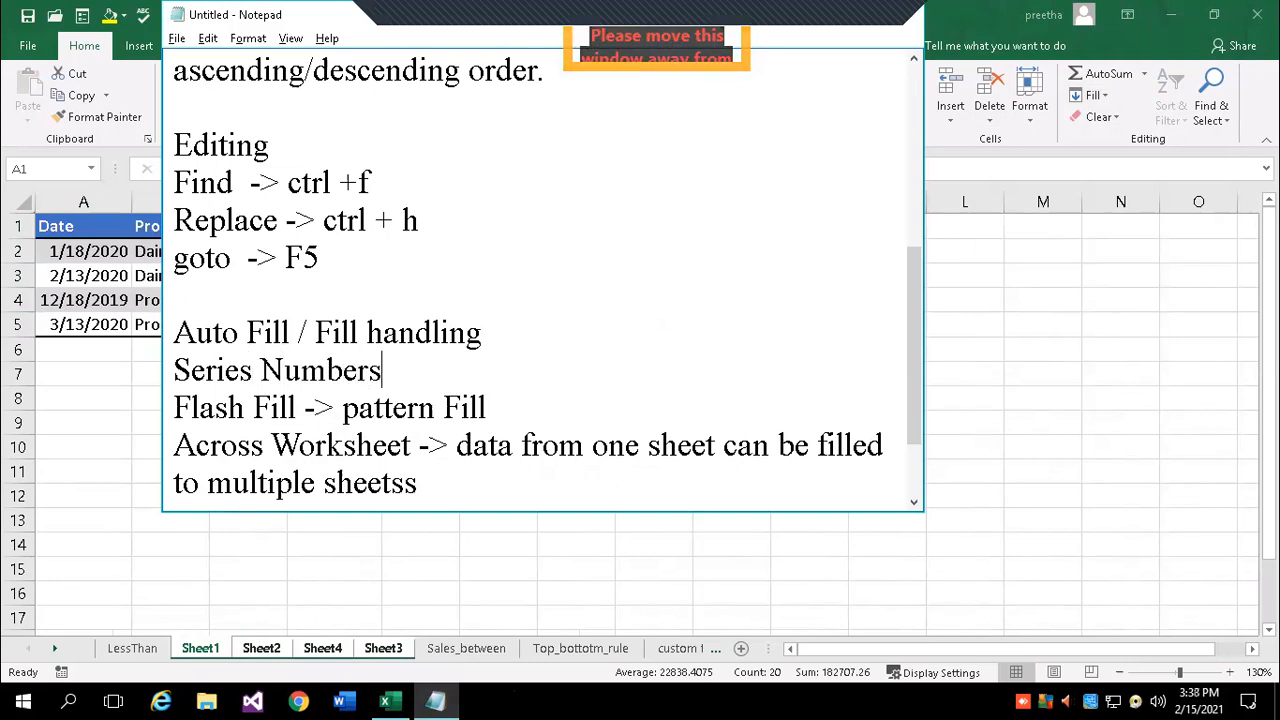
{"action": "type", "text": "/date"}
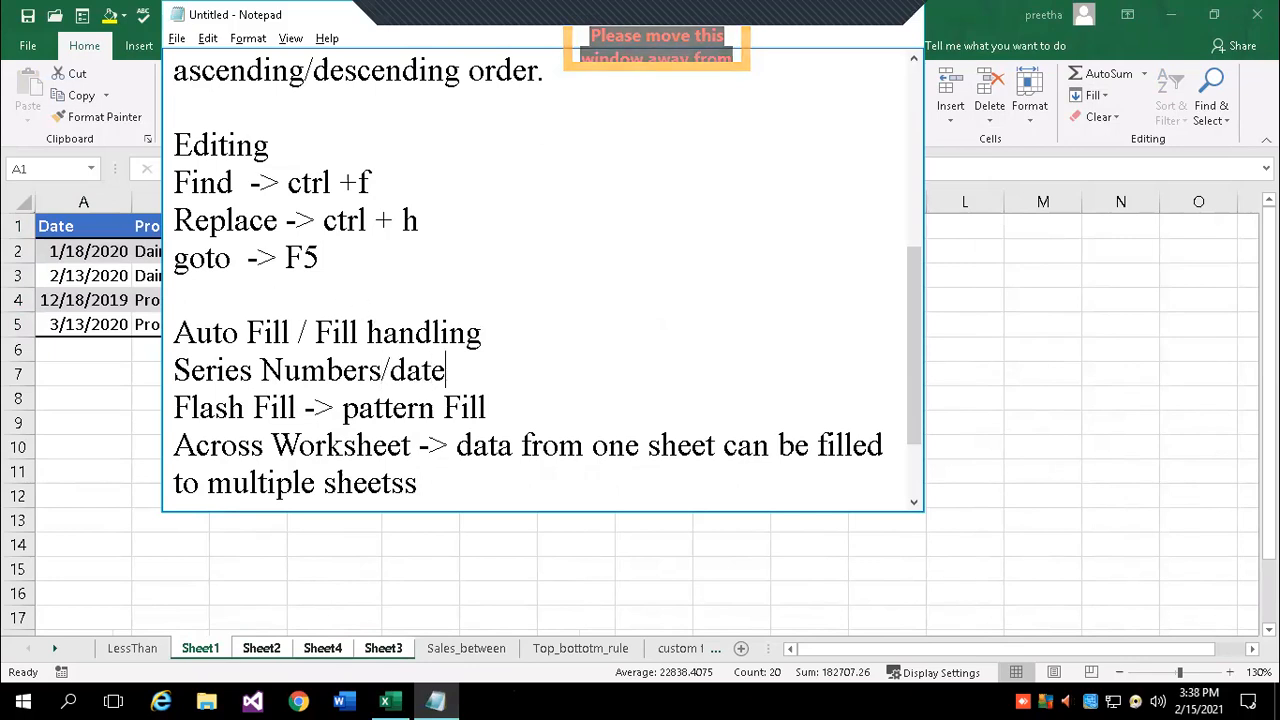
{"action": "type", "text": "/"}
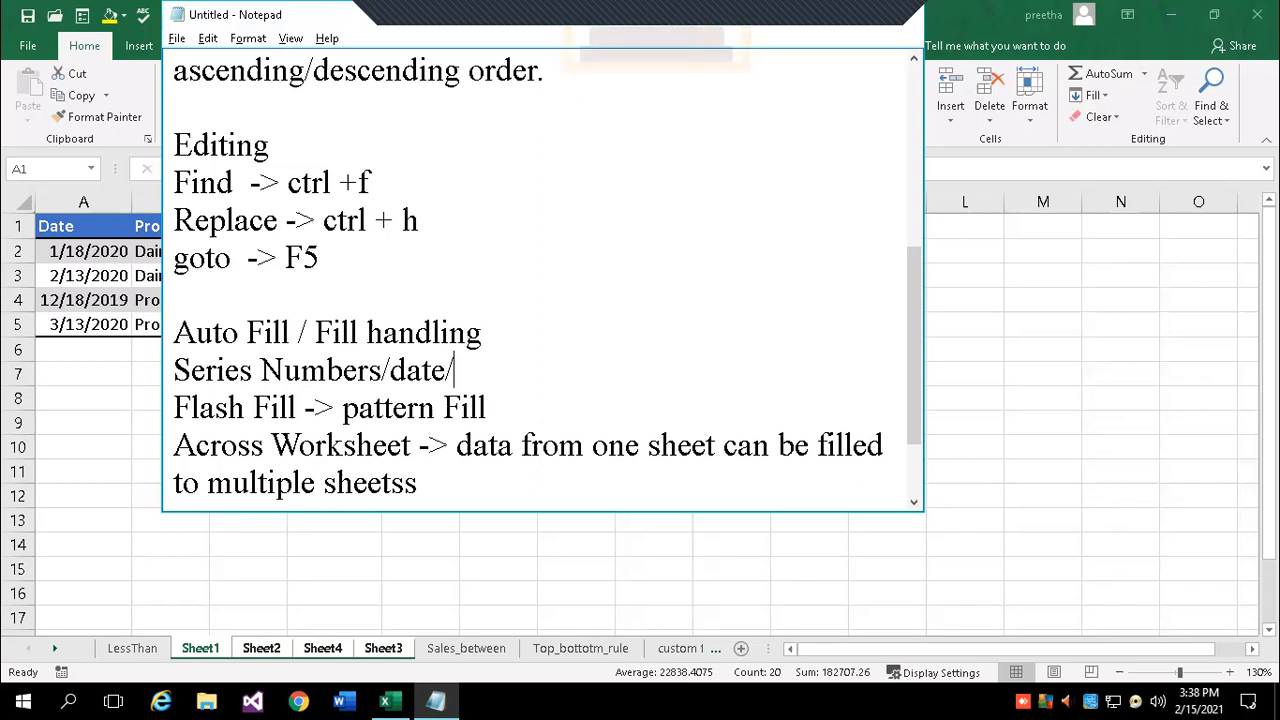
{"action": "key", "text": "BackSpace"}
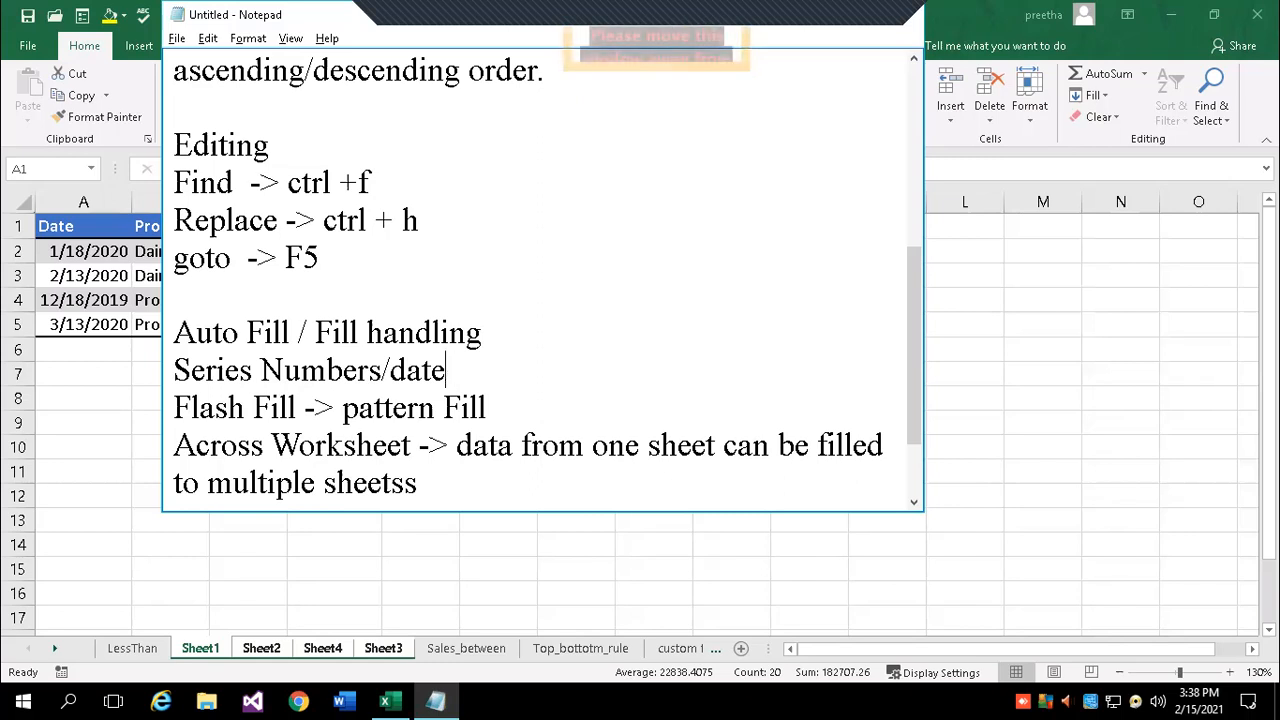
{"action": "scroll", "coordinate": [772, 431], "scroll_direction": "up", "scroll_amount": 1}
{"action": "scroll", "coordinate": [508, 384], "scroll_direction": "down", "scroll_amount": 2}
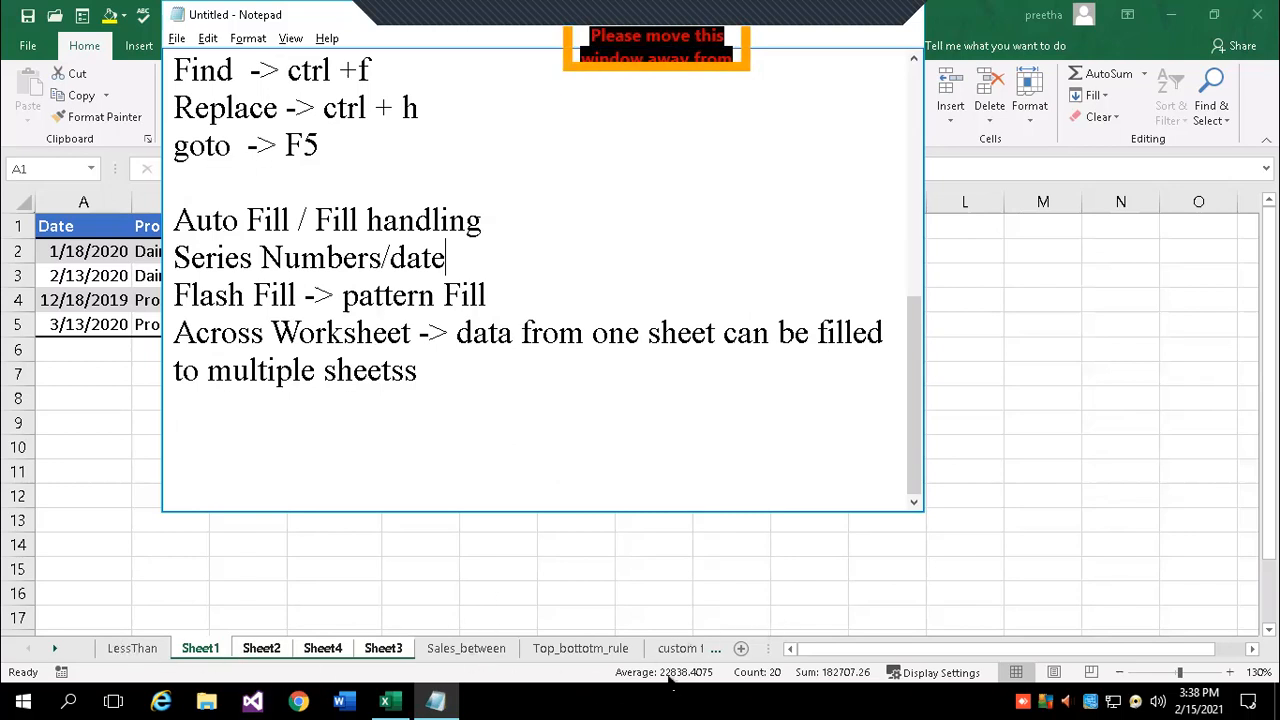
{"action": "left_click", "coordinate": [207, 650]}
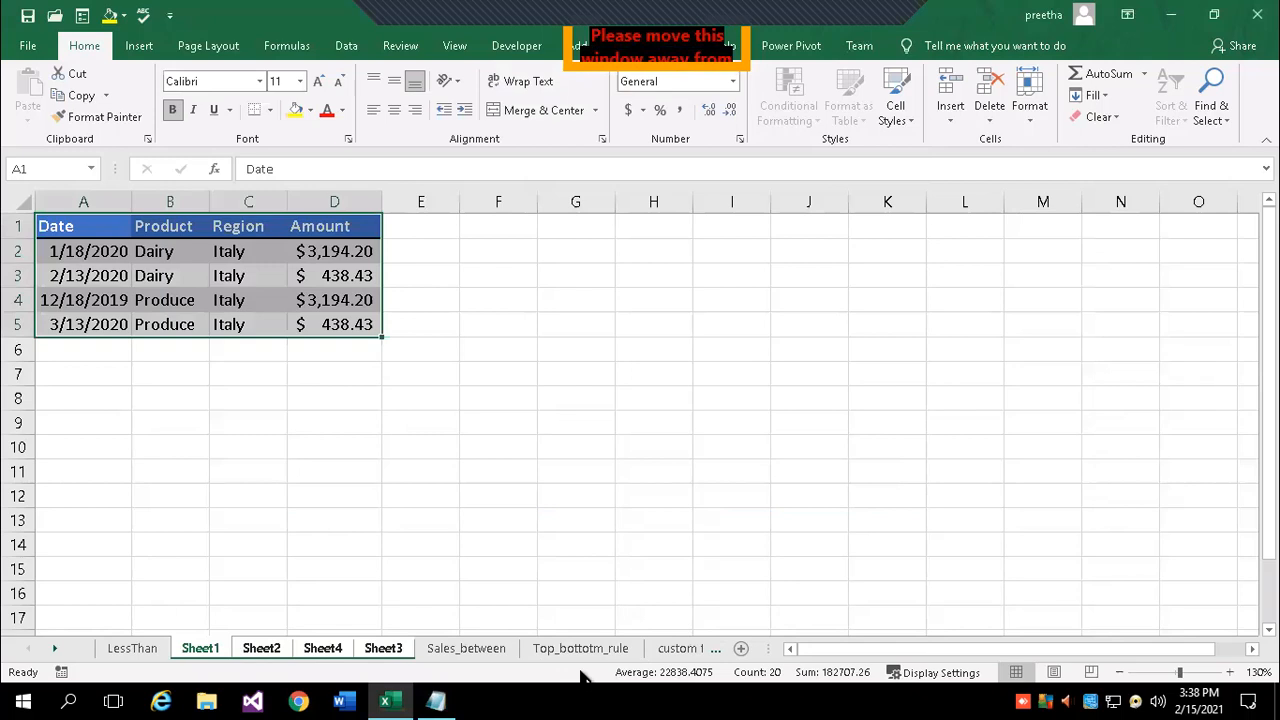
{"action": "left_click", "coordinate": [58, 649]}
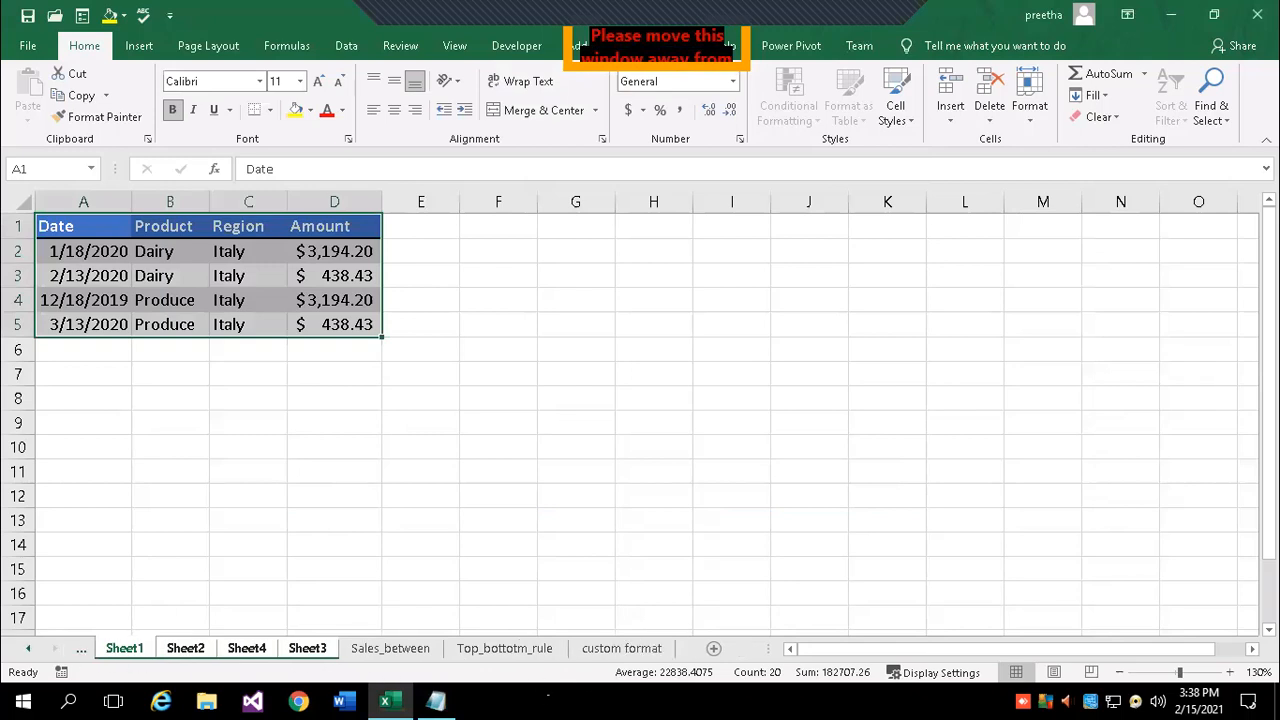
{"action": "left_click", "coordinate": [610, 648]}
{"action": "left_click", "coordinate": [525, 650]}
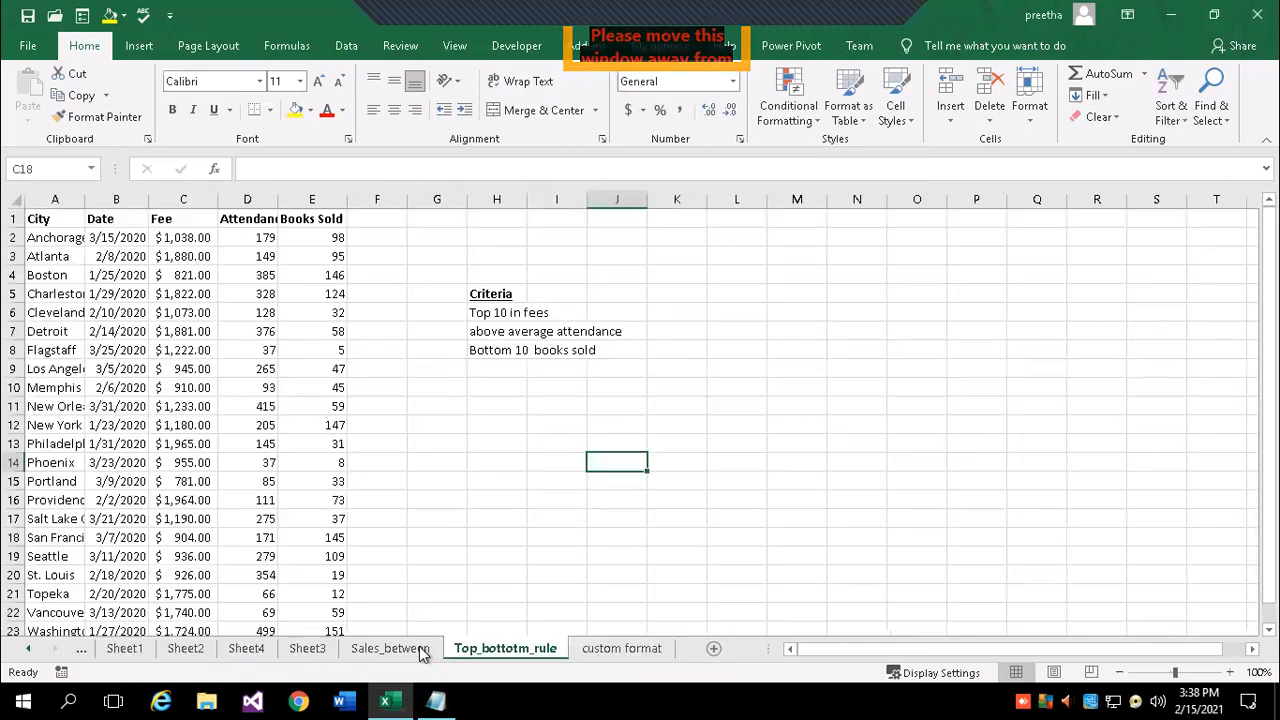
{"action": "left_click", "coordinate": [390, 648]}
{"action": "left_click", "coordinate": [308, 650]}
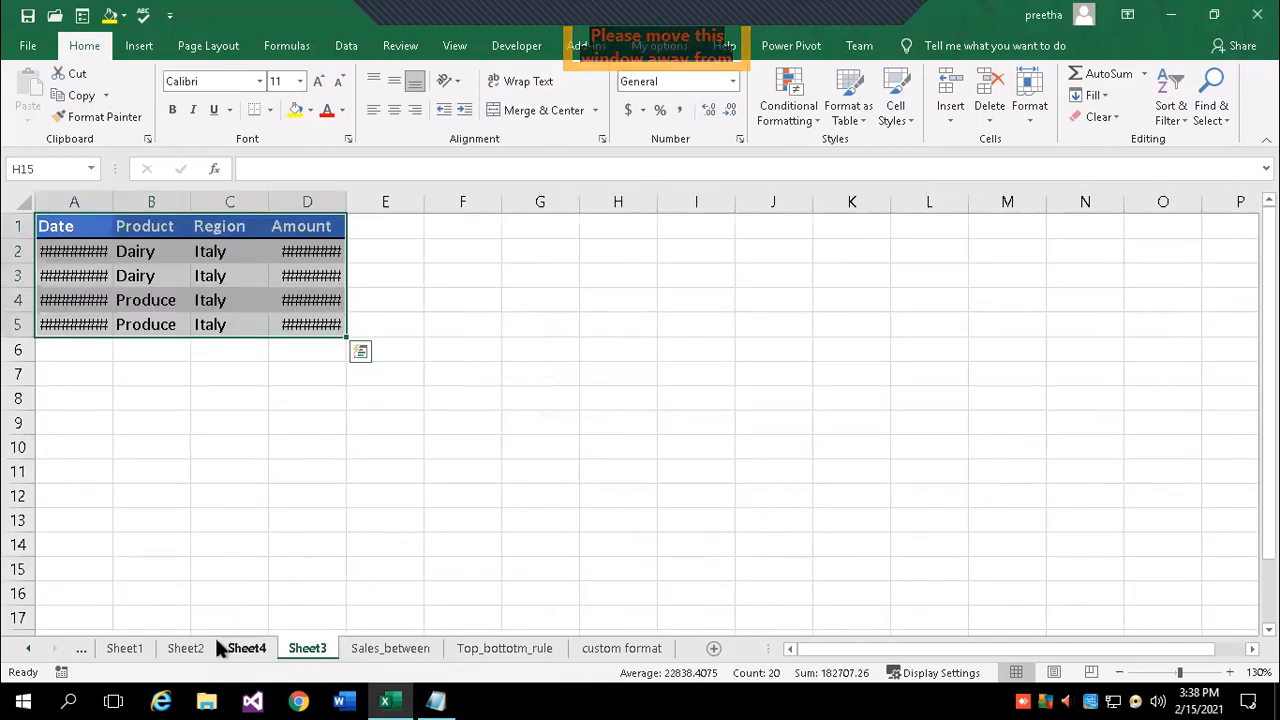
{"action": "left_click", "coordinate": [125, 649]}
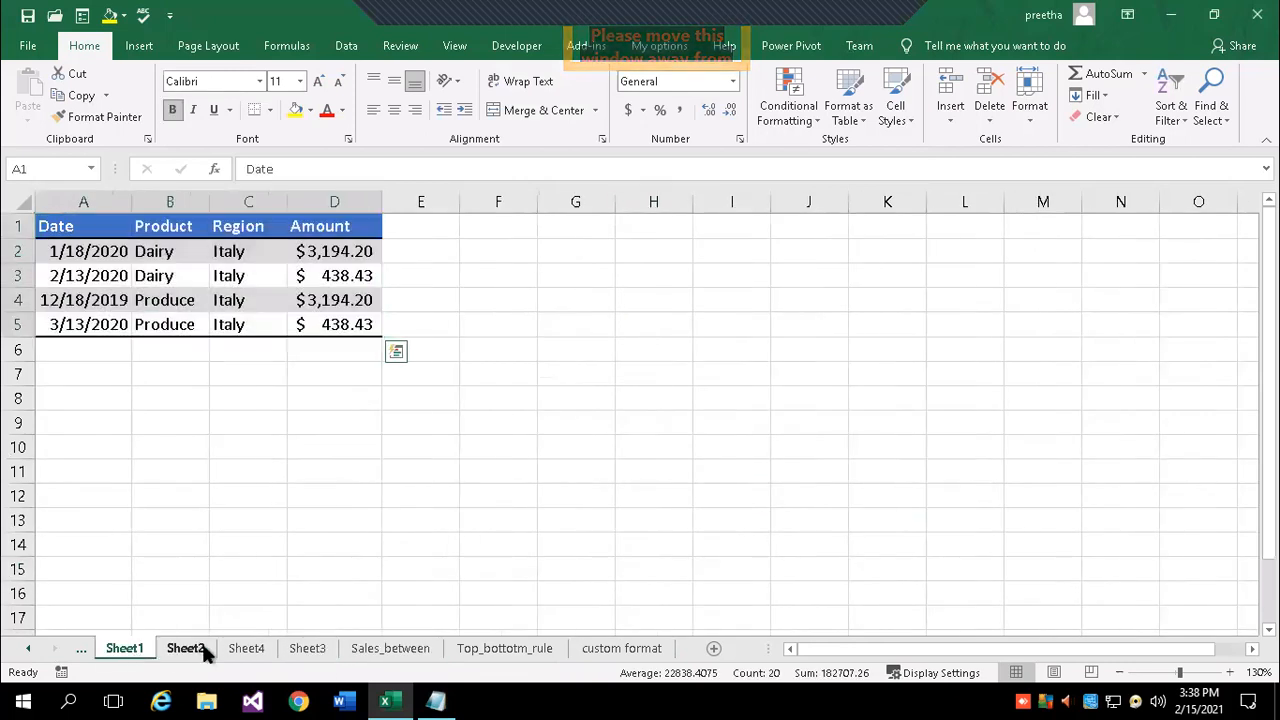
{"action": "left_click", "coordinate": [195, 650]}
{"action": "left_click", "coordinate": [252, 648]}
{"action": "left_click", "coordinate": [308, 648]}
{"action": "left_click", "coordinate": [397, 647]}
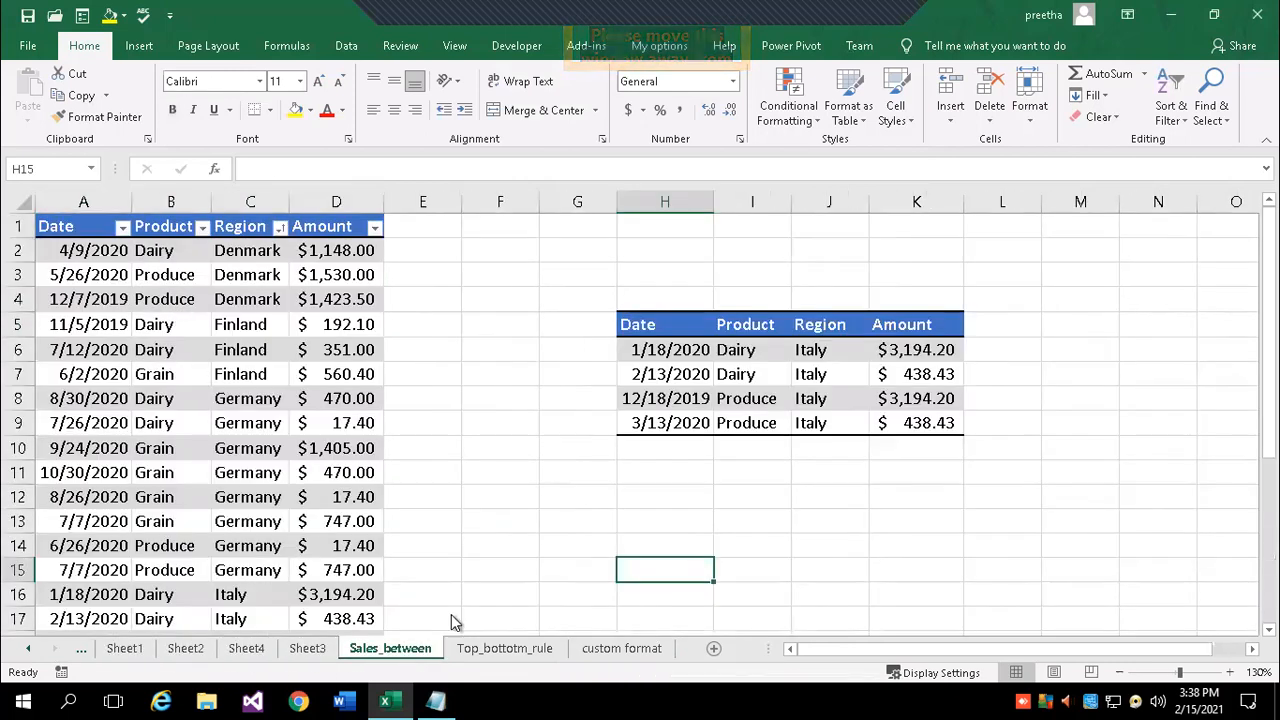
{"action": "scroll", "coordinate": [803, 496], "scroll_direction": "up", "scroll_amount": 3}
{"action": "scroll", "coordinate": [803, 496], "scroll_direction": "down", "scroll_amount": 8}
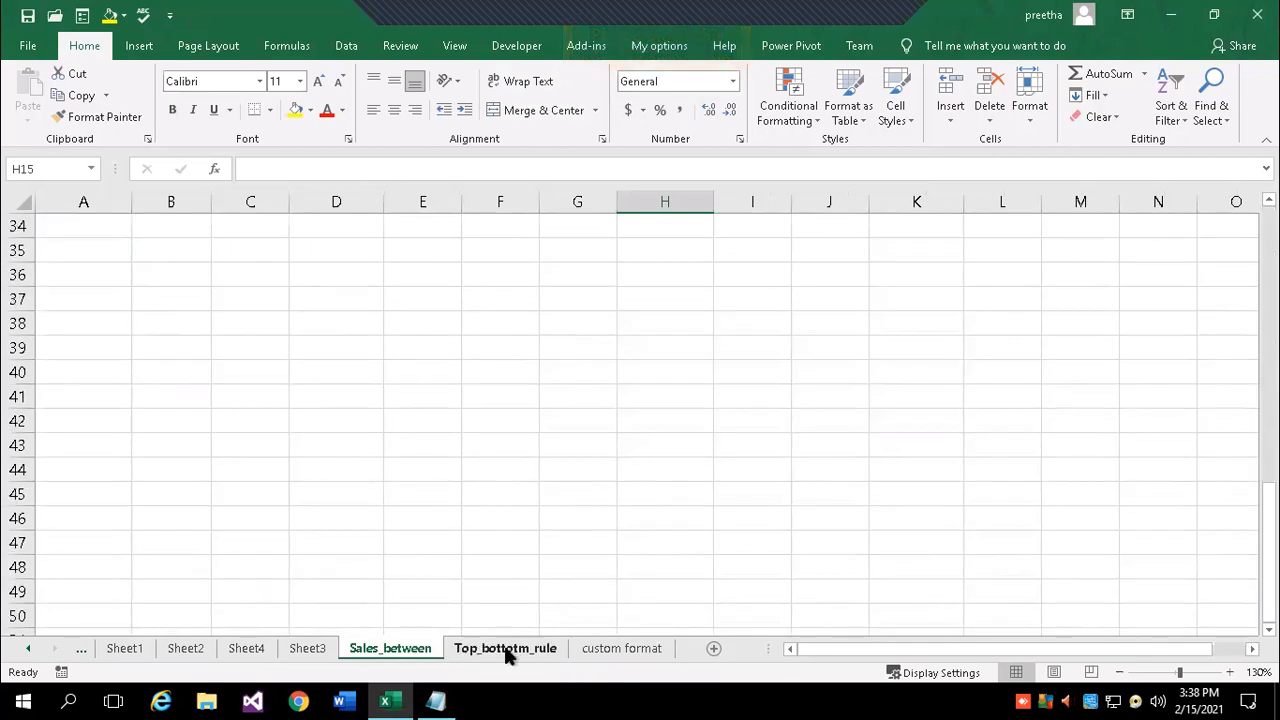
{"action": "left_click", "coordinate": [507, 650]}
{"action": "scroll", "coordinate": [590, 540], "scroll_direction": "down", "scroll_amount": 5}
{"action": "left_click", "coordinate": [640, 649]}
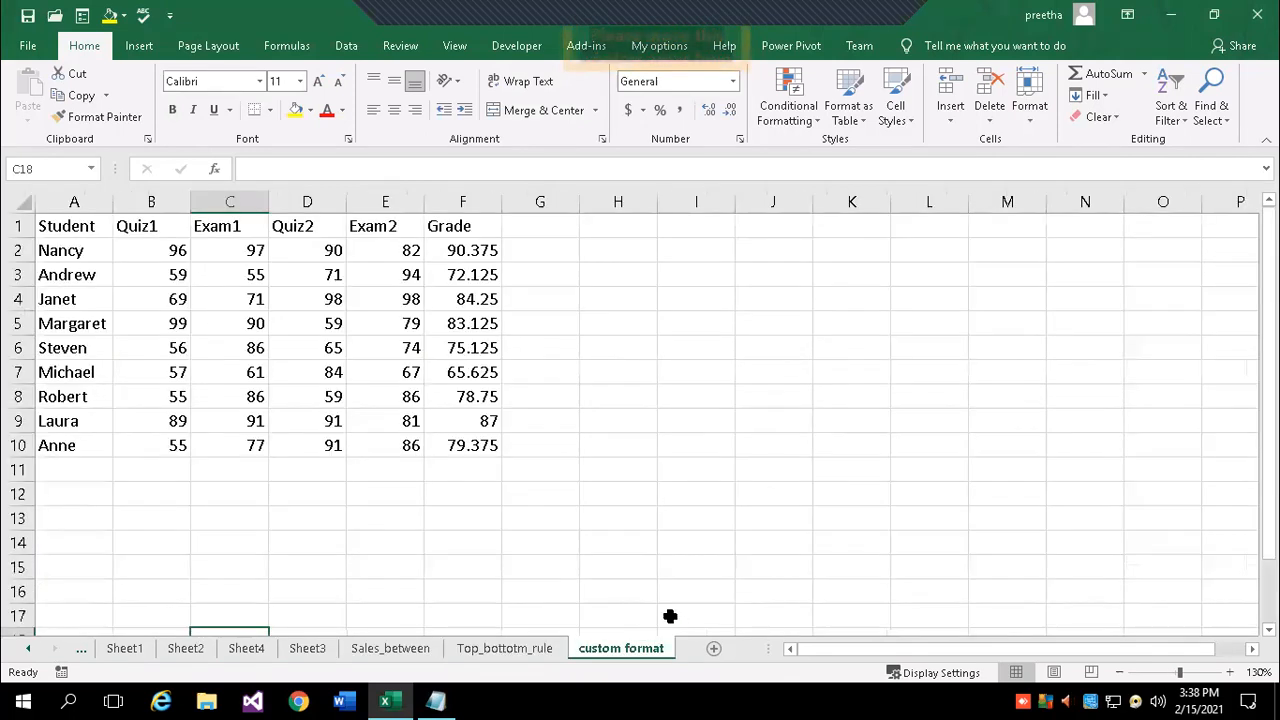
{"action": "left_click", "coordinate": [29, 650]}
{"action": "left_click", "coordinate": [112, 650]}
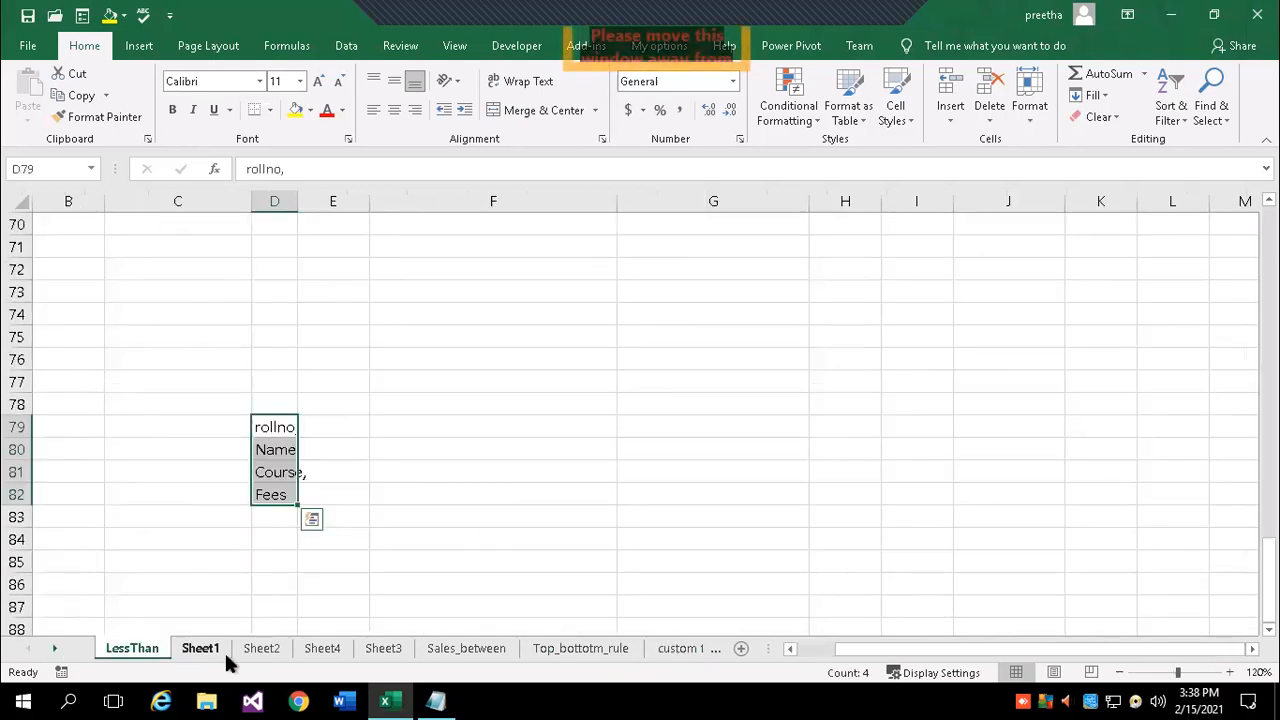
{"action": "scroll", "coordinate": [479, 586], "scroll_direction": "up", "scroll_amount": 7}
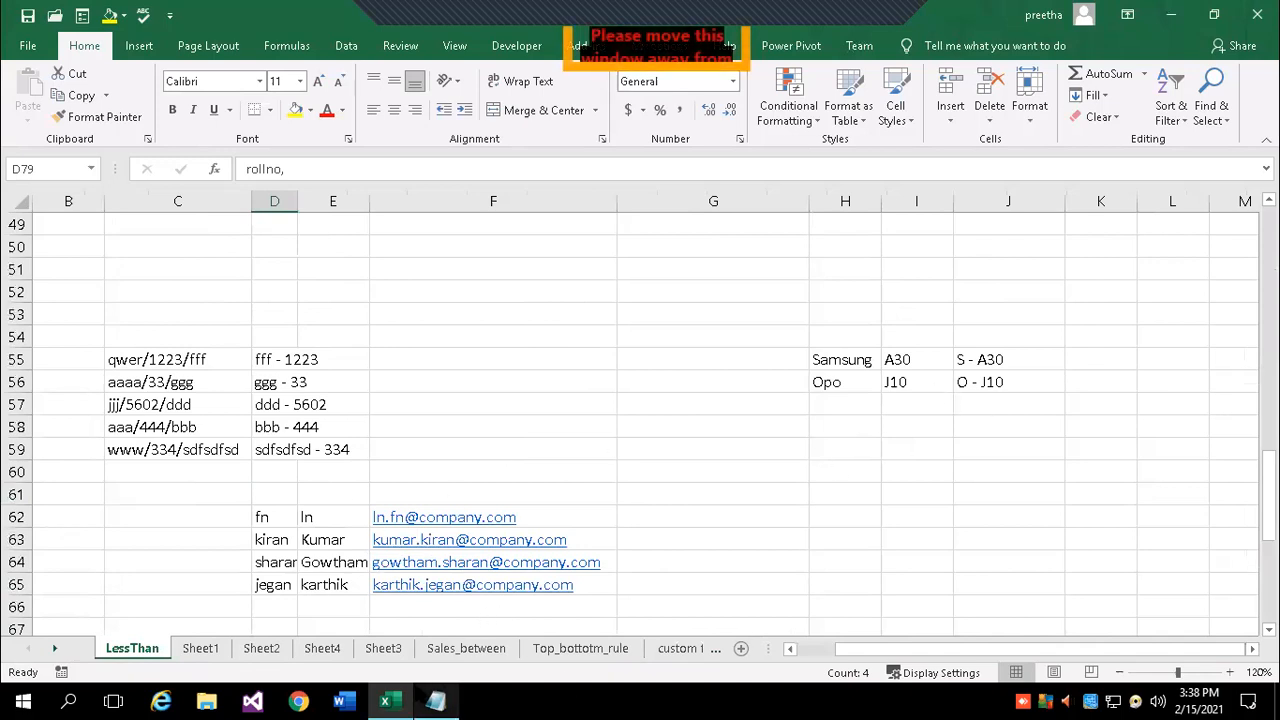
{"action": "left_click", "coordinate": [437, 700]}
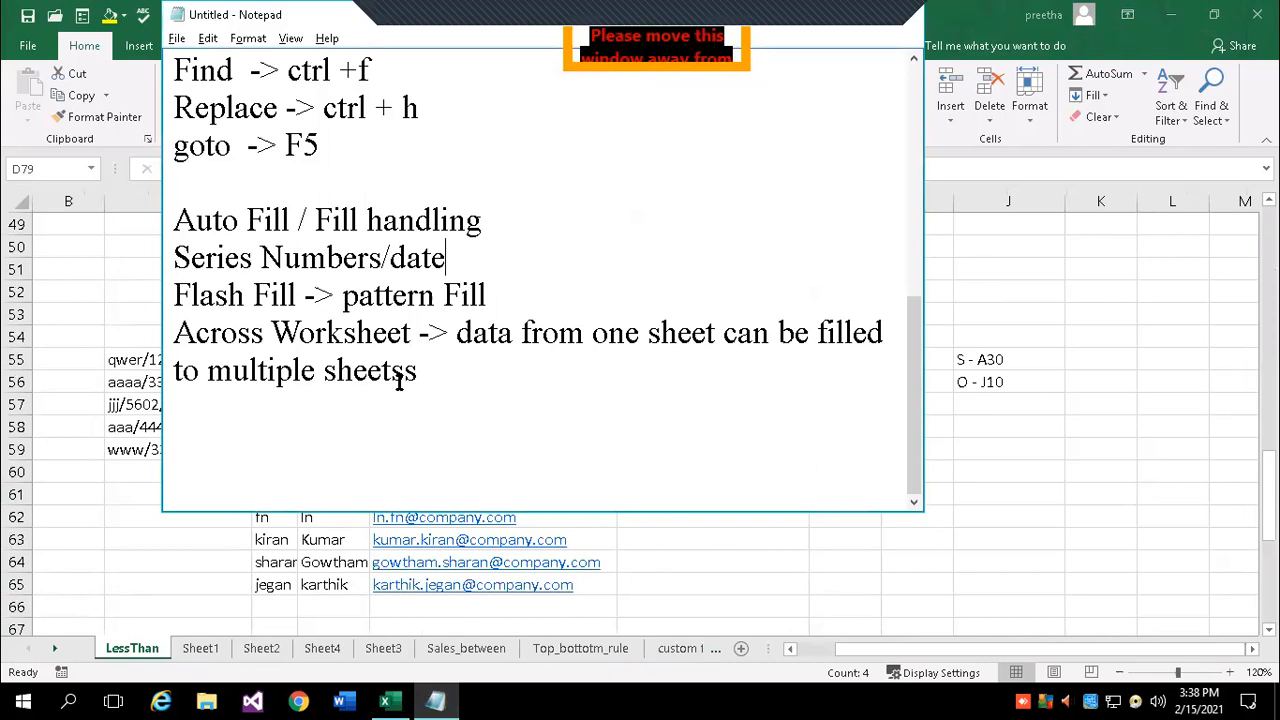
- Fix 'sheetss' to 'sheets' in the Across Worksheet note and return to Excel
{"action": "key", "text": "BackSpace"}
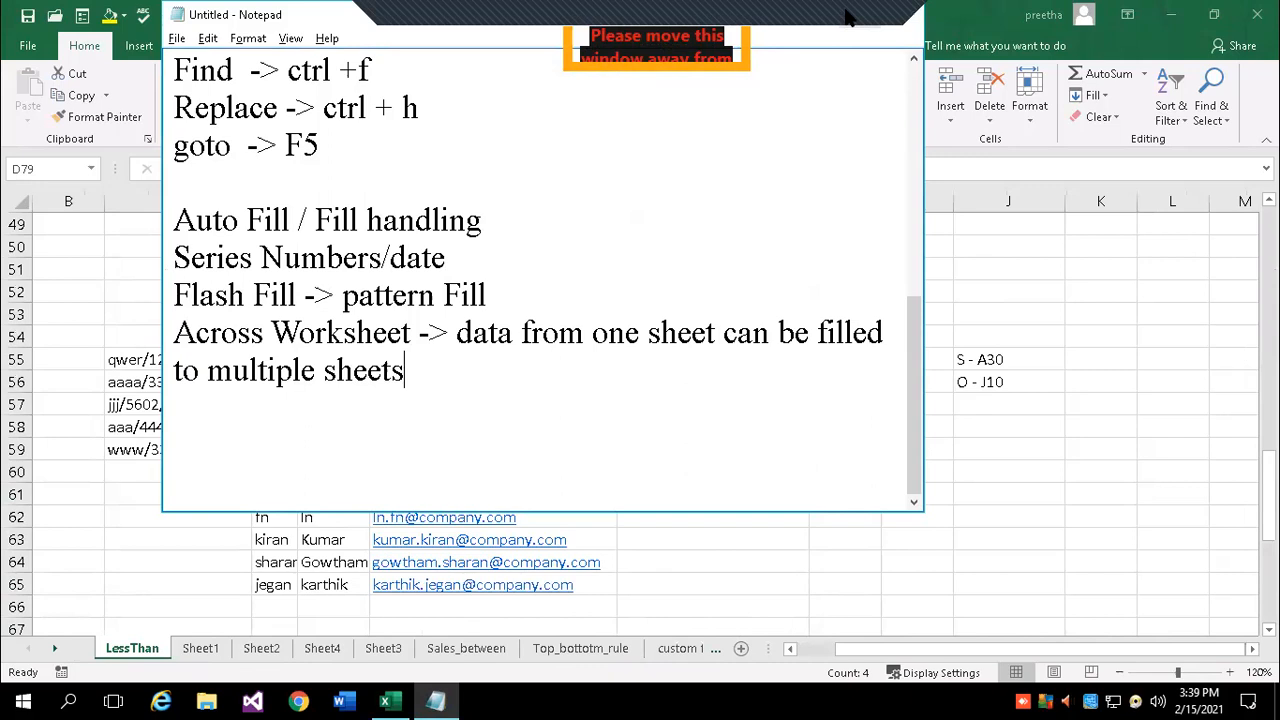
{"action": "left_click", "coordinate": [1143, 349]}
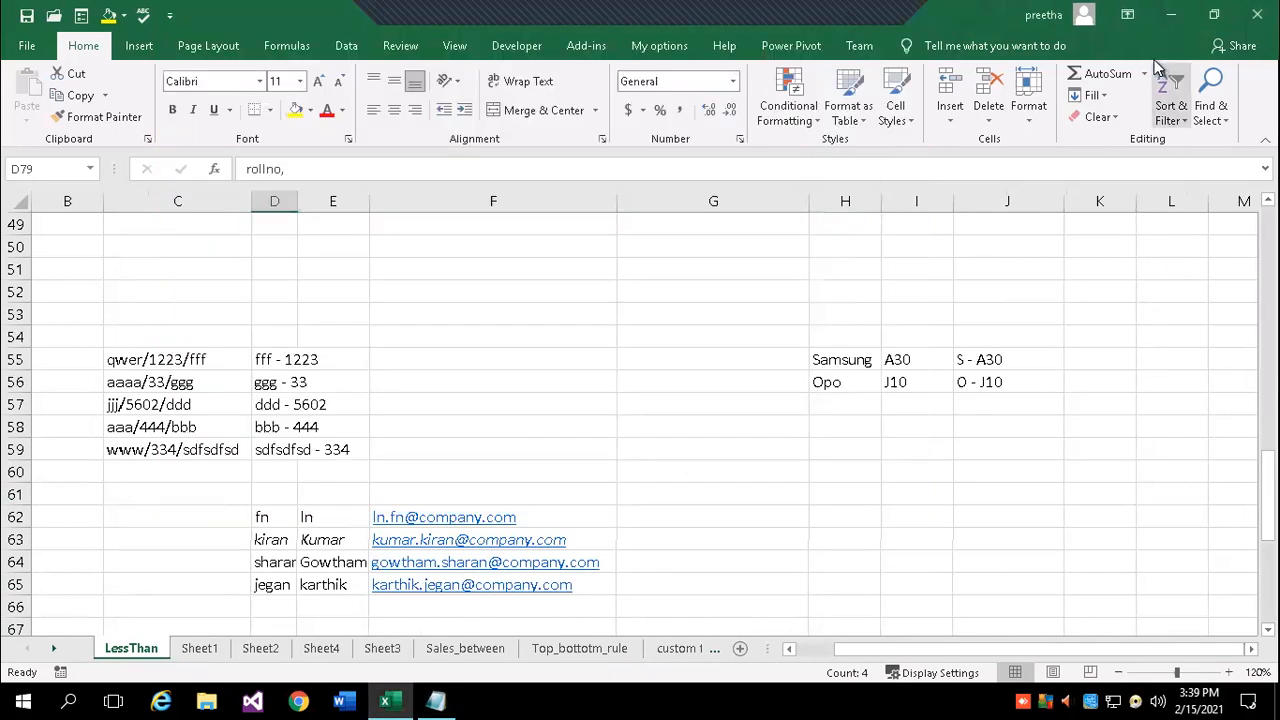
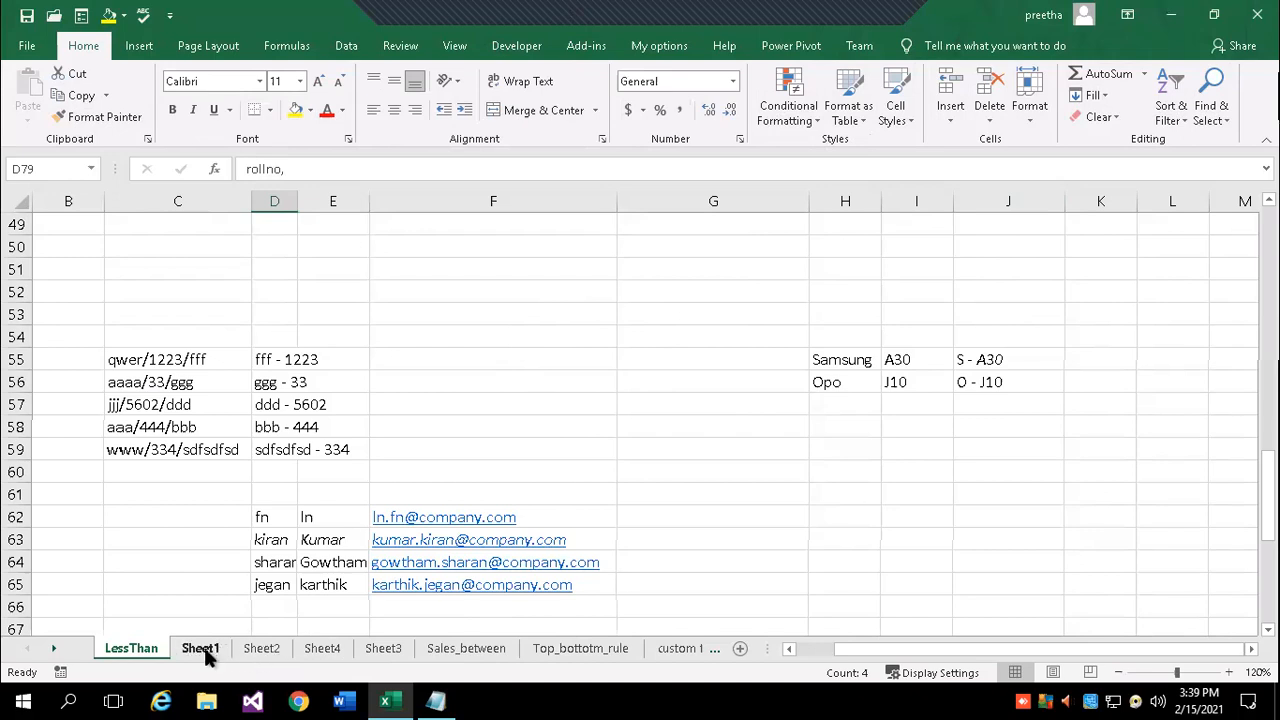
- Group Sheet1 through Sheet4 and permanently delete them
{"action": "left_click", "coordinate": [203, 649]}
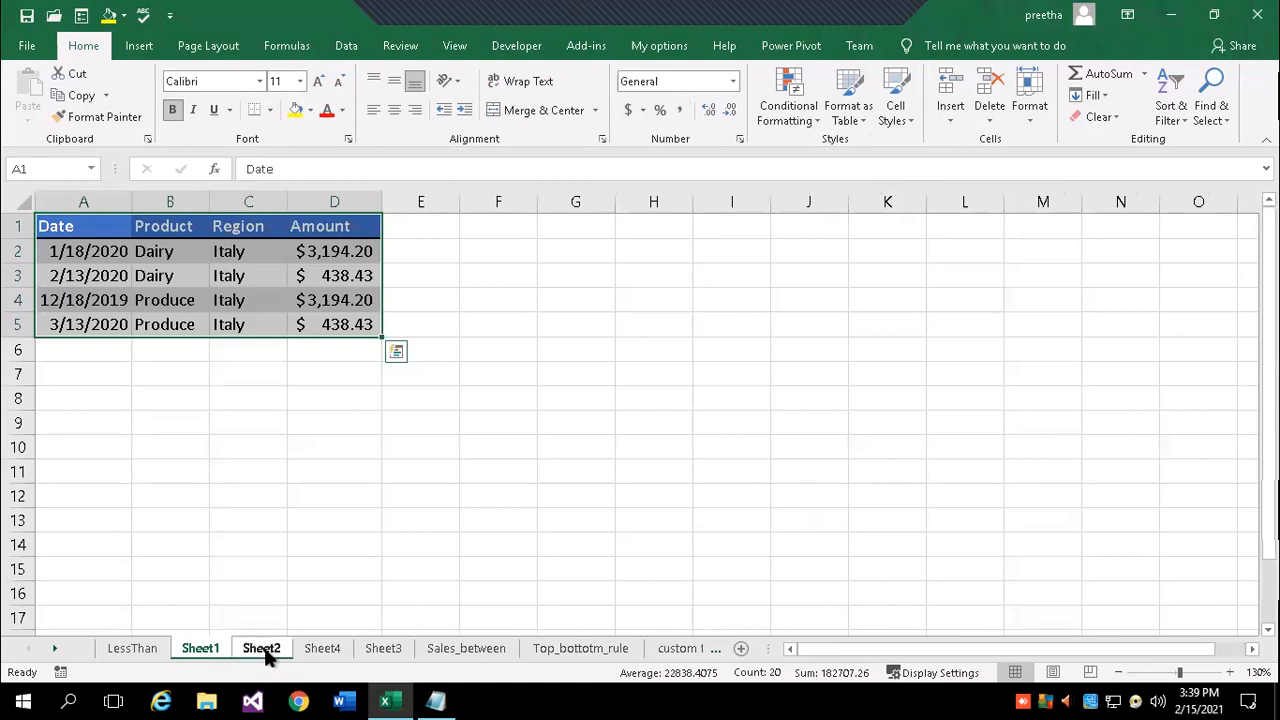
{"action": "left_click", "coordinate": [322, 649], "text": "ctrl"}
{"action": "right_click", "coordinate": [329, 646]}
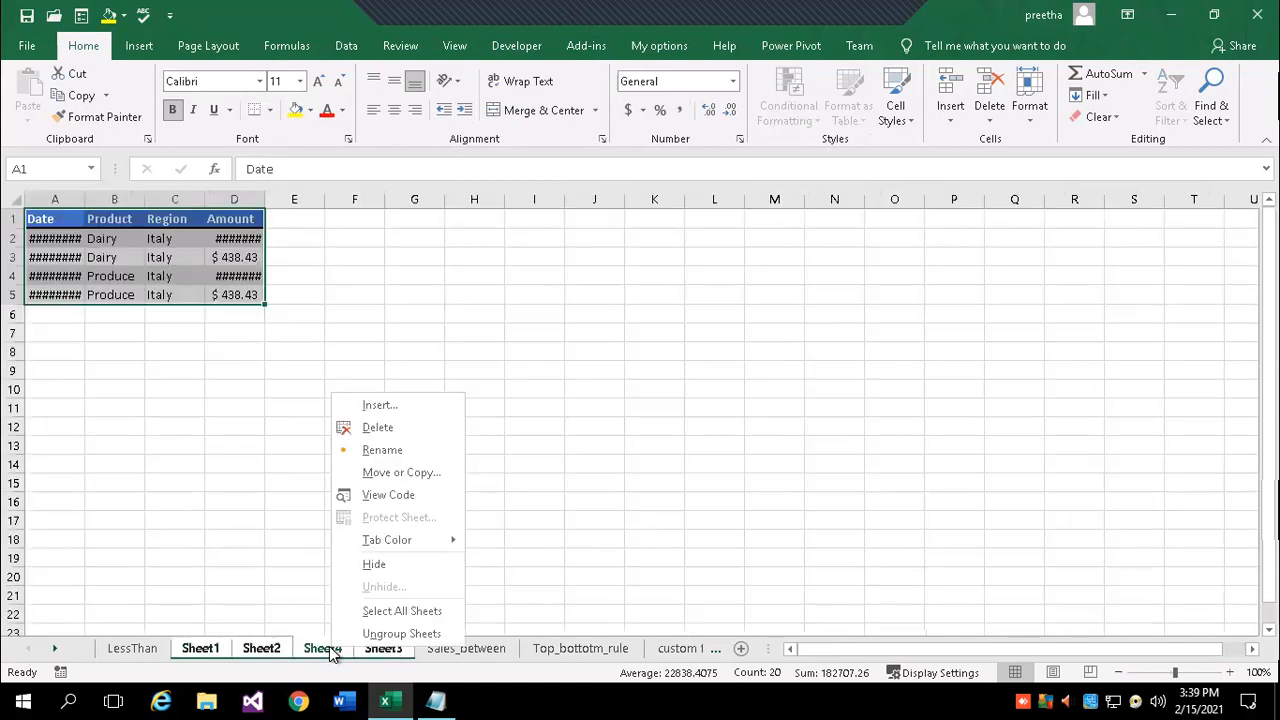
{"action": "left_click", "coordinate": [432, 424]}
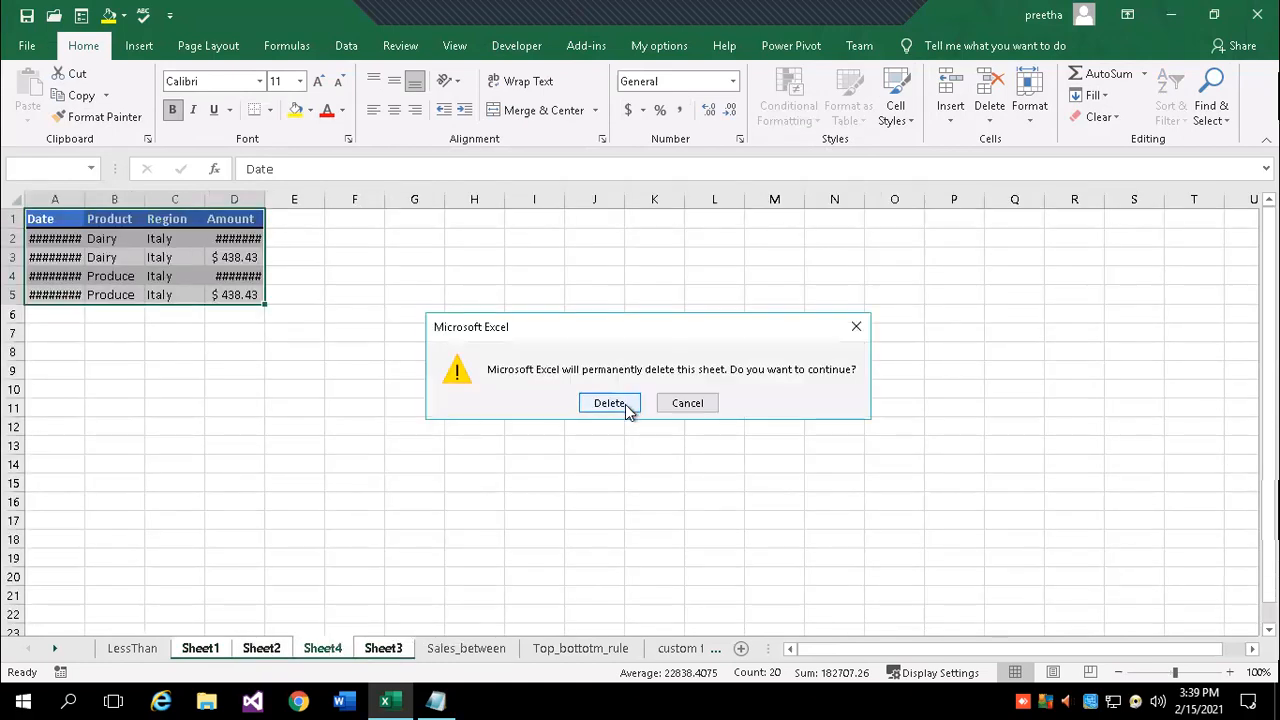
{"action": "left_click", "coordinate": [626, 405]}
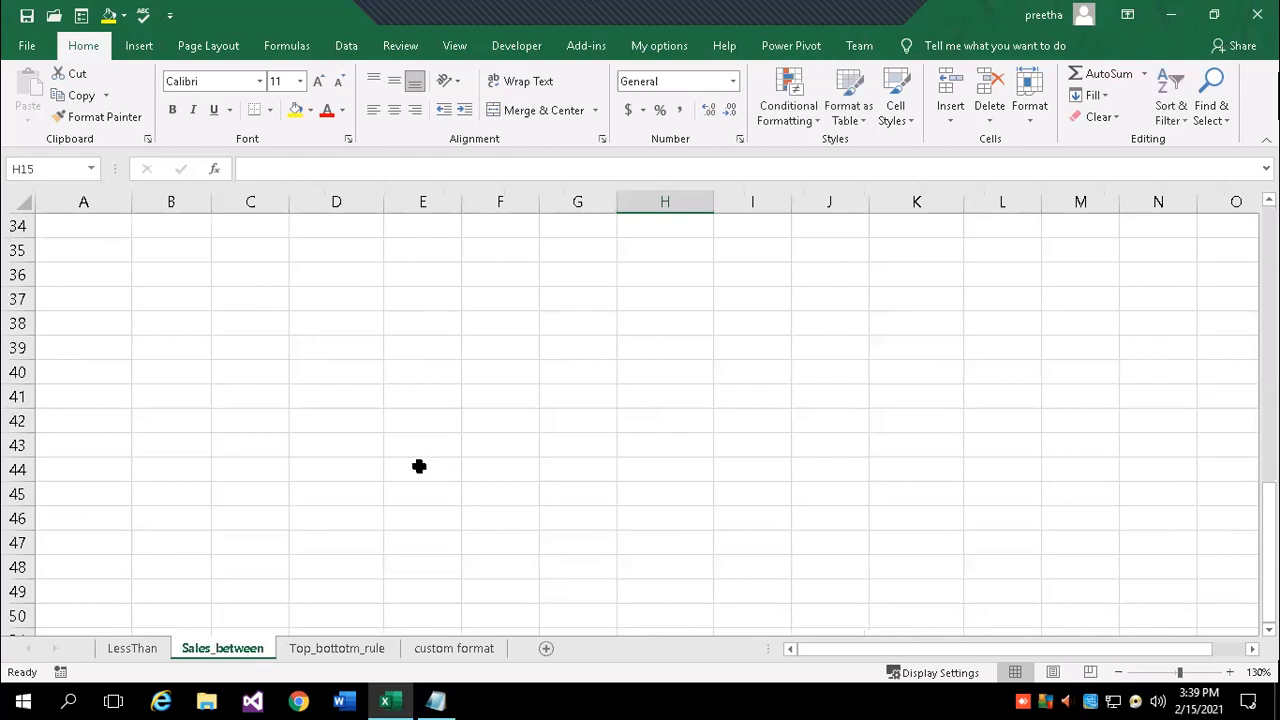
- Check the remaining sheets and open the LessThan sheet
{"action": "scroll", "coordinate": [387, 519], "scroll_direction": "up", "scroll_amount": 4}
{"action": "scroll", "coordinate": [674, 509], "scroll_direction": "up", "scroll_amount": 3}
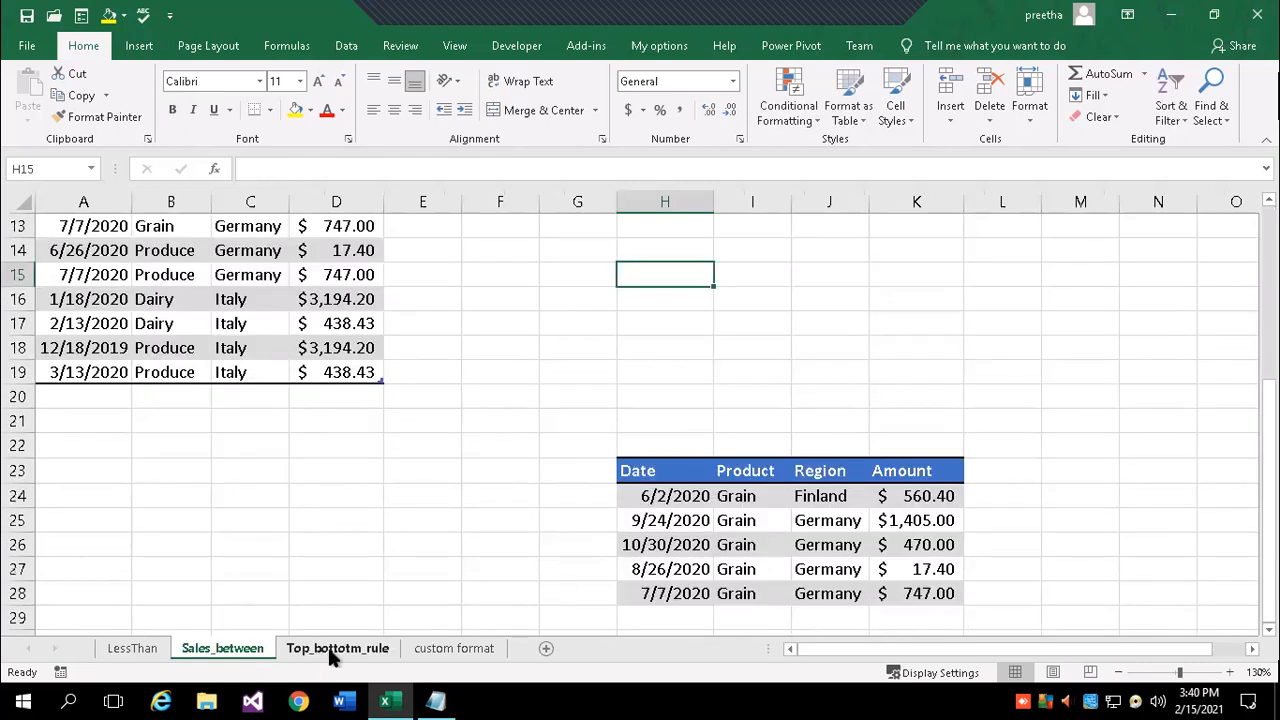
{"action": "left_click", "coordinate": [336, 650]}
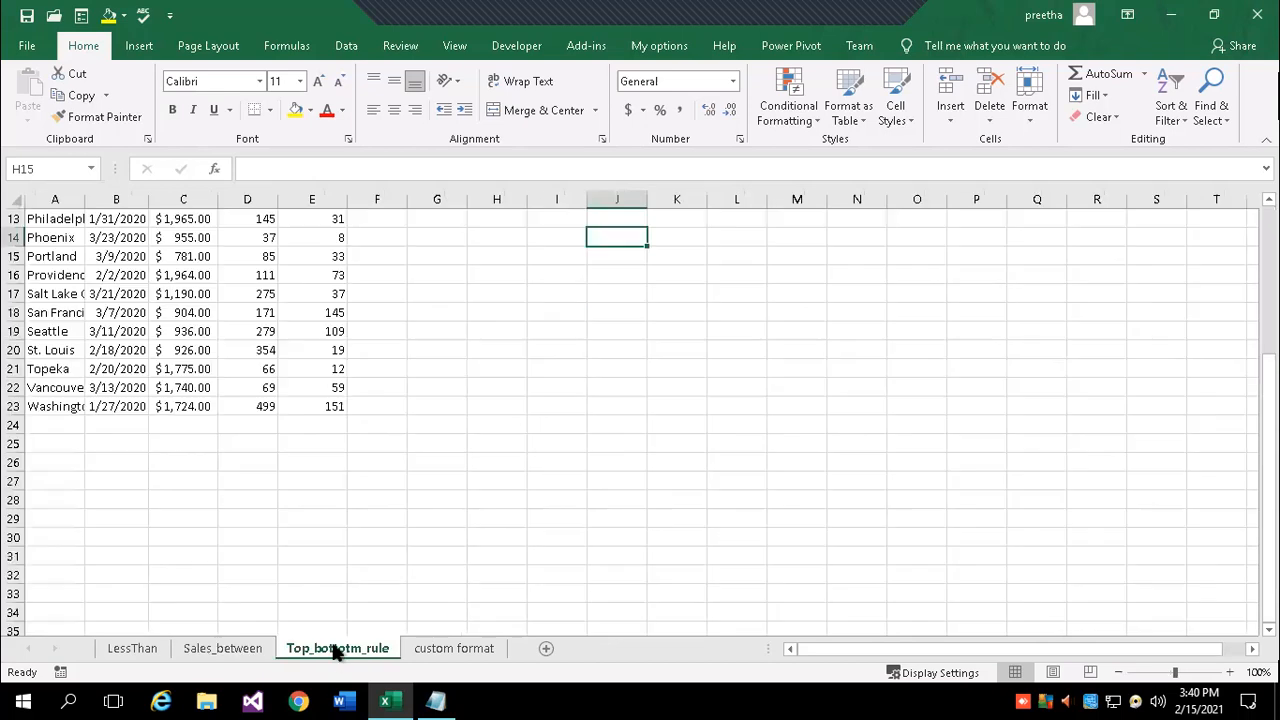
{"action": "left_click", "coordinate": [121, 648]}
{"action": "scroll", "coordinate": [447, 543], "scroll_direction": "up", "scroll_amount": 16}
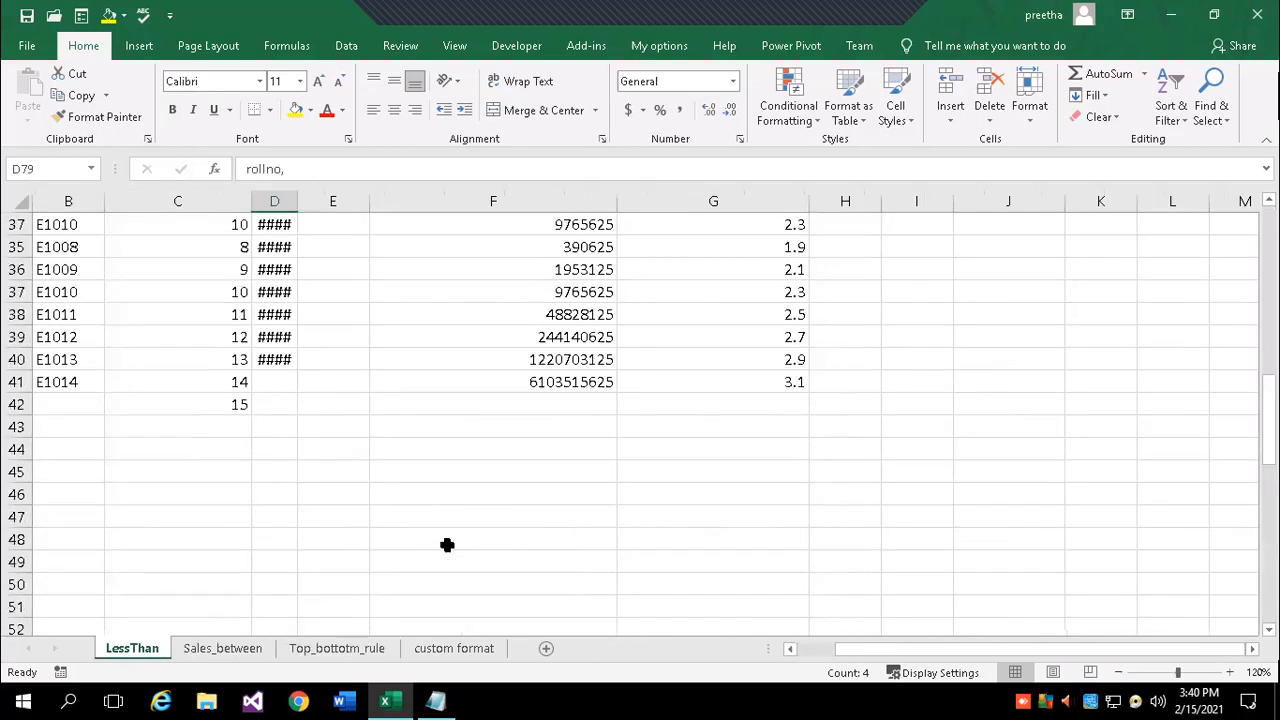
- Create a copy of the LessThan sheet, named LessThan (2)
{"action": "right_click", "coordinate": [147, 658]}
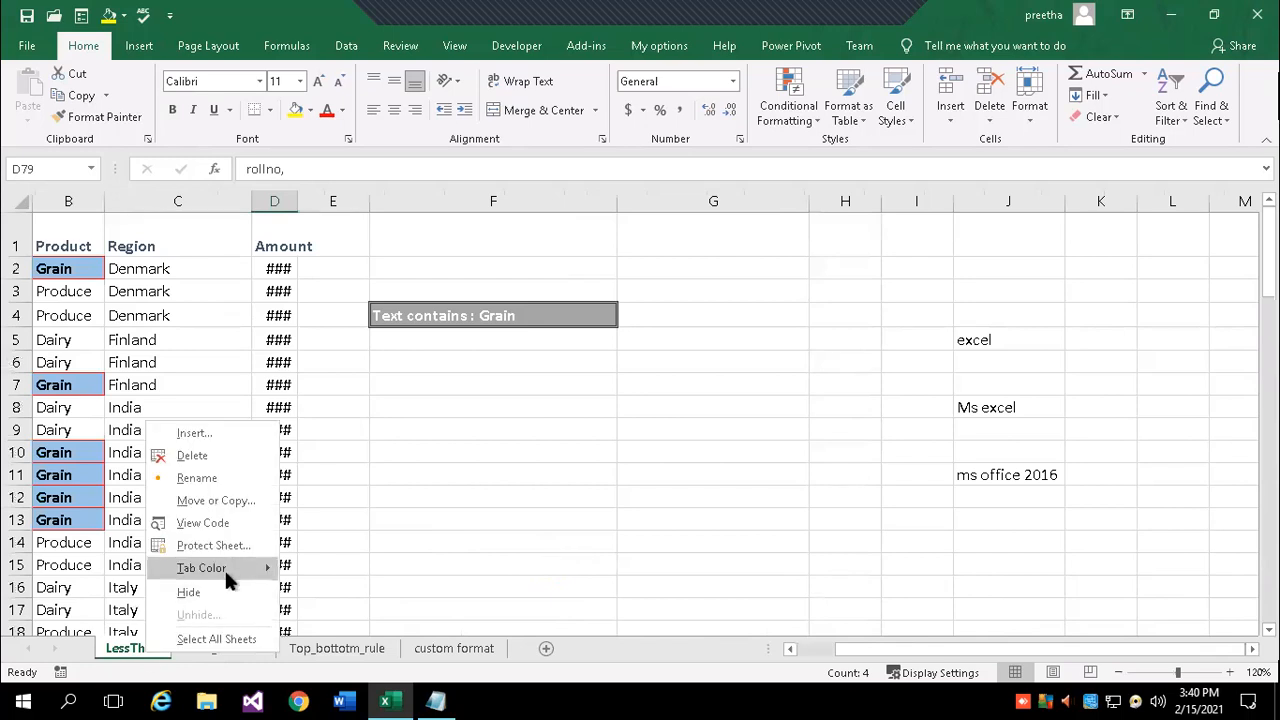
{"action": "left_click", "coordinate": [218, 501]}
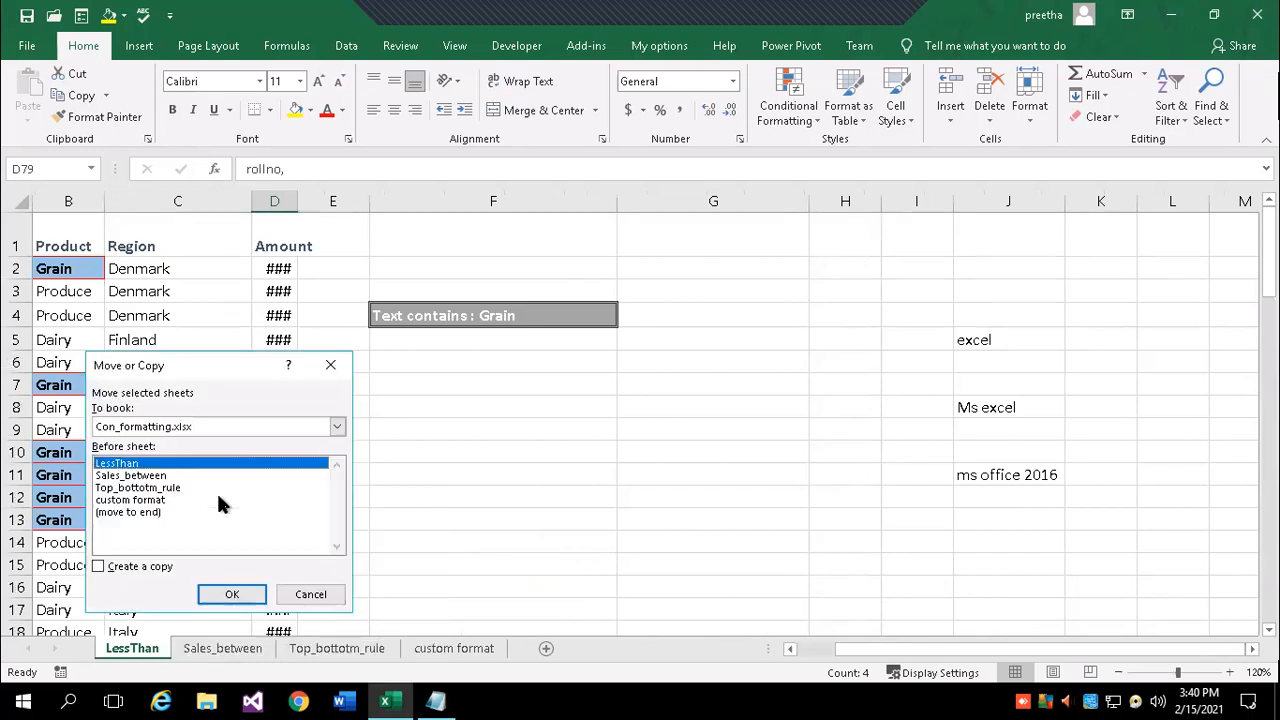
{"action": "left_click", "coordinate": [99, 567]}
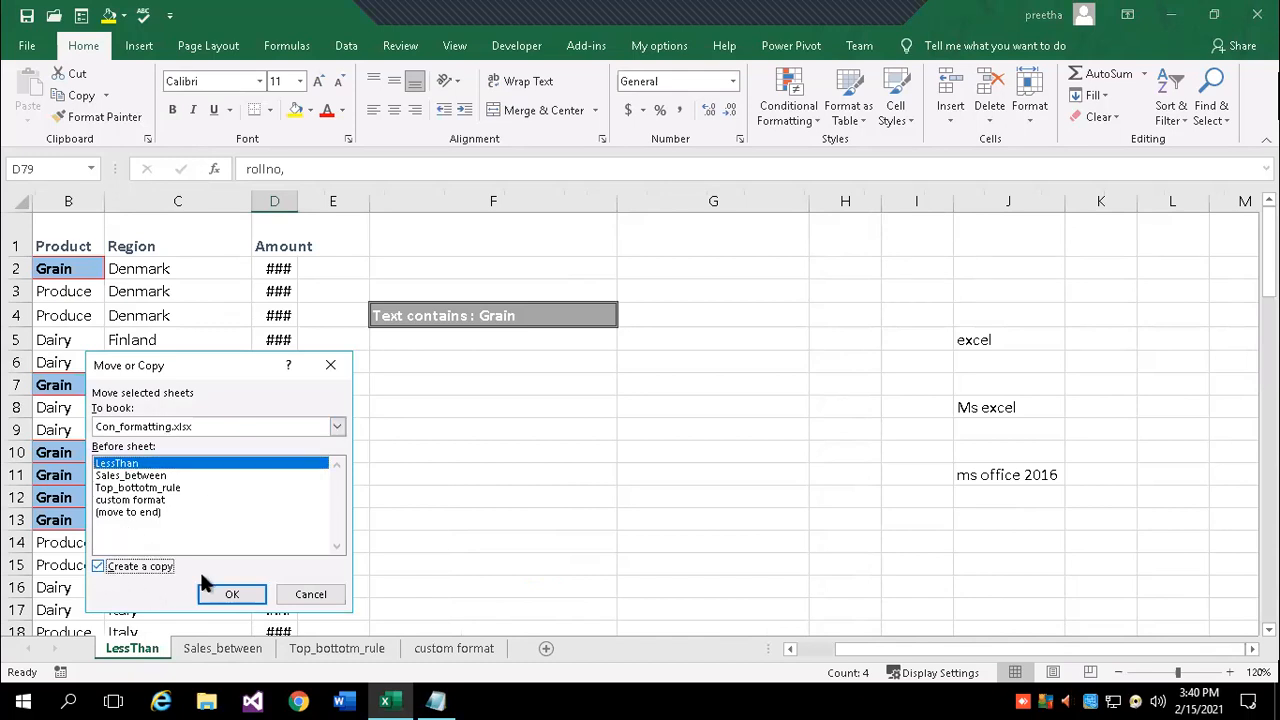
{"action": "left_click", "coordinate": [226, 594]}
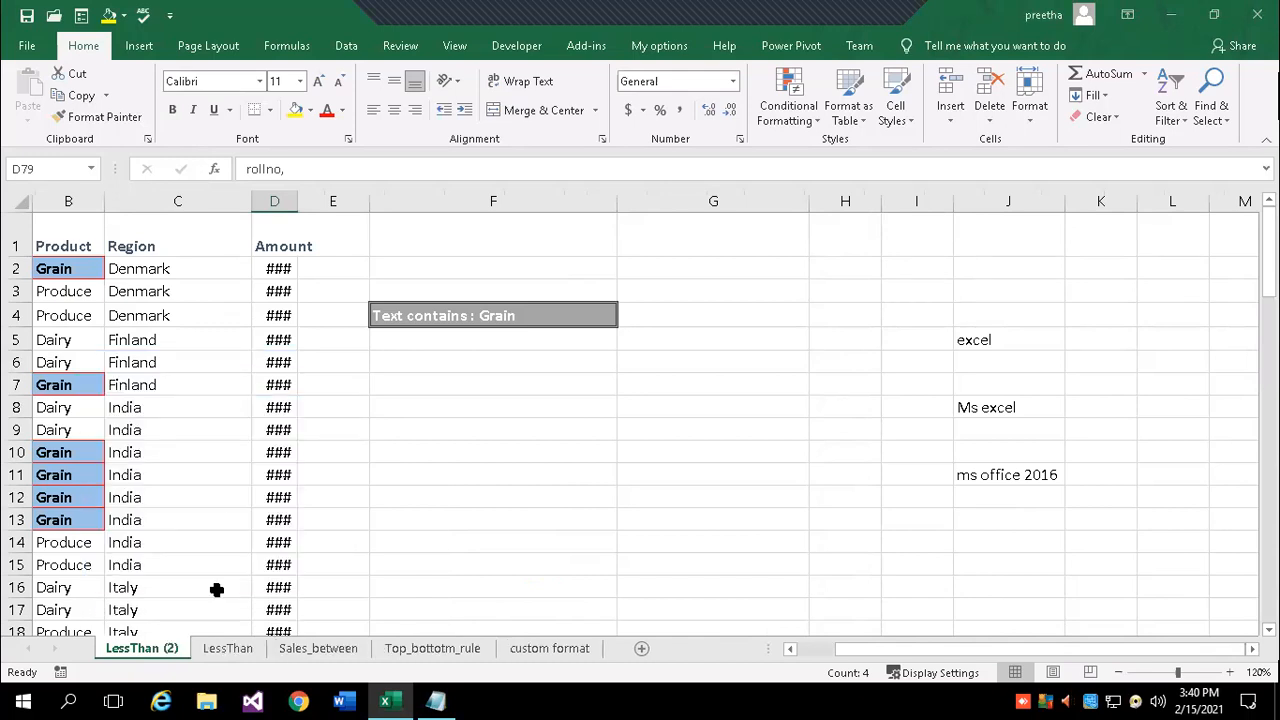
{"action": "left_click", "coordinate": [426, 497]}
{"action": "left_click", "coordinate": [224, 645]}
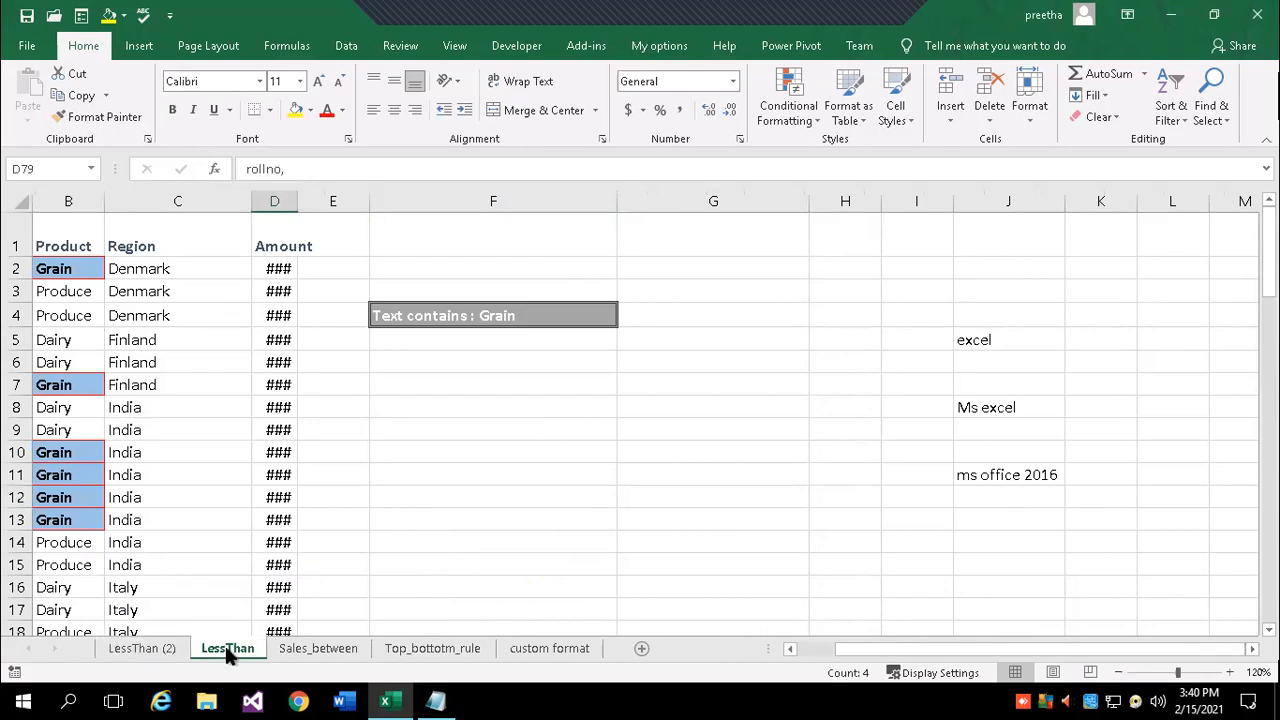
{"action": "left_click", "coordinate": [157, 650]}
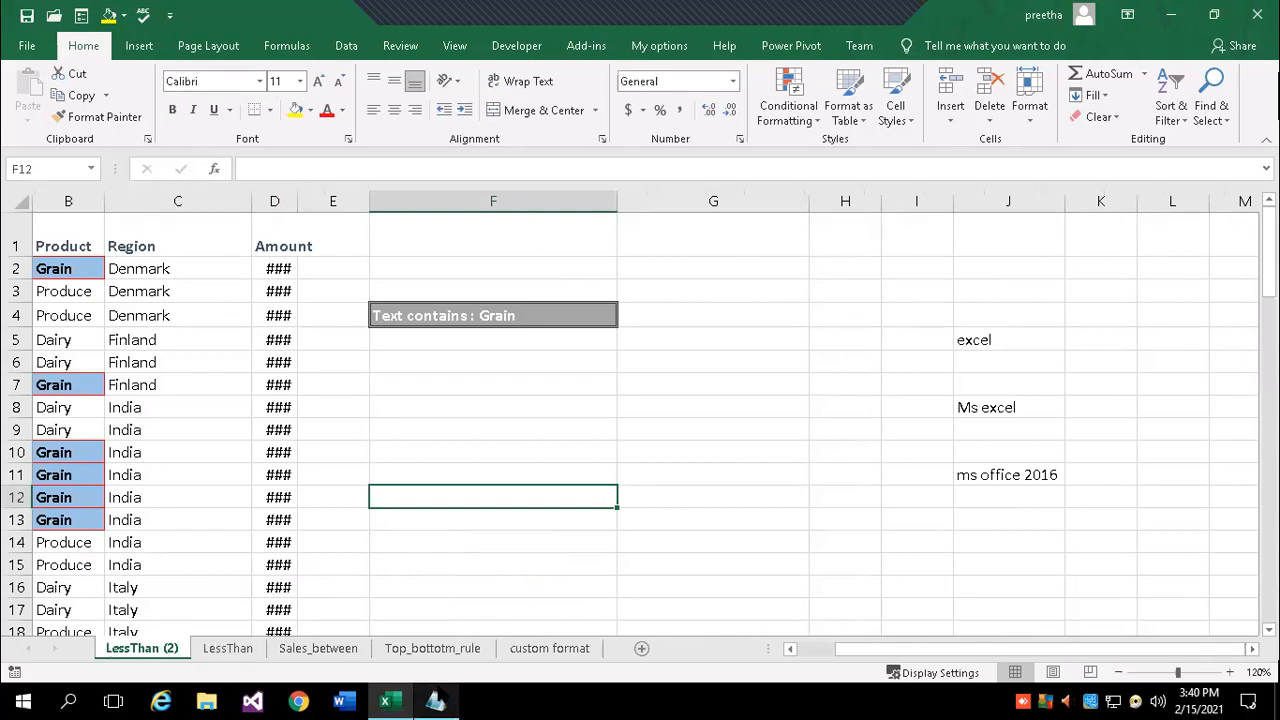
{"action": "right_click", "coordinate": [226, 646]}
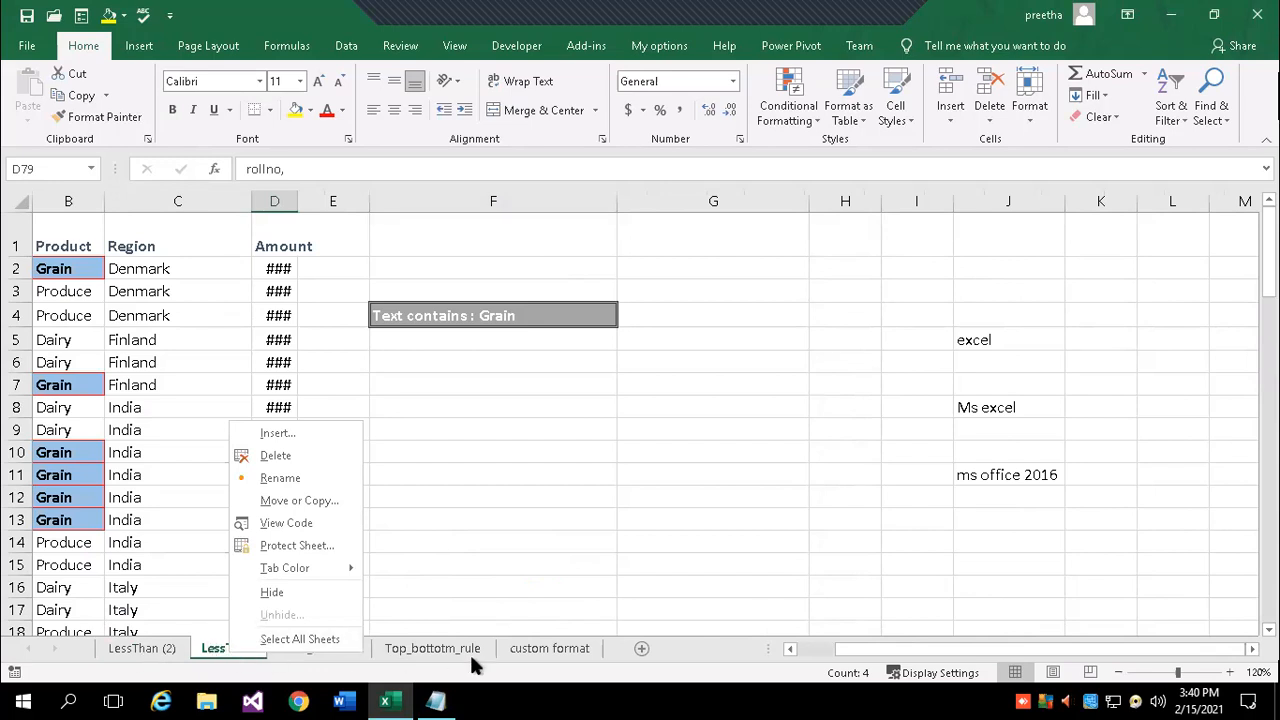
{"action": "key", "text": "Escape"}
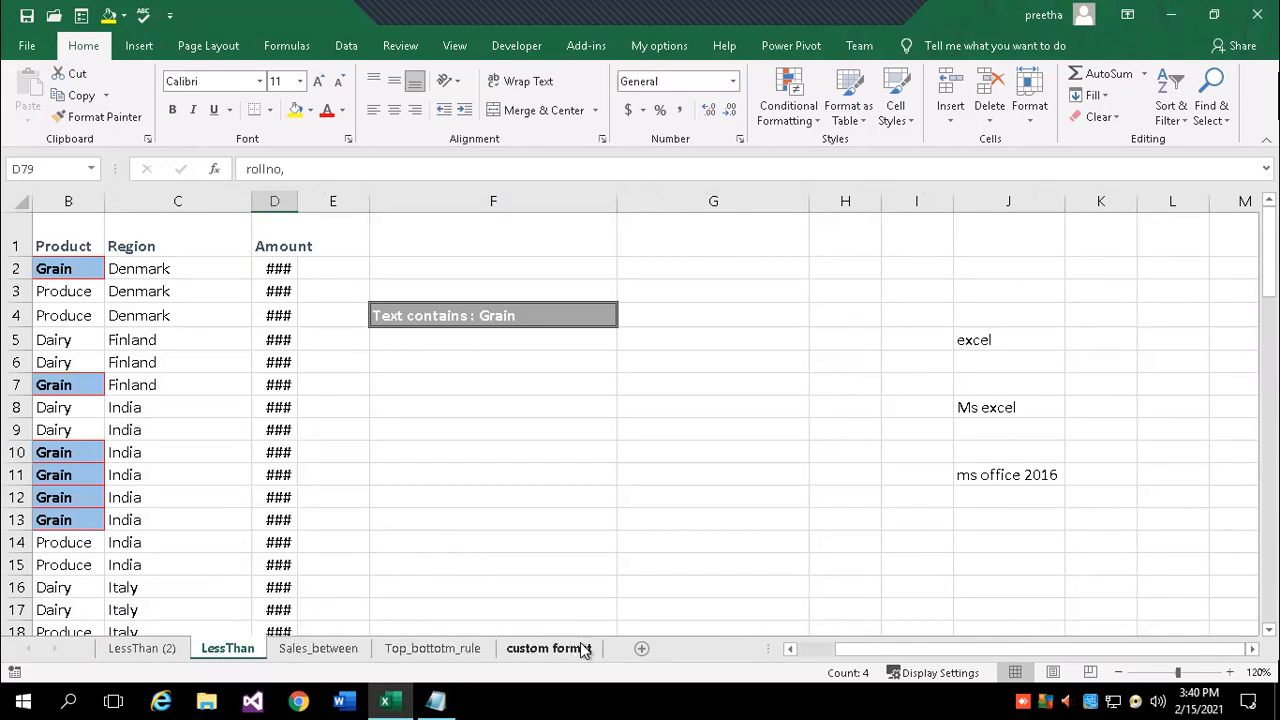
- Move the custom format sheet before LessThan (2), making it the first sheet
{"action": "left_click", "coordinate": [564, 647]}
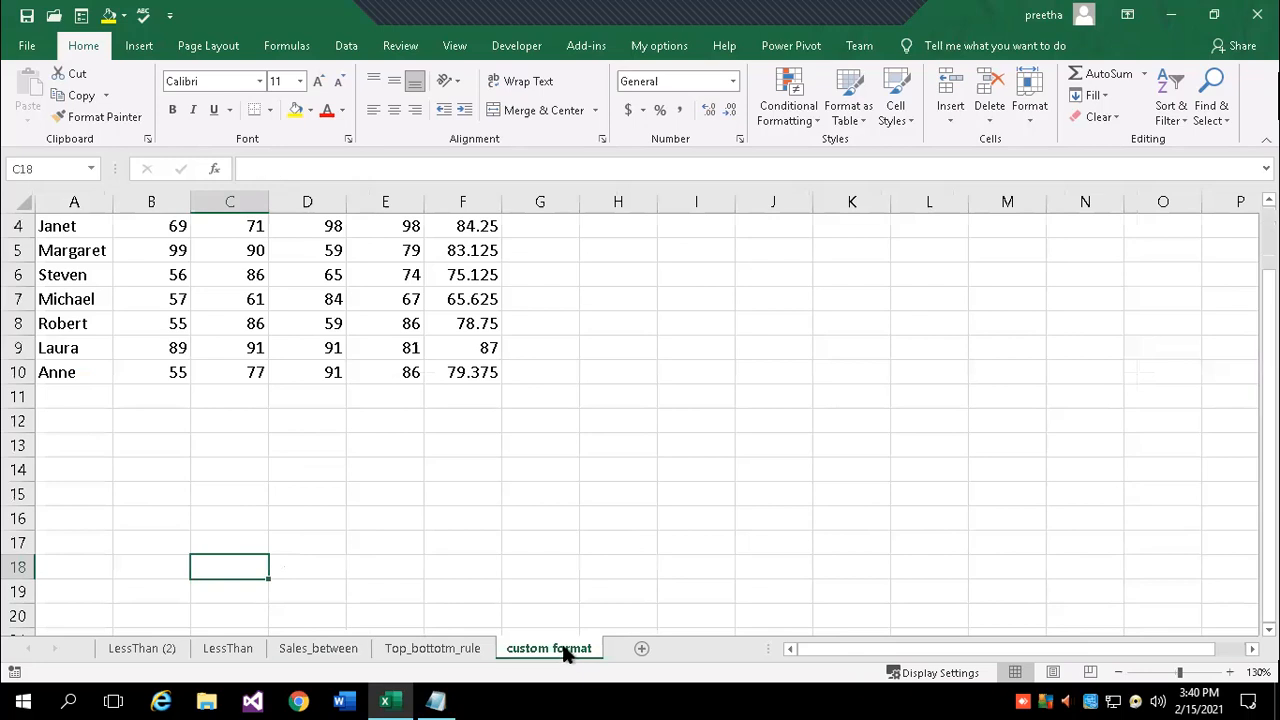
{"action": "right_click", "coordinate": [564, 651]}
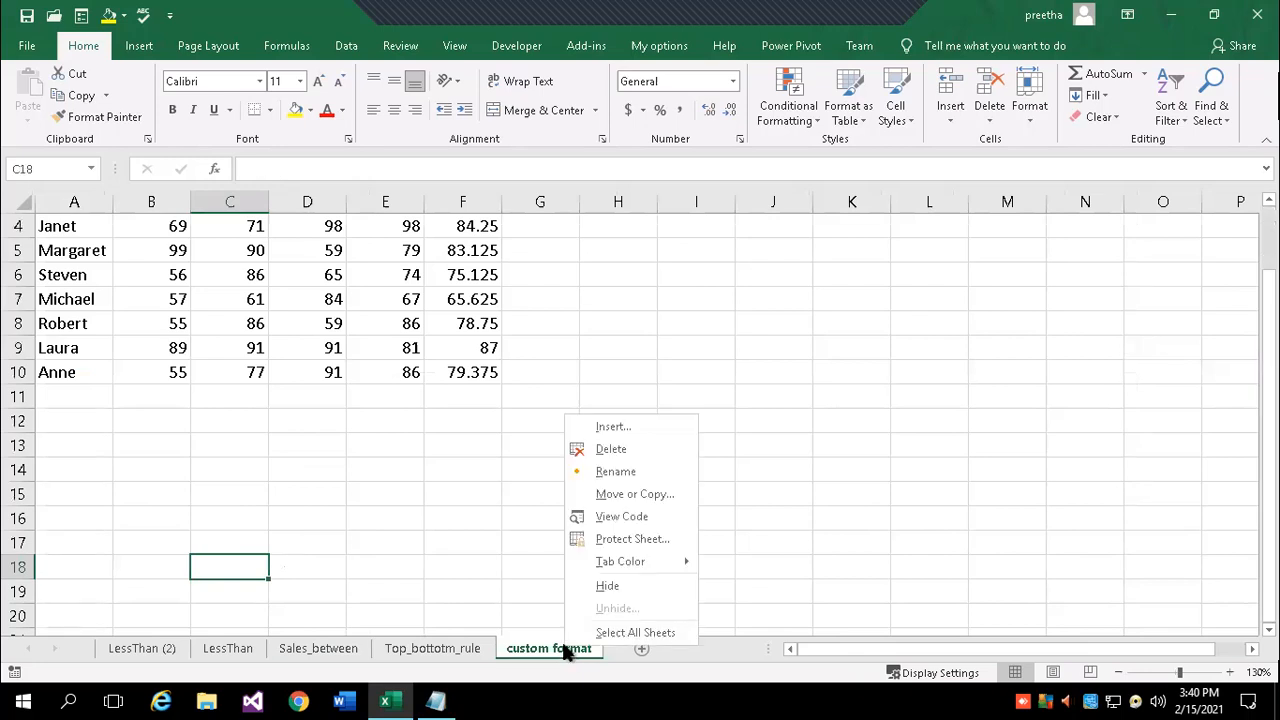
{"action": "left_click", "coordinate": [636, 493]}
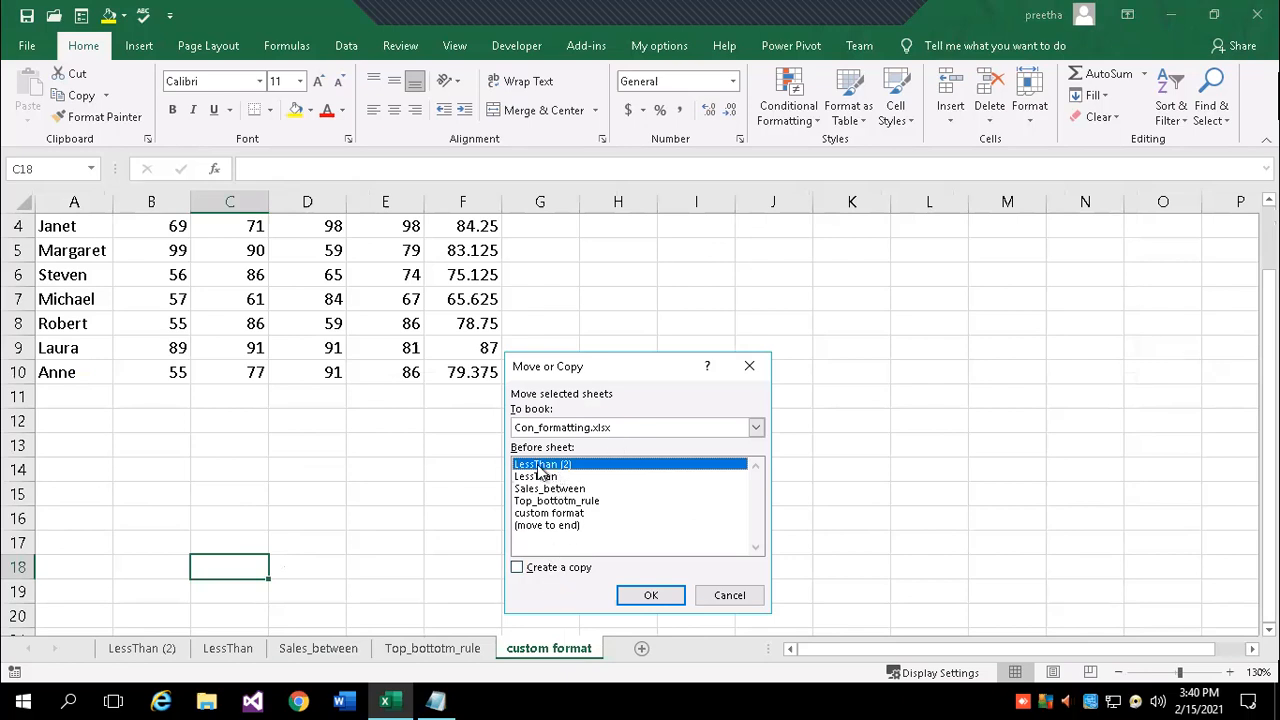
{"action": "left_click", "coordinate": [652, 592]}
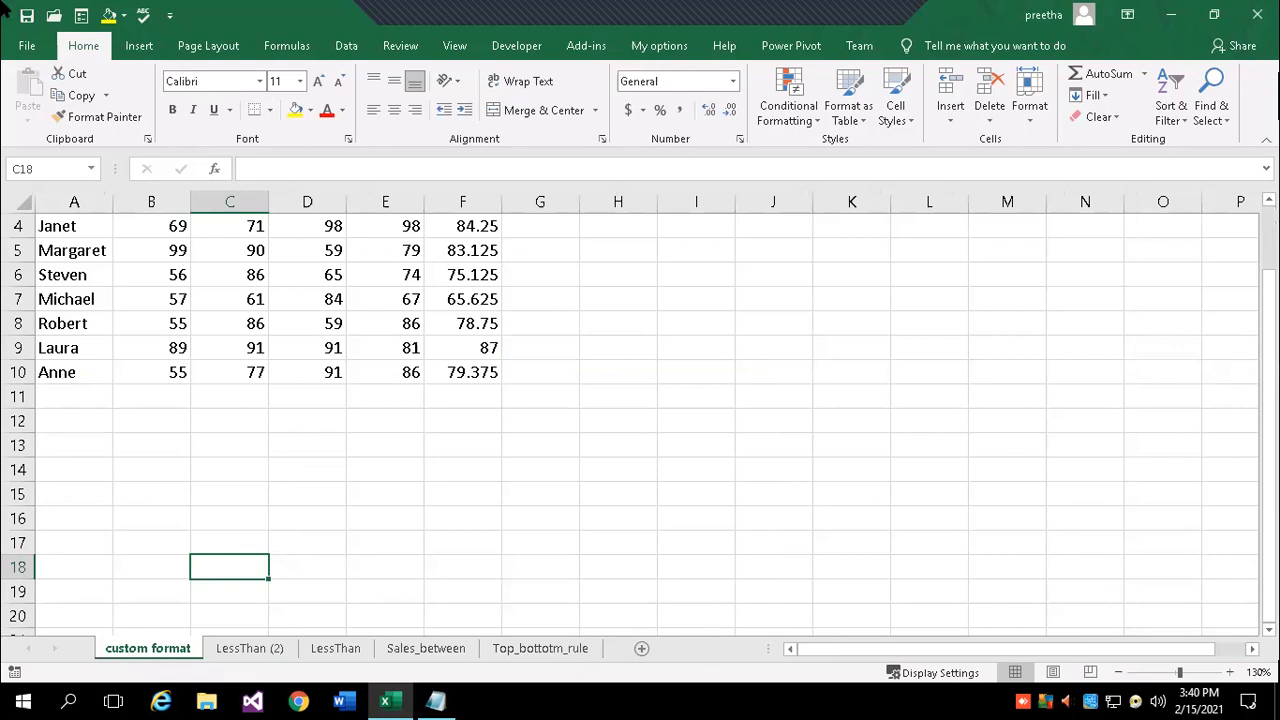
{"action": "left_click", "coordinate": [28, 48]}
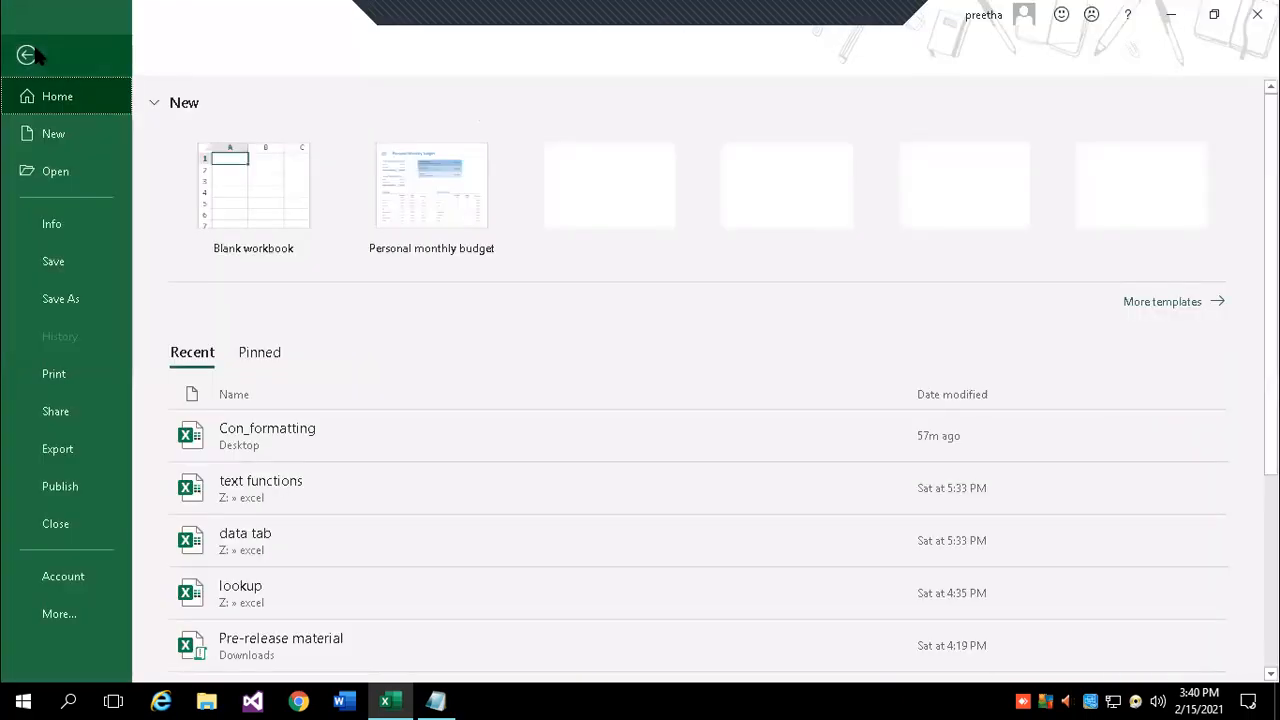
{"action": "left_click", "coordinate": [58, 139]}
{"action": "left_click", "coordinate": [237, 194]}
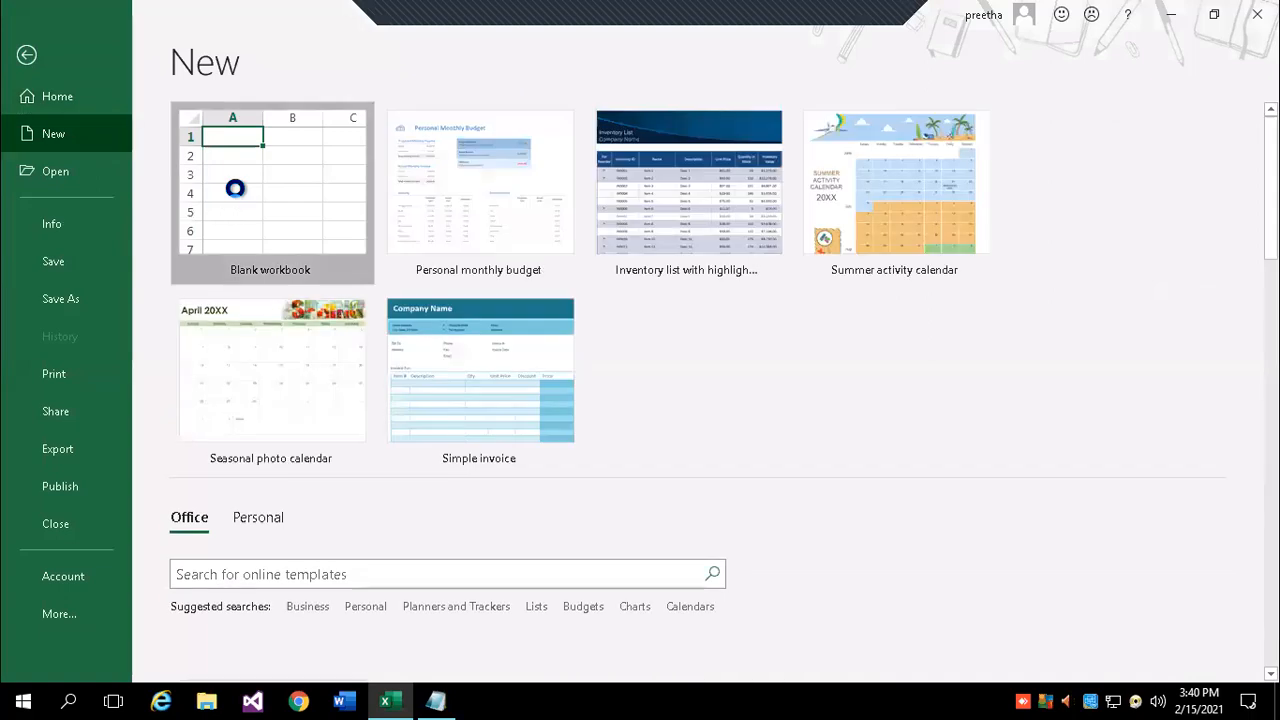
{"action": "left_click", "coordinate": [390, 700]}
{"action": "left_click", "coordinate": [370, 632]}
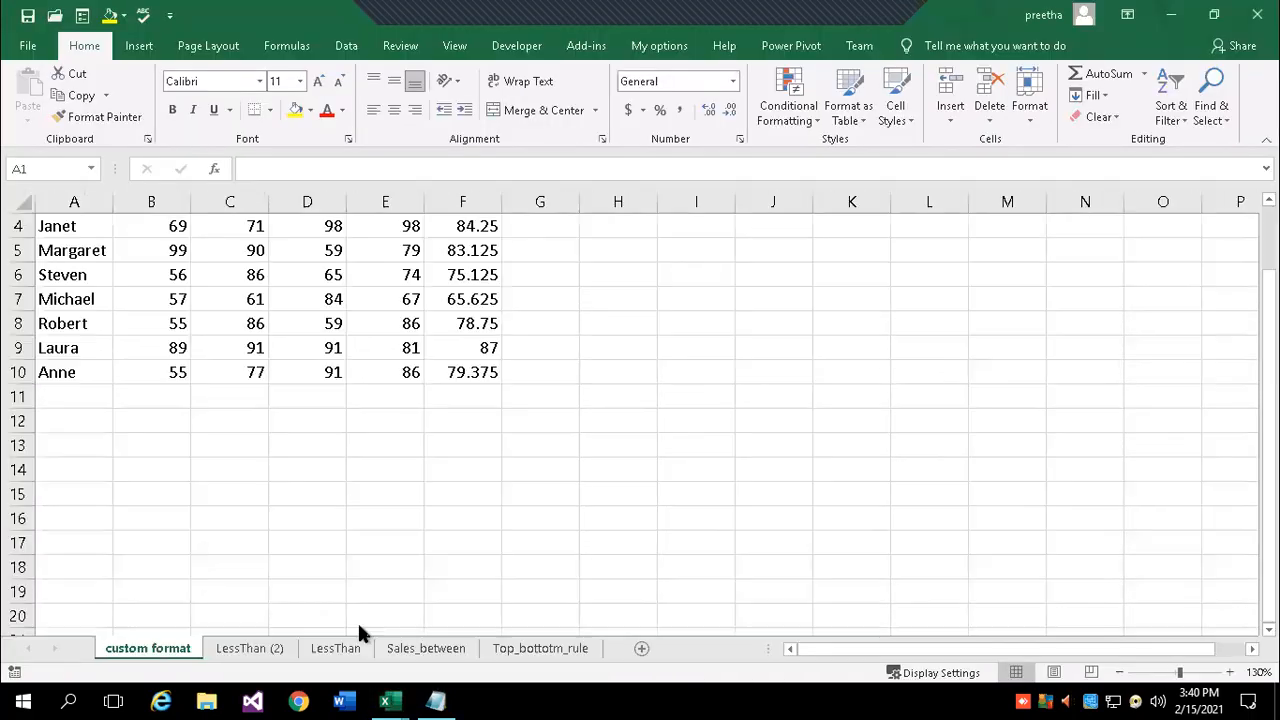
{"action": "left_click", "coordinate": [228, 648]}
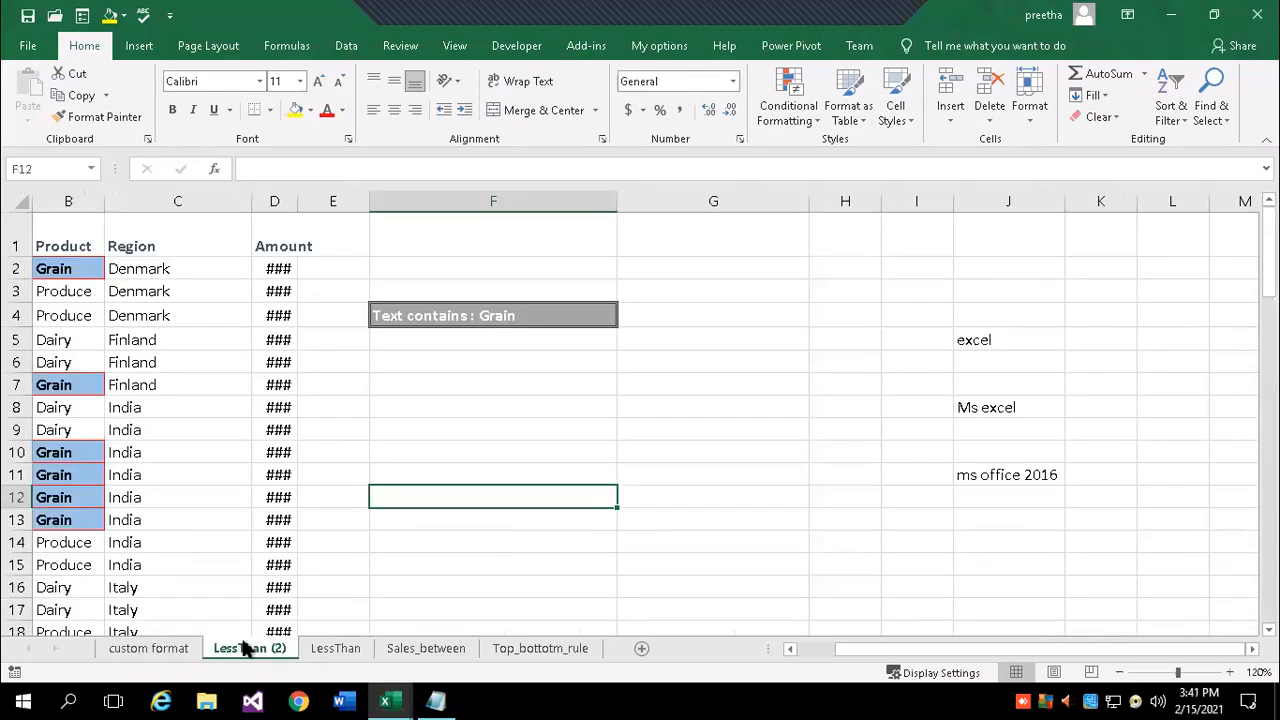
{"action": "right_click", "coordinate": [238, 650]}
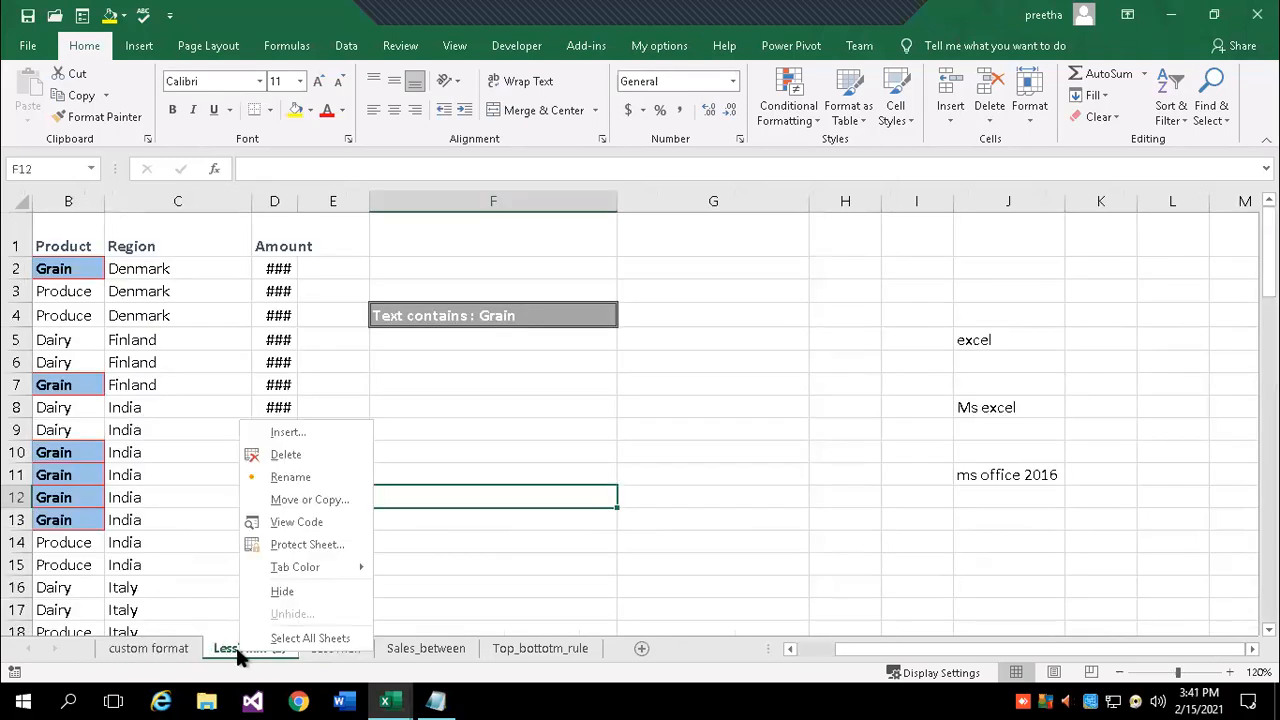
{"action": "left_click", "coordinate": [340, 500]}
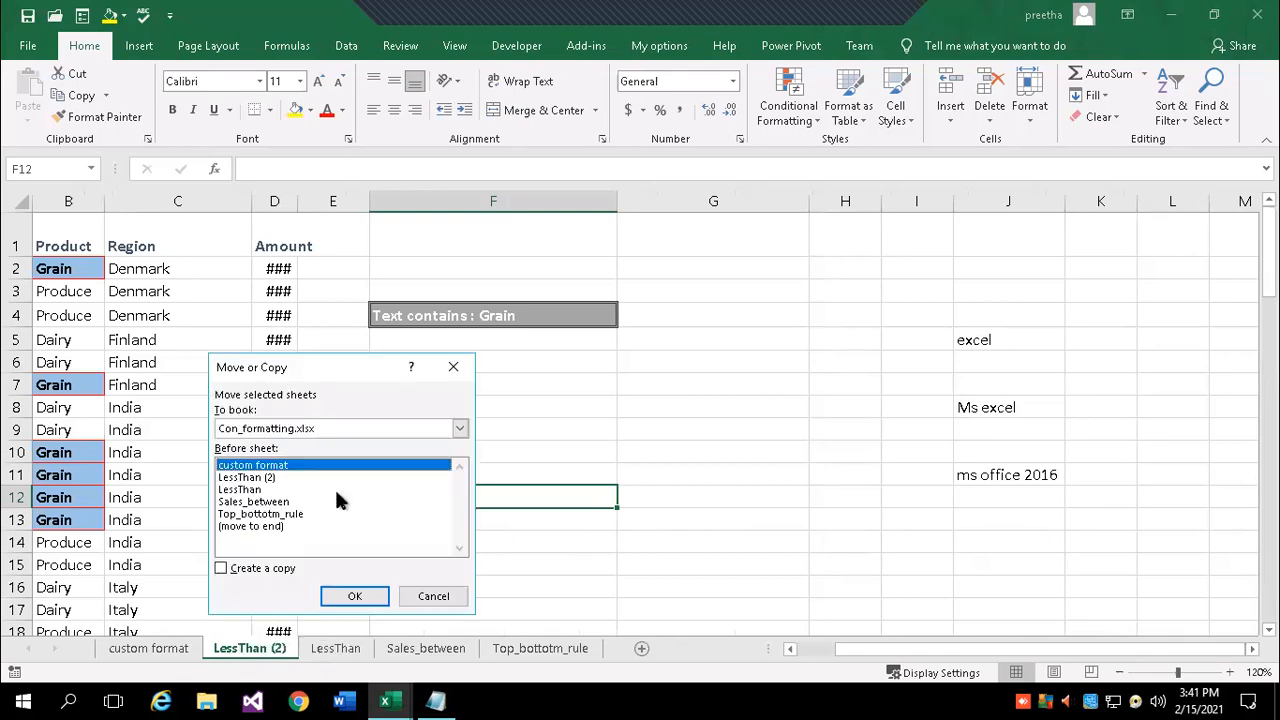
{"action": "left_click", "coordinate": [312, 428]}
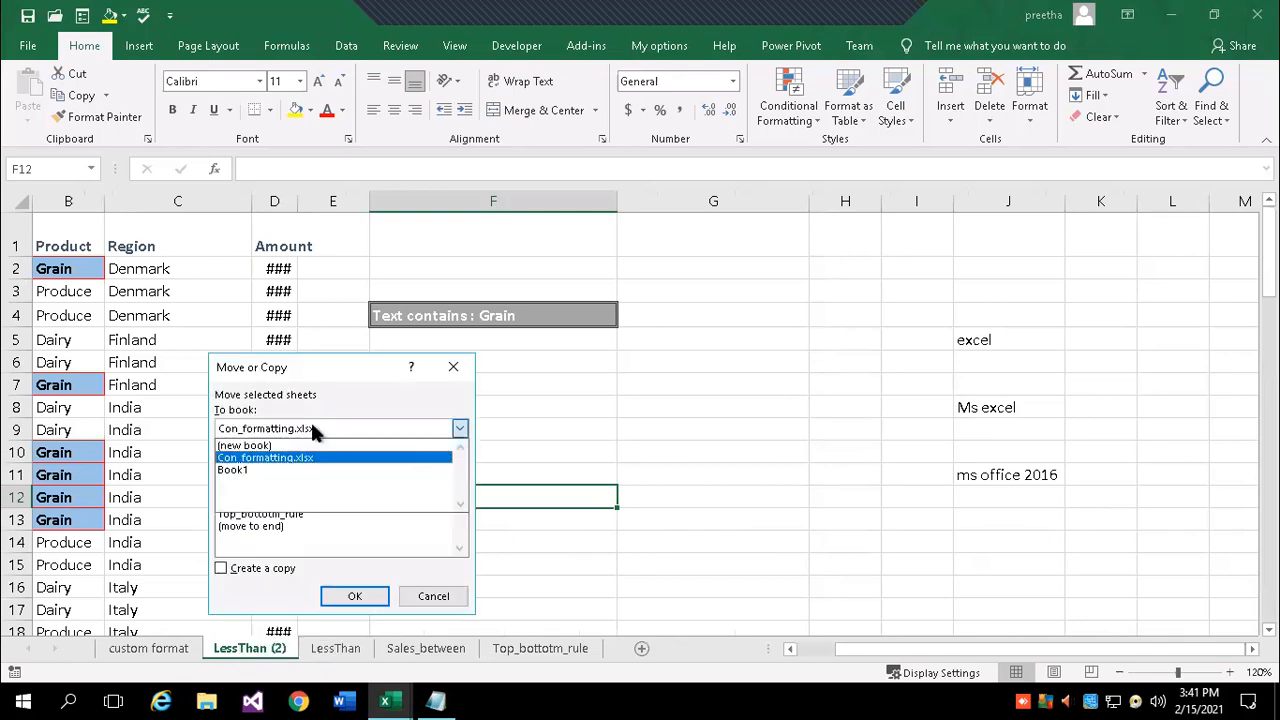
{"action": "left_click", "coordinate": [232, 468]}
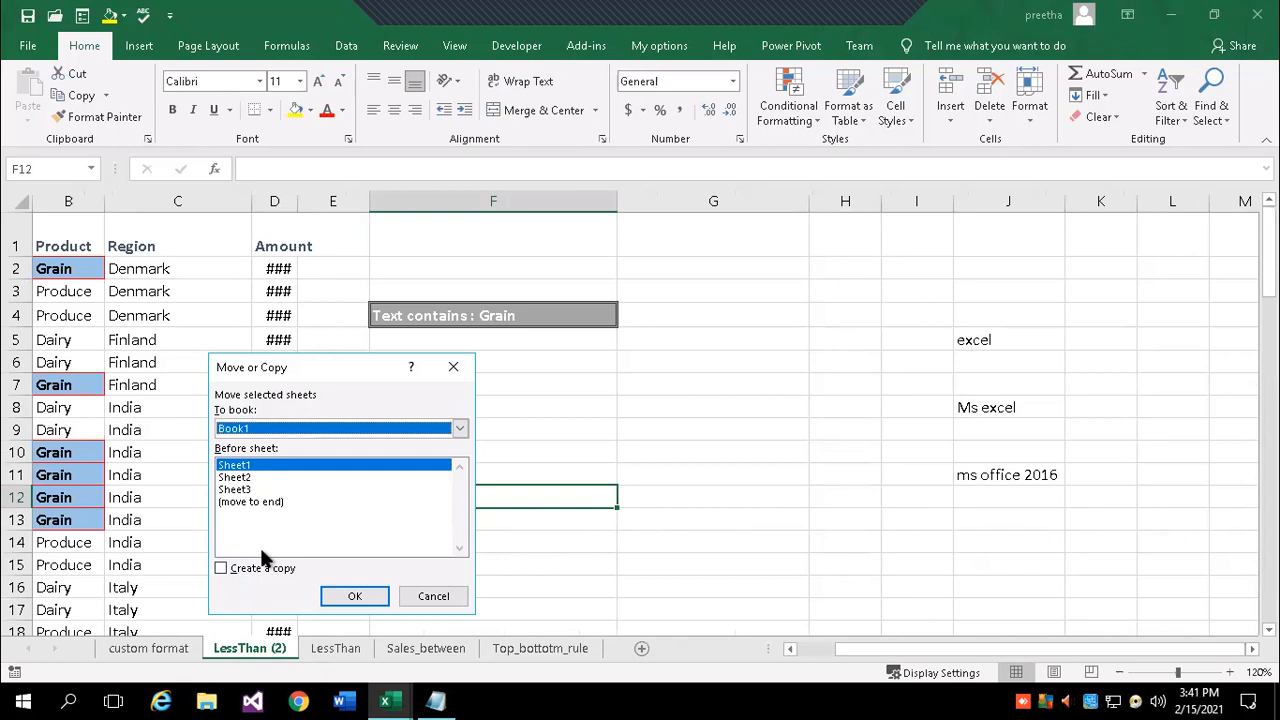
{"action": "left_click", "coordinate": [222, 568]}
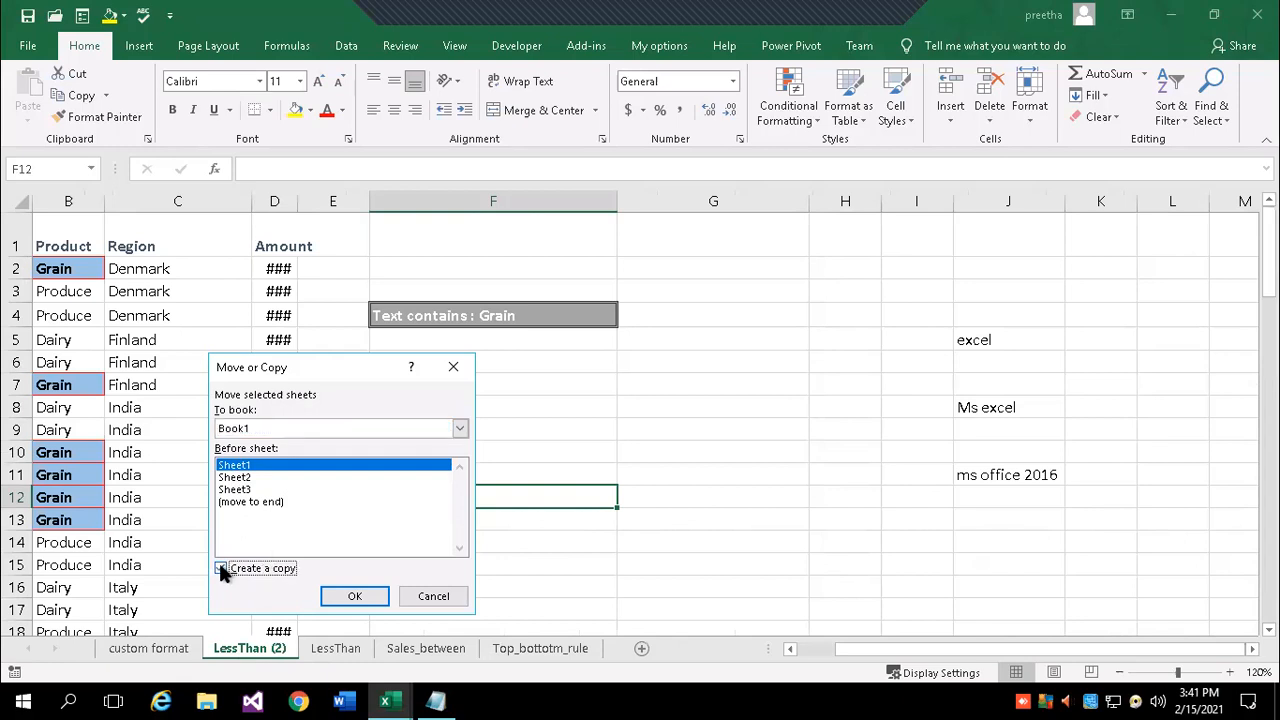
{"action": "left_click", "coordinate": [223, 568]}
{"action": "left_click", "coordinate": [352, 596]}
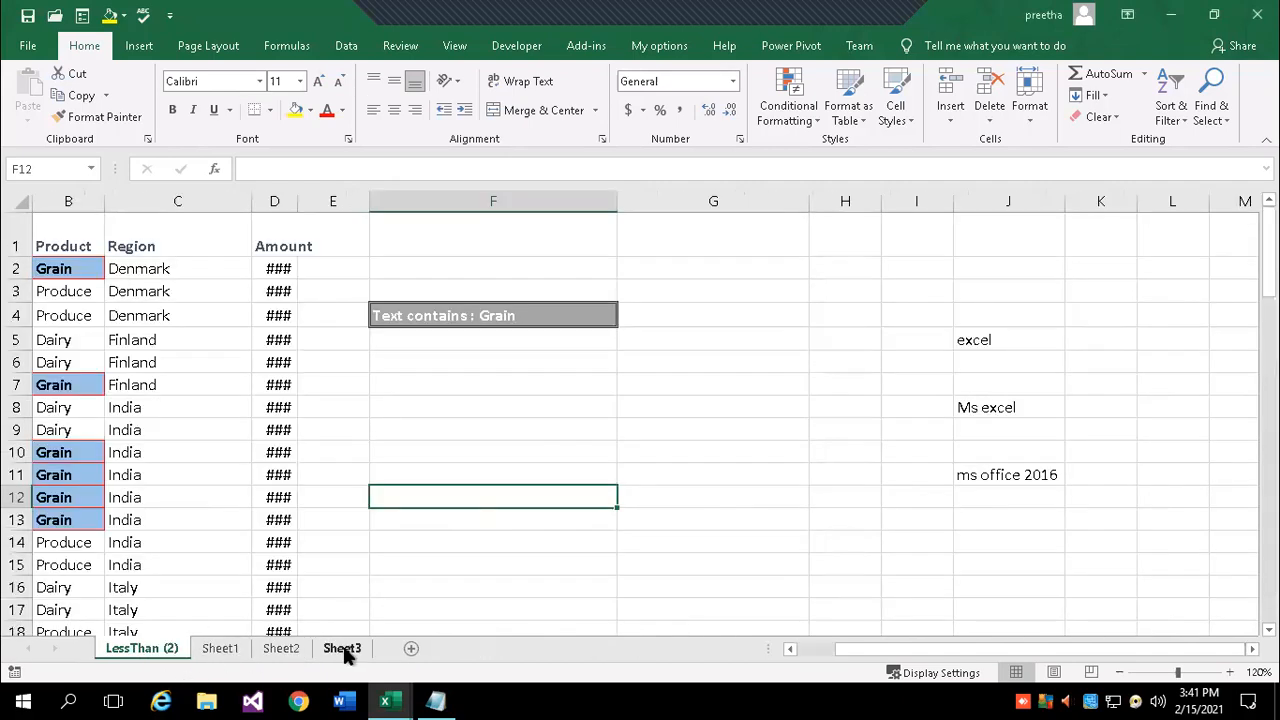
{"action": "mouse_move", "coordinate": [390, 697]}
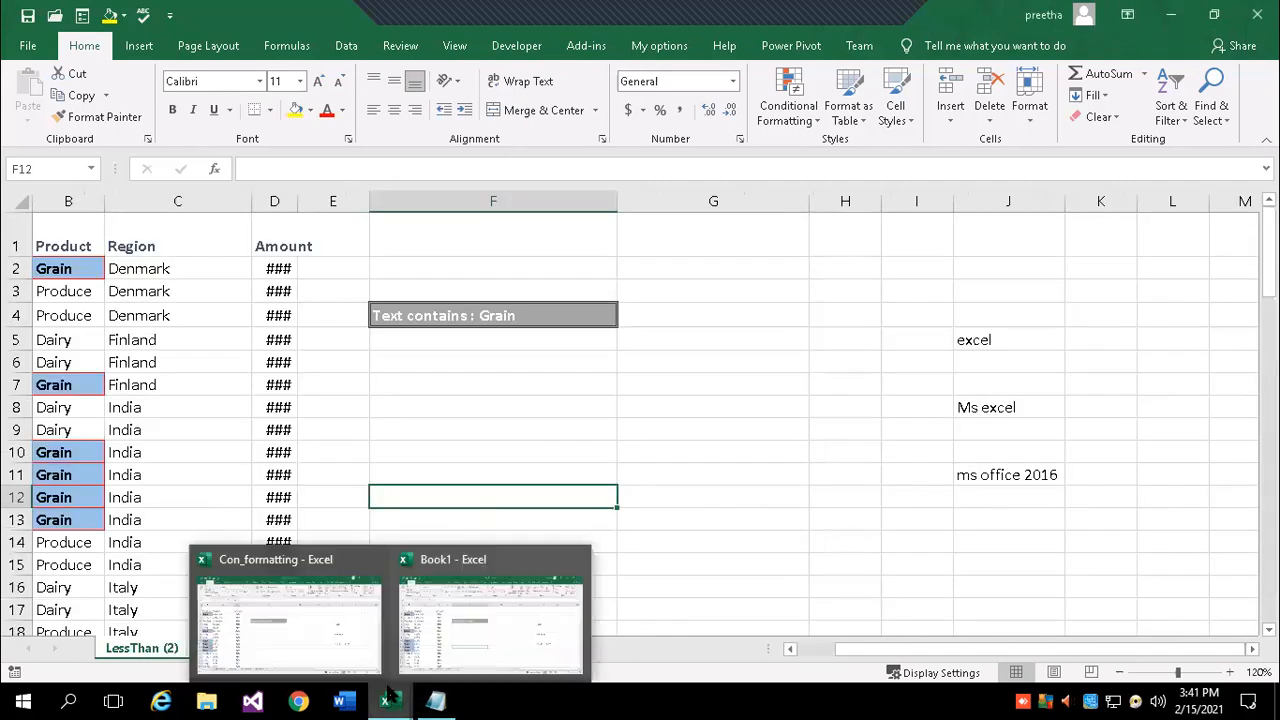
{"action": "left_click", "coordinate": [323, 629]}
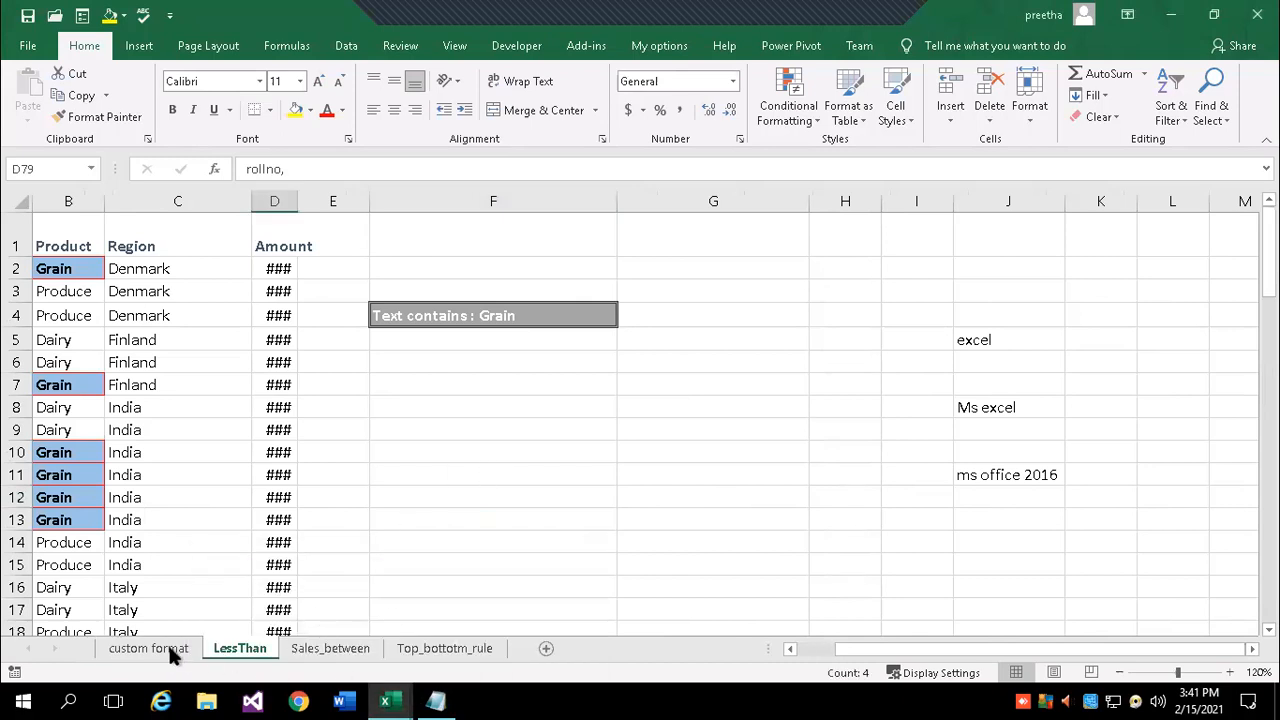
{"action": "mouse_move", "coordinate": [407, 679]}
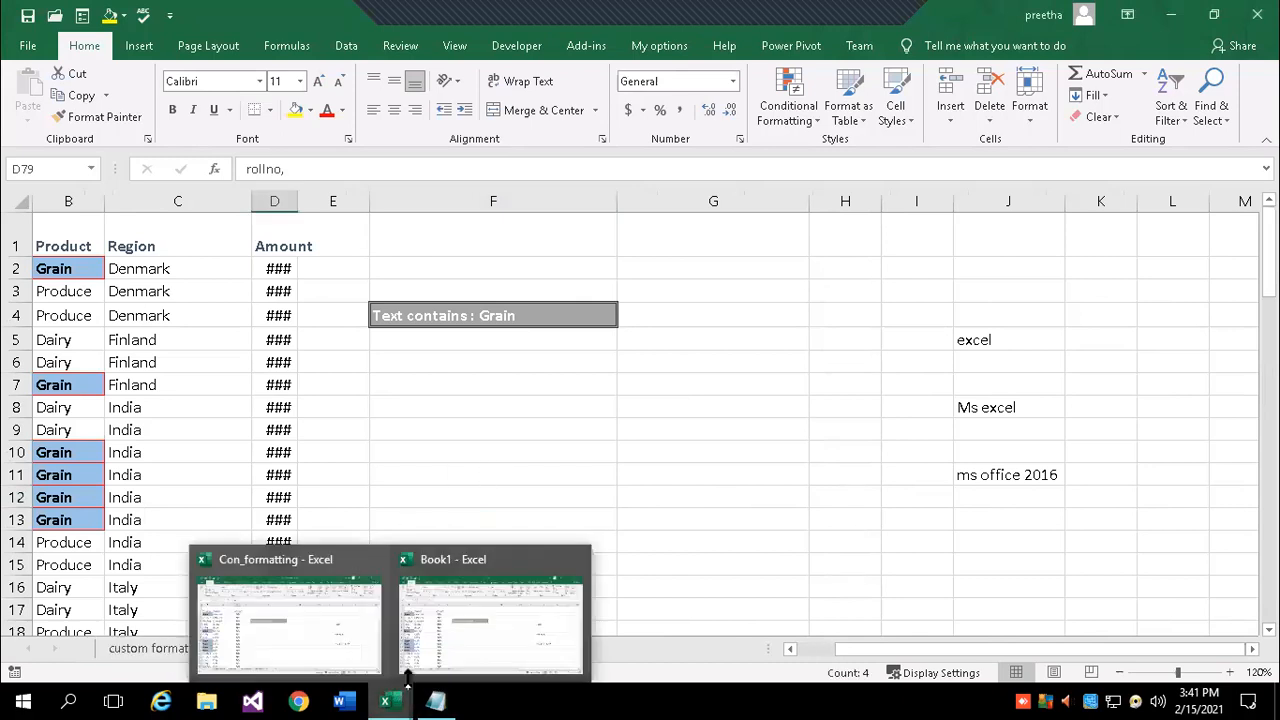
{"action": "left_click", "coordinate": [507, 631]}
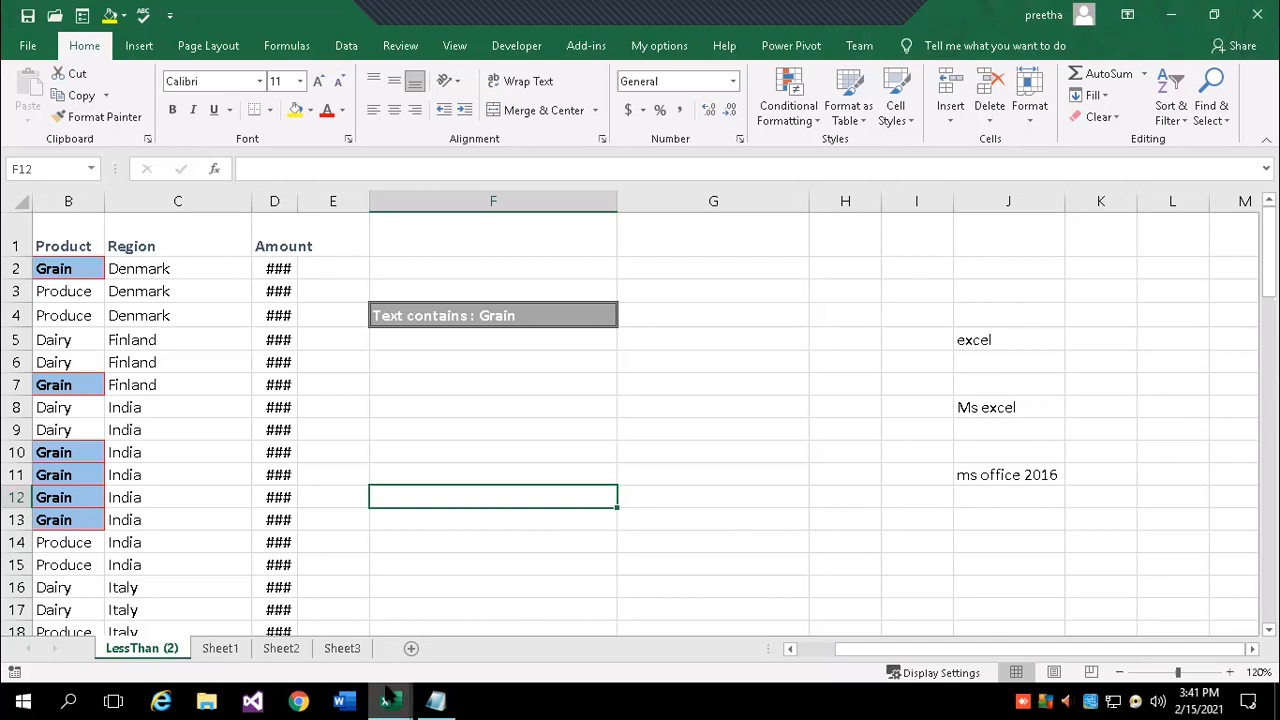
{"action": "mouse_move", "coordinate": [385, 700]}
{"action": "left_click", "coordinate": [333, 650]}
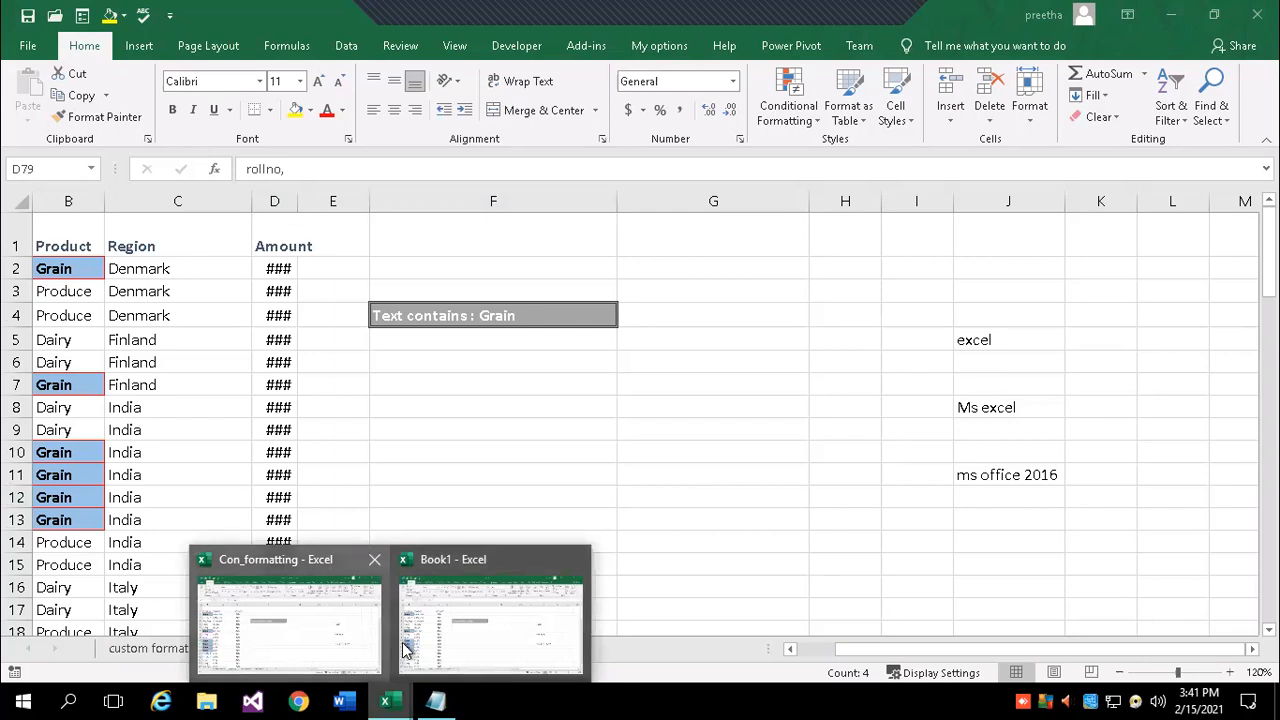
{"action": "left_click", "coordinate": [435, 700]}
- Add notes 'Move/copy the sheets within the workbook' and 'Move/copy the sheets from one book to another book'
{"action": "key", "text": "Return"}
{"action": "key", "text": "Return"}
{"action": "key", "text": "Return"}
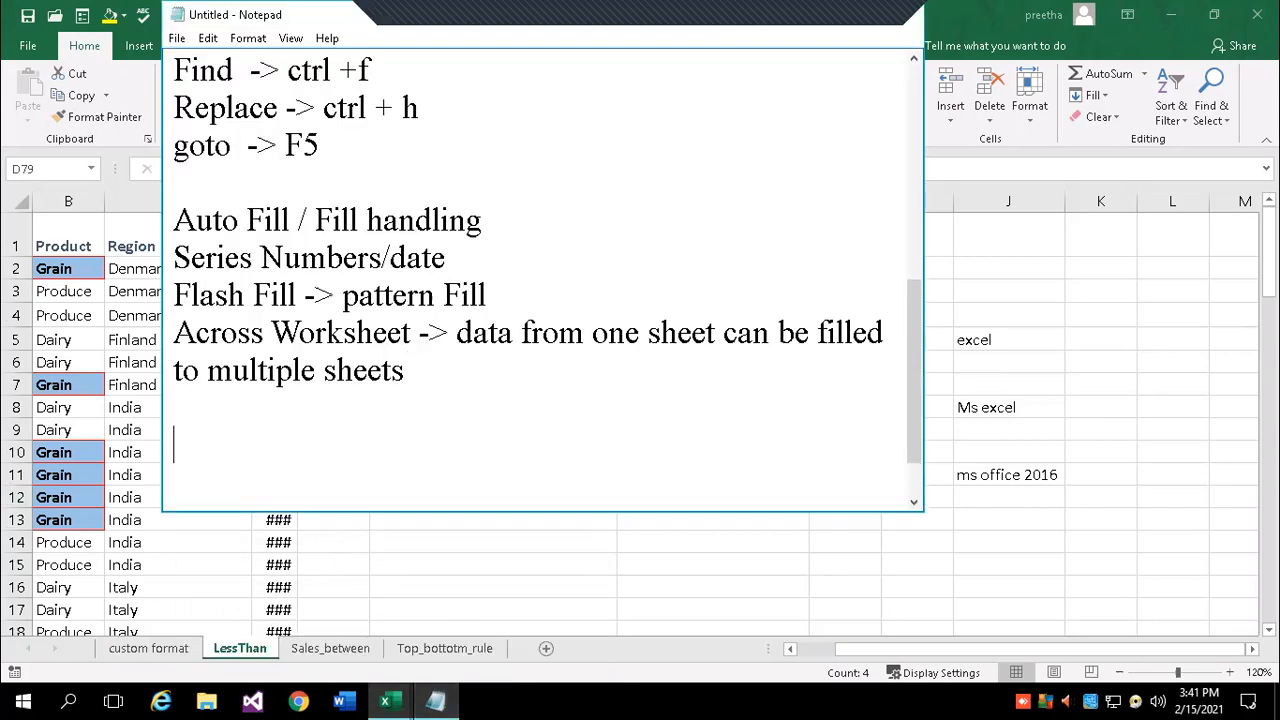
{"action": "type", "text": "Move/copy"}
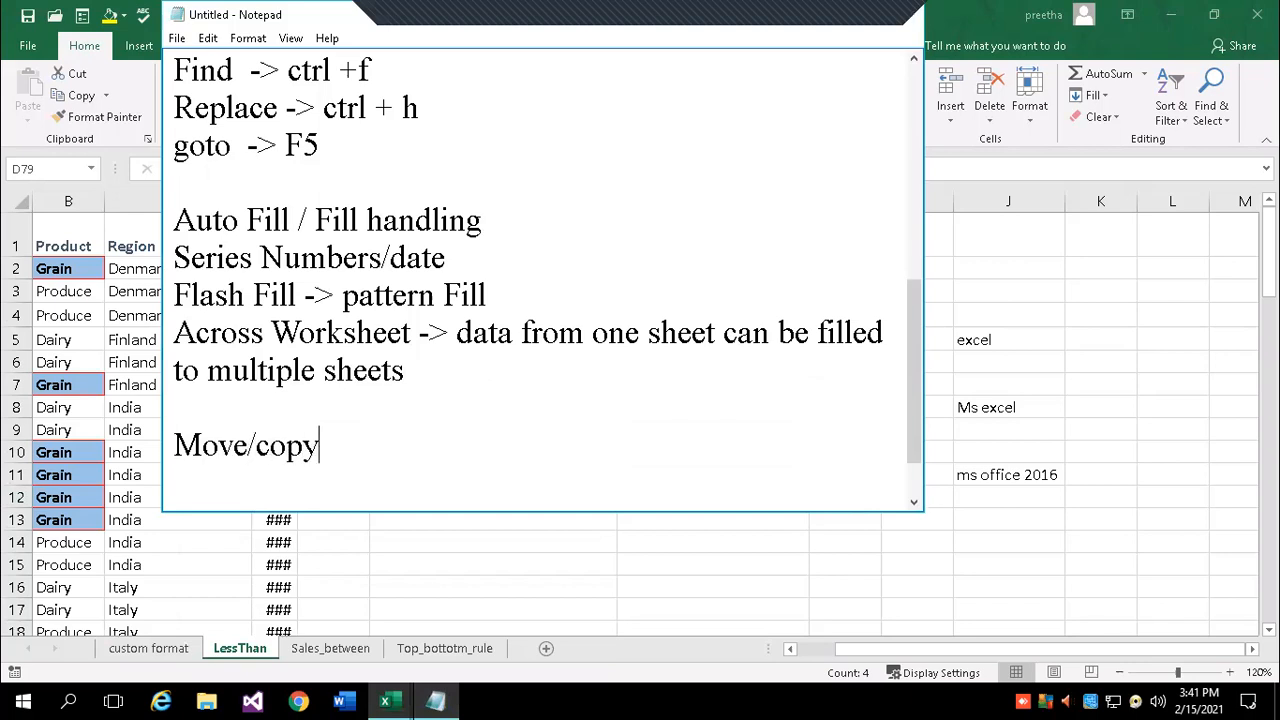
{"action": "type", "text": " the sheet"}
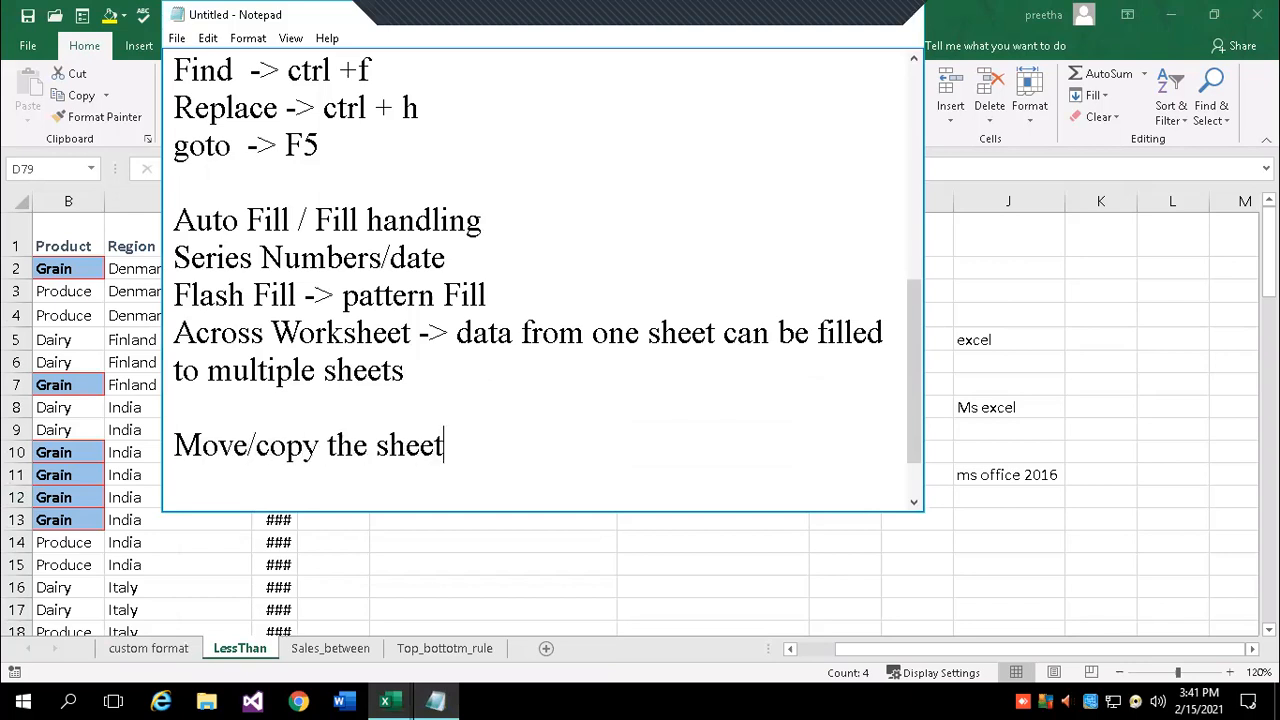
{"action": "type", "text": "s withinn"}
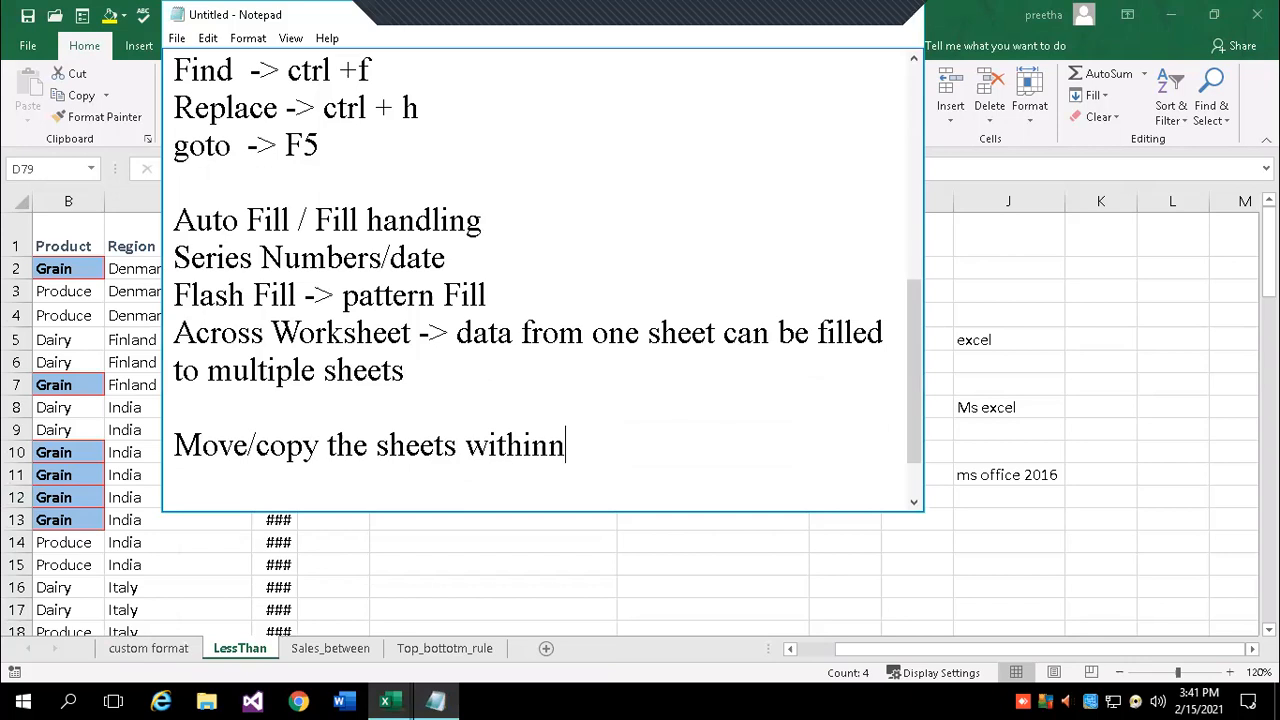
{"action": "key", "text": "BackSpace"}
{"action": "type", "text": "the workboo"}
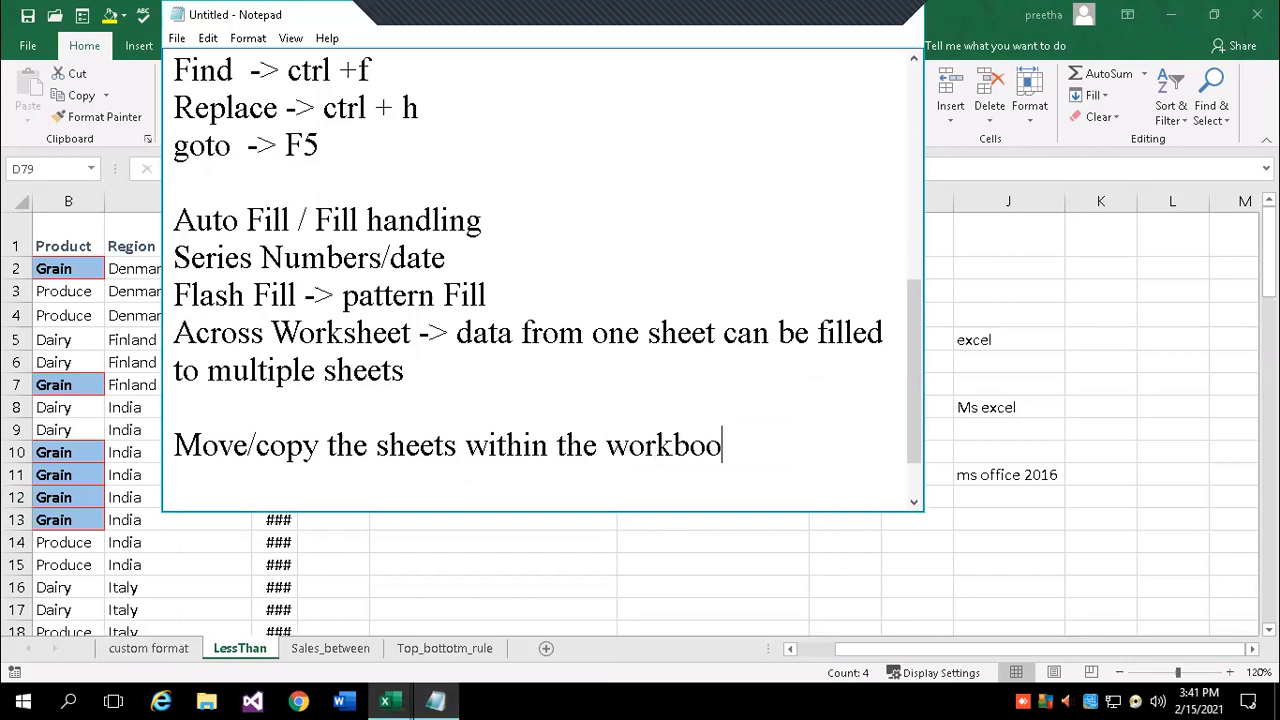
{"action": "type", "text": "k"}
{"action": "key", "text": "Return"}
{"action": "type", "text": "Move"}
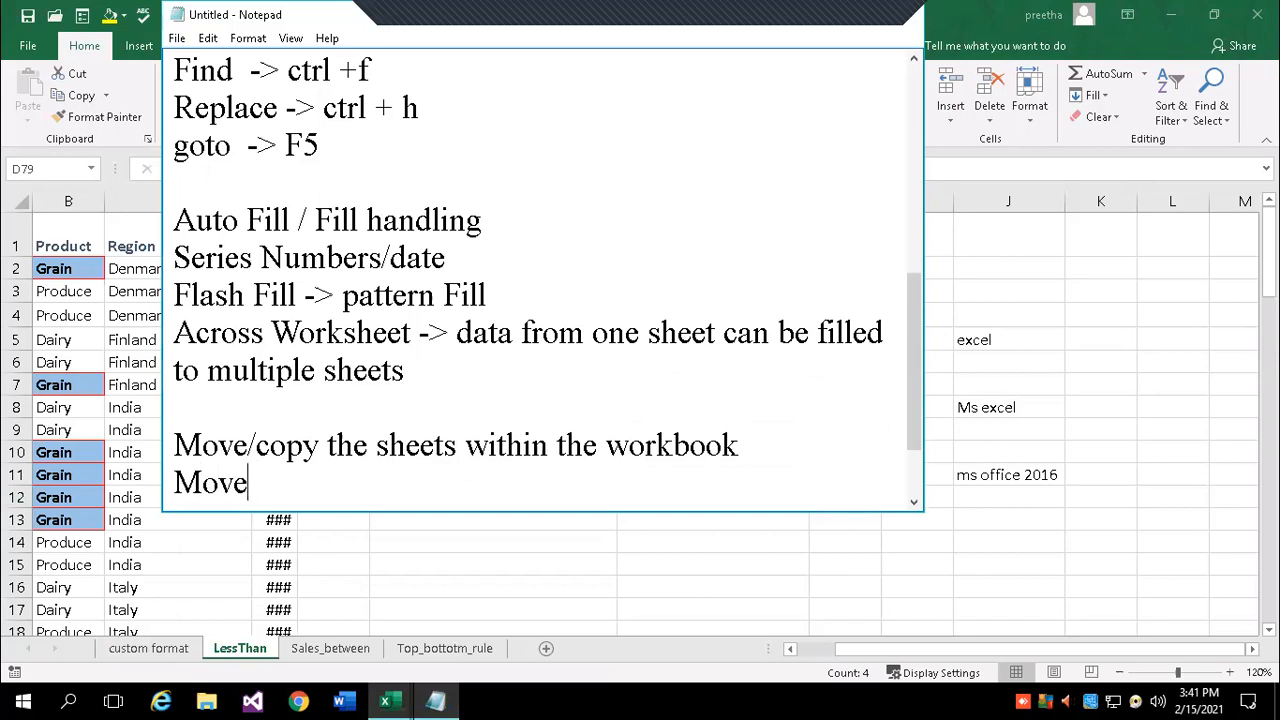
{"action": "type", "text": "/copy the sheets"}
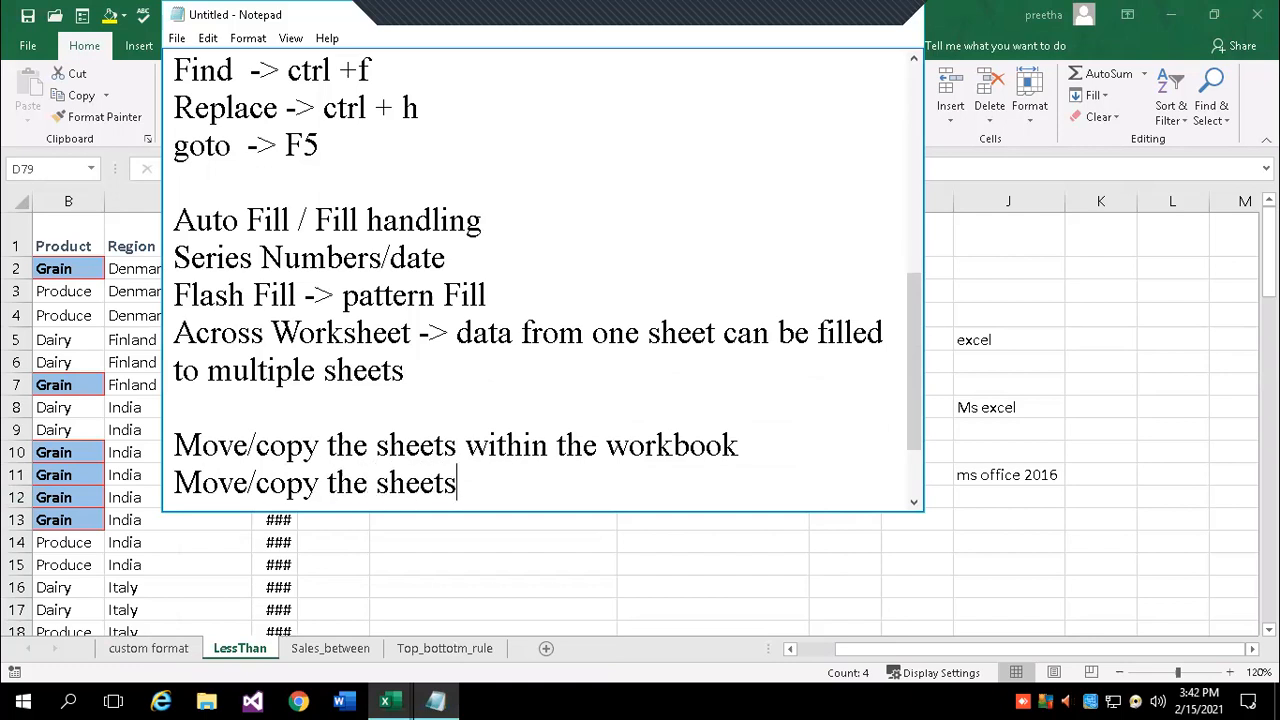
{"action": "type", "text": " from one"}
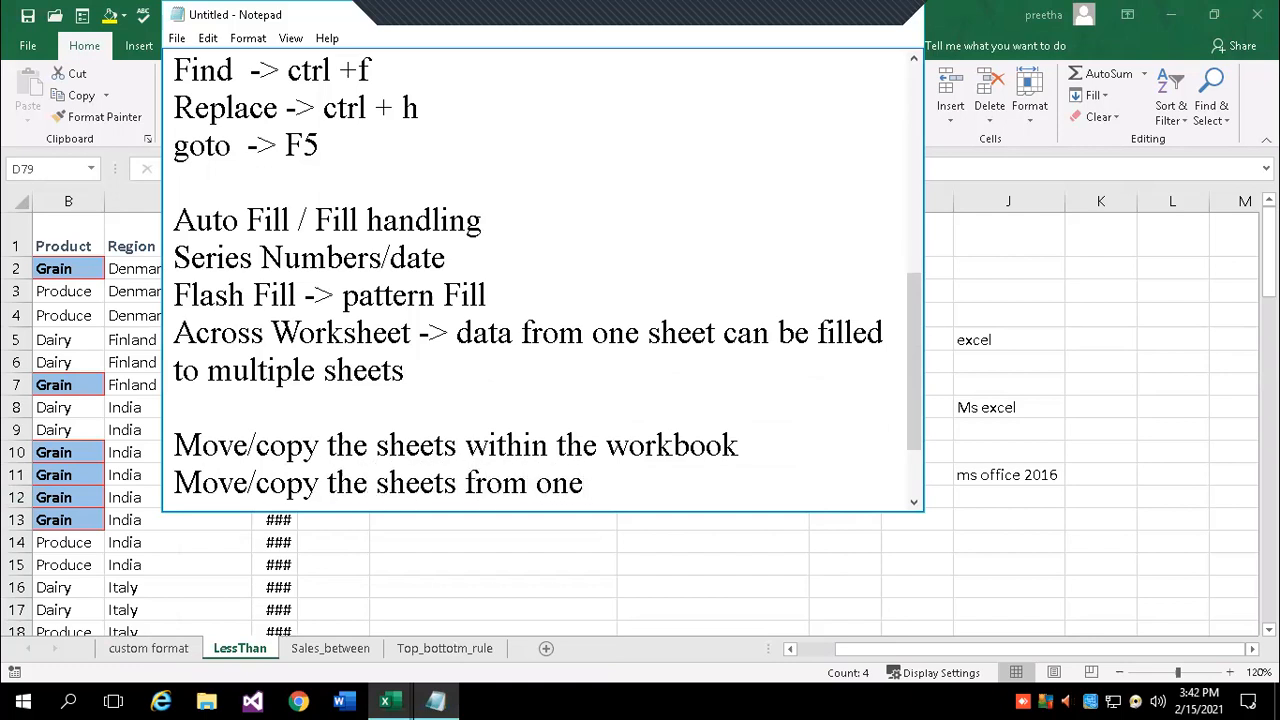
{"action": "type", "text": " book to another book"}
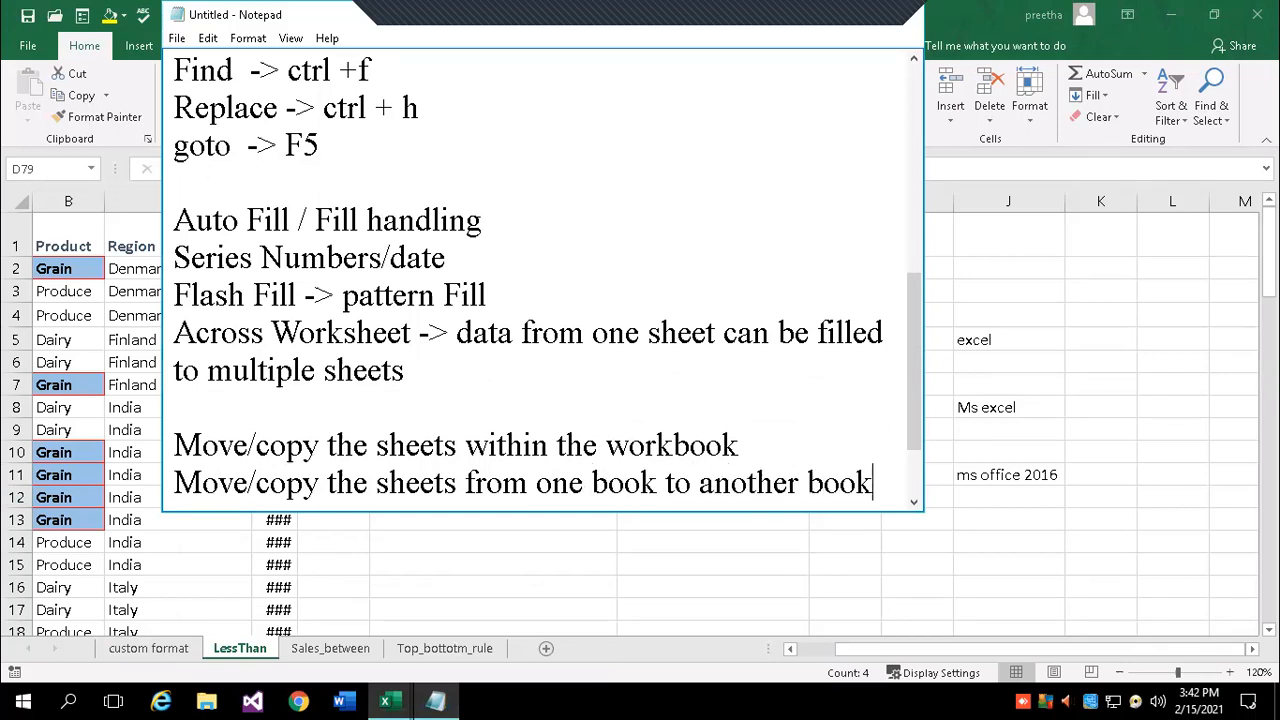
{"action": "key", "text": "Return"}
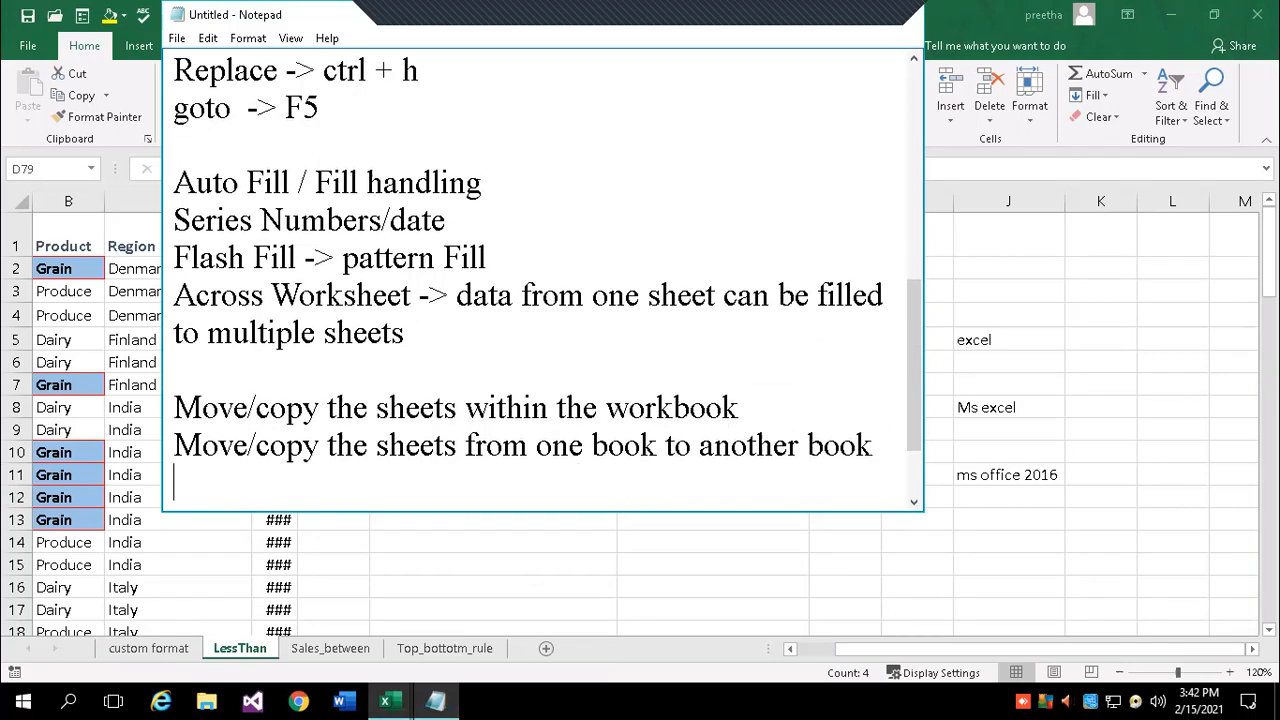
{"action": "left_click", "coordinate": [764, 564]}
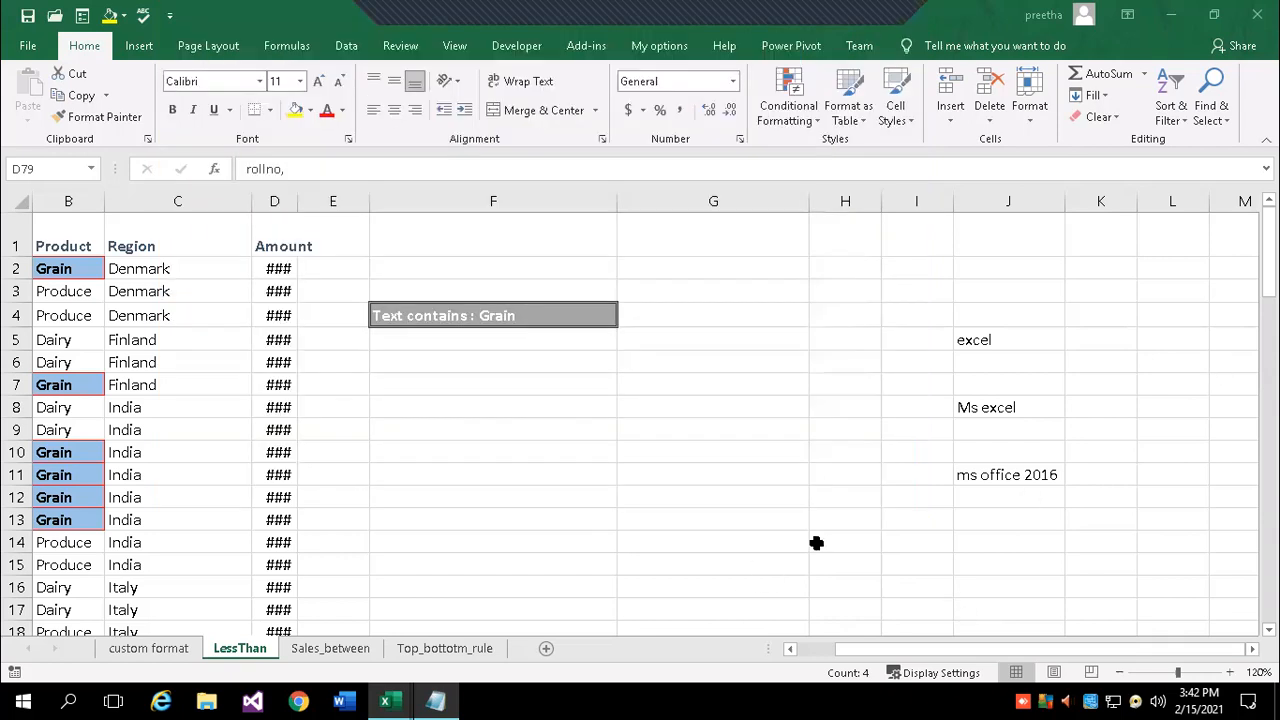
{"action": "left_click", "coordinate": [1208, 124]}
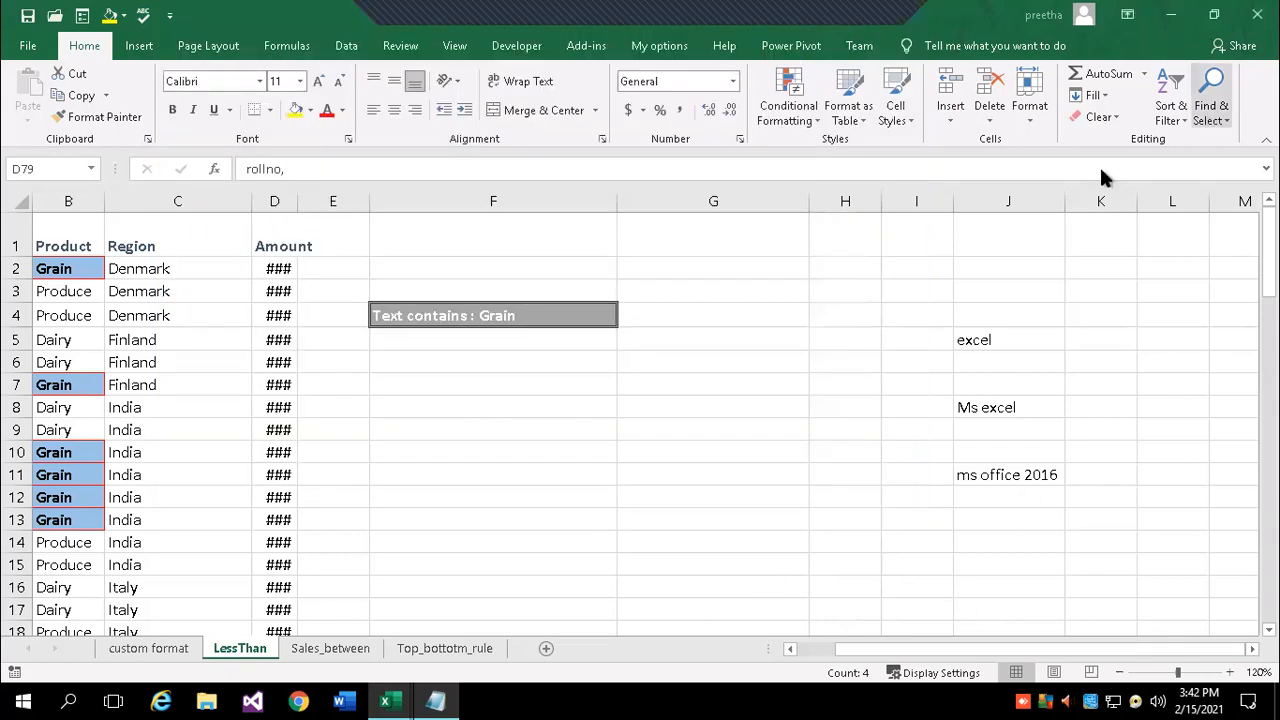
- Hide the custom format sheet
{"action": "right_click", "coordinate": [357, 651]}
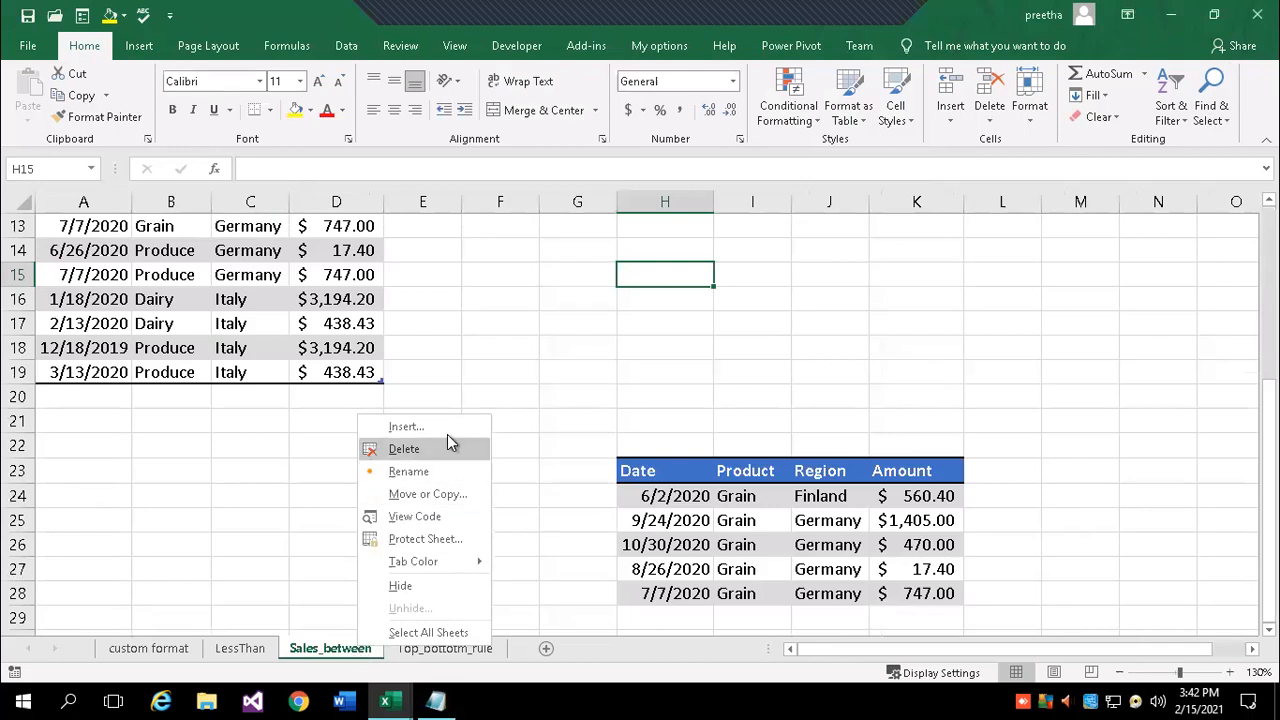
{"action": "left_click", "coordinate": [272, 528]}
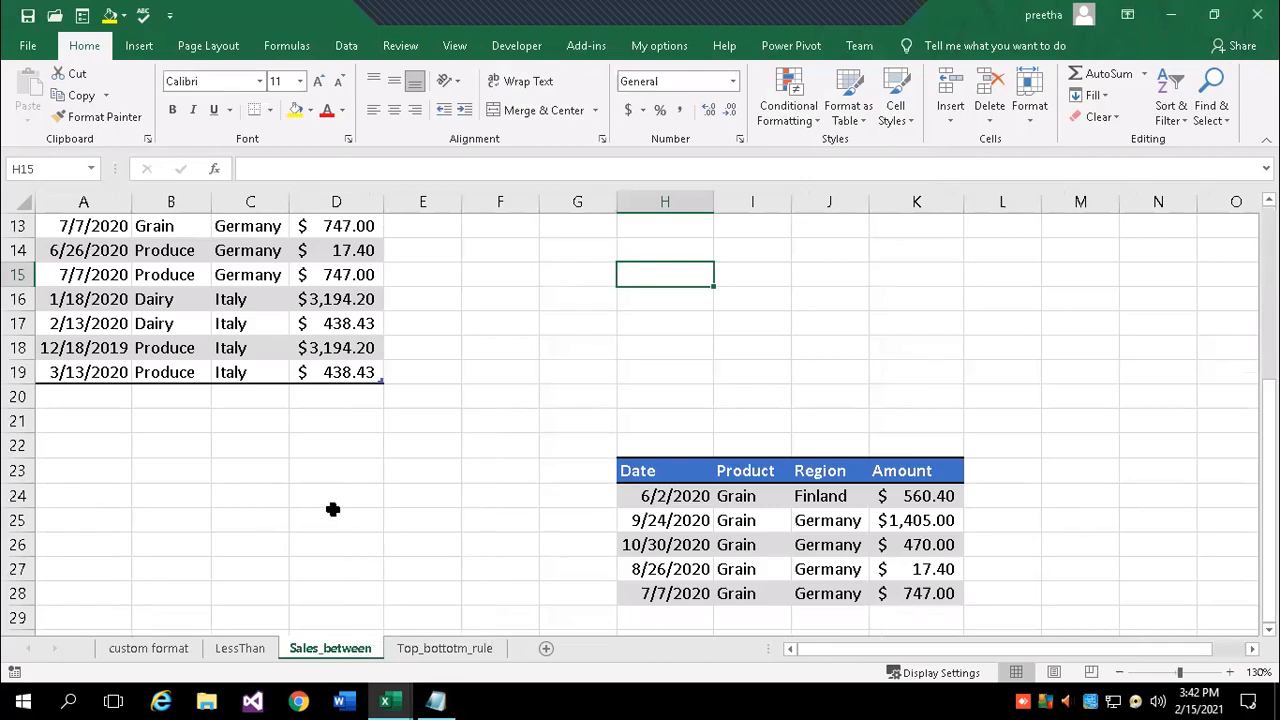
{"action": "left_click", "coordinate": [143, 650]}
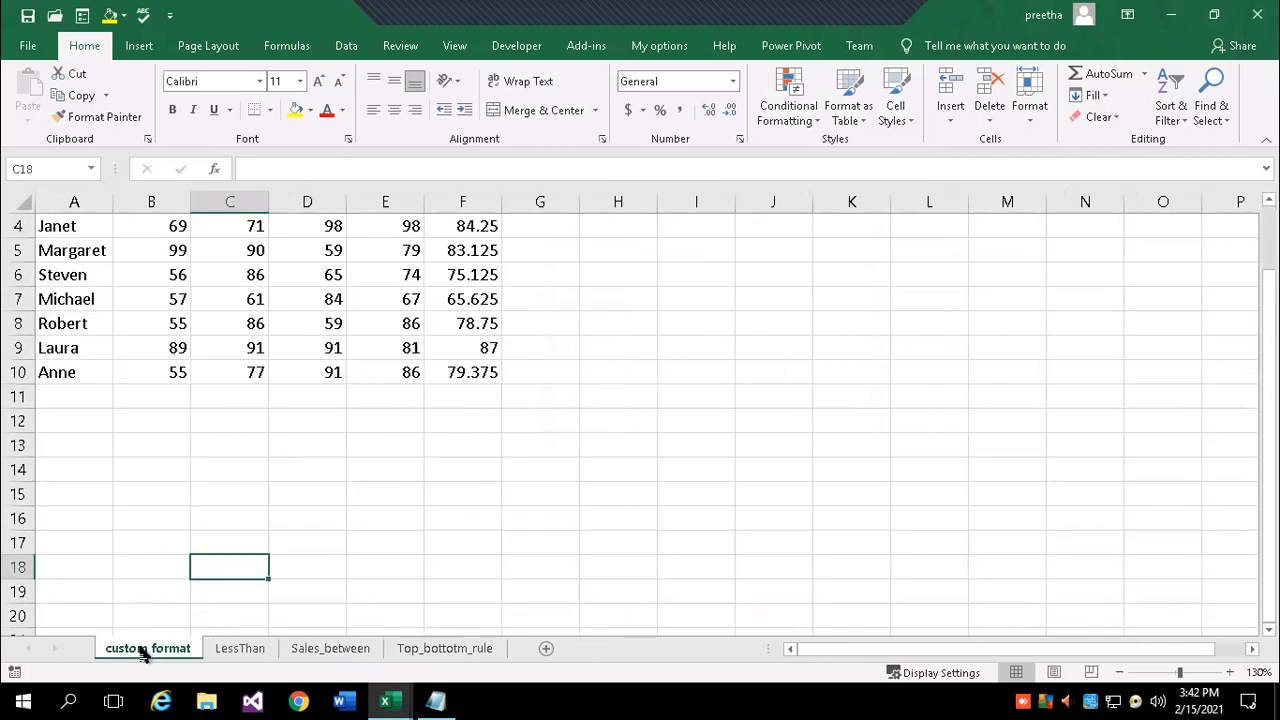
{"action": "left_click", "coordinate": [226, 651]}
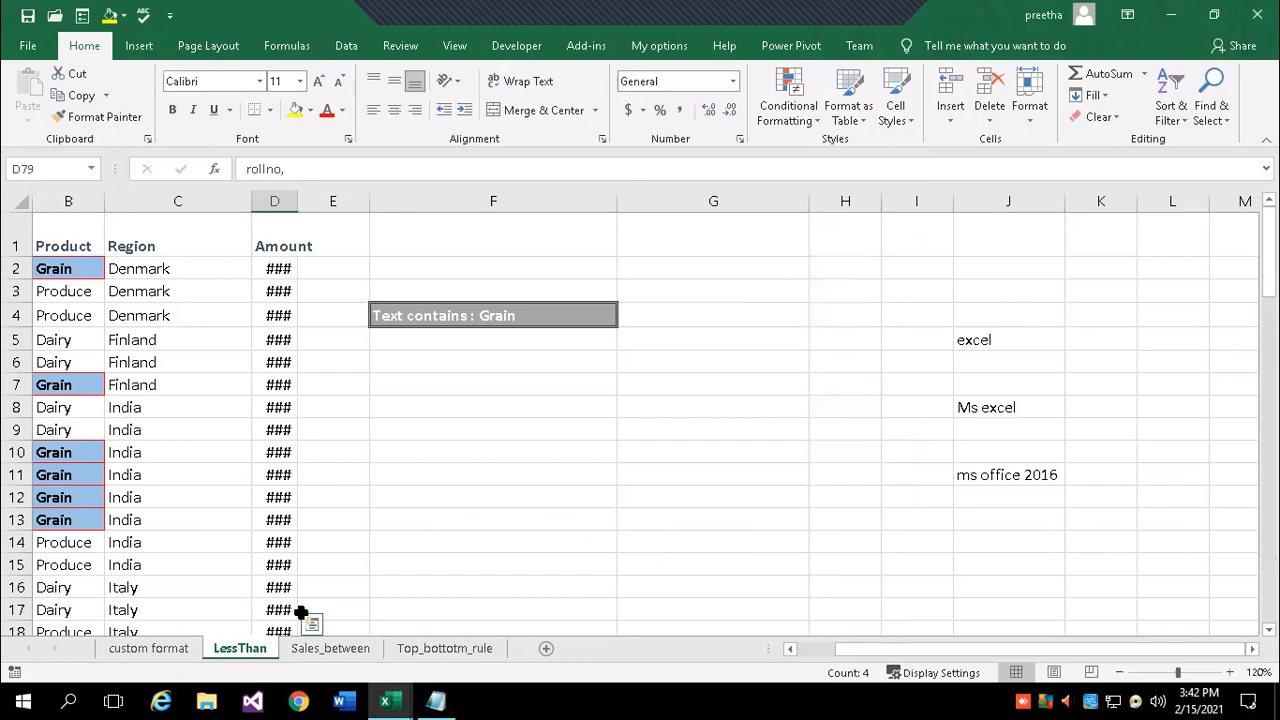
{"action": "right_click", "coordinate": [175, 652]}
{"action": "left_click", "coordinate": [207, 590]}
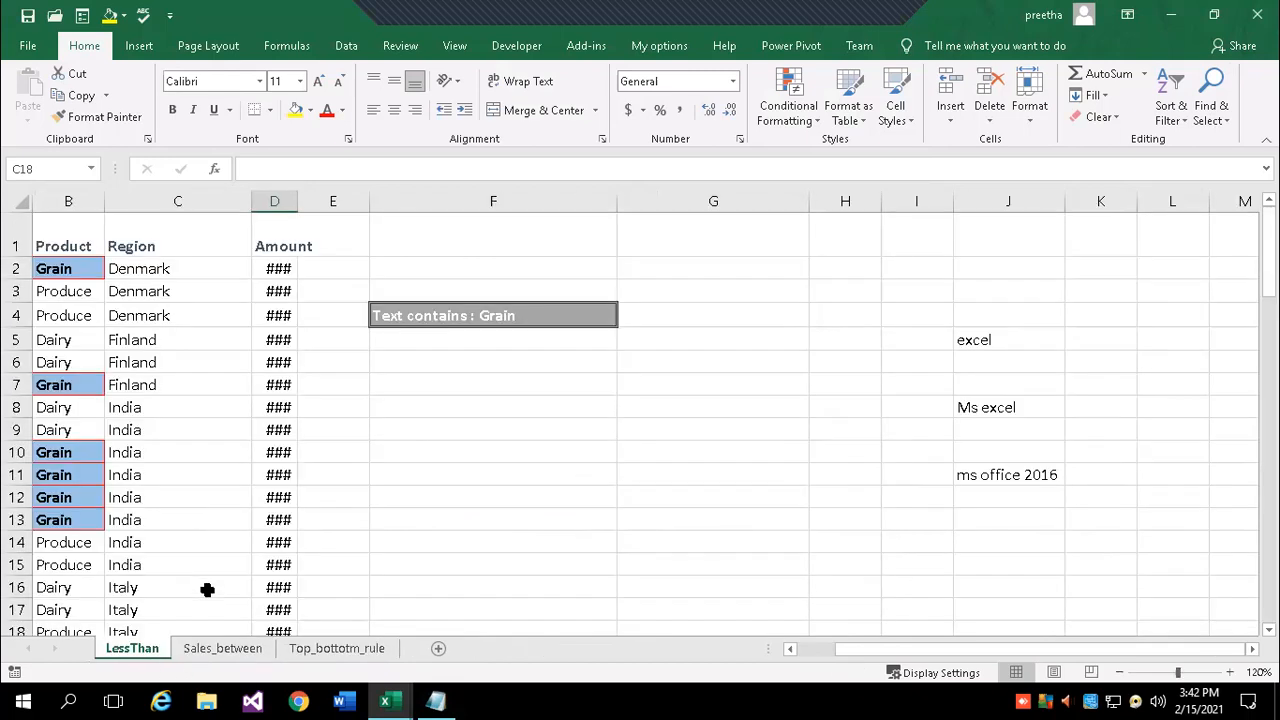
- Try hiding the top-bottom rule sheet, dismiss the visible-worksheet warning, and review the hidden-sheet list
{"action": "right_click", "coordinate": [312, 648]}
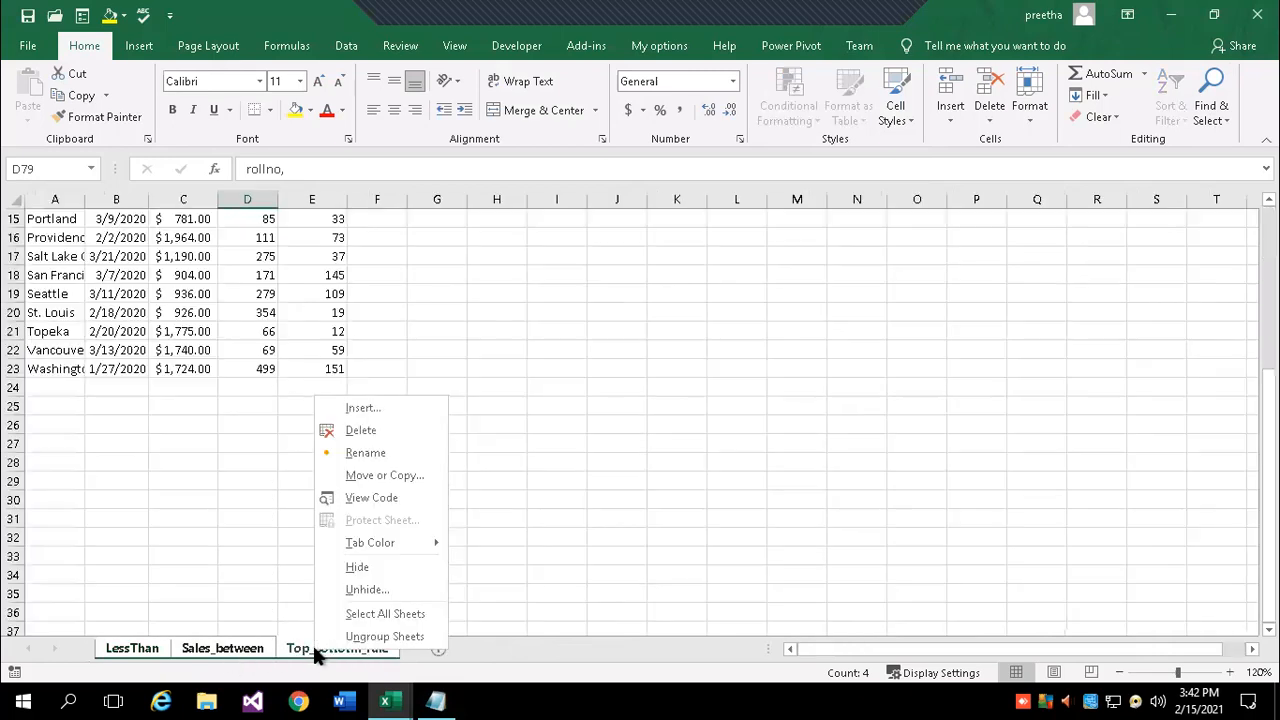
{"action": "left_click", "coordinate": [356, 566]}
{"action": "left_click", "coordinate": [648, 407]}
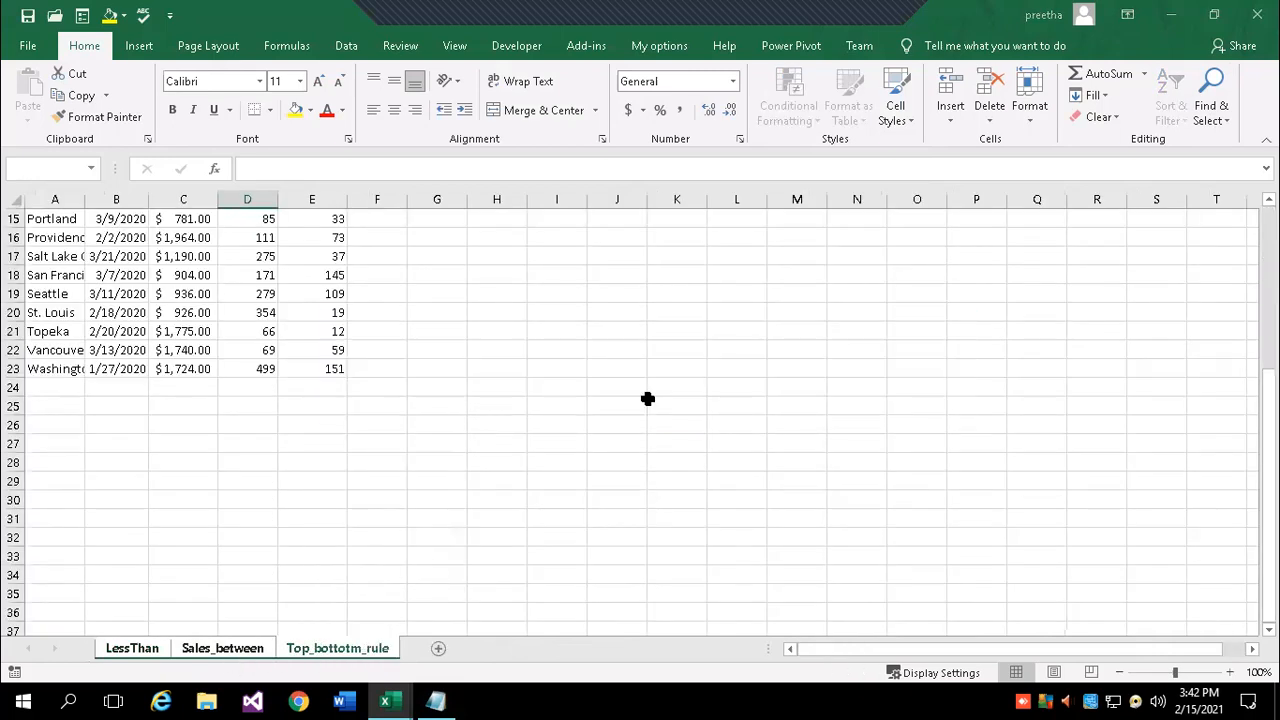
{"action": "left_click", "coordinate": [492, 538]}
{"action": "right_click", "coordinate": [226, 646]}
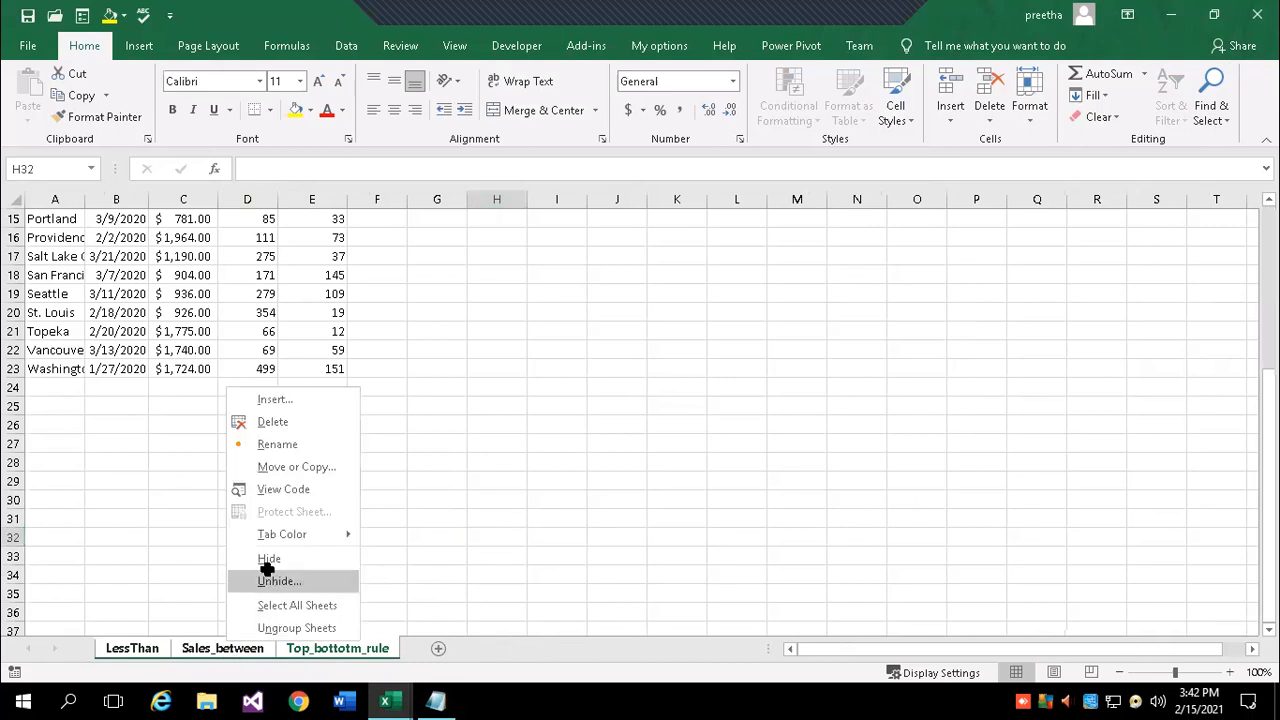
{"action": "left_click", "coordinate": [268, 570]}
{"action": "left_click", "coordinate": [373, 633]}
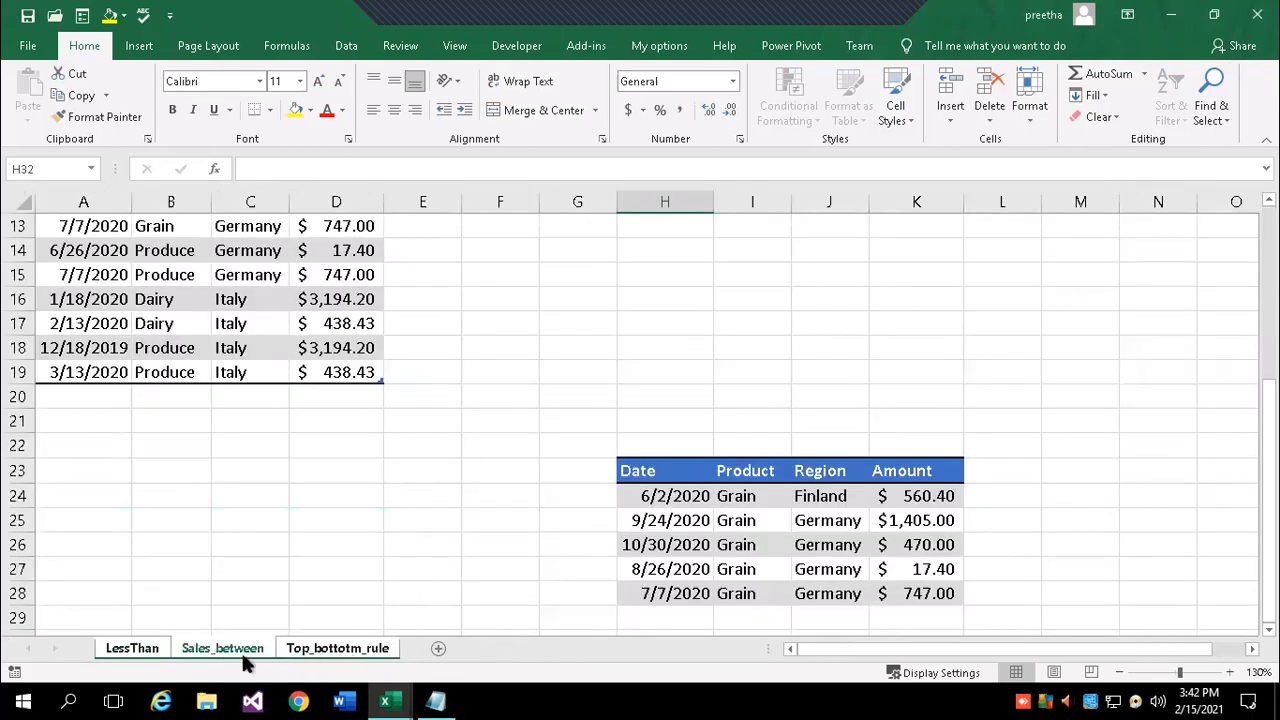
{"action": "left_click", "coordinate": [330, 650]}
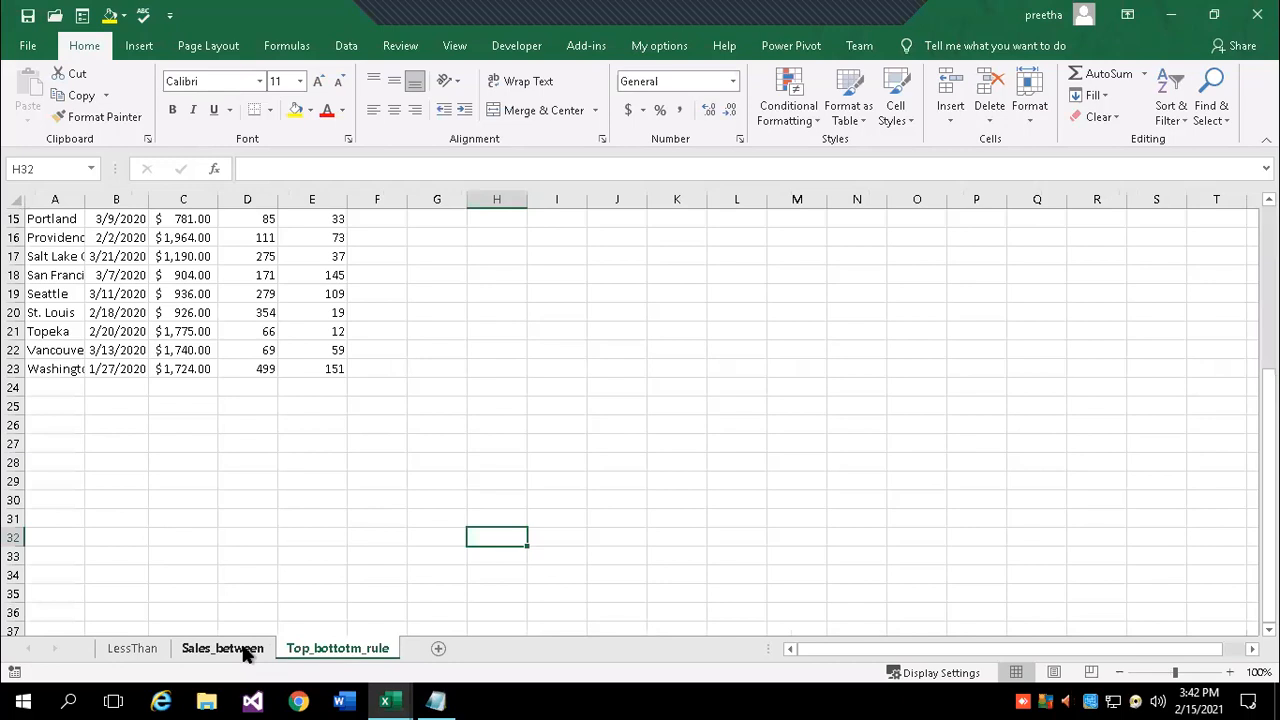
{"action": "left_click", "coordinate": [222, 650]}
- Hide the Sales_between and Top_bottotm_rule sheets, leaving only LessThan visible
{"action": "right_click", "coordinate": [246, 655]}
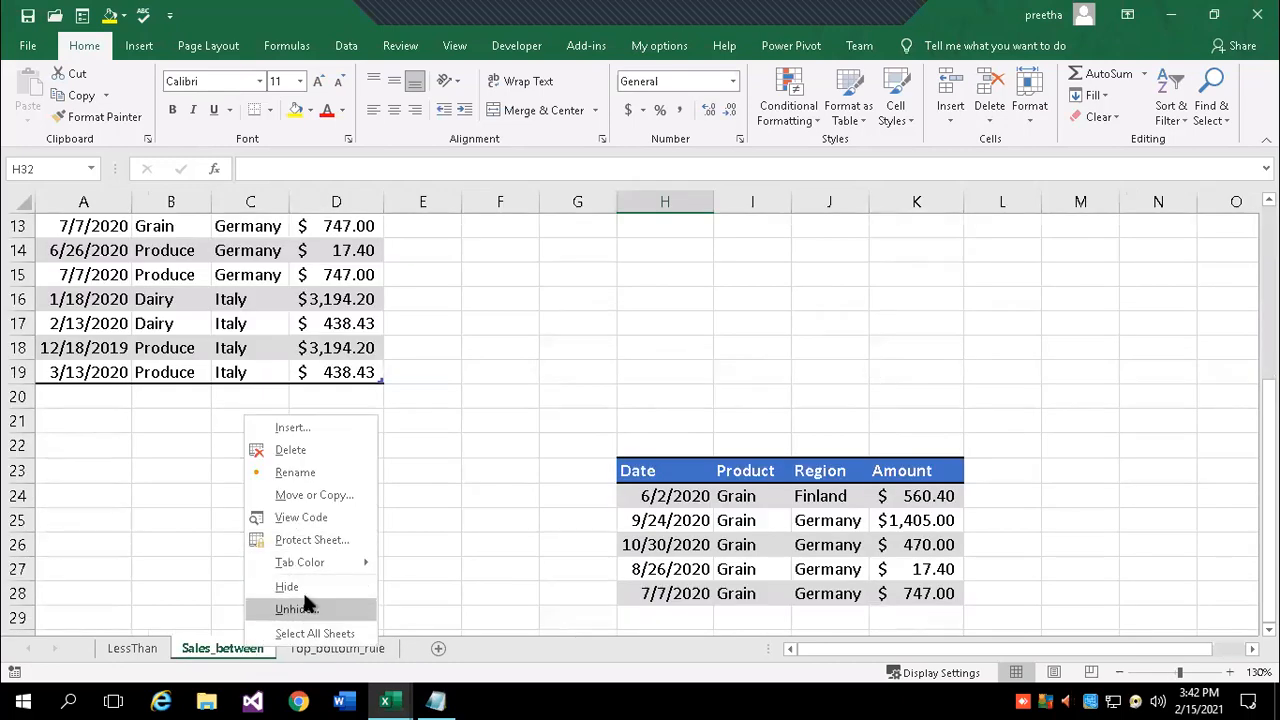
{"action": "left_click", "coordinate": [306, 588]}
{"action": "right_click", "coordinate": [258, 651]}
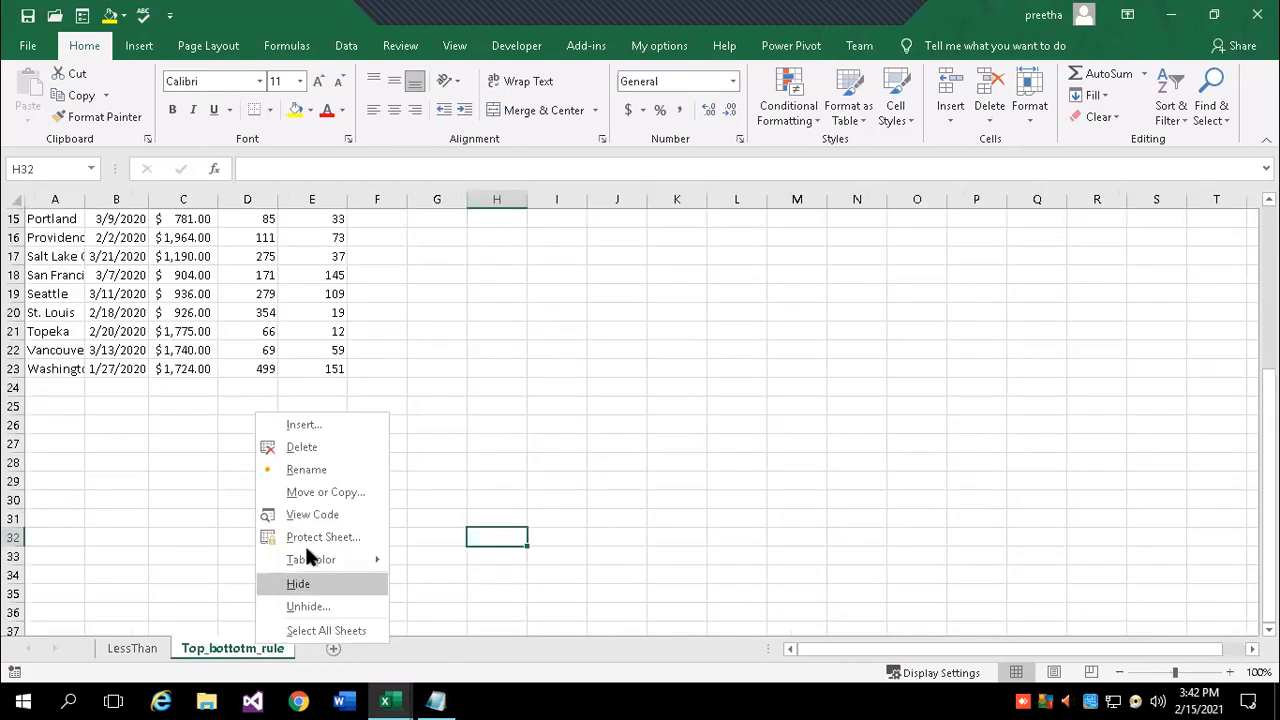
{"action": "left_click", "coordinate": [308, 581]}
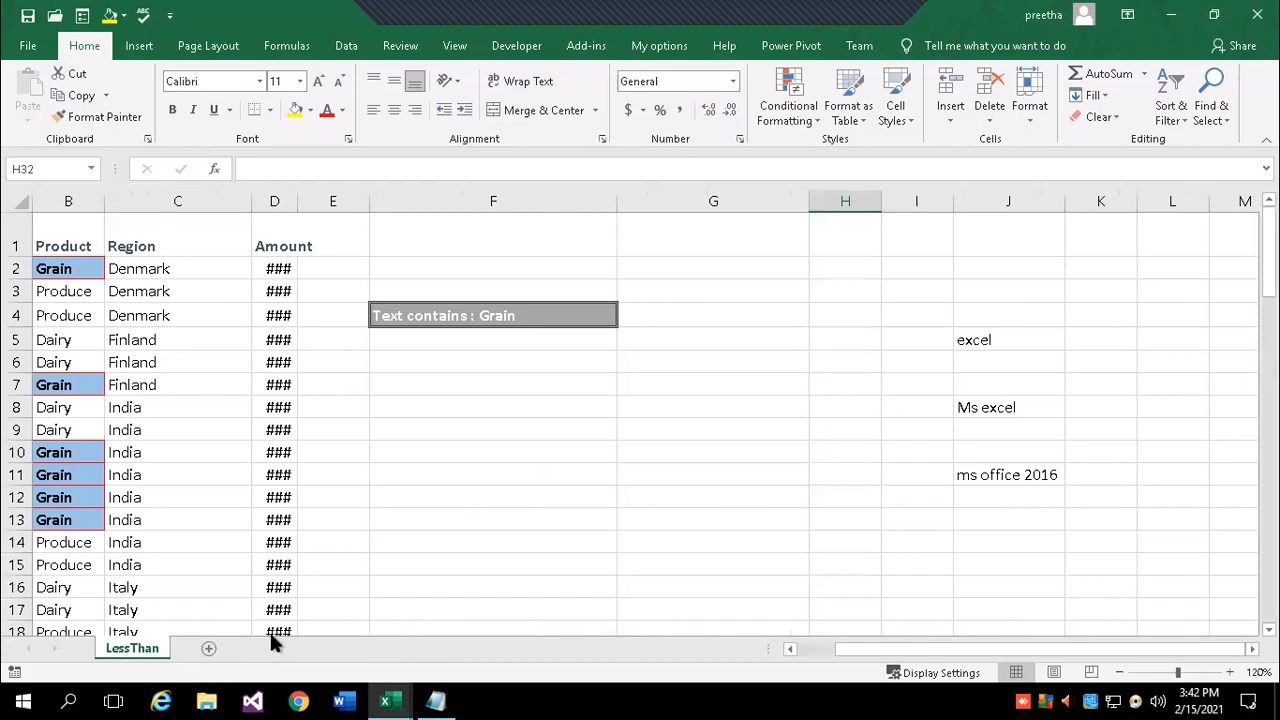
- Unhide the Top_bottotm_rule sheet
{"action": "right_click", "coordinate": [148, 652]}
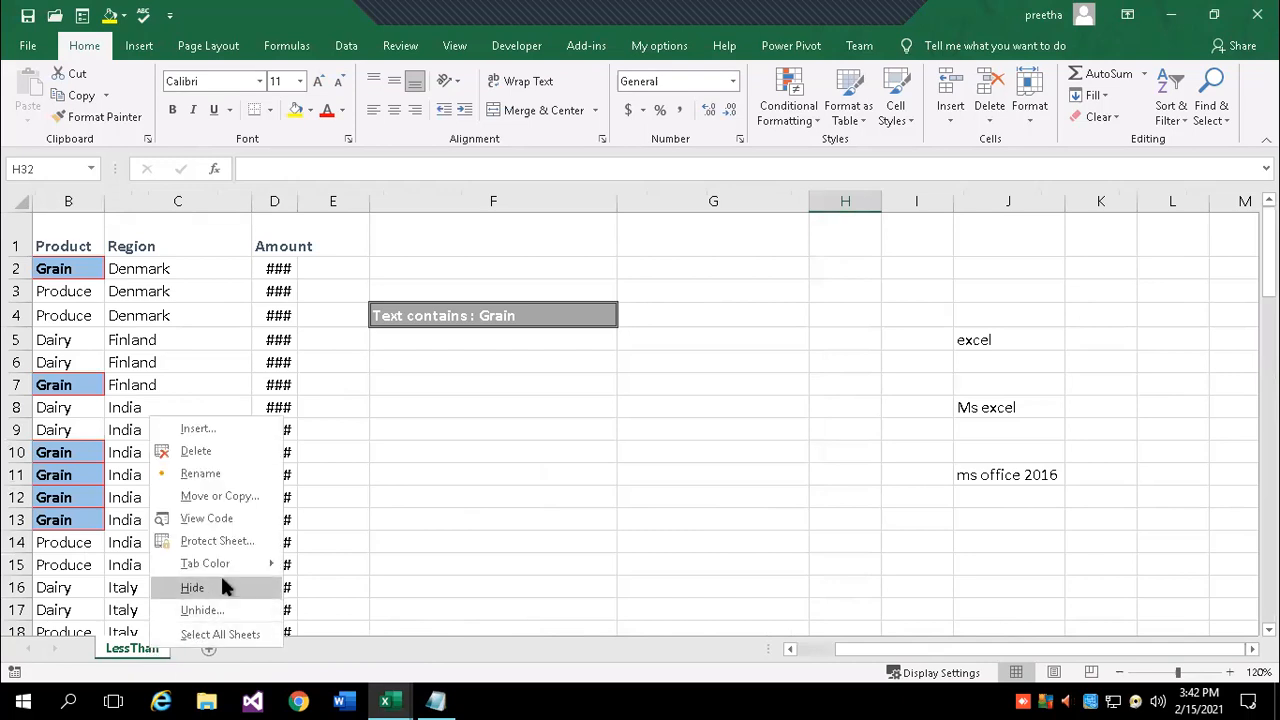
{"action": "left_click", "coordinate": [209, 617]}
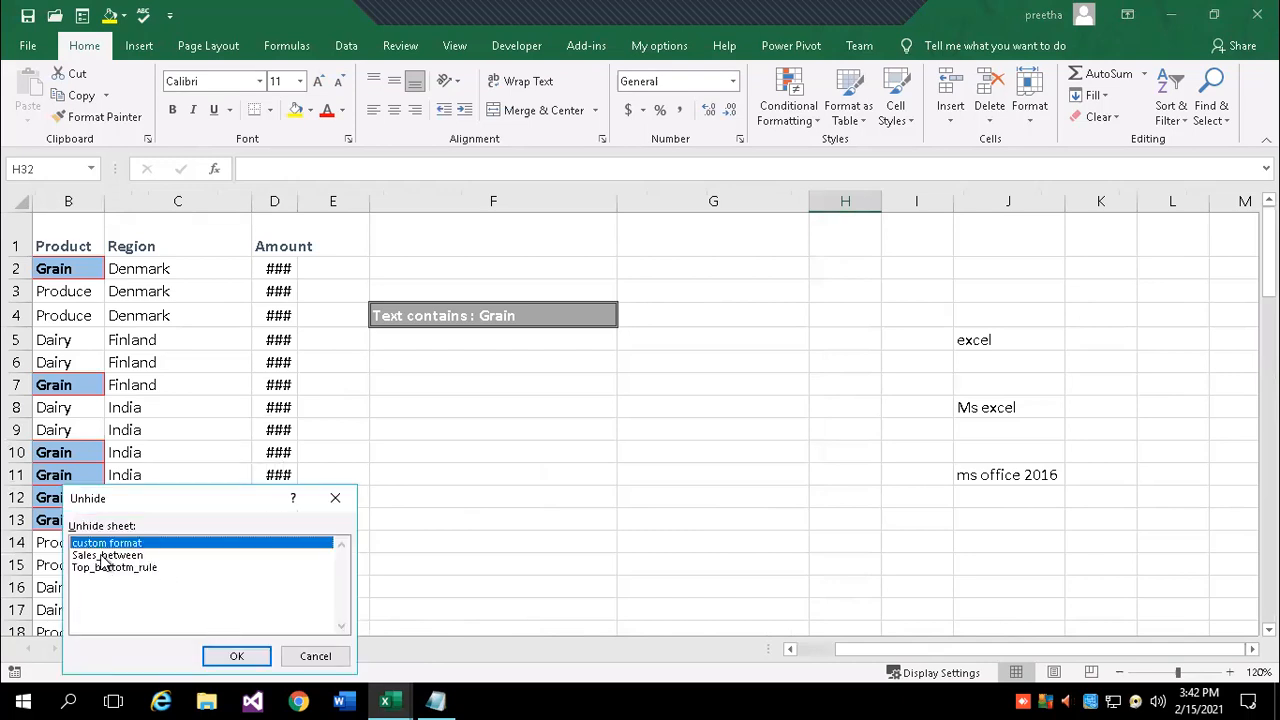
{"action": "left_click_drag", "start_coordinate": [250, 498], "coordinate": [457, 403]}
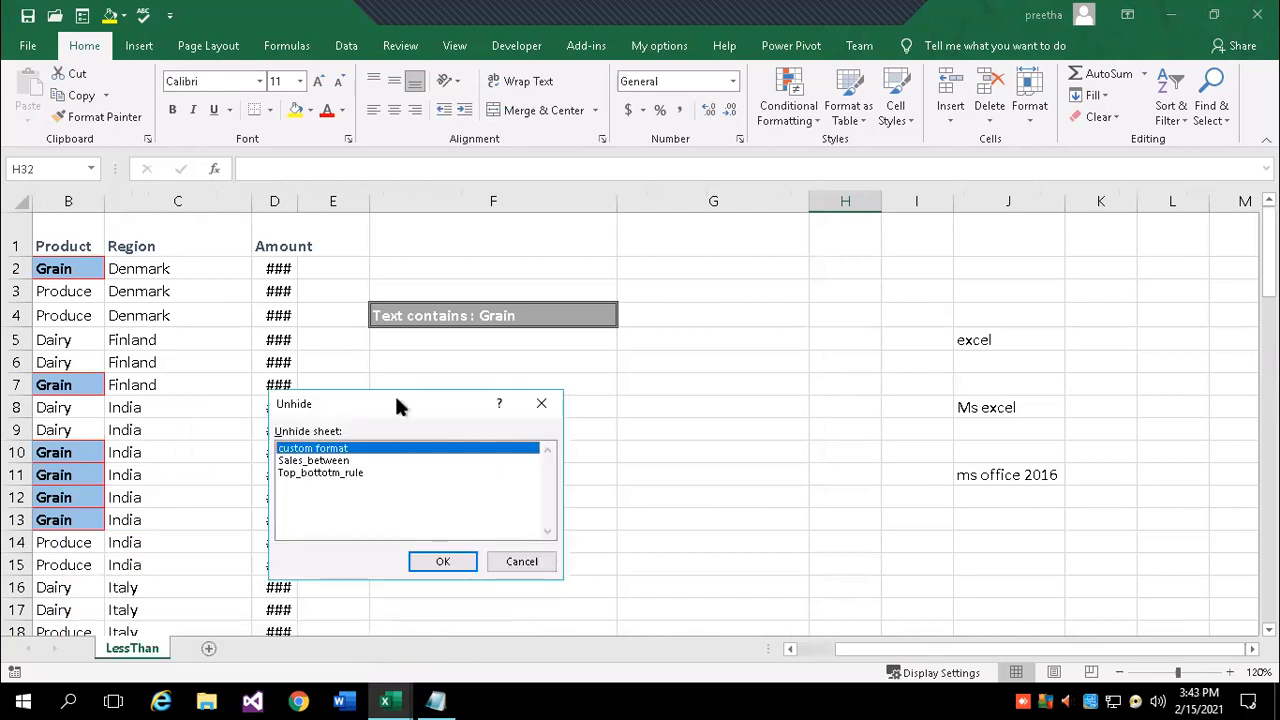
{"action": "left_click", "coordinate": [313, 474]}
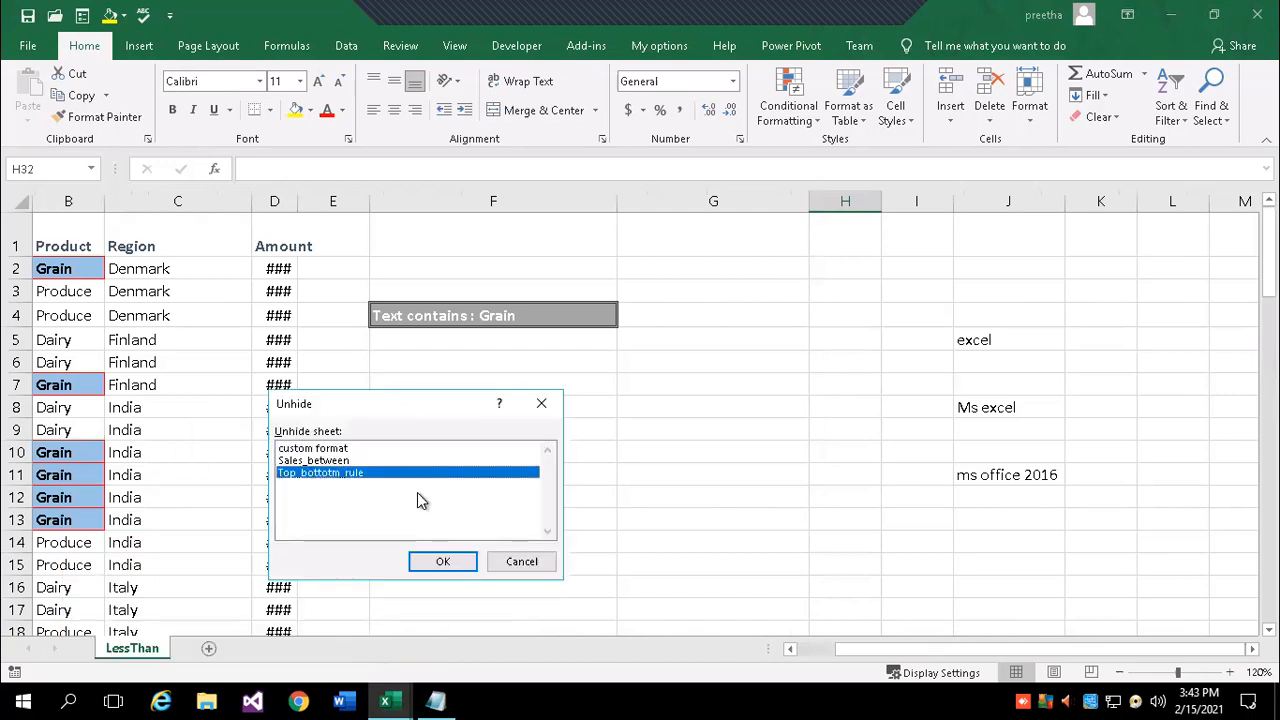
{"action": "left_click", "coordinate": [443, 561]}
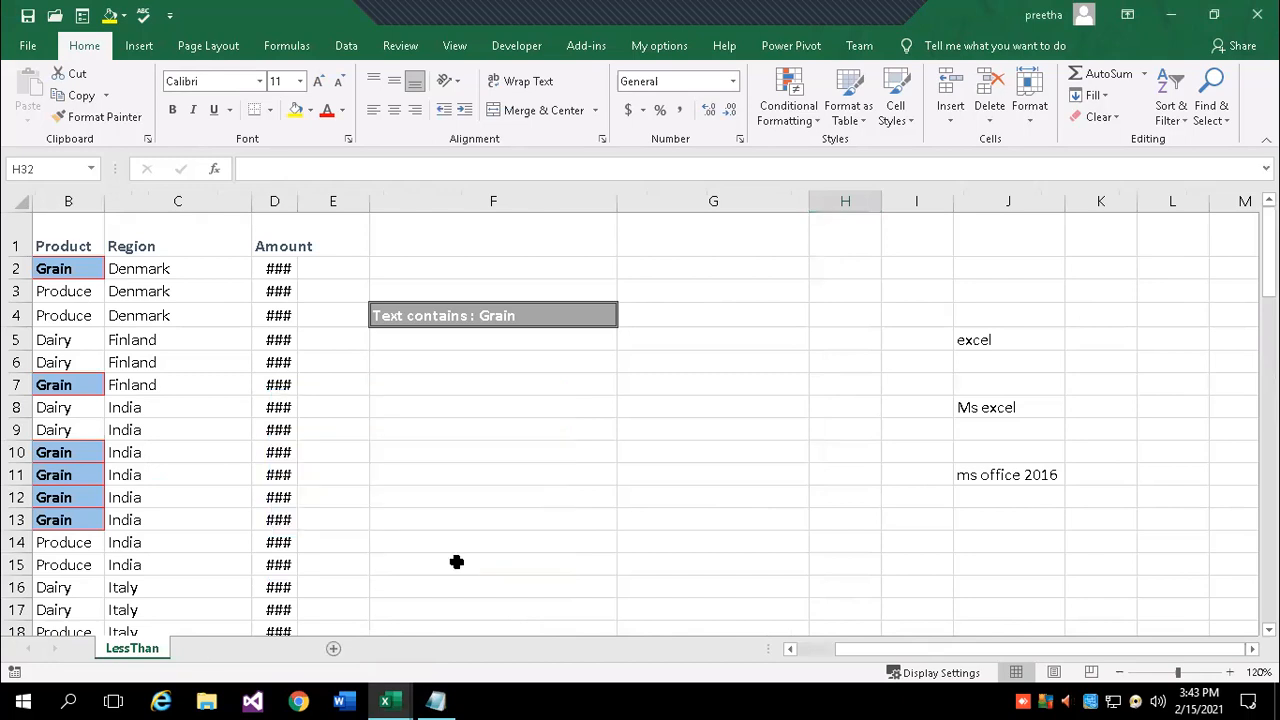
- Unhide the custom format sheet
{"action": "right_click", "coordinate": [154, 648]}
{"action": "left_click", "coordinate": [228, 607]}
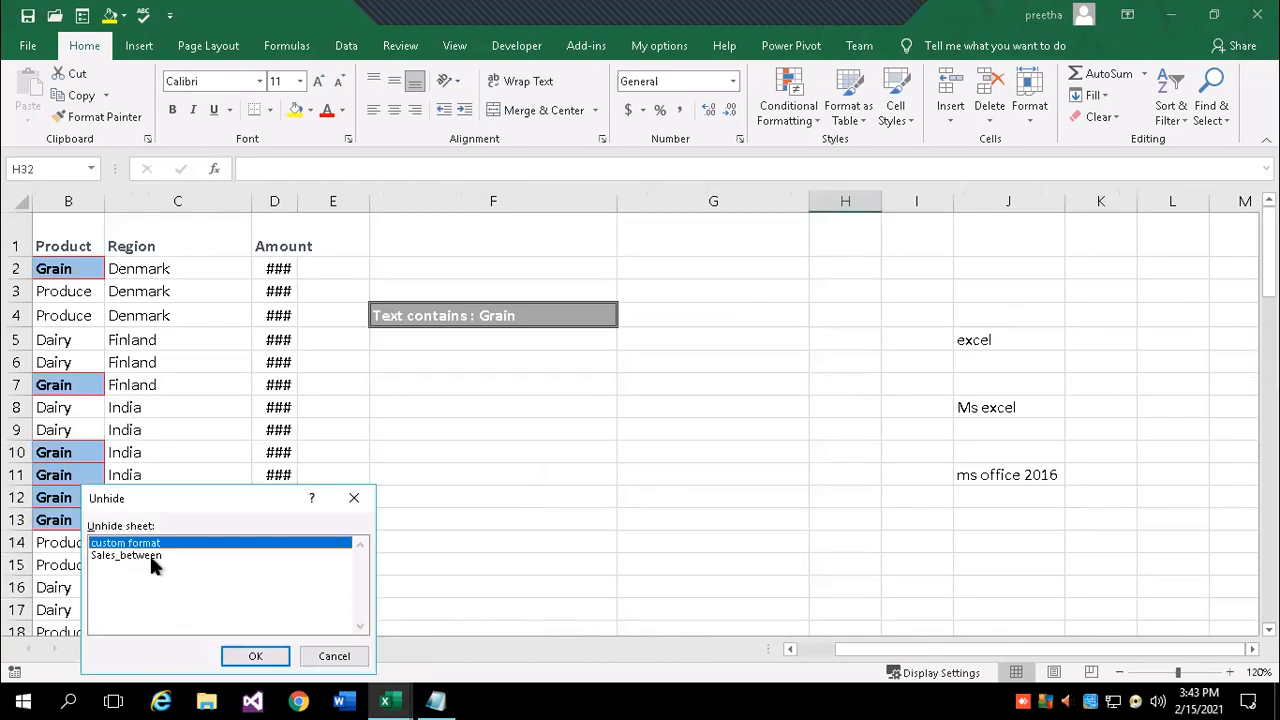
{"action": "left_click", "coordinate": [263, 652]}
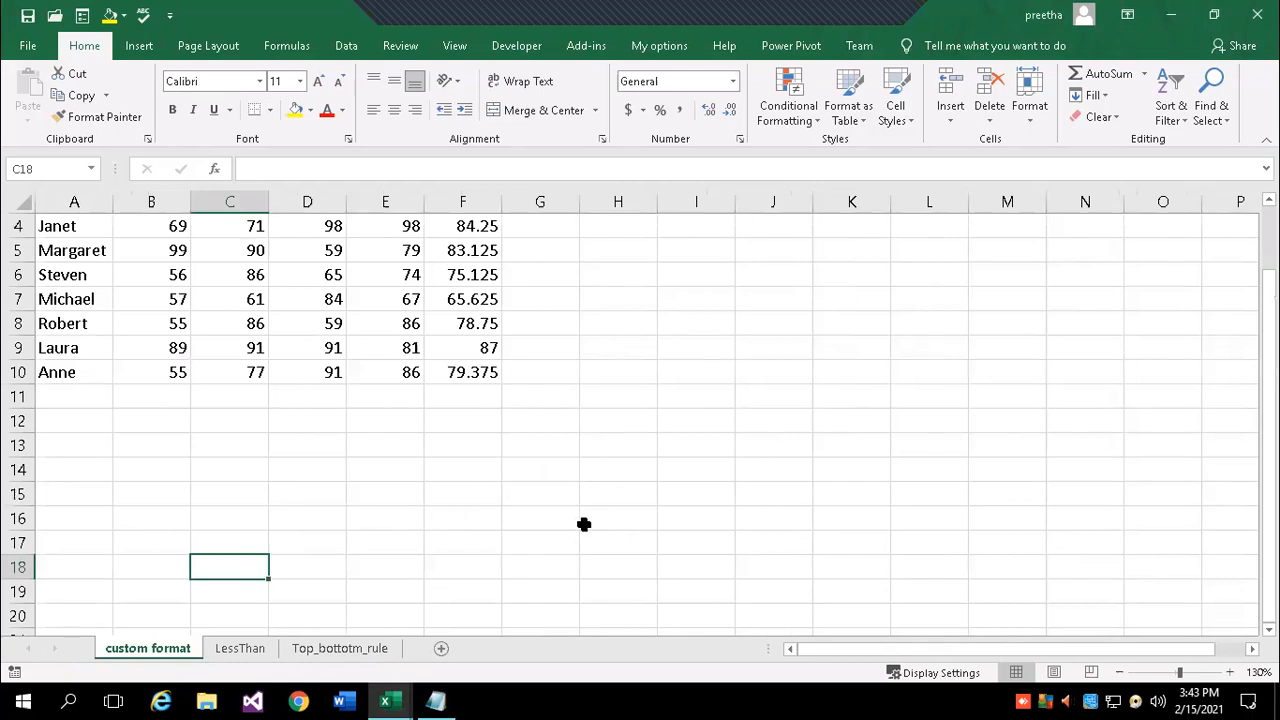
{"action": "right_click", "coordinate": [250, 652]}
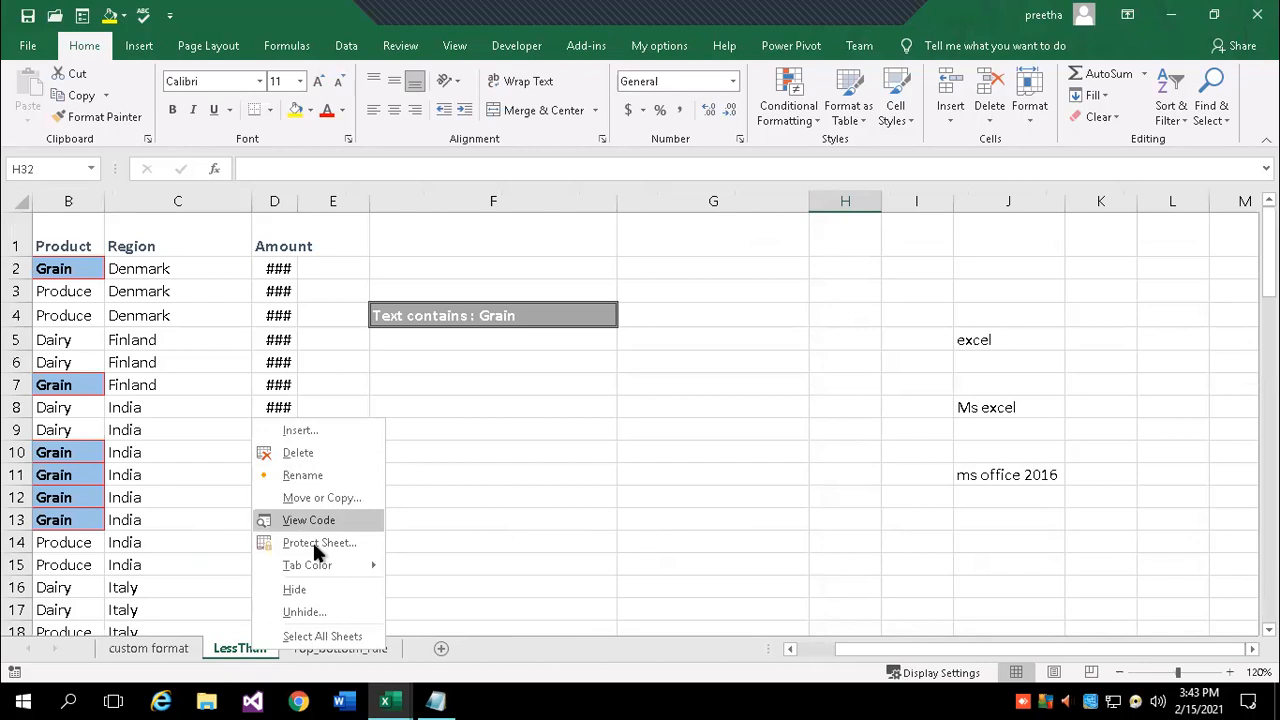
- Colour the LessThan tab light green and the Top_bottotm_rule tab red
{"action": "mouse_move", "coordinate": [311, 568]}
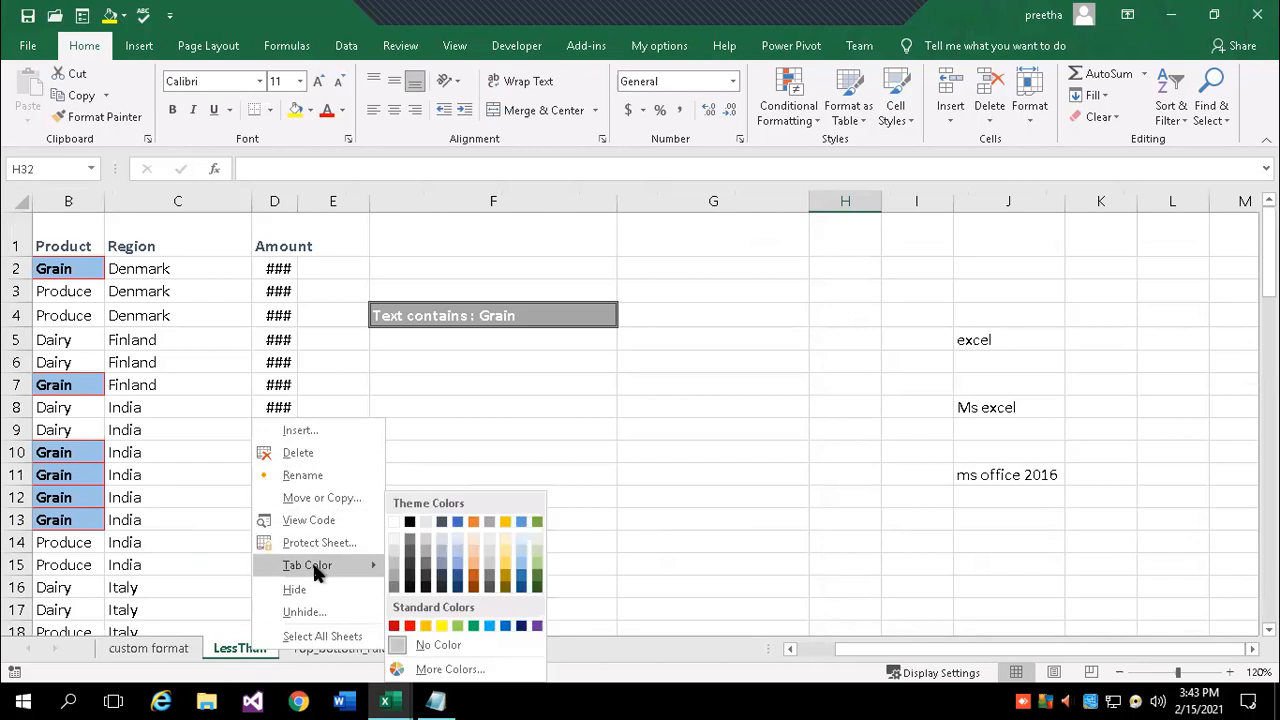
{"action": "left_click", "coordinate": [457, 626]}
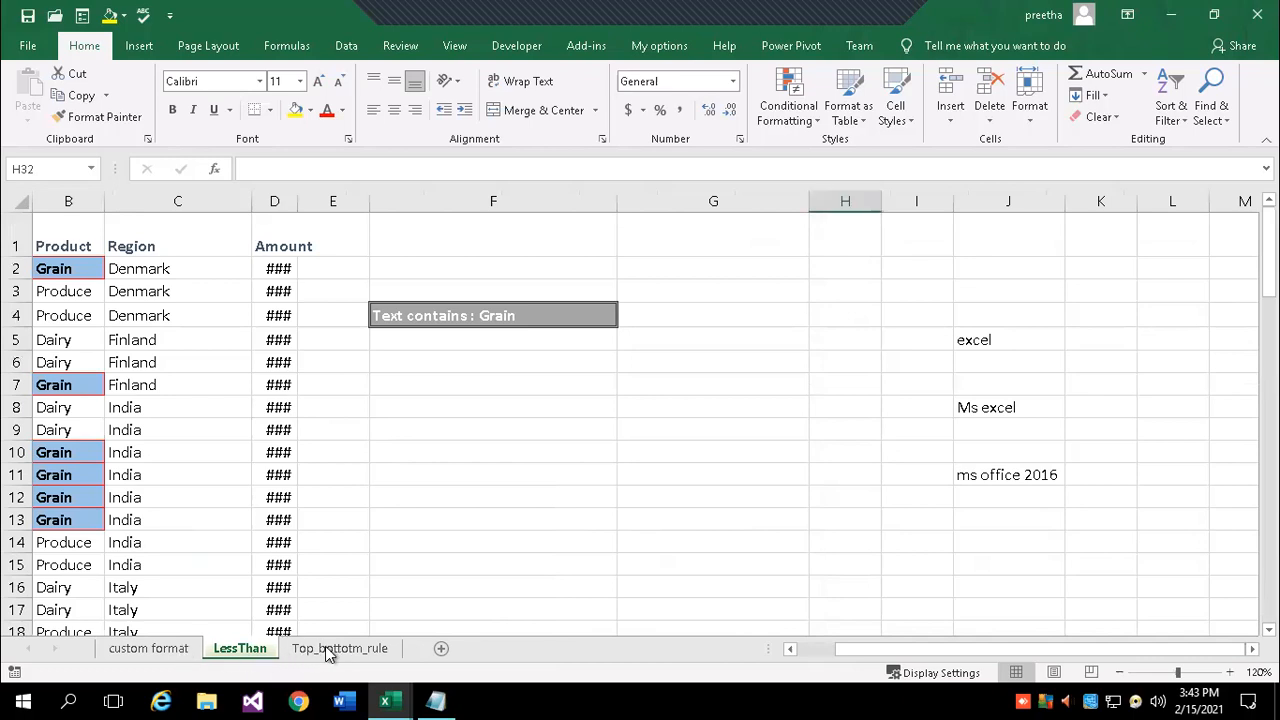
{"action": "right_click", "coordinate": [330, 649]}
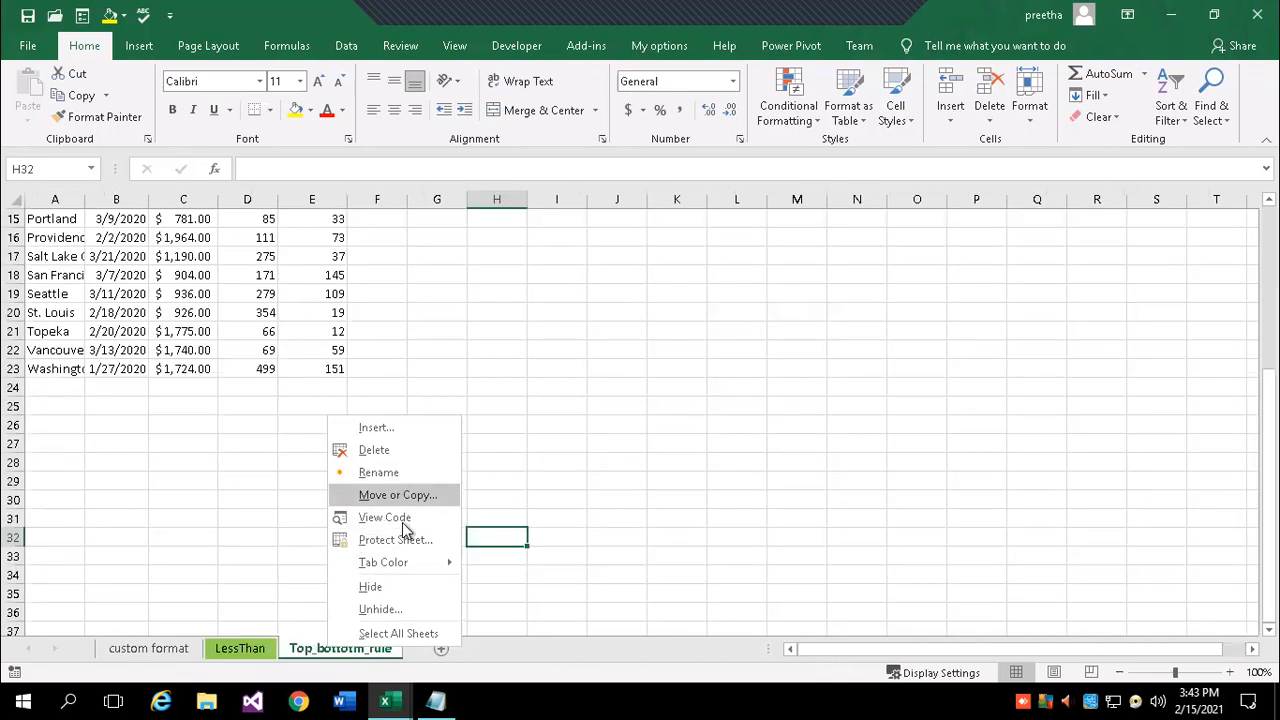
{"action": "mouse_move", "coordinate": [405, 572]}
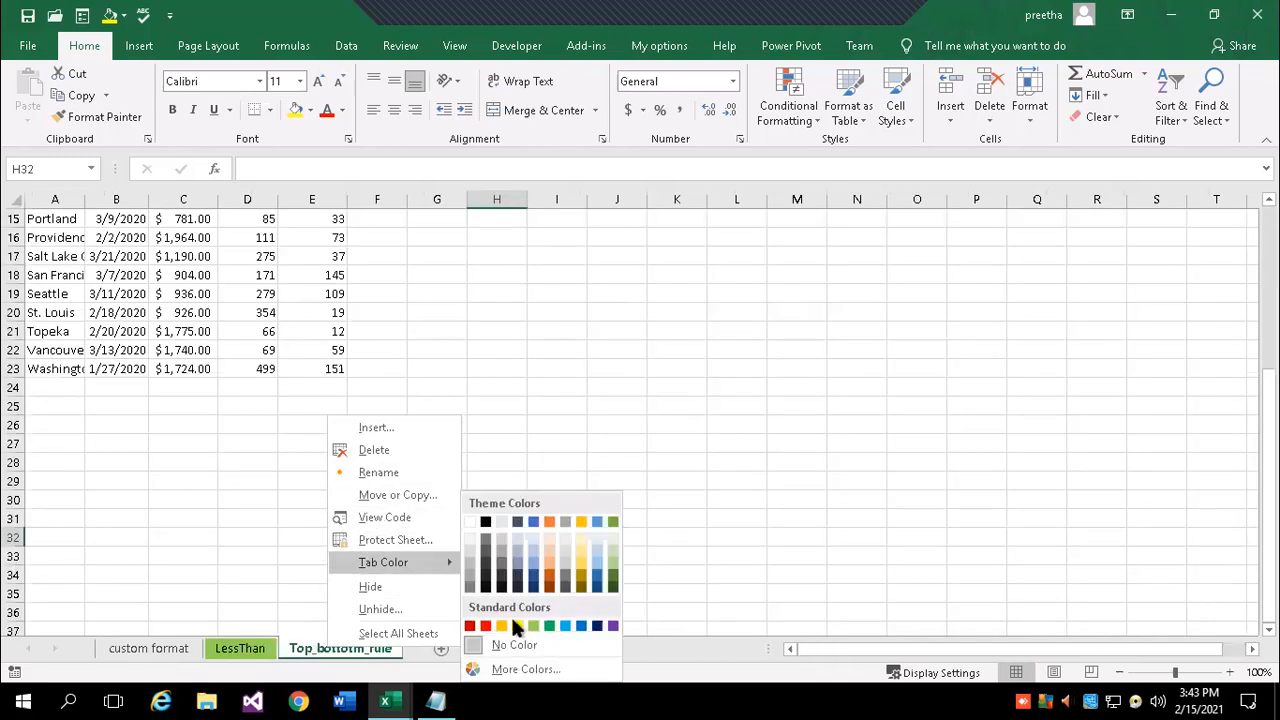
{"action": "left_click", "coordinate": [486, 625]}
- Colour the custom format tab blue
{"action": "left_click", "coordinate": [160, 647]}
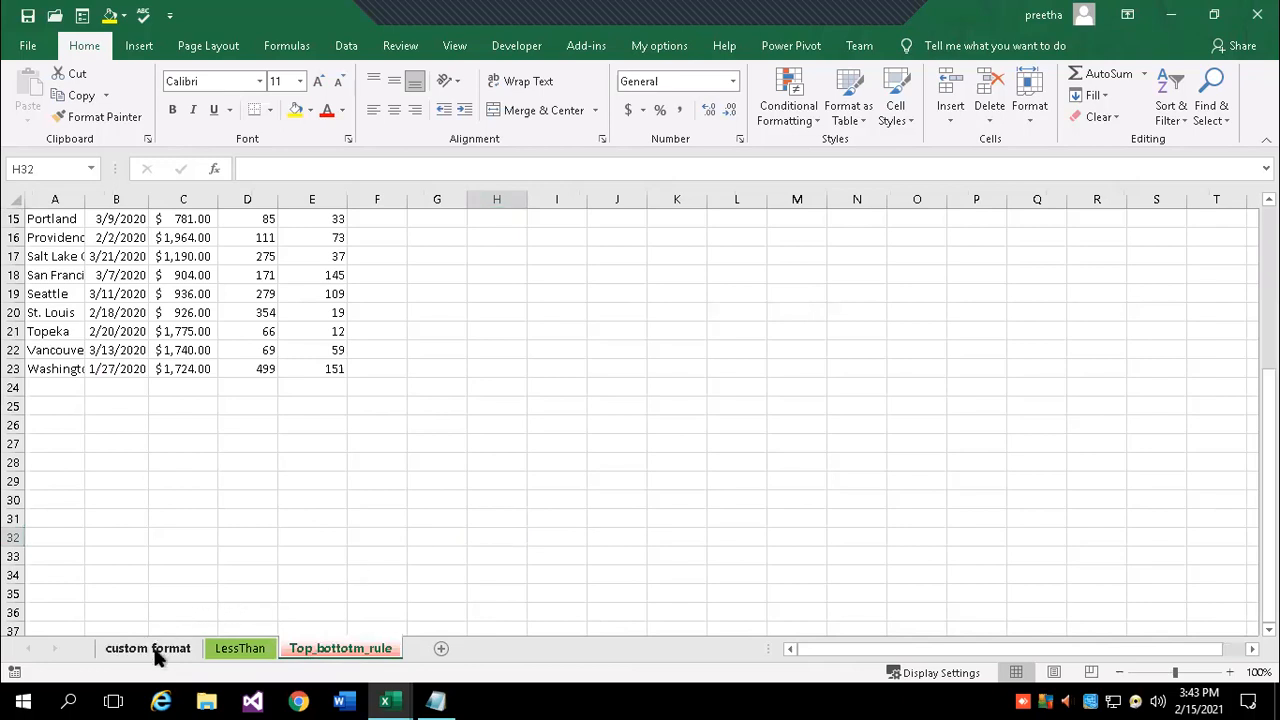
{"action": "right_click", "coordinate": [156, 652]}
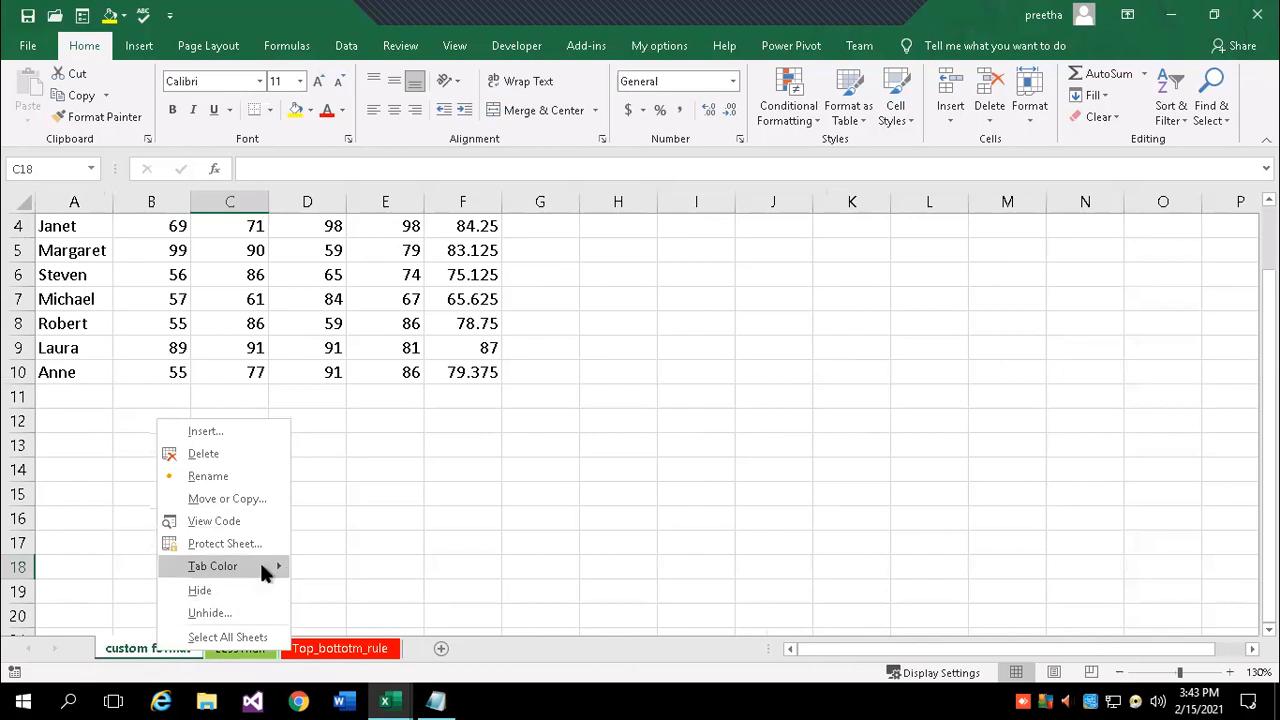
{"action": "mouse_move", "coordinate": [259, 566]}
{"action": "left_click", "coordinate": [411, 625]}
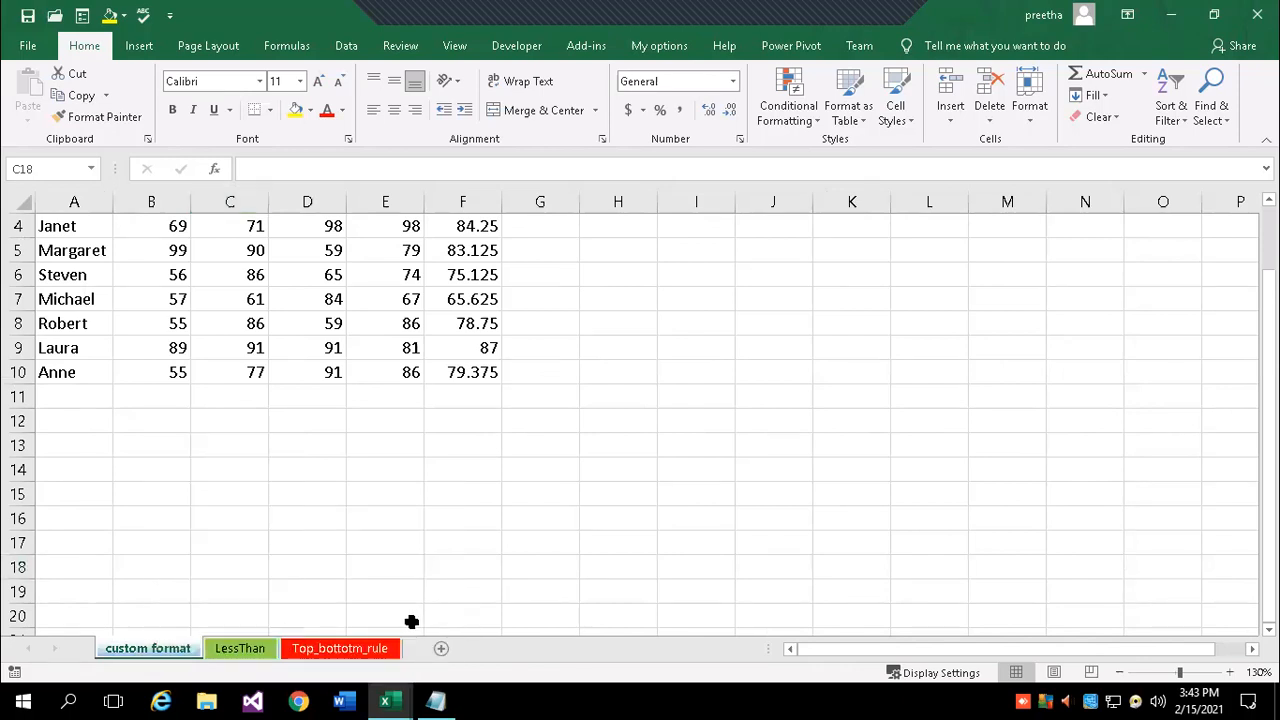
- Review the coloured tabs by switching between LessThan and Top_bottotm_rule
{"action": "left_click", "coordinate": [257, 650]}
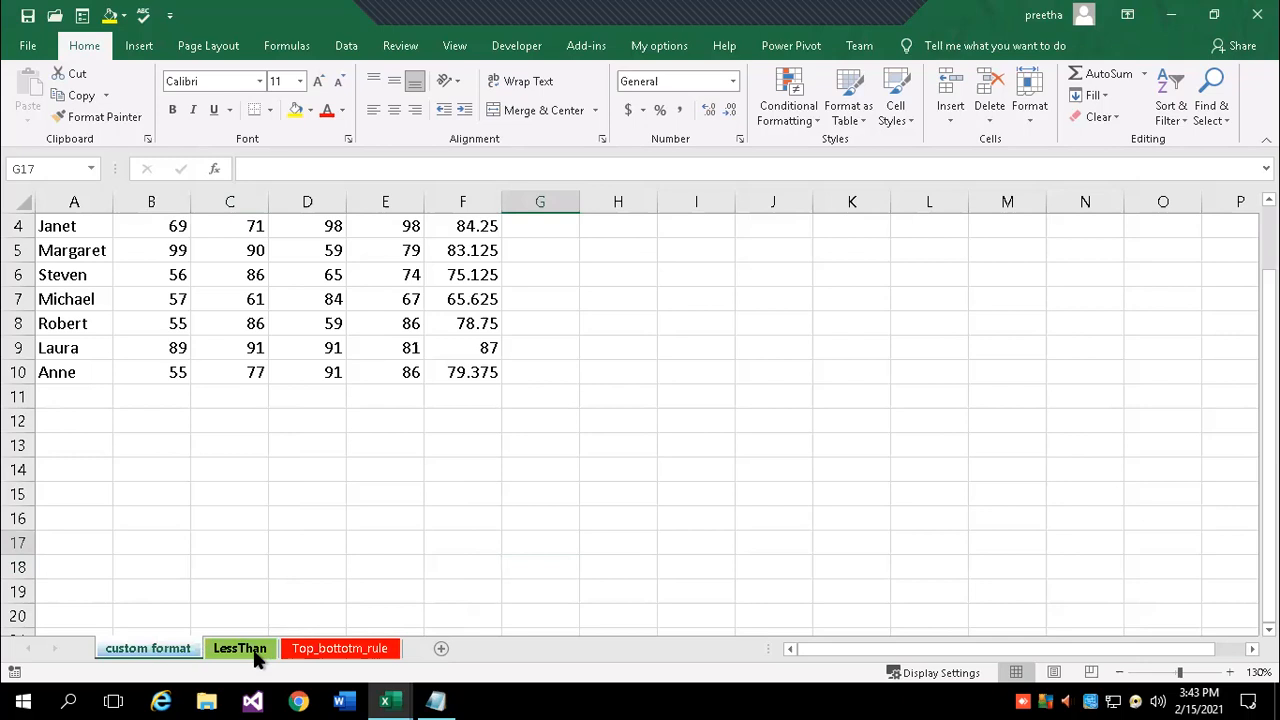
{"action": "left_click", "coordinate": [320, 656]}
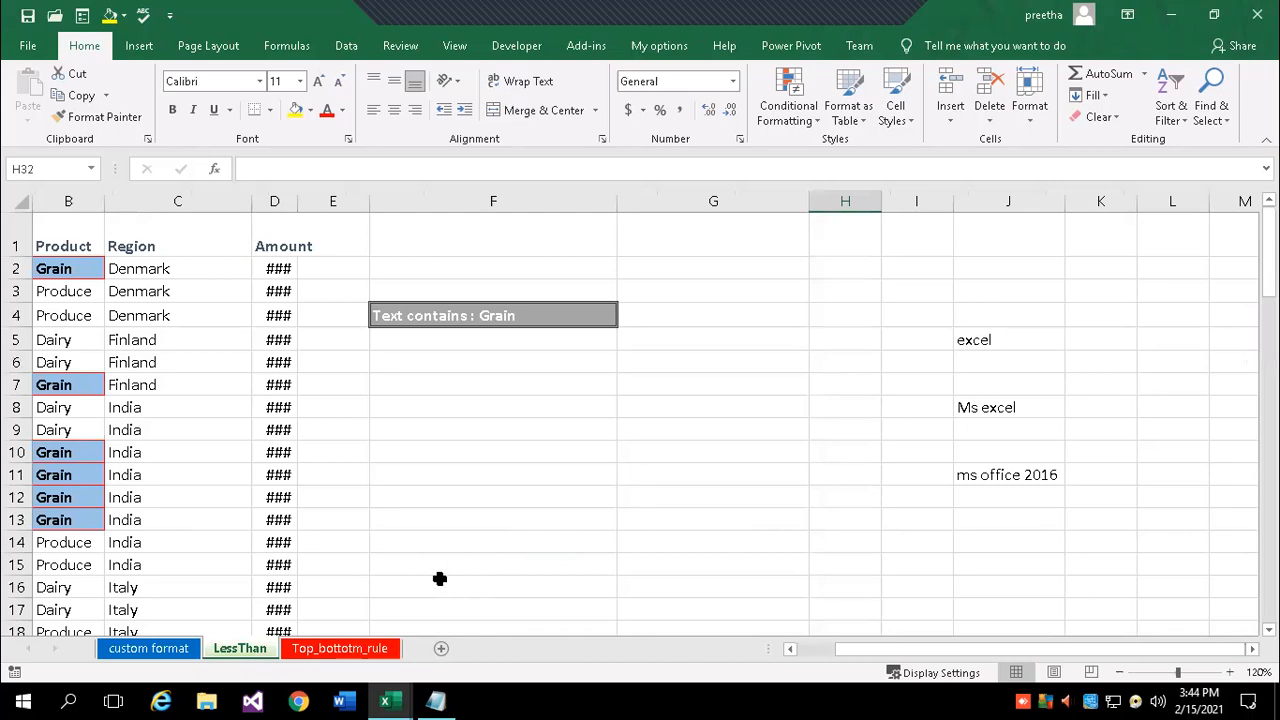
{"action": "left_click", "coordinate": [322, 652]}
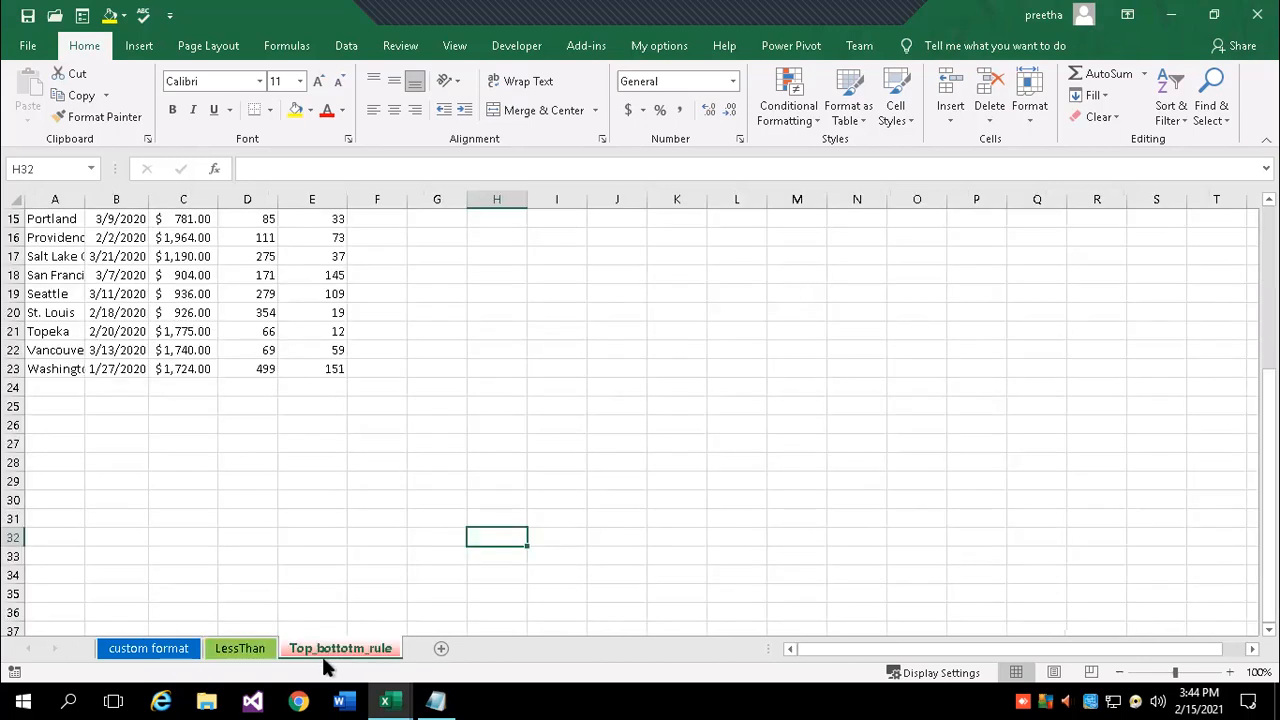
{"action": "right_click", "coordinate": [237, 652]}
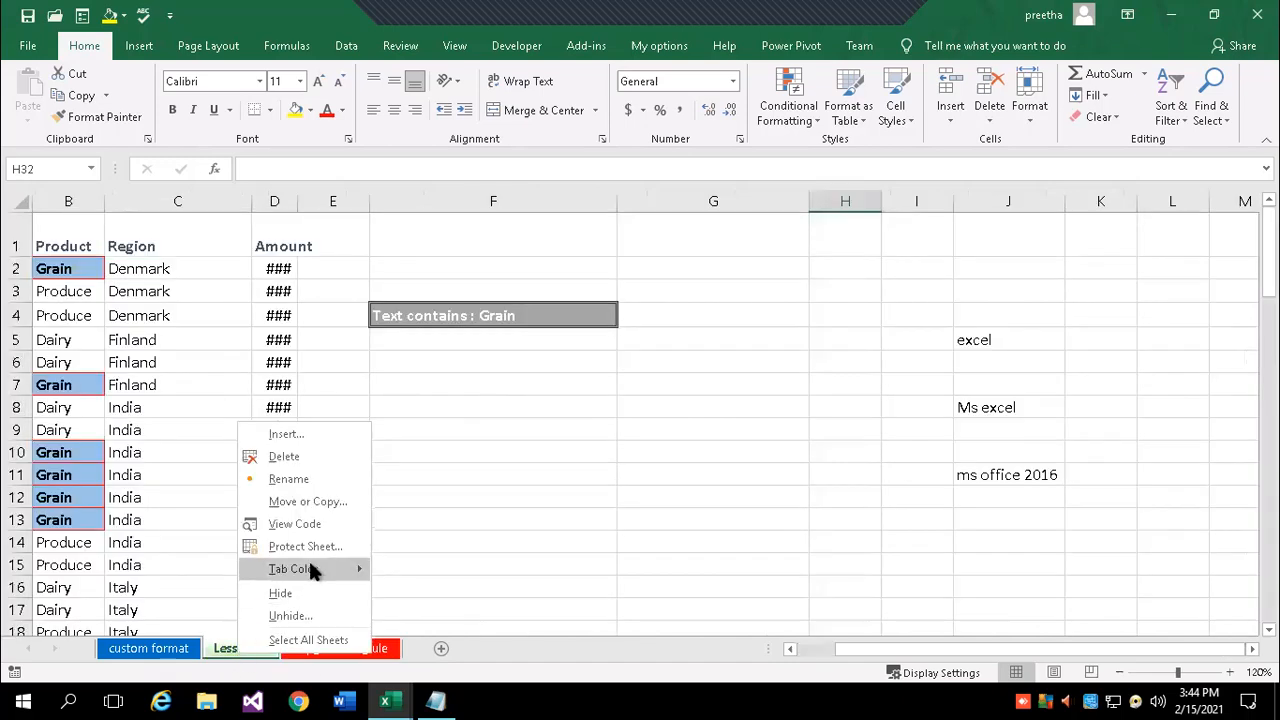
{"action": "mouse_move", "coordinate": [310, 560]}
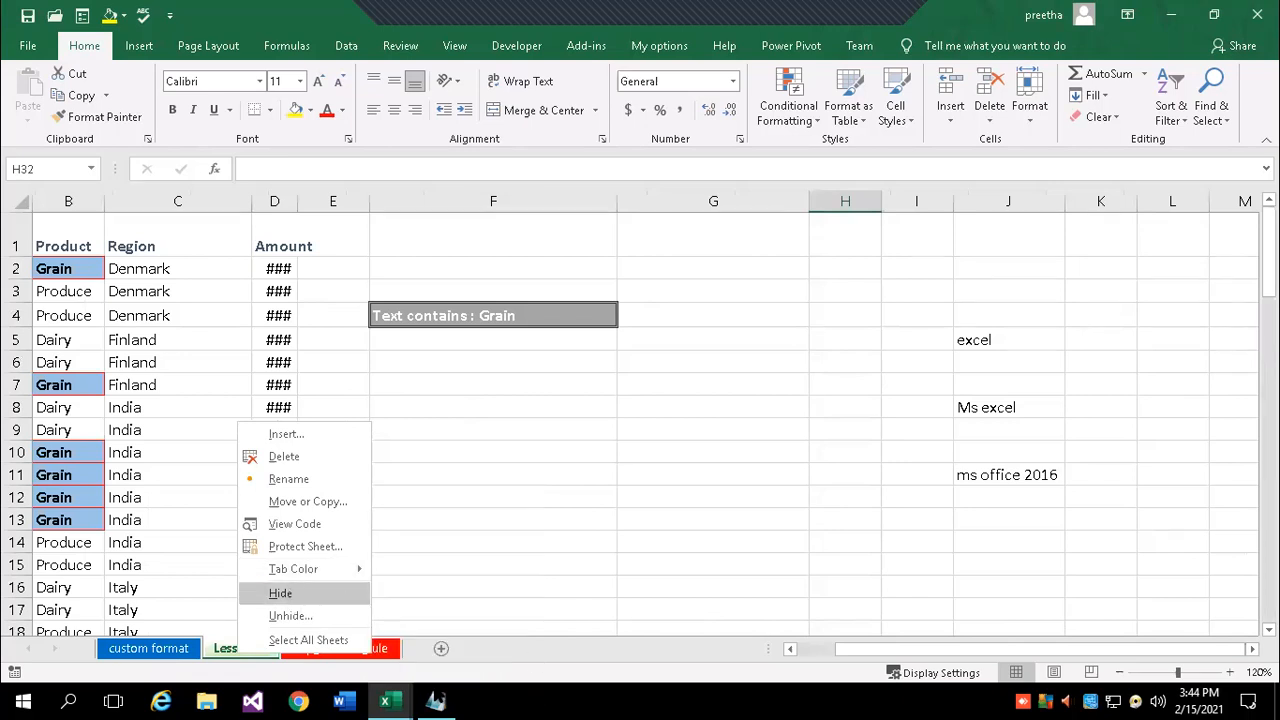
{"action": "left_click", "coordinate": [435, 694]}
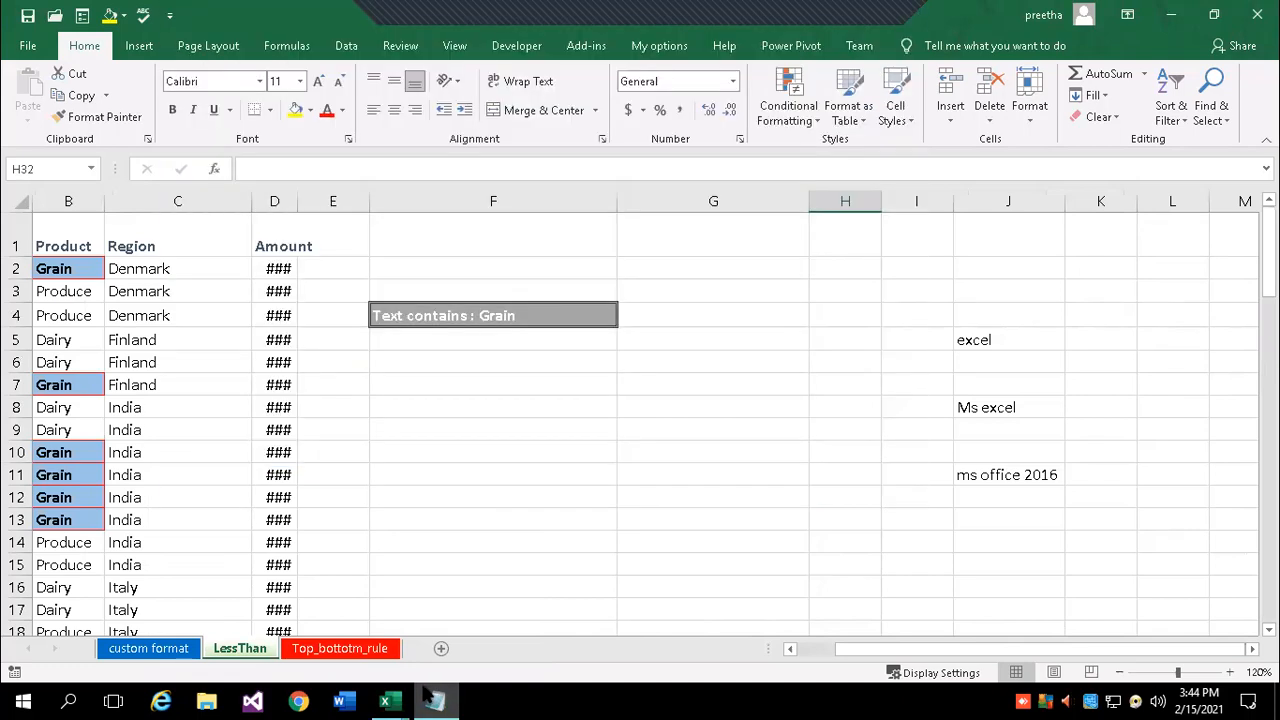
- In Notepad, add a 'Sheet Operations' heading followed by the lines Add, delete and rename
{"action": "left_click", "coordinate": [435, 697]}
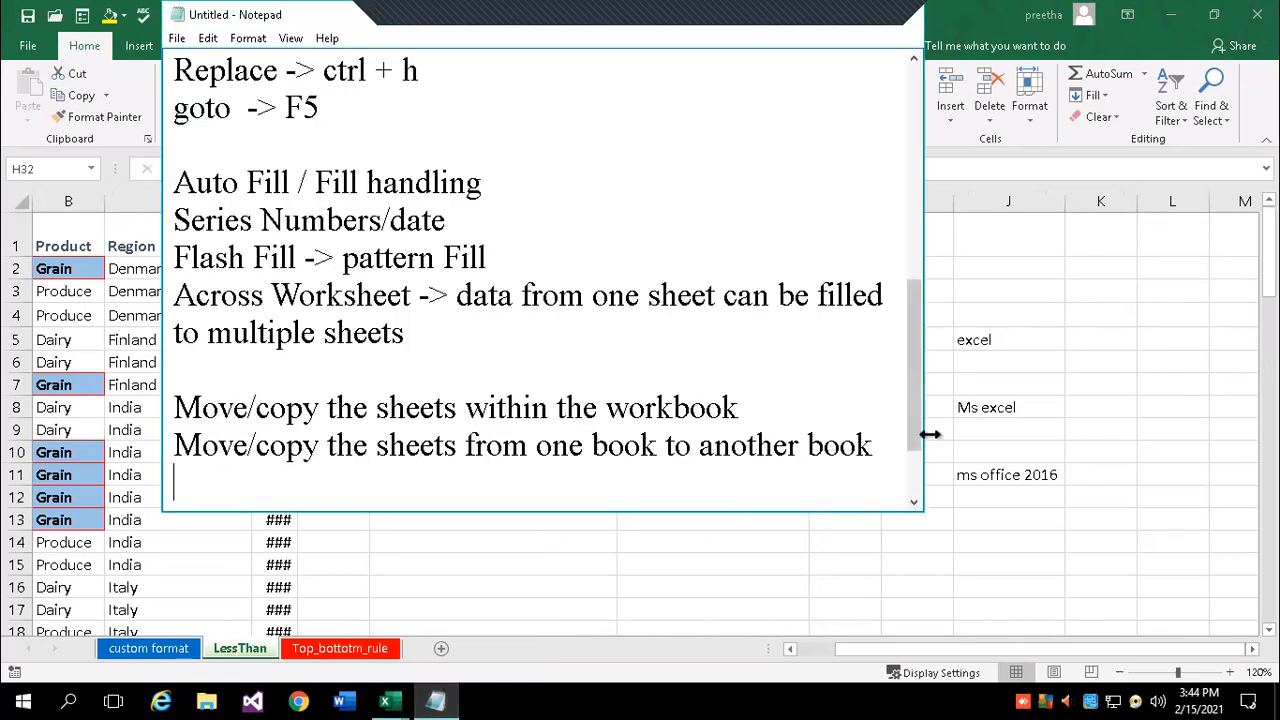
{"action": "scroll", "coordinate": [912, 316], "scroll_direction": "down", "scroll_amount": 1}
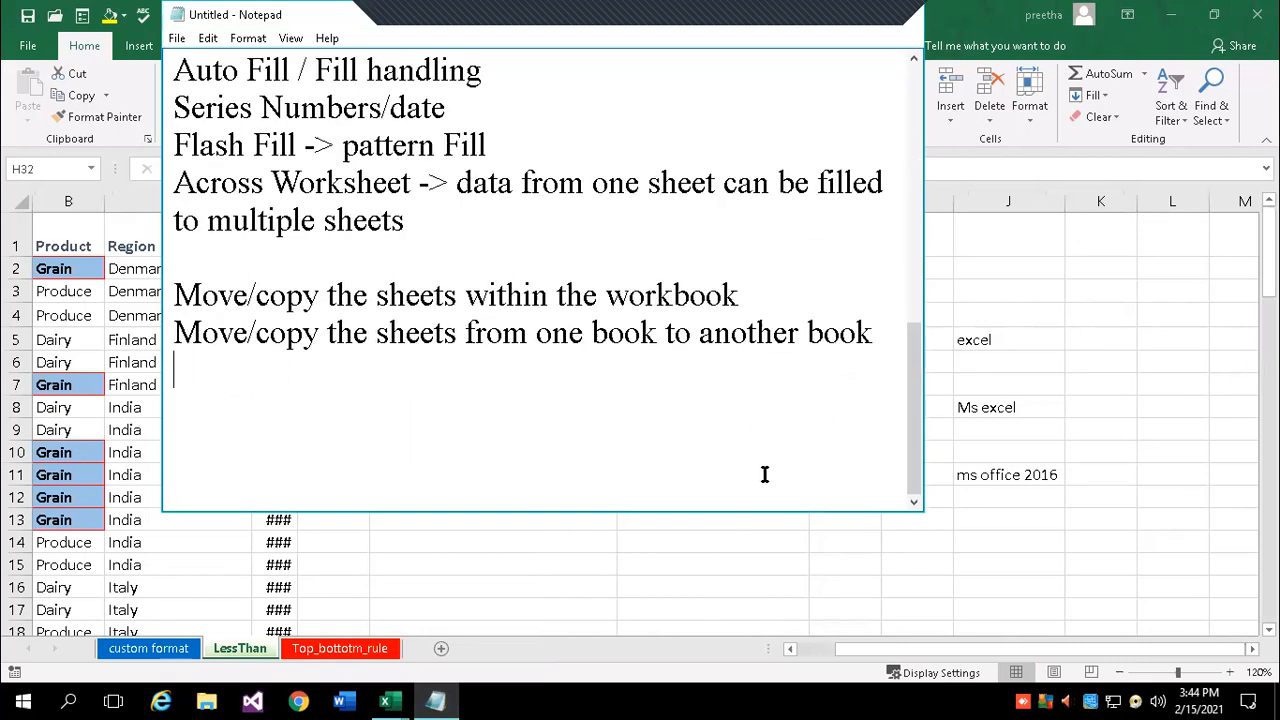
{"action": "key", "text": "Return"}
{"action": "type", "text": "Sheet "}
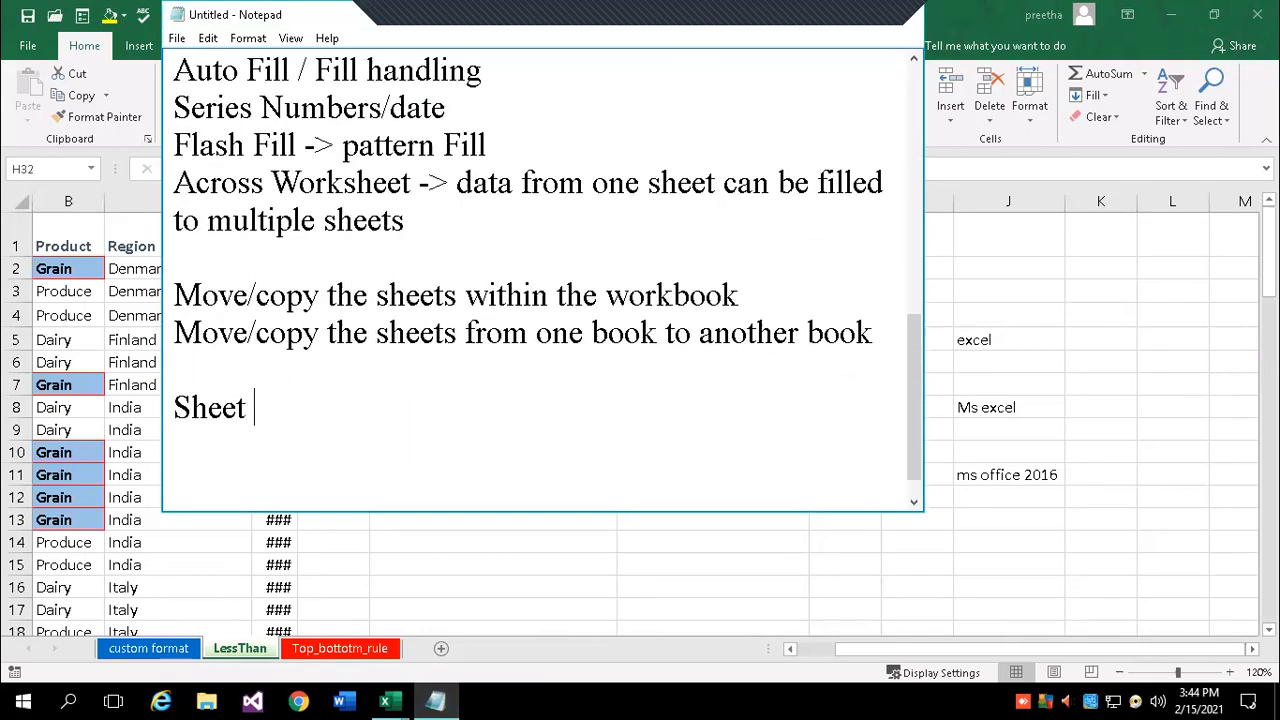
{"action": "type", "text": "Operations"}
{"action": "key", "text": "Return"}
{"action": "key", "text": "Return"}
{"action": "key", "text": "BackSpace"}
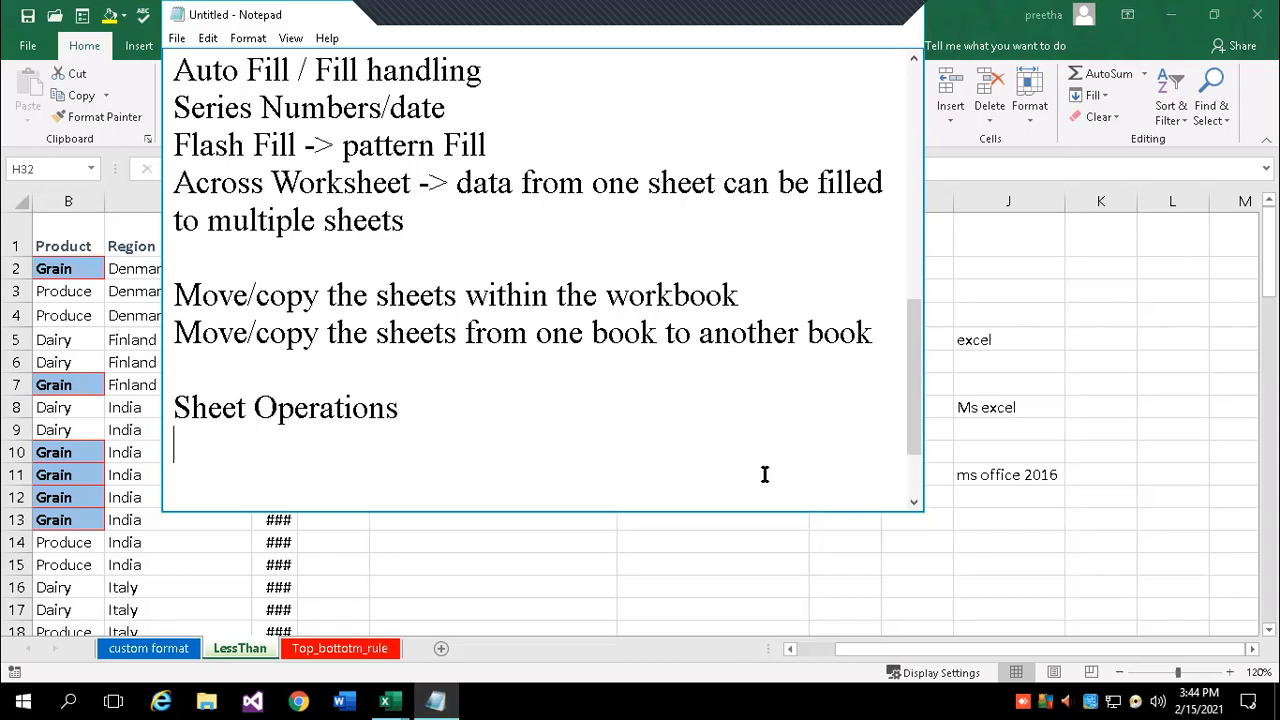
{"action": "type", "text": "In"}
{"action": "key", "text": "BackSpace"}
{"action": "key", "text": "BackSpace"}
{"action": "type", "text": "Add"}
{"action": "key", "text": "Return"}
{"action": "type", "text": "delete"}
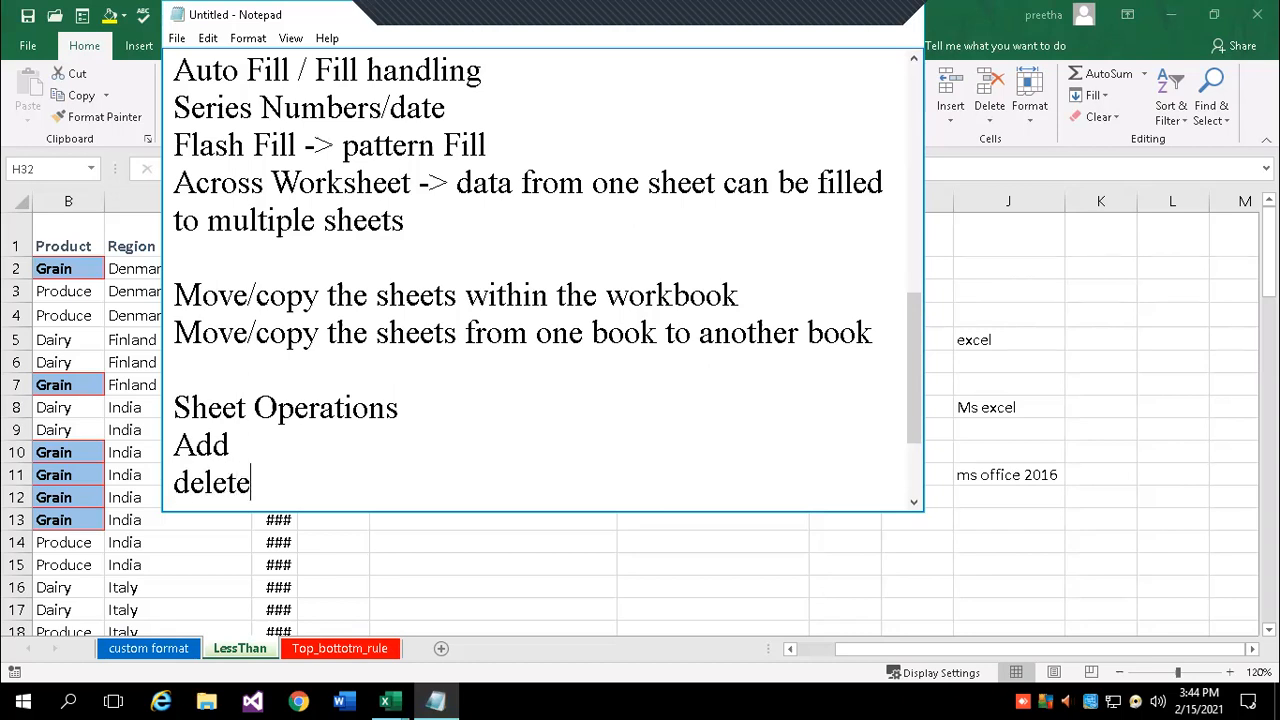
{"action": "key", "text": "Return"}
{"action": "type", "text": "rename"}
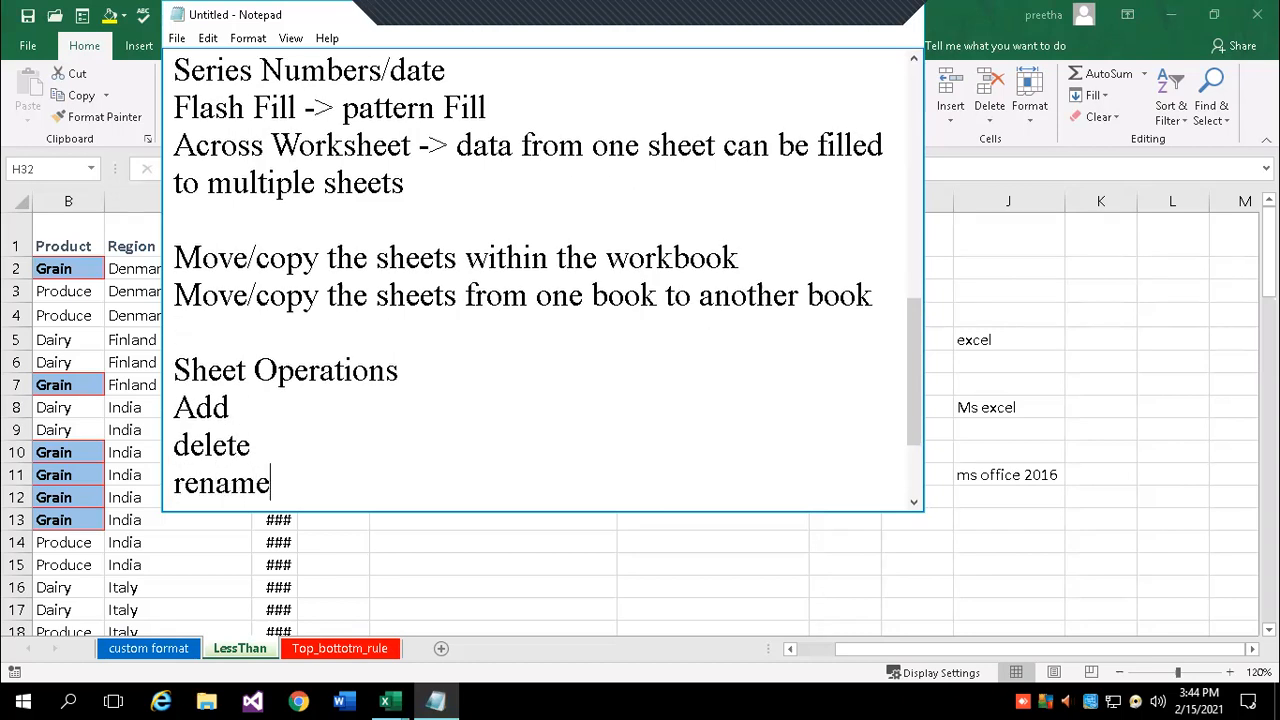
{"action": "key", "text": "Return"}
- Add the lines move/copy, hide/unhide, Tab color and protecting a sheet, then return to Excel
{"action": "type", "text": "move/copy"}
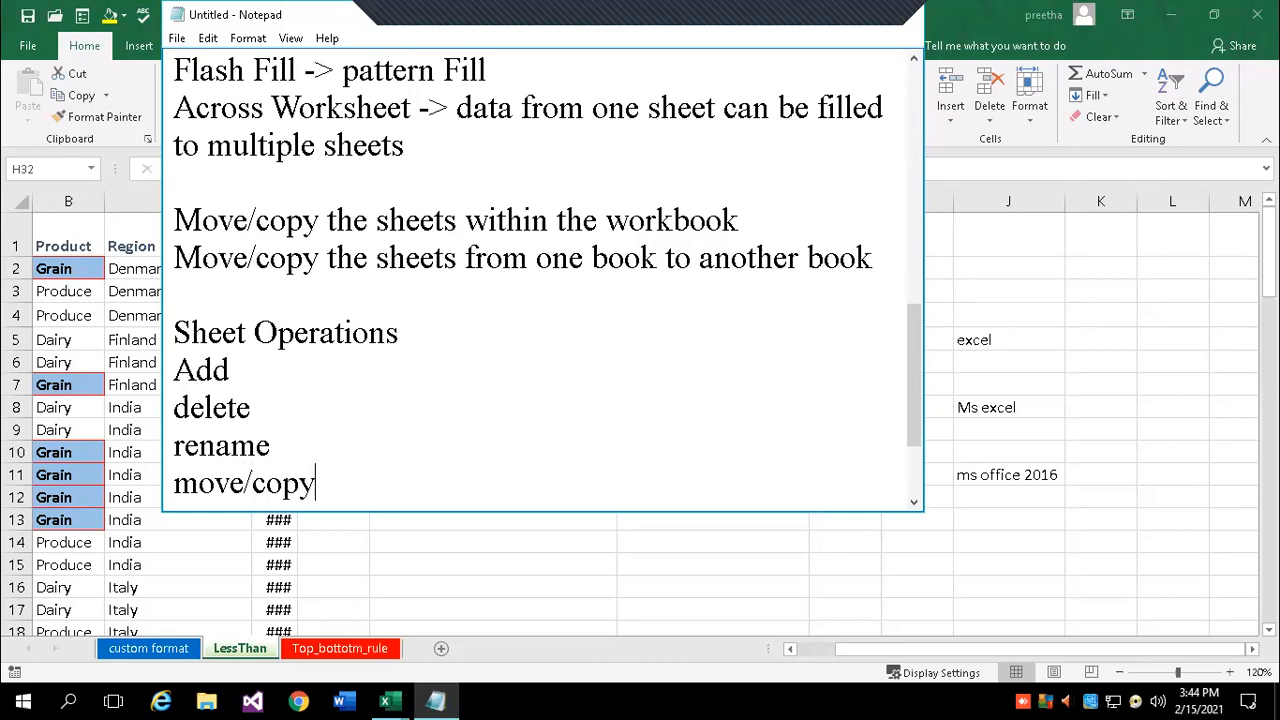
{"action": "key", "text": "Return"}
{"action": "type", "text": "h"}
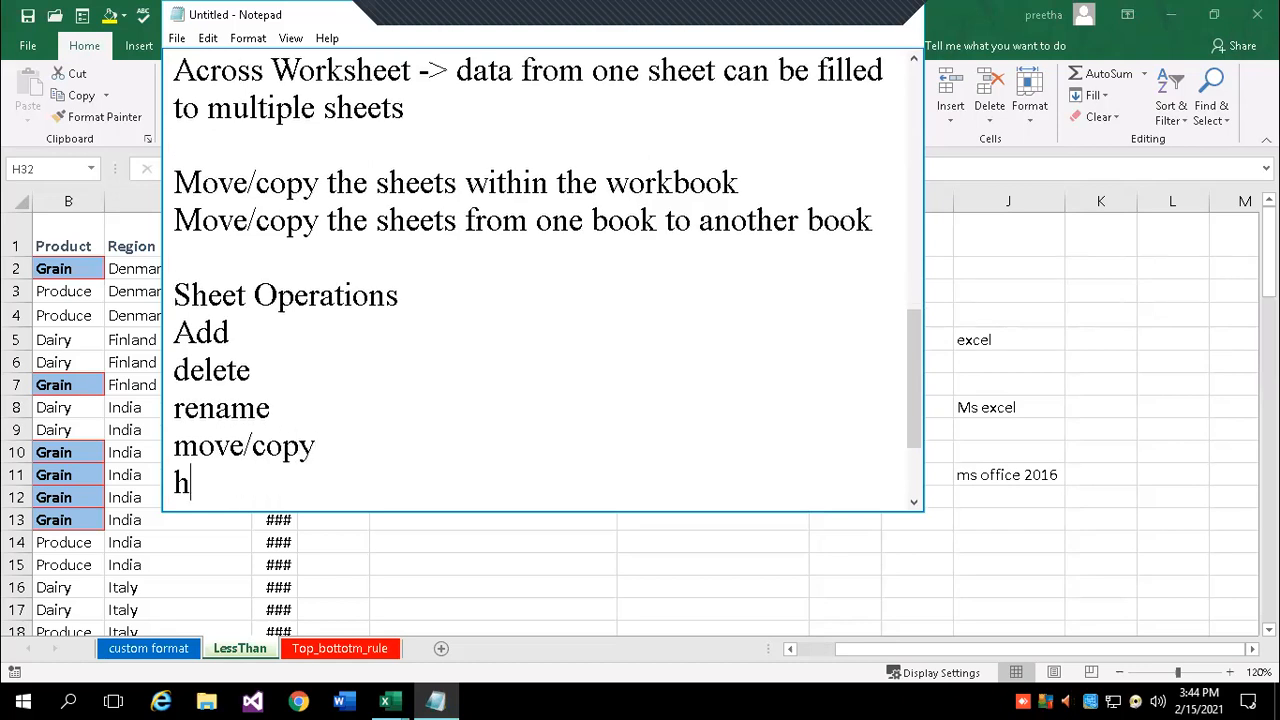
{"action": "type", "text": "ide/unhide"}
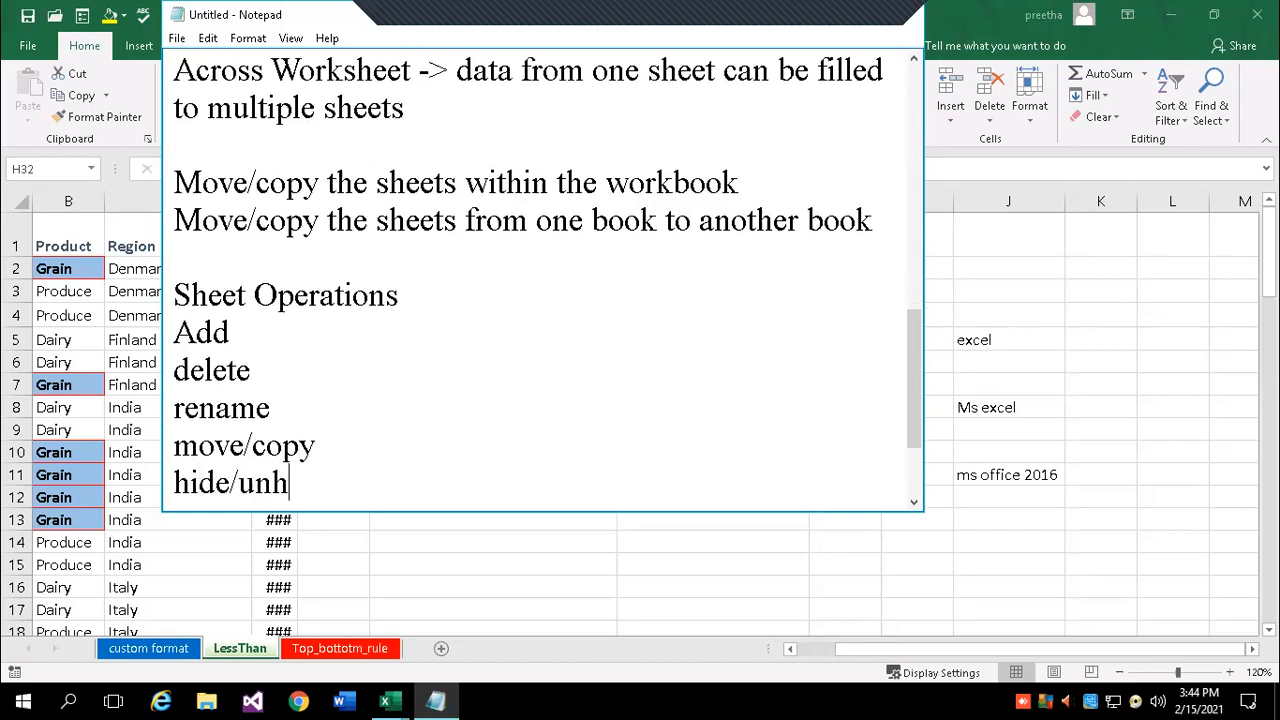
{"action": "key", "text": "Return"}
{"action": "type", "text": "change t"}
{"action": "key", "text": "BackSpace"}
{"action": "key", "text": "BackSpace"}
{"action": "key", "text": "BackSpace"}
{"action": "key", "text": "BackSpace"}
{"action": "key", "text": "BackSpace"}
{"action": "key", "text": "BackSpace"}
{"action": "key", "text": "BackSpace"}
{"action": "key", "text": "BackSpace"}
{"action": "type", "text": "Tab color"}
{"action": "key", "text": "Return"}
{"action": "type", "text": "protect a"}
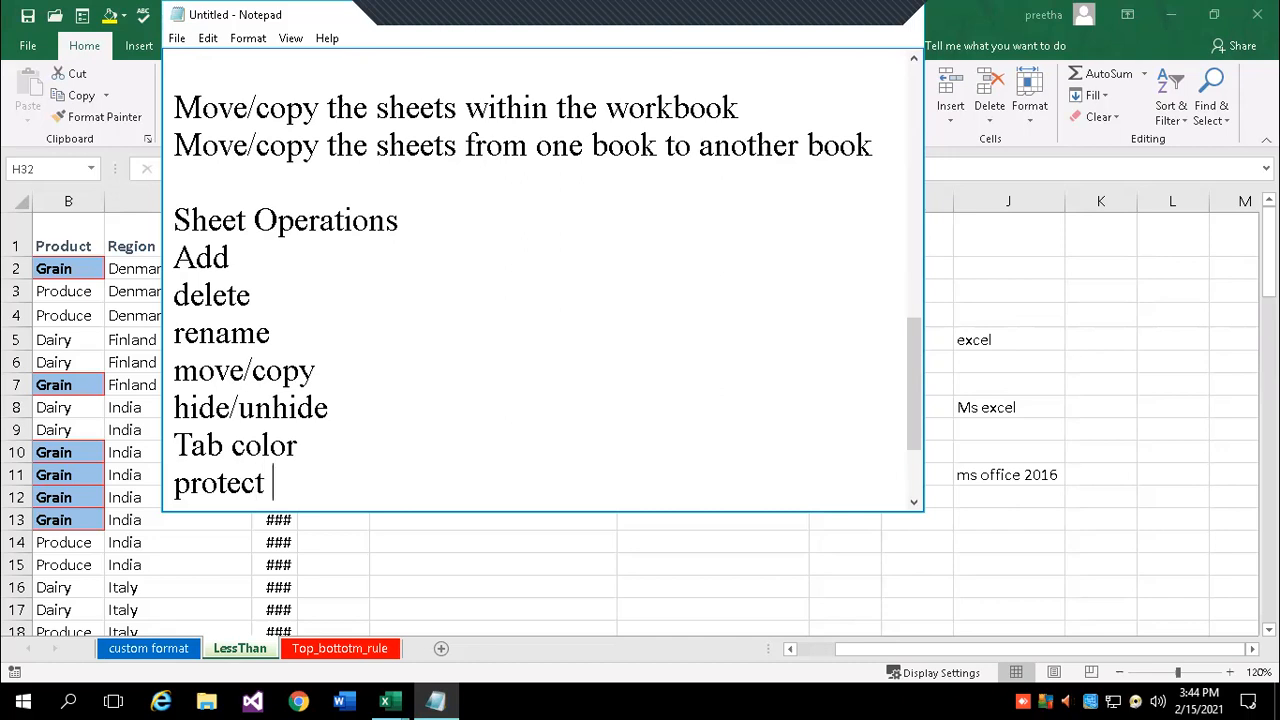
{"action": "key", "text": "BackSpace"}
{"action": "key", "text": "BackSpace"}
{"action": "type", "text": "ing a sheet"}
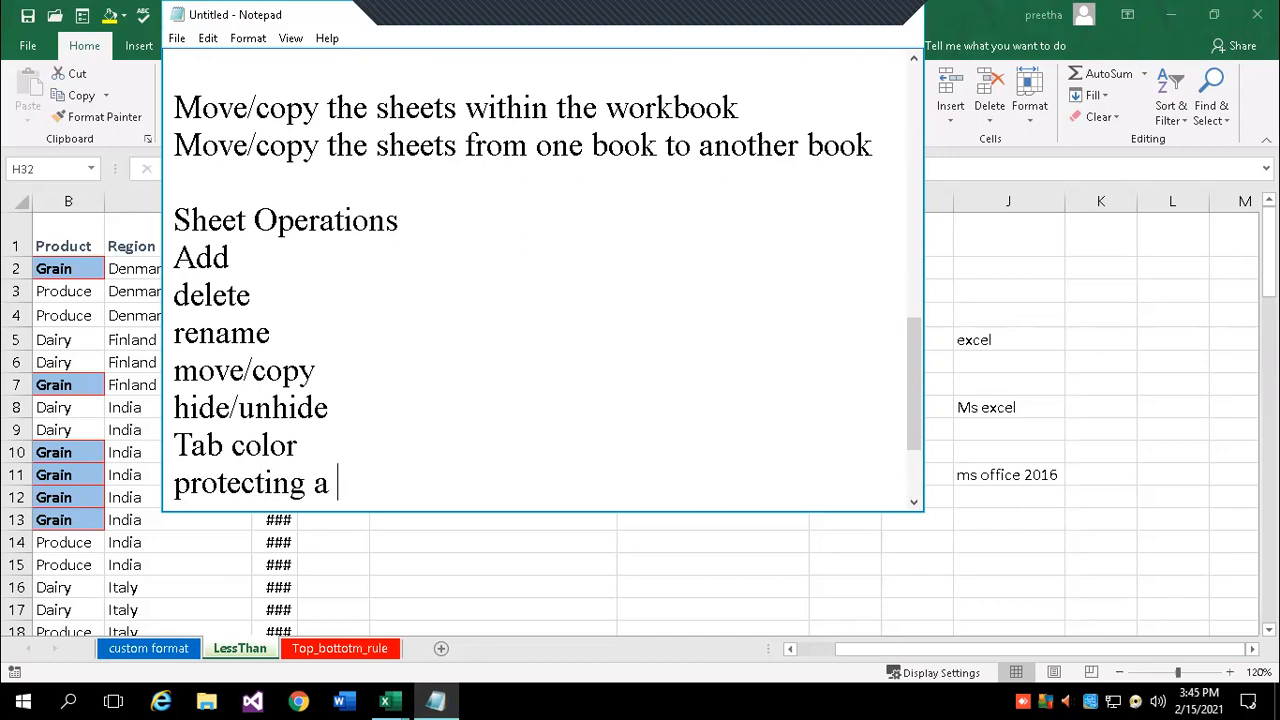
{"action": "key", "text": "Return"}
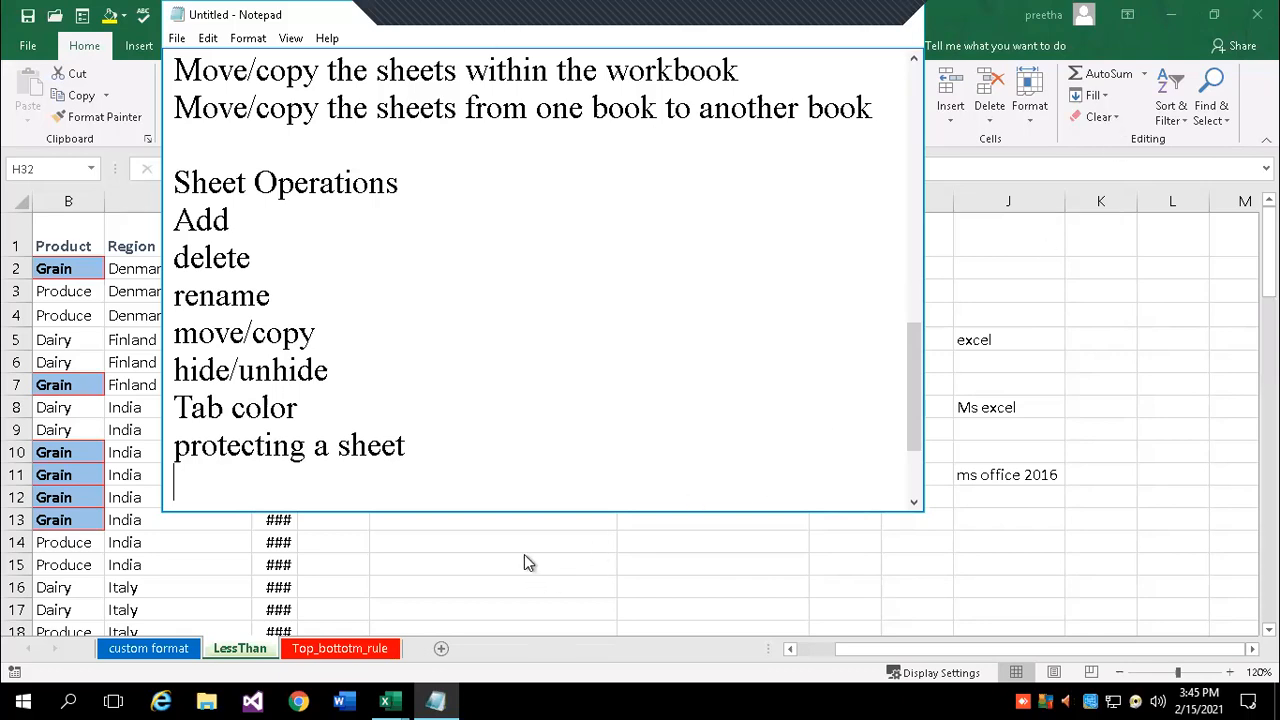
{"action": "key", "text": "alt+Tab"}
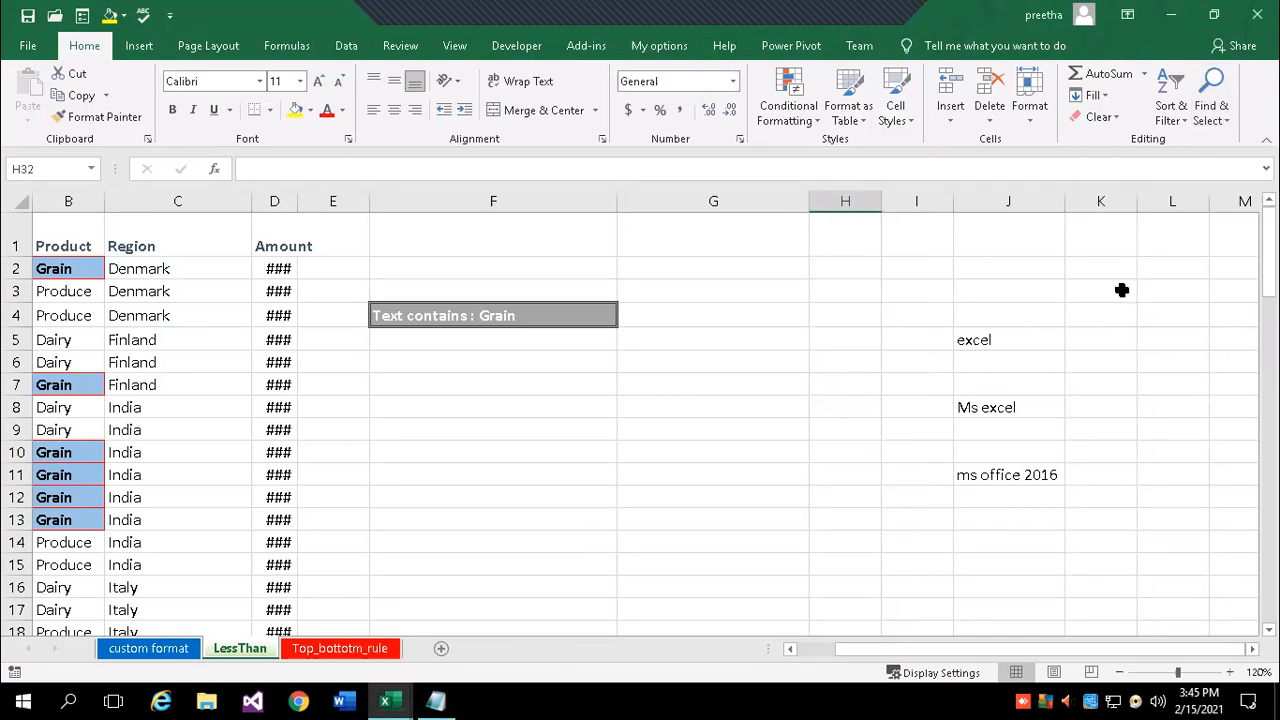
{"action": "left_click", "coordinate": [1162, 337]}
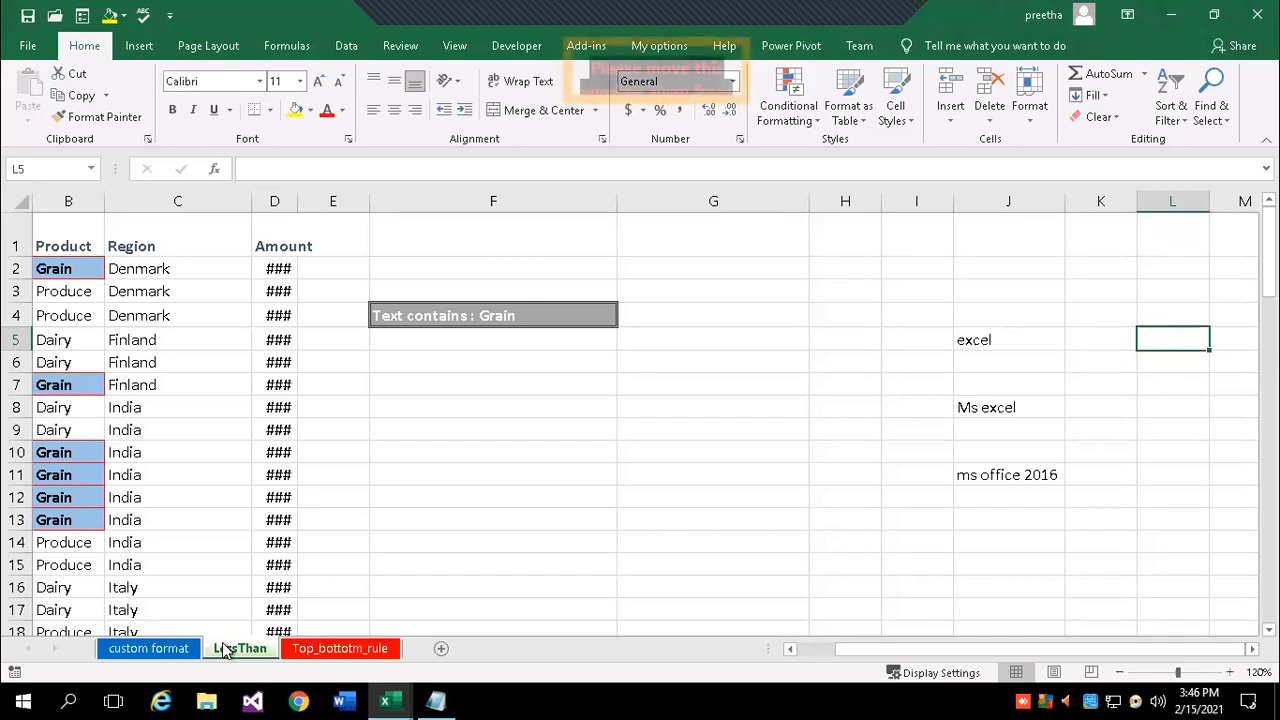
- Insert a new blank Sheet6 after the LessThan sheet
{"action": "left_click", "coordinate": [444, 650]}
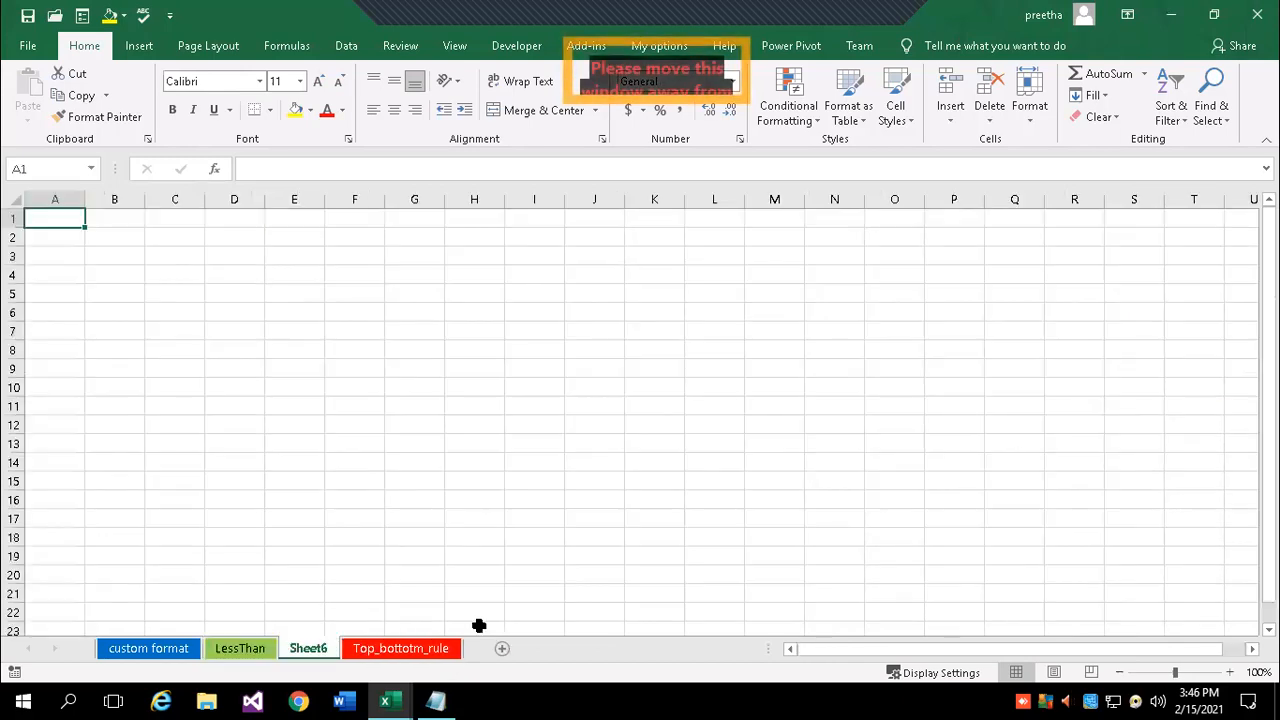
- Rename Sheet6 to 'Statitstical Functions'
{"action": "right_click", "coordinate": [320, 648]}
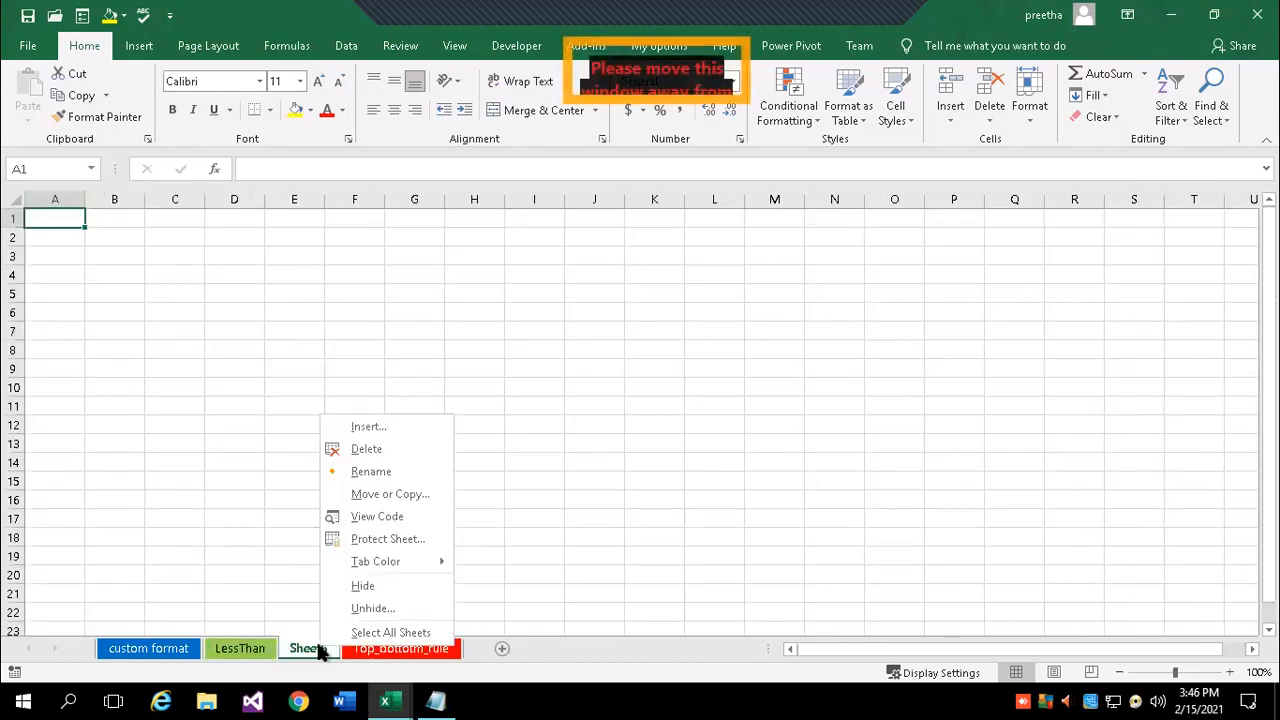
{"action": "left_click", "coordinate": [415, 464]}
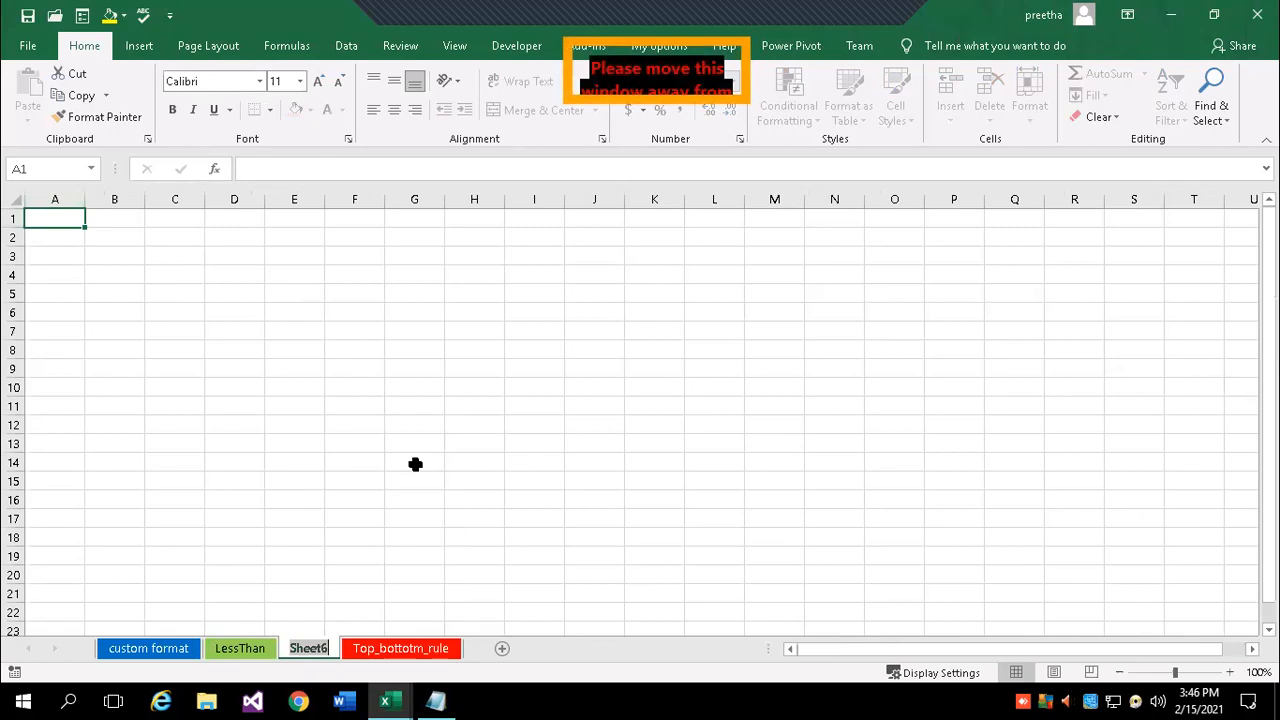
{"action": "type", "text": "F"}
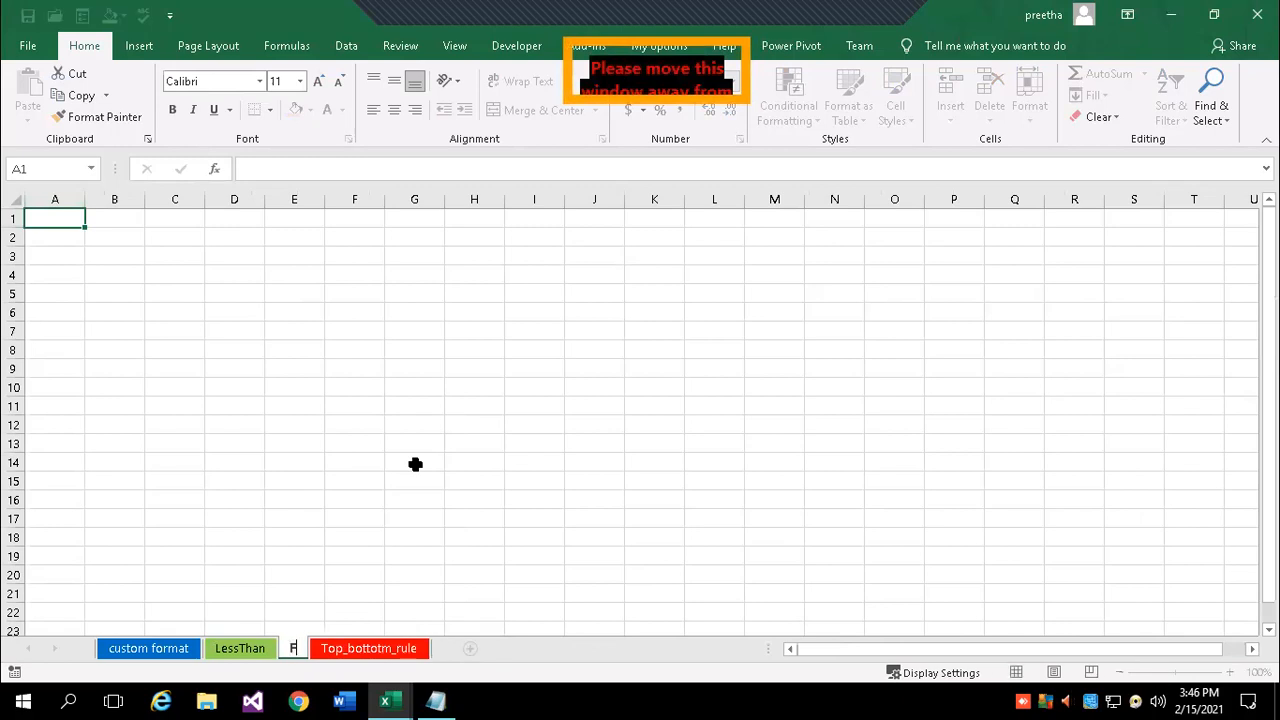
{"action": "key", "text": "BackSpace"}
{"action": "type", "text": "St"}
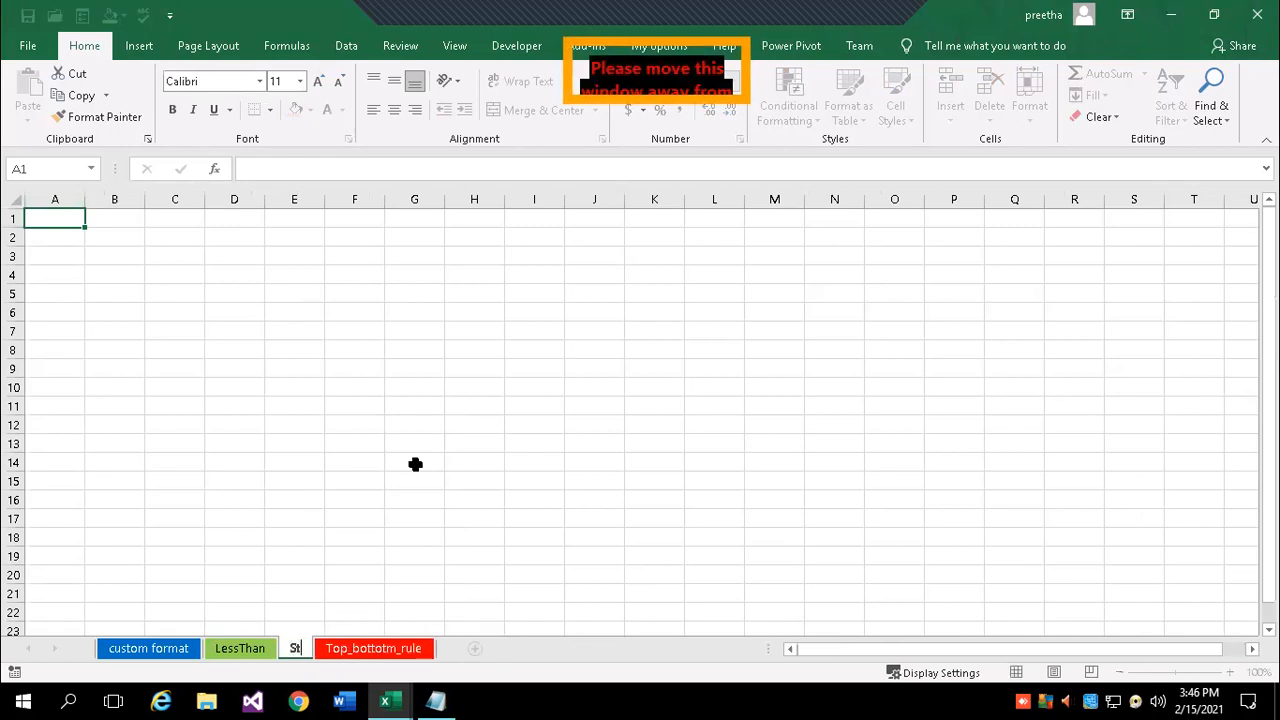
{"action": "type", "text": "atits"}
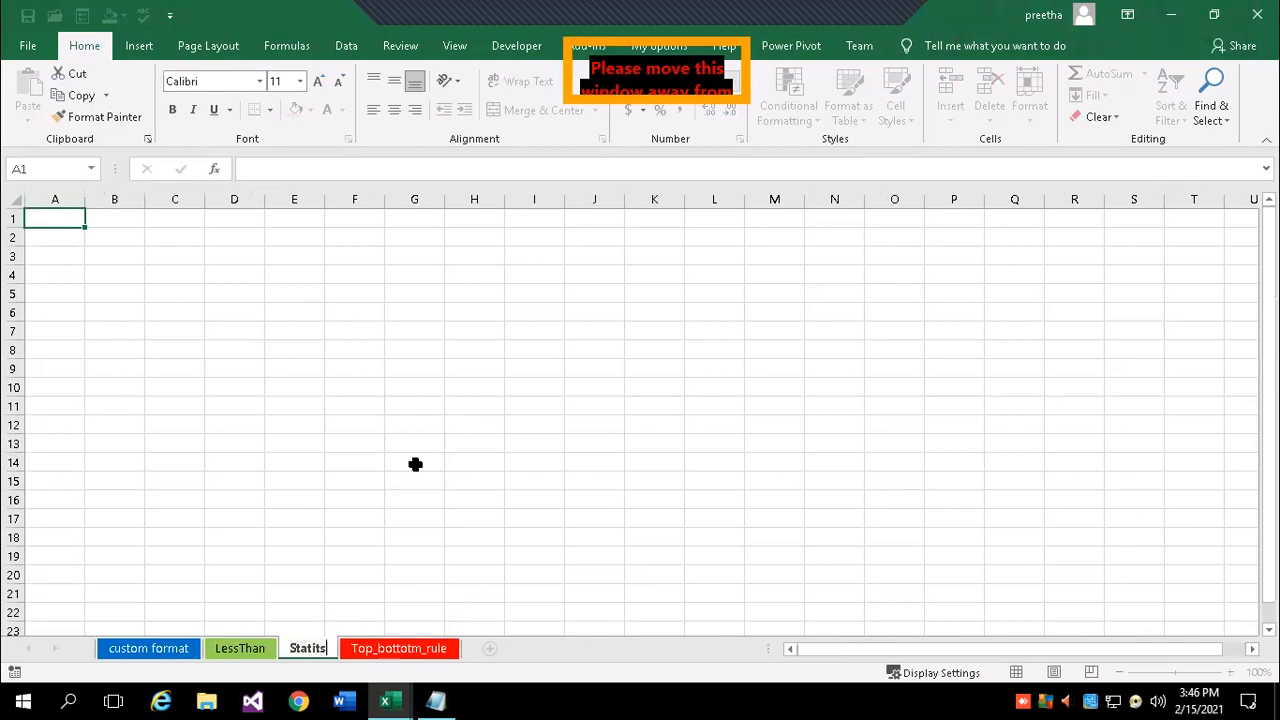
{"action": "type", "text": "tical Functions"}
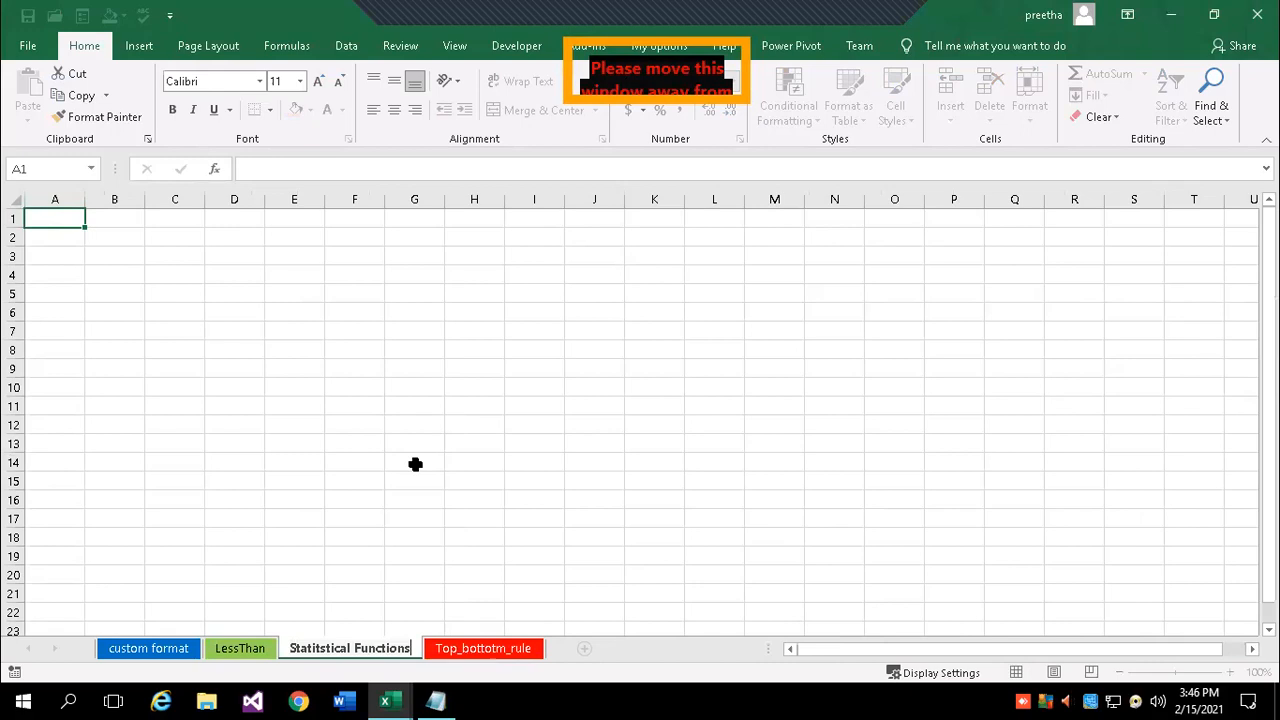
{"action": "key", "text": "Return"}
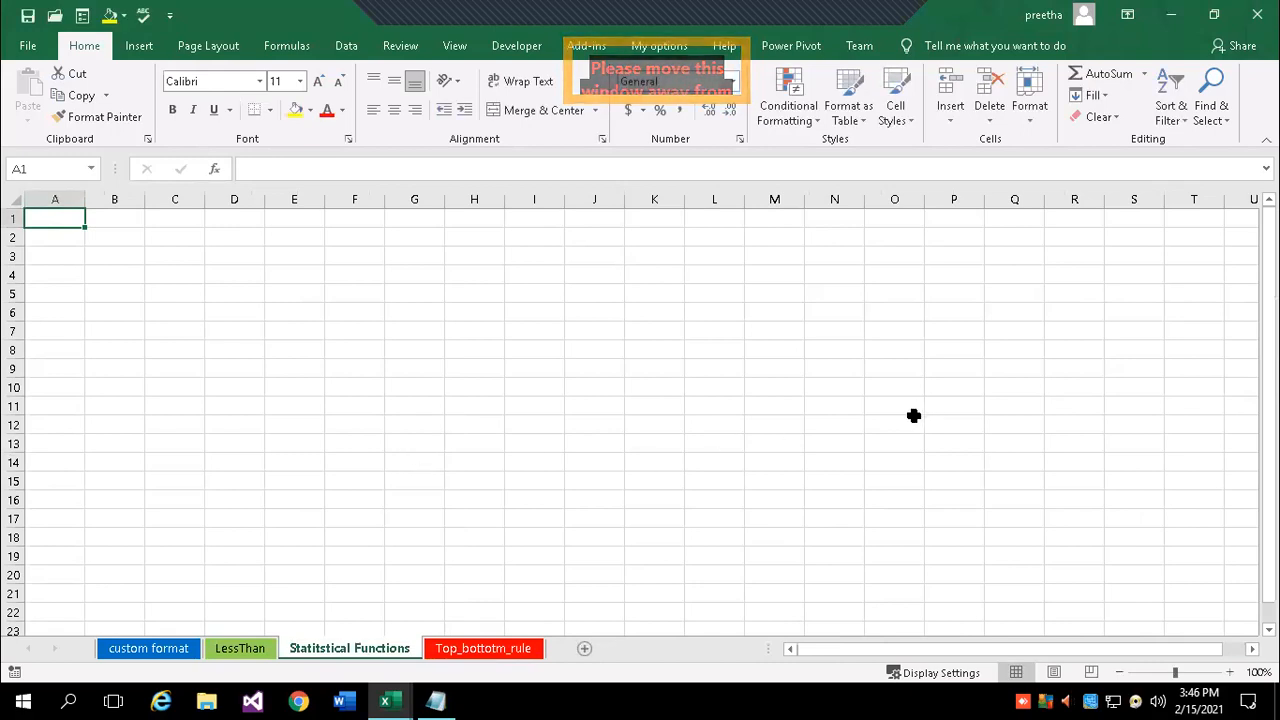
- Enter Sum, average, min, max and count in D3:D7 and zoom to 140%
{"action": "left_click", "coordinate": [249, 430]}
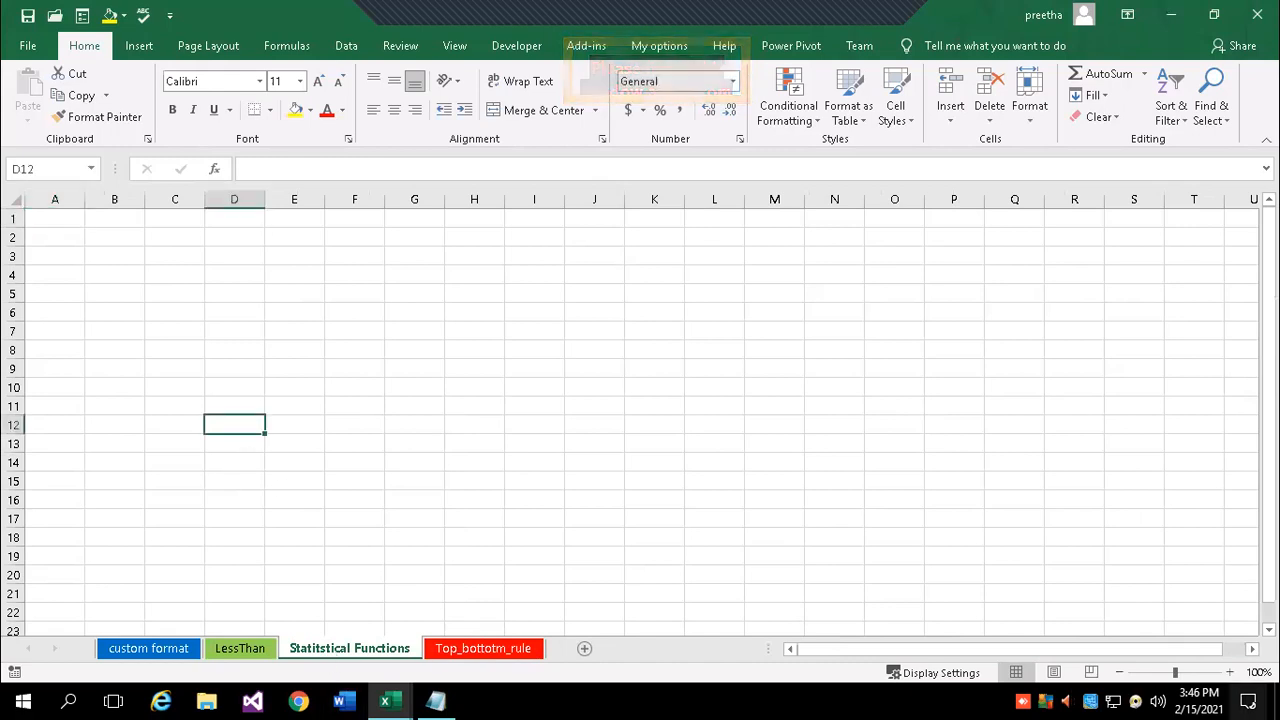
{"action": "left_click", "coordinate": [232, 258]}
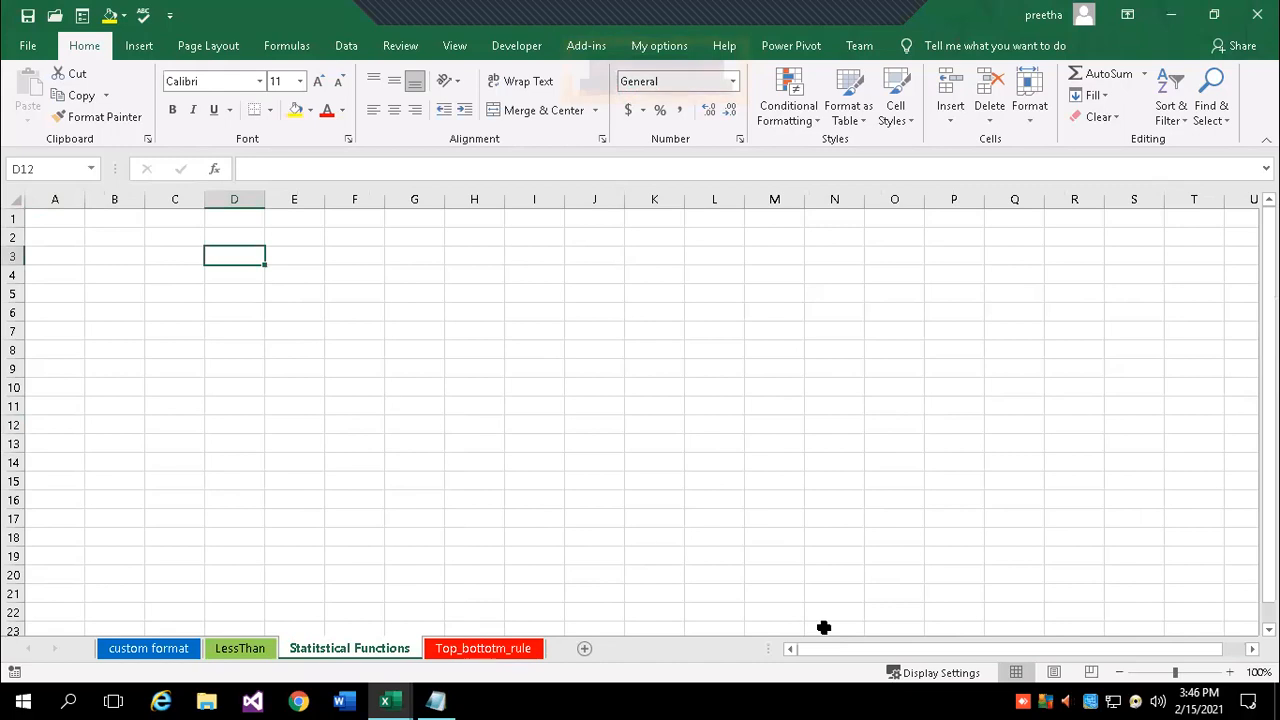
{"action": "type", "text": "SU"}
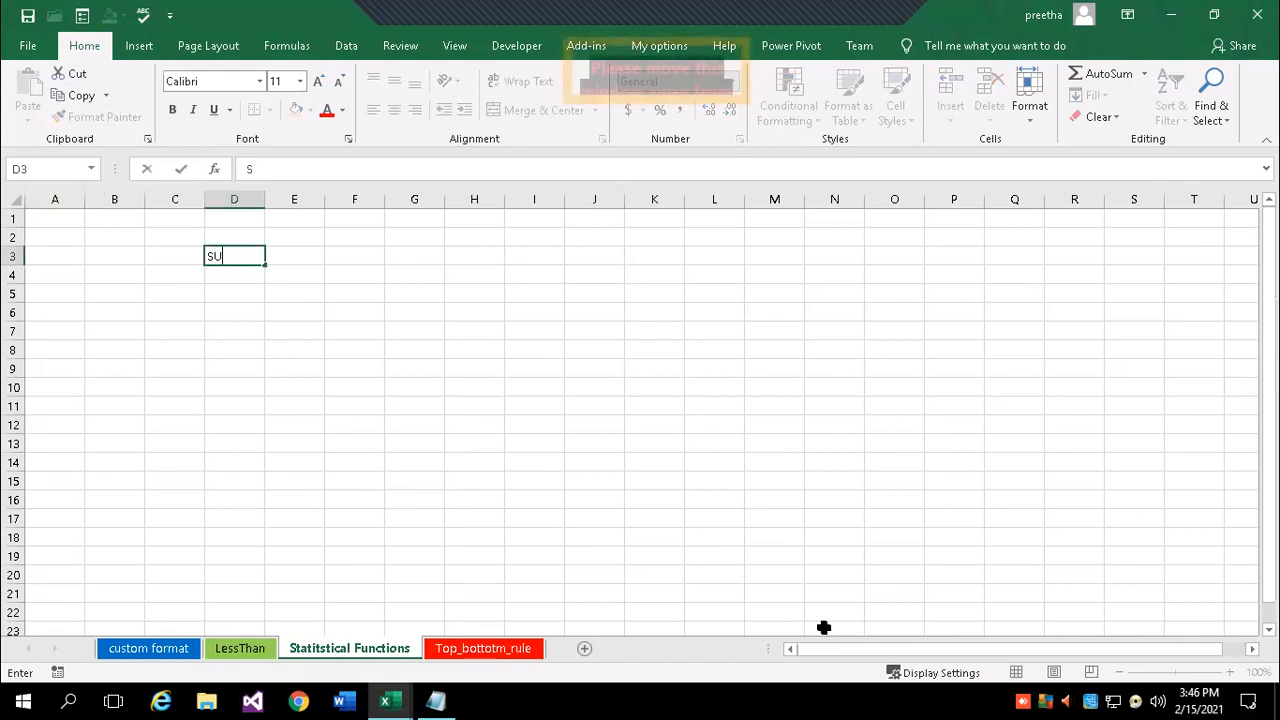
{"action": "type", "text": "m"}
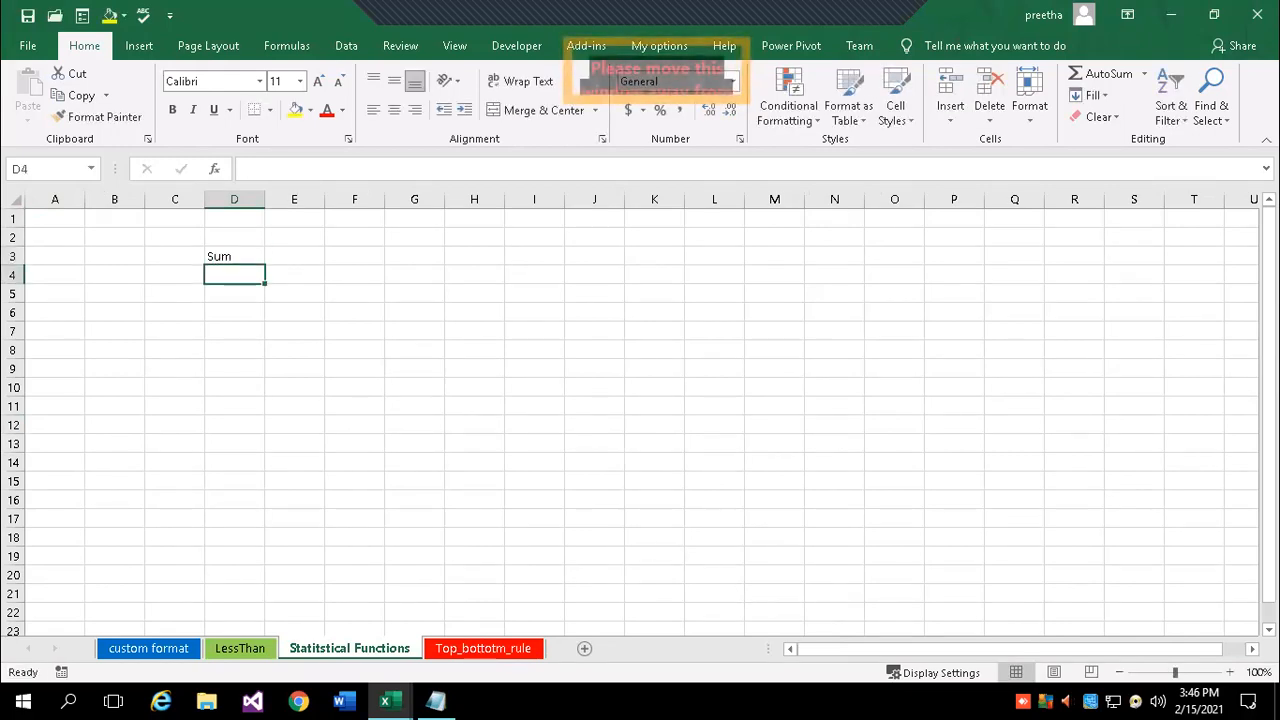
{"action": "left_click", "coordinate": [1229, 672]}
{"action": "left_click", "coordinate": [1229, 672]}
{"action": "left_click", "coordinate": [1229, 672]}
{"action": "left_click", "coordinate": [1229, 672]}
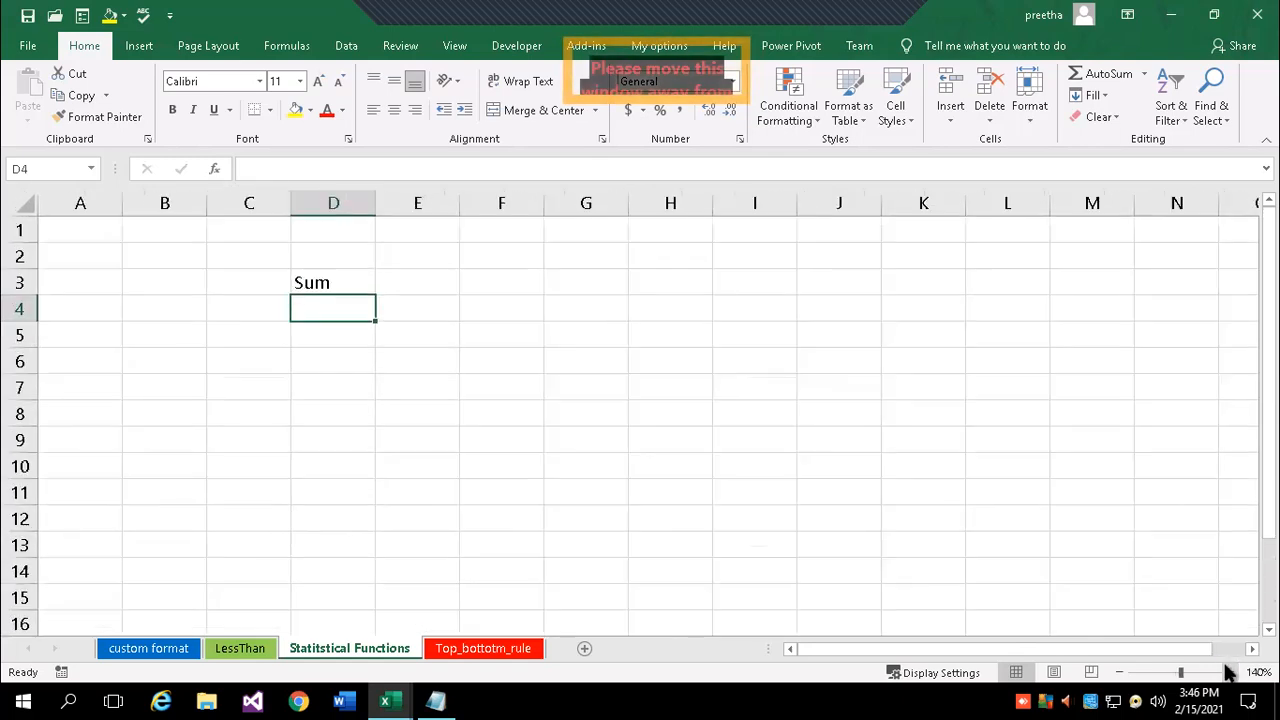
{"action": "type", "text": "average"}
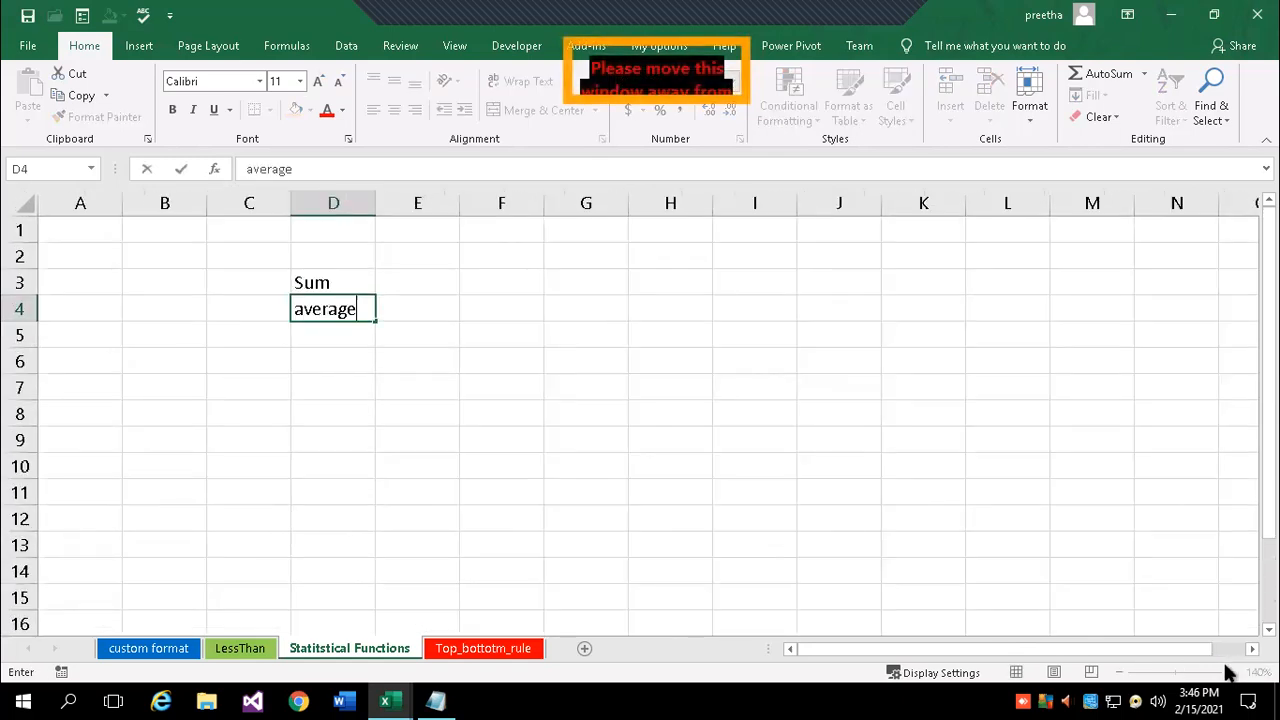
{"action": "key", "text": "Return"}
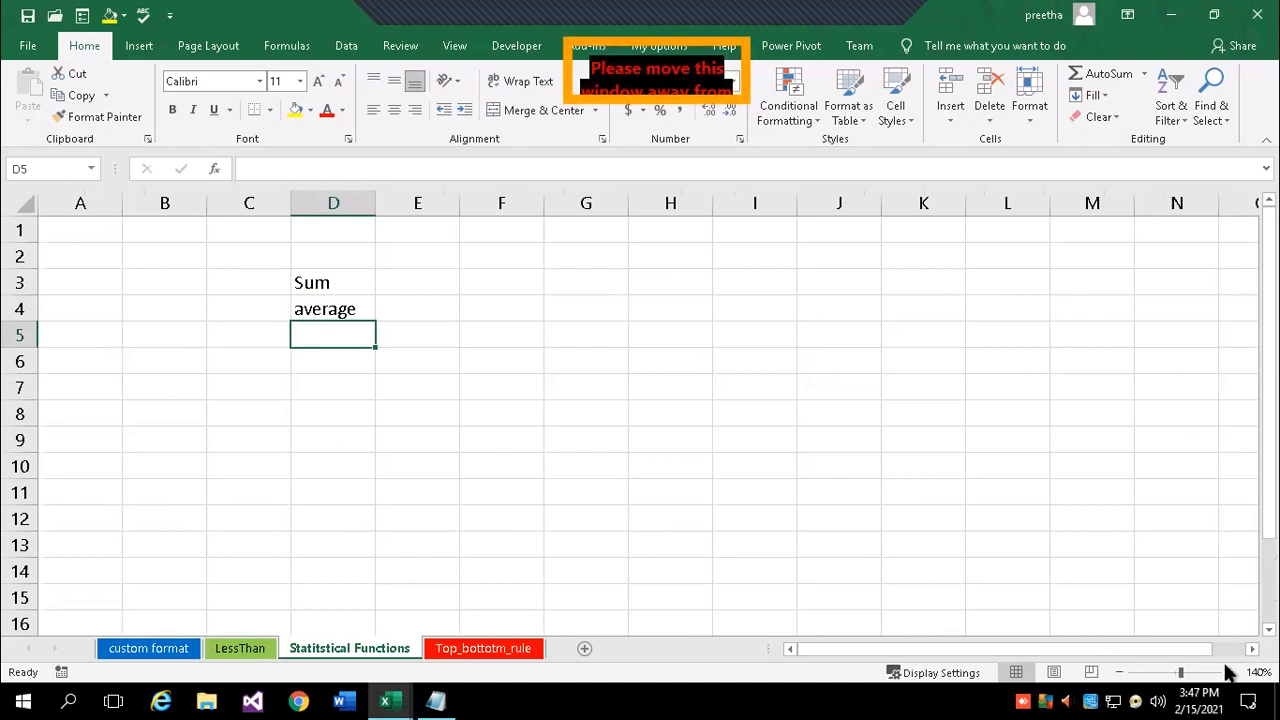
{"action": "type", "text": "min"}
{"action": "key", "text": "Return"}
{"action": "type", "text": "max"}
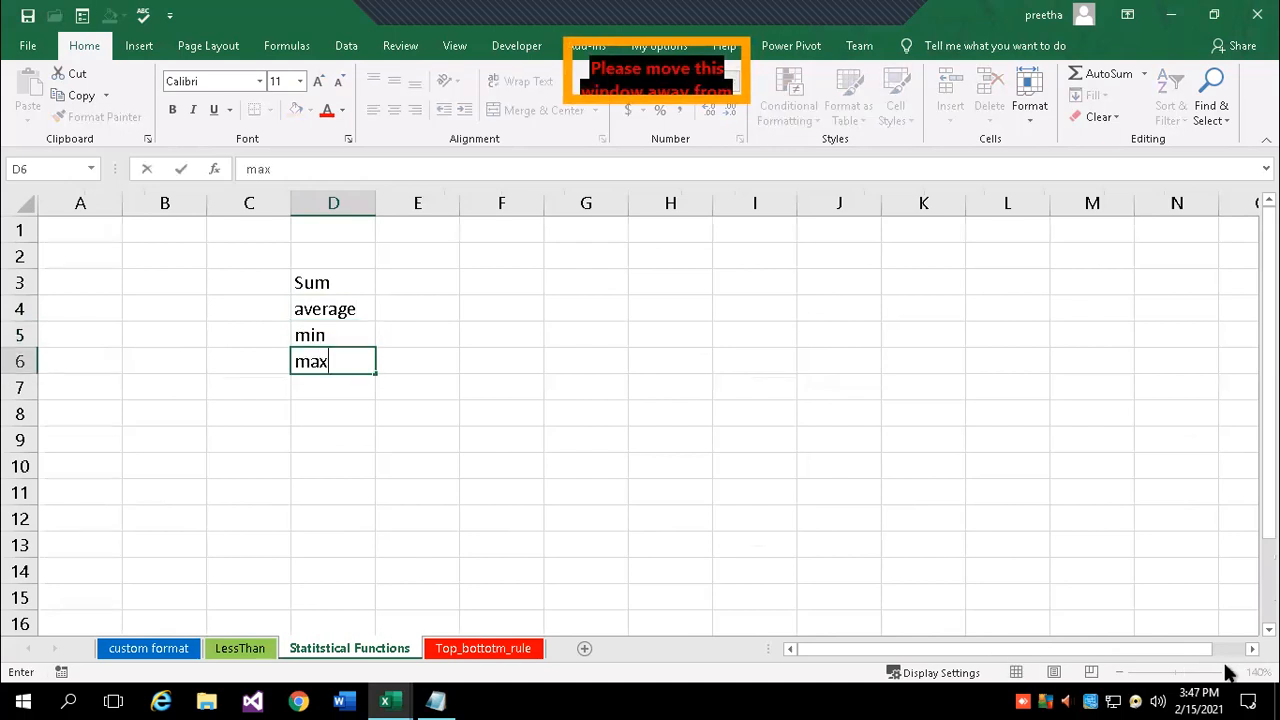
{"action": "key", "text": "Return"}
{"action": "type", "text": "cou"}
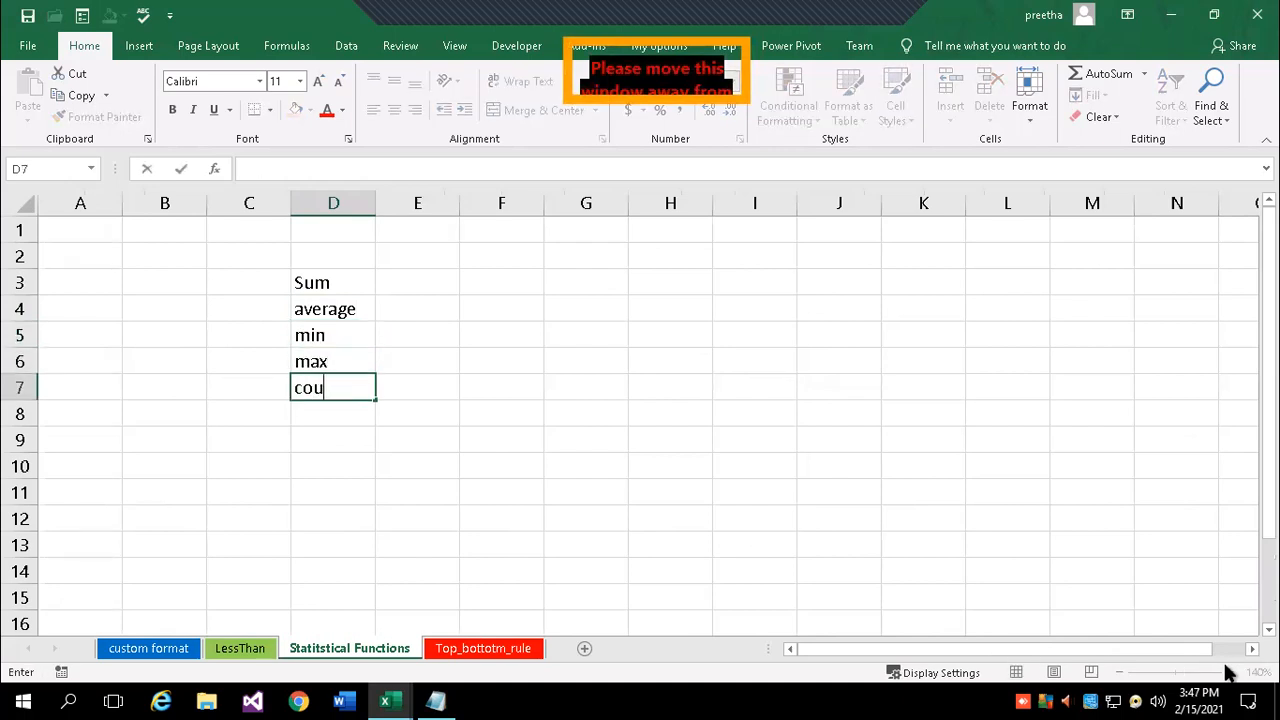
{"action": "type", "text": "nt"}
{"action": "key", "text": "Return"}
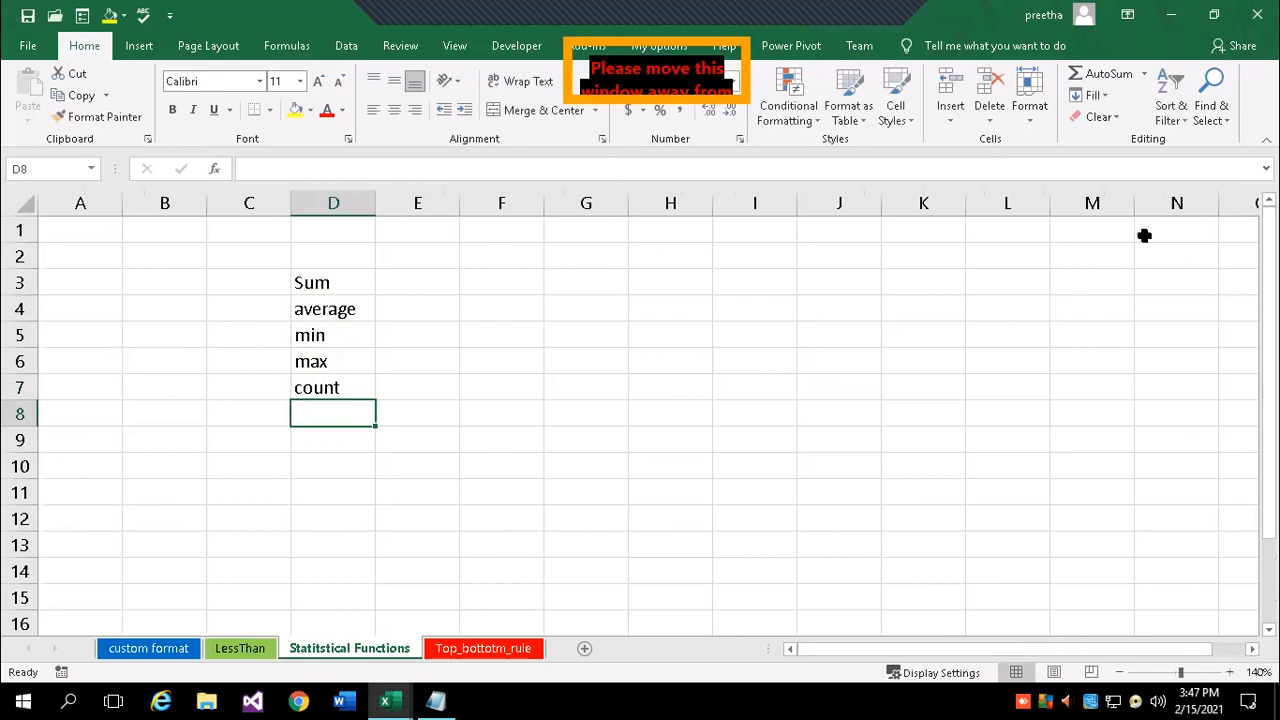
- Start a SUM formula in D8 with Alt+= and browse the AutoSum function list
{"action": "key", "text": "alt+equal"}
{"action": "left_click", "coordinate": [1145, 78]}
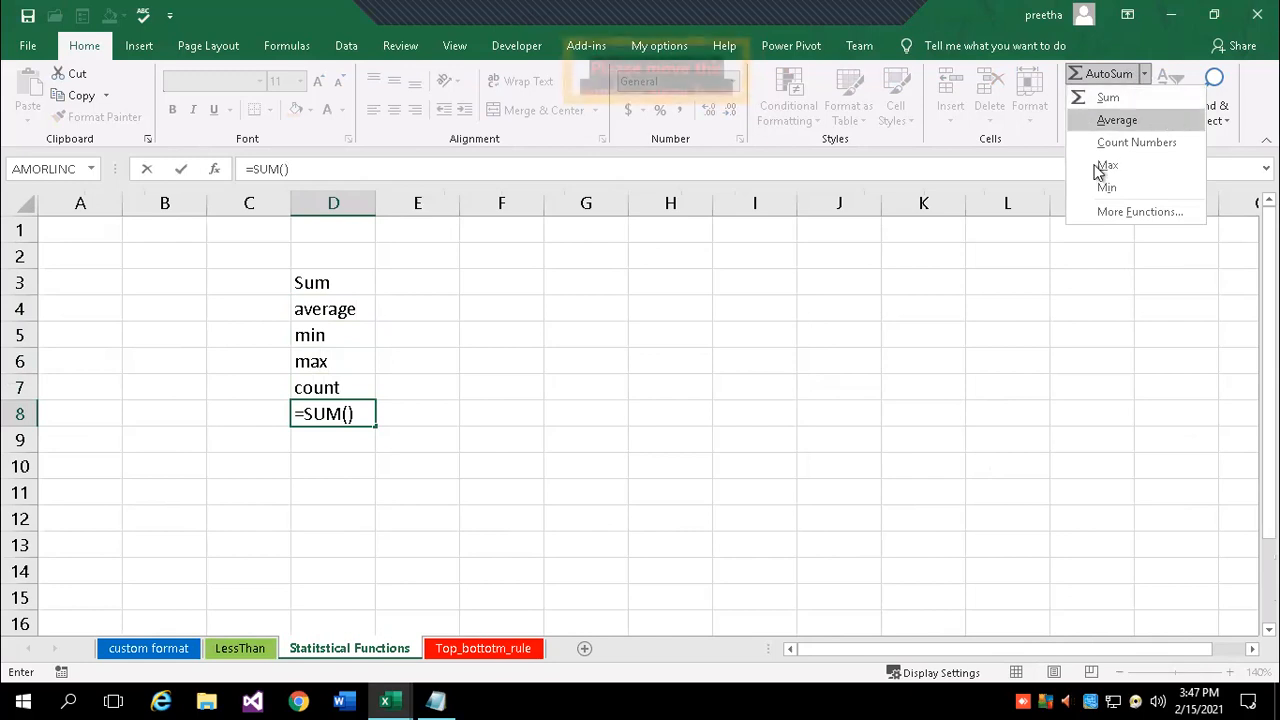
{"action": "left_click", "coordinate": [563, 352]}
- Cancel the unfinished SUM and enter 12, 34, 56, 67, 56 in G3:G7
{"action": "left_click", "coordinate": [600, 290]}
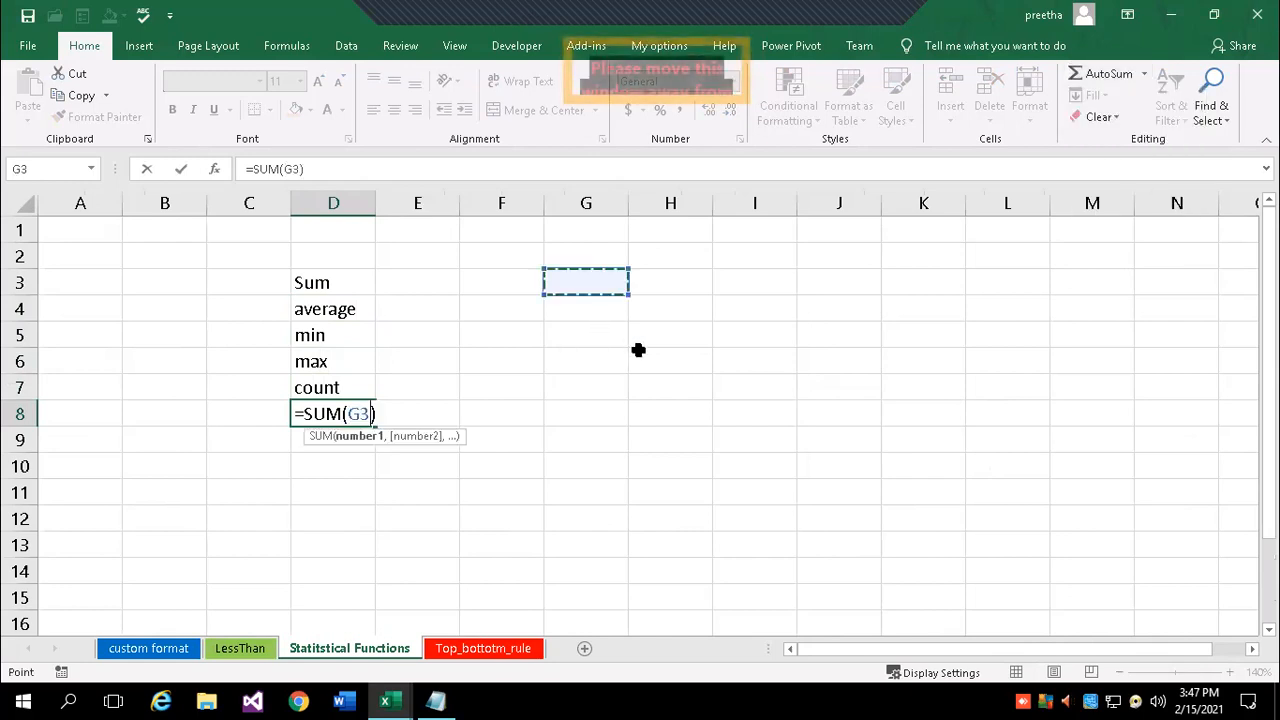
{"action": "key", "text": "Escape"}
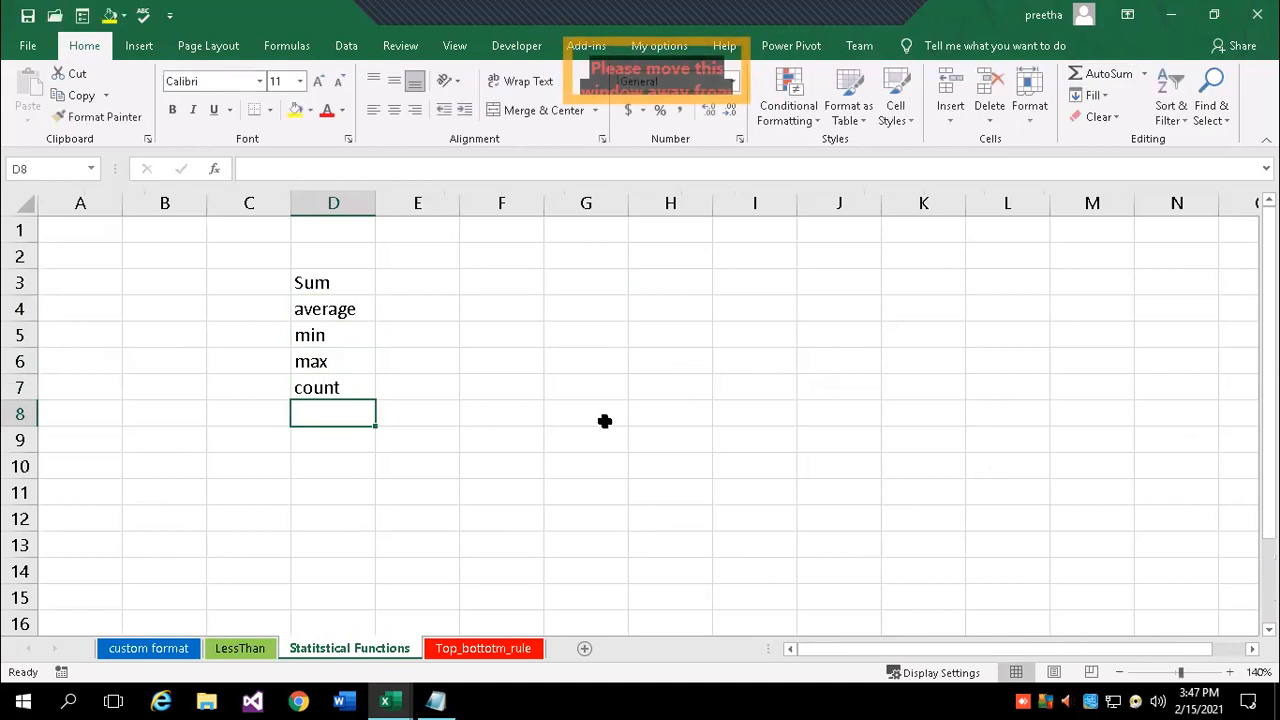
{"action": "left_click", "coordinate": [574, 286]}
{"action": "type", "text": "12"}
{"action": "key", "text": "Return"}
{"action": "type", "text": "34"}
{"action": "key", "text": "Return"}
{"action": "type", "text": "56"}
{"action": "key", "text": "Return"}
{"action": "type", "text": "67"}
{"action": "key", "text": "Return"}
{"action": "type", "text": "56"}
{"action": "key", "text": "Return"}
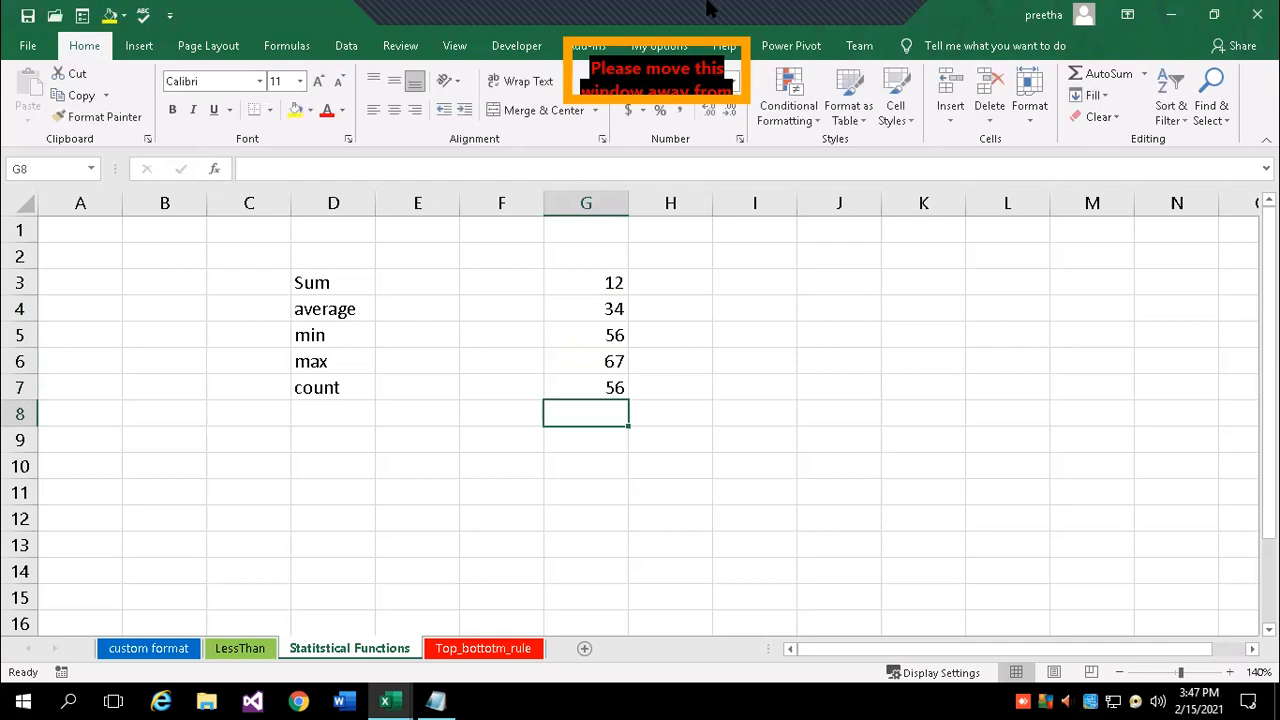
- Enter 23 followed by 45s down column J starting at J3
{"action": "left_click", "coordinate": [840, 283]}
{"action": "type", "text": "23"}
{"action": "key", "text": "Return"}
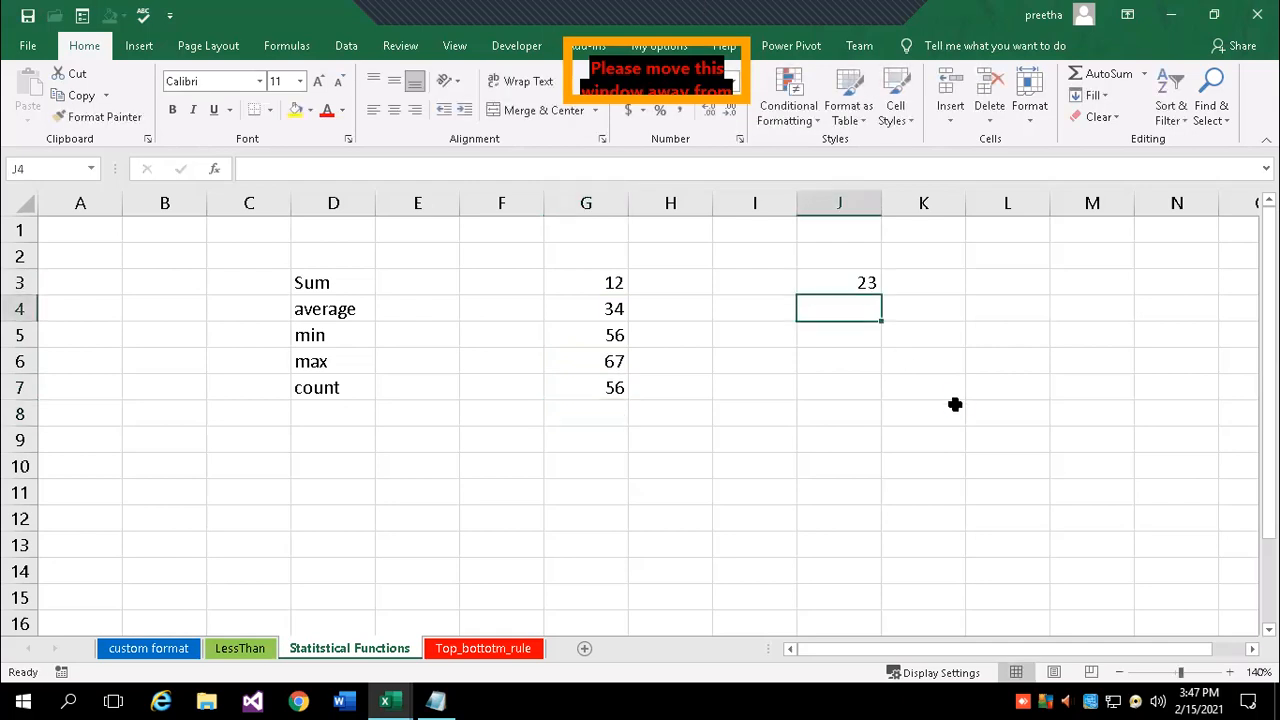
{"action": "type", "text": "45"}
{"action": "key", "text": "Return"}
{"action": "type", "text": "45"}
{"action": "key", "text": "Return"}
{"action": "type", "text": "45"}
{"action": "key", "text": "Return"}
{"action": "type", "text": "45"}
{"action": "key", "text": "Return"}
- Begin a SUM formula in cell I10
{"action": "key", "text": "Down"}
{"action": "key", "text": "Down"}
{"action": "key", "text": "Left"}
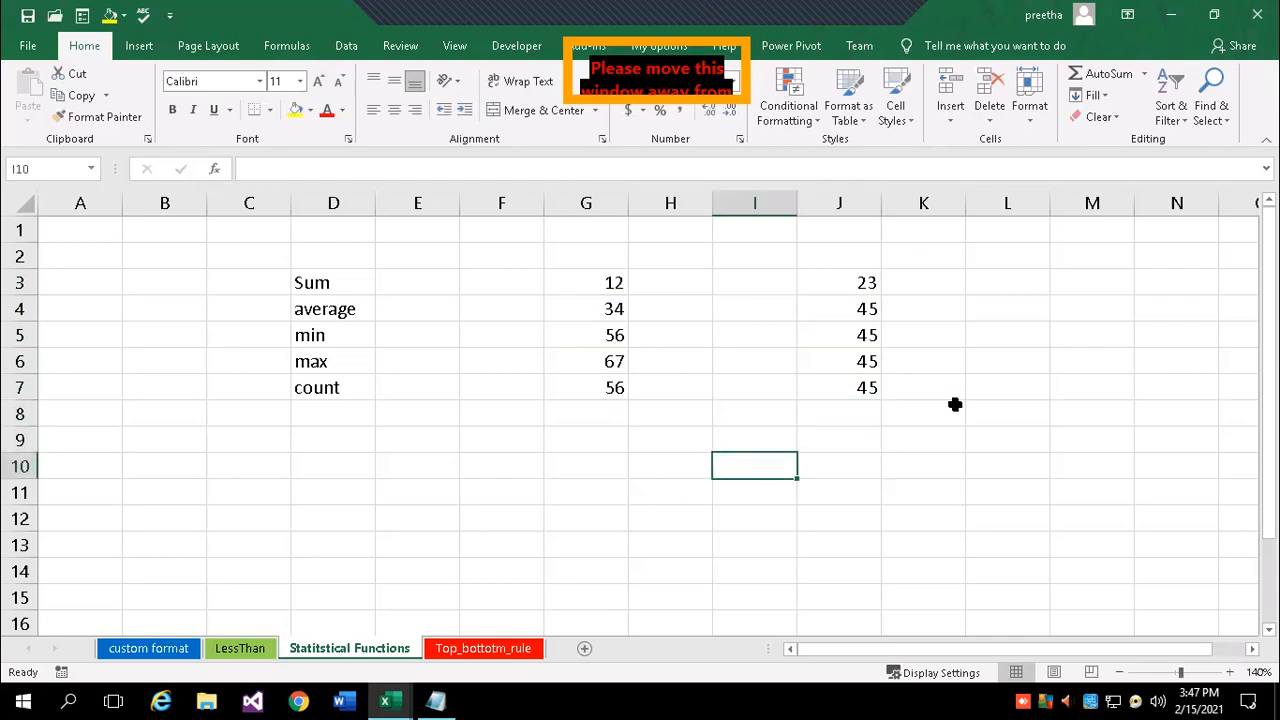
{"action": "type", "text": "=sum("}
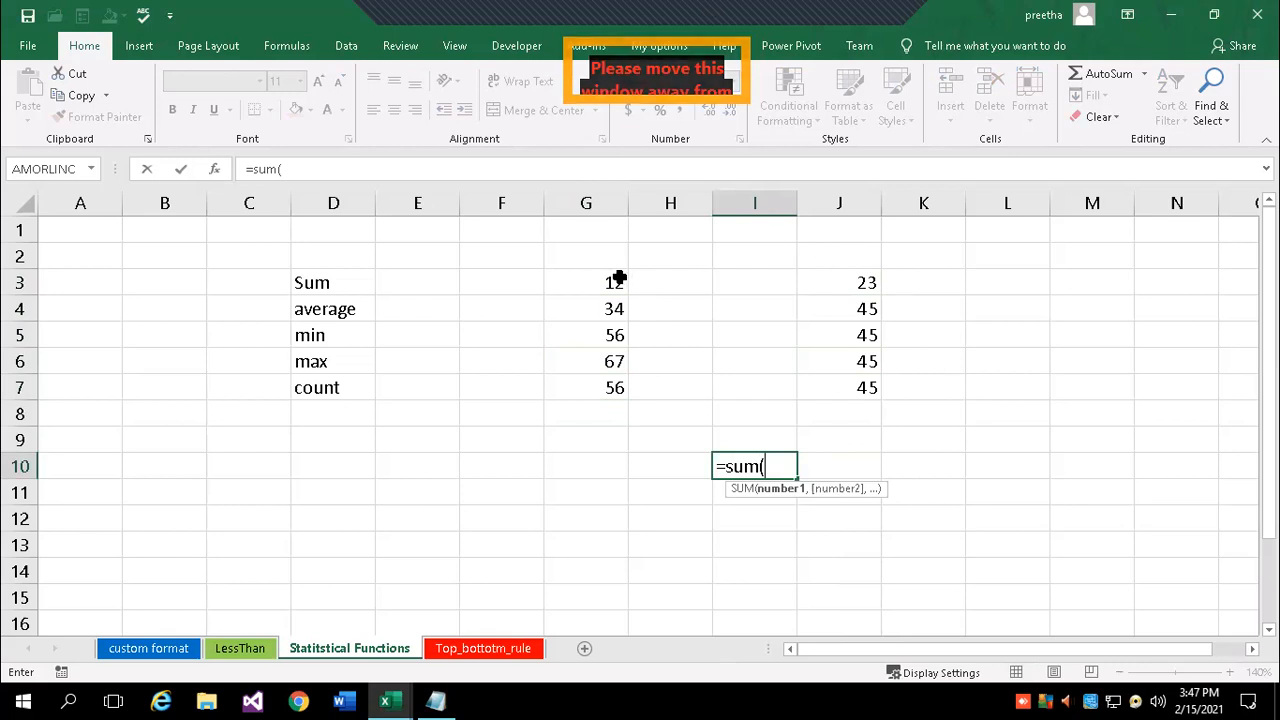
- Complete I10 as =SUM(G3:G7,J3:J7), giving 428
{"action": "left_click_drag", "start_coordinate": [620, 275], "coordinate": [612, 381]}
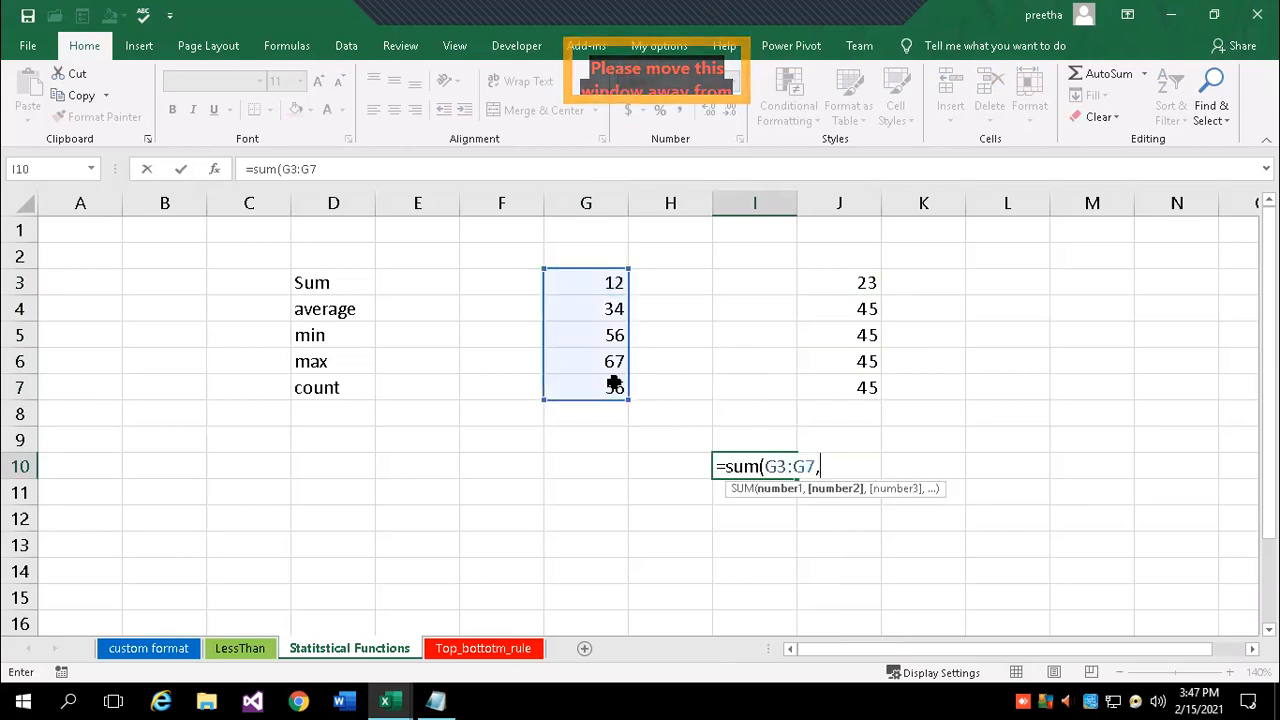
{"action": "type", "text": ","}
{"action": "left_click_drag", "start_coordinate": [835, 278], "coordinate": [840, 390]}
{"action": "type", "text": ")"}
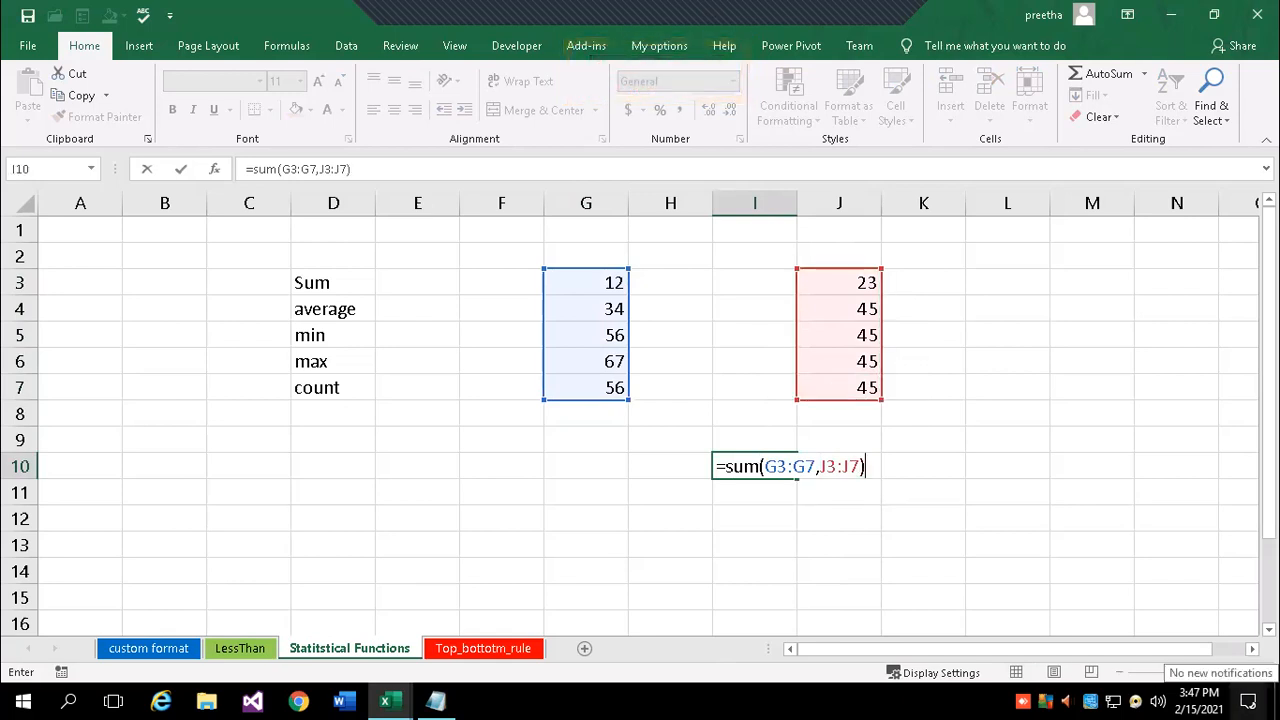
{"action": "key", "text": "Return"}
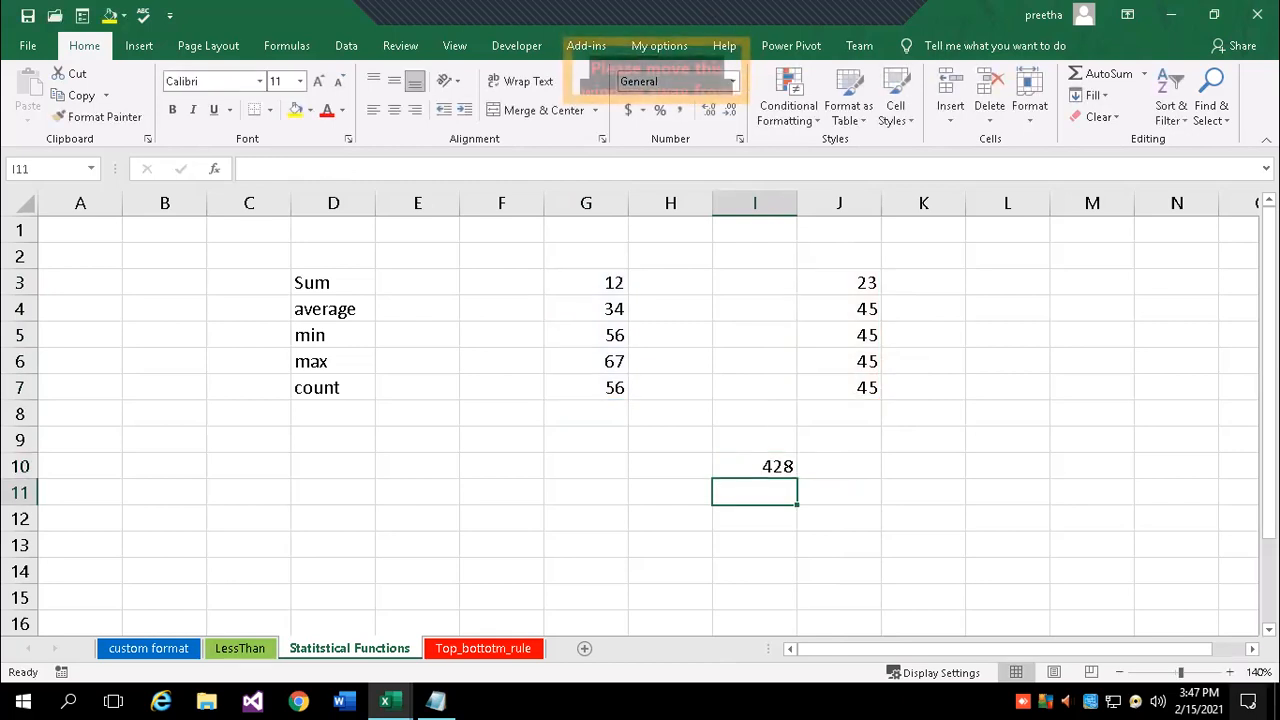
- Enter =SUM(G3:G7) in I11, showing 225
{"action": "type", "text": "=sum"}
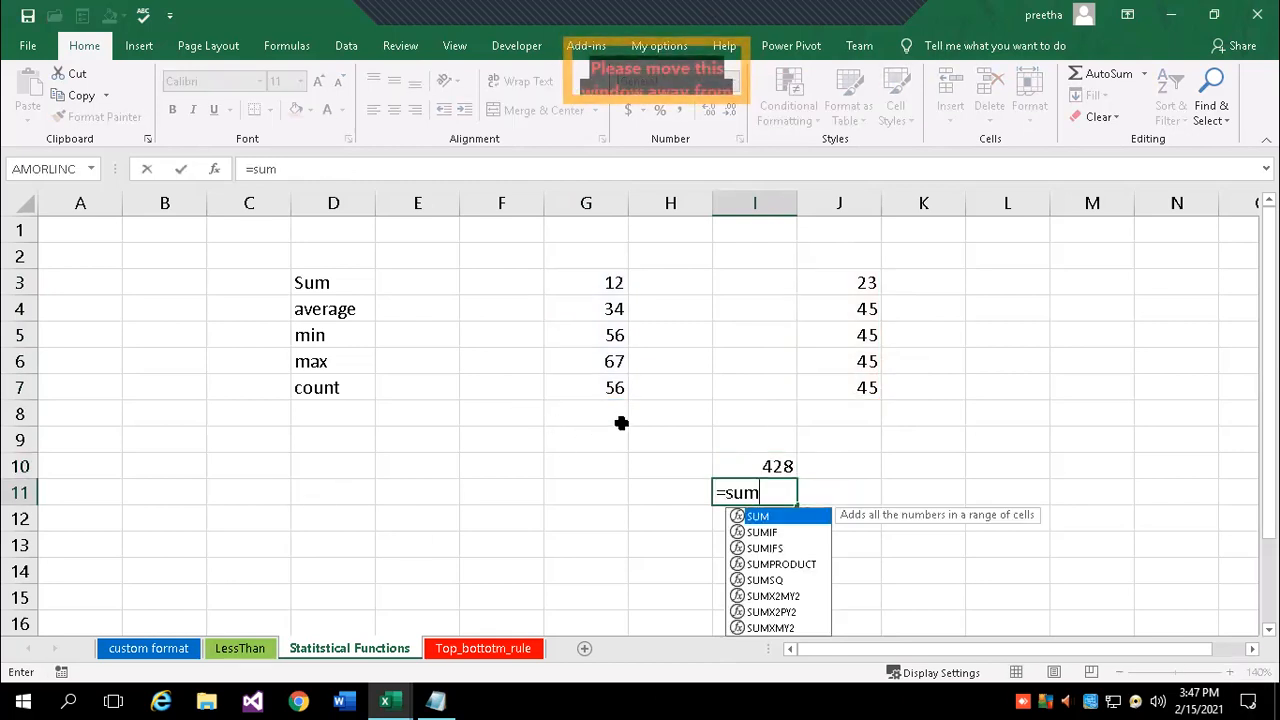
{"action": "type", "text": "("}
{"action": "left_click_drag", "start_coordinate": [591, 277], "coordinate": [617, 390]}
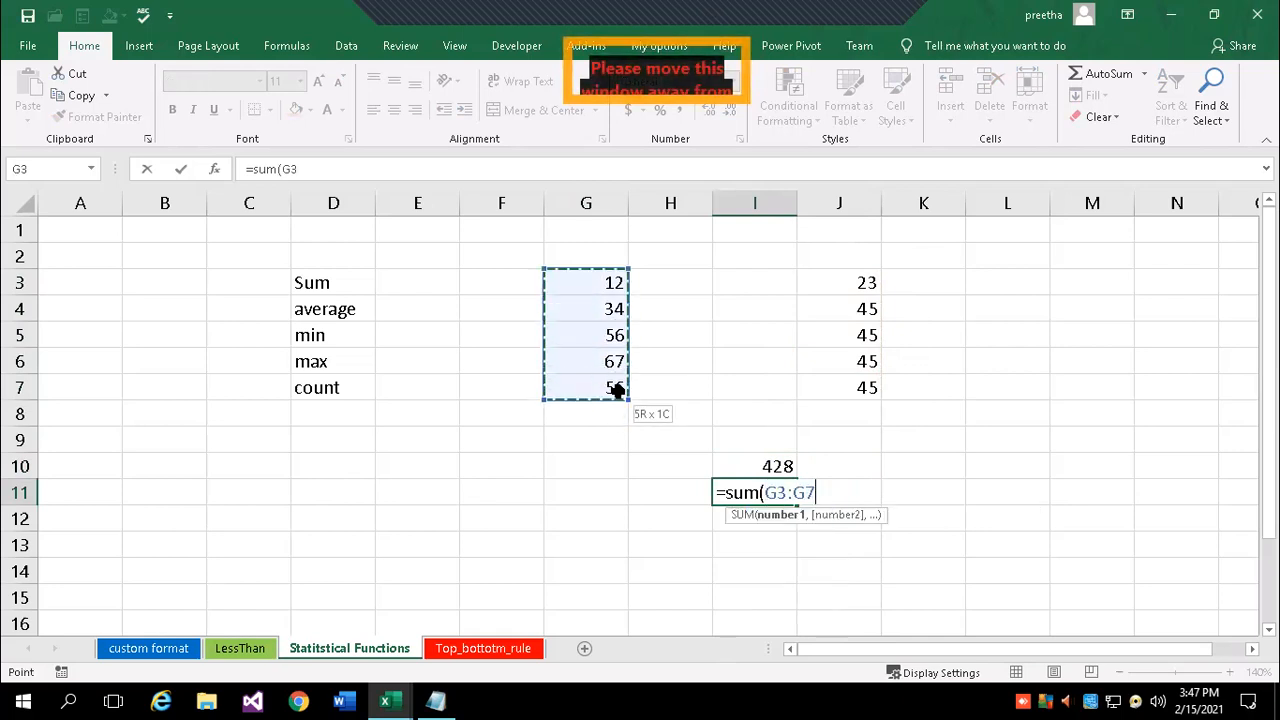
{"action": "type", "text": "0"}
{"action": "key", "text": "BackSpace"}
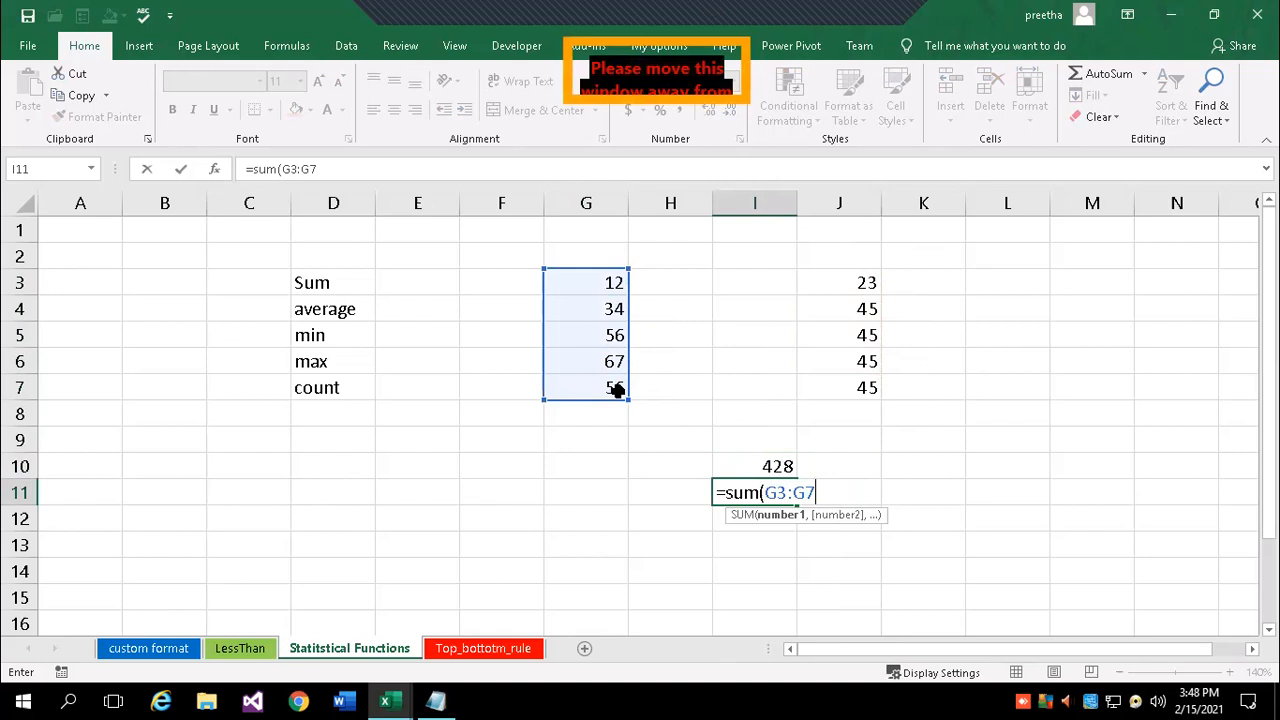
{"action": "type", "text": ")"}
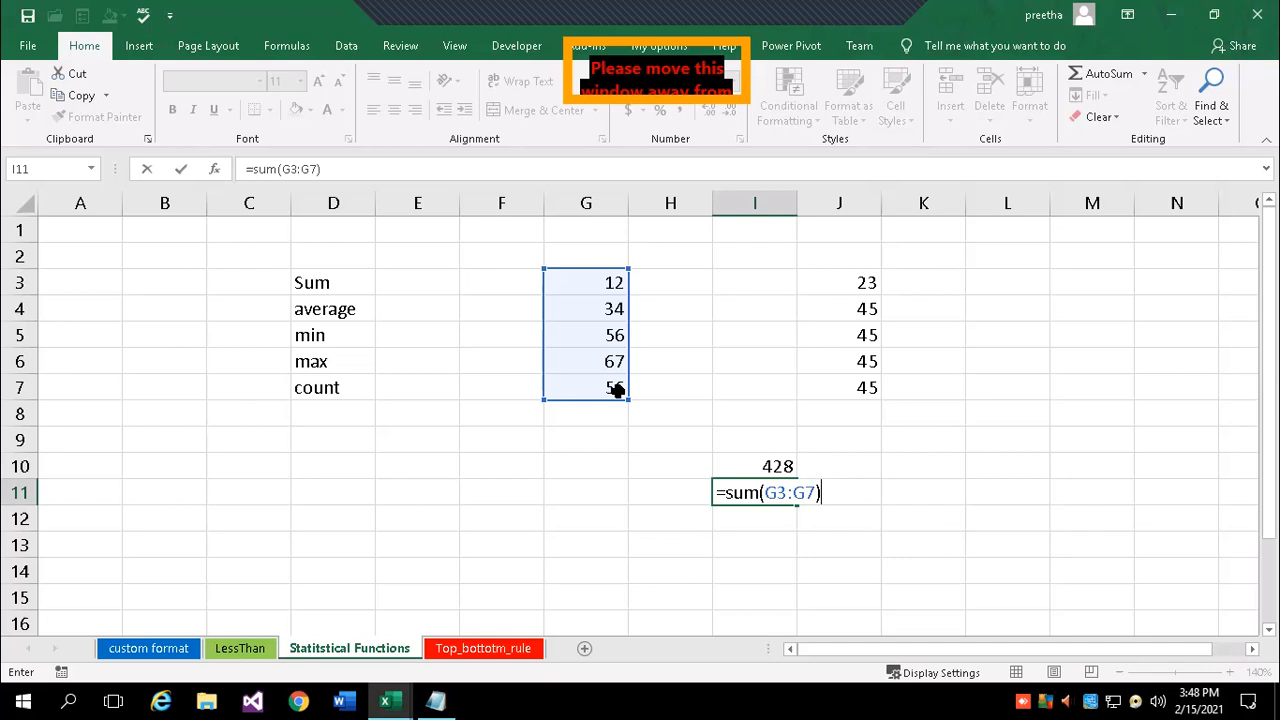
{"action": "key", "text": "Return"}
{"action": "key", "text": "Return"}
- Enter =SUM(G3:G7) in I13, correcting the range end from G8 to G7
{"action": "type", "text": "=sum("}
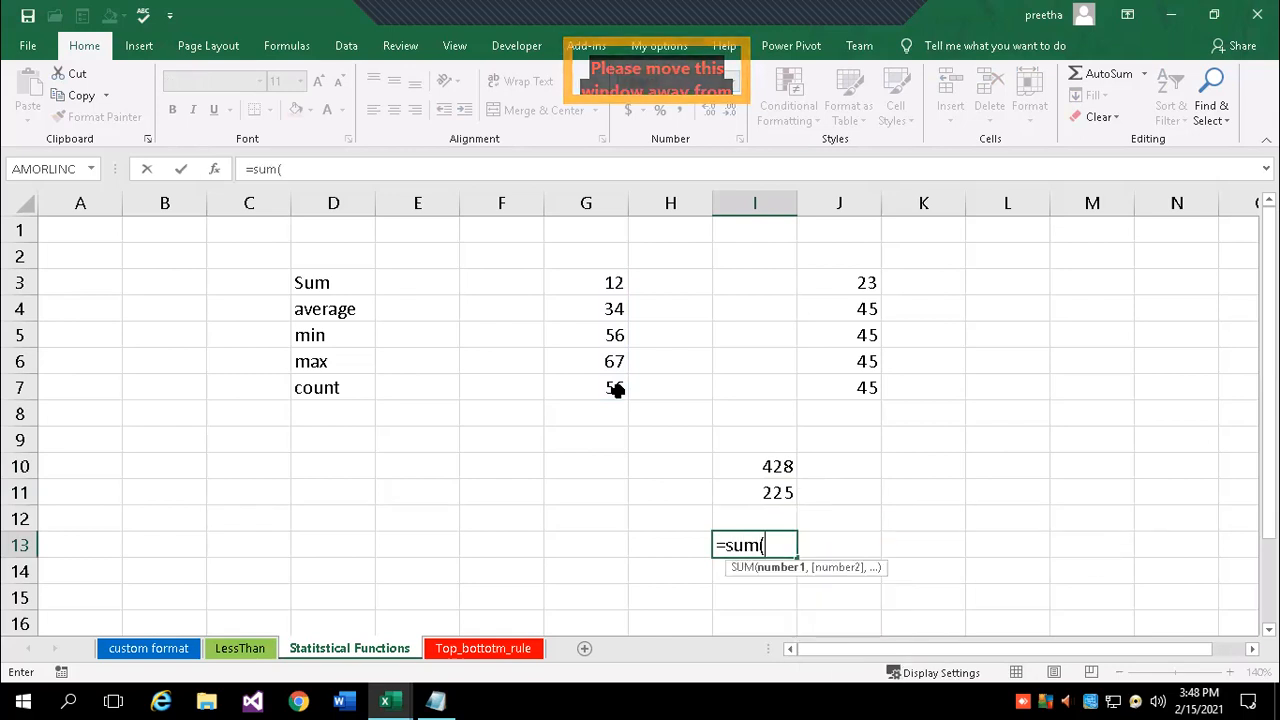
{"action": "type", "text": "g"}
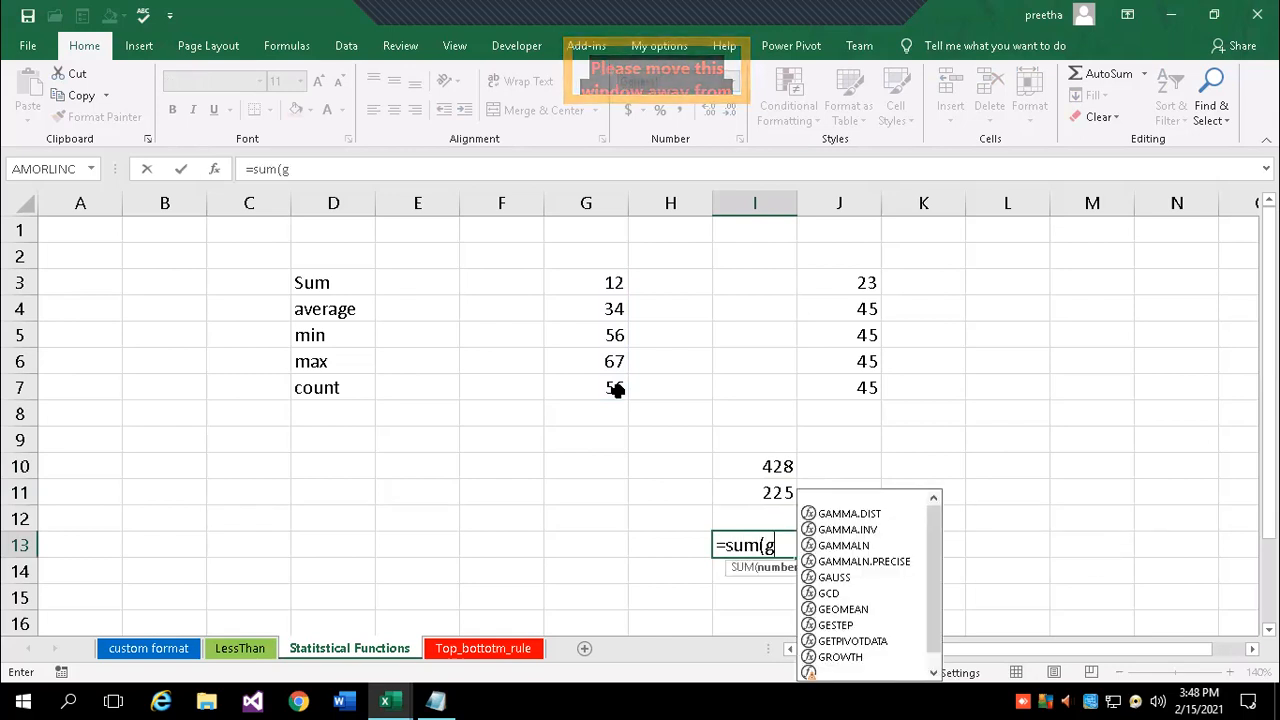
{"action": "type", "text": "3:"}
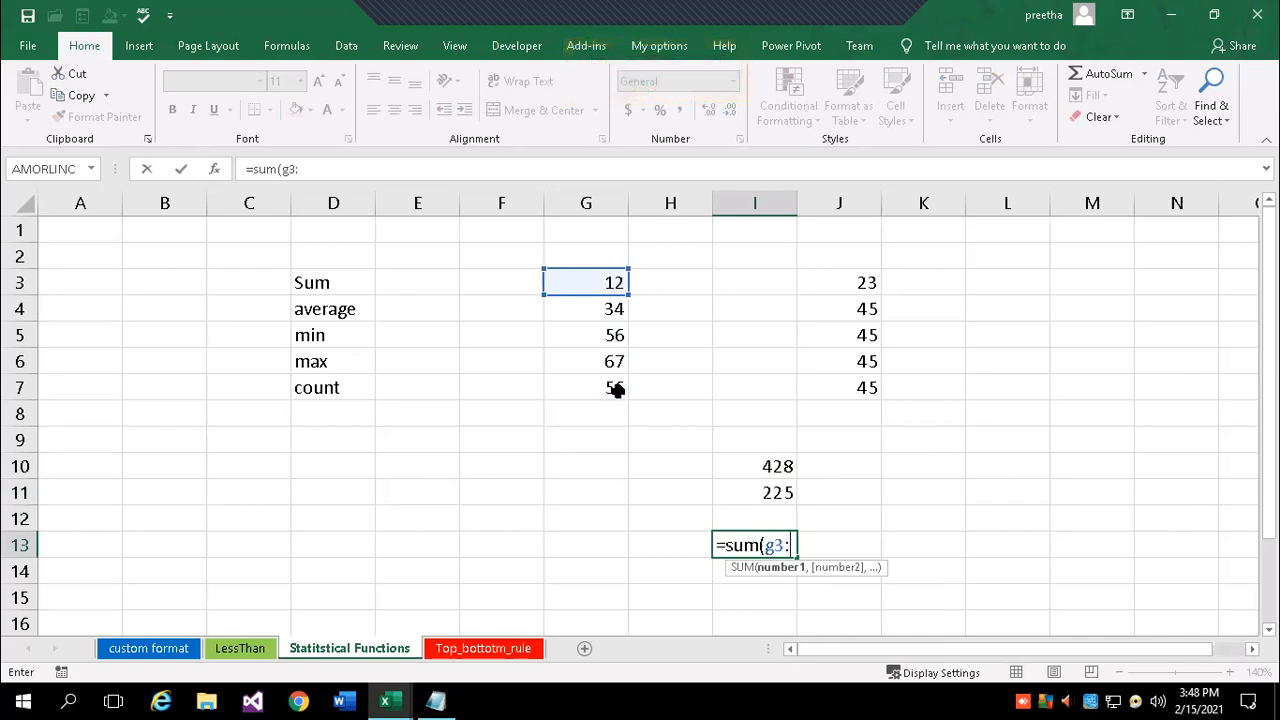
{"action": "type", "text": "g8"}
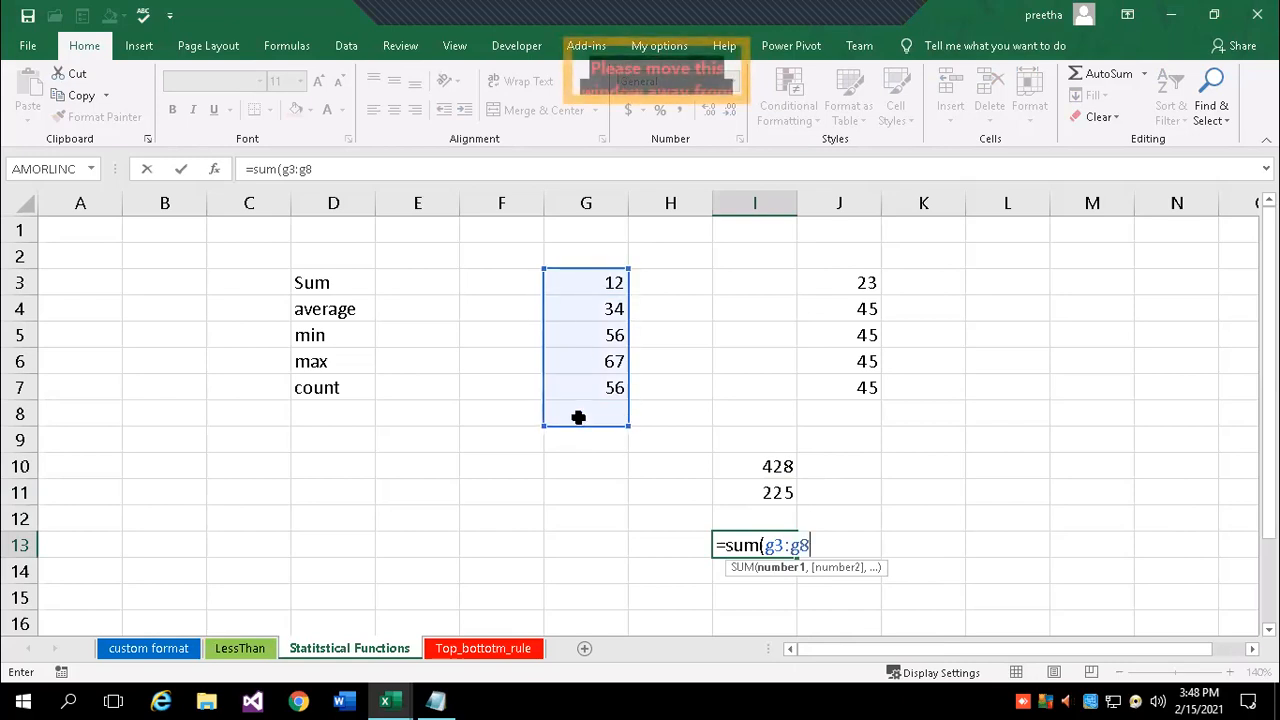
{"action": "key", "text": "BackSpace"}
{"action": "type", "text": "7"}
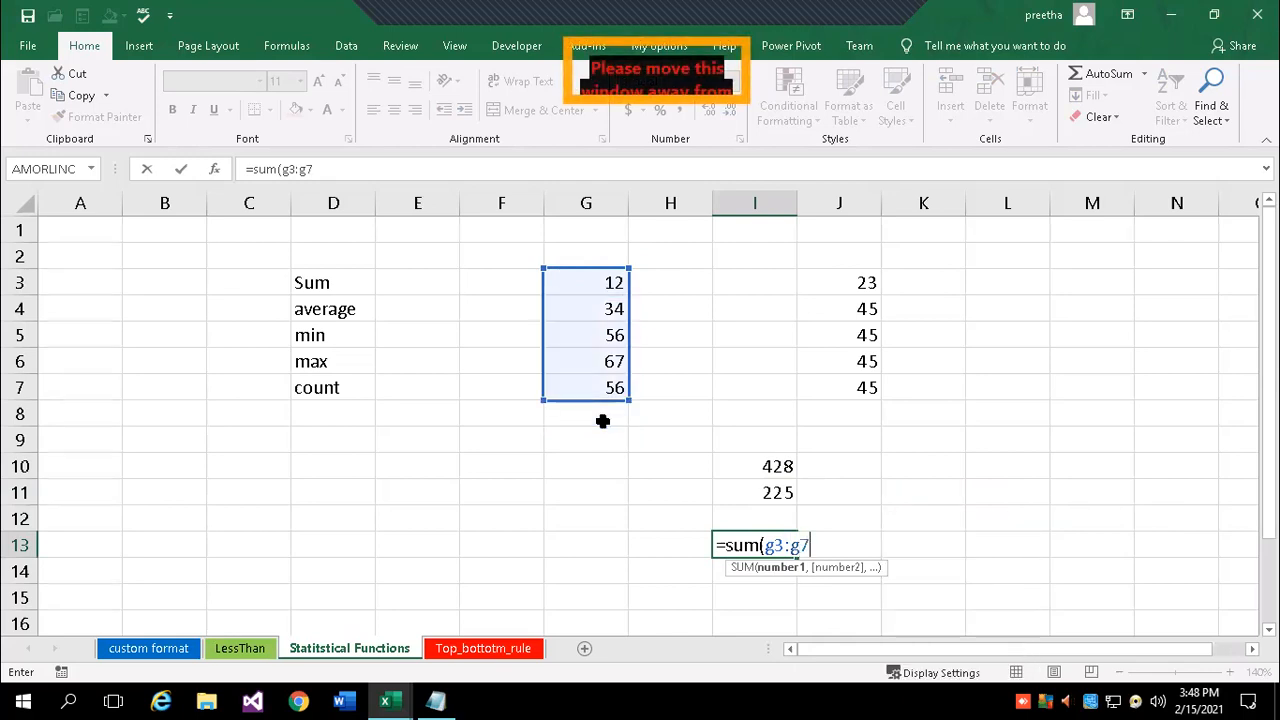
{"action": "type", "text": ")"}
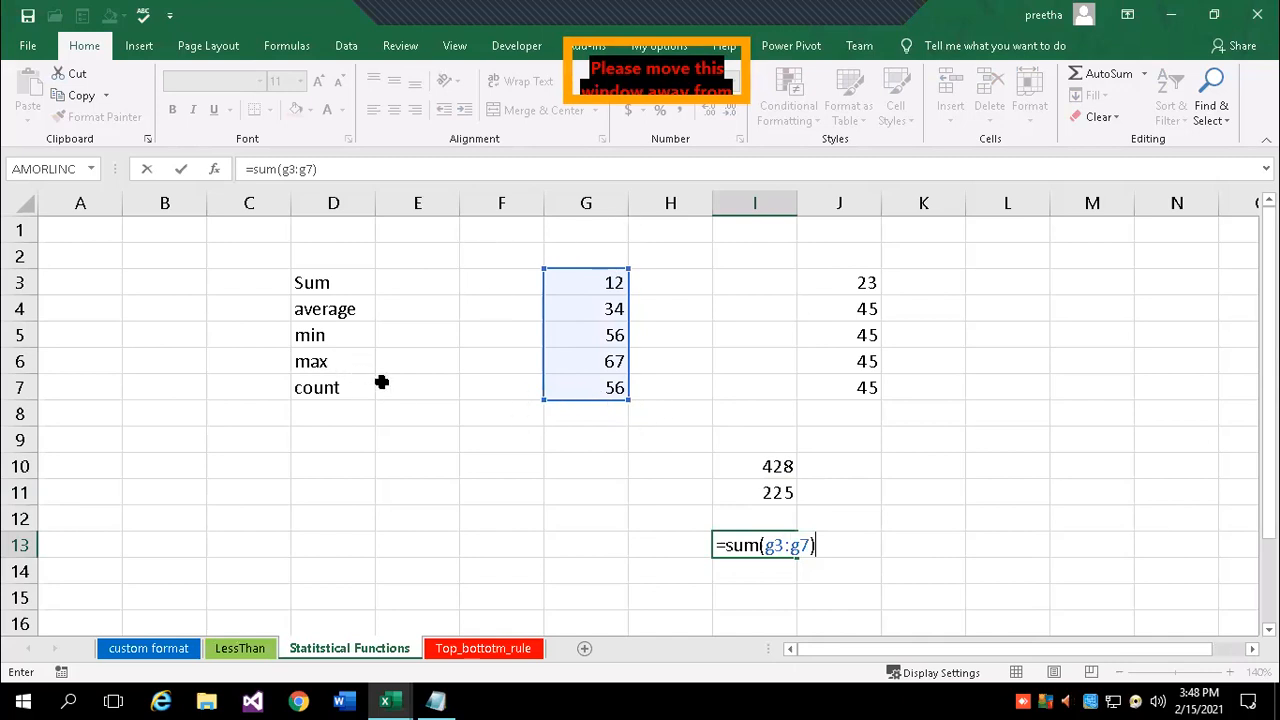
{"action": "key", "text": "Return"}
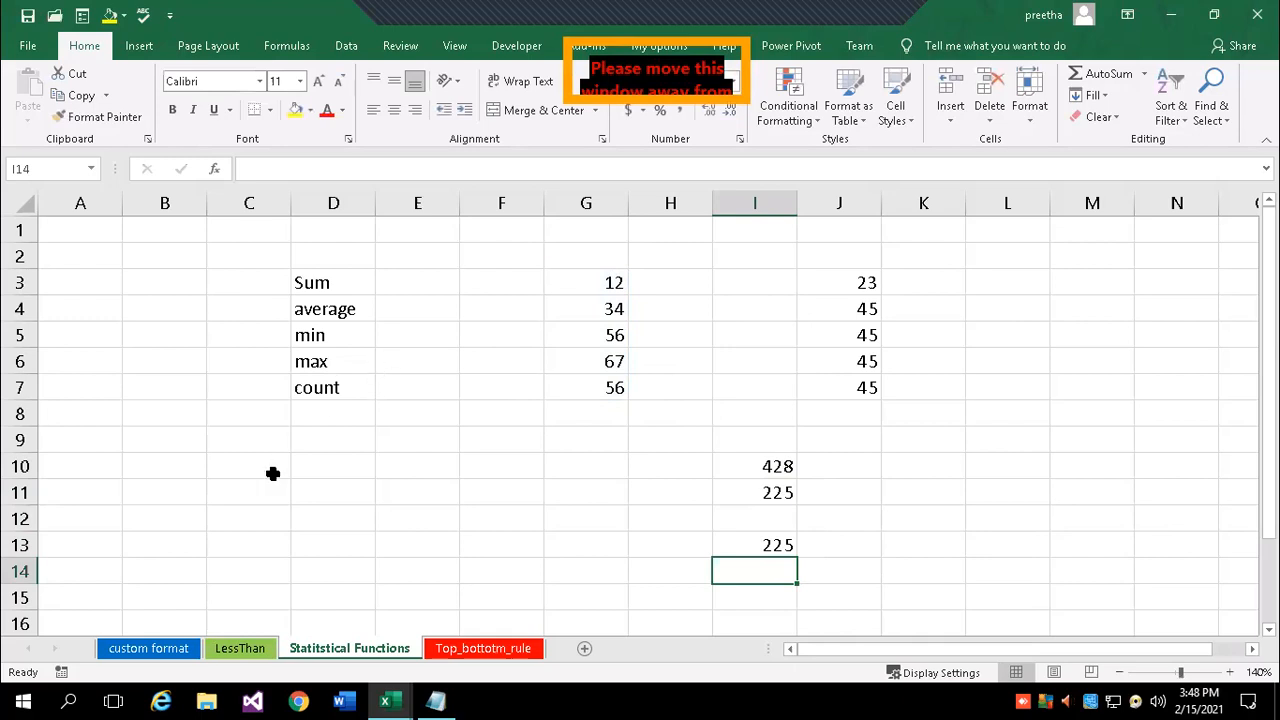
{"action": "left_click", "coordinate": [578, 490]}
- Enter =AVERAGE(12,45,67,78) in G11, giving 50.5
{"action": "type", "text": "="}
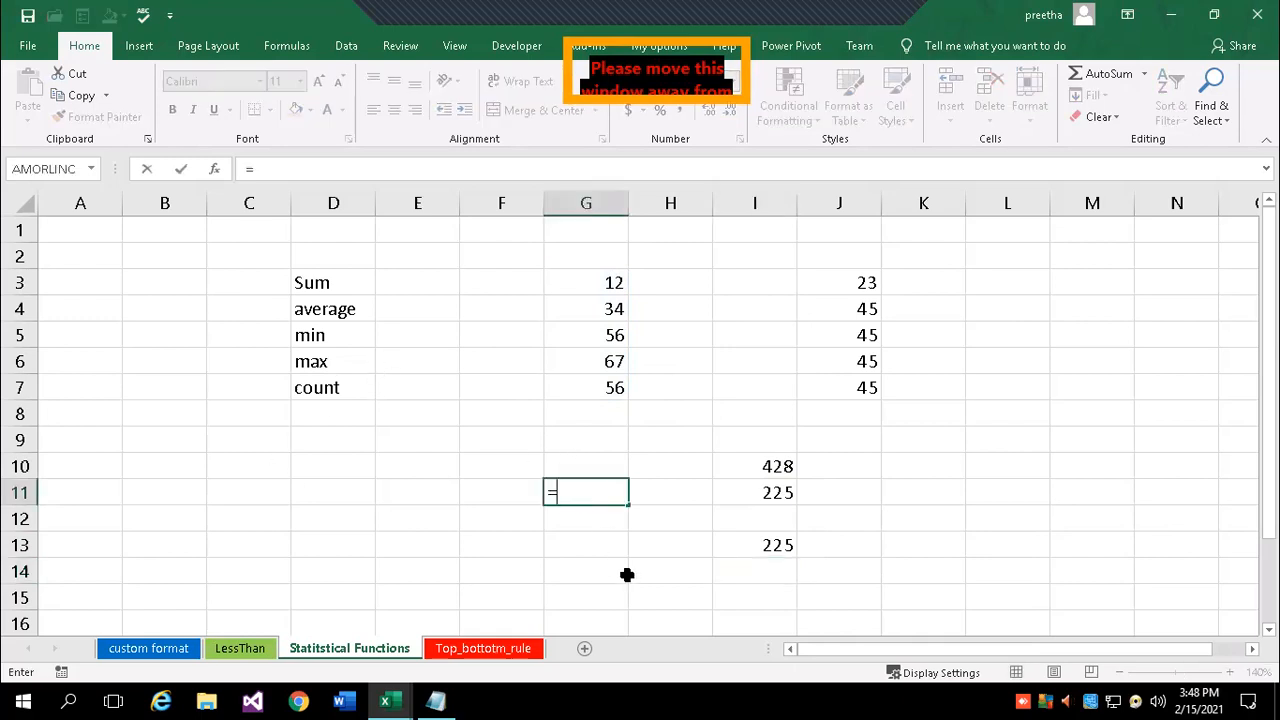
{"action": "type", "text": "aver"}
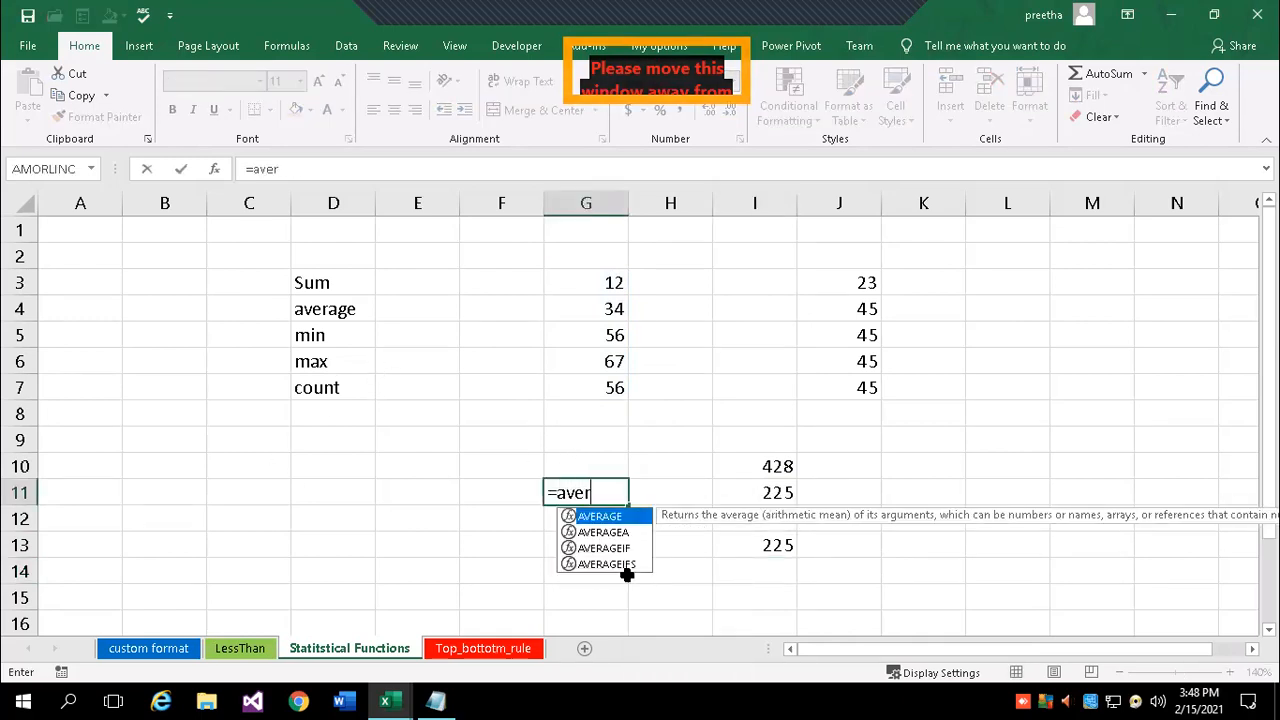
{"action": "key", "text": "Tab"}
{"action": "type", "text": "12,45"}
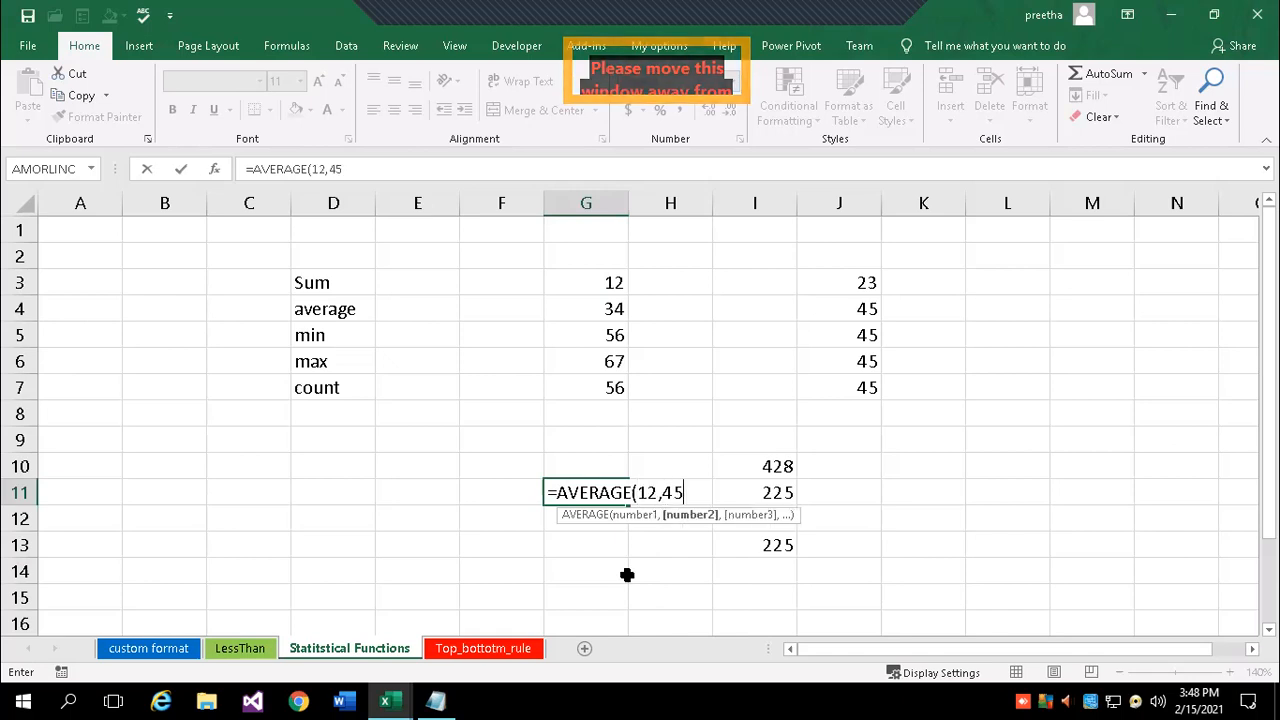
{"action": "type", "text": ",67,78)"}
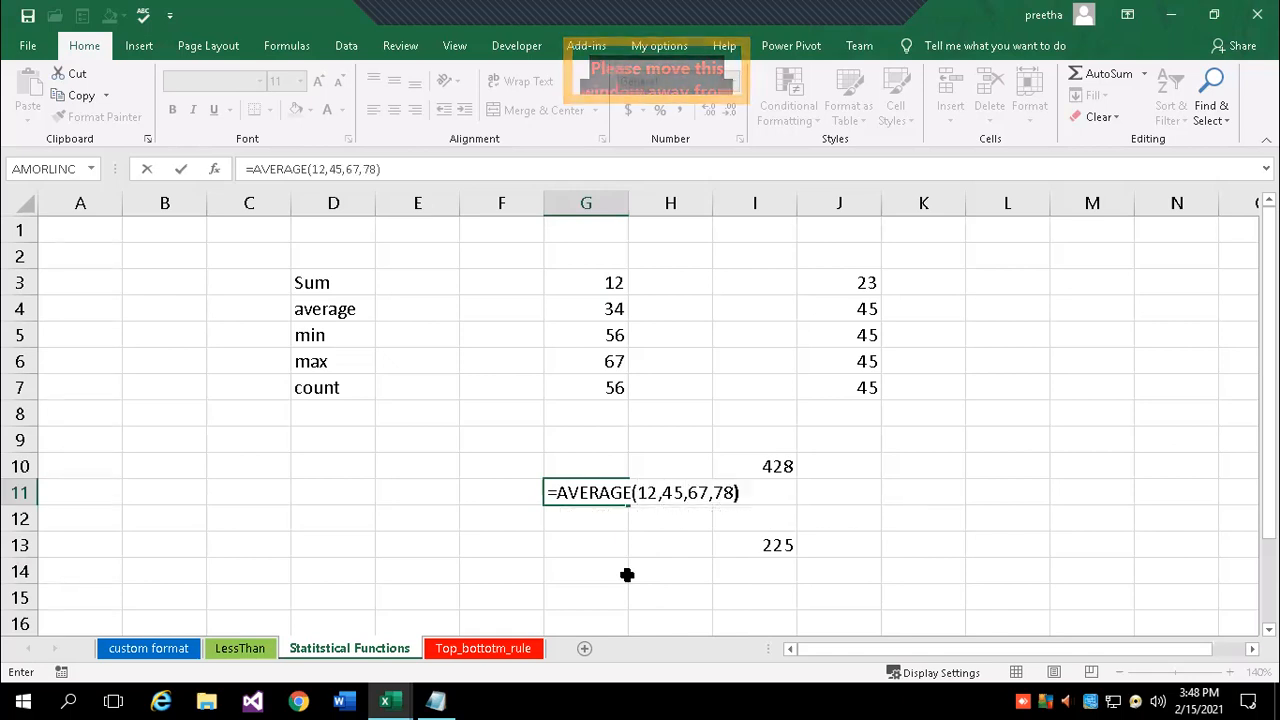
{"action": "key", "text": "Return"}
- Enter =AVERAGE(J3:J7) in L11, giving 40.6
{"action": "scroll", "coordinate": [700, 508], "scroll_direction": "down", "scroll_amount": 1}
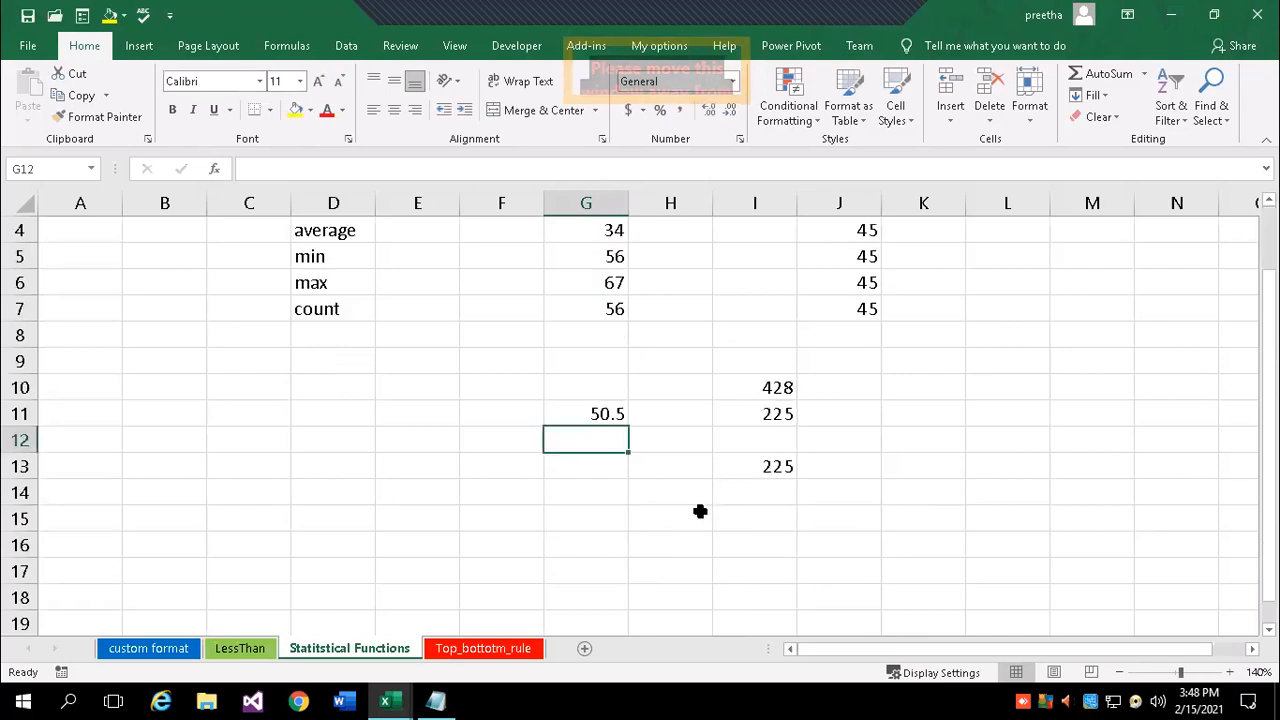
{"action": "scroll", "coordinate": [469, 531], "scroll_direction": "up", "scroll_amount": 1}
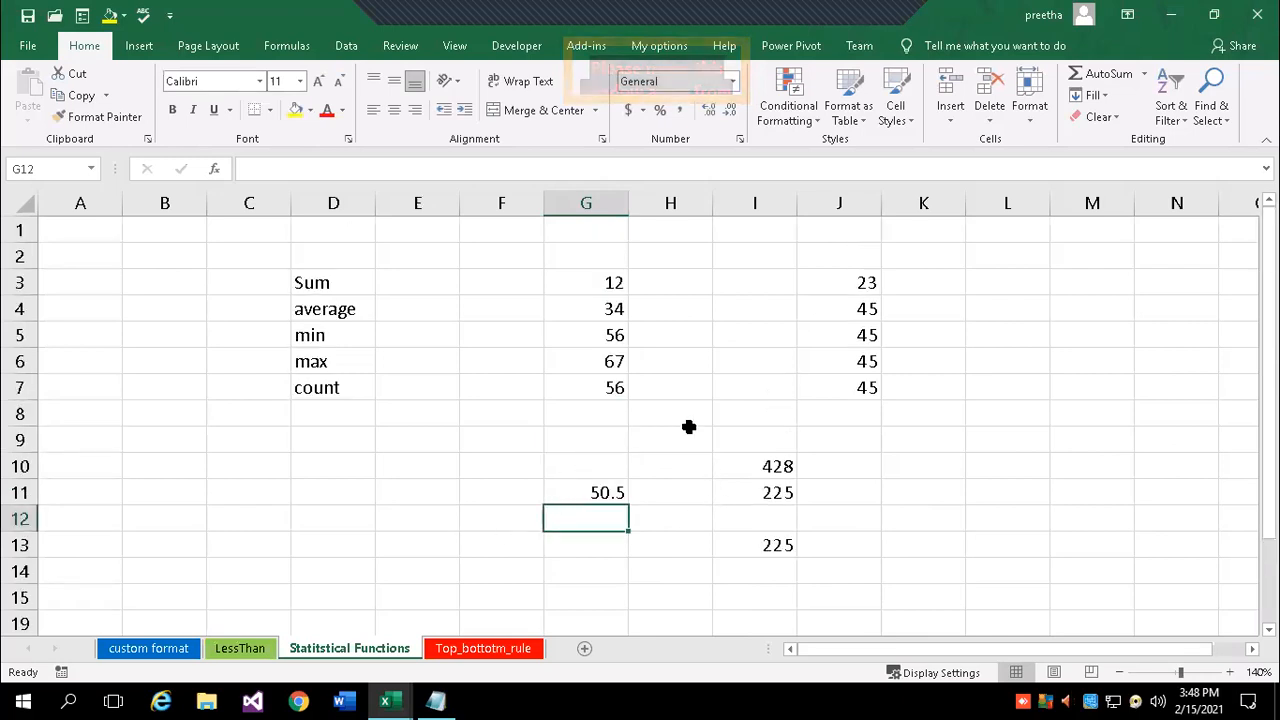
{"action": "left_click", "coordinate": [1000, 491]}
{"action": "type", "text": "=ave"}
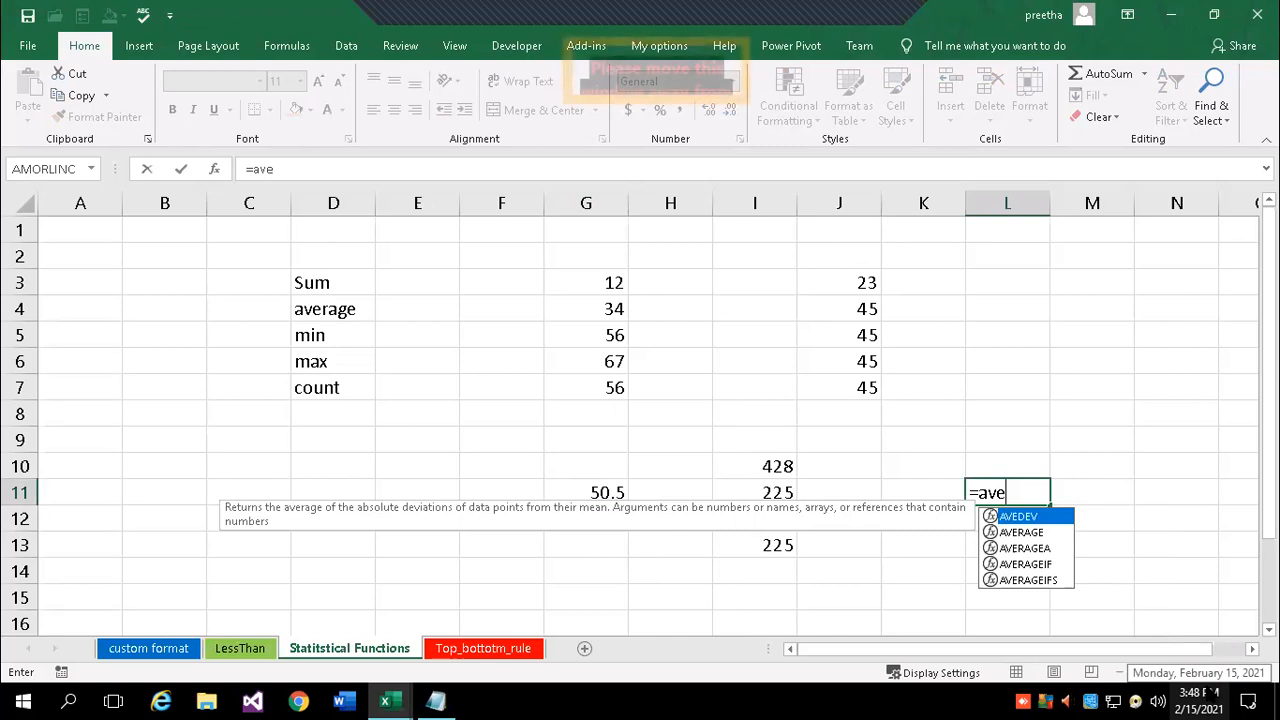
{"action": "key", "text": "Down"}
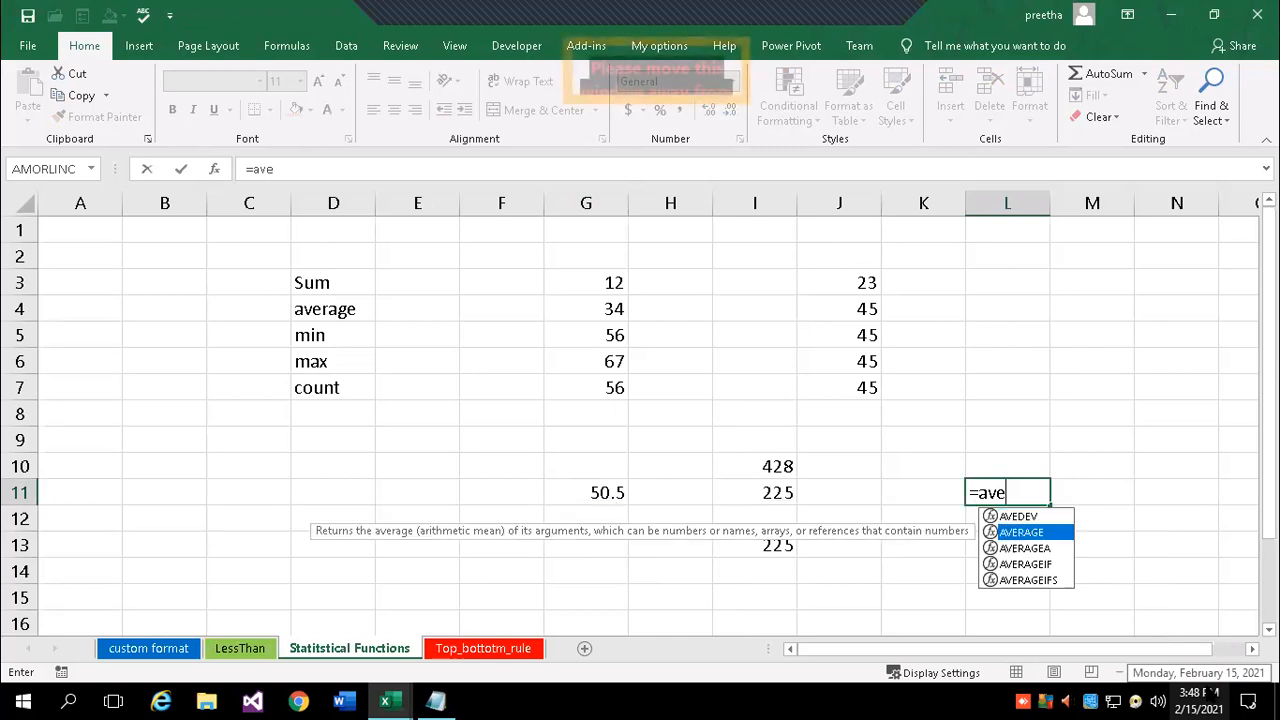
{"action": "key", "text": "Tab"}
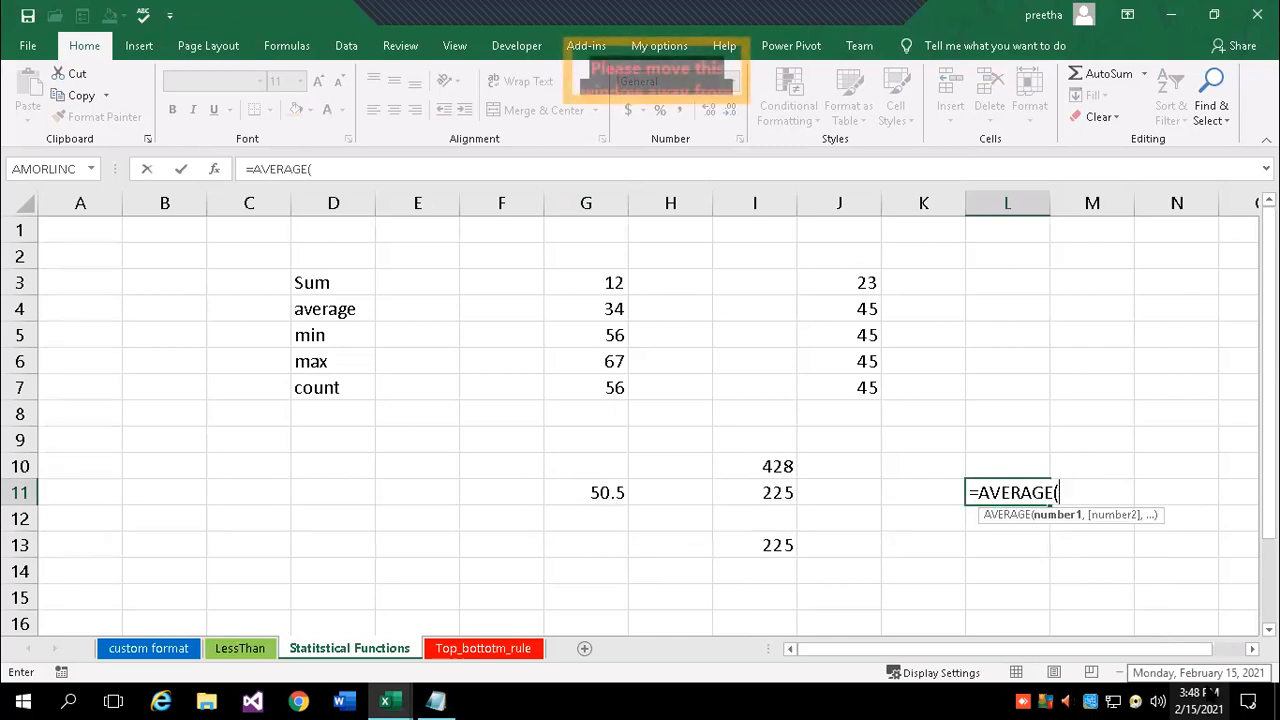
{"action": "left_click_drag", "start_coordinate": [830, 284], "coordinate": [853, 388]}
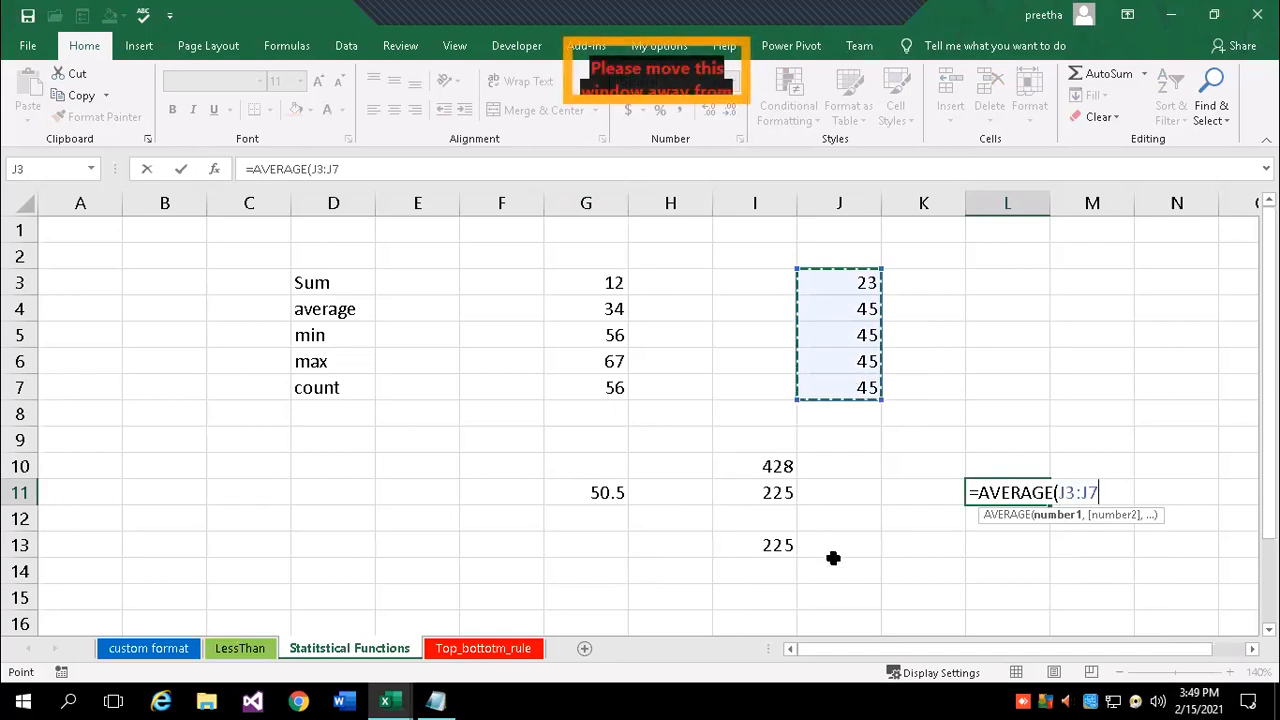
{"action": "type", "text": ")"}
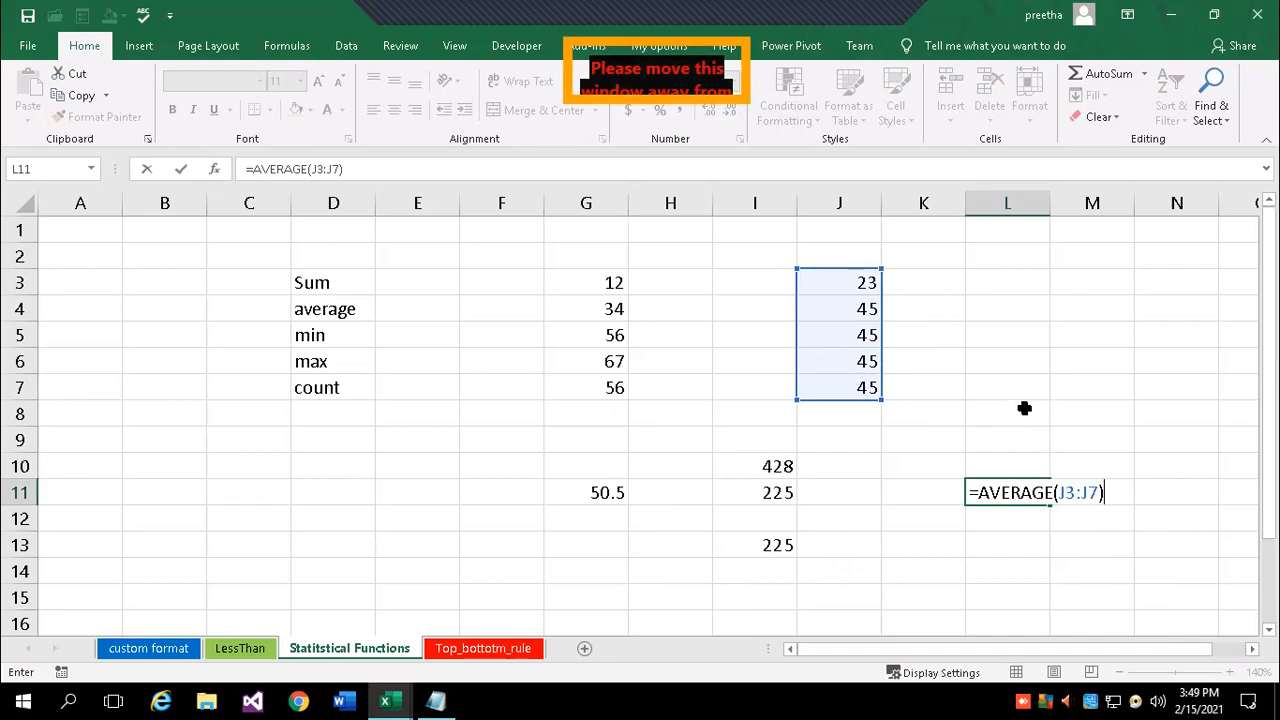
{"action": "key", "text": "Return"}
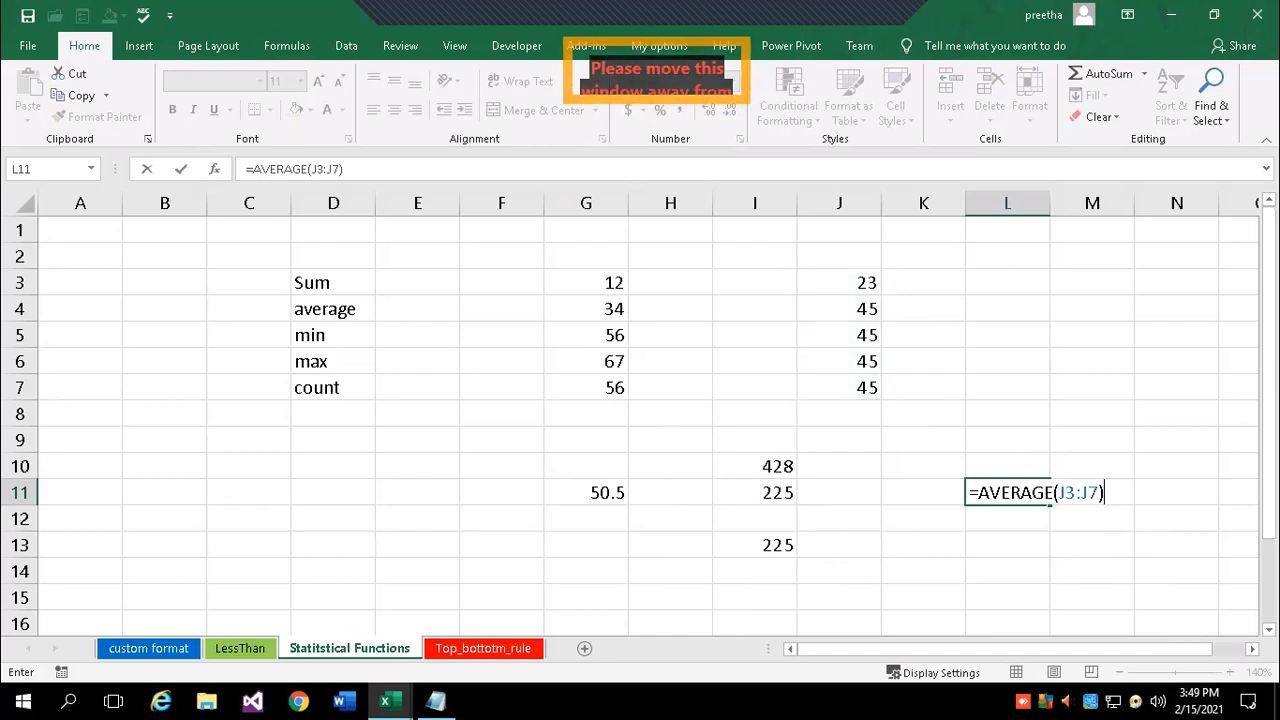
{"action": "type", "text": "="}
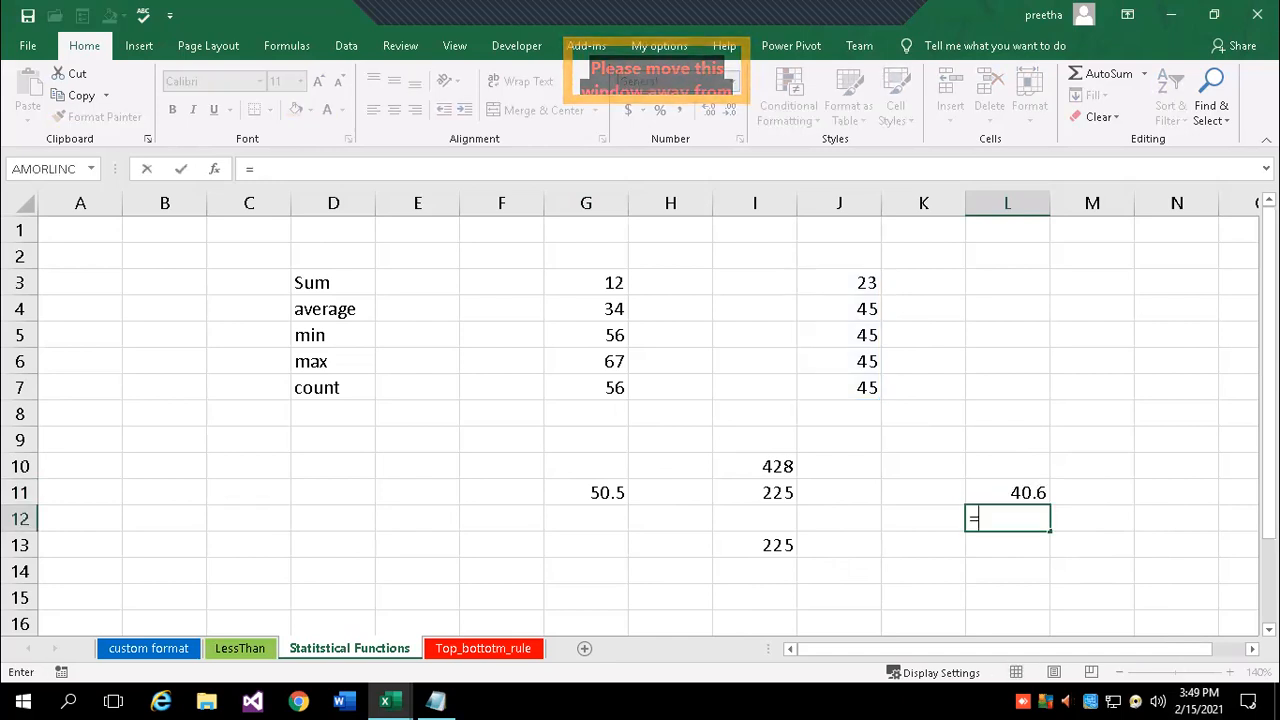
{"action": "type", "text": "min("}
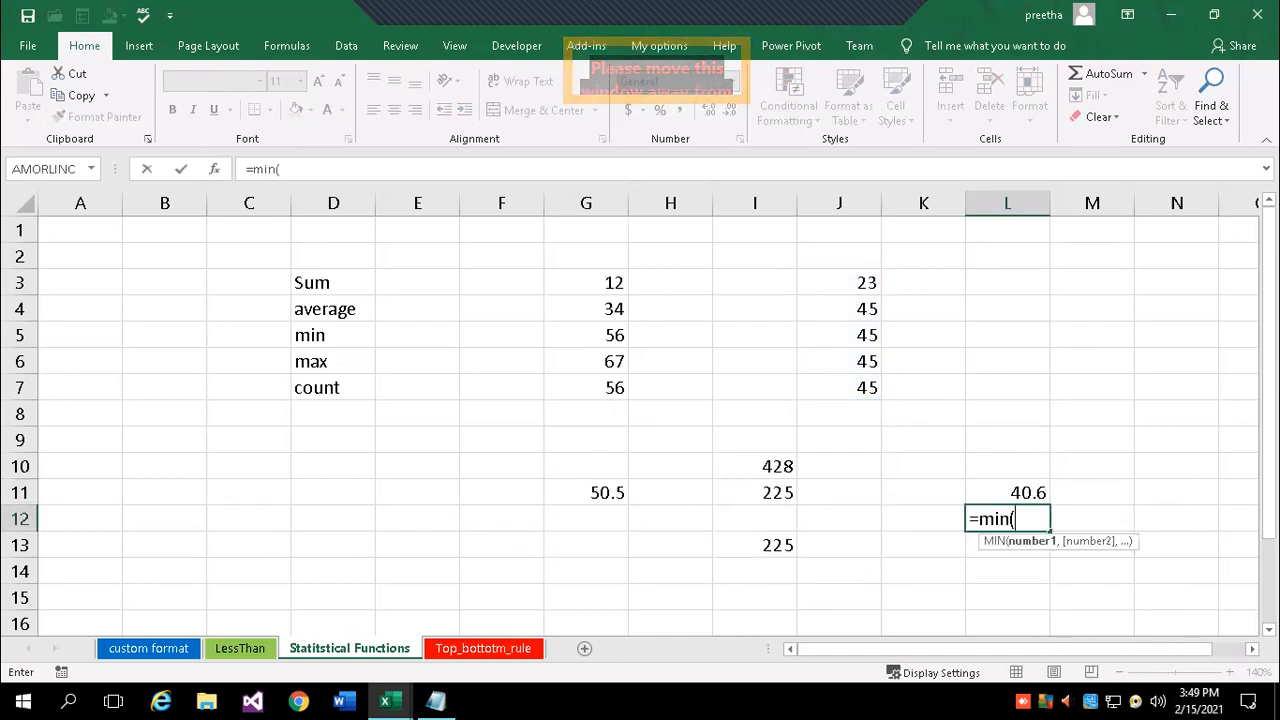
- Enter =MIN(G3:G7,J3:J7) in L12, giving 12
{"action": "left_click_drag", "start_coordinate": [838, 283], "coordinate": [844, 331]}
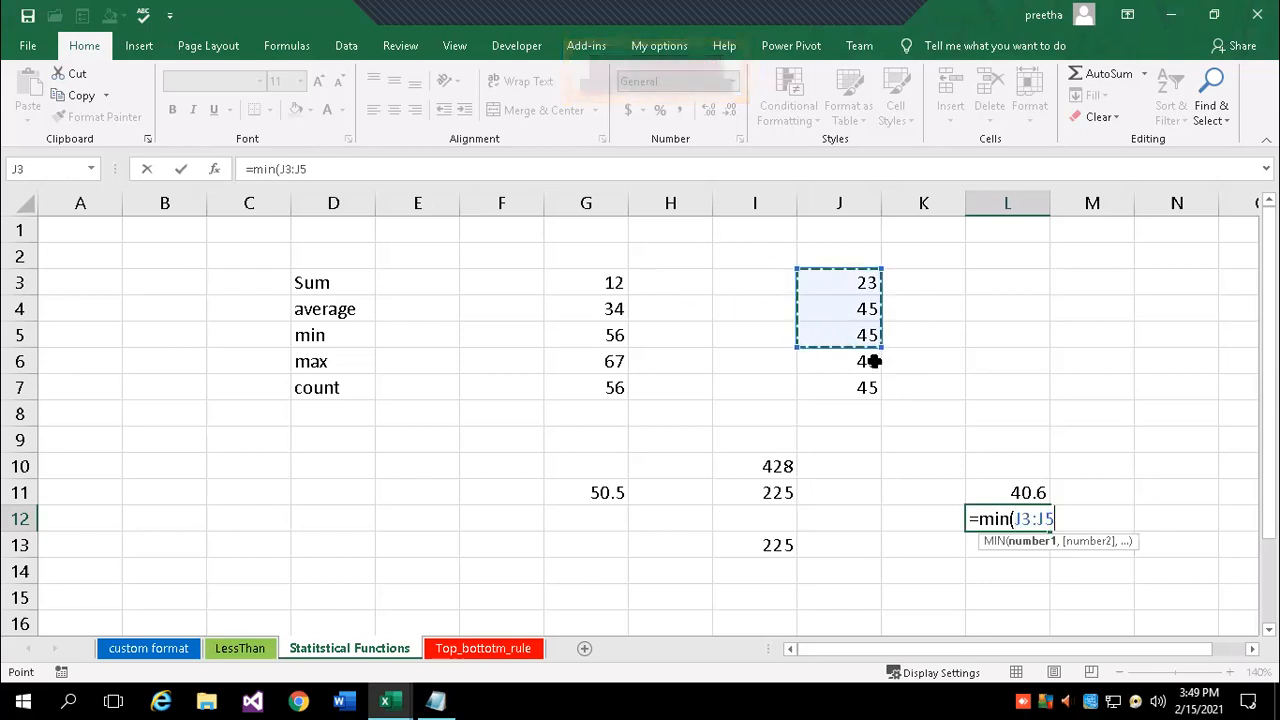
{"action": "key", "text": "BackSpace"}
{"action": "key", "text": "BackSpace"}
{"action": "key", "text": "BackSpace"}
{"action": "key", "text": "BackSpace"}
{"action": "key", "text": "BackSpace"}
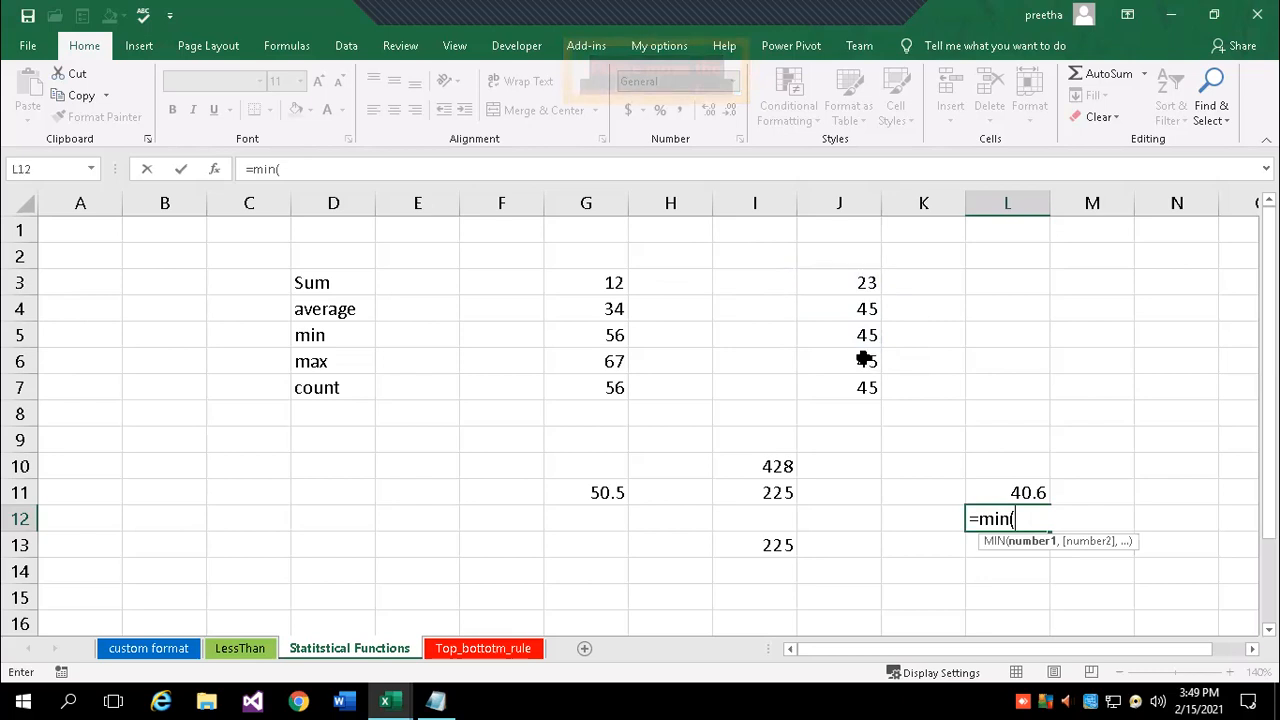
{"action": "left_click_drag", "start_coordinate": [613, 283], "coordinate": [626, 397]}
{"action": "type", "text": ","}
{"action": "left_click_drag", "start_coordinate": [844, 280], "coordinate": [855, 392]}
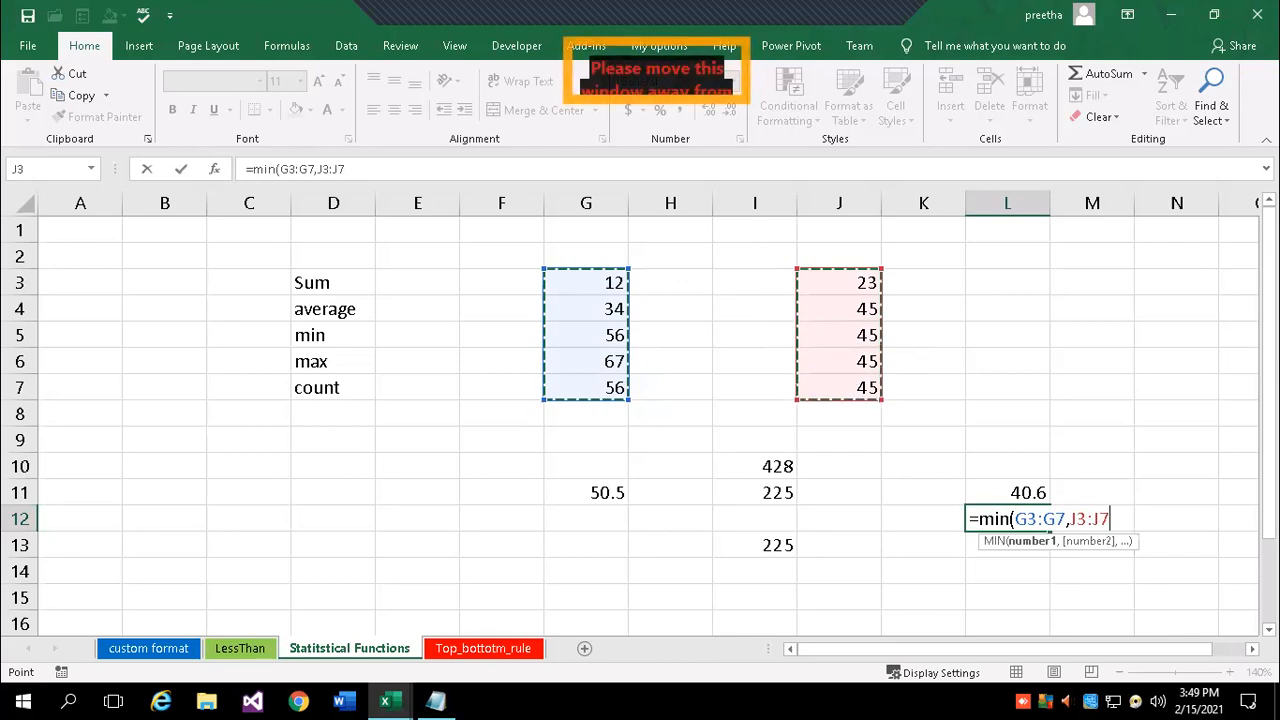
{"action": "type", "text": ")"}
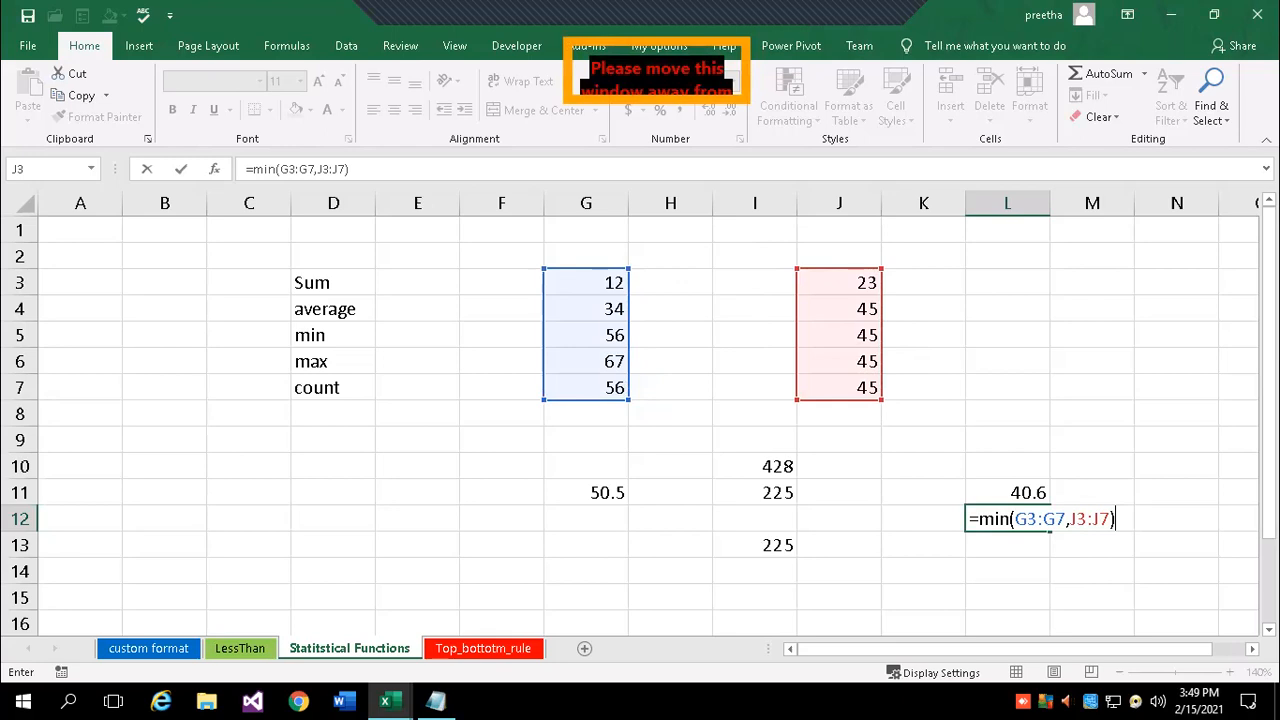
{"action": "key", "text": "Return"}
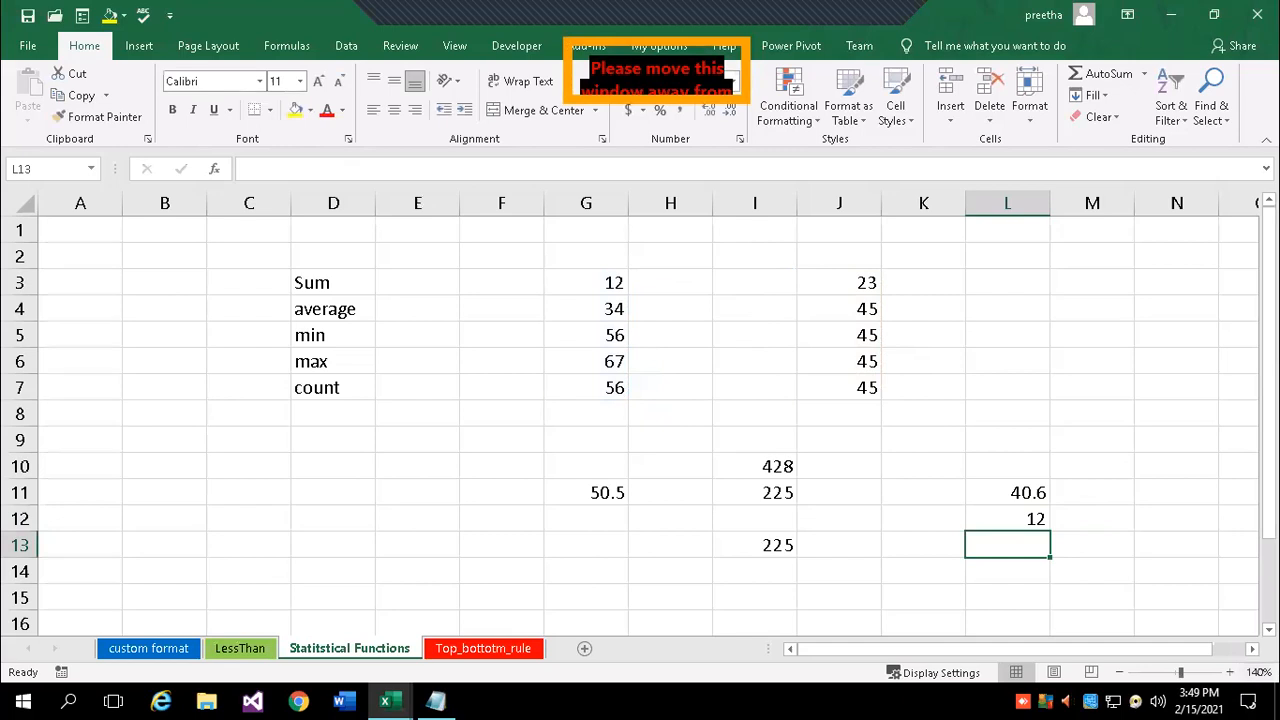
- Enter =MAX(G3:G7,J3:J7) in L13, giving 67
{"action": "type", "text": "=max("}
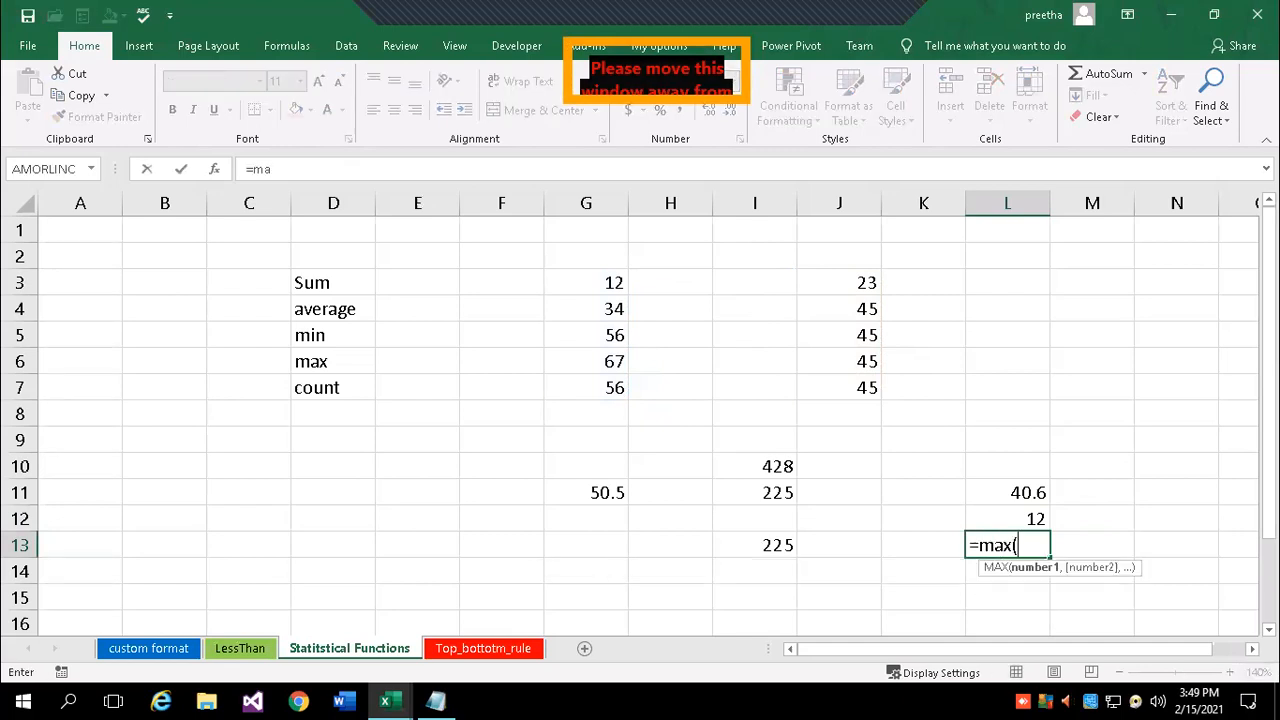
{"action": "left_click_drag", "start_coordinate": [580, 284], "coordinate": [584, 385]}
{"action": "type", "text": ","}
{"action": "left_click_drag", "start_coordinate": [863, 282], "coordinate": [860, 390]}
{"action": "type", "text": ")"}
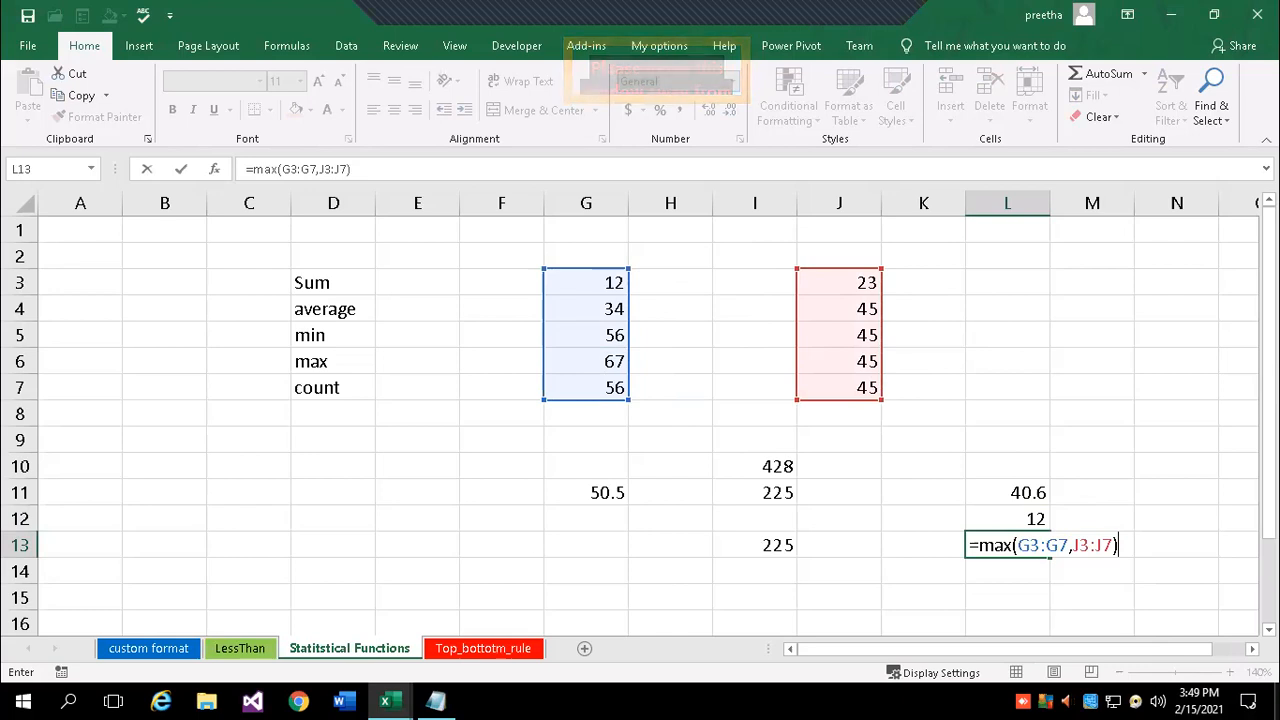
{"action": "key", "text": "Return"}
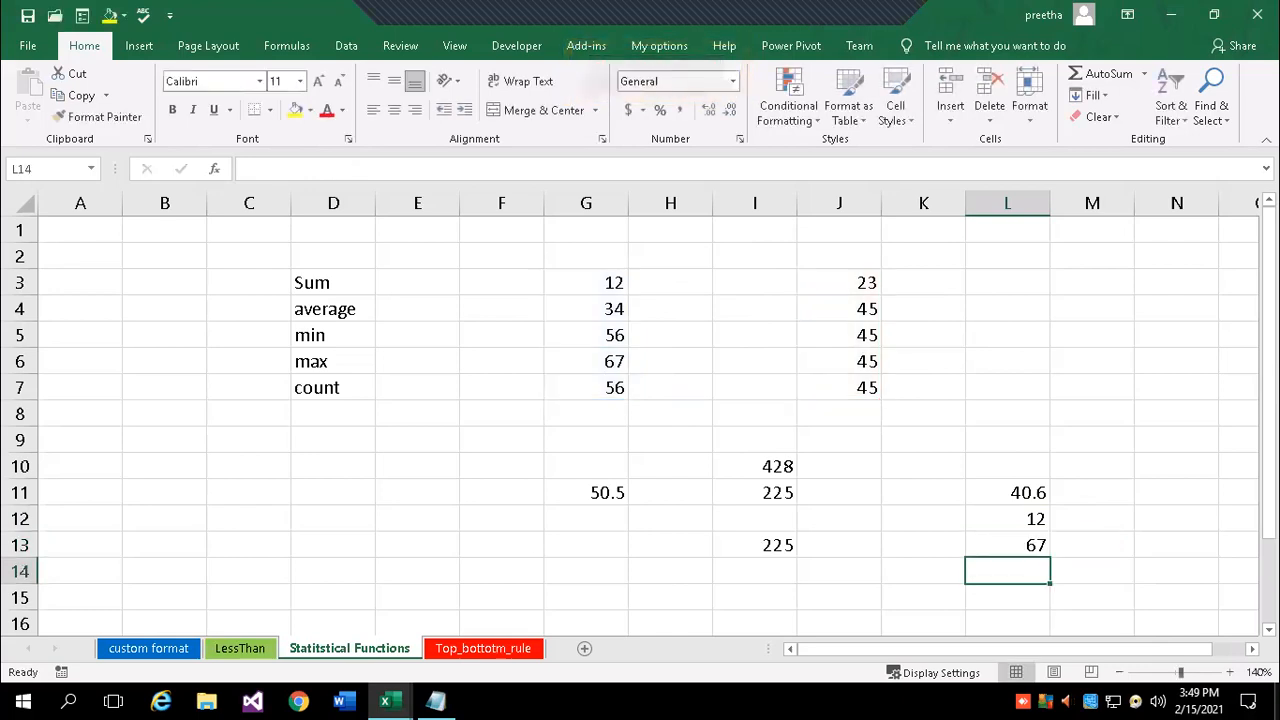
- Change J5 to 99, J3 to 100 and J4 to -45 so results recalculate
{"action": "left_click", "coordinate": [837, 337]}
{"action": "type", "text": "99"}
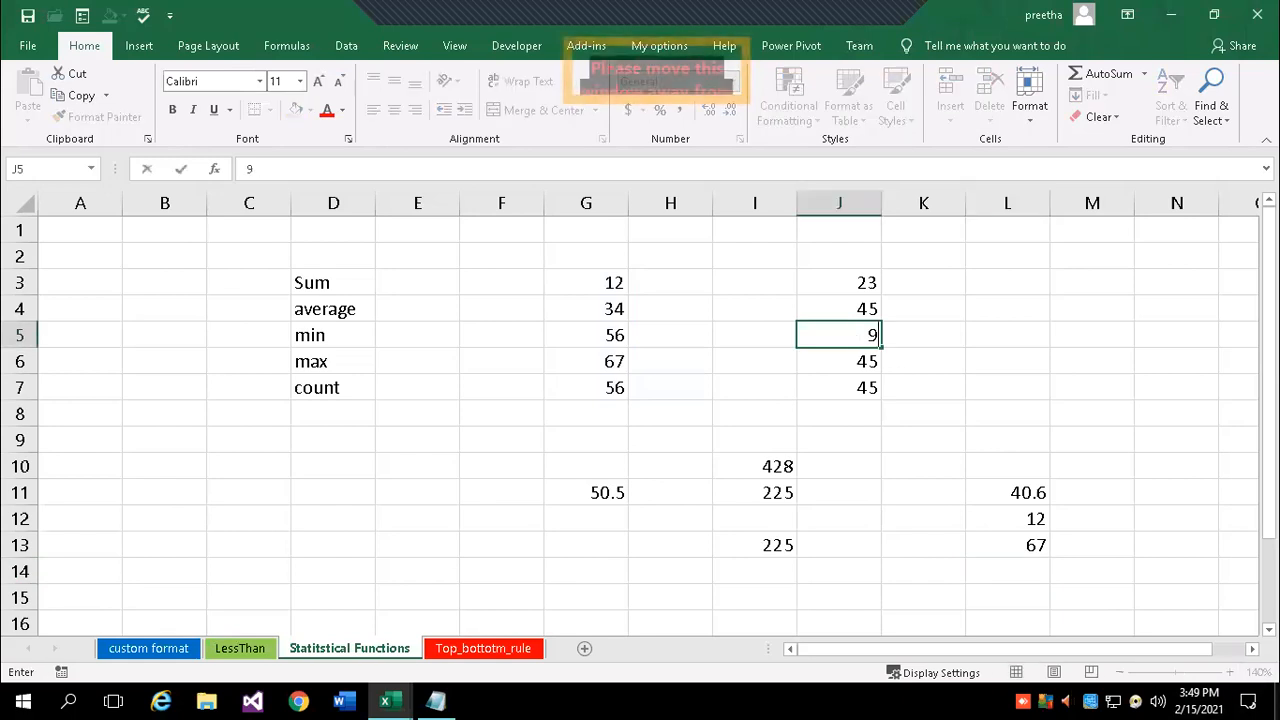
{"action": "key", "text": "Return"}
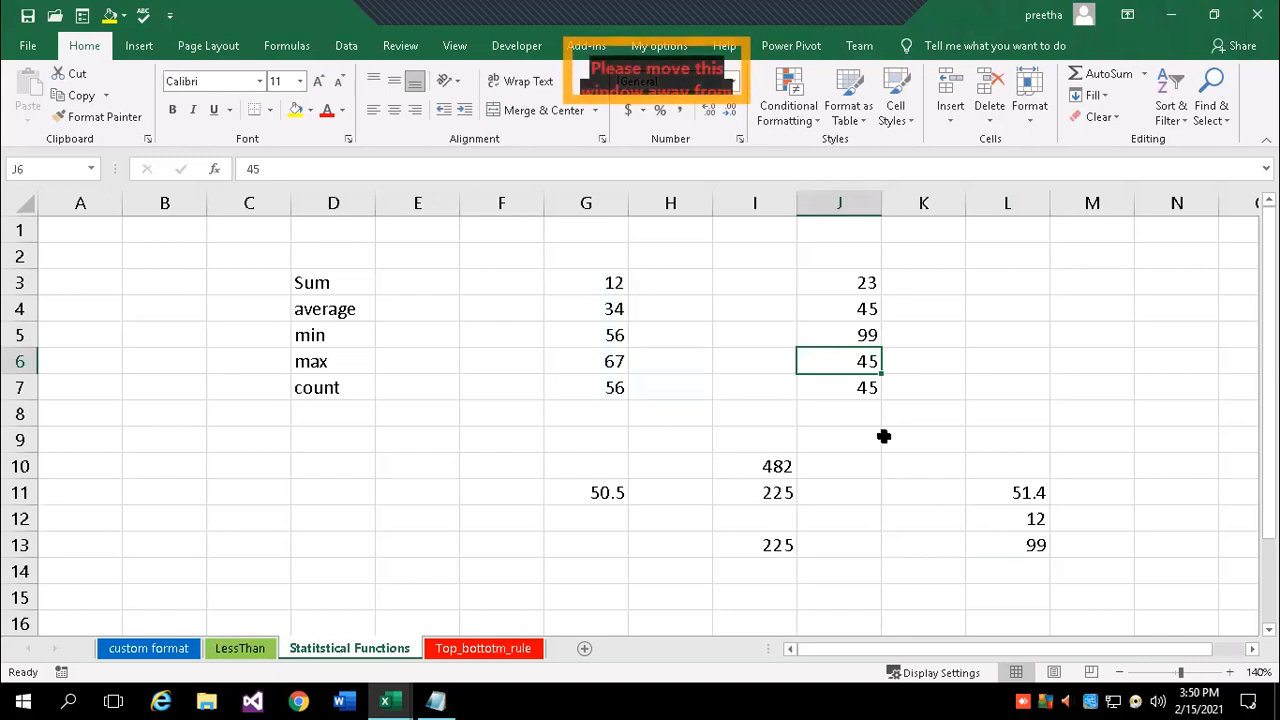
{"action": "left_click", "coordinate": [845, 285]}
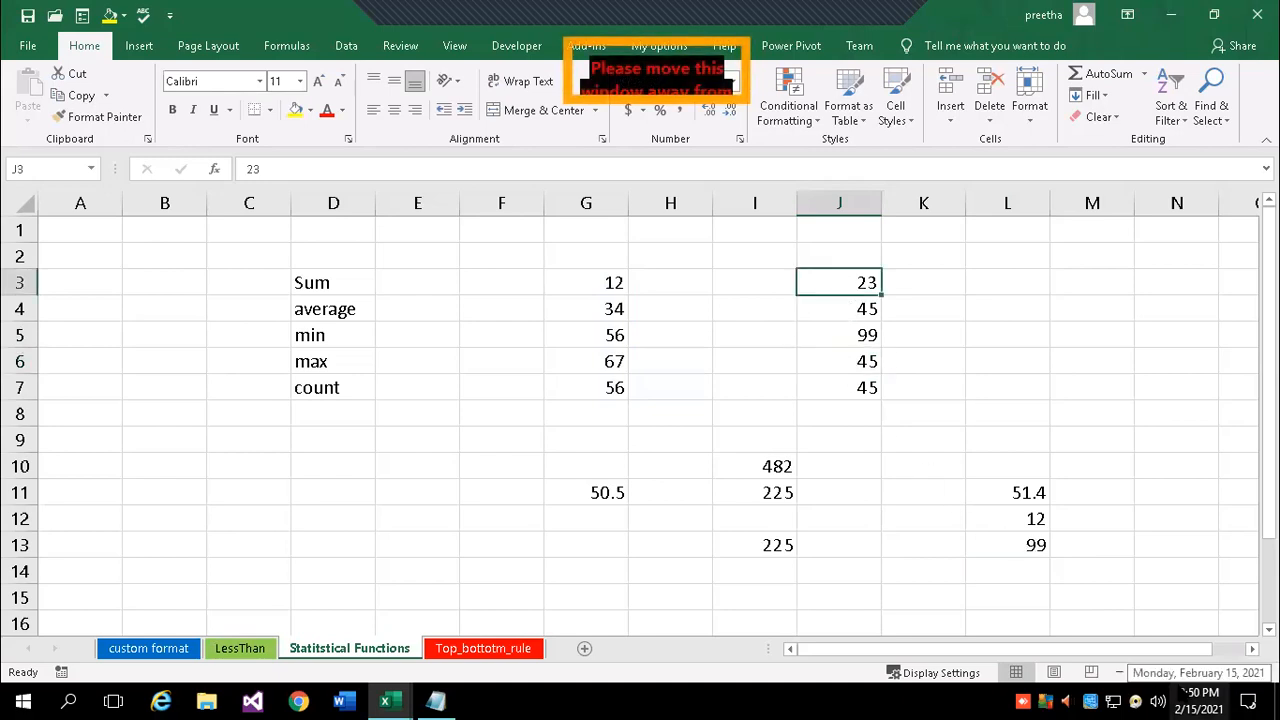
{"action": "type", "text": "100"}
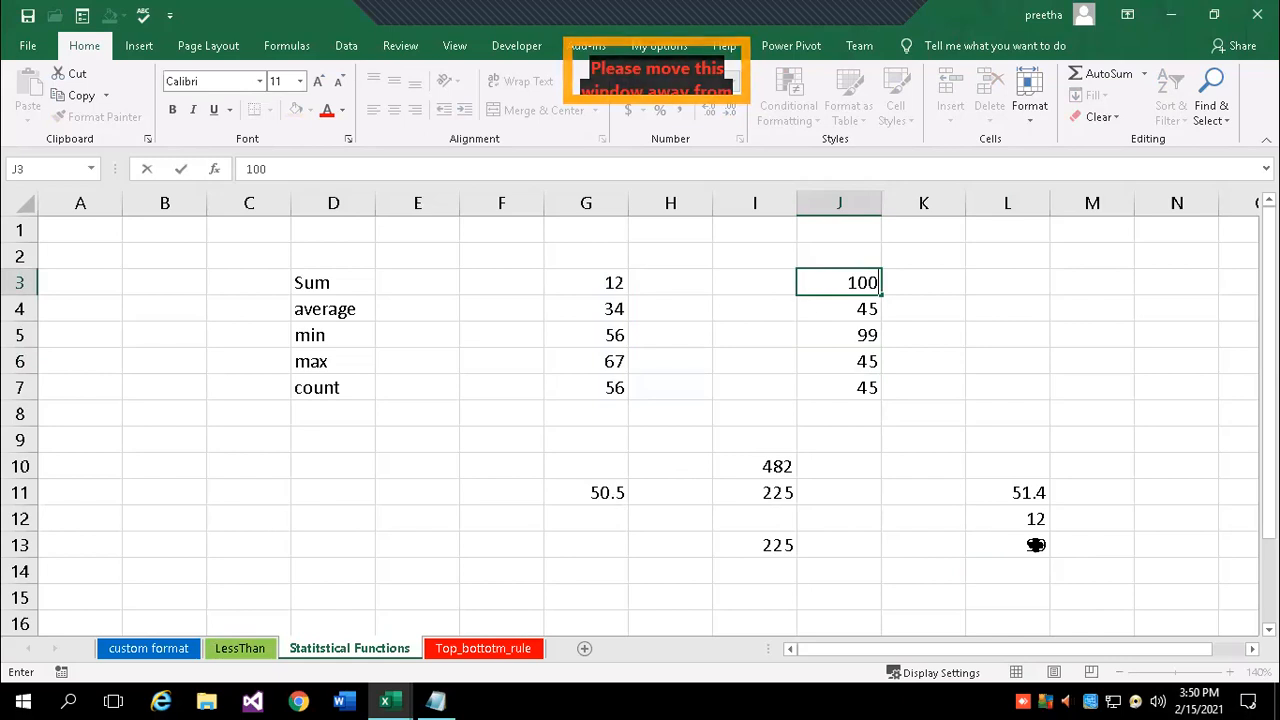
{"action": "key", "text": "Return"}
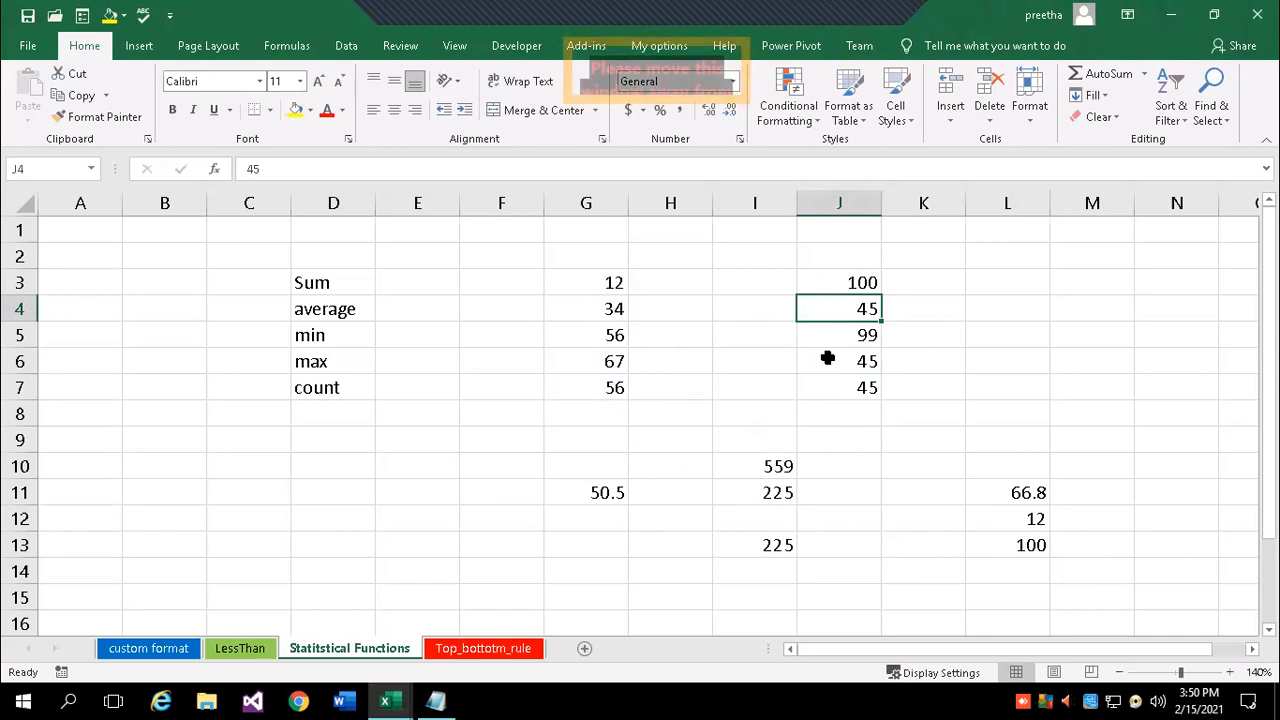
{"action": "type", "text": "-45"}
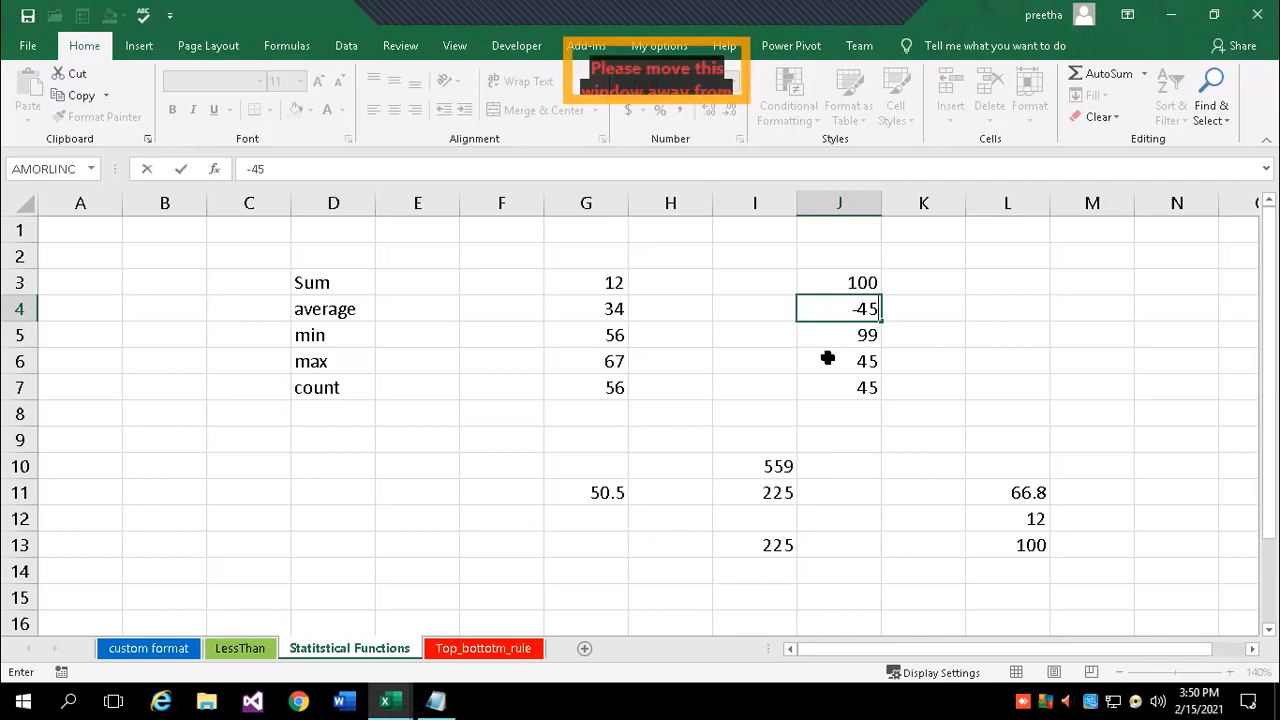
{"action": "key", "text": "Return"}
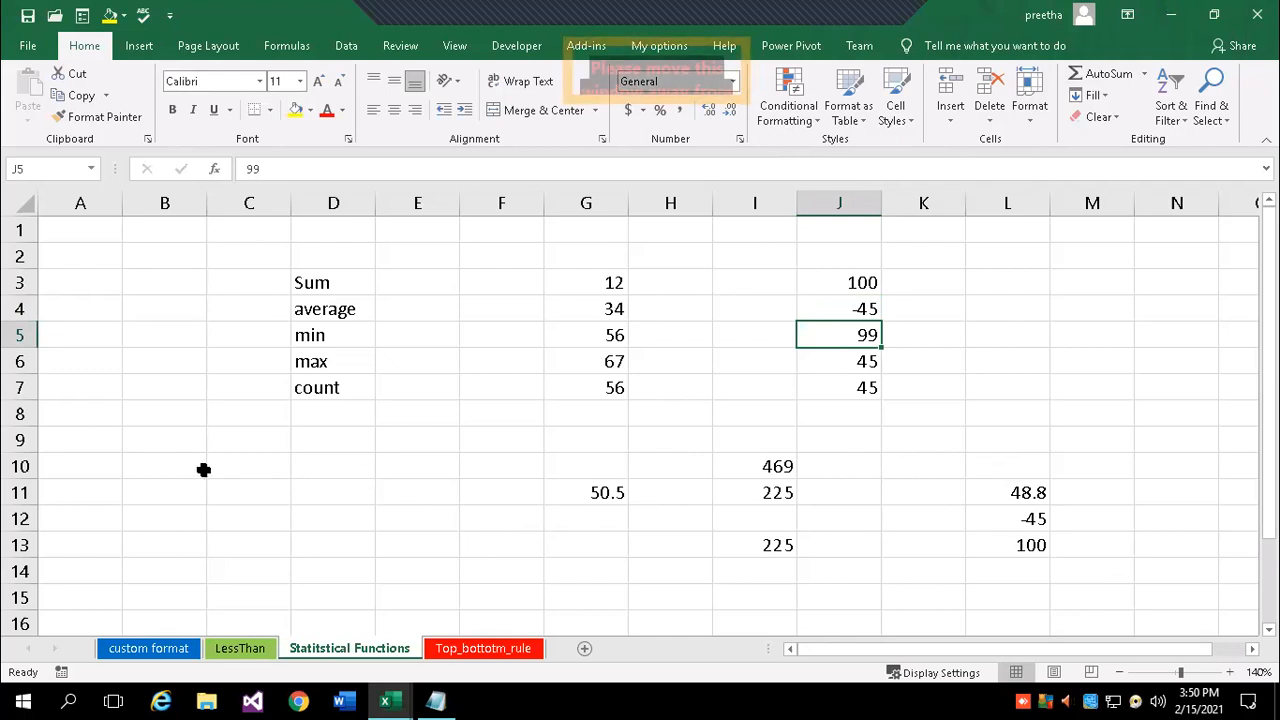
{"action": "left_click", "coordinate": [246, 465]}
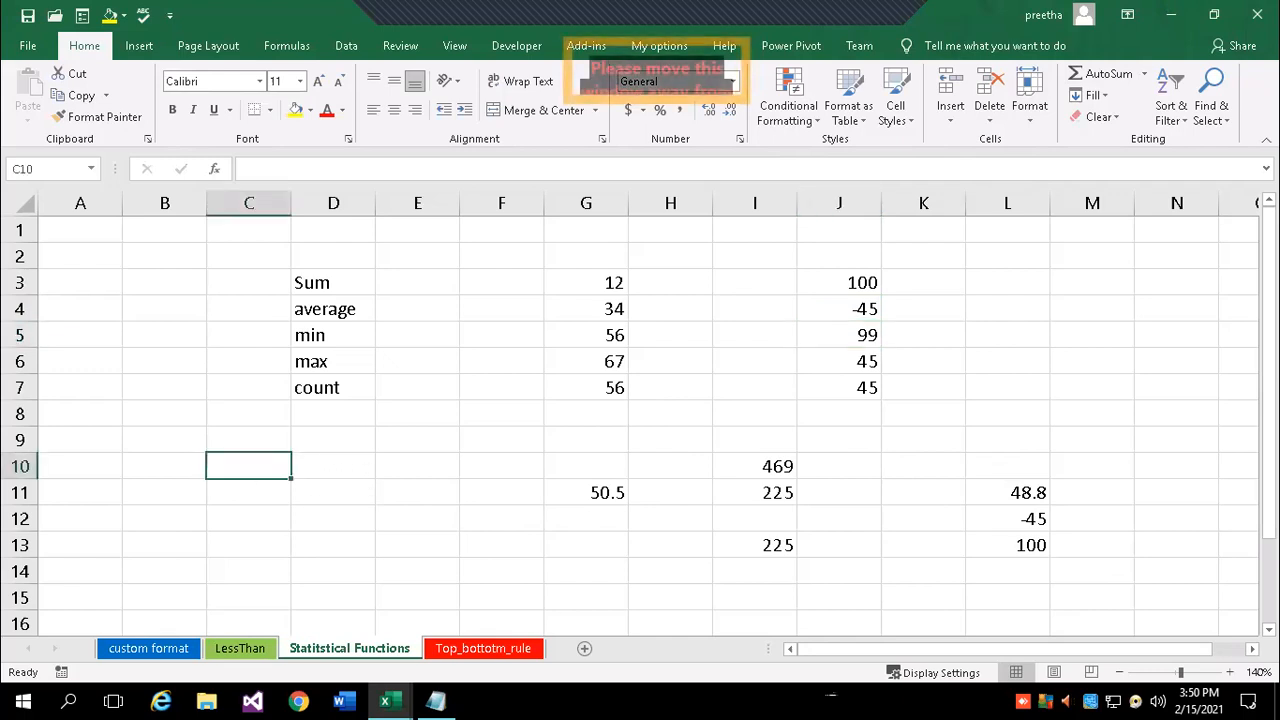
- Enter ram, 34, geetha and 45 into C10:C13
{"action": "type", "text": "ram"}
{"action": "key", "text": "Return"}
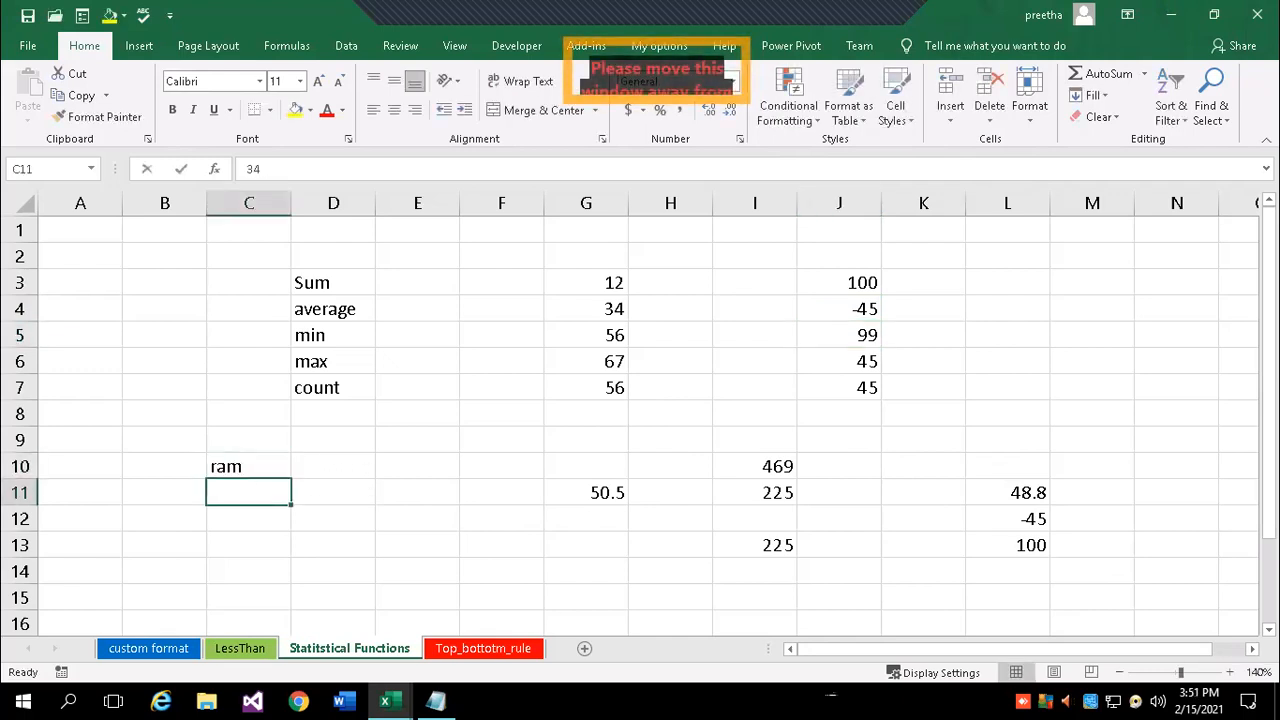
{"action": "key", "text": "Return"}
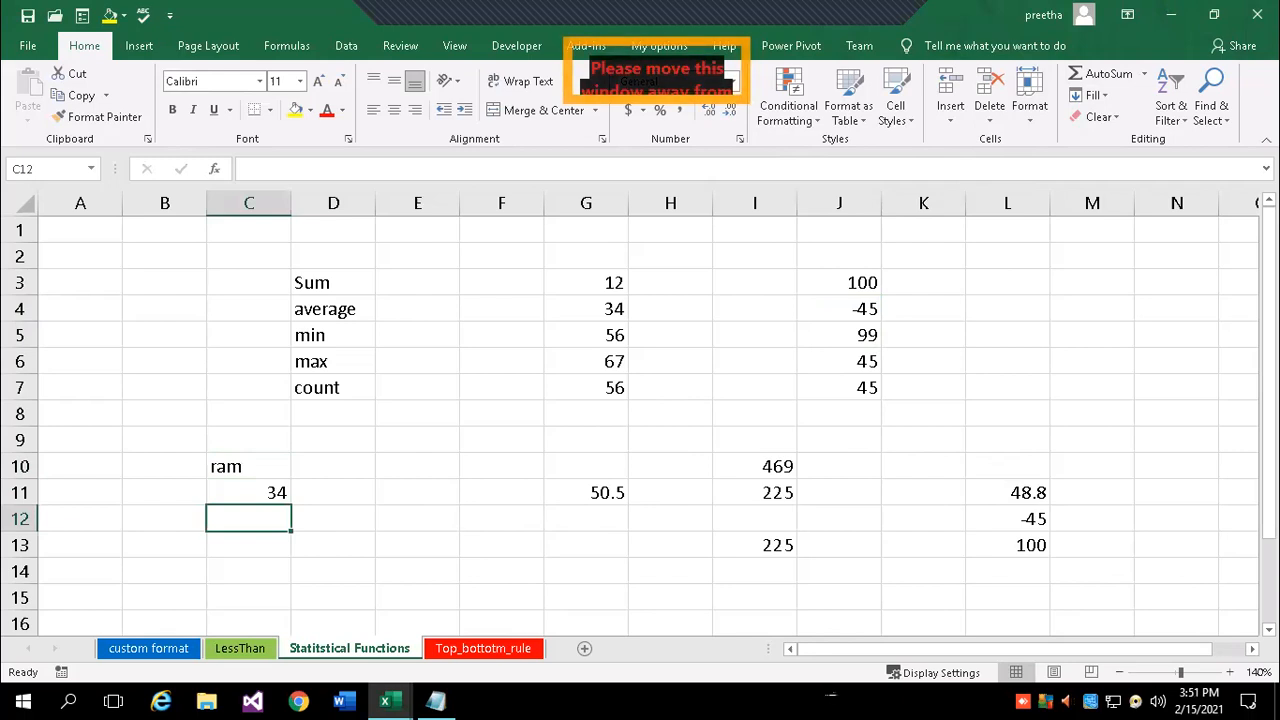
{"action": "type", "text": "geetha"}
{"action": "key", "text": "Return"}
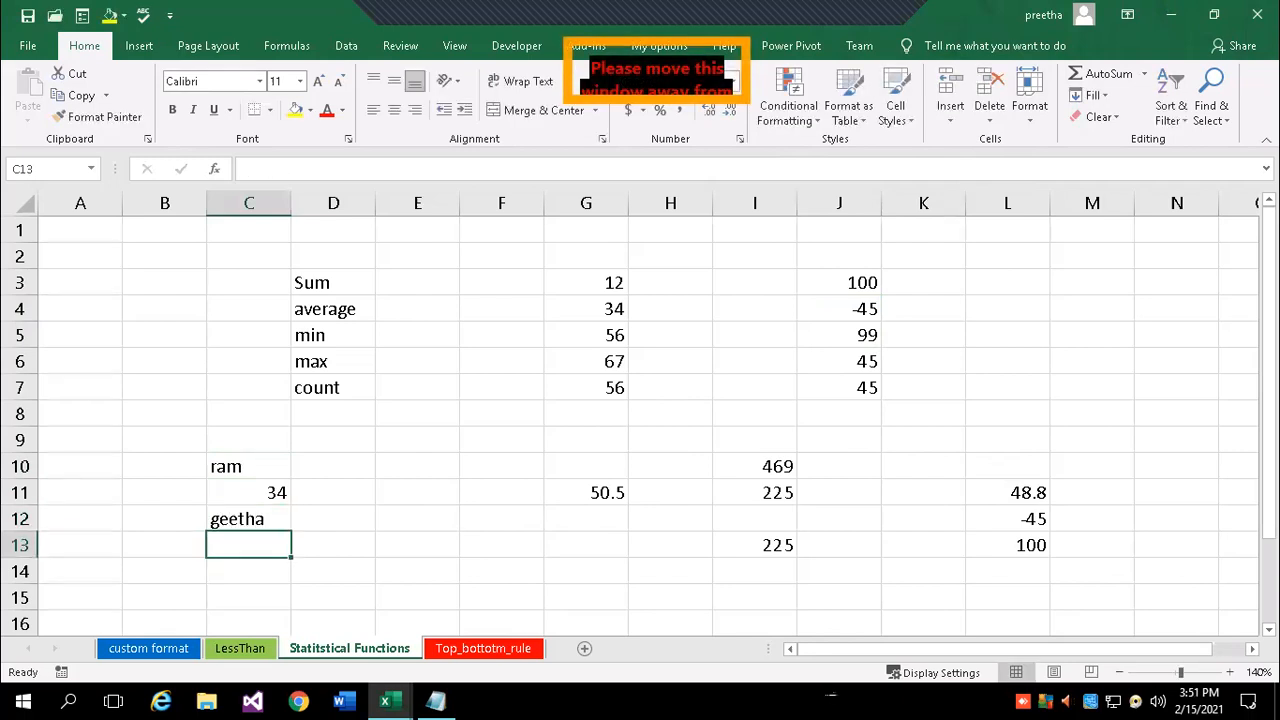
{"action": "type", "text": "45"}
{"action": "key", "text": "Return"}
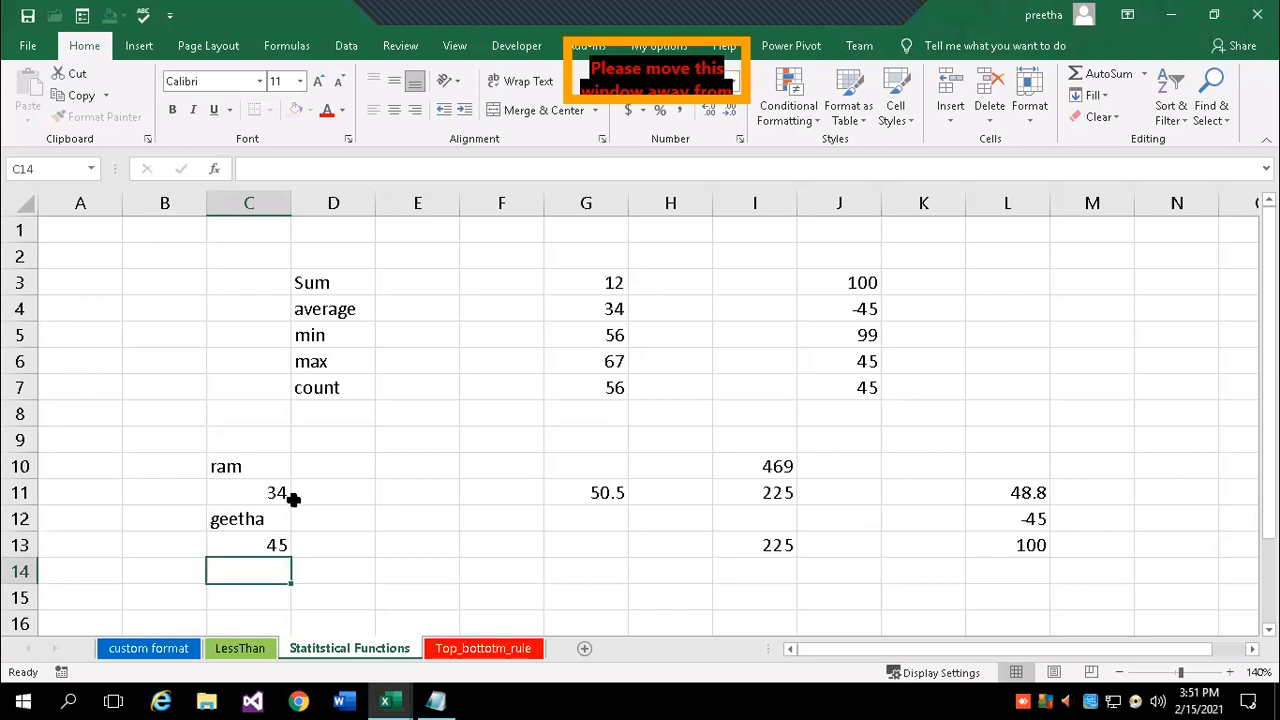
- Enter =COUNT(C10:C13) in E13
{"action": "left_click", "coordinate": [410, 551]}
{"action": "type", "text": "=coun"}
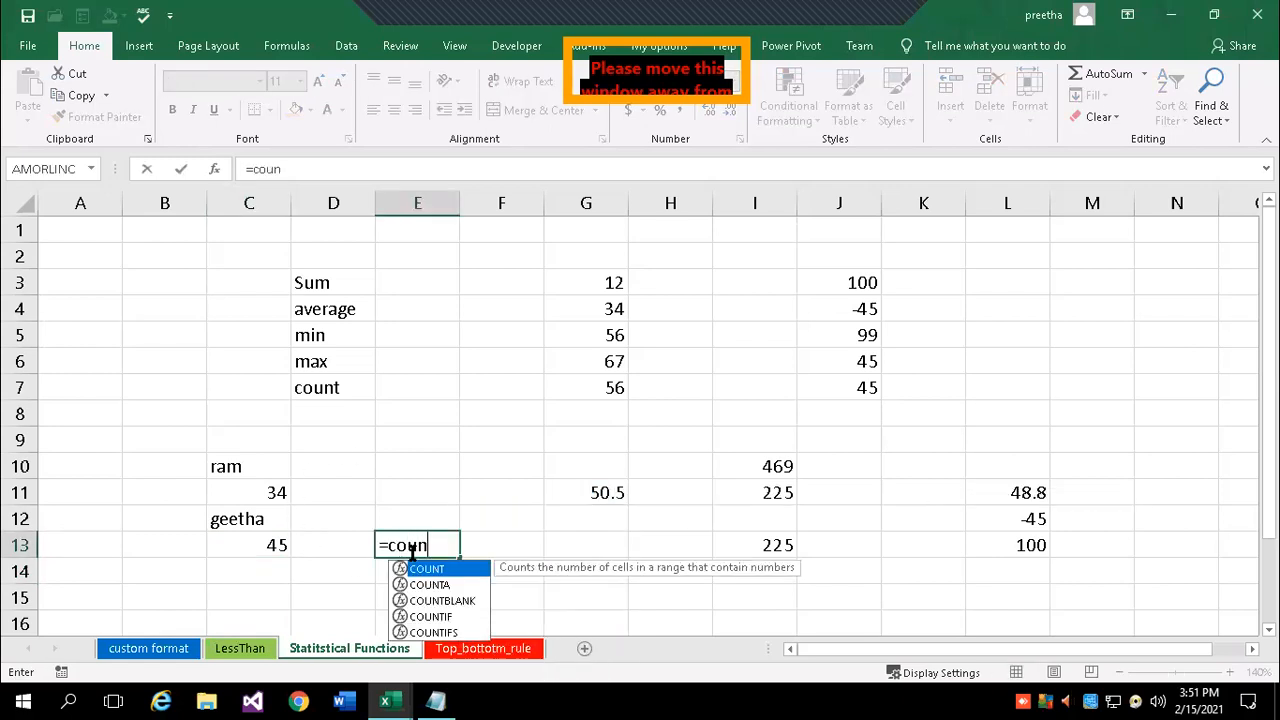
{"action": "key", "text": "Tab"}
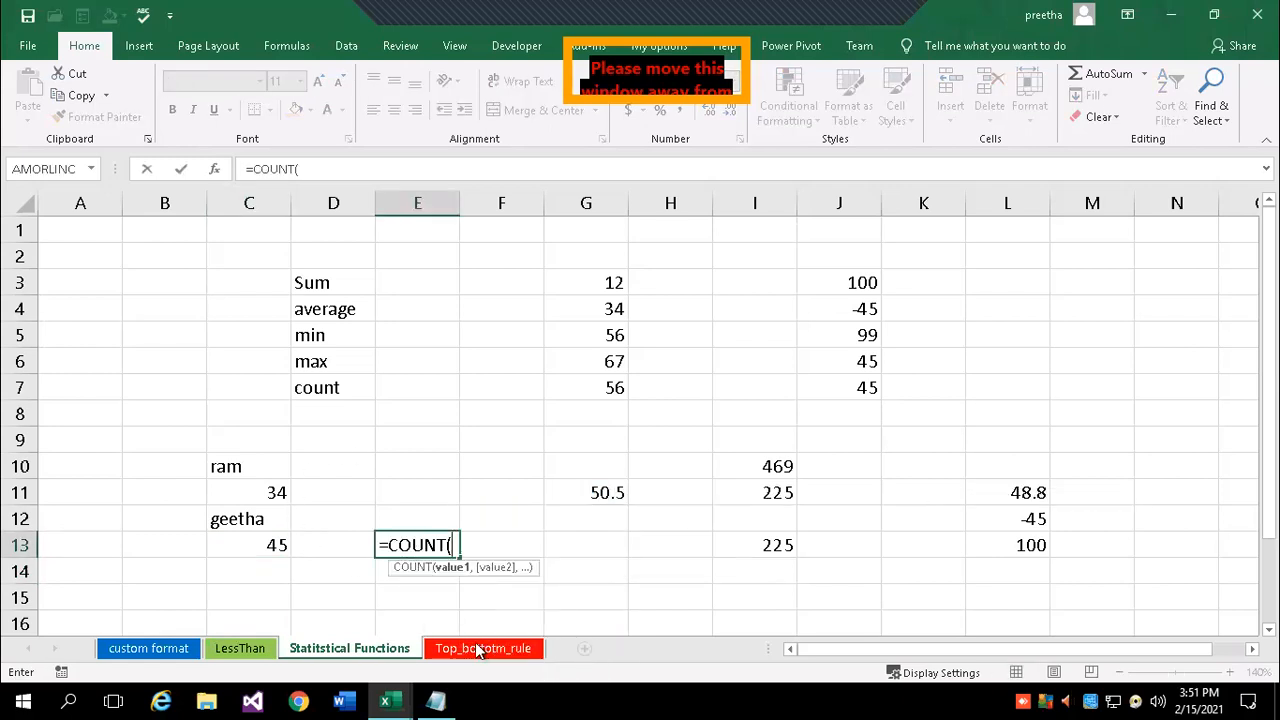
{"action": "left_click_drag", "start_coordinate": [250, 466], "coordinate": [277, 543]}
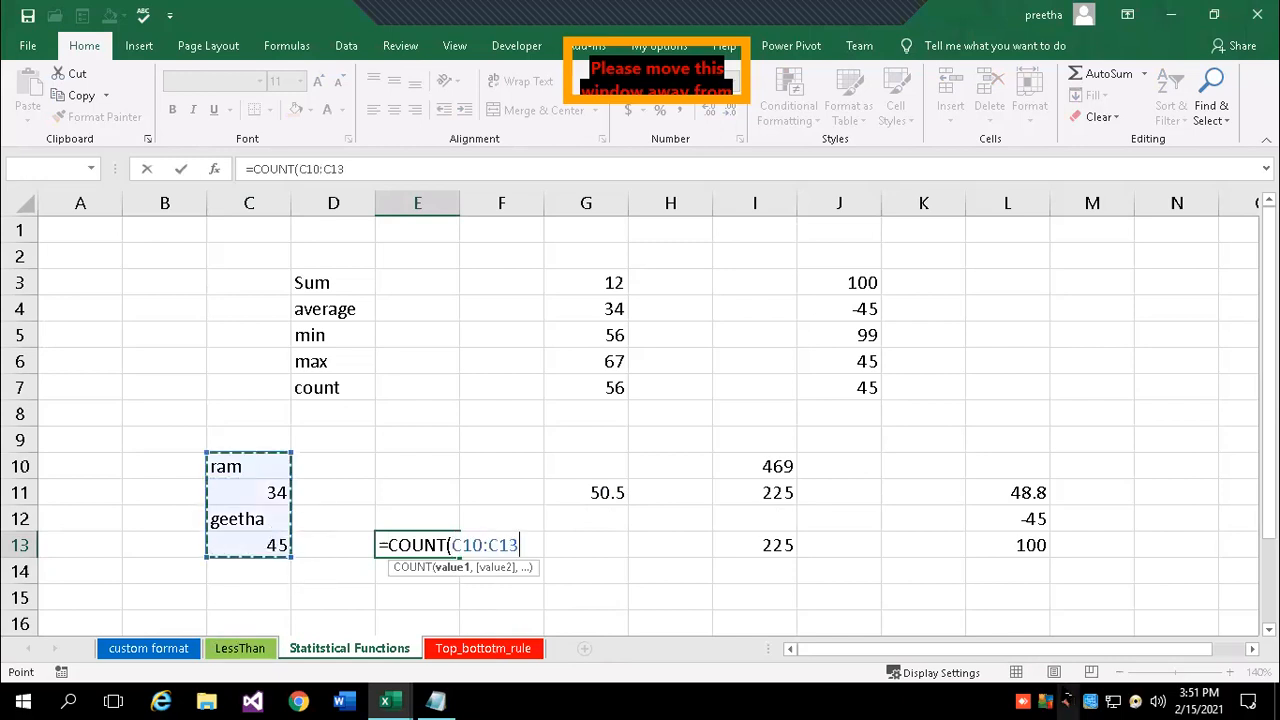
{"action": "type", "text": ")"}
{"action": "key", "text": "Return"}
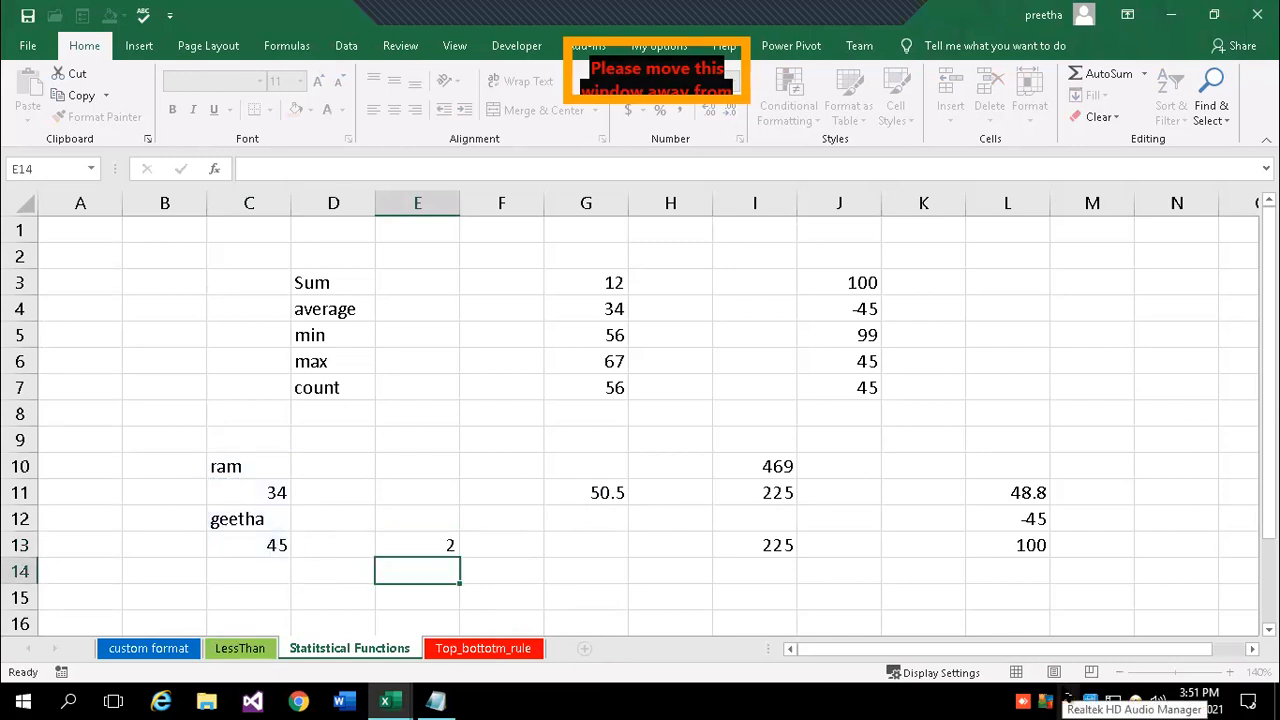
{"action": "key", "text": "Up"}
{"action": "key", "text": "Up"}
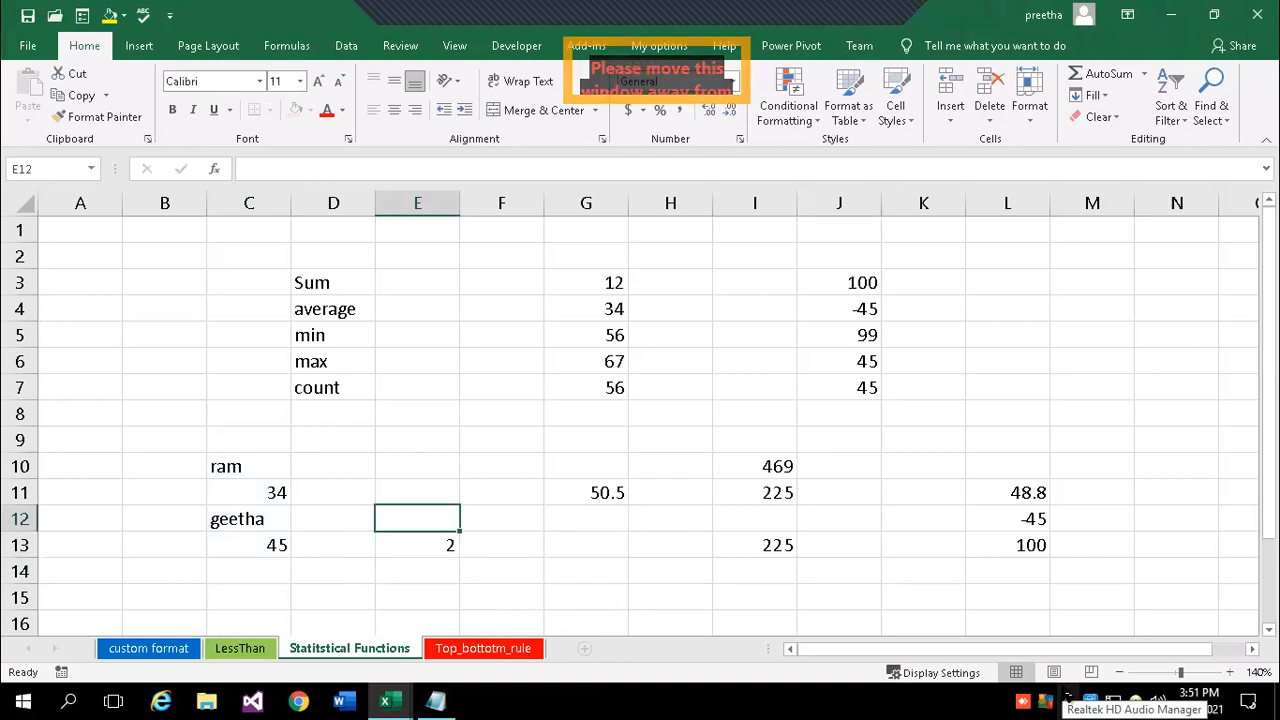
{"action": "key", "text": "Down"}
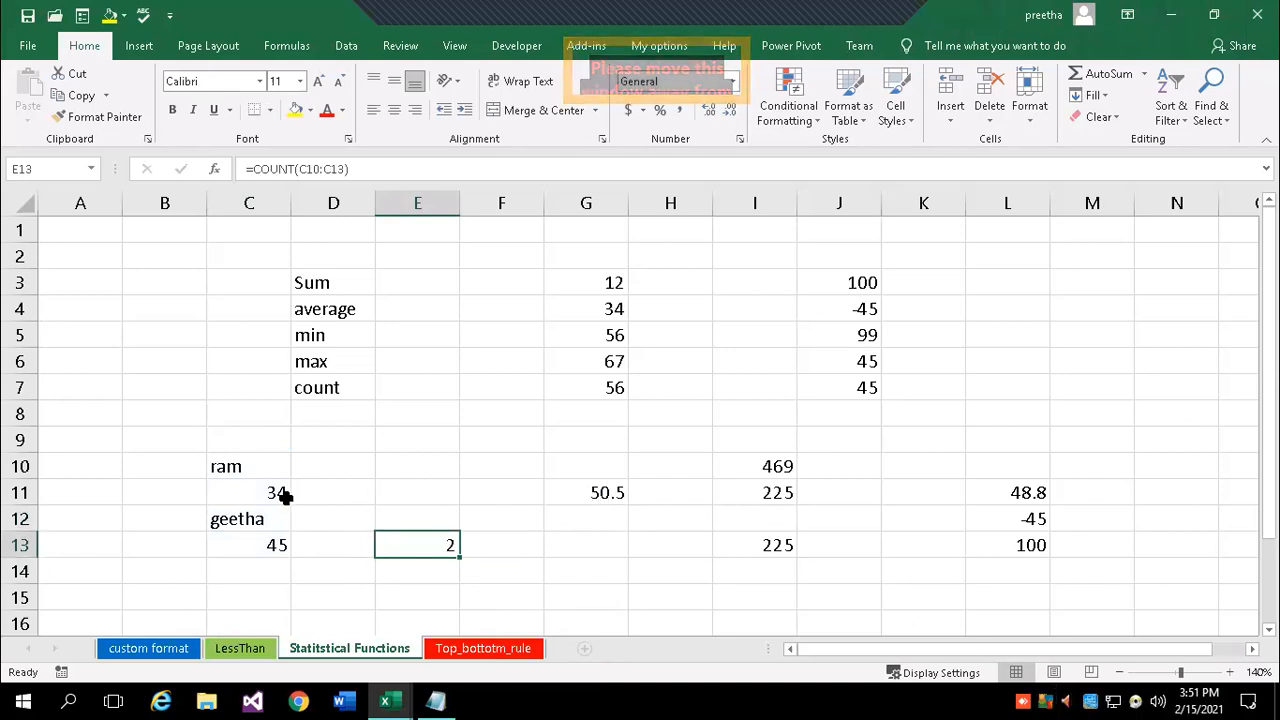
- Change C12 to a1222, then to 0, so the count reads 3
{"action": "left_click", "coordinate": [250, 512]}
{"action": "type", "text": "a1222"}
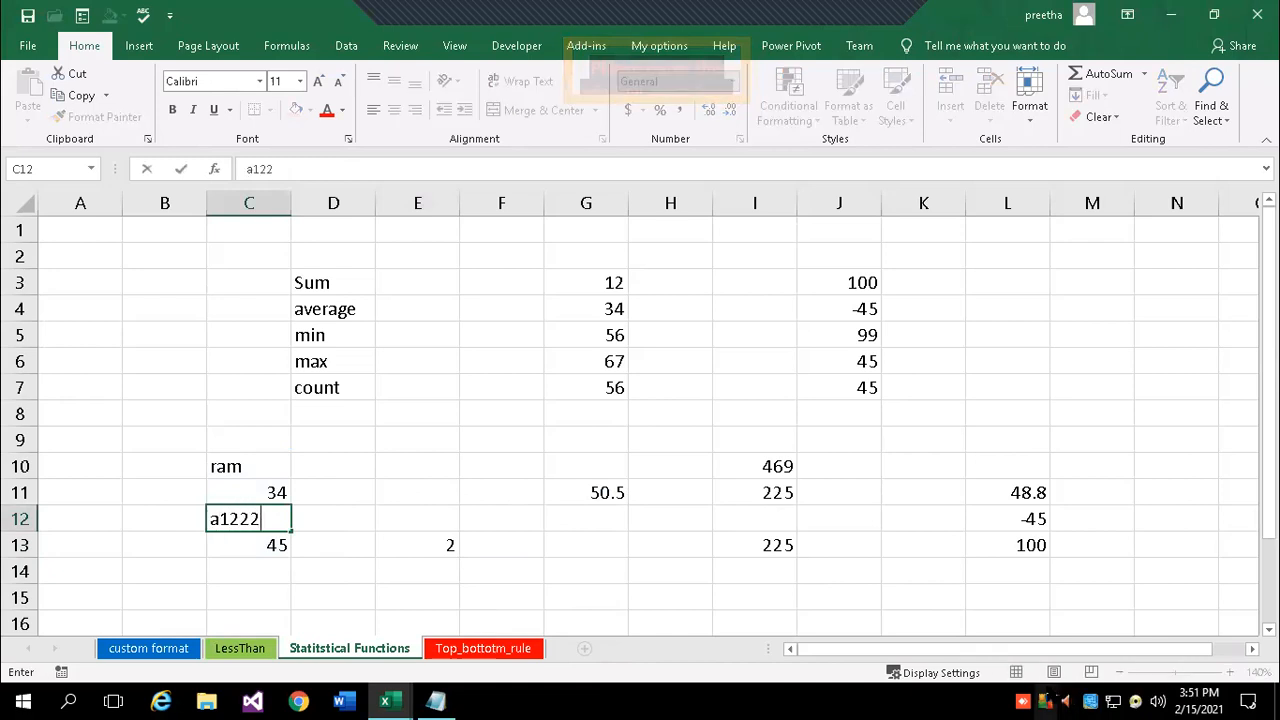
{"action": "key", "text": "Return"}
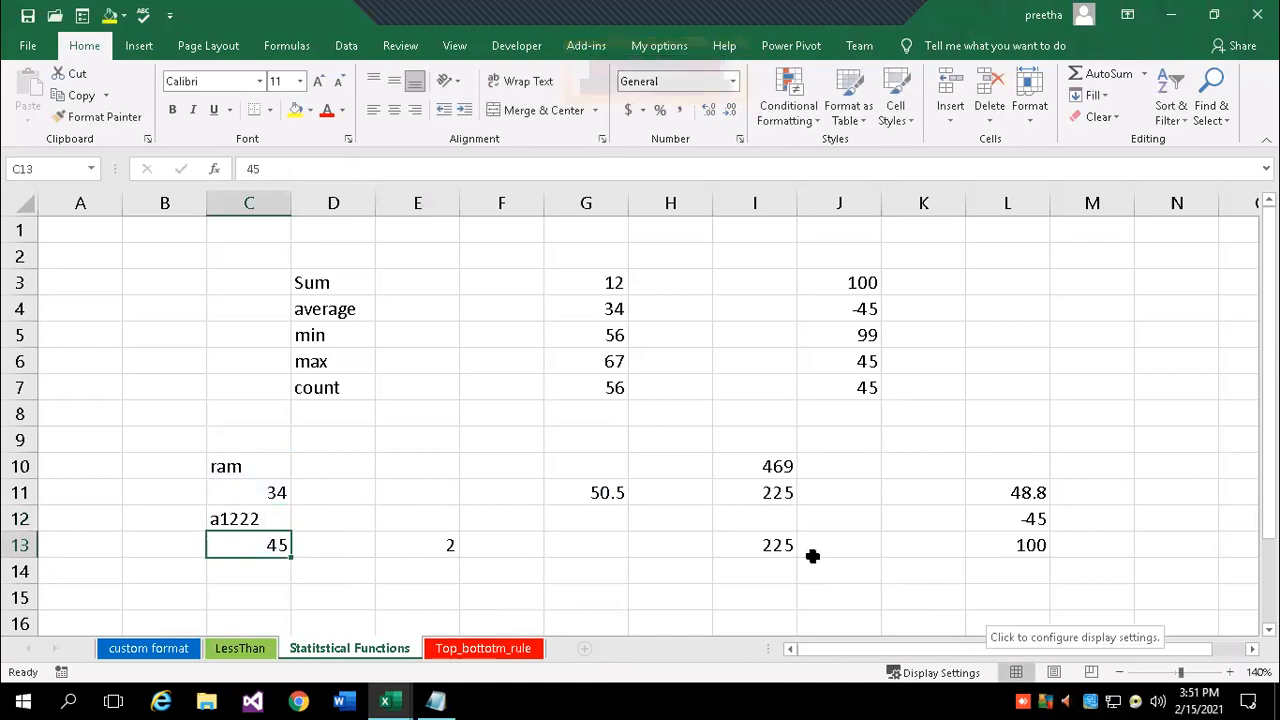
{"action": "left_click", "coordinate": [240, 514]}
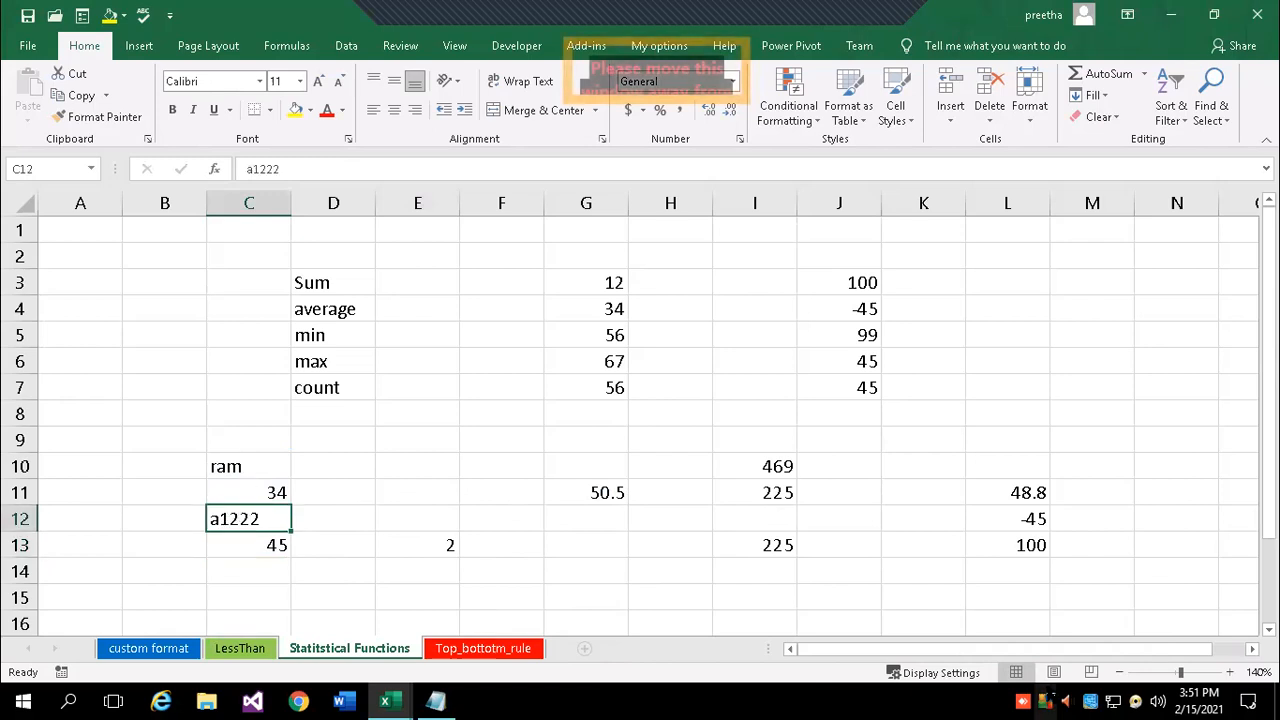
{"action": "type", "text": "0"}
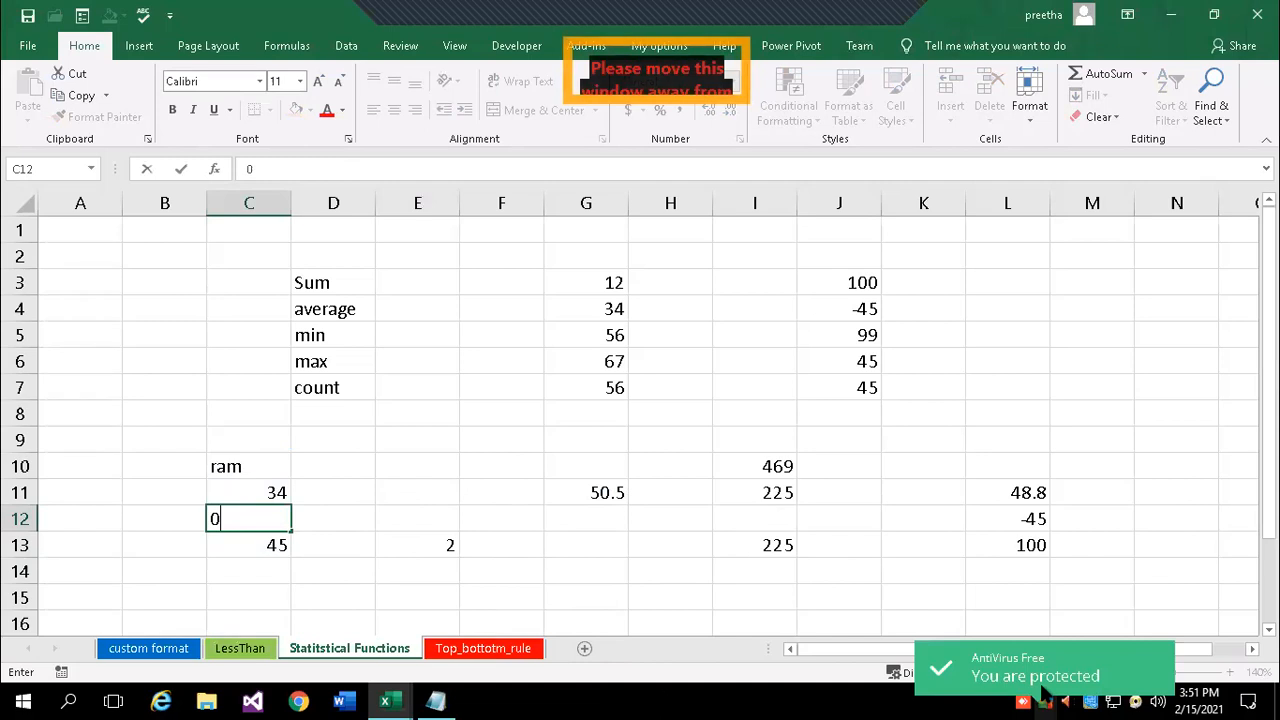
{"action": "key", "text": "Return"}
{"action": "left_click_drag", "start_coordinate": [266, 462], "coordinate": [275, 546]}
{"action": "left_click", "coordinate": [440, 546]}
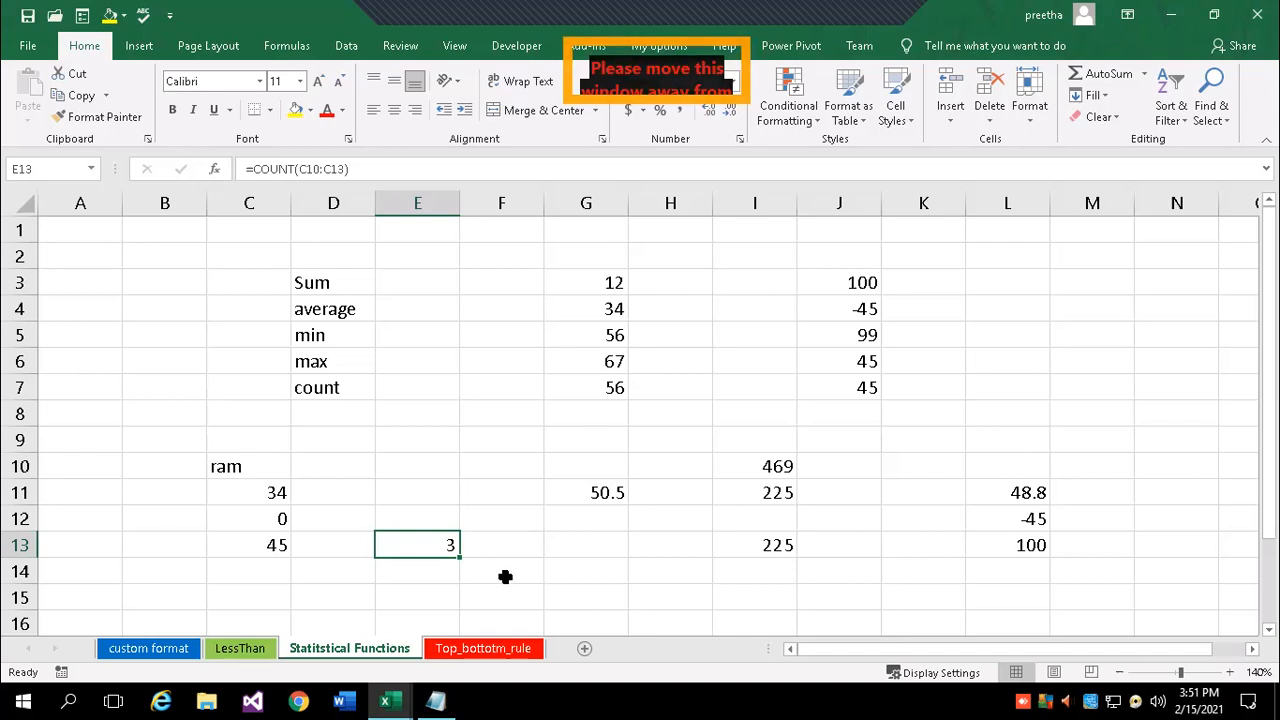
{"action": "left_click", "coordinate": [417, 281]}
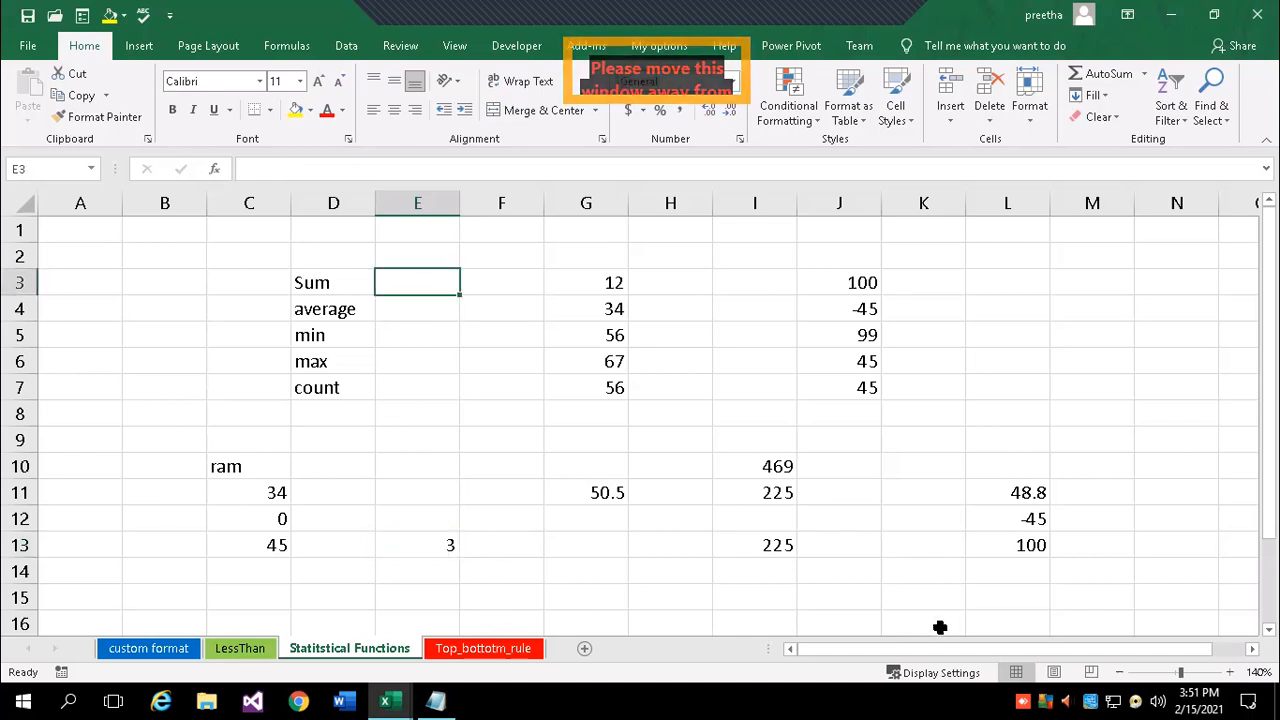
- Label E3 'total', E5 'least' and E6 'highest' beside the function names
{"action": "type", "text": "total"}
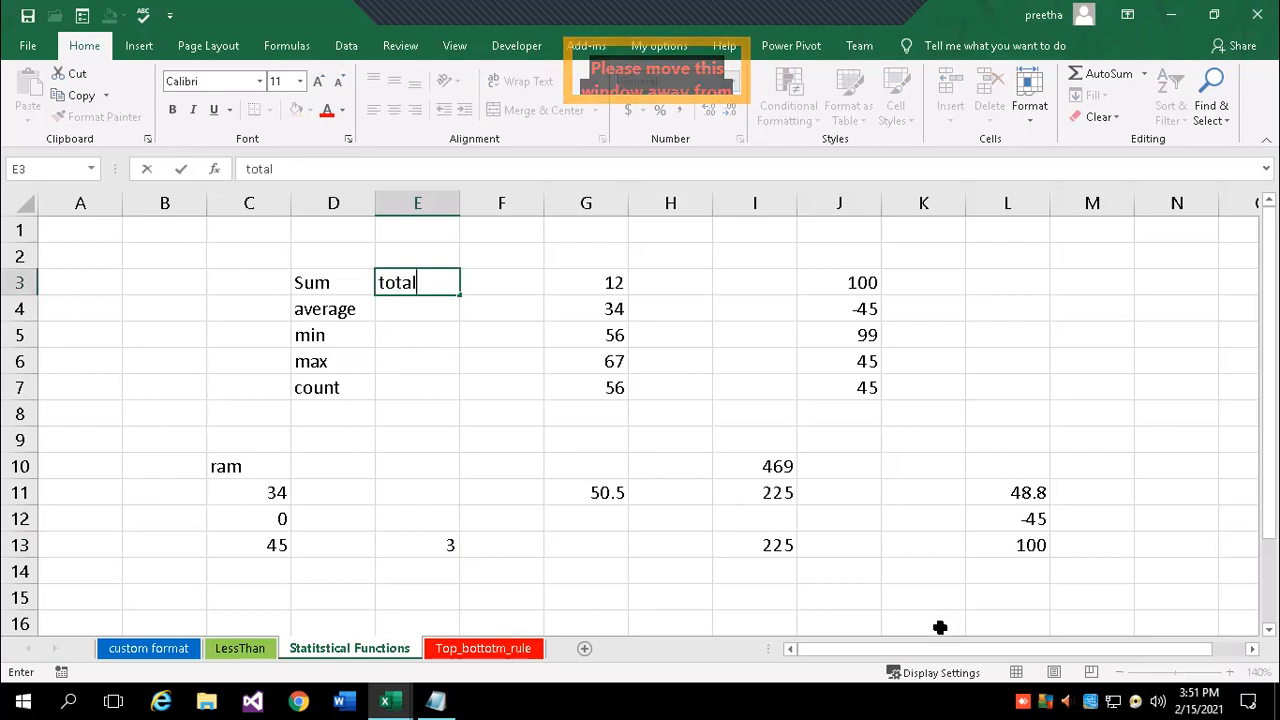
{"action": "key", "text": "Return"}
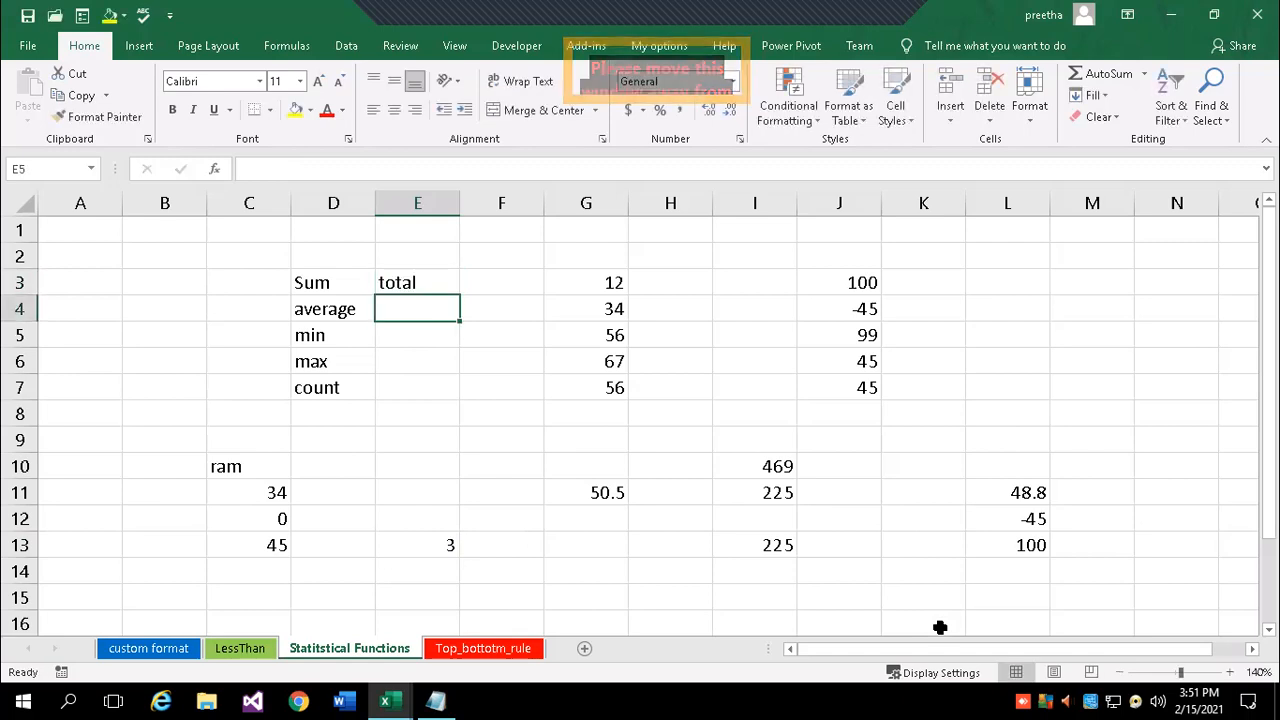
{"action": "key", "text": "Down"}
{"action": "type", "text": "least"}
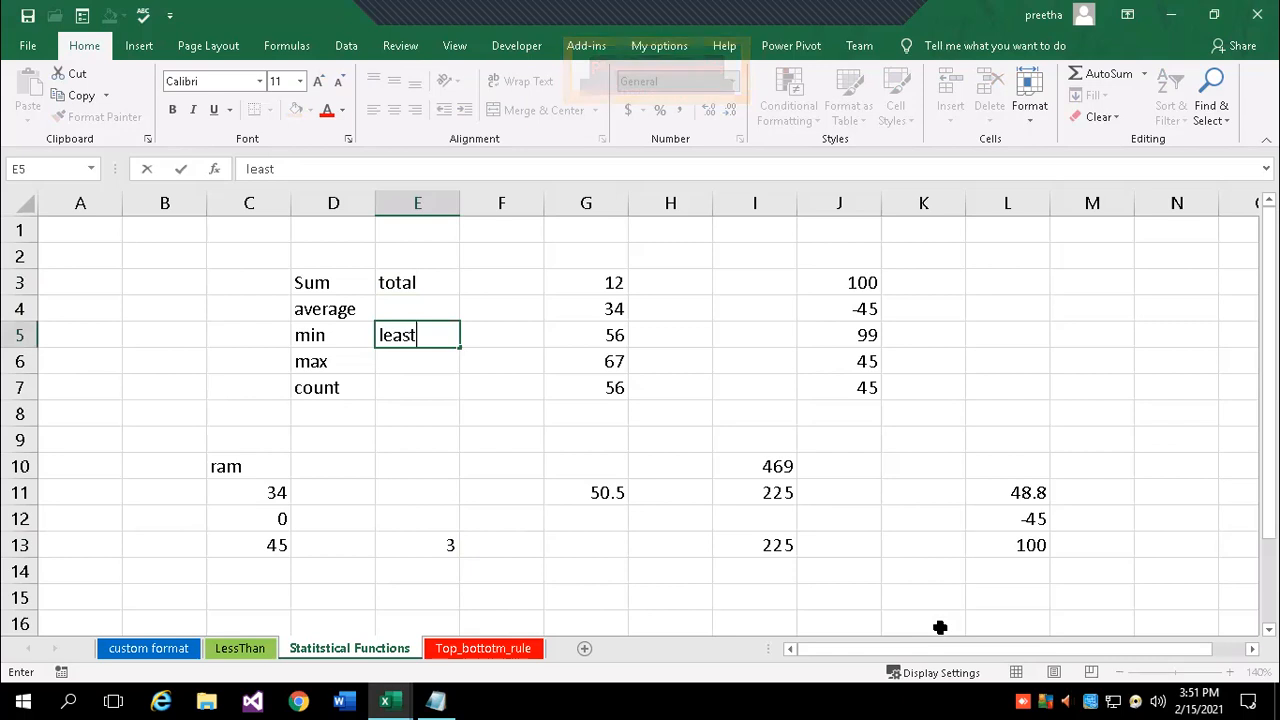
{"action": "key", "text": "Return"}
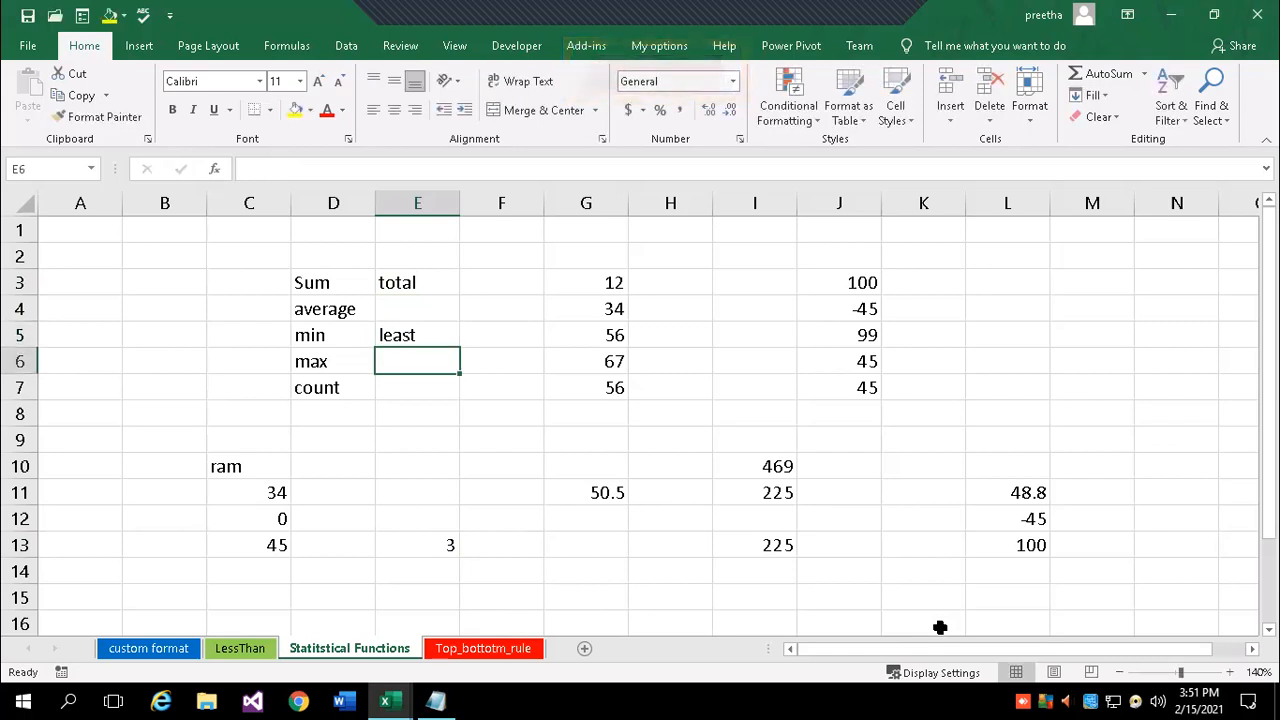
{"action": "type", "text": "highest"}
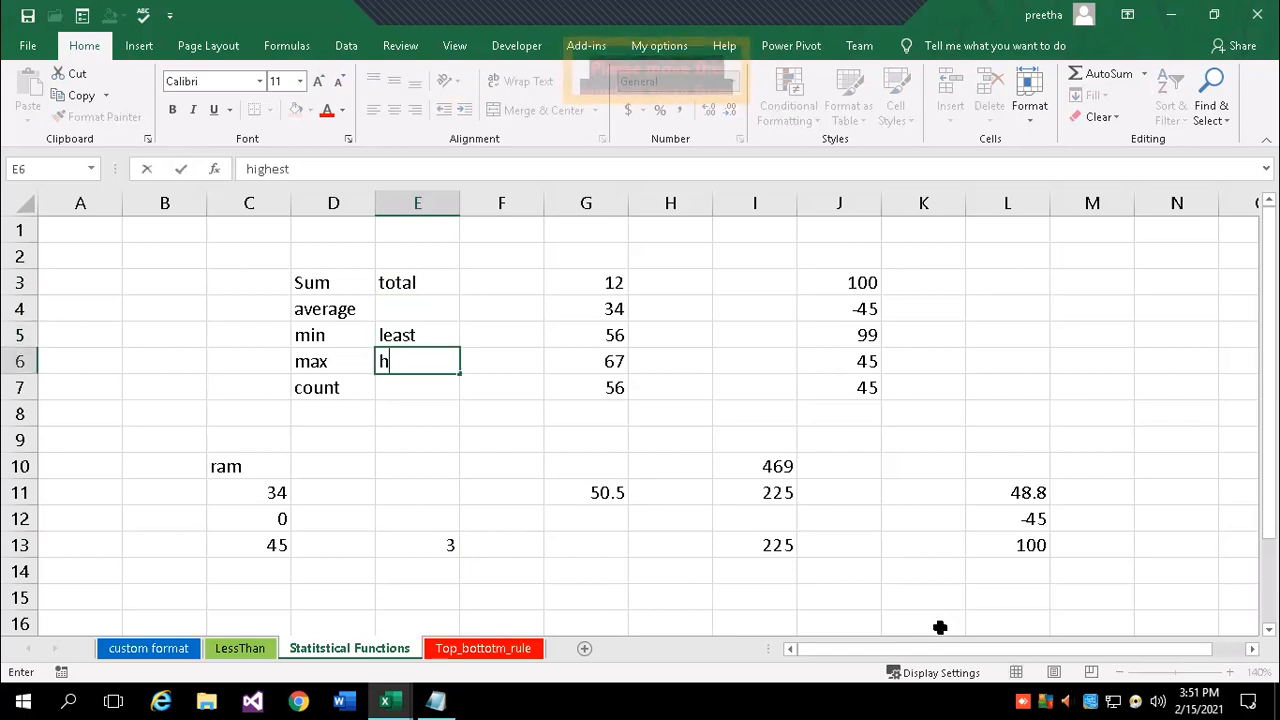
{"action": "key", "text": "Return"}
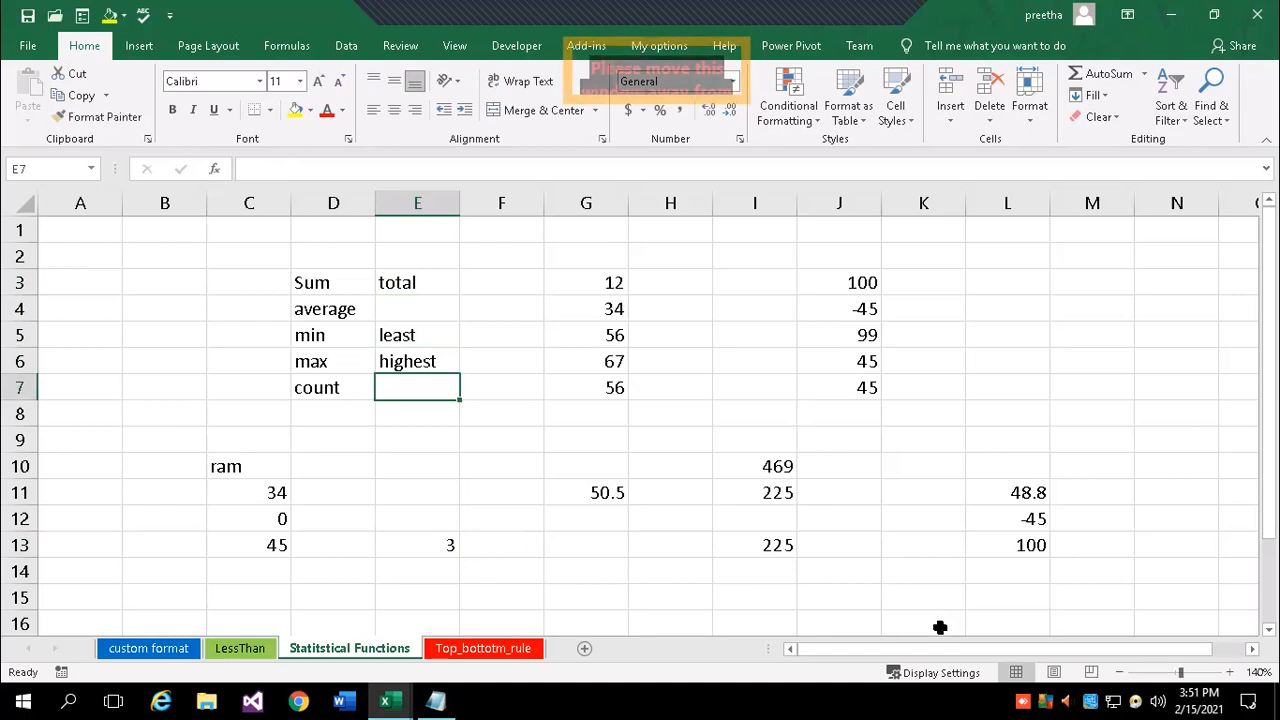
- Describe count in E7 as 'no. of cells which contains numeric value'
{"action": "type", "text": "no. of"}
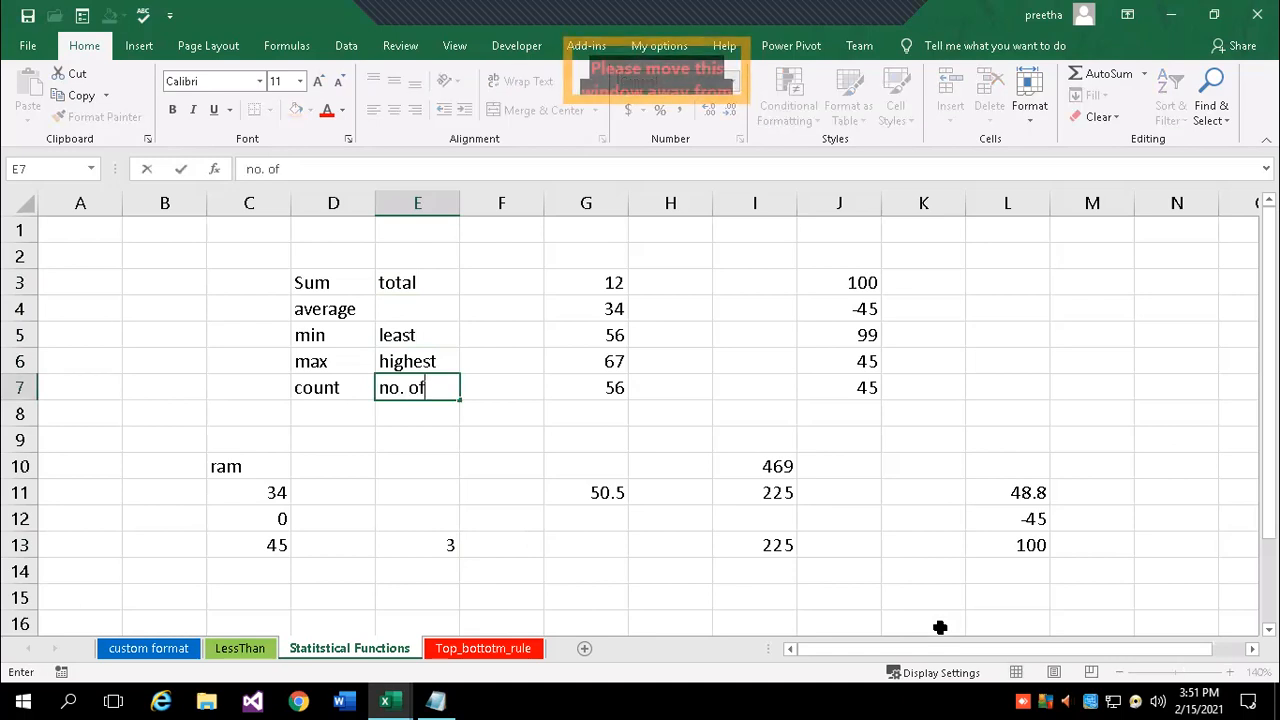
{"action": "type", "text": " cells"}
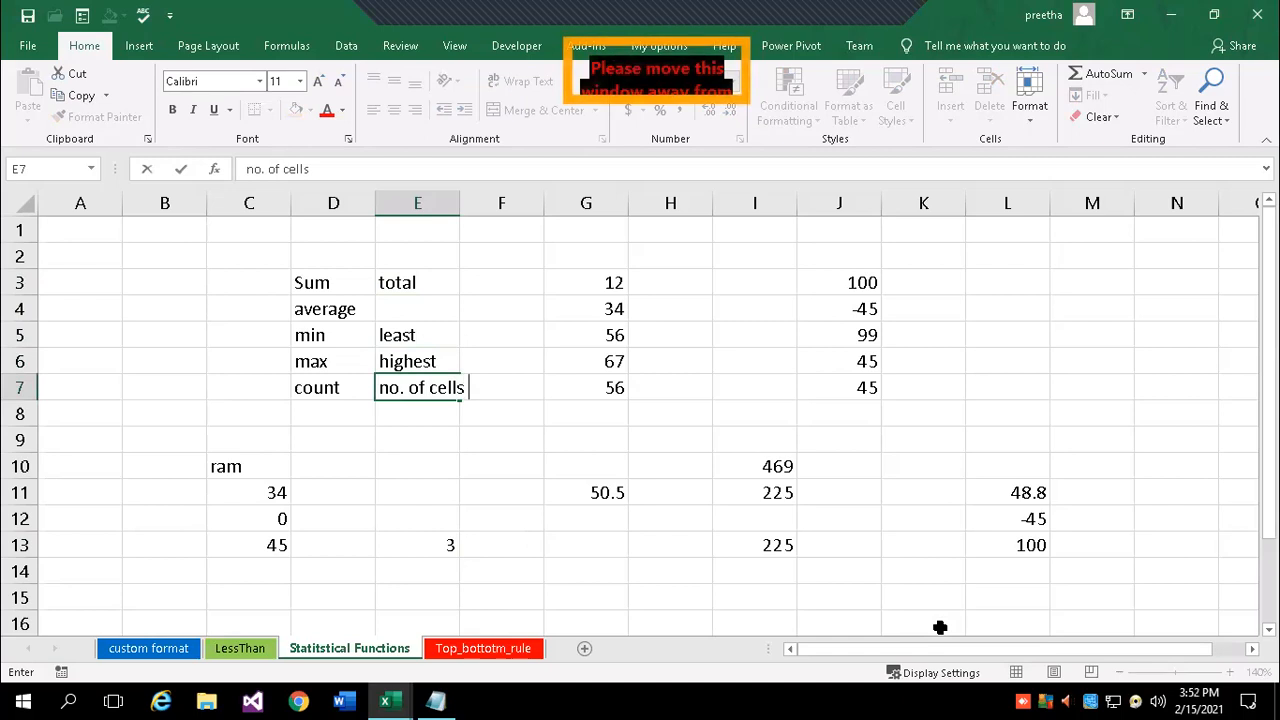
{"action": "type", "text": " which con"}
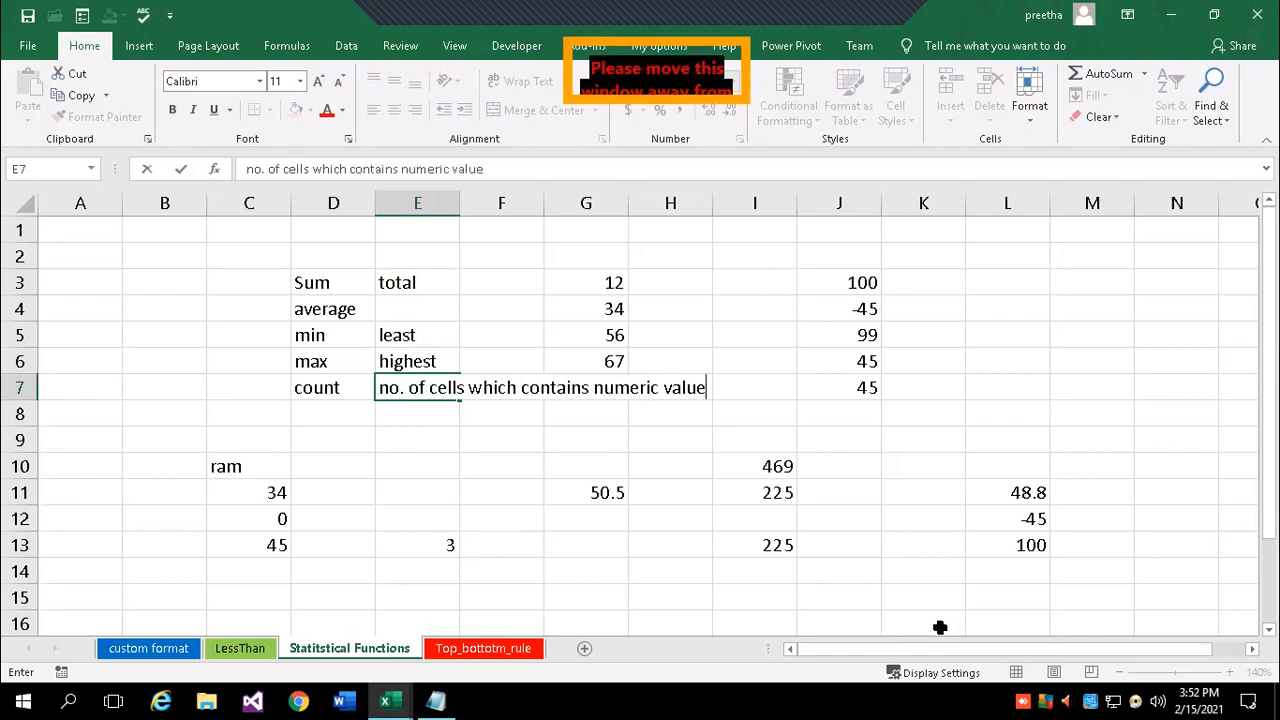
{"action": "type", "text": "tains numeric value"}
{"action": "key", "text": "Return"}
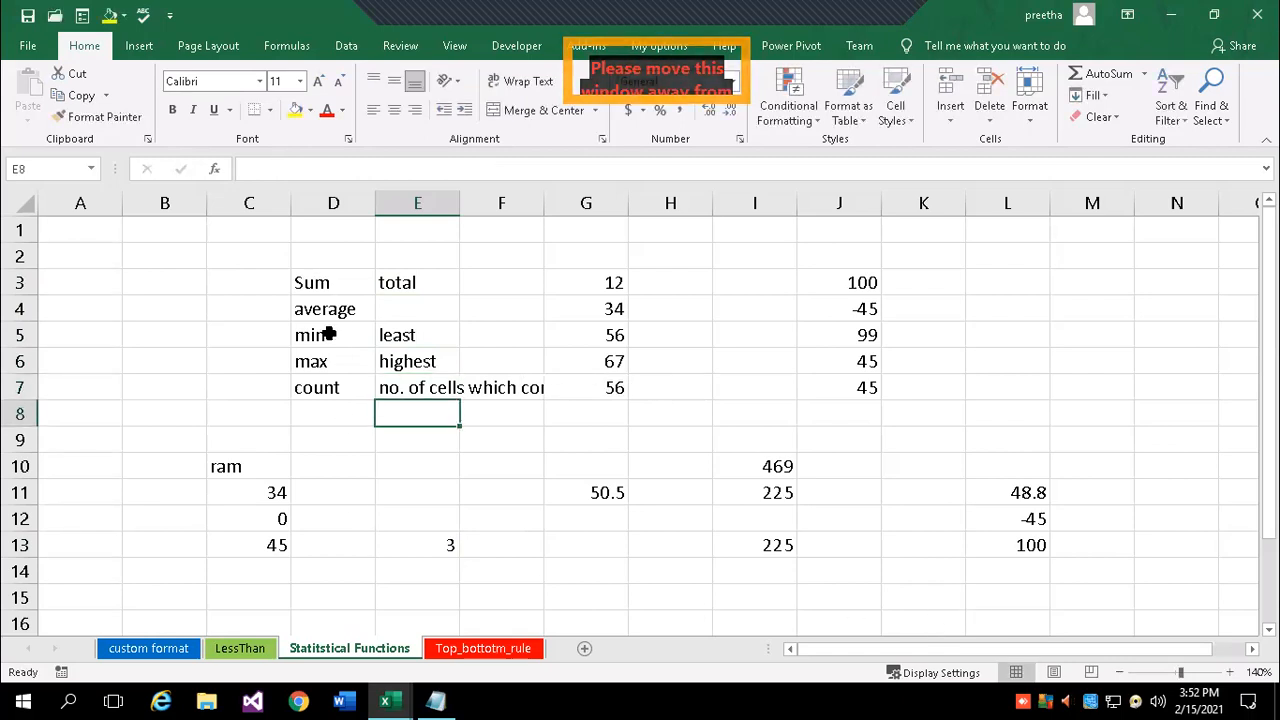
{"action": "scroll", "coordinate": [586, 500], "scroll_direction": "down", "scroll_amount": 1}
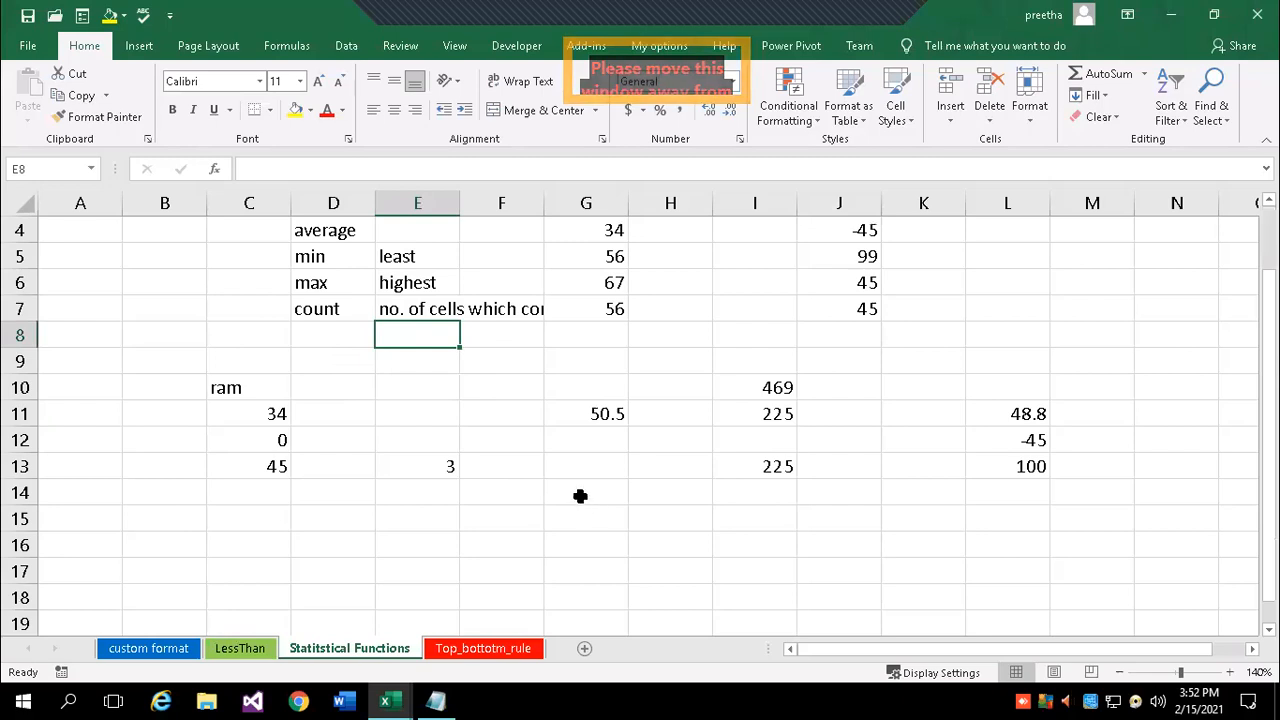
{"action": "left_click", "coordinate": [455, 462]}
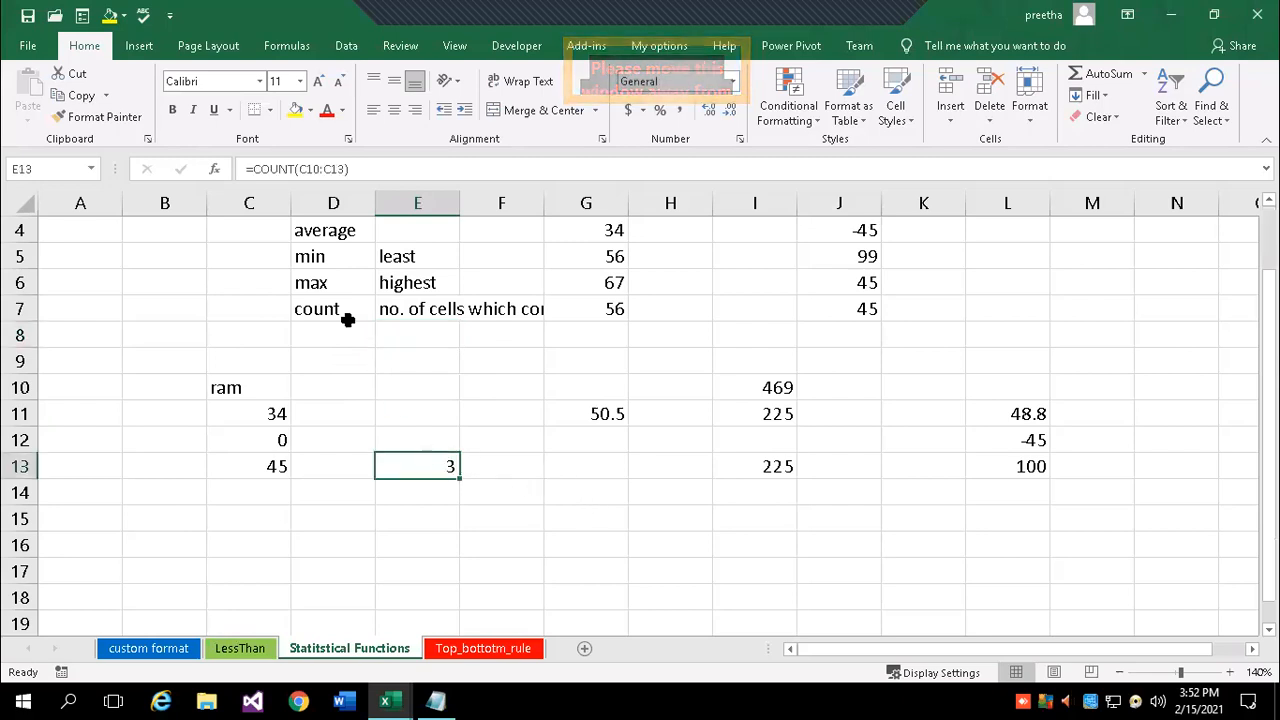
{"action": "left_click", "coordinate": [250, 170]}
{"action": "key", "text": "Delete"}
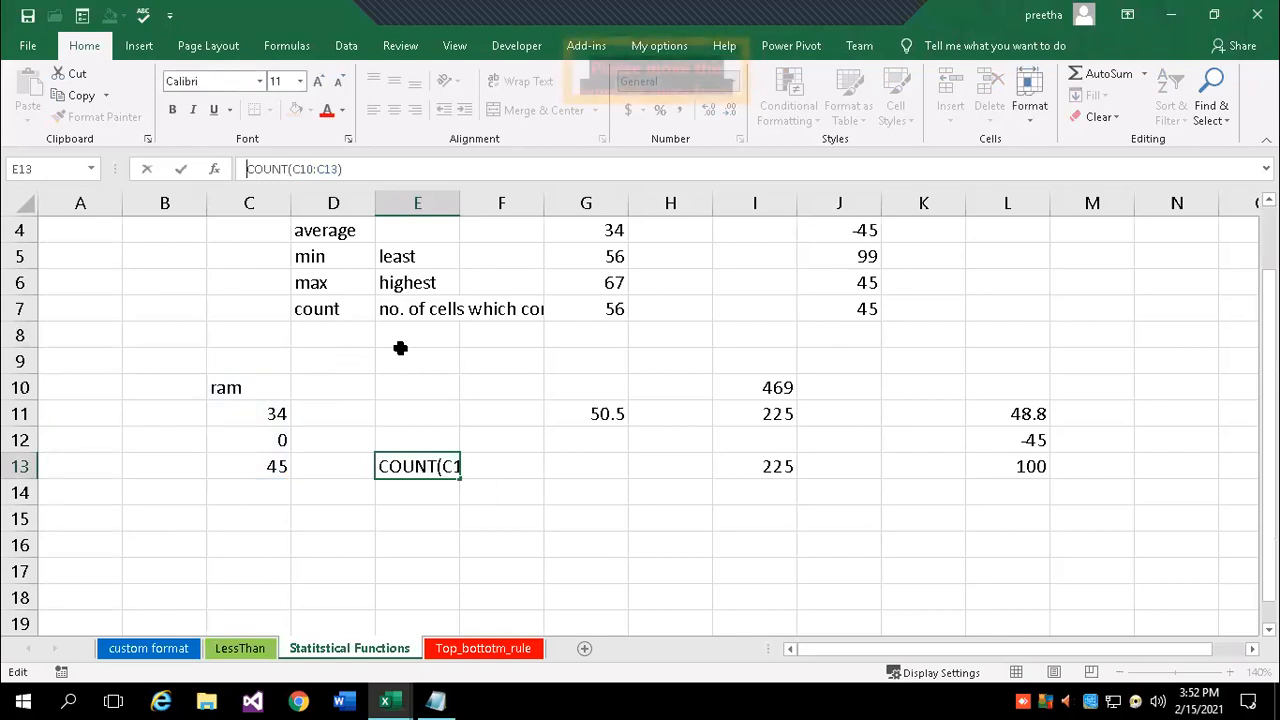
{"action": "key", "text": "Return"}
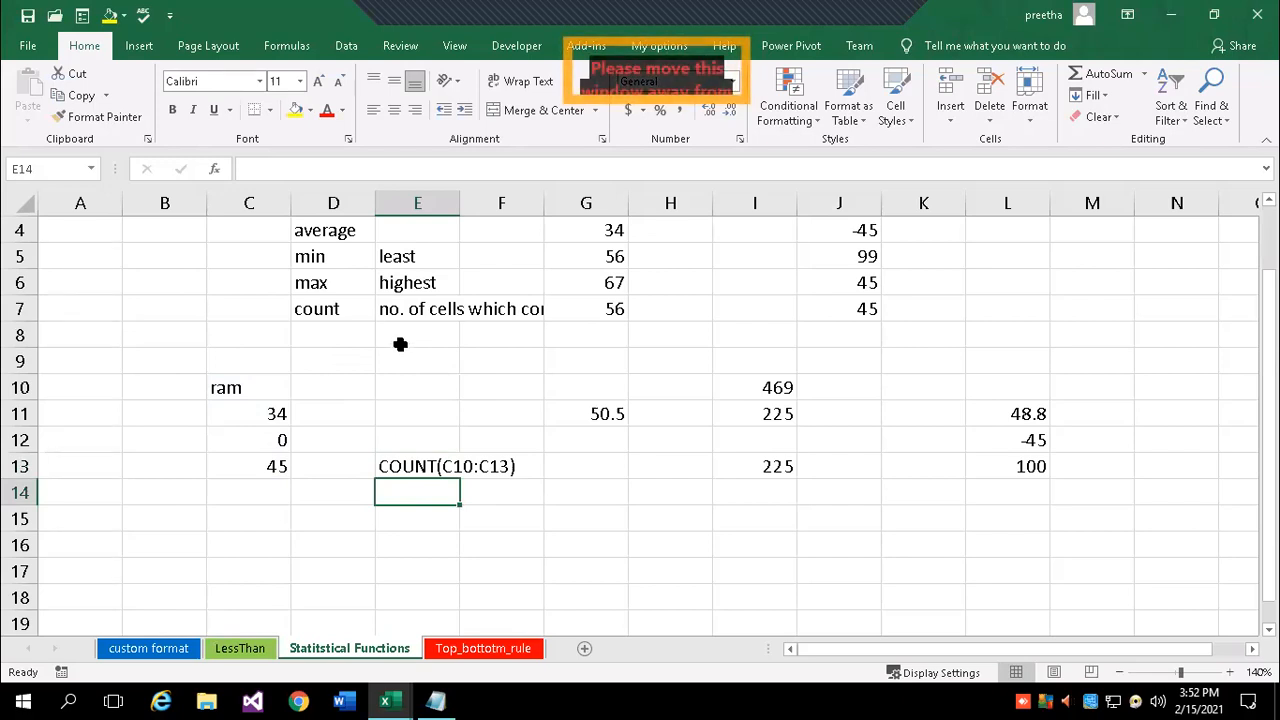
{"action": "left_click", "coordinate": [416, 467]}
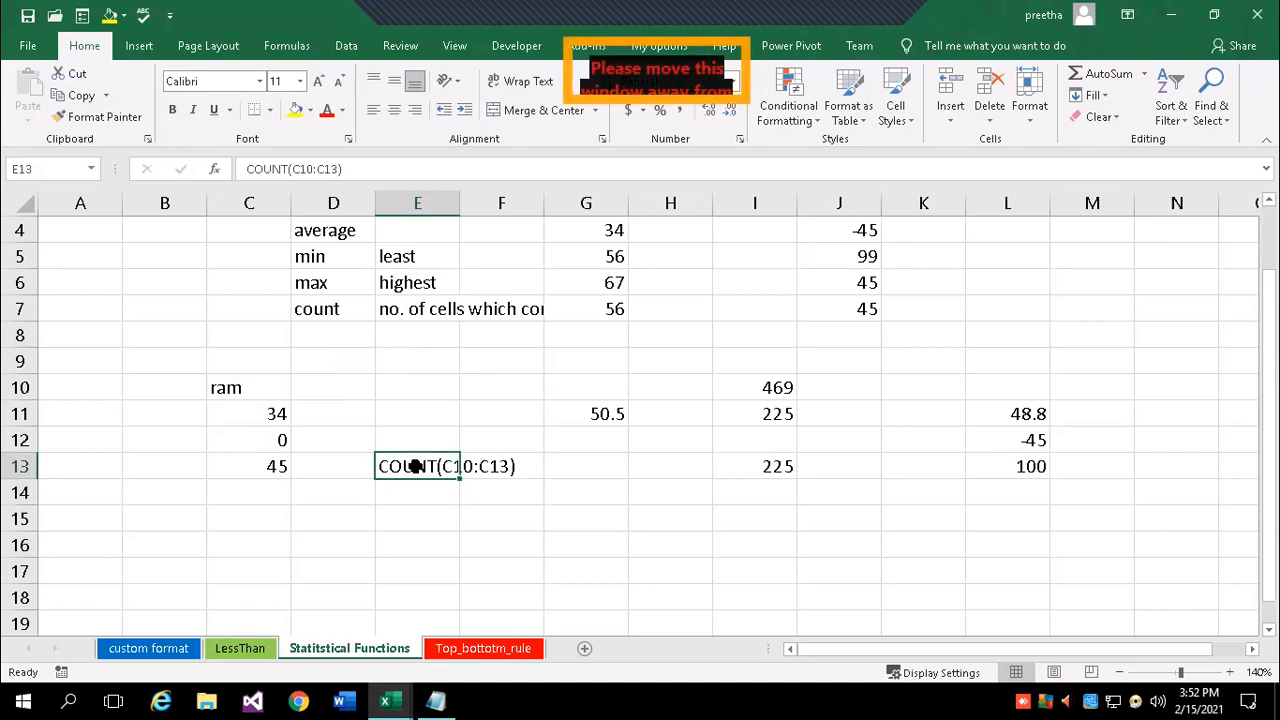
{"action": "left_click", "coordinate": [244, 170]}
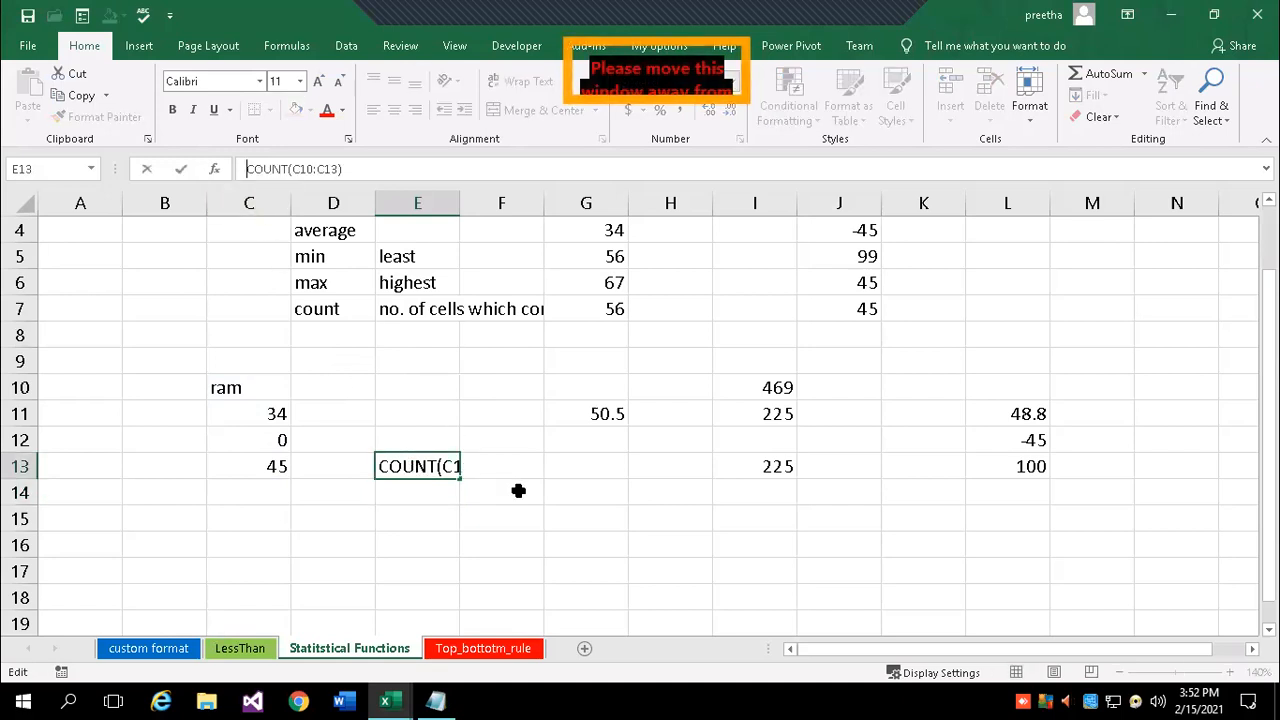
{"action": "type", "text": "="}
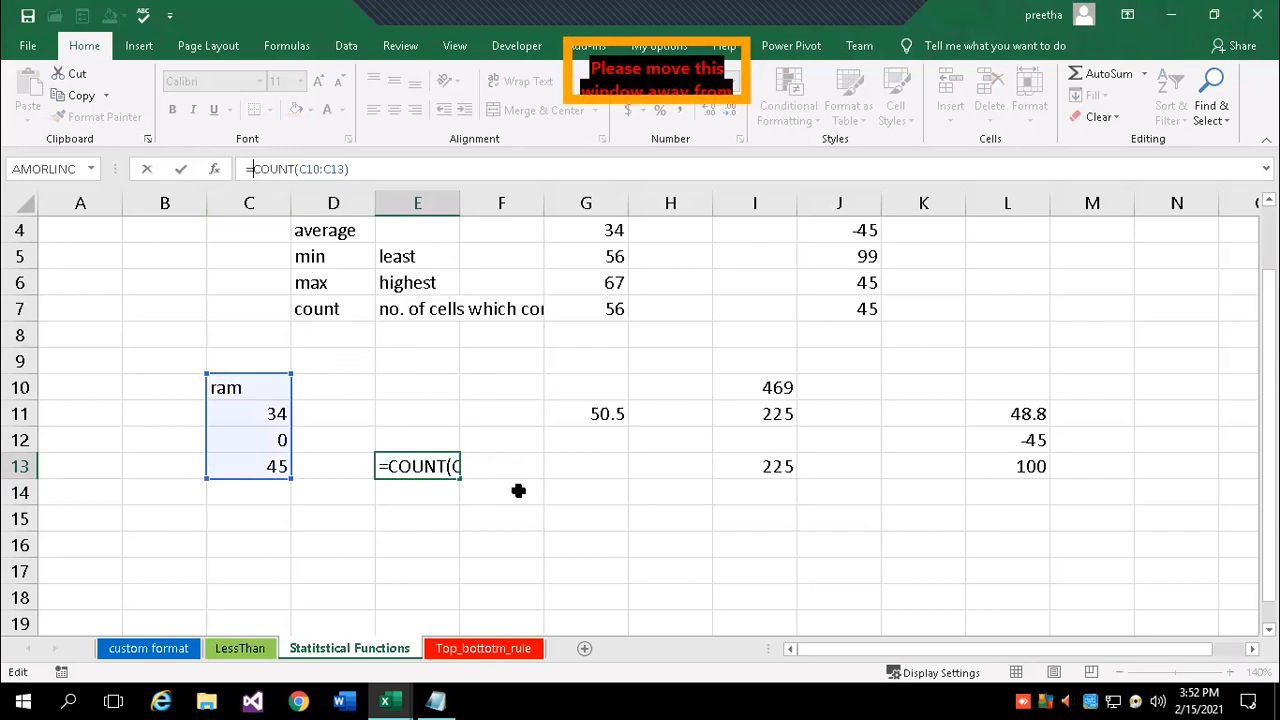
{"action": "key", "text": "Return"}
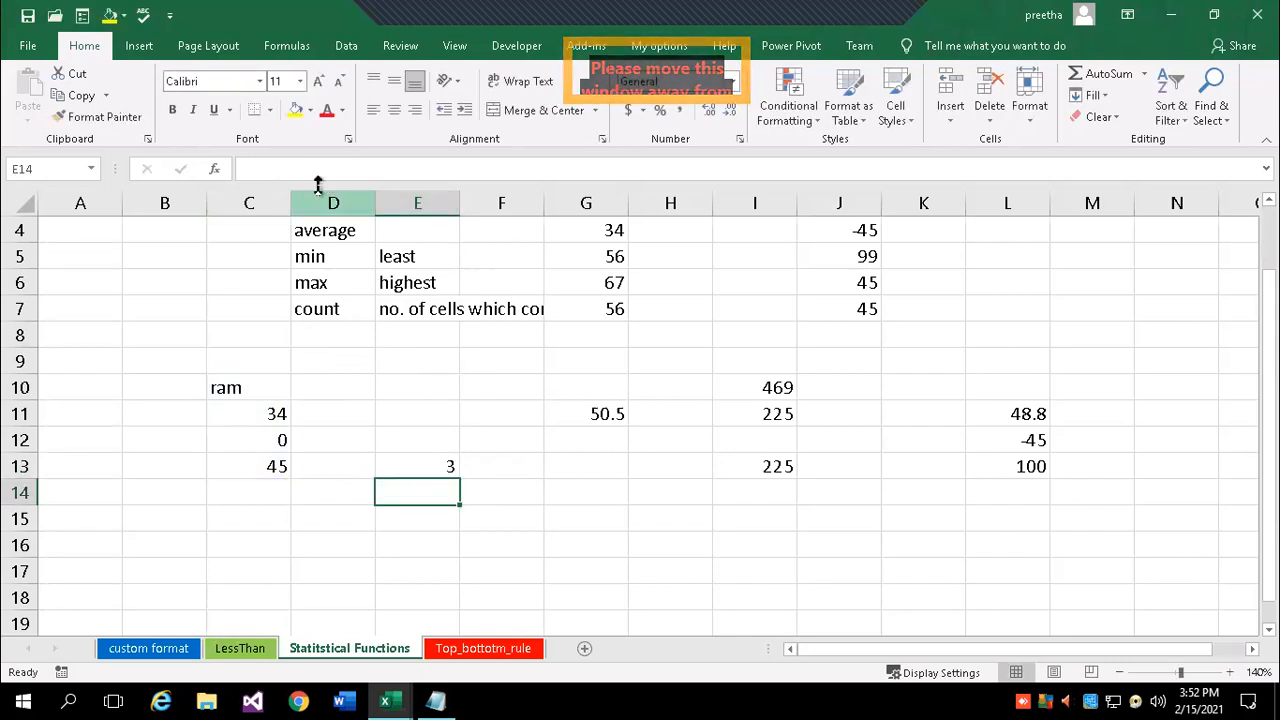
{"action": "left_click", "coordinate": [417, 463]}
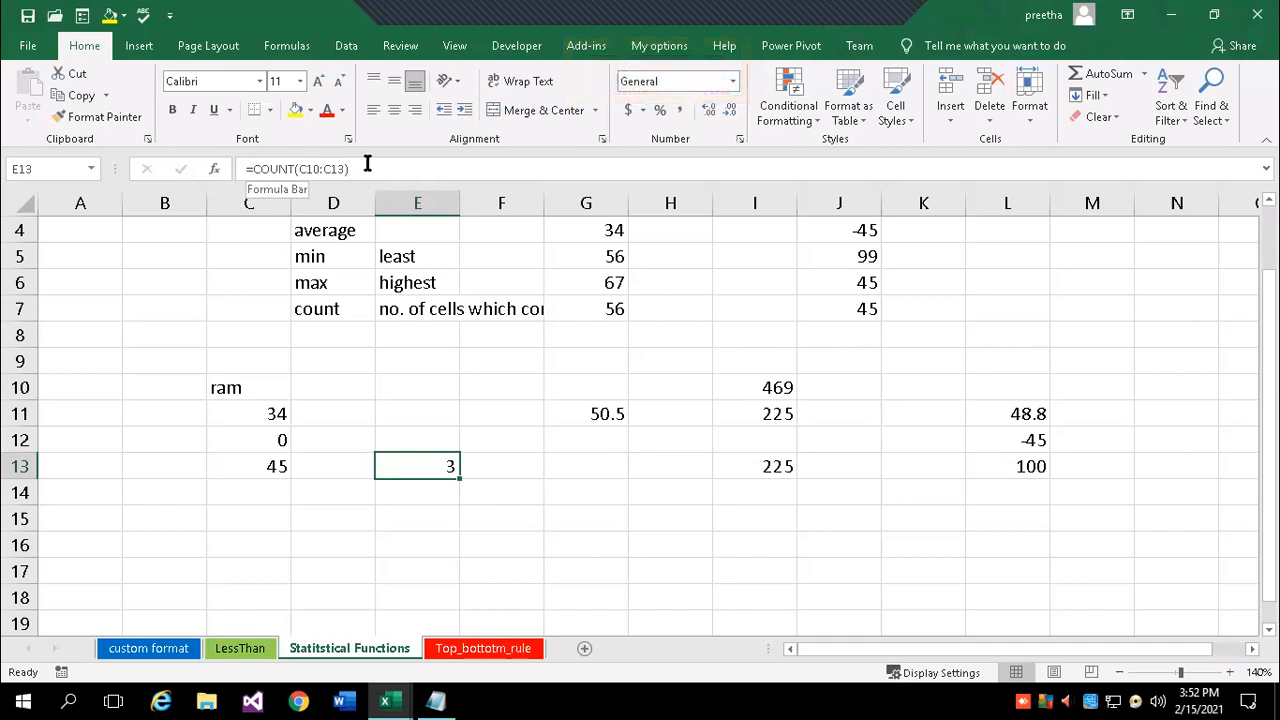
- Edit I10 to =SUM(G3:G7,J3:J7,78,6767,90), totalling 7404
{"action": "left_click", "coordinate": [770, 386]}
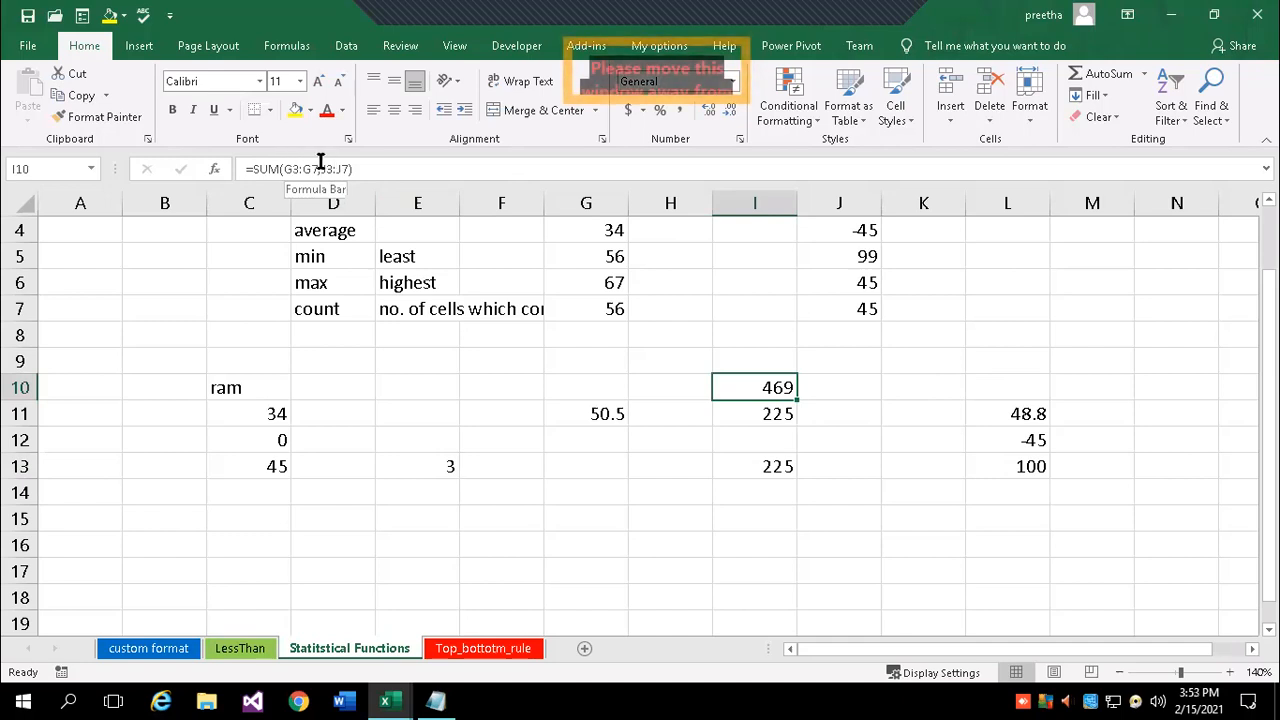
{"action": "left_click", "coordinate": [380, 170]}
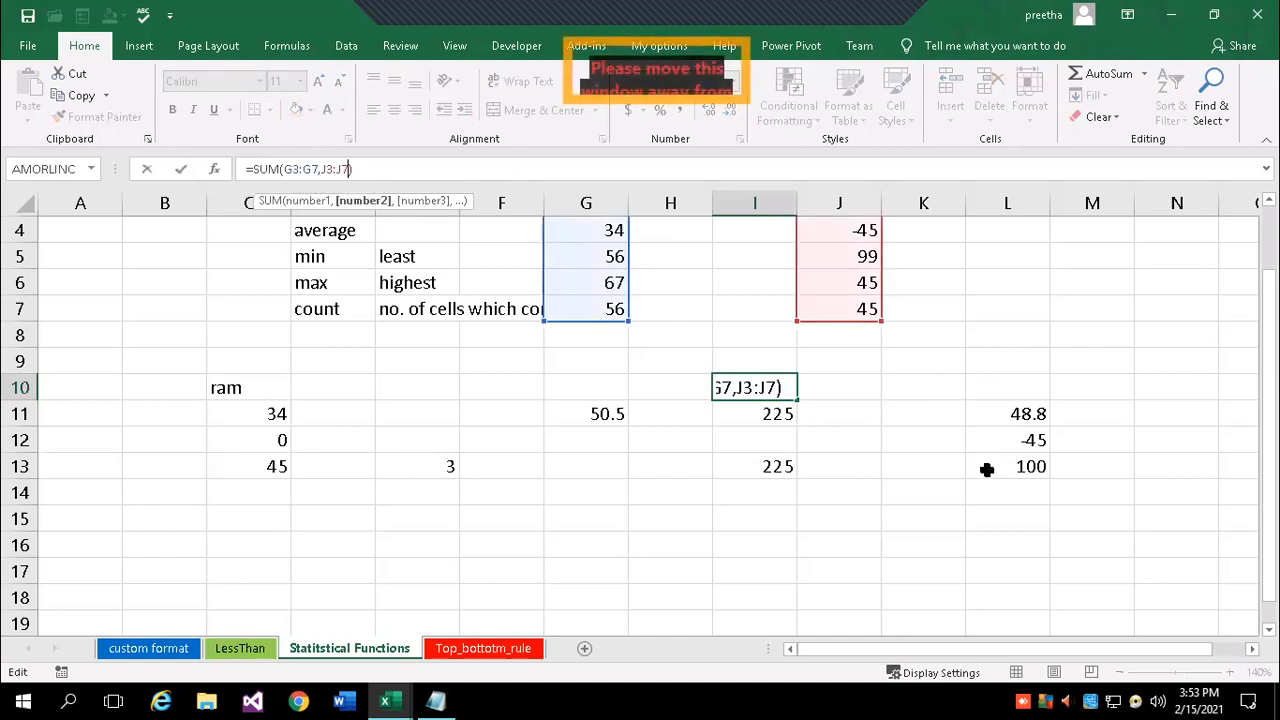
{"action": "type", "text": ",78"}
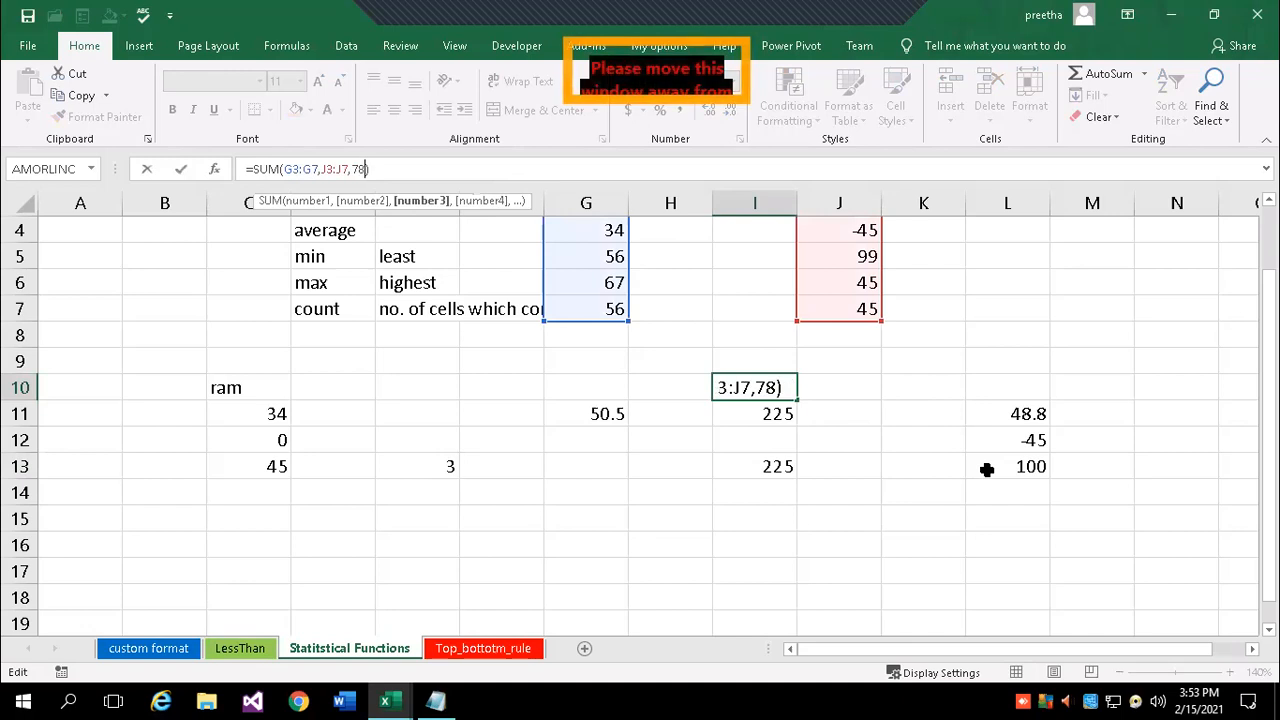
{"action": "type", "text": ",6767,90"}
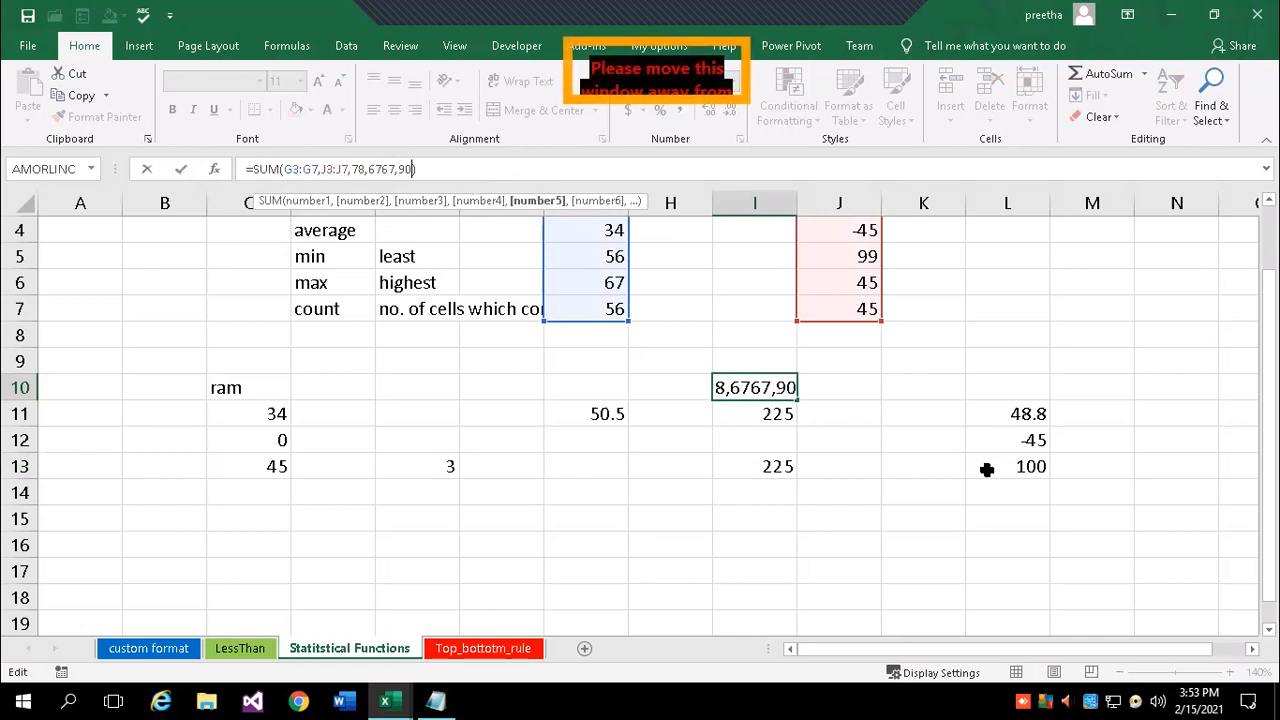
{"action": "key", "text": "Return"}
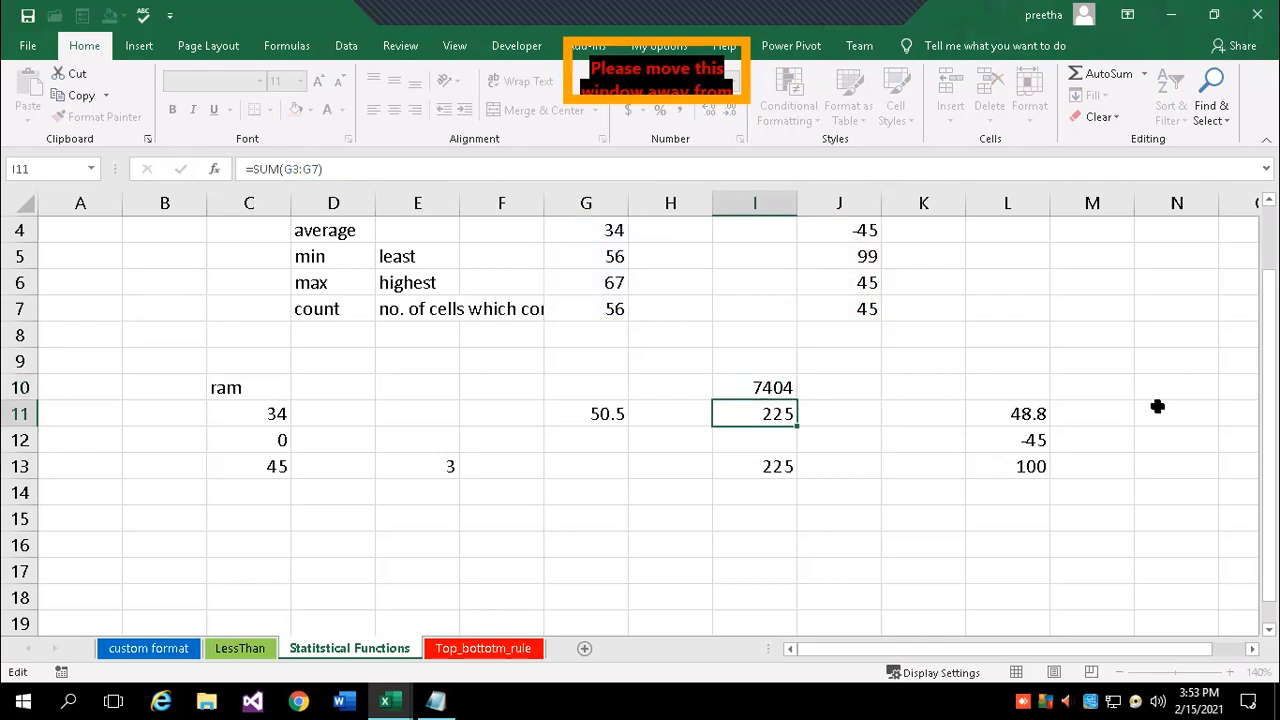
{"action": "left_click", "coordinate": [749, 386]}
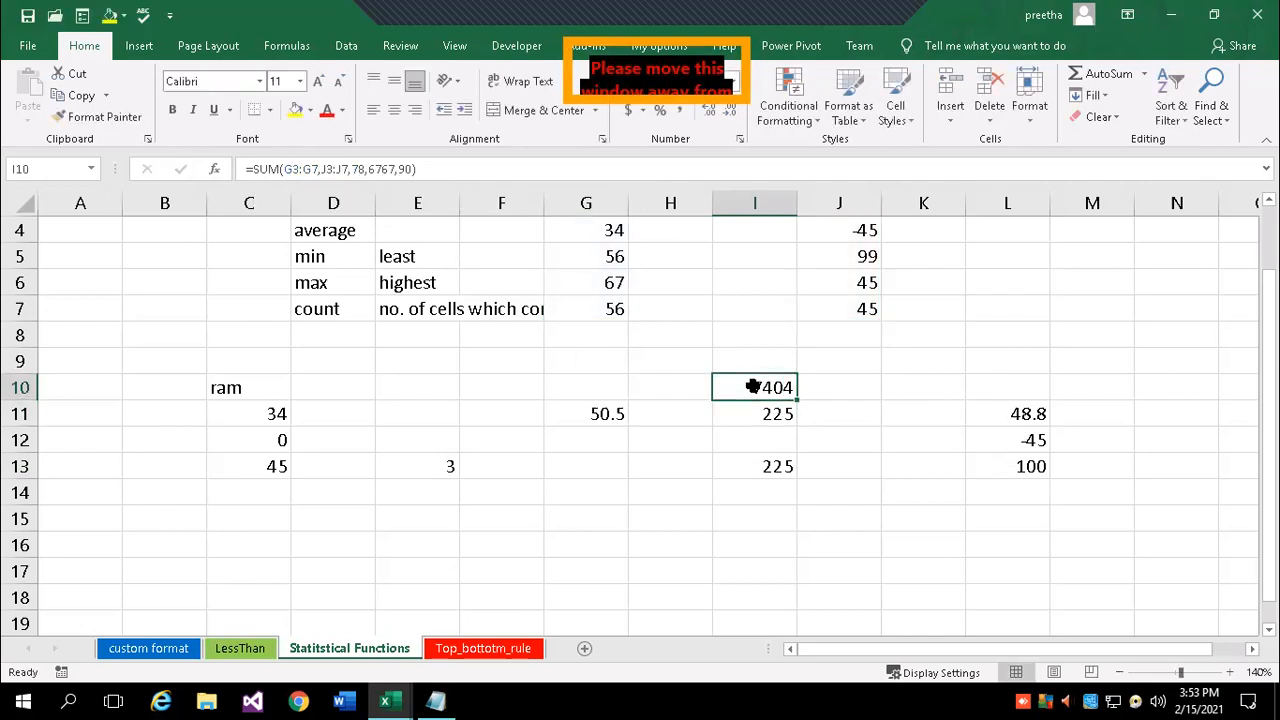
{"action": "left_click", "coordinate": [466, 170]}
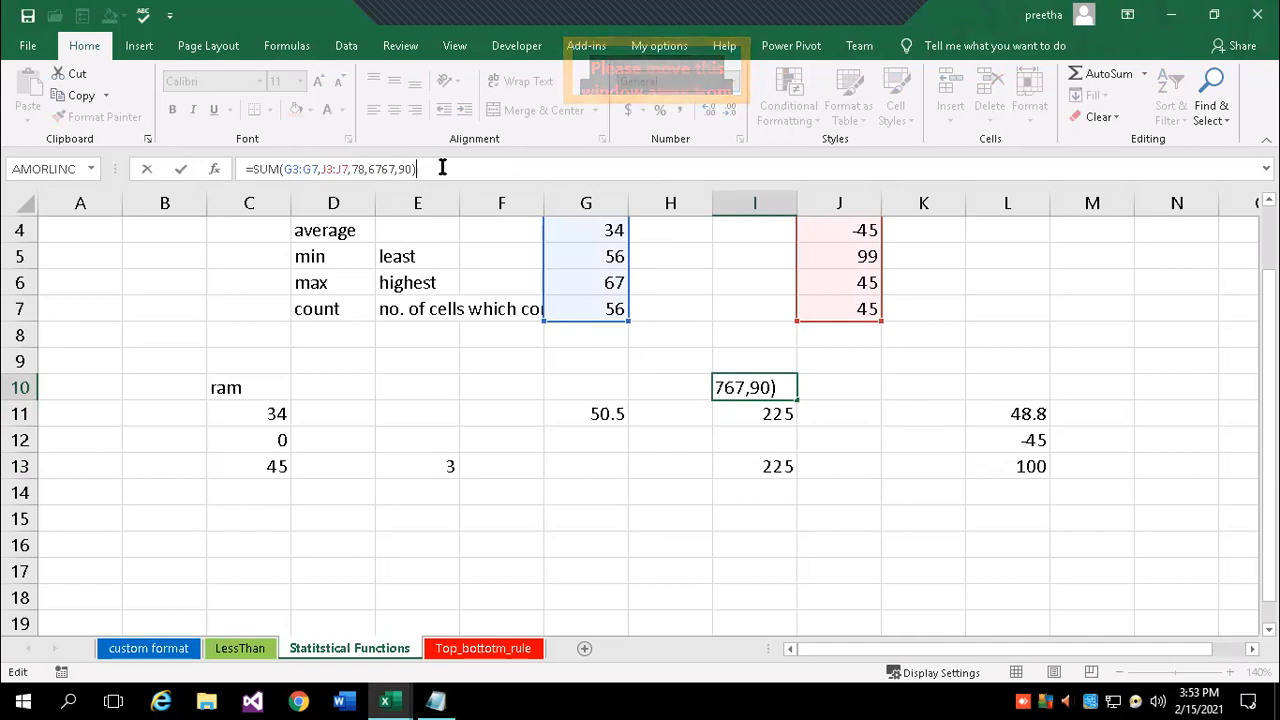
{"action": "key", "text": "Return"}
{"action": "scroll", "coordinate": [600, 330], "scroll_direction": "up", "scroll_amount": 1}
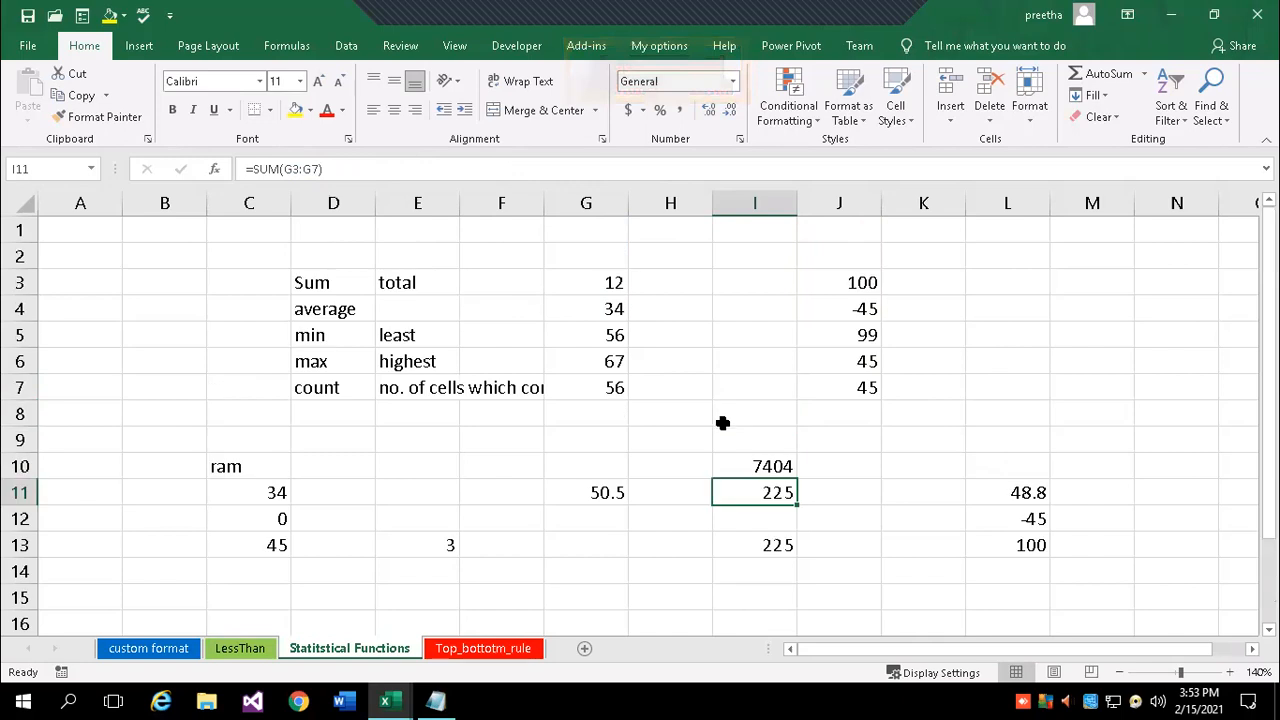
{"action": "scroll", "coordinate": [380, 450], "scroll_direction": "down", "scroll_amount": 2}
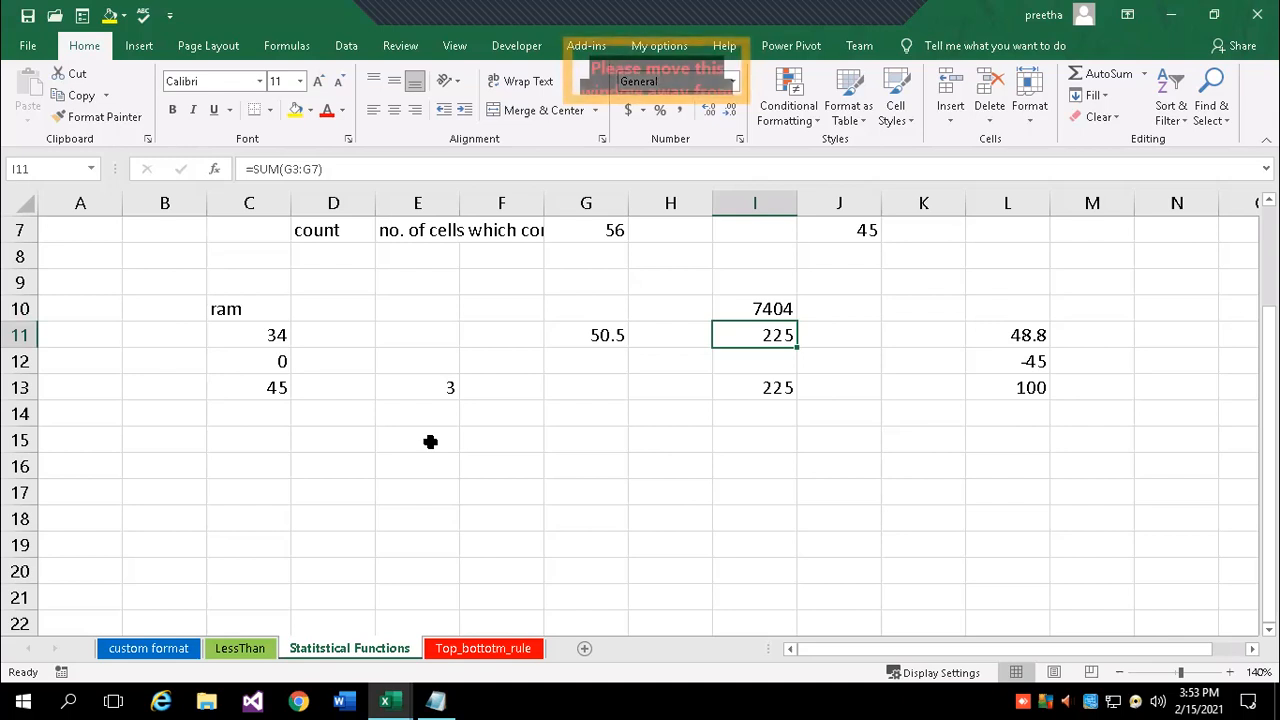
{"action": "scroll", "coordinate": [400, 440], "scroll_direction": "up", "scroll_amount": 2}
- Enter 10, 20, 30, 40 and 50 into A1:A5
{"action": "left_click_drag", "start_coordinate": [97, 226], "coordinate": [93, 332]}
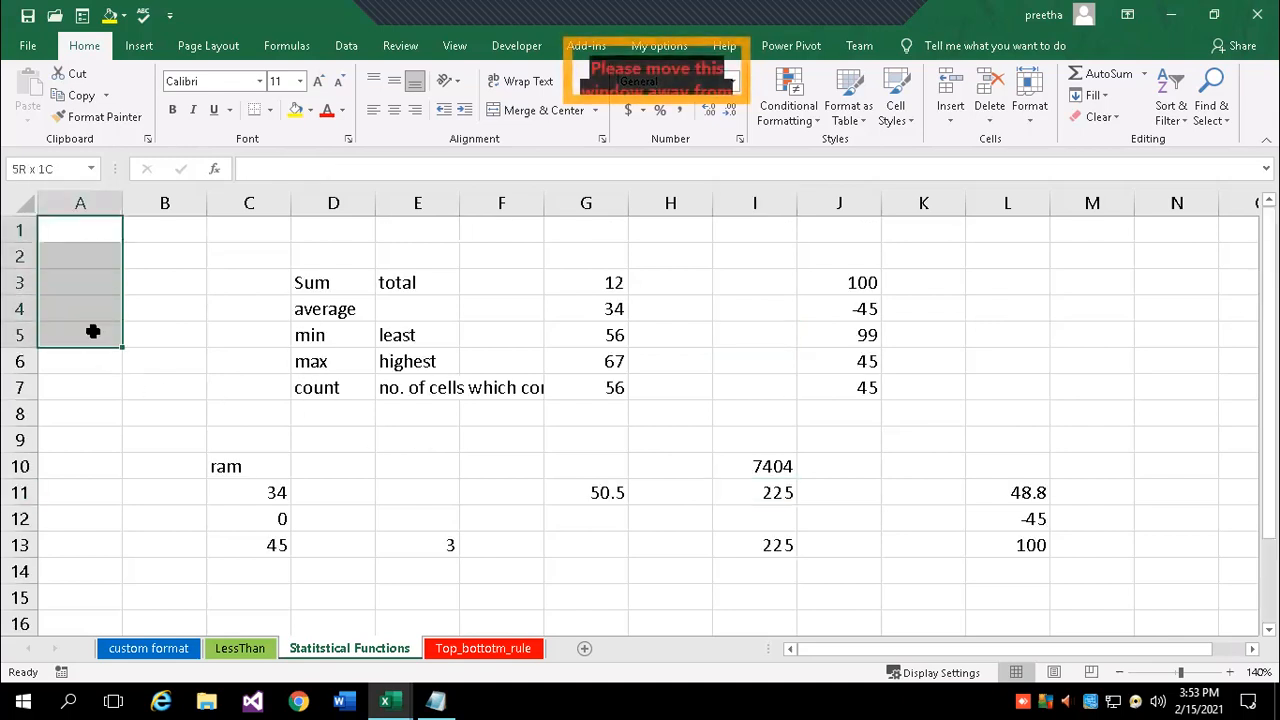
{"action": "left_click", "coordinate": [76, 230]}
{"action": "type", "text": "10"}
{"action": "key", "text": "Return"}
{"action": "type", "text": "20"}
{"action": "key", "text": "Return"}
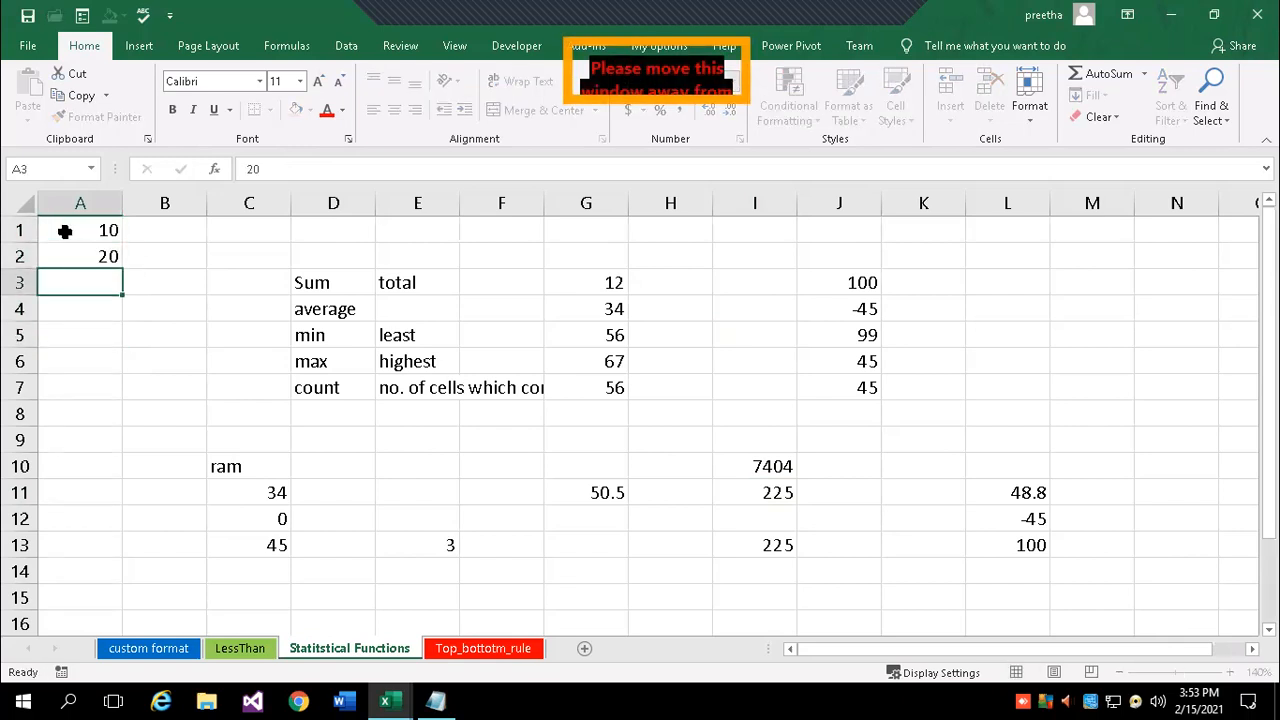
{"action": "type", "text": "30"}
{"action": "key", "text": "Return"}
{"action": "type", "text": "40"}
{"action": "key", "text": "Return"}
{"action": "type", "text": "50"}
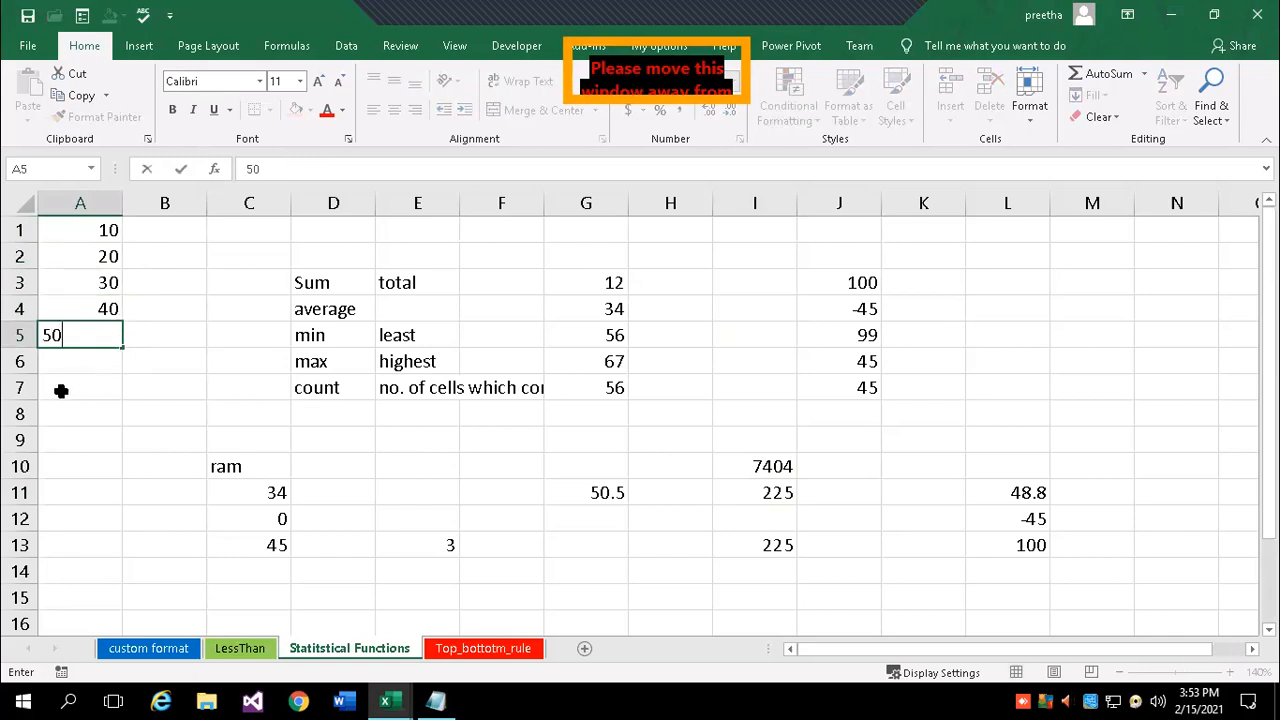
{"action": "left_click", "coordinate": [61, 391]}
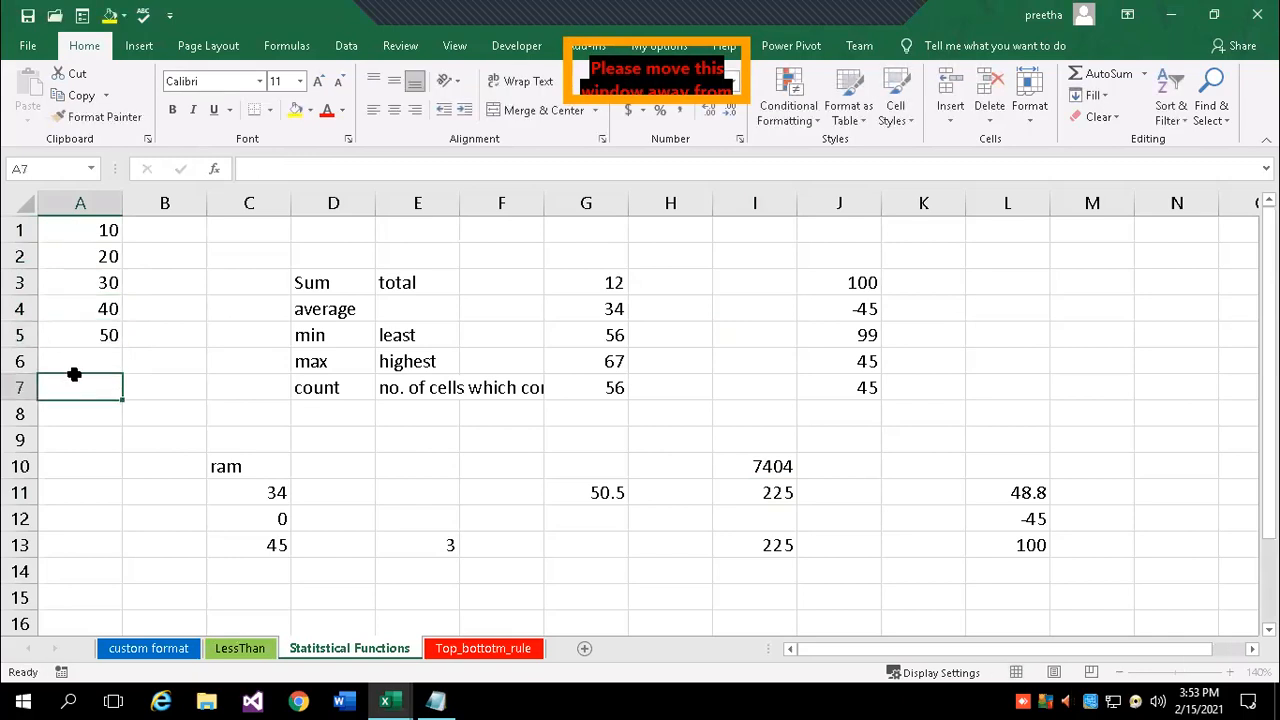
- Name the range A1:A5 data1 using the Name Box
{"action": "left_click_drag", "start_coordinate": [72, 232], "coordinate": [97, 334]}
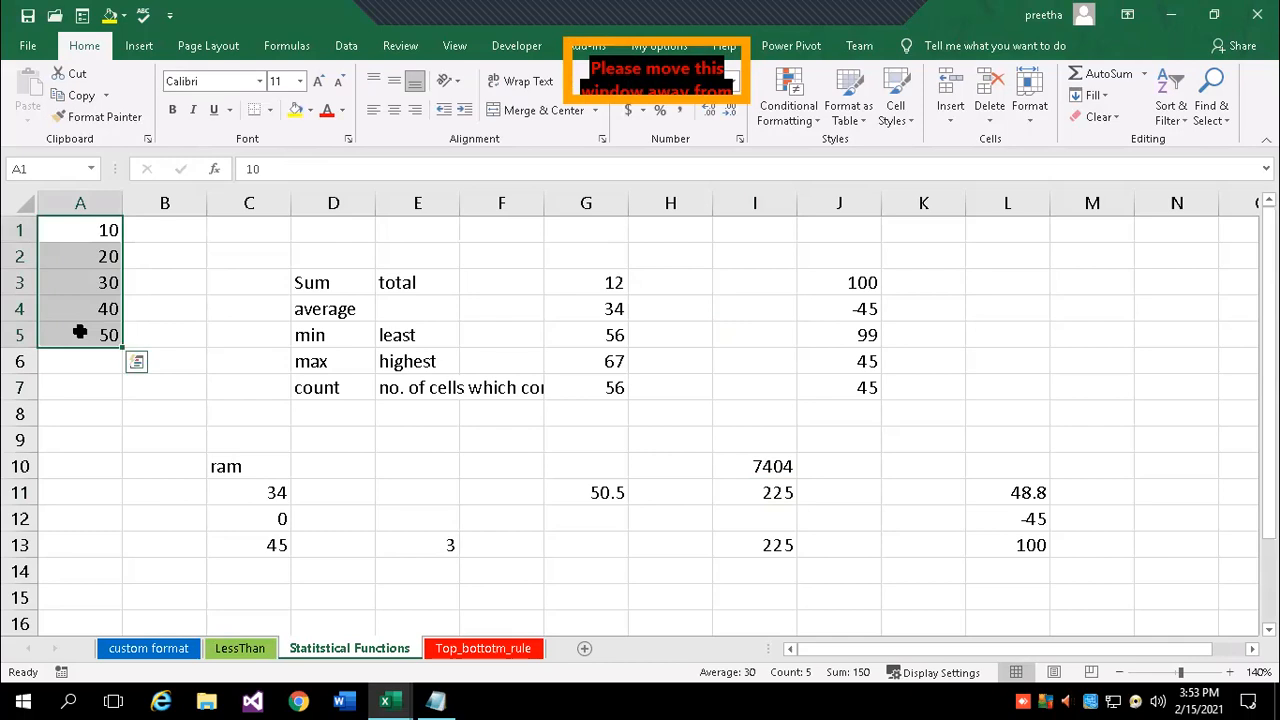
{"action": "left_click", "coordinate": [45, 169]}
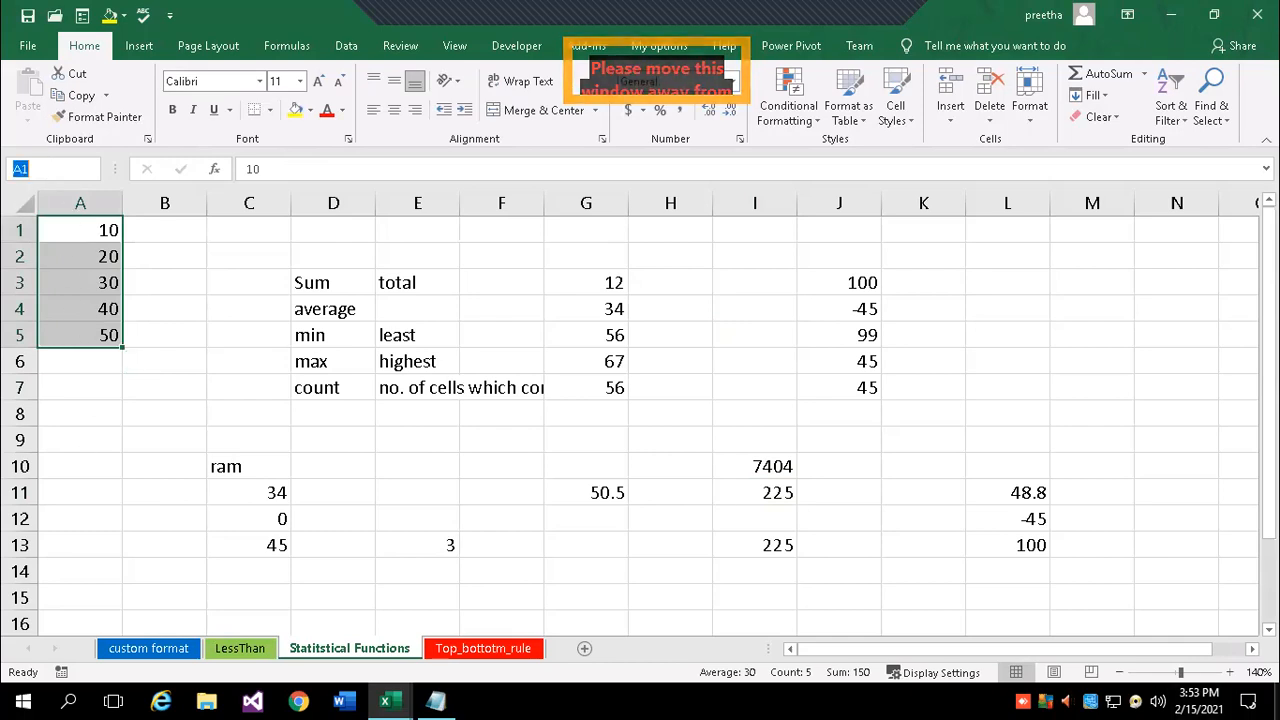
{"action": "type", "text": "data1"}
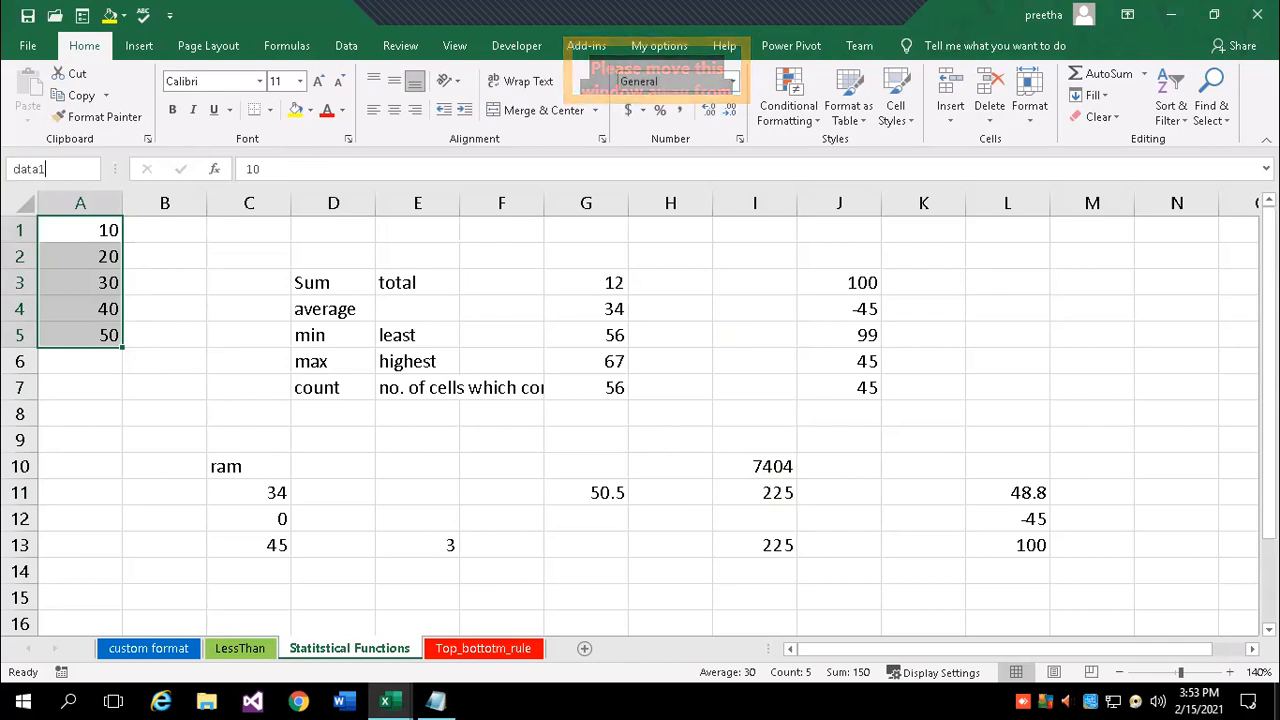
{"action": "key", "text": "Return"}
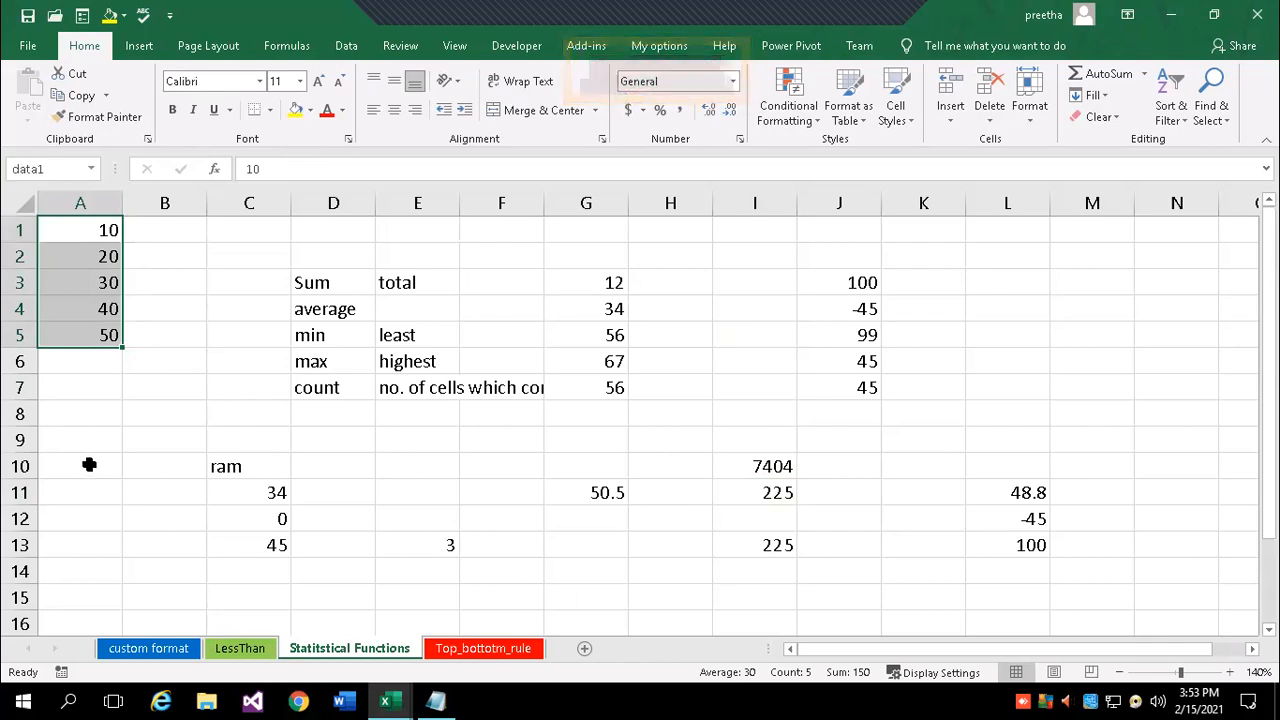
- Check the data1 range, then begin =SUM(A1:A5) in A9
{"action": "left_click", "coordinate": [91, 465]}
{"action": "left_click", "coordinate": [80, 228]}
{"action": "left_click_drag", "start_coordinate": [92, 333], "coordinate": [95, 338]}
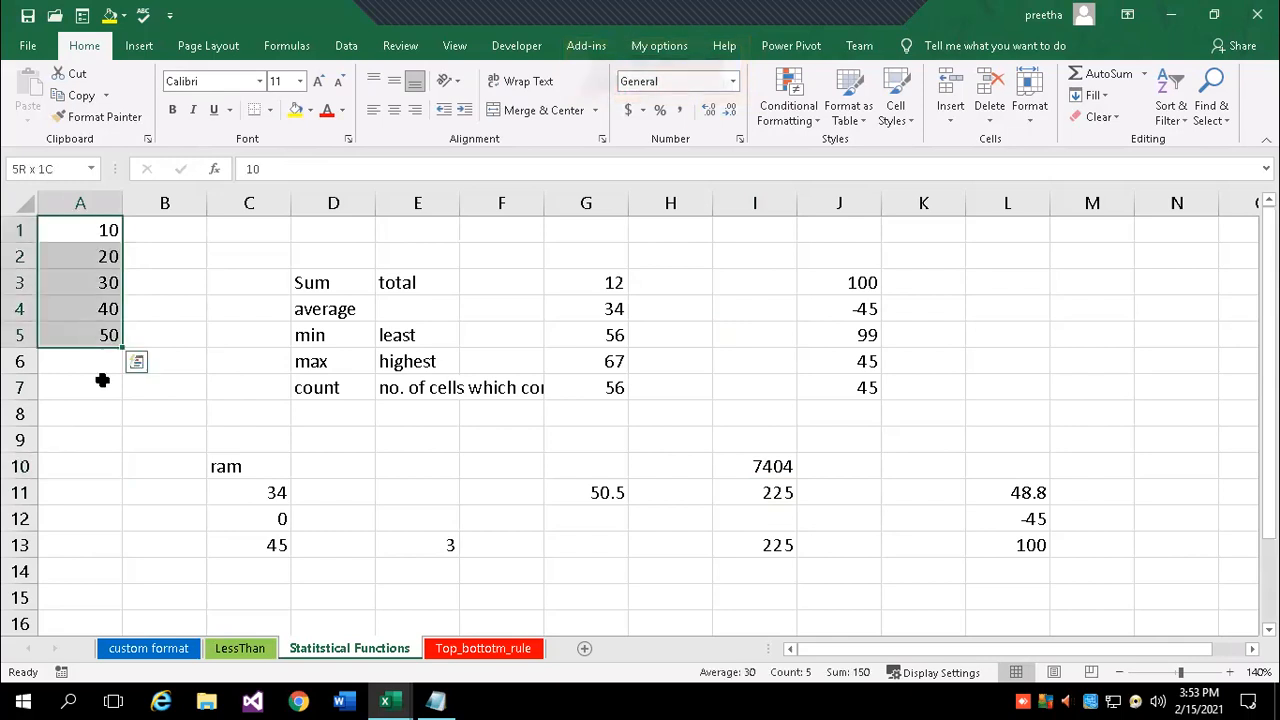
{"action": "left_click", "coordinate": [102, 441]}
{"action": "type", "text": "=s"}
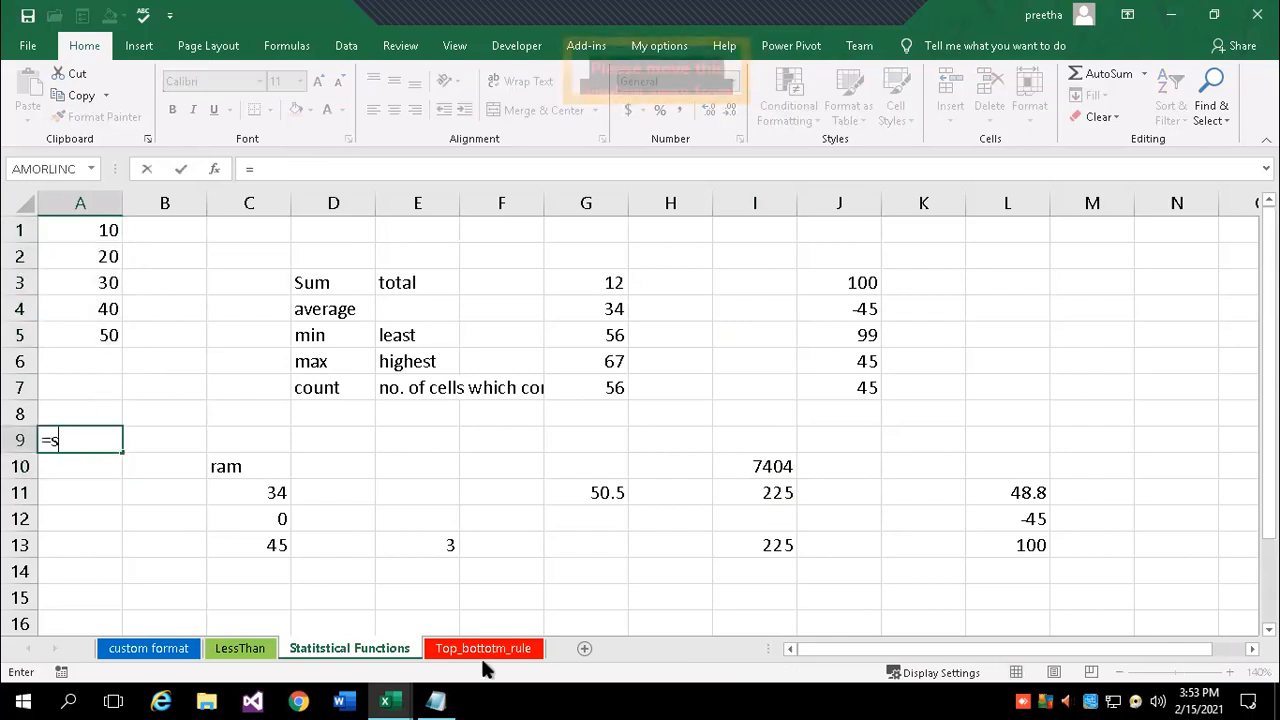
{"action": "type", "text": "um(a"}
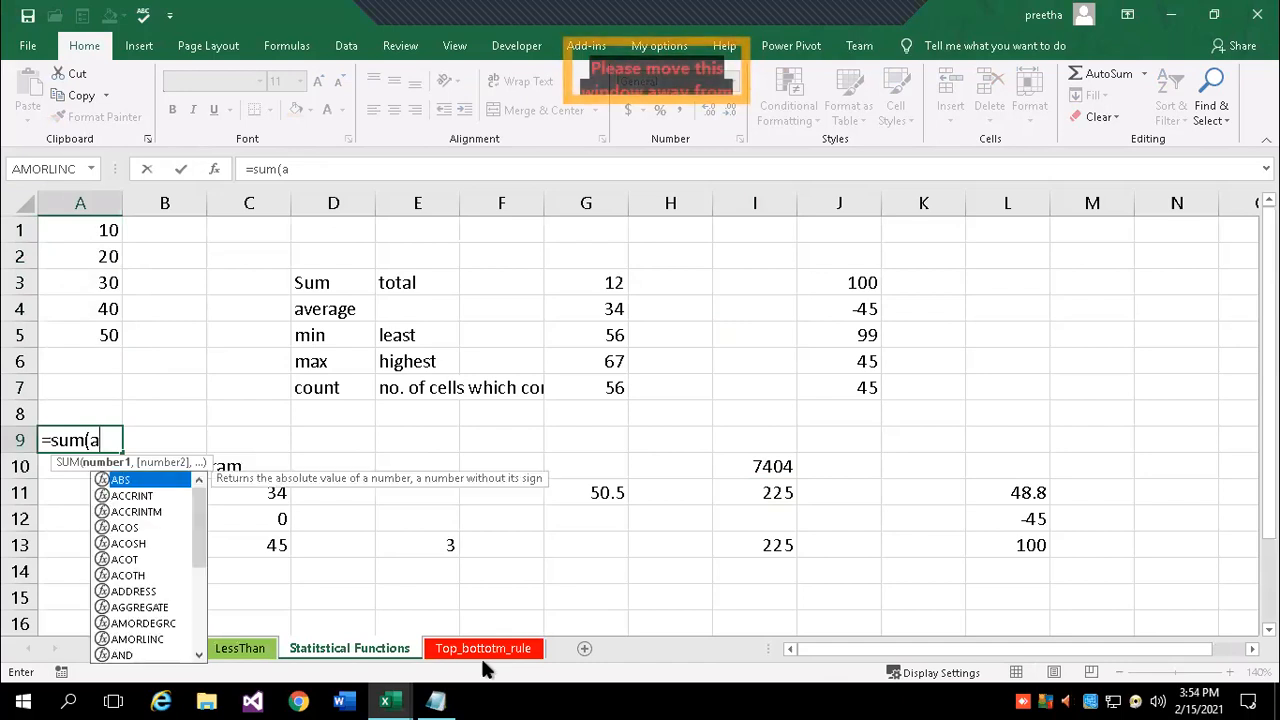
{"action": "type", "text": "1:a5"}
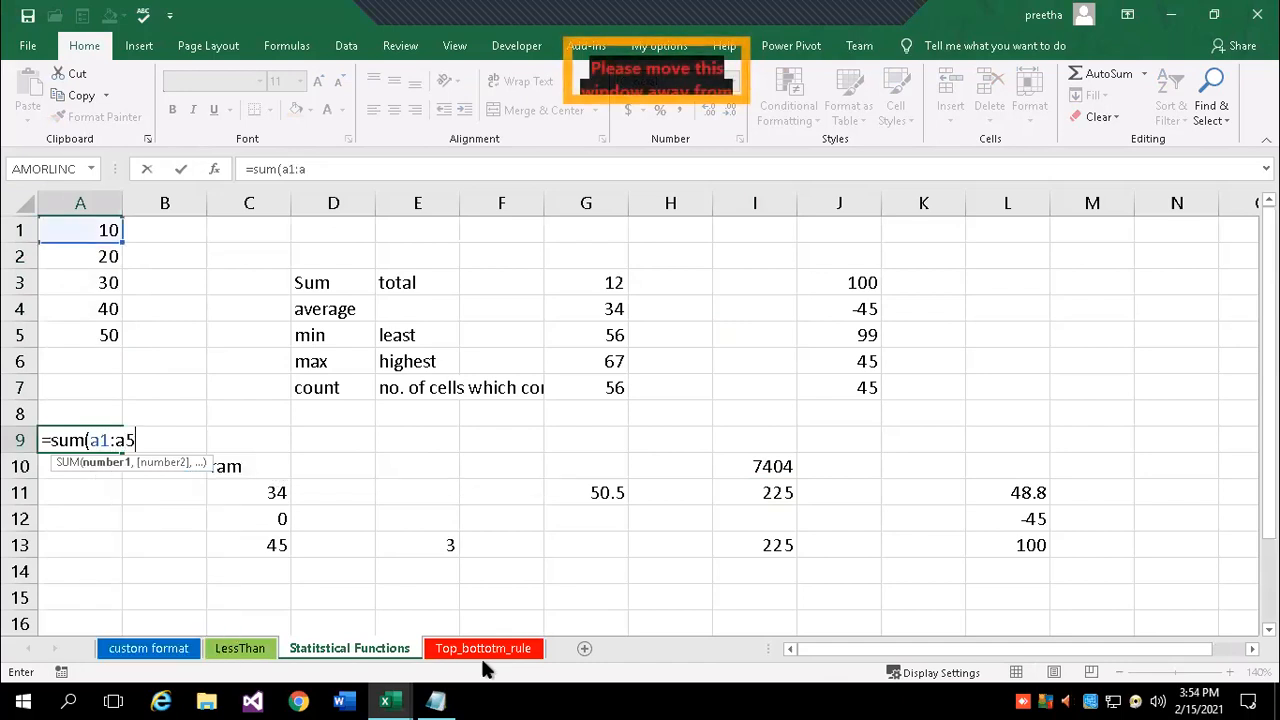
{"action": "type", "text": ")"}
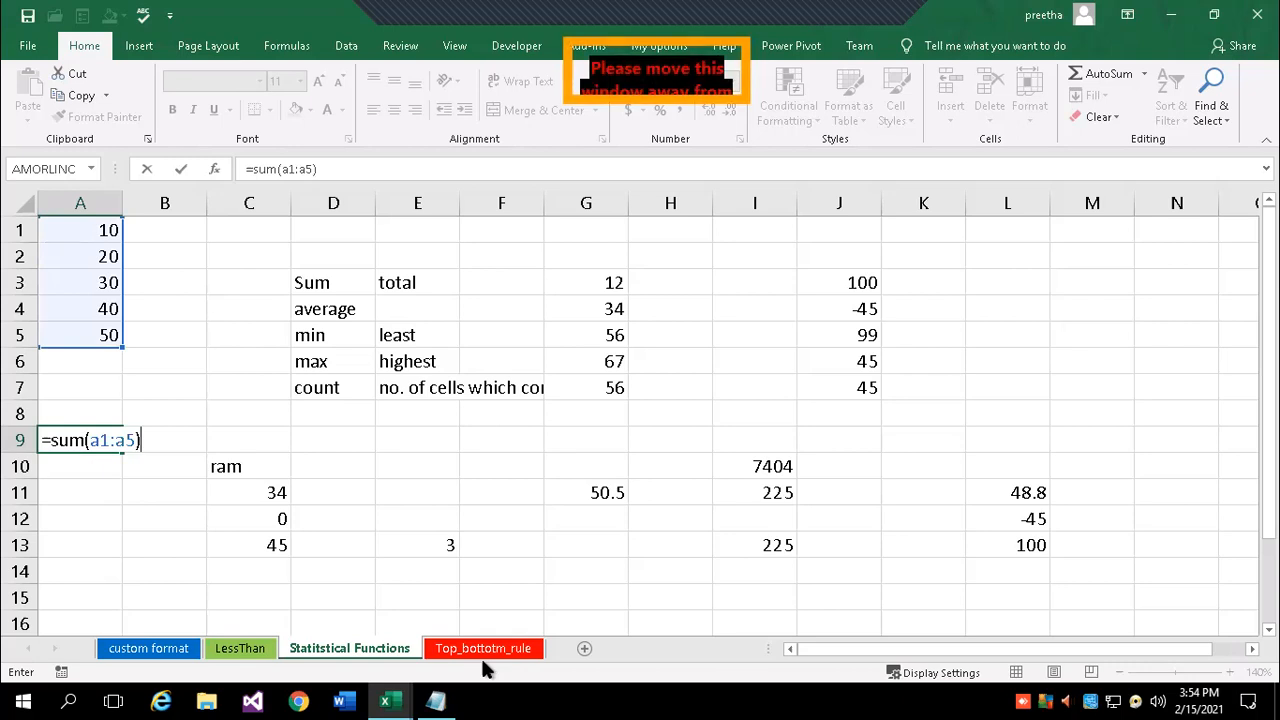
- Change A9's formula from a1:a5 to =sum(data1) so it shows 150
{"action": "key", "text": "BackSpace"}
{"action": "key", "text": "BackSpace"}
{"action": "key", "text": "BackSpace"}
{"action": "key", "text": "BackSpace"}
{"action": "key", "text": "BackSpace"}
{"action": "key", "text": "BackSpace"}
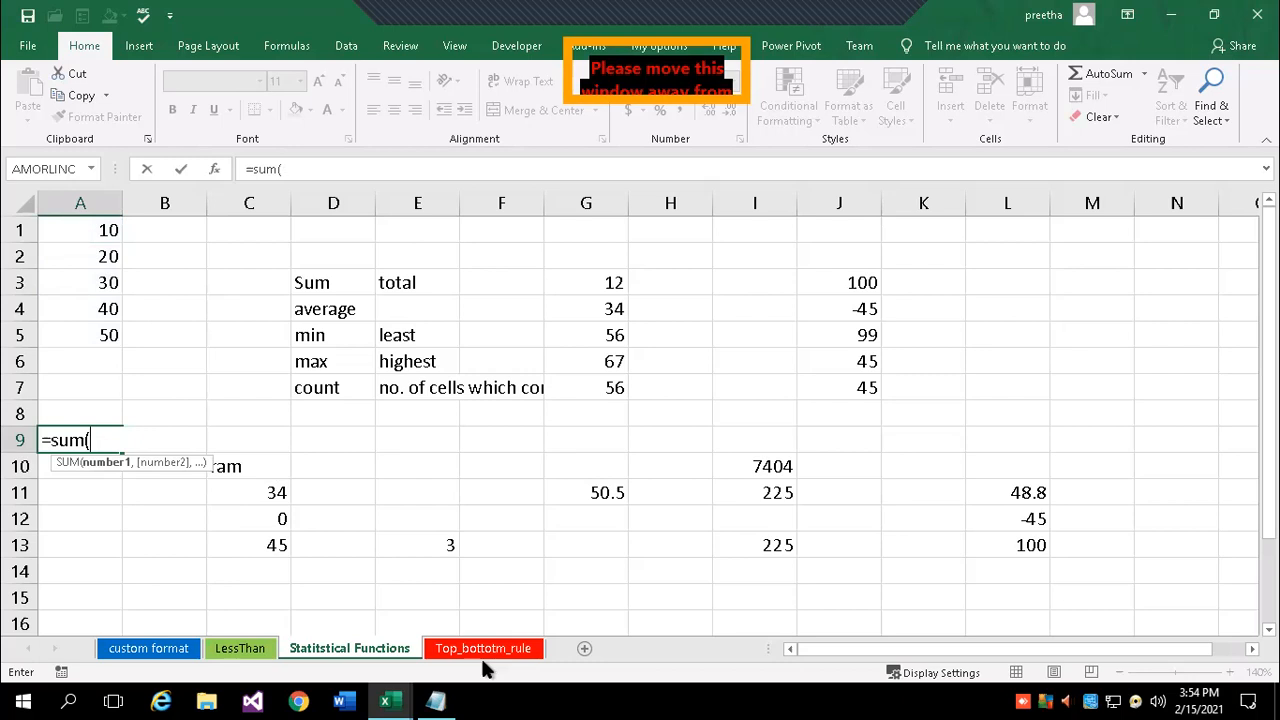
{"action": "type", "text": "data1"}
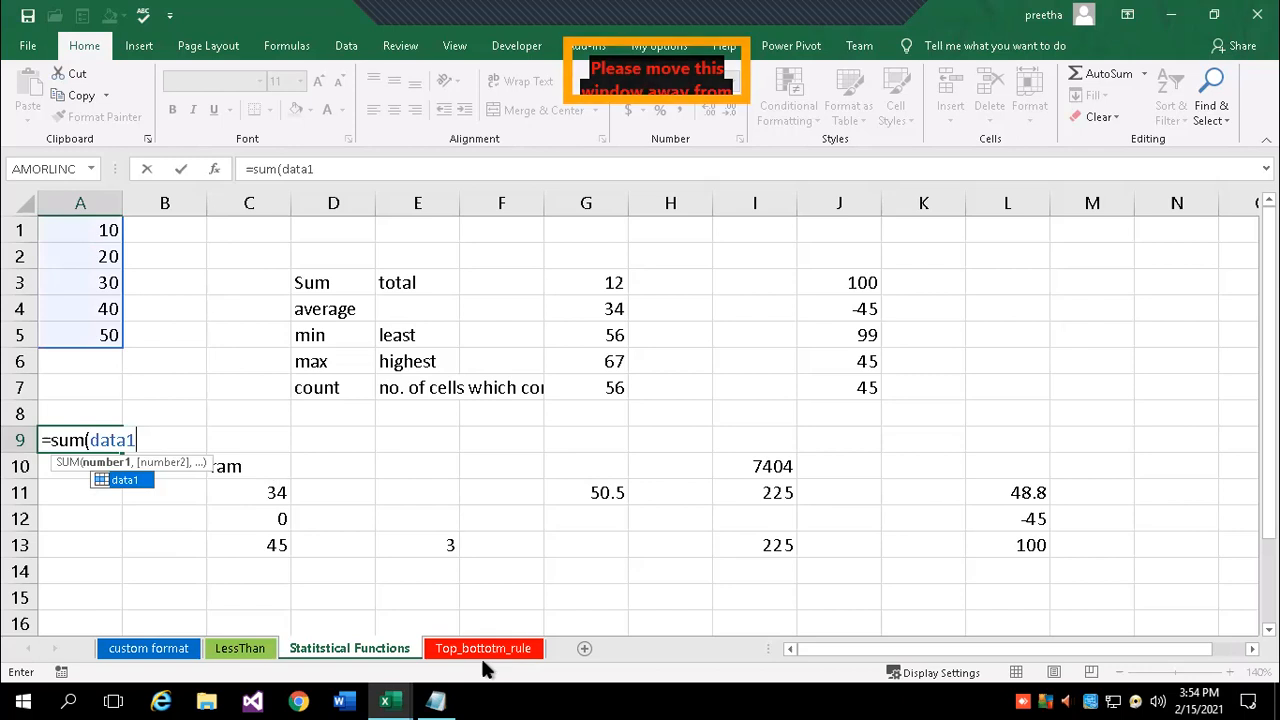
{"action": "type", "text": ")"}
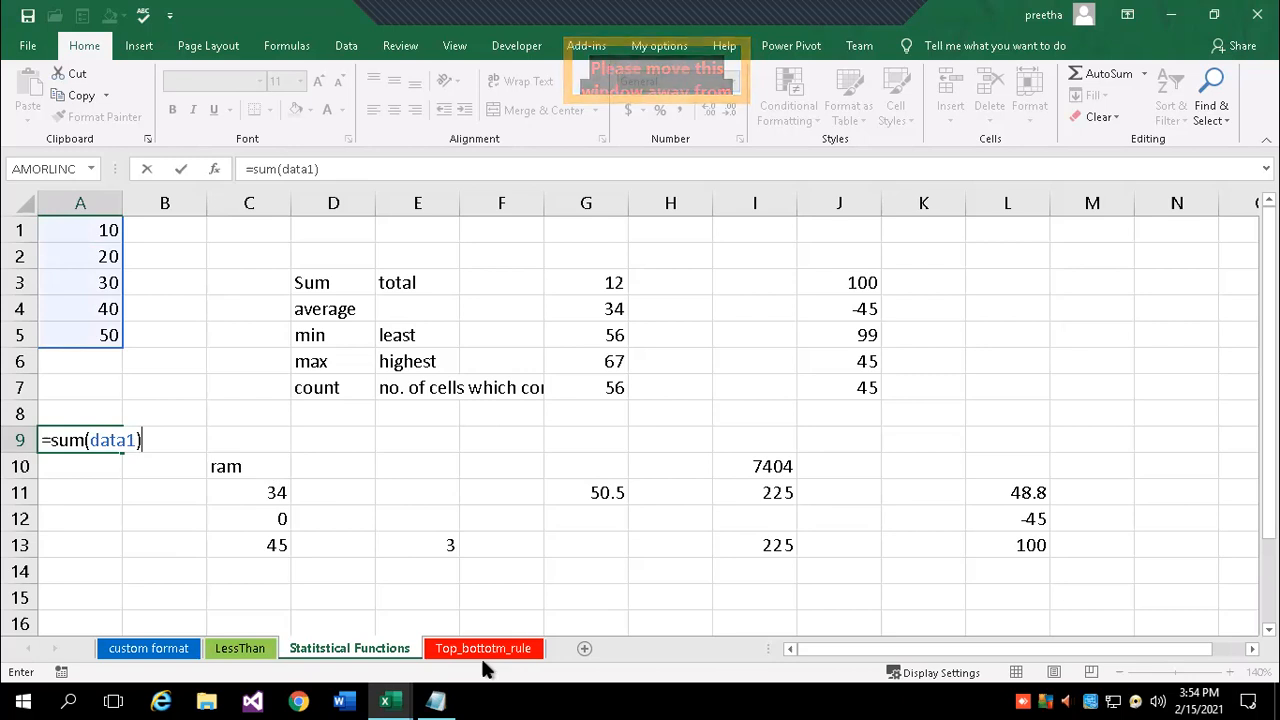
{"action": "key", "text": "Return"}
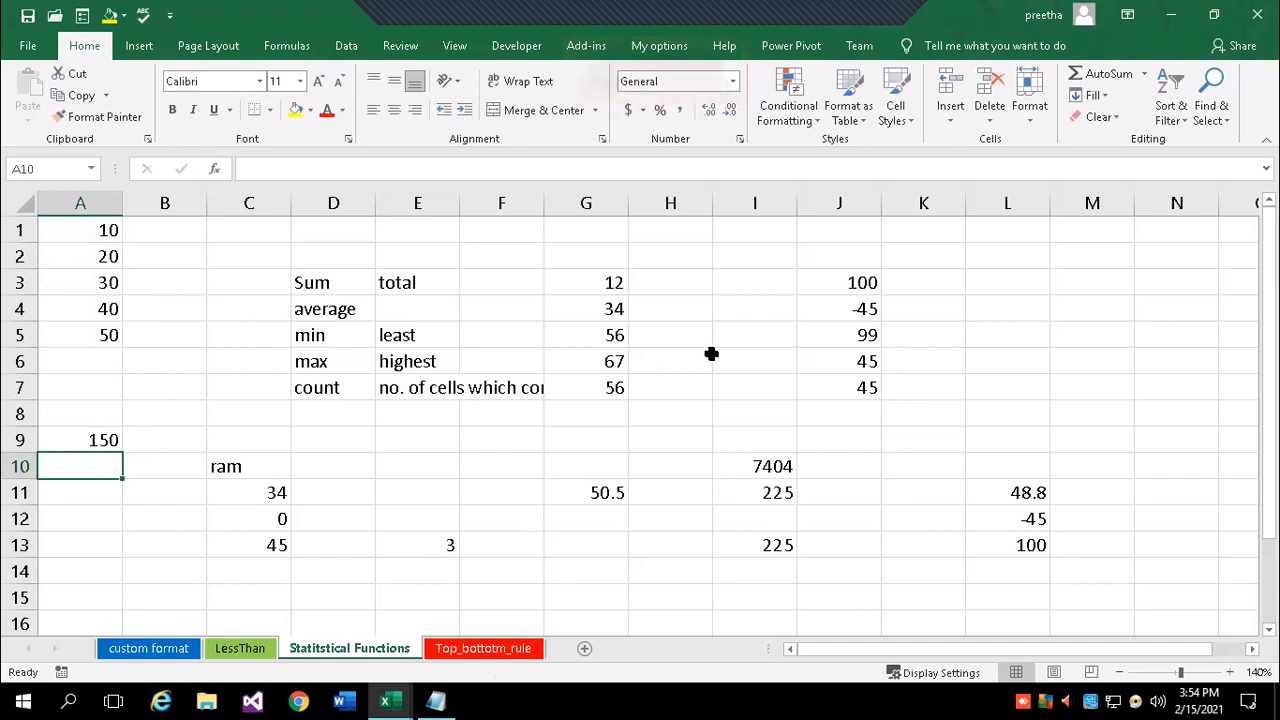
{"action": "left_click", "coordinate": [843, 287]}
- Name the range J3:J7 (100, -45, 99, 45, 45) 'marks' via the Name Box
{"action": "left_click_drag", "start_coordinate": [845, 293], "coordinate": [857, 389]}
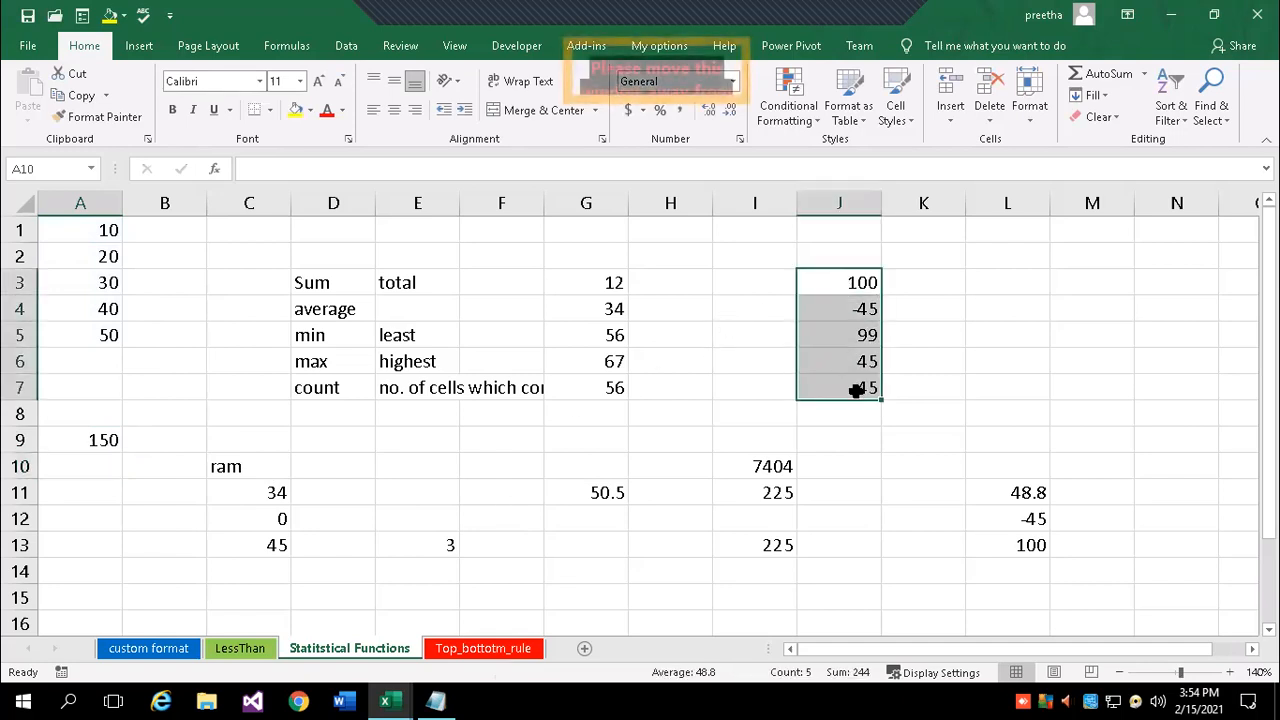
{"action": "left_click", "coordinate": [62, 170]}
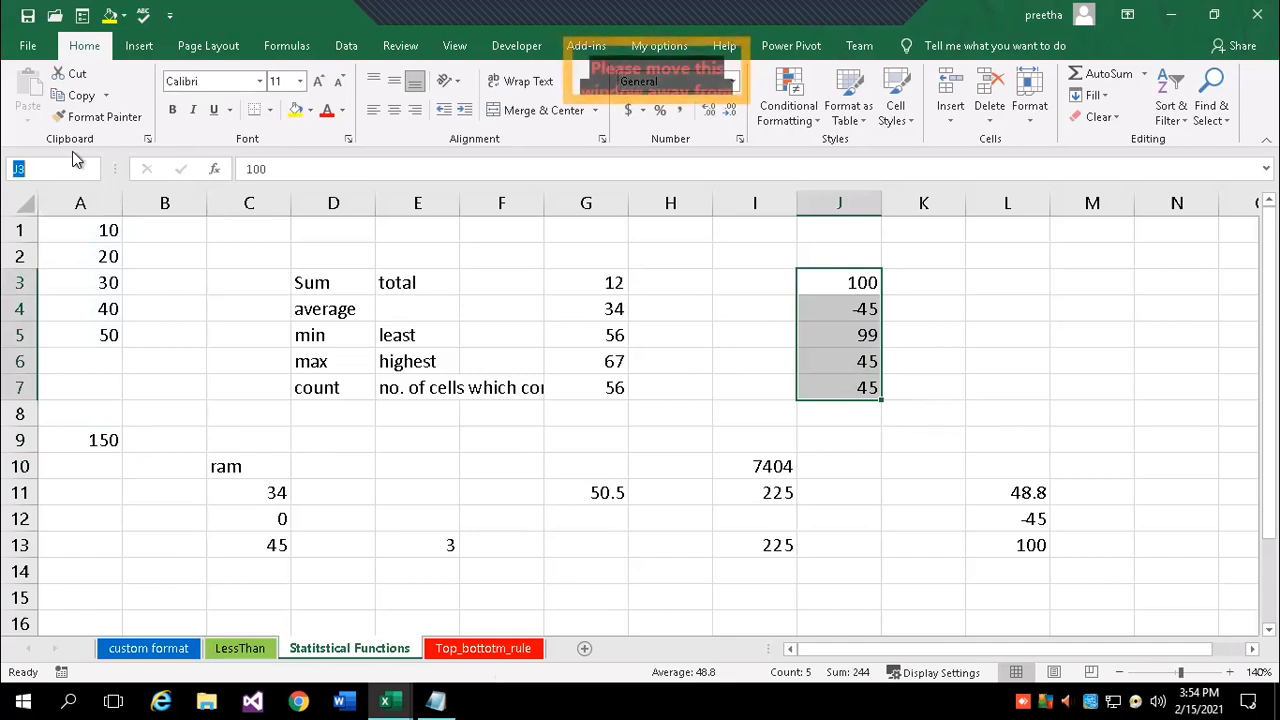
{"action": "type", "text": "m"}
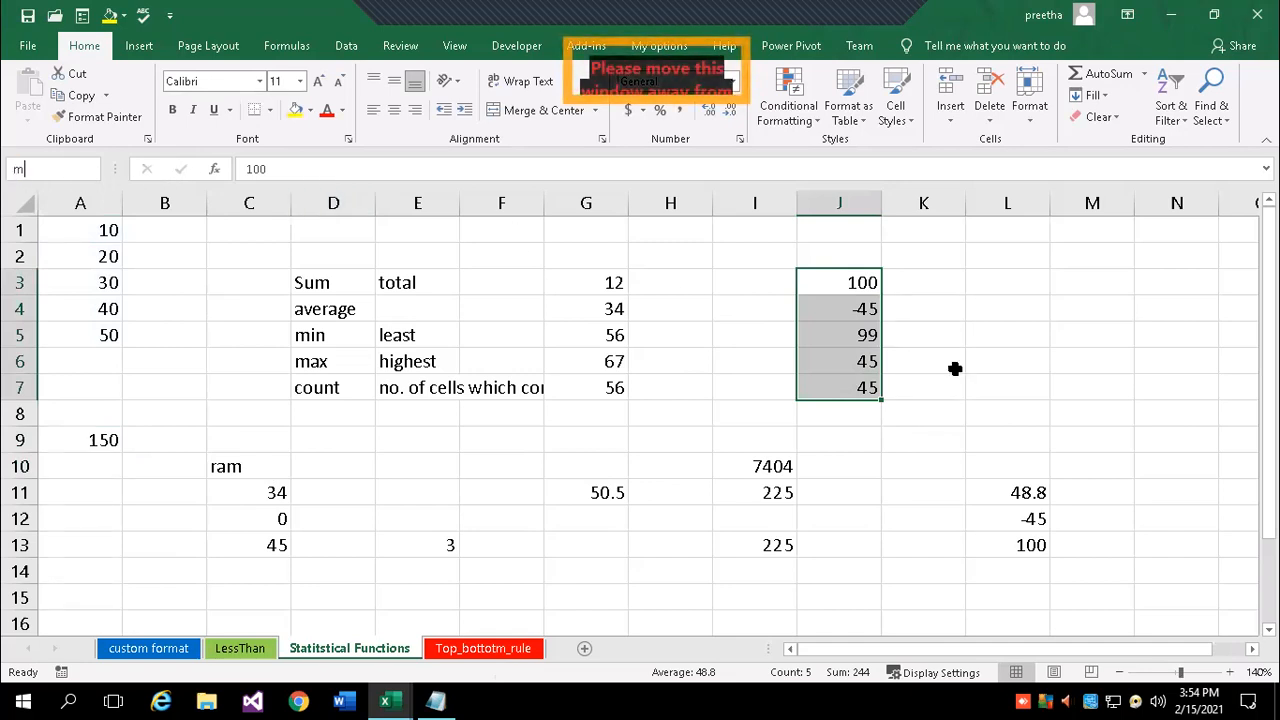
{"action": "type", "text": "ark"}
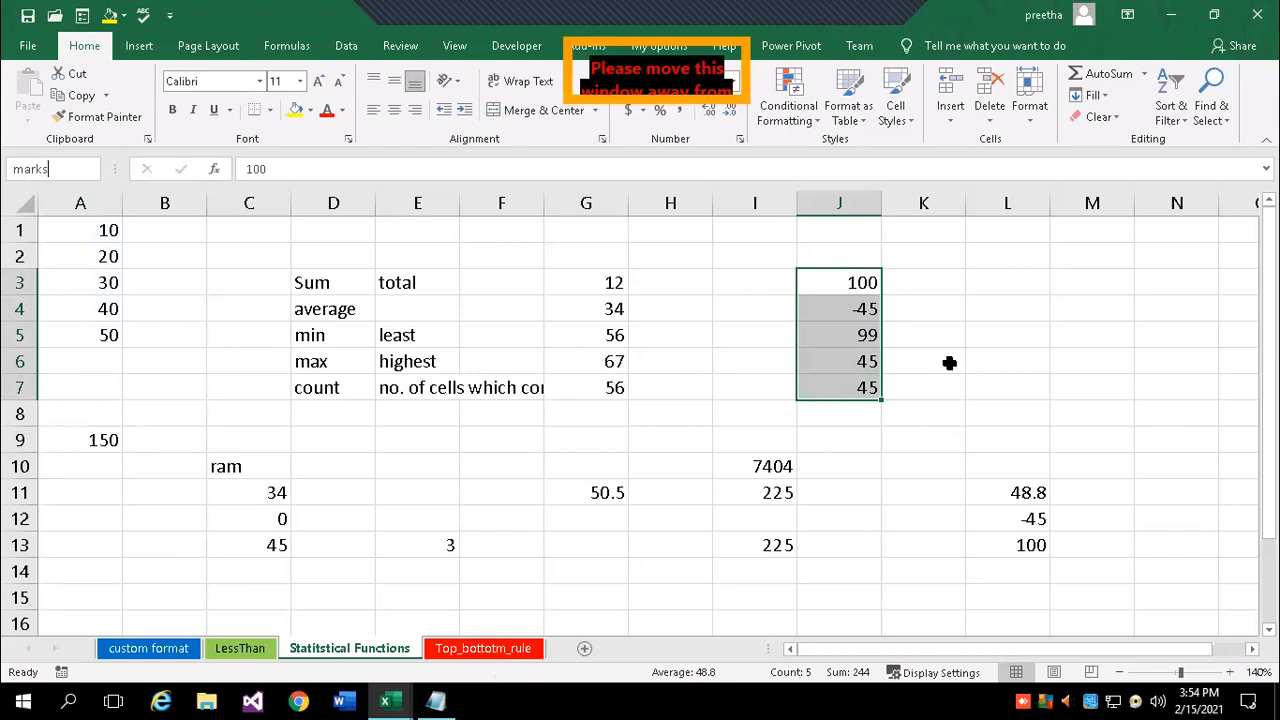
{"action": "type", "text": "s"}
{"action": "key", "text": "Return"}
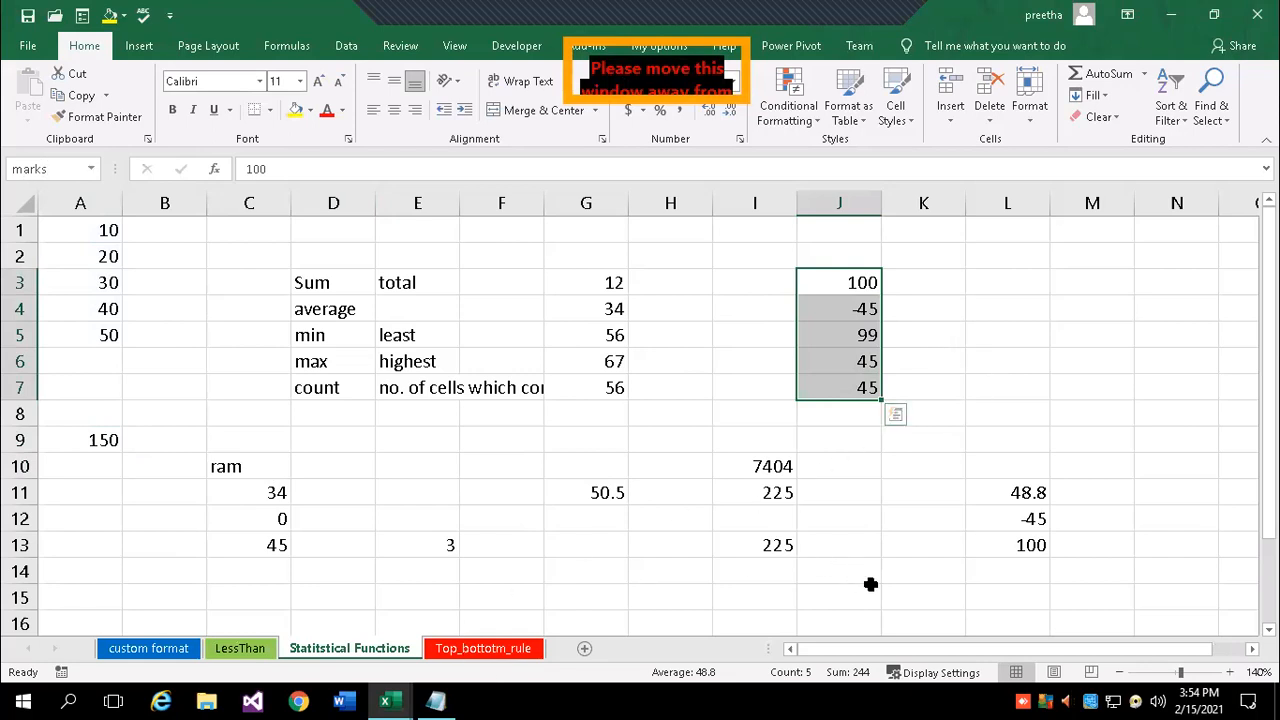
{"action": "left_click", "coordinate": [900, 598]}
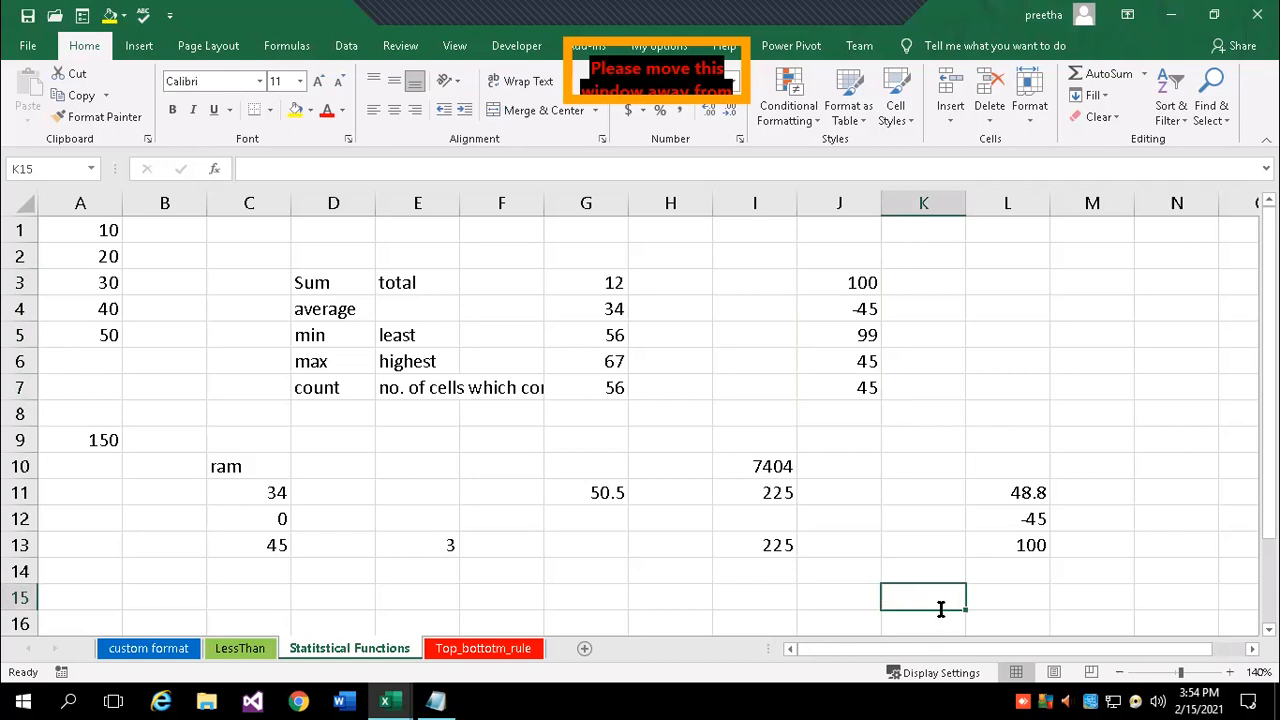
- Enter =AVERAGE(marks) in K15, fixing a wrong autocomplete pick, to get 48.8
{"action": "type", "text": "=av"}
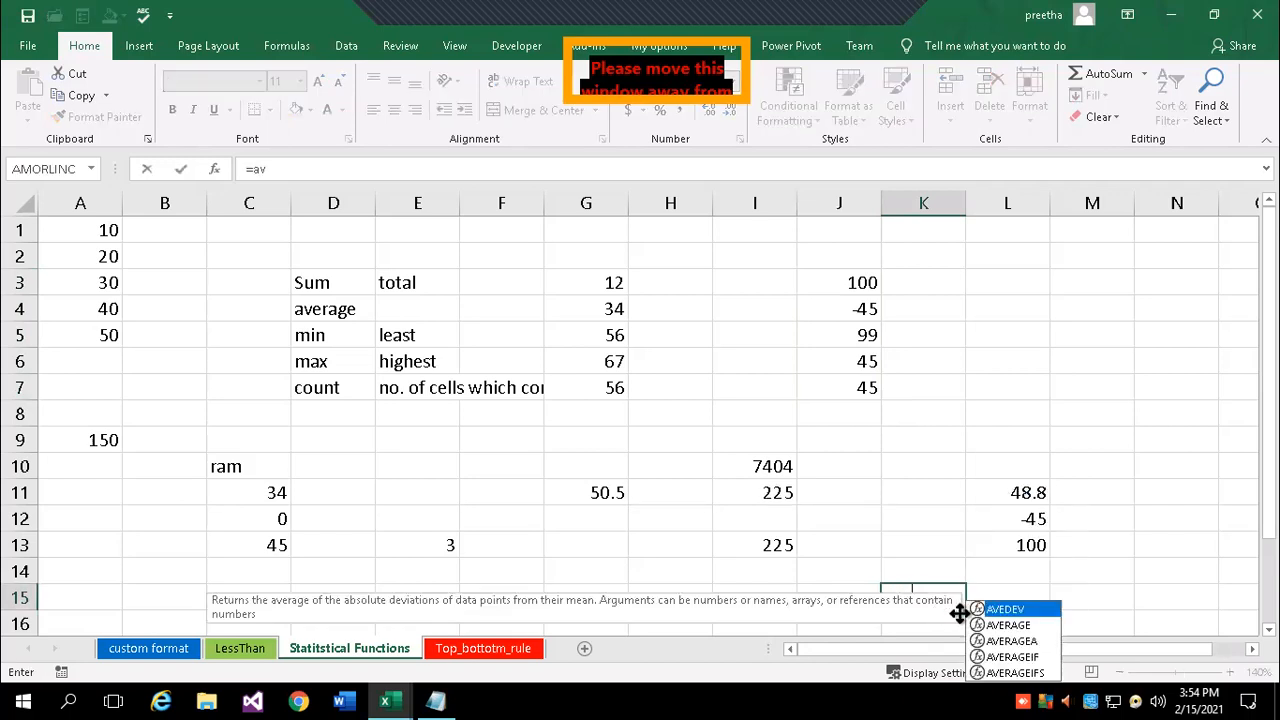
{"action": "key", "text": "Tab"}
{"action": "key", "text": "BackSpace"}
{"action": "key", "text": "BackSpace"}
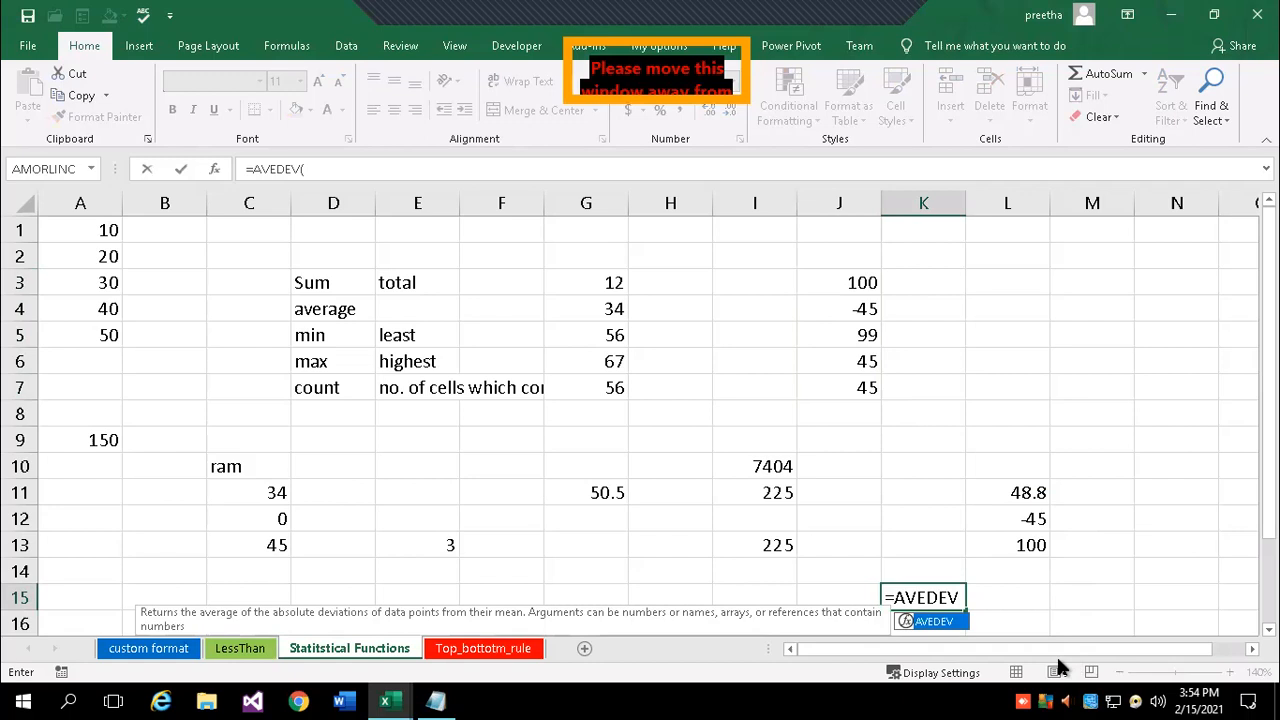
{"action": "key", "text": "BackSpace"}
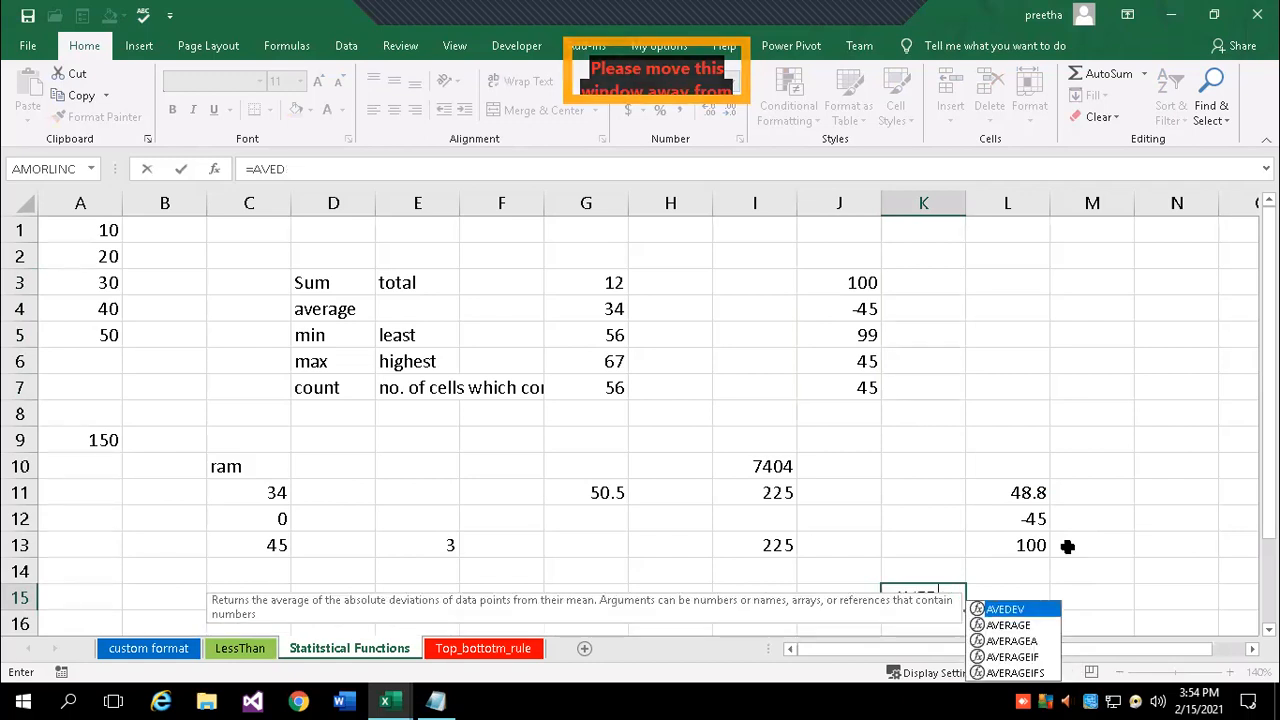
{"action": "key", "text": "BackSpace"}
{"action": "type", "text": "r"}
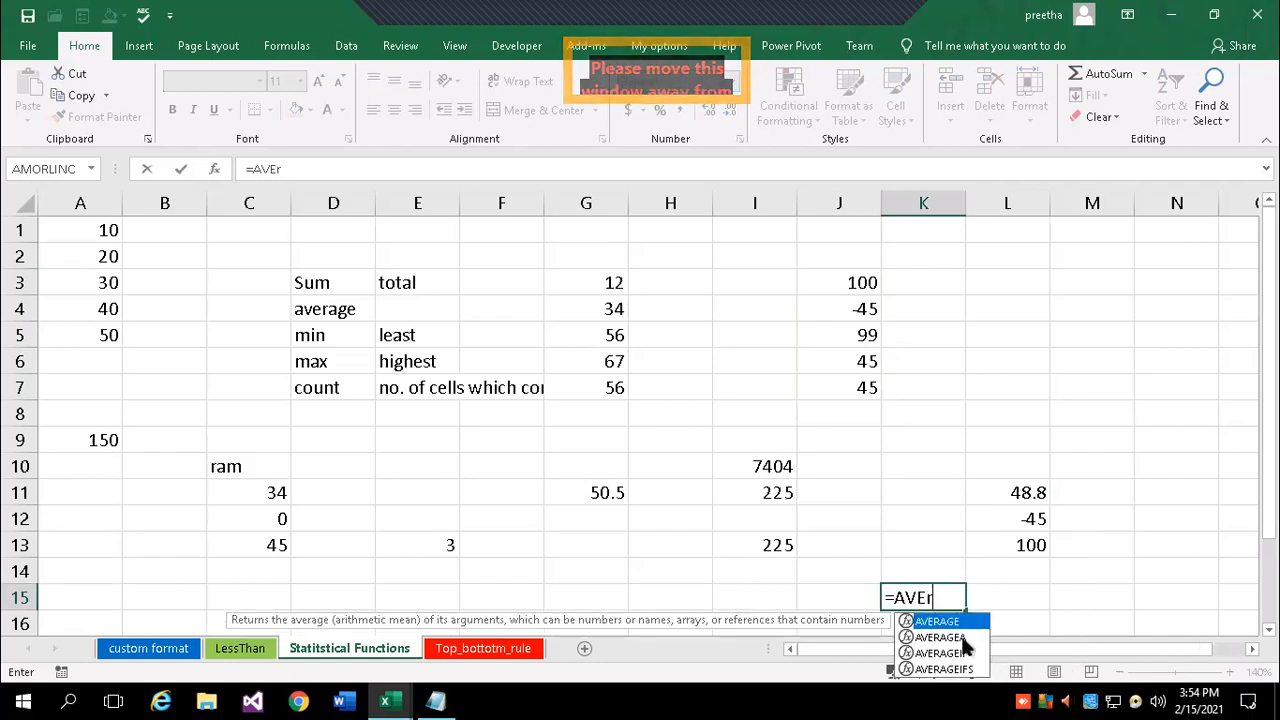
{"action": "key", "text": "Tab"}
{"action": "type", "text": "mark"}
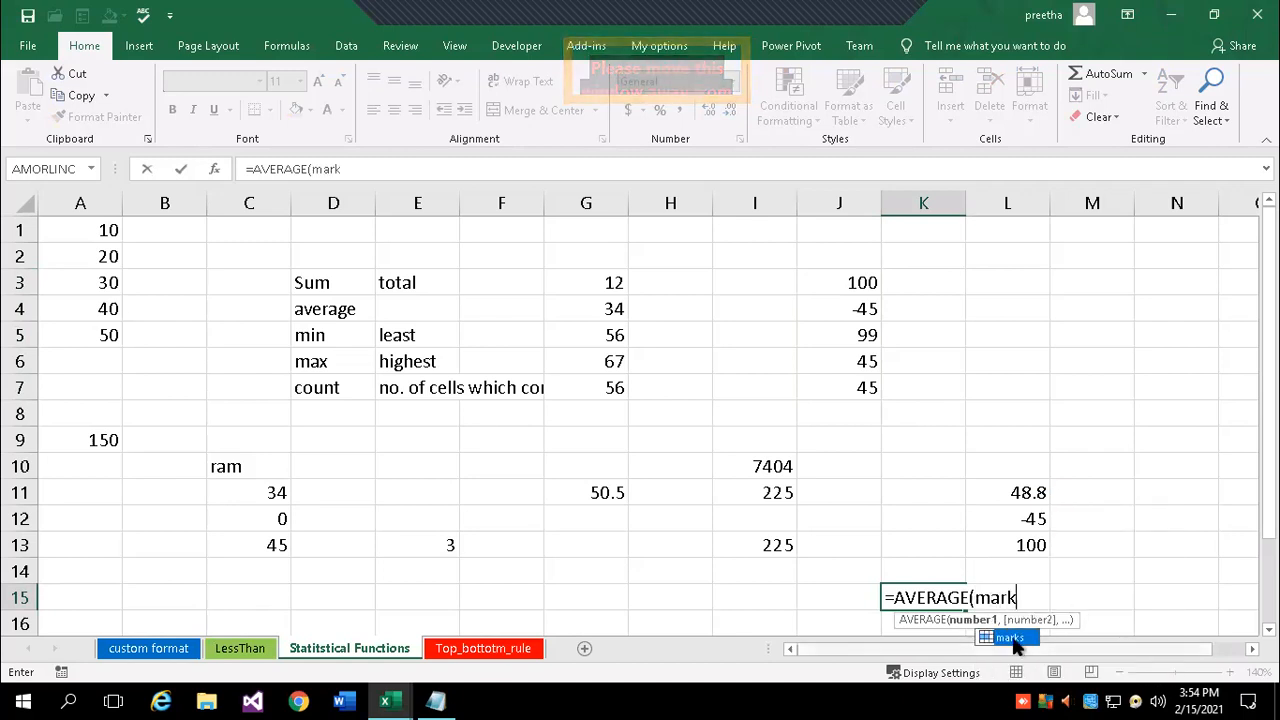
{"action": "double_click", "coordinate": [1011, 637]}
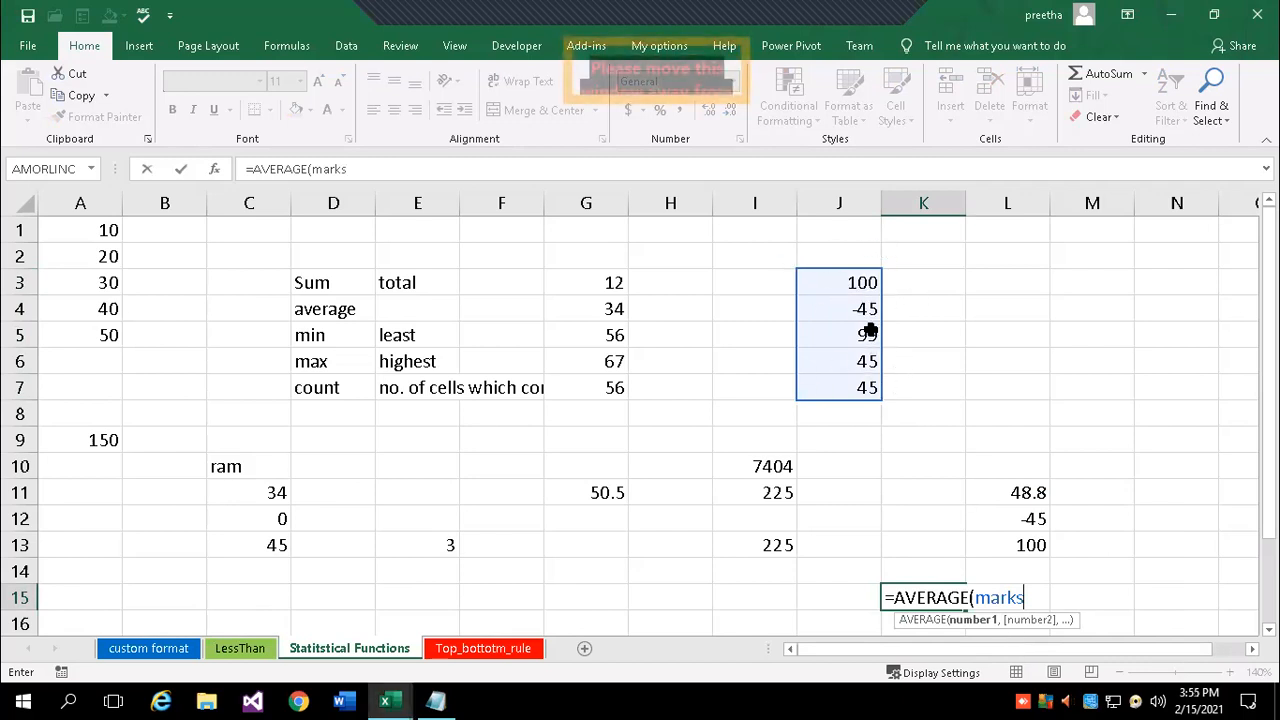
{"action": "type", "text": ")"}
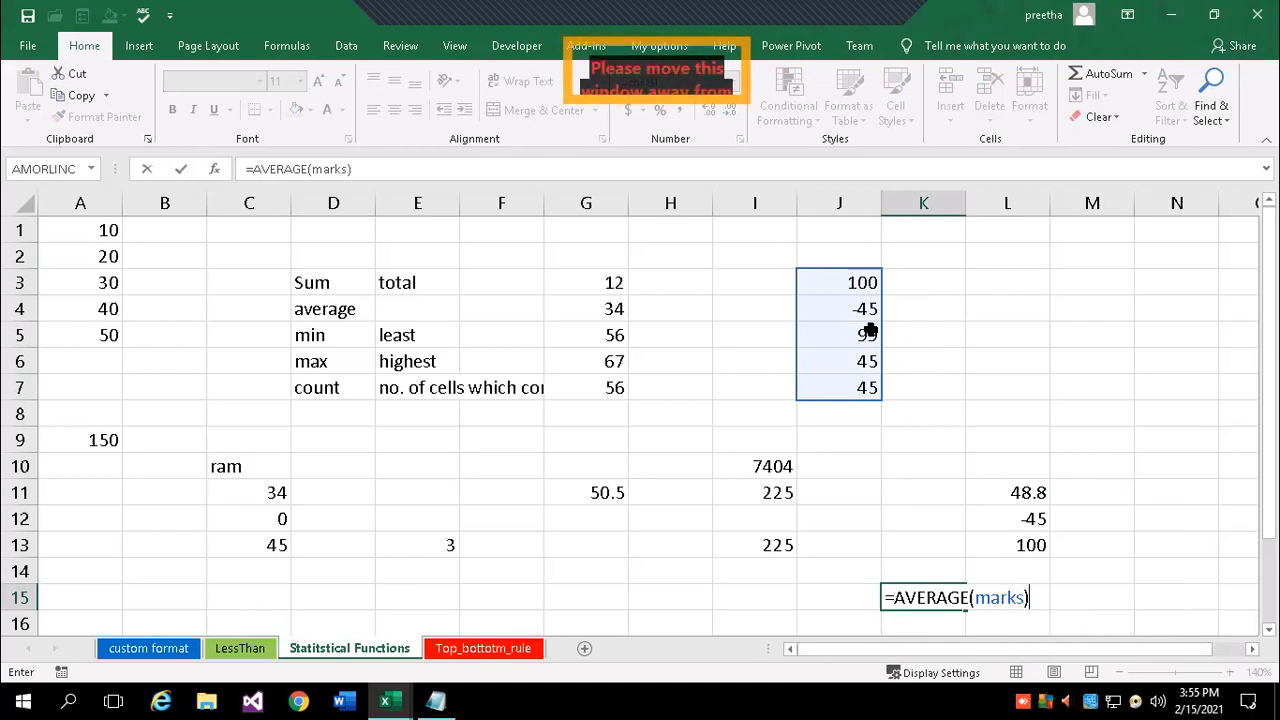
{"action": "key", "text": "Return"}
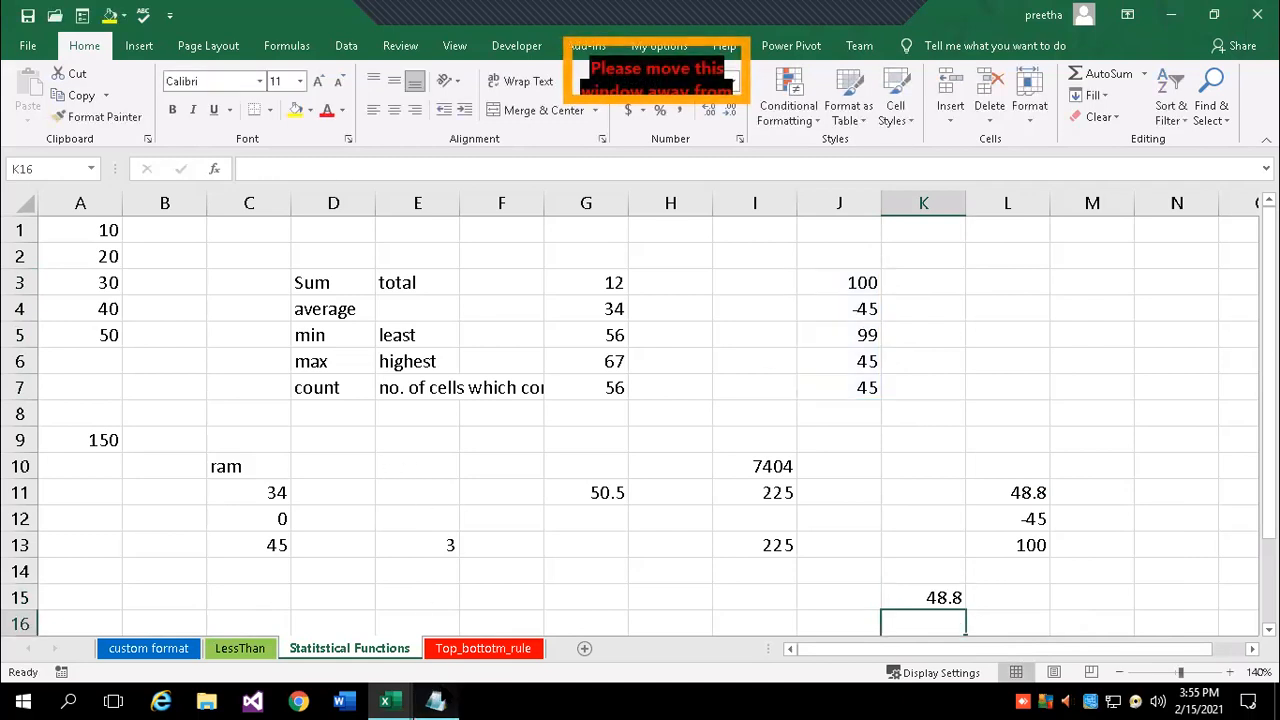
{"action": "left_click", "coordinate": [435, 700]}
- Add a 'User defined Range' note: a name given to a range, usable in a formula/function
{"action": "key", "text": "Return"}
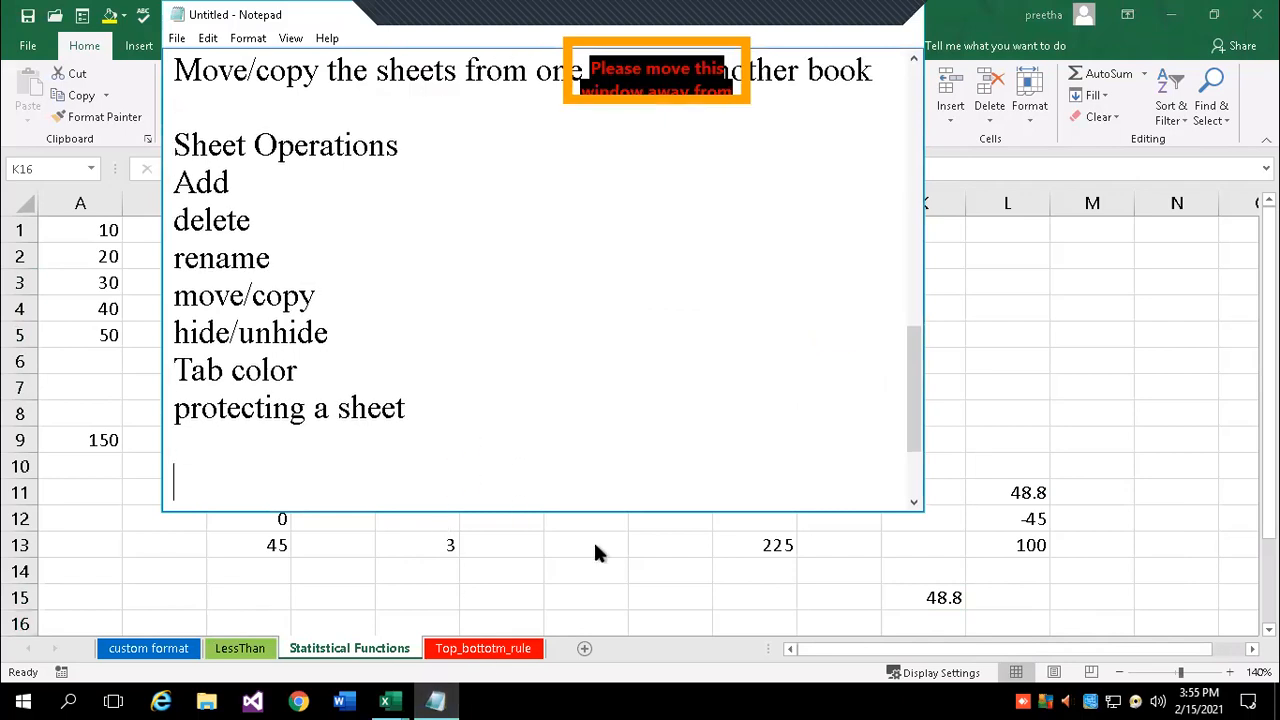
{"action": "type", "text": "User define"}
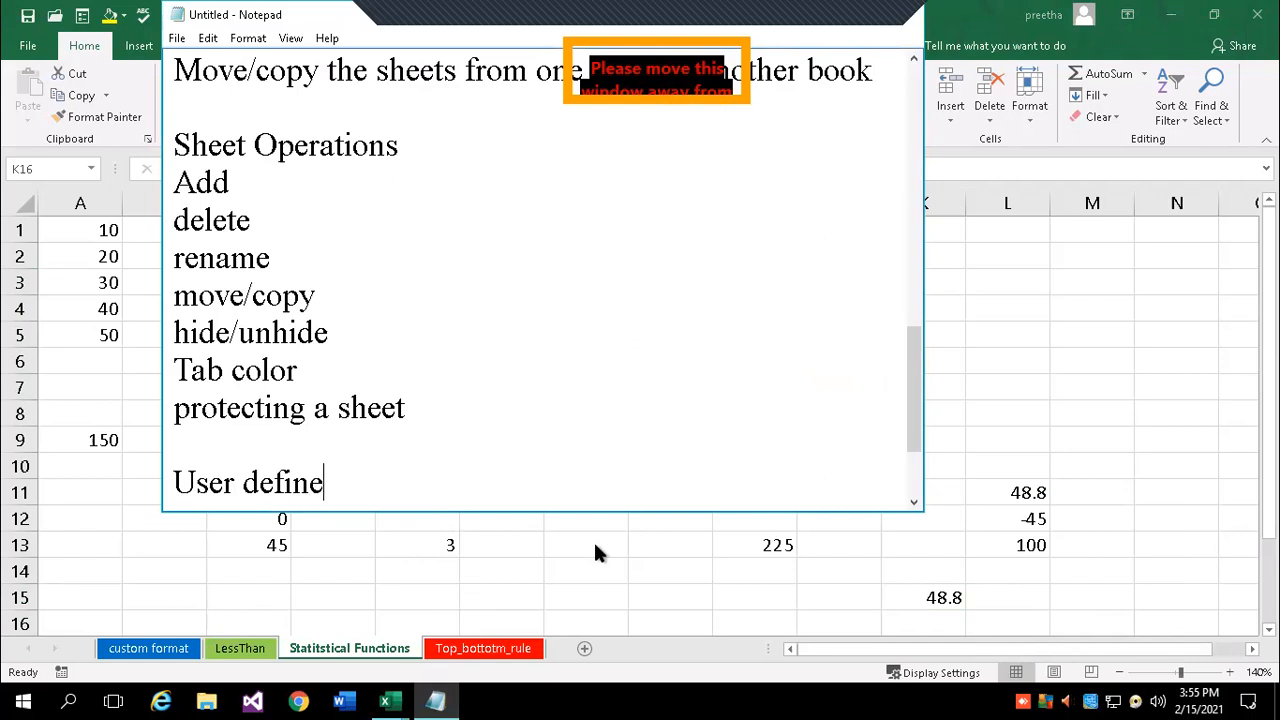
{"action": "type", "text": "d Range"}
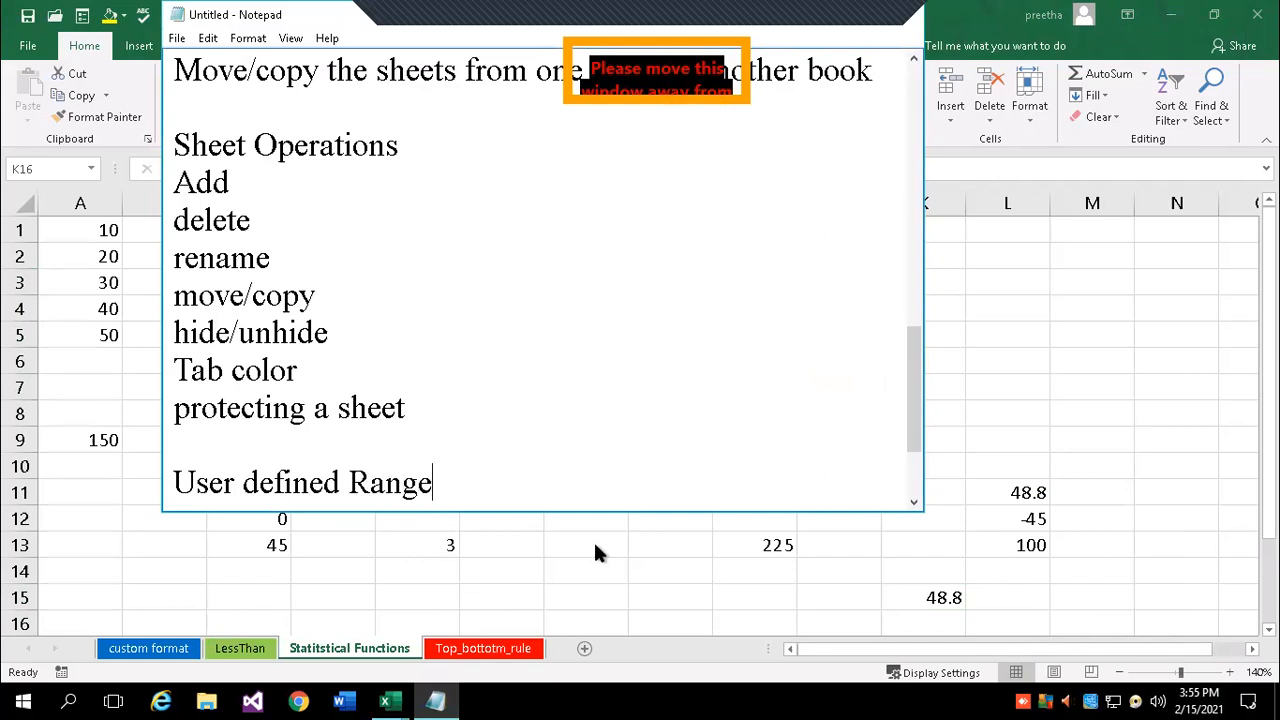
{"action": "key", "text": "Return"}
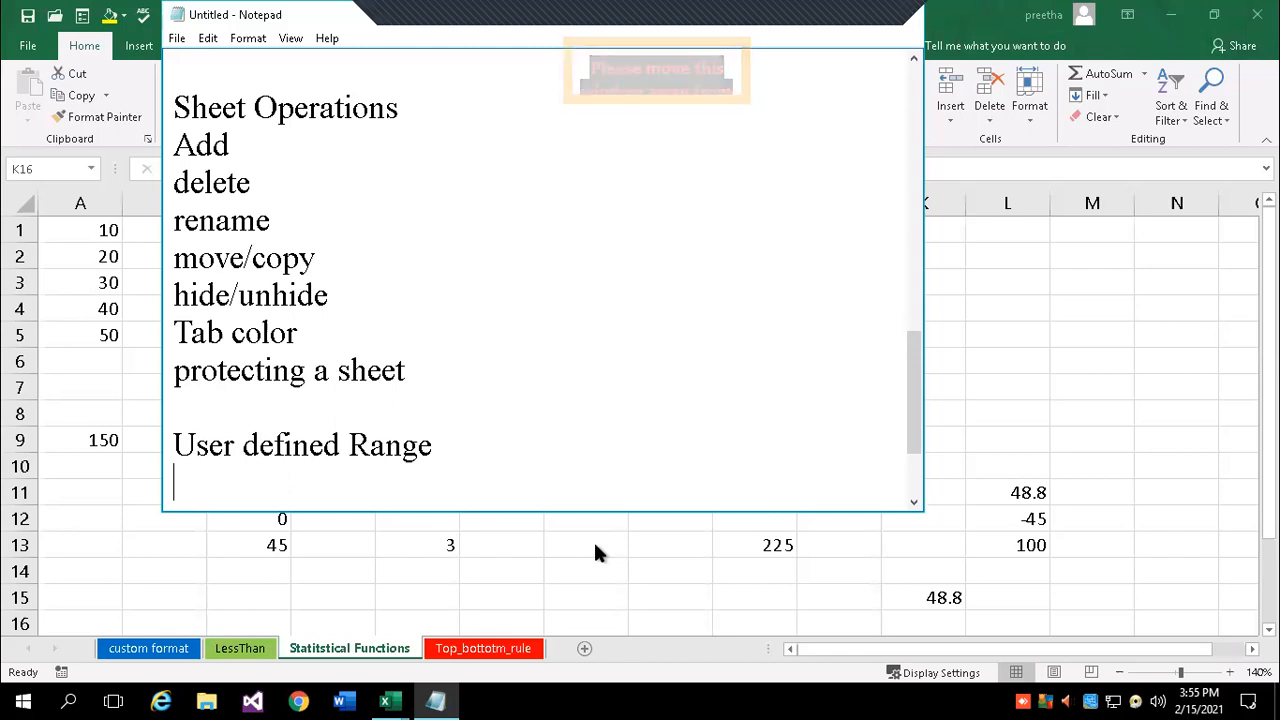
{"action": "left_click", "coordinate": [472, 455]}
{"action": "type", "text": ": name given r"}
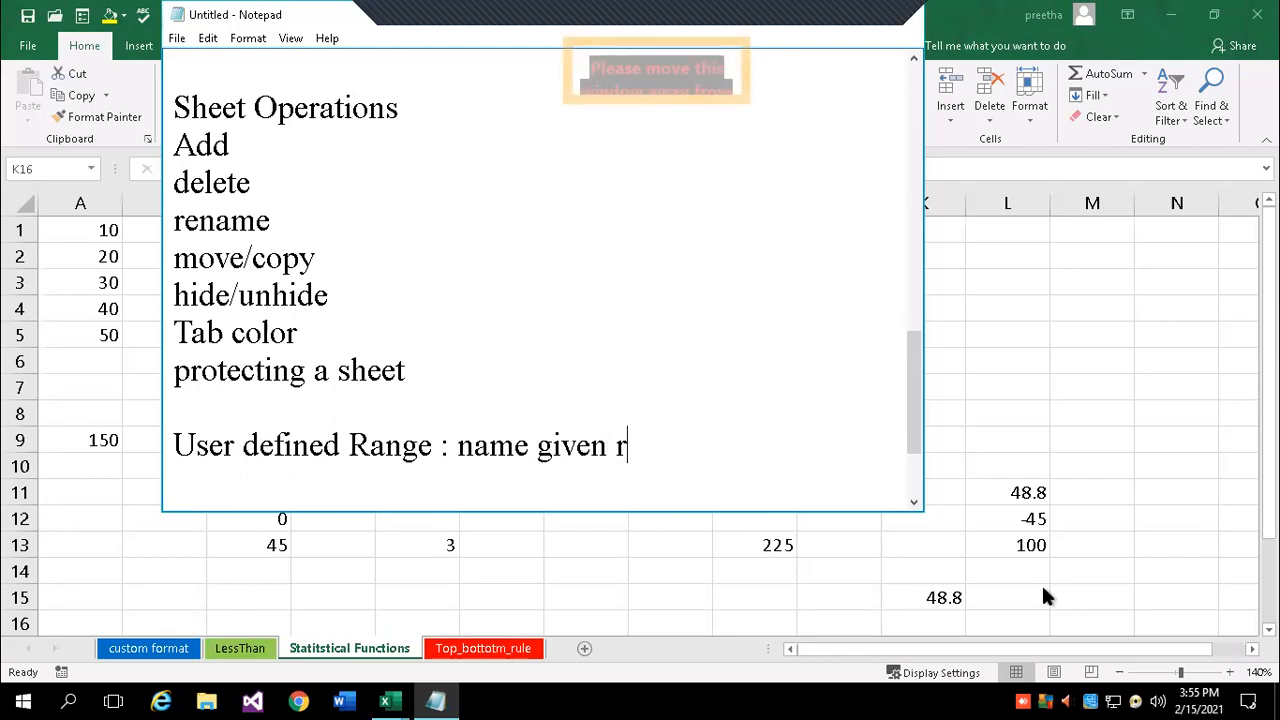
{"action": "key", "text": "BackSpace"}
{"action": "type", "text": "to"}
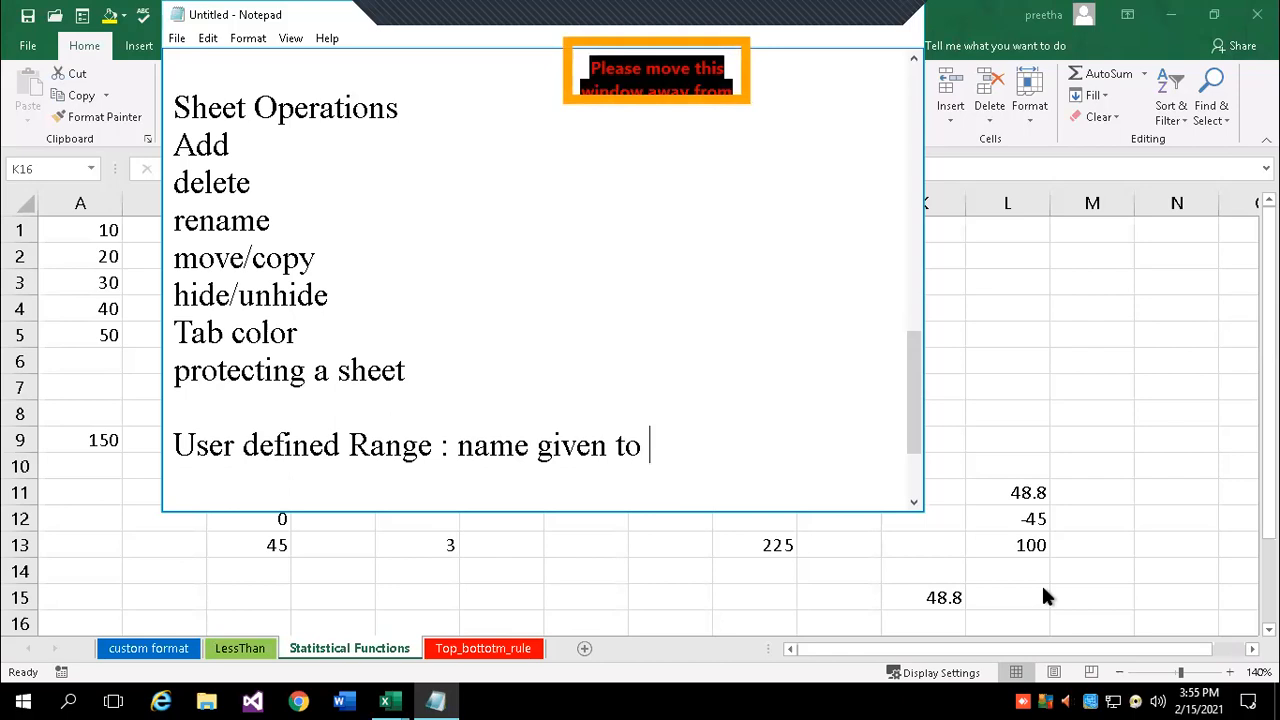
{"action": "type", "text": "range"}
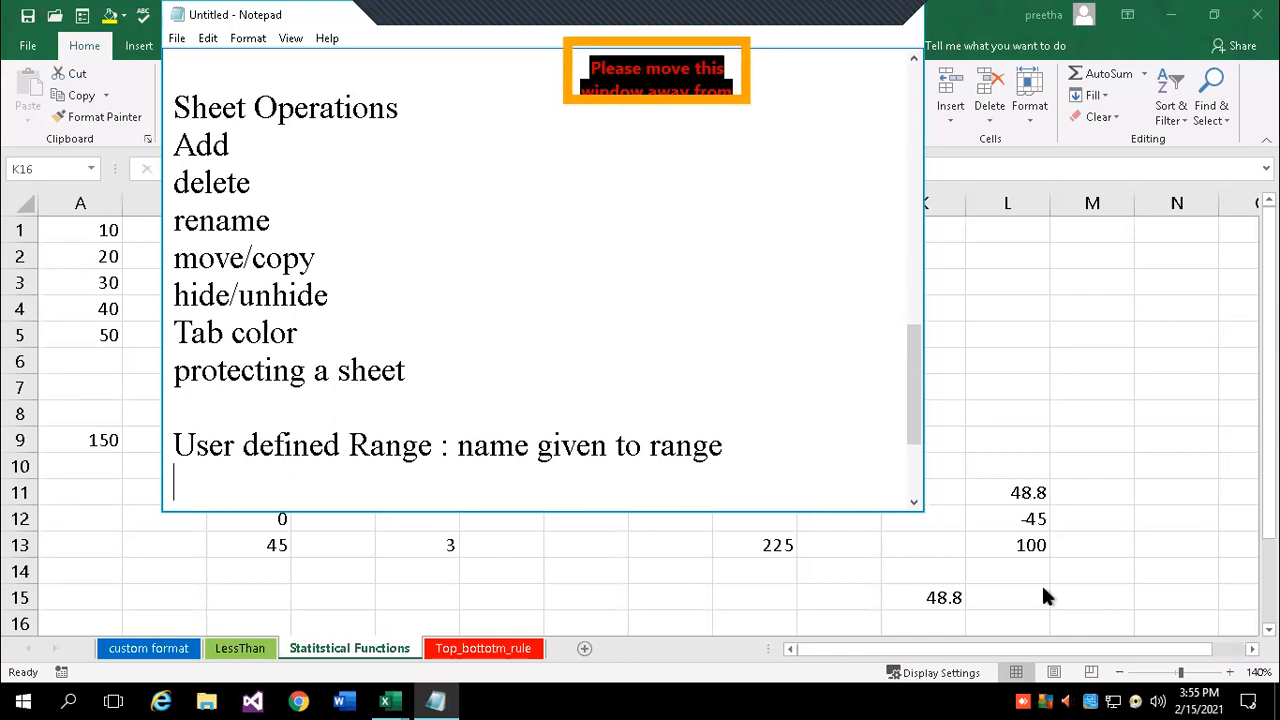
{"action": "type", "text": "this "}
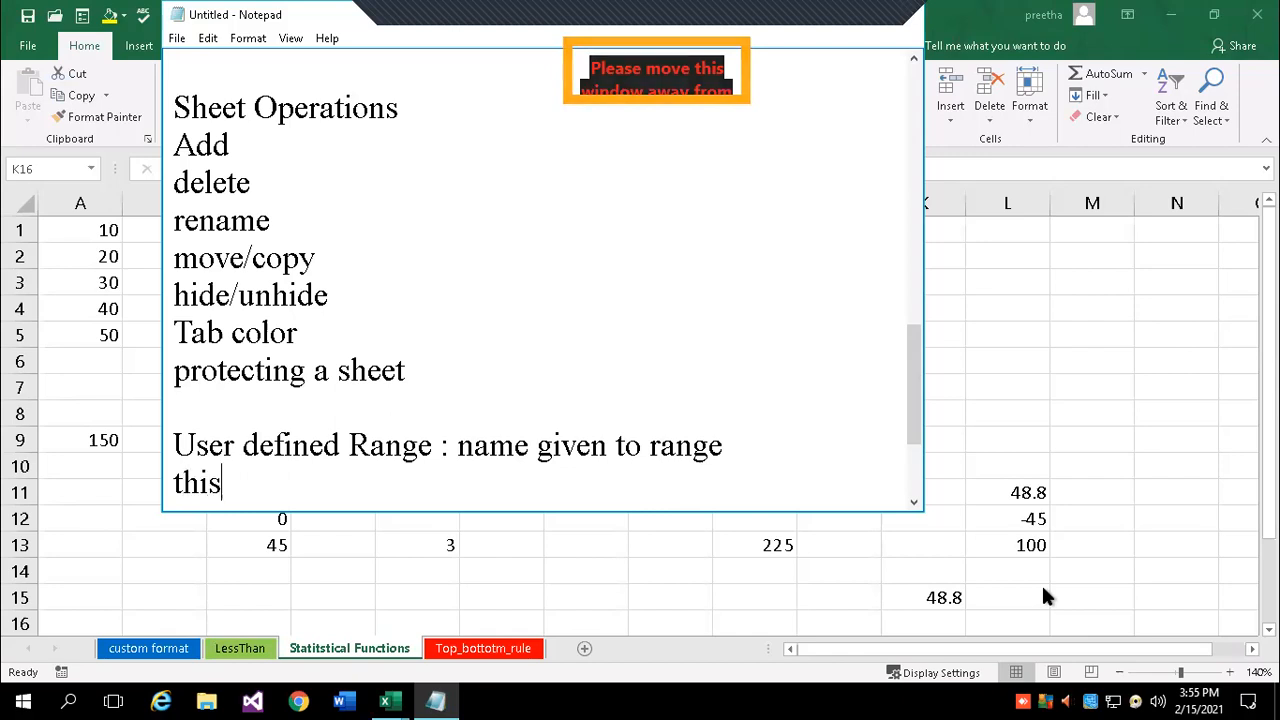
{"action": "type", "text": "can be "}
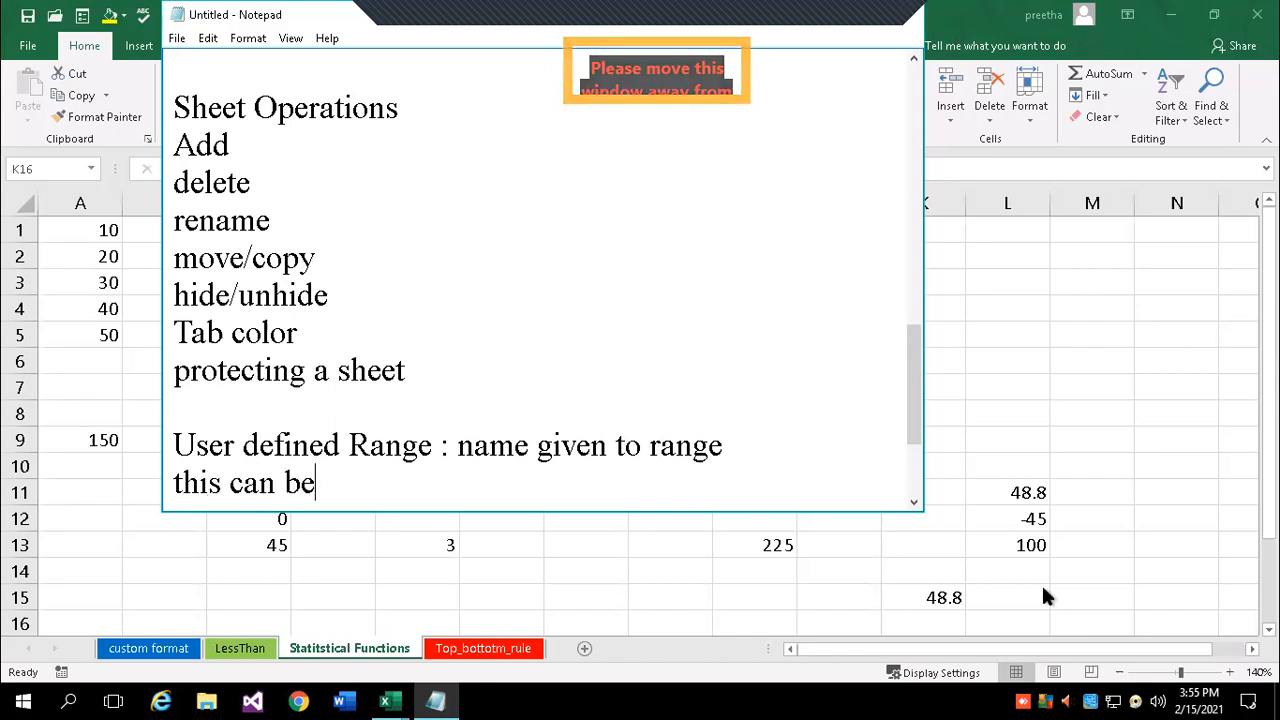
{"action": "type", "text": "us"}
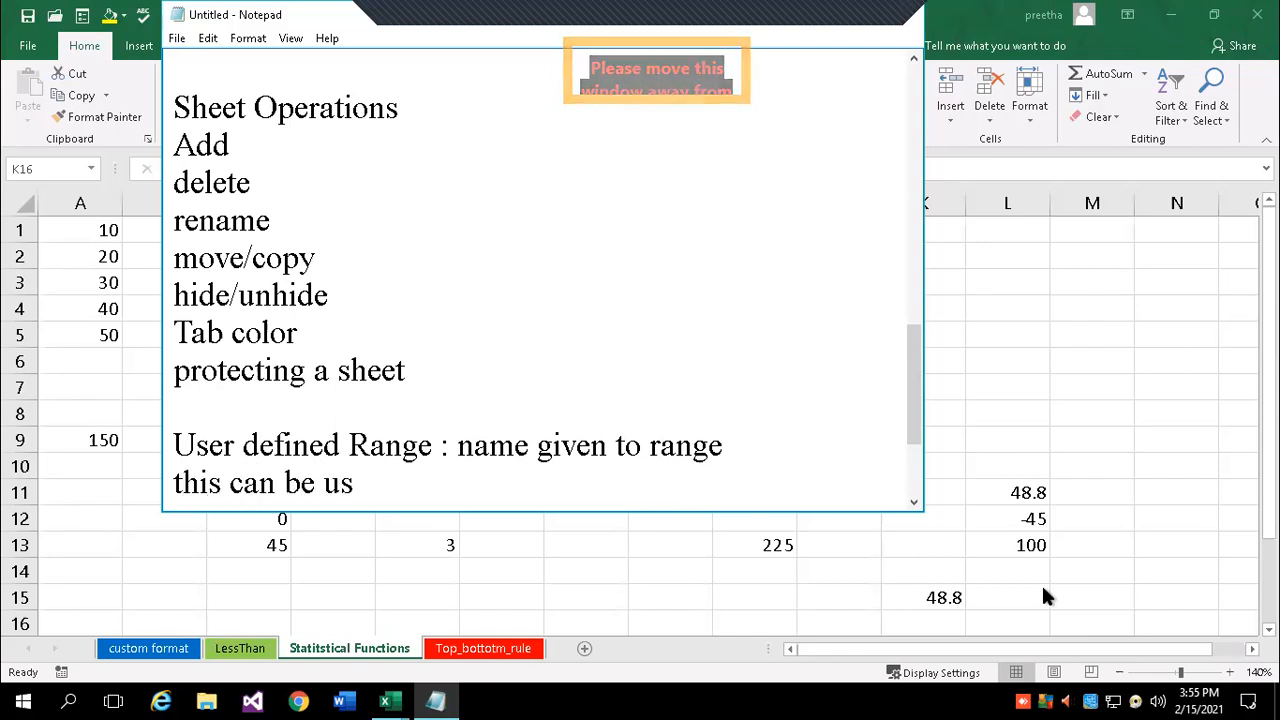
{"action": "type", "text": "ed in "}
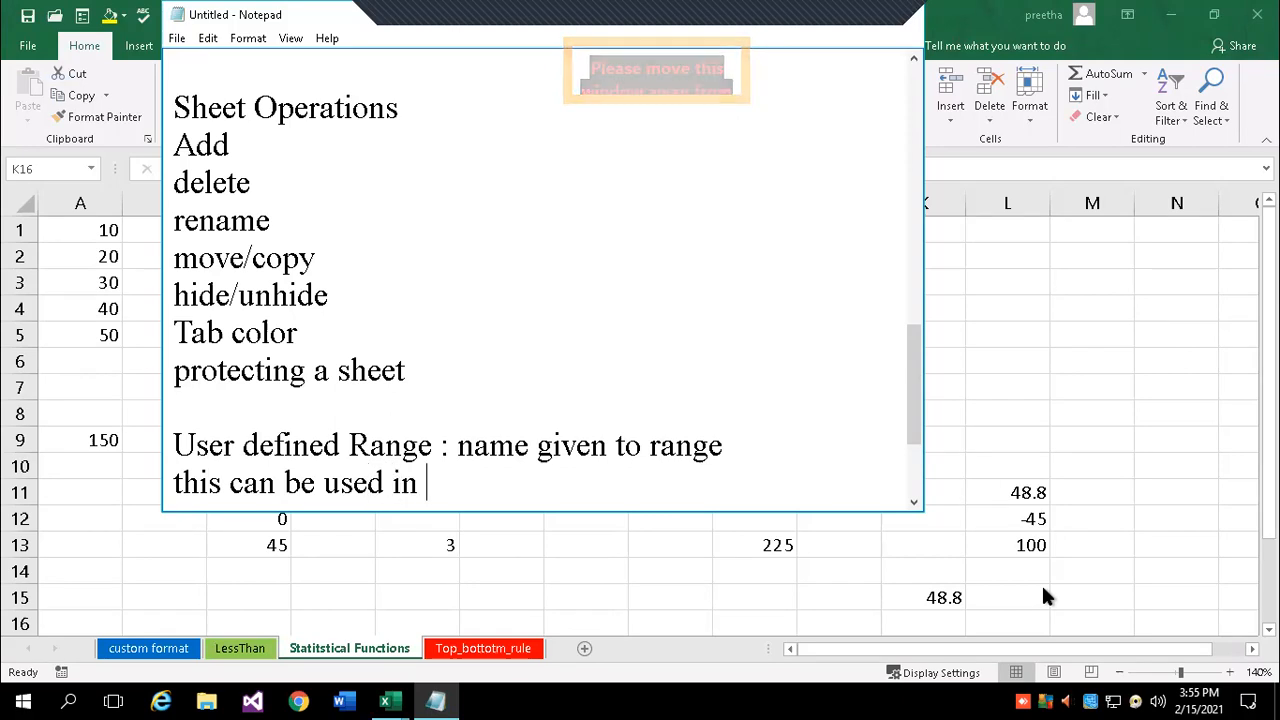
{"action": "type", "text": "a formula"}
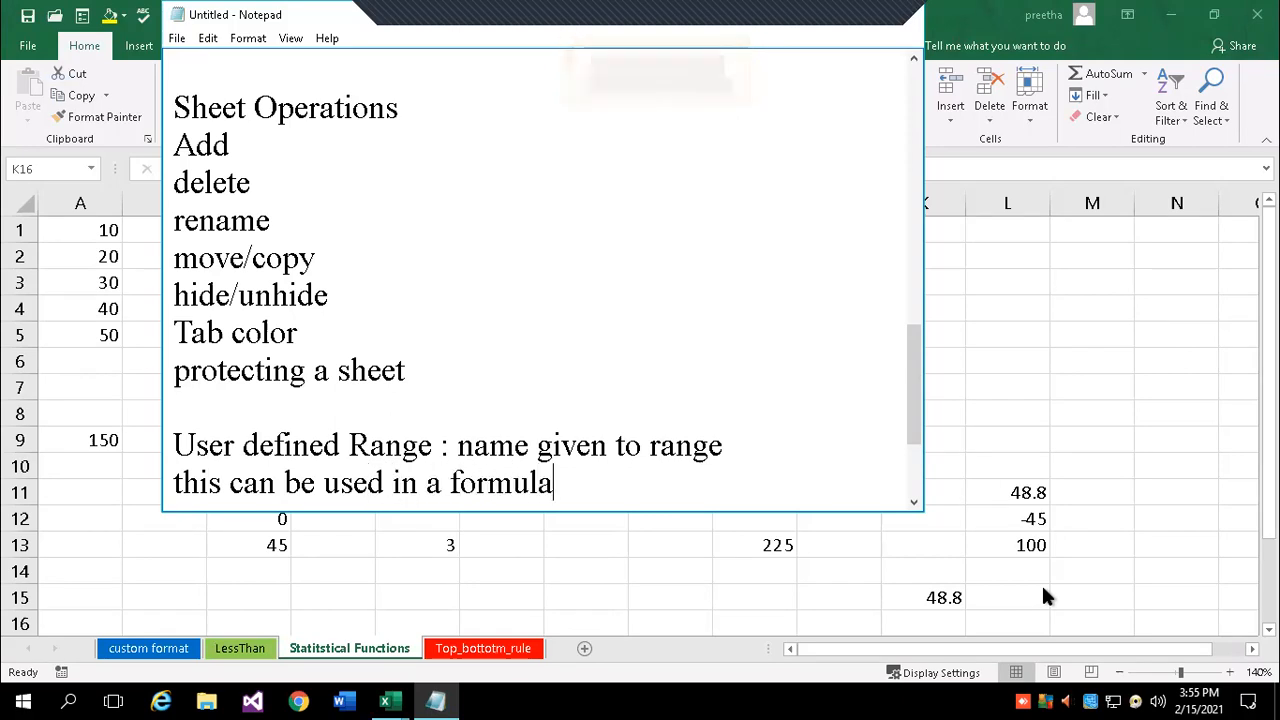
{"action": "type", "text": "/function"}
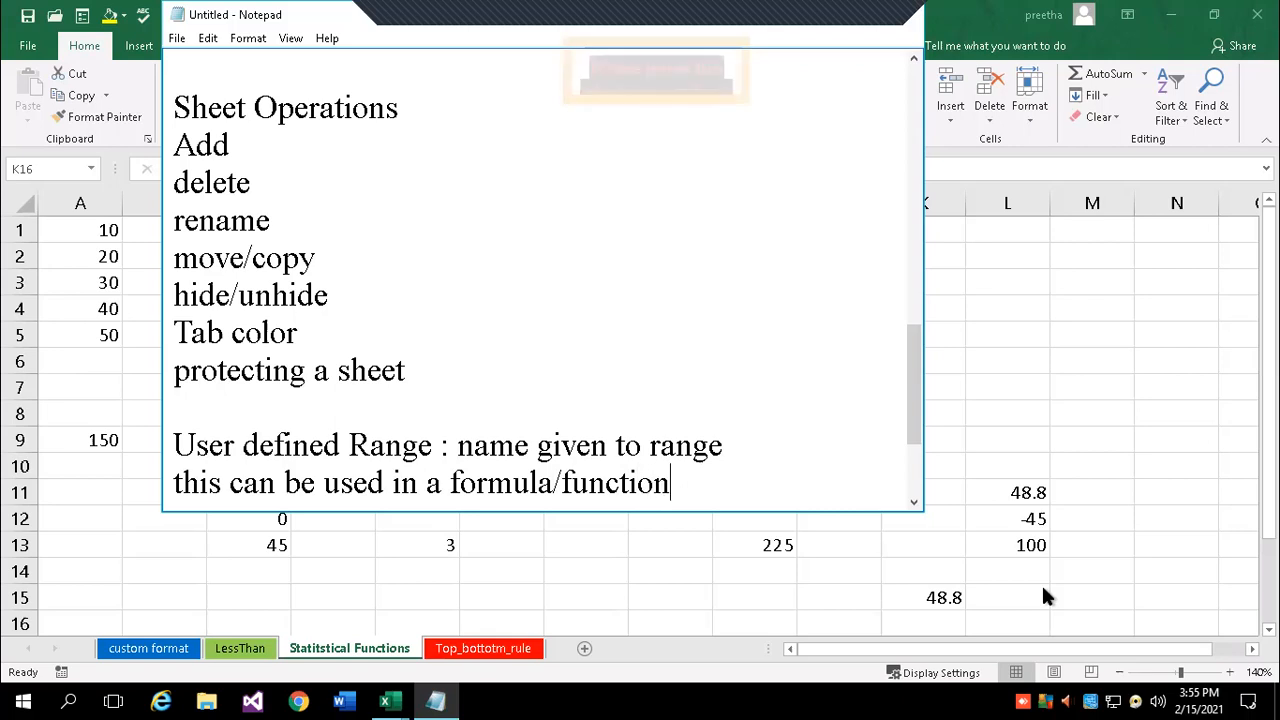
- Add the note line 'its visible for entire book' and return to Excel
{"action": "key", "text": "Return"}
{"action": "type", "text": "it"}
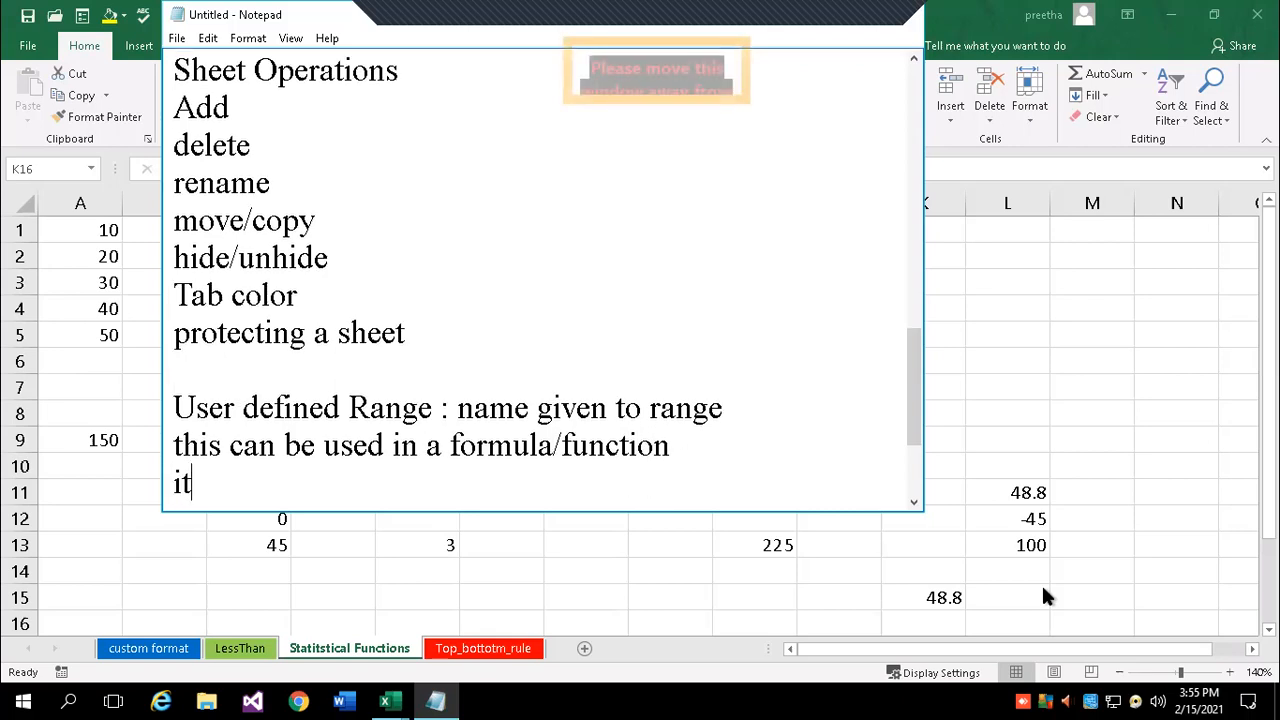
{"action": "type", "text": "s visi"}
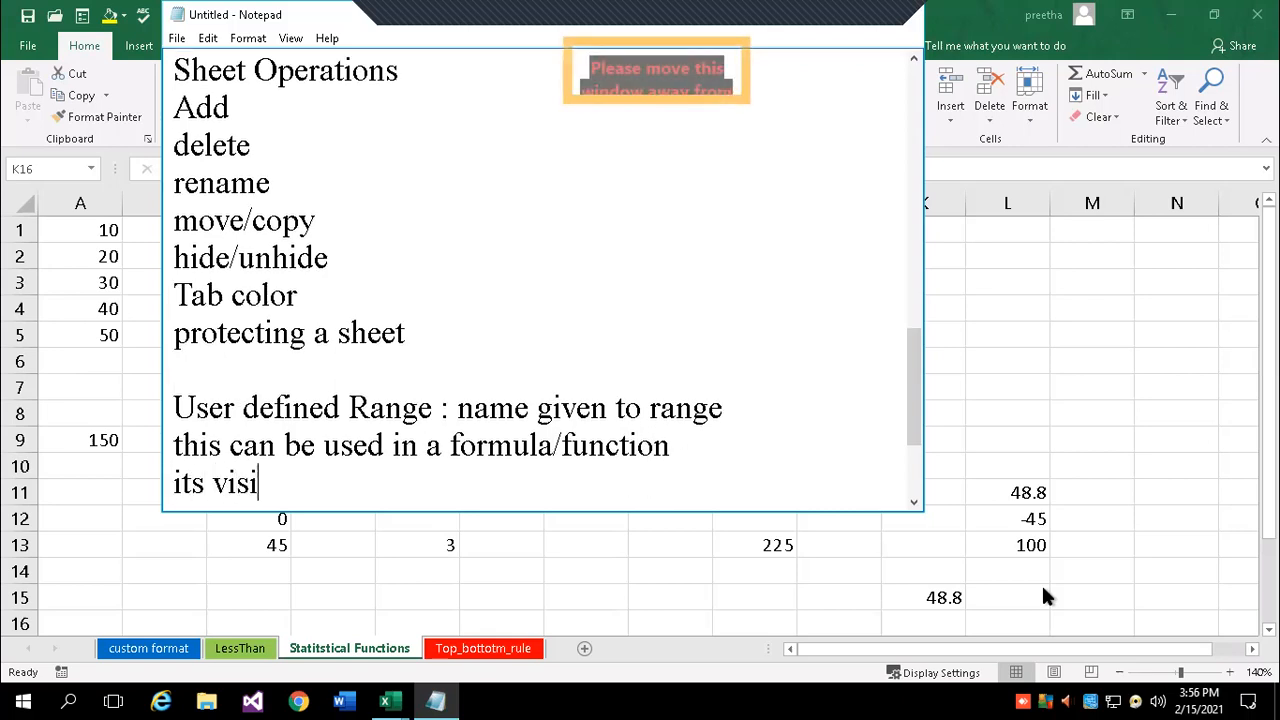
{"action": "type", "text": "ble for "}
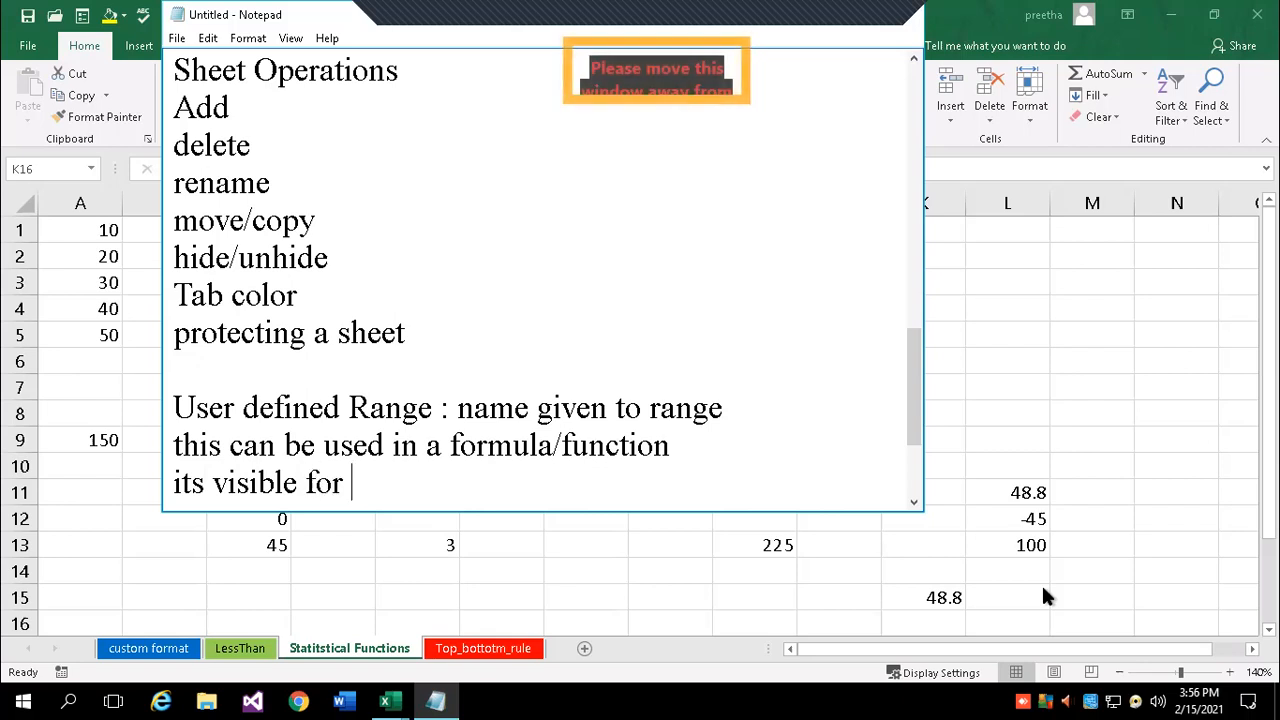
{"action": "type", "text": "entire book"}
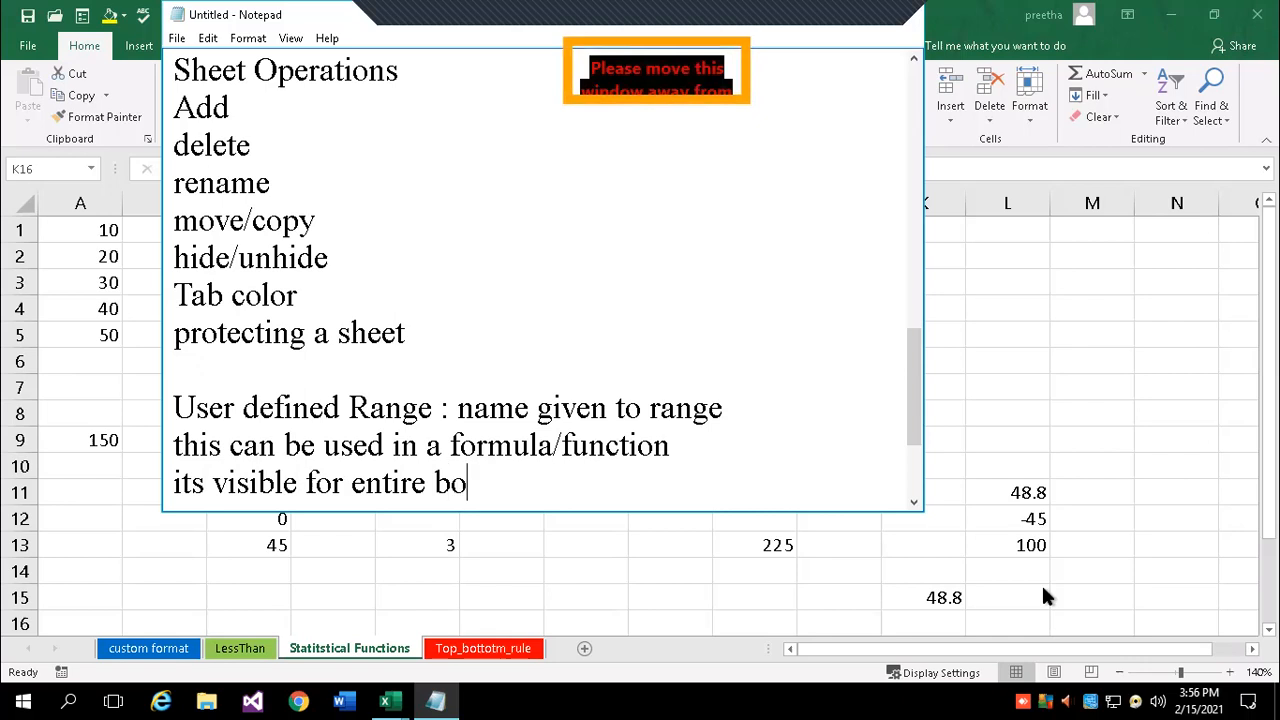
{"action": "key", "text": "Return"}
{"action": "key", "text": "alt+Tab"}
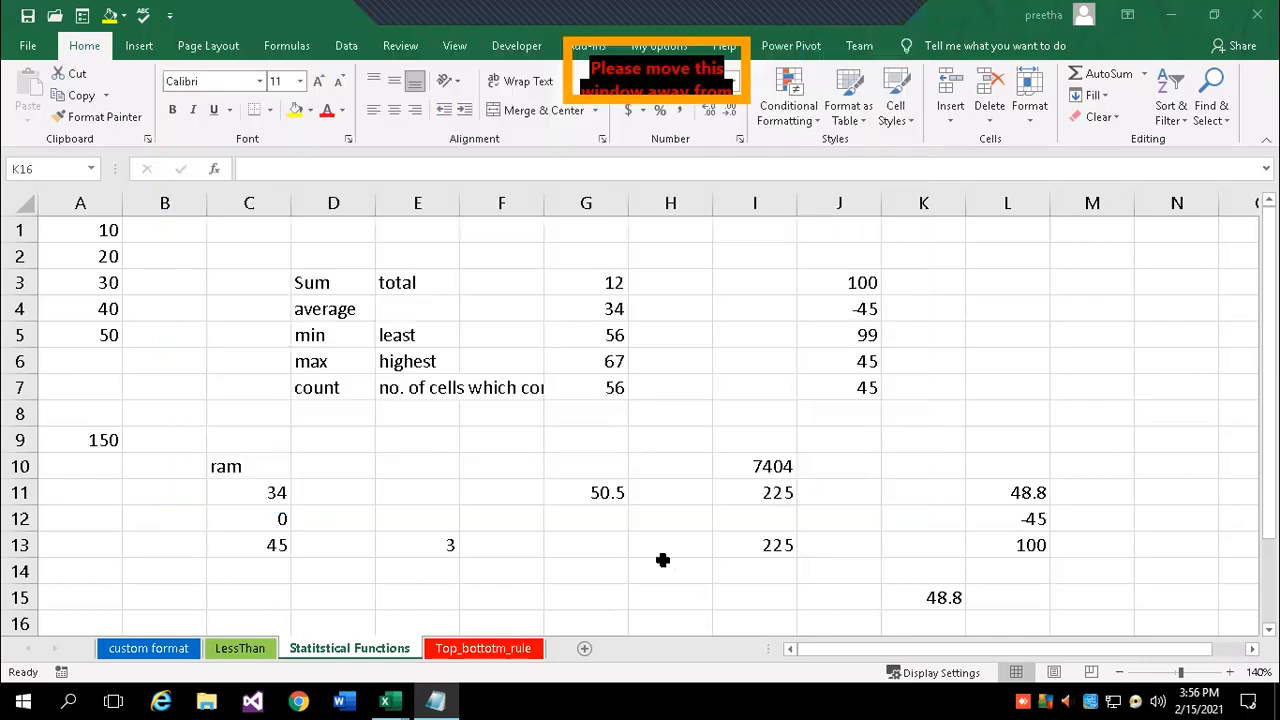
- On a newly added sheet, enter =sum(data1) in F8 to get 150
{"action": "left_click_drag", "start_coordinate": [70, 227], "coordinate": [80, 340]}
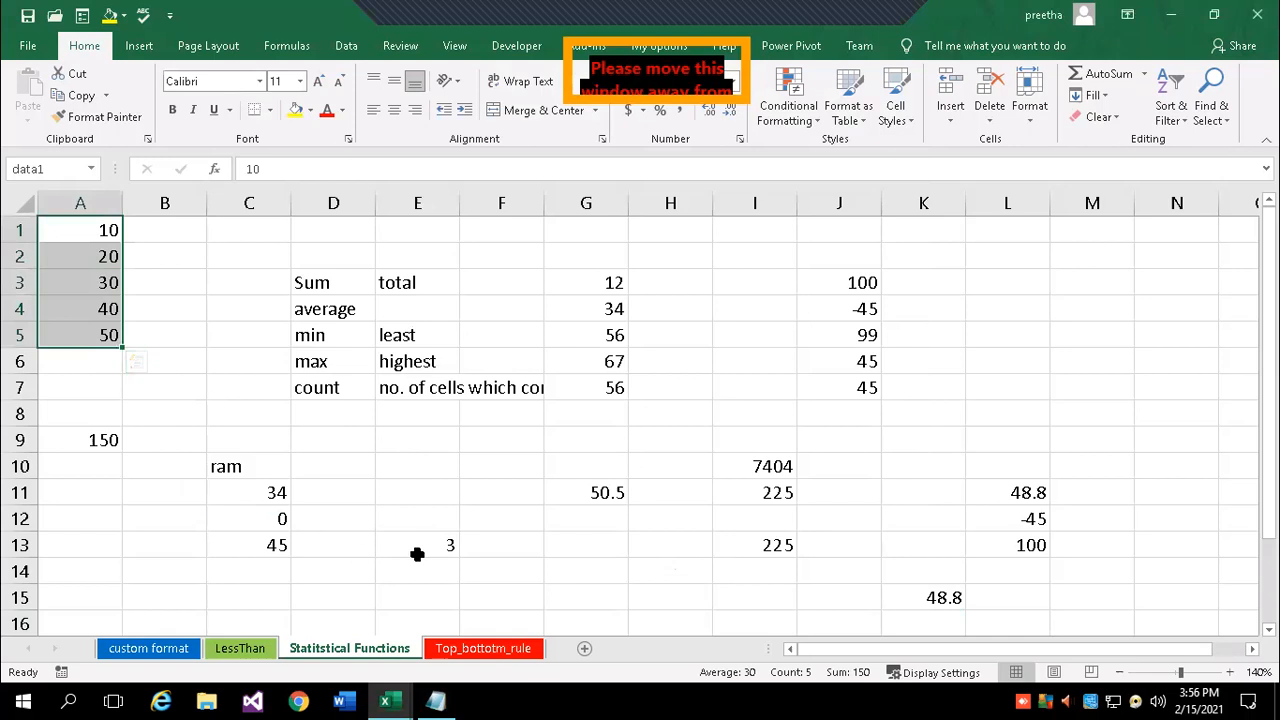
{"action": "left_click", "coordinate": [583, 650]}
{"action": "left_click", "coordinate": [366, 346]}
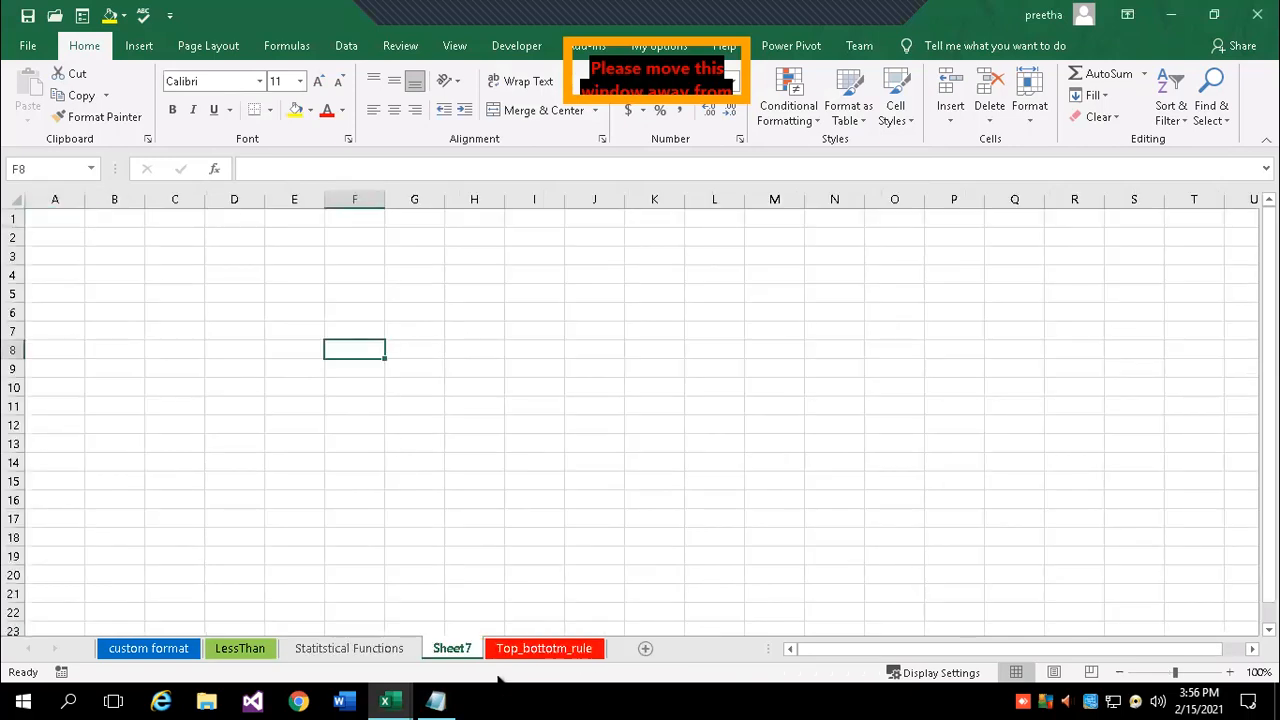
{"action": "type", "text": "=sum("}
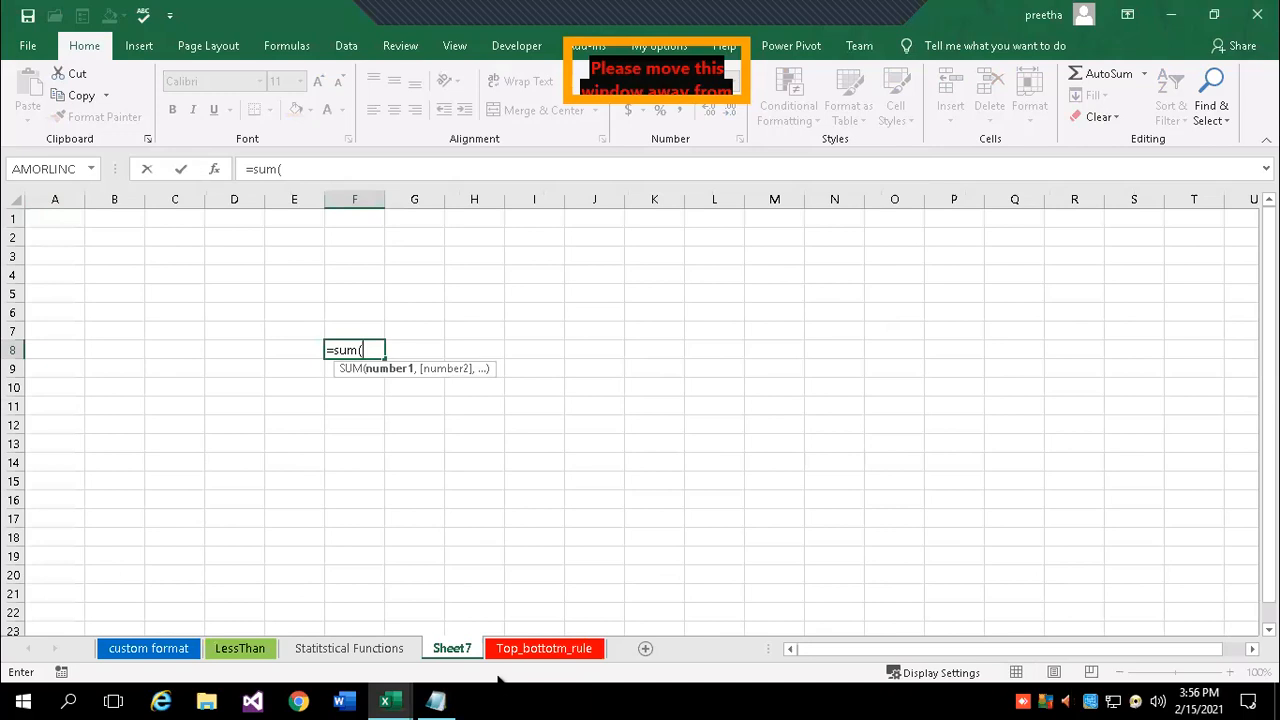
{"action": "type", "text": "da"}
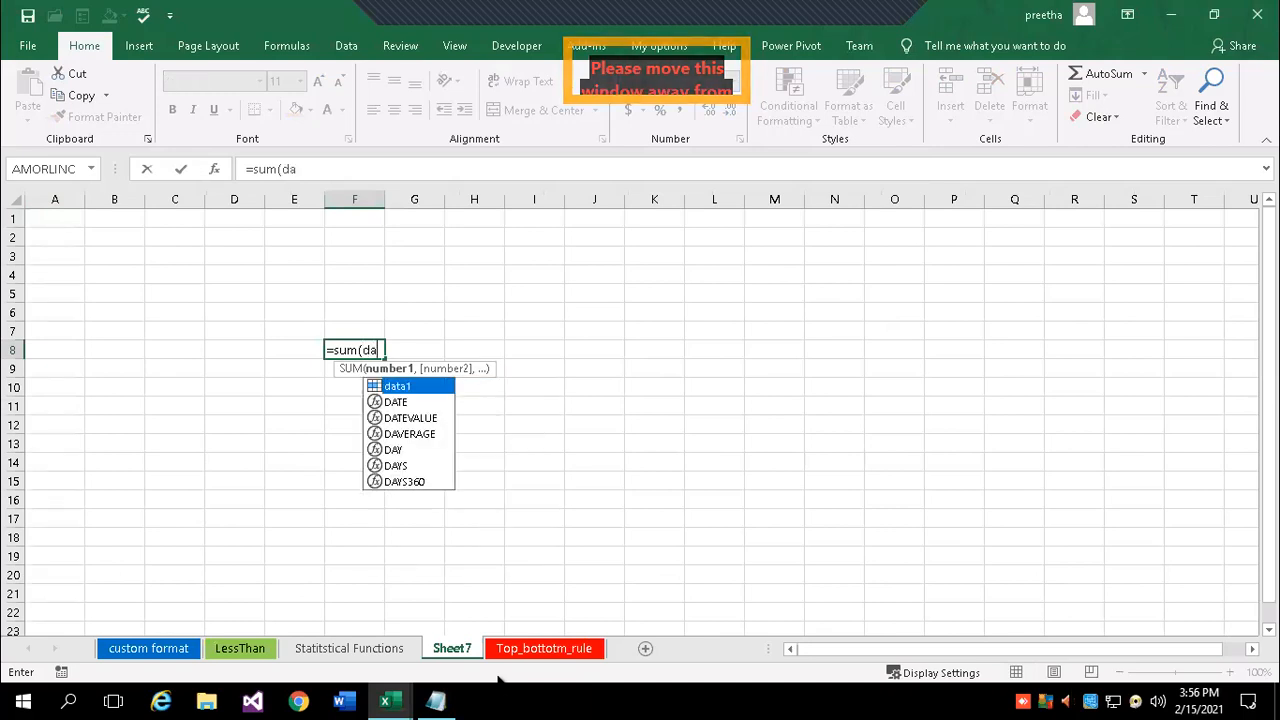
{"action": "double_click", "coordinate": [390, 388]}
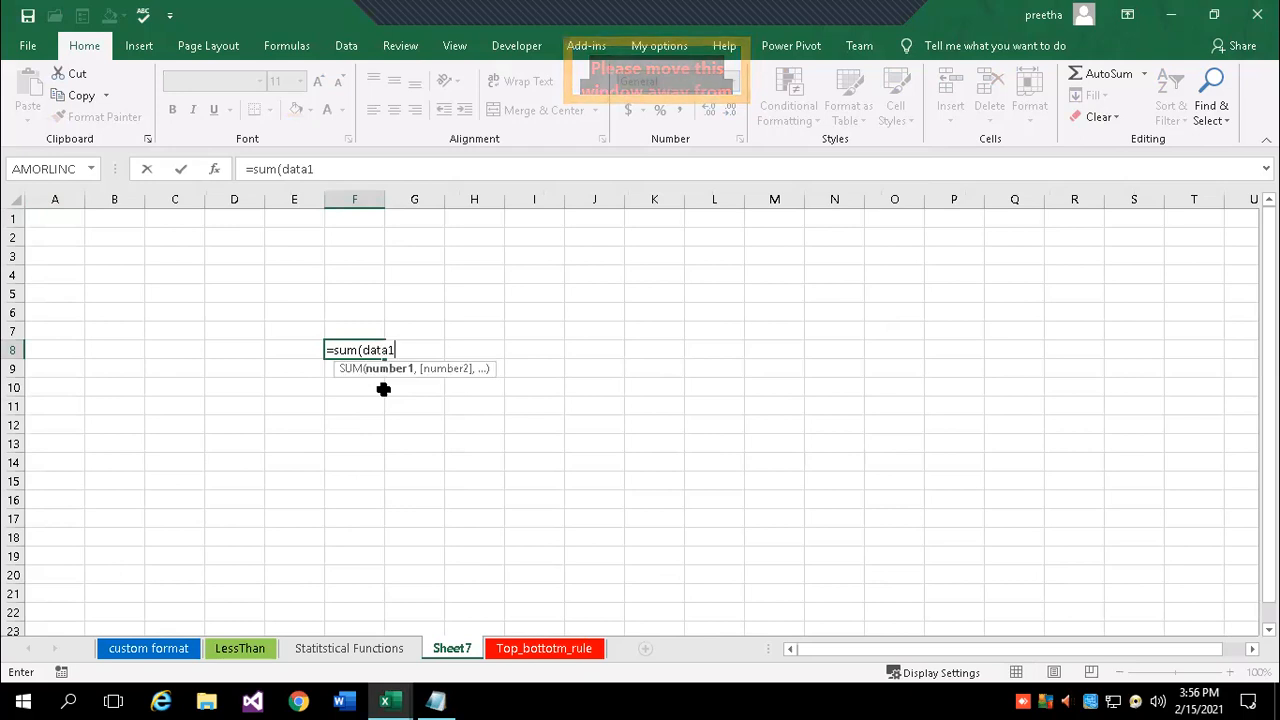
{"action": "type", "text": ")"}
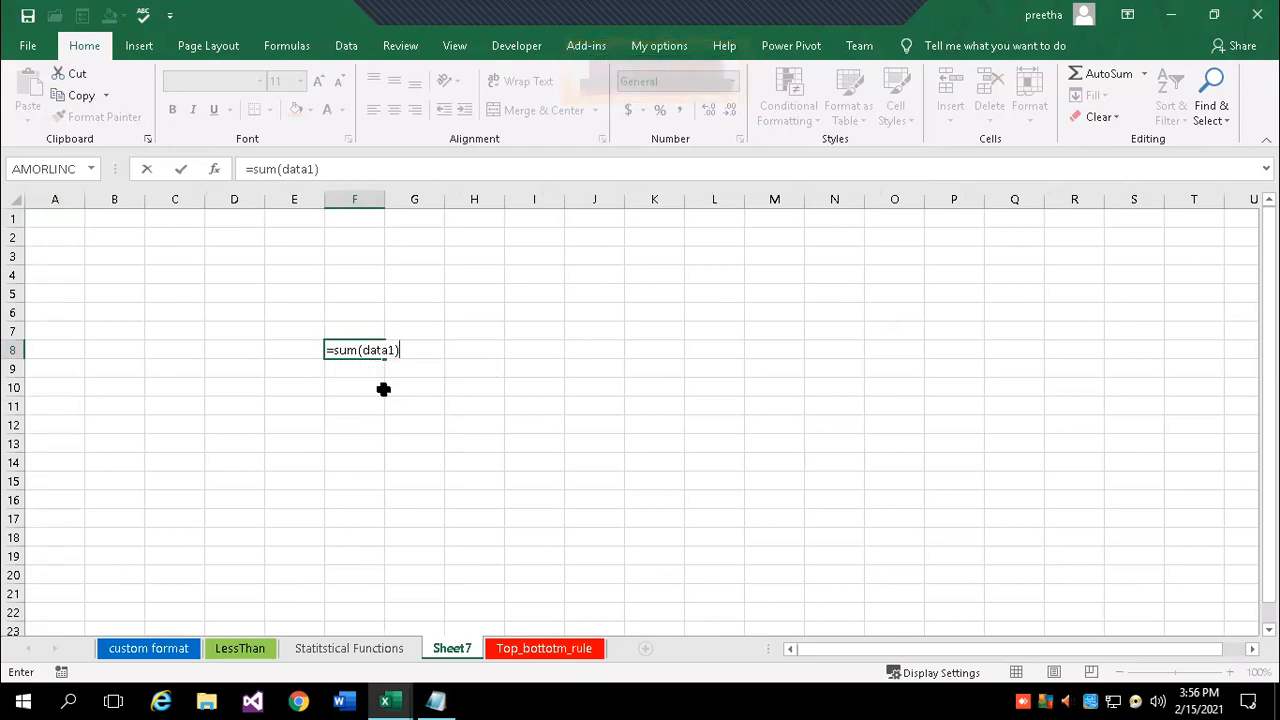
{"action": "key", "text": "Return"}
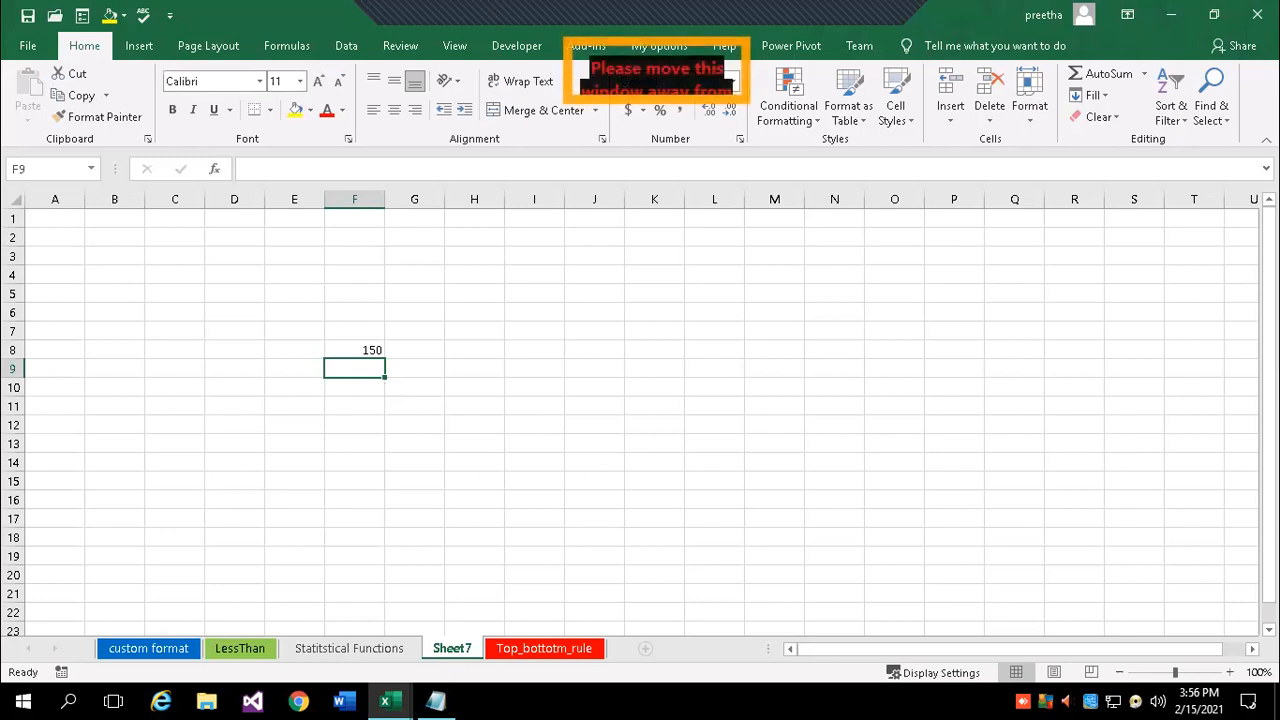
{"action": "left_click", "coordinate": [522, 650]}
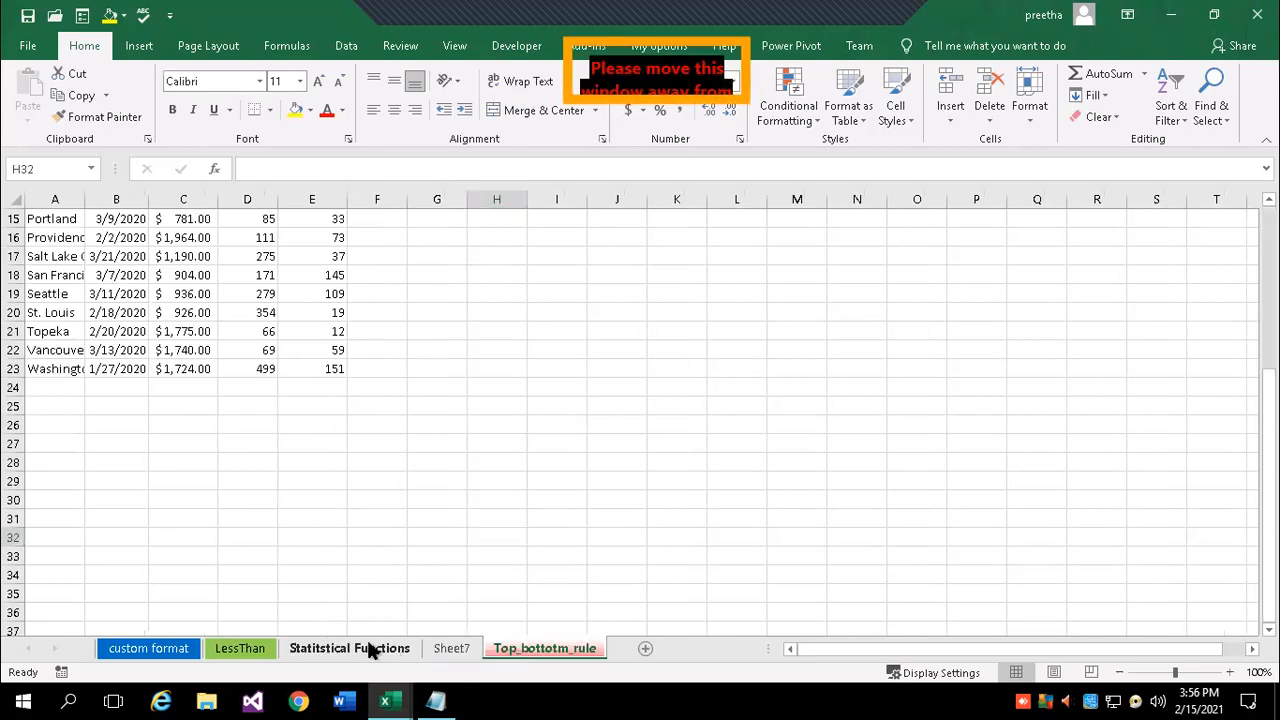
- Move through the custom format and LessThan sheets back to Statistical Functions
{"action": "left_click", "coordinate": [370, 649]}
{"action": "left_click", "coordinate": [166, 646]}
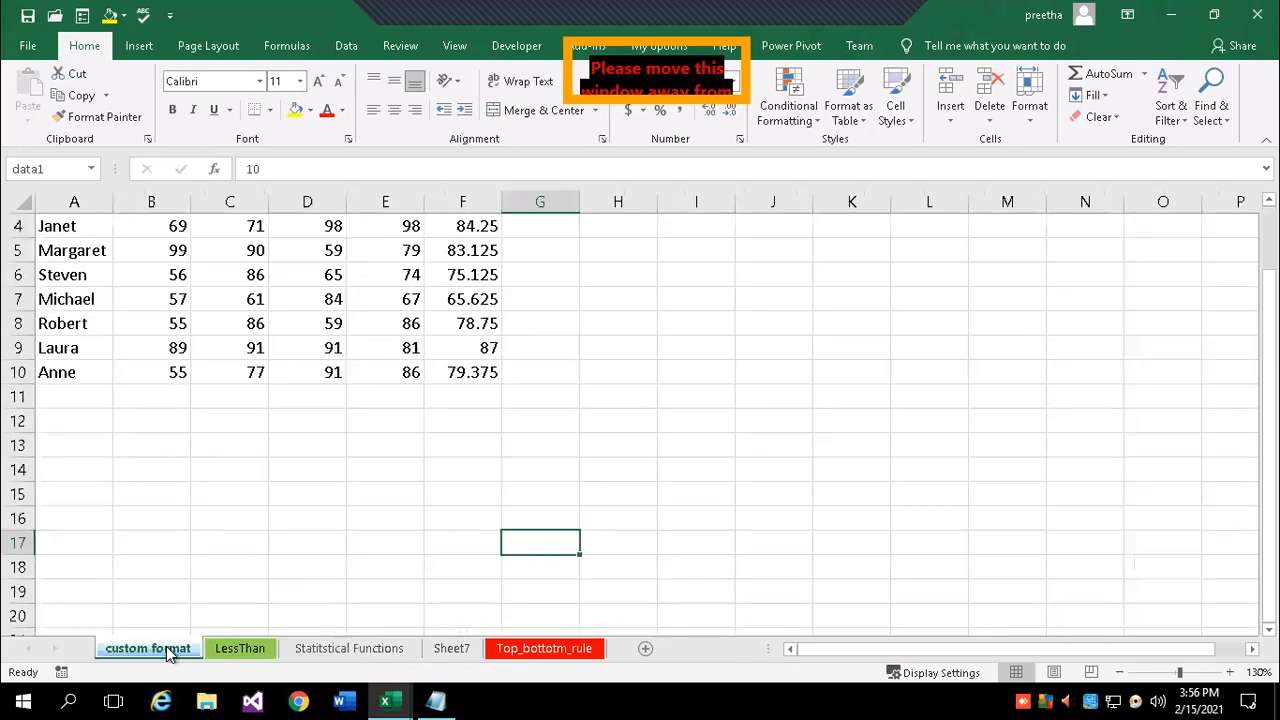
{"action": "left_click", "coordinate": [245, 652]}
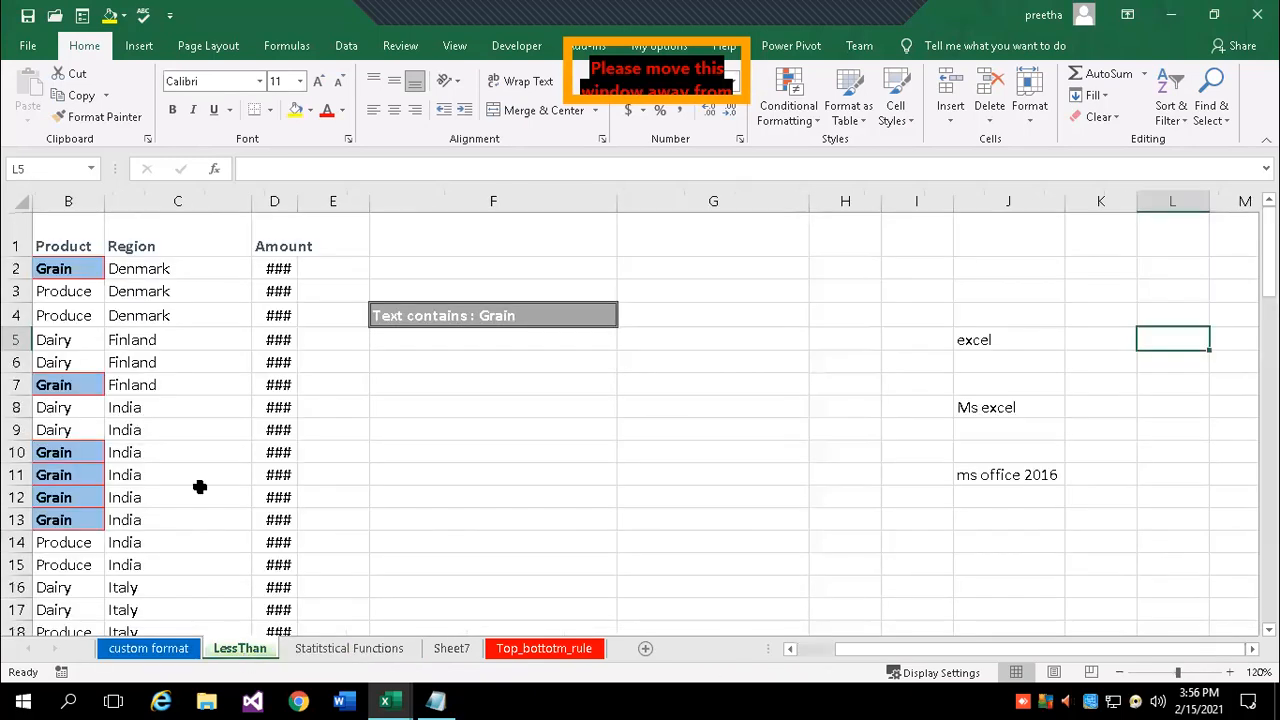
{"action": "left_click", "coordinate": [340, 650]}
- Select G3:G7 (12, 34, 56, 67, 56) and activate the Name Box to name it
{"action": "left_click", "coordinate": [162, 332]}
{"action": "left_click_drag", "start_coordinate": [97, 229], "coordinate": [104, 334]}
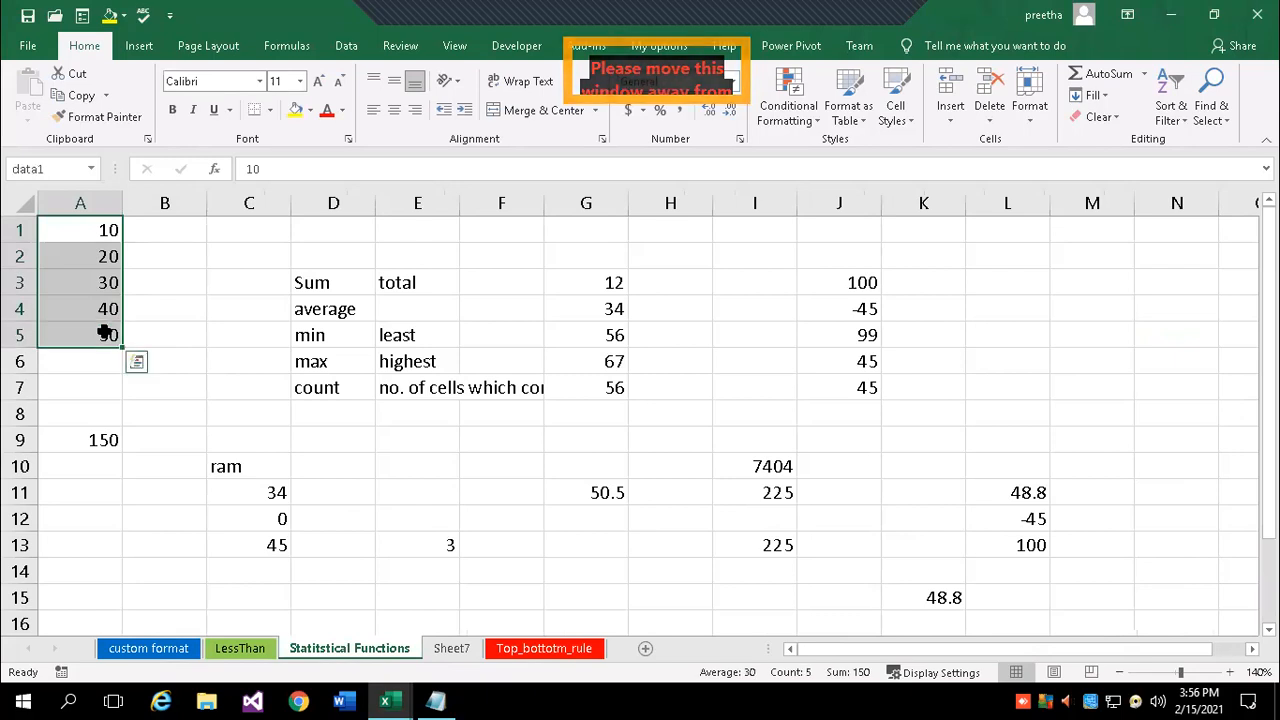
{"action": "left_click", "coordinate": [333, 457]}
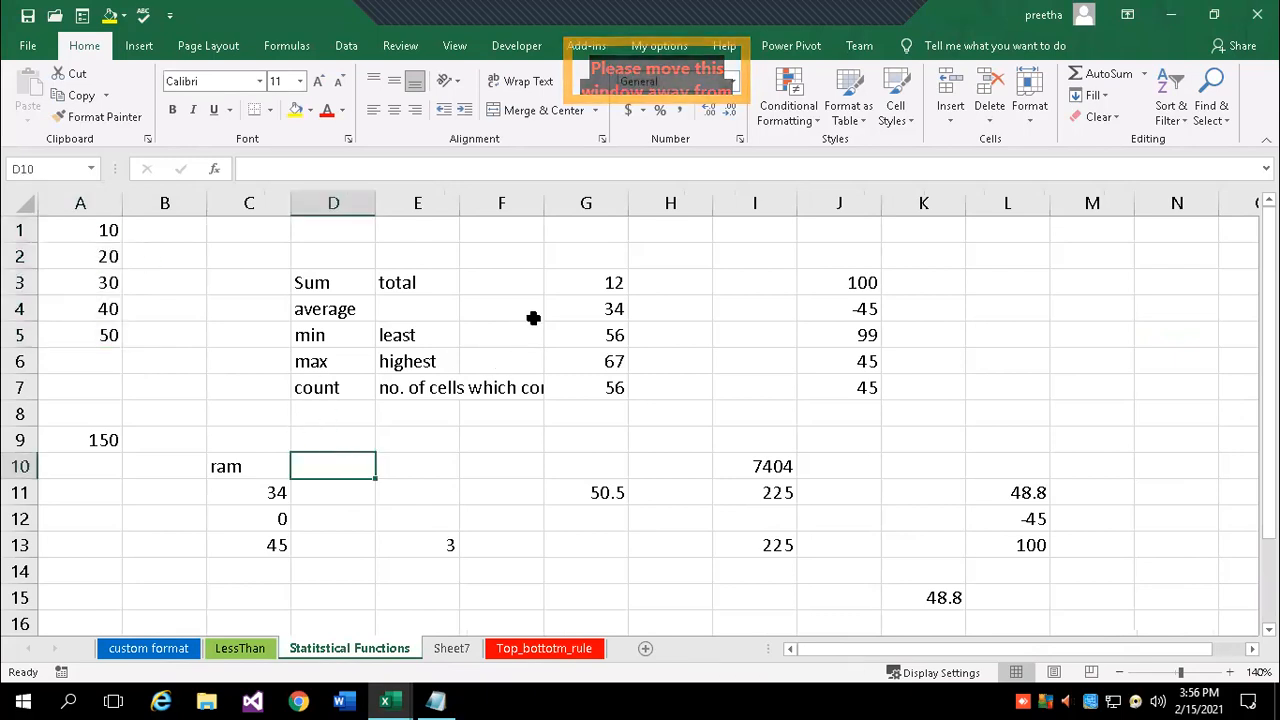
{"action": "left_click_drag", "start_coordinate": [614, 282], "coordinate": [631, 403]}
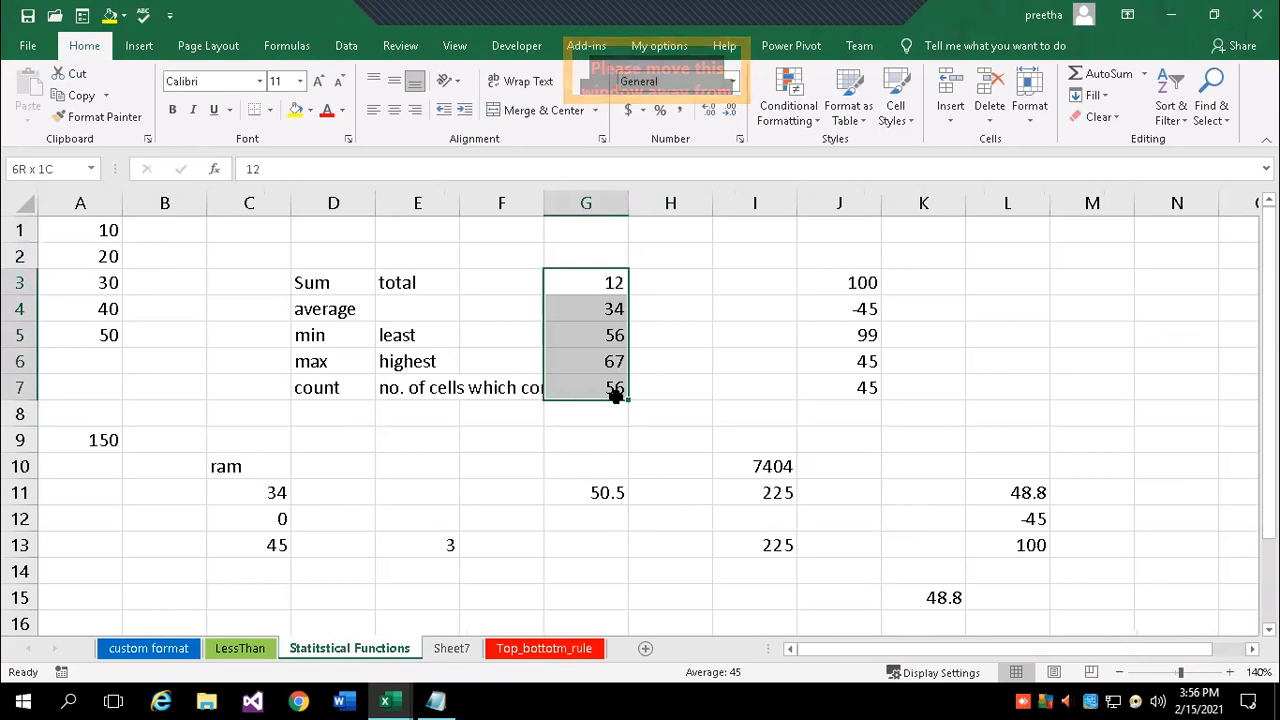
{"action": "left_click_drag", "start_coordinate": [309, 275], "coordinate": [619, 390]}
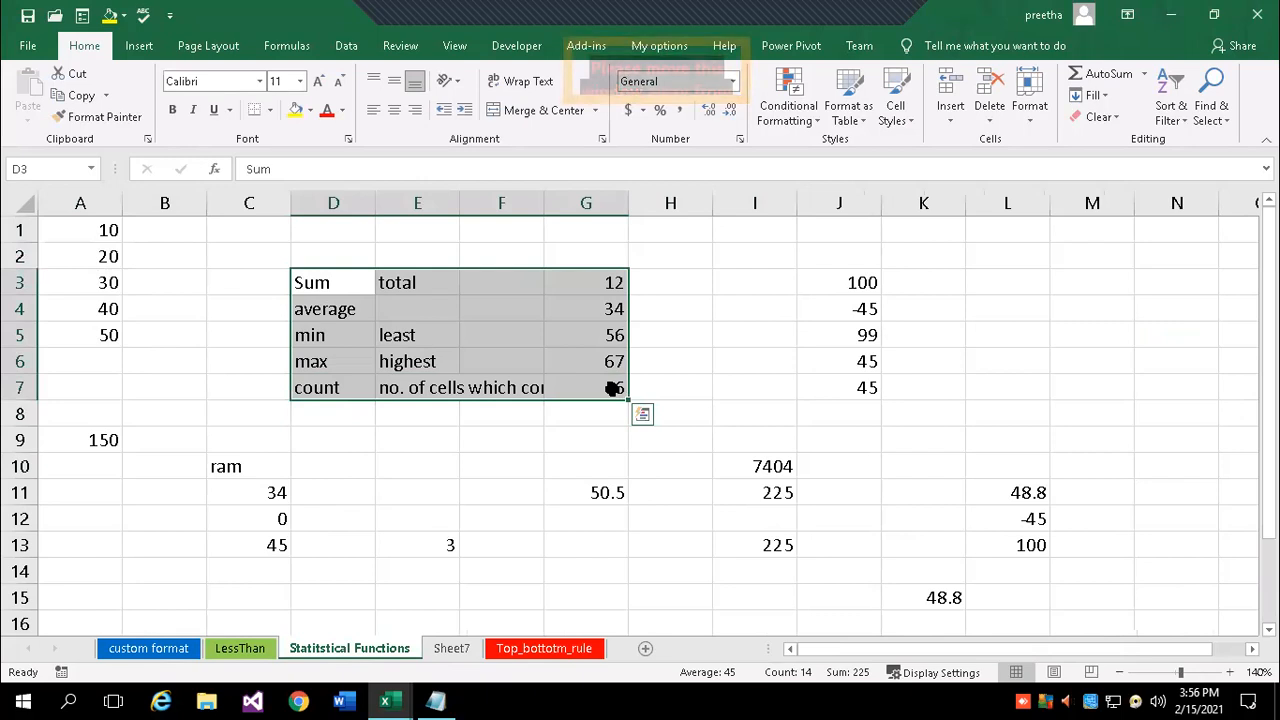
{"action": "left_click", "coordinate": [540, 430]}
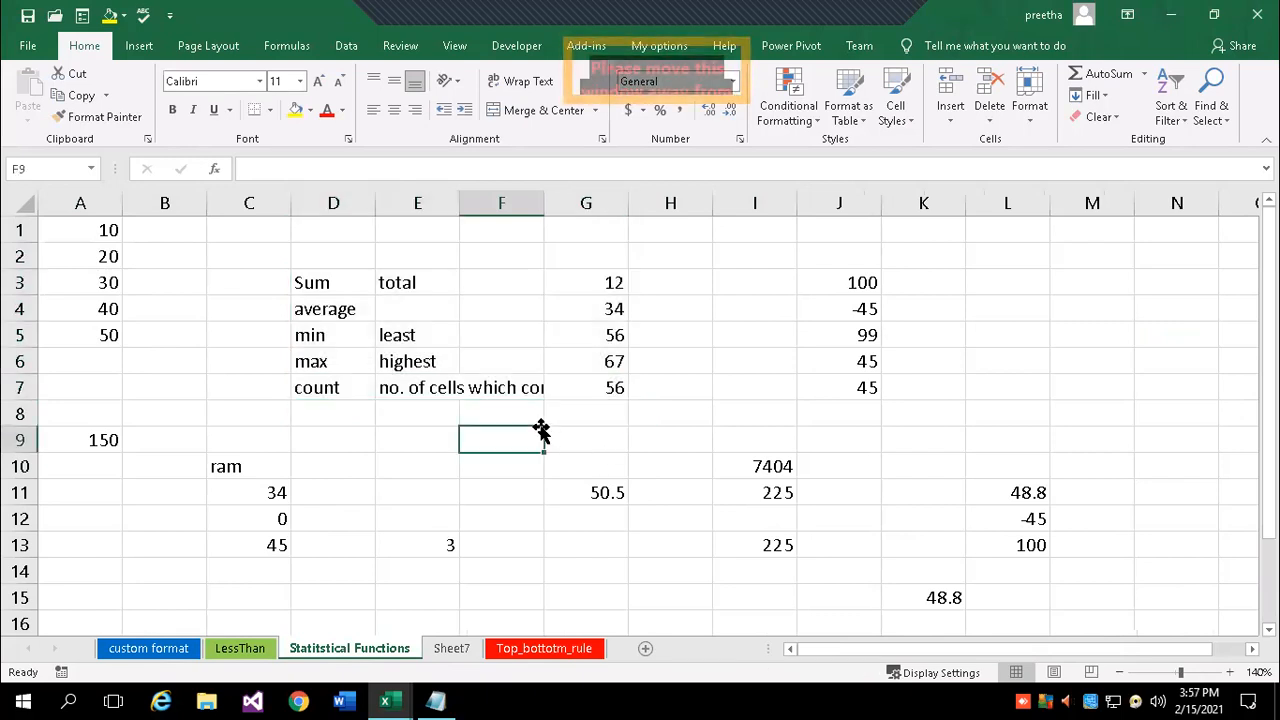
{"action": "left_click_drag", "start_coordinate": [605, 282], "coordinate": [601, 388]}
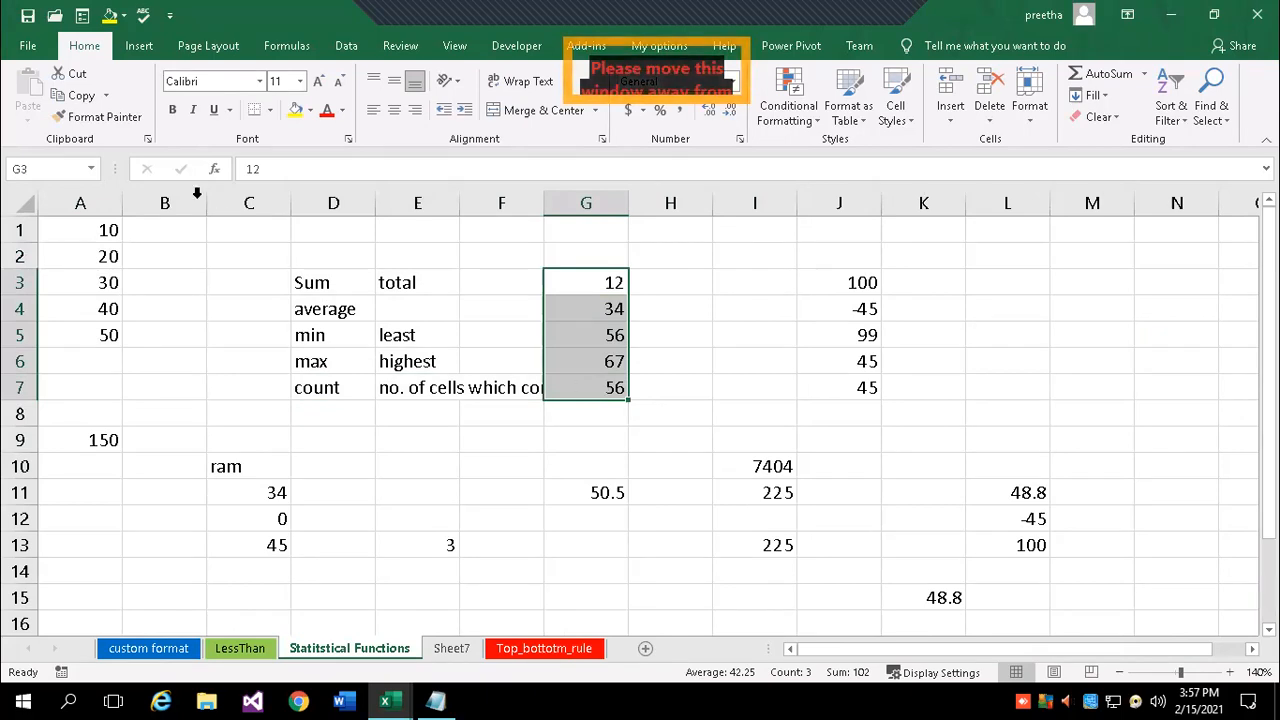
{"action": "left_click", "coordinate": [58, 169]}
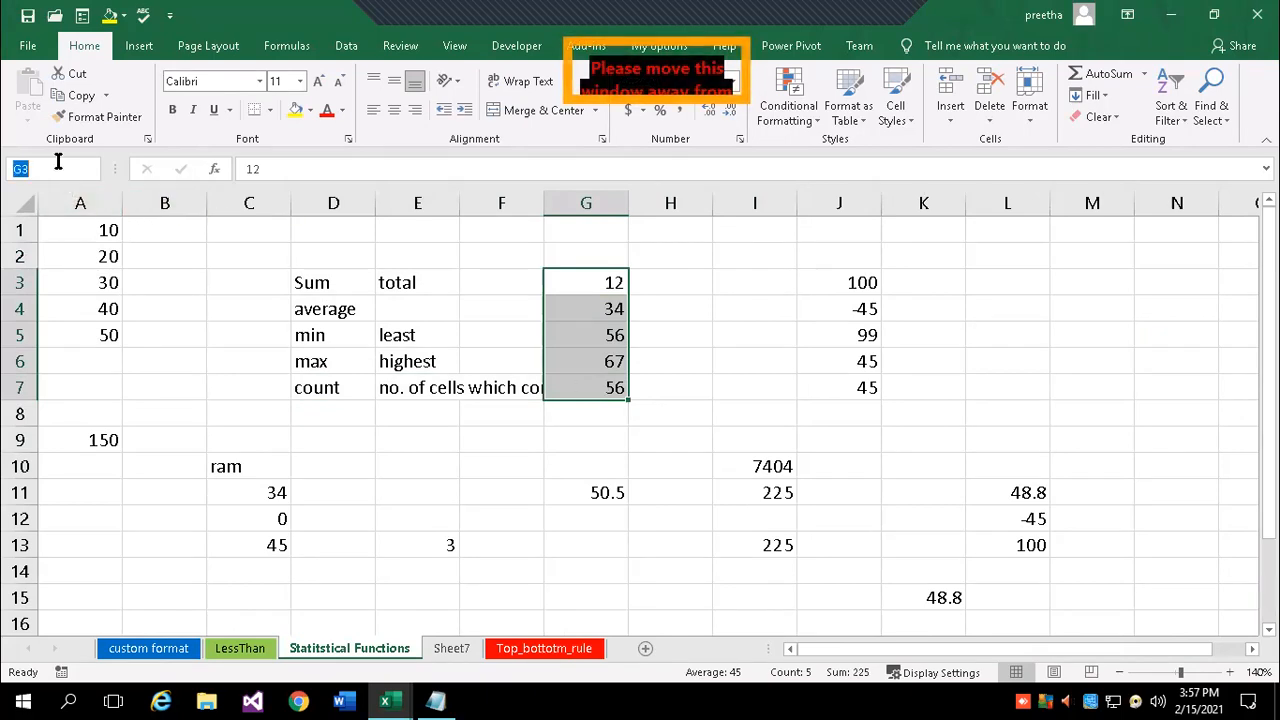
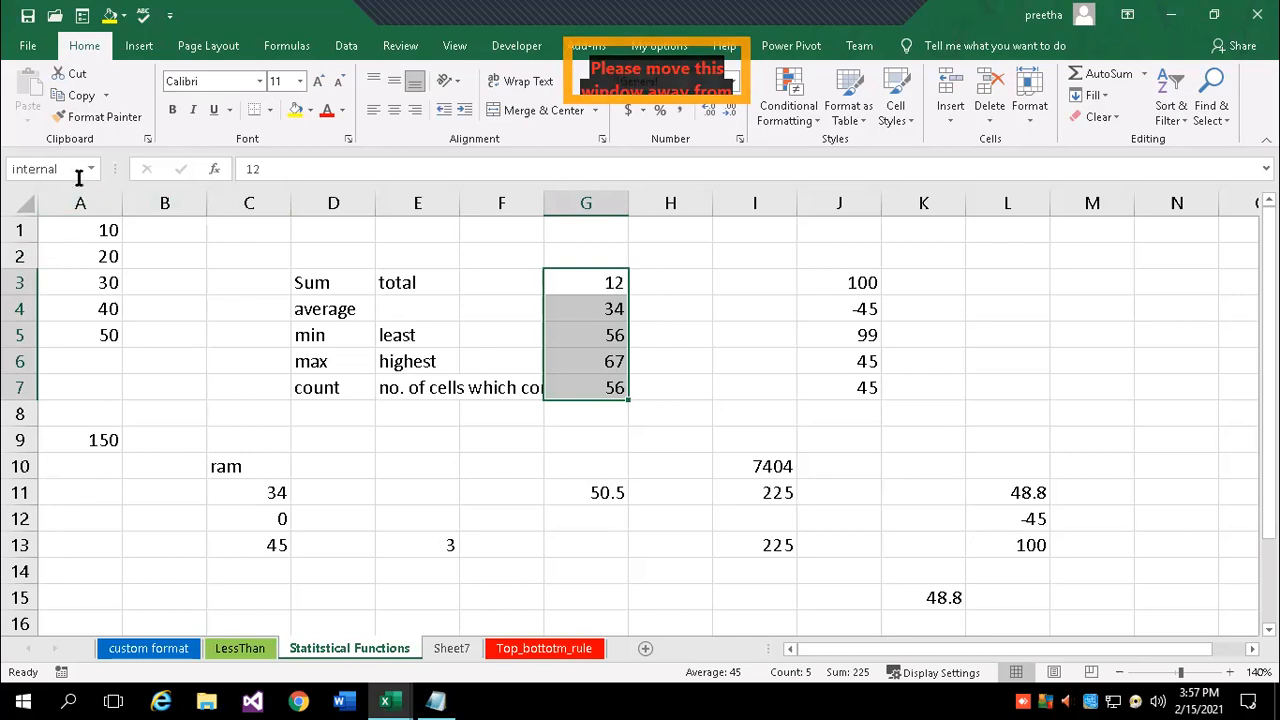
- On the custom format sheet, enter =sum(internal) in I13 to get 225
{"action": "left_click", "coordinate": [507, 528]}
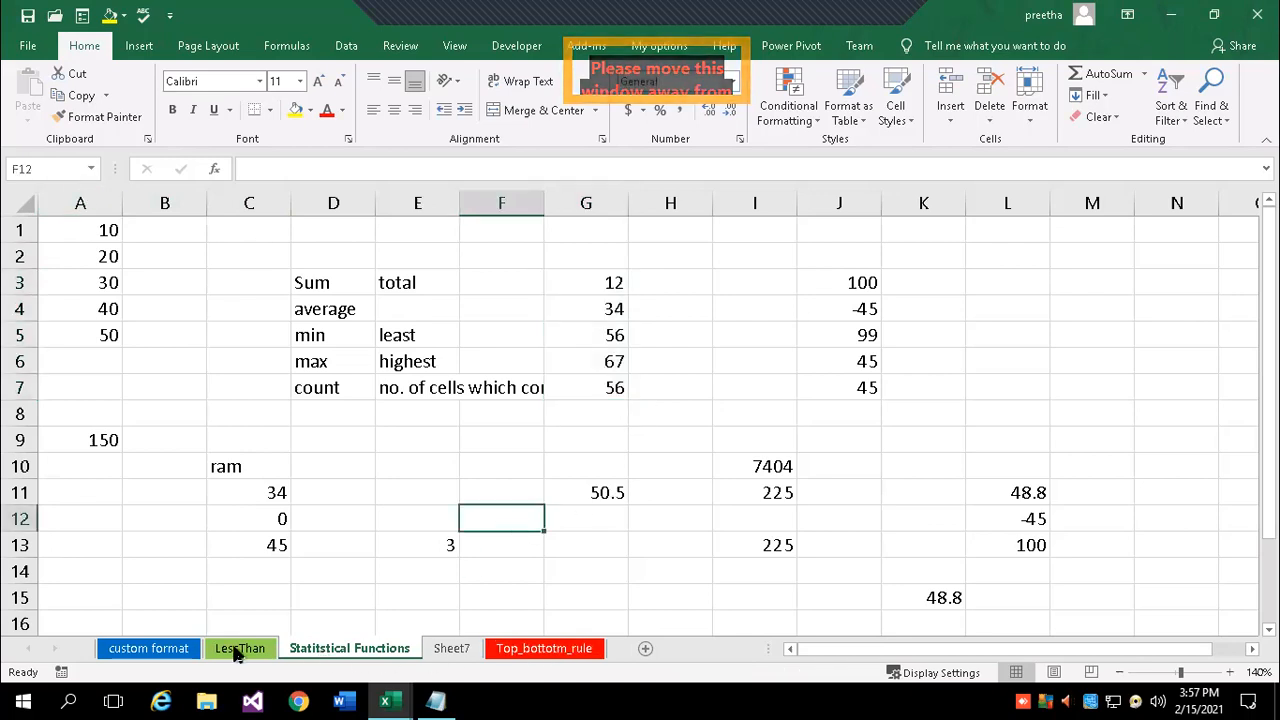
{"action": "left_click", "coordinate": [122, 649]}
{"action": "left_click", "coordinate": [696, 445]}
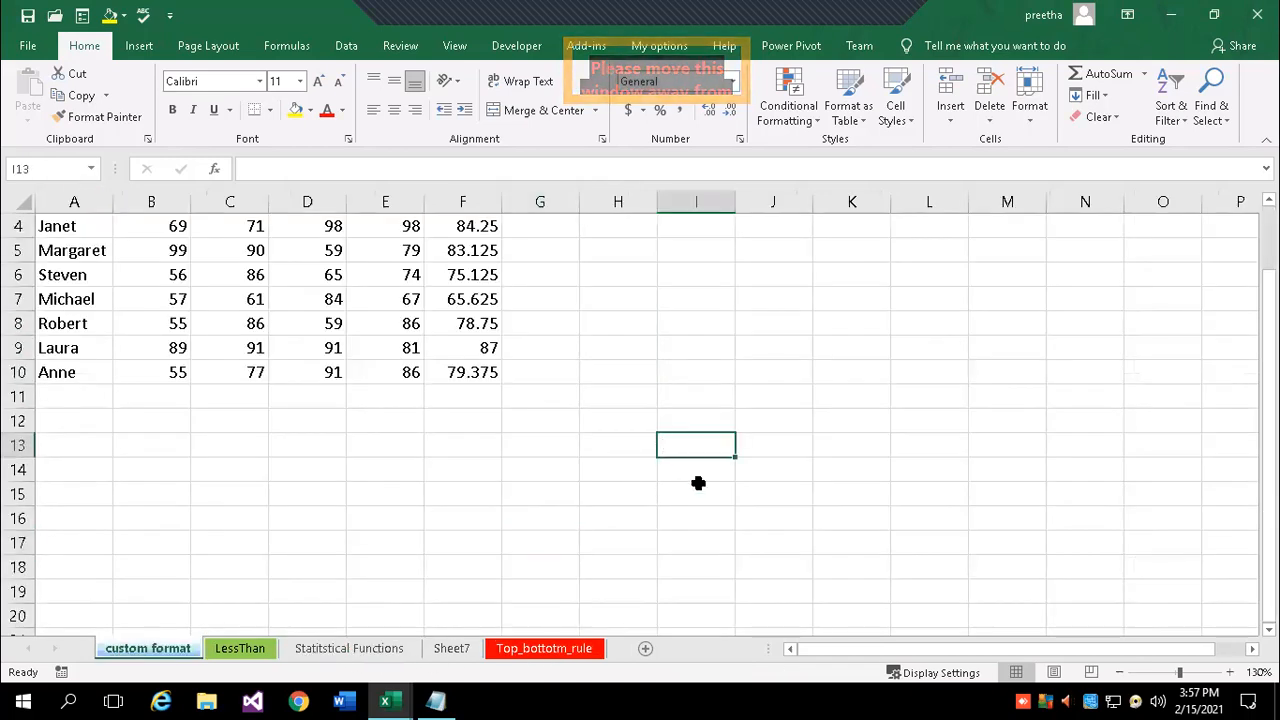
{"action": "type", "text": "=sum"}
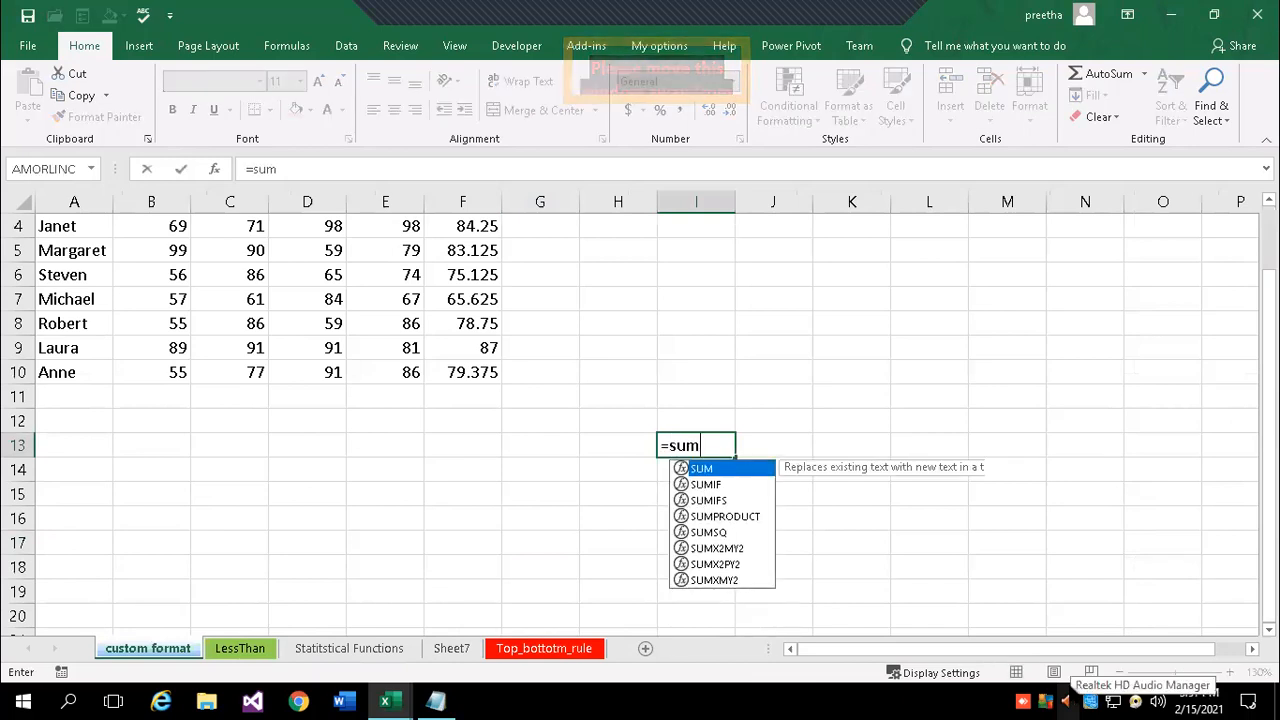
{"action": "type", "text": "(in"}
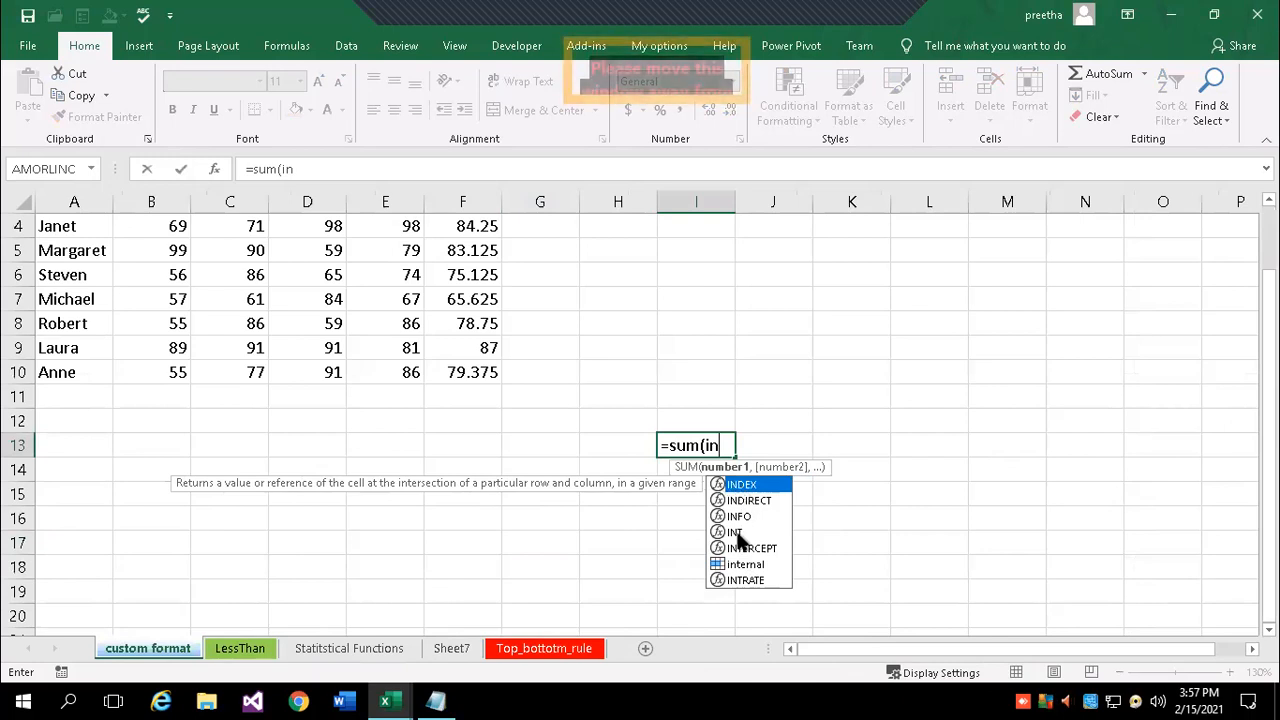
{"action": "left_click", "coordinate": [748, 565]}
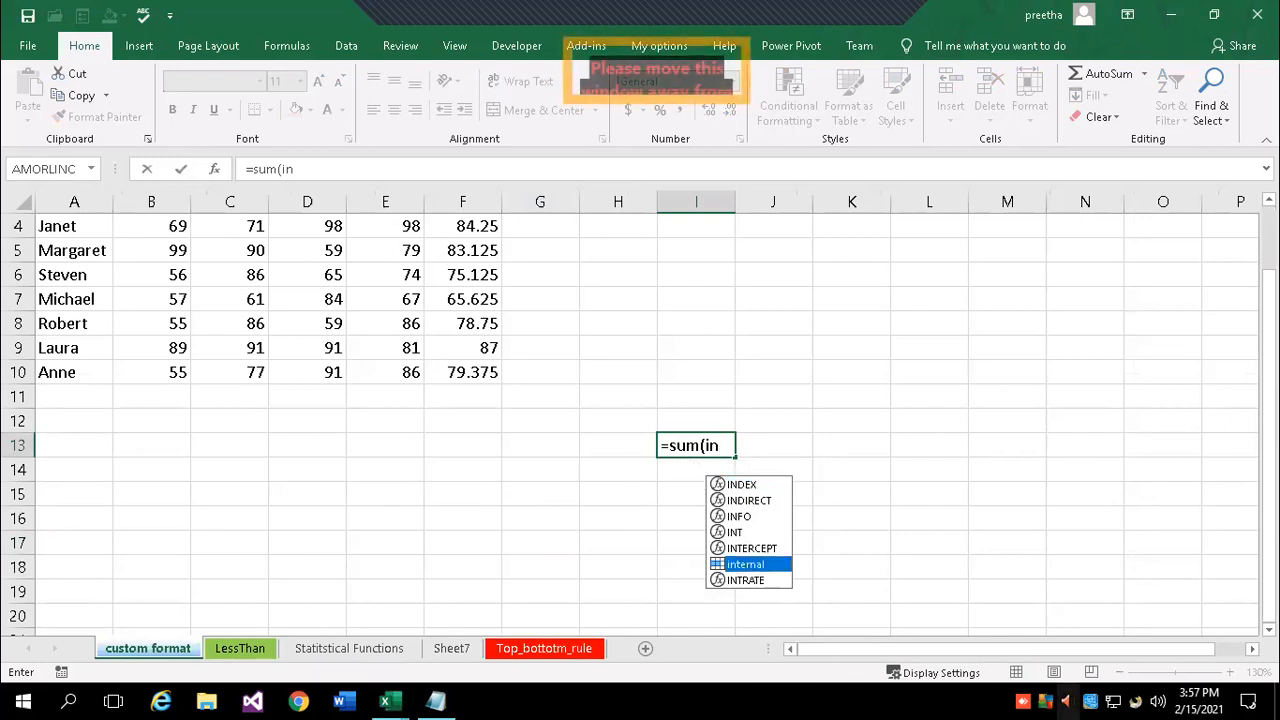
{"action": "key", "text": "Tab"}
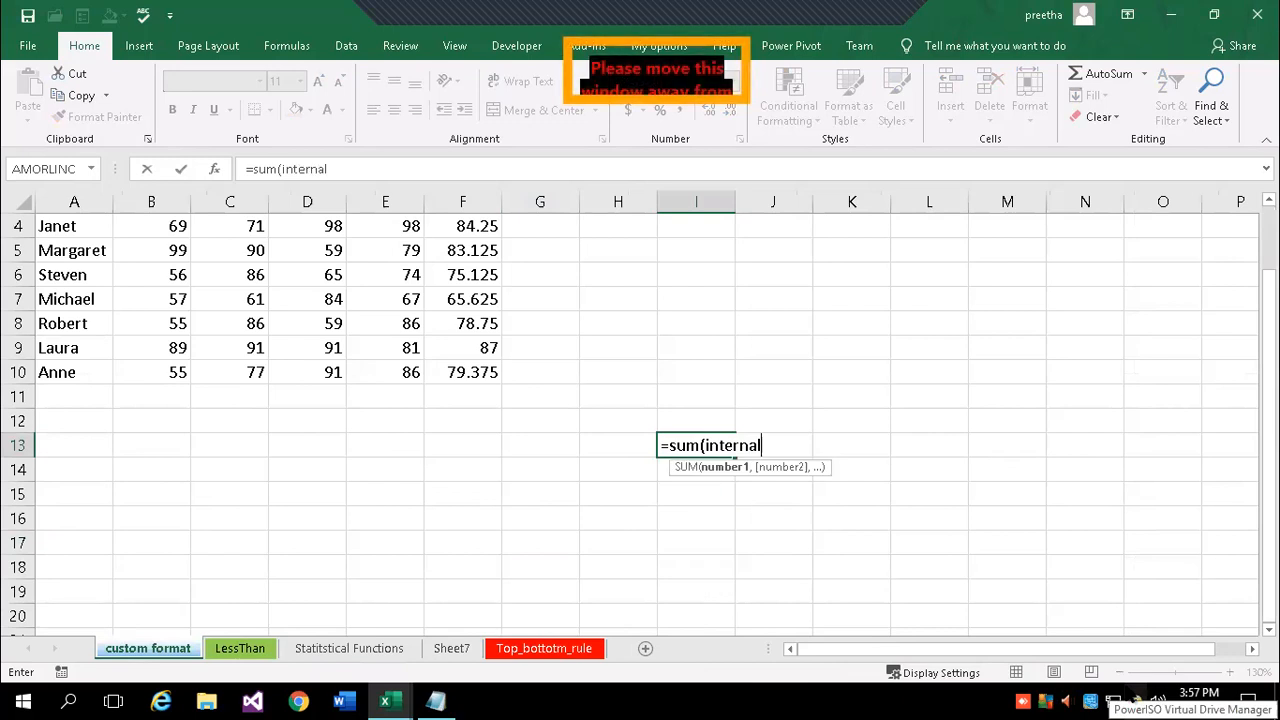
{"action": "type", "text": ")"}
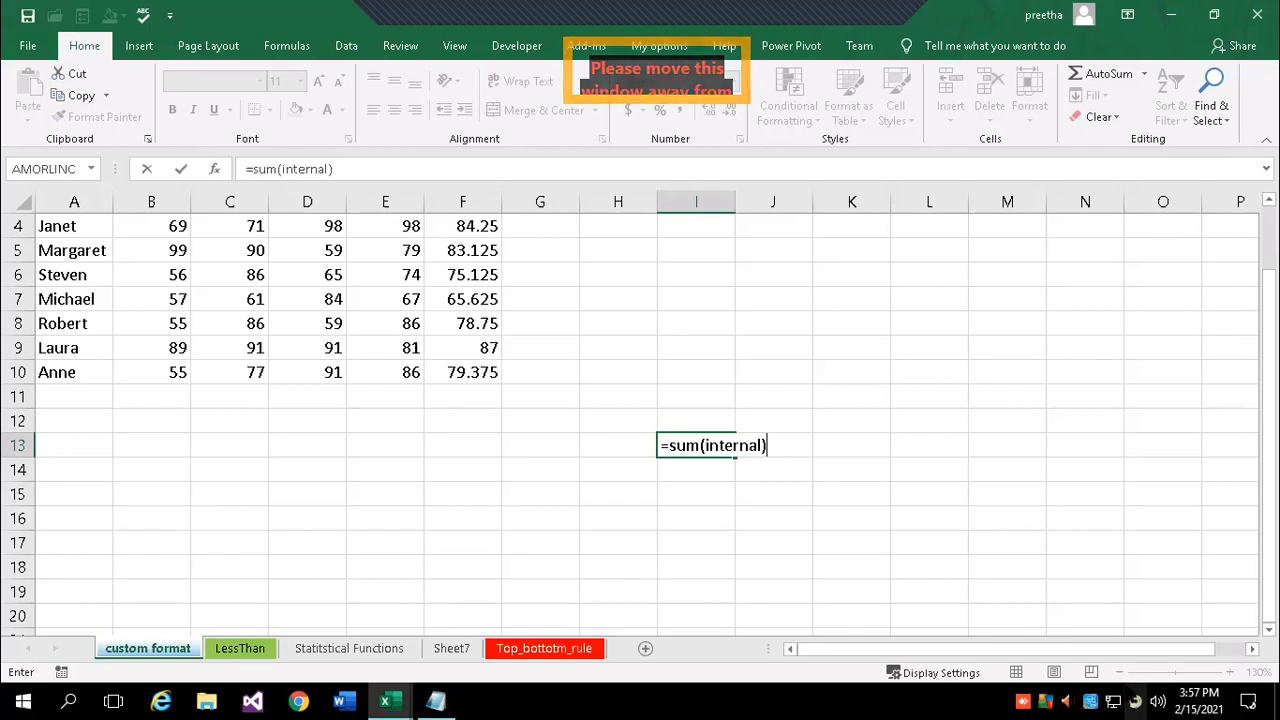
{"action": "key", "text": "Return"}
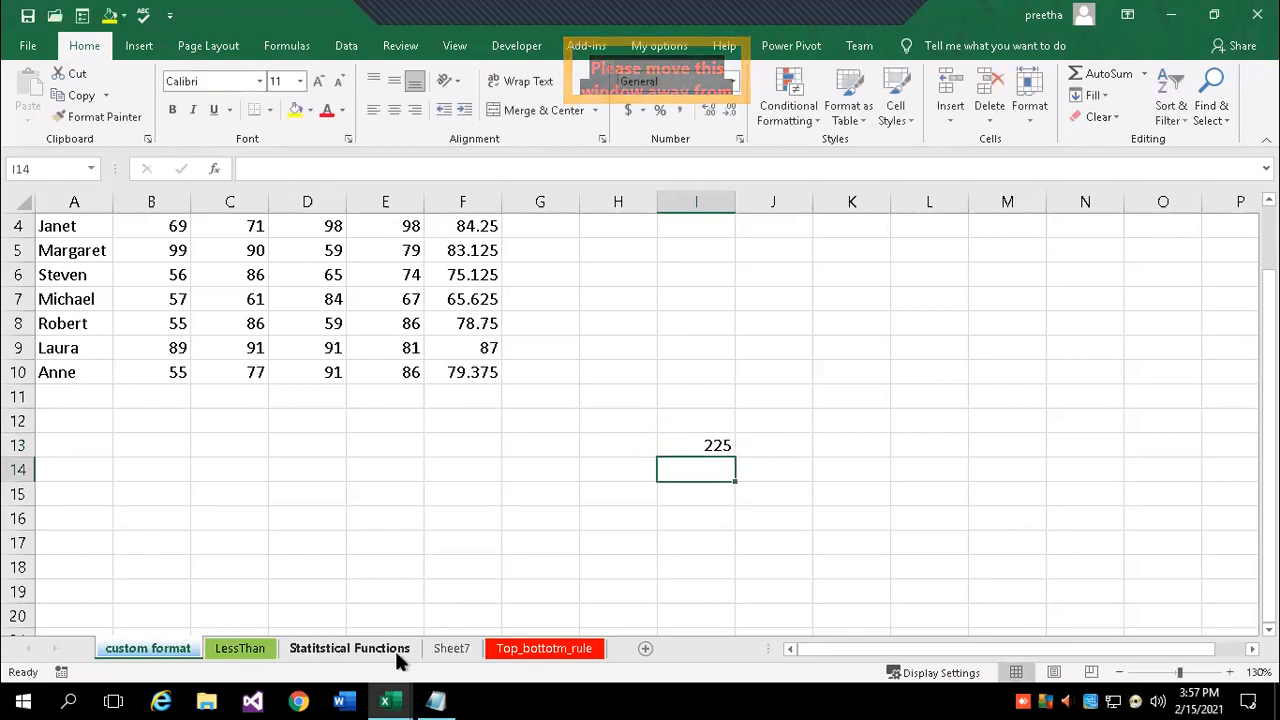
{"action": "left_click", "coordinate": [372, 656]}
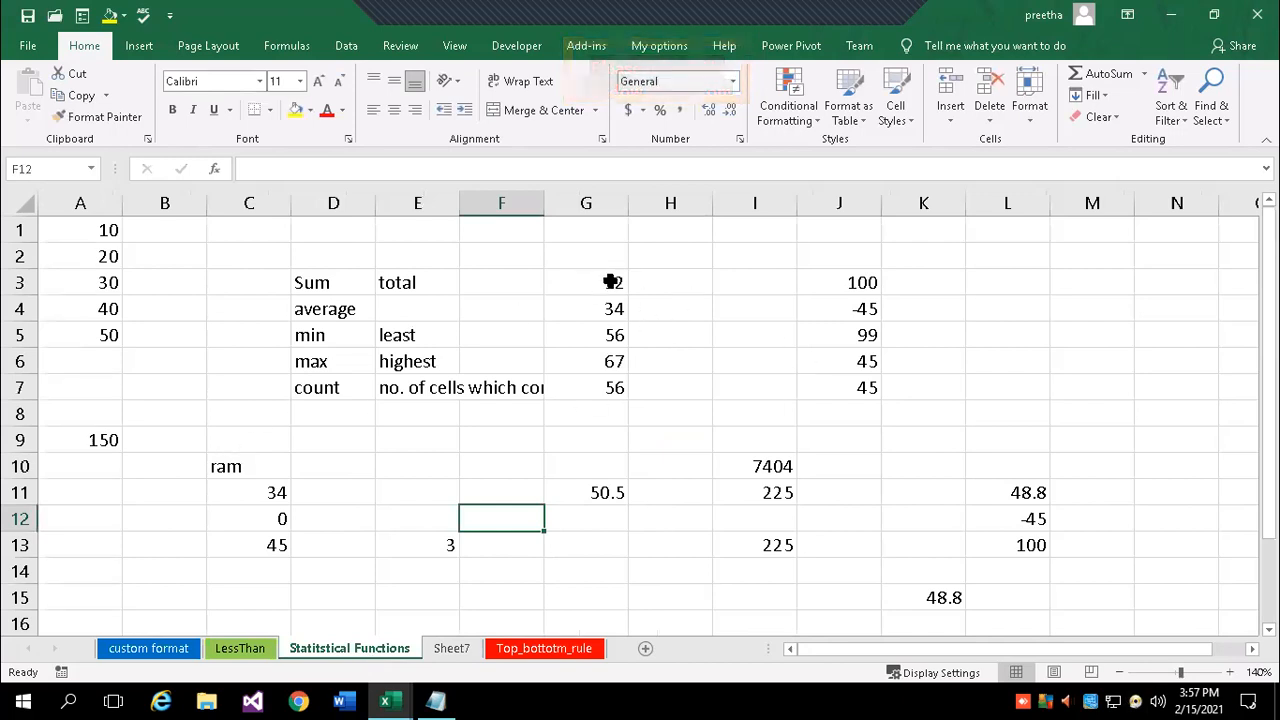
- In J8 on Sheet7, enter =SUM('Statitstical Functions'!B1:B5), which returns 0
{"action": "left_click_drag", "start_coordinate": [611, 282], "coordinate": [627, 387]}
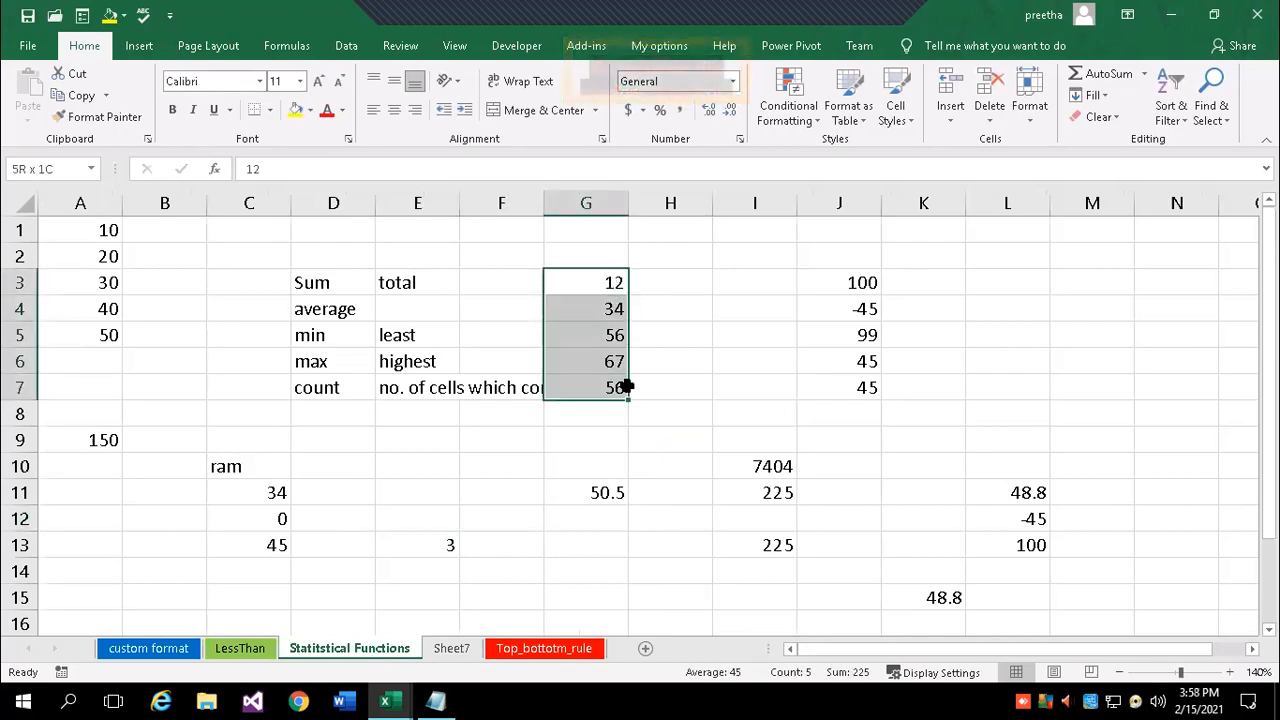
{"action": "left_click", "coordinate": [518, 450]}
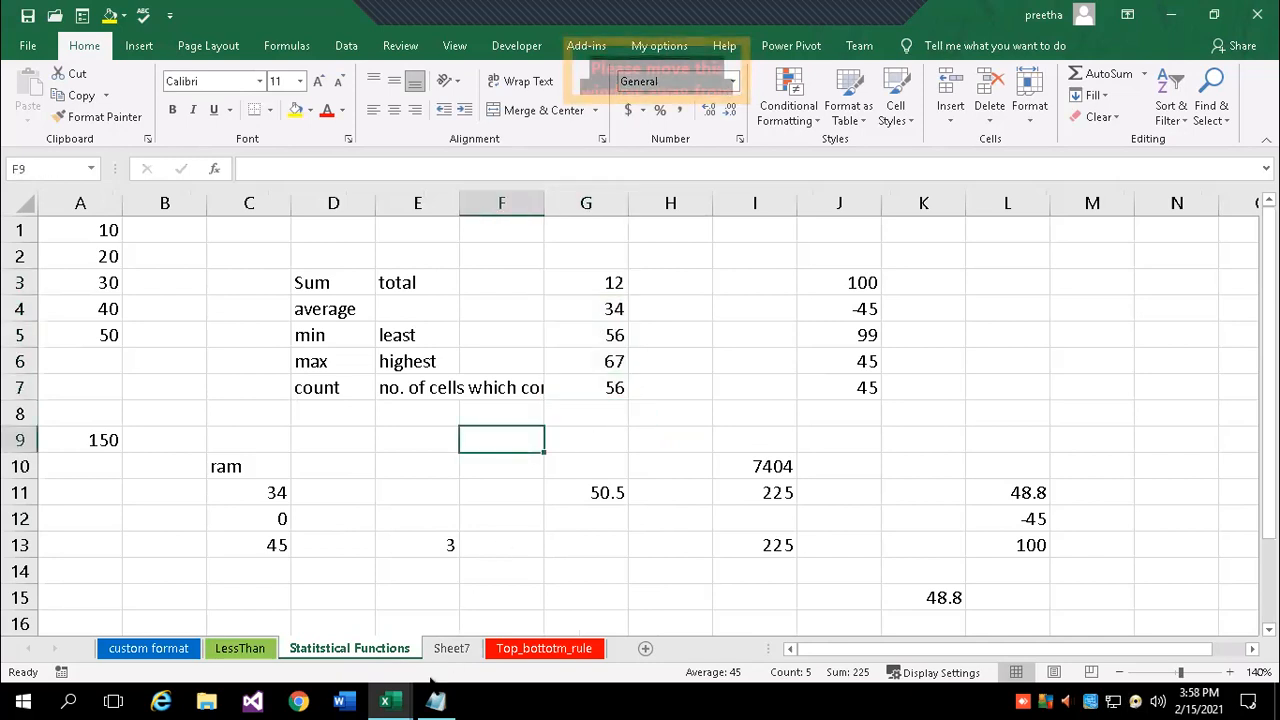
{"action": "left_click", "coordinate": [452, 648]}
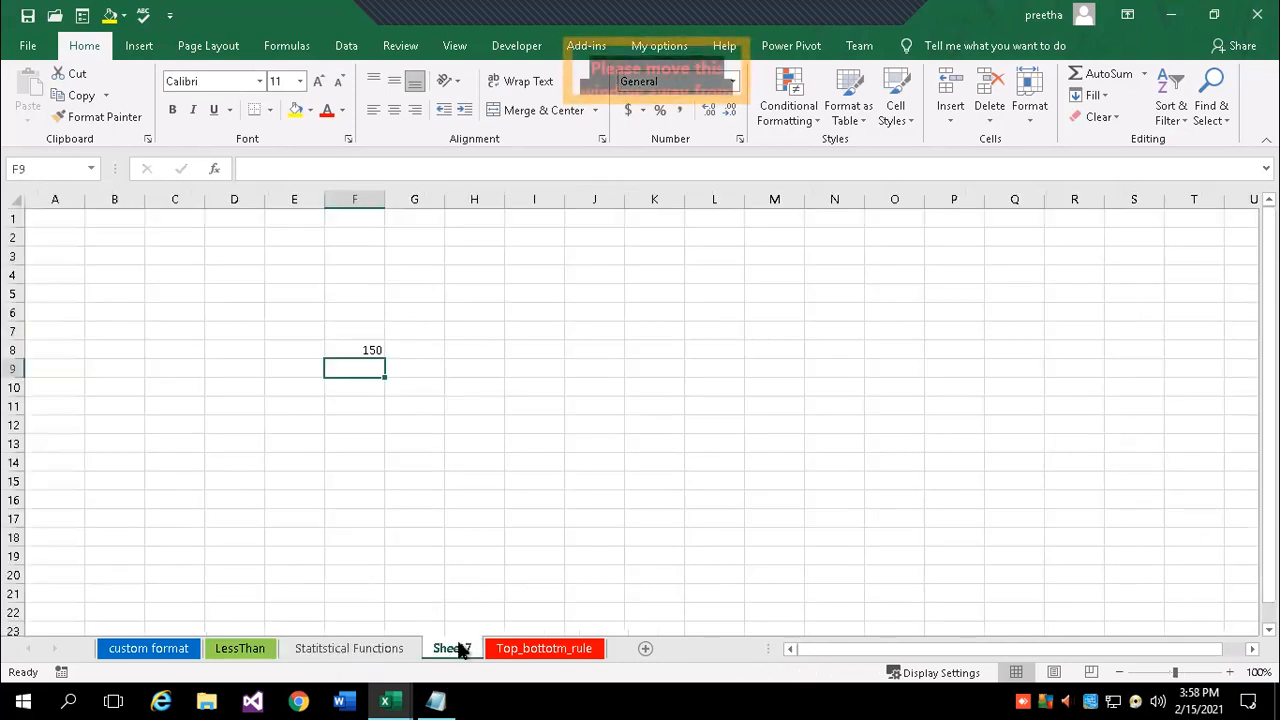
{"action": "left_click", "coordinate": [590, 352]}
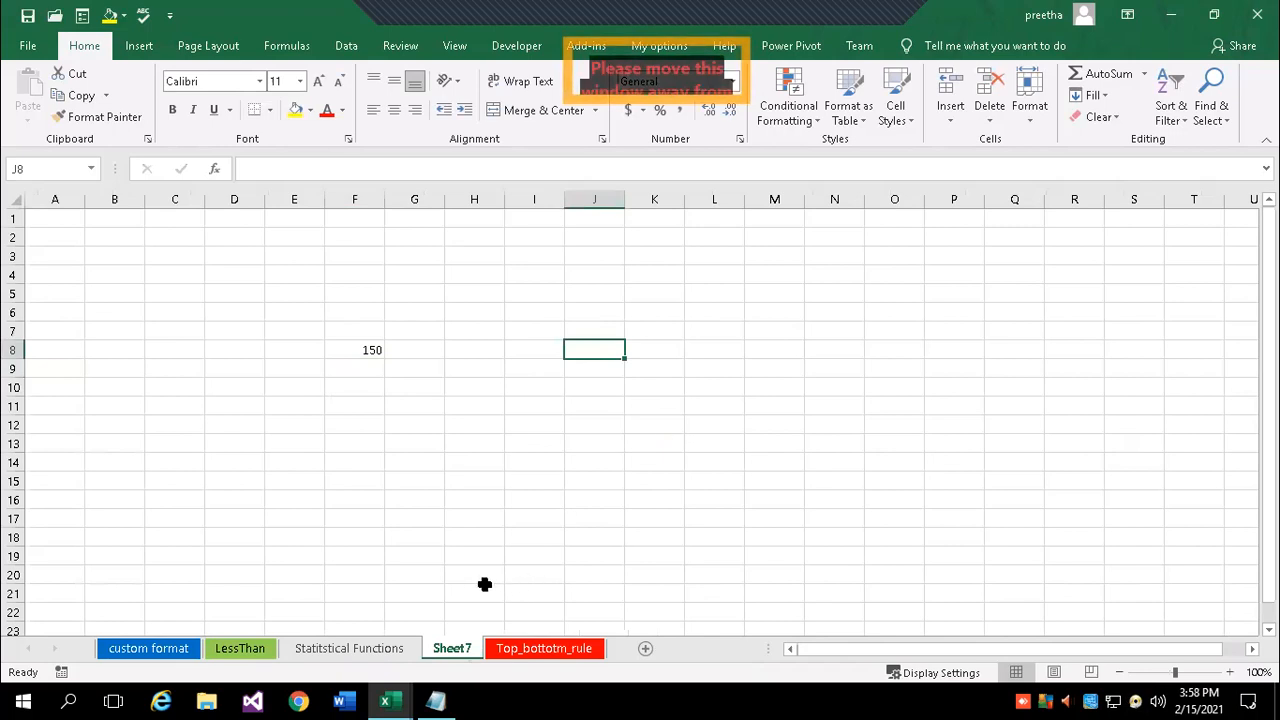
{"action": "left_click", "coordinate": [298, 650]}
{"action": "left_click", "coordinate": [451, 648]}
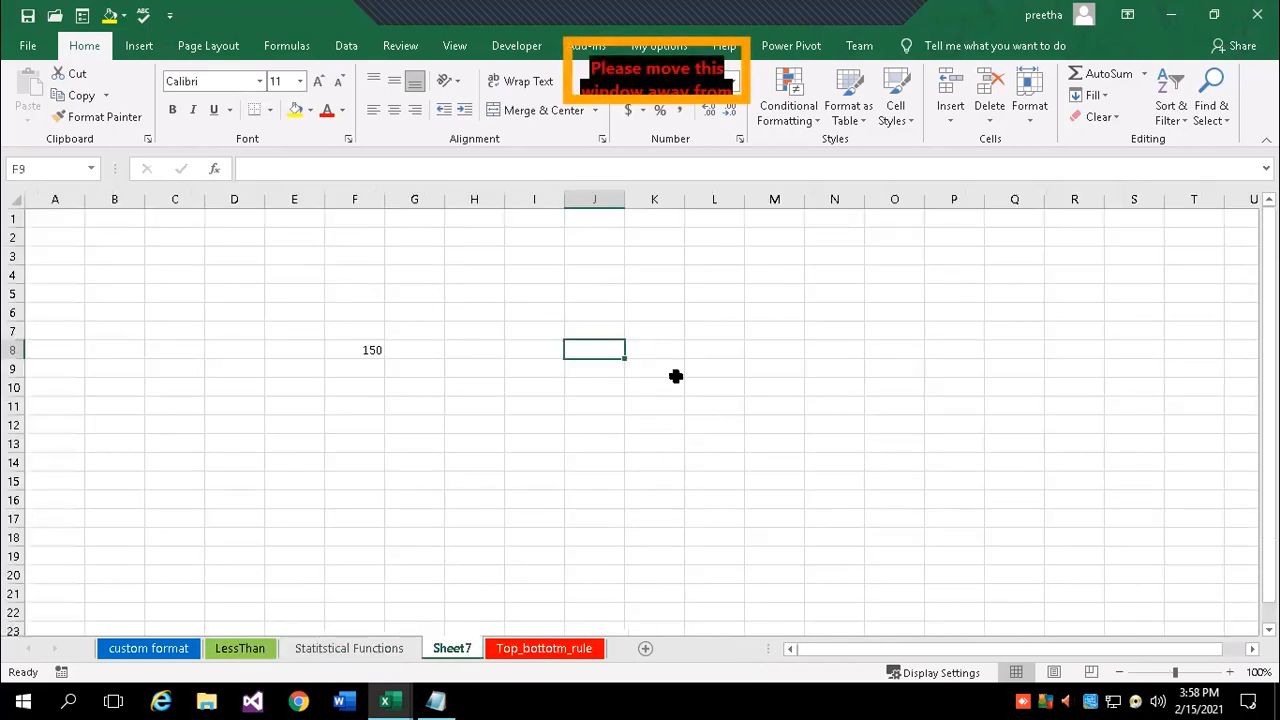
{"action": "type", "text": "=sum("}
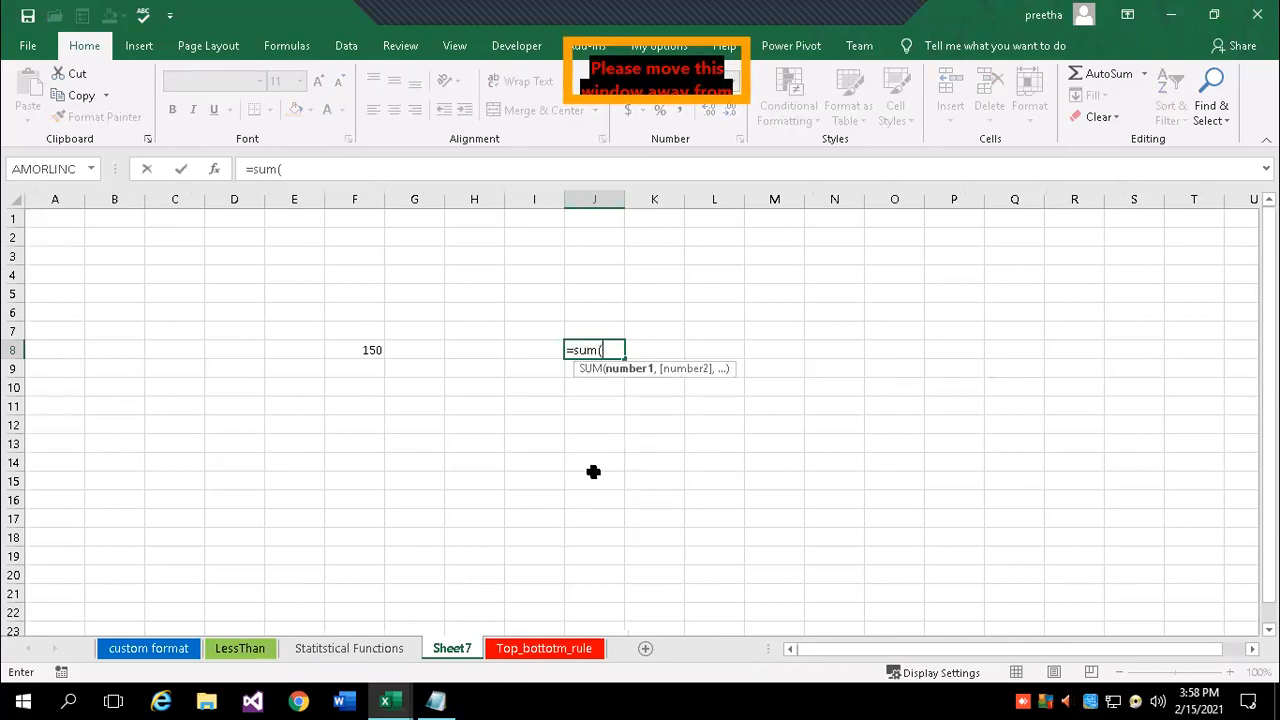
{"action": "left_click", "coordinate": [346, 648]}
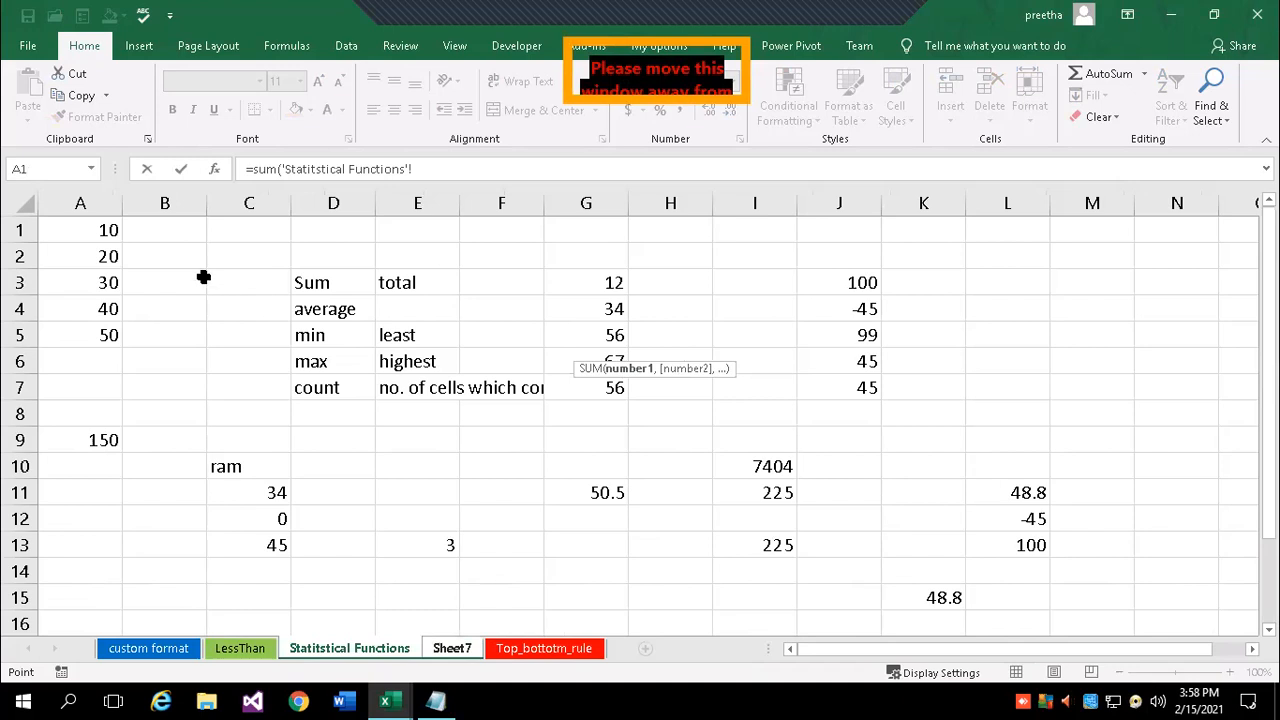
{"action": "left_click_drag", "start_coordinate": [612, 282], "coordinate": [606, 385]}
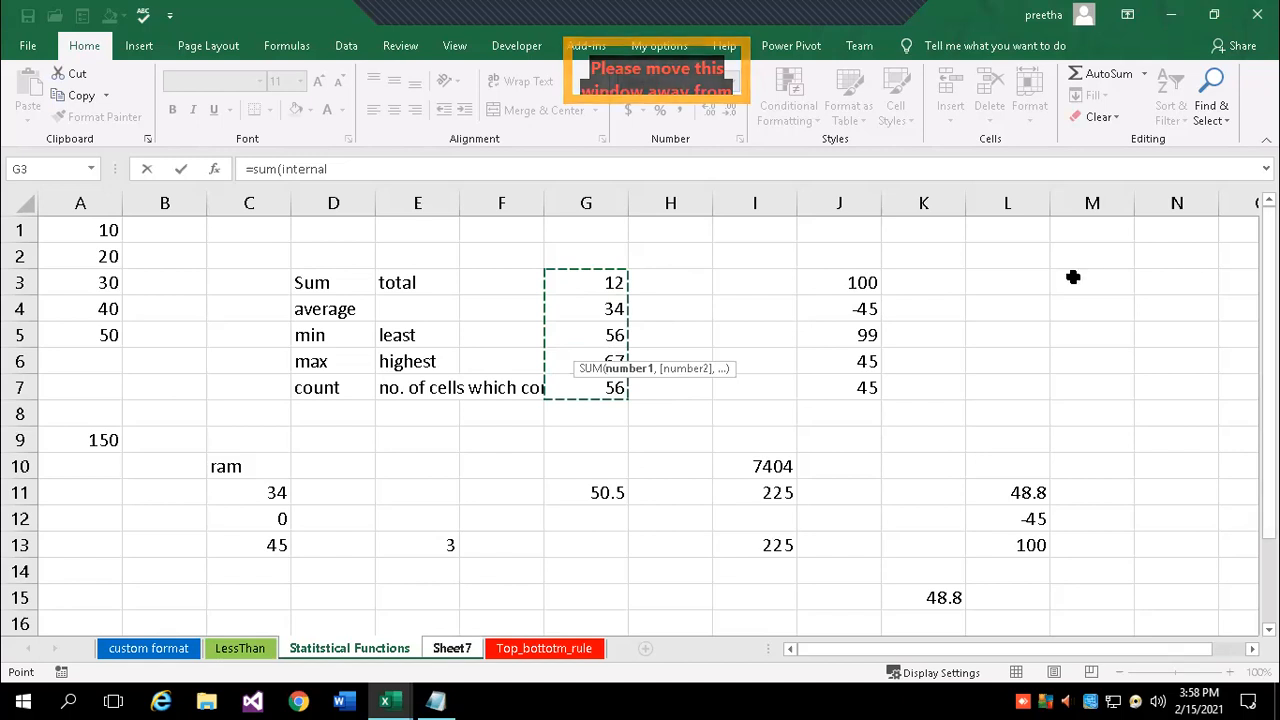
{"action": "left_click_drag", "start_coordinate": [1000, 278], "coordinate": [1000, 389]}
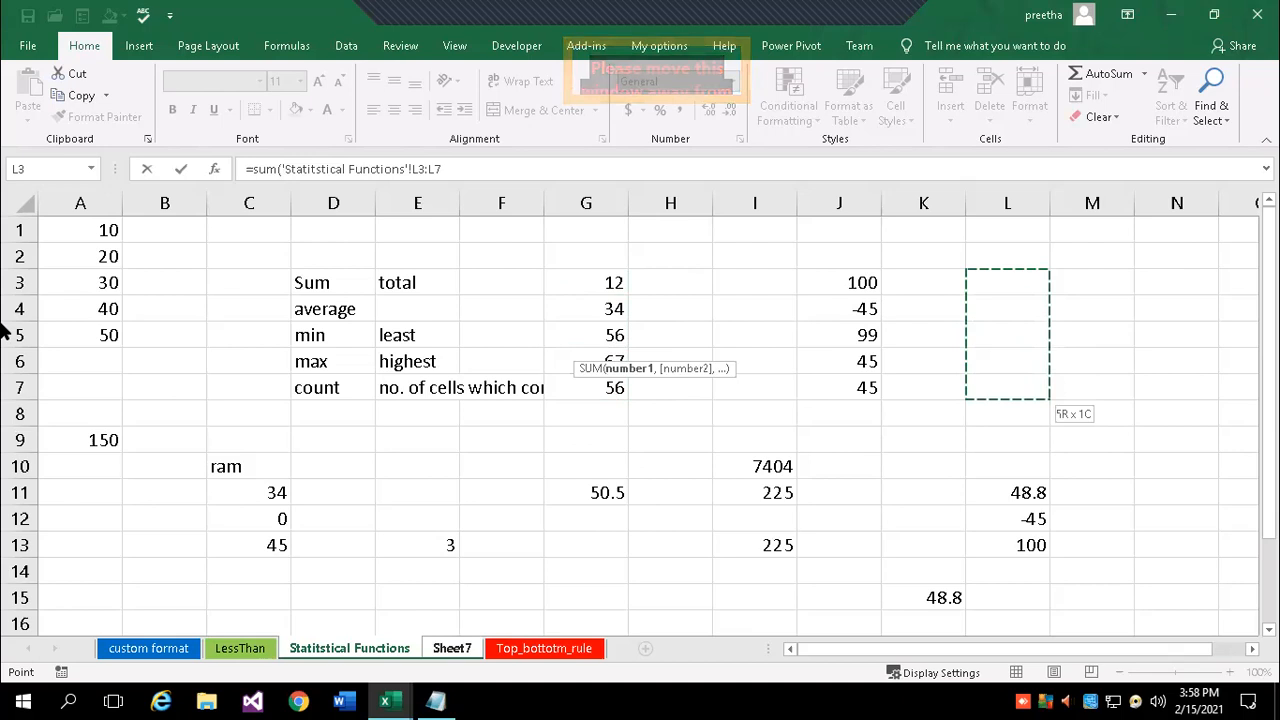
{"action": "left_click_drag", "start_coordinate": [163, 228], "coordinate": [166, 335]}
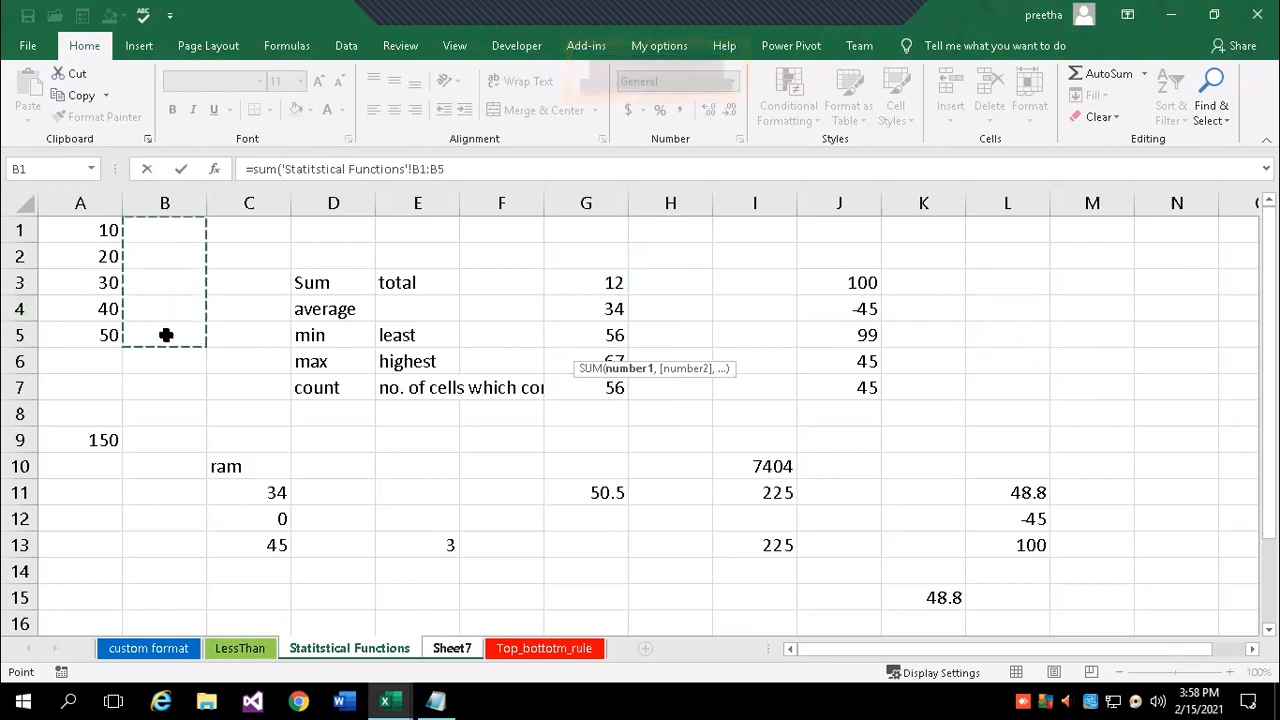
{"action": "key", "text": "Return"}
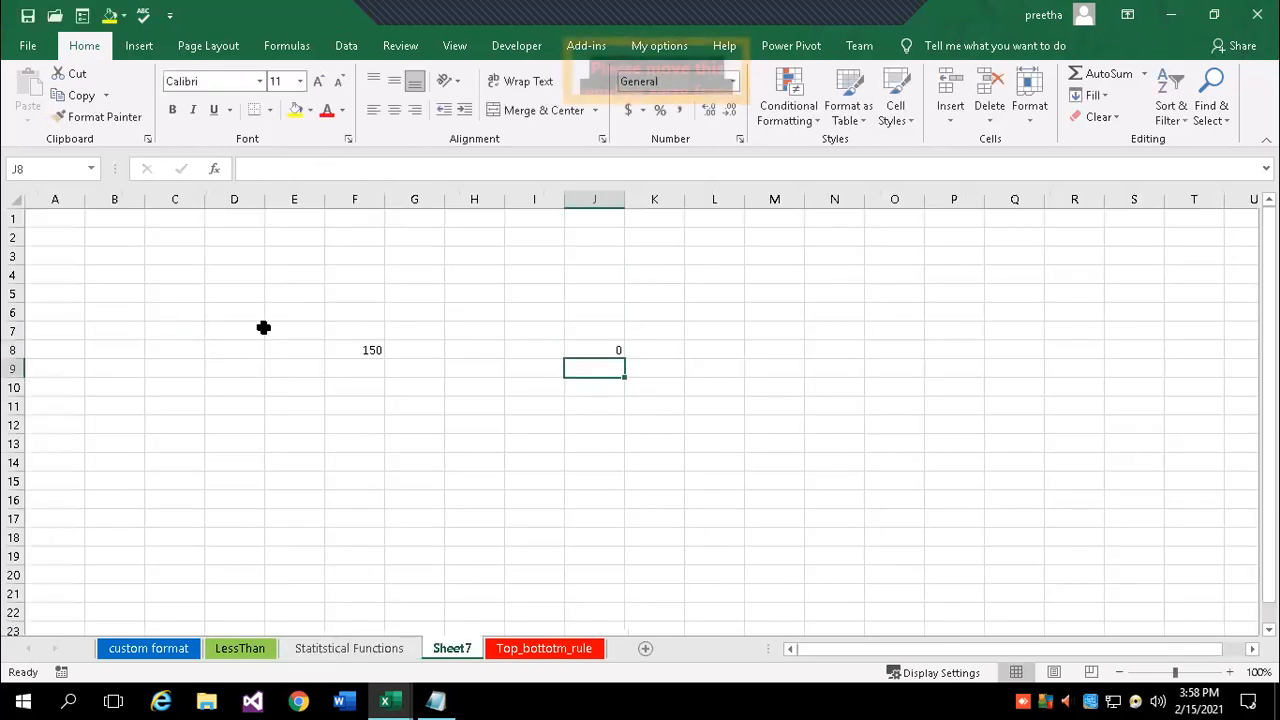
- Reopen J8's cross-sheet SUM formula for editing and commit it again
{"action": "left_click", "coordinate": [597, 347]}
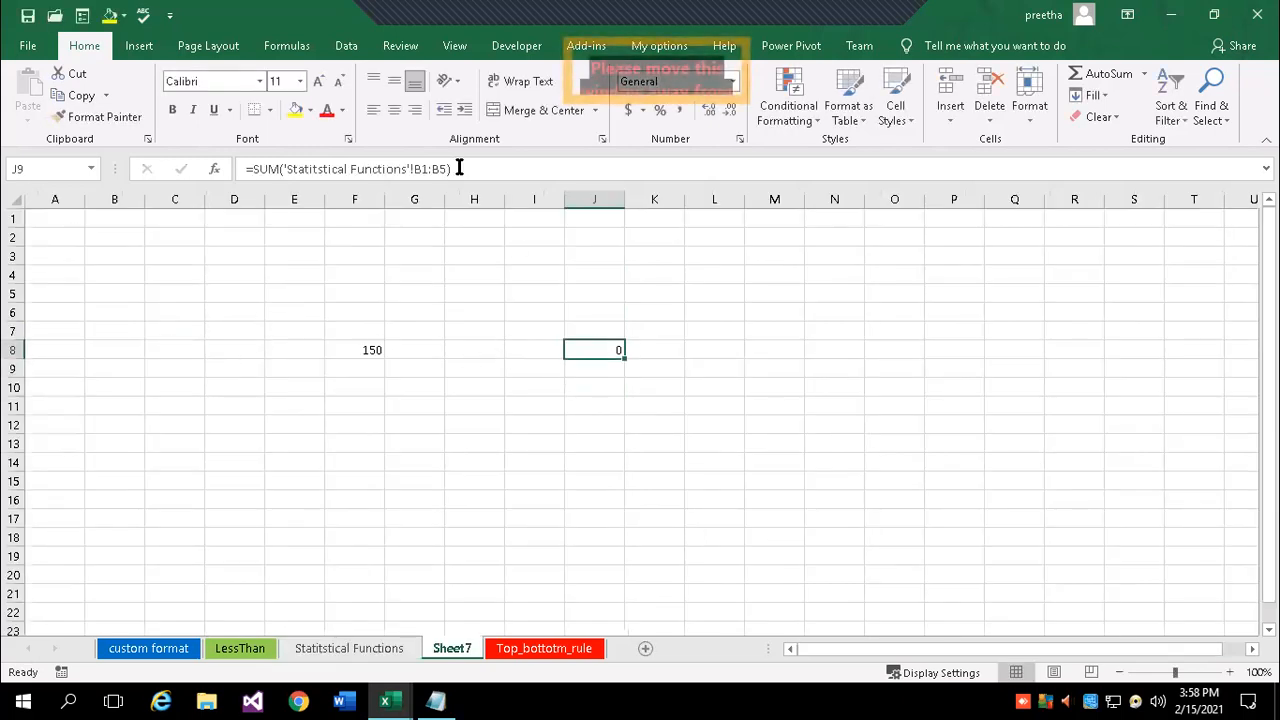
{"action": "left_click", "coordinate": [459, 168]}
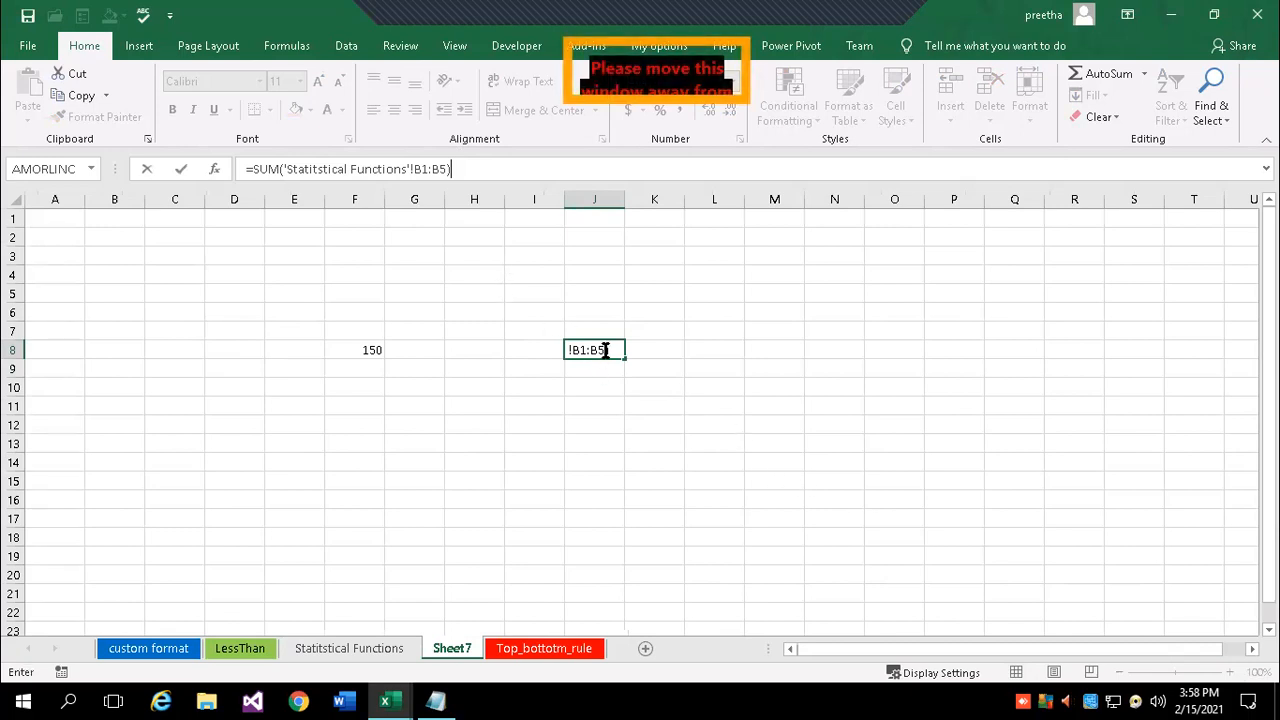
{"action": "left_click", "coordinate": [605, 350]}
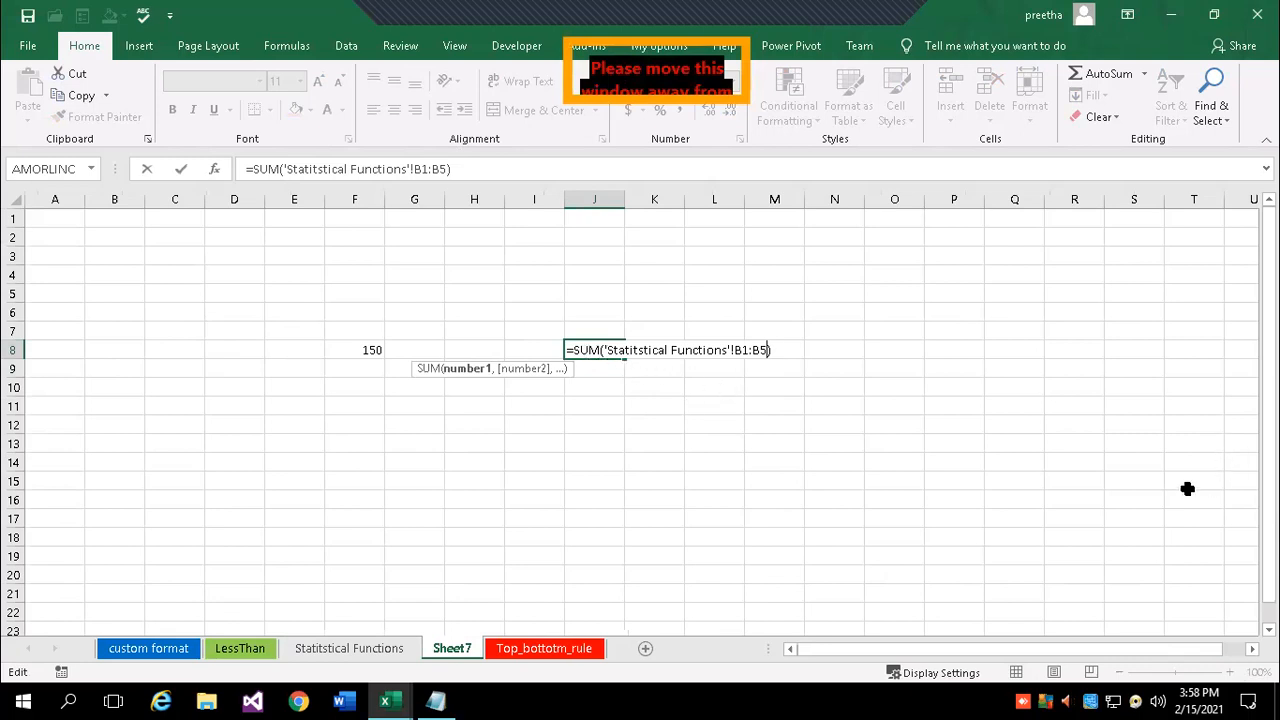
{"action": "left_click", "coordinate": [614, 408]}
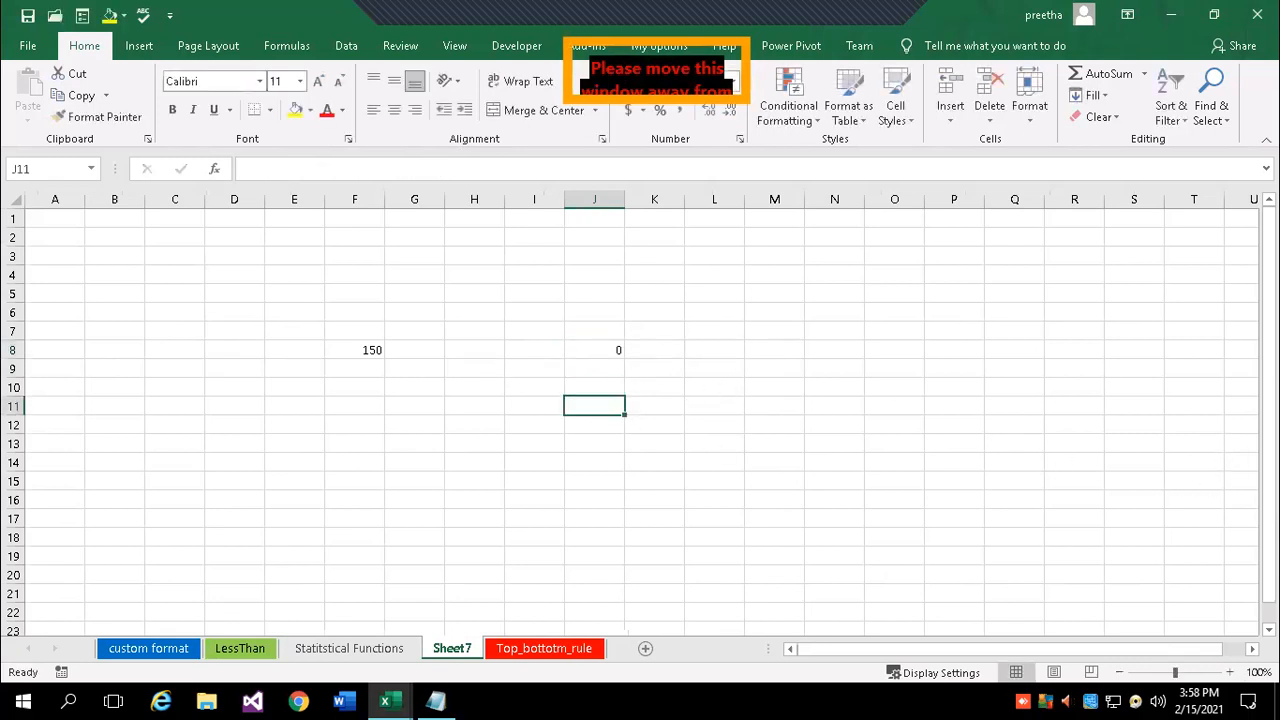
- Zoom Sheet7 to 120% and inspect J8's formula, cancelling the edit with Esc
{"action": "left_click", "coordinate": [1229, 672]}
{"action": "left_click", "coordinate": [1229, 672]}
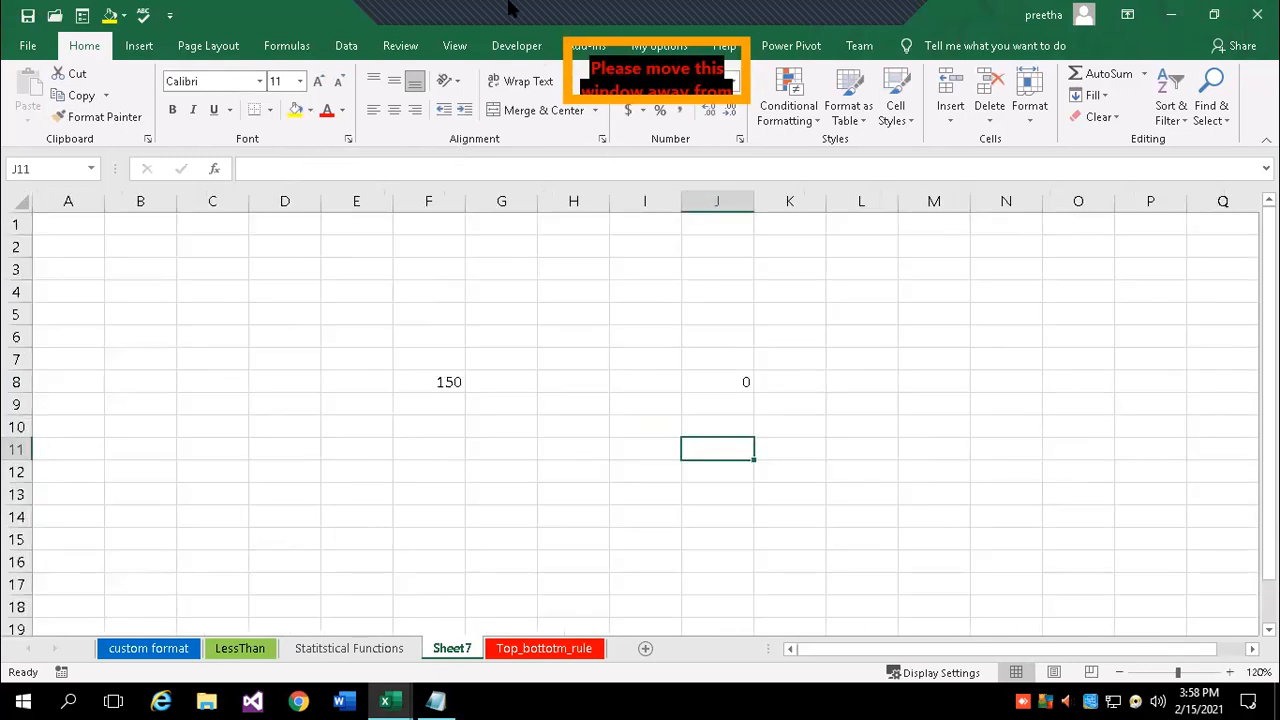
{"action": "left_click", "coordinate": [740, 385]}
{"action": "left_click", "coordinate": [329, 169]}
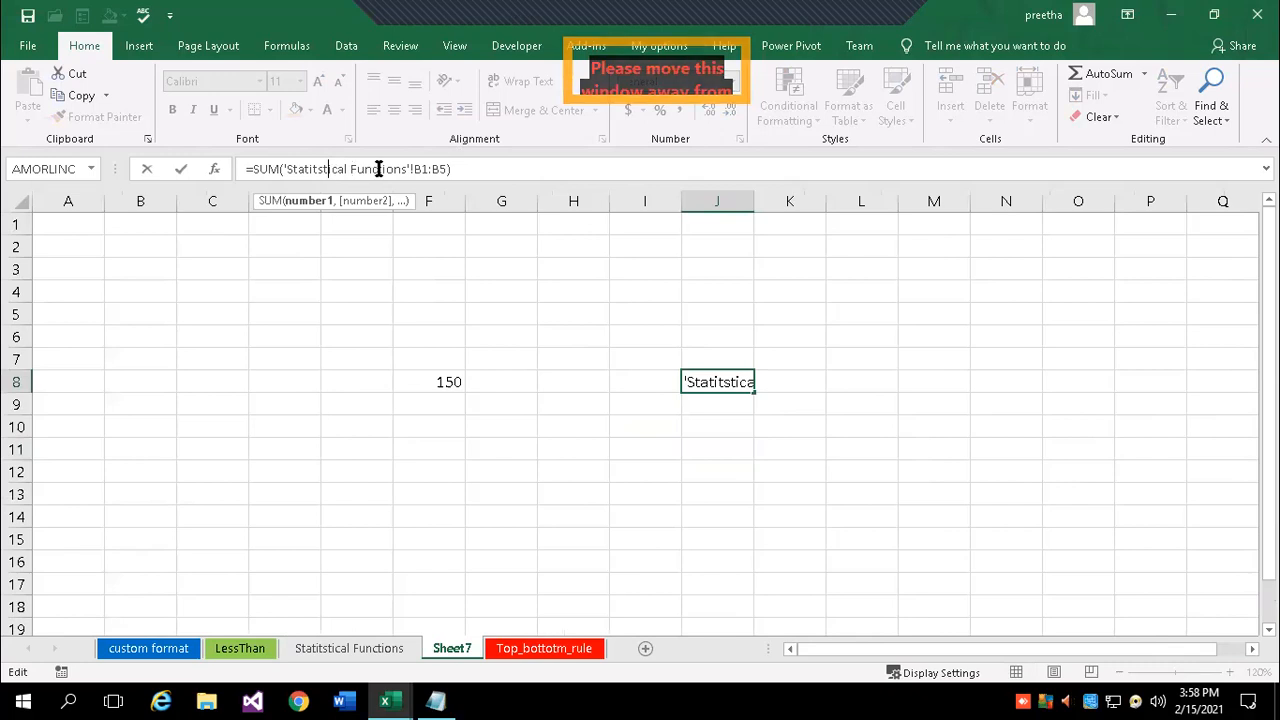
{"action": "left_click", "coordinate": [472, 168]}
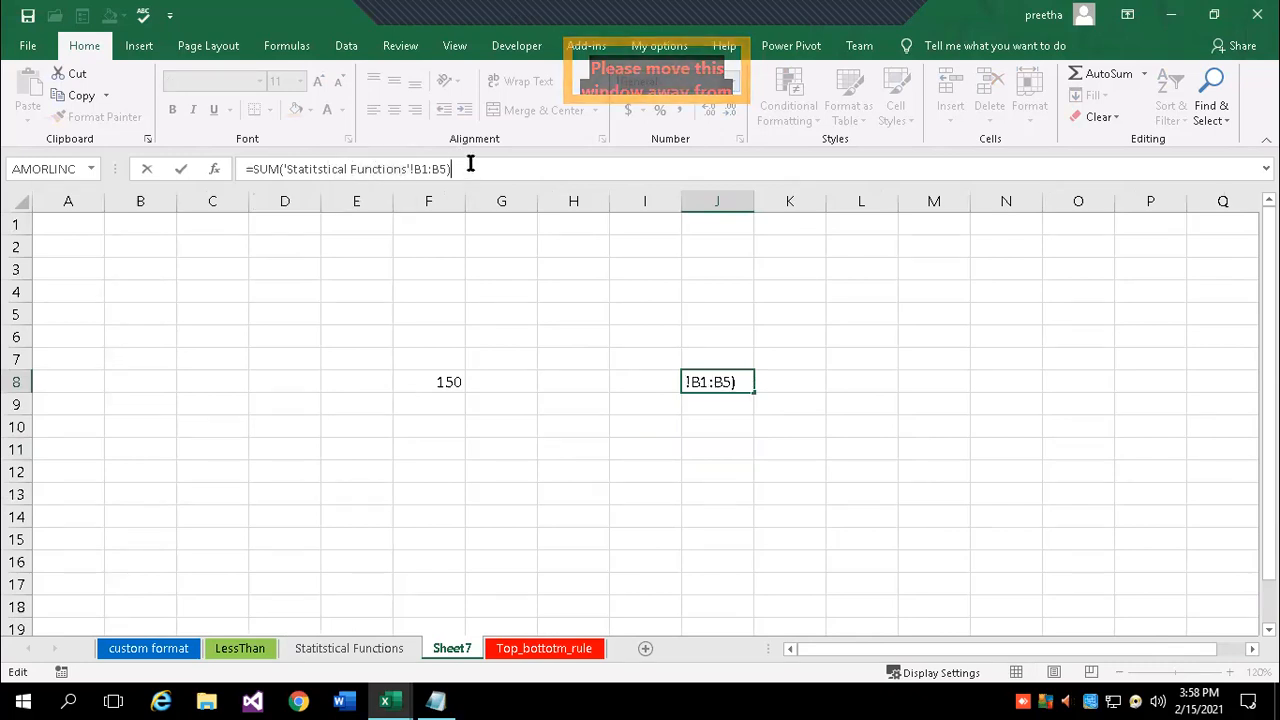
{"action": "key", "text": "F2"}
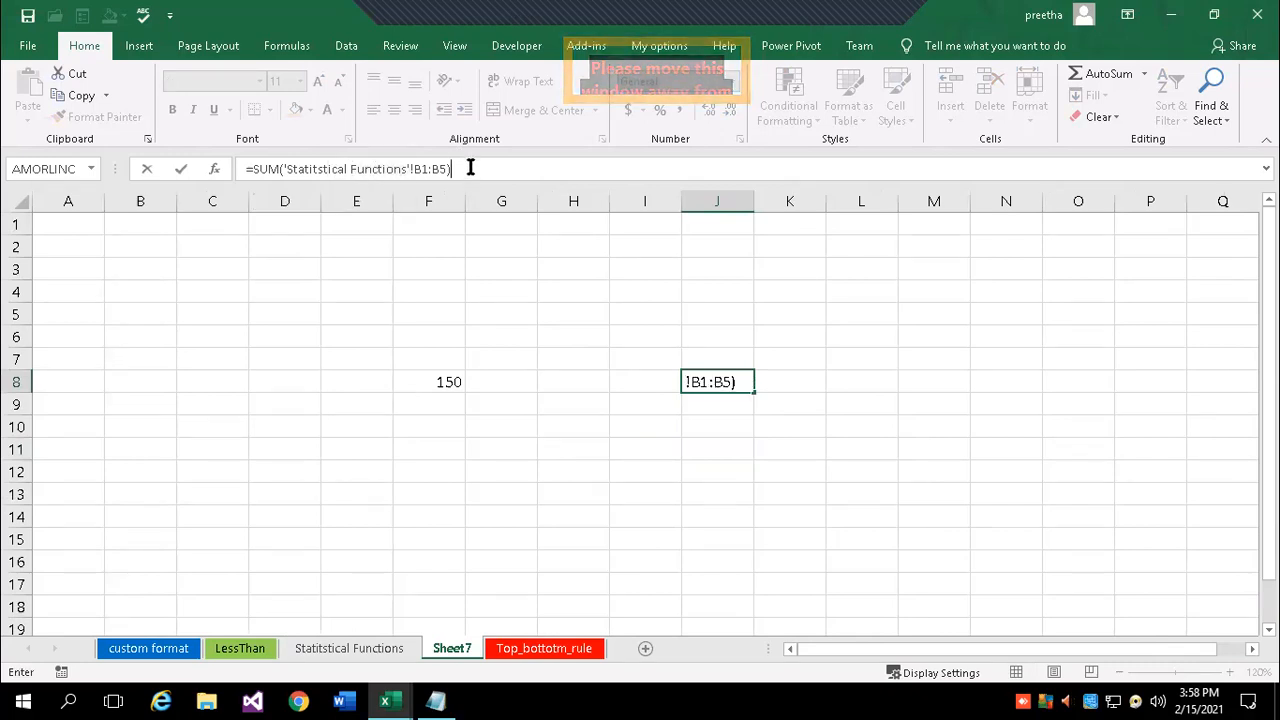
{"action": "double_click", "coordinate": [717, 382]}
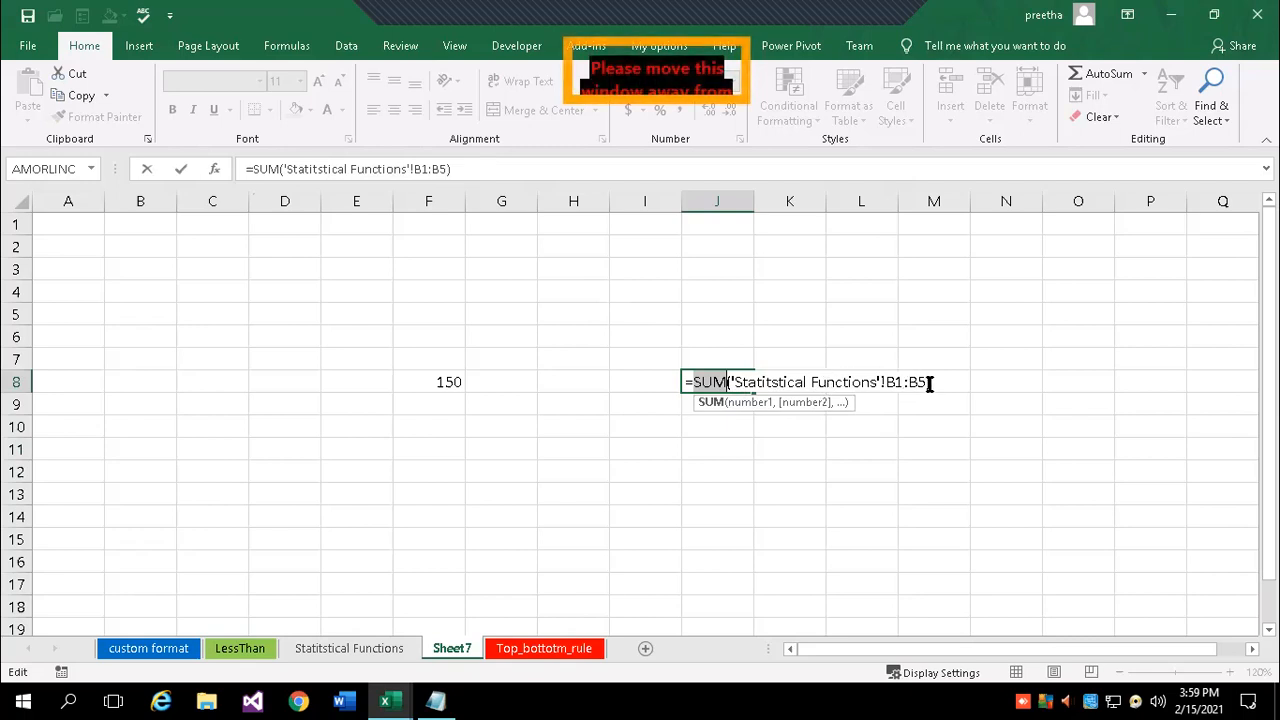
{"action": "left_click", "coordinate": [750, 451]}
{"action": "key", "text": "Escape"}
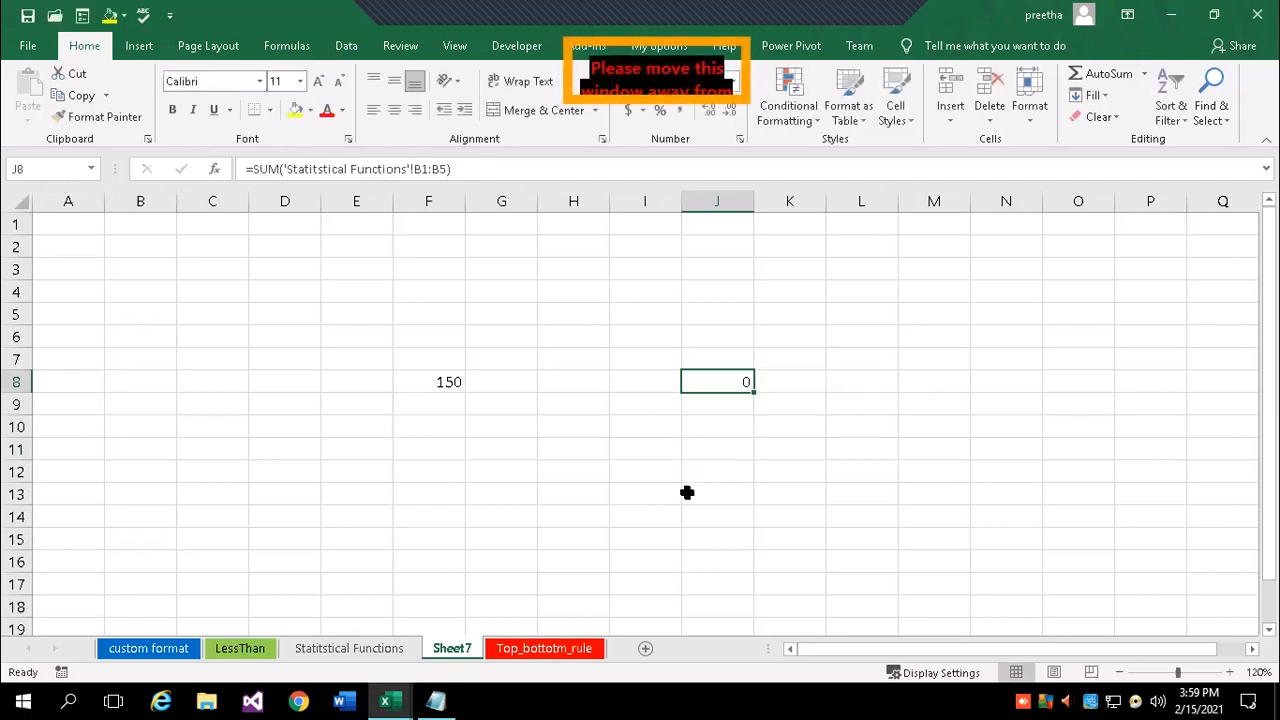
- On Statitstical Functions, enter 14, 56, 23, 45 and 34 in B1:B5
{"action": "left_click", "coordinate": [355, 641]}
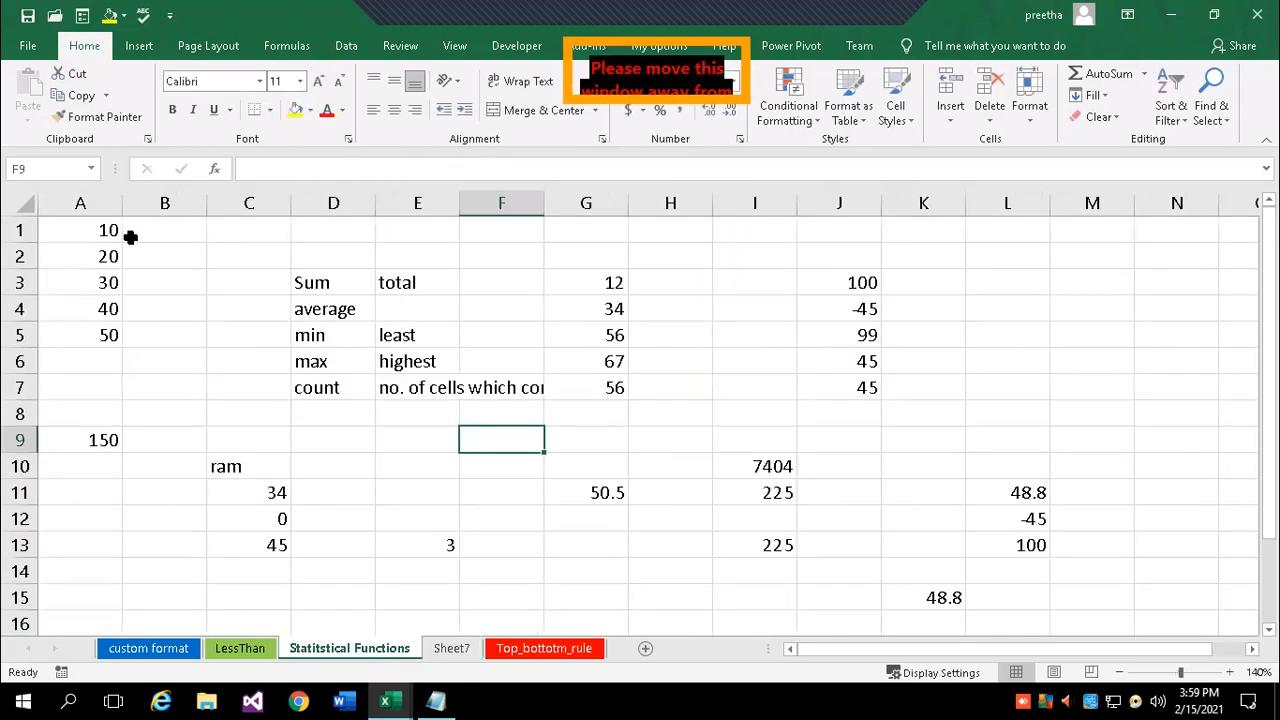
{"action": "left_click", "coordinate": [144, 230]}
{"action": "type", "text": "14"}
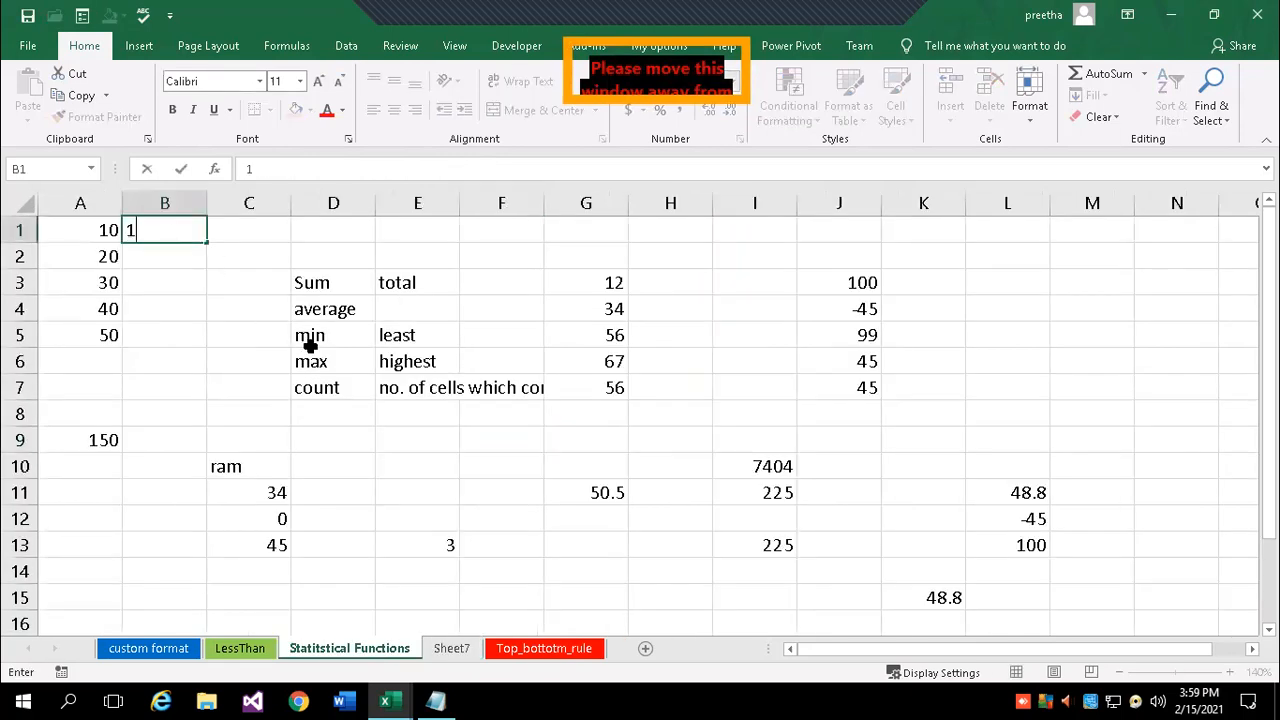
{"action": "key", "text": "Return"}
{"action": "type", "text": "56"}
{"action": "key", "text": "Return"}
{"action": "type", "text": "23"}
{"action": "key", "text": "Return"}
{"action": "type", "text": "45"}
{"action": "key", "text": "Return"}
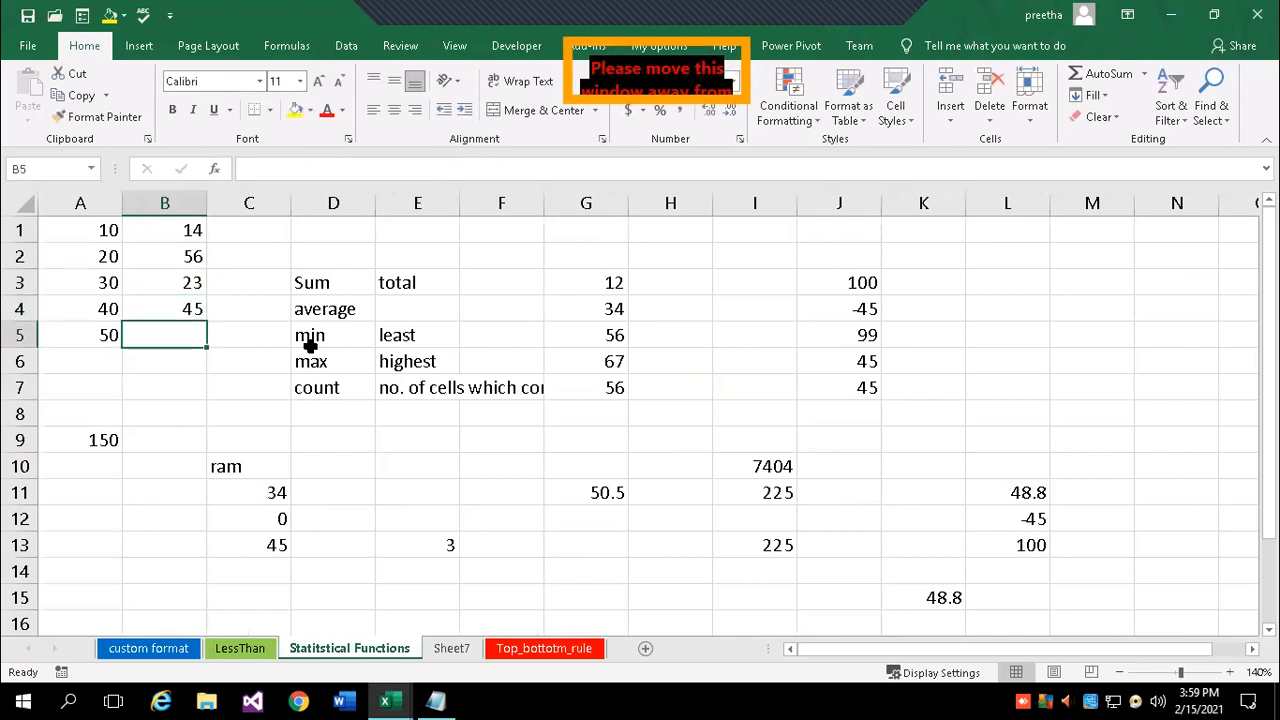
{"action": "type", "text": "34"}
{"action": "key", "text": "Return"}
- Name the range B1:B5 data2 using the Name Box
{"action": "left_click_drag", "start_coordinate": [189, 237], "coordinate": [180, 331]}
{"action": "left_click", "coordinate": [56, 168]}
{"action": "type", "text": "data"}
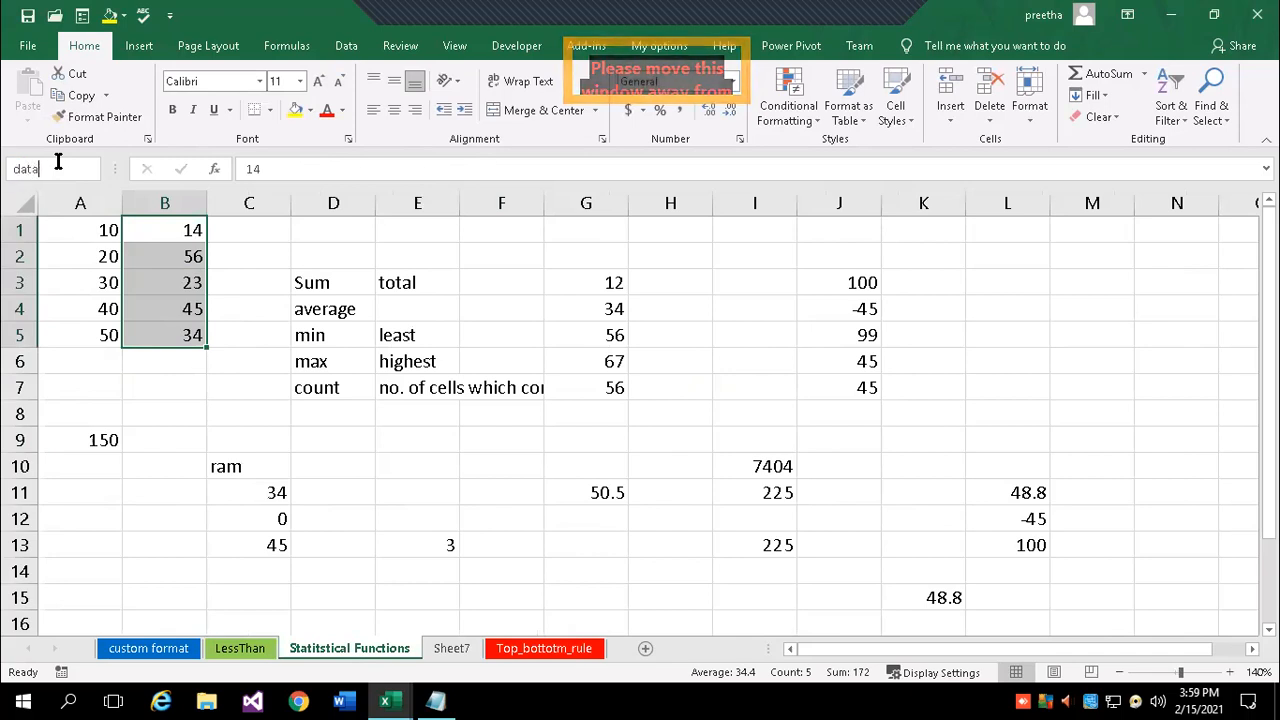
{"action": "key", "text": "BackSpace"}
{"action": "key", "text": "BackSpace"}
{"action": "type", "text": "ta1"}
{"action": "key", "text": "Return"}
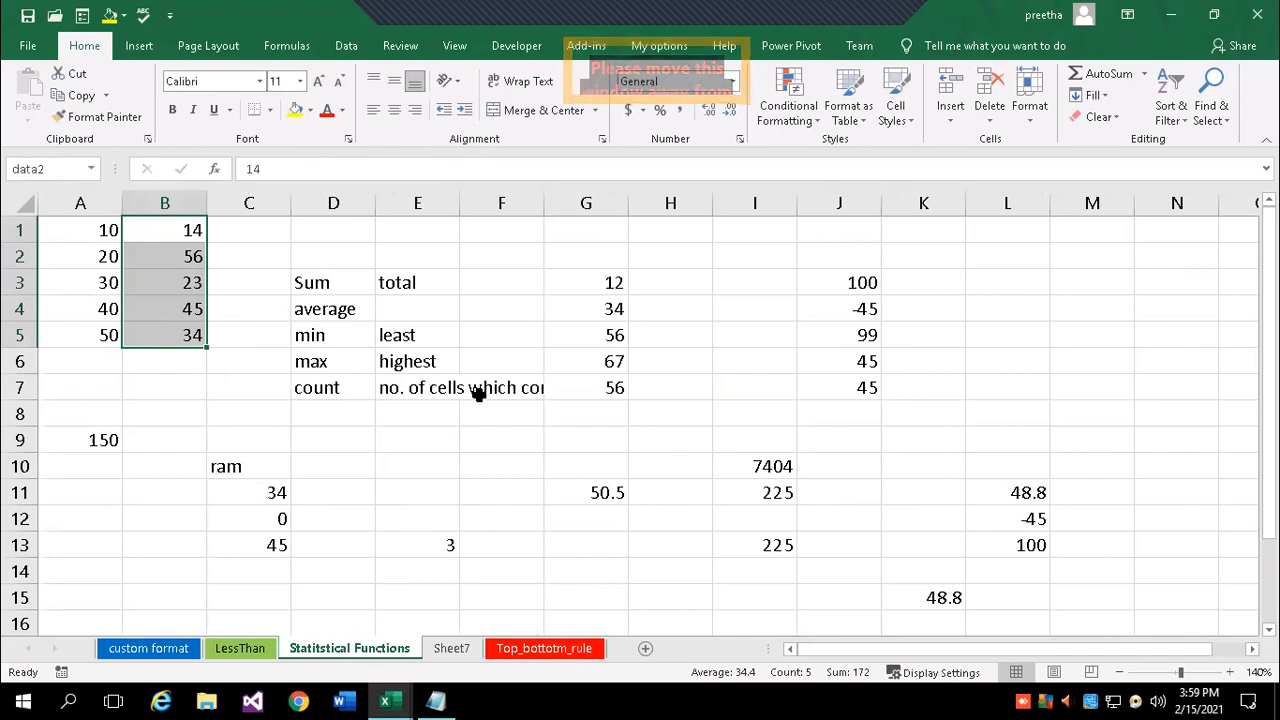
- Change J8 on Sheet7 to =SUM(data2), giving 172
{"action": "left_click", "coordinate": [443, 654]}
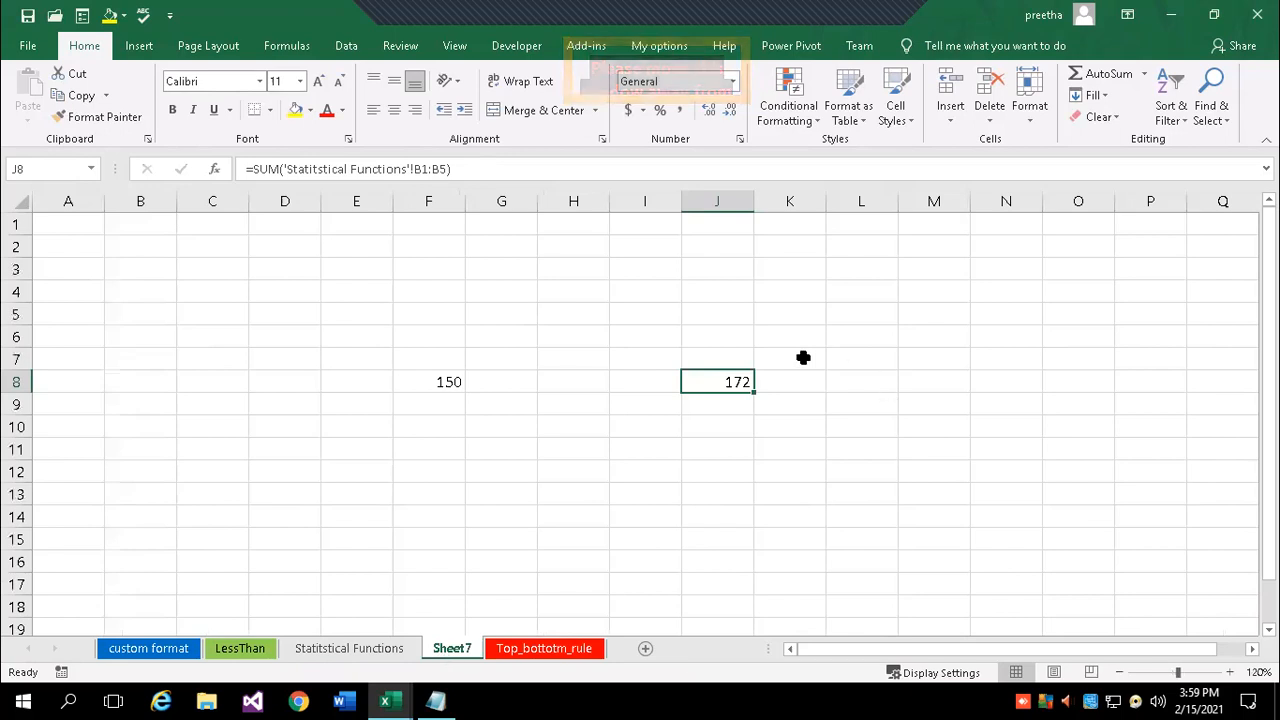
{"action": "left_click", "coordinate": [423, 168]}
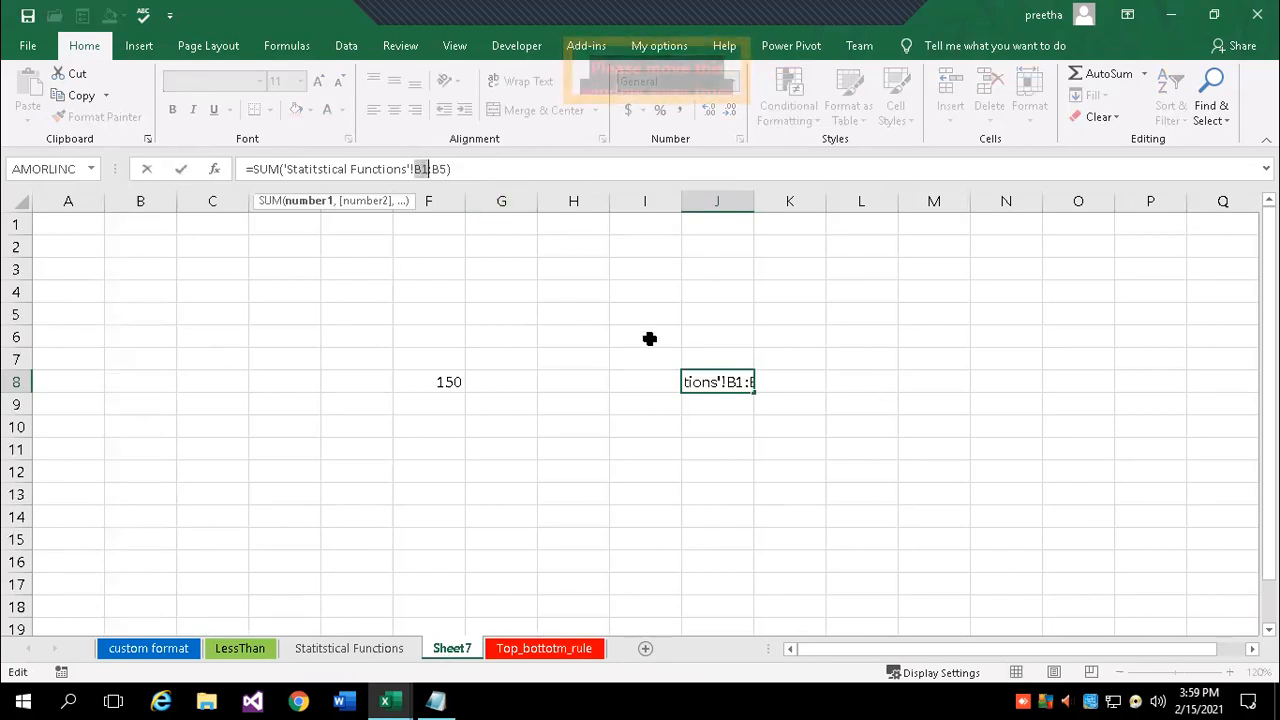
{"action": "double_click", "coordinate": [718, 381]}
{"action": "left_click_drag", "start_coordinate": [731, 381], "coordinate": [926, 388]}
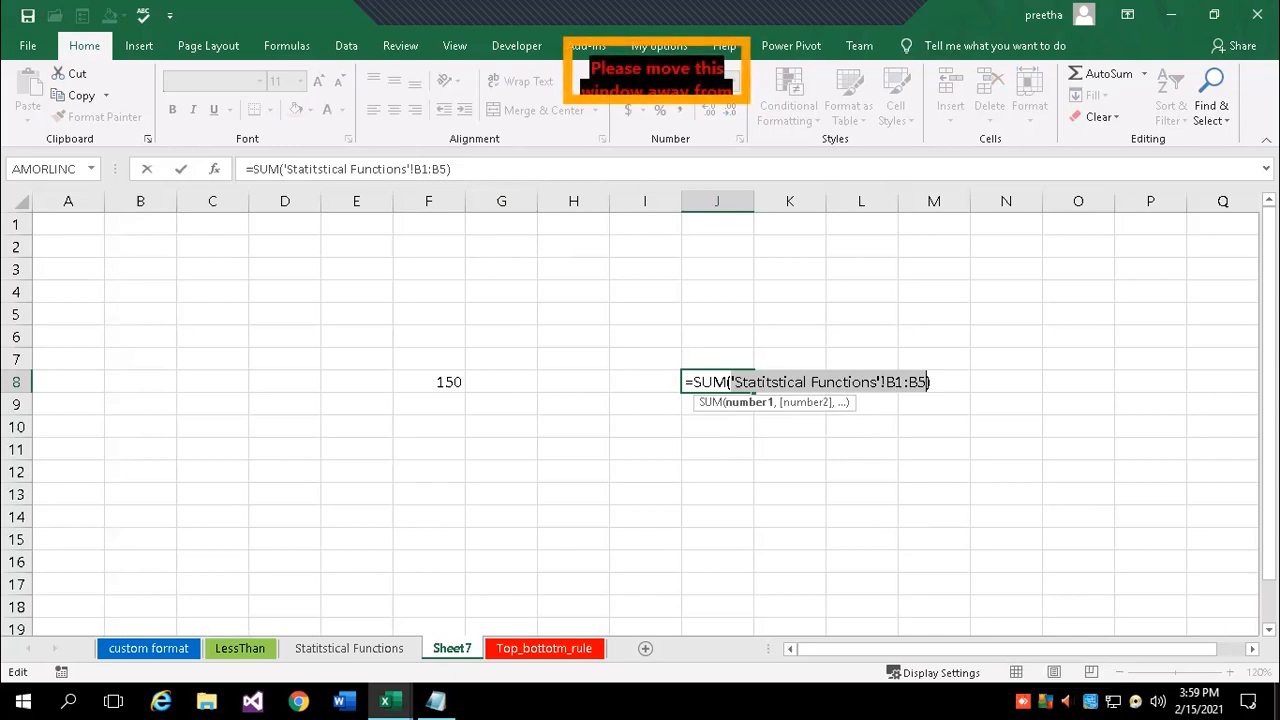
{"action": "type", "text": "data2"}
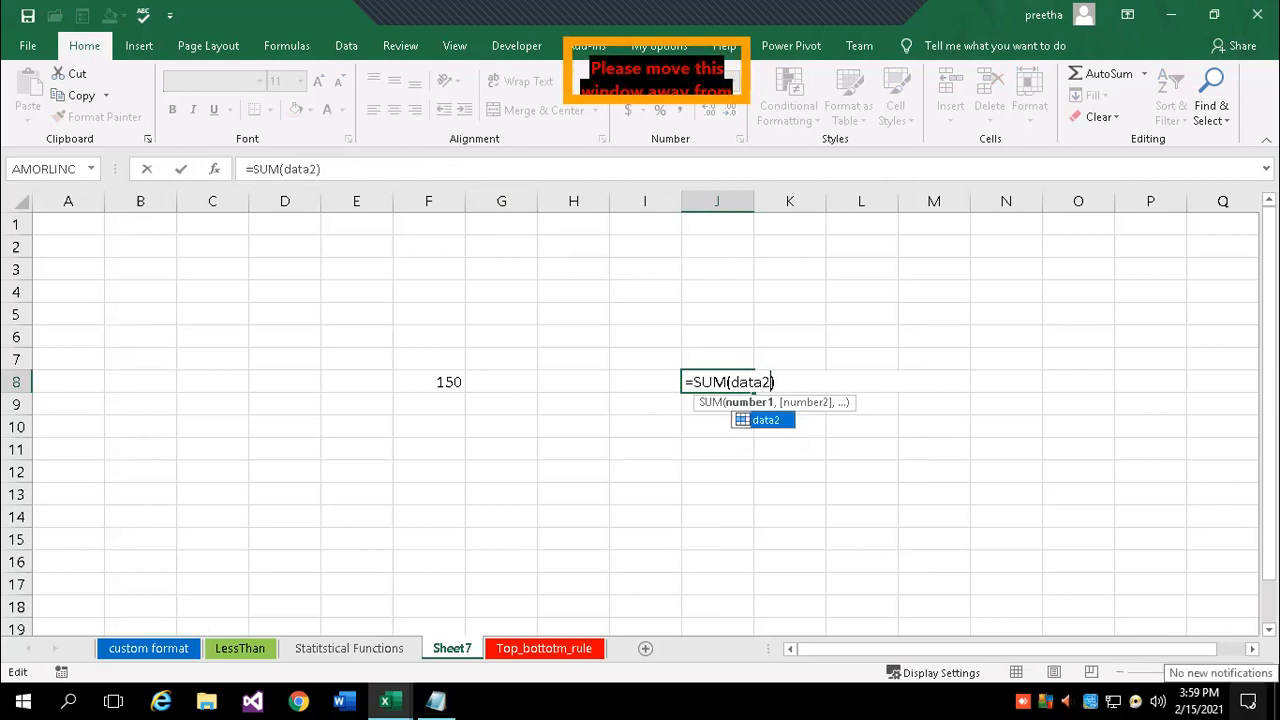
{"action": "key", "text": "Right"}
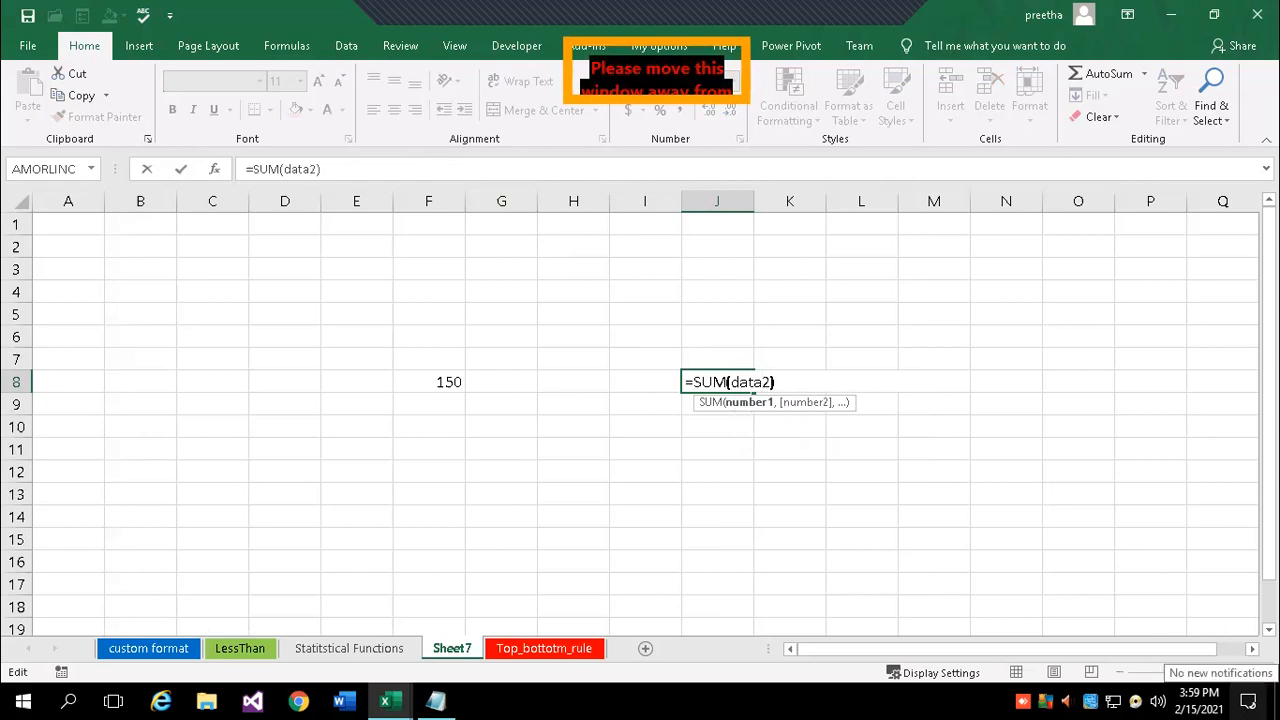
{"action": "key", "text": "Right"}
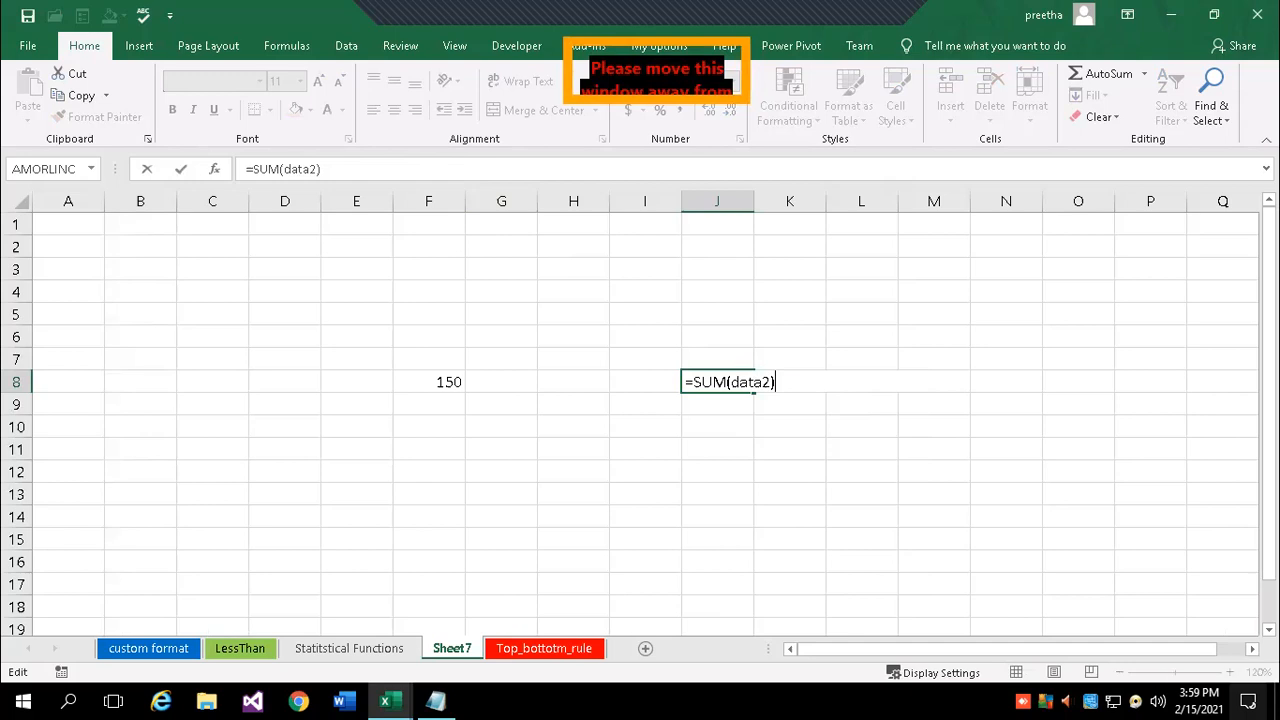
{"action": "key", "text": "Return"}
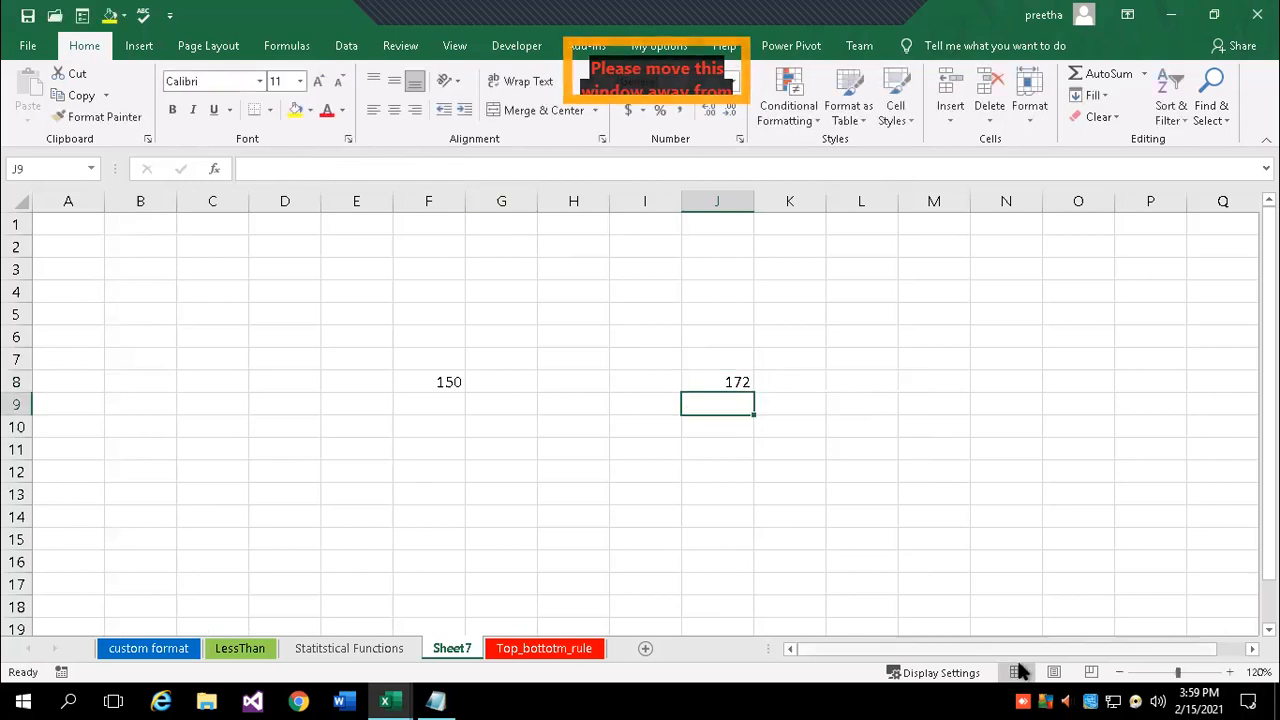
- Review the user-defined range note in Notepad, then bring Notepad back maximized
{"action": "left_click", "coordinate": [435, 700]}
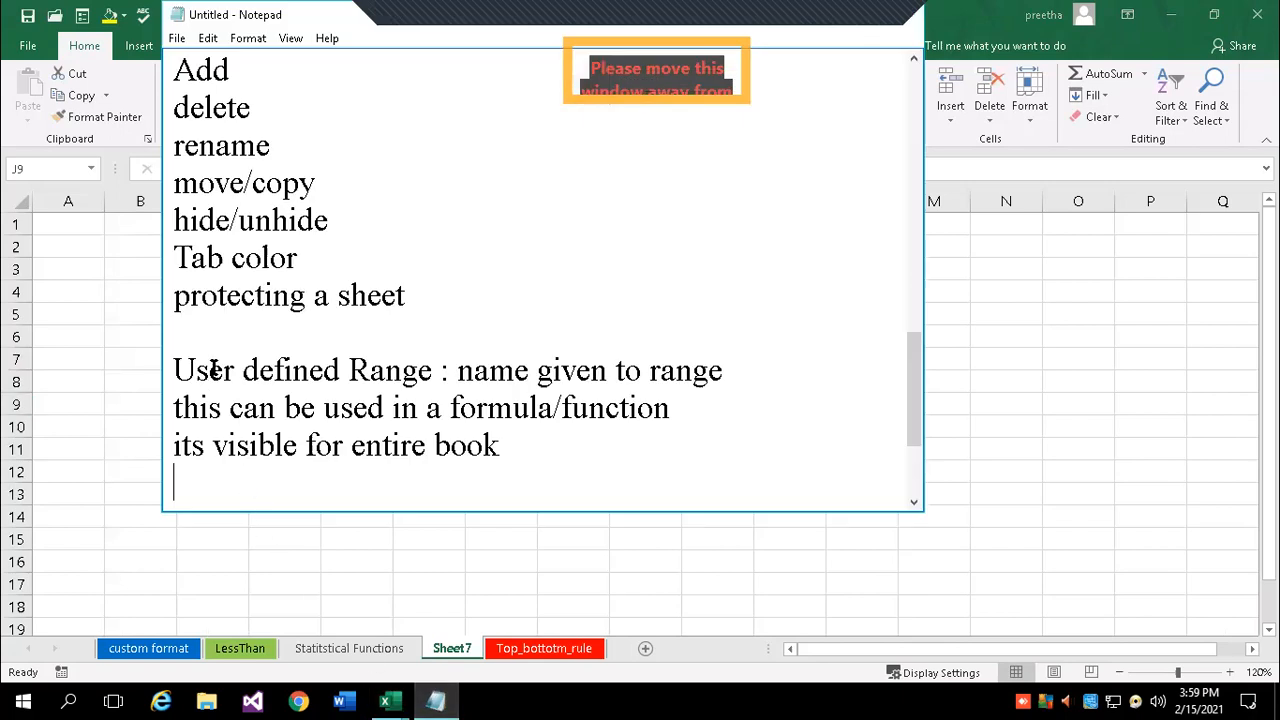
{"action": "left_click", "coordinate": [175, 370]}
{"action": "left_click", "coordinate": [430, 370], "text": "shift"}
{"action": "left_click", "coordinate": [507, 372]}
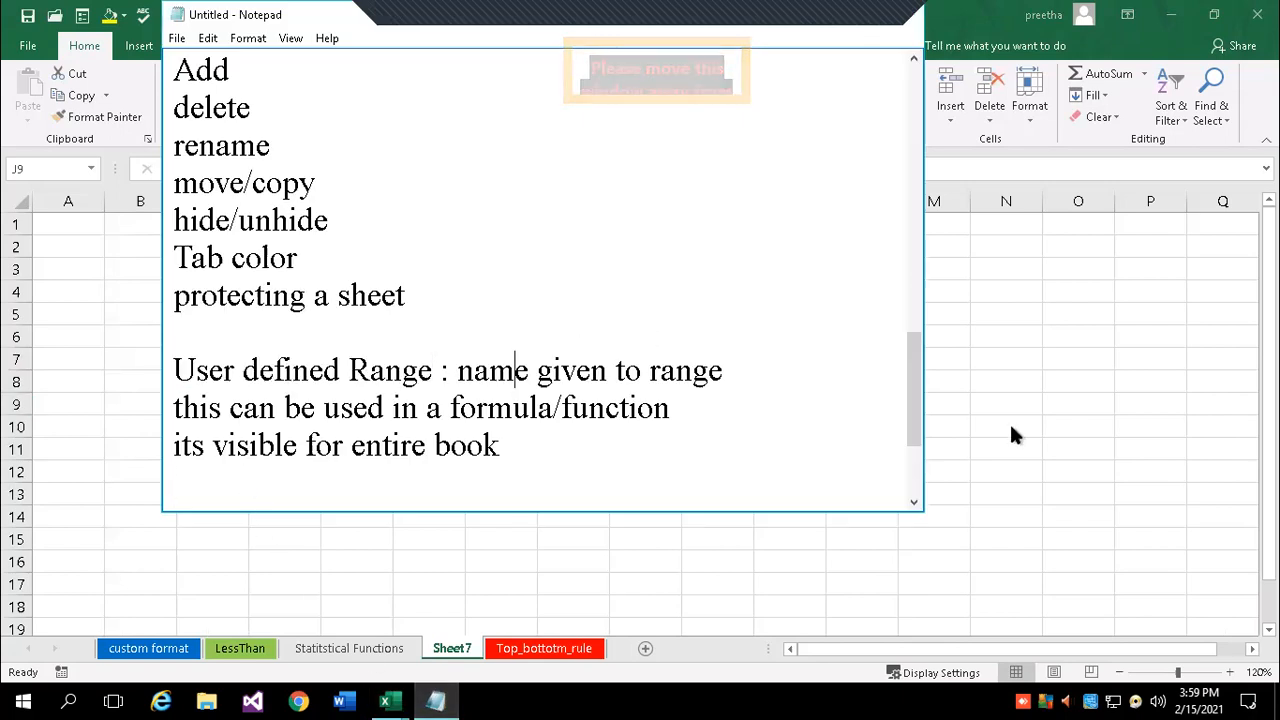
{"action": "key", "text": "alt+Tab"}
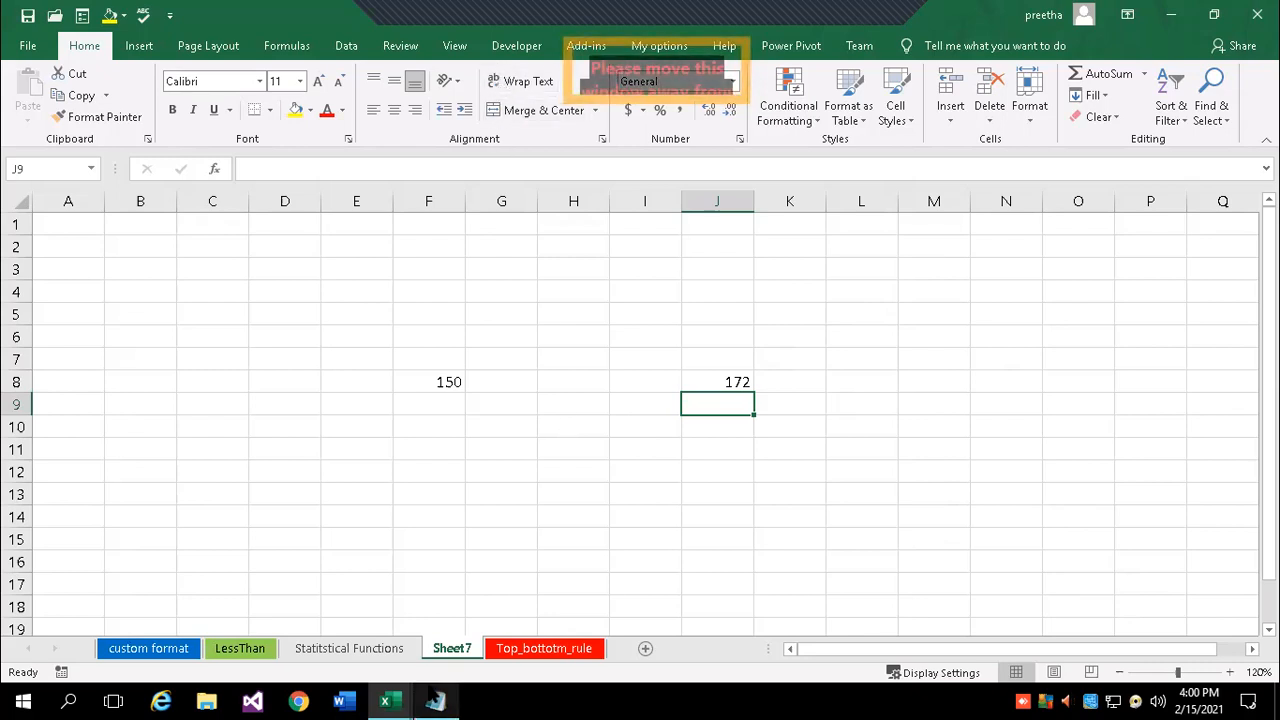
{"action": "left_click", "coordinate": [434, 700]}
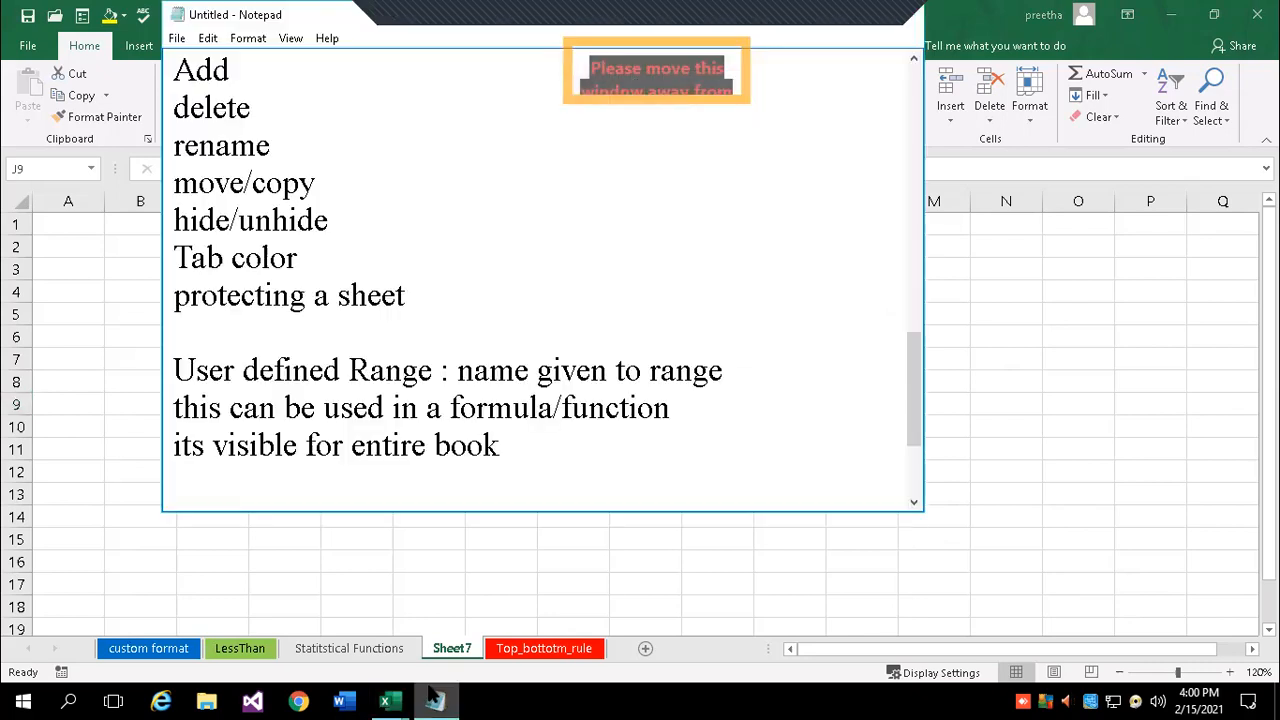
{"action": "double_click", "coordinate": [328, 20]}
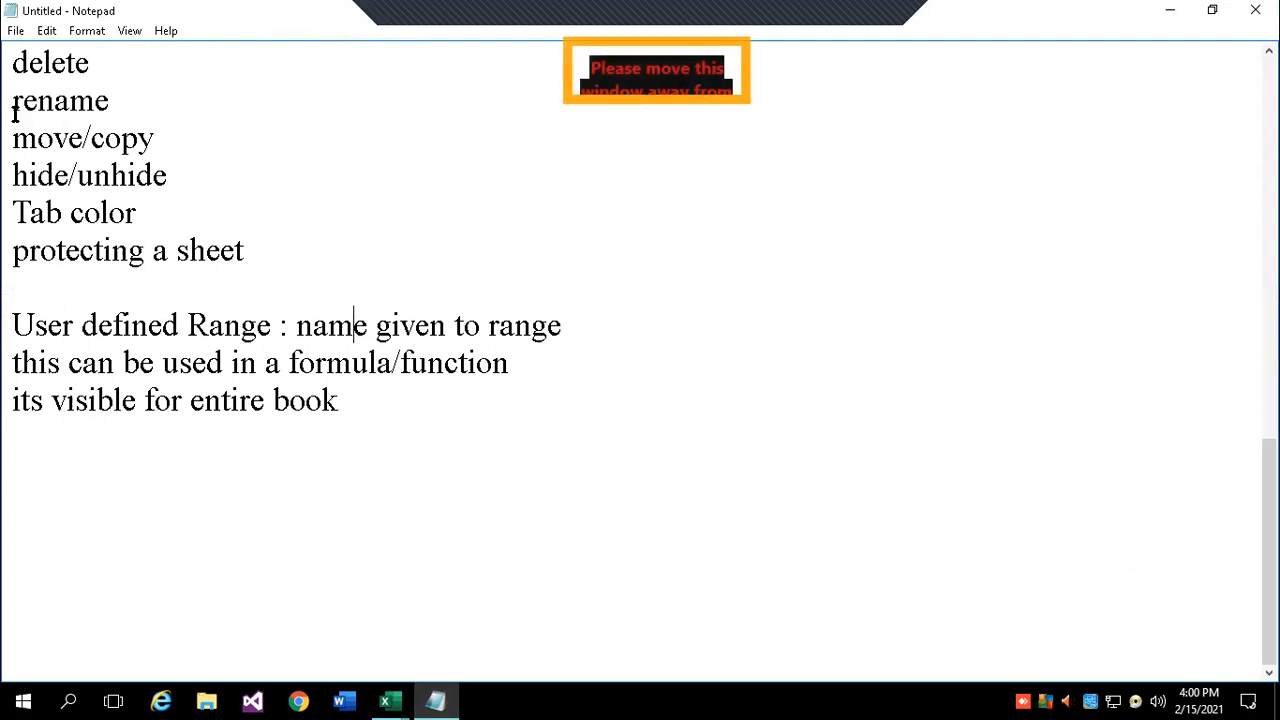